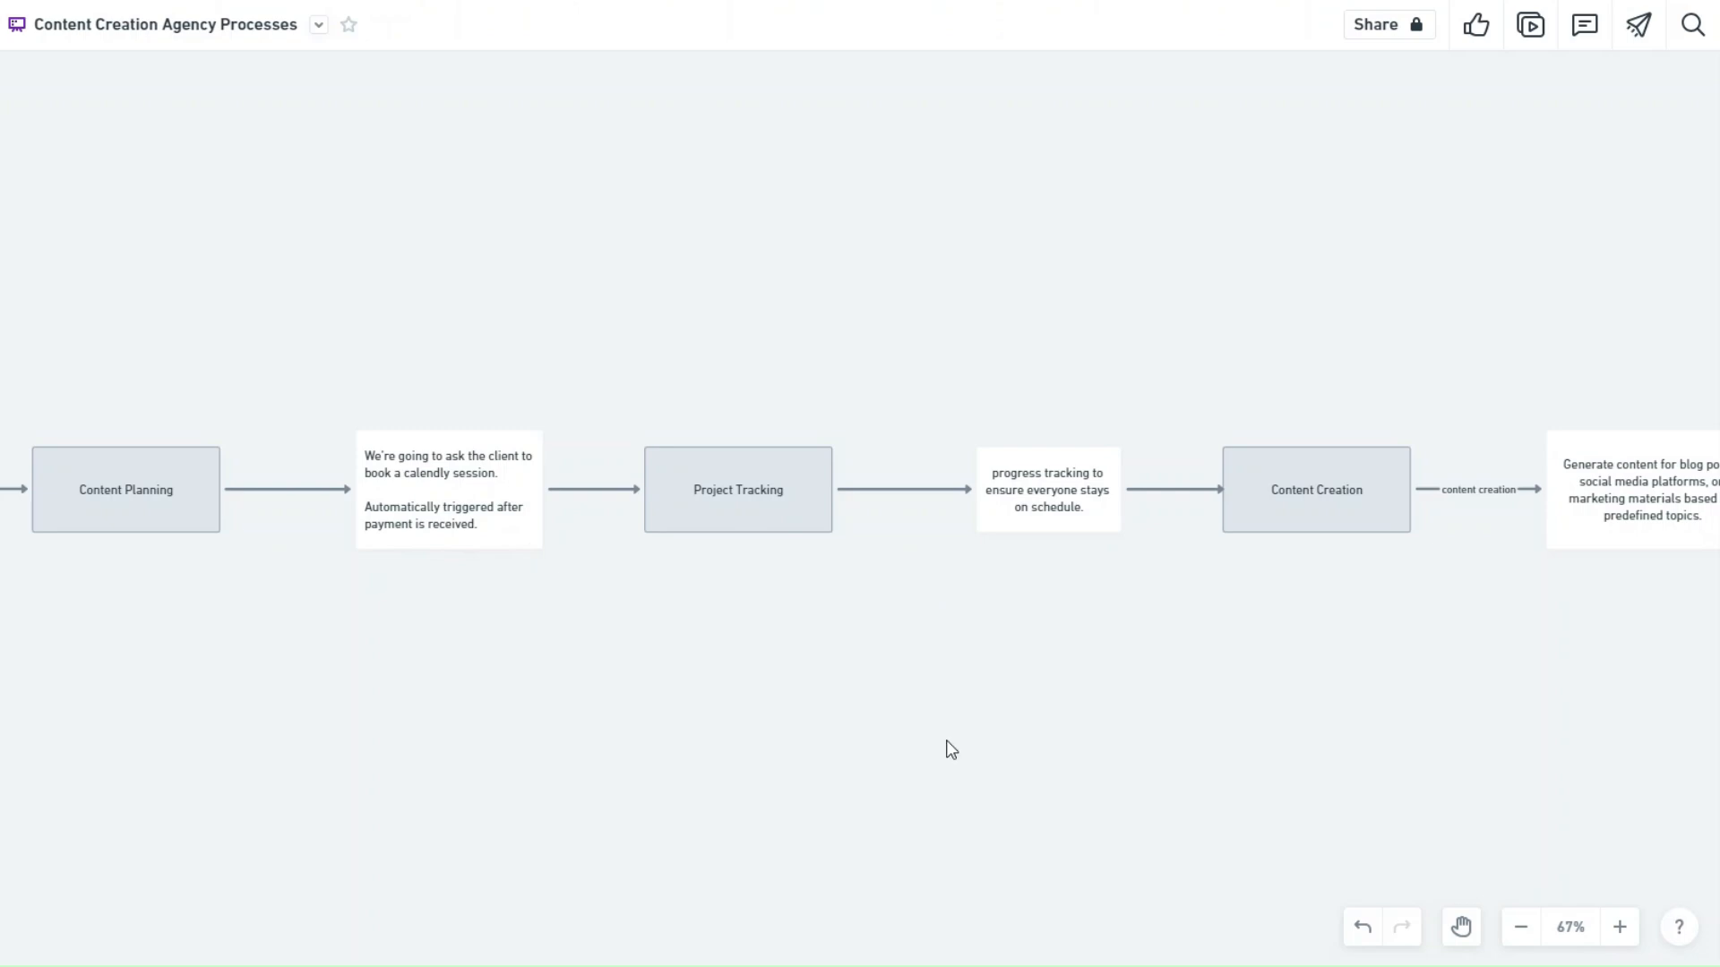
Review the client board's workspaces and Status labels, then switch to the Content Creation Topics board.
scroll(965, 648, right, 10)
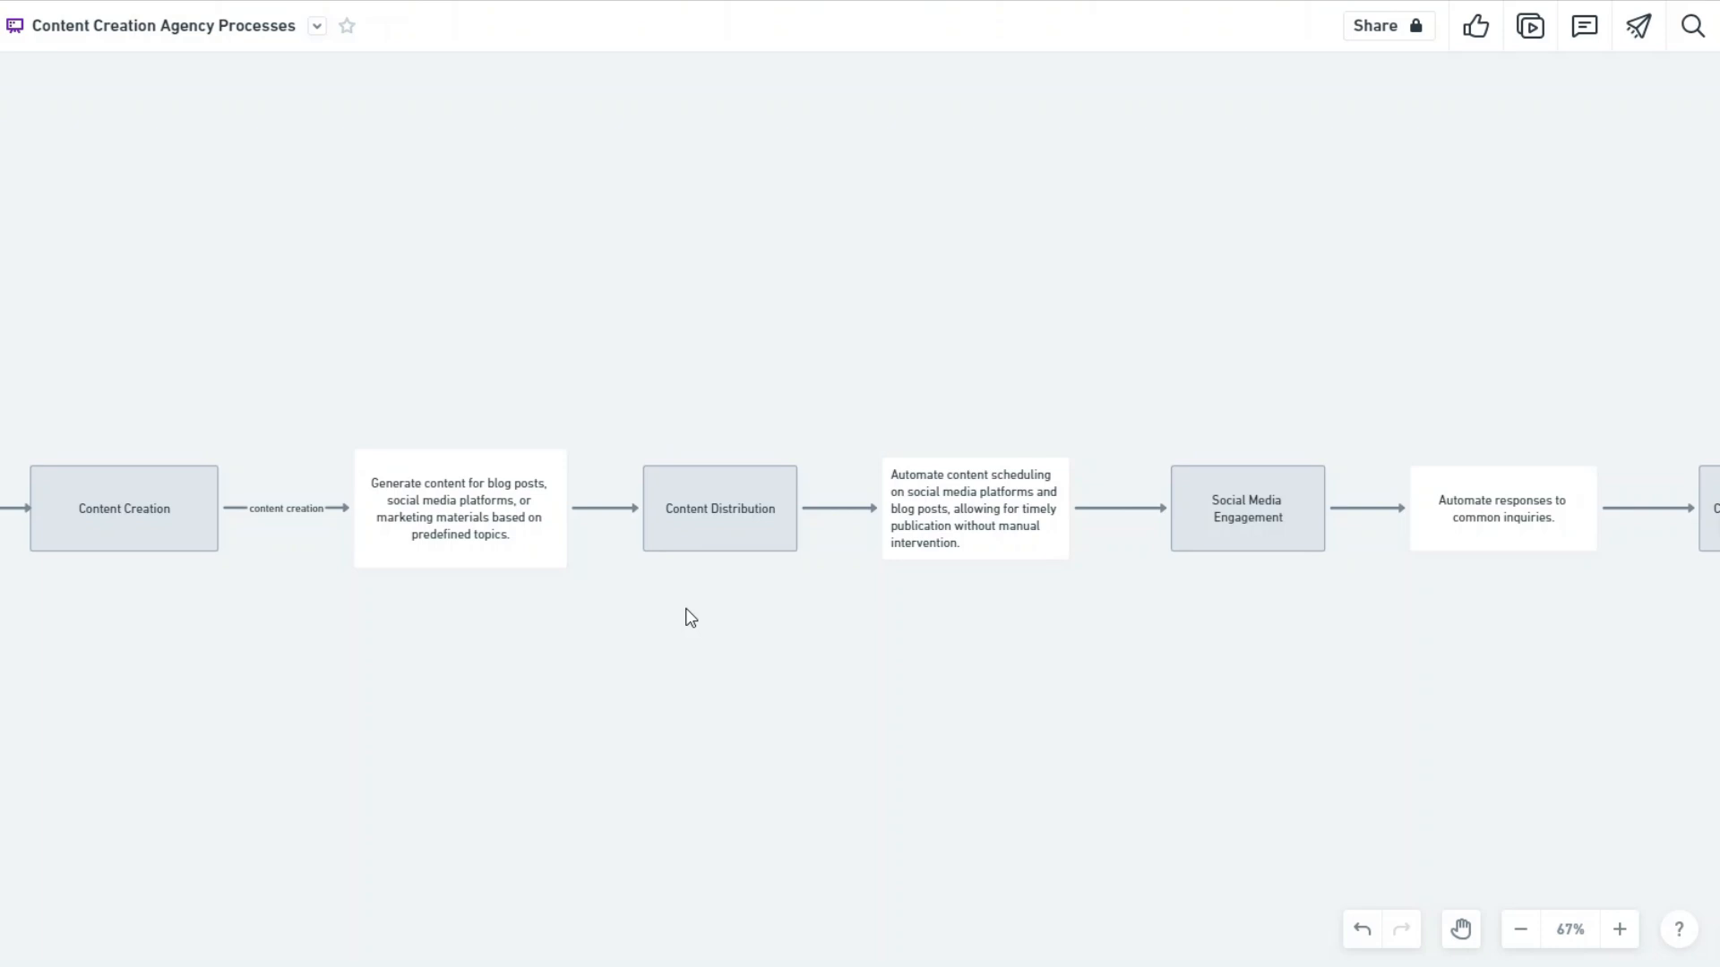
scroll(762, 614, right, 8)
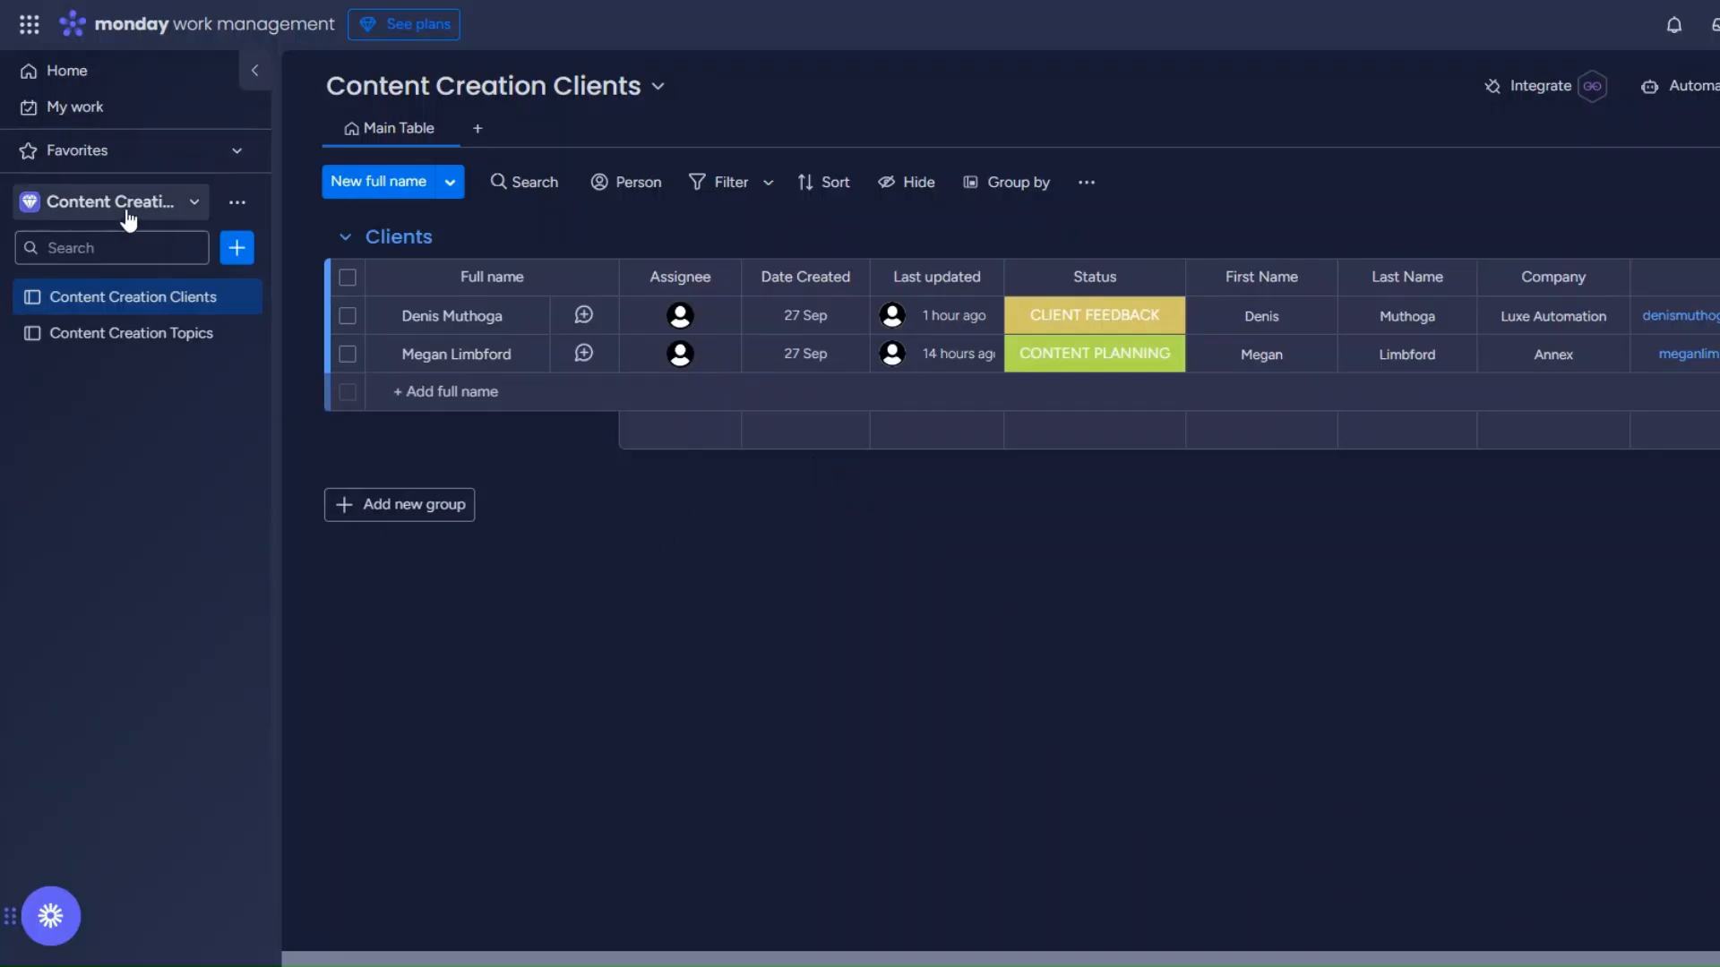
click(121, 206)
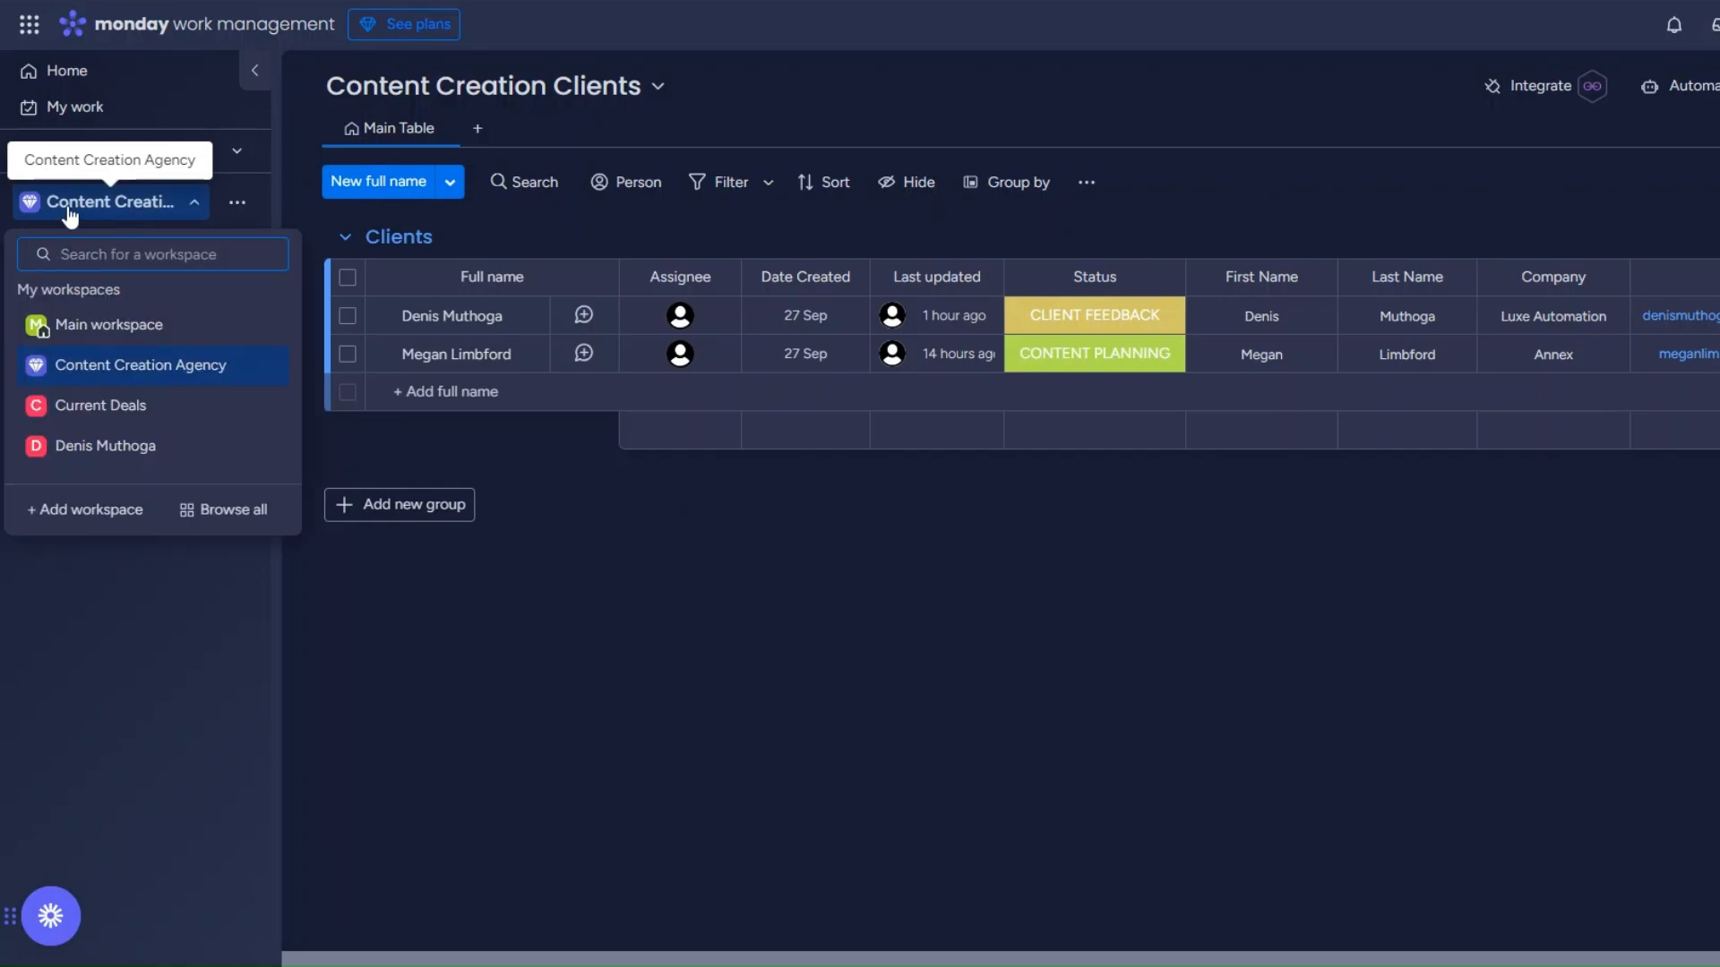
click(114, 728)
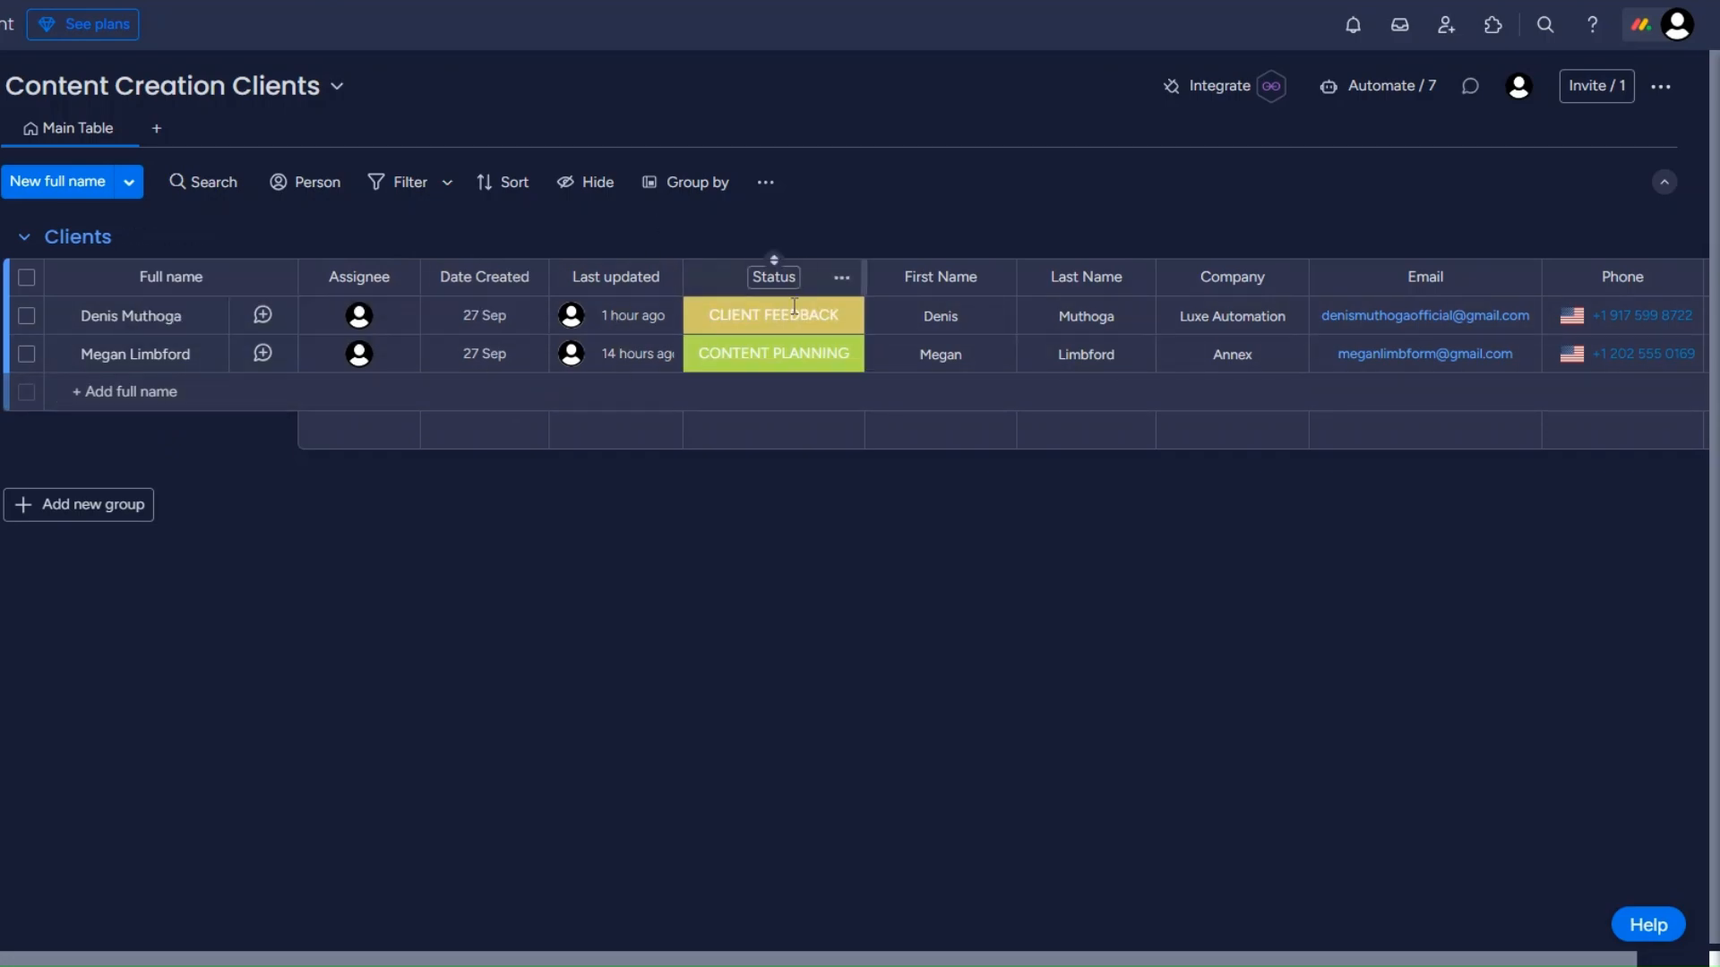
click(767, 323)
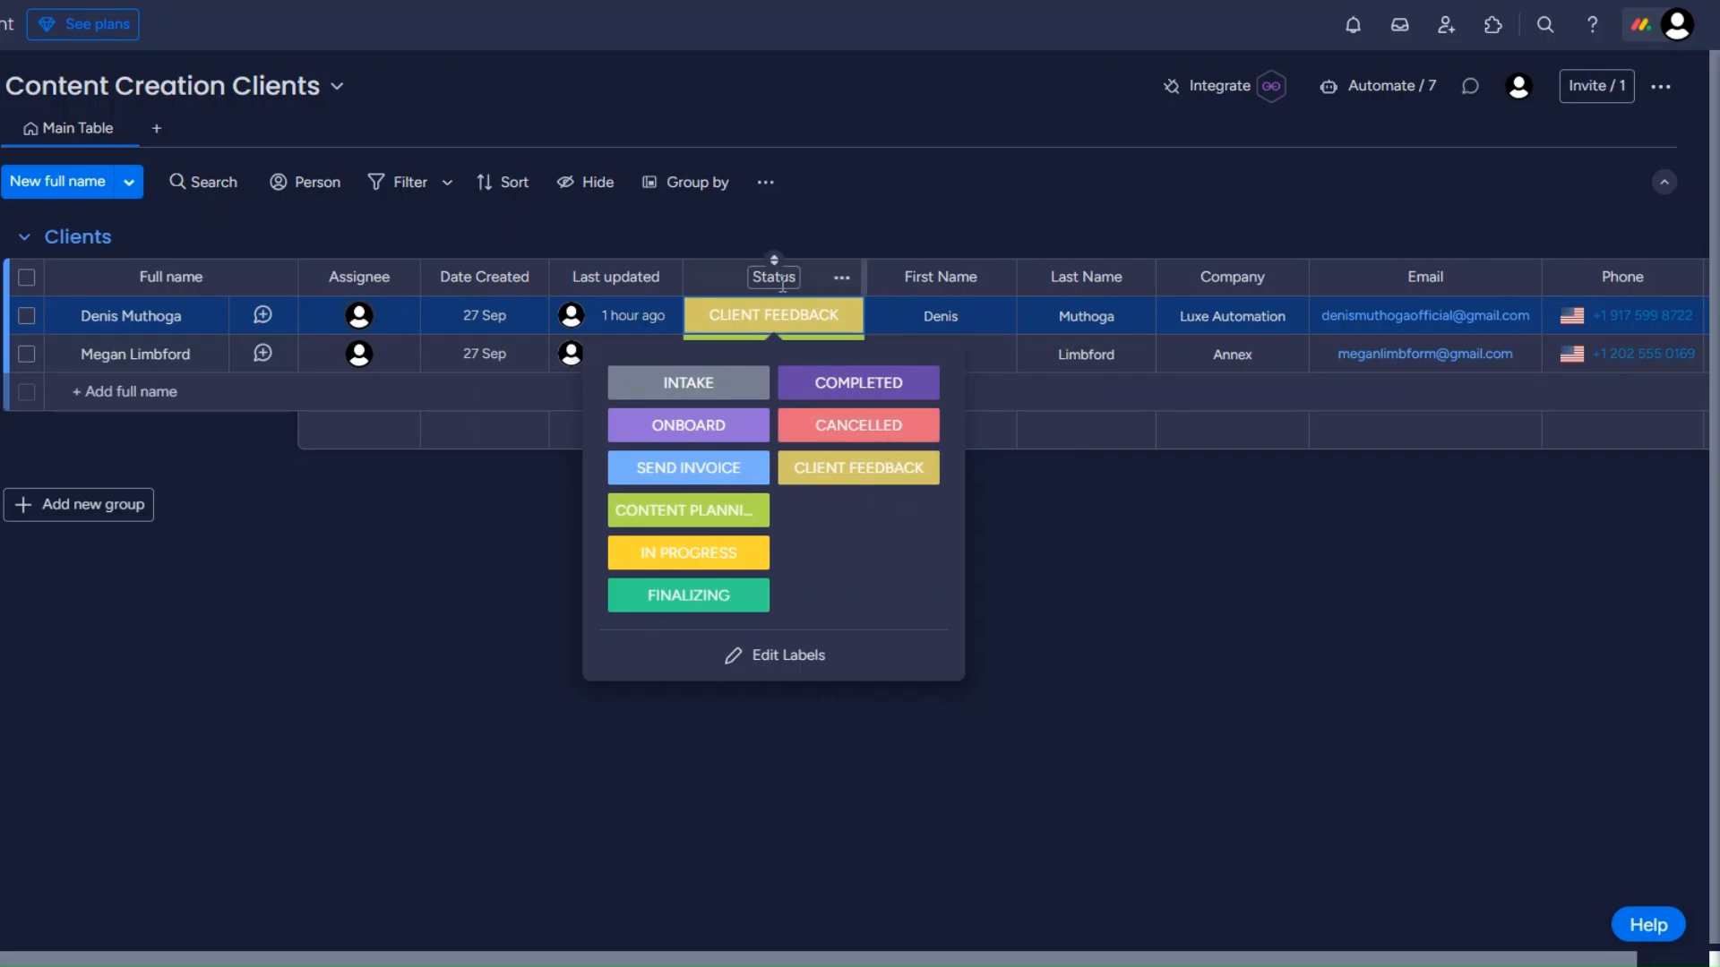
click(1013, 583)
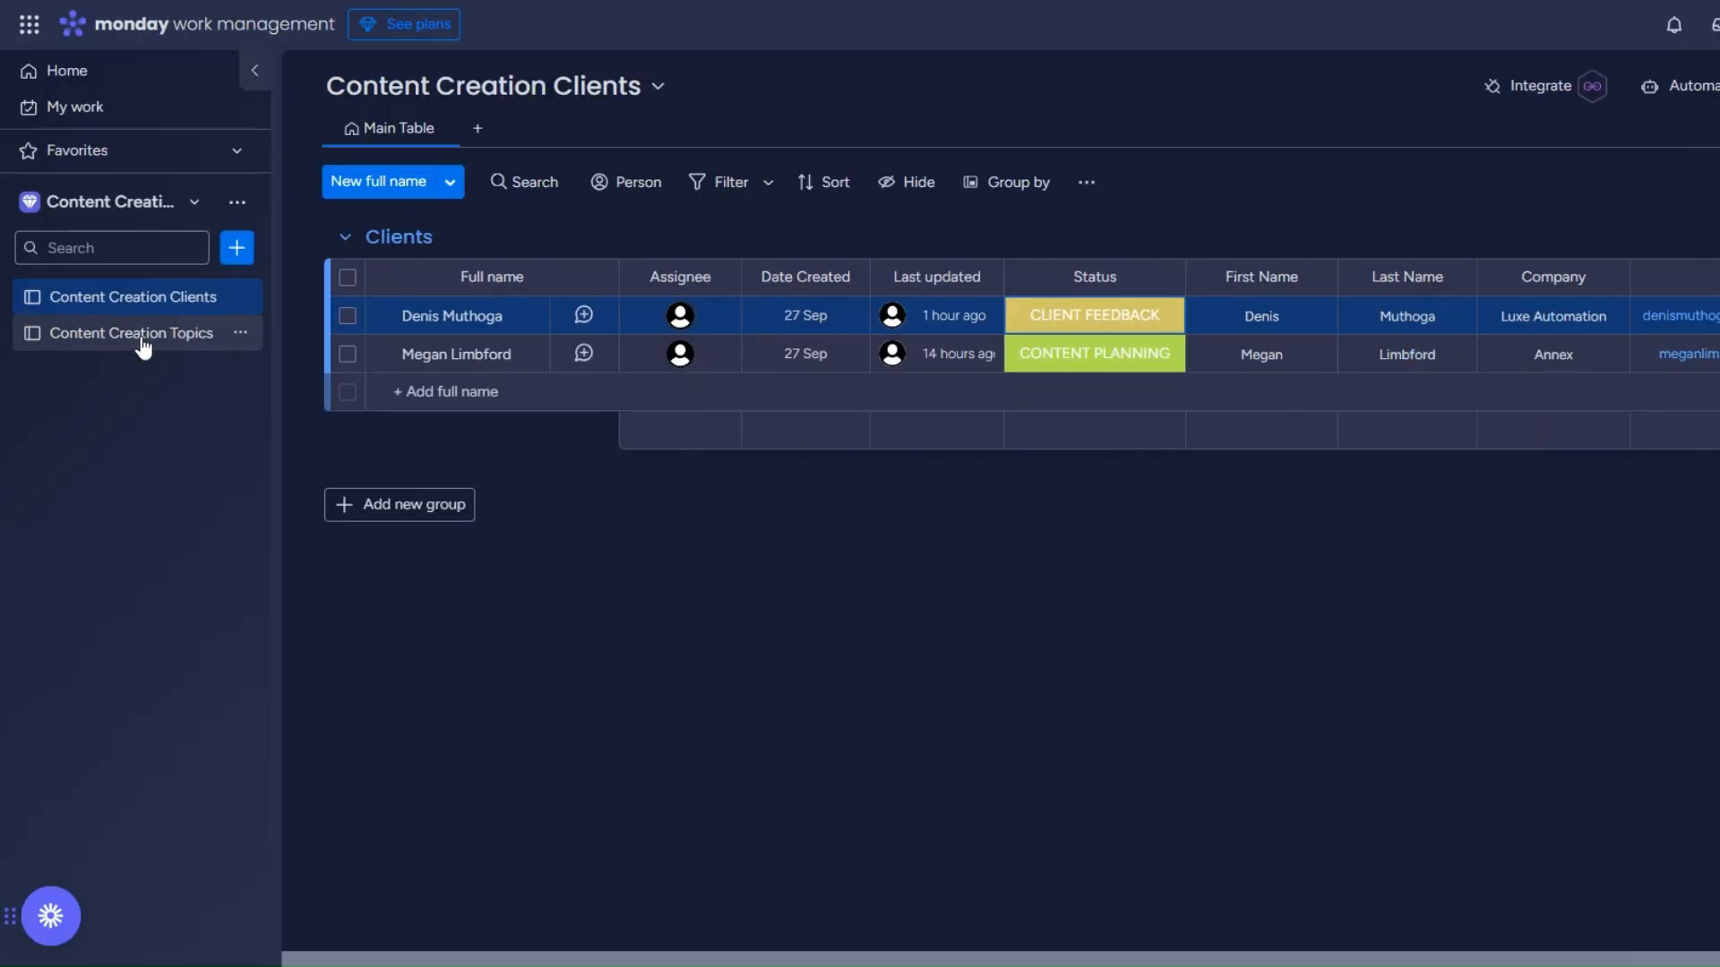
click(229, 354)
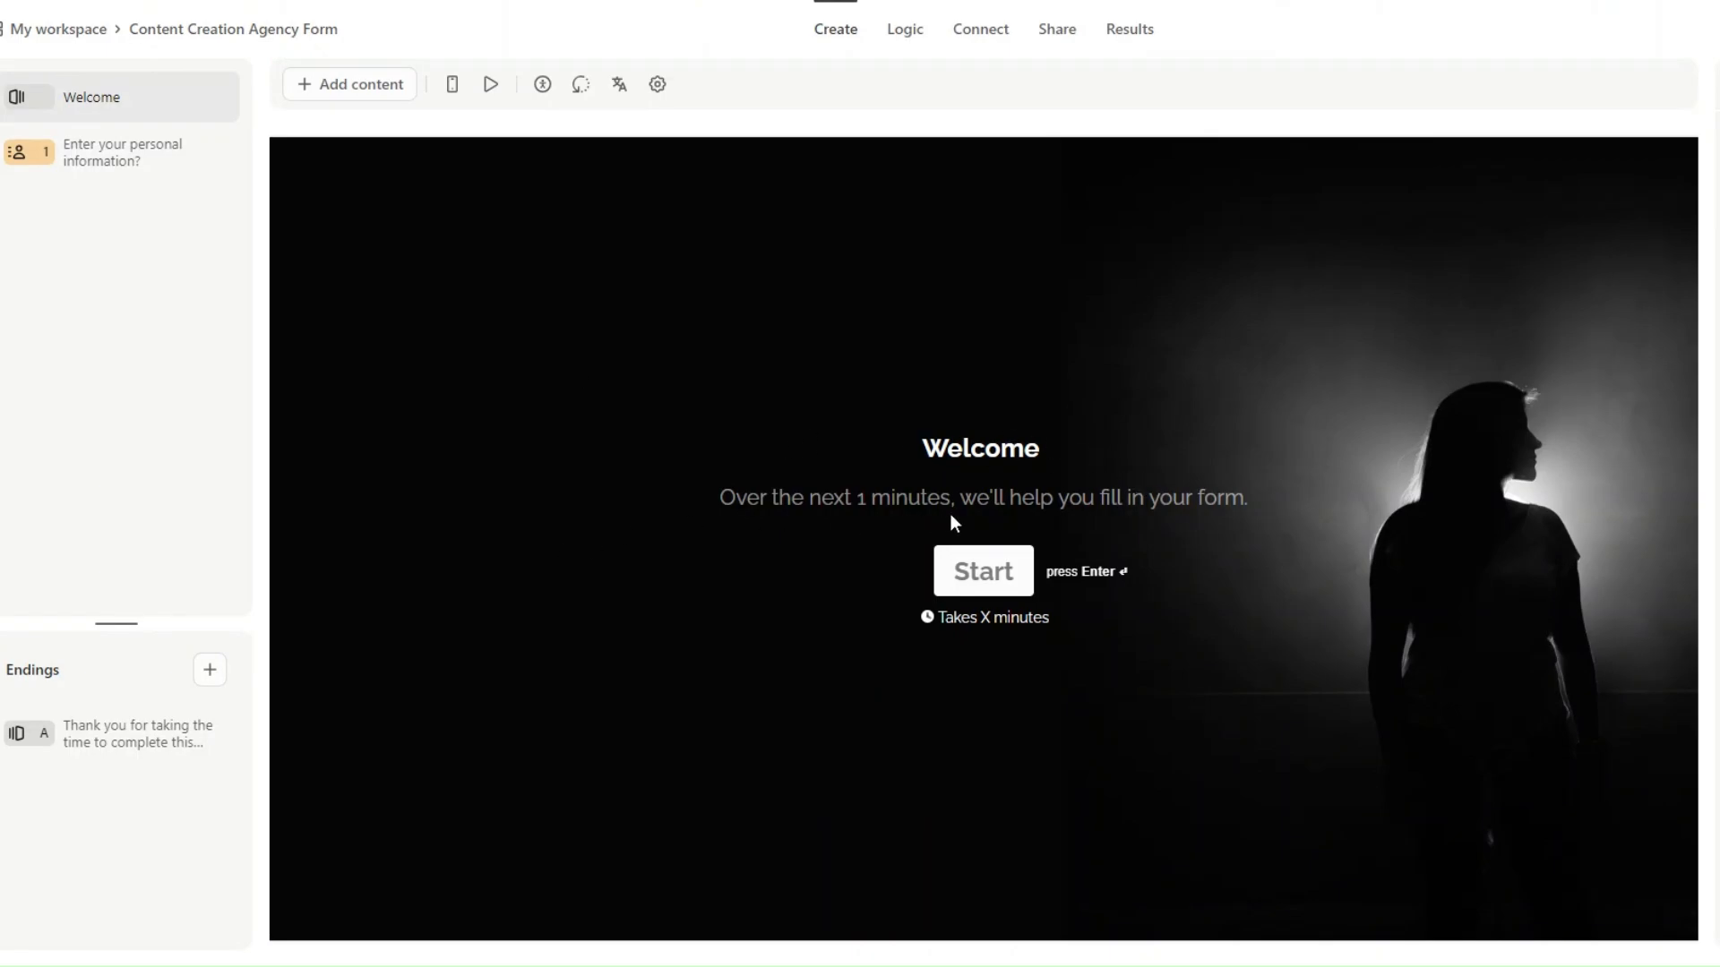
Select the 'Enter your personal information?' question in the Content Creation Agency Form's question list.
click(115, 170)
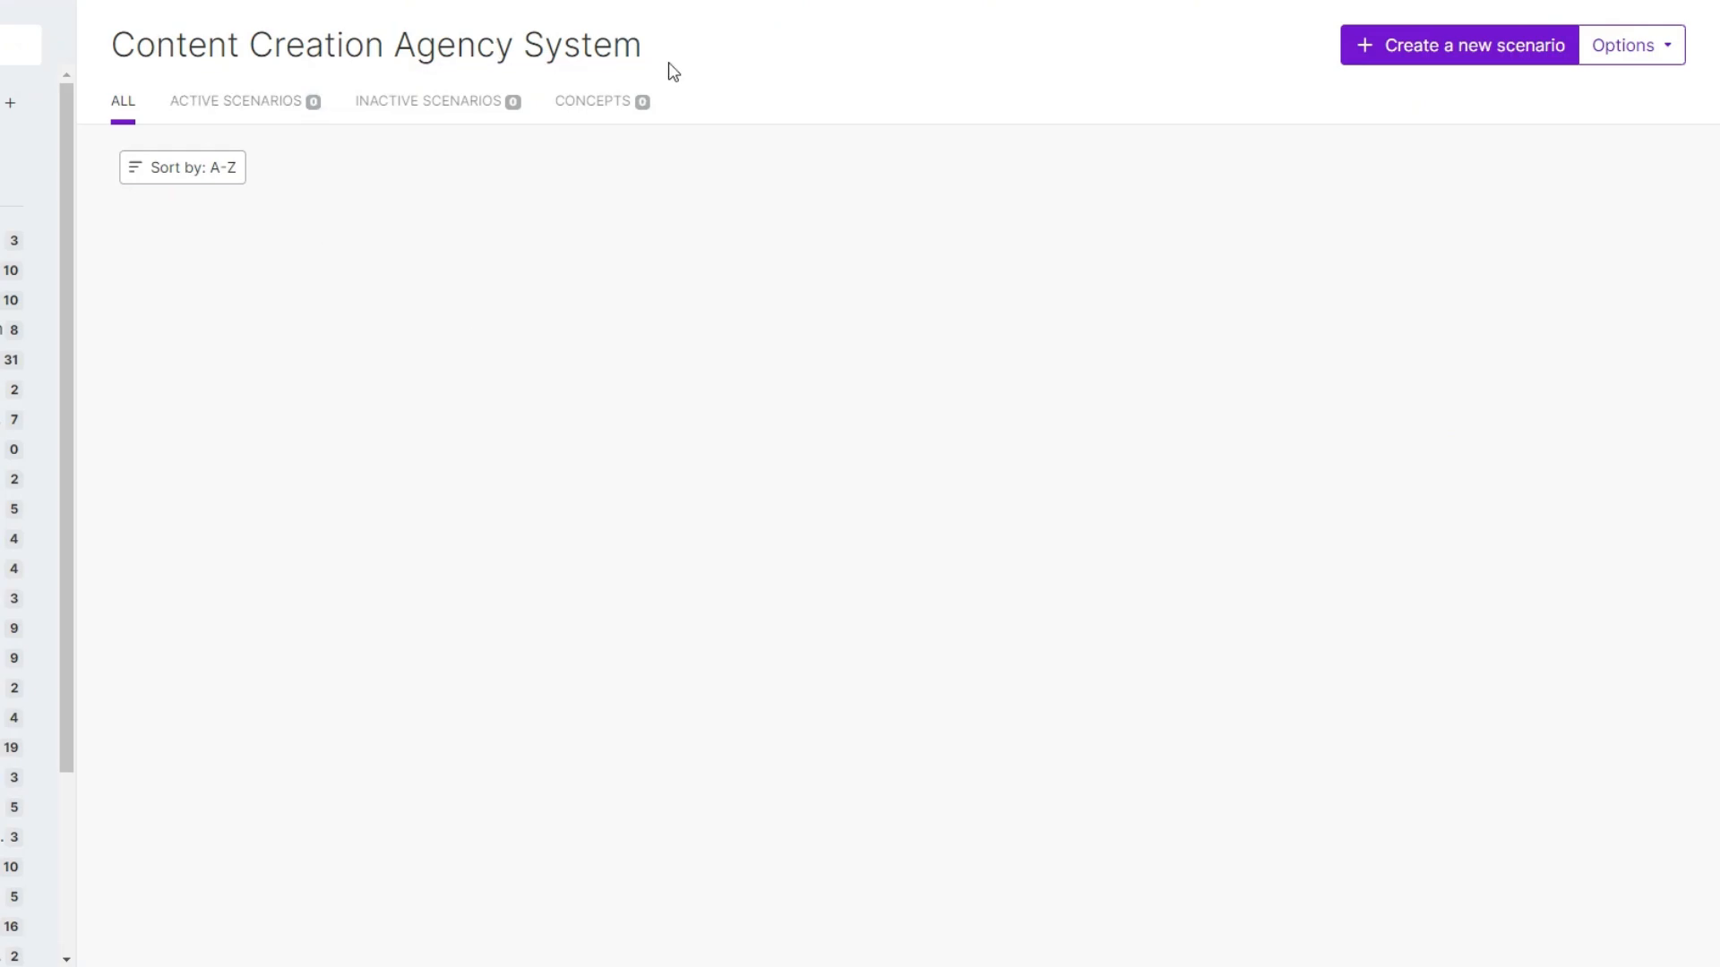
Create a new scenario and bring up the app list for its first module.
click(1501, 55)
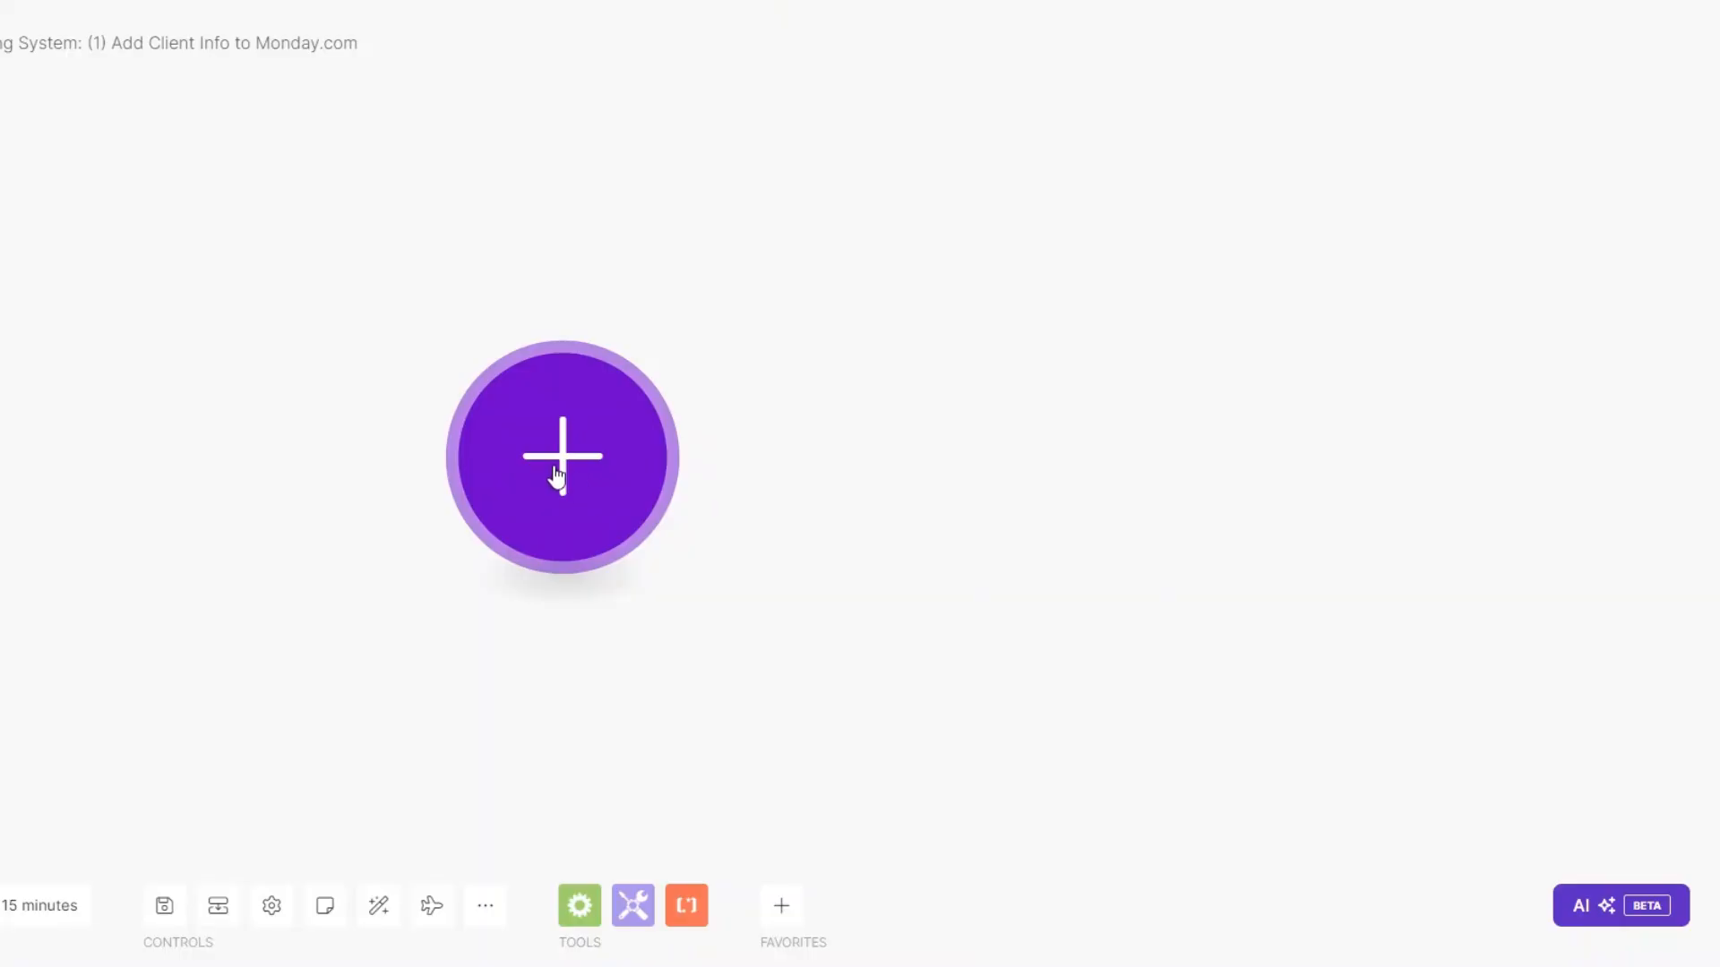
click(555, 475)
Add a Typeform Watch Responses trigger with a new Typeform connection.
scroll(792, 609, down, 2)
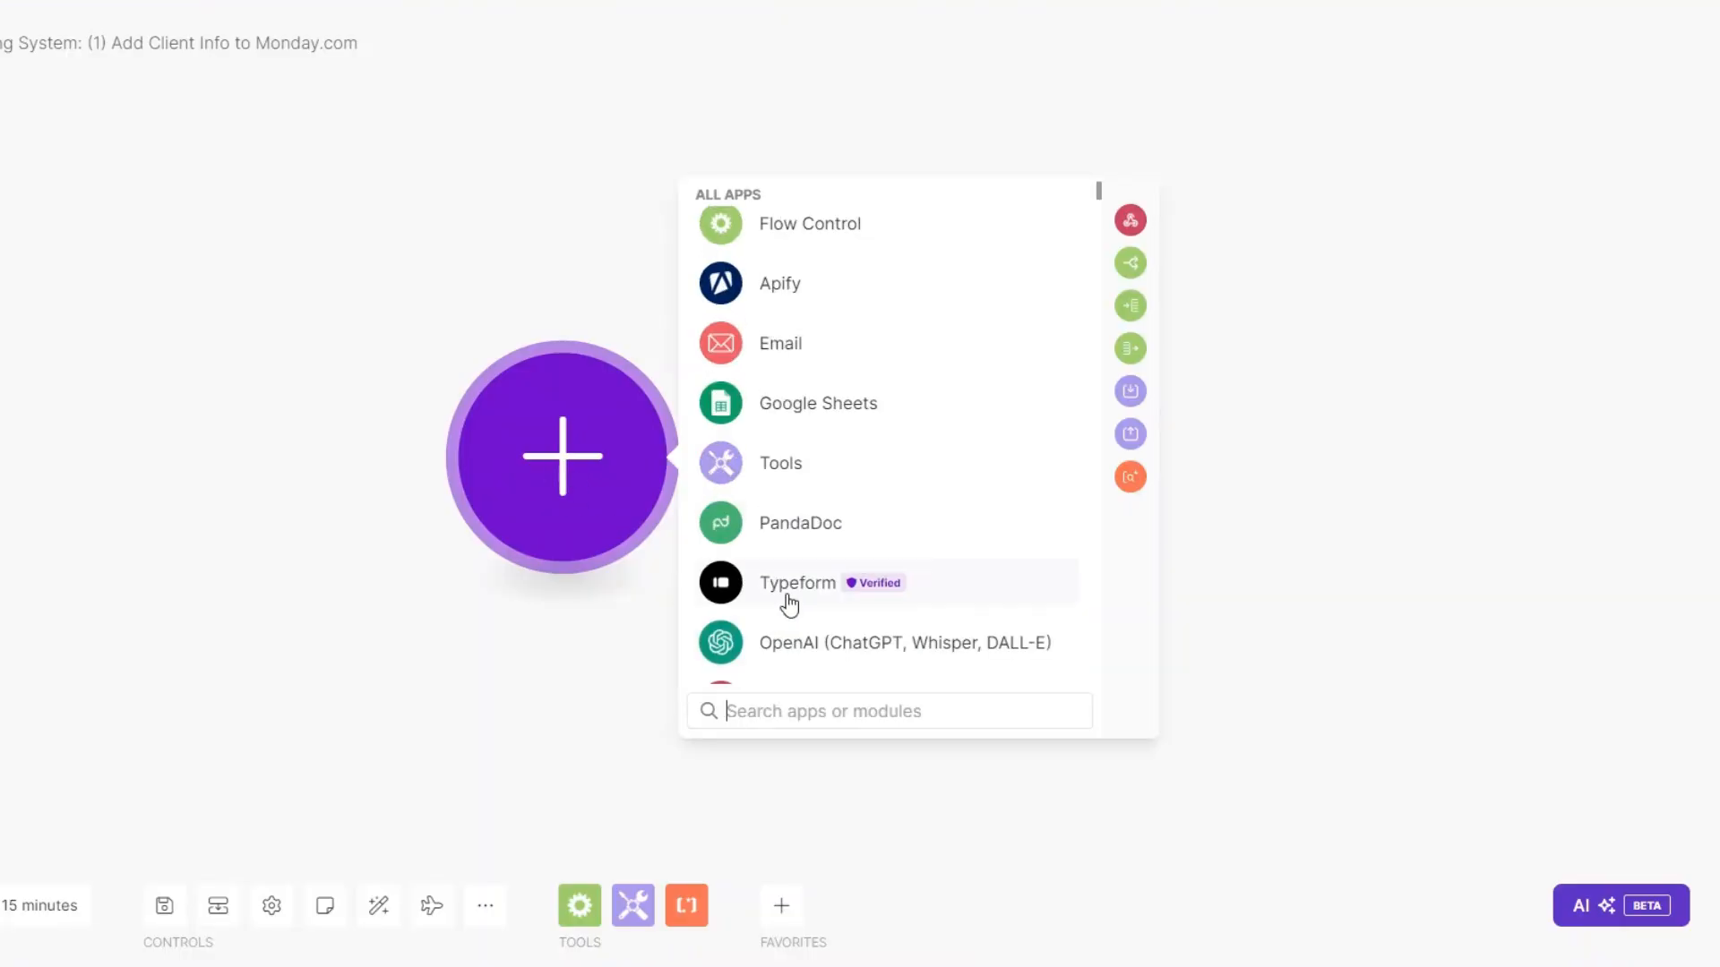
click(781, 587)
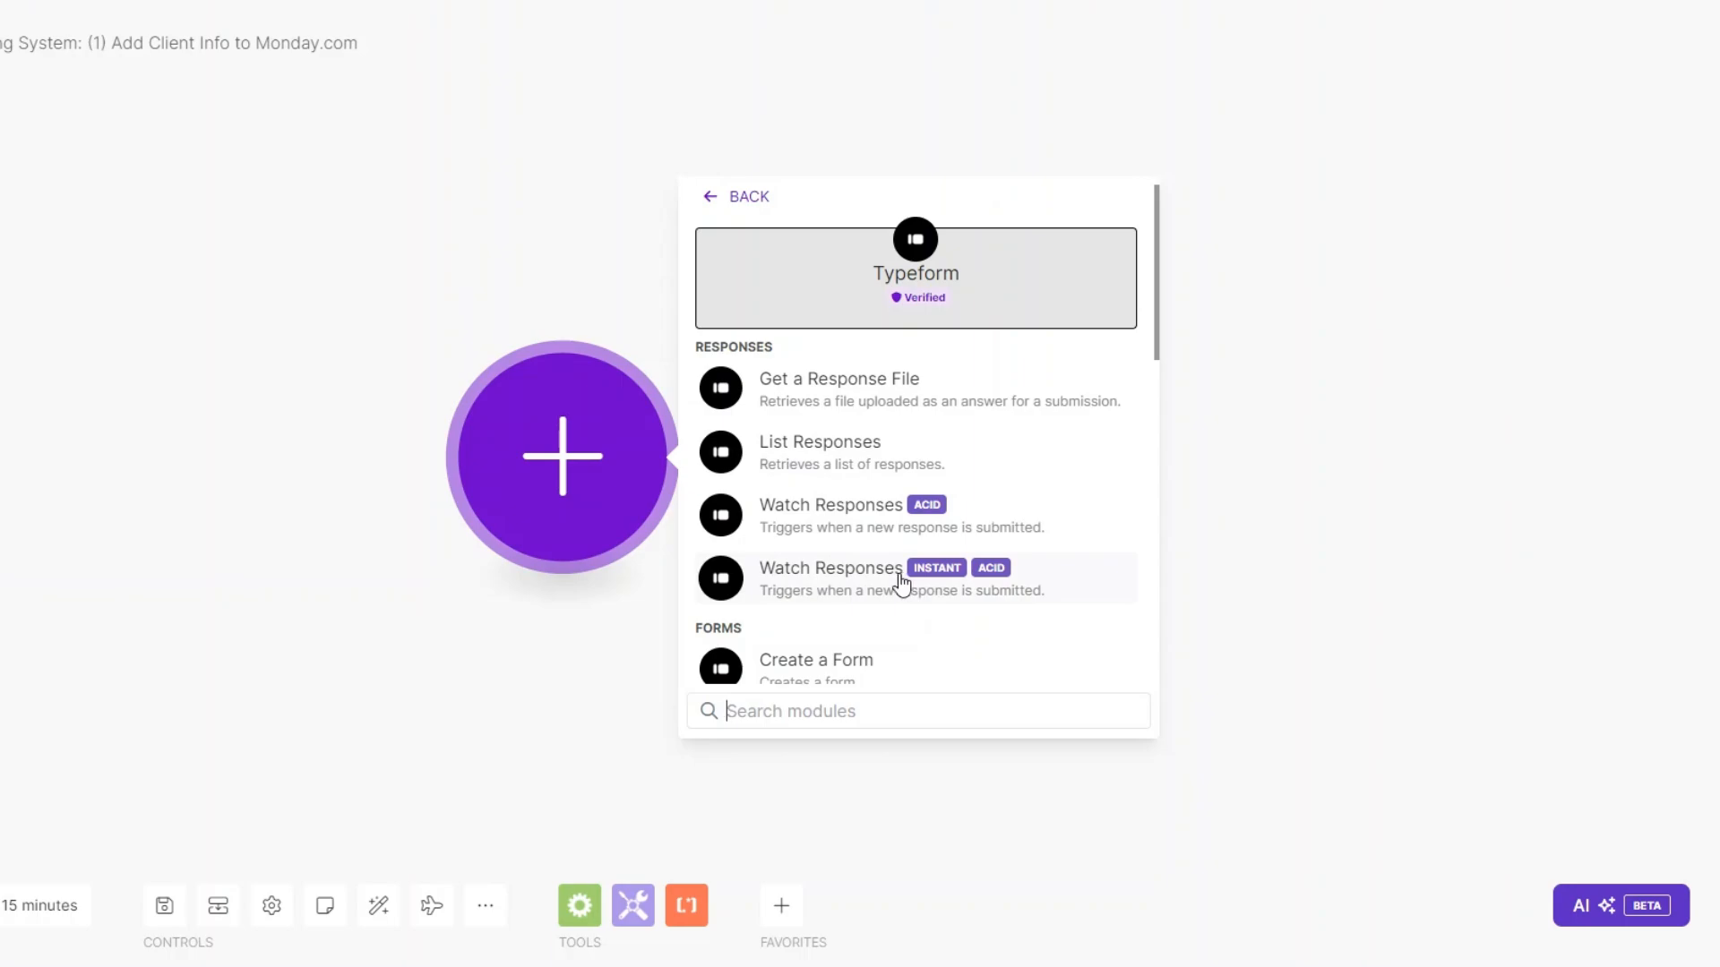
click(861, 506)
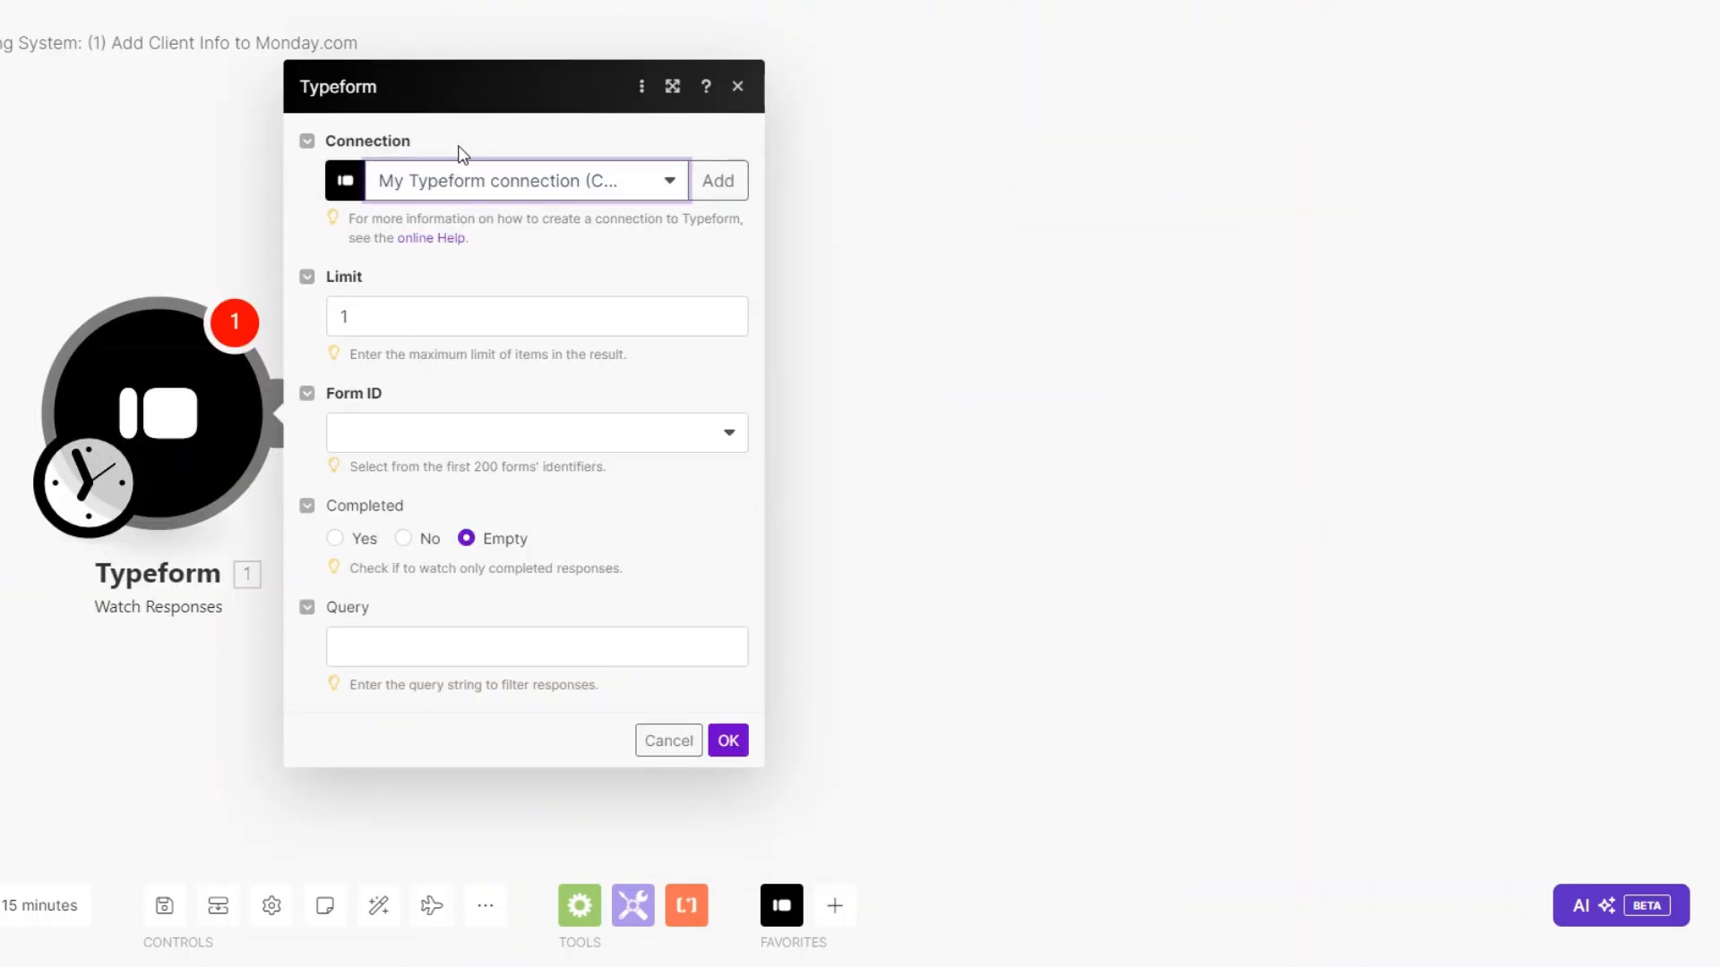
click(718, 180)
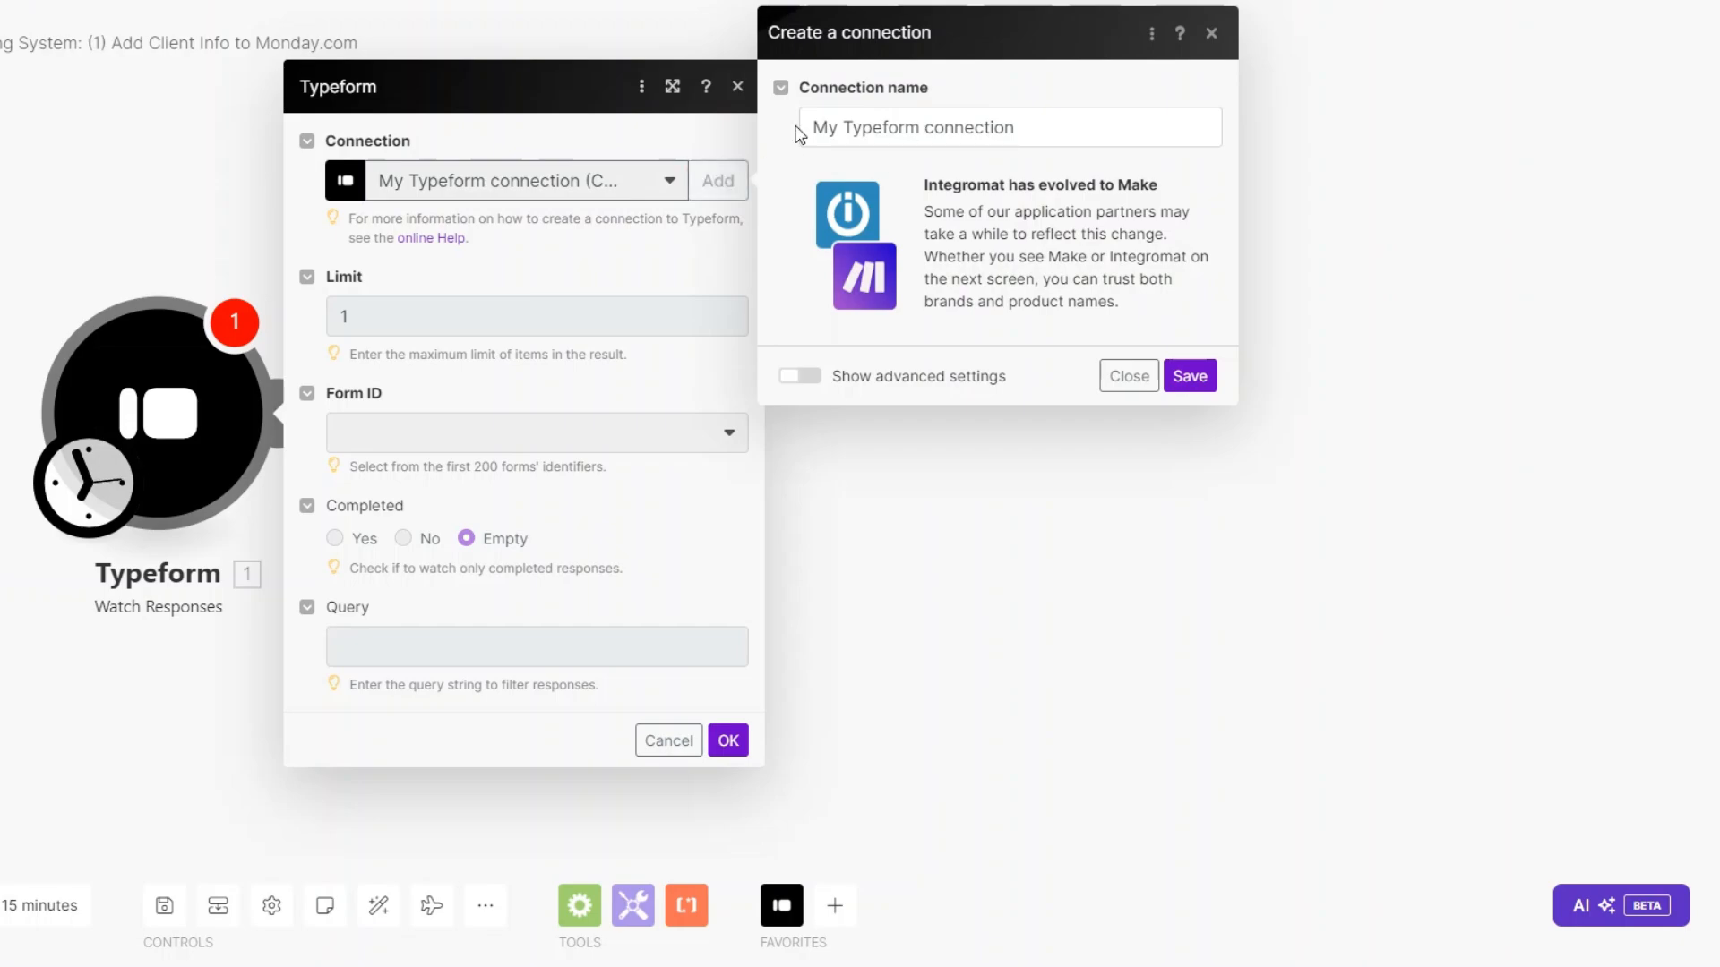
click(1182, 387)
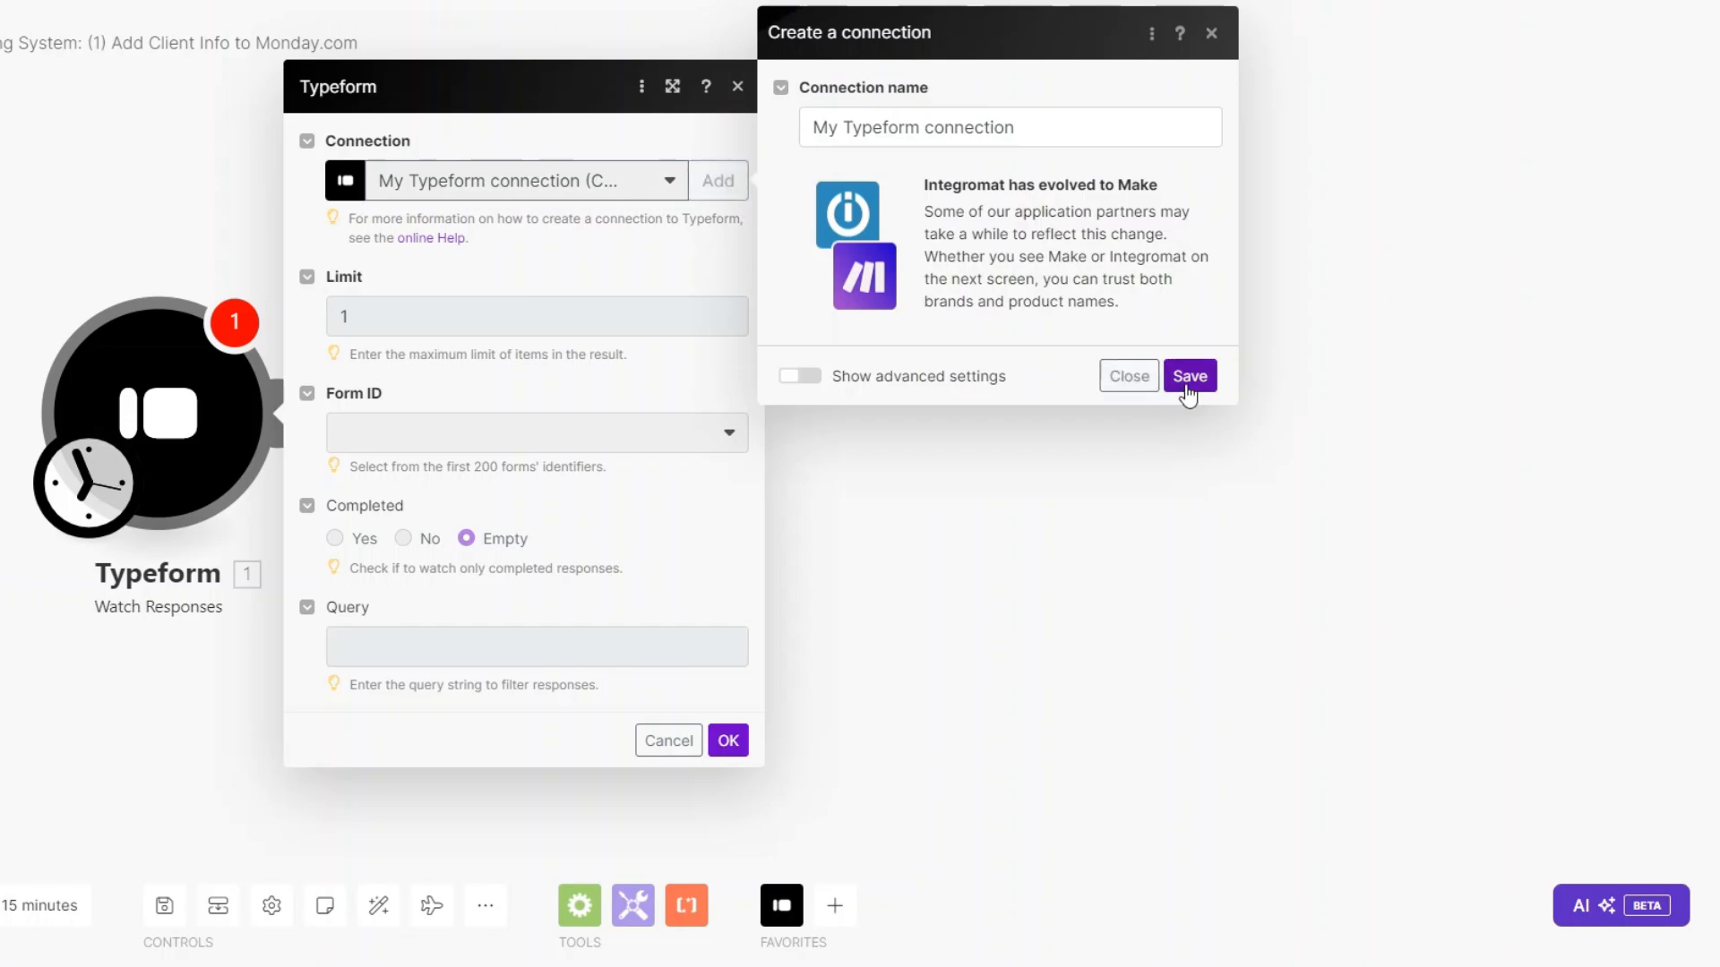
click(1139, 387)
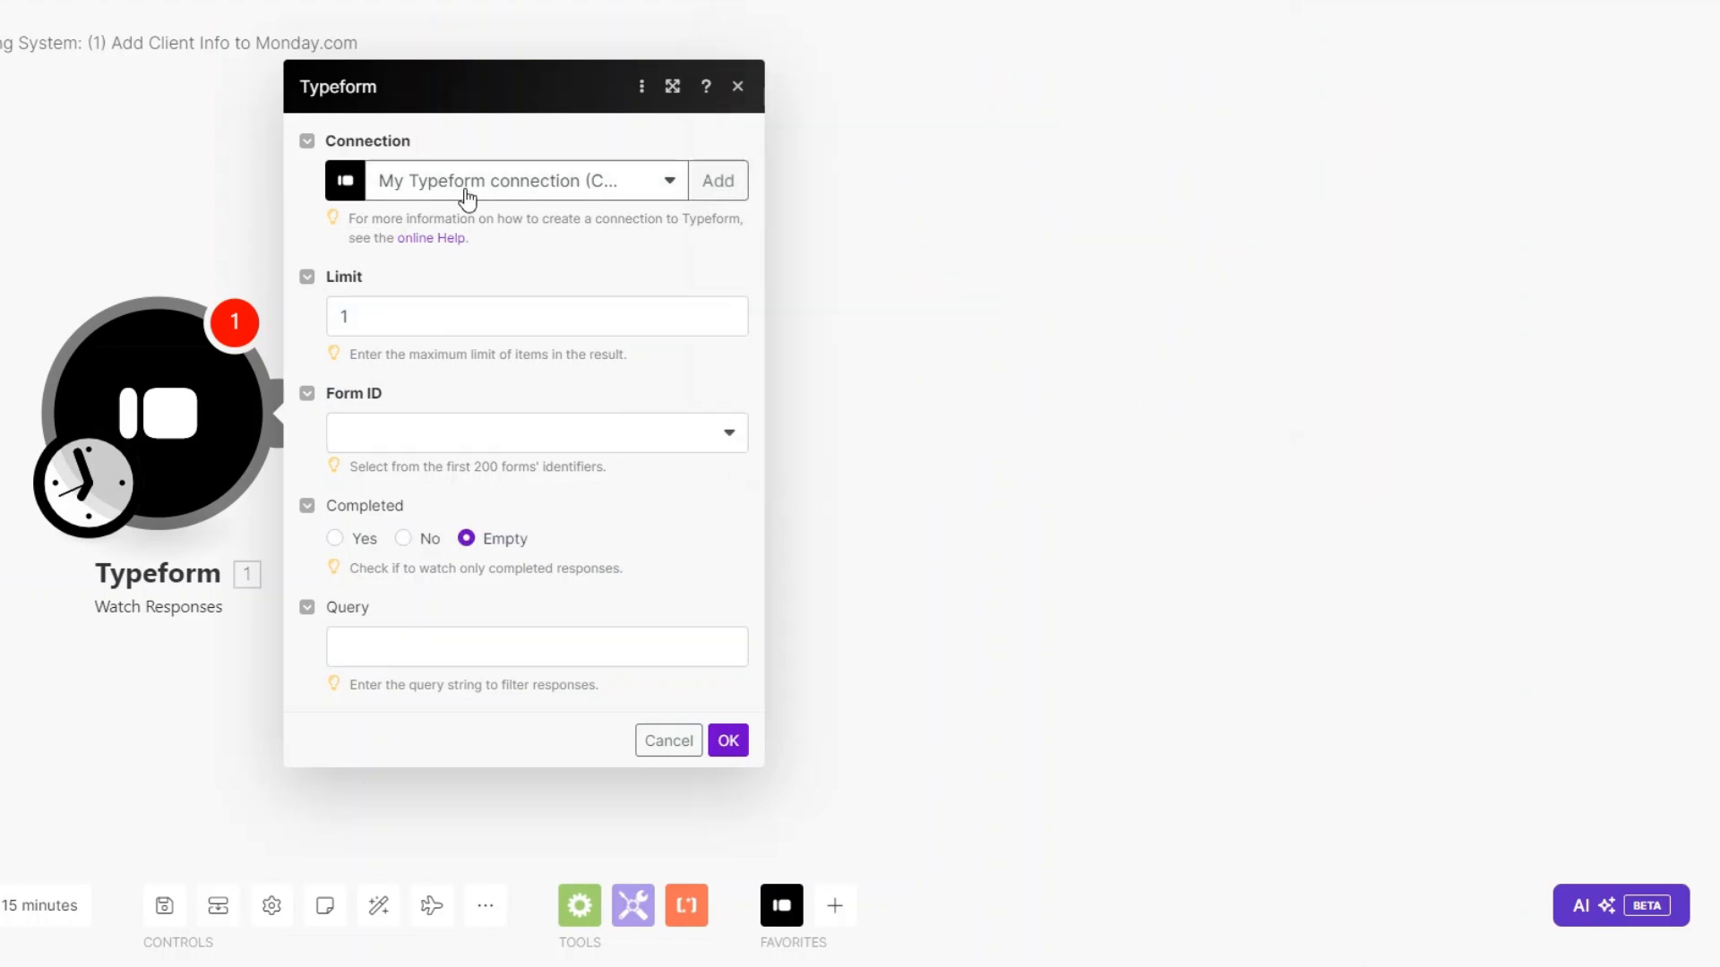
Point the trigger at the Content Creation Agency Form, starting from now on.
click(384, 318)
click(384, 439)
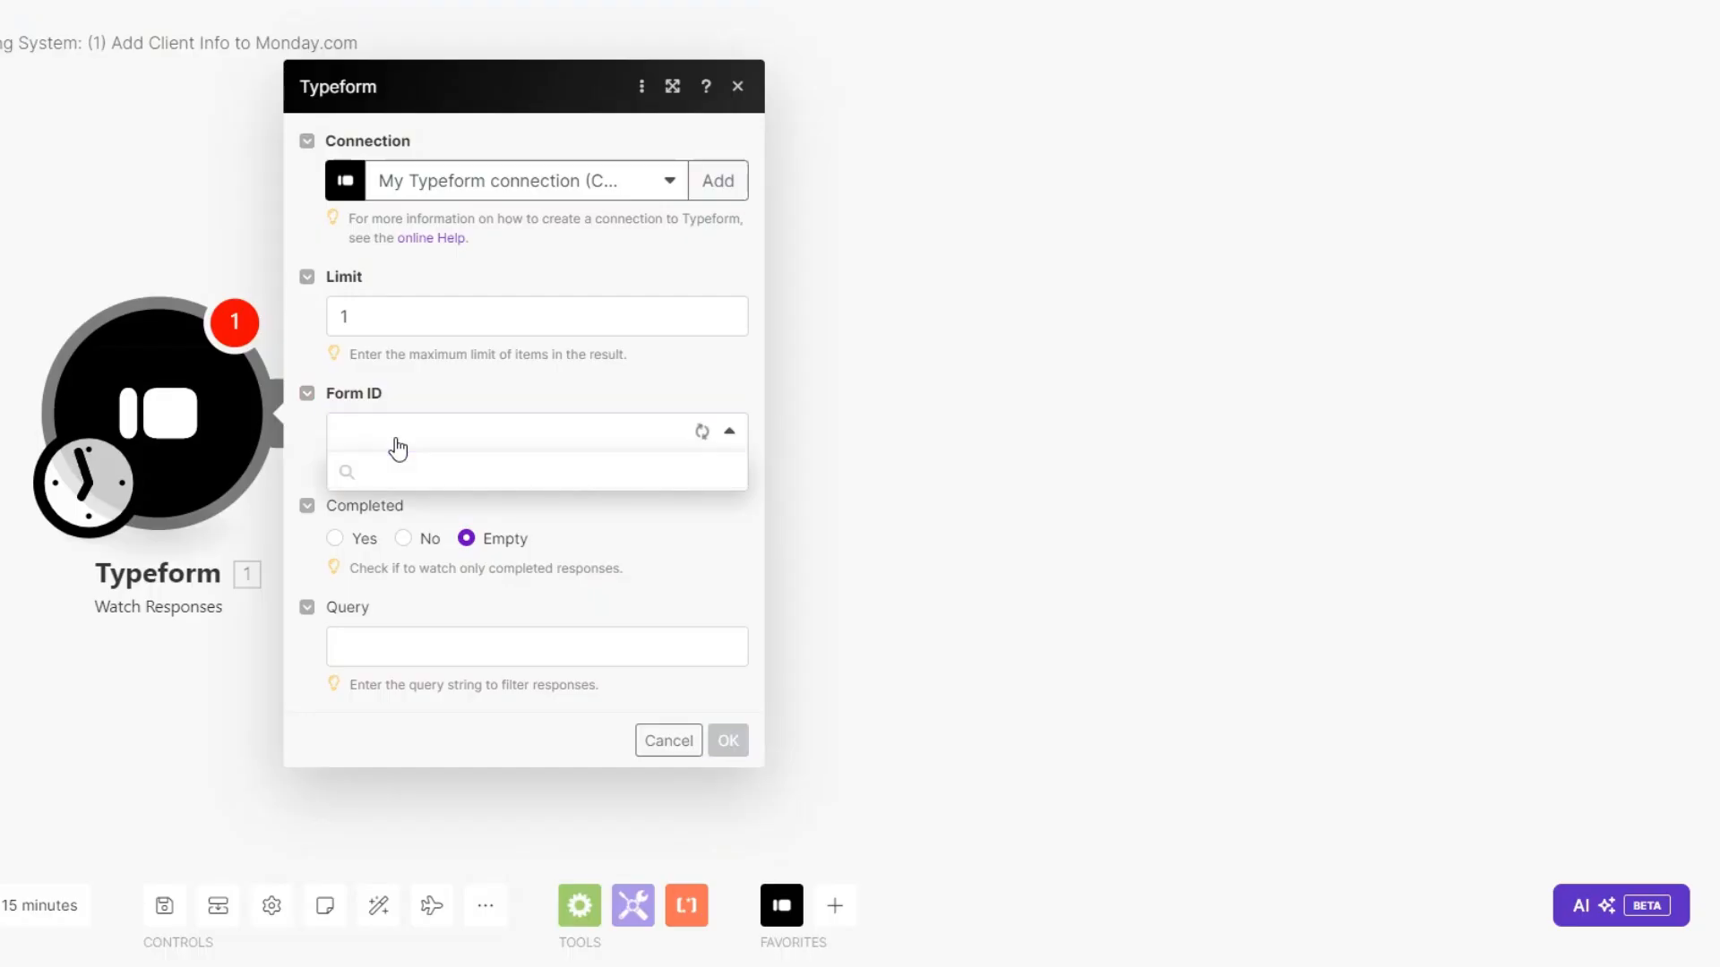
click(421, 548)
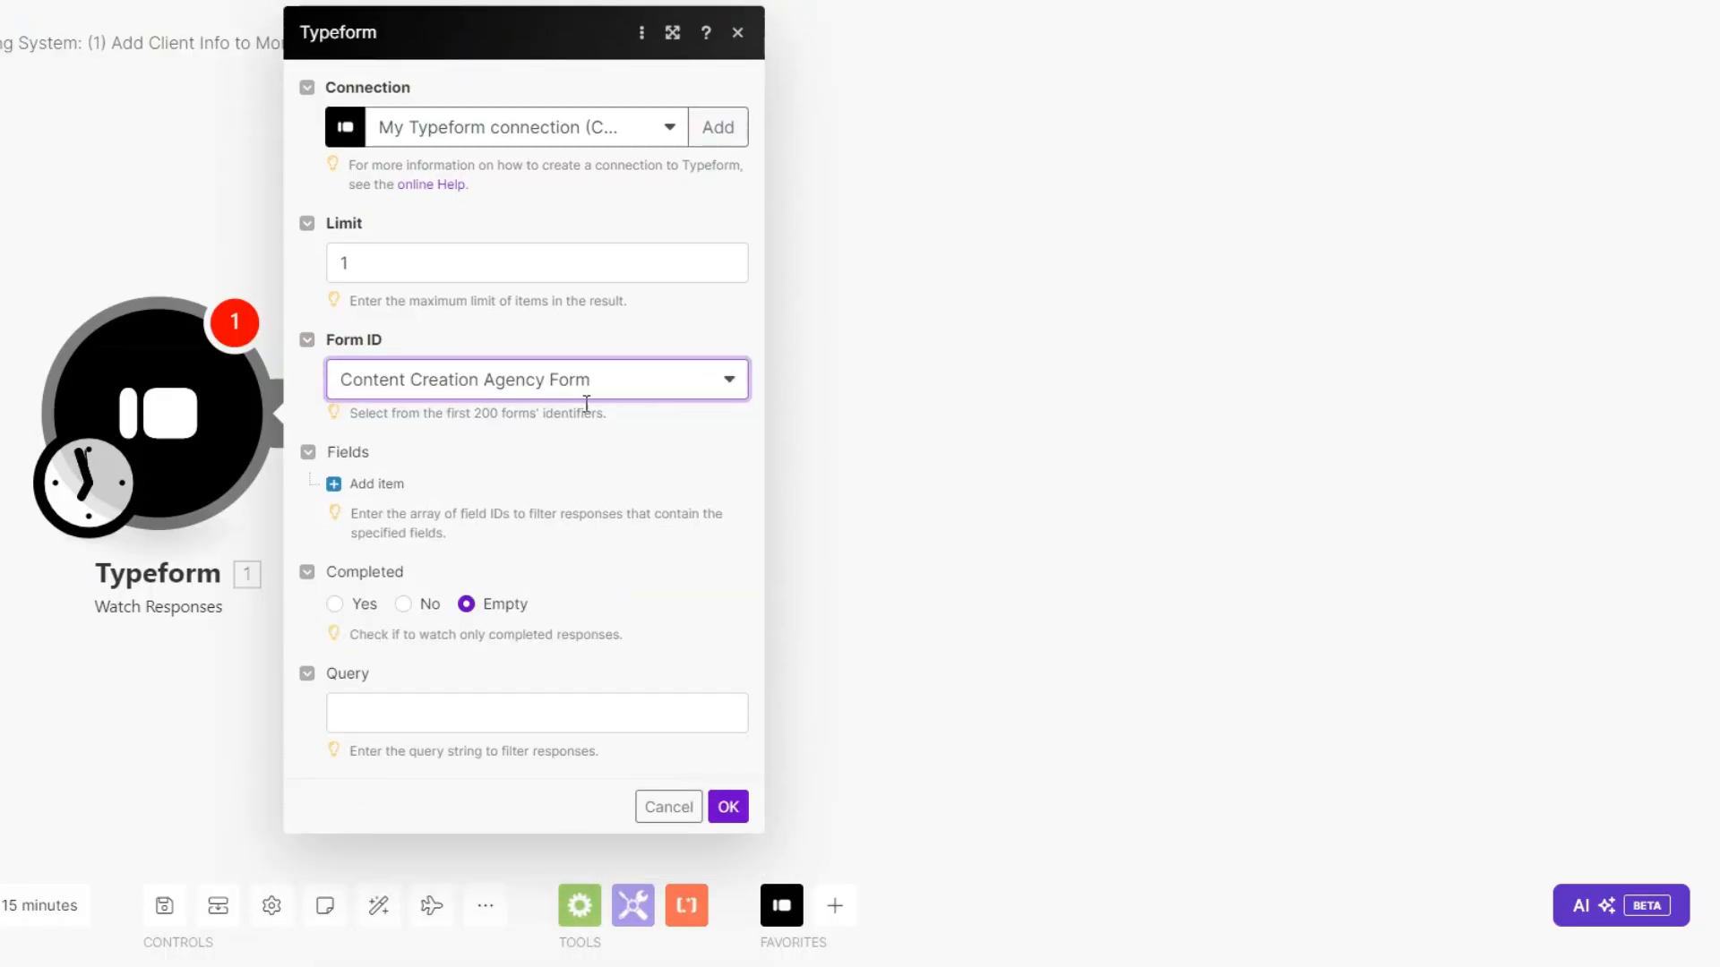
click(728, 806)
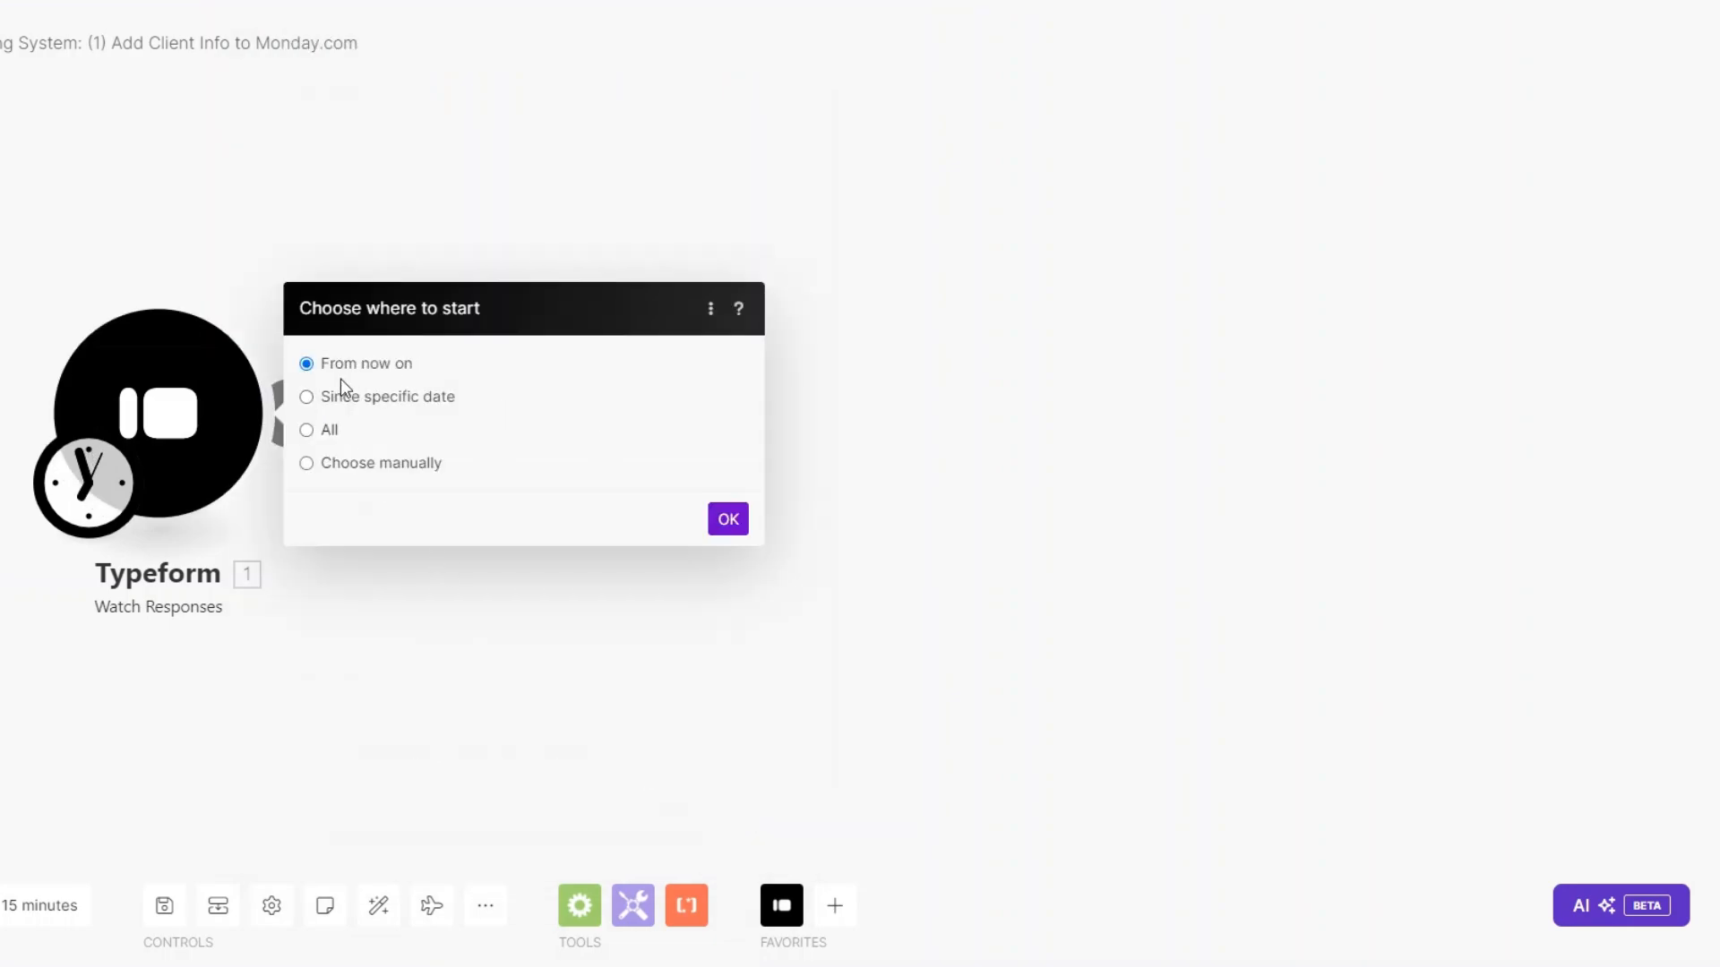
click(729, 528)
click(508, 424)
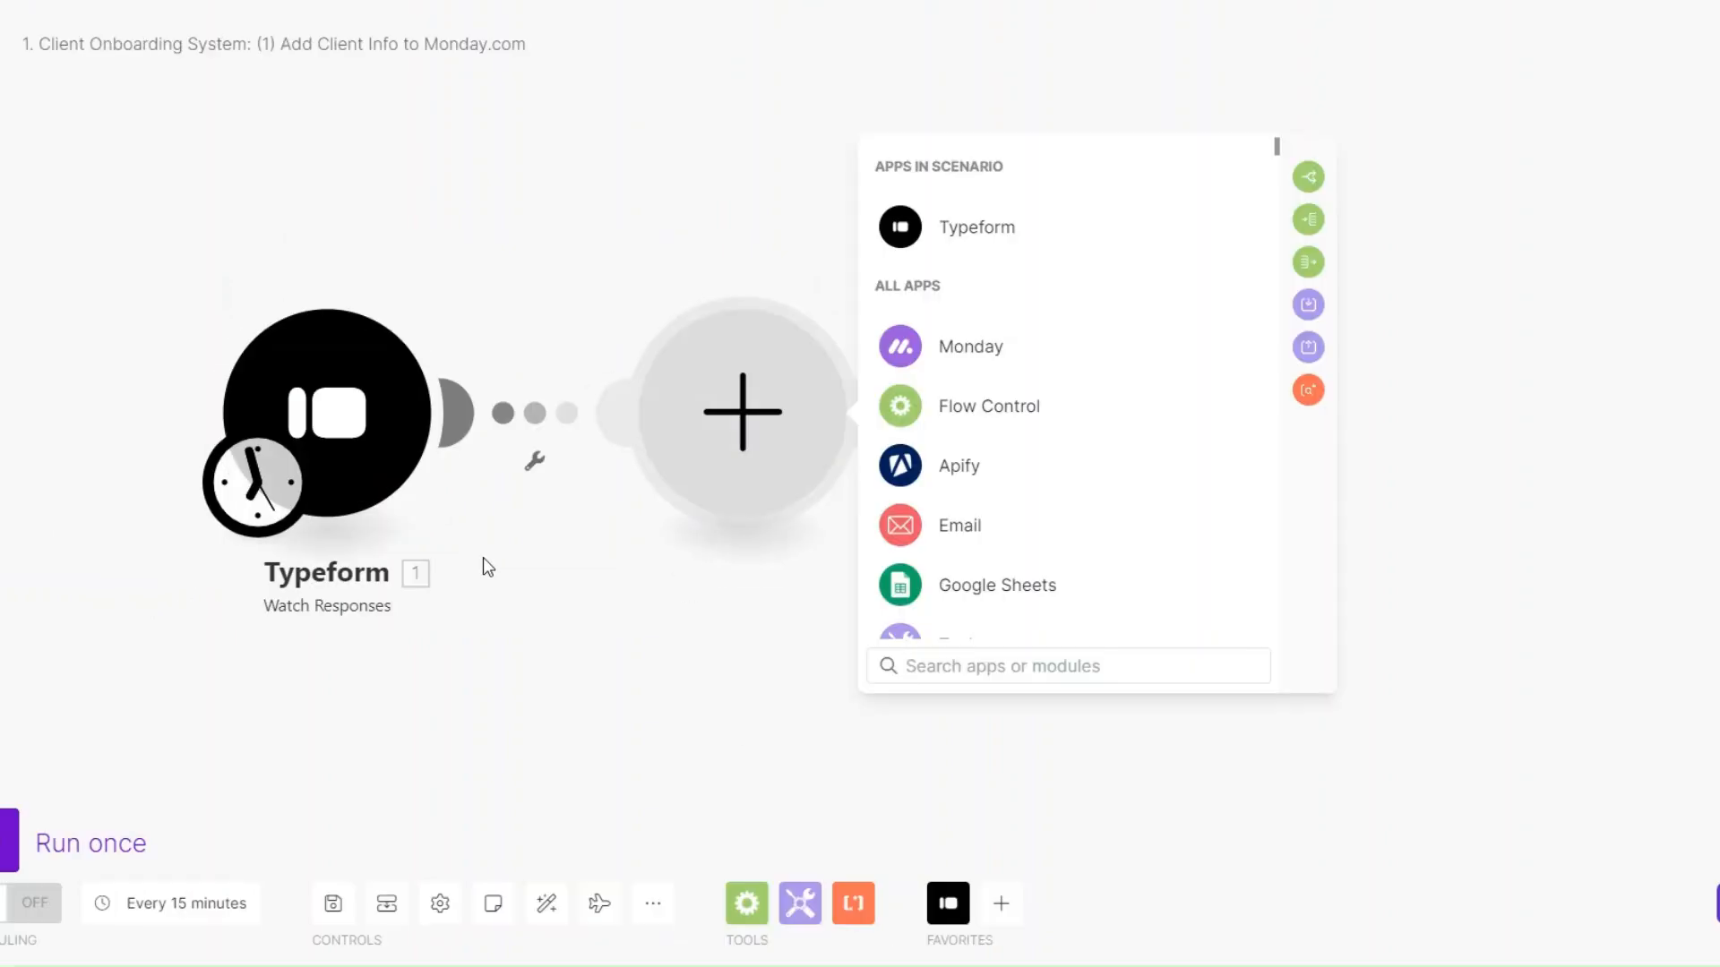
Add a Tools Sleep step with a delay of 2.
scroll(1003, 484, down, 3)
click(962, 432)
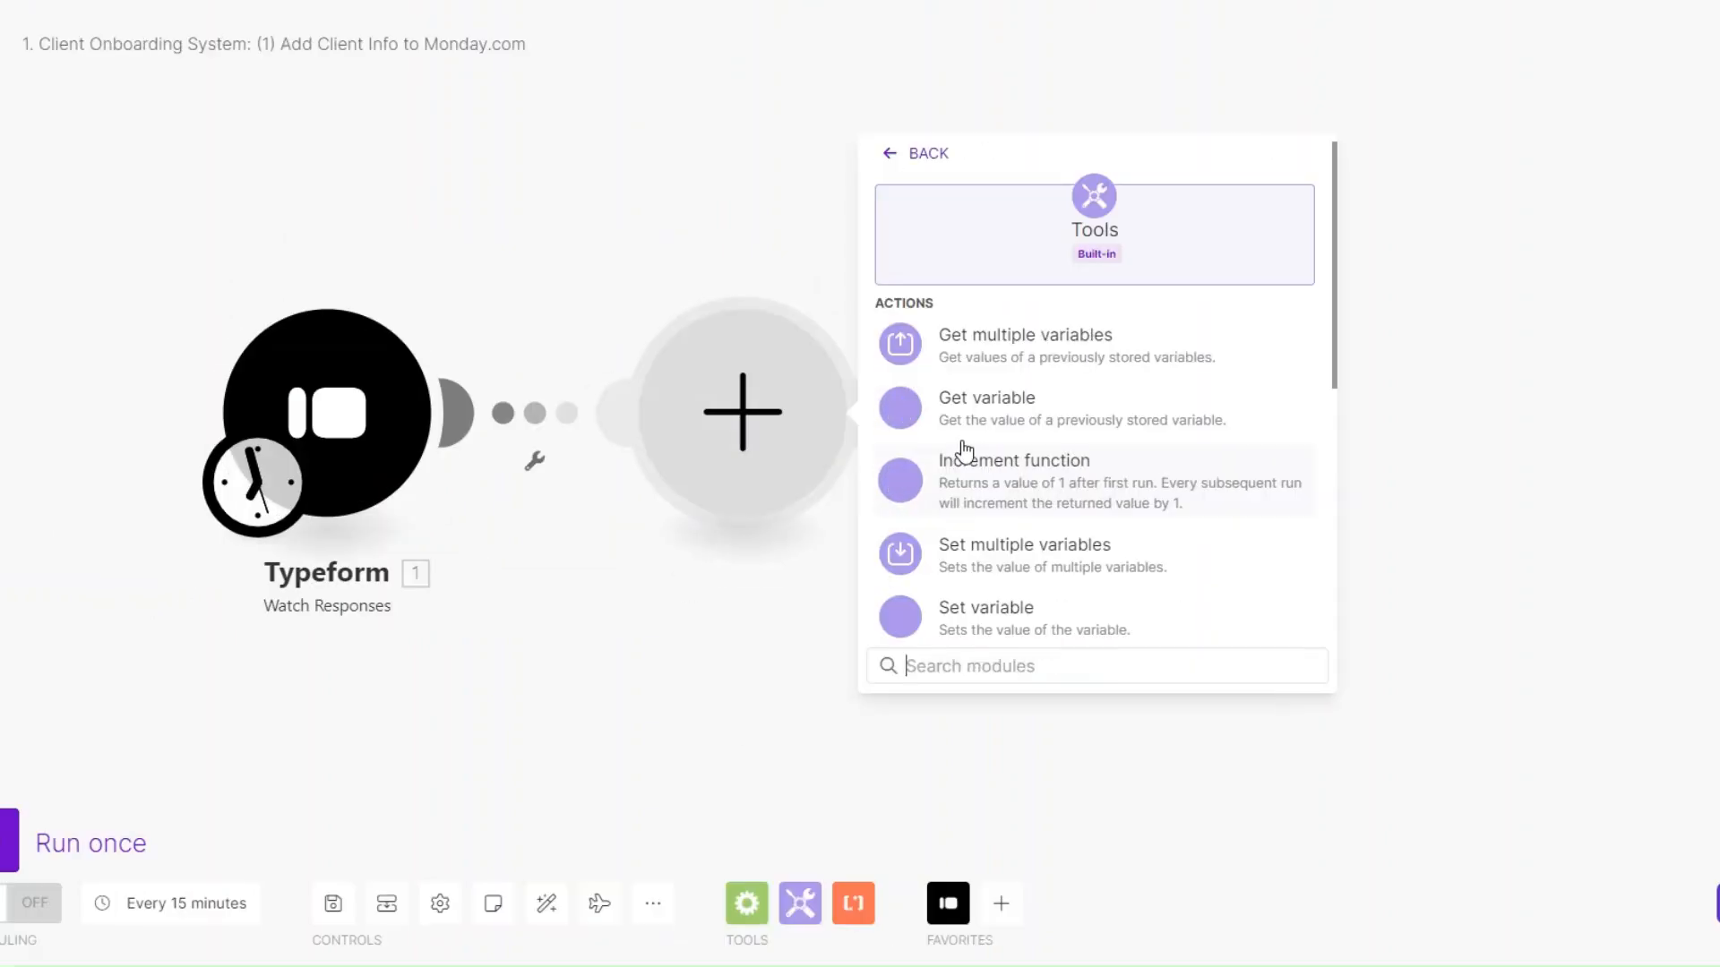
scroll(1012, 566, down, 3)
click(973, 476)
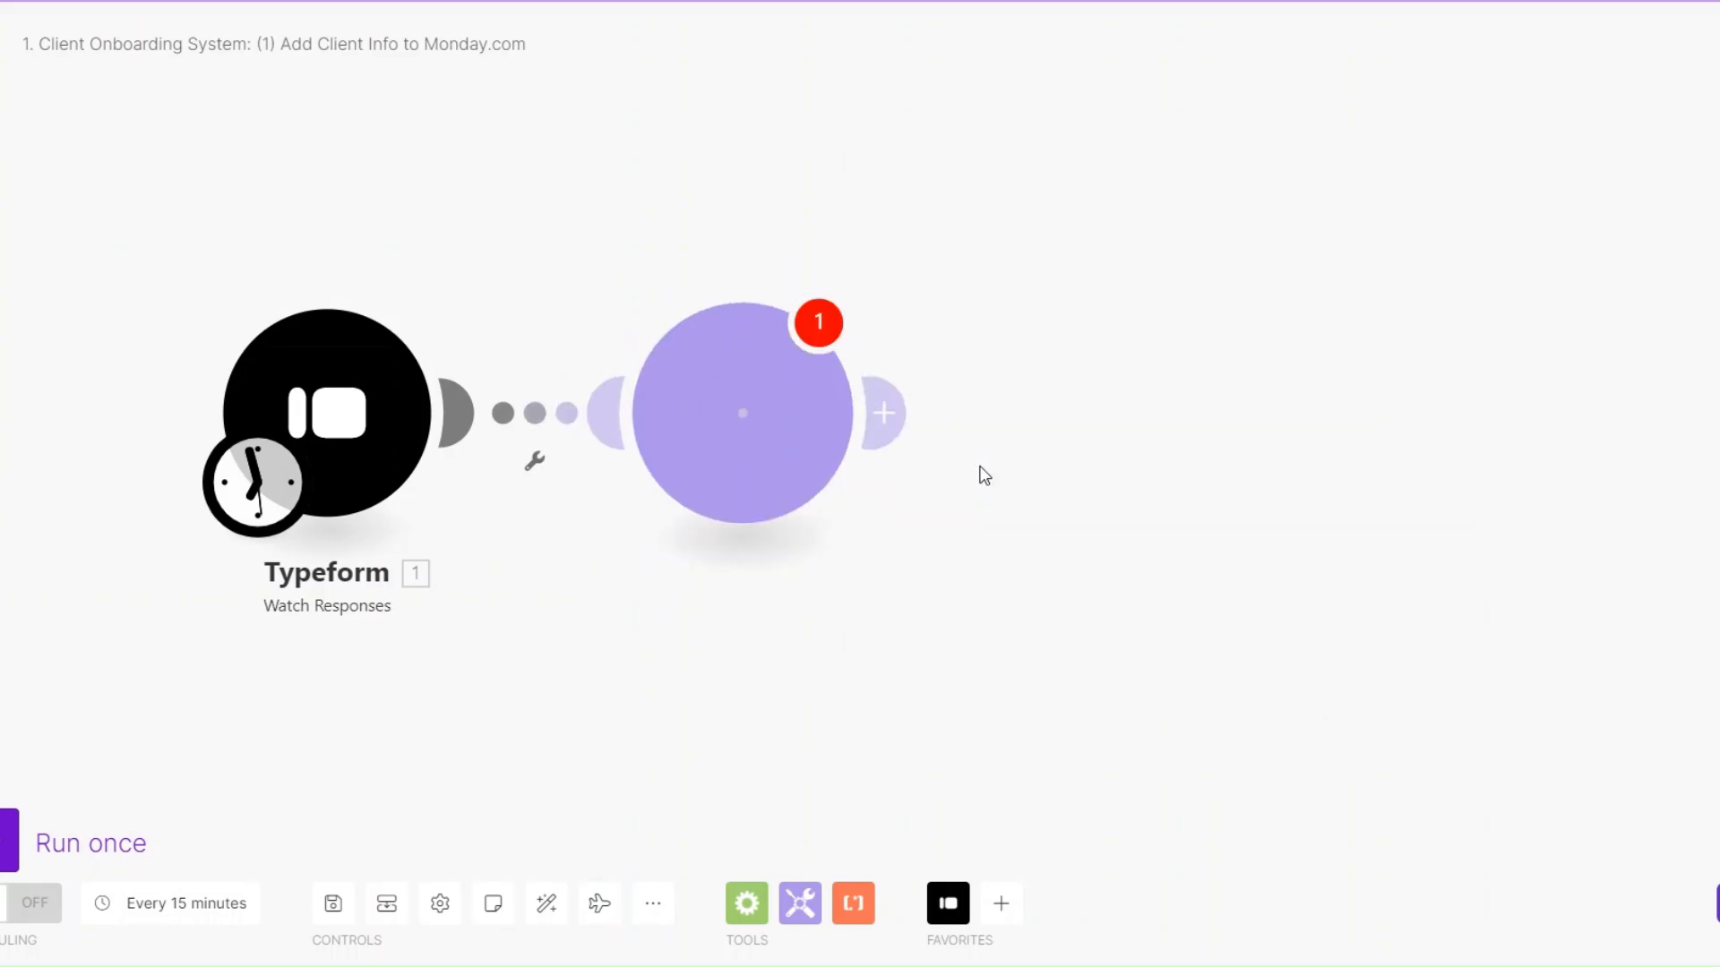
double_click(924, 389)
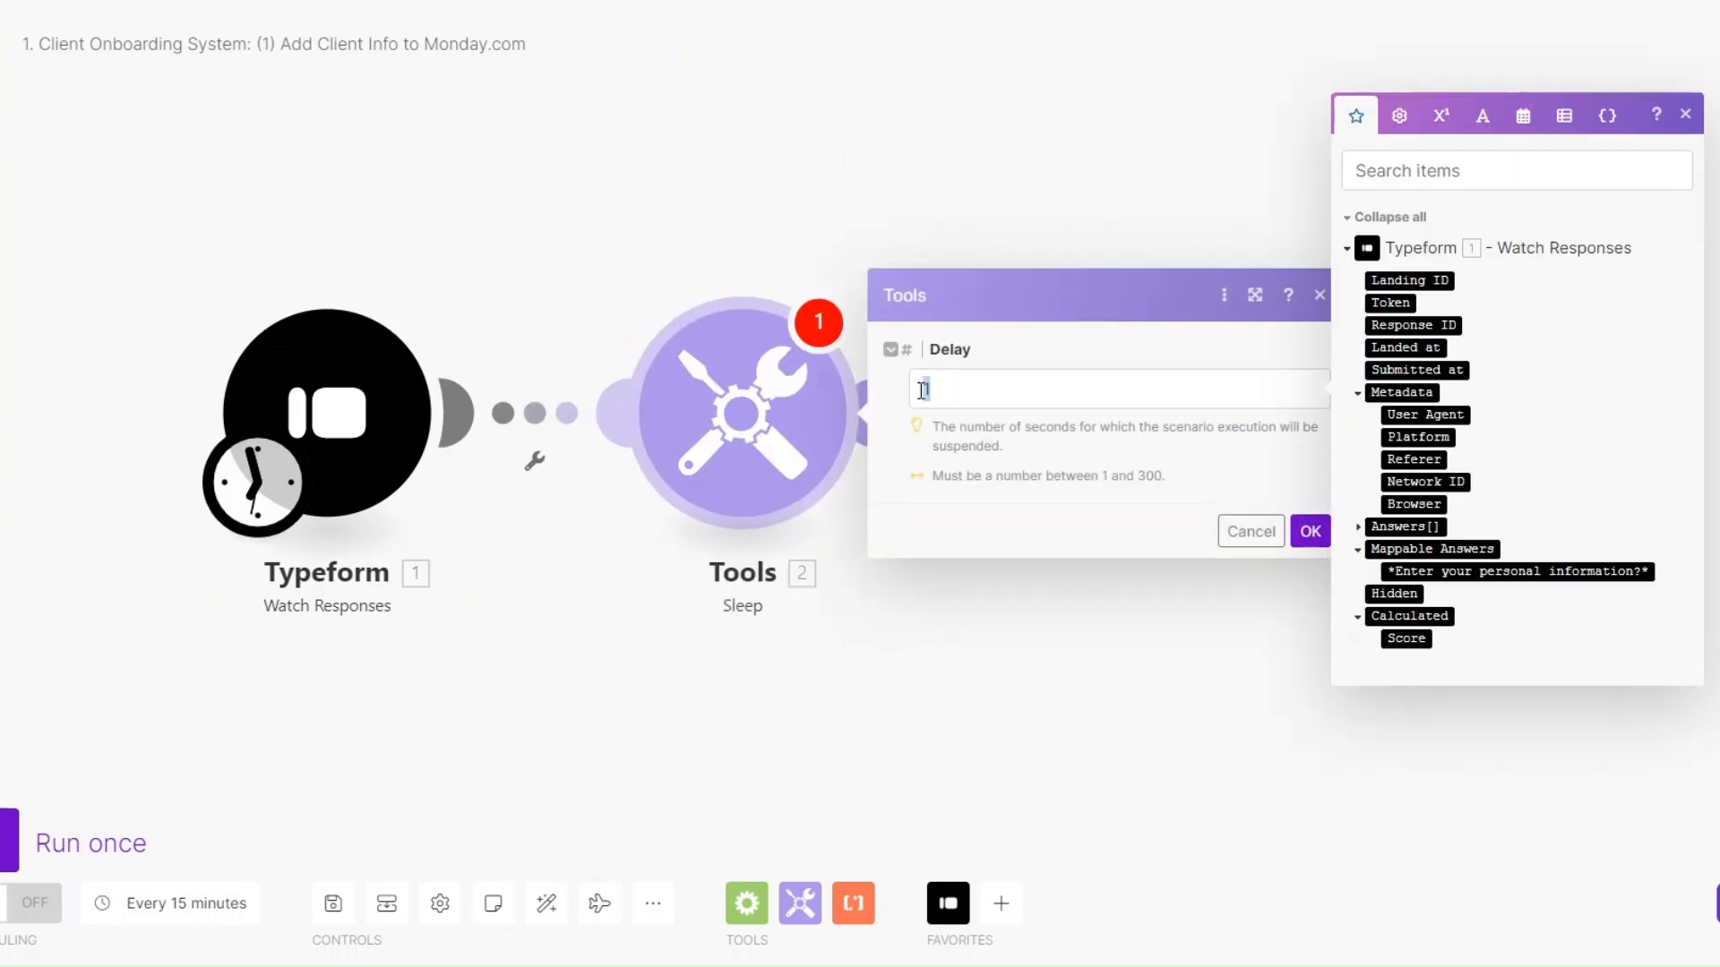
text(2)
click(1311, 532)
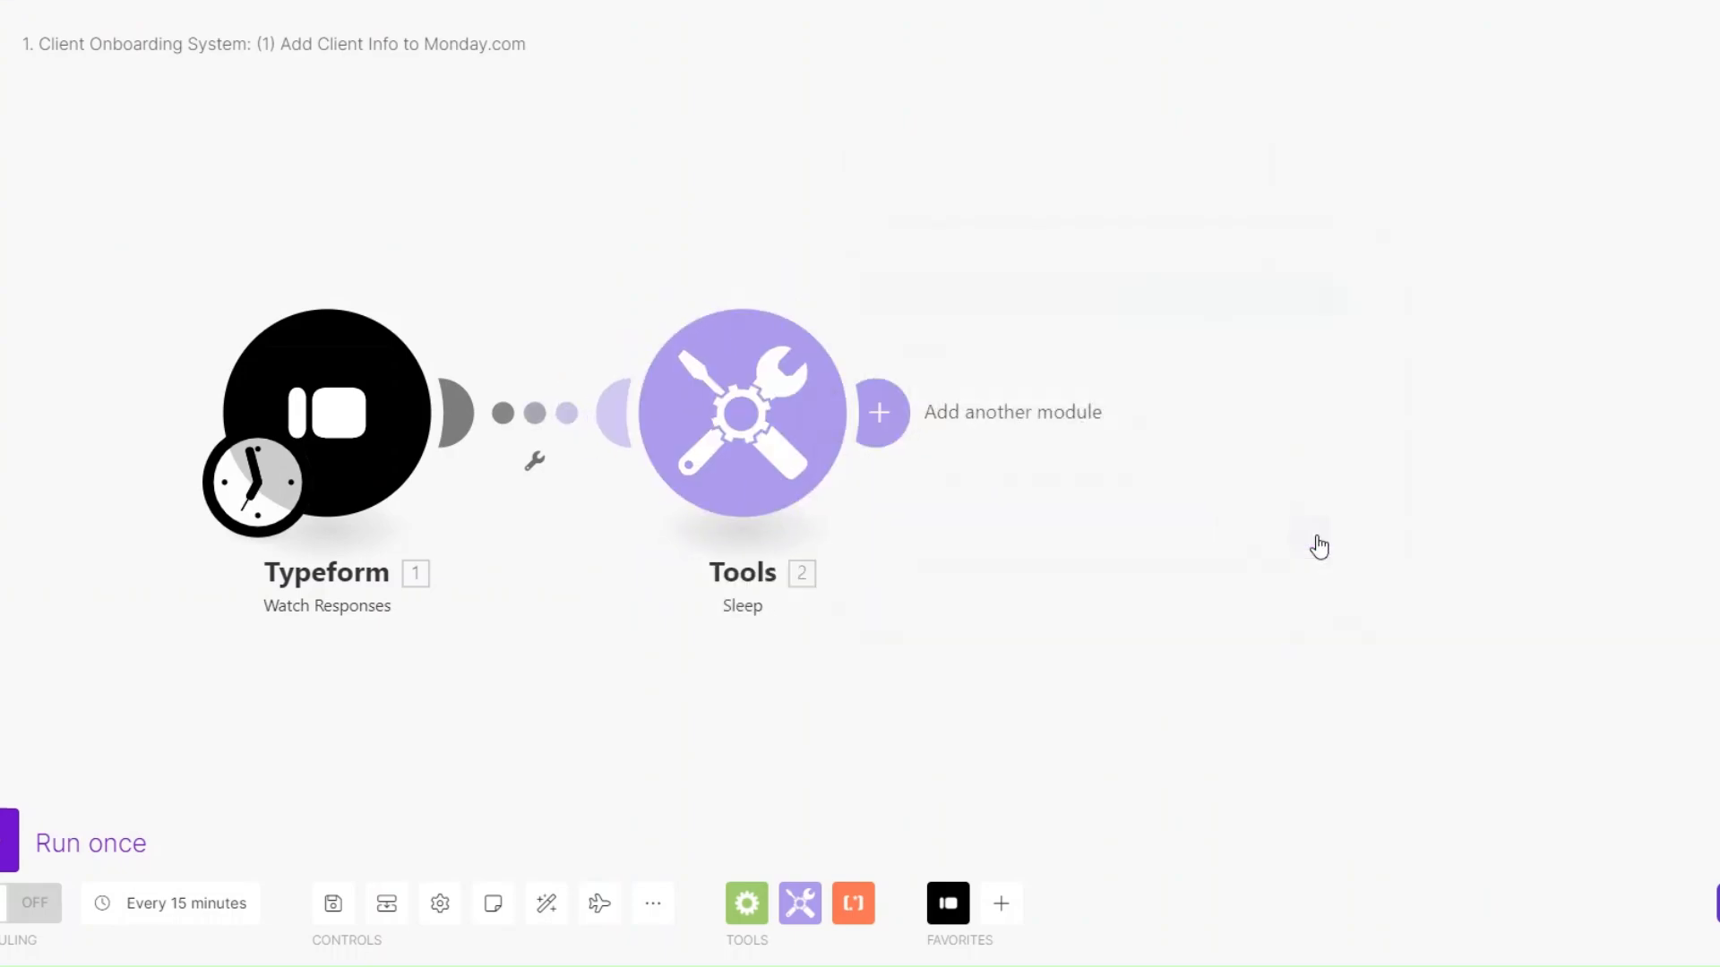
Add a Typeform List Responses module on the Content Creation Agency Form with a lower result limit.
click(888, 414)
click(1381, 231)
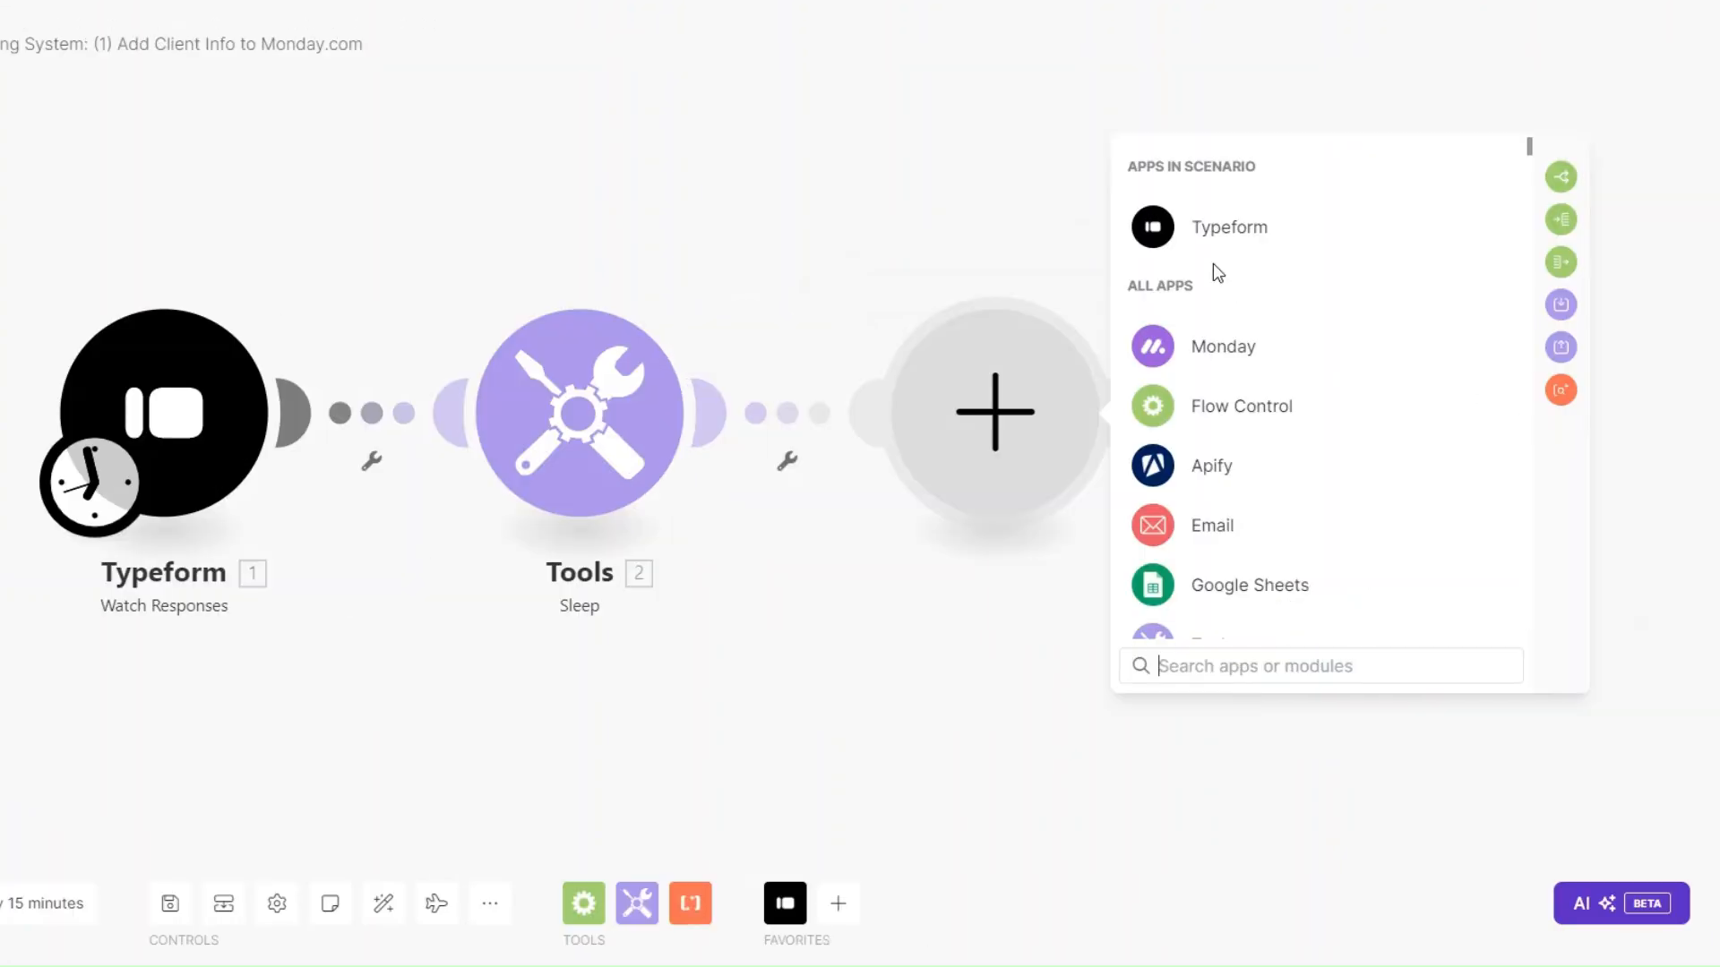
click(1250, 407)
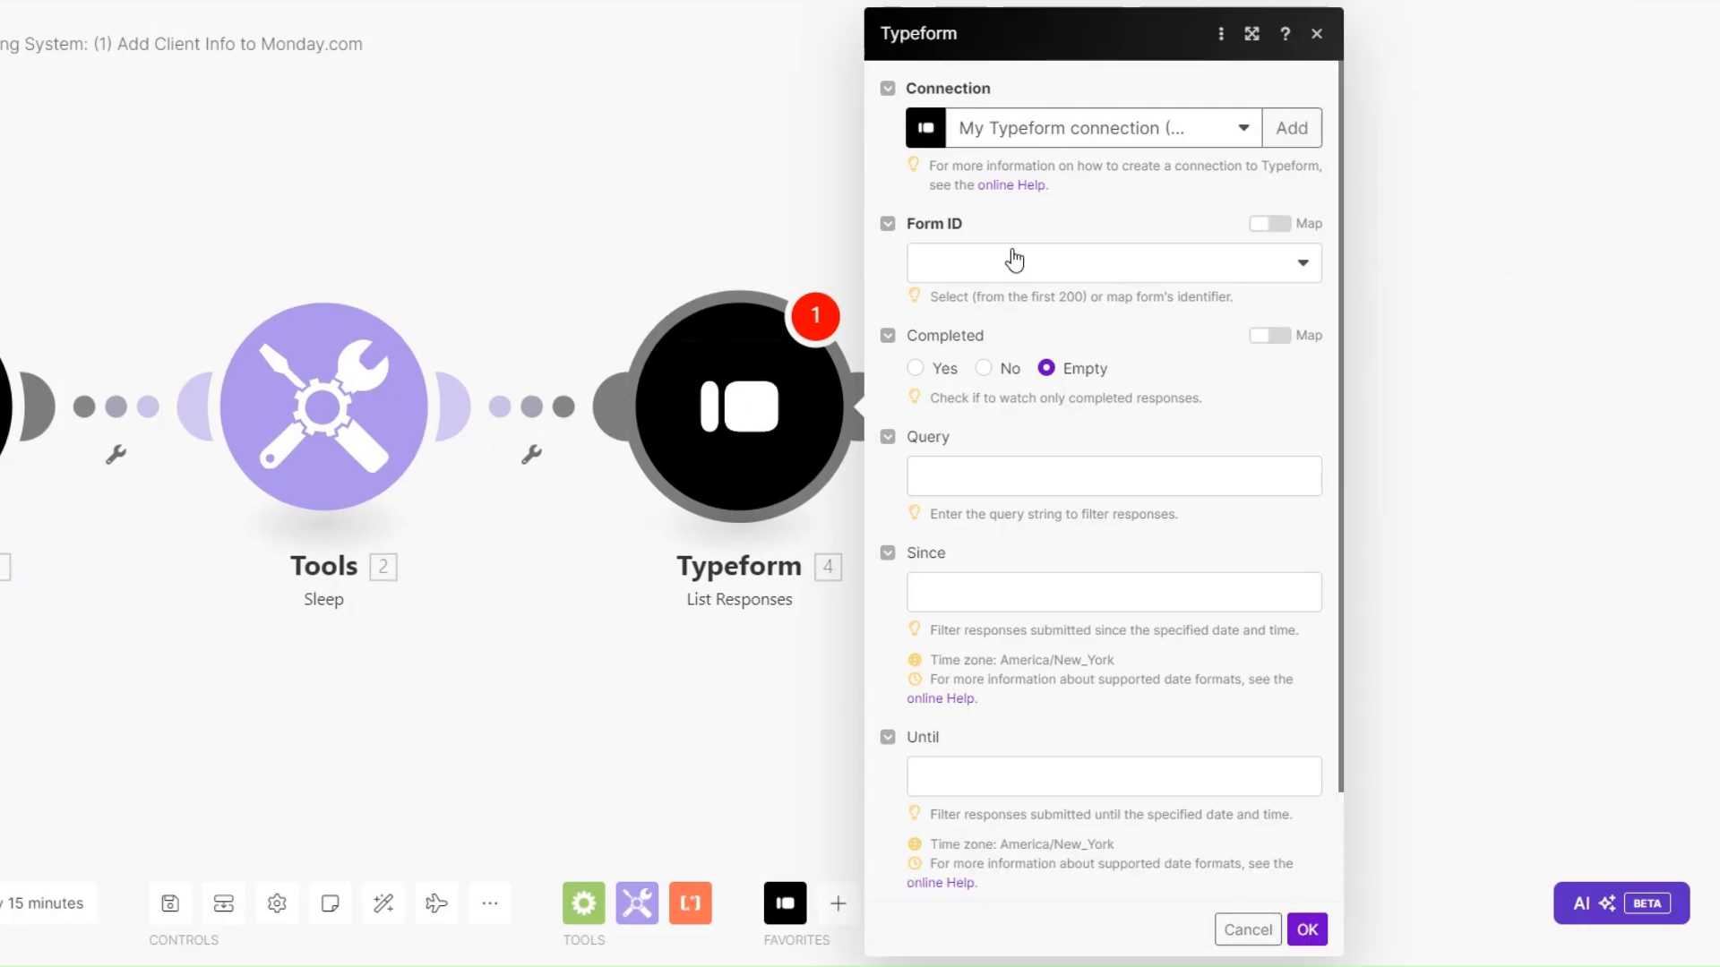
click(1013, 261)
click(1010, 374)
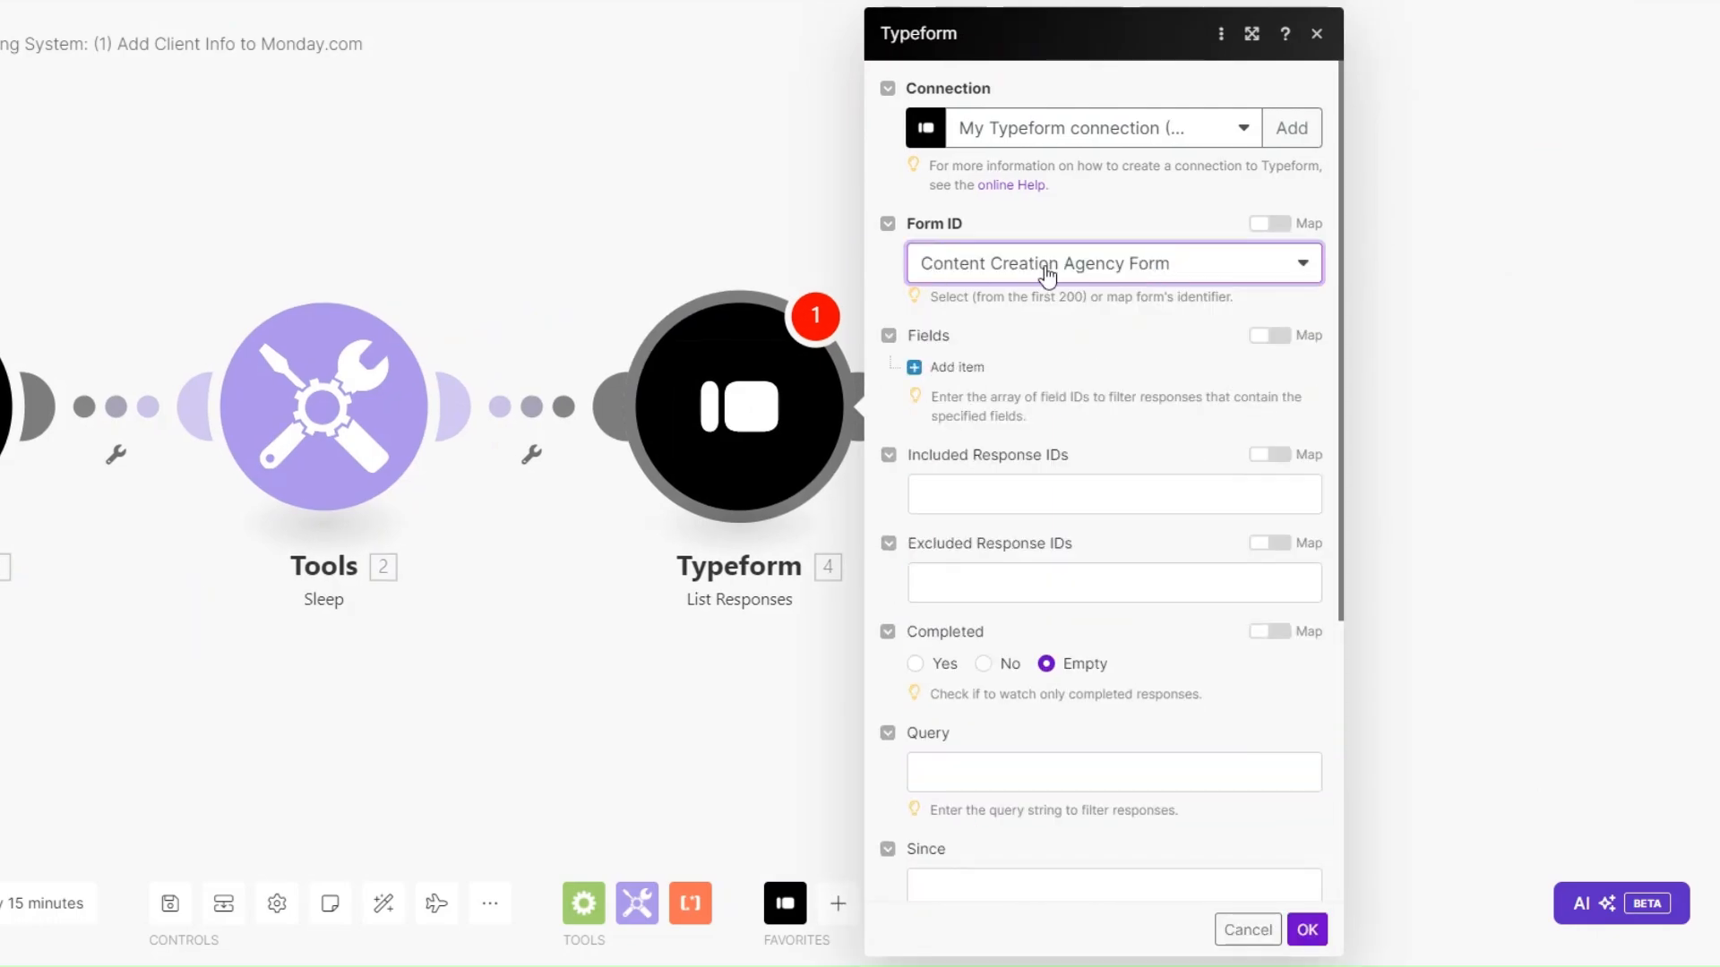
scroll(1033, 447, down, 5)
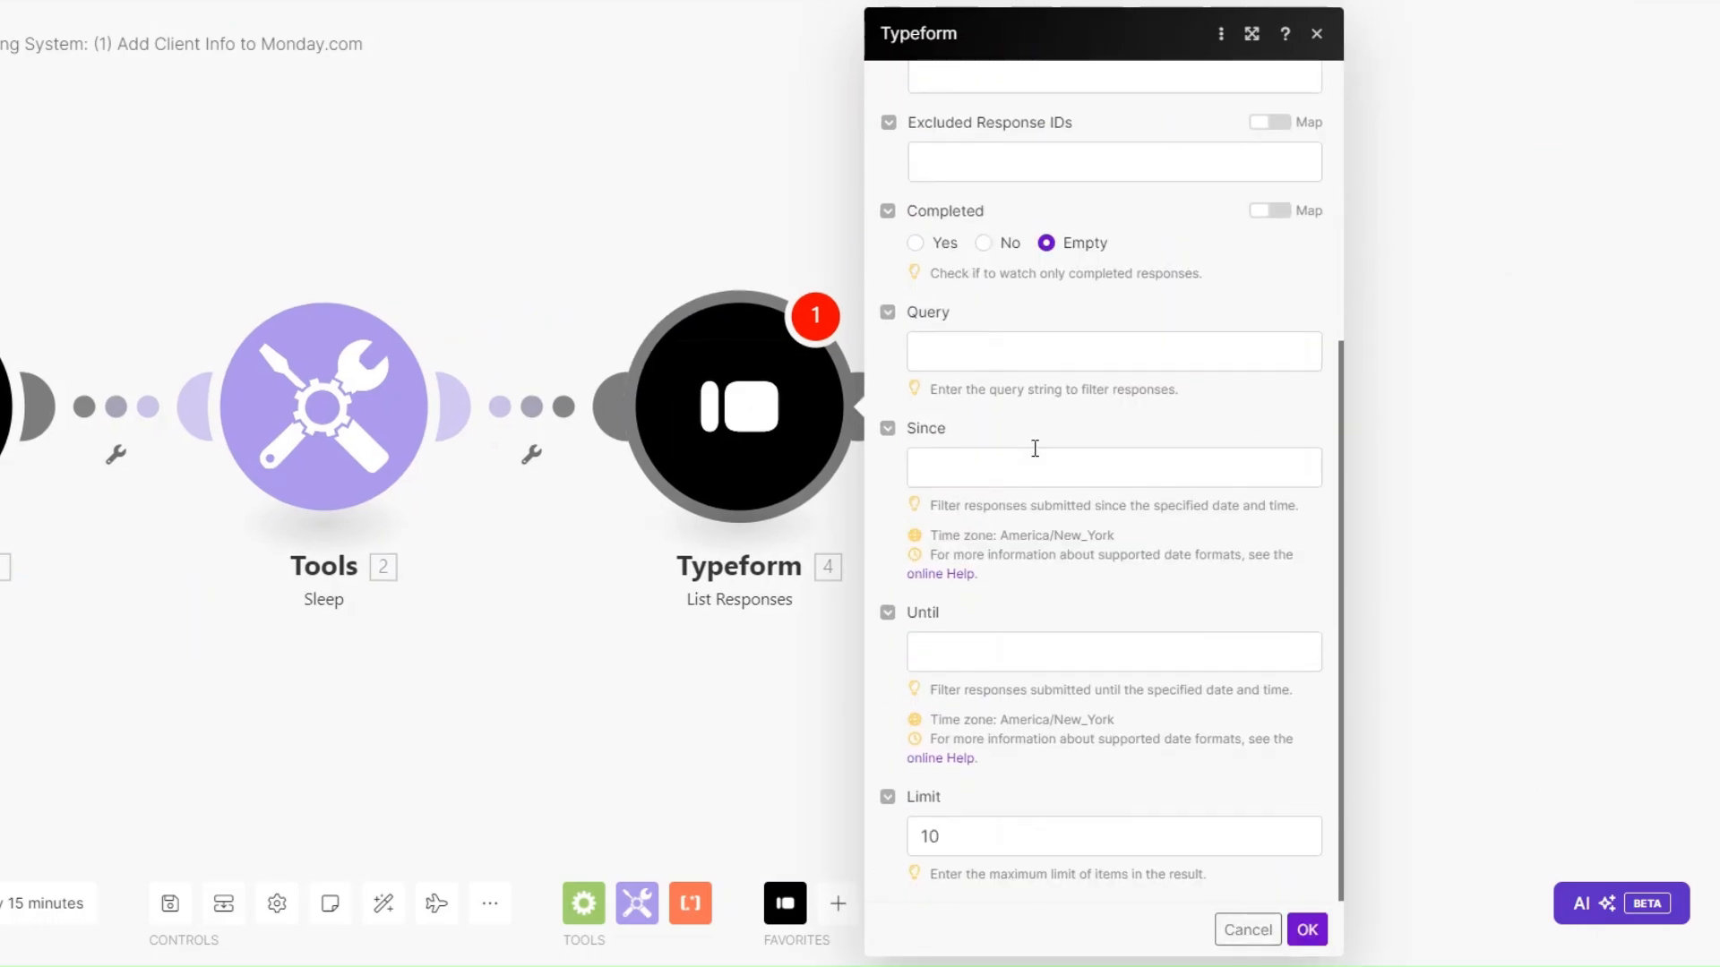
click(968, 821)
key(BackSpace)
key(BackSpace)
text(5)
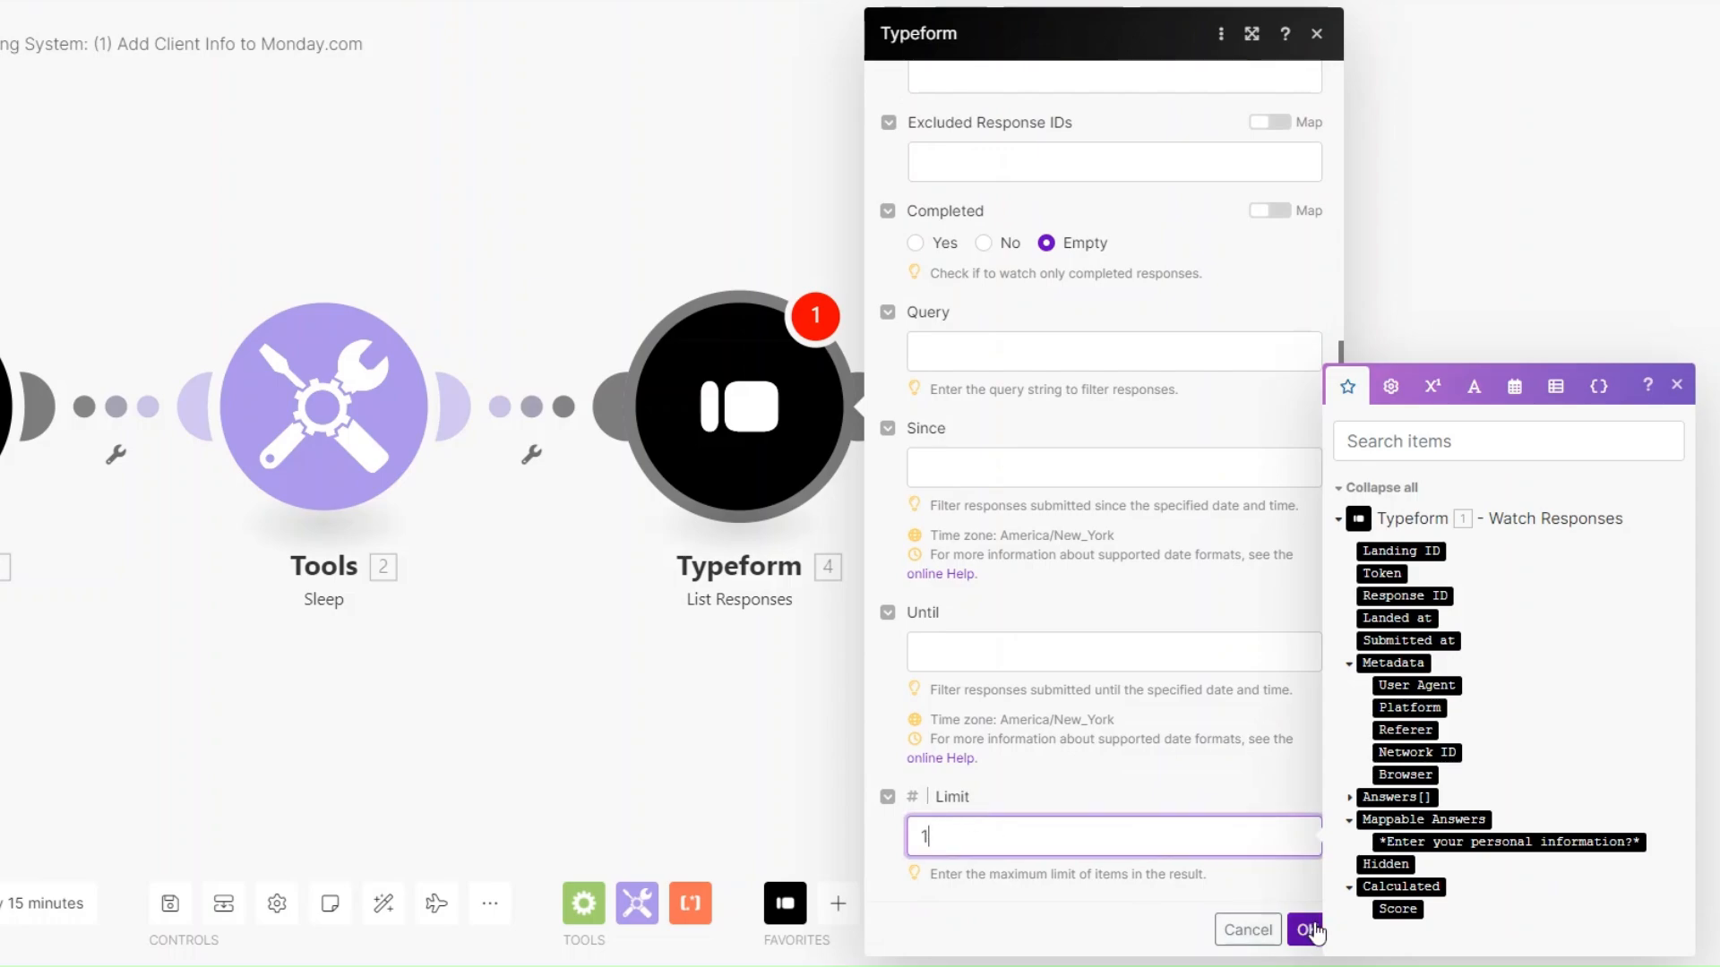
click(1306, 928)
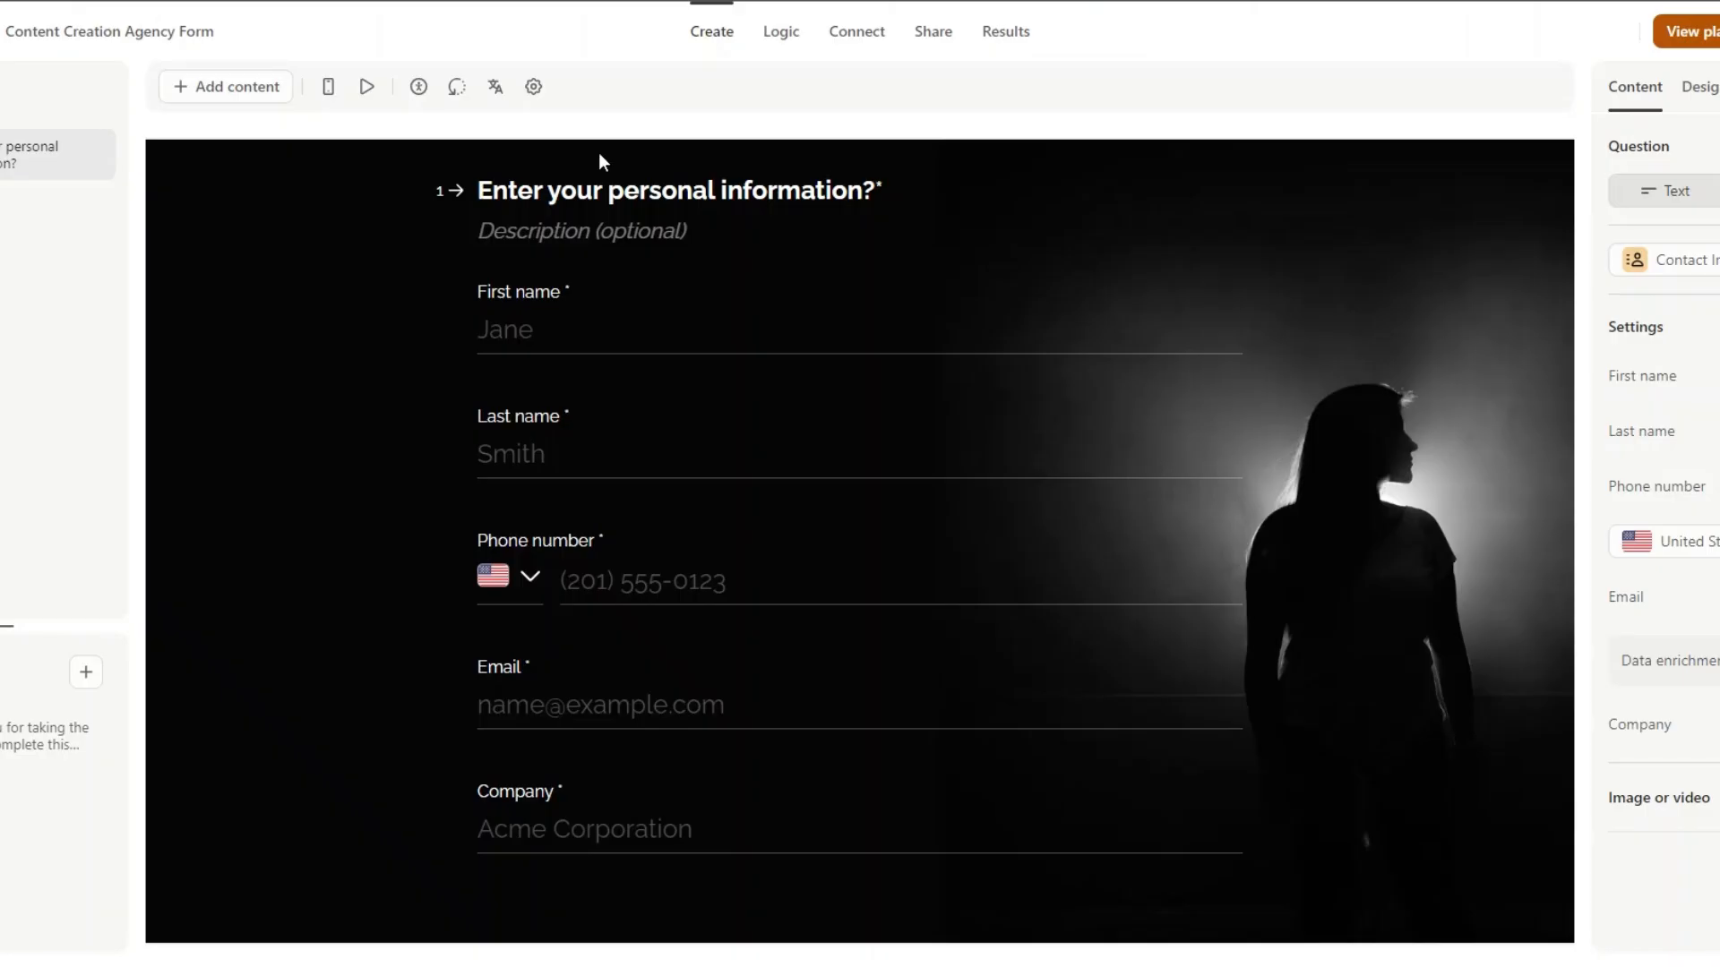
Copy the form's public link and start the live form.
click(929, 33)
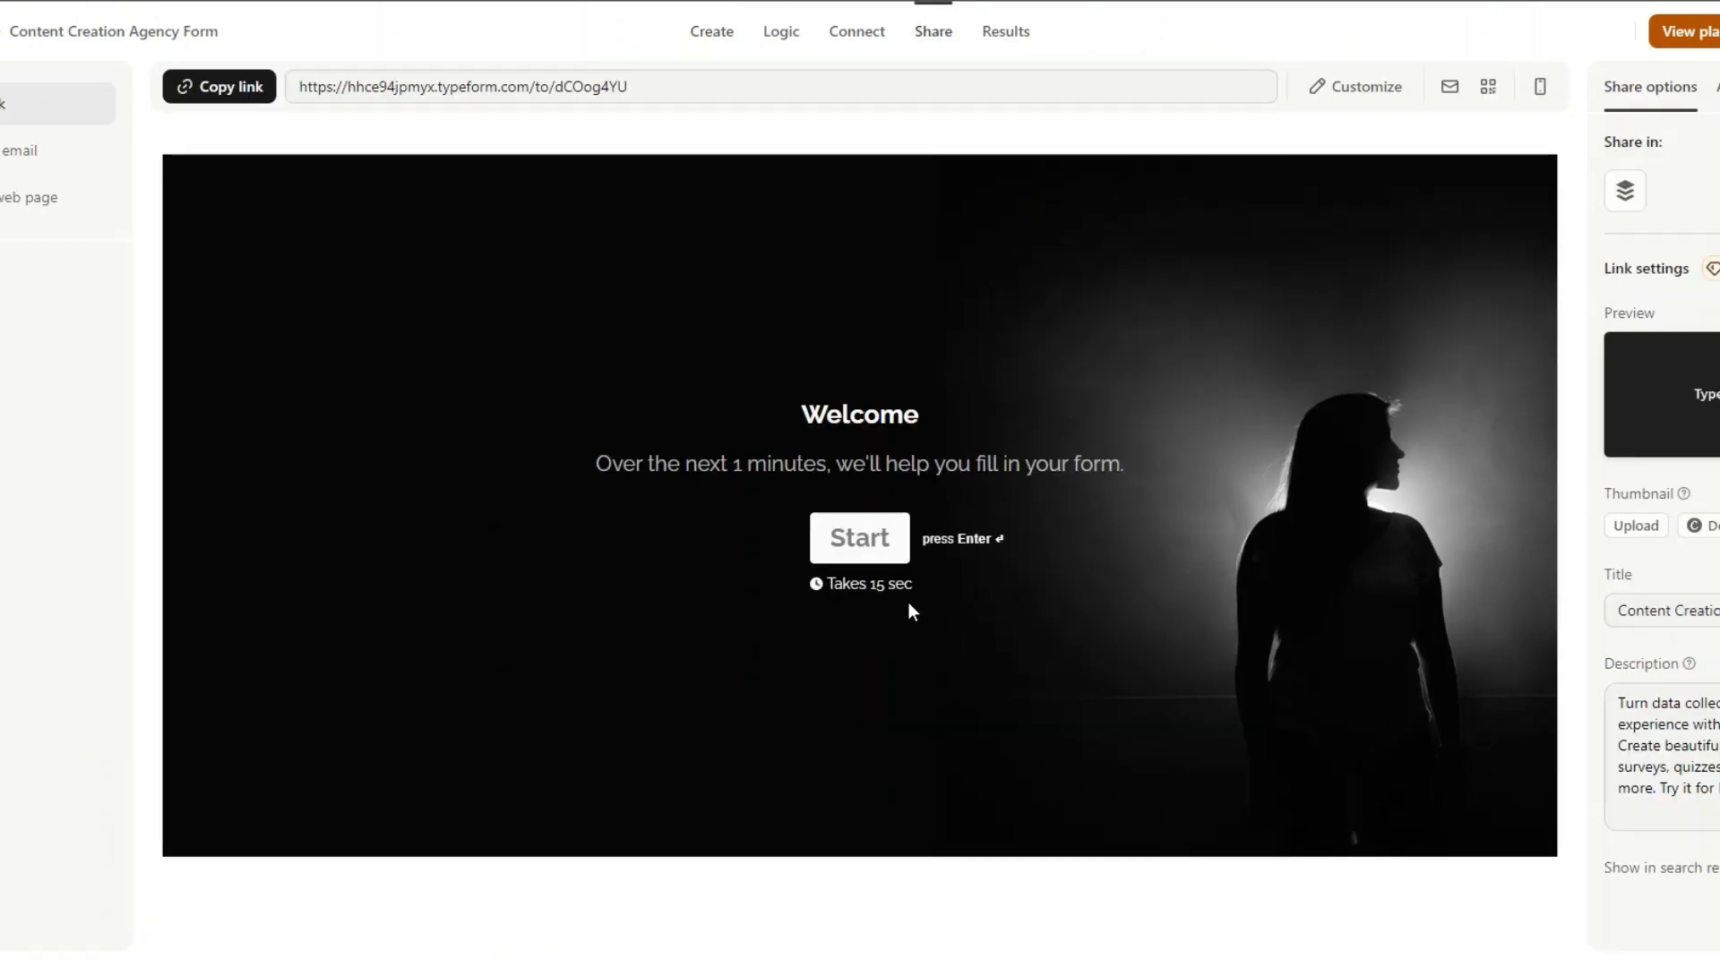
click(219, 86)
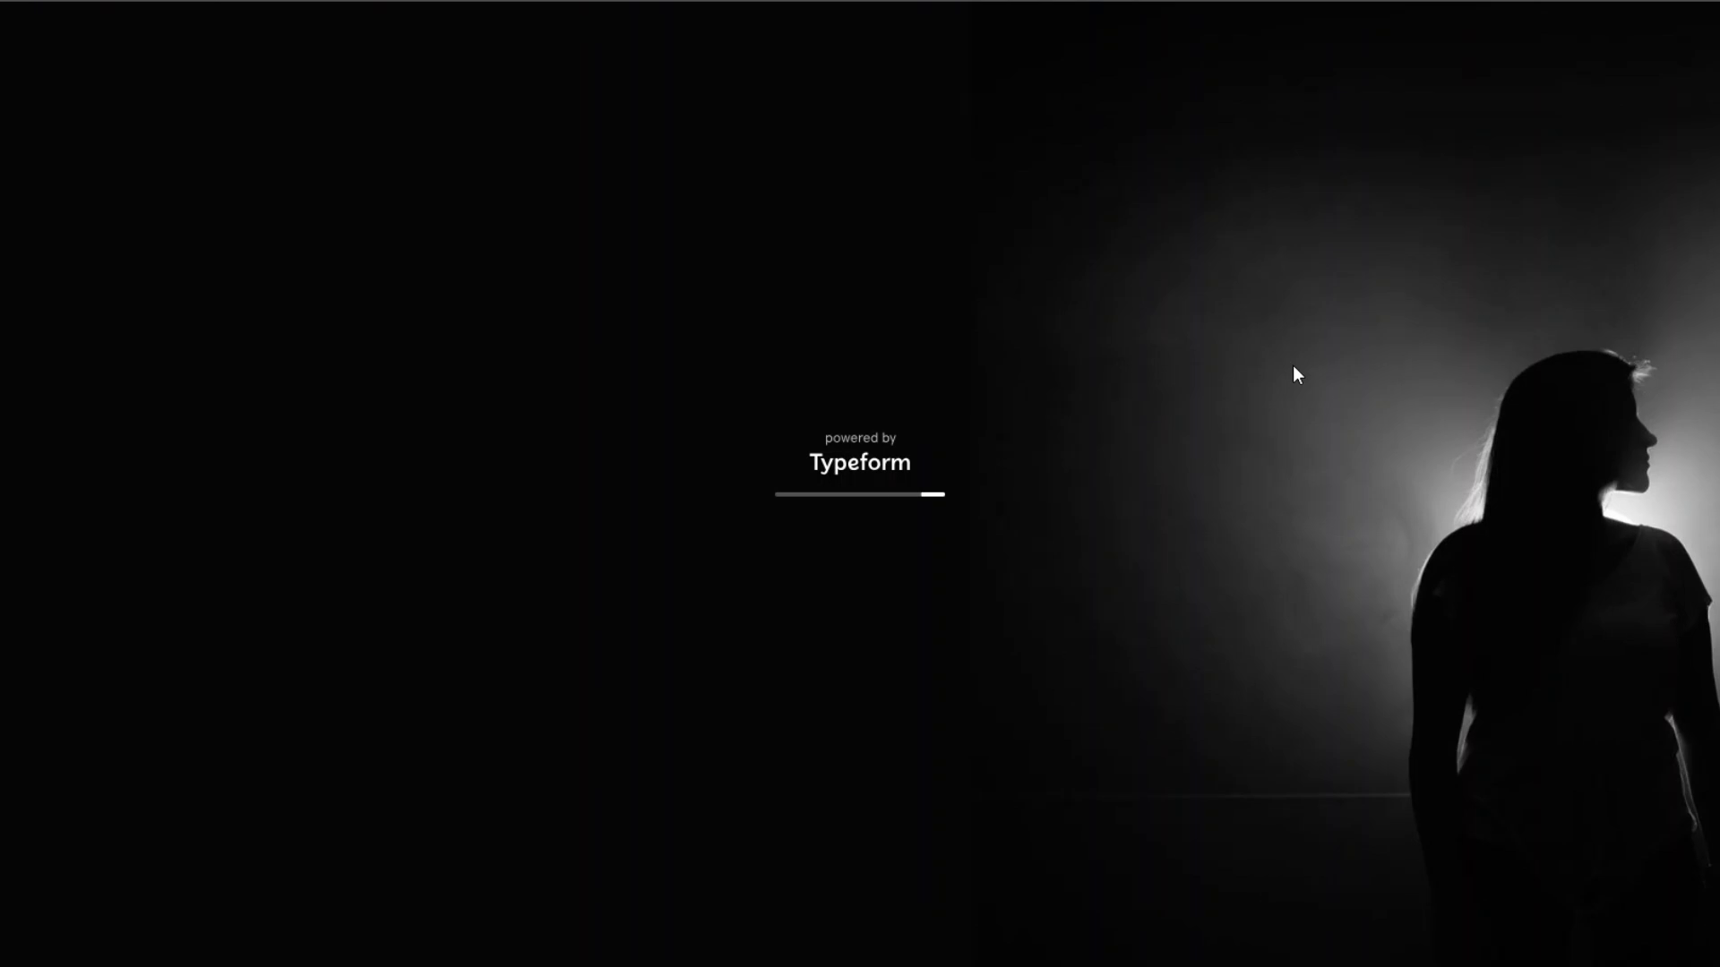
click(844, 511)
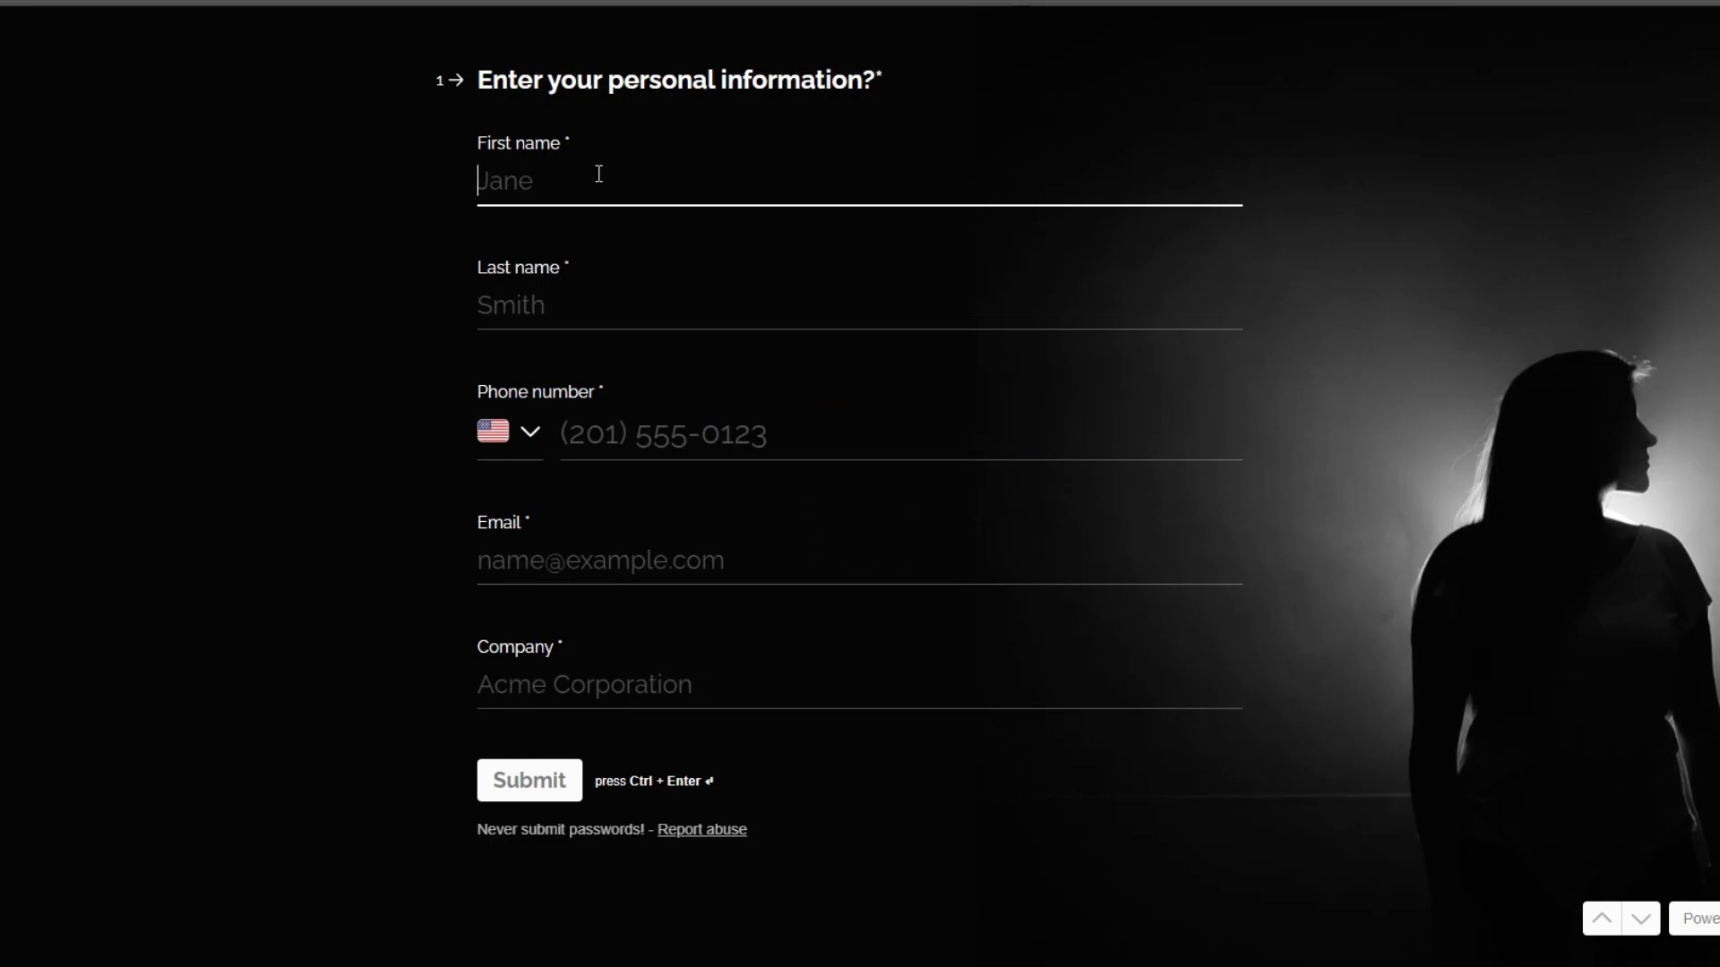
Enter the client's first and last name, phone, email and company 'Annex', then submit.
text(j)
key(BackSpace)
click(596, 313)
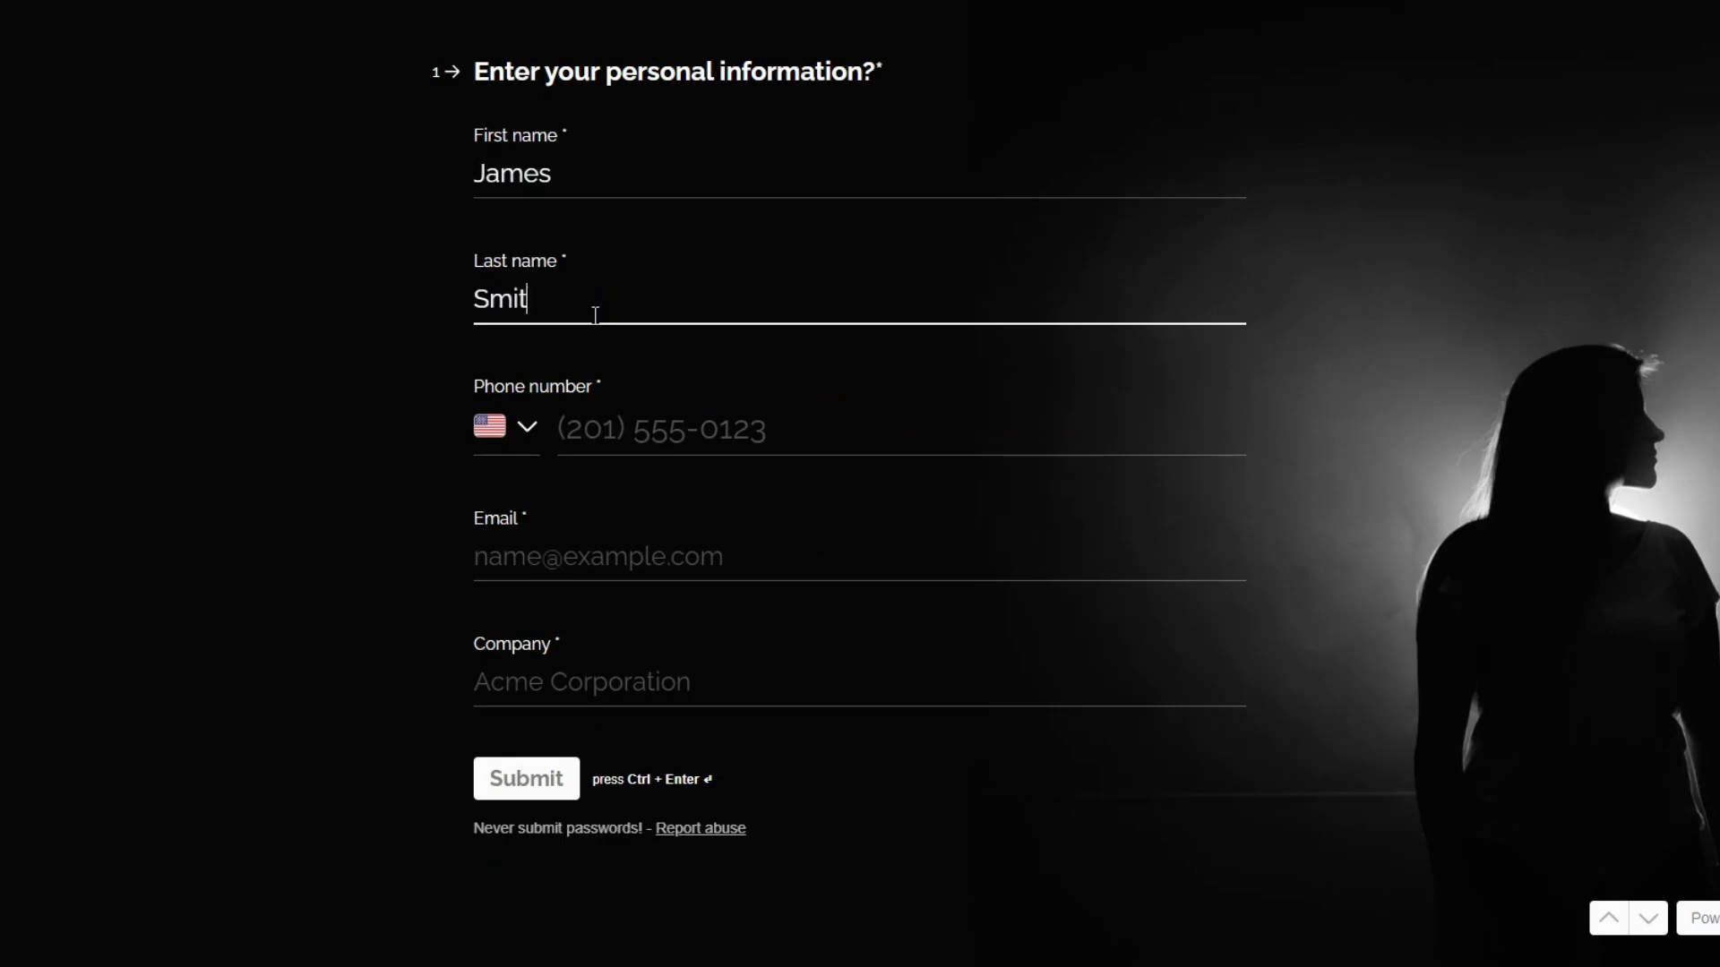
click(653, 430)
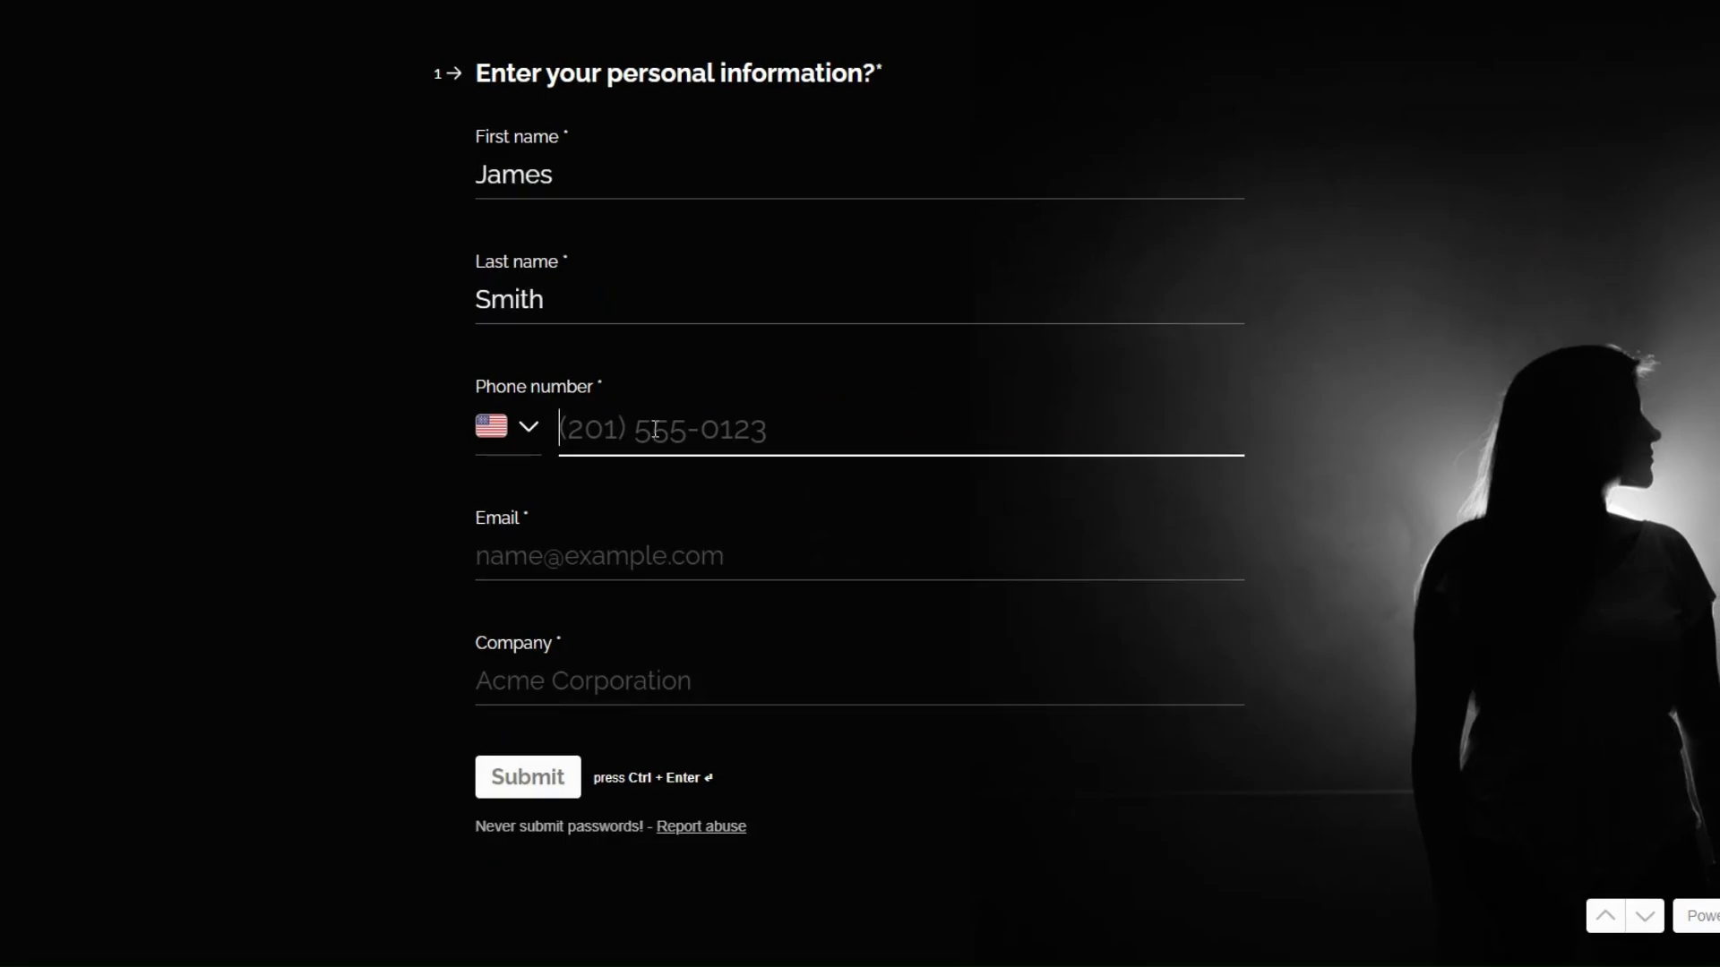
key(ctrl+v)
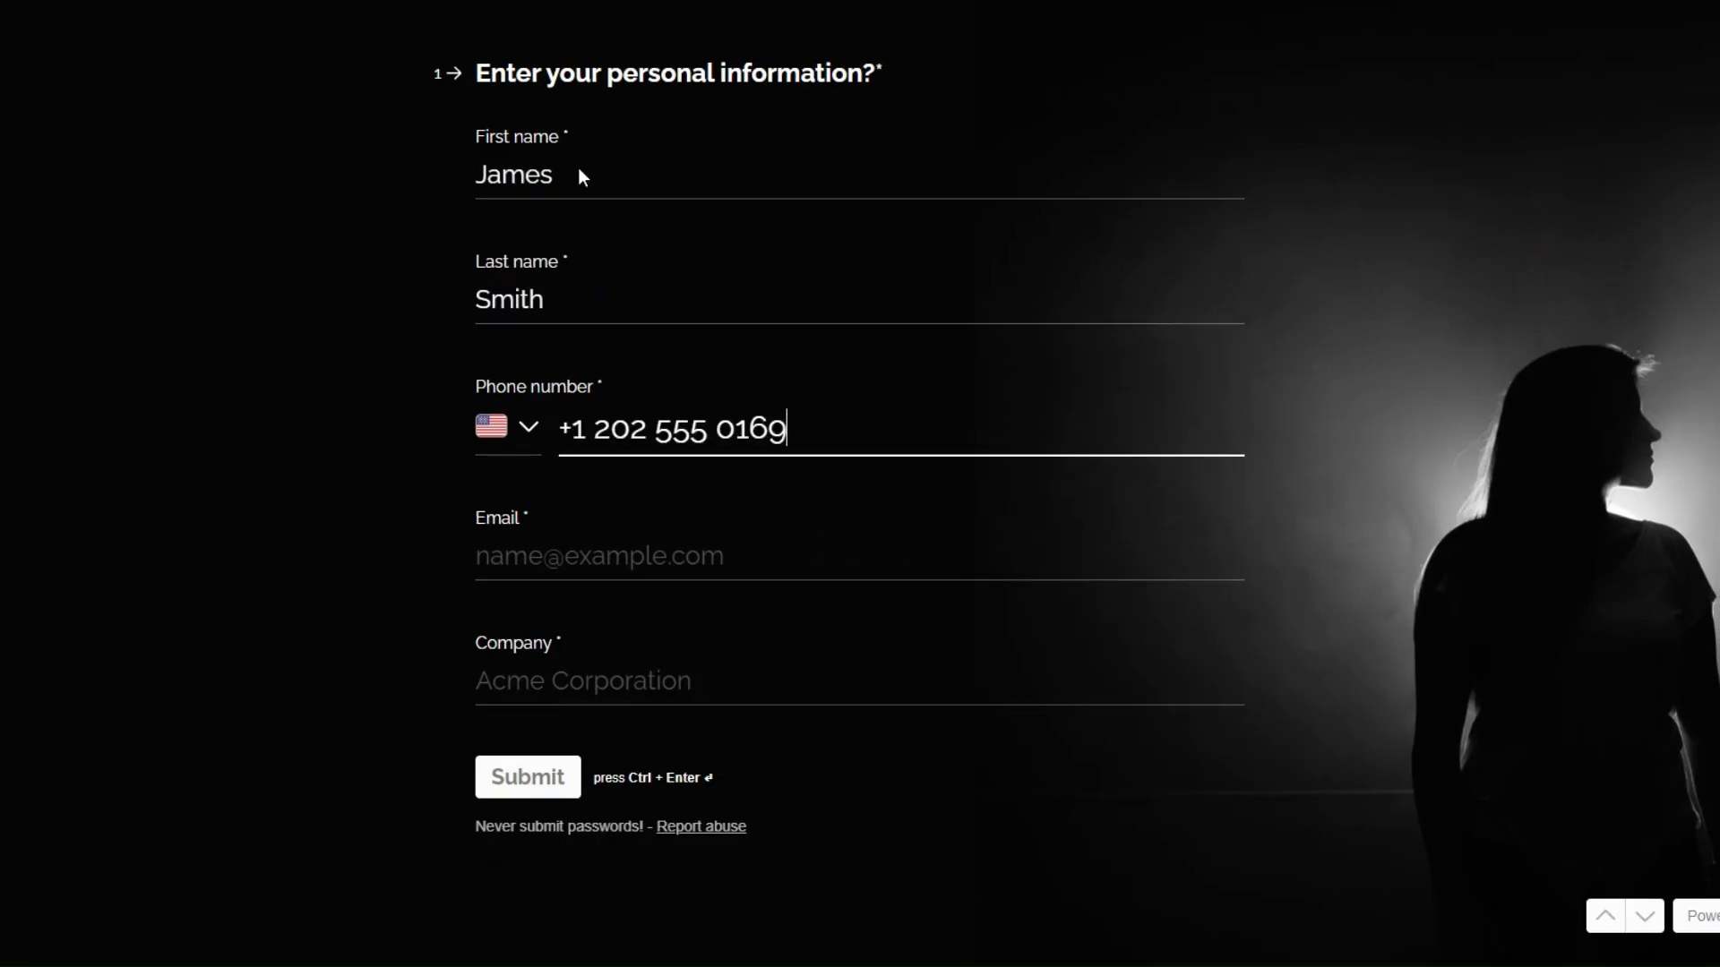
click(574, 554)
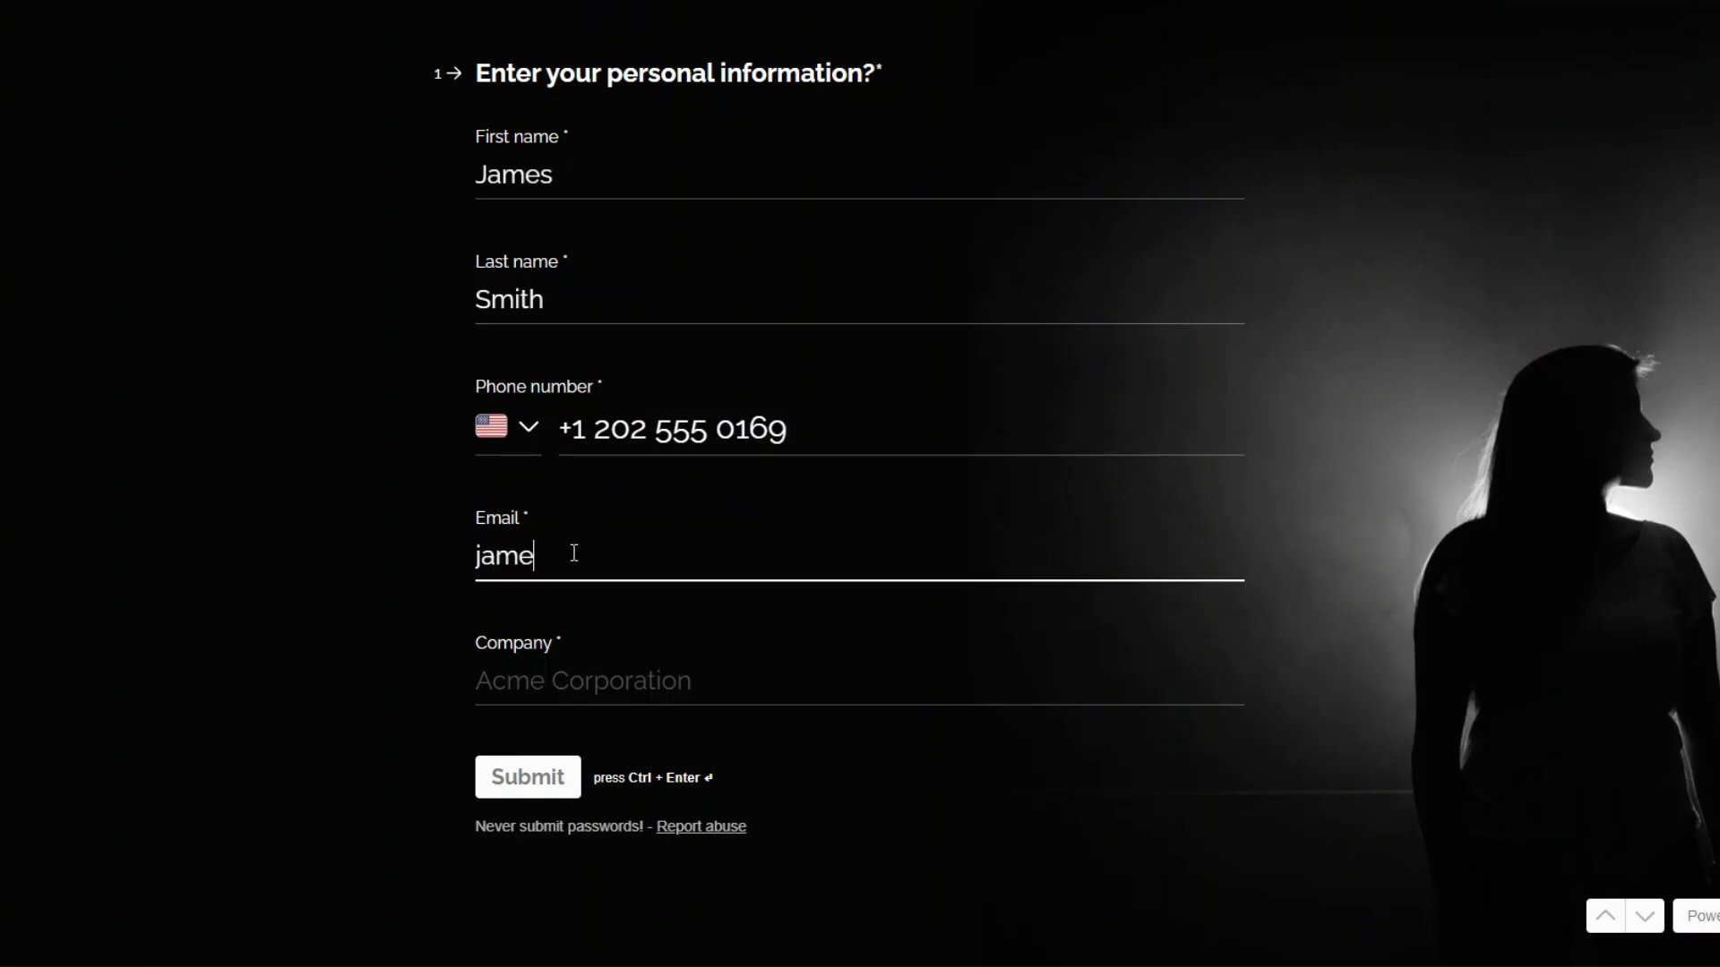
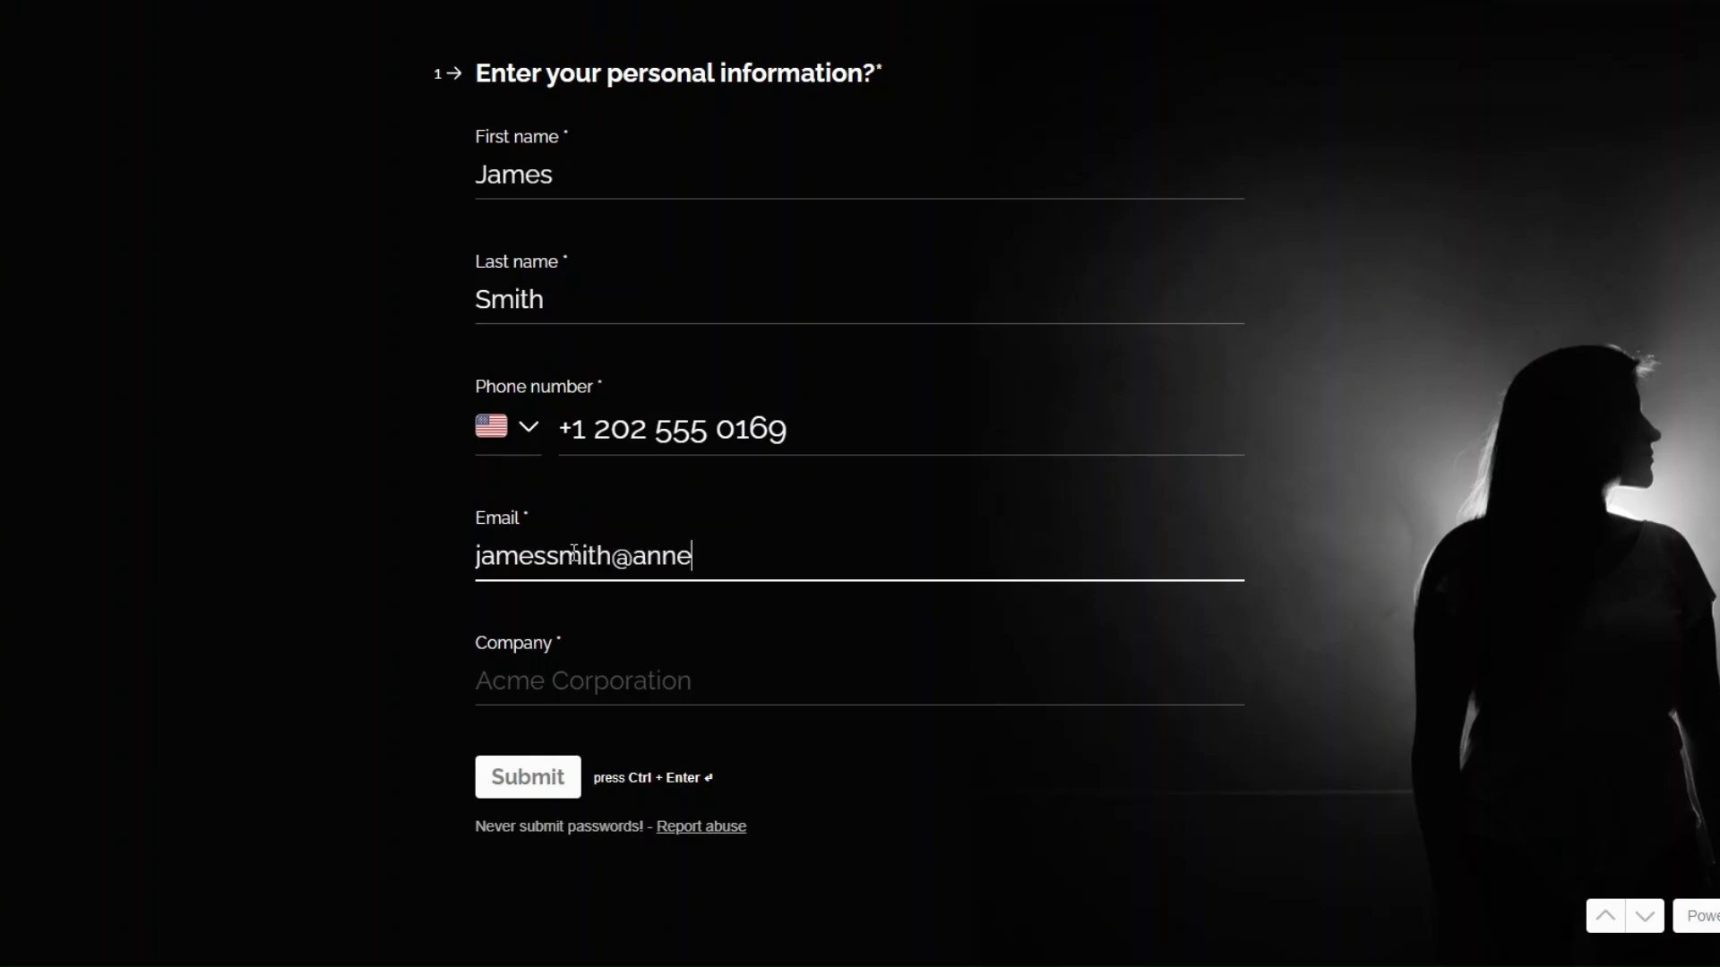
click(665, 680)
text(Annex)
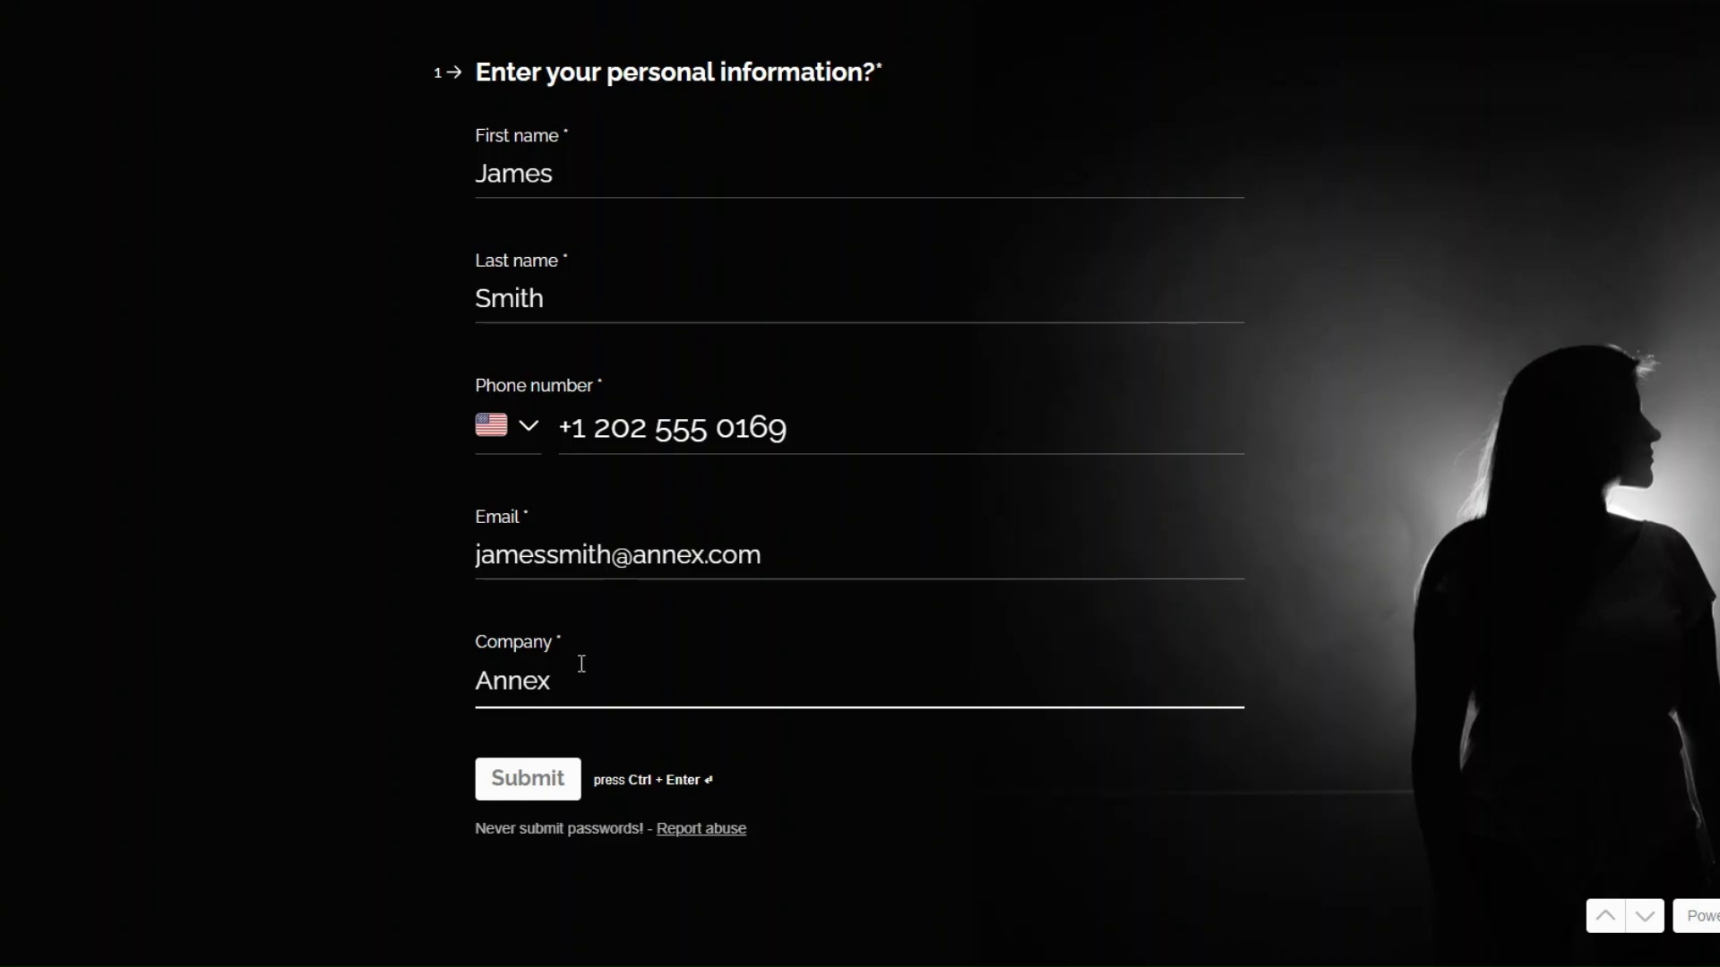
click(524, 789)
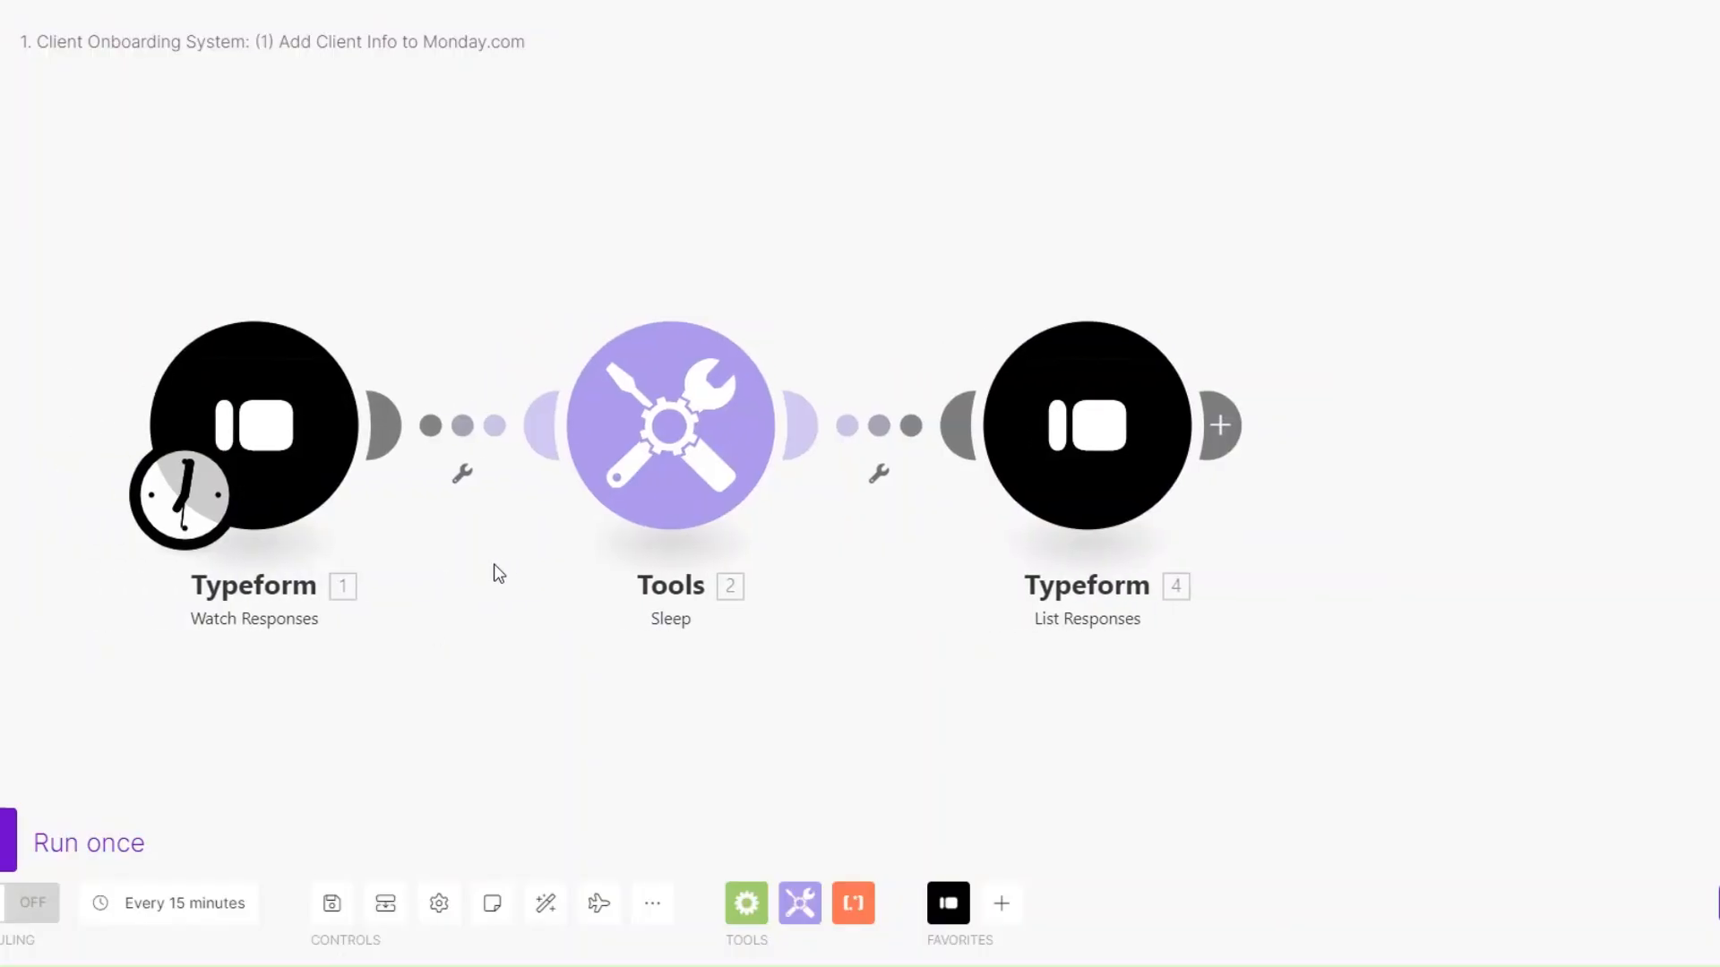
Run the scenario once and check the name, phone and email in Watch Responses' Mappable Answers.
click(103, 839)
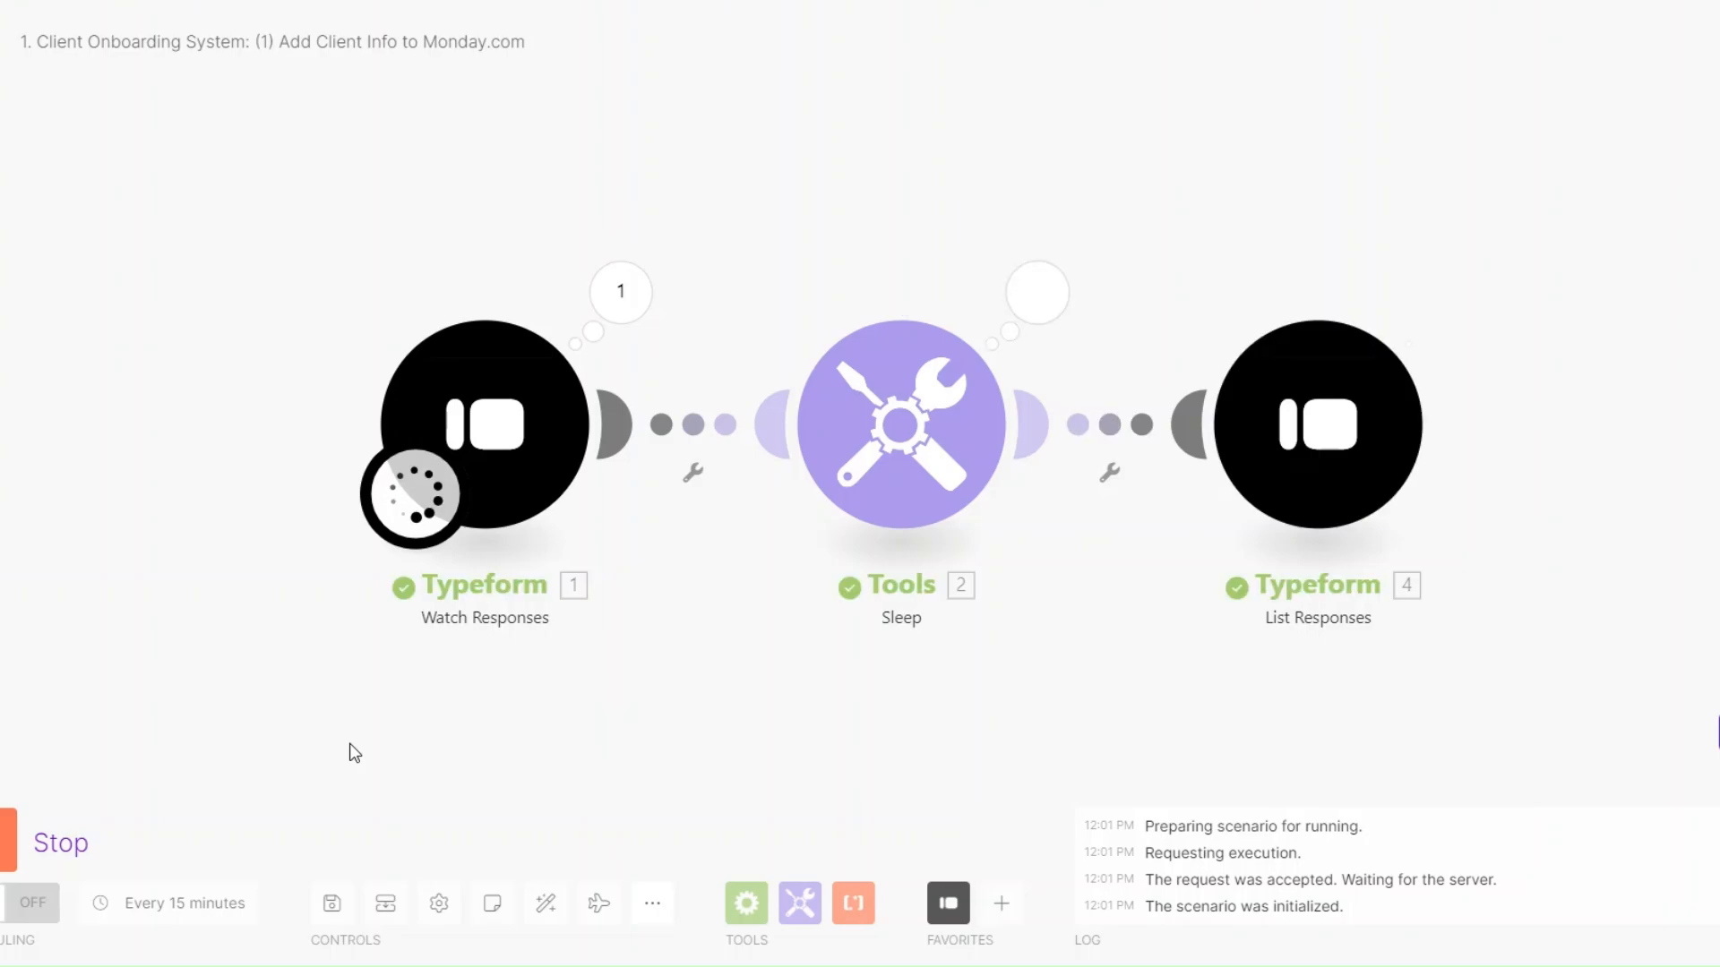
click(377, 297)
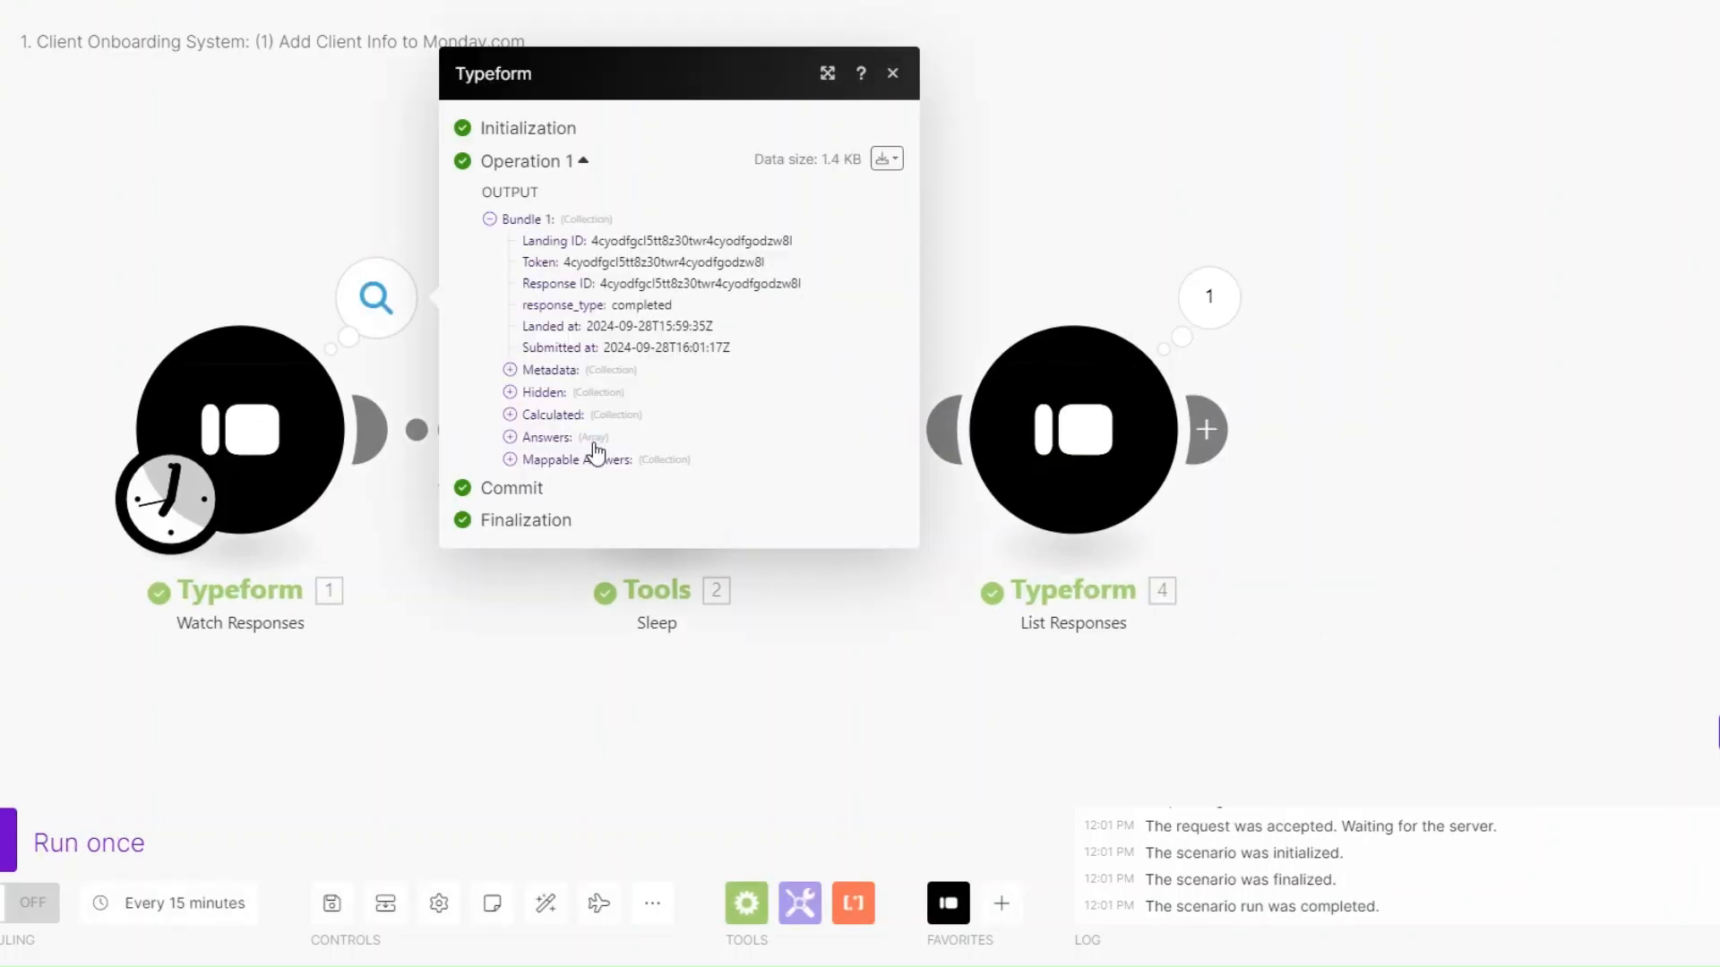
click(511, 460)
drag(771, 433, 800, 537)
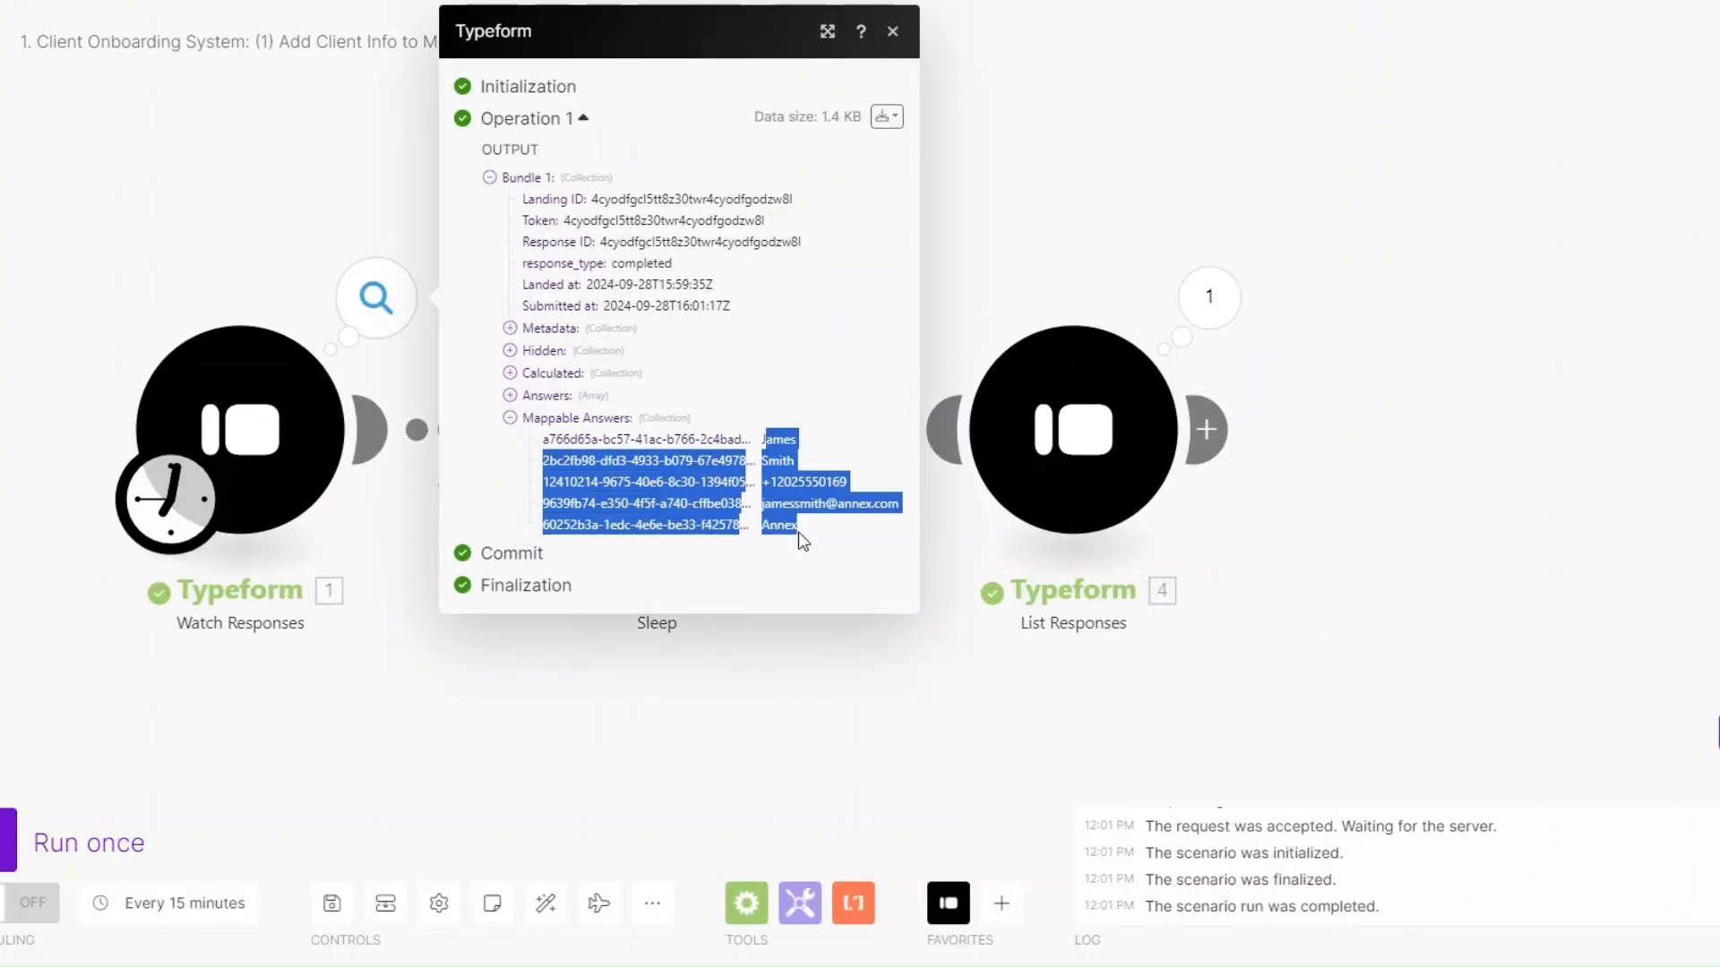
drag(759, 439, 807, 446)
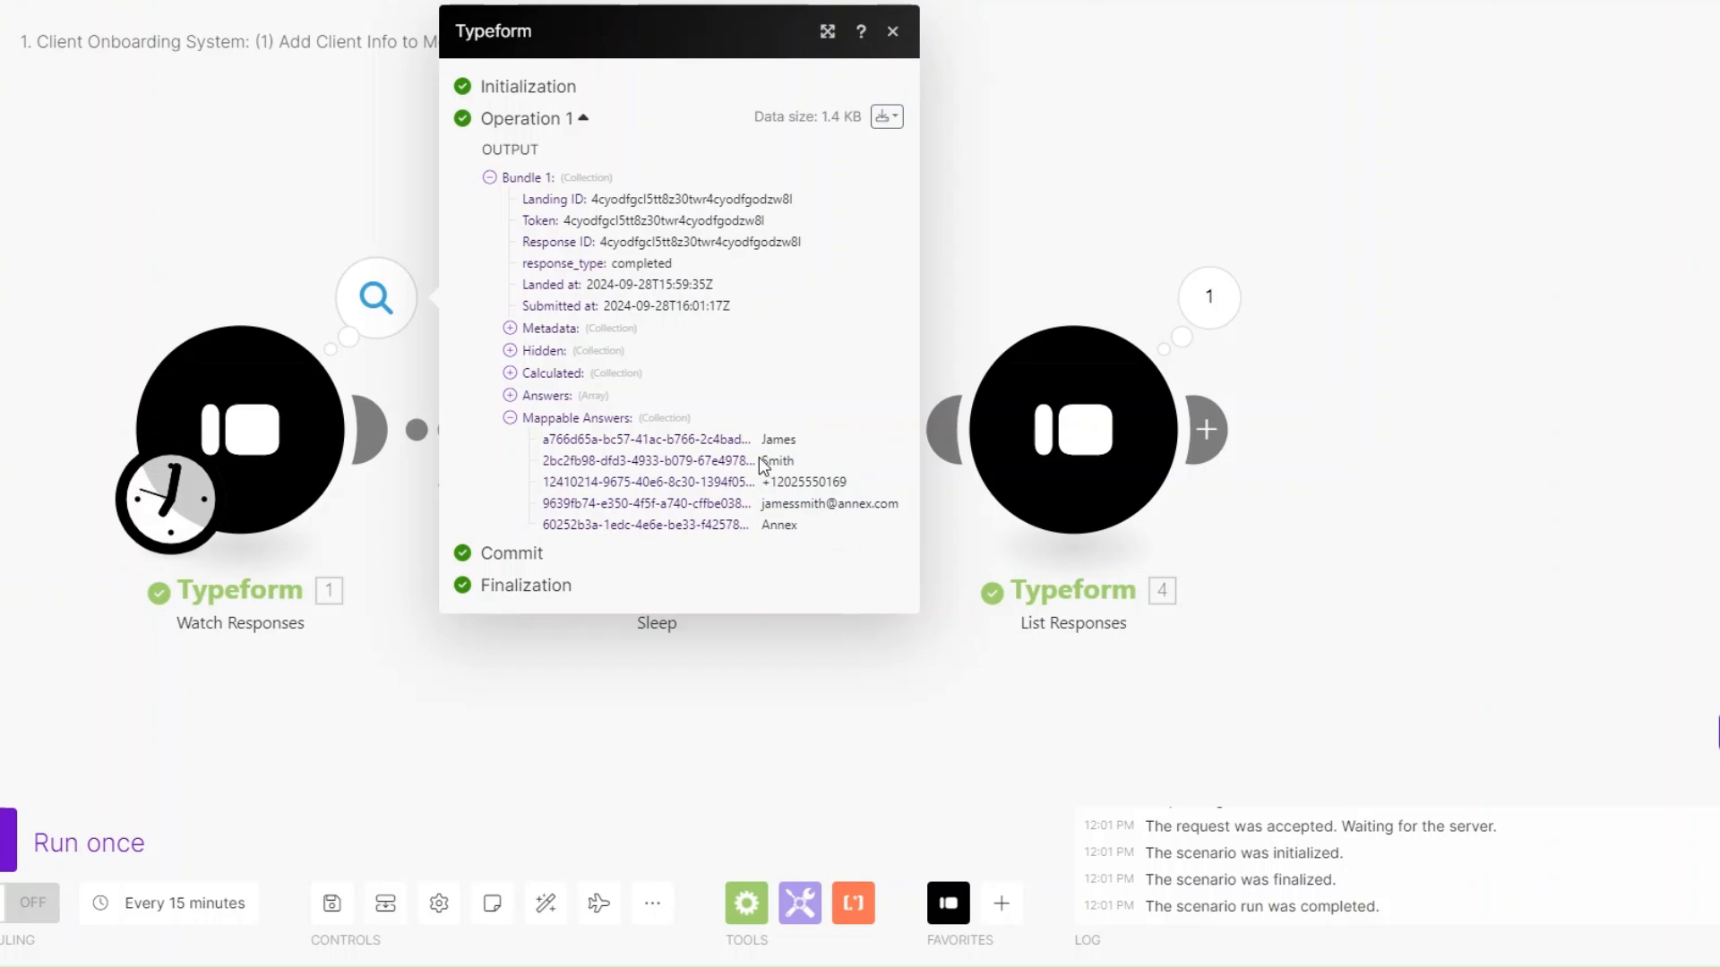
click(771, 482)
mouse_move(771, 504)
mouse_down()
mouse_move(815, 545)
mouse_move(791, 526)
mouse_up()
click(1067, 388)
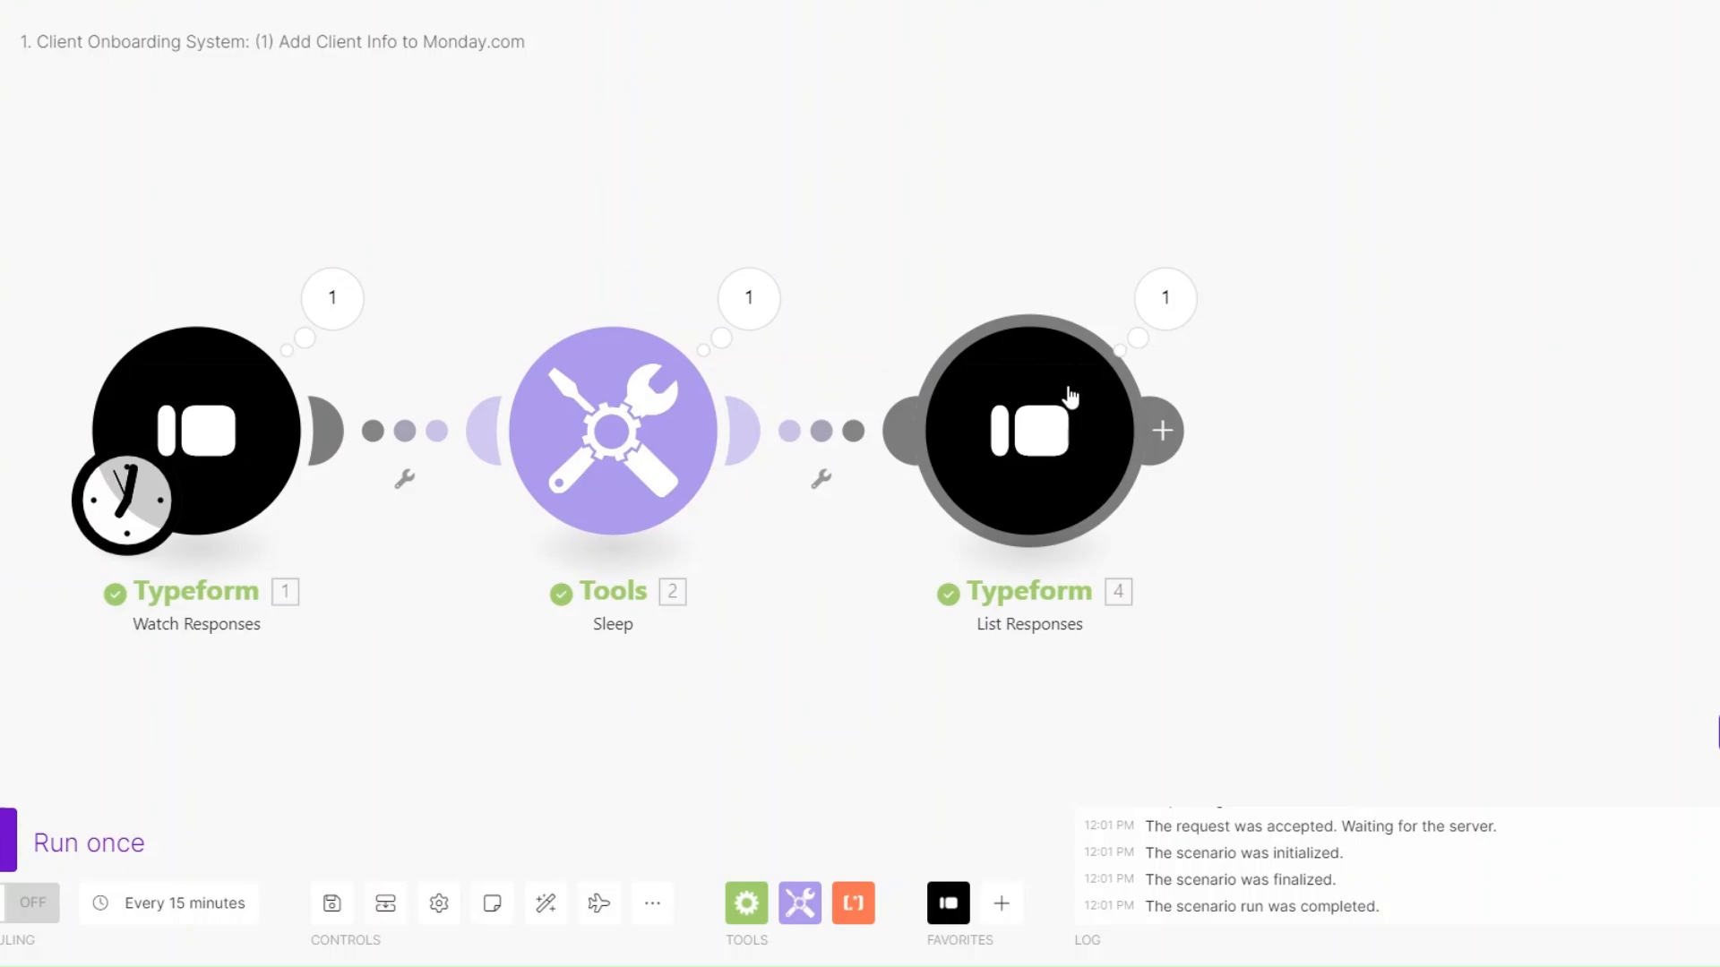
Check the submitted answers in the List Responses output's Mappable Answers.
click(1146, 313)
click(1300, 518)
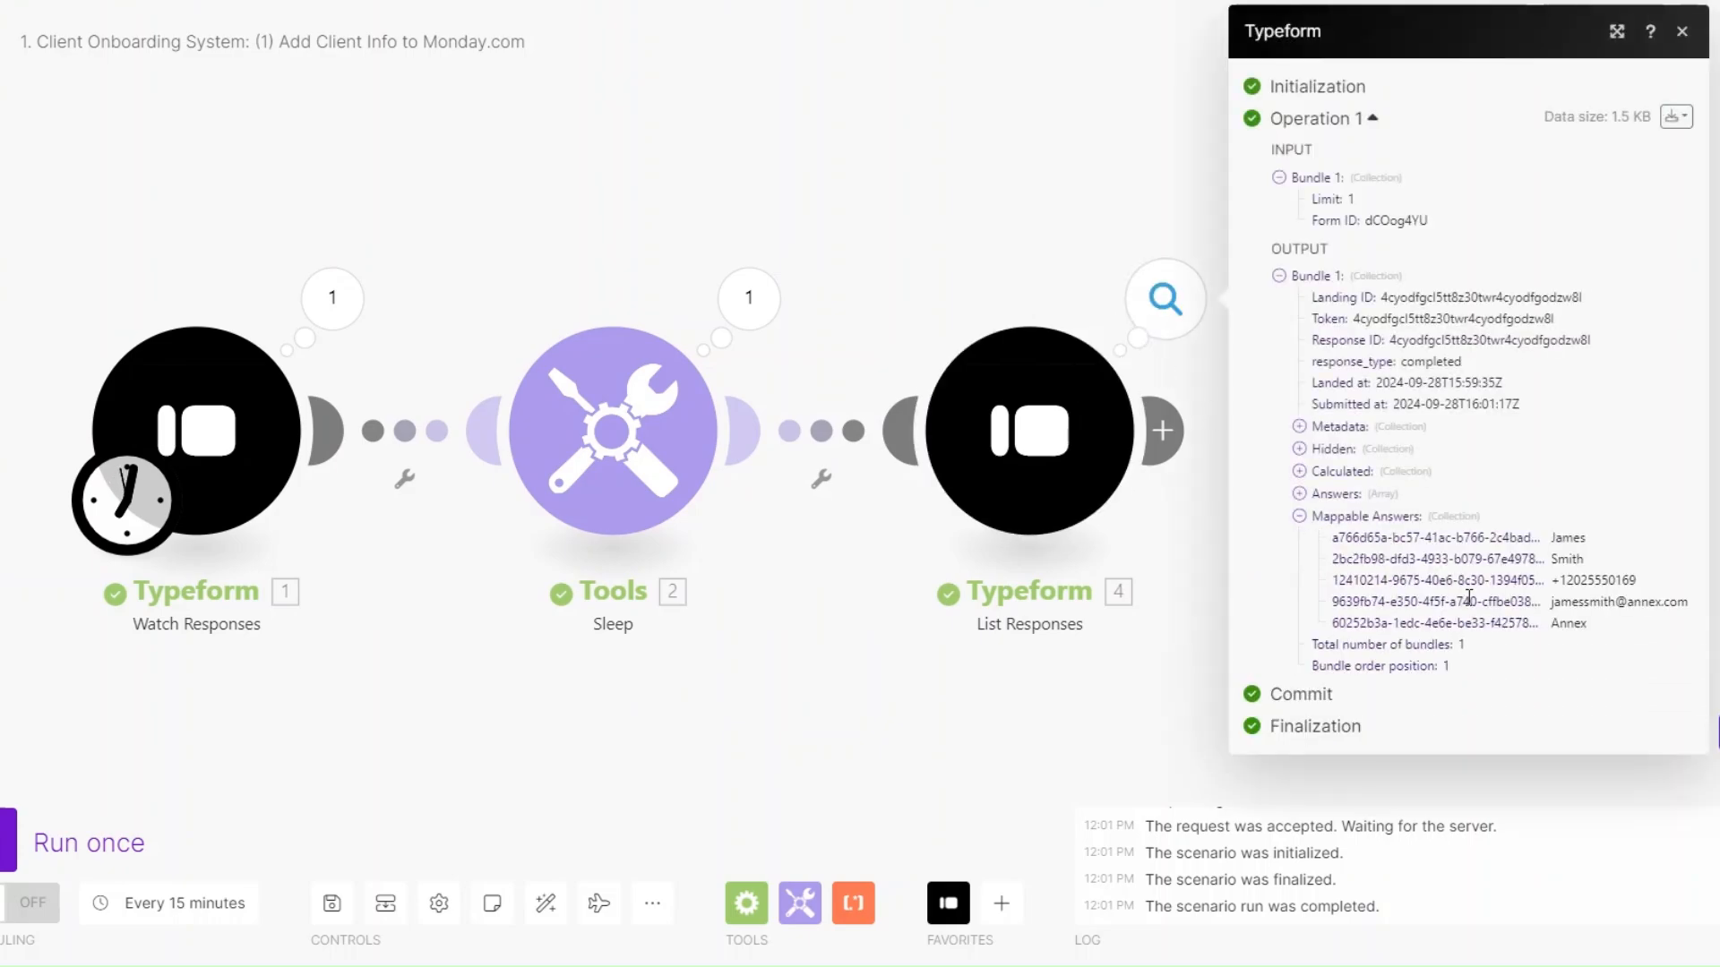
drag(1544, 534, 1590, 647)
click(802, 676)
Add a Monday 'Create an Item' module, found by searching 'create', after List Responses.
scroll(797, 677, down, 1)
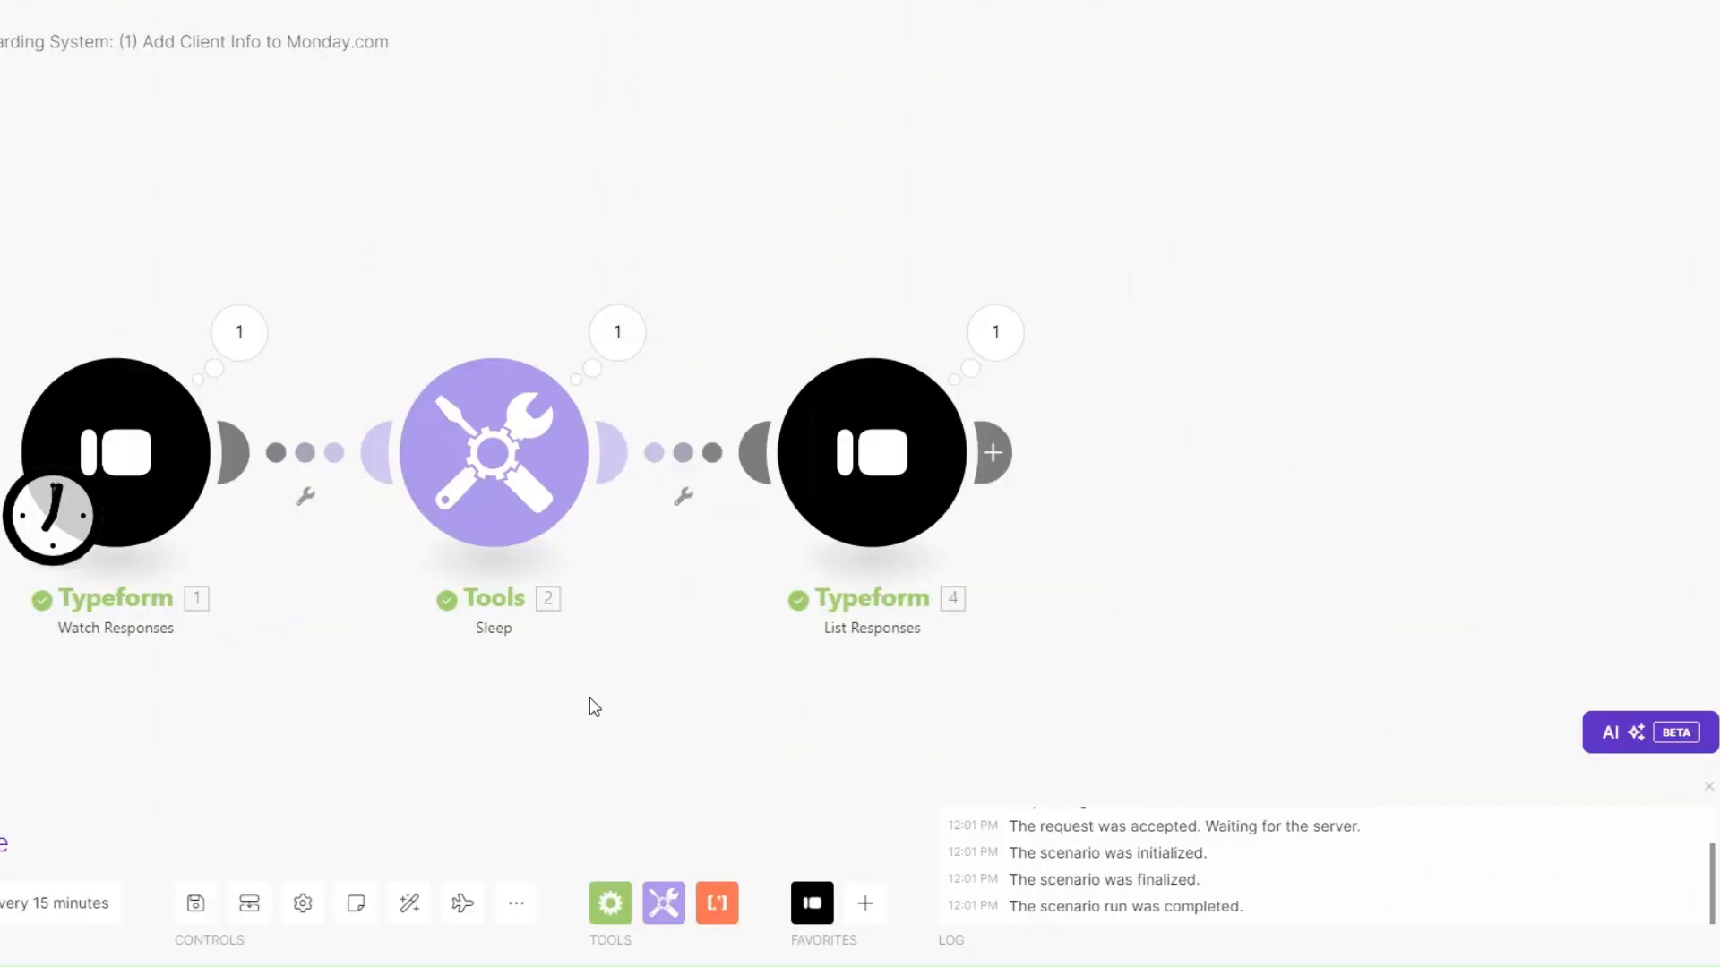
drag(589, 697, 417, 683)
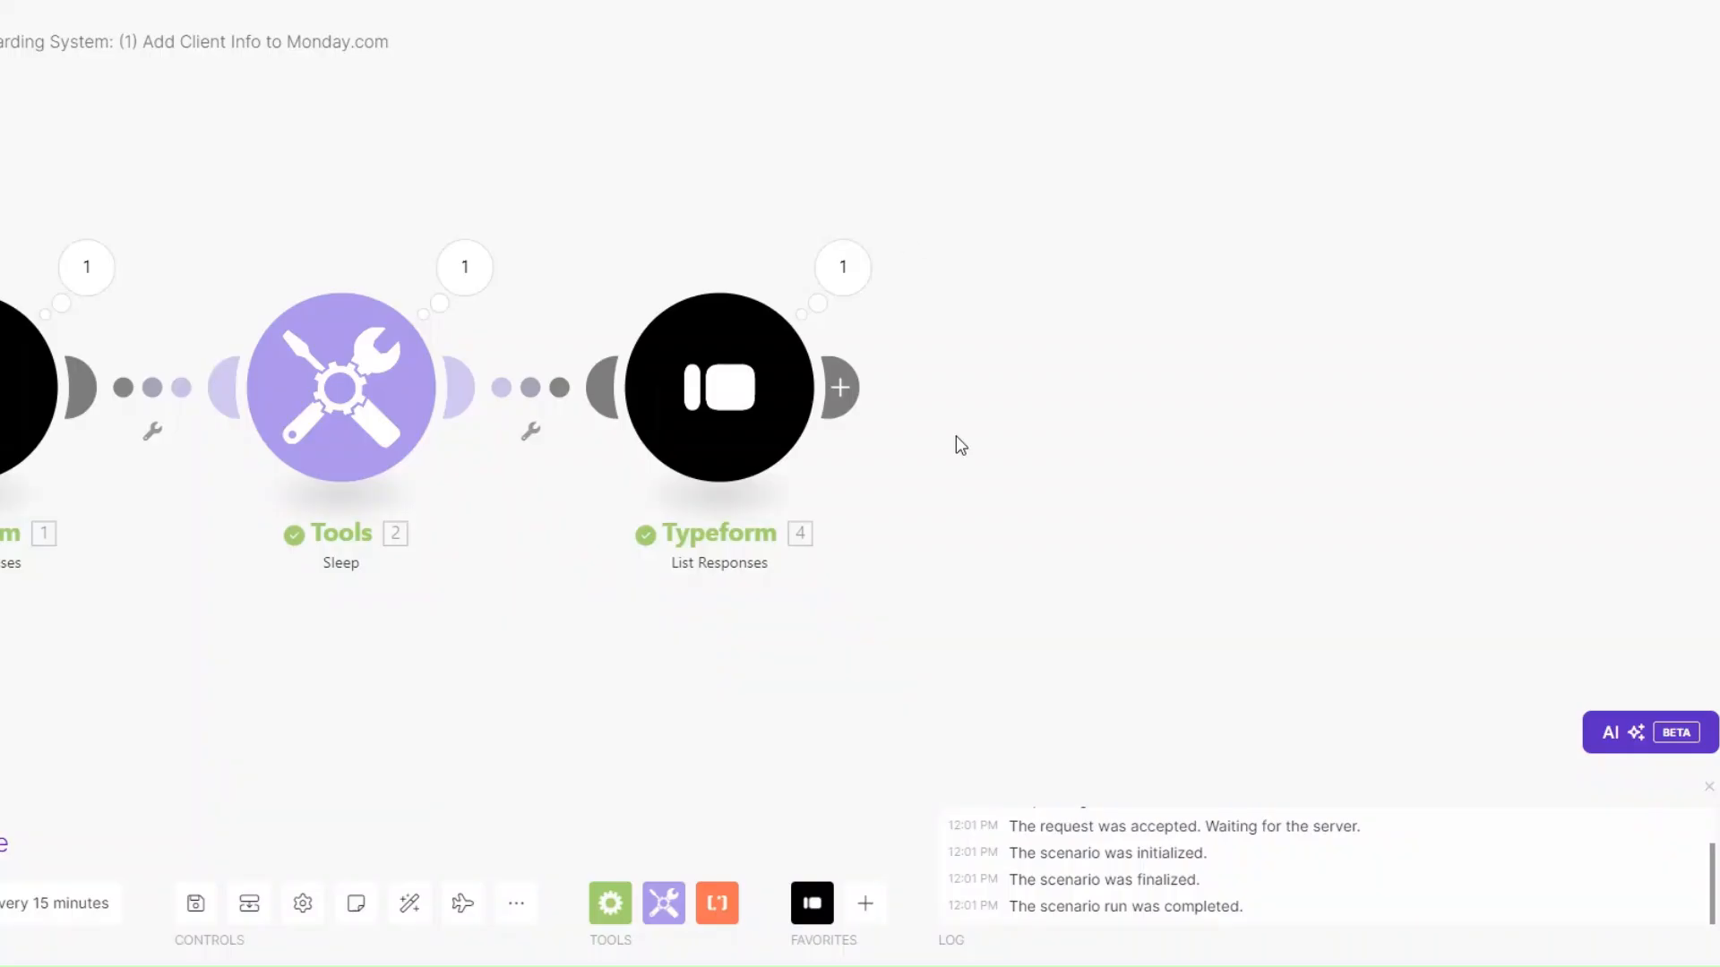
click(839, 387)
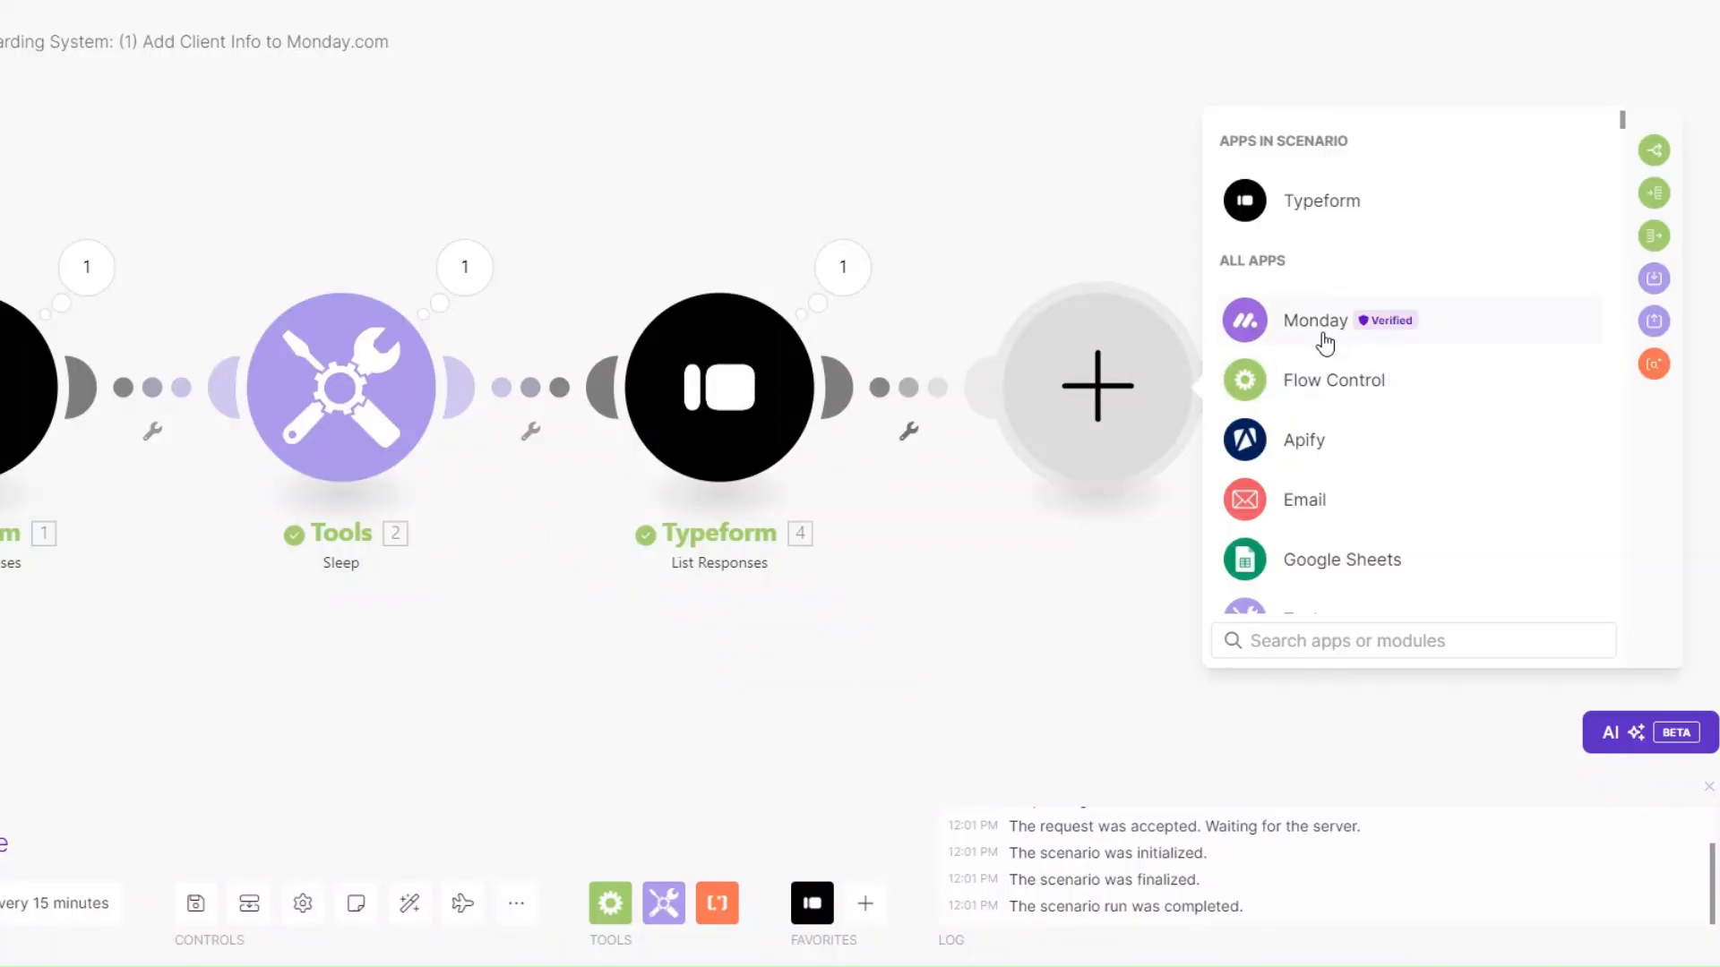
click(1325, 338)
click(1345, 648)
text(c)
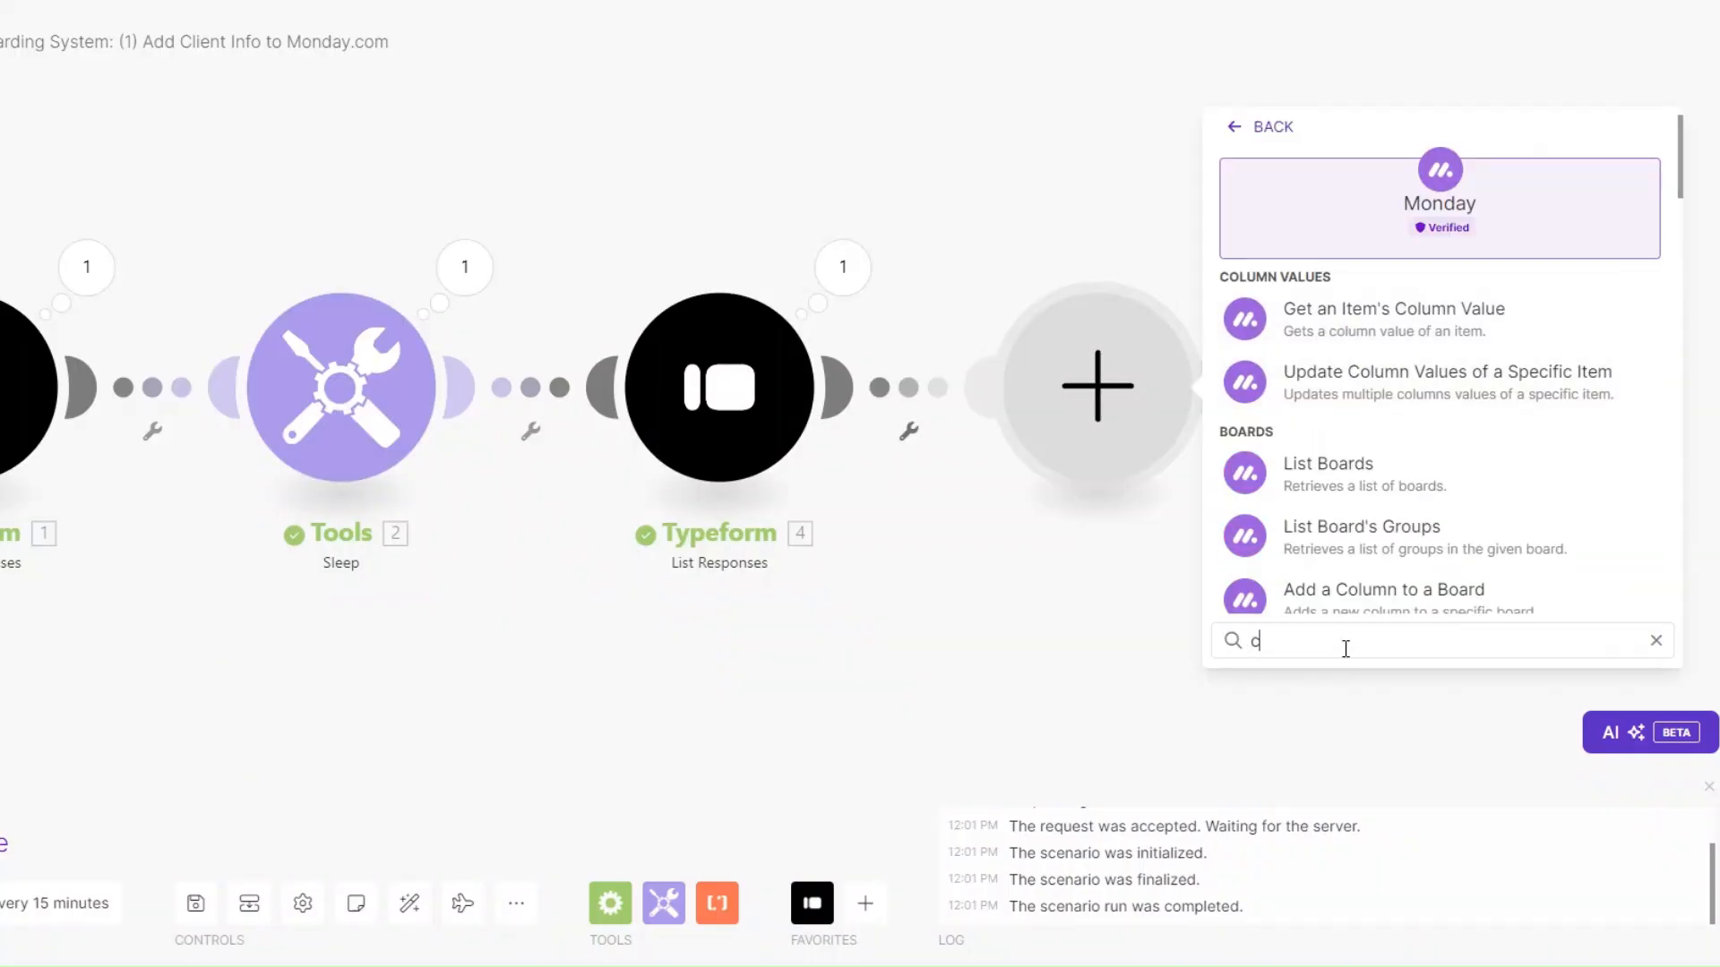
text(reate)
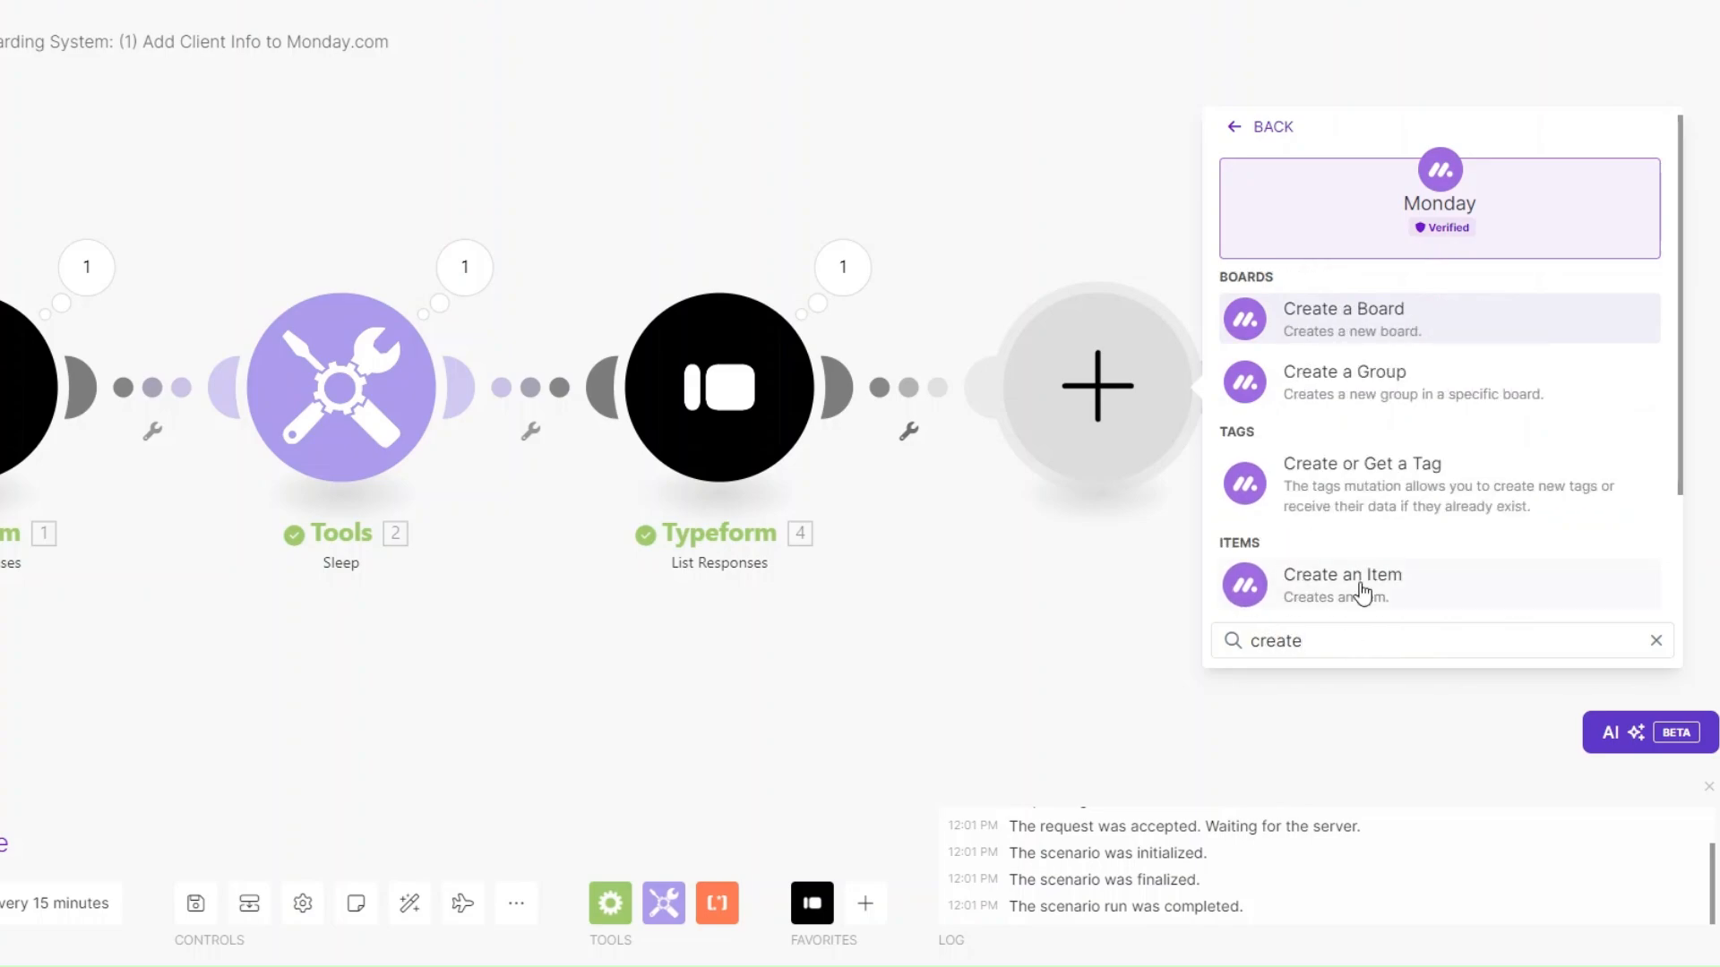
click(1363, 591)
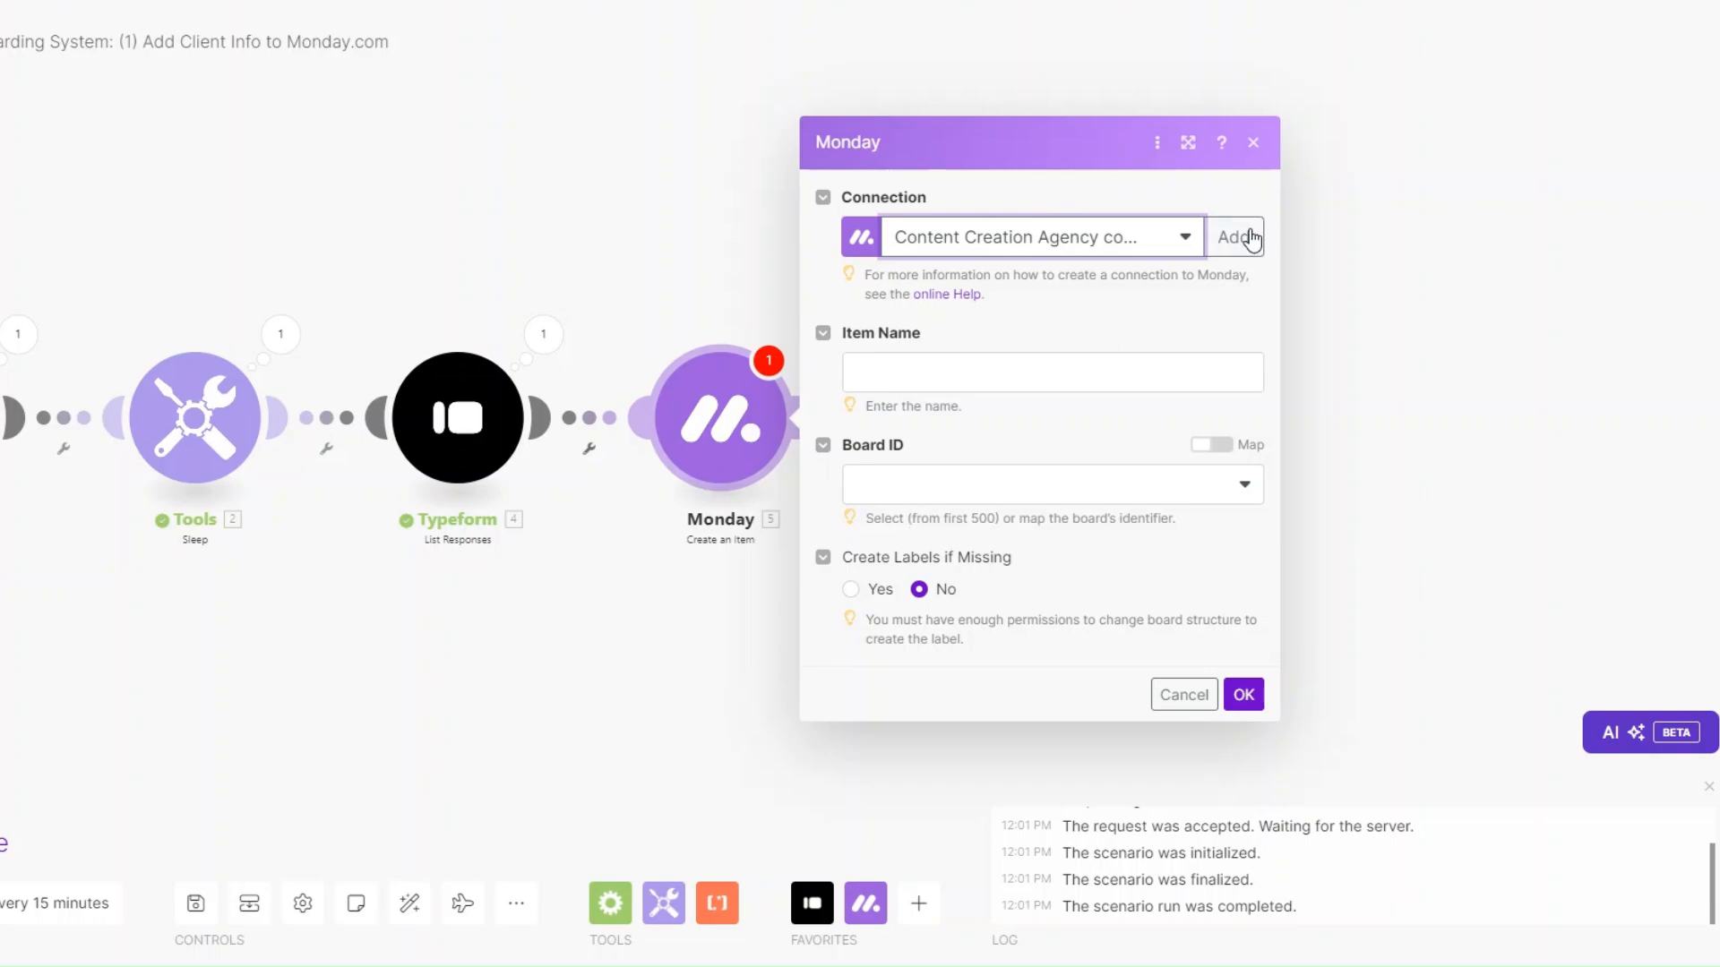
click(1258, 240)
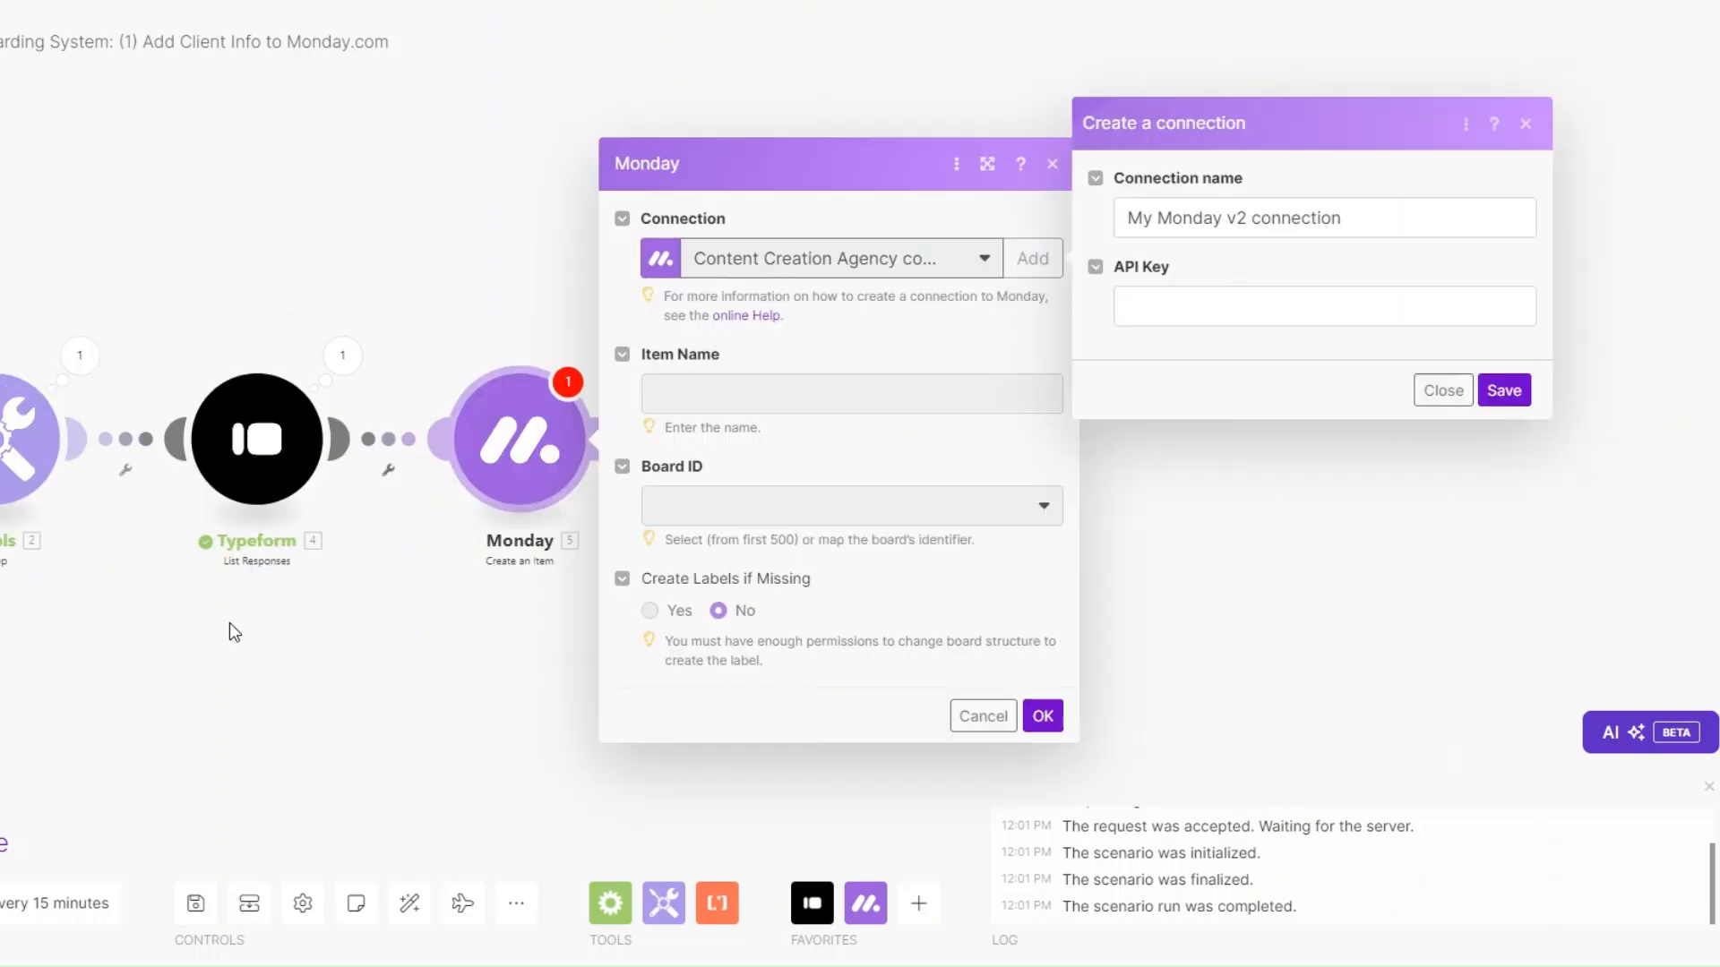
Focus the new Monday connection's API Key field, then go to the monday.com account menu.
click(1188, 311)
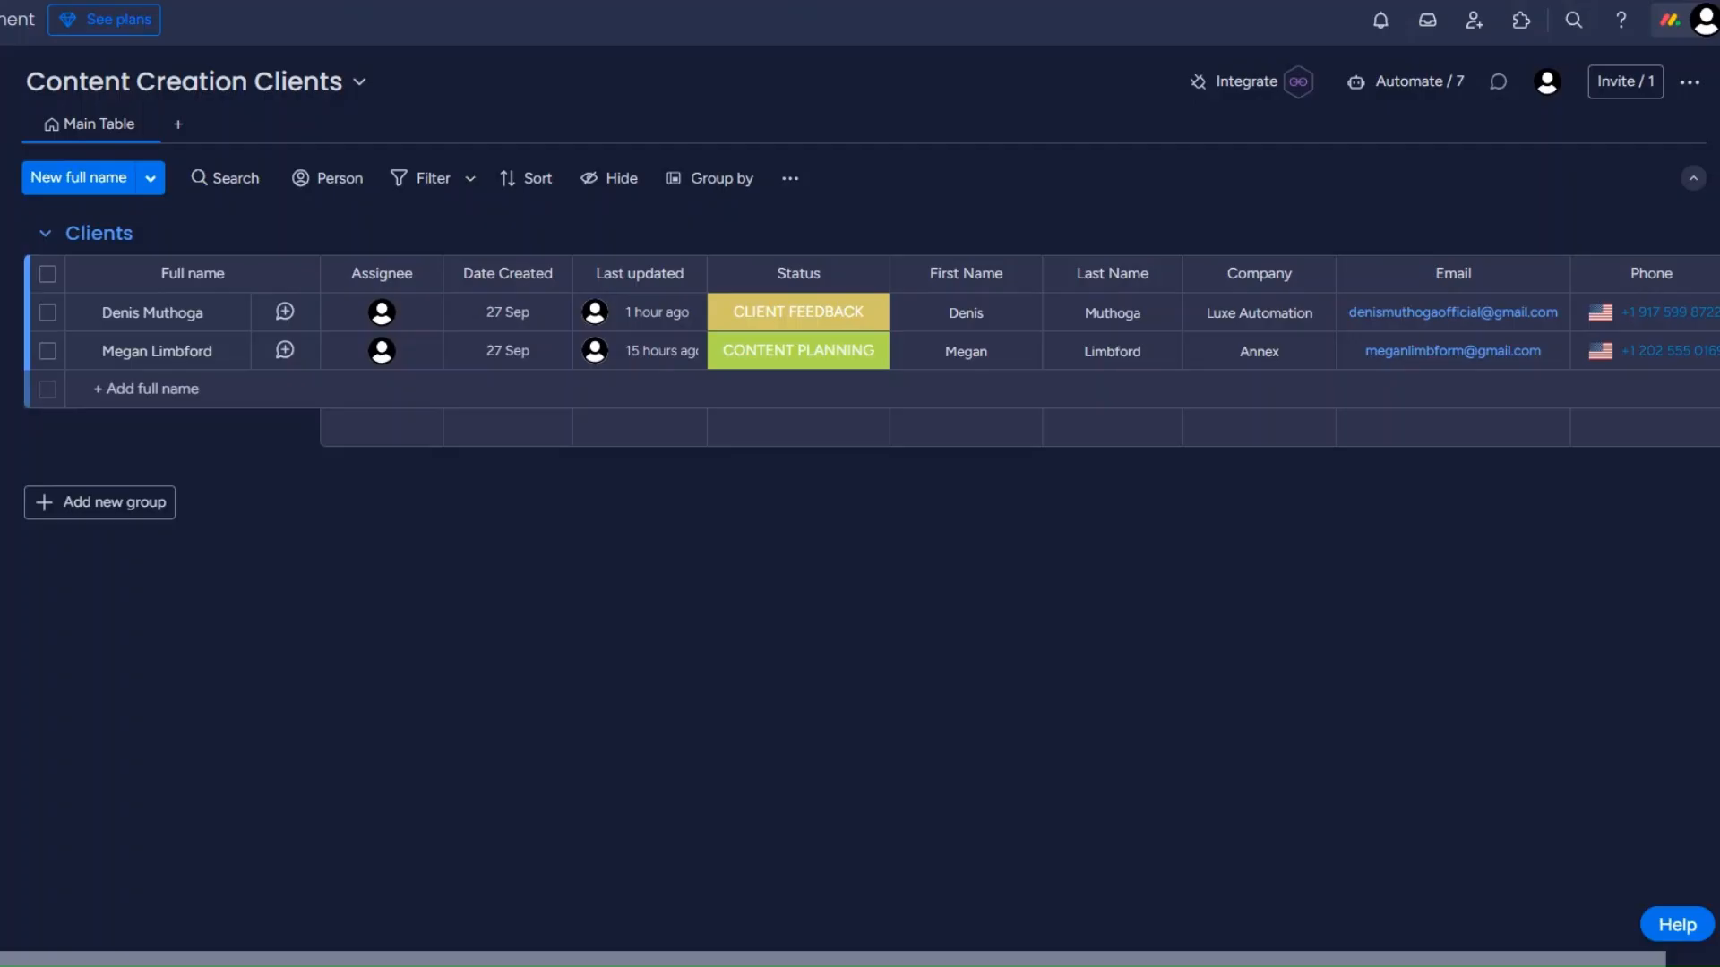
click(1696, 27)
Copy the Personal API Token from monday.com Administration > Connections > API.
click(1369, 383)
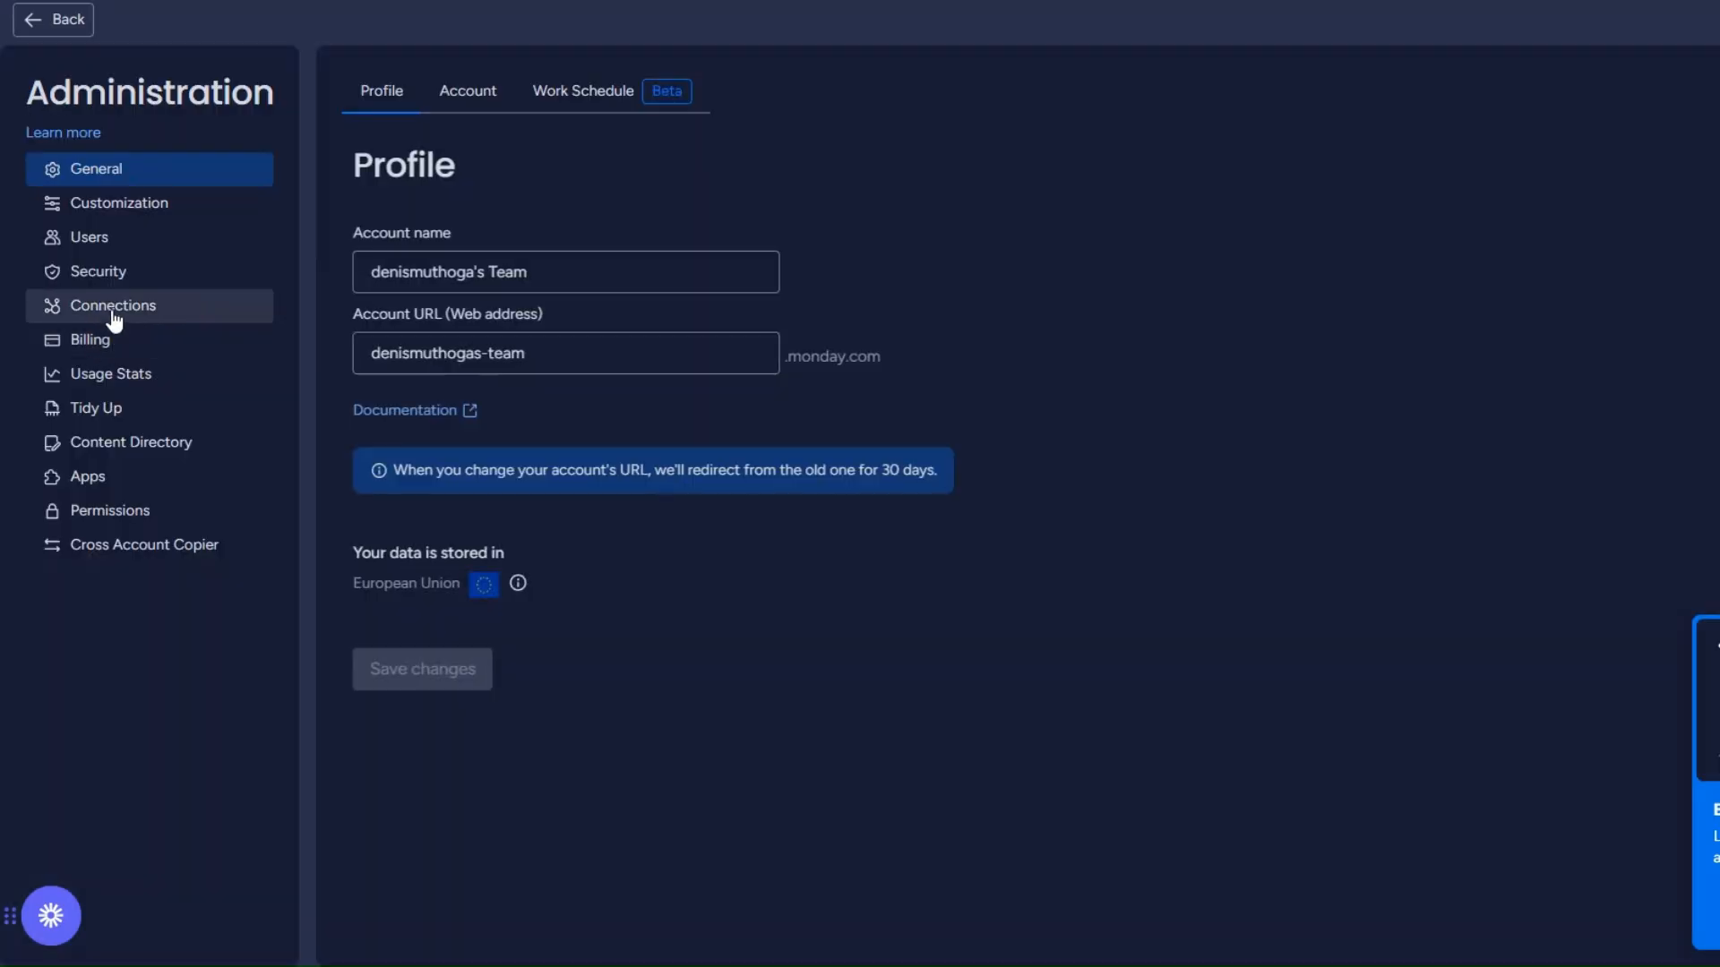
click(113, 309)
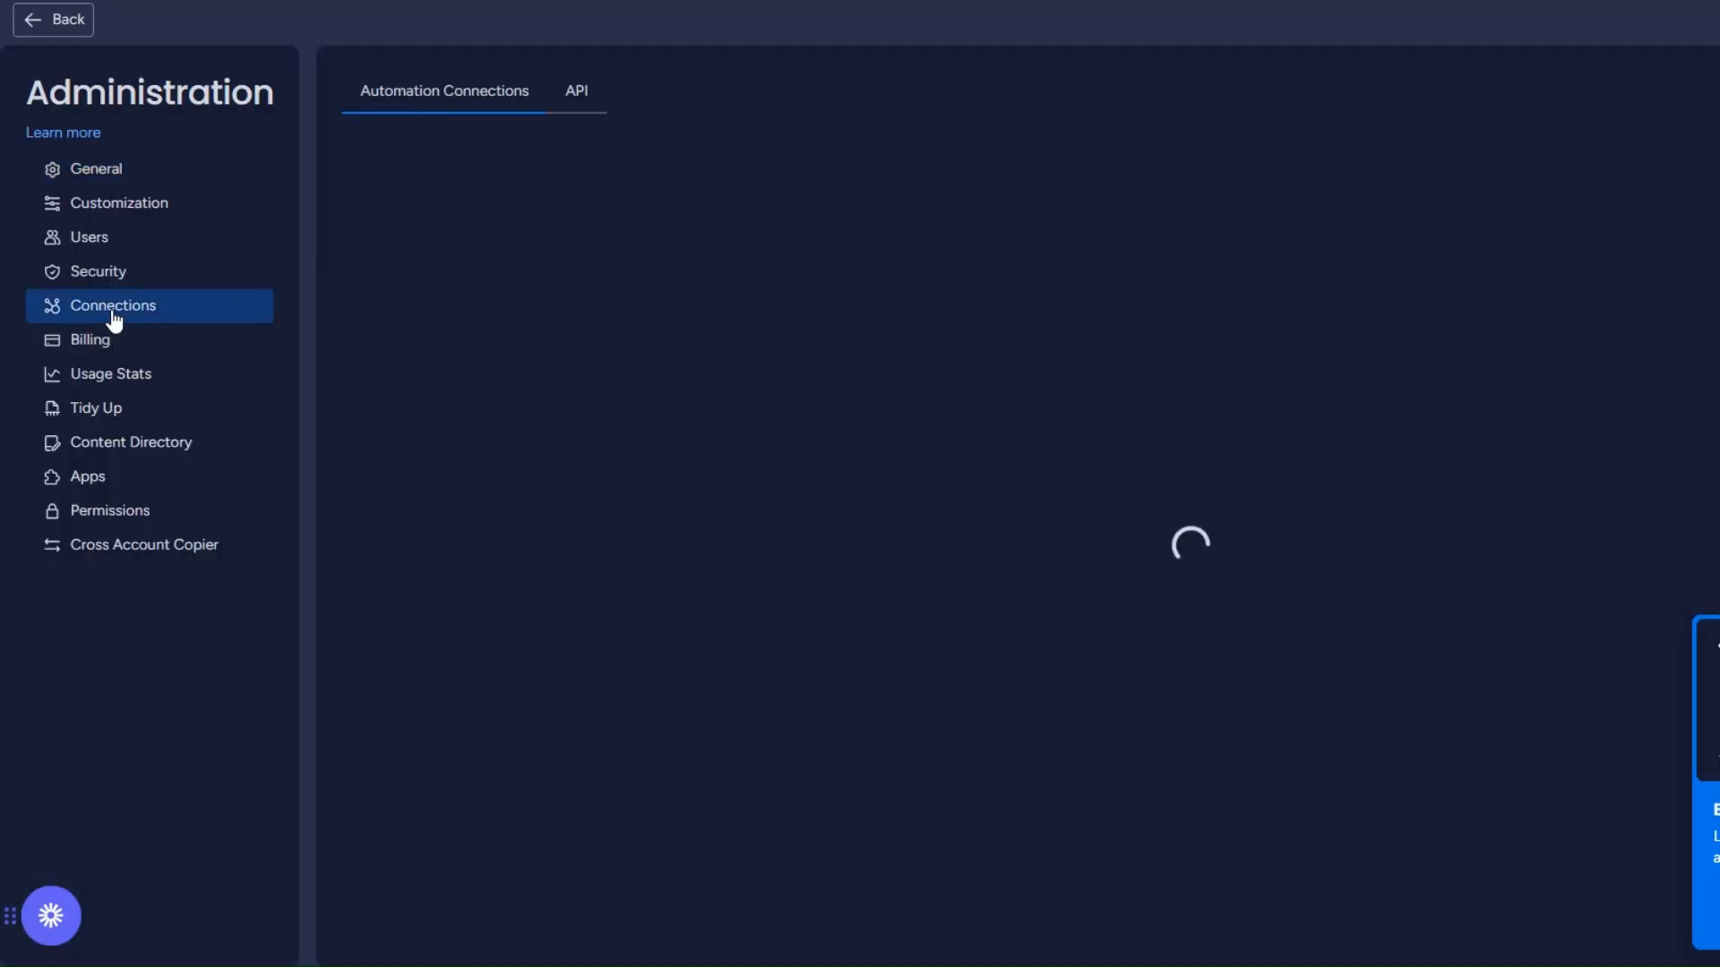
click(591, 100)
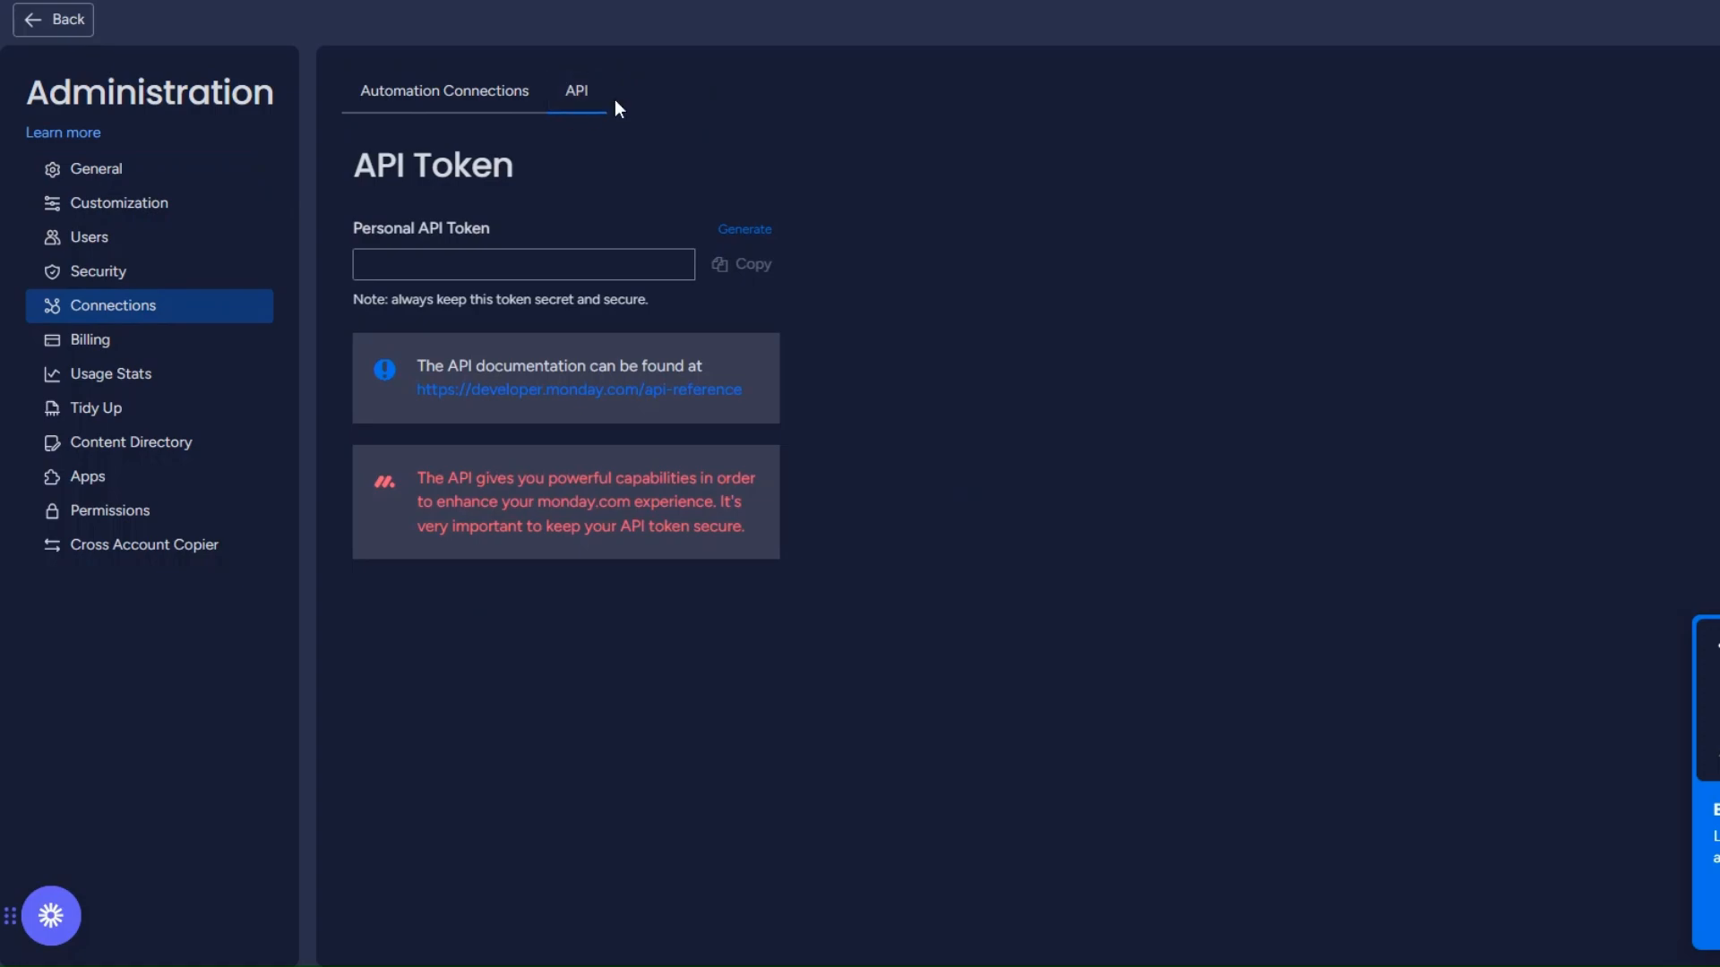
drag(355, 192, 564, 184)
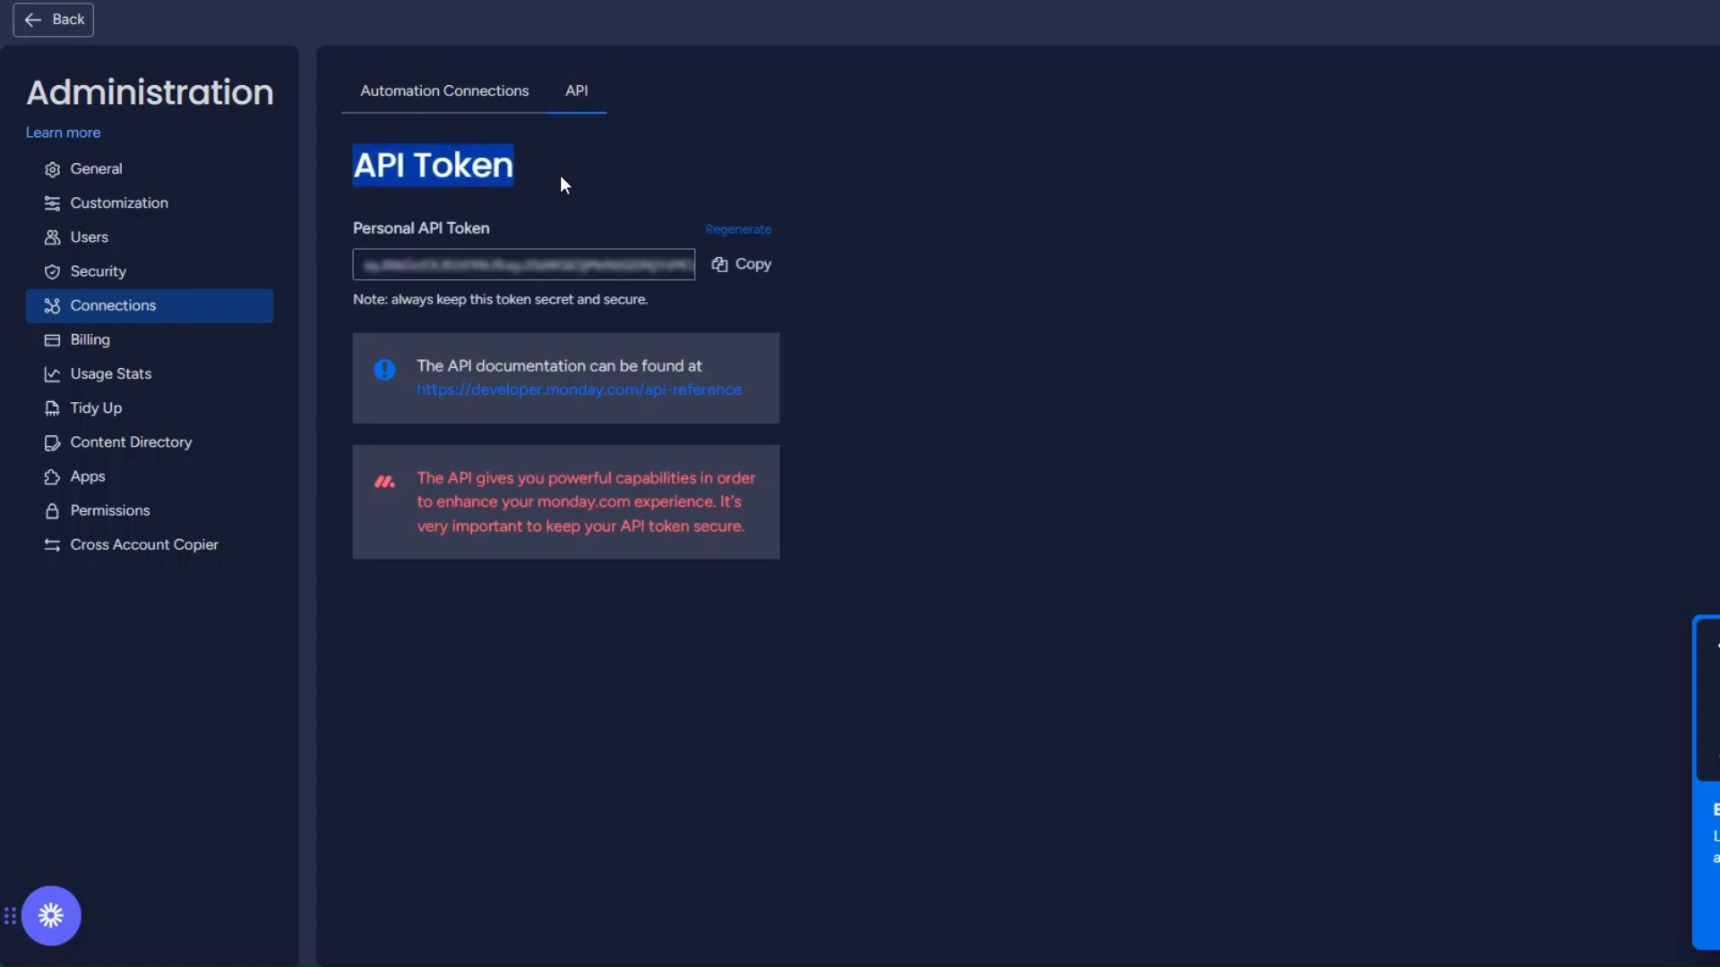
click(752, 269)
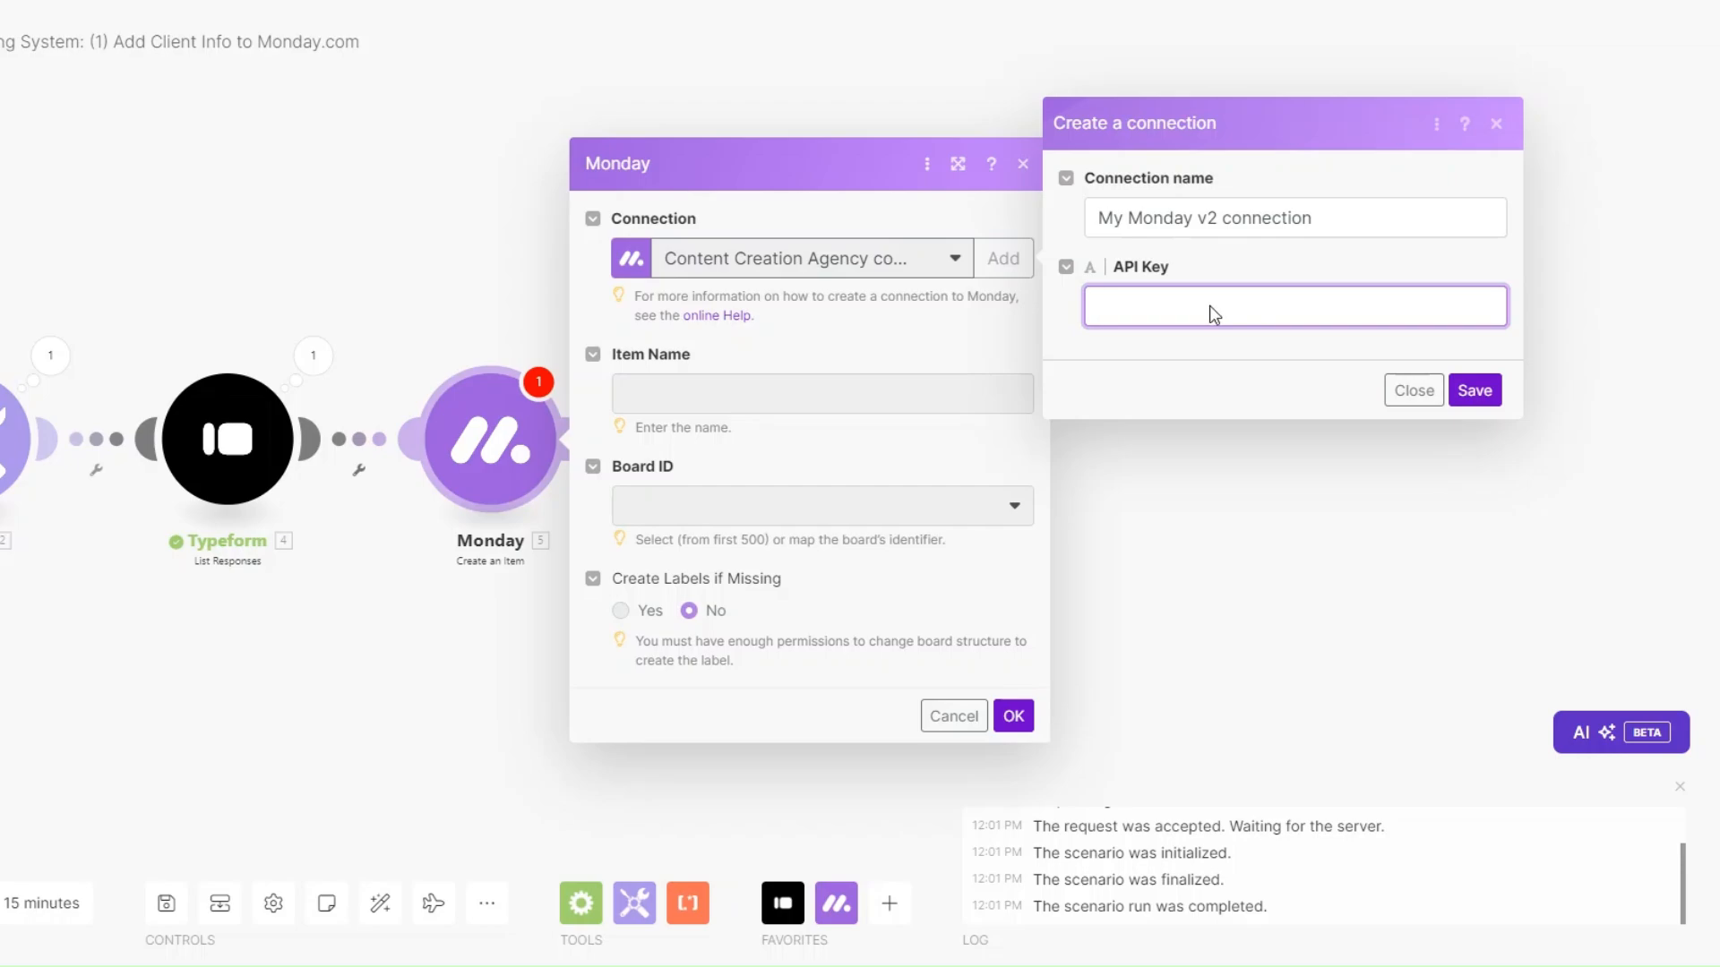
Close the connection form and map the first two personal-information answers into Item Name.
click(1180, 363)
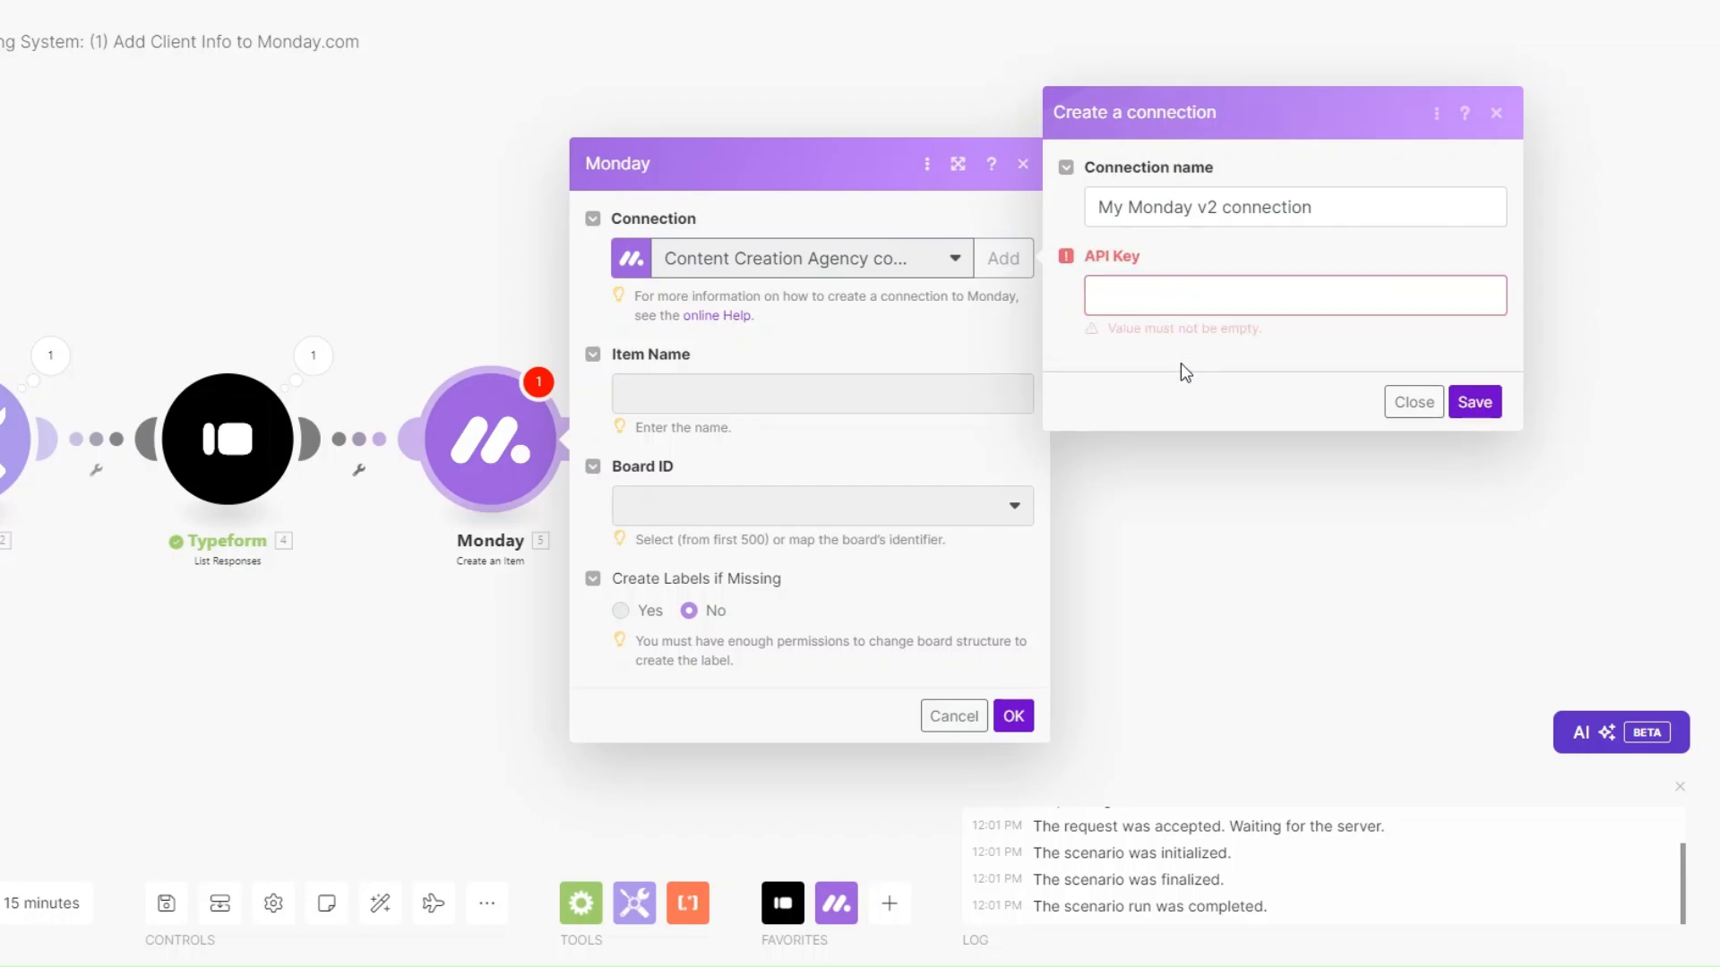
click(1413, 409)
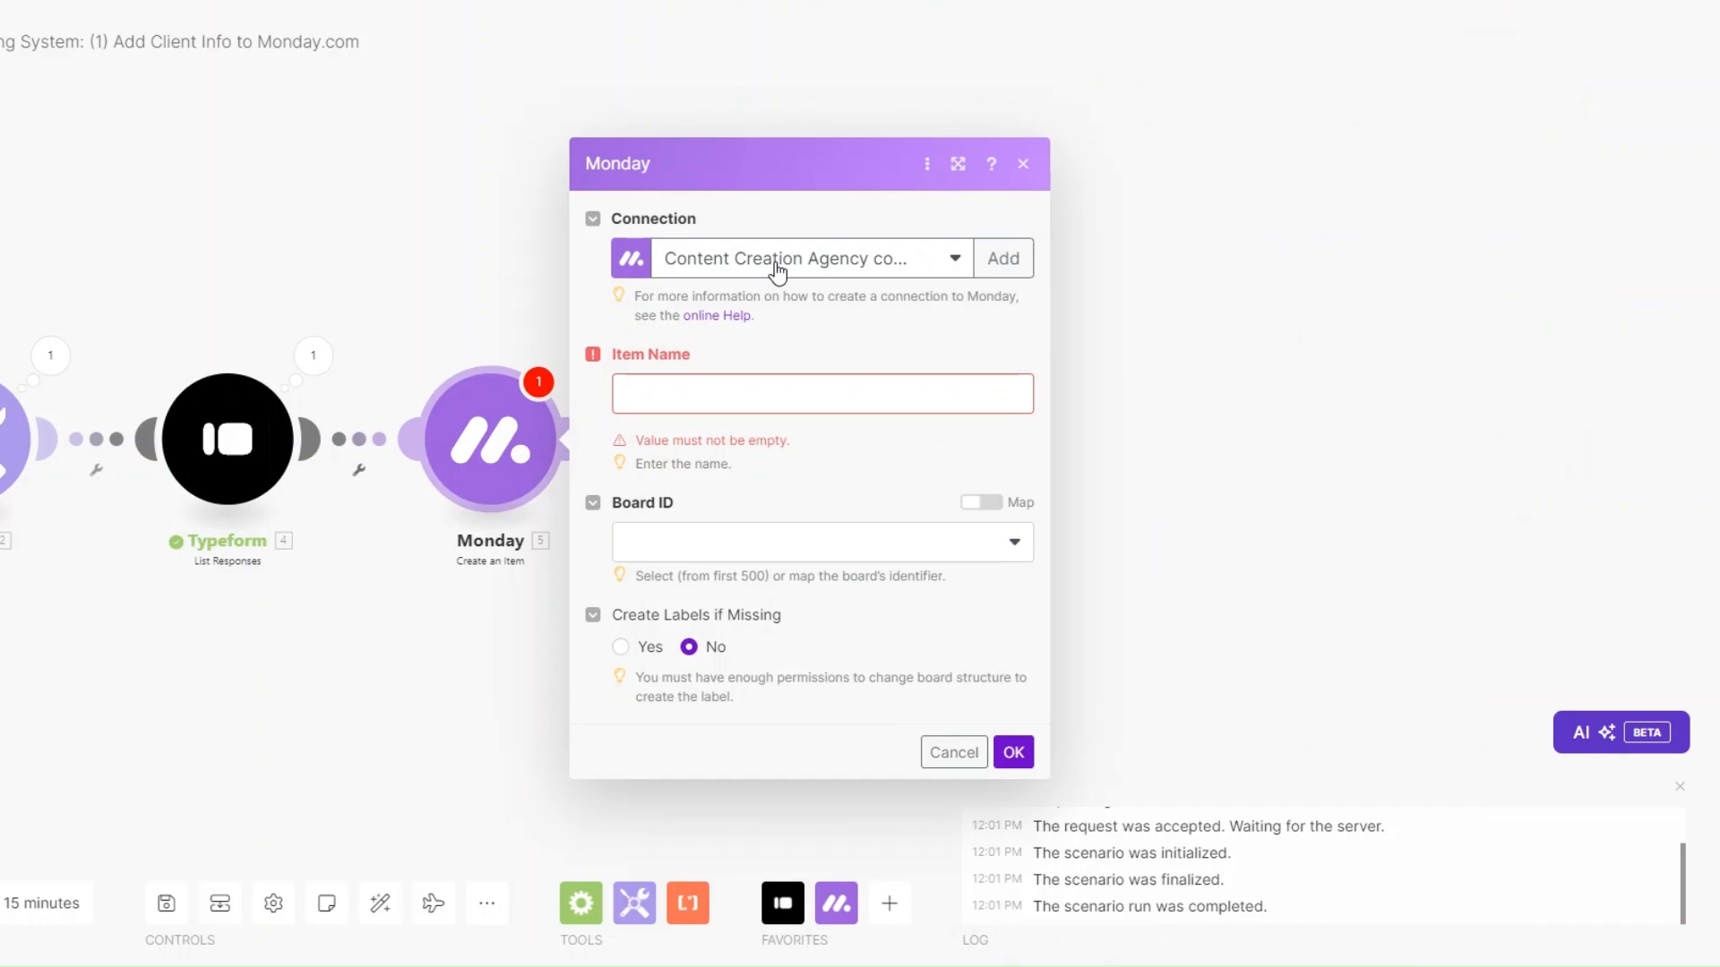
click(721, 394)
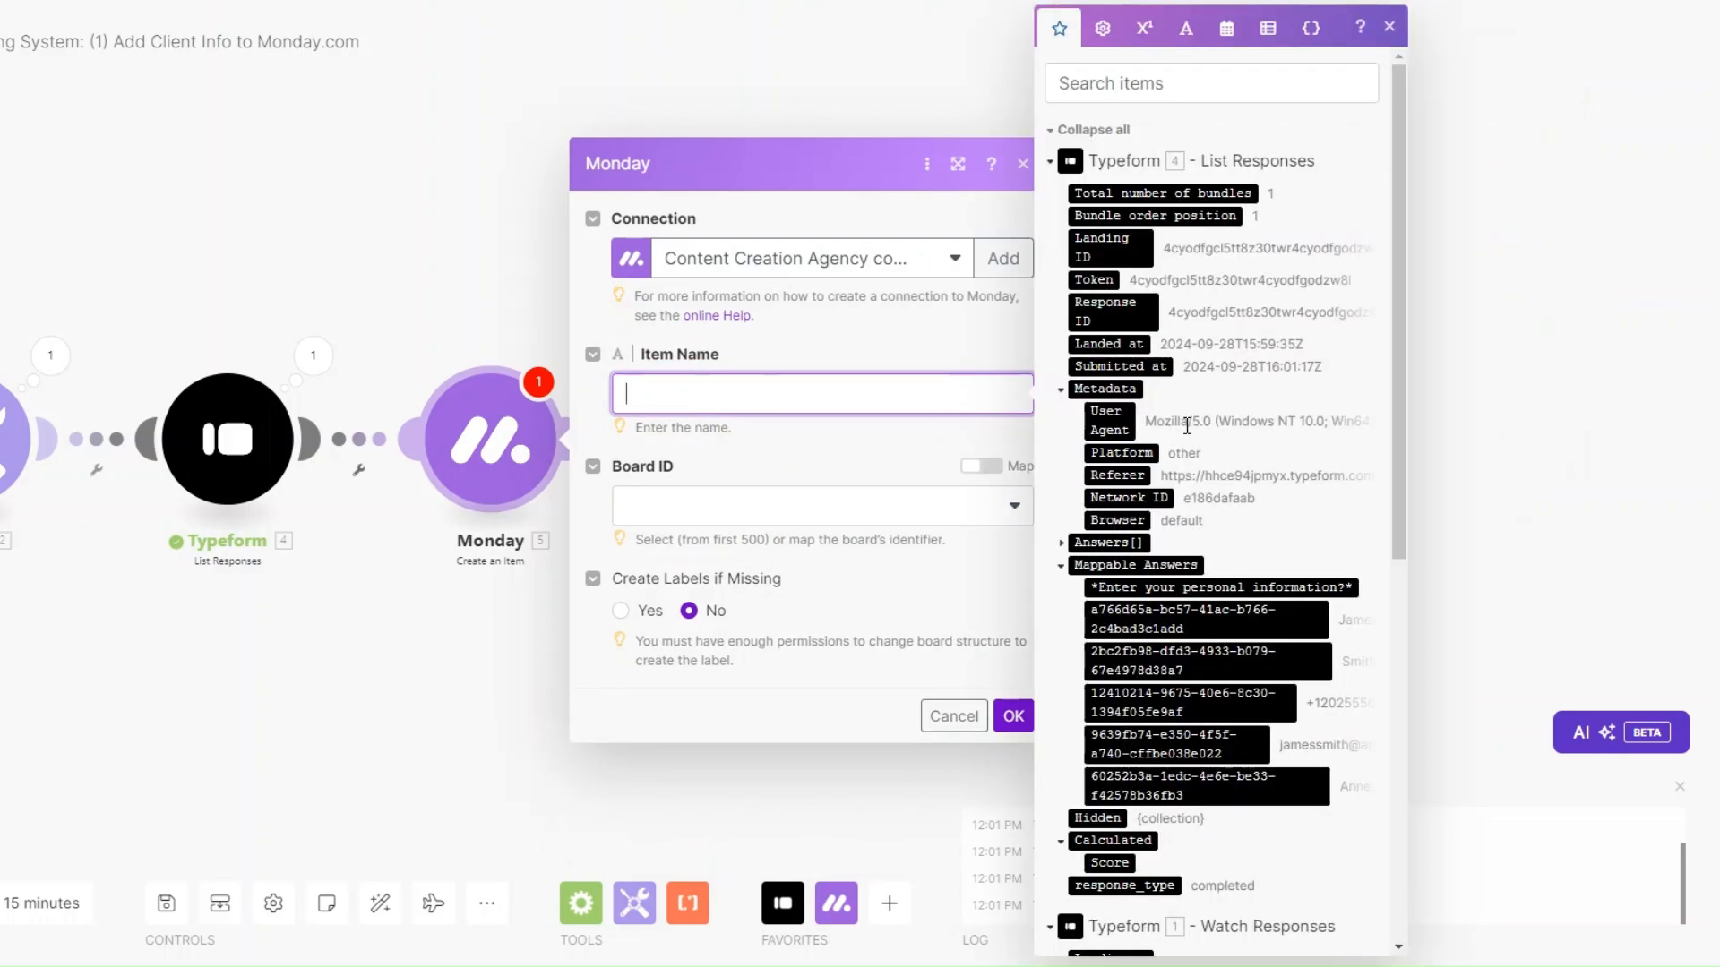
scroll(1186, 426, down, 4)
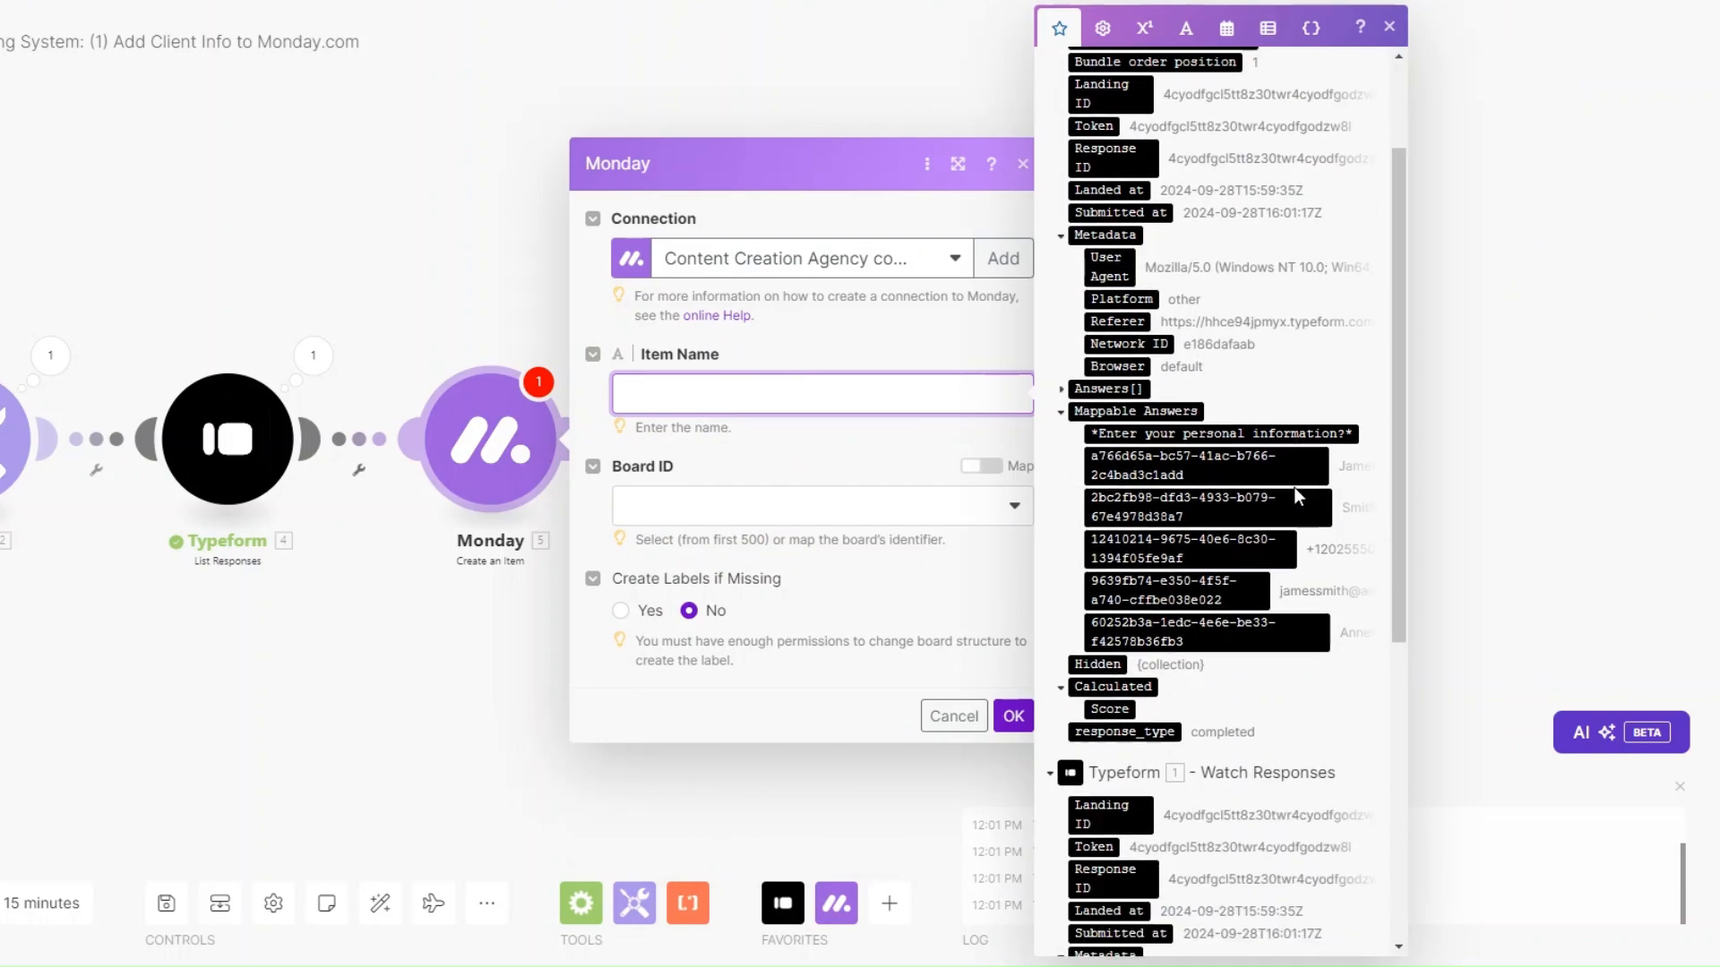
click(1207, 309)
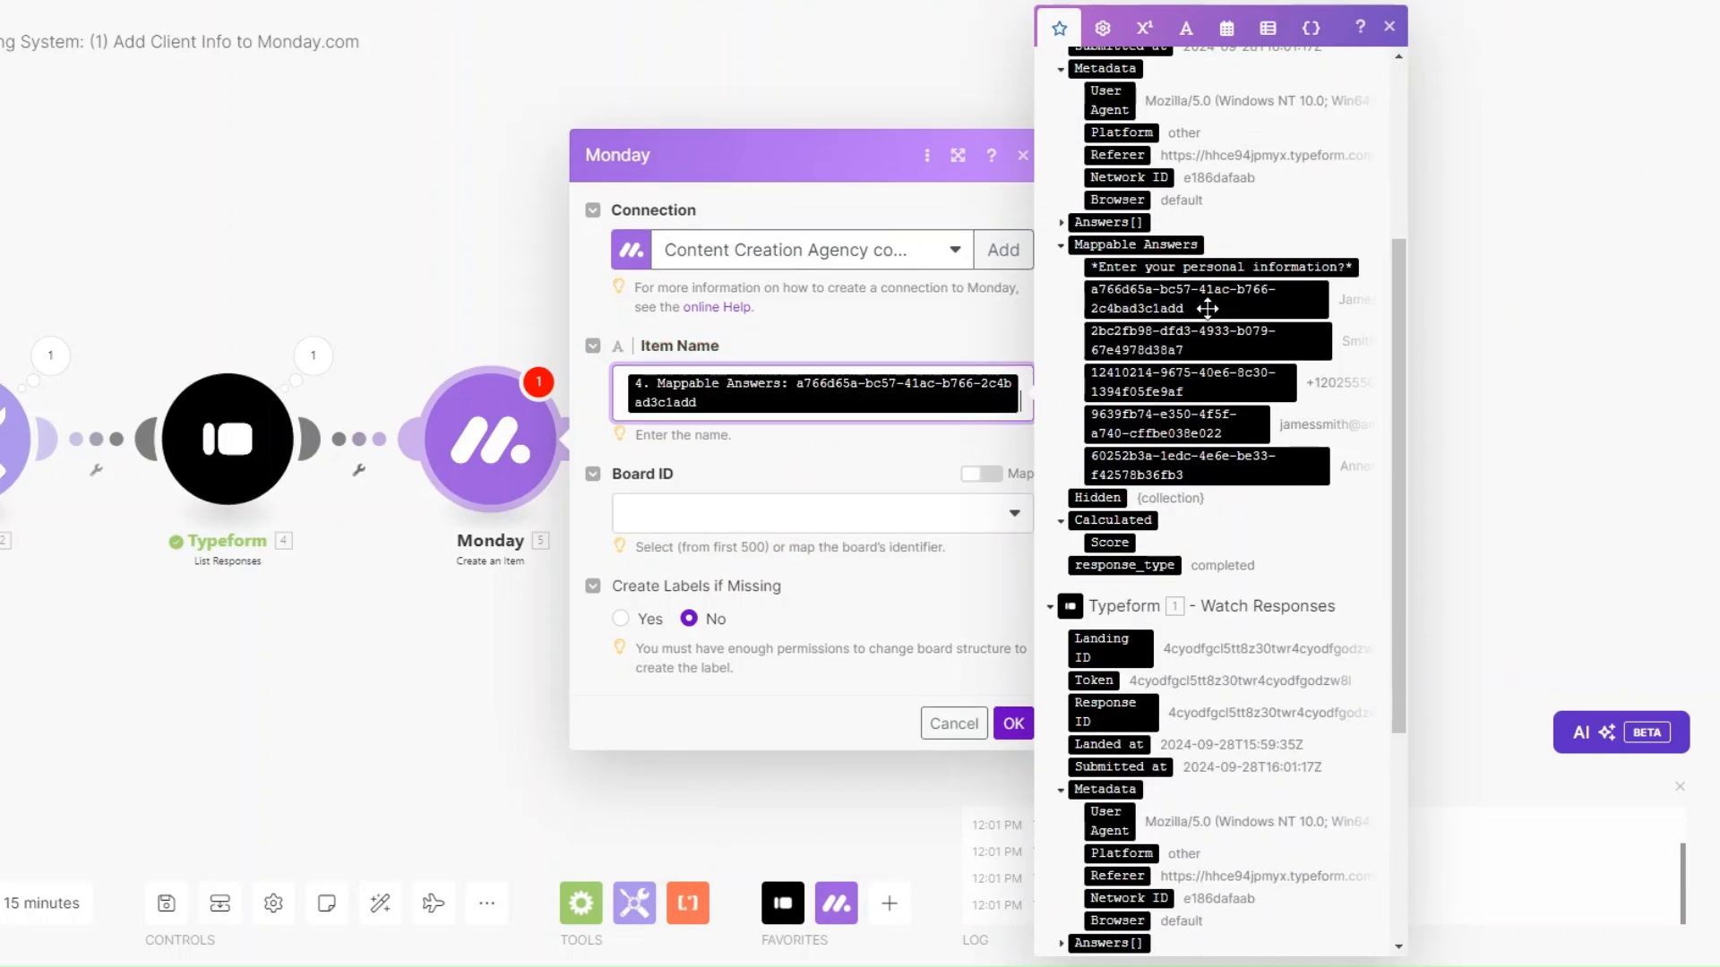
click(1207, 341)
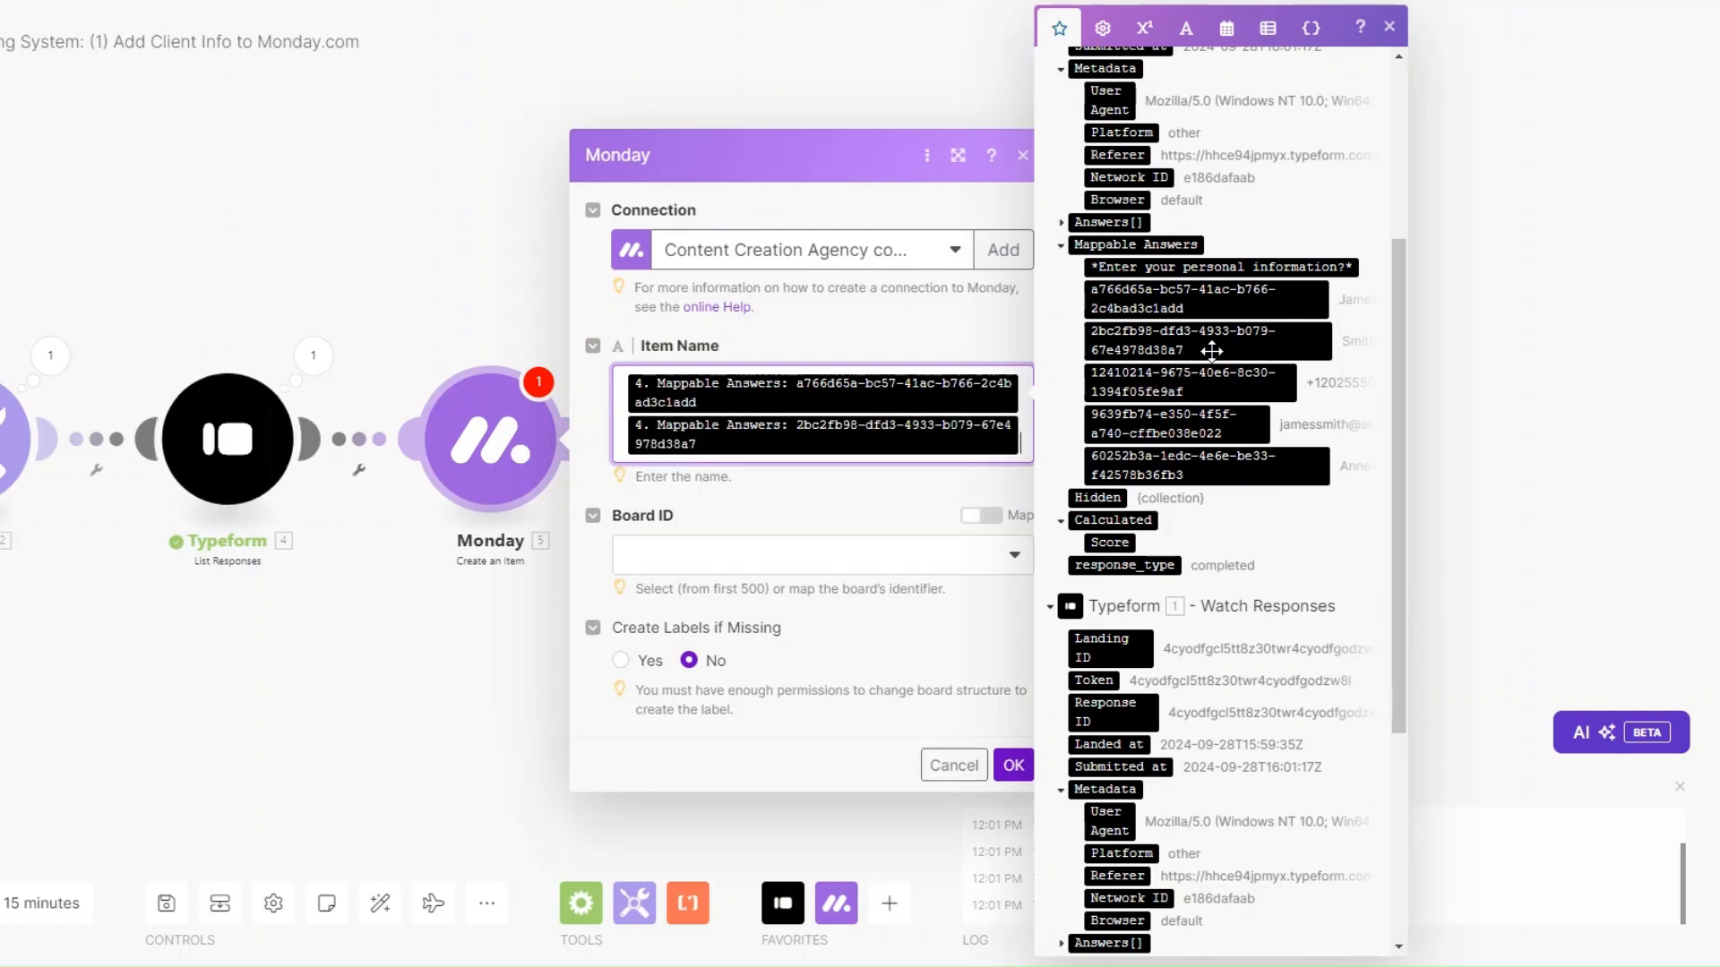
click(850, 552)
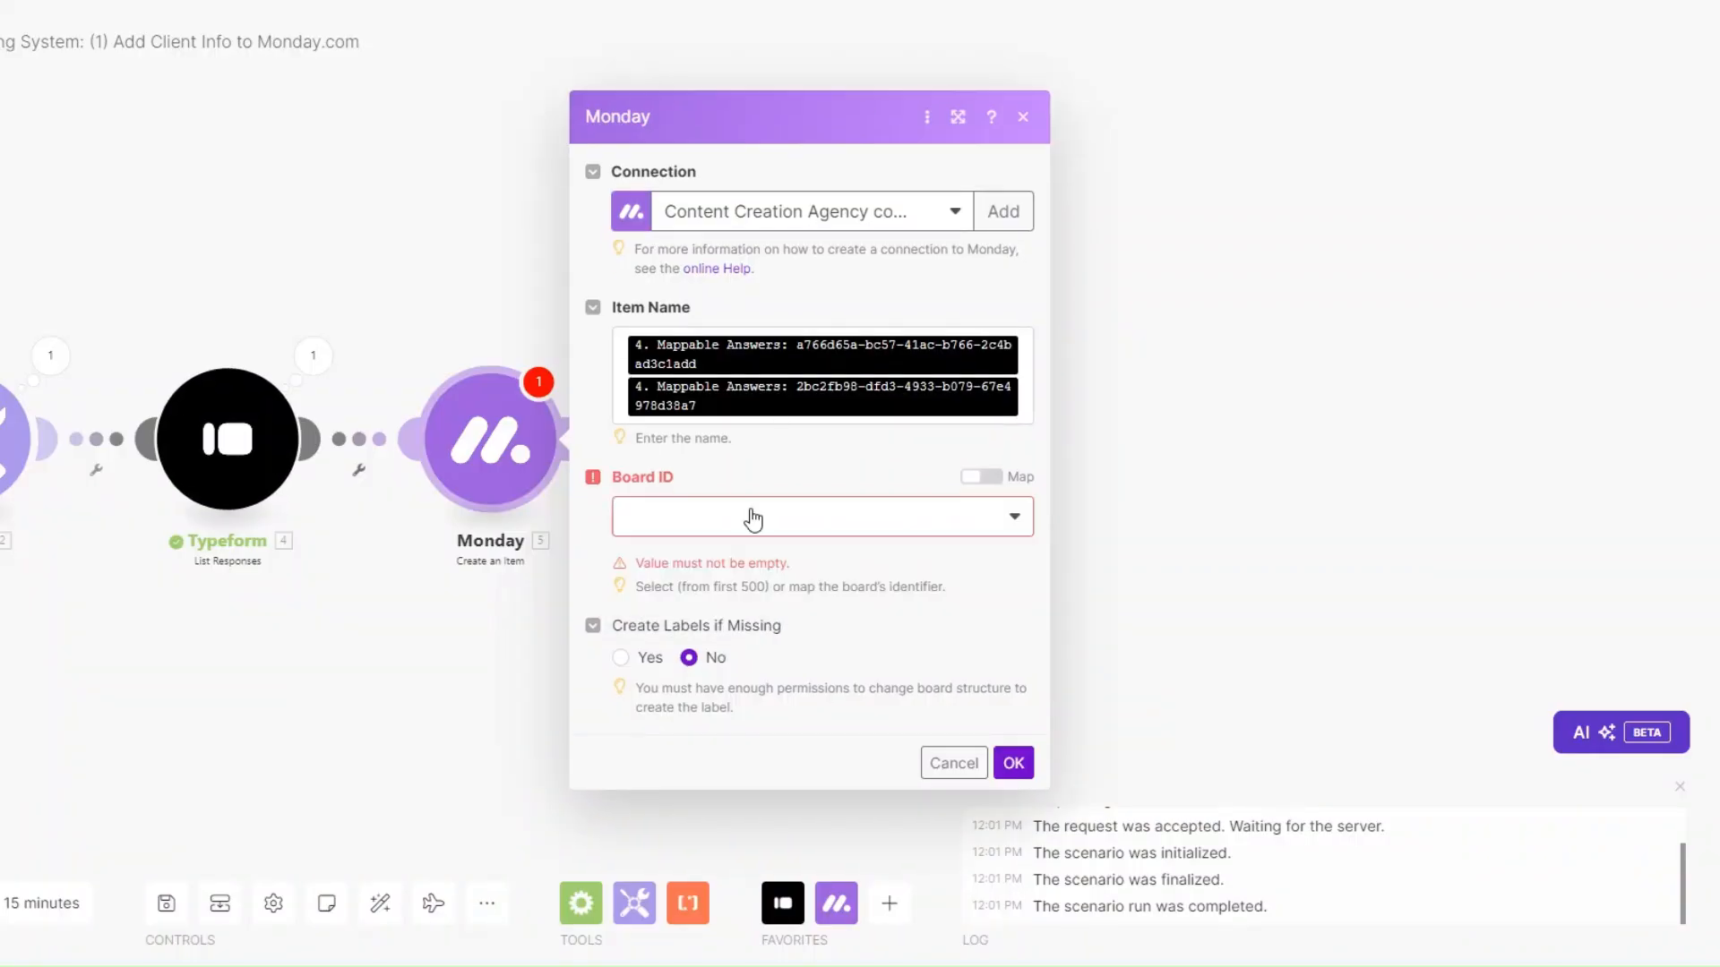
click(746, 536)
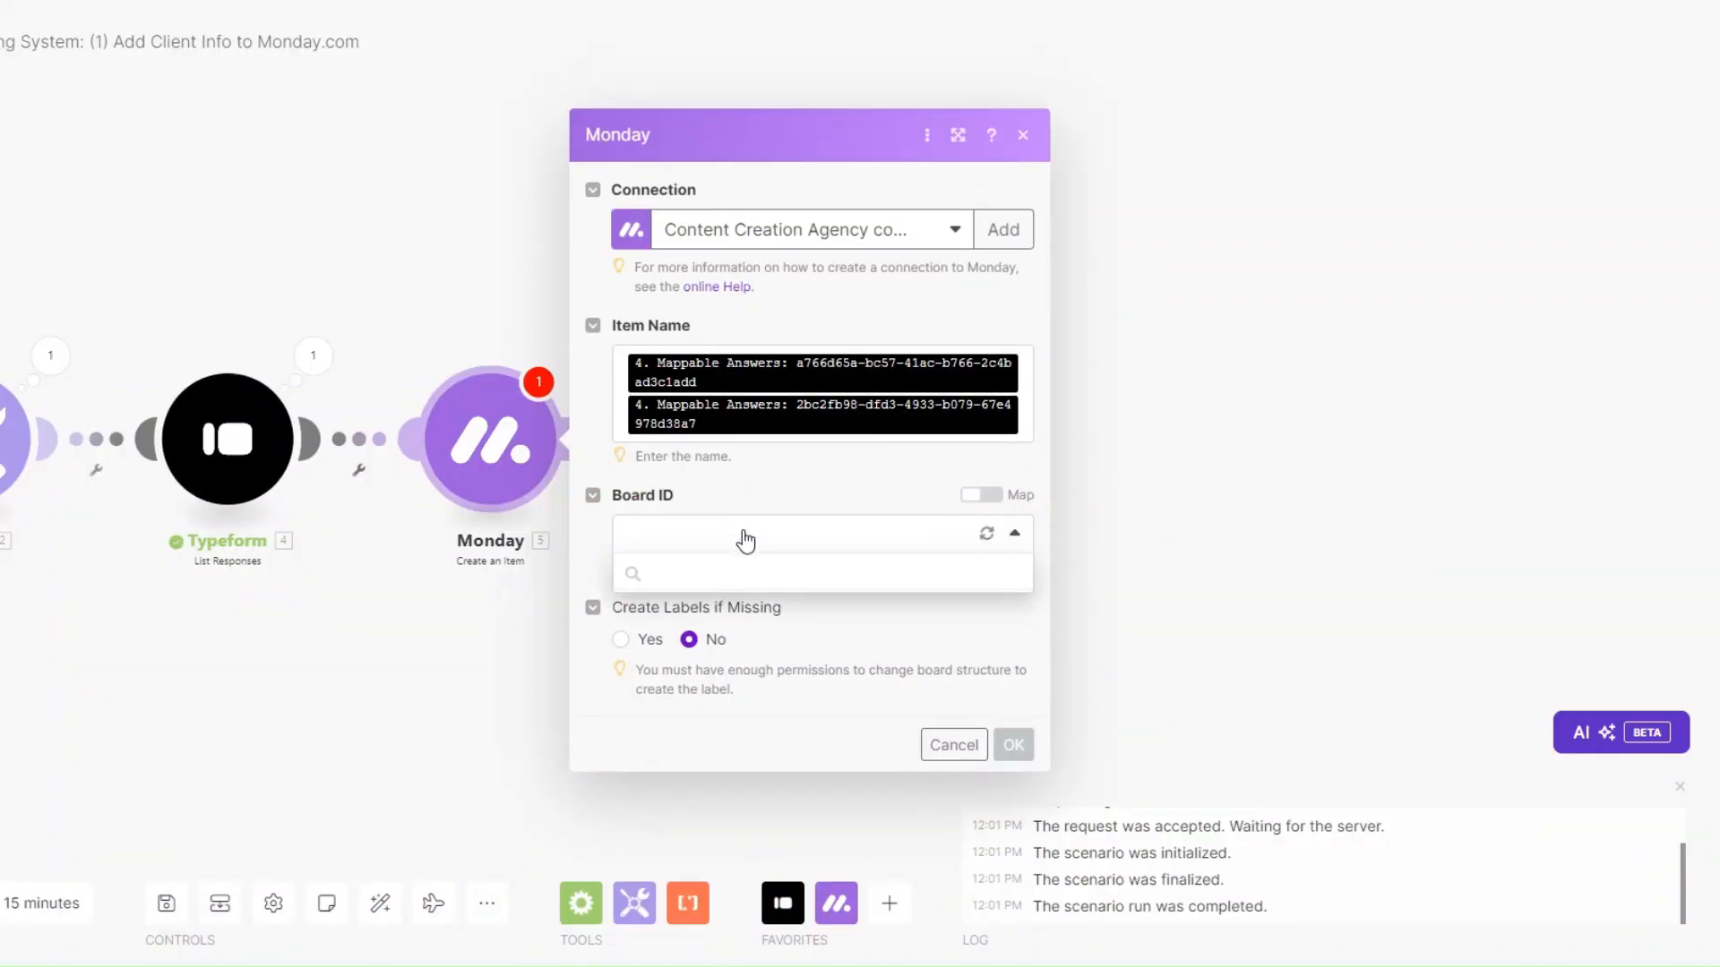
Choose board 'Content Creation Clients' and group 'Clients', then add a first column value.
click(691, 647)
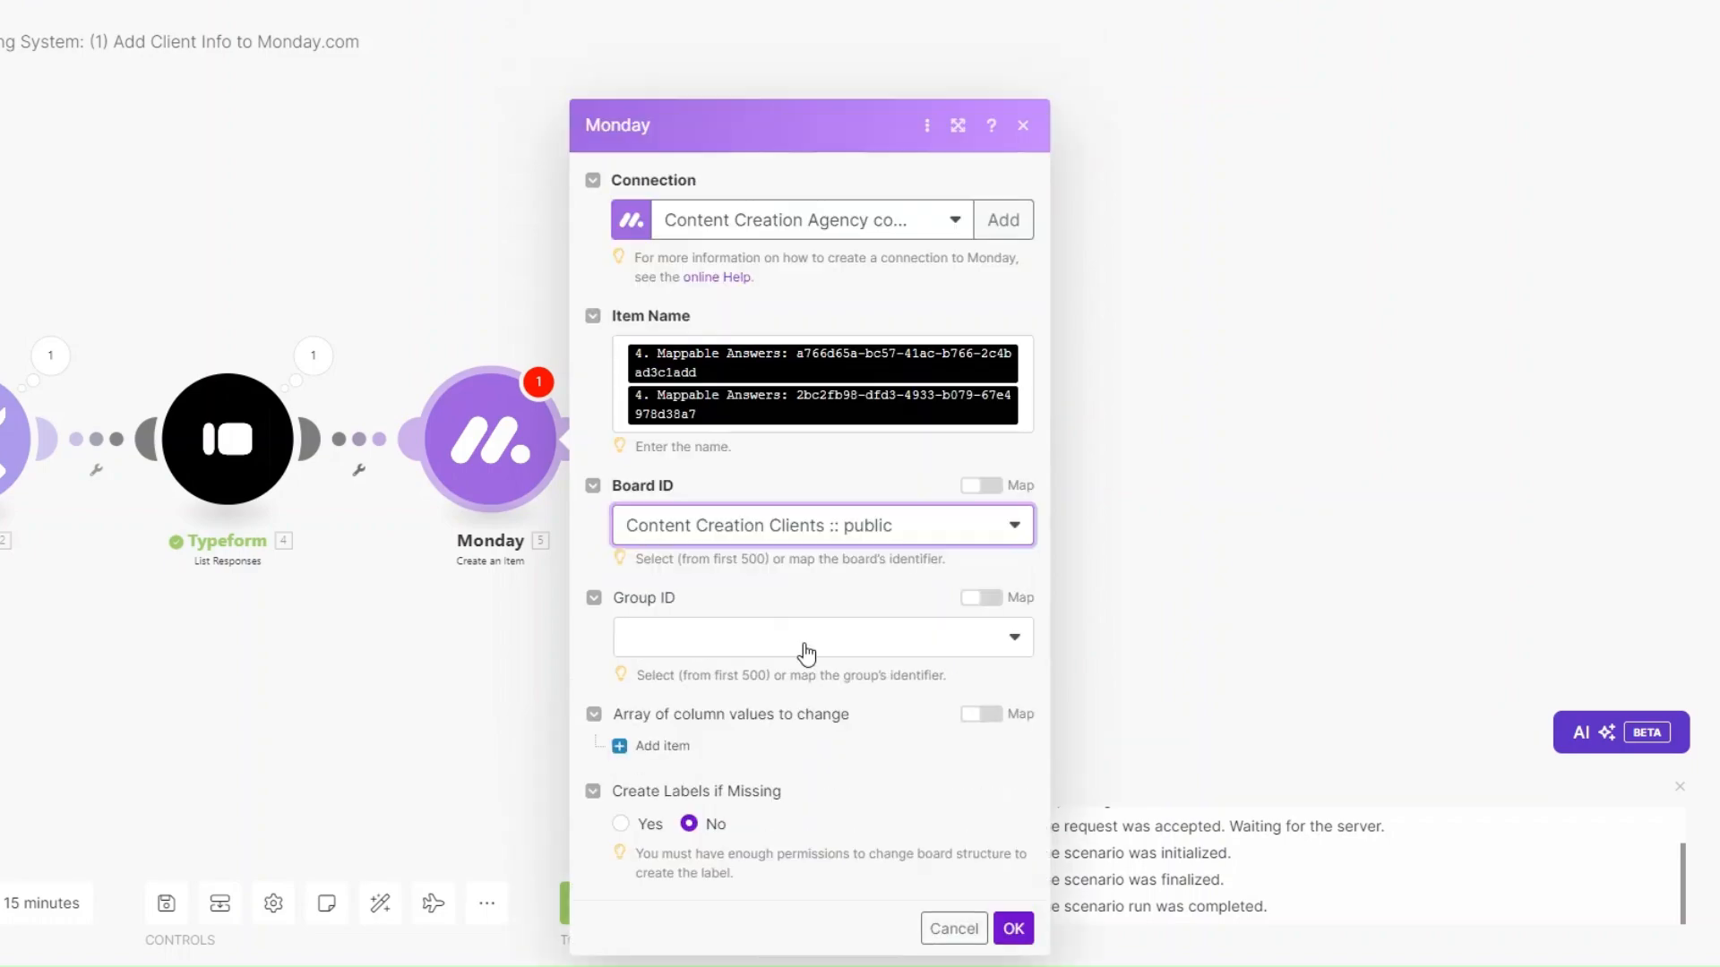
click(726, 545)
click(712, 618)
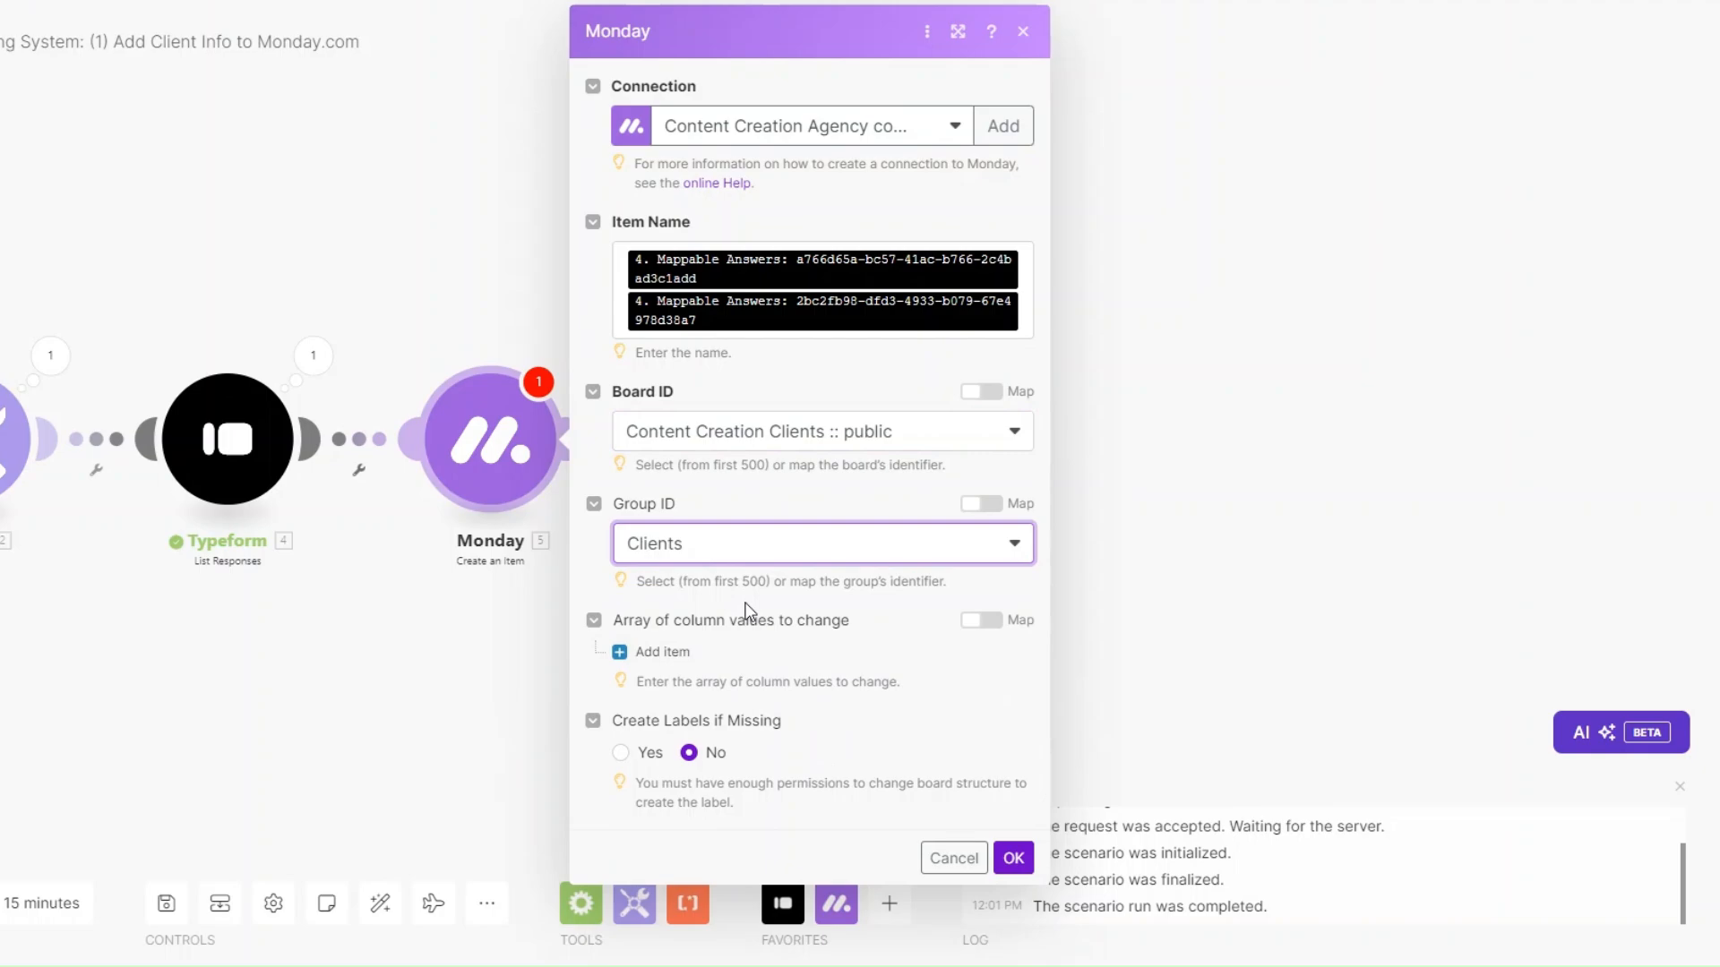
click(663, 651)
scroll(788, 573, down, 1)
click(752, 651)
Set the first column value to Assignee with a Person entry.
click(752, 482)
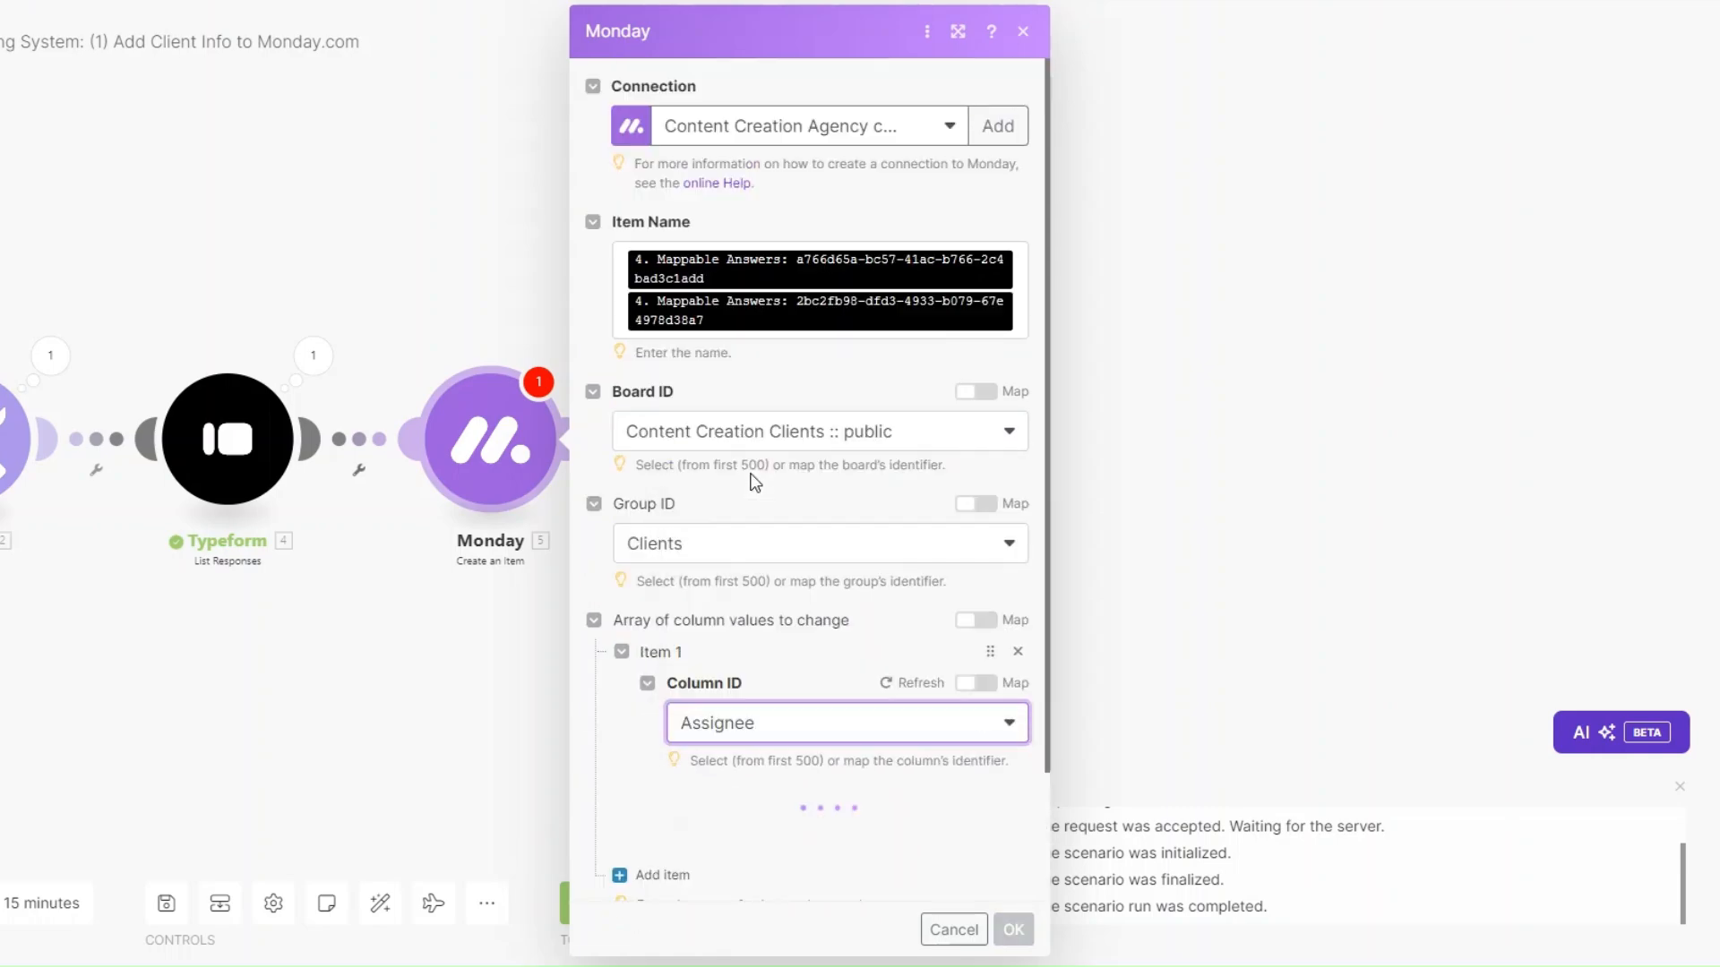
scroll(755, 481, down, 1)
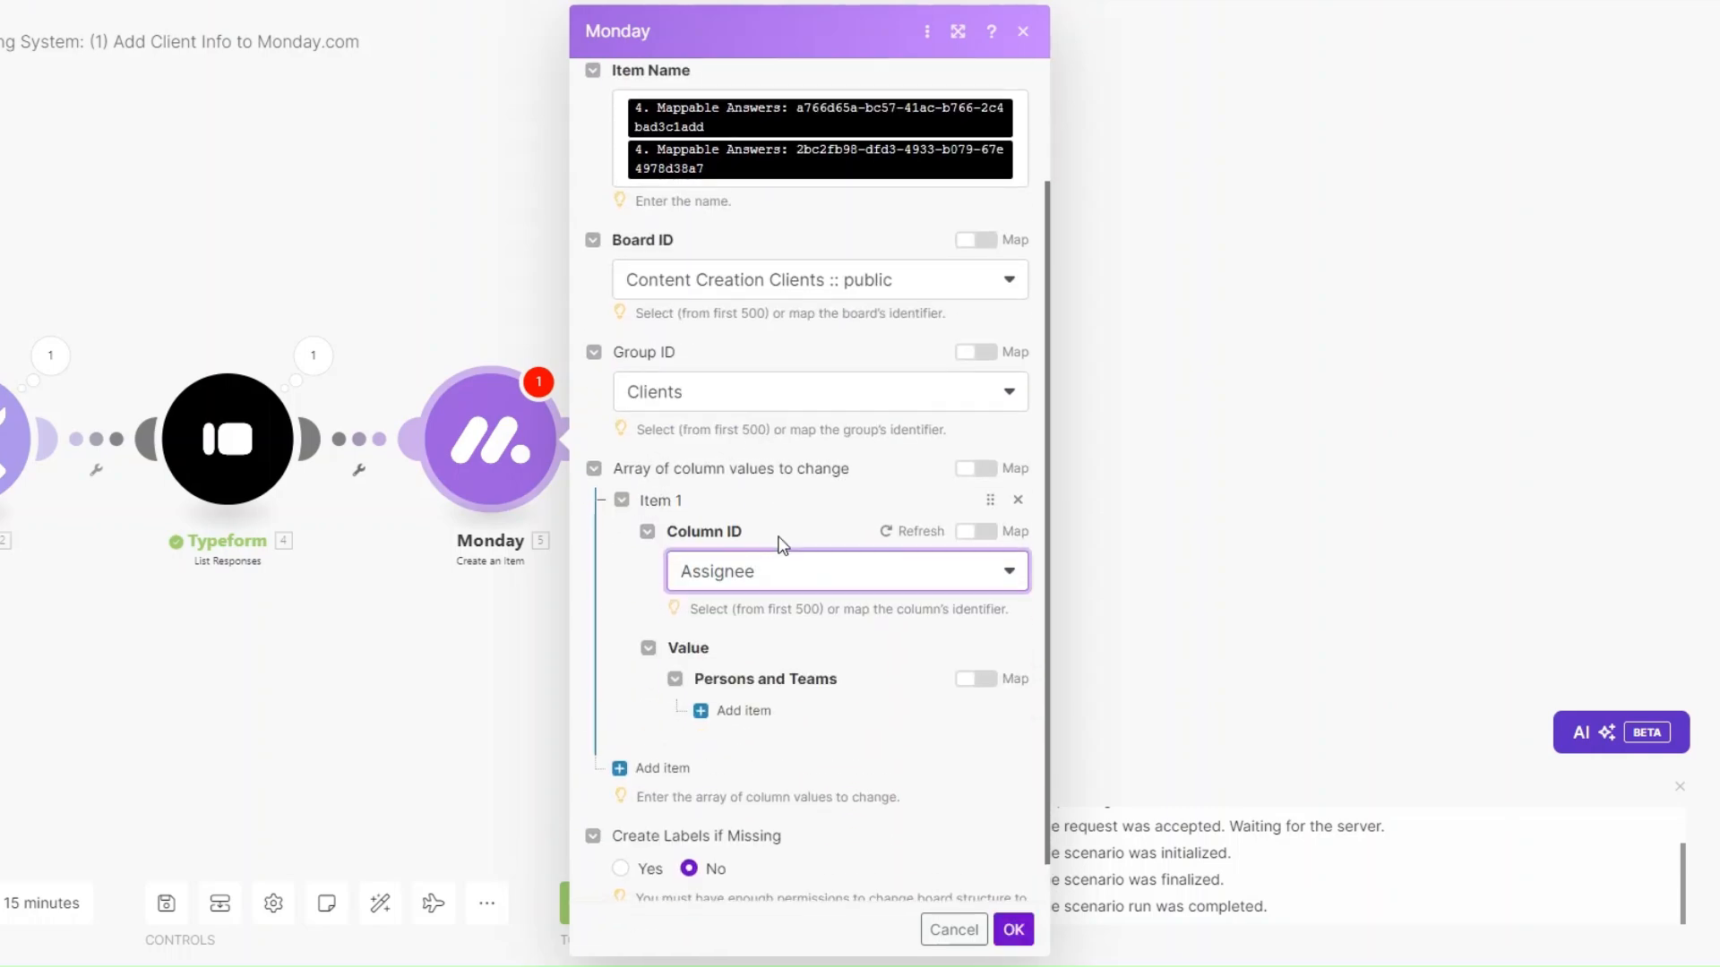
scroll(782, 544, down, 1)
click(741, 667)
scroll(761, 609, down, 2)
click(798, 604)
click(803, 636)
scroll(803, 636, down, 1)
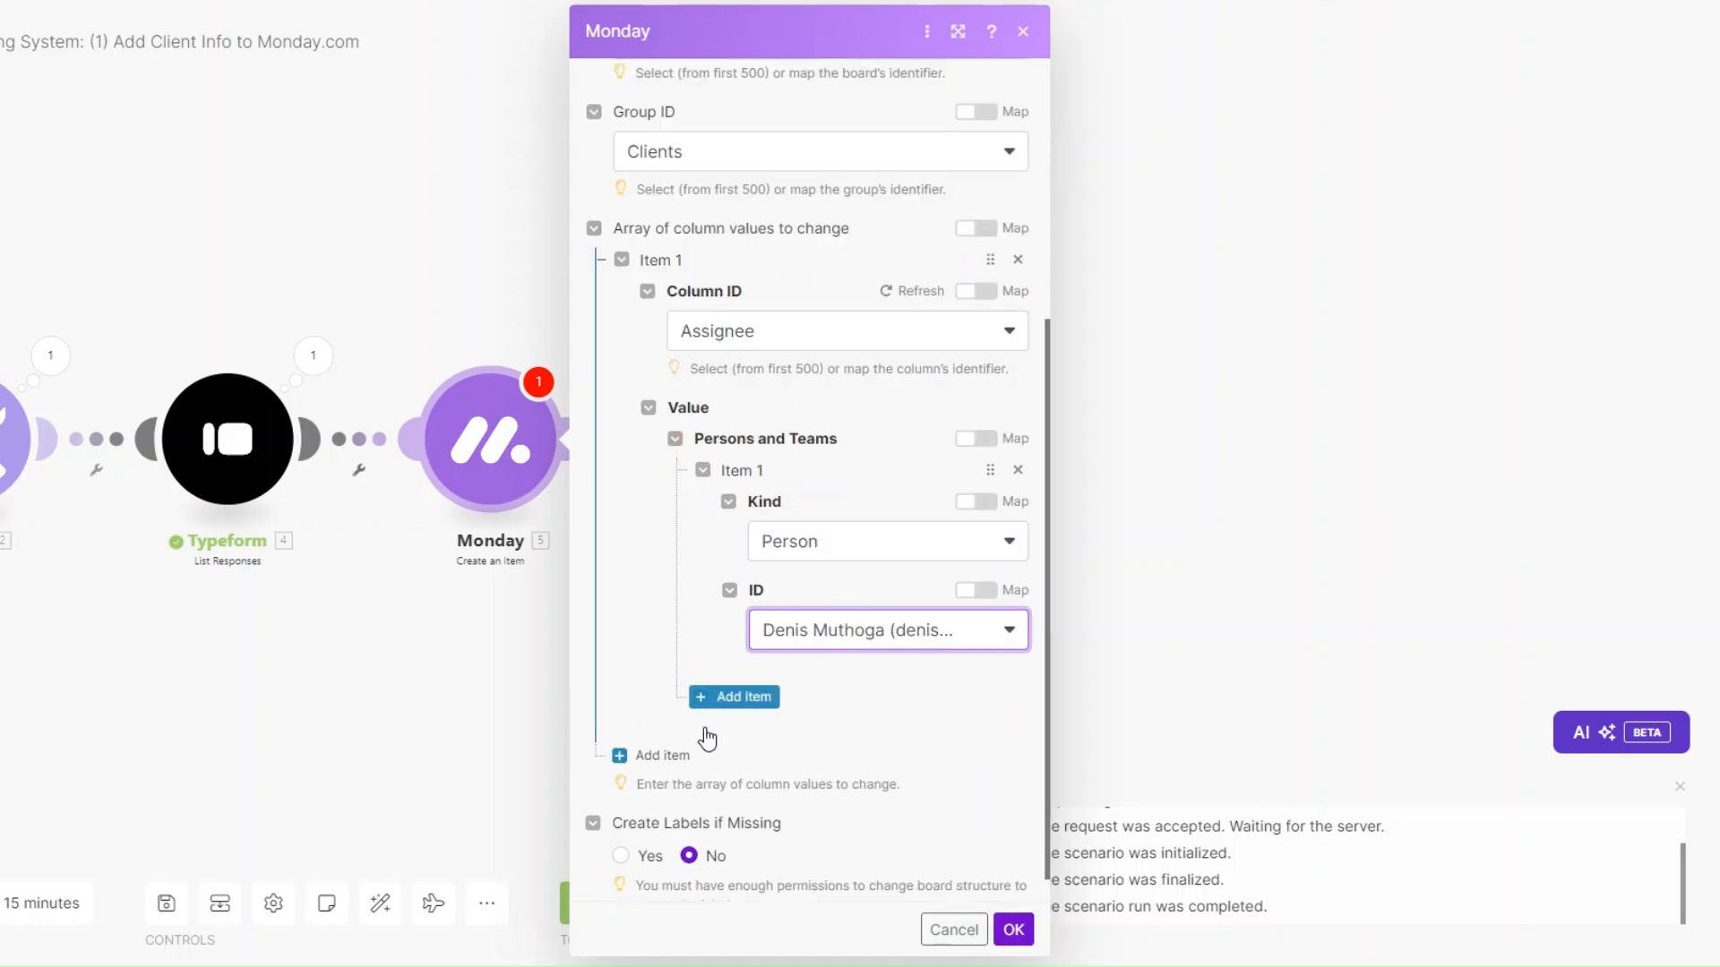
Add a second column value, Company, mapped from a Typeform answer.
click(645, 755)
scroll(802, 602, down, 3)
click(781, 643)
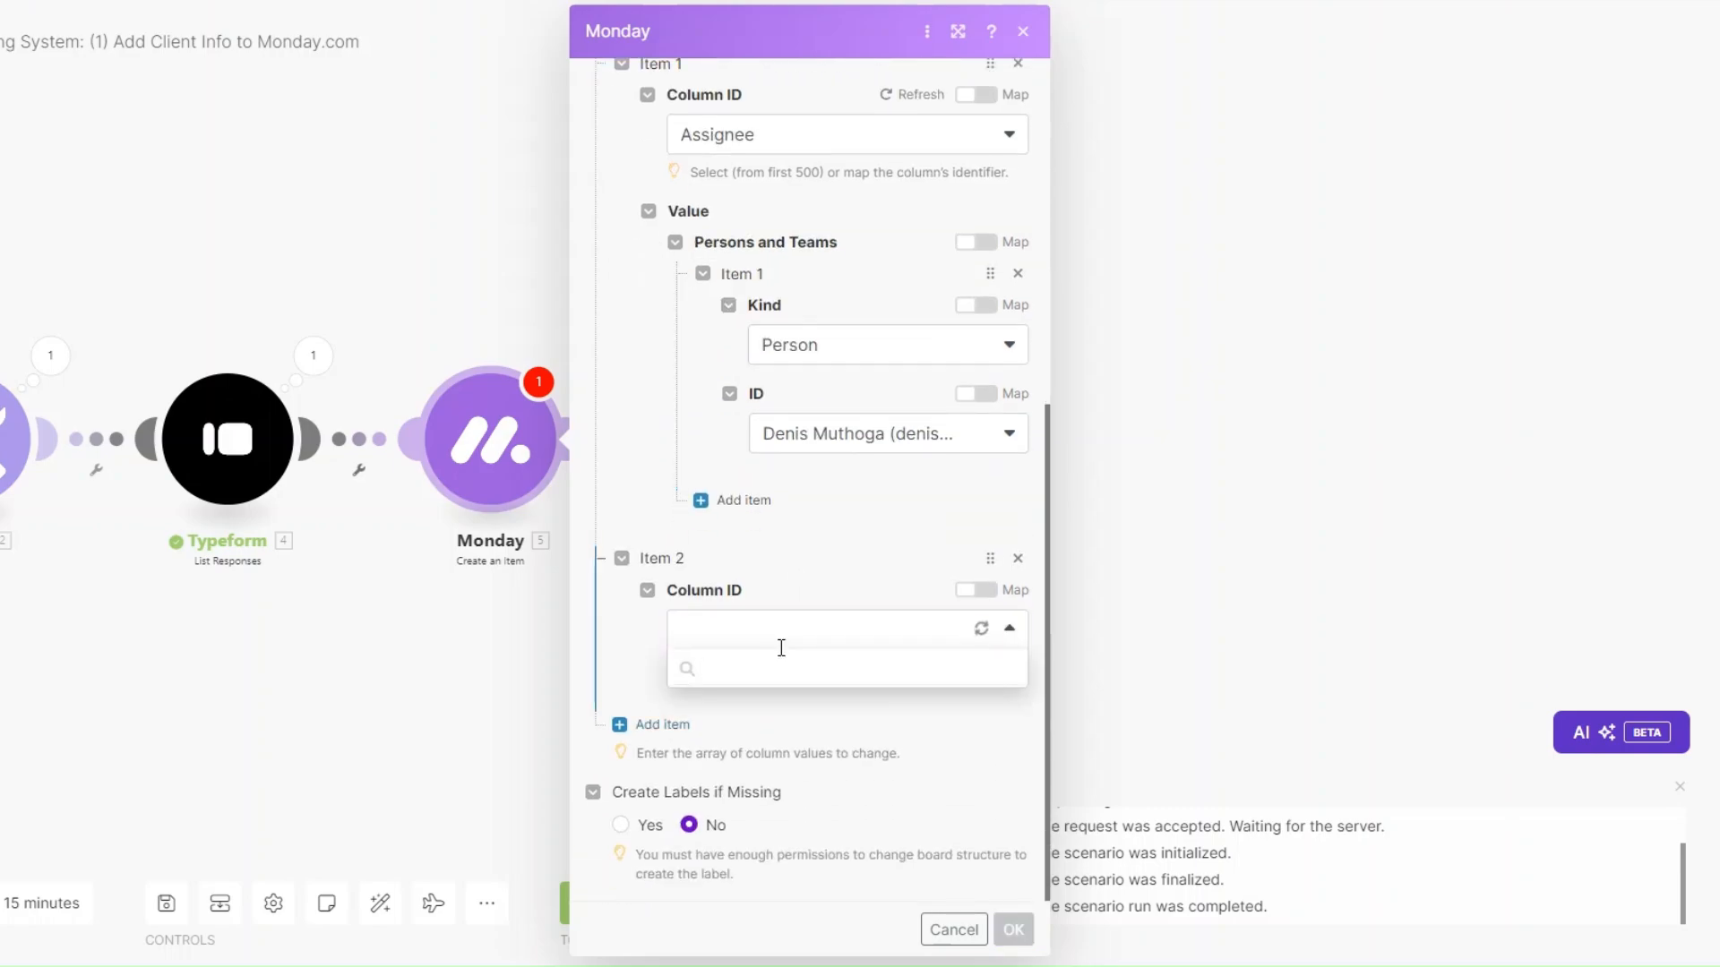
click(765, 709)
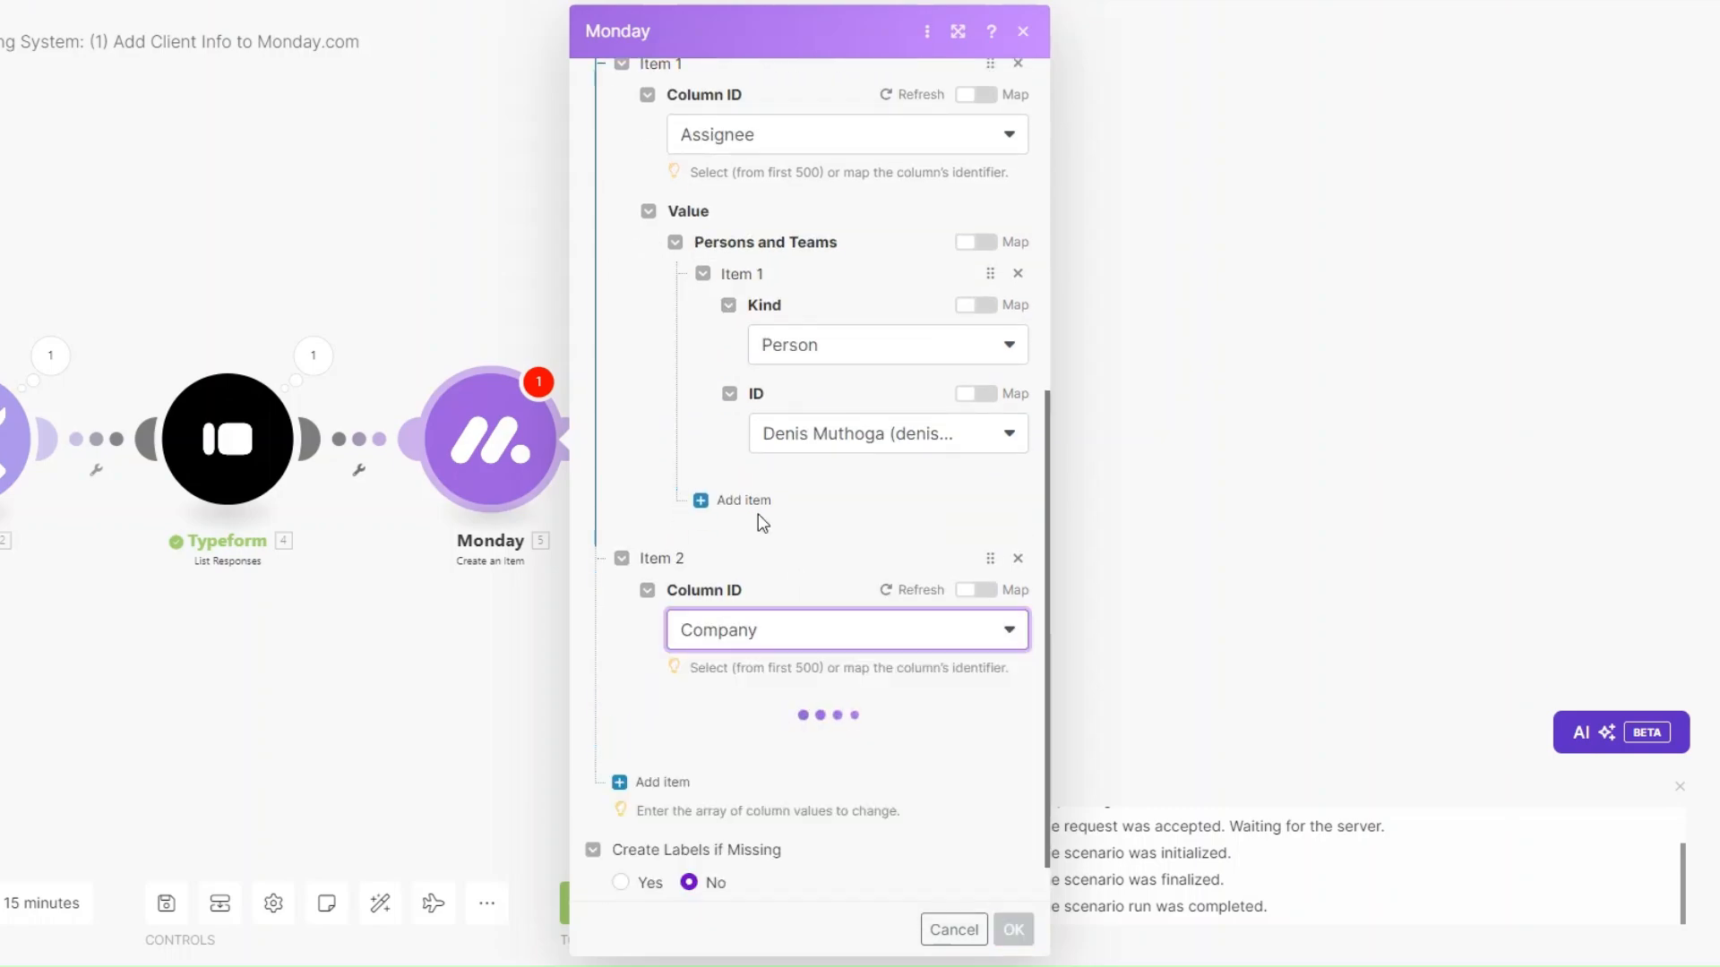
click(760, 686)
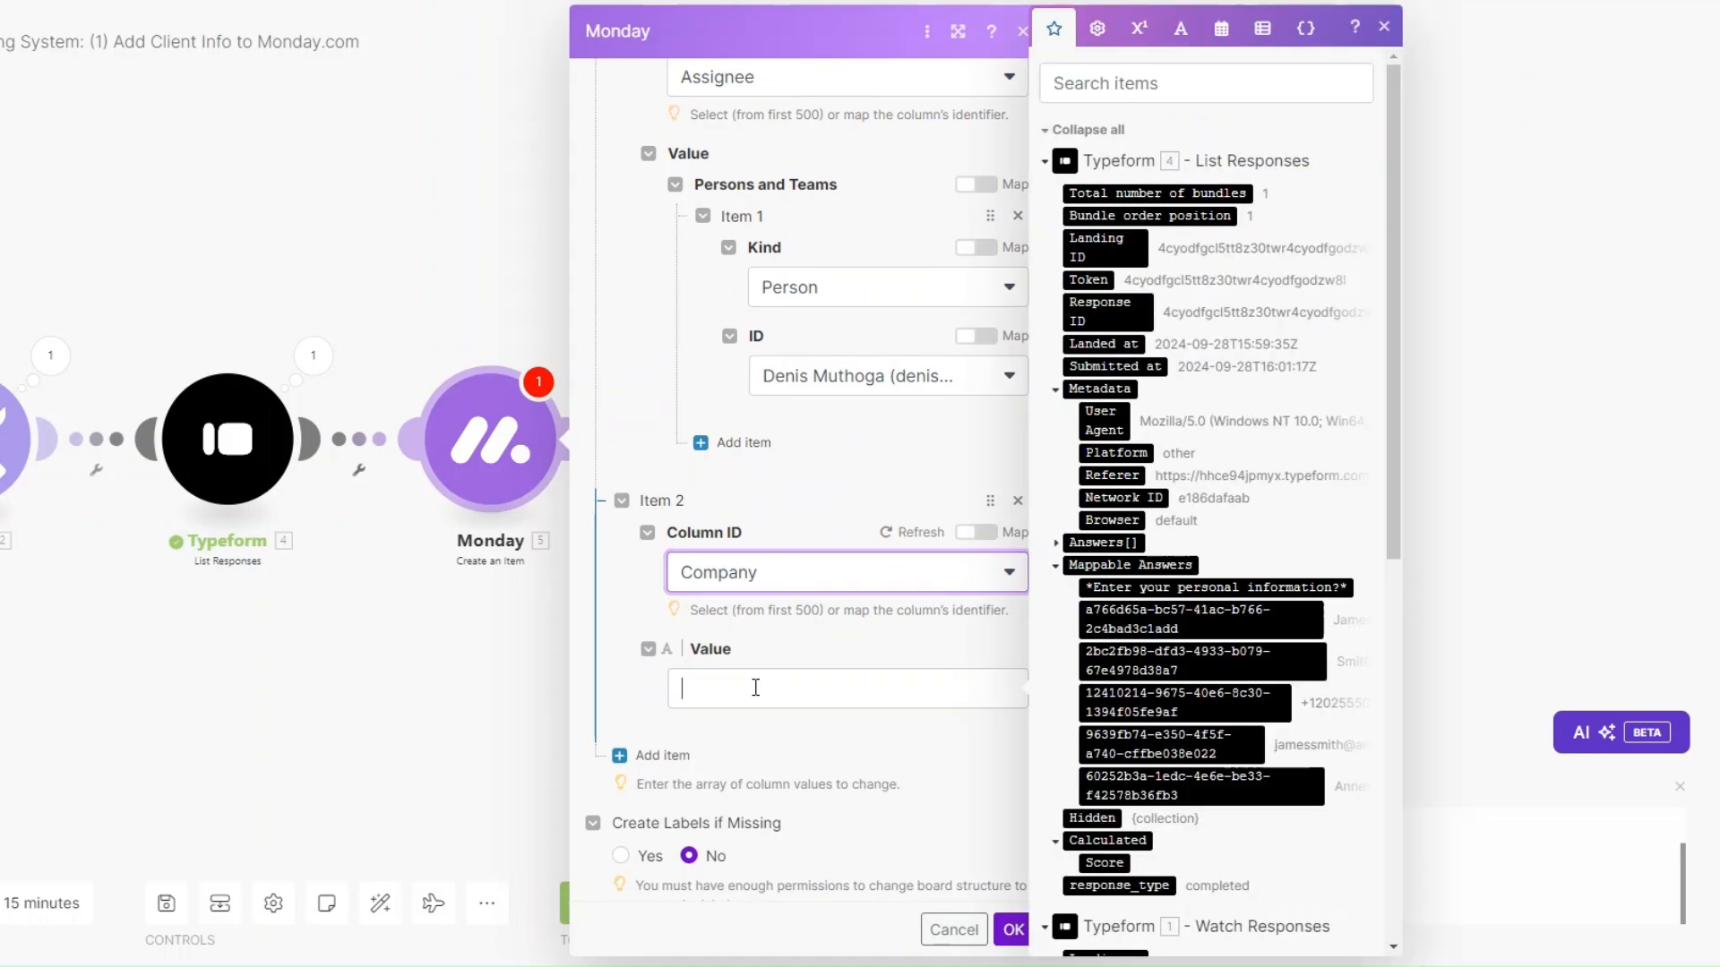
scroll(1201, 626, down, 3)
drag(1200, 572, 844, 697)
scroll(844, 698, down, 1)
Add a third column value, Date Created, mapped to the form's Submitted at time.
click(658, 725)
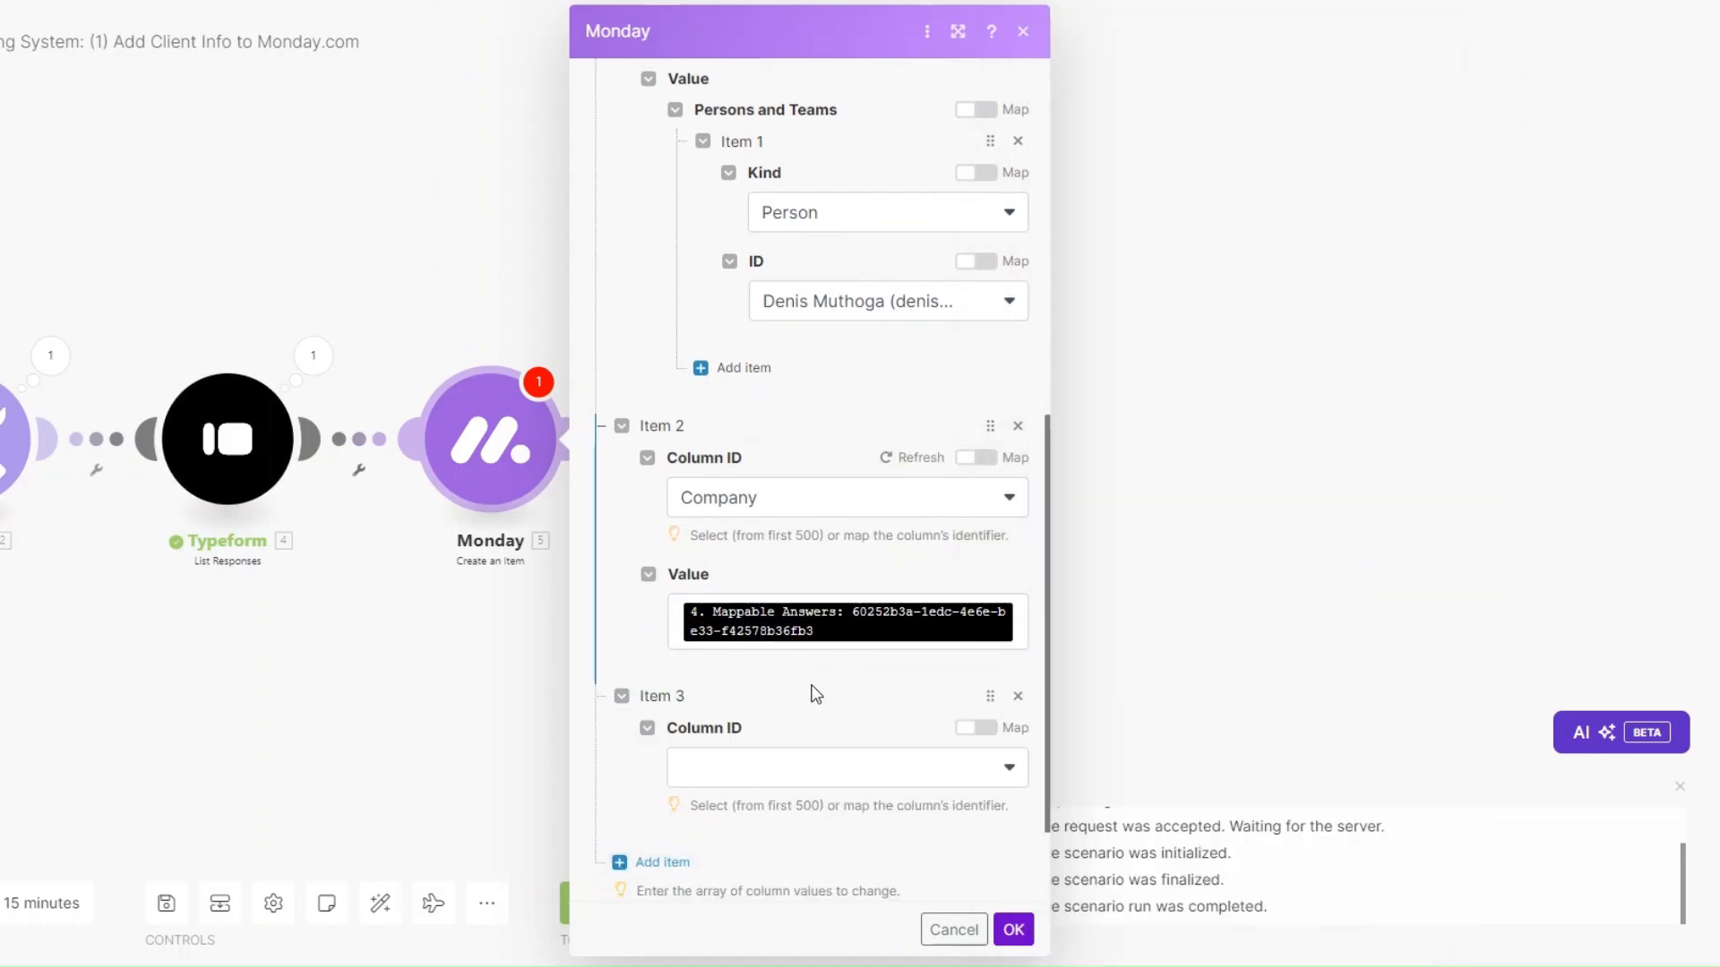
scroll(798, 672, down, 3)
click(792, 631)
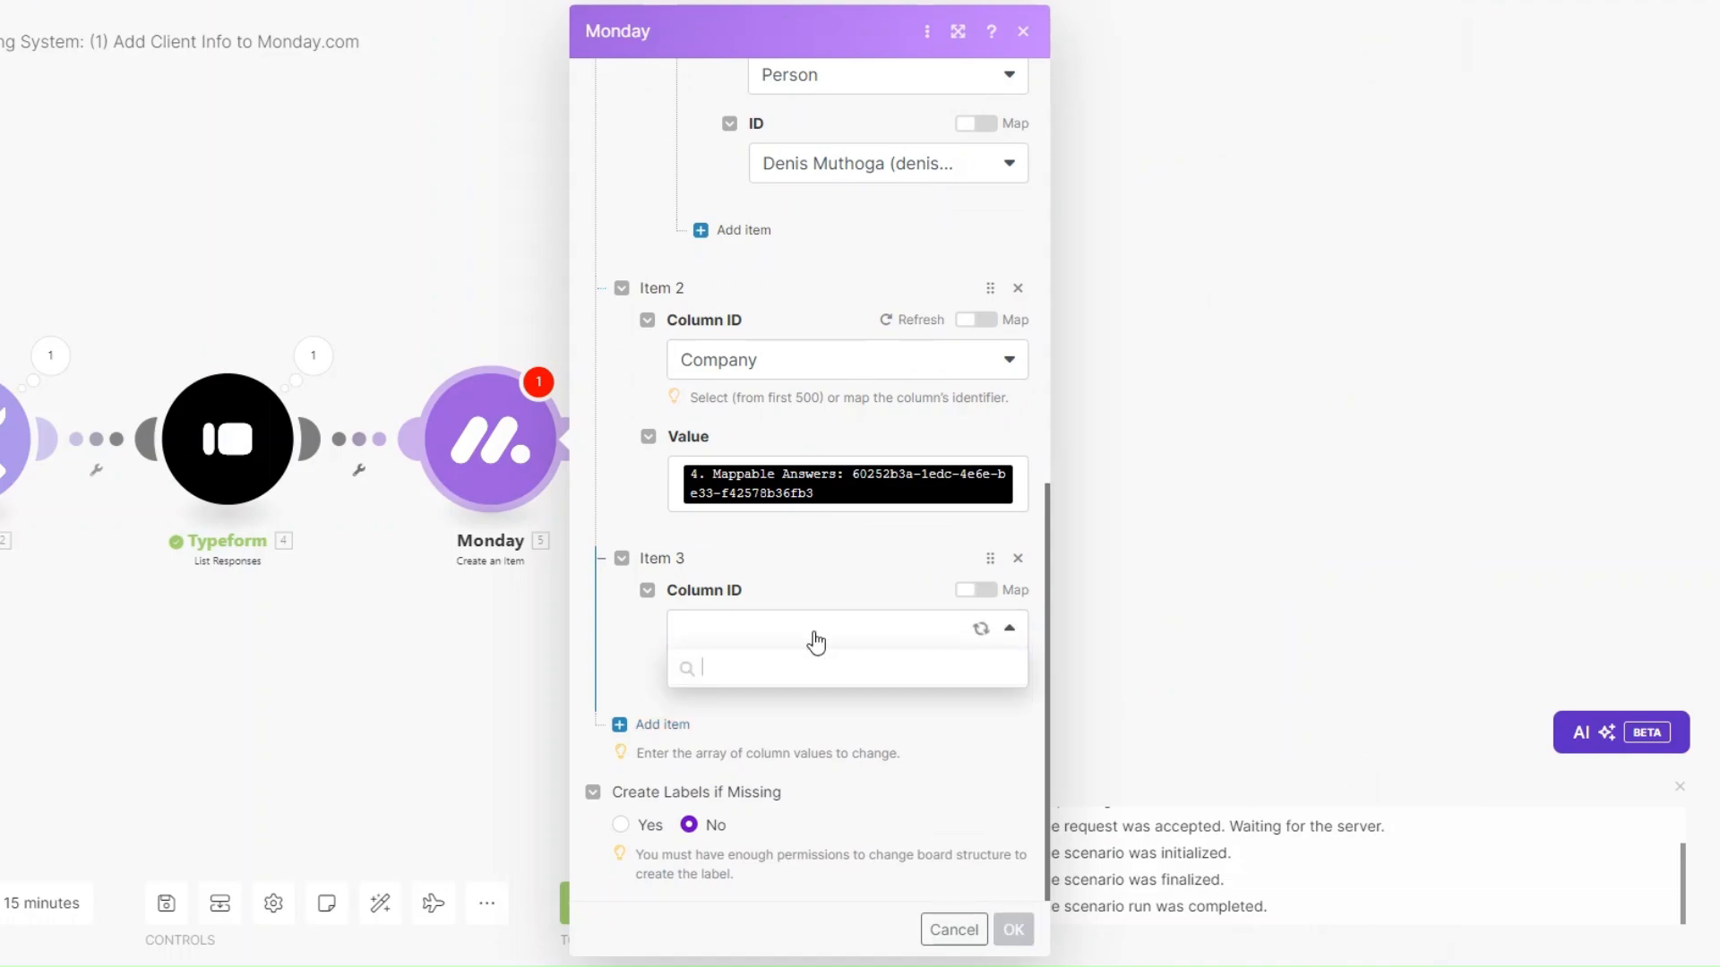
click(798, 742)
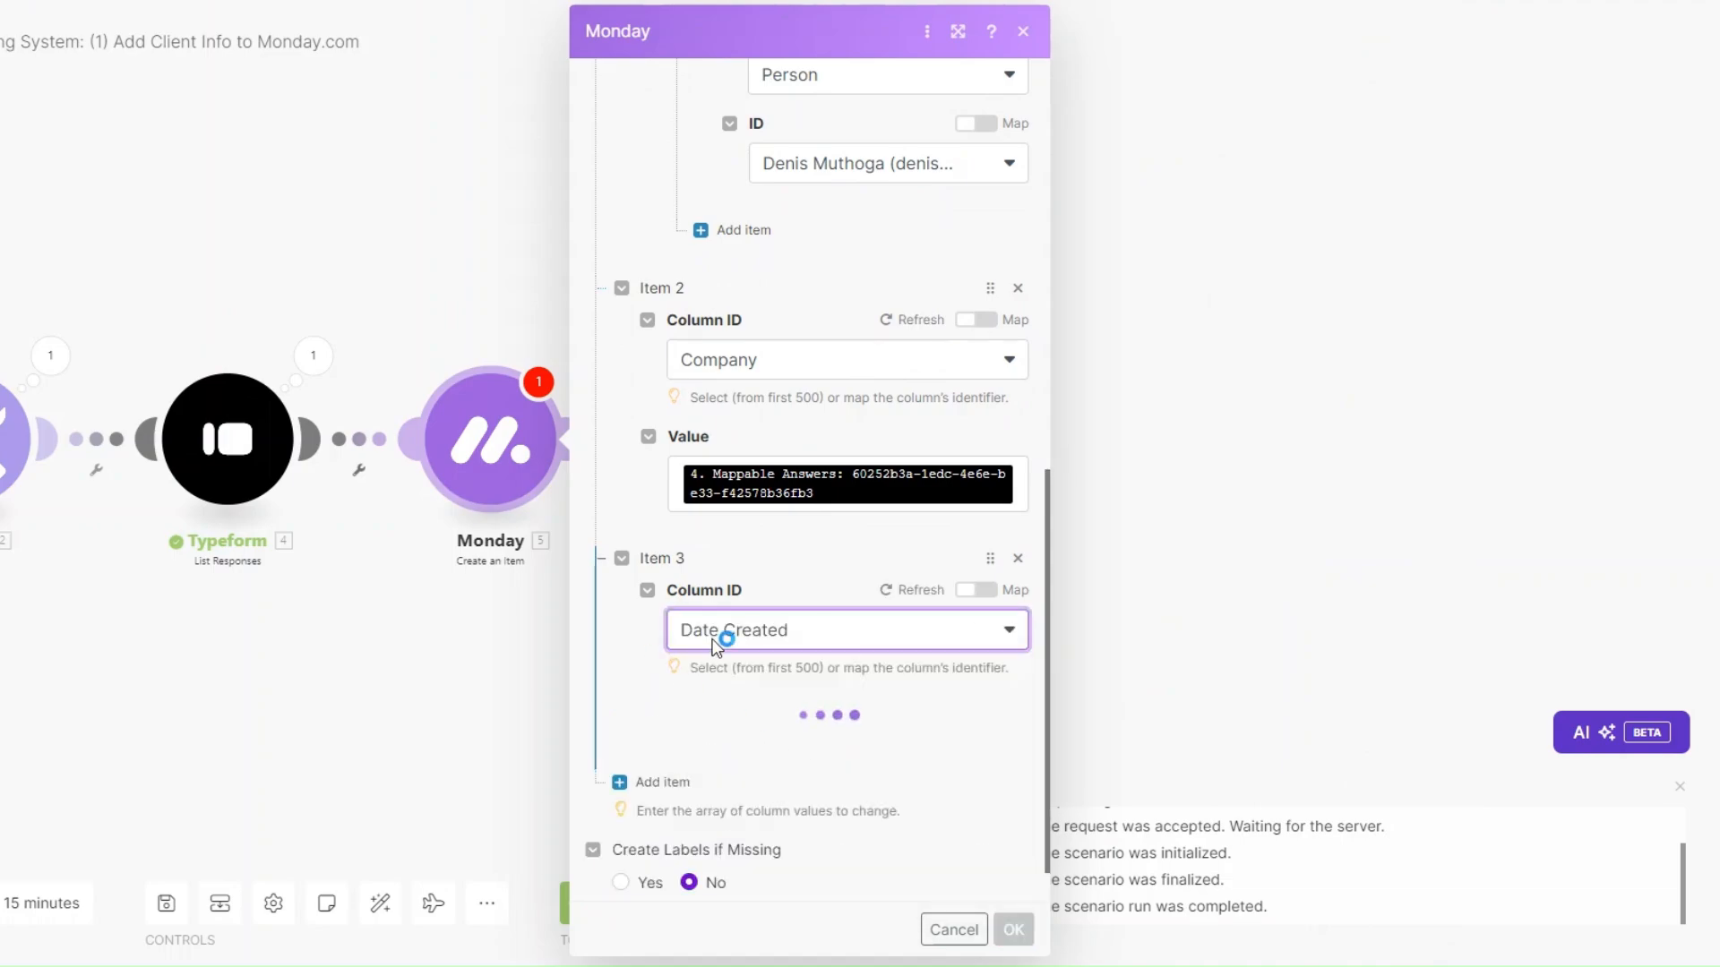
scroll(817, 645, down, 3)
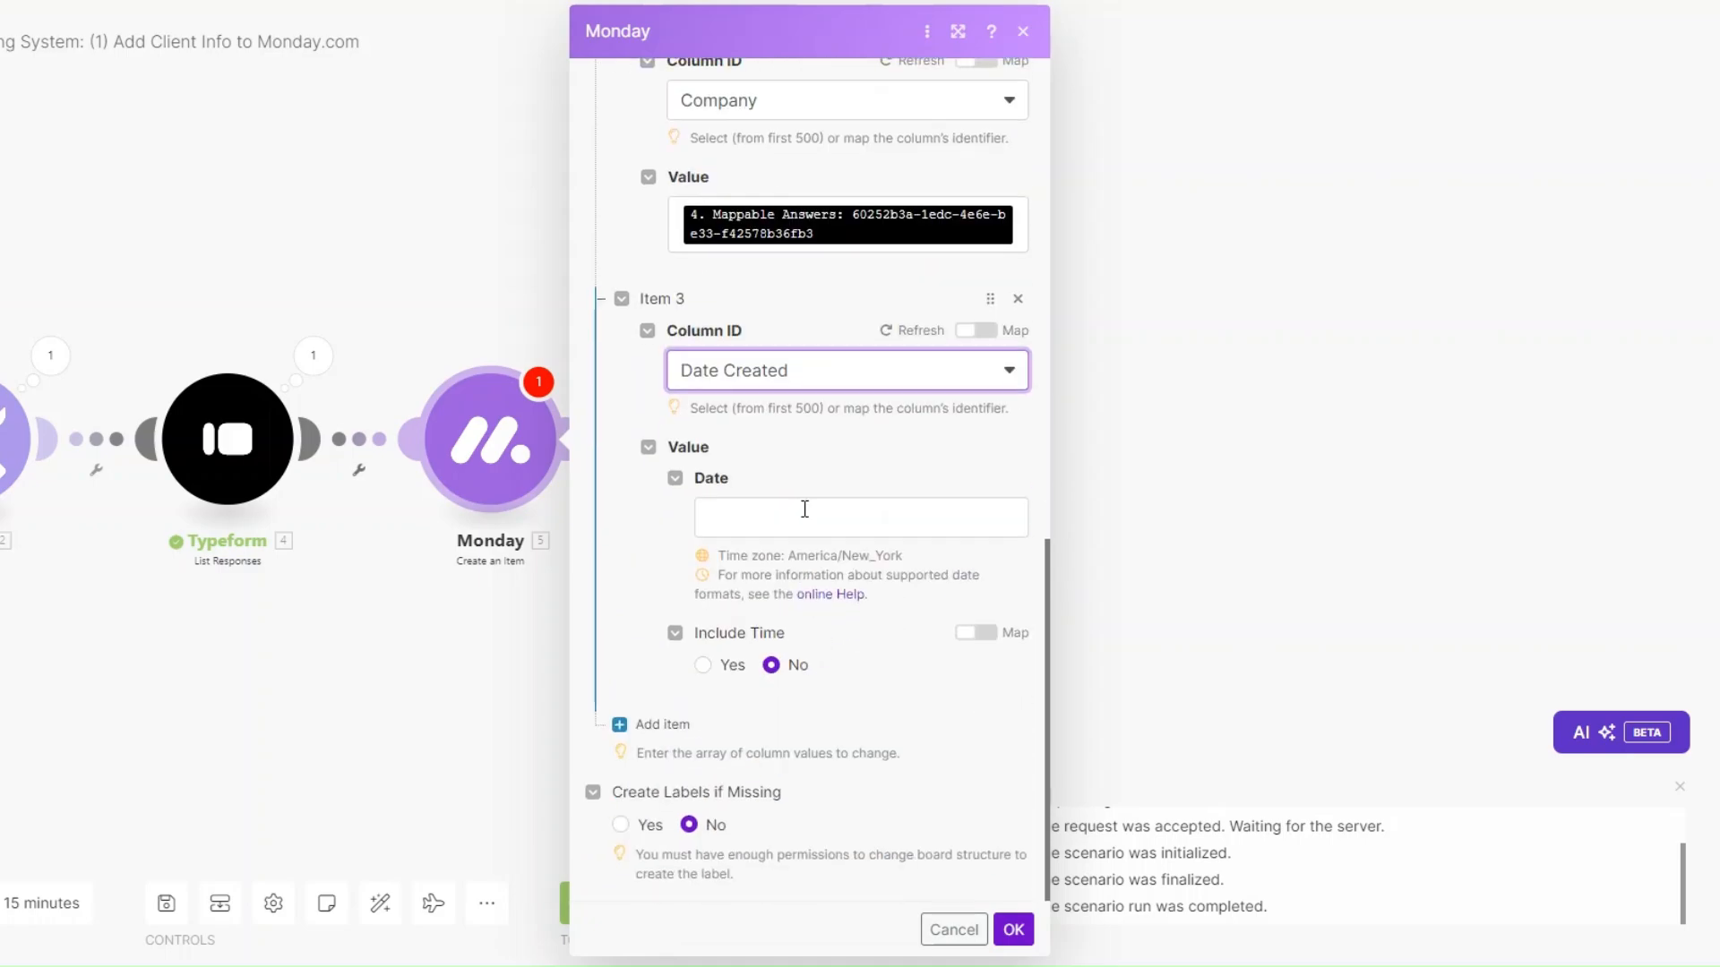
click(804, 511)
click(1094, 367)
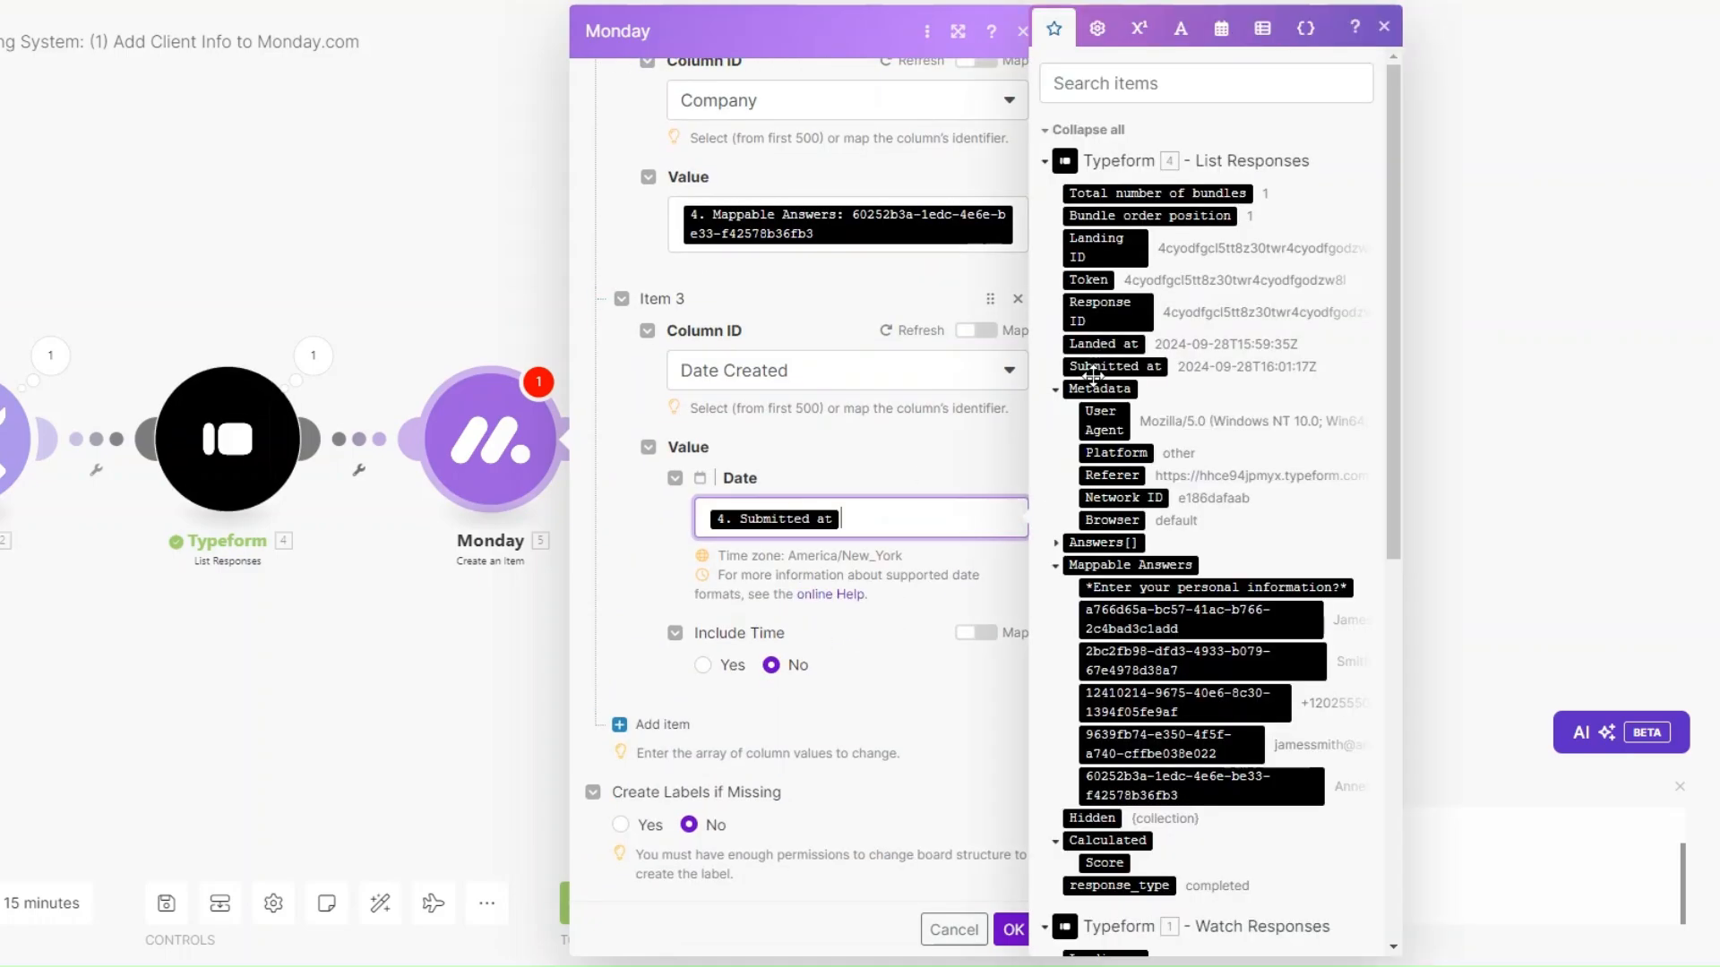
click(662, 724)
scroll(764, 722, down, 2)
click(752, 638)
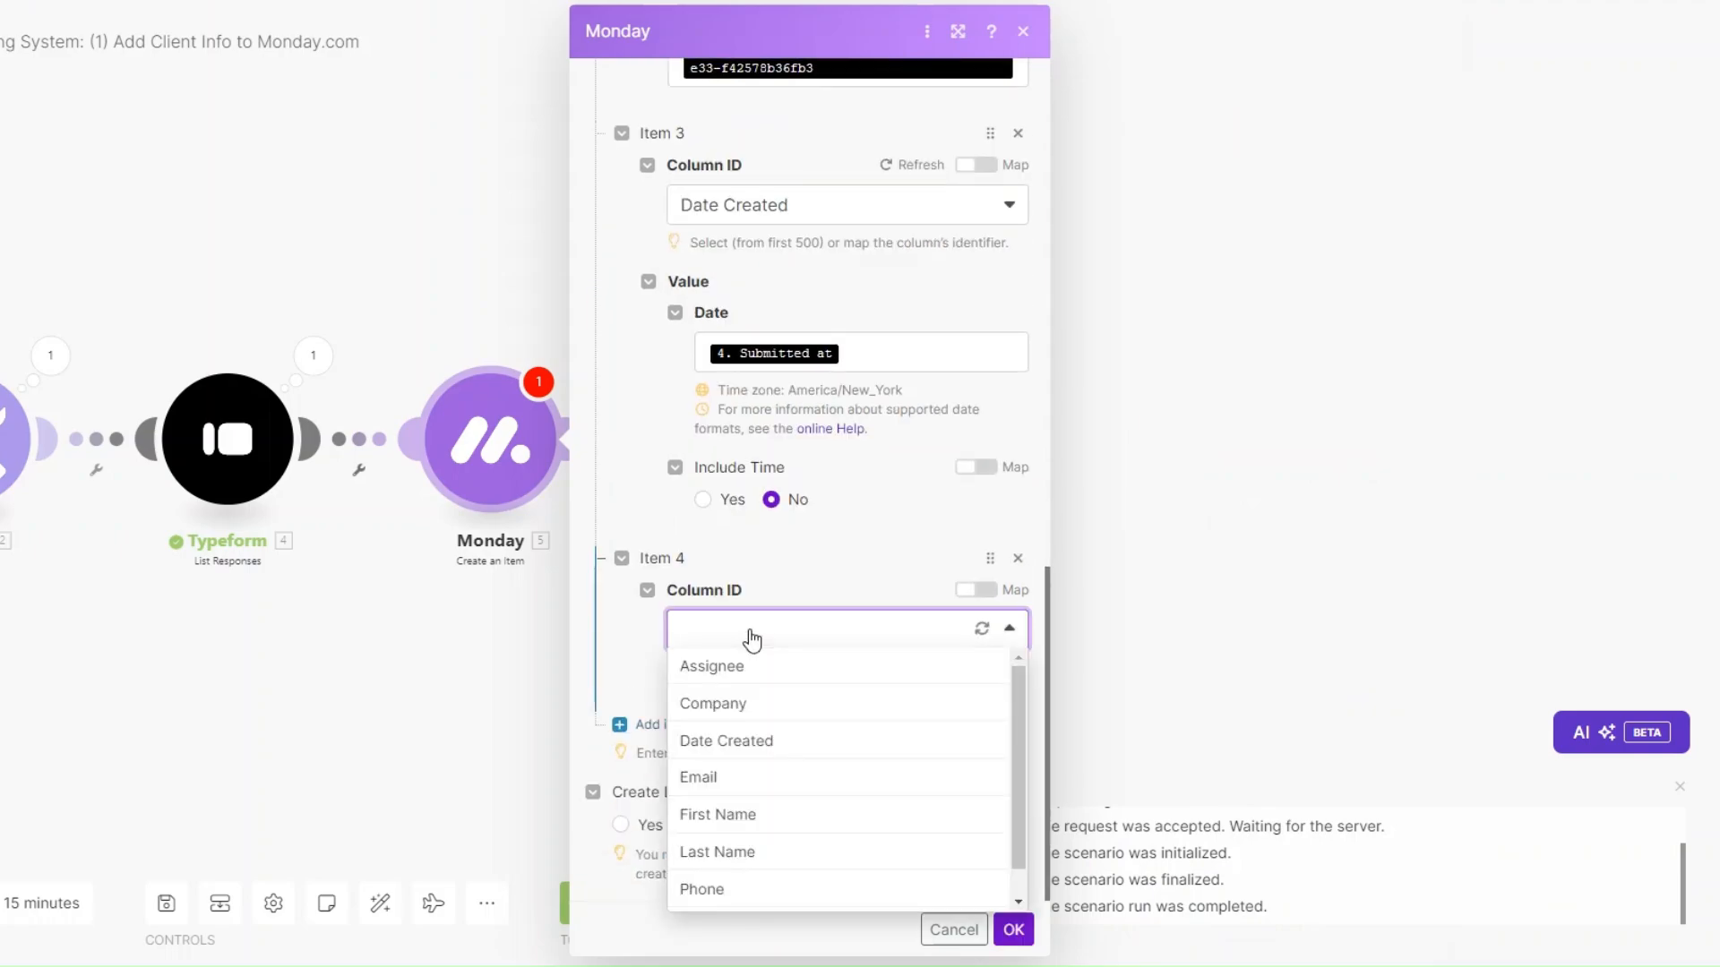
Set the fourth column to Email, mapping the e-mail answer into both Email and Text.
click(744, 775)
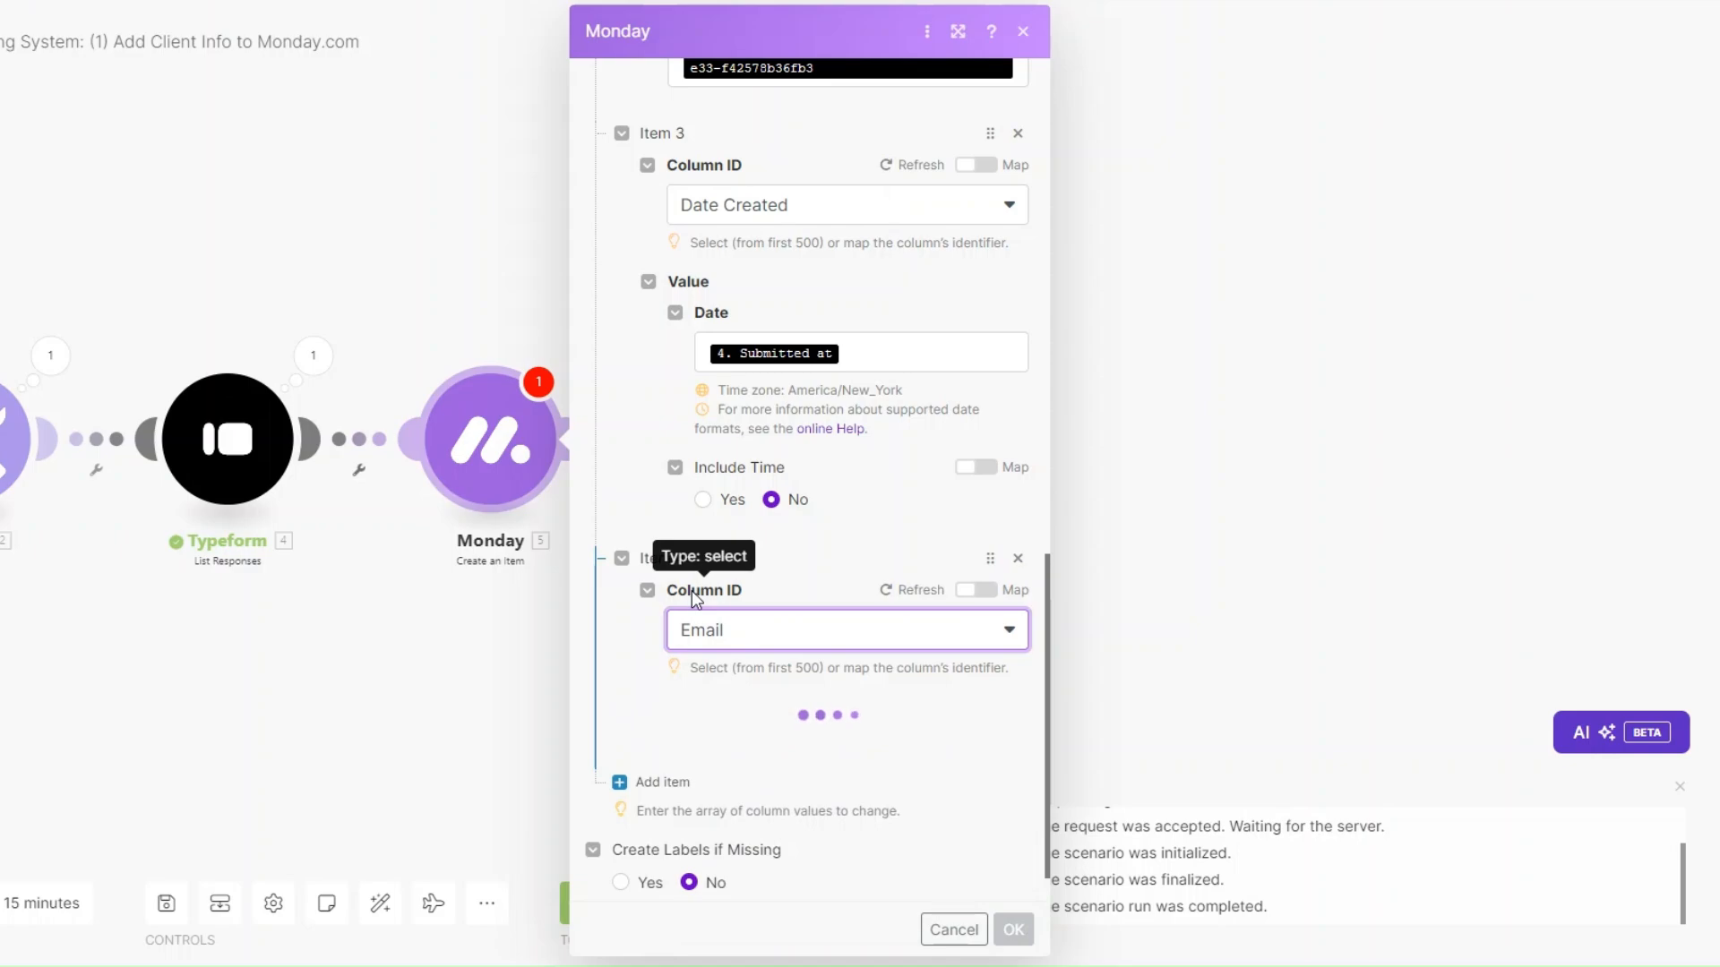
scroll(750, 609, down, 2)
click(753, 572)
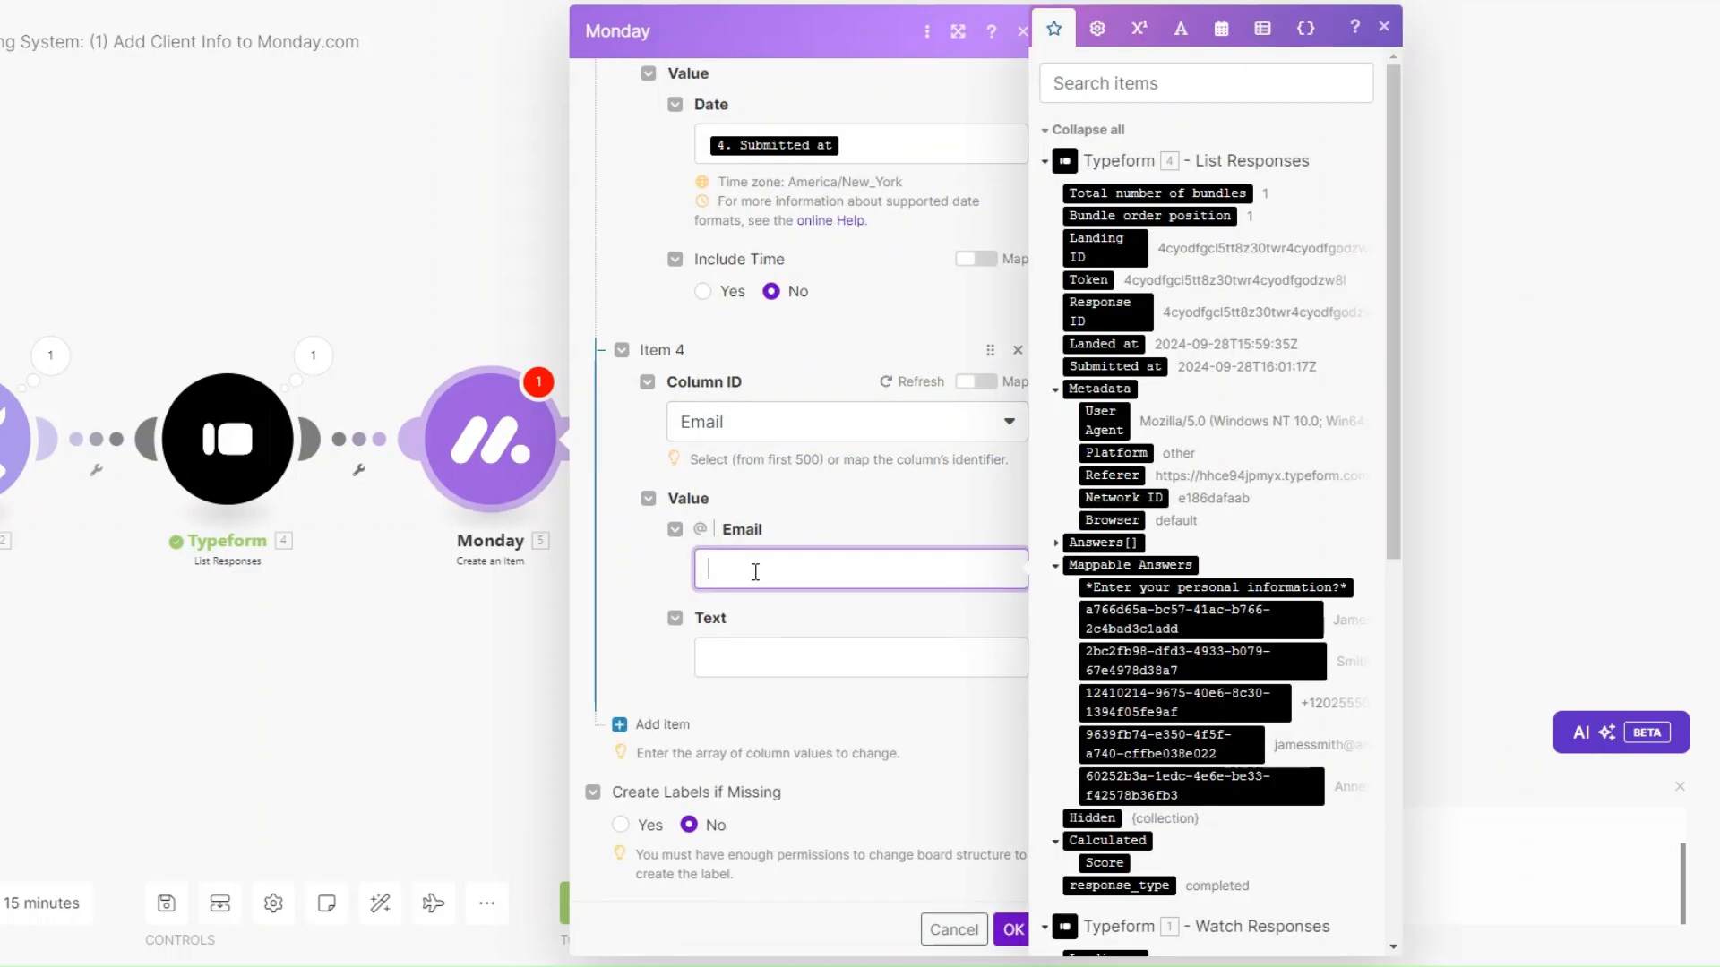
scroll(1241, 640, down, 4)
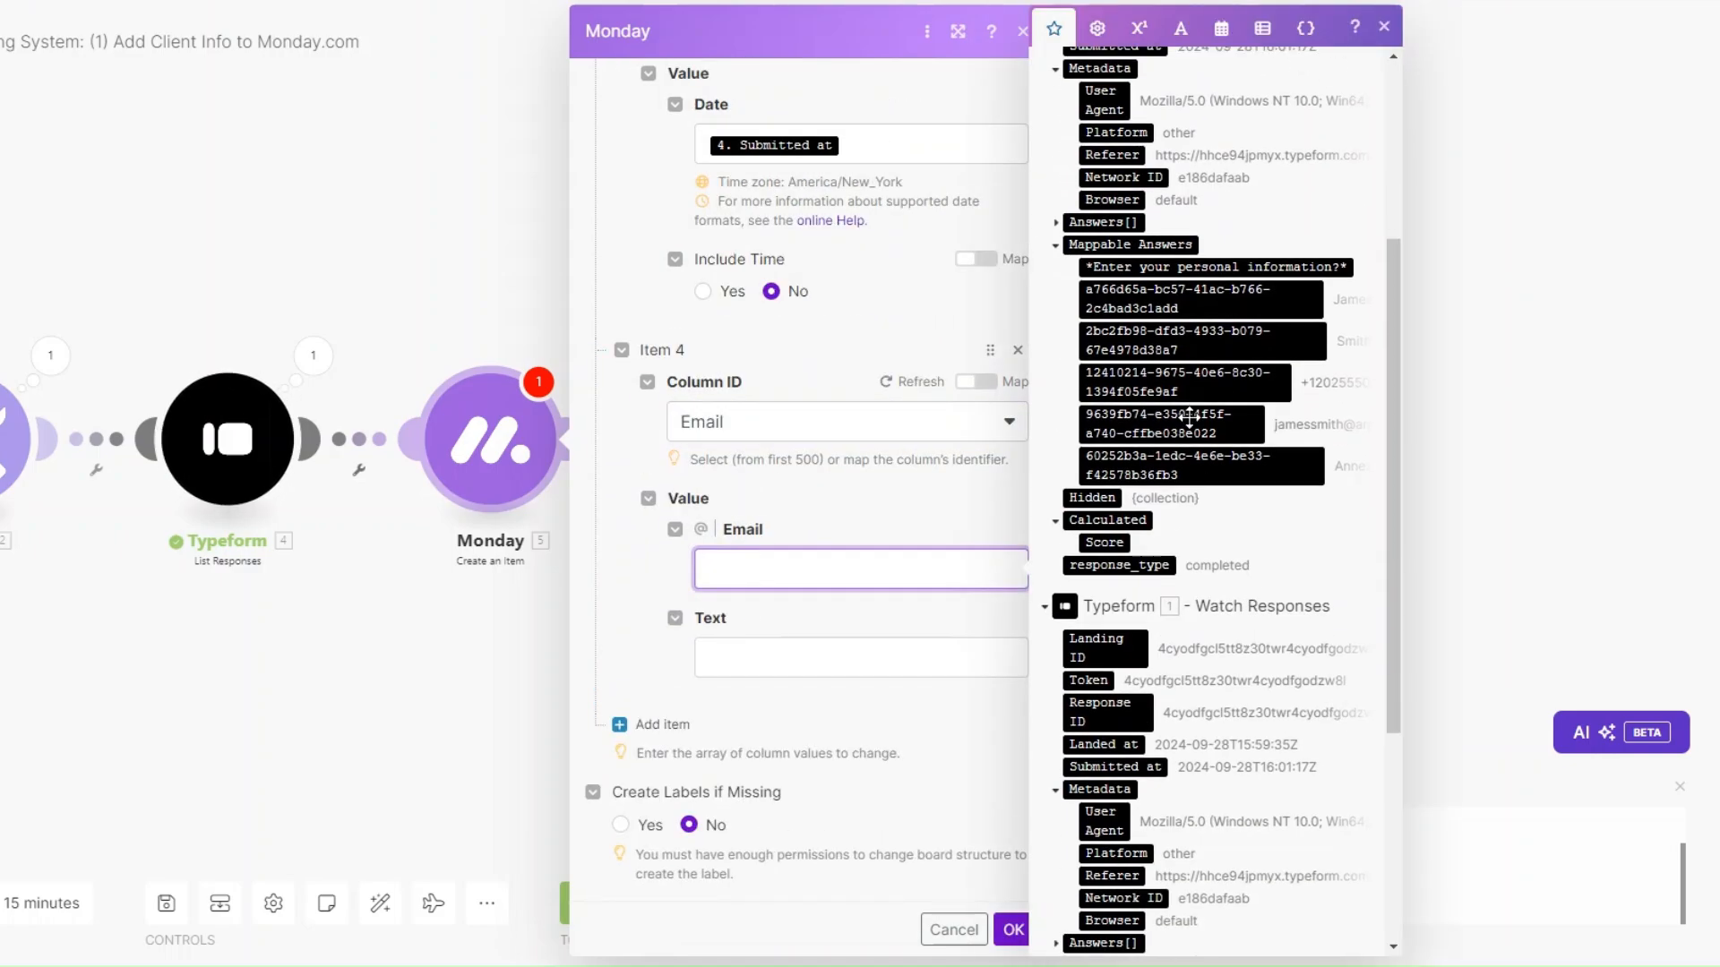
click(1191, 425)
key(Tab)
click(1169, 424)
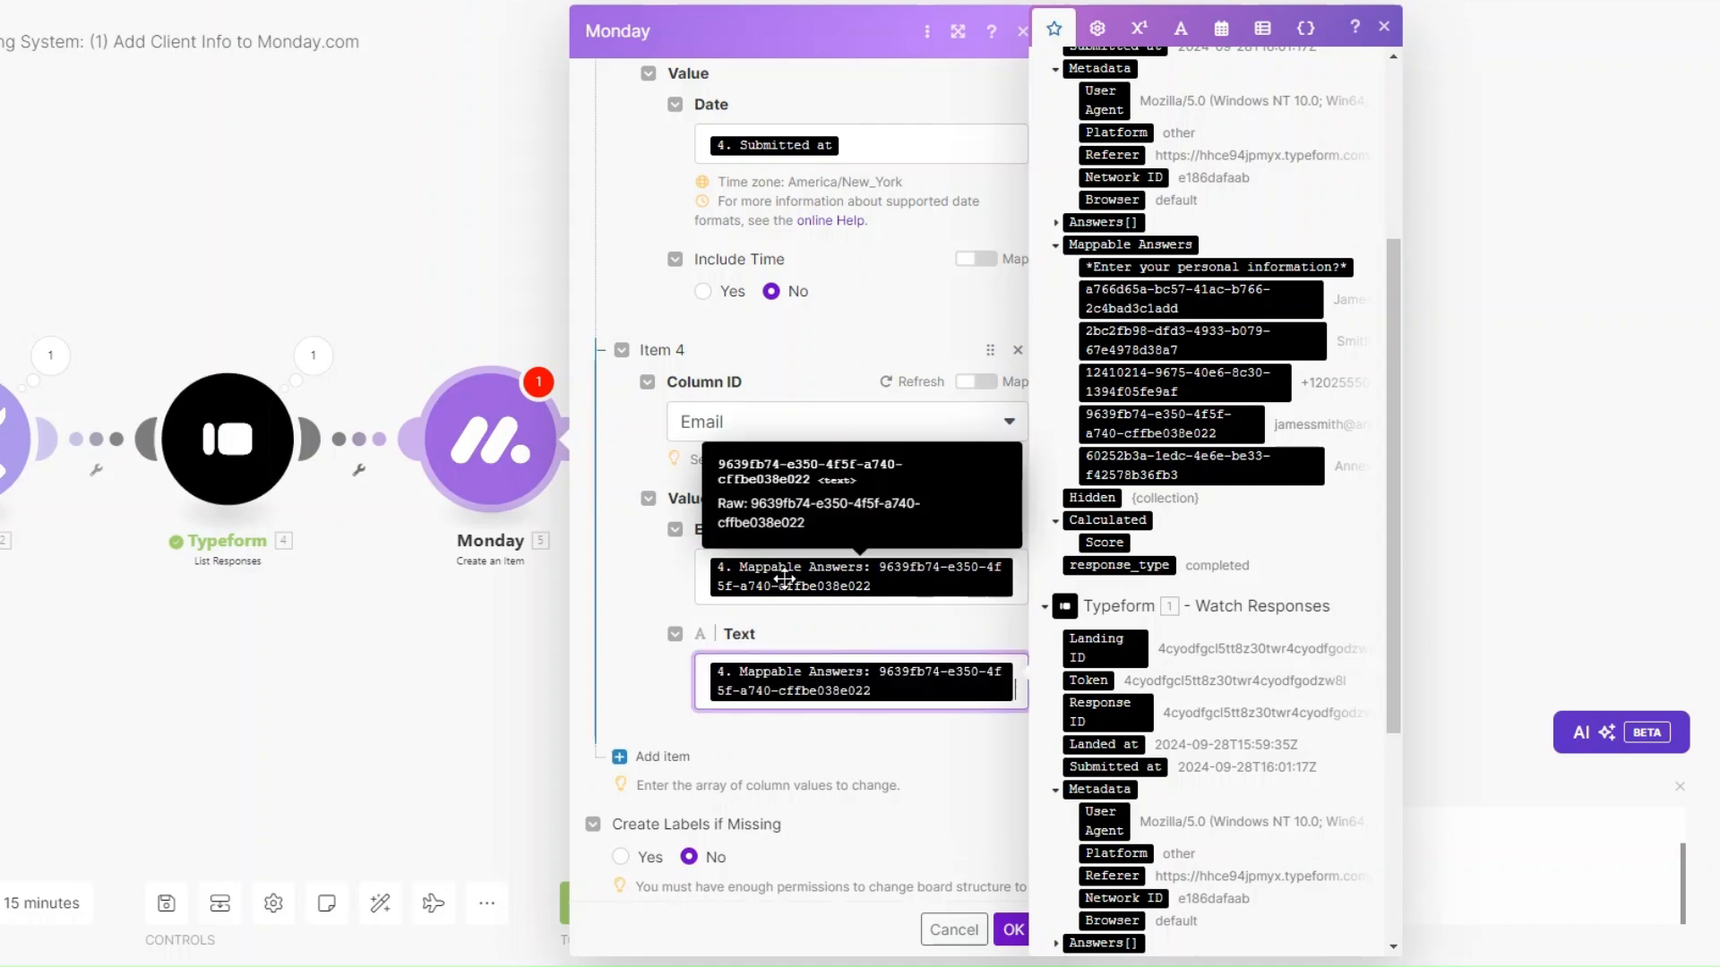
scroll(741, 632, down, 1)
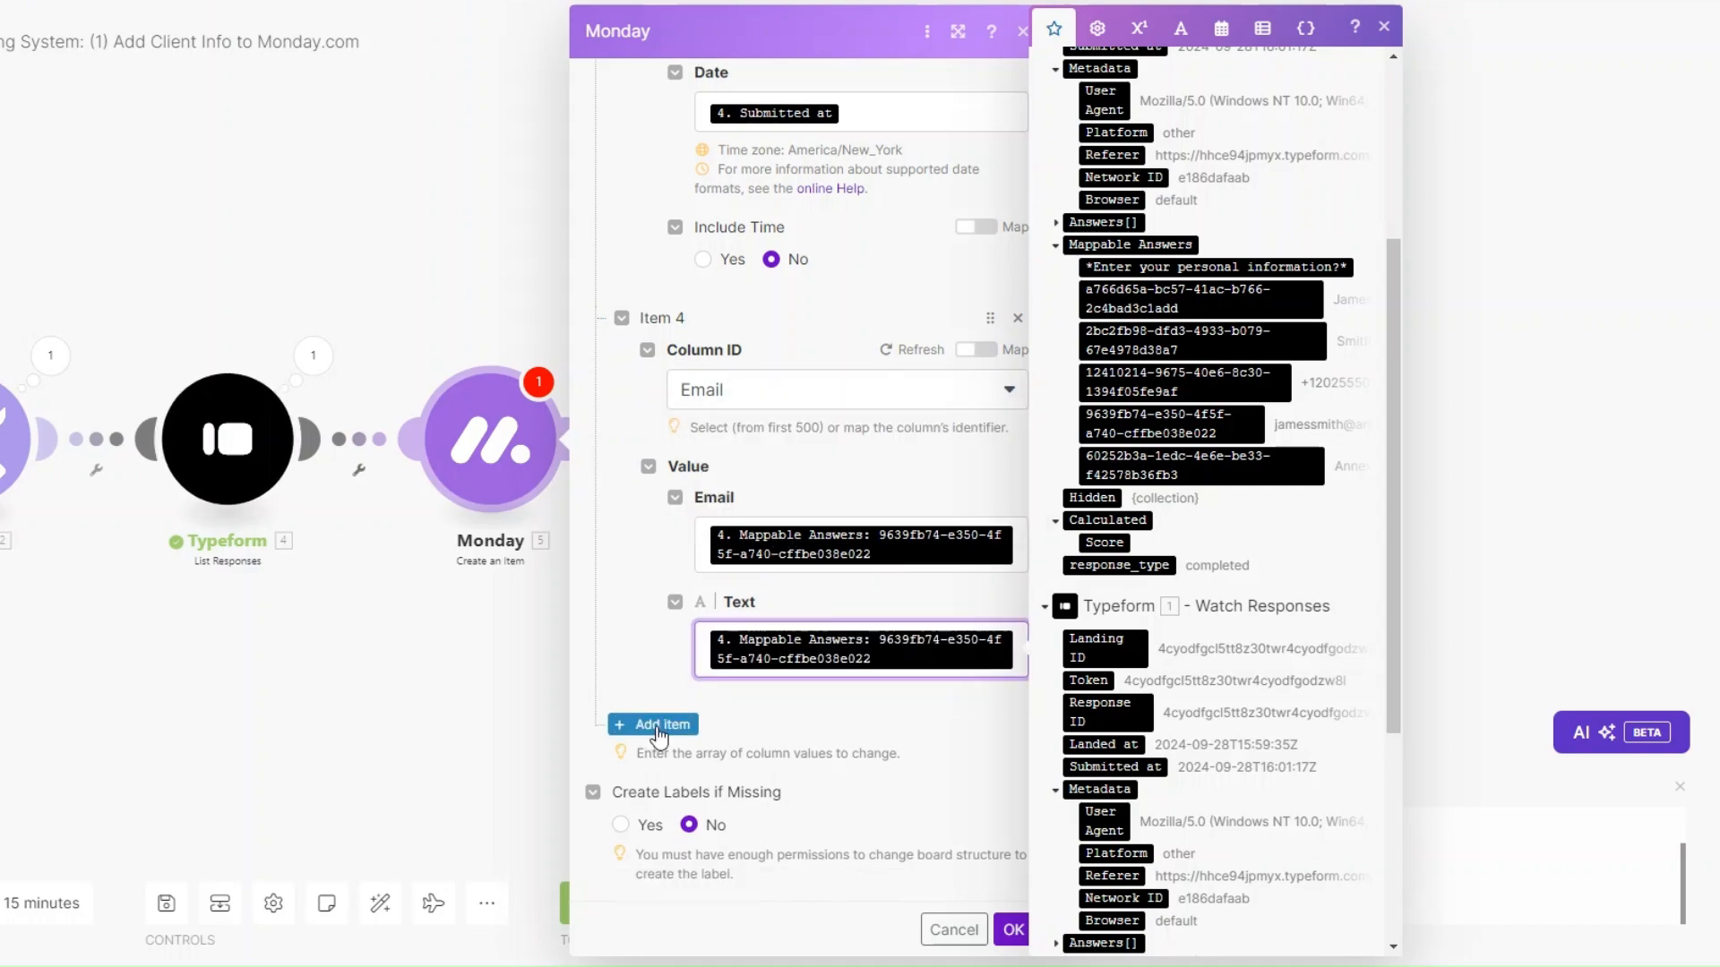
Add a fifth column value, First Name, mapped from the first personal-information answer.
click(661, 724)
scroll(788, 663, down, 4)
click(764, 632)
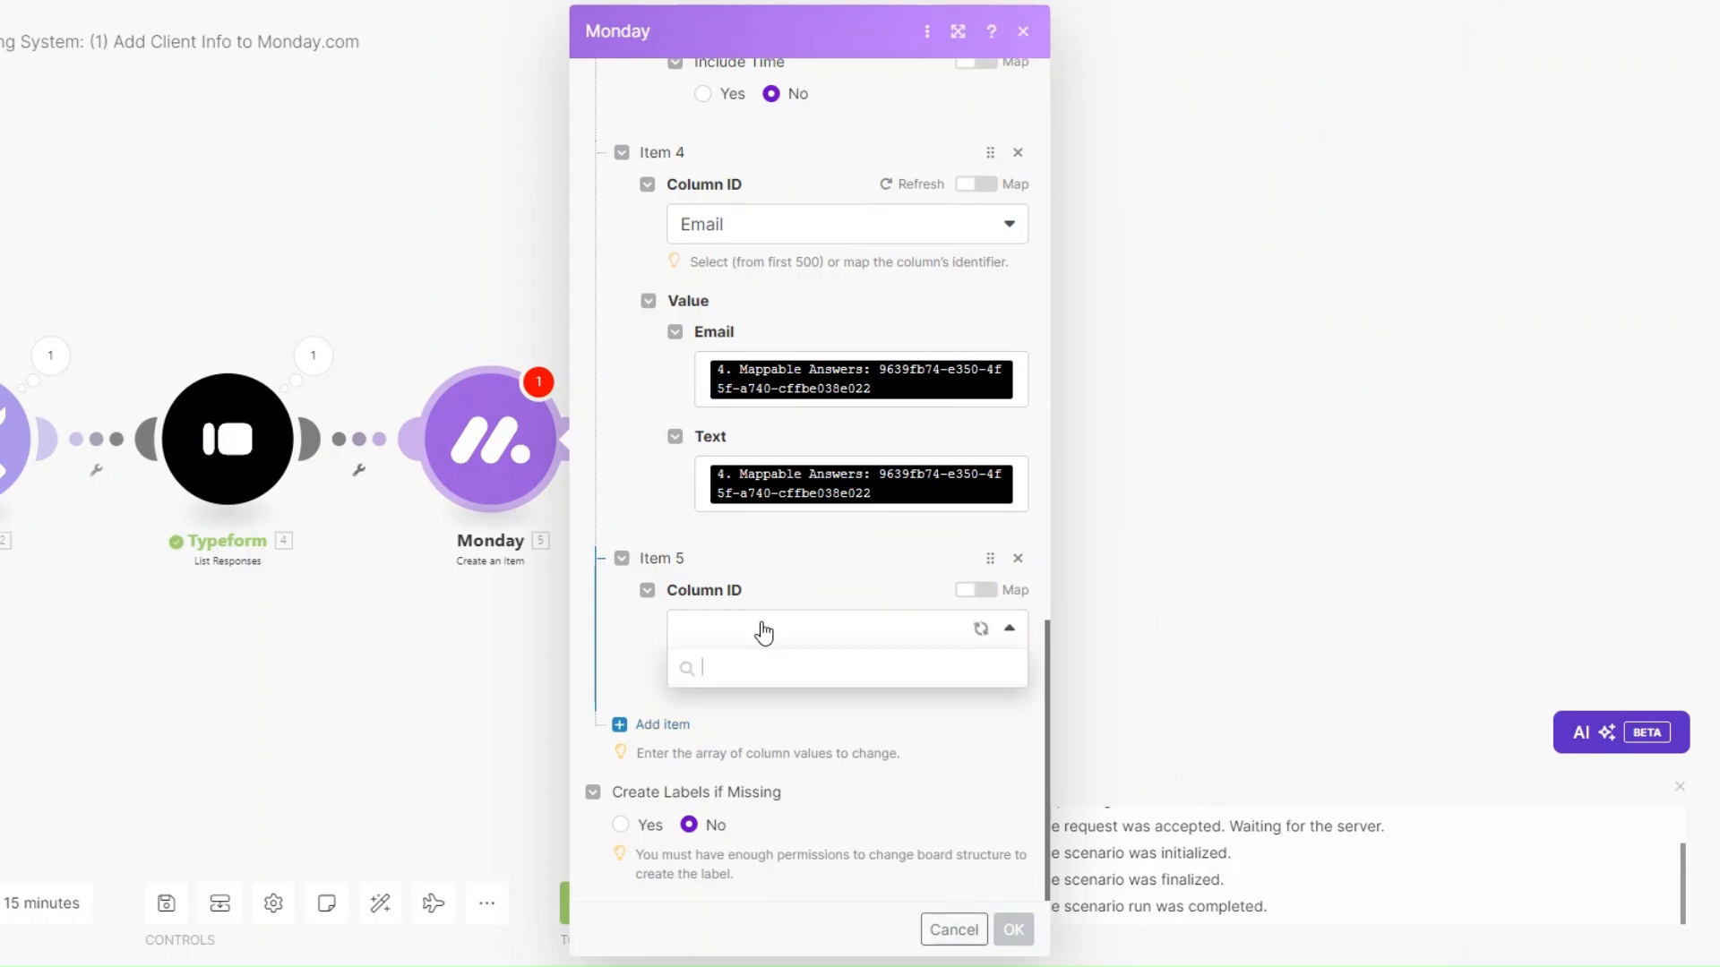
scroll(760, 792, down, 1)
click(760, 787)
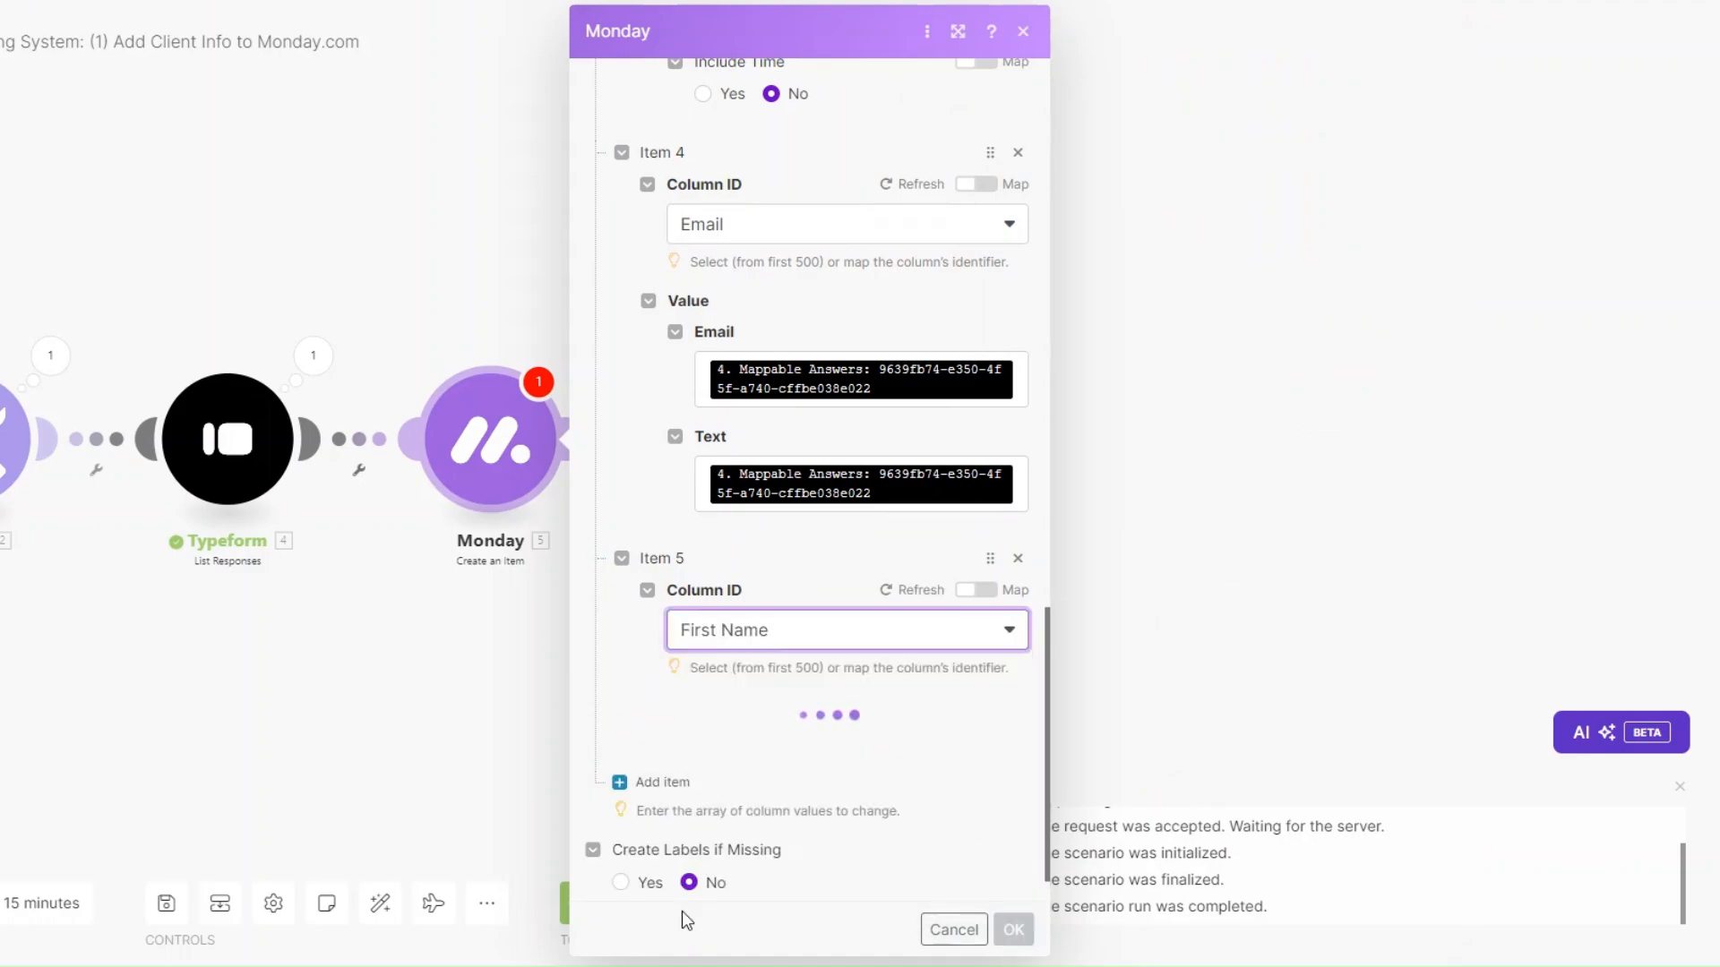
click(747, 734)
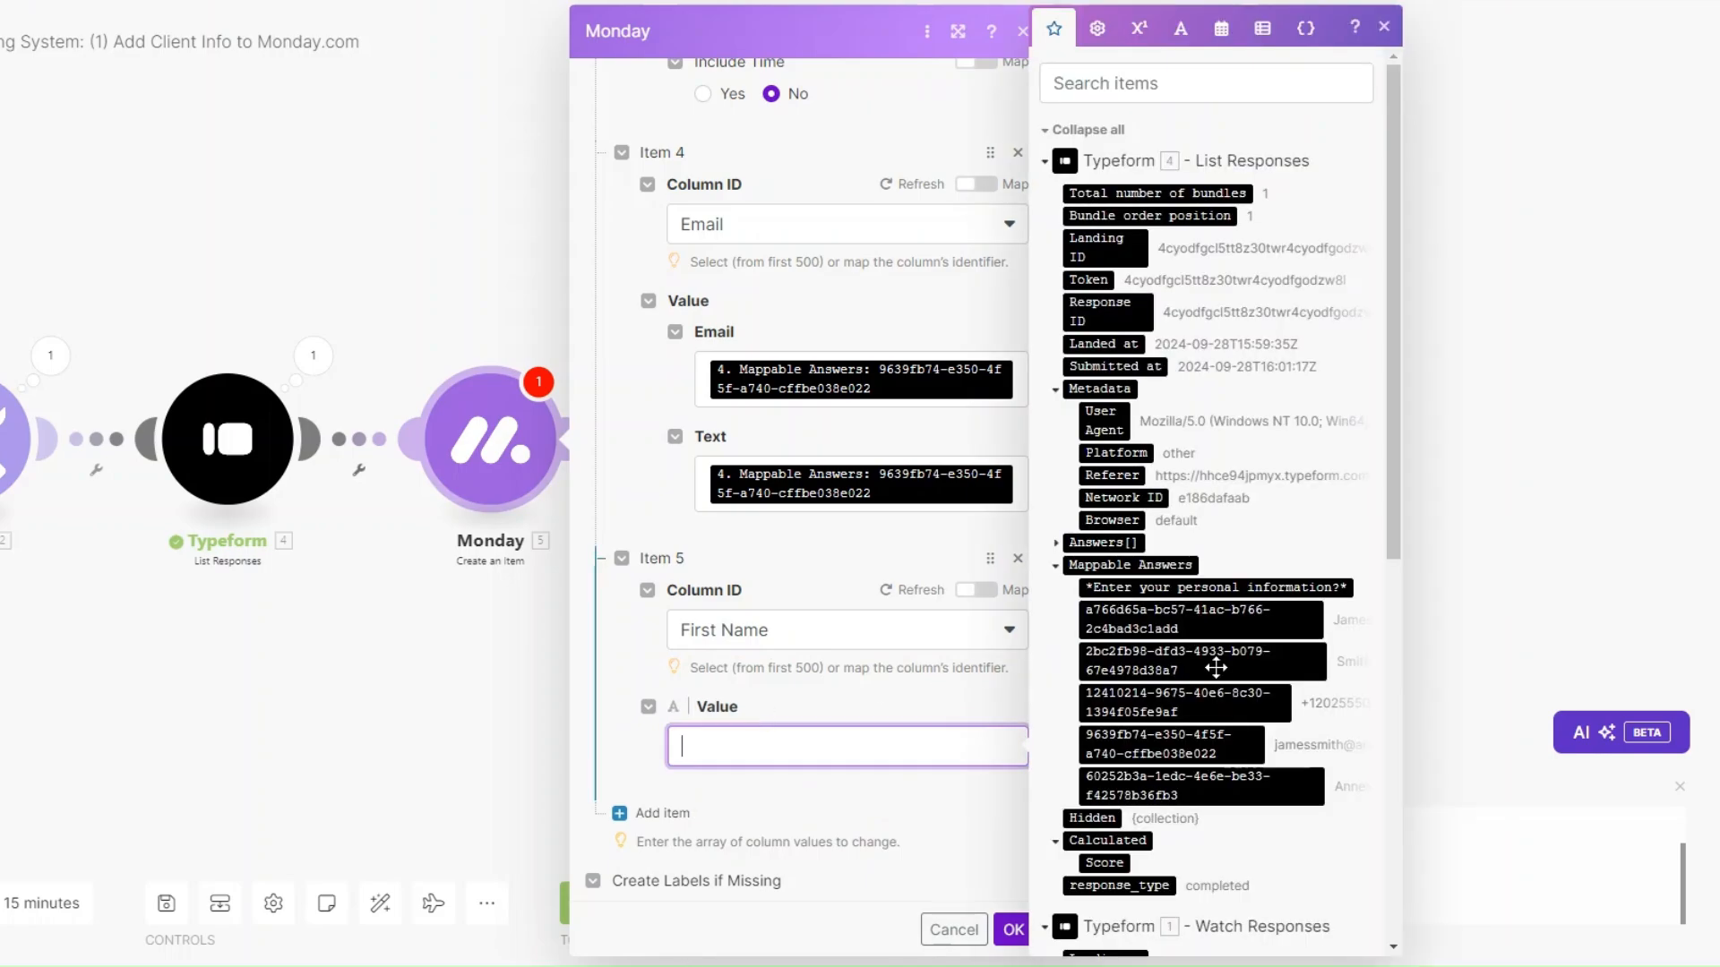
click(1205, 618)
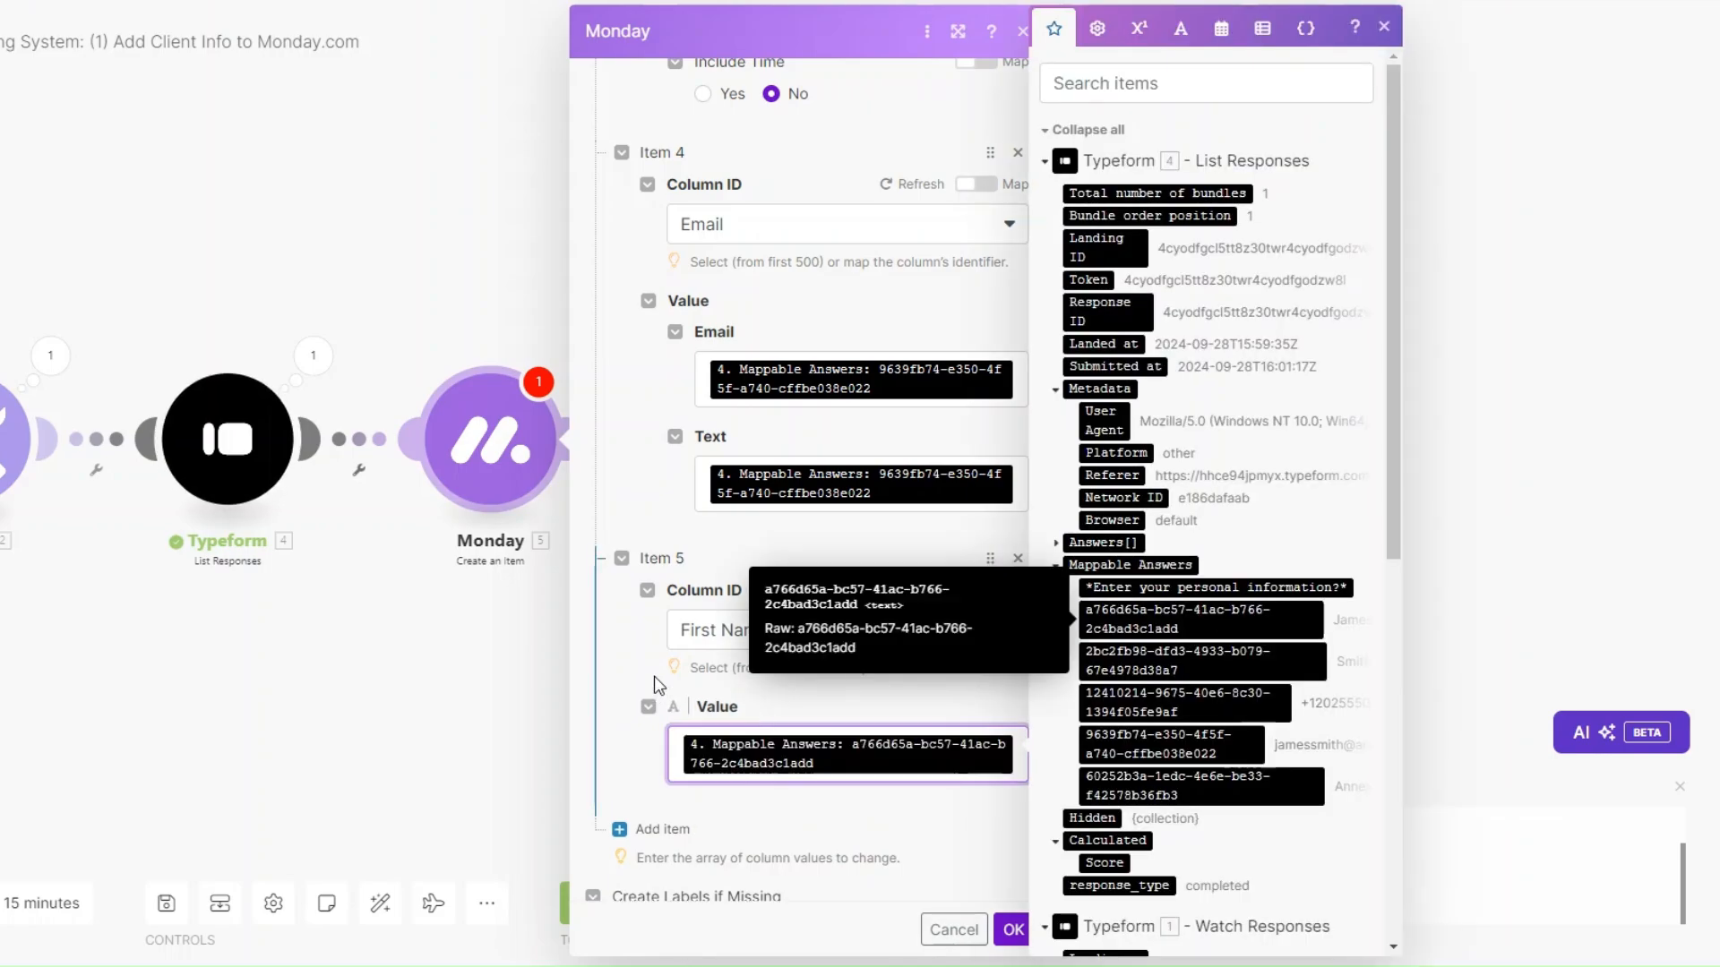
scroll(658, 663, down, 1)
Add a sixth column value, Last Name, mapped from a form answer.
click(661, 724)
scroll(806, 648, down, 2)
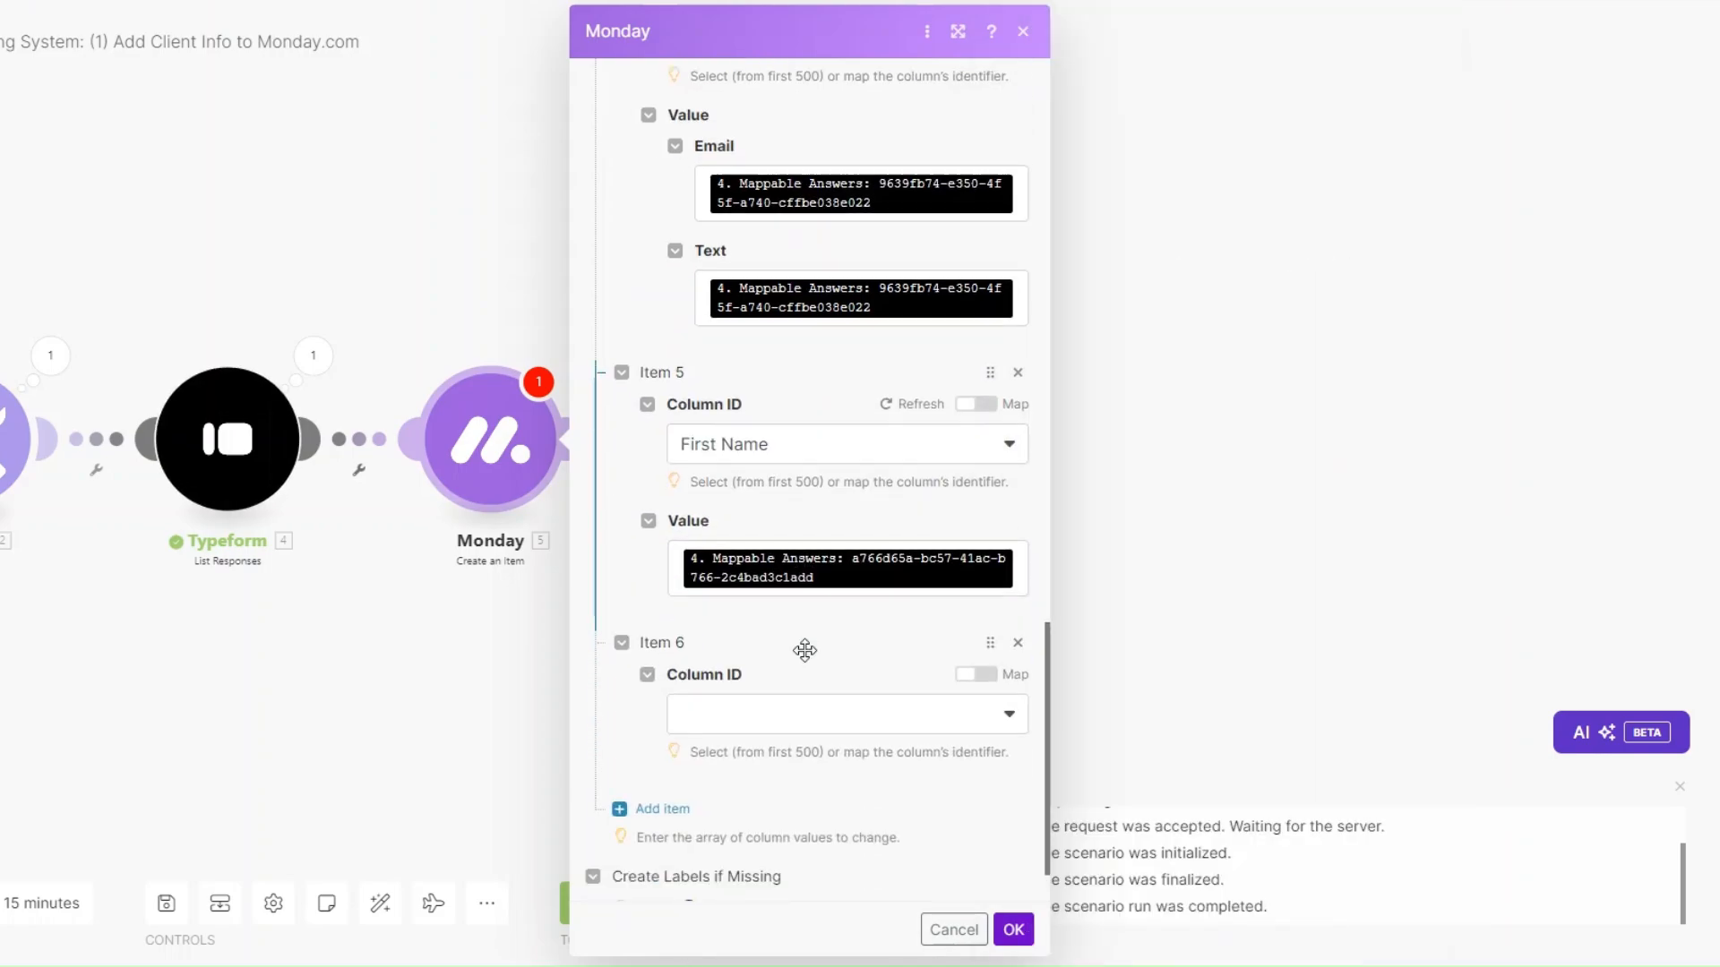
click(779, 630)
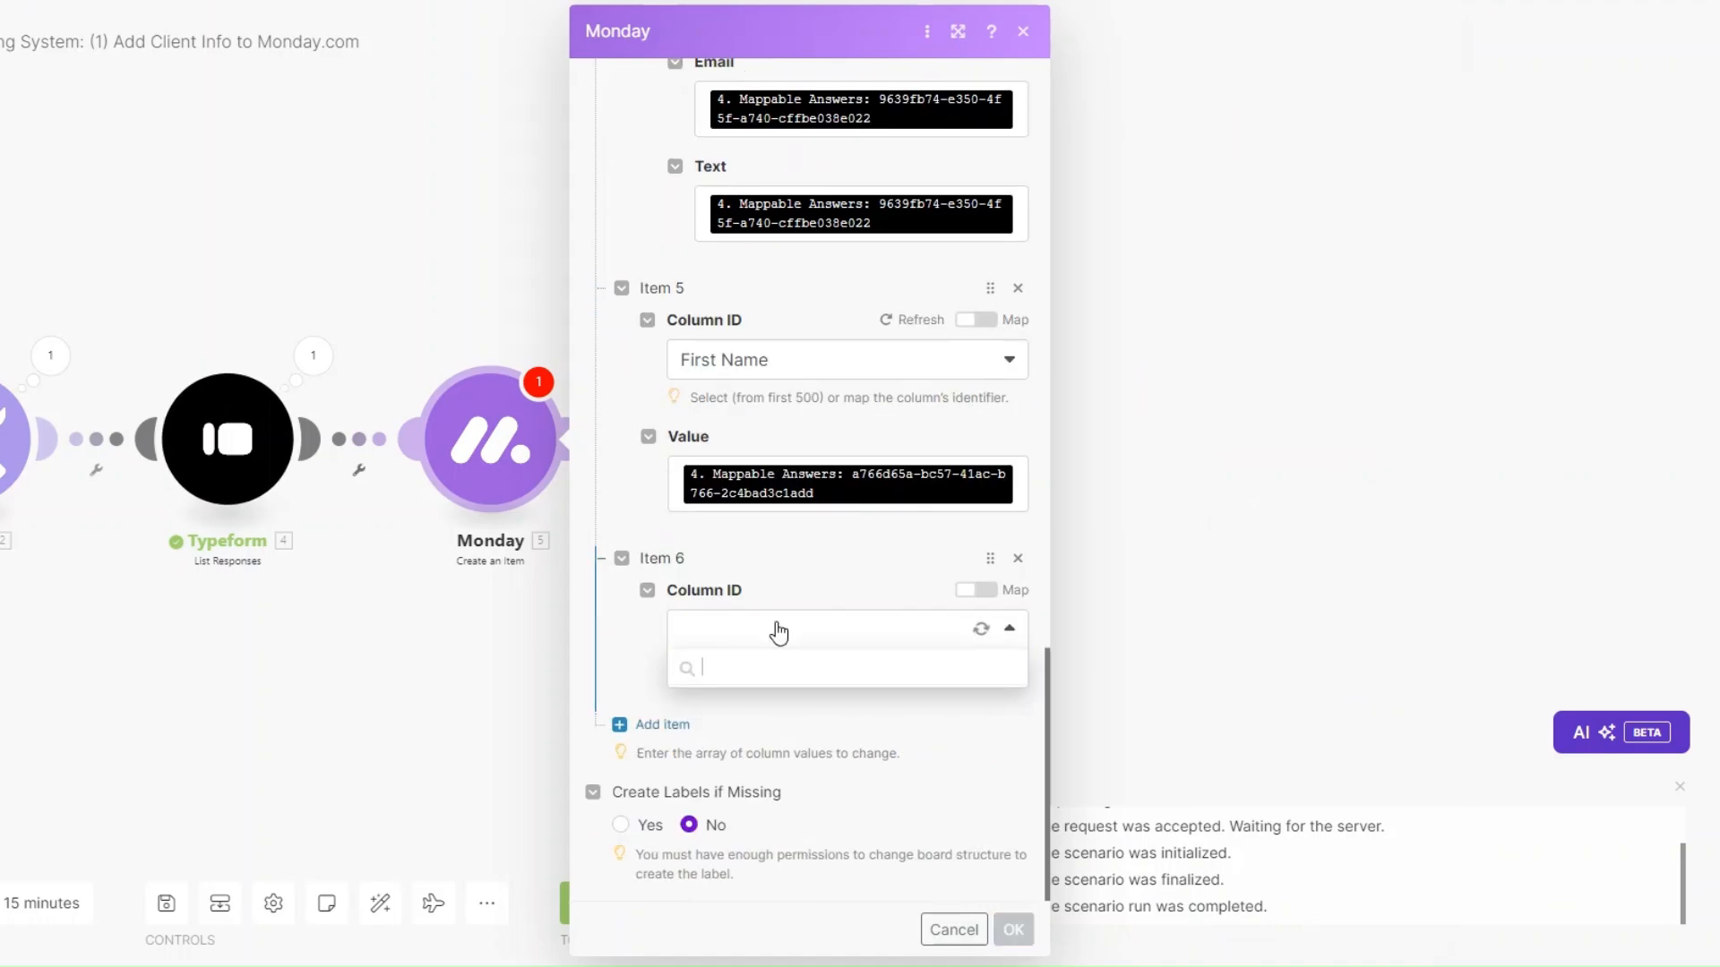
click(758, 848)
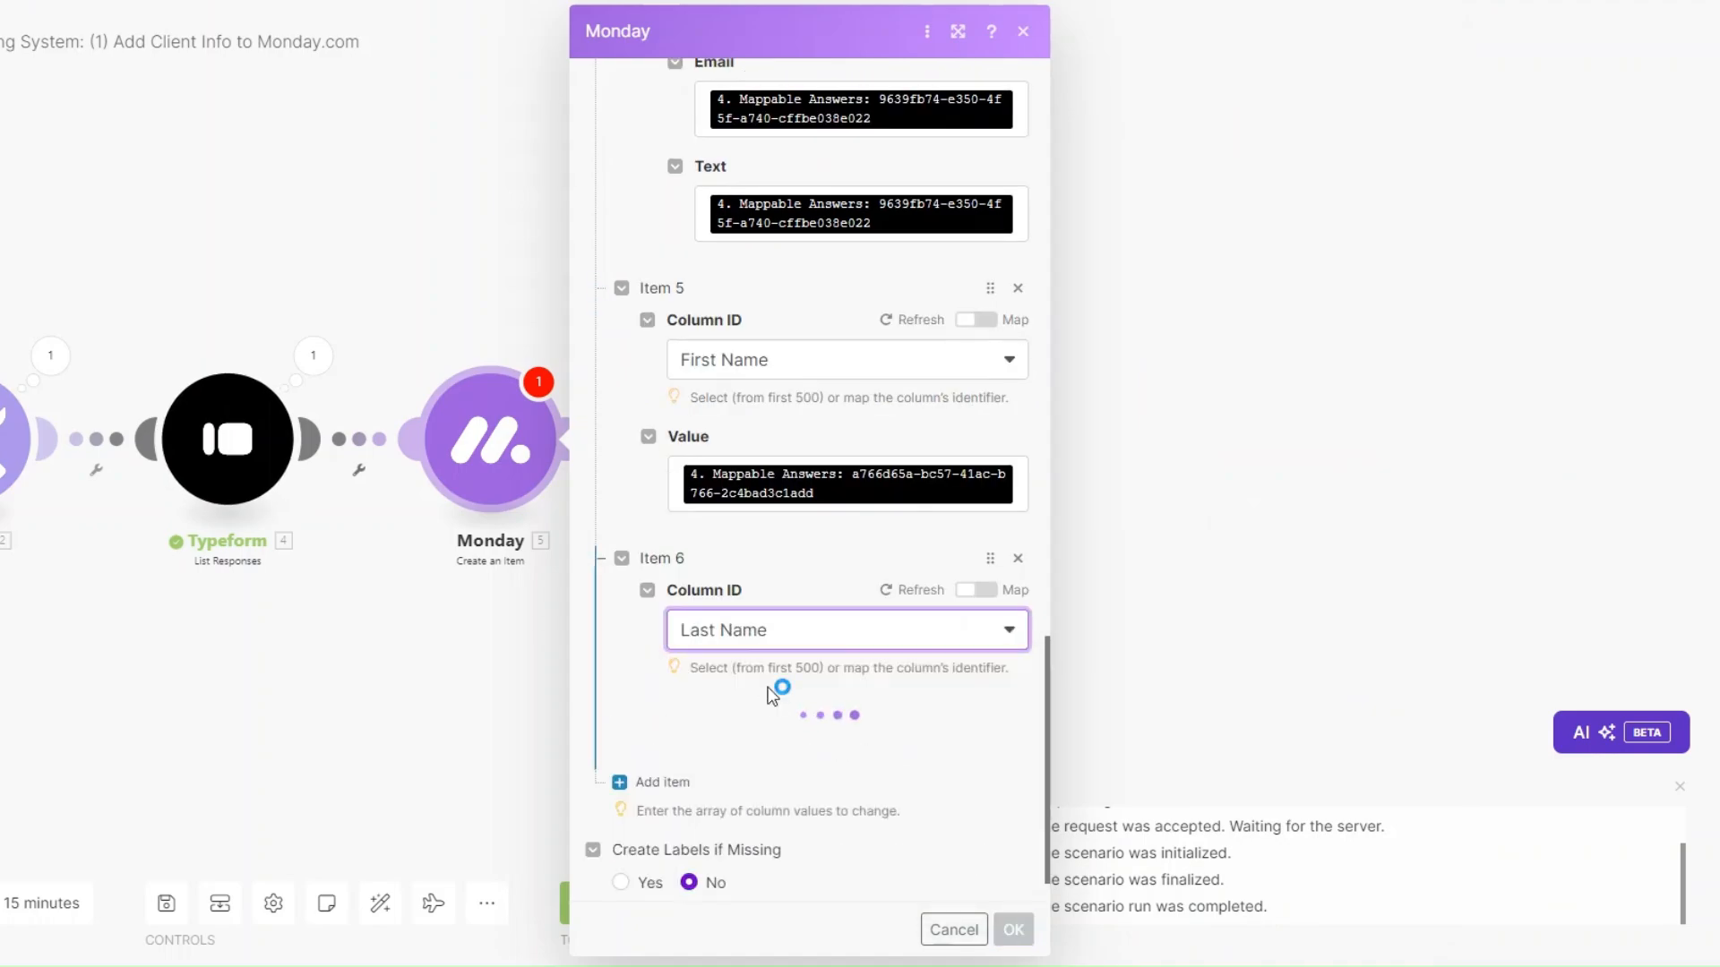
click(752, 748)
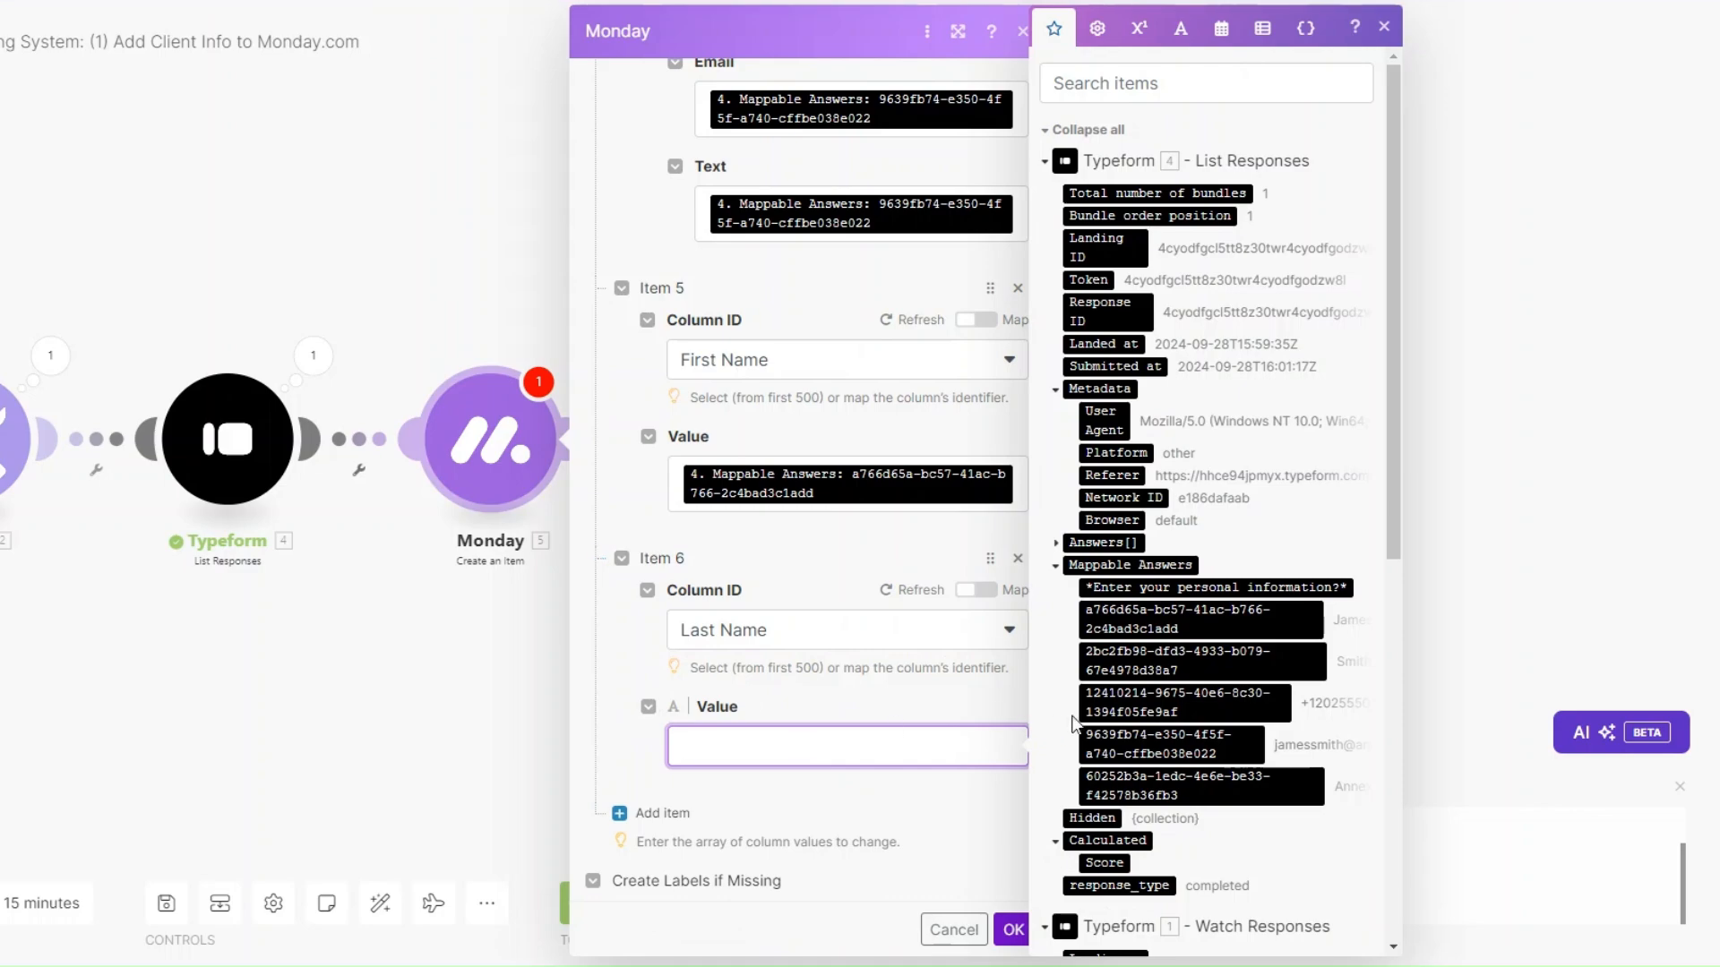
drag(1130, 667, 787, 751)
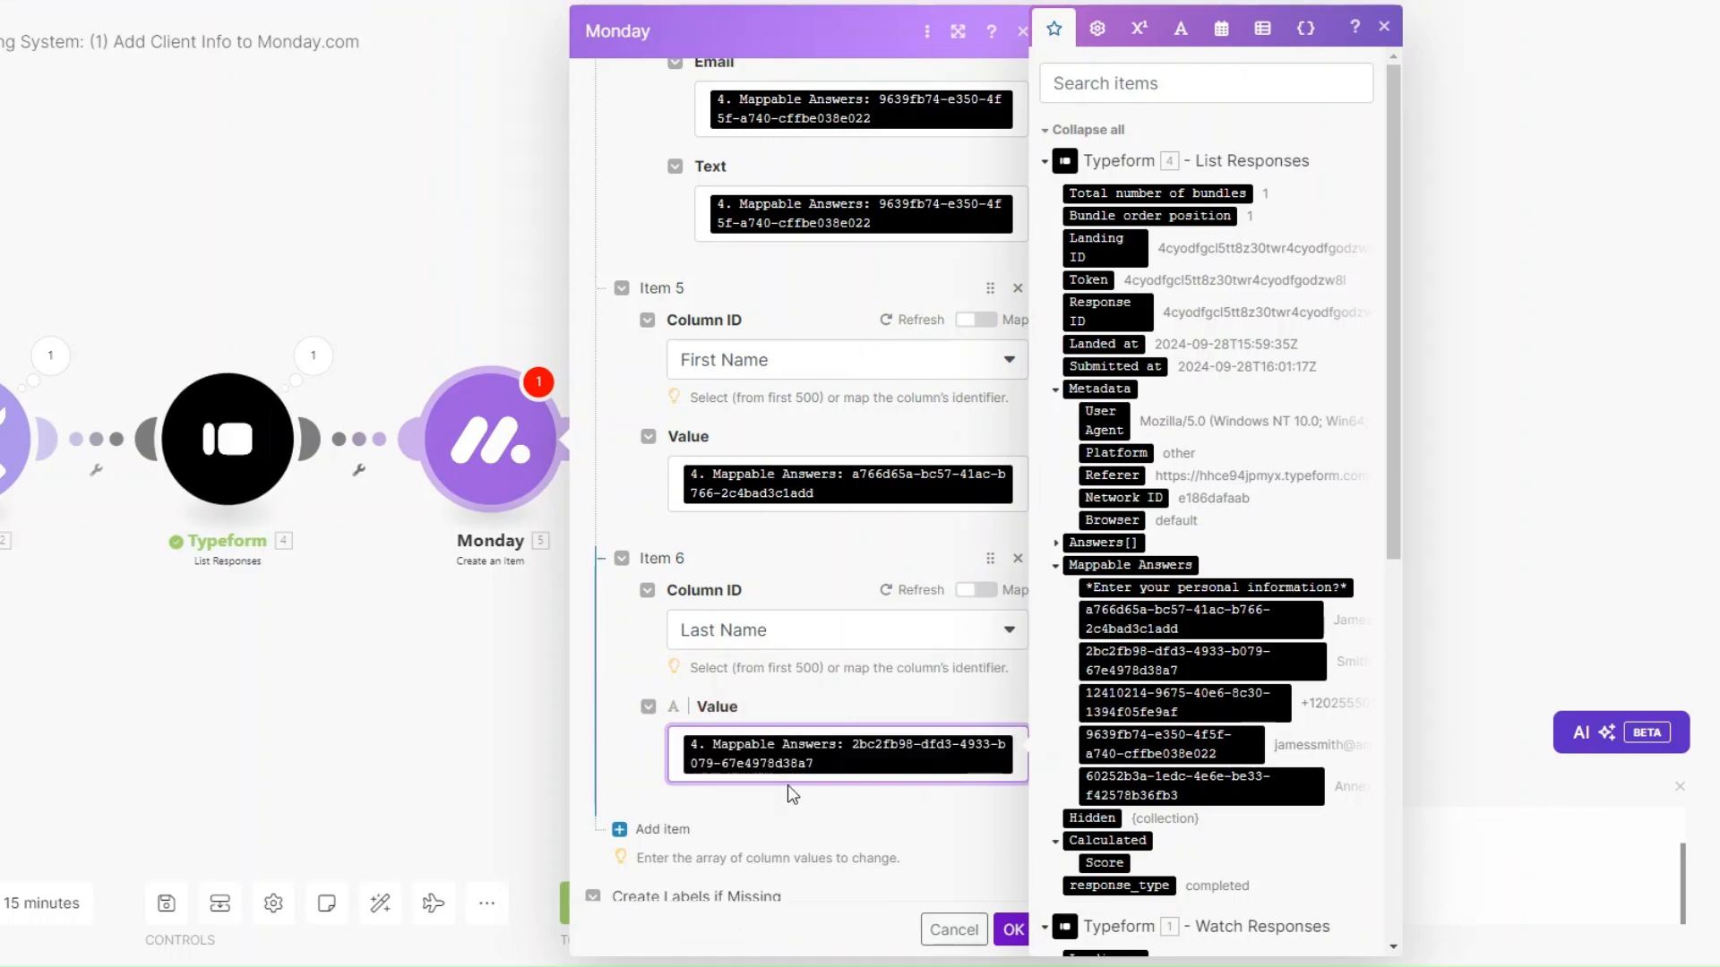
scroll(783, 788, down, 1)
Add a seventh column value, Phone, mapped from the phone answer with country code US.
click(662, 724)
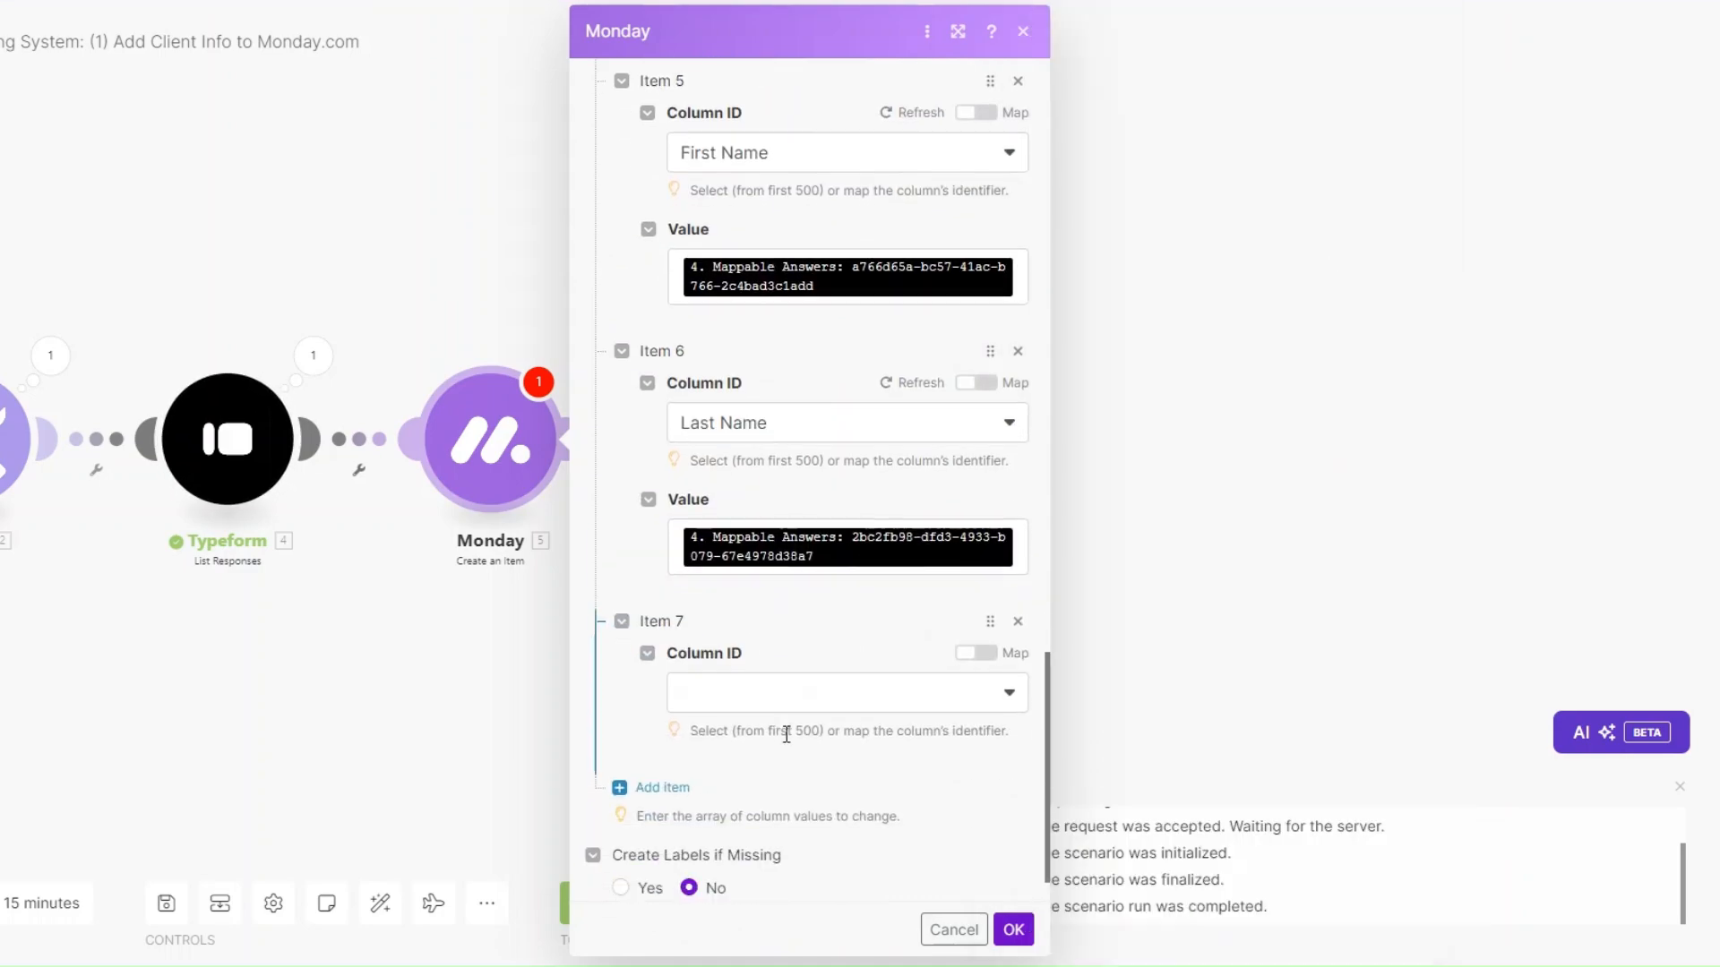
click(769, 637)
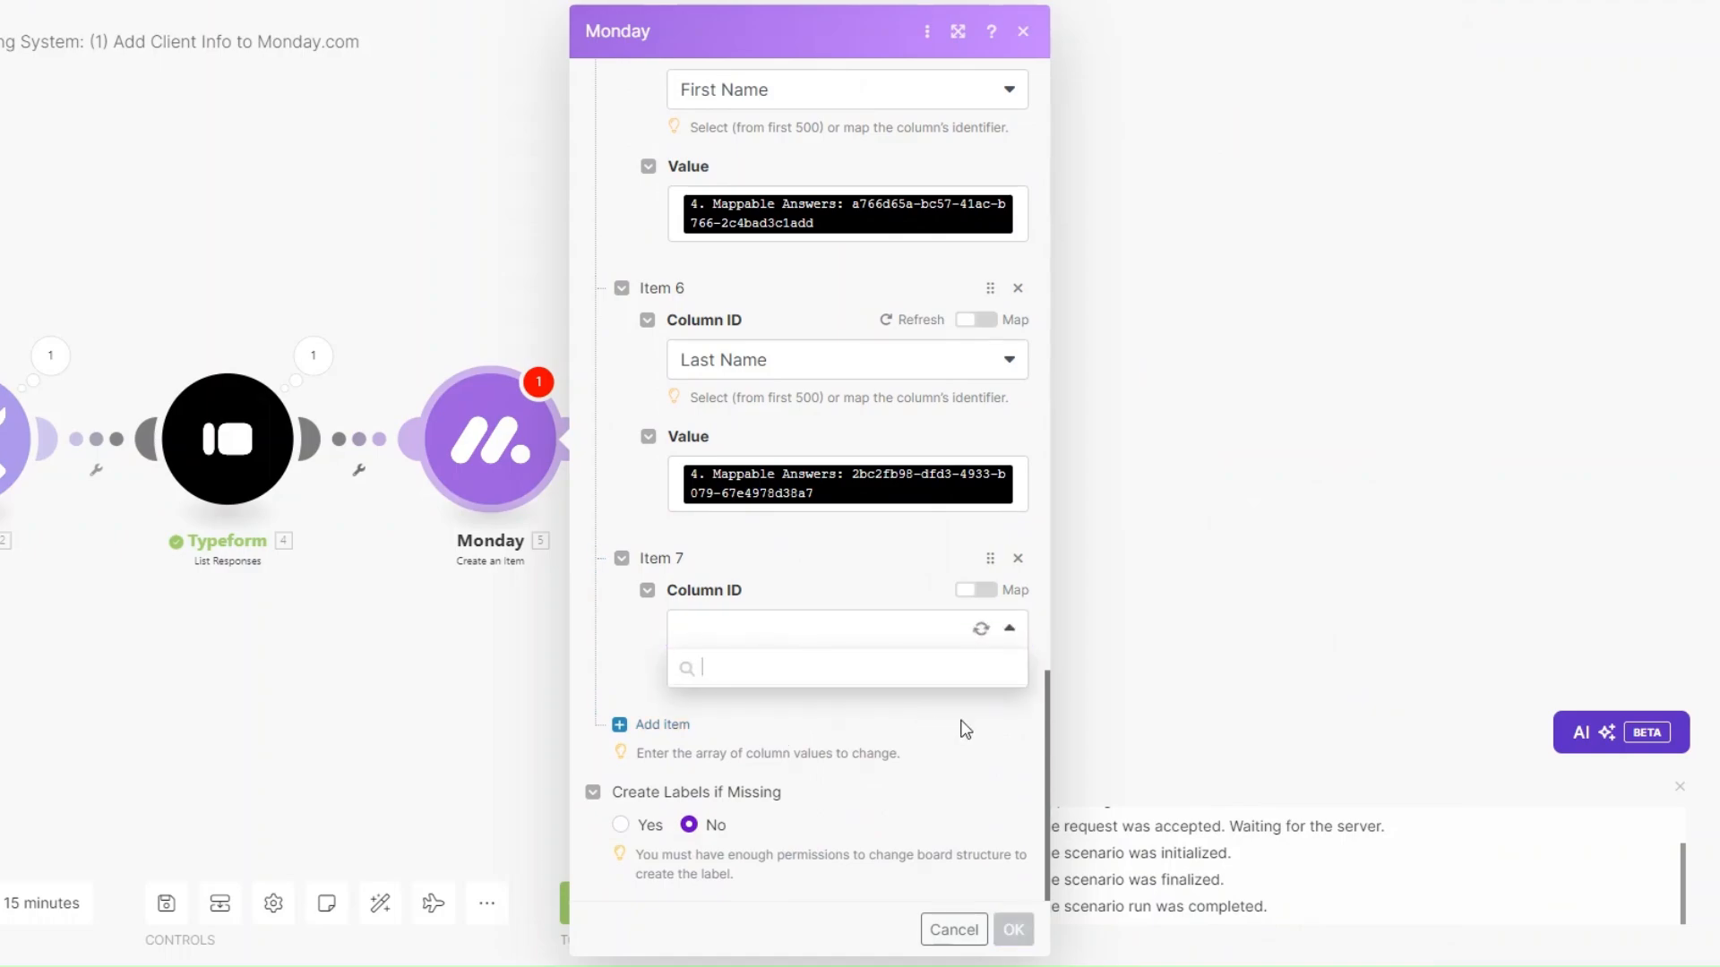
scroll(884, 819, down, 1)
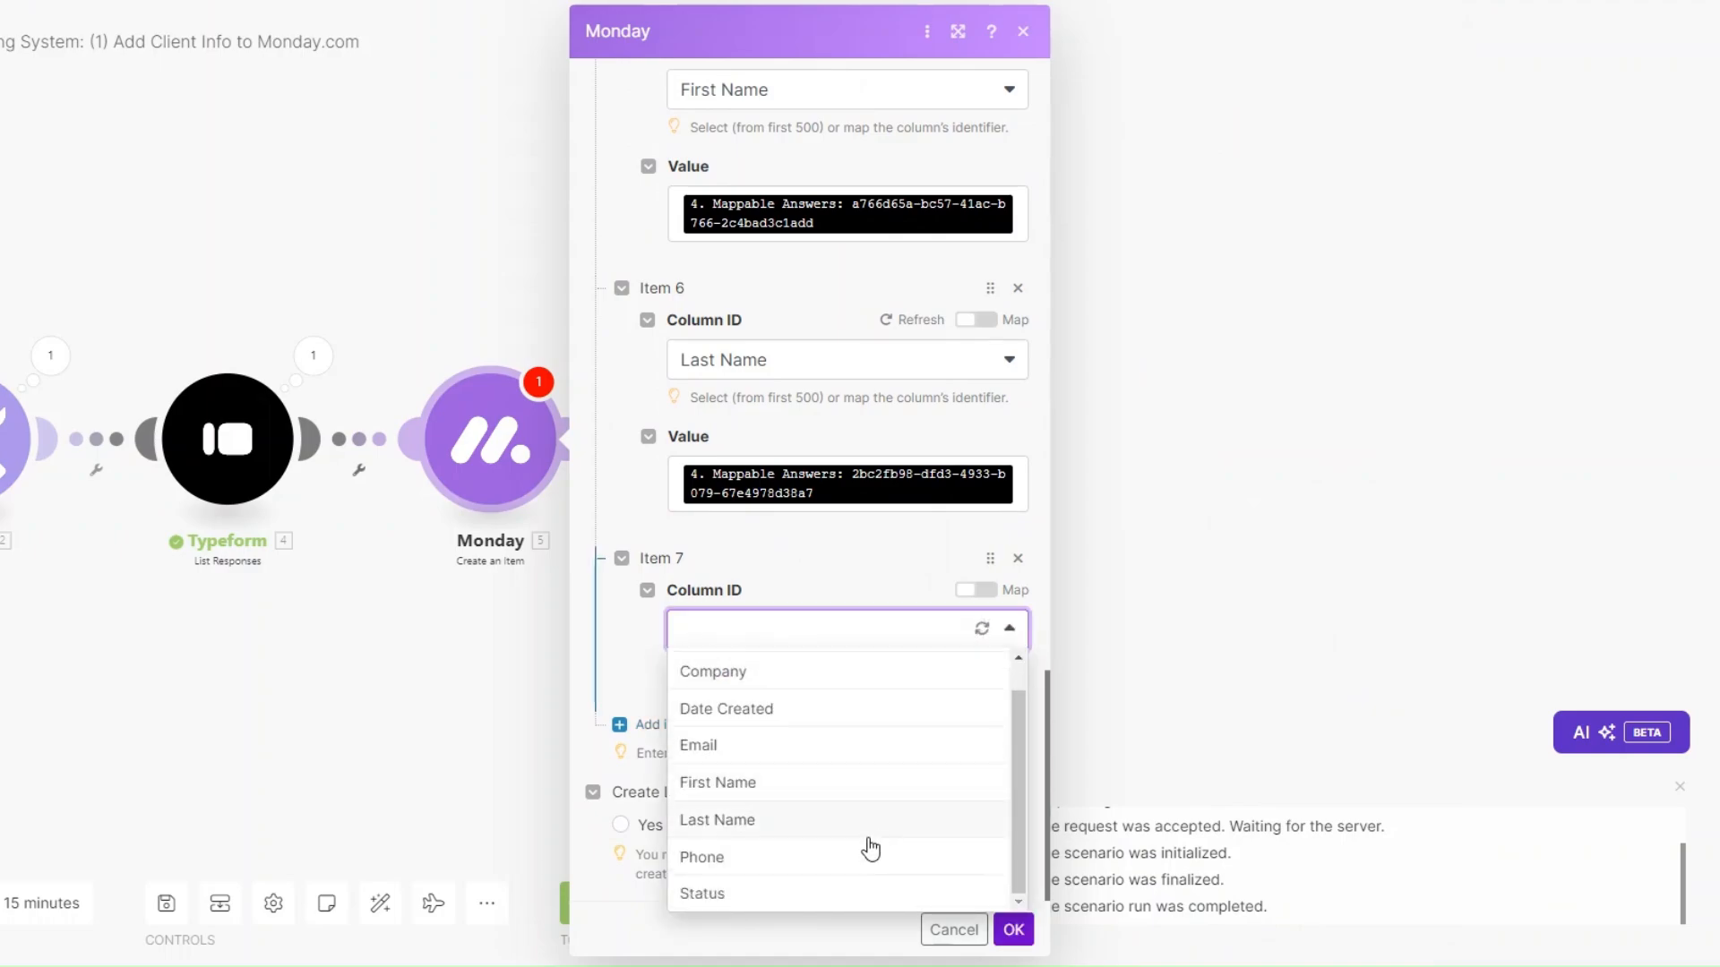
click(831, 855)
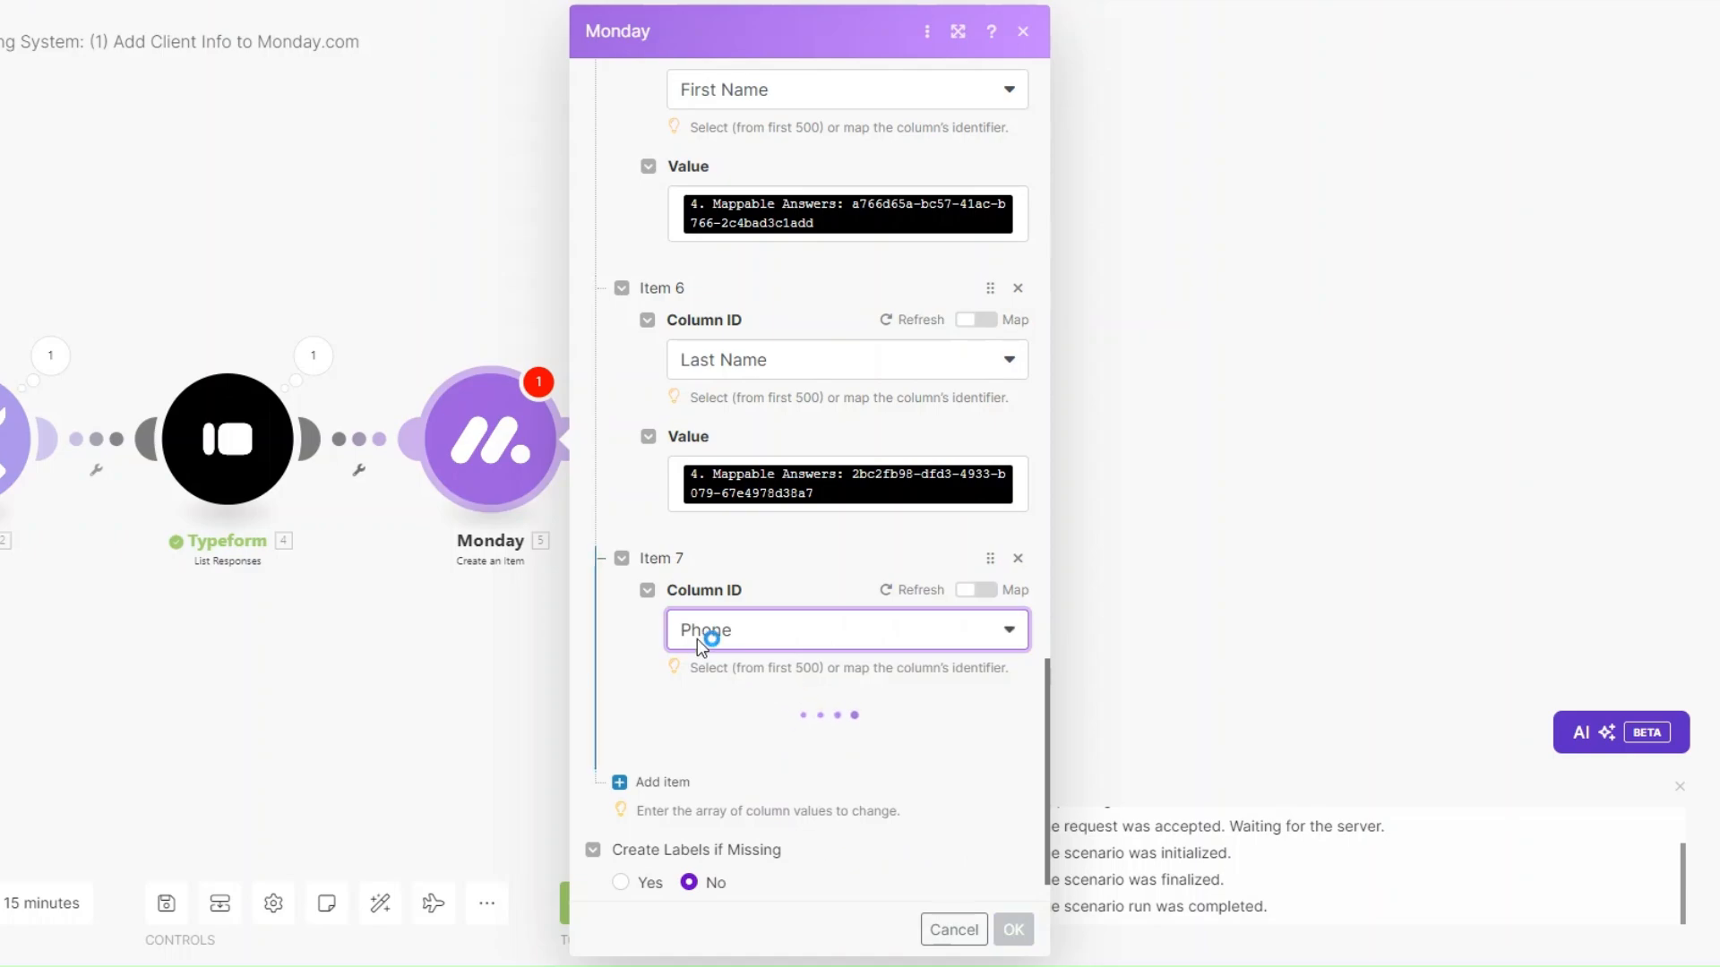
click(761, 777)
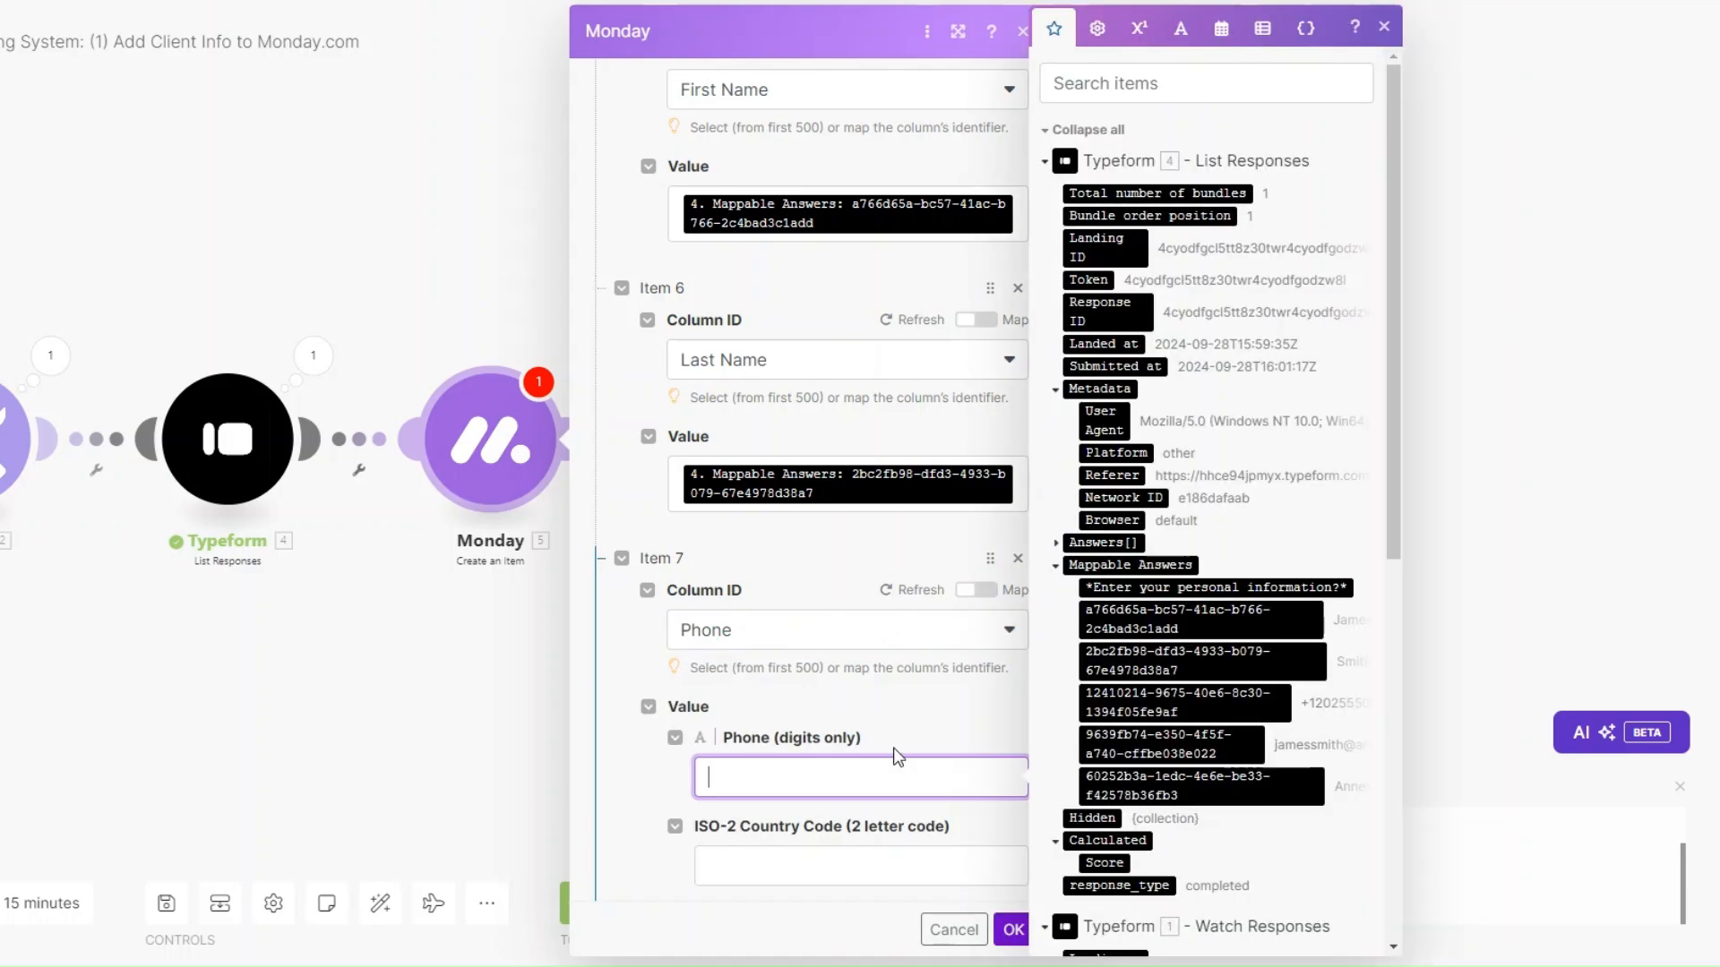
click(1213, 703)
scroll(861, 725, down, 3)
click(858, 657)
text(U)
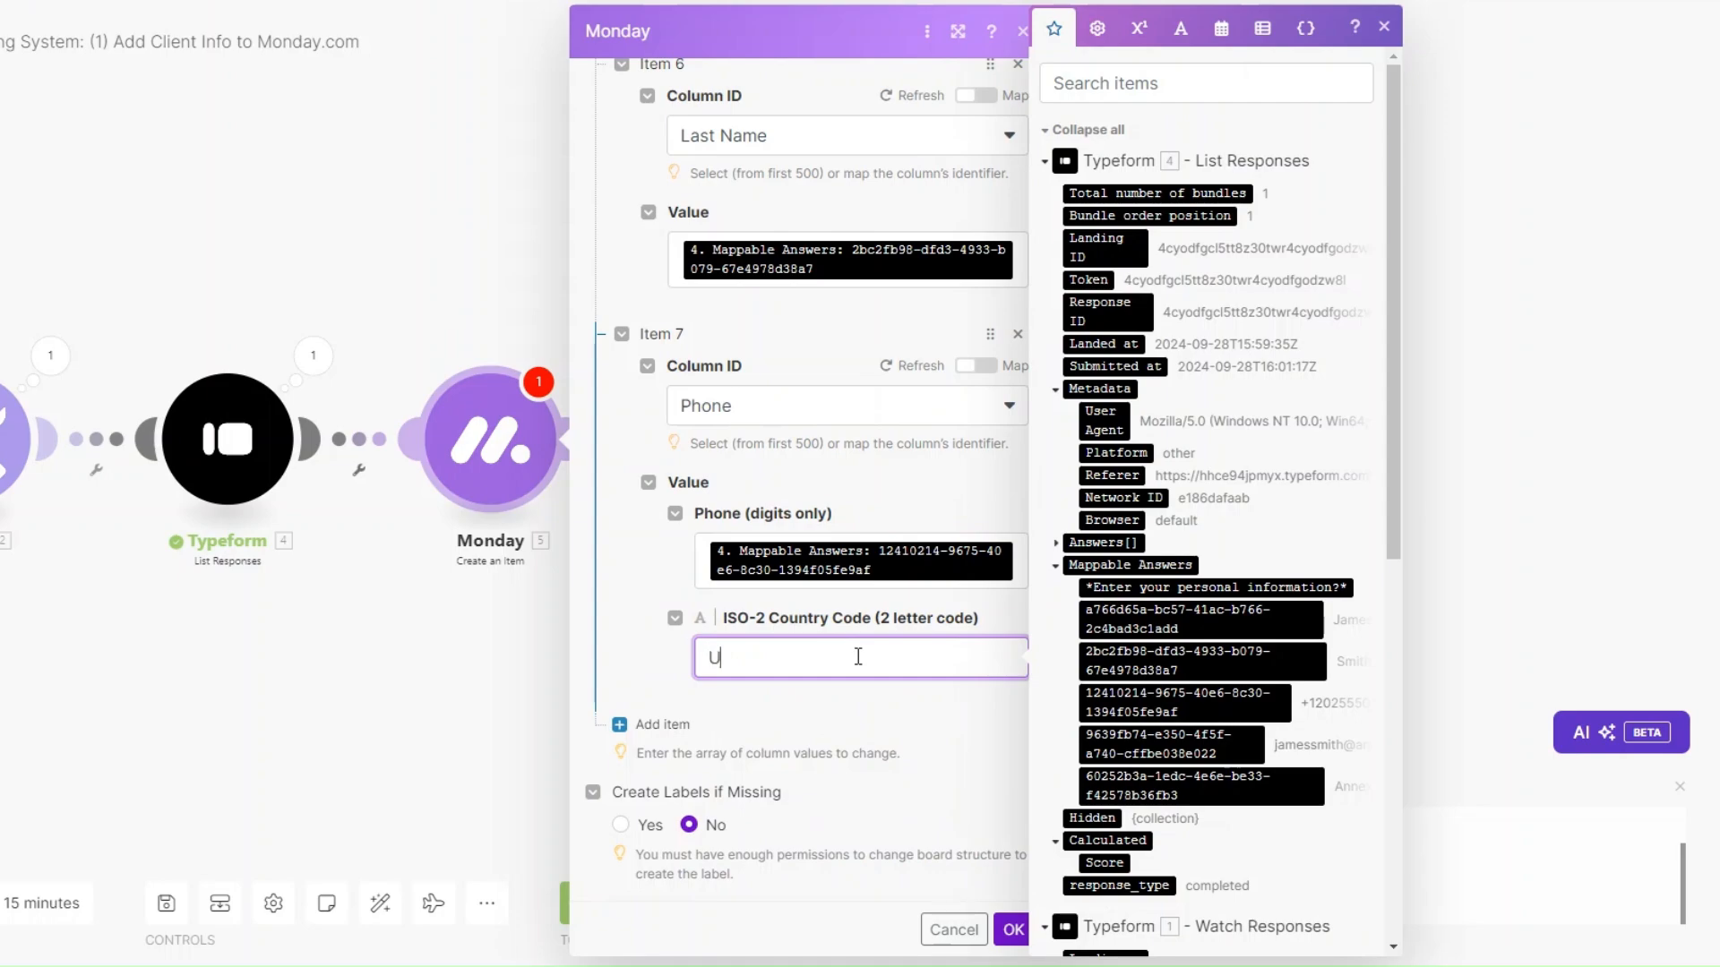
text(S)
click(663, 723)
scroll(798, 660, down, 2)
Add an eighth column value, Status, set by label to INTAKE, and save the module.
click(781, 641)
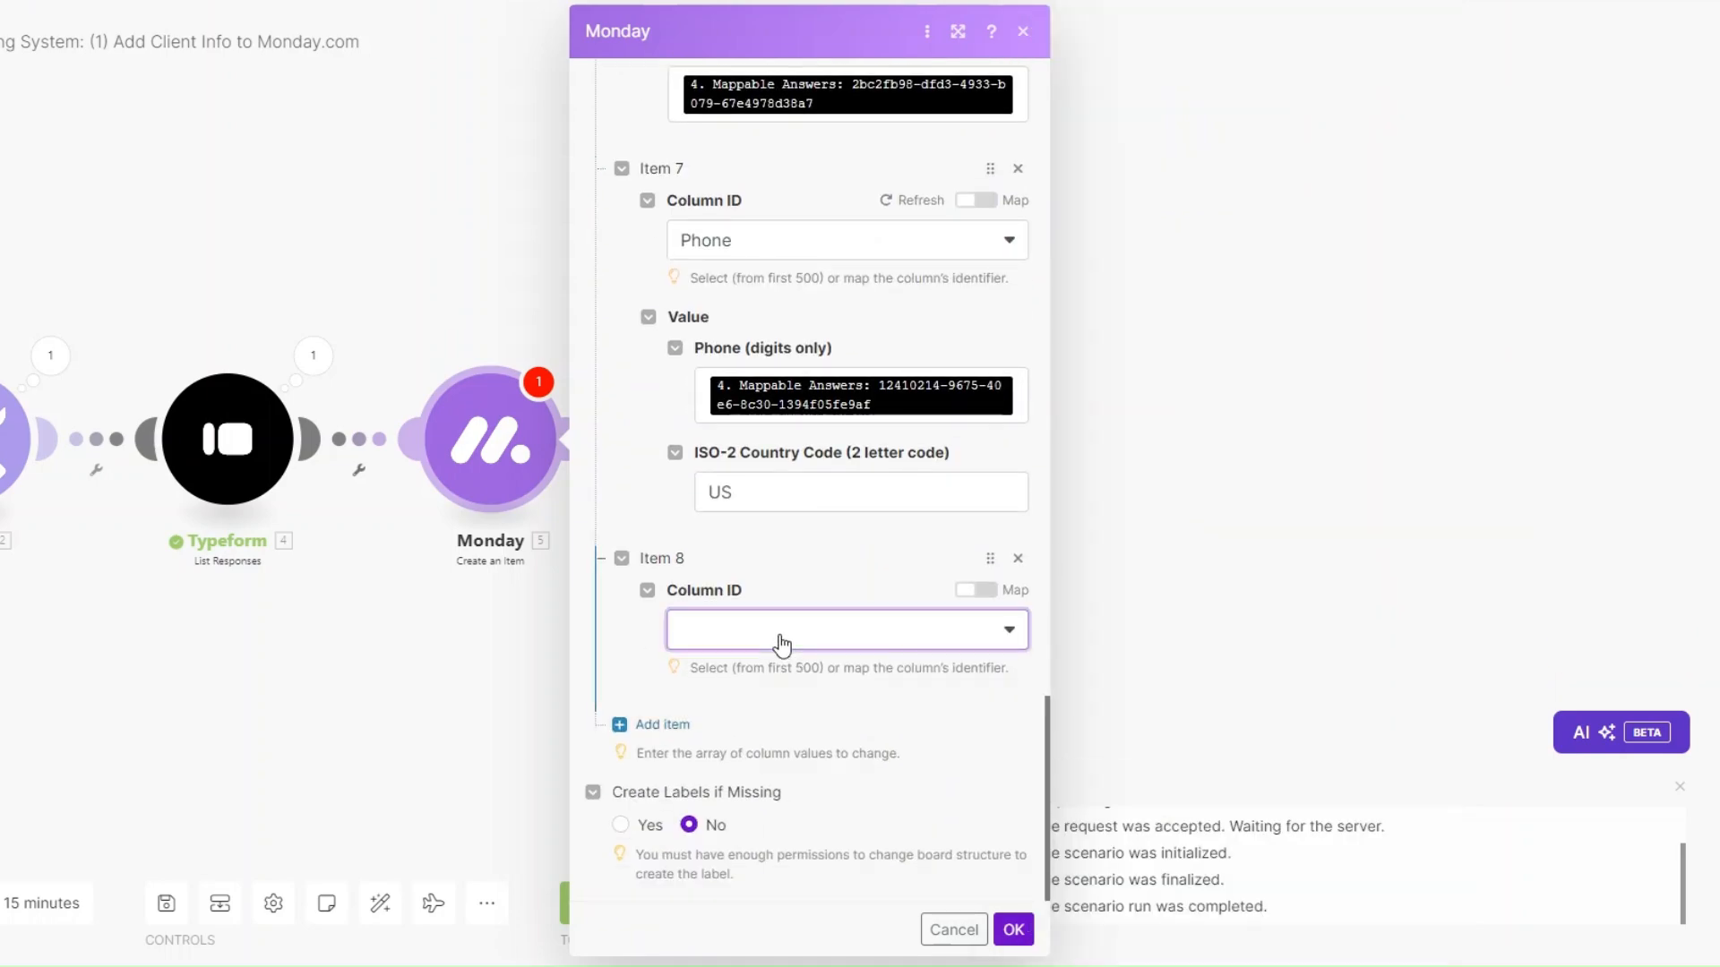
click(838, 890)
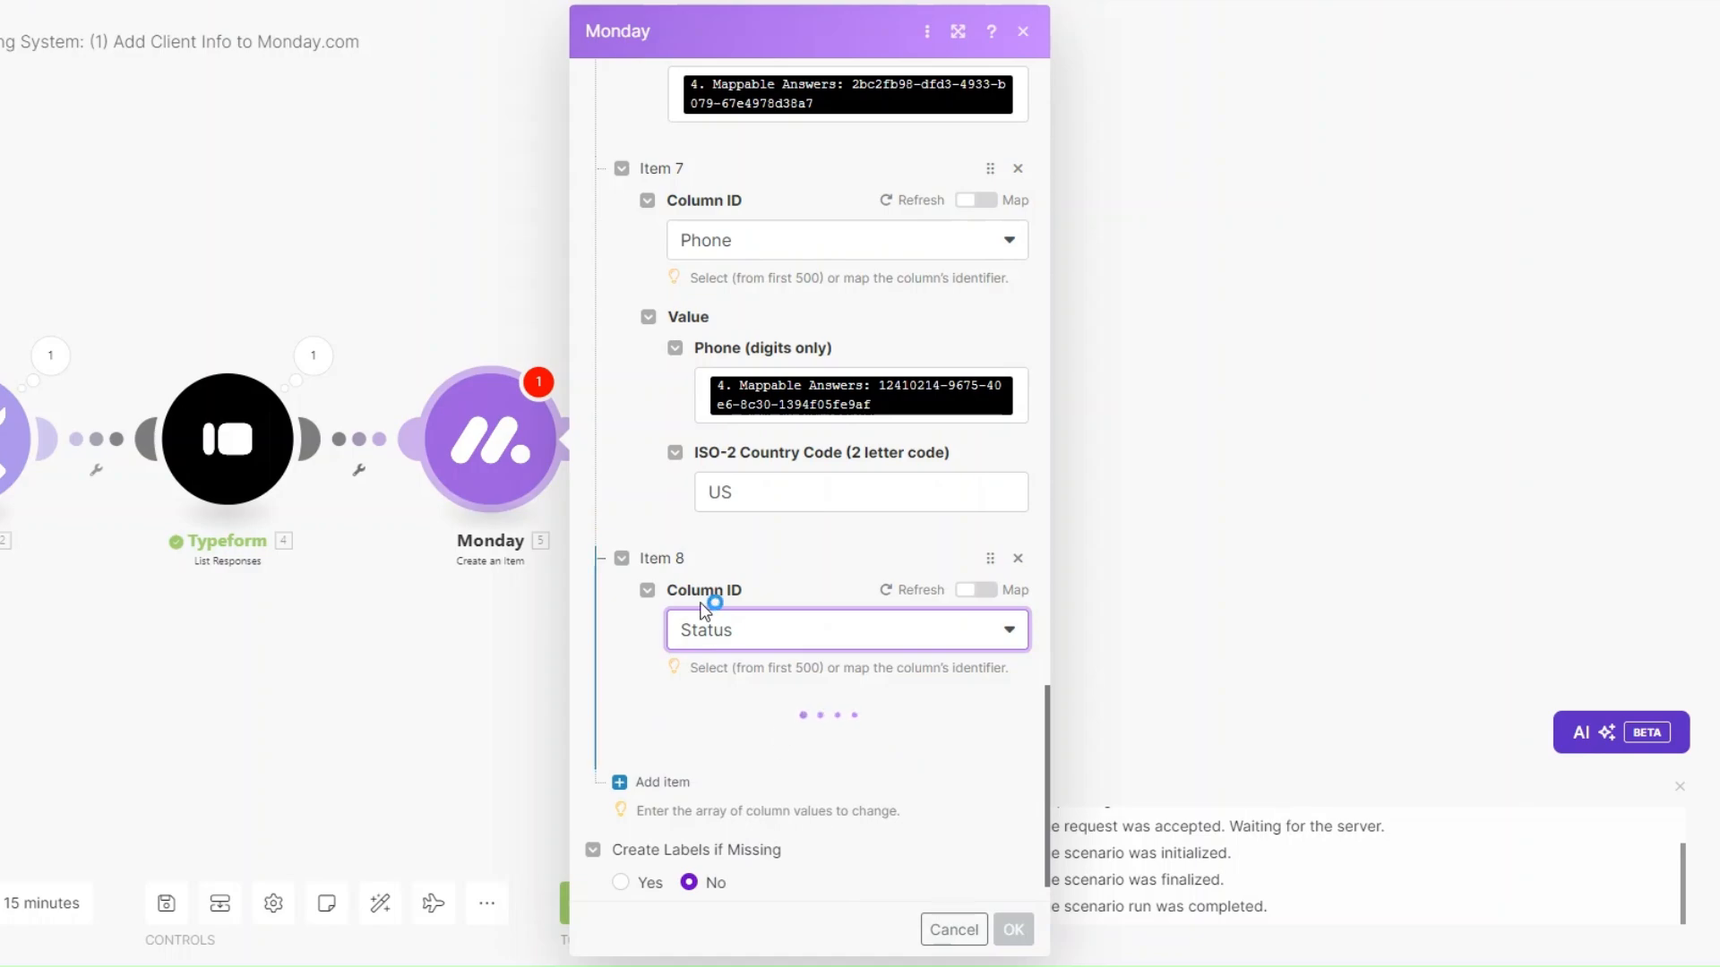
click(793, 781)
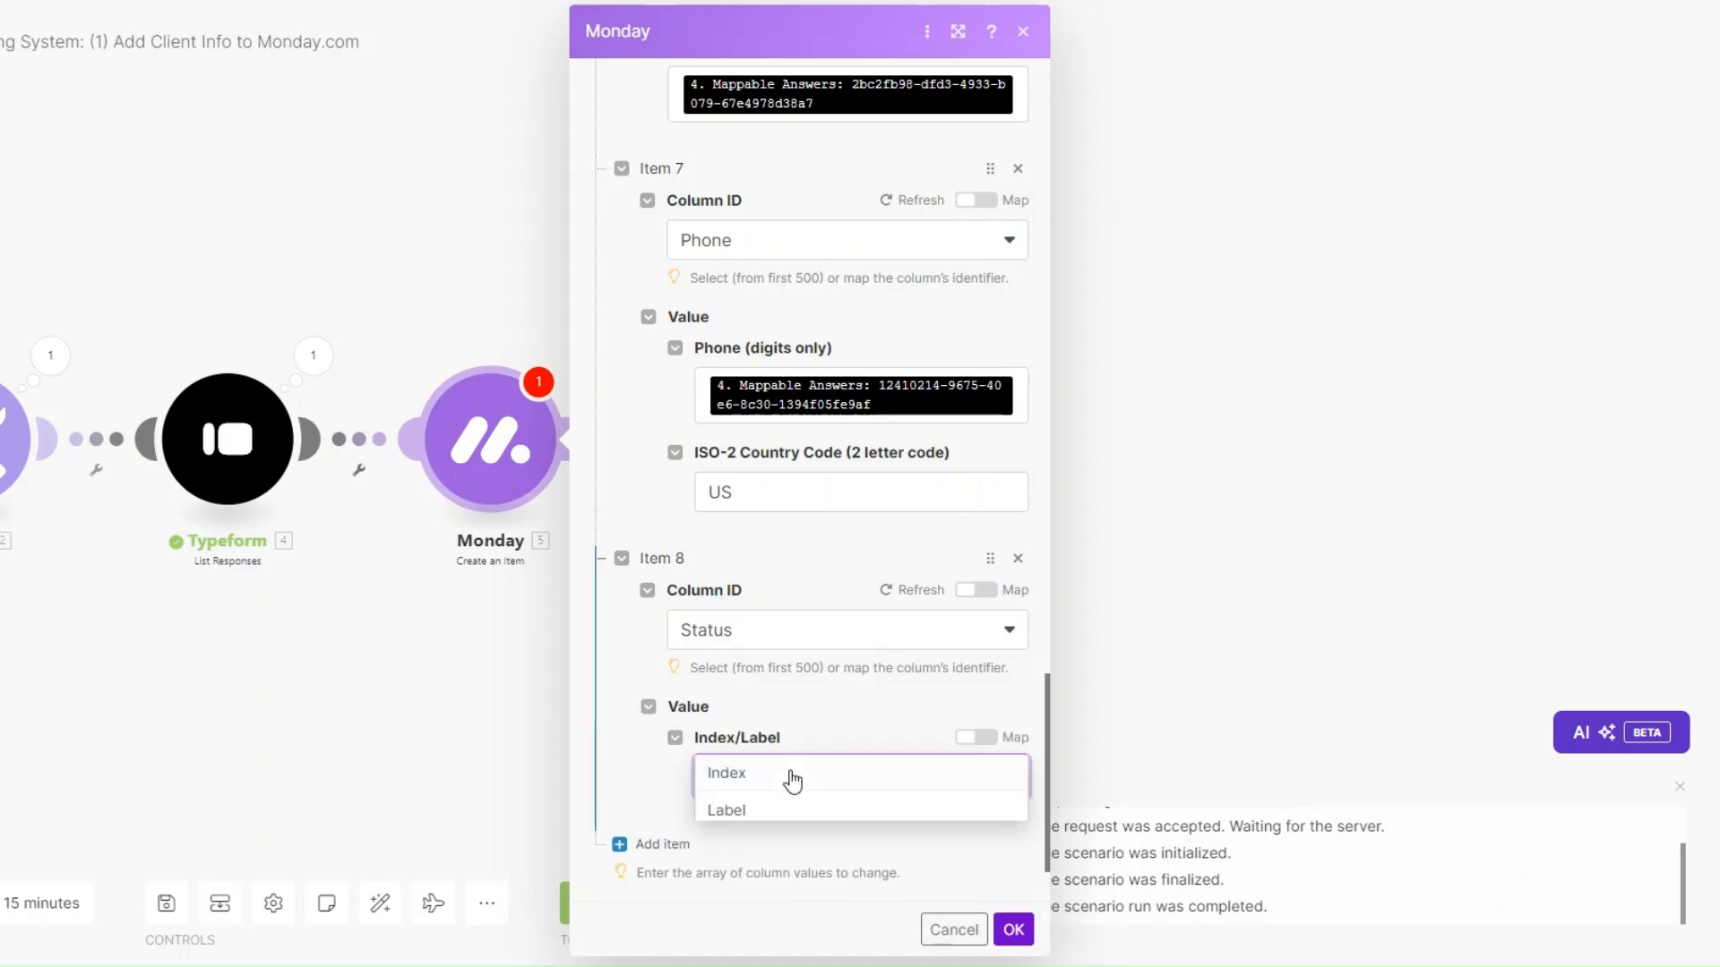
click(767, 806)
scroll(772, 743, down, 2)
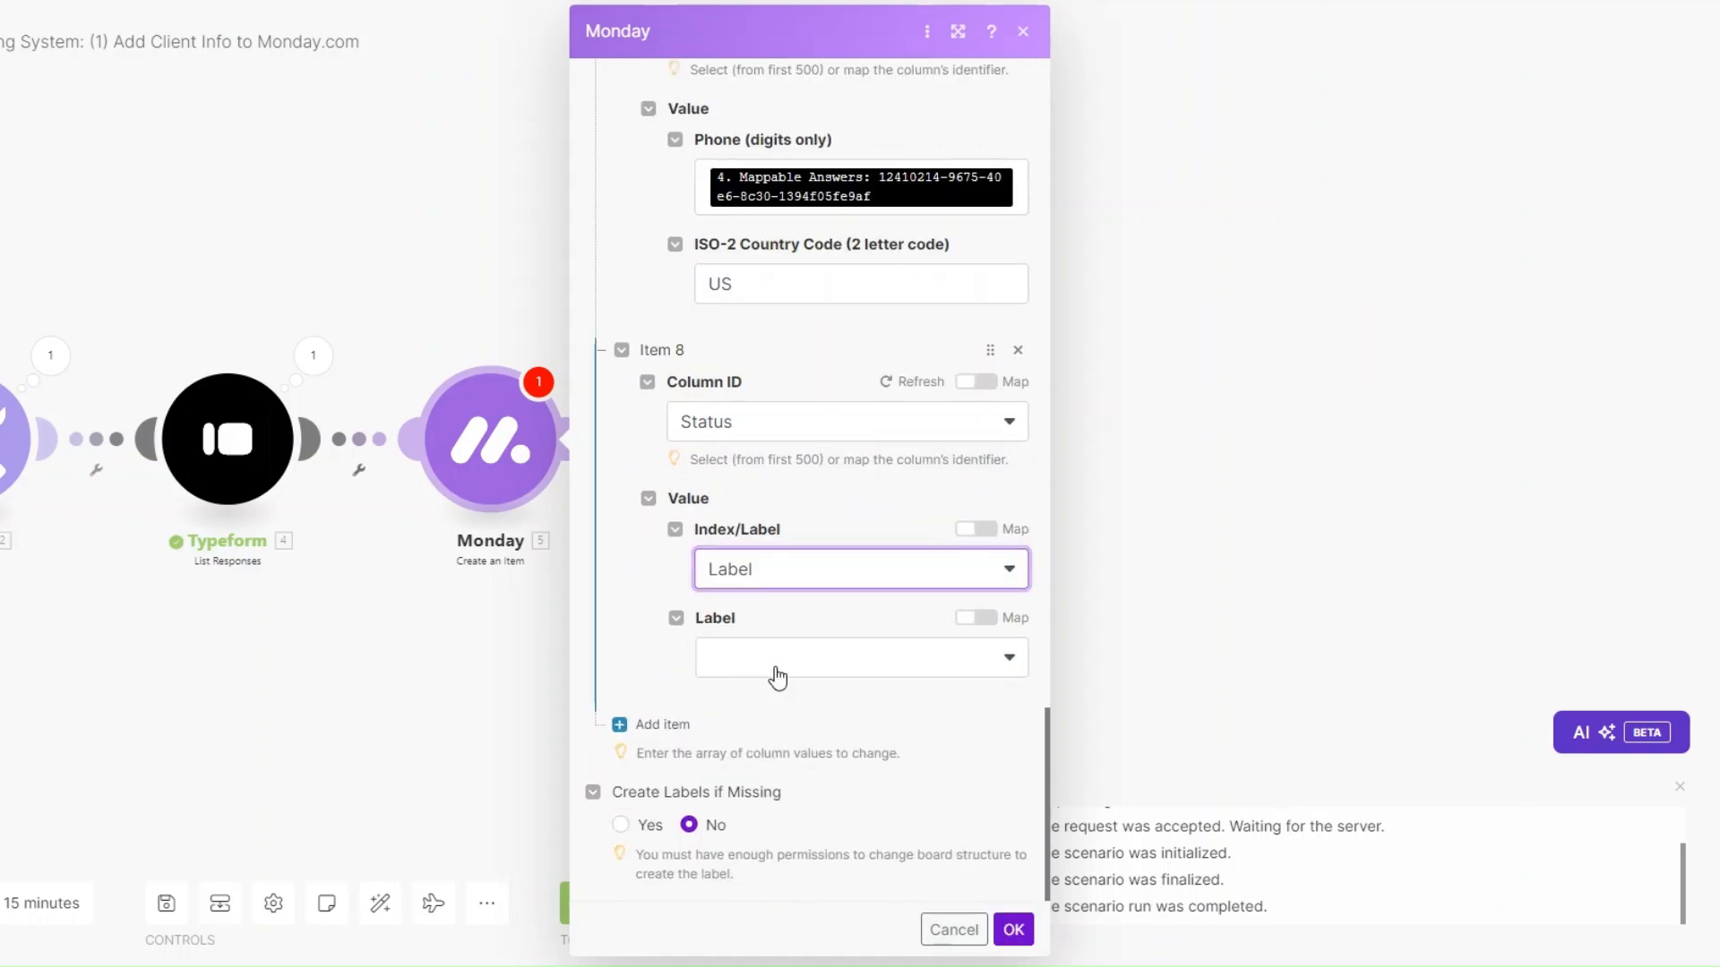
click(775, 671)
scroll(776, 815, down, 2)
click(772, 784)
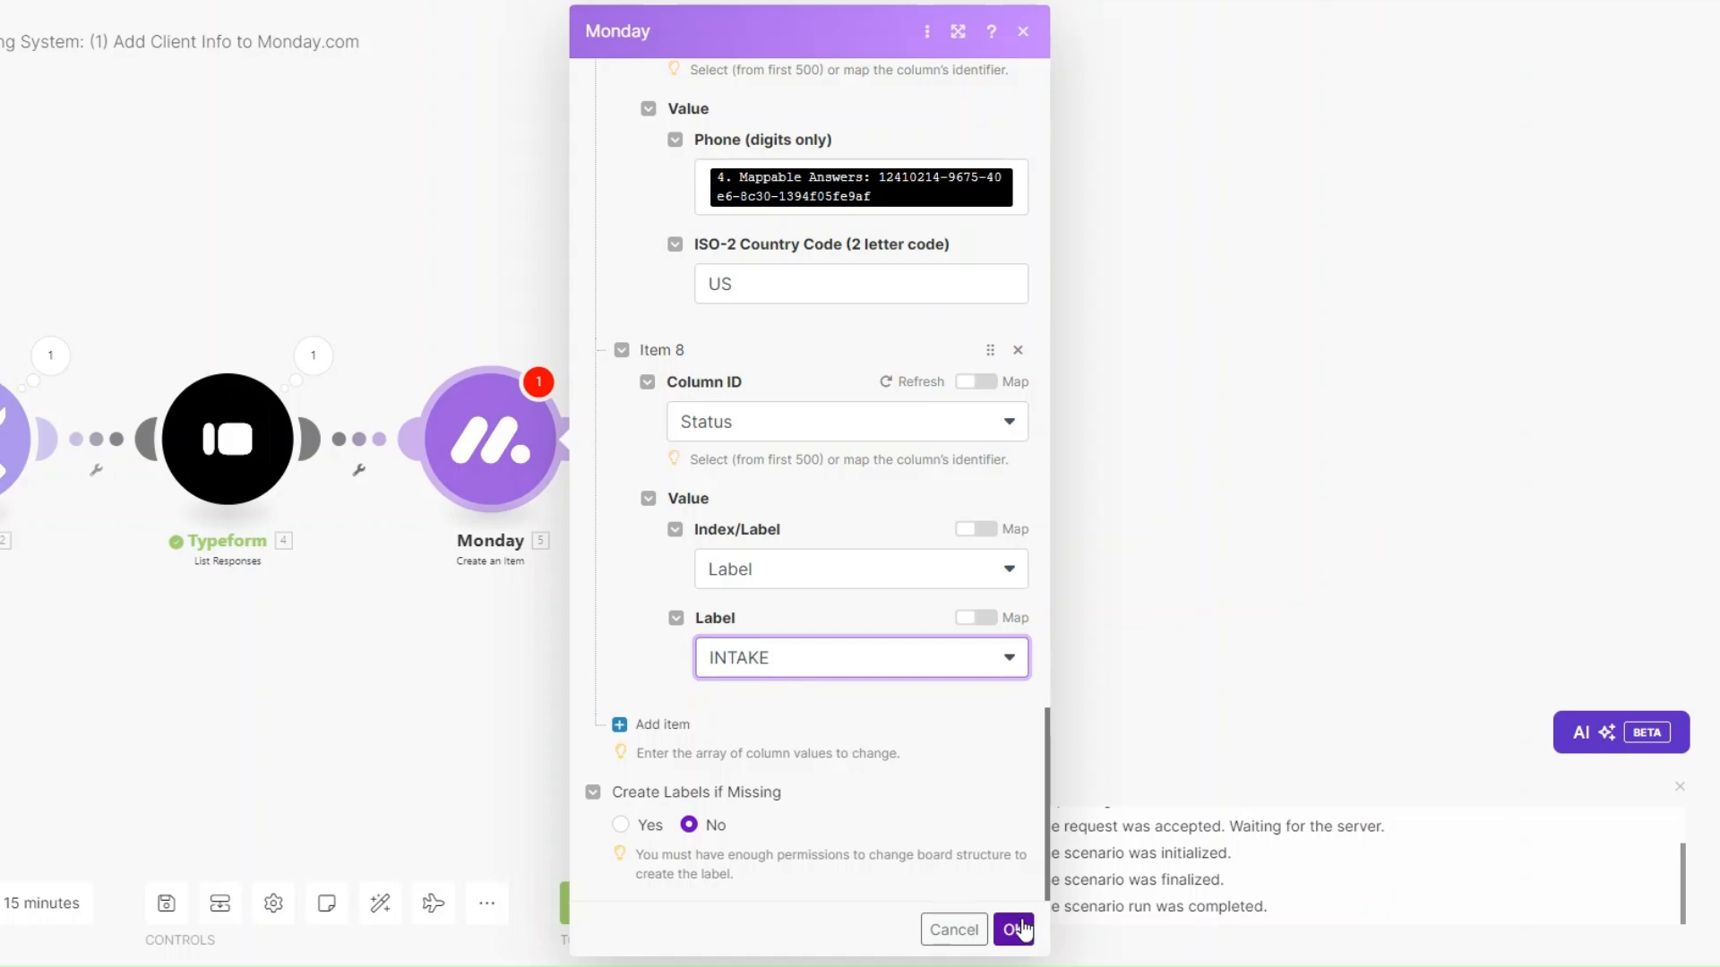
click(1014, 929)
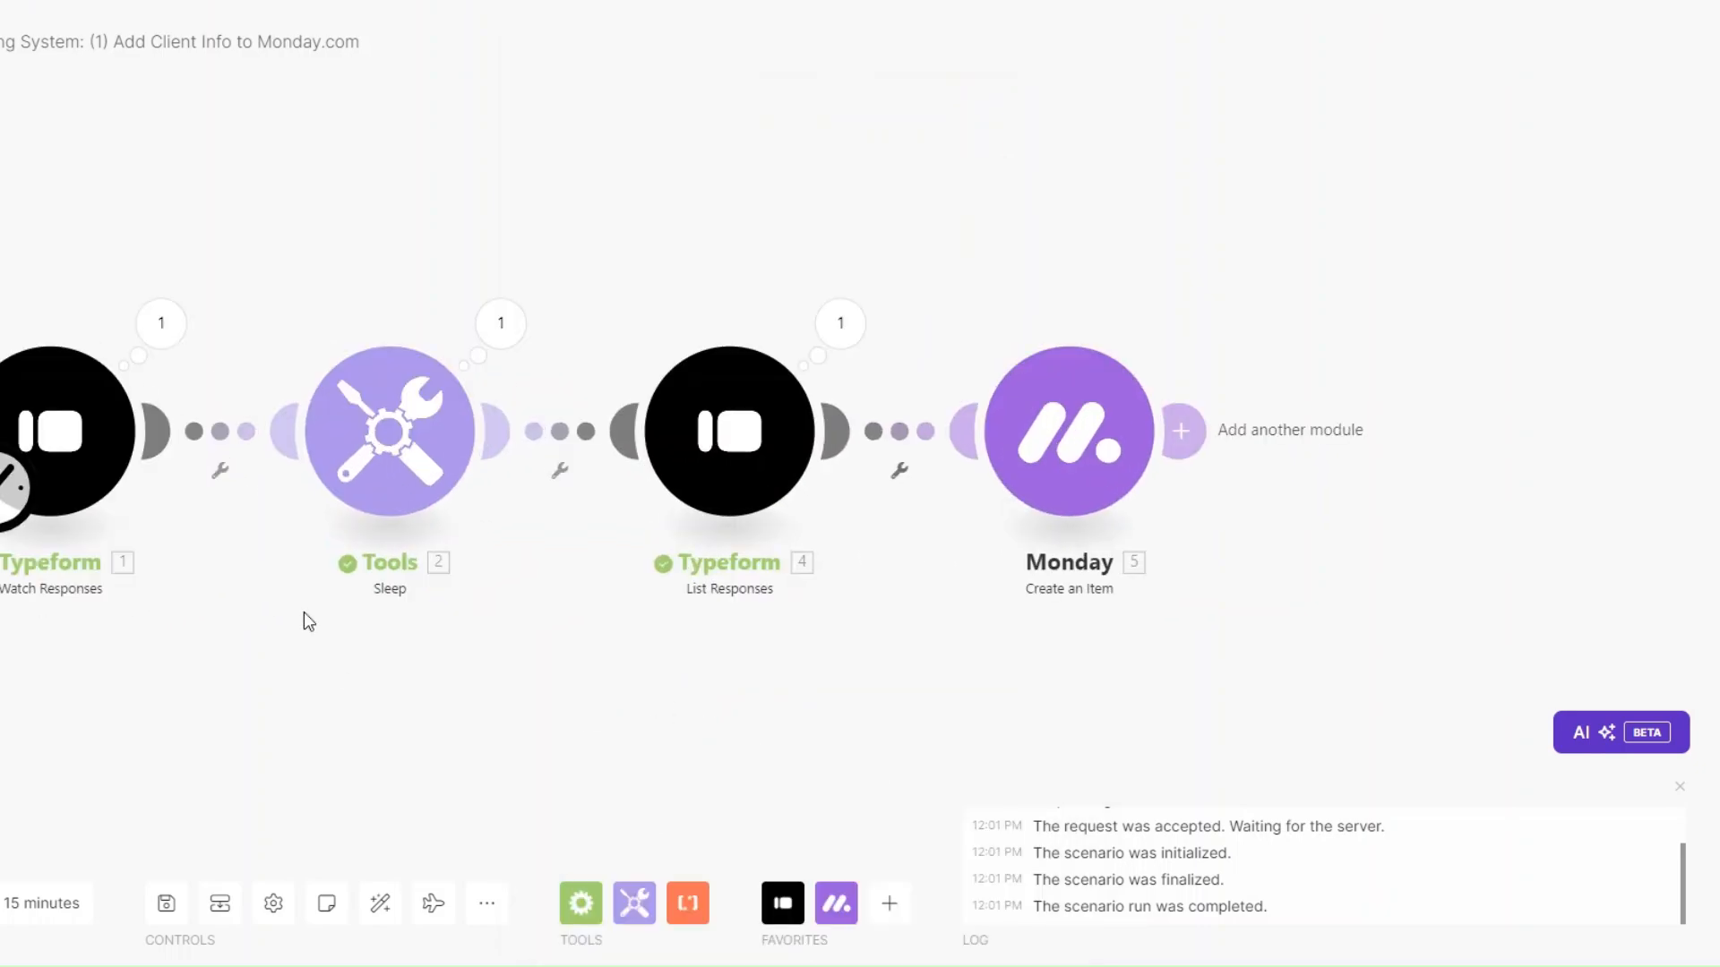
Inspect the Typeform trigger's last output, expanding its Mappable Answers.
click(166, 345)
click(283, 491)
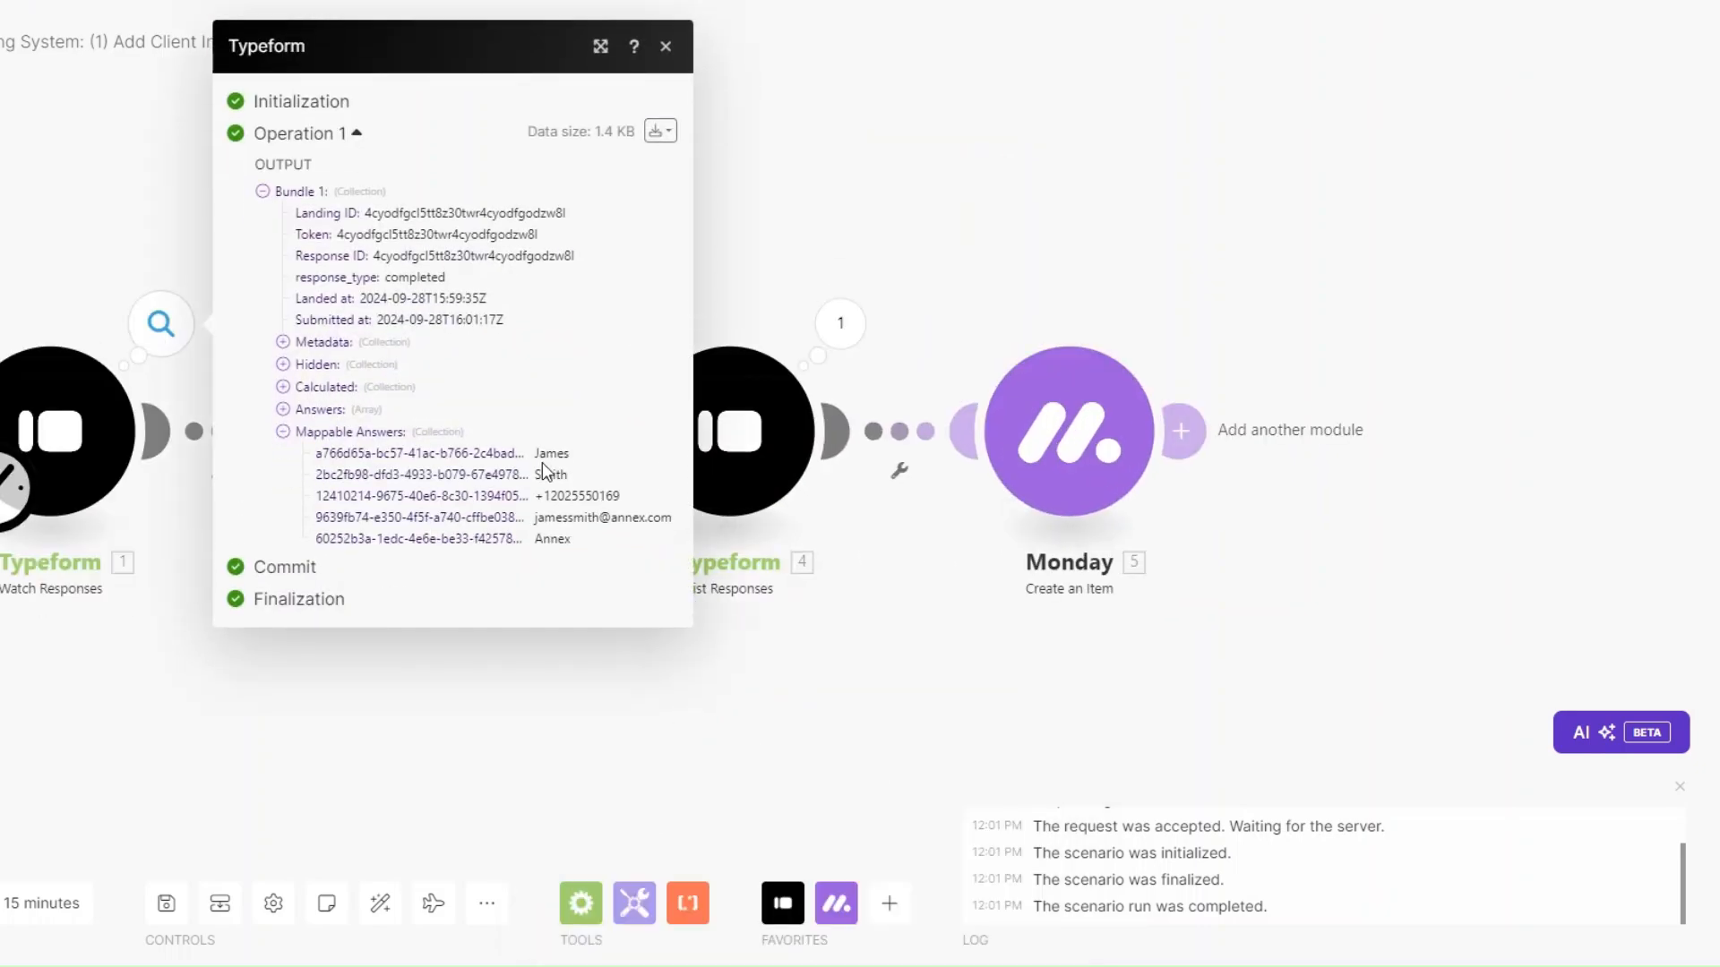
click(645, 659)
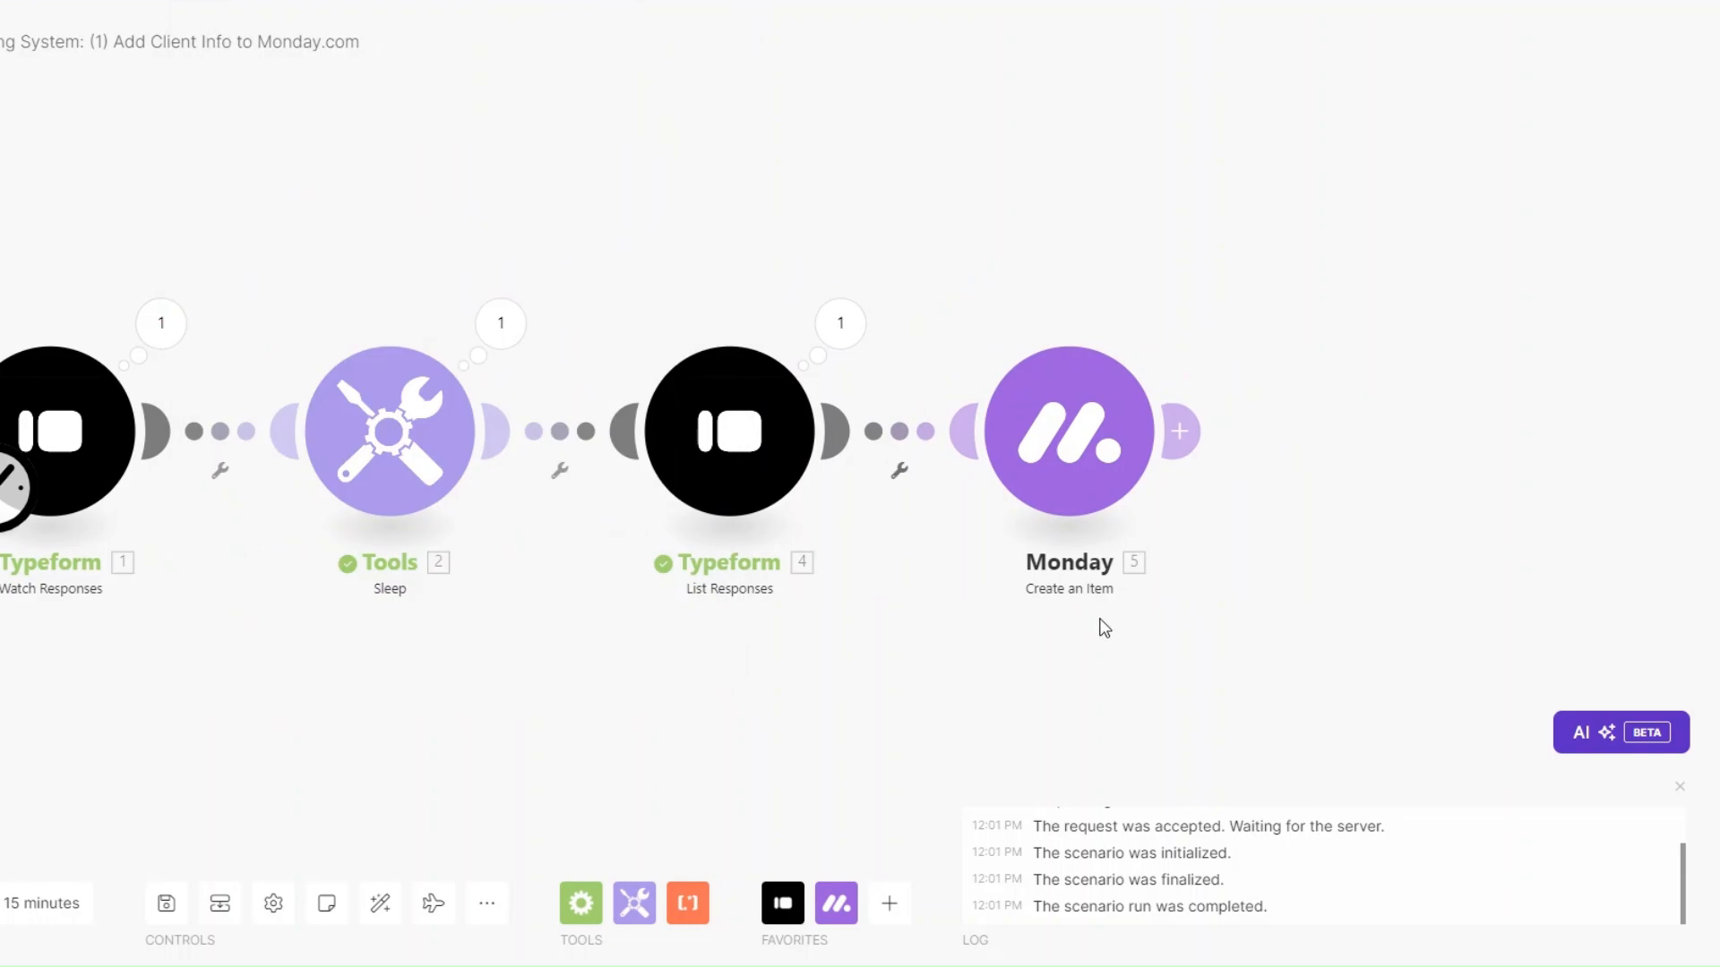
Manually set the trigger to start from the existing response, then run once.
right_click(95, 417)
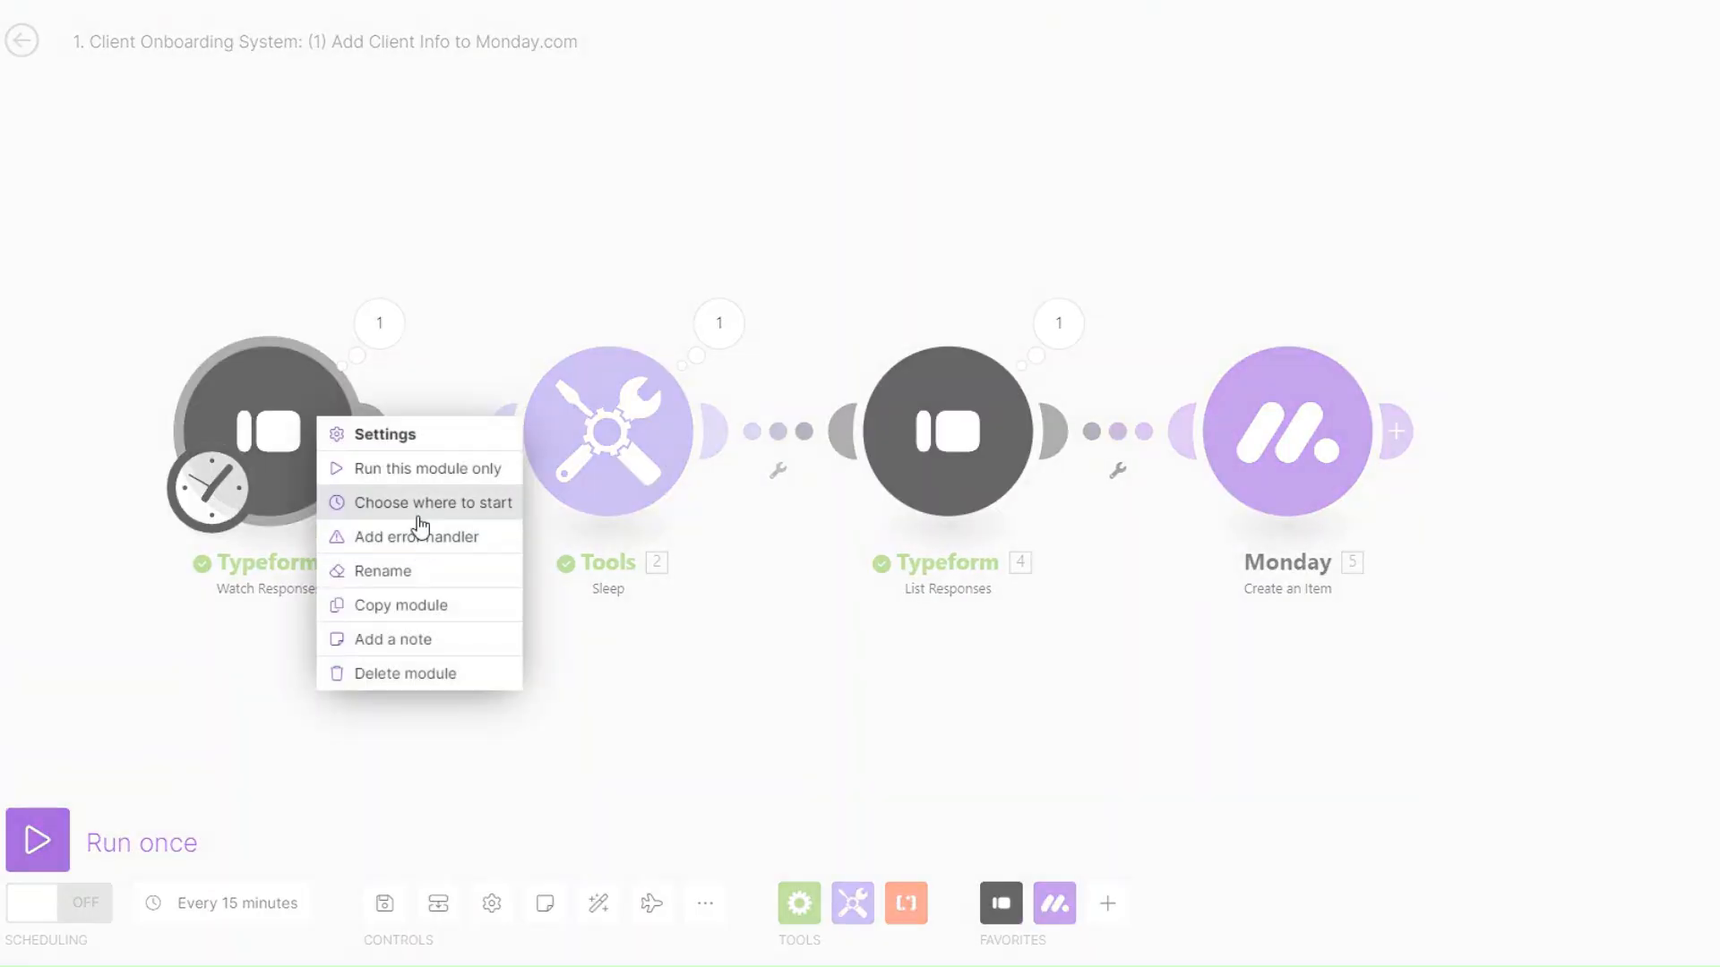
click(196, 501)
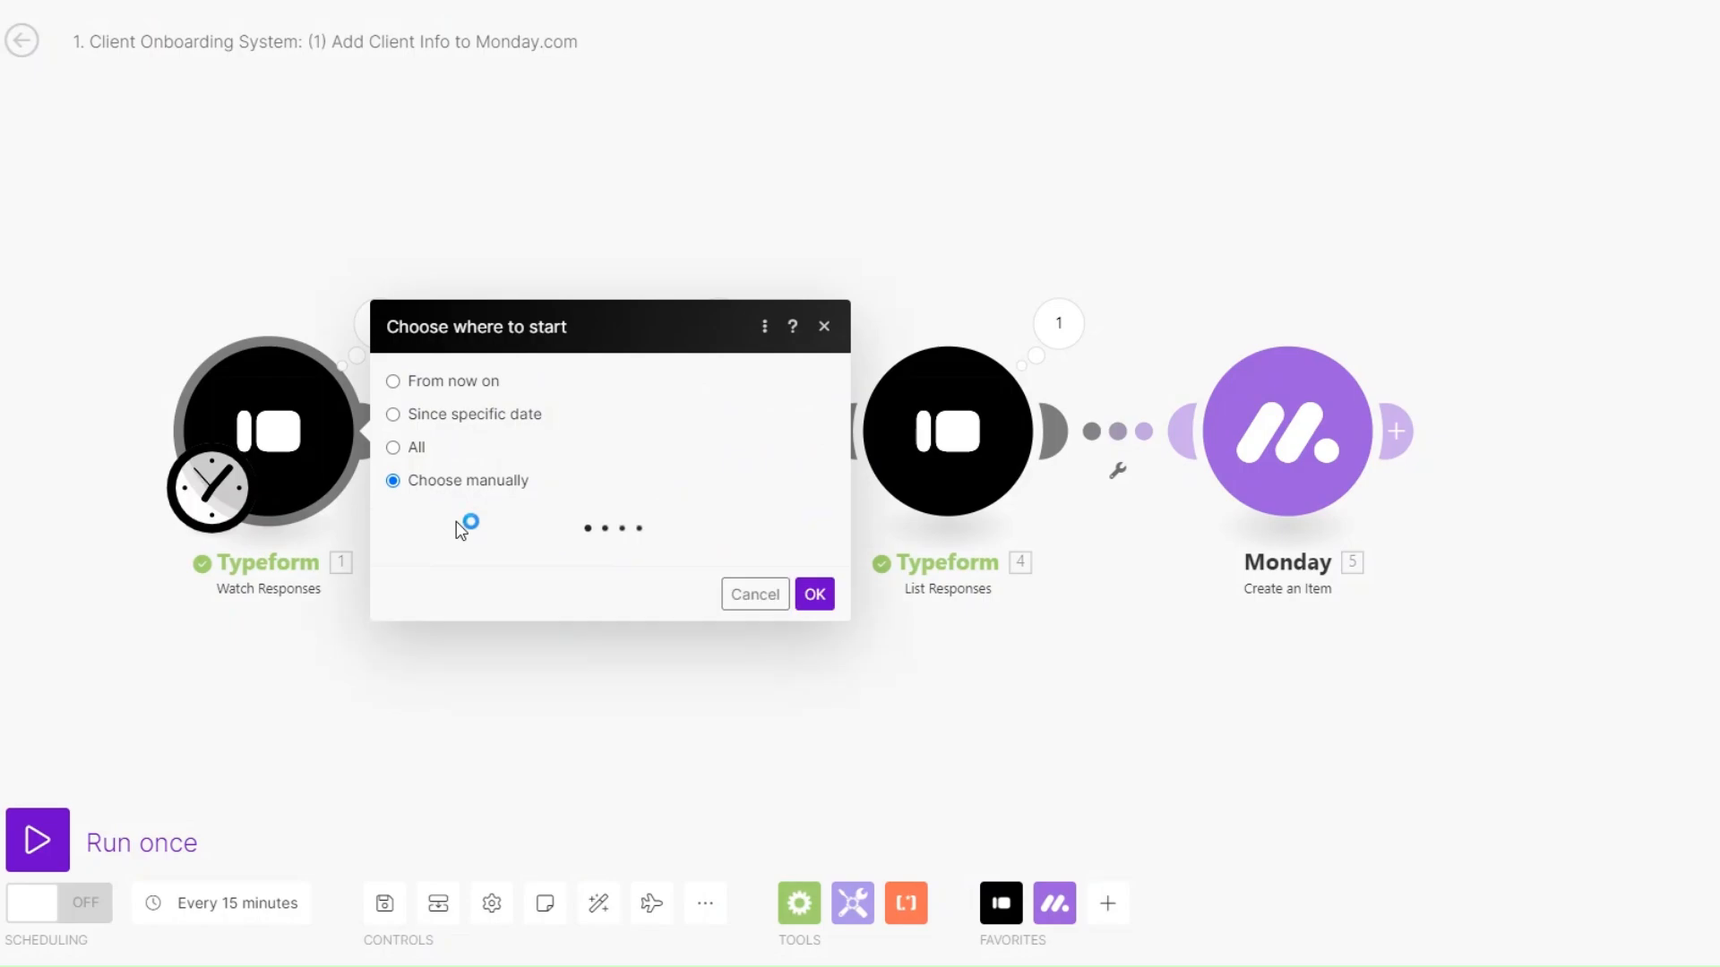
click(547, 509)
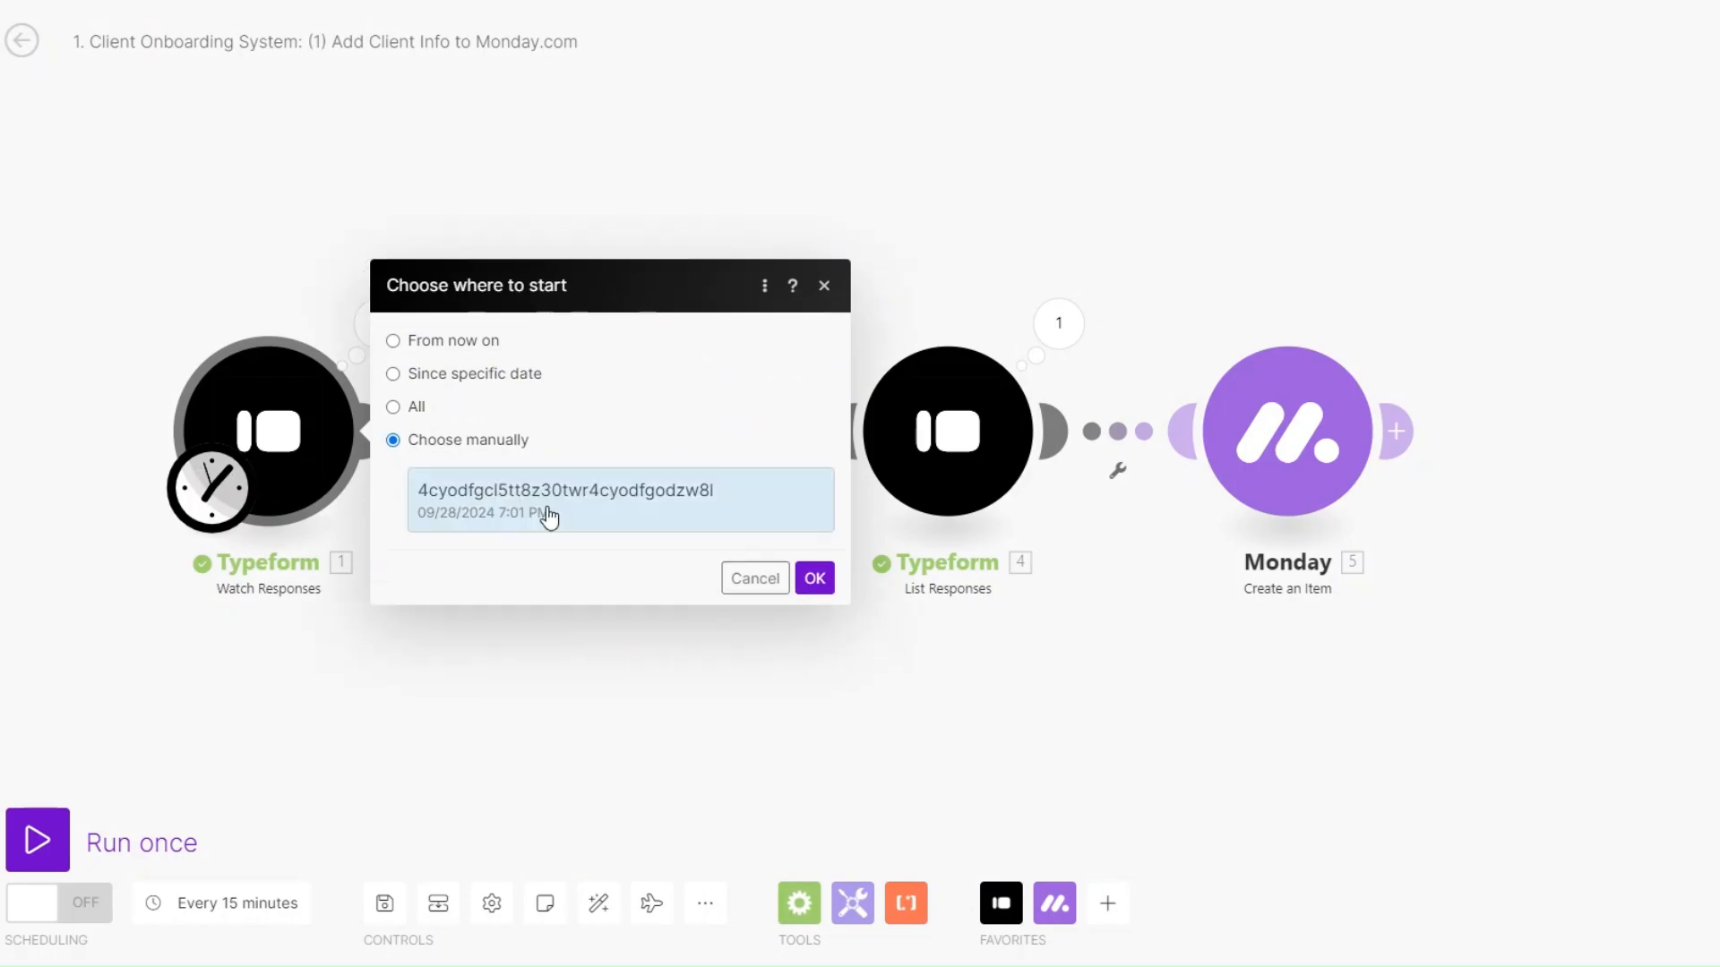
click(814, 579)
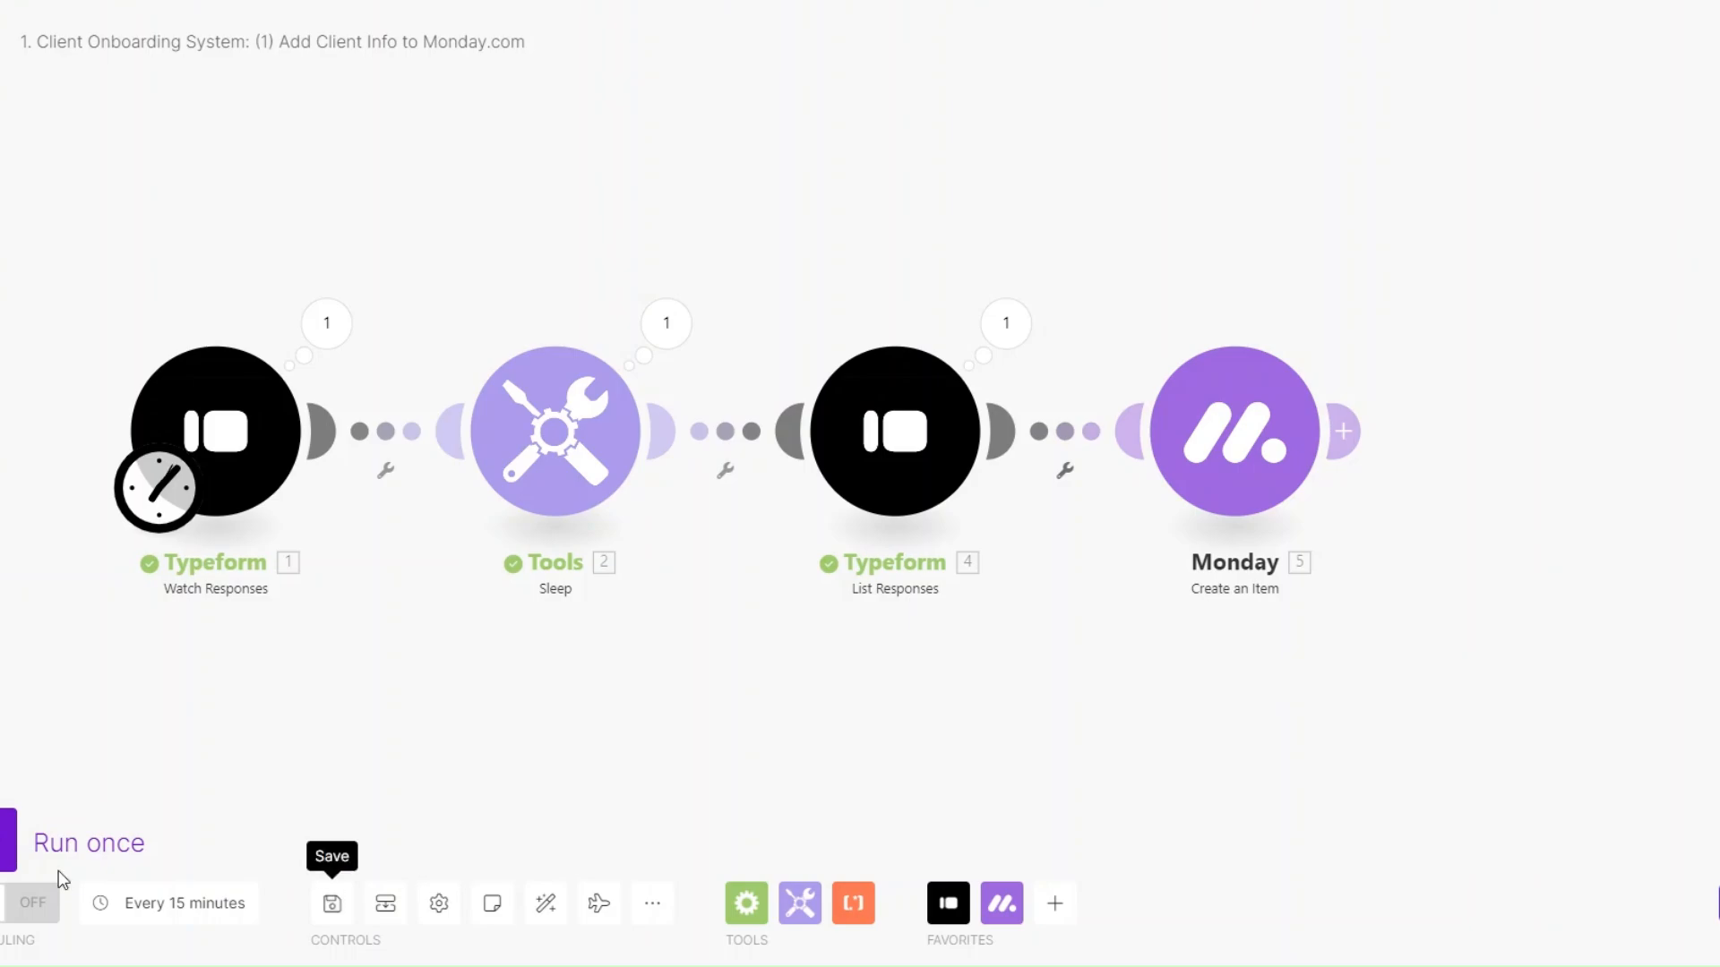
click(36, 842)
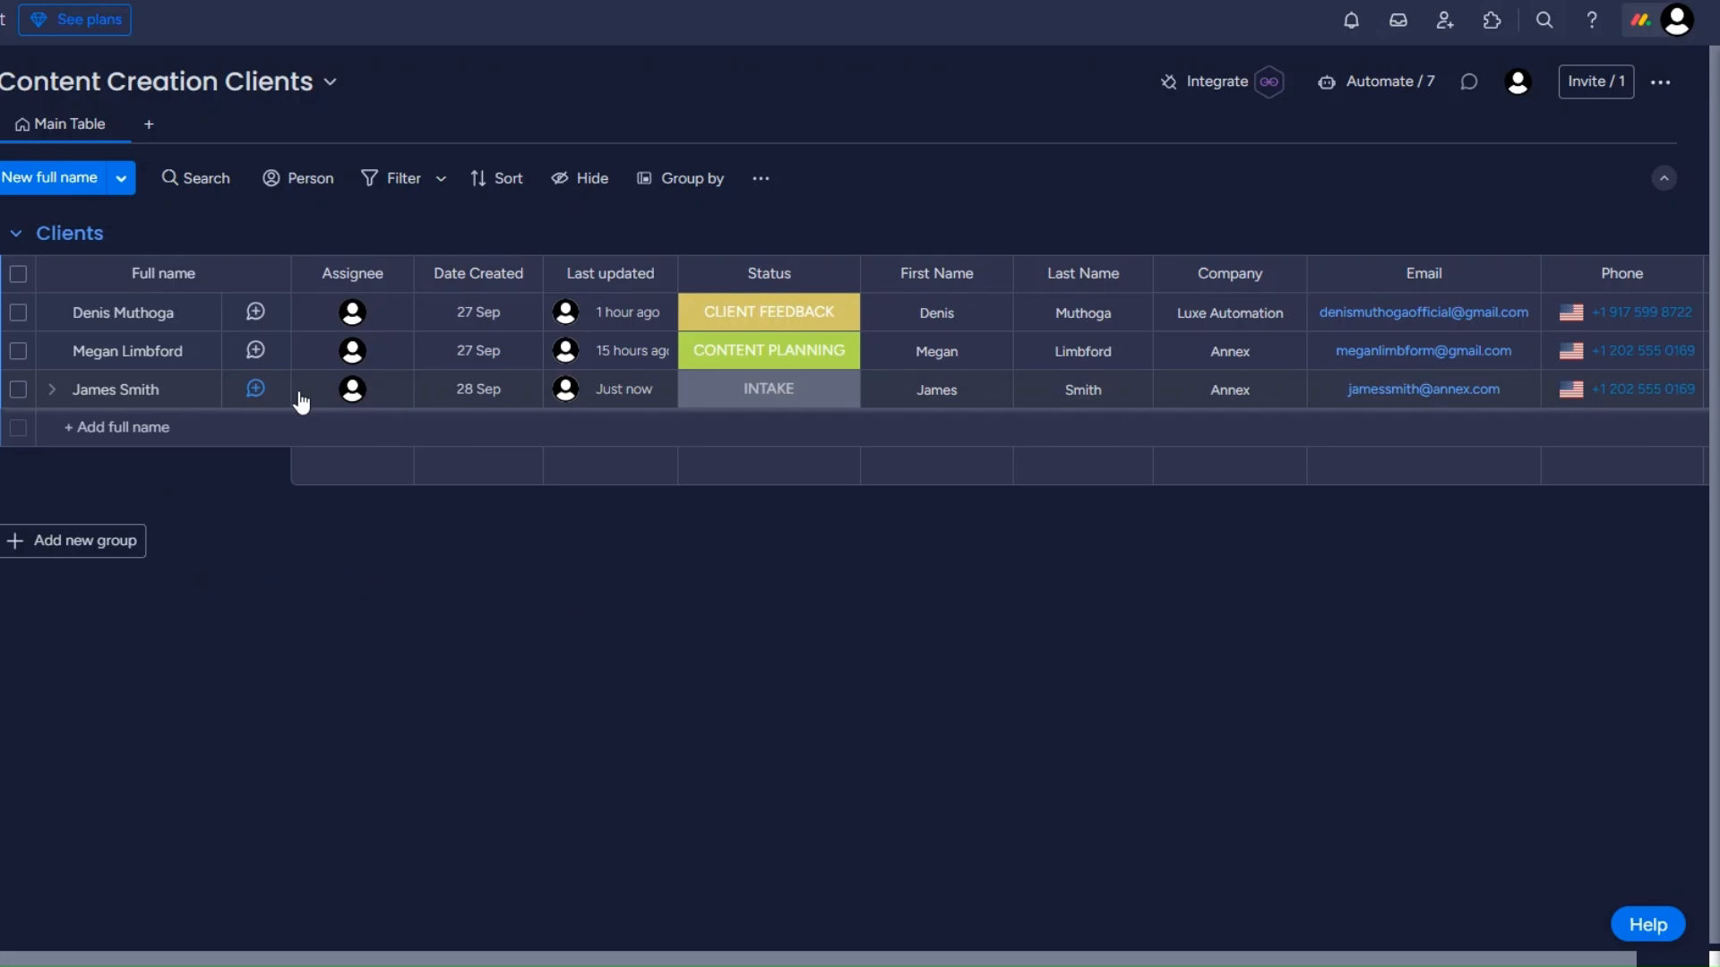
Check the Content Creation Clients board for the new client row with INTAKE status.
mouse_move(645, 405)
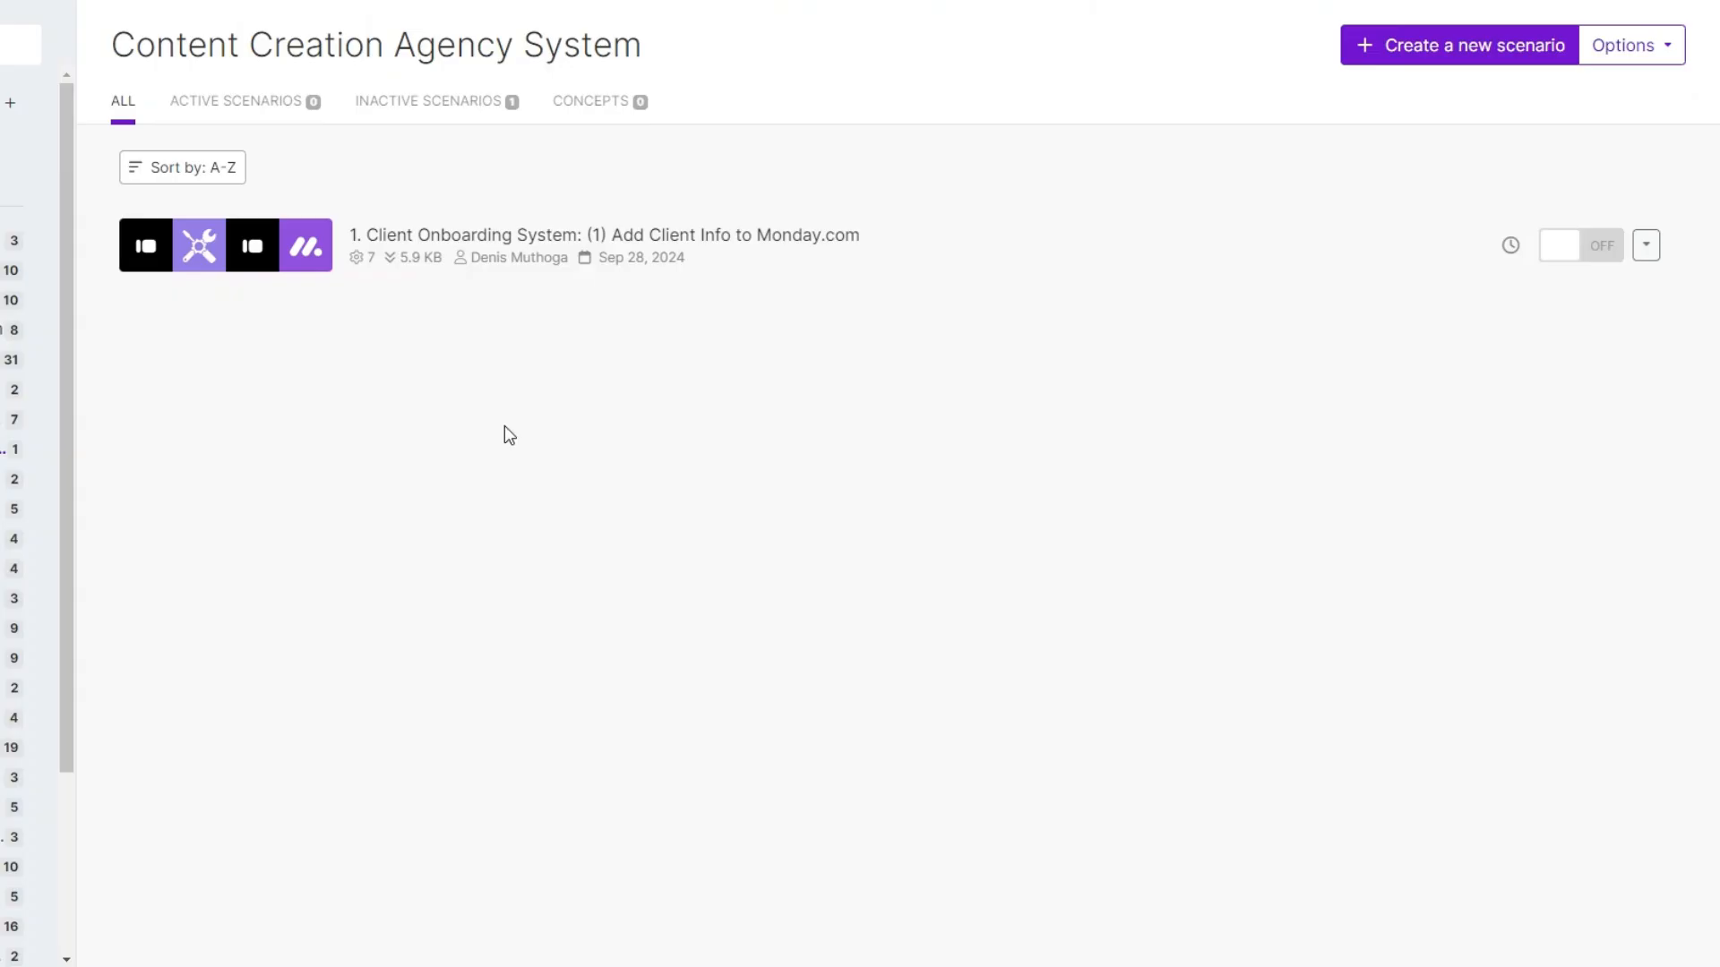
Create a new scenario and add a colon after 'System' in its title.
click(1424, 48)
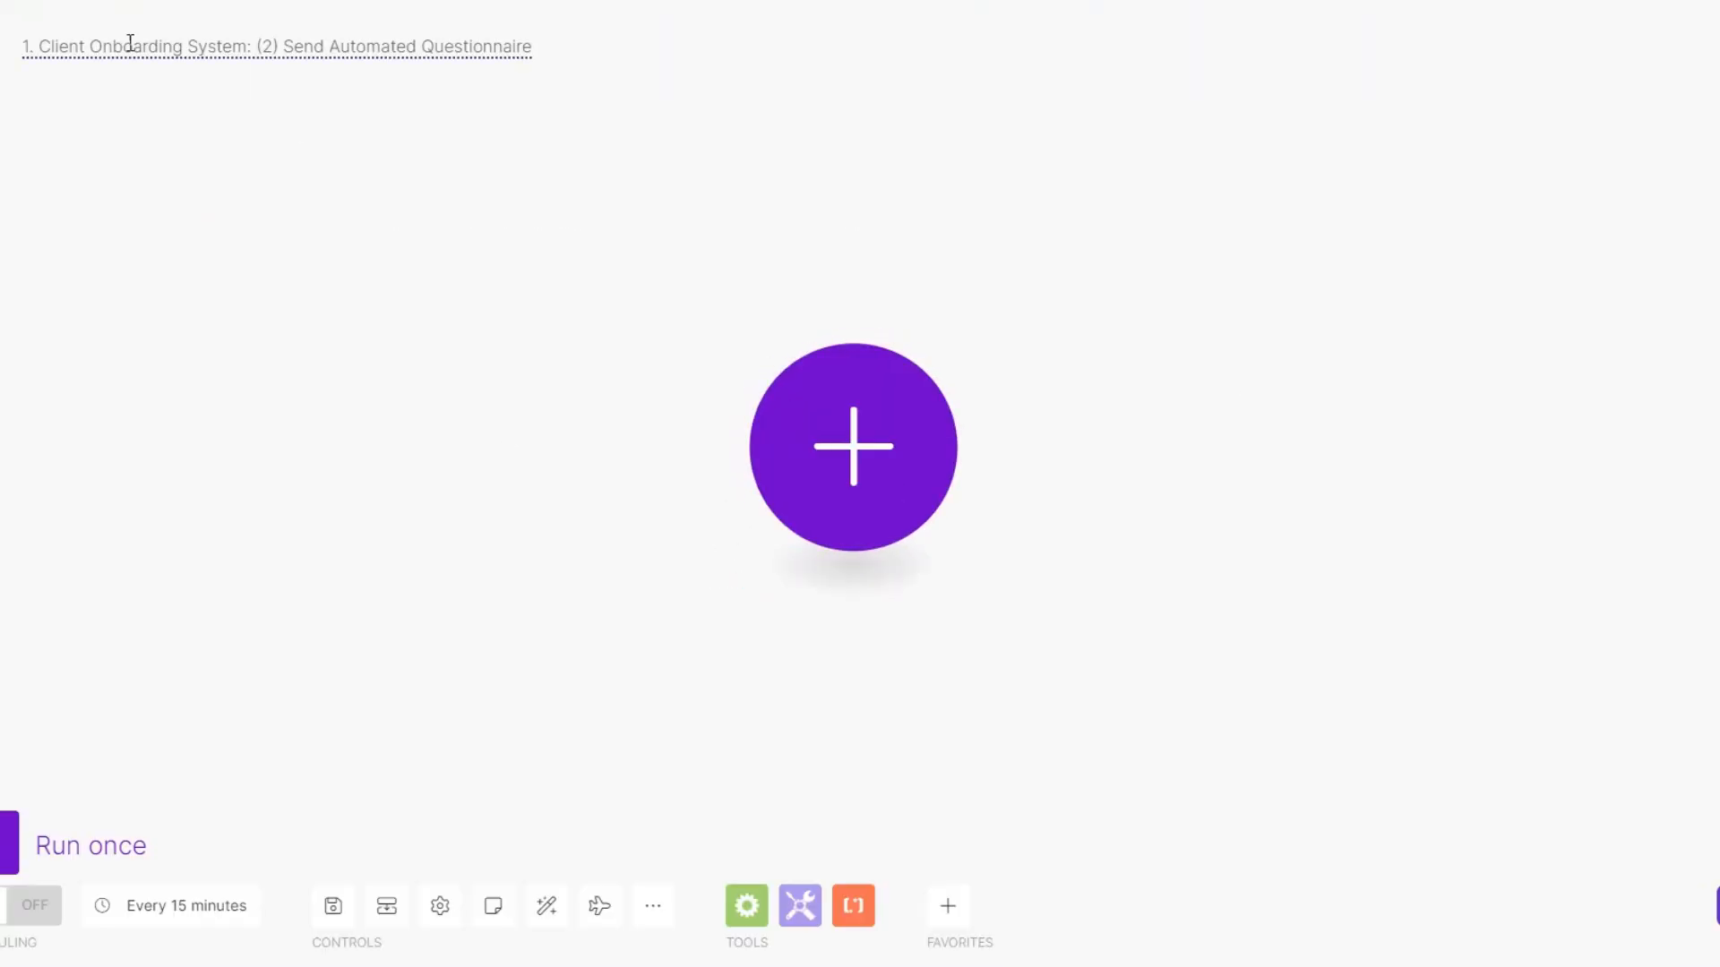
click(248, 49)
text(:)
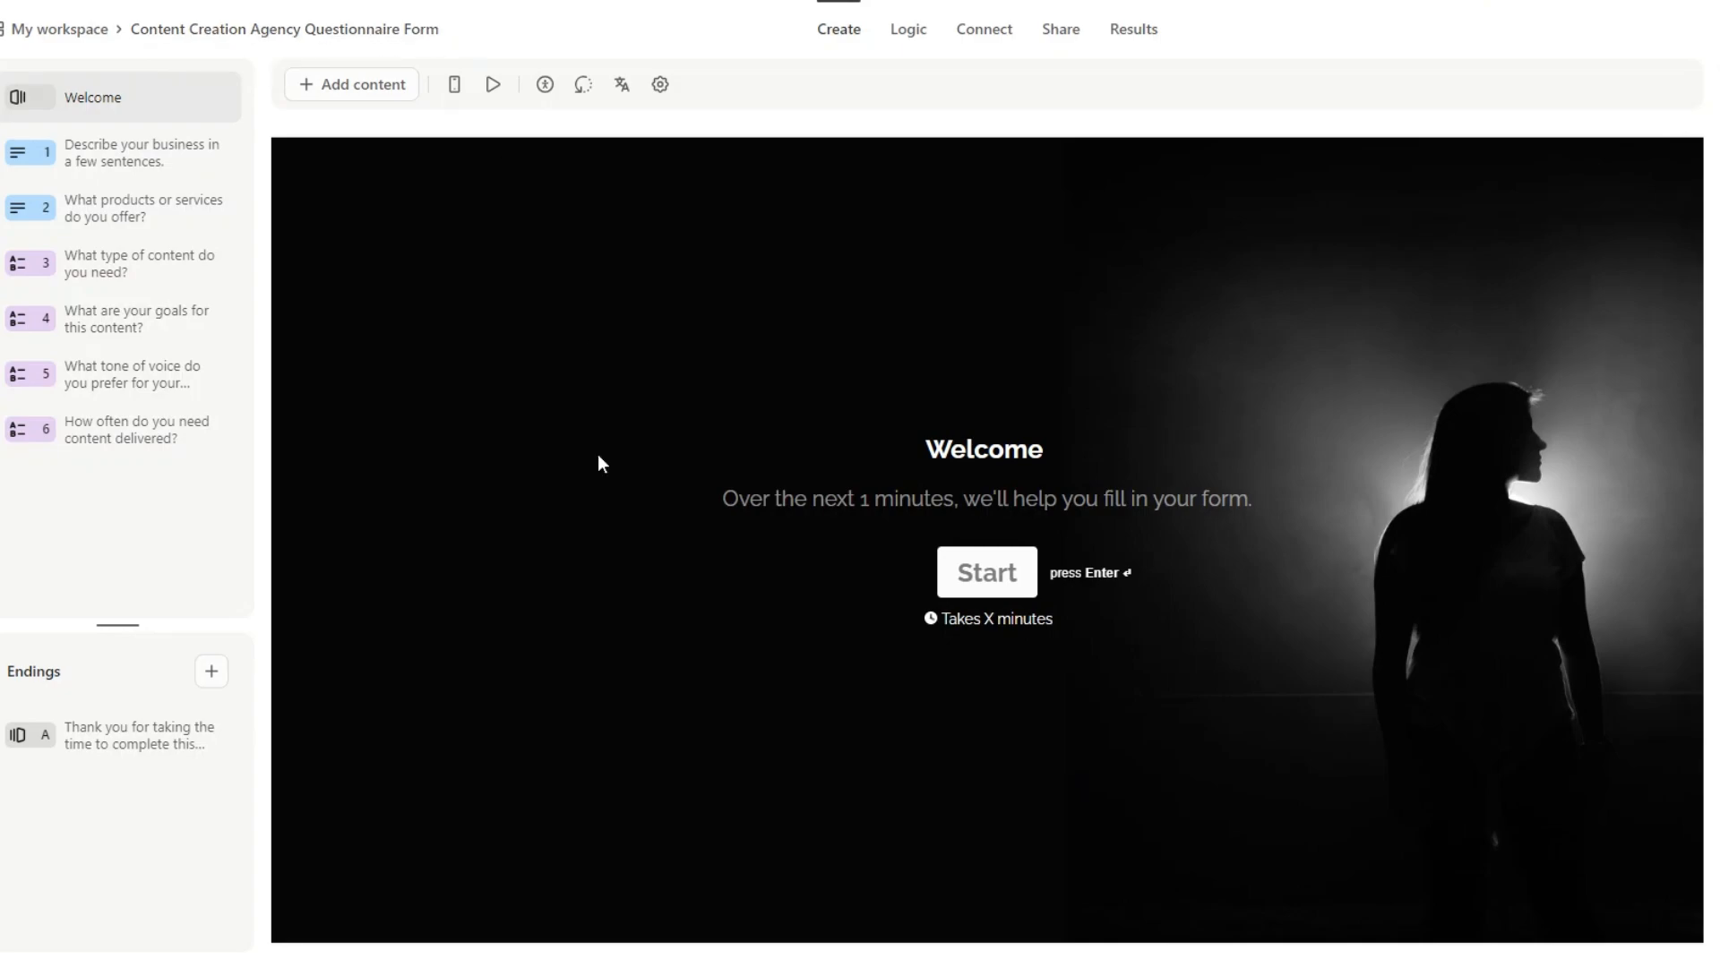
Review the six questionnaire questions: products/services, content type, goals, tone of voice, delivery frequency.
click(135, 158)
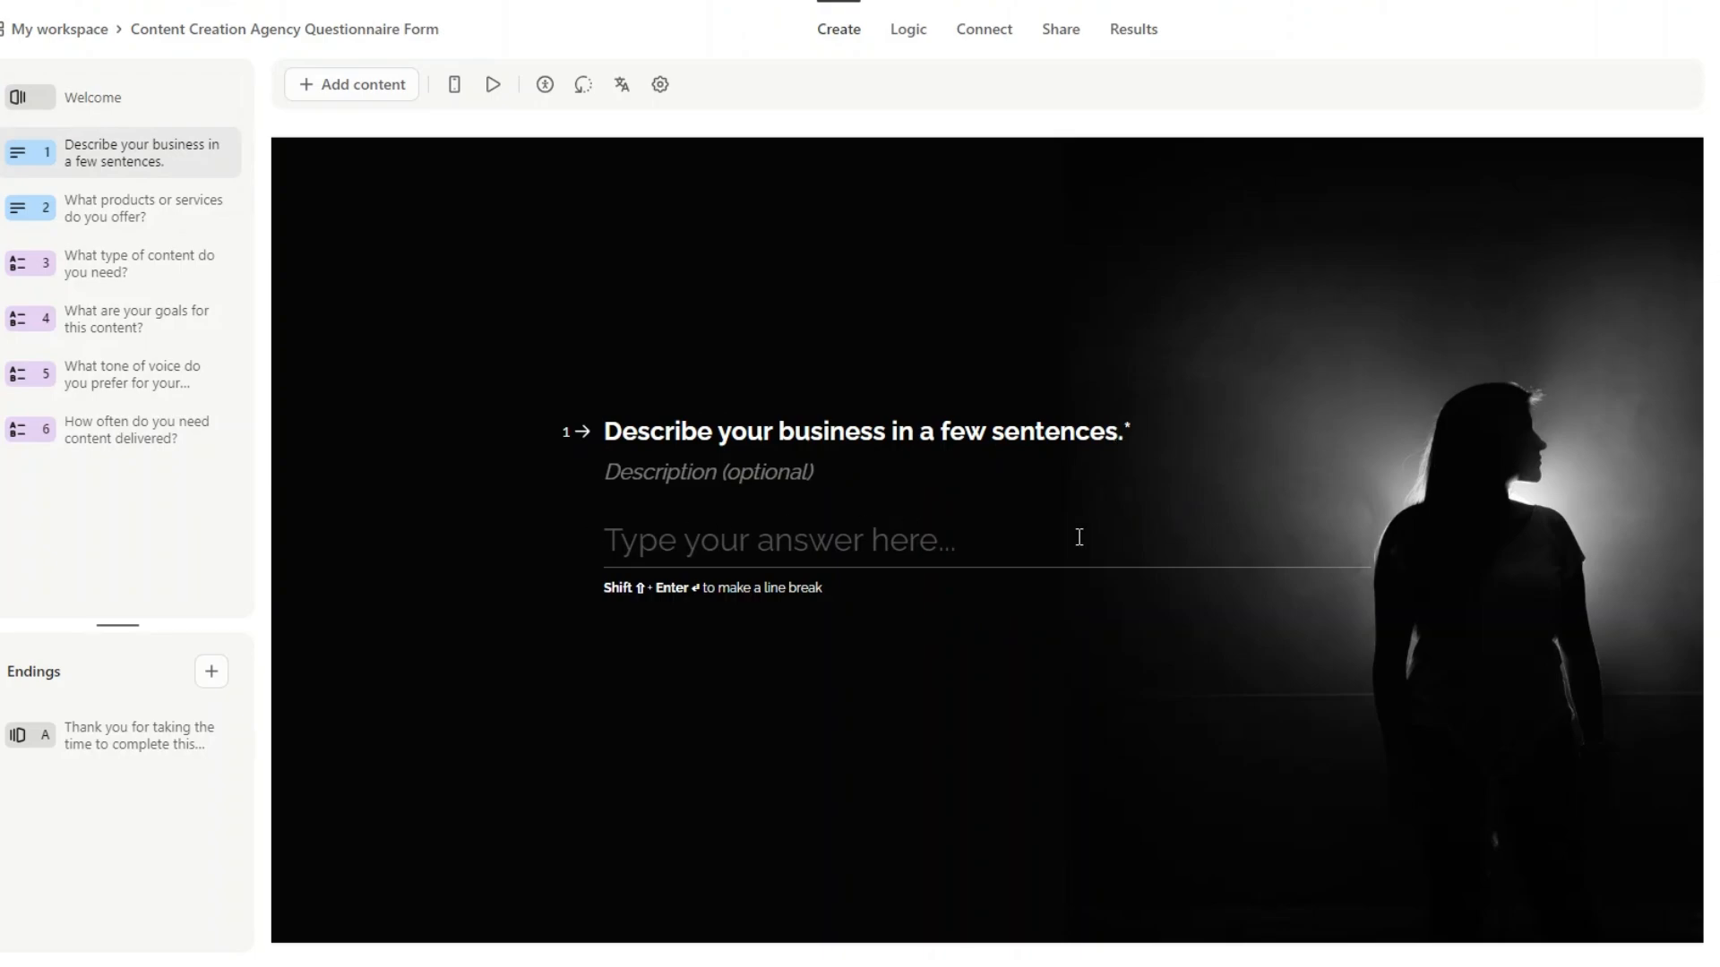
click(106, 209)
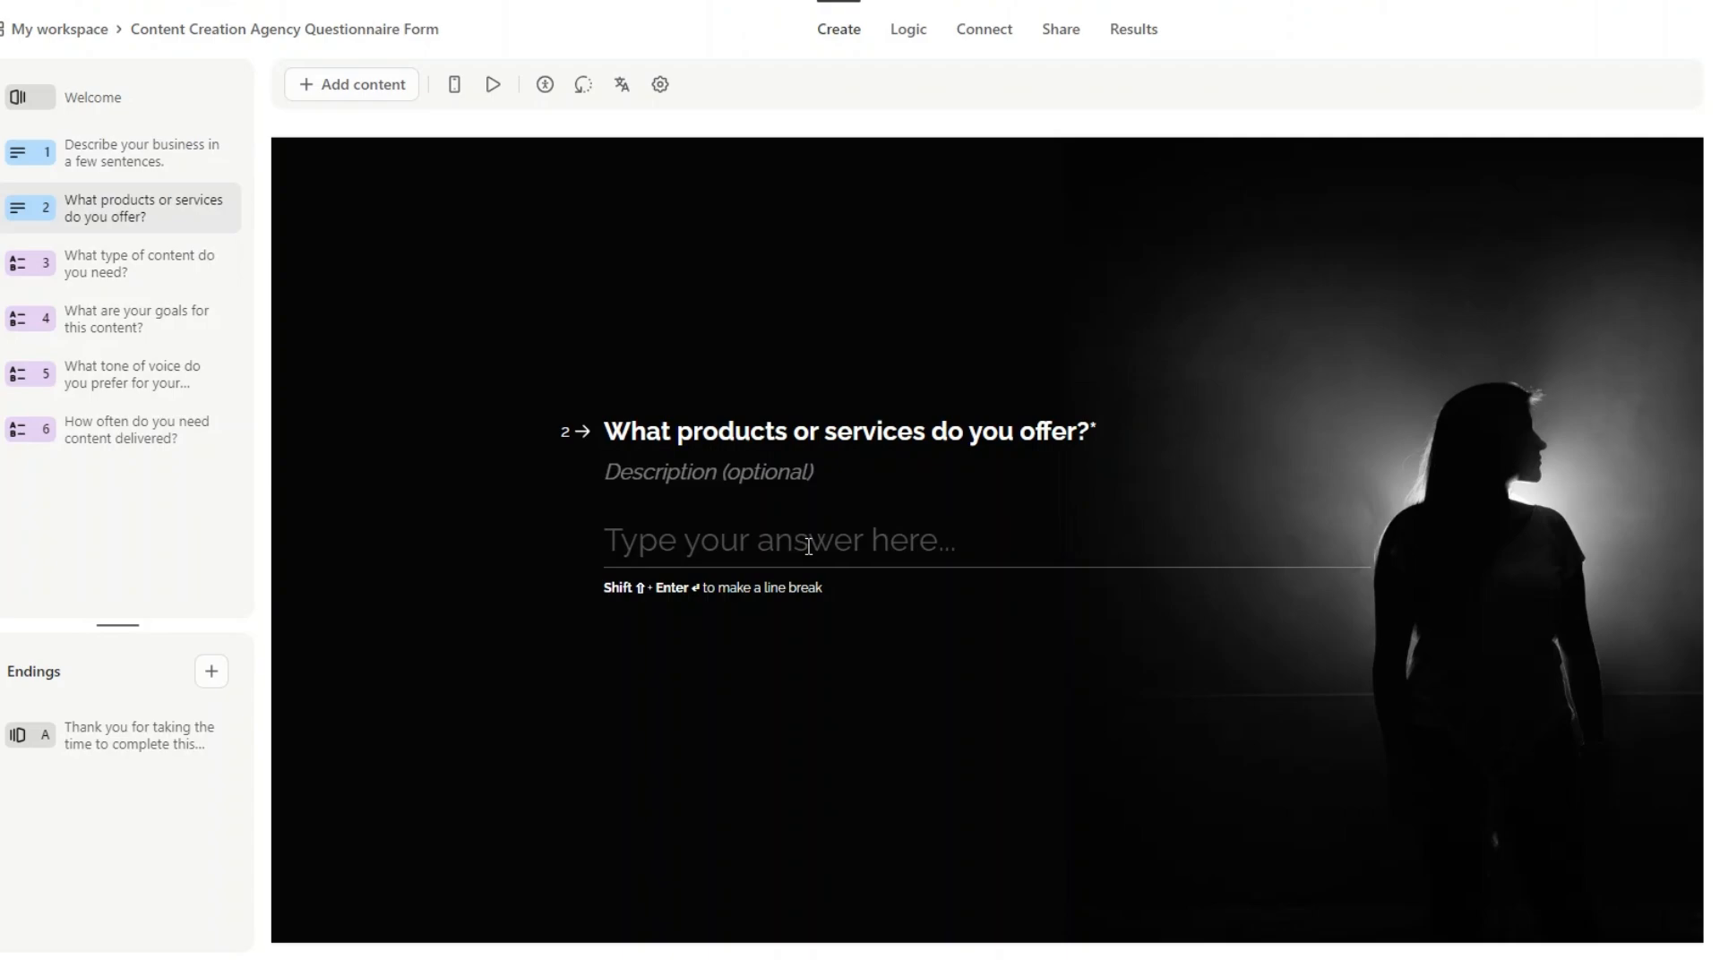
click(126, 275)
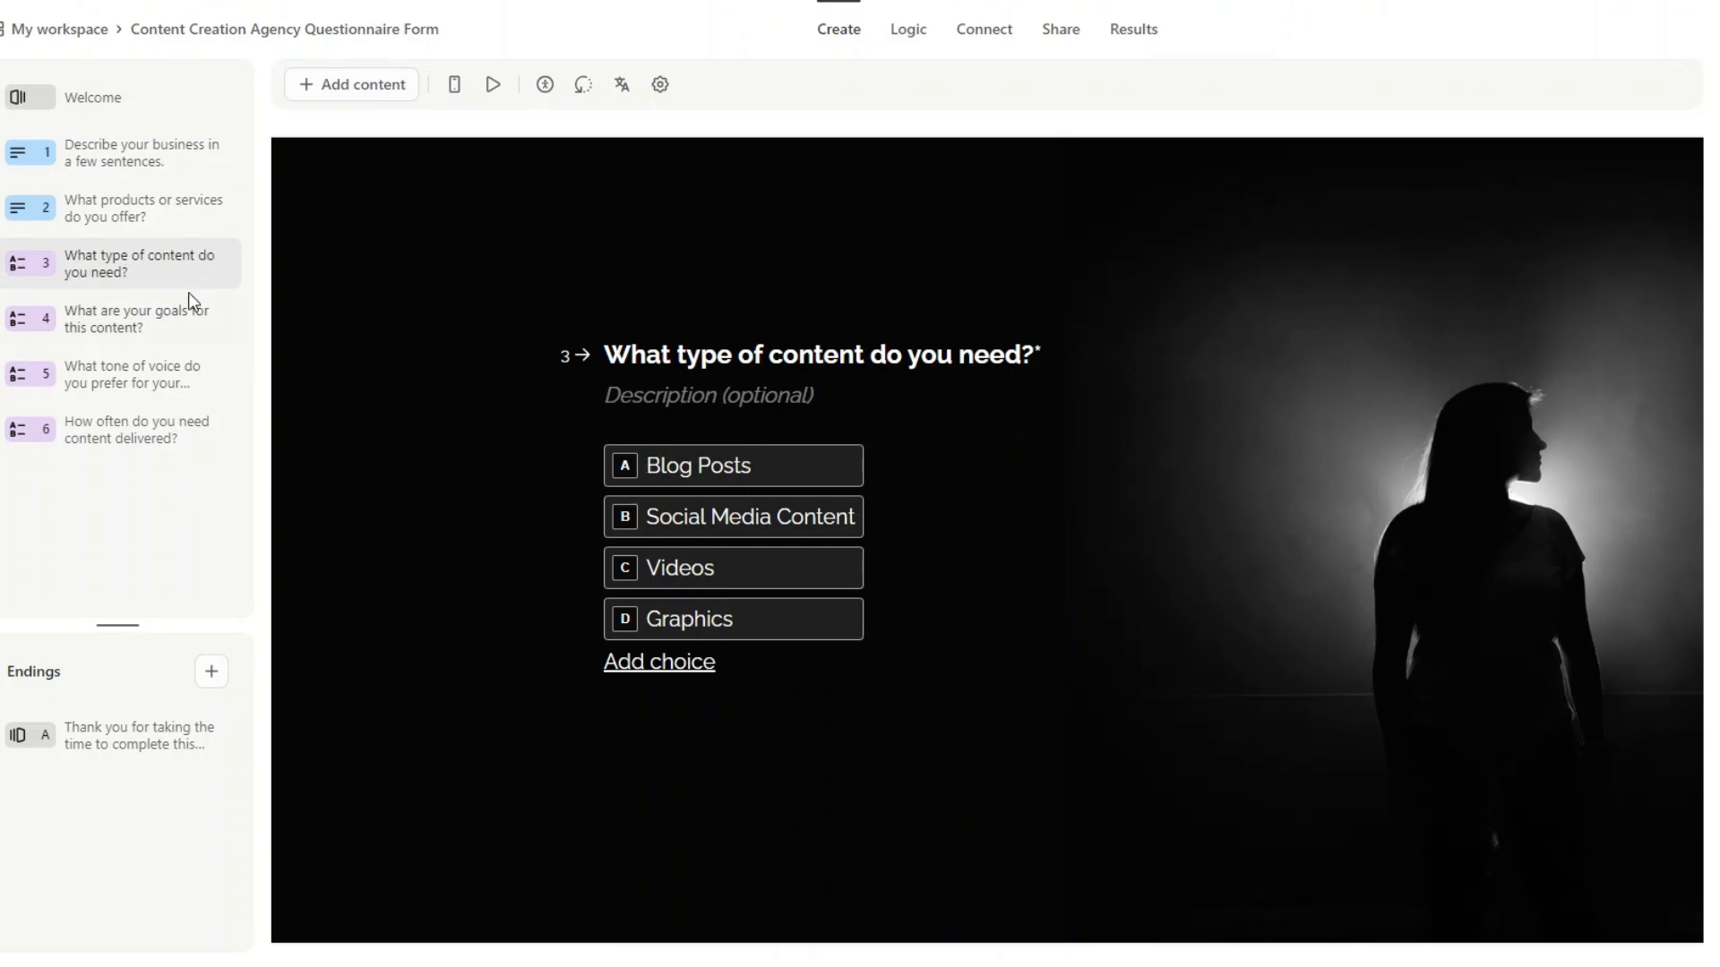
click(159, 318)
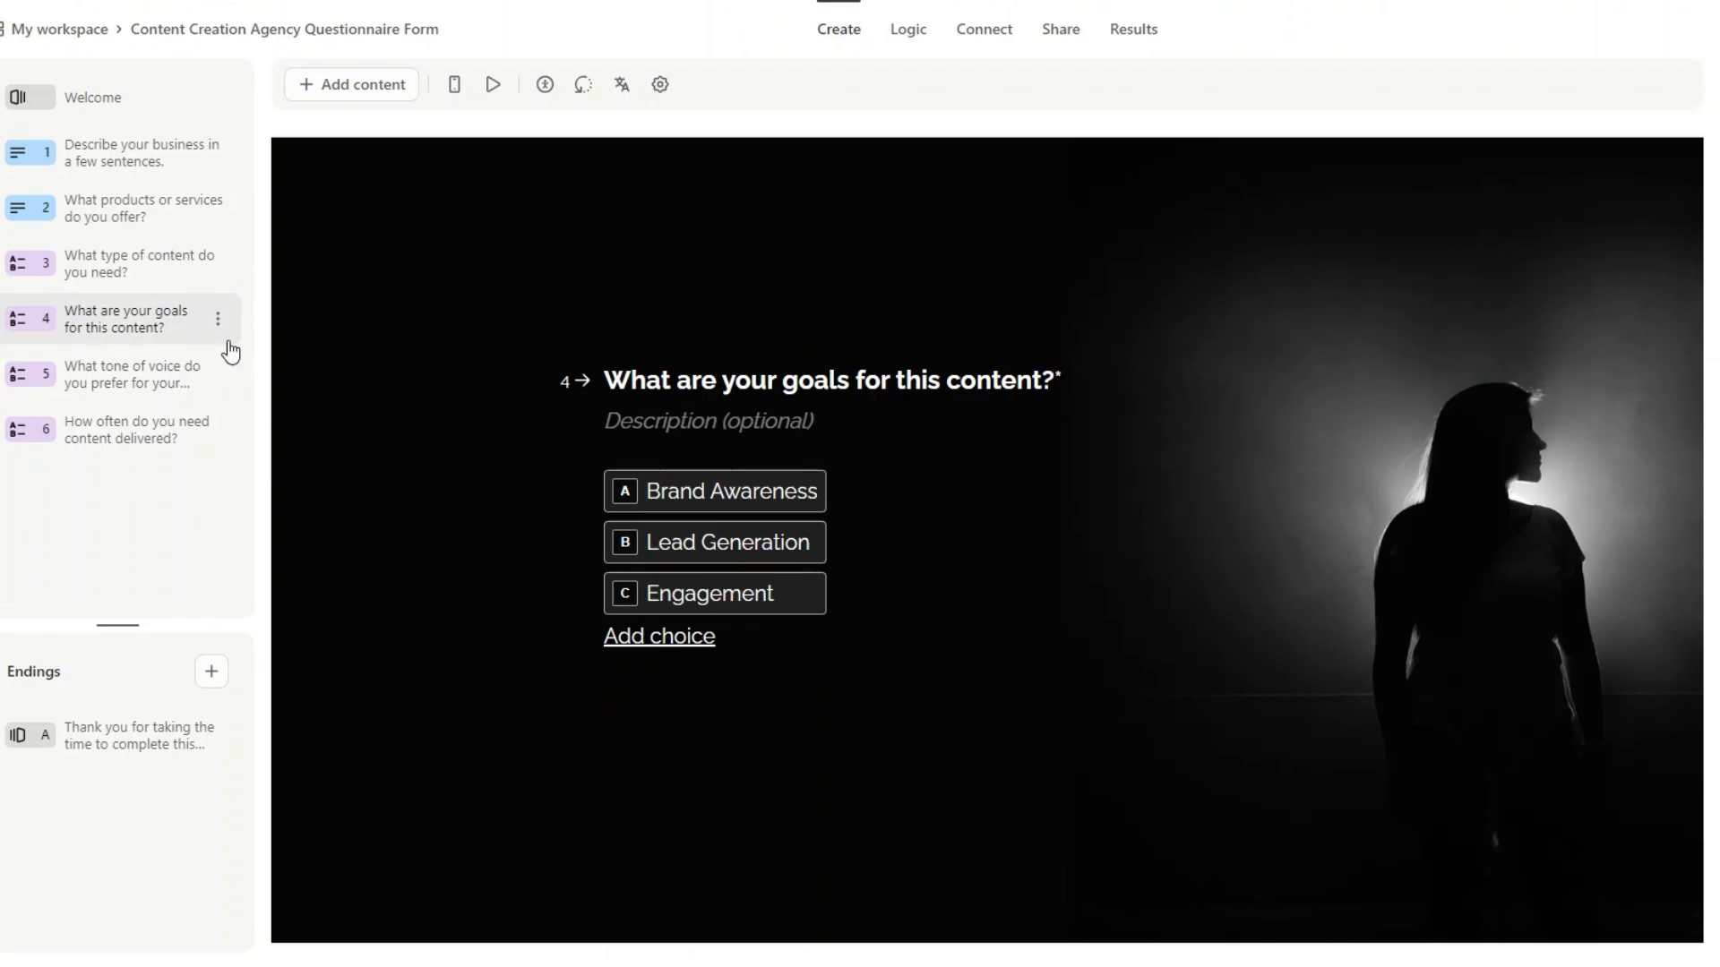
click(103, 385)
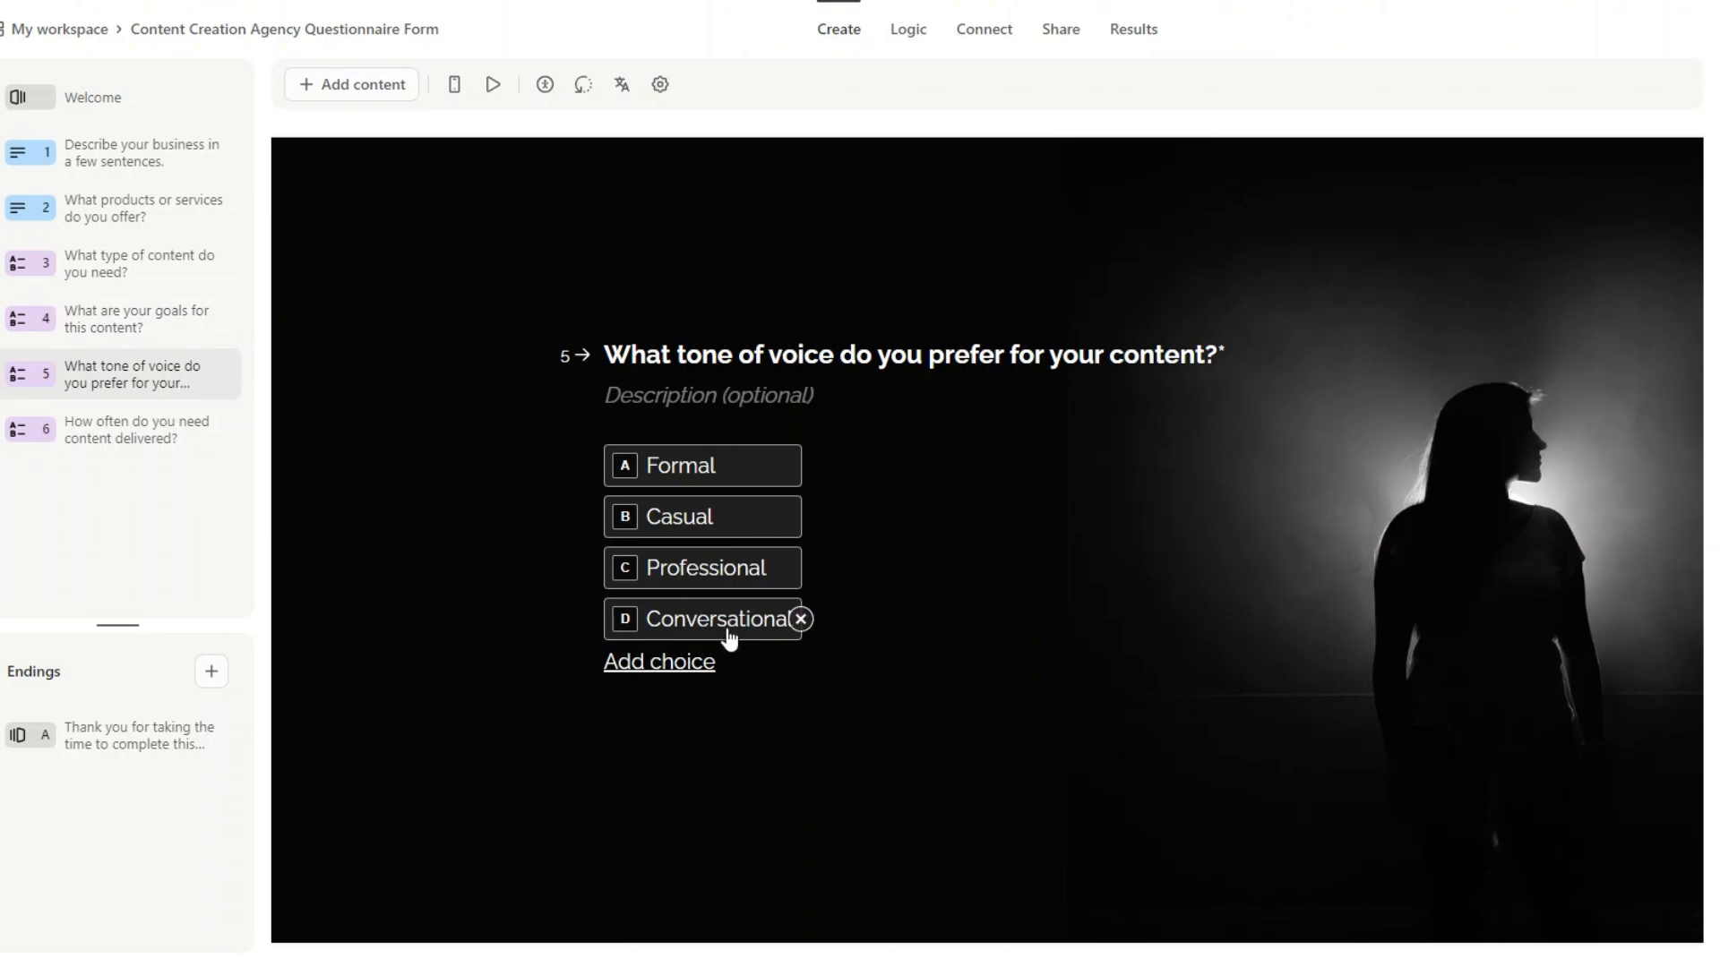
click(124, 432)
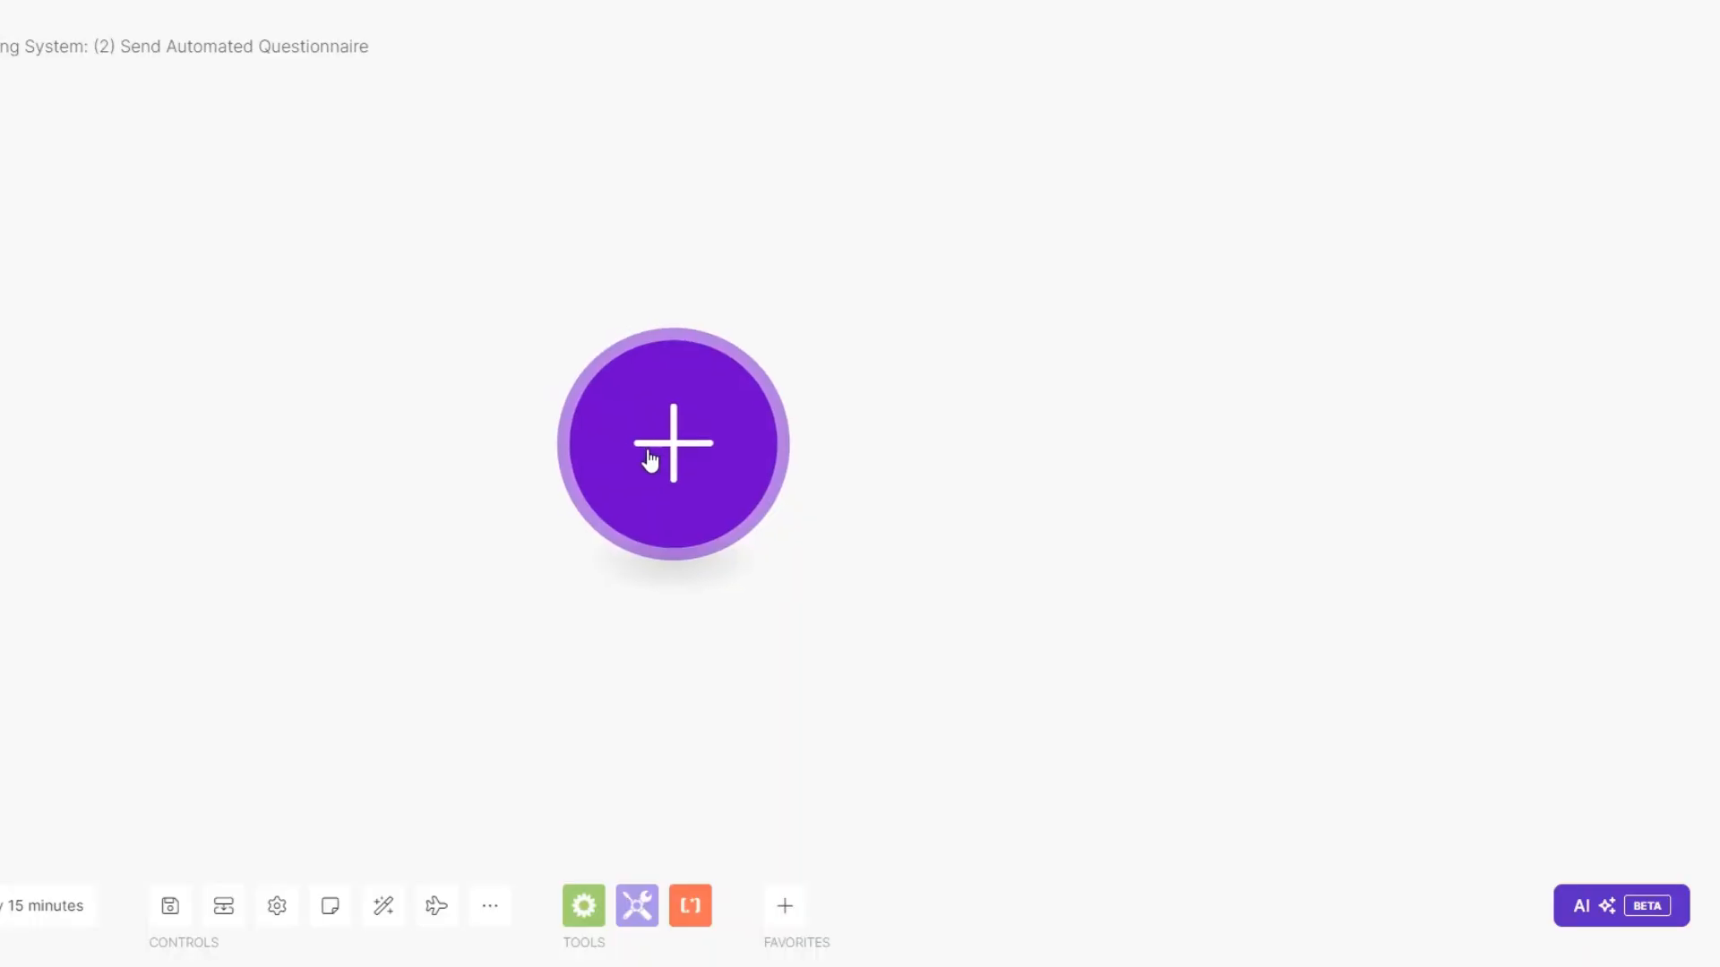
click(650, 459)
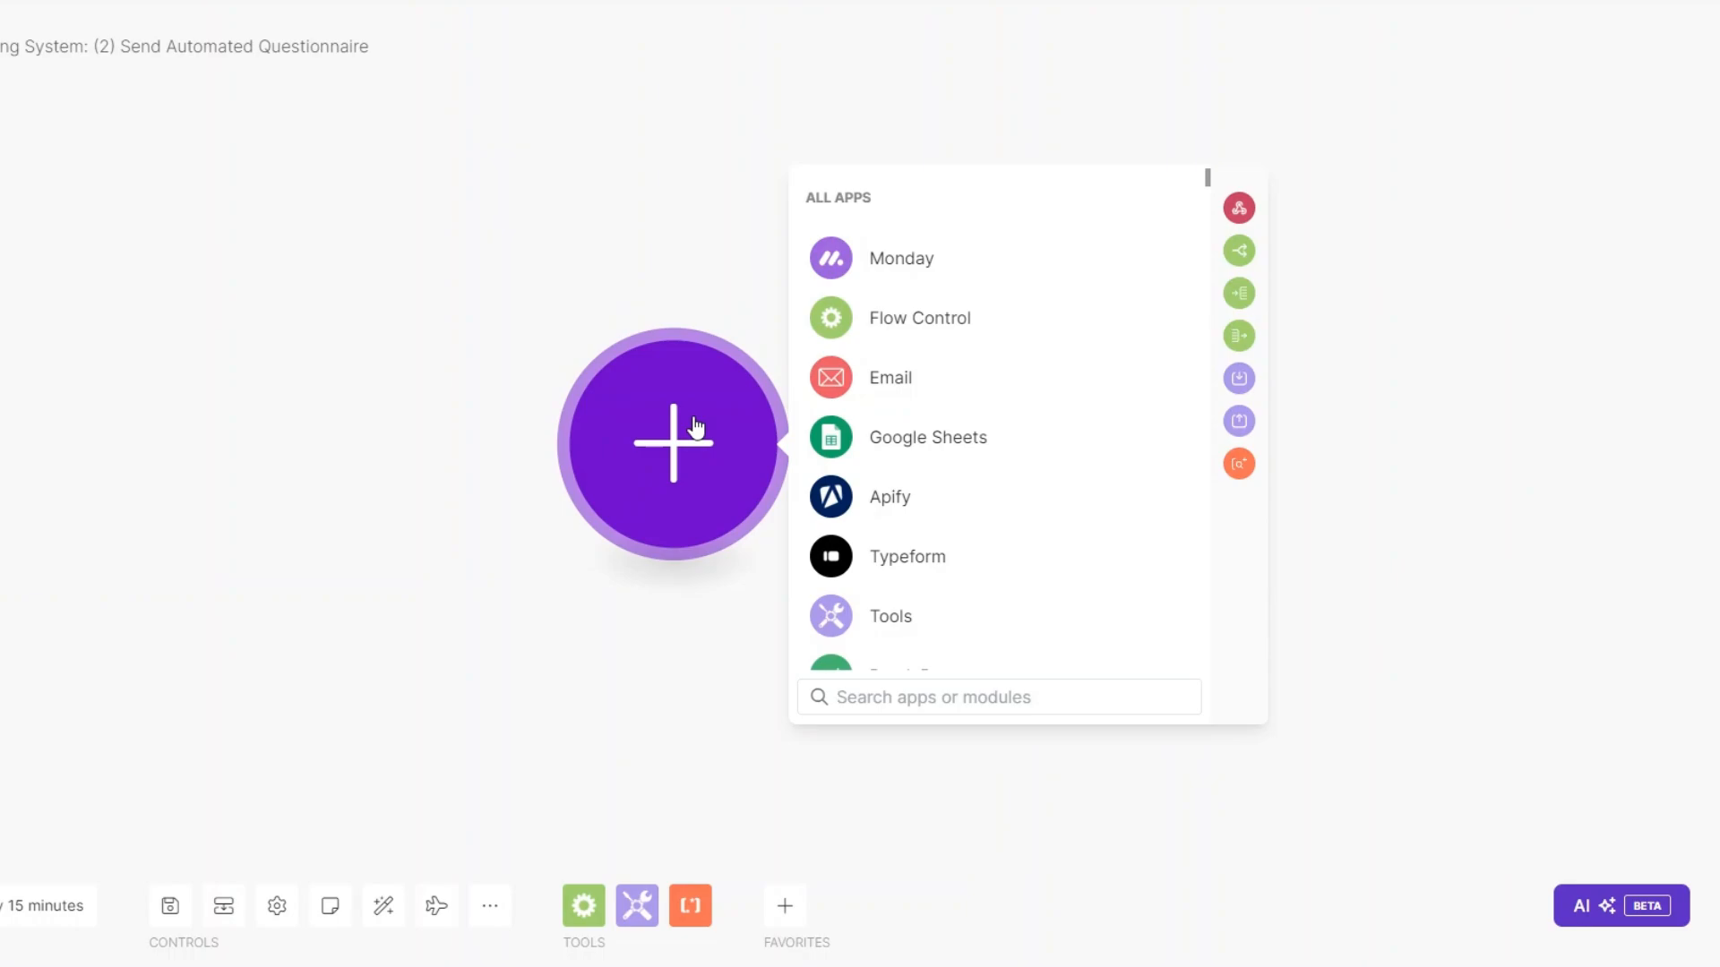
Add a Custom webhook named 'Send Automated Questionnaire webhook' and copy its address.
scroll(948, 491, down, 4)
click(925, 479)
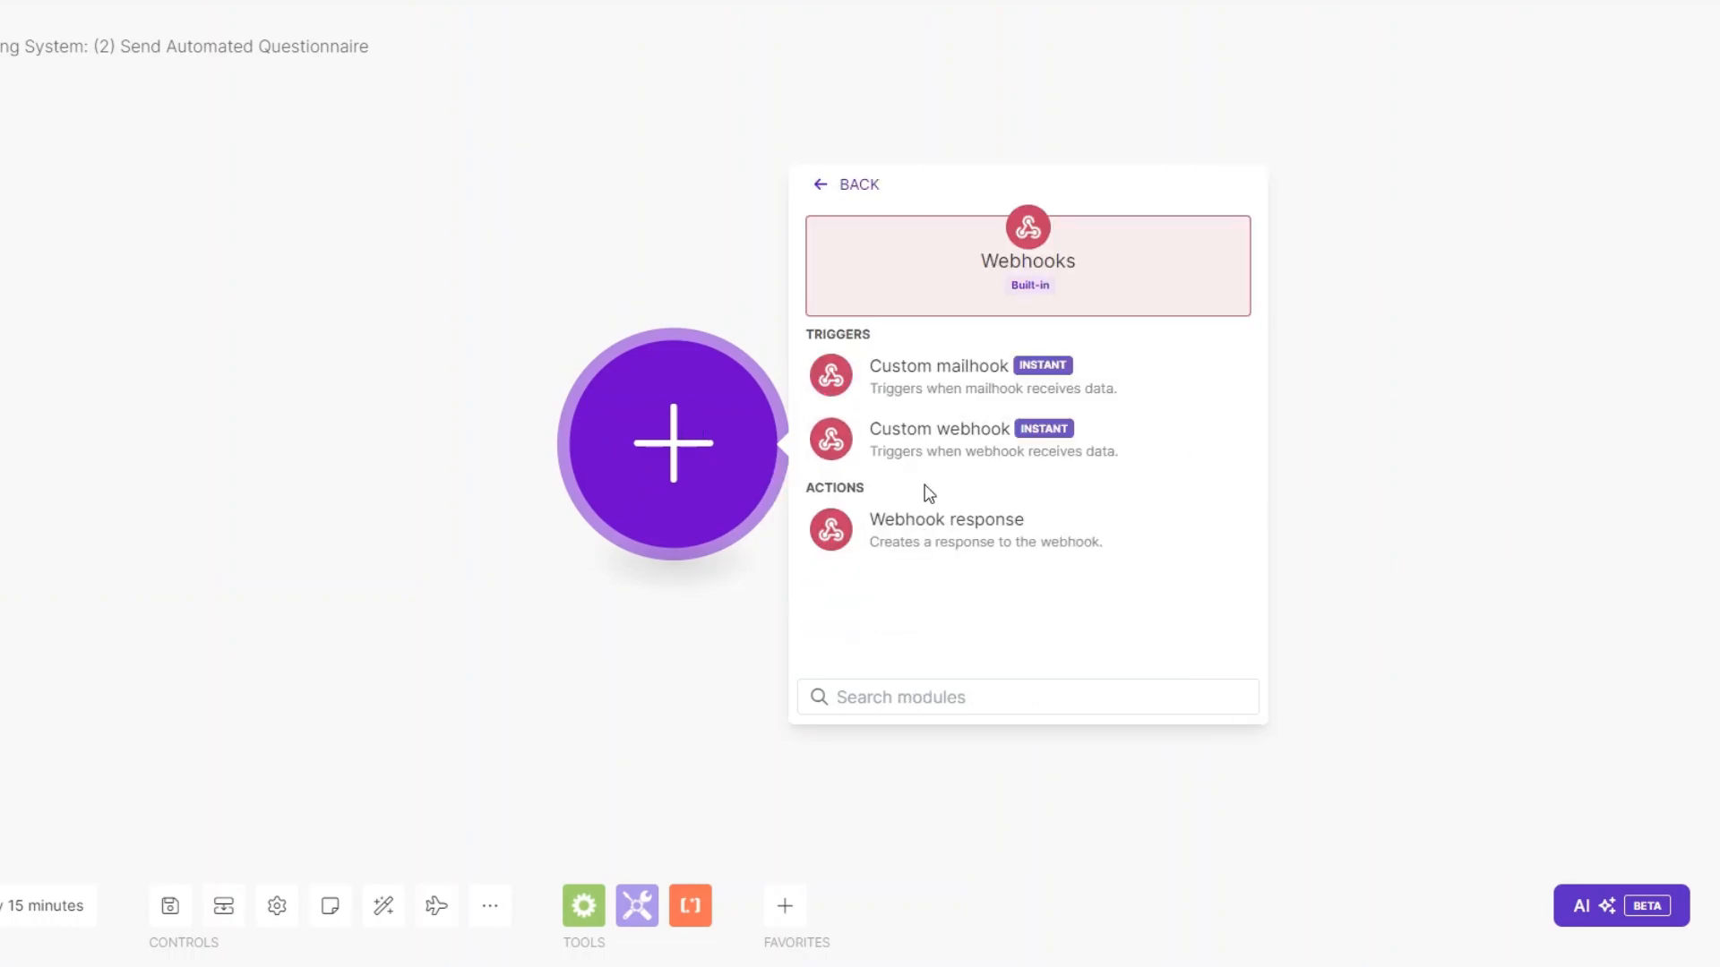
click(934, 436)
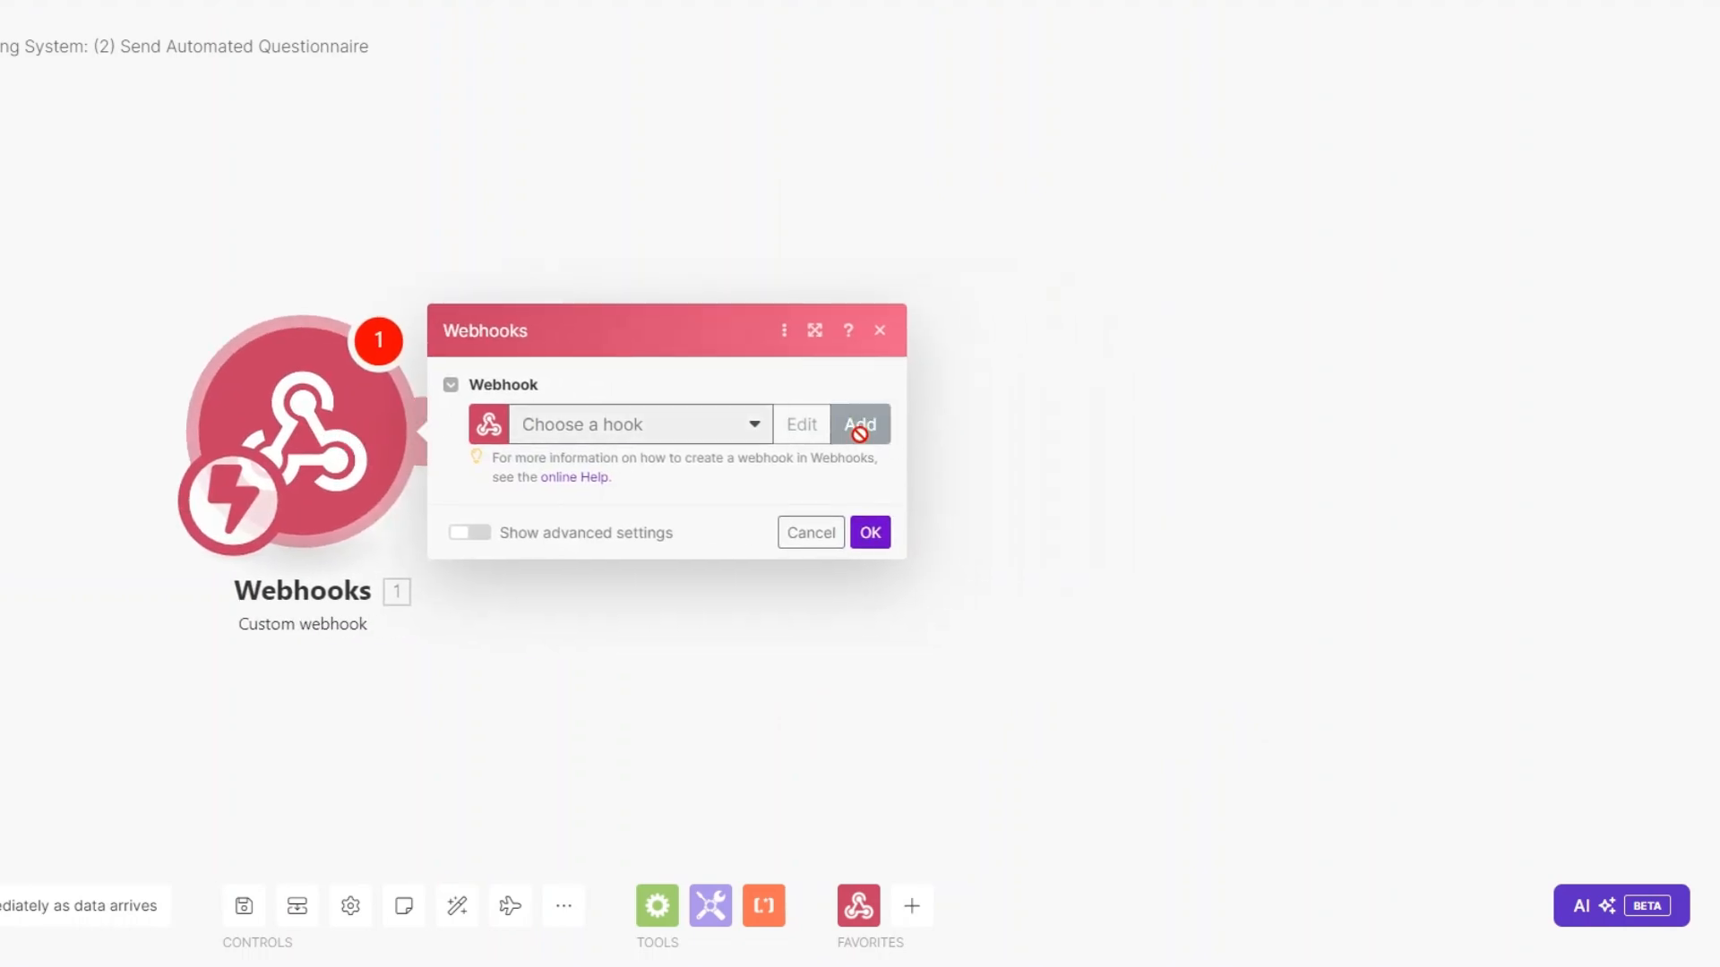
click(859, 426)
click(1109, 341)
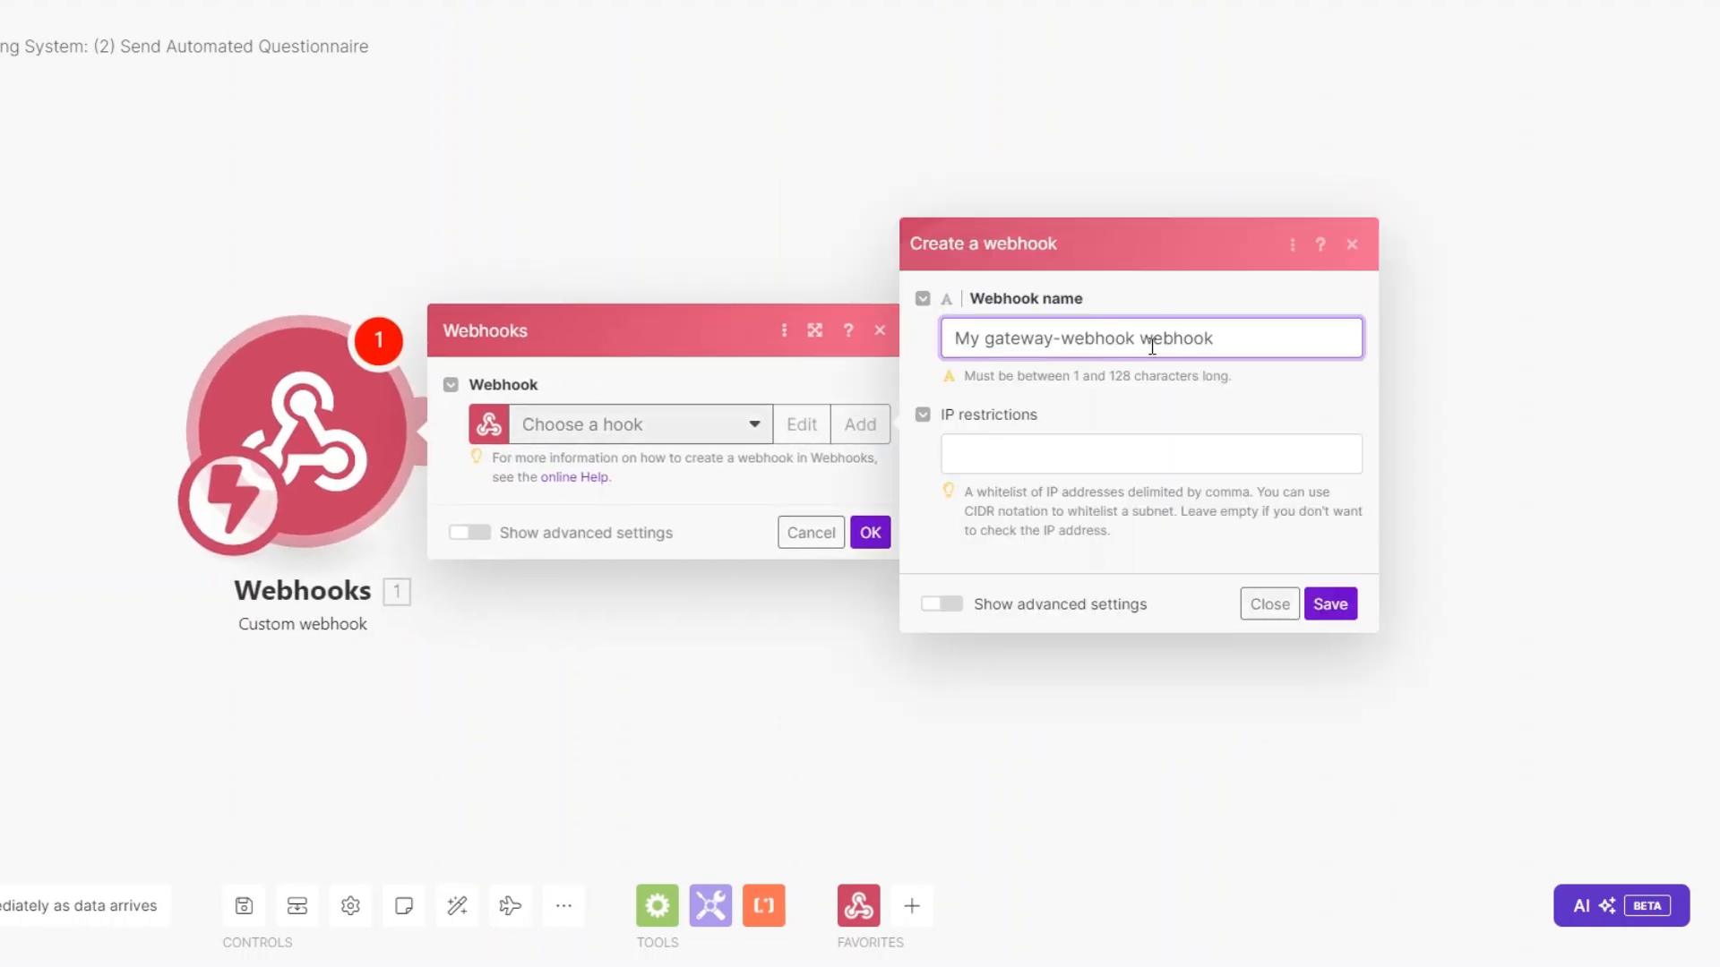
drag(1128, 343, 910, 354)
text(Send Automated Questionnaire)
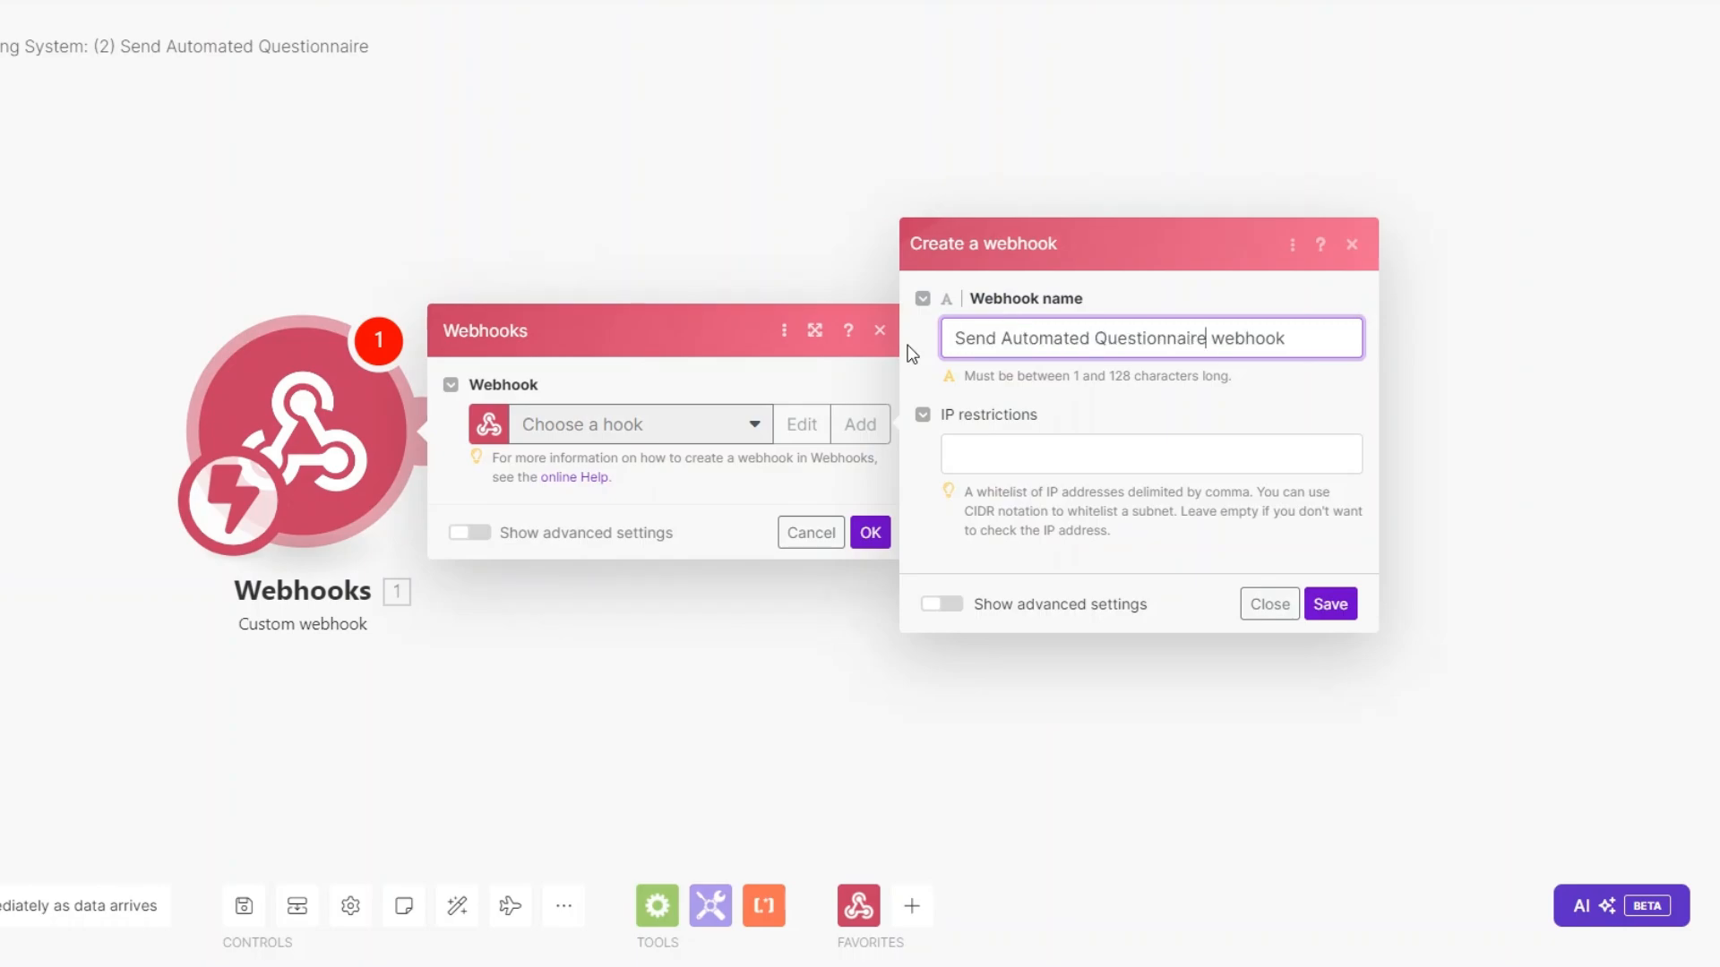
text(webhook)
click(1330, 604)
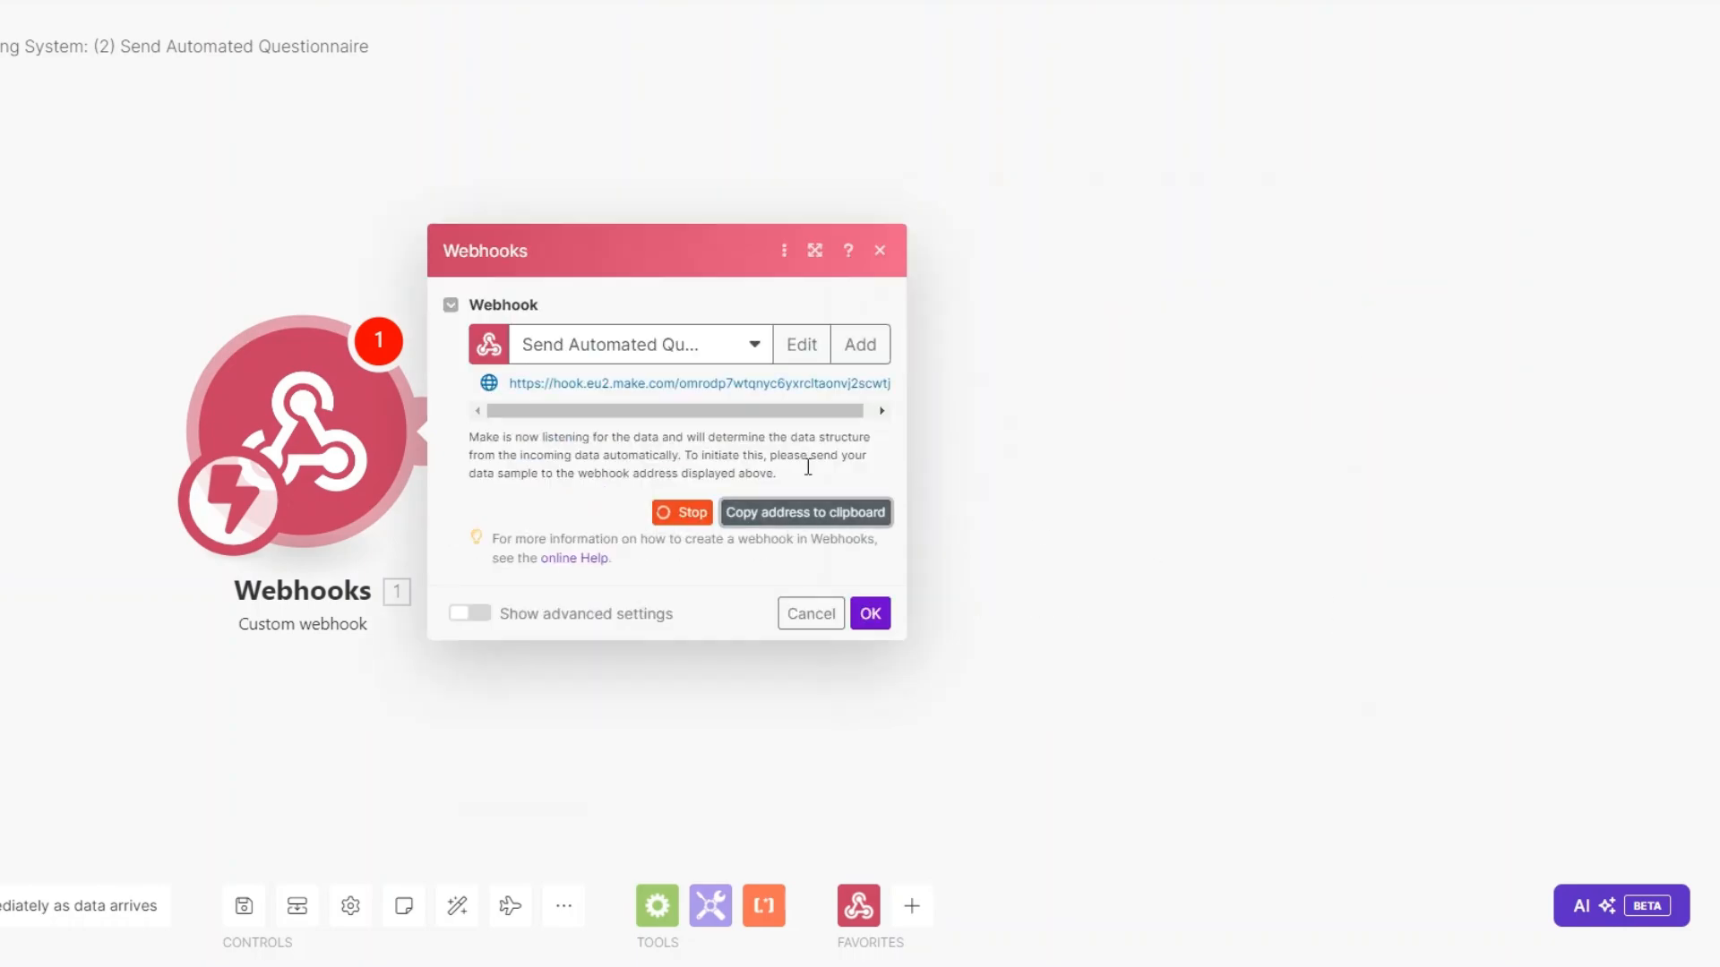
click(882, 619)
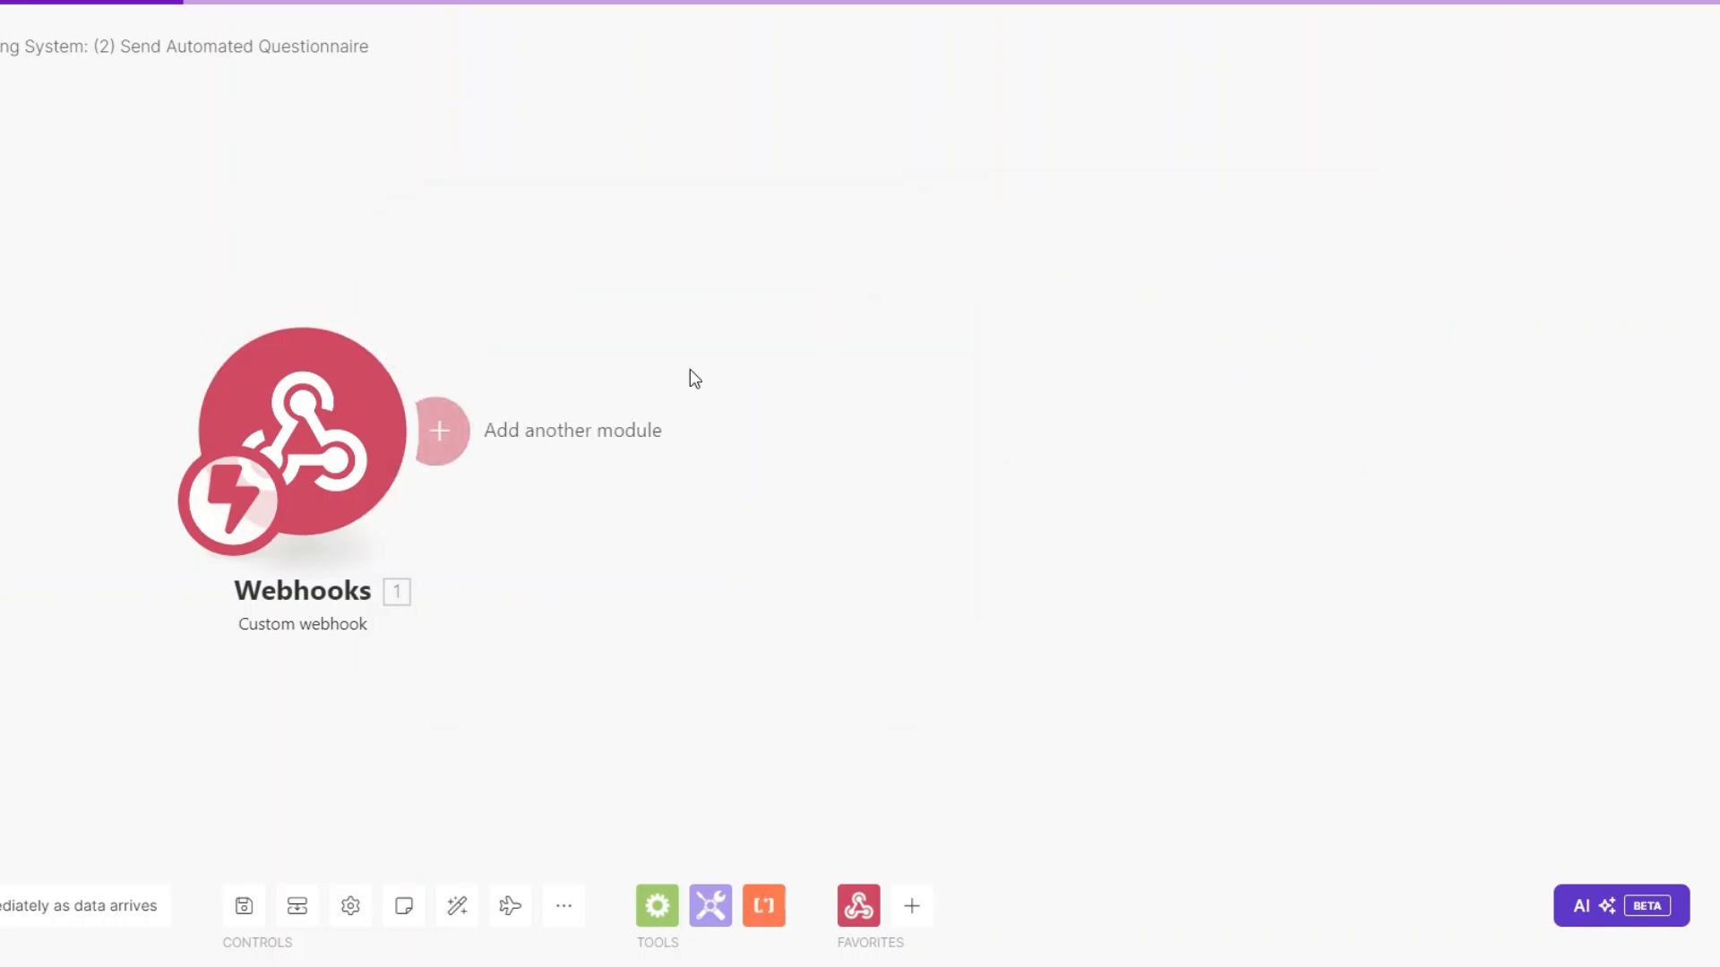
click(1075, 1)
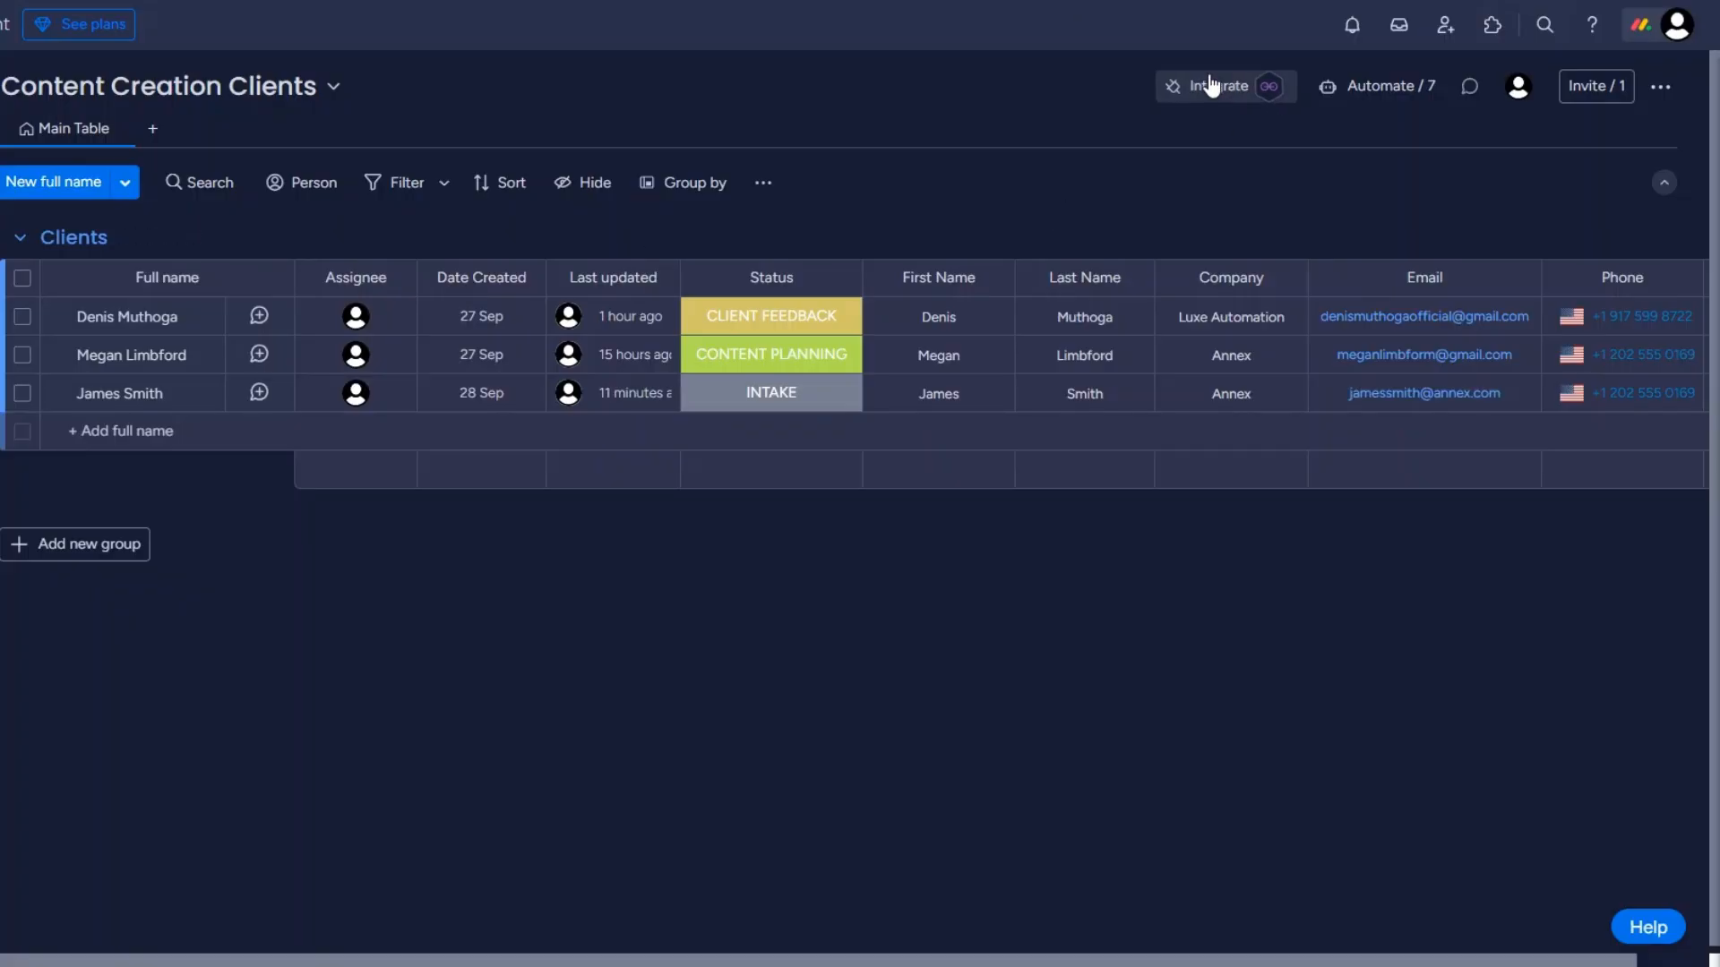
Use the 'When a status changes to something' webhook template and paste the Make URL.
click(1211, 85)
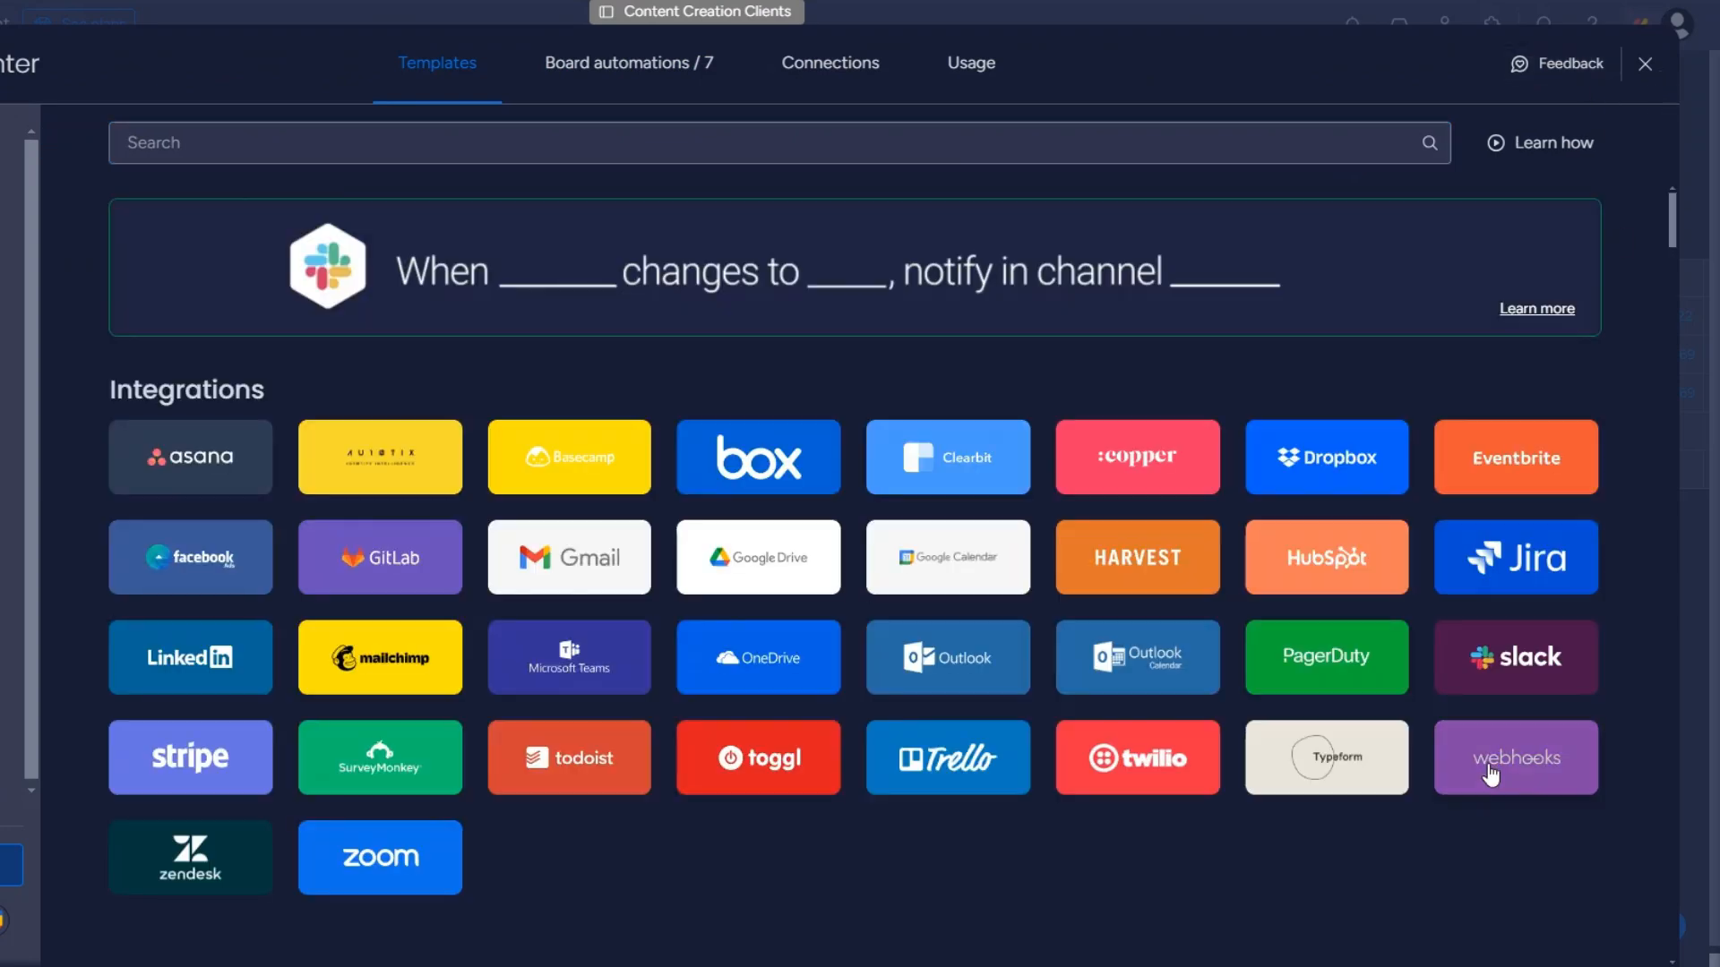
click(1492, 772)
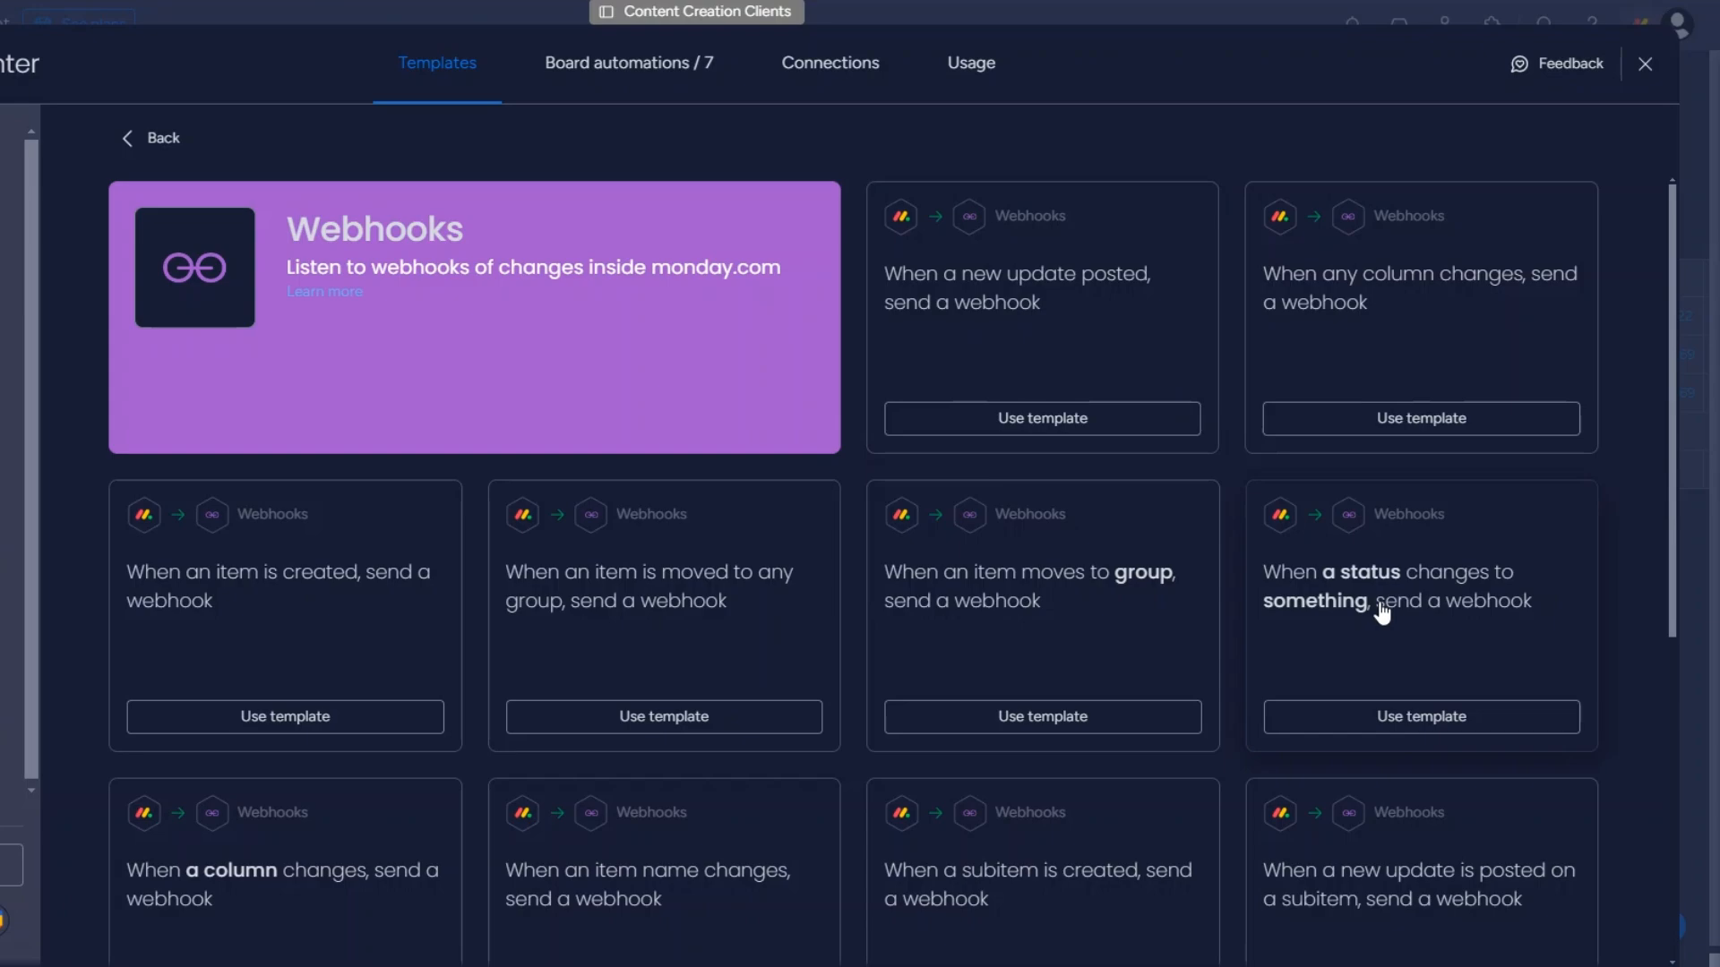
click(1382, 611)
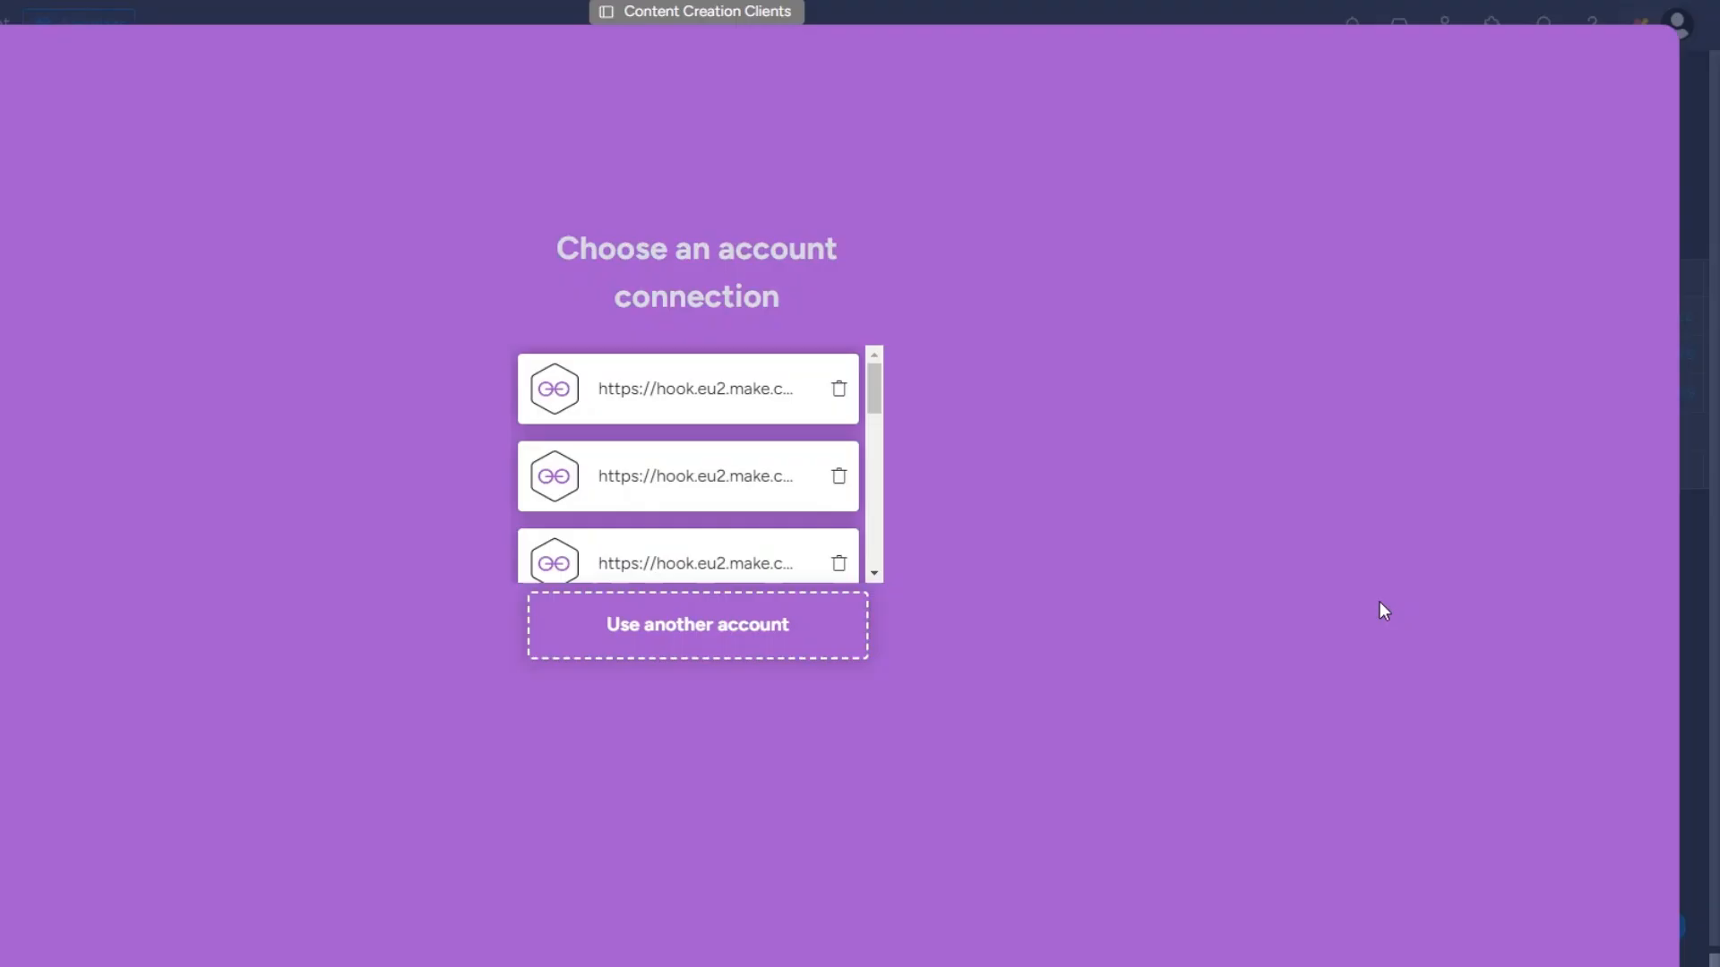
click(697, 647)
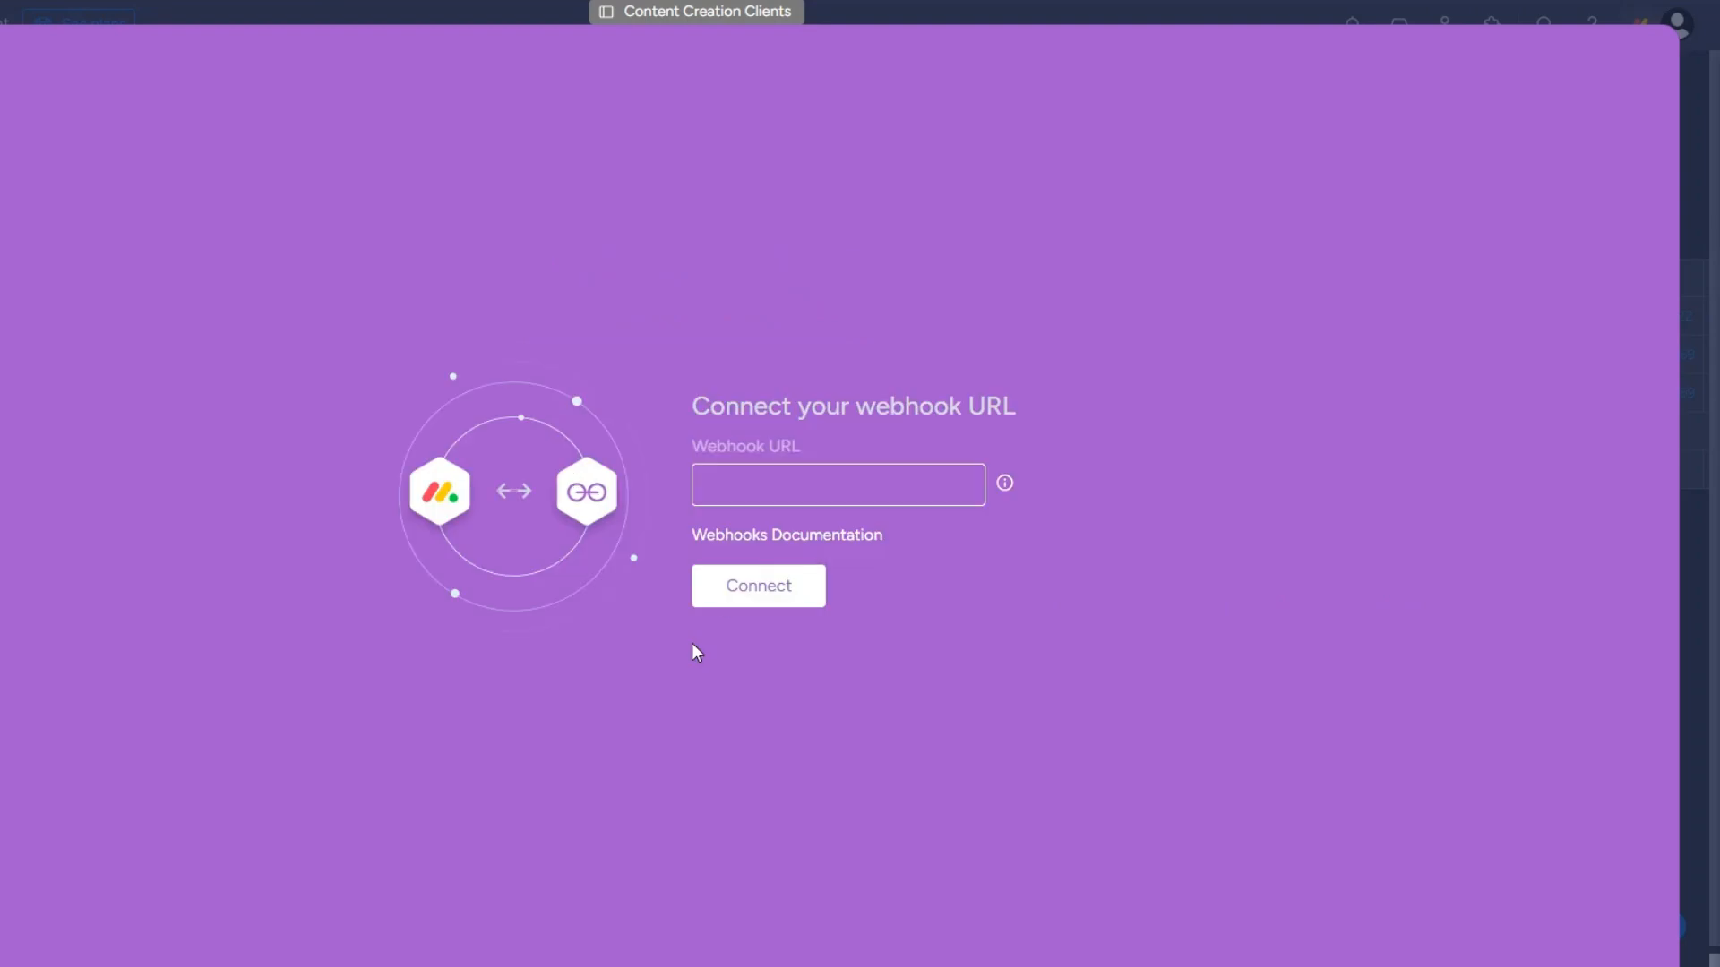
click(775, 487)
key(ctrl+v)
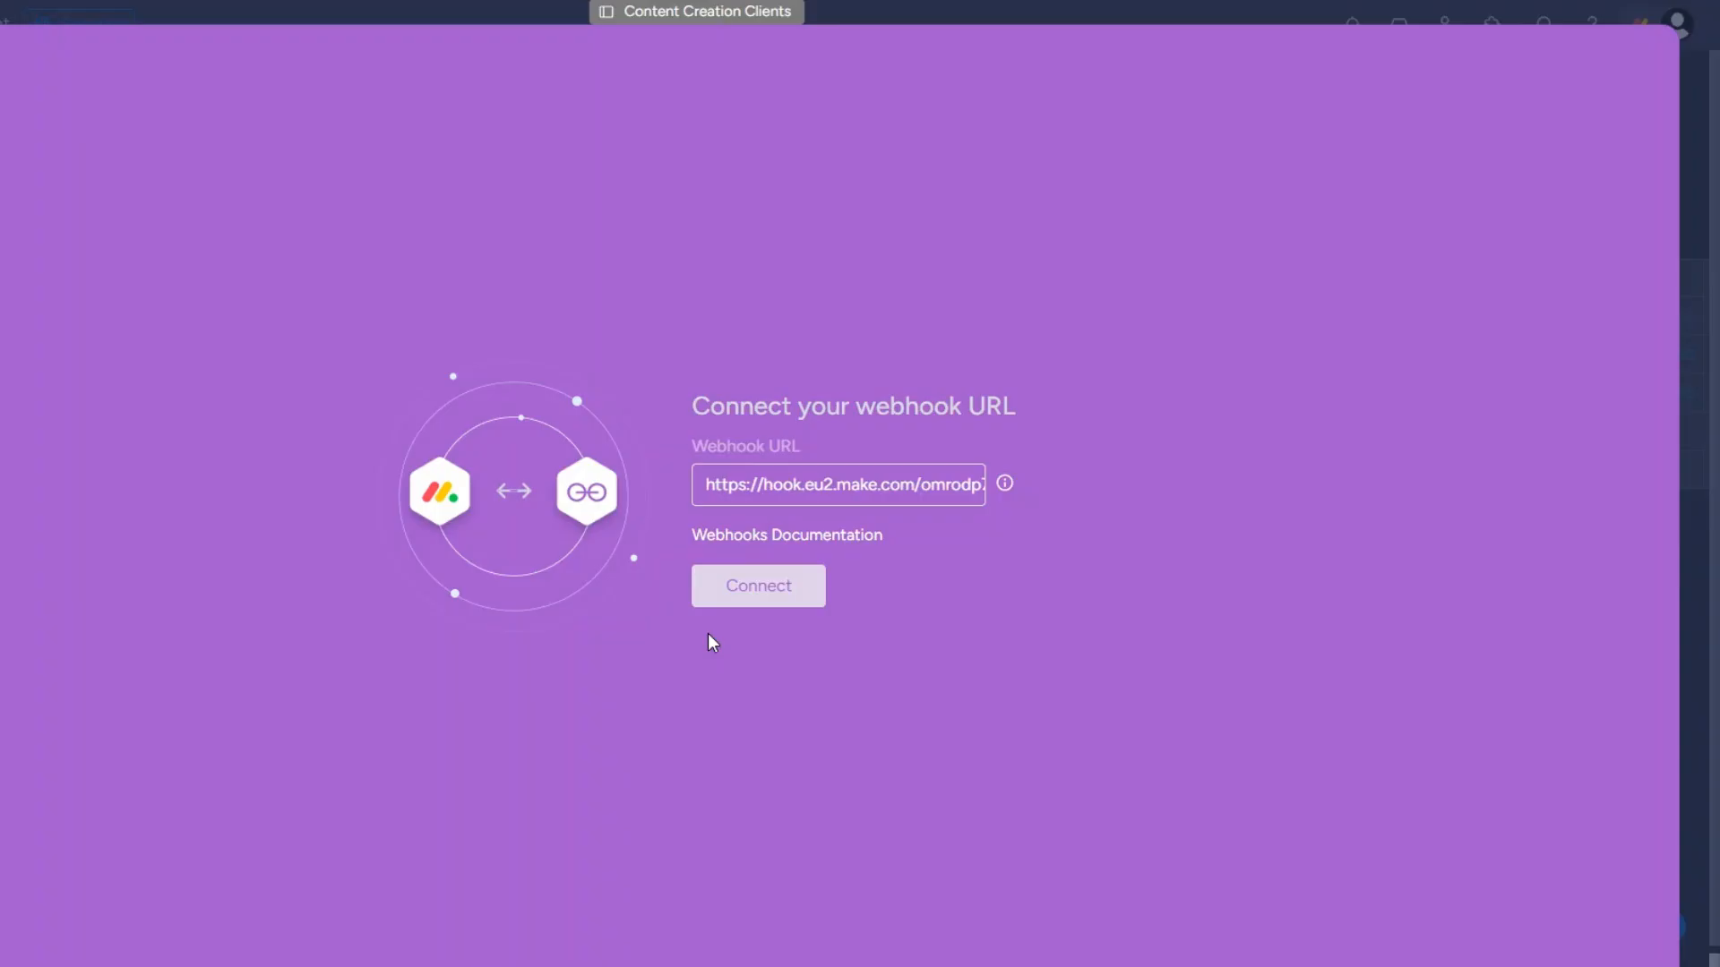
Connect the webhook URL to the monday.com board and check the received challenge value.
click(745, 588)
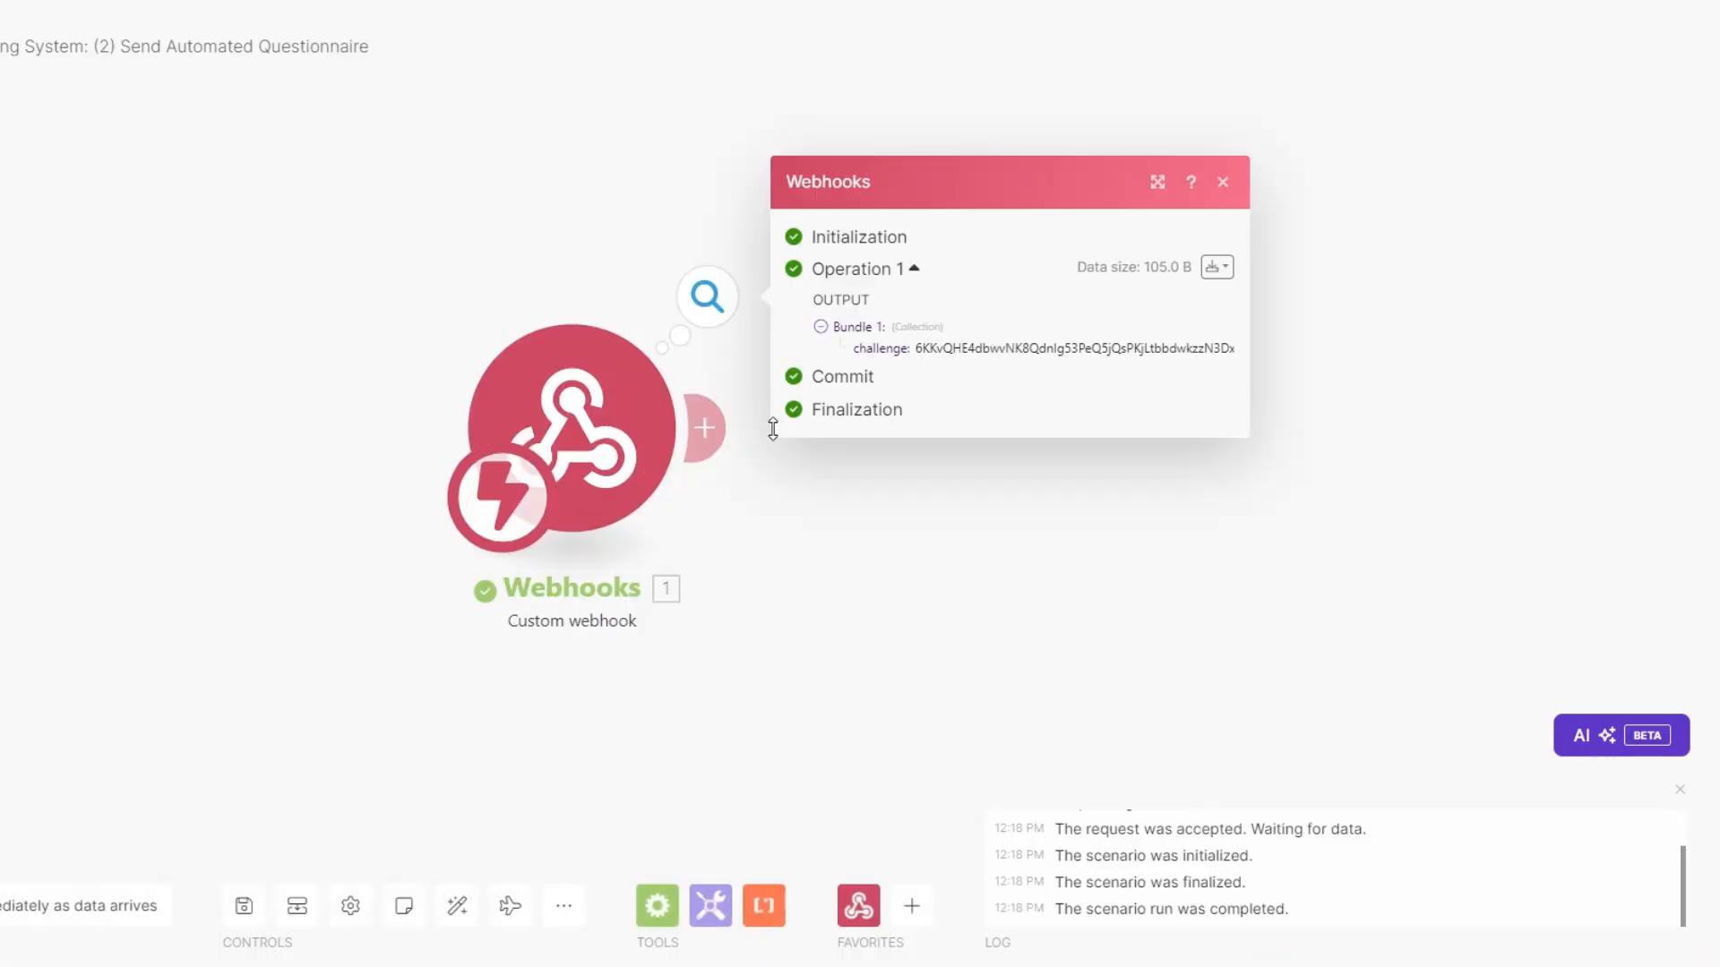
drag(929, 348, 1234, 351)
click(970, 521)
drag(770, 530, 642, 524)
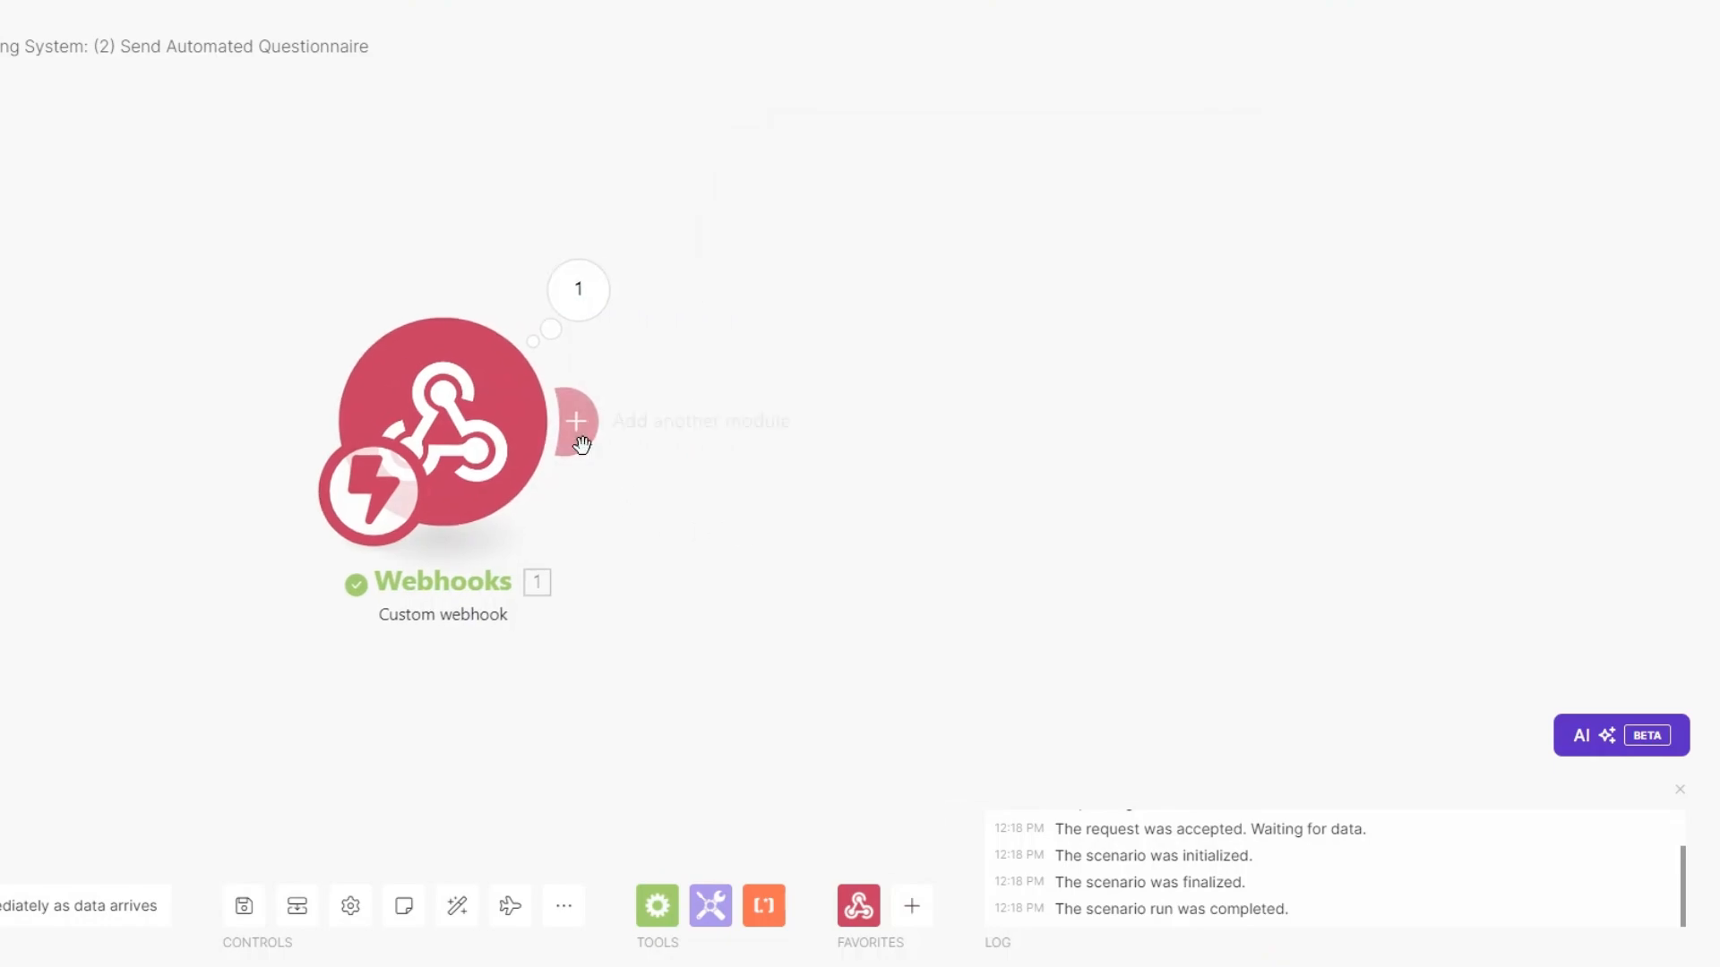
Add a Webhook response with body {"challenge":"<challenge>"} mapped from the trigger, then run once.
mouse_move(765, 421)
click(858, 421)
click(1076, 237)
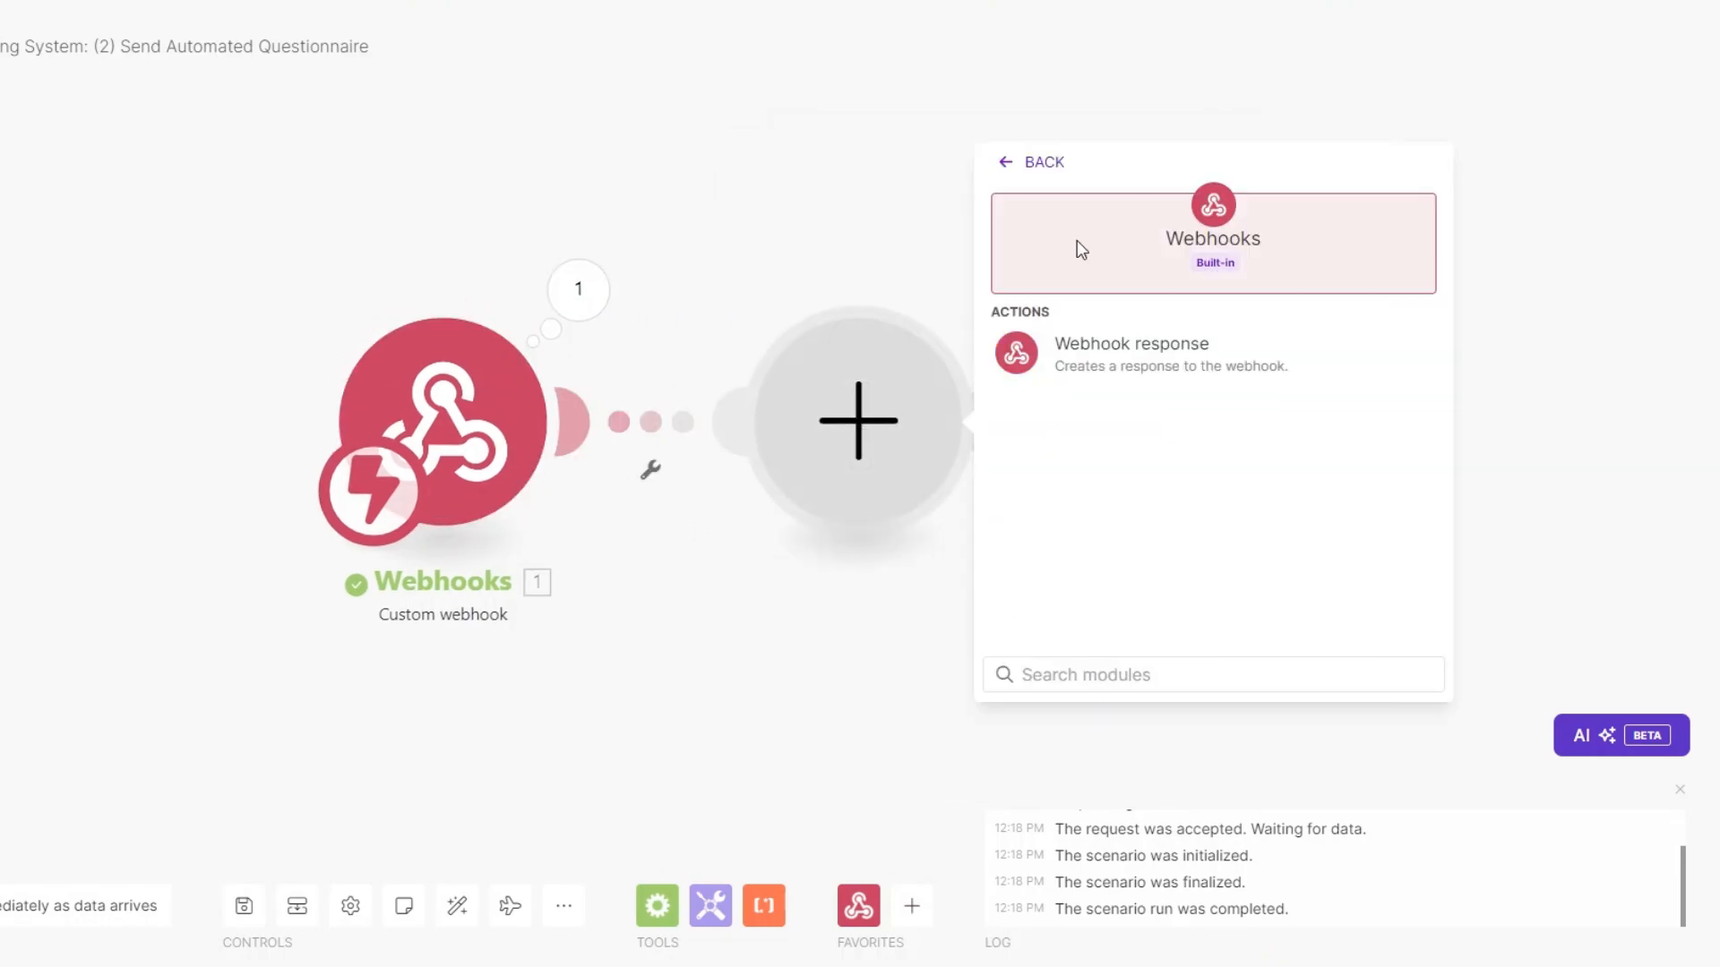
click(1120, 346)
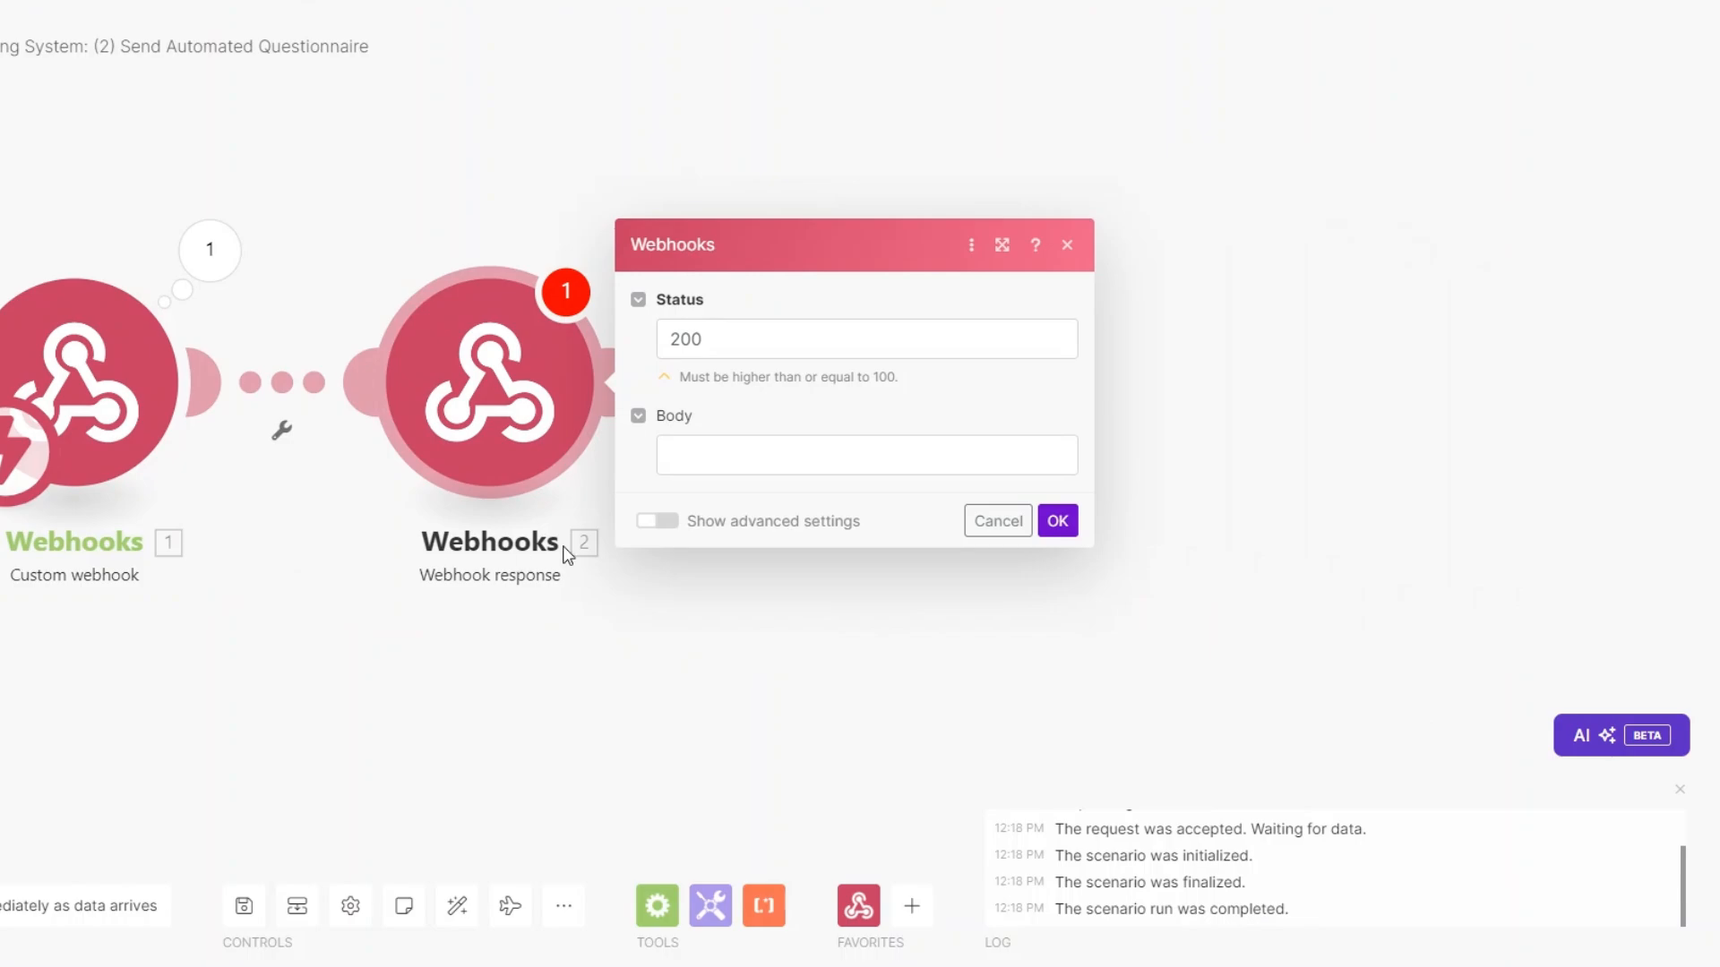
click(725, 451)
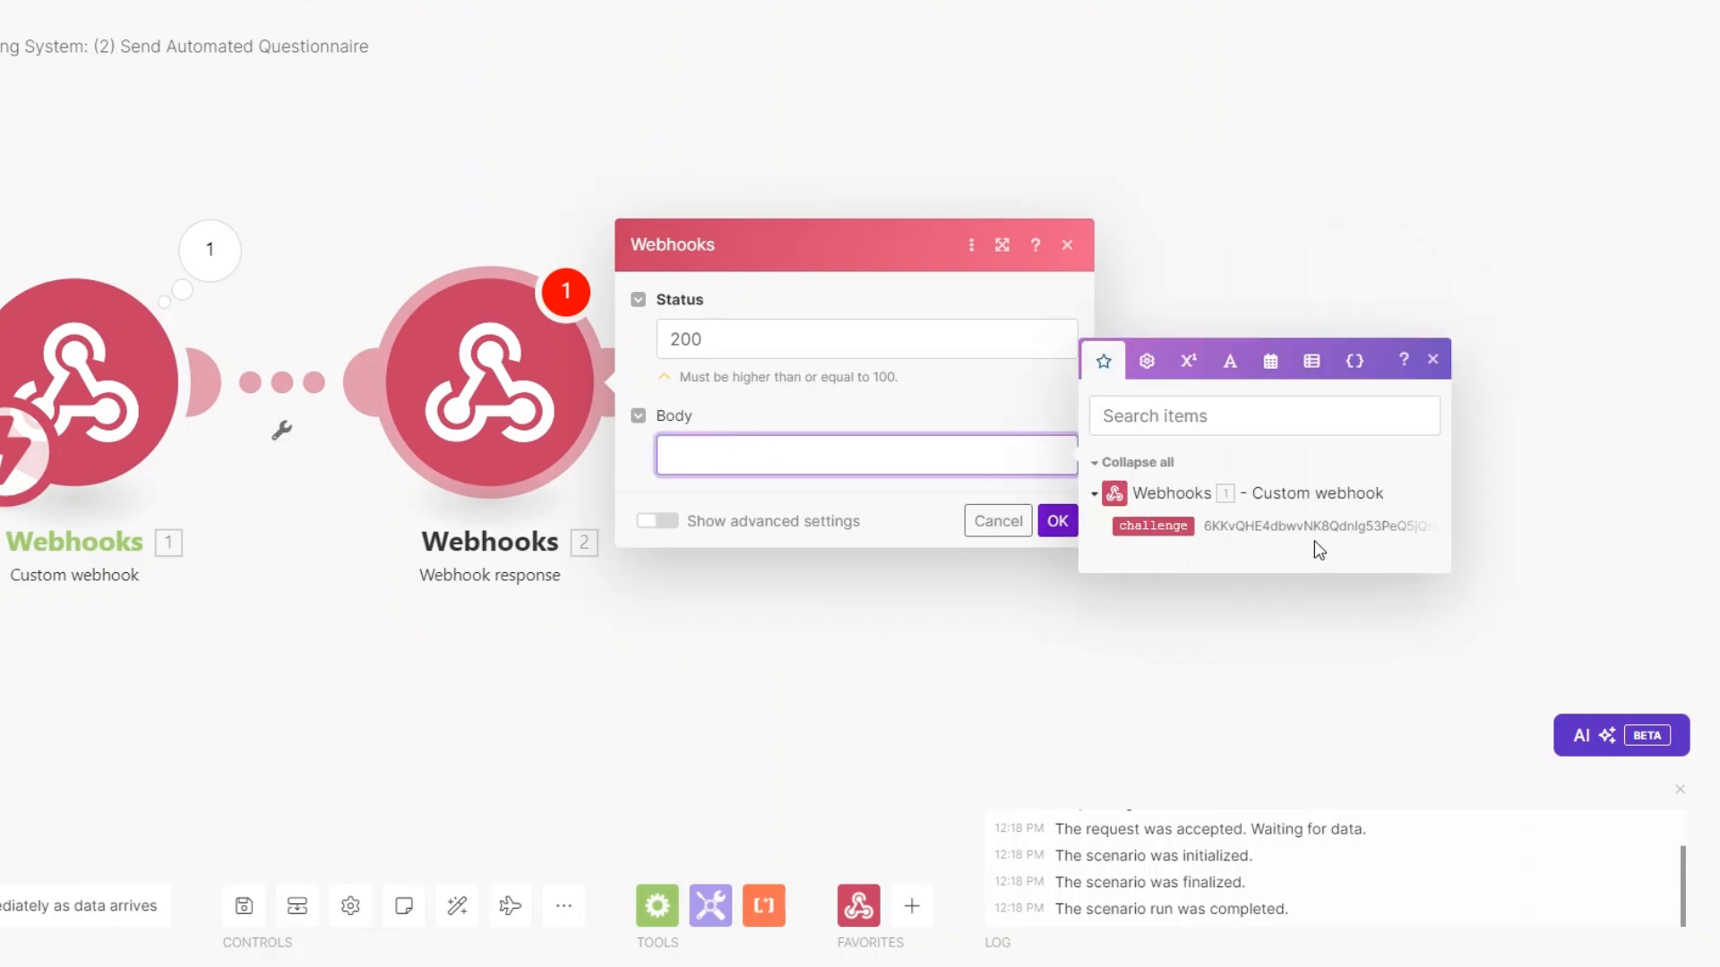
text({"":")
key(Left)
key(Left)
key(Left)
text(challenge)
click(782, 455)
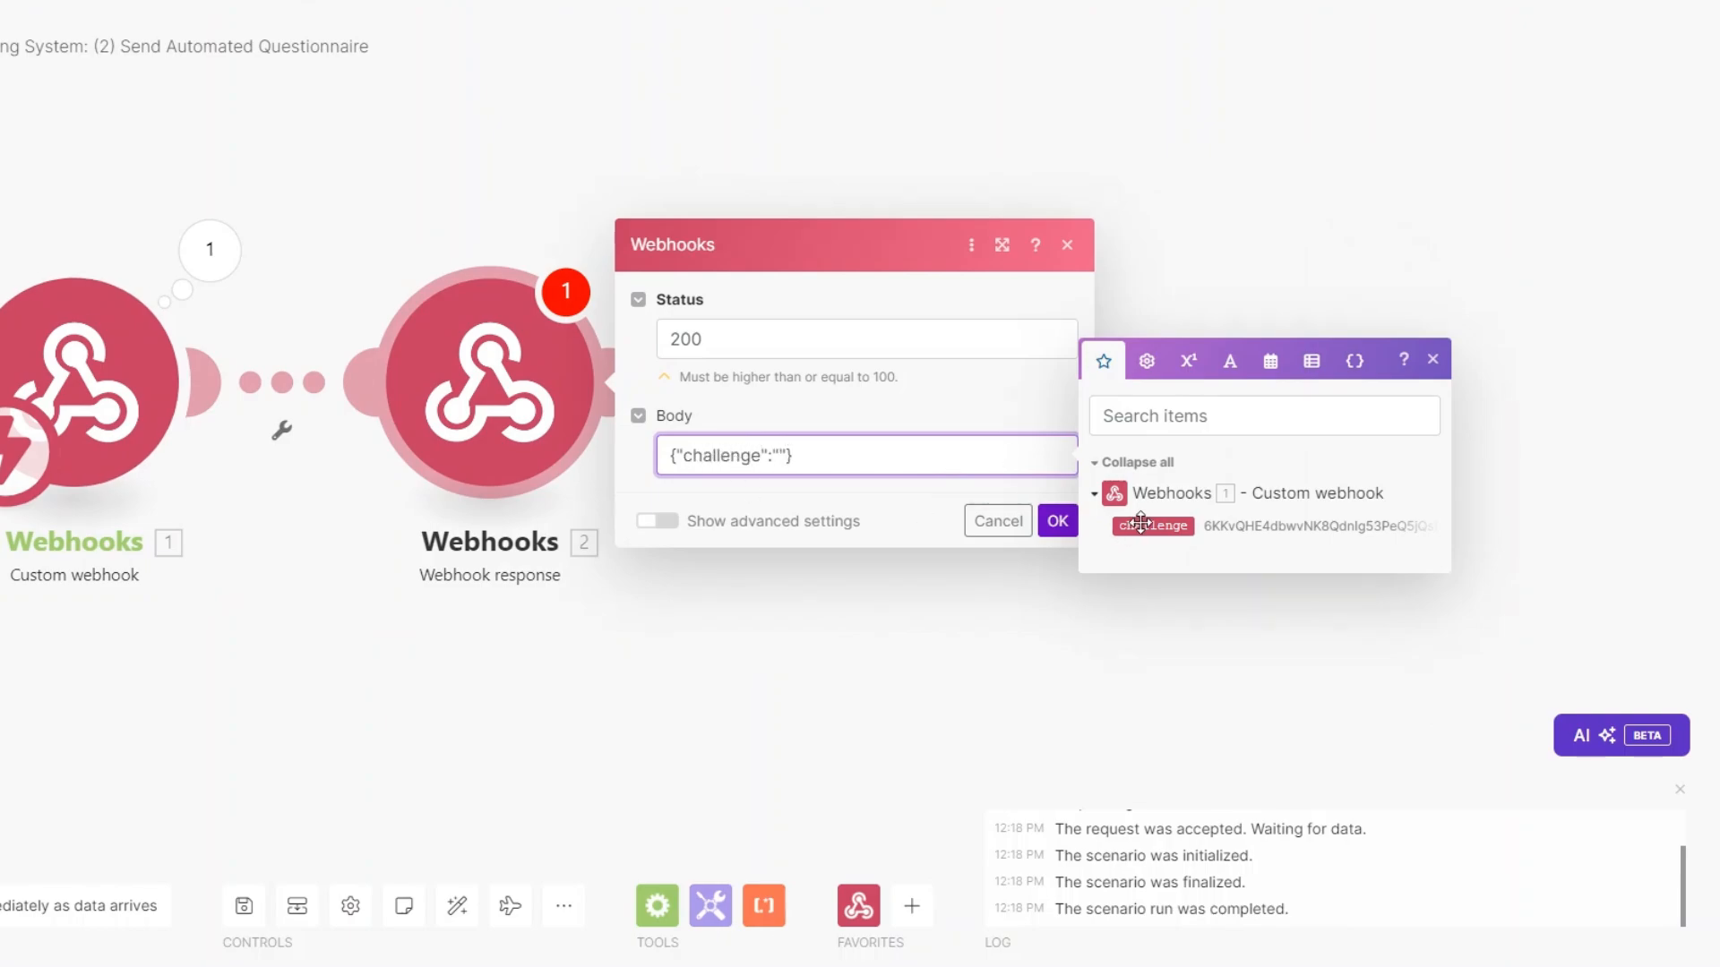
click(1124, 527)
click(1056, 520)
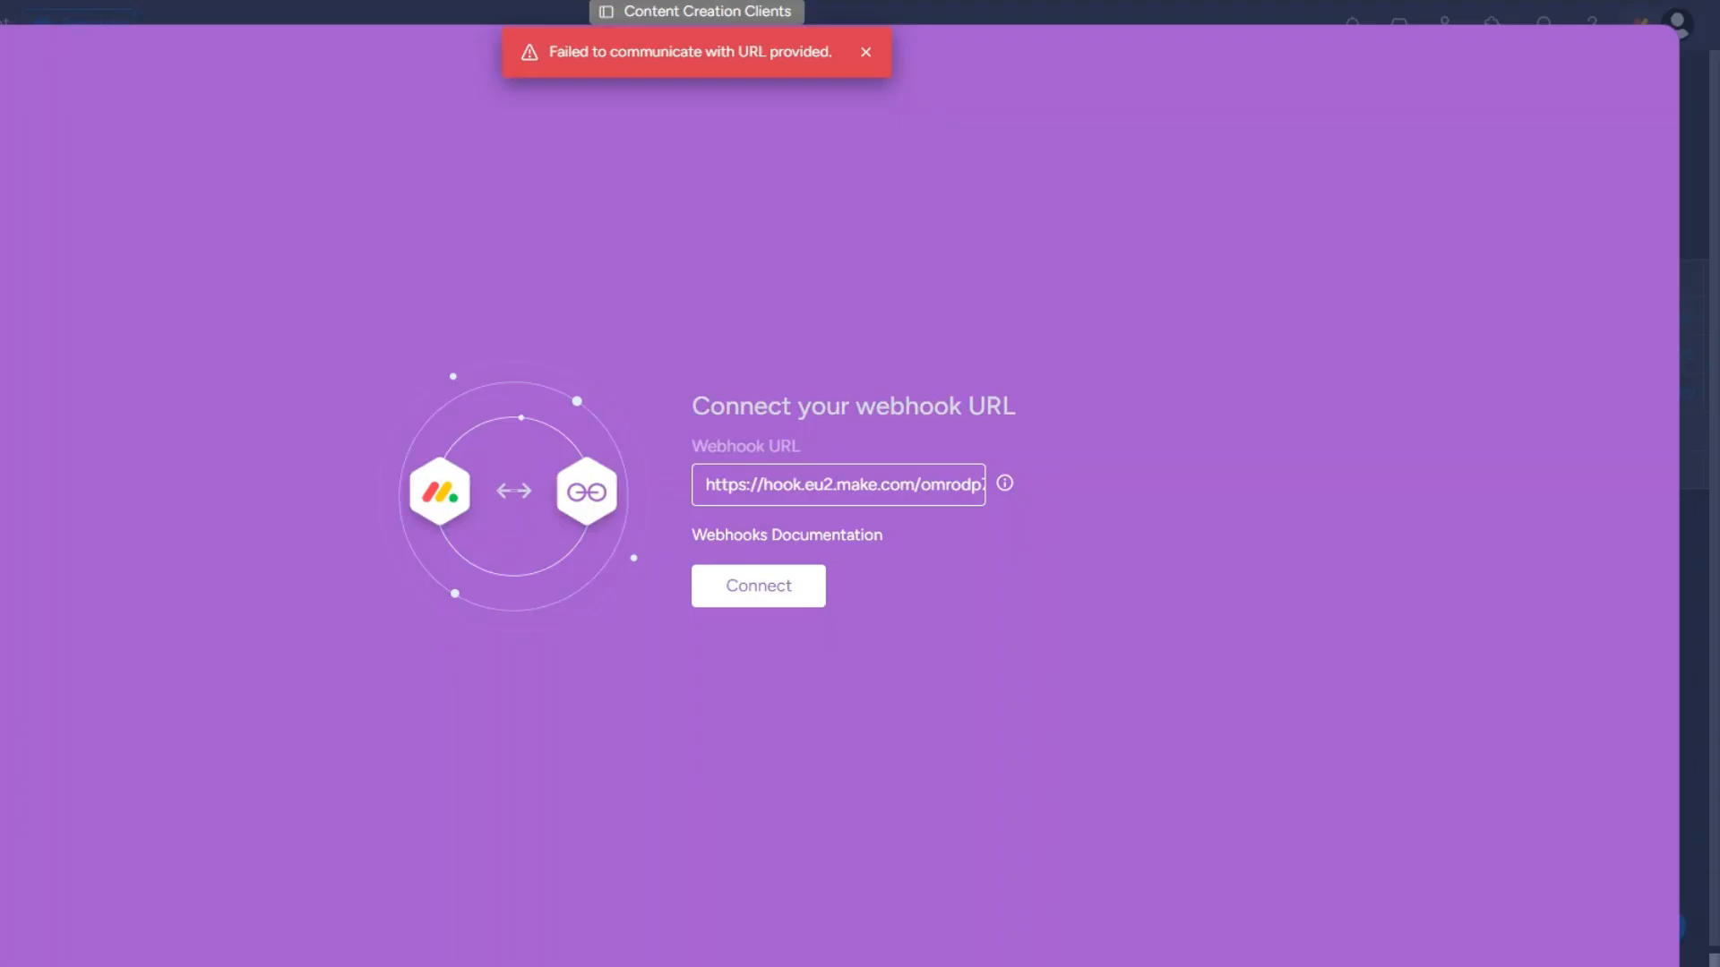
click(730, 591)
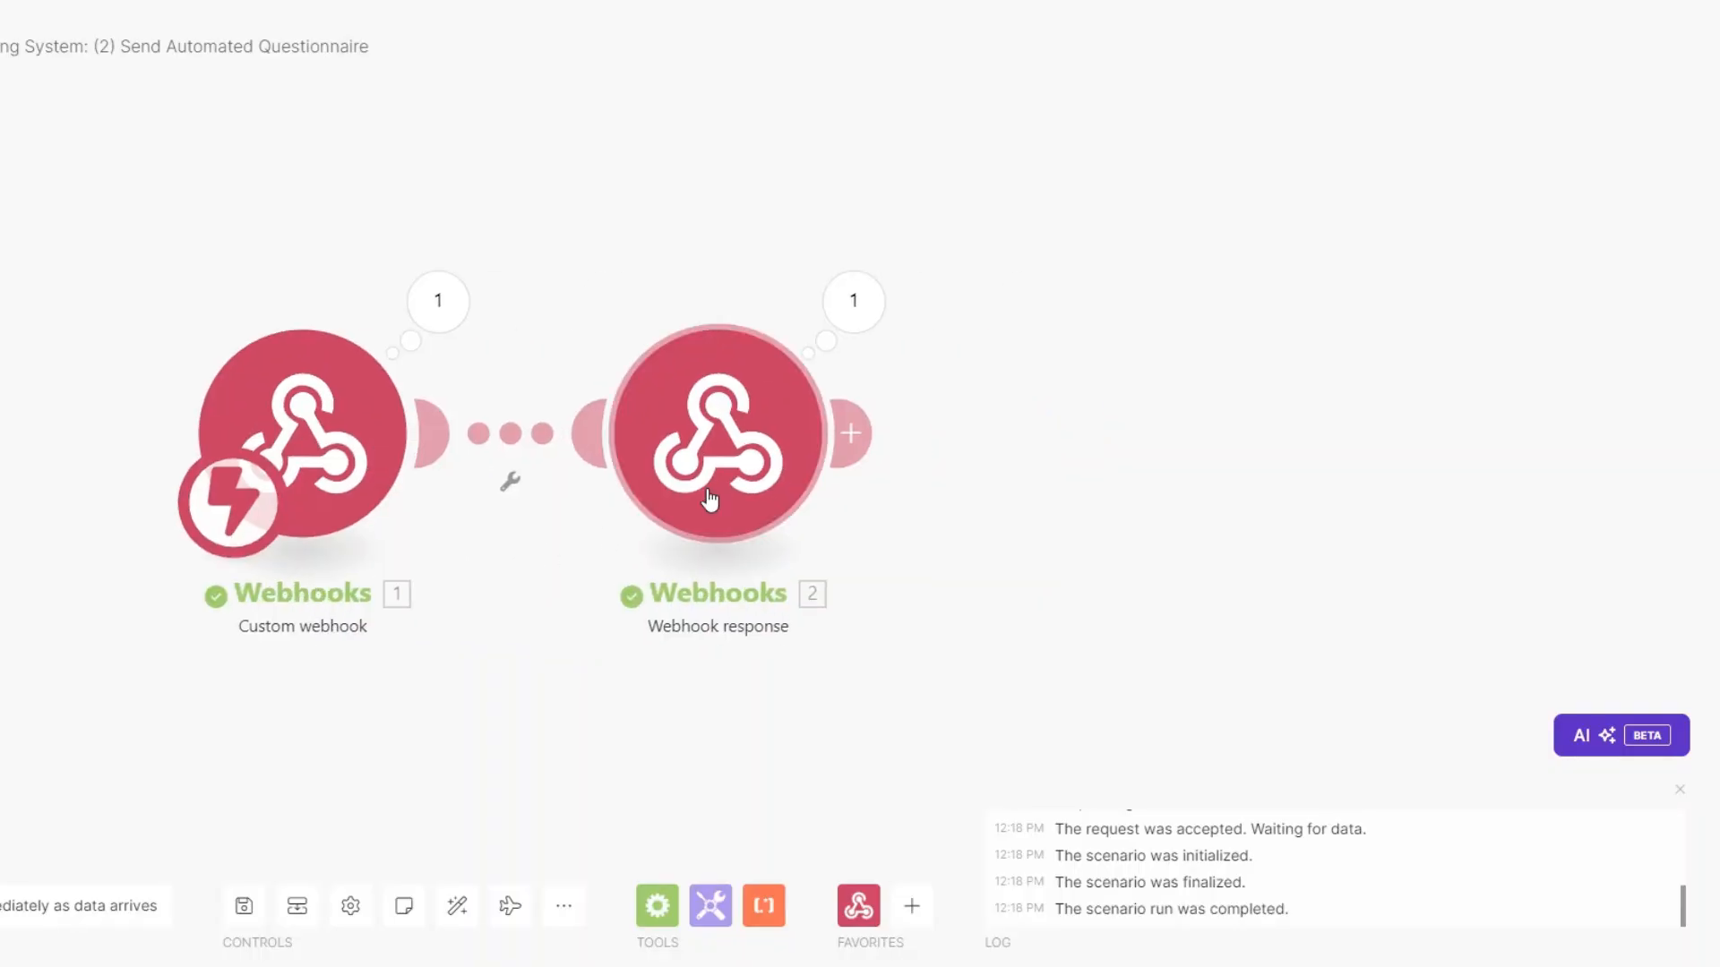
Create the monday.com automation that sends a webhook when Status changes to ONBOARD.
right_click(727, 476)
click(777, 733)
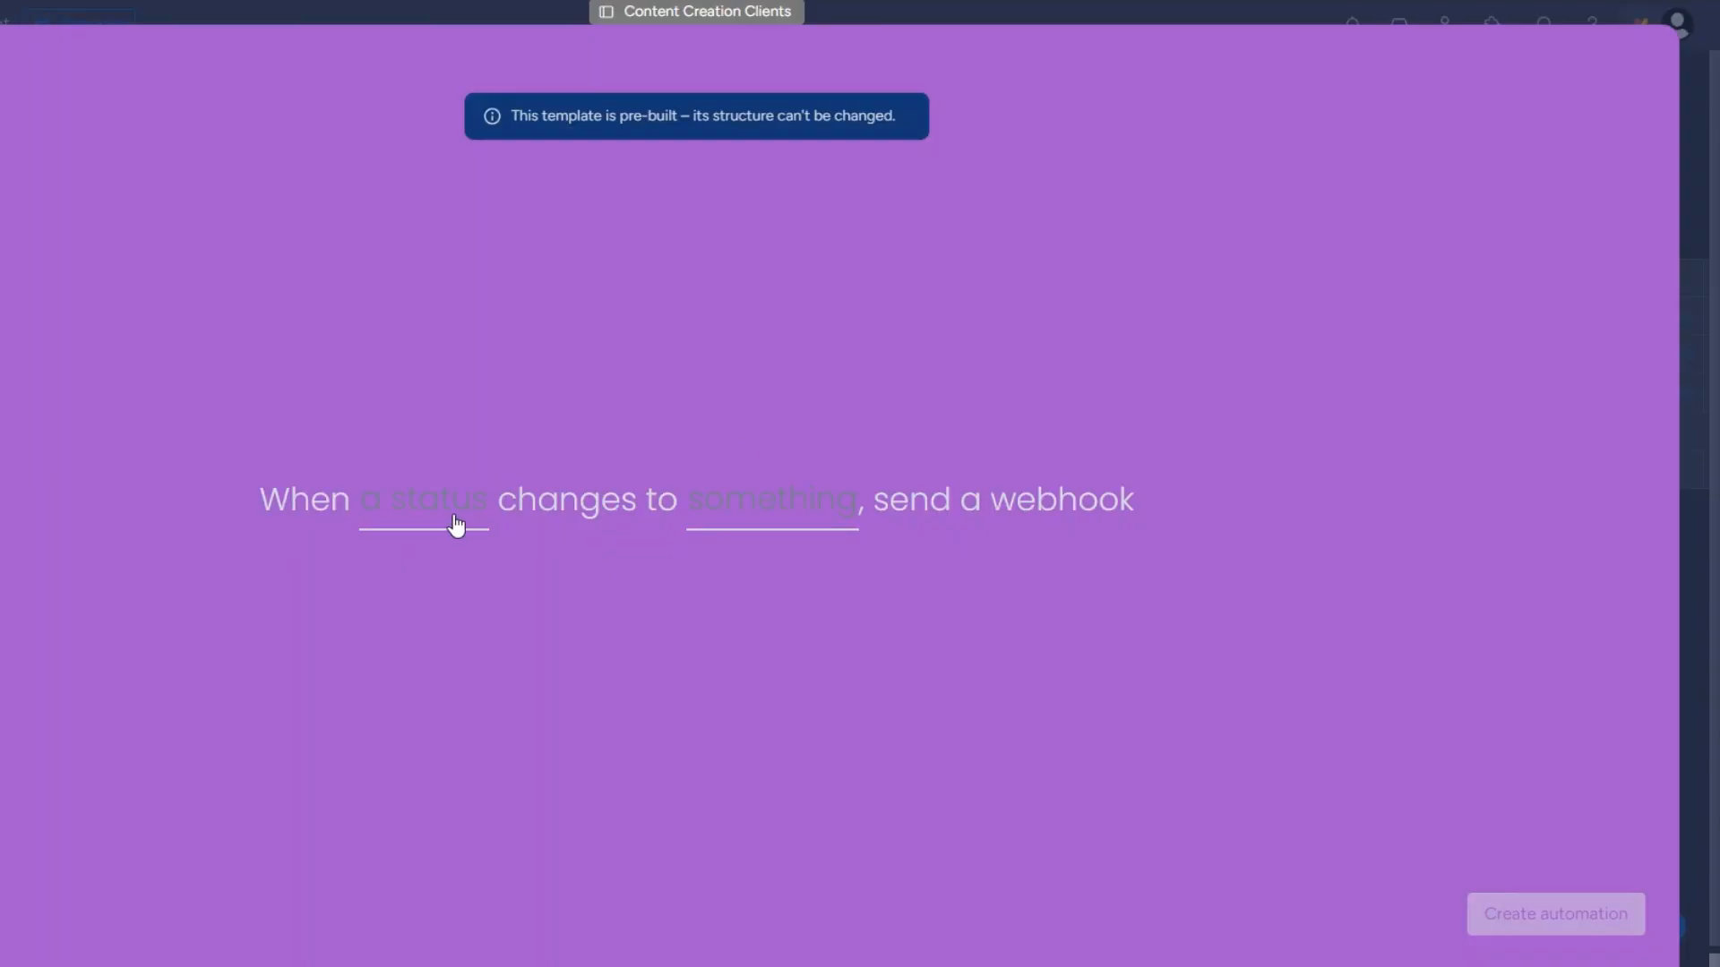
click(407, 510)
click(410, 603)
click(787, 509)
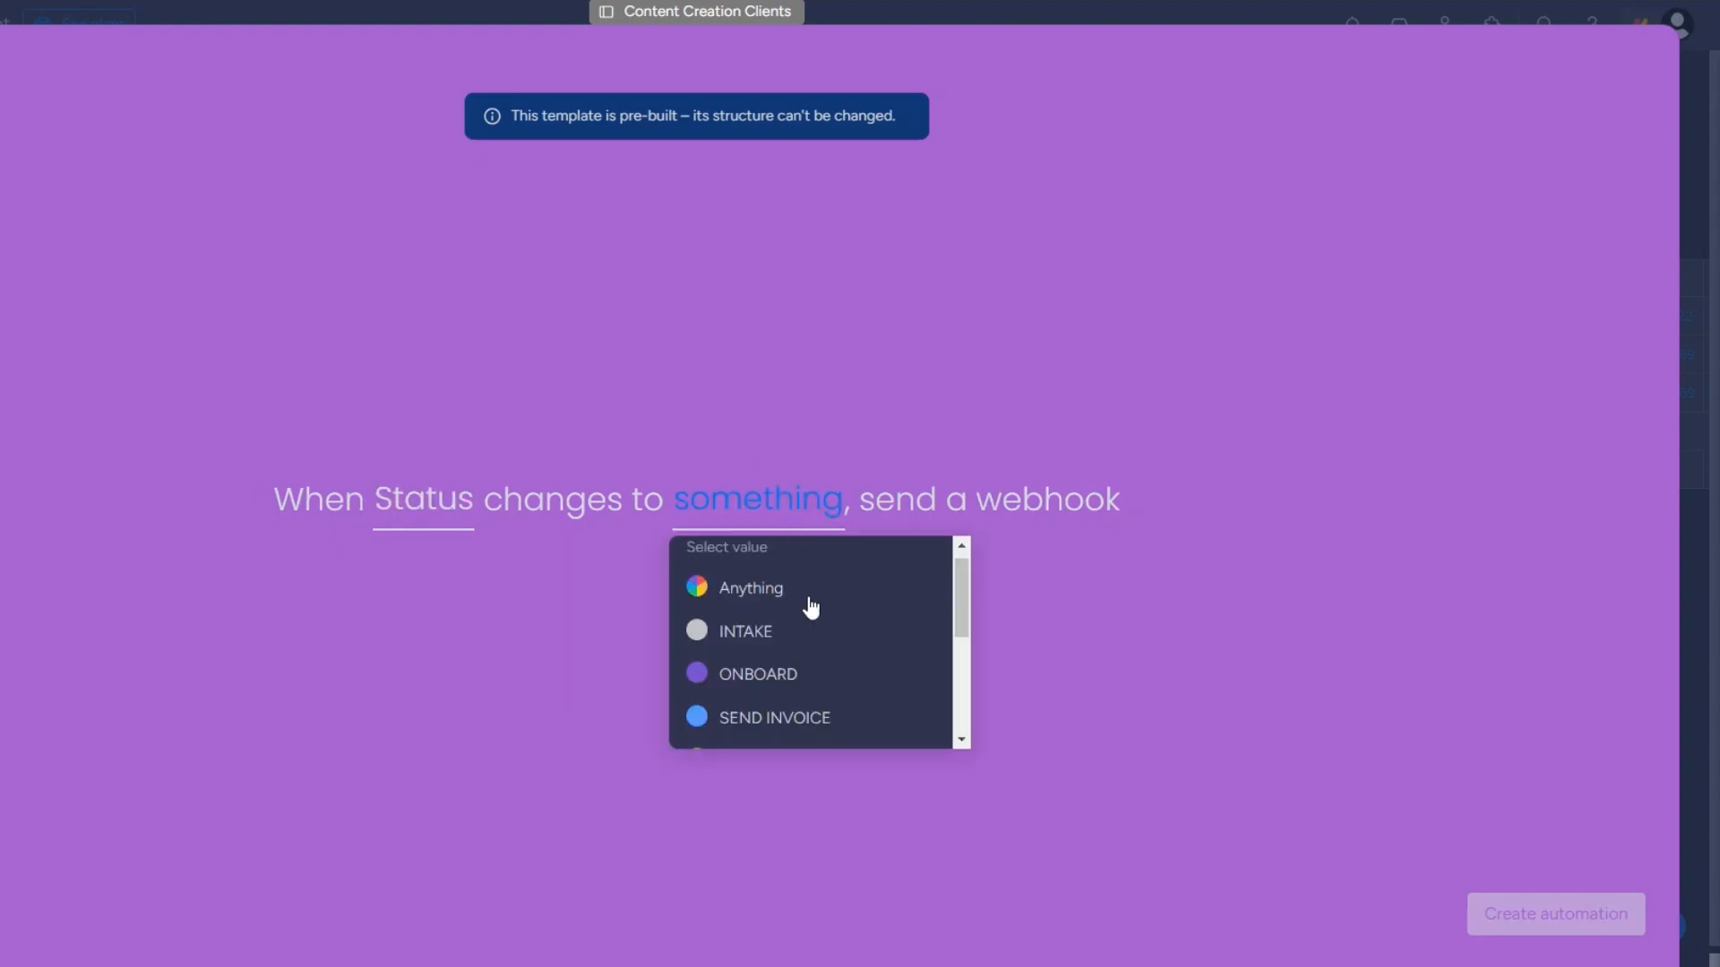
click(811, 696)
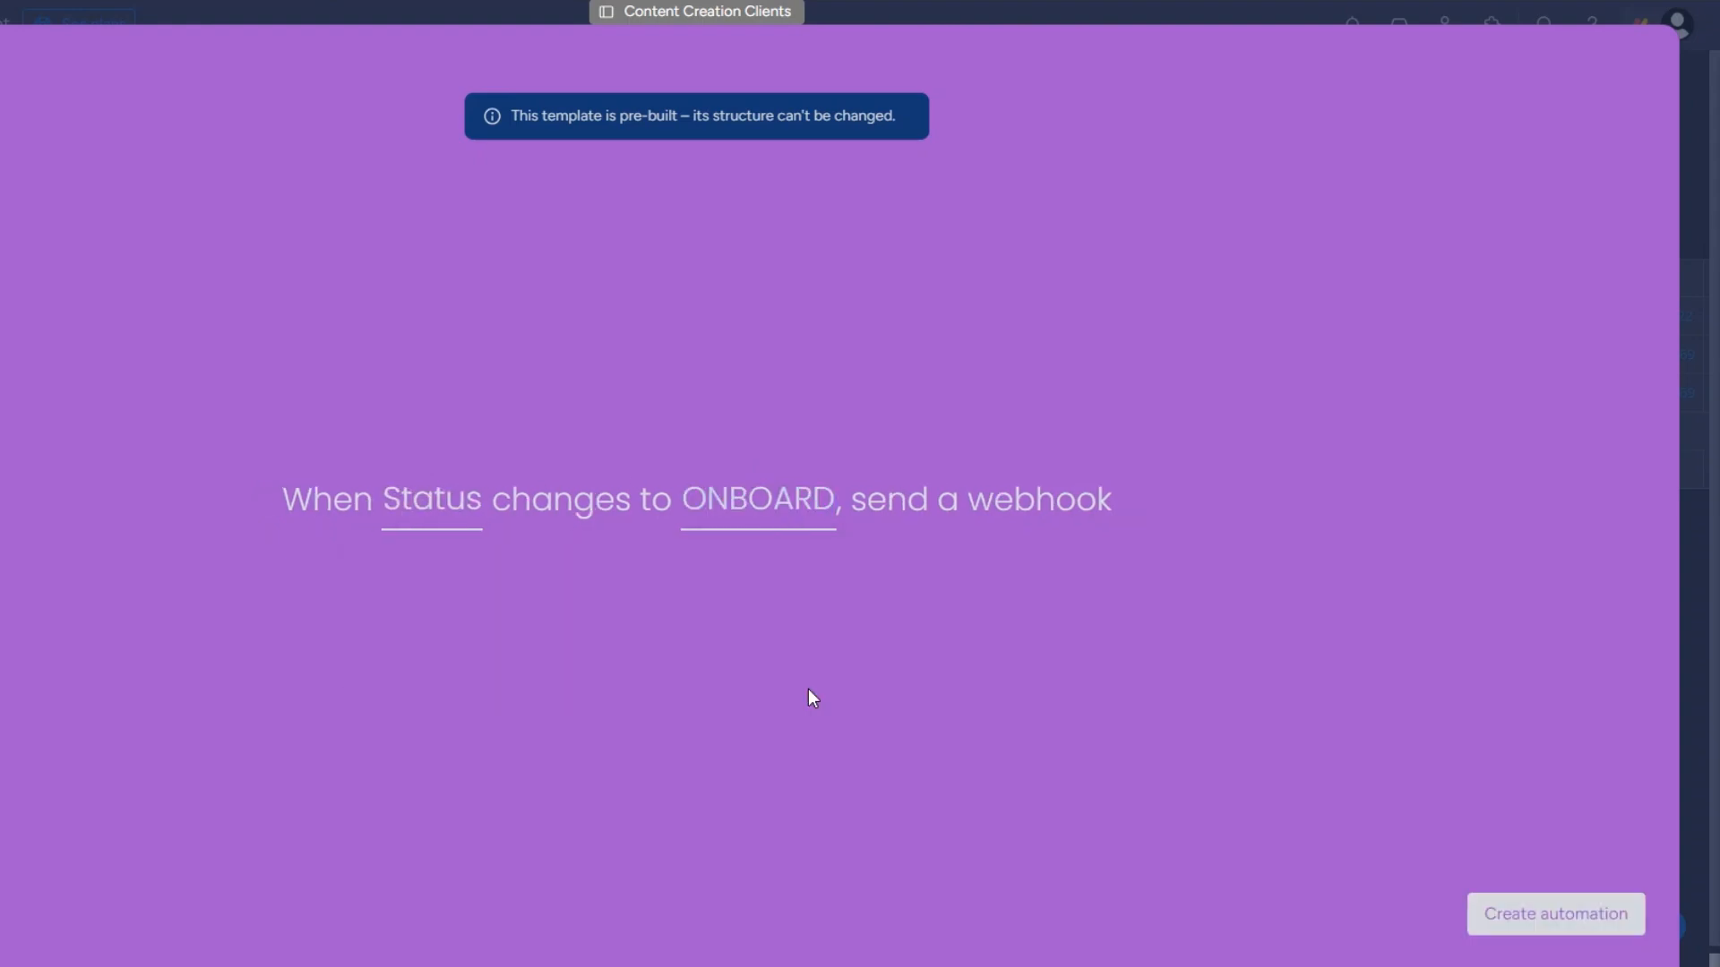
click(1540, 916)
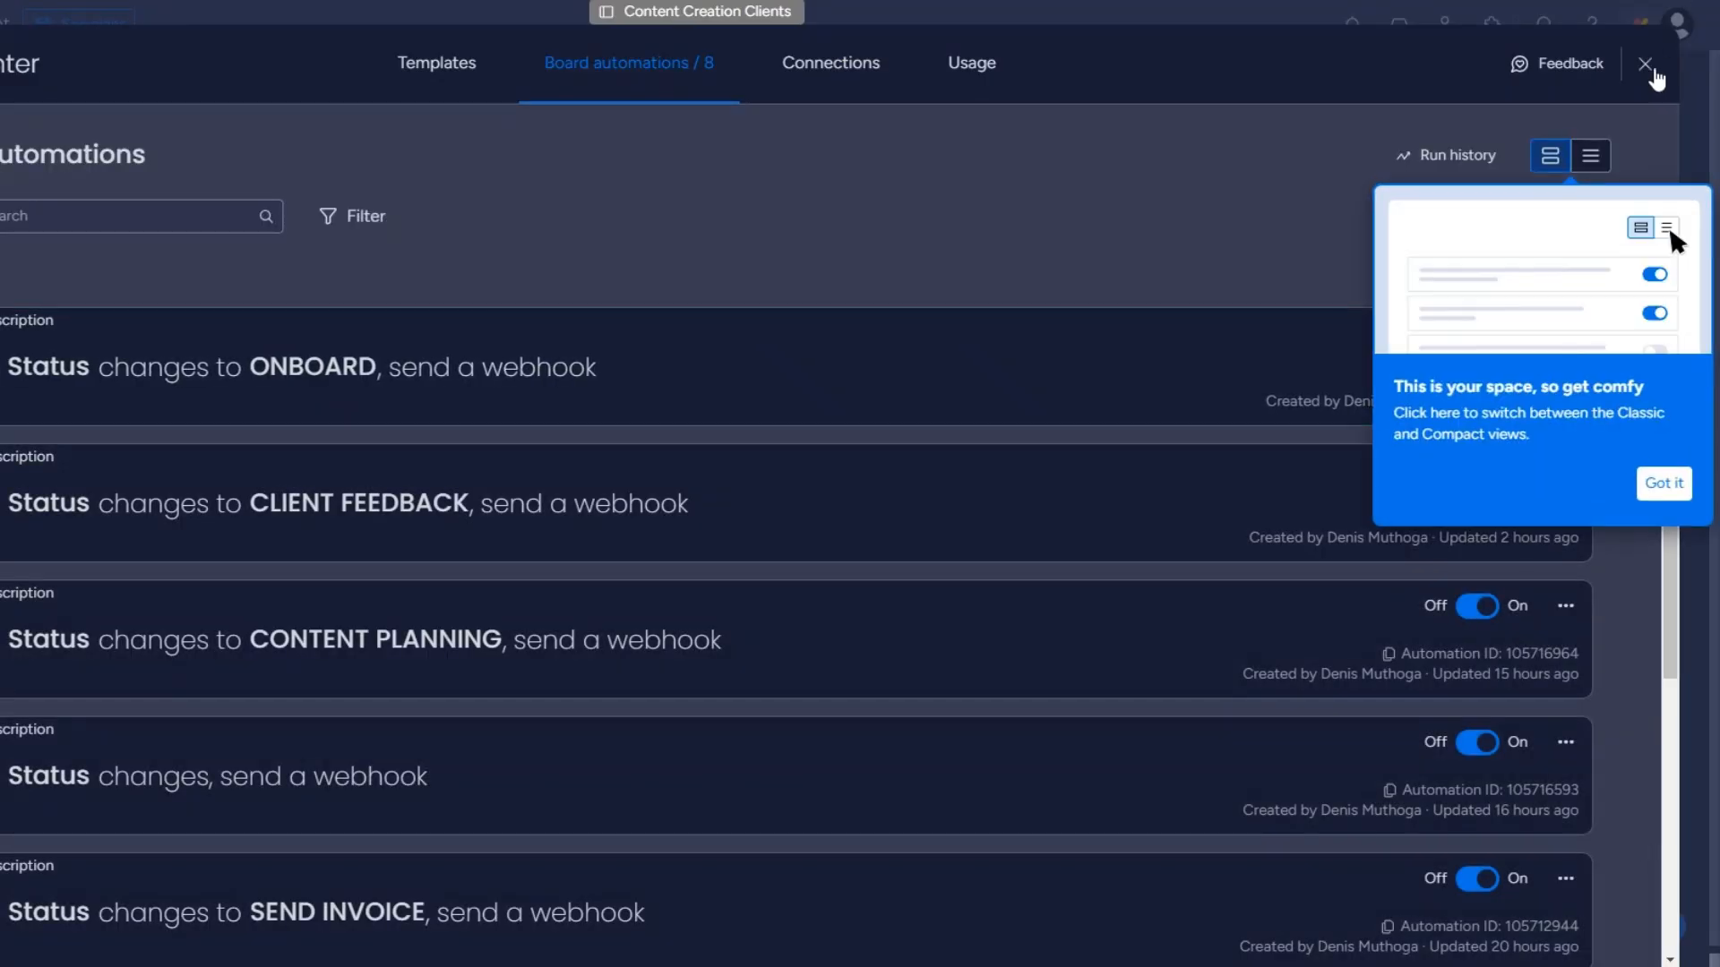
click(1644, 64)
Set the second client's status to ONBOARD on the board.
click(769, 358)
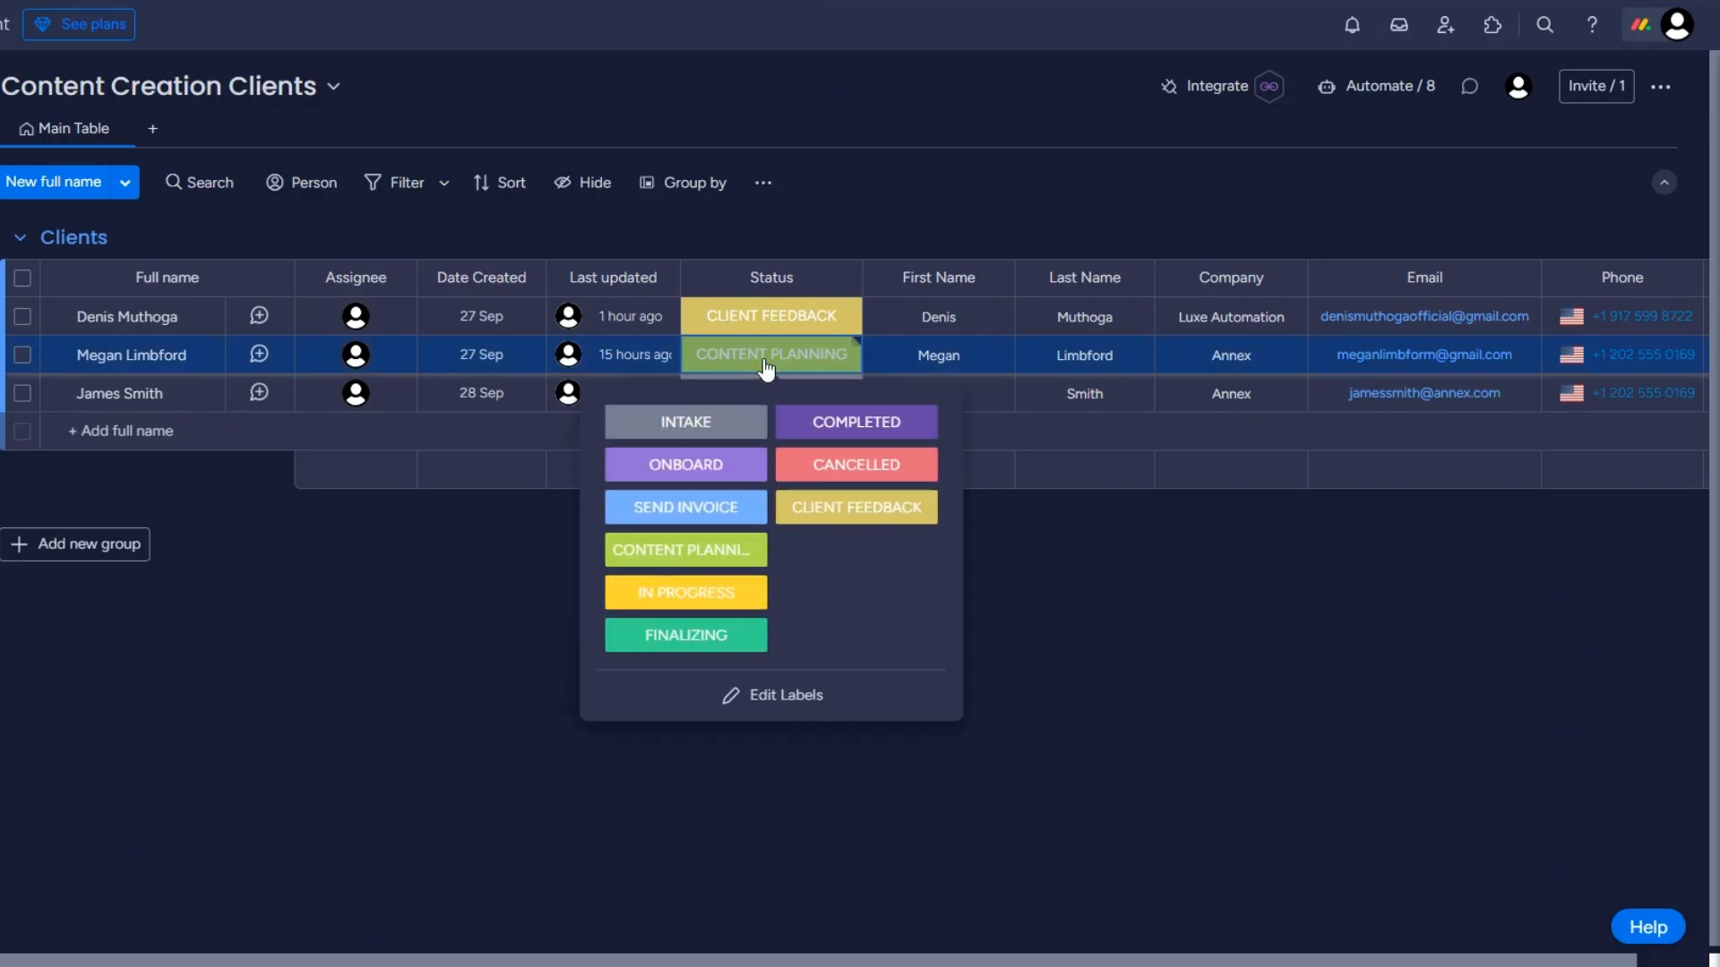
click(686, 468)
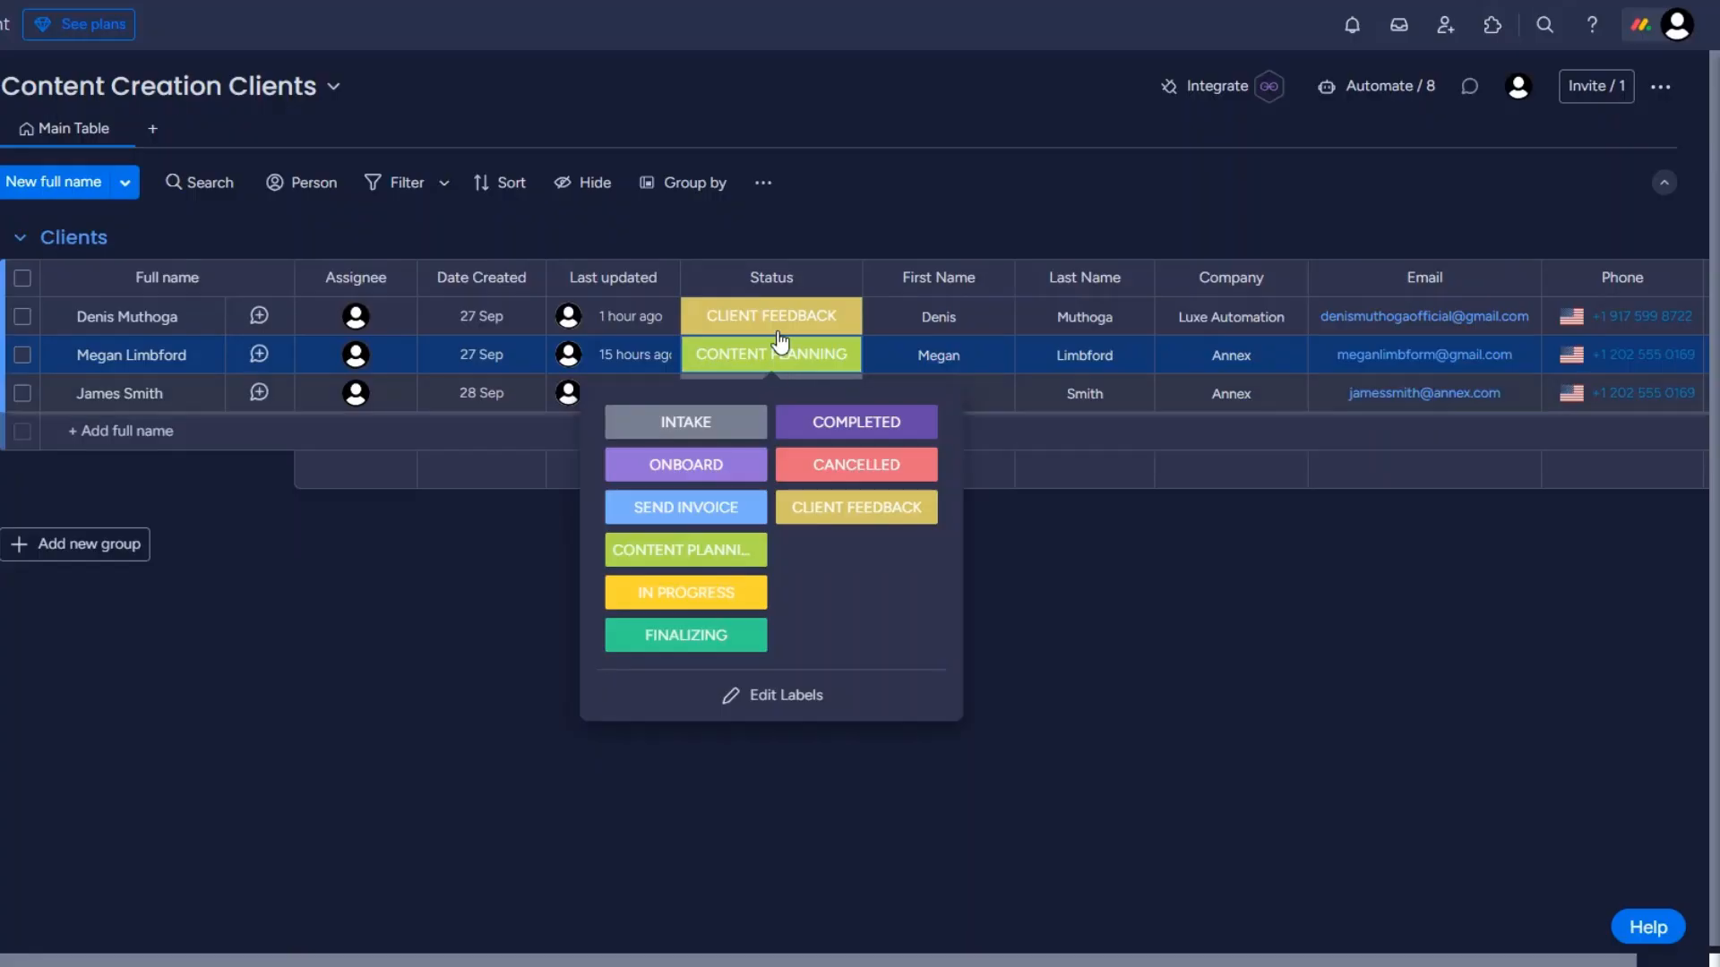
click(720, 467)
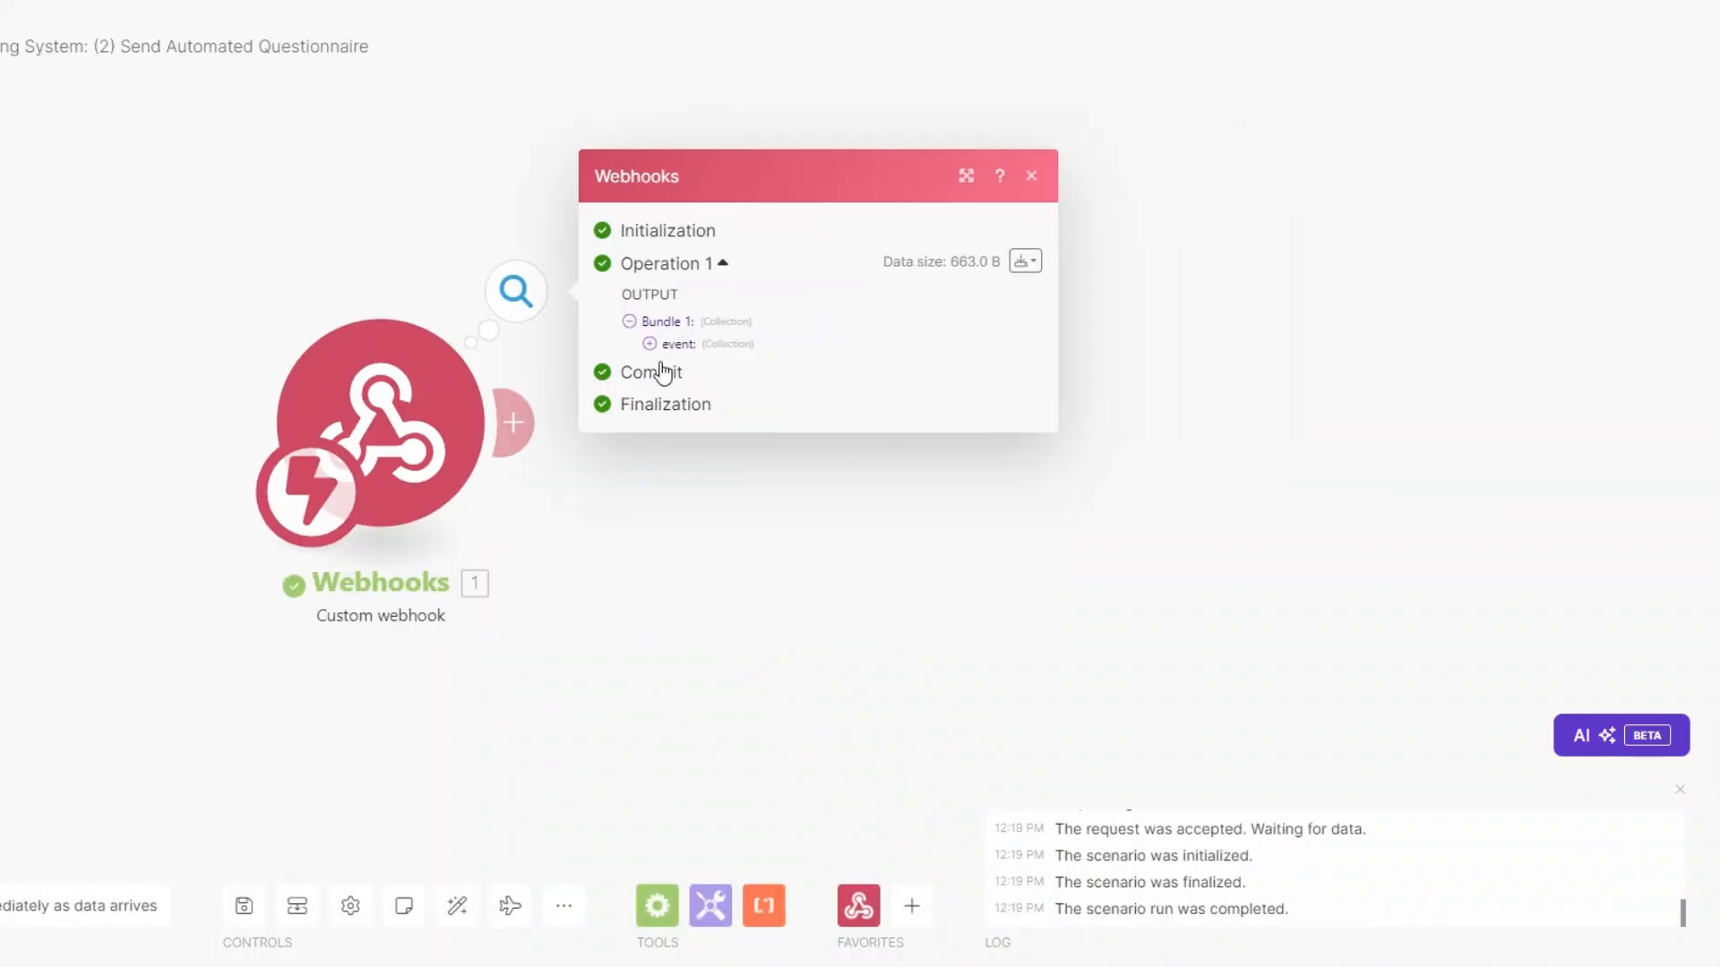
Inspect the webhook event output to locate the pulseName and pulseId values.
click(650, 348)
drag(755, 418, 855, 432)
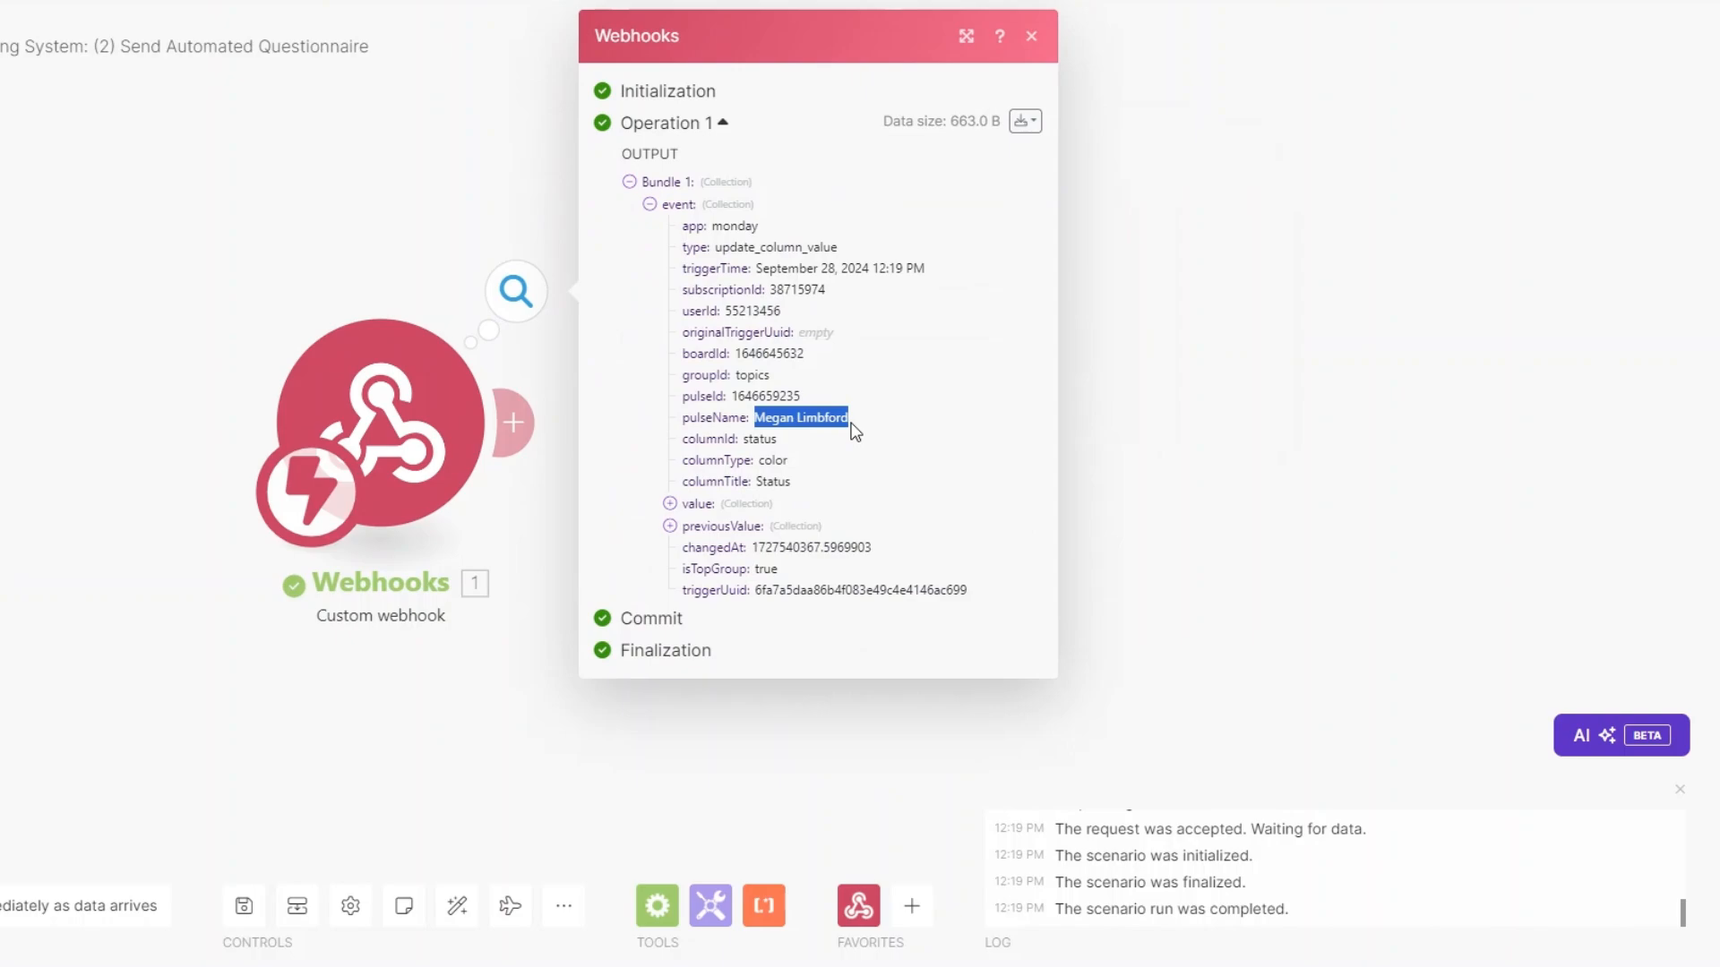
click(729, 397)
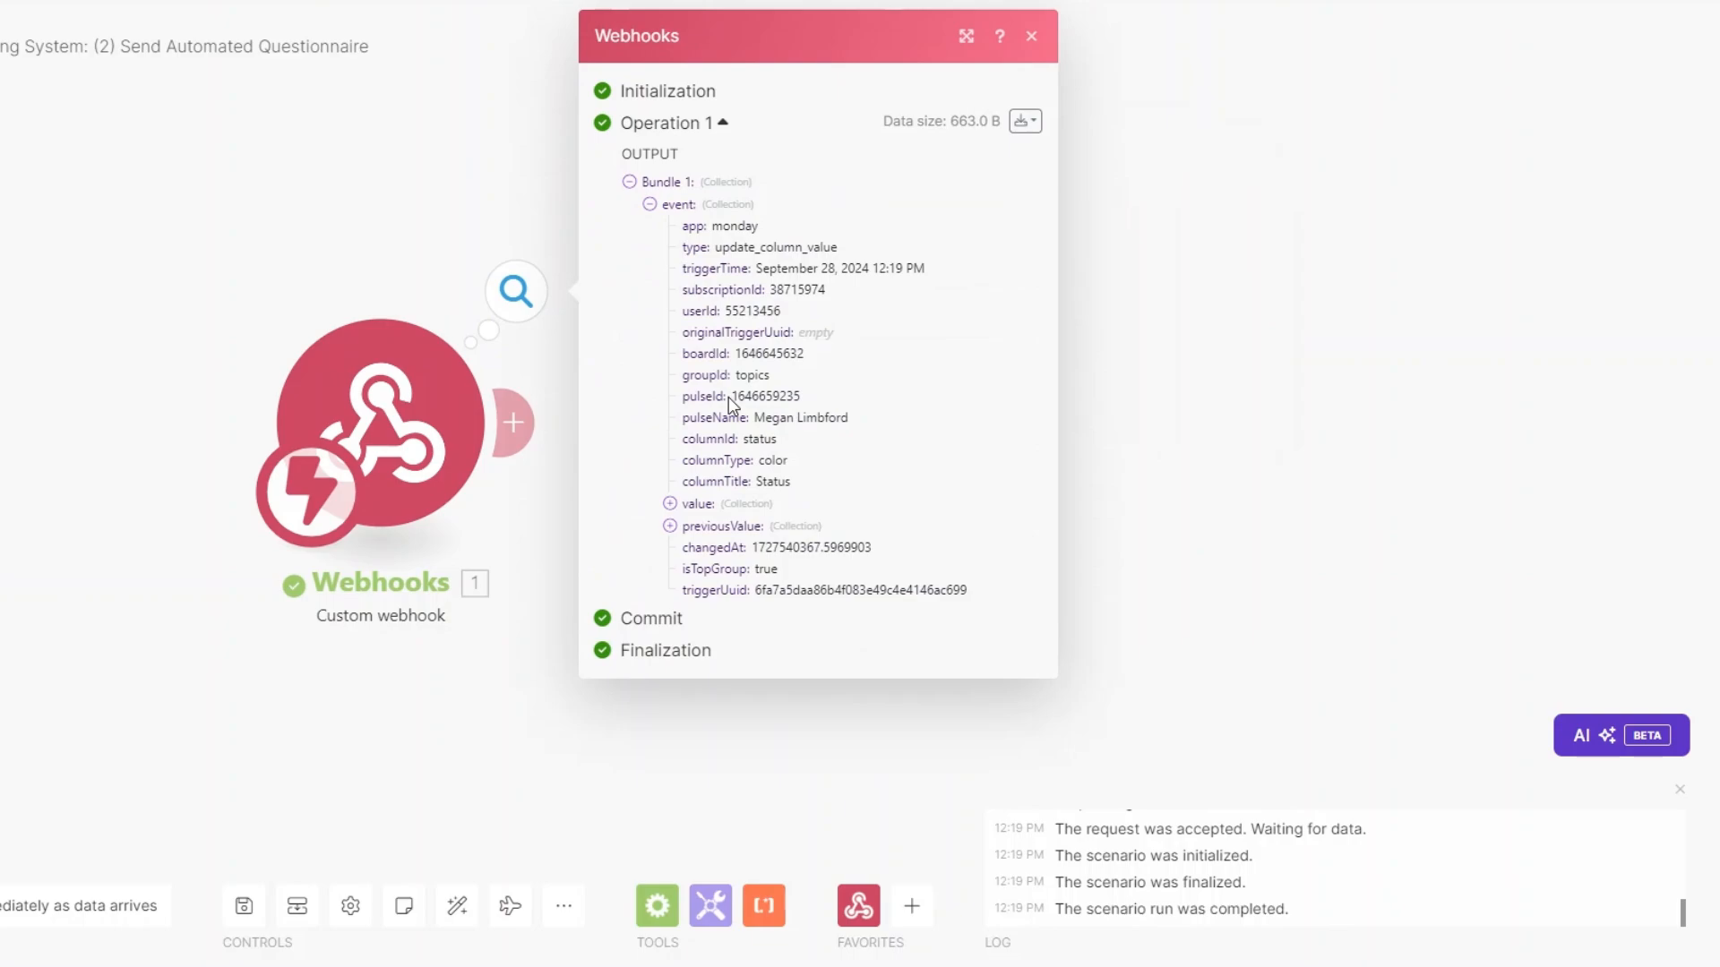
drag(730, 396, 819, 399)
key(ctrl+c)
key(Escape)
Add a Monday Get an Item module with ID mapped from pulseId and board Content Creation Clients.
click(516, 425)
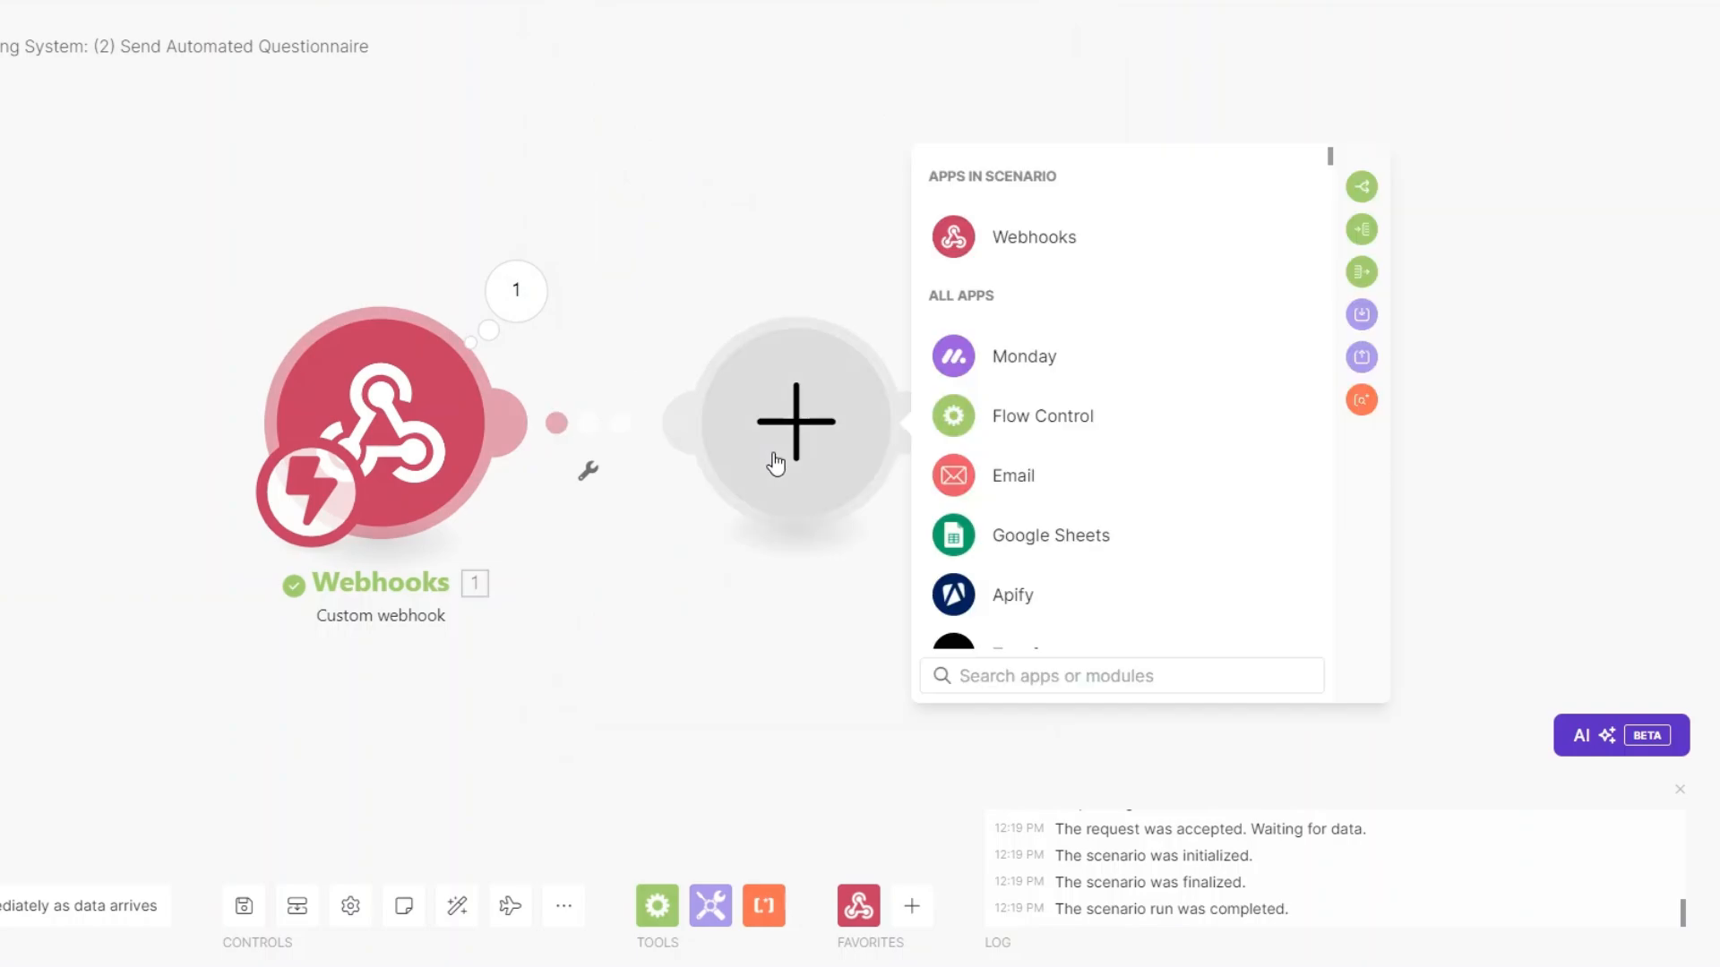
click(1027, 384)
text(ge)
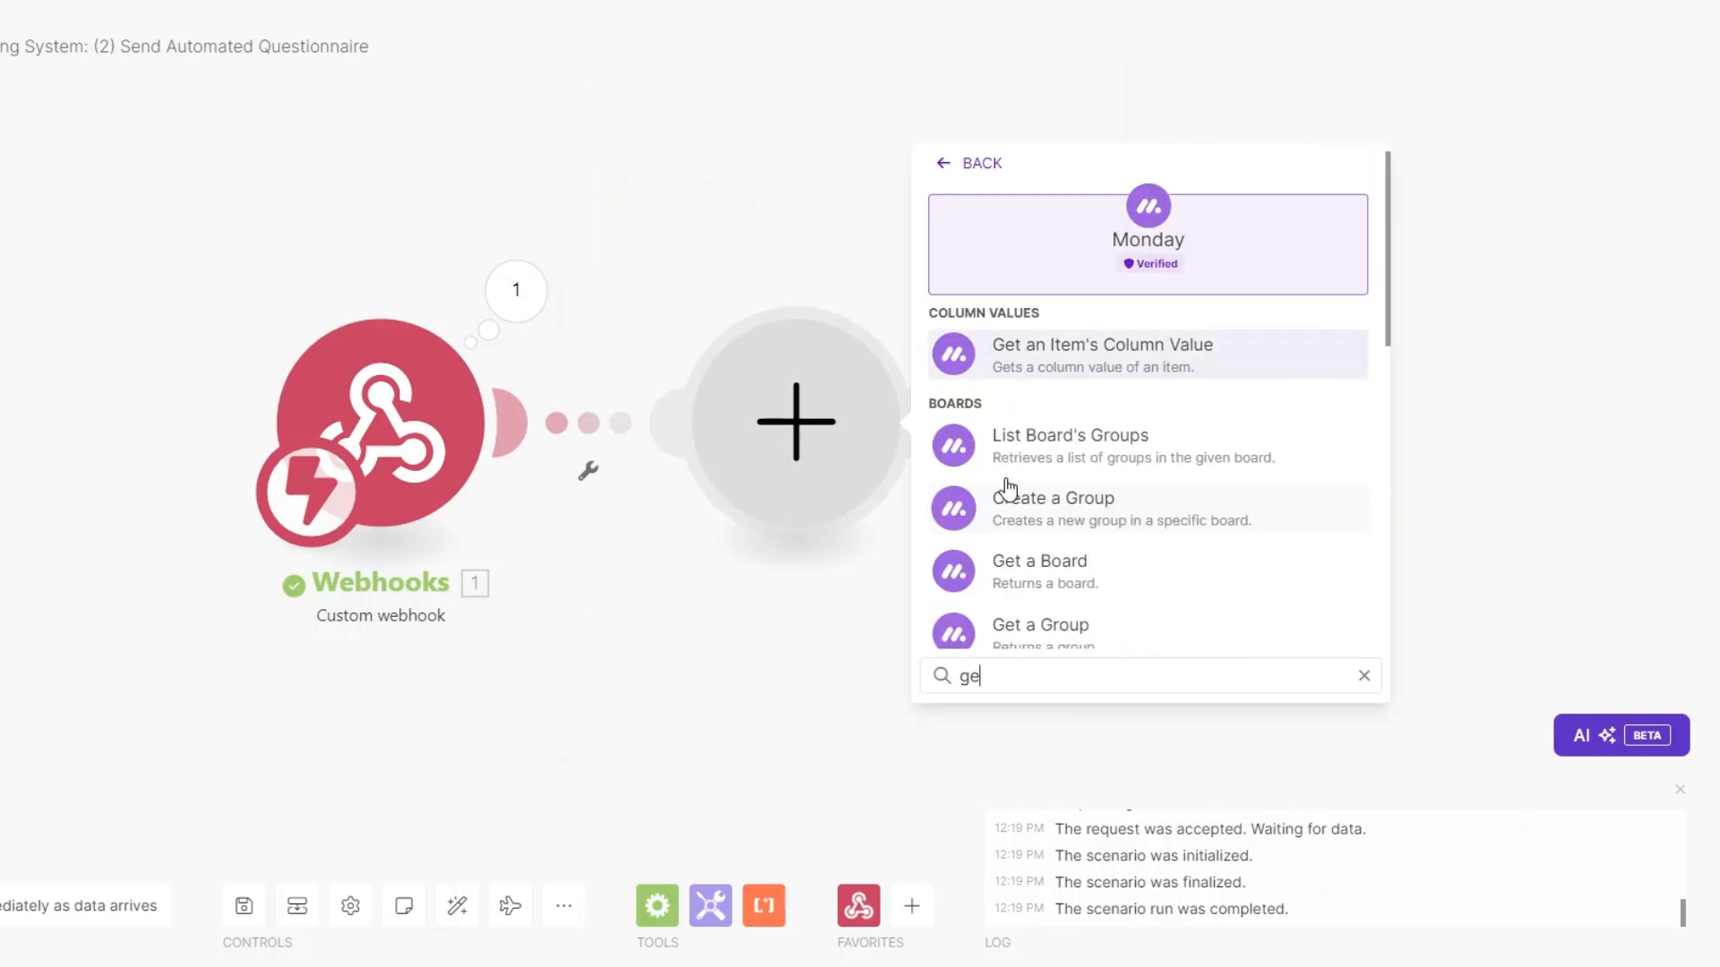
text(t an)
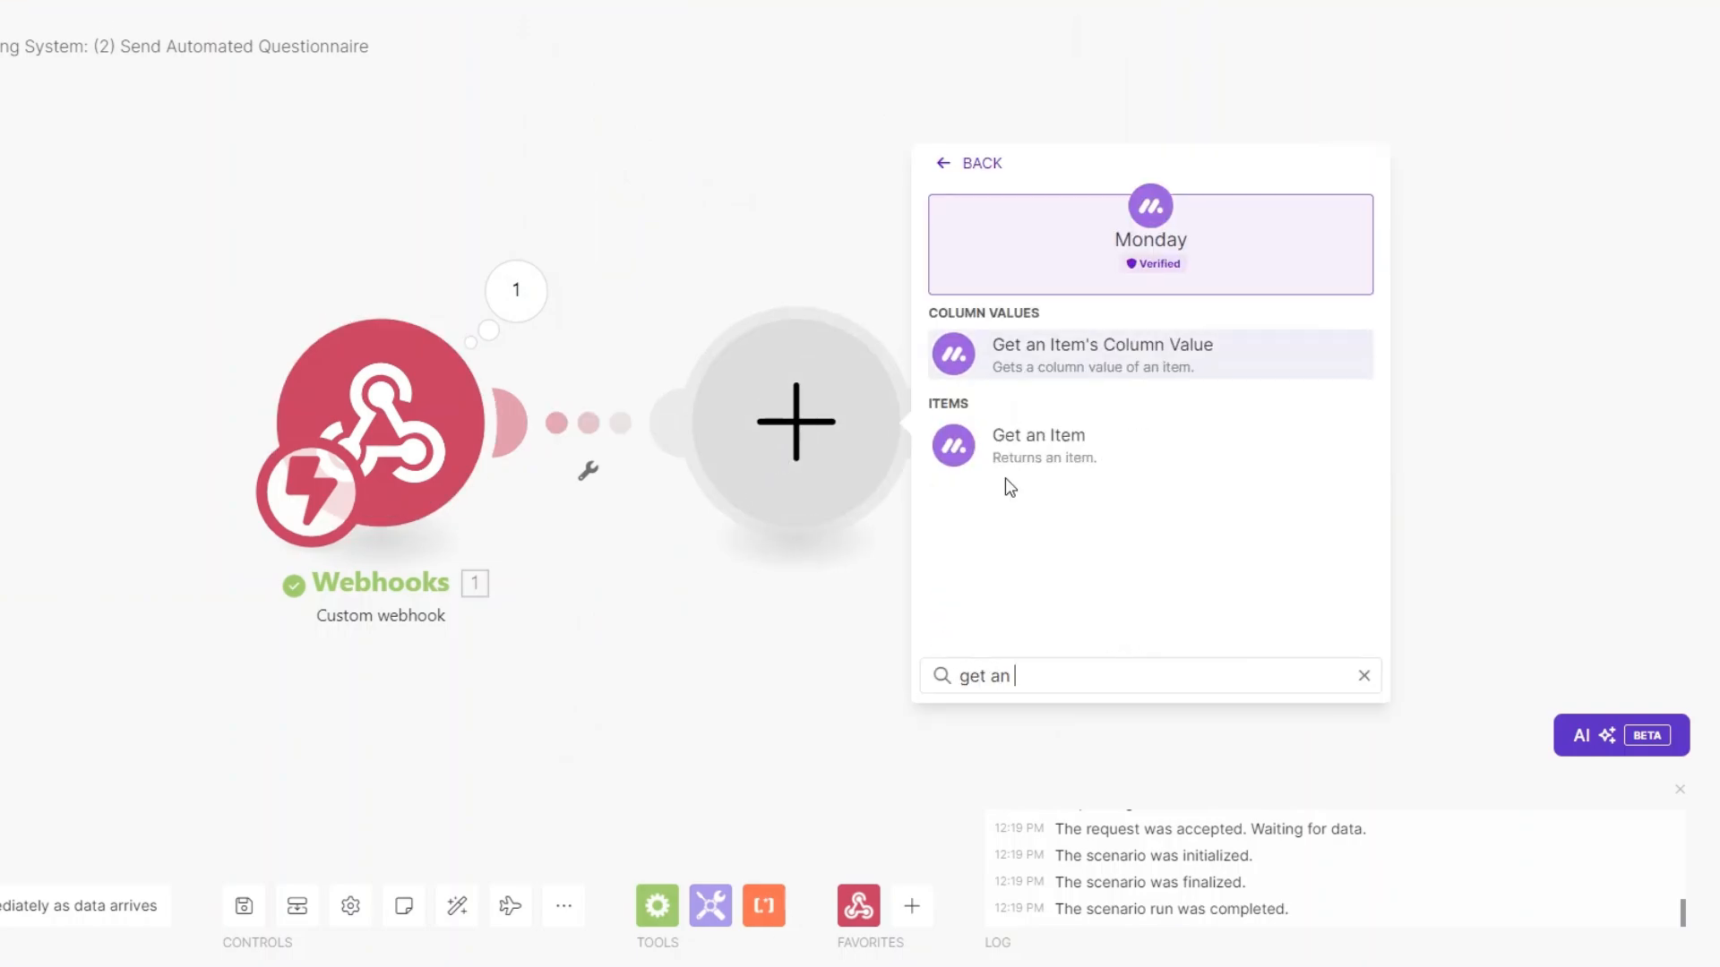
click(1078, 441)
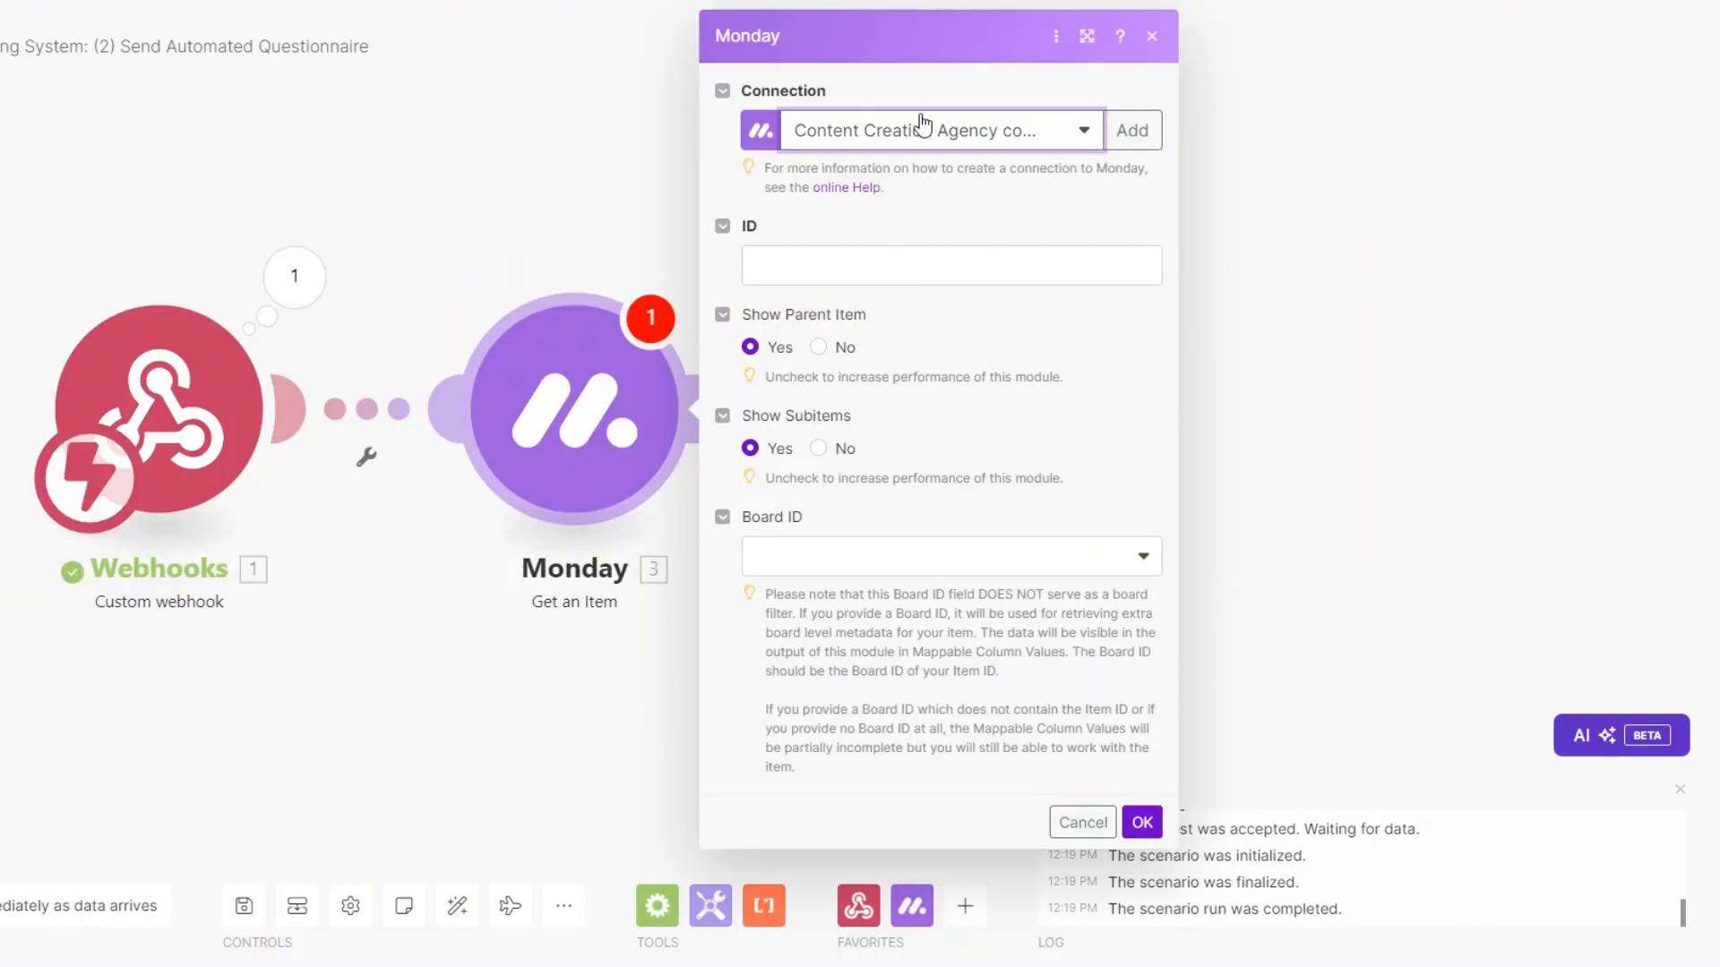
click(837, 266)
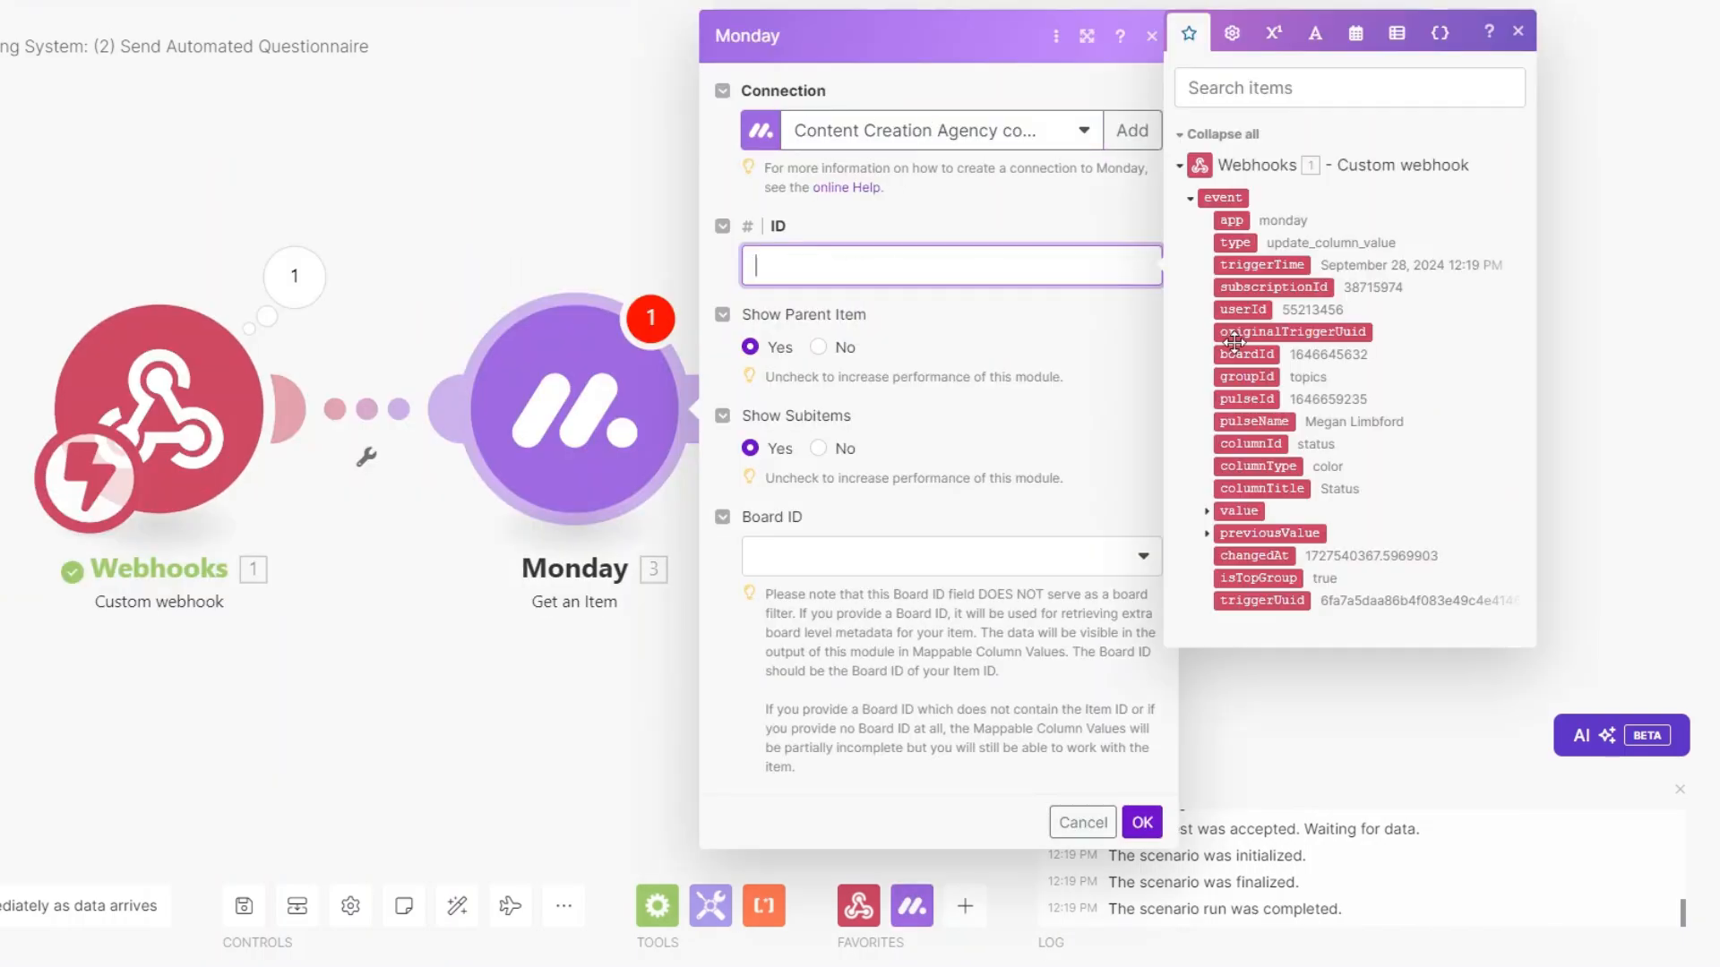
drag(1260, 394, 903, 266)
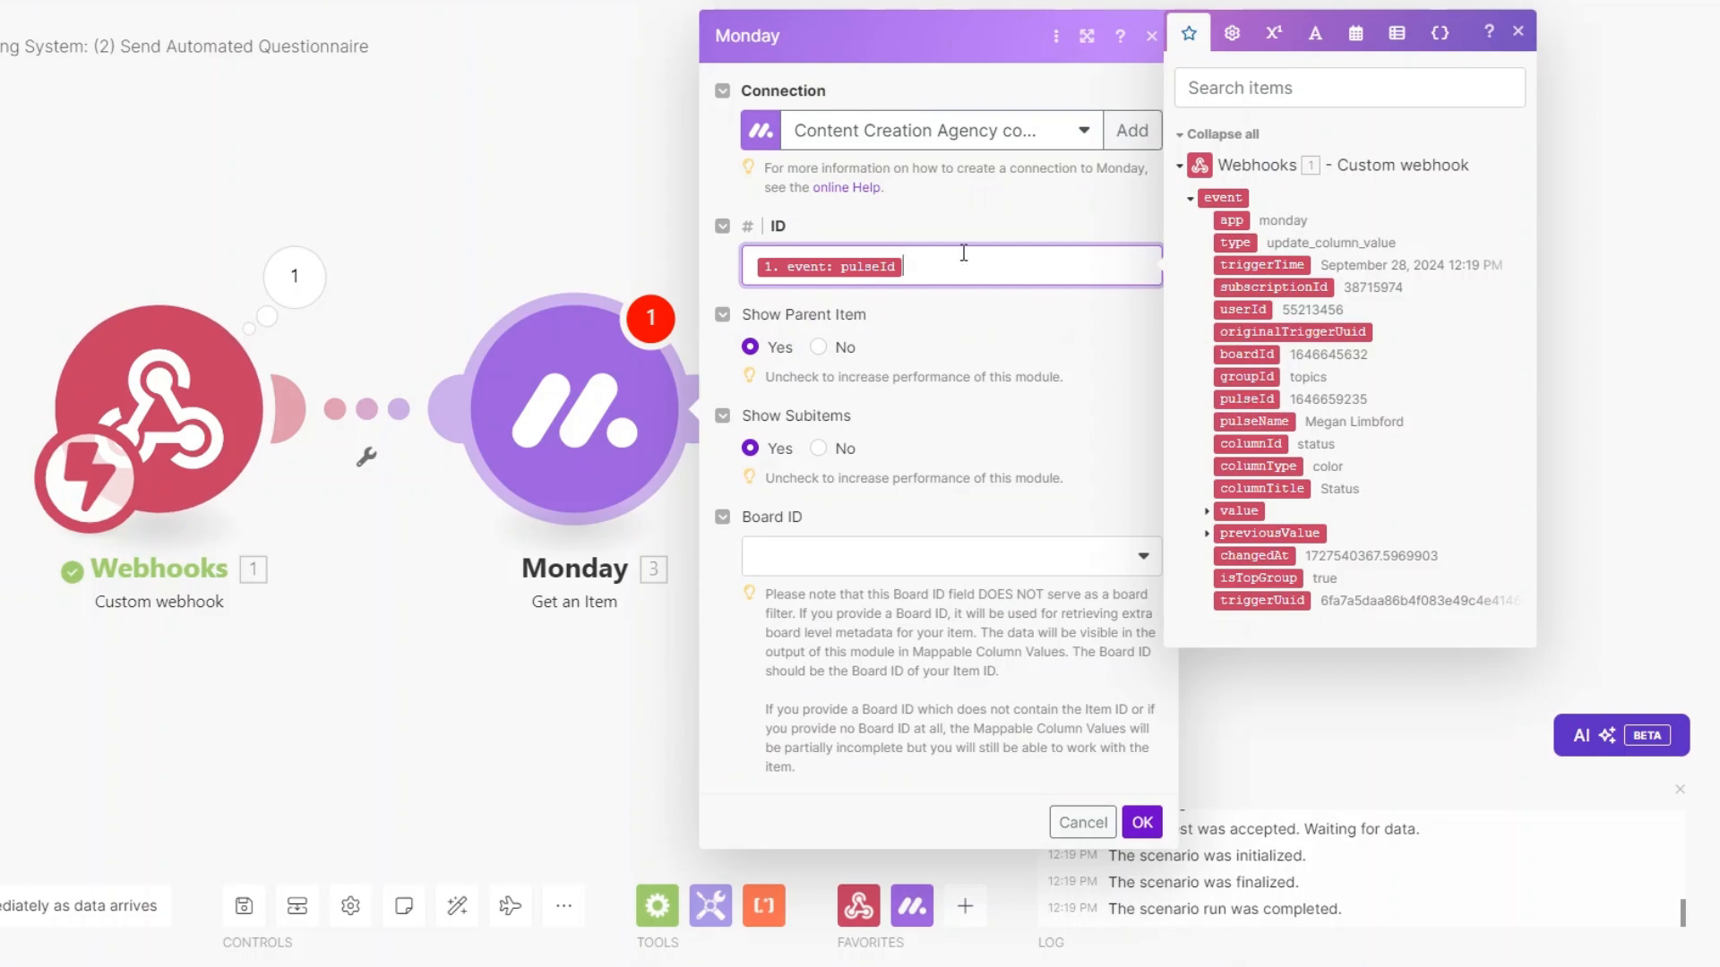
click(927, 562)
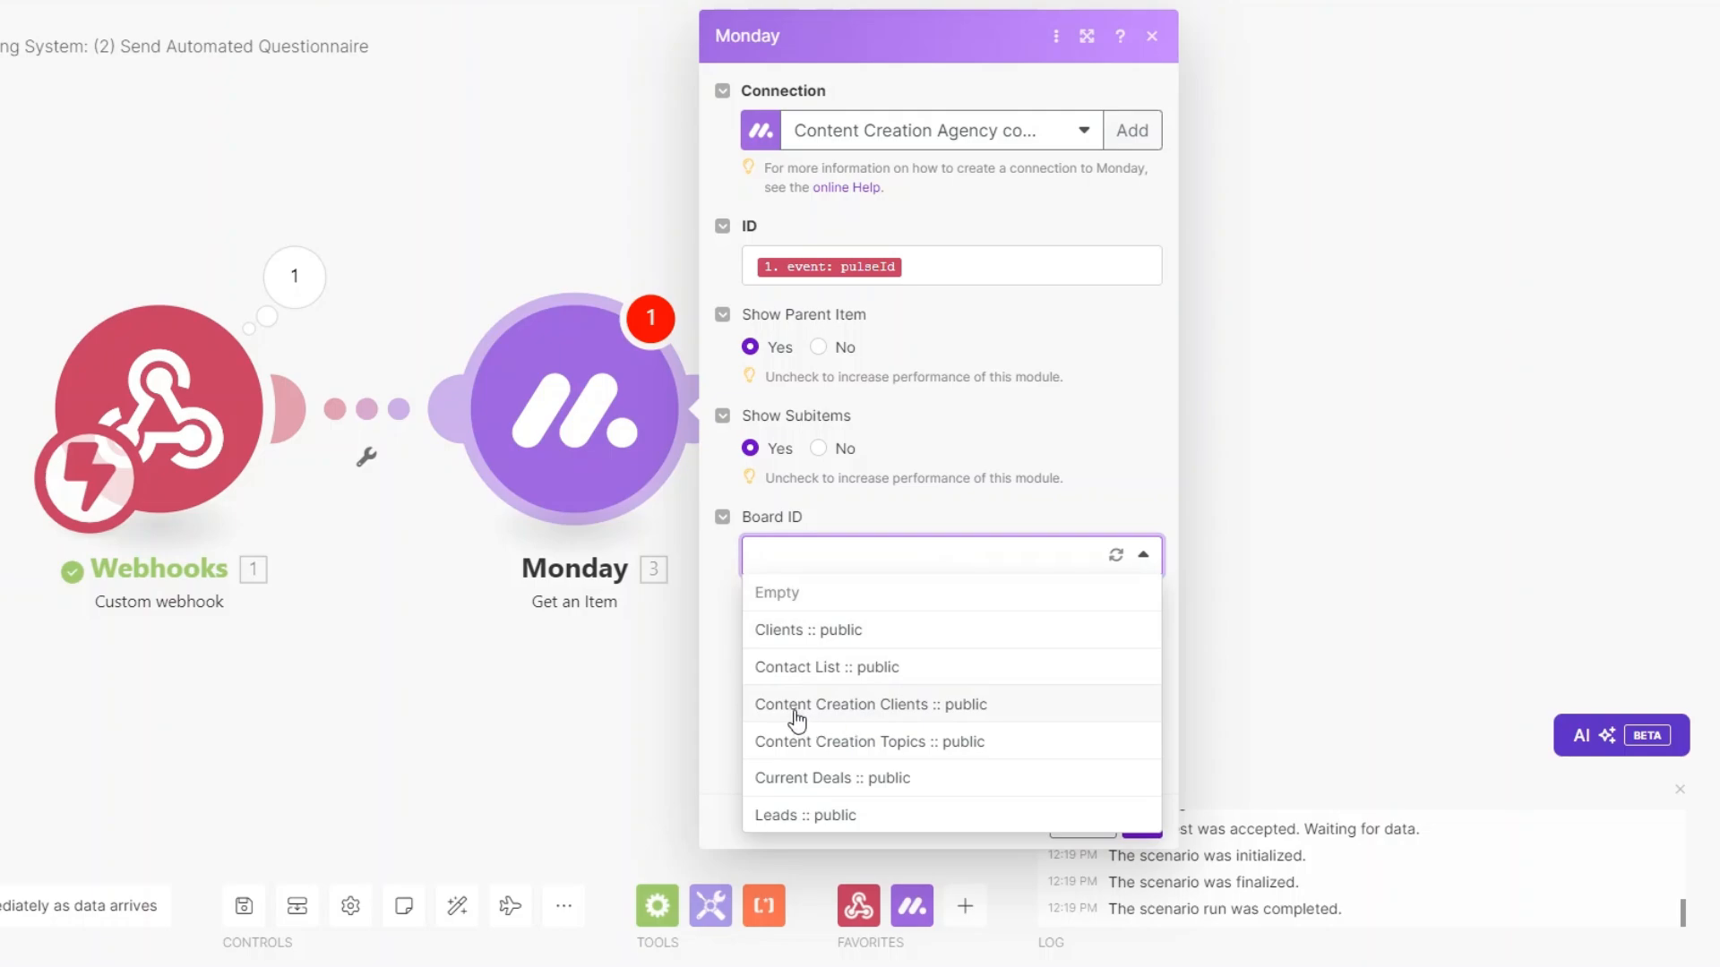
click(869, 708)
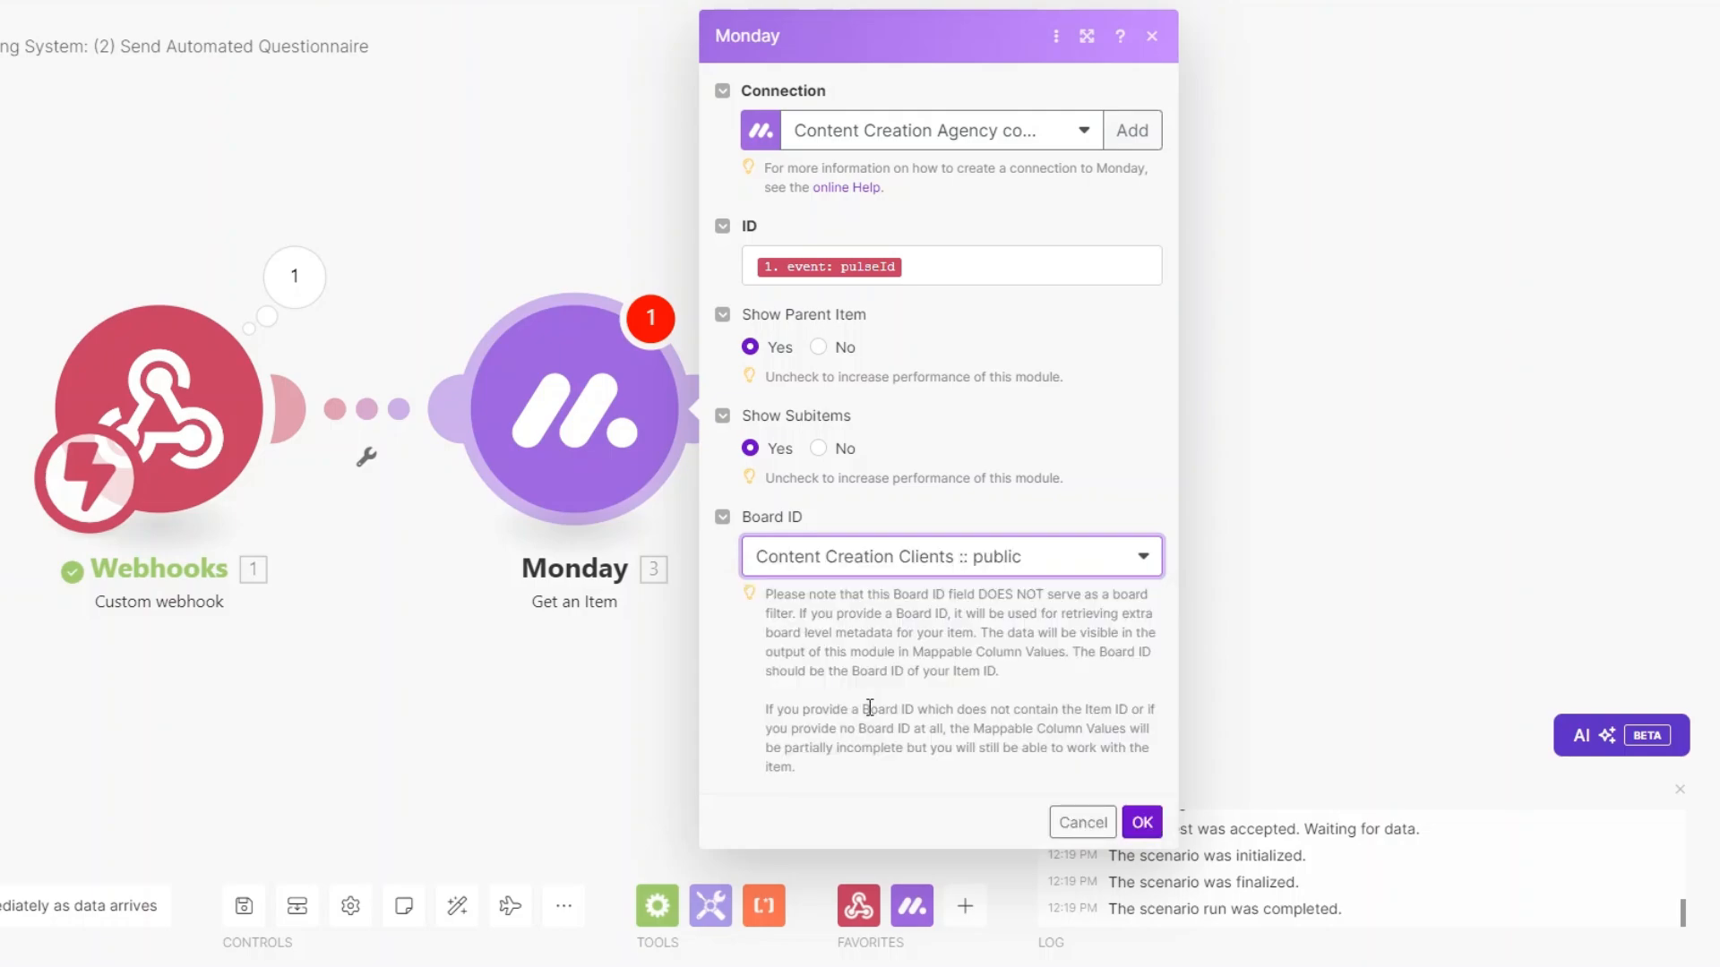
click(1140, 820)
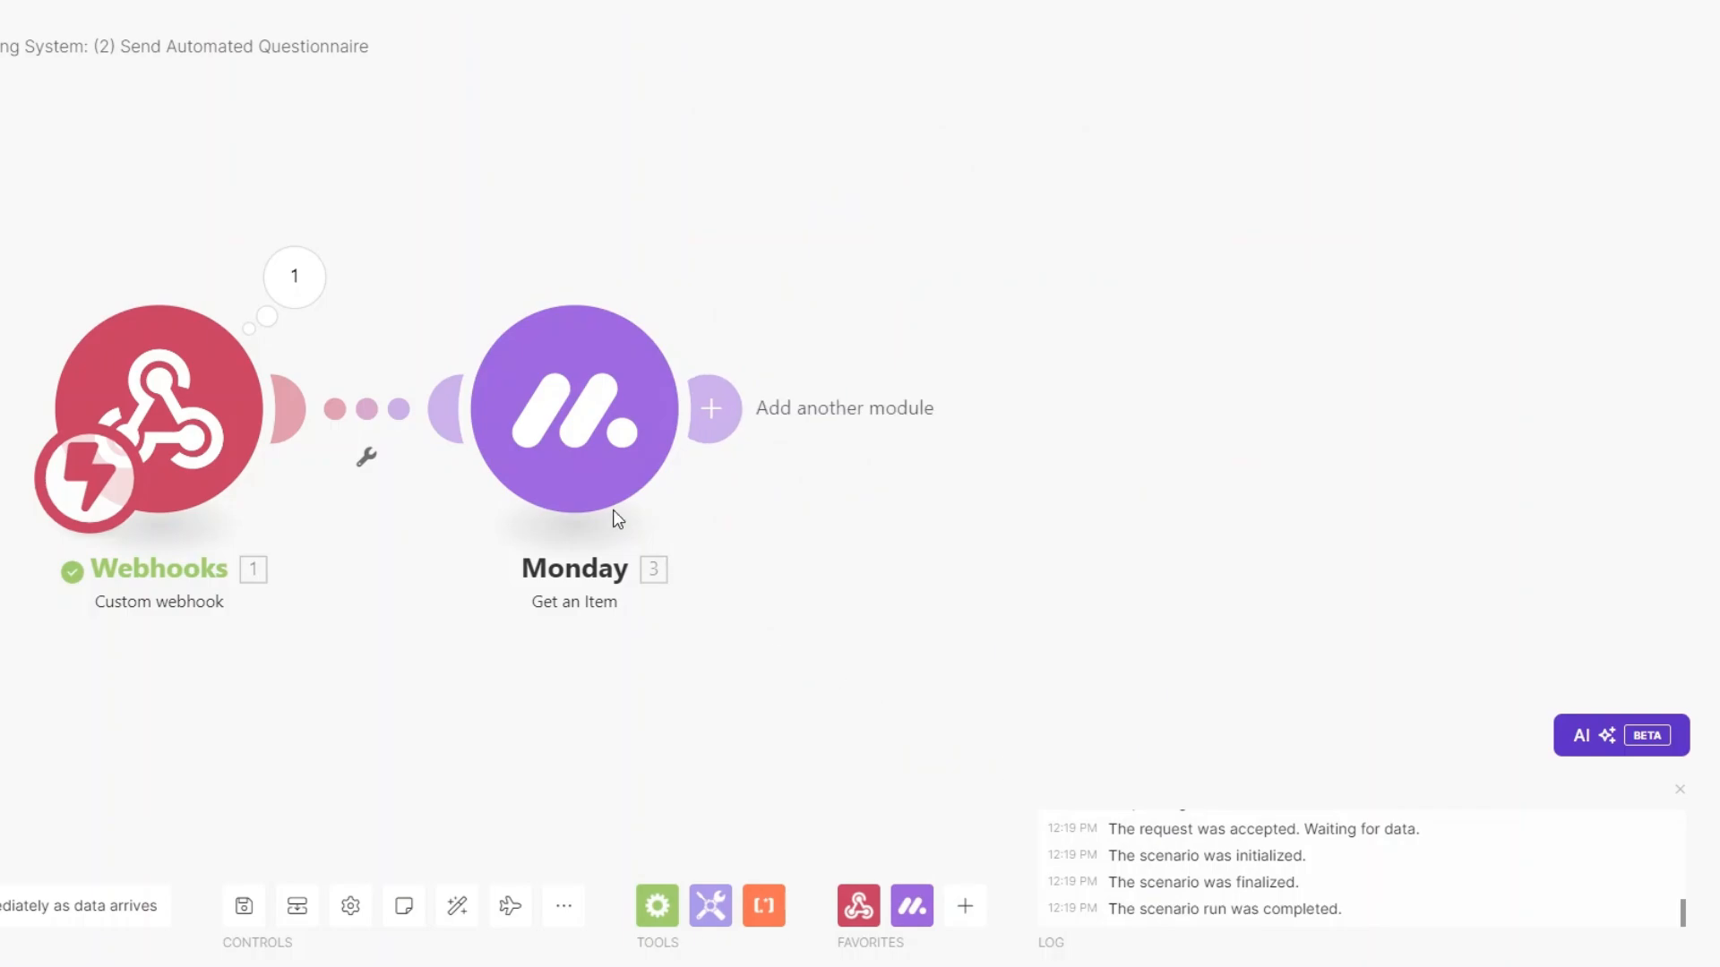
right_click(541, 401)
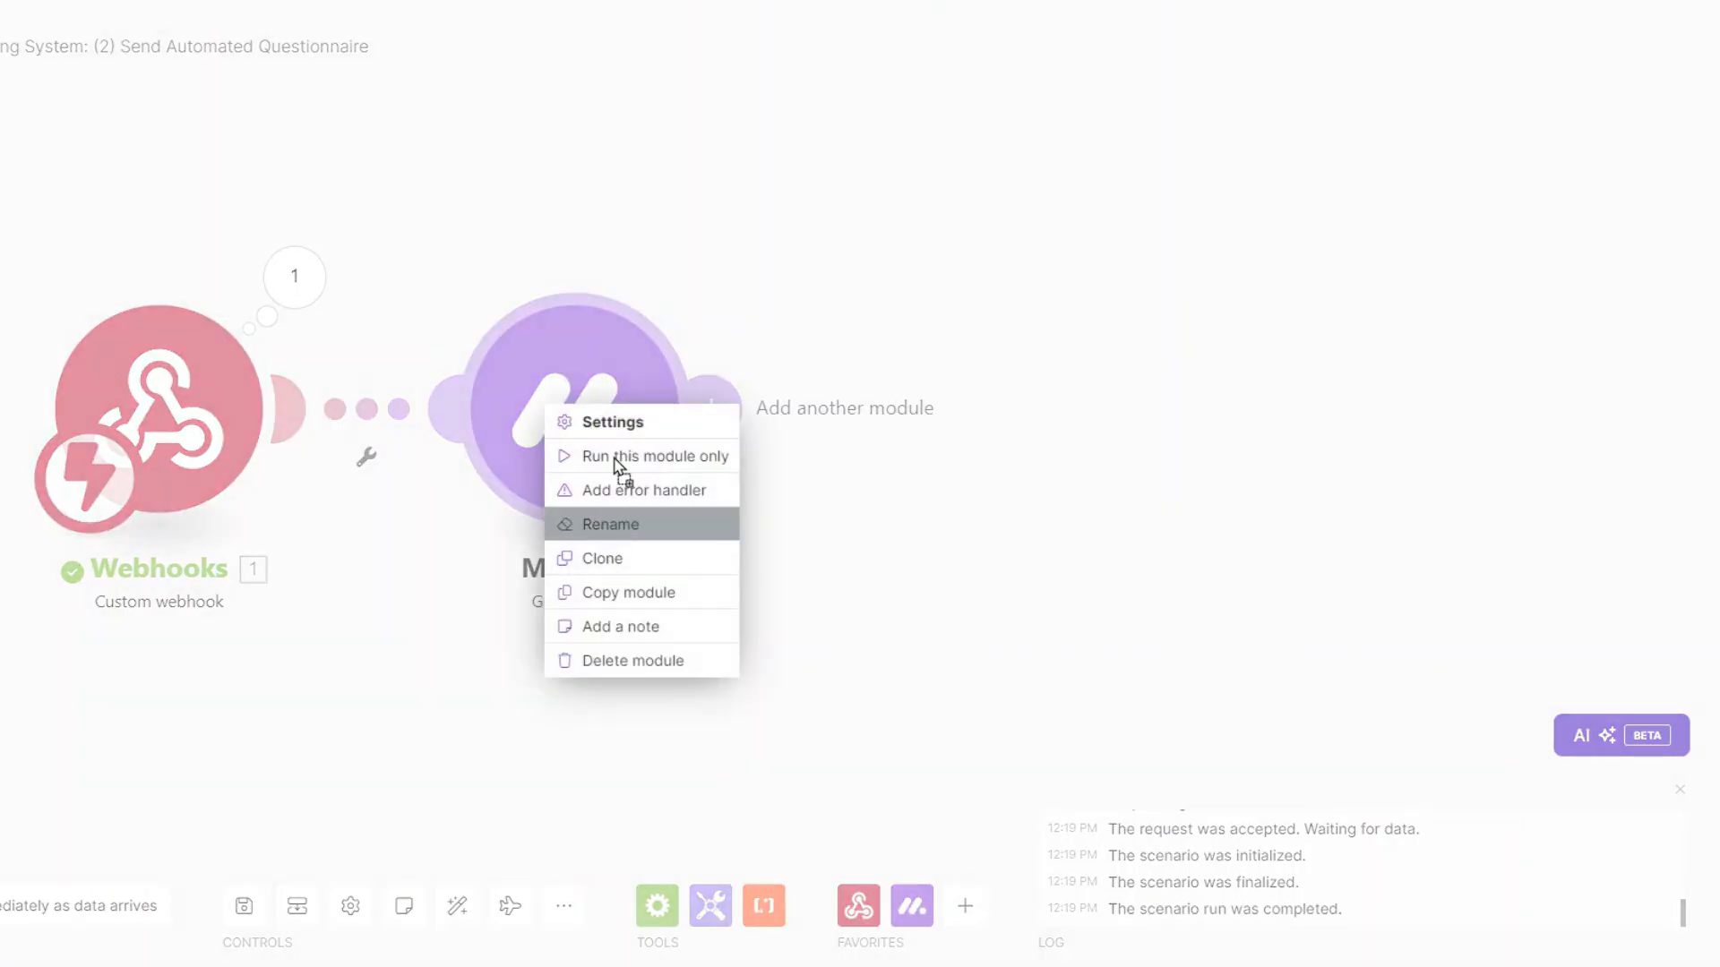
click(605, 456)
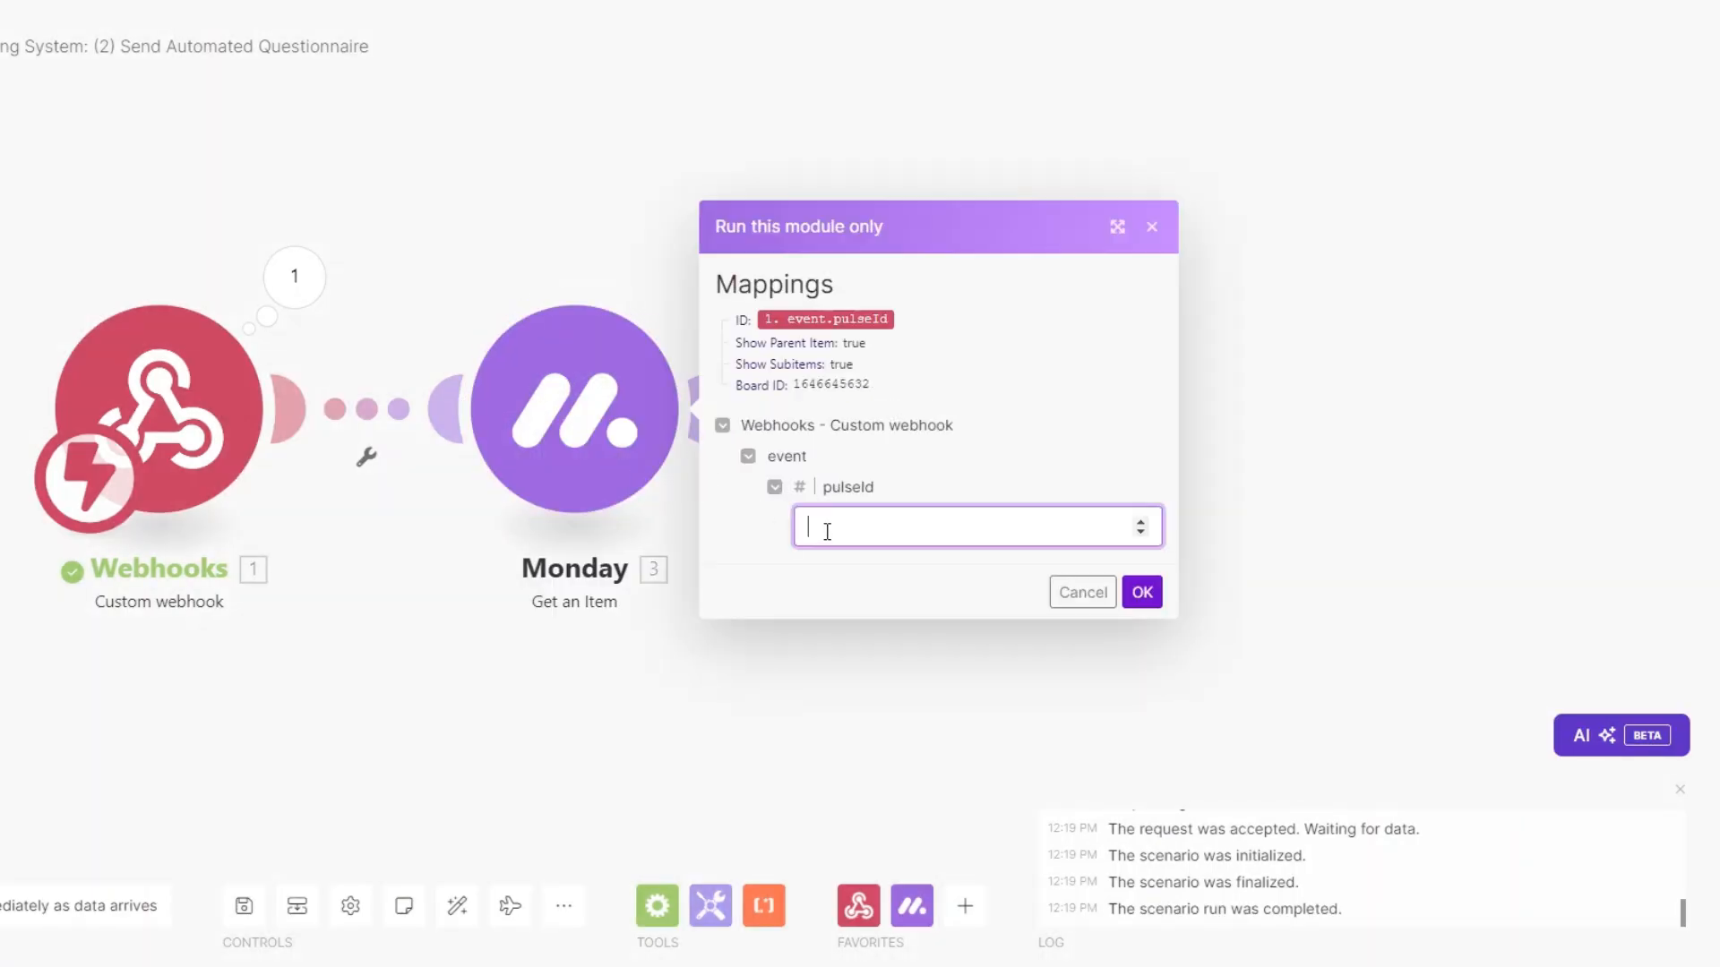
key(ctrl+v)
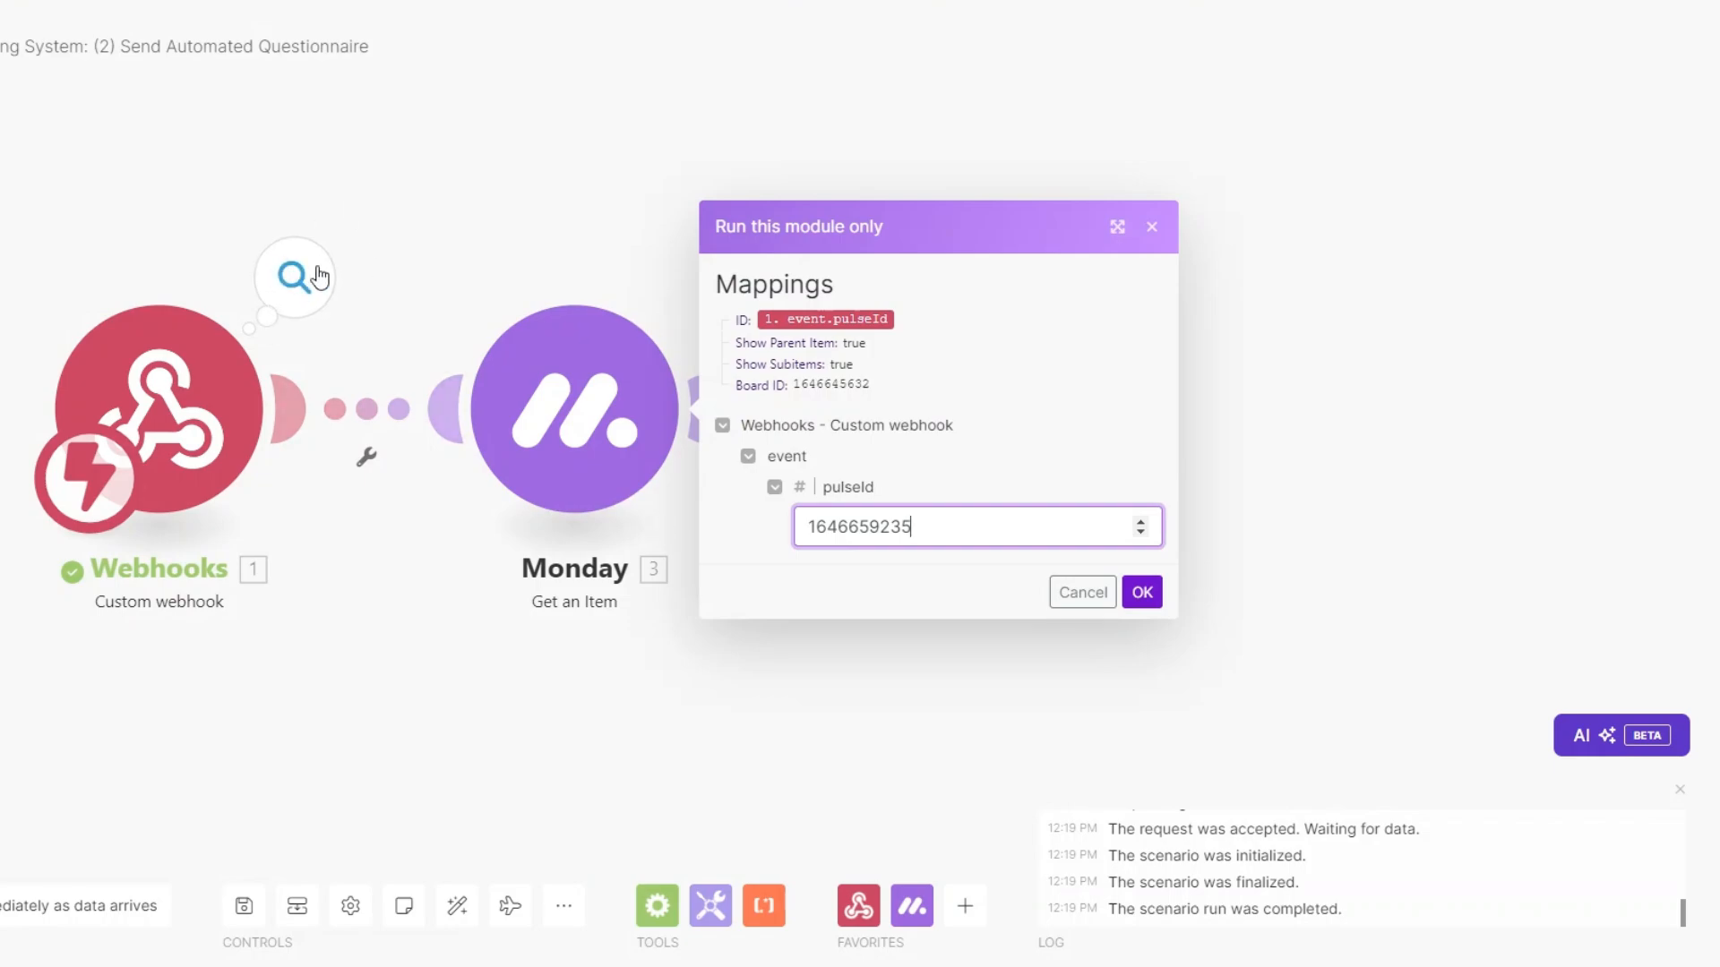
click(1142, 592)
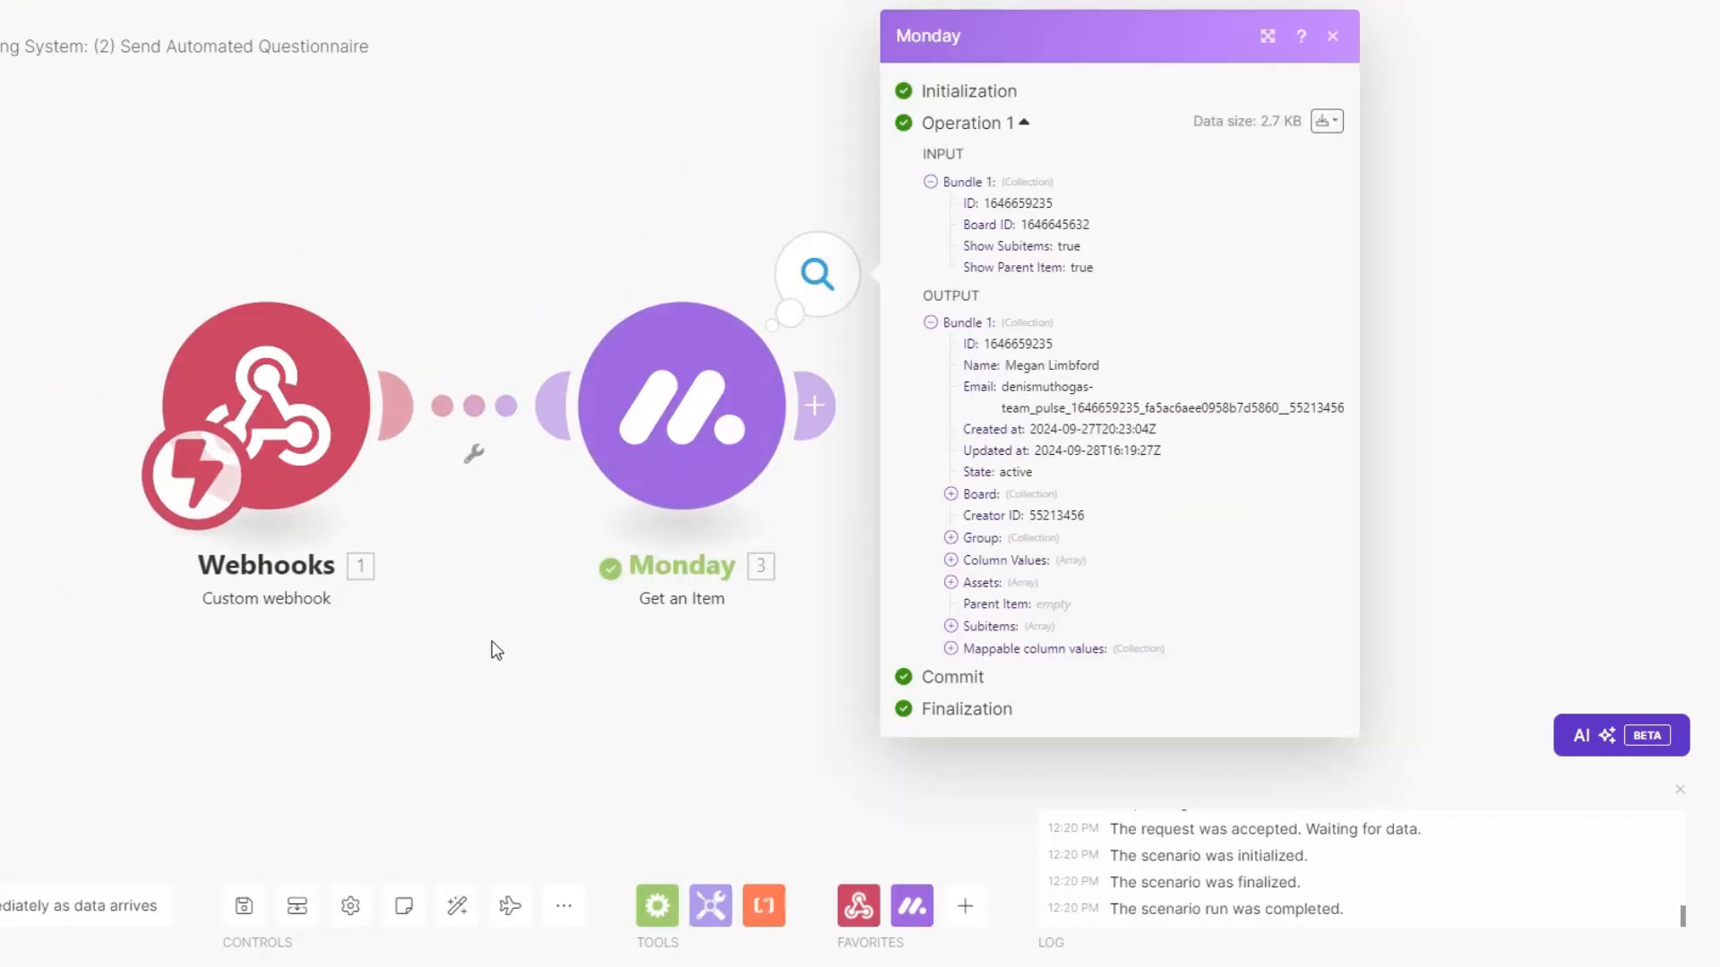
click(951, 649)
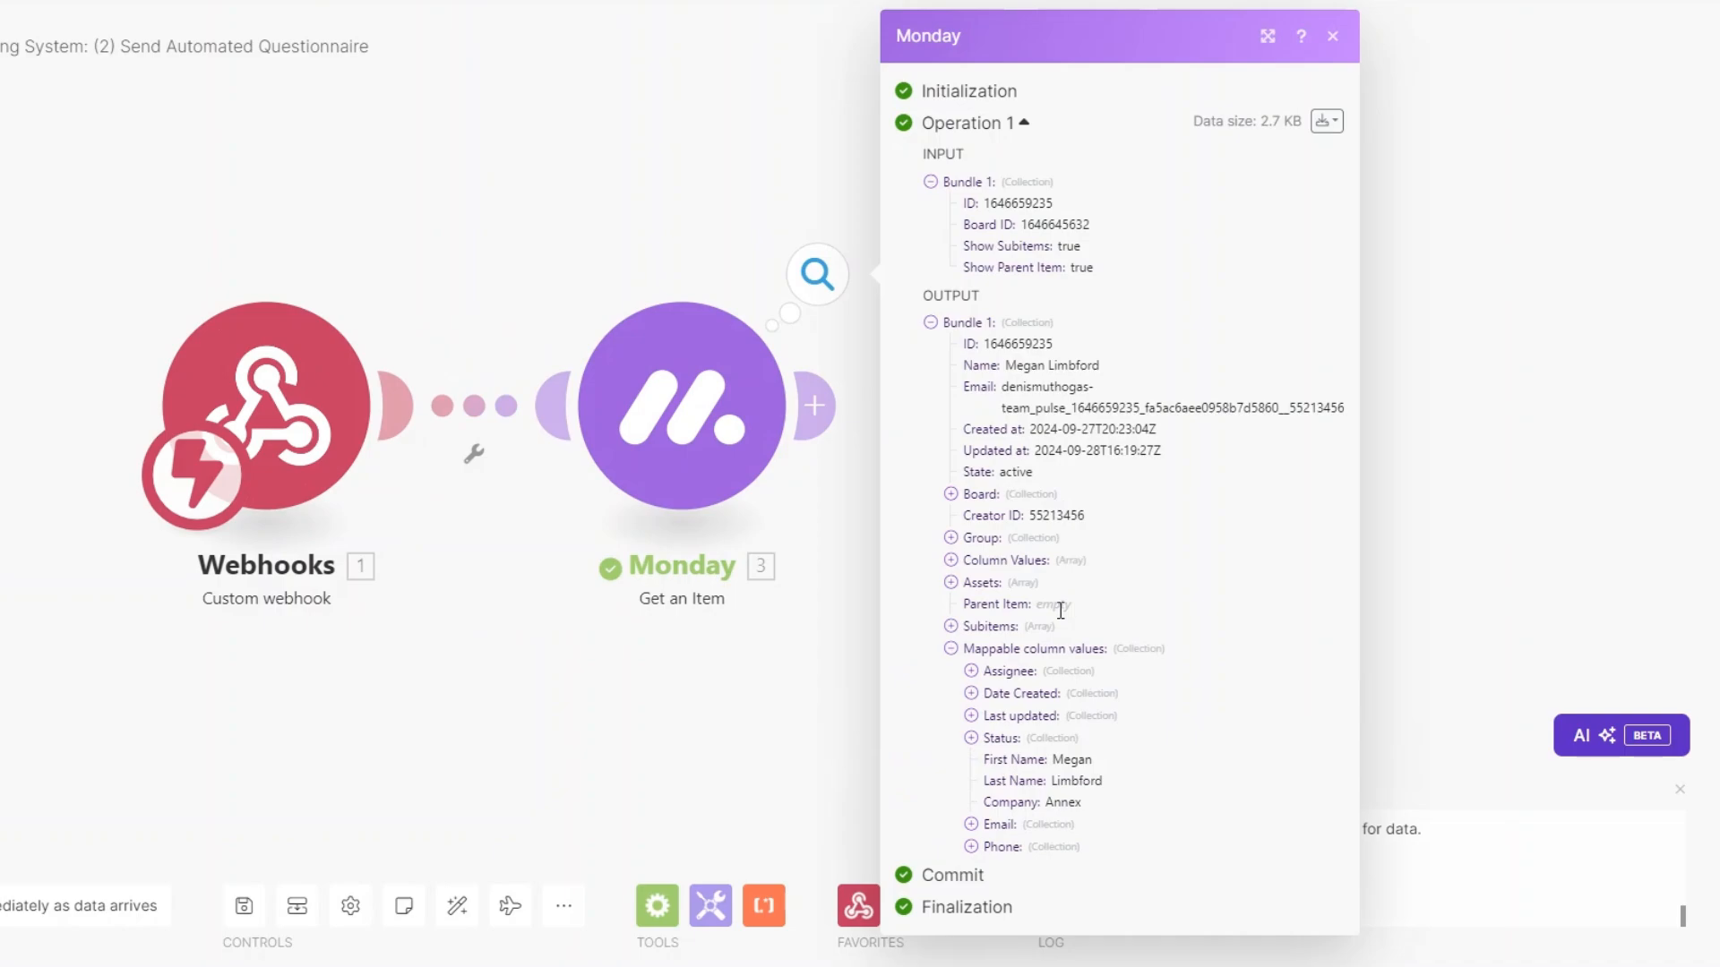
click(971, 824)
click(971, 889)
scroll(1043, 703, down, 1)
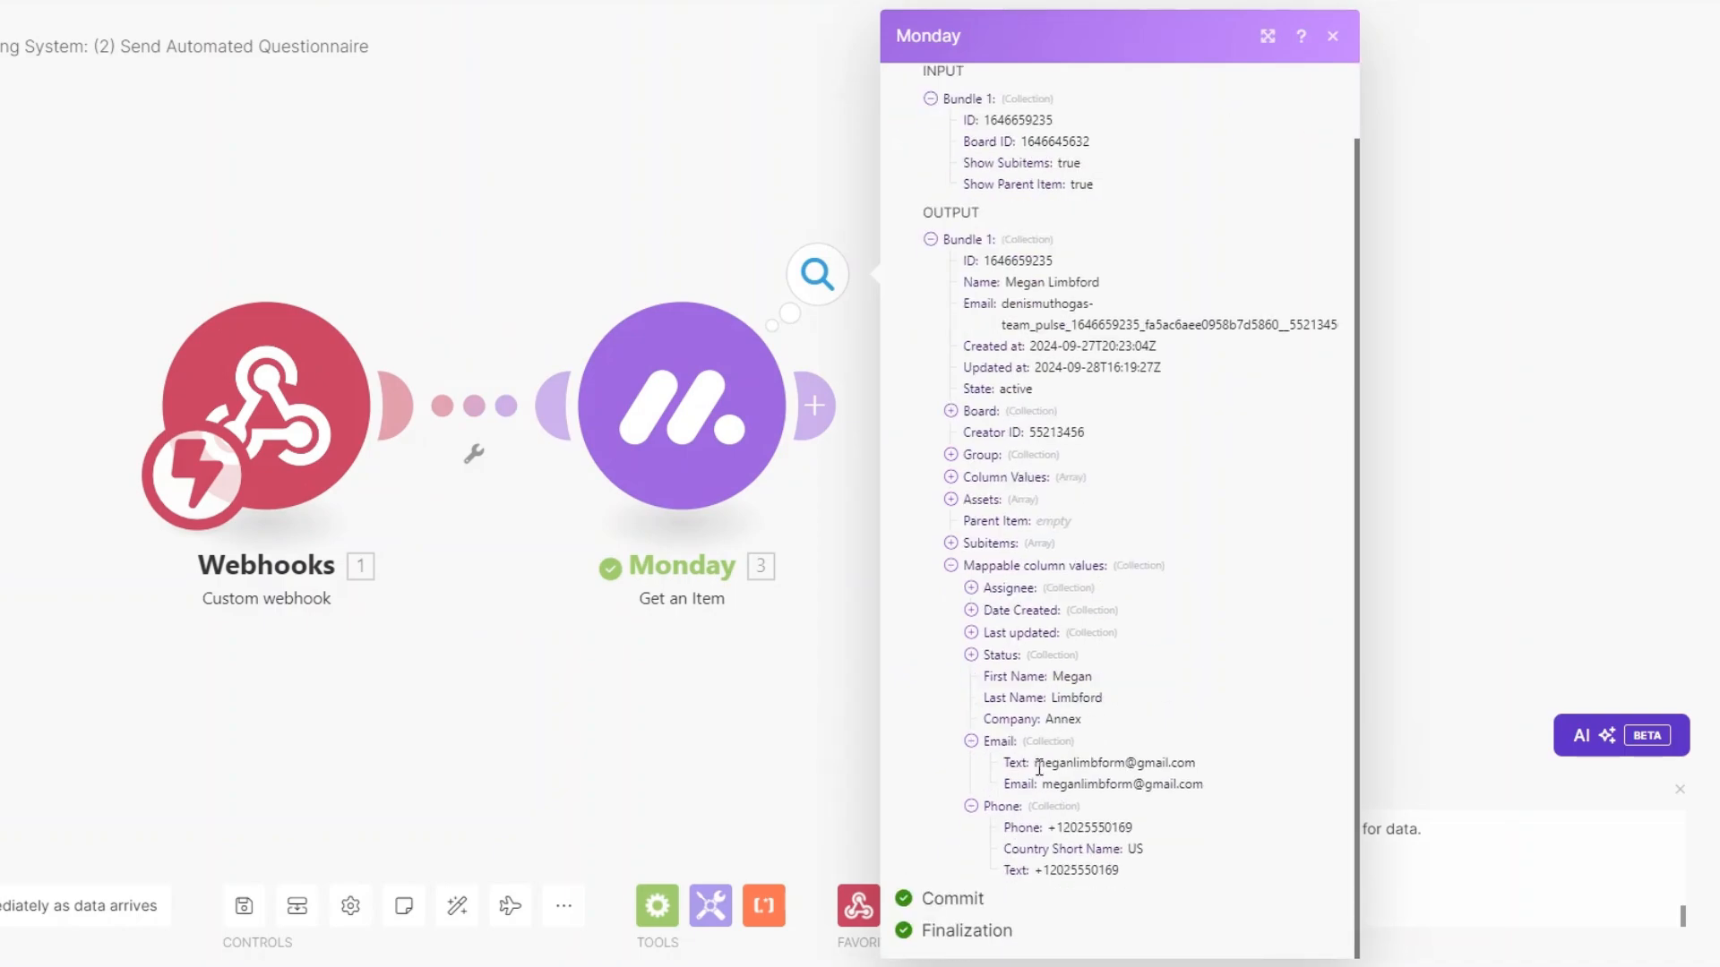
click(569, 711)
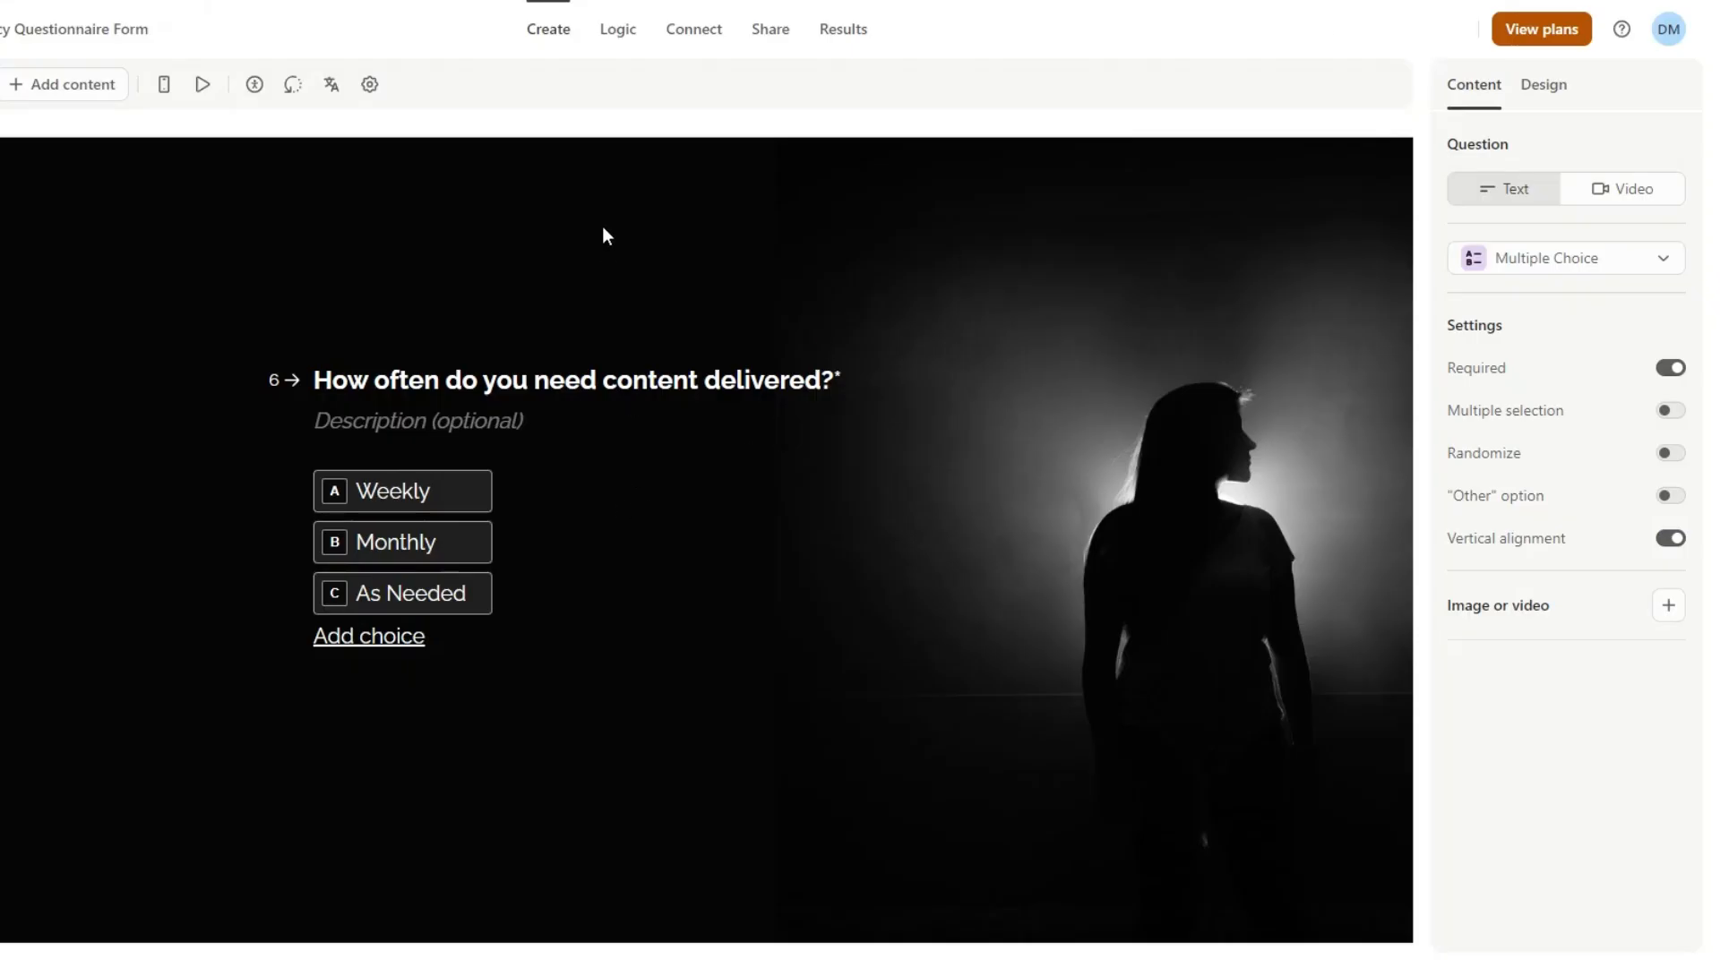
Open the questionnaire's Typeform share page and add a Typeform Get a Form module after Monday.
click(775, 38)
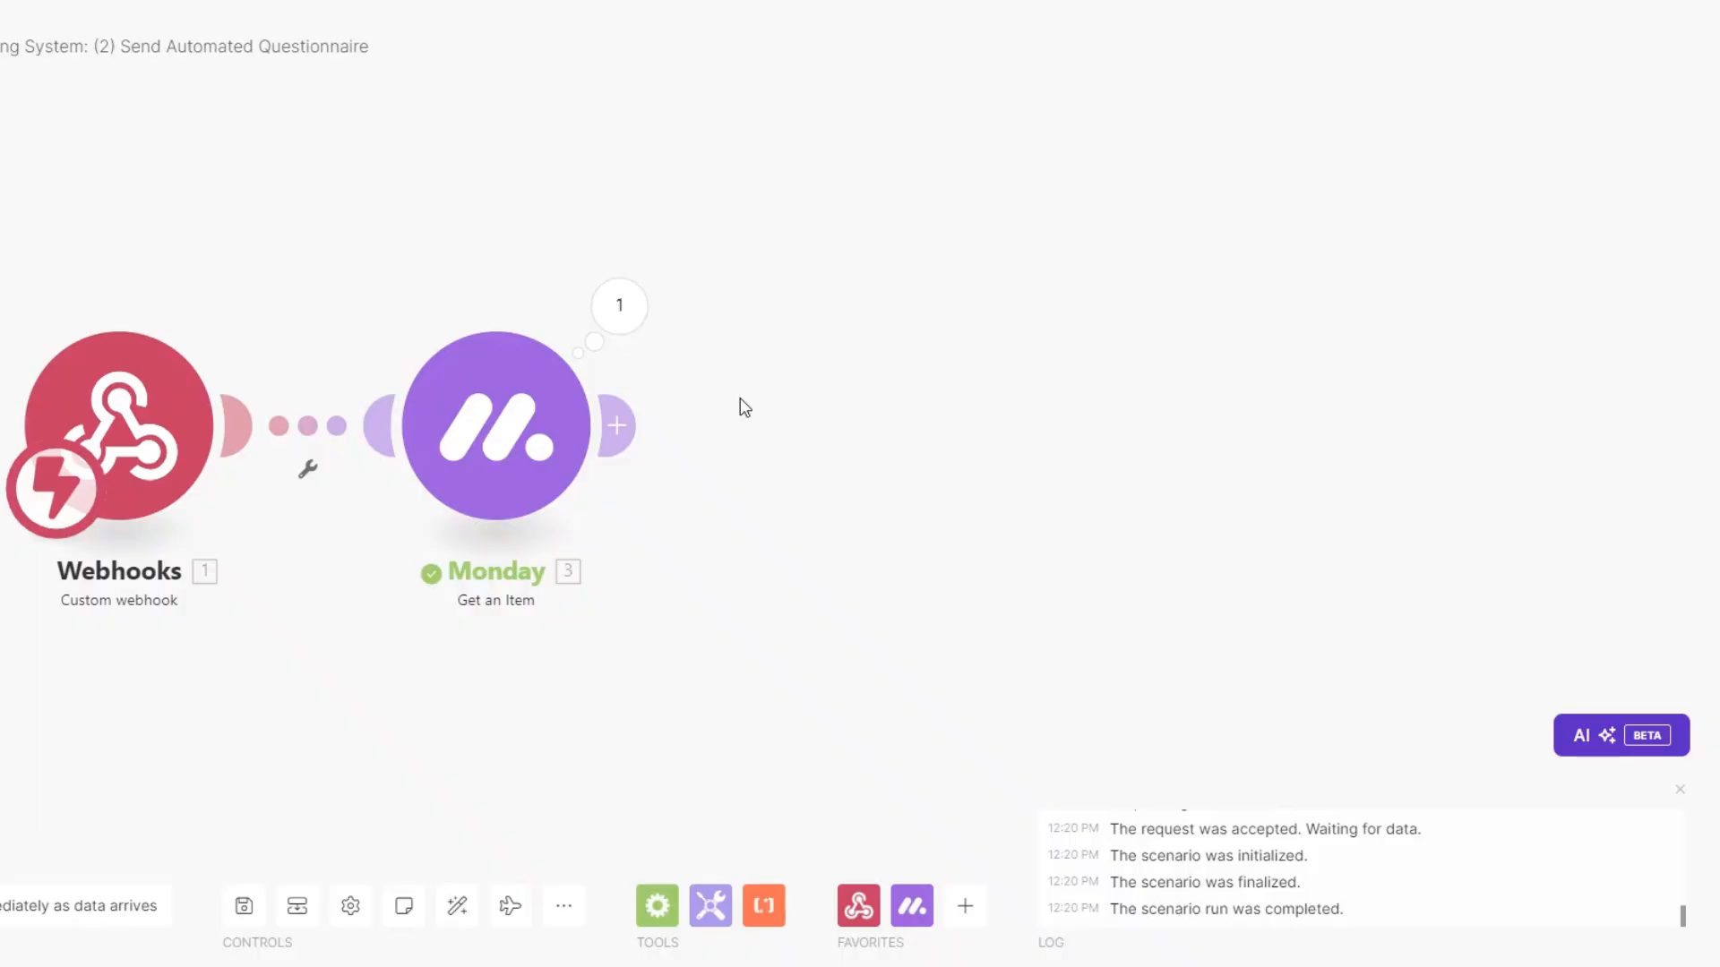
click(616, 424)
scroll(1120, 429, down, 3)
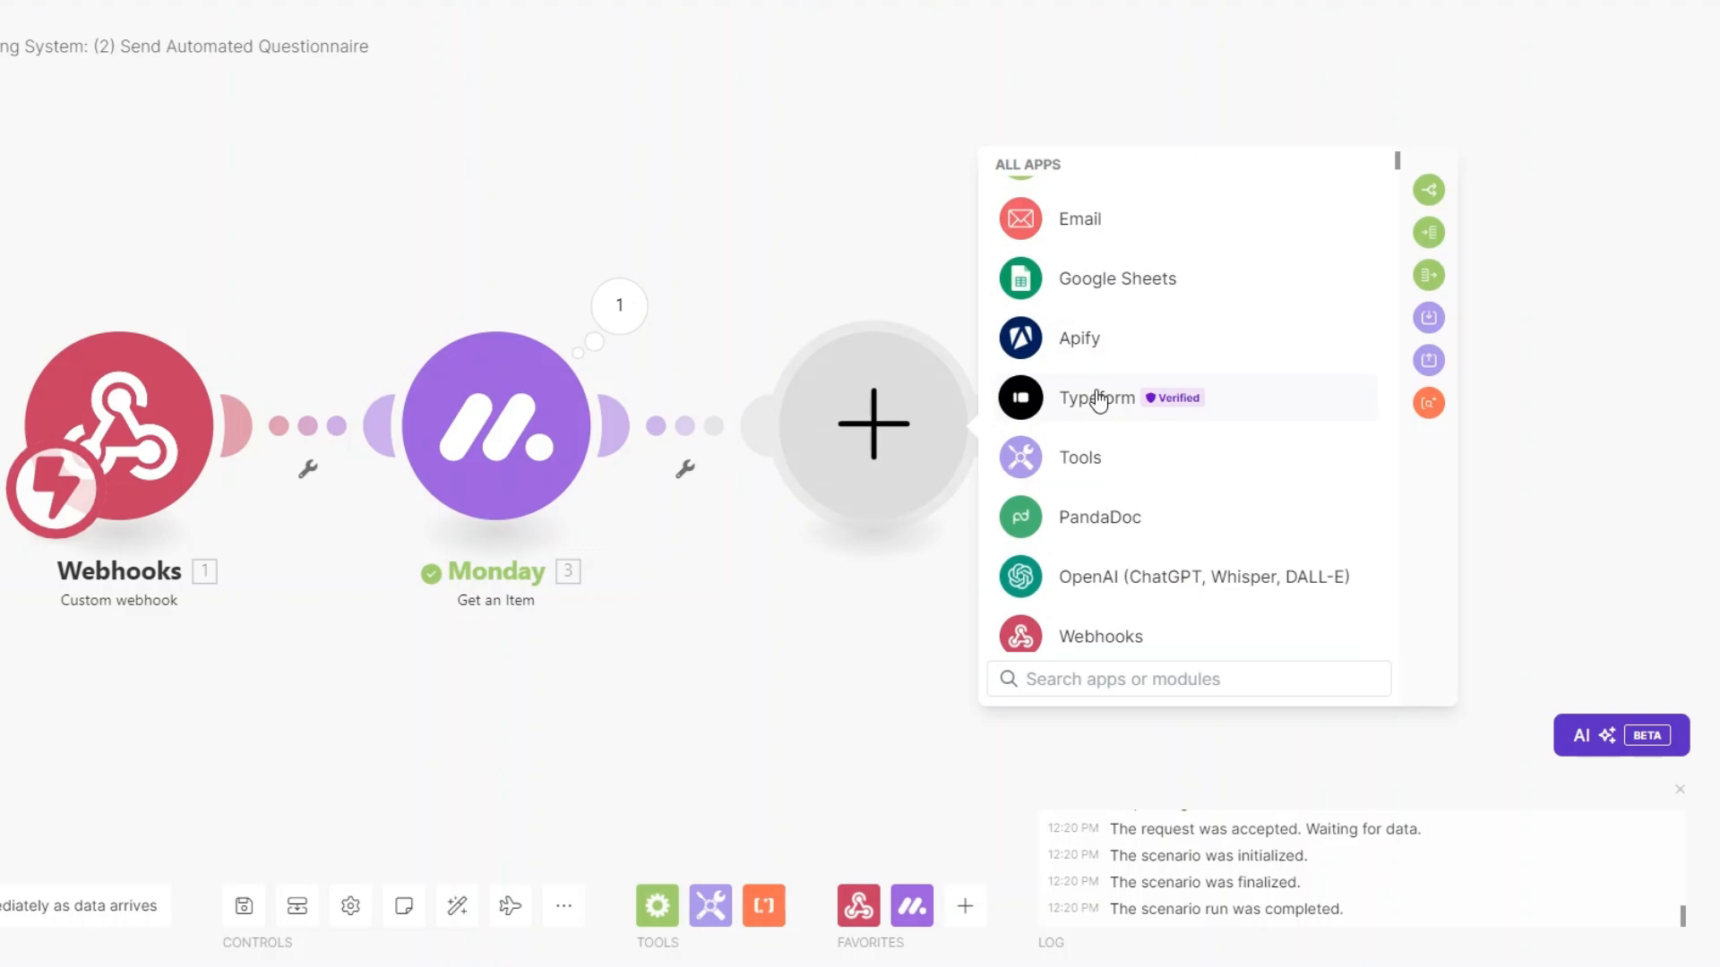
click(1120, 431)
scroll(1093, 390, down, 3)
scroll(1084, 385, up, 3)
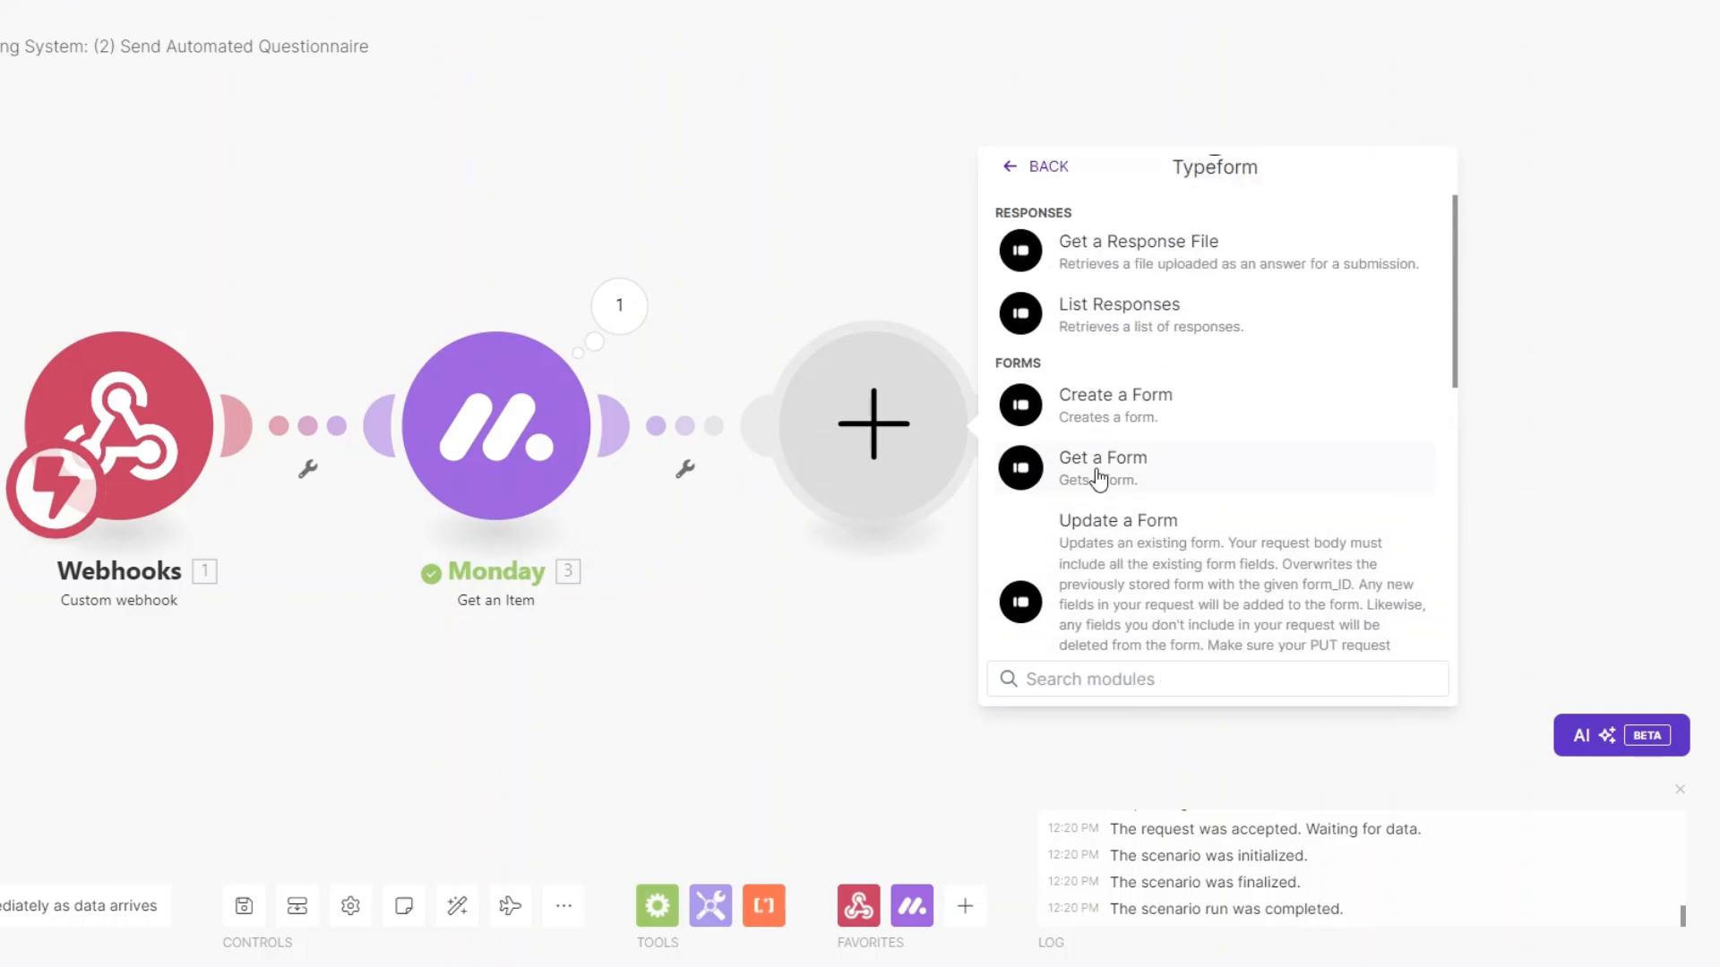
click(1099, 480)
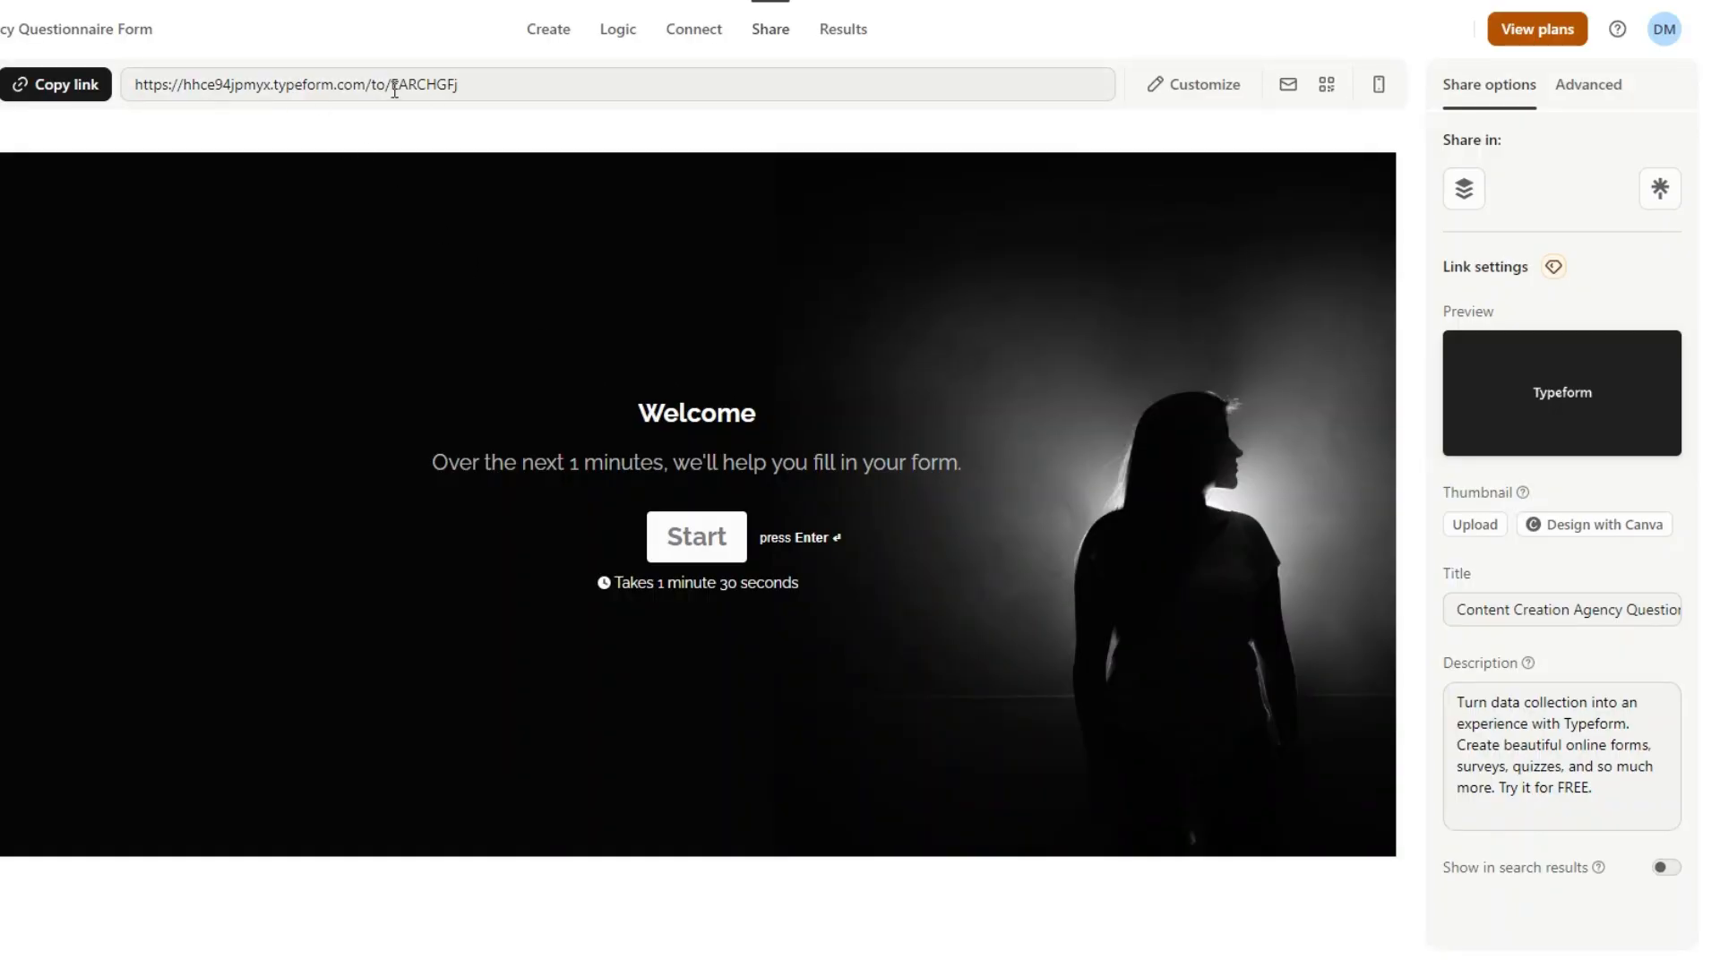
Copy form ID EARCHGFj from the share link into Get a Form's ID field and save.
drag(394, 90, 472, 88)
key(ctrl+c)
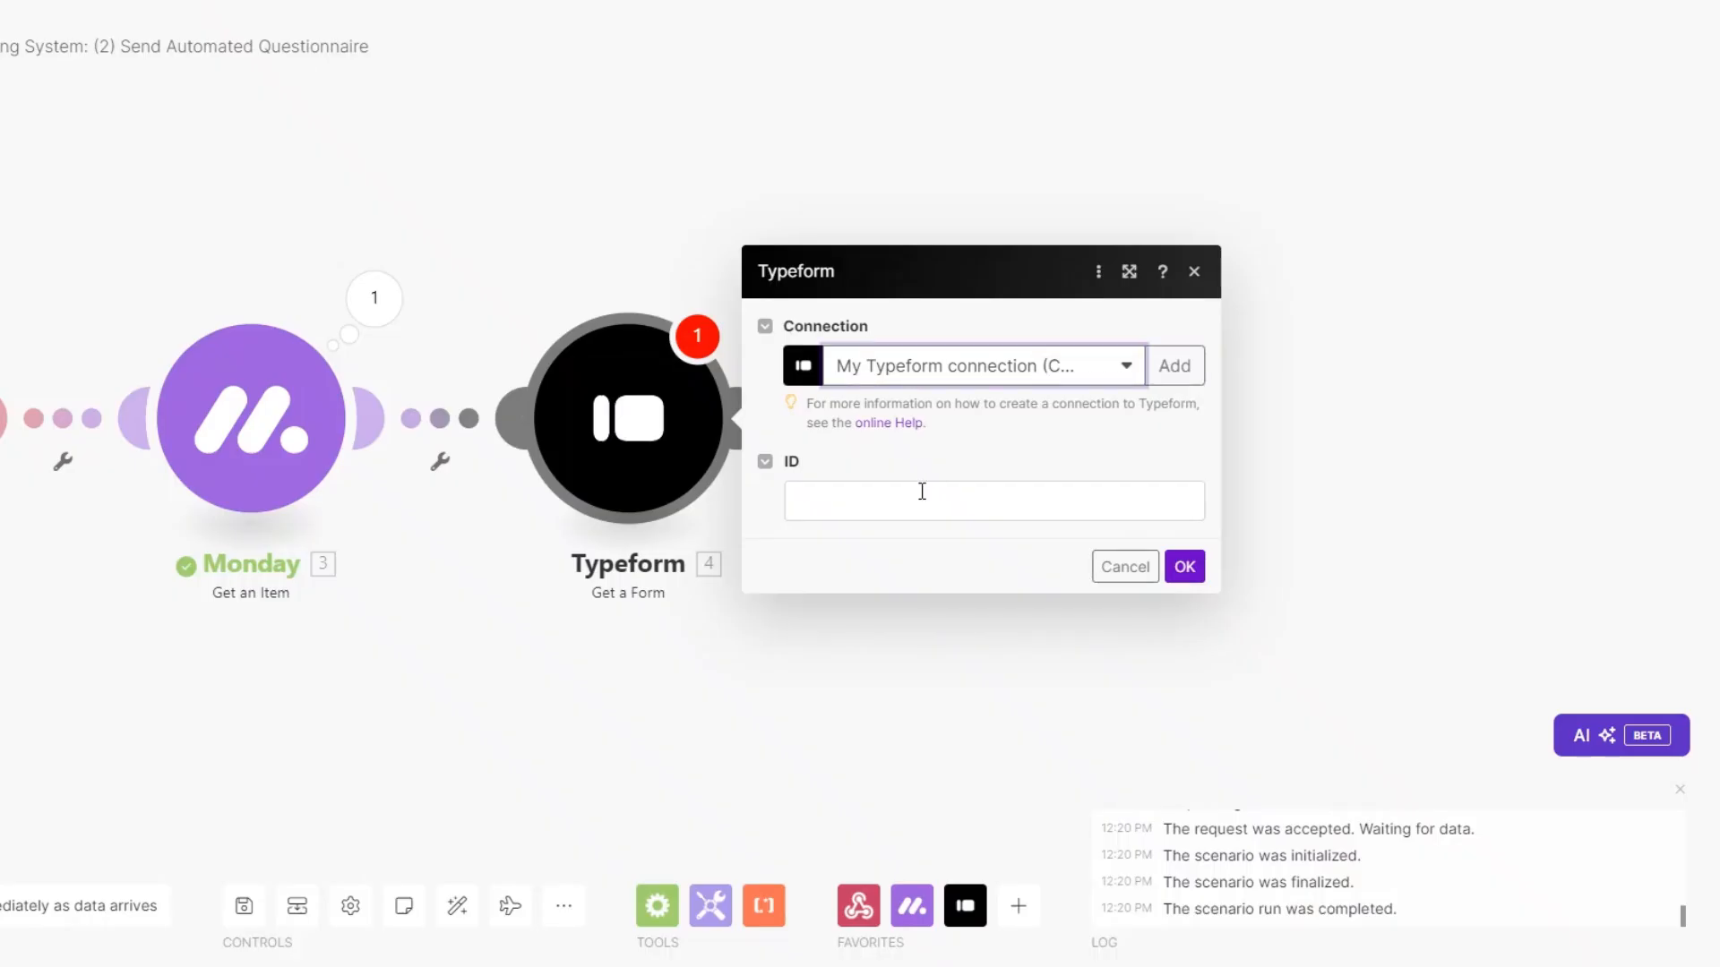
click(900, 506)
key(ctrl+v)
click(1183, 566)
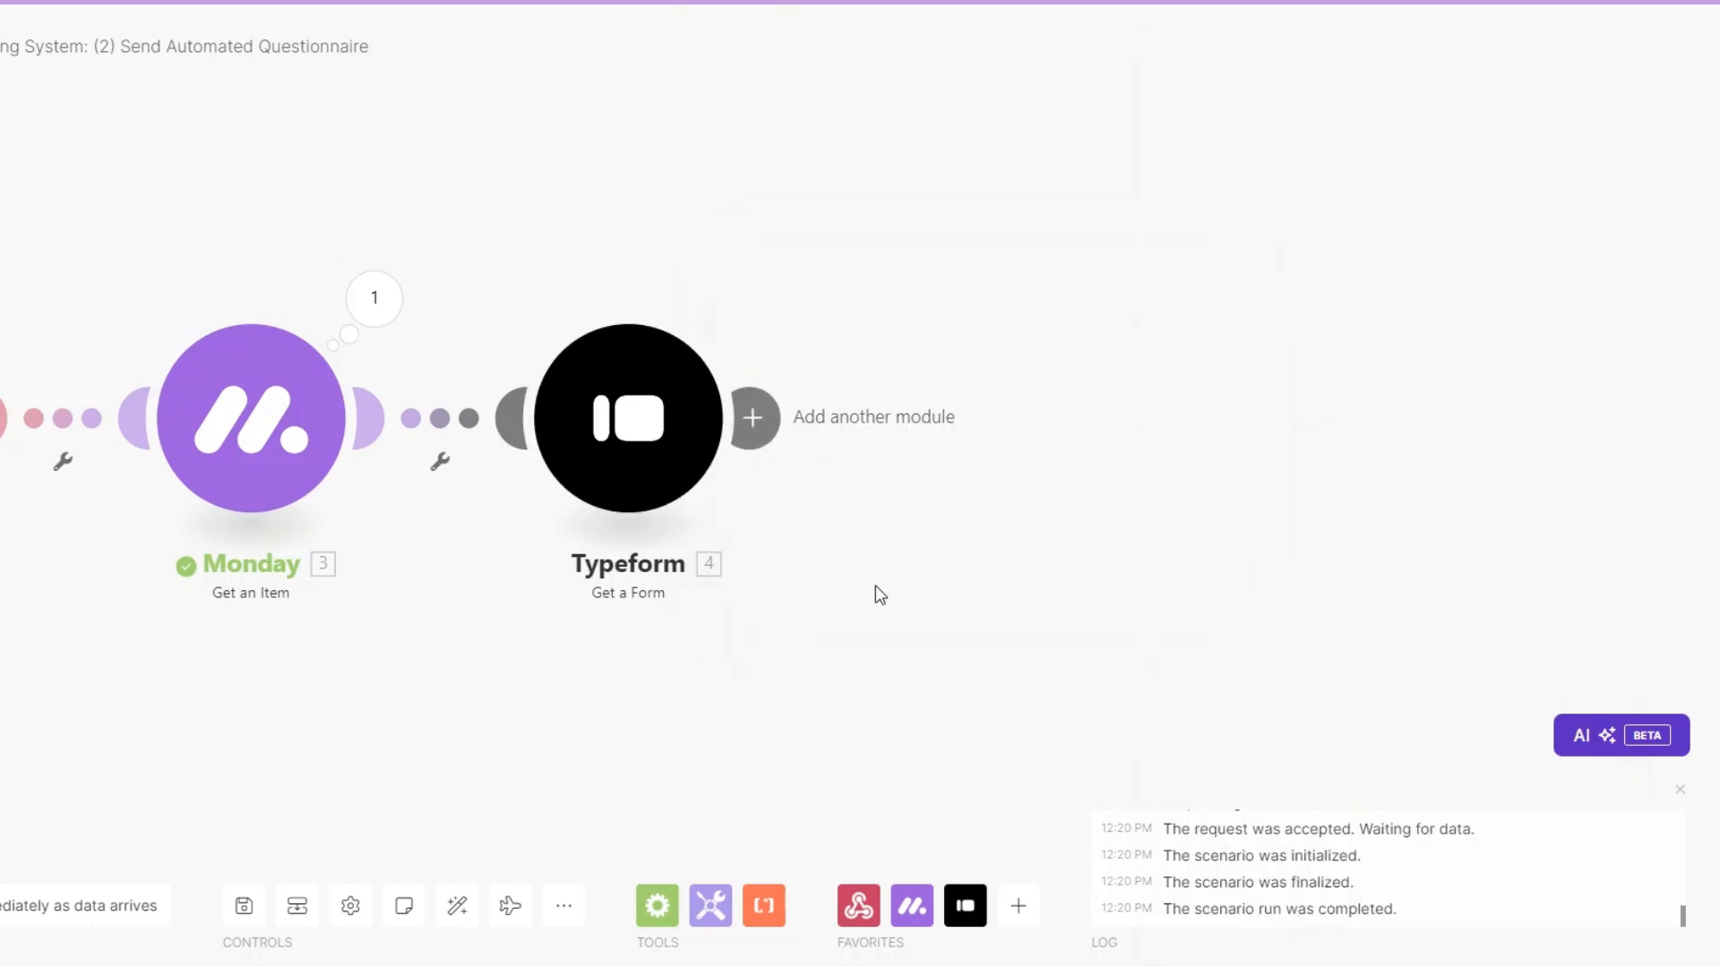
Test-run only the Typeform module and review the returned form title and display URL.
right_click(659, 458)
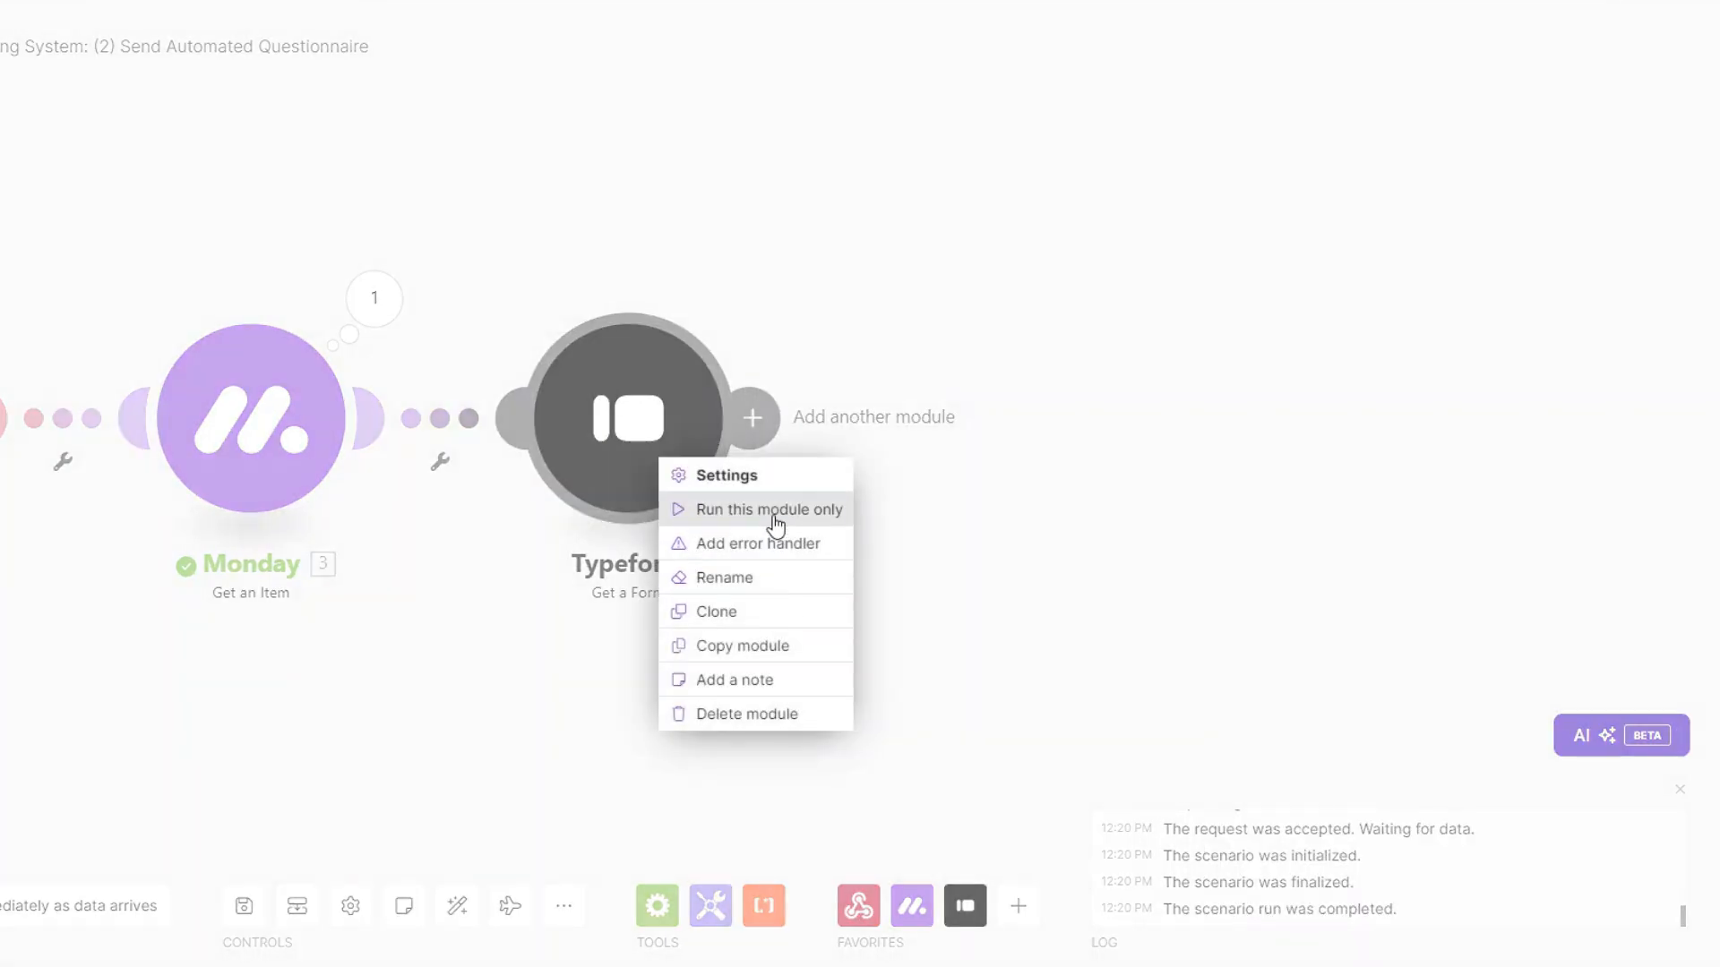
click(772, 510)
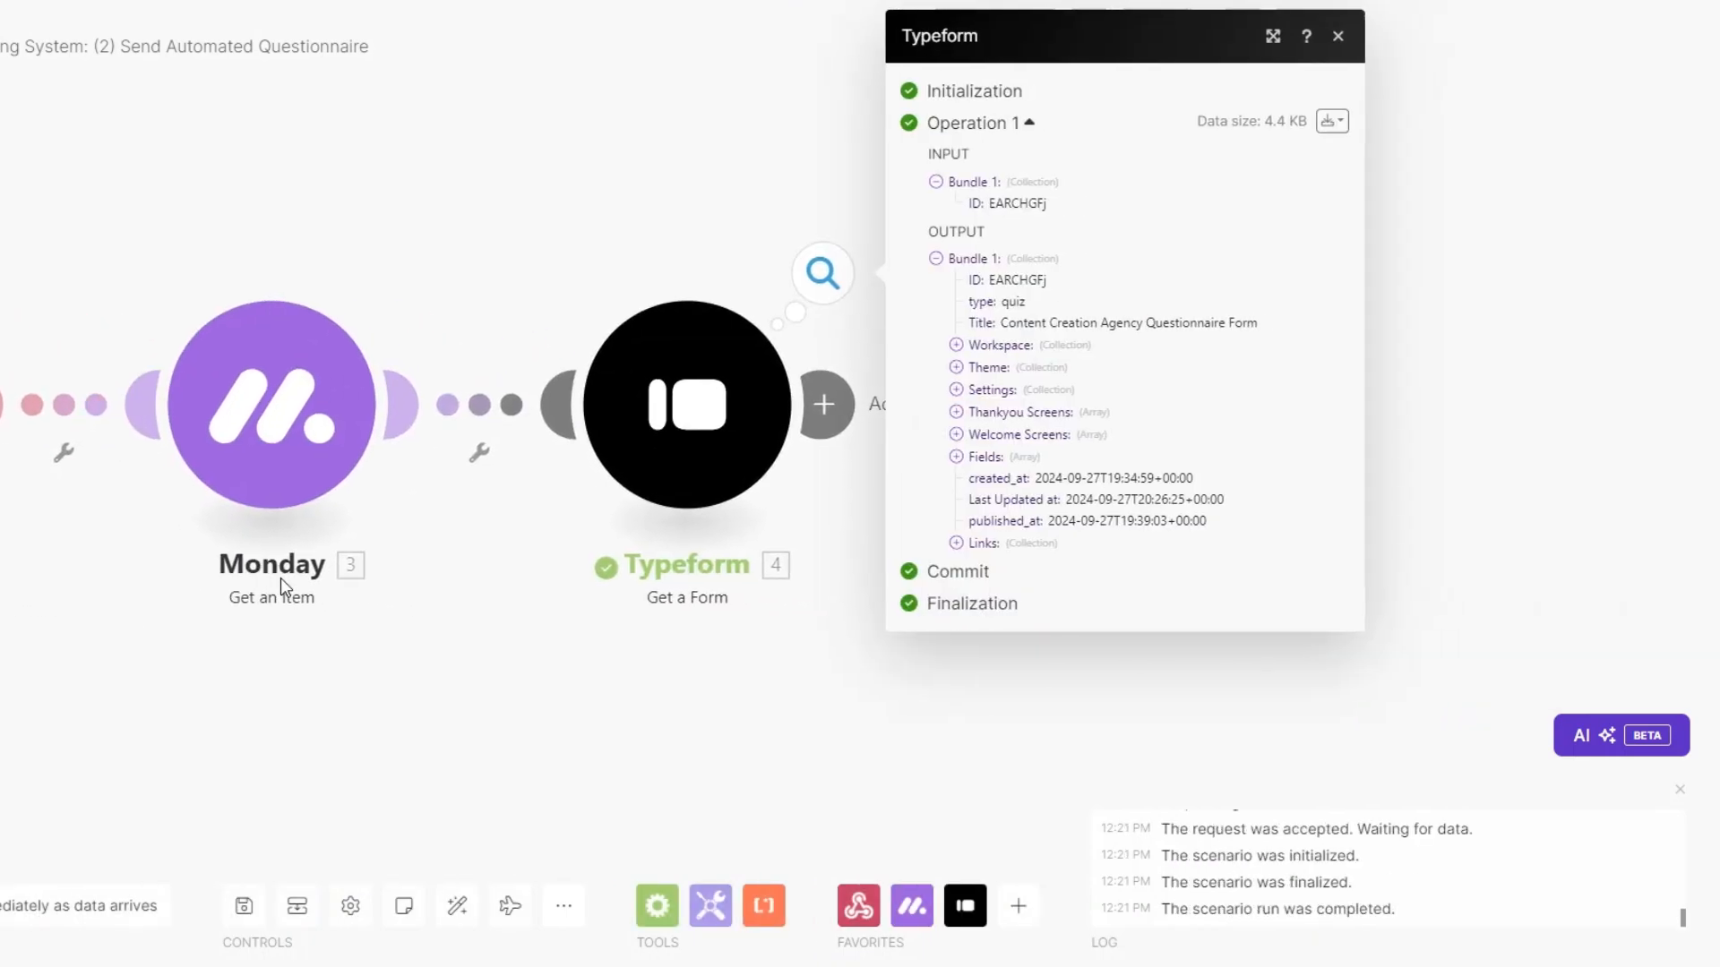
drag(1012, 323, 1278, 337)
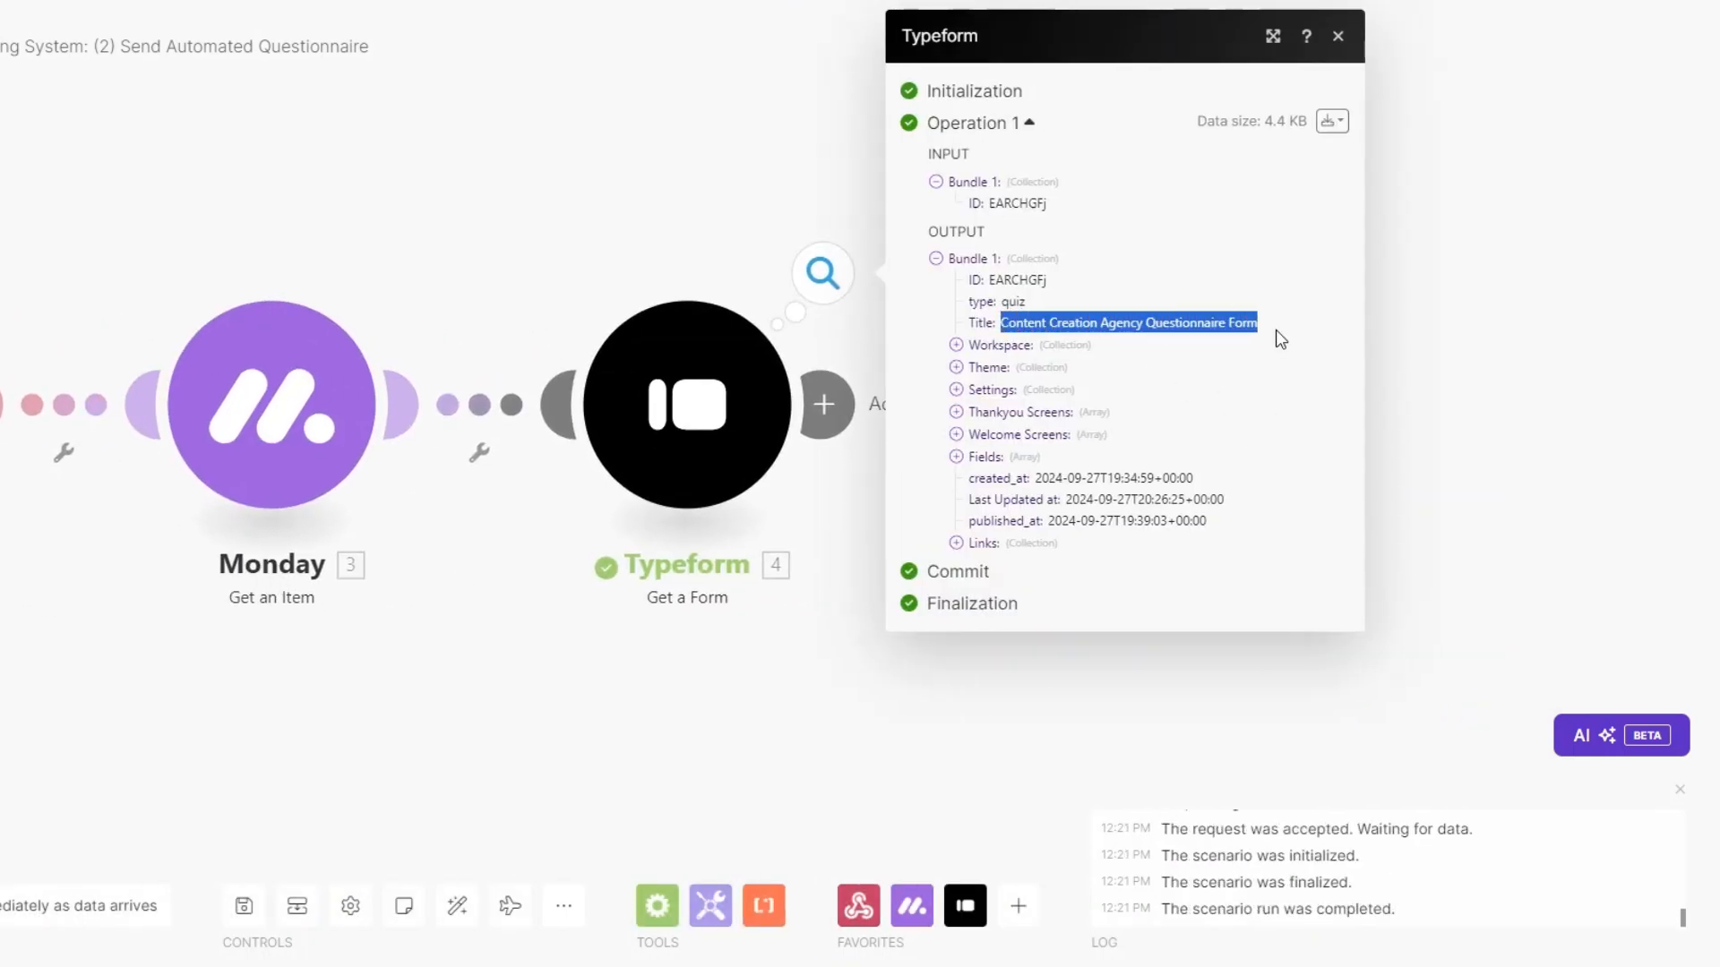
click(957, 544)
drag(1037, 566, 1343, 567)
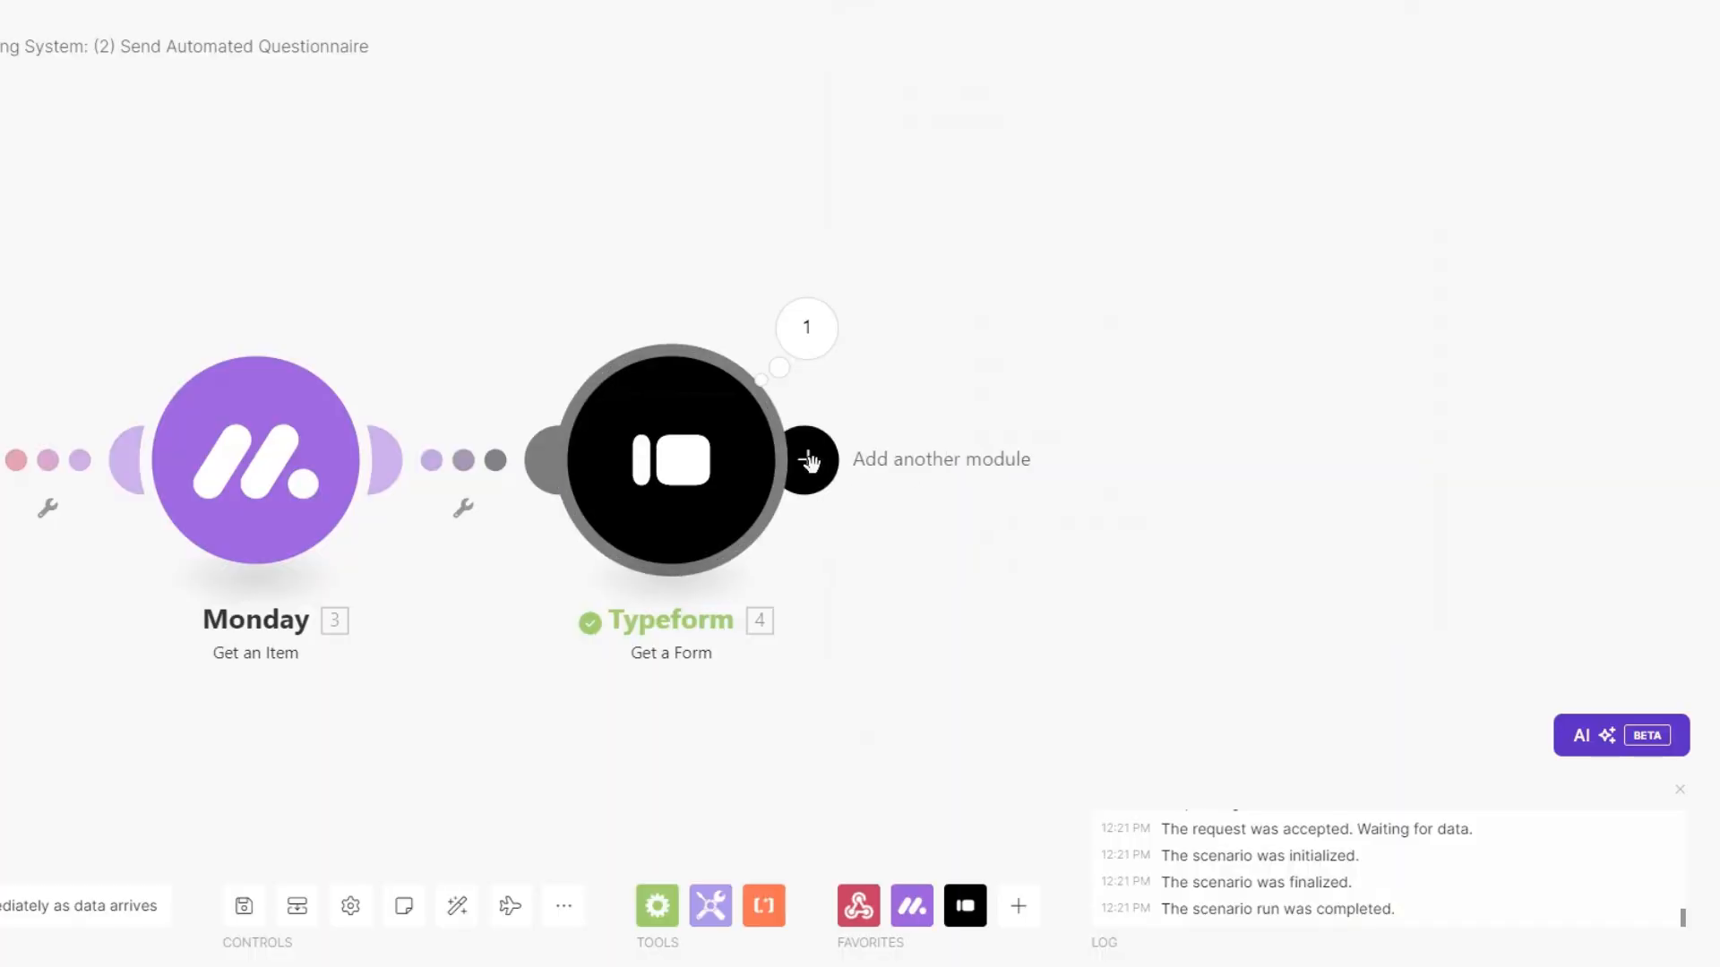
Add an Email Send an Email module after the Typeform module.
click(807, 460)
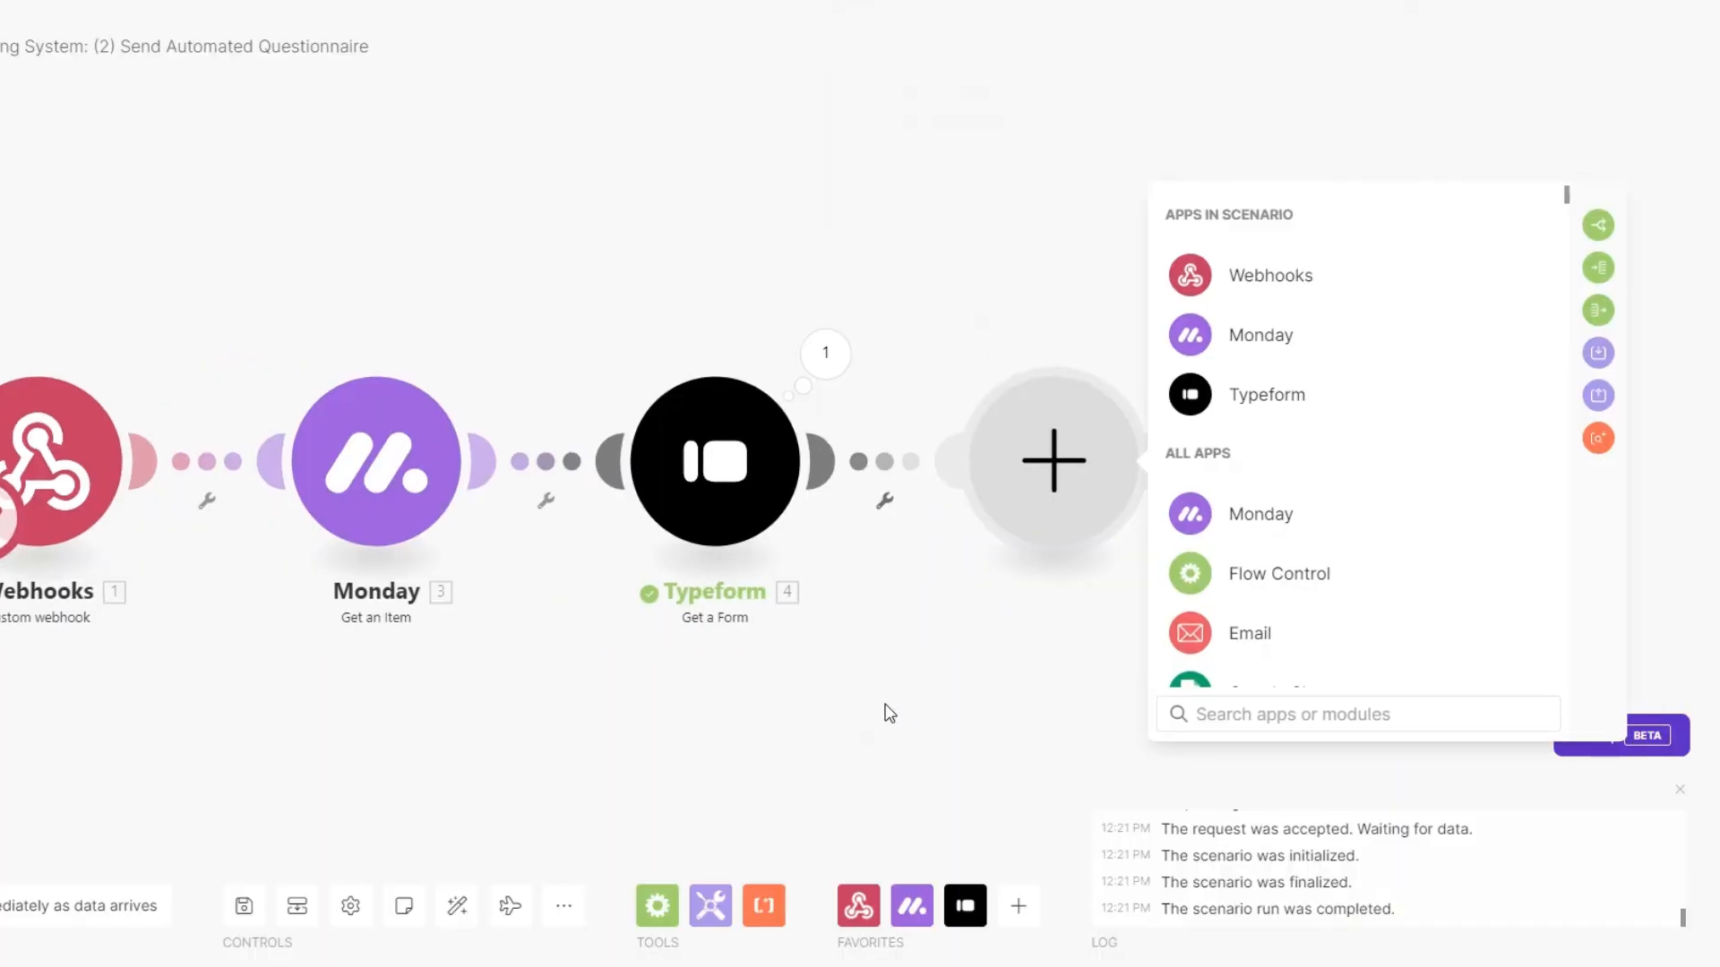
click(1198, 643)
scroll(1254, 555, down, 3)
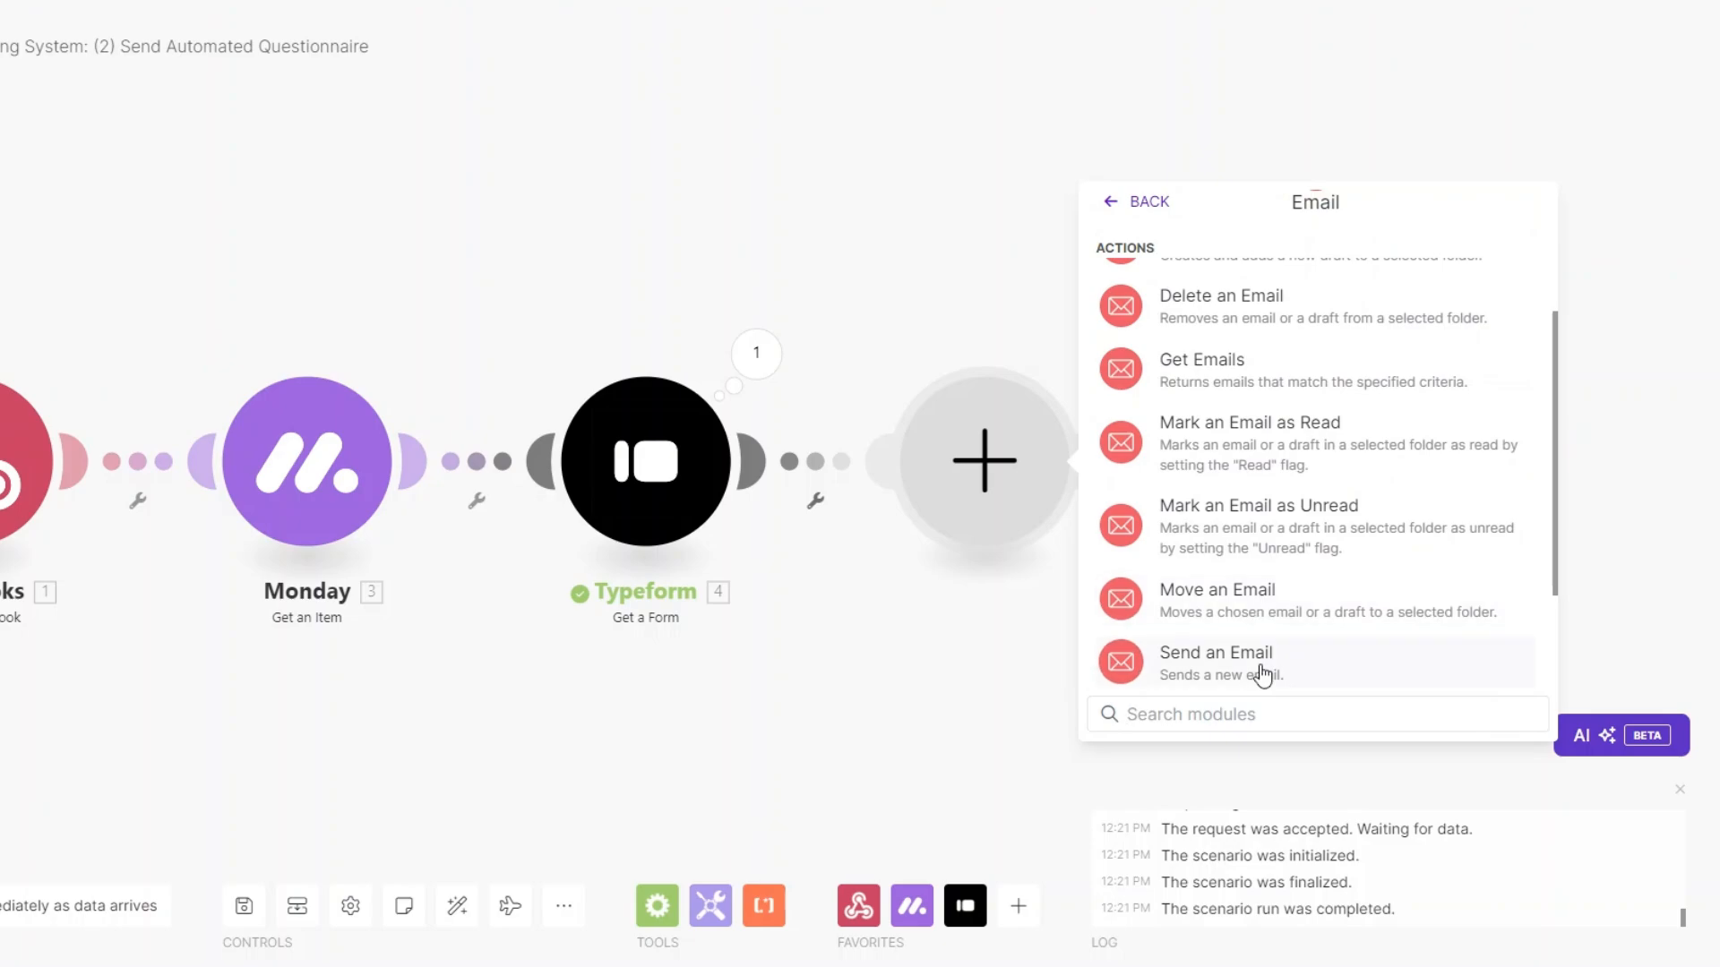
click(1263, 663)
right_click(967, 515)
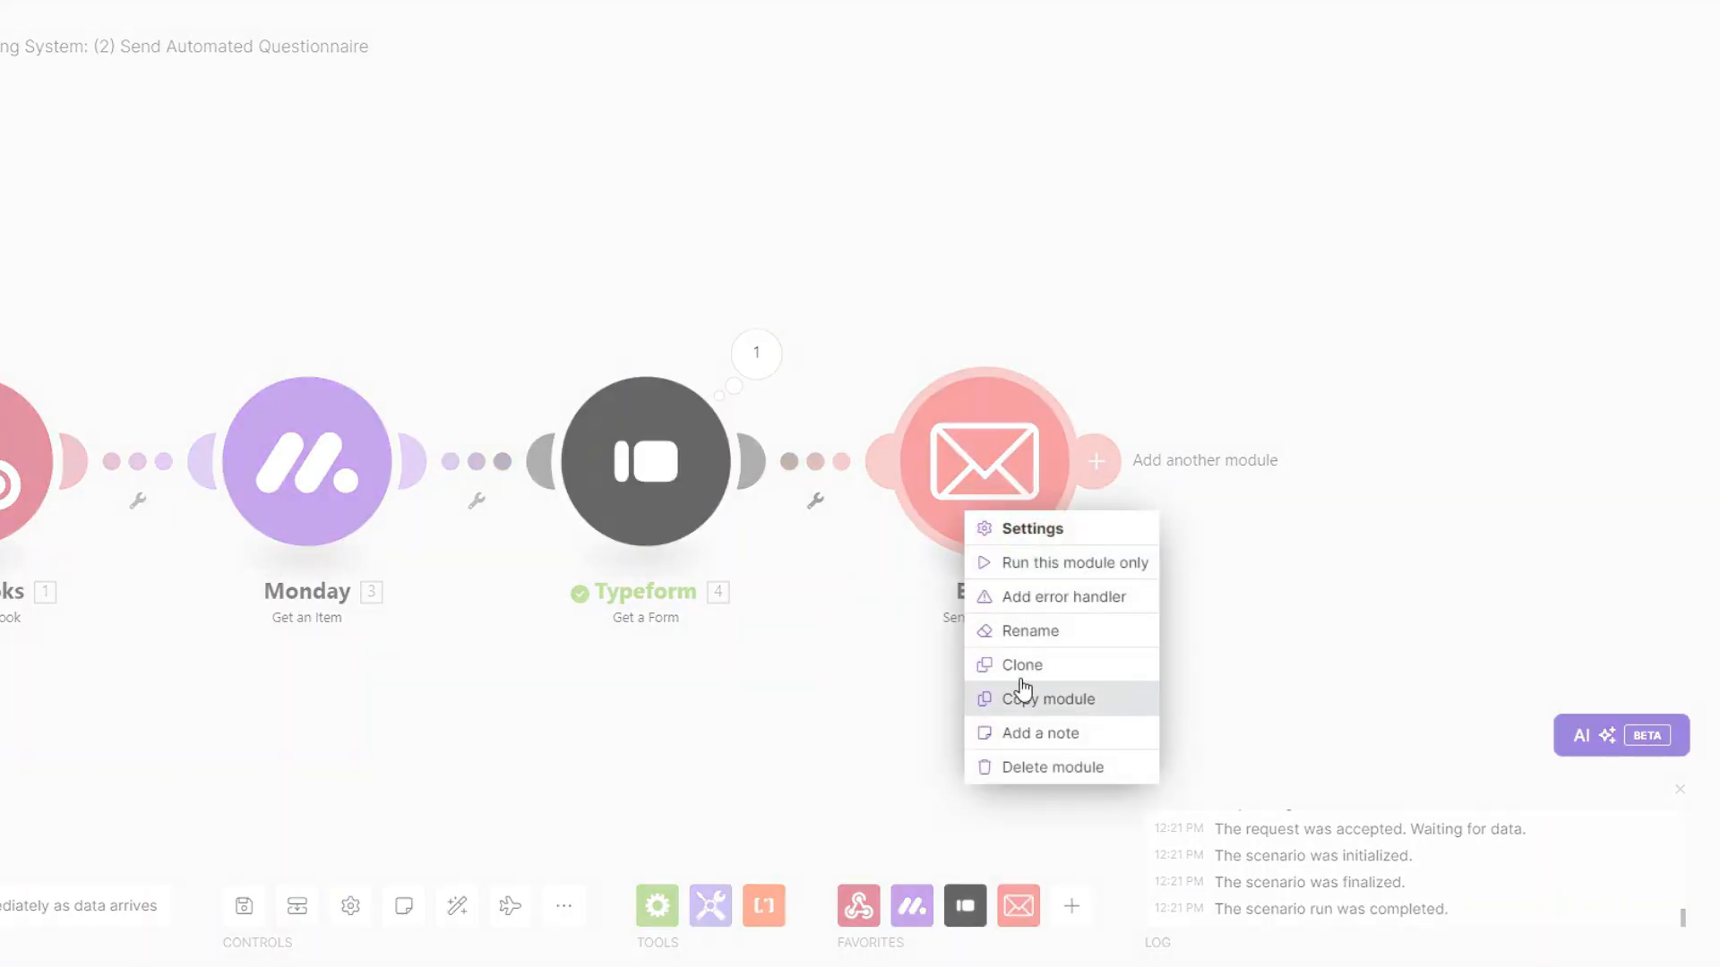
click(1012, 632)
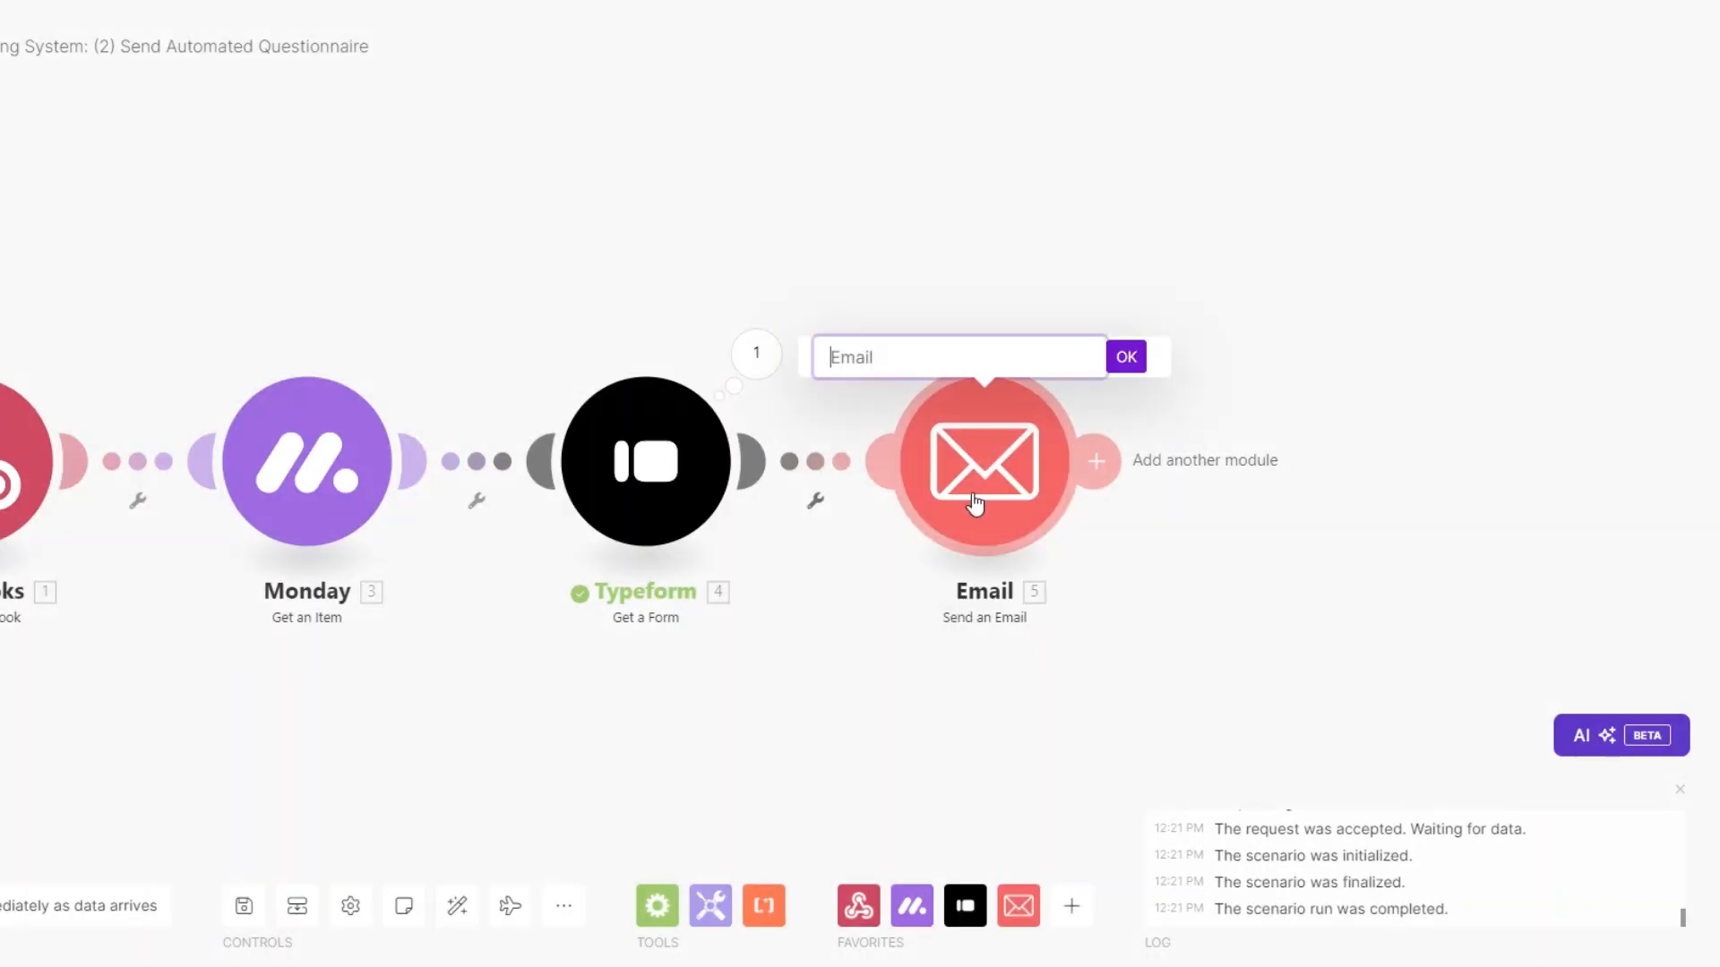
Rename the email module 'Send Questionnaire Form' and map the client's monday.com email as recipient.
text(Send Questionnaire)
click(1126, 356)
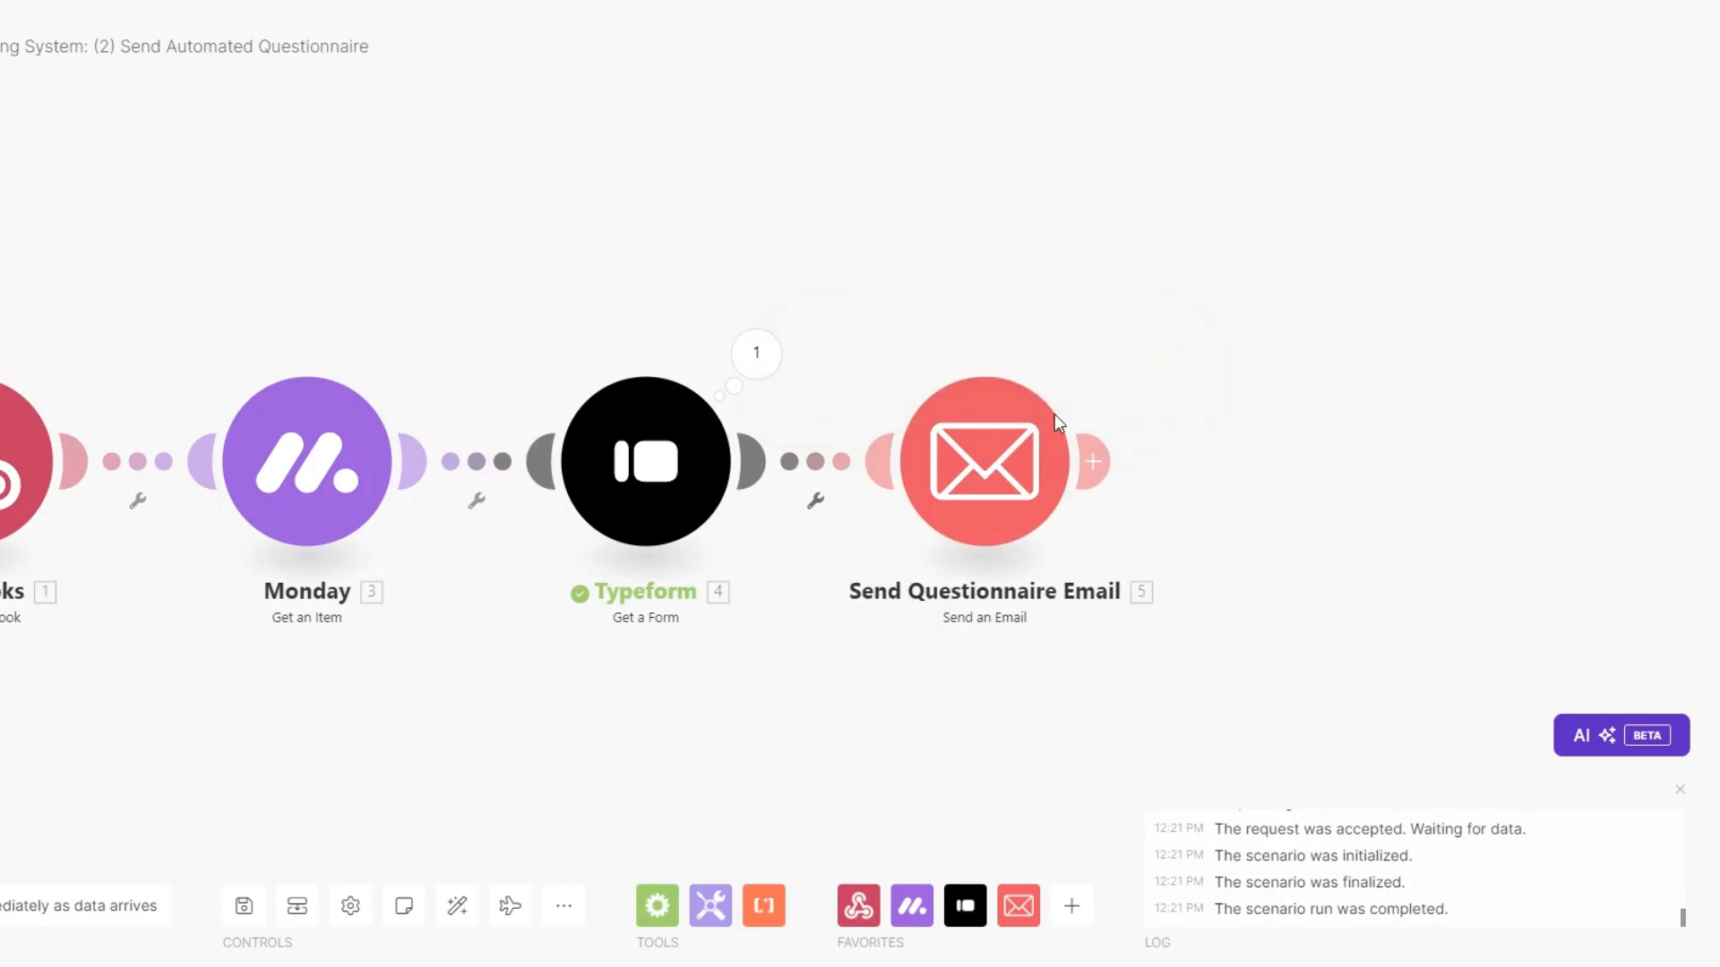
click(1052, 416)
scroll(842, 447, down, 4)
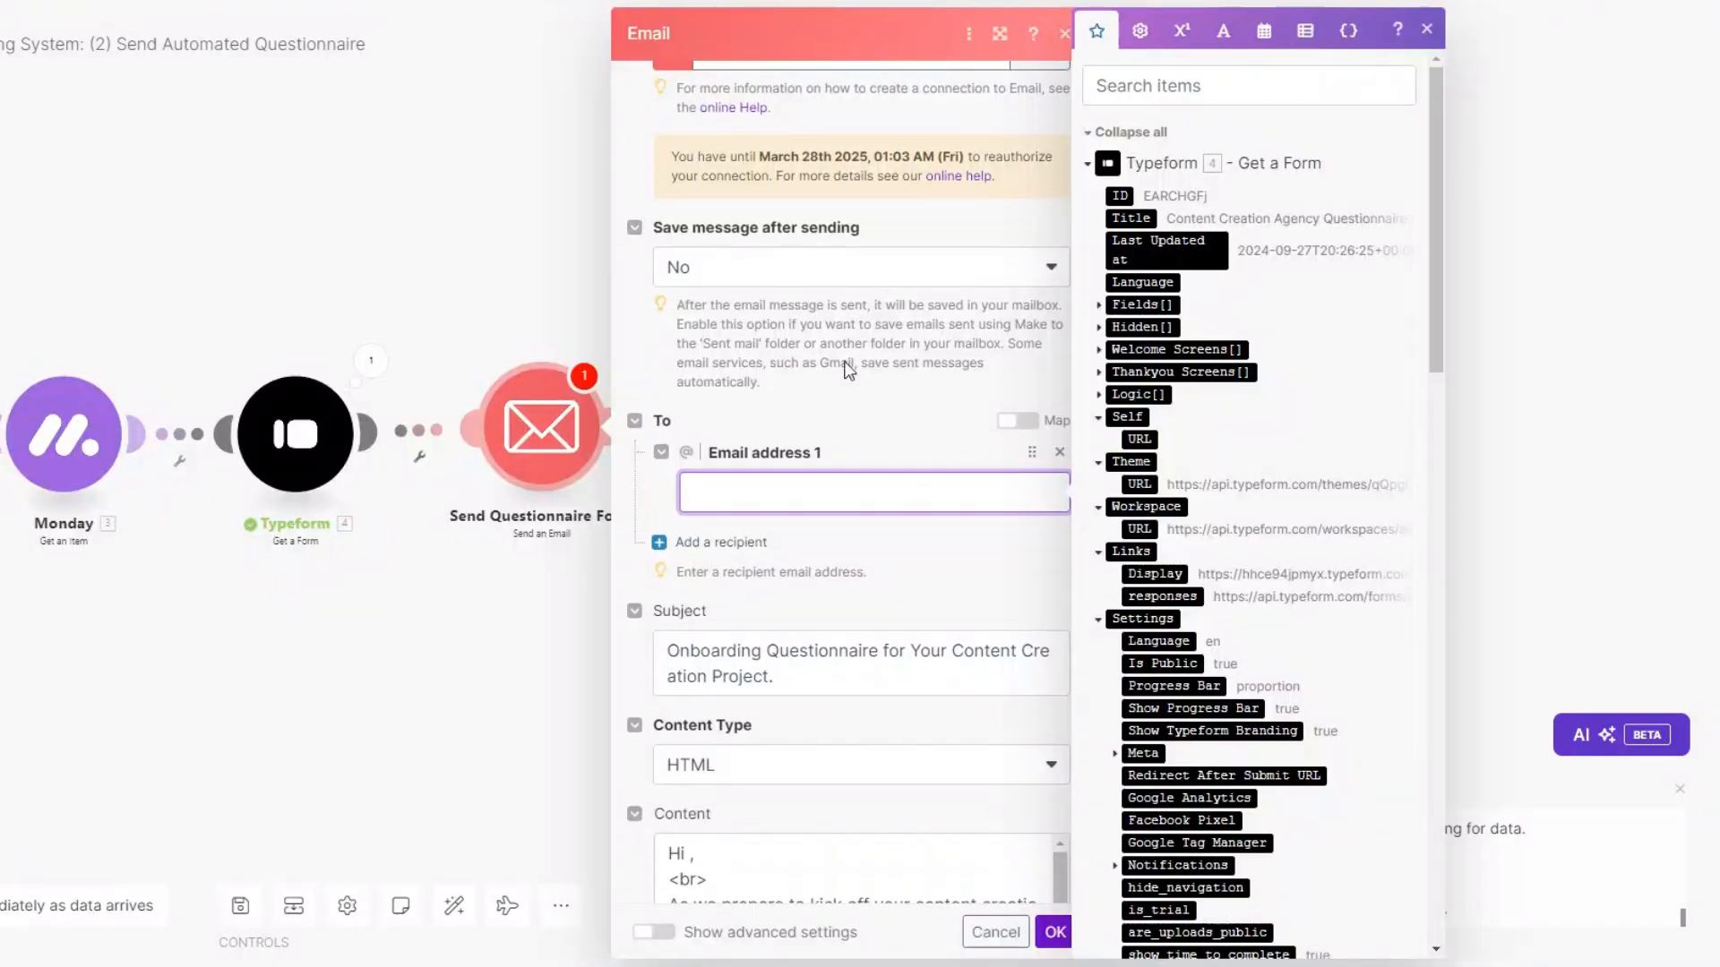
scroll(1099, 487, down, 15)
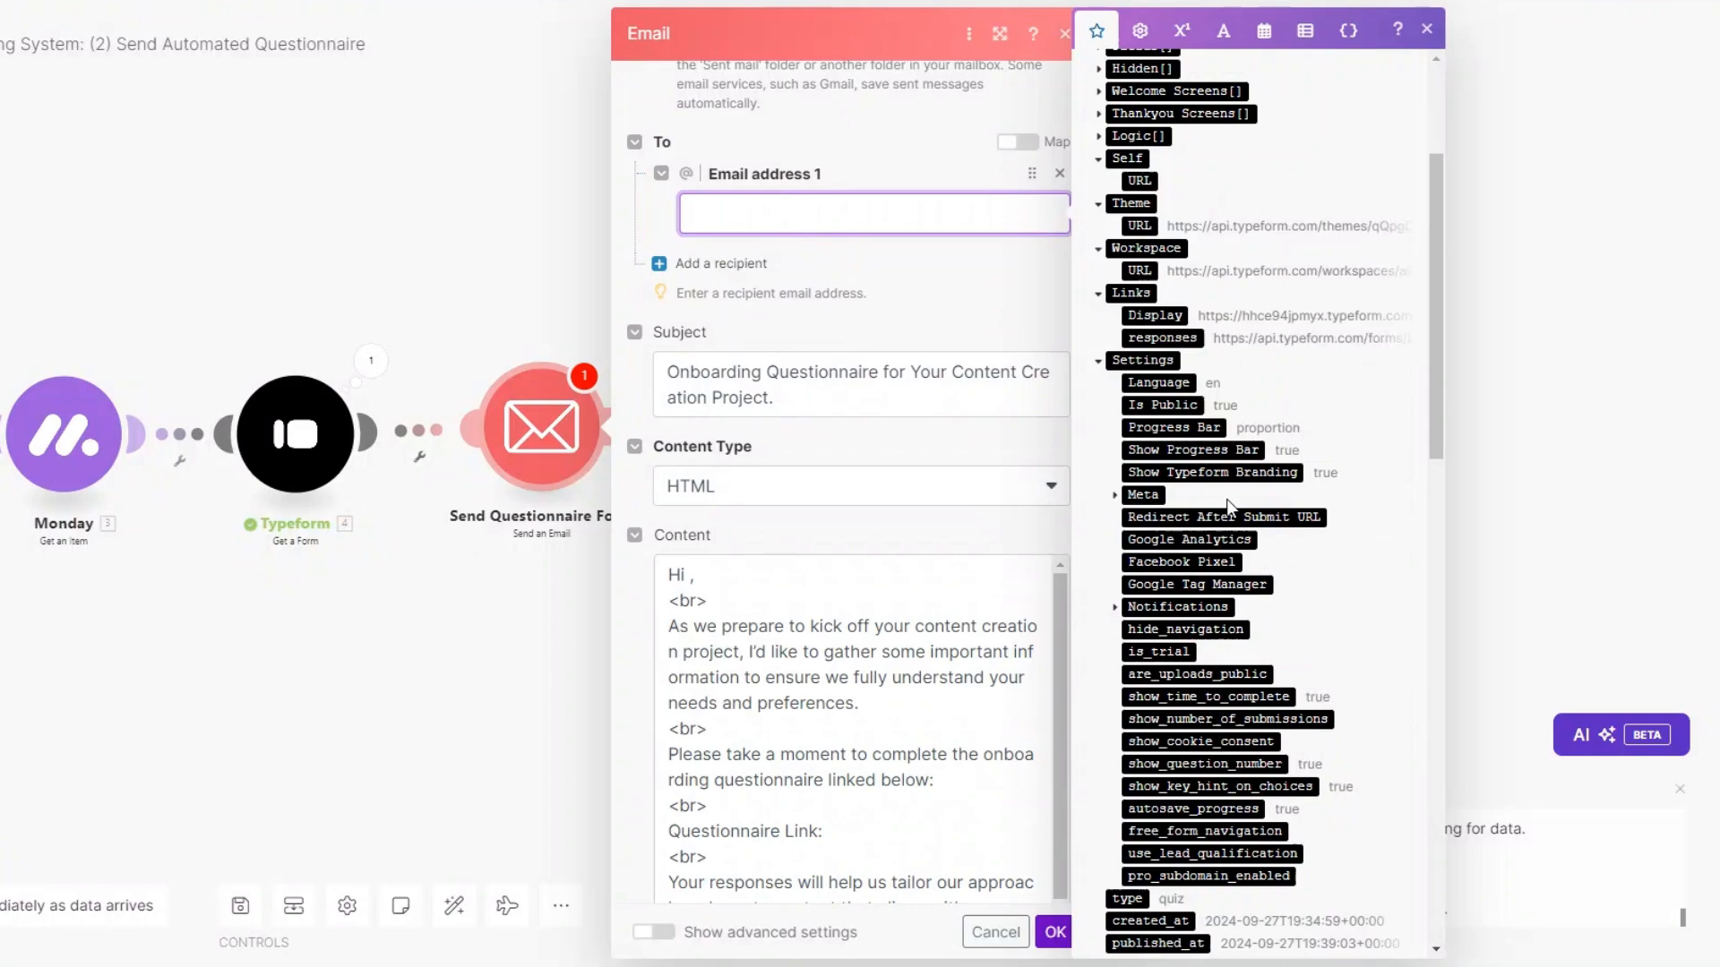
click(1124, 470)
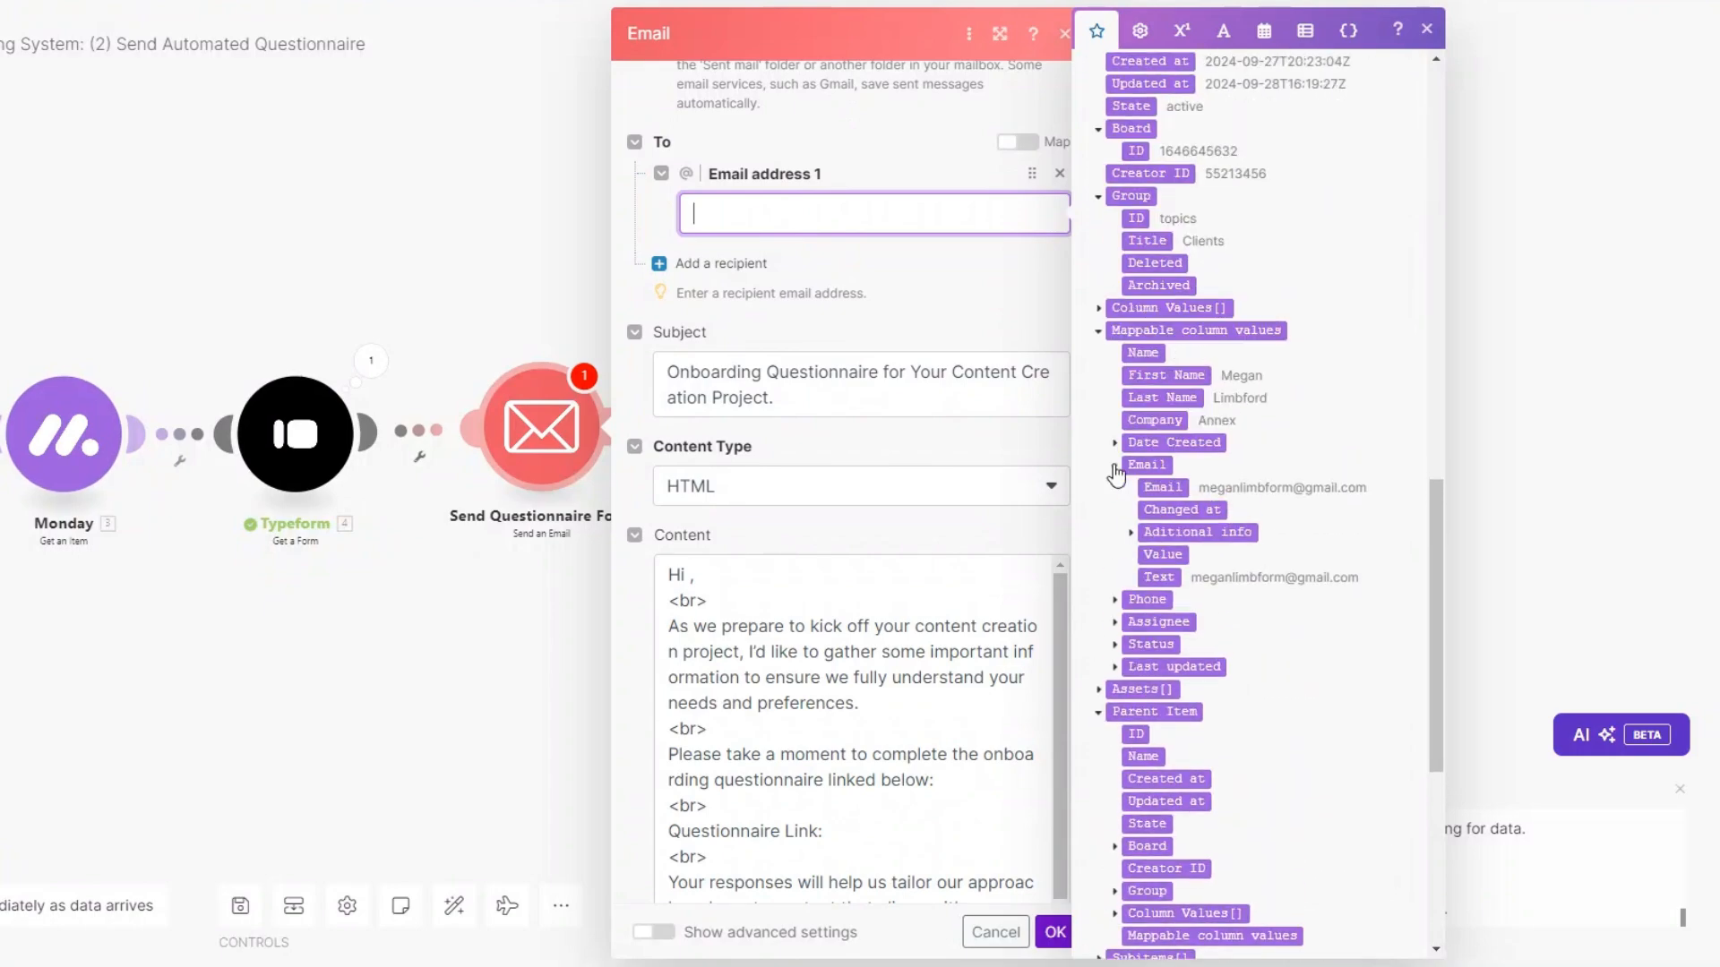
click(1162, 487)
Write the subject and body greeting by First Name with the Typeform display link, then save.
click(790, 403)
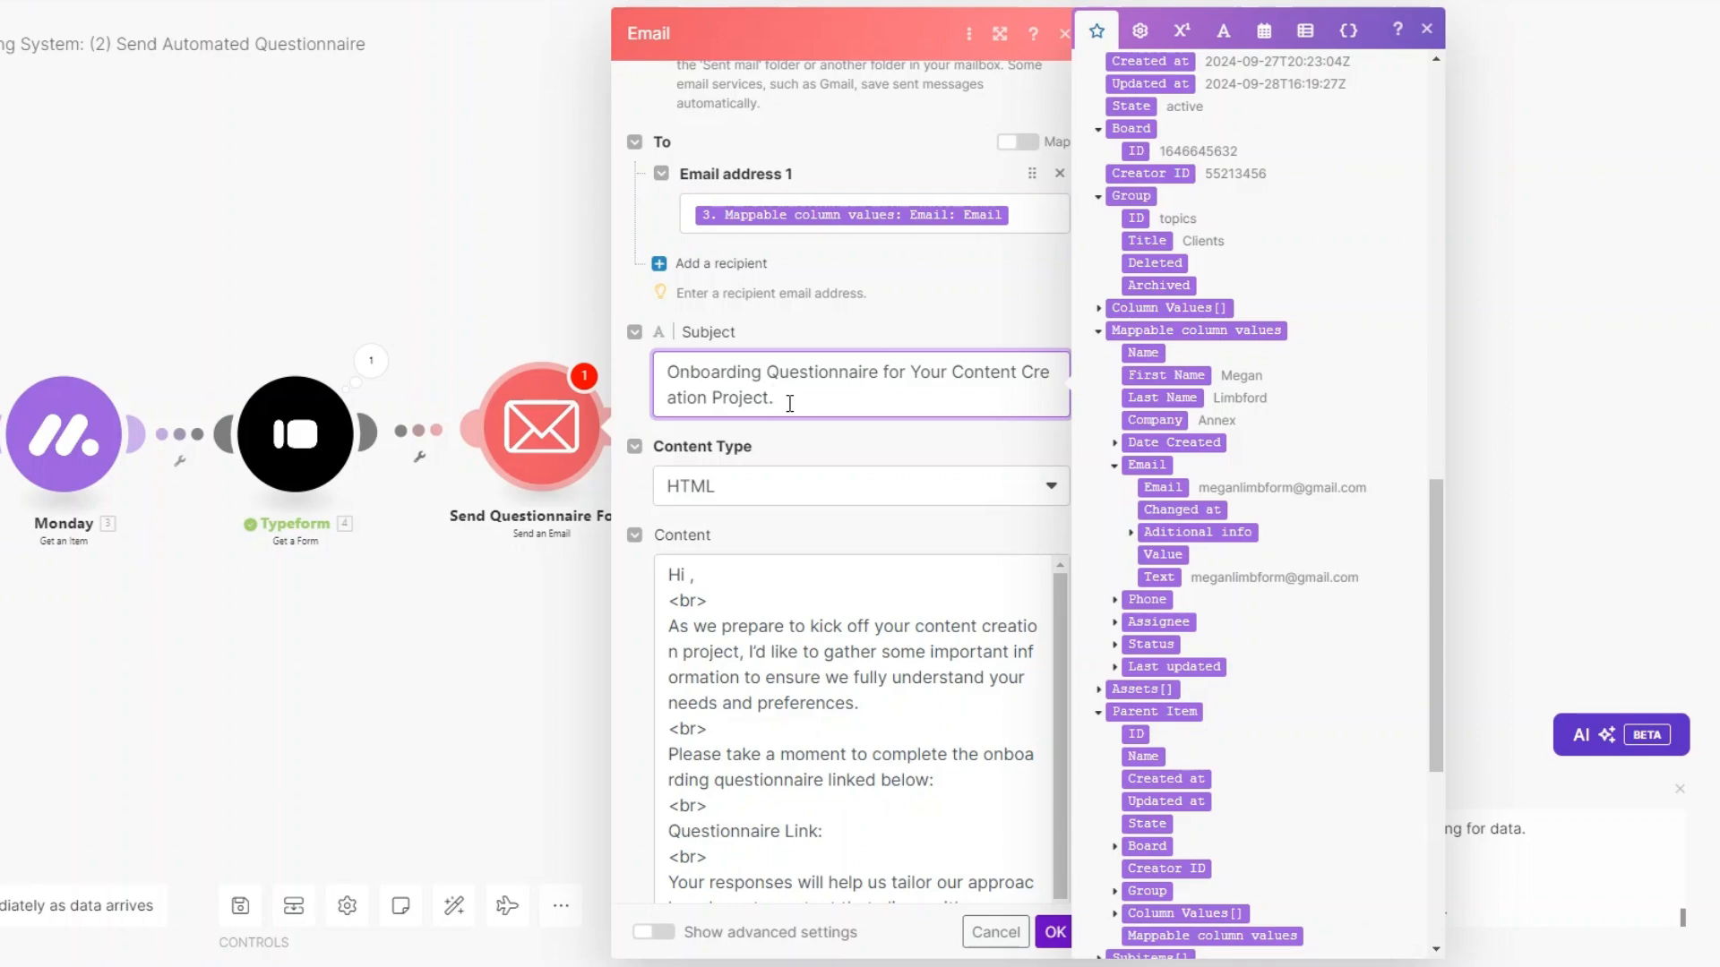
scroll(790, 403, down, 3)
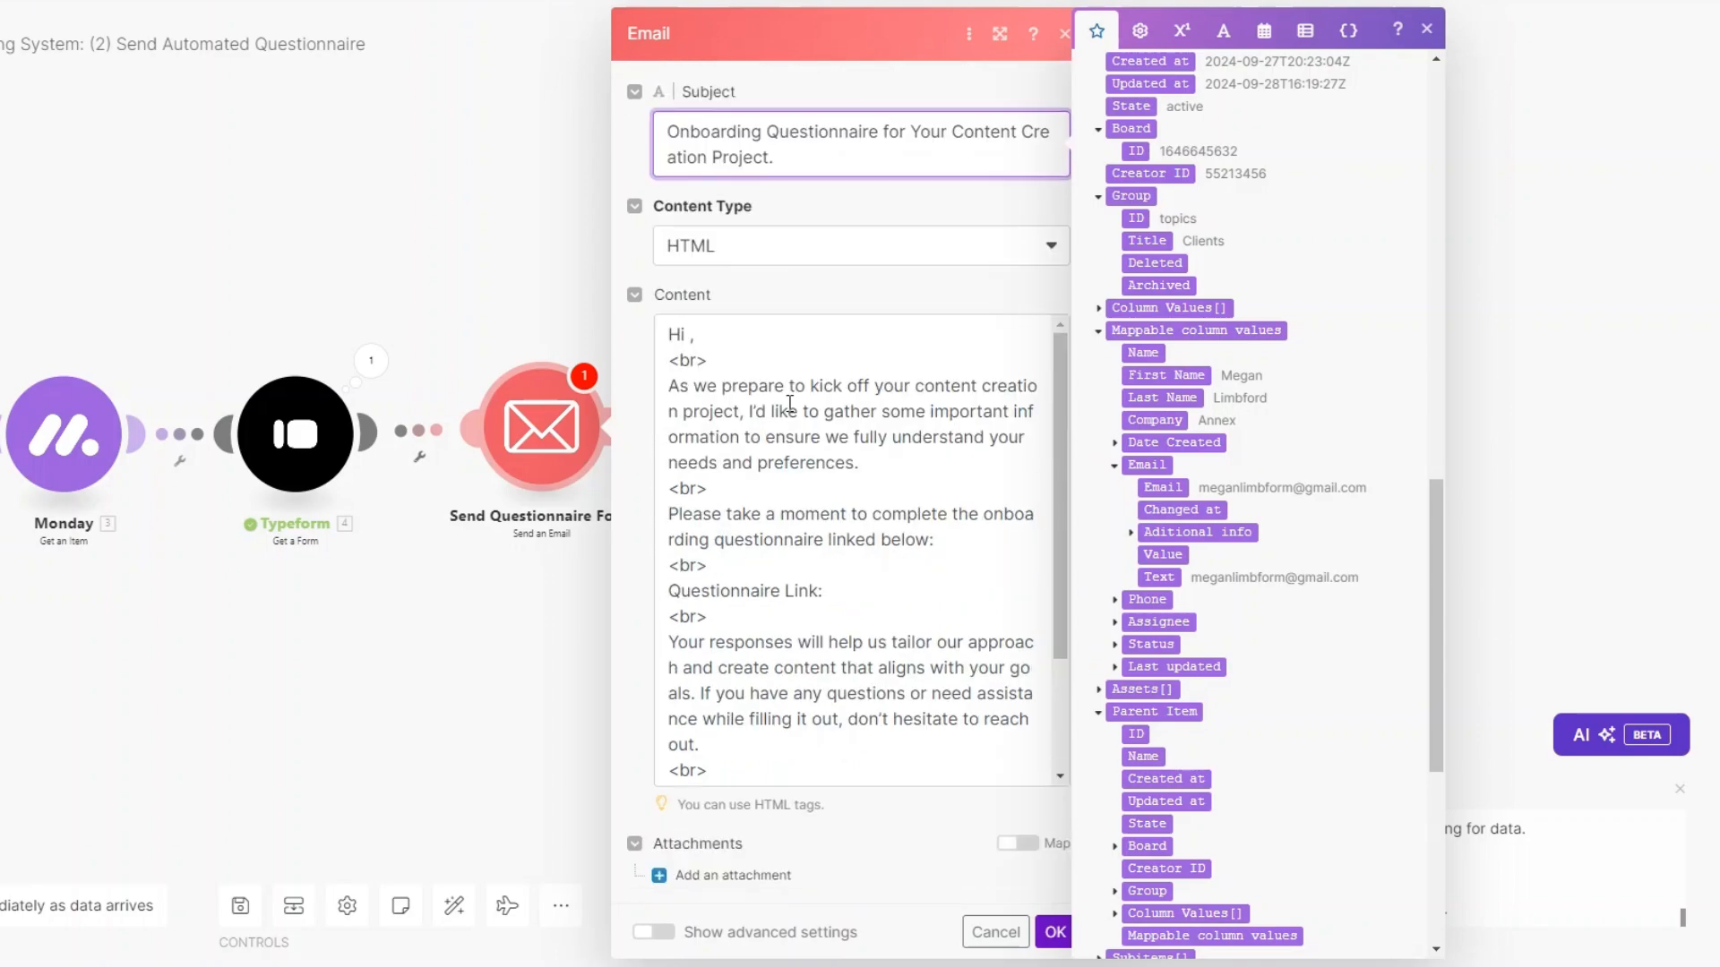
click(692, 333)
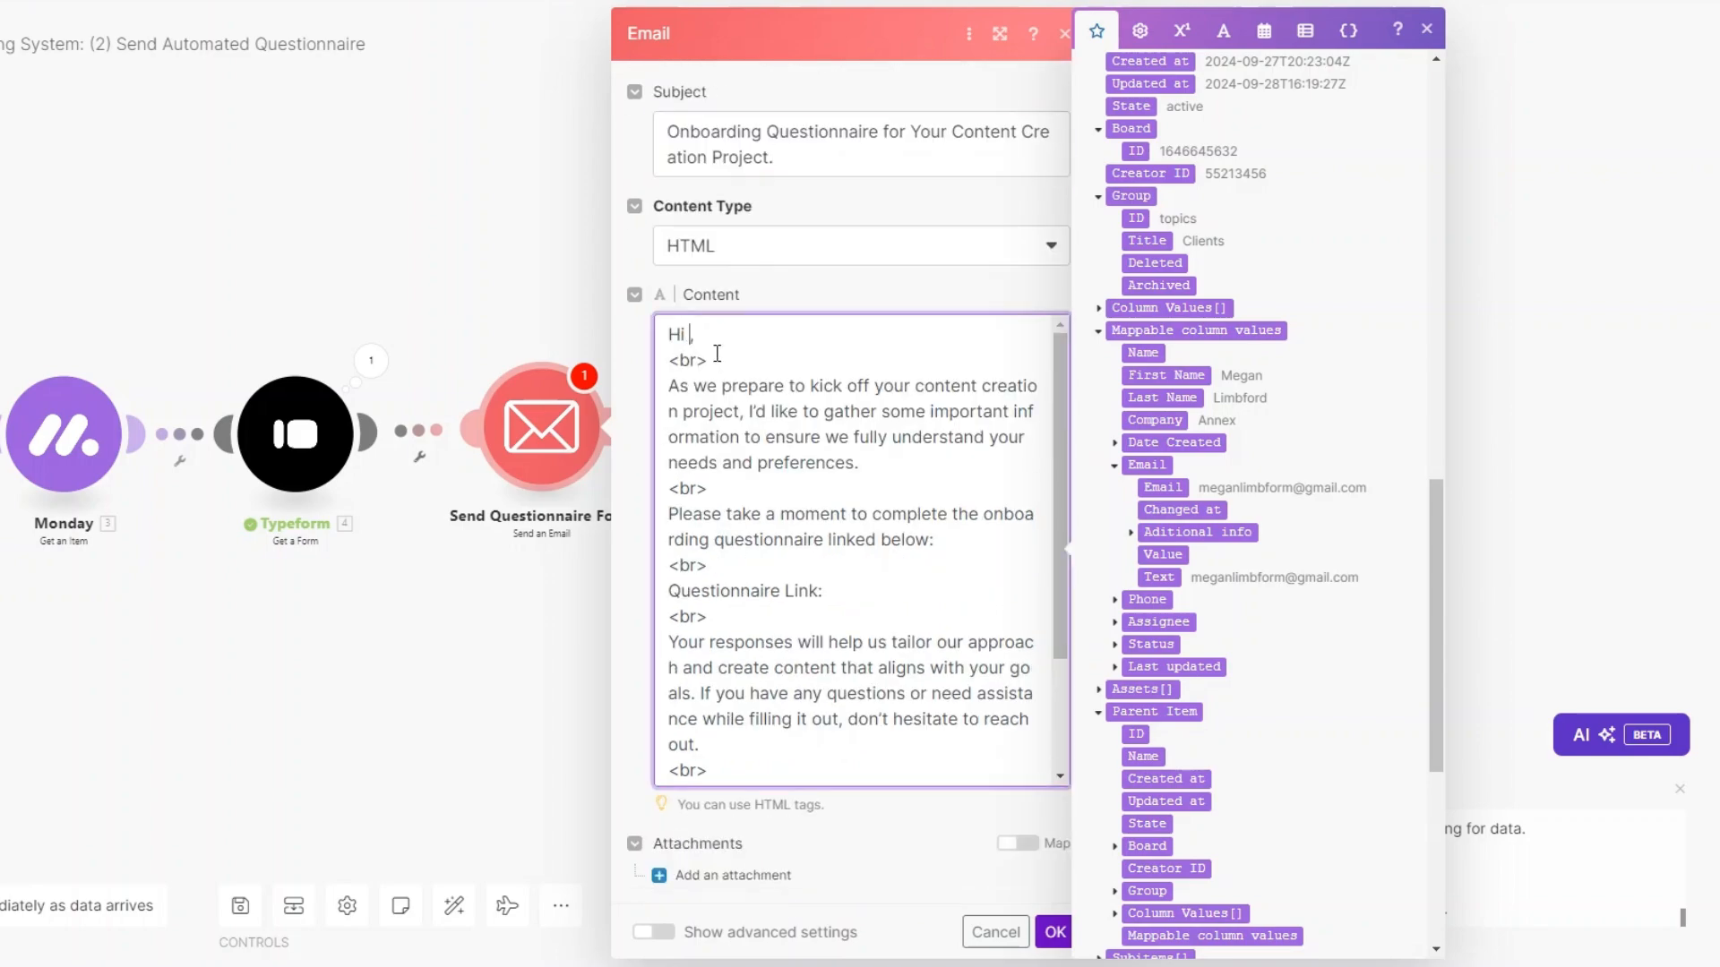
click(1176, 376)
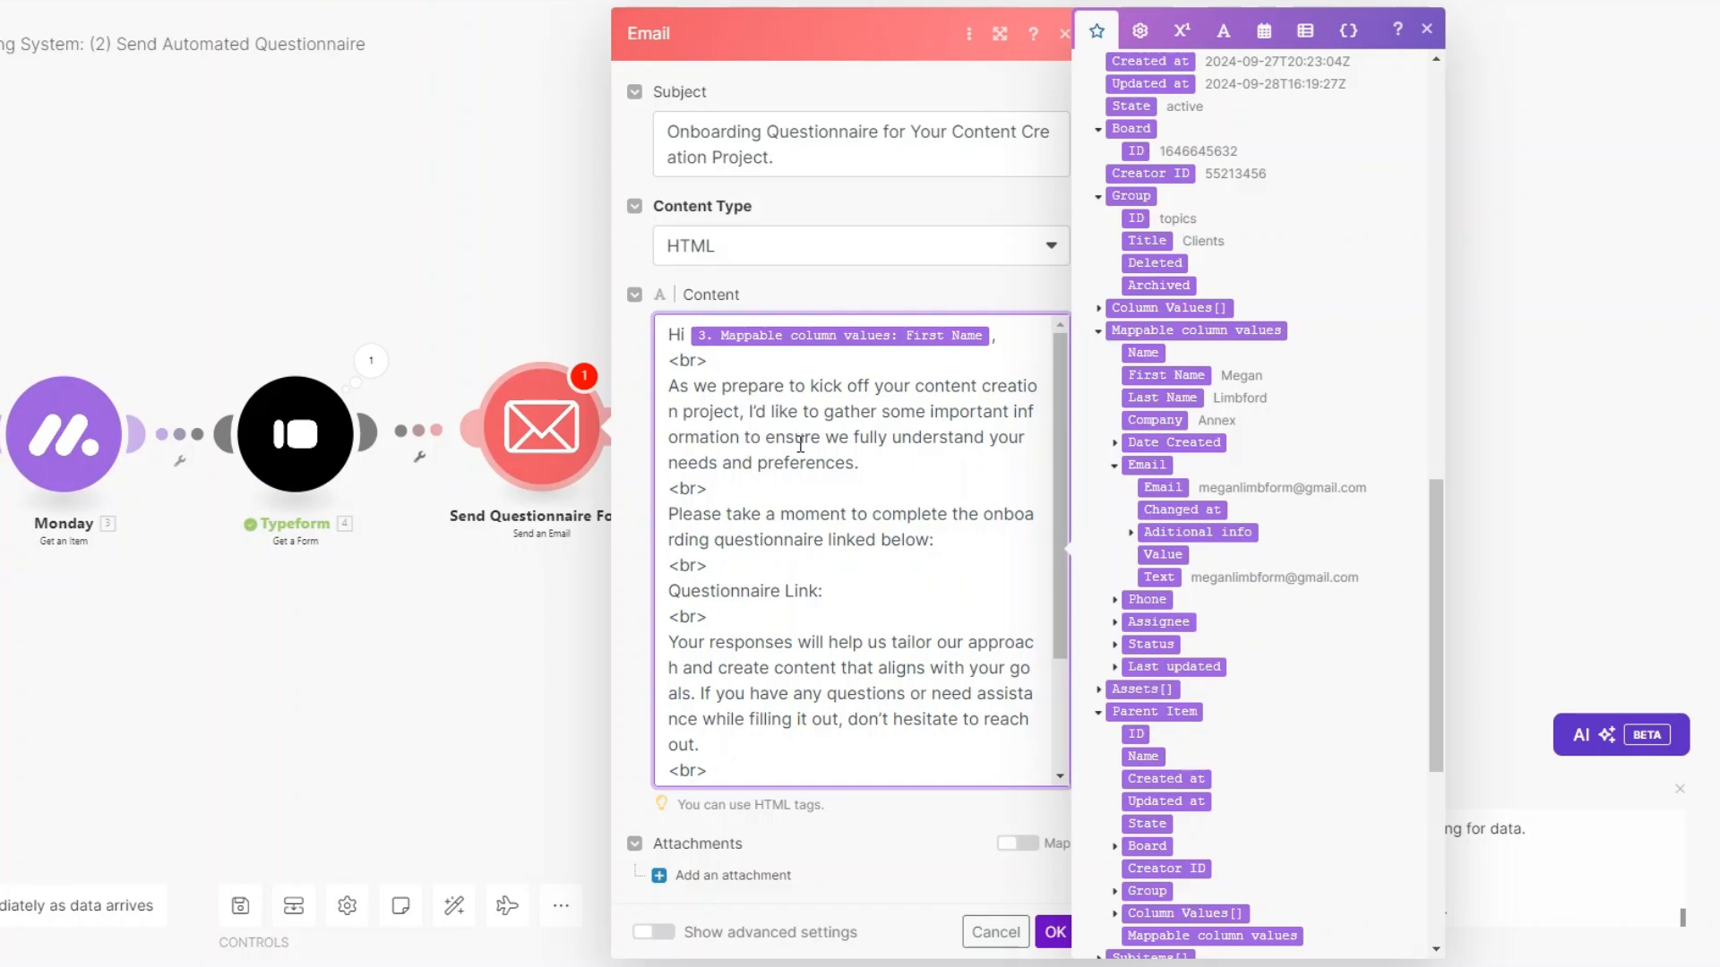
click(860, 596)
scroll(1147, 567, up, 10)
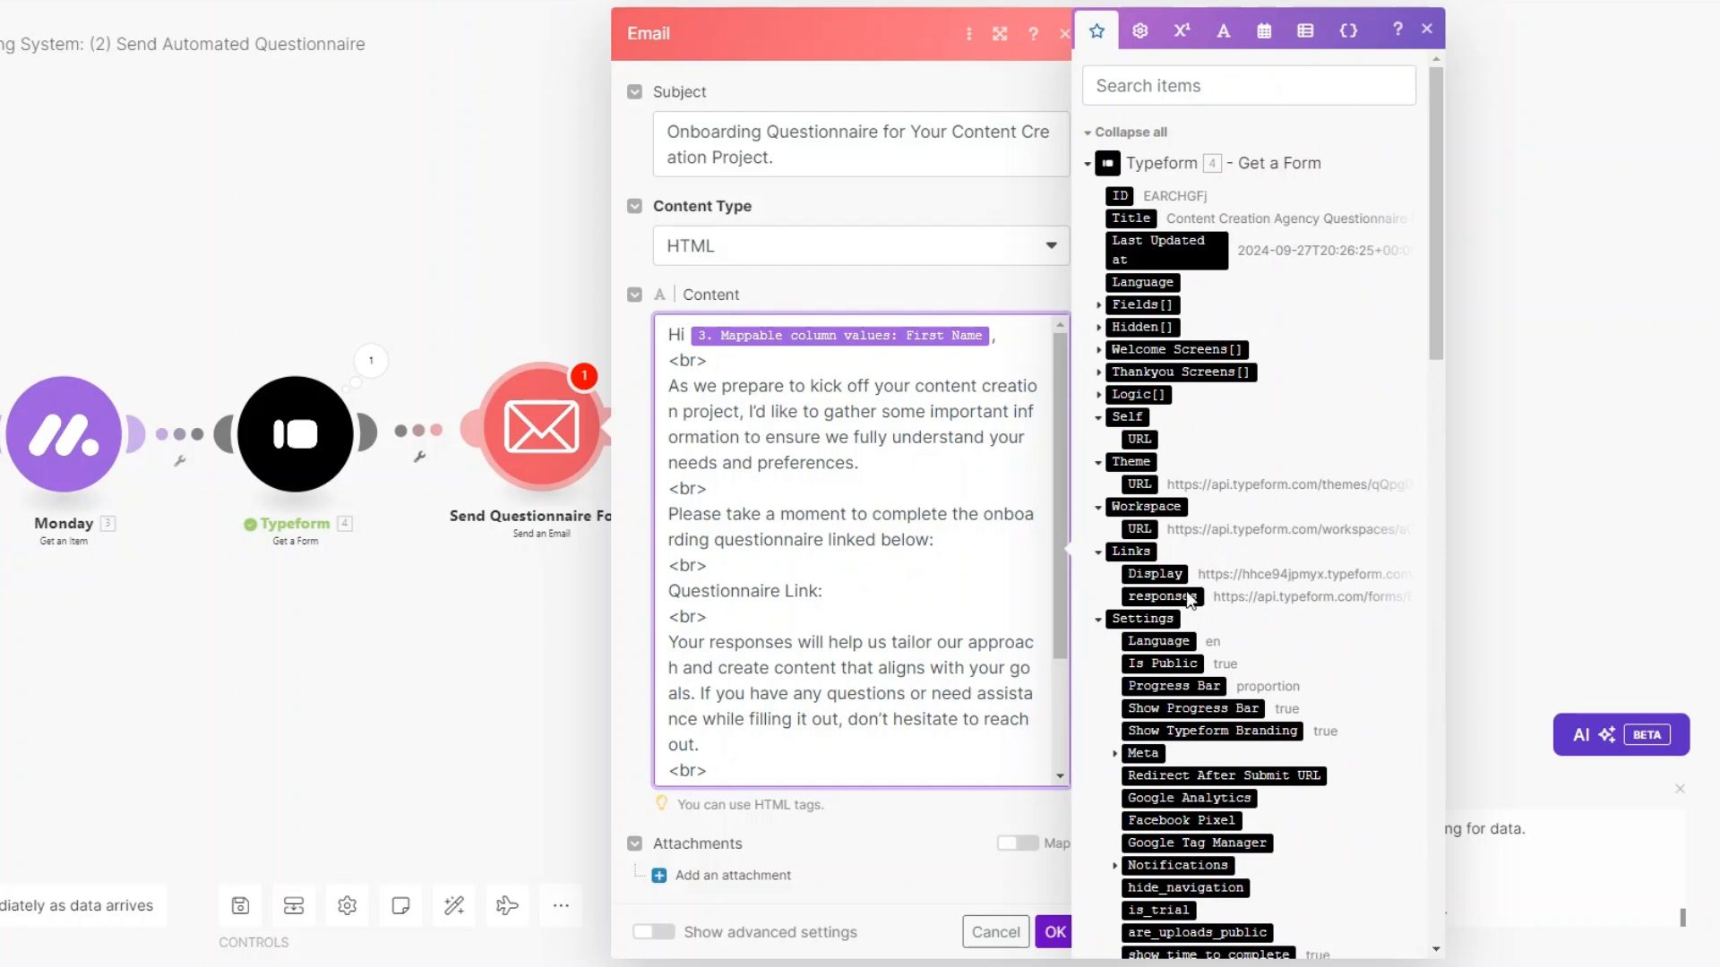
click(1155, 573)
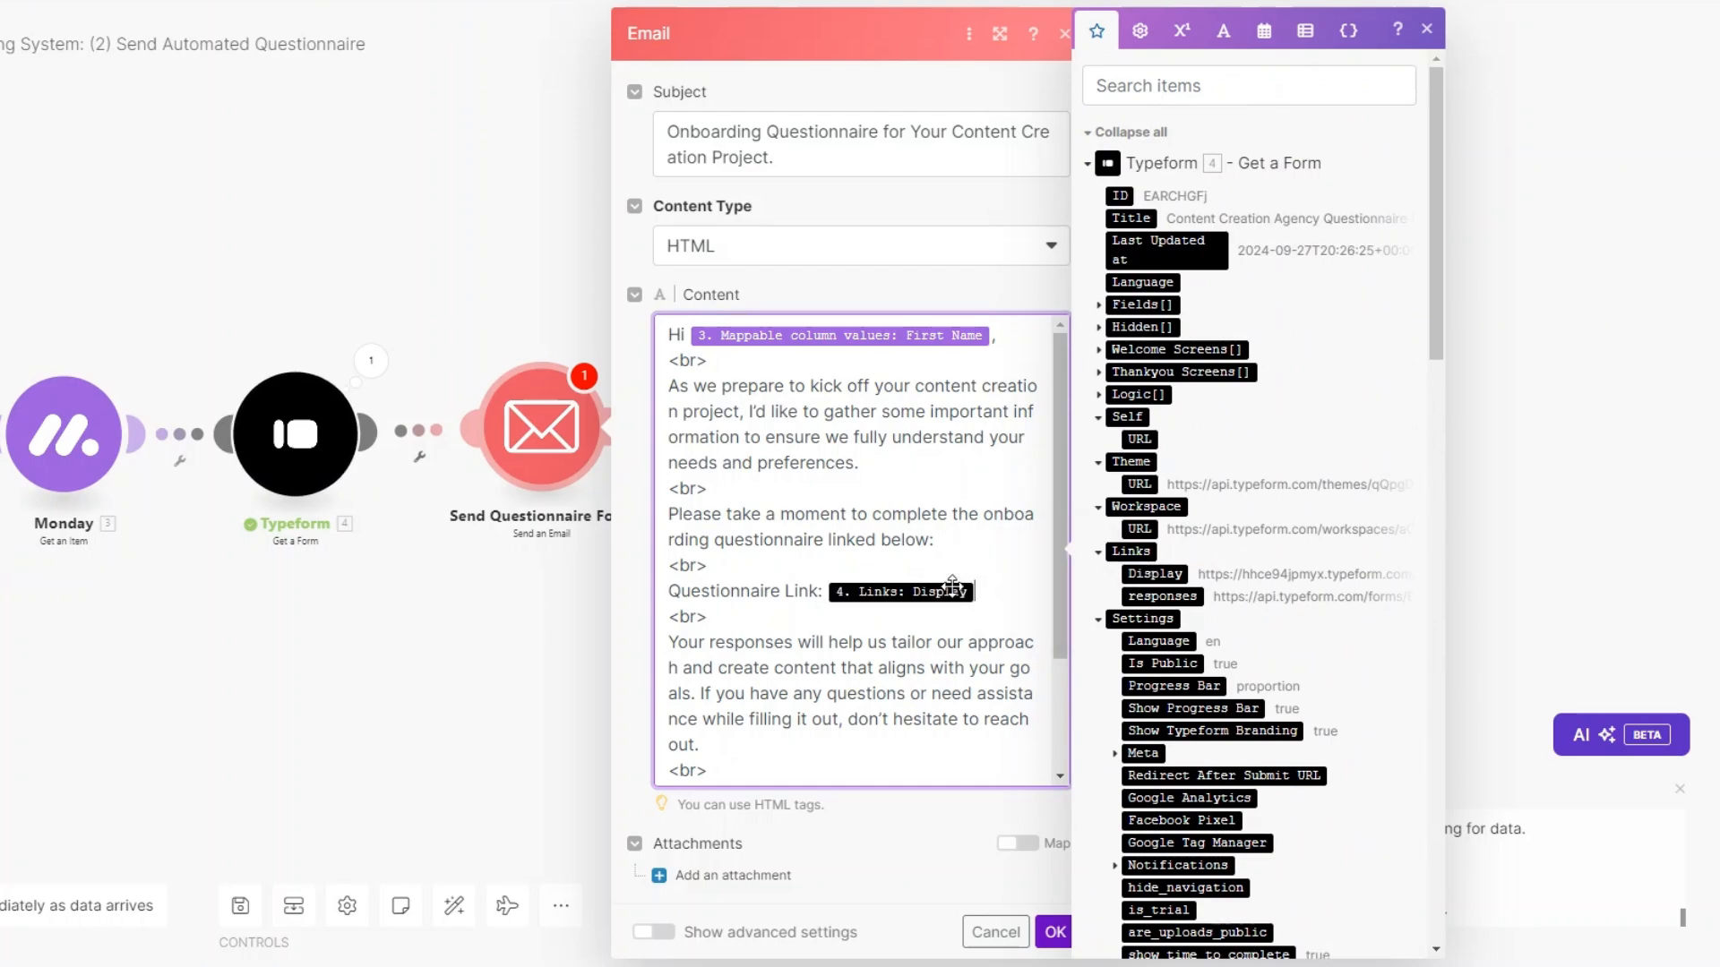
scroll(930, 551, down, 3)
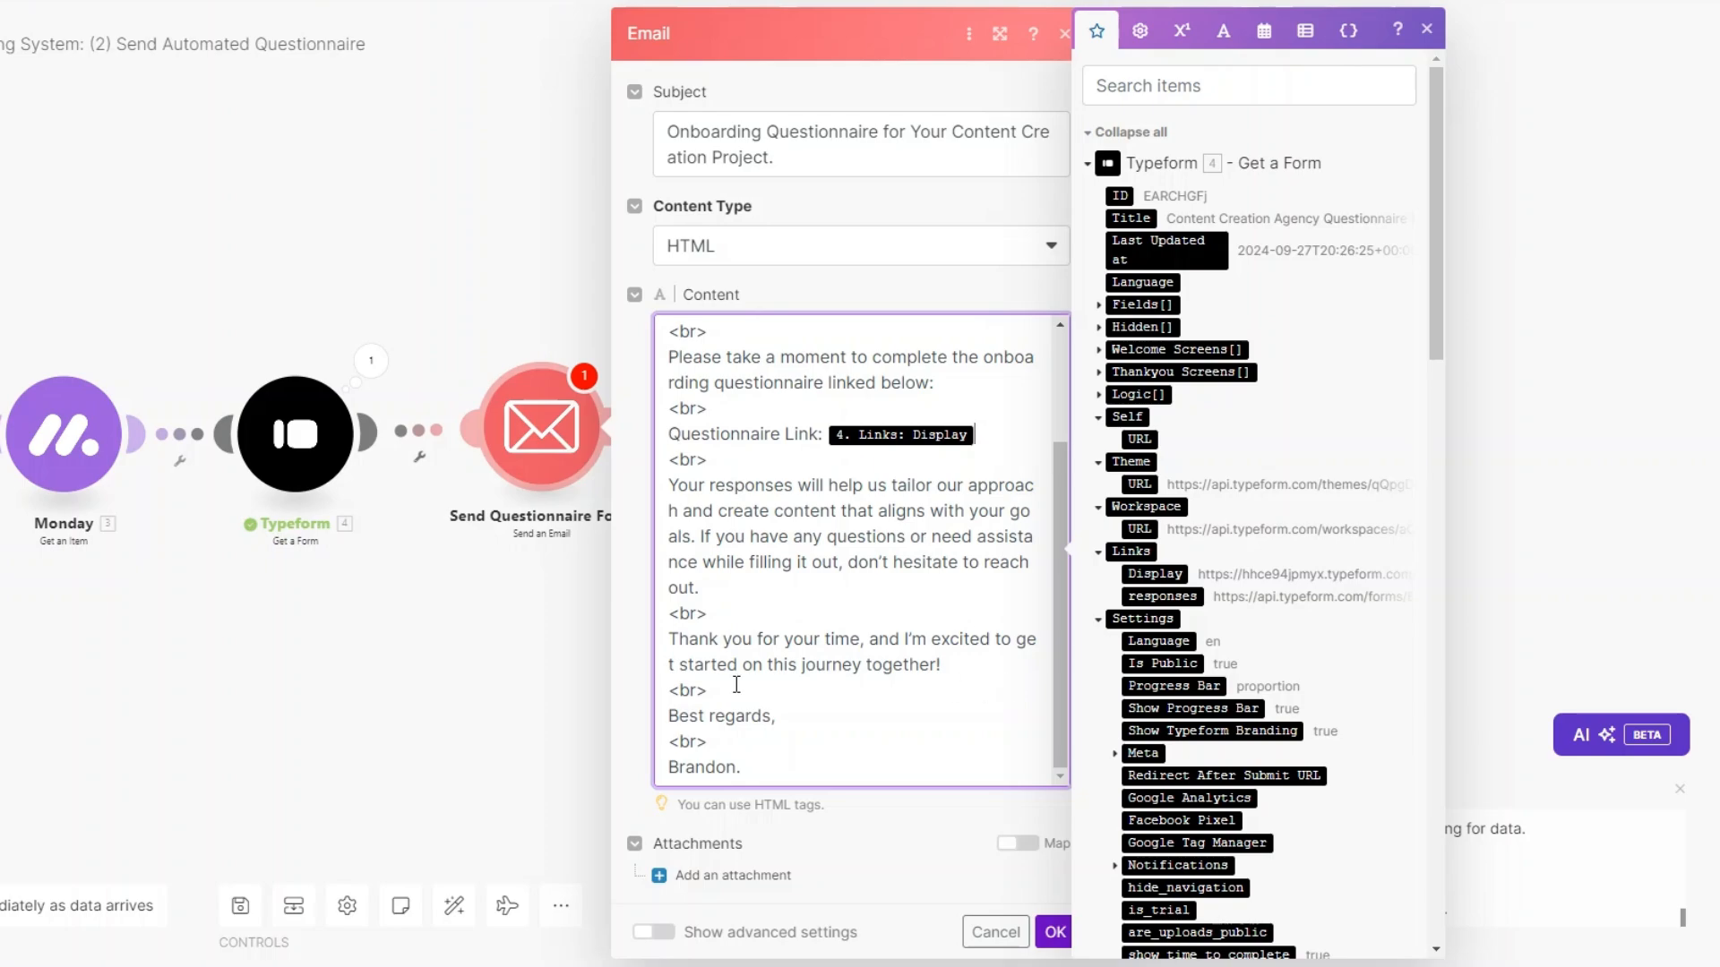
scroll(757, 497, up, 2)
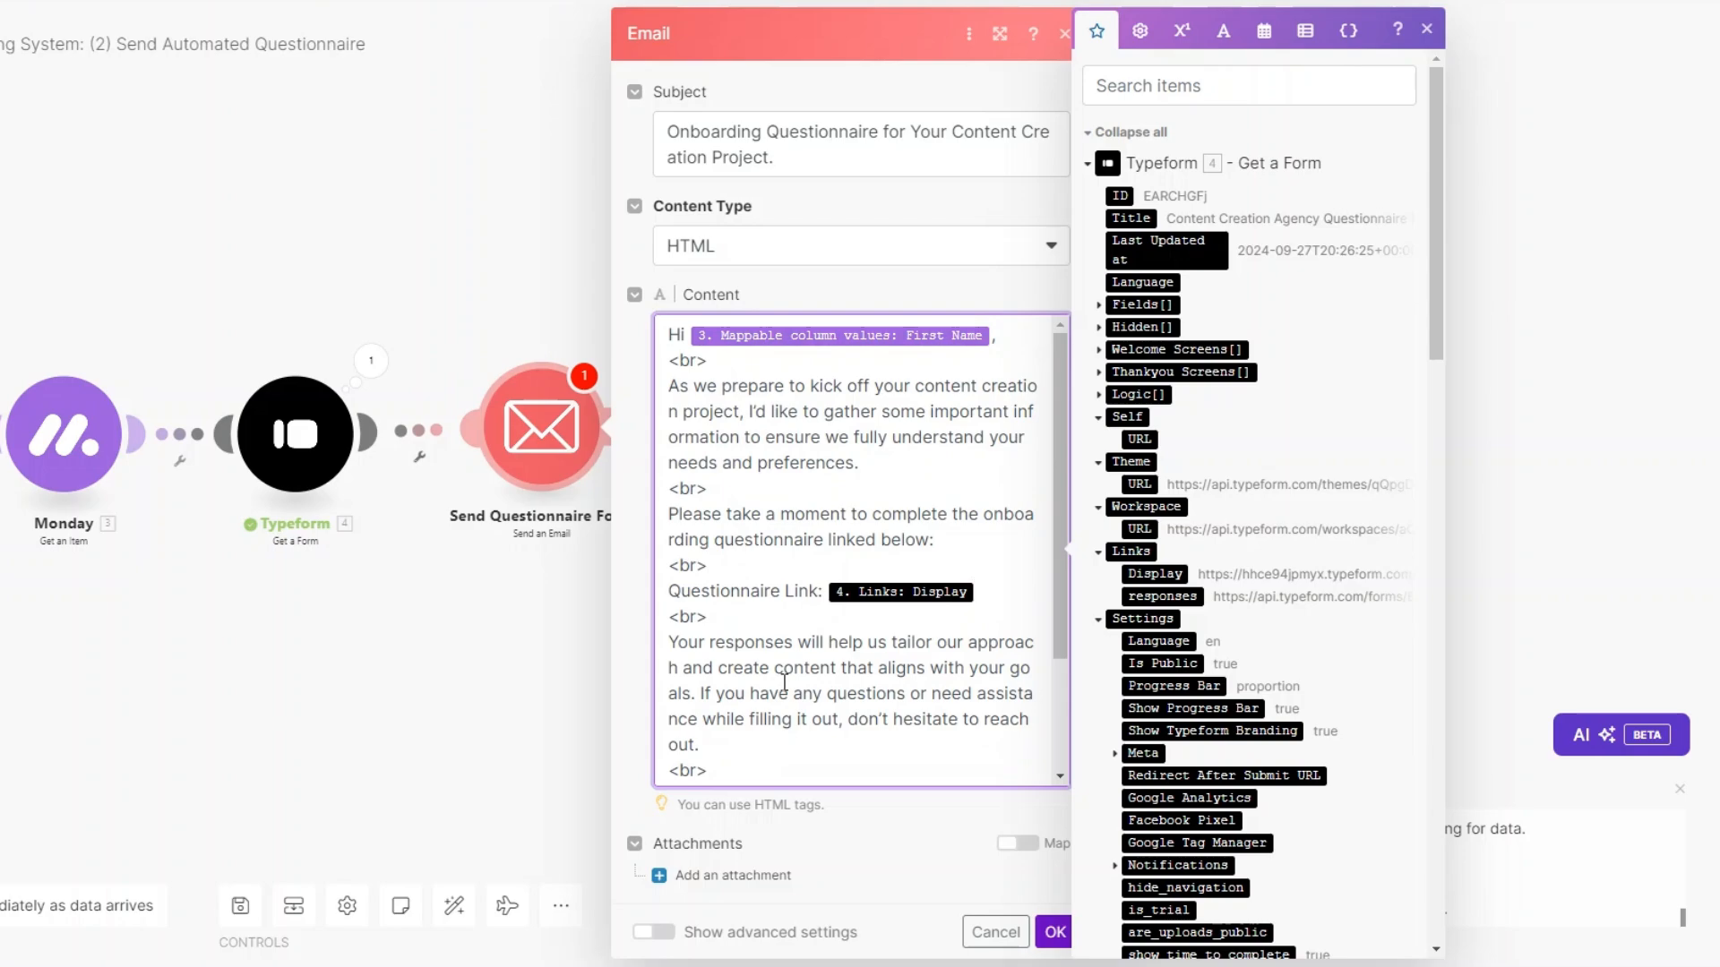
click(1055, 931)
drag(242, 659, 609, 721)
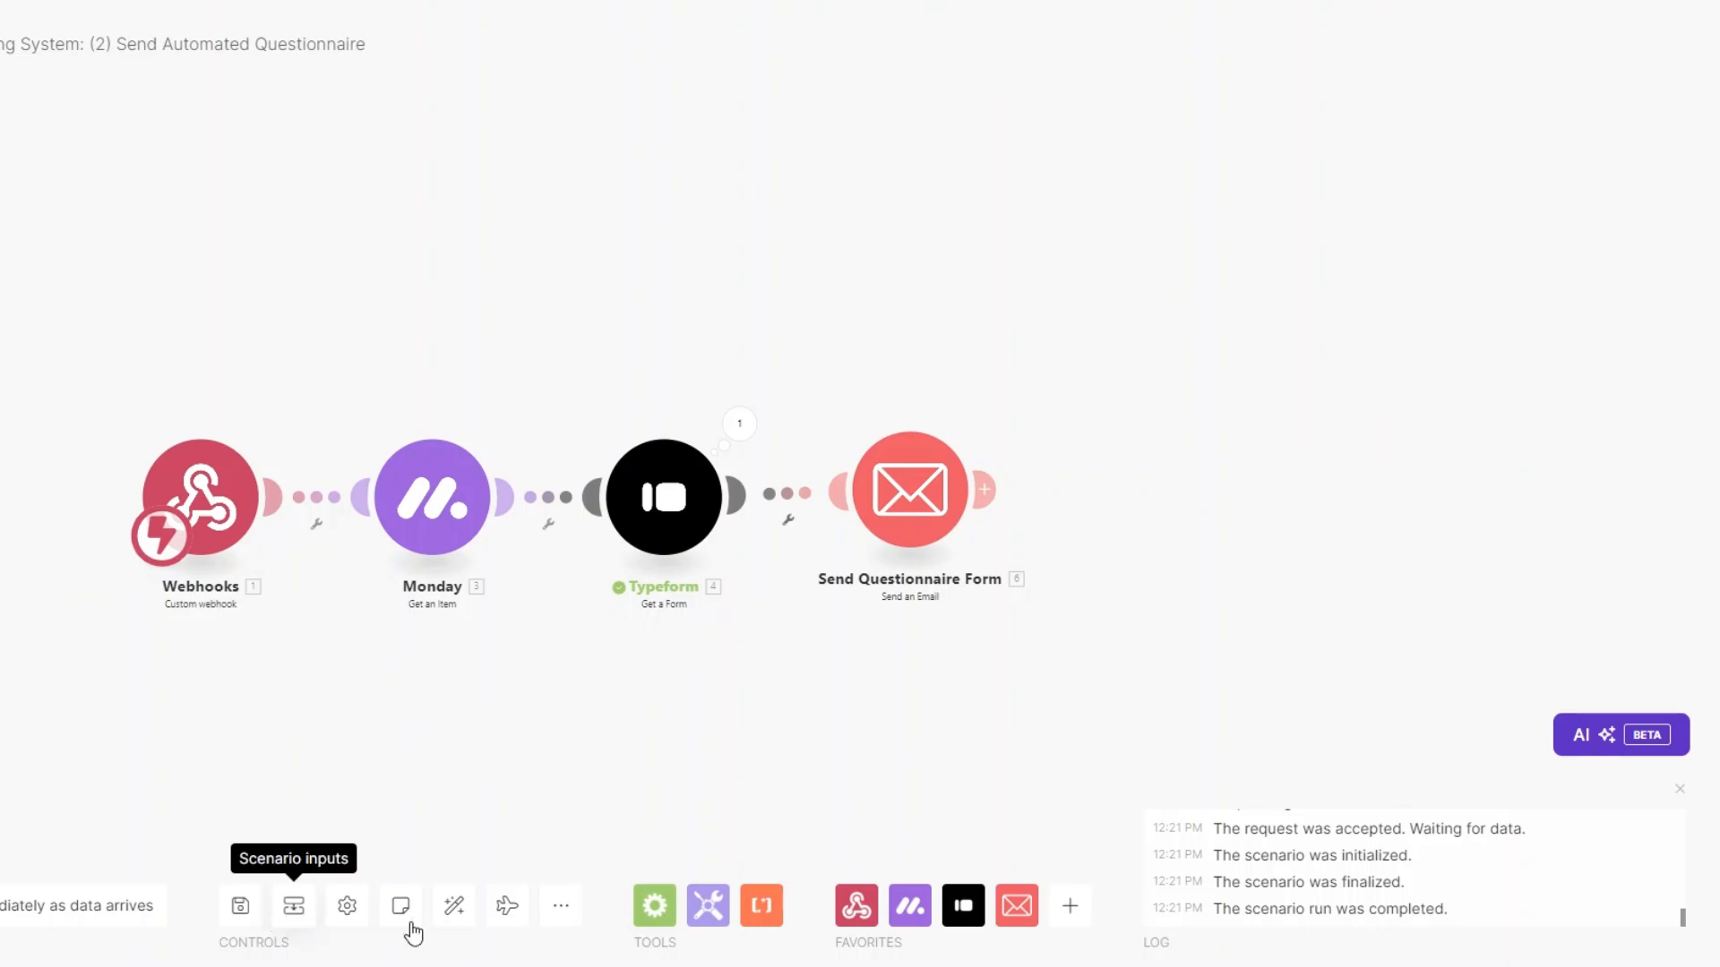
Auto-align the modules, then change the first client's status to ONBOARD to trigger a full run.
click(454, 908)
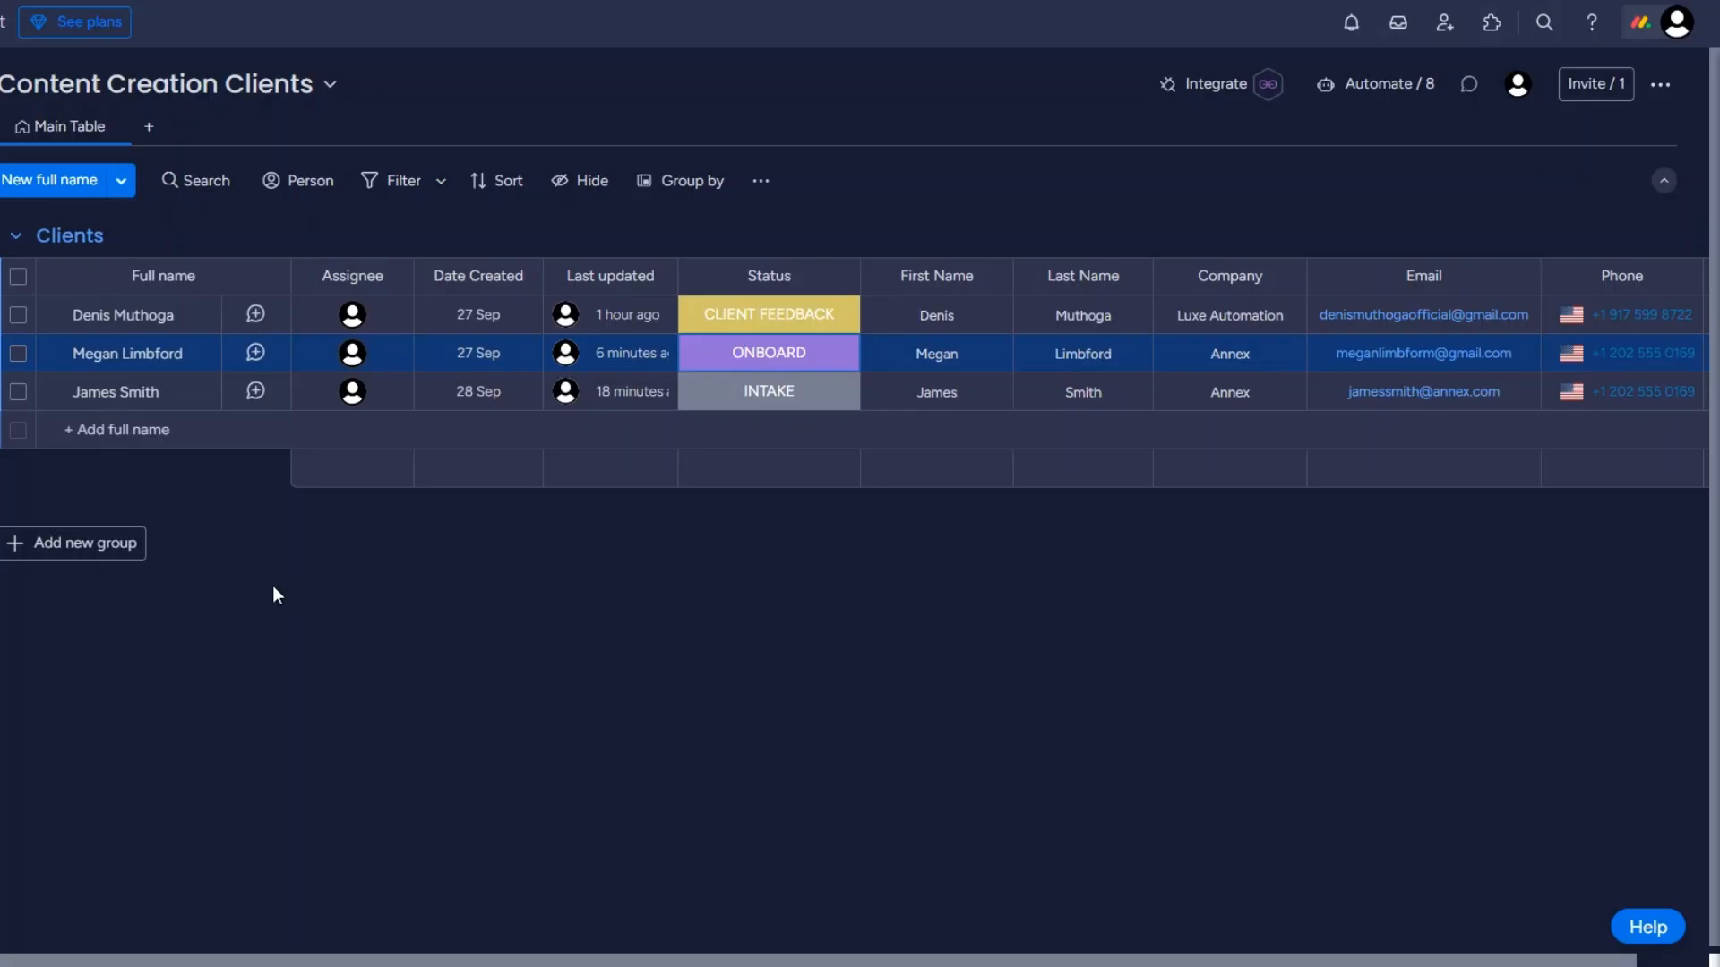
click(768, 315)
click(708, 436)
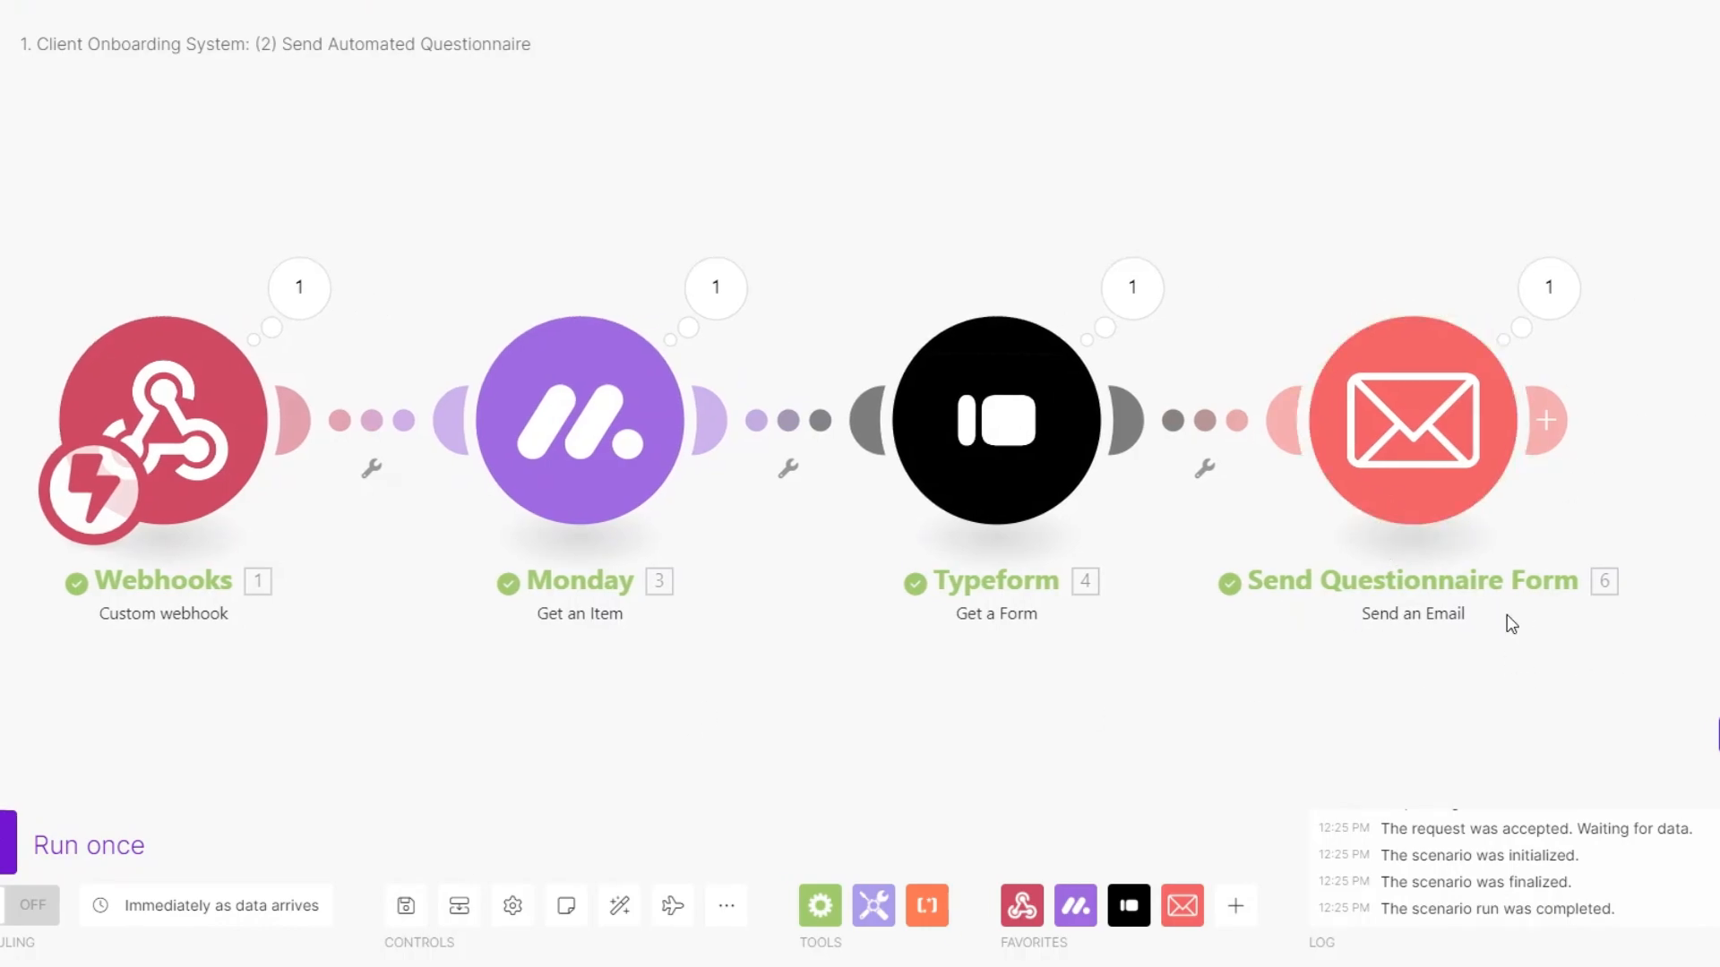
drag(887, 663, 832, 665)
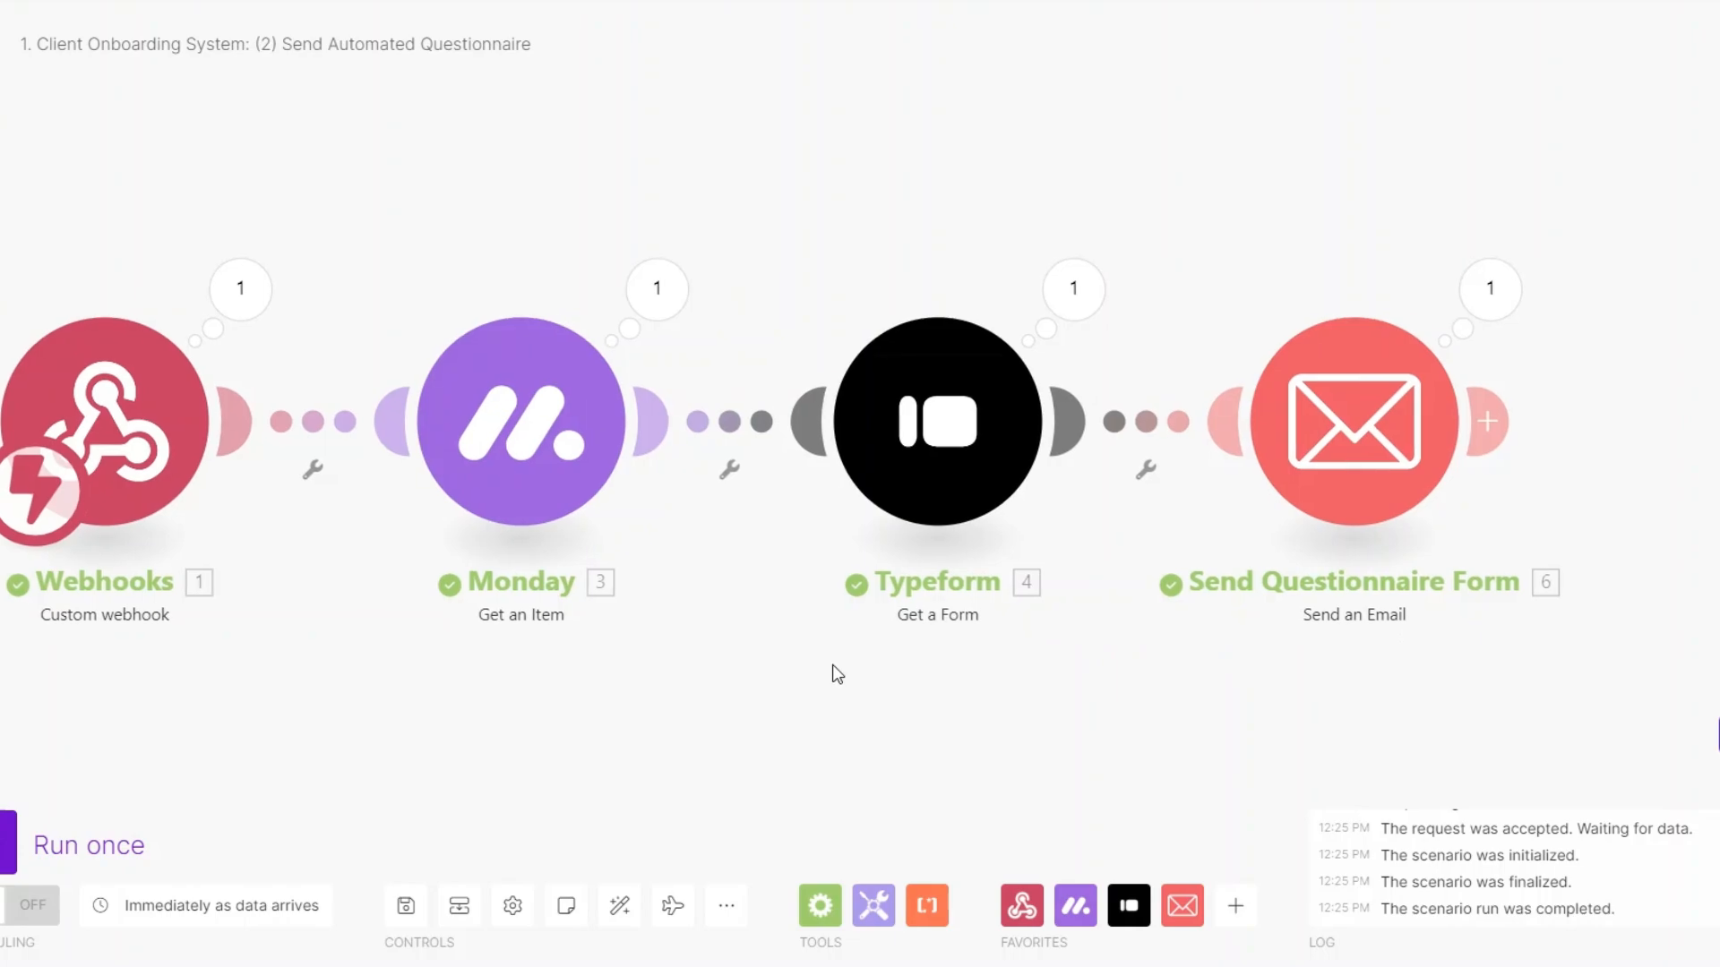
Inspect the email module's last run, checking the sent subject and questionnaire link in the body.
click(1523, 296)
drag(1279, 389, 1394, 422)
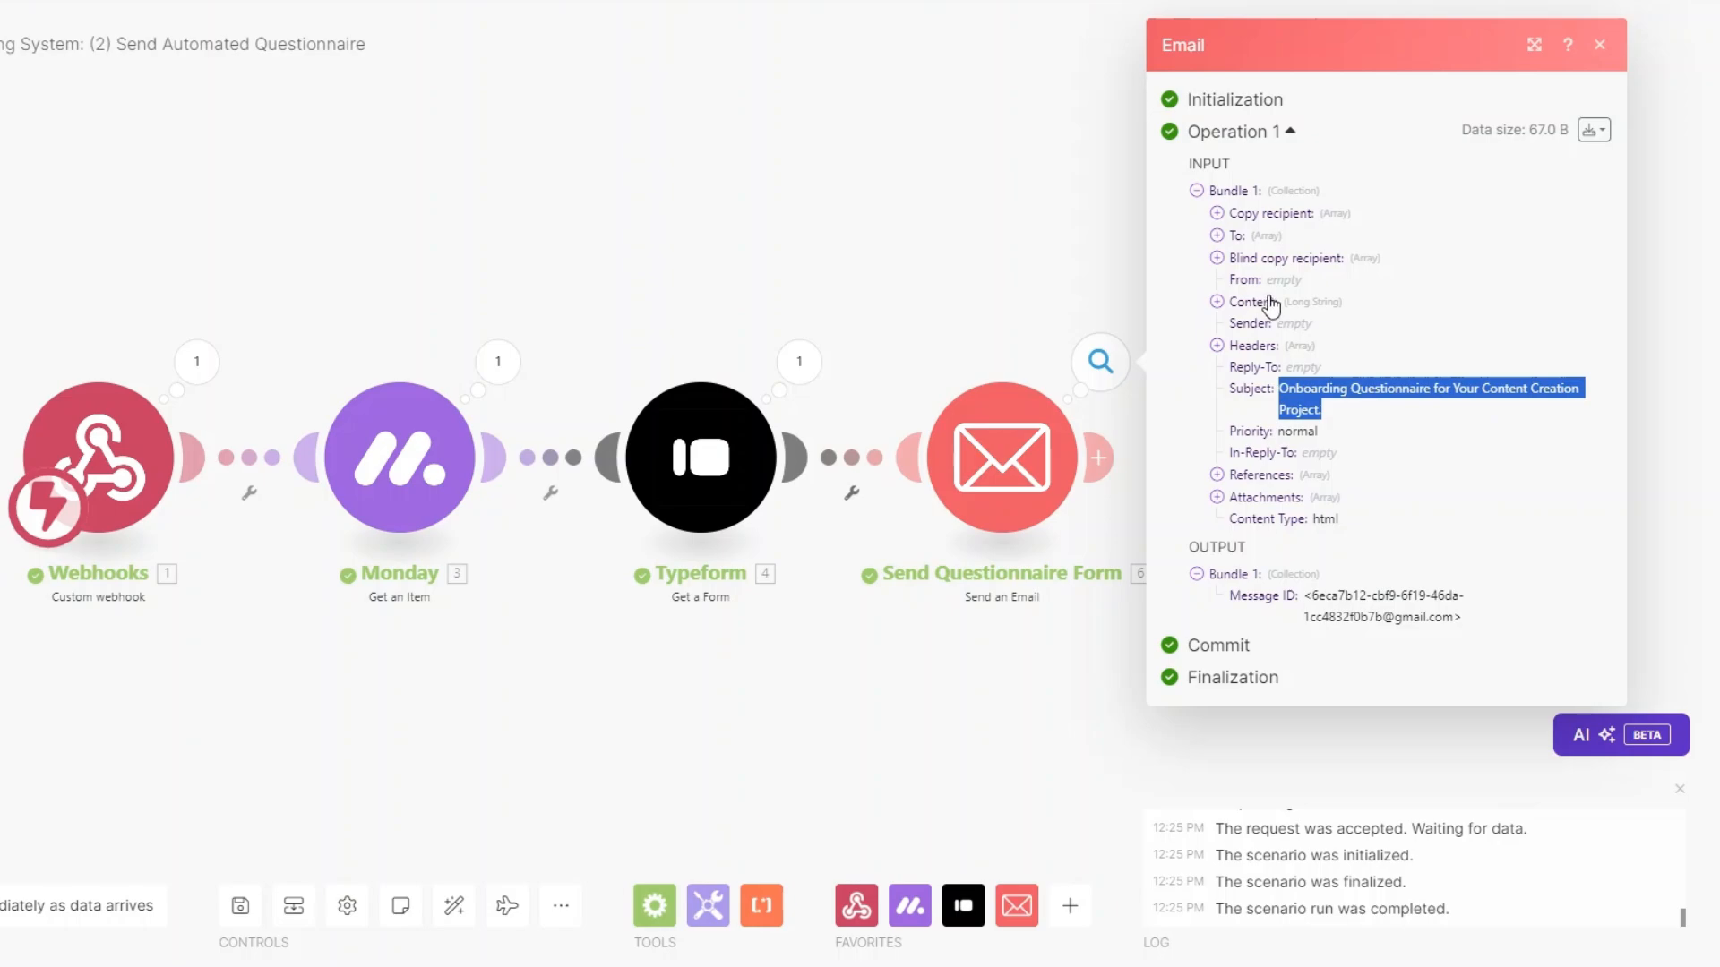
click(1216, 302)
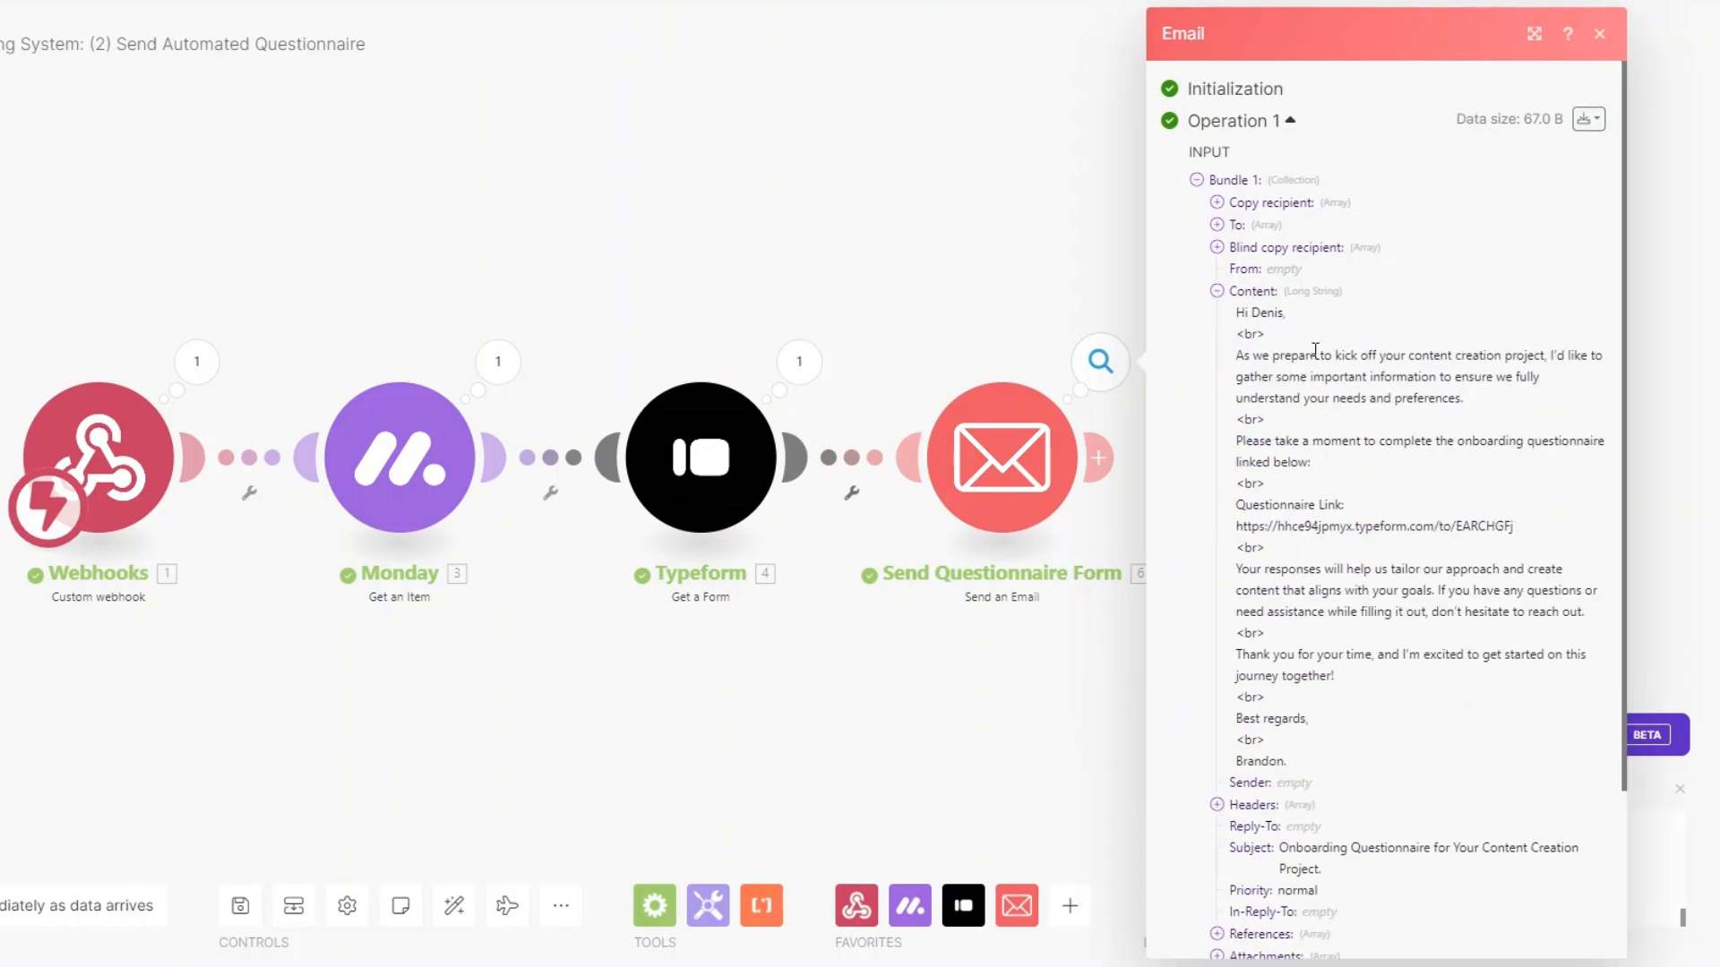
scroll(1315, 355, down, 1)
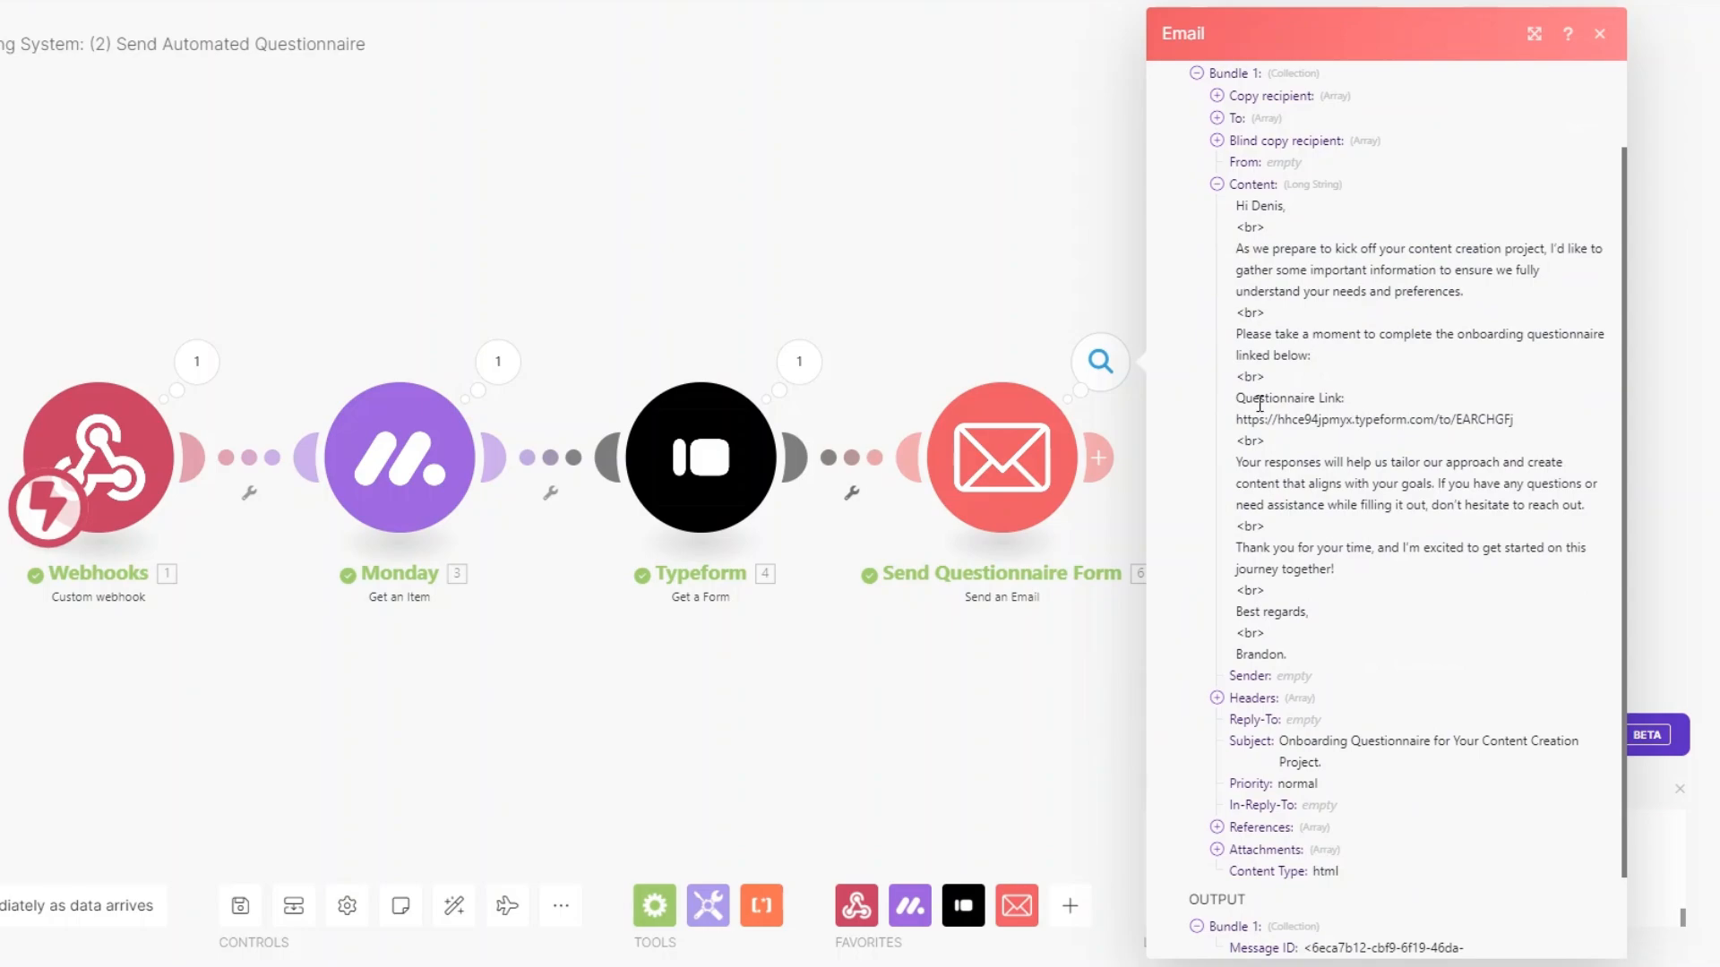
drag(1245, 422, 1526, 419)
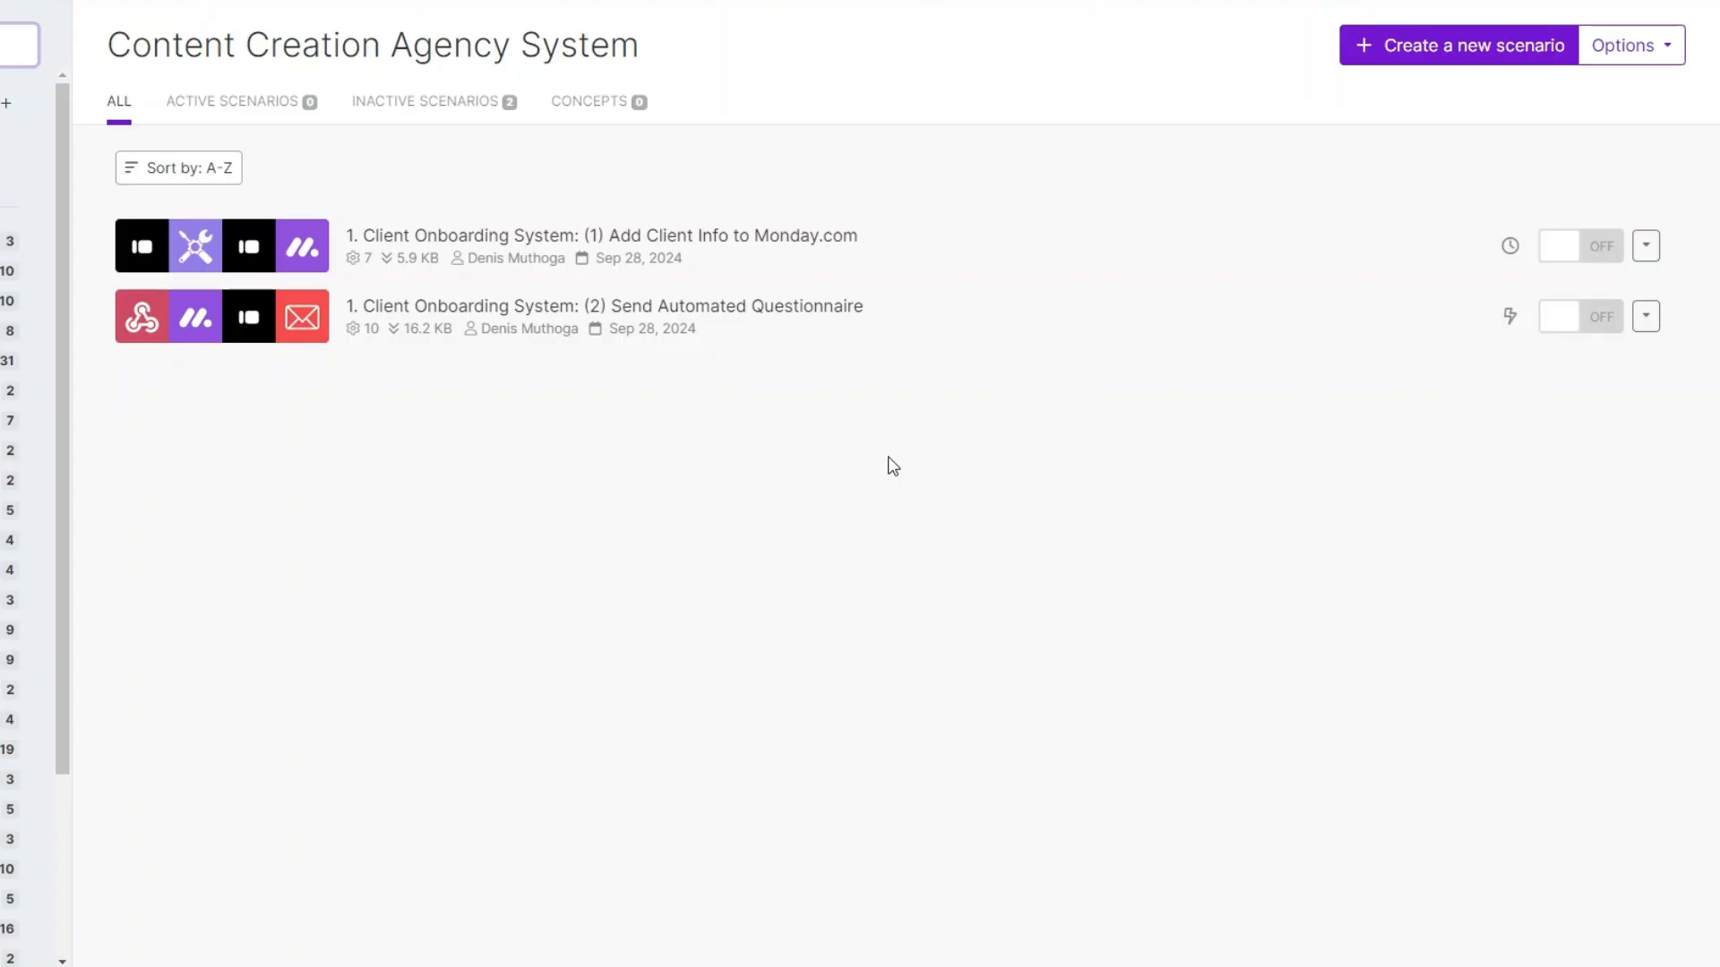
Start a new scenario whose first module is a Webhooks Custom webhook trigger.
click(1424, 49)
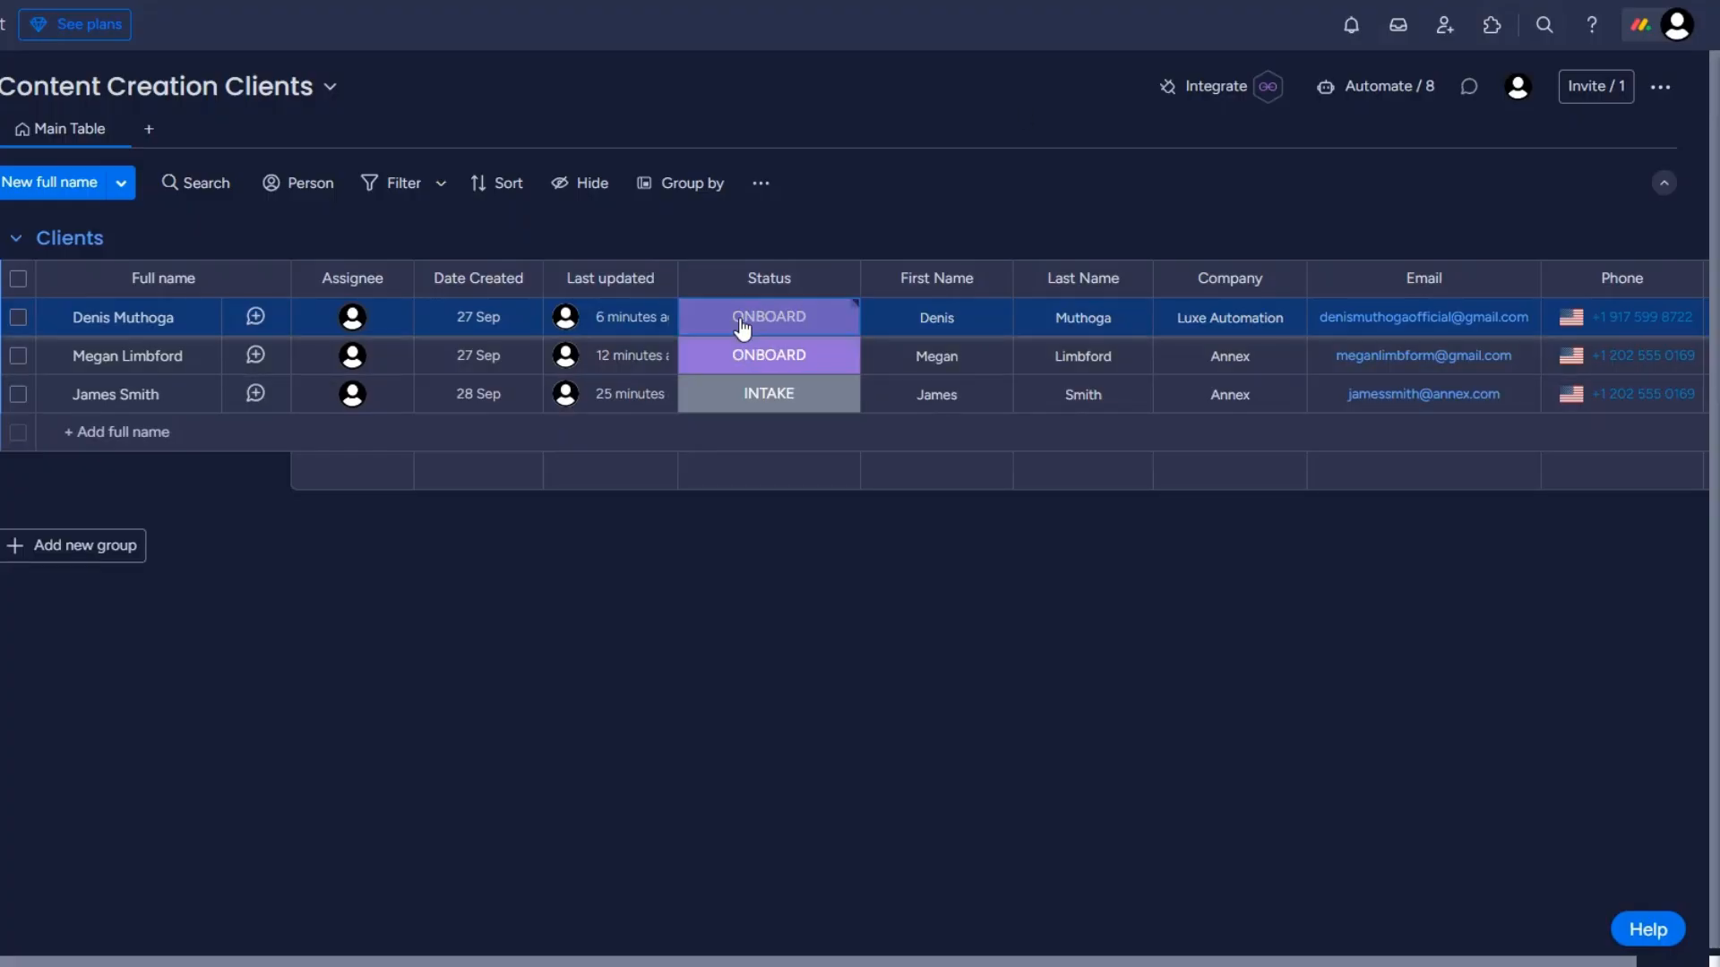
click(741, 325)
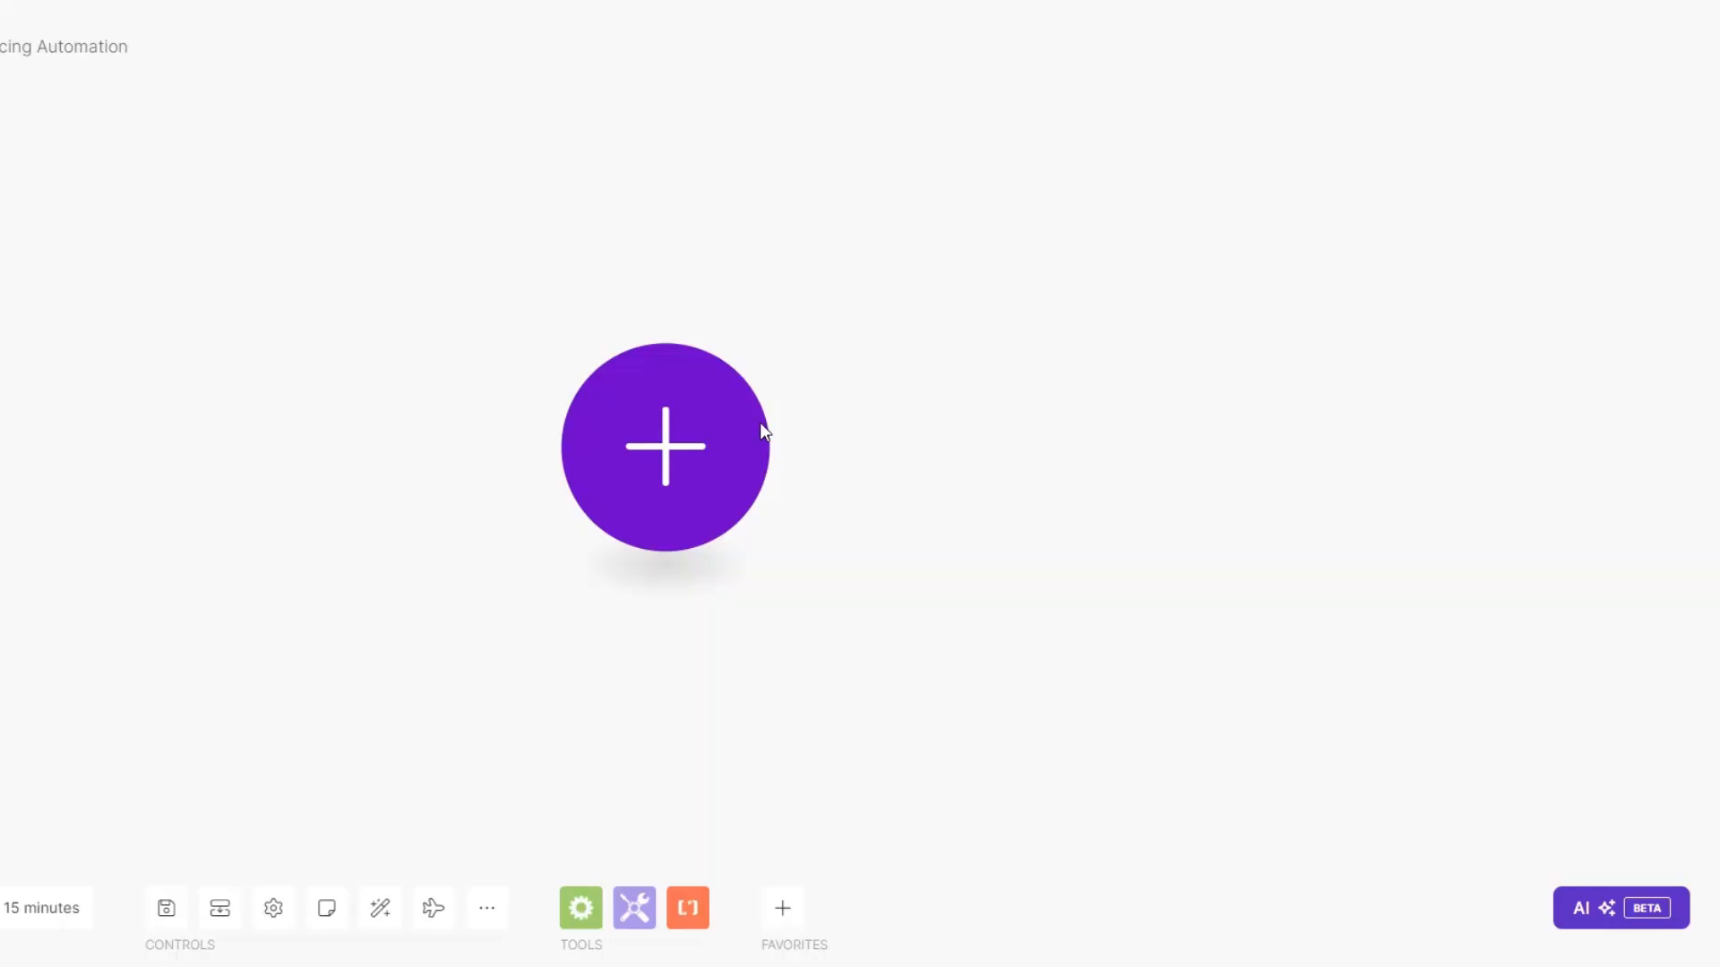
click(718, 438)
scroll(875, 445, down, 3)
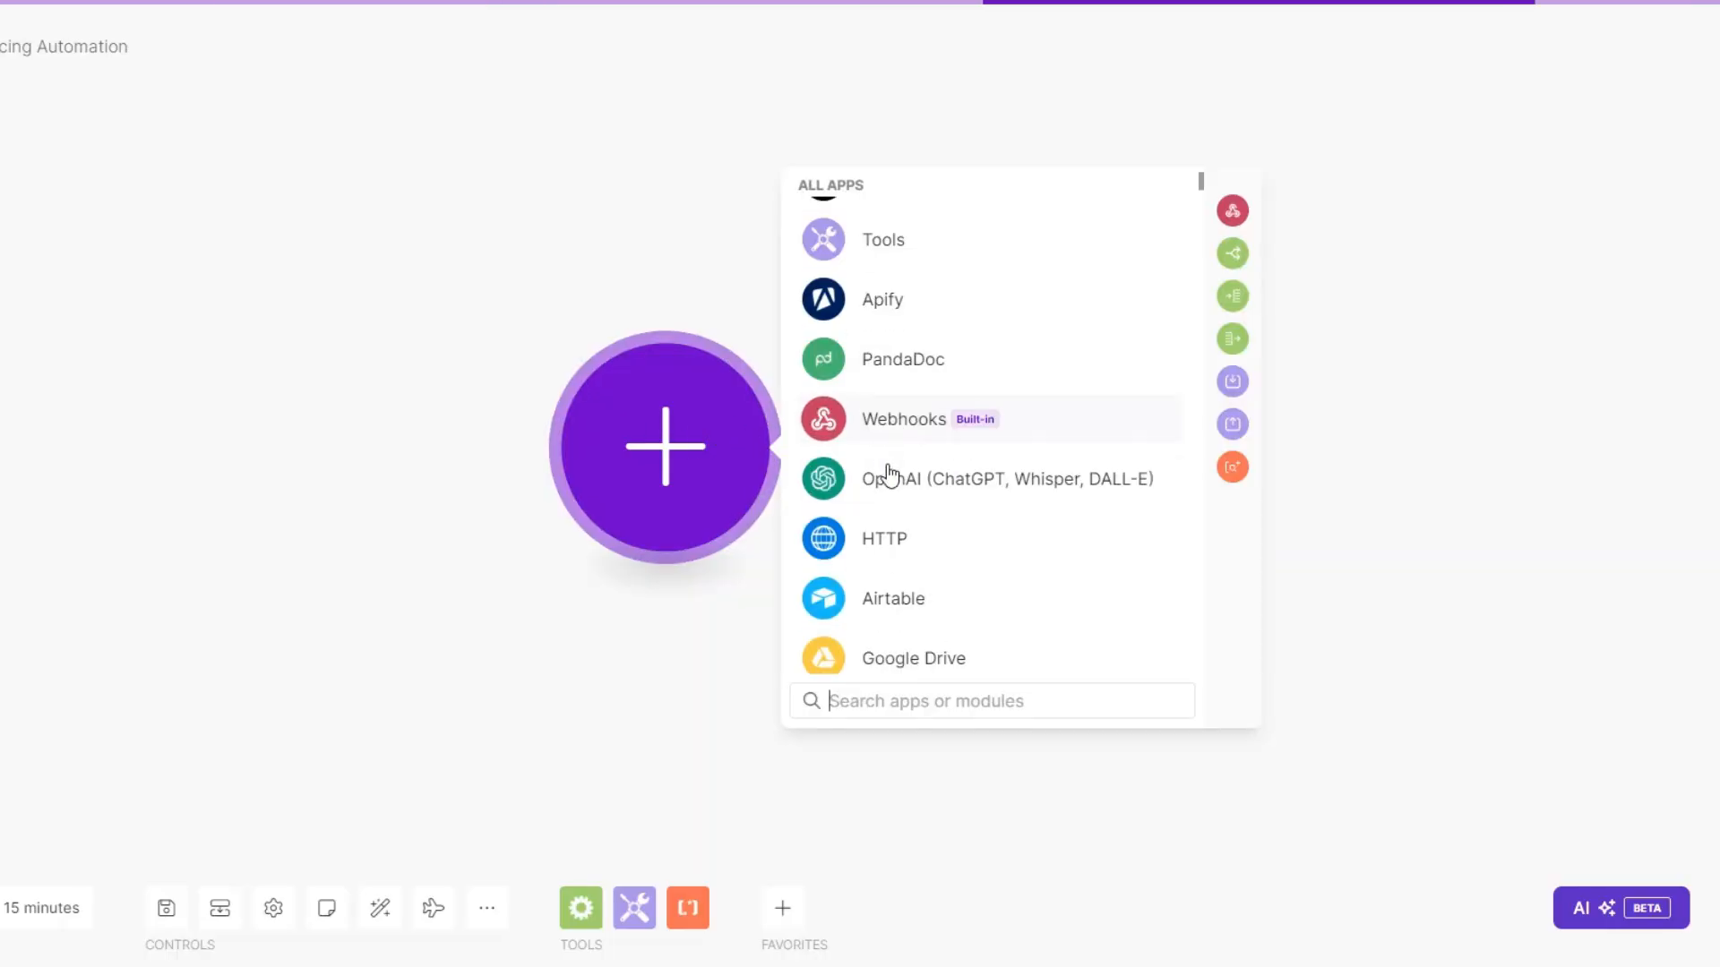
click(894, 434)
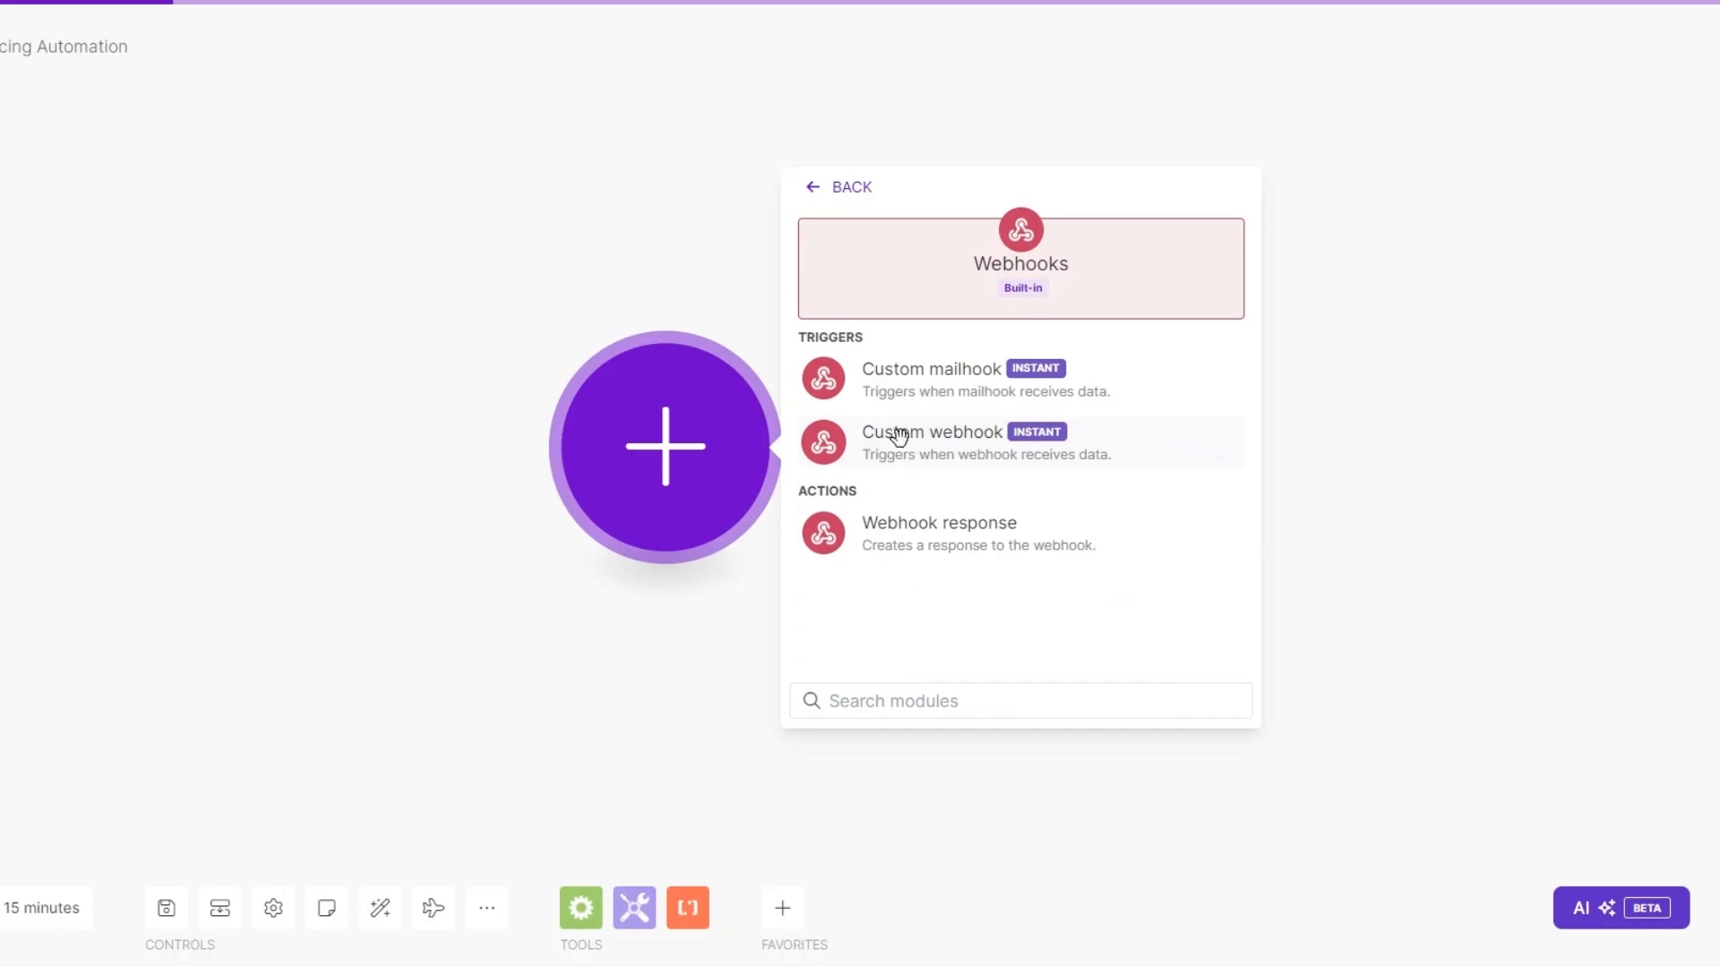
click(907, 447)
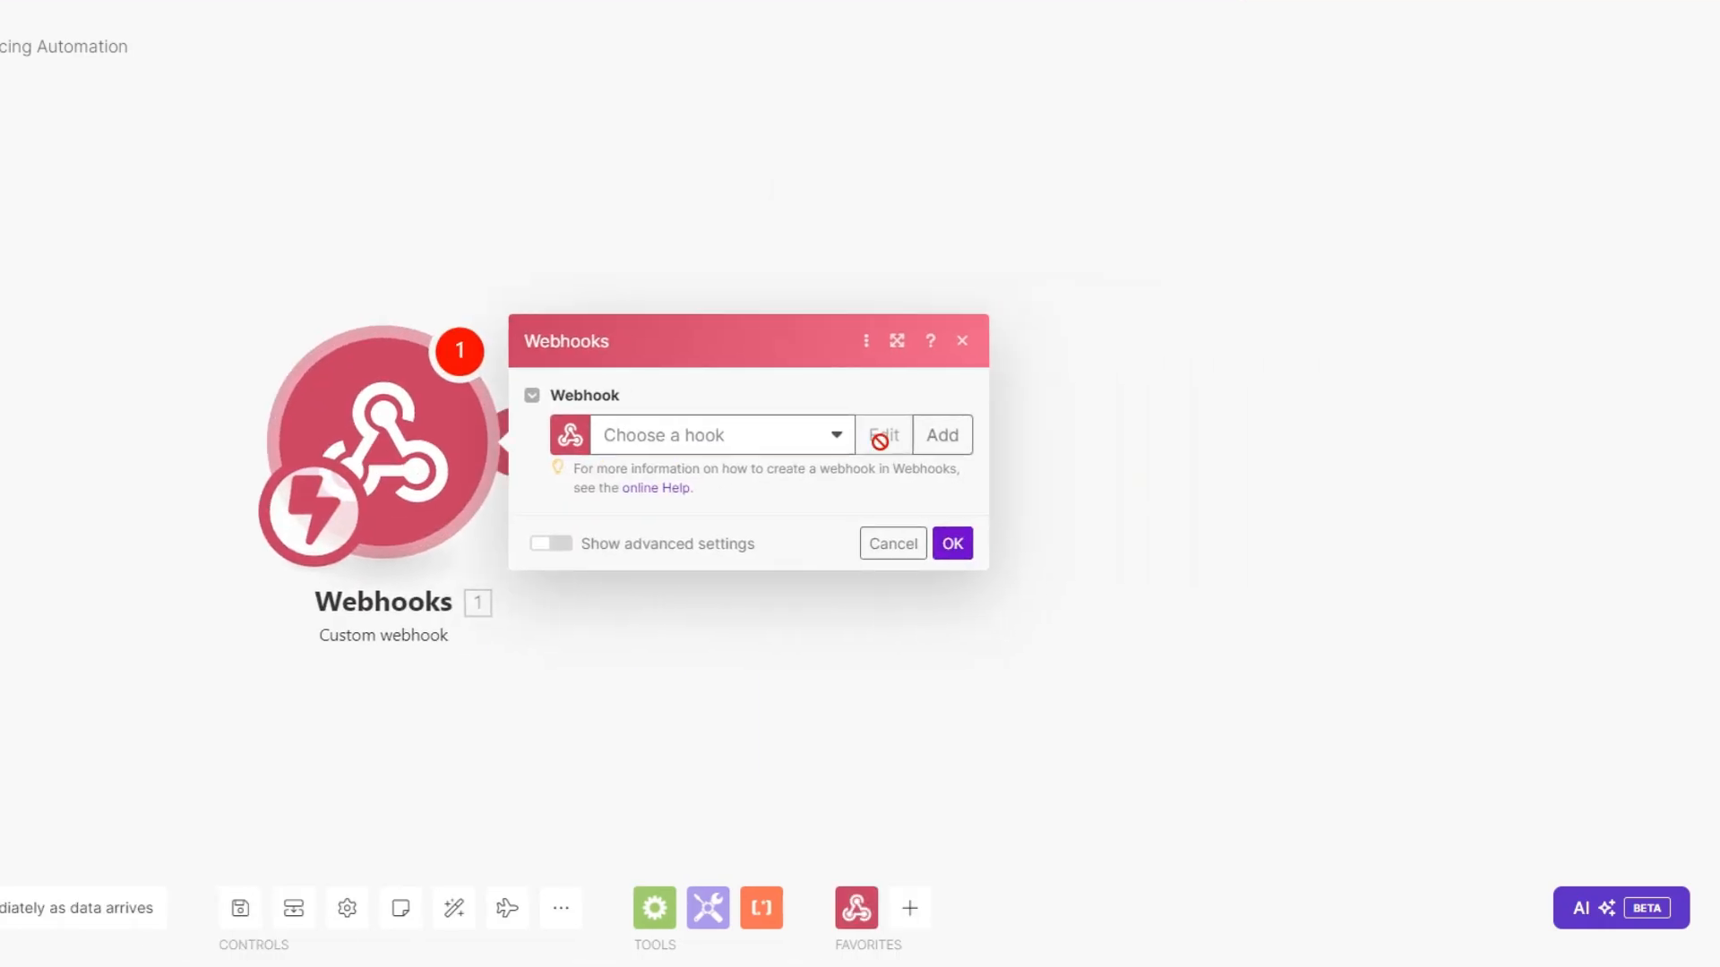
Create a webhook named 'Billing and Invoicing webhook', save it, and confirm the trigger.
click(938, 435)
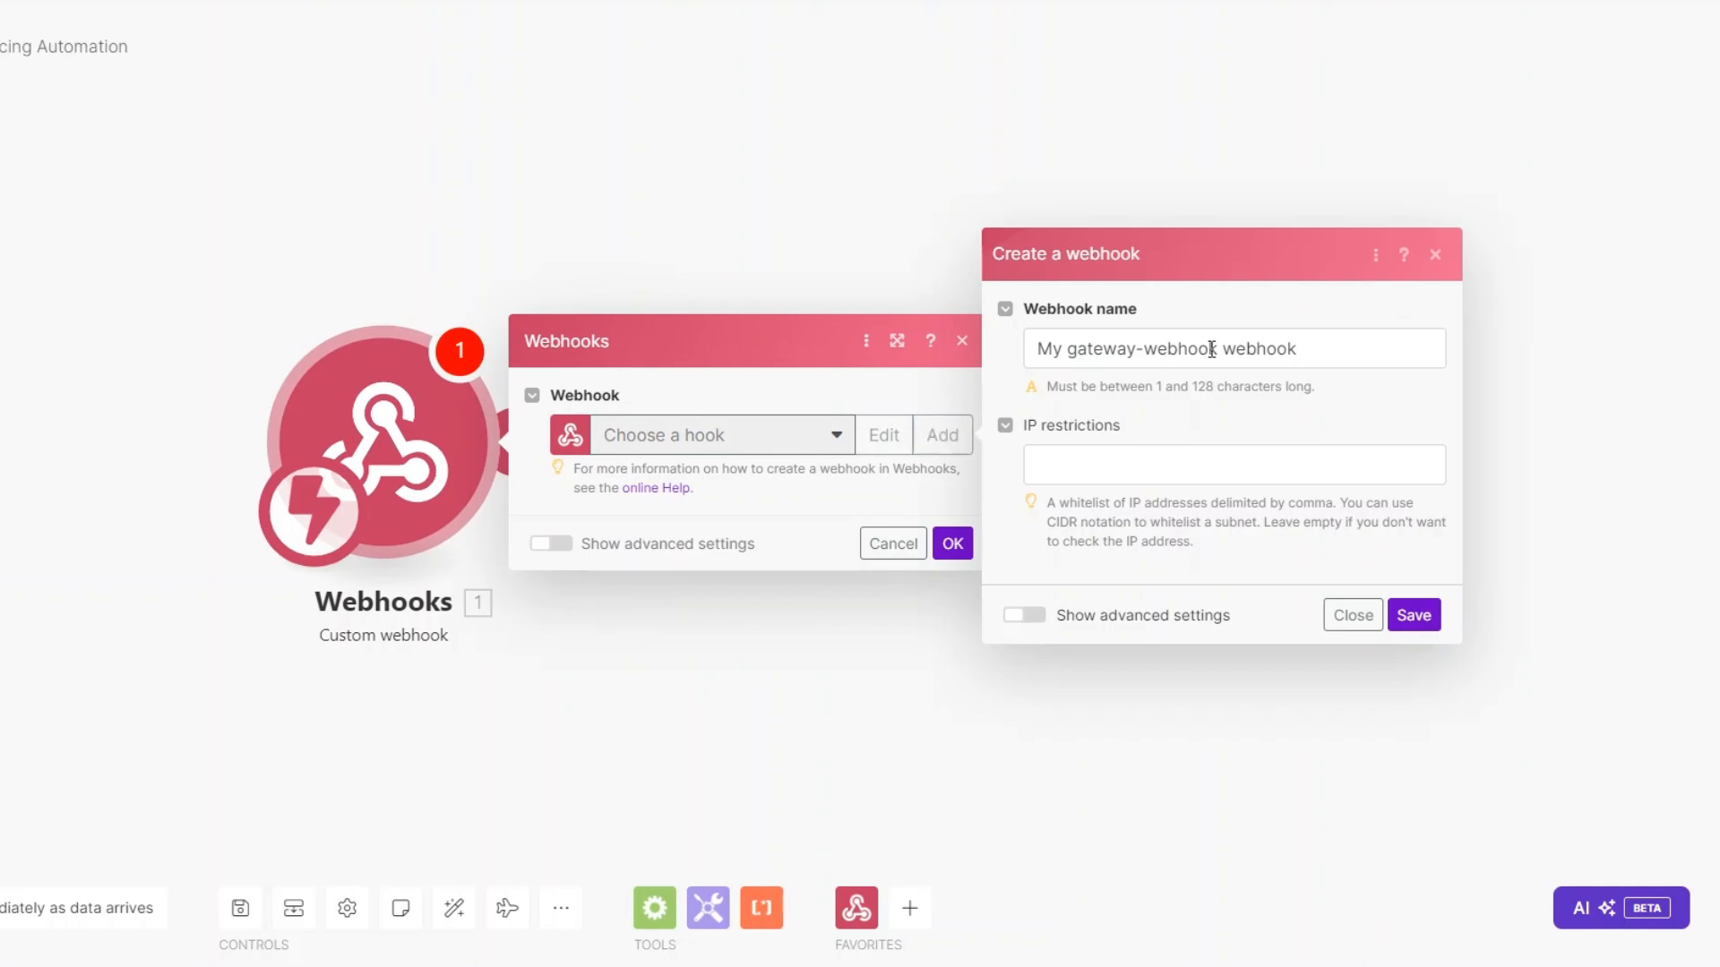
drag(1218, 358, 976, 358)
text(Billing and Invoicing)
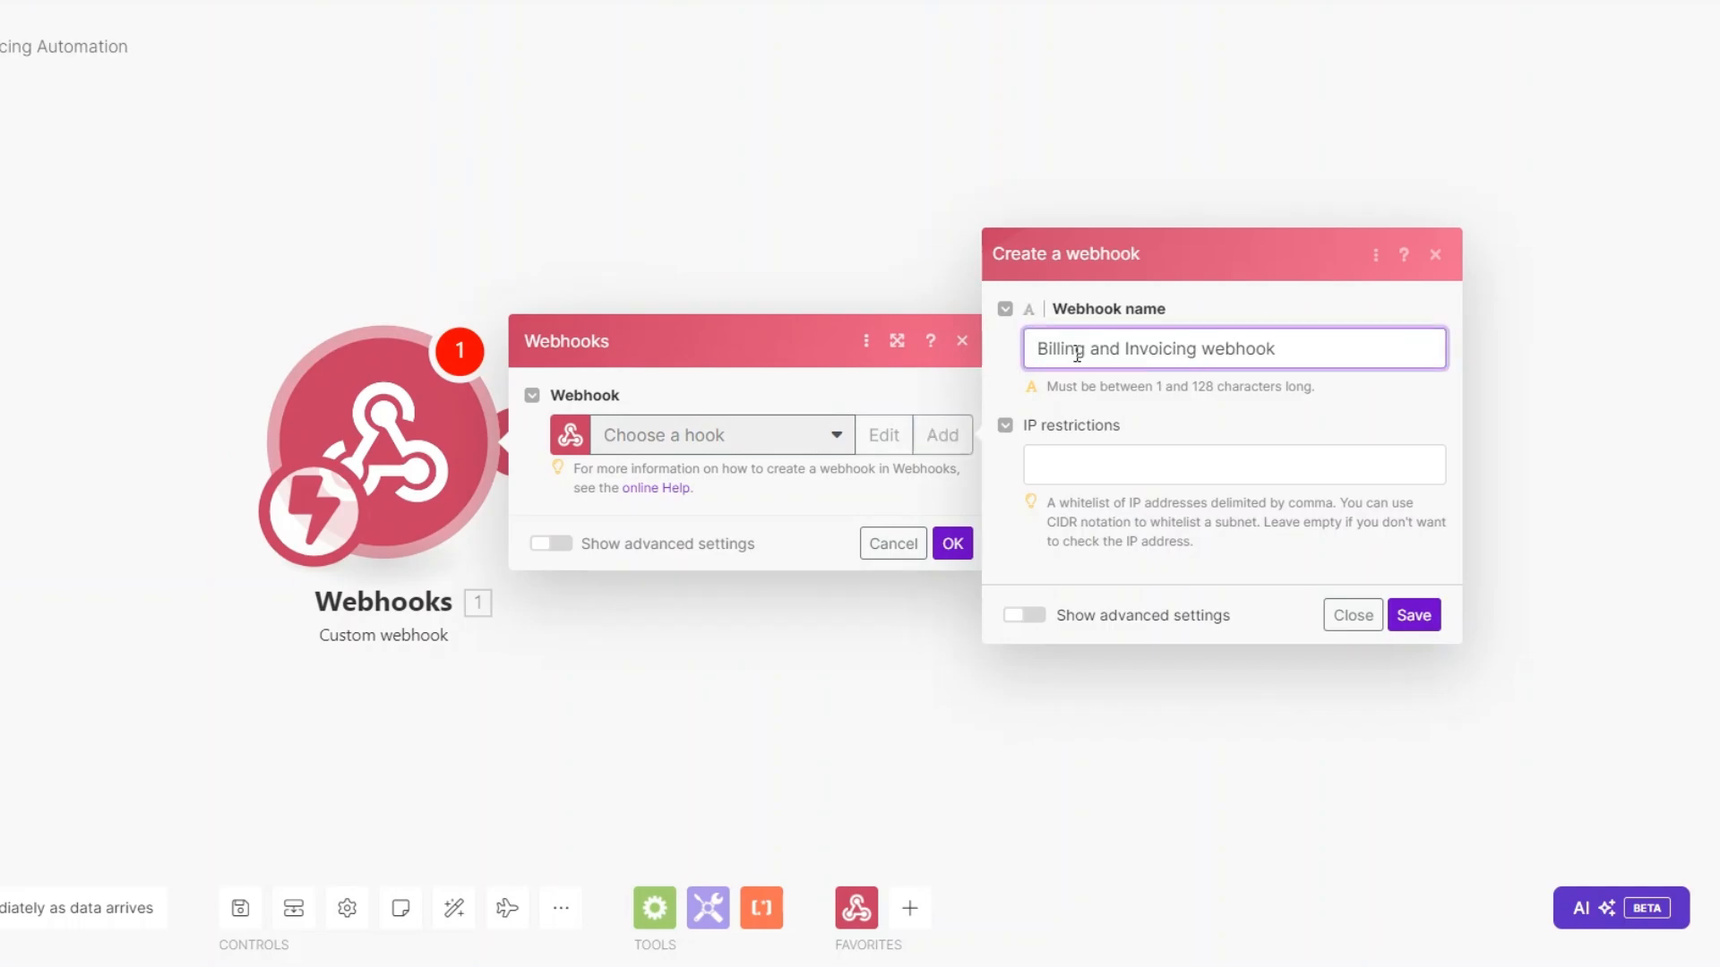
click(1414, 615)
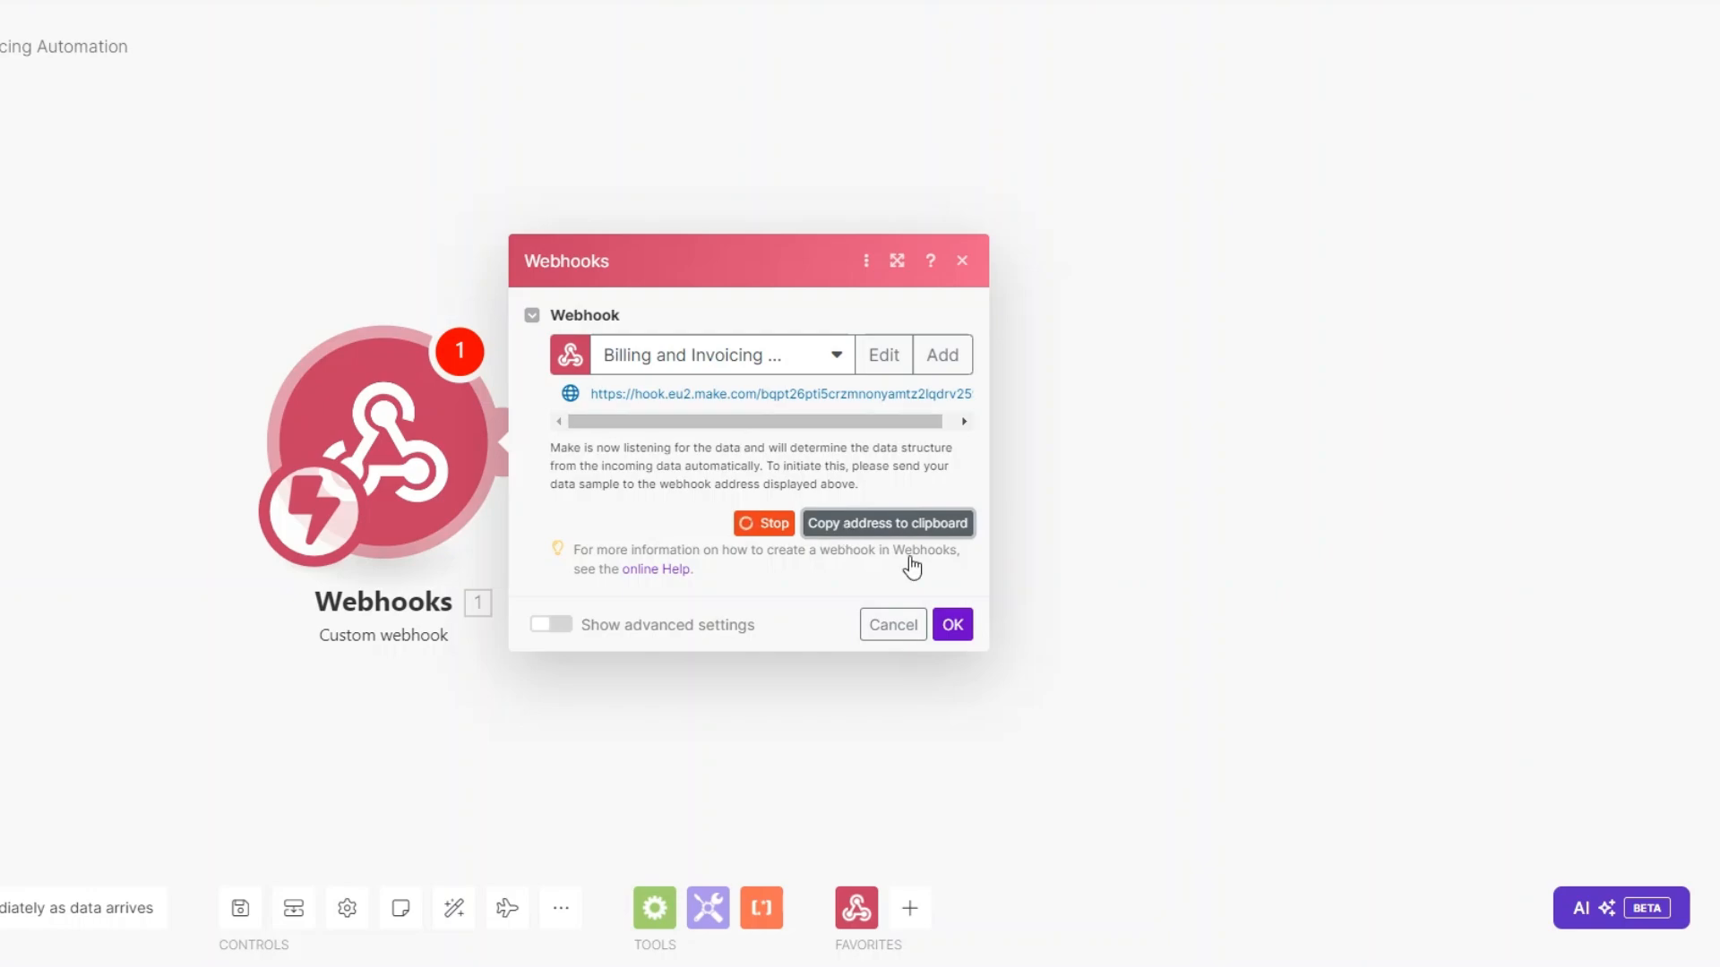
click(956, 627)
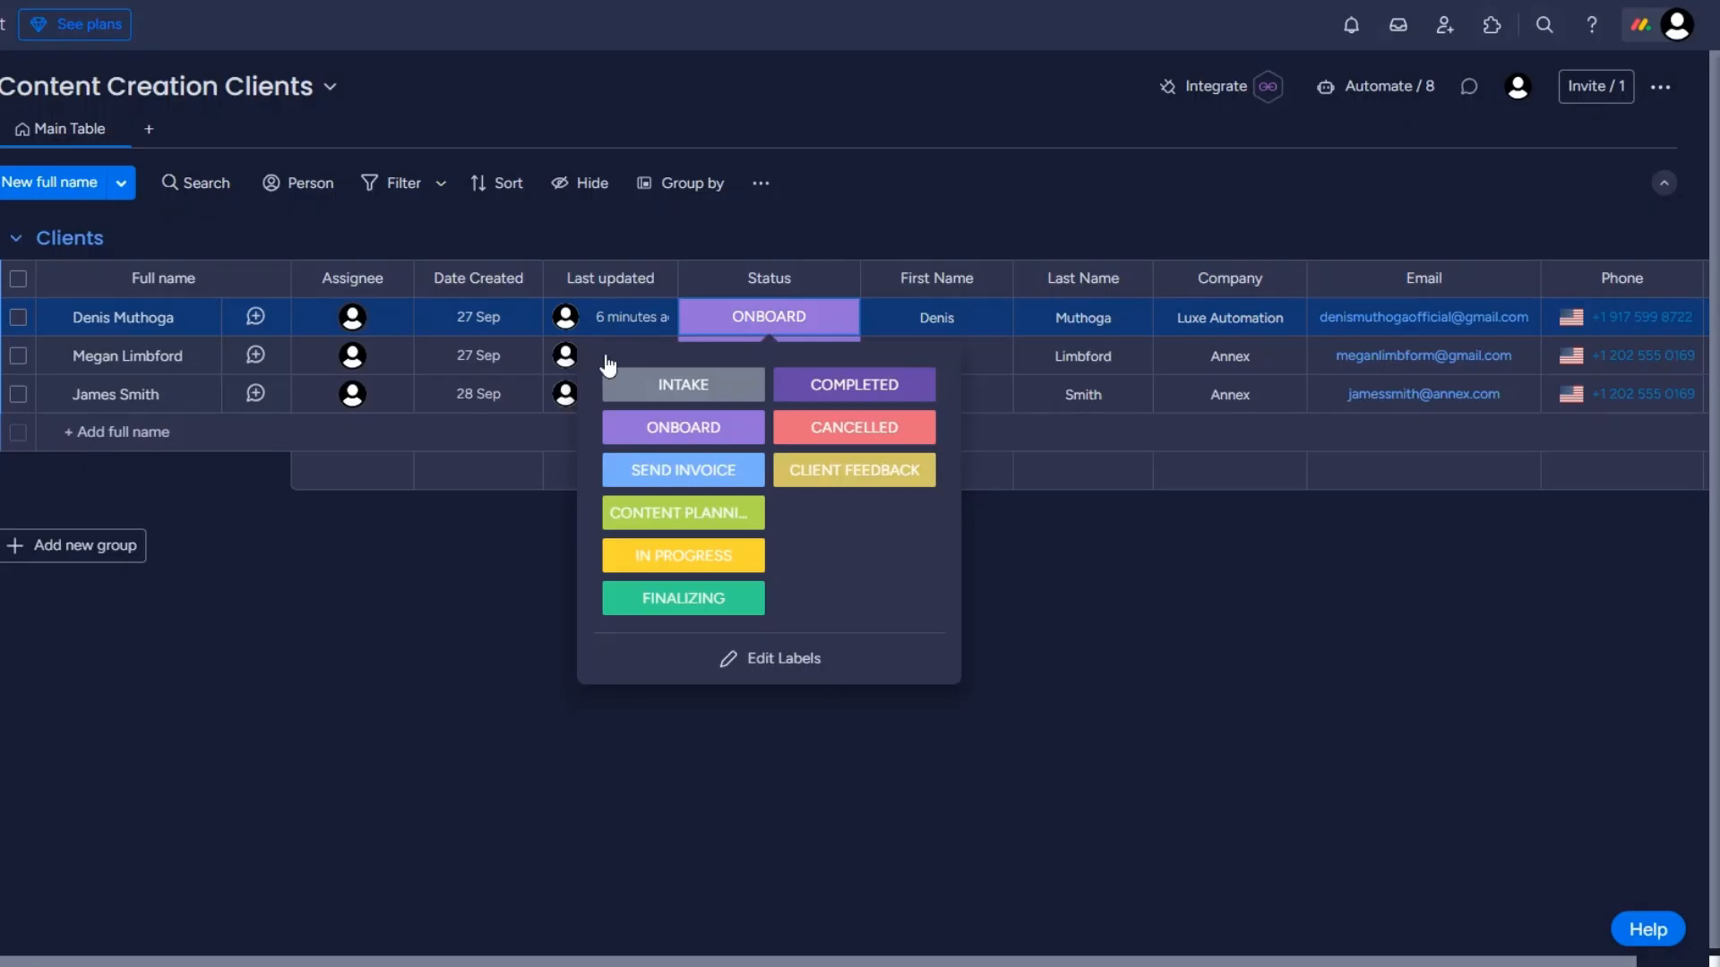
Choose the 'When a status changes to something, send a webhook' integration template.
click(1222, 90)
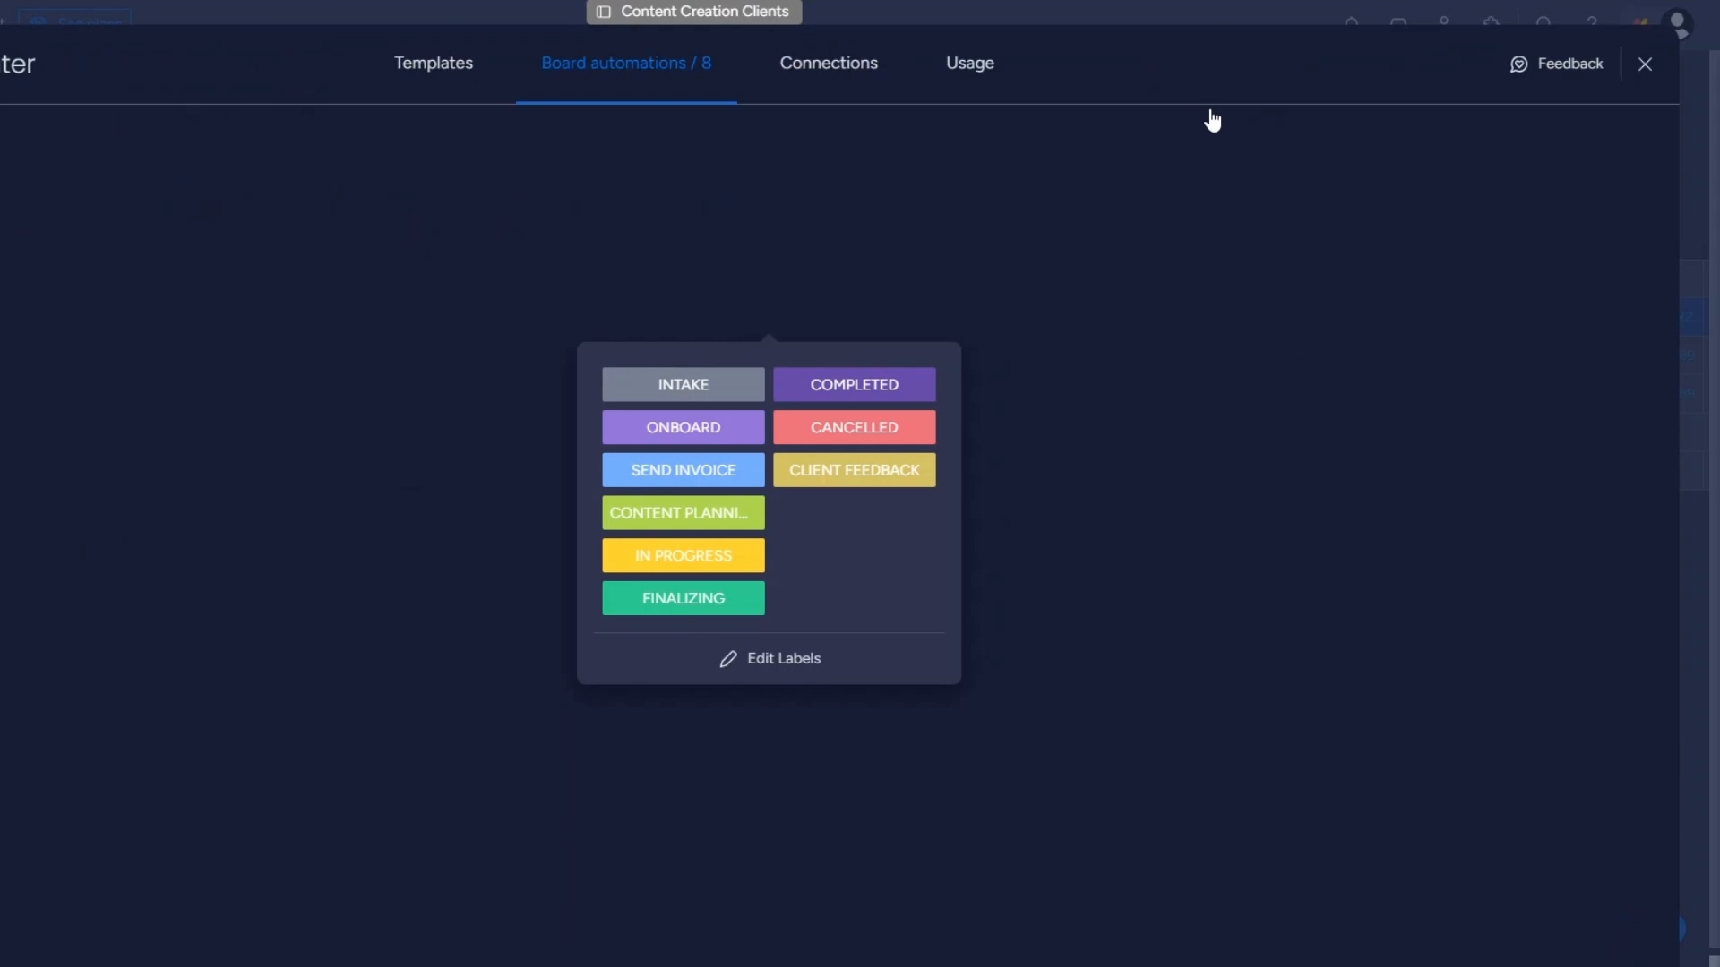
click(1523, 765)
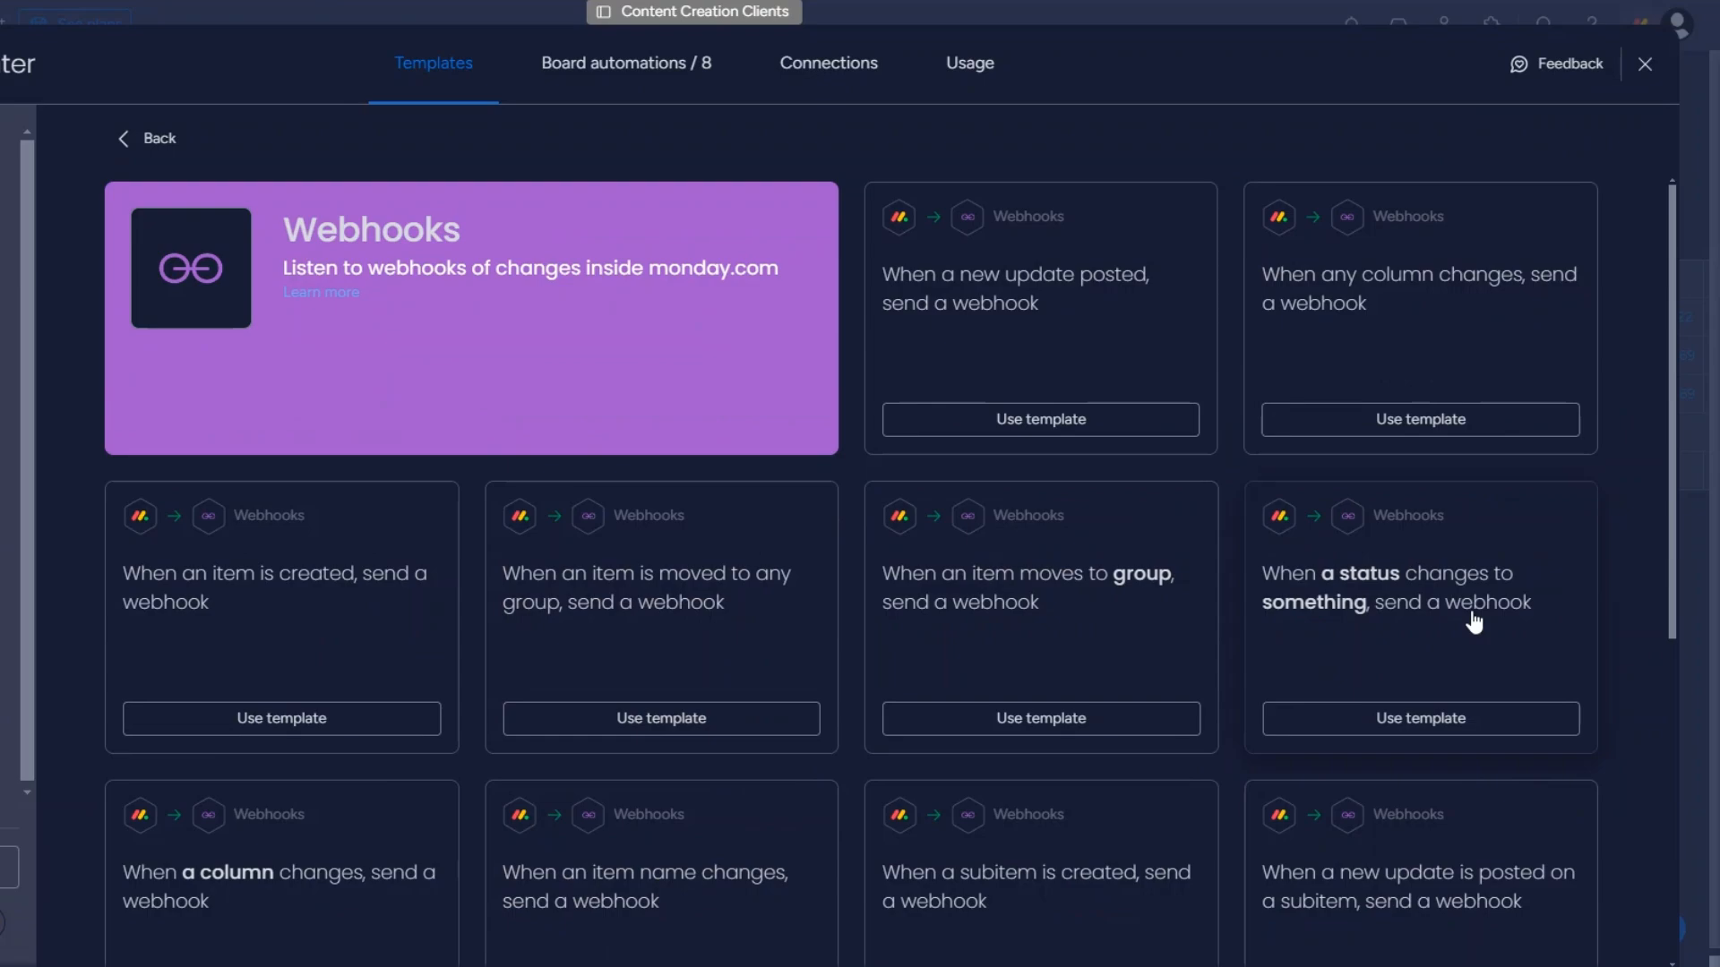
click(1330, 555)
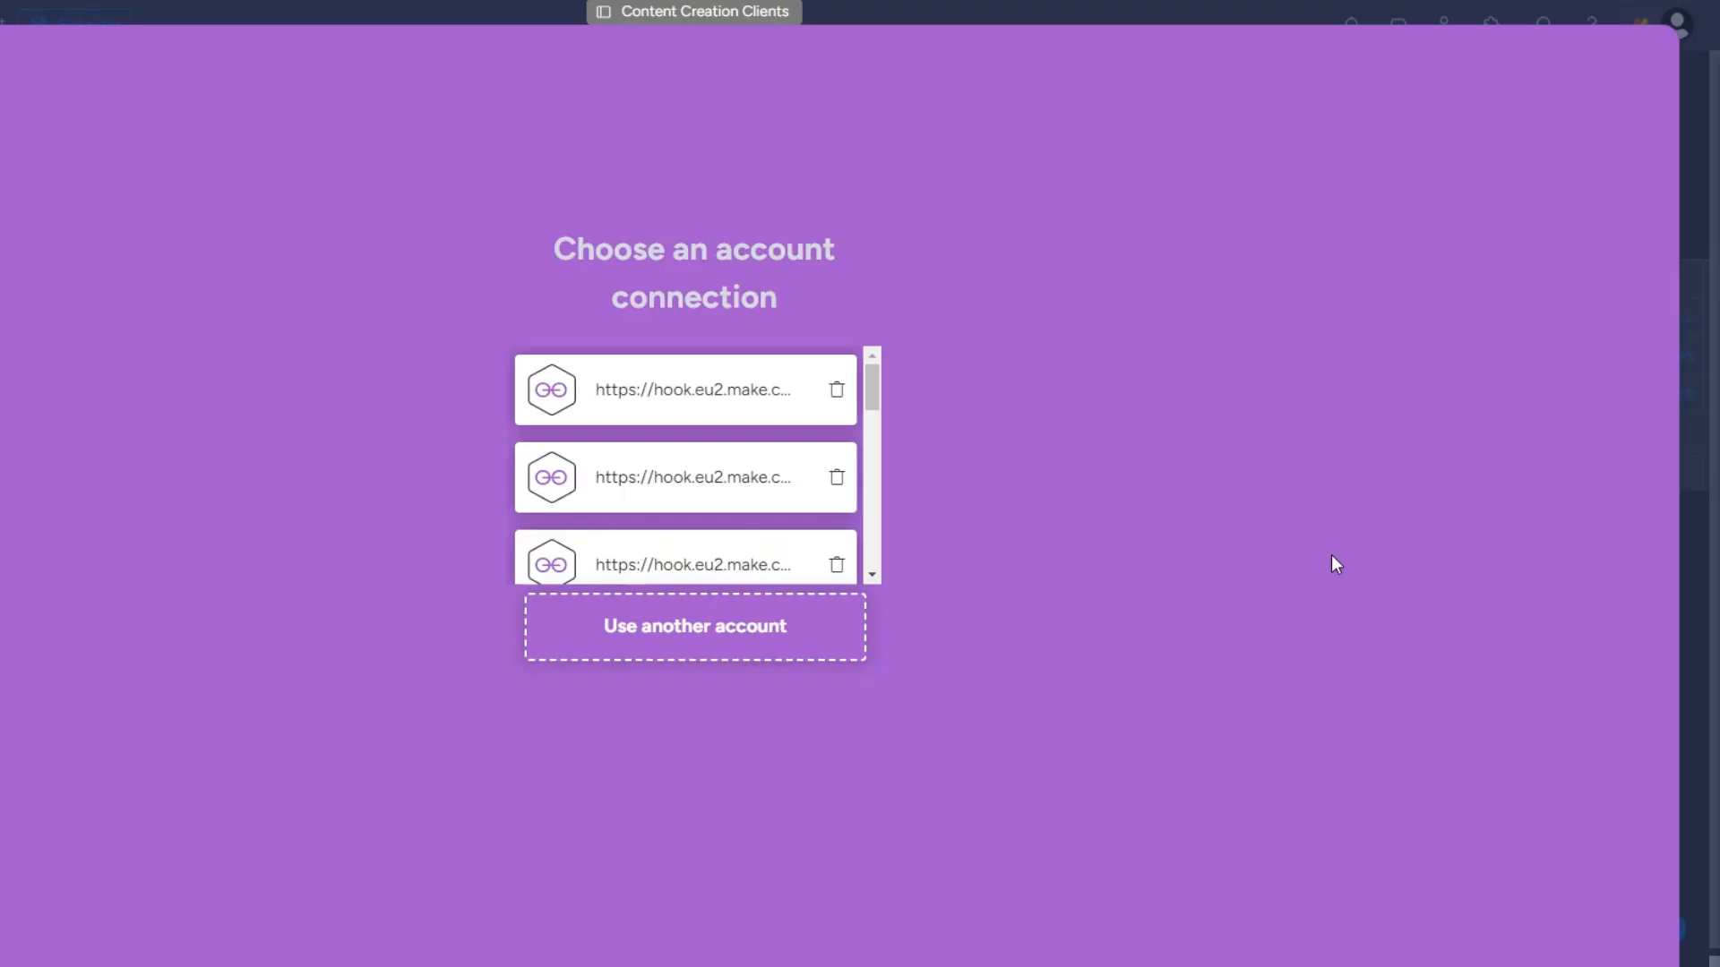
Paste the Make webhook URL into a new webhook connection and submit it.
click(693, 636)
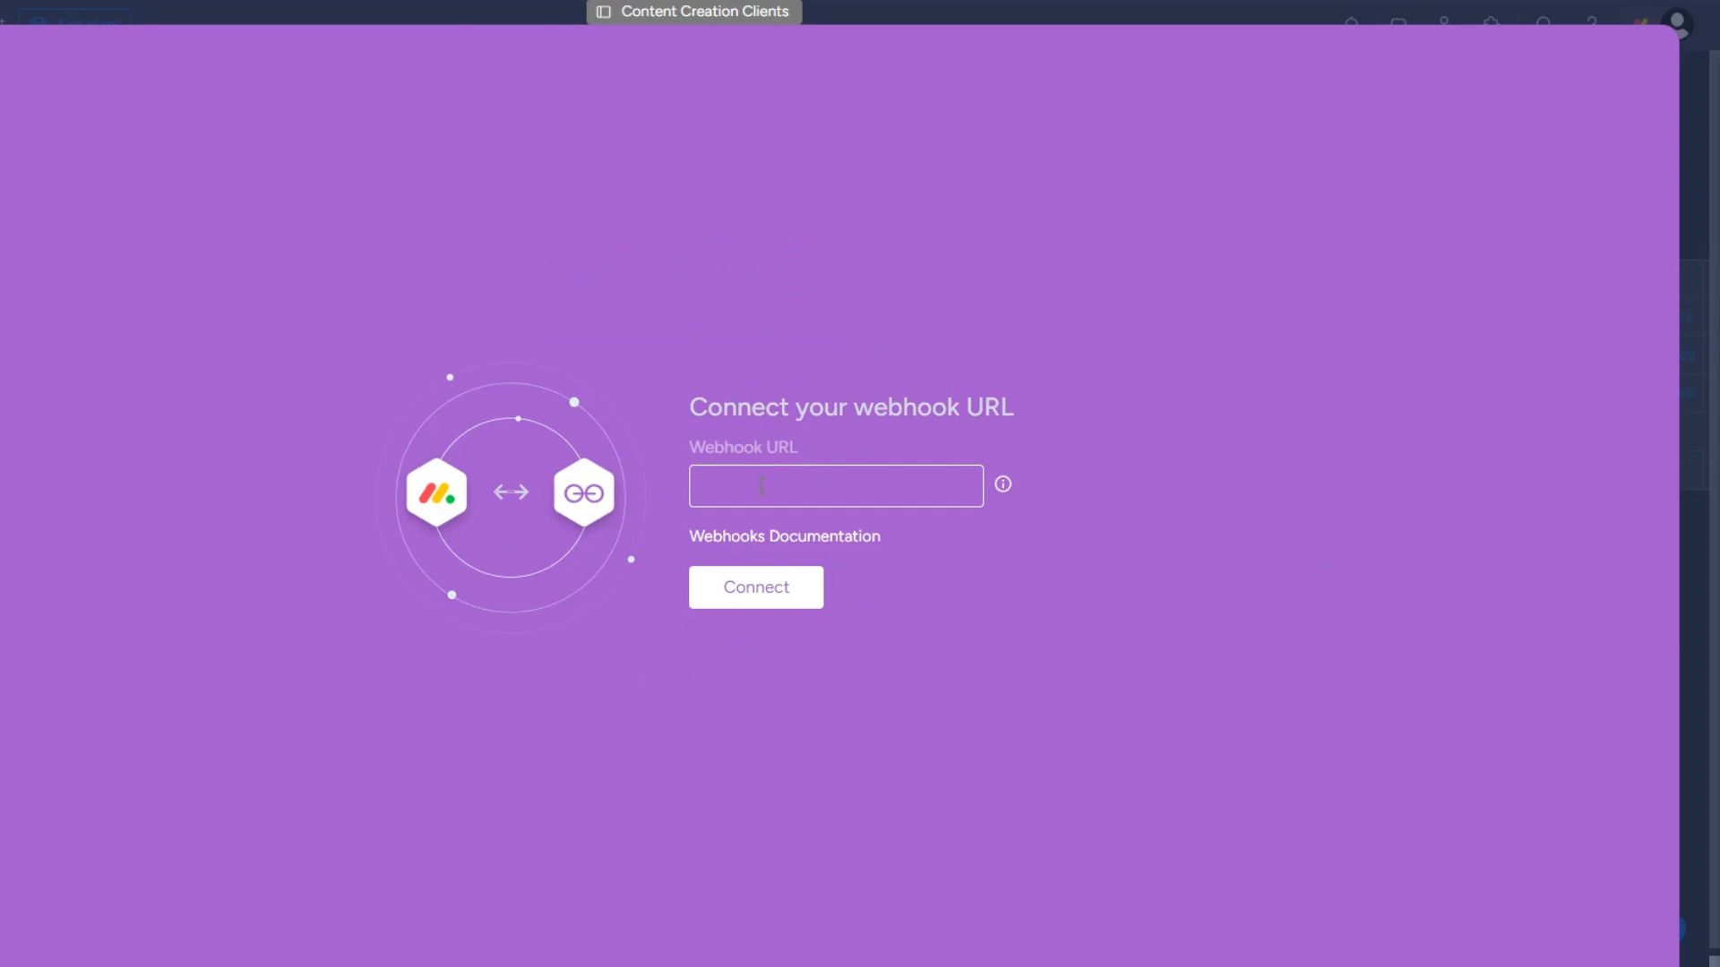
click(725, 496)
key(ctrl+v)
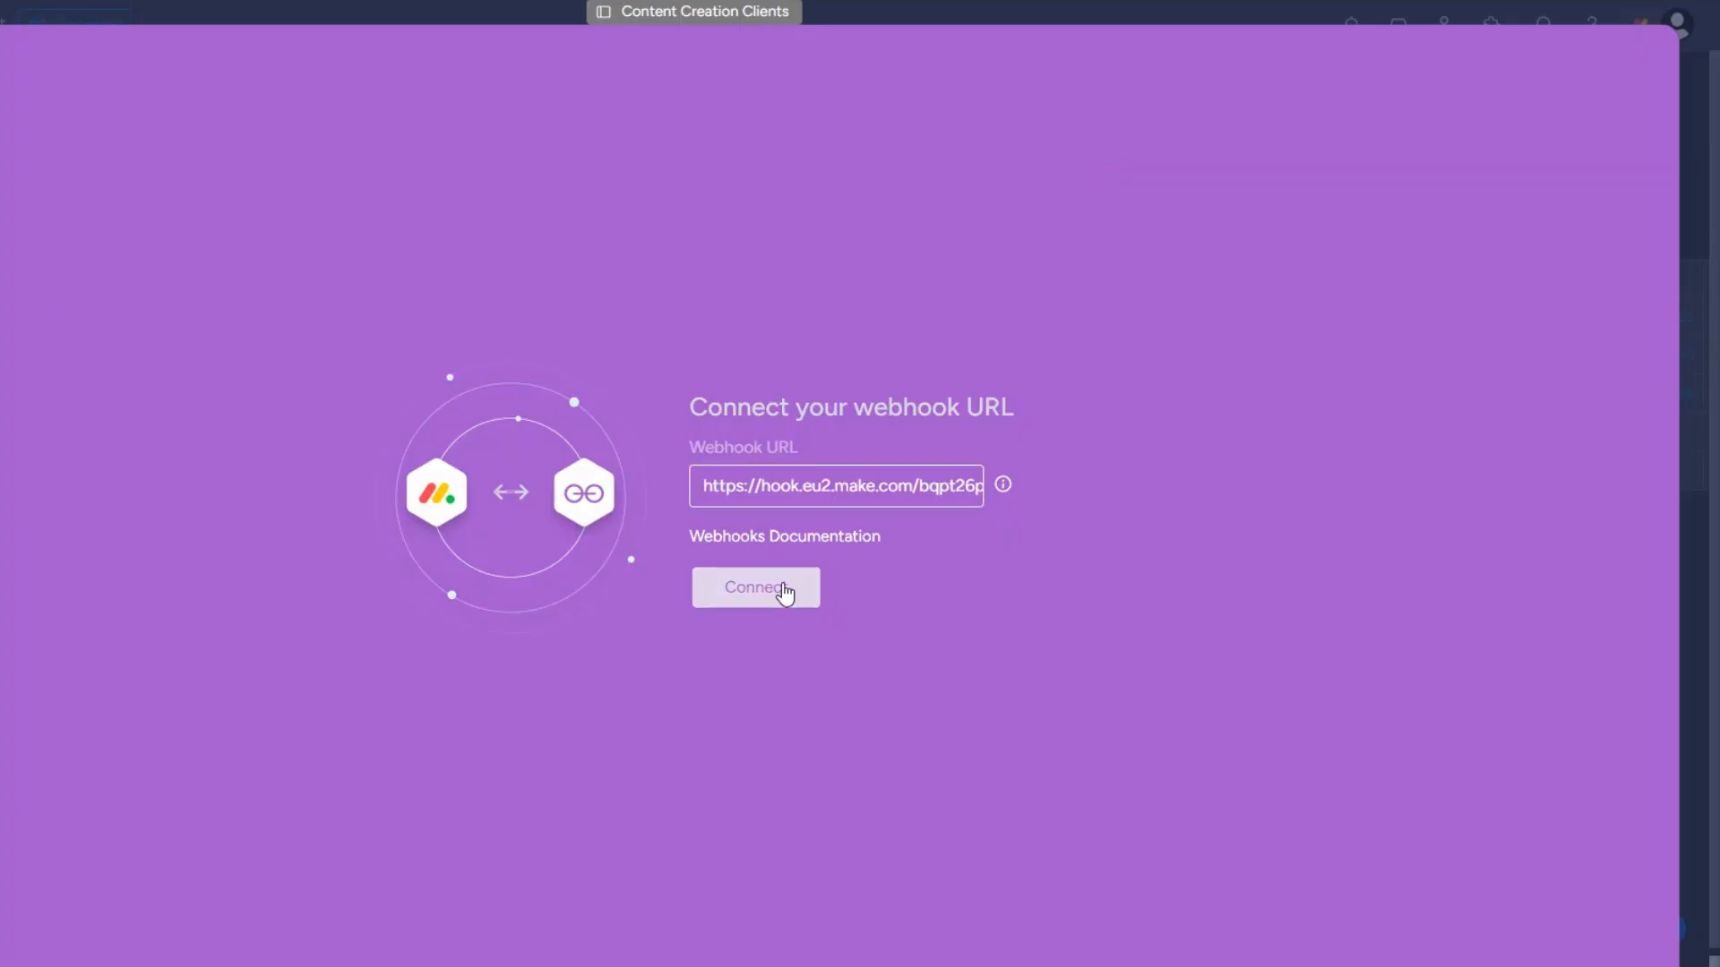
click(783, 590)
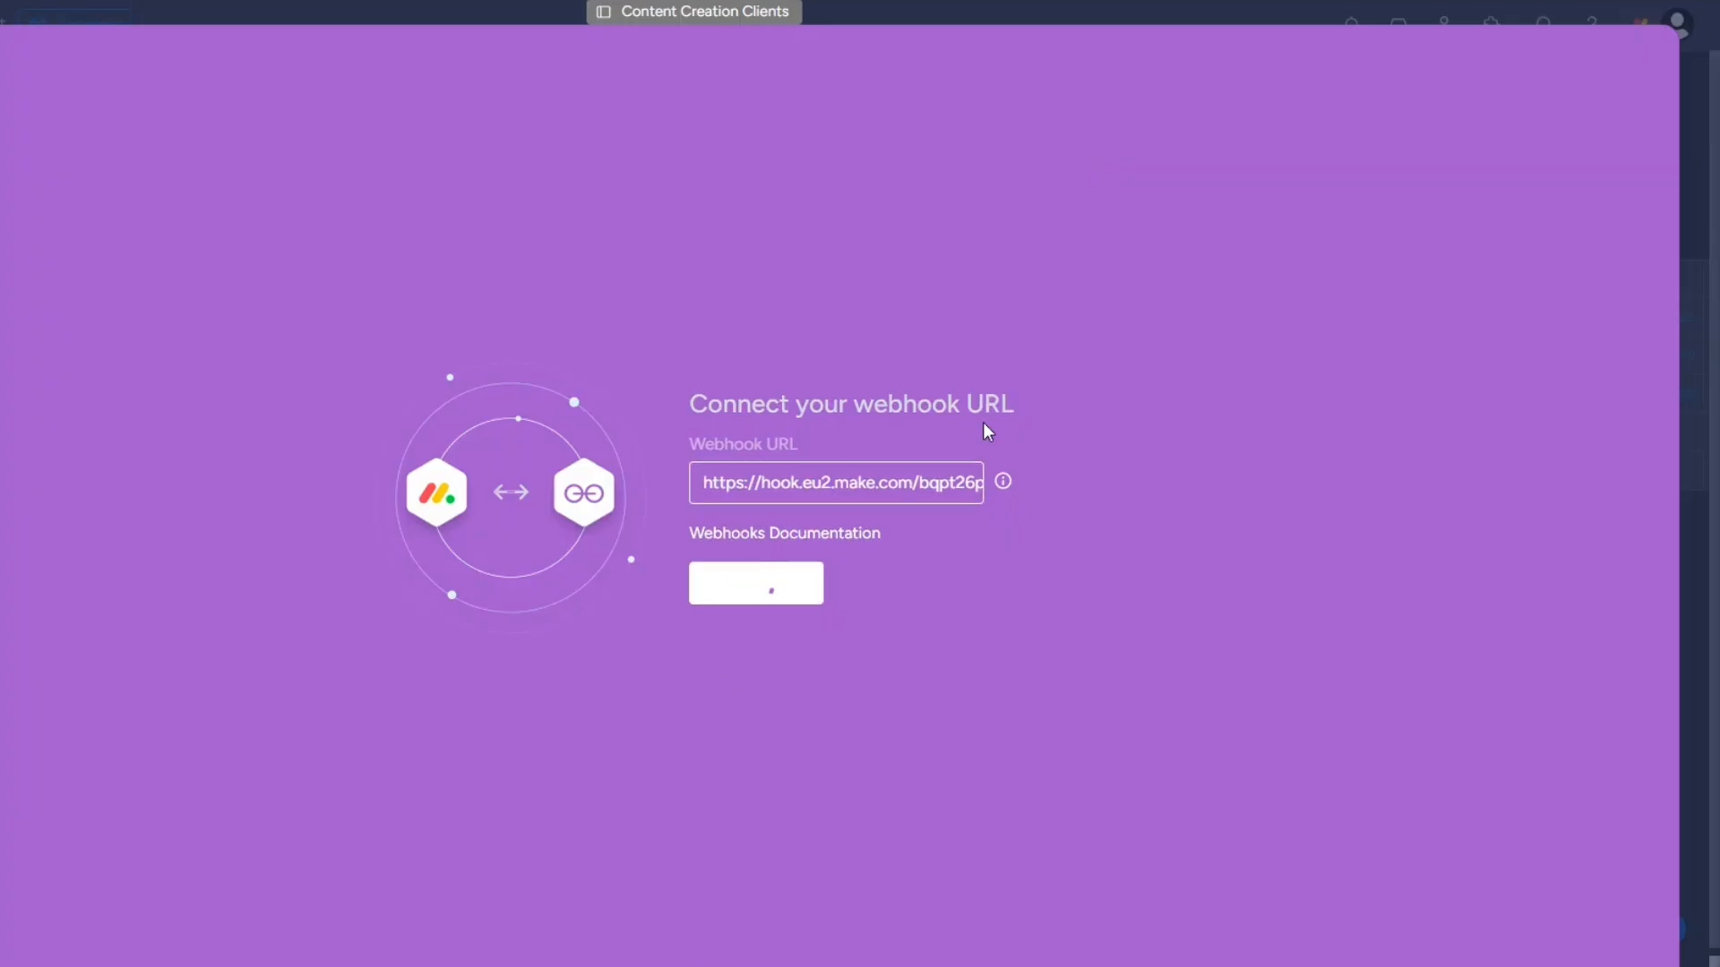
Copy the challenge value from the webhook's received output.
drag(545, 52, 837, 60)
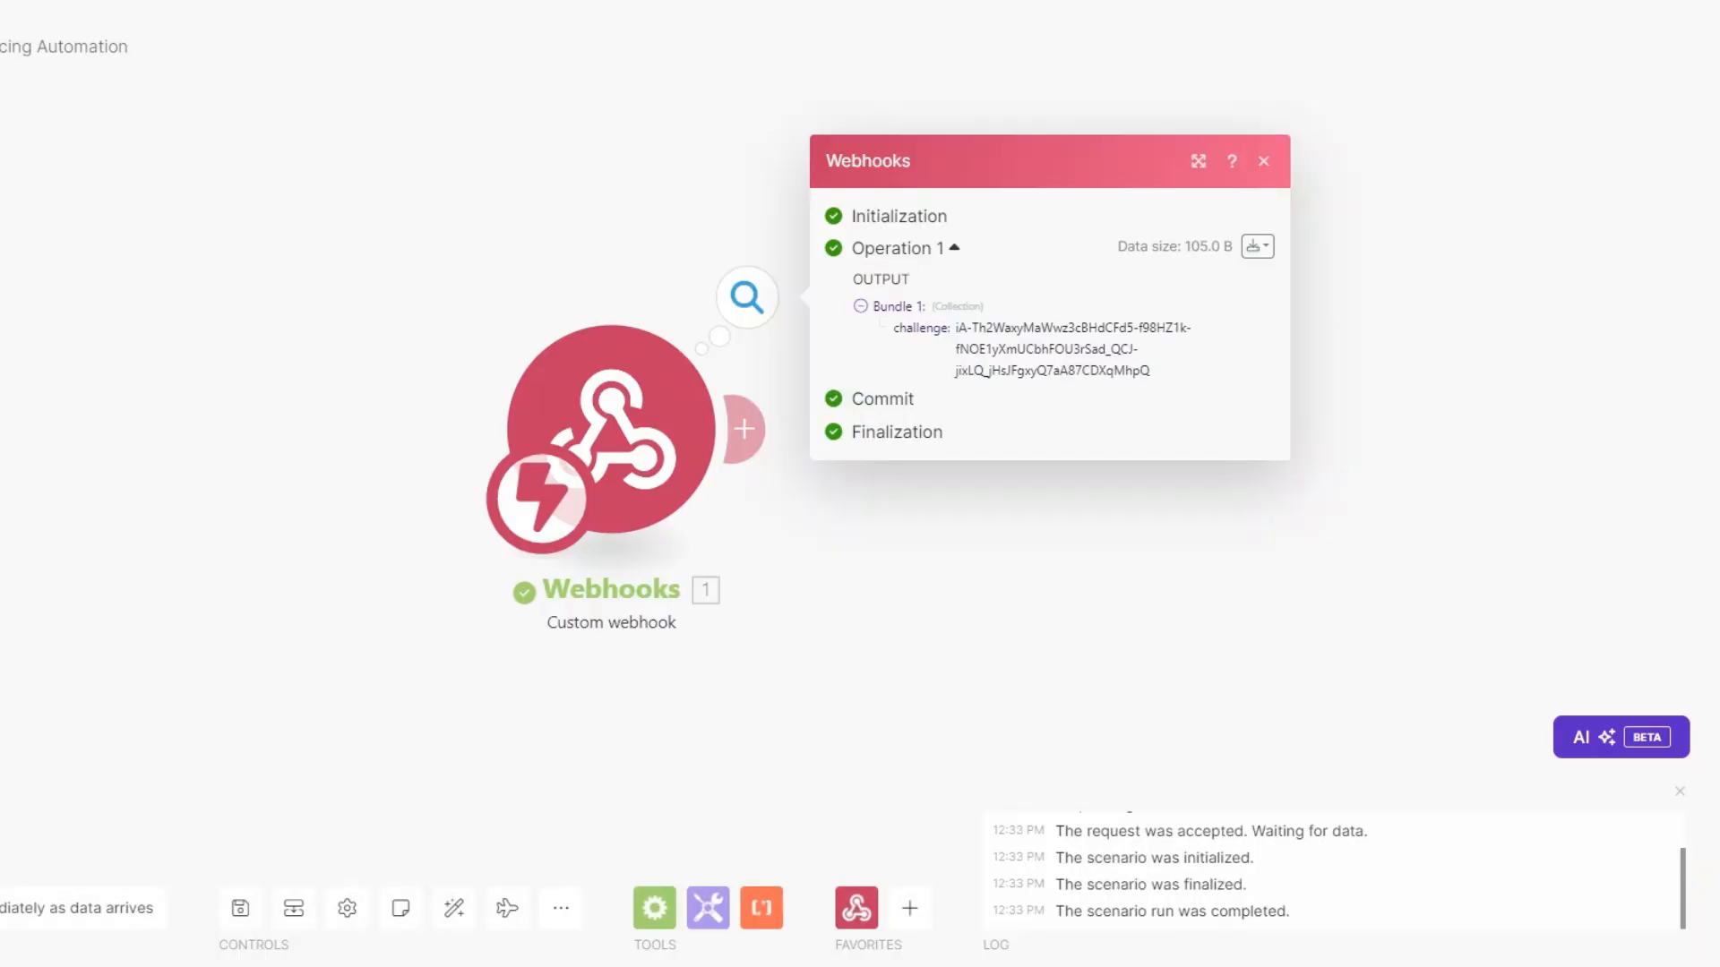
drag(954, 327, 1169, 371)
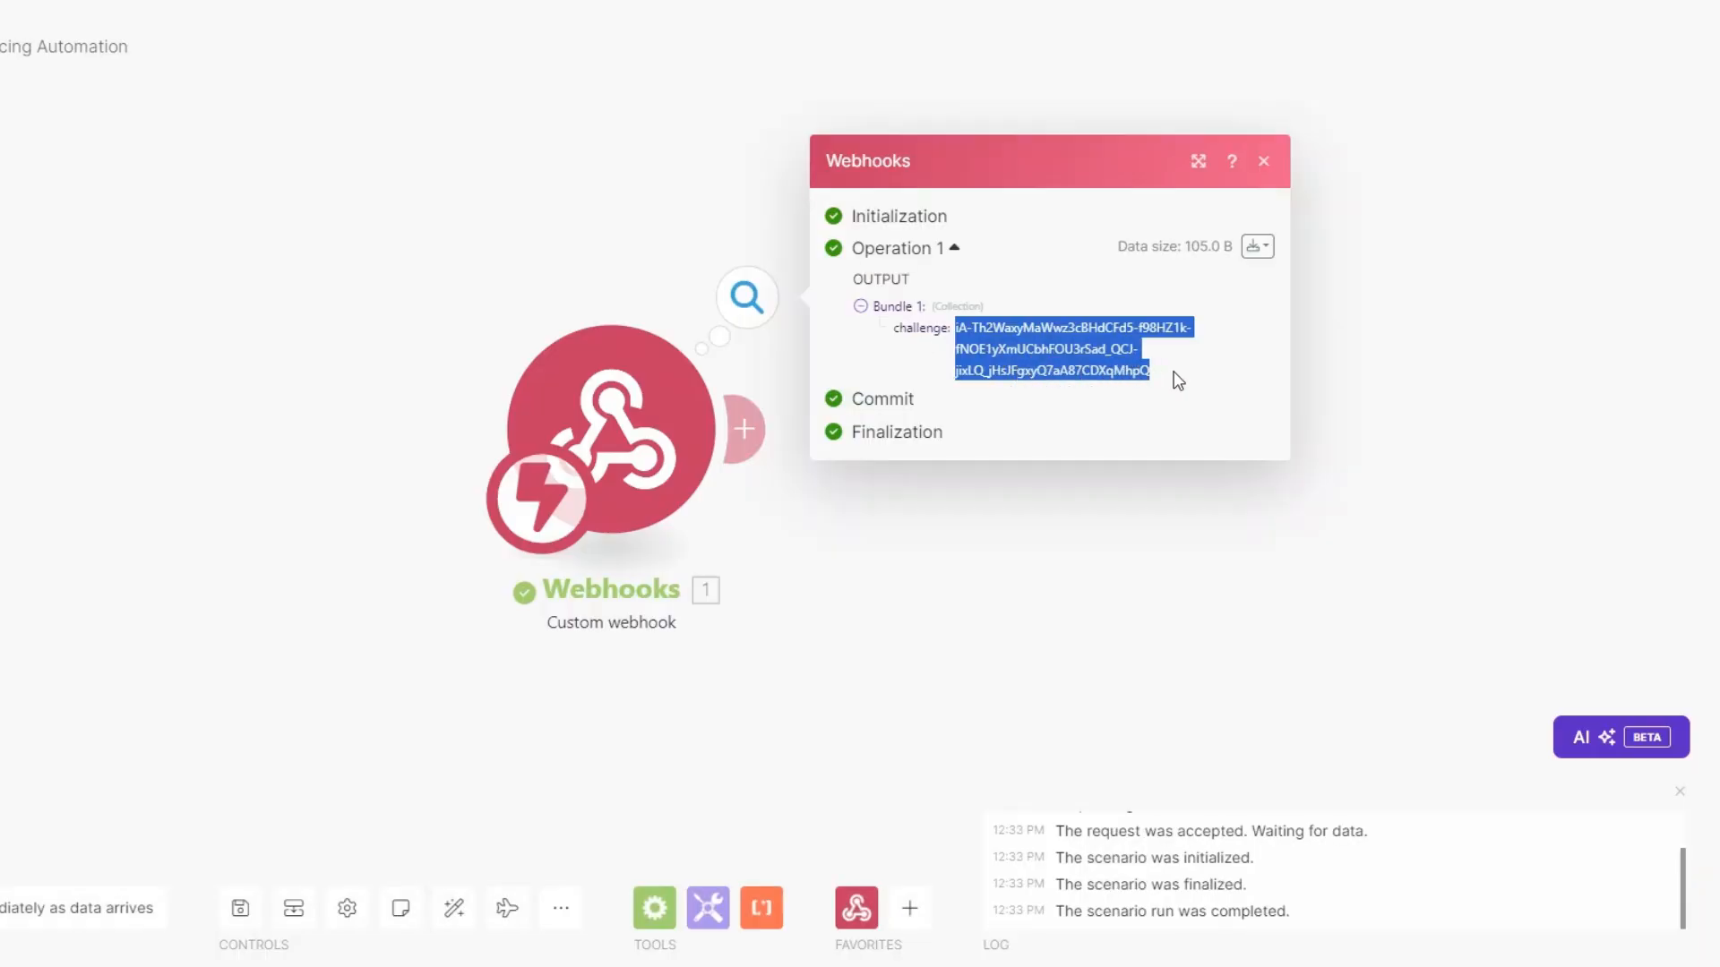
click(1039, 501)
drag(785, 495, 462, 500)
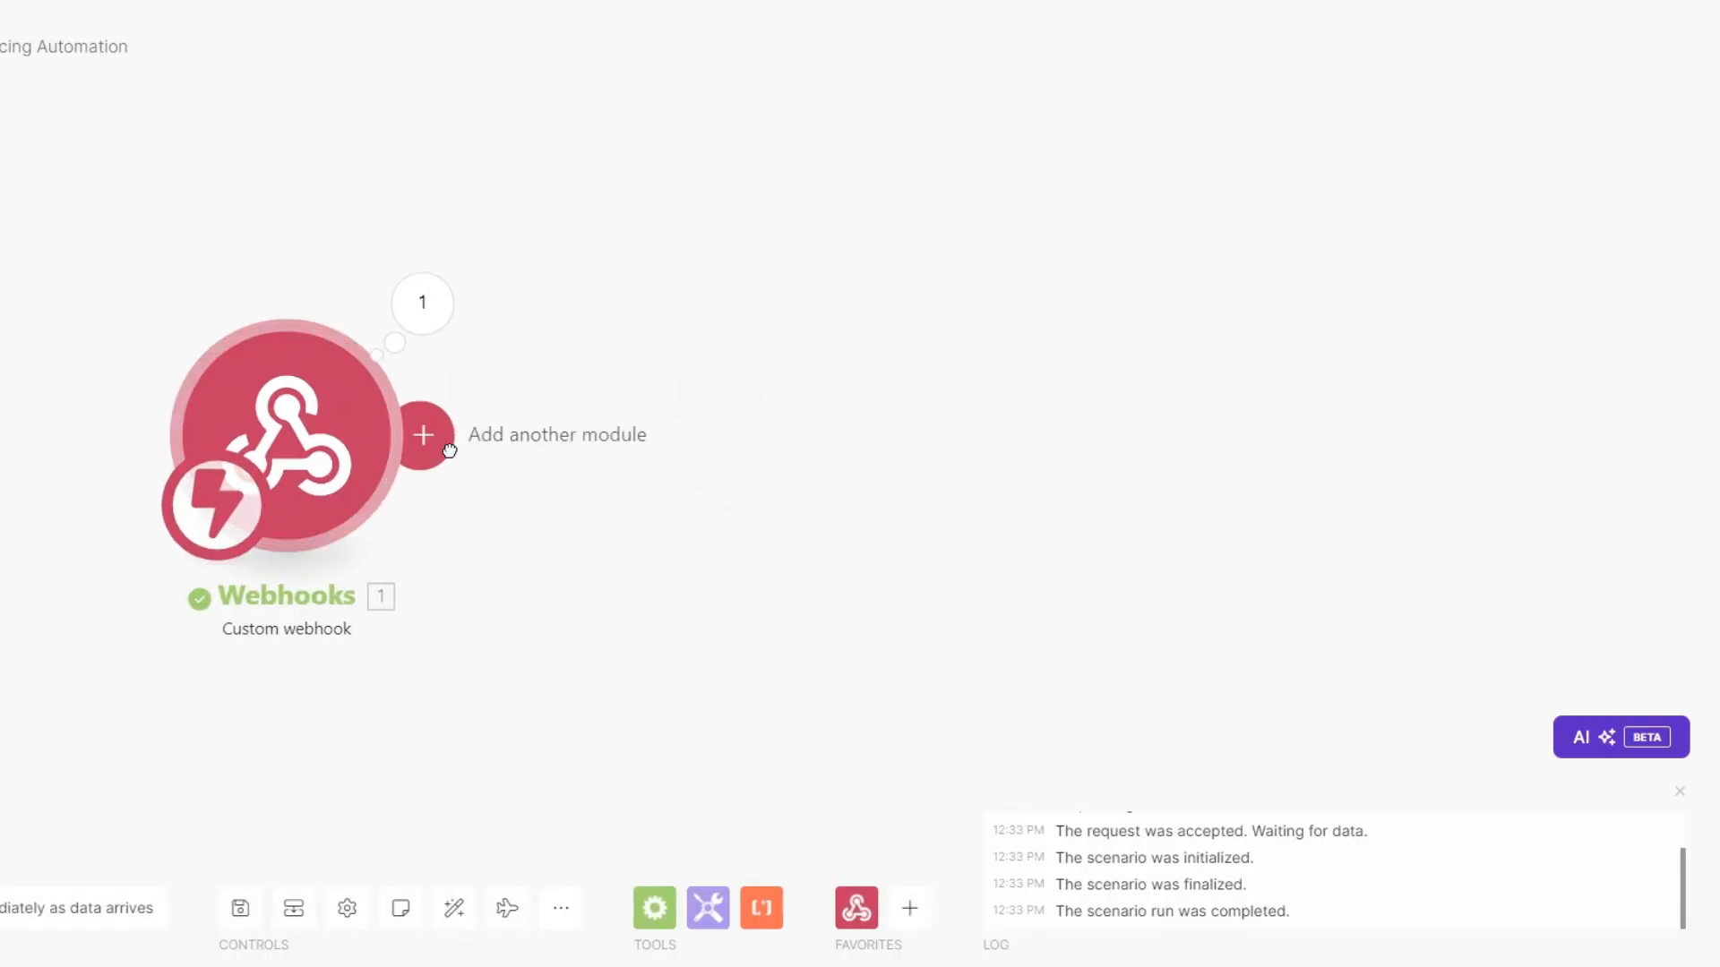
Add a Webhook response module whose body returns {"challenge": challenge}.
click(421, 435)
click(976, 247)
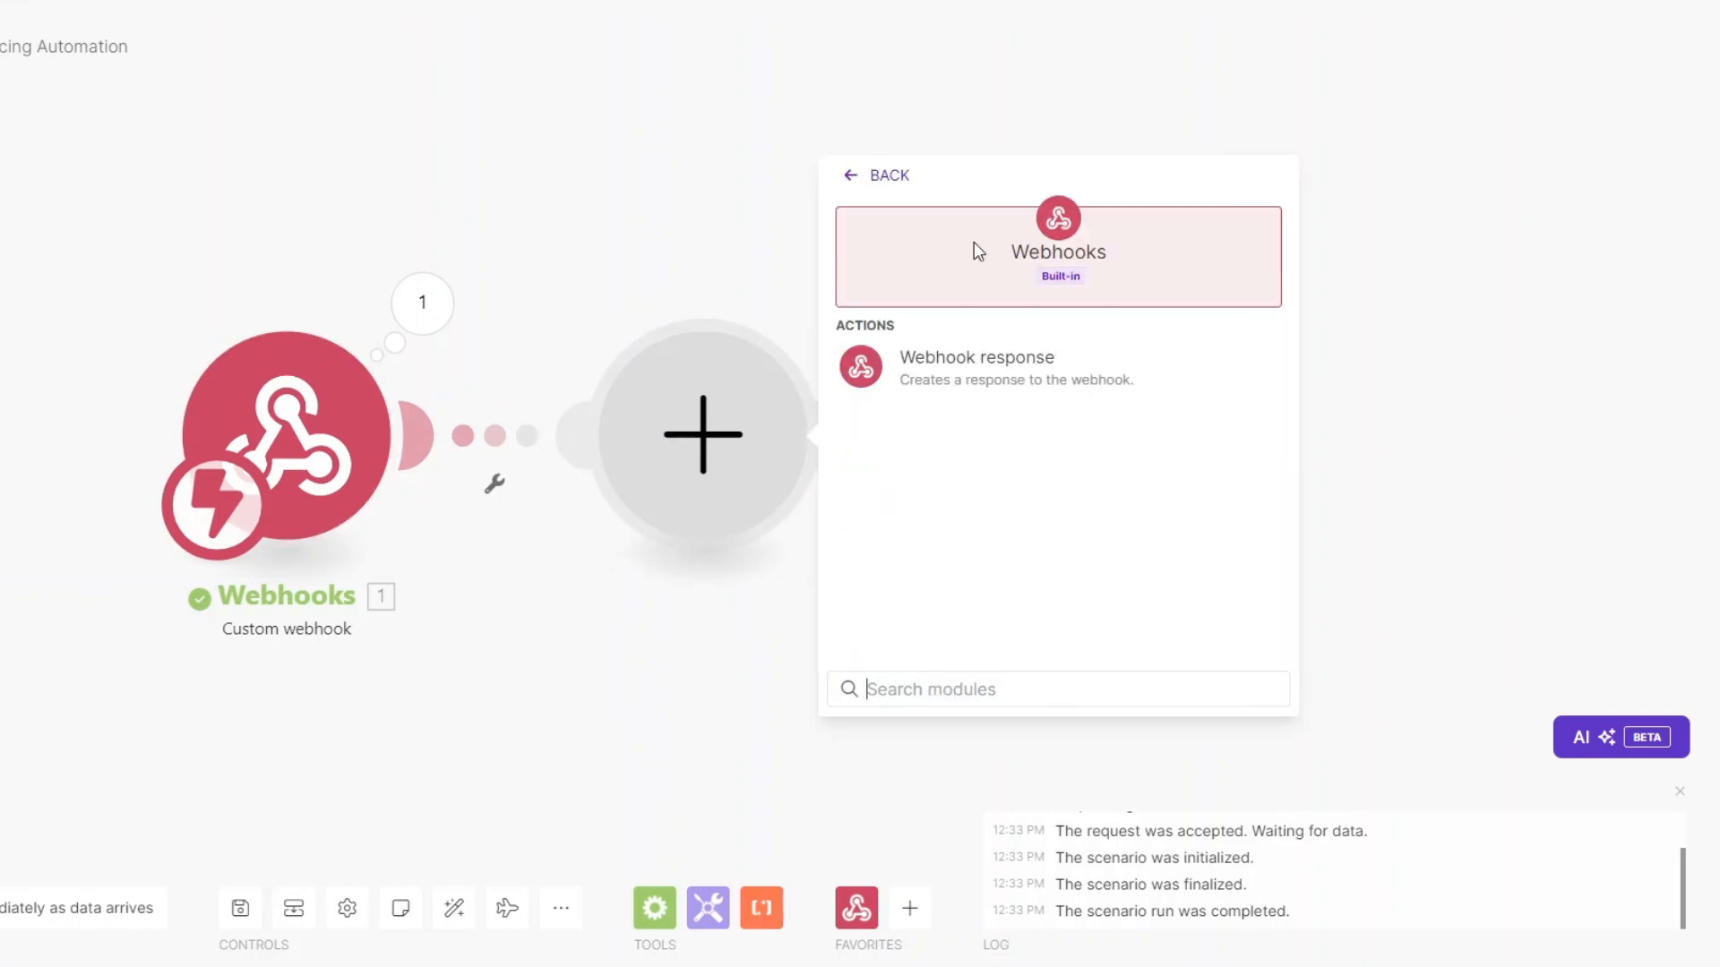
click(1016, 379)
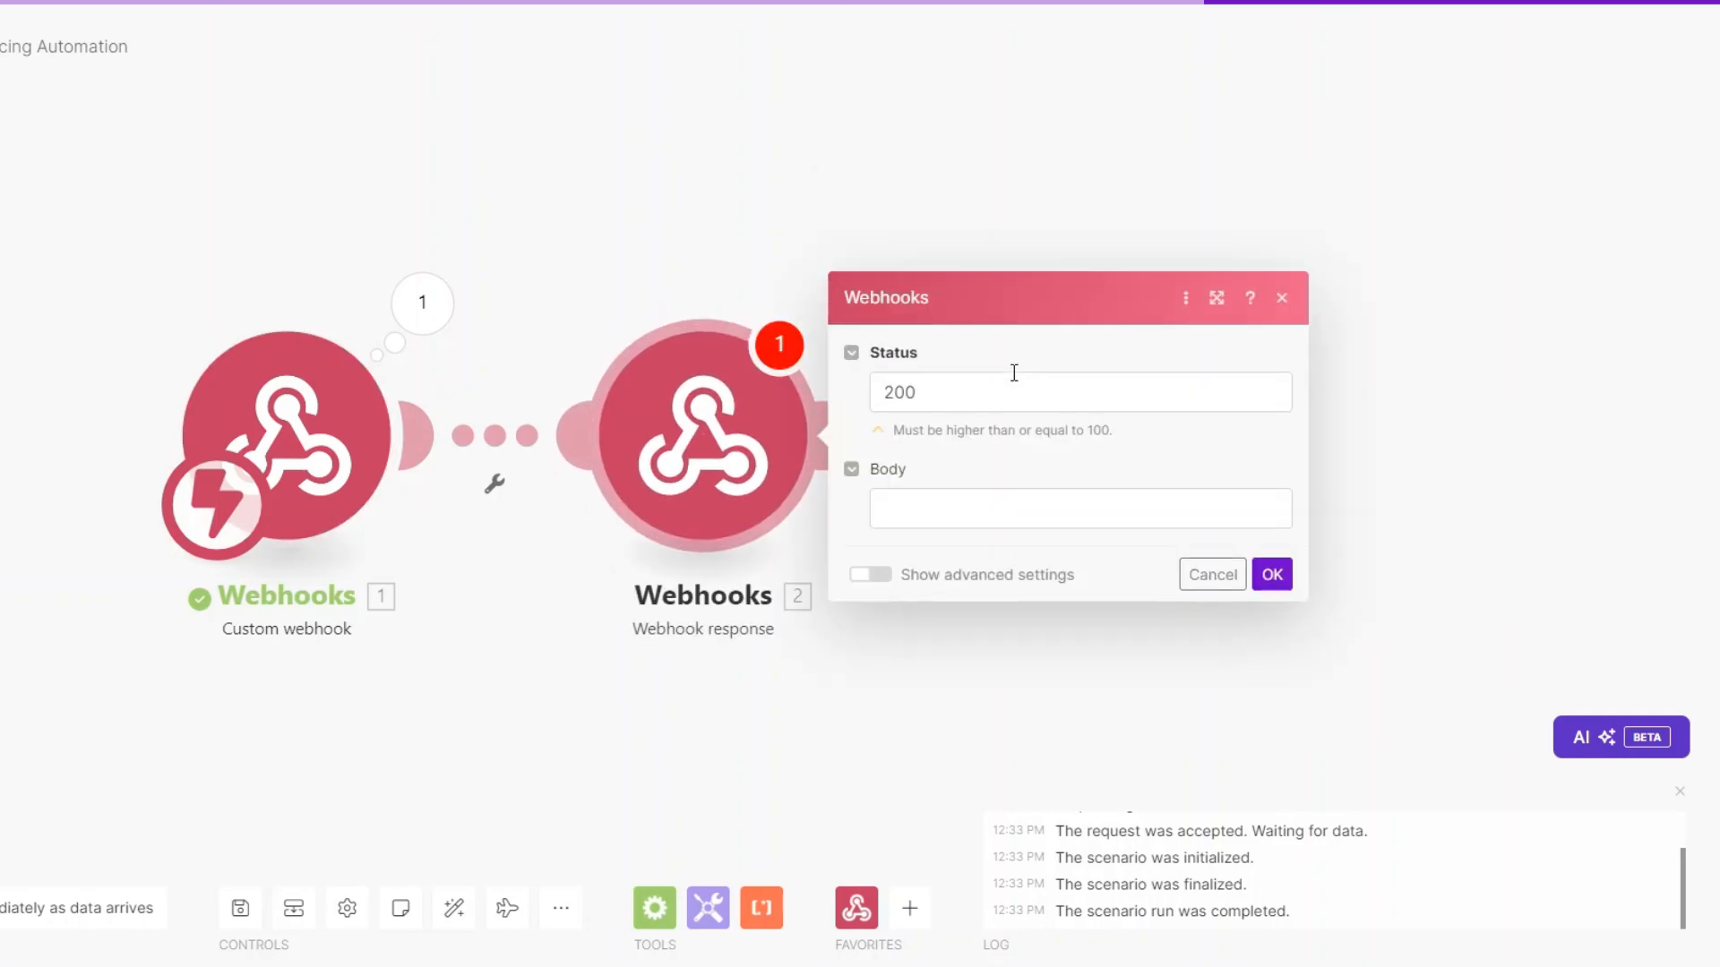
click(944, 505)
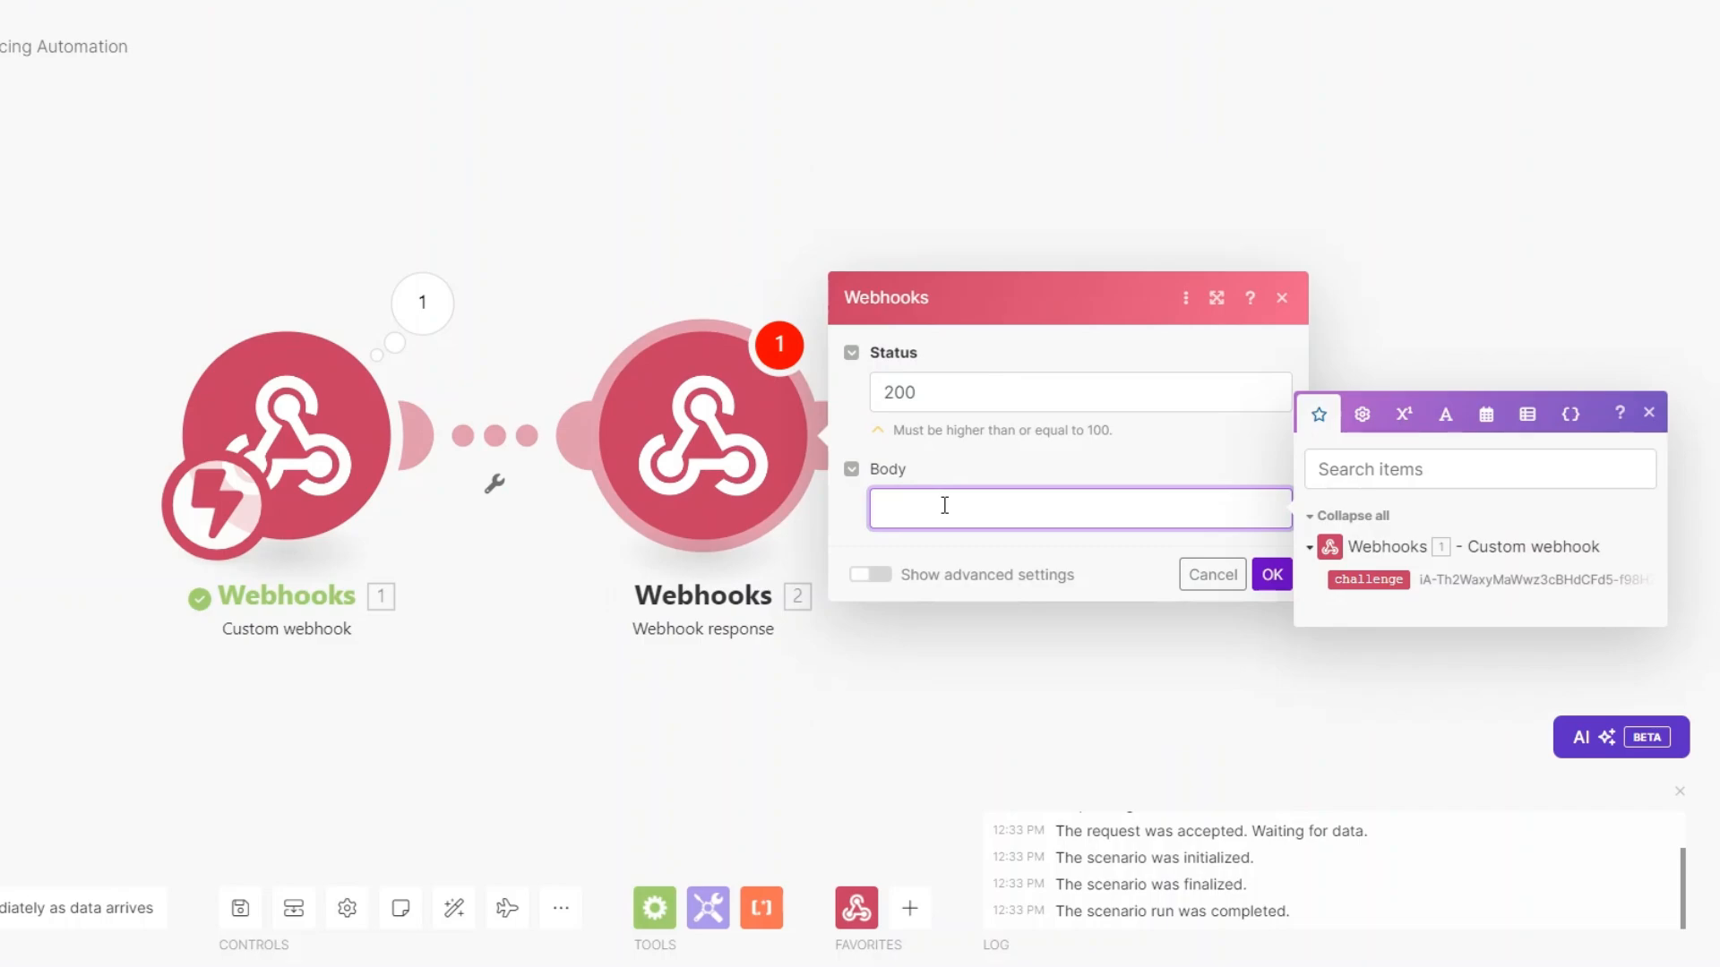
text({"")
text(:"")
text(chall)
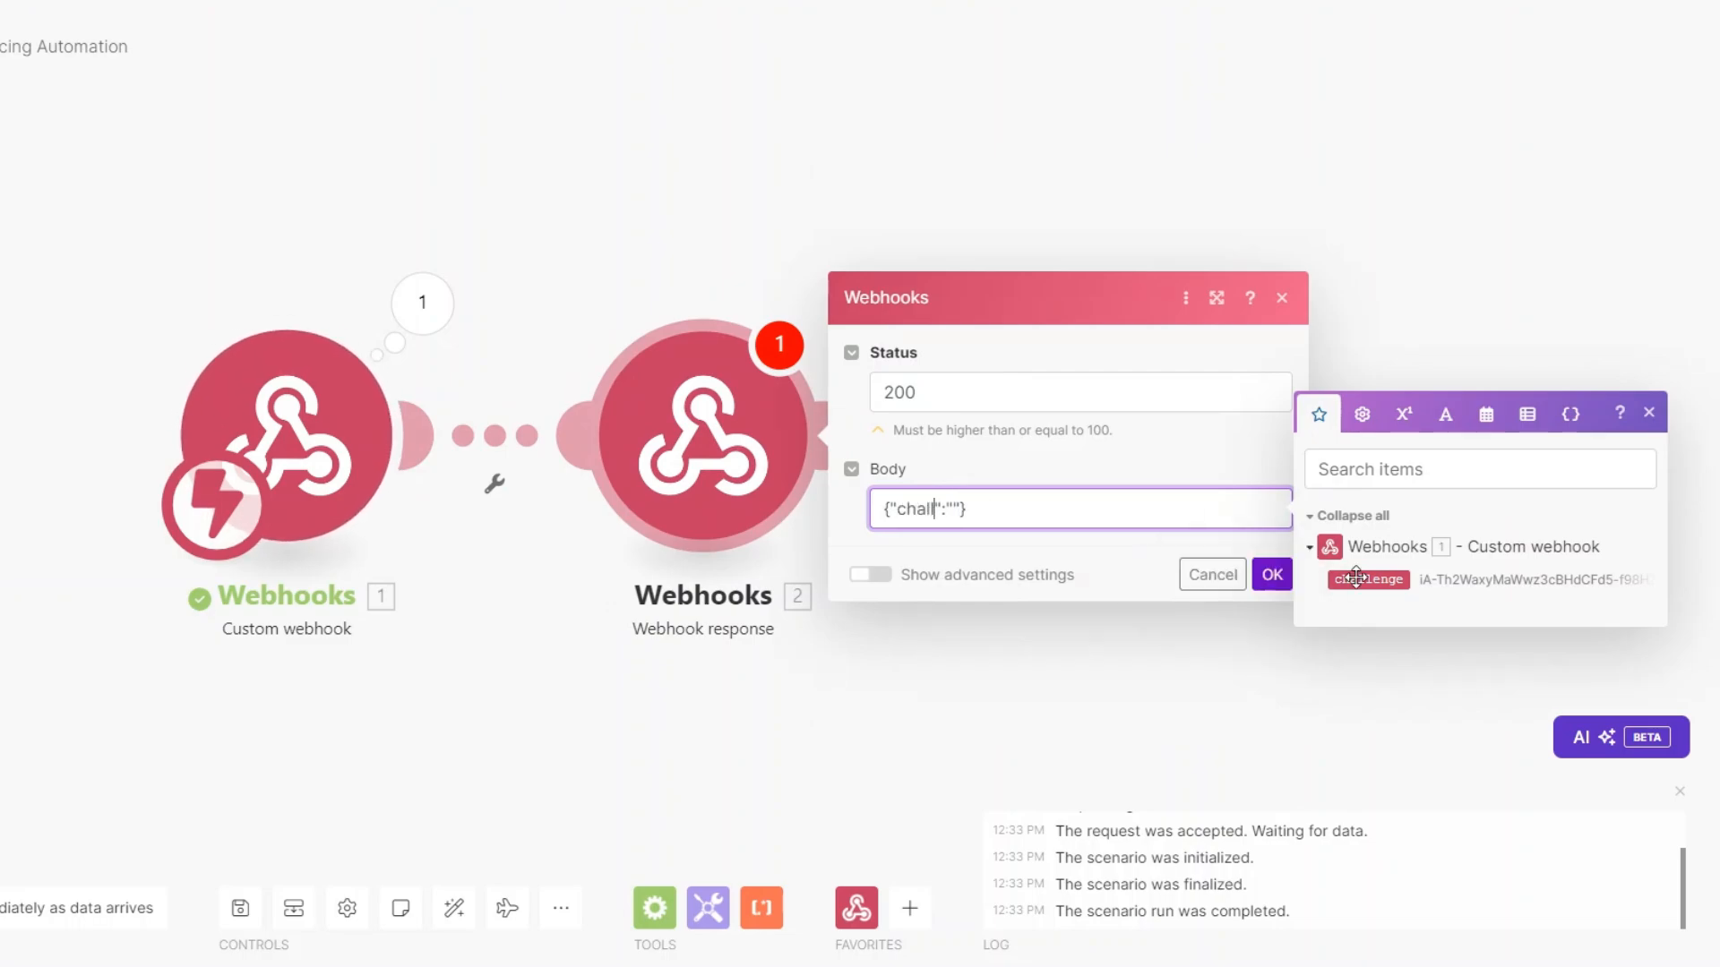
text(enge)
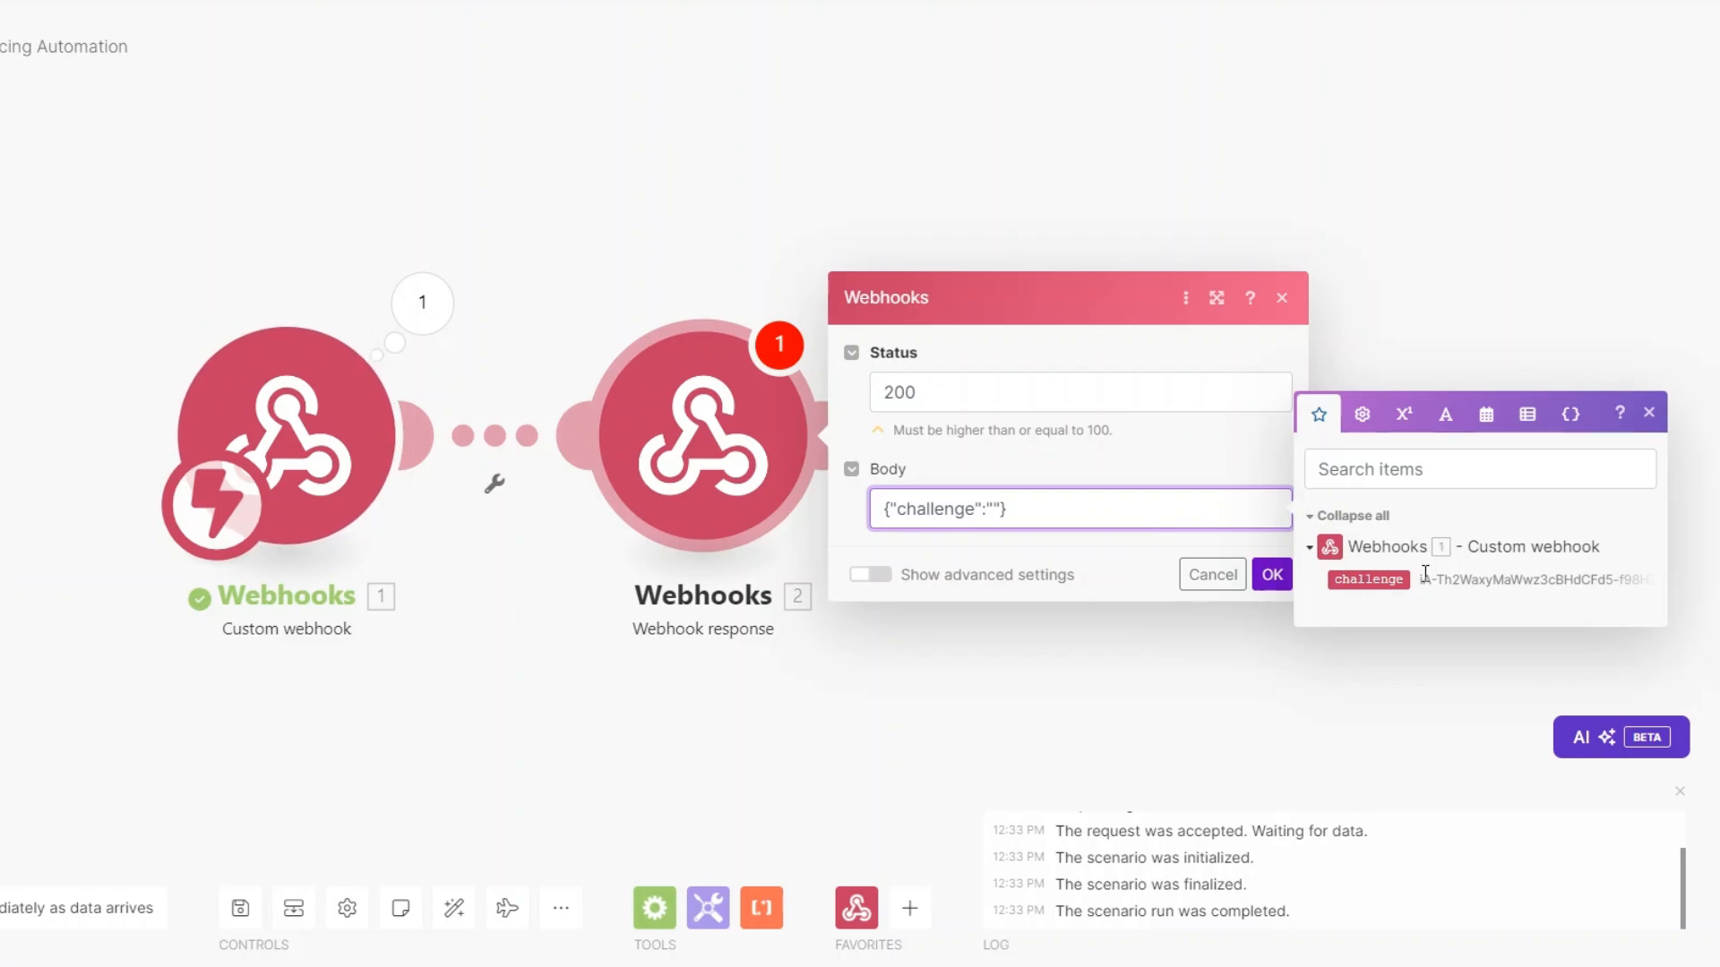
click(993, 508)
click(1372, 580)
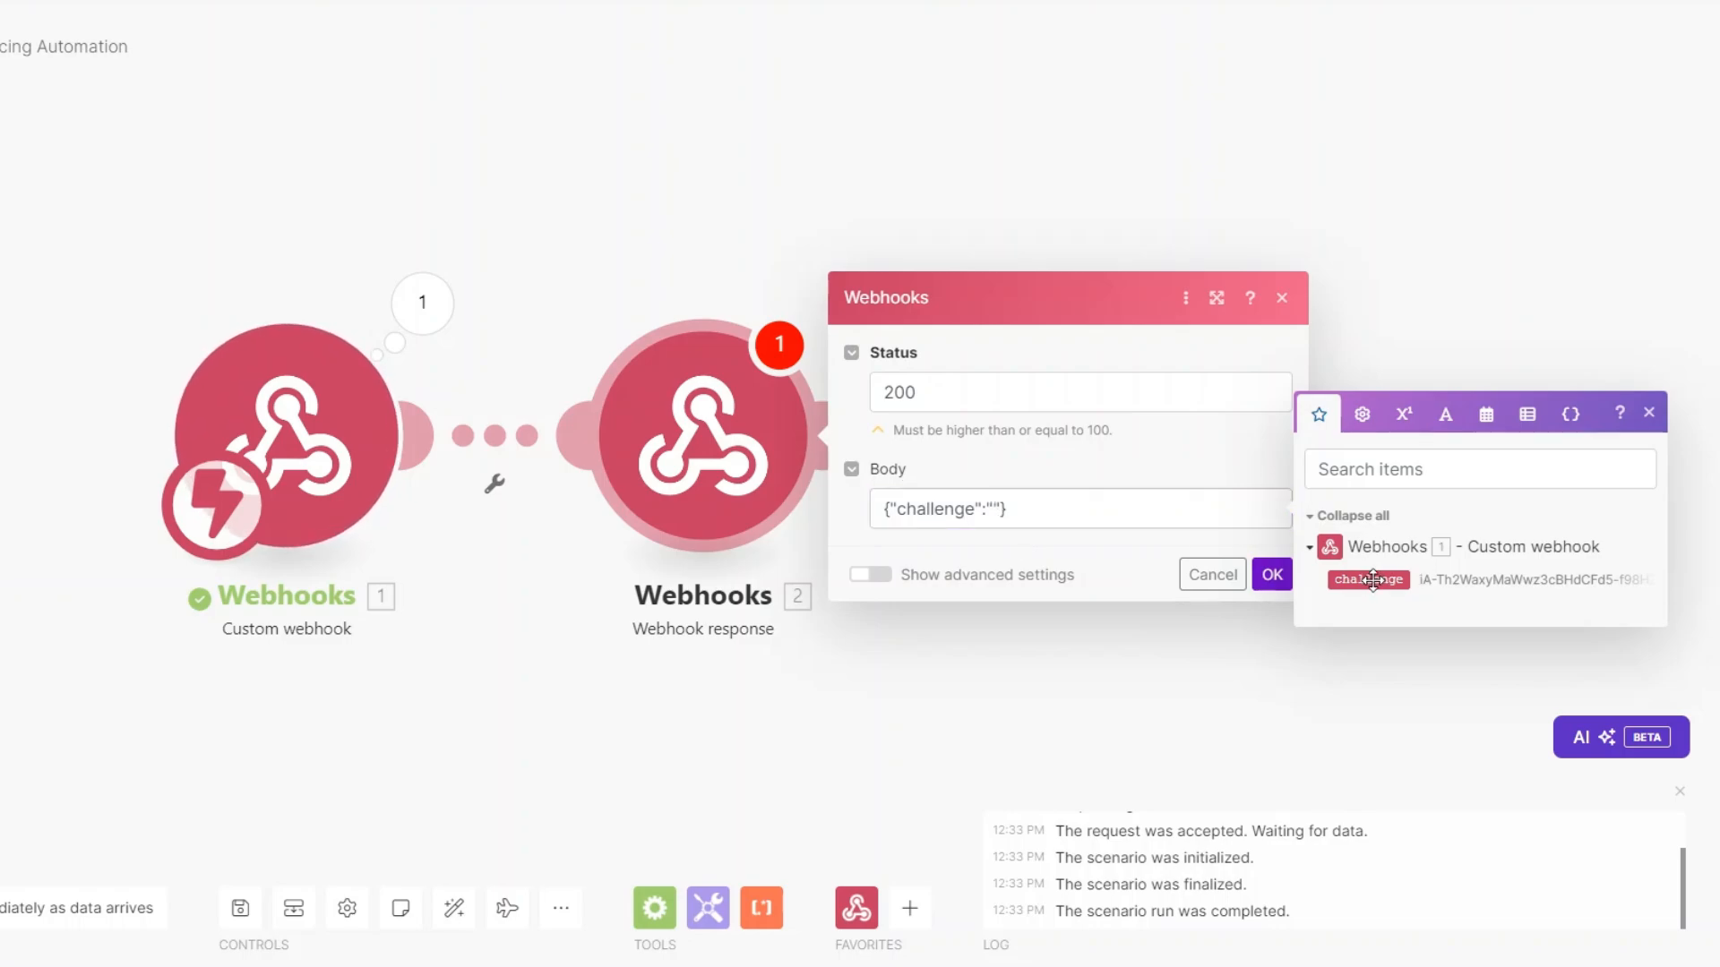
click(1273, 575)
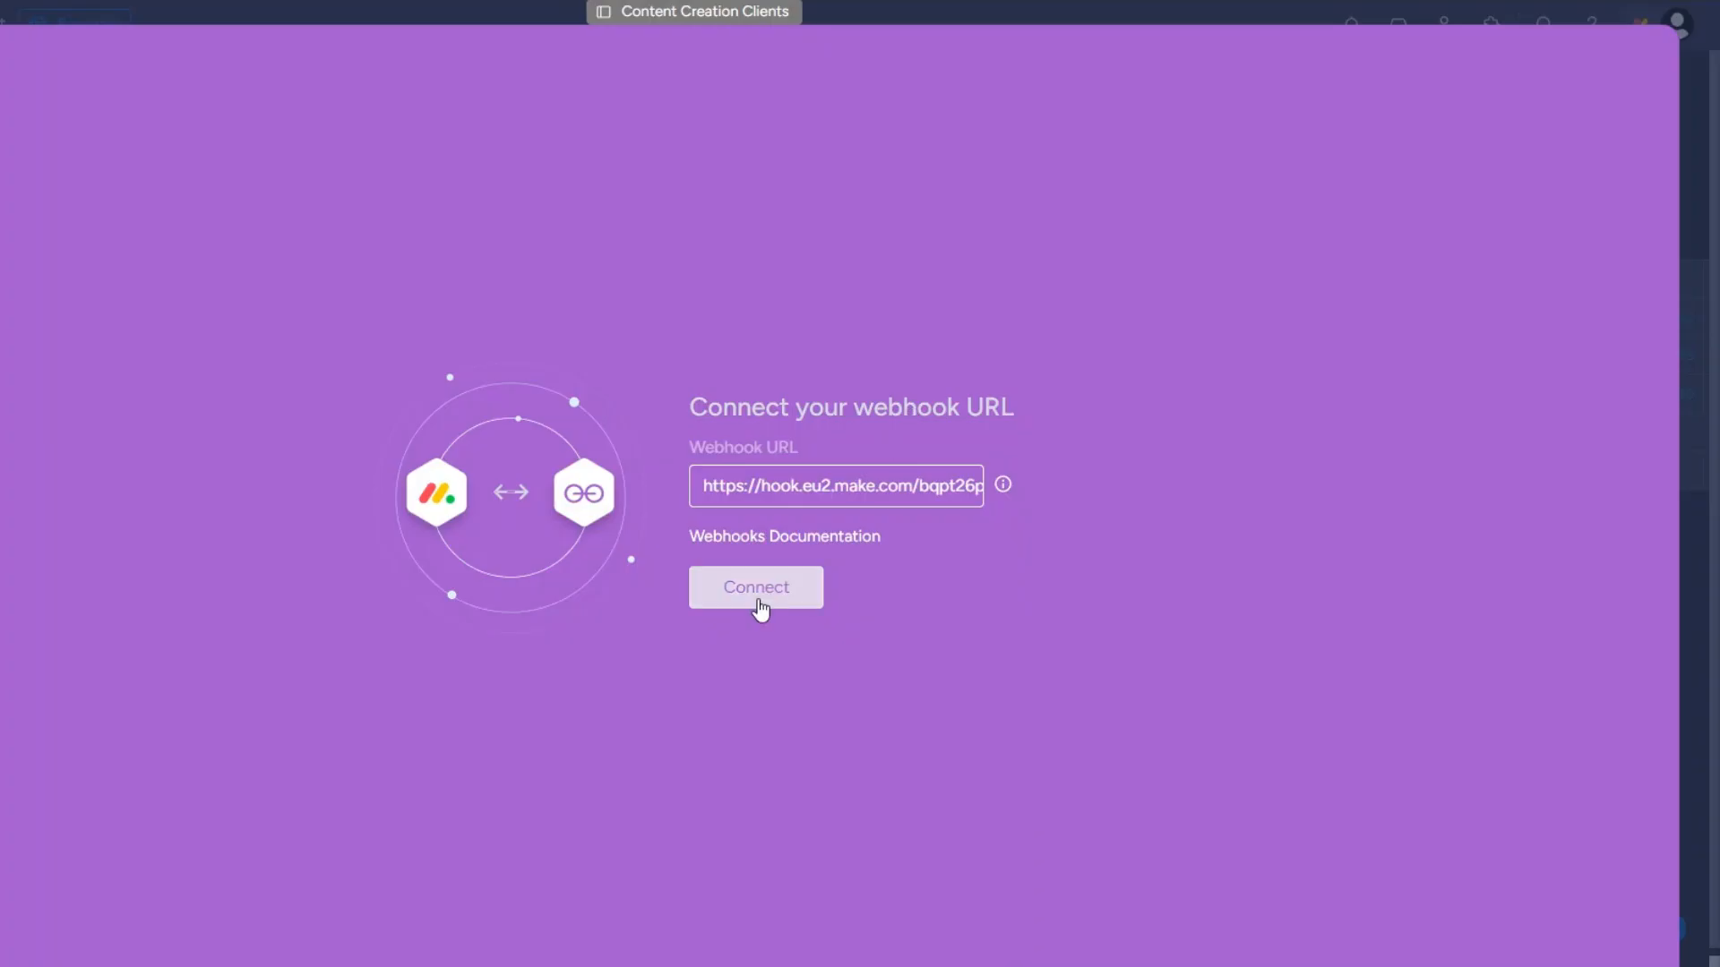
Connect the URL in monday.com, then delete the temporary Webhook response module.
click(757, 587)
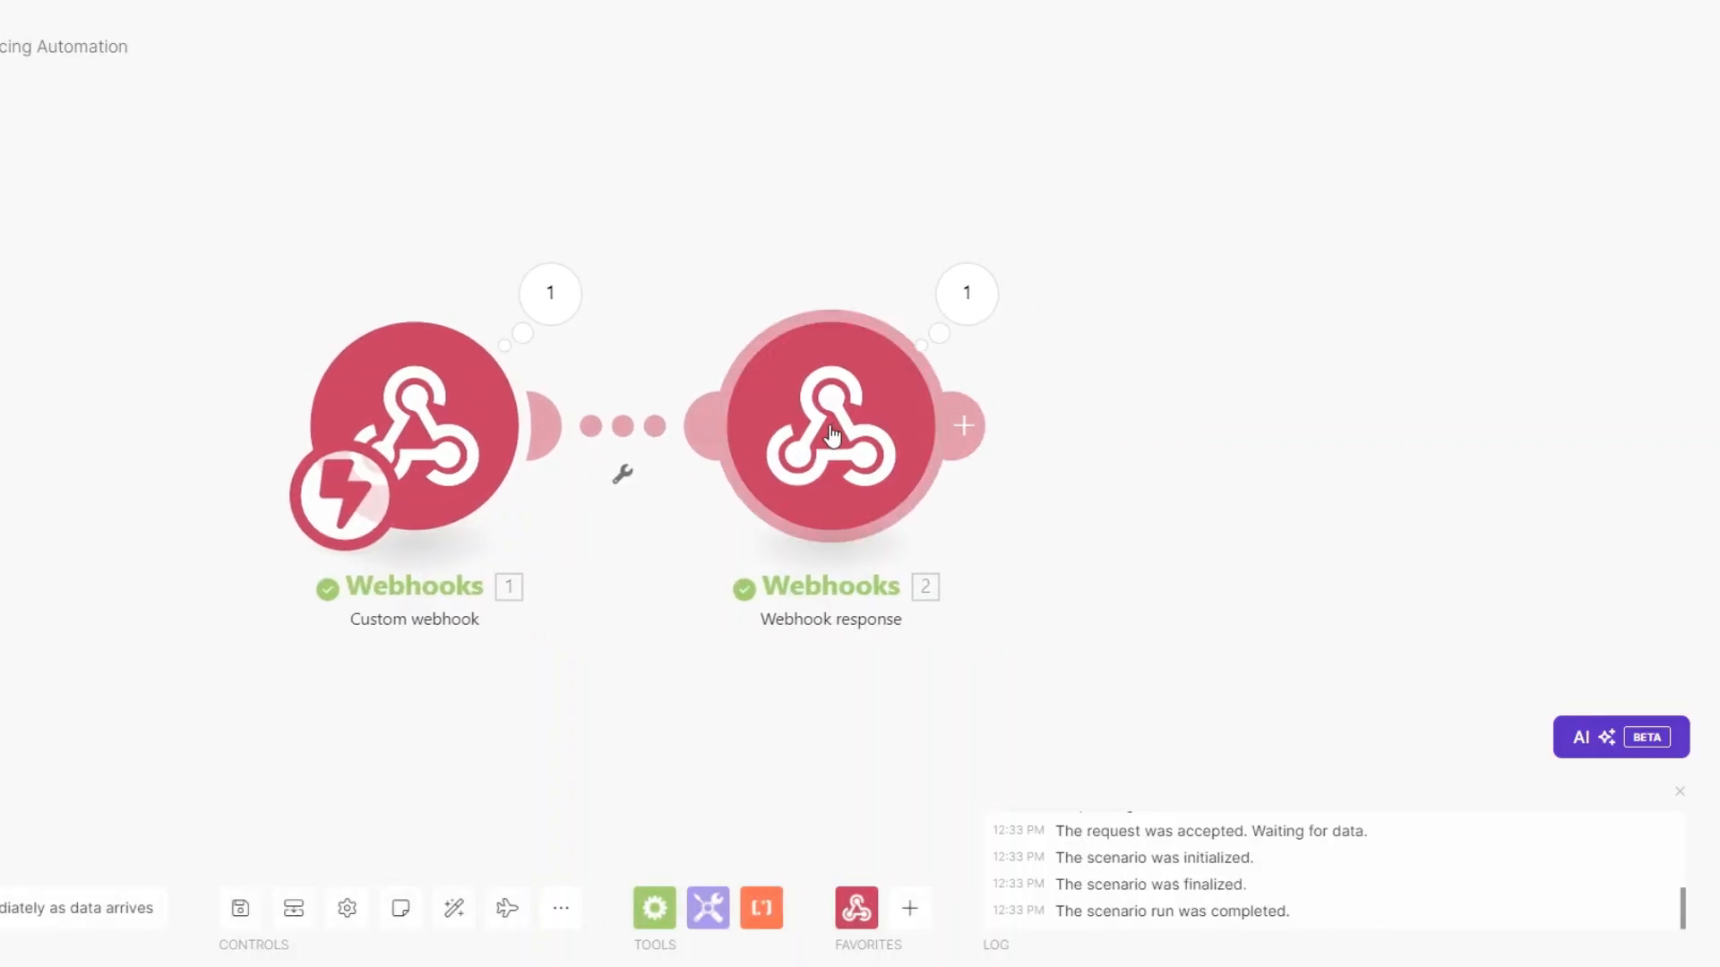
right_click(837, 432)
click(884, 692)
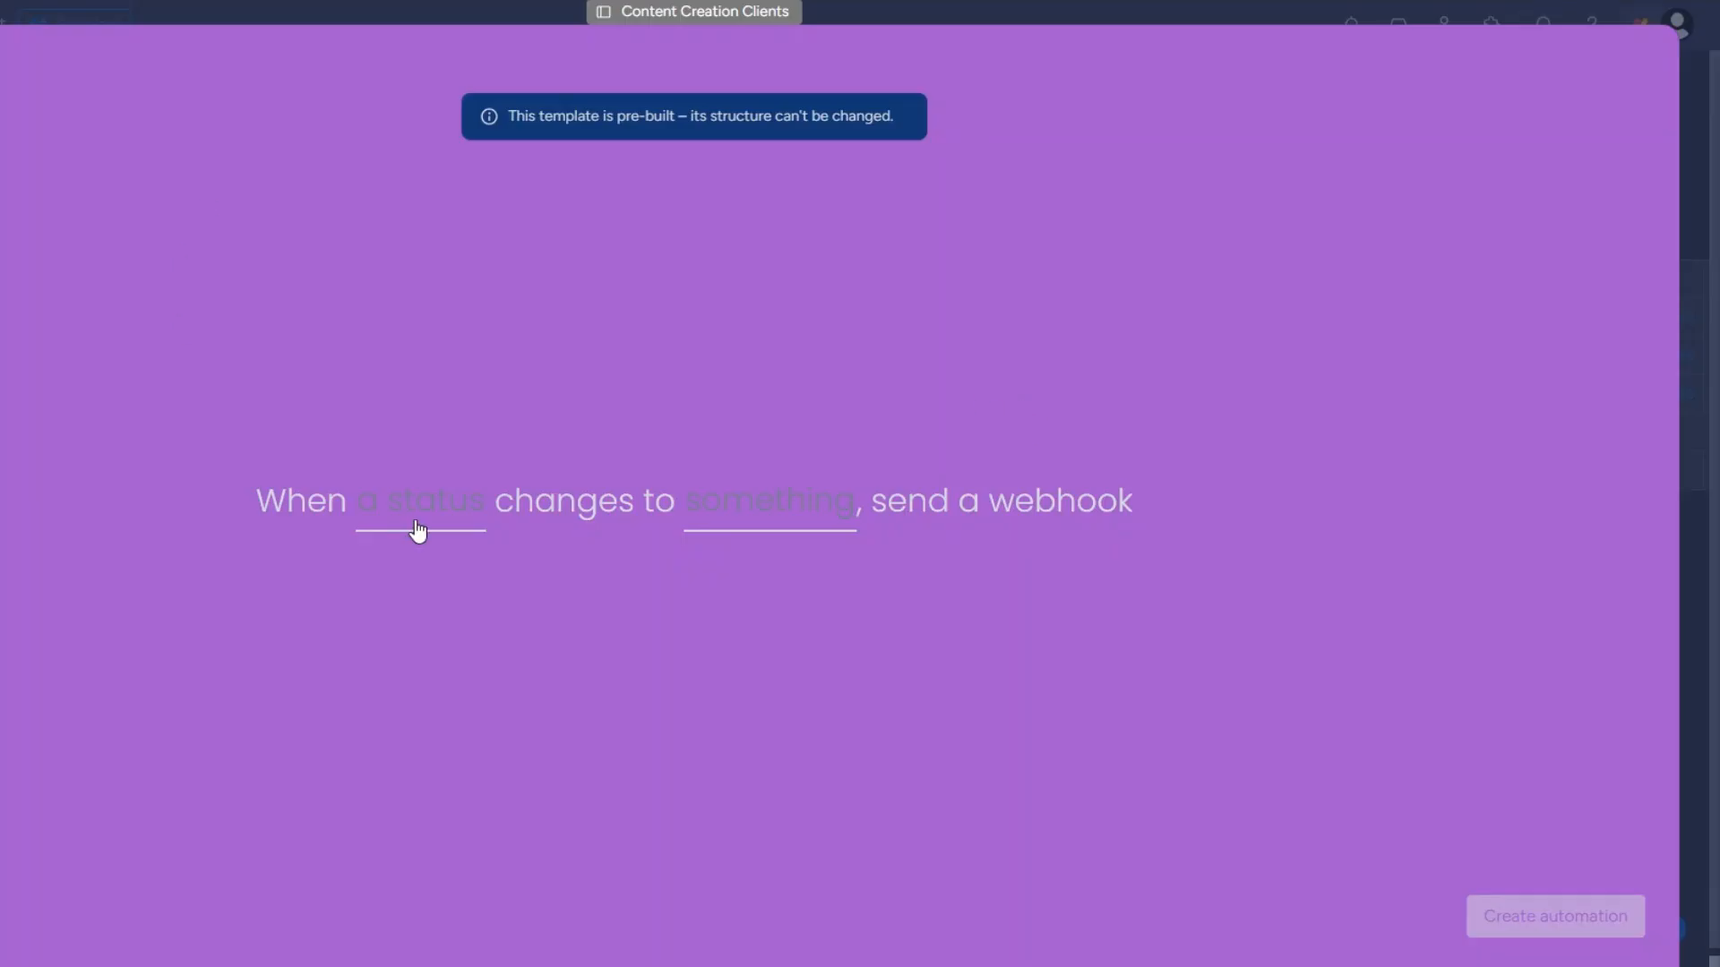
Create the automation for Status changing to SEND INVOICE, then set the second client's status to SEND INVOICE.
click(418, 500)
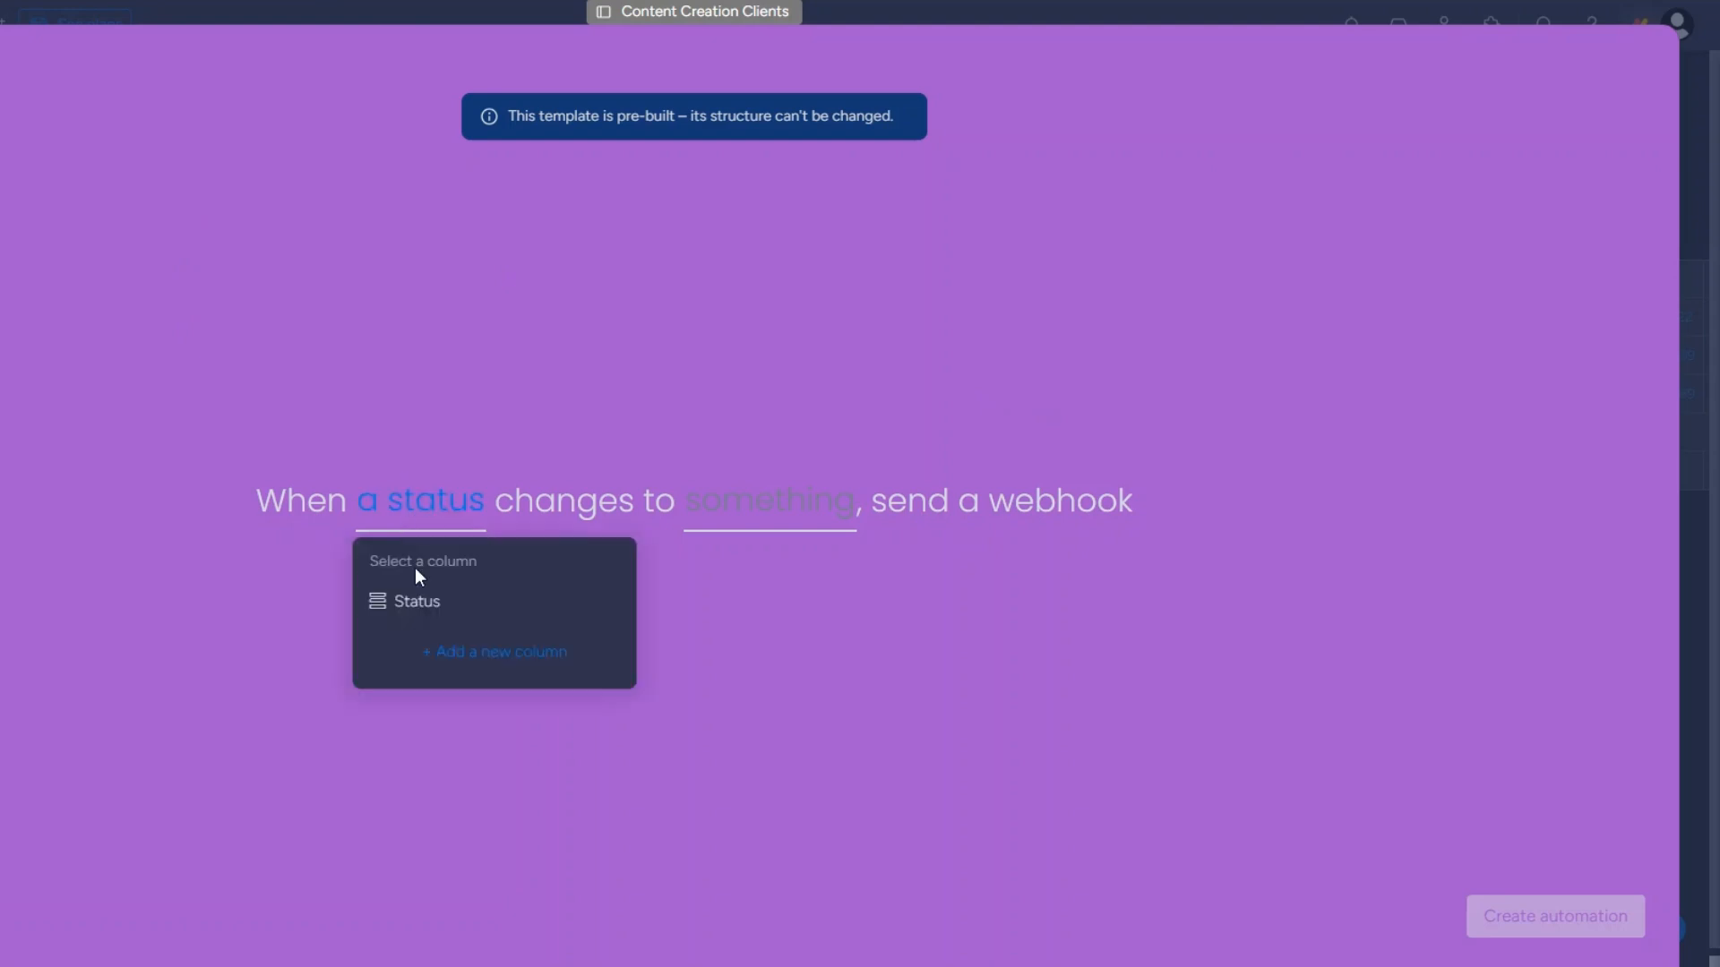
click(415, 602)
click(792, 504)
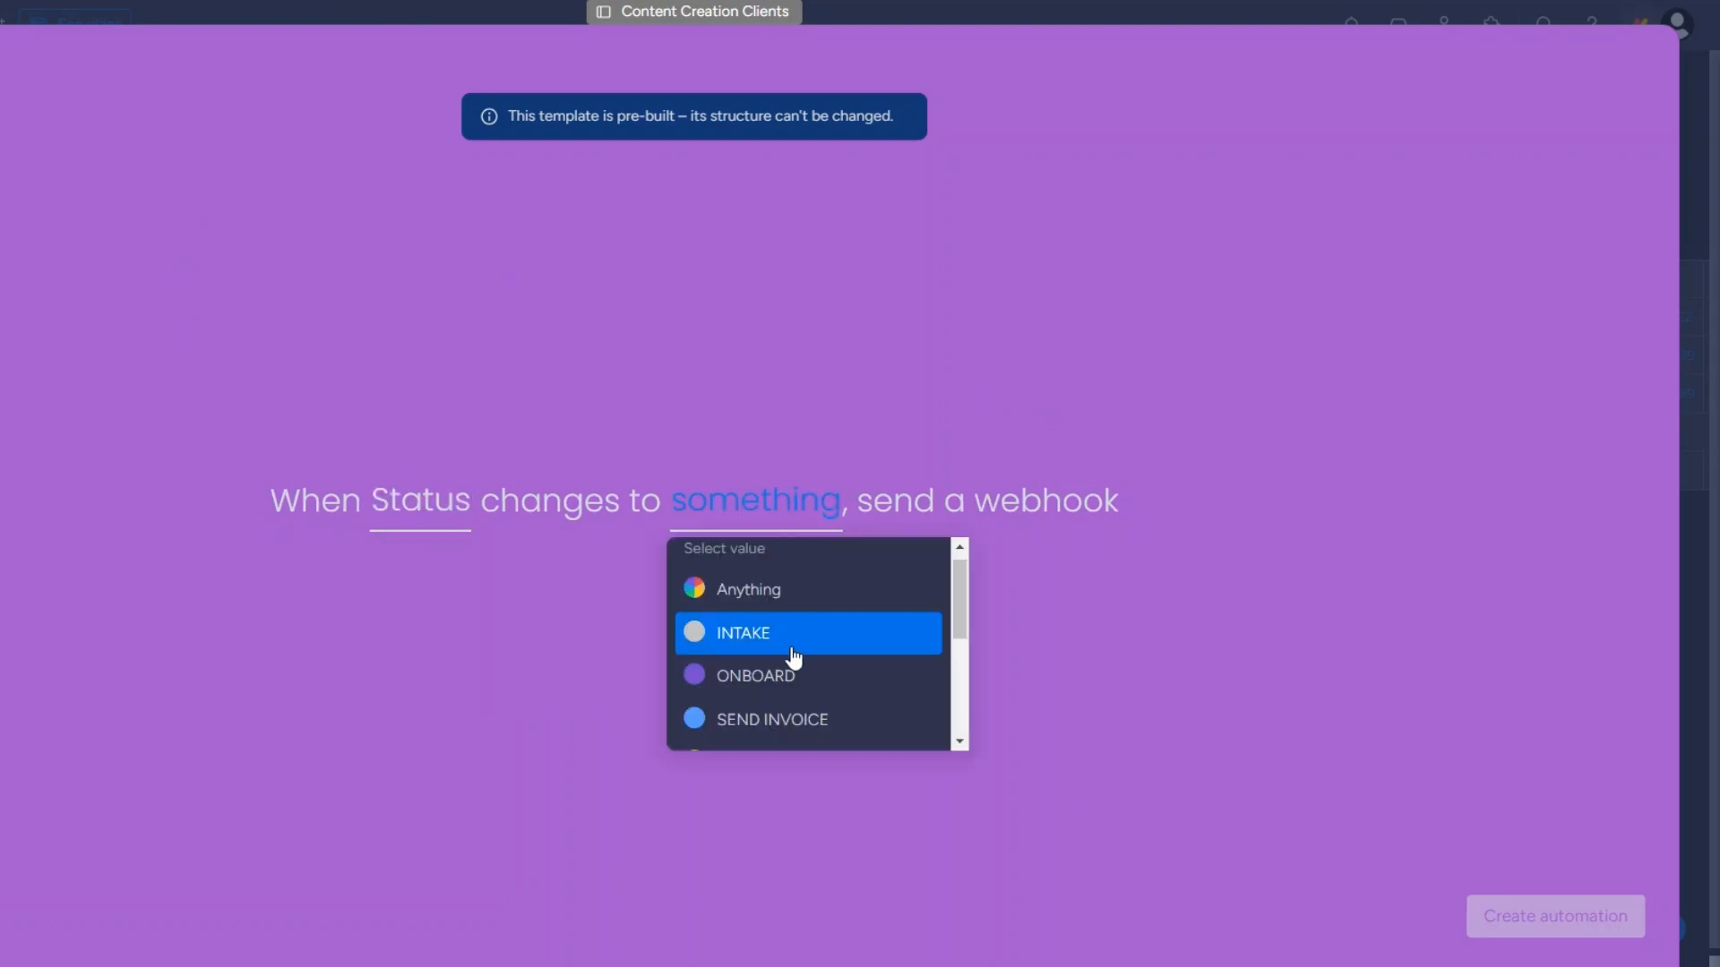
click(789, 719)
click(1509, 920)
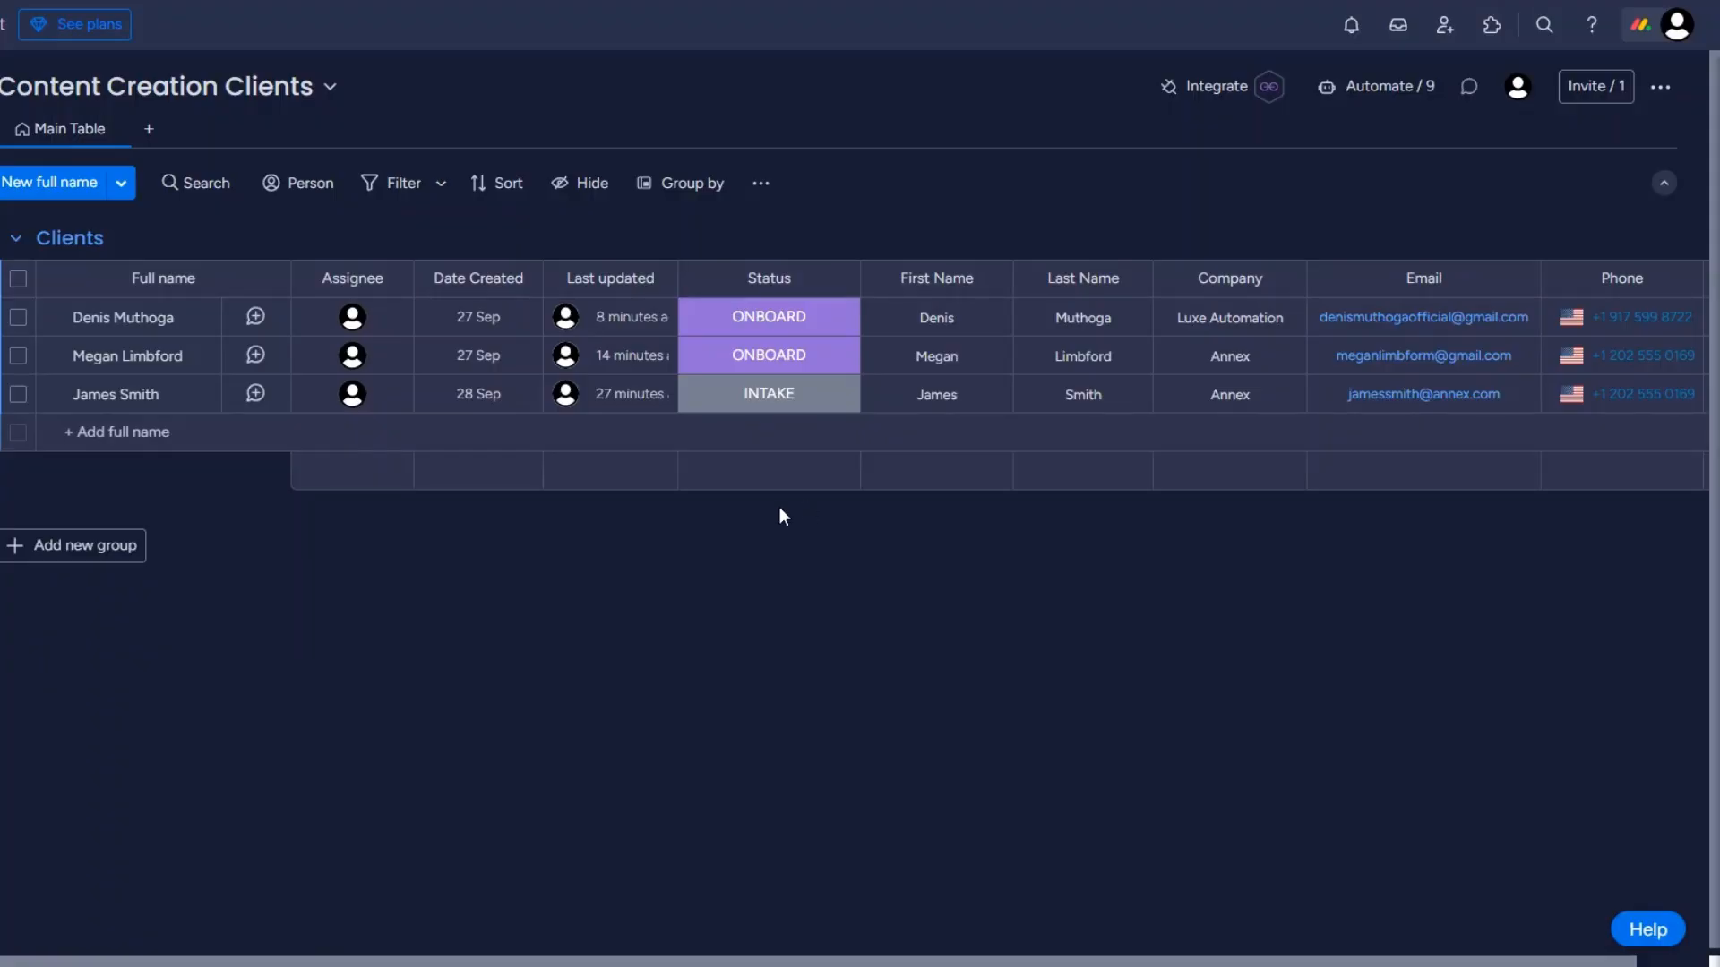
click(759, 354)
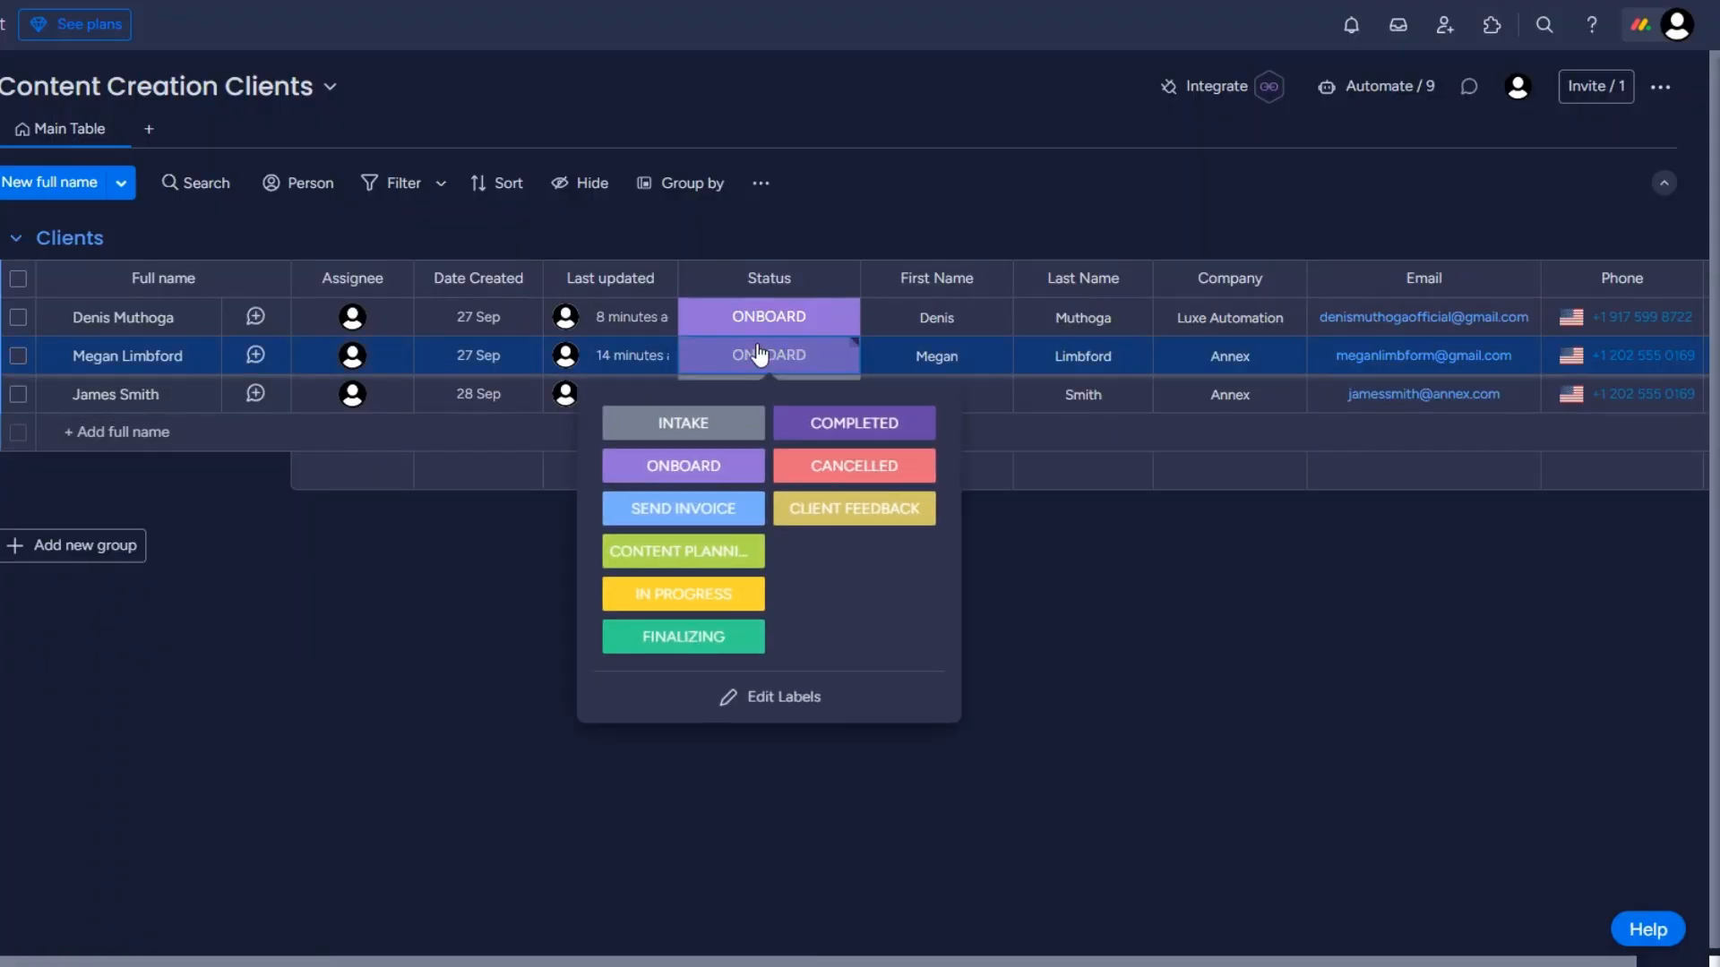
click(680, 508)
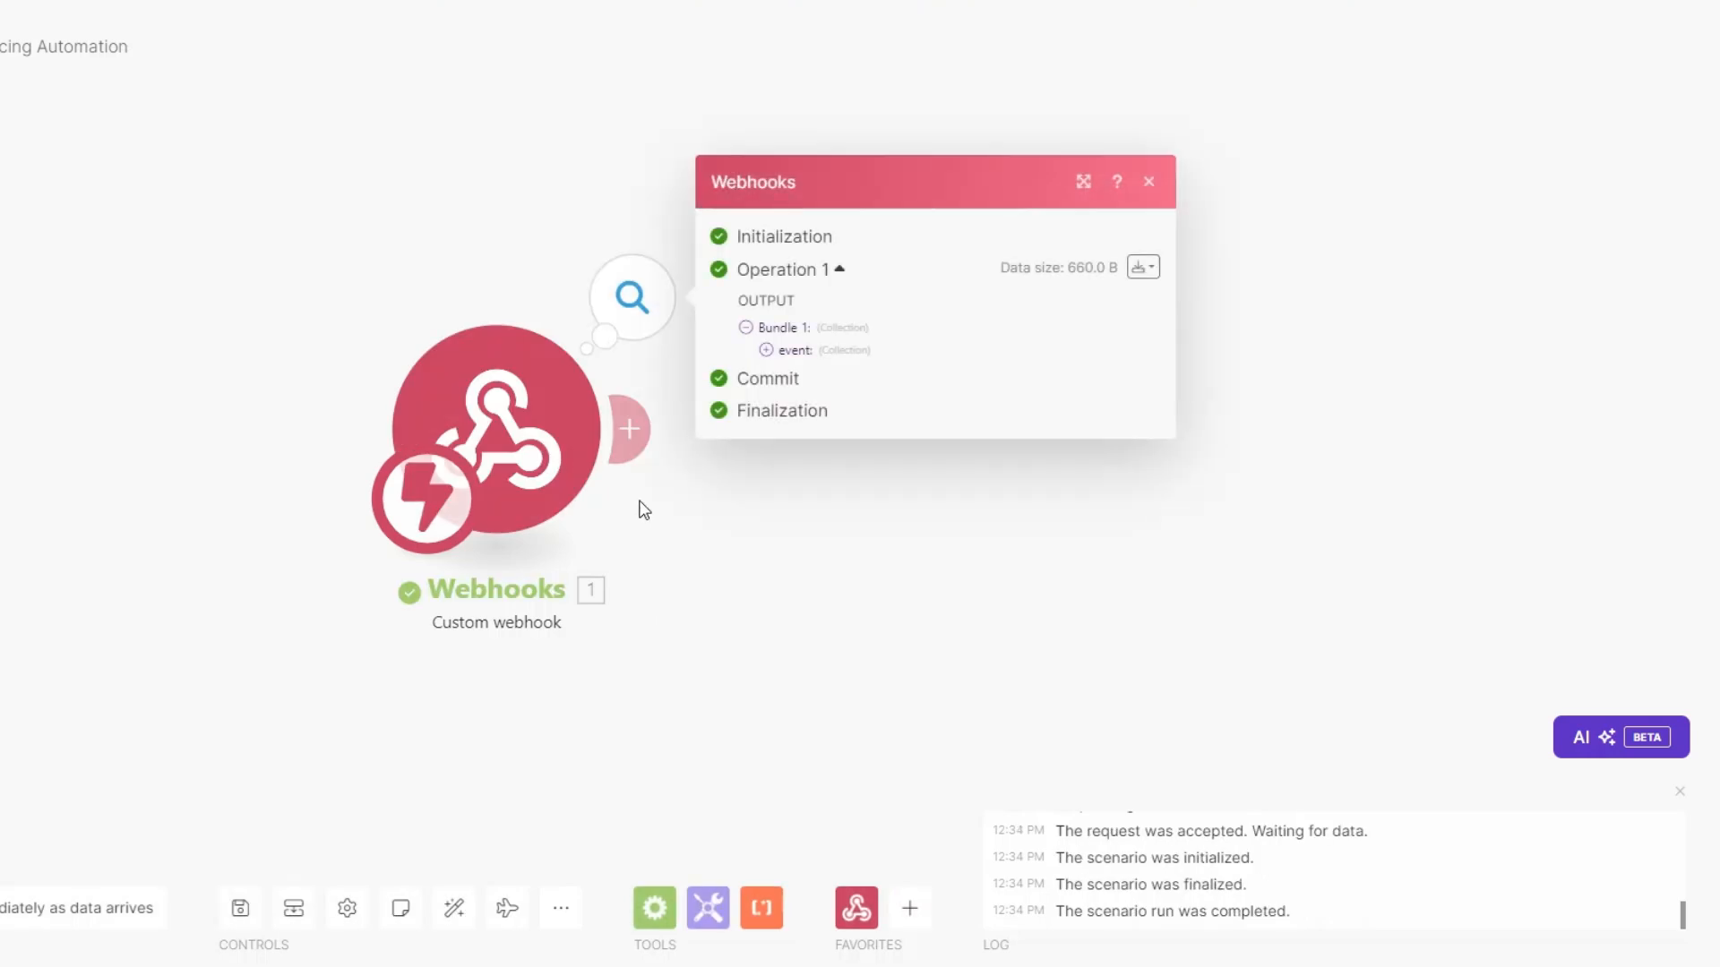
Inspect the received event's pulseName and pulseId values, then add a module after the webhook.
click(766, 350)
drag(867, 428, 979, 418)
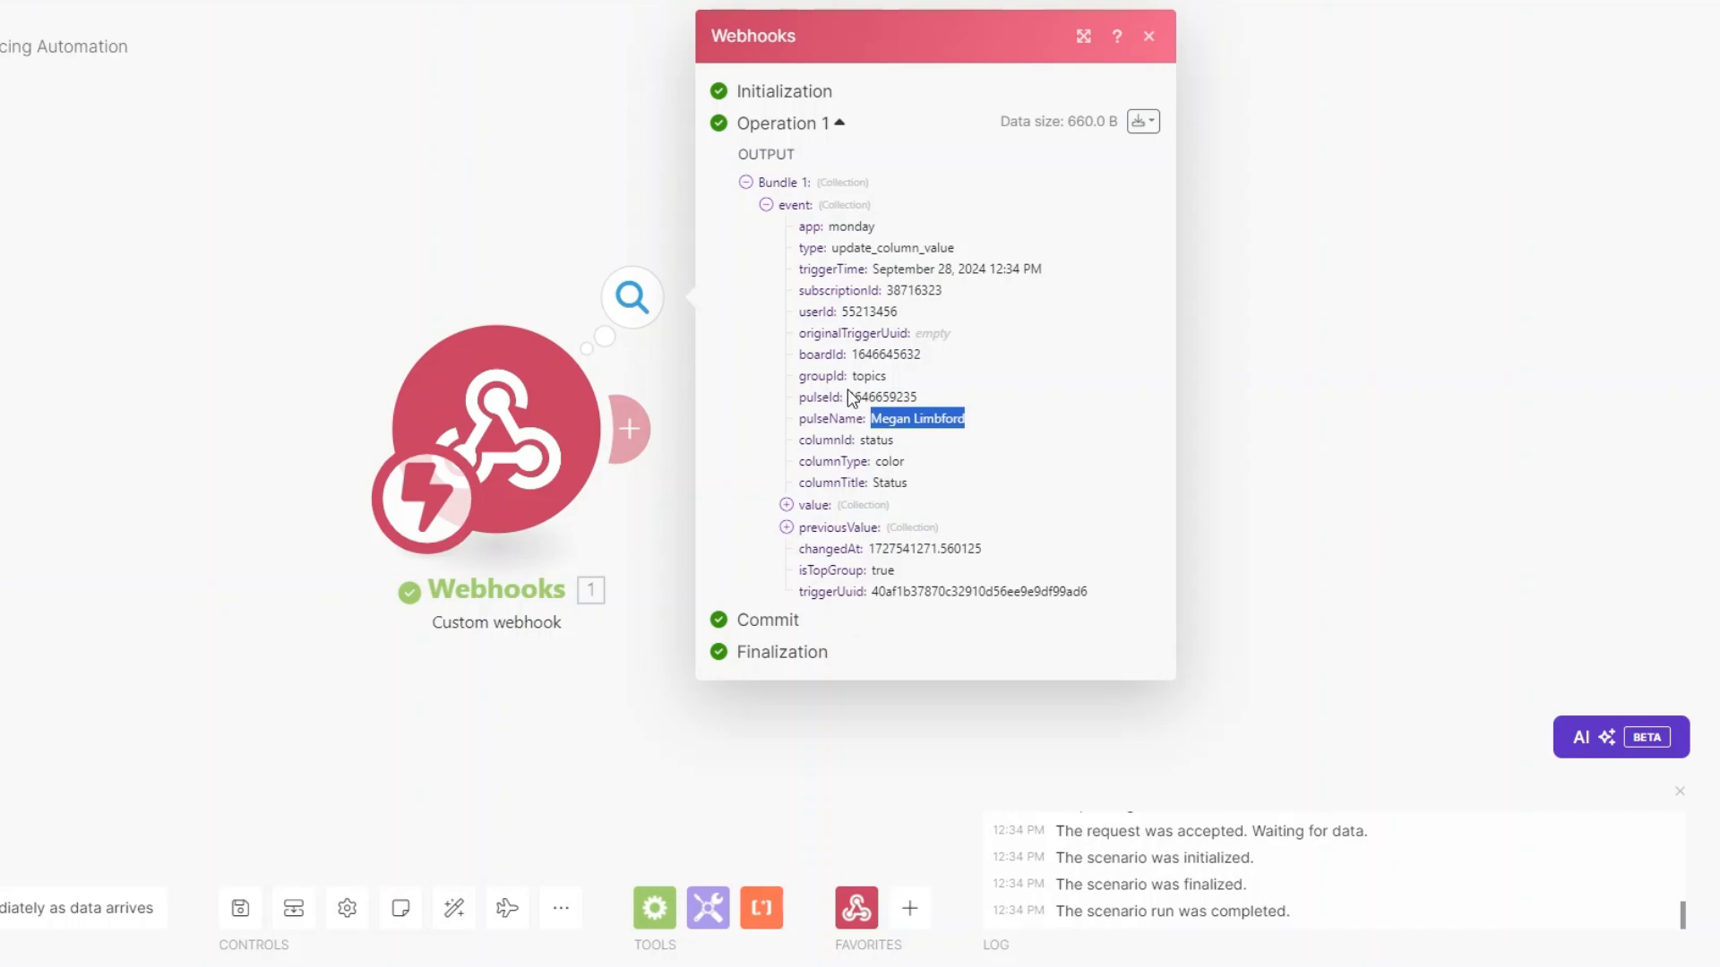
drag(850, 397, 921, 401)
key(ctrl+c)
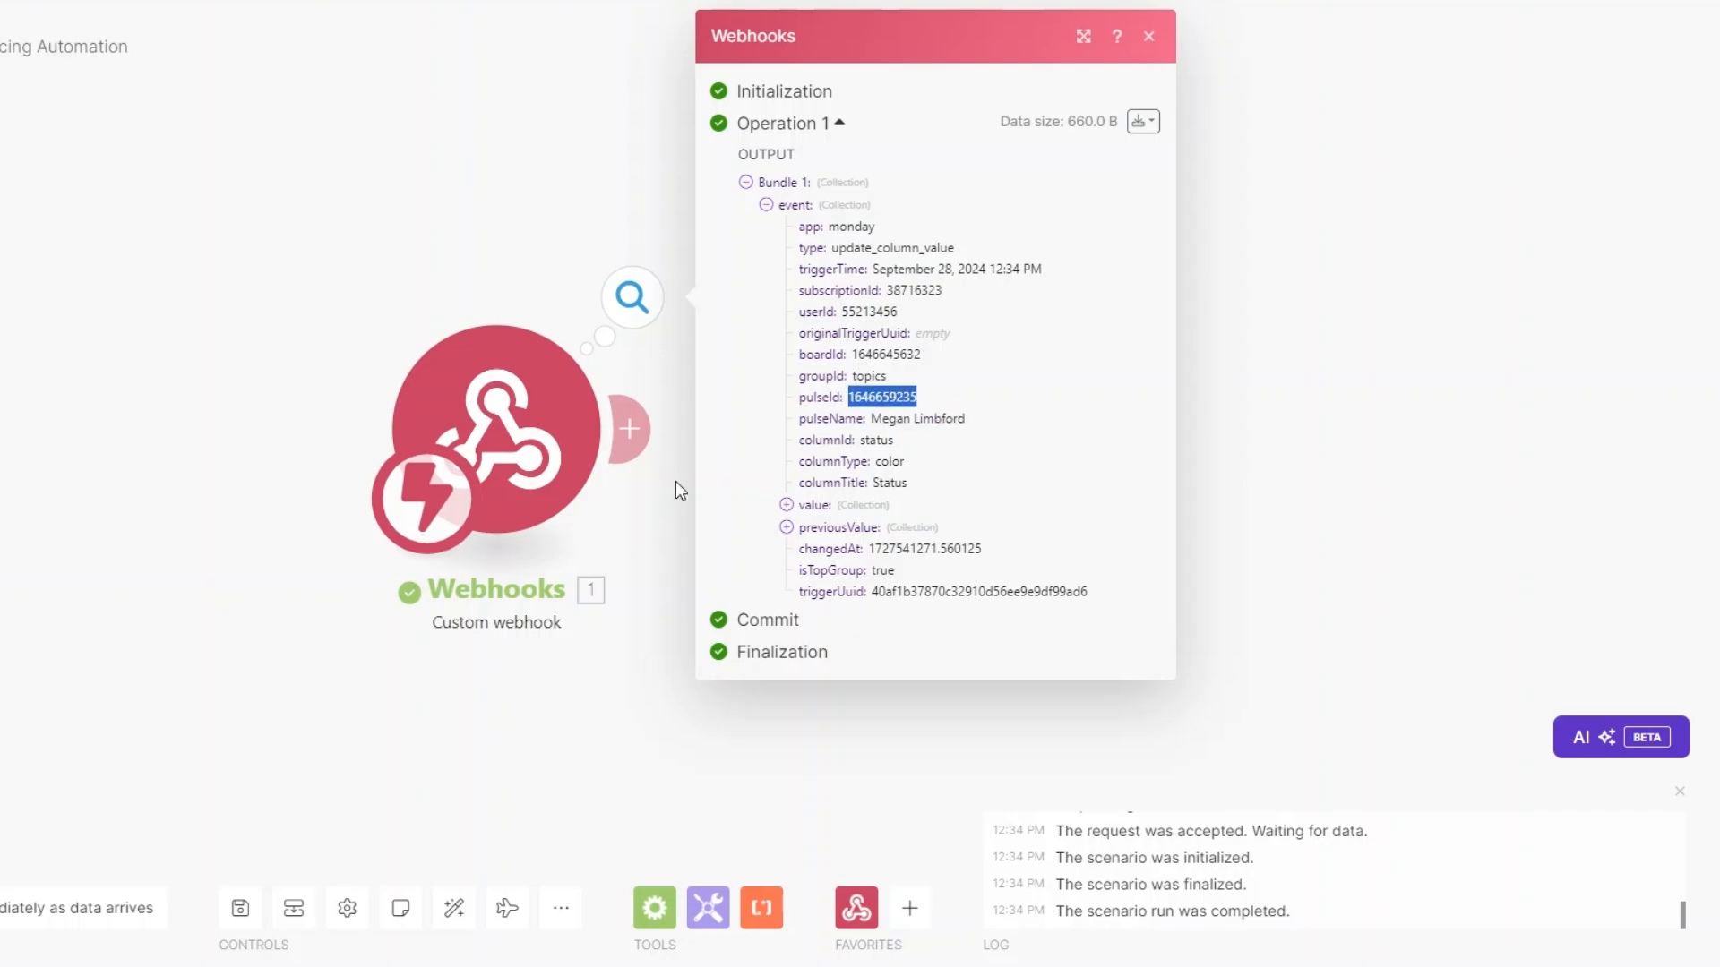
click(700, 452)
click(633, 448)
Add a Monday Get an Item module with pulseId as item ID on the Content Creation Clients board.
click(1151, 358)
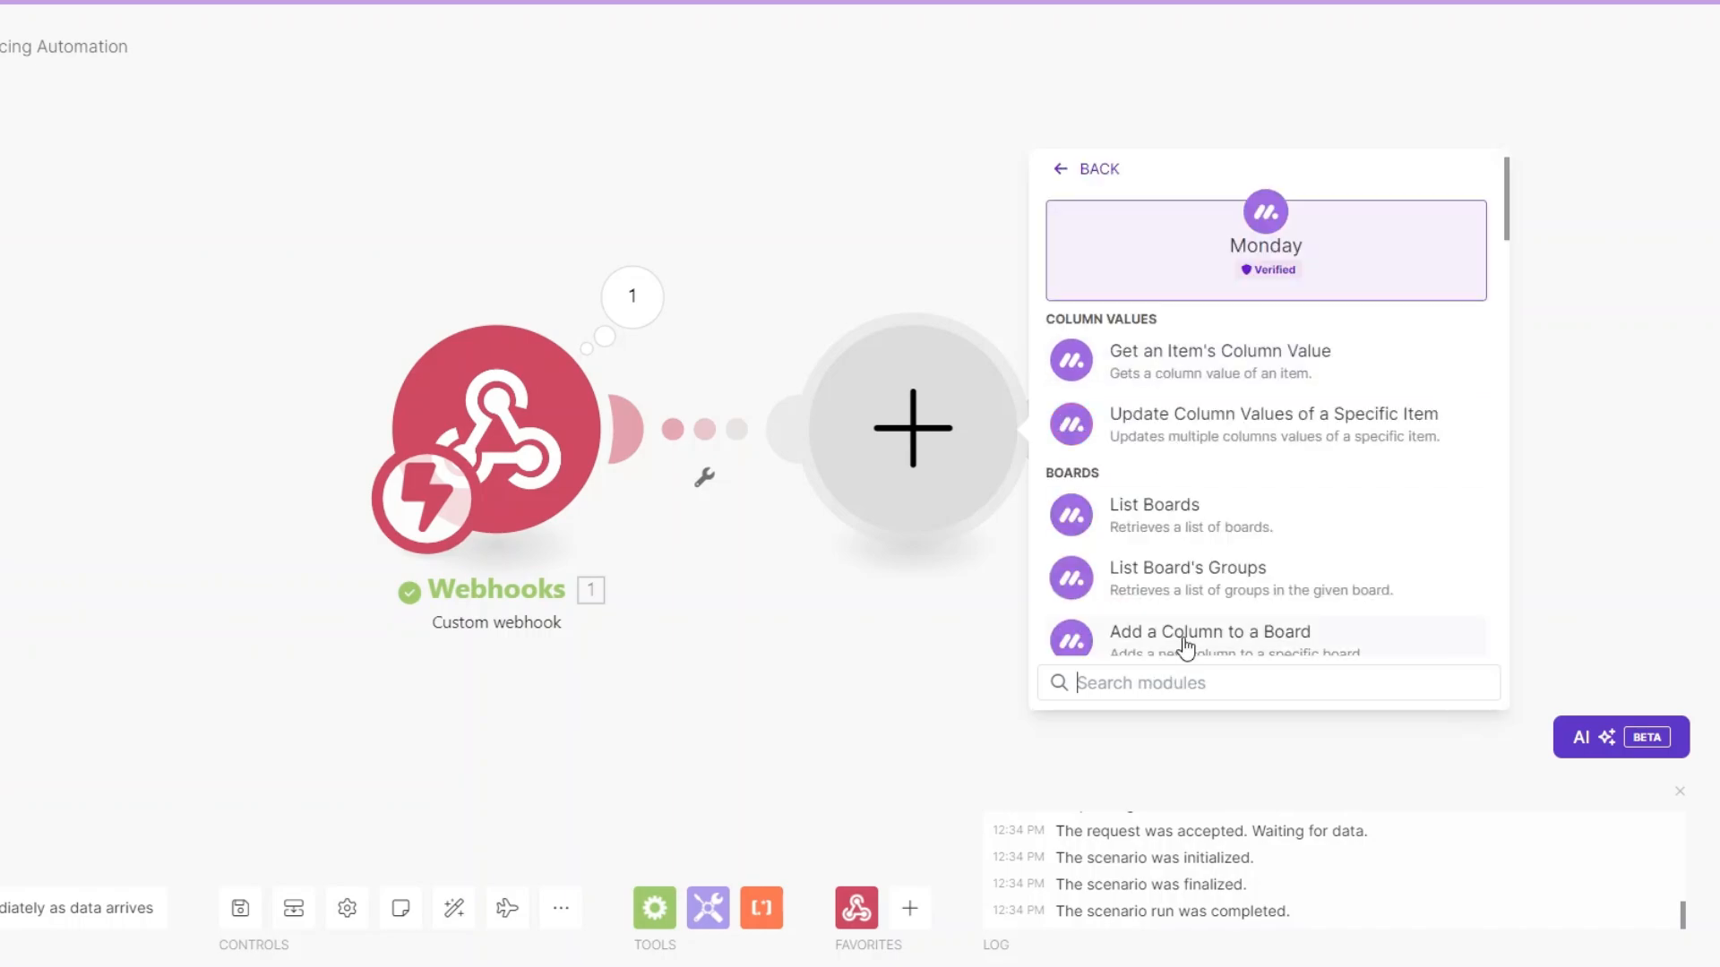
text(get a)
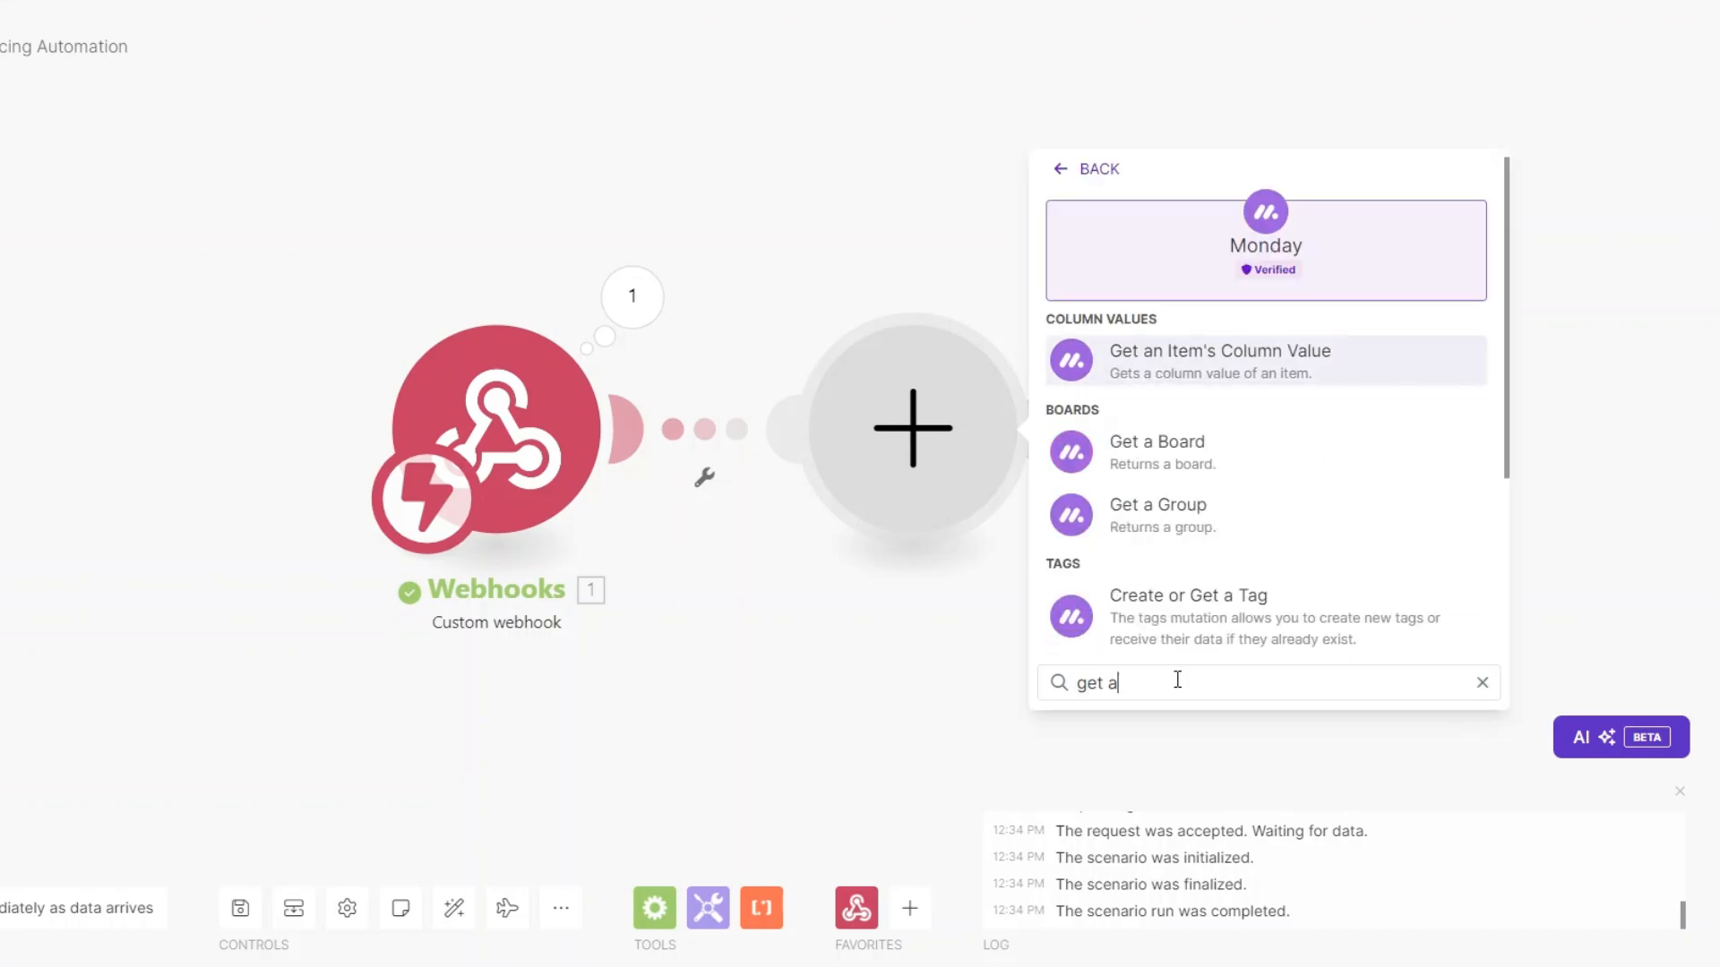
text(n)
click(1155, 448)
click(841, 264)
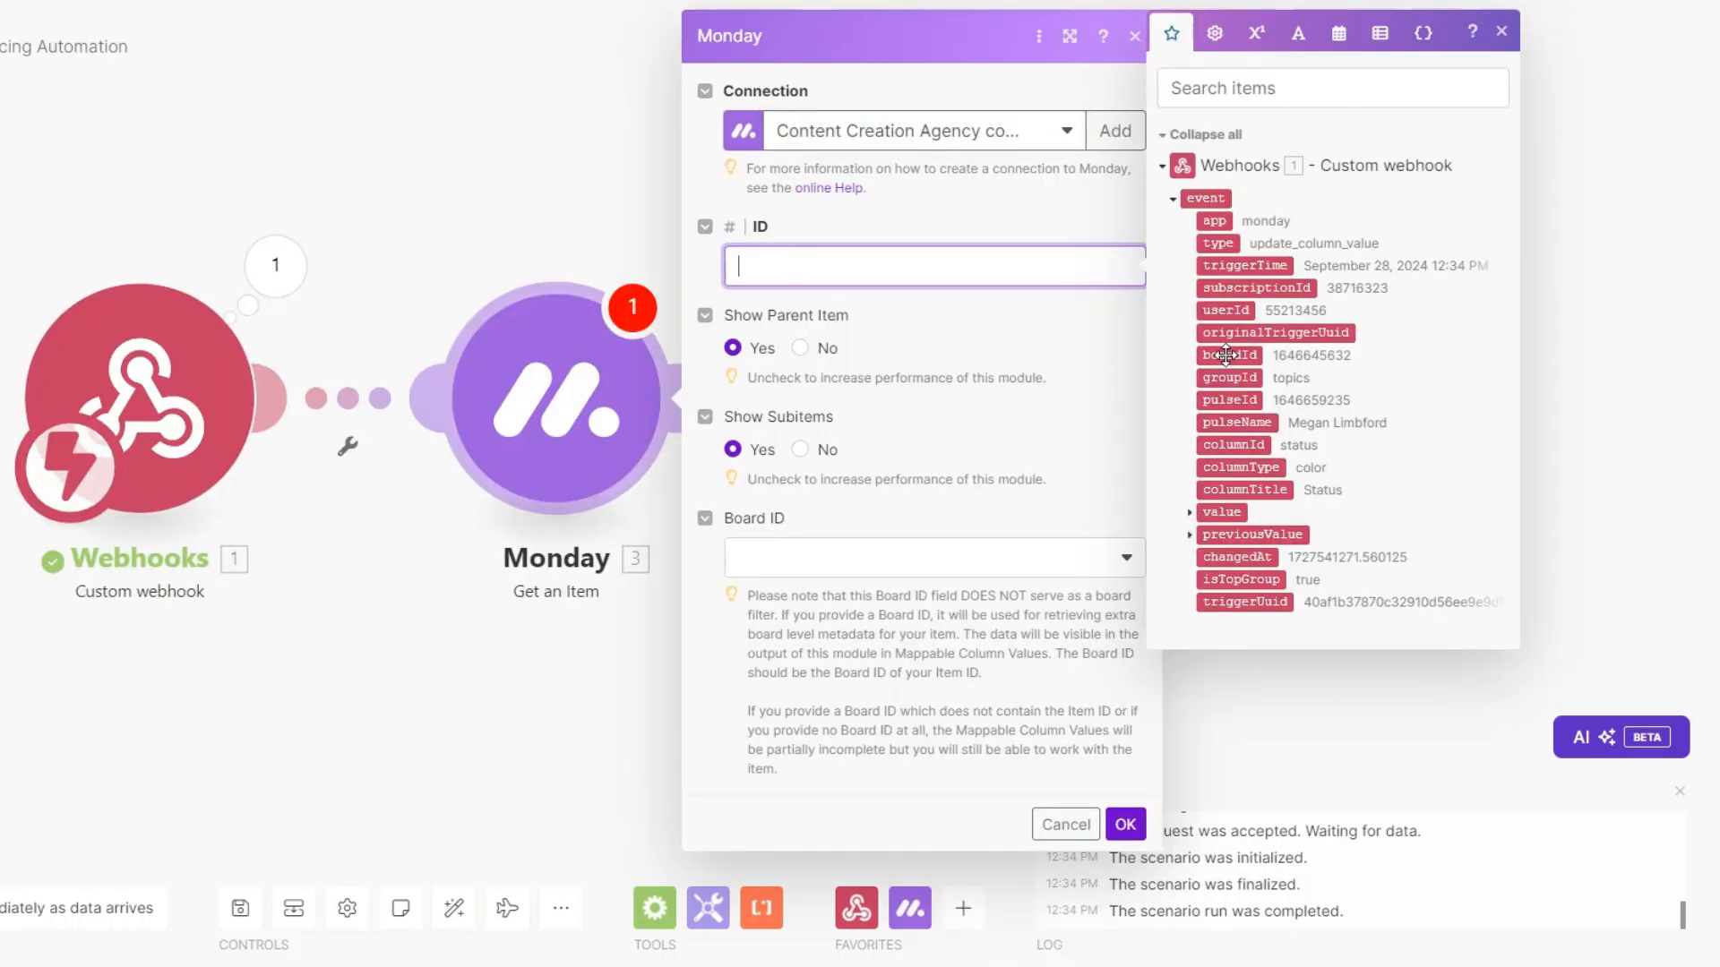
click(1229, 400)
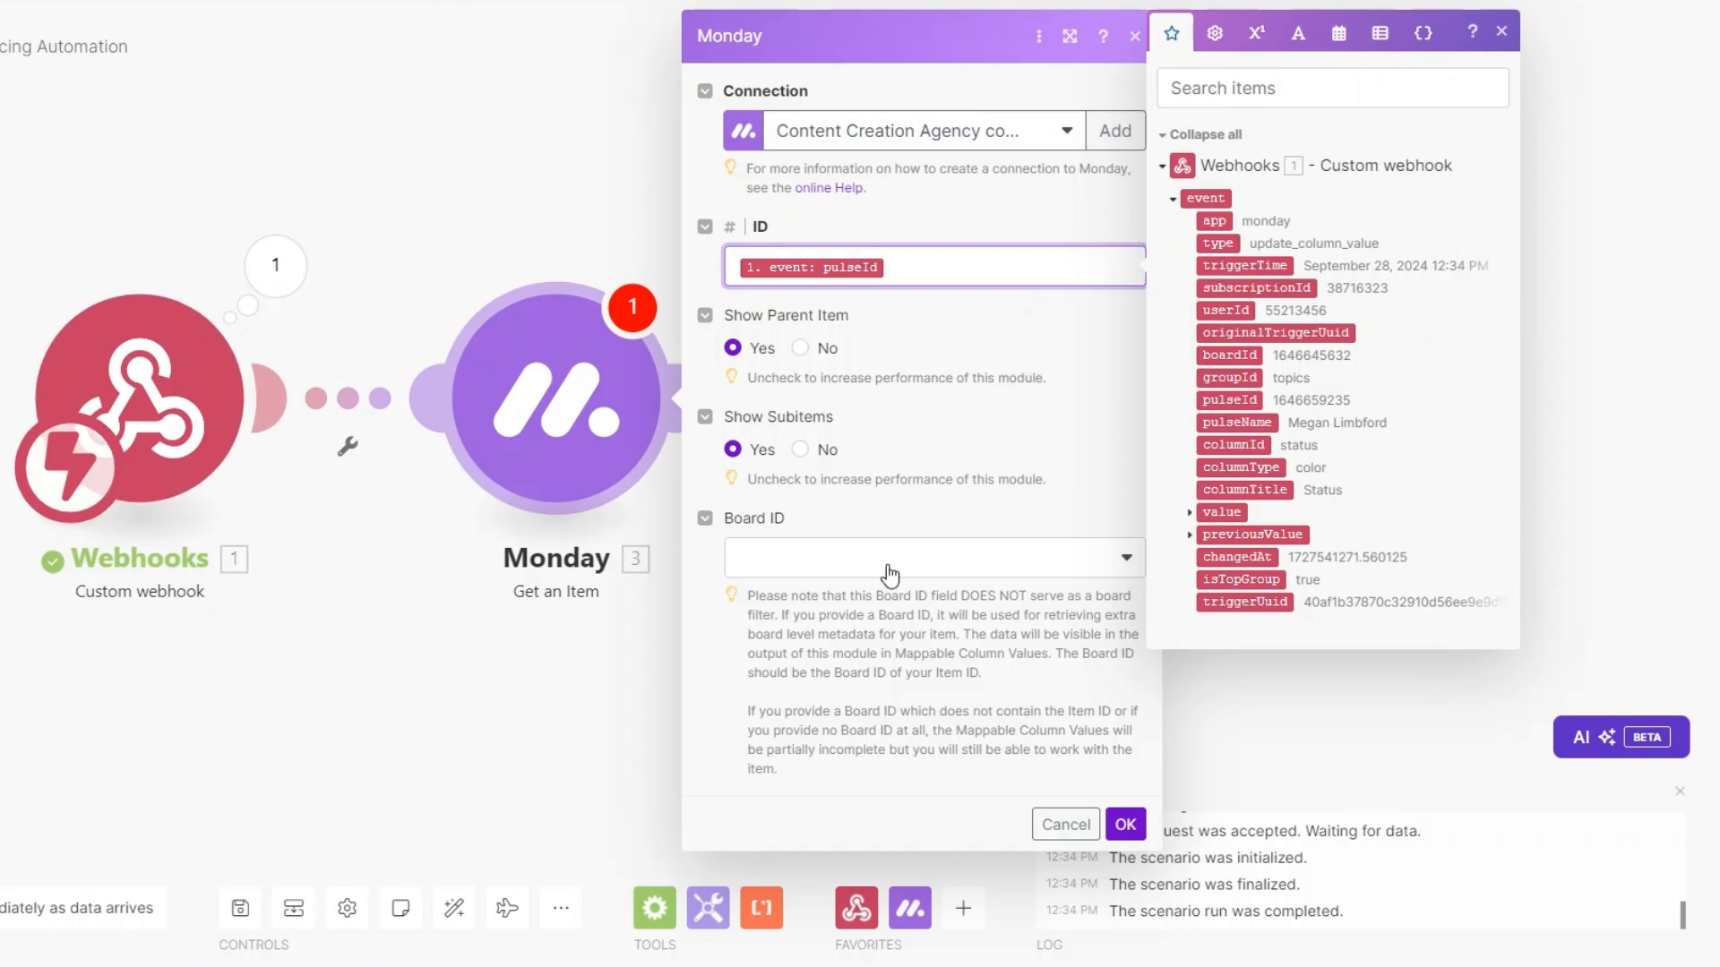
click(890, 573)
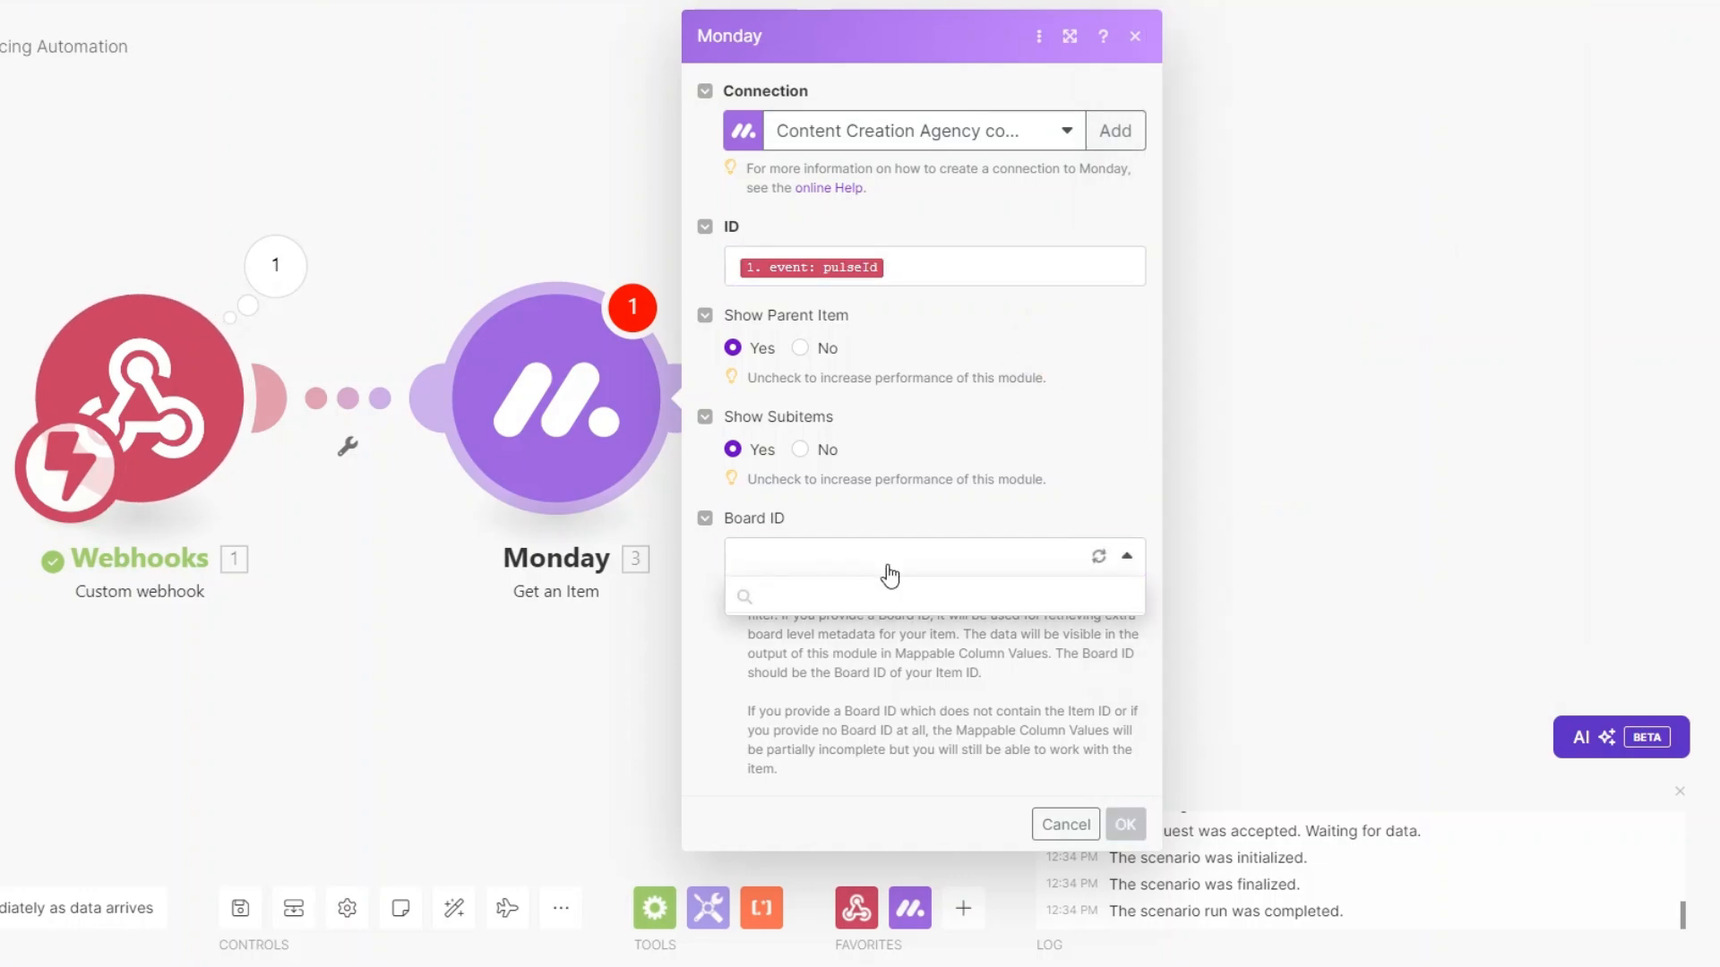
click(867, 708)
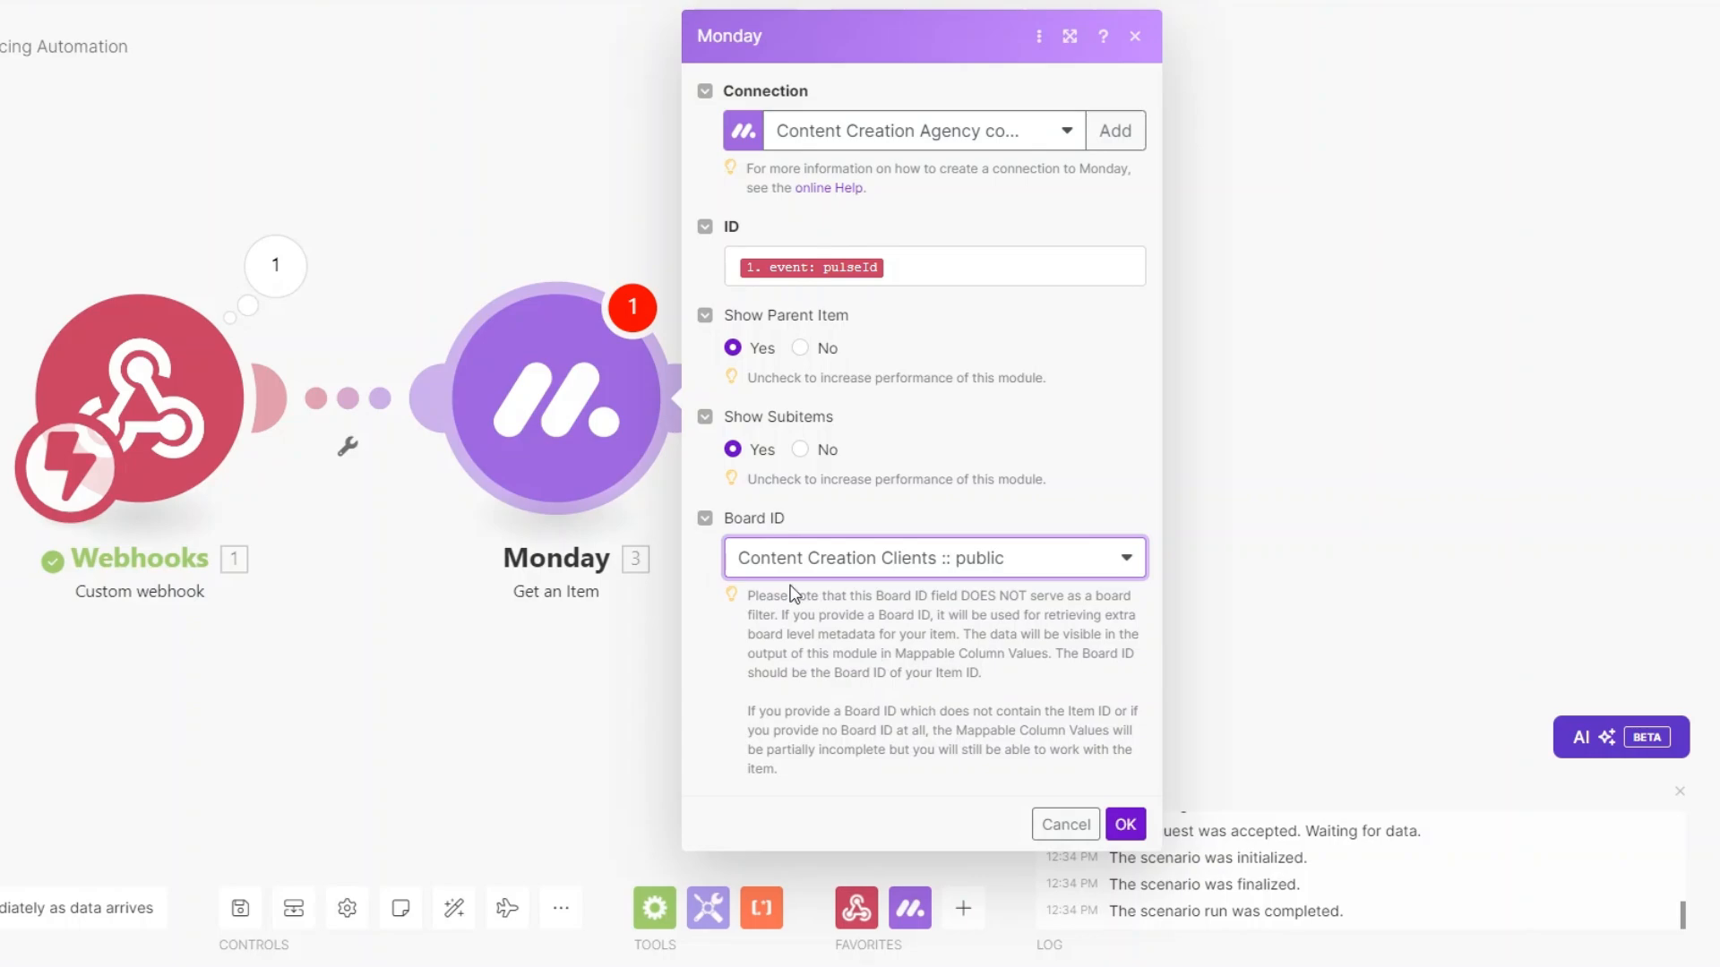
click(1124, 824)
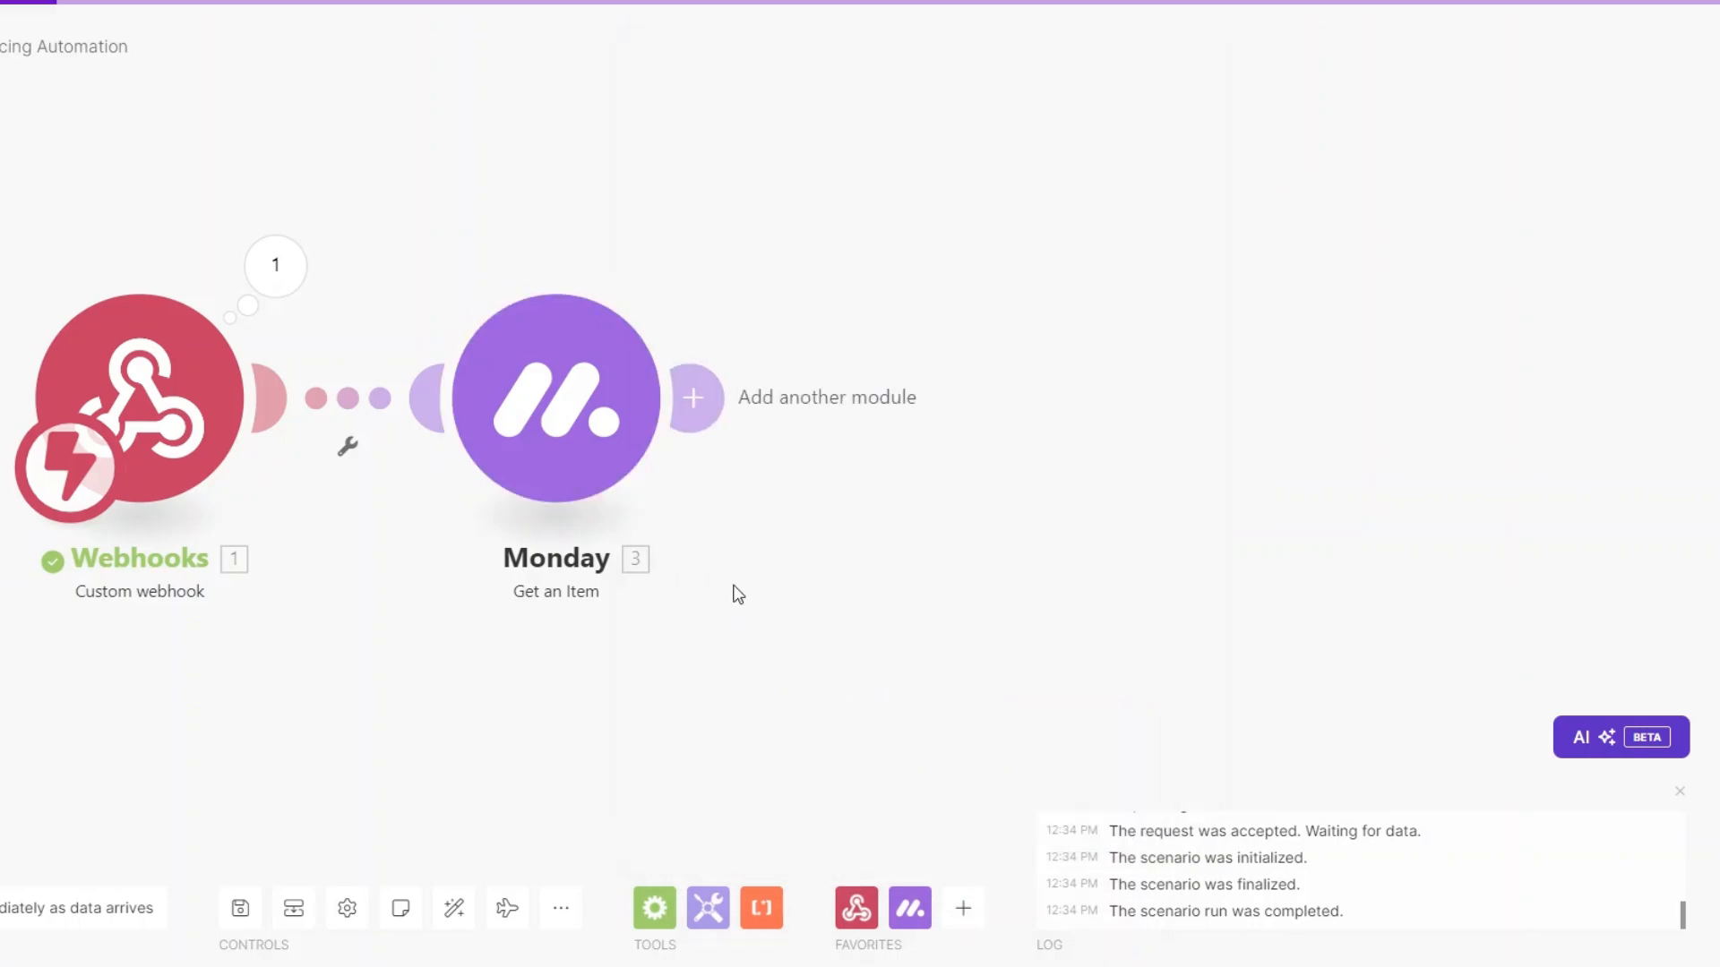
right_click(555, 453)
click(618, 488)
click(805, 515)
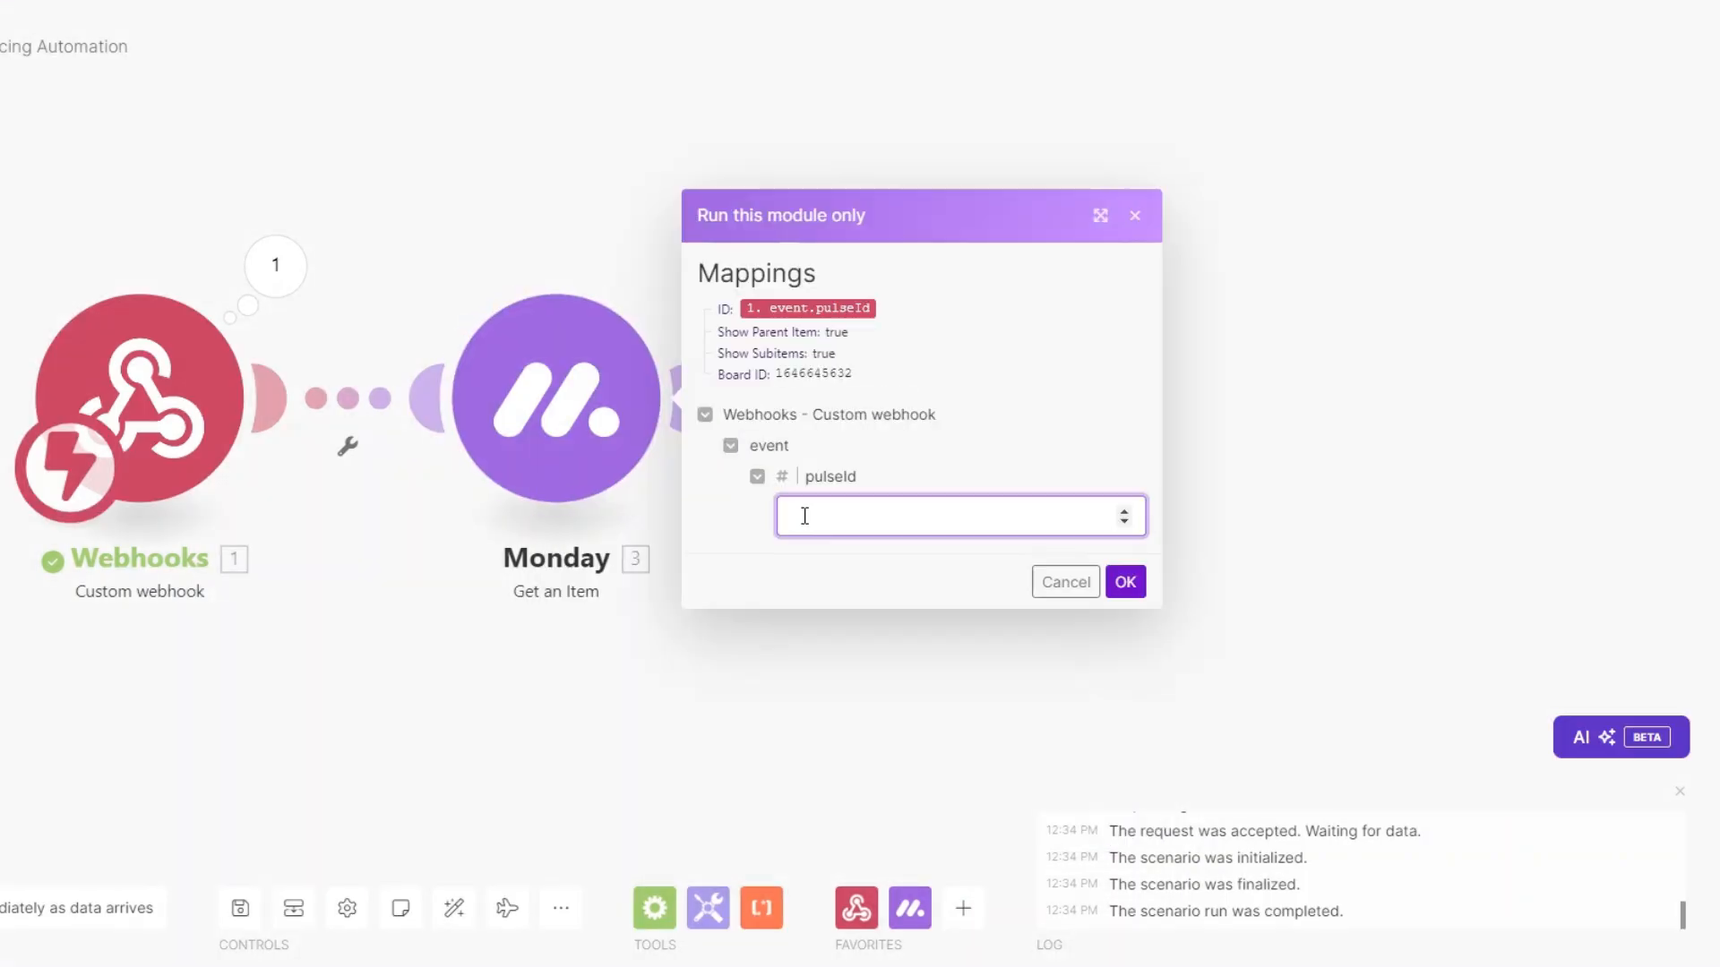
key(ctrl+v)
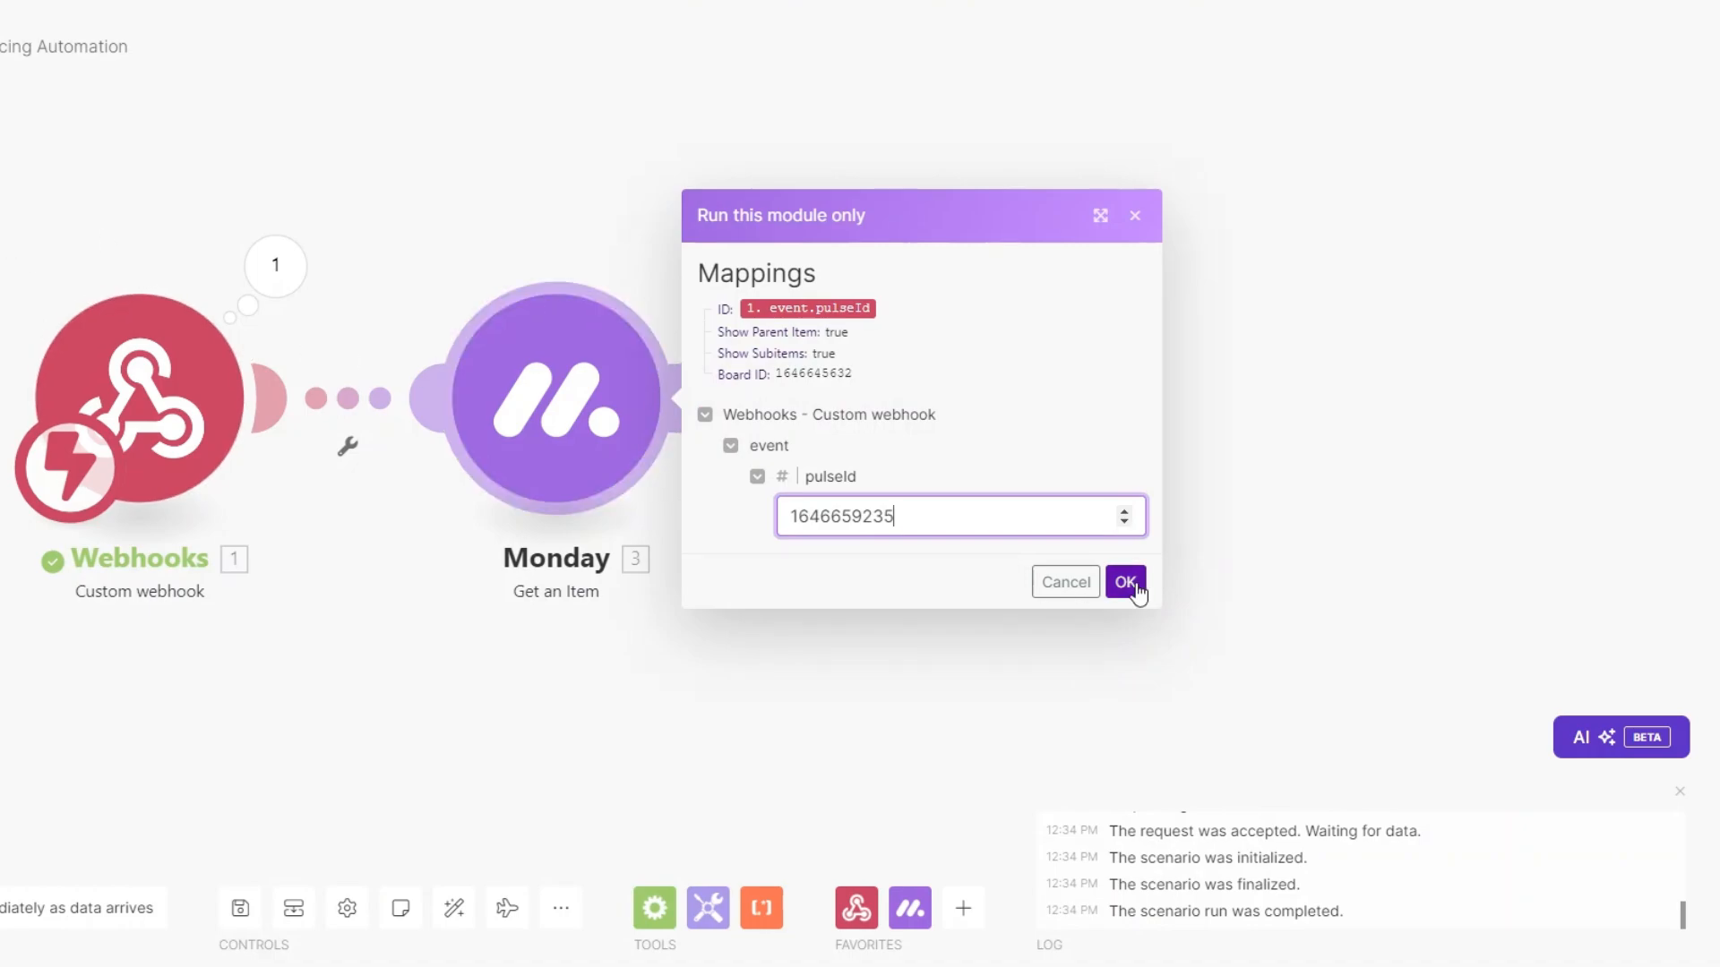
click(1127, 583)
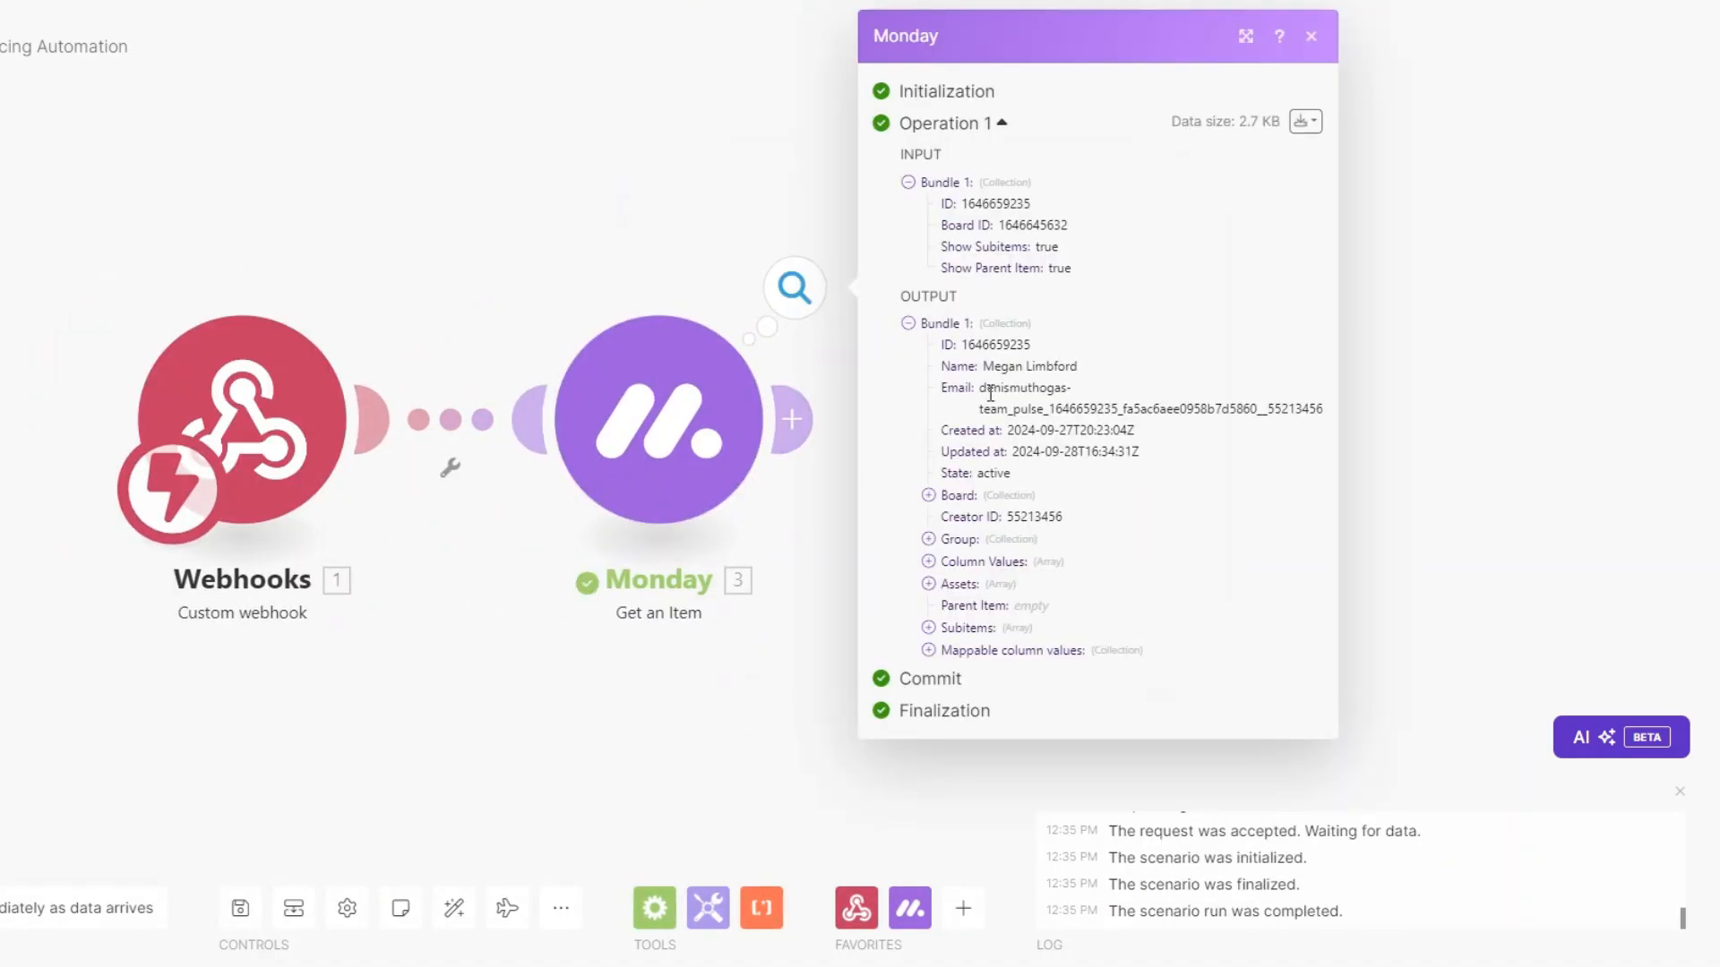
click(928, 650)
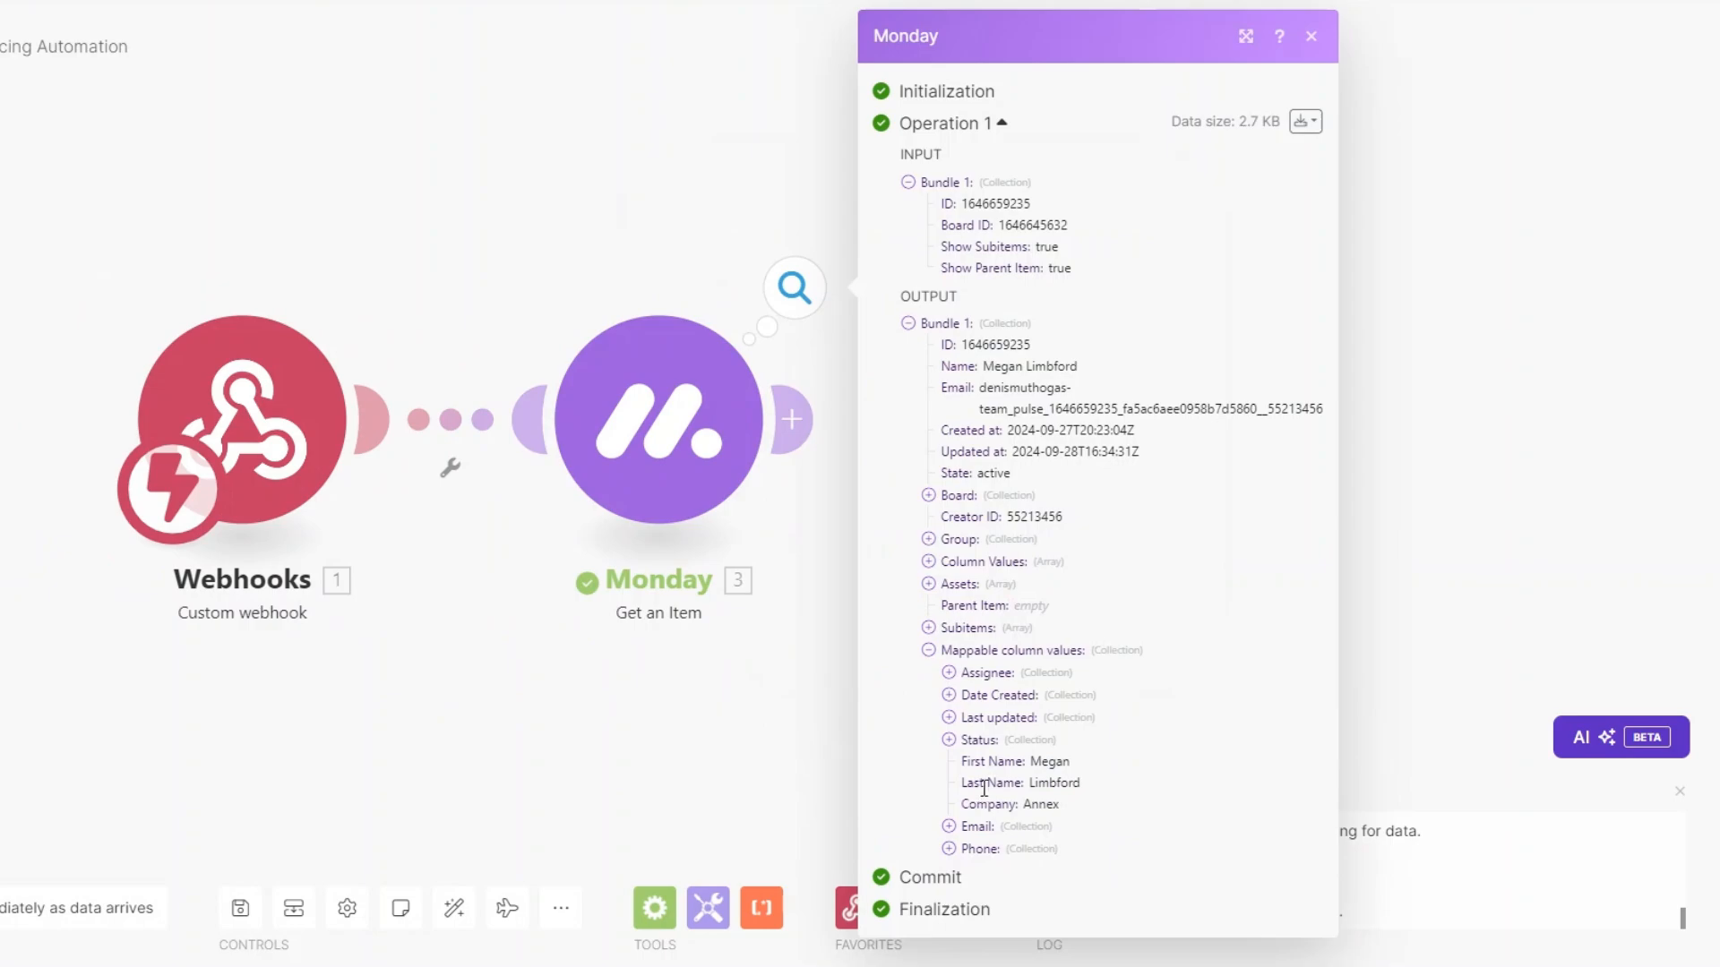
click(948, 826)
click(949, 891)
scroll(1001, 806, down, 2)
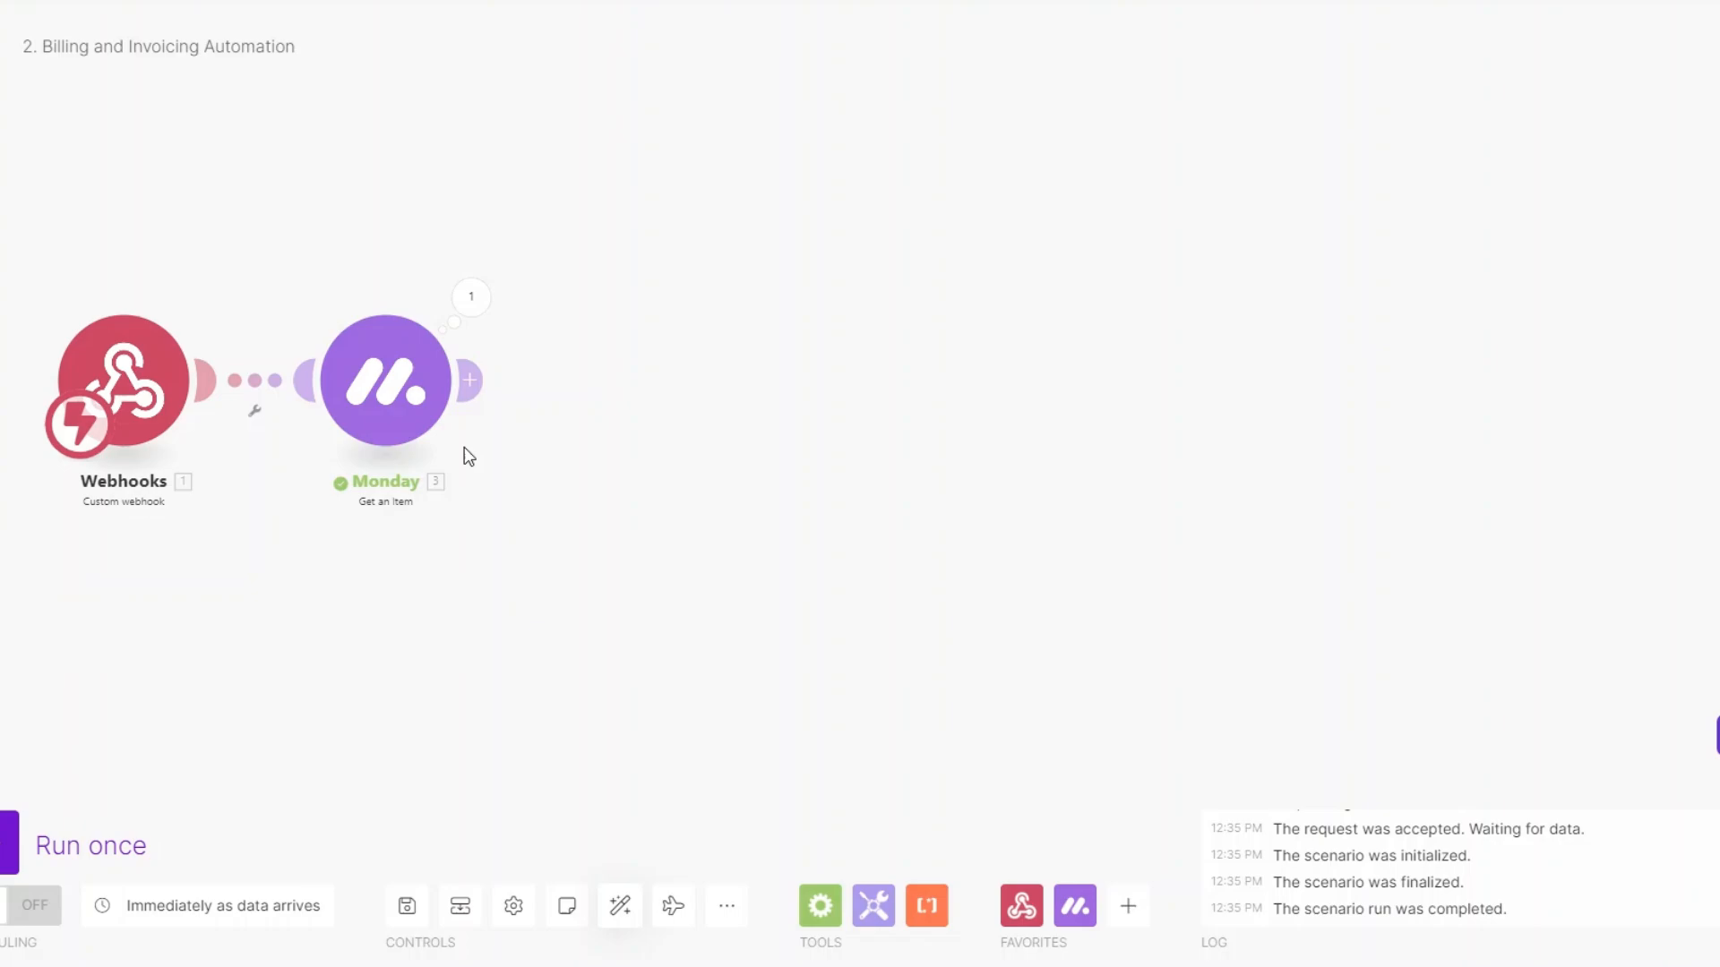
click(469, 380)
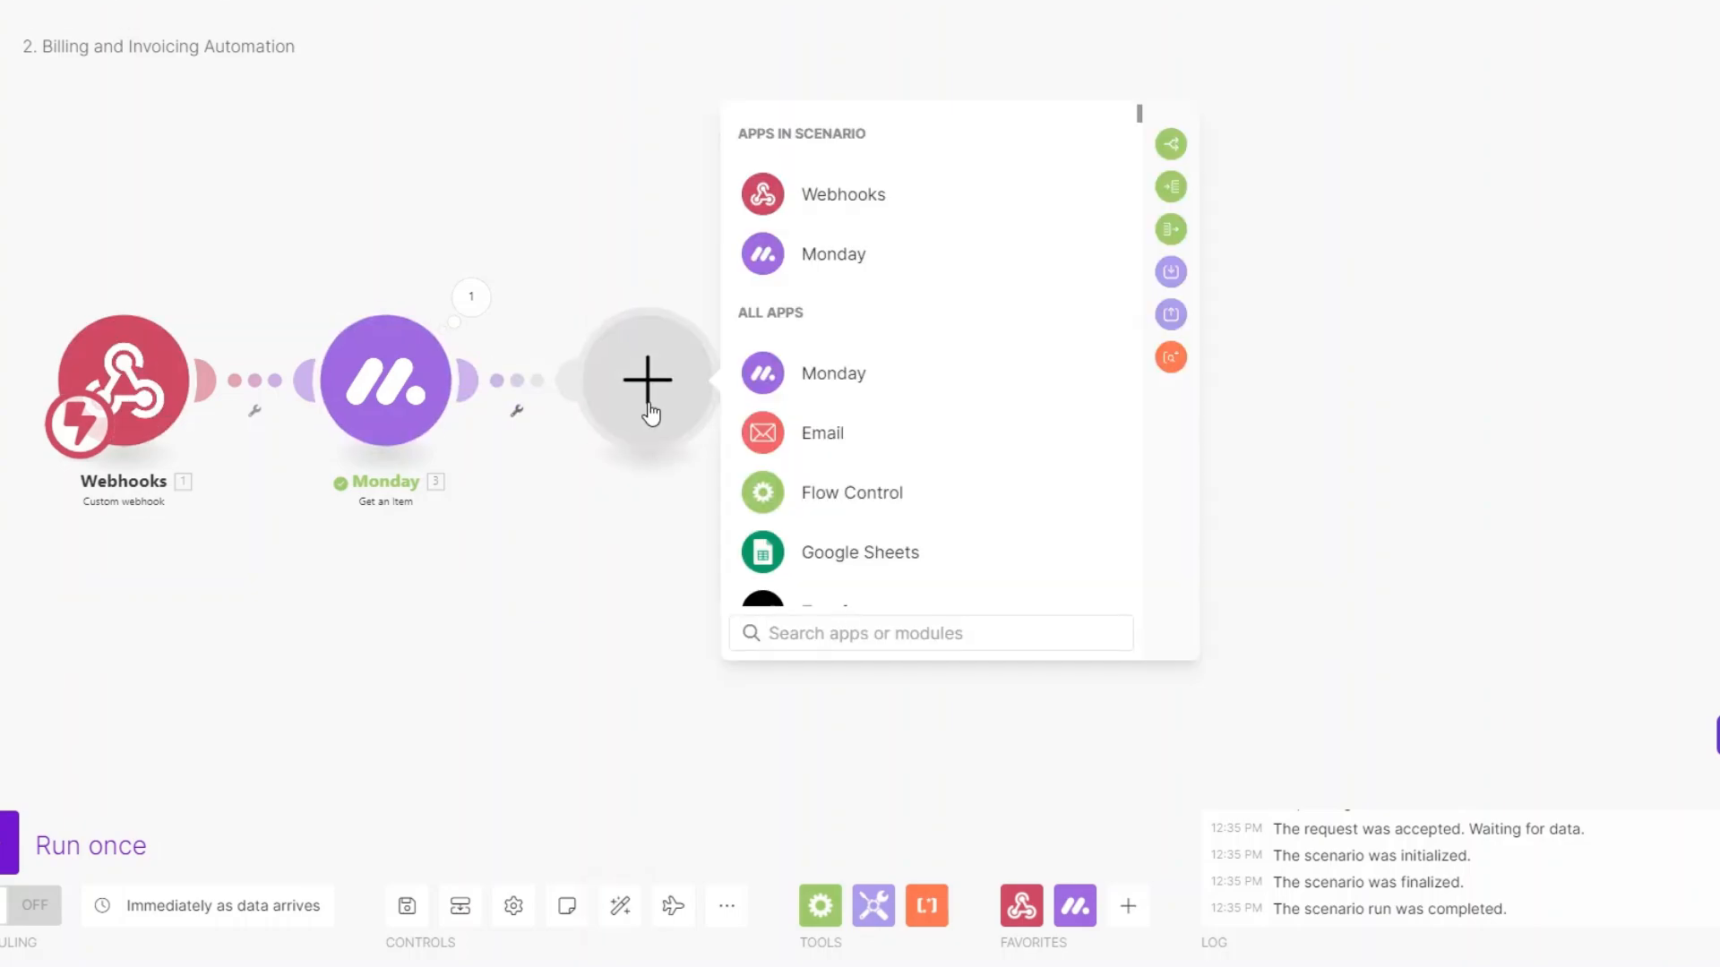
Add Stripe Search Customers, mapping the Monday Email column into Email with Limit 1.
text(stripe)
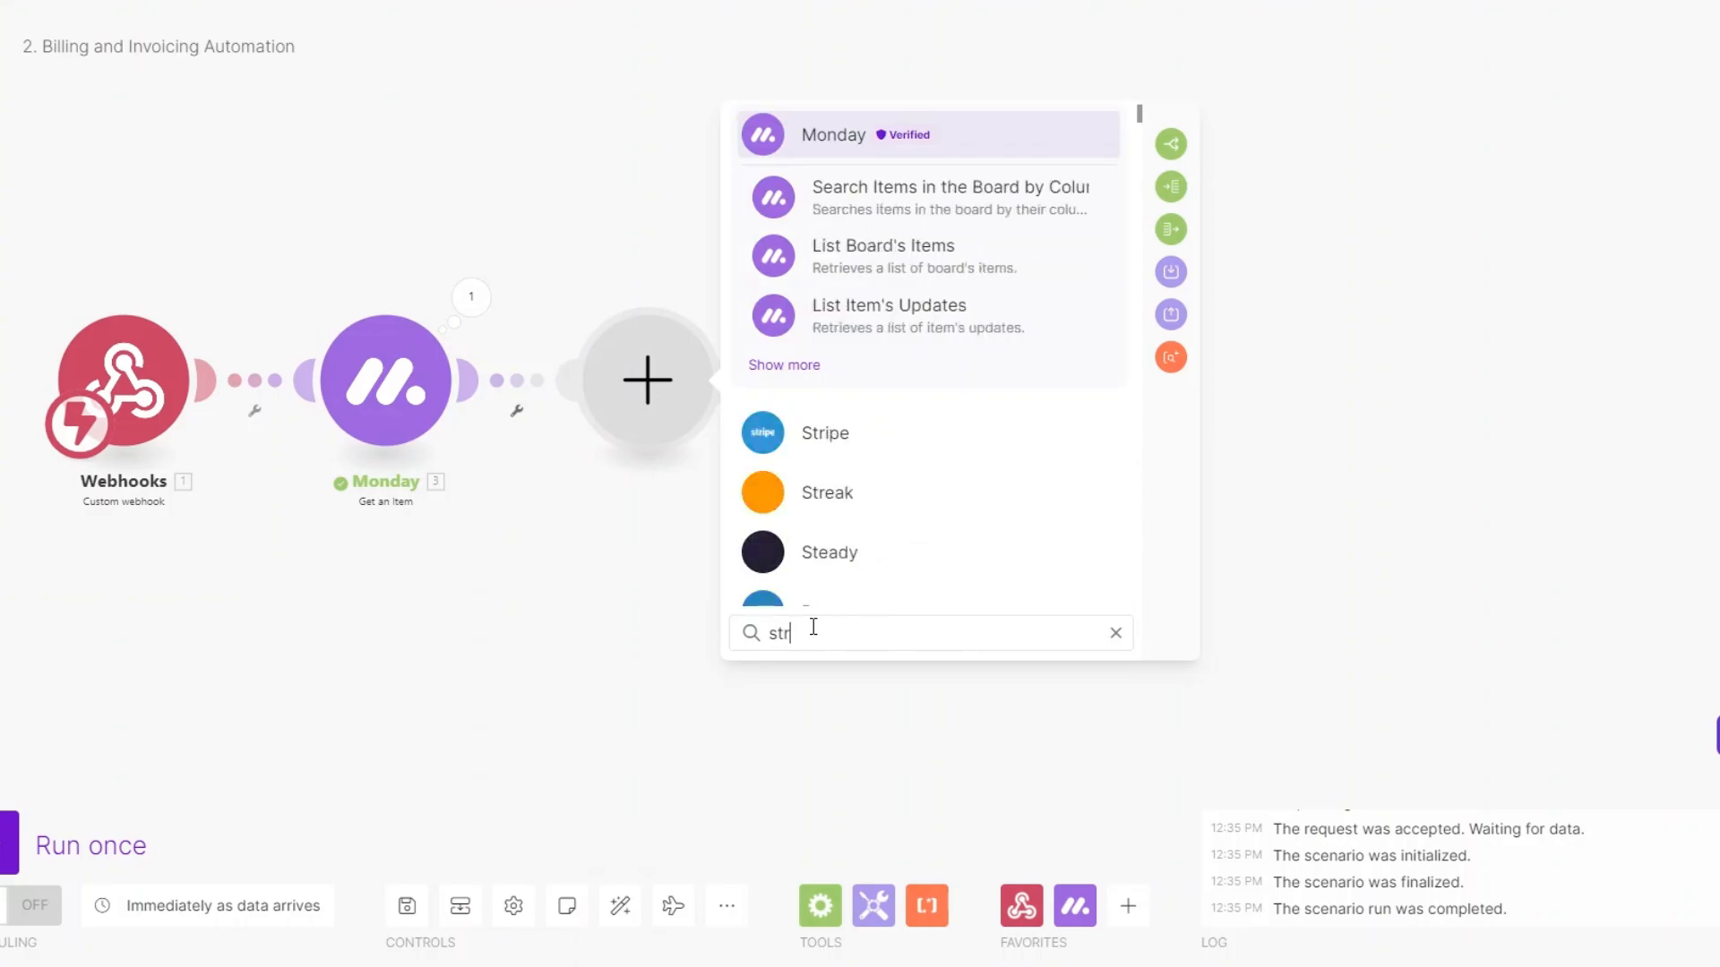
click(833, 126)
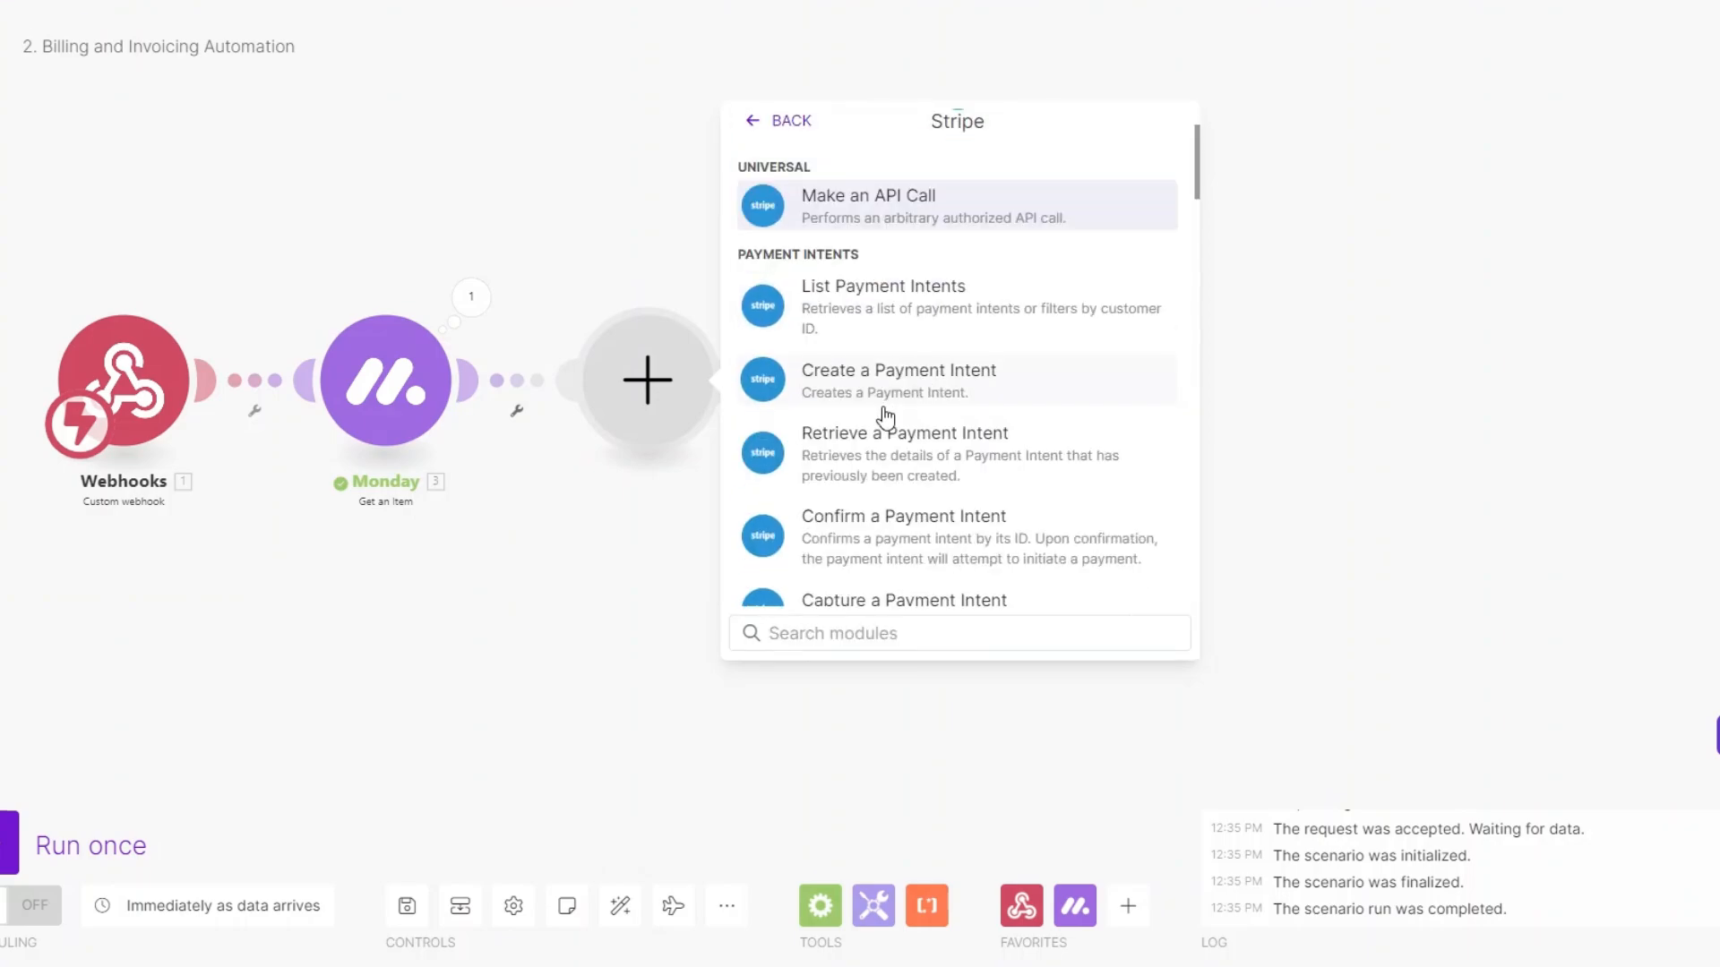
scroll(885, 417, down, 5)
click(883, 460)
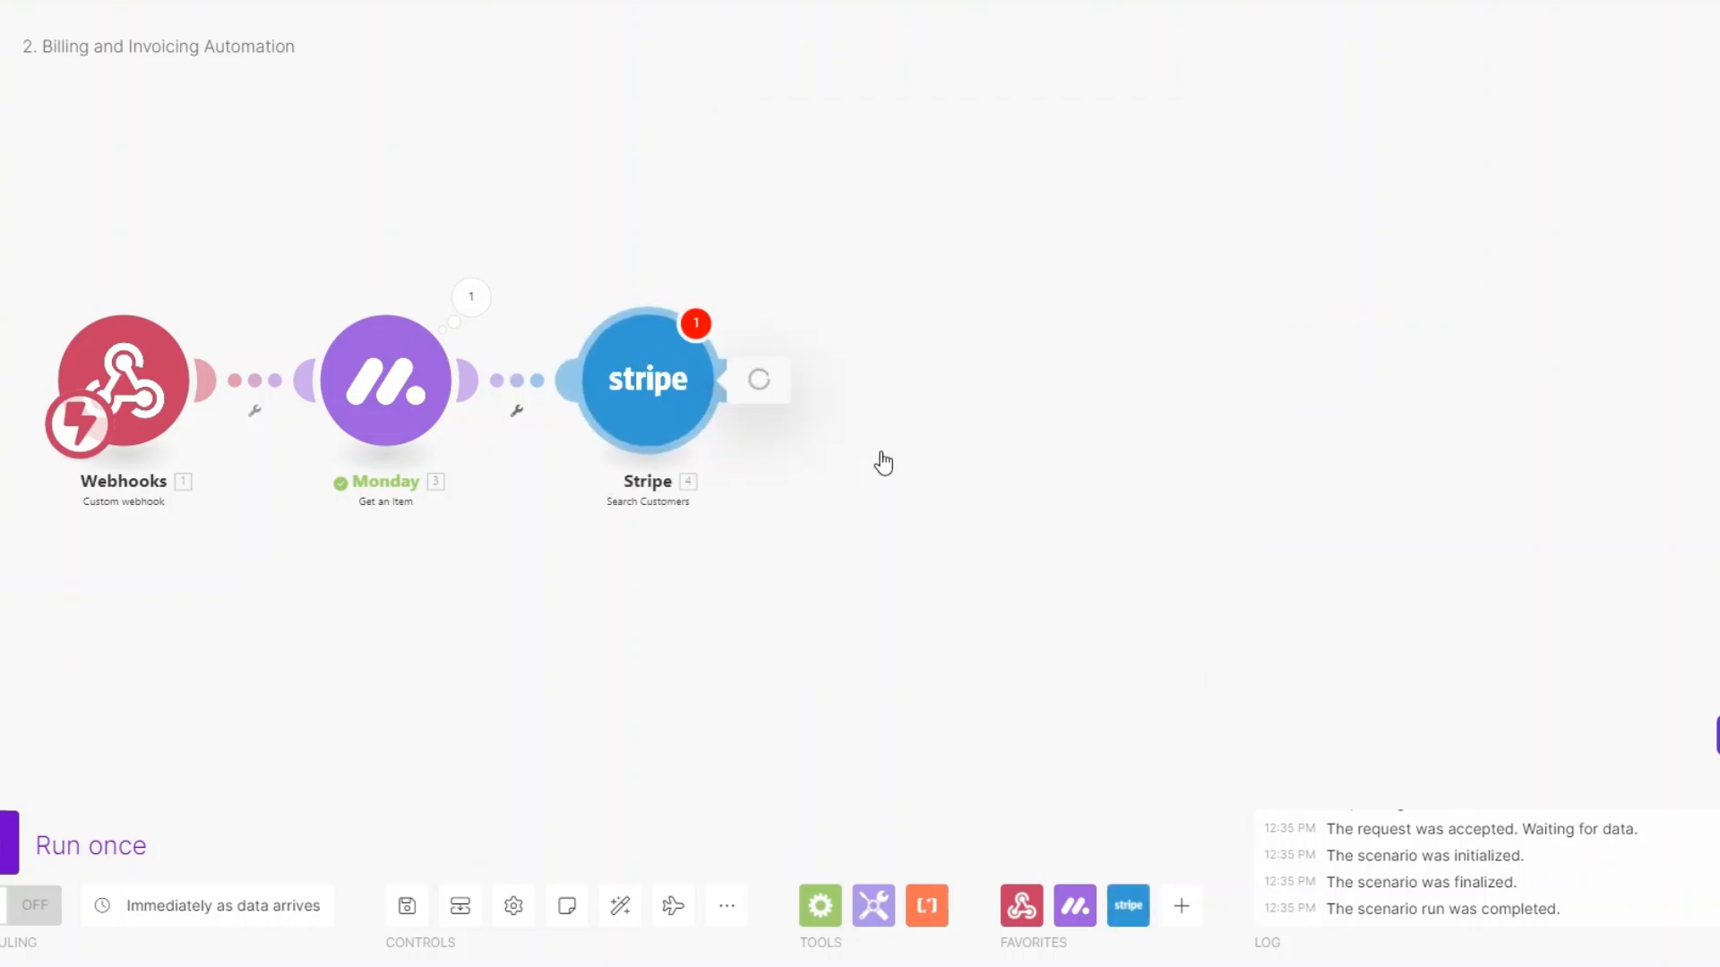
click(822, 291)
scroll(1375, 506, down, 2)
click(1234, 561)
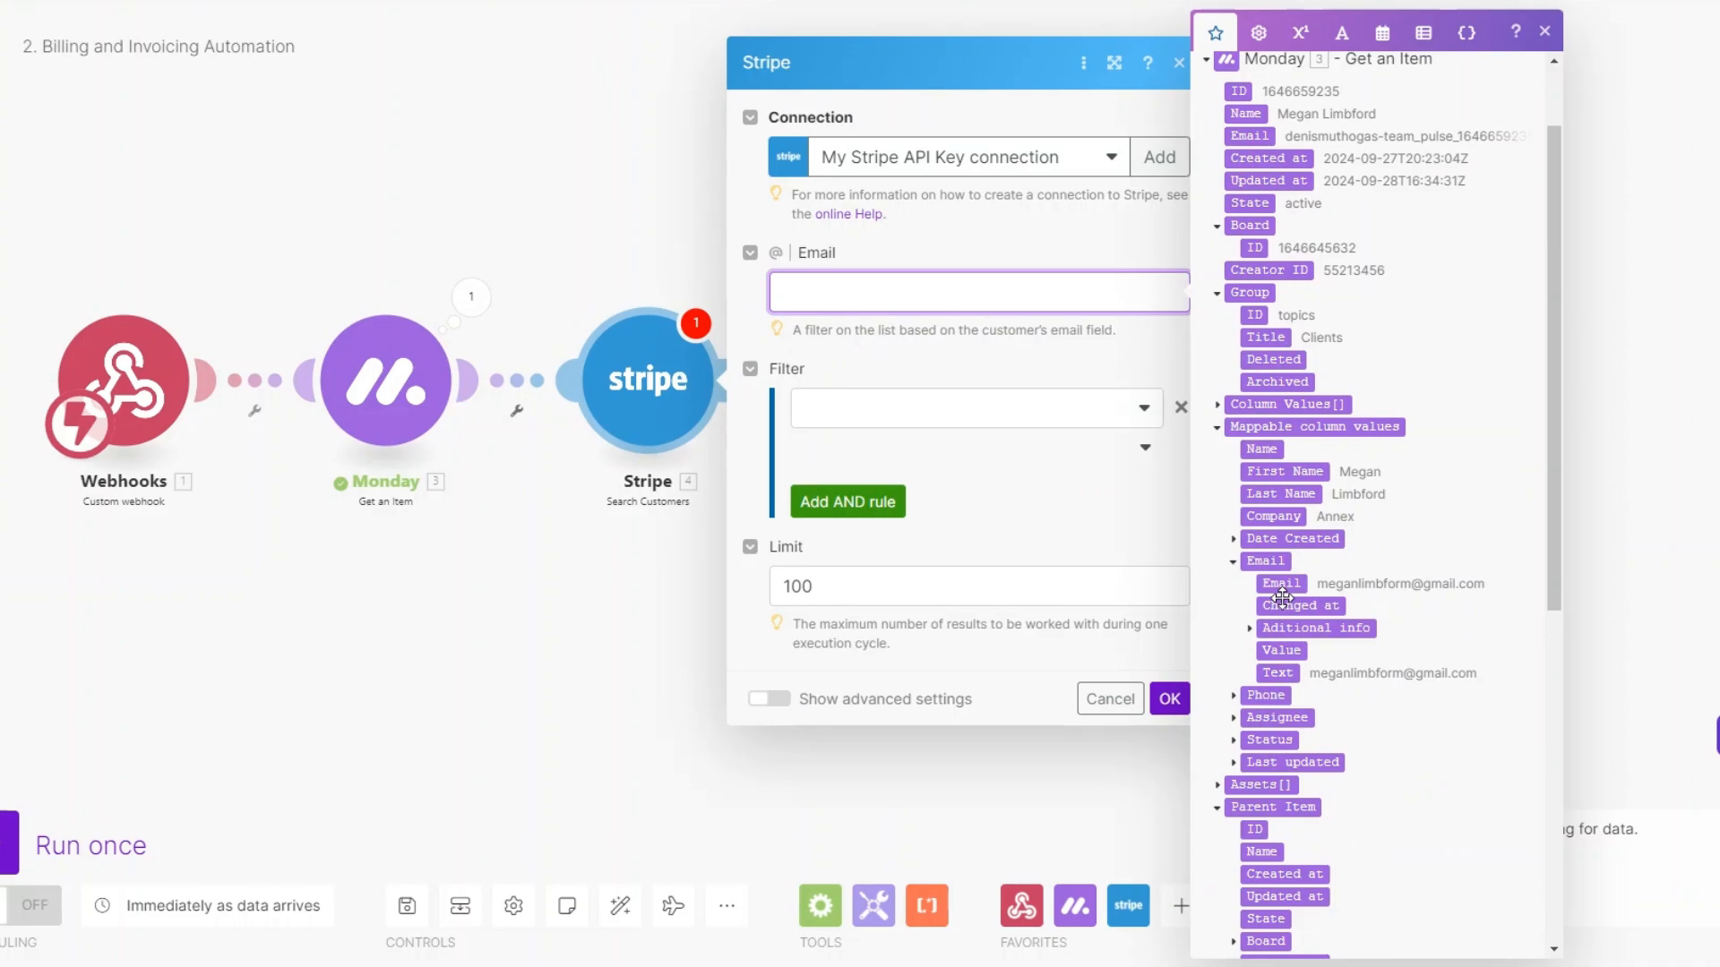
click(1281, 583)
click(918, 582)
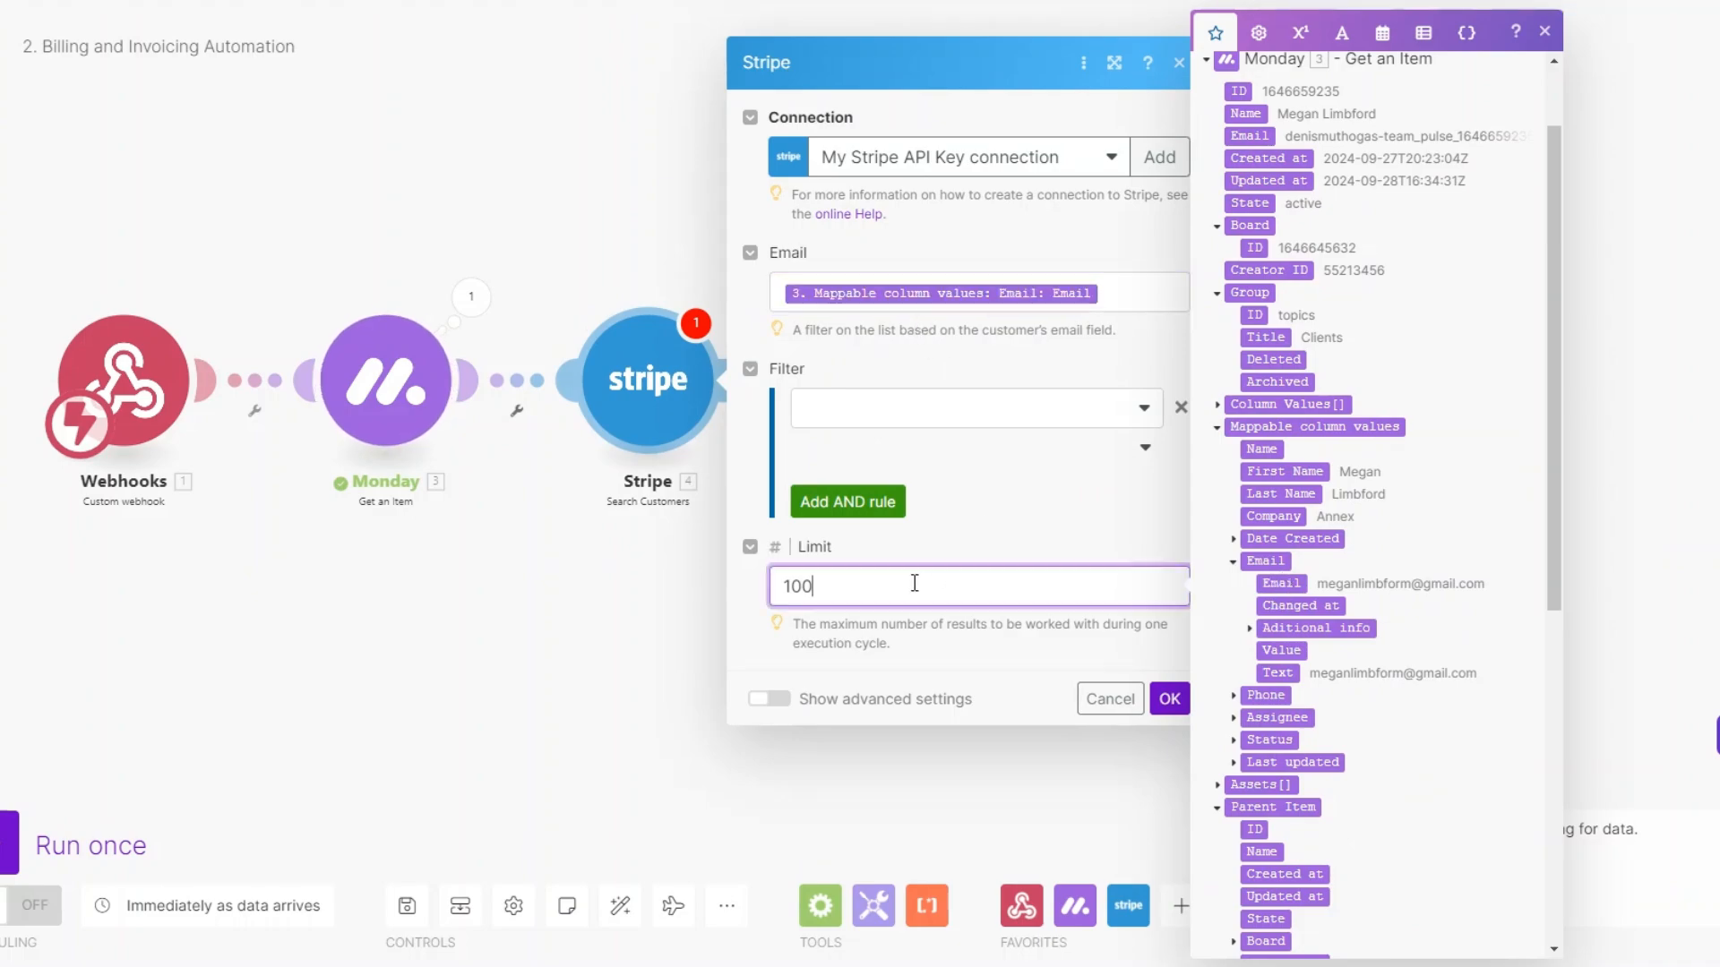
key(BackSpace)
key(BackSpace)
click(1170, 701)
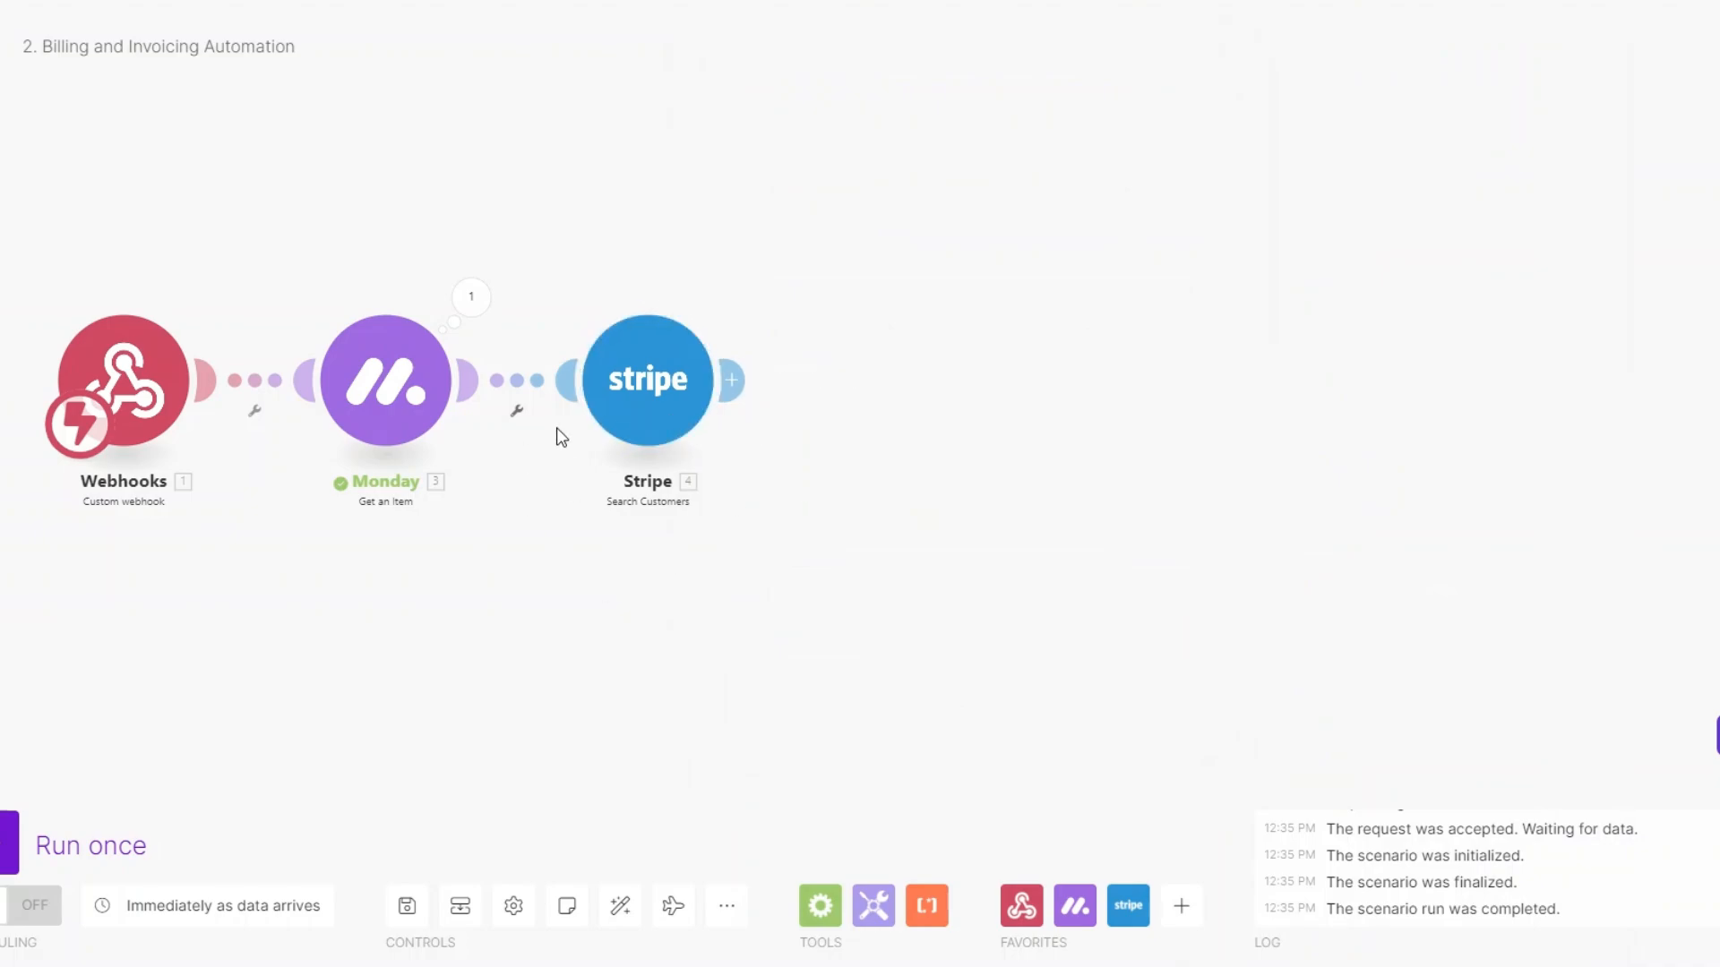
Add Stripe Create a Payment Intent with amount 200000, currency usd, description 'content creation'.
click(731, 380)
click(1066, 323)
click(1162, 476)
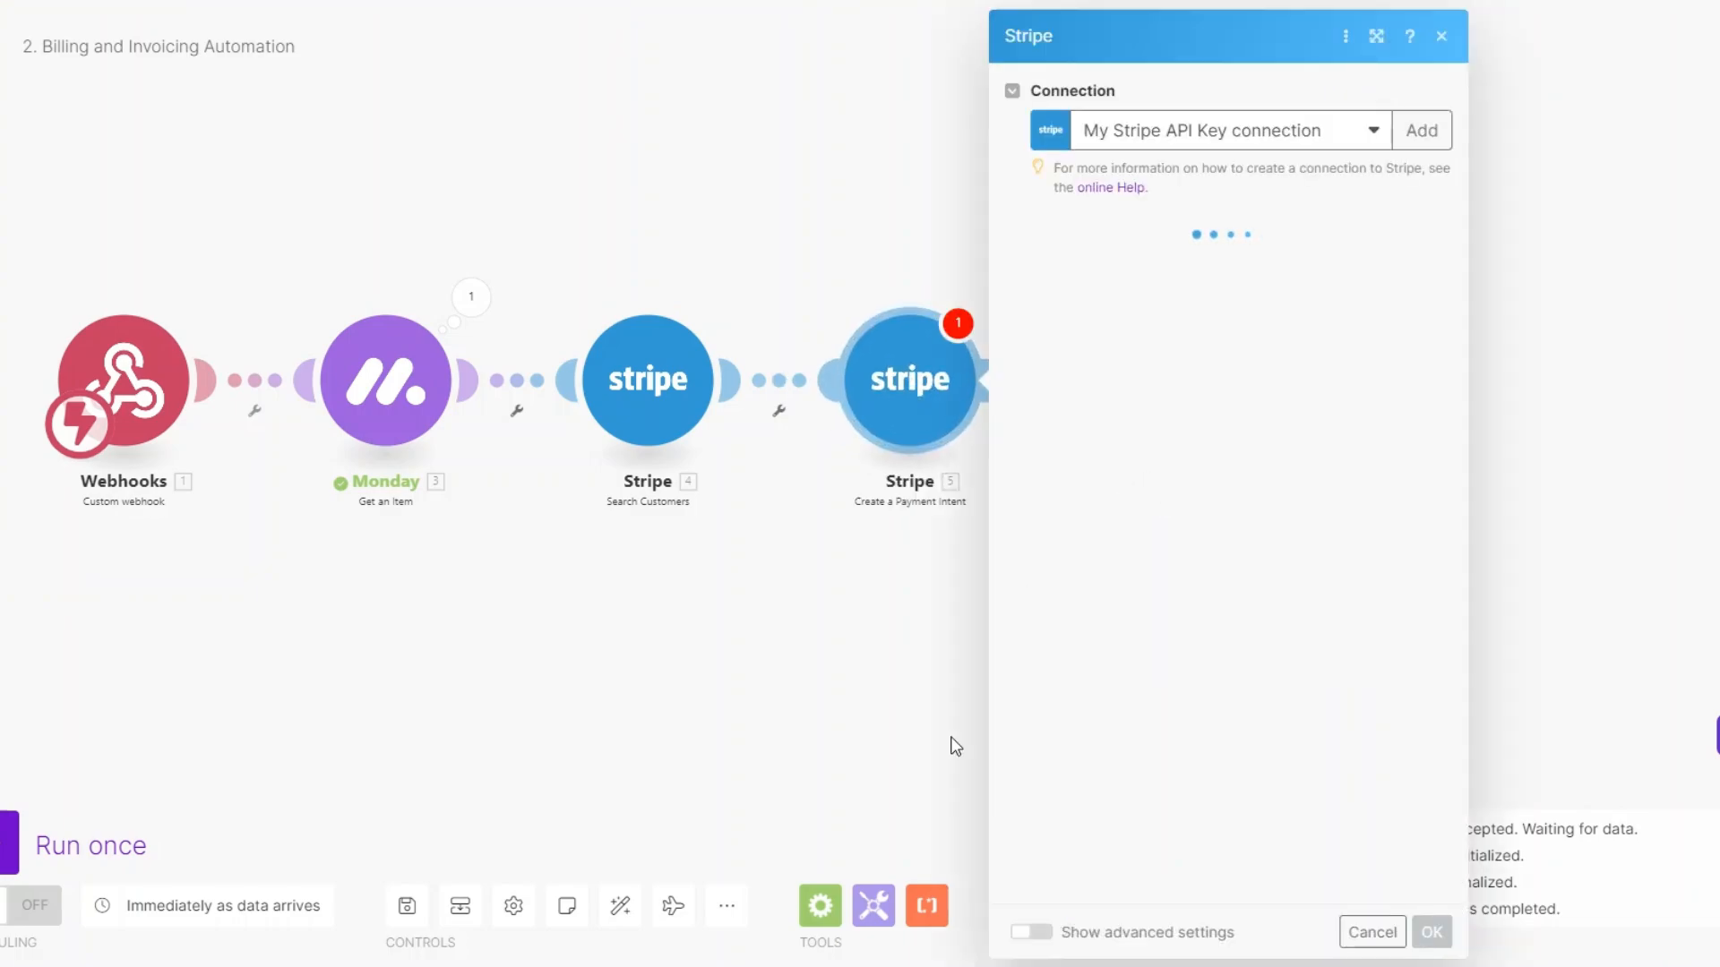
click(857, 259)
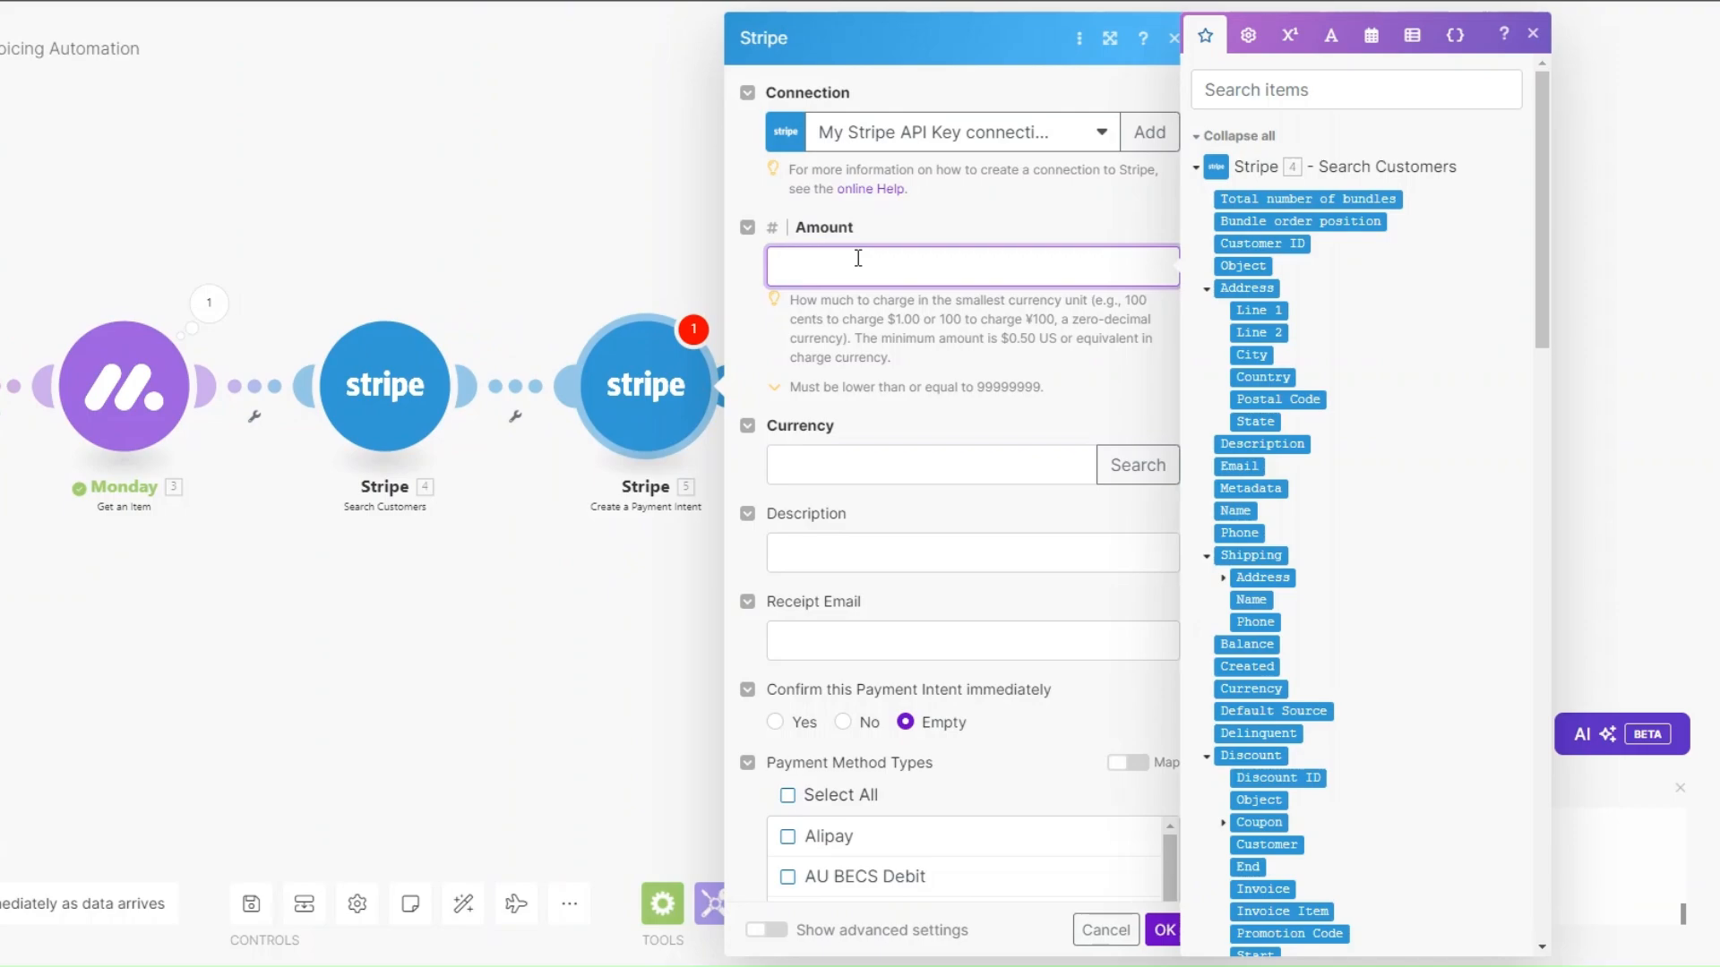
text(2000)
text(00)
click(900, 458)
text(usd)
click(893, 547)
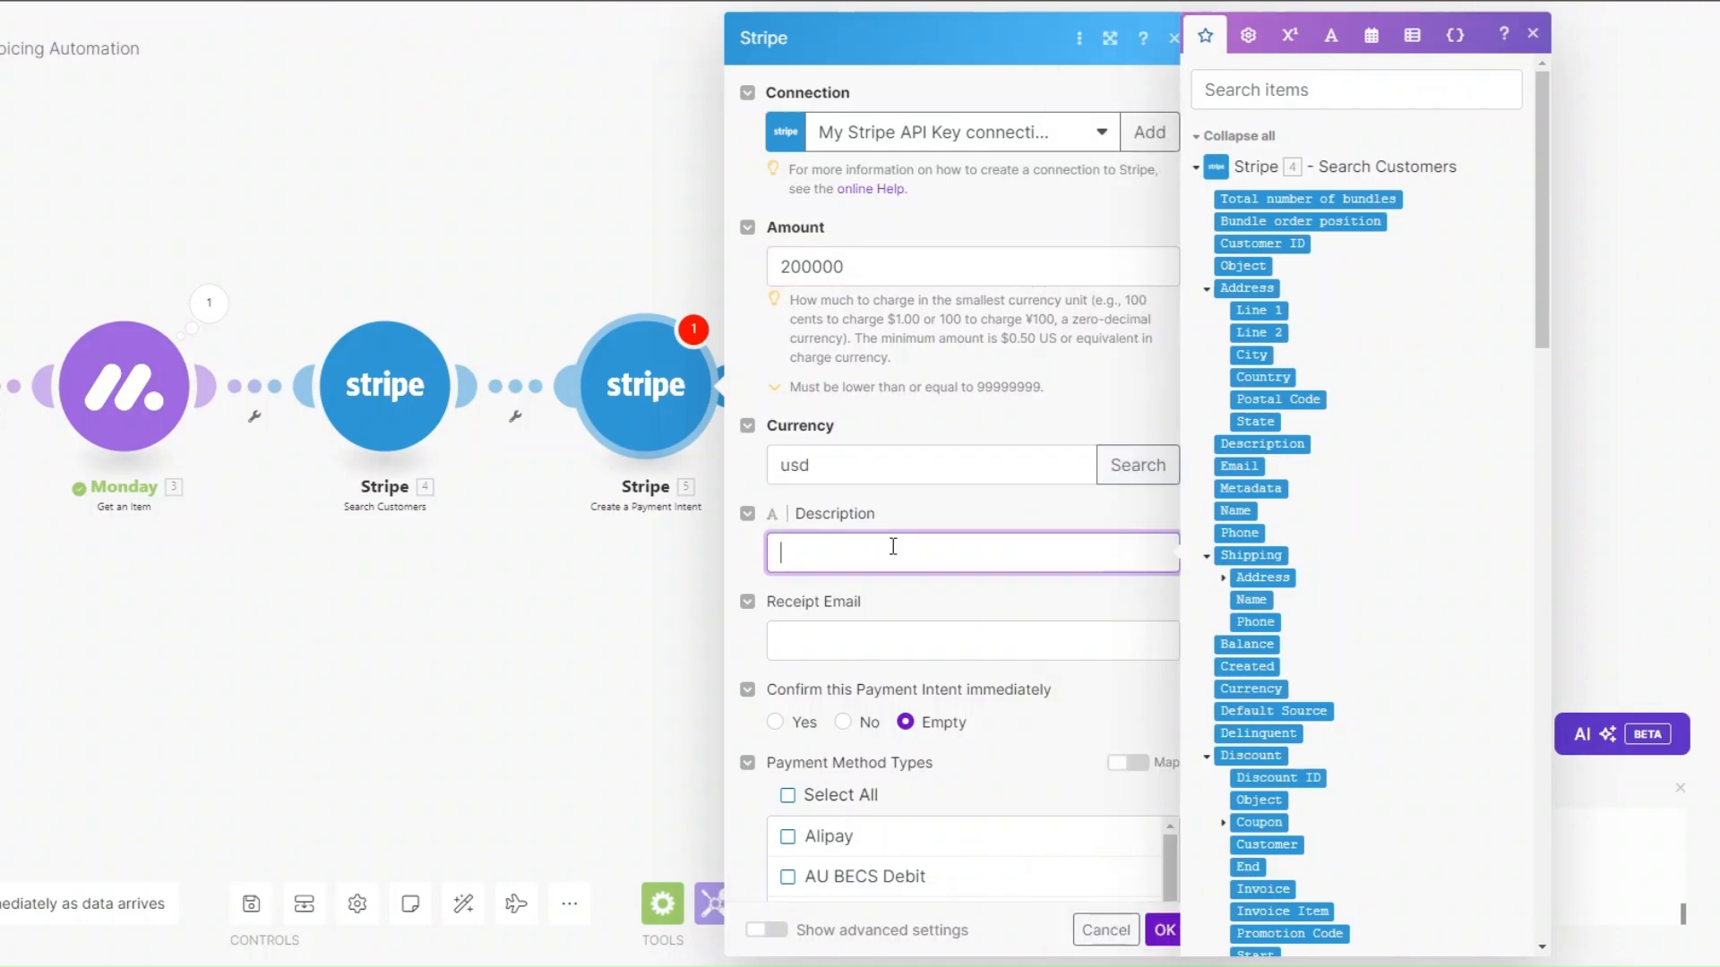
text(content creation)
Map the receipt email and found customer's ID, leave payment method empty, and save.
scroll(855, 499, down, 2)
click(854, 424)
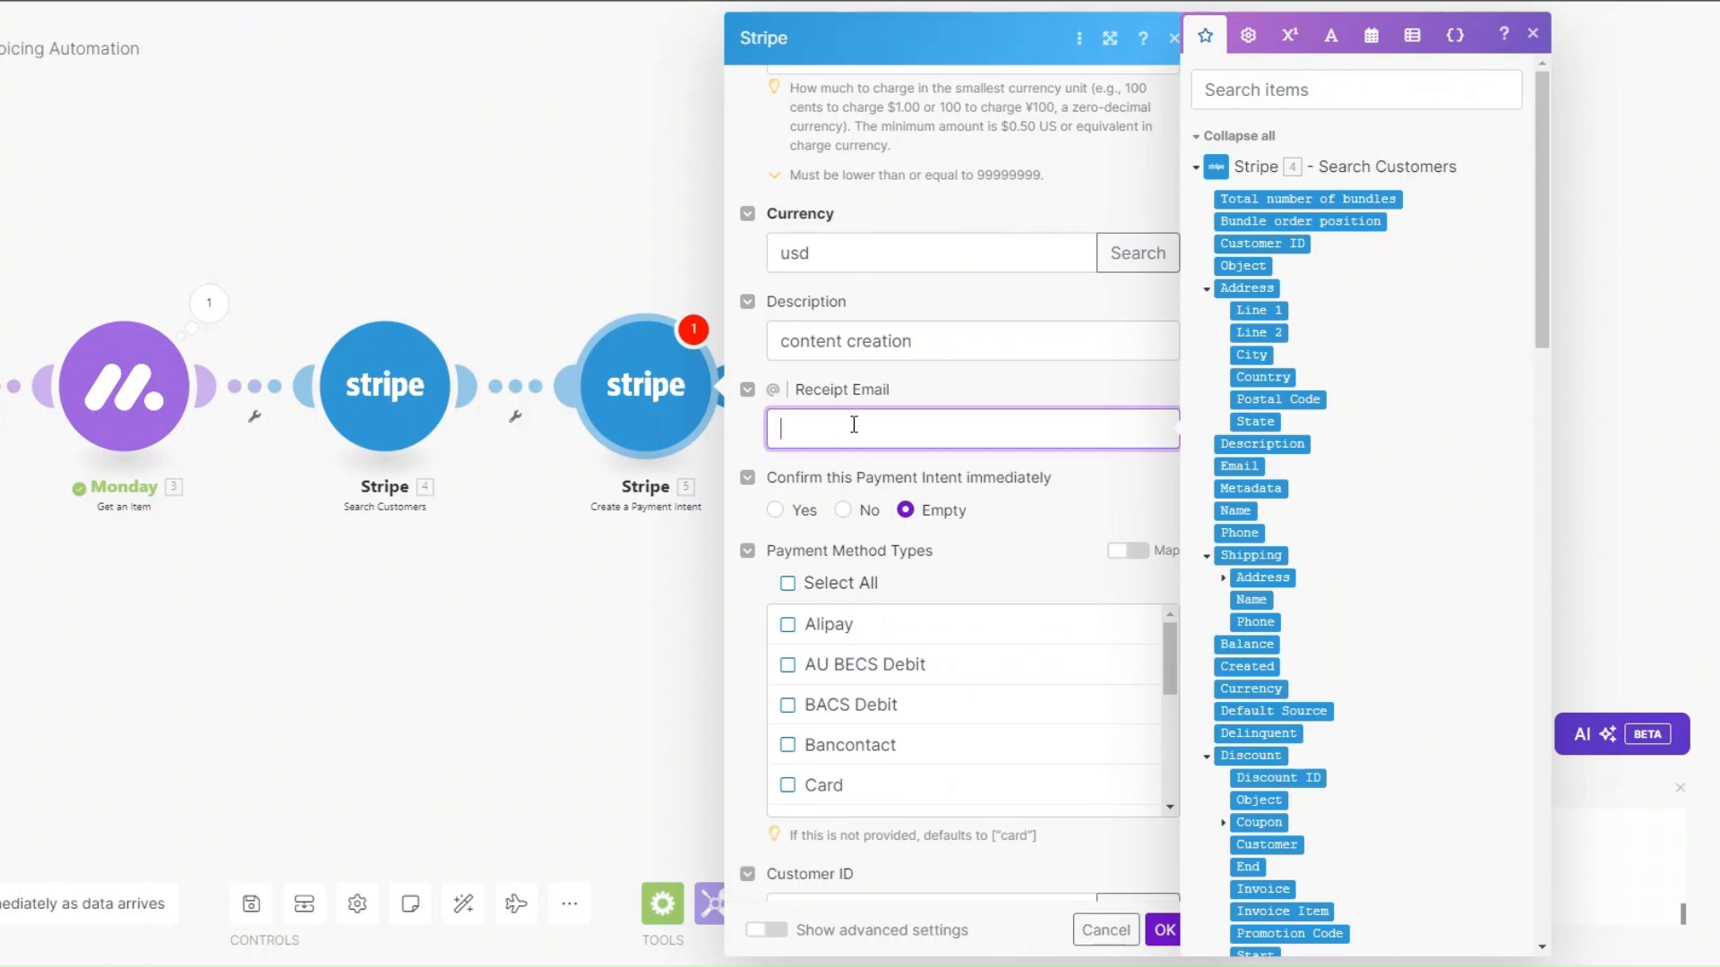
scroll(1338, 395, down, 1)
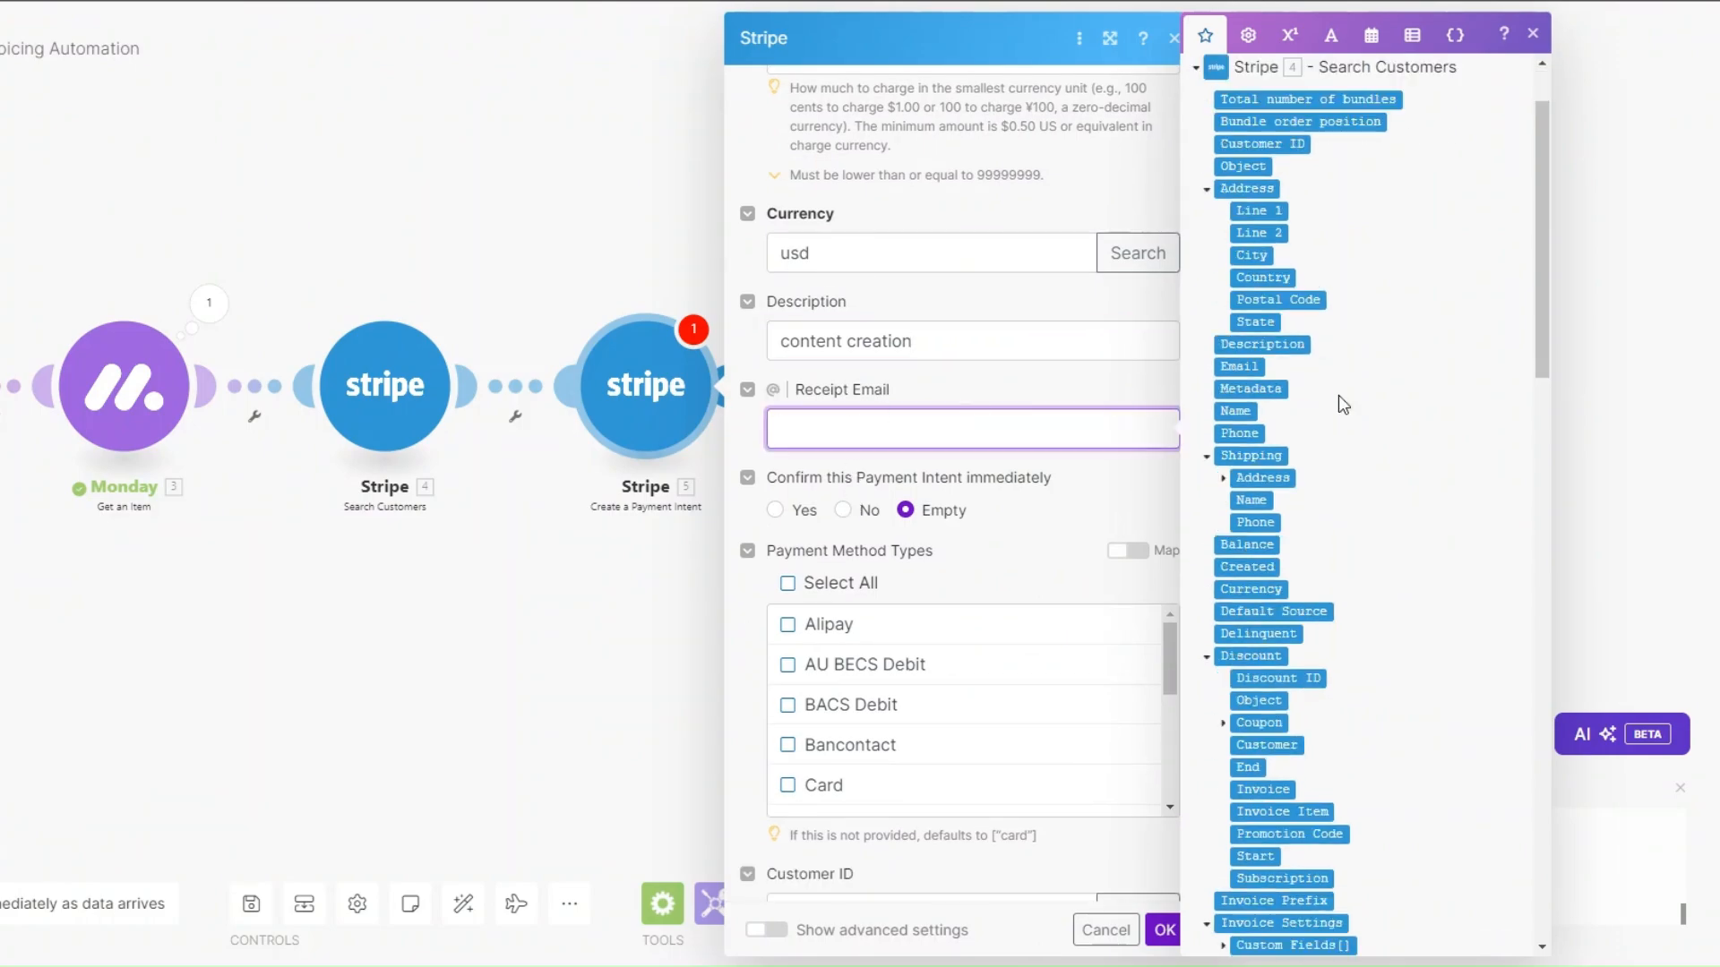
scroll(904, 403, down, 8)
click(895, 170)
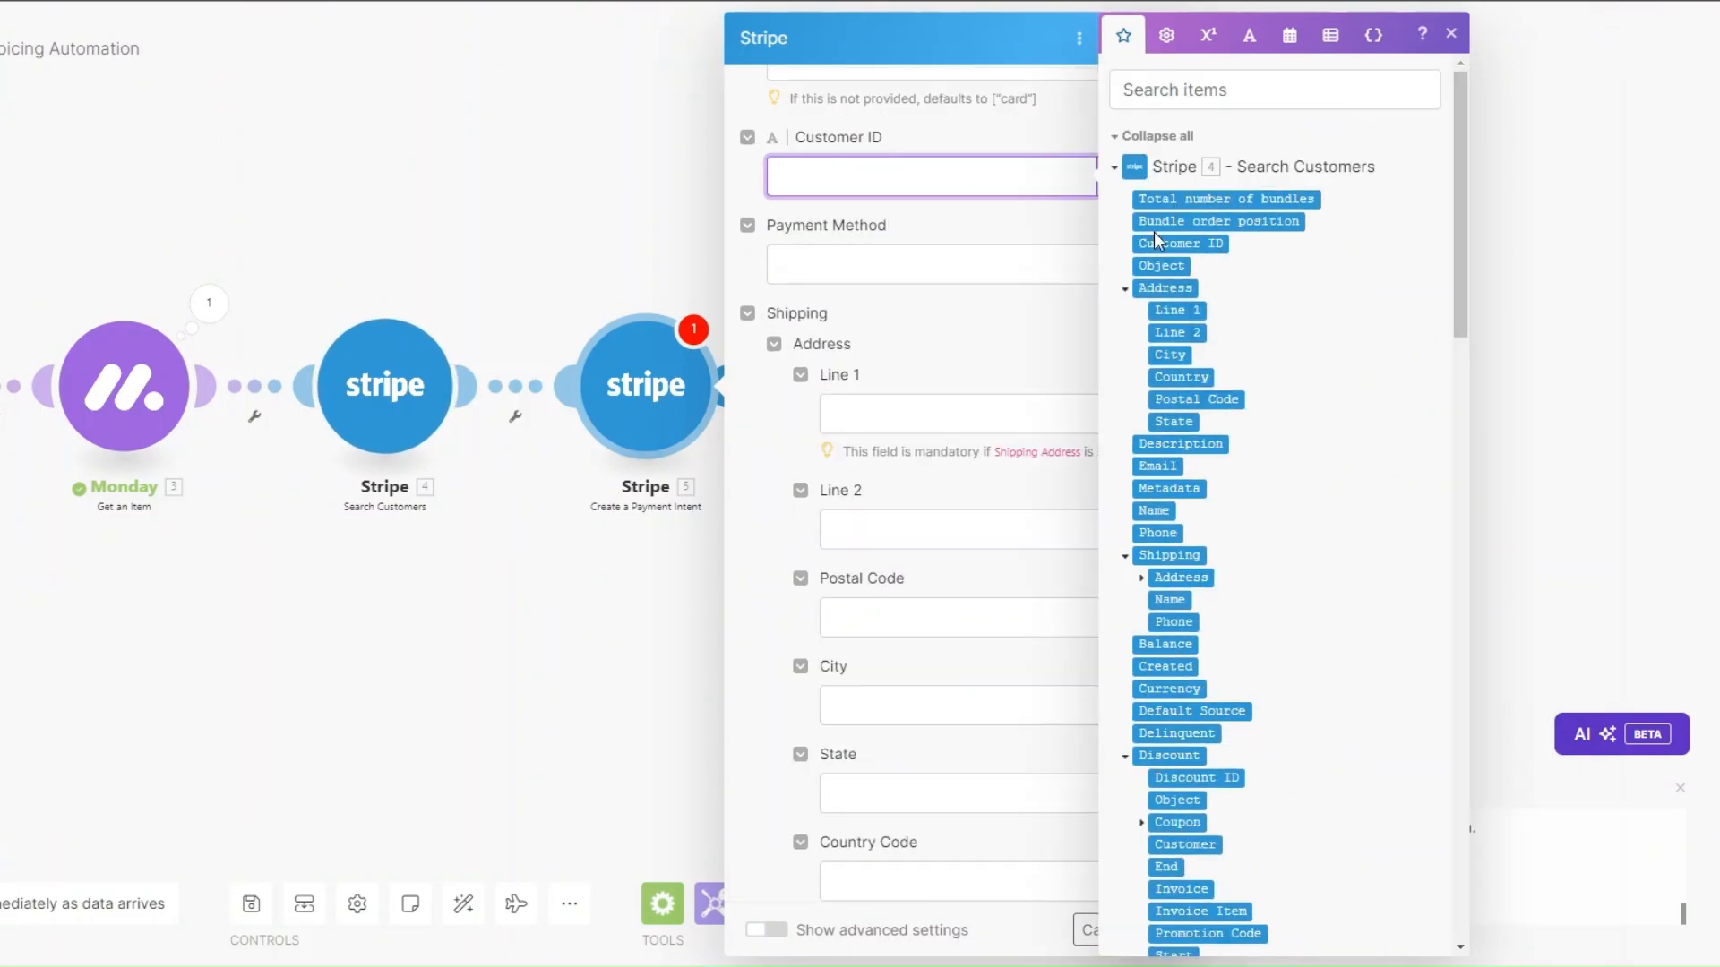
click(1154, 237)
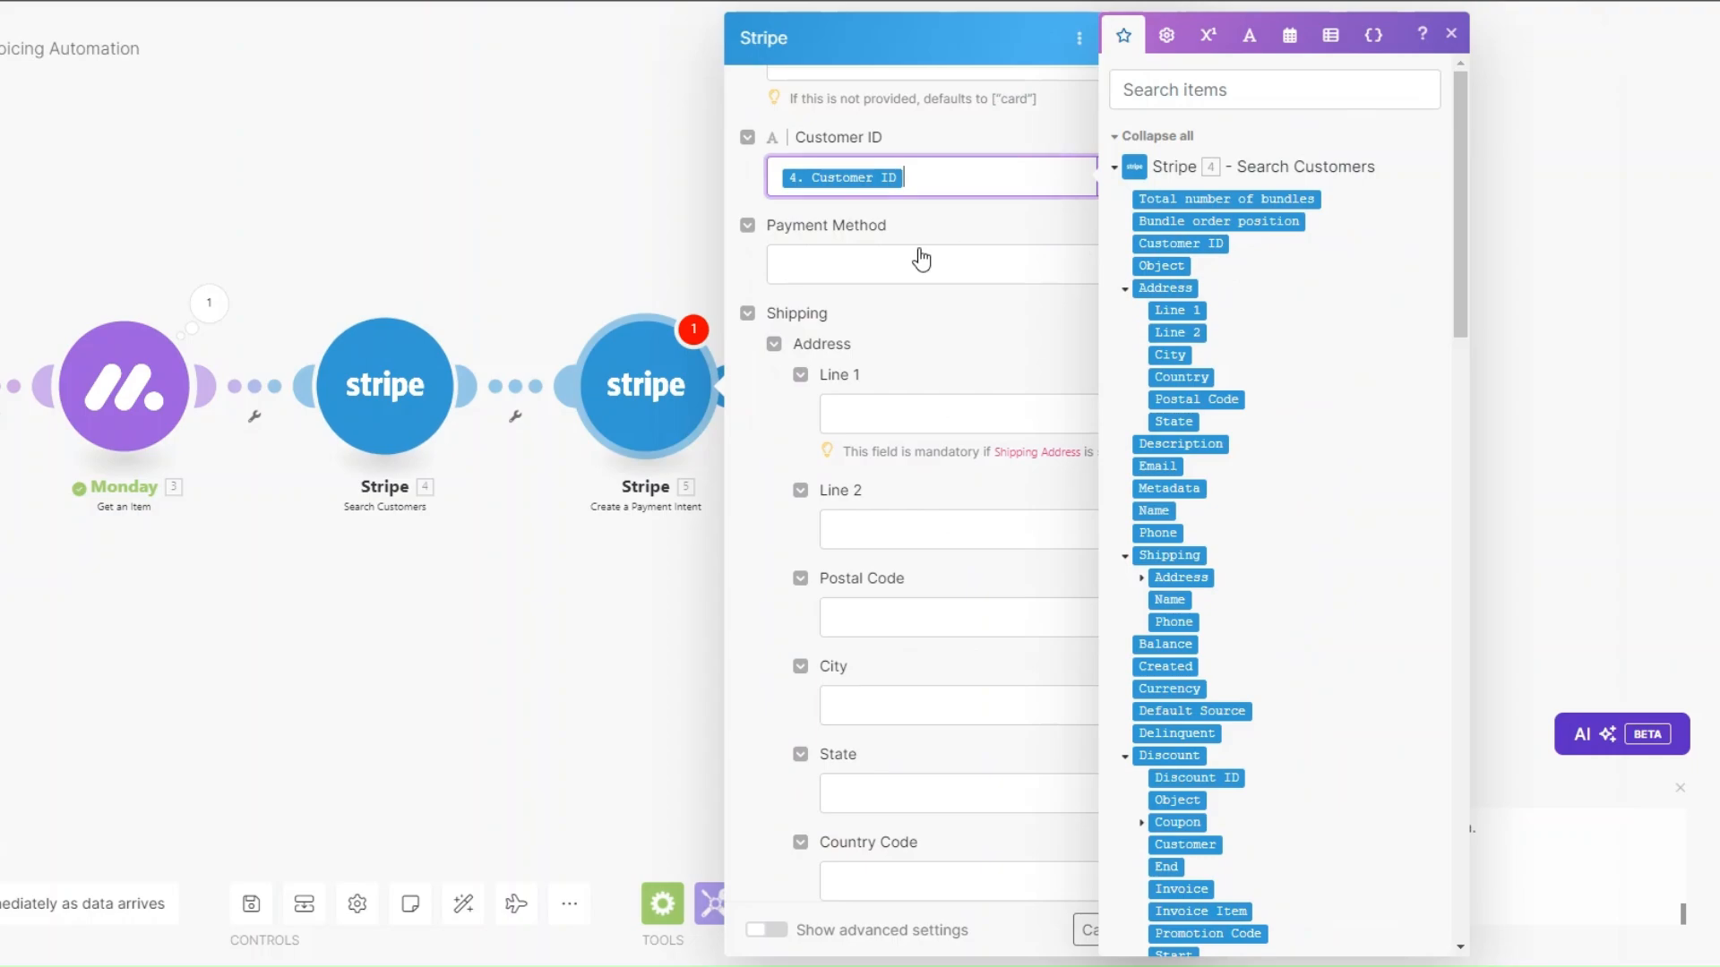
scroll(916, 234, up, 5)
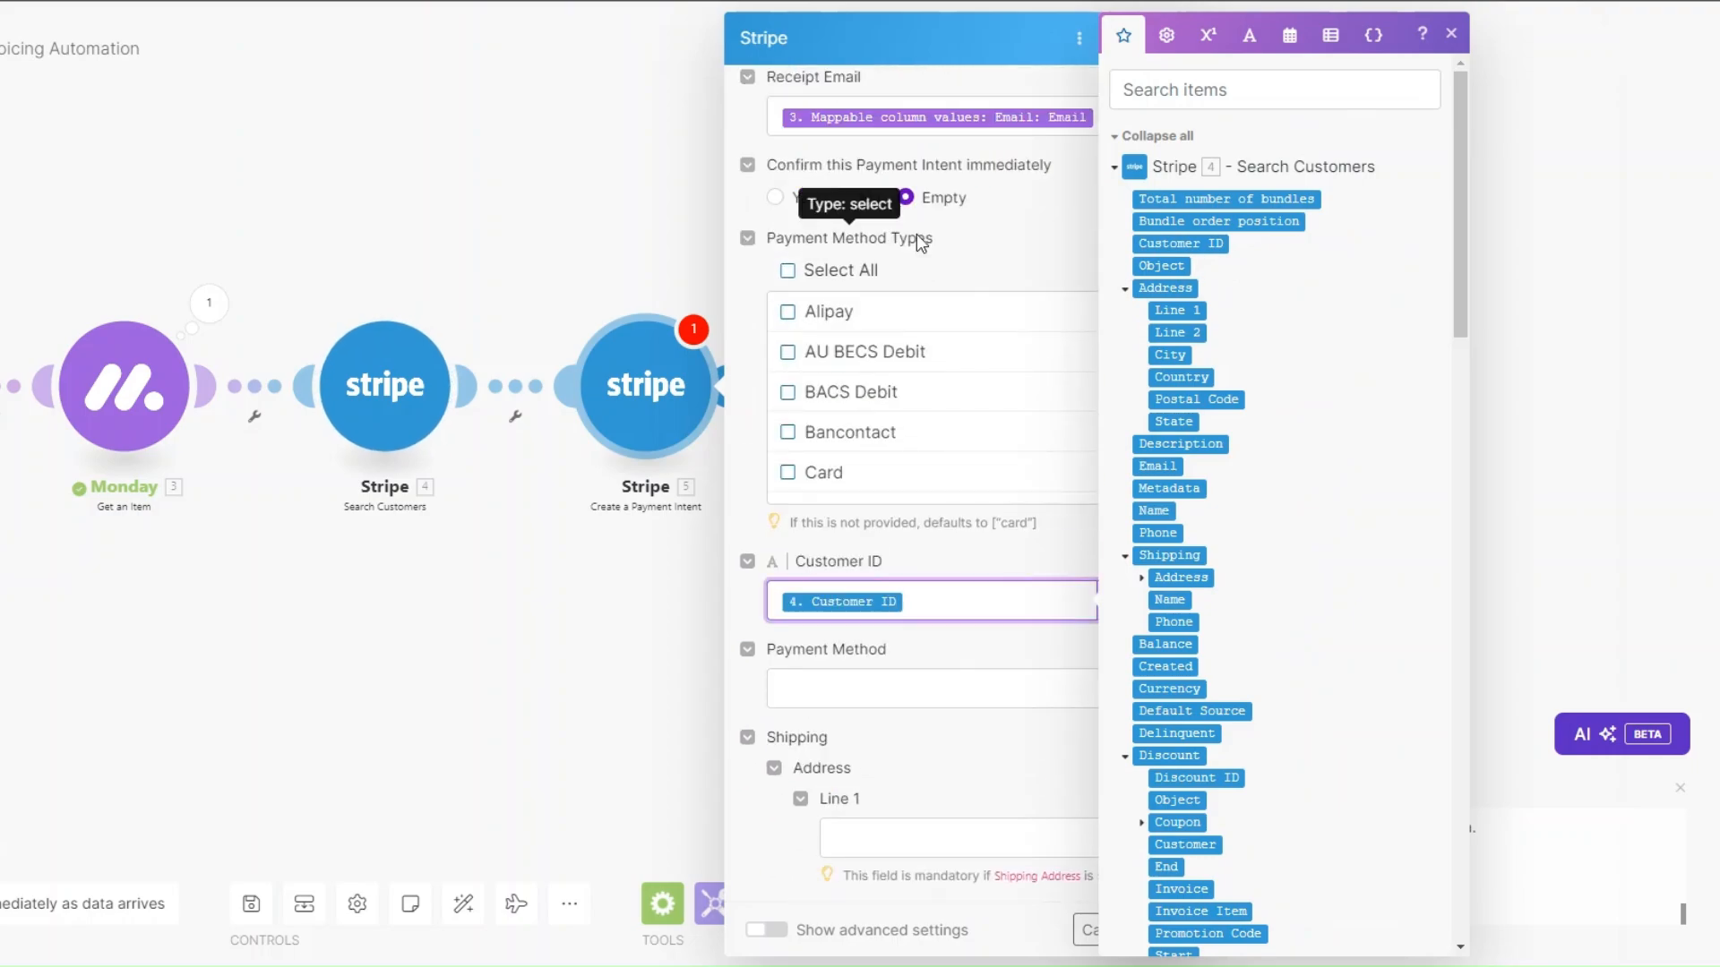
scroll(916, 234, down, 5)
click(906, 264)
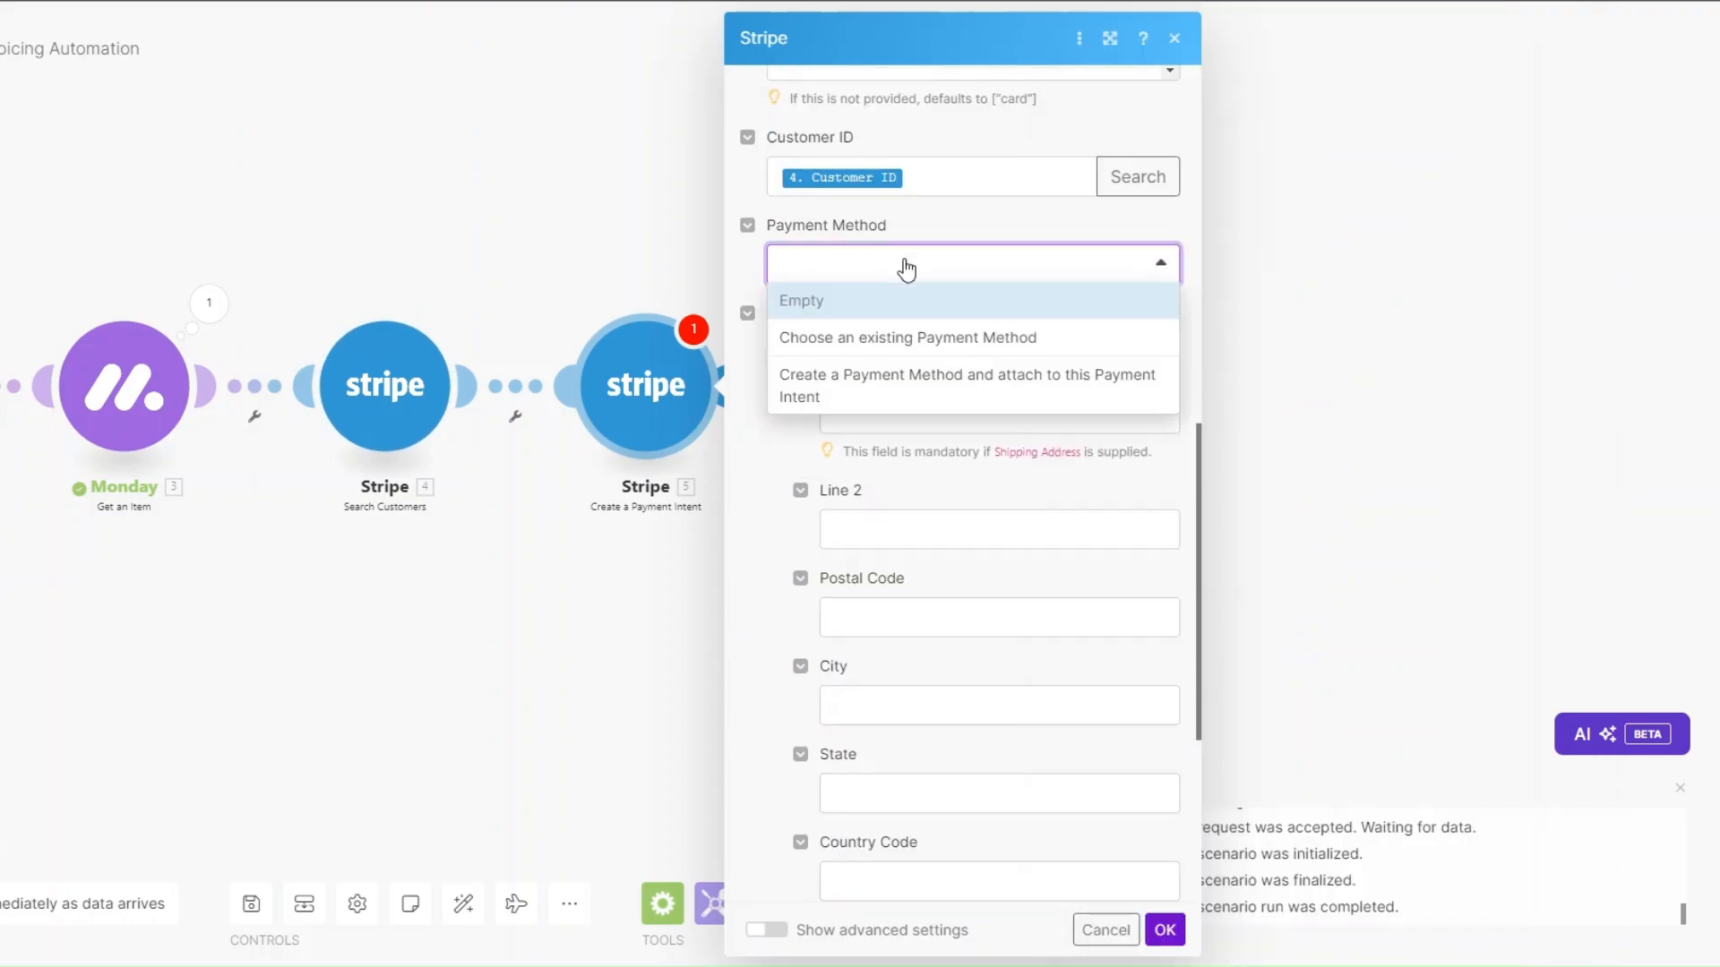
click(745, 487)
scroll(998, 407, down, 5)
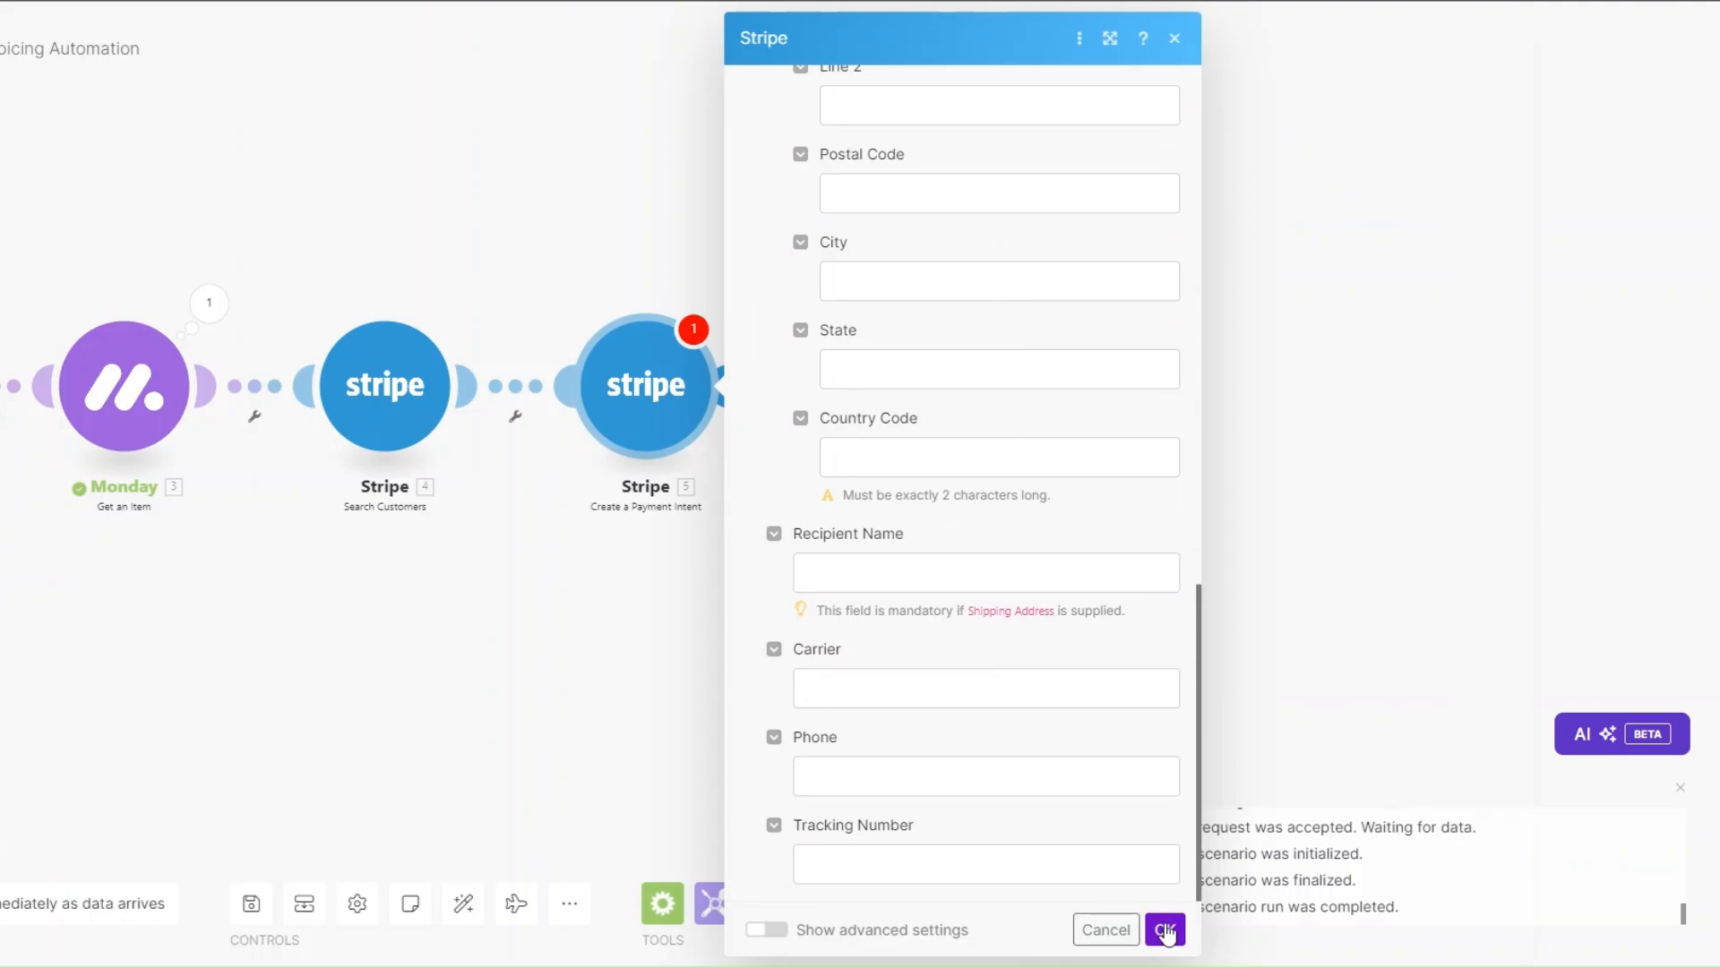
click(1165, 930)
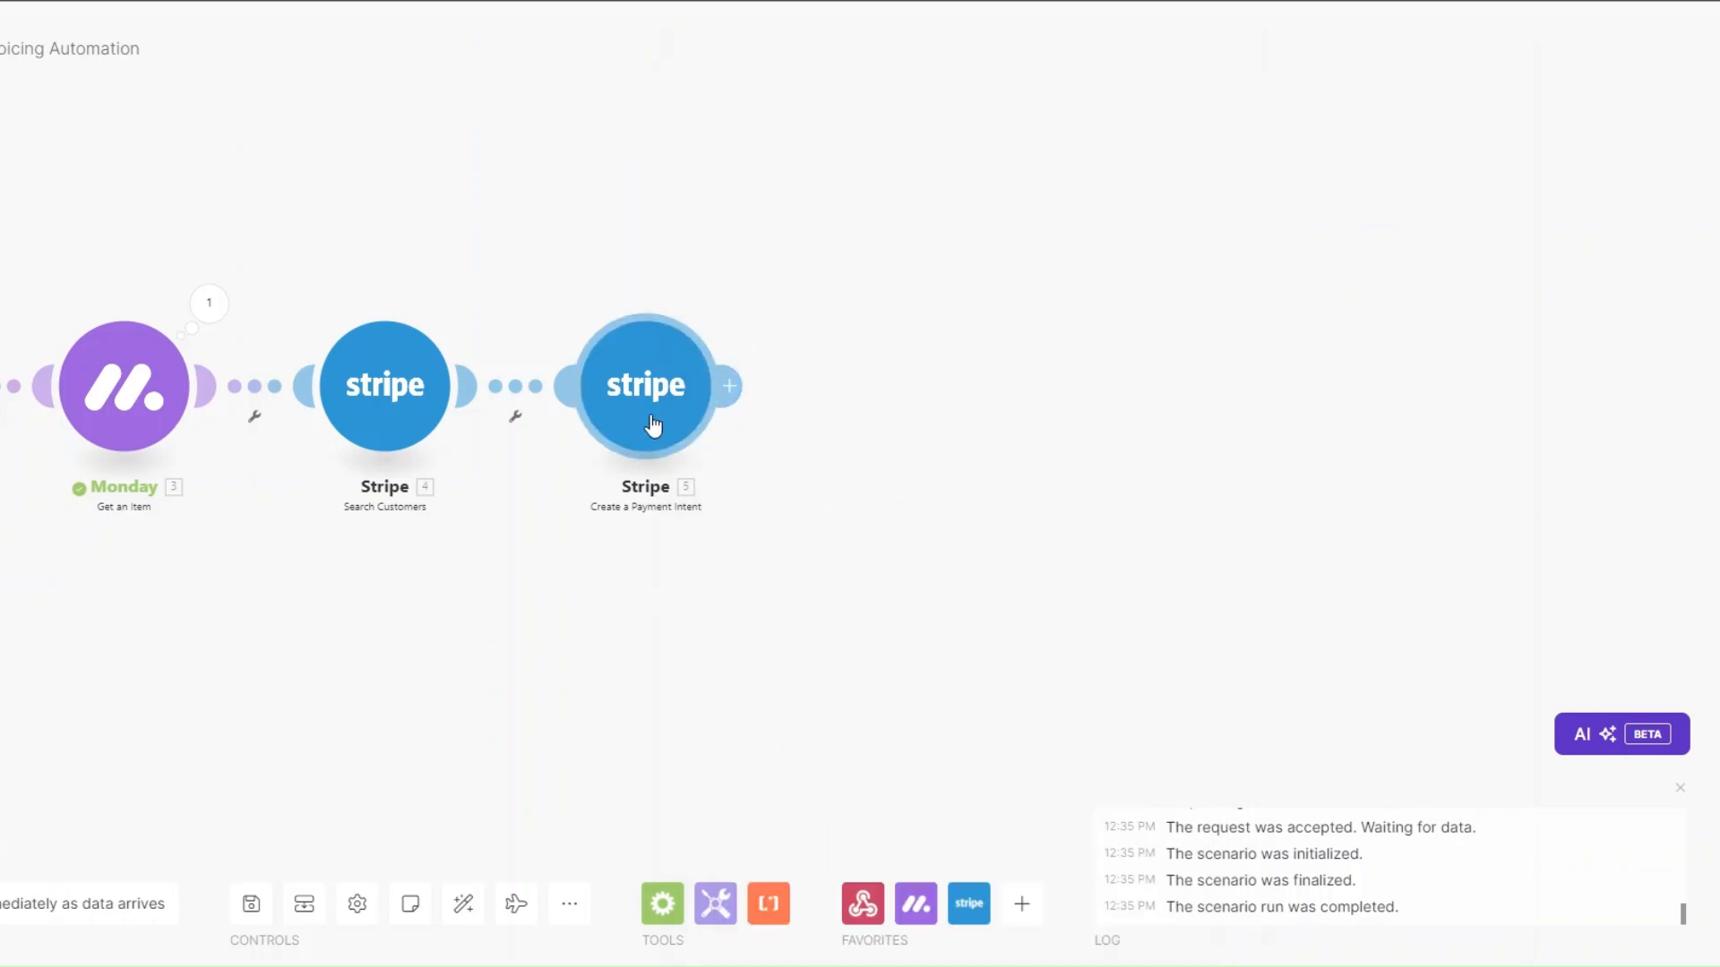
Add a Stripe Create an Invoice module after the payment intent, searching modules for 'invoice'.
click(730, 386)
click(1086, 324)
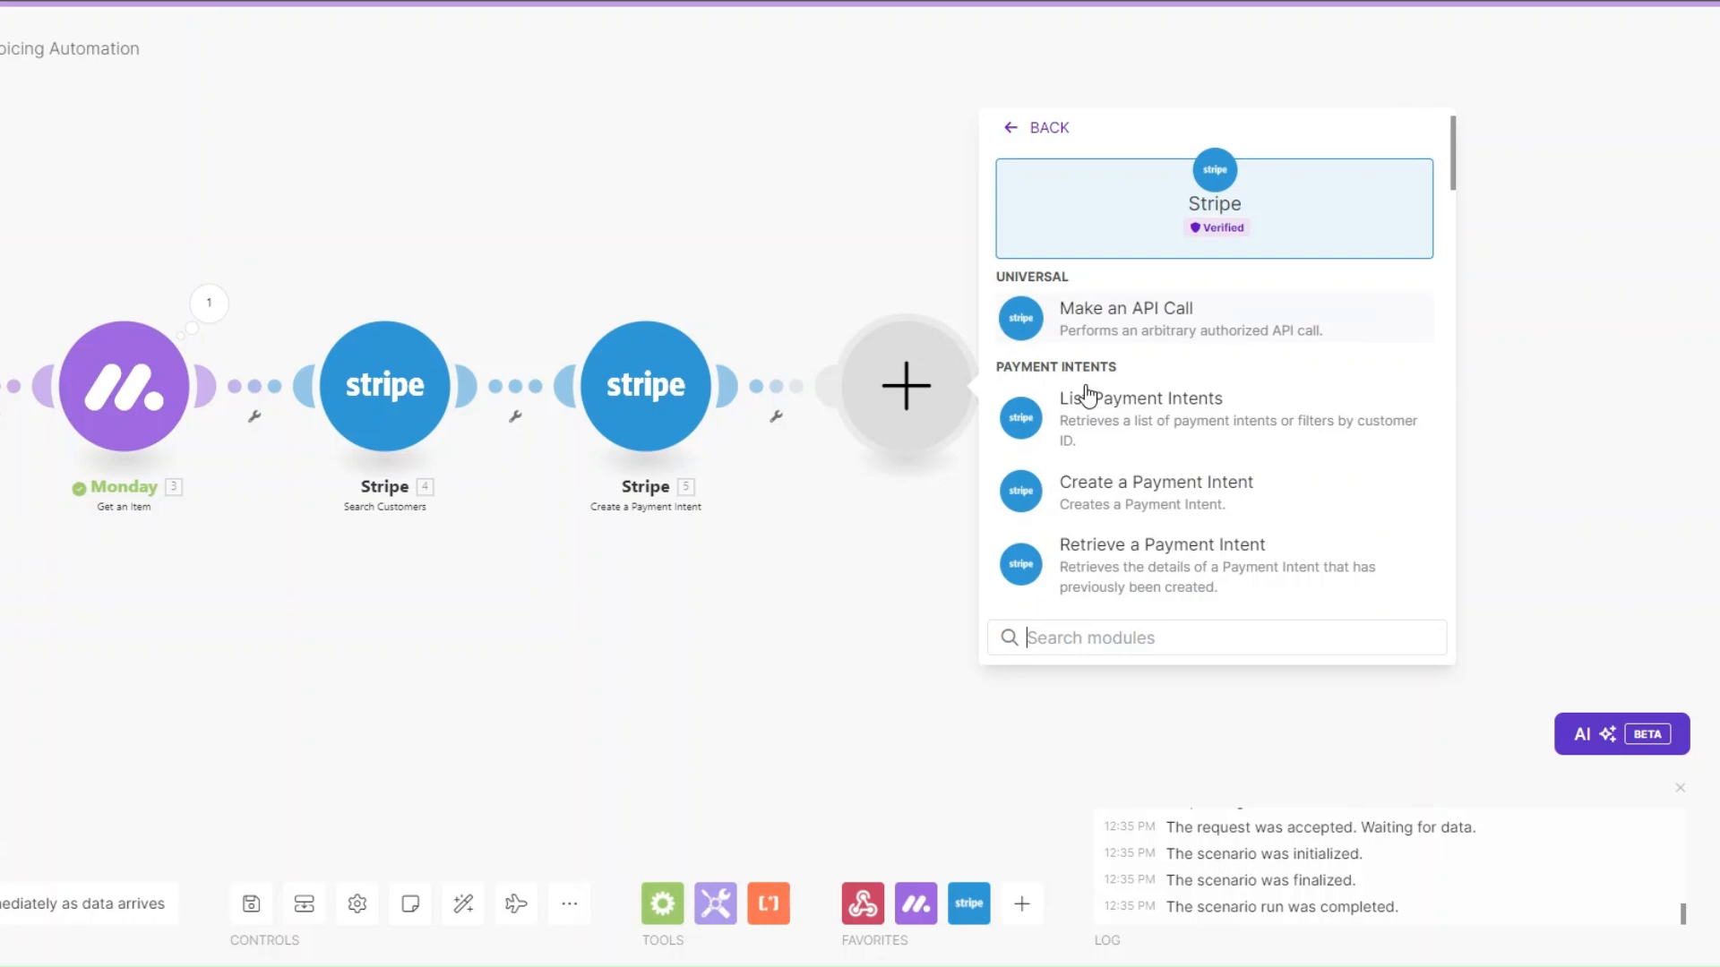
text(in)
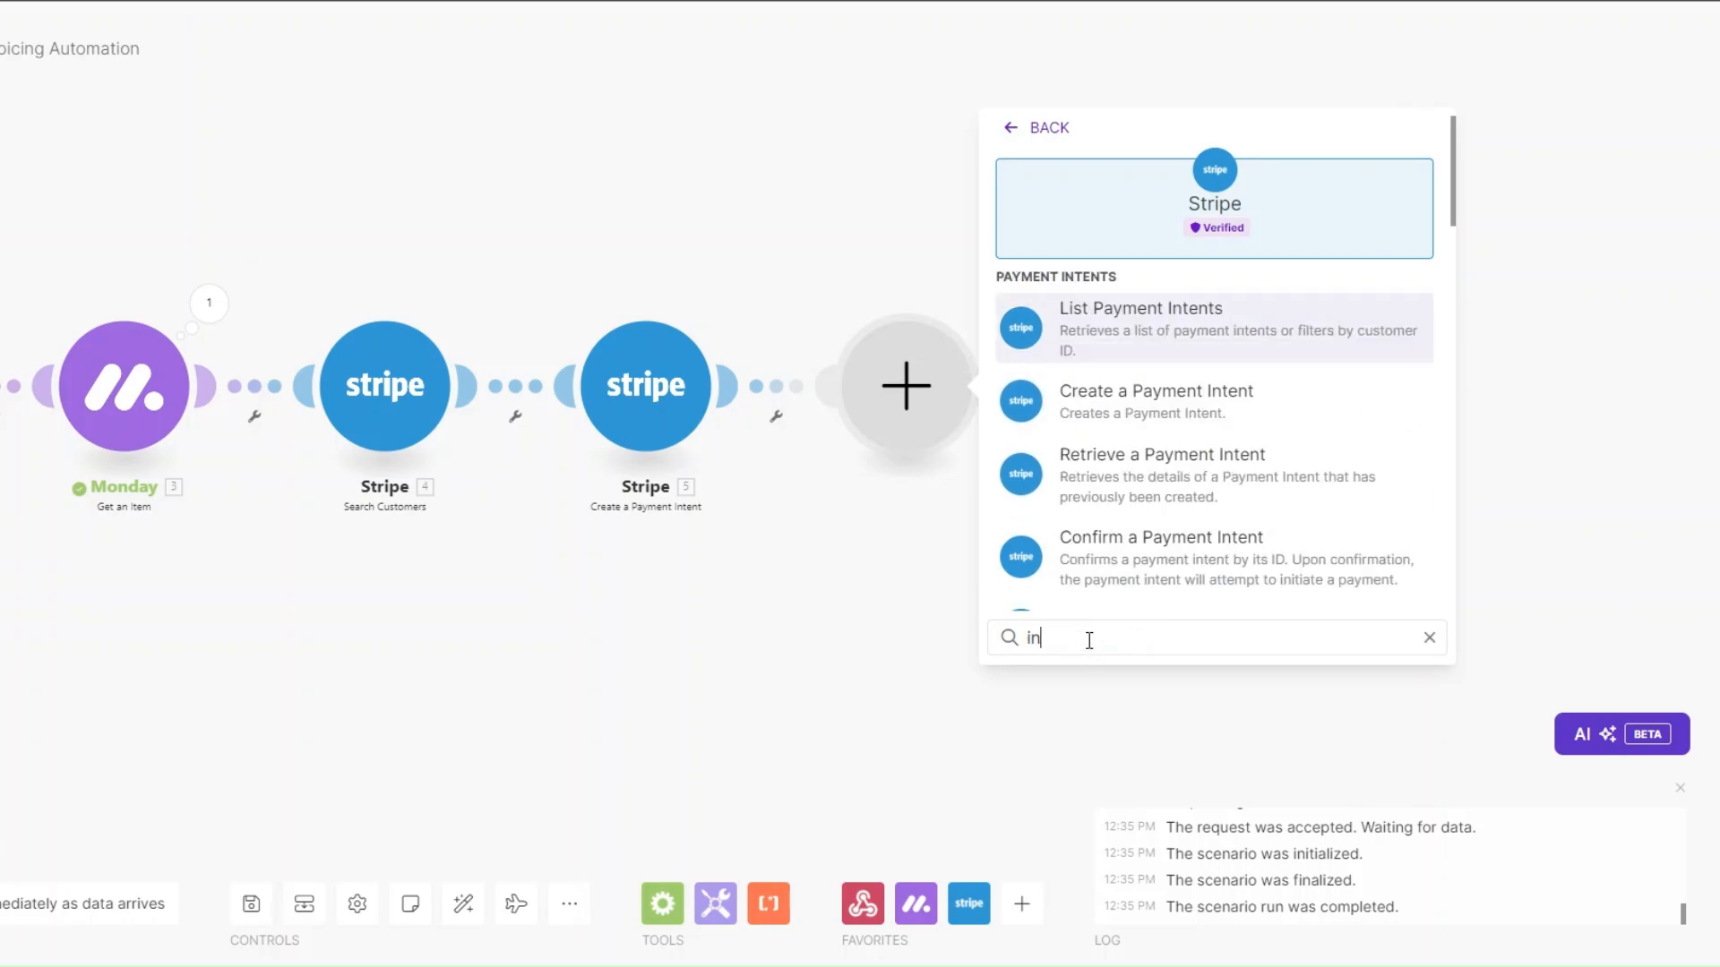
text(voice)
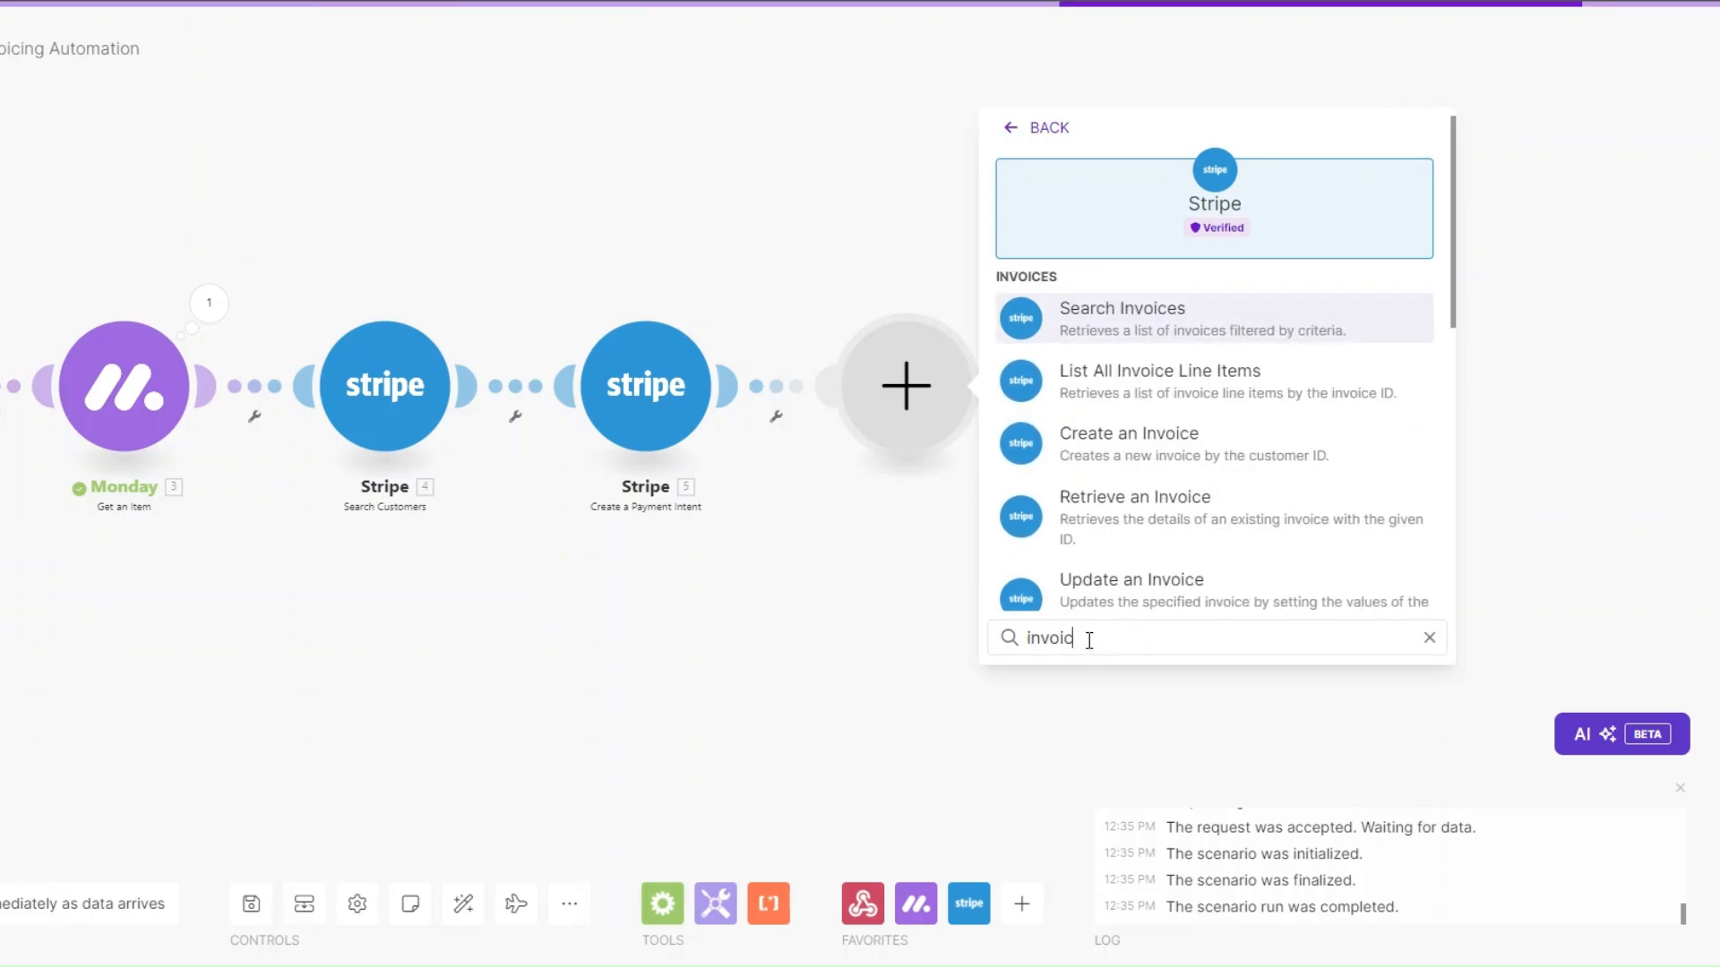
click(1162, 448)
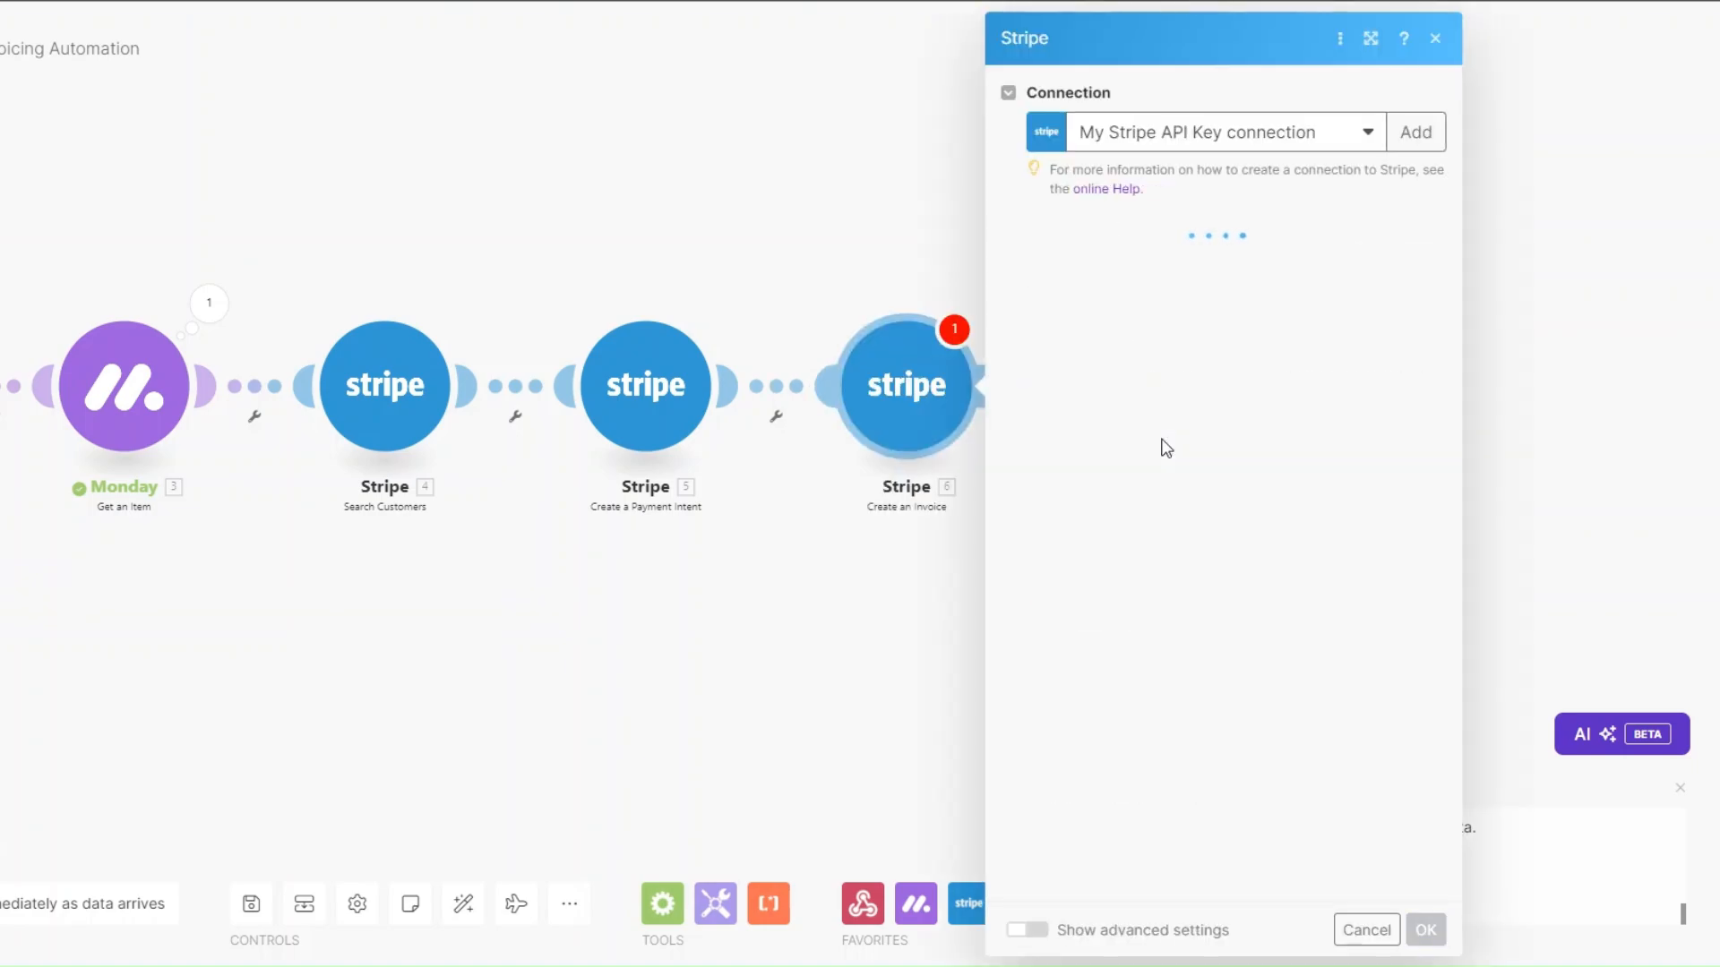
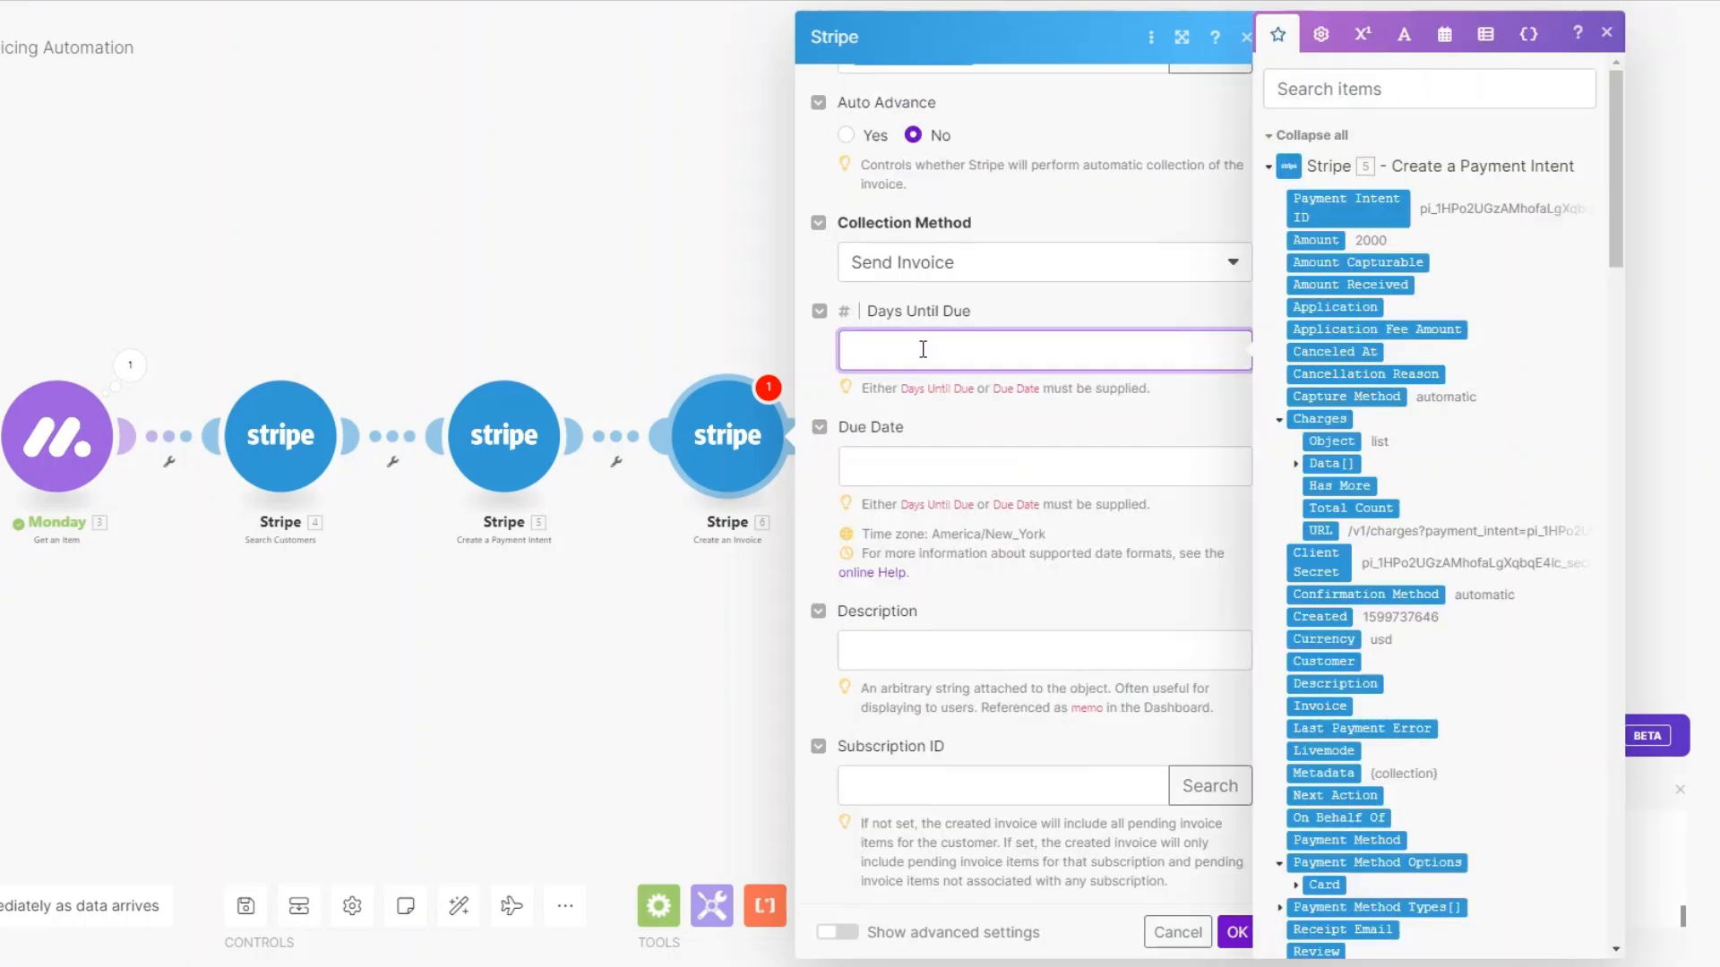
Make the invoice Send Invoice, due in 3 days, described 'Content Creation', and save it.
text(3)
scroll(921, 461, down, 4)
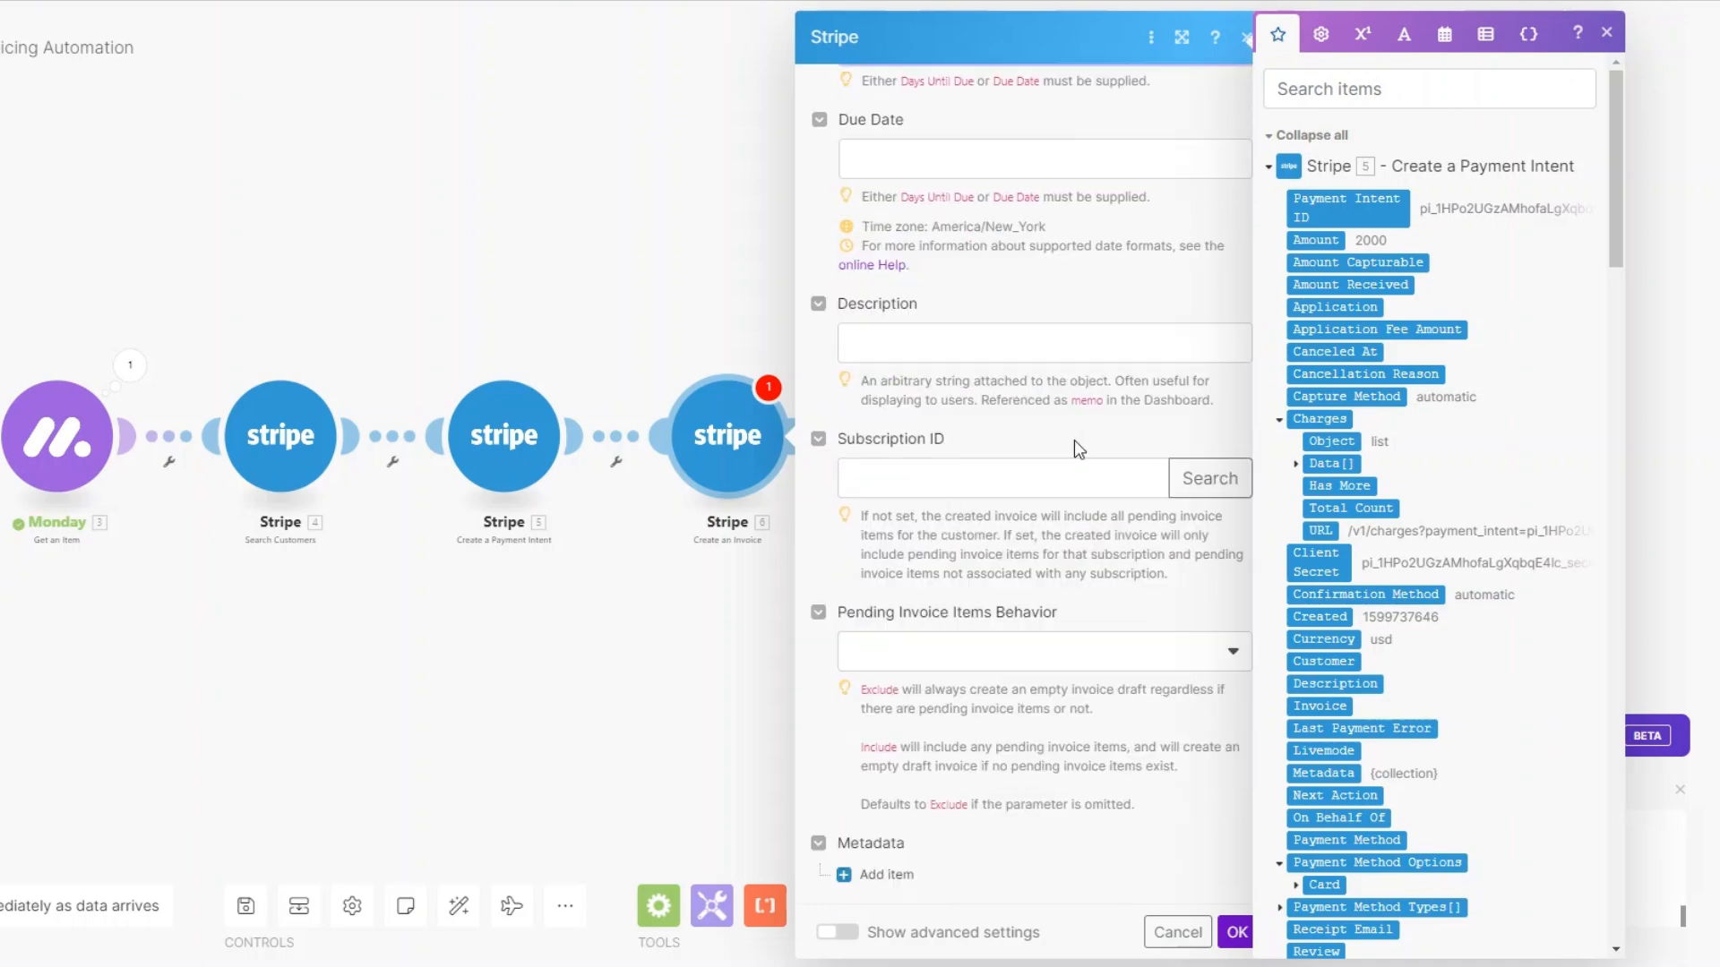
click(985, 337)
text(C)
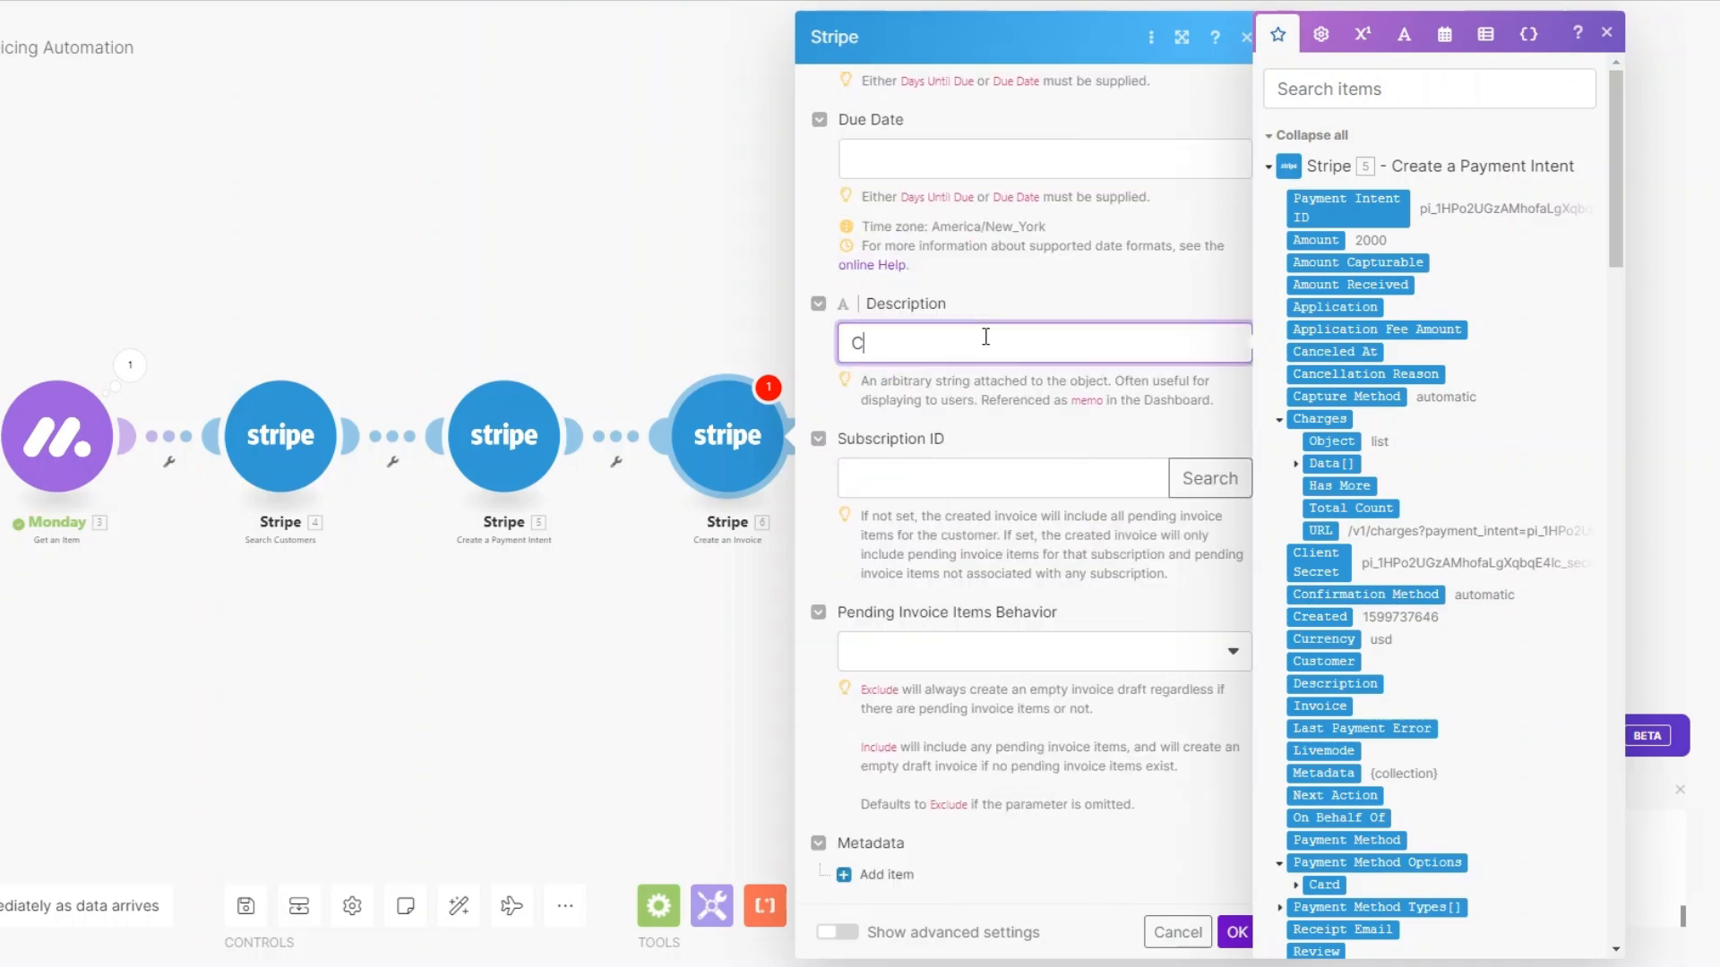
text(ontent Creation)
click(1236, 931)
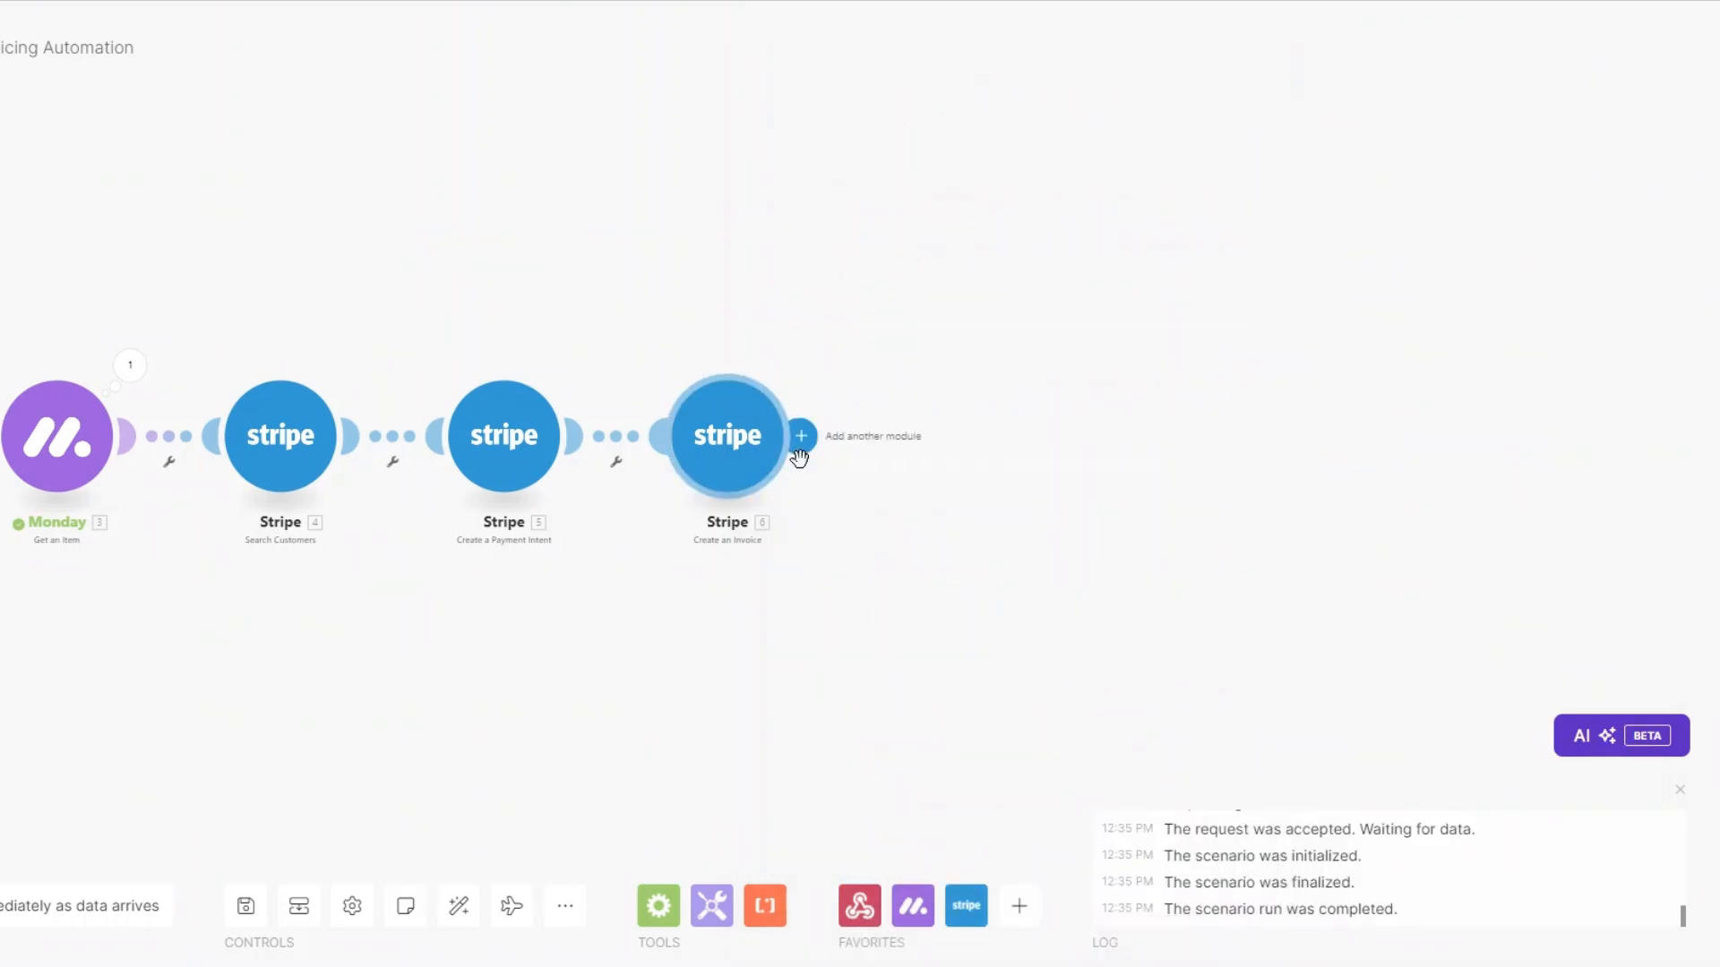
Add an Email 'Send an Email' module after the invoice step.
click(800, 436)
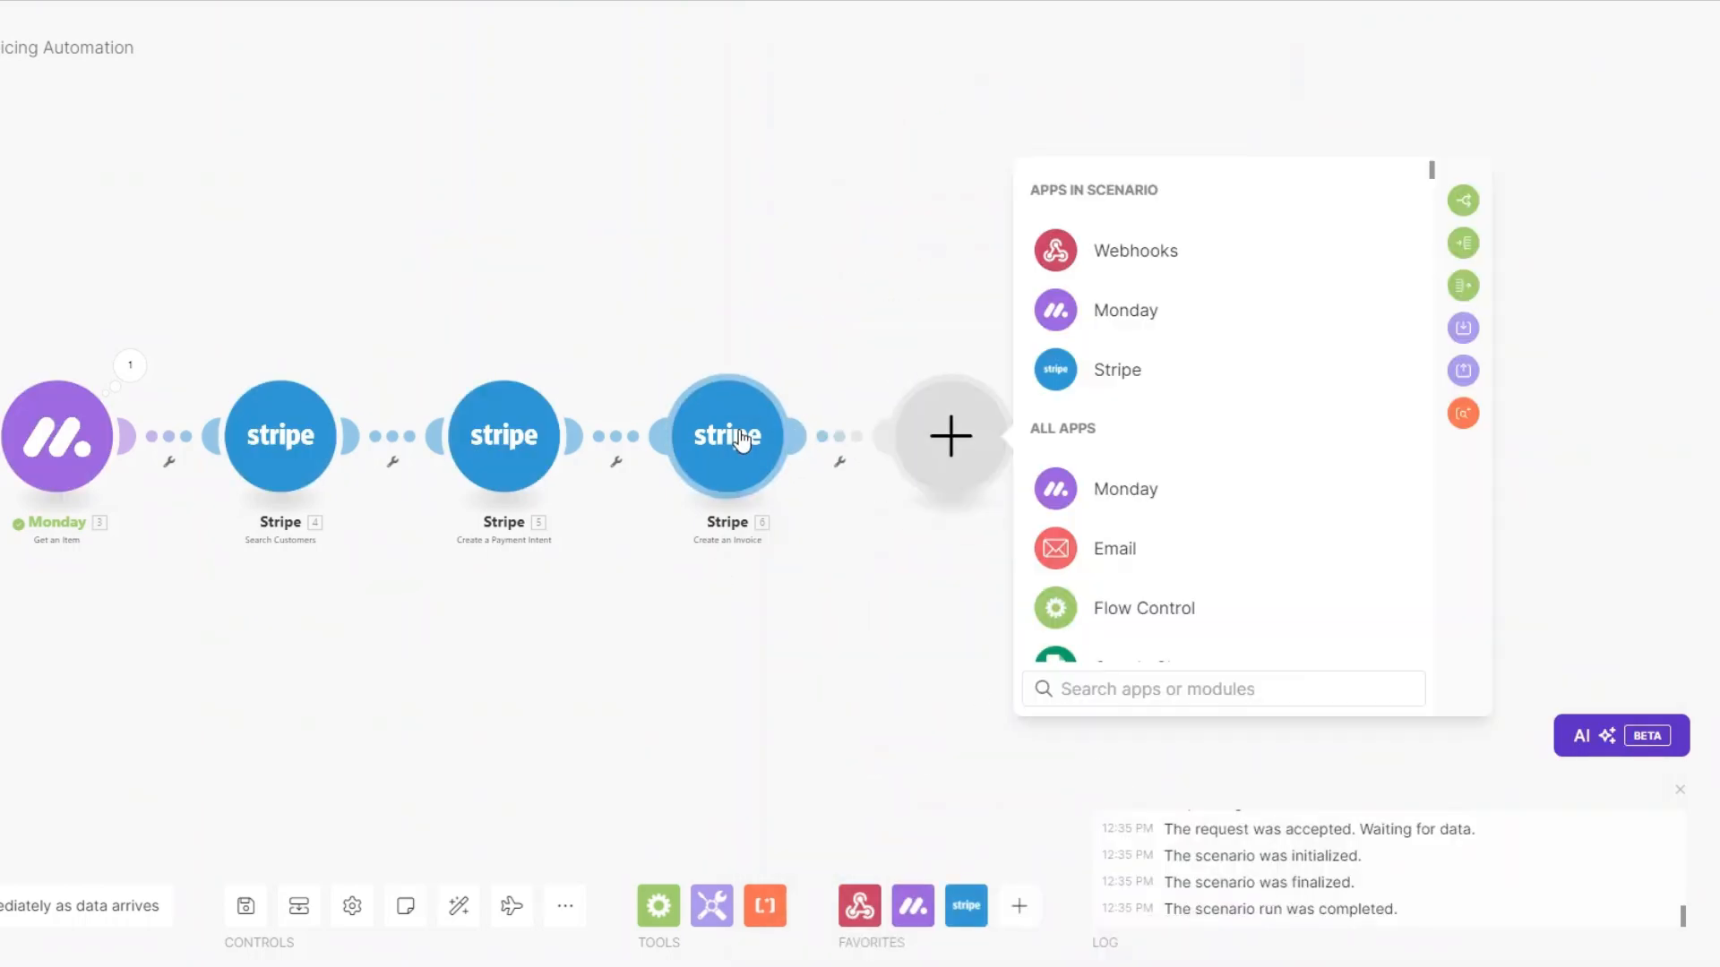
scroll(1132, 556, down, 1)
click(1126, 446)
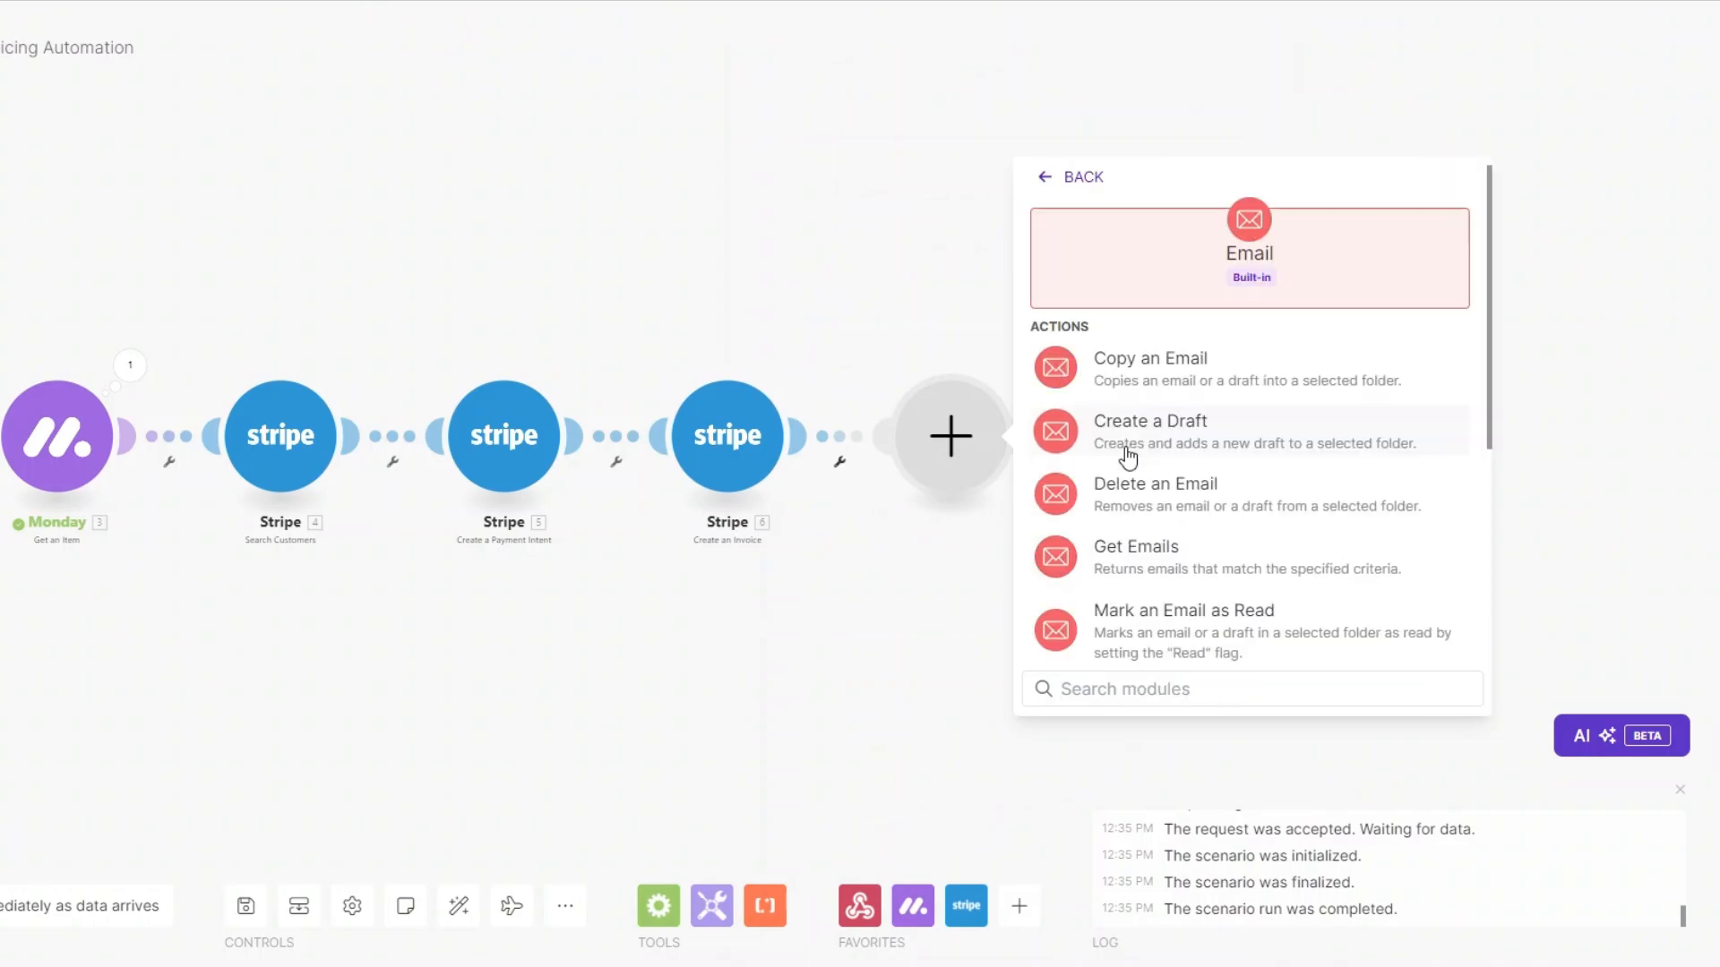
scroll(1149, 560, down, 2)
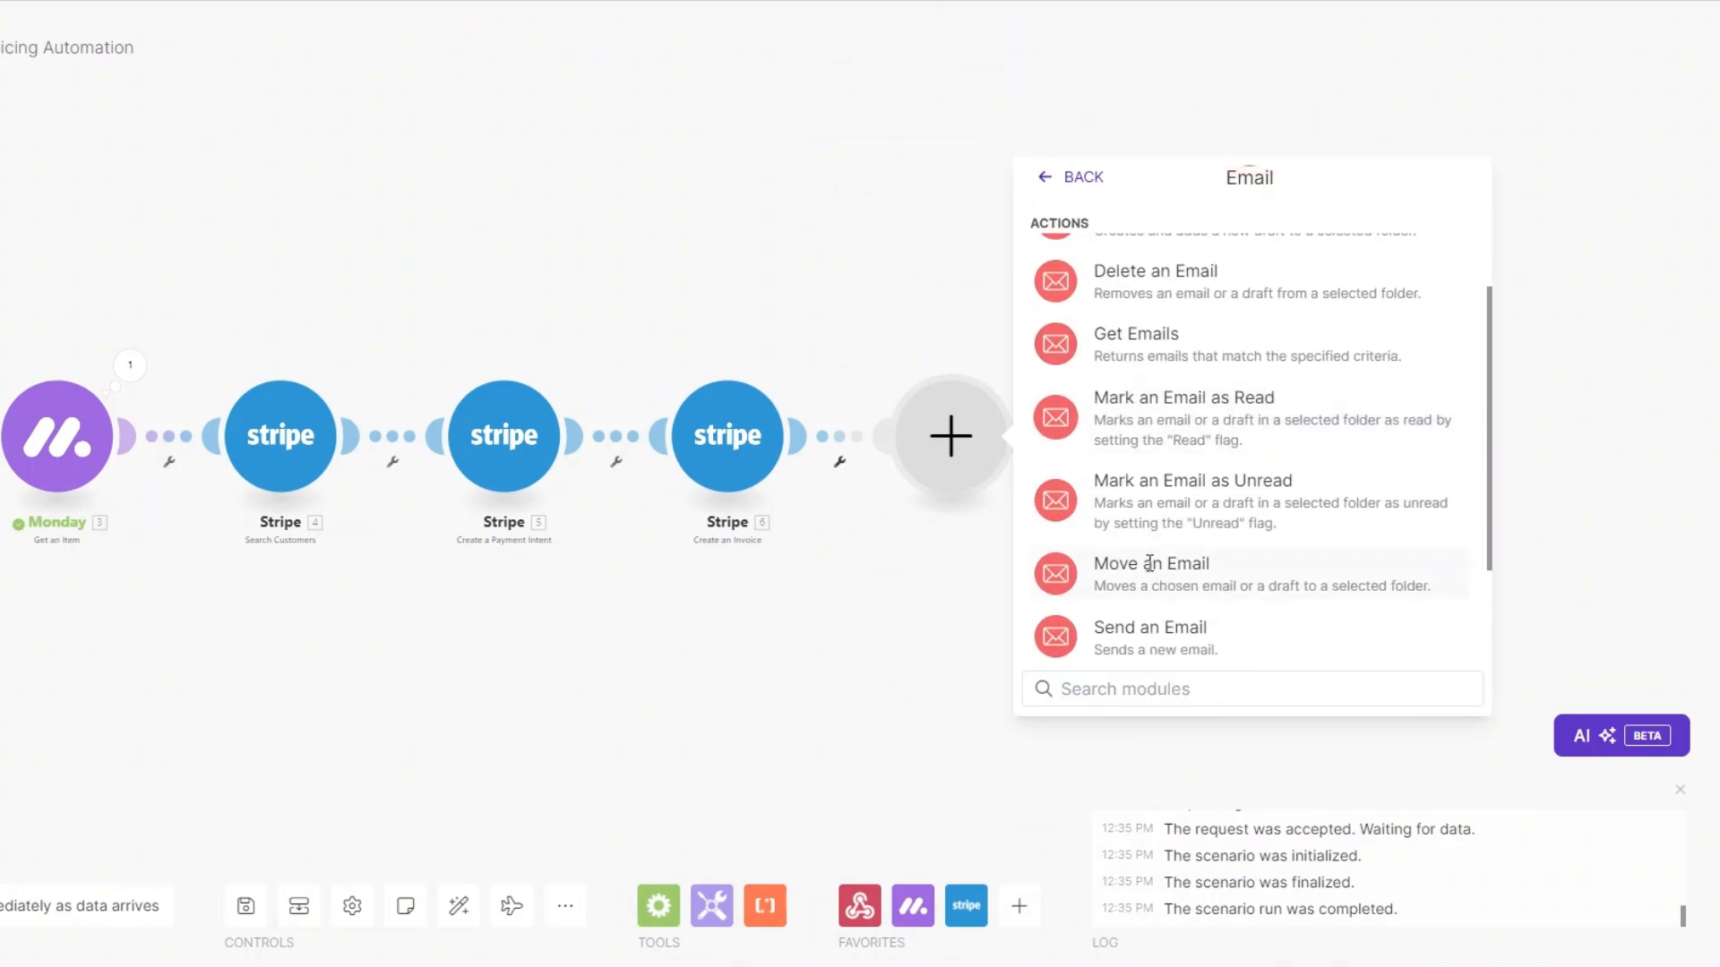
click(1130, 627)
Rename the new Email module to 'Send Invoice'.
right_click(955, 444)
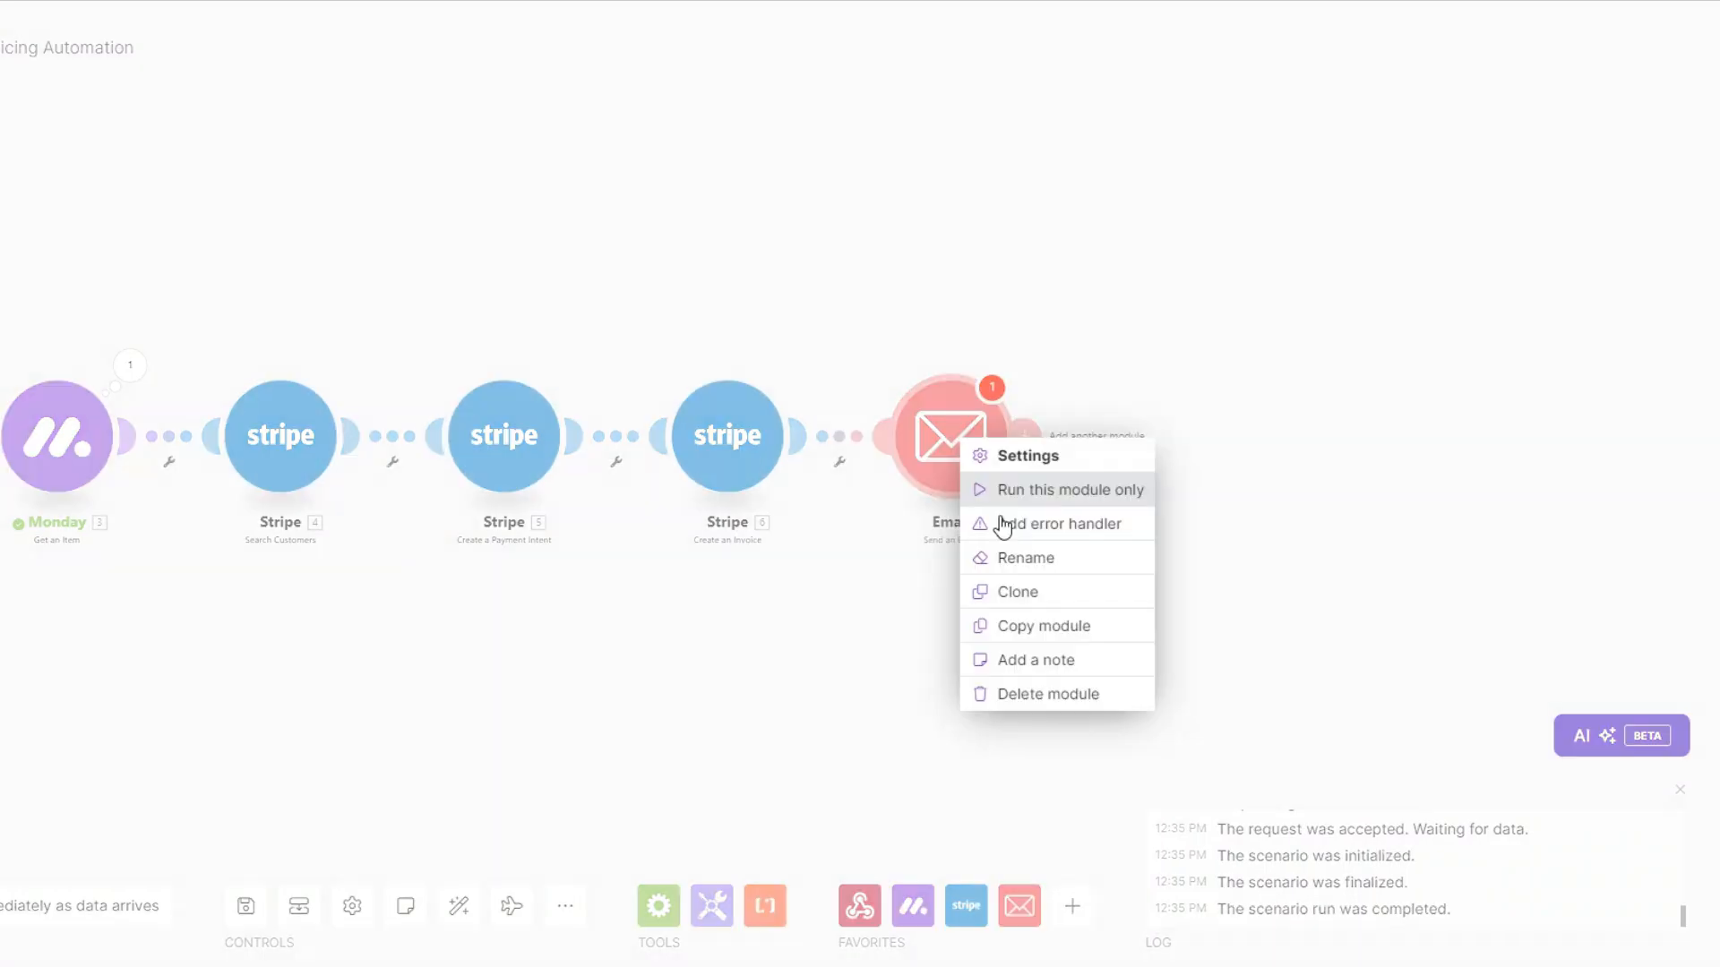
click(1044, 573)
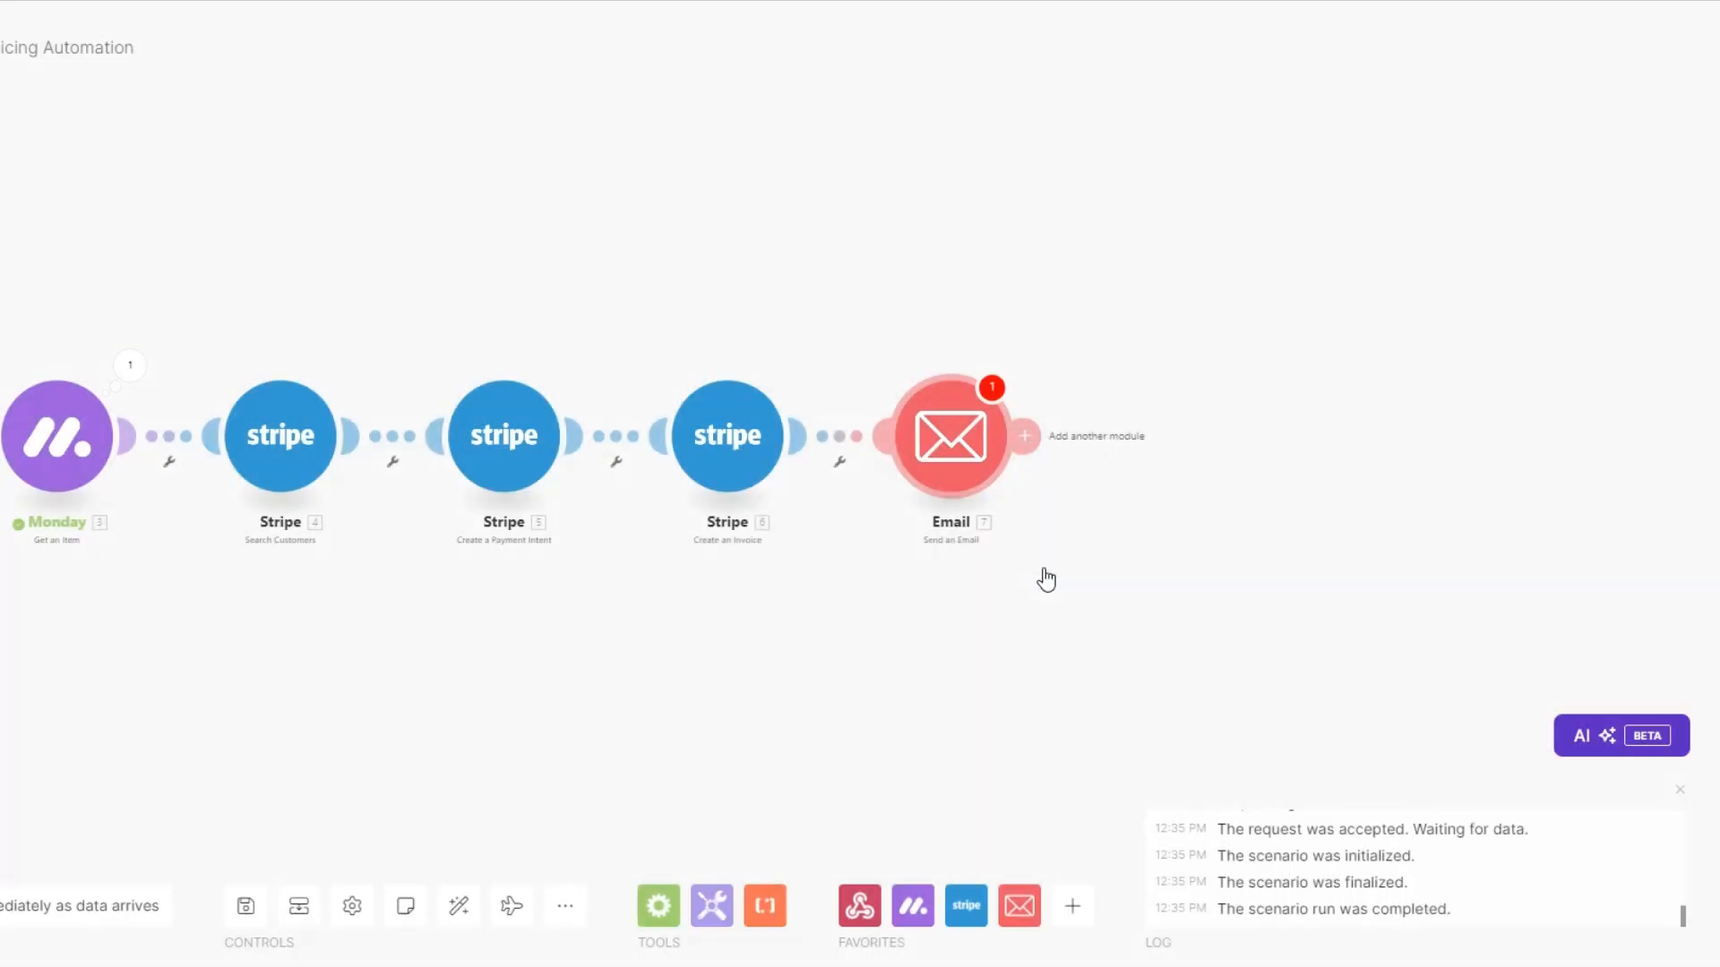
text(Send Invoice)
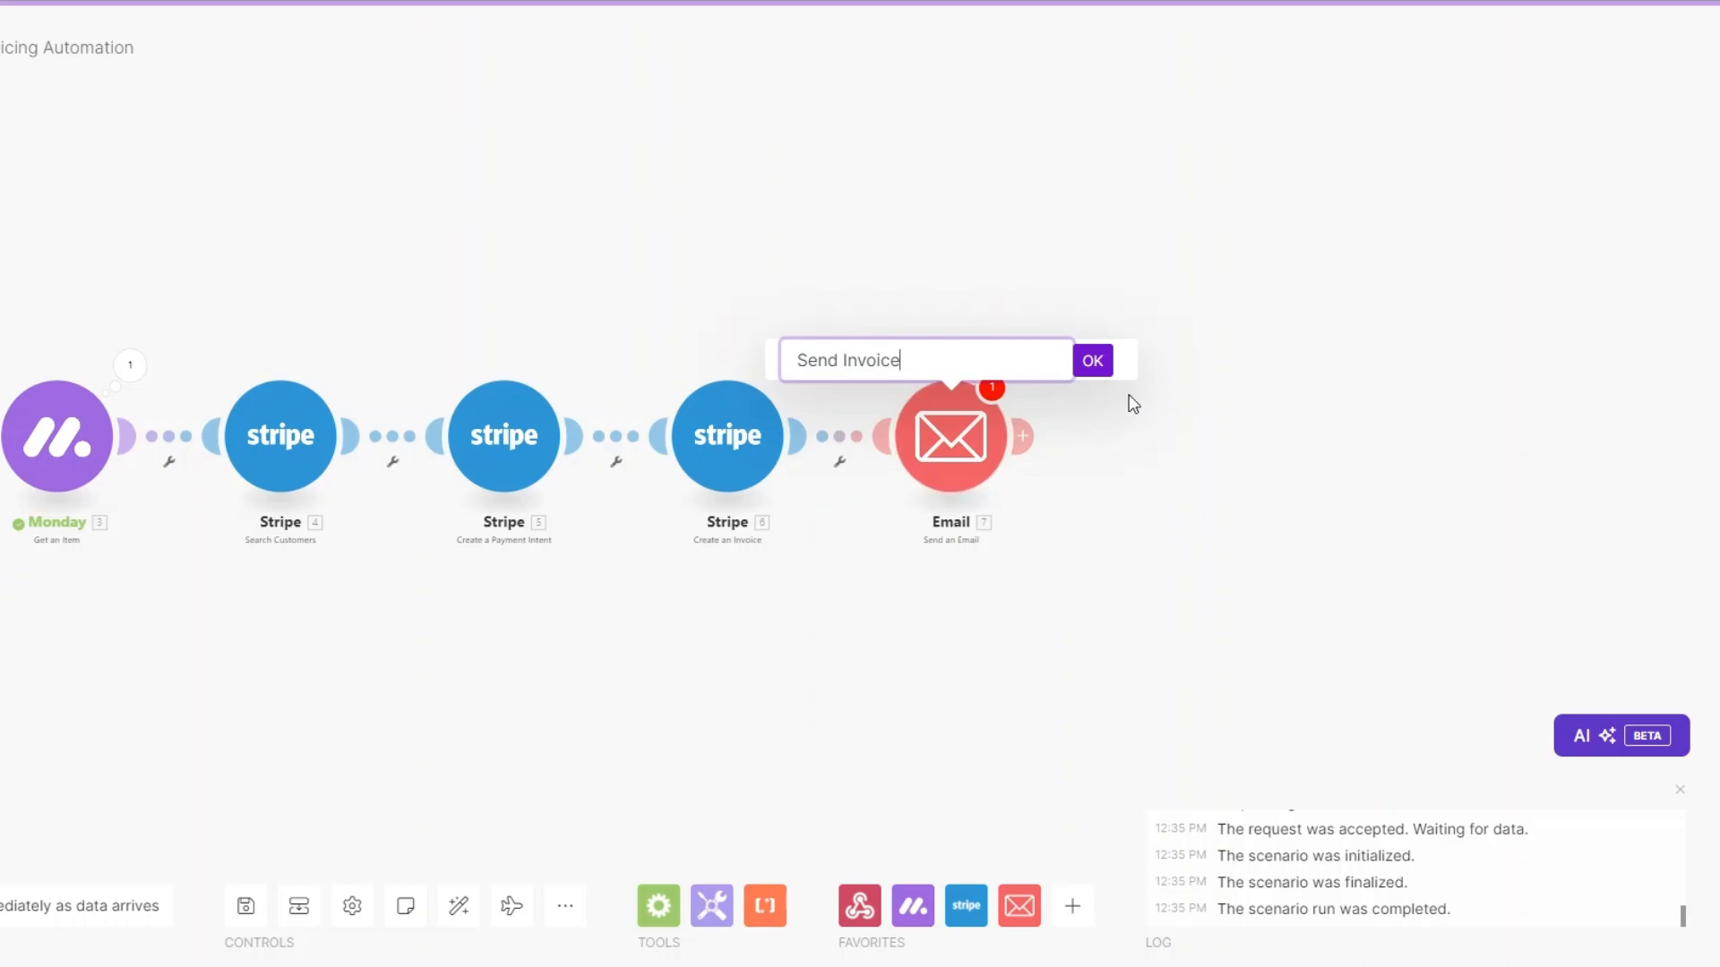
click(1092, 361)
Address the Send Invoice email to the Monday item's Email column.
click(950, 436)
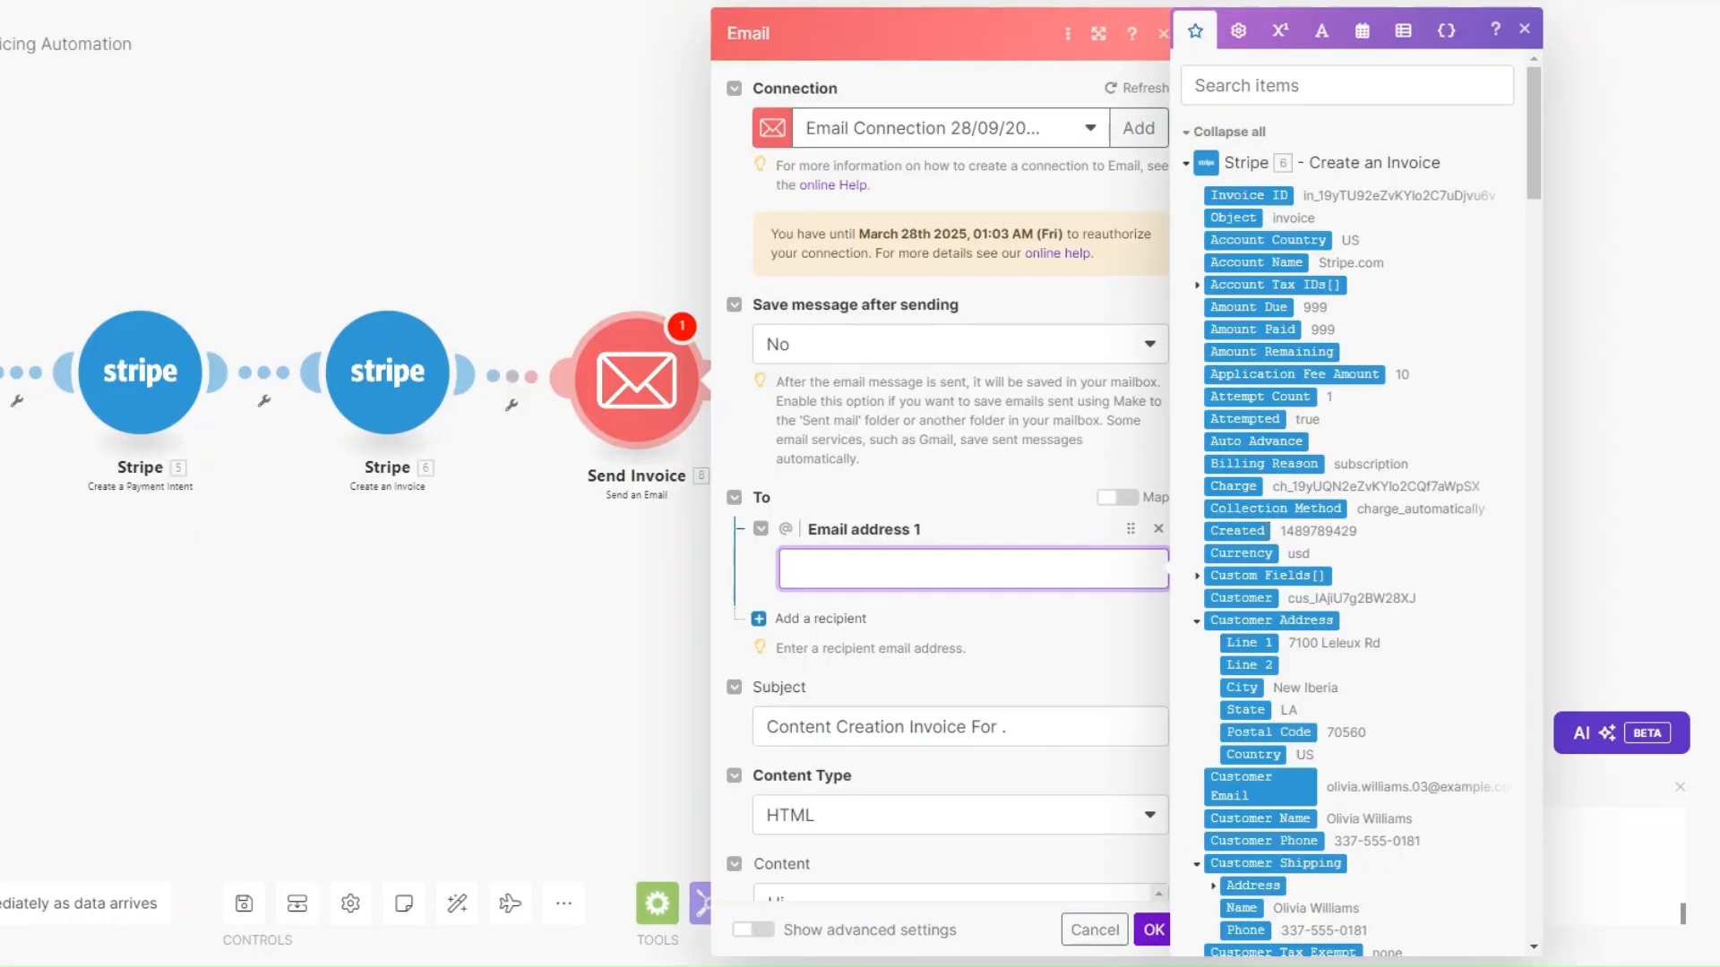
scroll(1282, 565, down, 10)
scroll(1282, 564, down, 15)
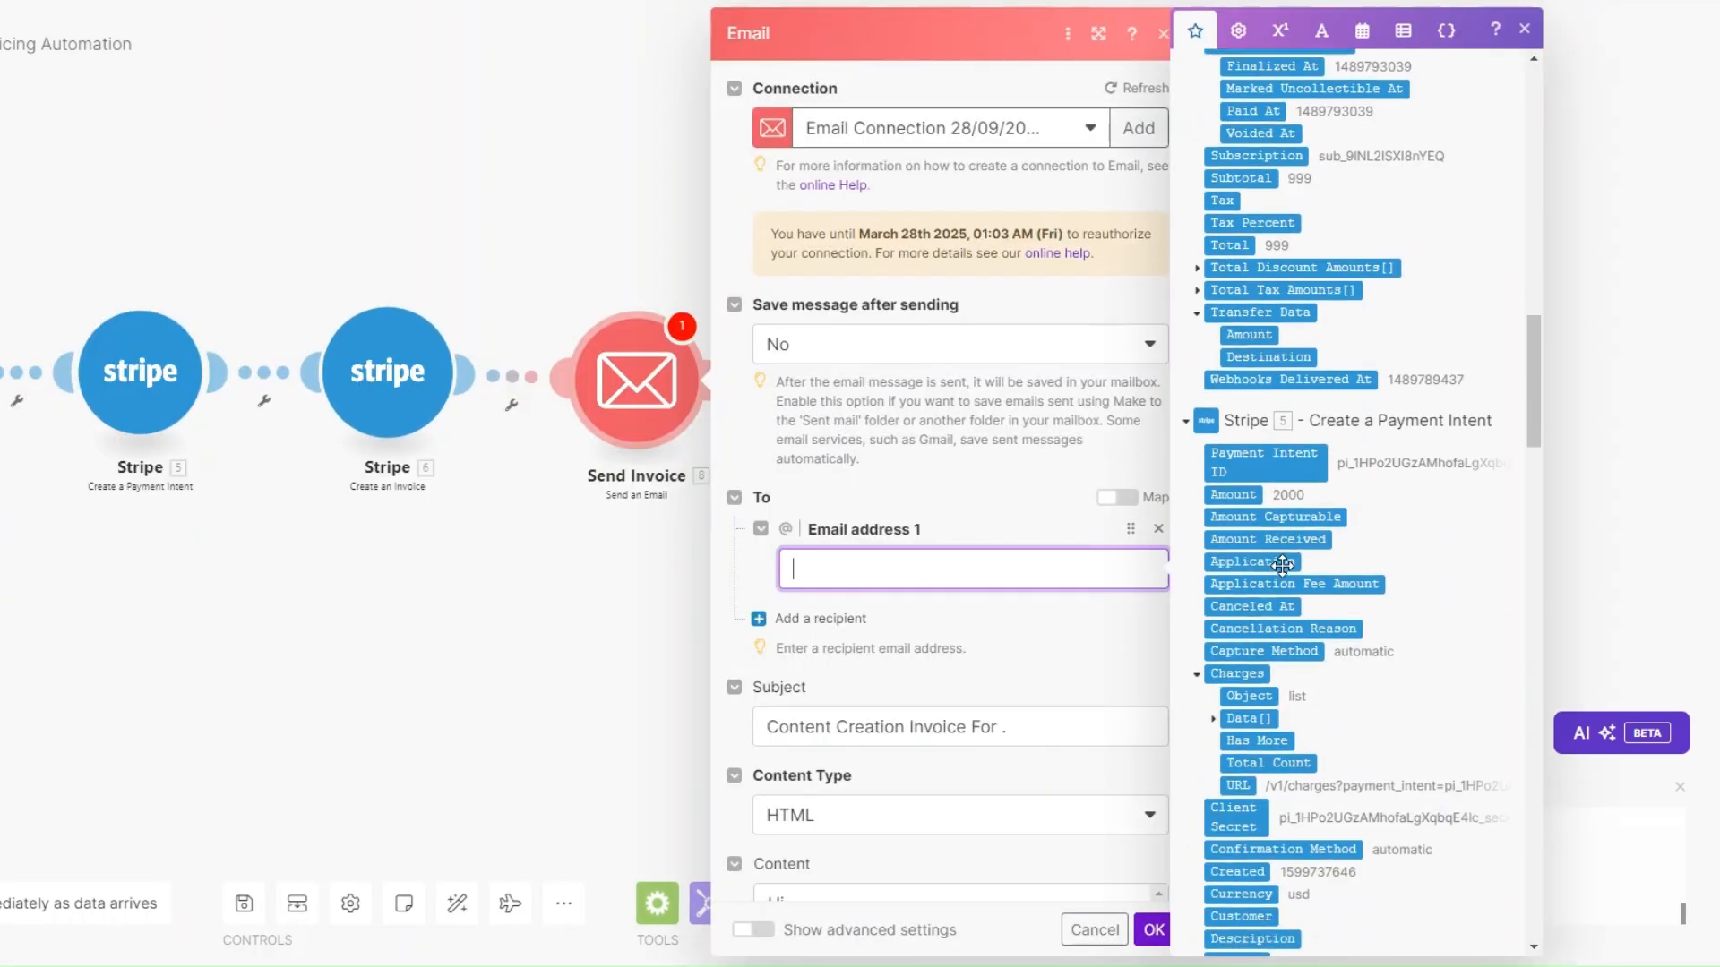
scroll(1278, 568, down, 3)
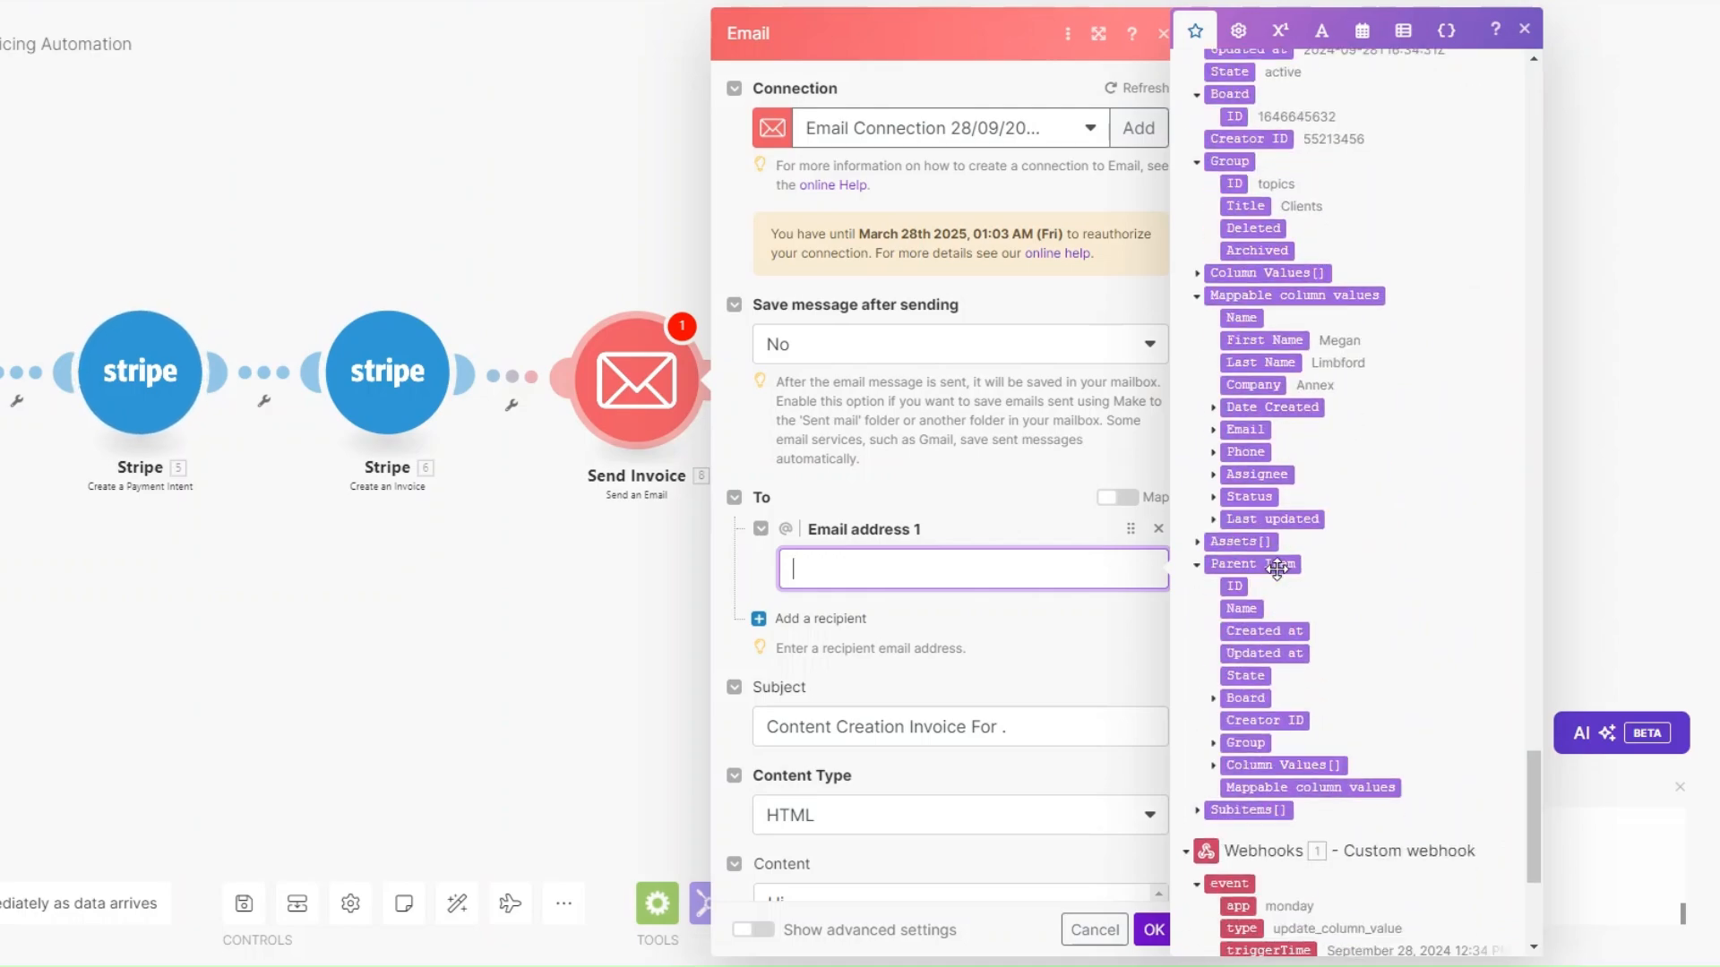
click(1212, 430)
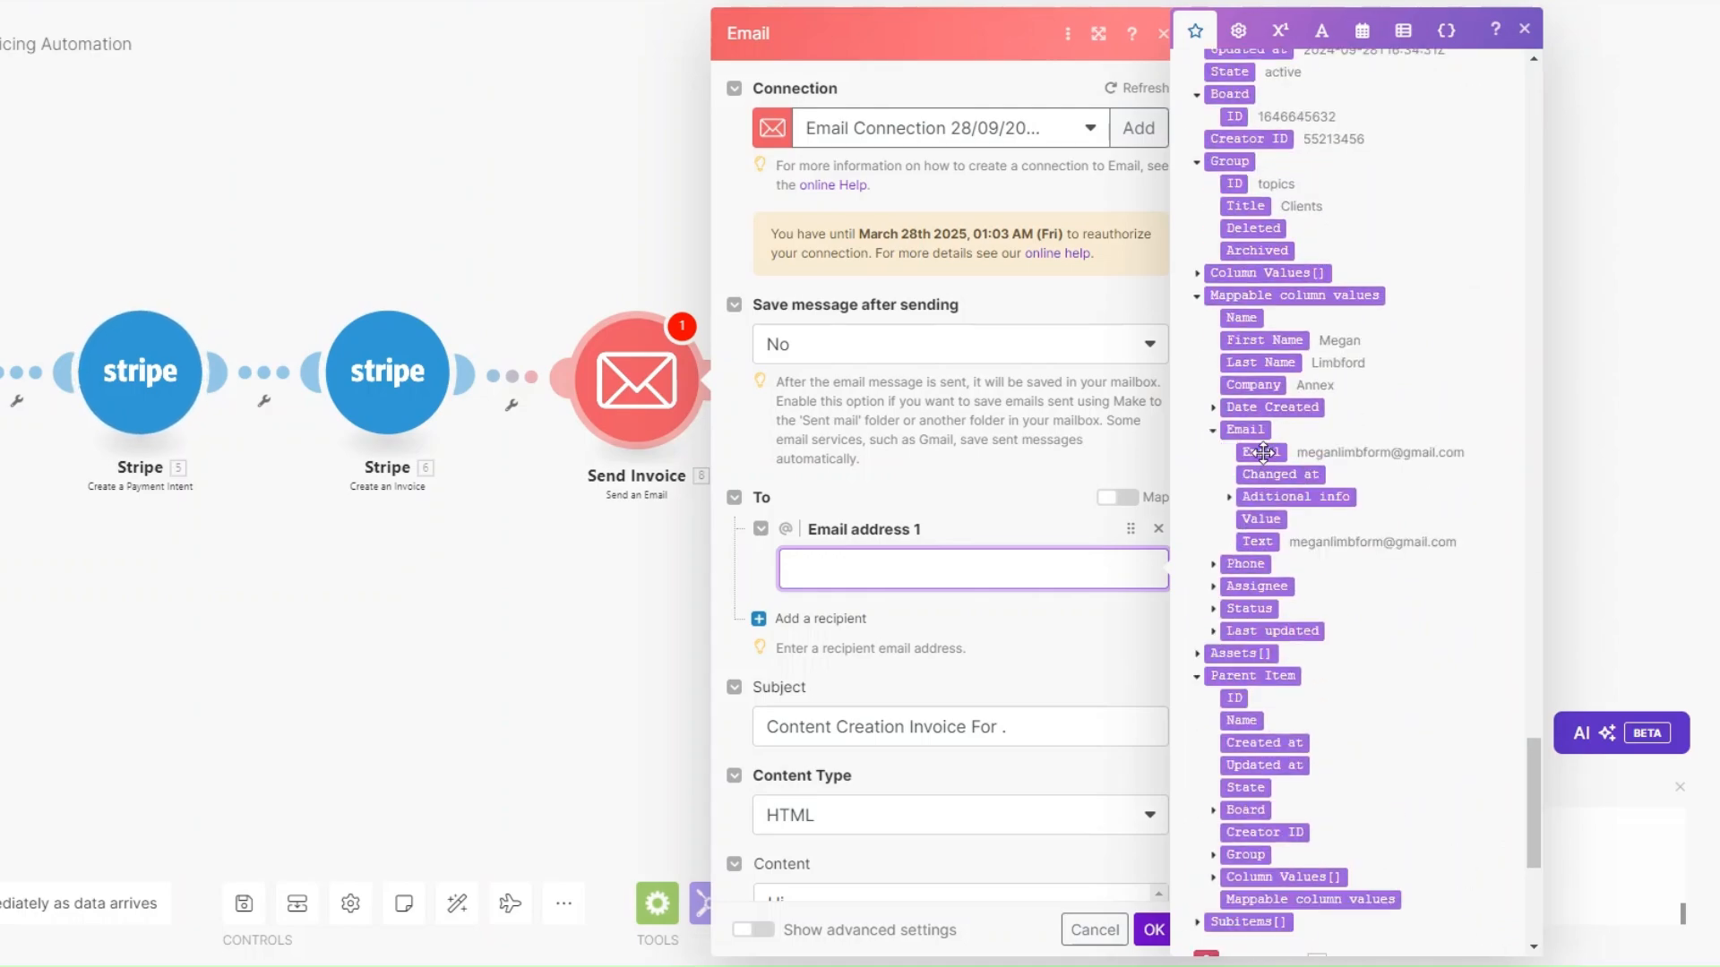
click(1261, 452)
Insert the client's First Name into the subject and after 'Hi' in the body.
scroll(1016, 567, down, 6)
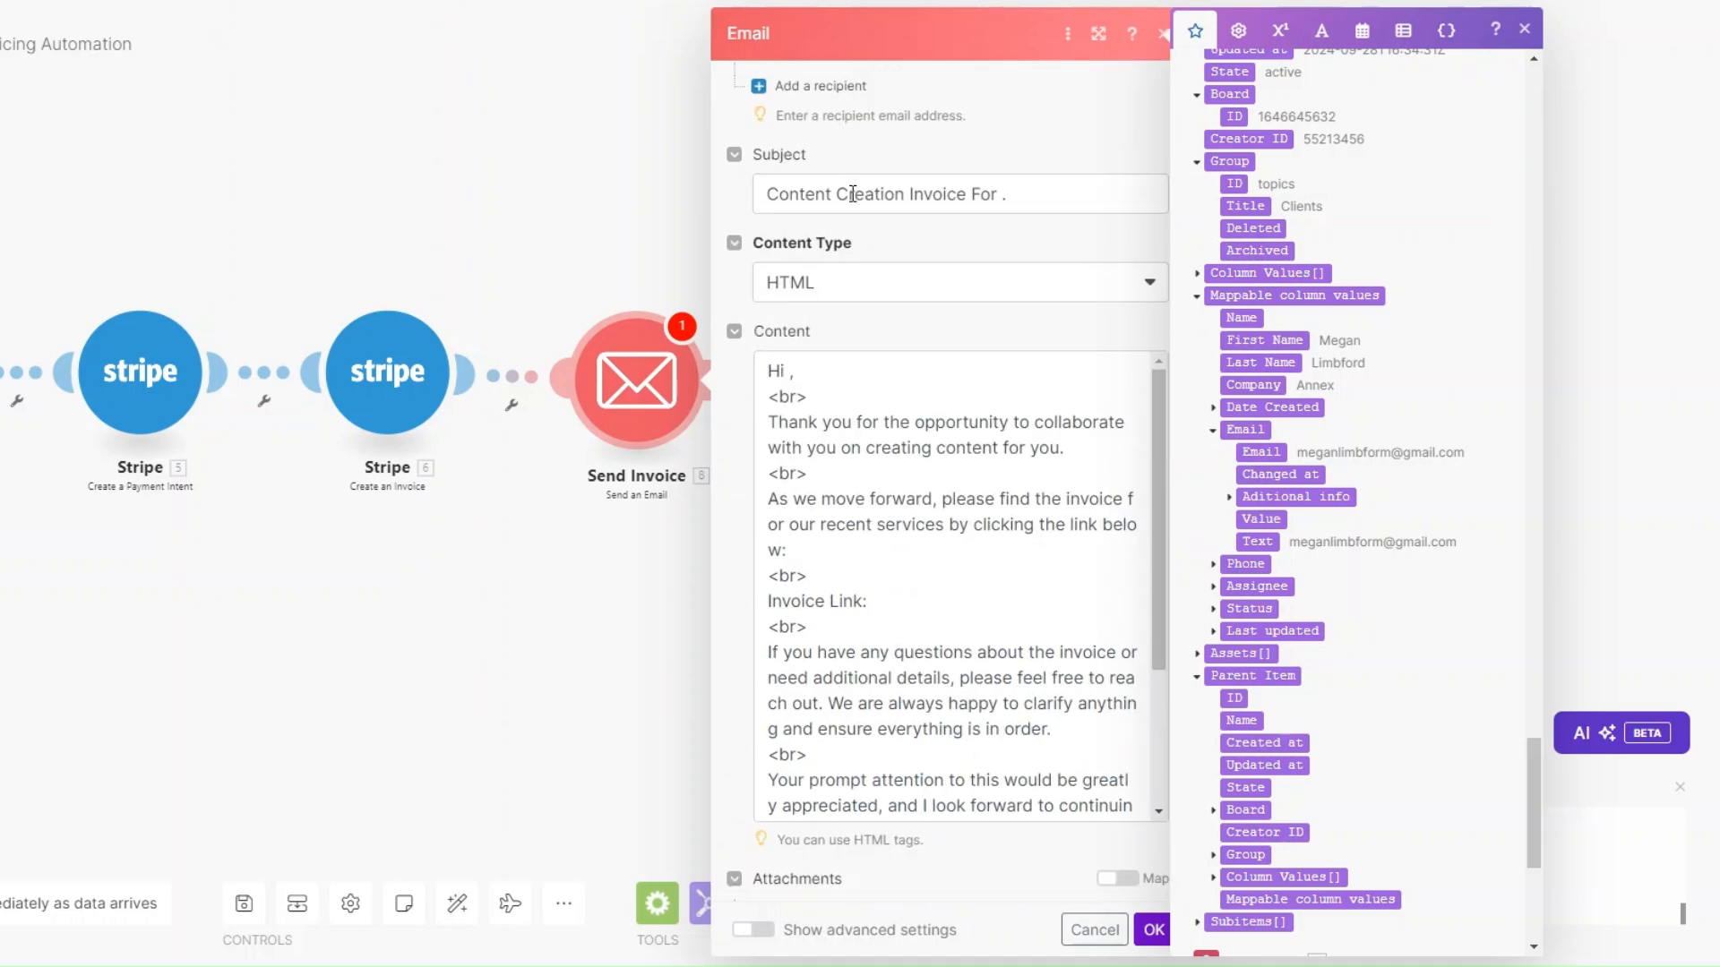
click(1008, 193)
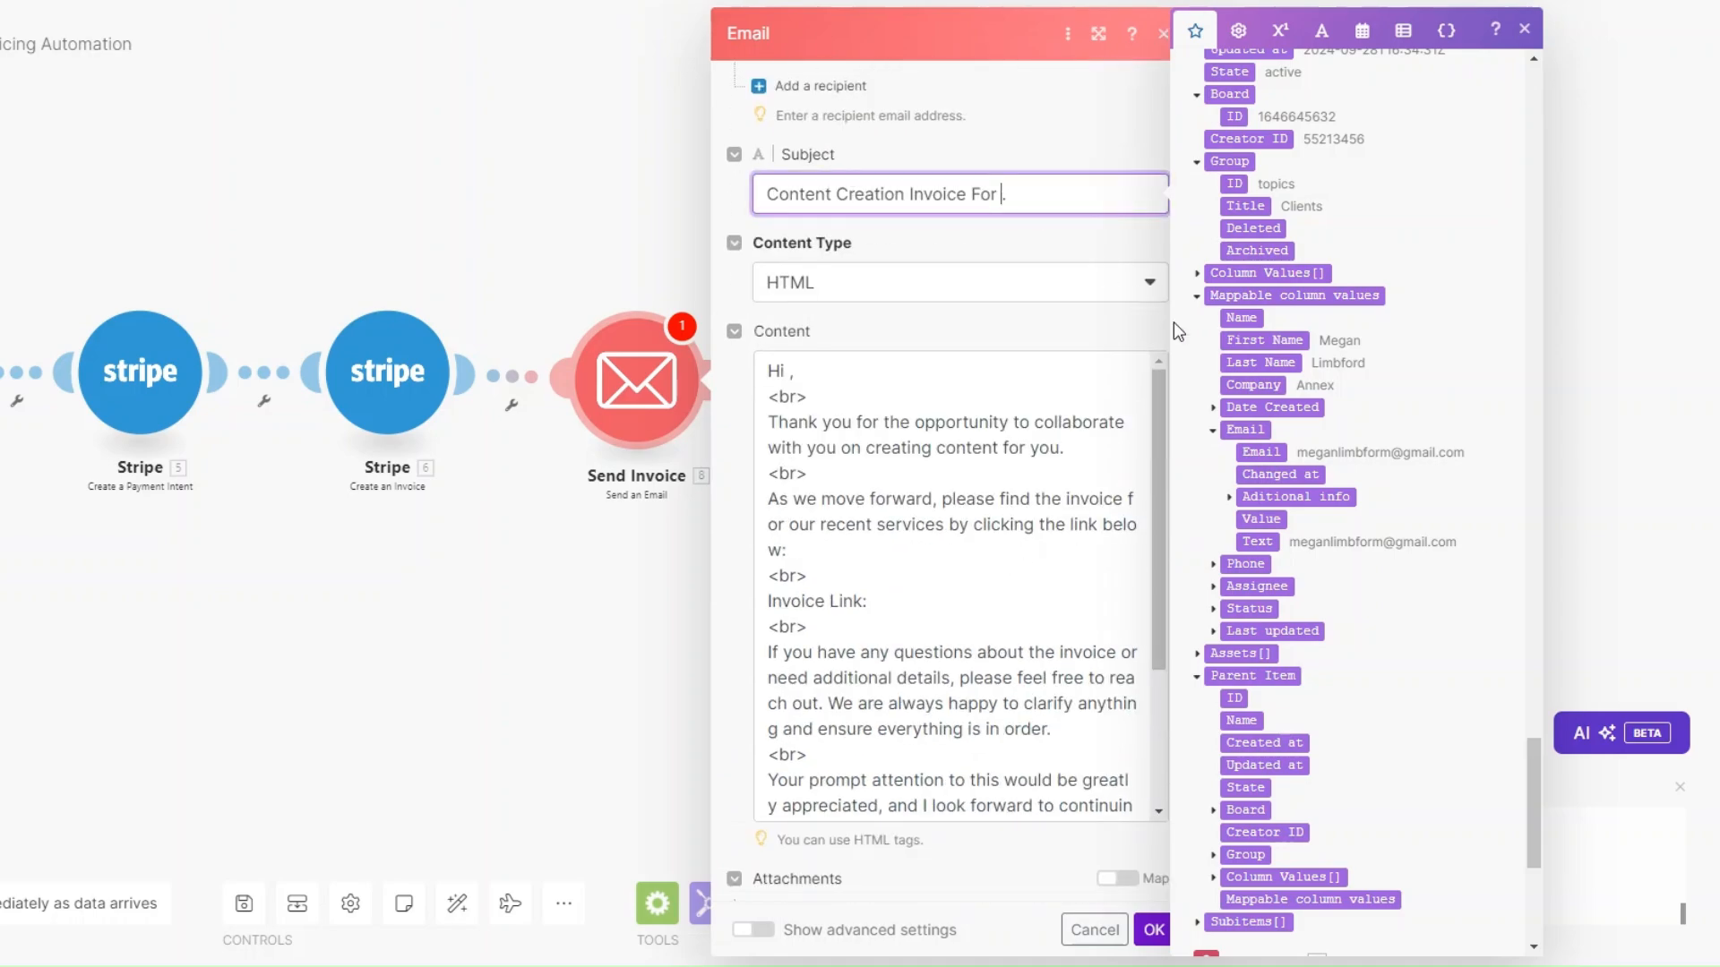
click(1263, 340)
click(789, 395)
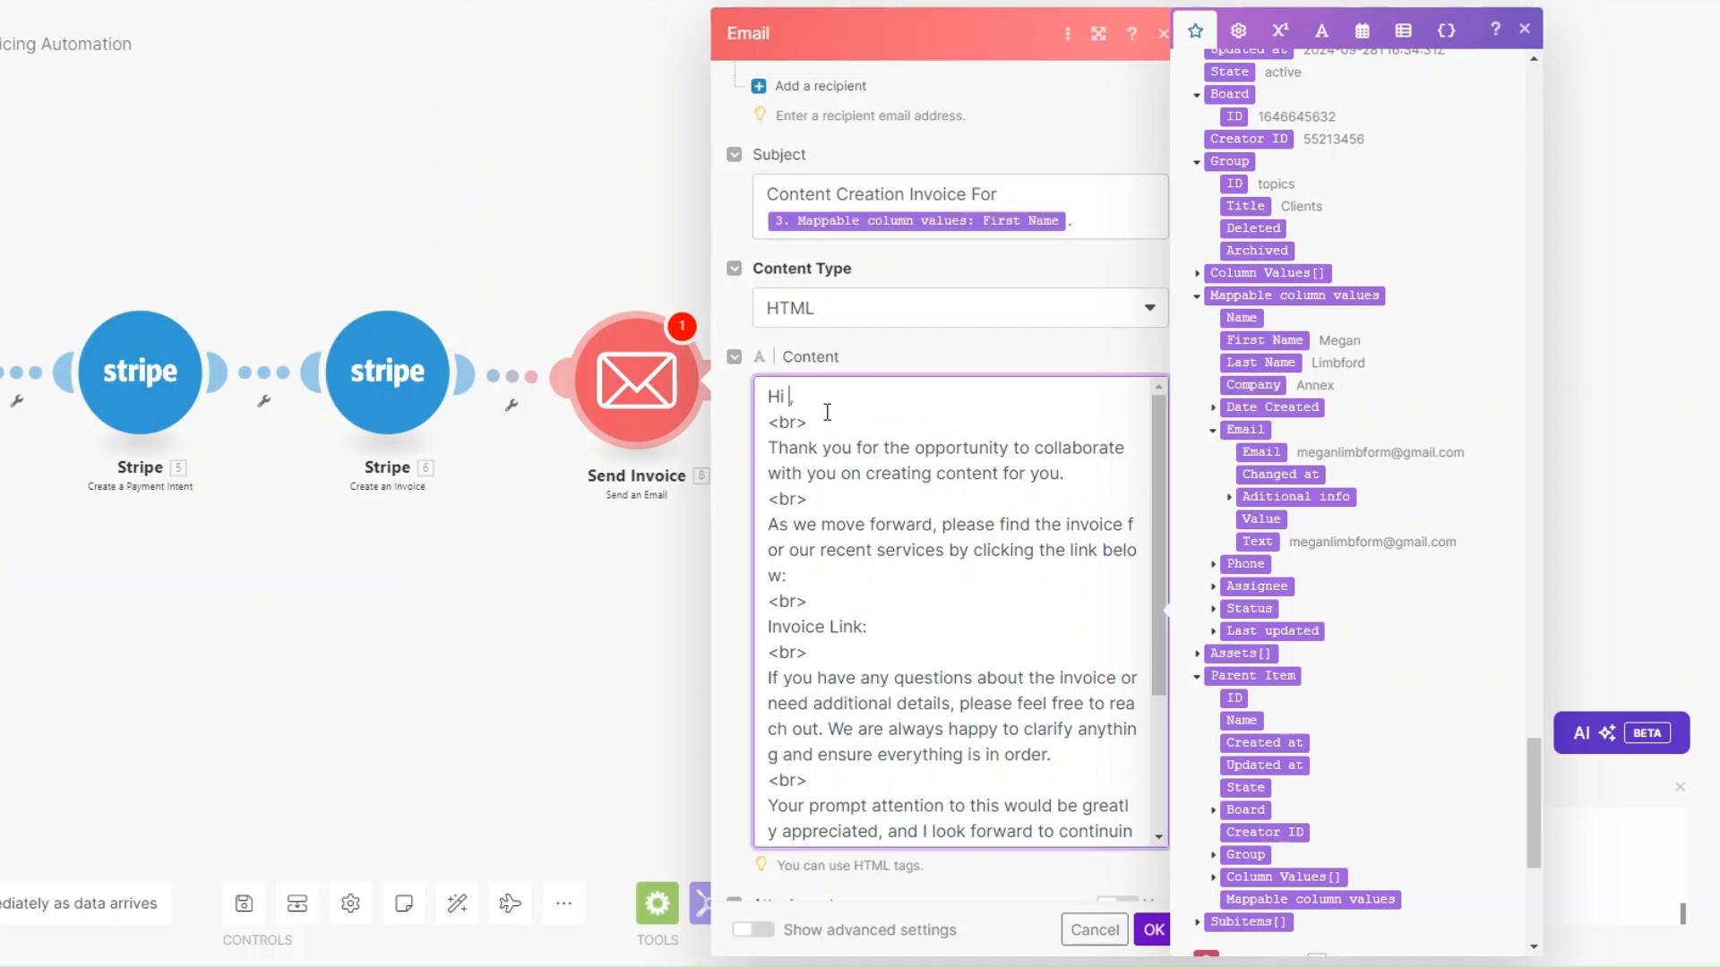
click(1263, 341)
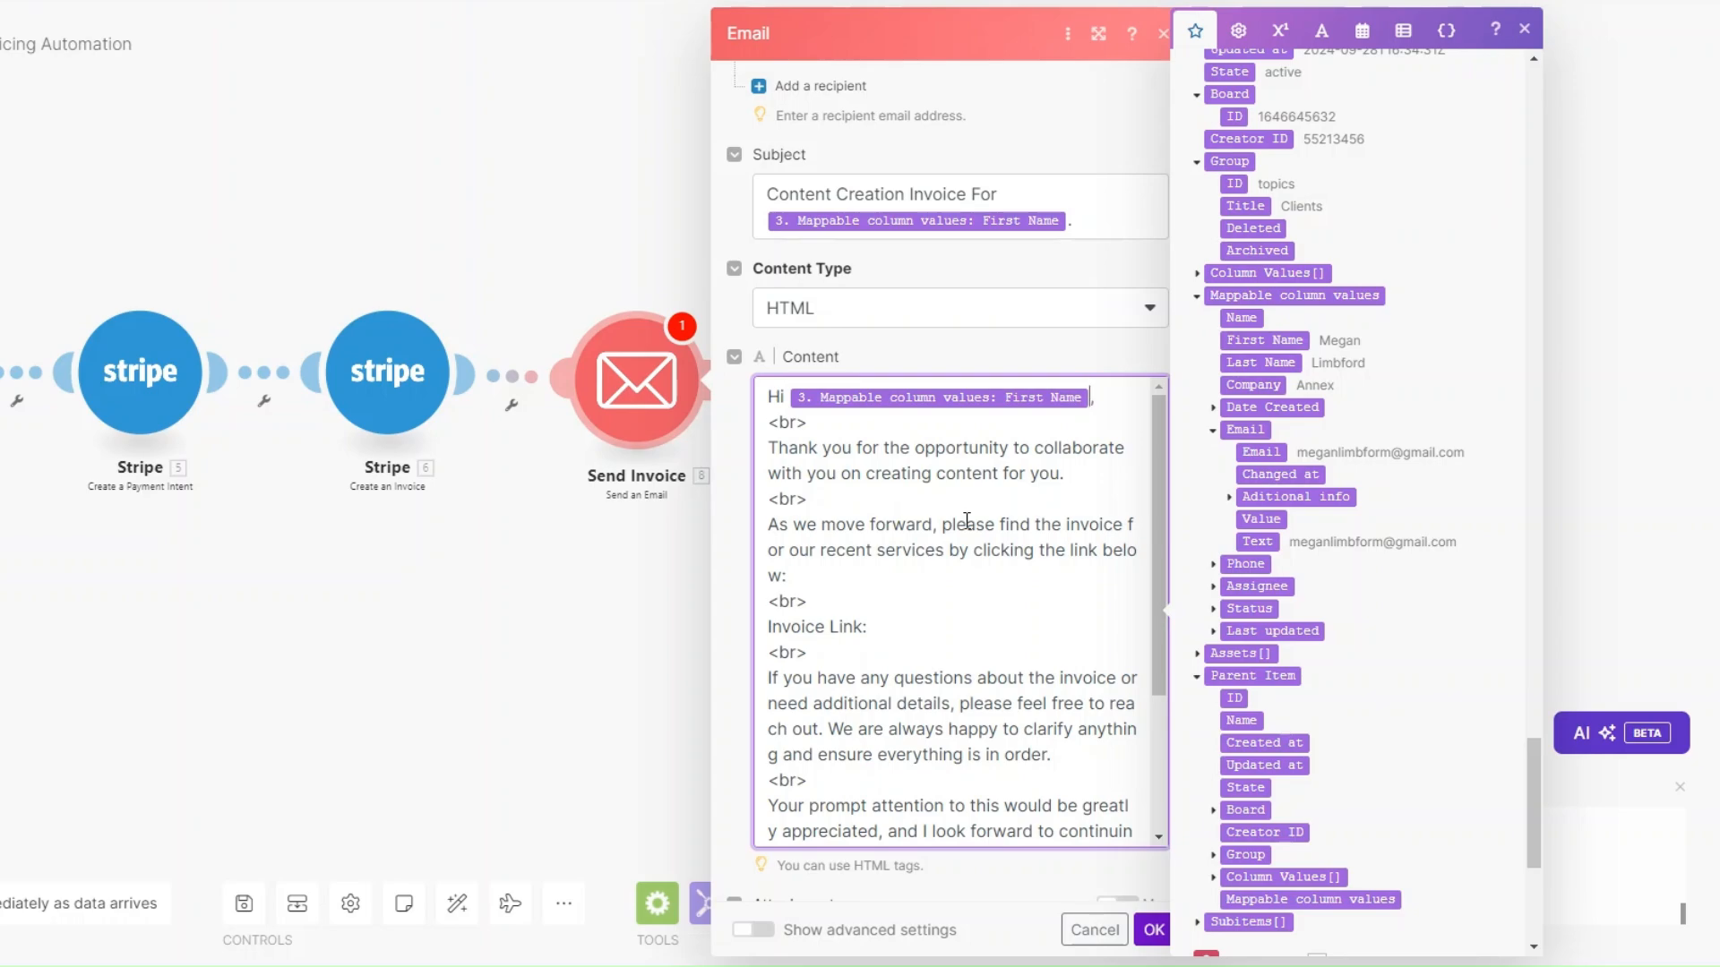
Place the Hosted Invoice URL after 'Invoice Link:' and save the email.
click(922, 648)
click(911, 624)
scroll(1415, 650, up, 1)
scroll(1415, 650, up, 20)
scroll(1410, 641, up, 15)
scroll(1404, 675, down, 3)
scroll(1405, 674, down, 4)
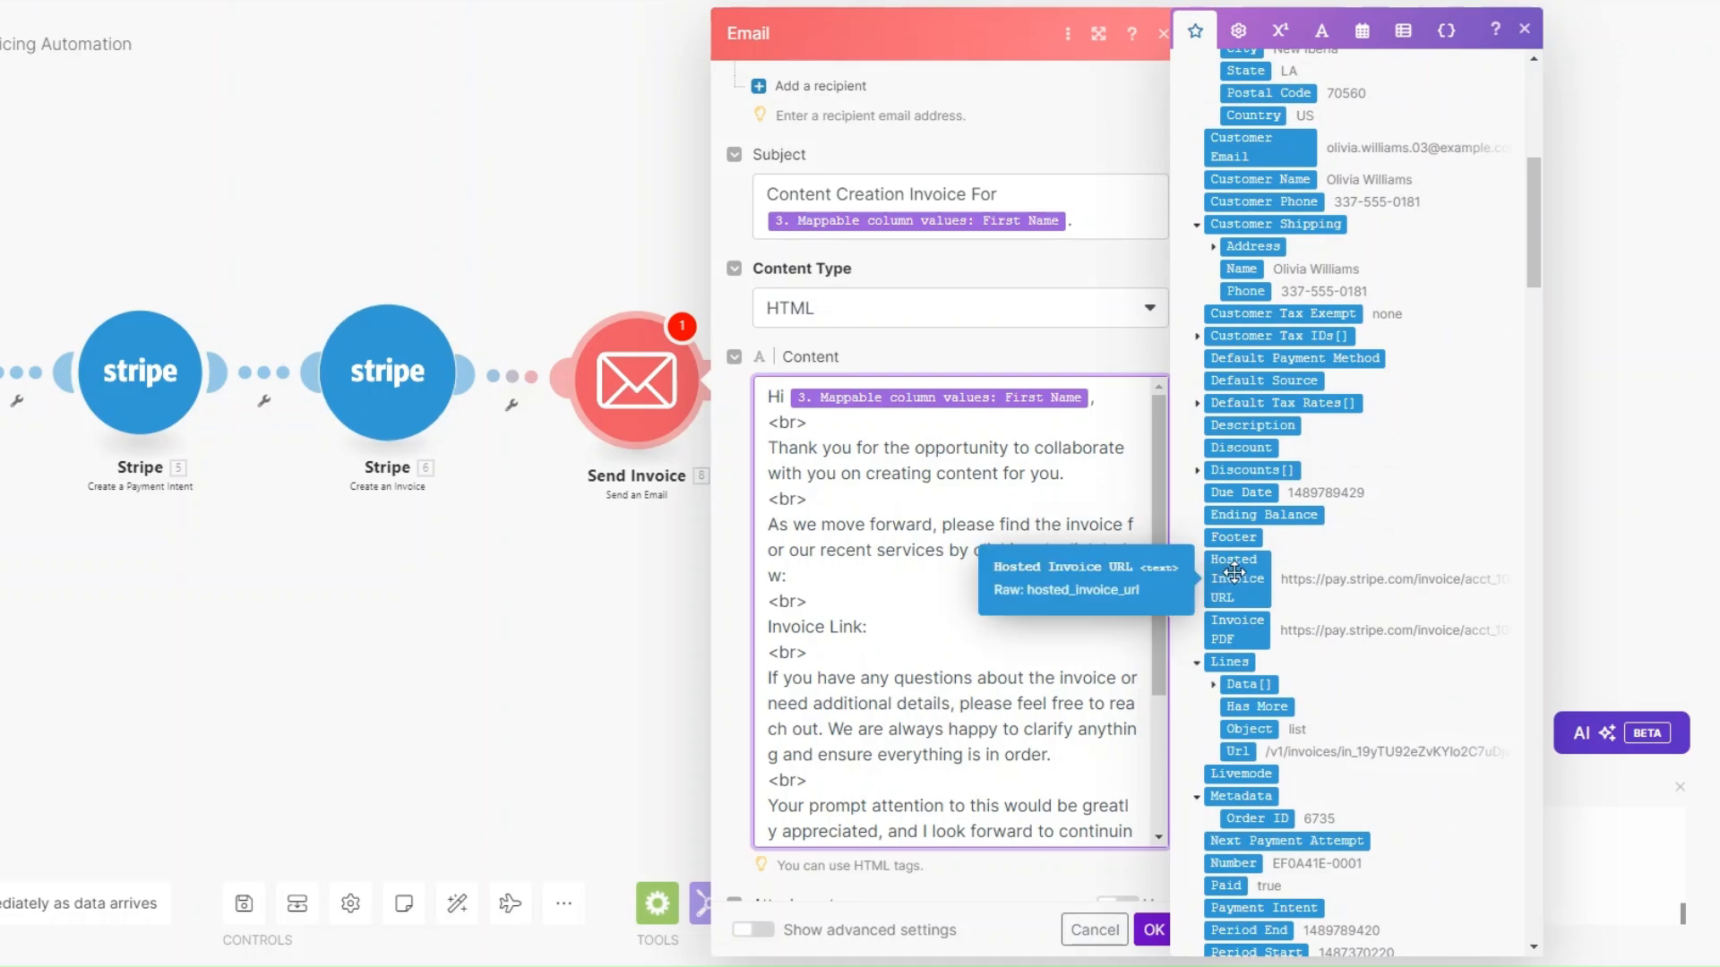
drag(1235, 571, 1048, 624)
scroll(1039, 627, down, 3)
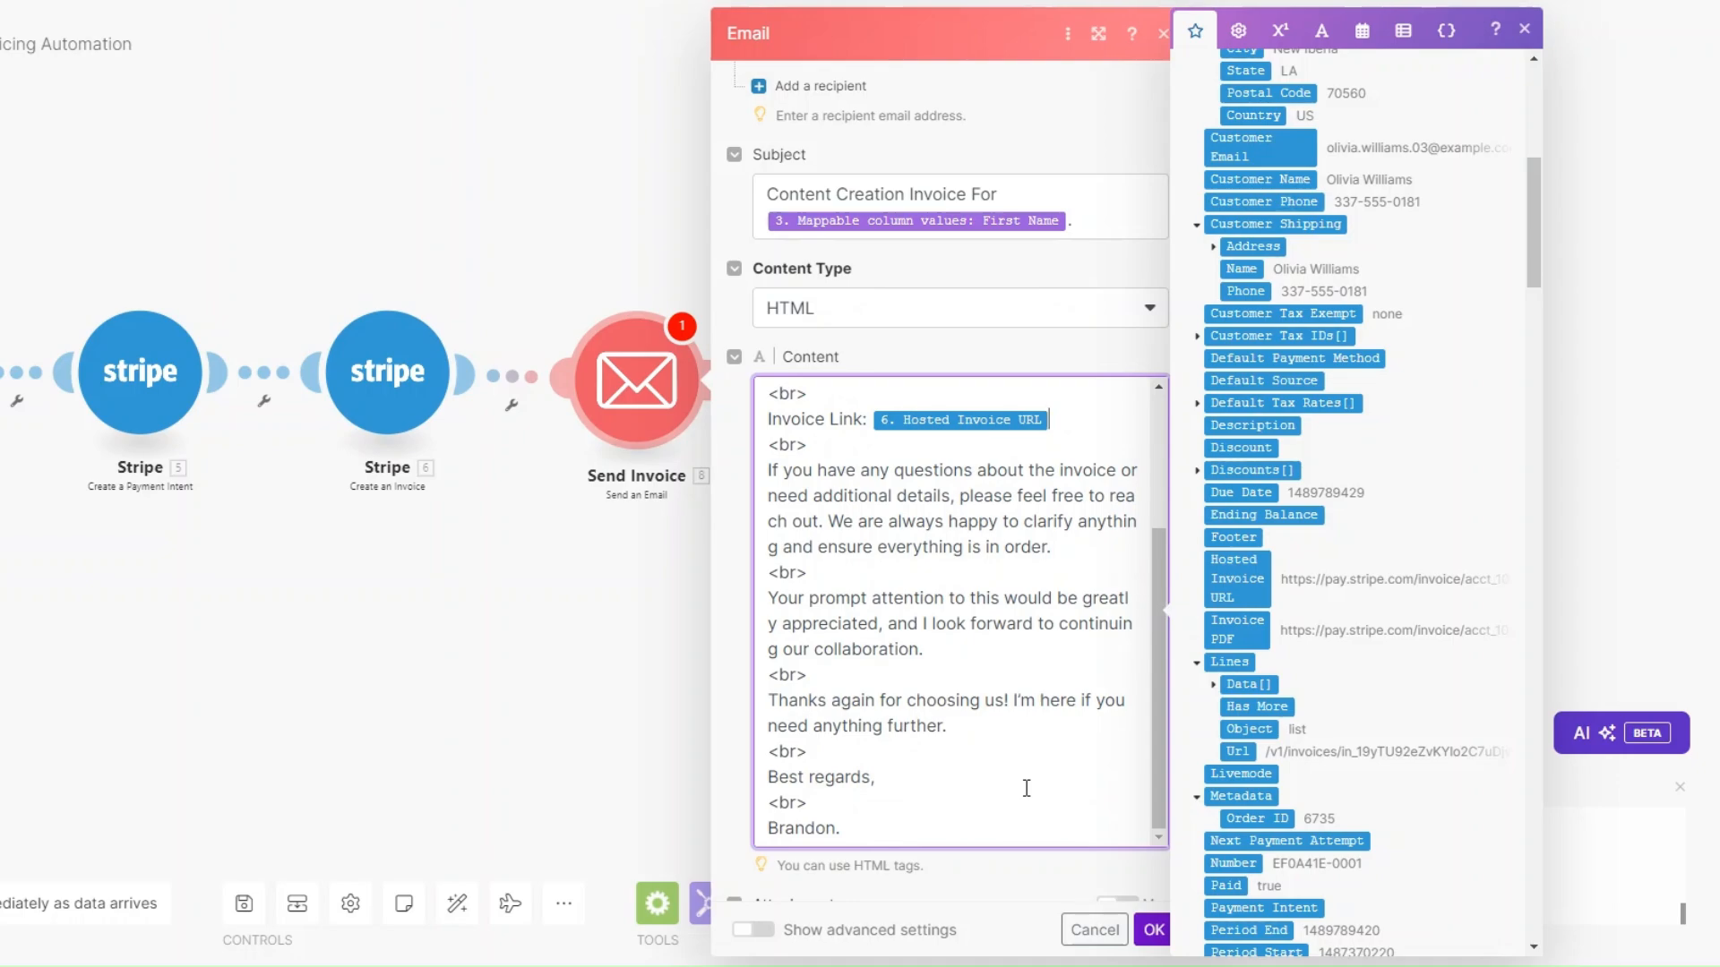
click(1152, 928)
drag(549, 653, 734, 684)
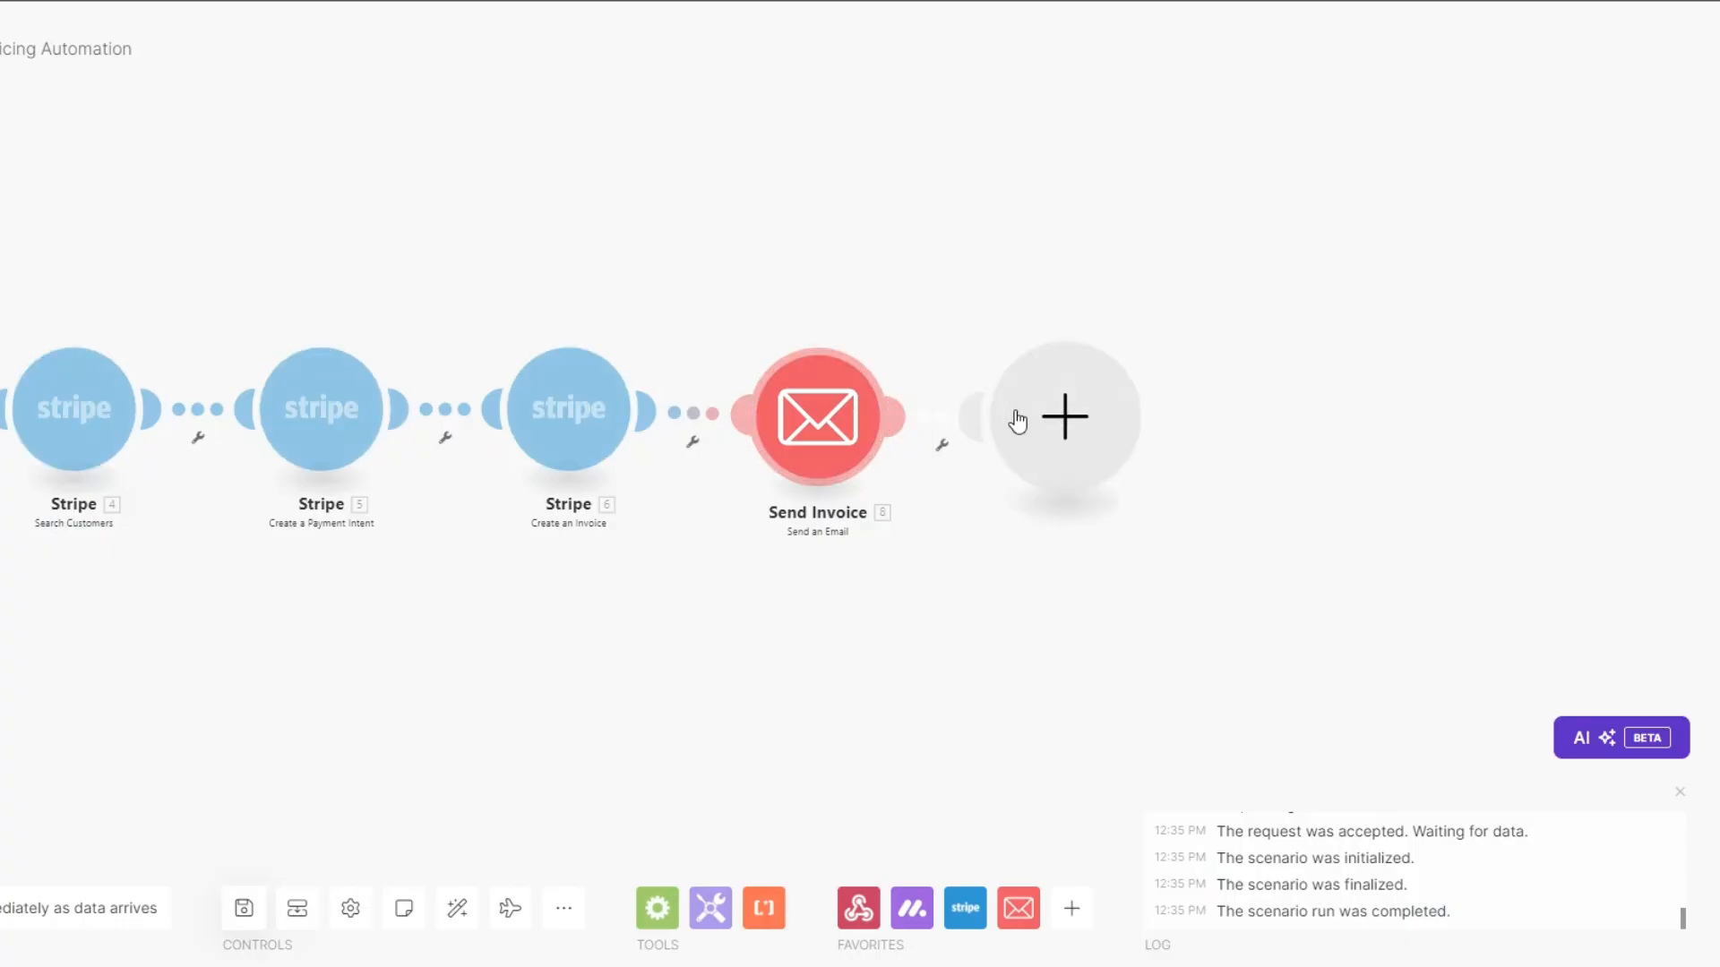
Add a Stripe Search Invoices module at the end of the scenario.
click(1017, 421)
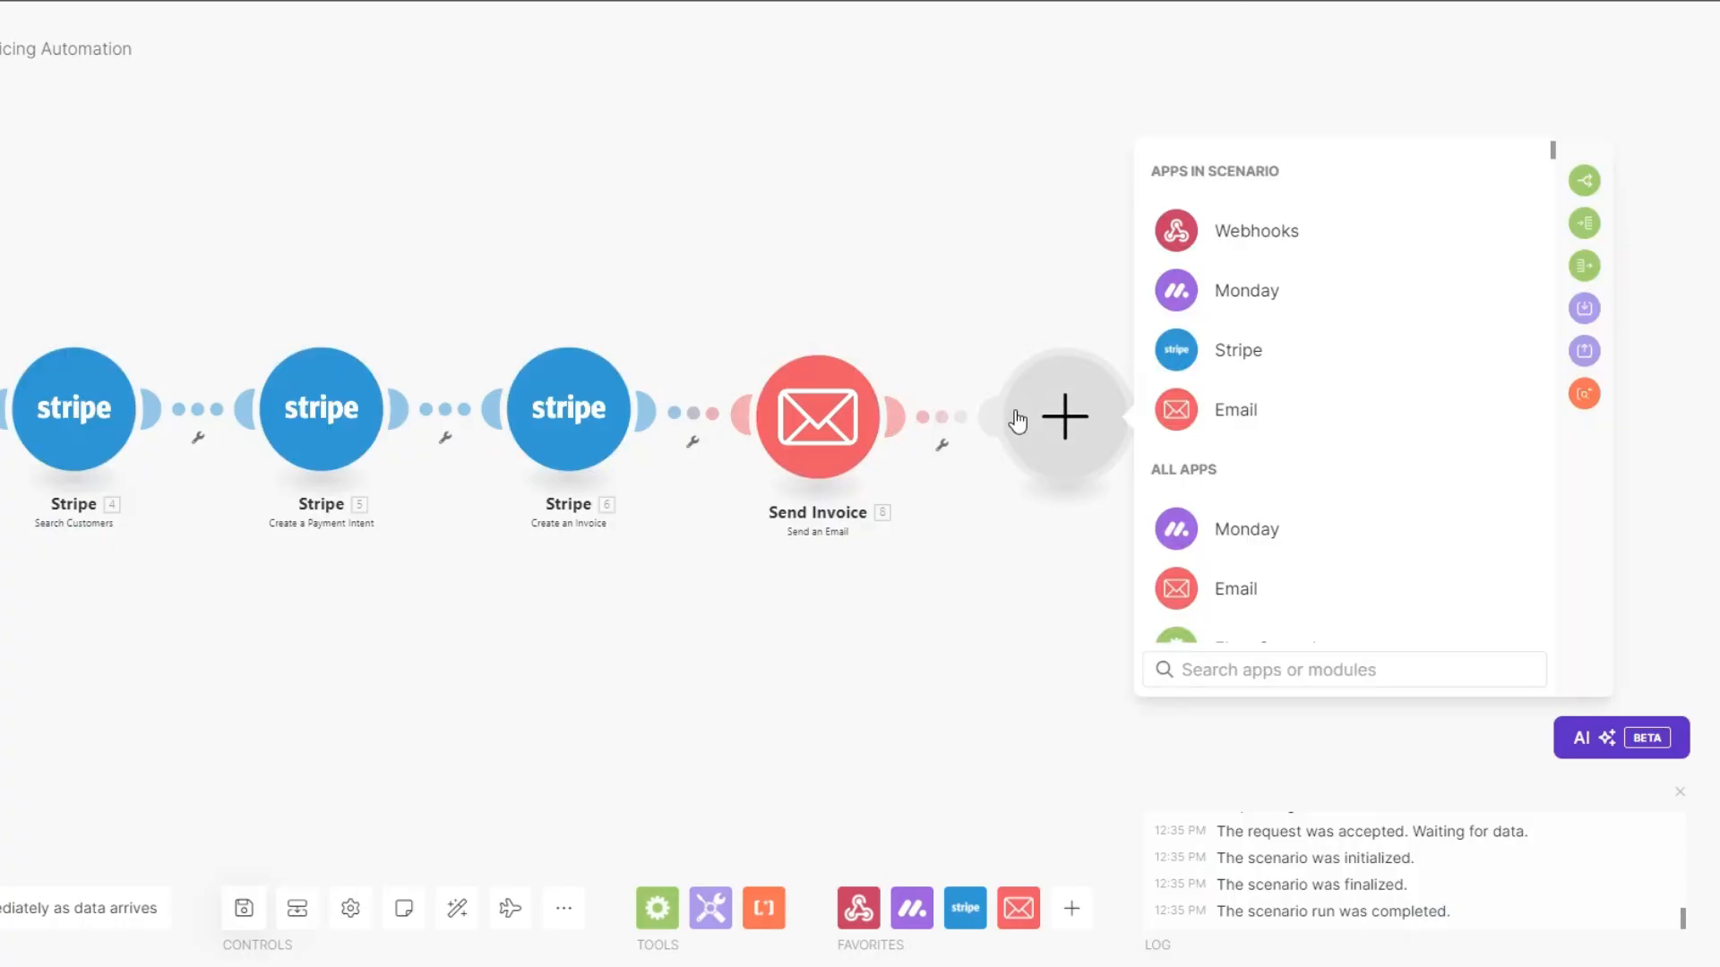
click(1209, 351)
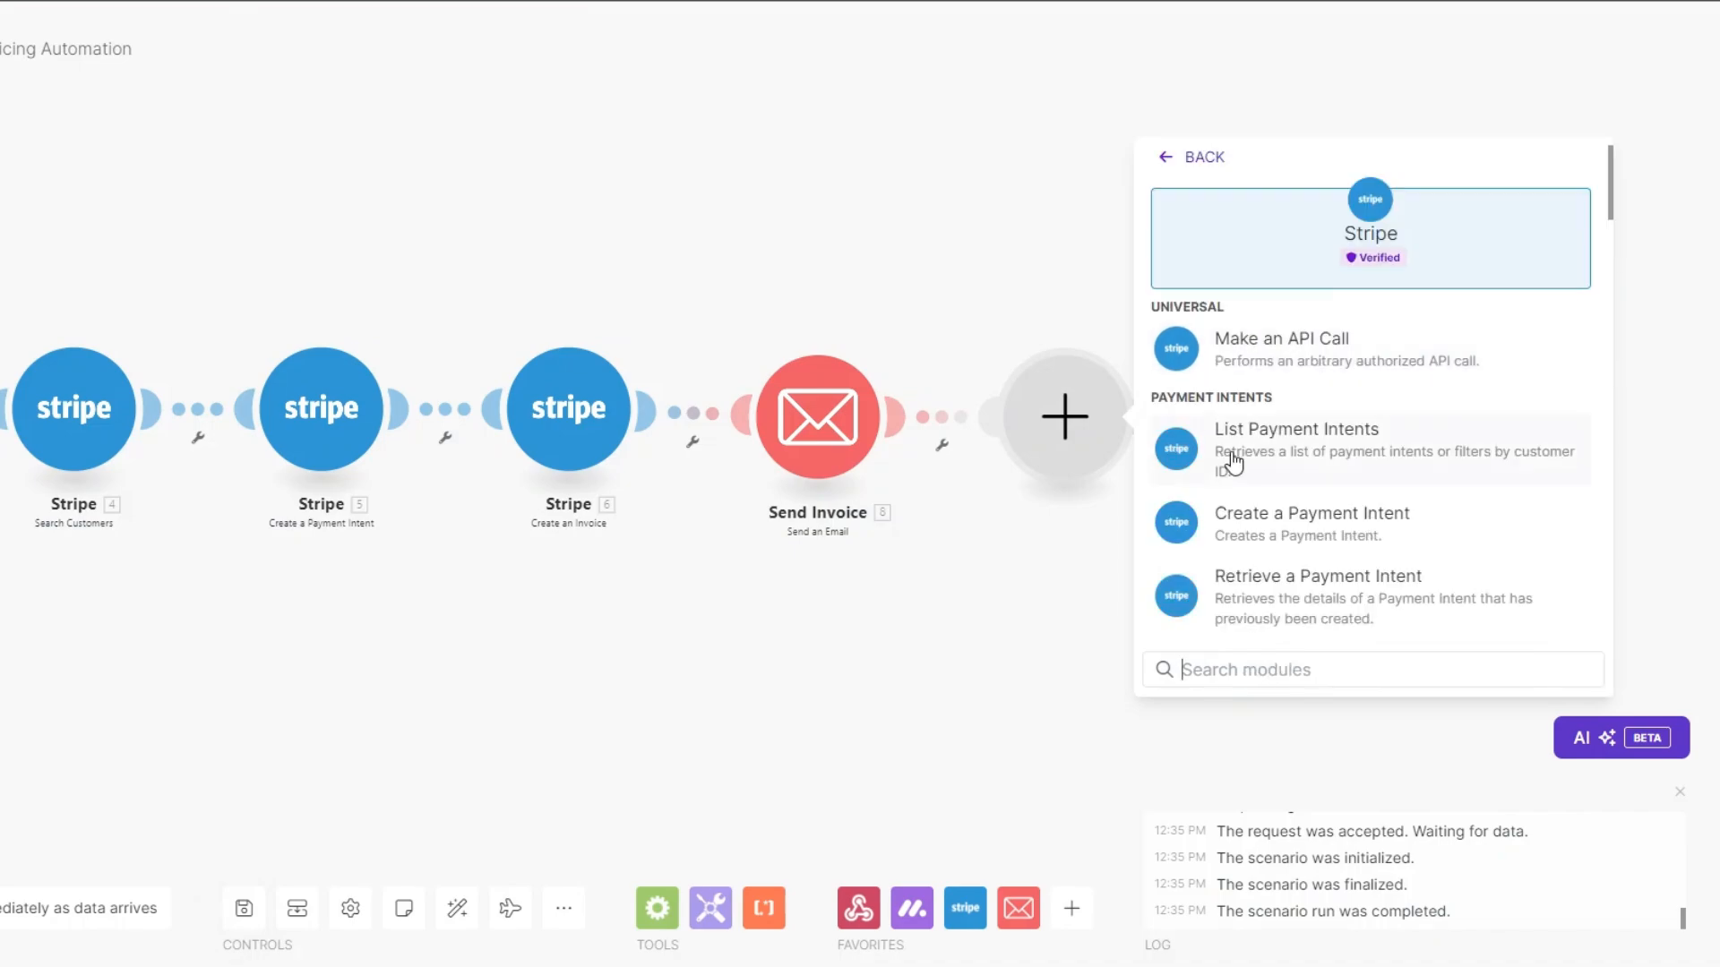
text(nvoi)
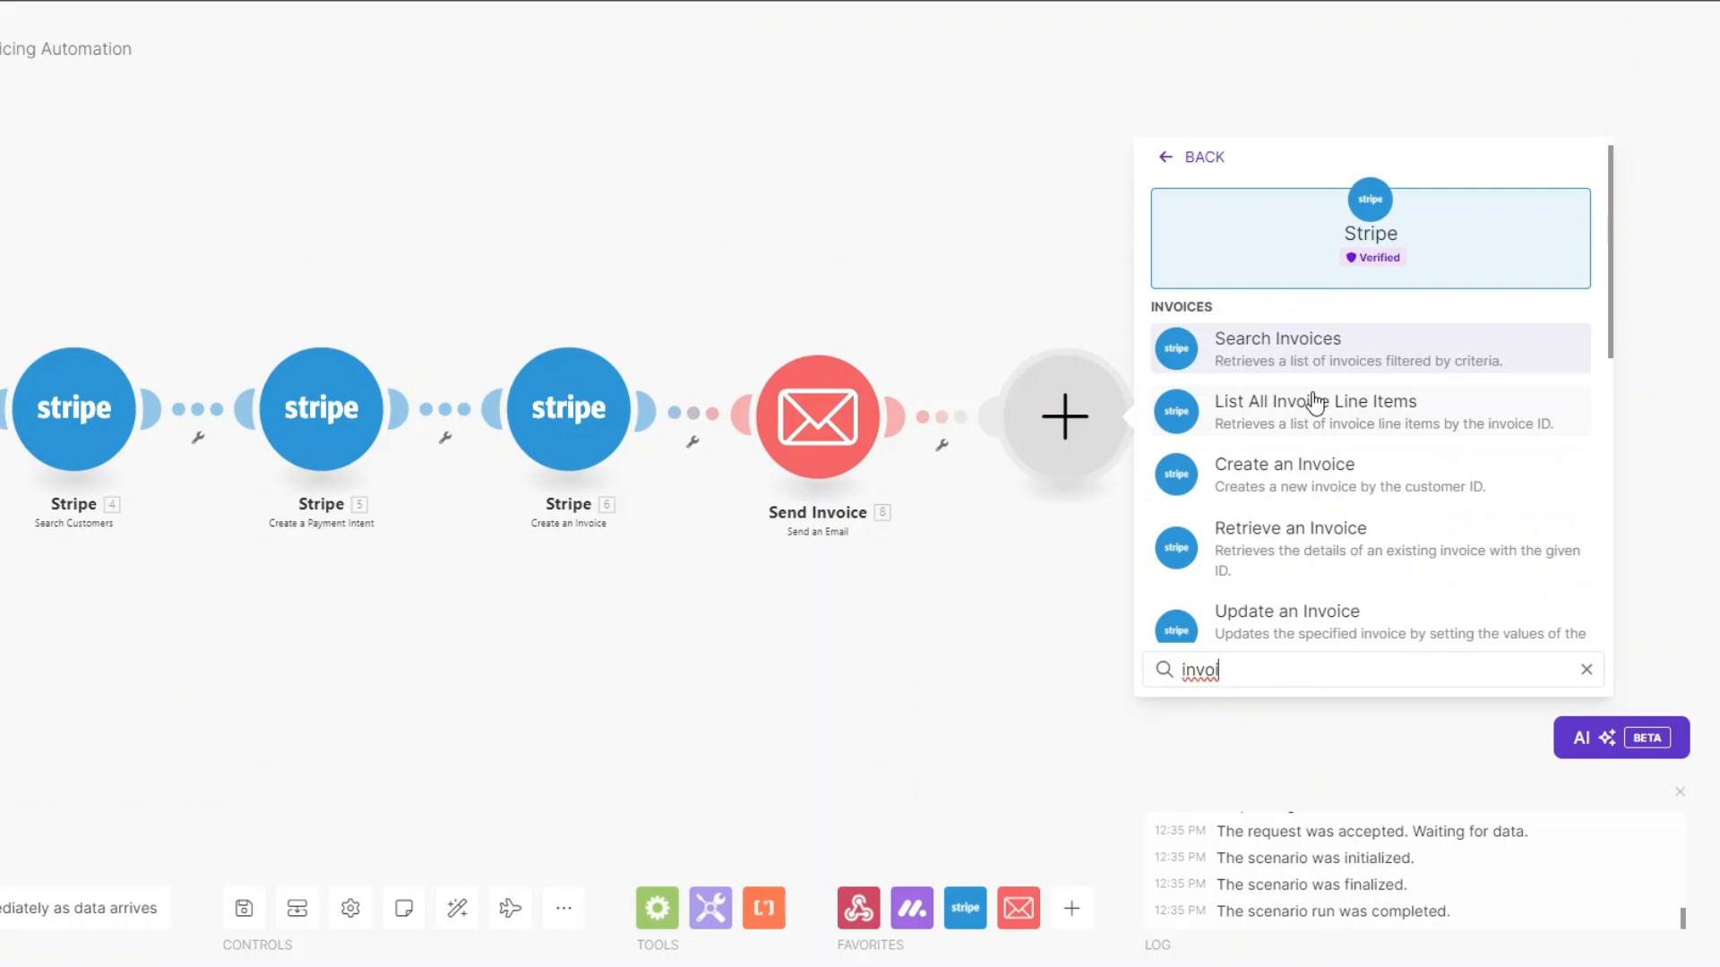
click(1303, 338)
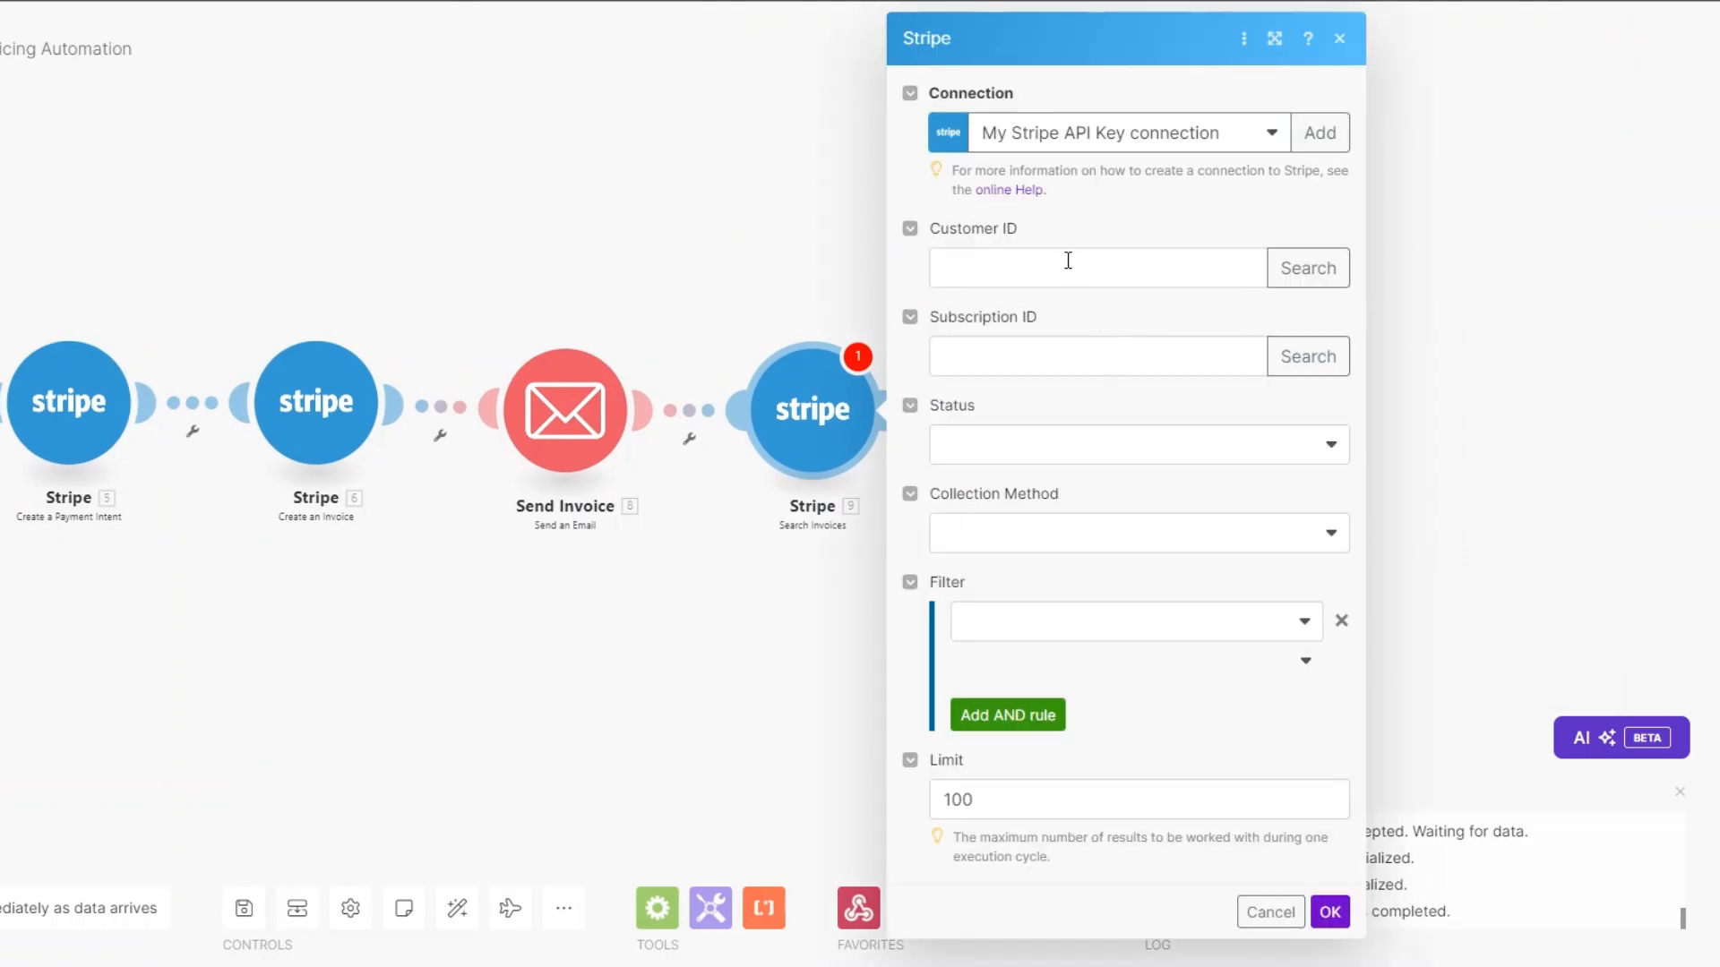
Search Open, Send Invoice invoices for the found customer's ID, limited to 1 result.
click(1067, 265)
scroll(1394, 330, down, 15)
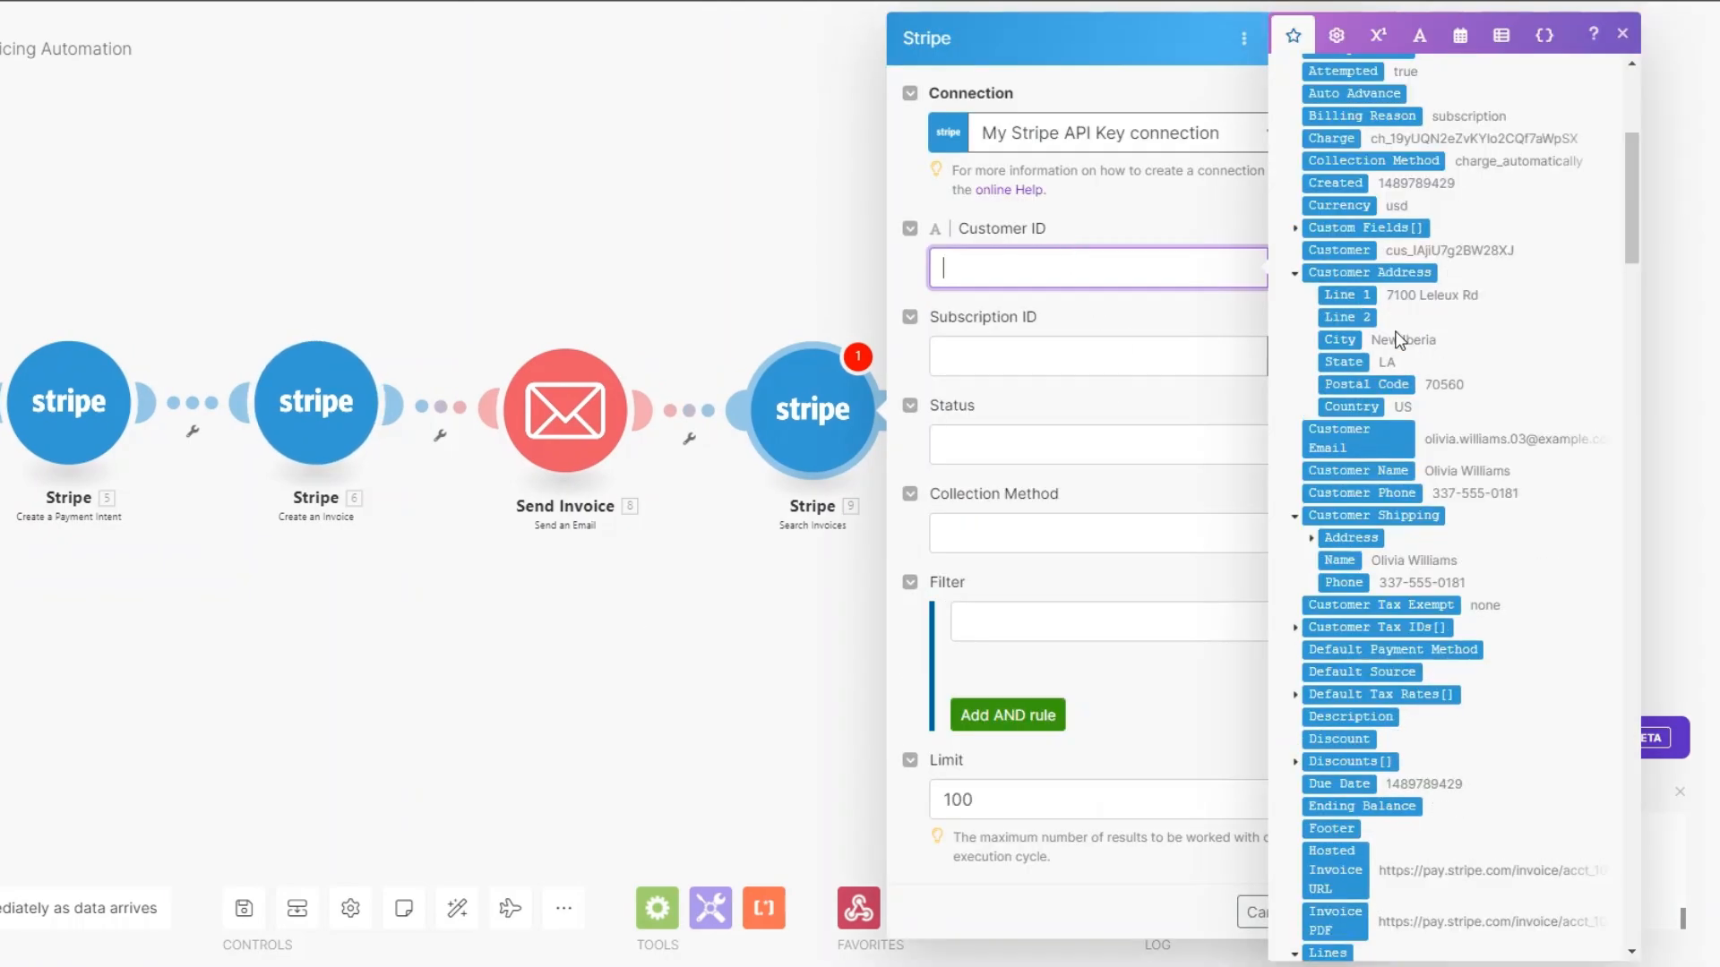
scroll(1394, 330, down, 10)
click(1356, 570)
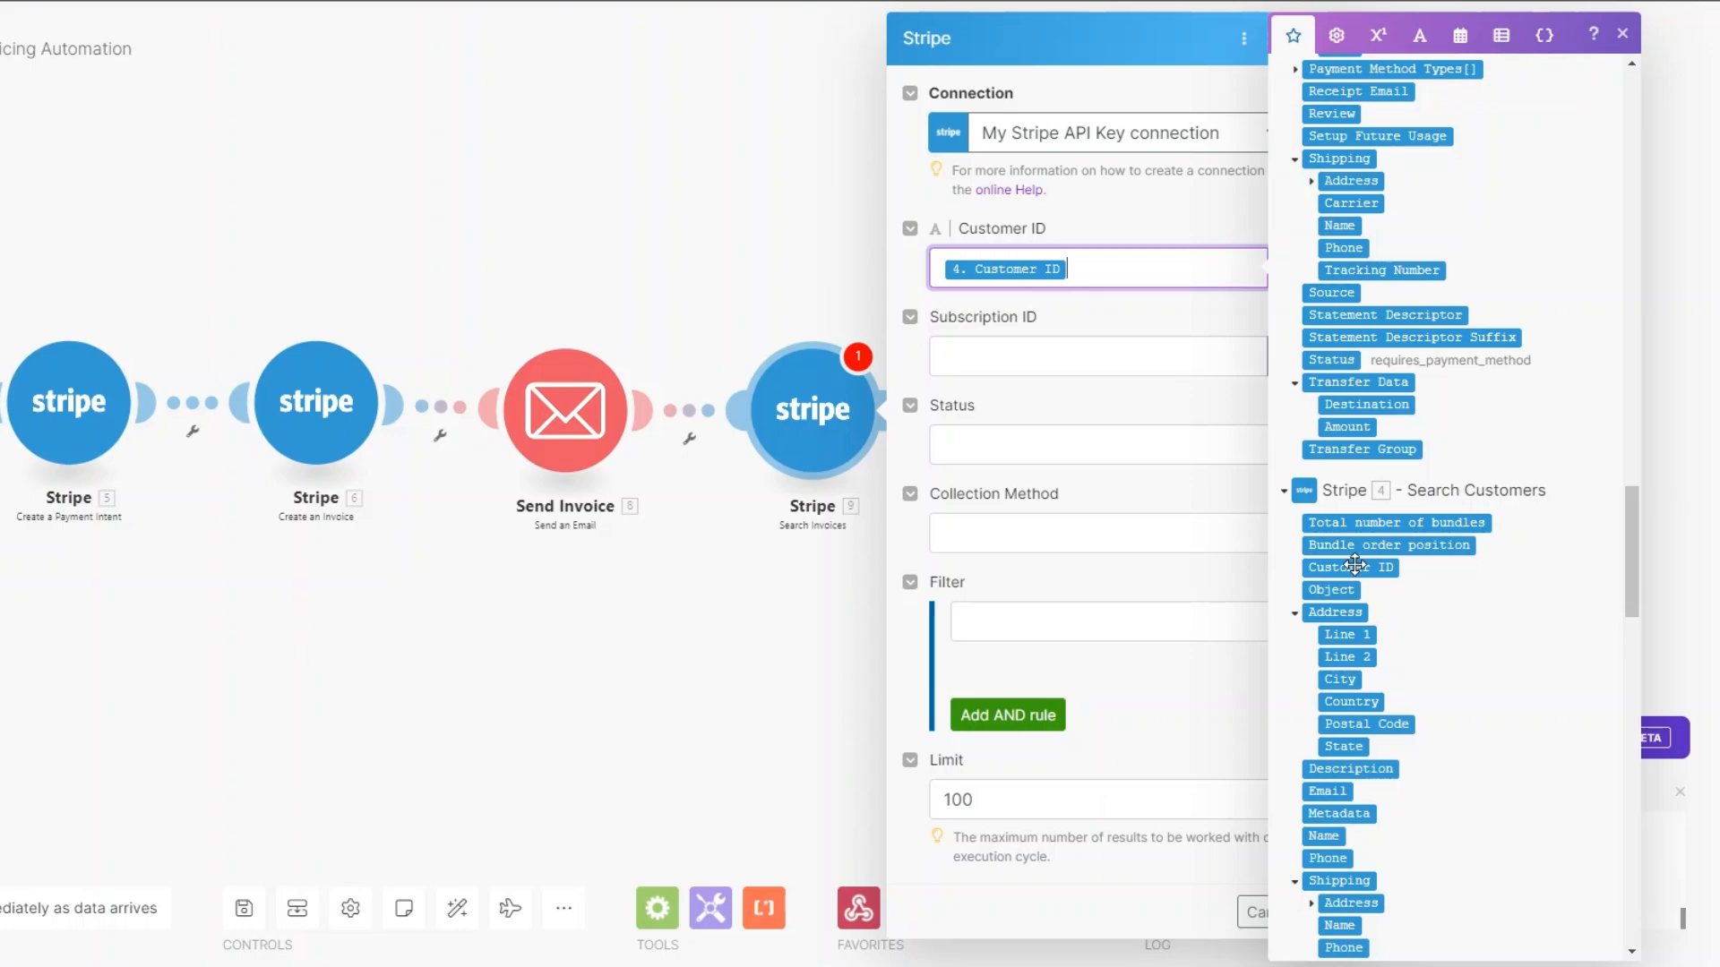
click(1079, 445)
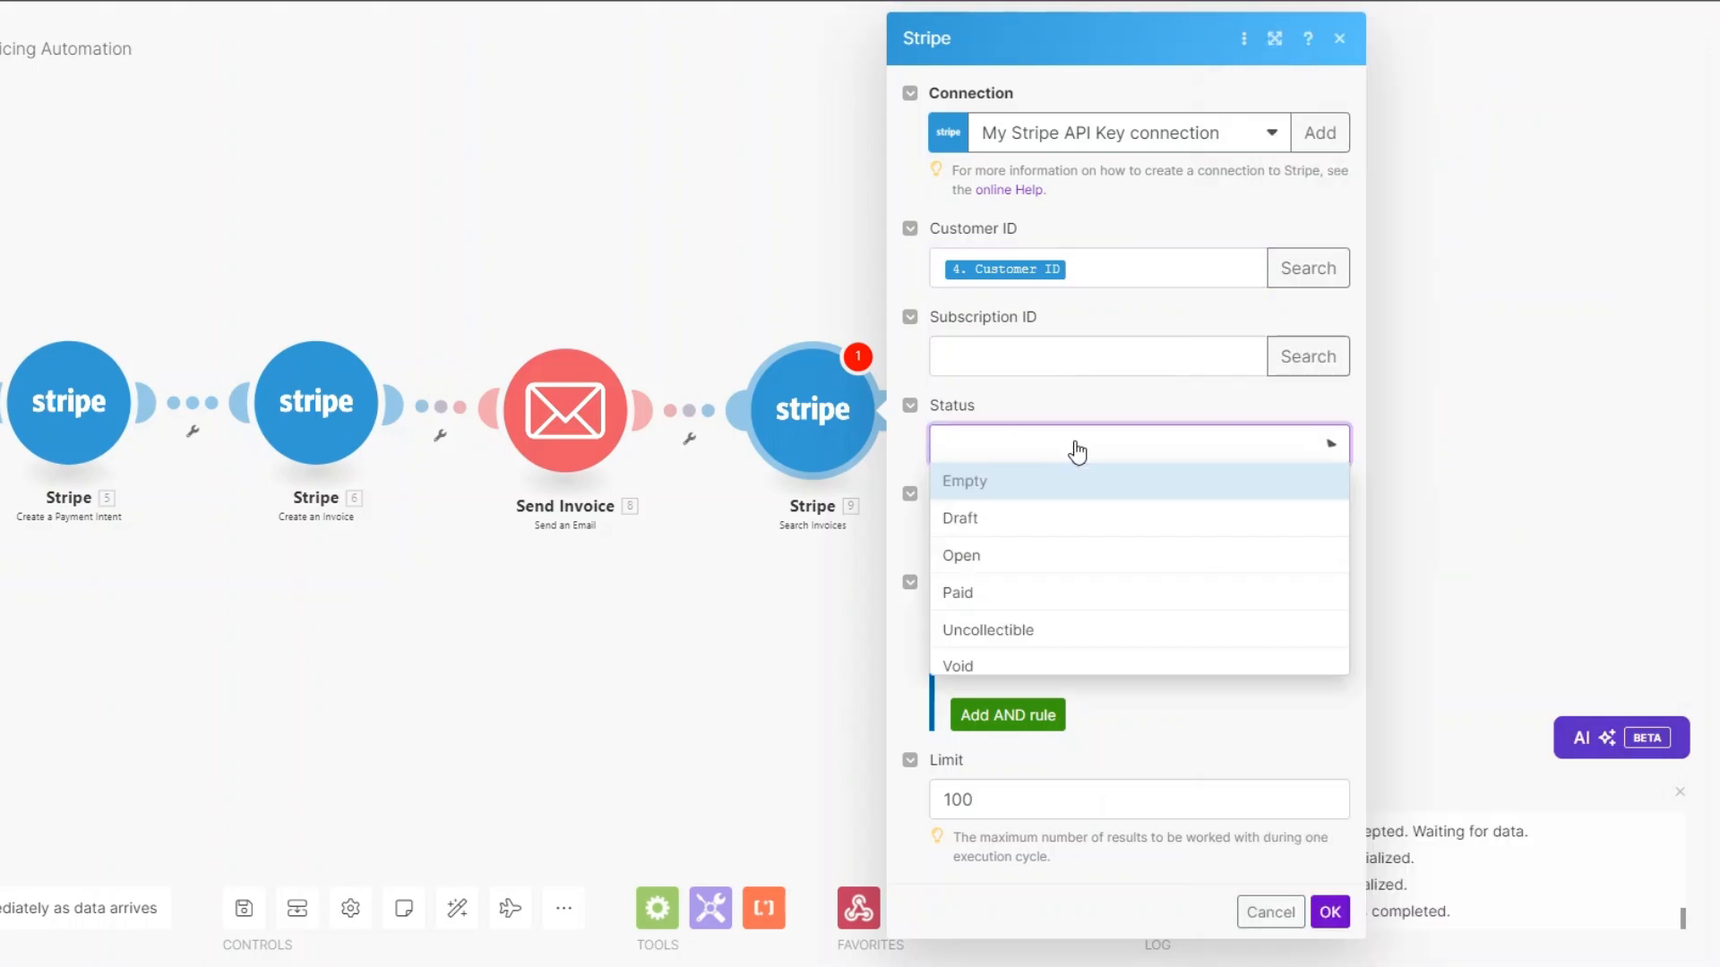
click(1061, 562)
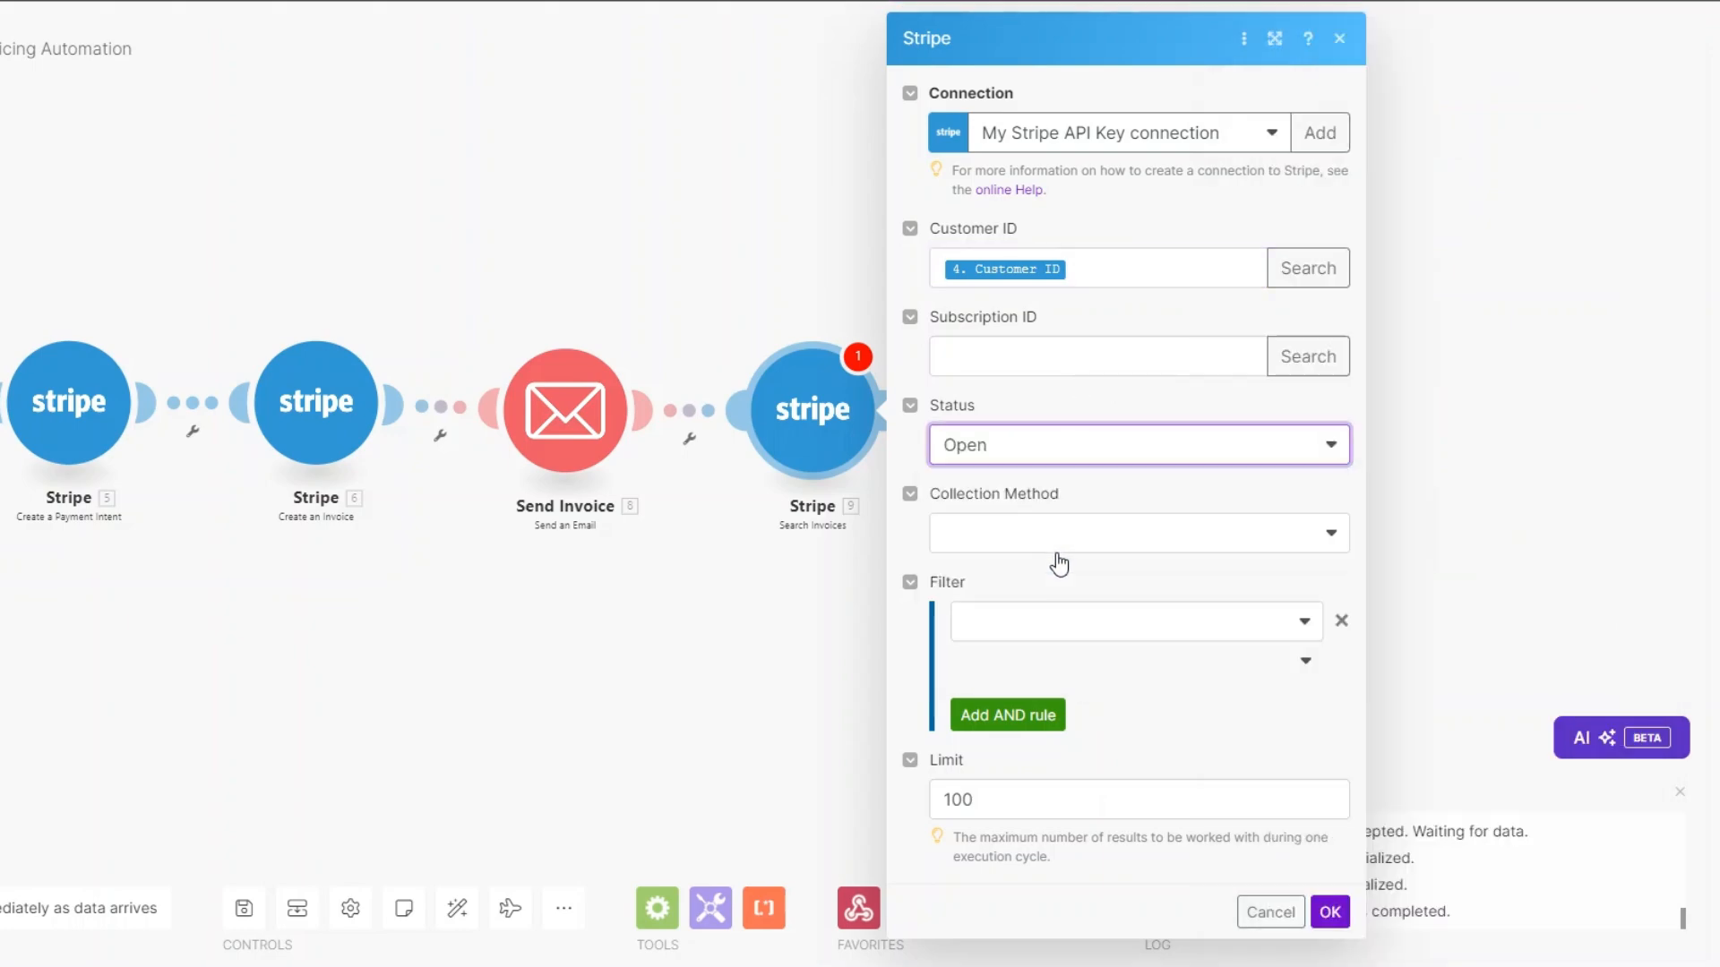
click(1022, 535)
click(1034, 659)
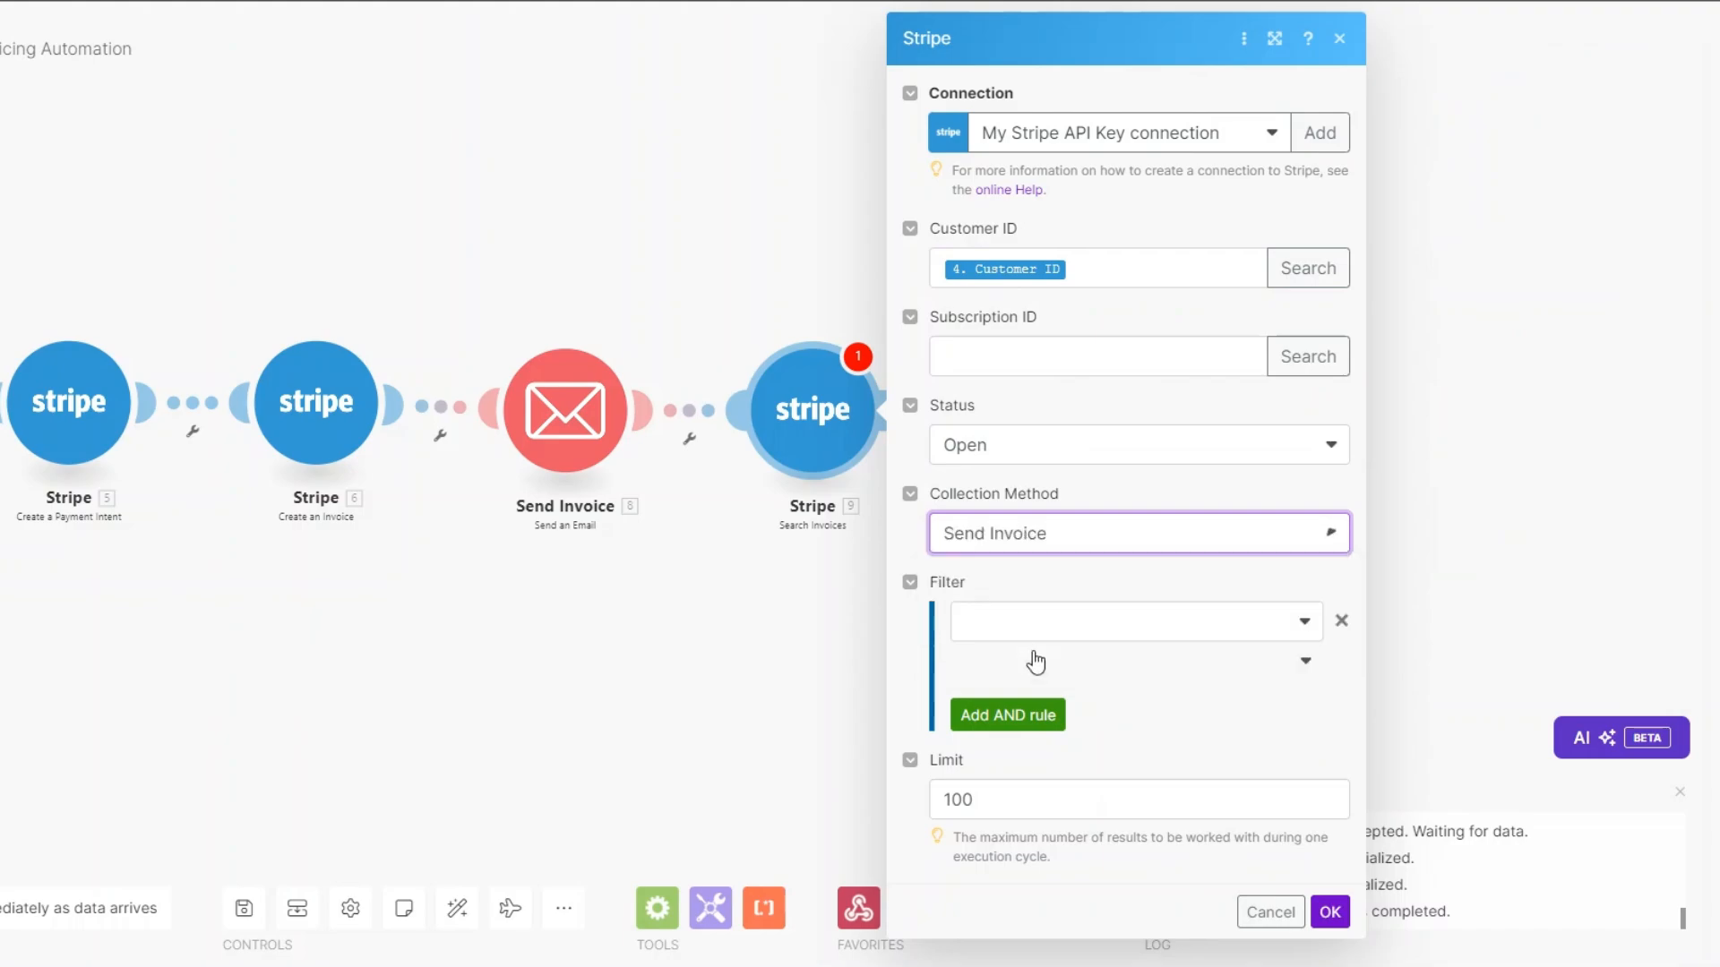
click(1039, 791)
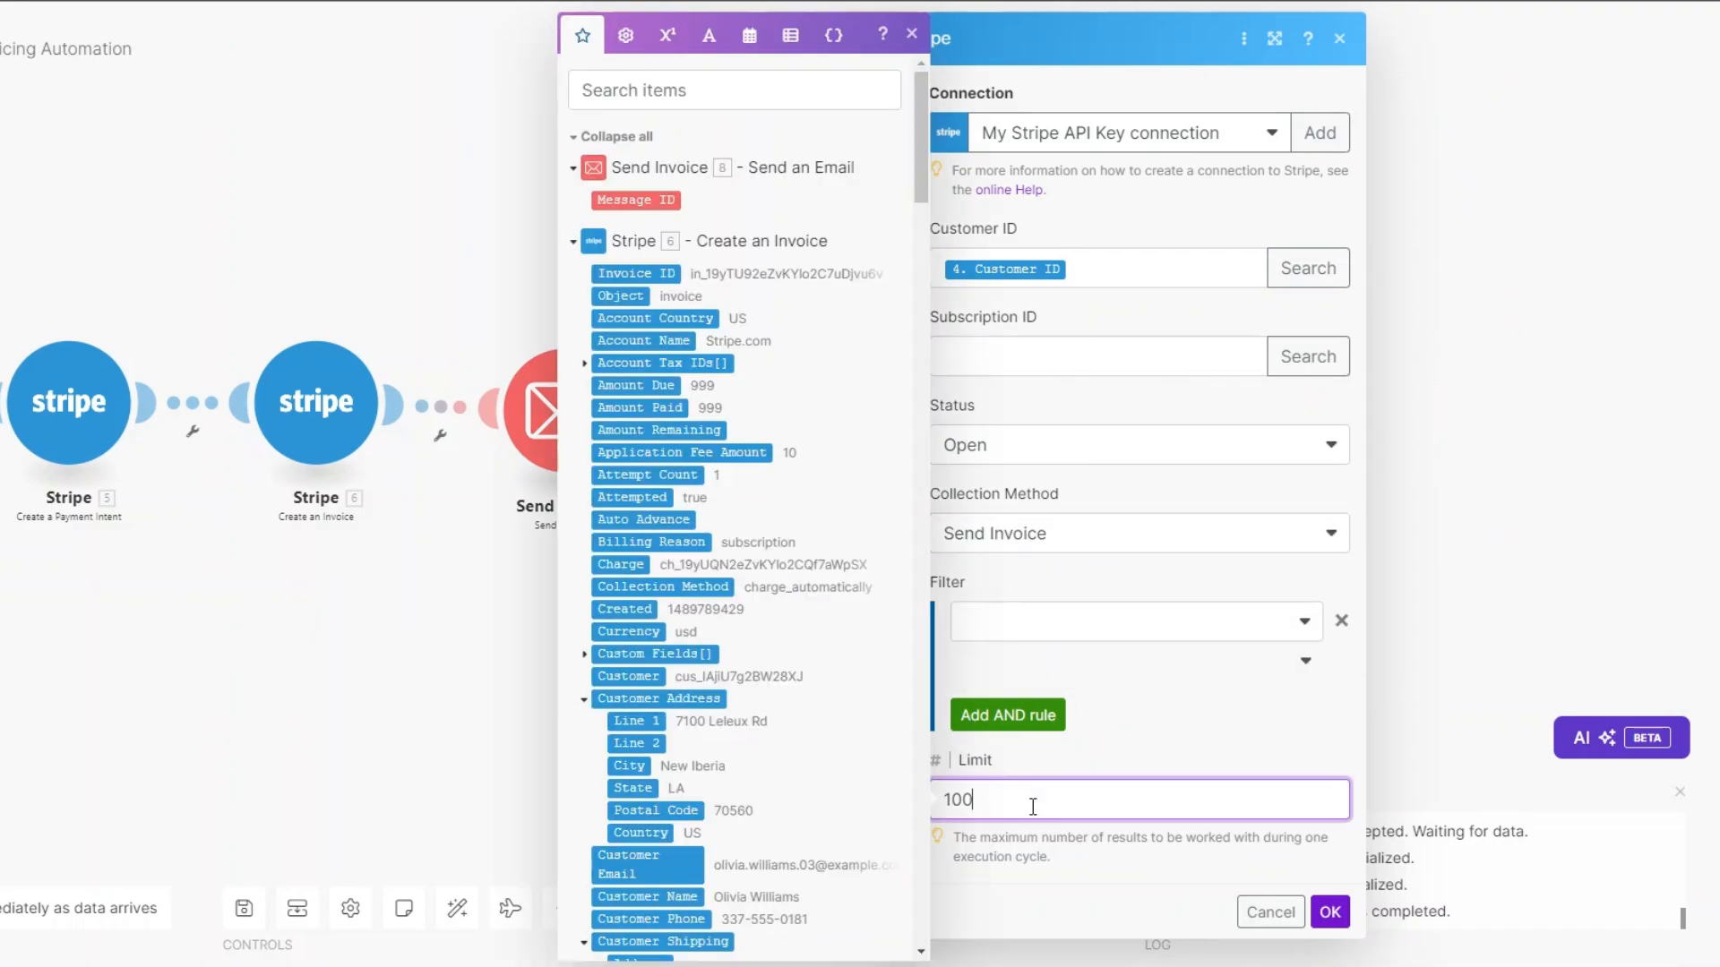
key(BackSpace)
key(BackSpace)
click(1330, 911)
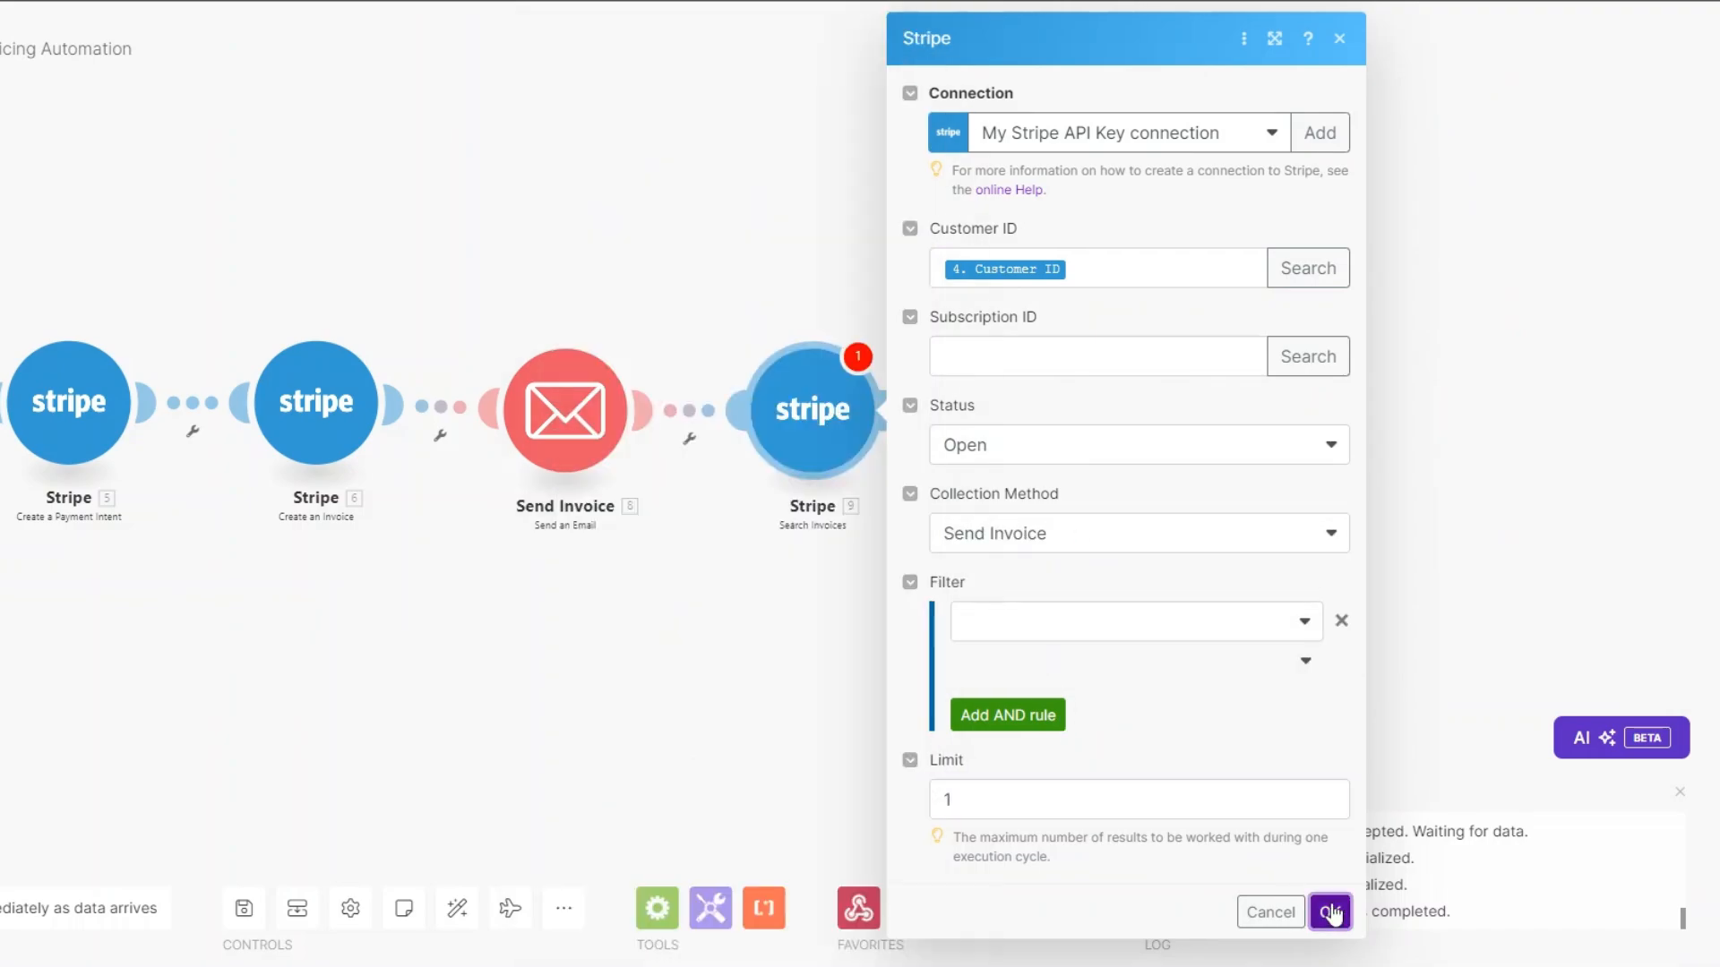
click(894, 409)
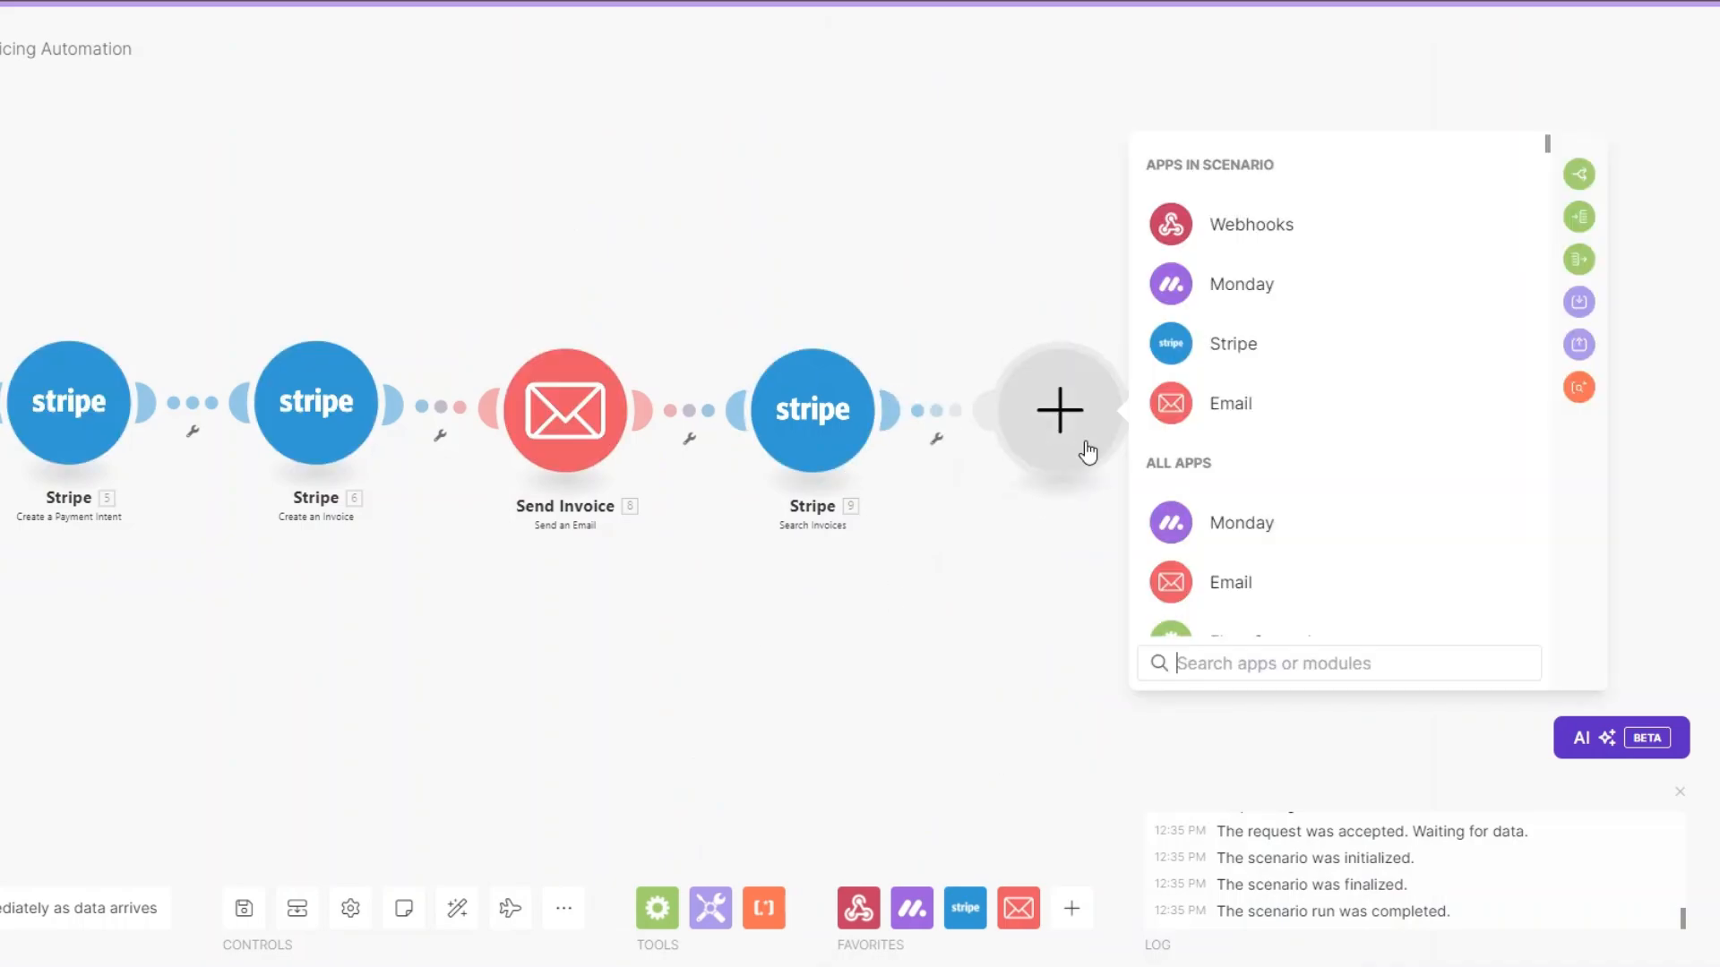
Add an Email 'Send an Email' module and rename it 'Send Reminder'.
click(1242, 406)
scroll(1282, 520, down, 3)
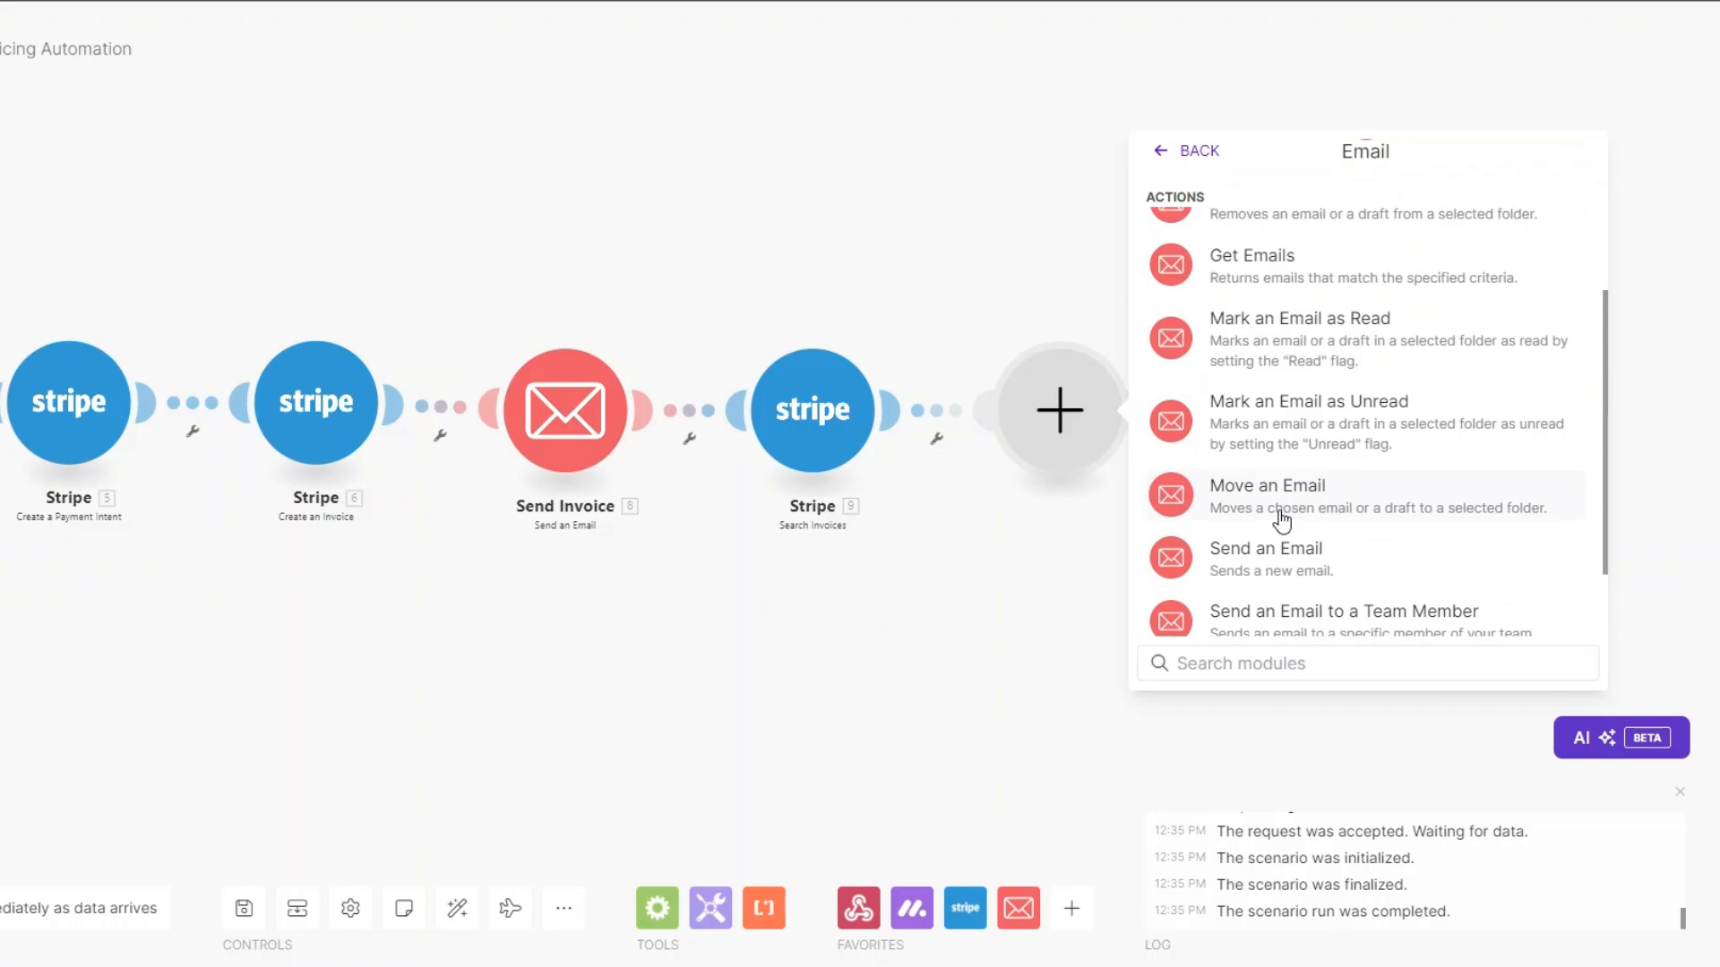
click(1272, 557)
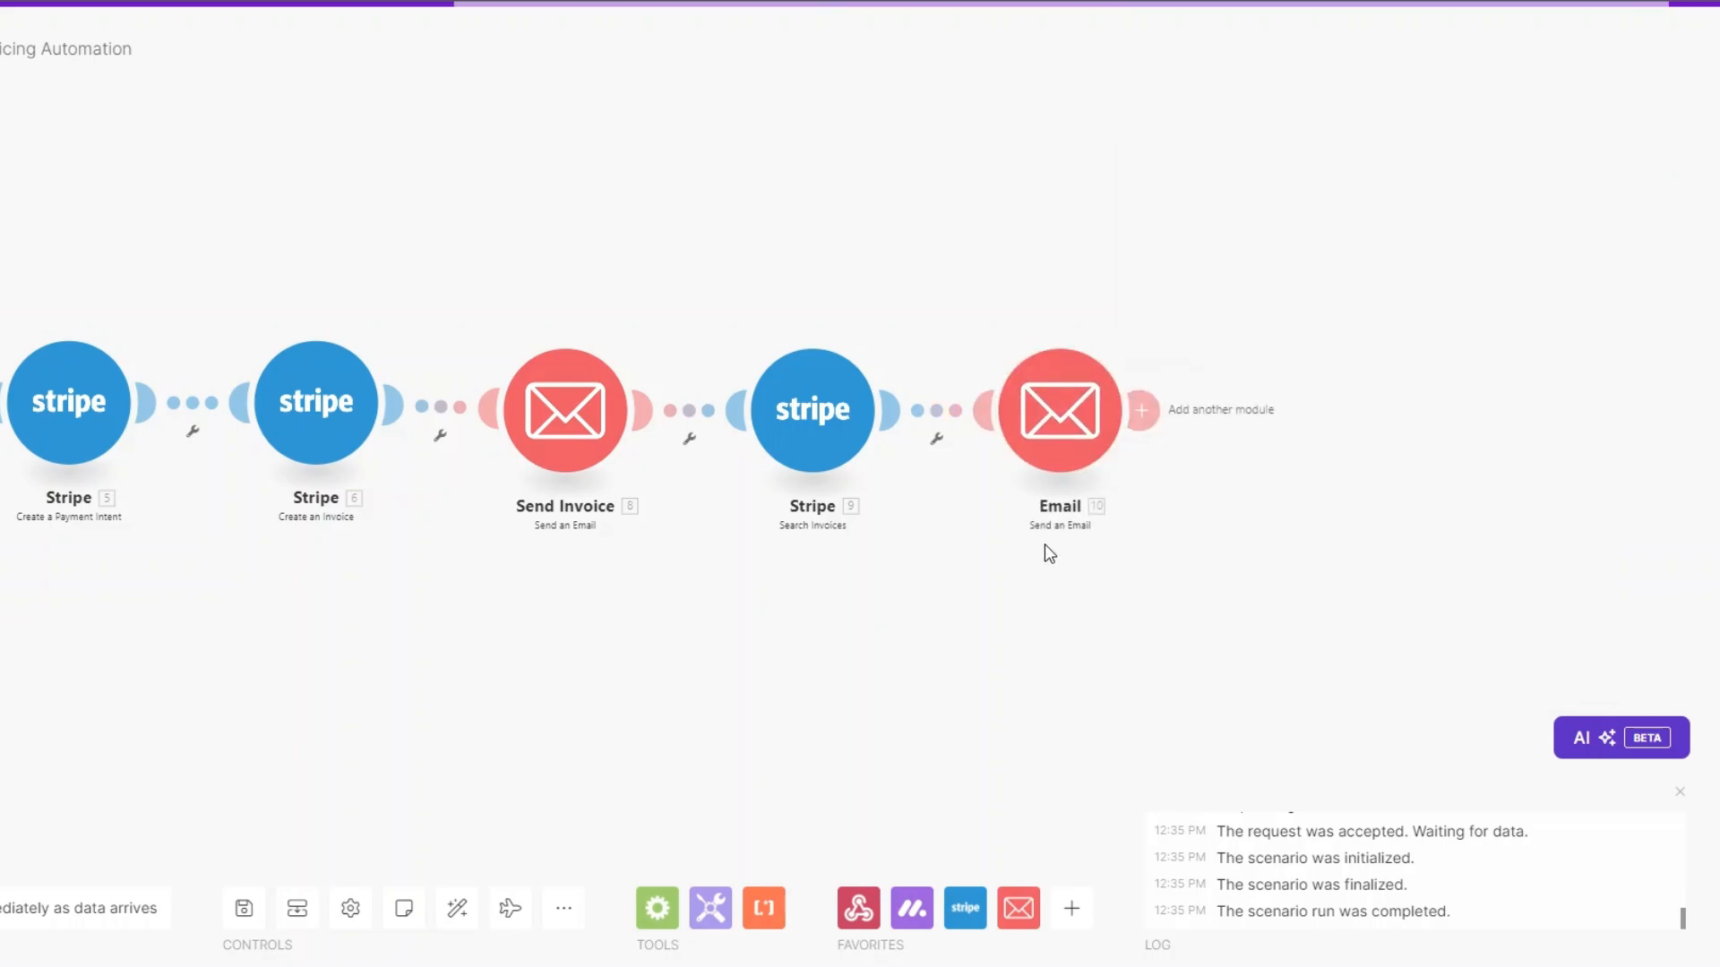
right_click(1067, 397)
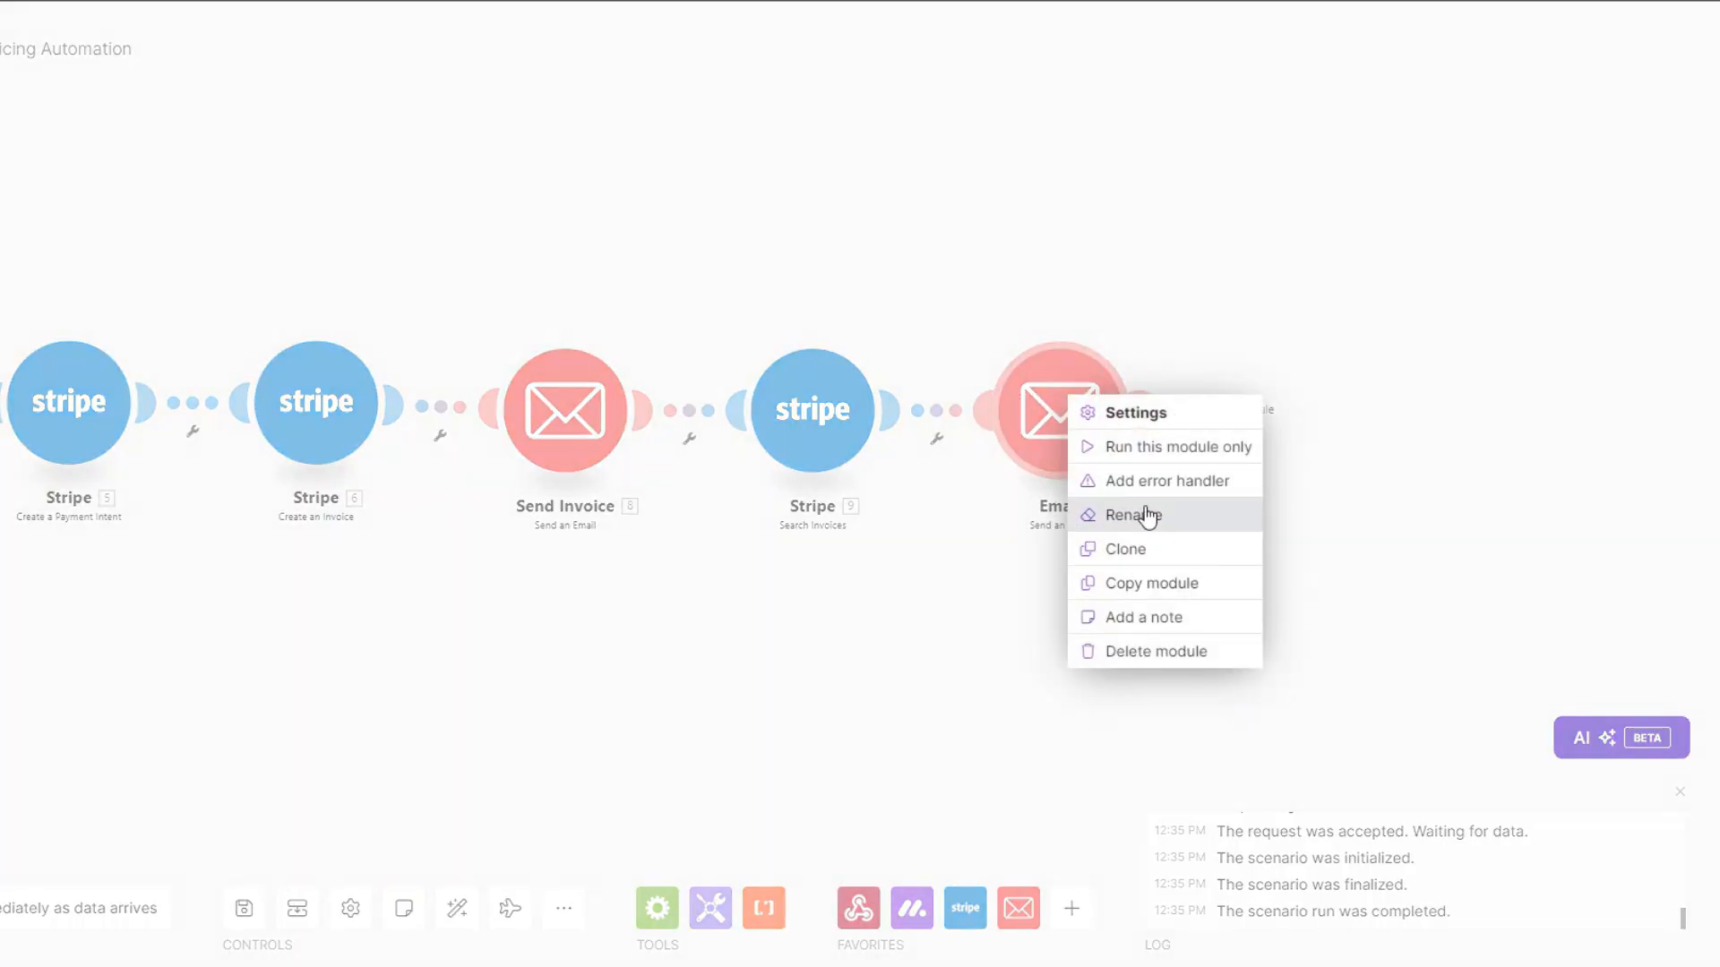
click(1140, 514)
text(Send )
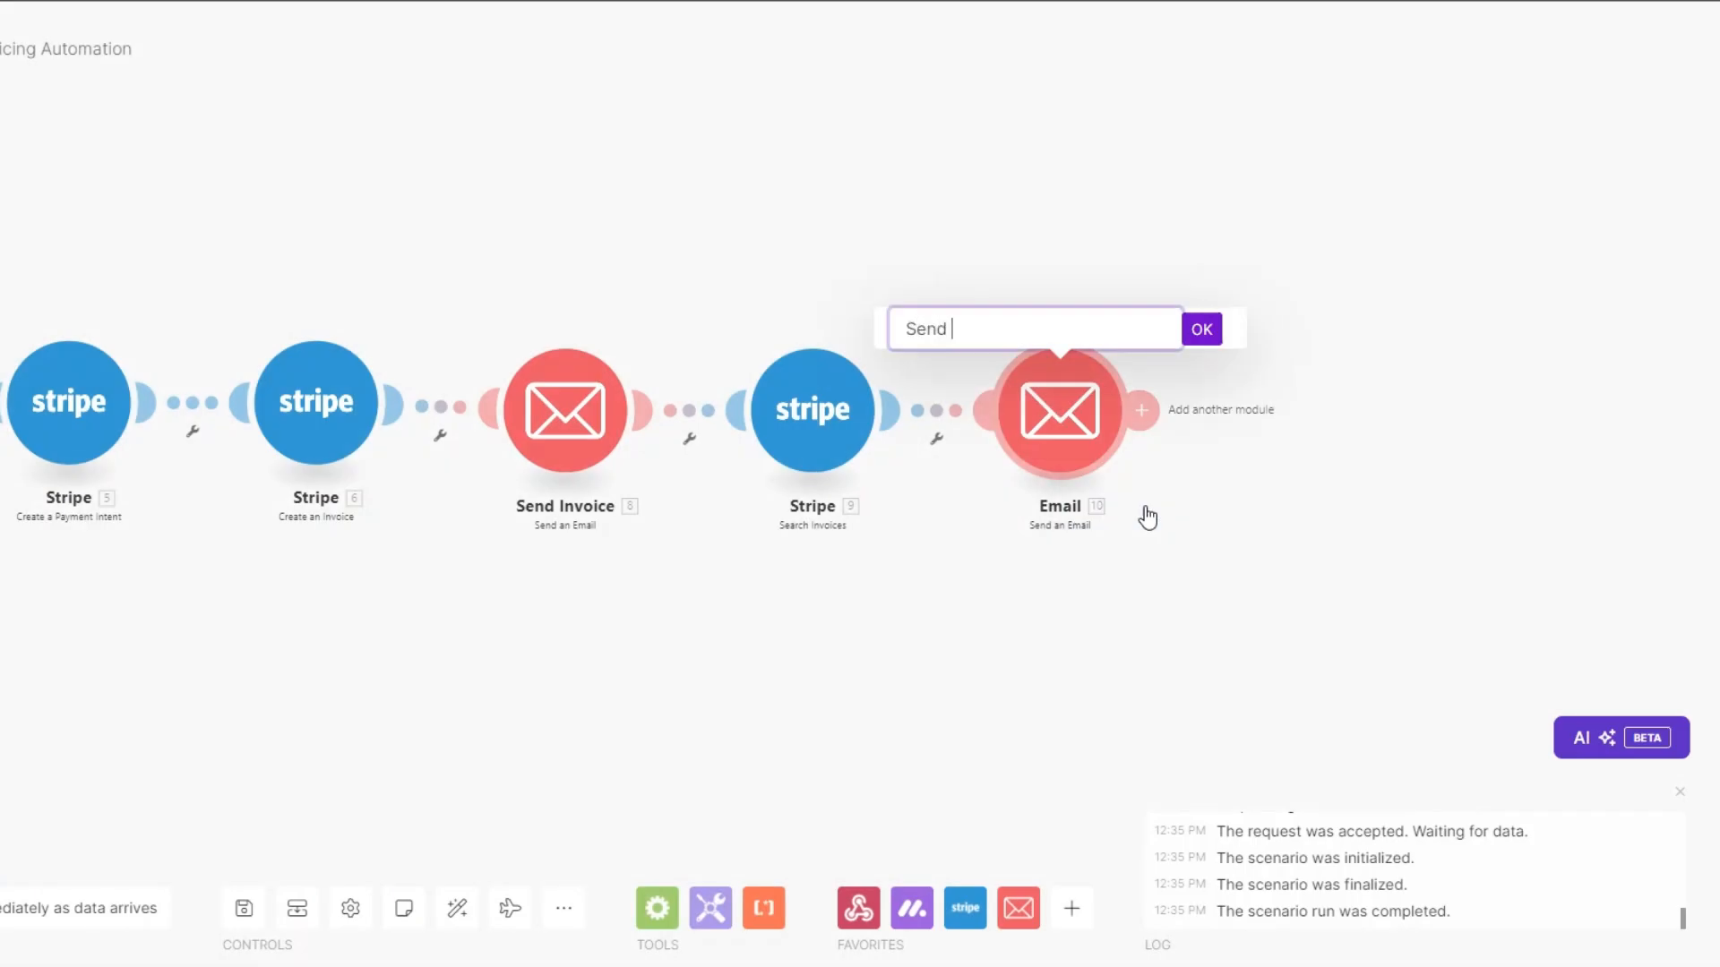
text(Reminder)
click(1201, 329)
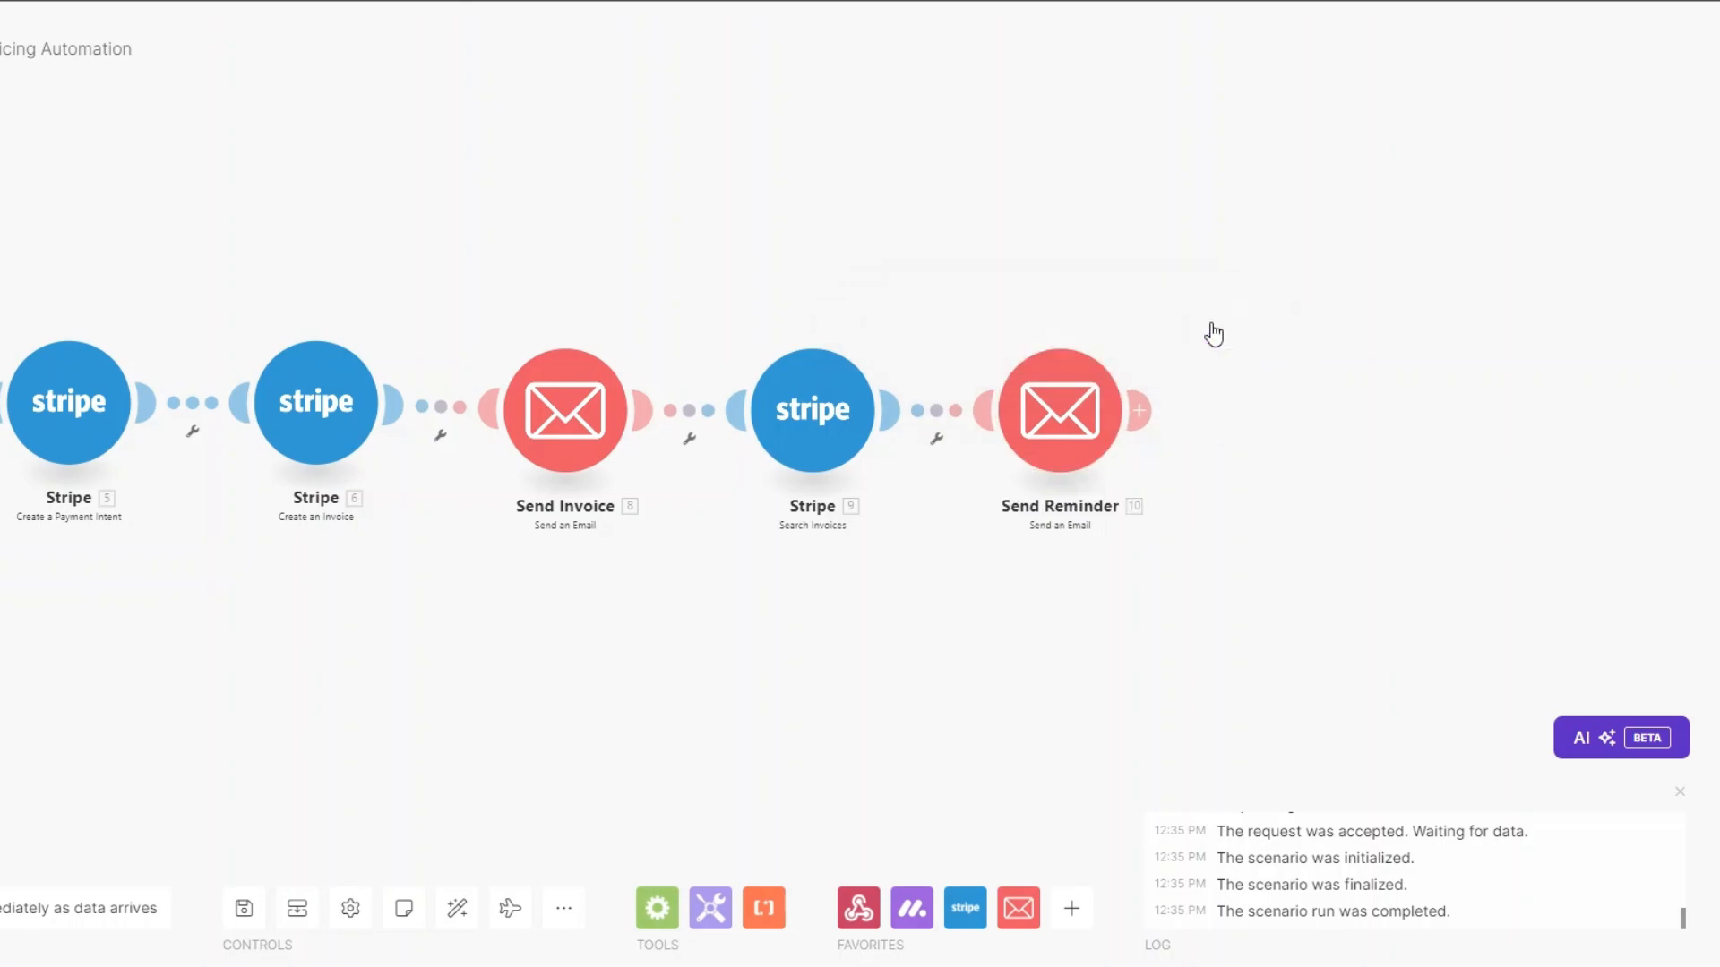
Address the reminder email to the Monday item's Email.
click(1059, 410)
scroll(1304, 560, down, 15)
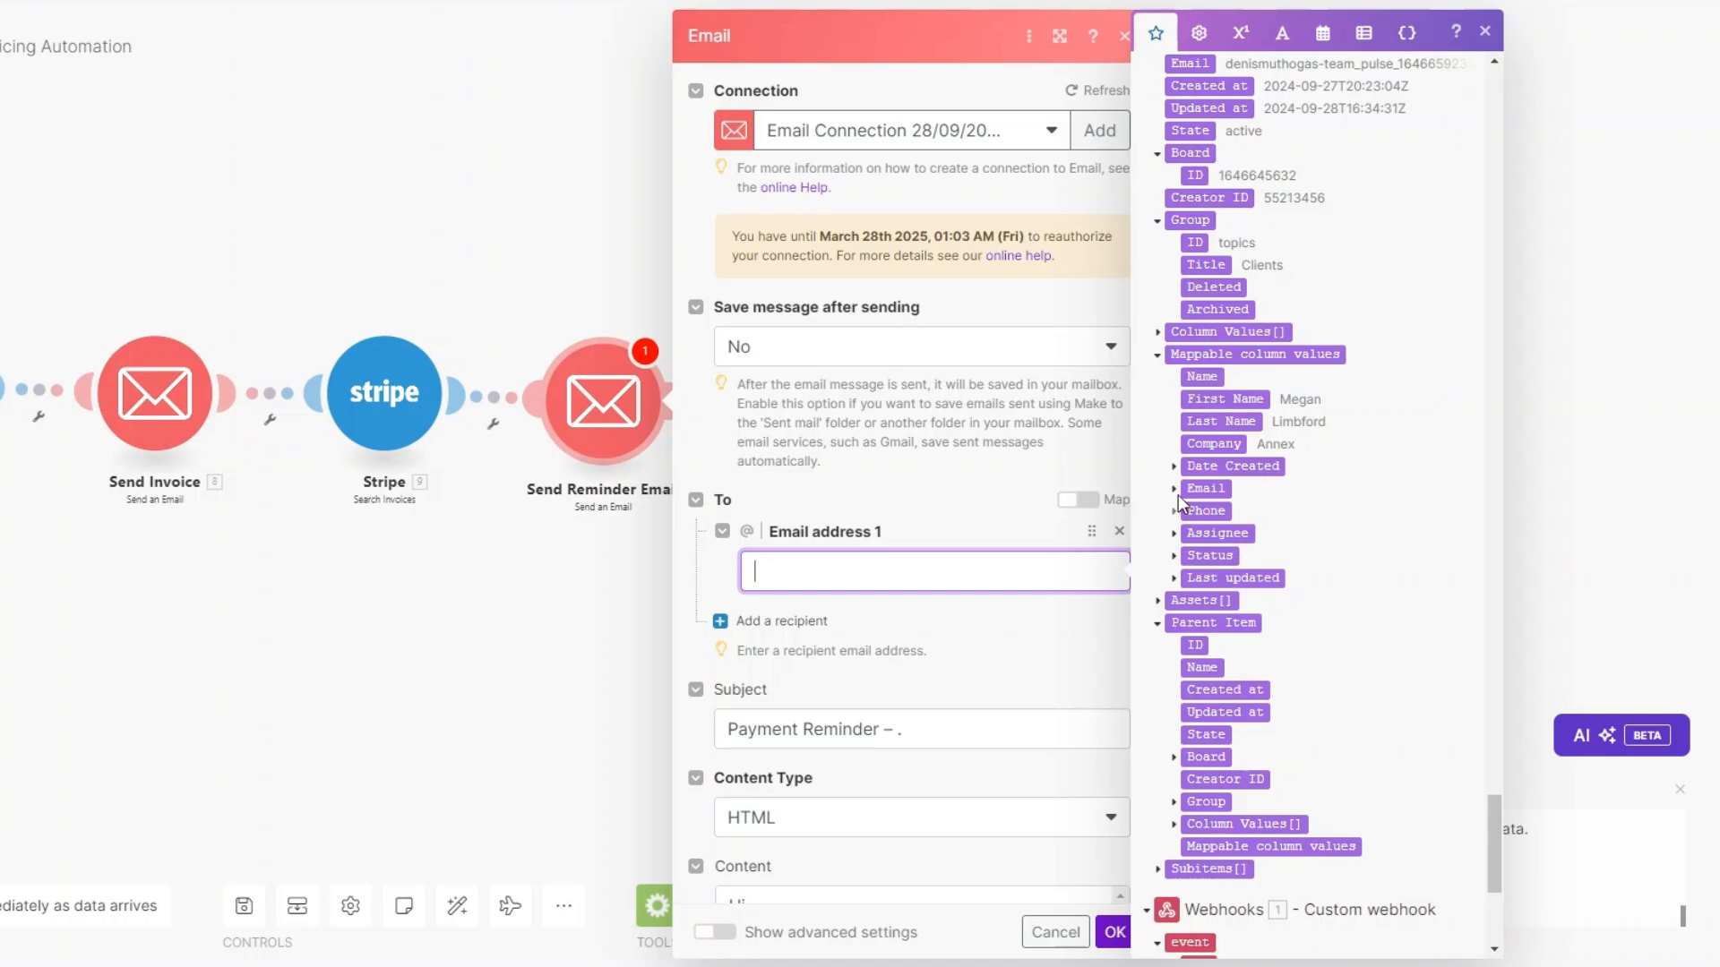
click(1174, 493)
drag(1220, 510, 1075, 573)
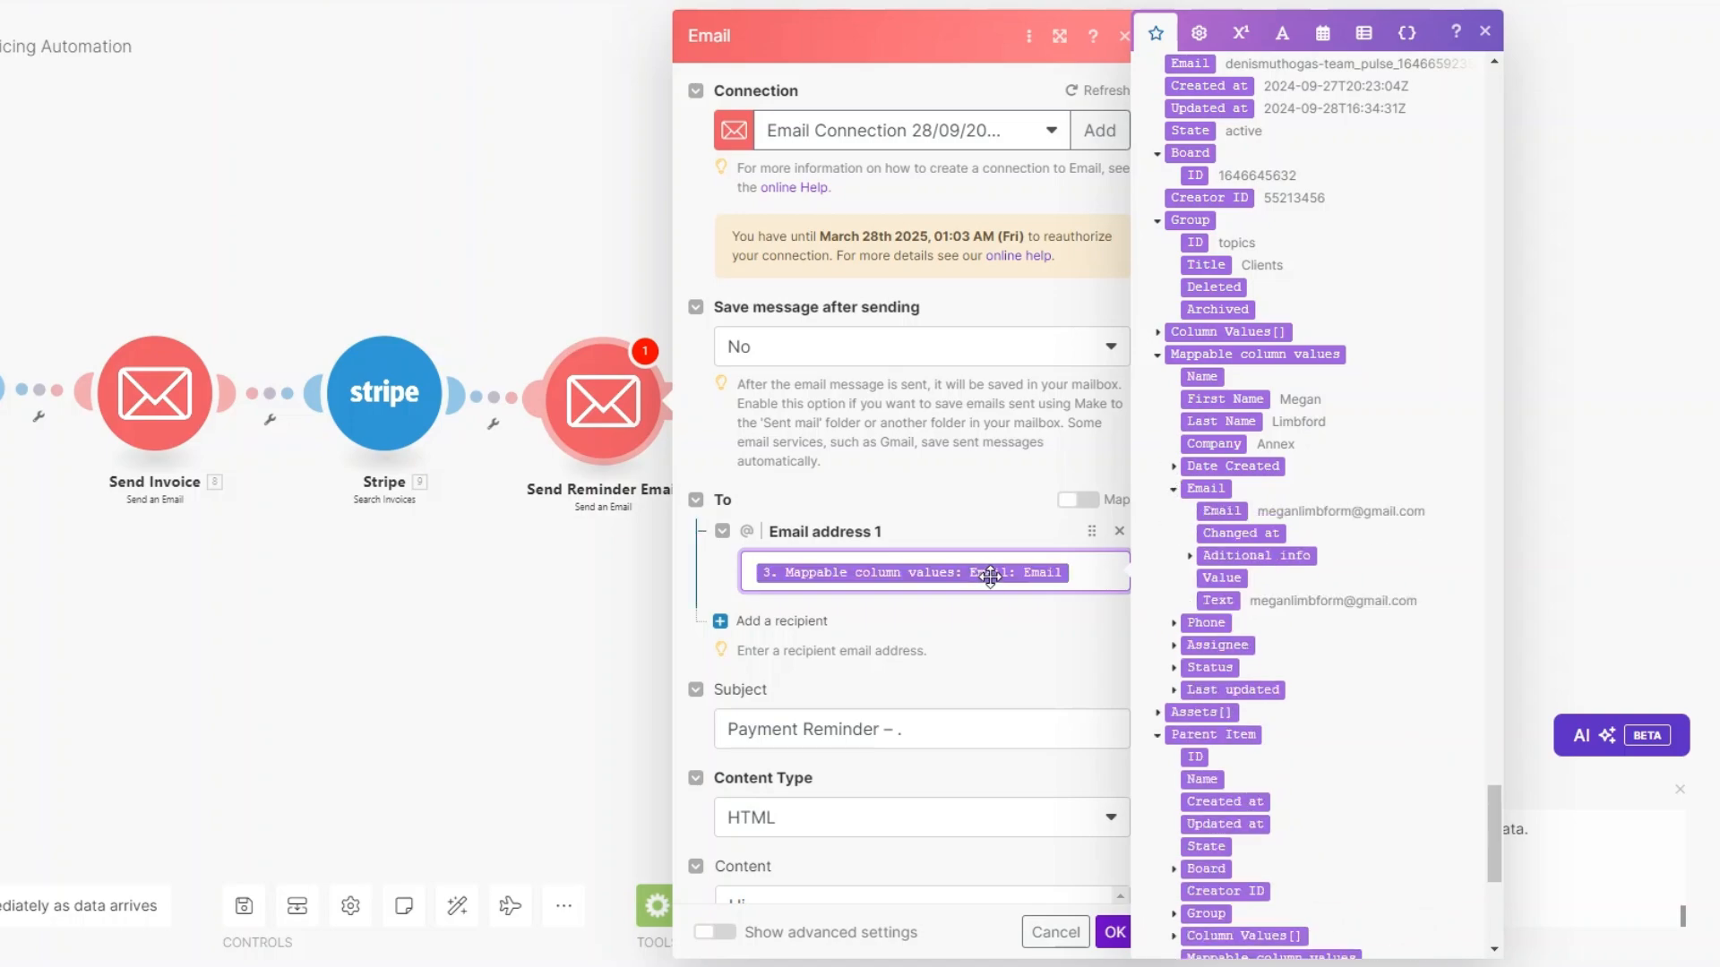
scroll(985, 575, down, 5)
Add the contact's First Name to the subject after '–' and to the greeting.
click(888, 303)
text(–)
click(1229, 399)
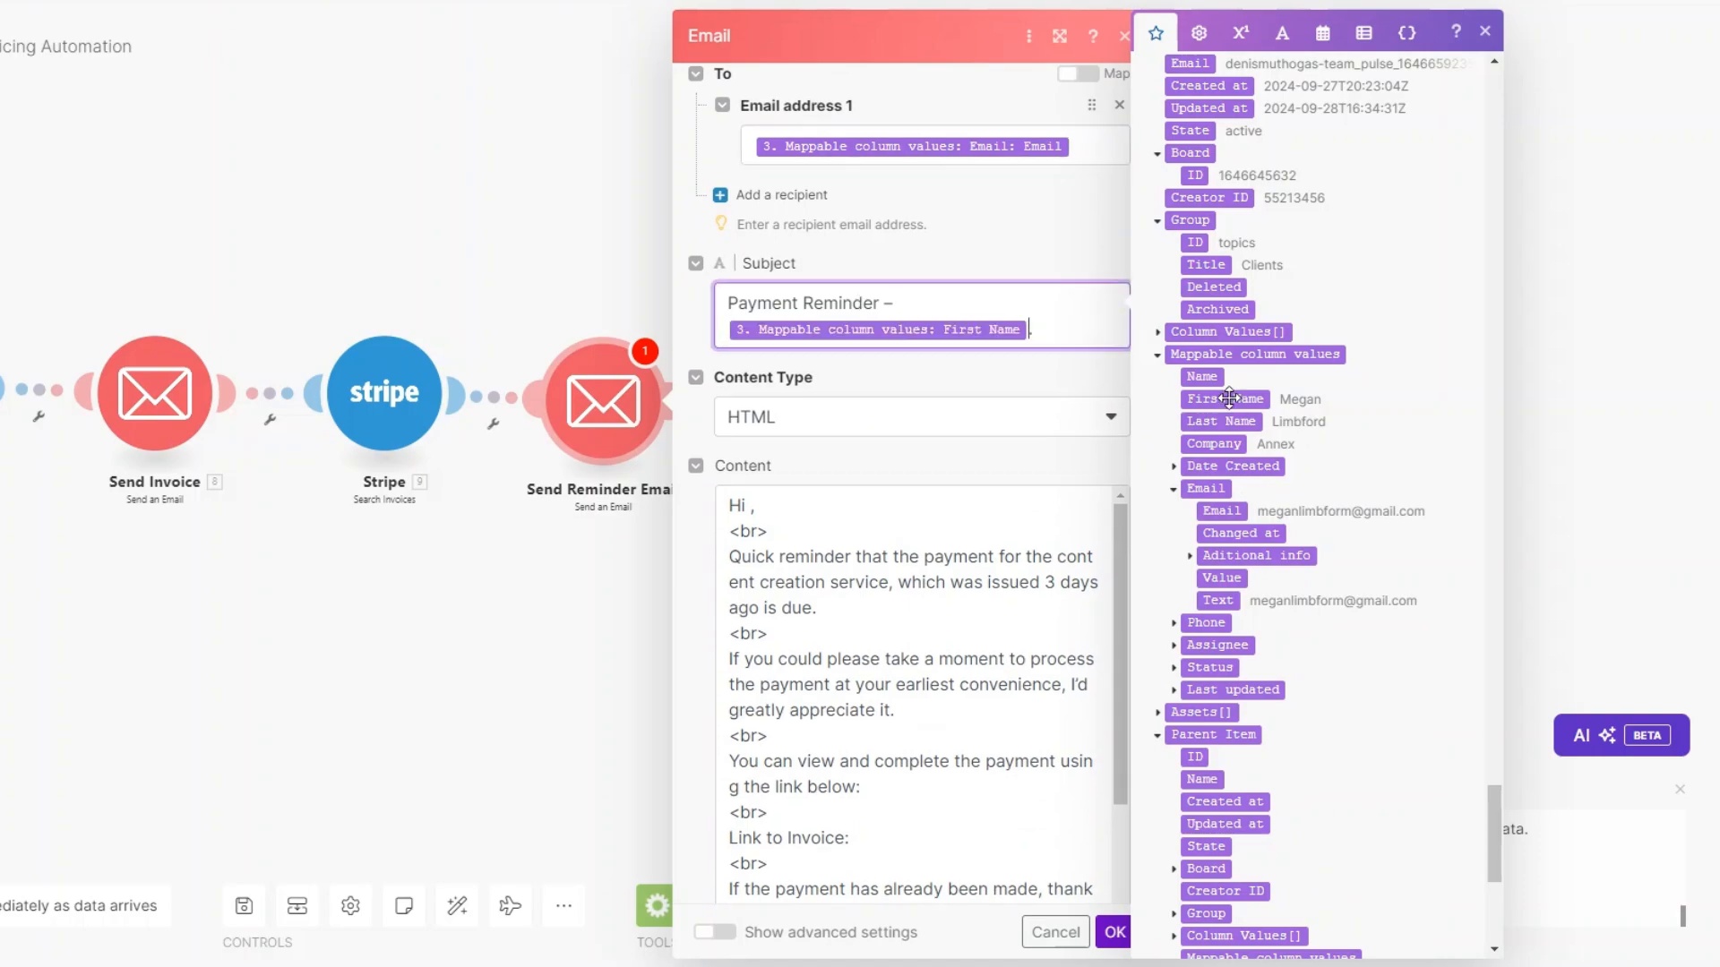
scroll(844, 439, down, 2)
click(753, 336)
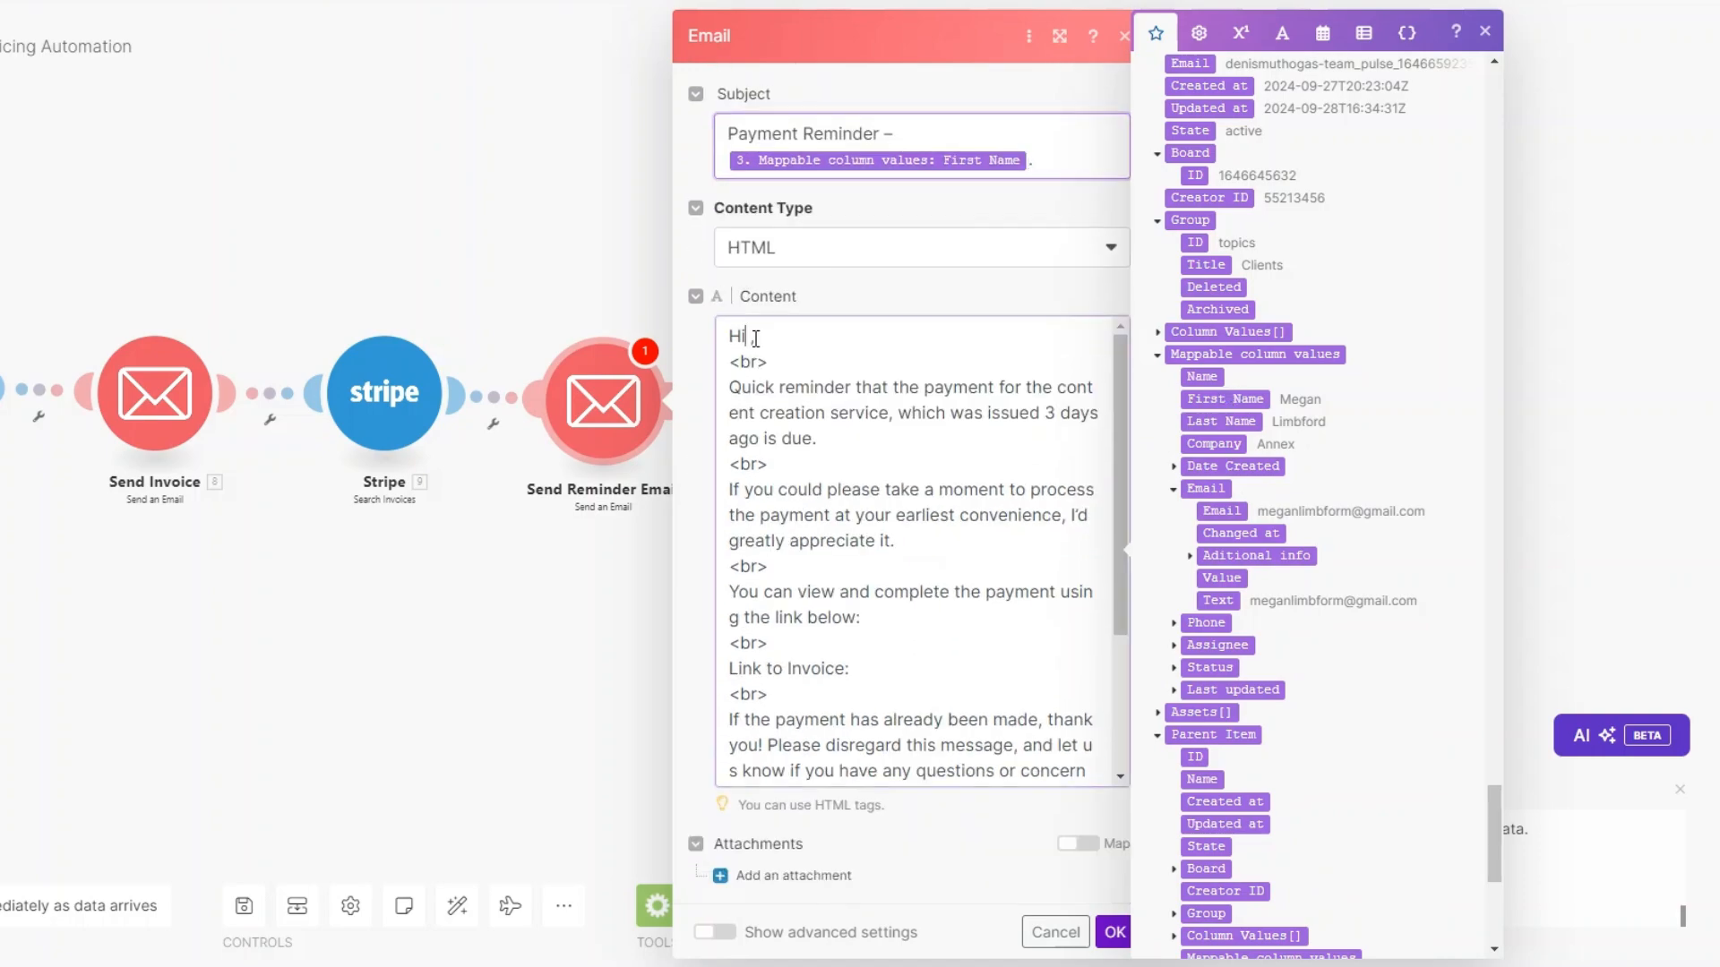
text(,)
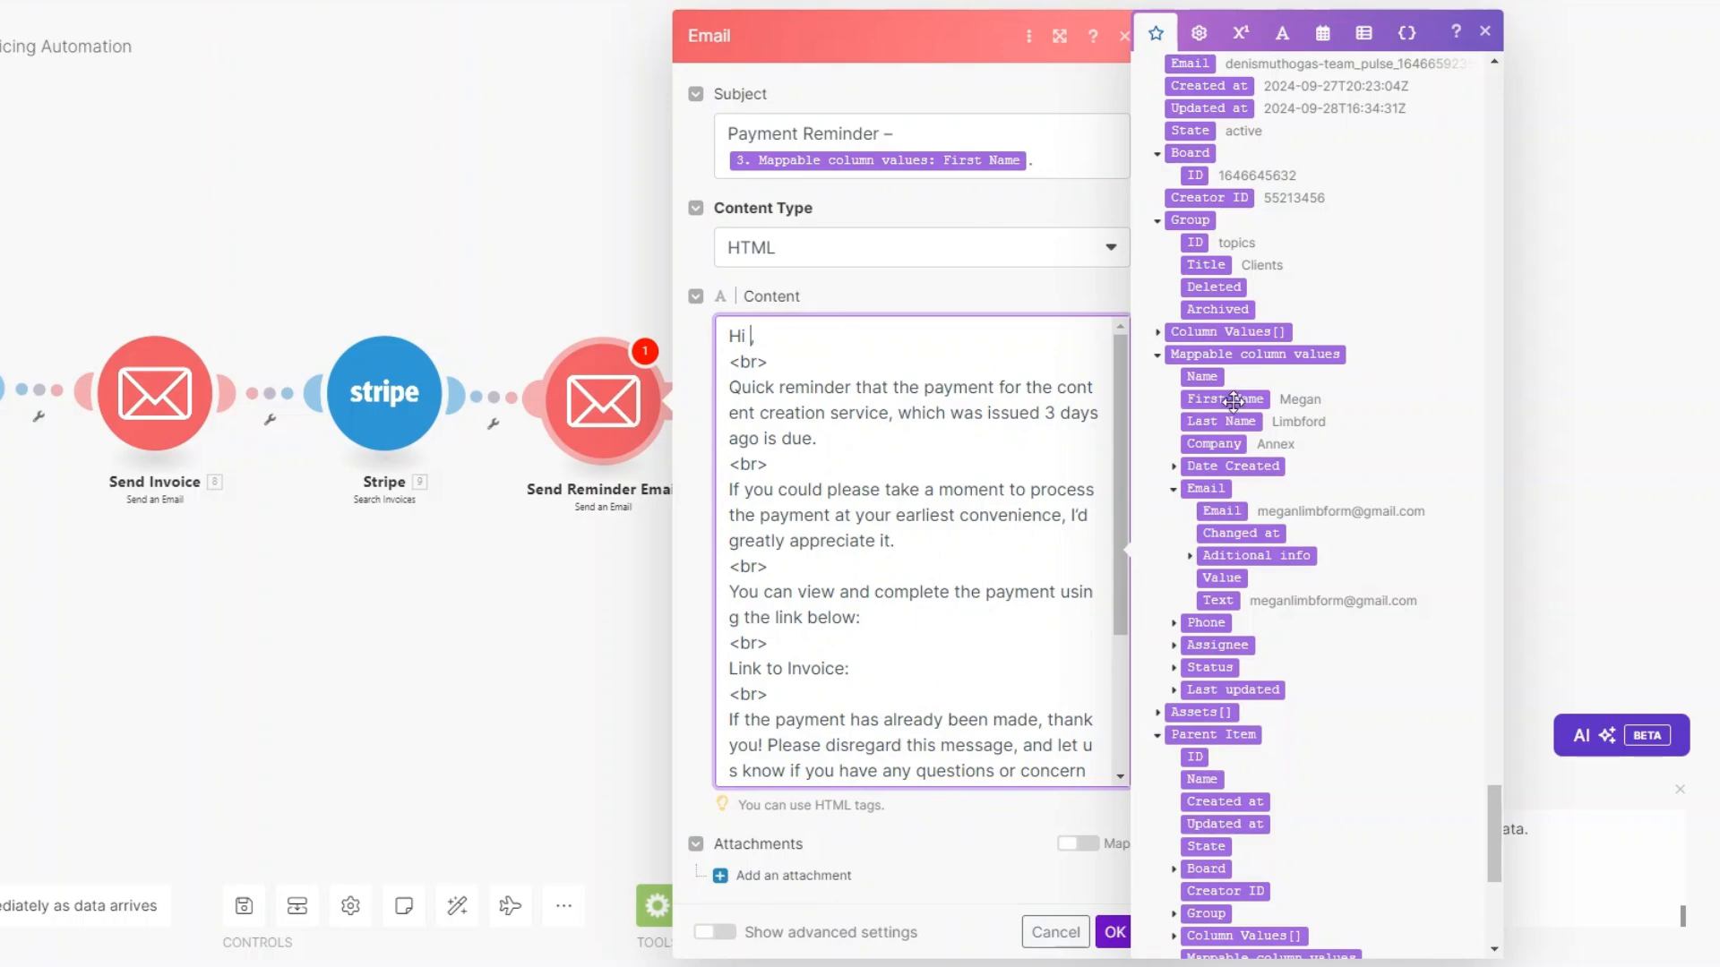
click(1237, 406)
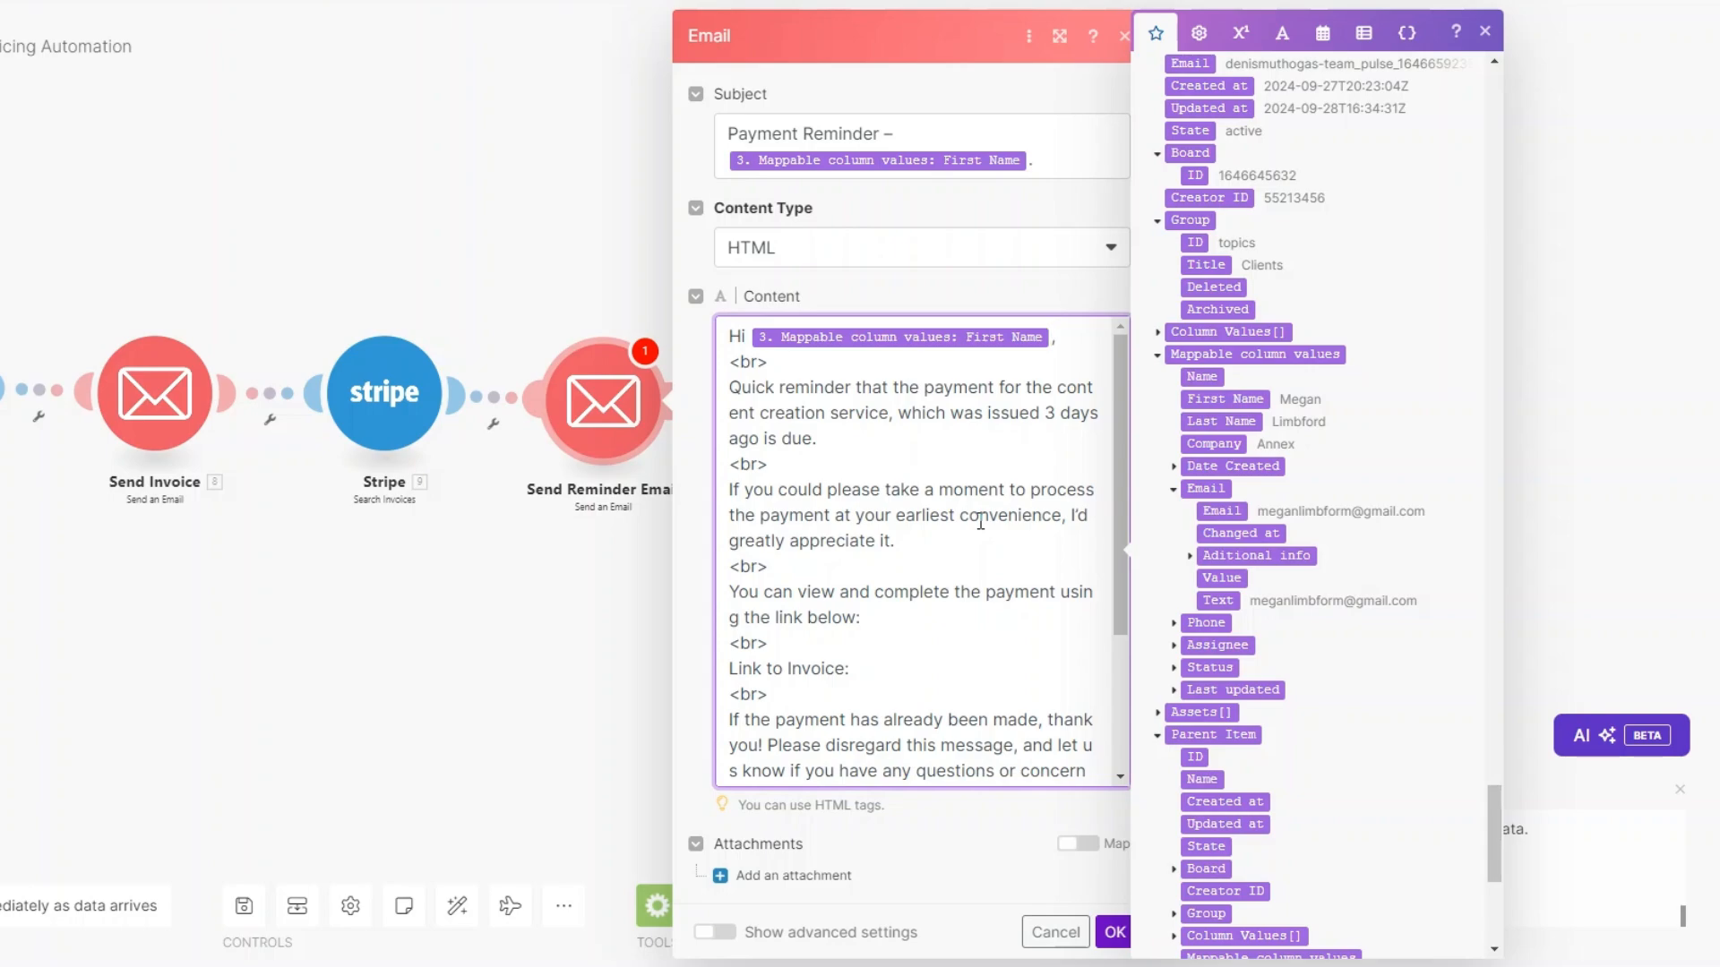
Insert the Hosted Invoice URL after 'Link to Invoice:' and save the reminder.
click(900, 678)
scroll(1456, 394, up, 5)
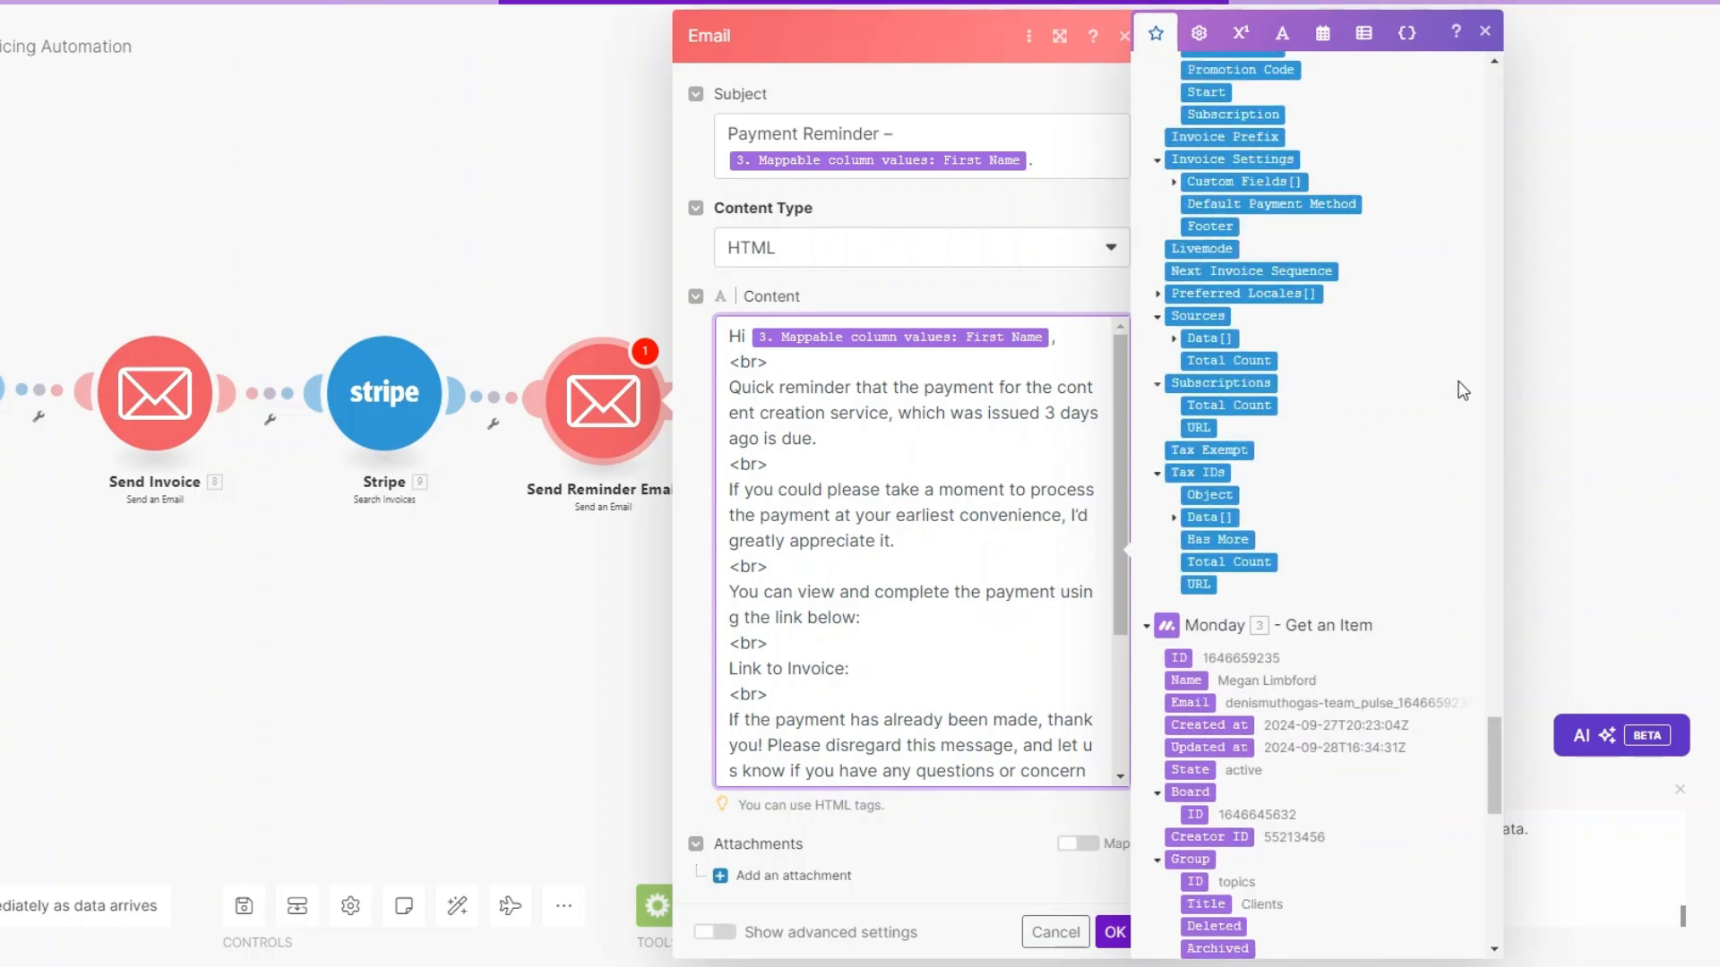
drag(1498, 742, 1490, 63)
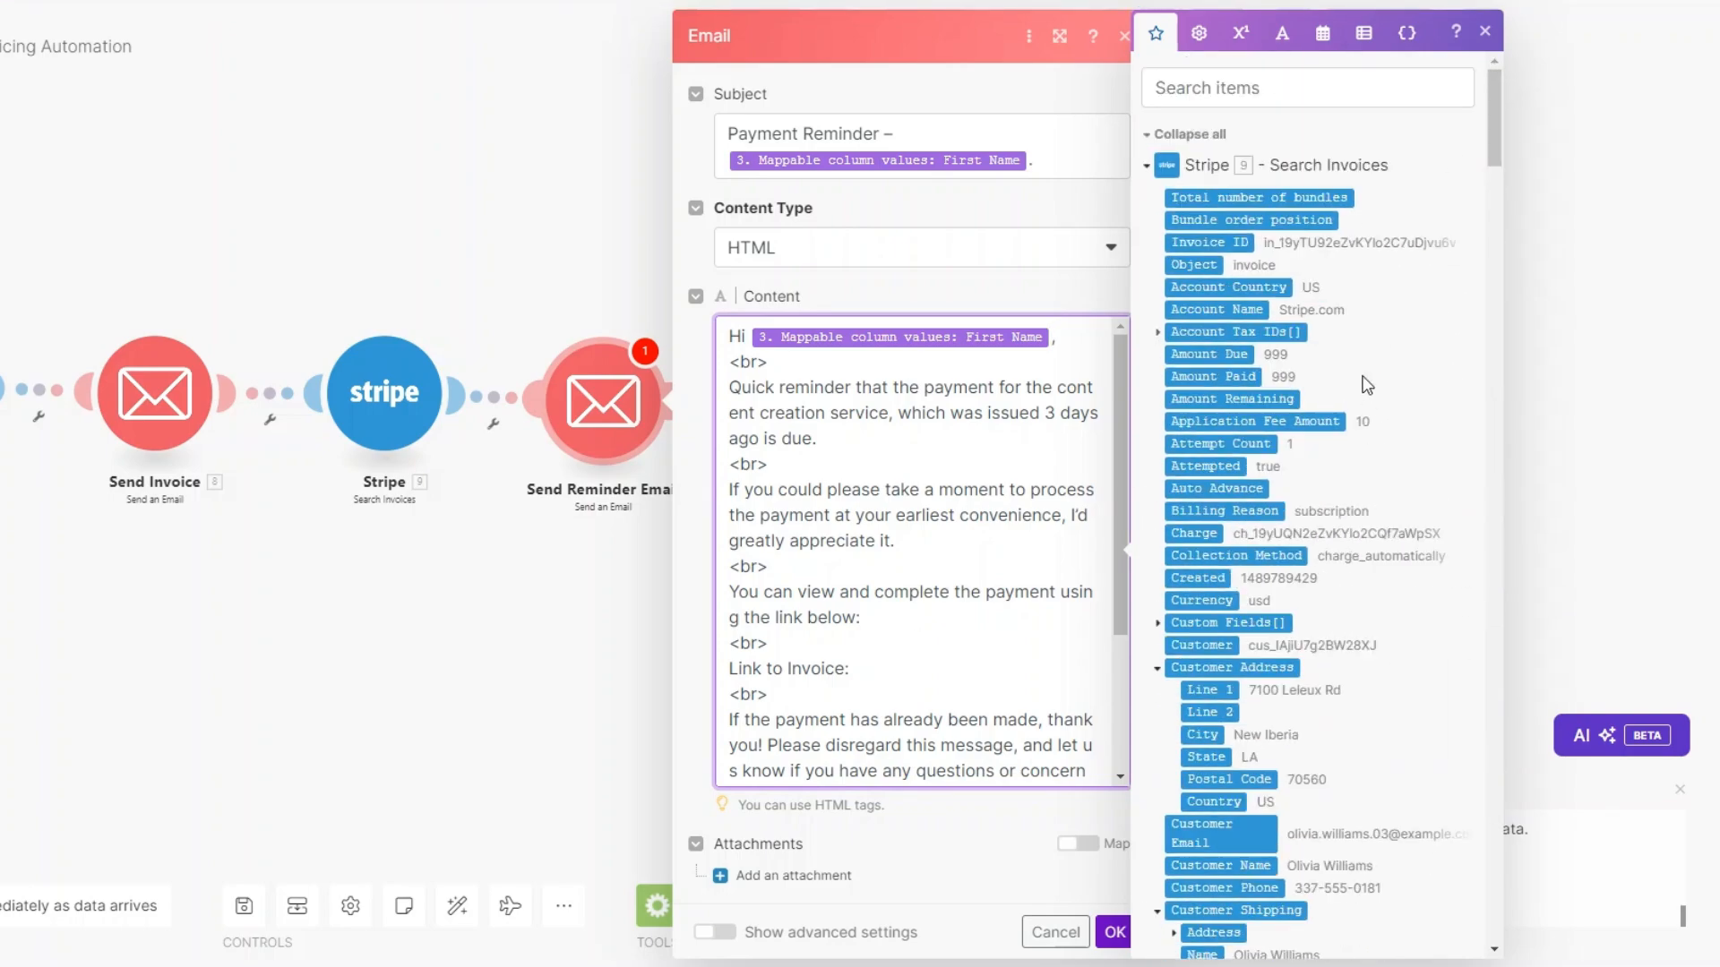
scroll(1391, 334, down, 8)
click(1176, 504)
scroll(942, 605, down, 3)
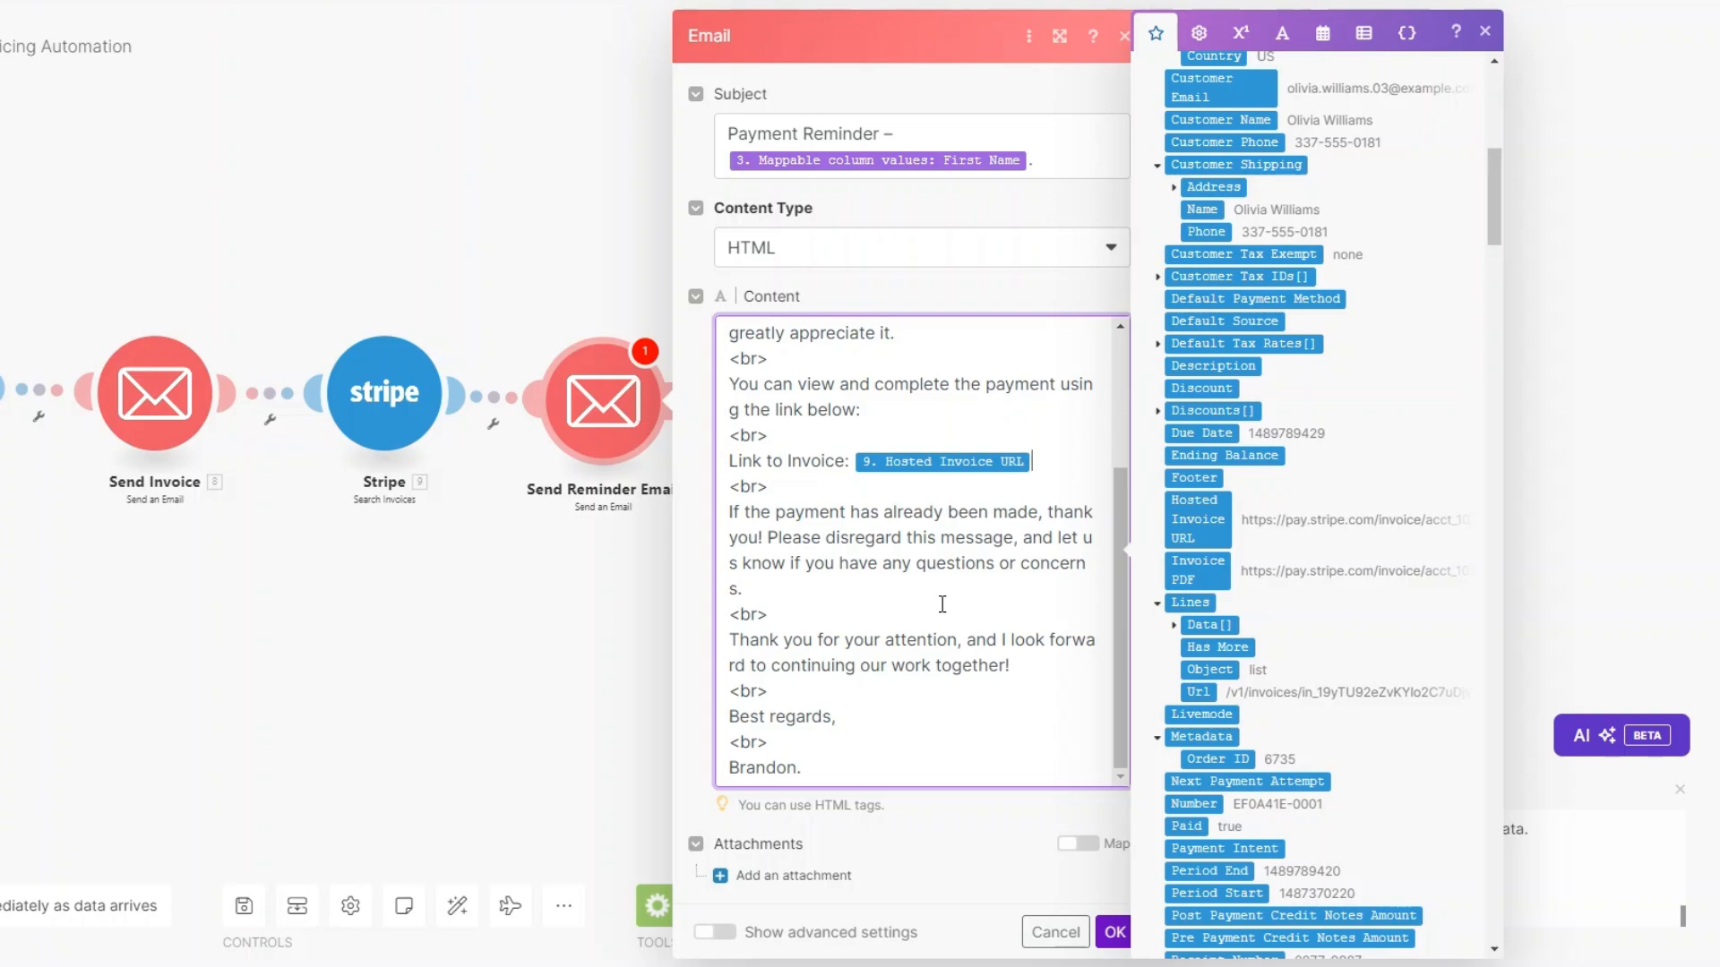
scroll(942, 604, up, 3)
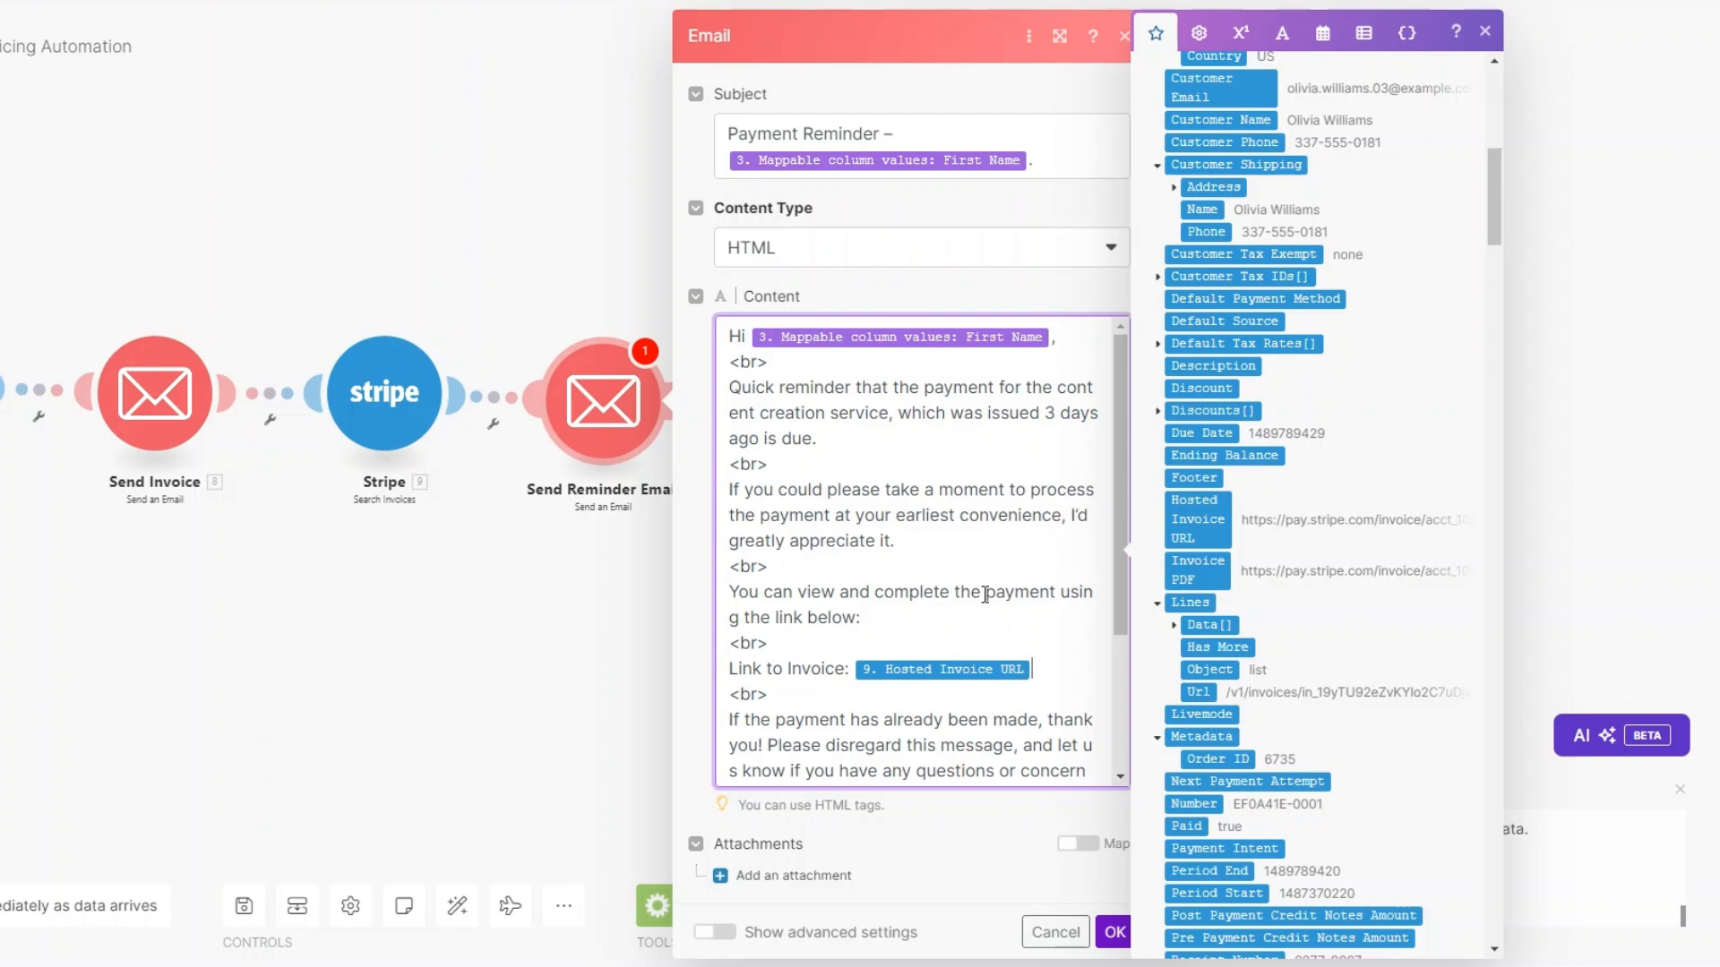
click(1115, 931)
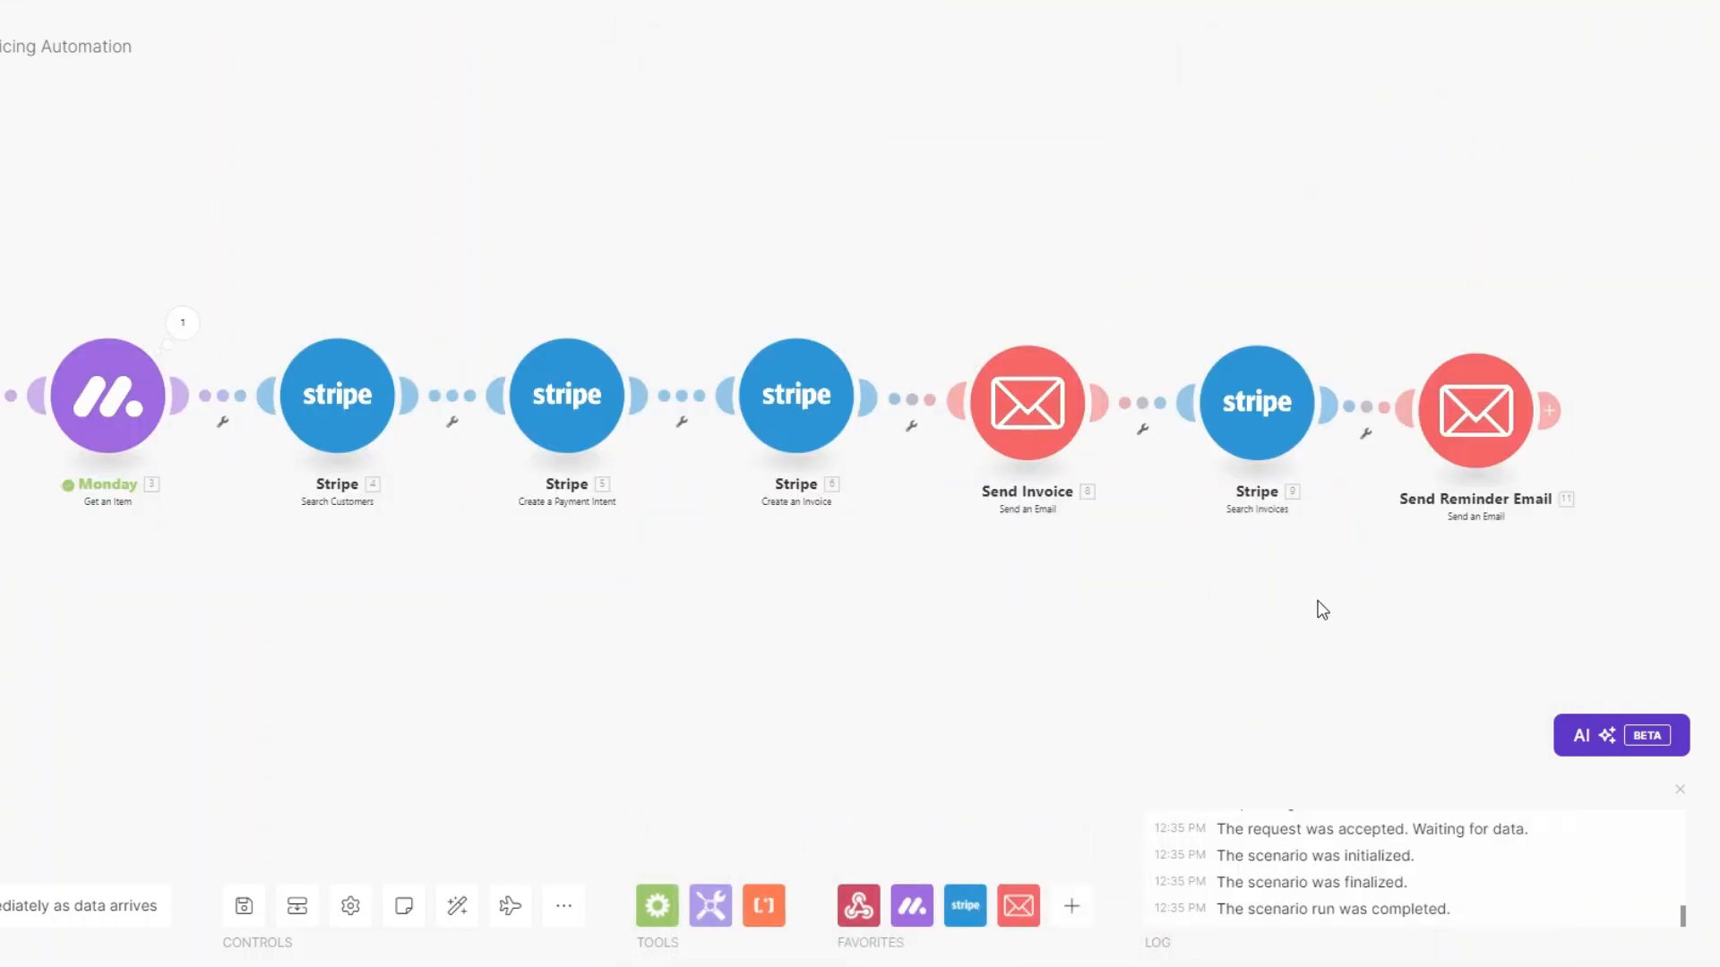
Add a filter labelled 'Payment Reminder?' requiring Amount Due to exist.
click(1142, 432)
click(1150, 455)
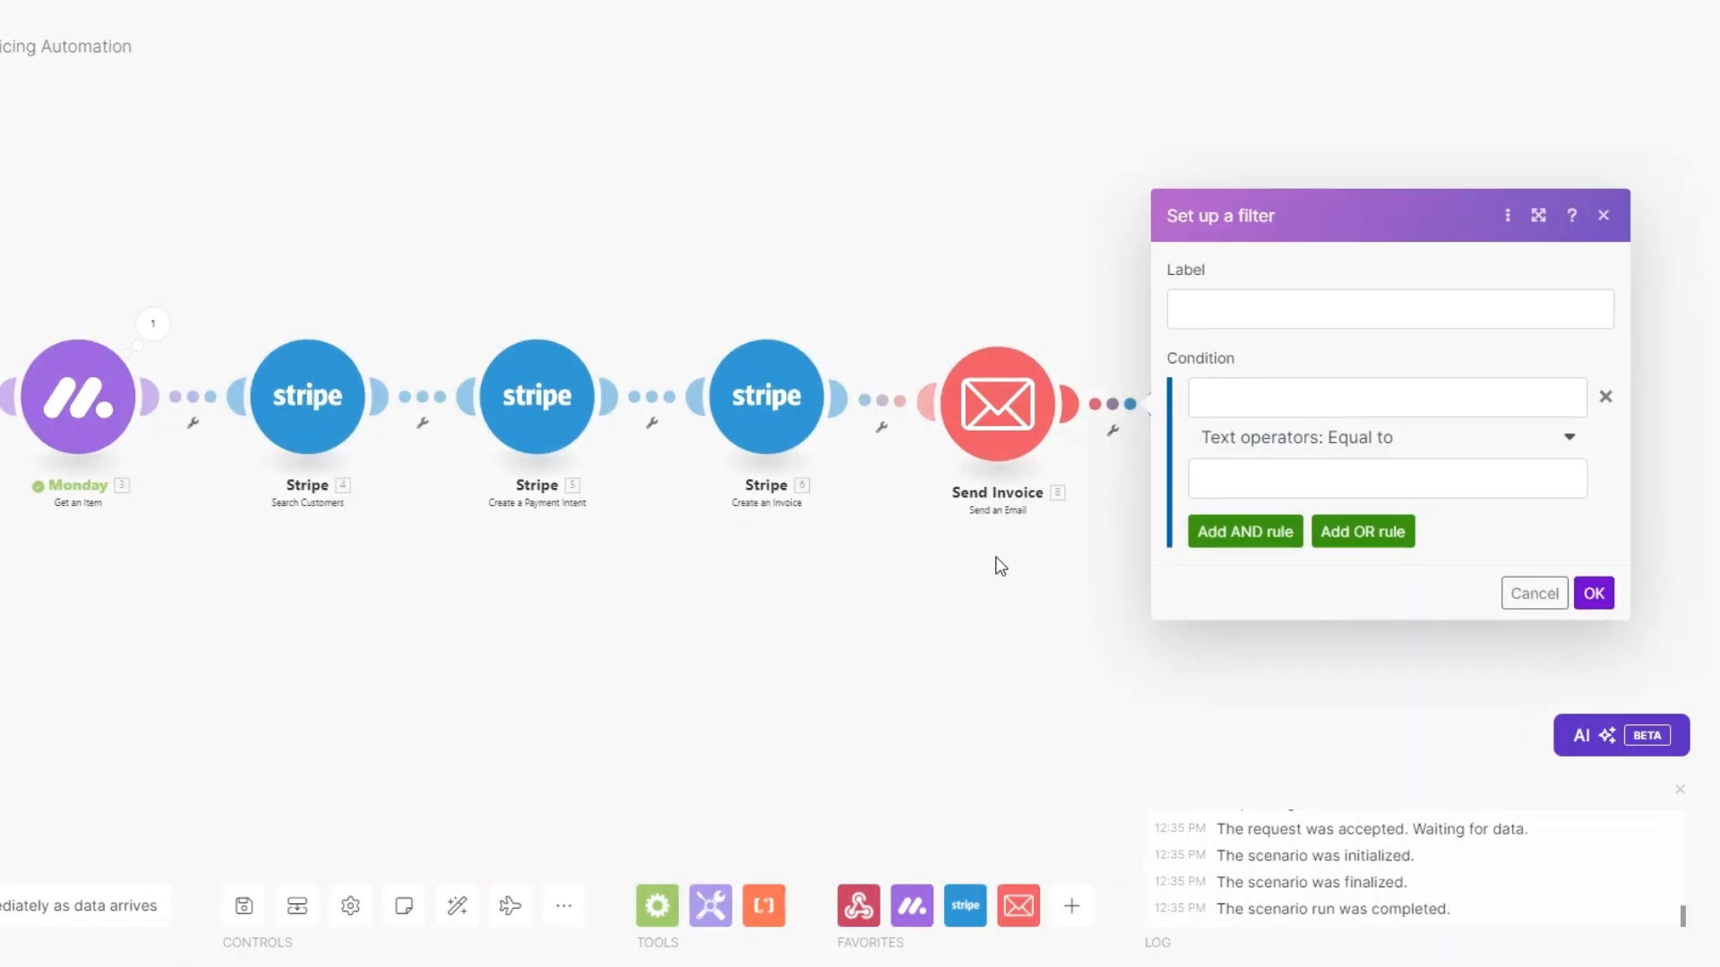
click(1241, 312)
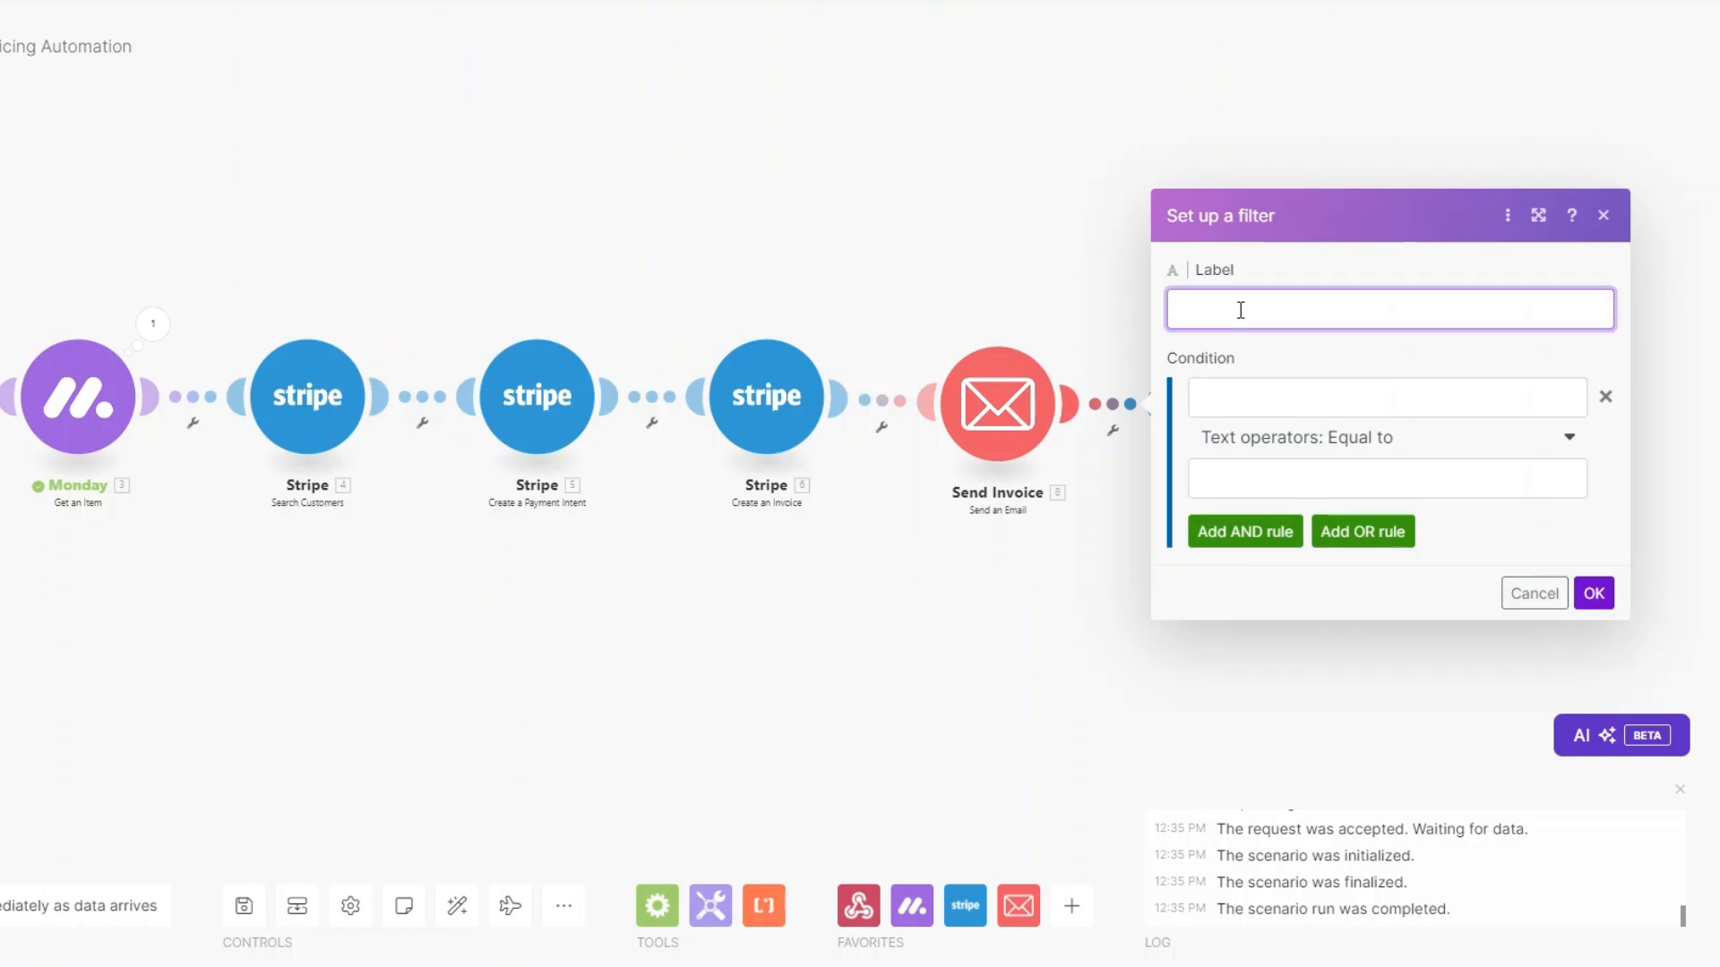
text(Payment Reminder?)
click(1316, 396)
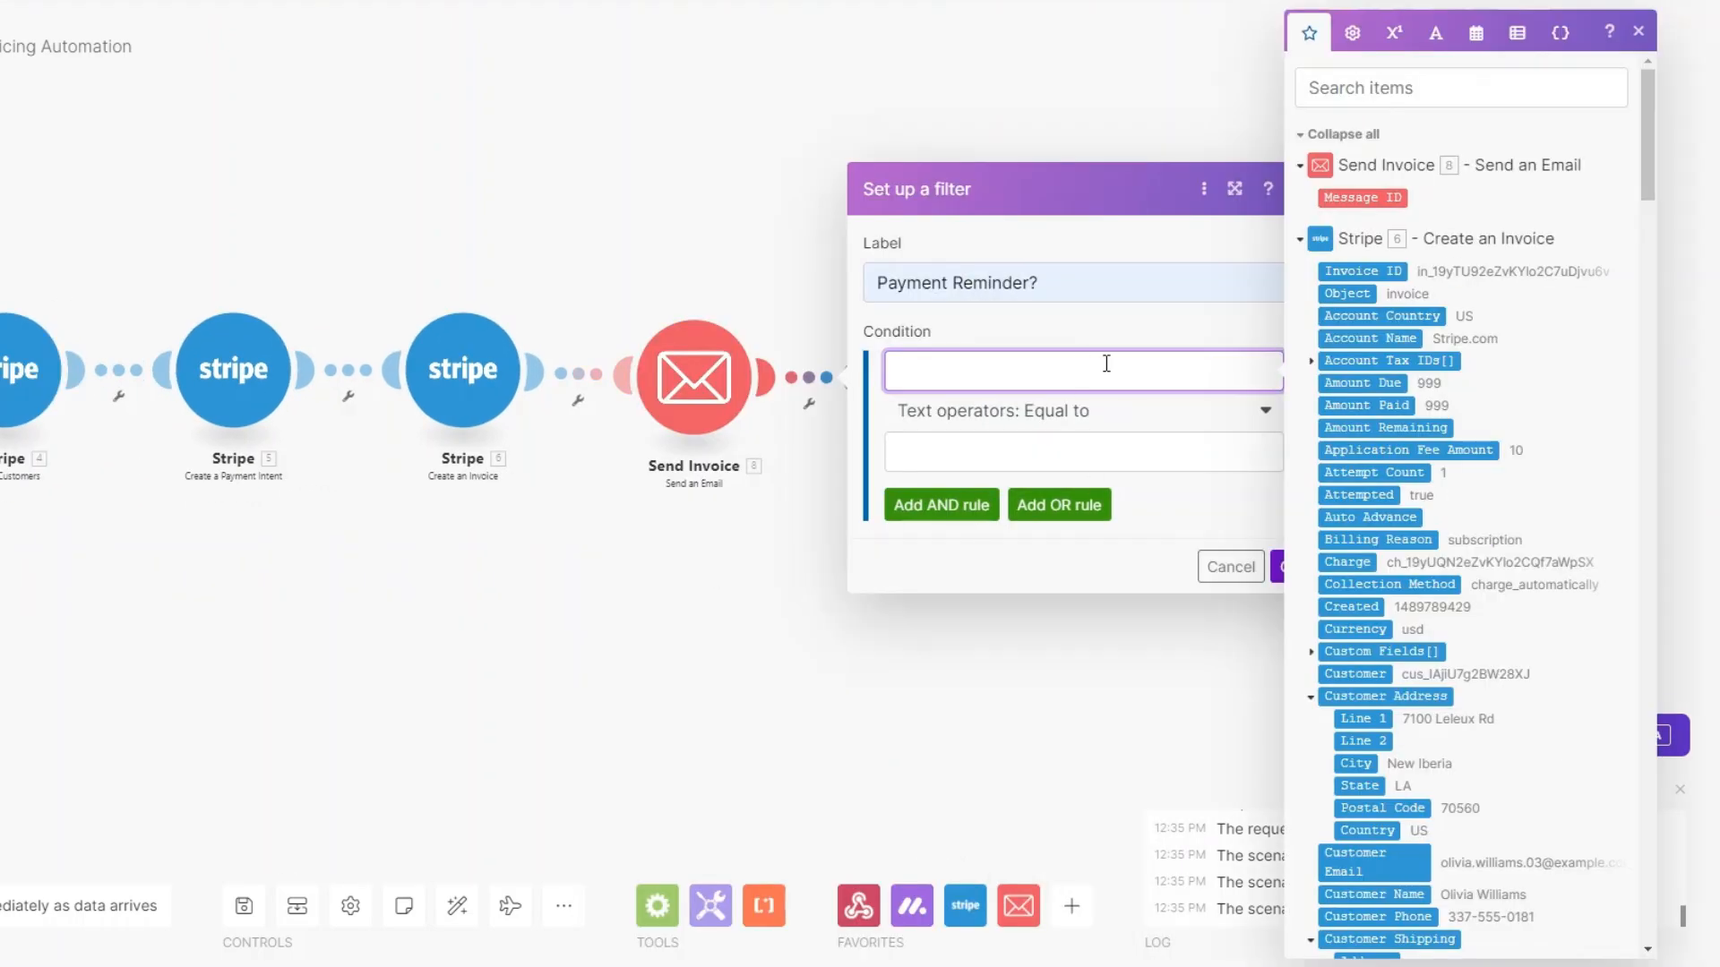
click(1356, 383)
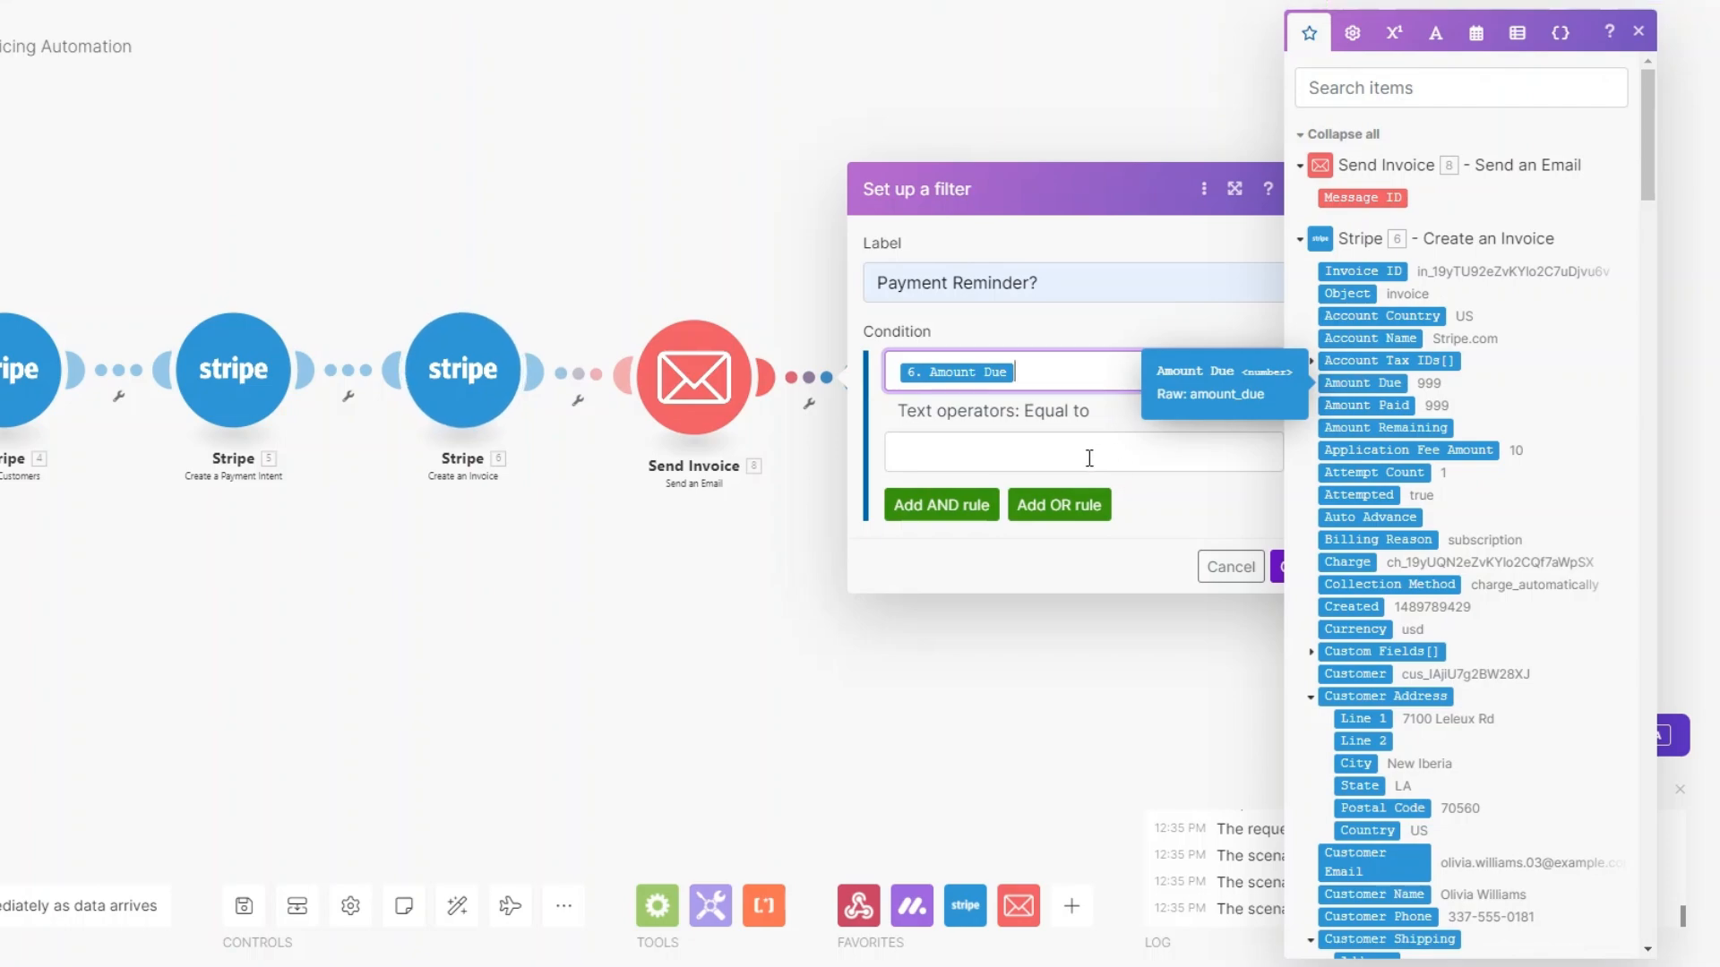
click(1071, 410)
click(987, 507)
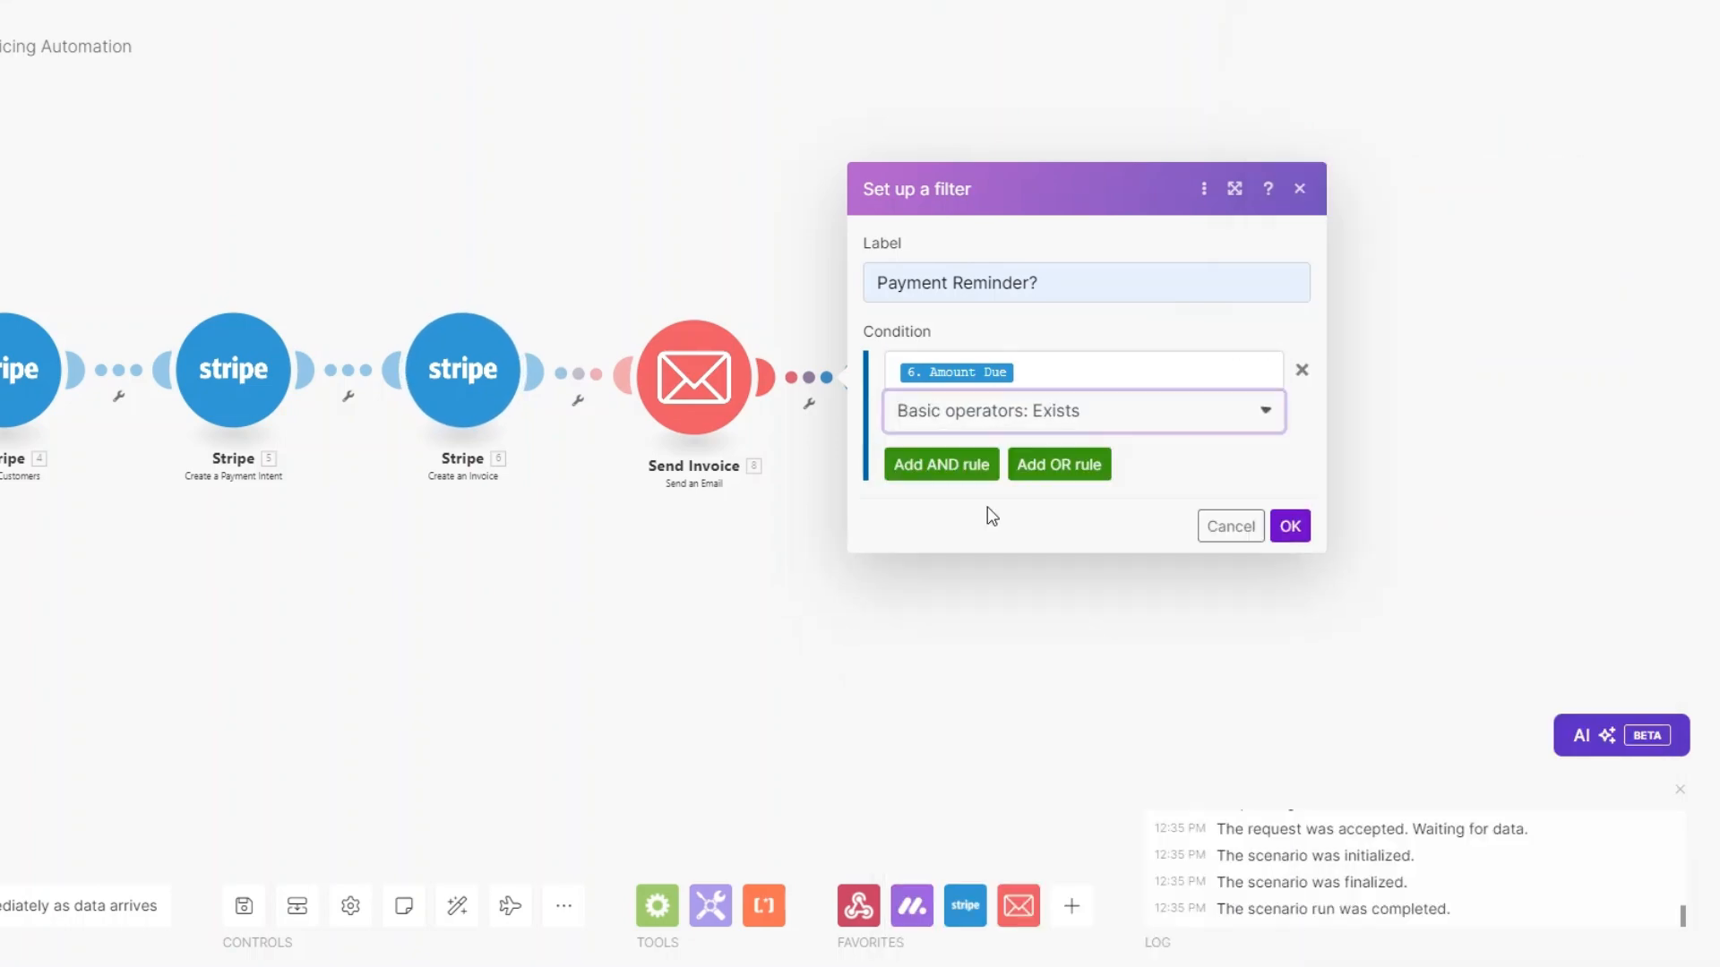
Add an AND rule requiring Date to equal addDays(now; 3), and save the filter.
click(941, 463)
click(1010, 438)
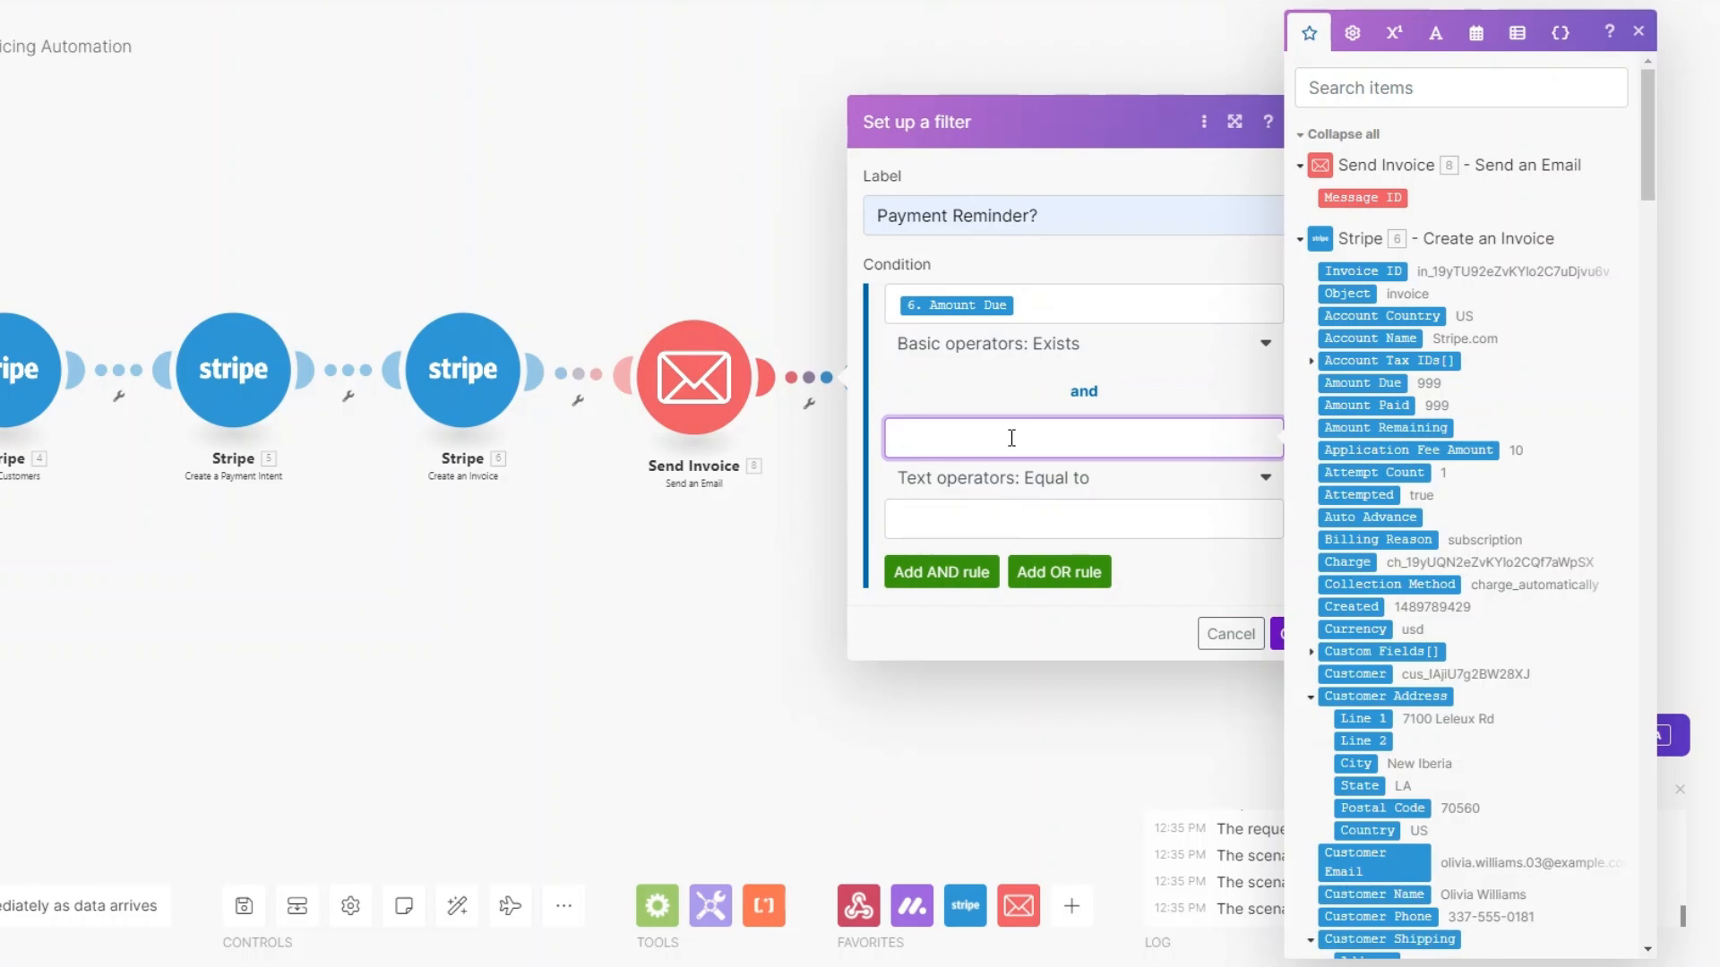
text(Date)
click(1008, 512)
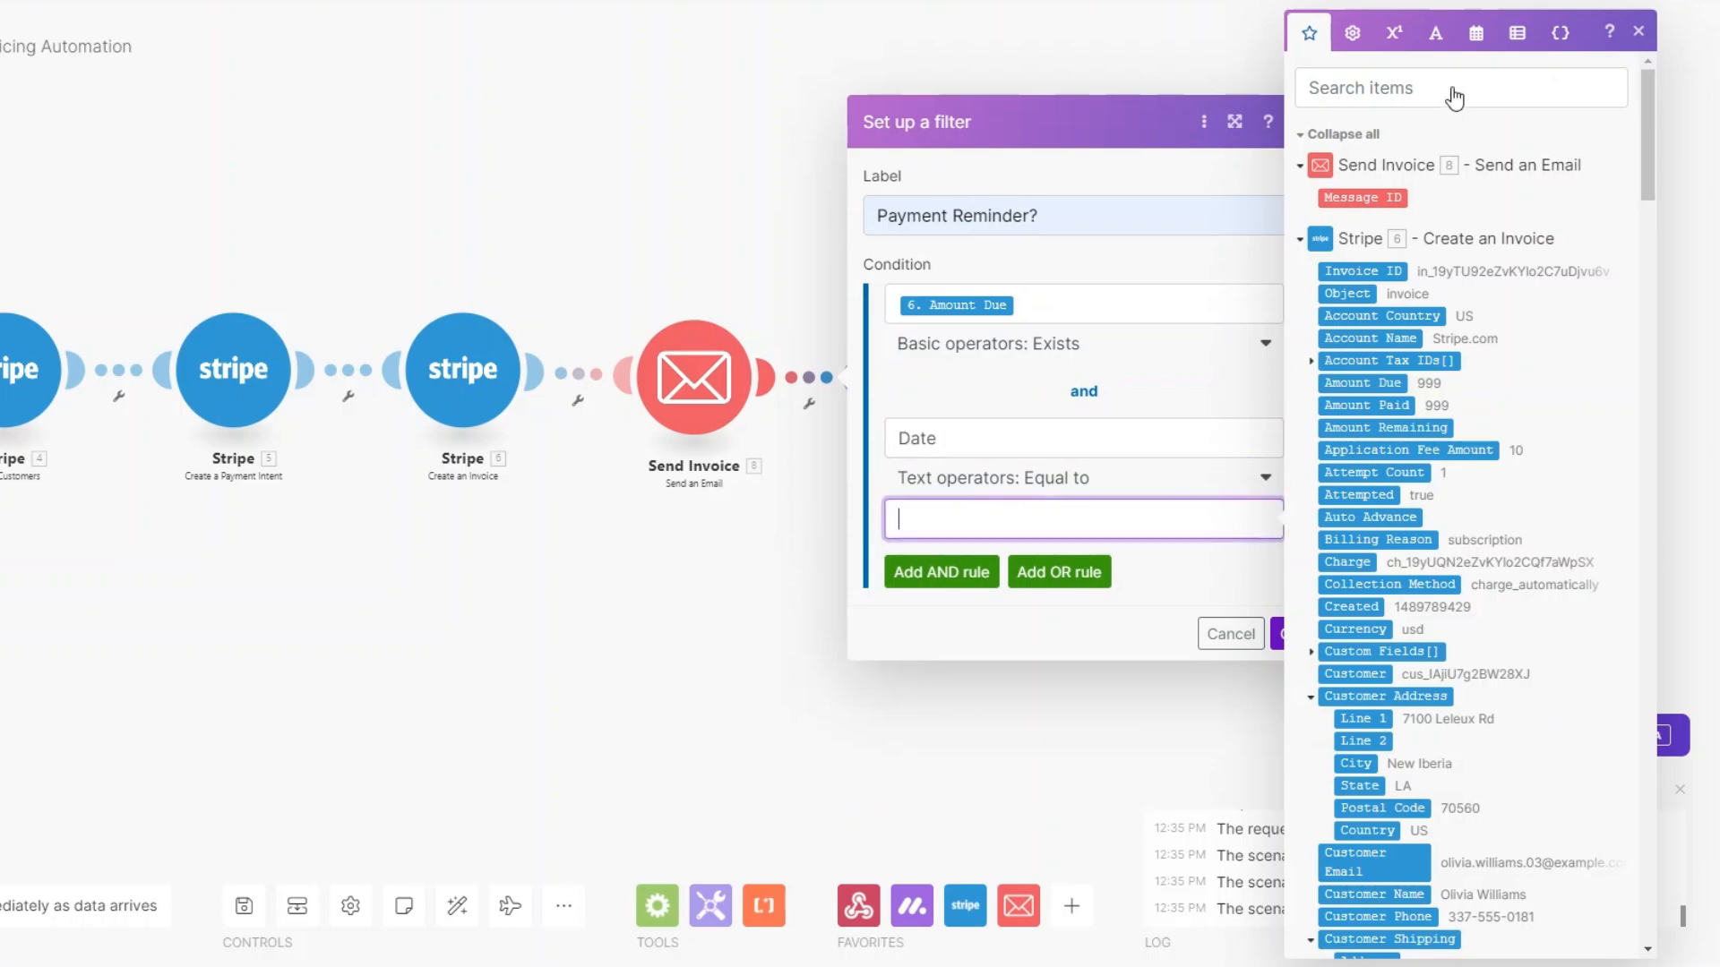
click(1476, 32)
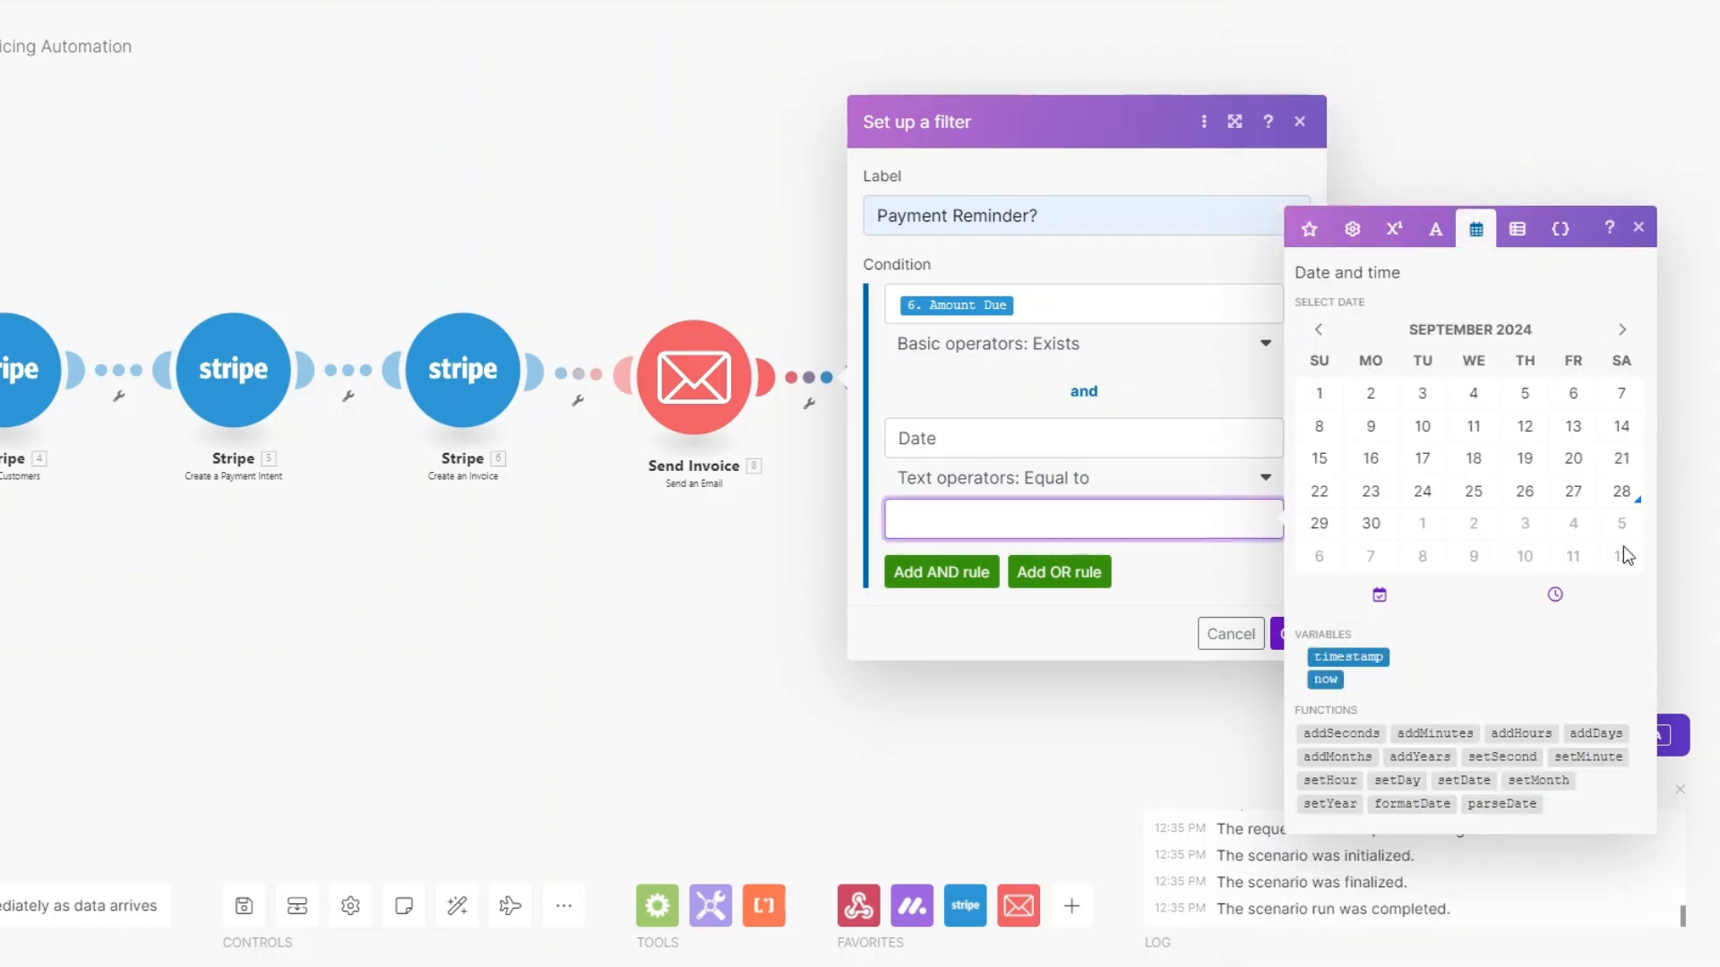
click(1603, 736)
click(1328, 680)
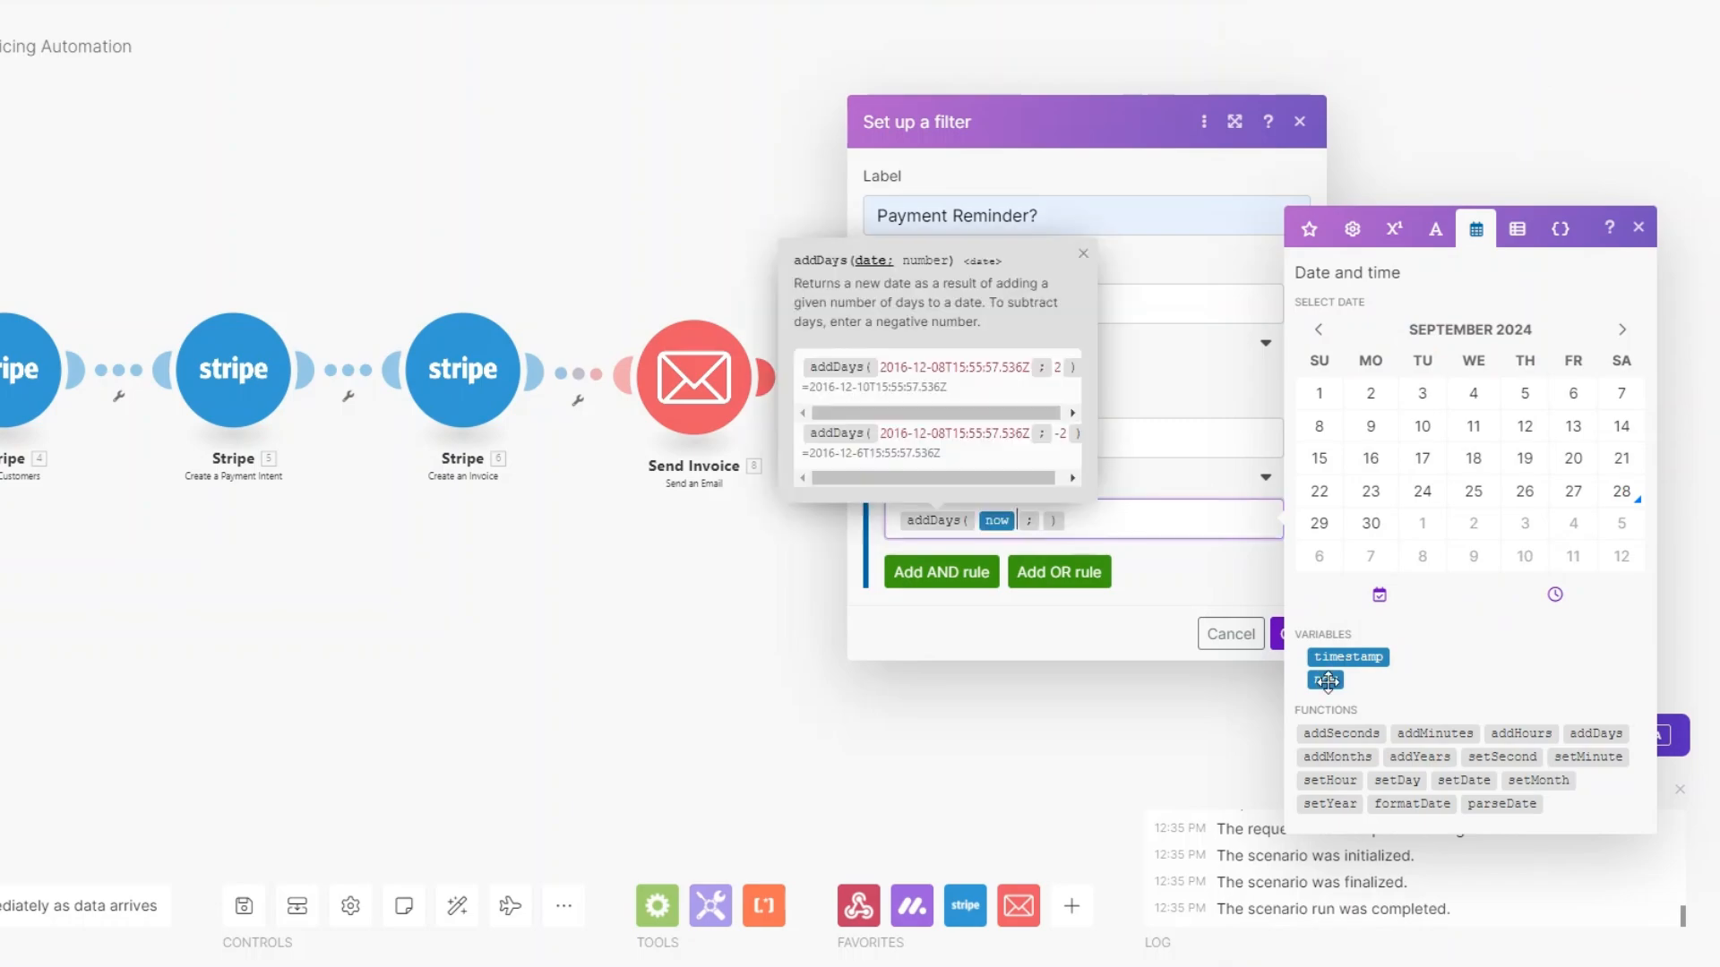
click(1041, 523)
text(3)
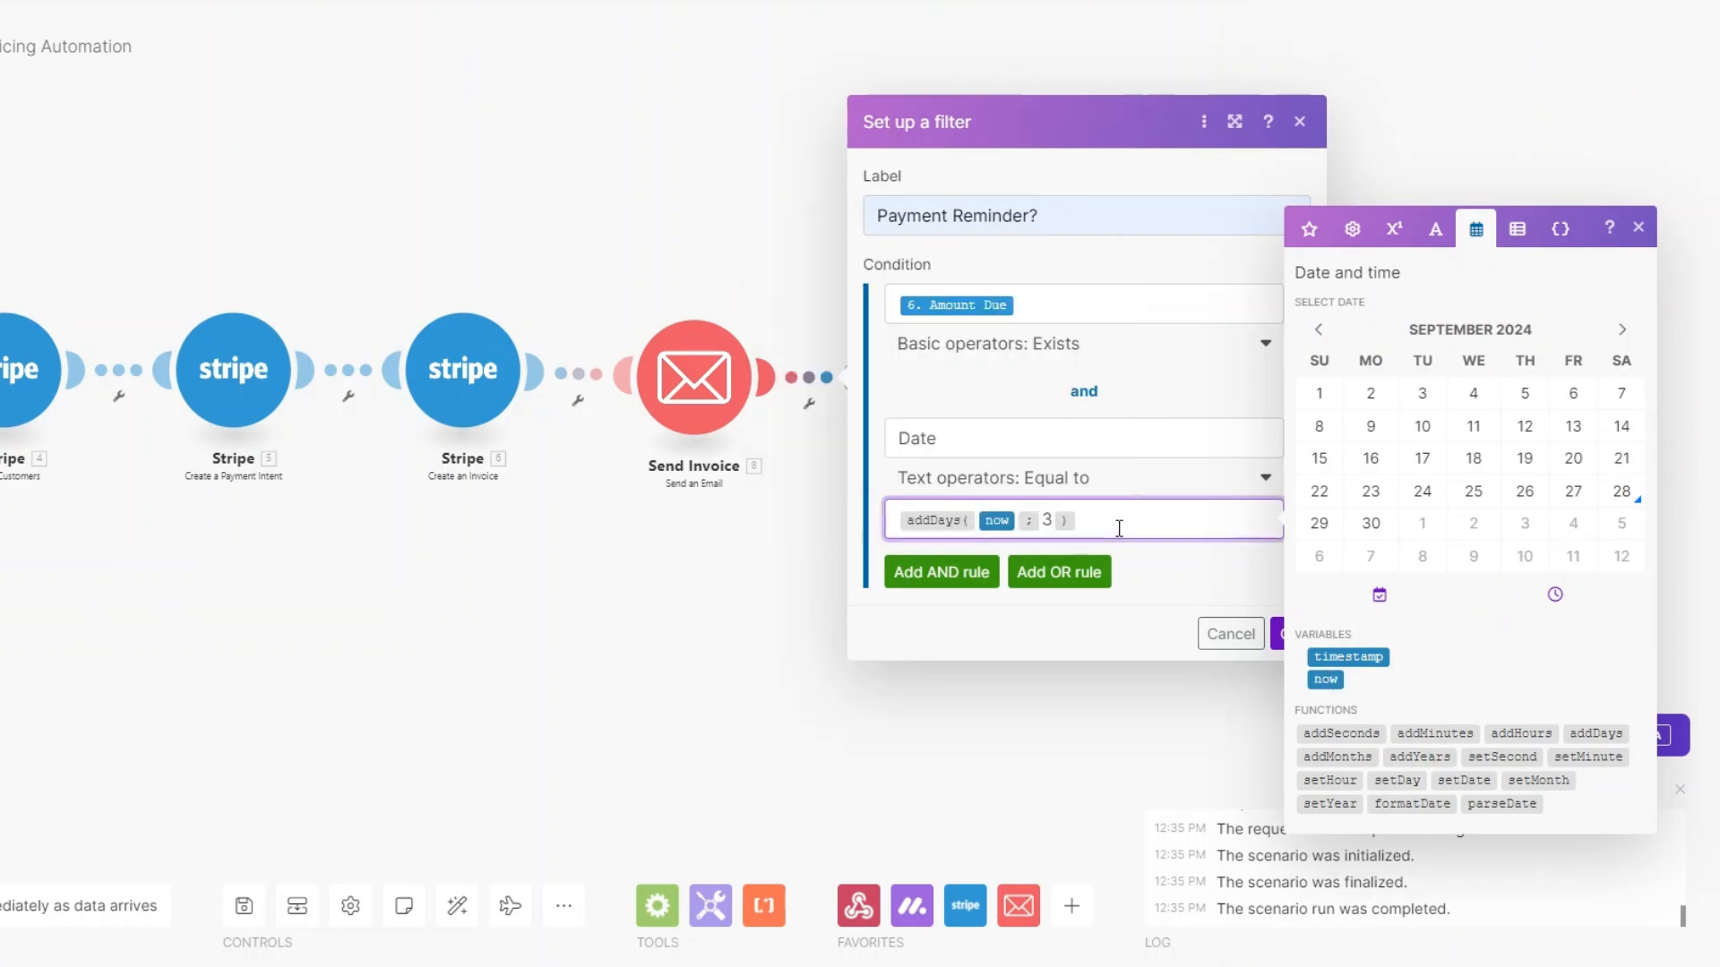
click(1279, 651)
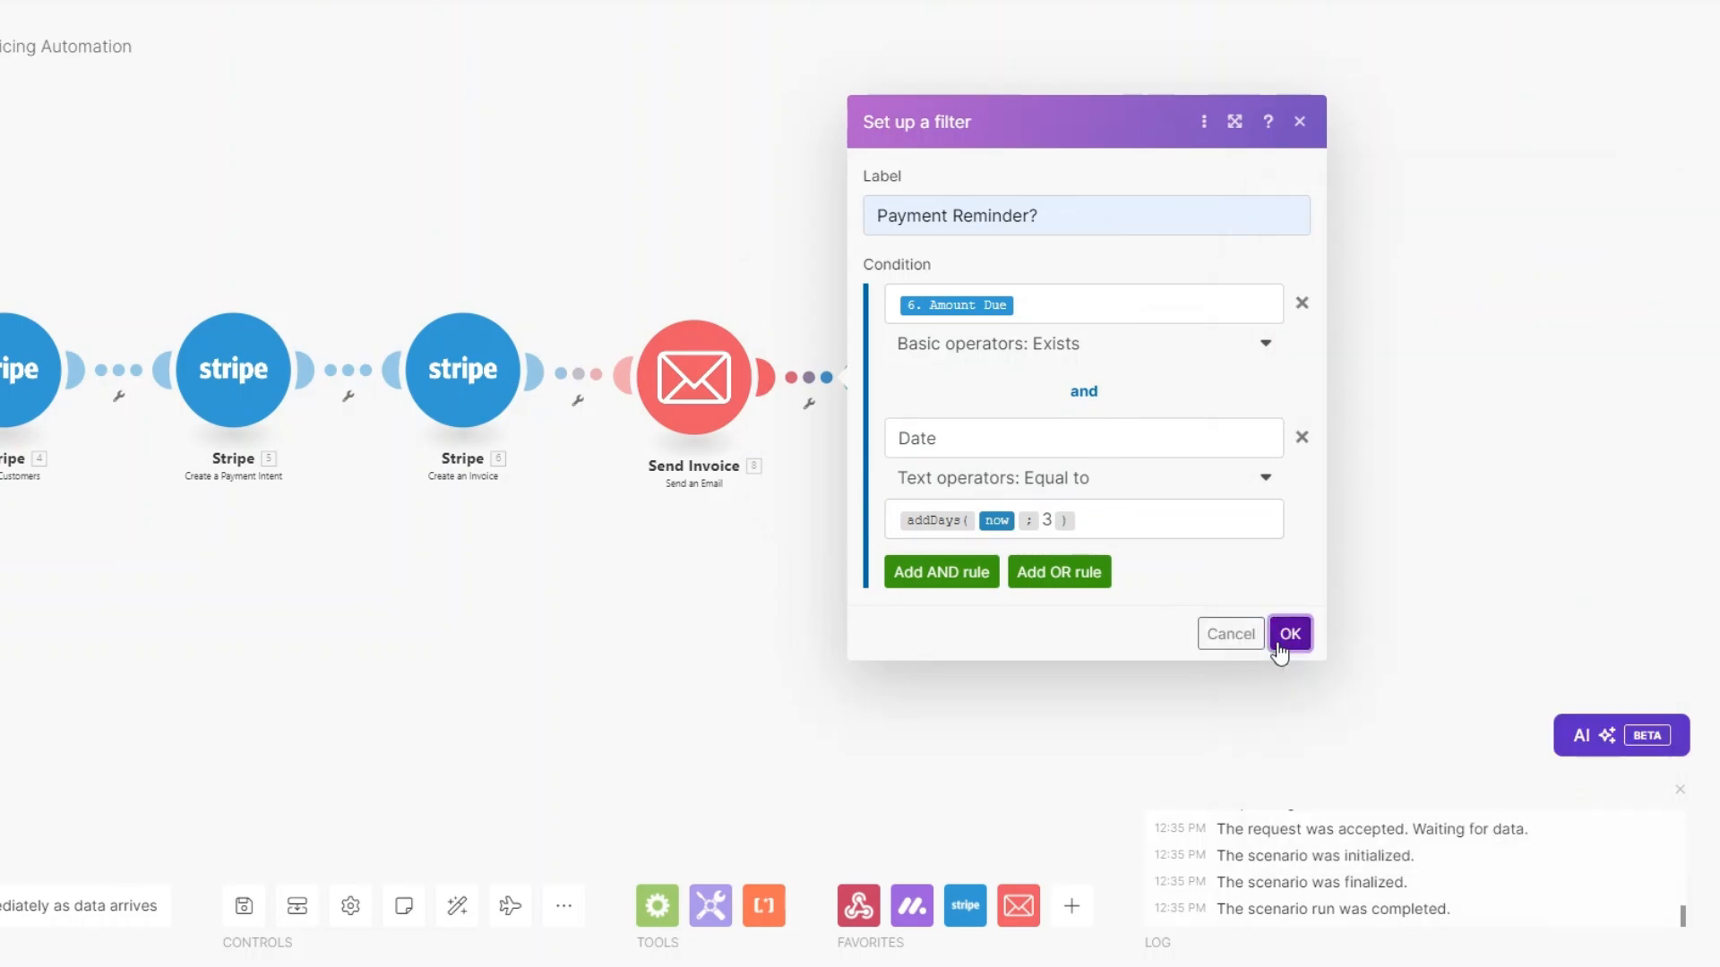
click(1279, 652)
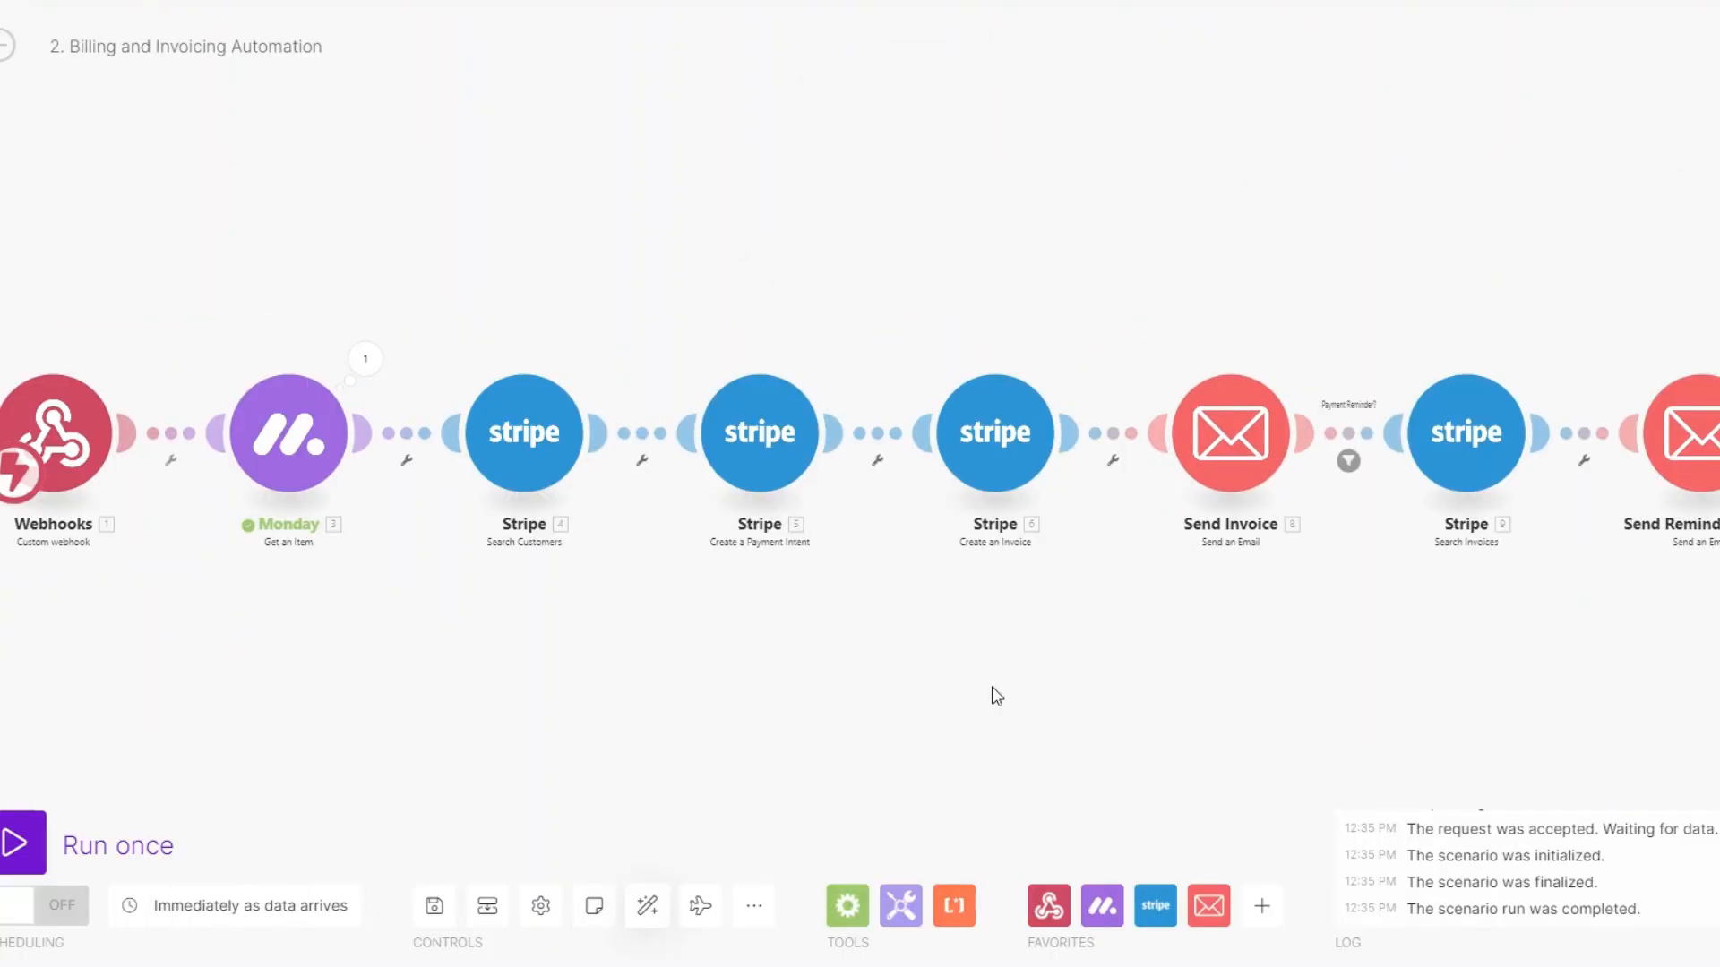
Run the scenario once and set the first client's status to SEND INVOICE.
click(41, 851)
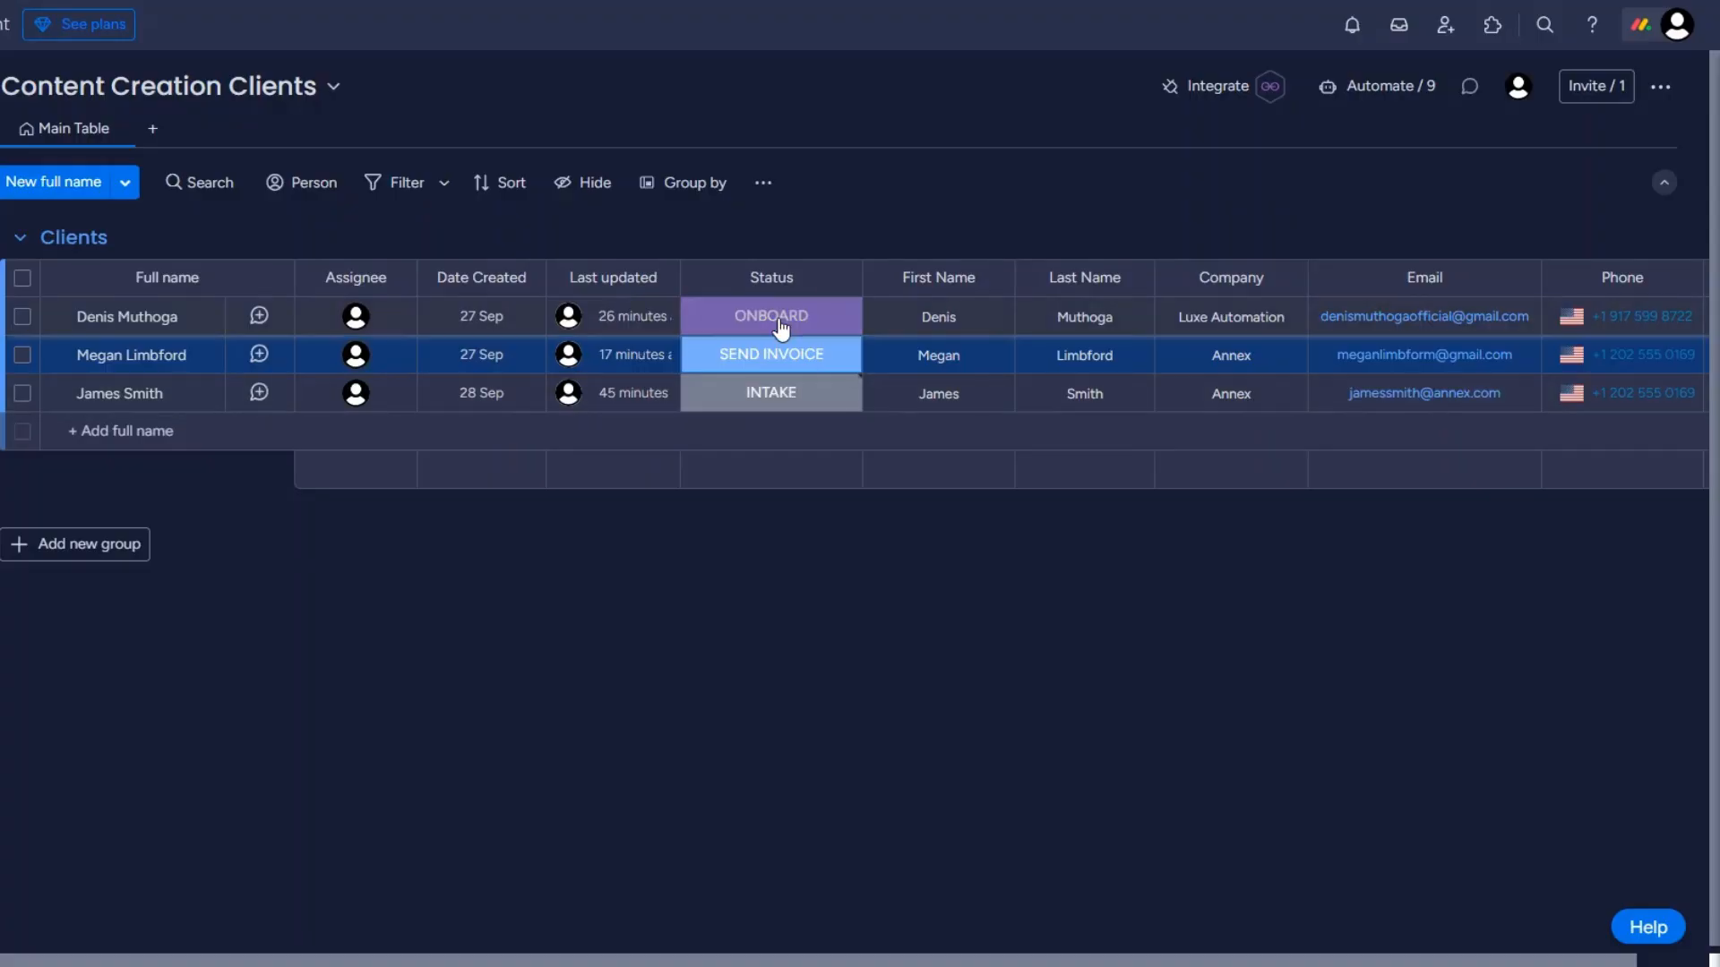
click(779, 329)
click(708, 467)
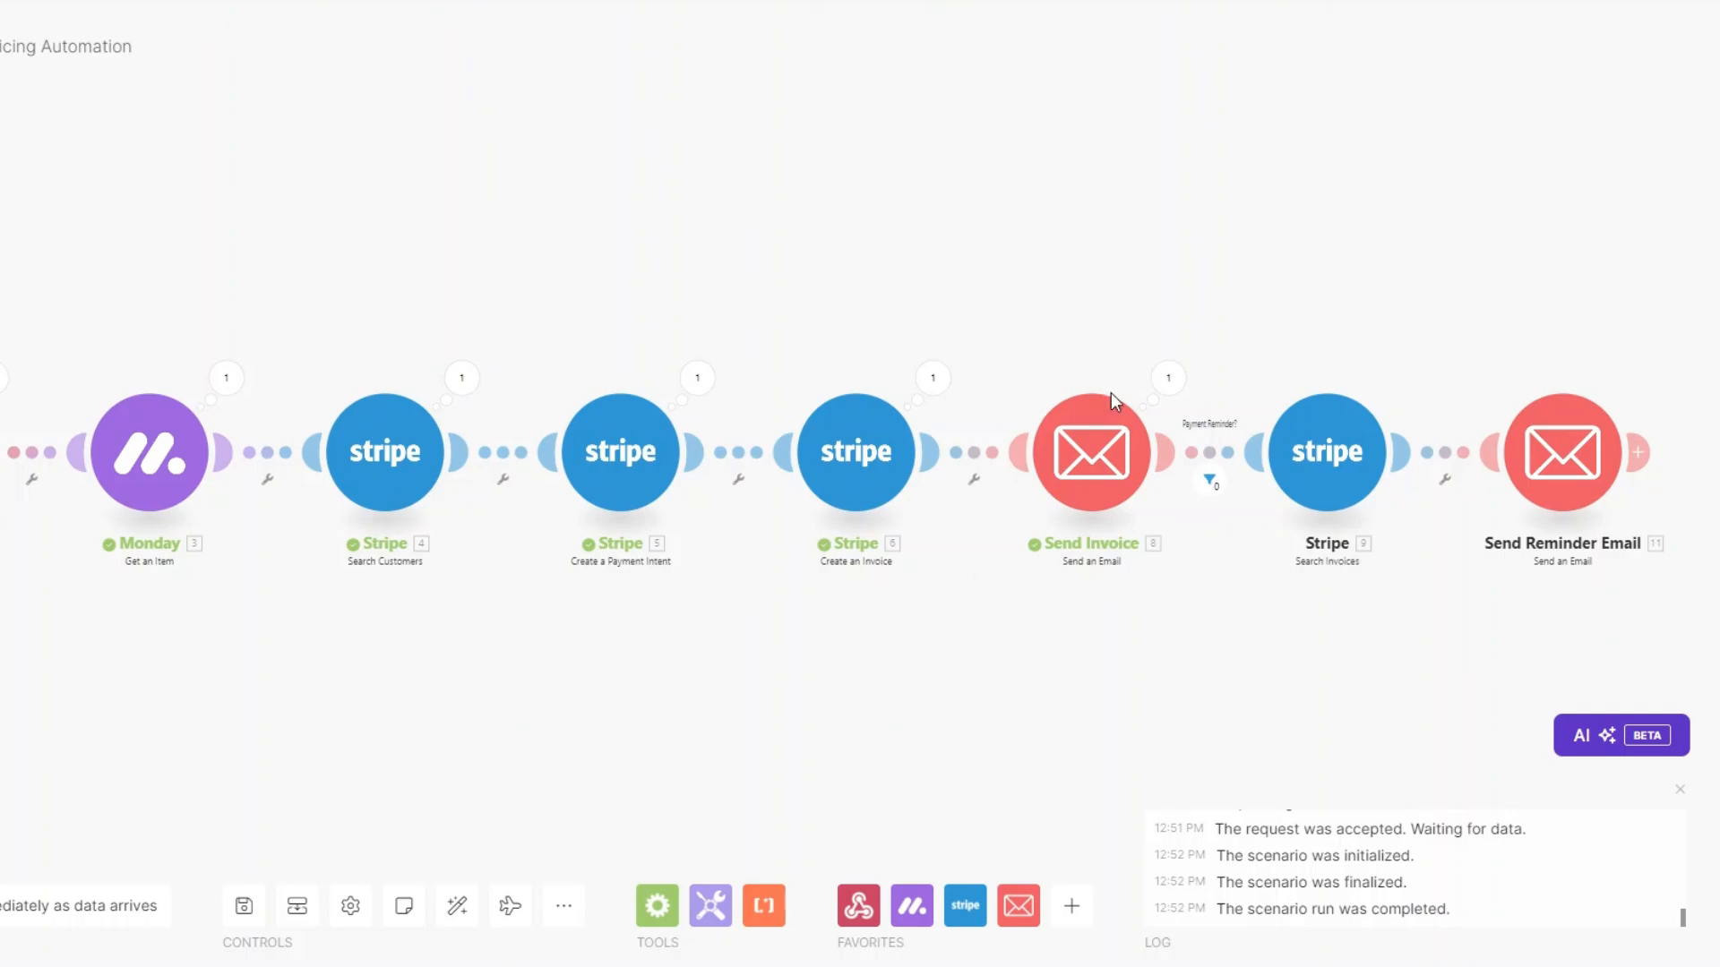
Inspect the Send Invoice module's output and its personalized email subject.
click(1168, 380)
drag(1334, 417, 1558, 417)
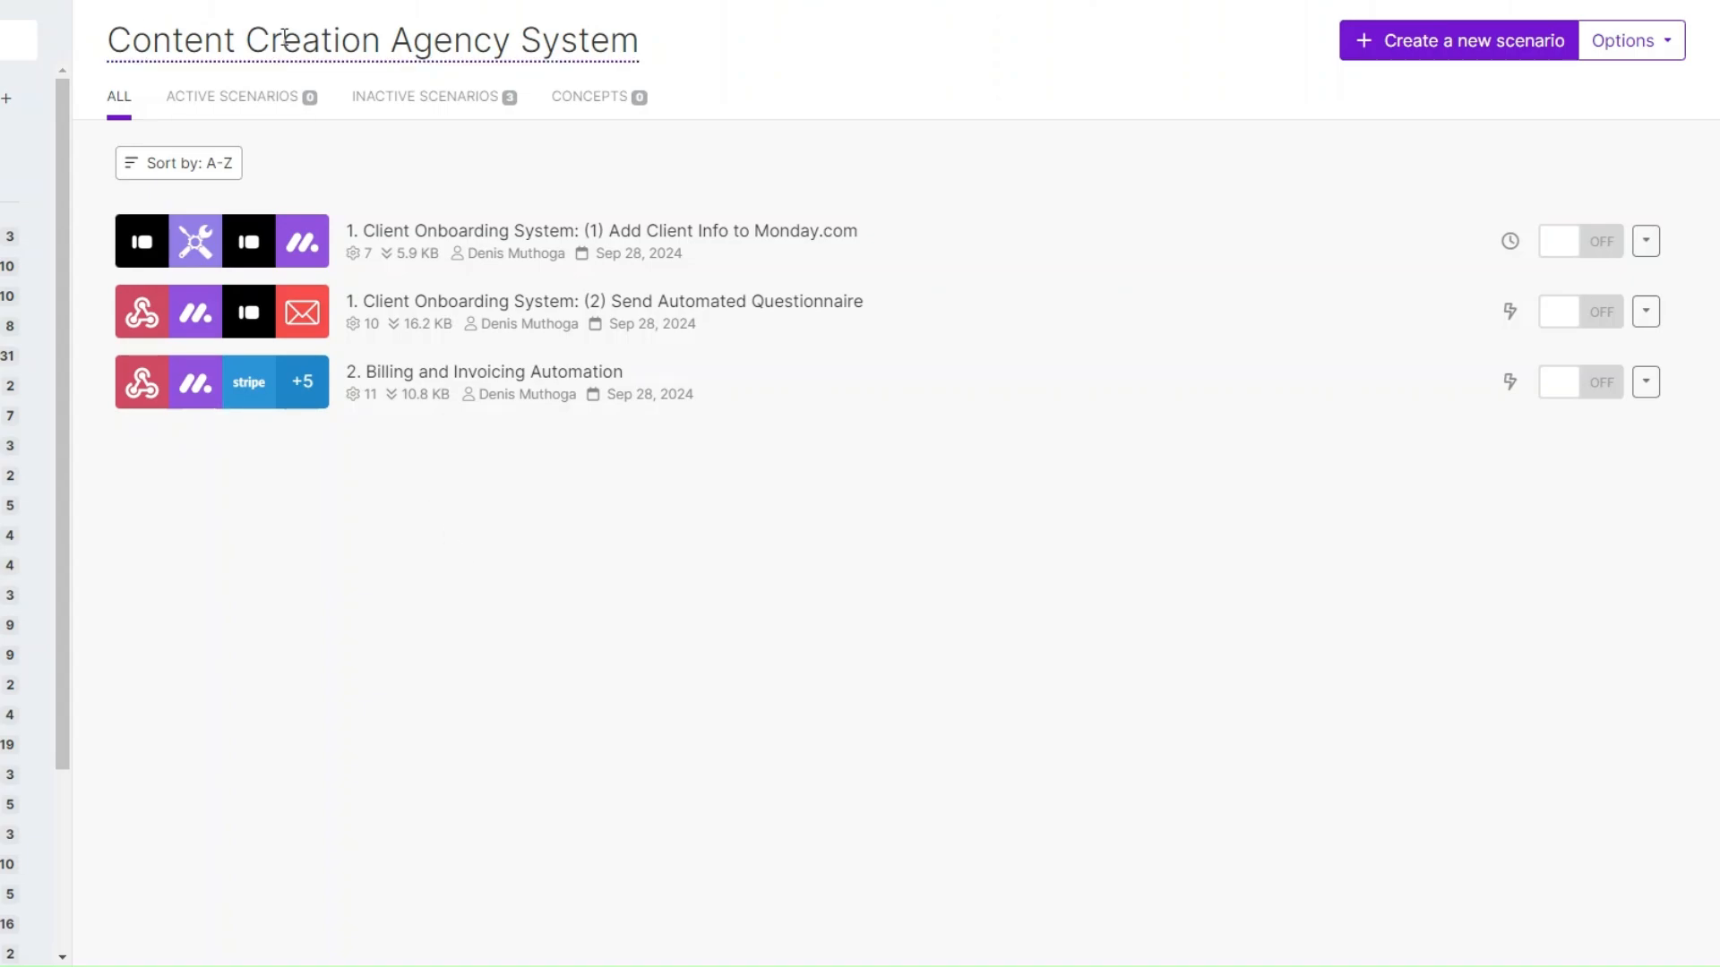
Create a new scenario triggered by a Webhooks Custom webhook.
click(1386, 51)
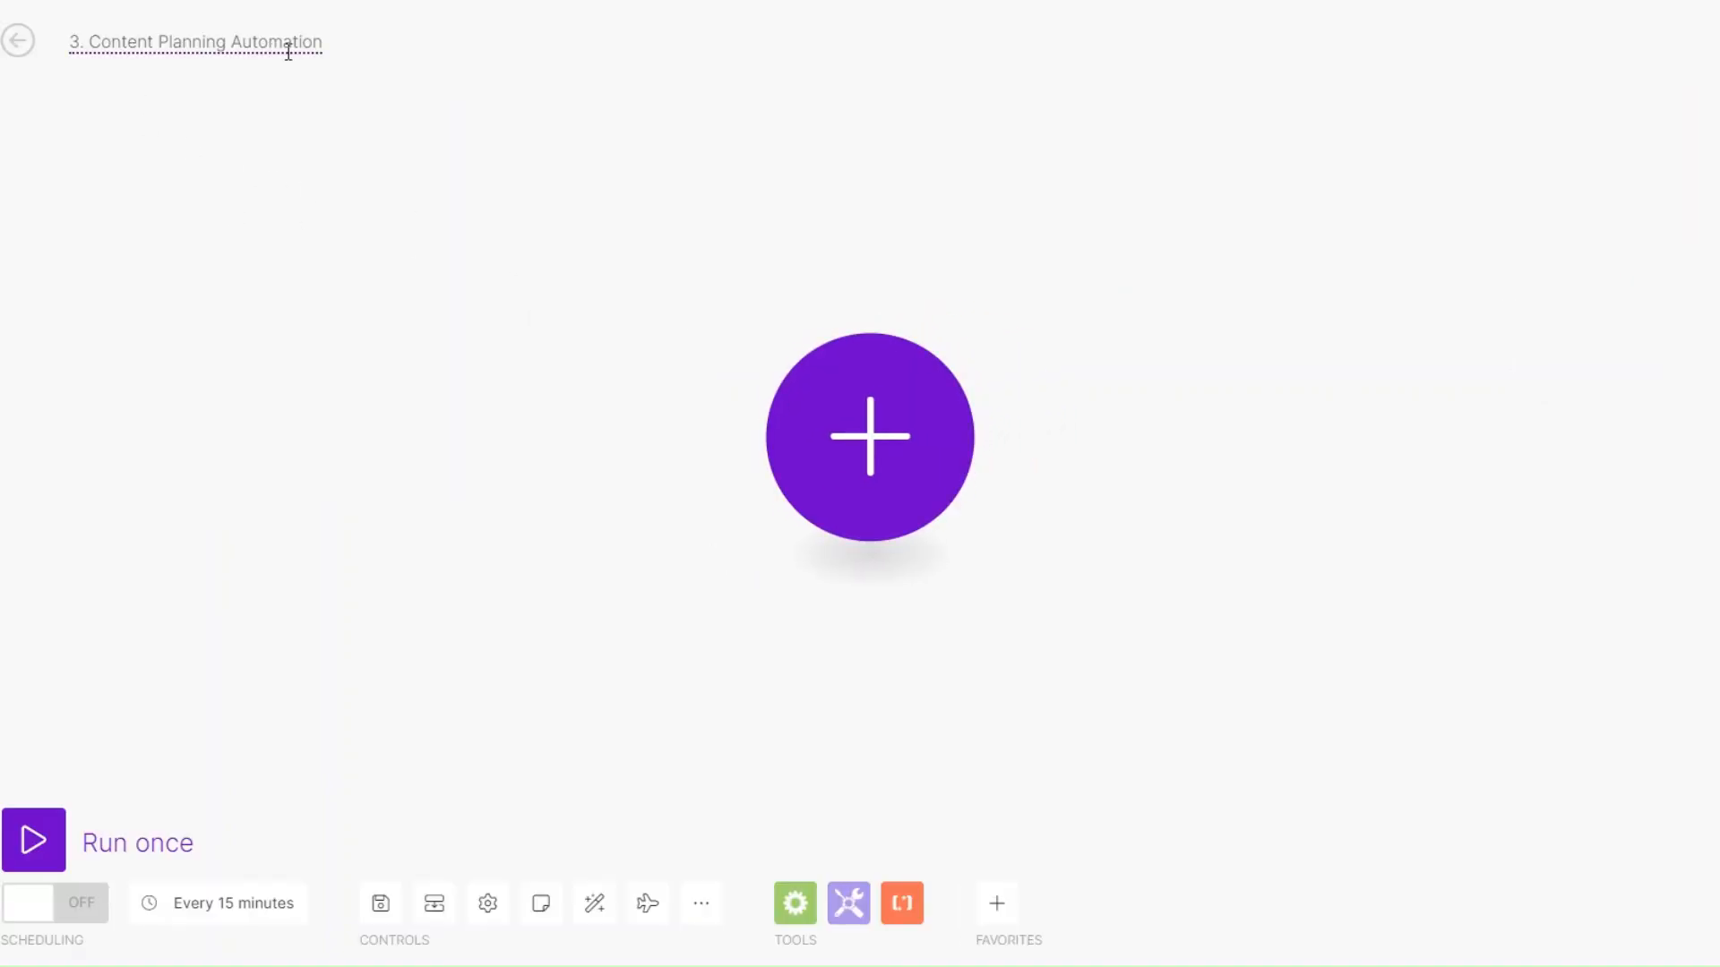
mouse_move(814, 445)
mouse_down()
mouse_move(871, 444)
mouse_move(793, 445)
mouse_move(809, 444)
mouse_up()
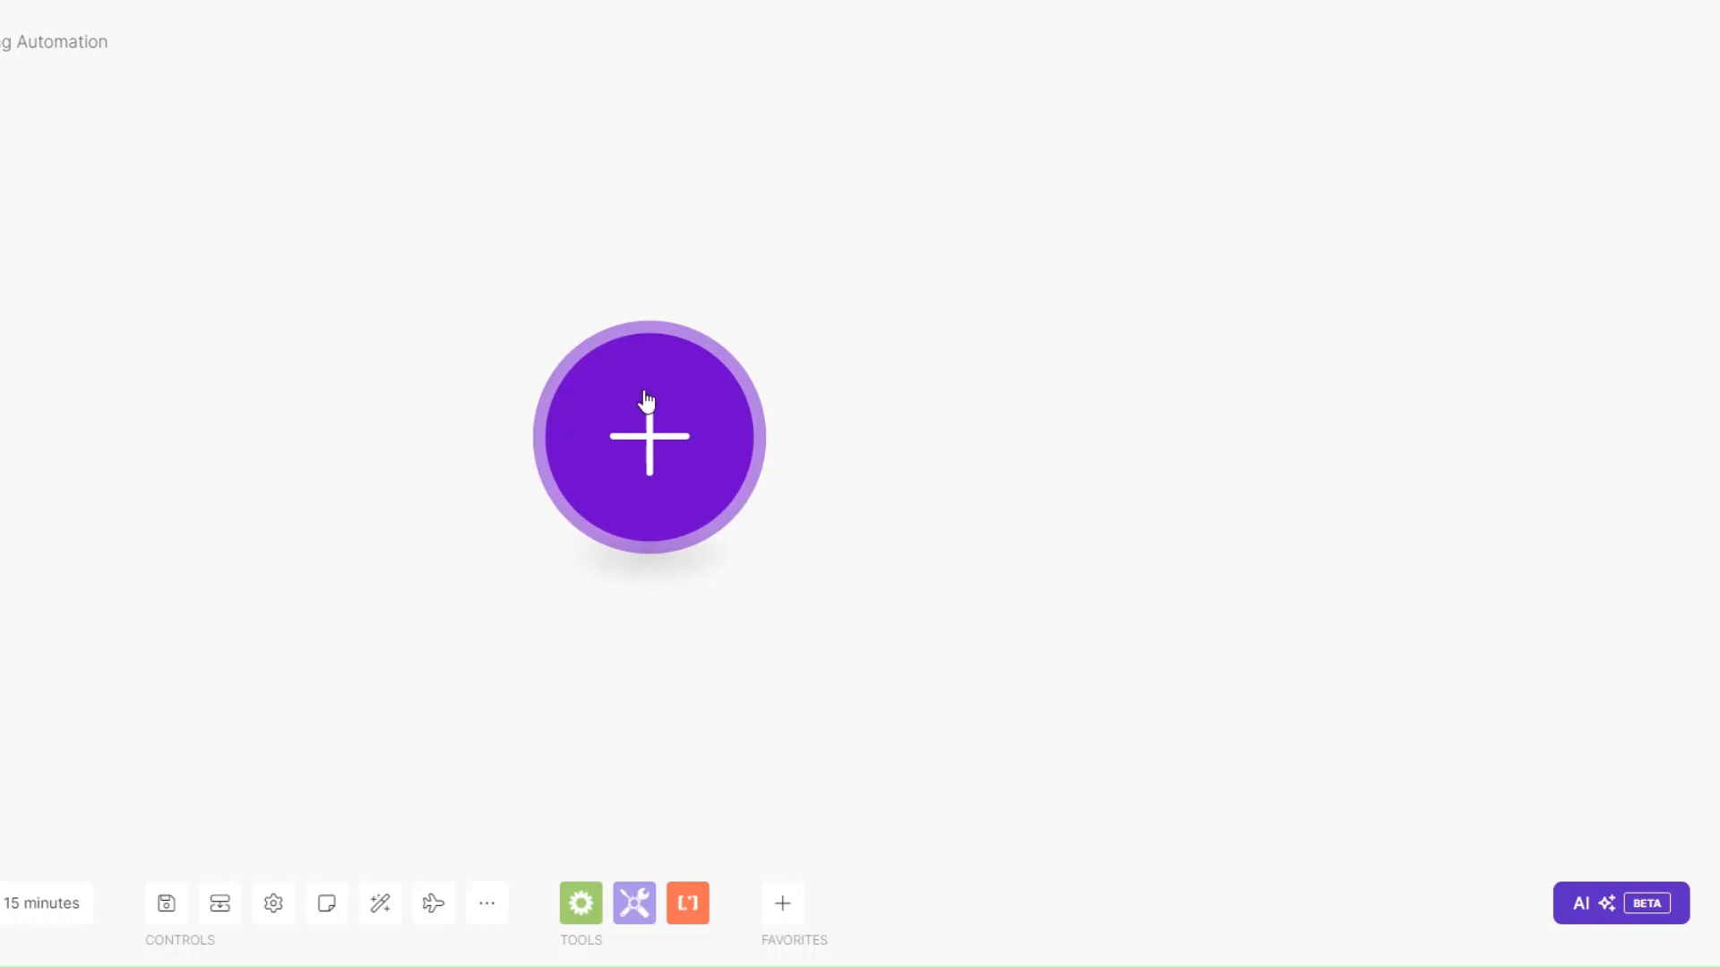
click(647, 403)
scroll(923, 522, down, 1)
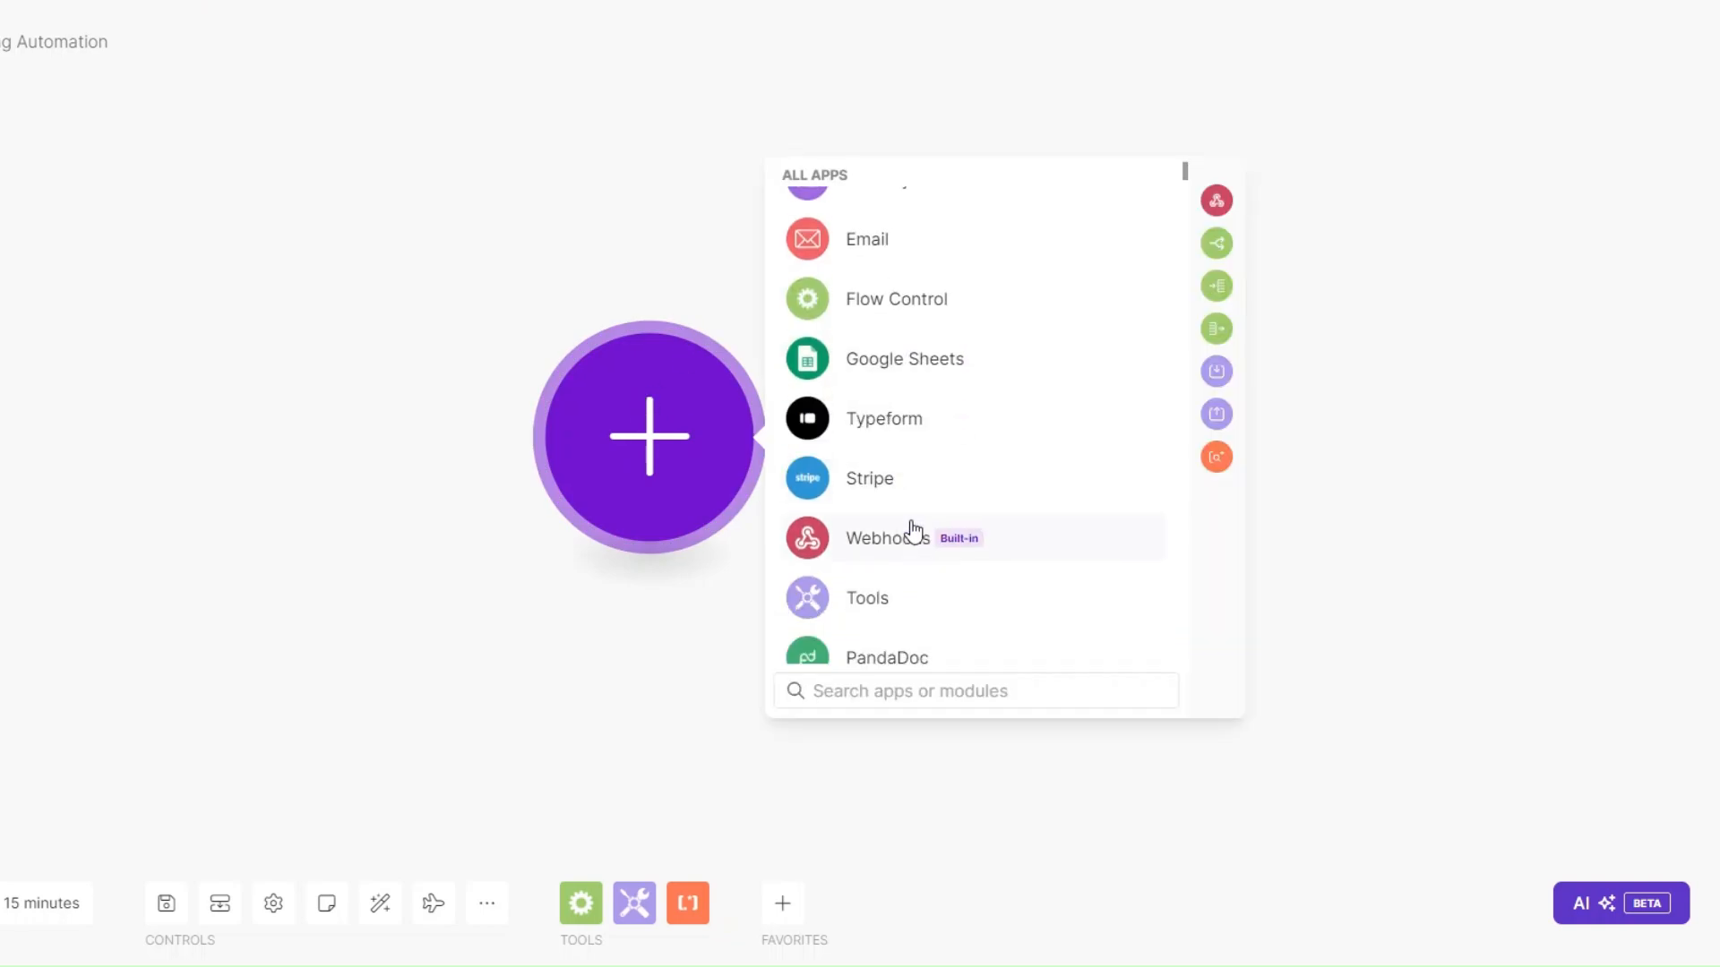
click(896, 583)
click(899, 440)
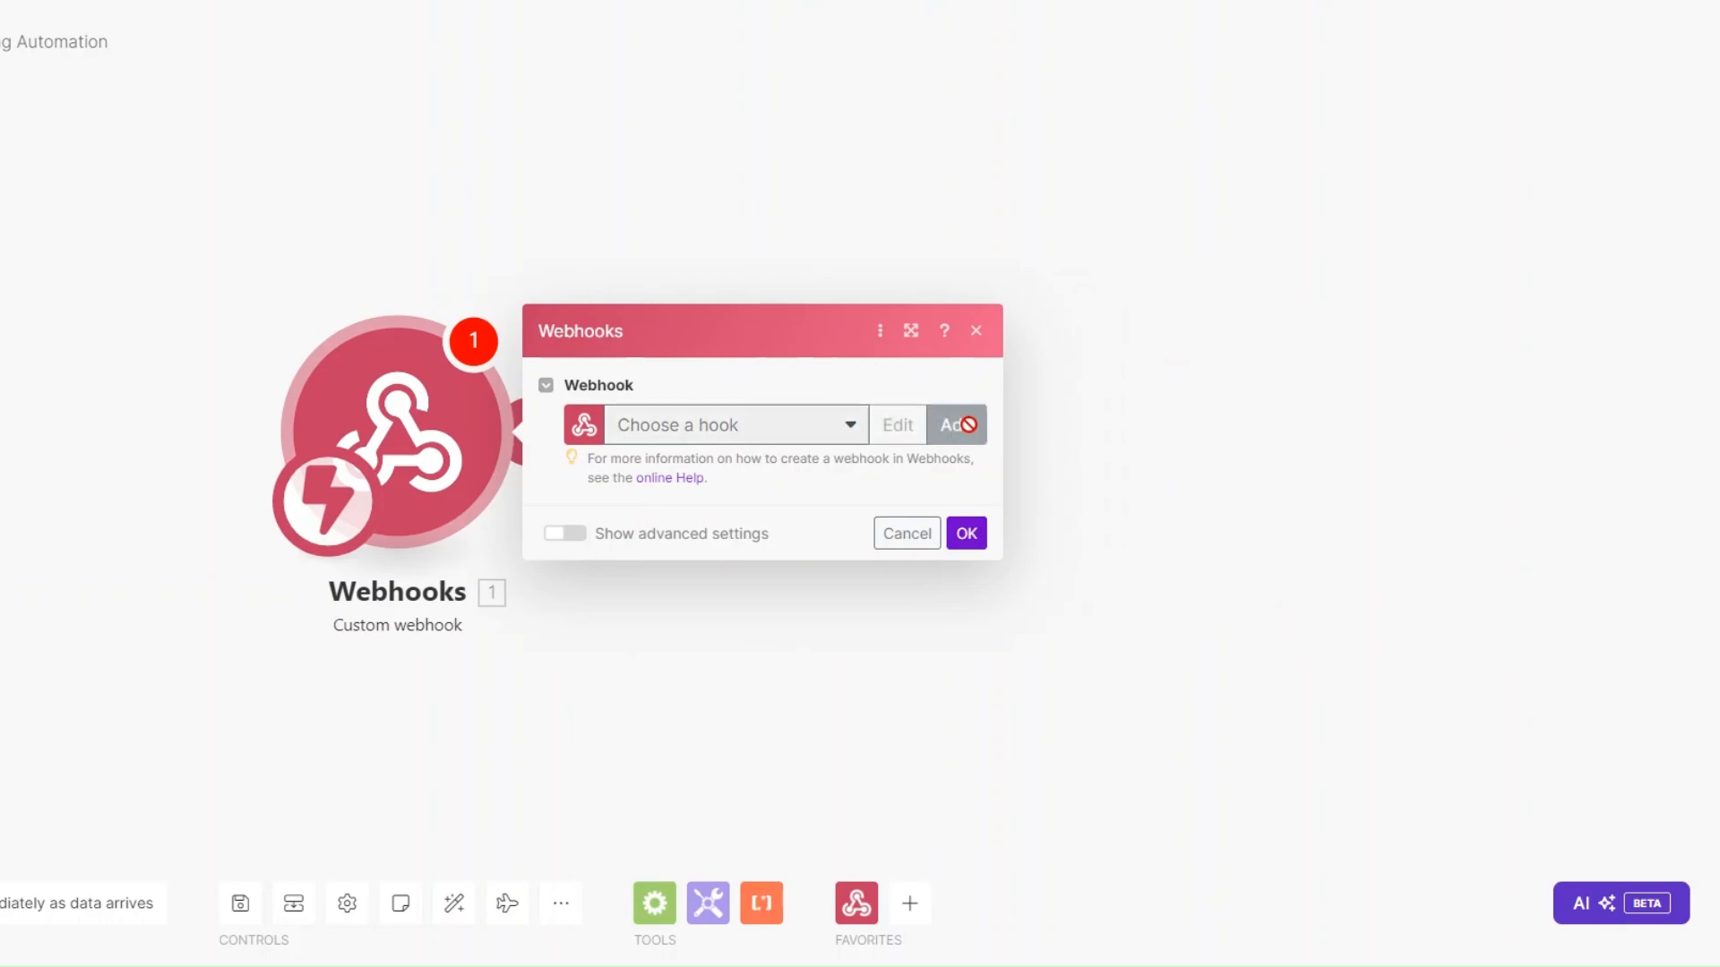
Add a webhook named 'Content Planning webhook', save it, and copy its address.
click(956, 424)
drag(1233, 338, 1047, 343)
text(Content Planning)
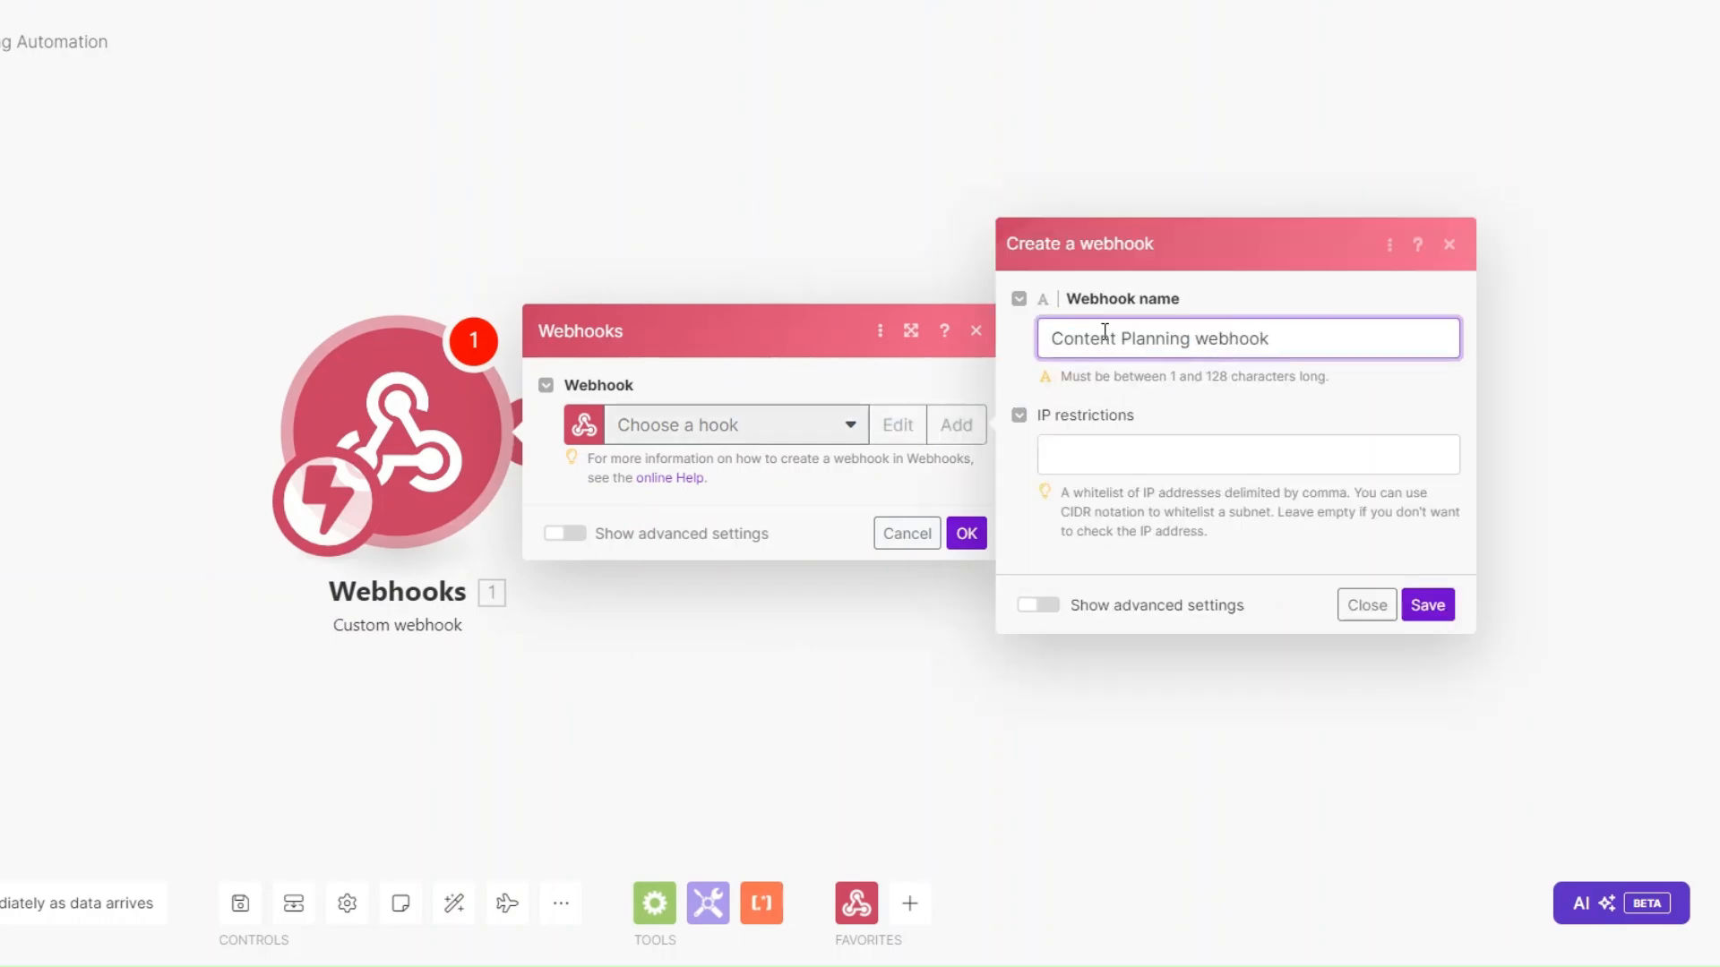
click(1415, 606)
click(851, 512)
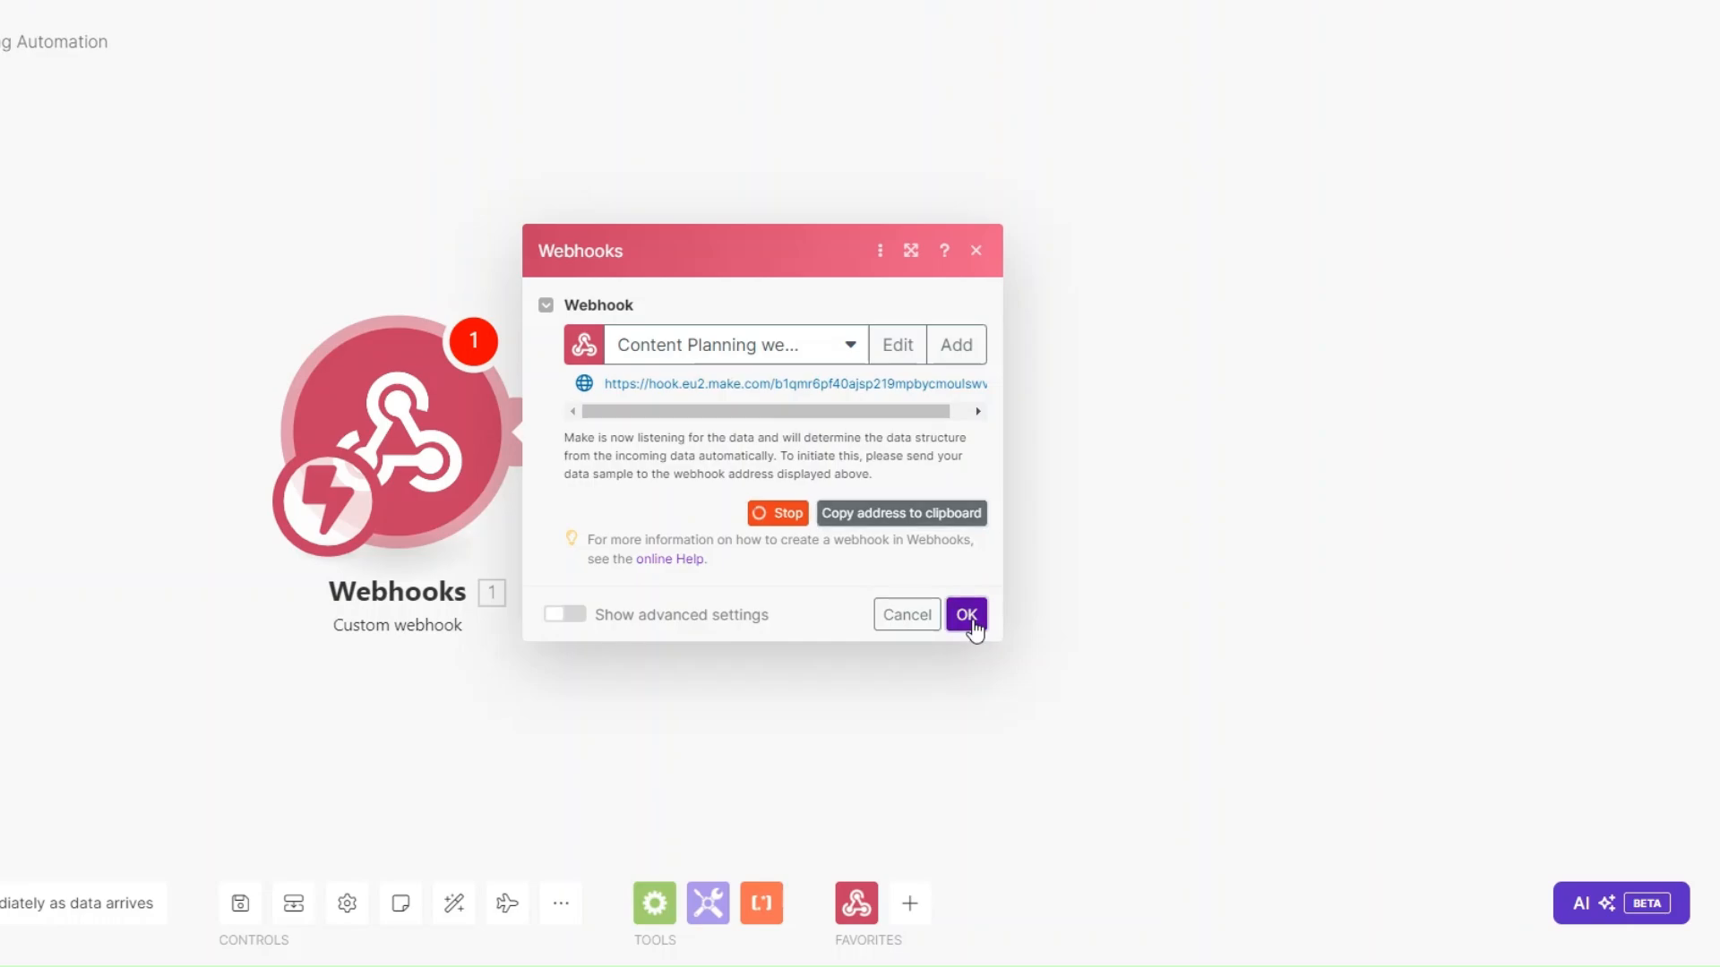
click(967, 615)
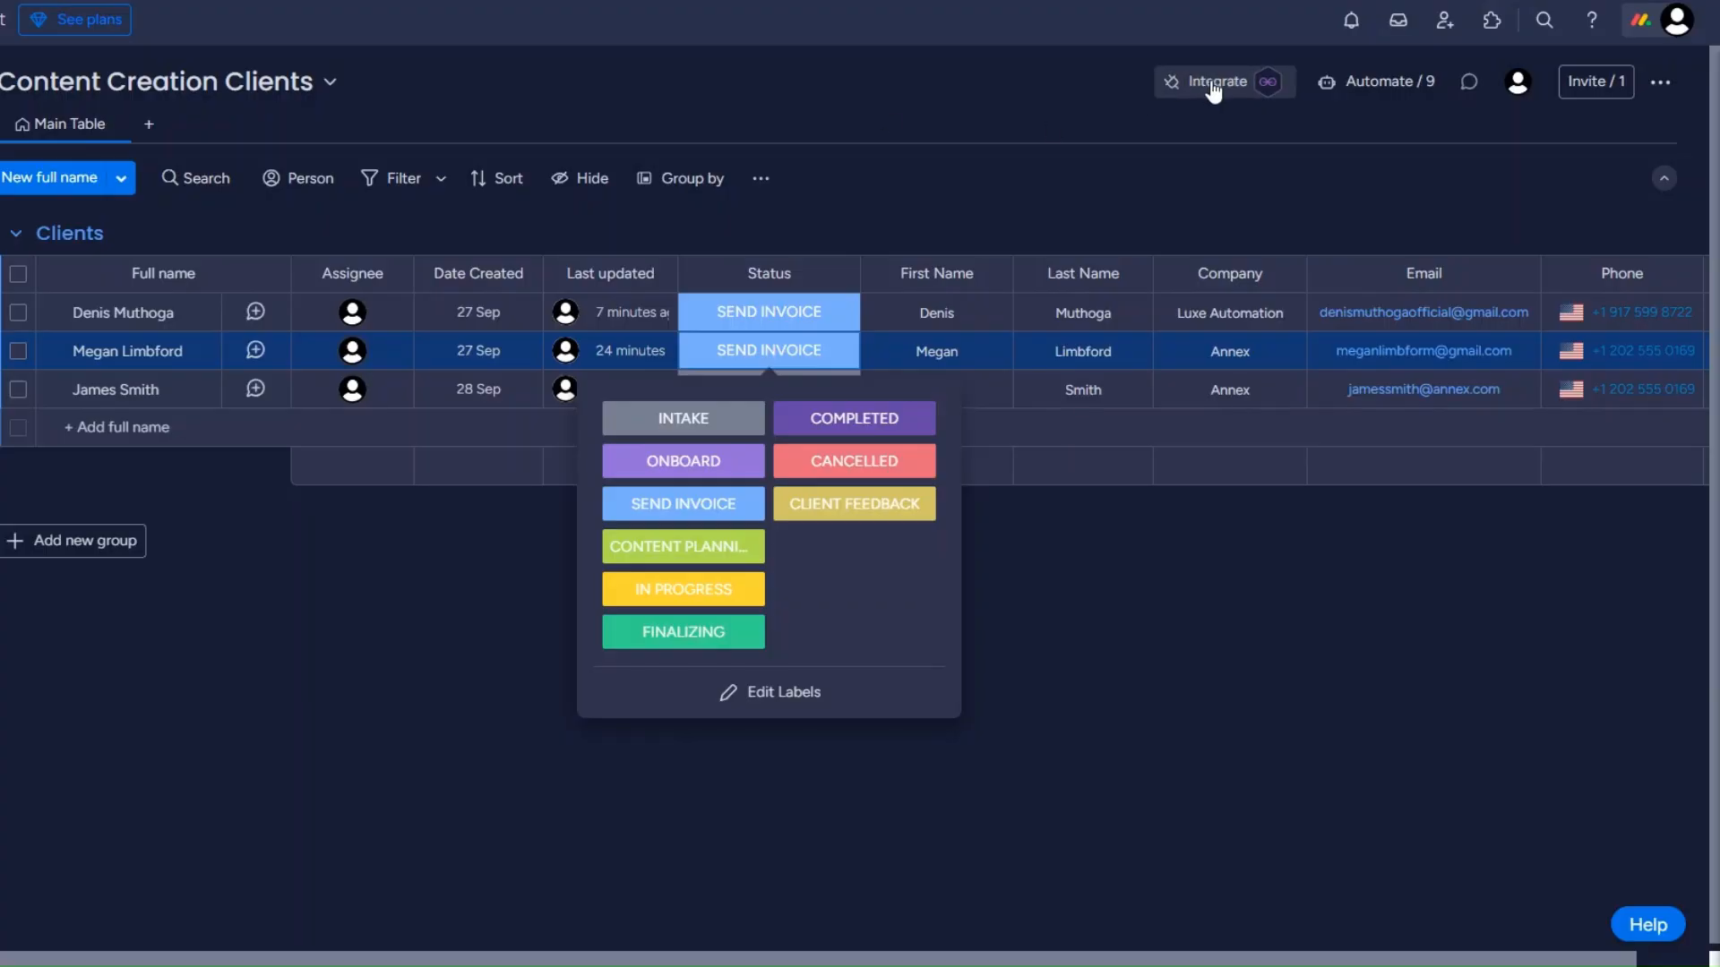
click(1211, 86)
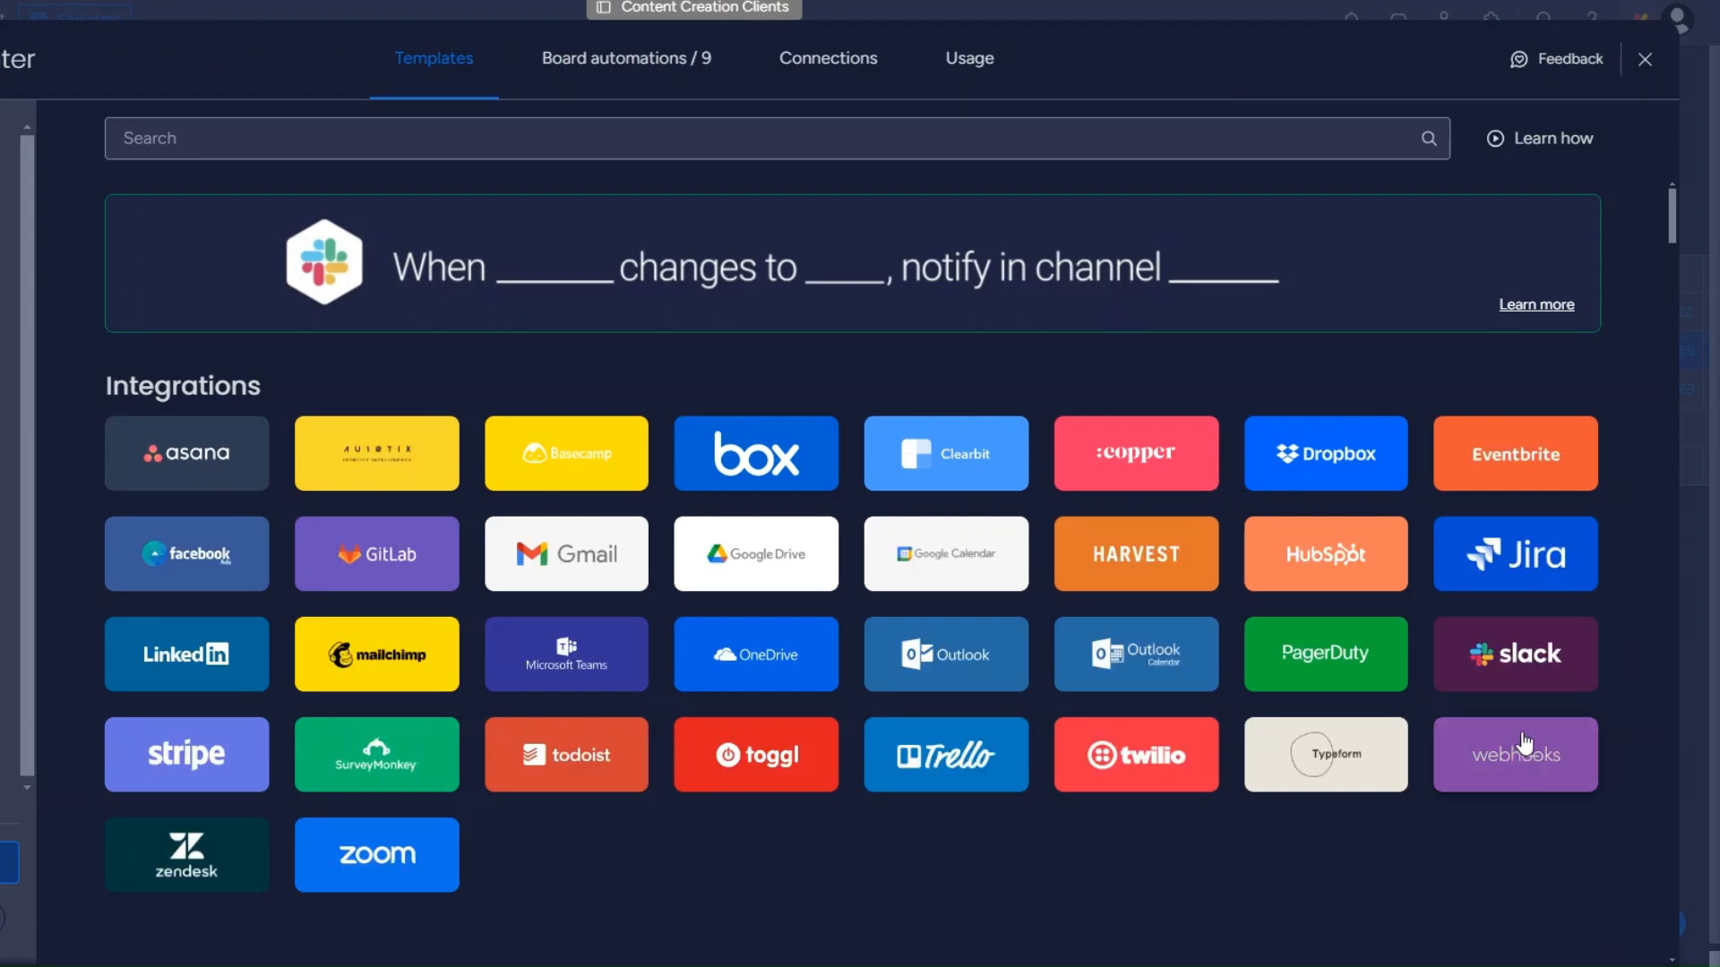
Paste the Make webhook address into monday.com's status-change webhook template and connect.
click(1525, 745)
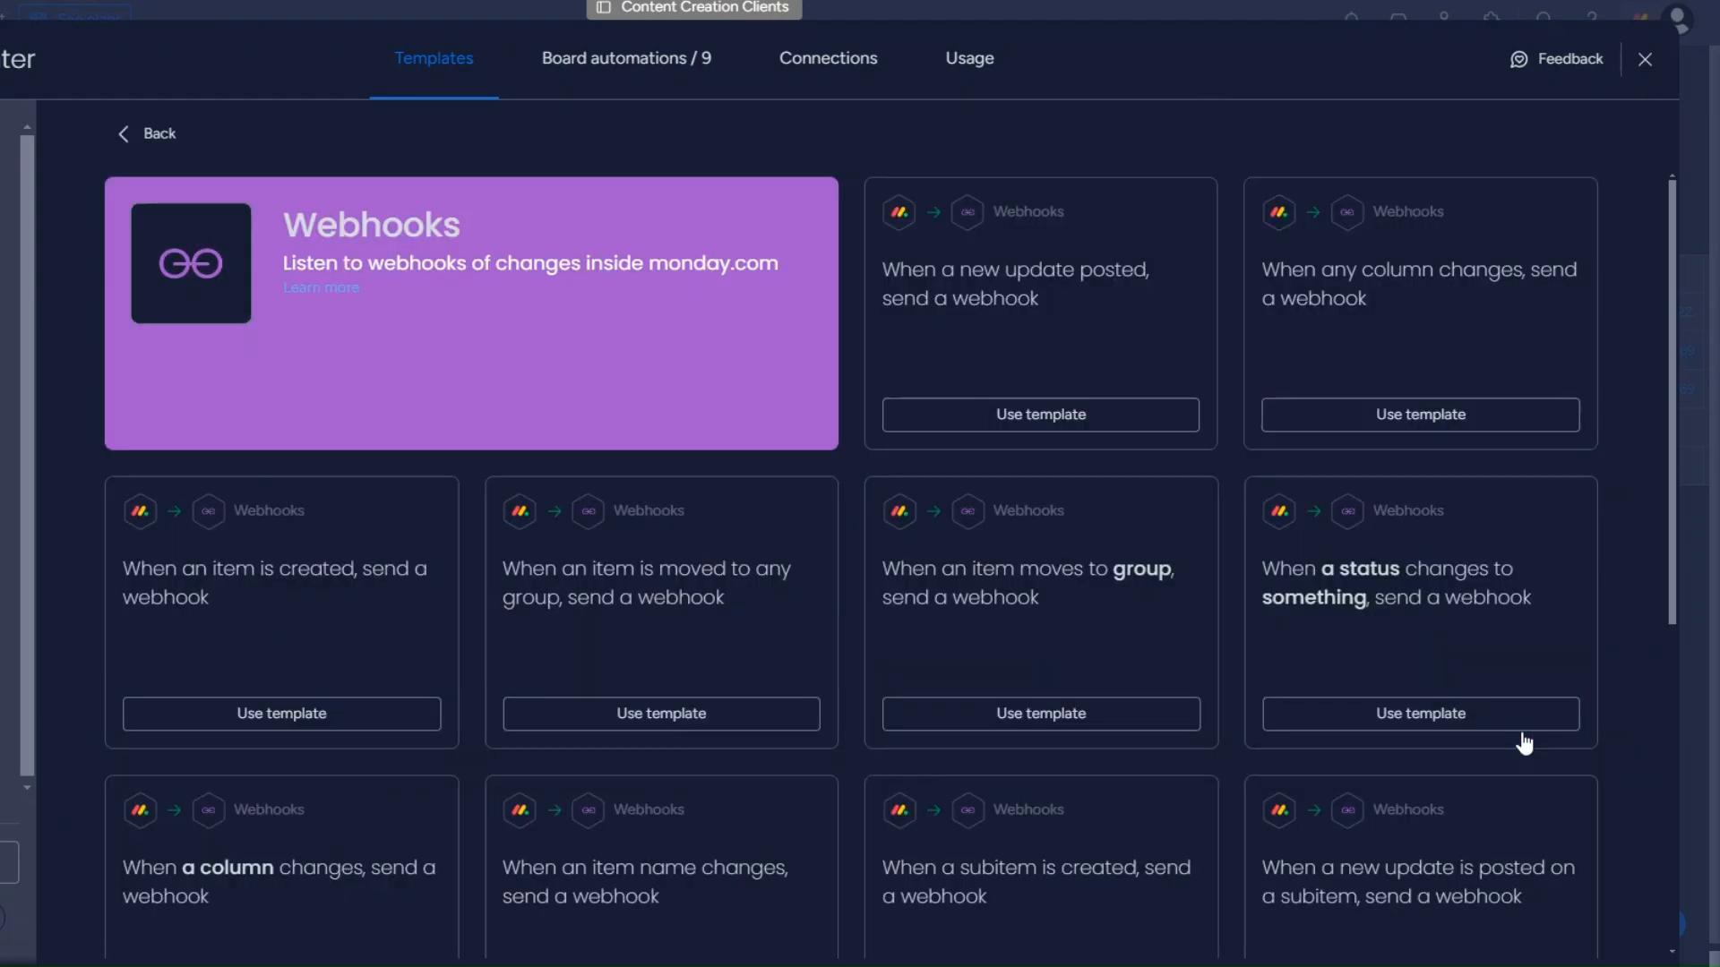
click(1364, 601)
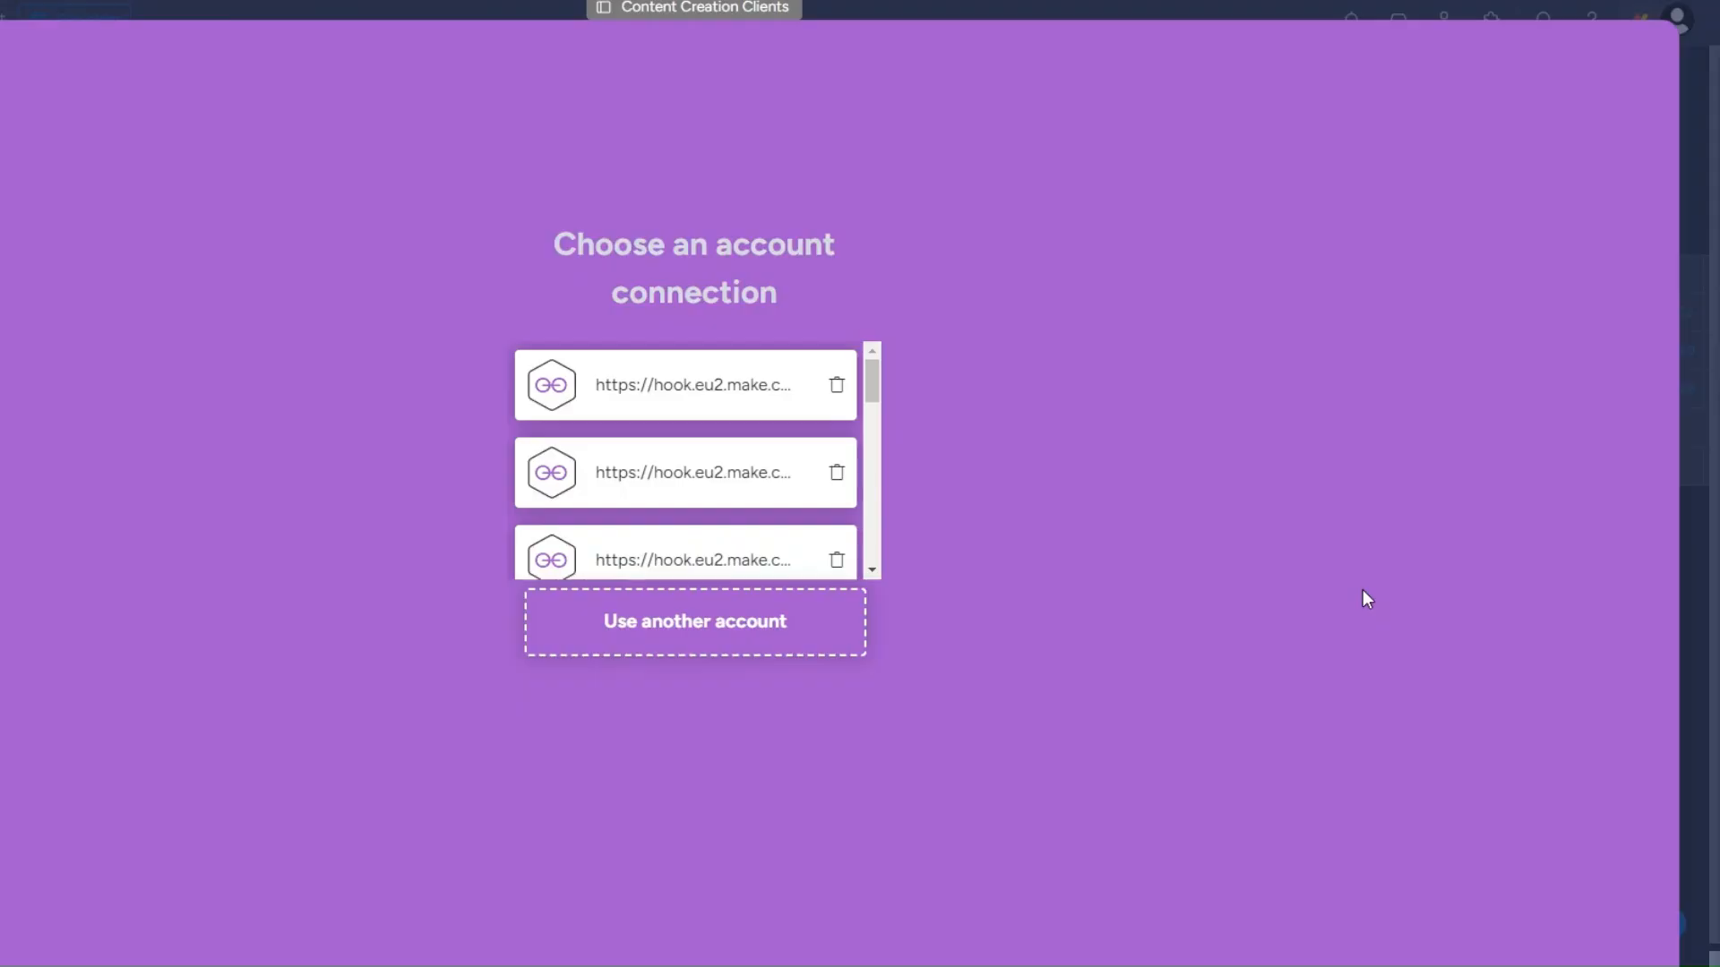
click(683, 656)
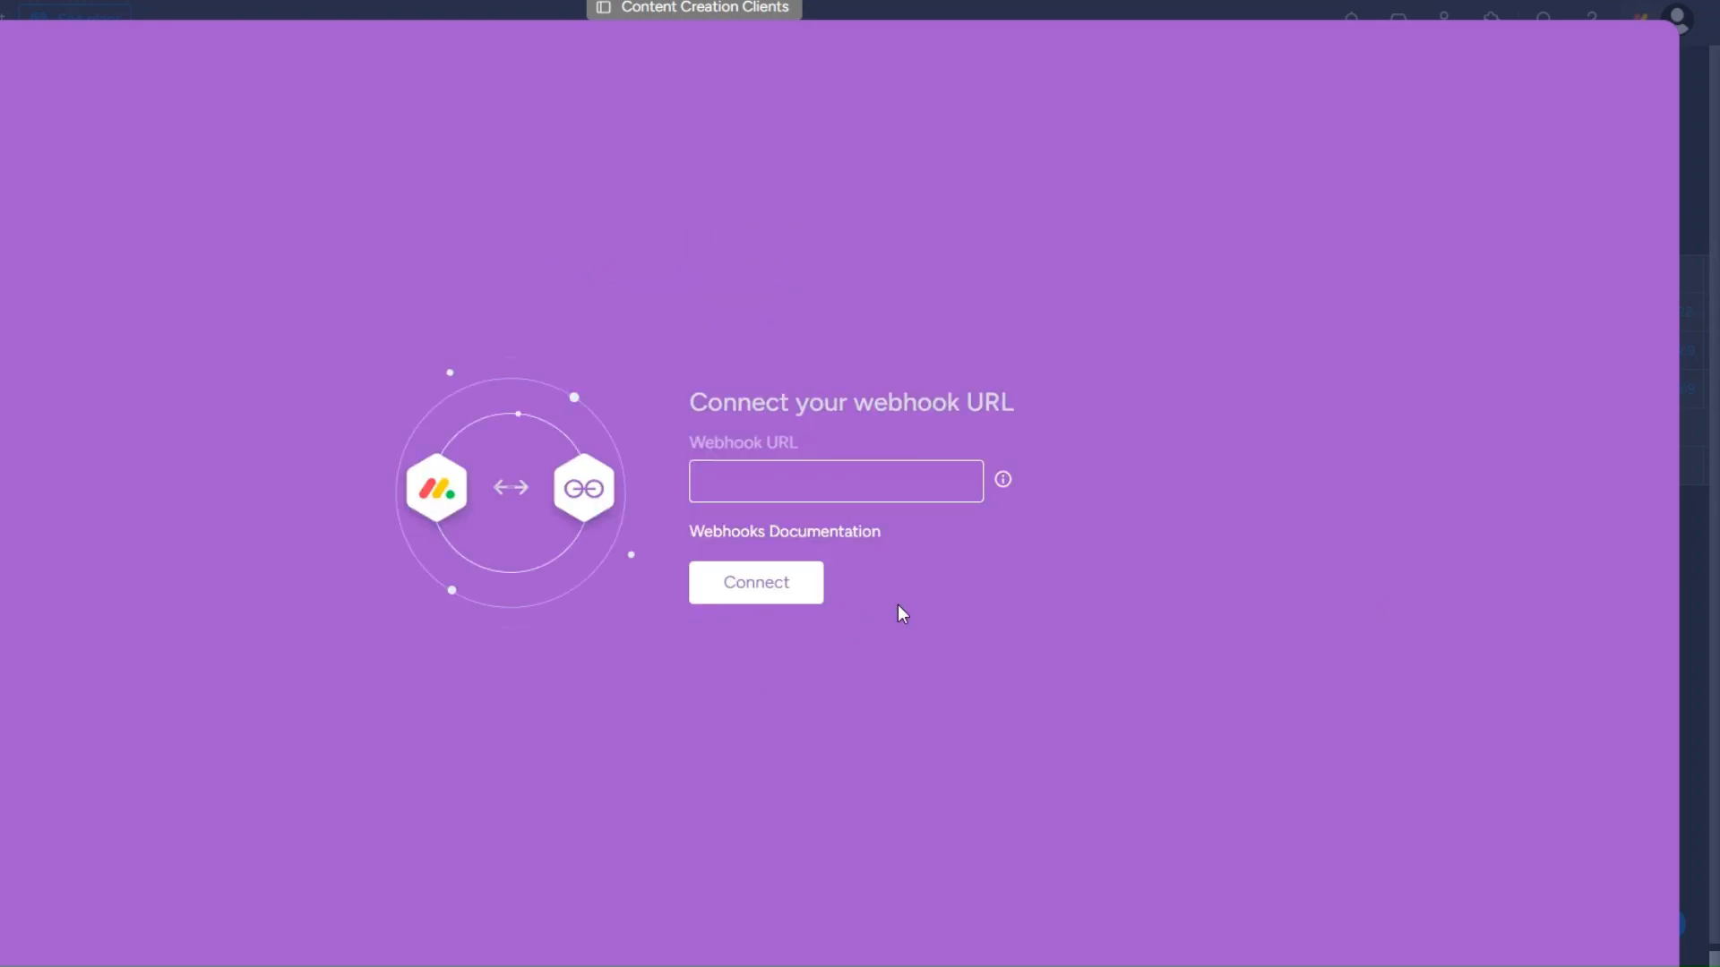
click(765, 482)
key(ctrl+v)
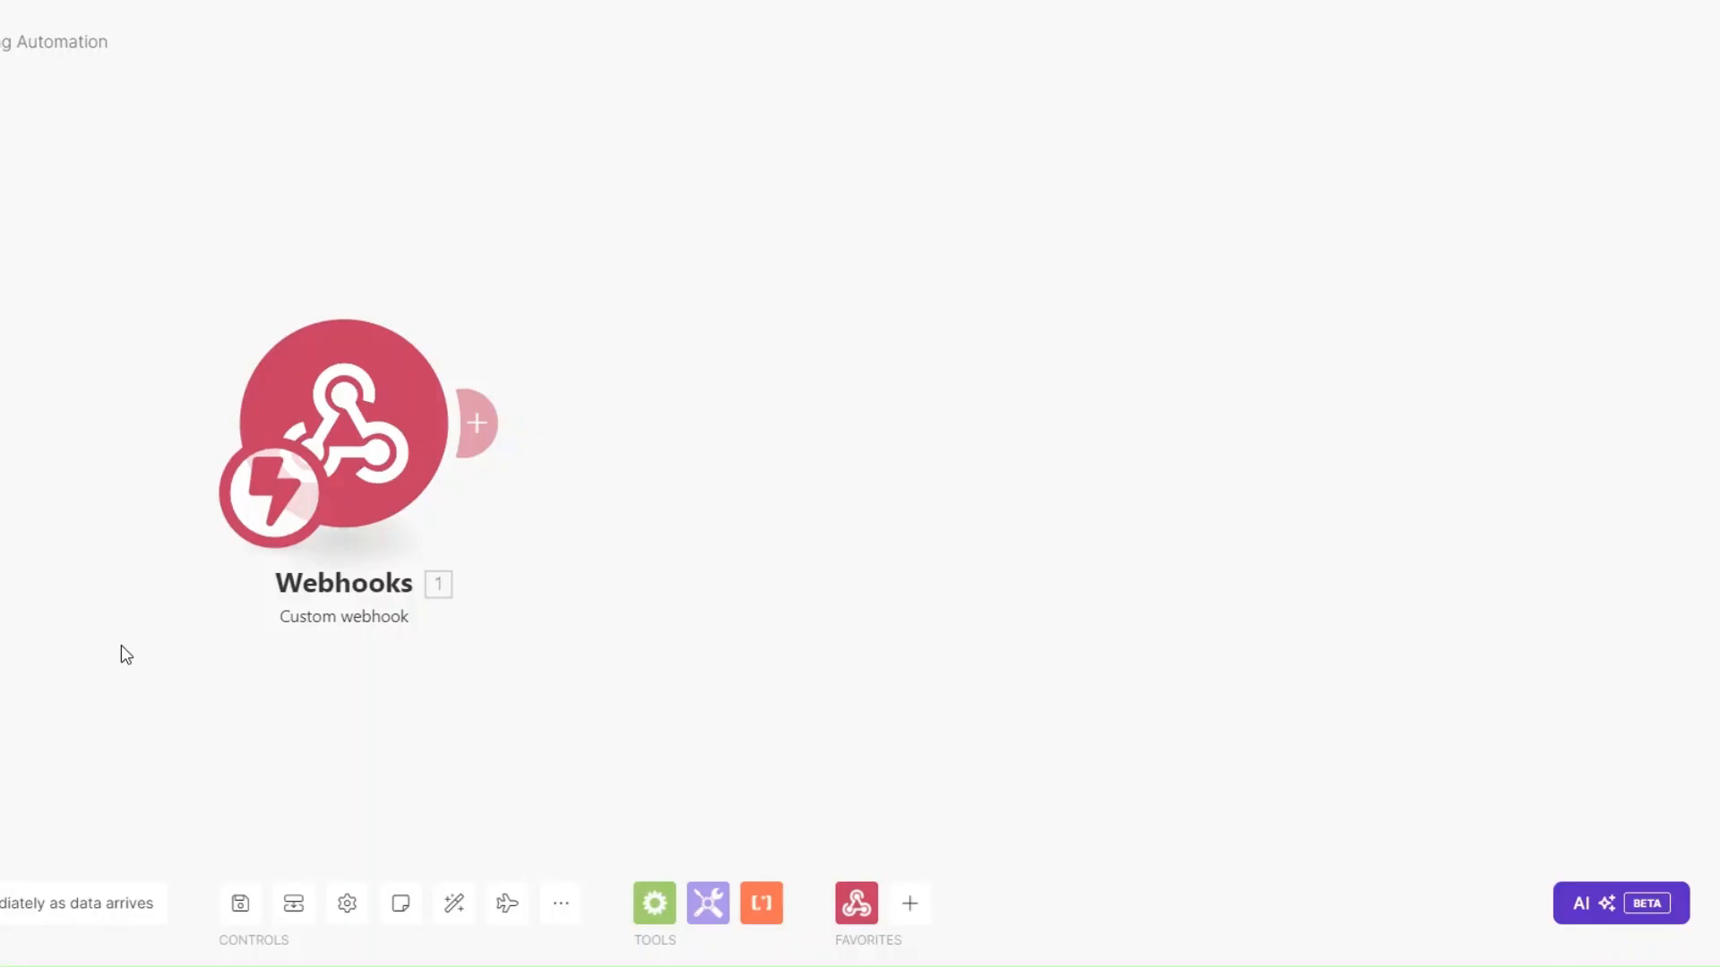
drag(330, 616, 503, 613)
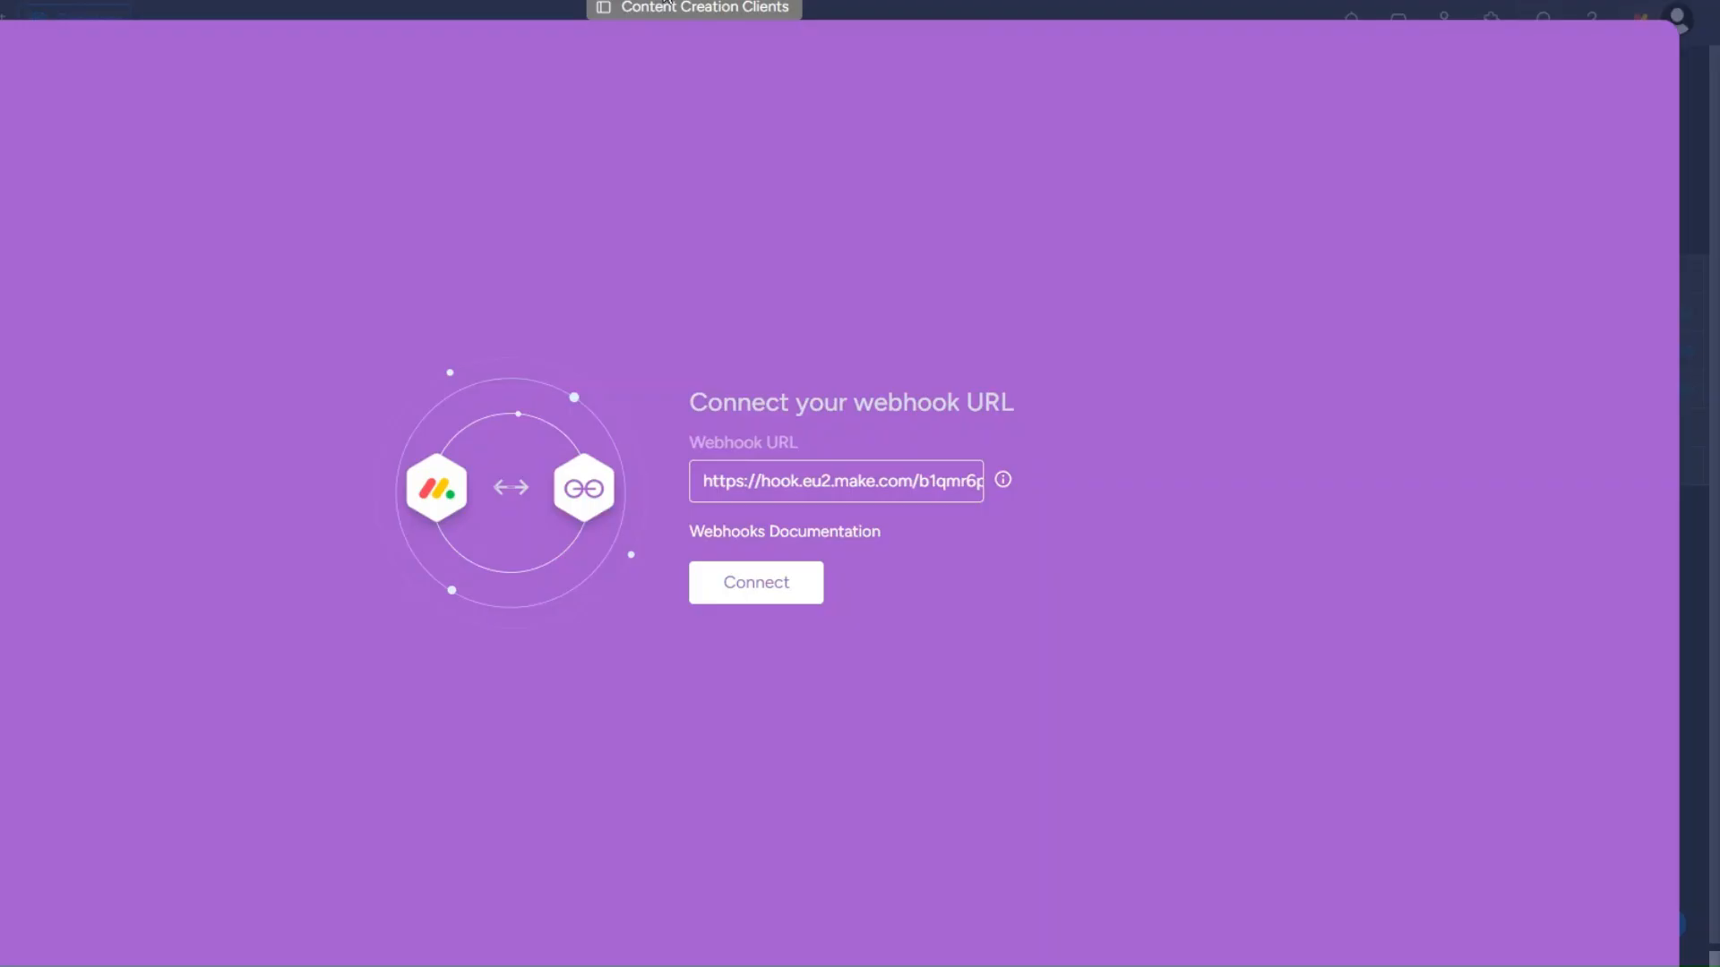
click(757, 602)
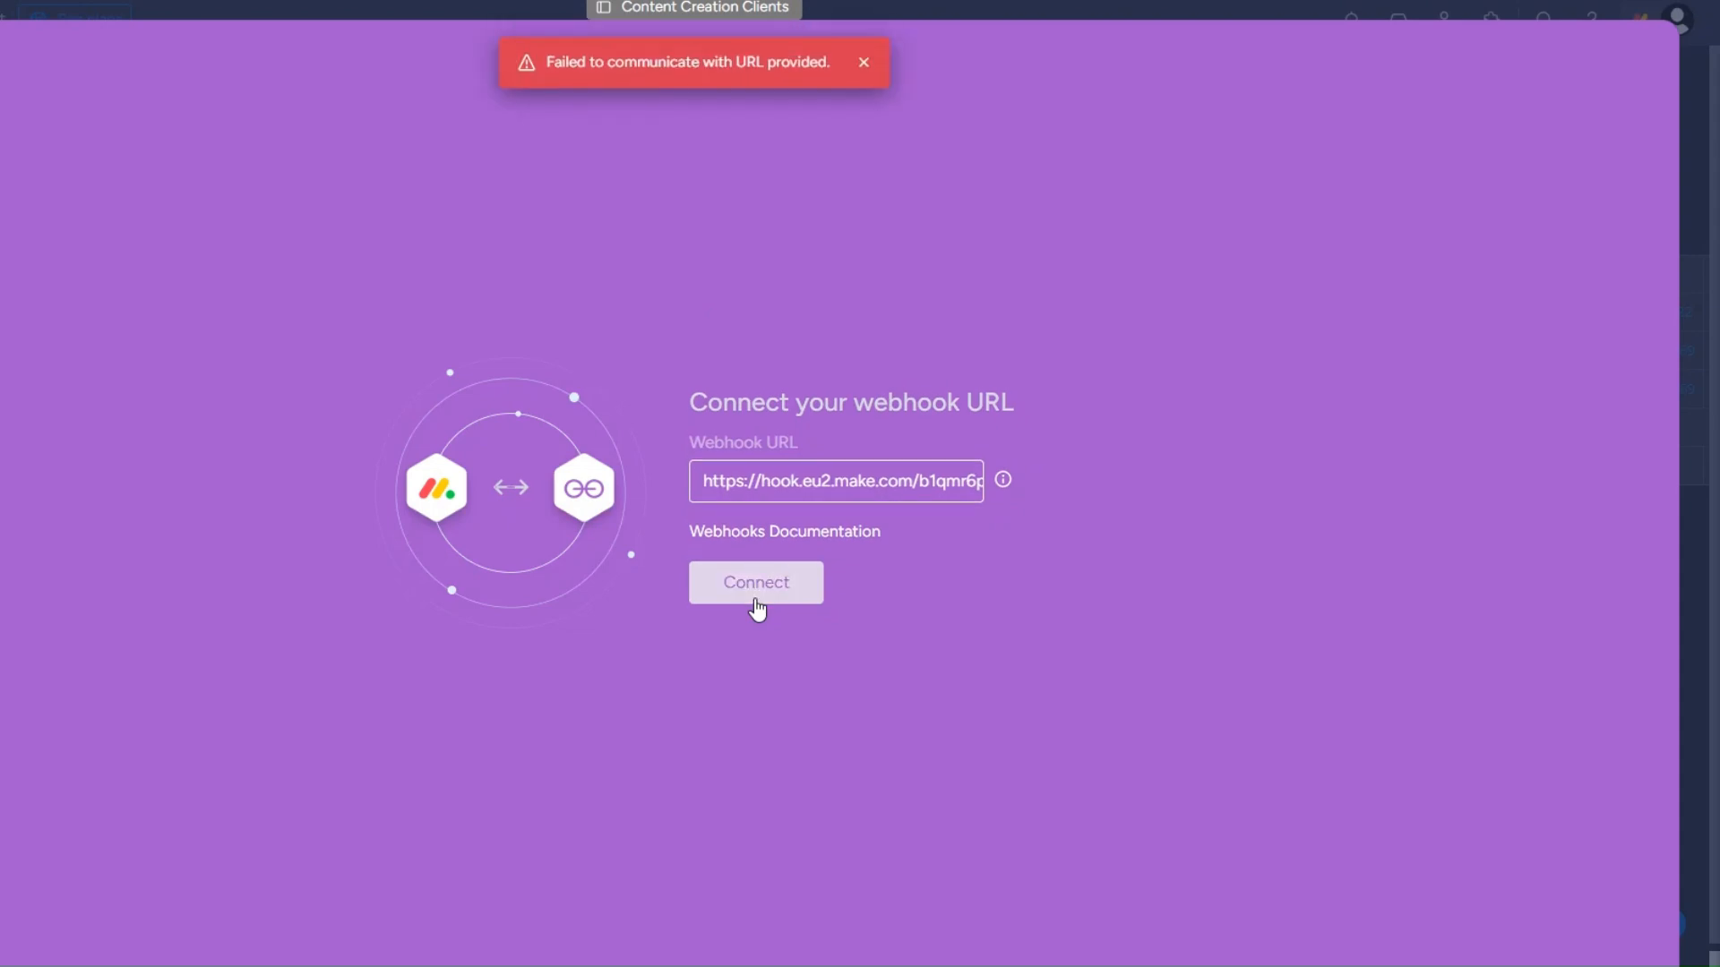
drag(546, 65, 972, 136)
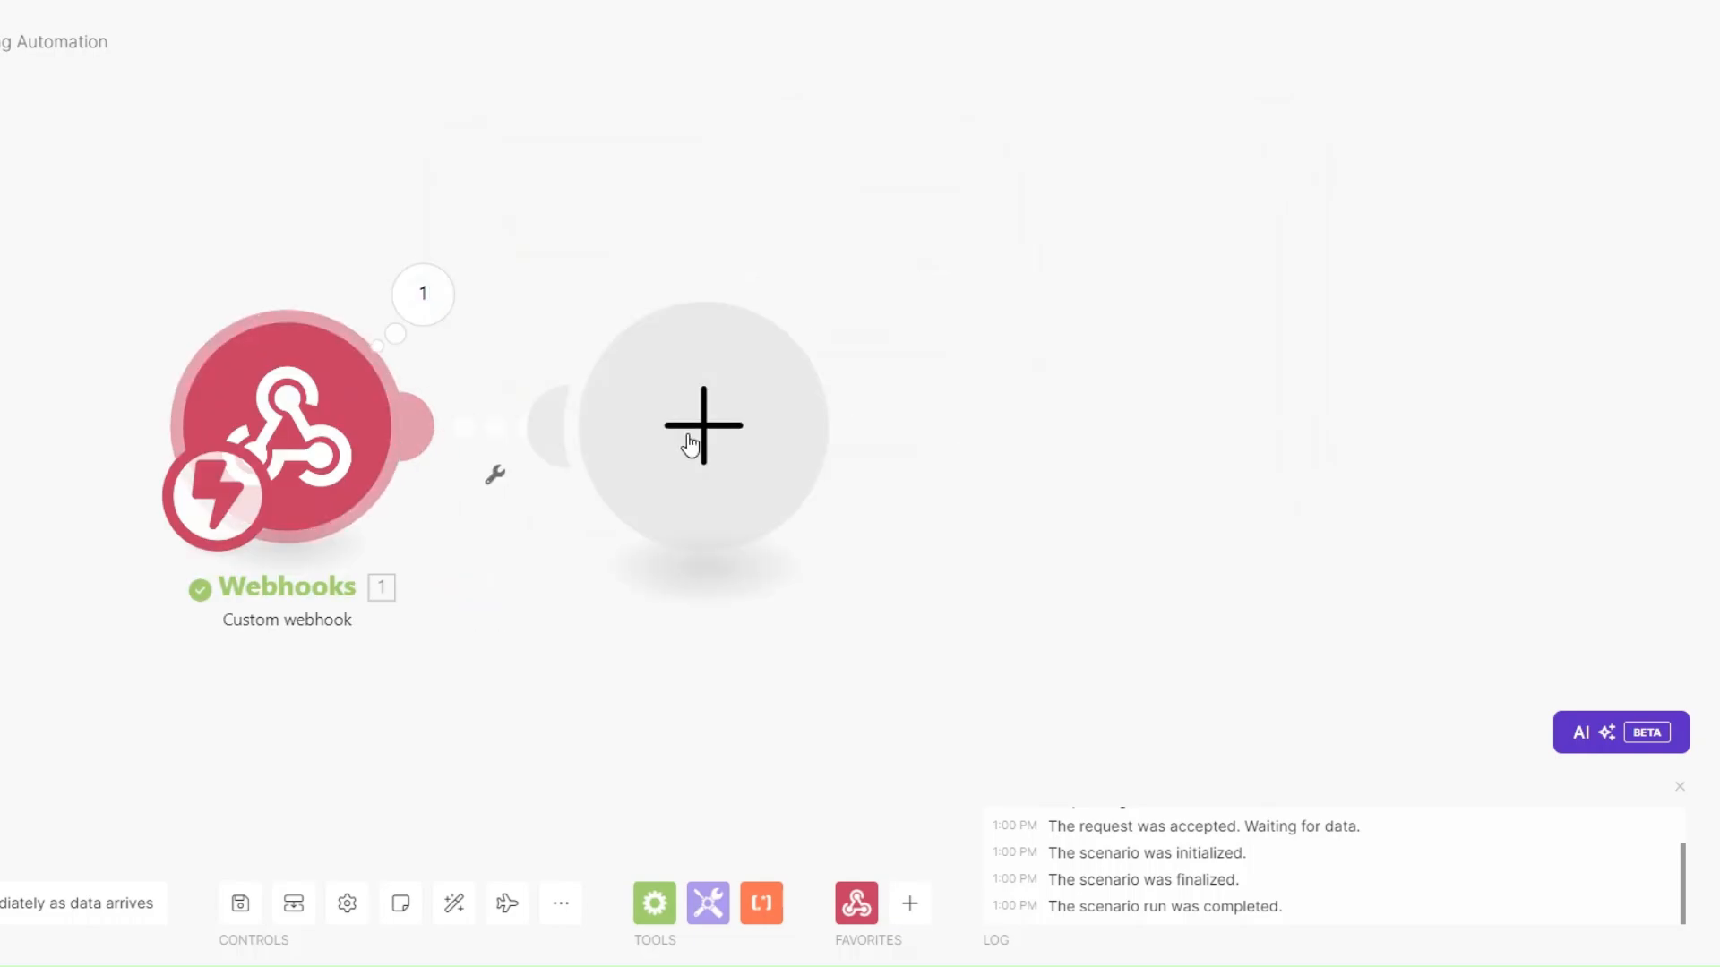
Add a Webhook response module returning status 200 with the challenge value as its body, then retry the connection.
click(690, 444)
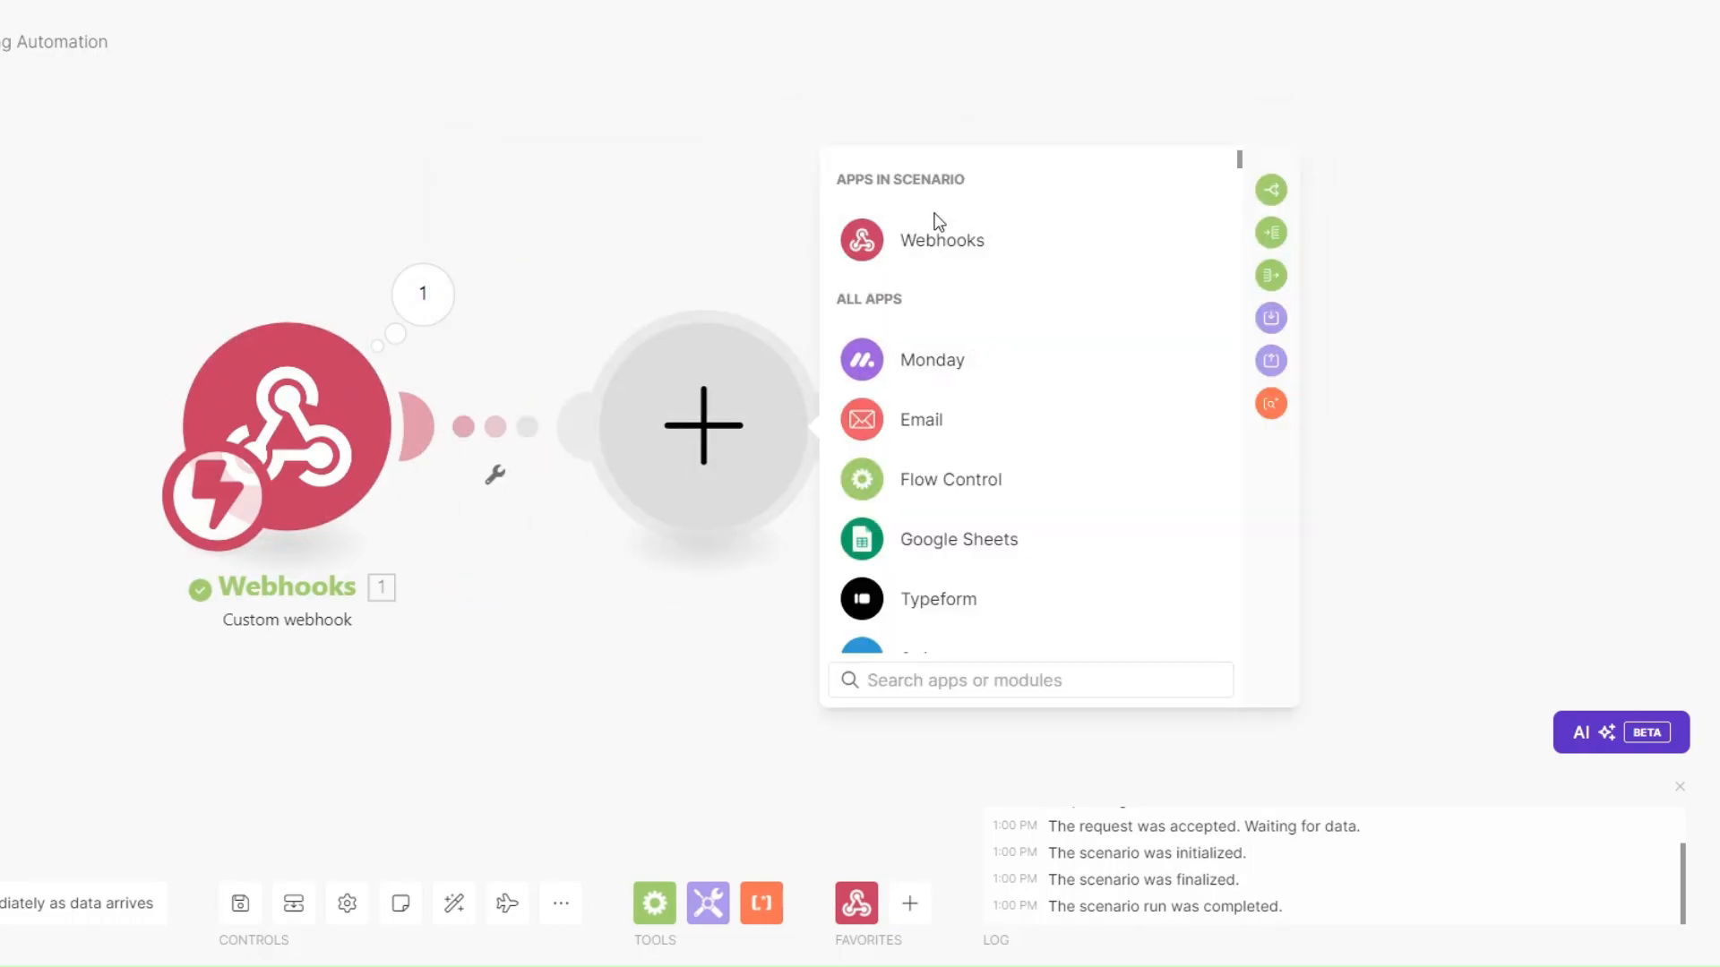
click(934, 238)
click(970, 369)
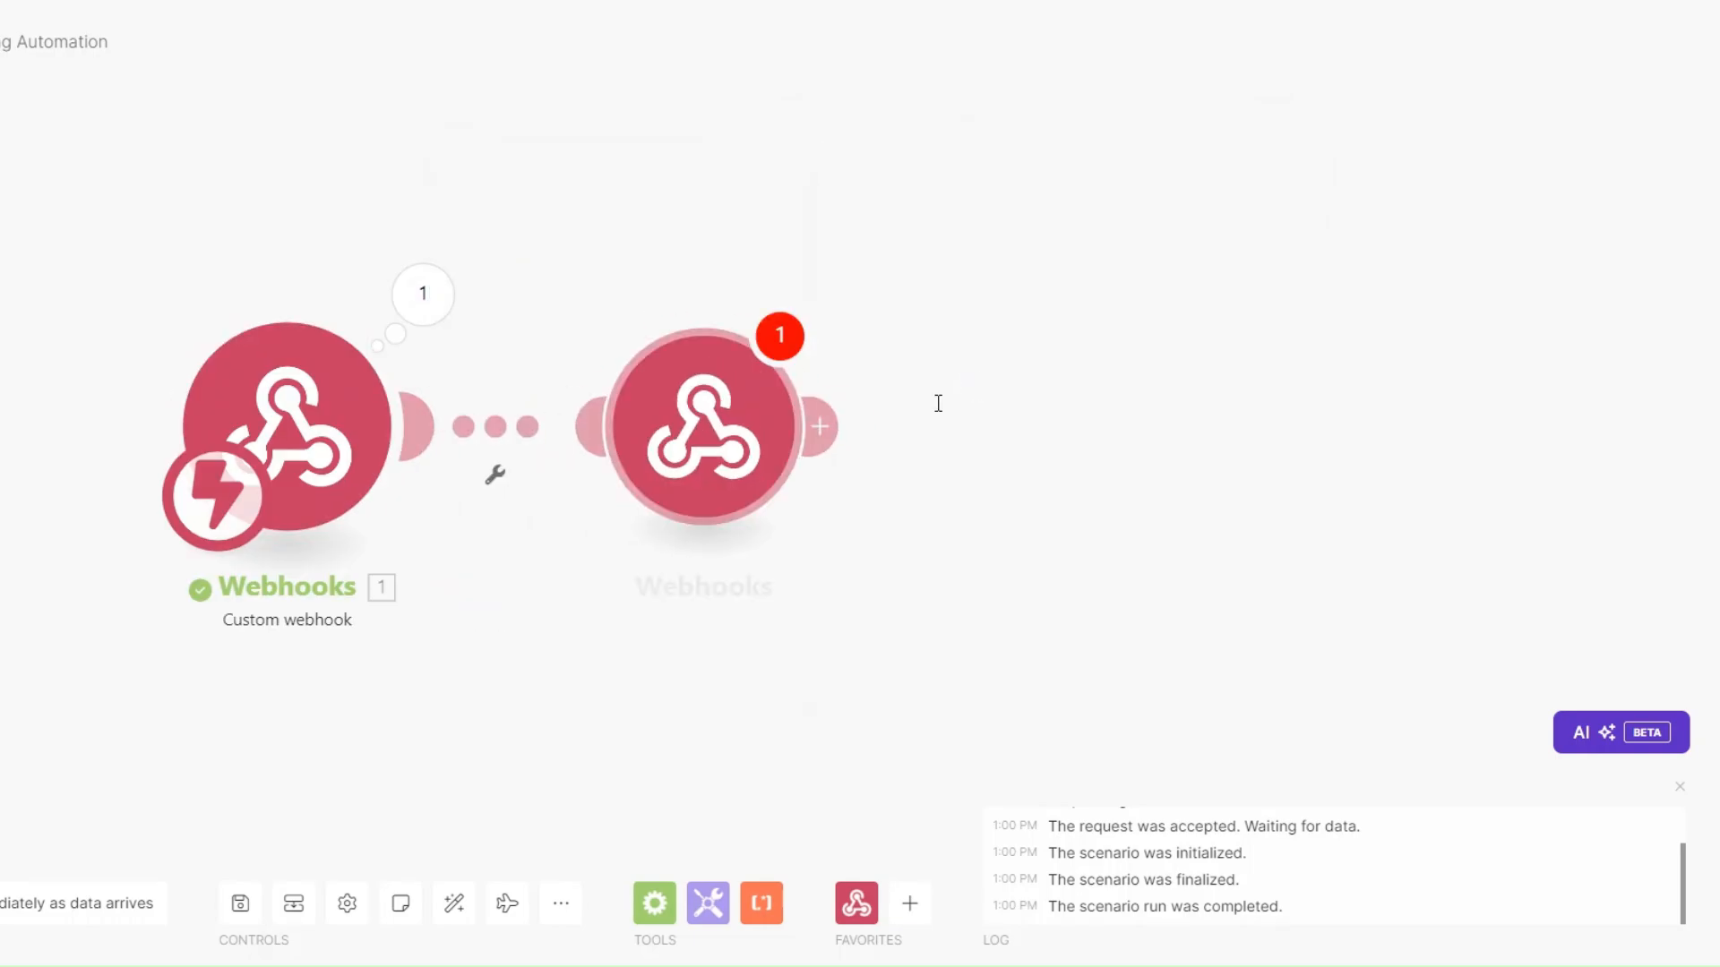
click(898, 511)
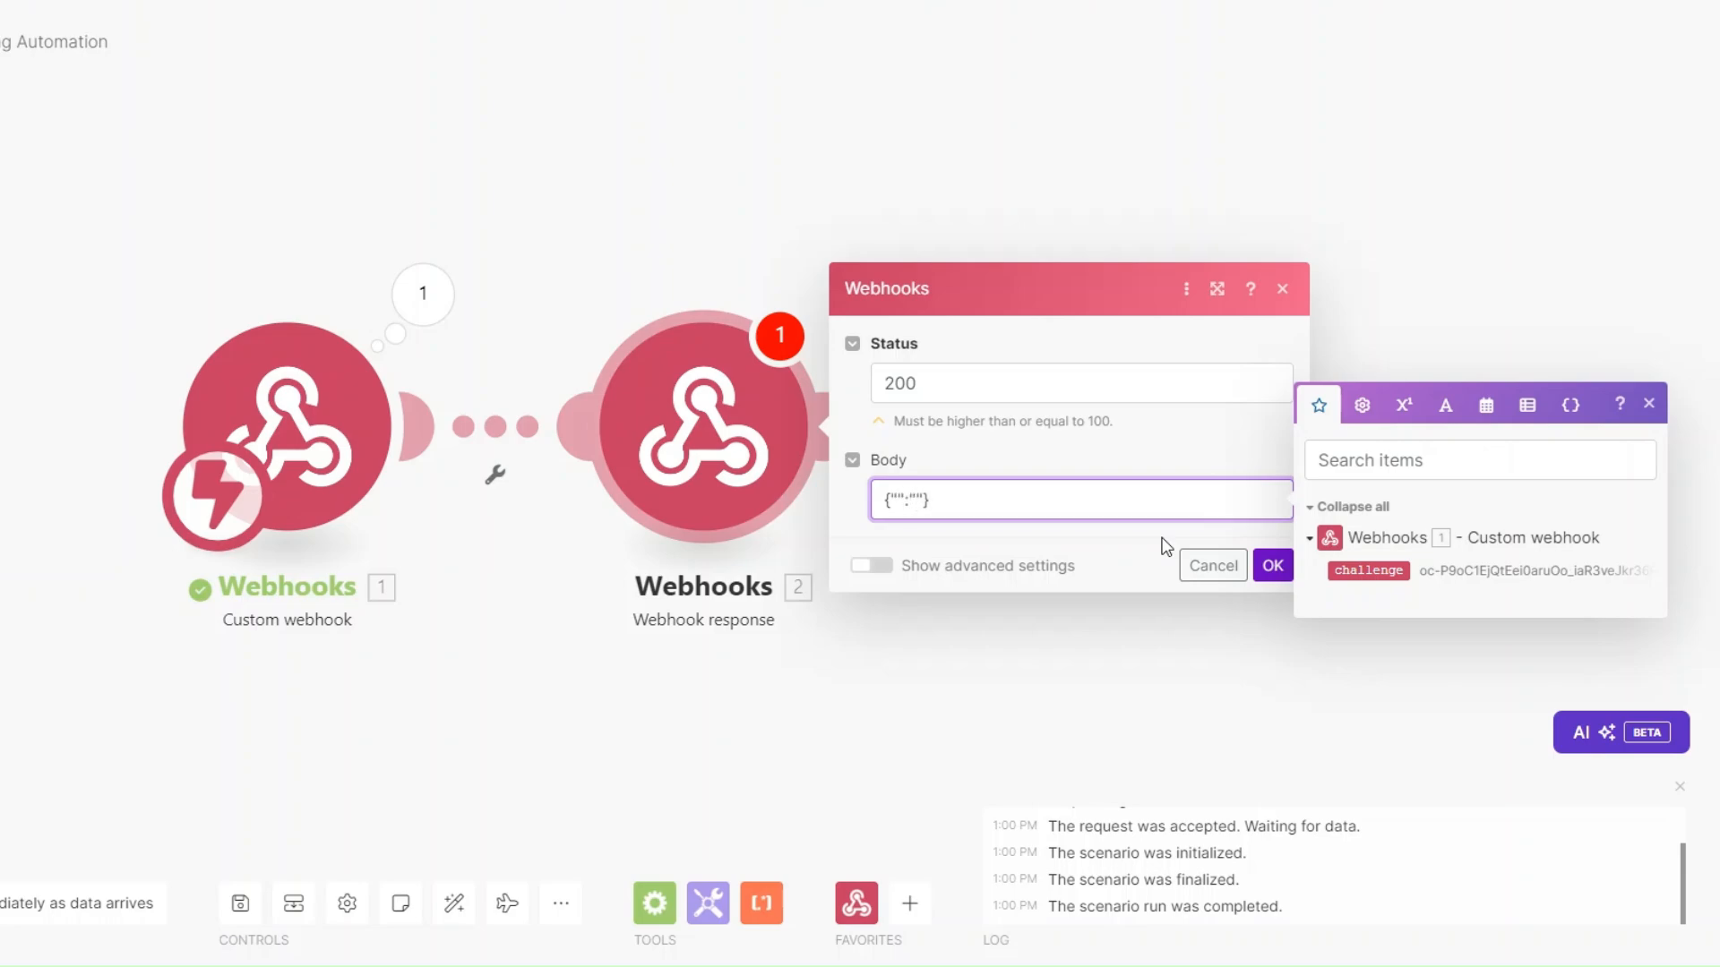
text(challenge)
click(996, 500)
click(1368, 571)
click(1271, 565)
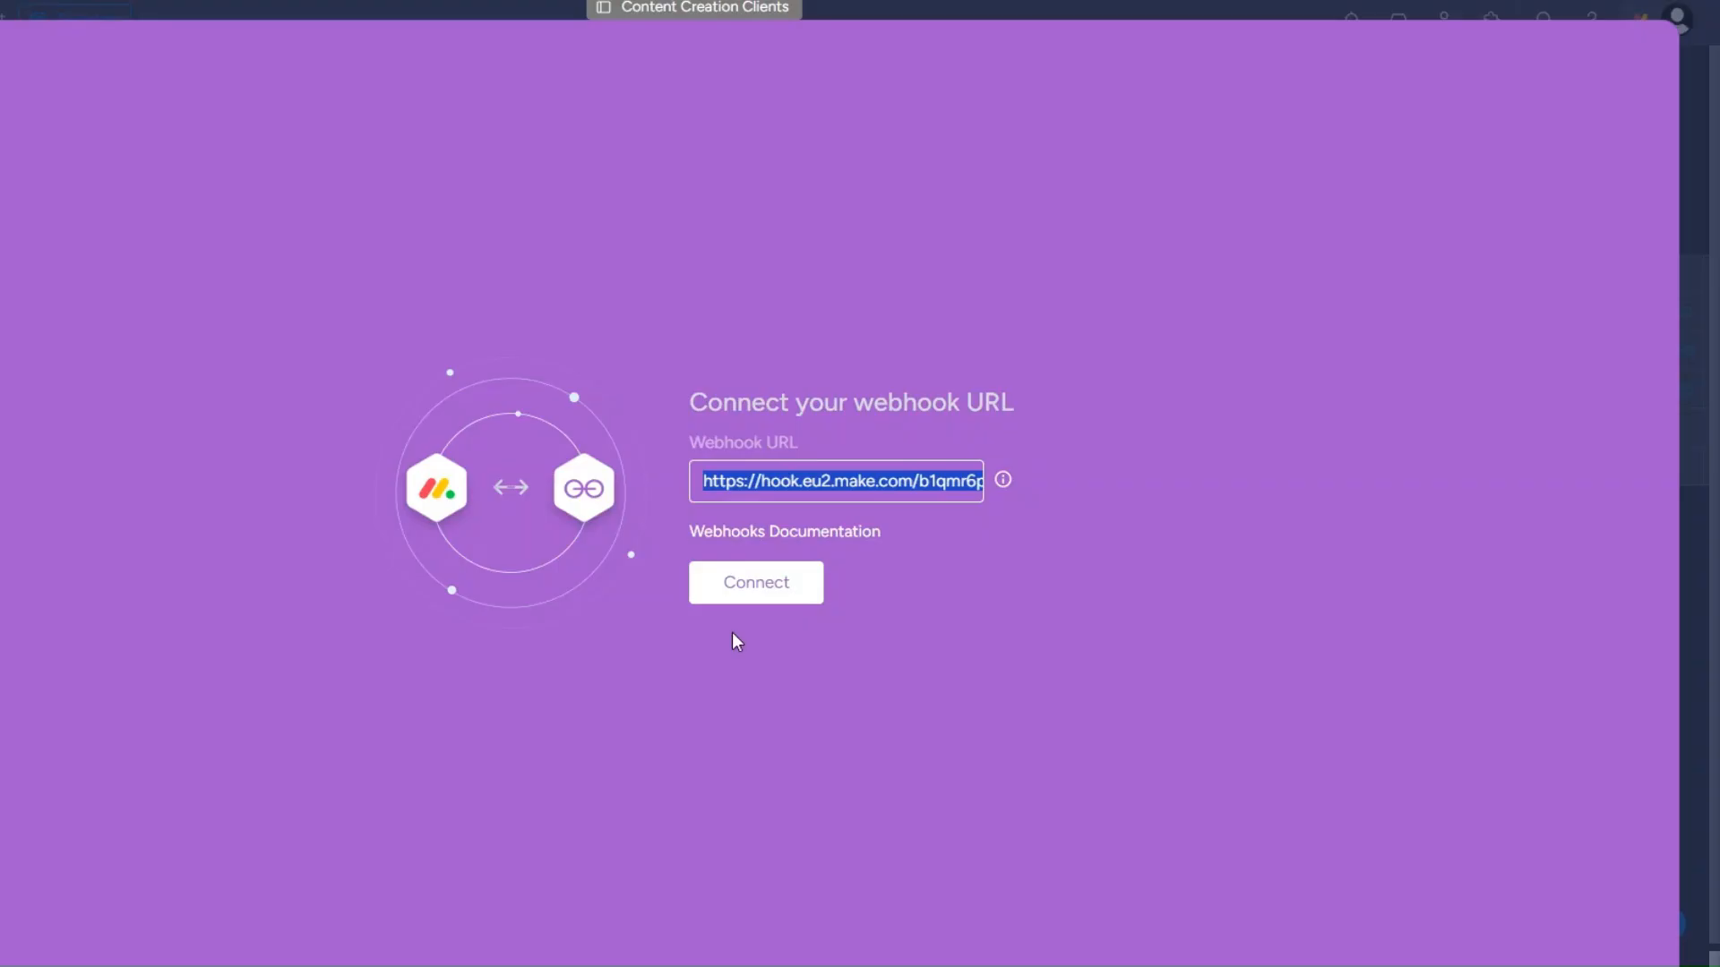
click(743, 598)
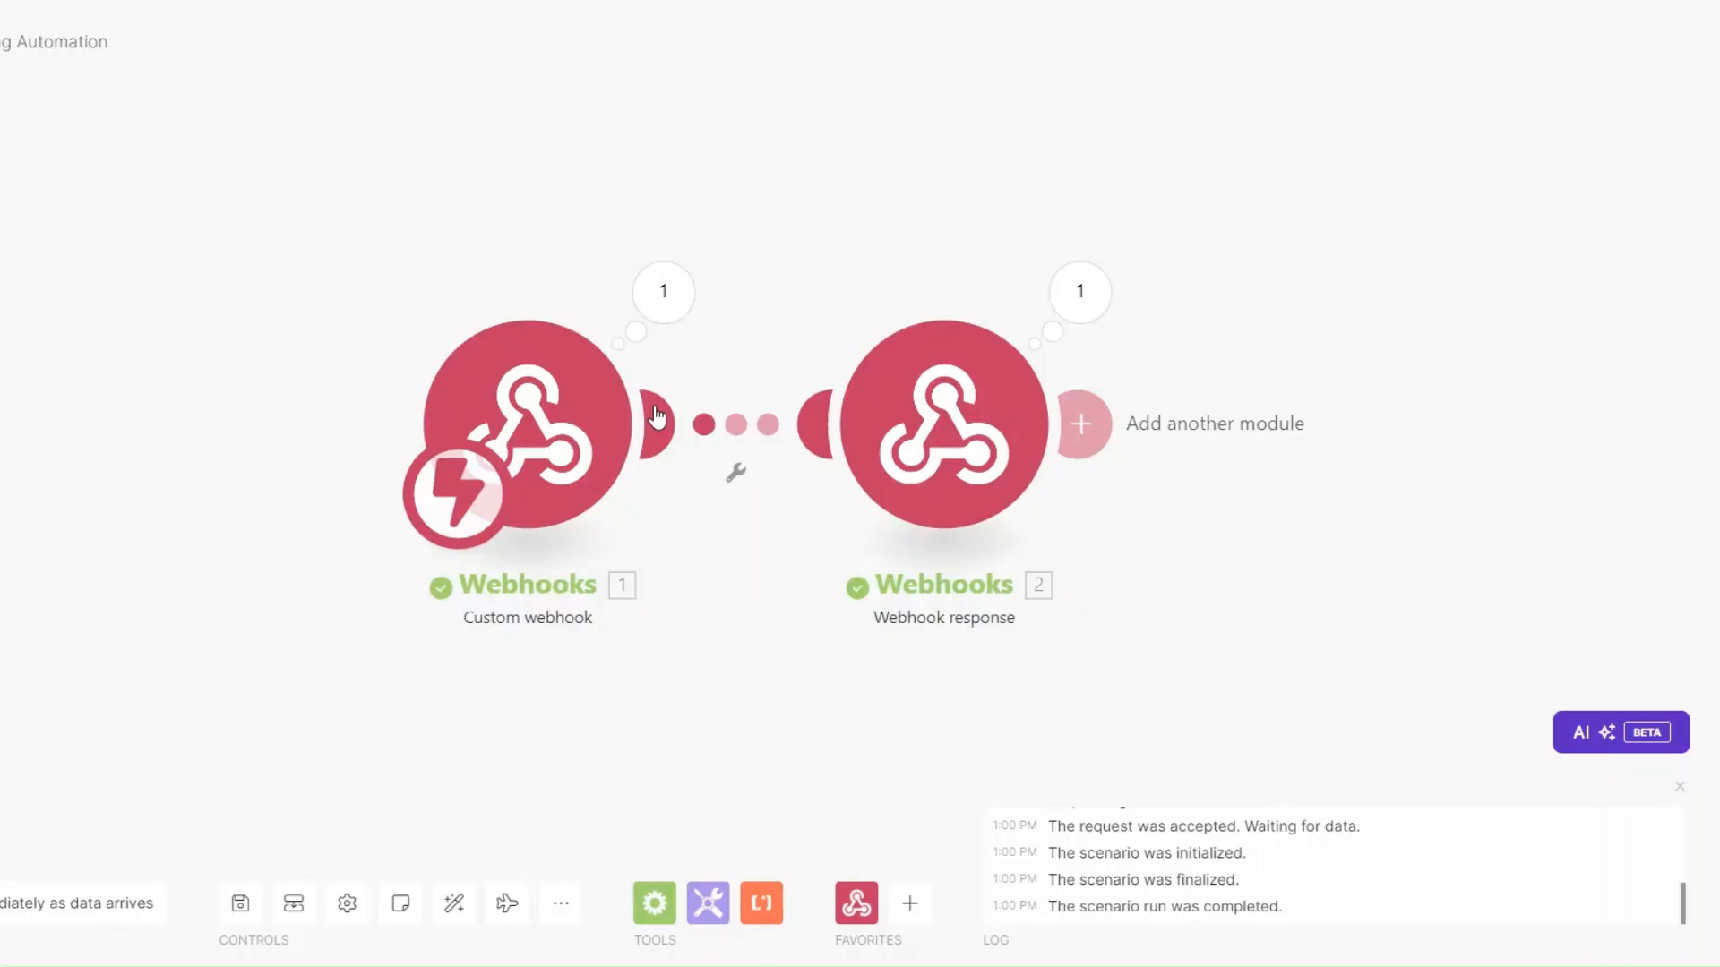
Delete the temporary Webhook response module from the Make scenario.
scroll(575, 548, right, 5)
right_click(643, 414)
click(705, 667)
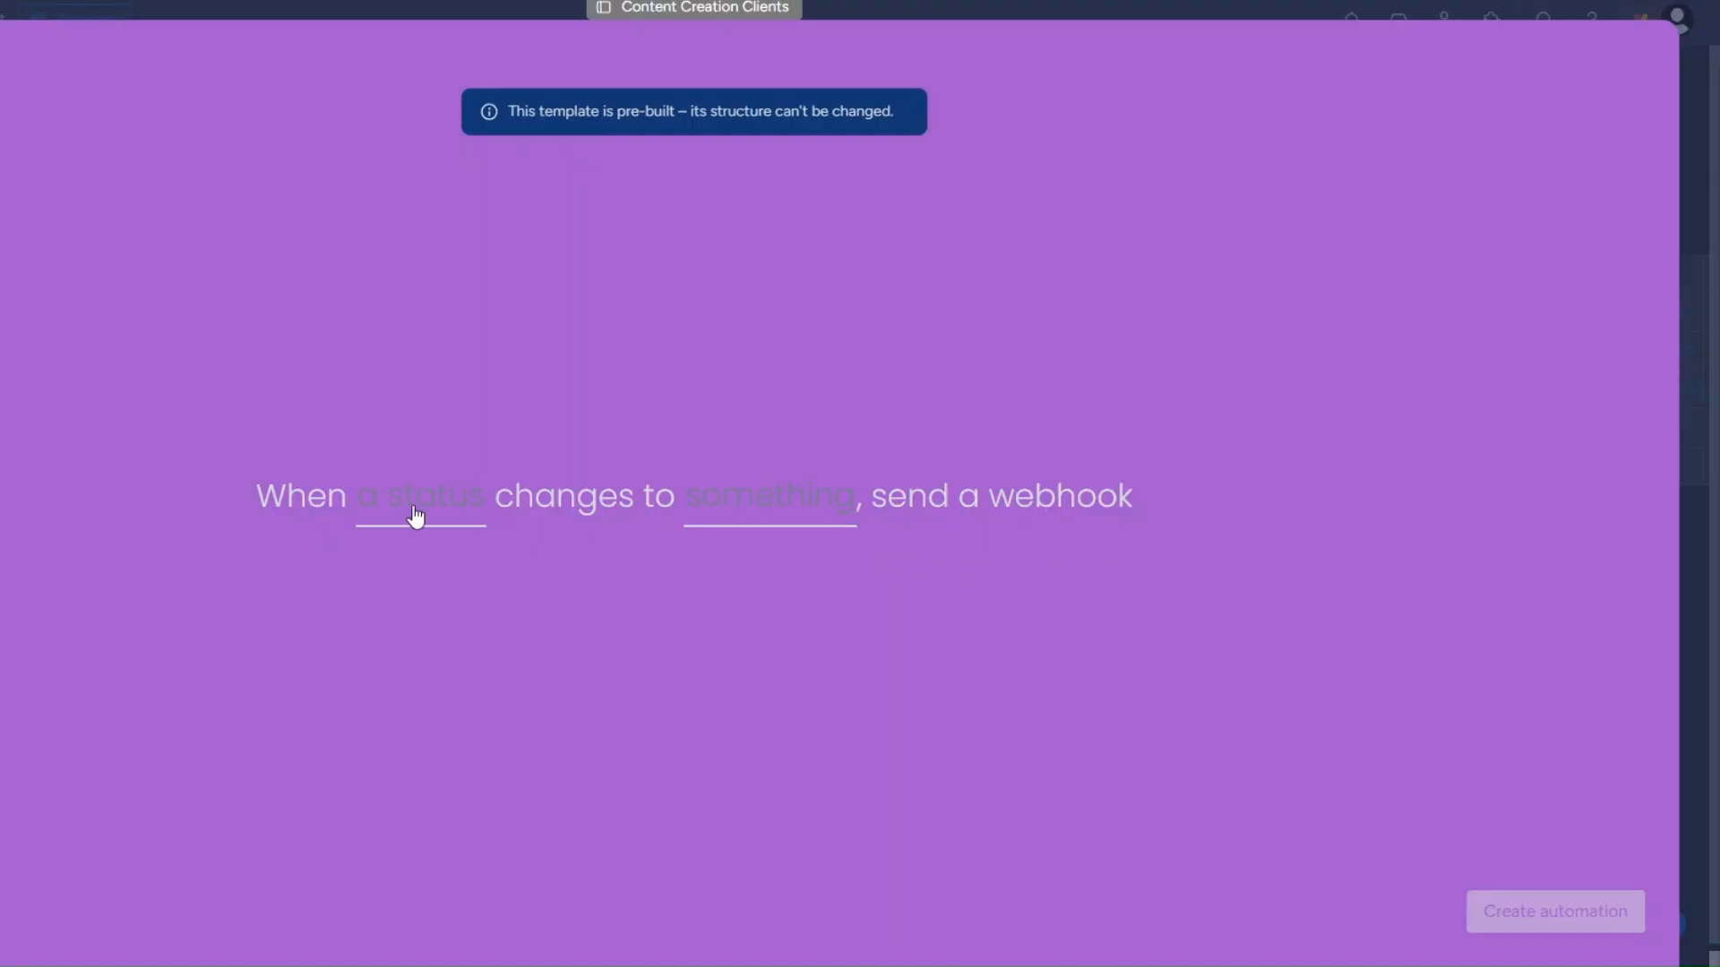
Create the monday.com automation: when Status changes to CONTENT PLANNING, send a webhook.
click(421, 513)
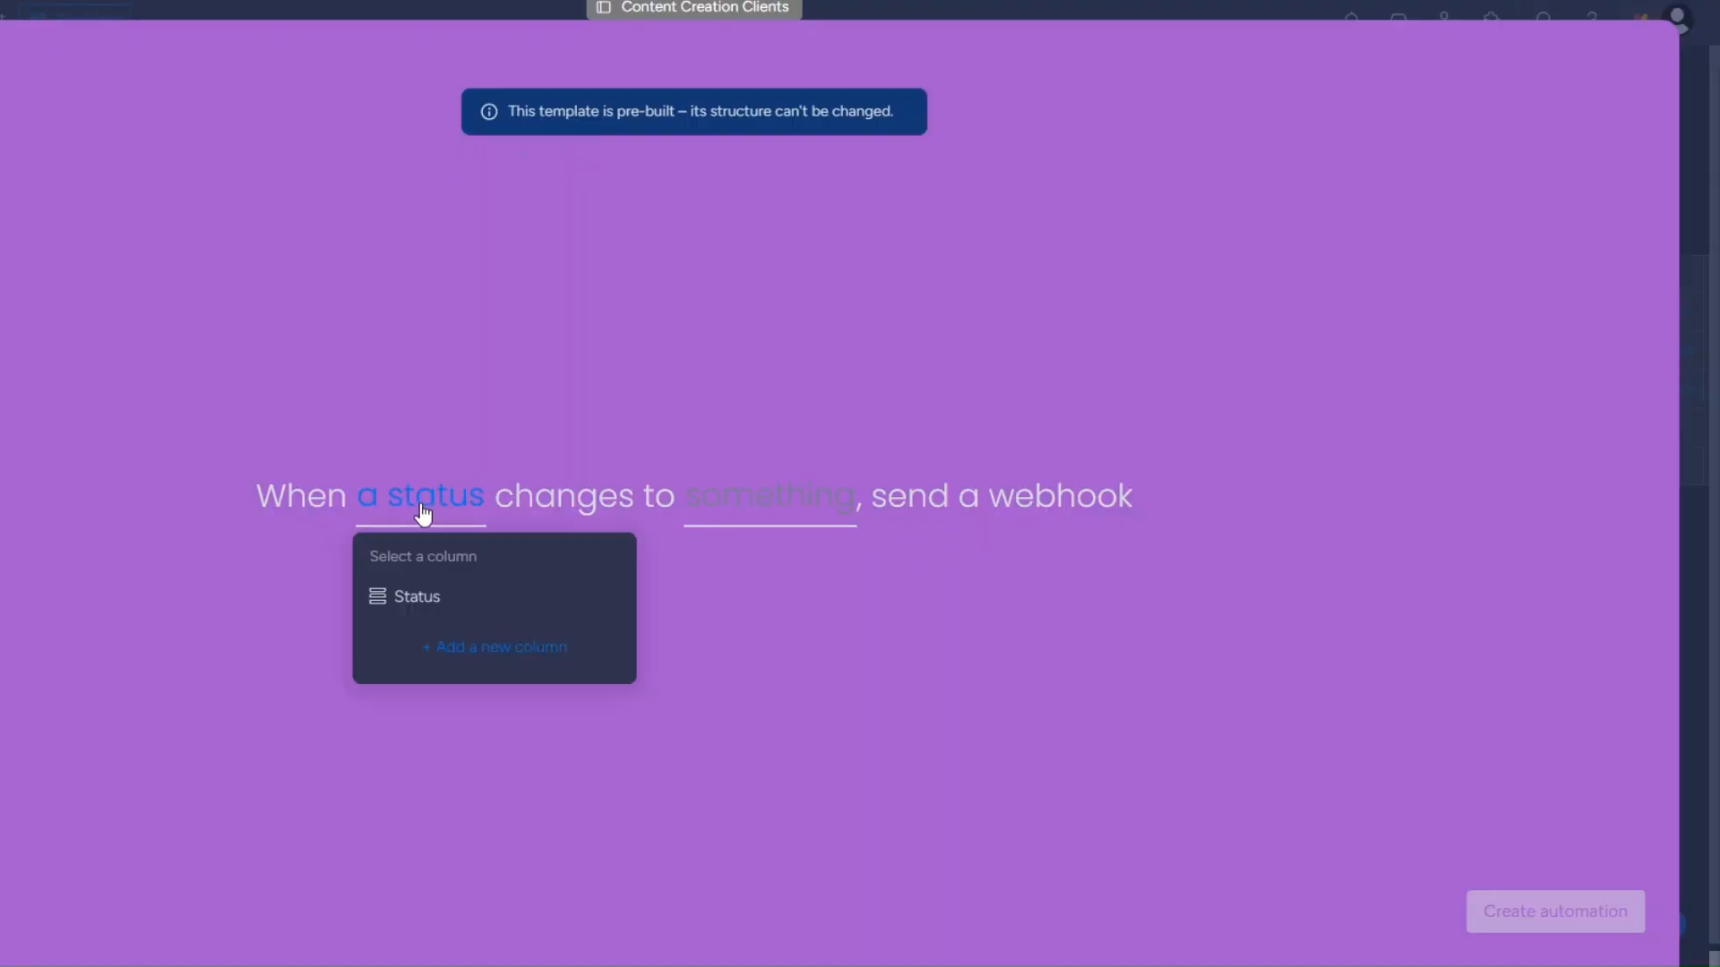
click(496, 598)
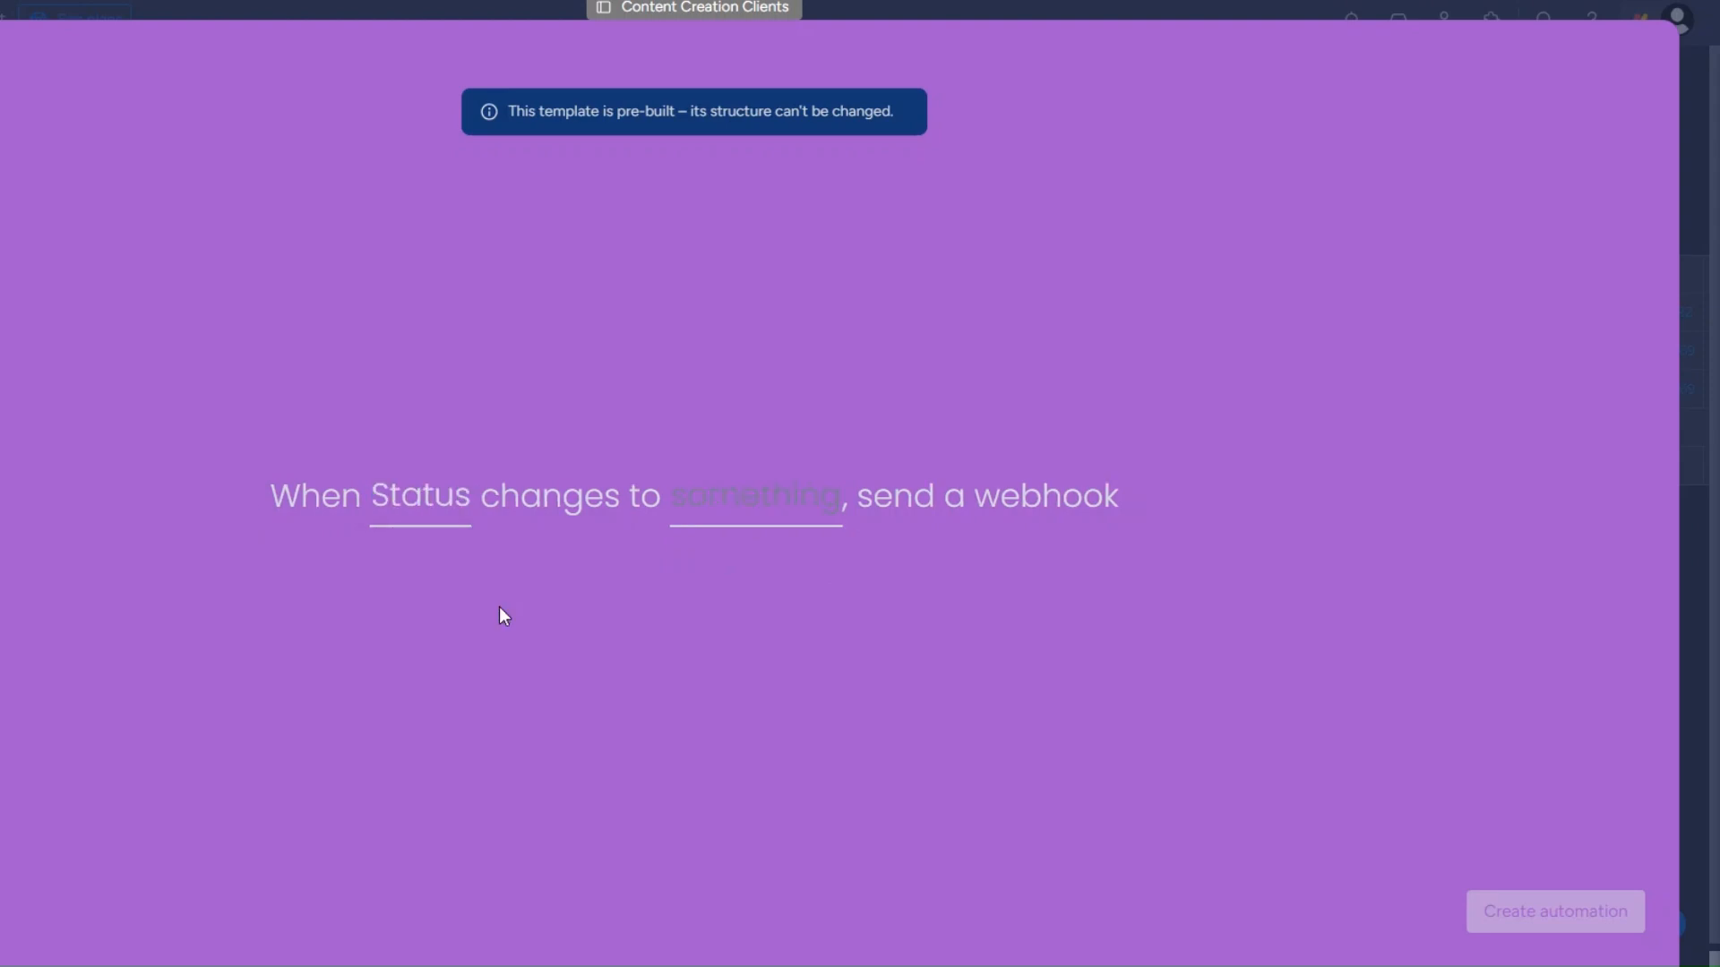
click(806, 503)
scroll(849, 685, down, 3)
click(791, 566)
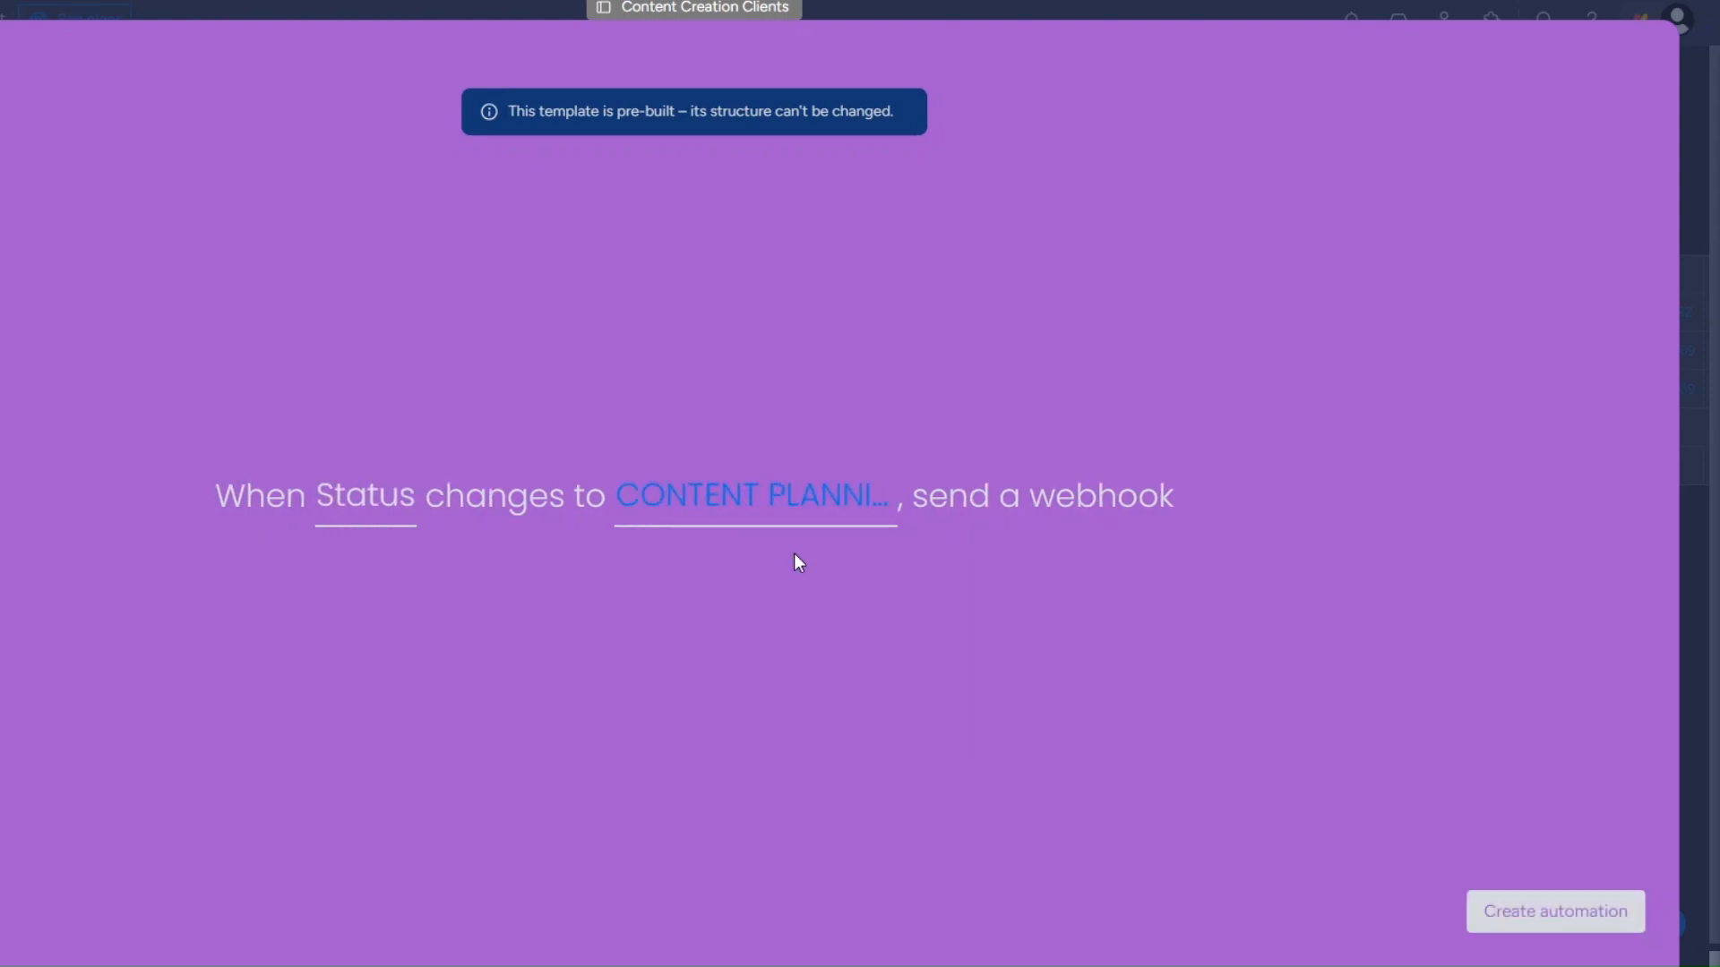
click(1594, 920)
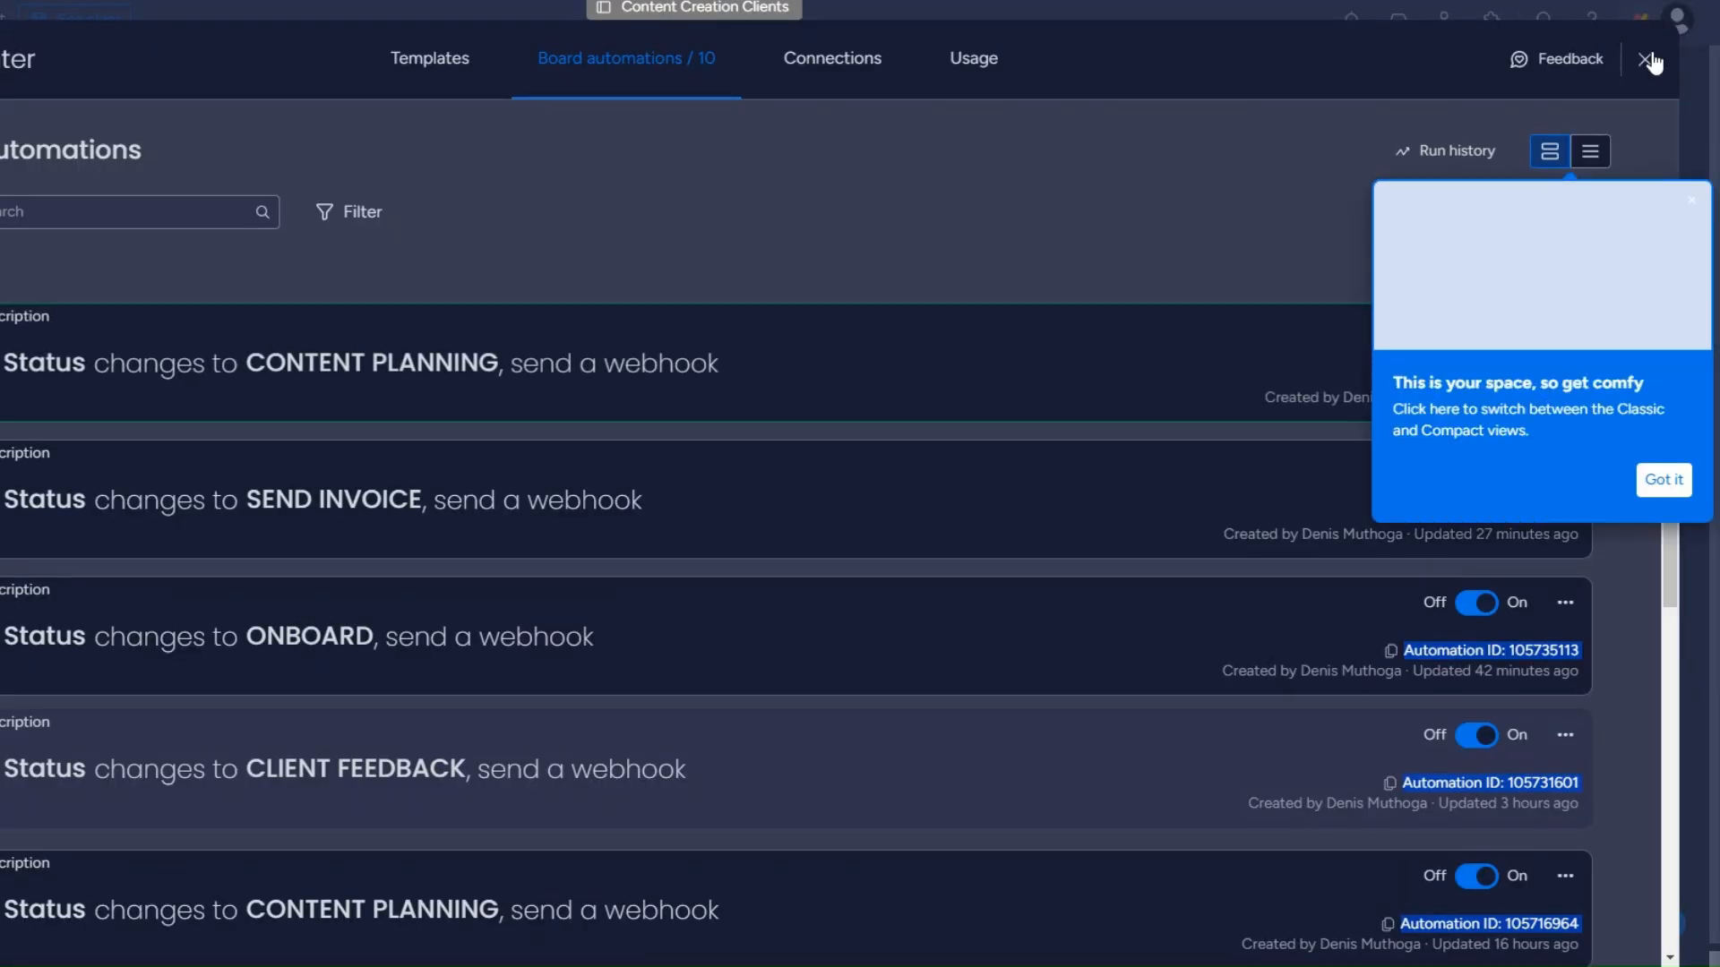
click(1644, 59)
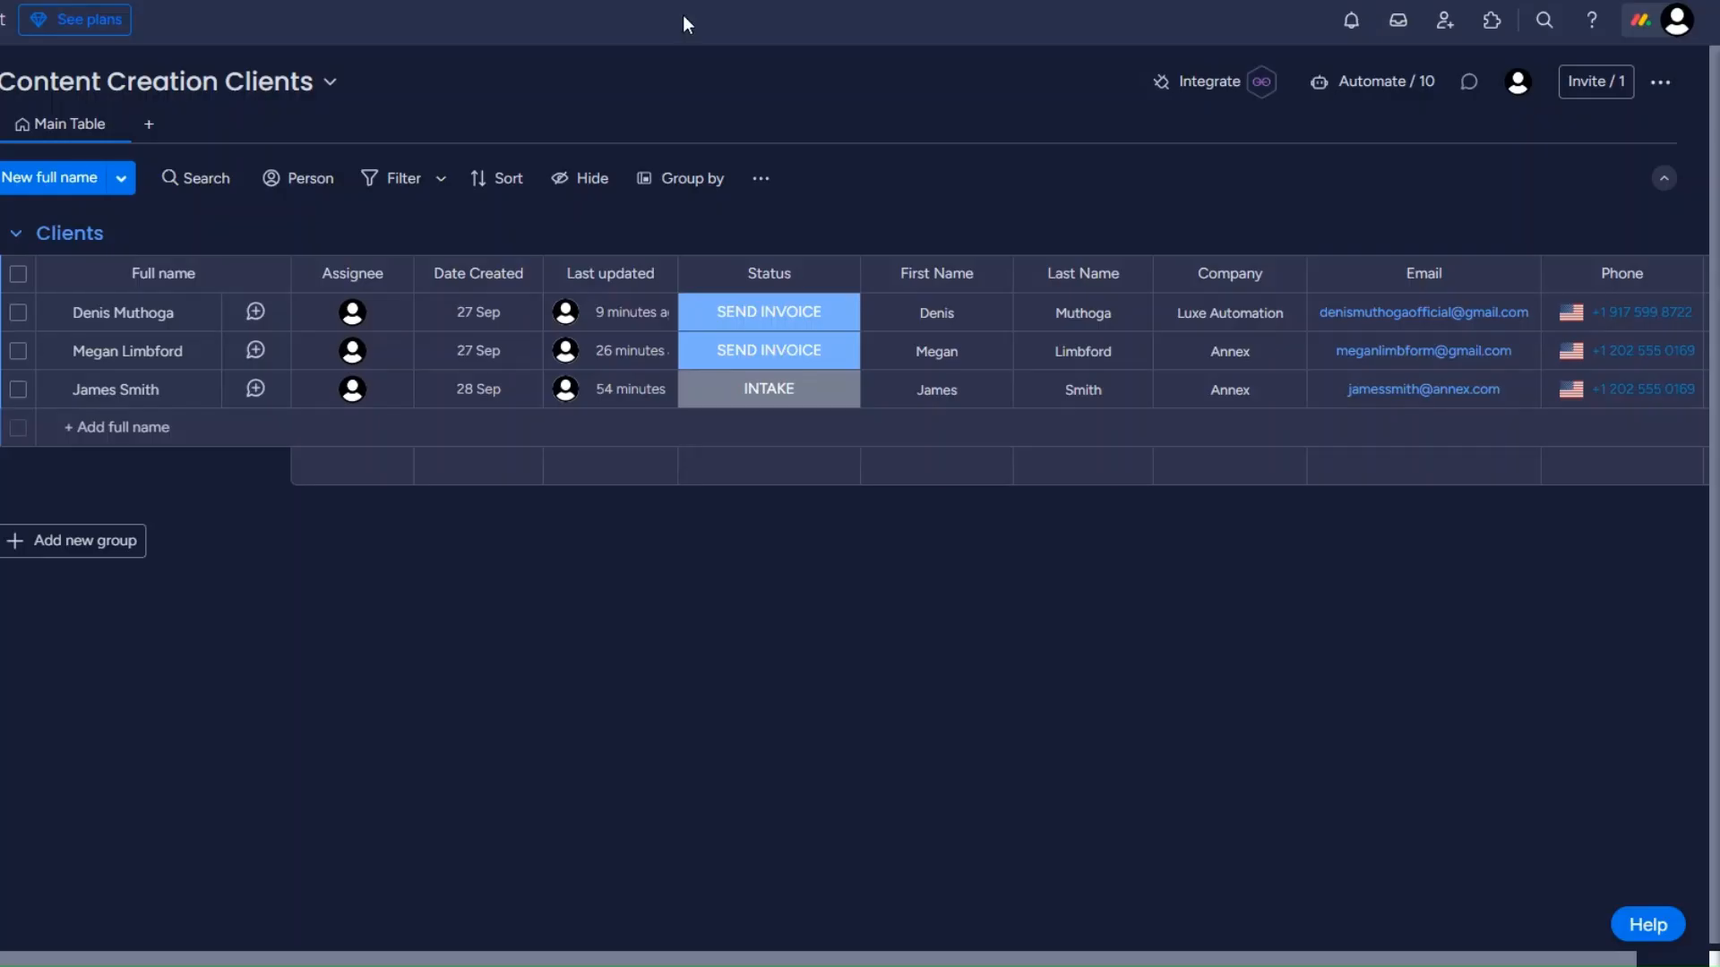
Set the second client's status to CONTENT PLANNING and inspect the received webhook data, including pulseId.
click(775, 351)
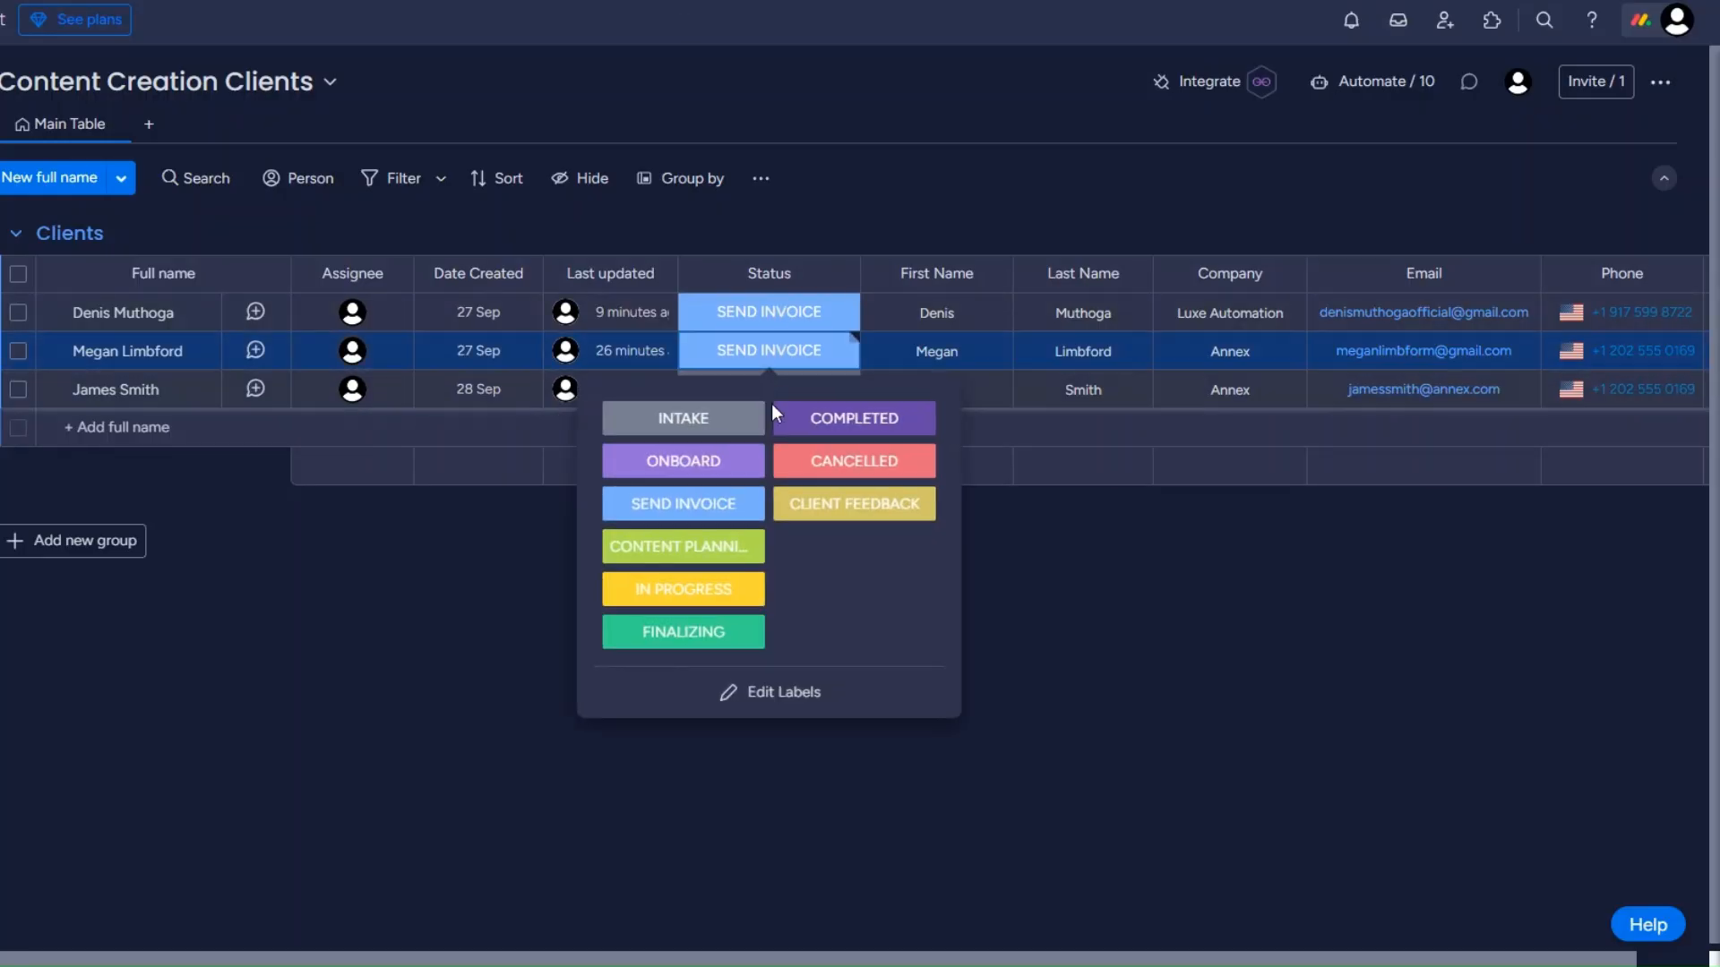
click(726, 547)
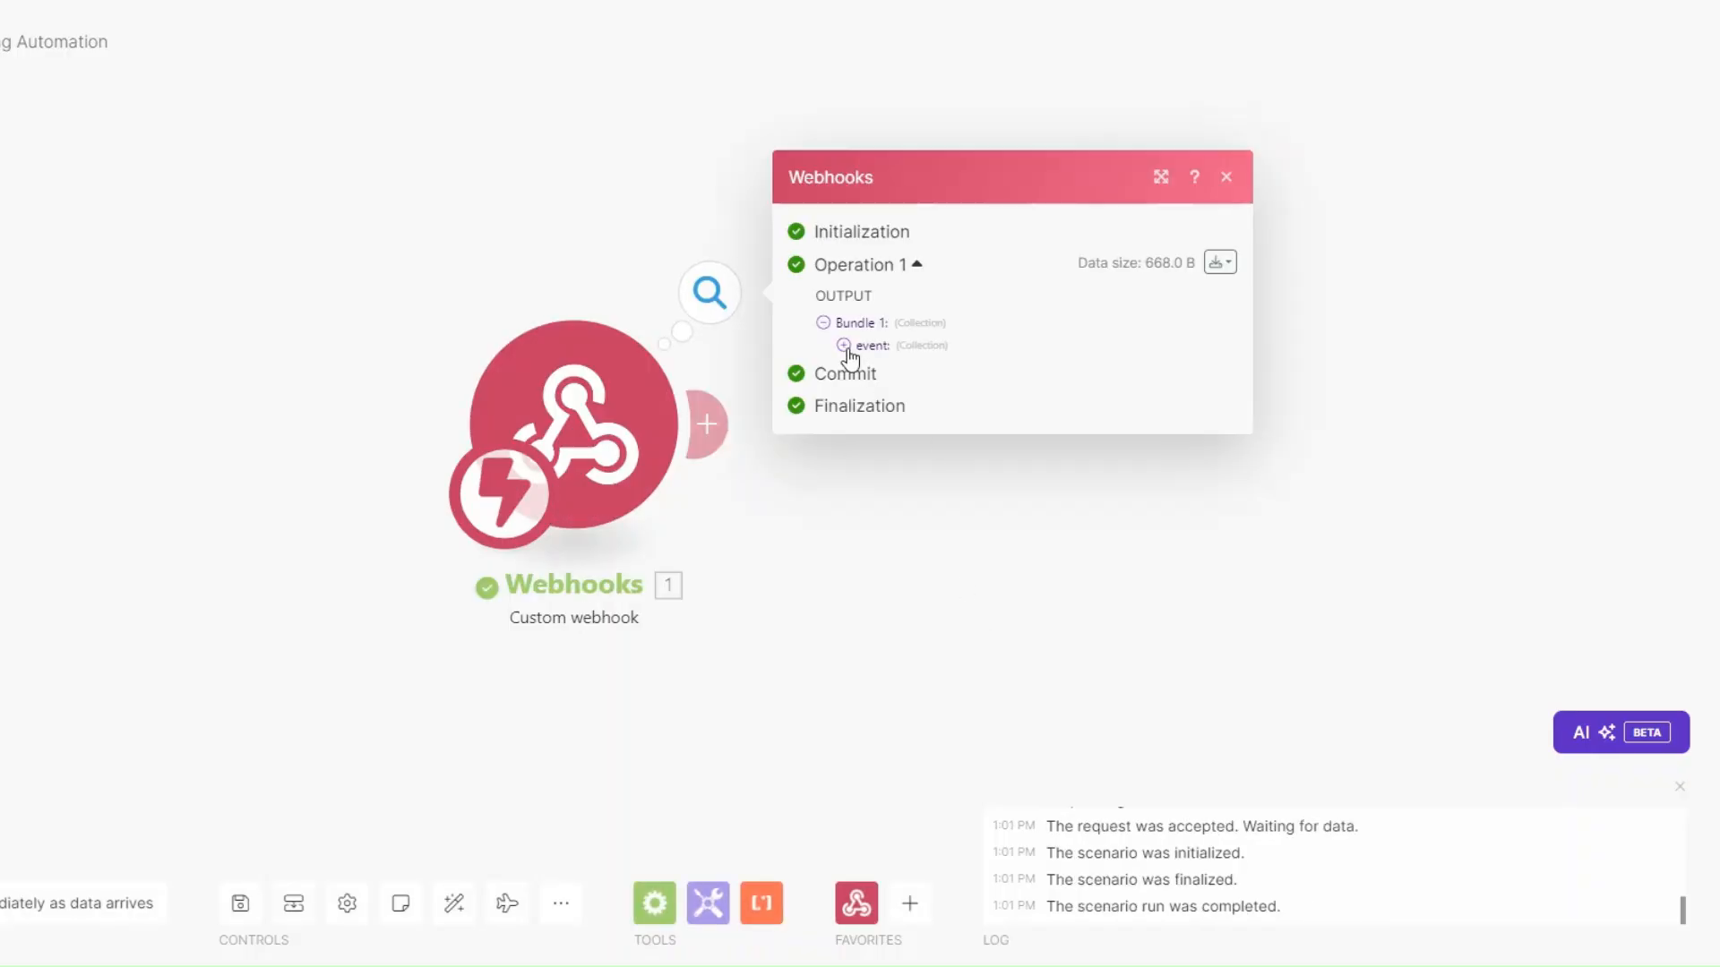
click(849, 344)
drag(951, 412, 1050, 423)
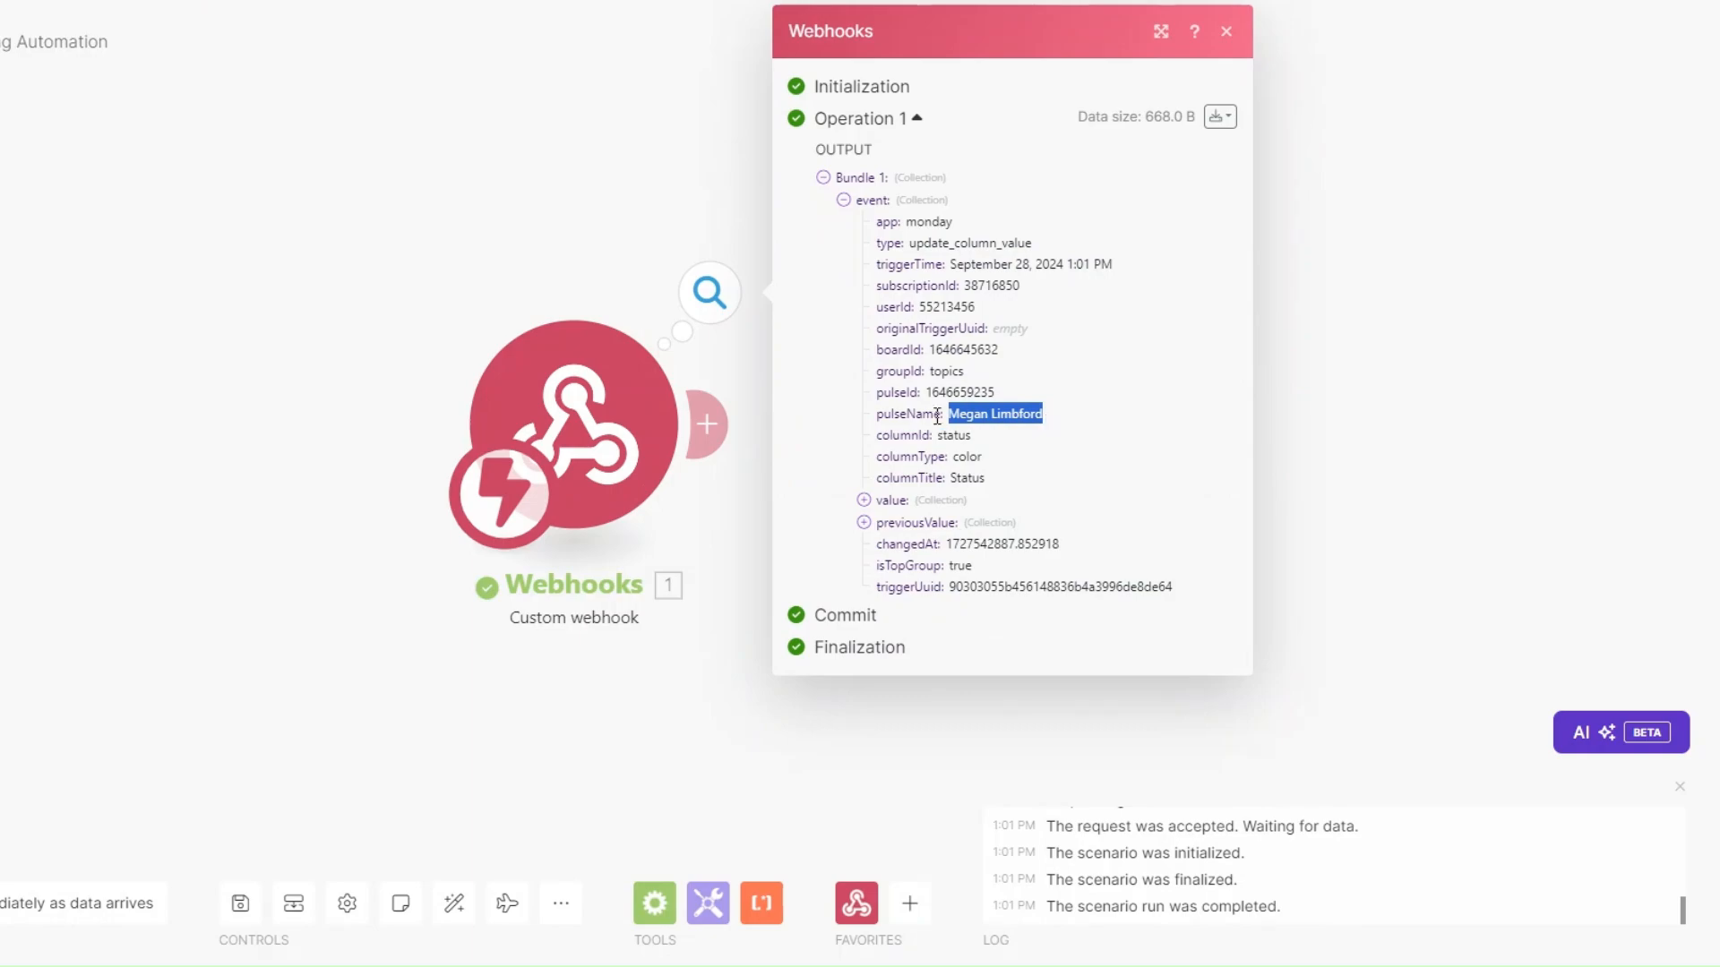
drag(932, 396, 970, 395)
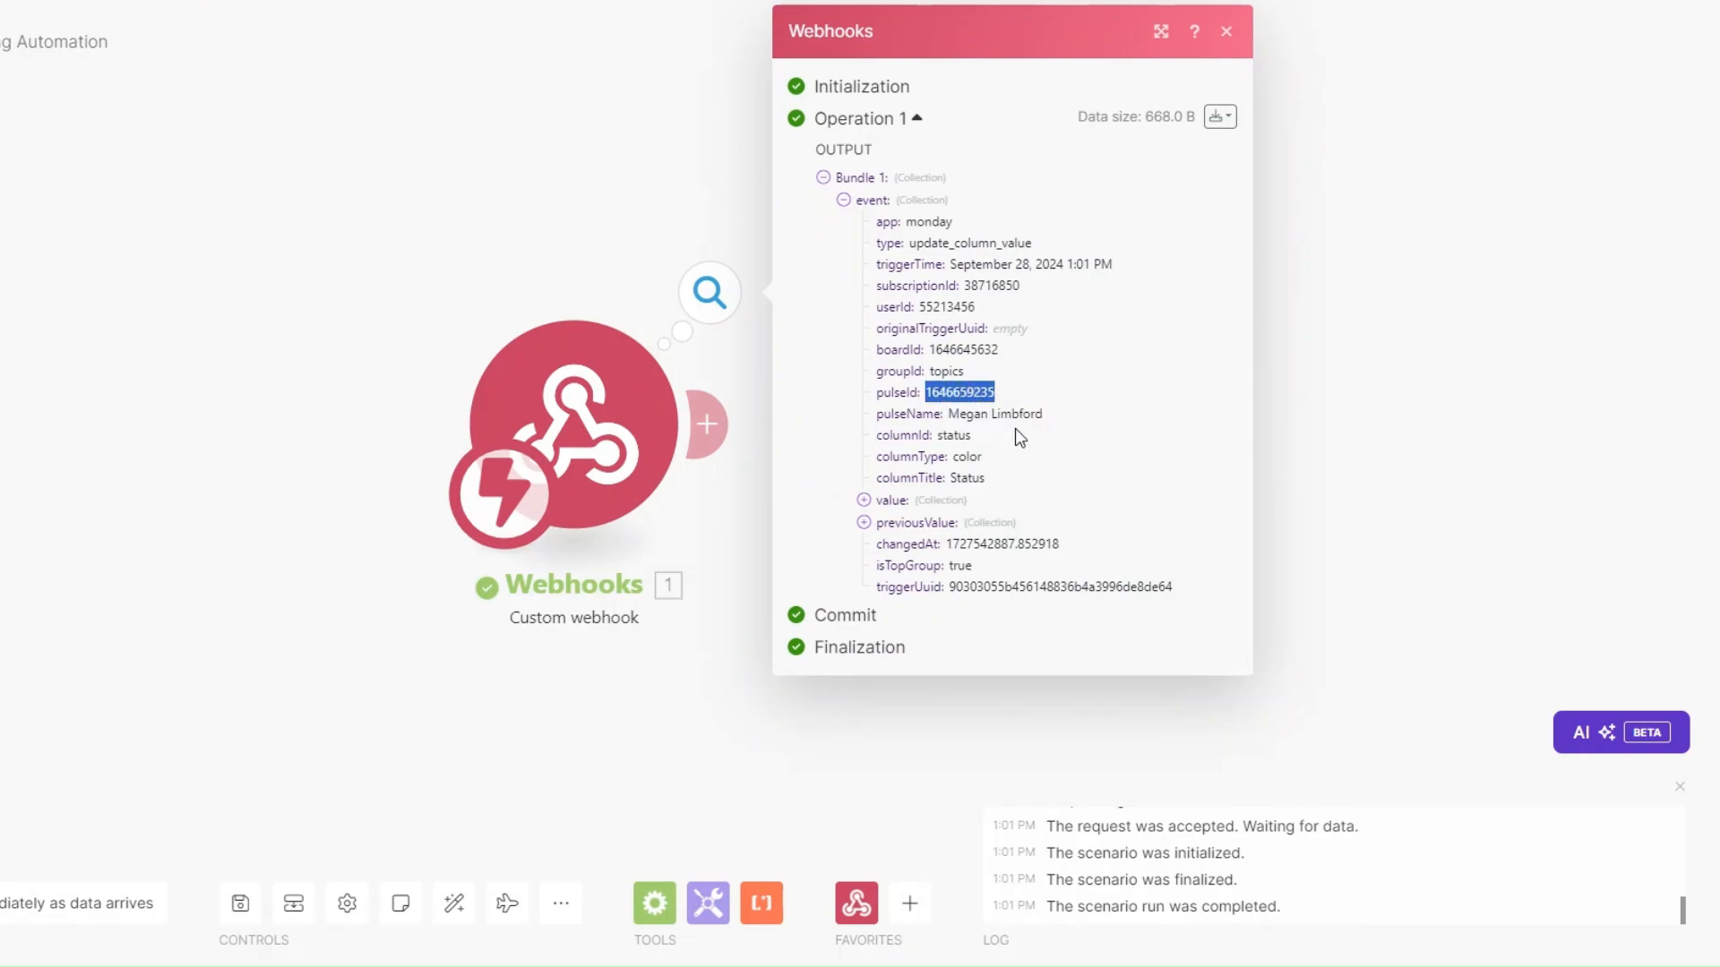
Add a new module after the Webhooks trigger and choose the Monday app.
click(717, 514)
drag(716, 514, 368, 530)
click(381, 443)
click(653, 446)
click(842, 373)
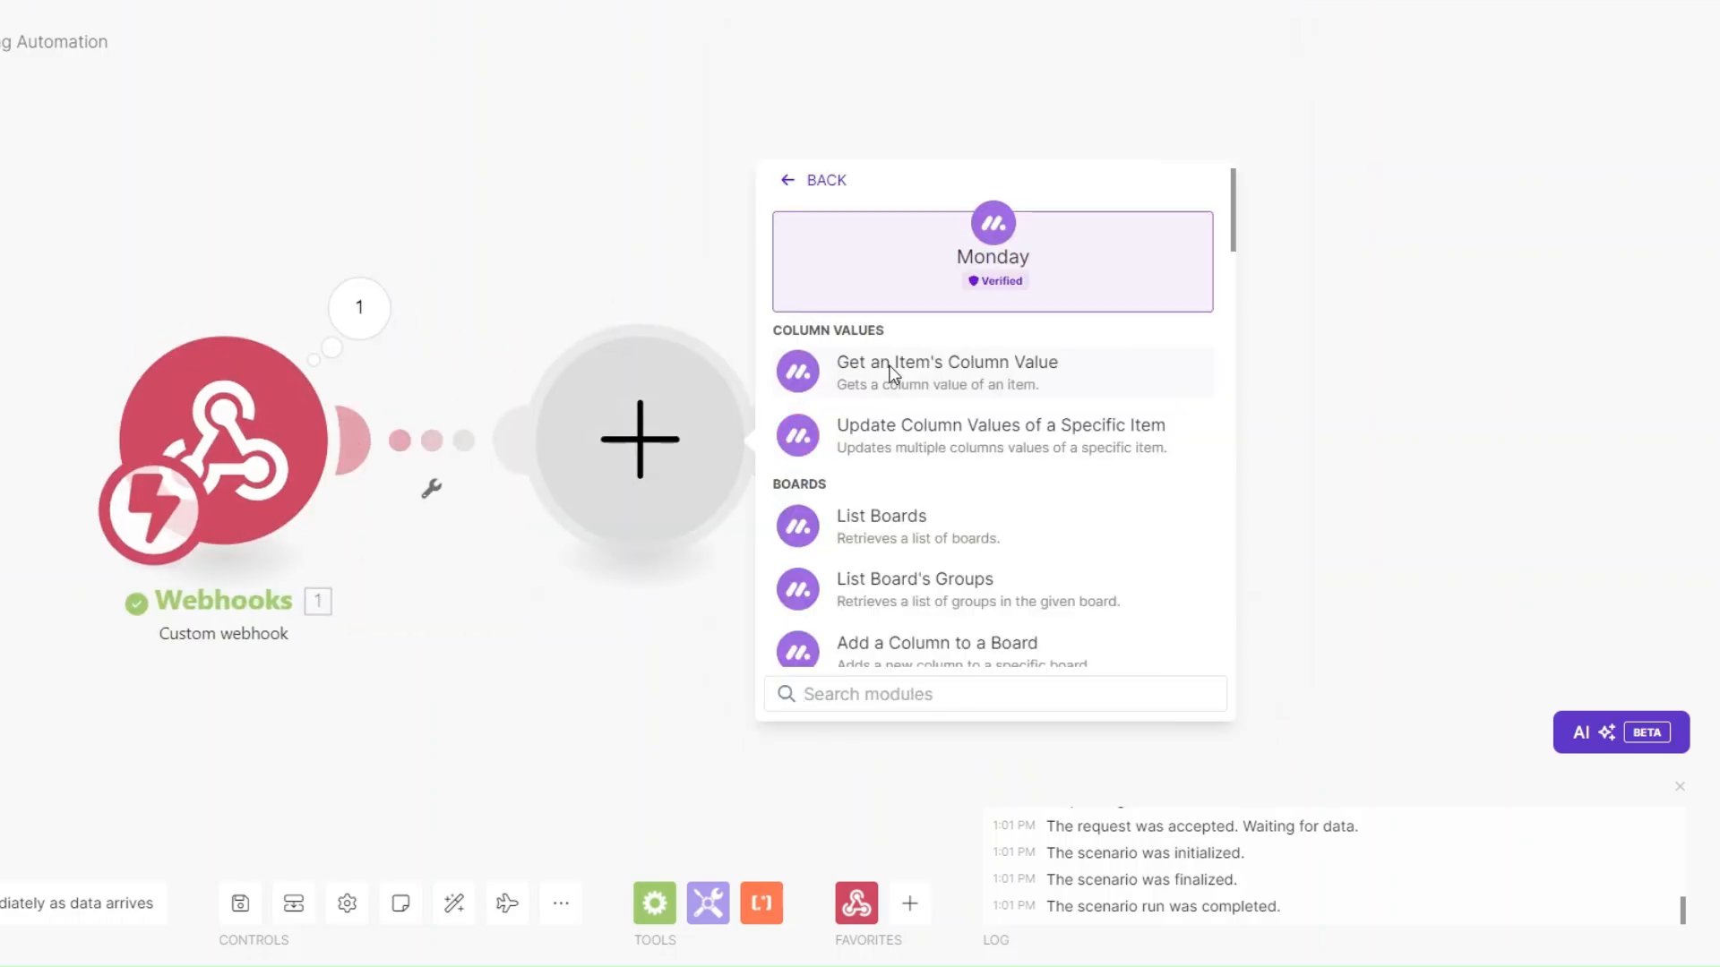
Add a Monday Get an Item module with ID mapped from pulseId on the Content Creation Clients board.
click(843, 695)
text(get a)
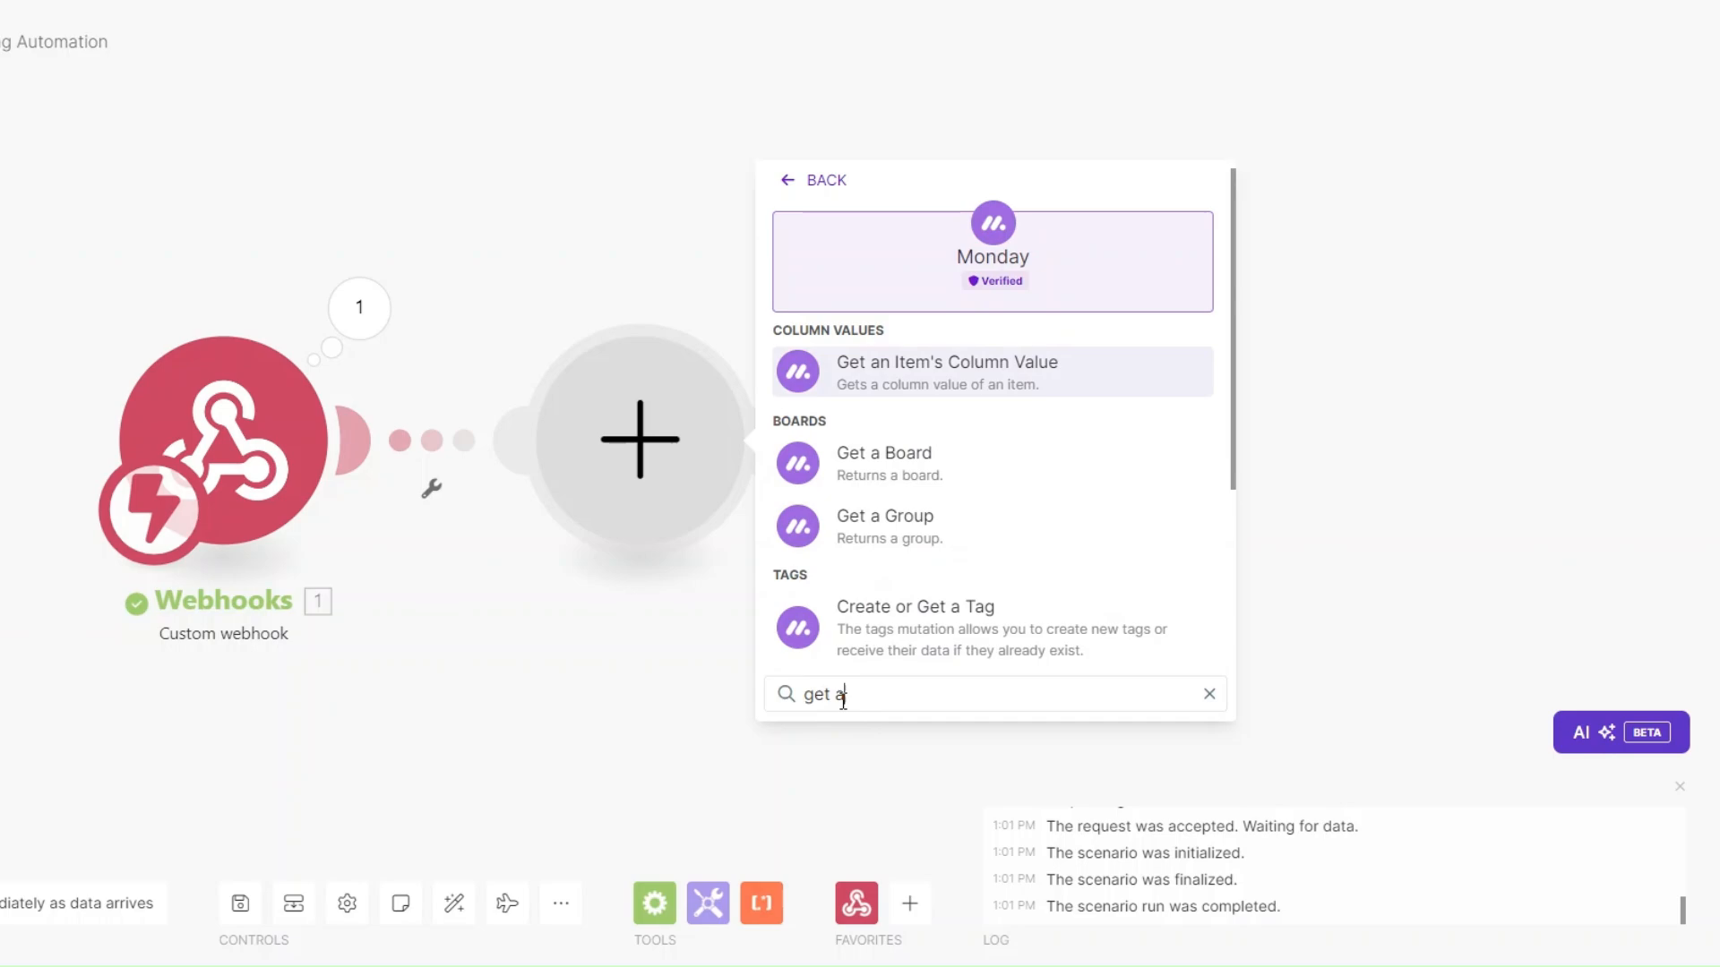
text(n)
click(889, 467)
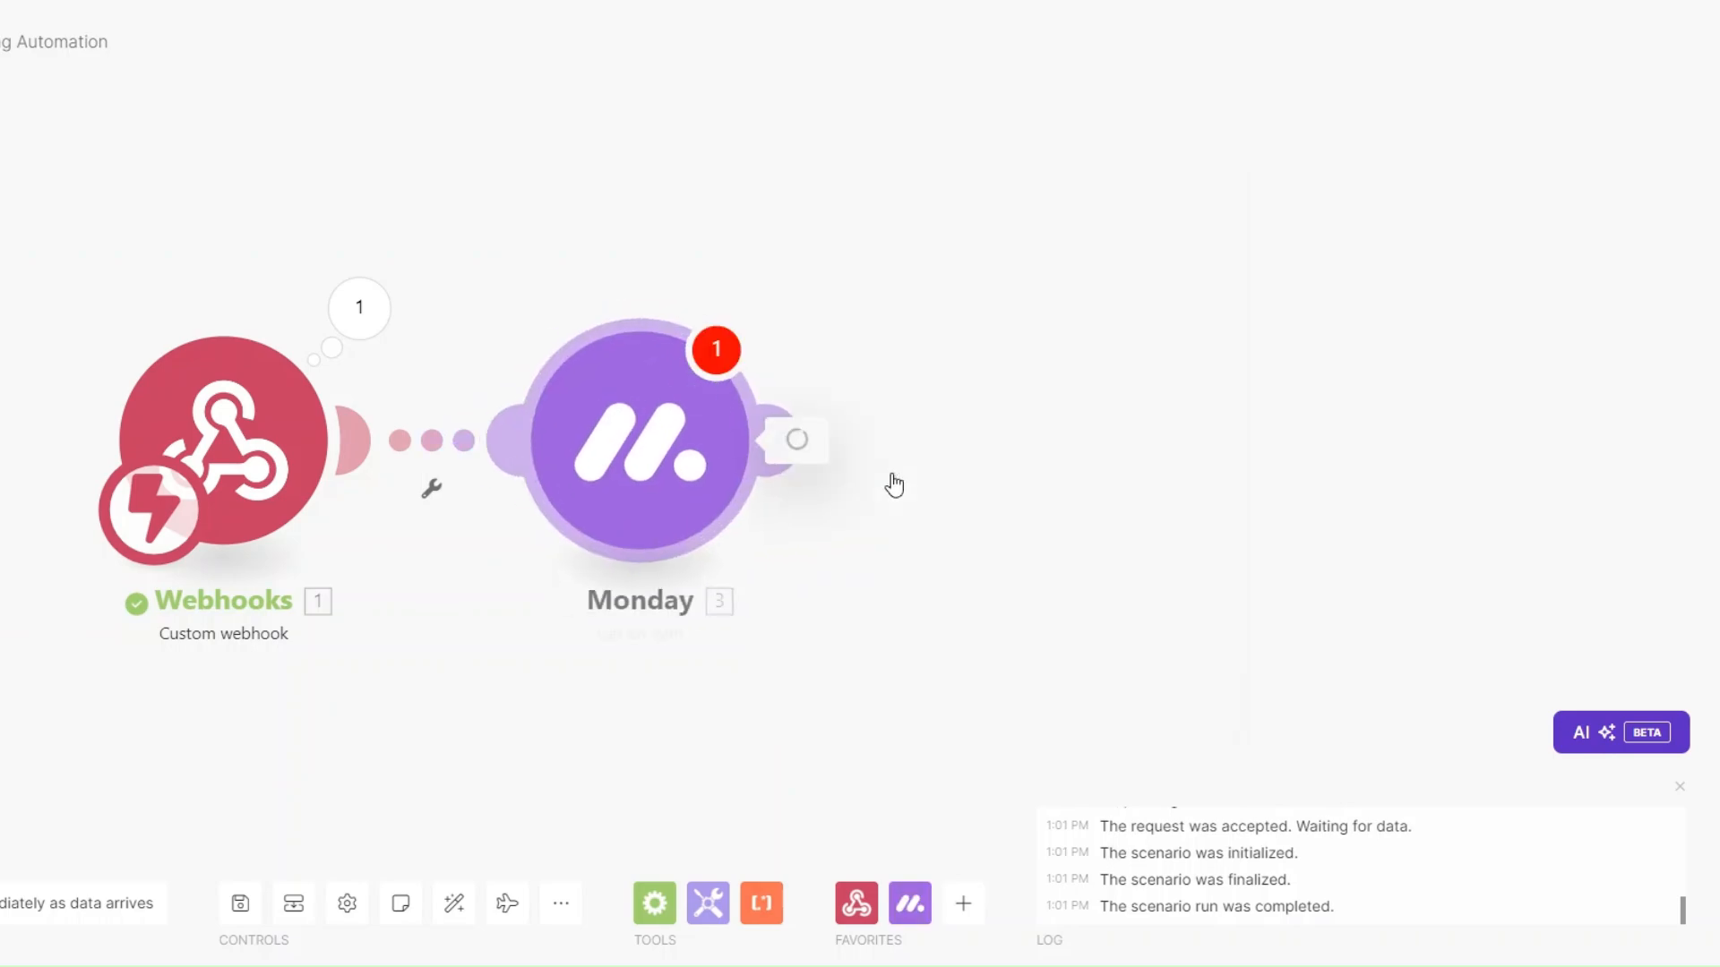
click(956, 280)
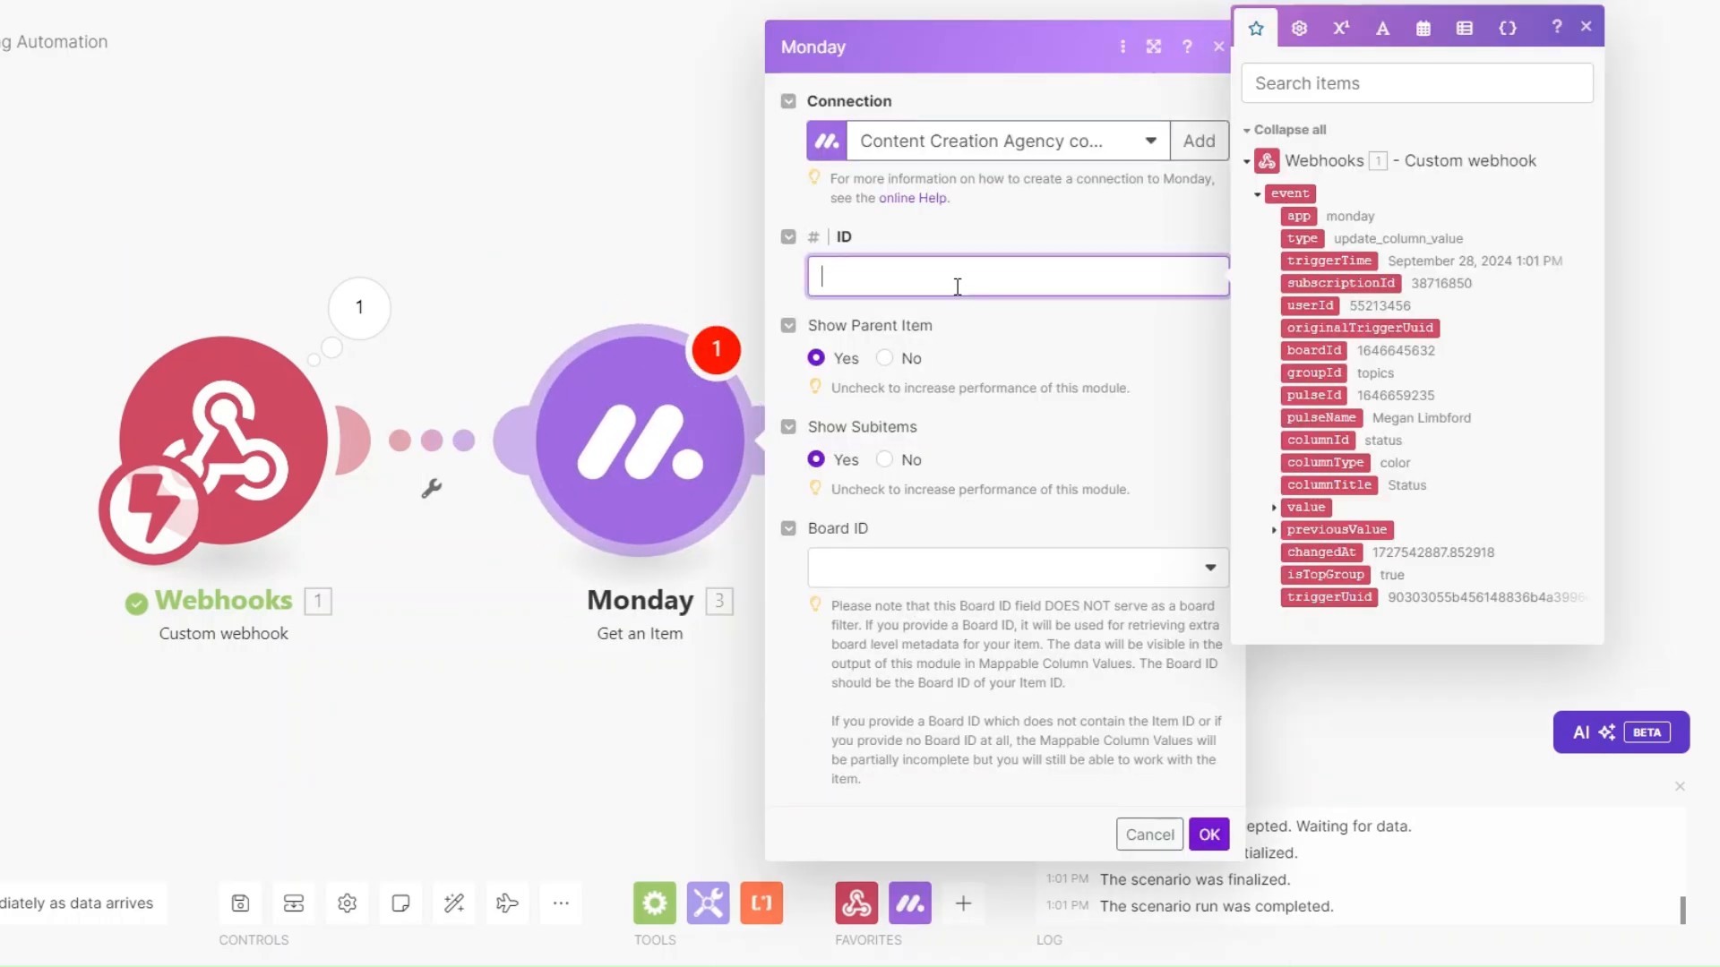
click(1320, 395)
click(999, 595)
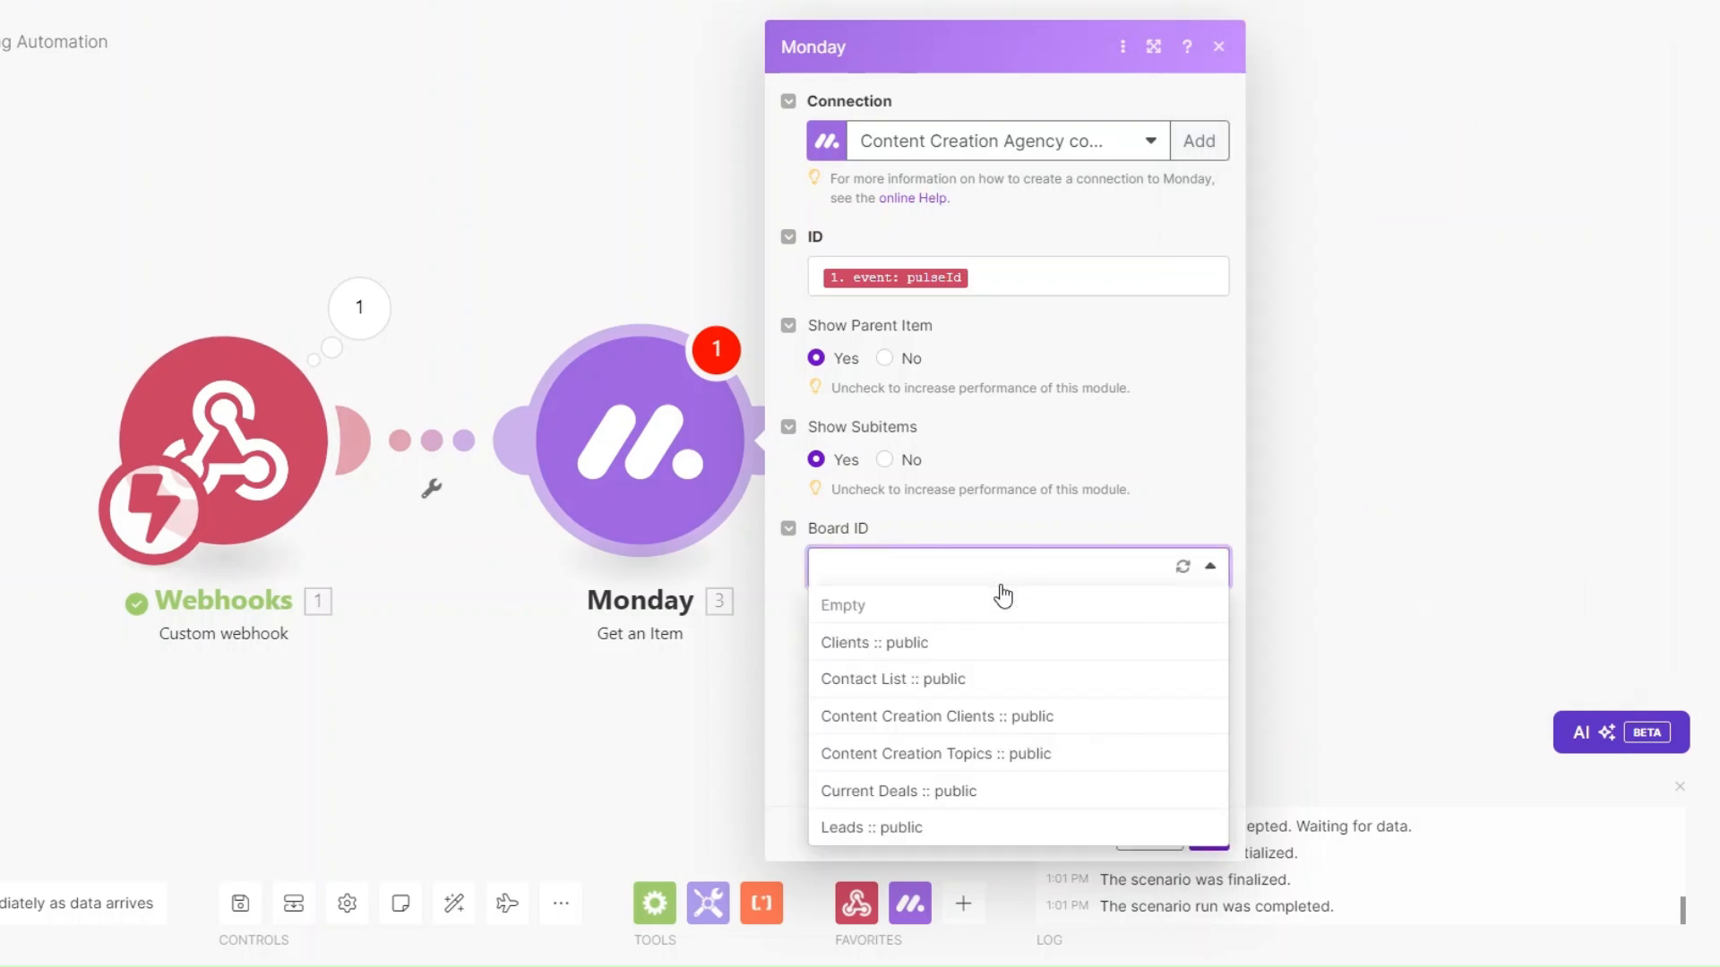
click(992, 717)
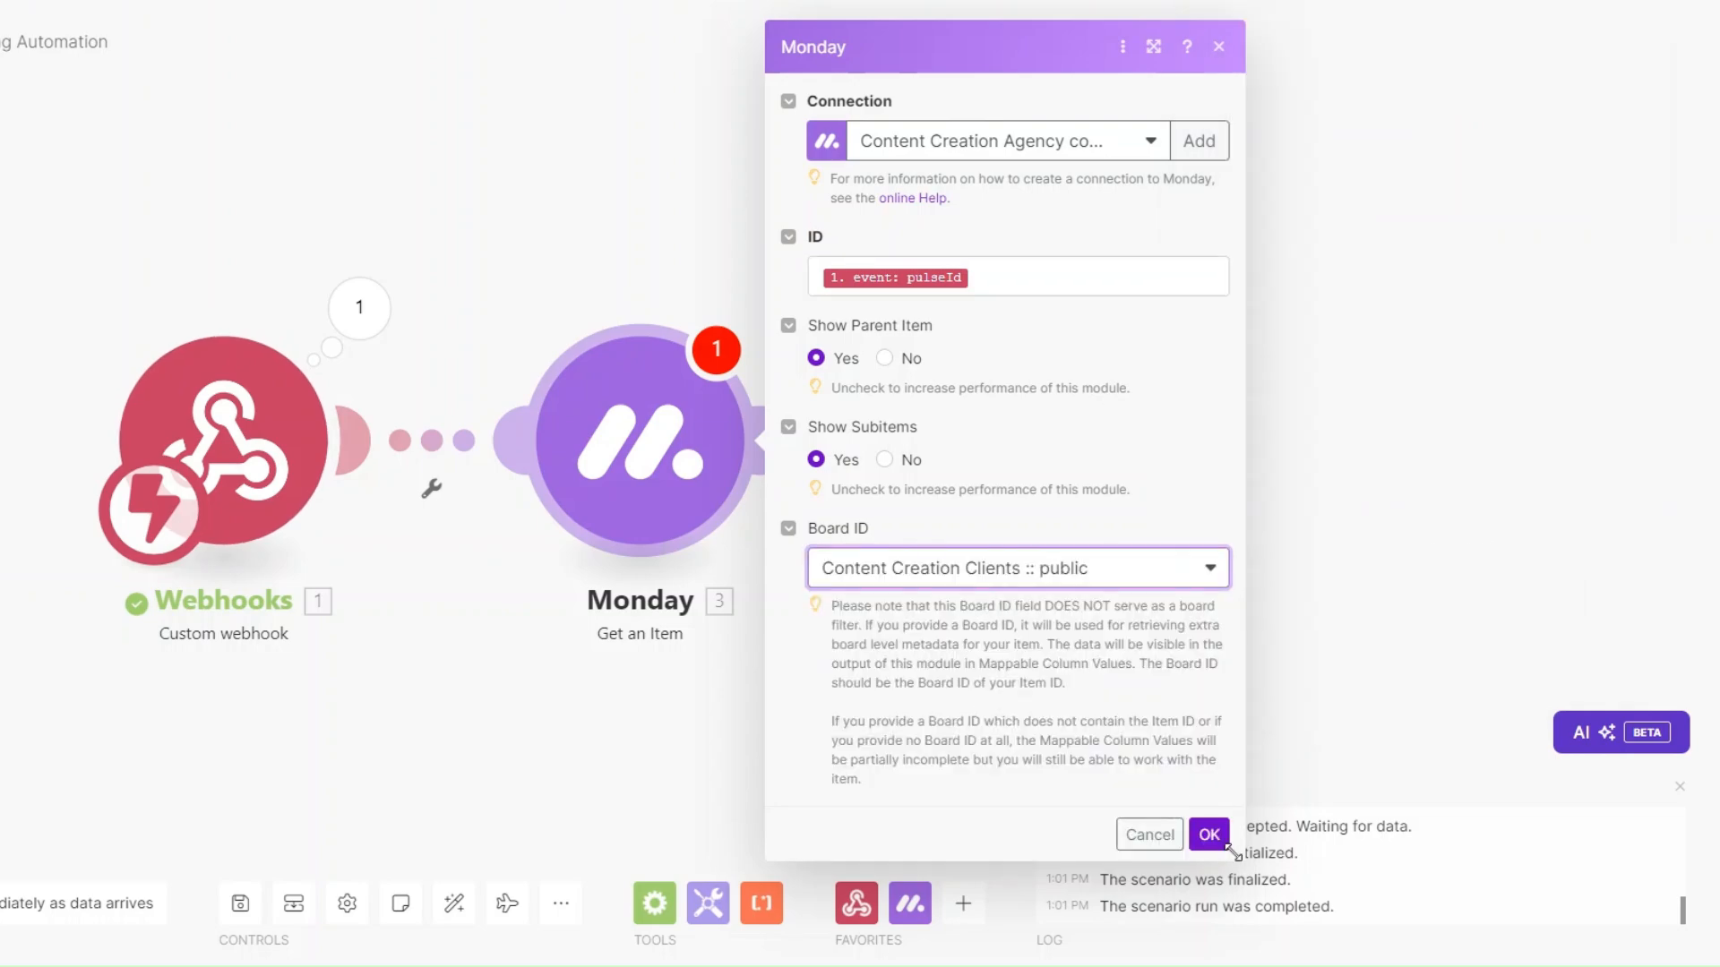
click(1210, 834)
Test-run the Get an Item module alone with the pasted pulseId and review the returned column values.
right_click(613, 477)
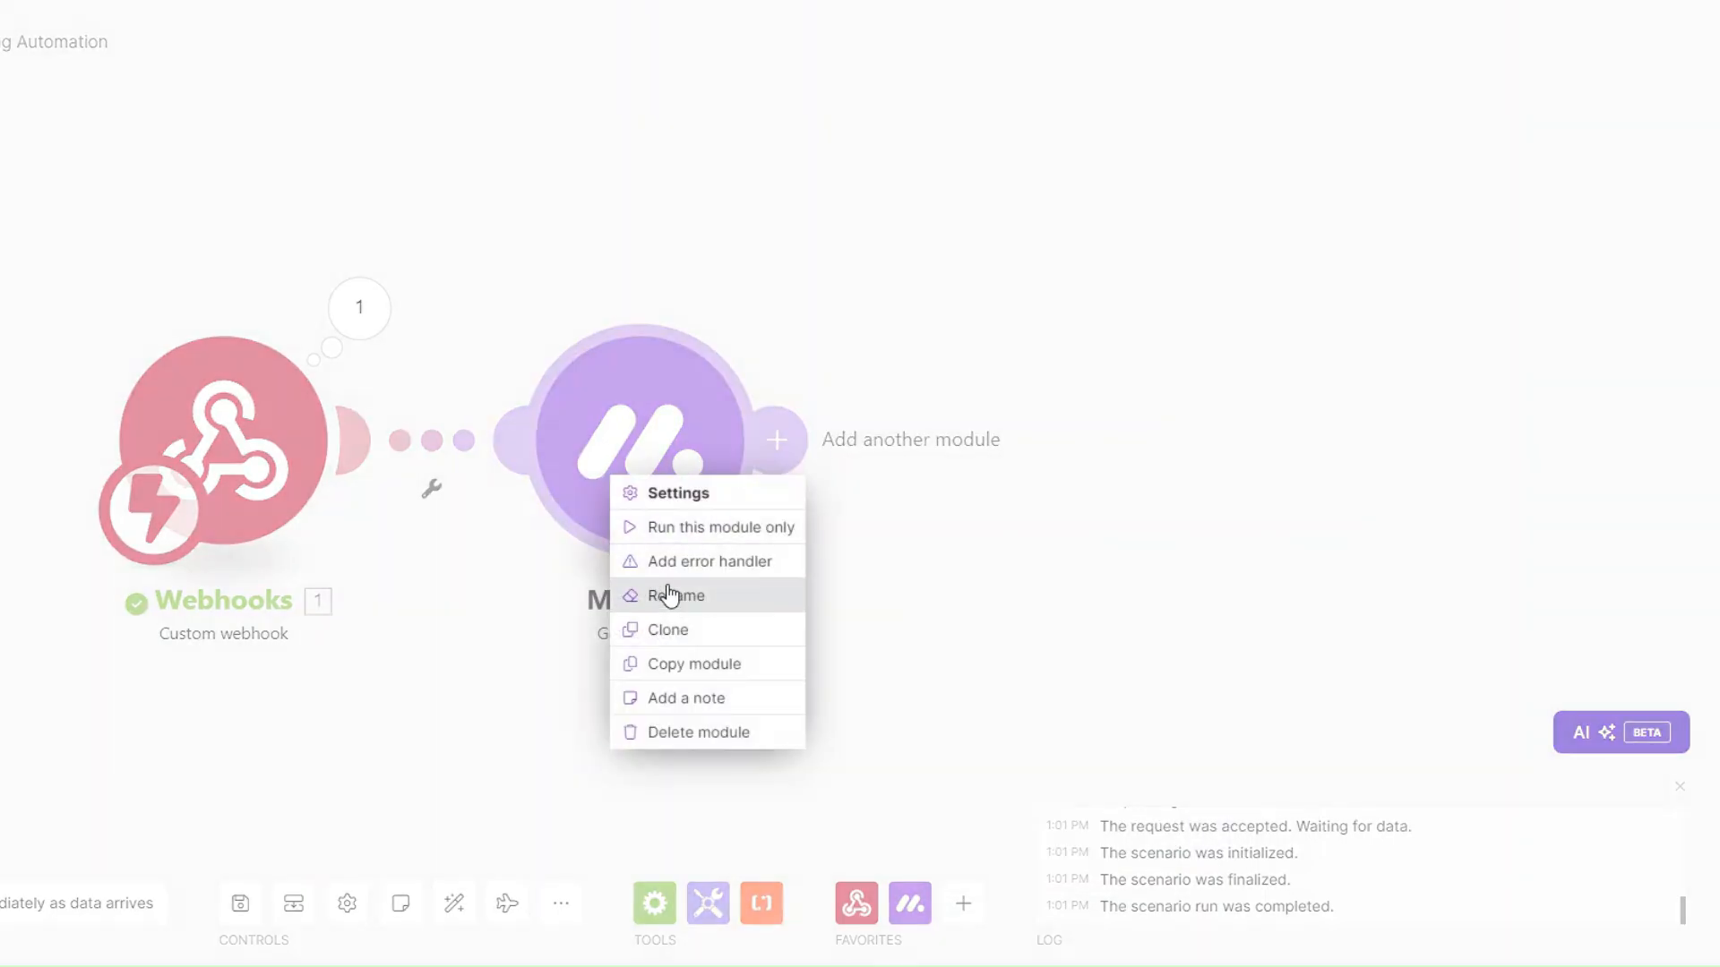
click(686, 529)
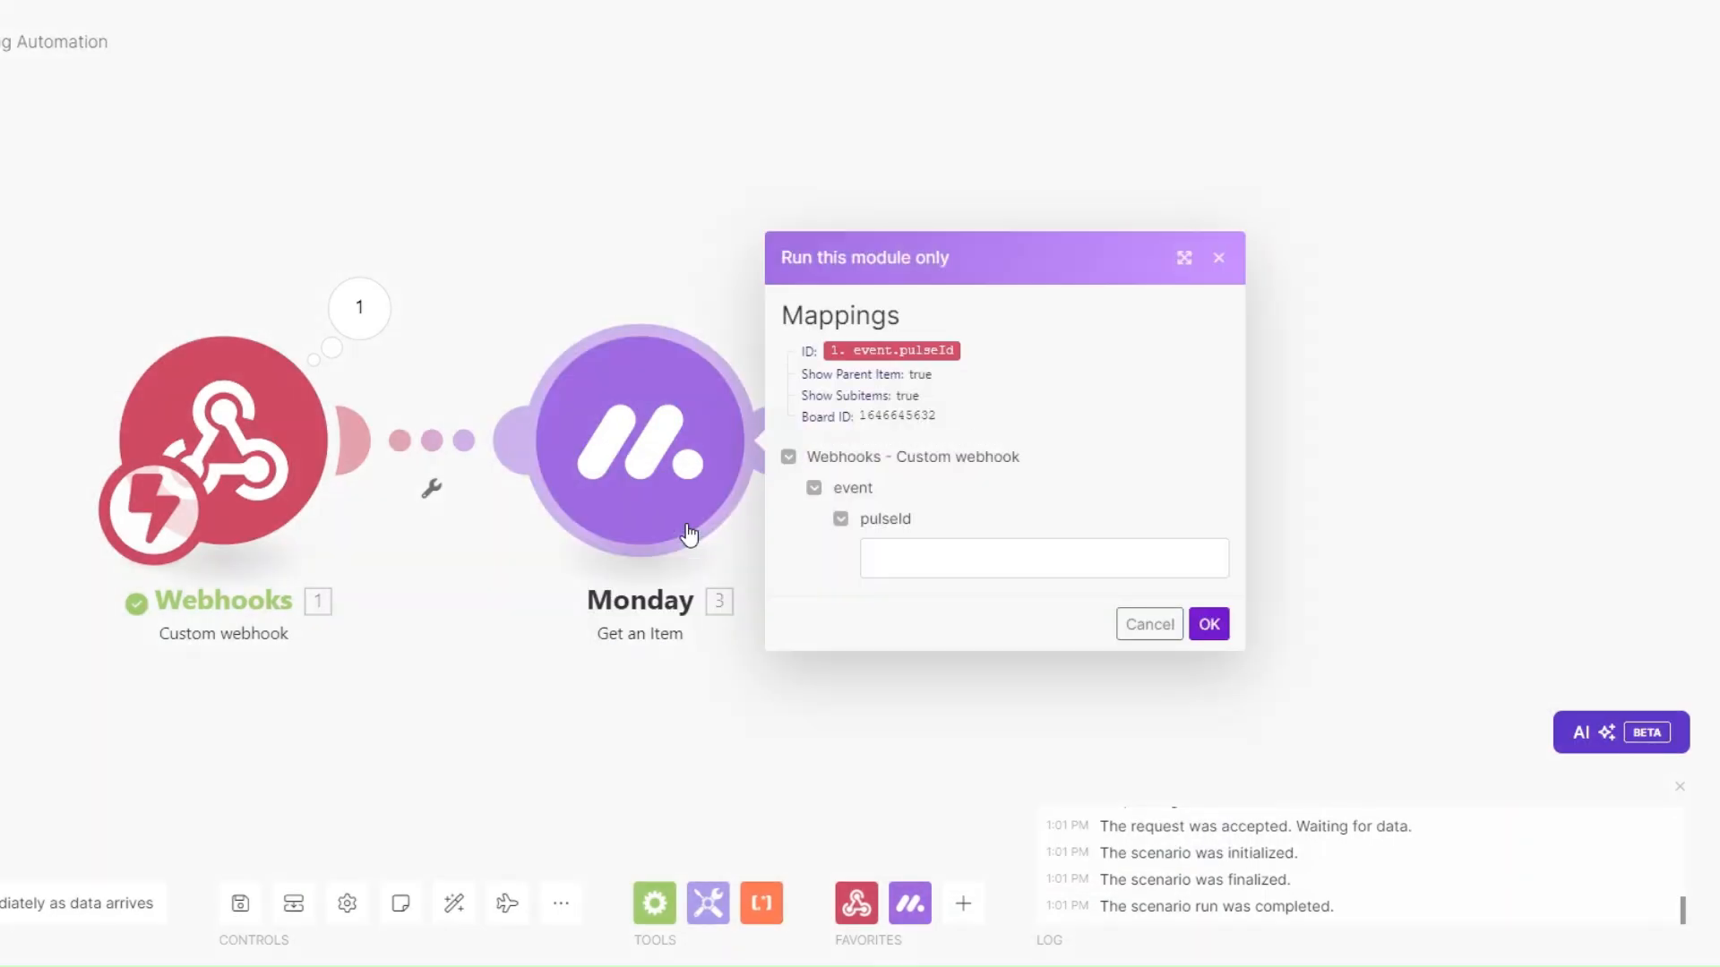
click(897, 554)
key(ctrl+v)
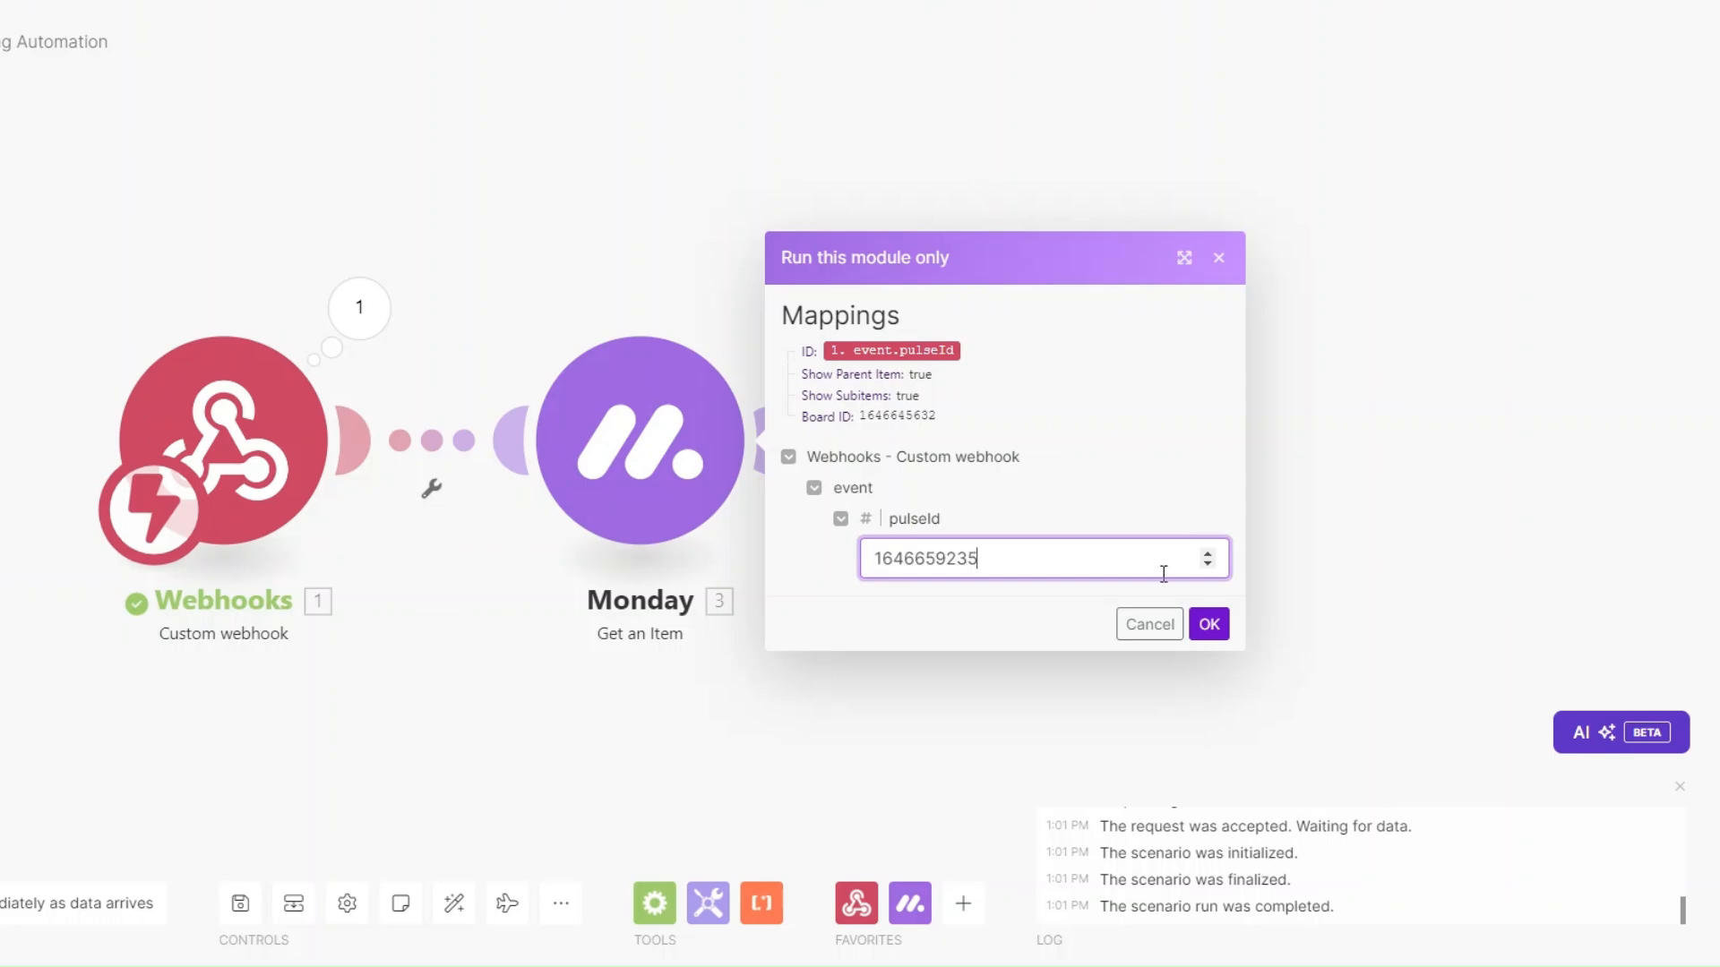
click(1209, 626)
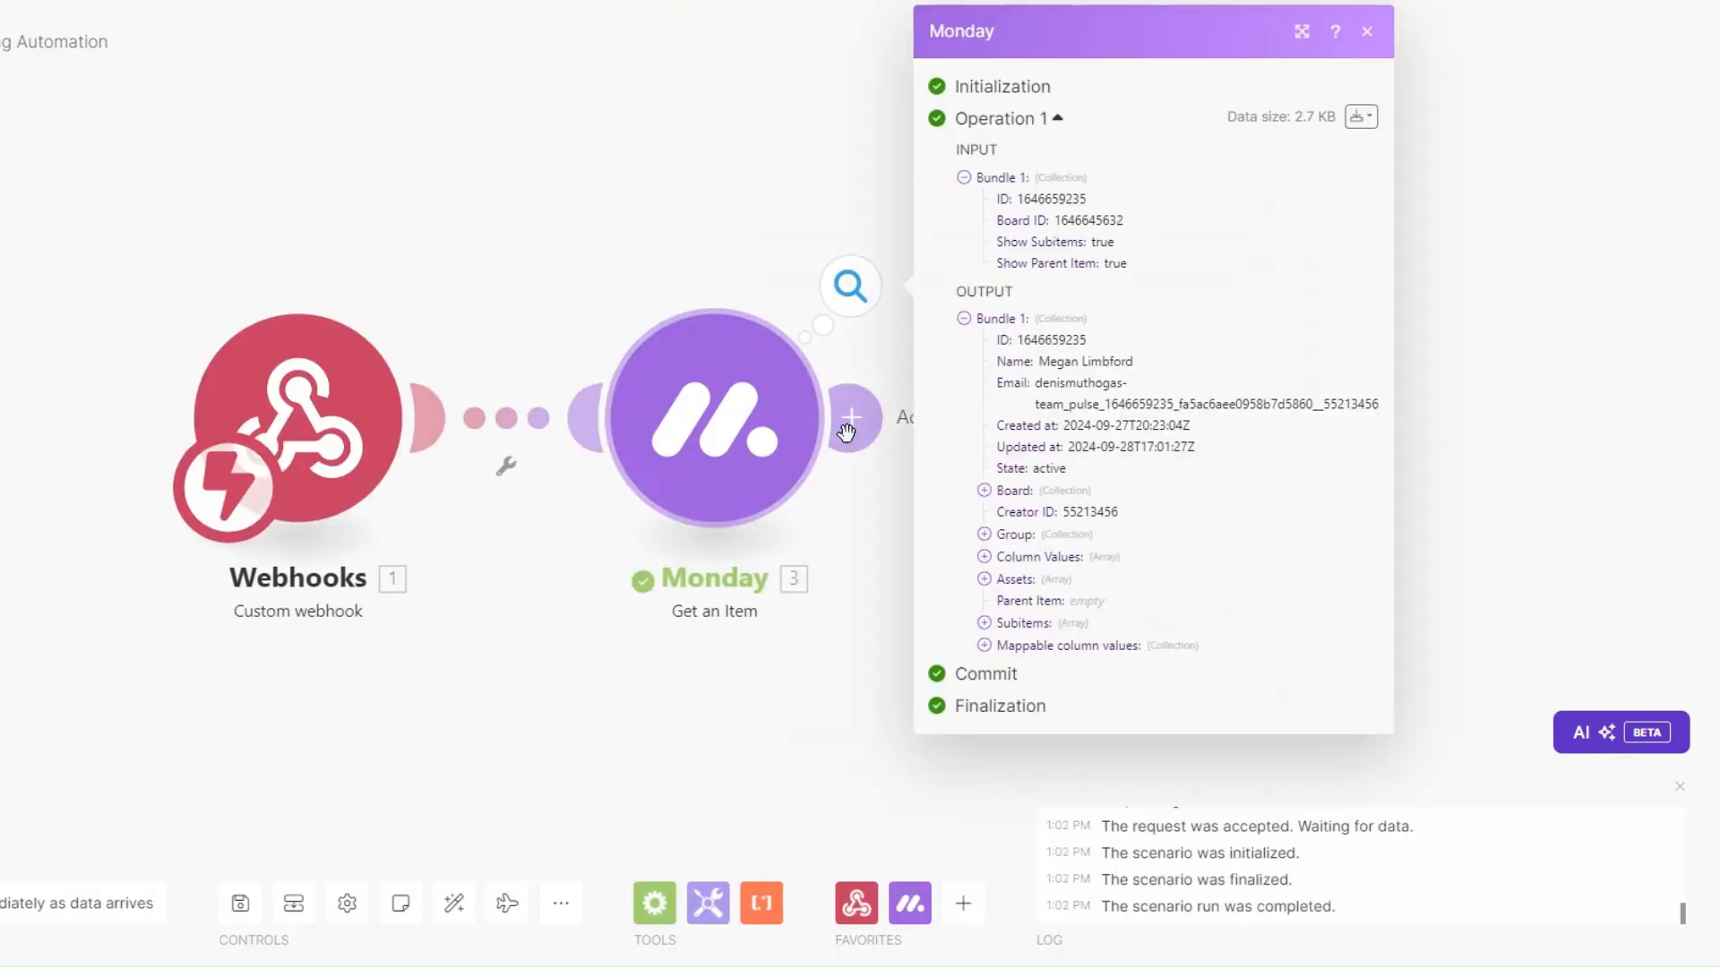
click(984, 645)
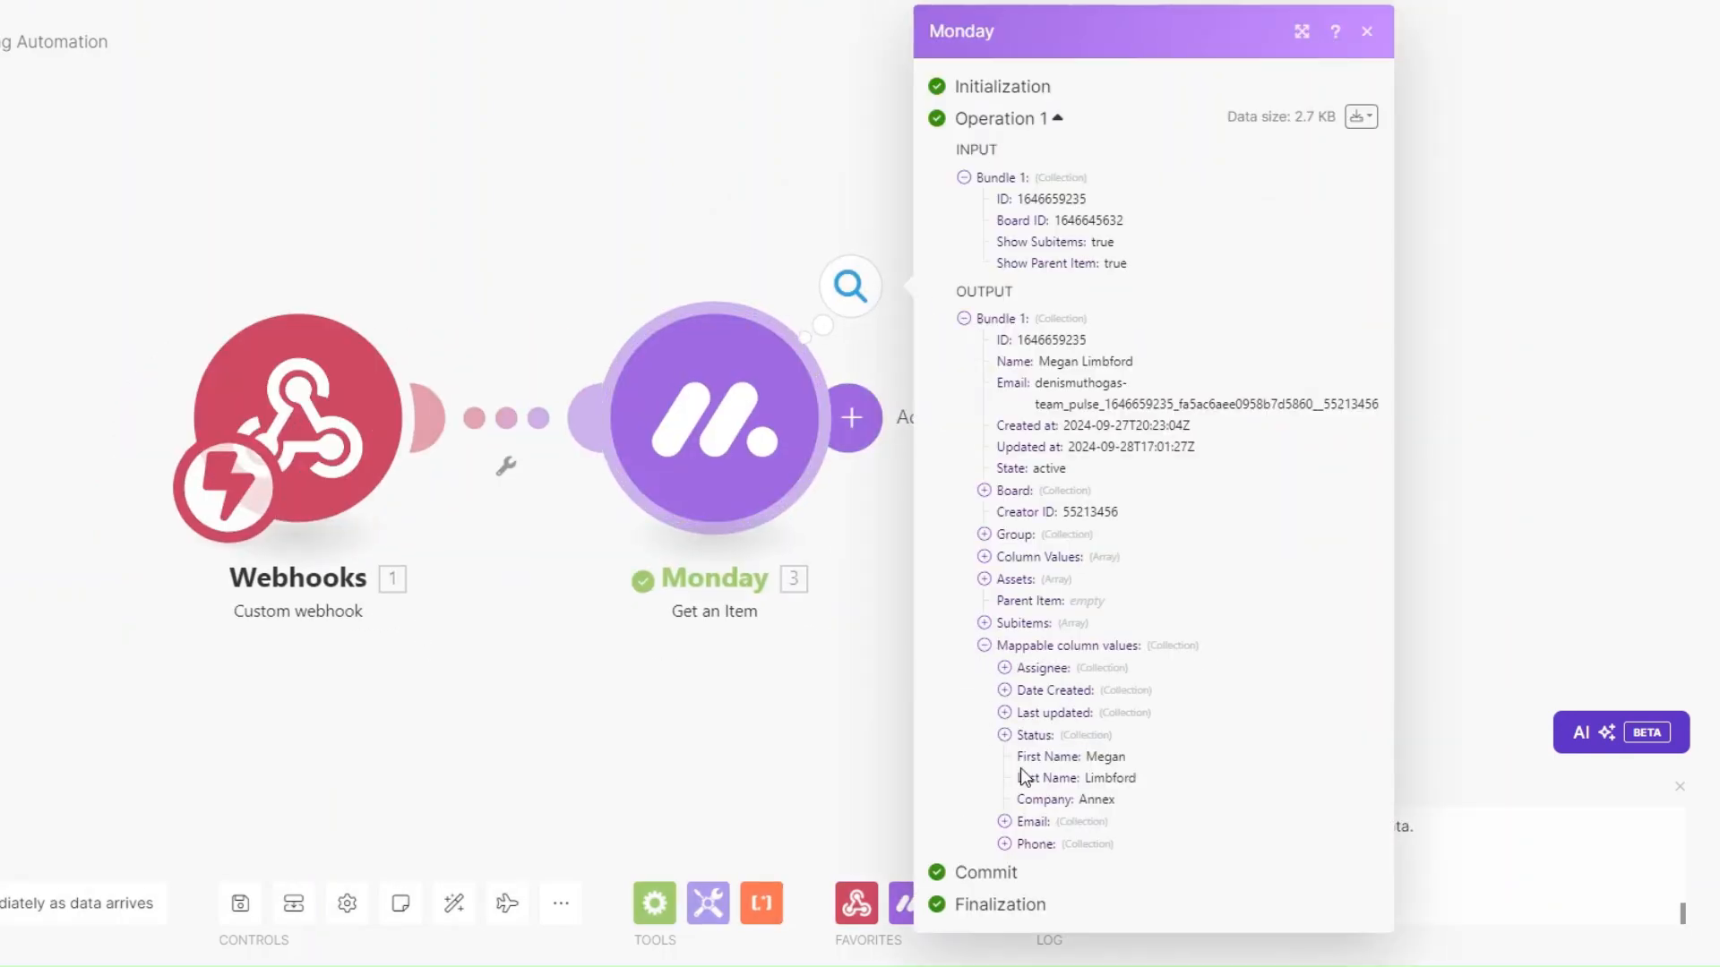
click(1004, 822)
click(1004, 867)
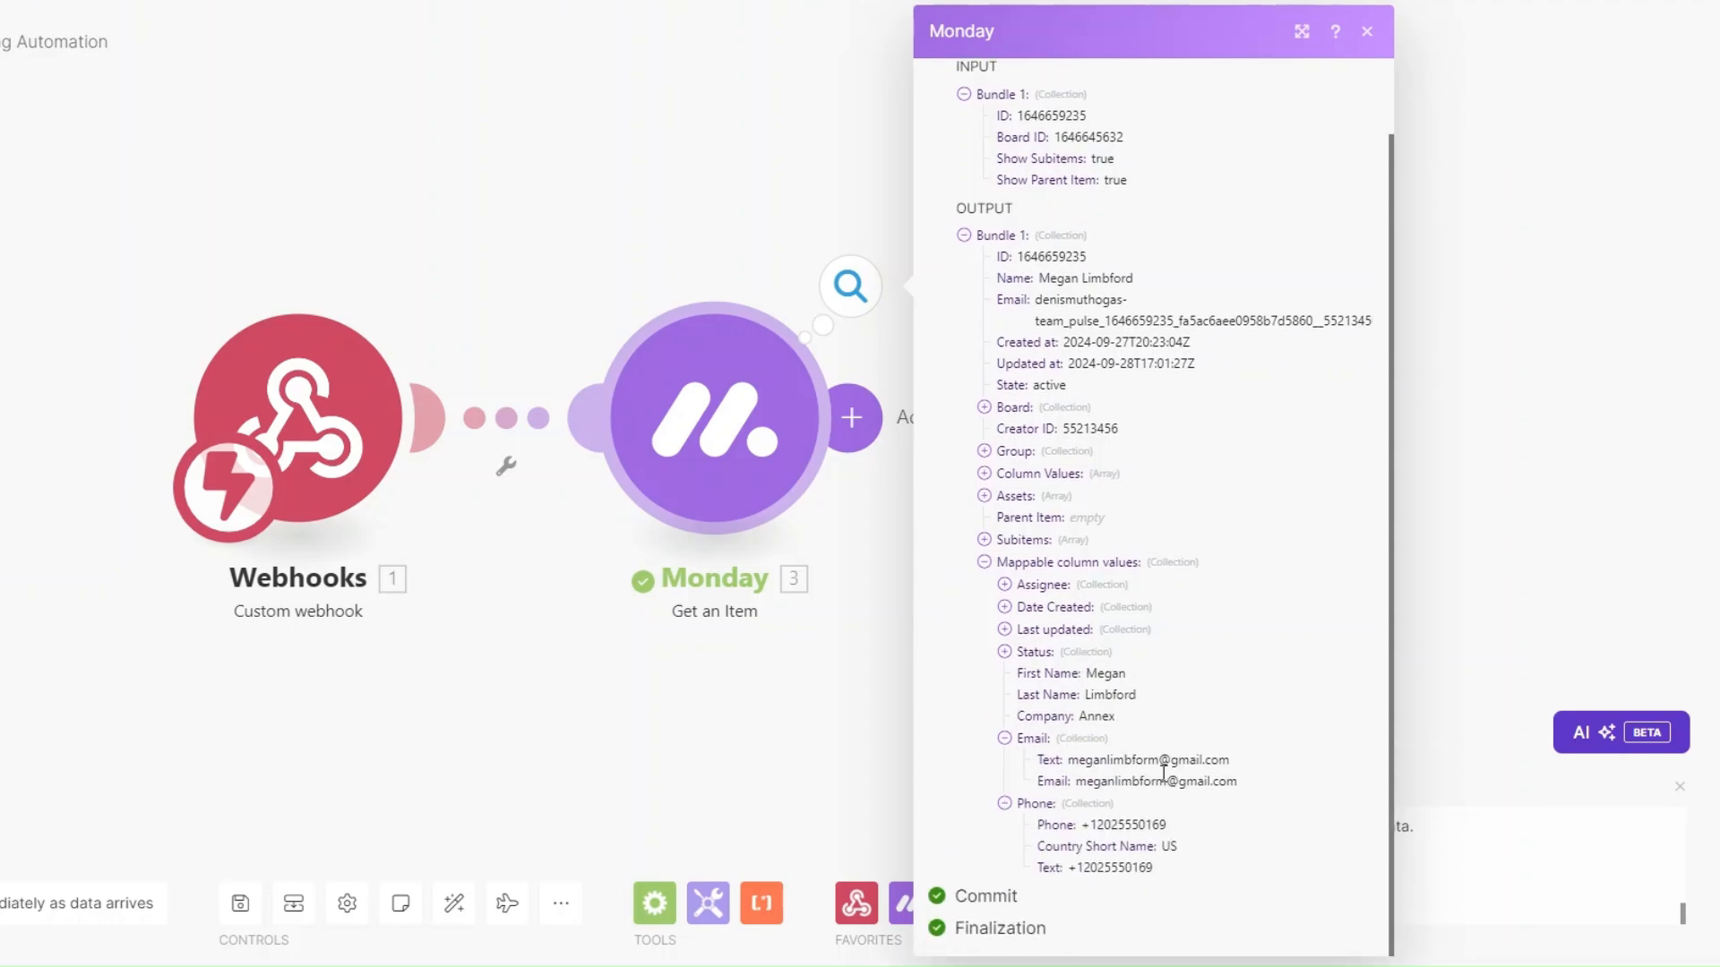
drag(595, 677, 330, 661)
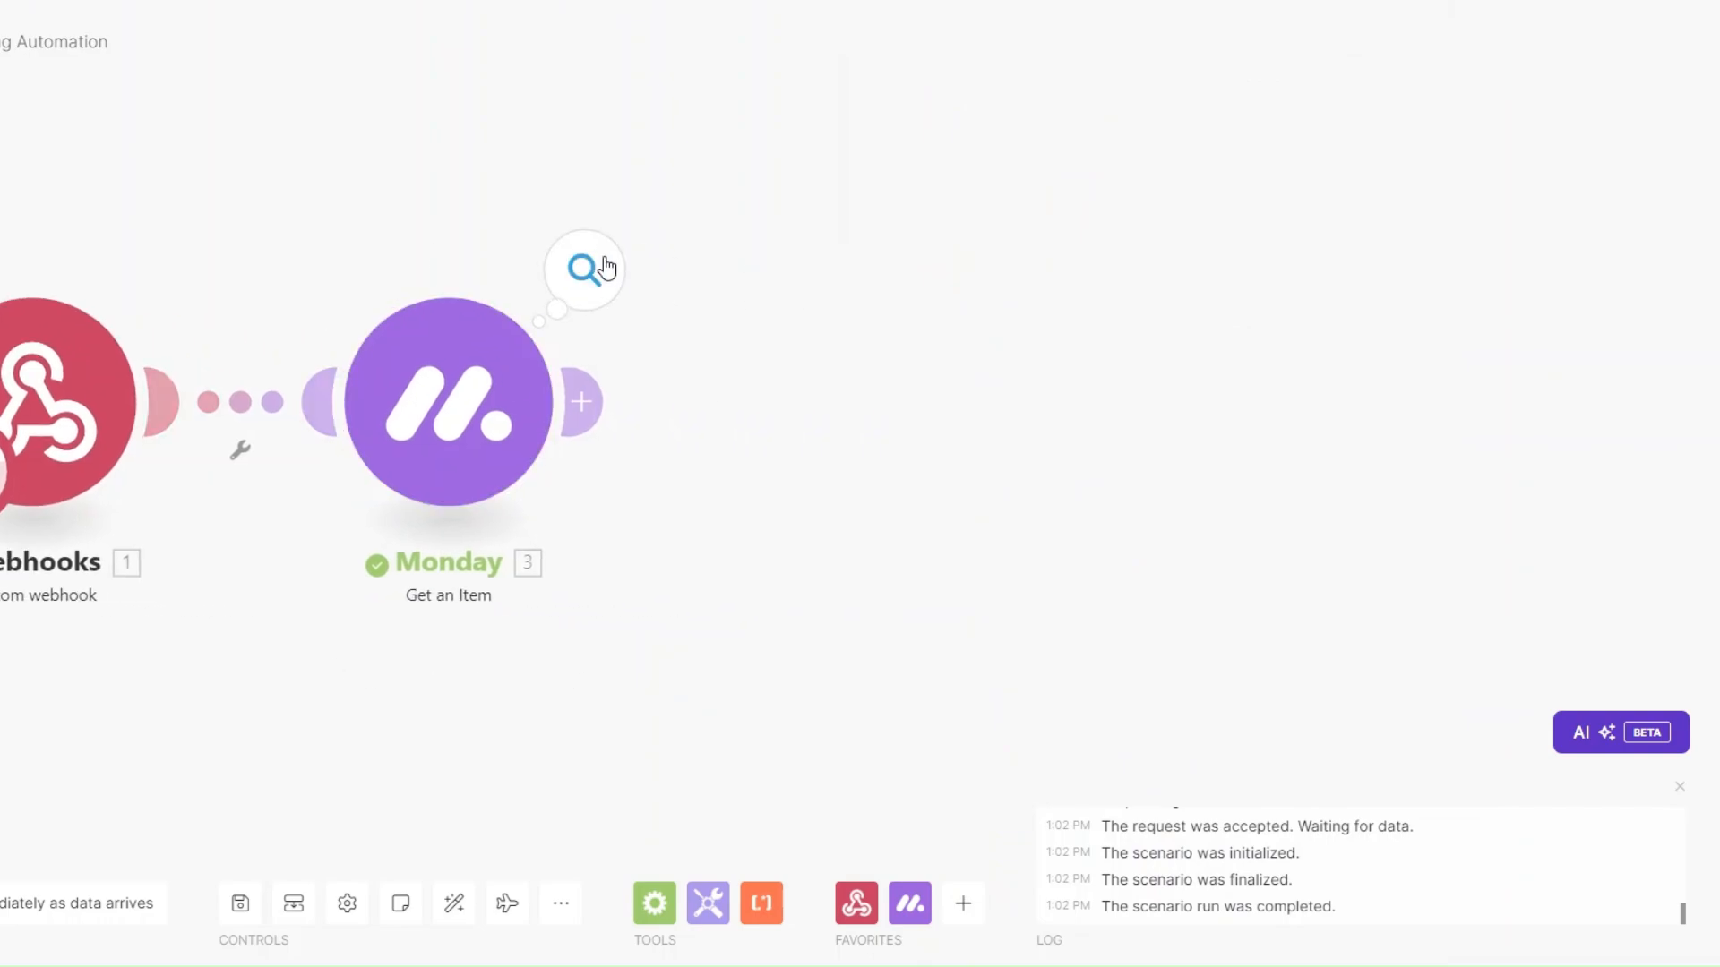
Add Calendly Create a Scheduling Link after Get an Item, Maximum Event Count 1, event type Client Interview.
click(587, 408)
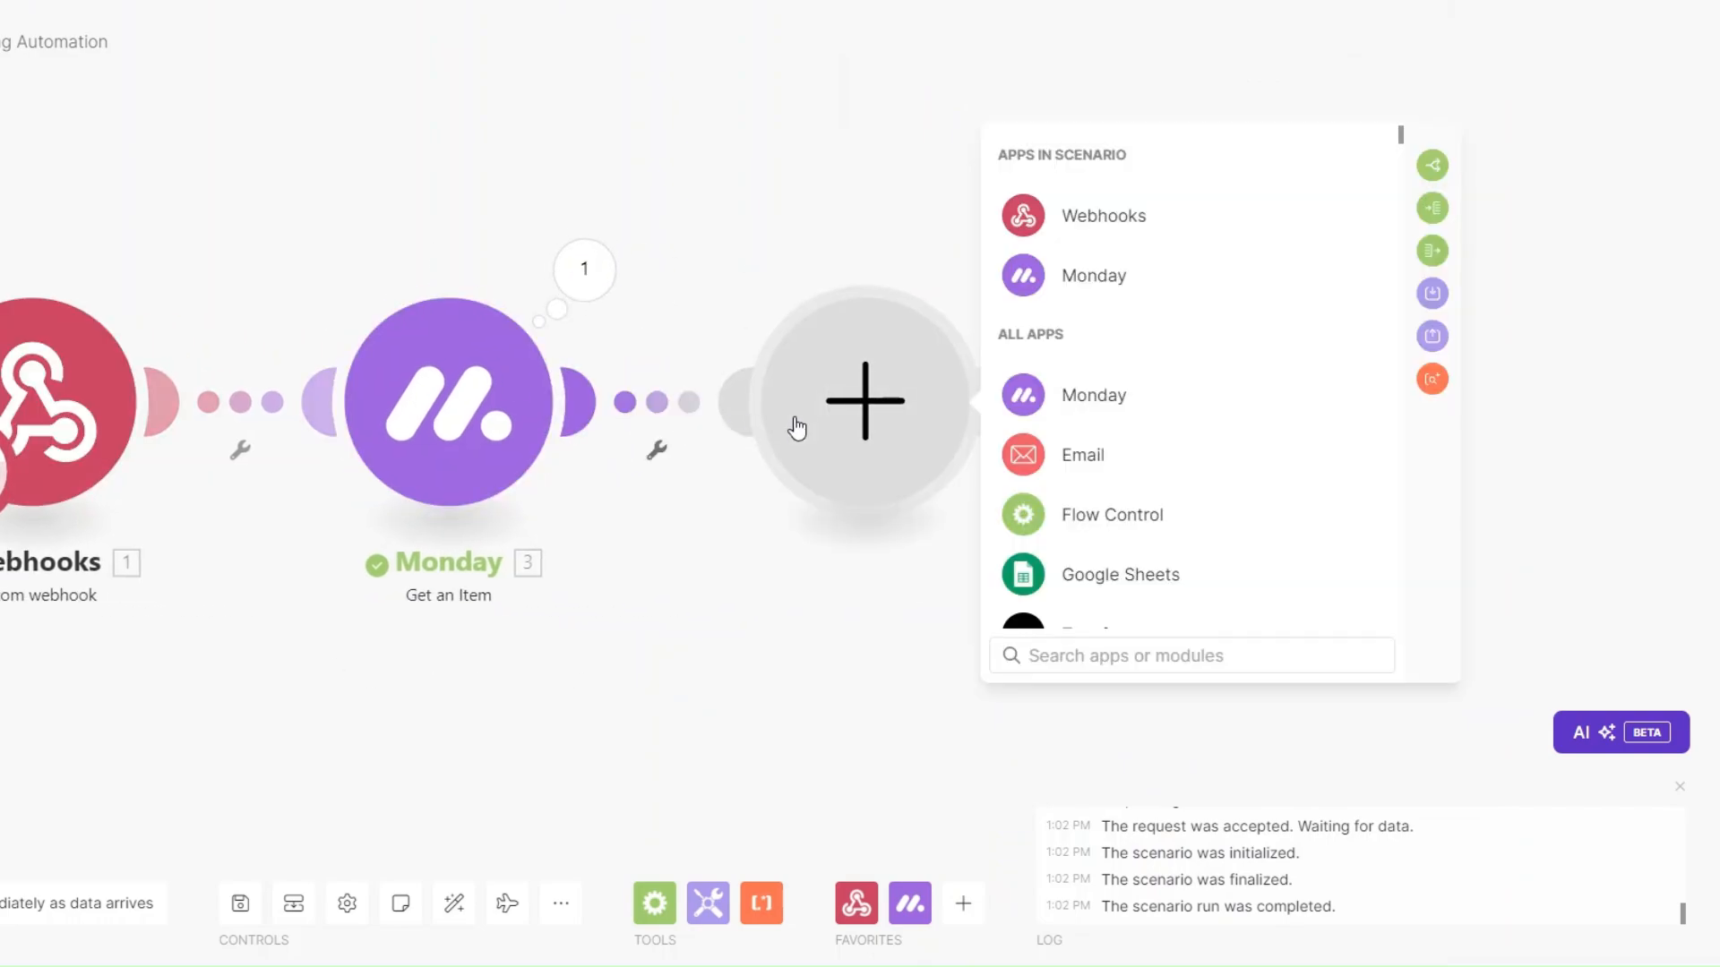
scroll(1063, 449, down, 3)
scroll(1063, 449, down, 2)
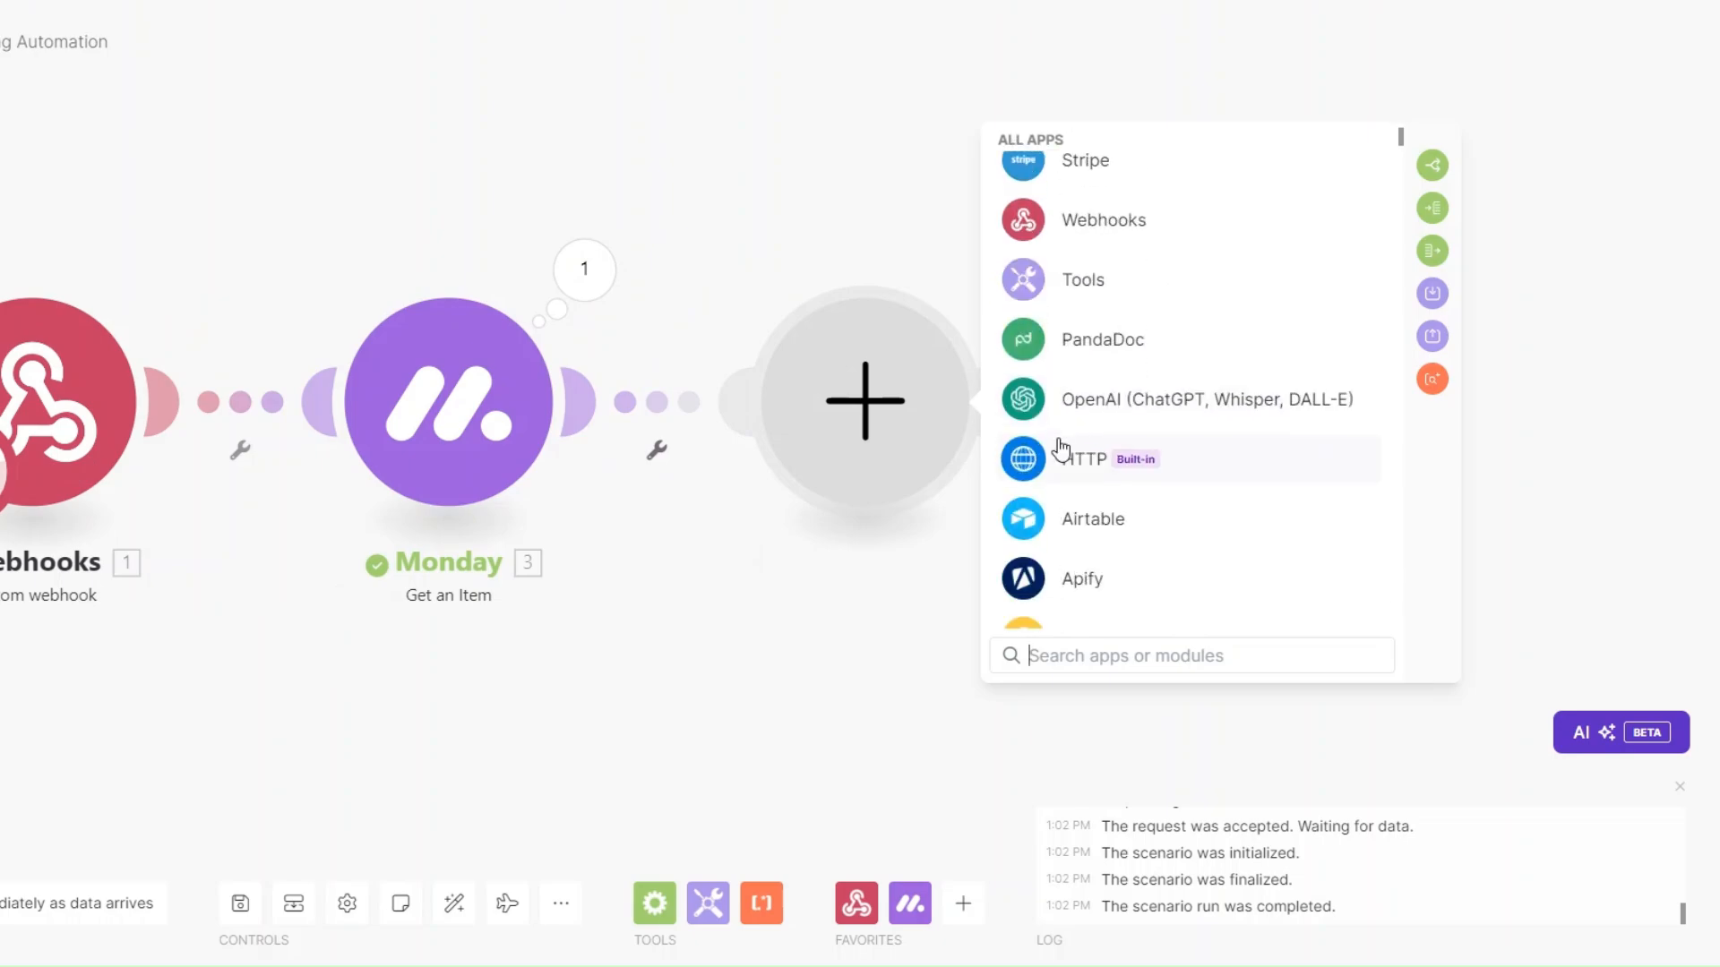
text(cal)
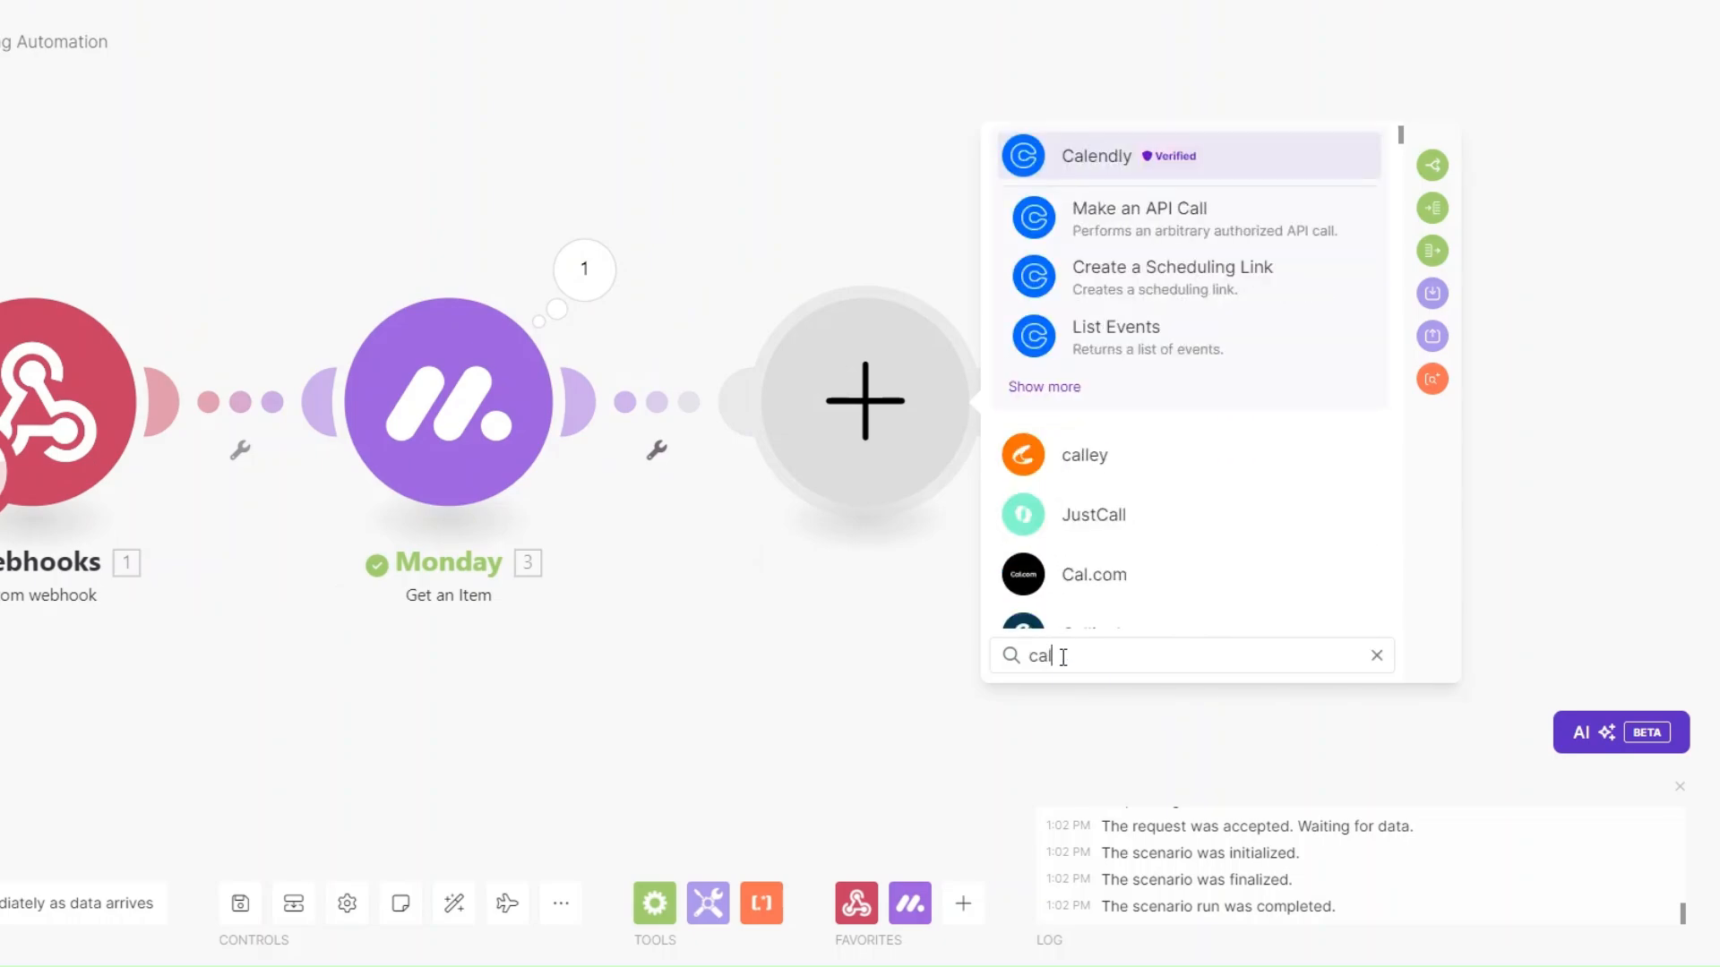
text(end)
click(1102, 155)
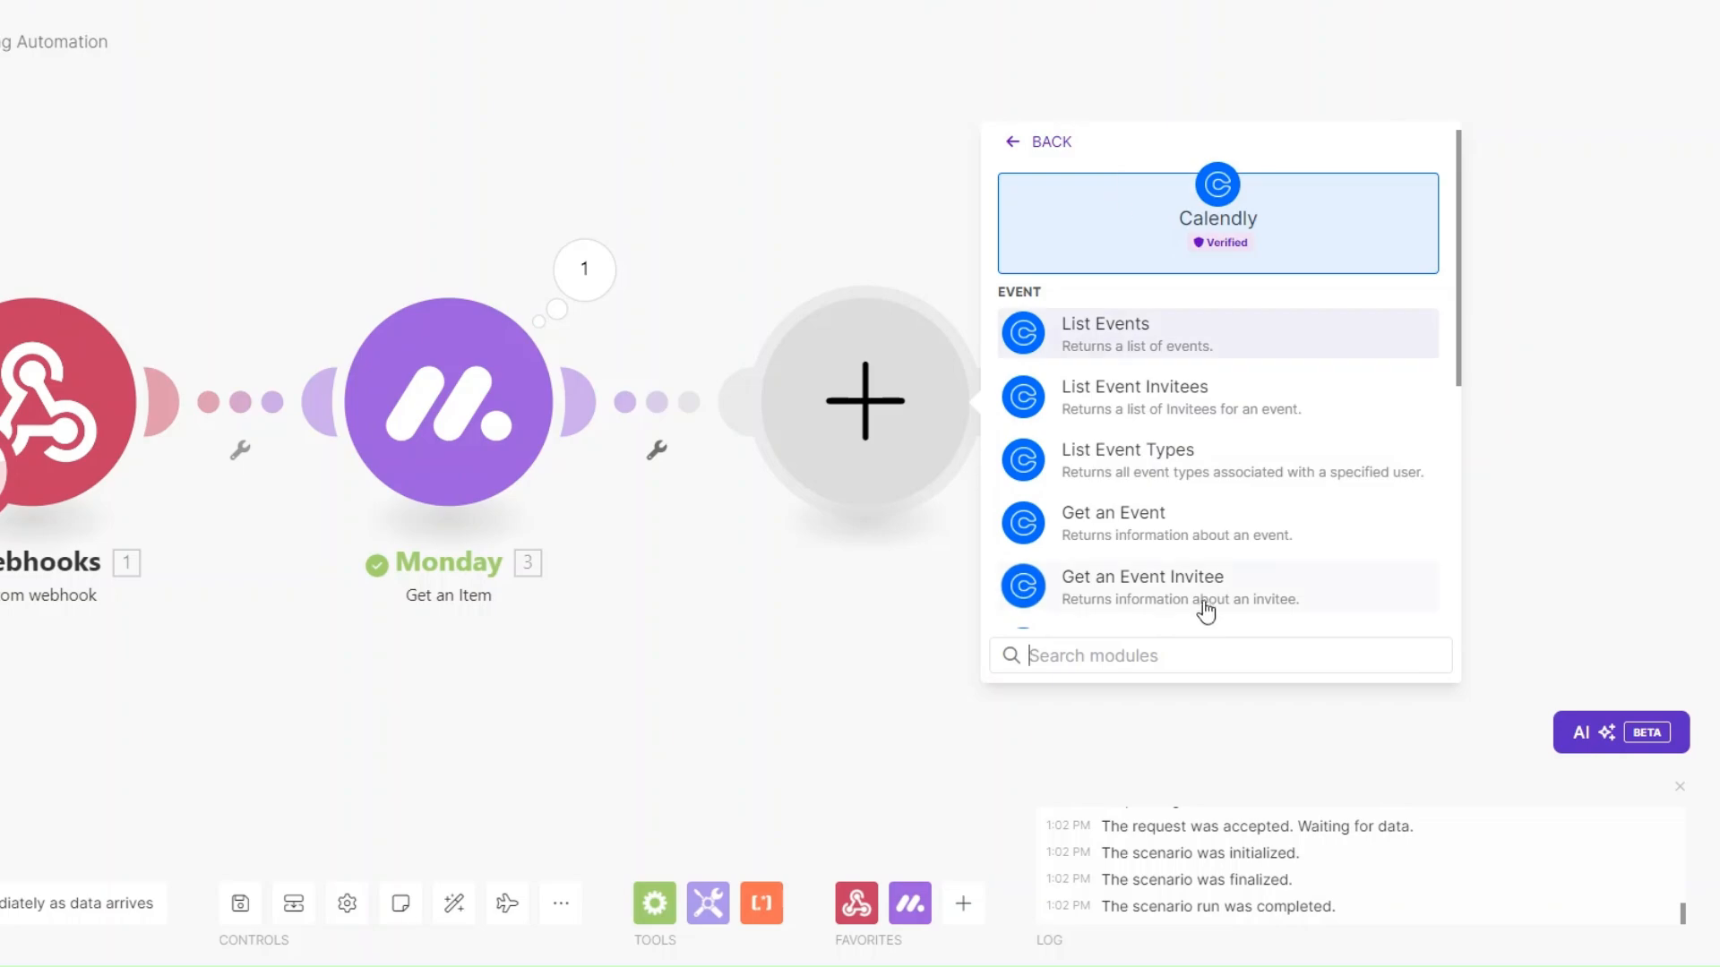
scroll(1206, 611, down, 5)
click(1119, 542)
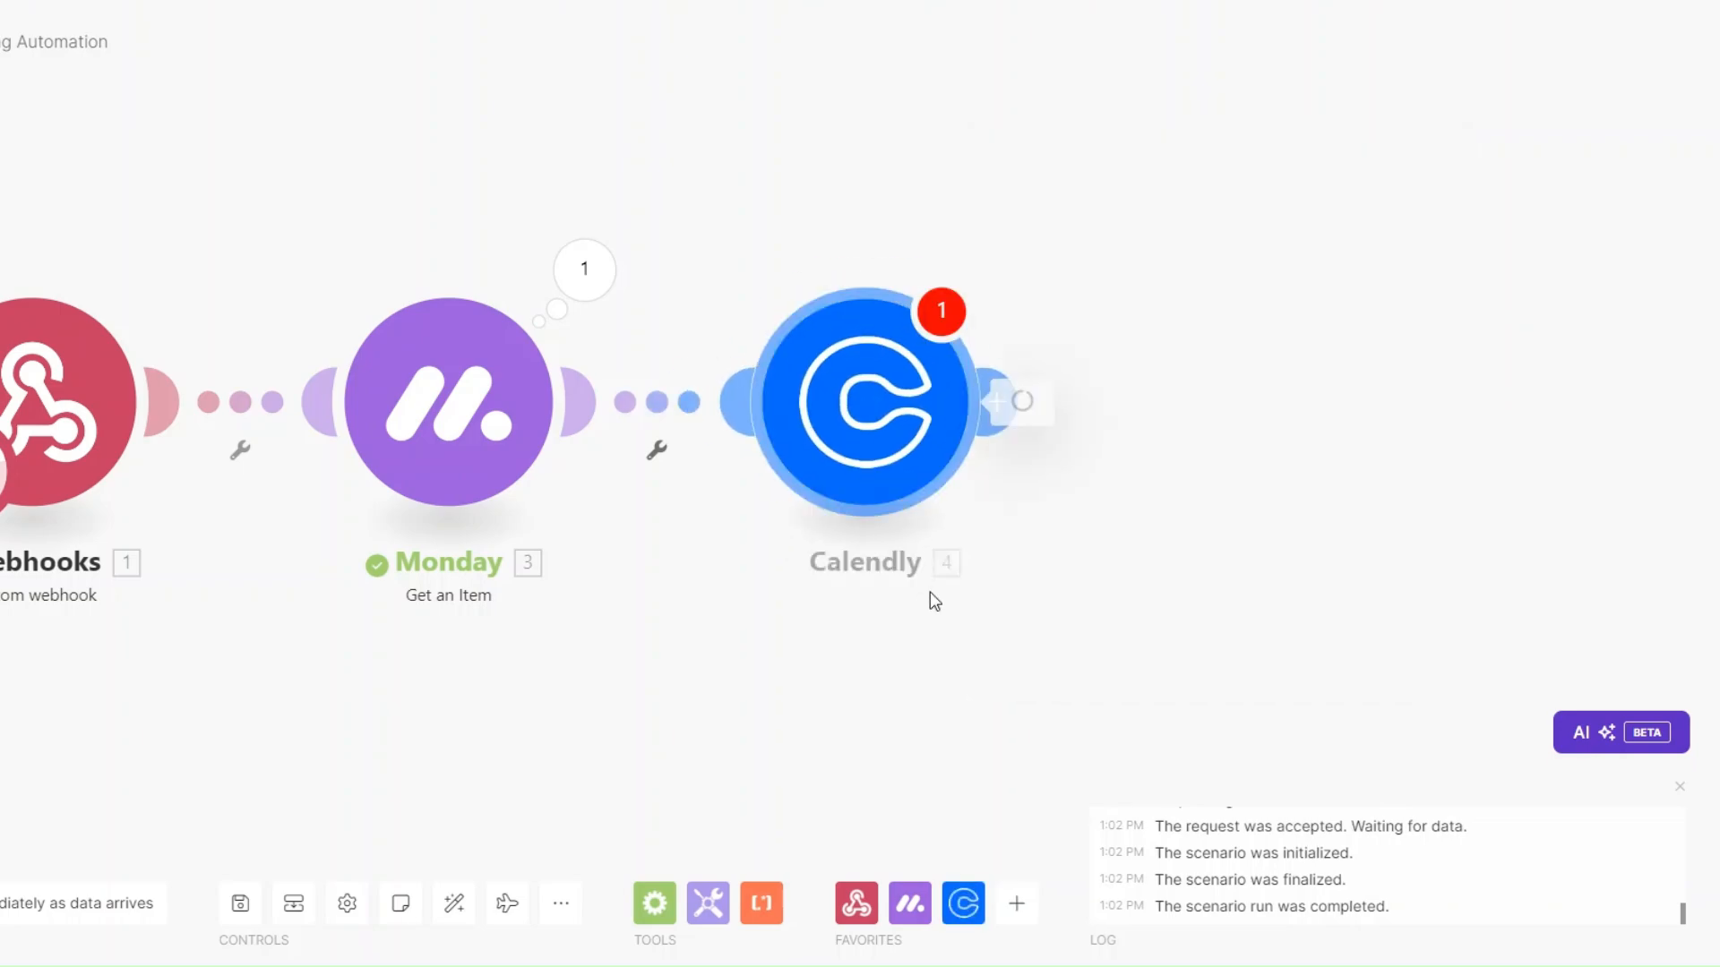
click(1080, 414)
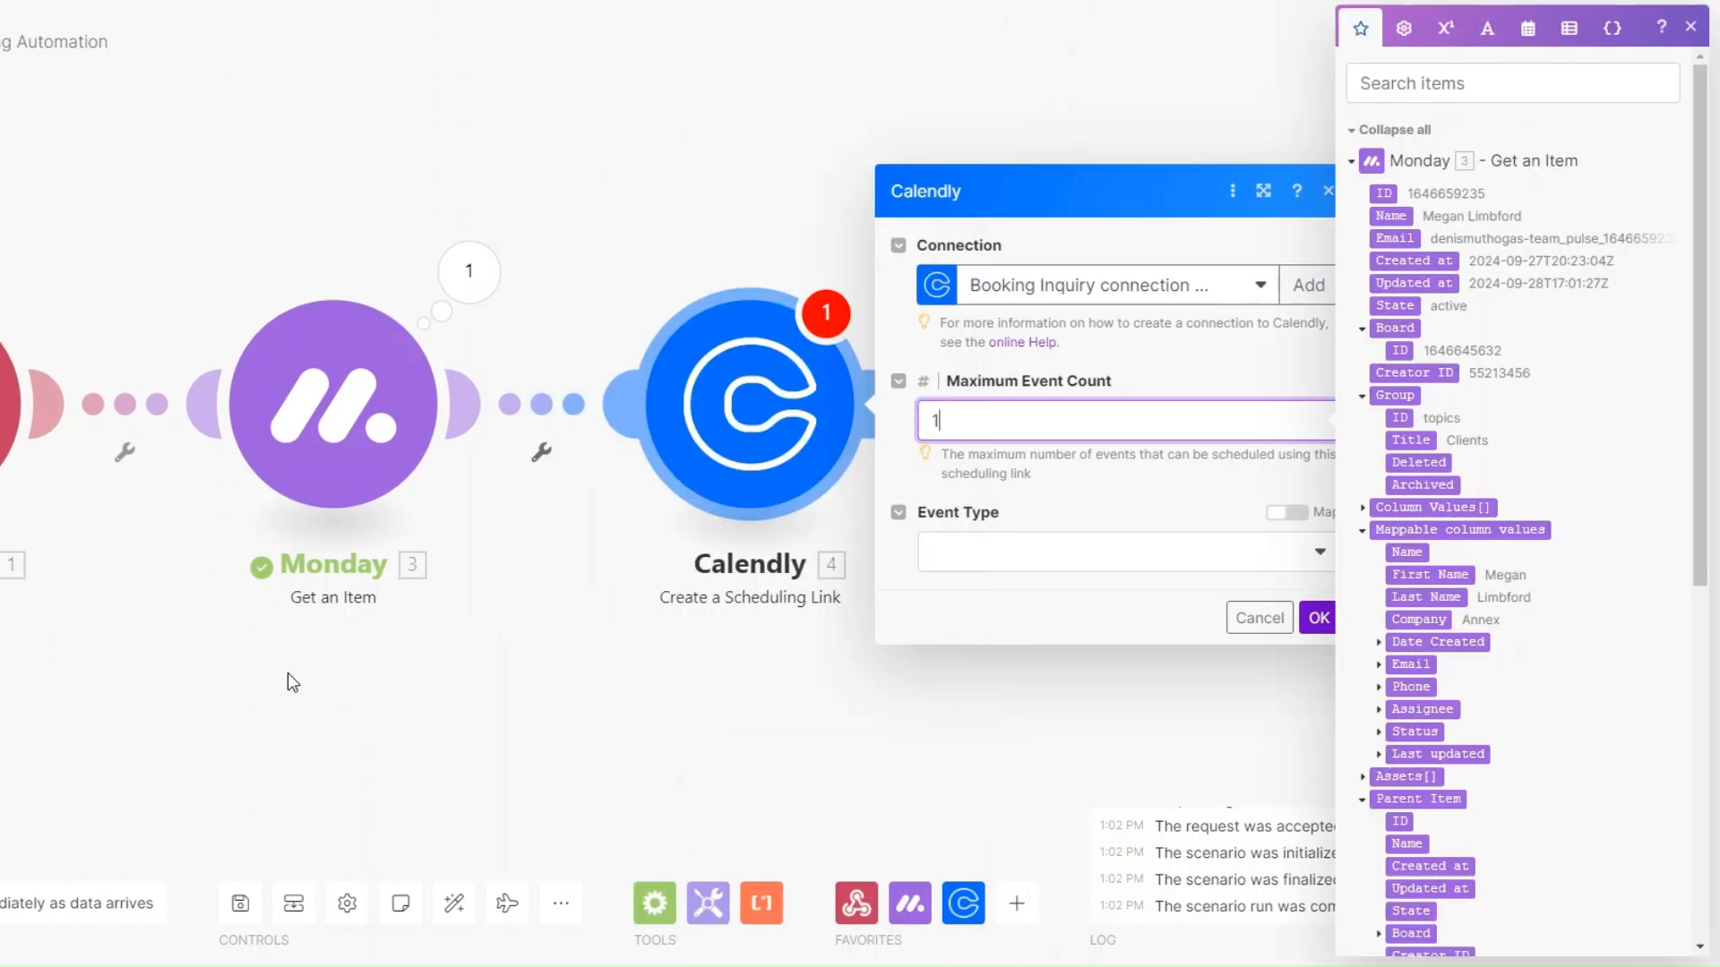
click(935, 564)
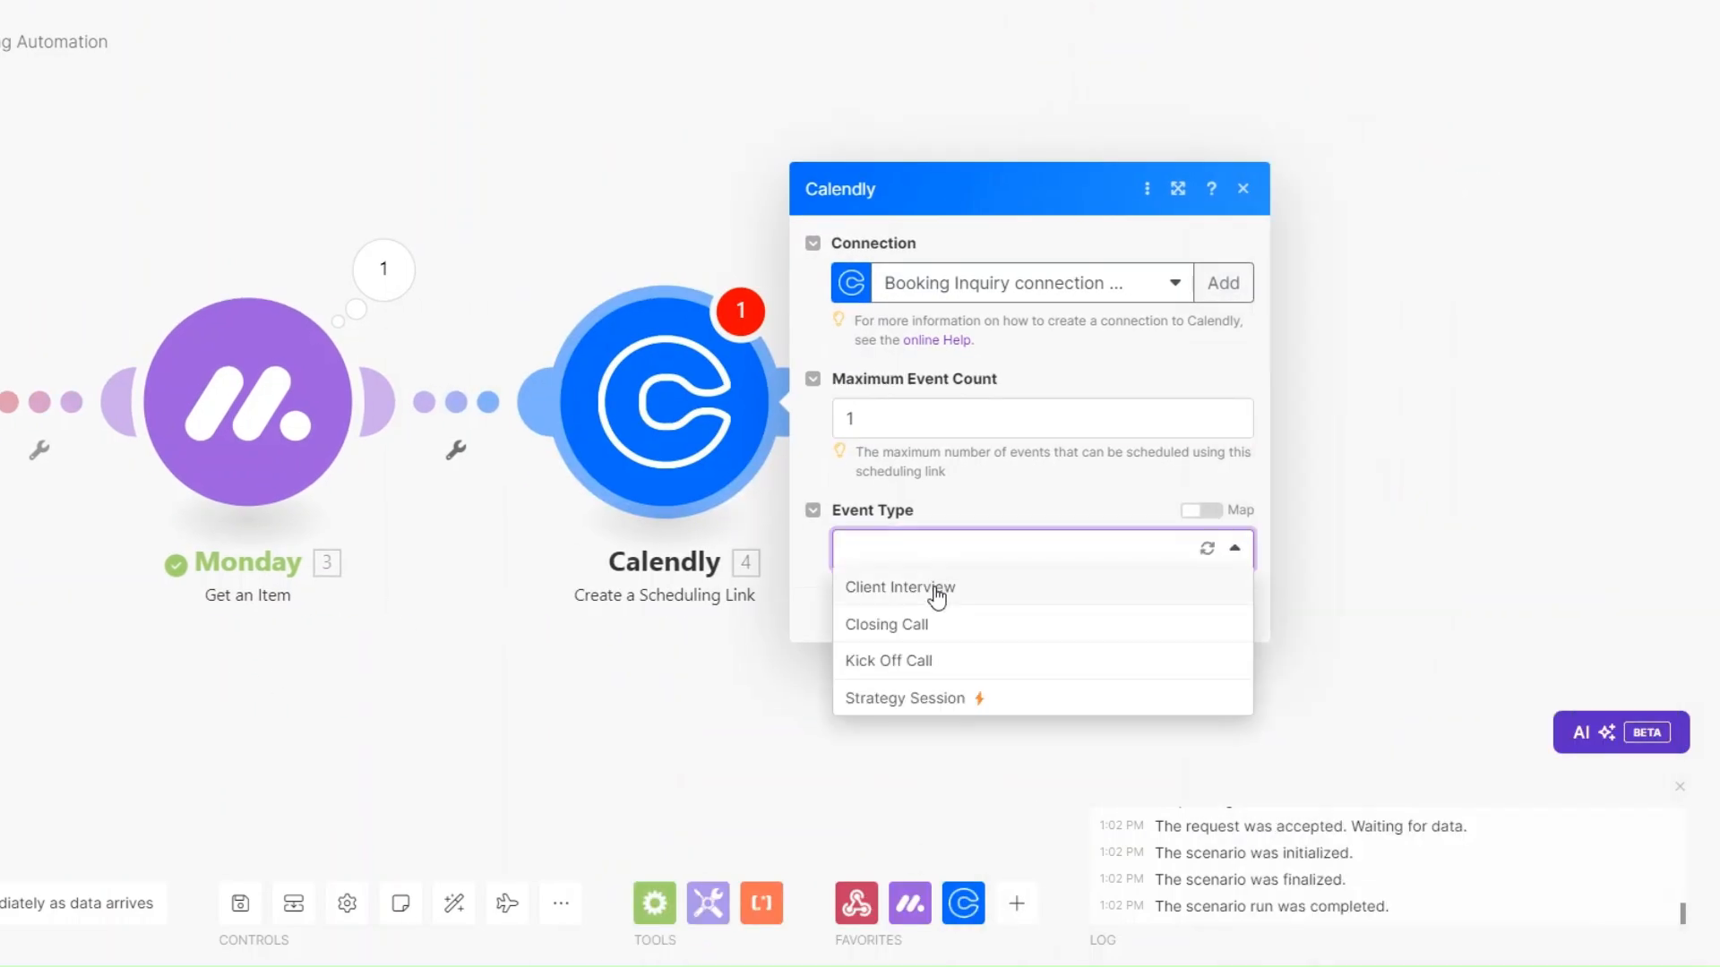
click(936, 587)
click(1227, 618)
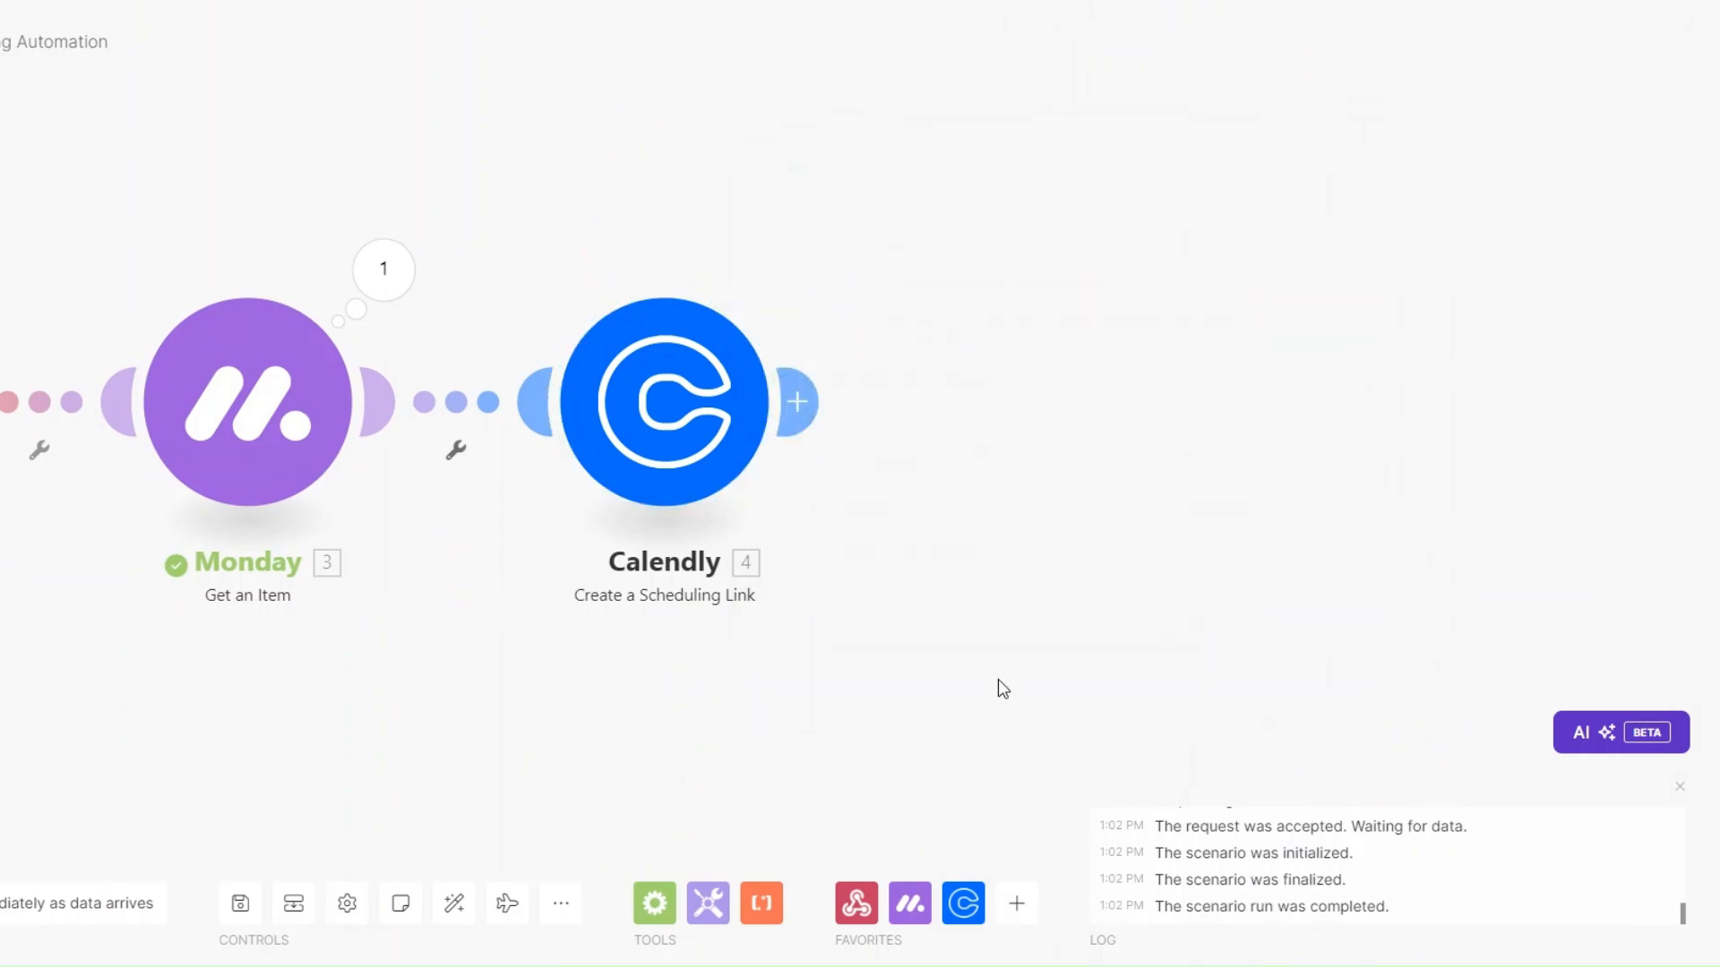
Add an Email module after Calendly named 'Scheduling Email'.
click(855, 402)
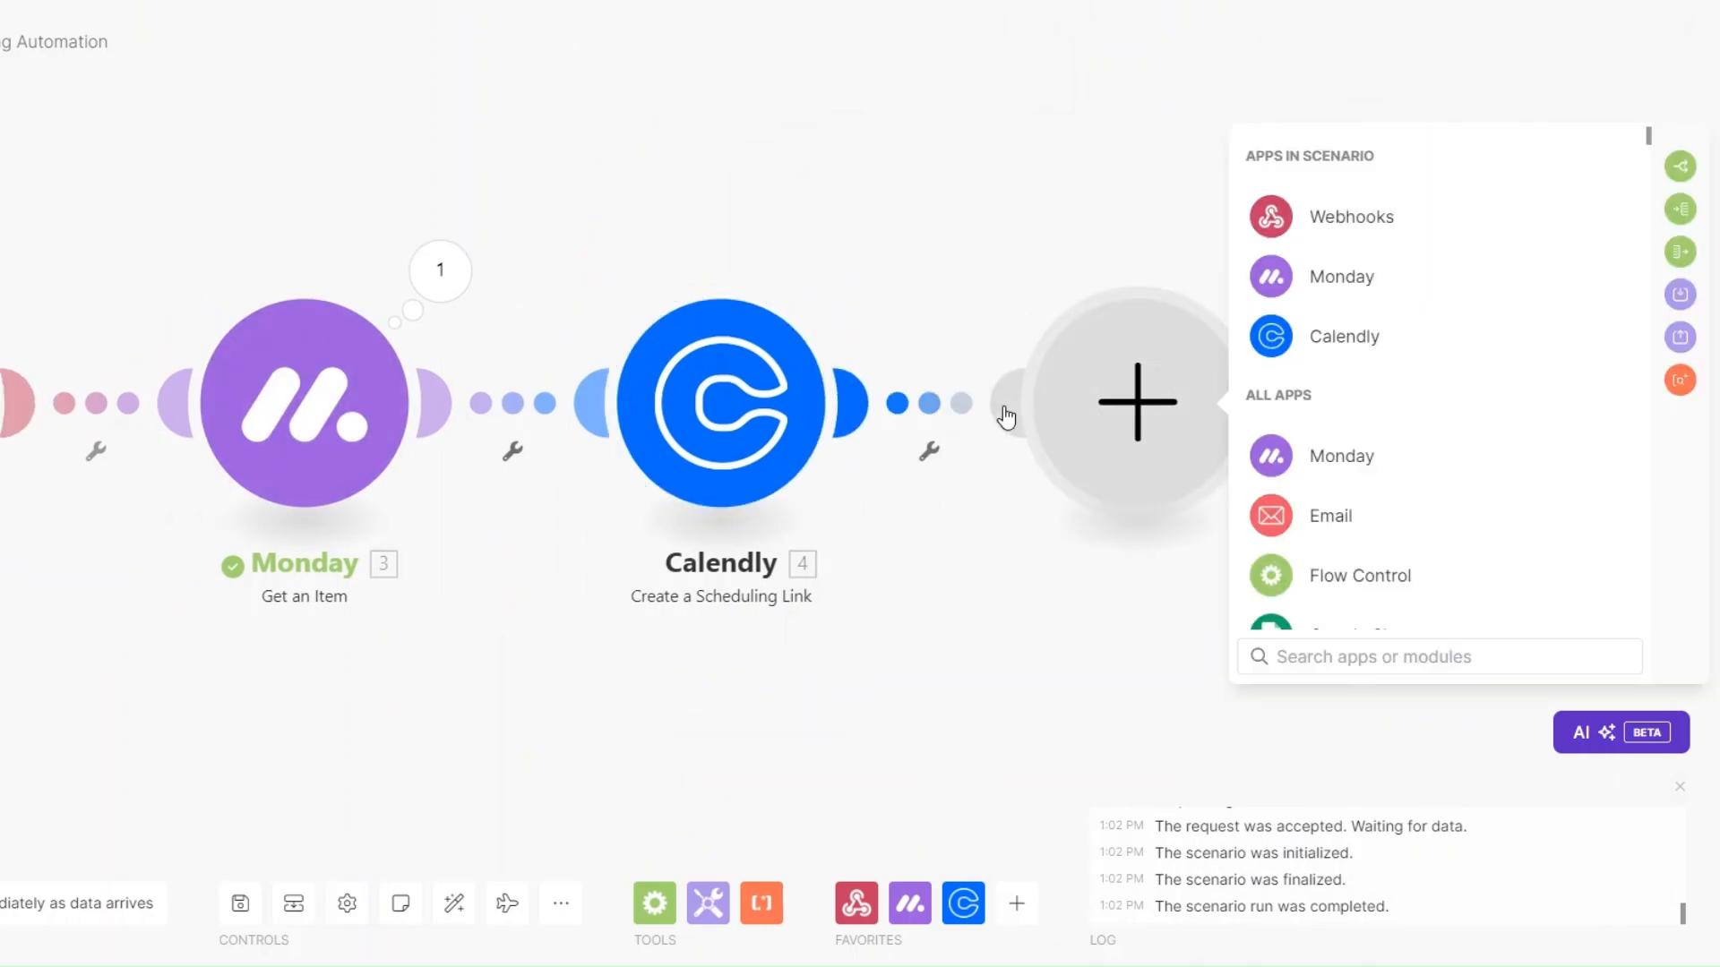
click(1328, 527)
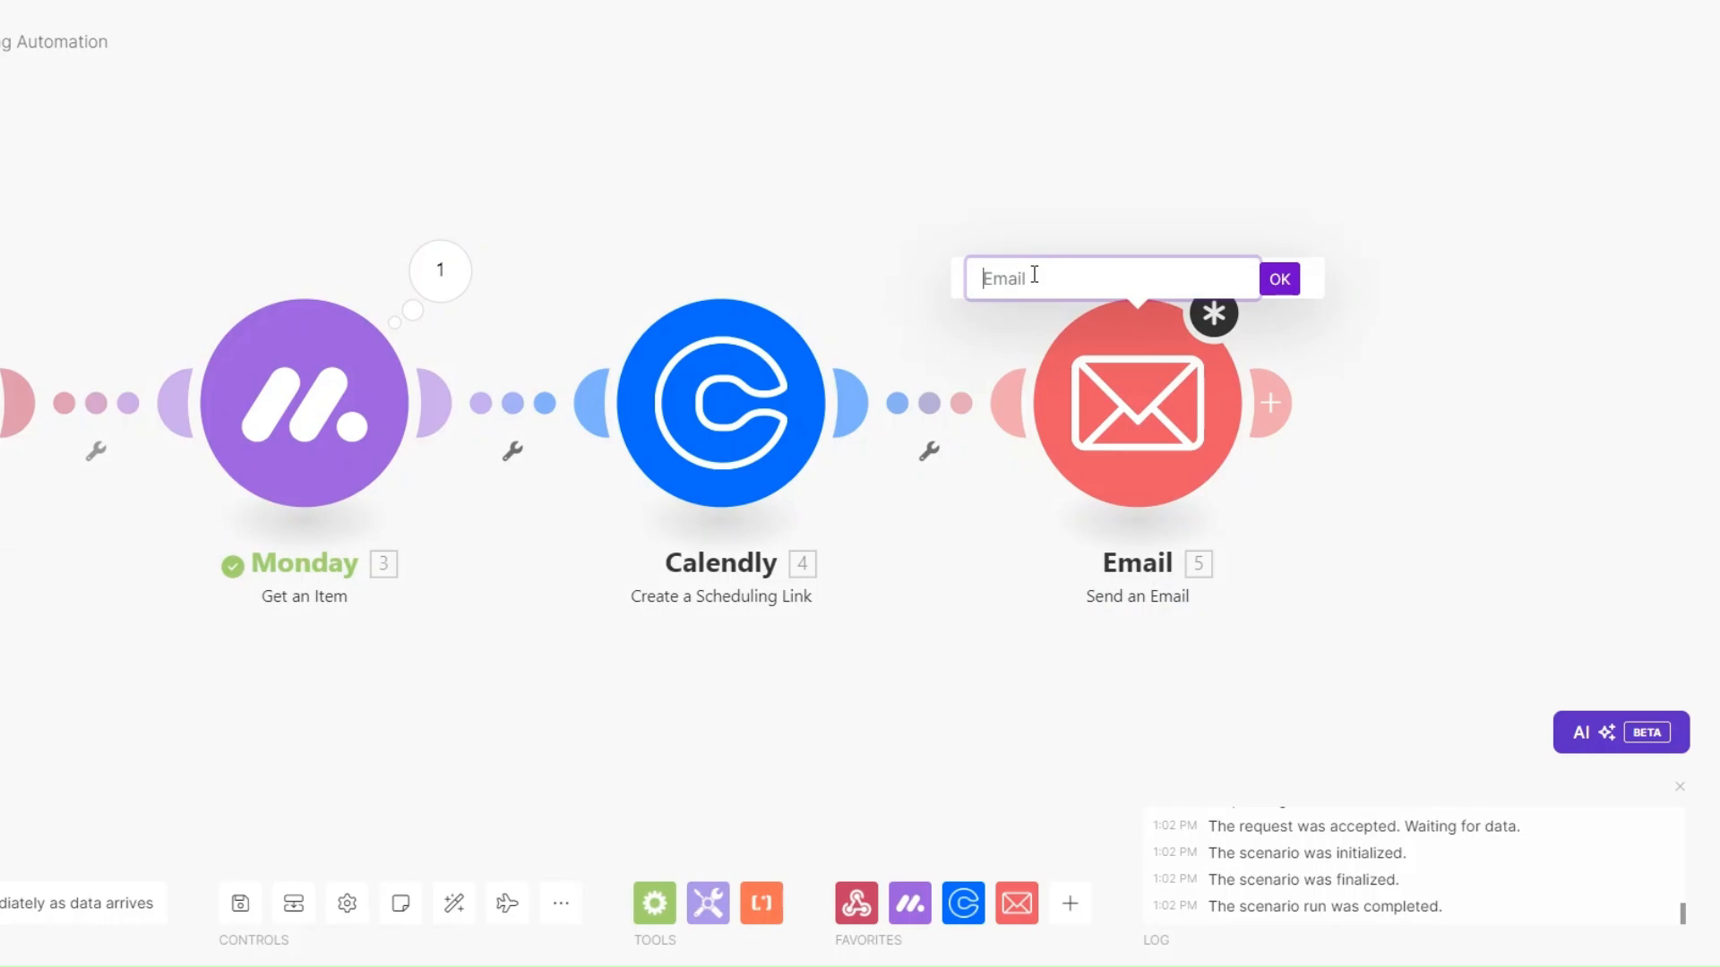
text(Scheduling Email)
click(1279, 279)
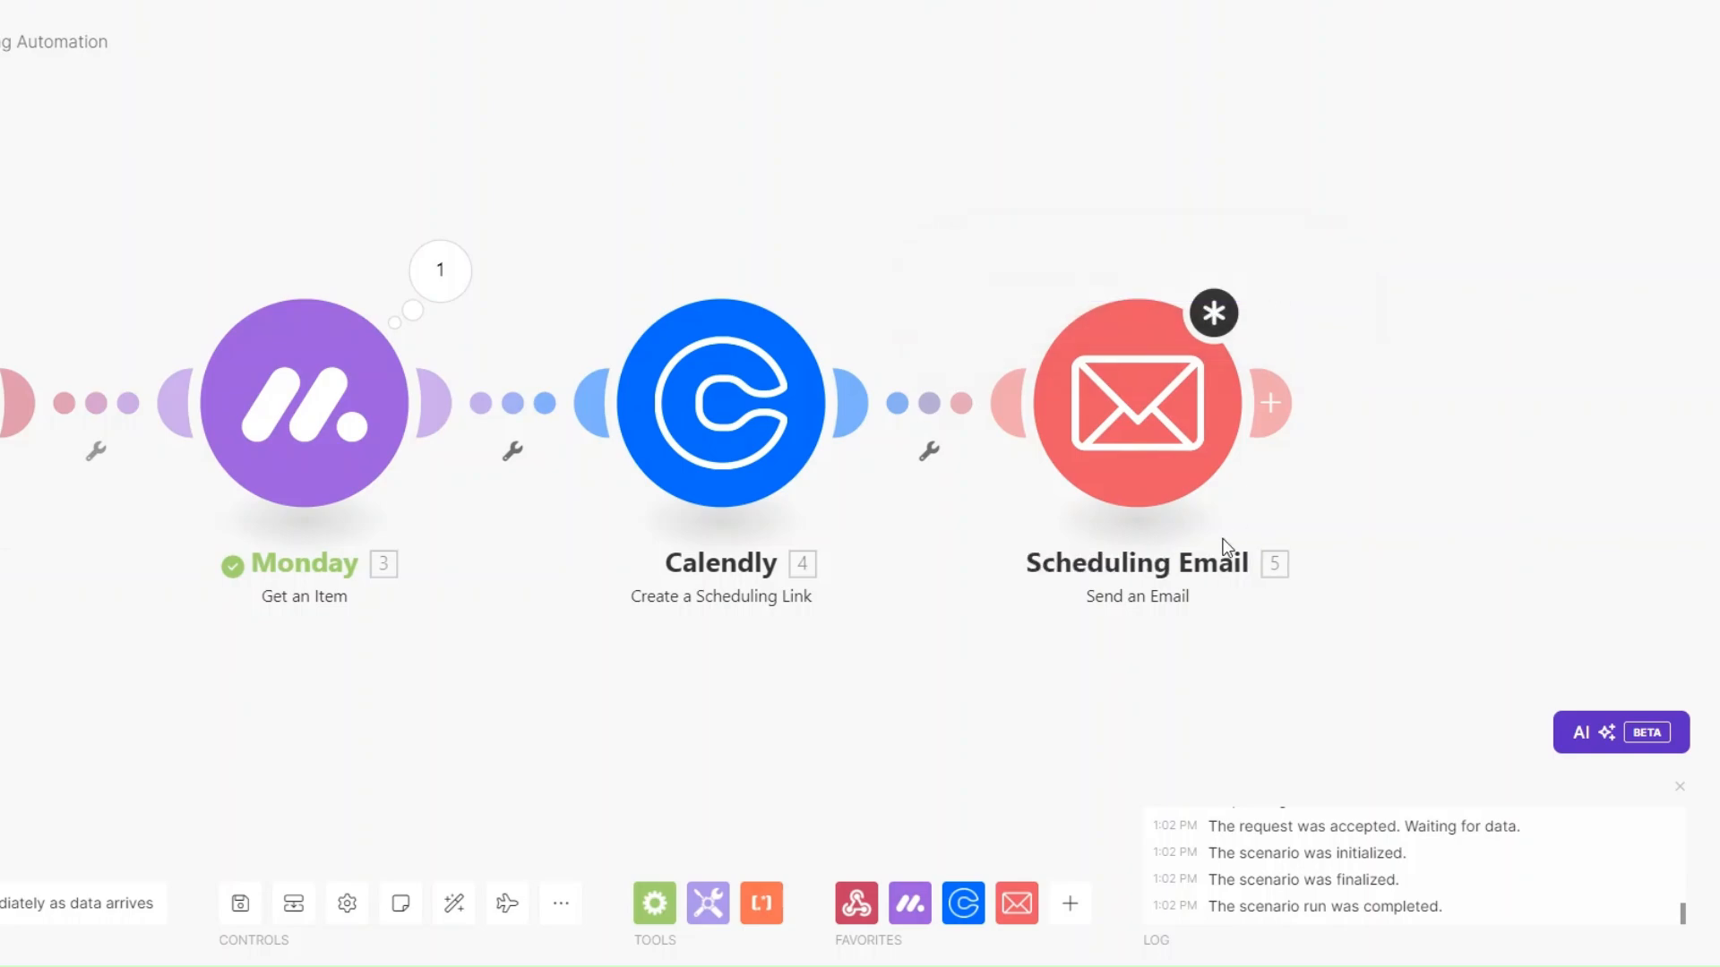
click(1065, 354)
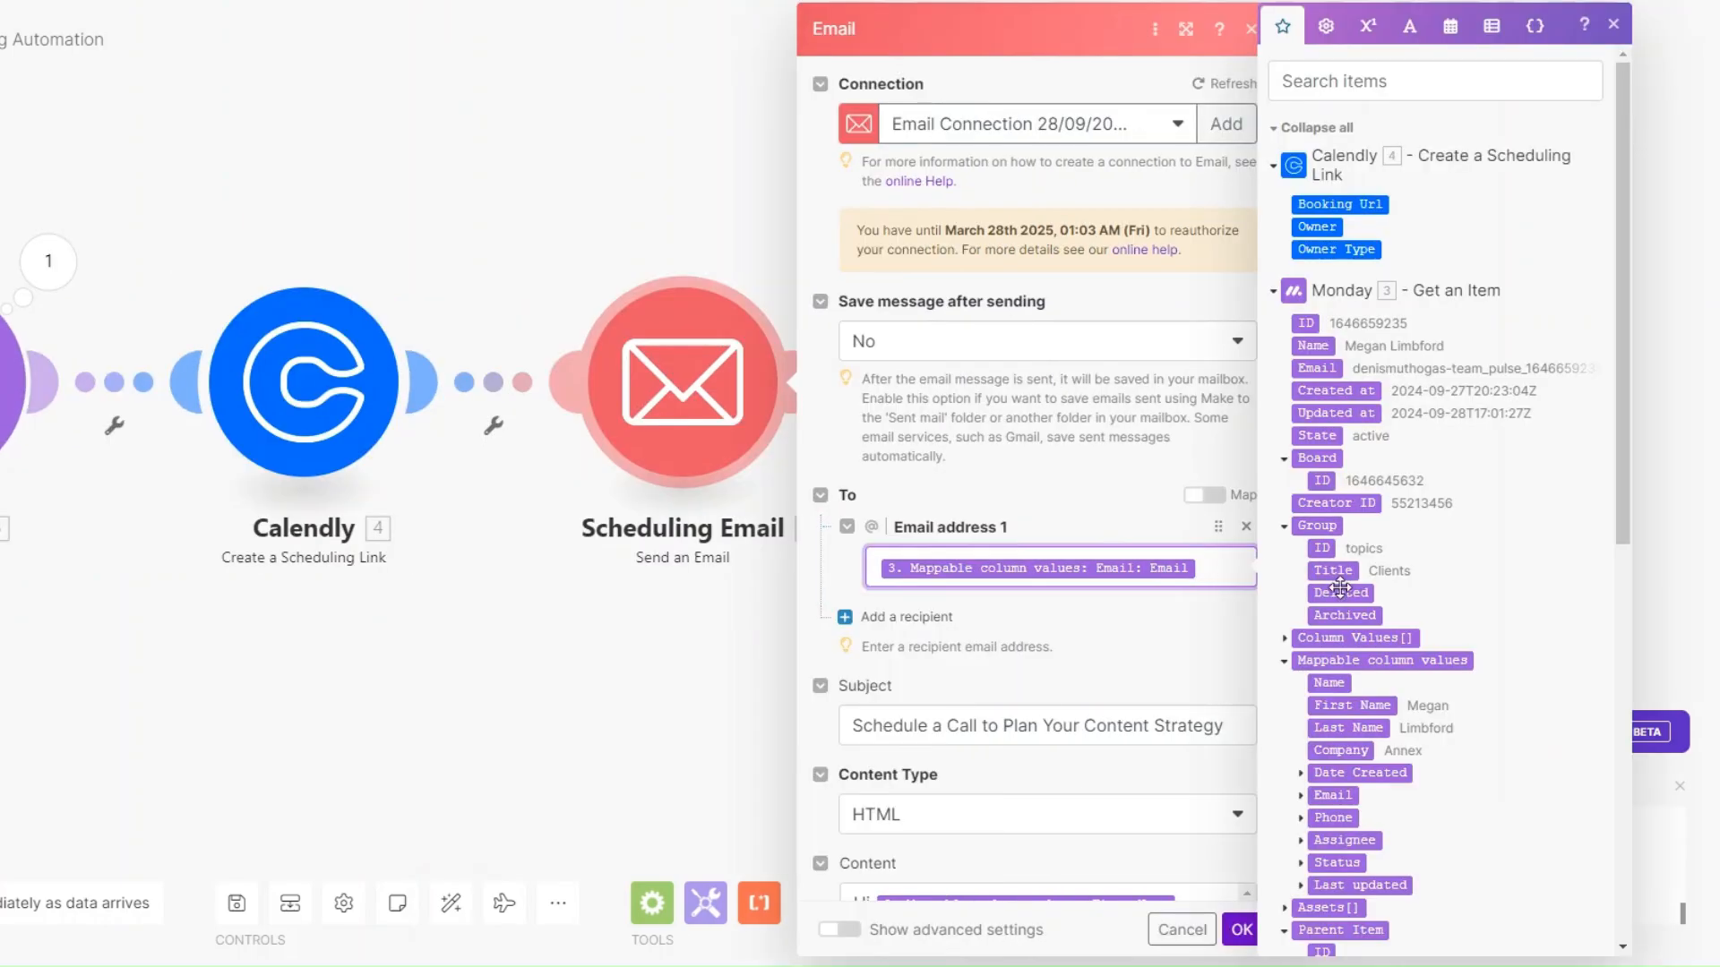
Write the email content greeting the client by First Name and including the Booking Url, then save.
scroll(1379, 614, down, 2)
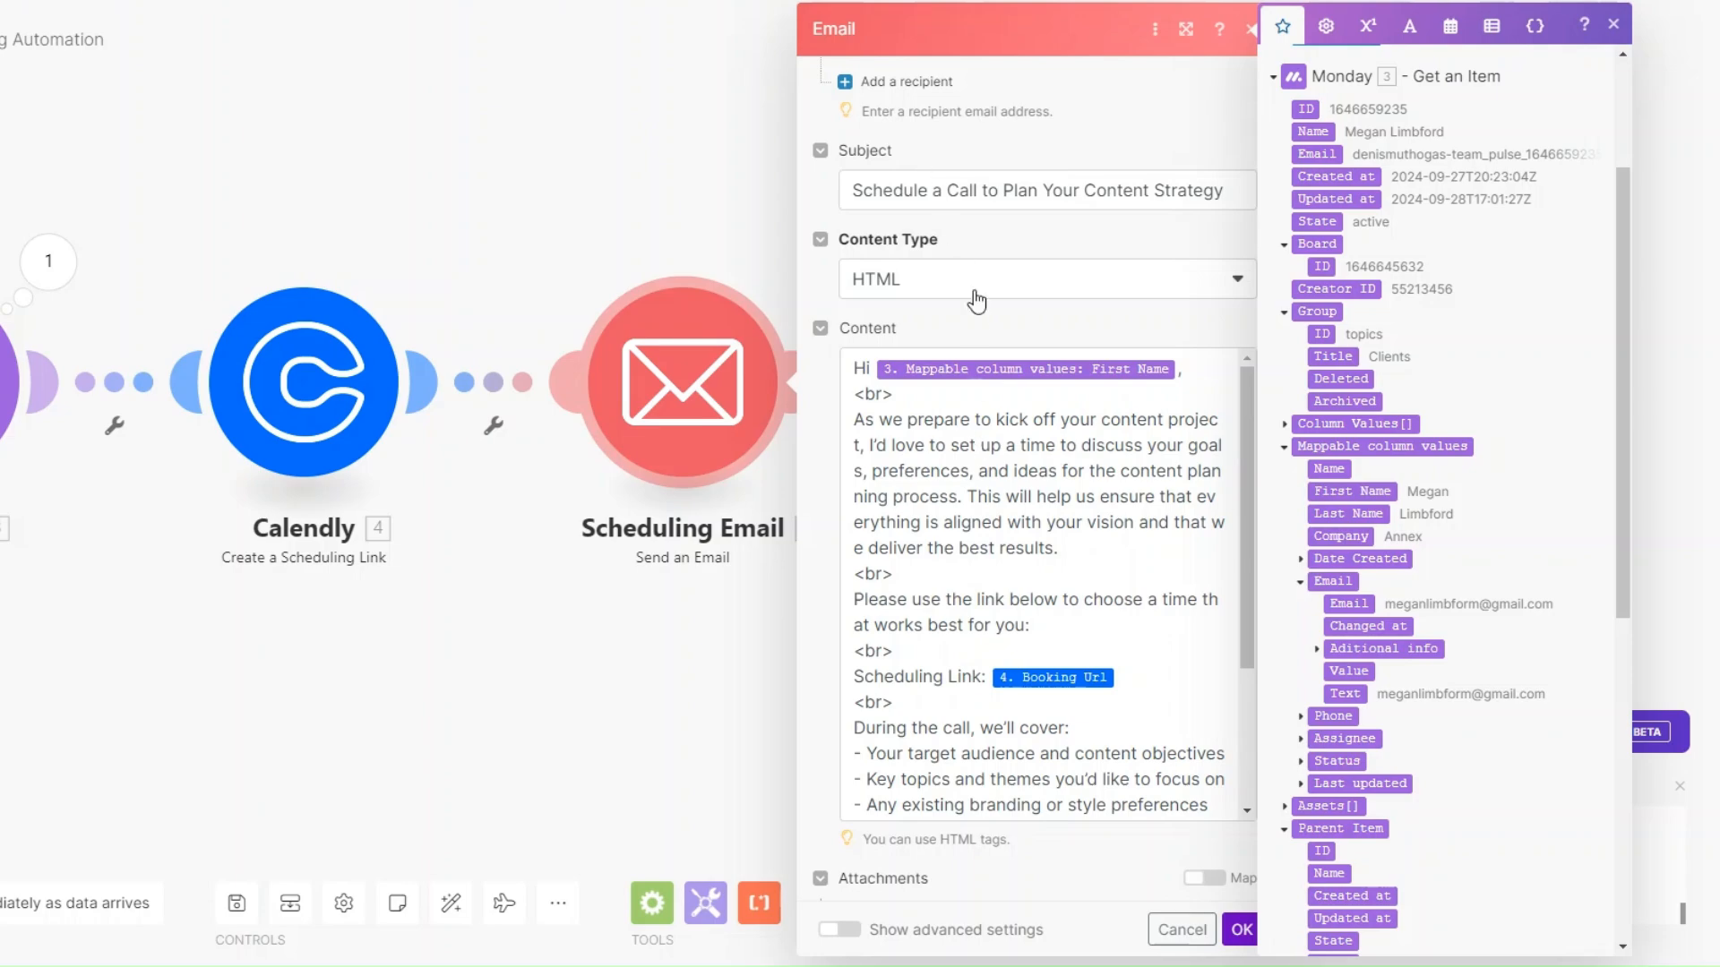
scroll(976, 301, down, 1)
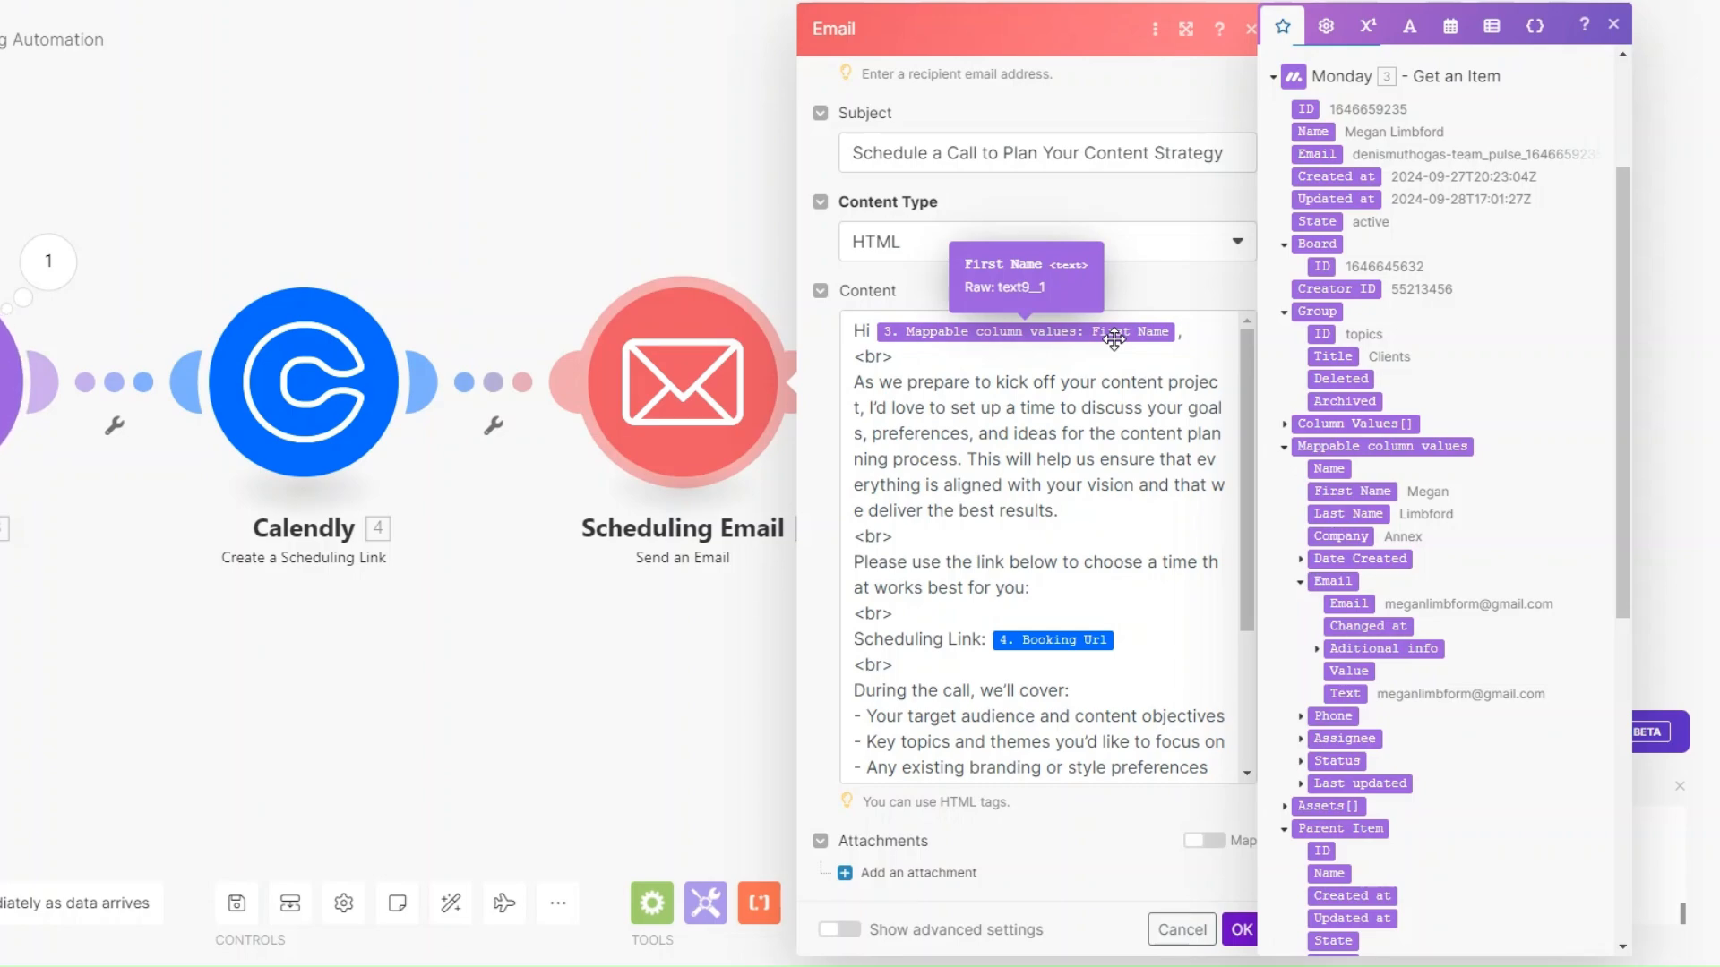
click(1144, 636)
scroll(1450, 582, up, 1)
scroll(1451, 576, up, 2)
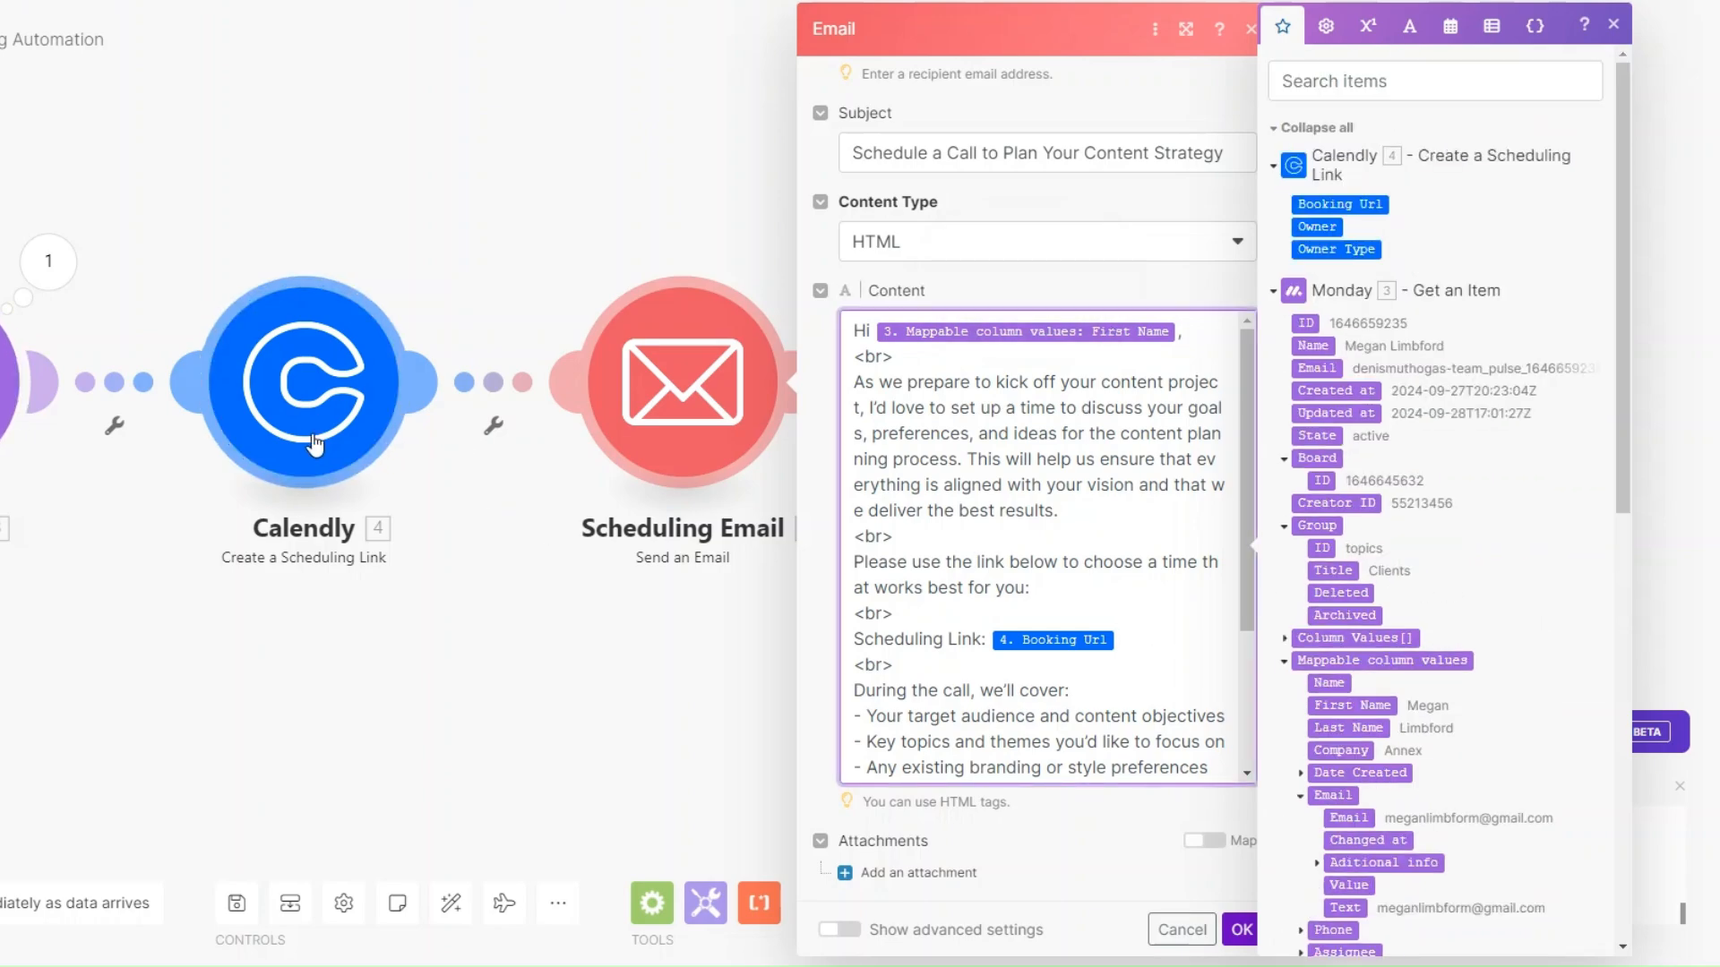
scroll(1032, 600, down, 3)
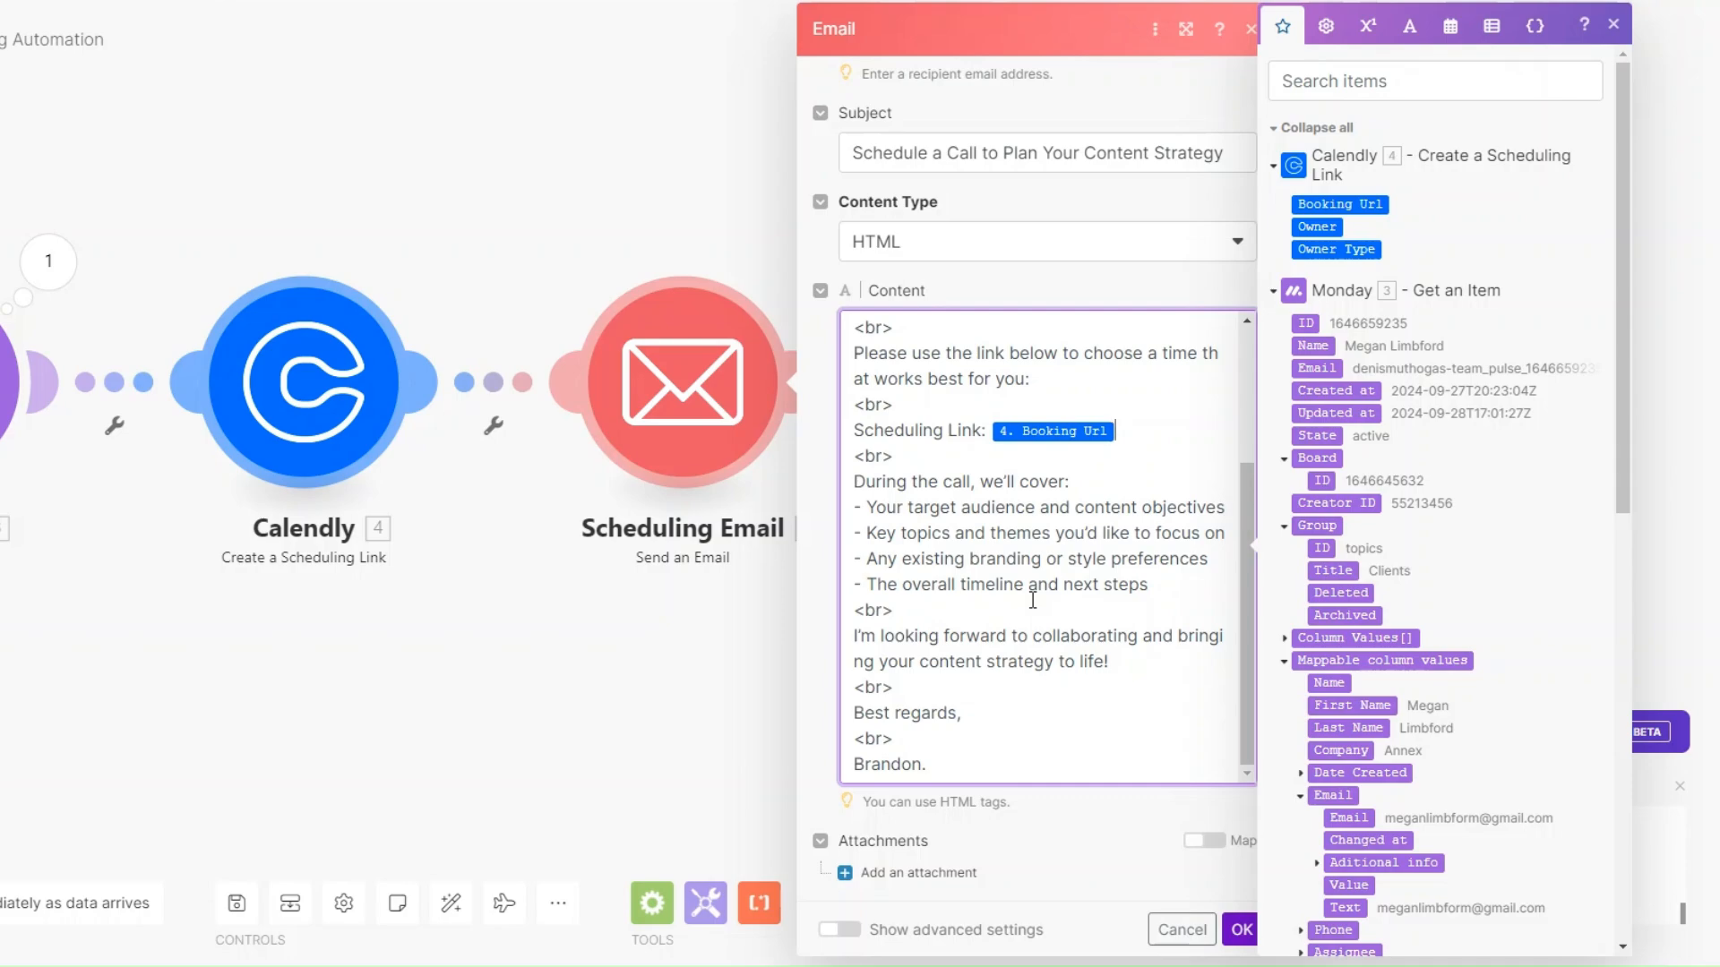
scroll(1032, 600, up, 5)
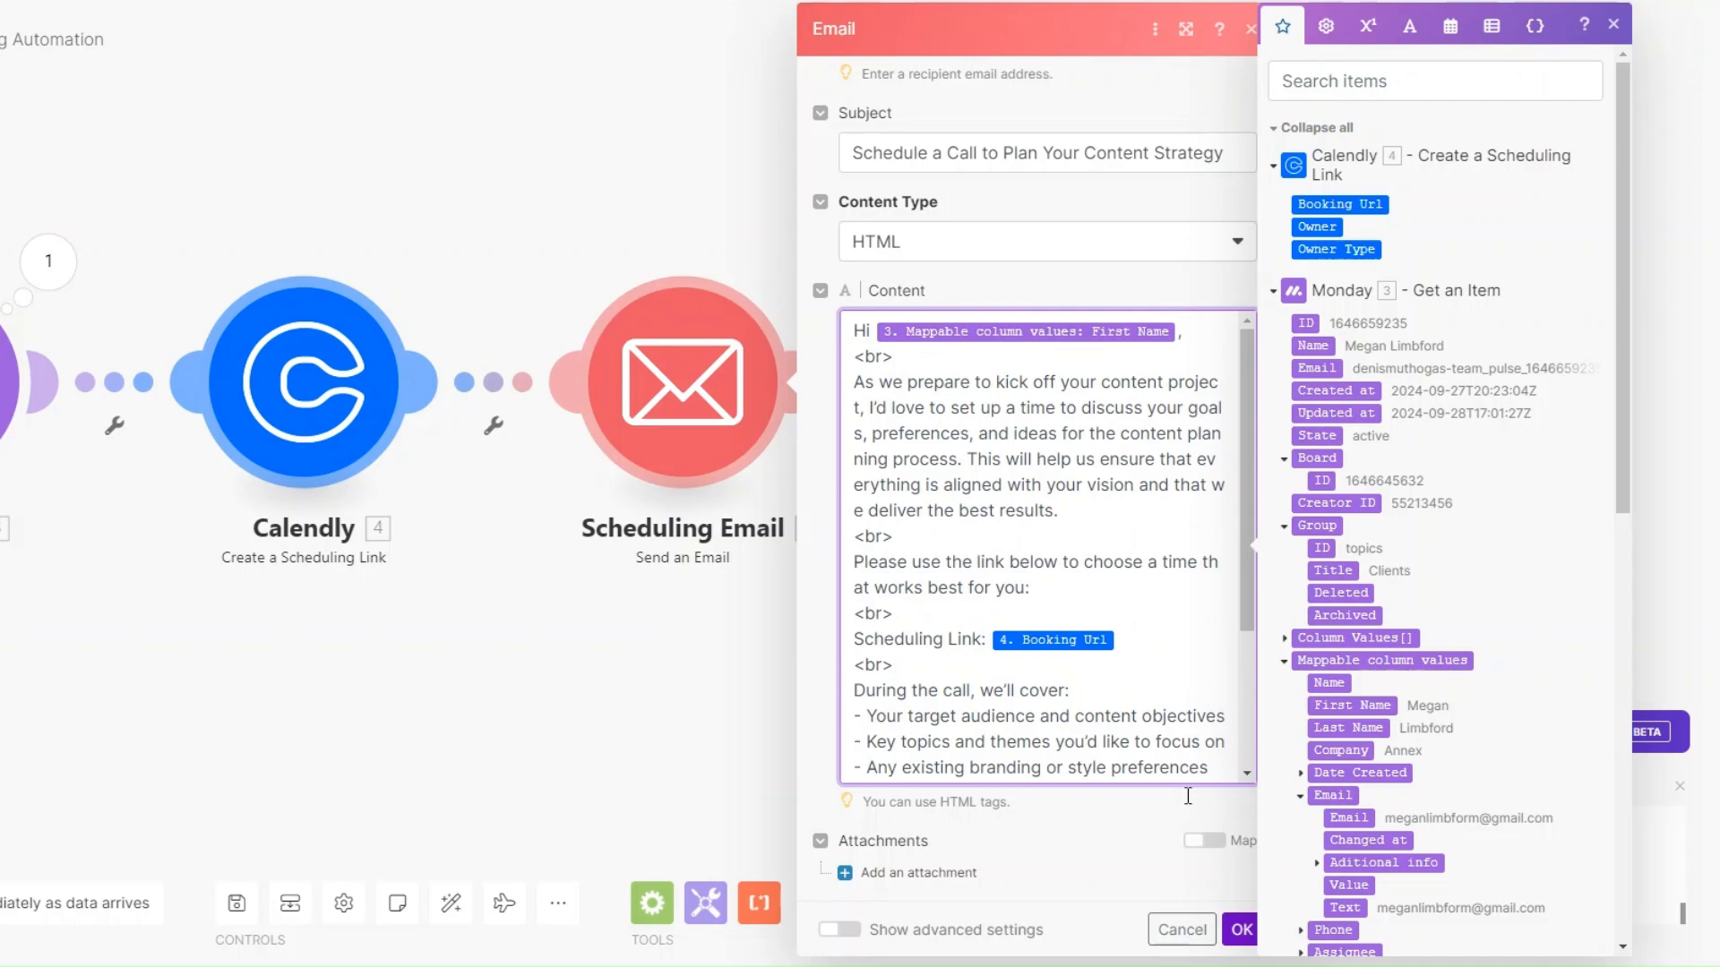
click(1241, 929)
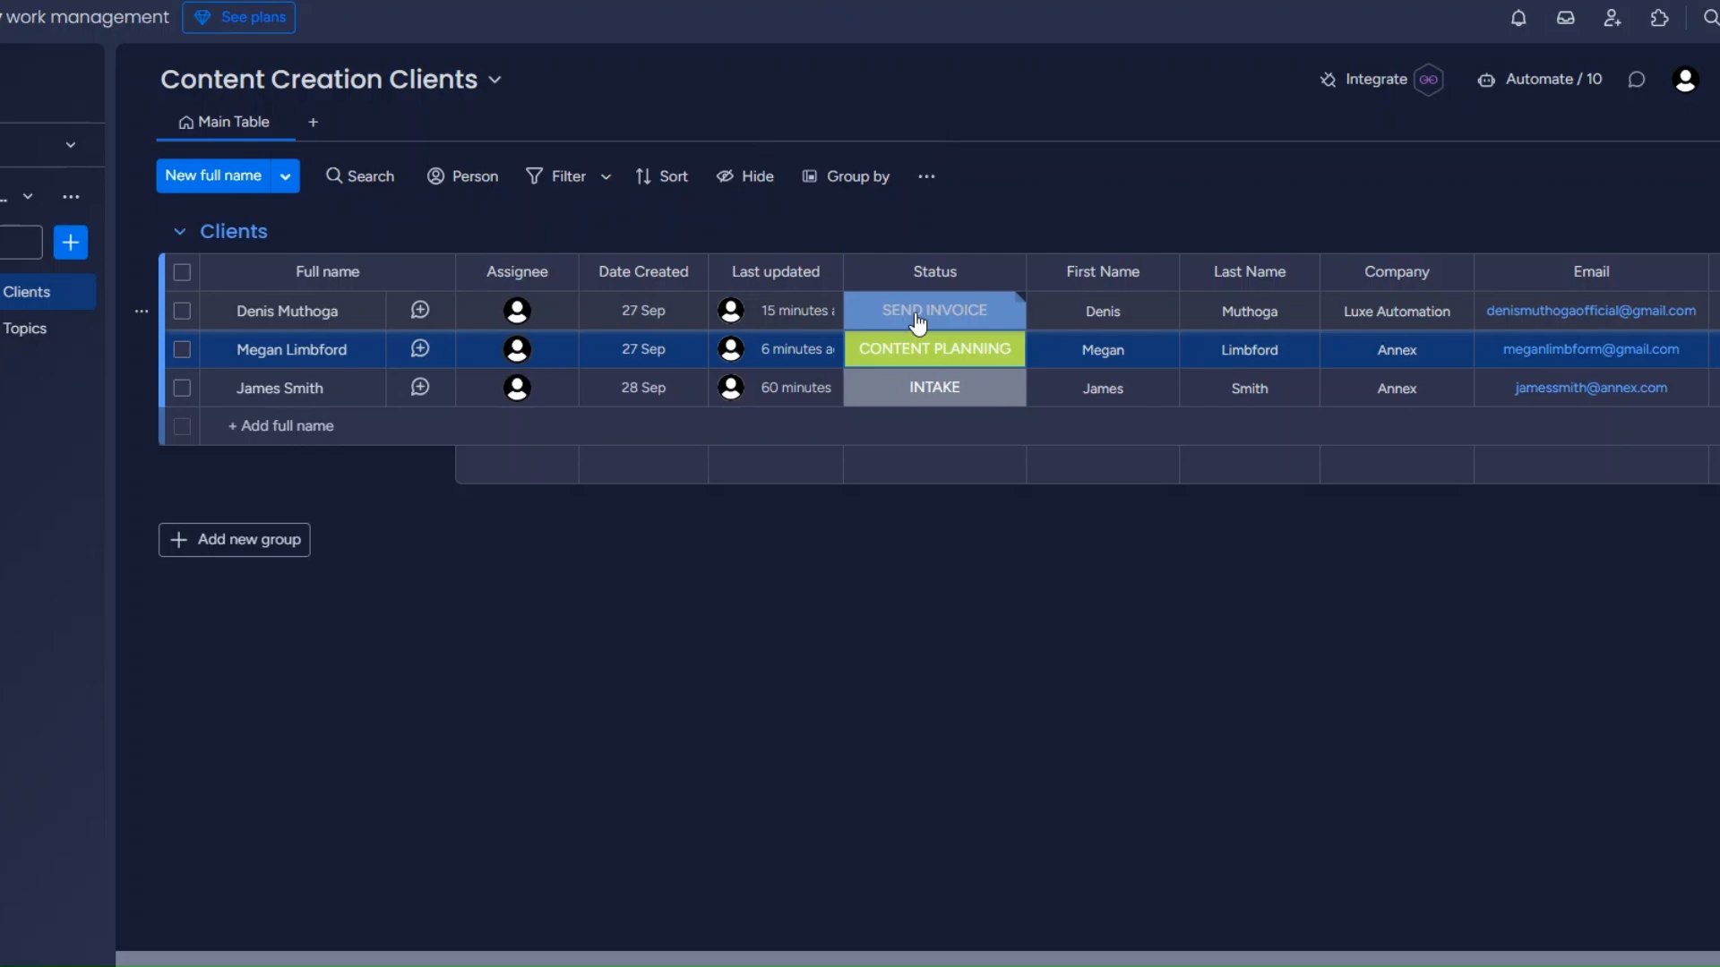
Change the first client's Status from SEND INVOICE to CONTENT PLANNING.
click(917, 315)
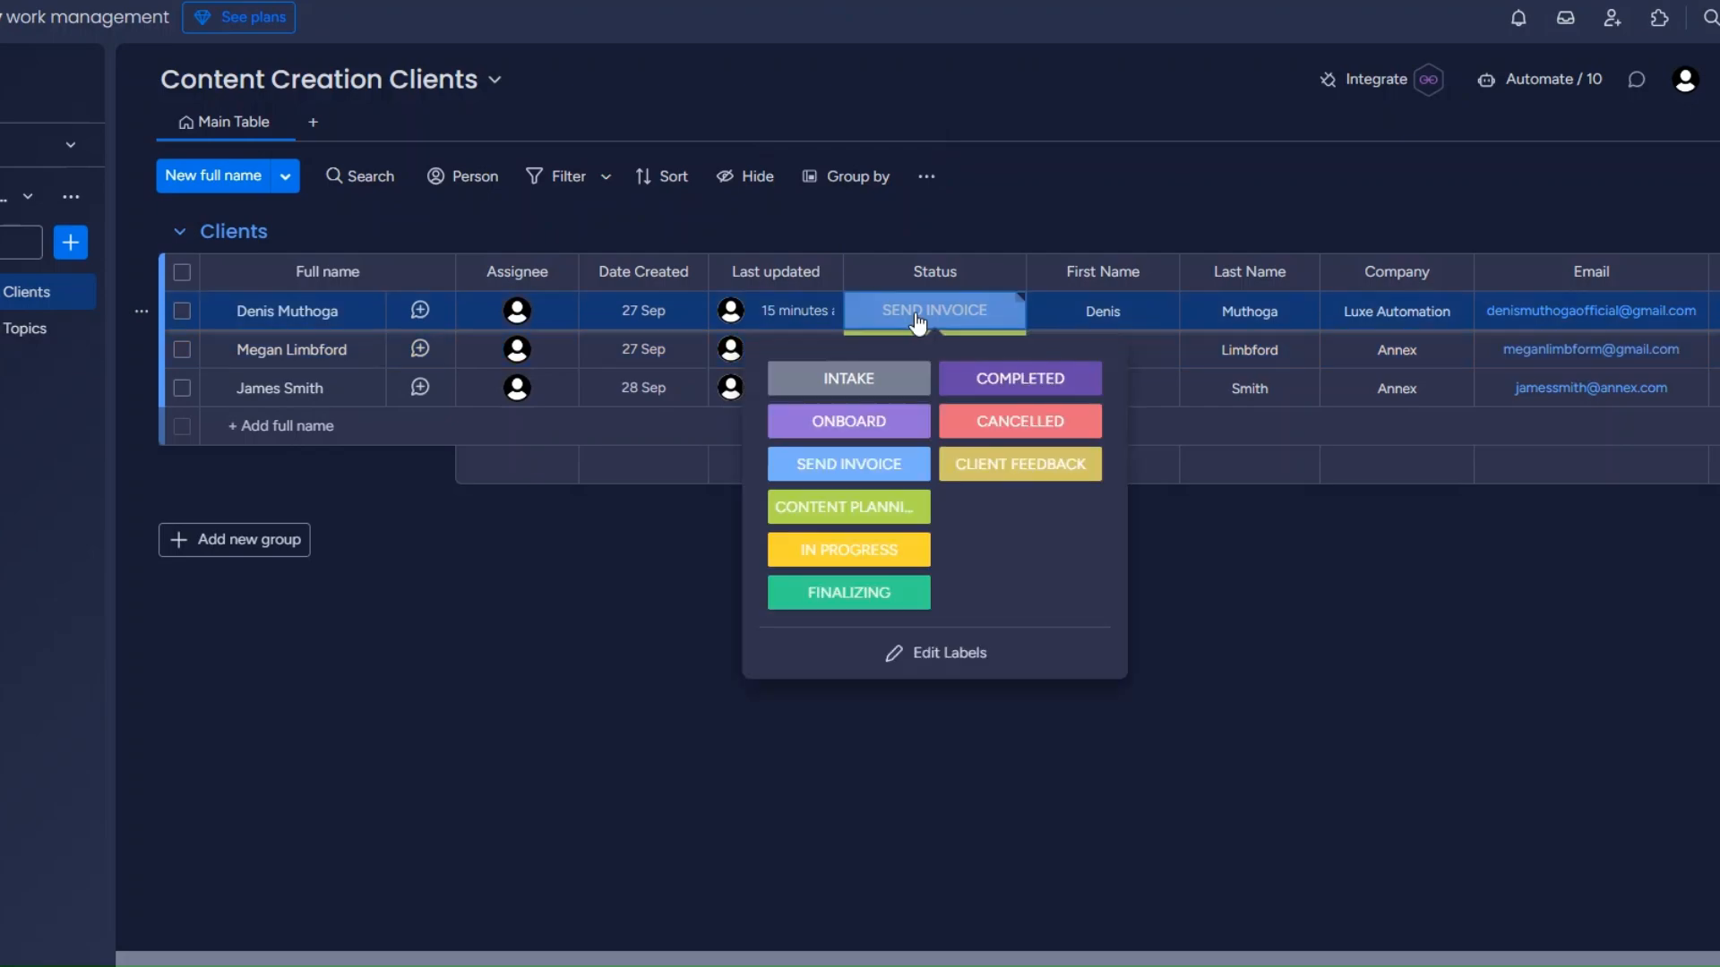
click(873, 510)
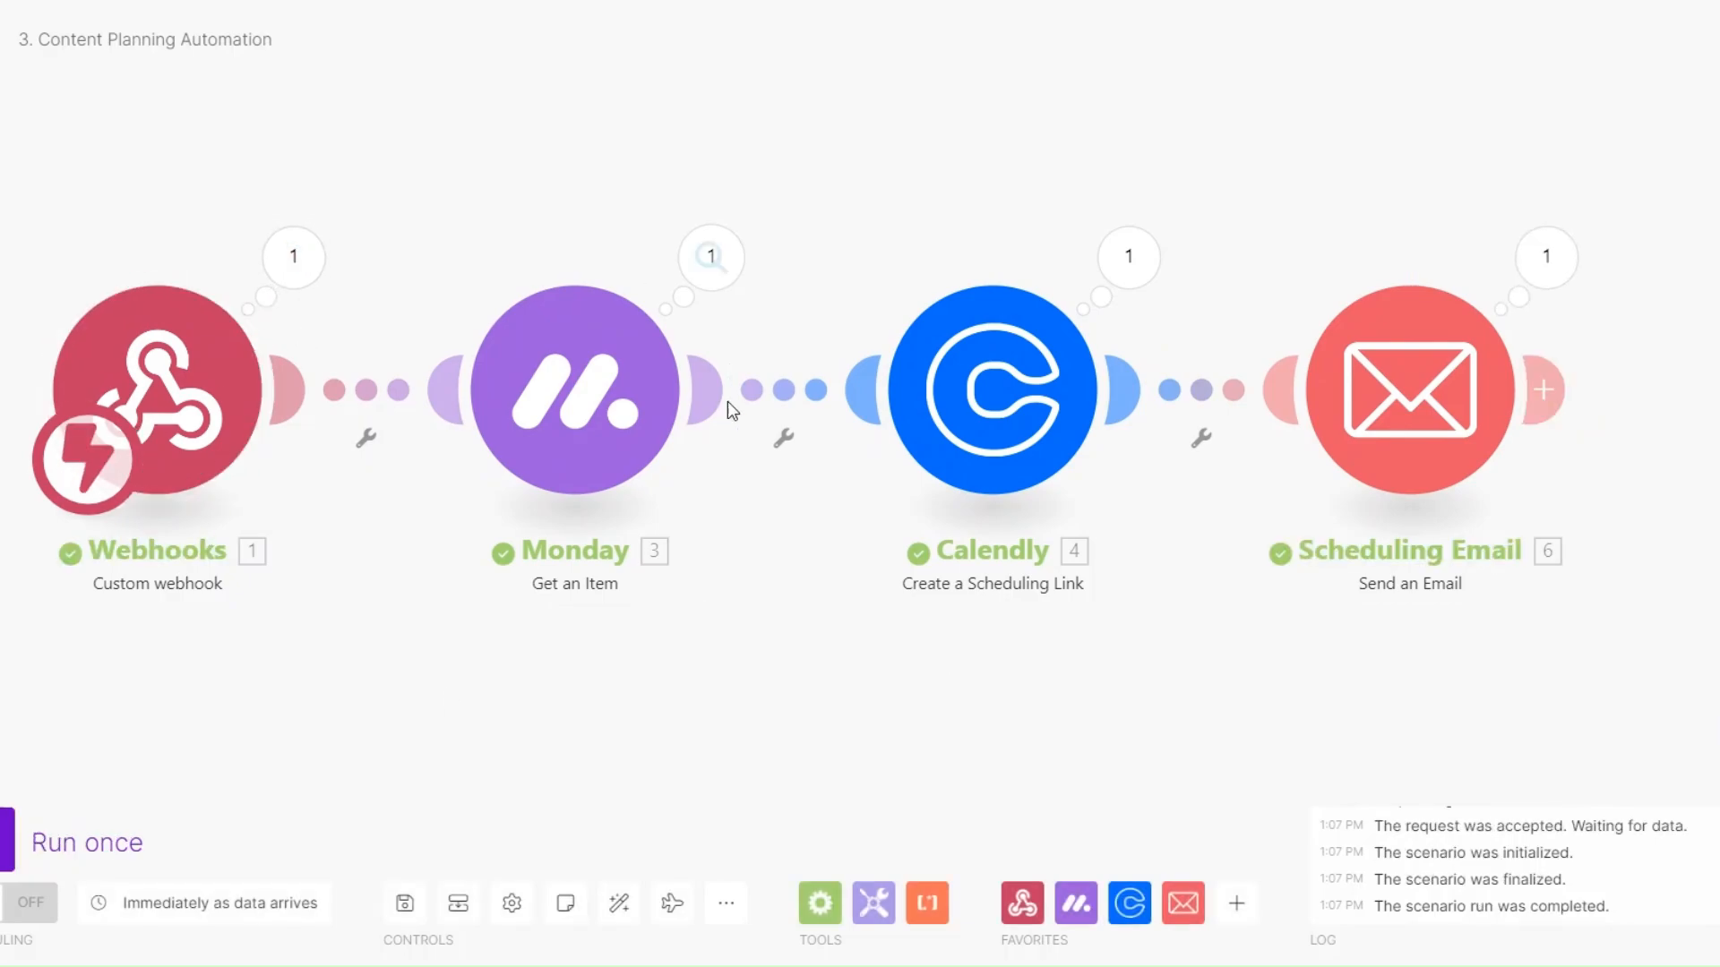
click(726, 294)
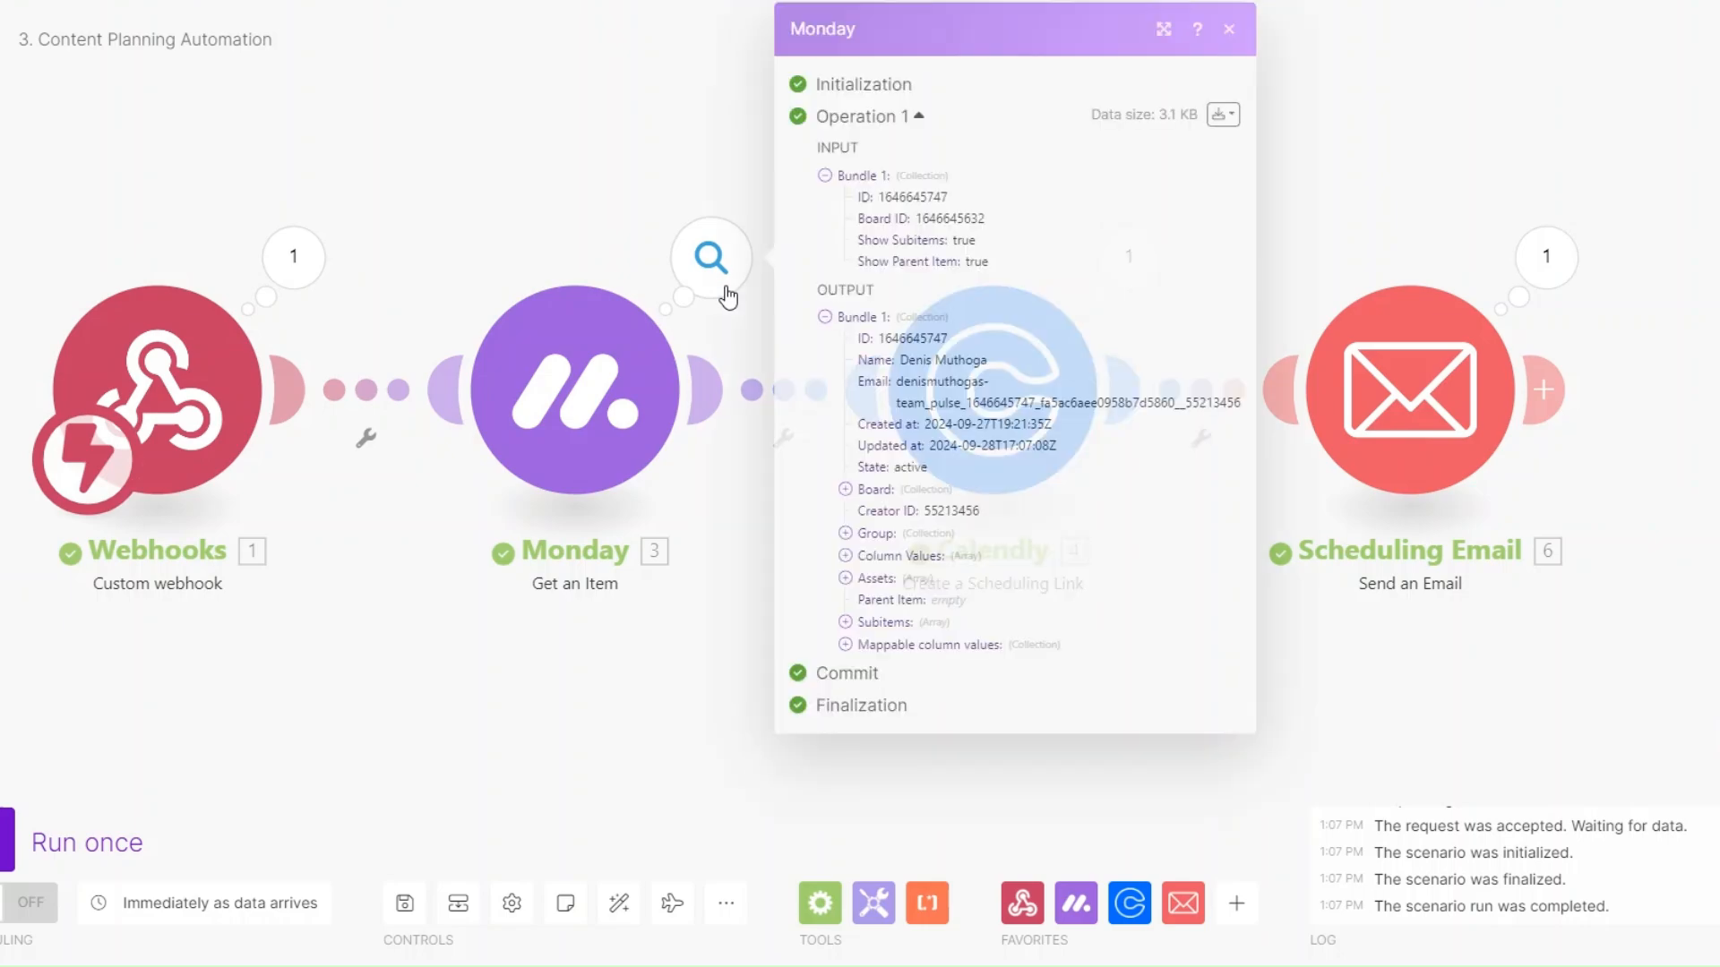
click(856, 644)
click(663, 702)
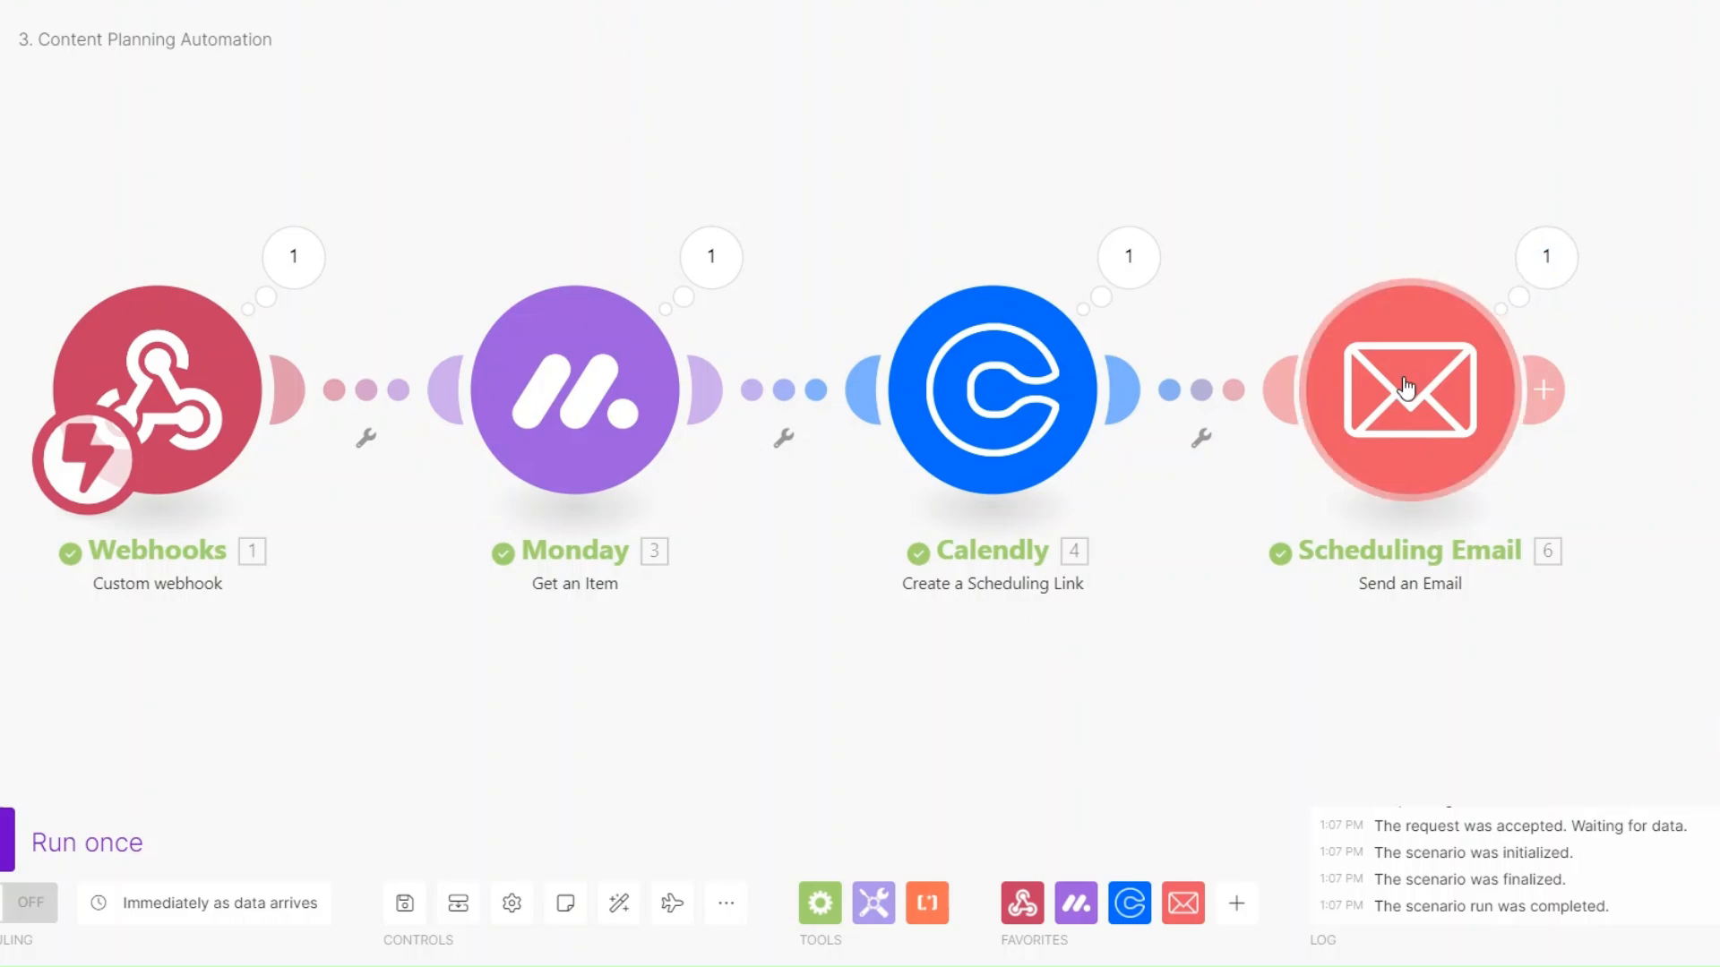
scroll(1214, 627, down, 2)
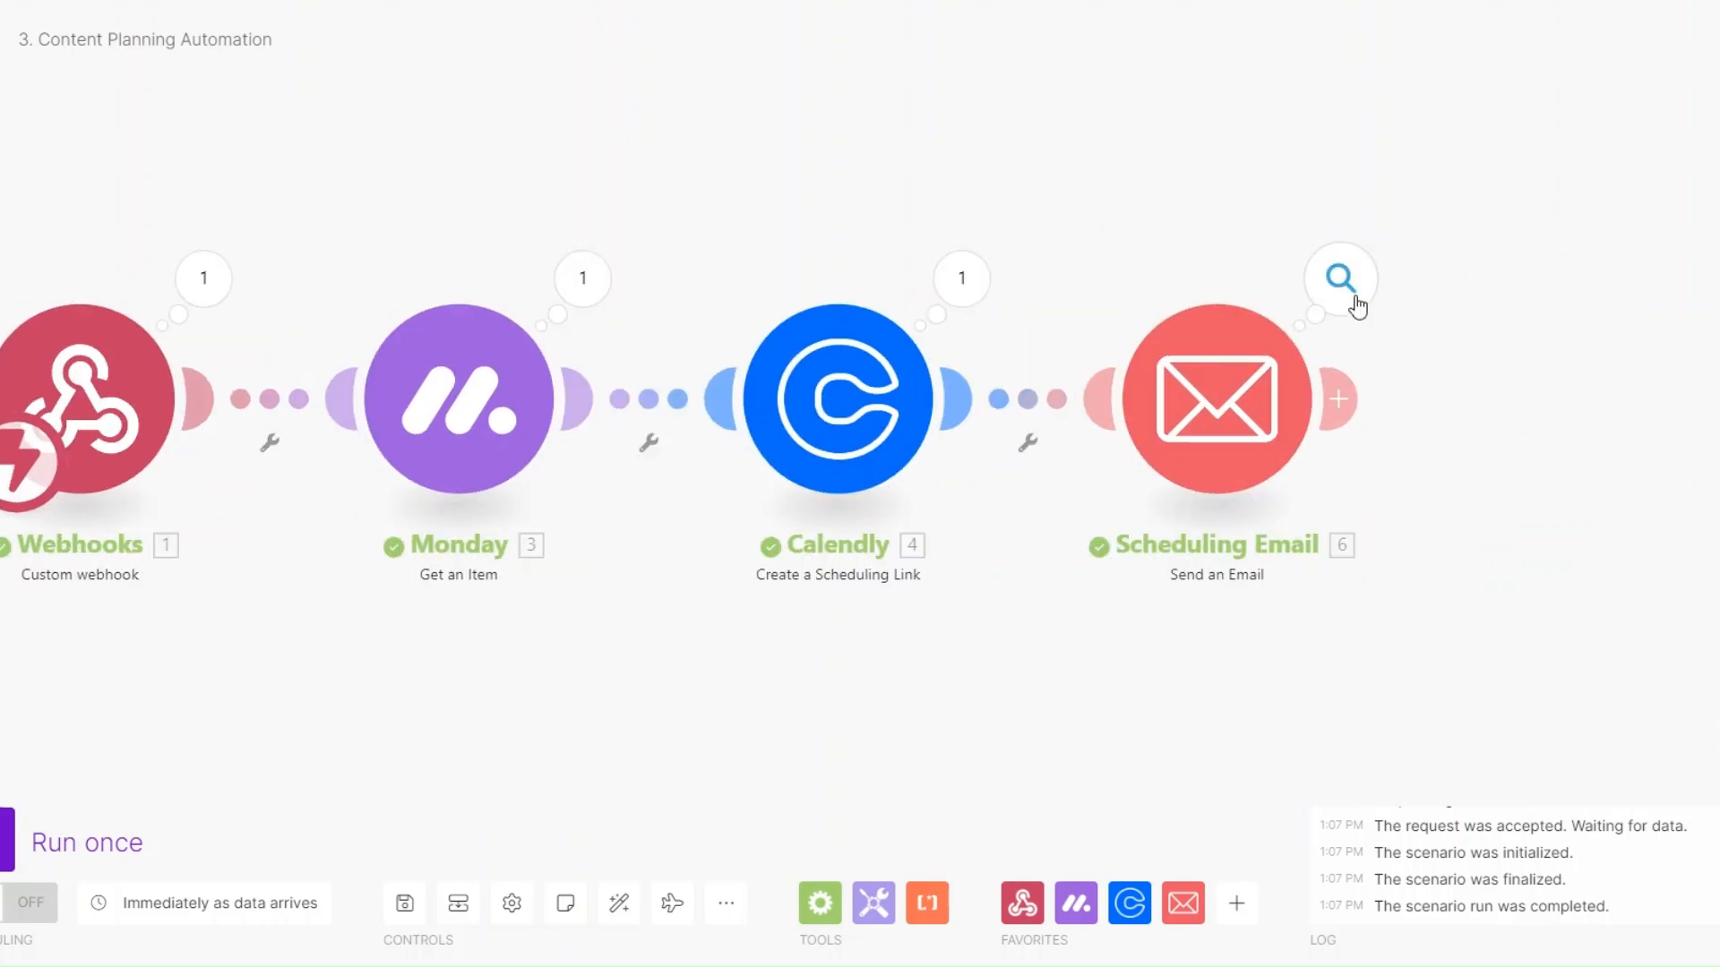
click(1351, 303)
drag(1380, 374, 1632, 386)
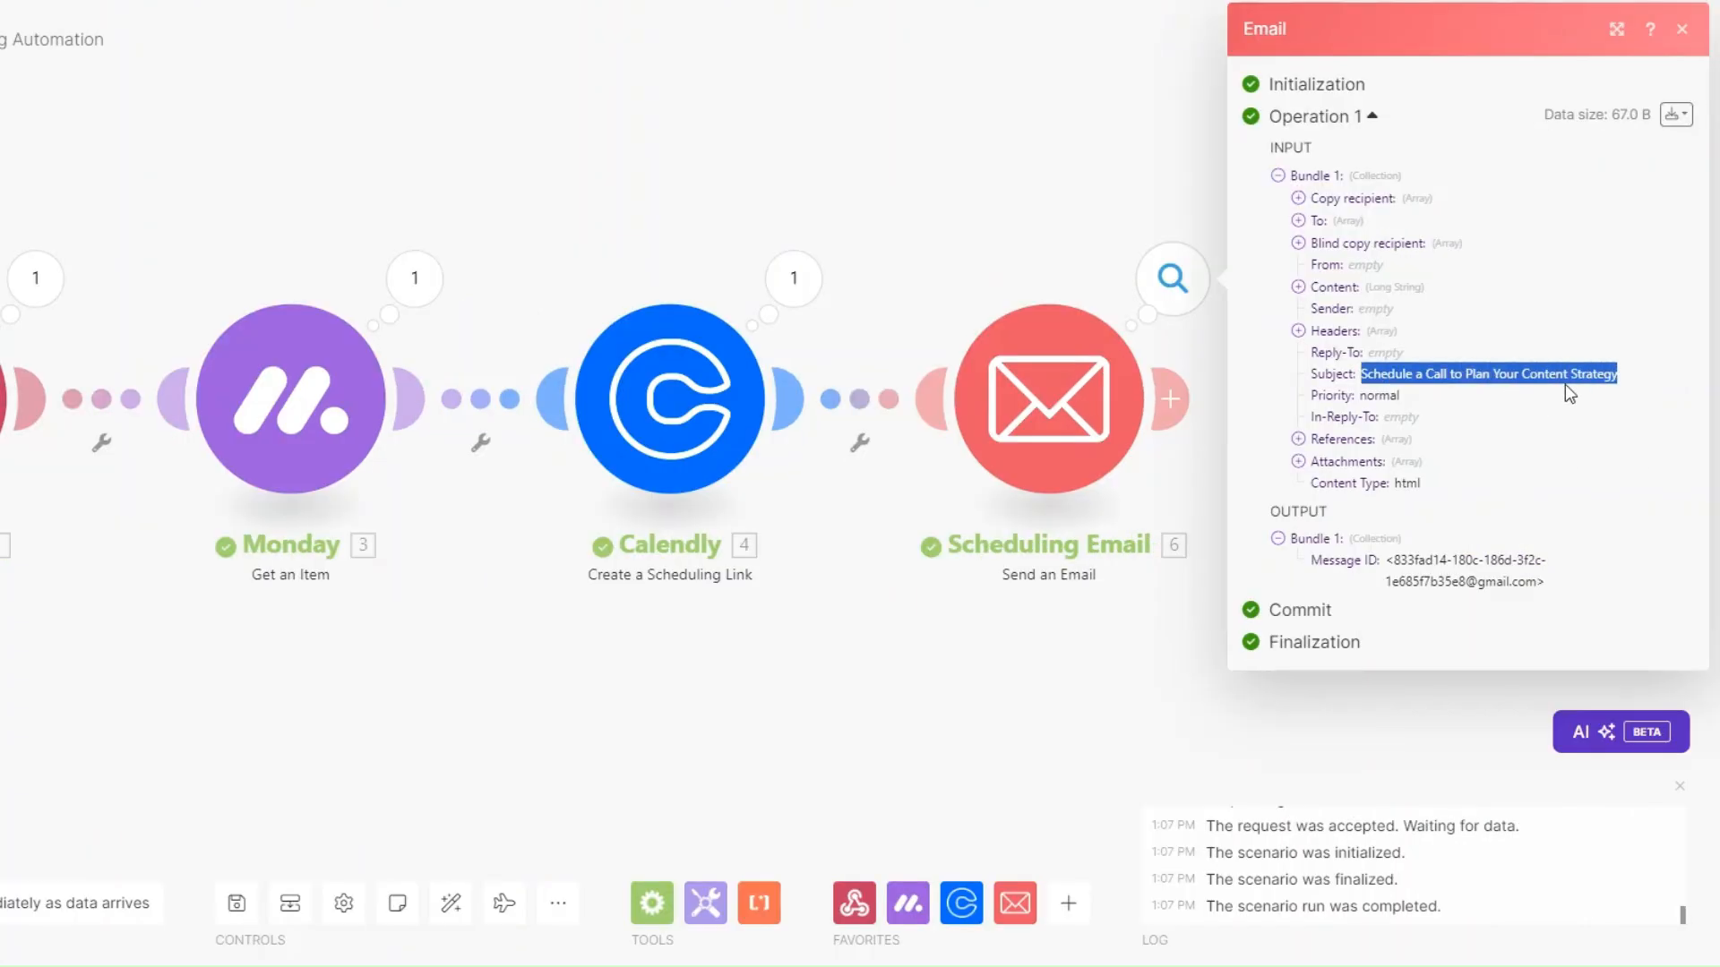
click(1298, 287)
drag(1317, 305, 1457, 818)
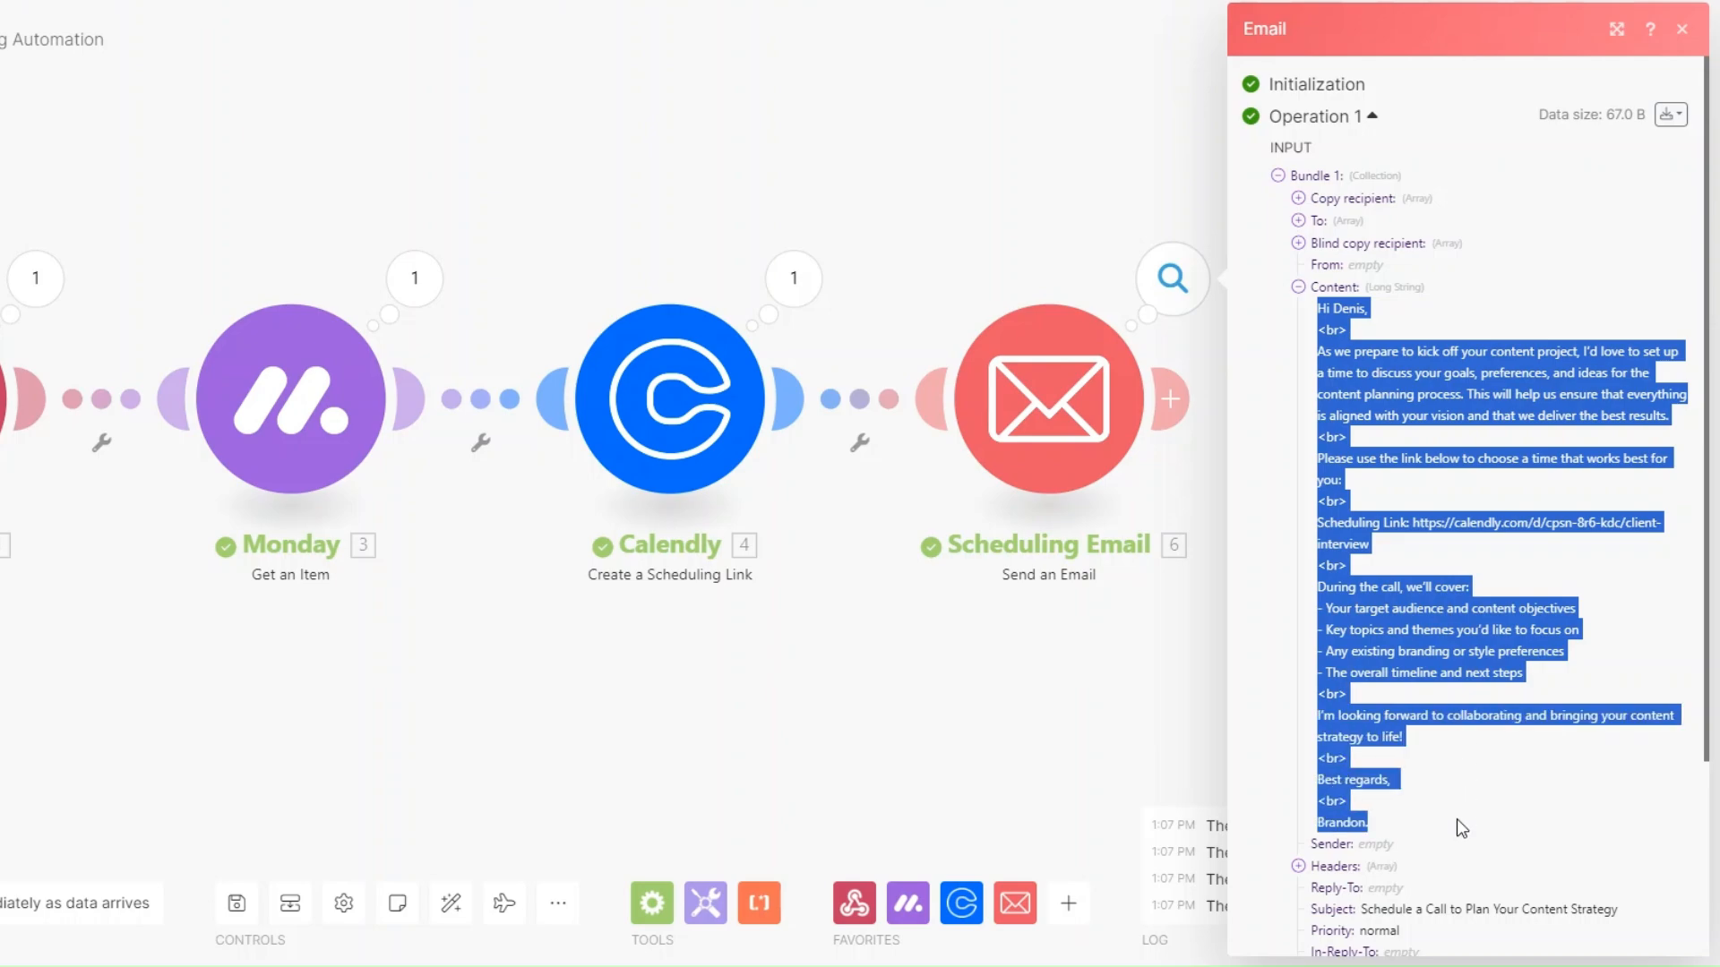
click(1444, 625)
drag(1410, 523, 1433, 558)
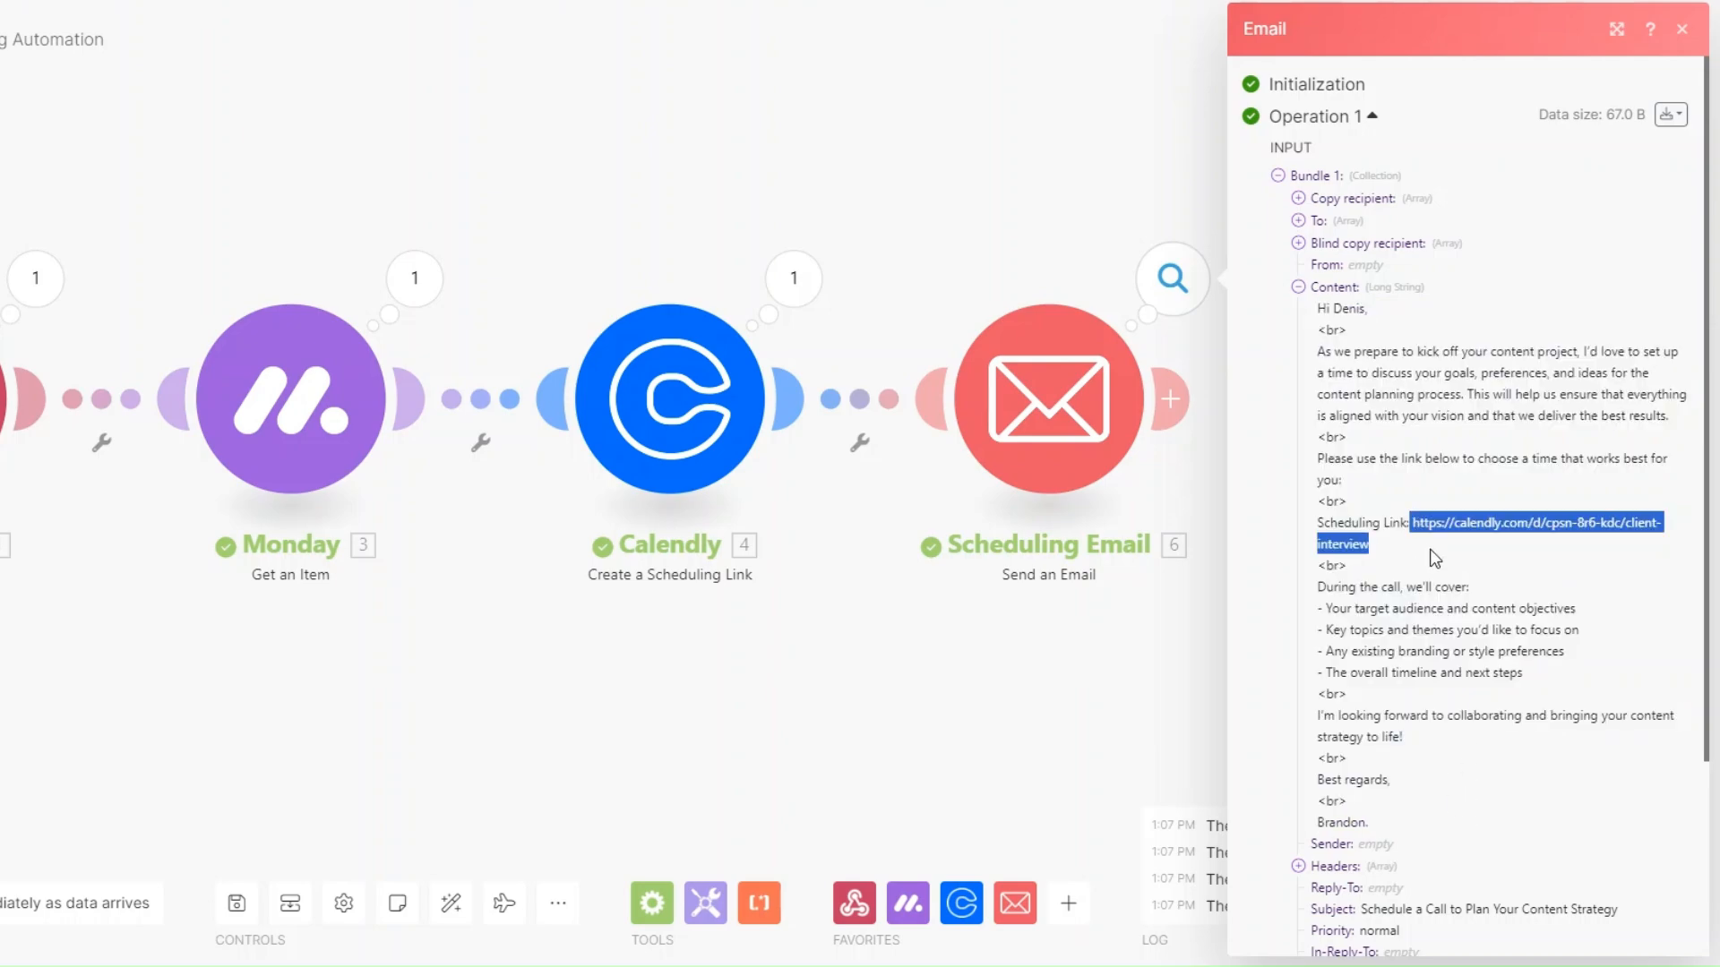
click(1481, 534)
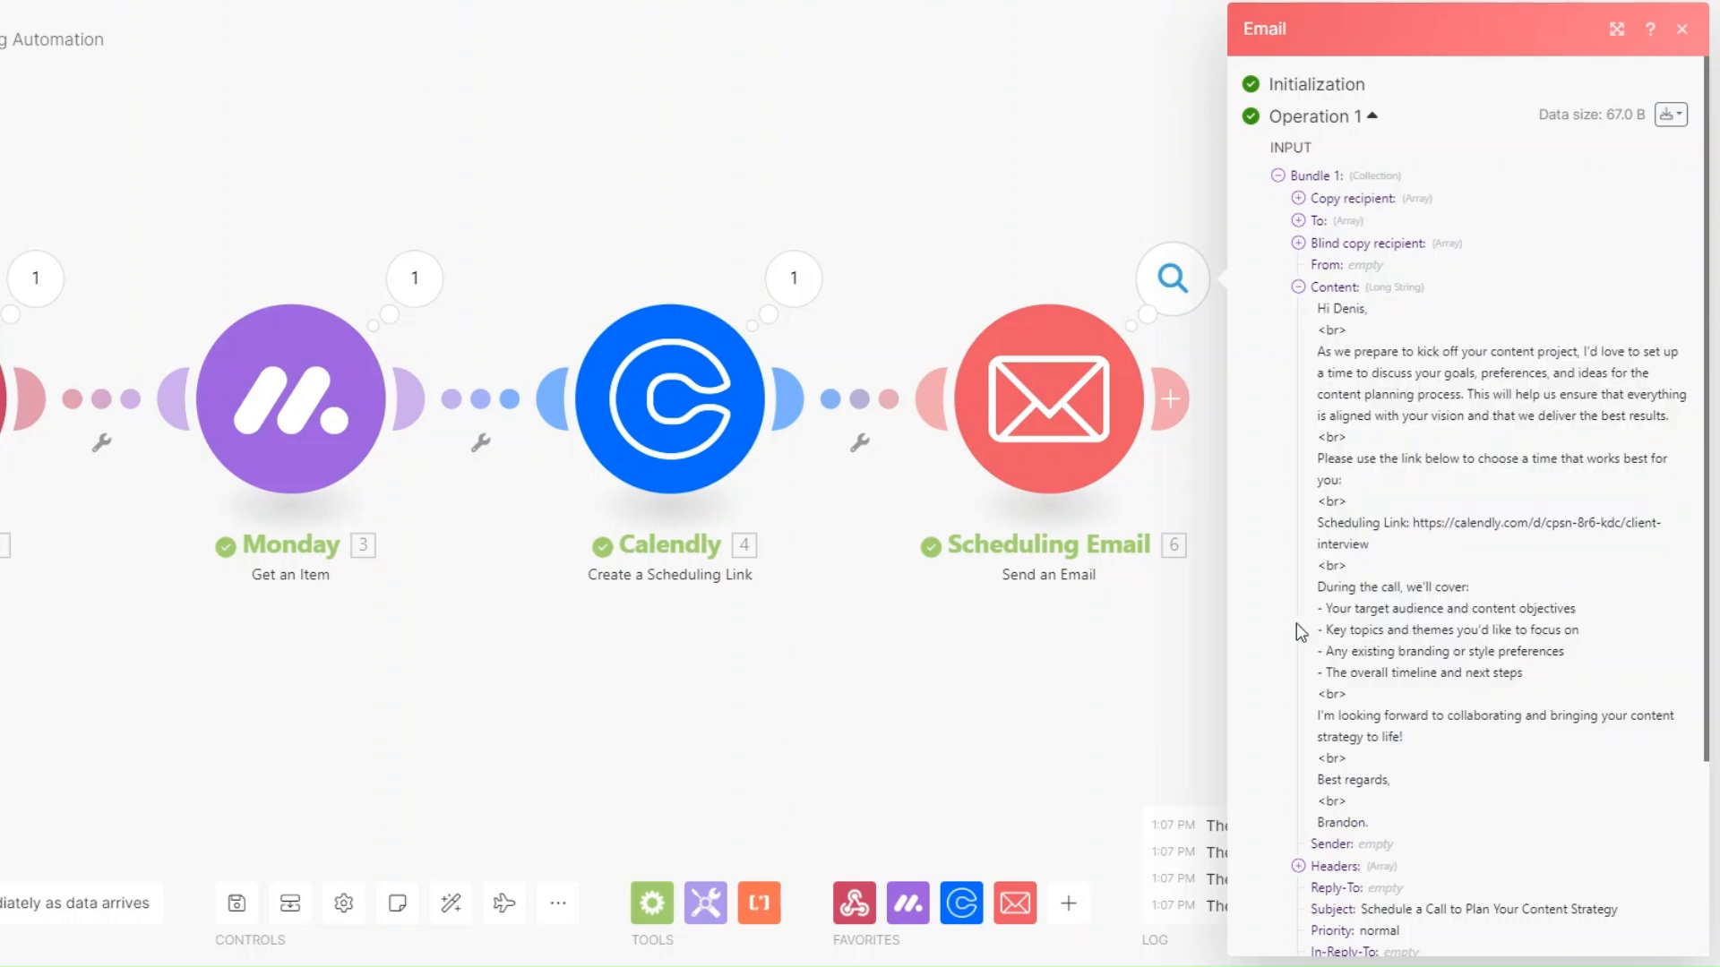
click(1207, 643)
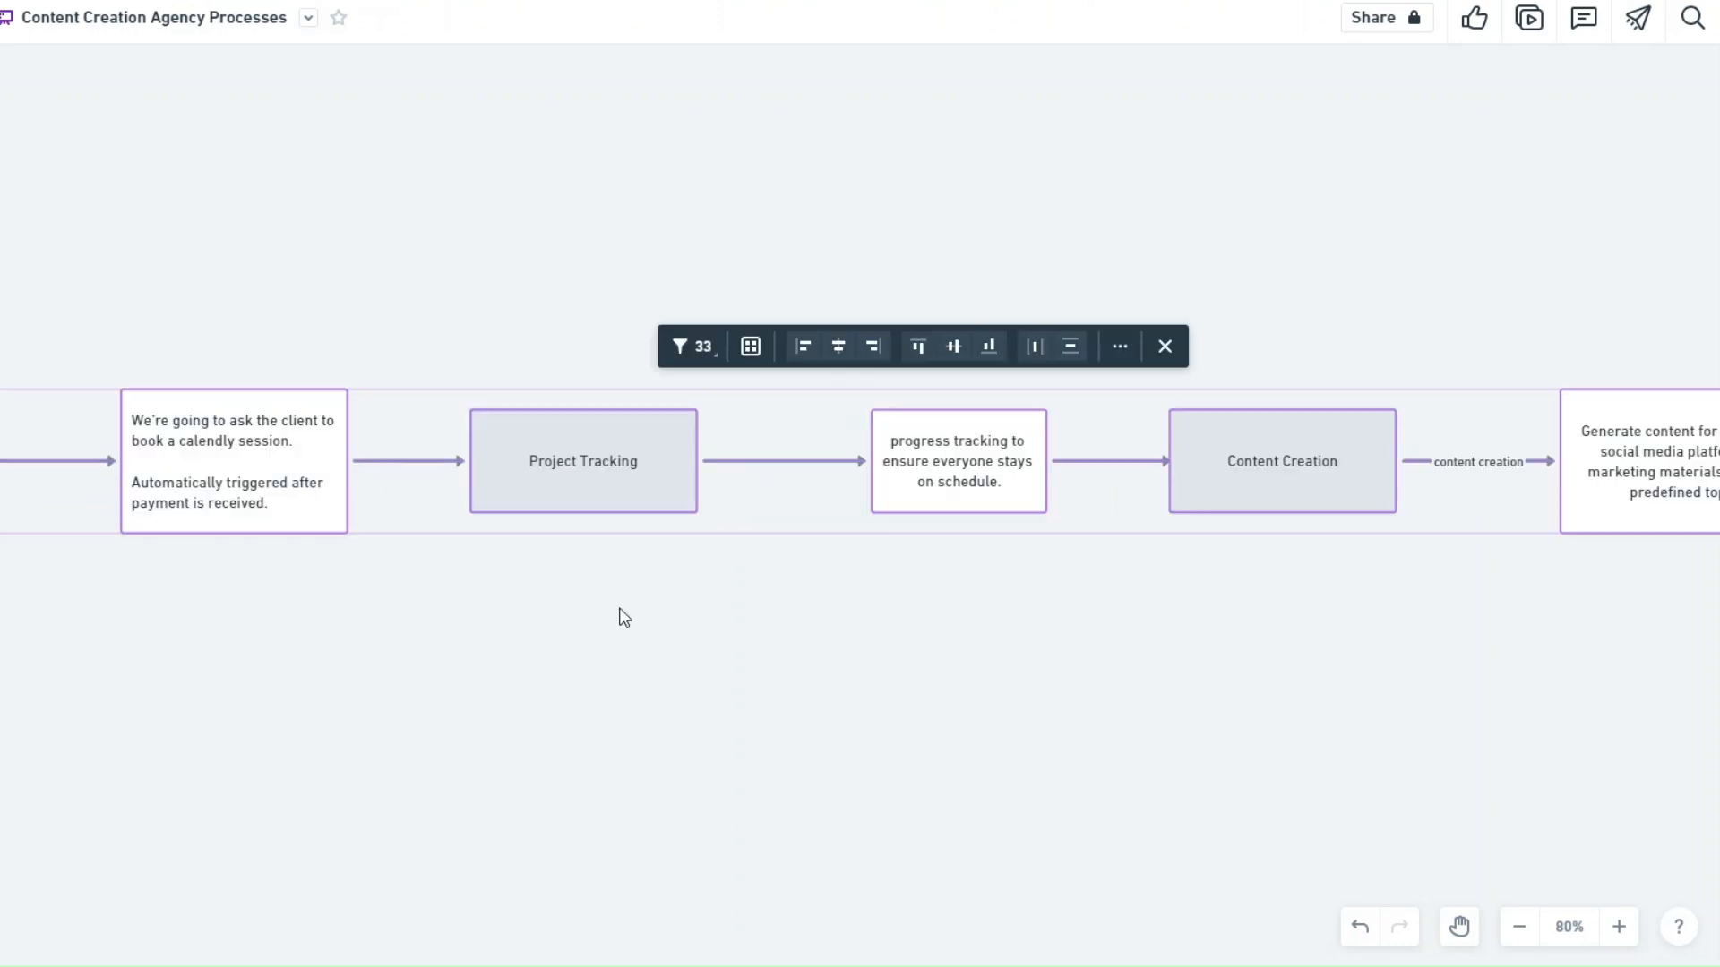
Pan the Whimsical flowchart to bring the Project Tracking step into view.
click(620, 604)
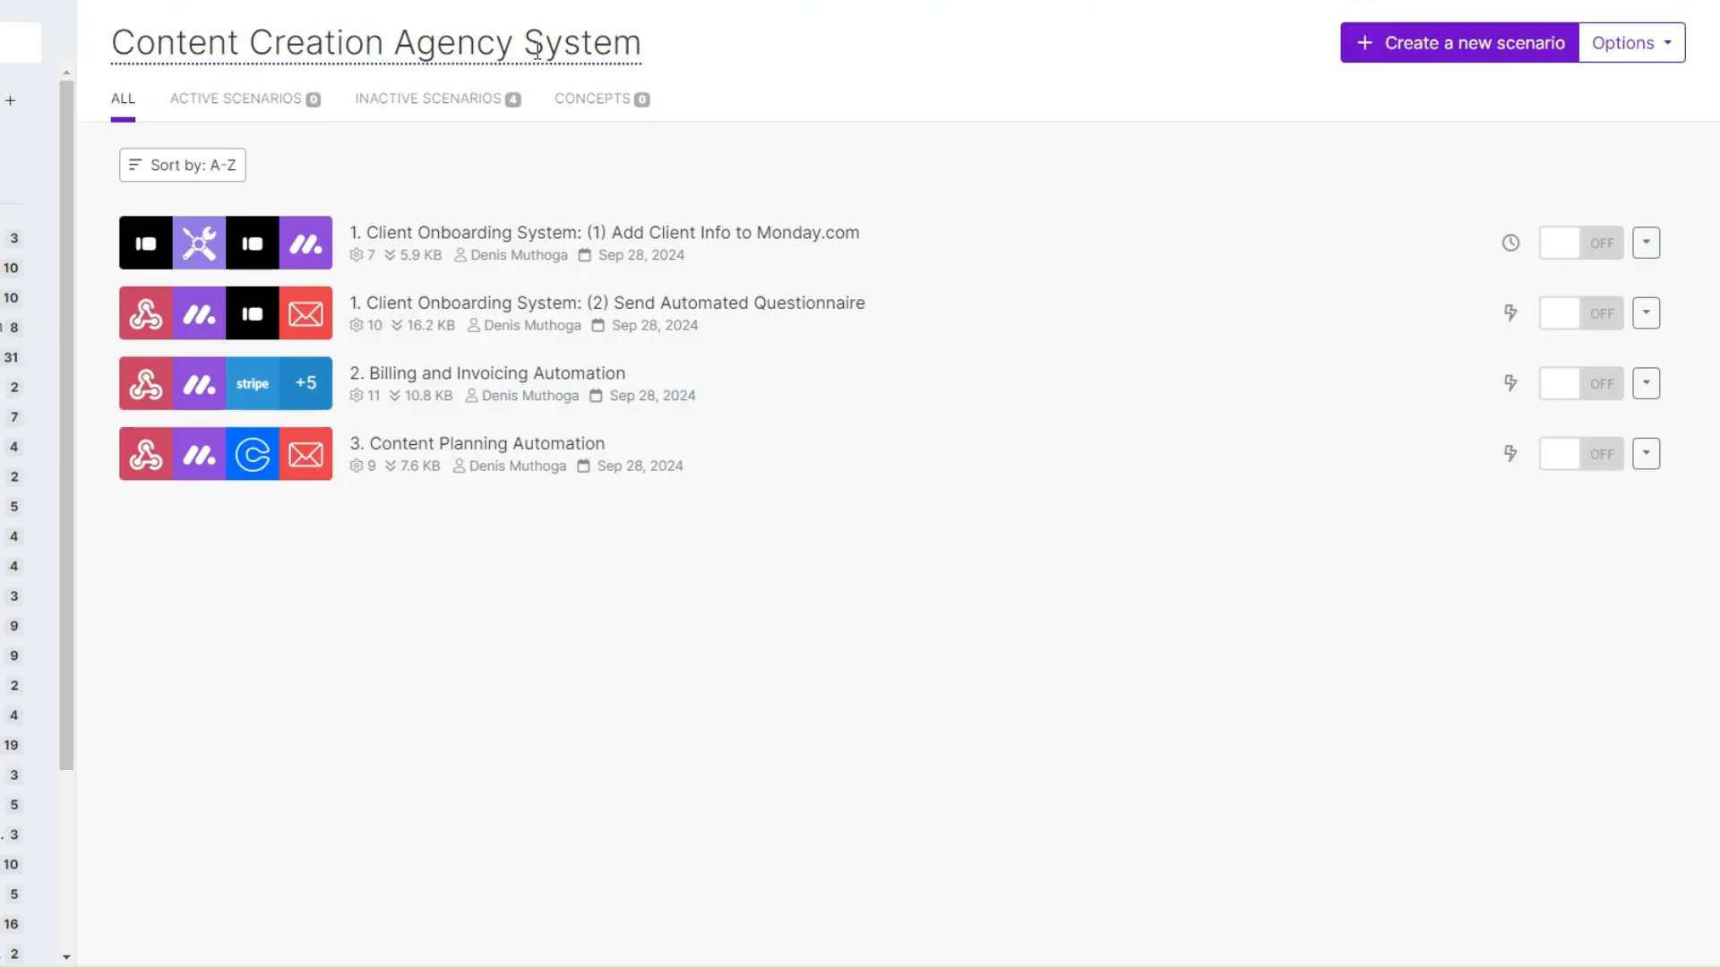
Start a new scenario and create a Monday trigger webhook named 'Project Tracking webhook'.
click(1453, 56)
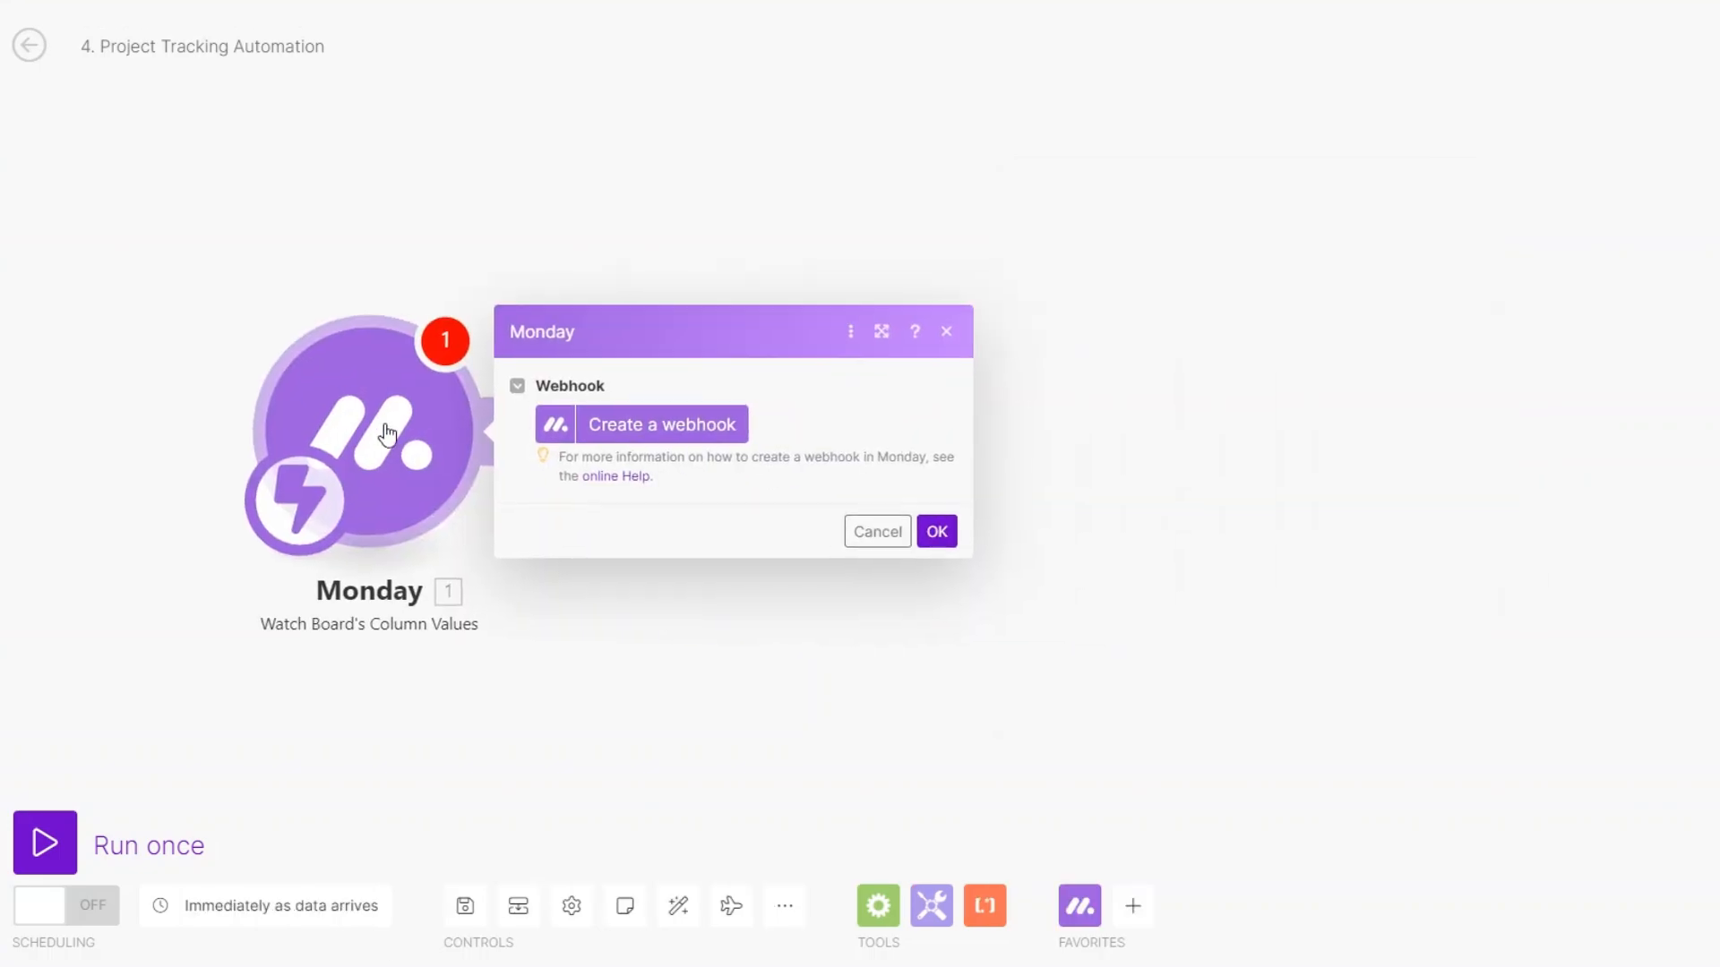
click(632, 421)
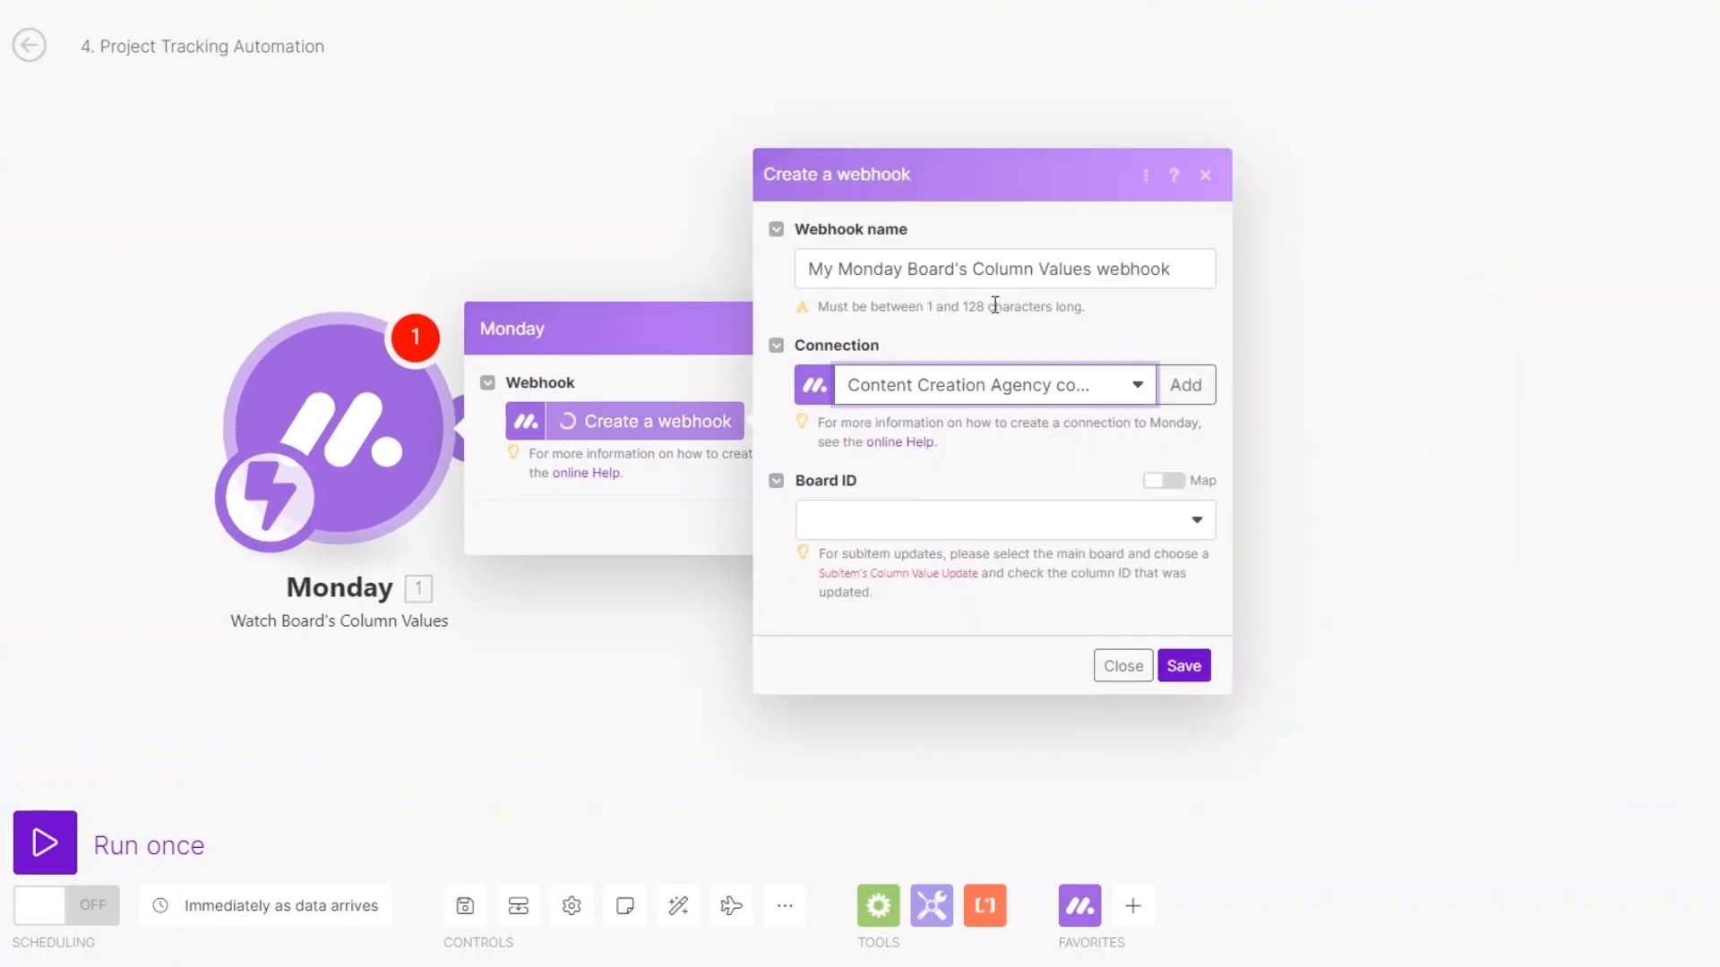
click(1096, 270)
drag(1094, 271, 769, 277)
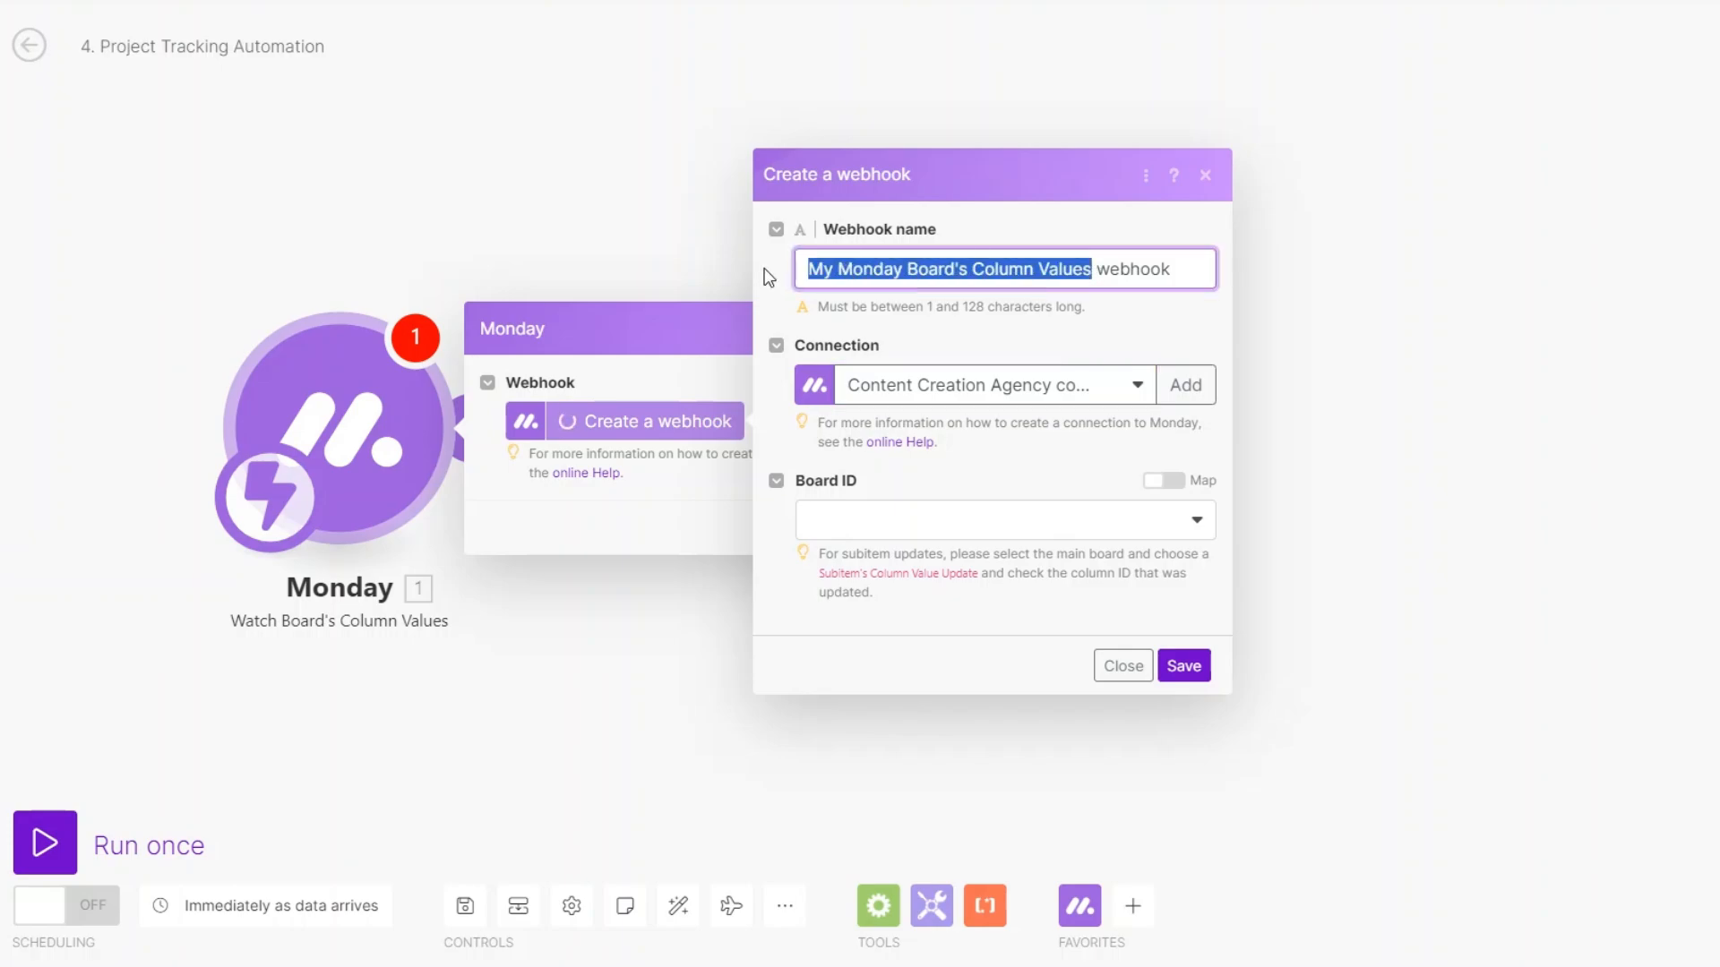
text(Pro)
text(ject Trac)
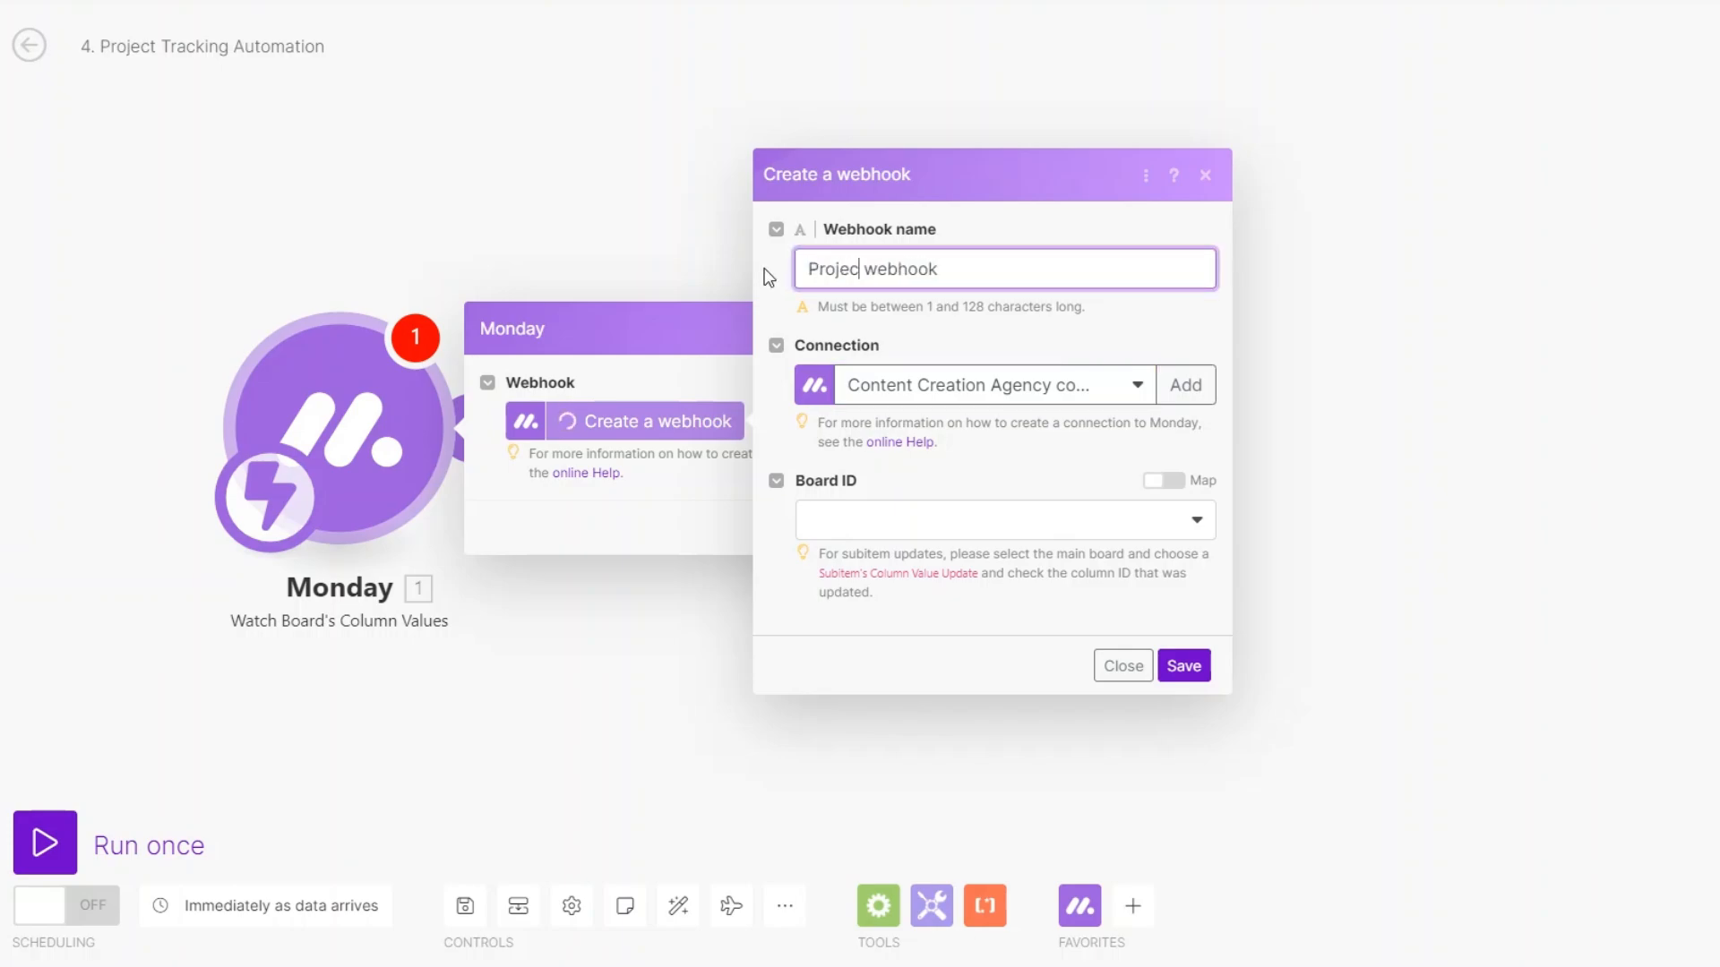
text(king)
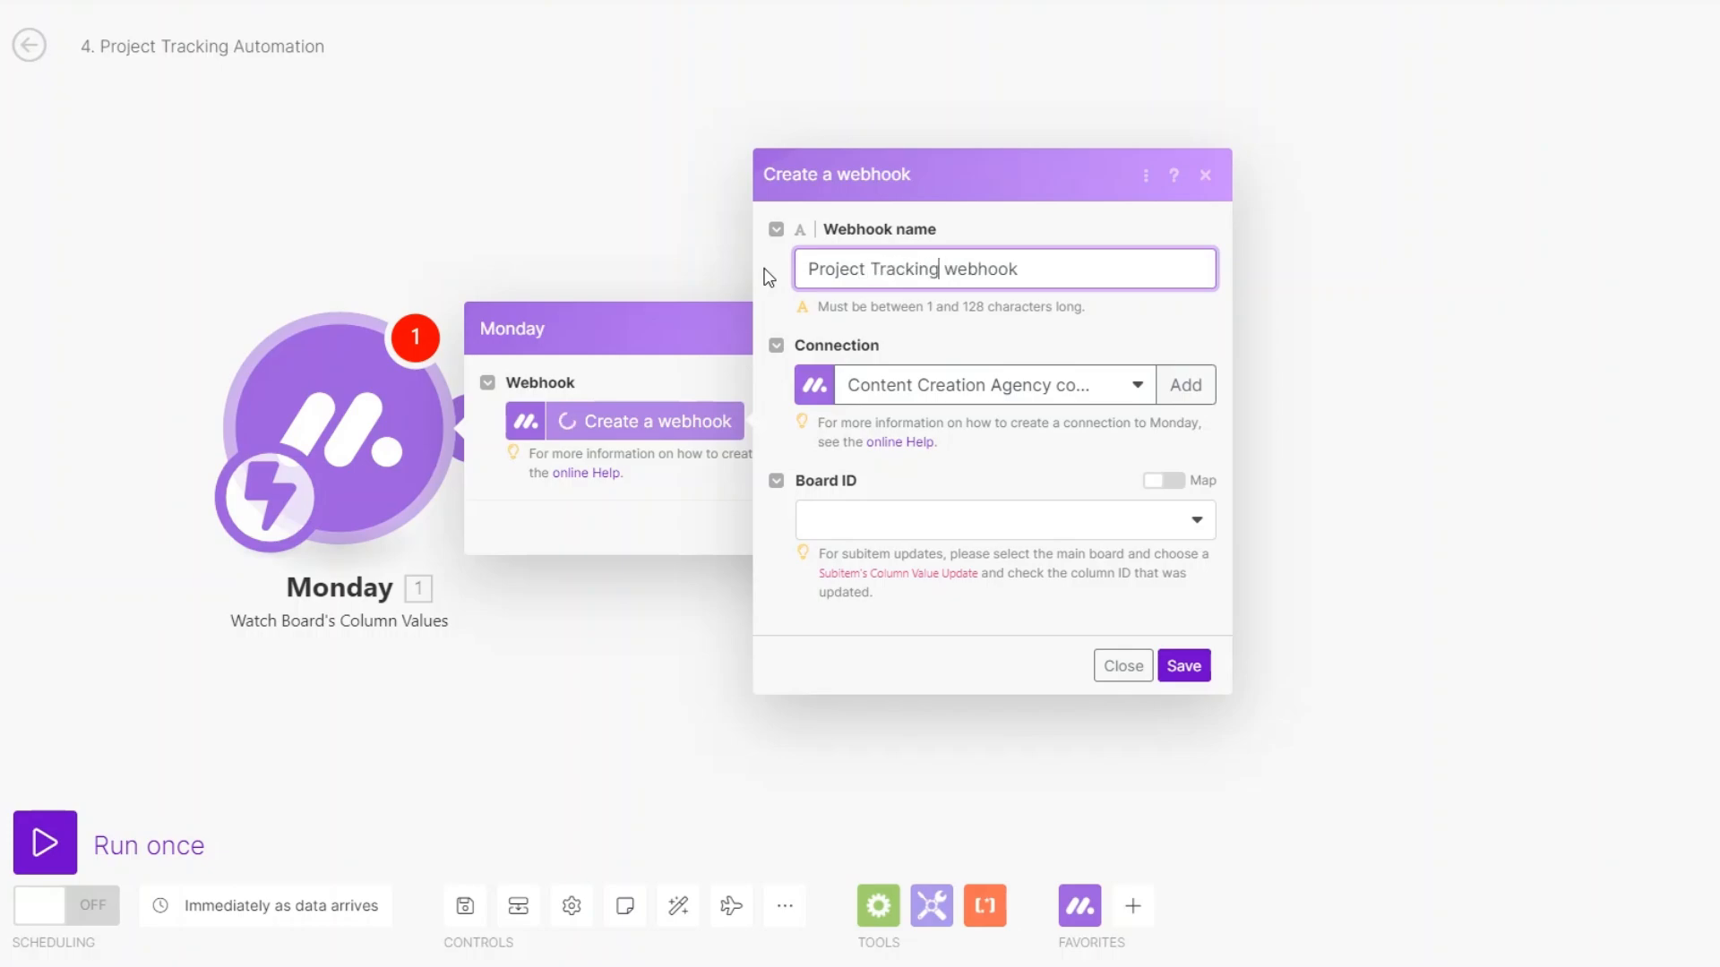
Have the webhook watch Status value updates on the Content Creation Clients board, and save.
click(831, 523)
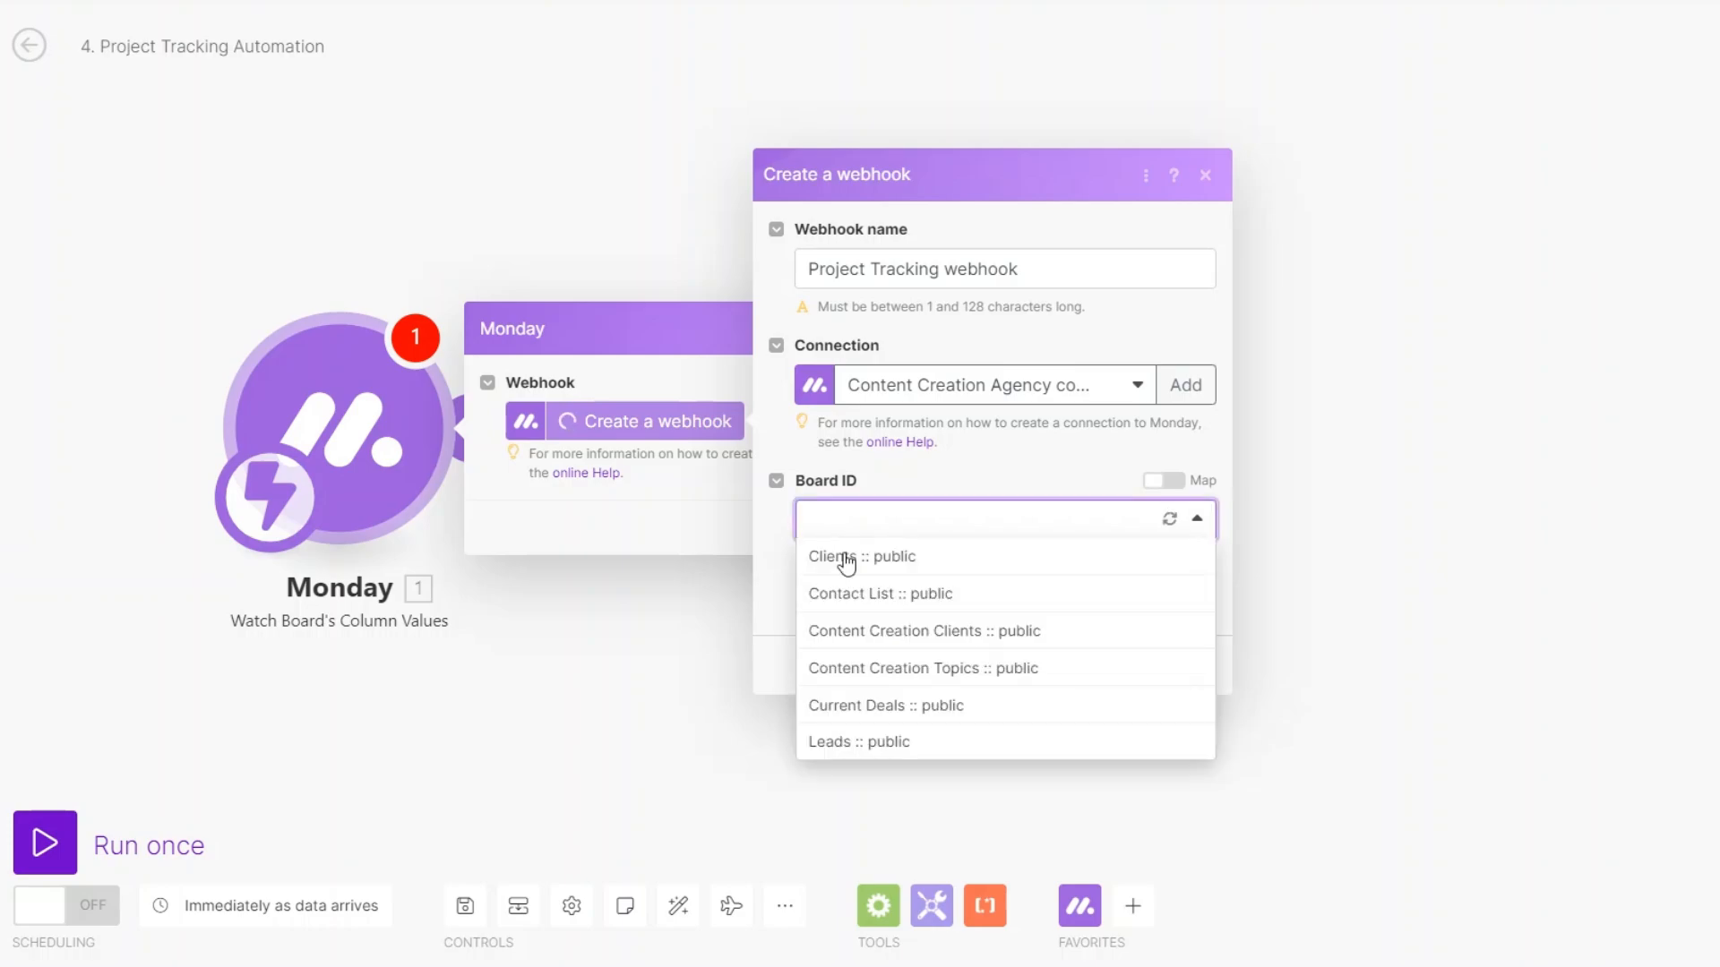
click(862, 631)
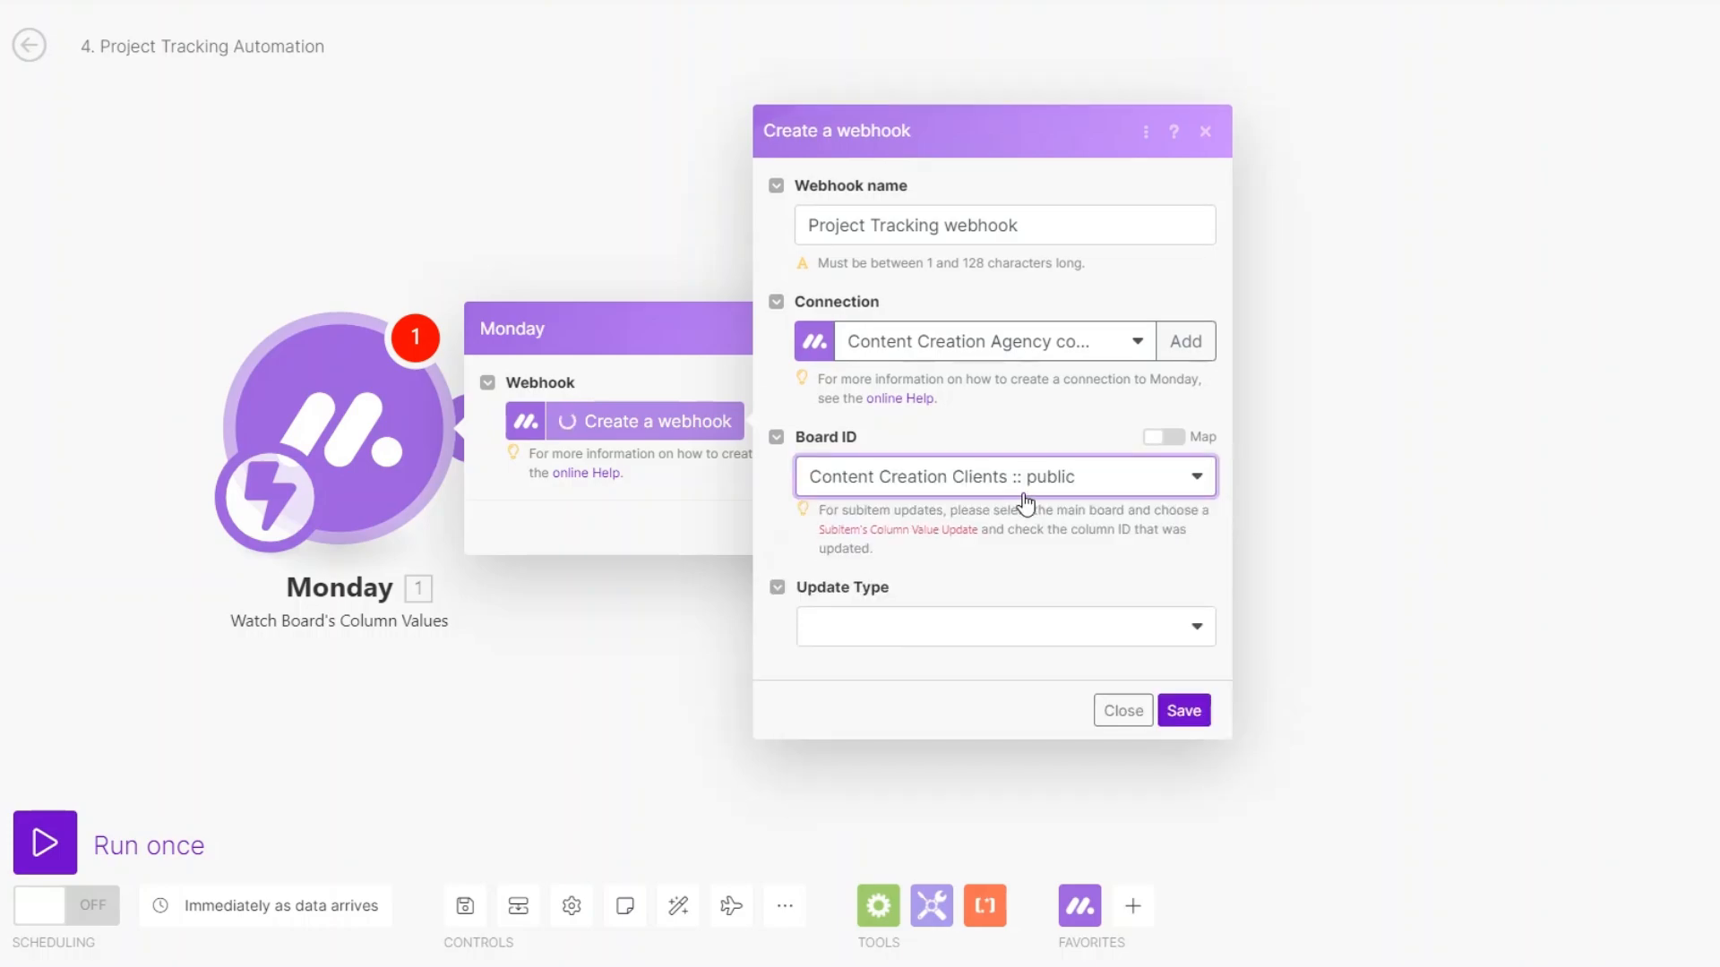
click(918, 630)
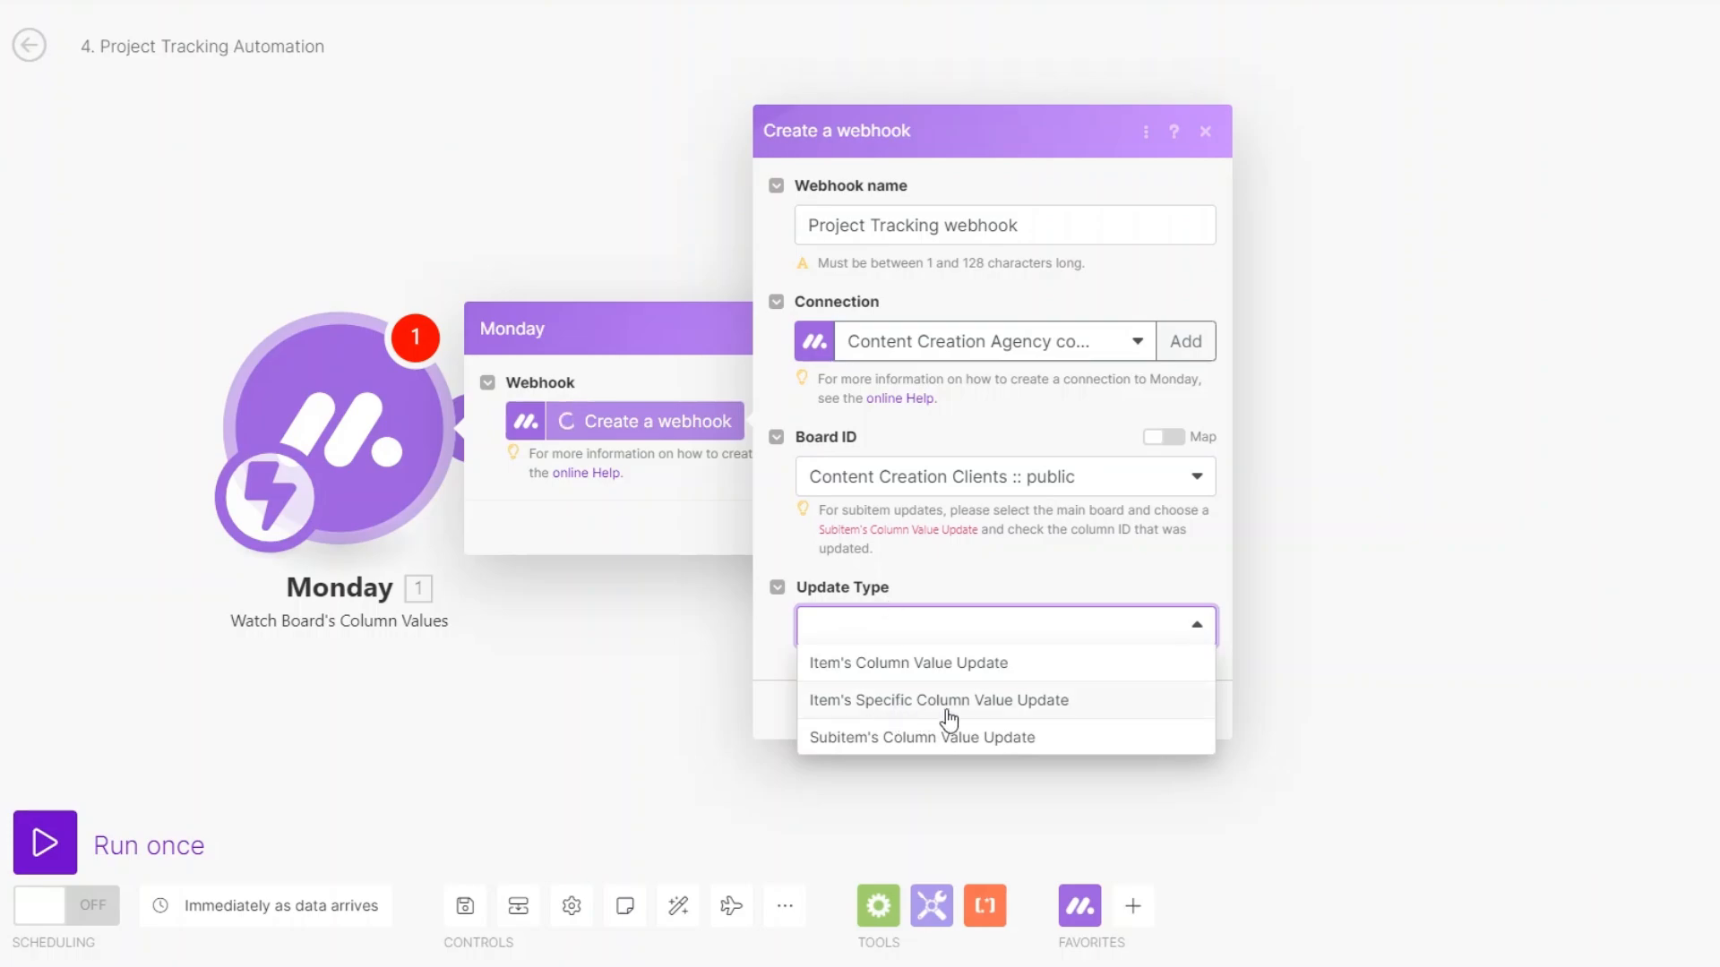
click(991, 707)
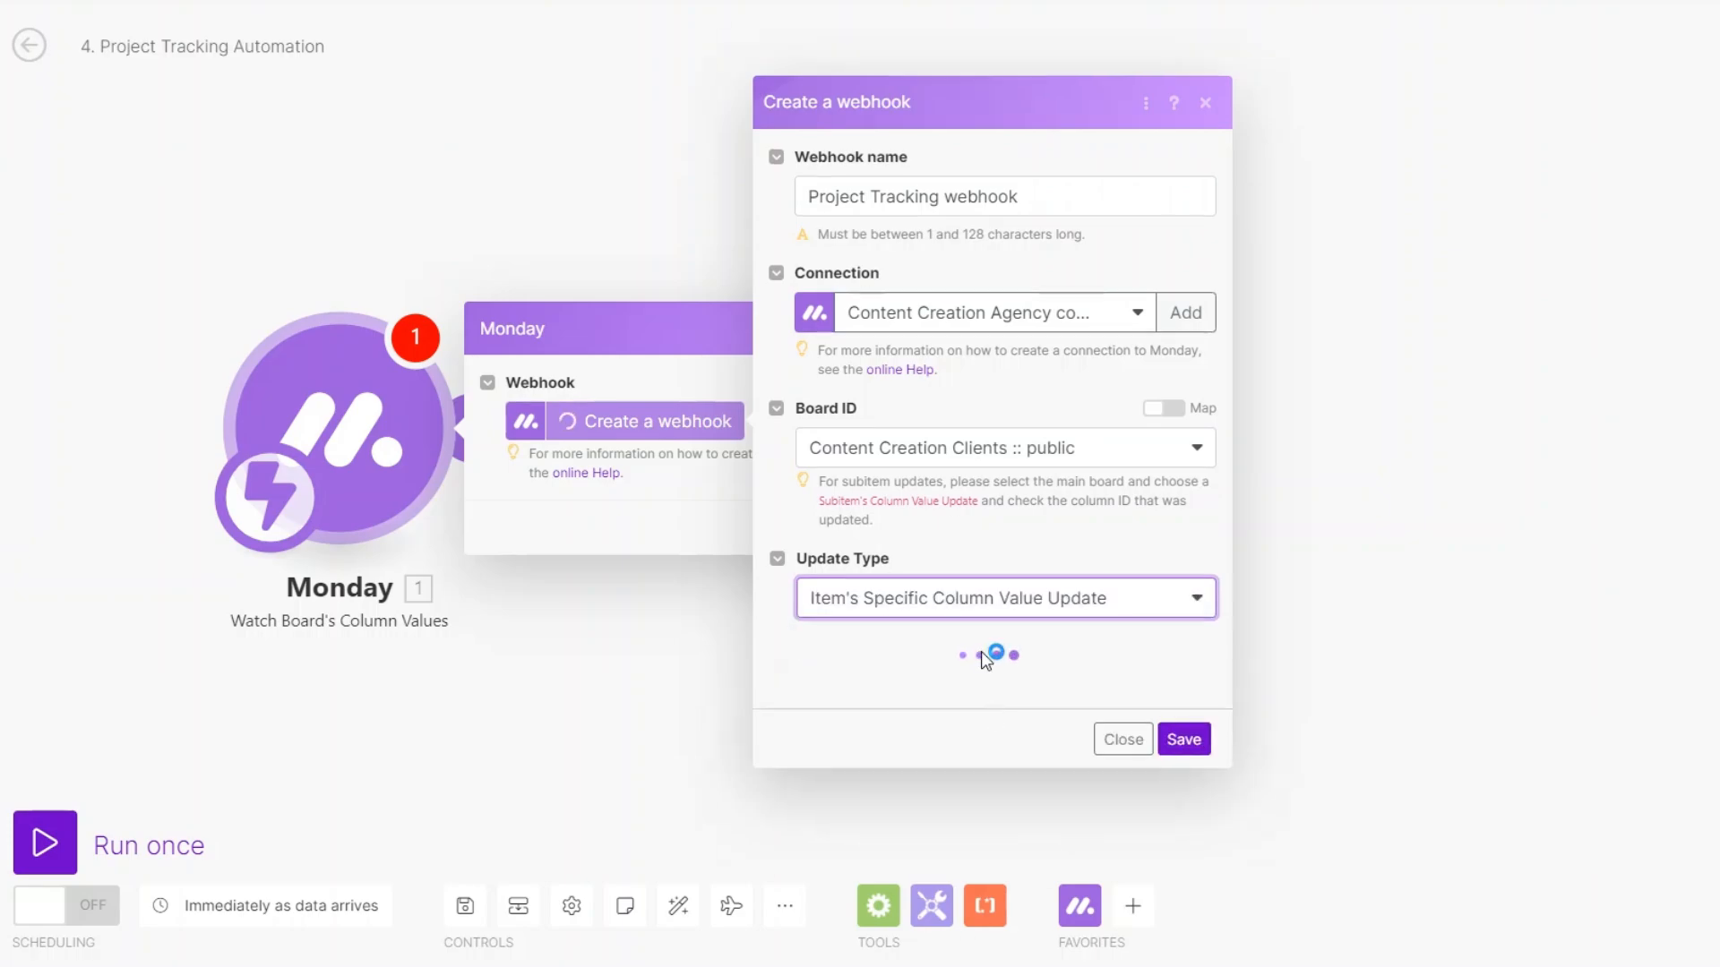
click(959, 697)
scroll(915, 606, down, 2)
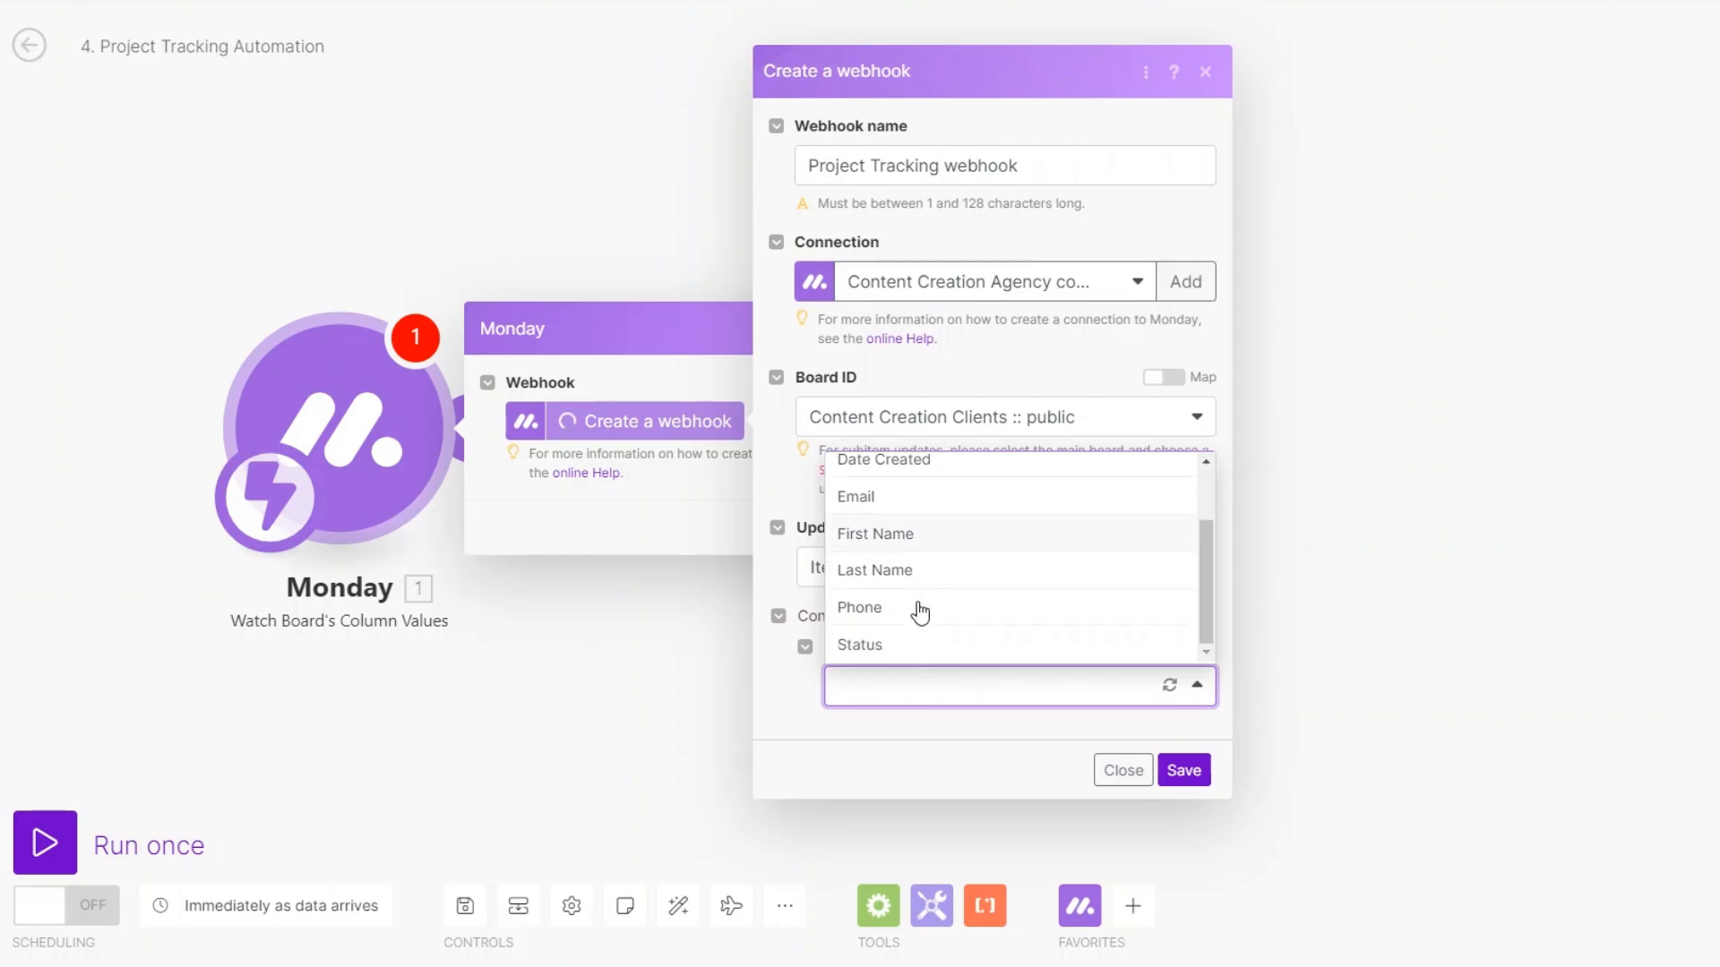
click(862, 641)
click(1182, 770)
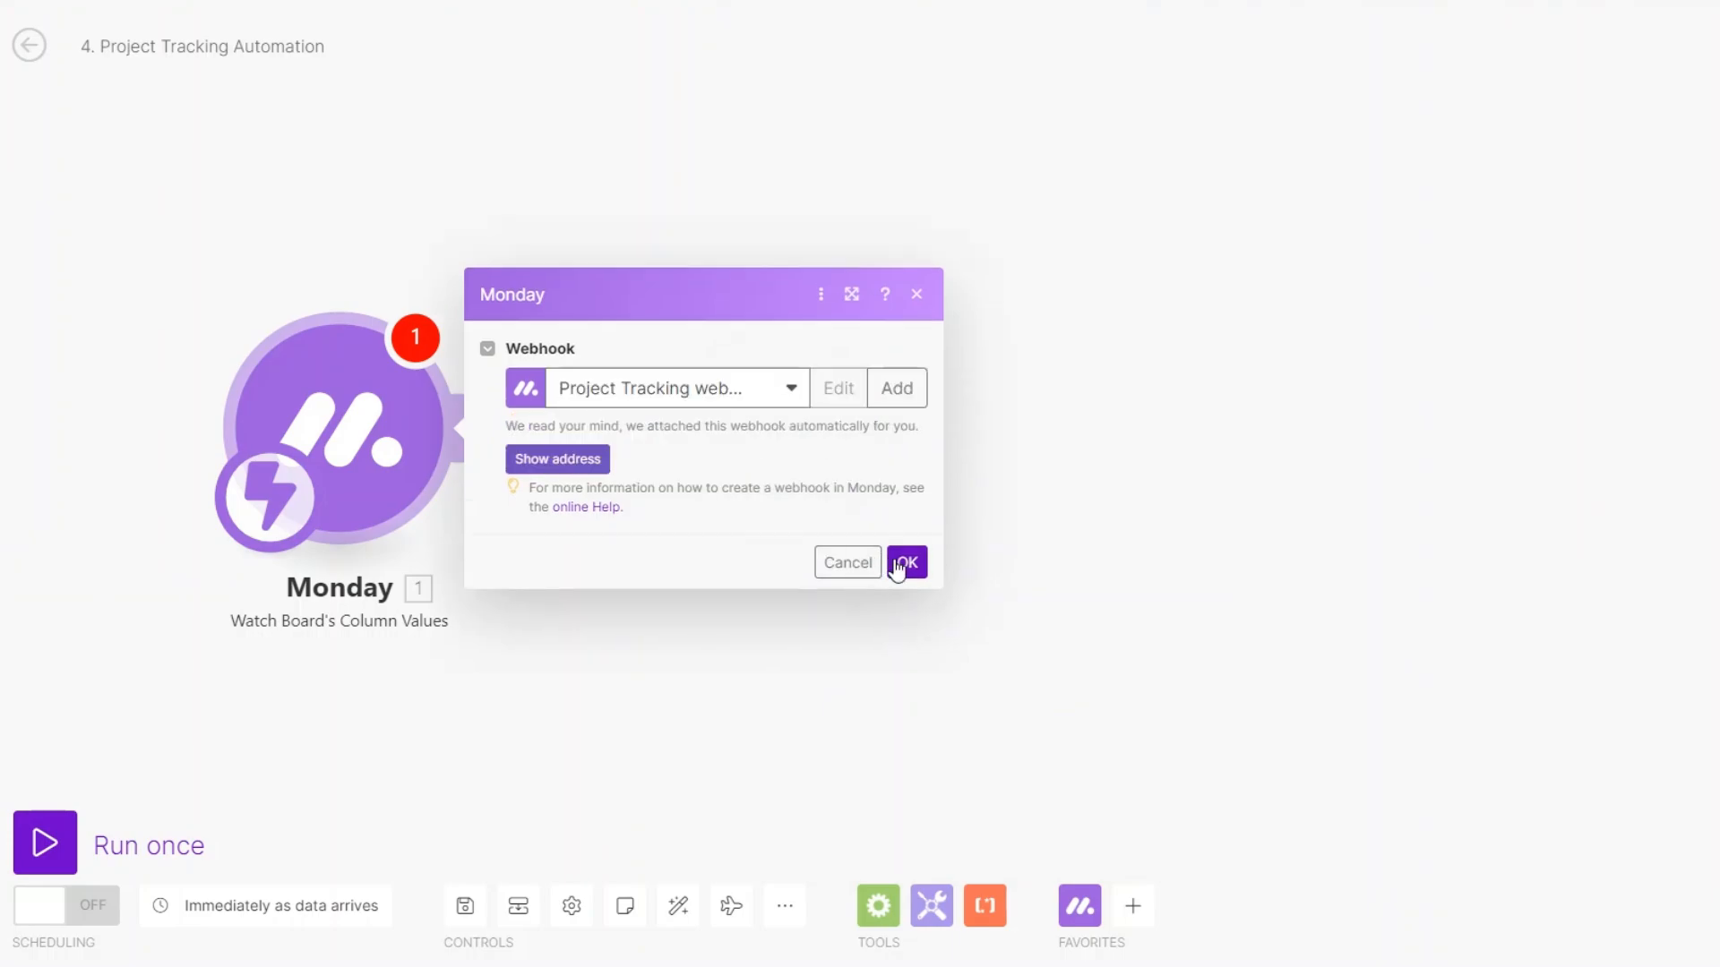
click(905, 562)
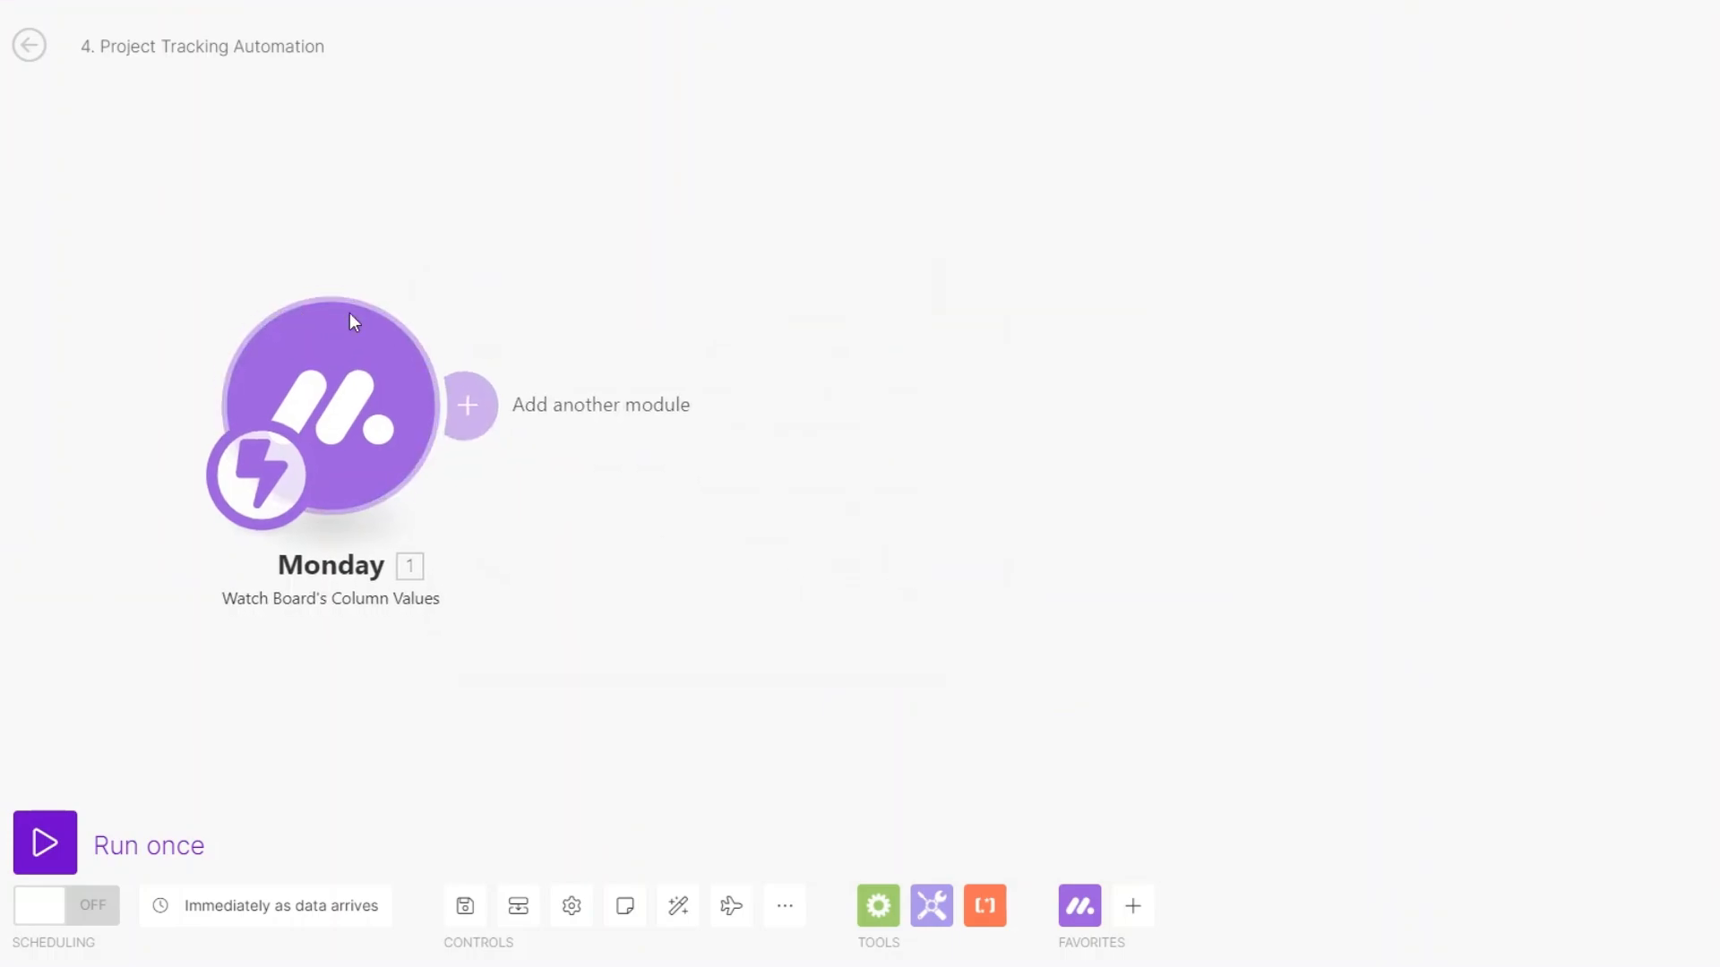
Add a Monday Get an Item step with ID from Pulse ID on the Content Creation Clients board.
click(489, 422)
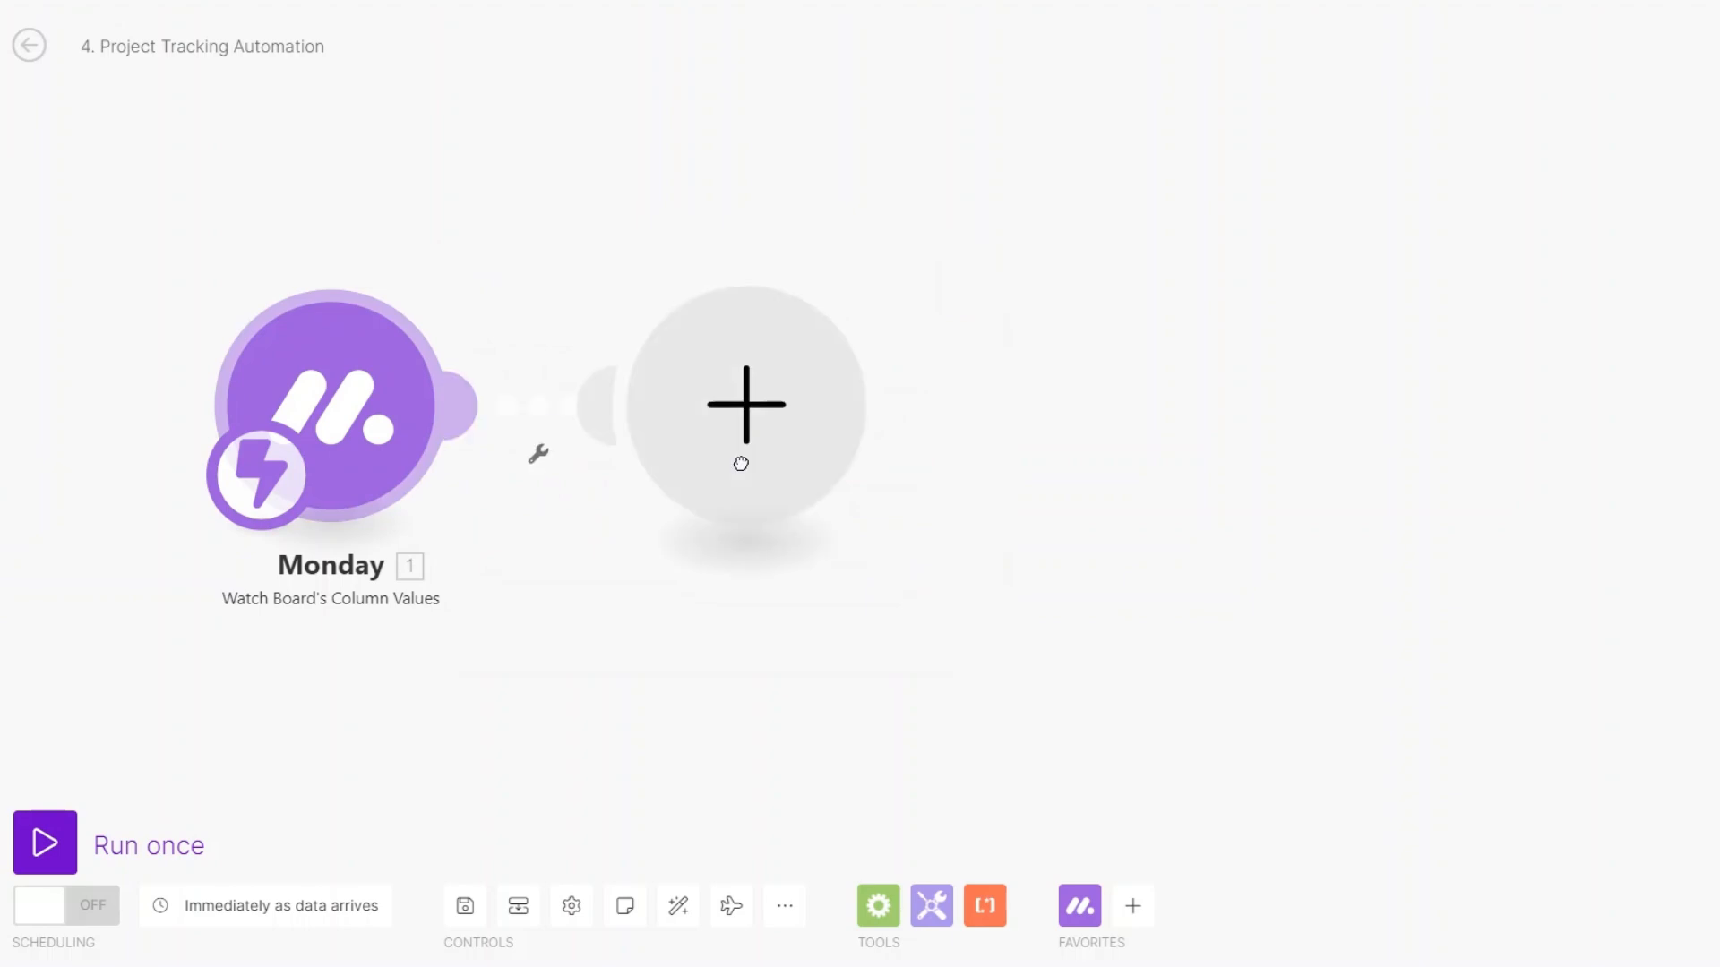
click(973, 231)
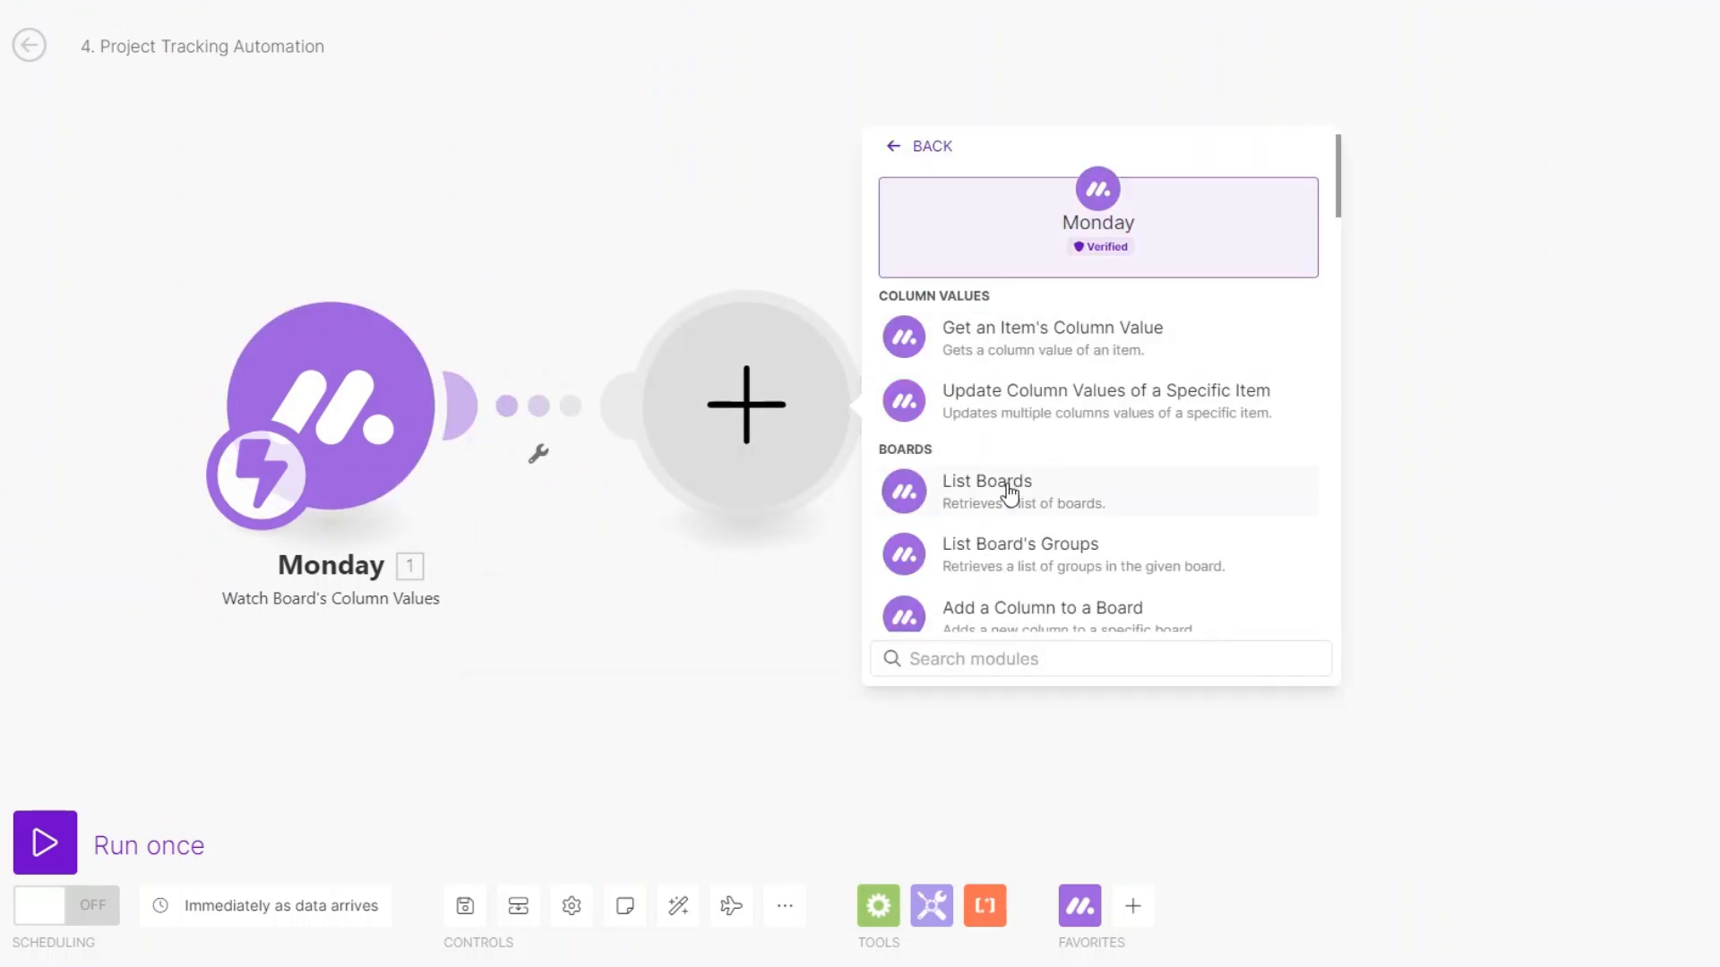
click(999, 664)
text(g)
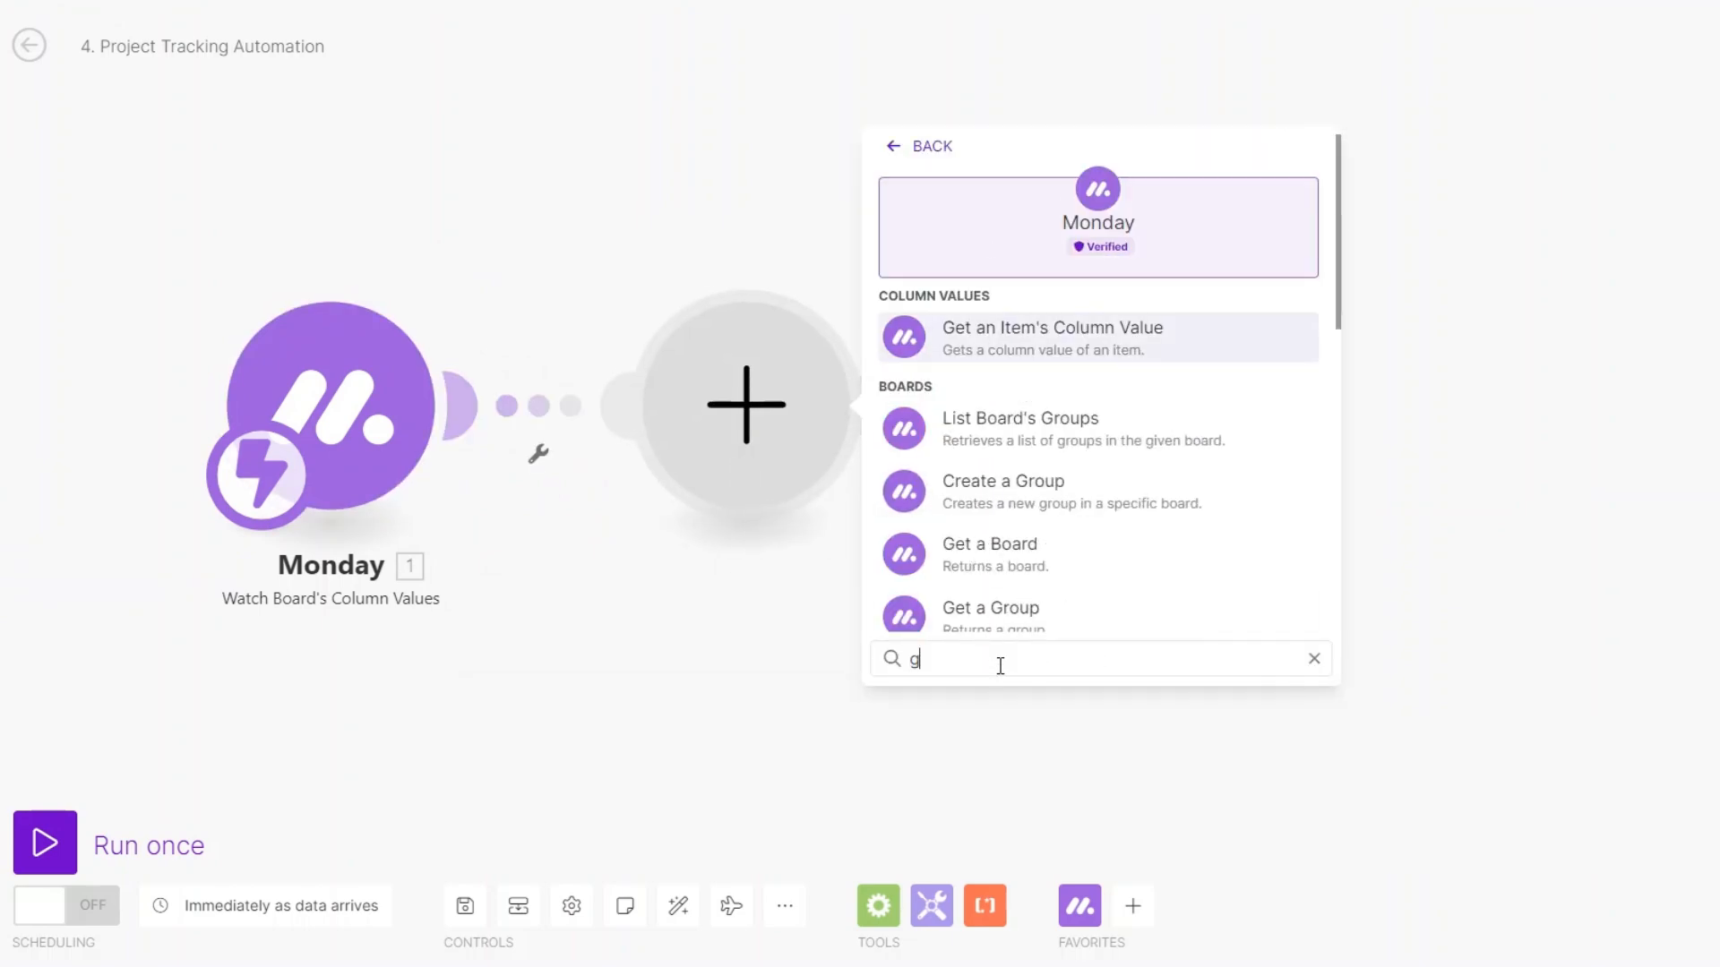
text(et an)
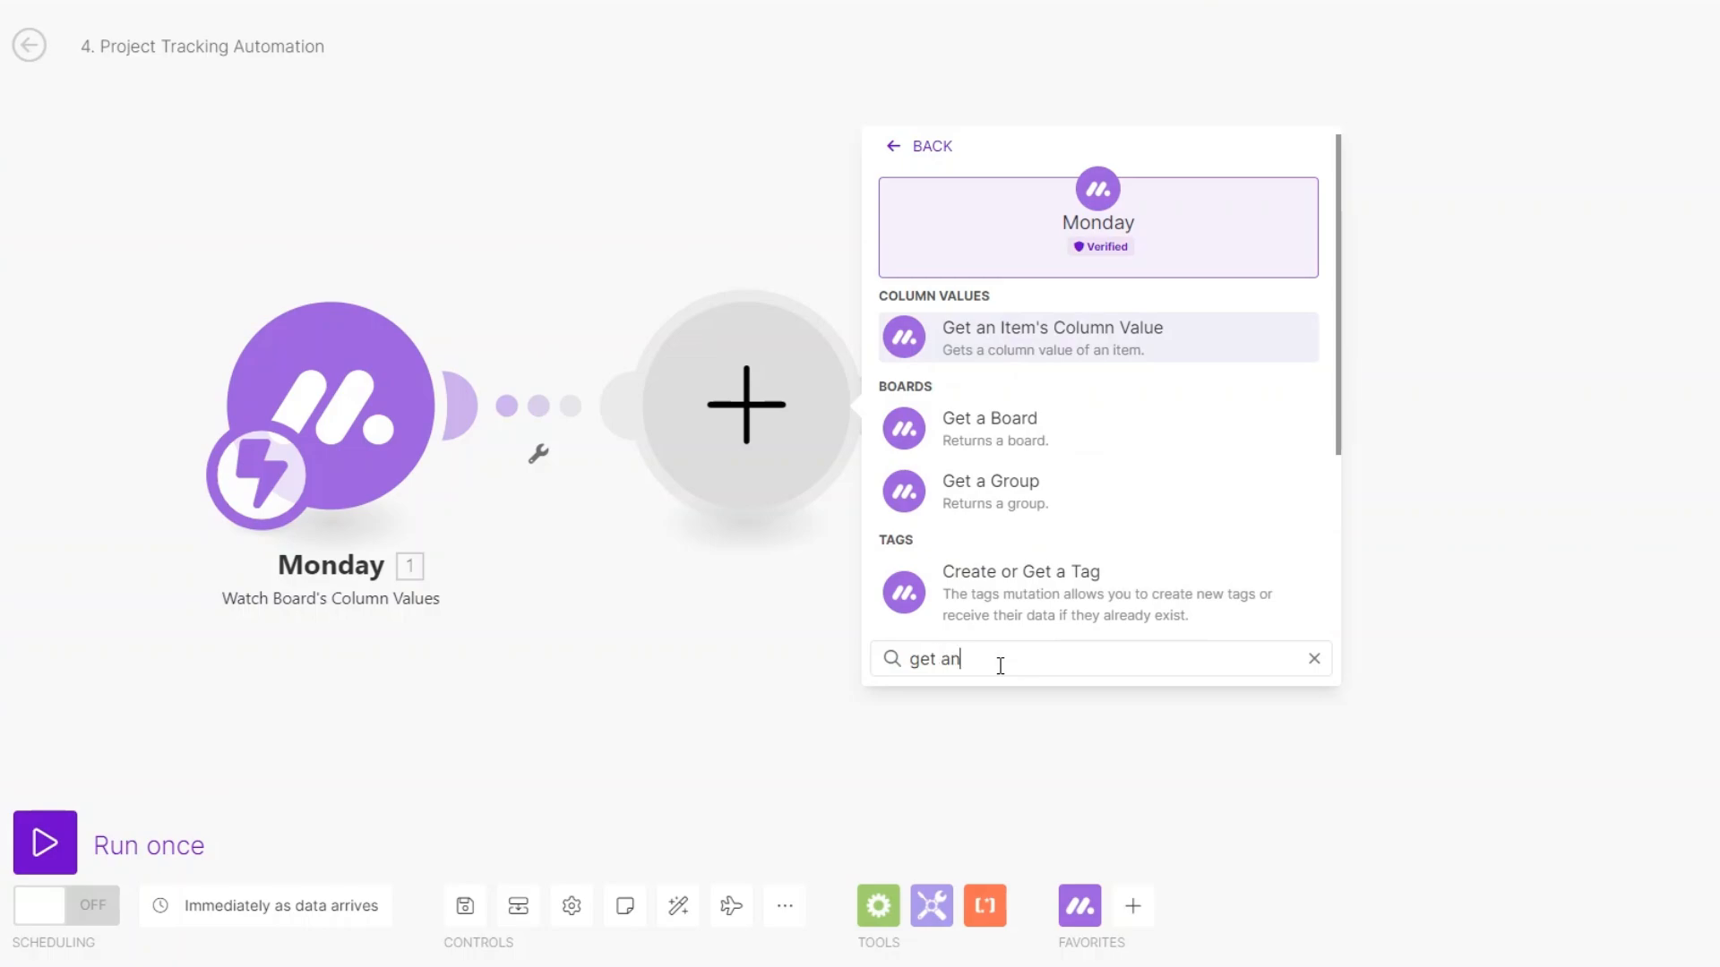
click(990, 426)
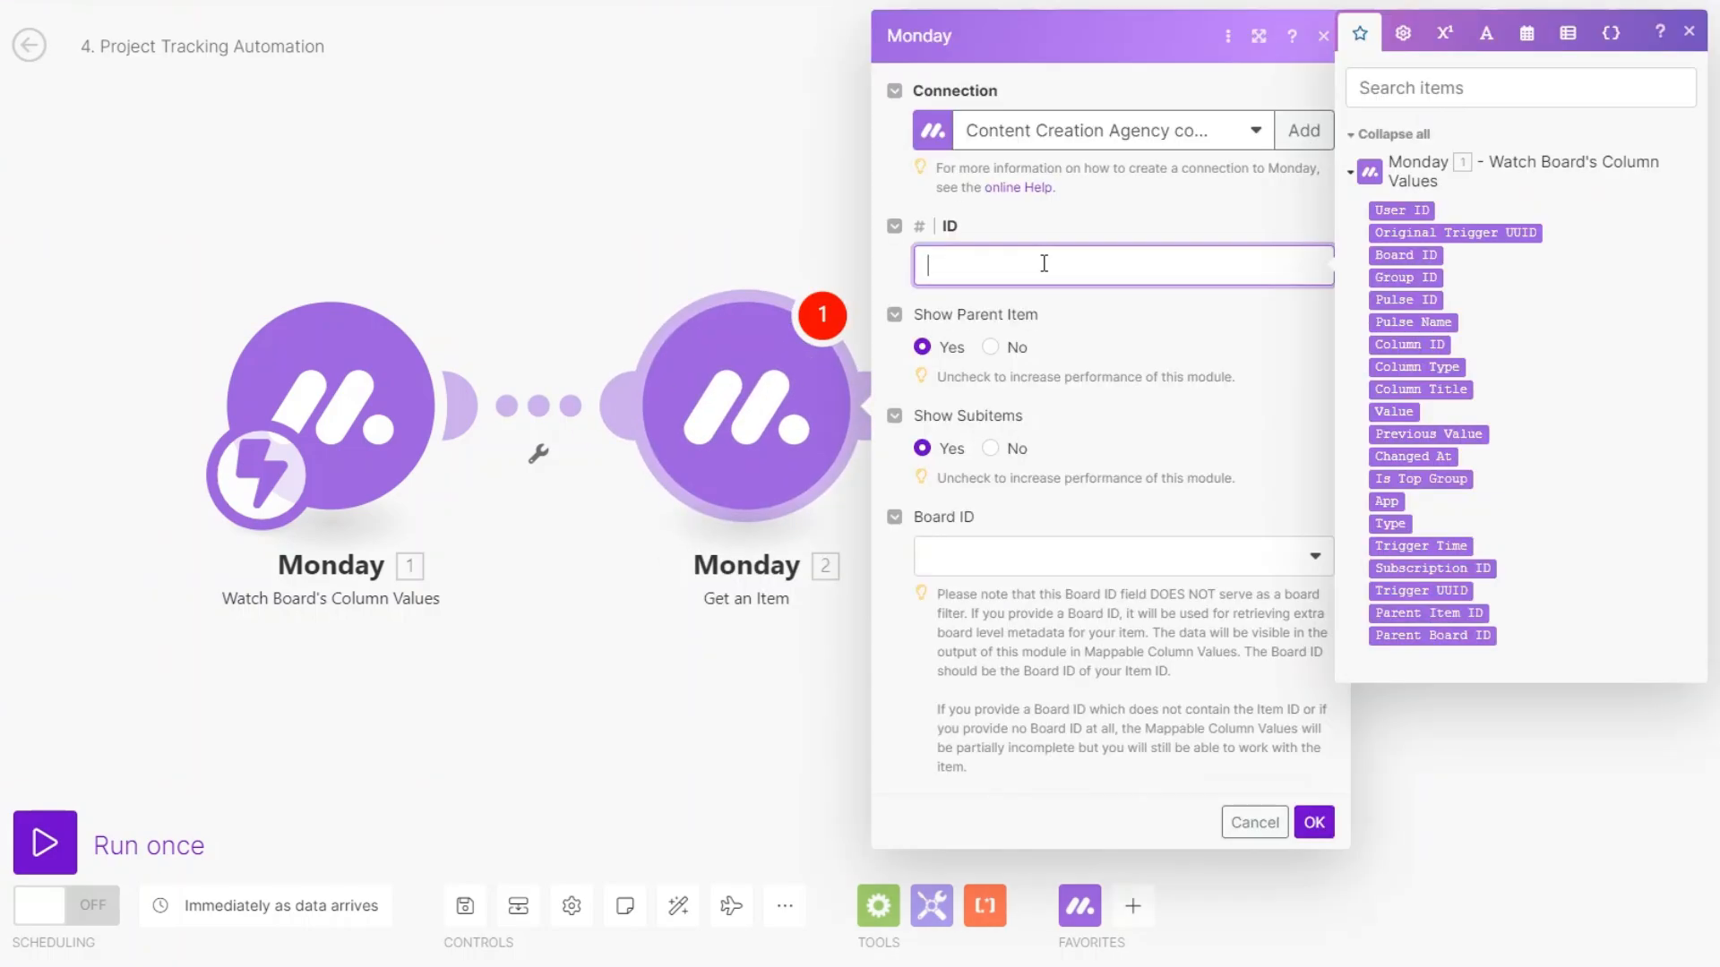
click(1406, 300)
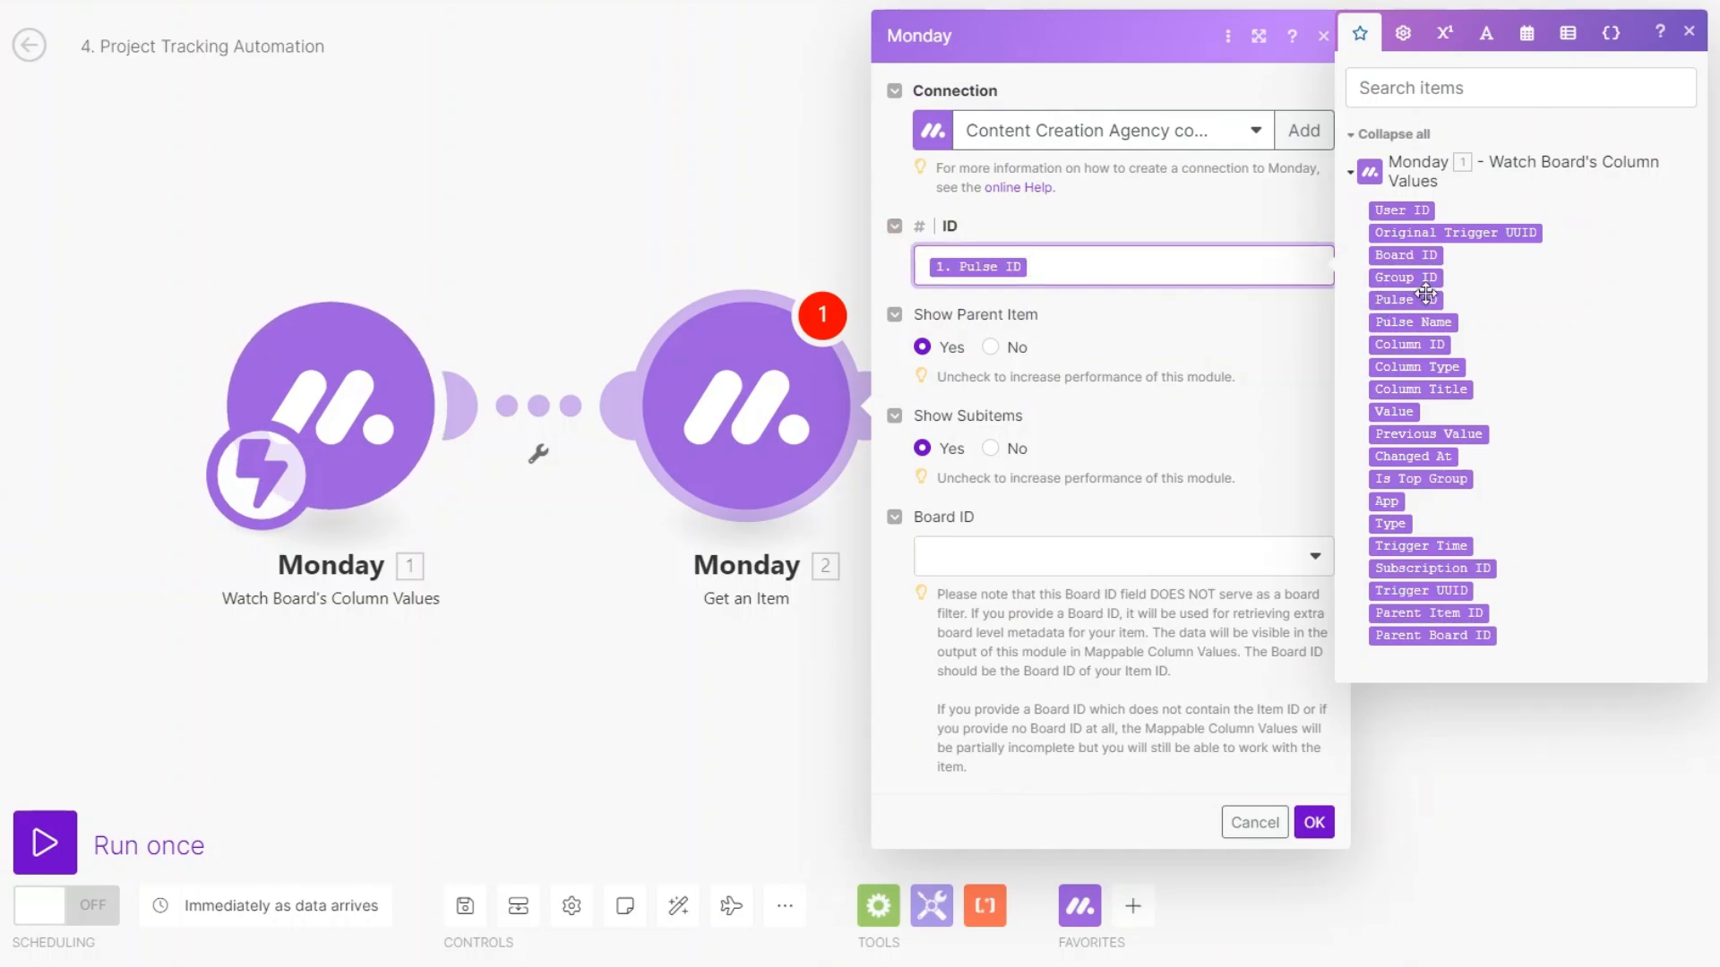
click(1087, 554)
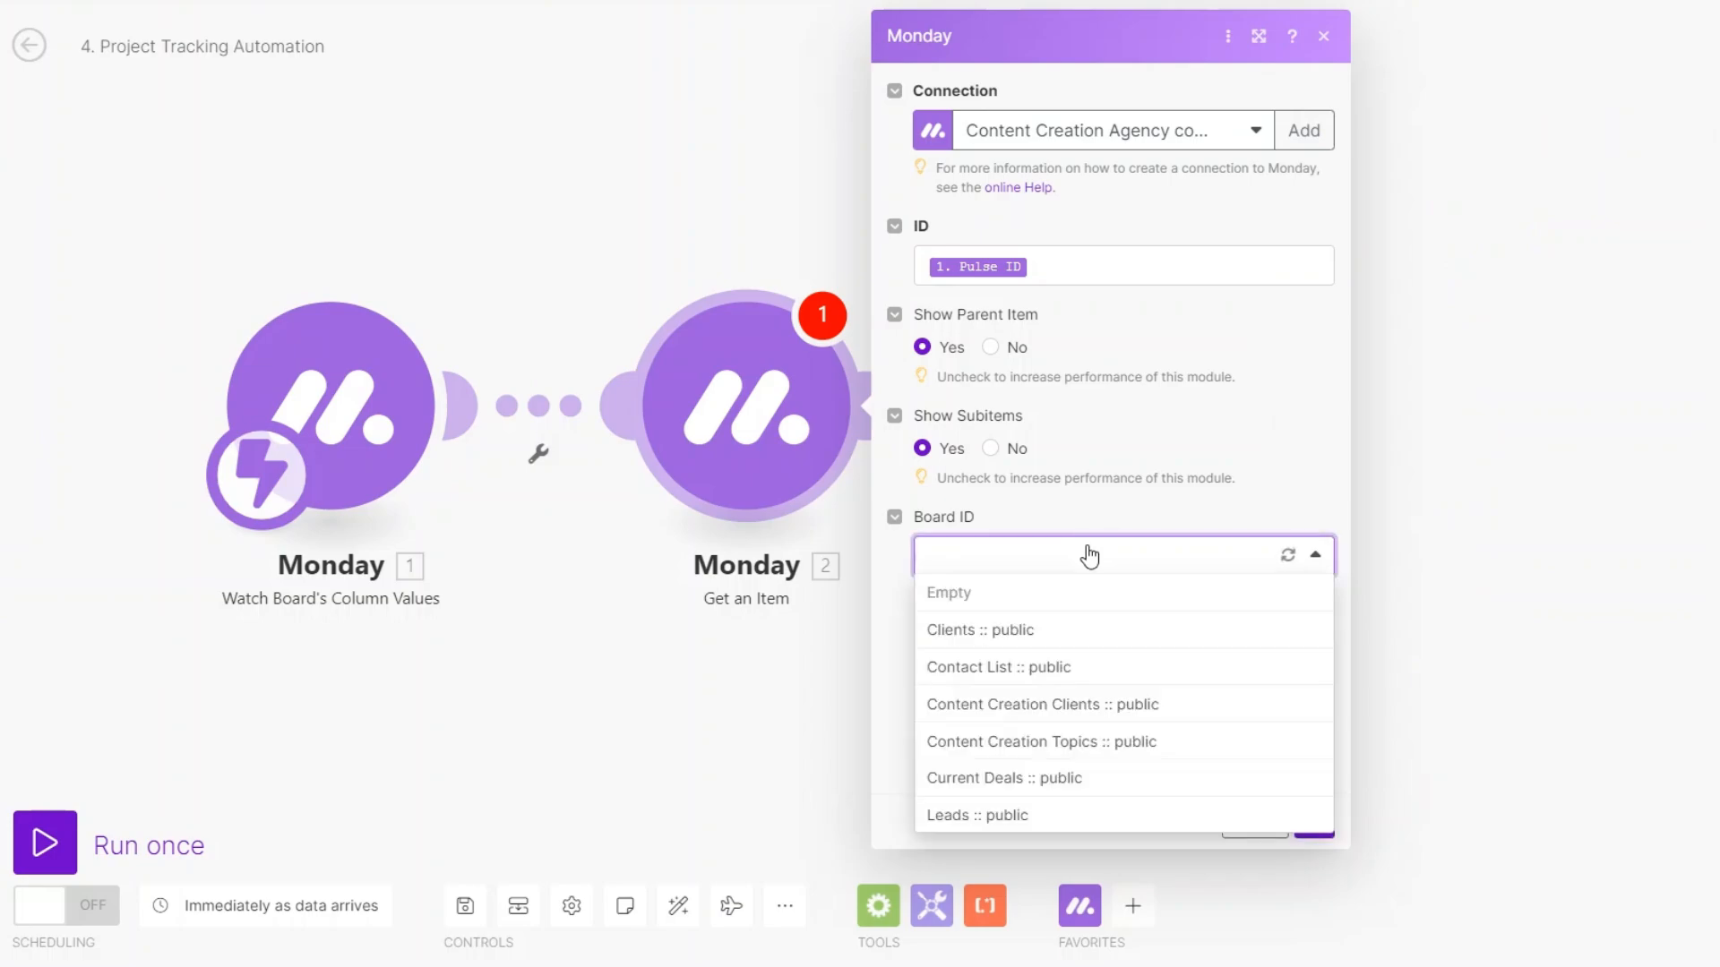
click(1061, 705)
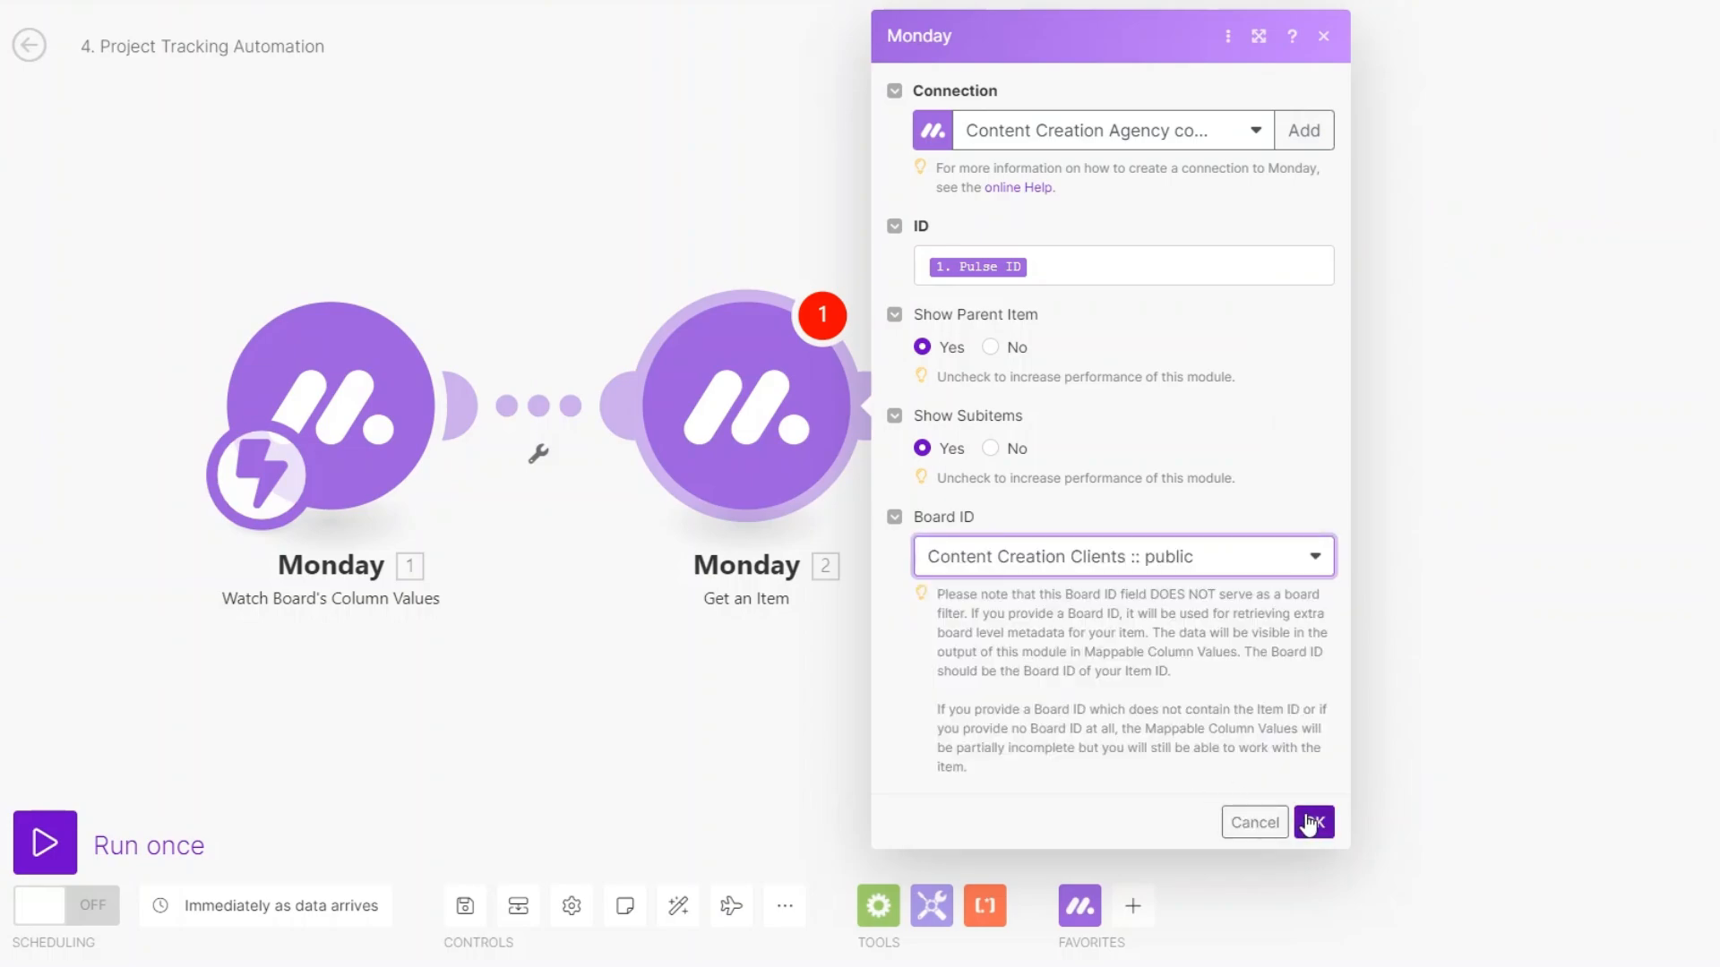
click(1312, 821)
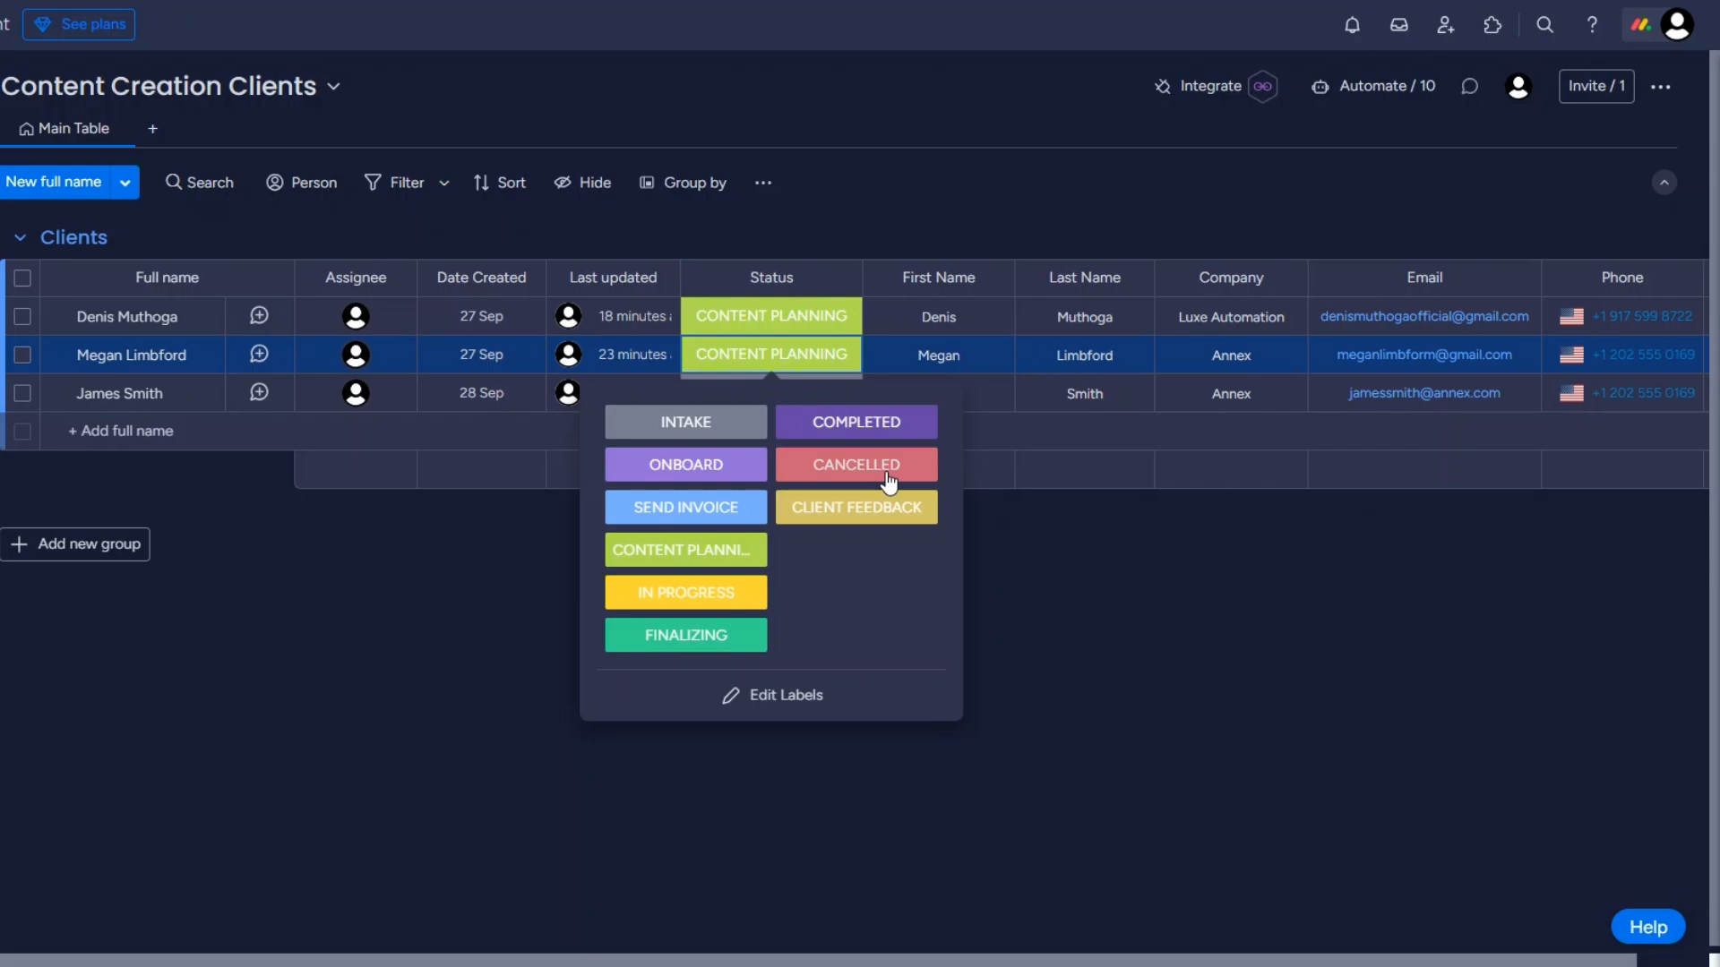
Close the Clients board's Status label list and start a new module after Get an Item.
click(1039, 690)
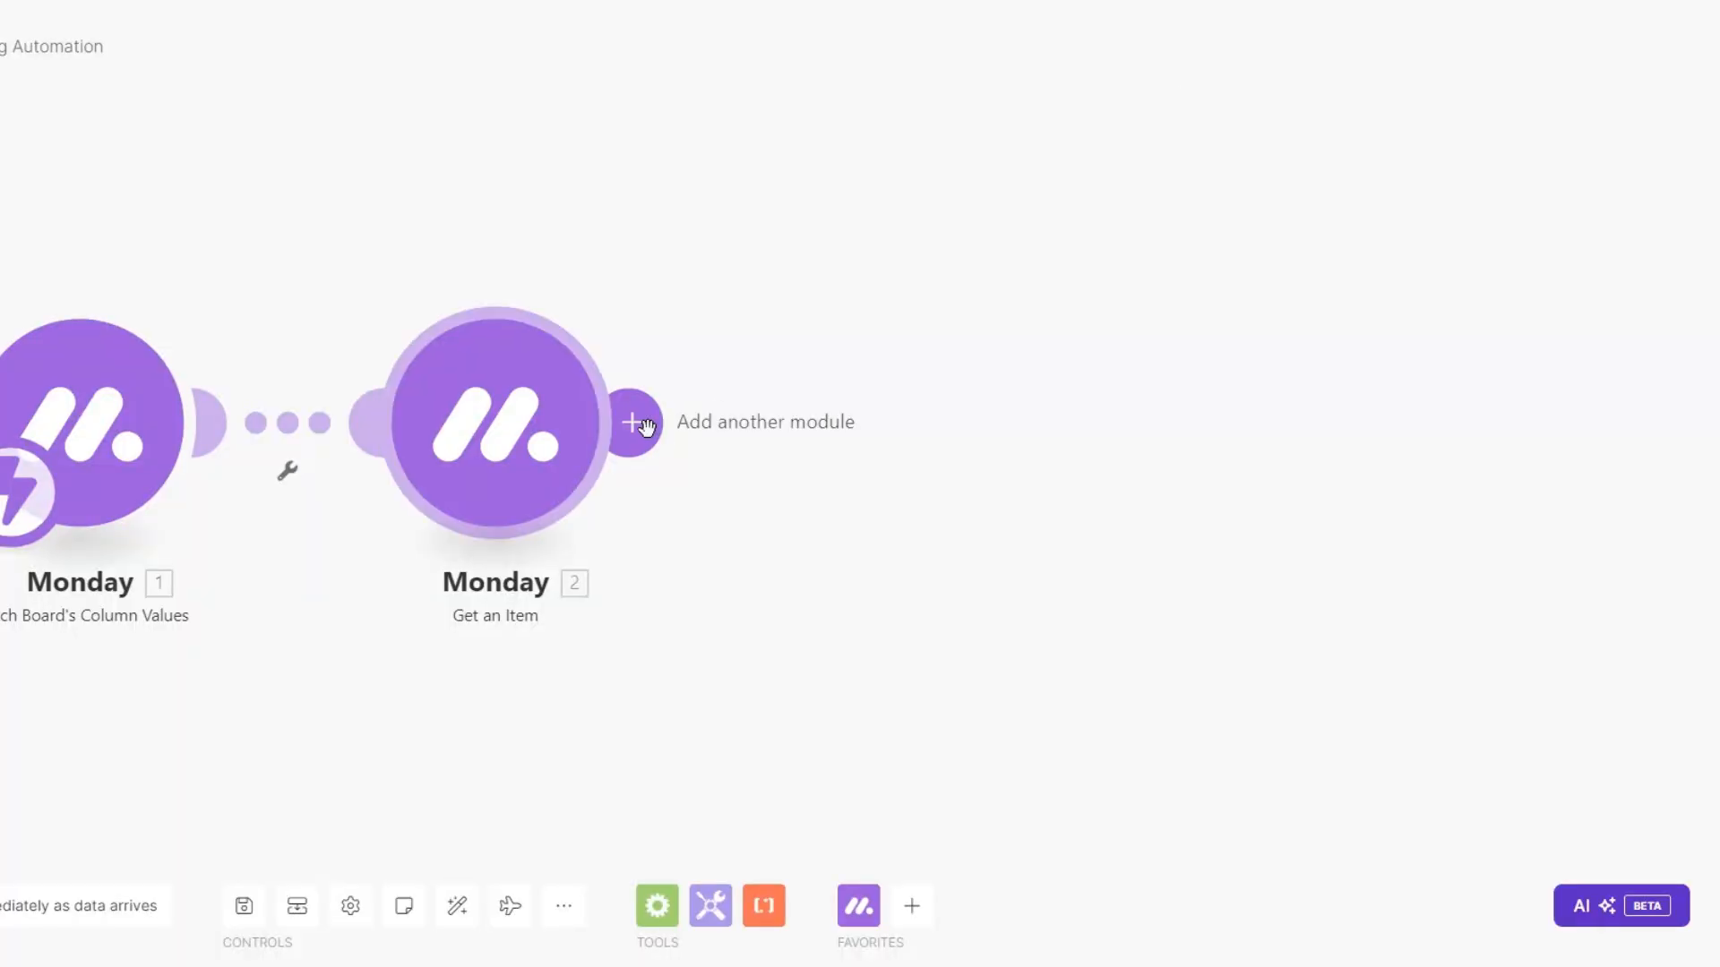
click(647, 428)
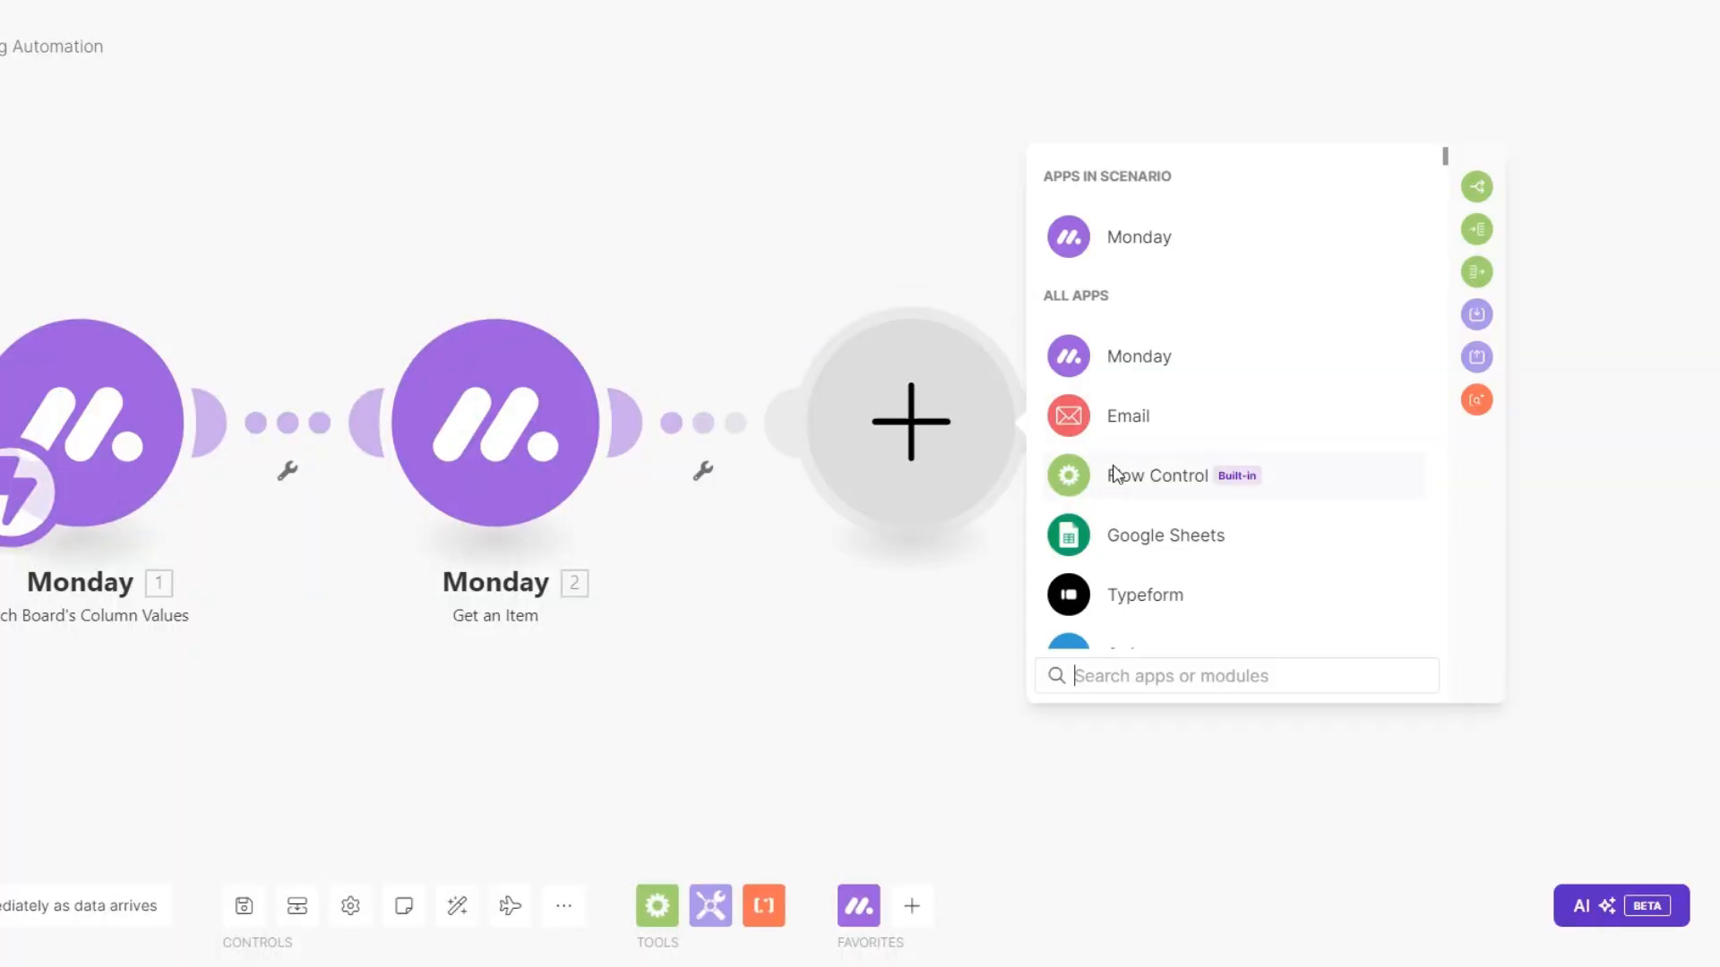
Add a Router after Get an Item and give it four routes.
click(1128, 474)
click(1129, 611)
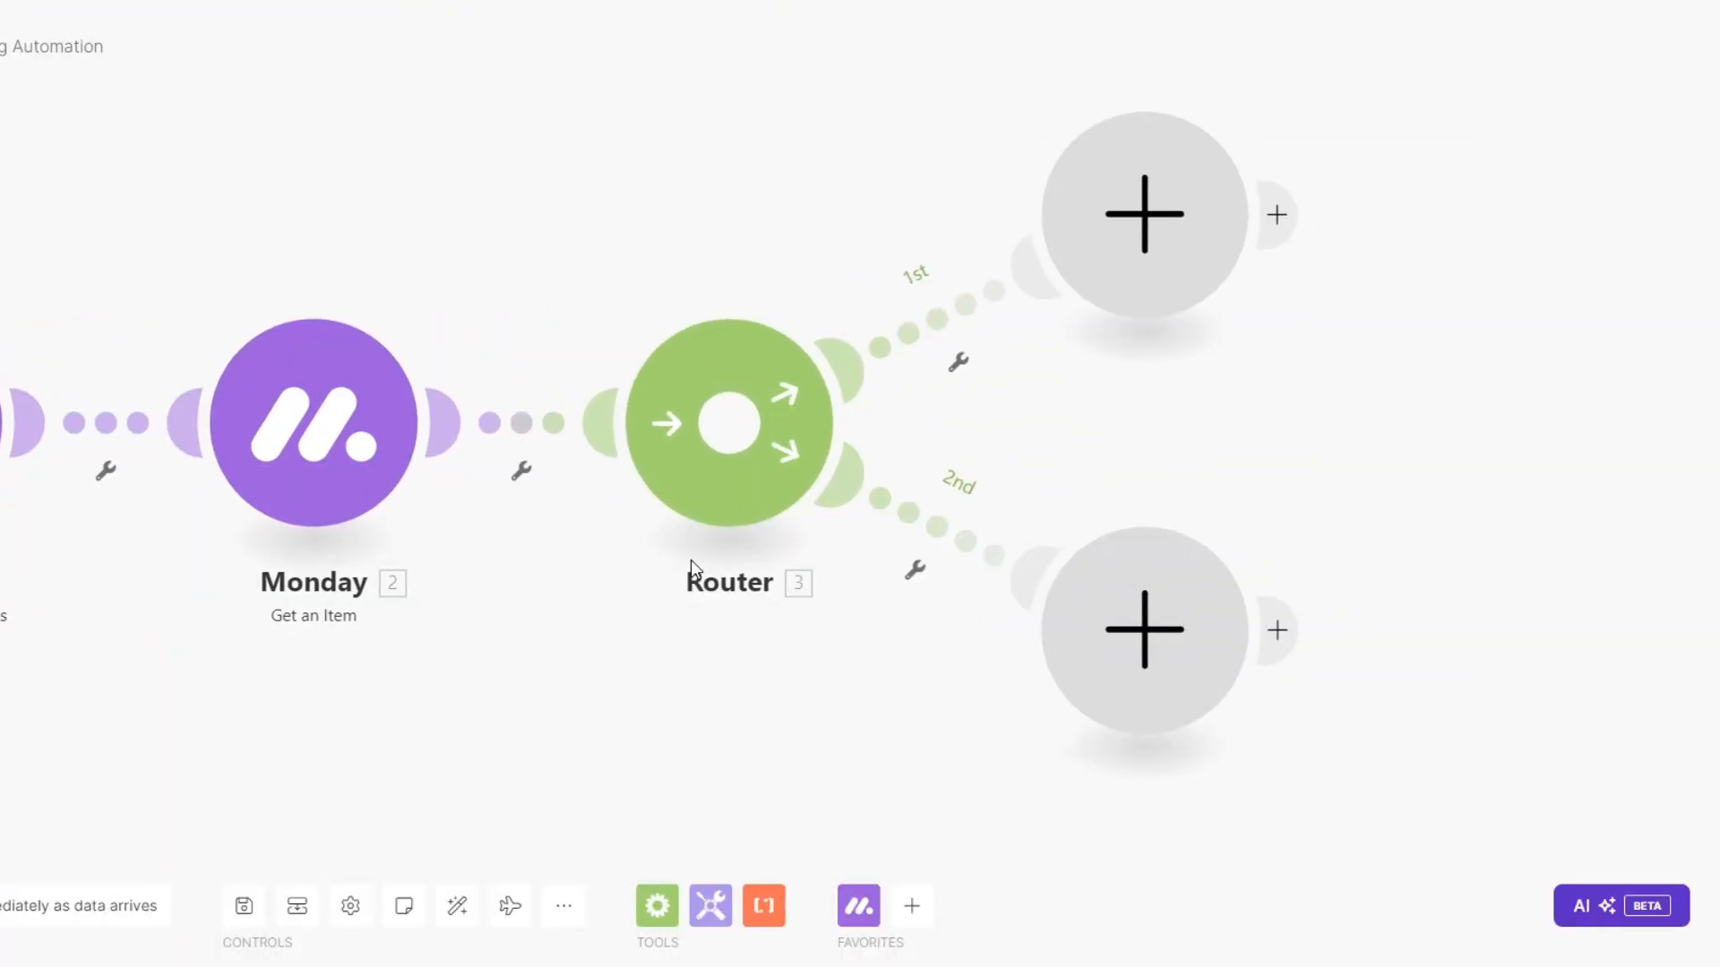
scroll(691, 561, down, 3)
drag(618, 576, 537, 541)
click(625, 445)
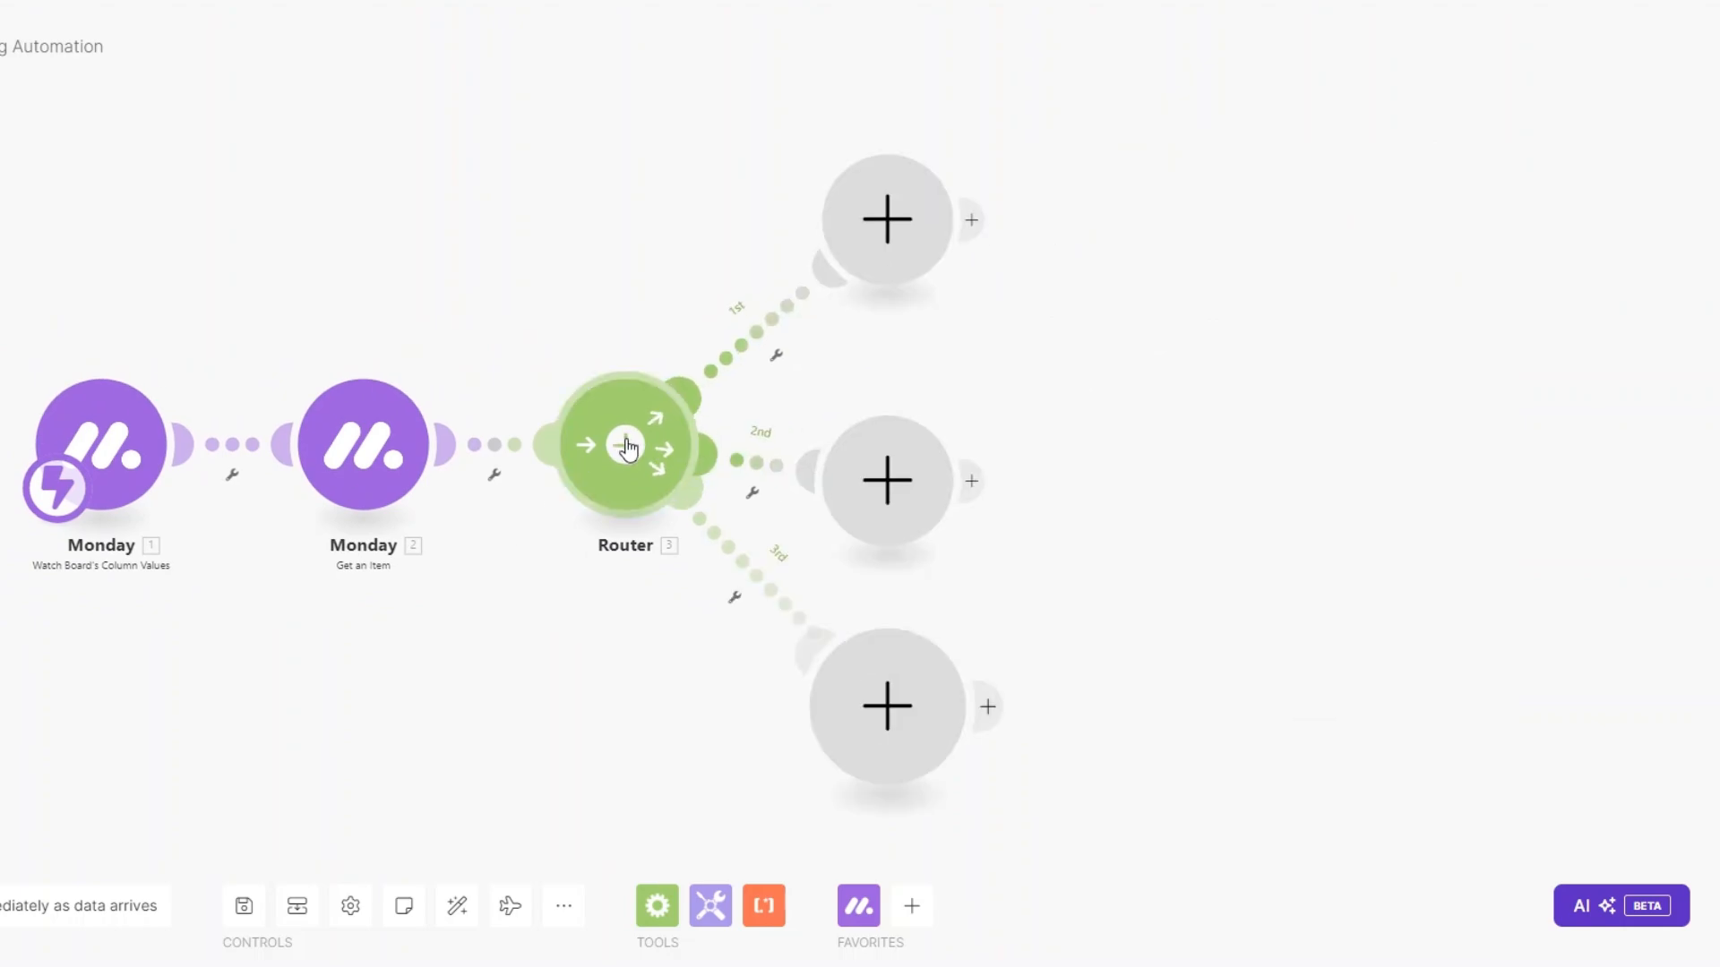
click(625, 445)
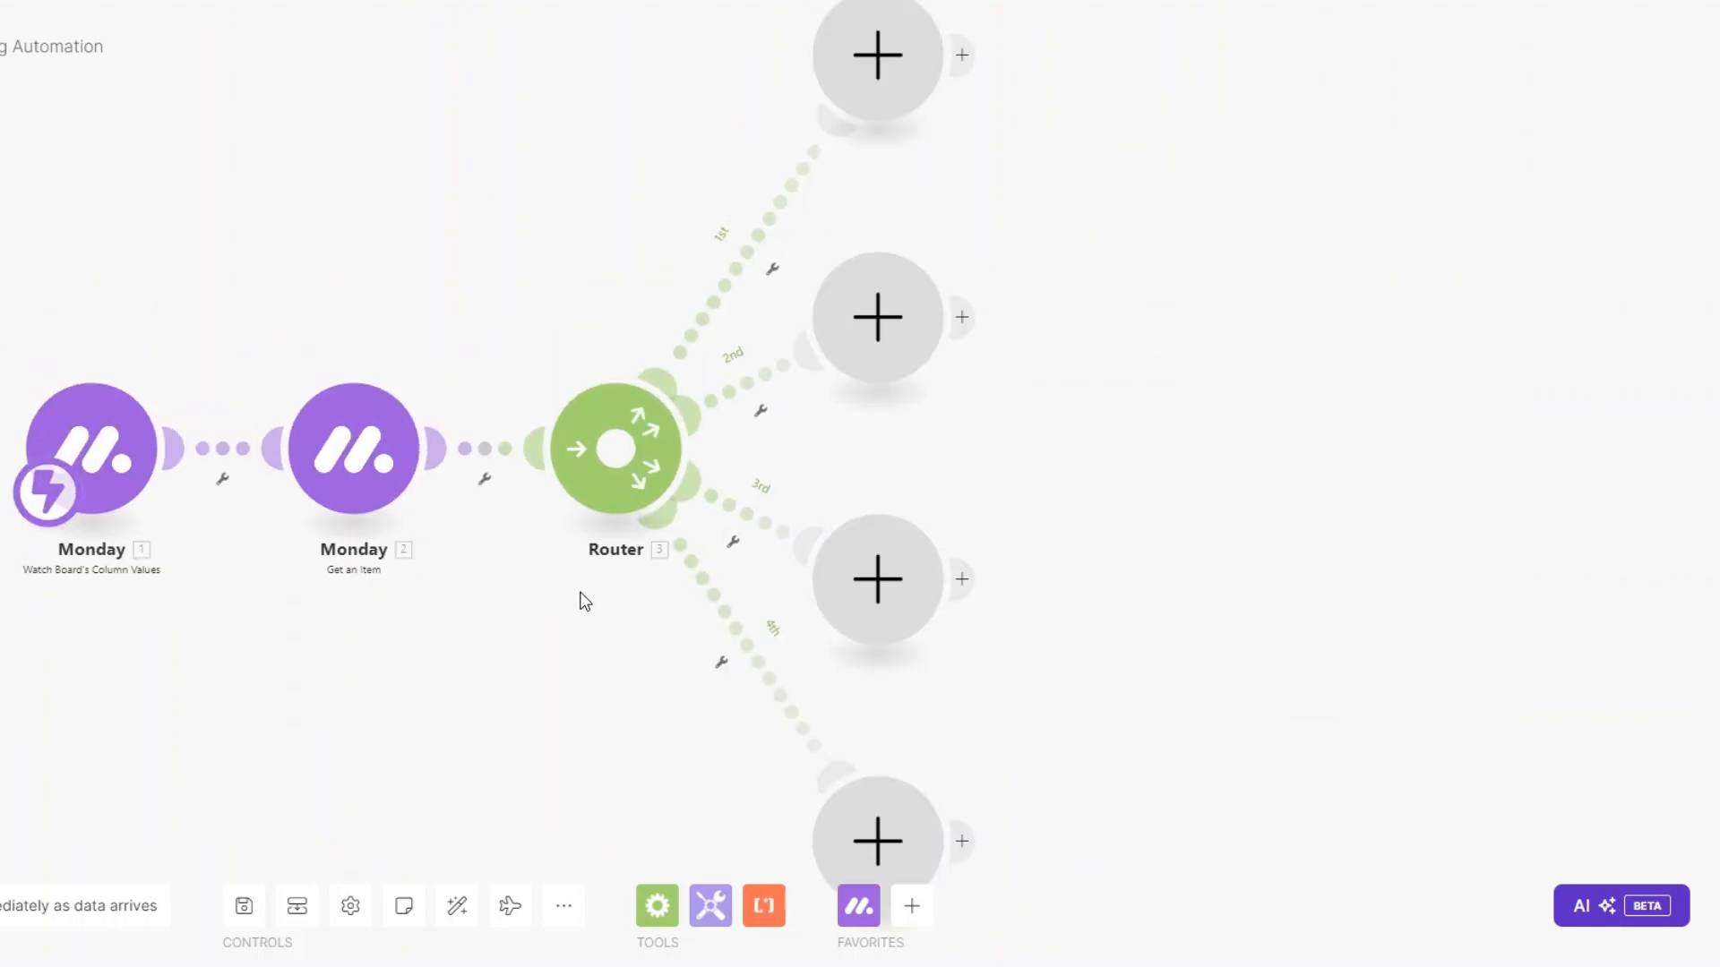
Put an Email 'Send an Email' module on the Router's first route.
click(856, 117)
click(1029, 281)
scroll(1042, 394, down, 3)
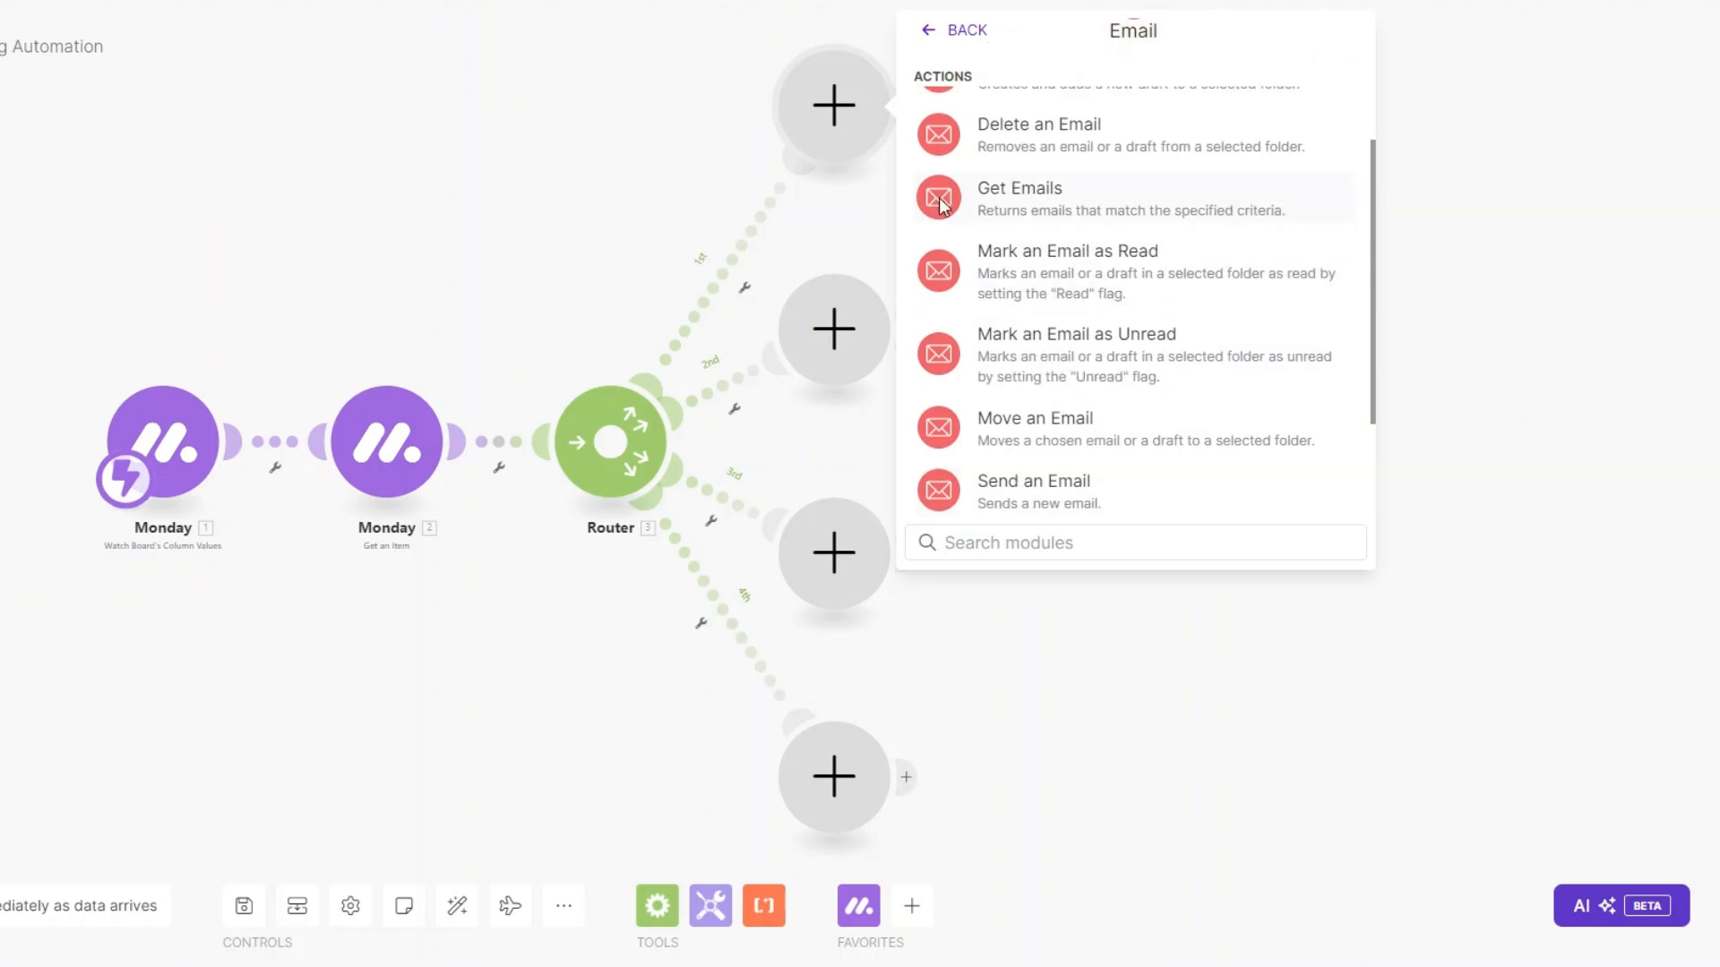
click(939, 197)
right_click(811, 130)
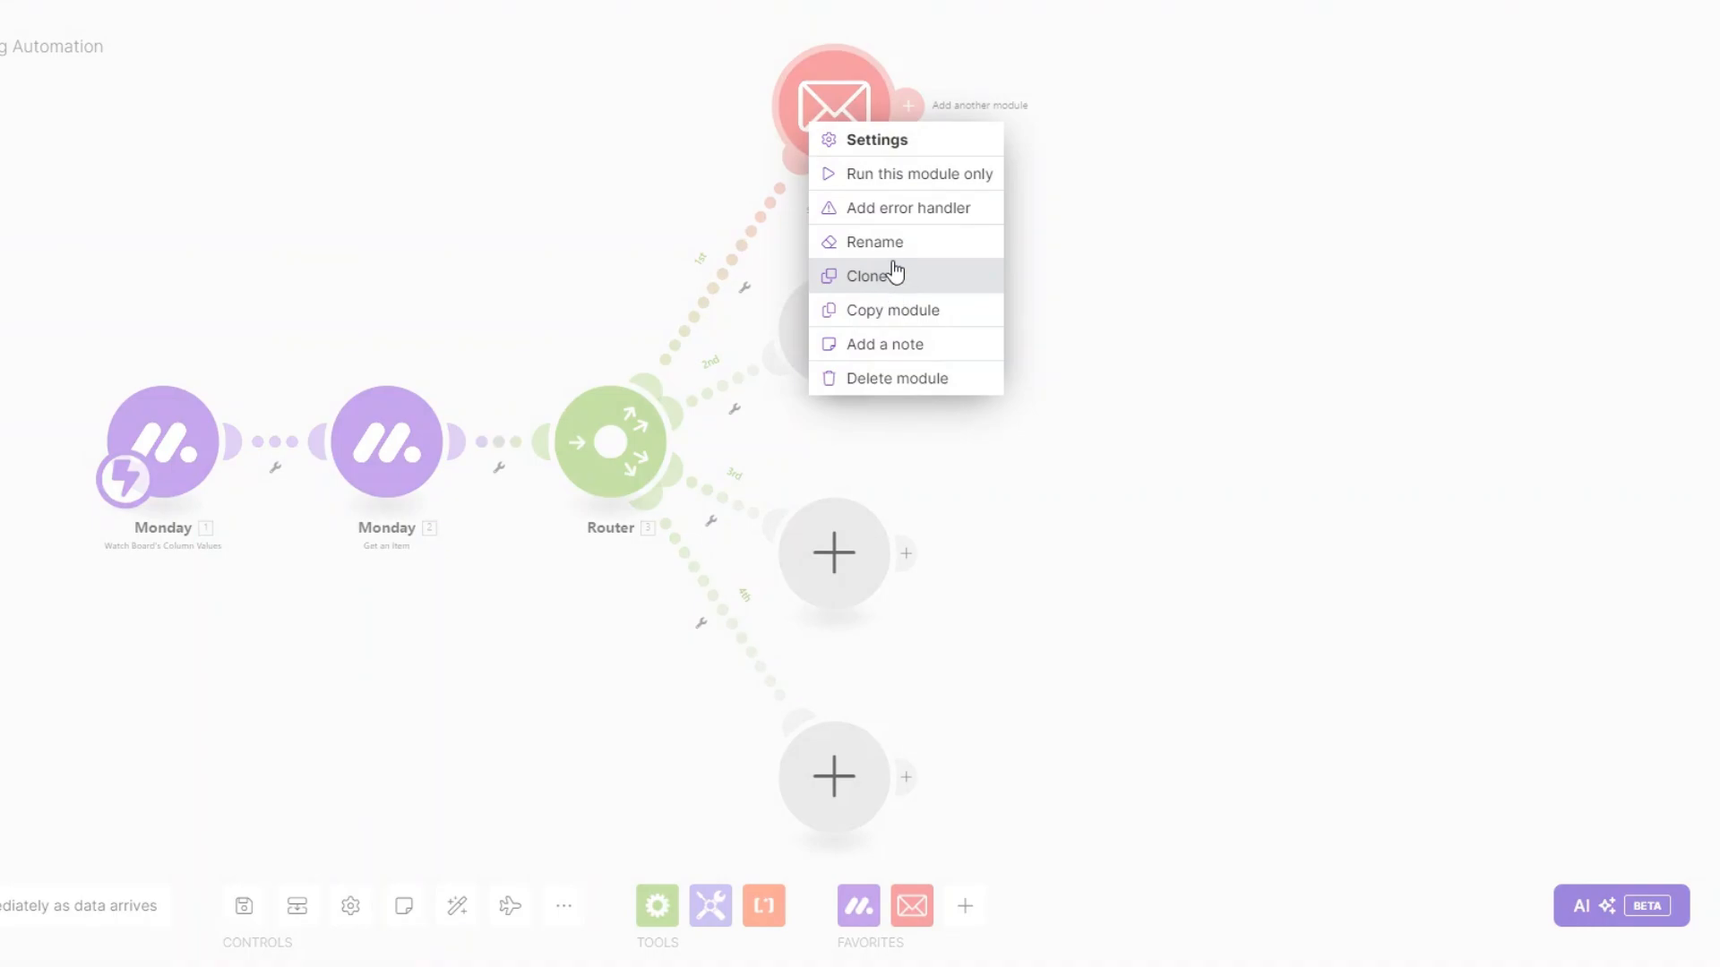
Rename the first route's email module to 'In Progress Email'.
click(889, 244)
text(In P)
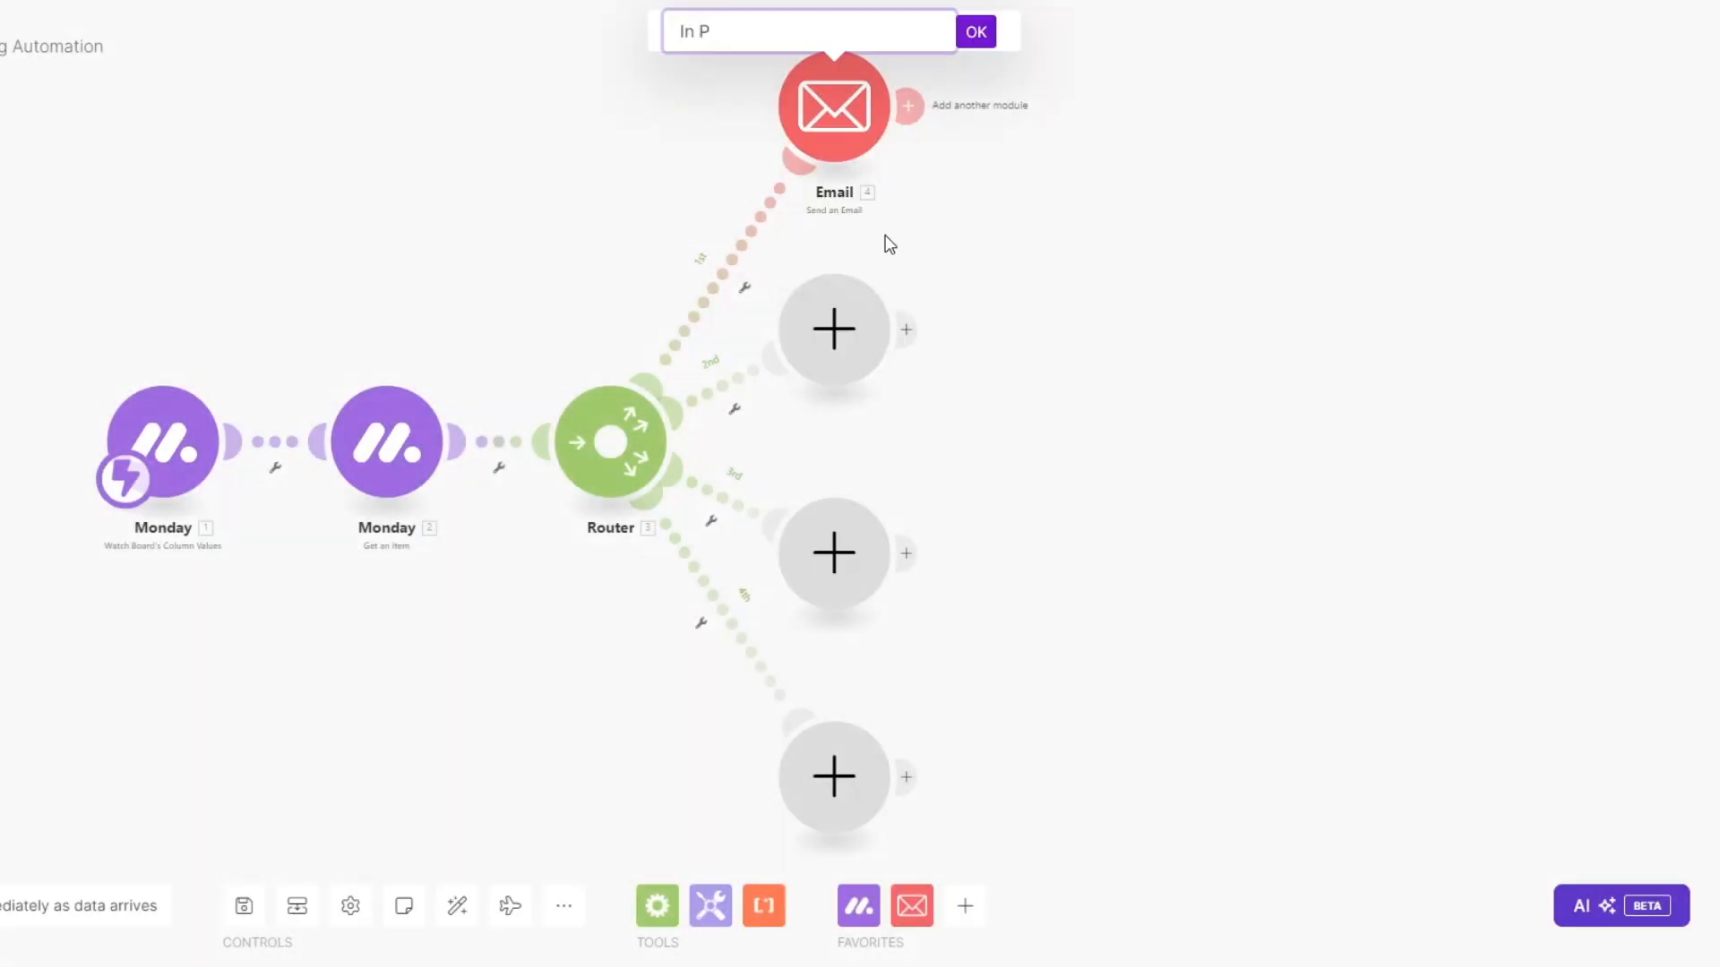
text(rogress)
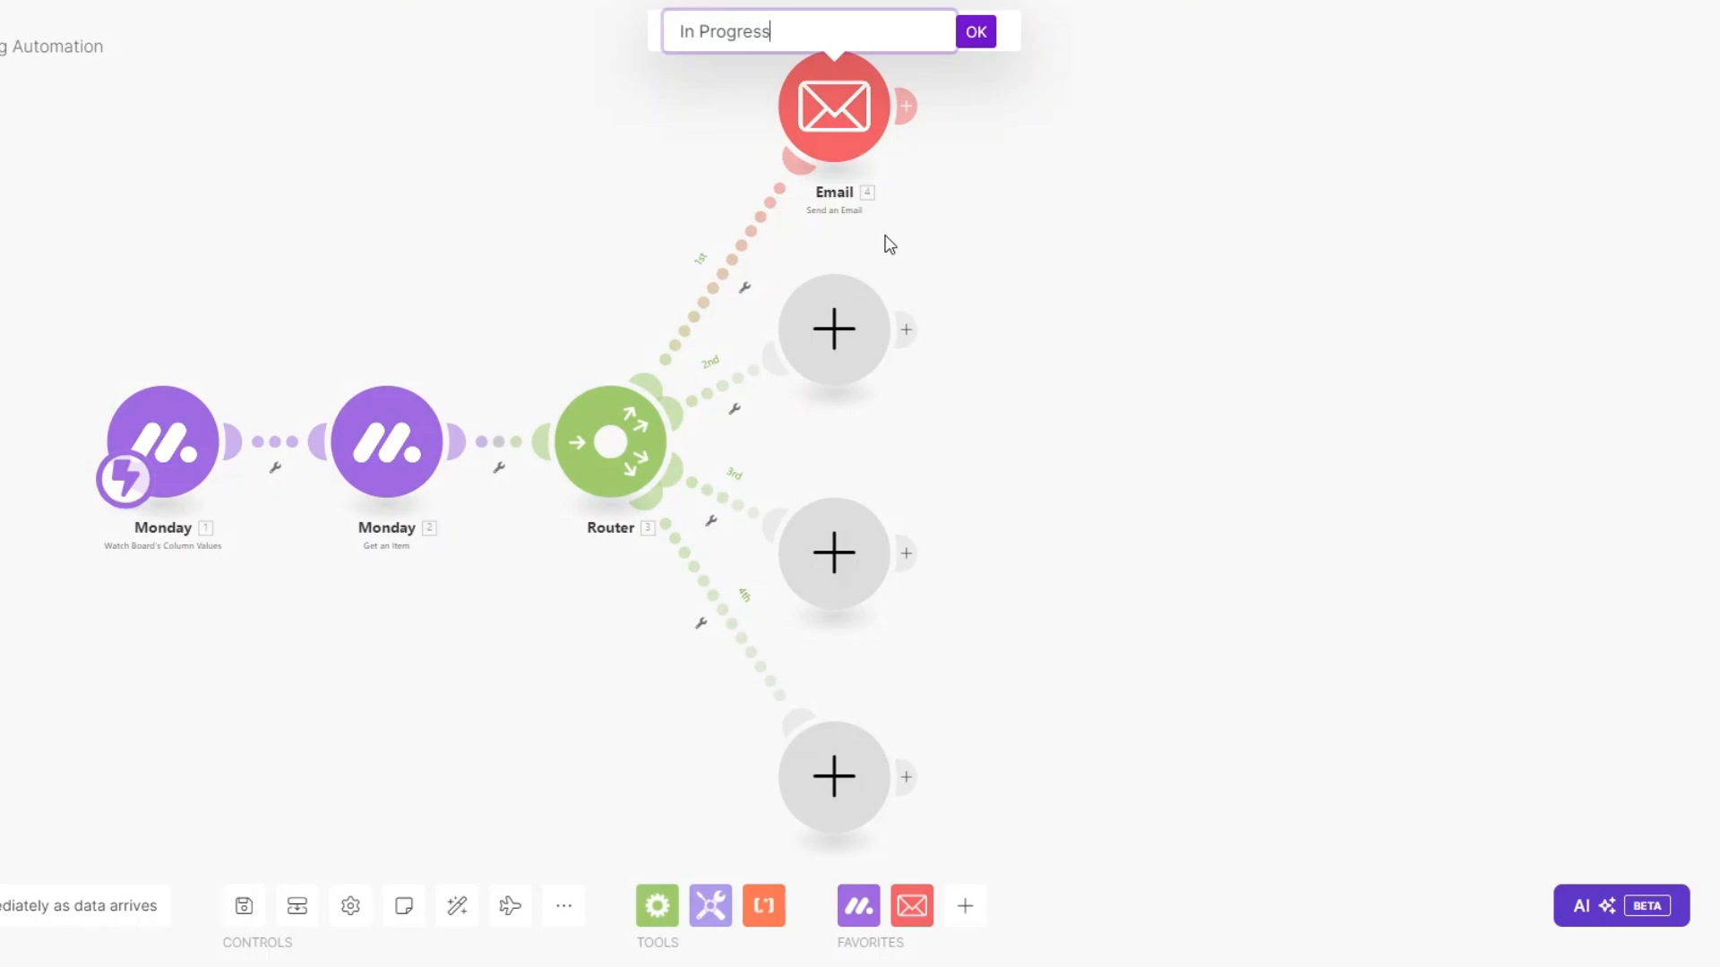
text( Email)
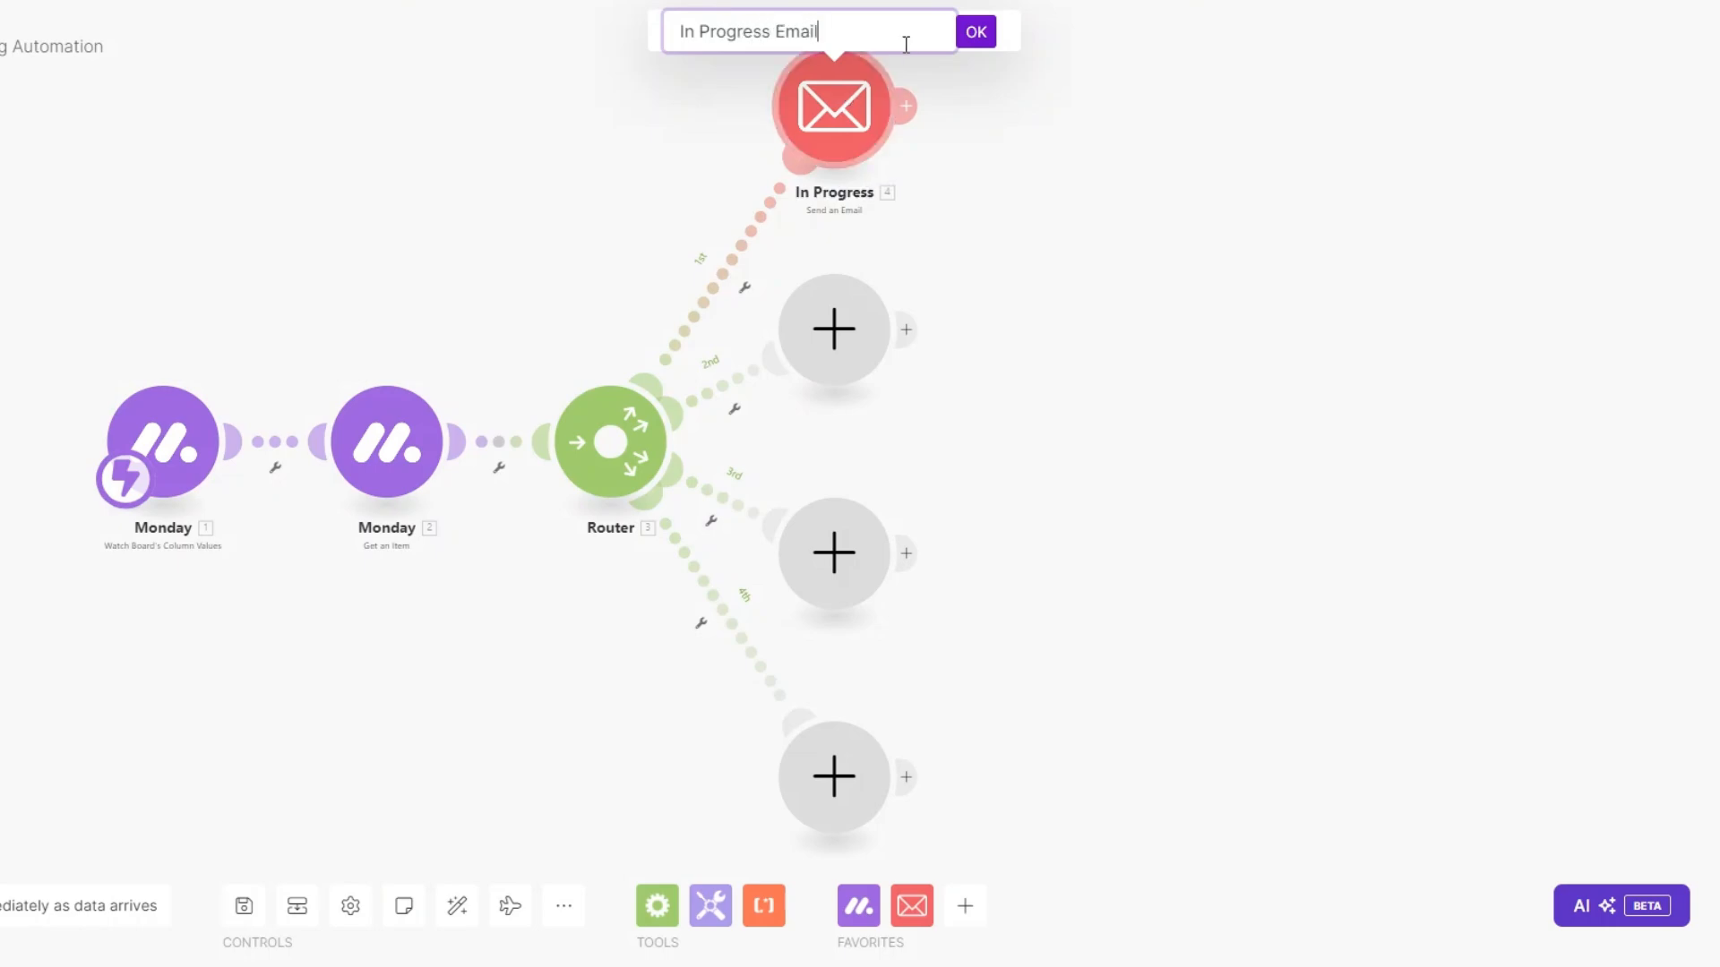
click(974, 34)
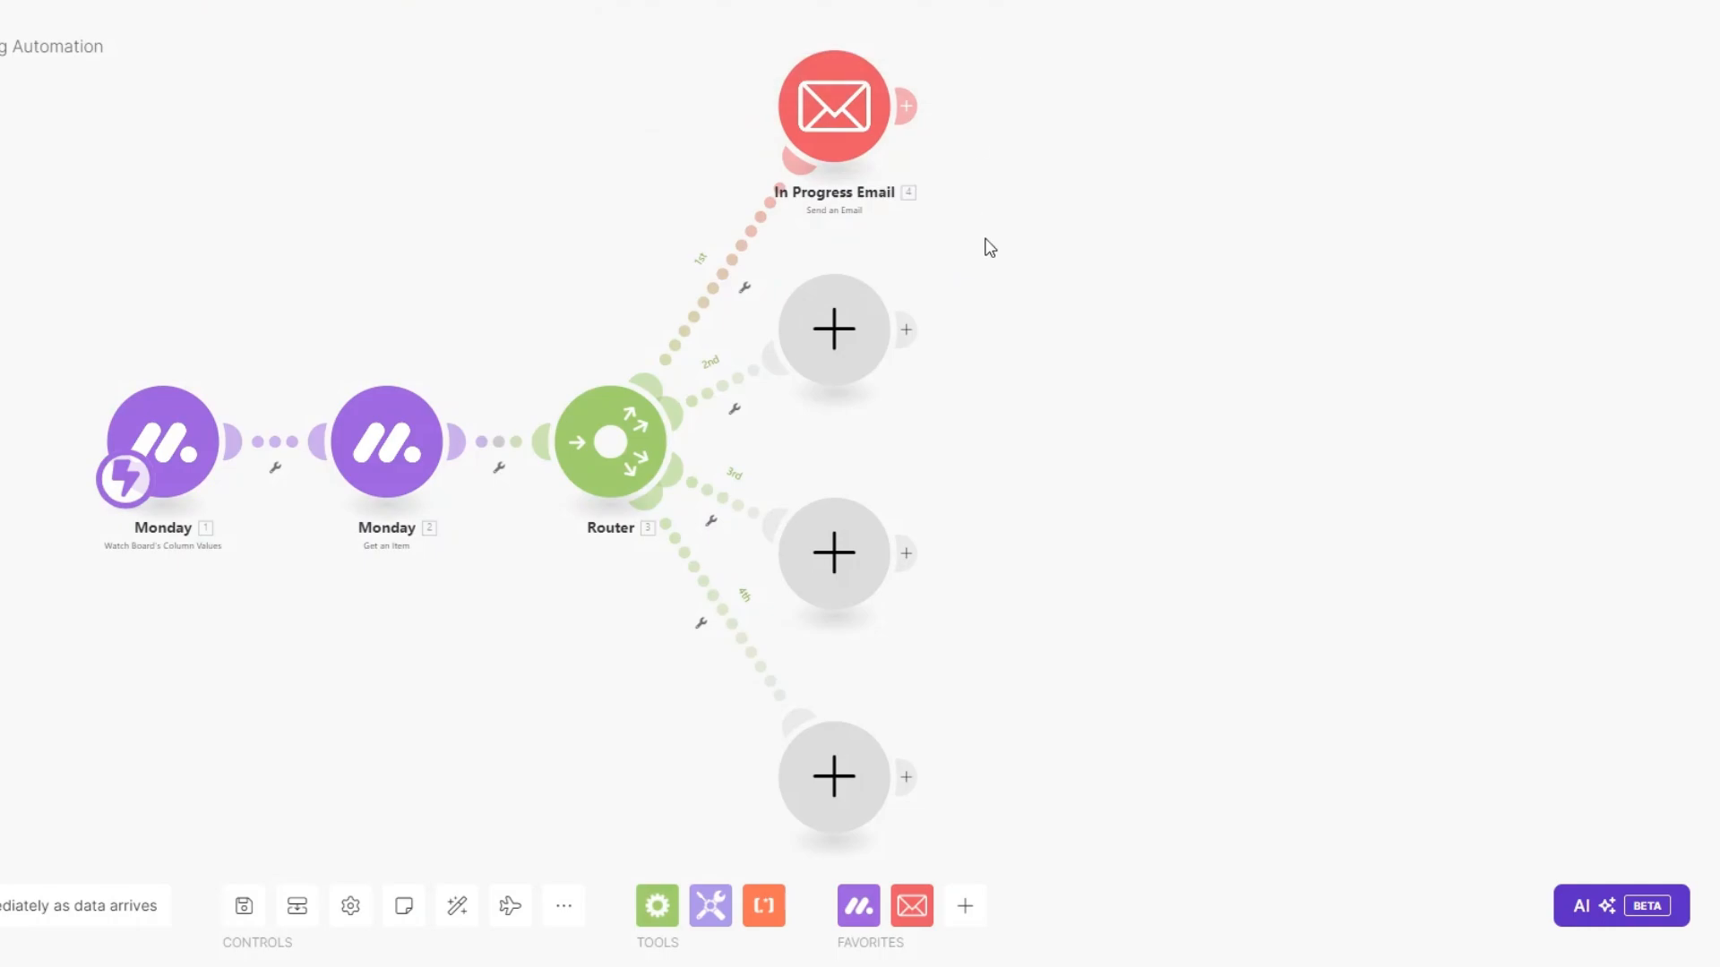
Add a Send an Email module on route two, named 'Finalizing Email'.
click(834, 328)
scroll(1156, 461, down, 4)
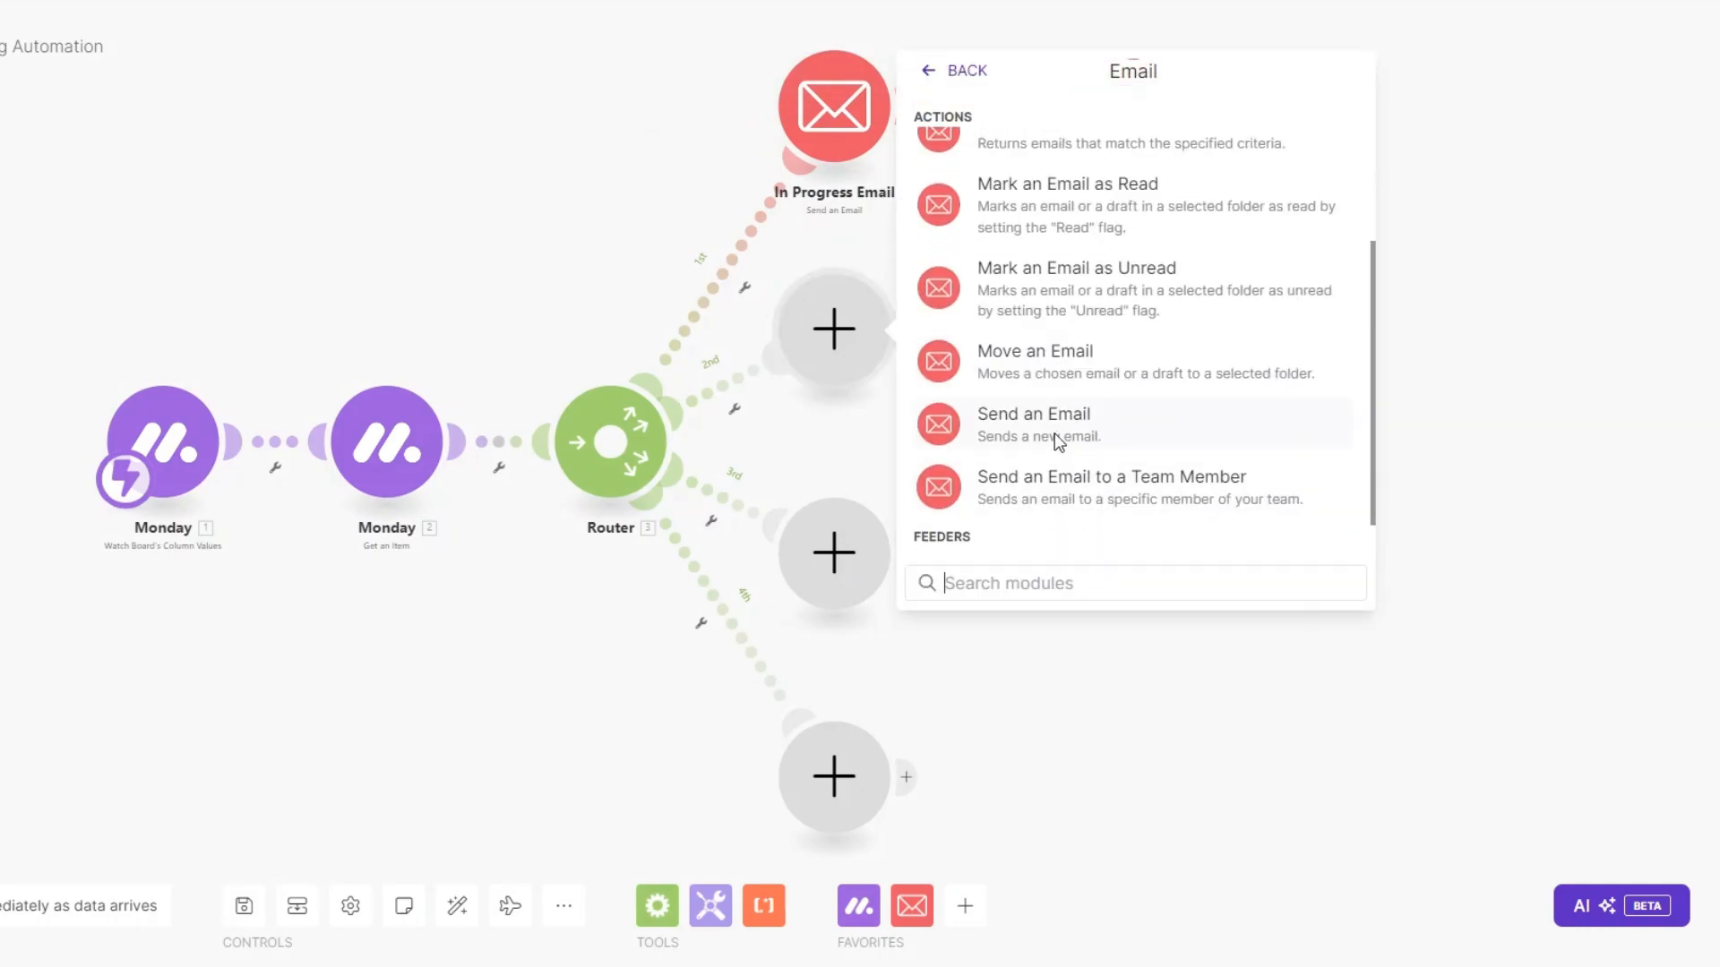
click(1054, 428)
right_click(819, 330)
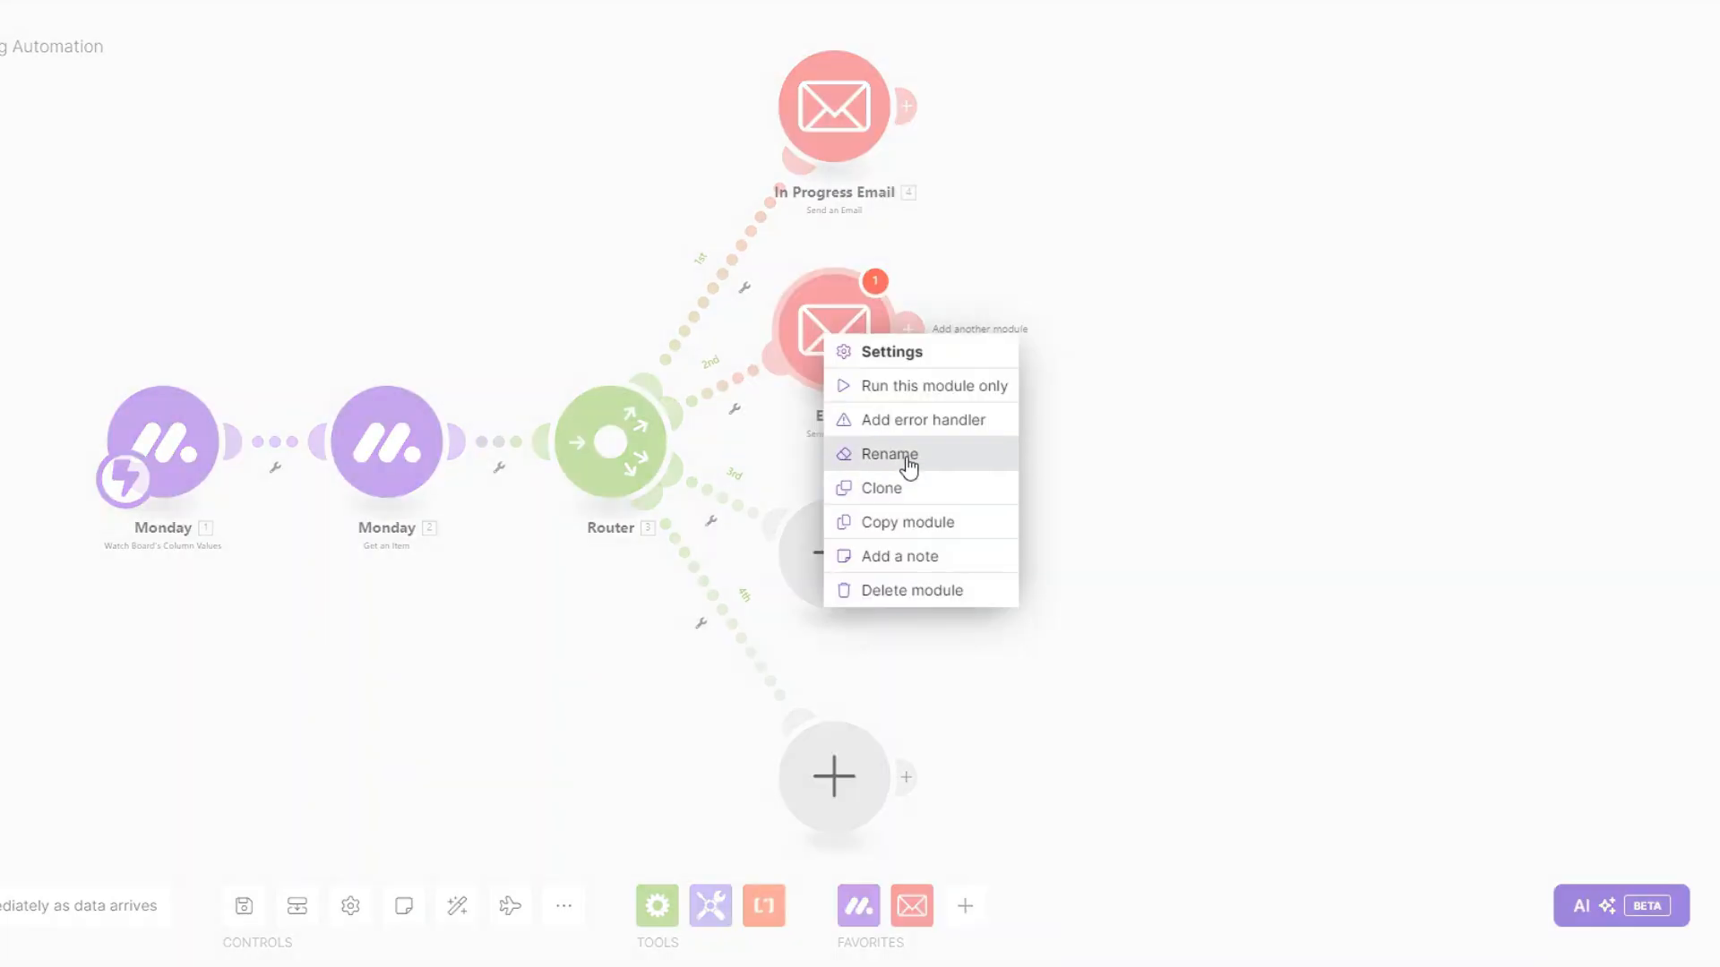
click(905, 455)
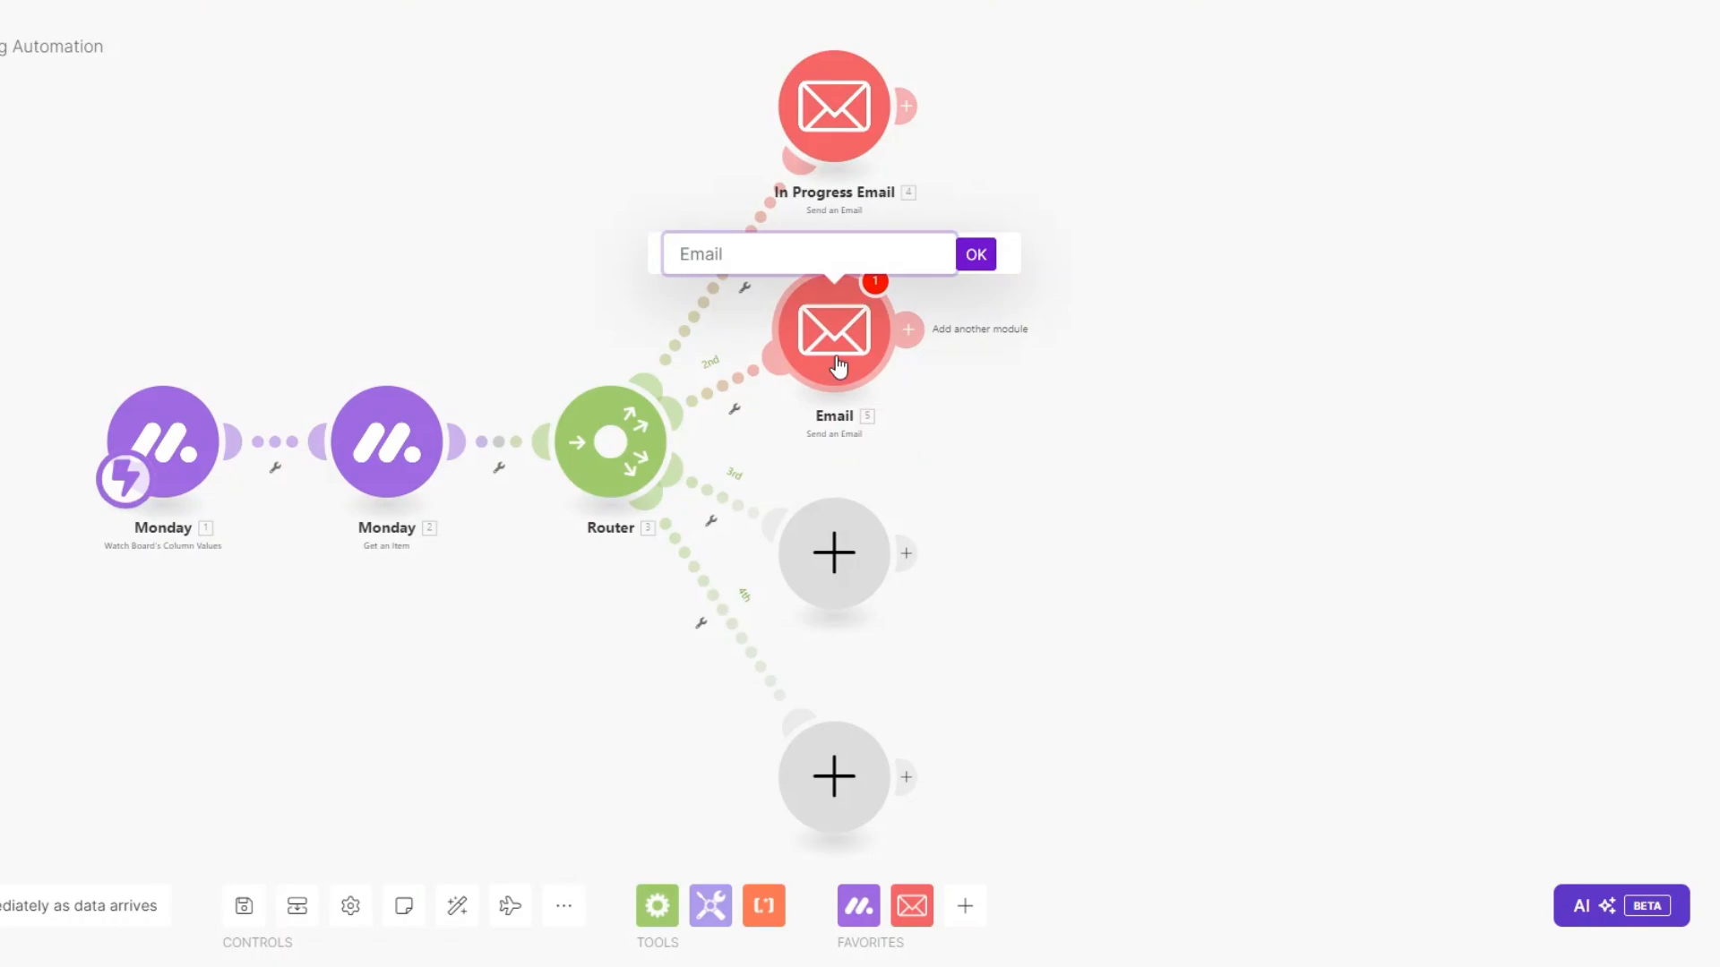
text(Finalizing Email)
click(975, 256)
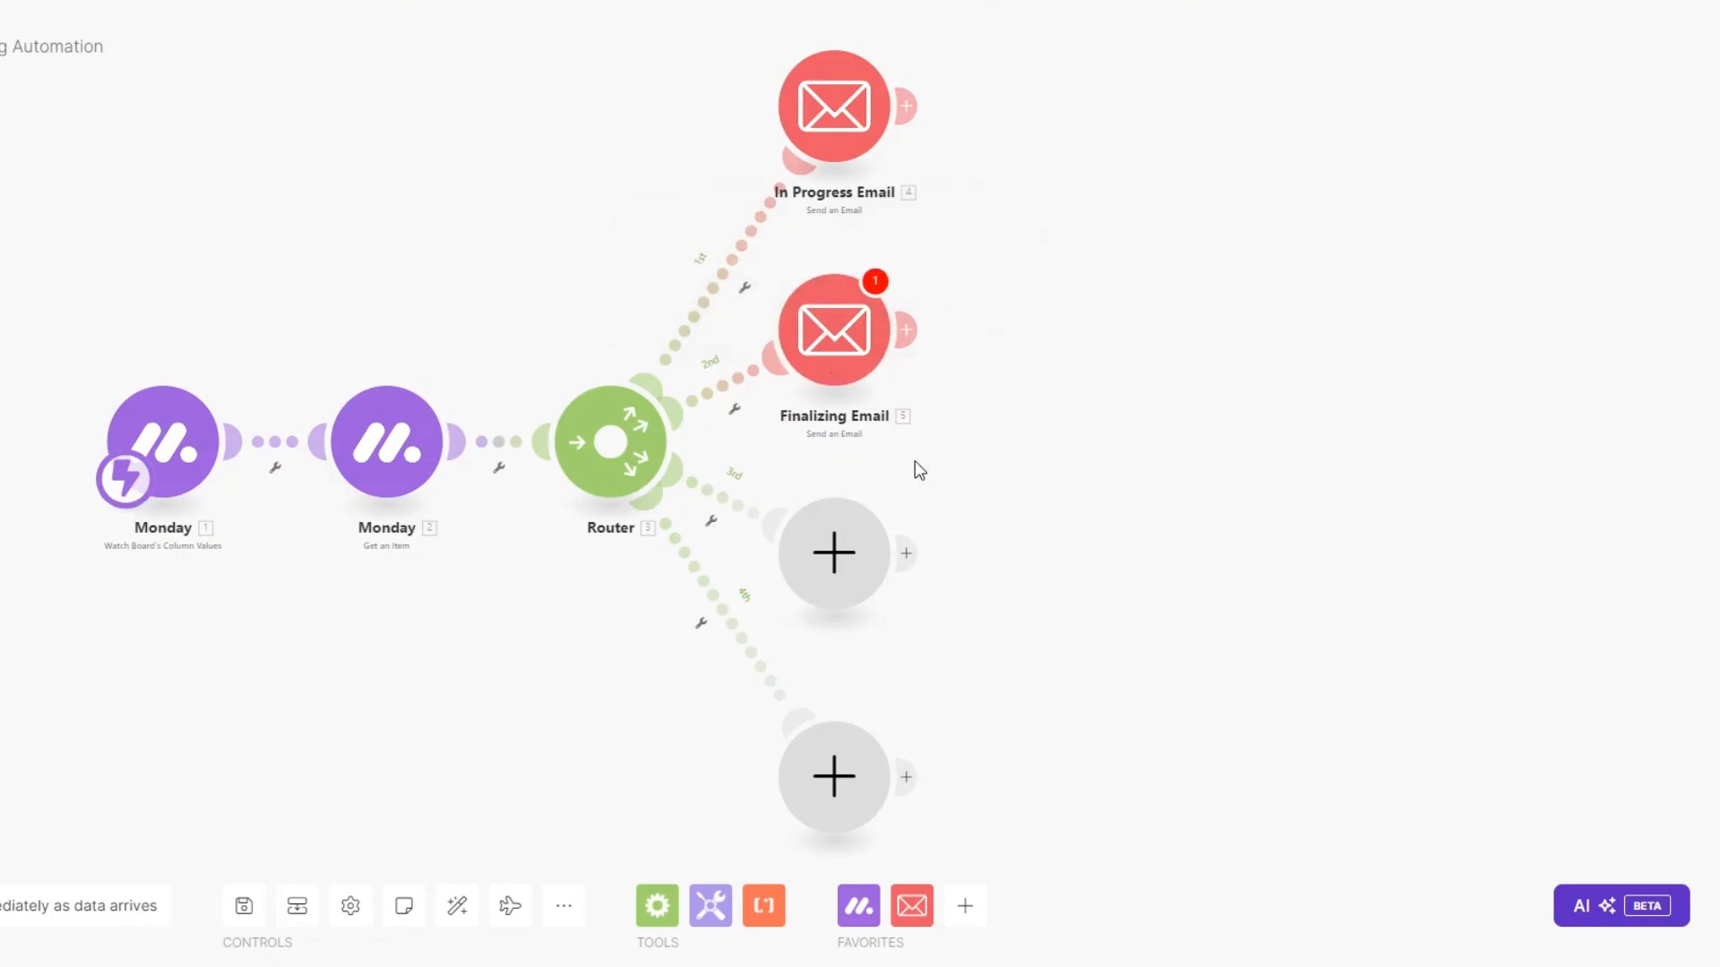
Add a Send an Email module on route three, named 'Completed Email'.
click(842, 546)
click(984, 437)
scroll(1053, 465, down, 3)
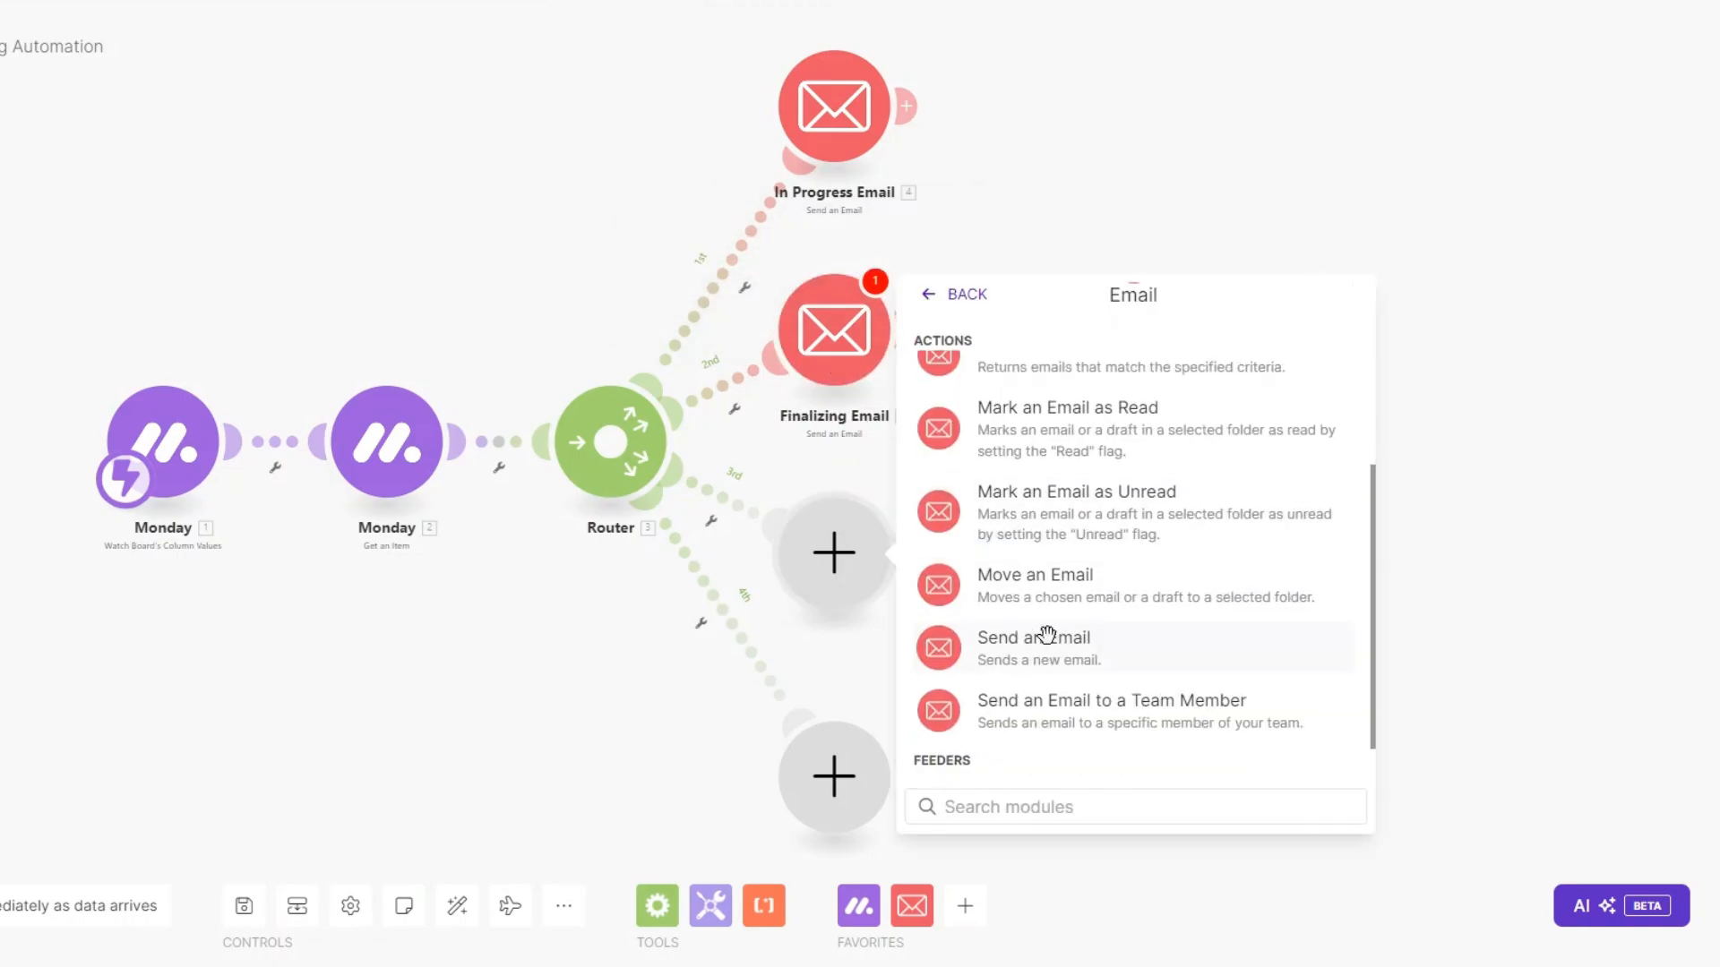
click(1058, 642)
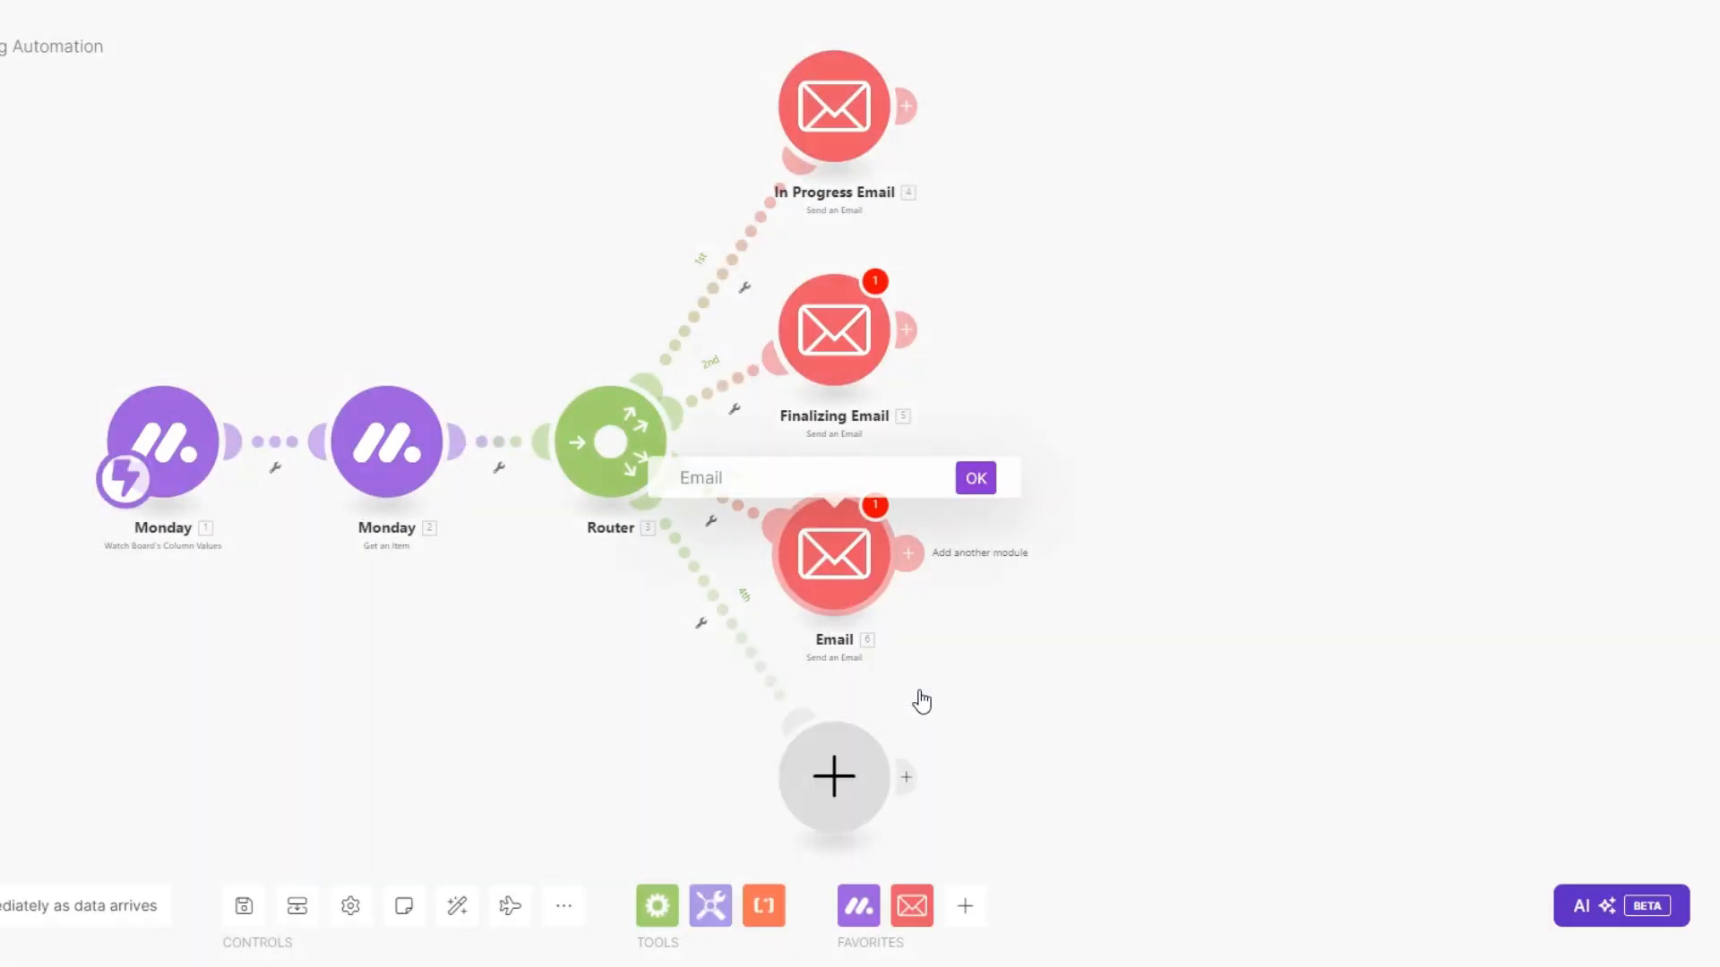
text(Com)
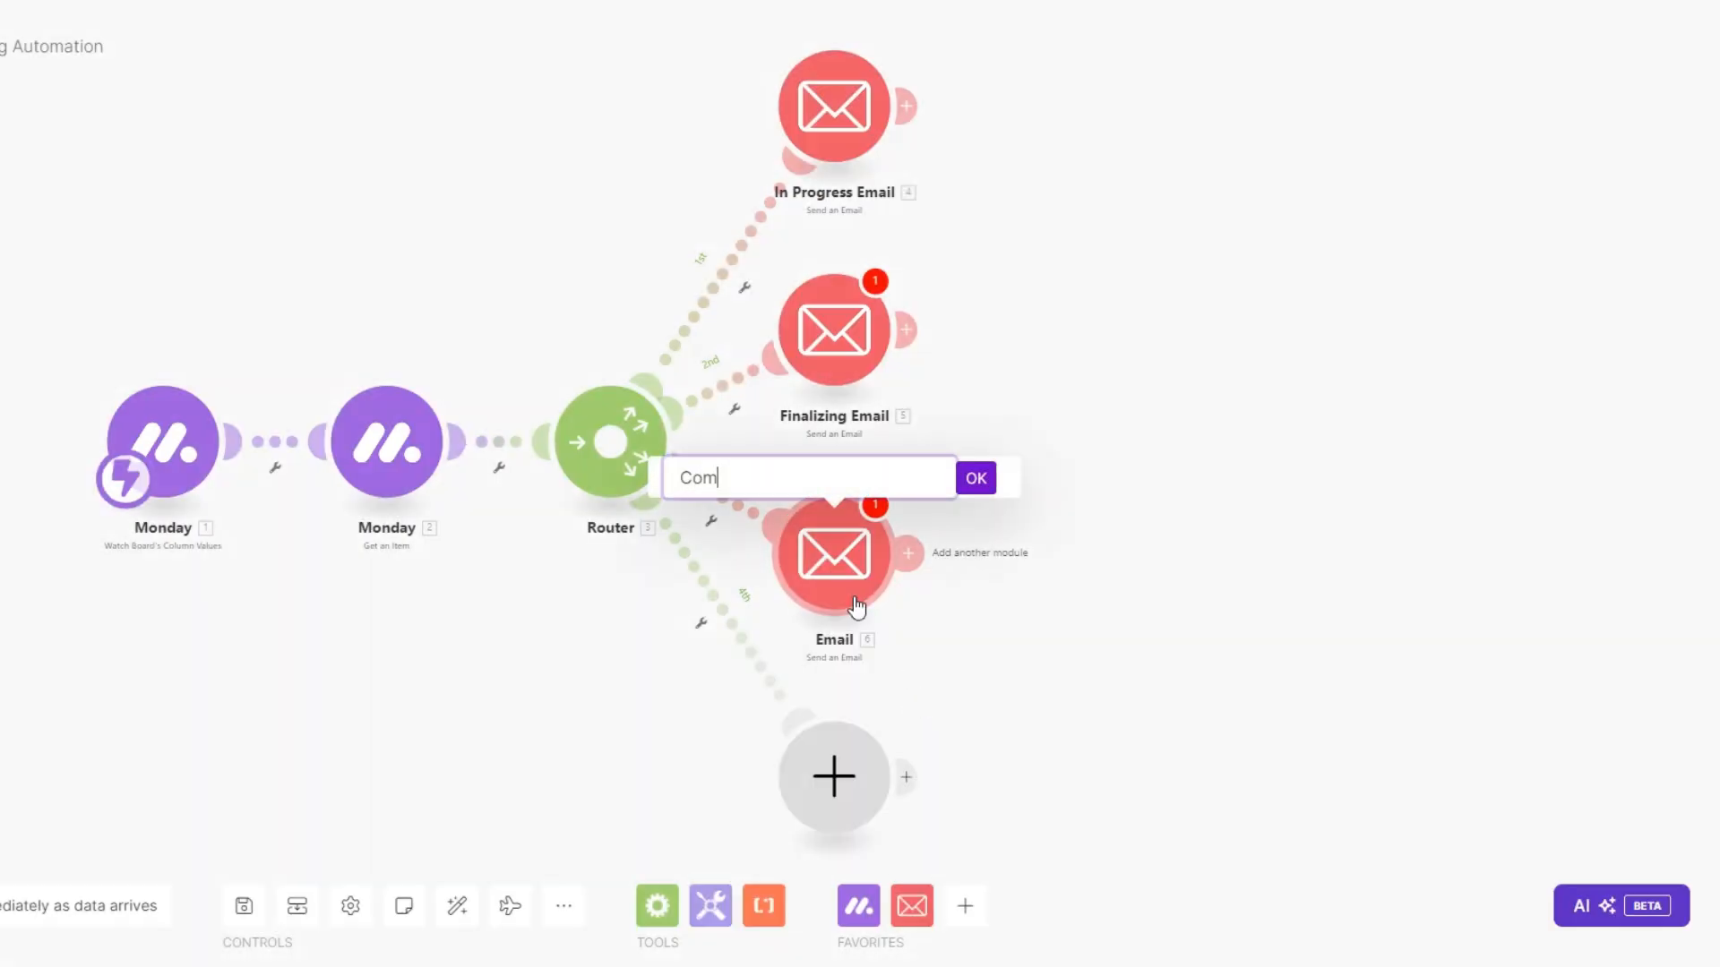
text(pleted Email)
click(978, 482)
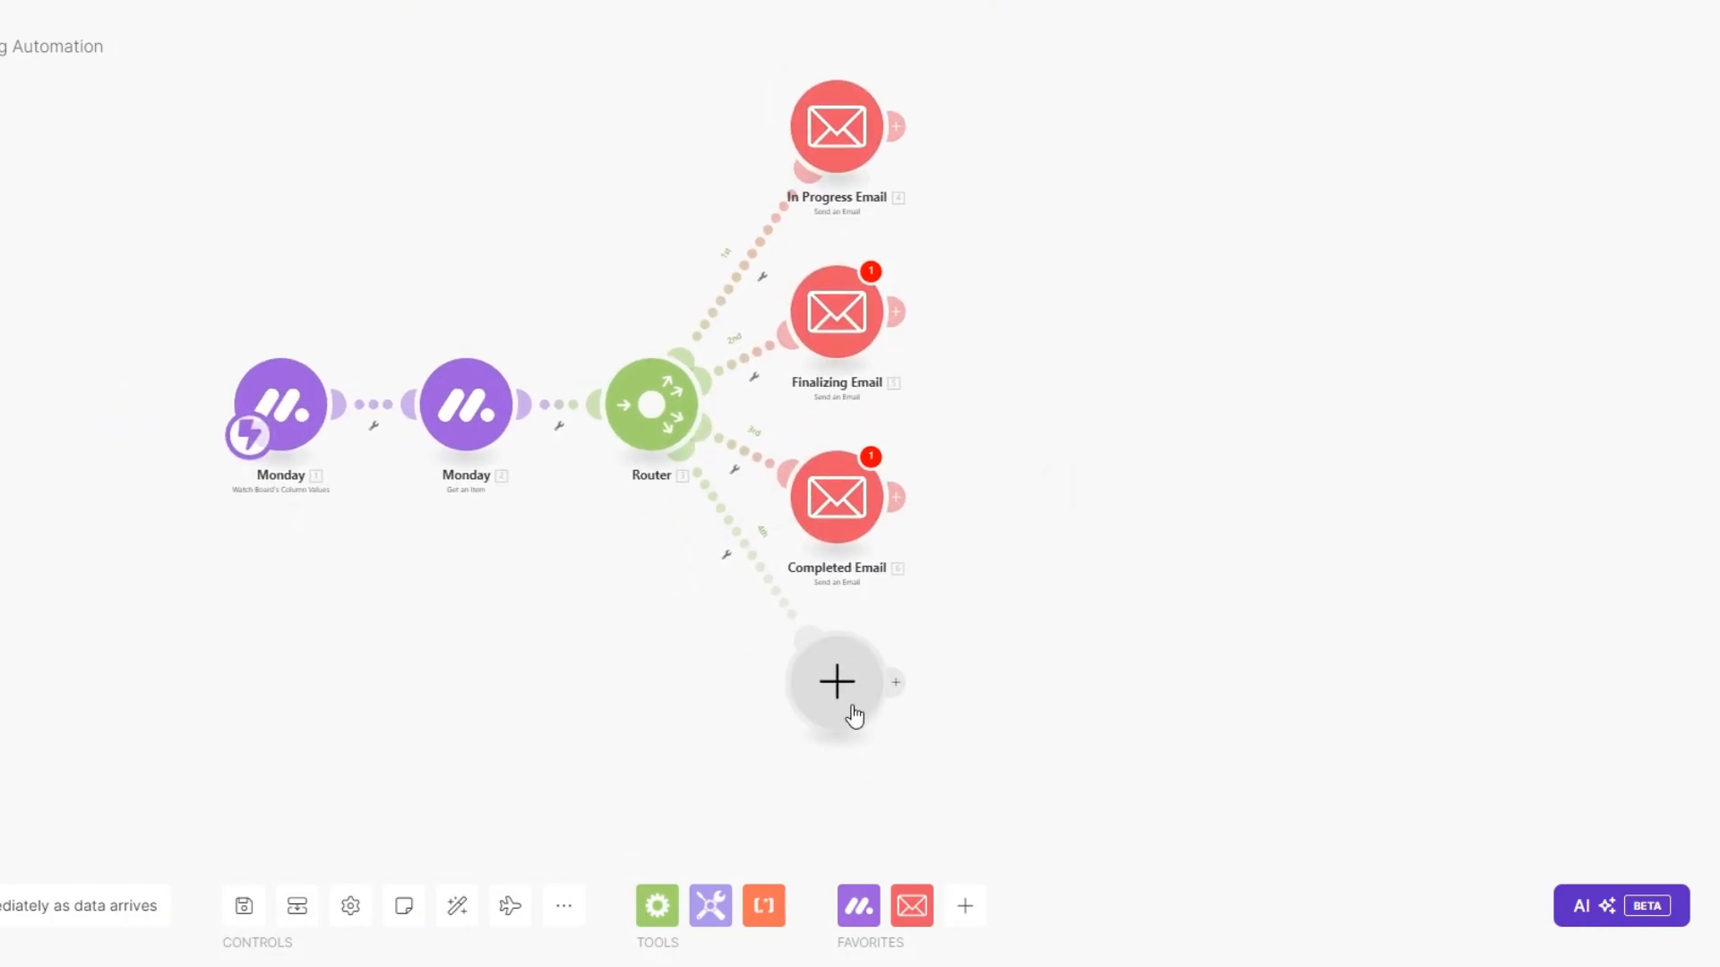
Add a Send an Email module on route four, named 'Cancelled Email'.
click(846, 712)
click(994, 553)
scroll(1048, 627, down, 3)
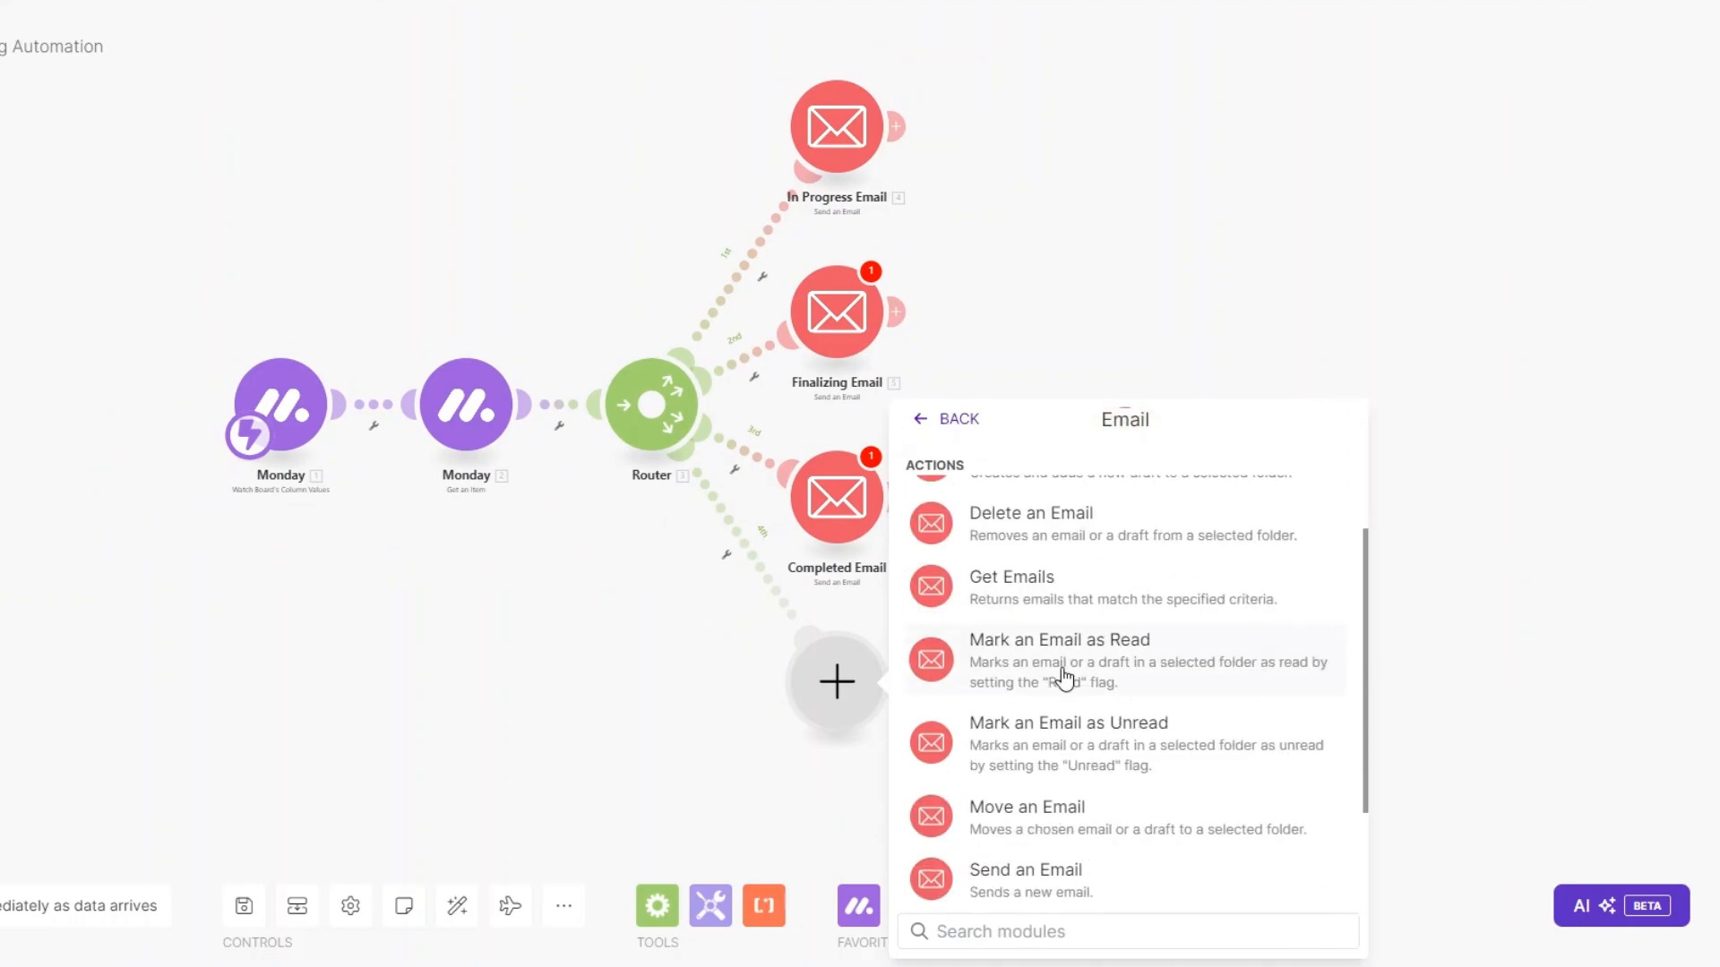
click(1052, 820)
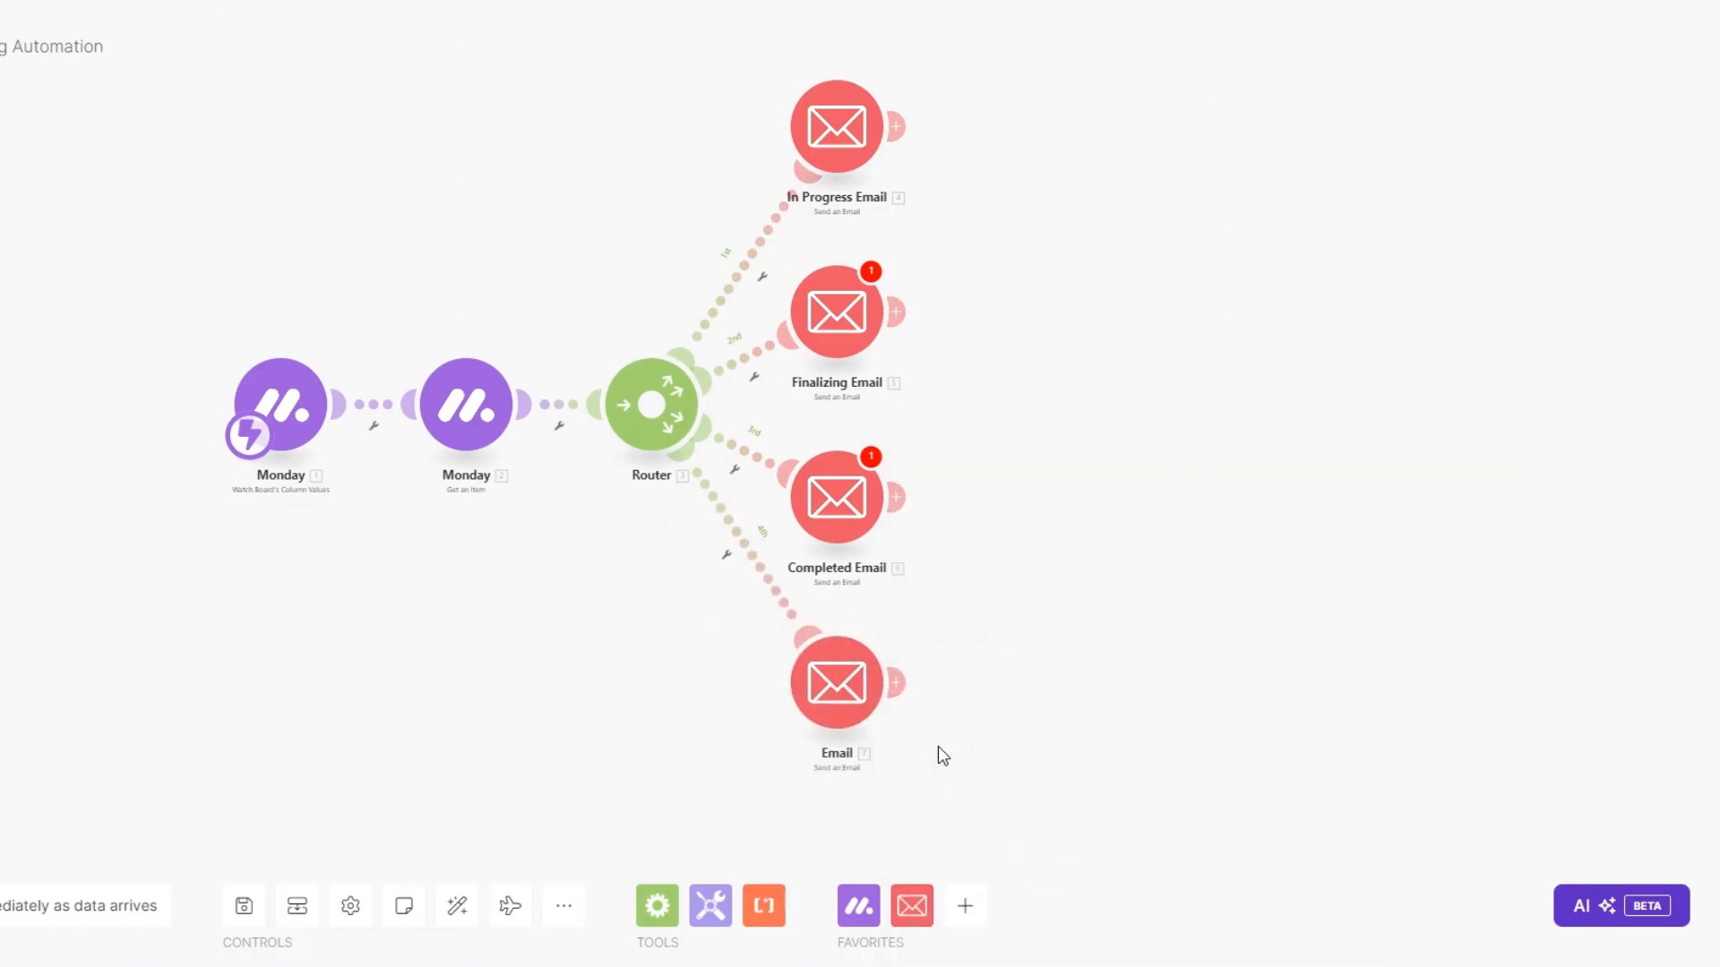
right_click(848, 698)
click(910, 782)
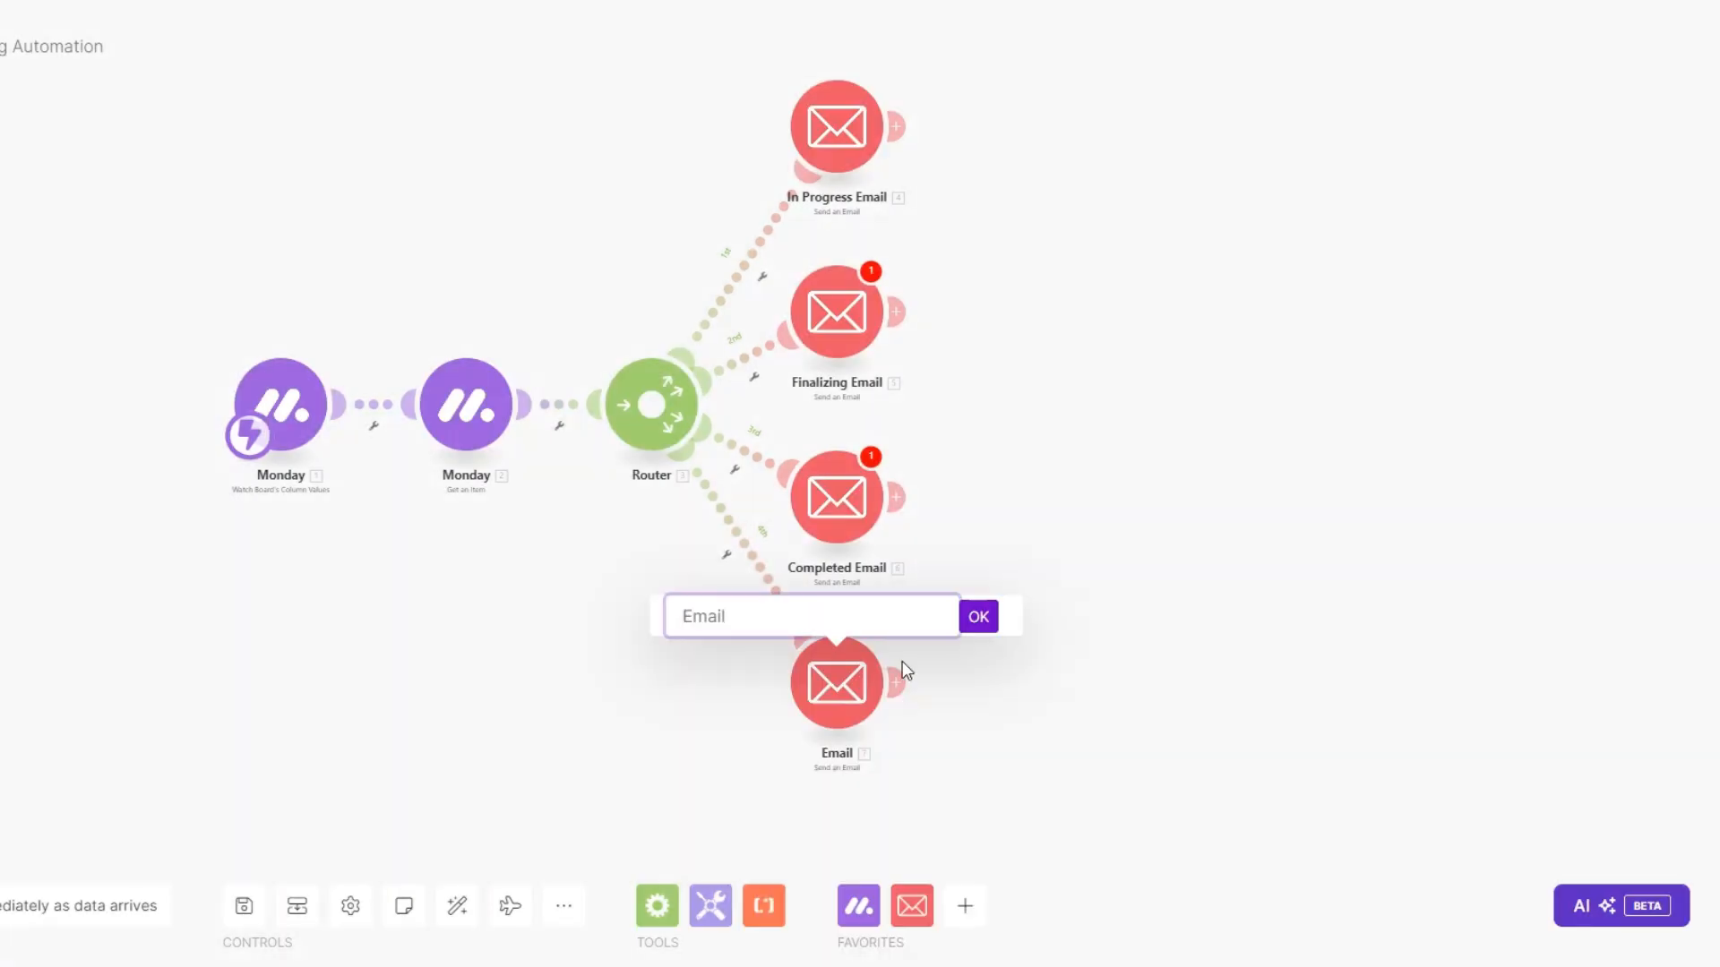
text(Cancelled Email)
click(985, 625)
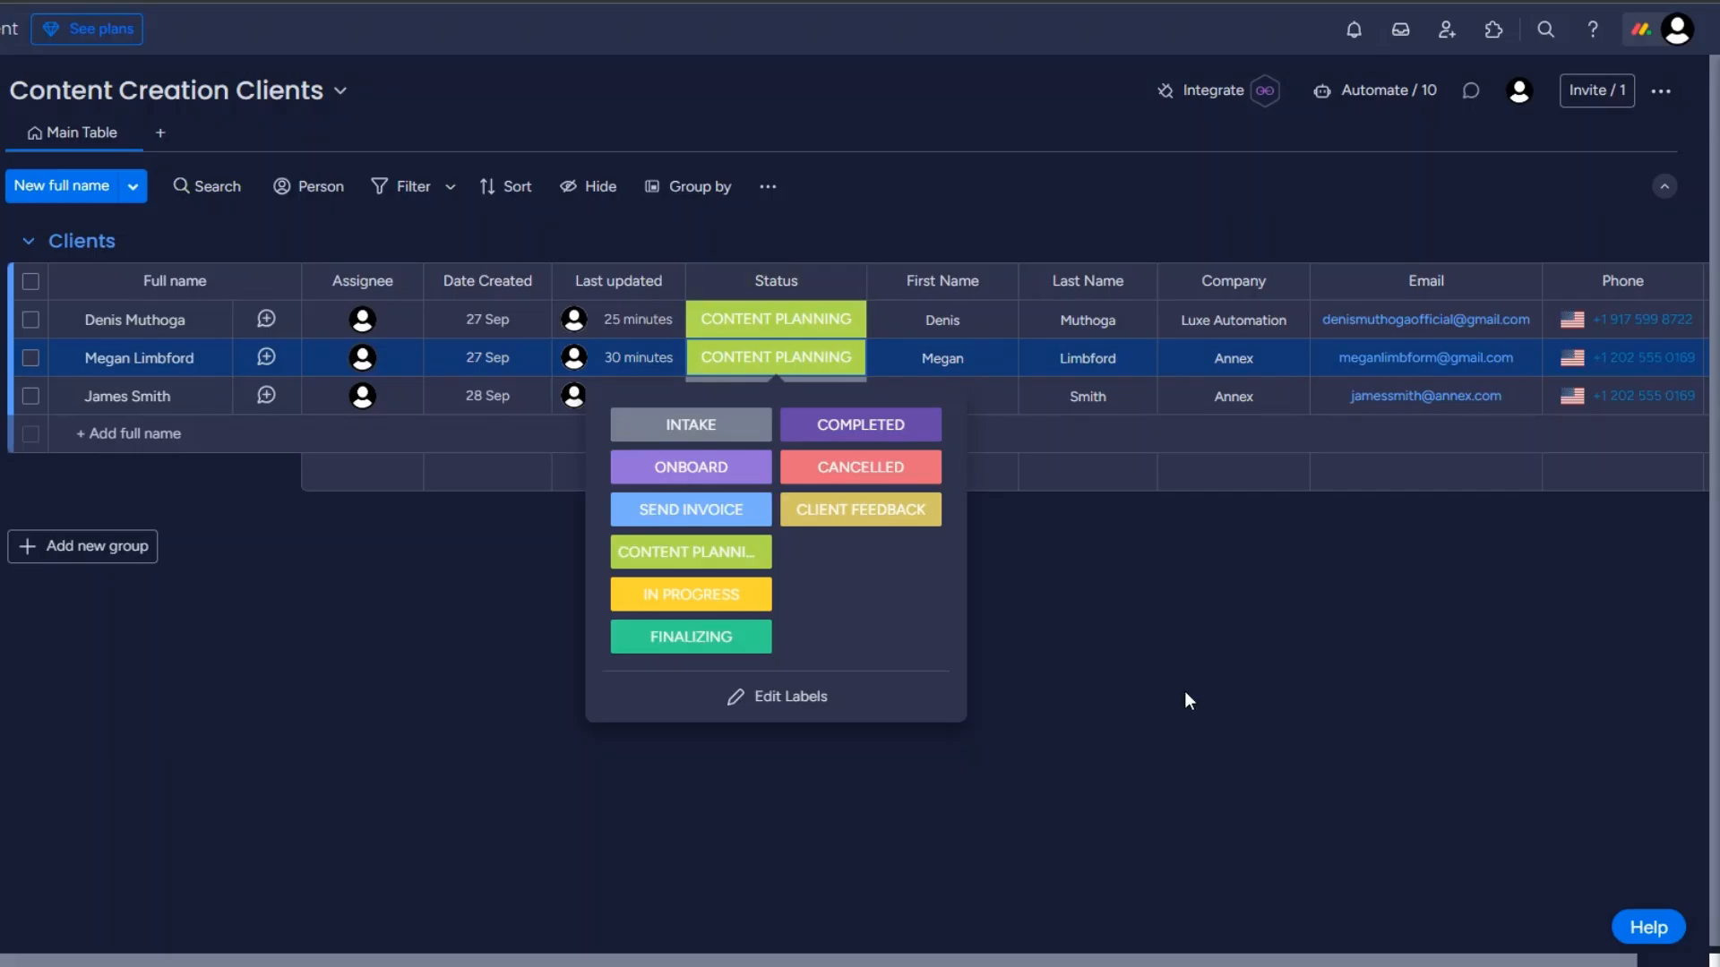
Set the second client's Status label to ONBOARD on the Clients board.
click(690, 424)
click(776, 396)
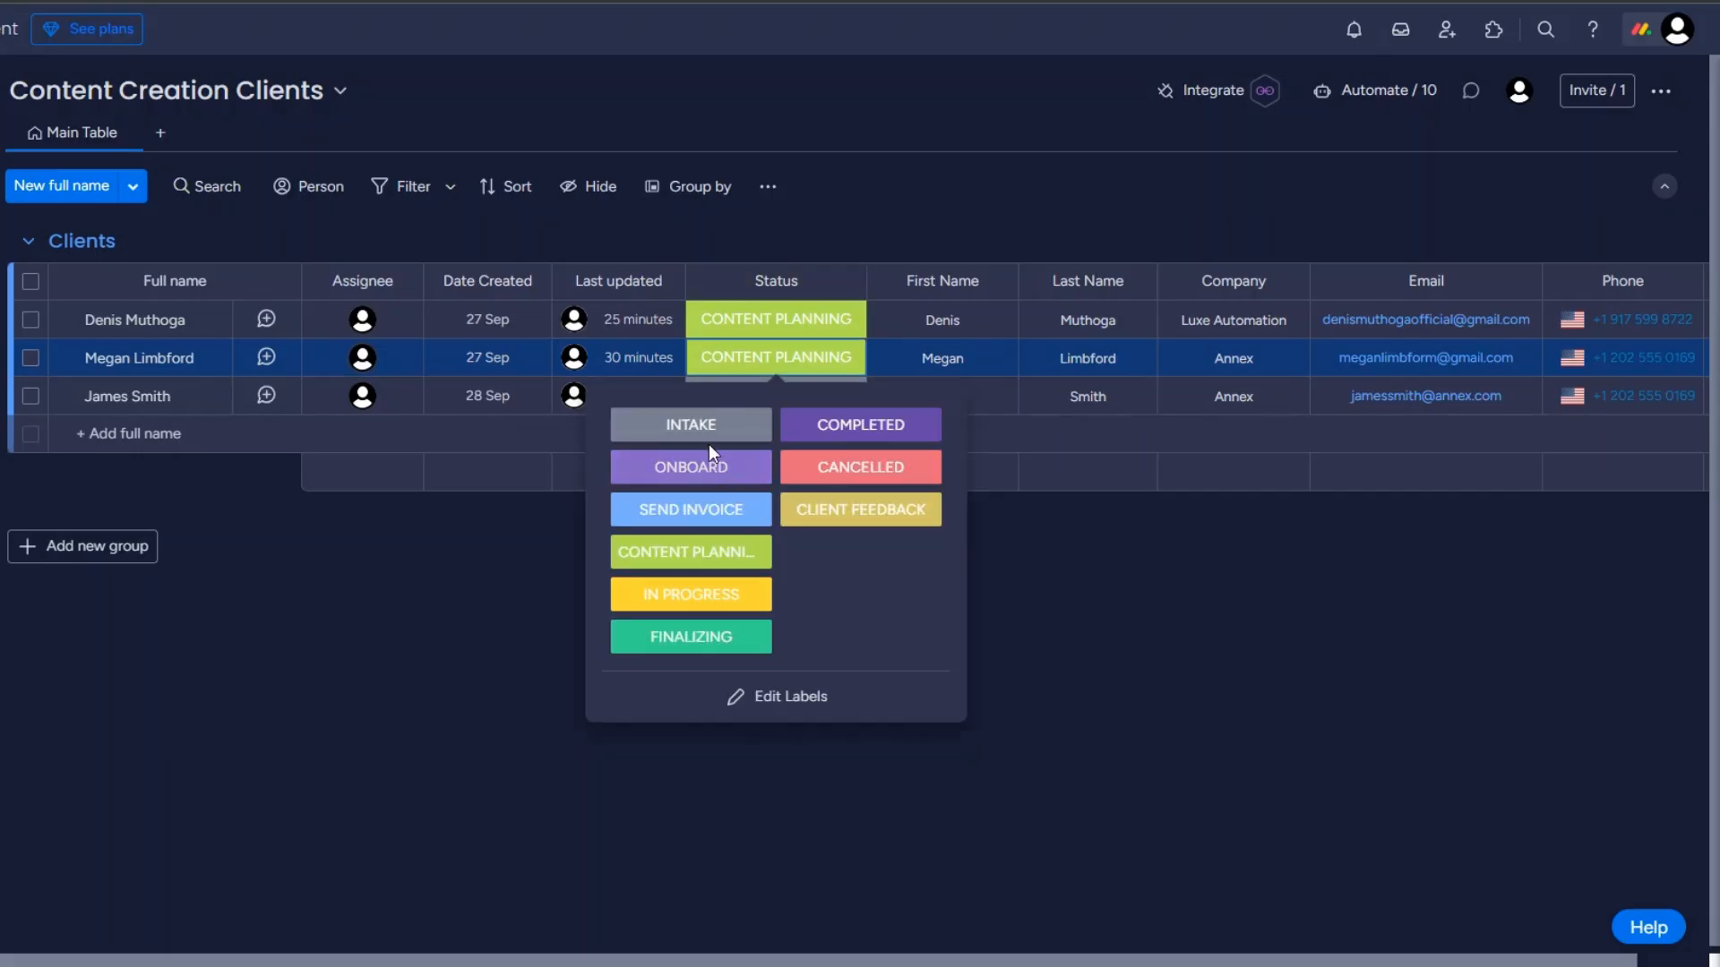
click(695, 469)
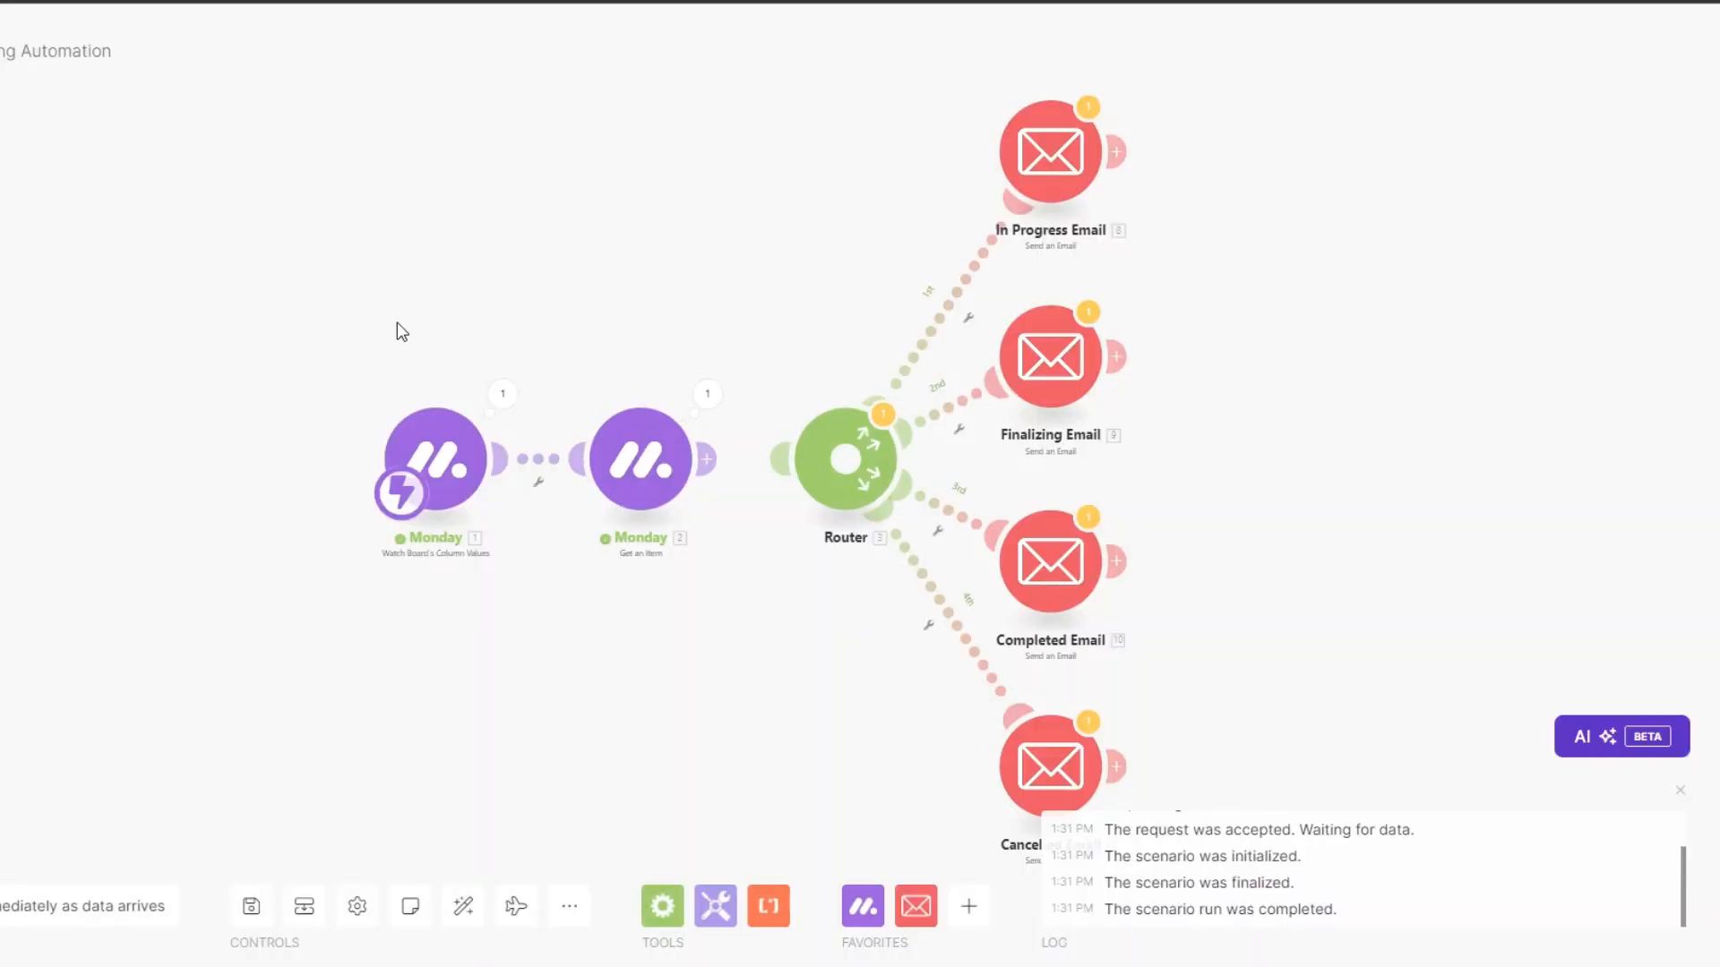
click(502, 396)
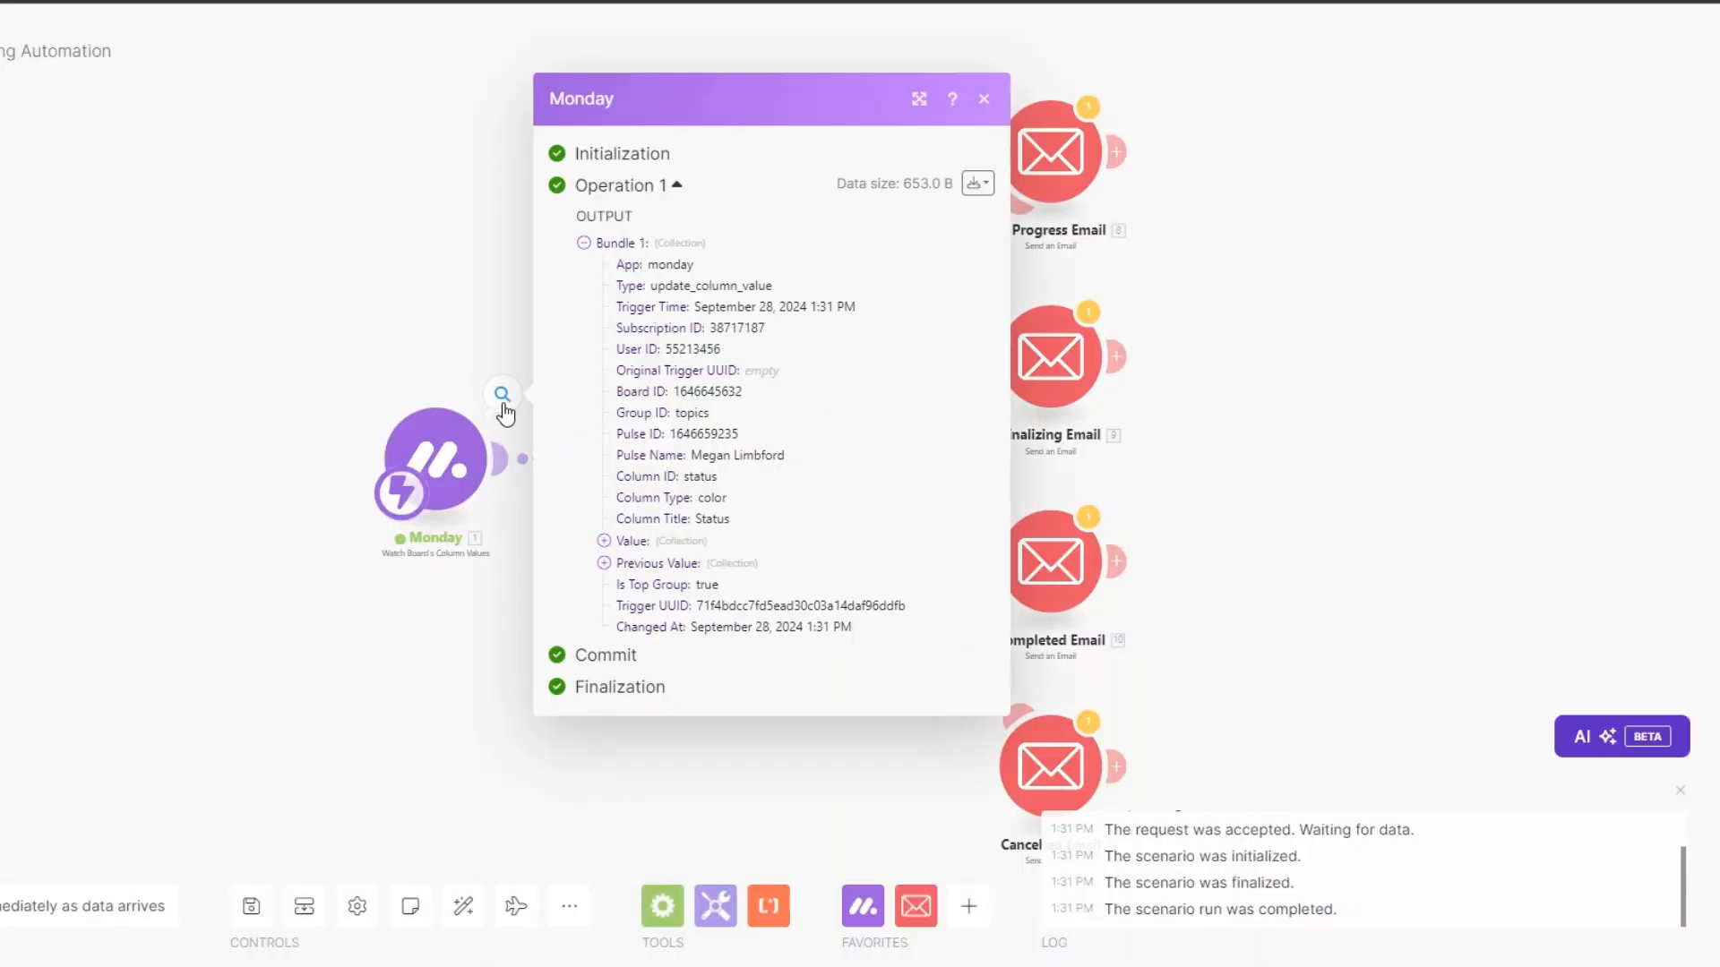
drag(693, 457, 811, 464)
click(422, 710)
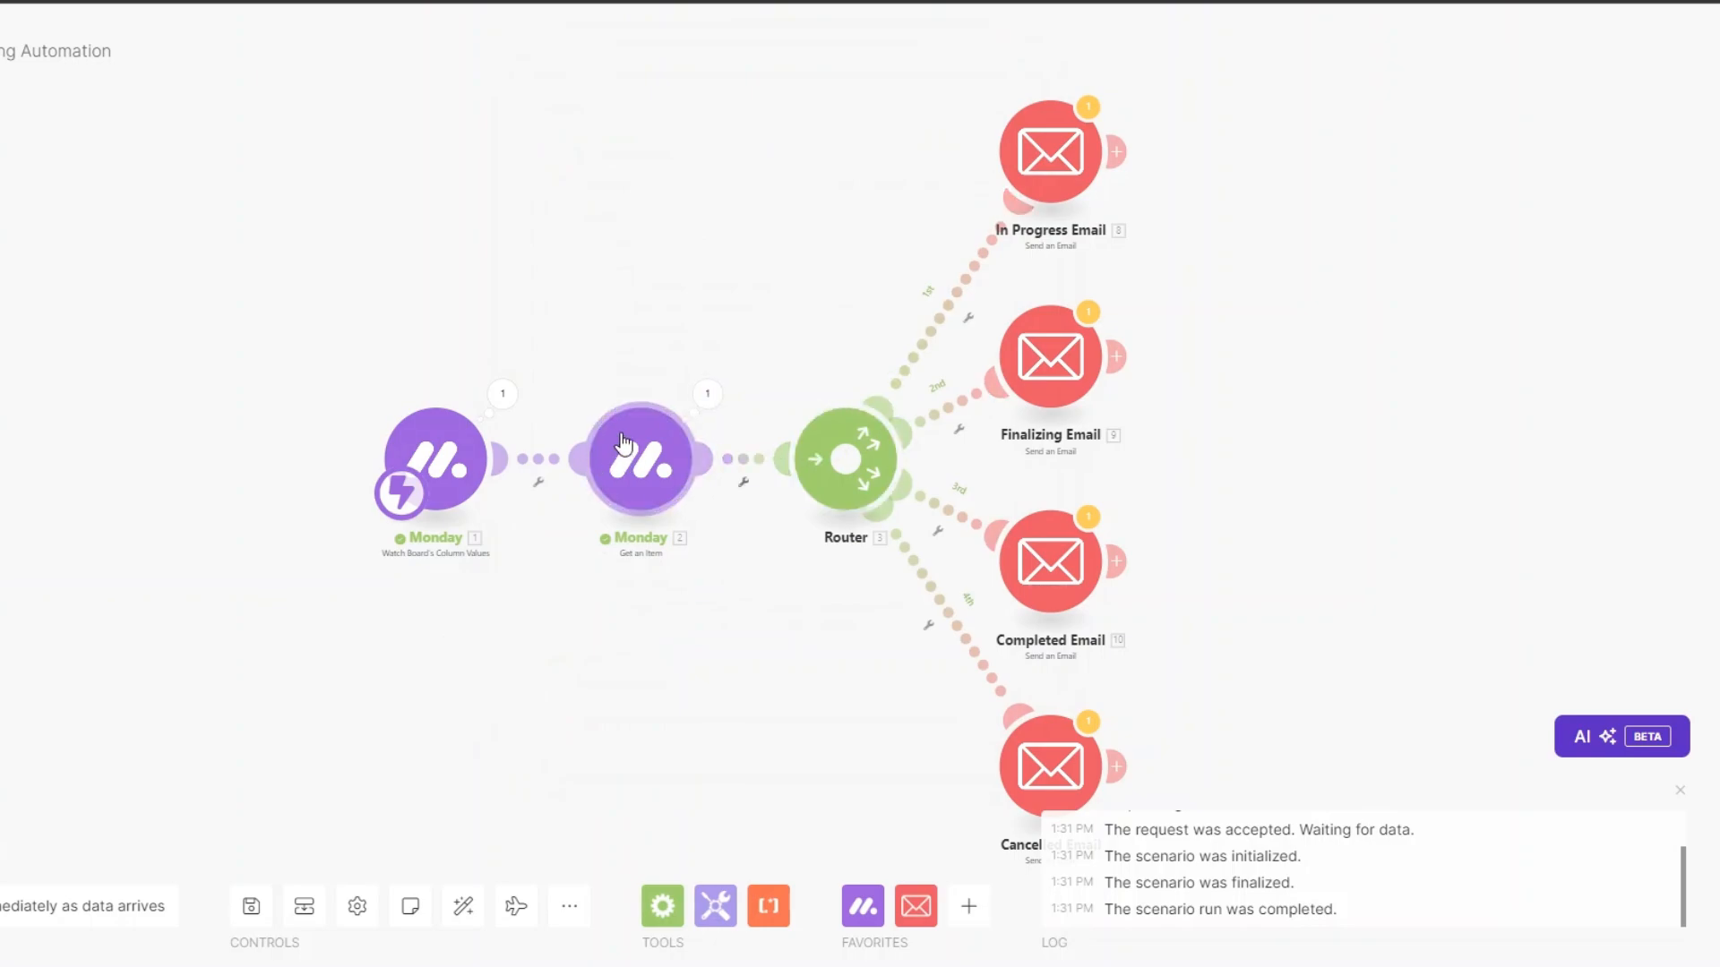
click(705, 395)
click(811, 666)
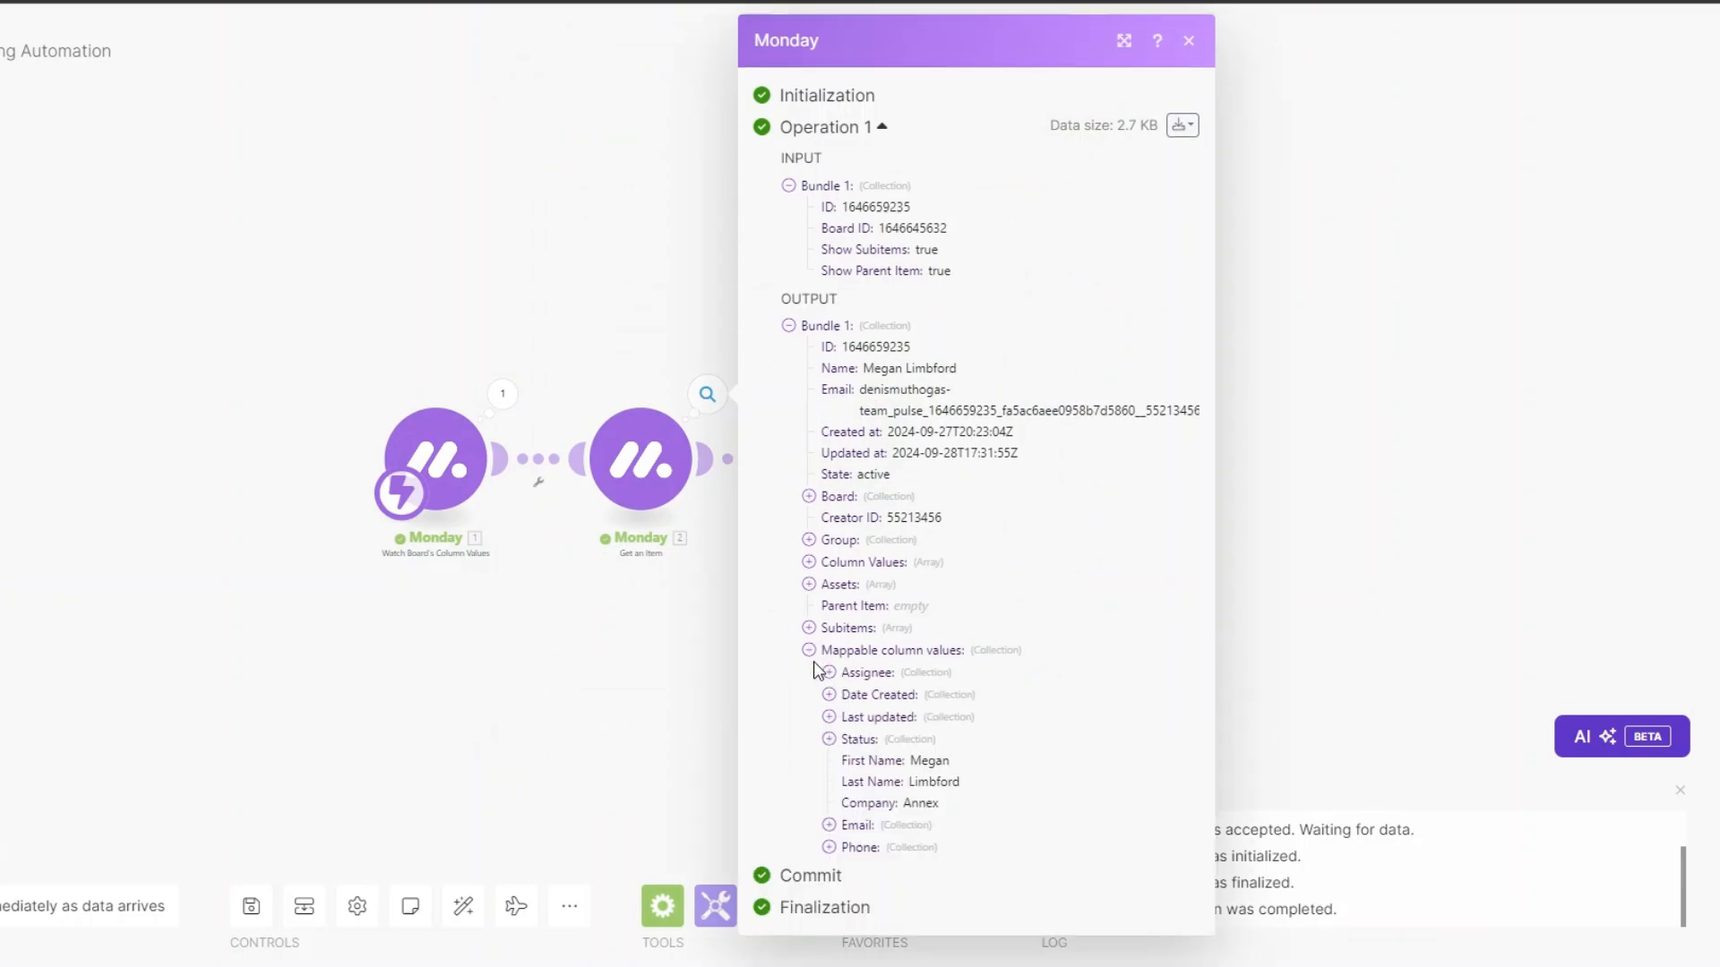
click(714, 671)
drag(770, 443, 484, 437)
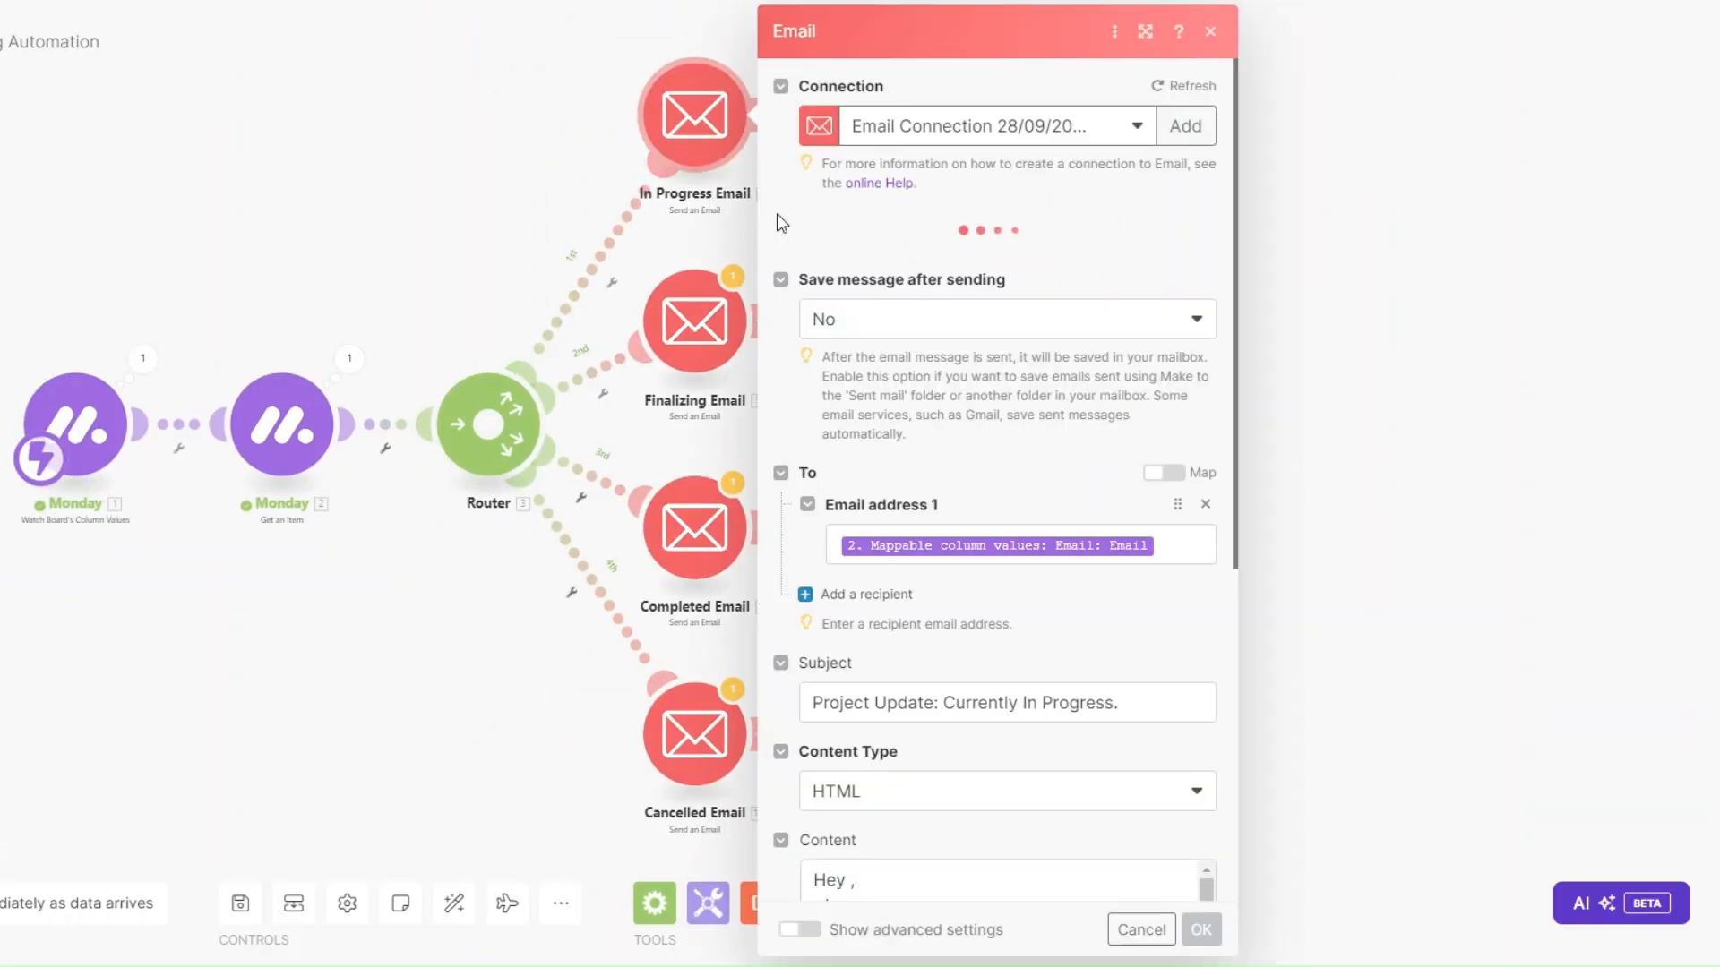
Insert the item's First Name after 'Hey' in the In Progress Email body and save it.
click(1175, 562)
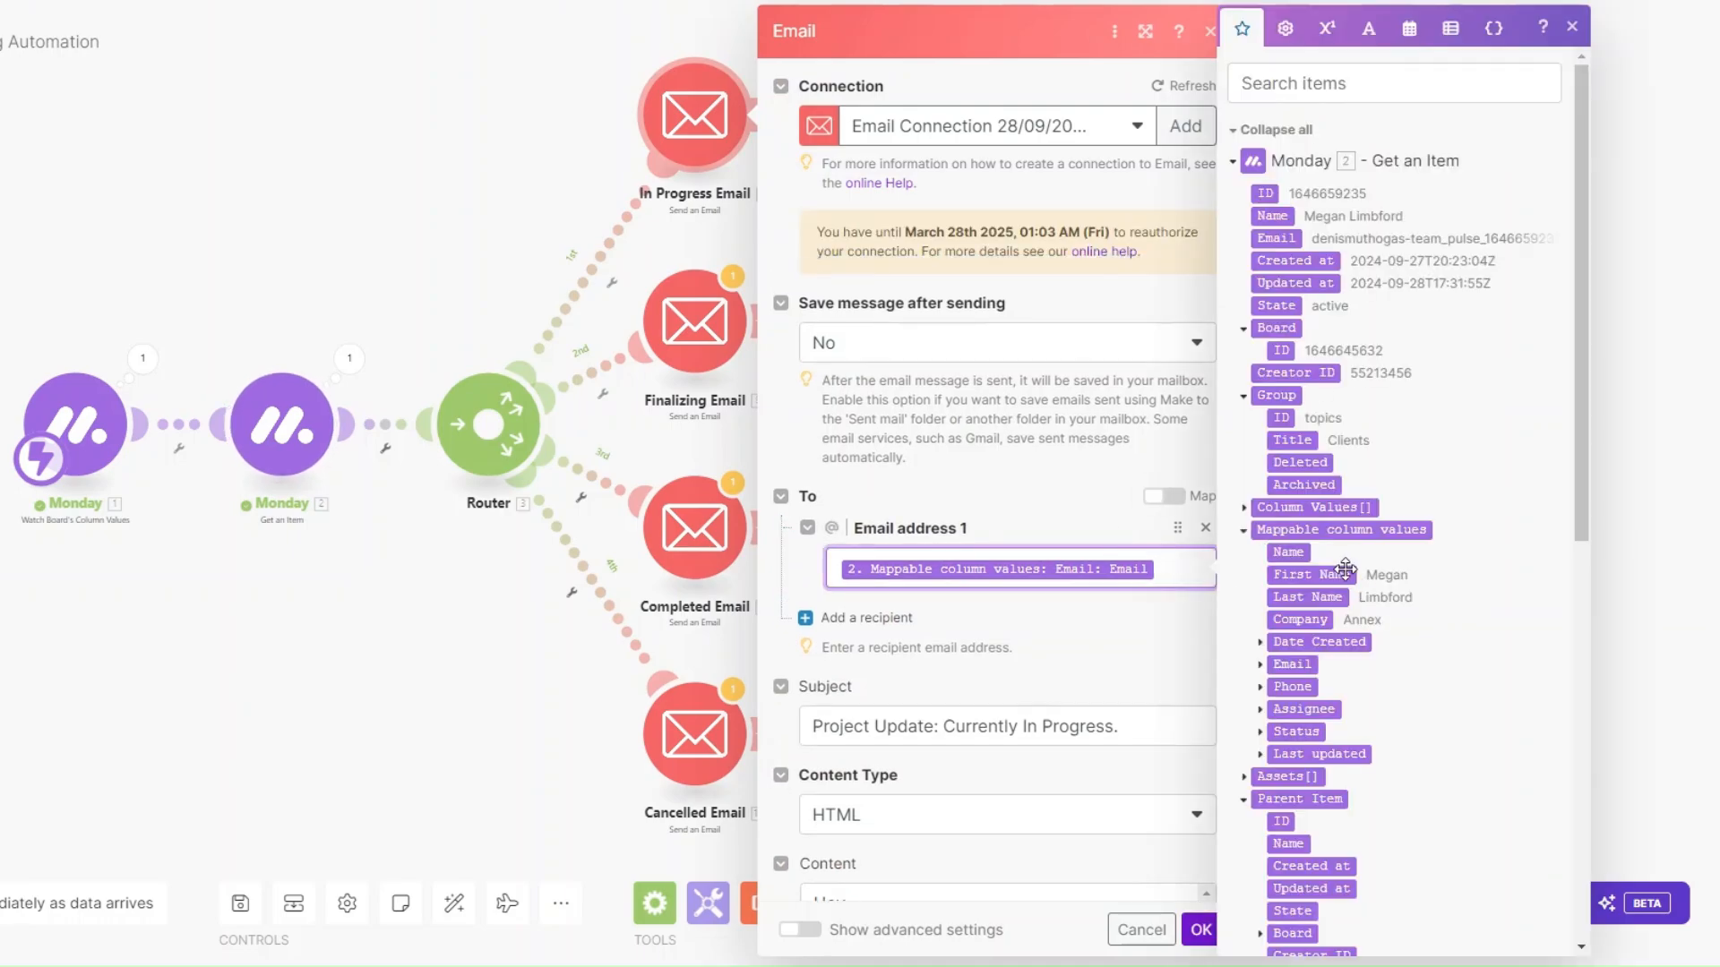
scroll(1308, 269, down, 4)
click(1258, 345)
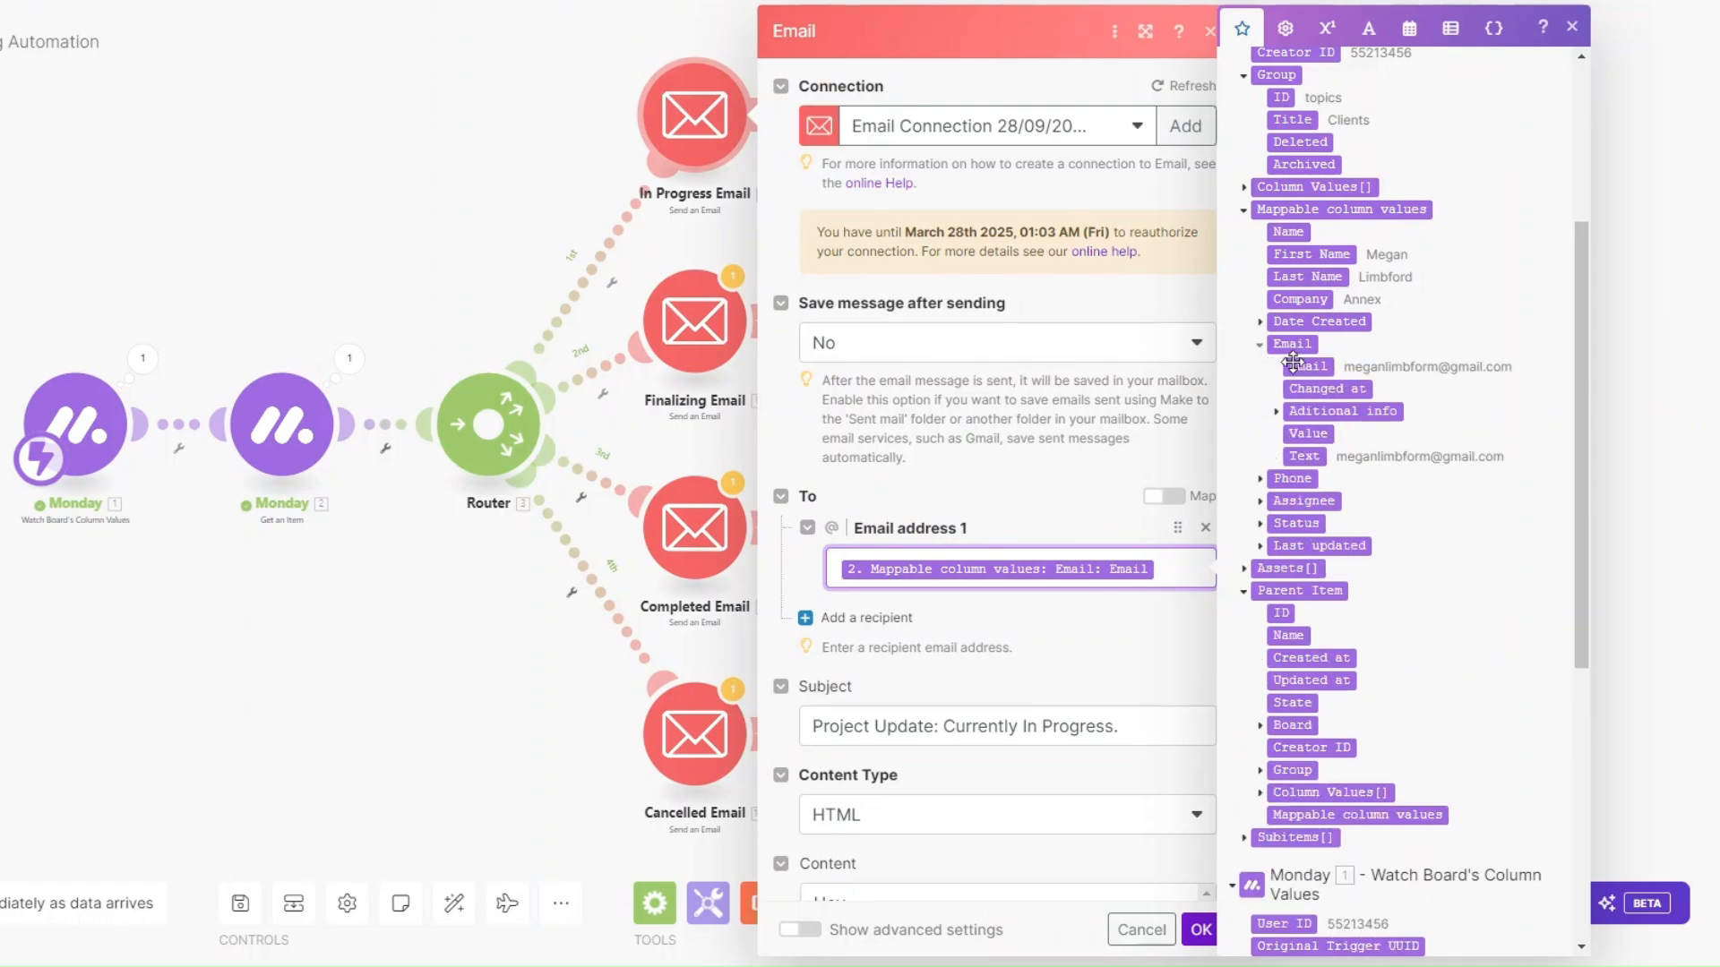
scroll(892, 512, down, 5)
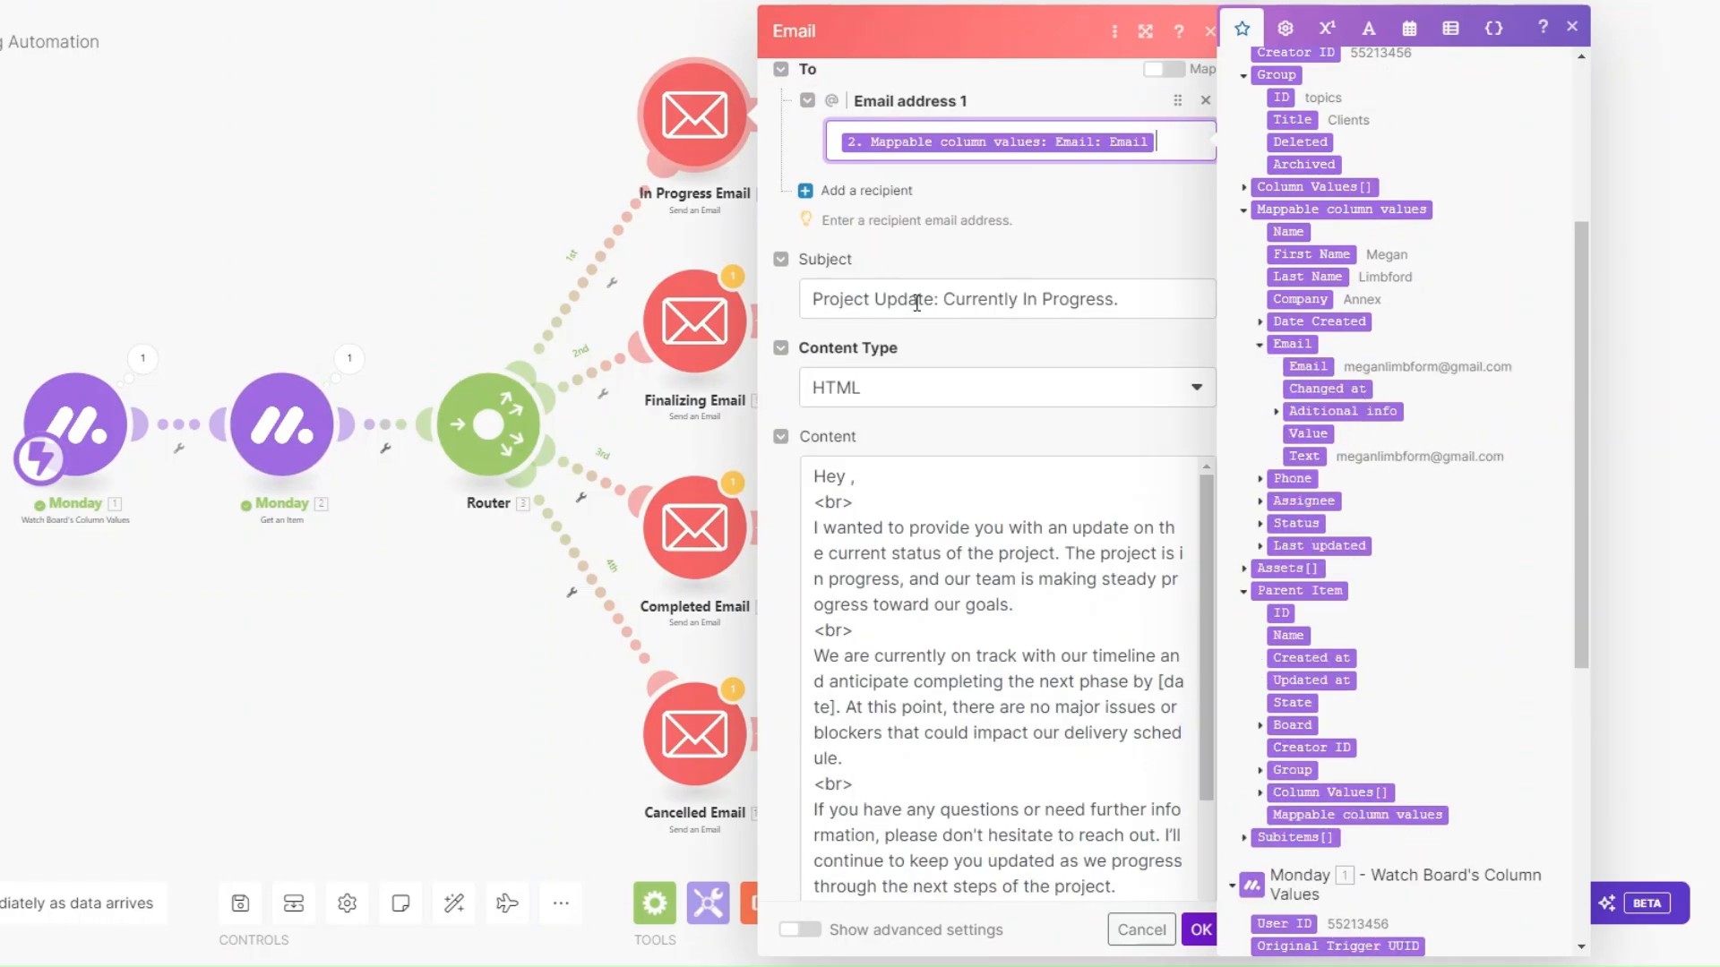
click(850, 476)
click(1309, 254)
scroll(1026, 460, down, 2)
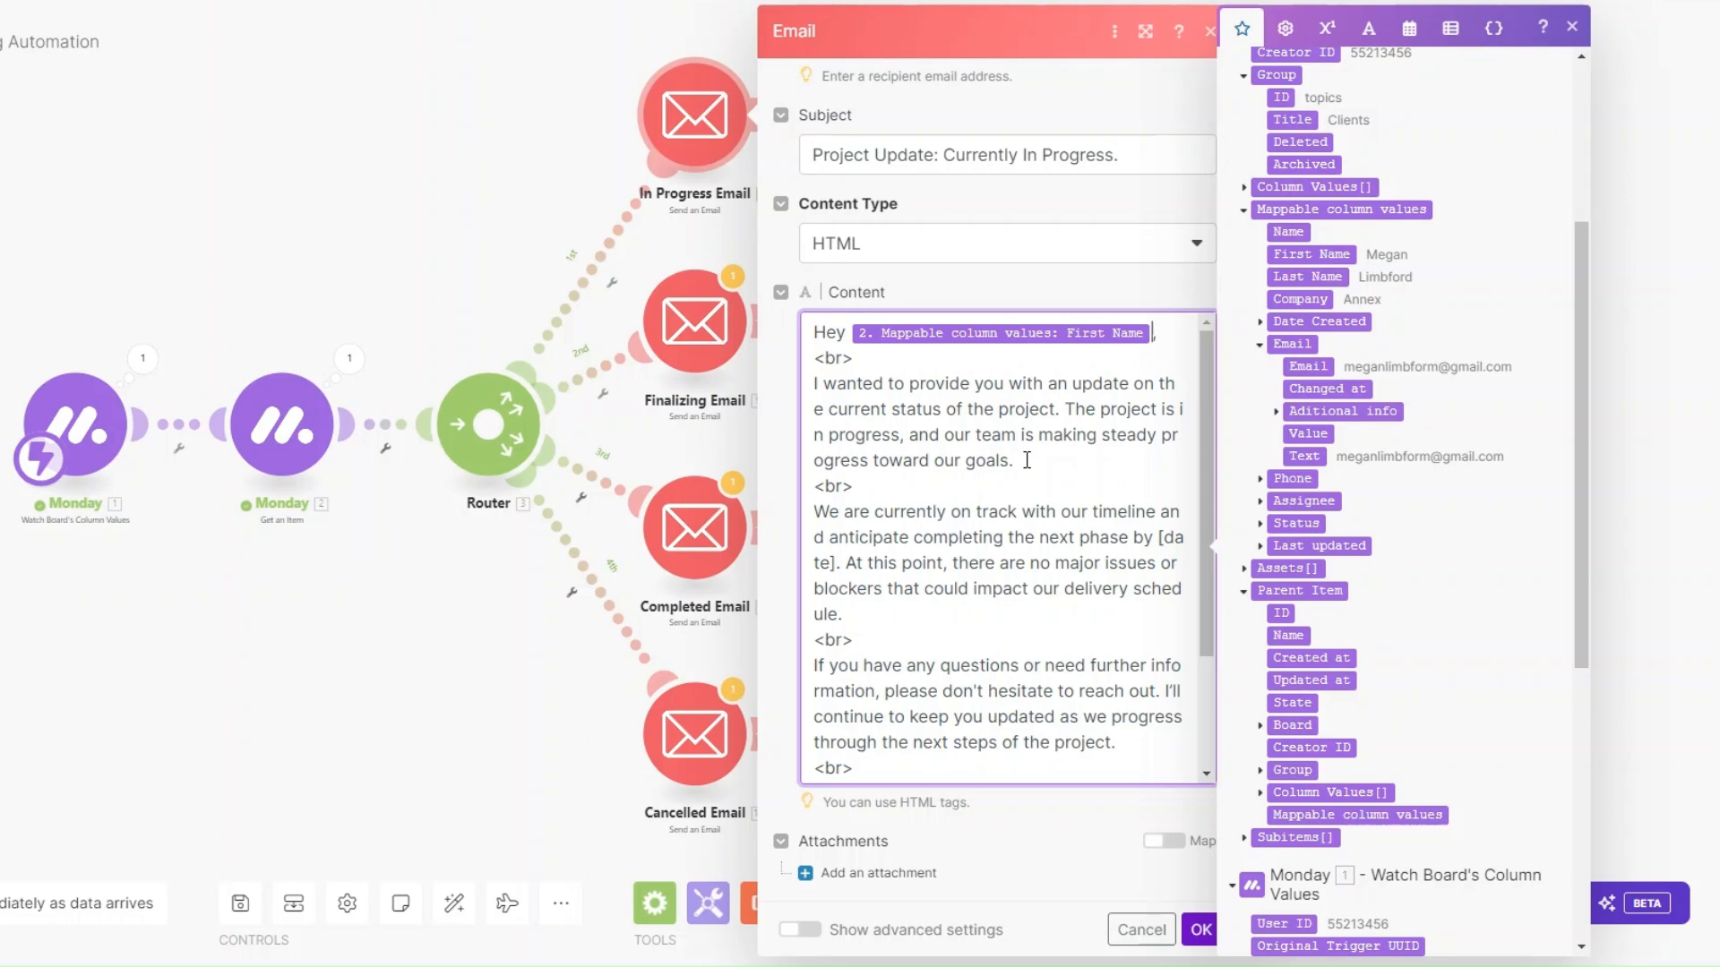
scroll(1037, 577, down, 3)
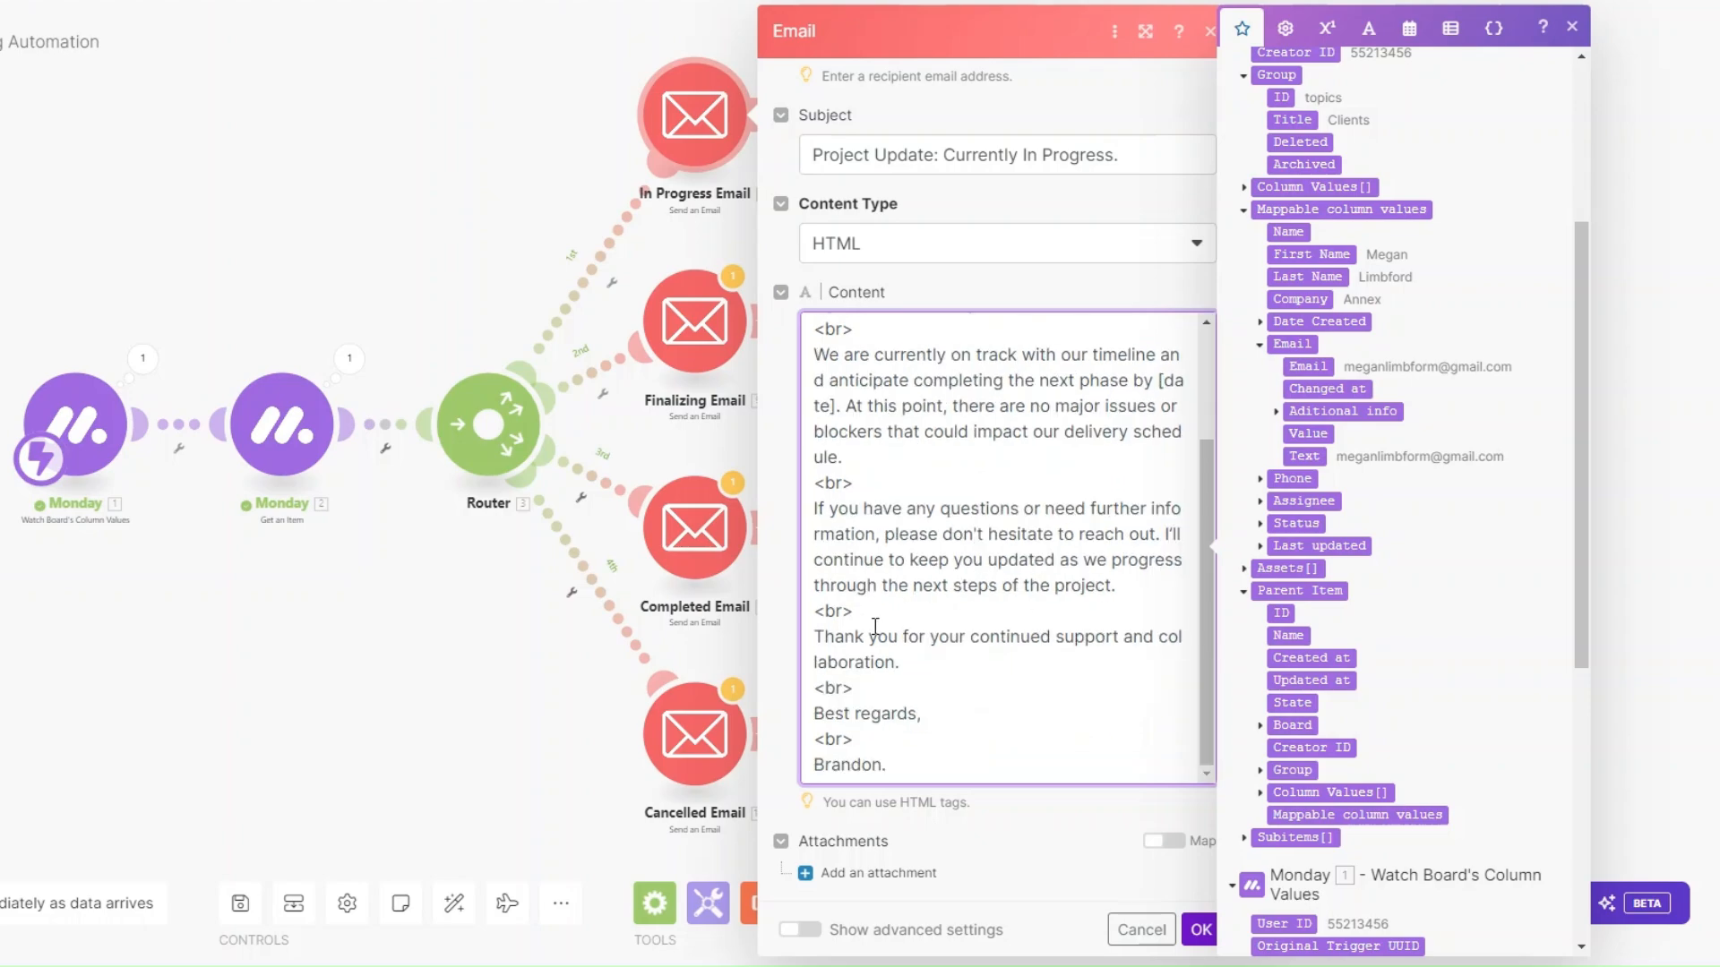
scroll(909, 760, up, 3)
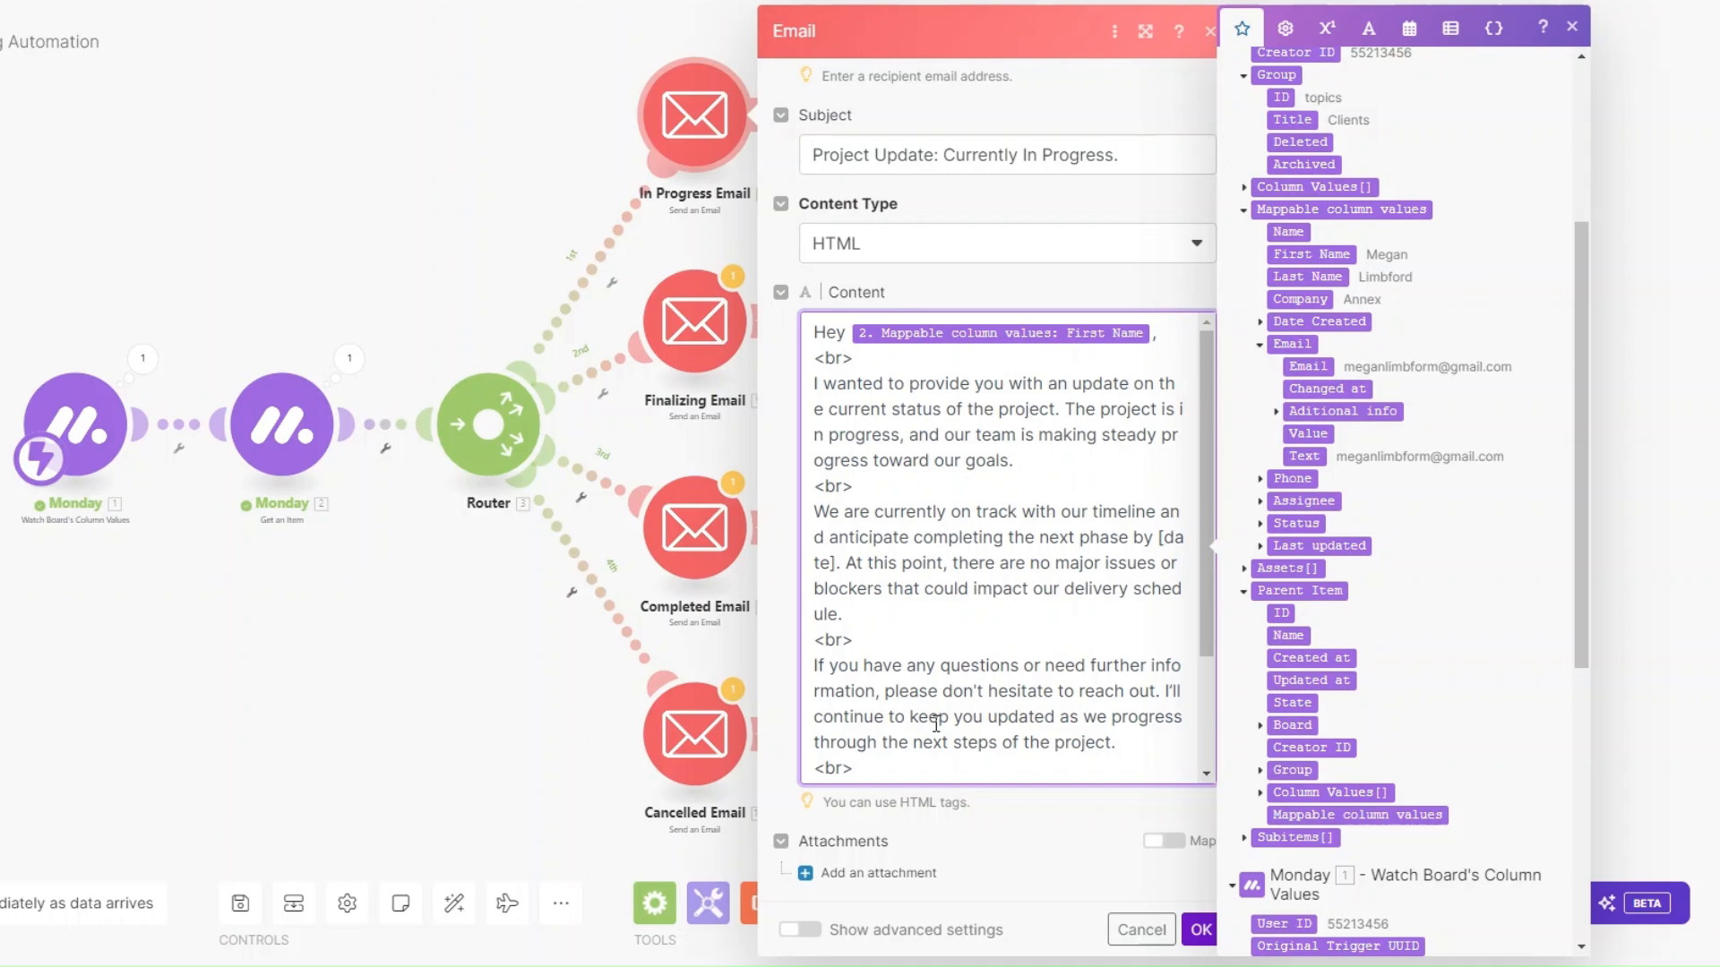
scroll(954, 537, up, 3)
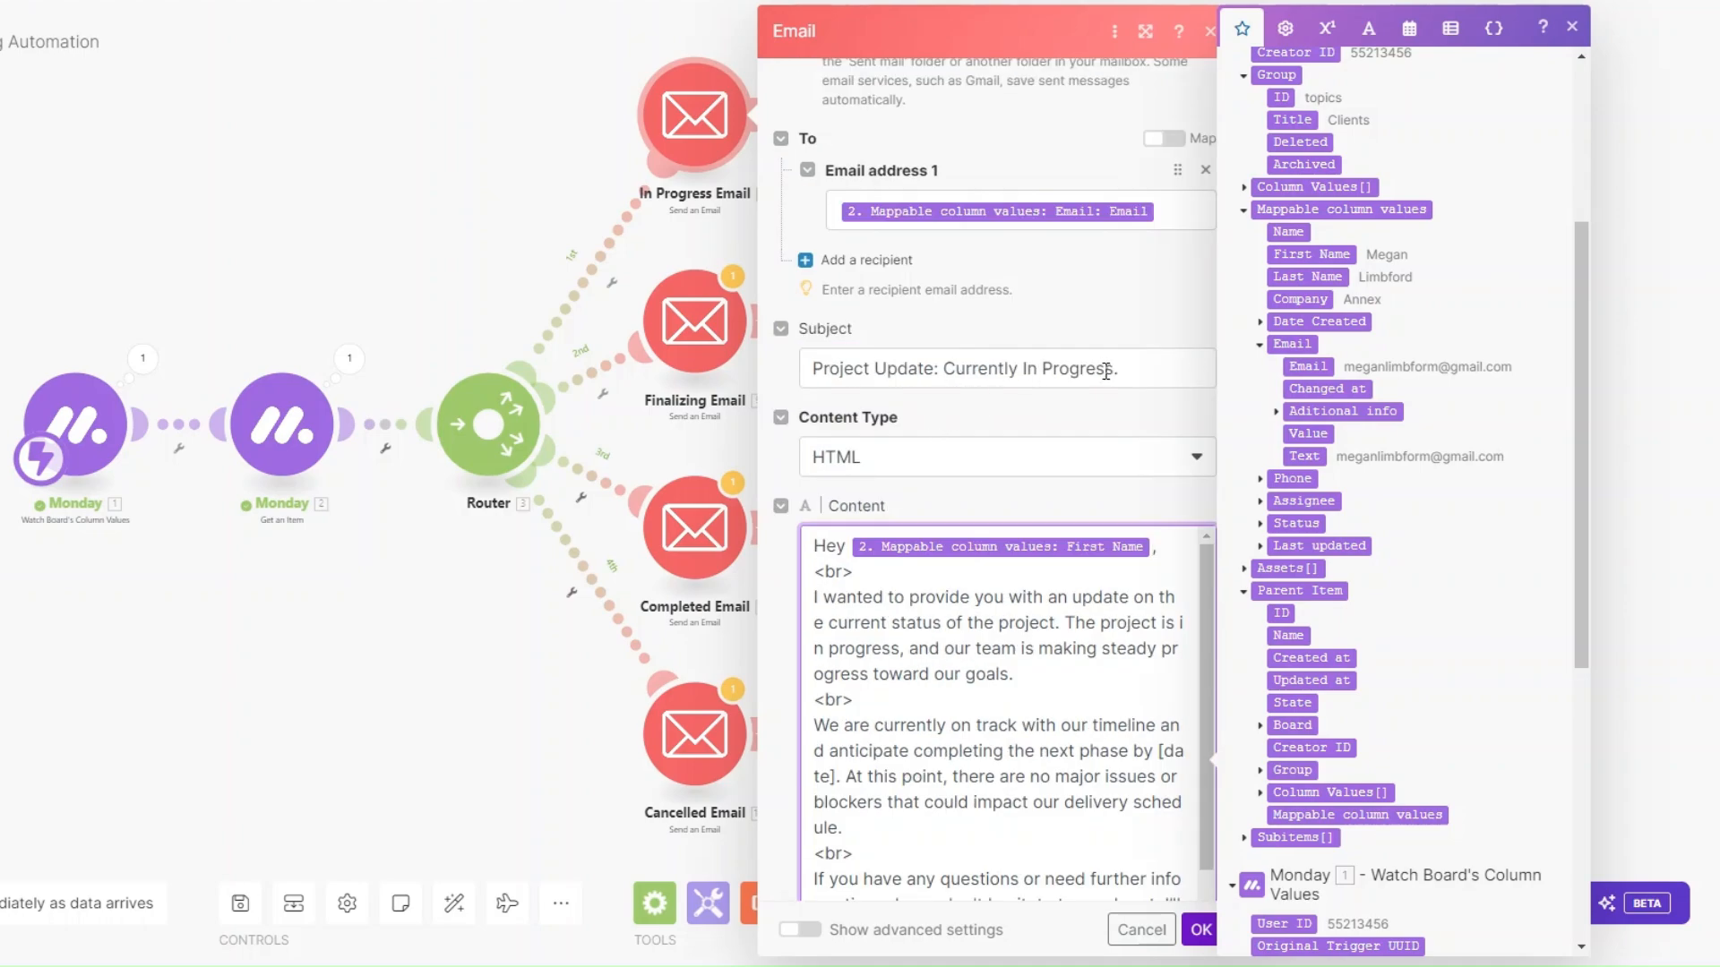
click(1201, 930)
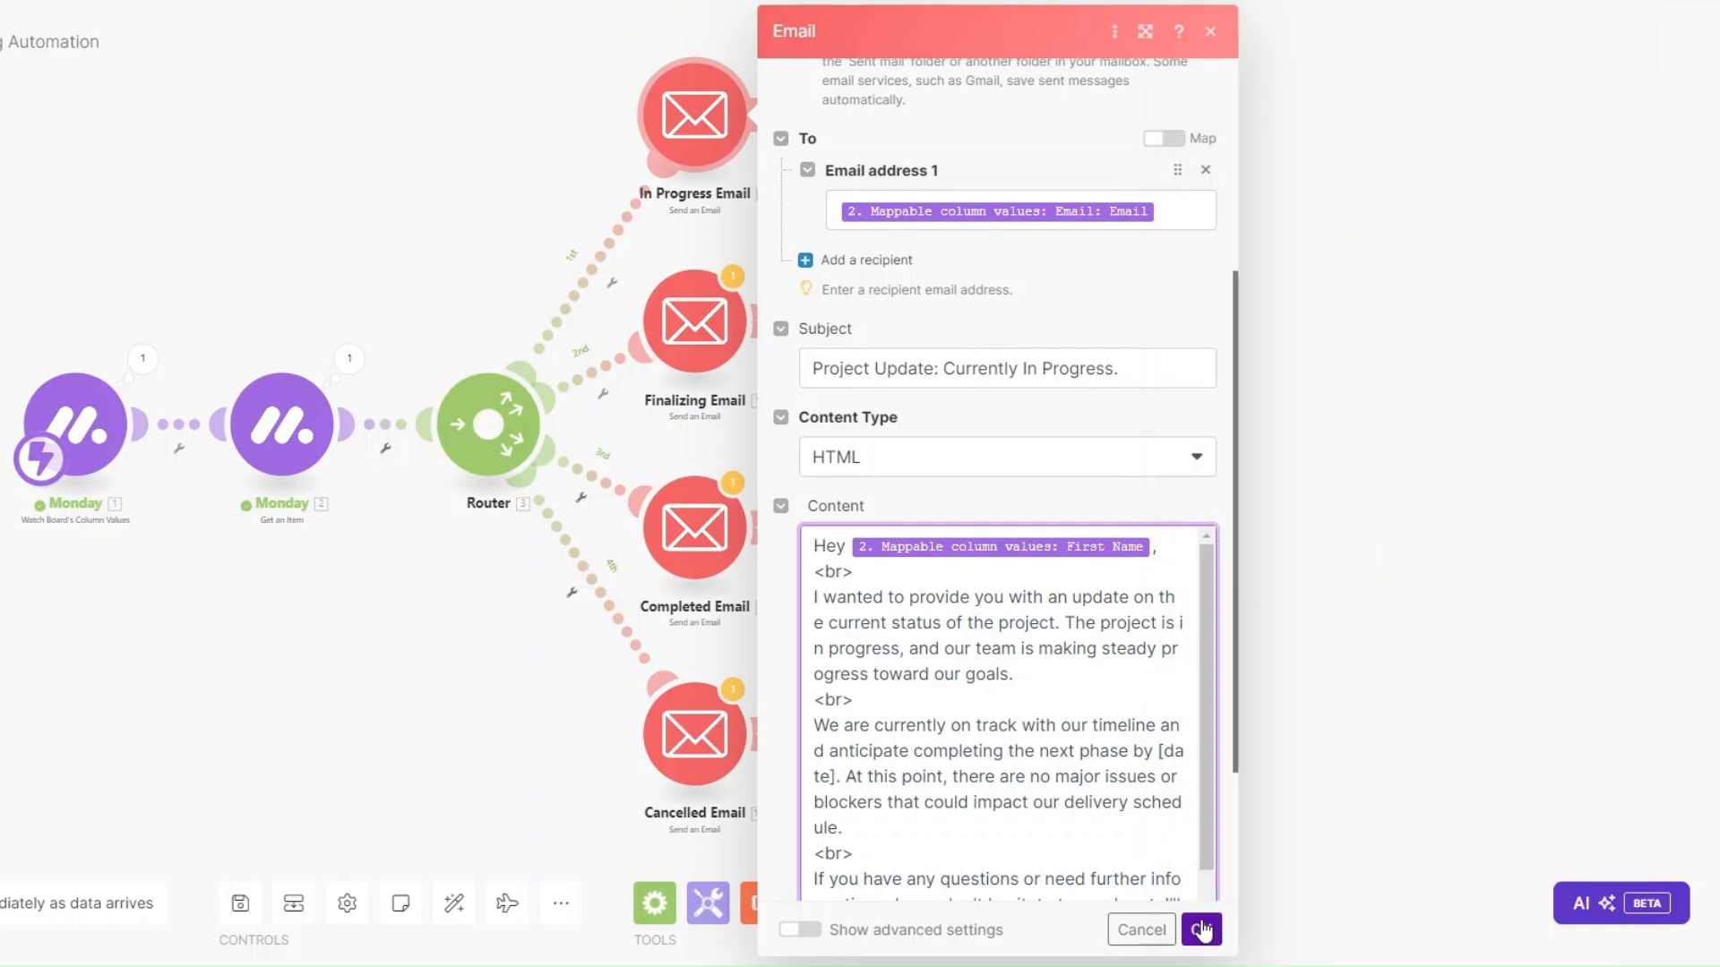
Add an 'In Progress' filter to route one: Status Text equal to IN PROGRESS.
click(611, 284)
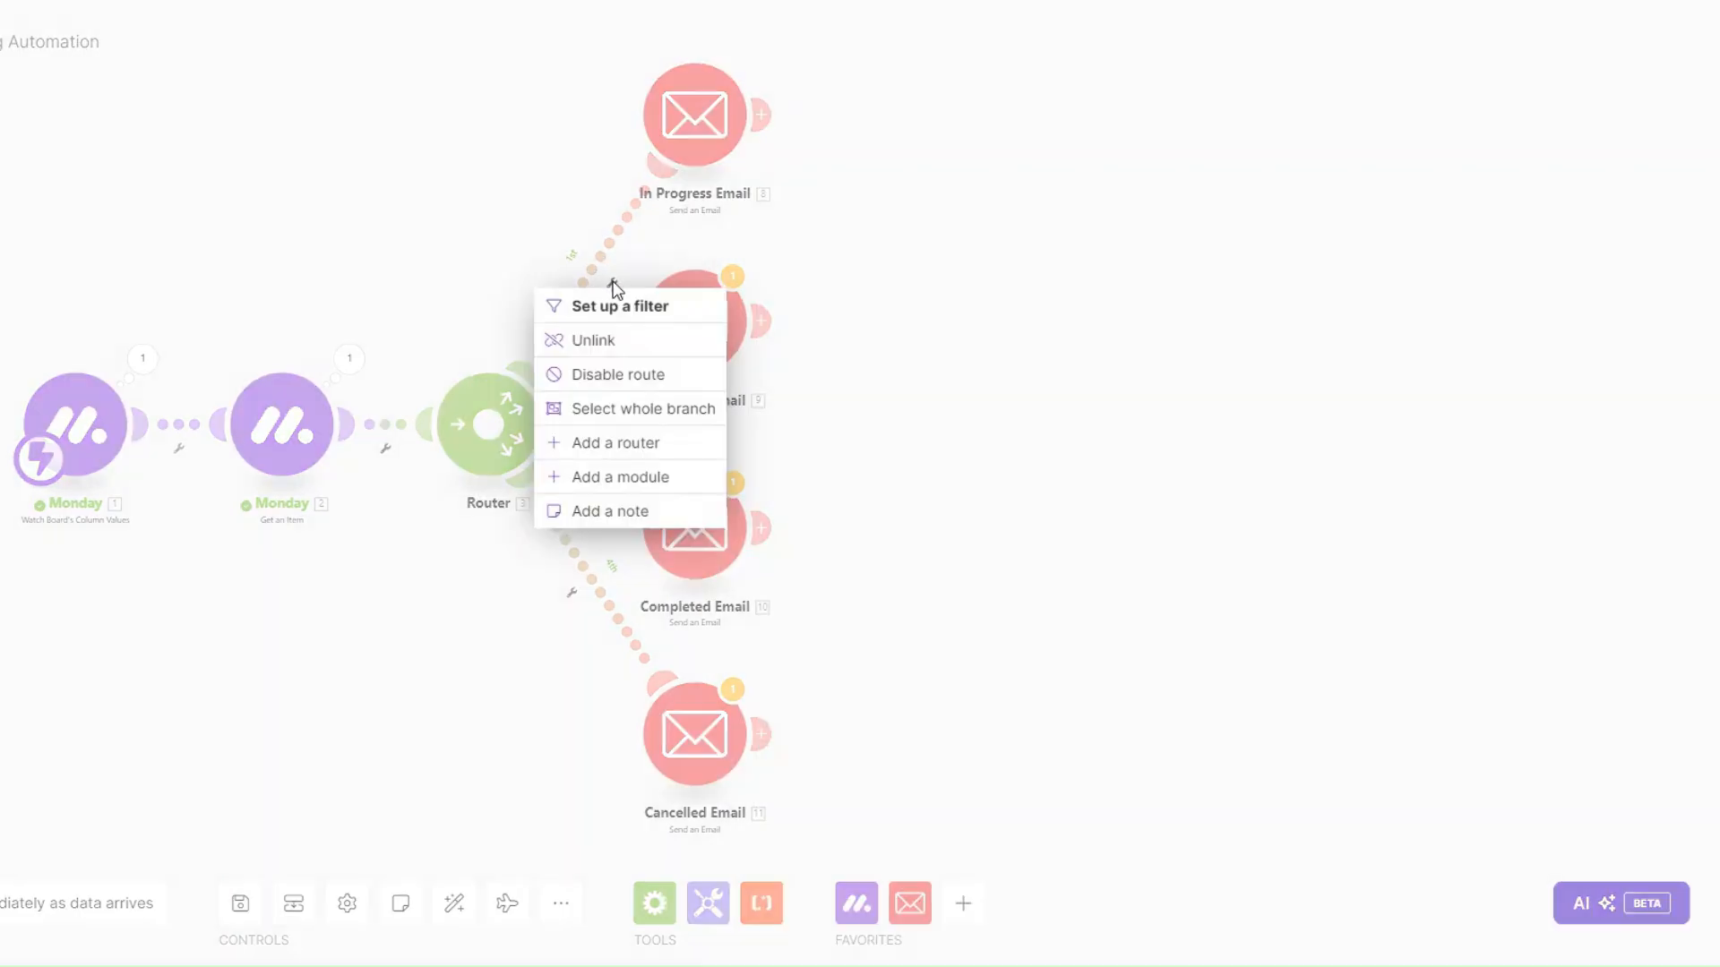
click(607, 306)
click(768, 129)
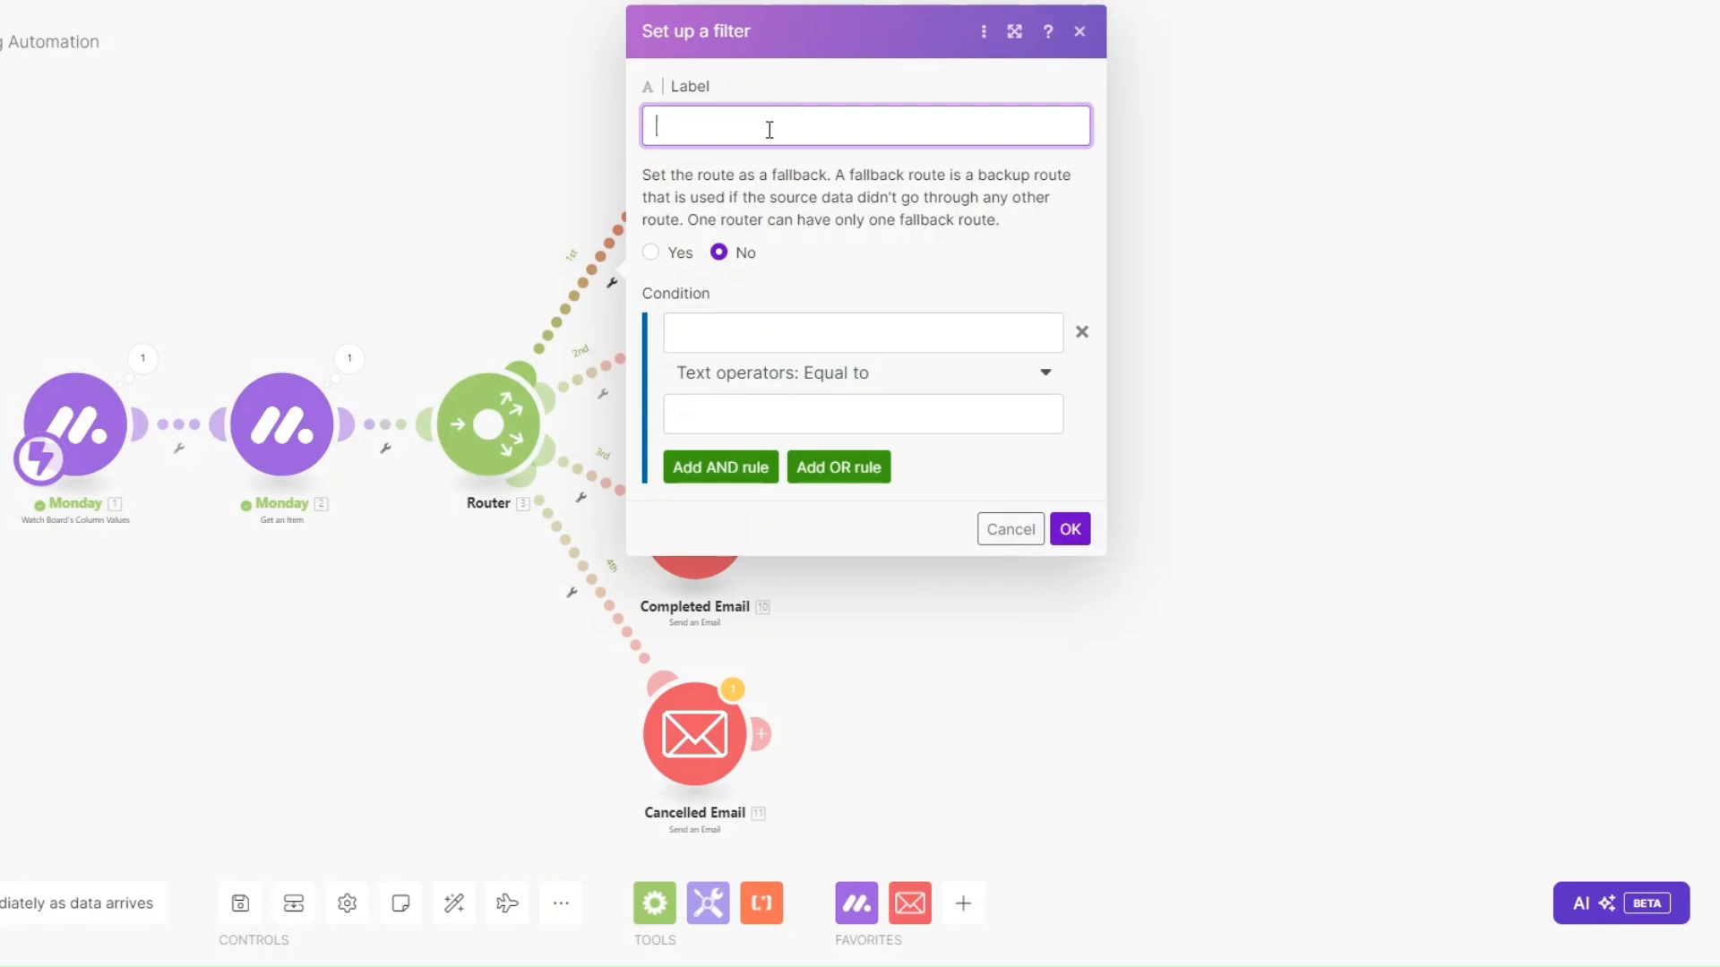
text(In Progress)
click(844, 333)
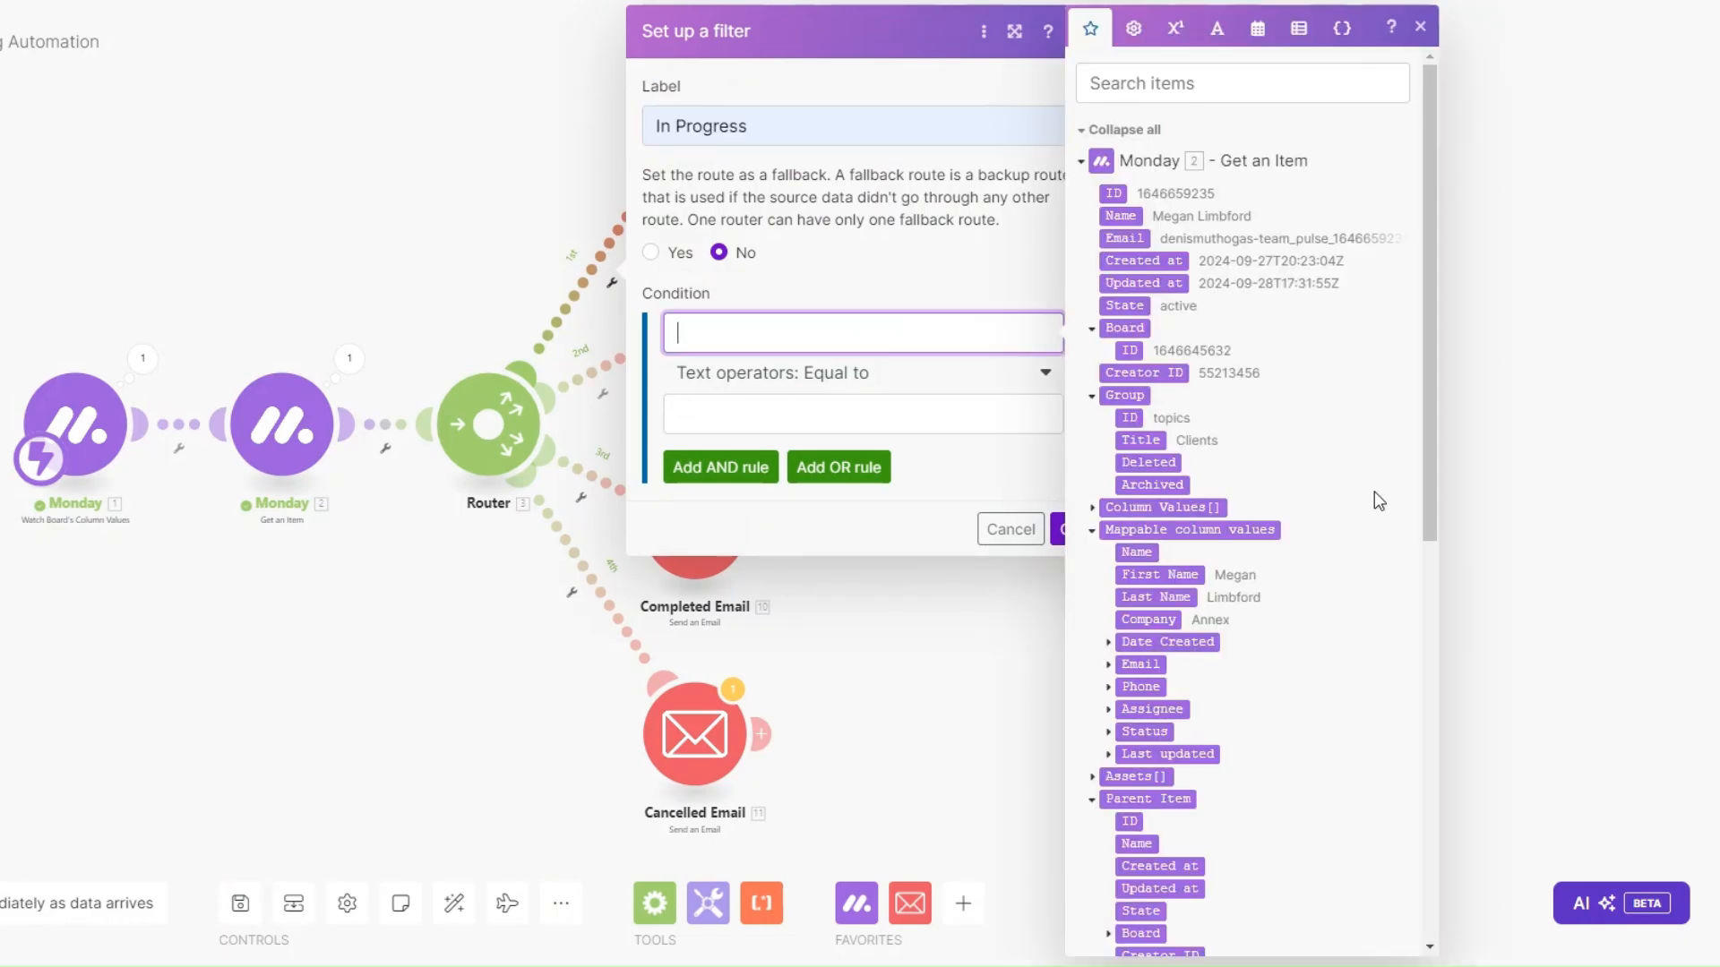
scroll(1318, 453, down, 3)
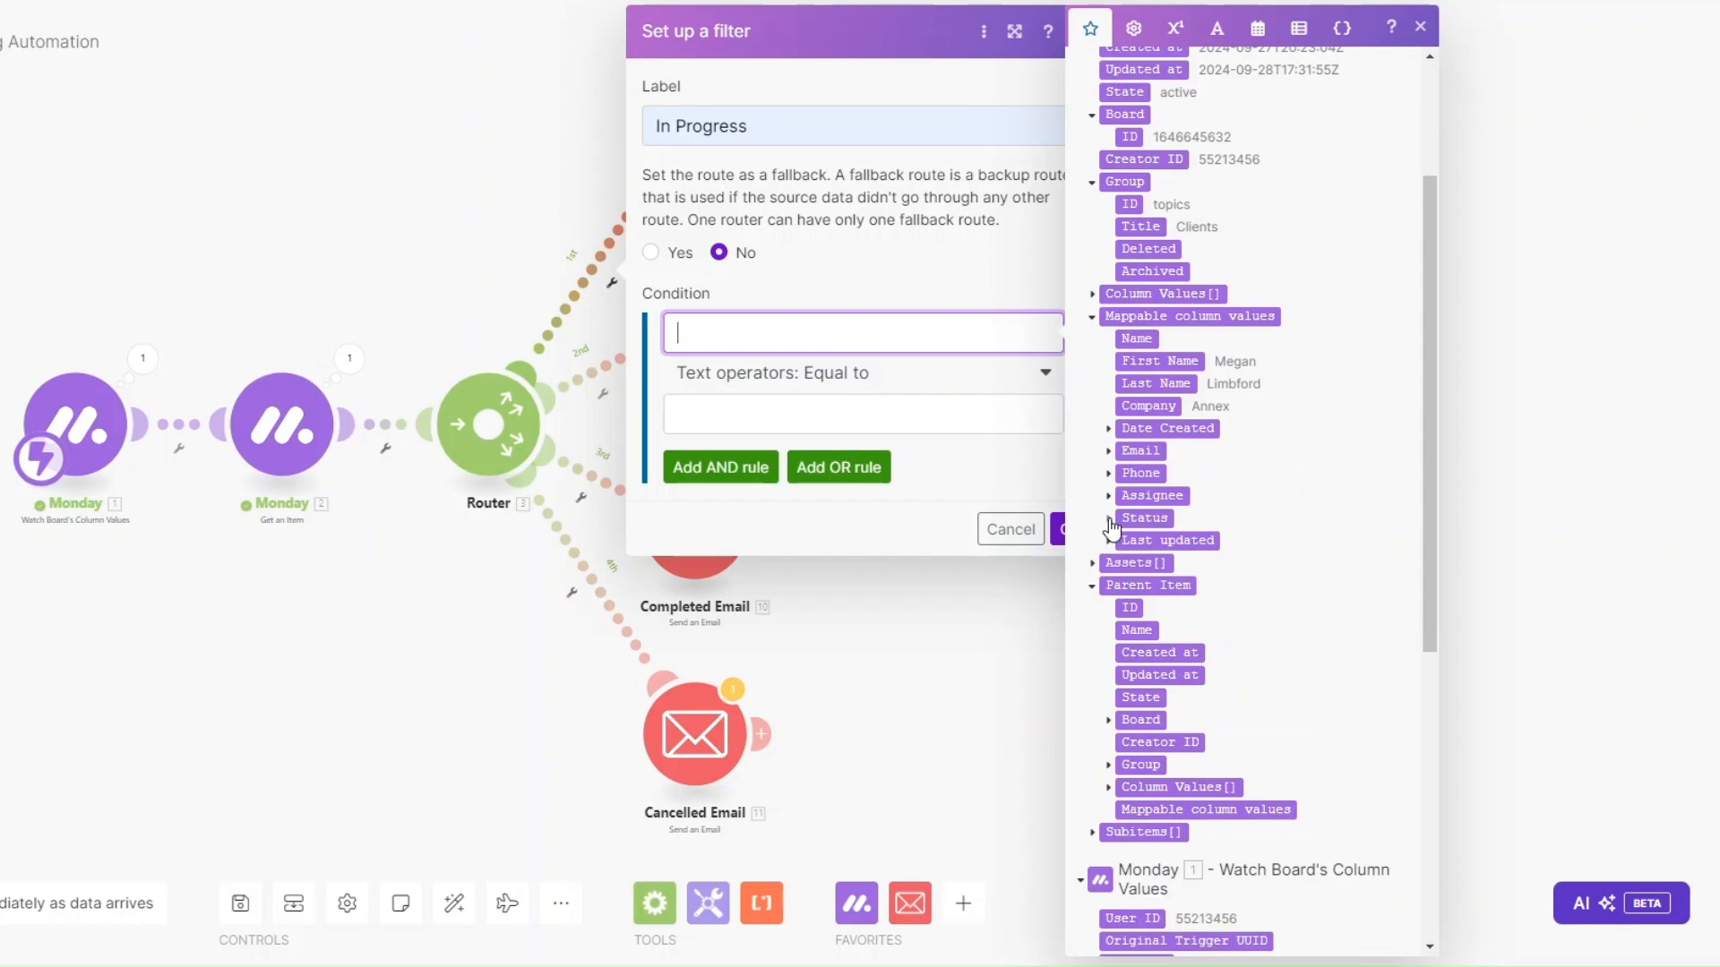
click(1145, 518)
click(1153, 672)
click(816, 410)
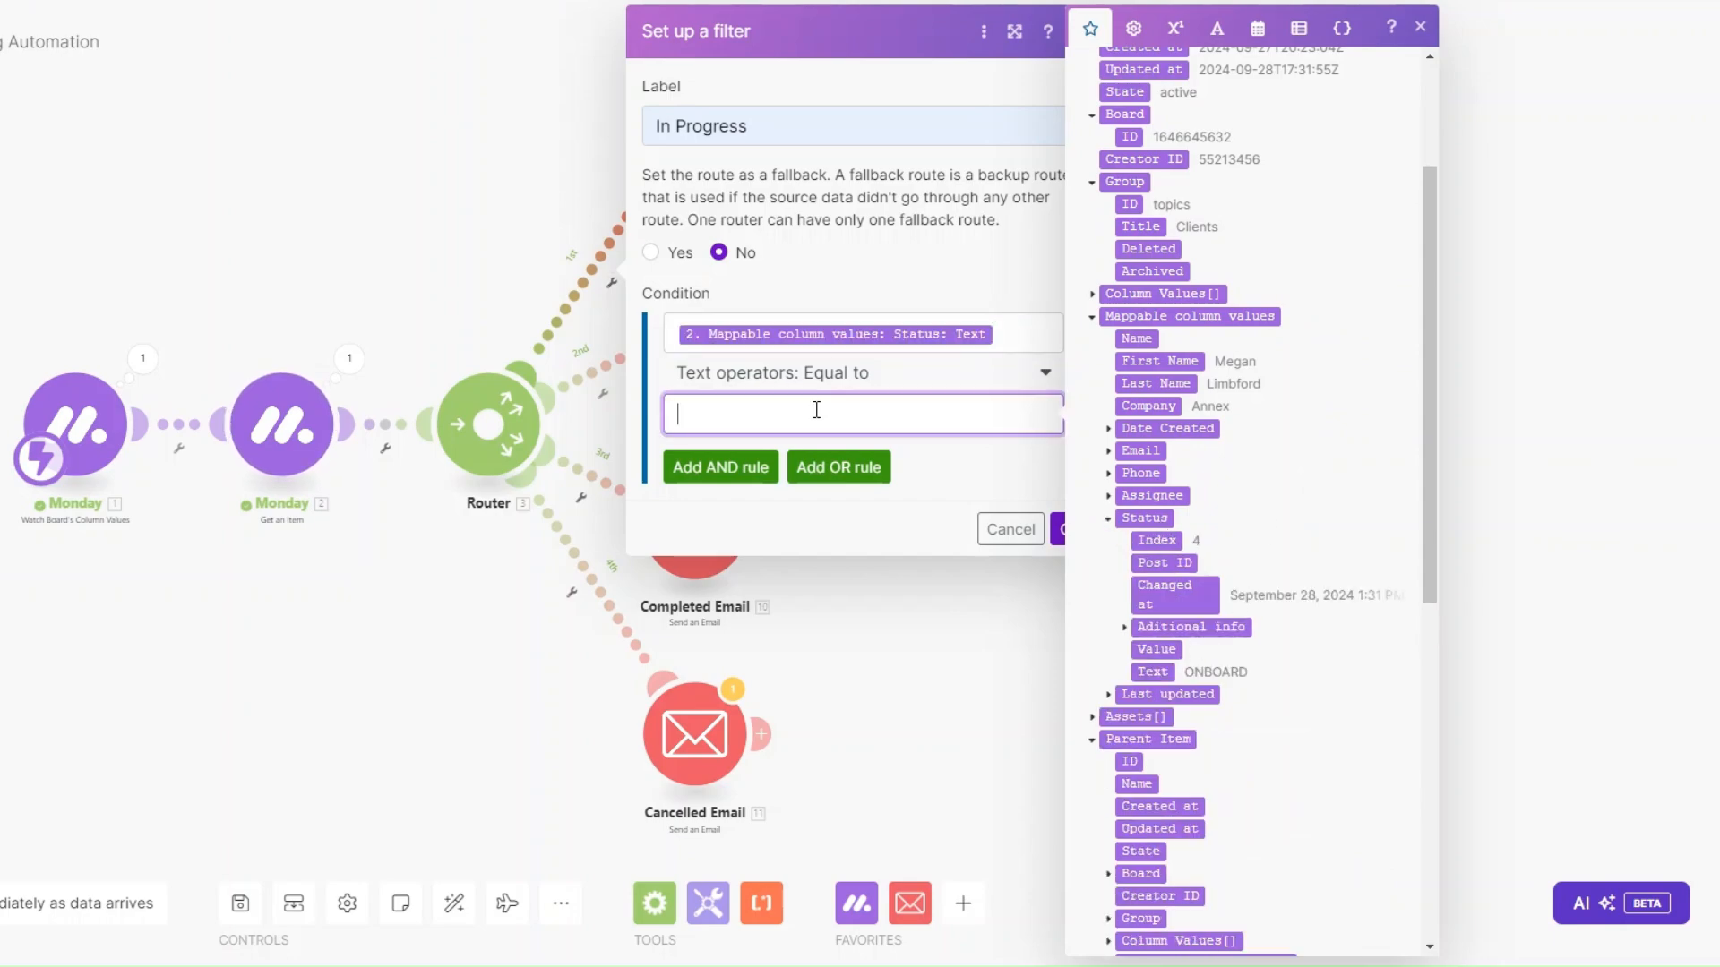
text(IN PROGRESS)
Save the In Progress filter and address the Finalizing Email to the item's Email.
click(1058, 529)
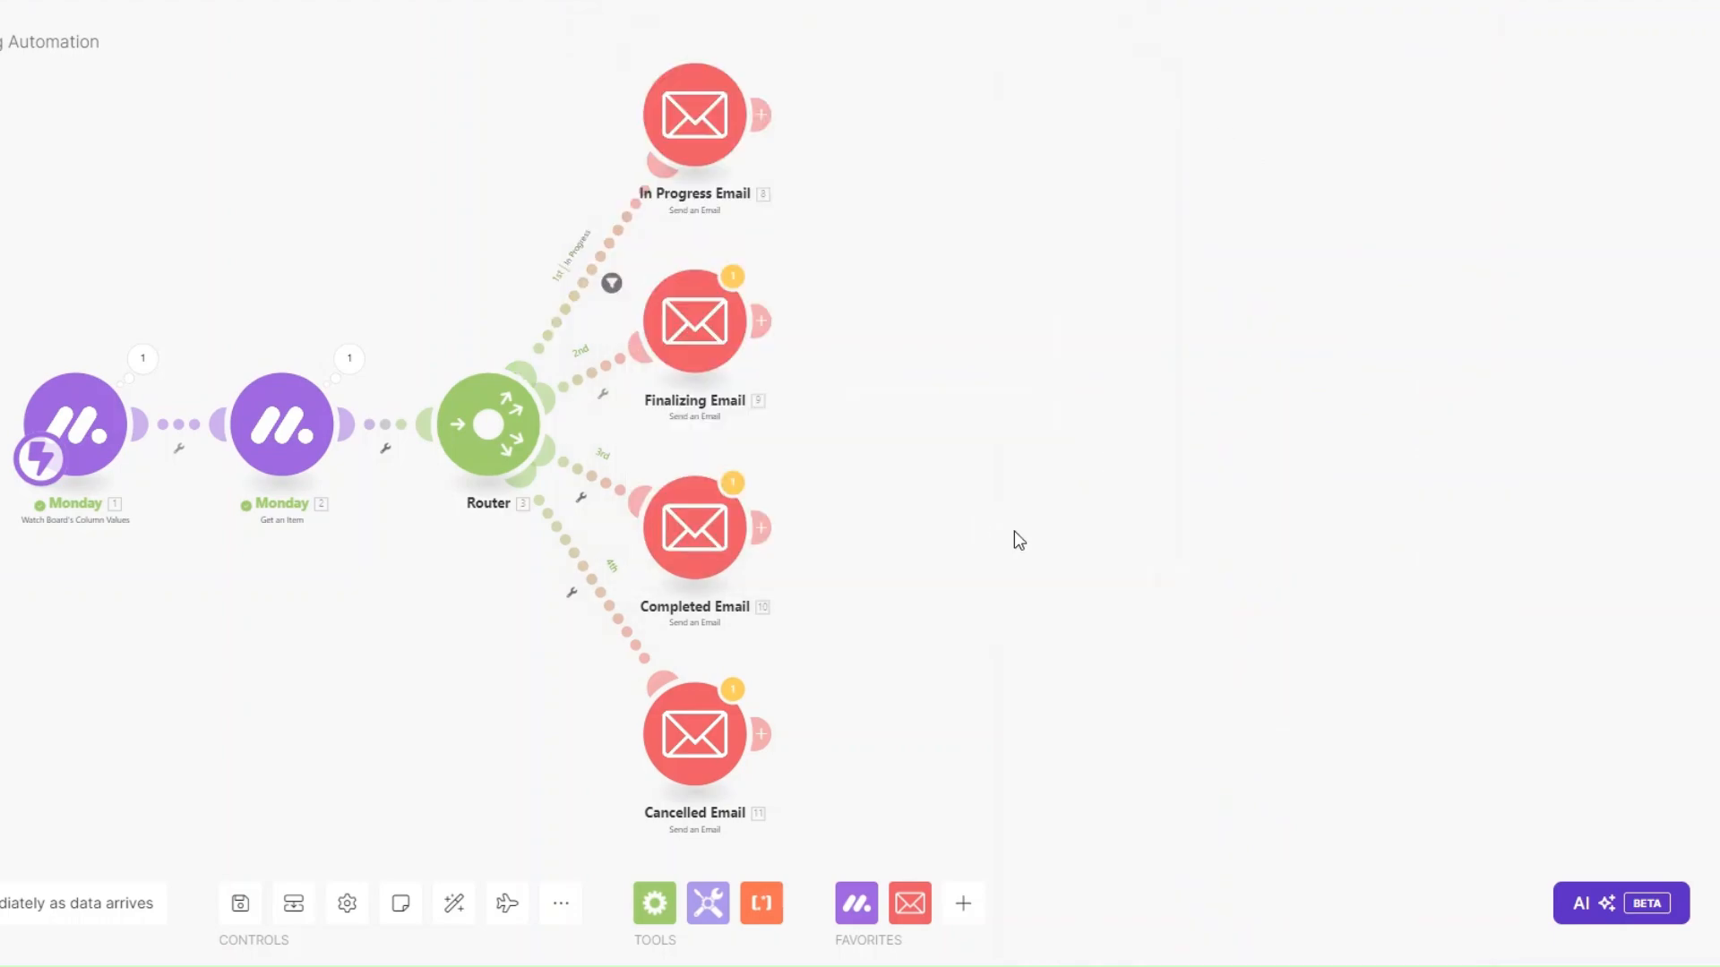
drag(712, 353, 716, 354)
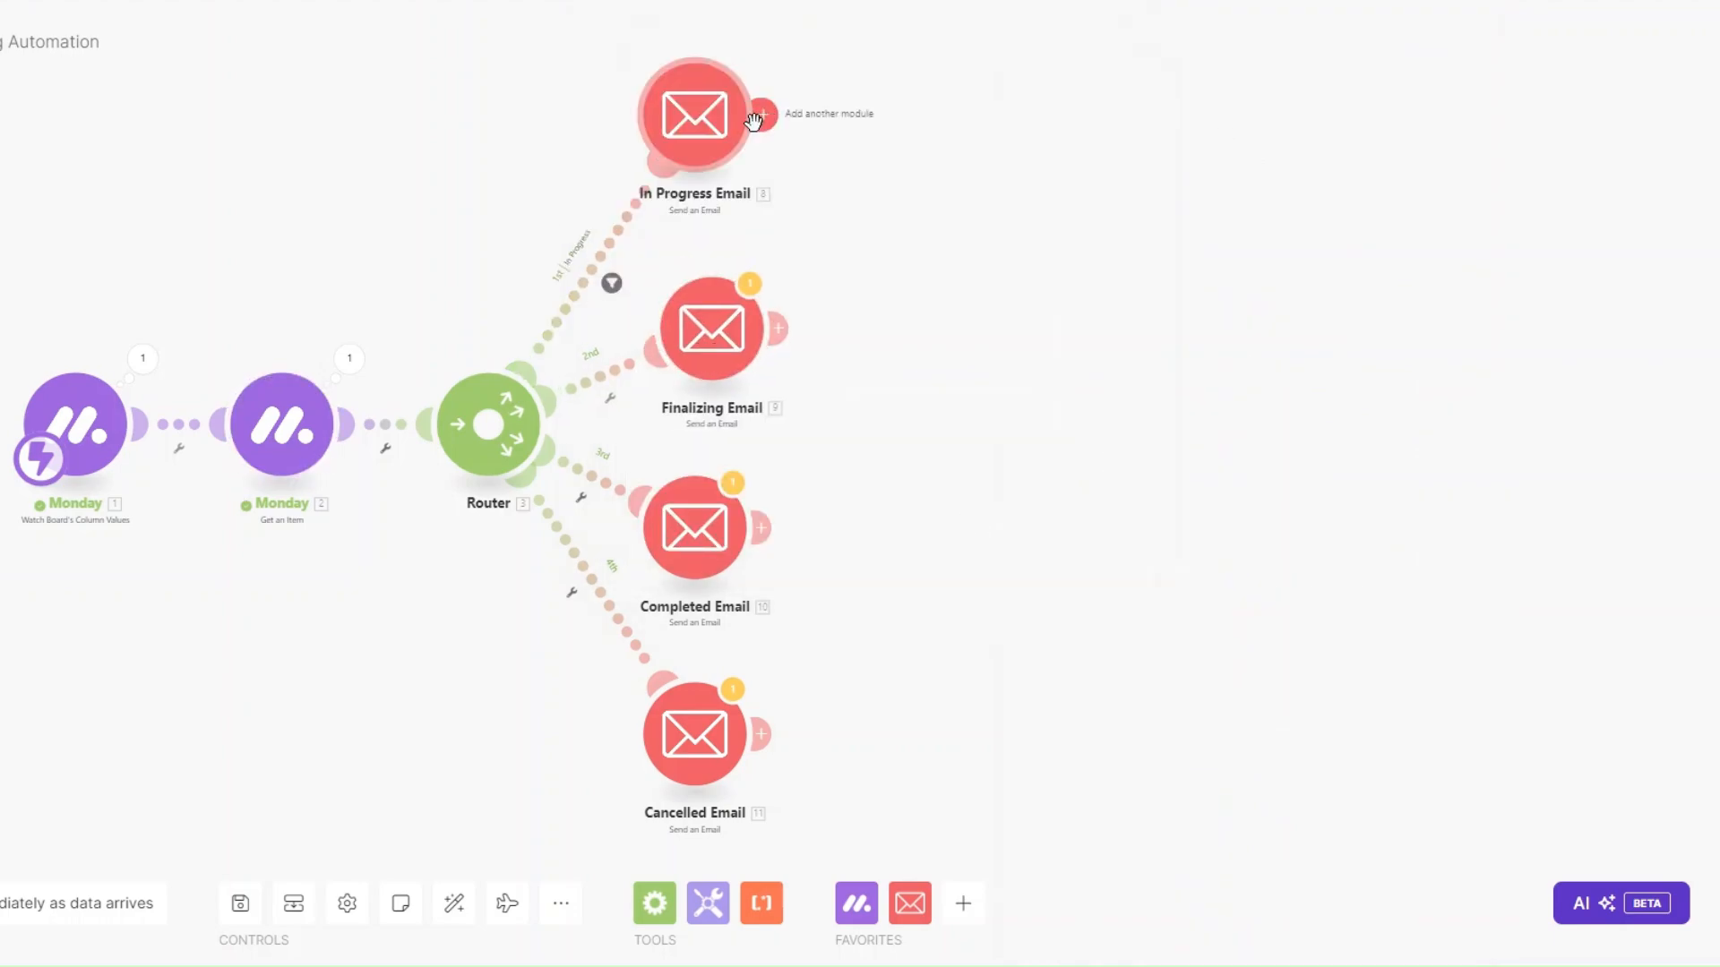
click(712, 344)
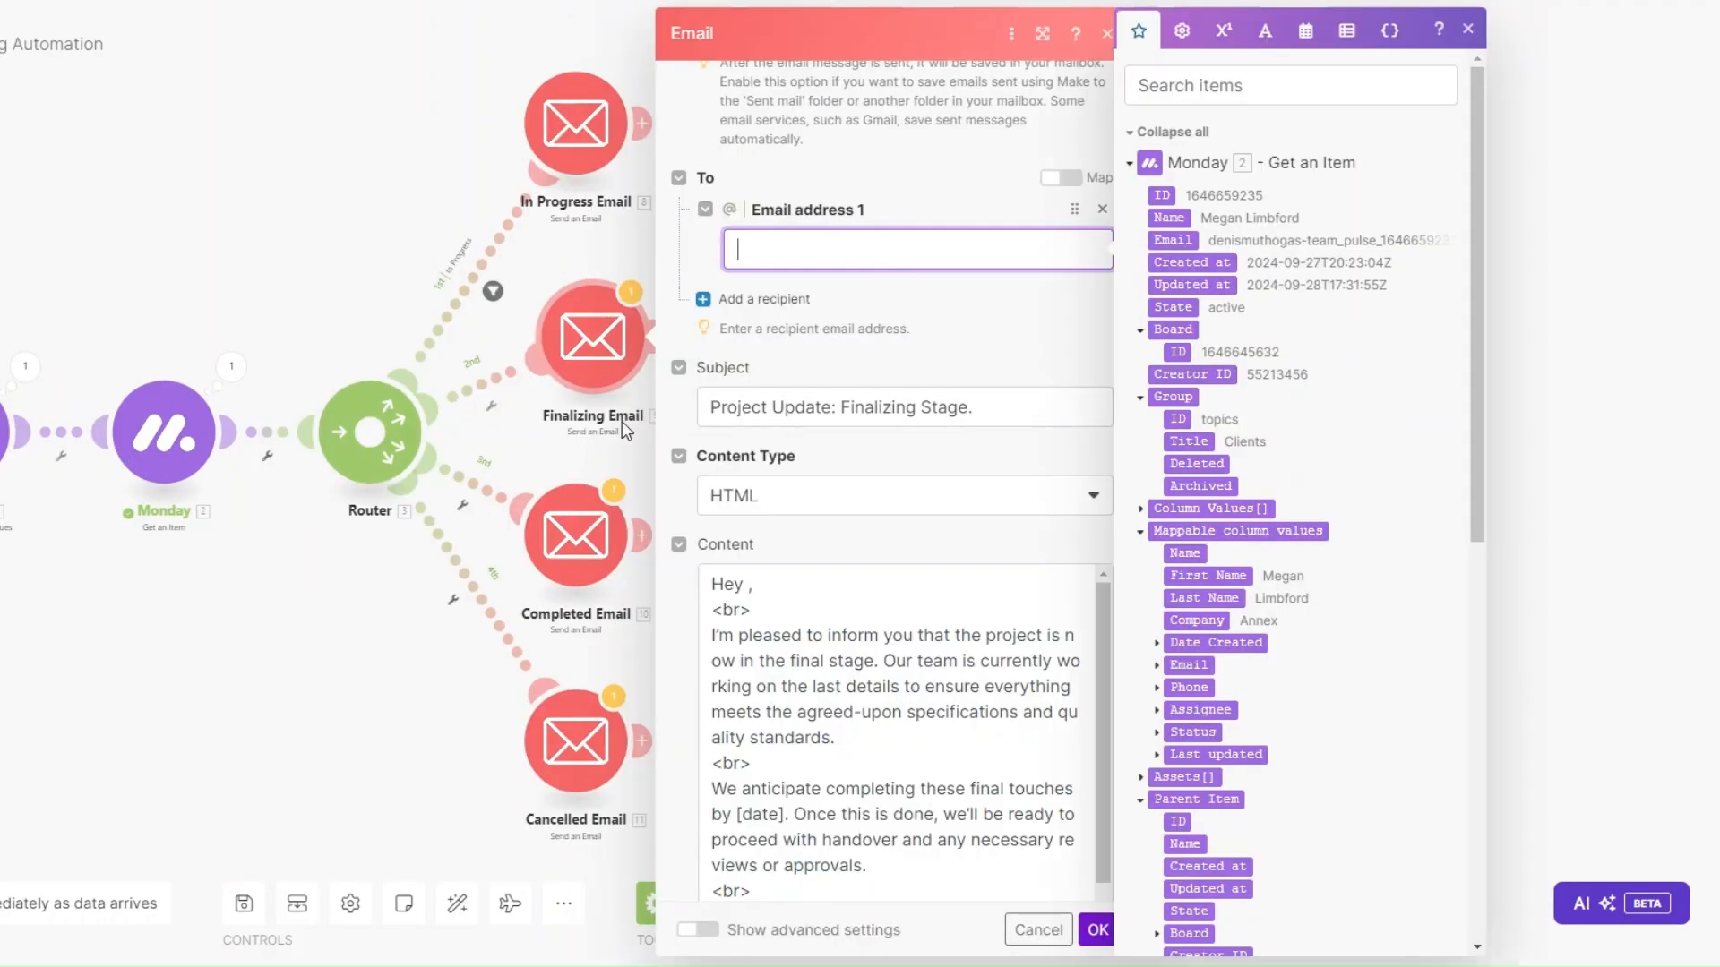
scroll(874, 388, up, 3)
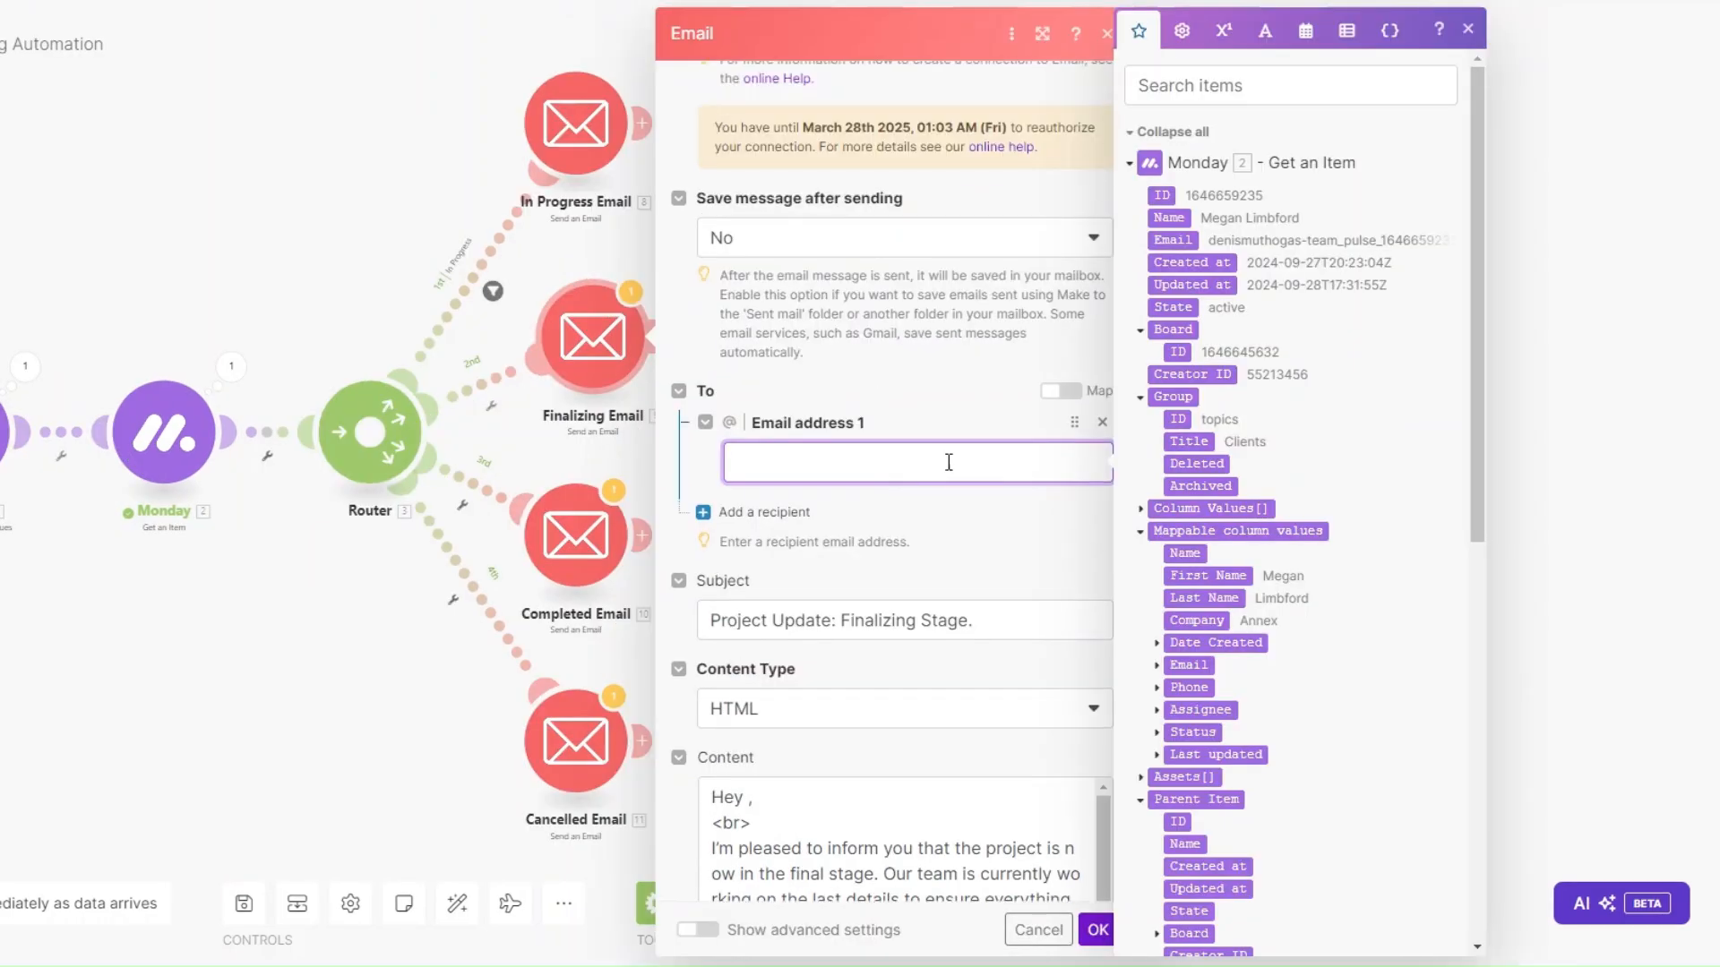
scroll(1255, 487, down, 4)
click(1159, 349)
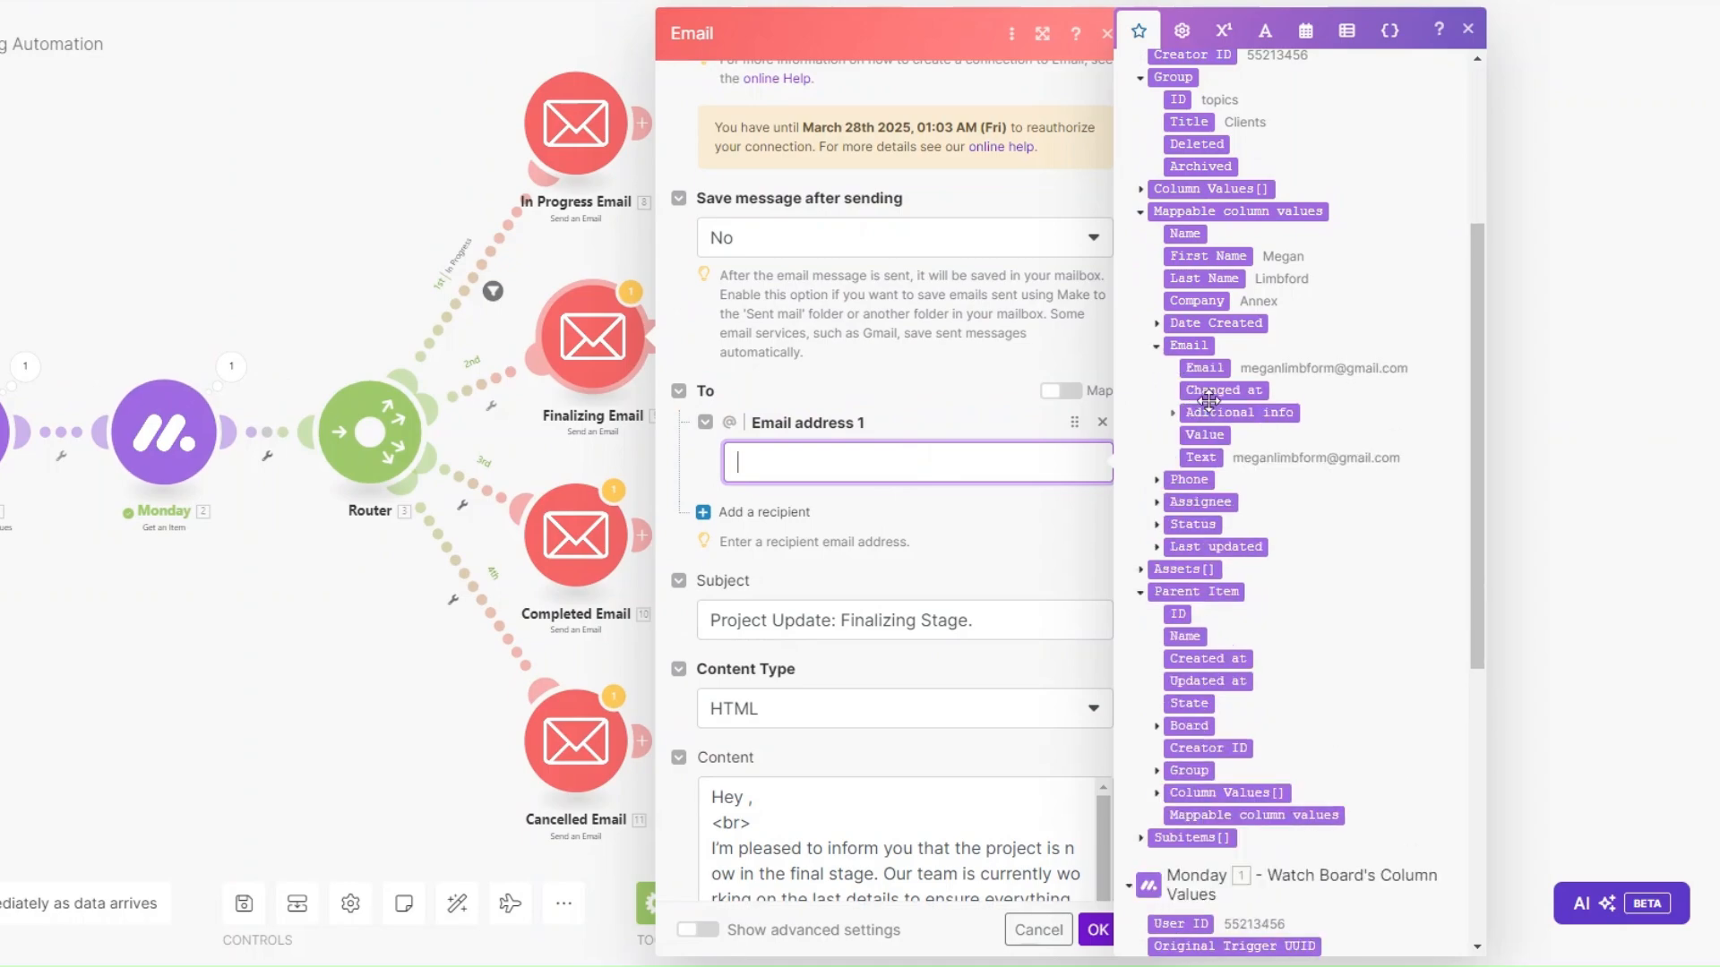
click(1202, 369)
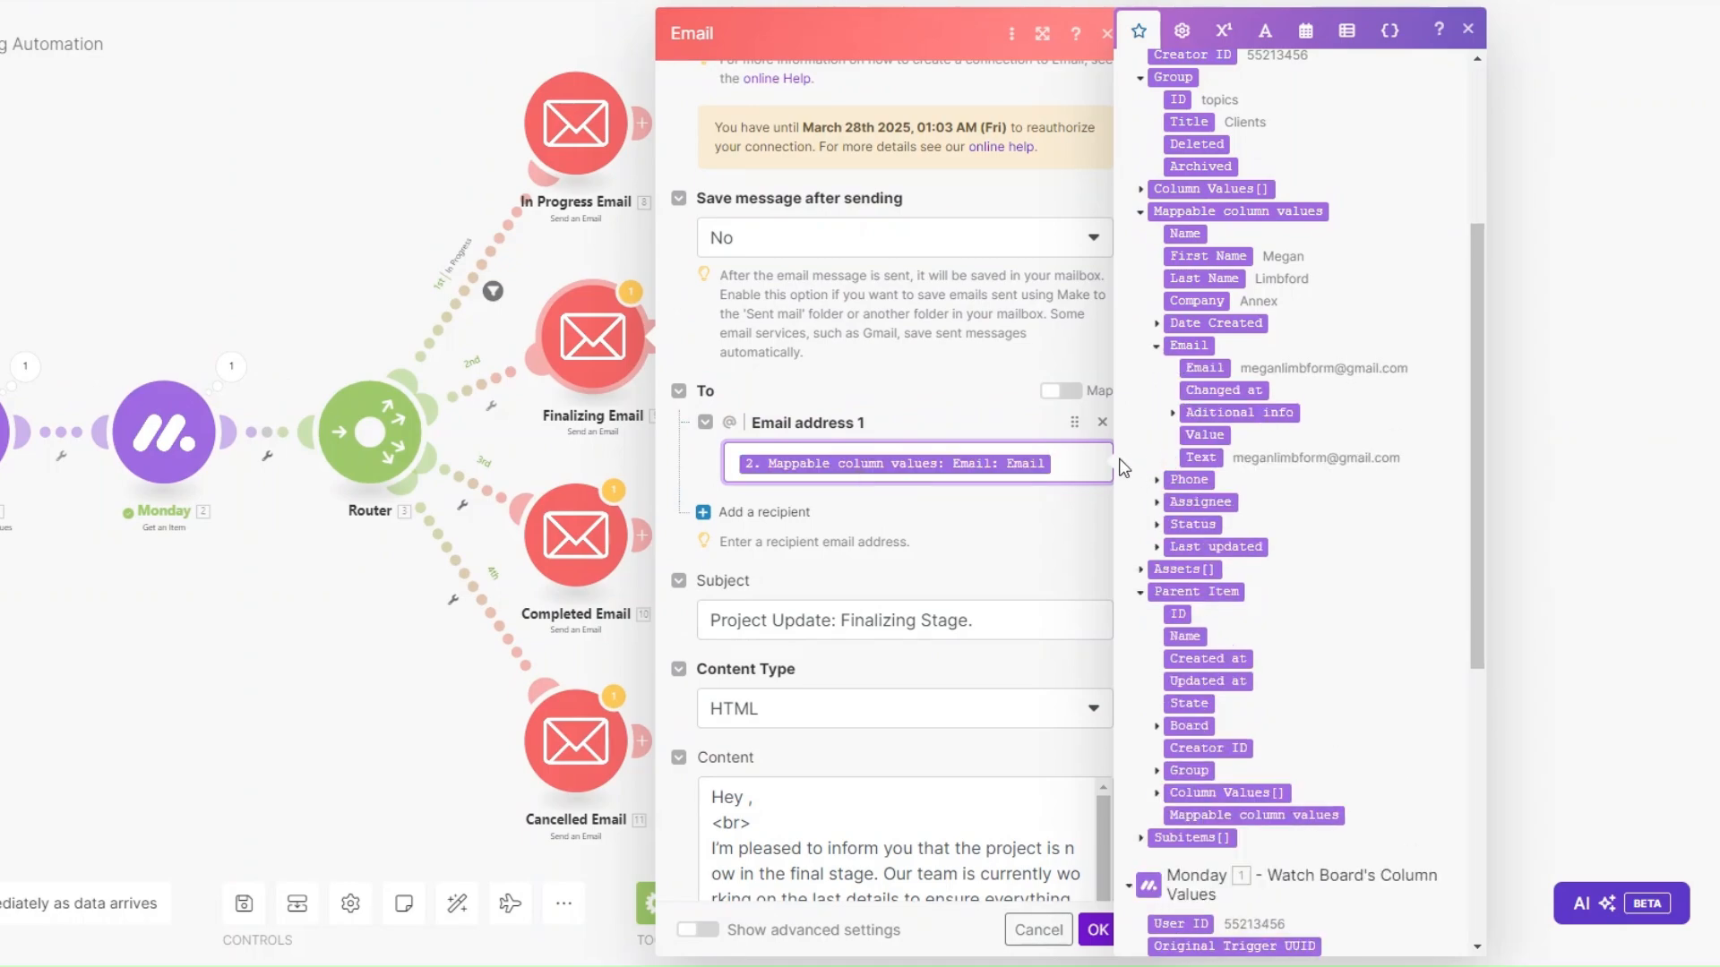
Insert First Name after 'Hey' in the Finalizing Email body and select the 'Finalizing Stage' subject wording.
scroll(1070, 454, down, 5)
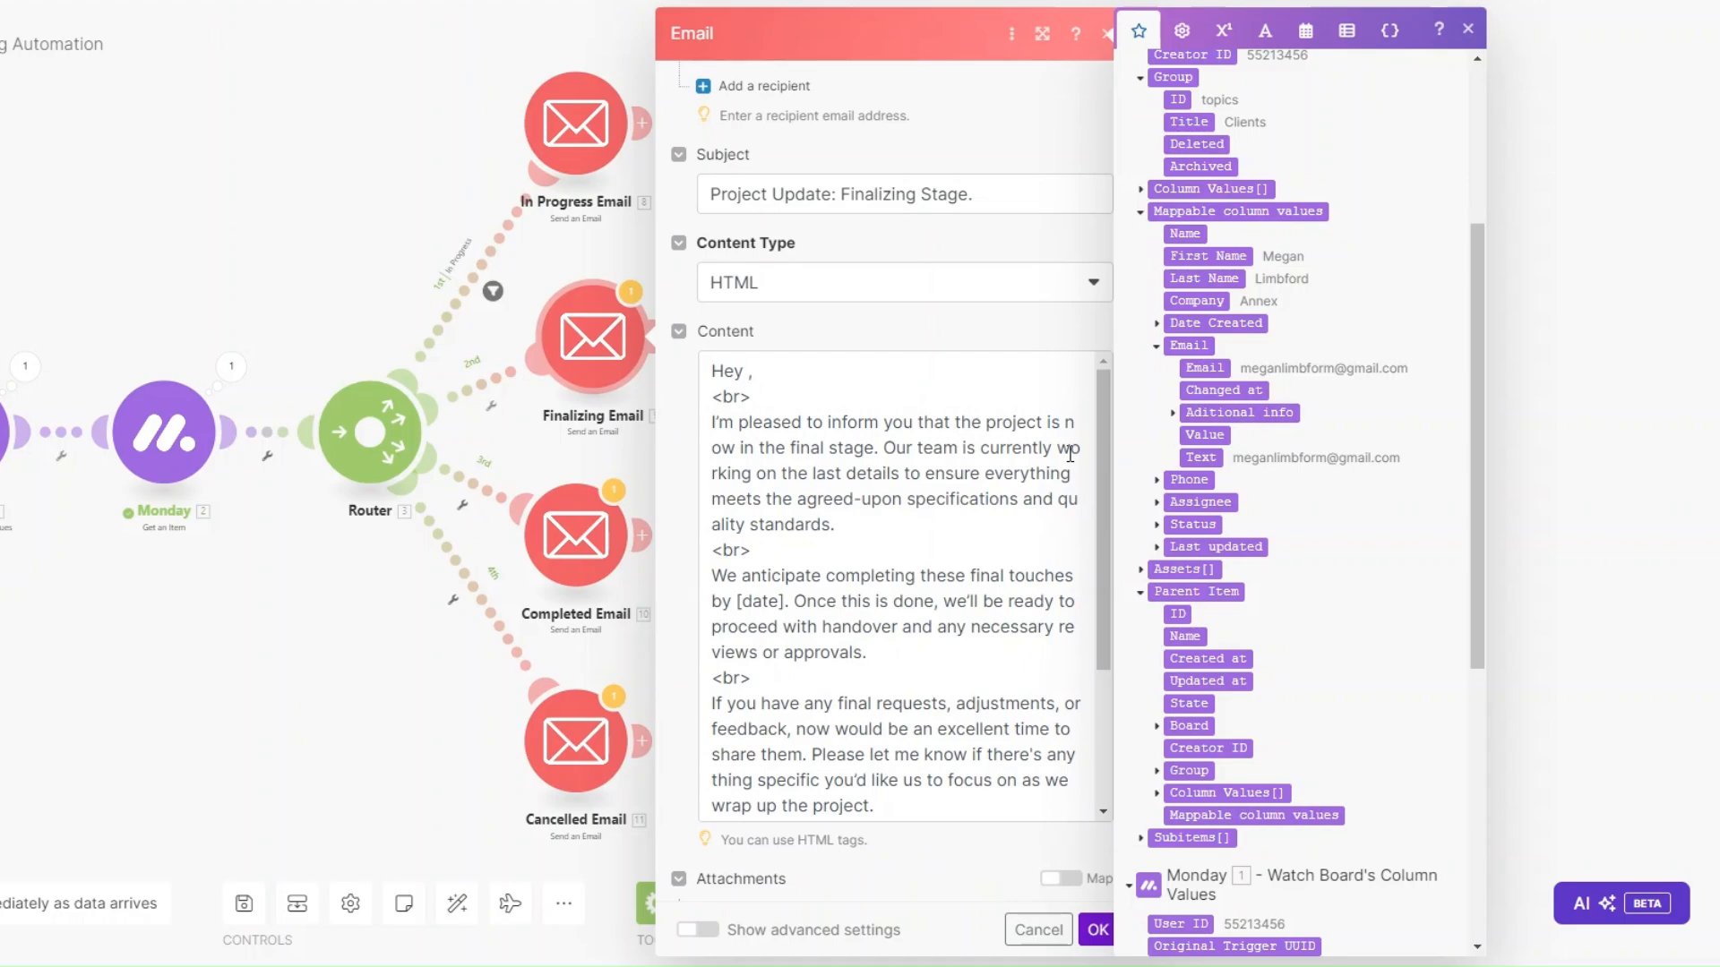
click(745, 371)
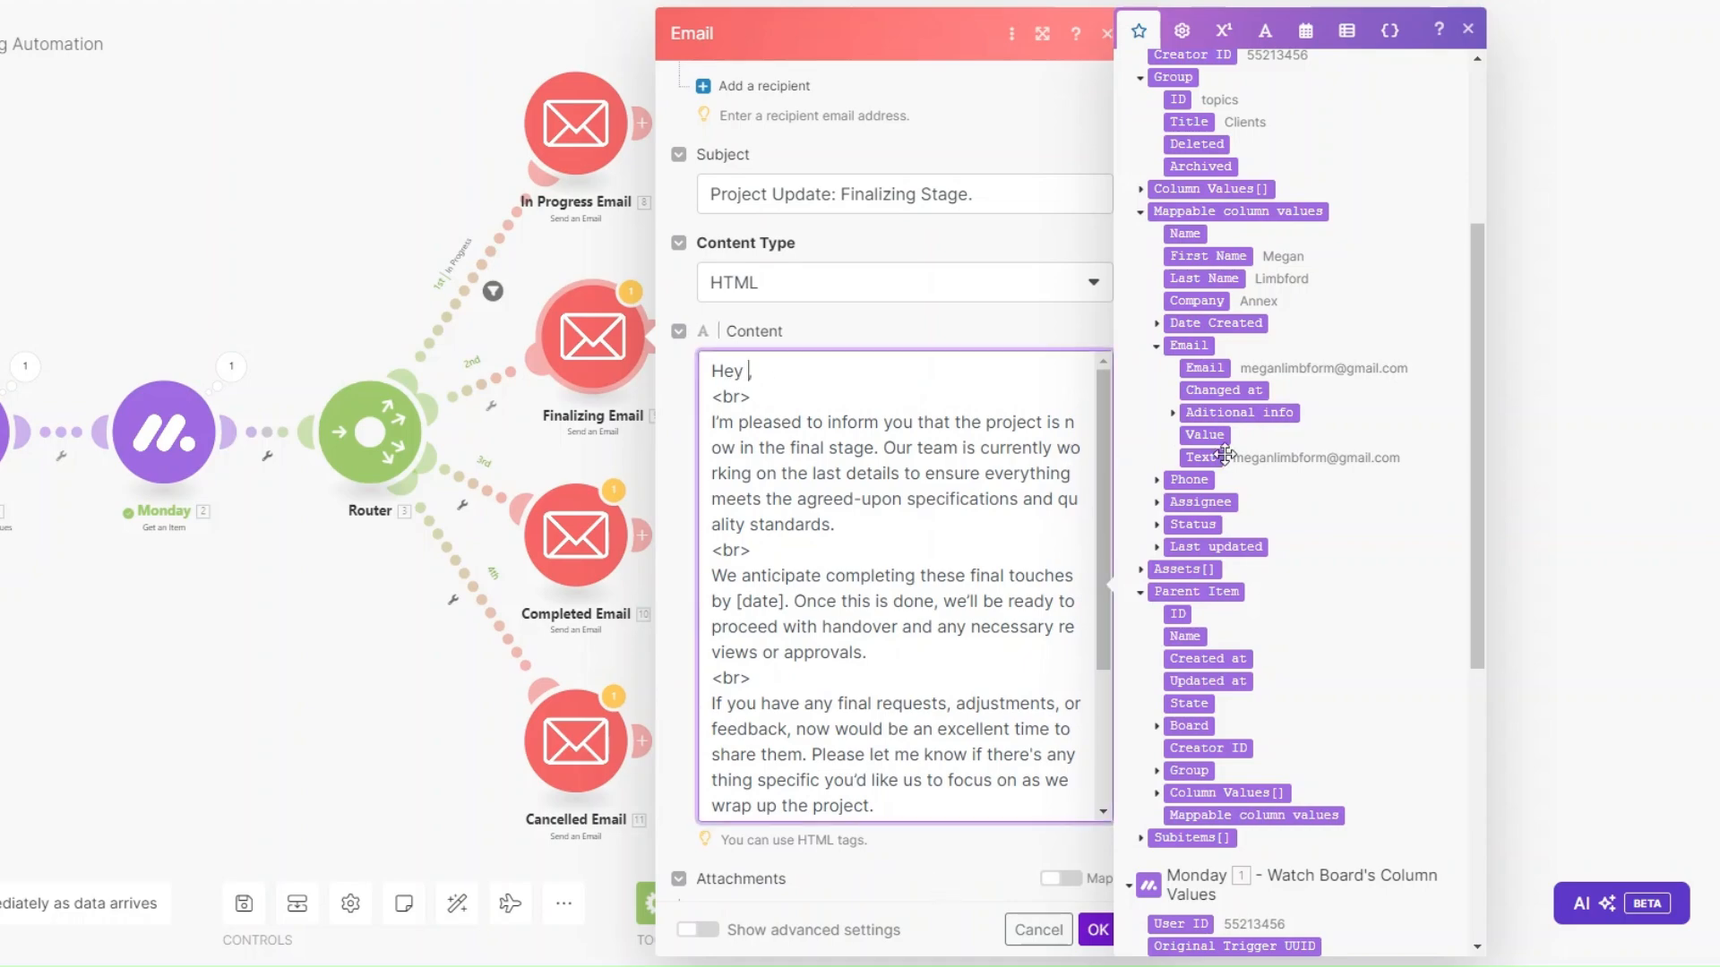
click(1207, 256)
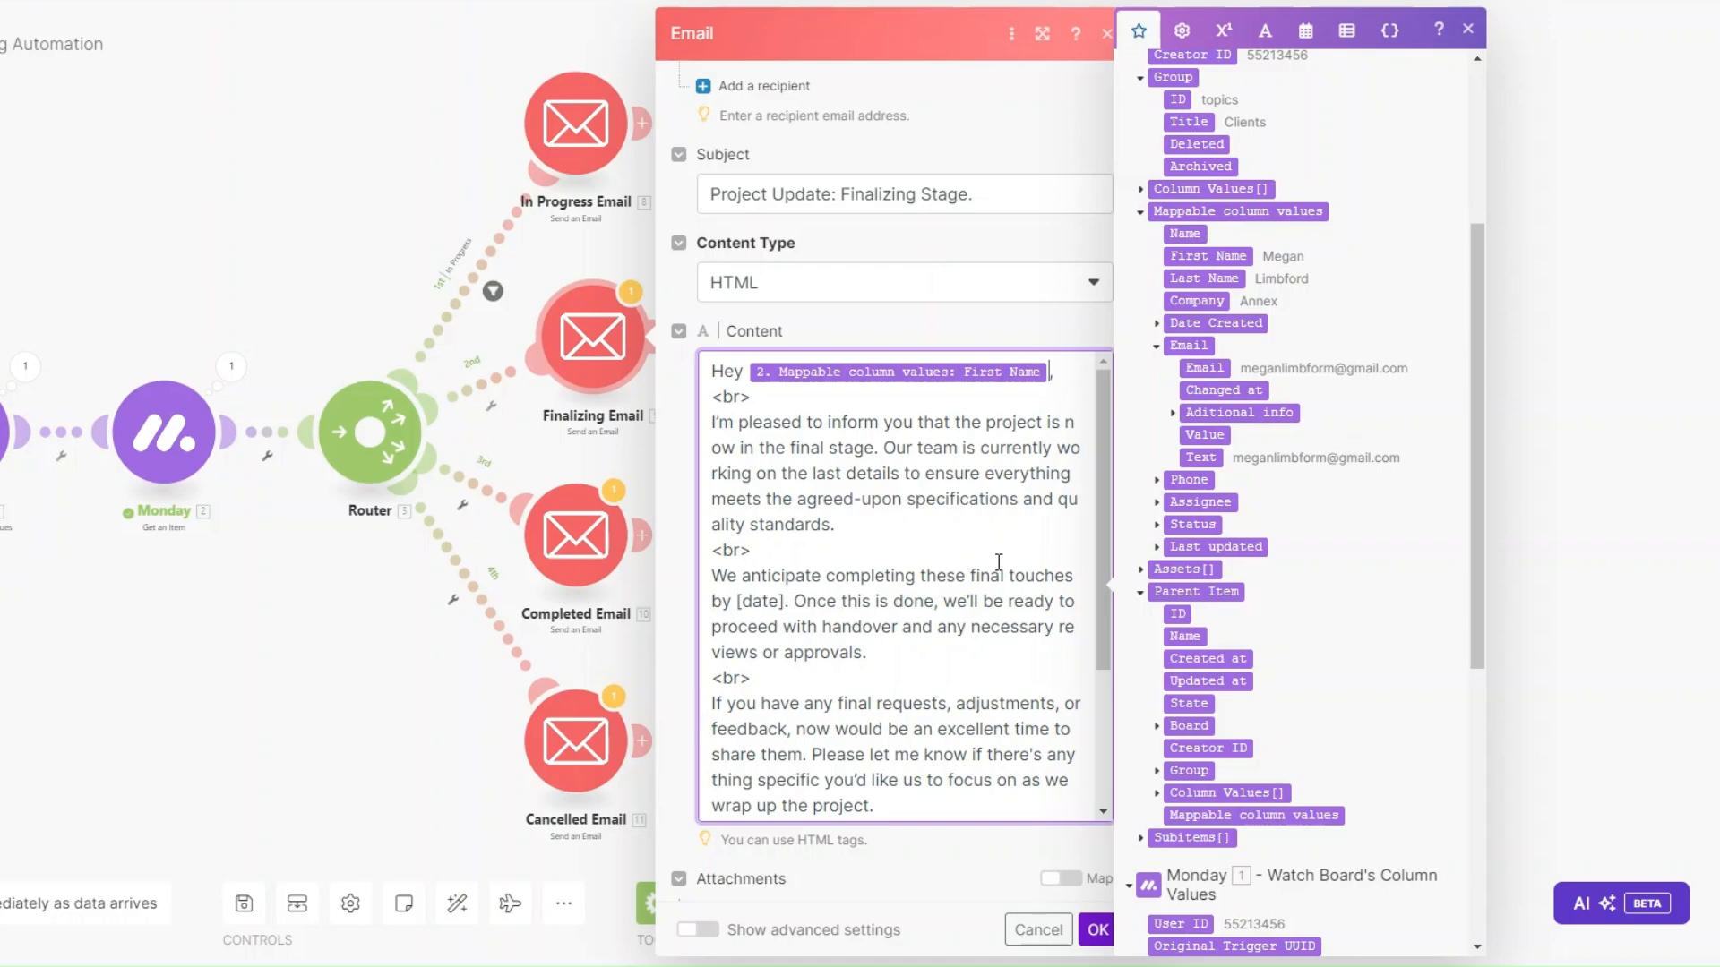
scroll(932, 585, down, 2)
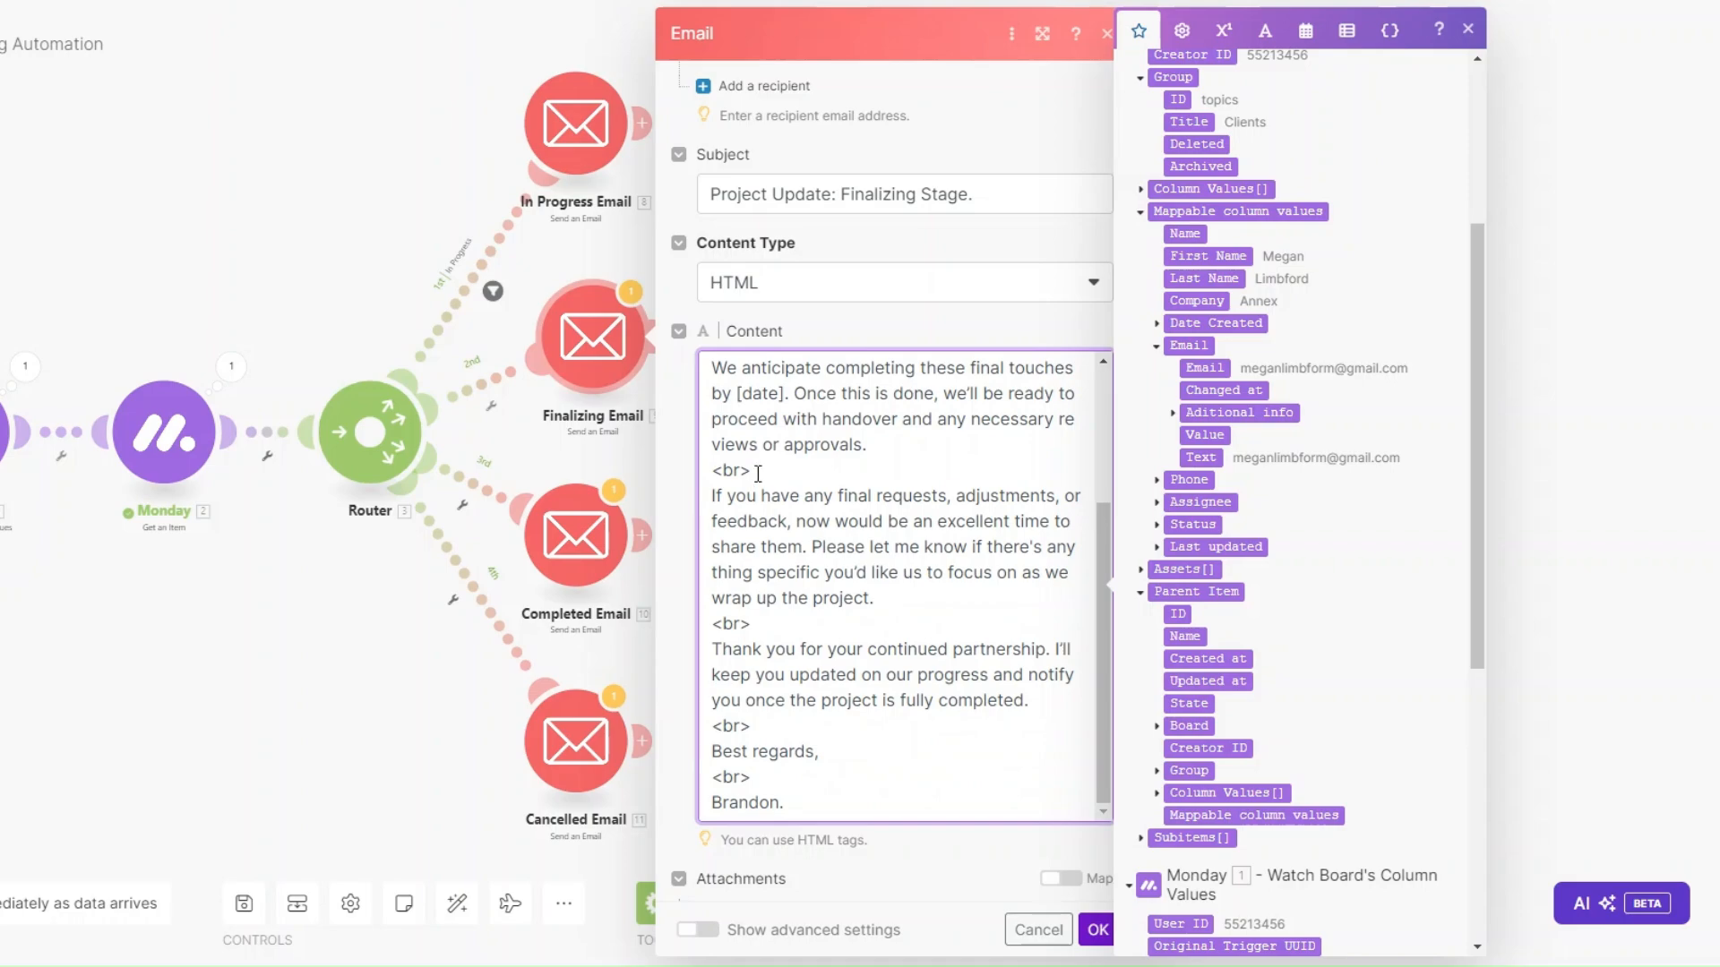
scroll(758, 471, up, 3)
scroll(833, 315, up, 3)
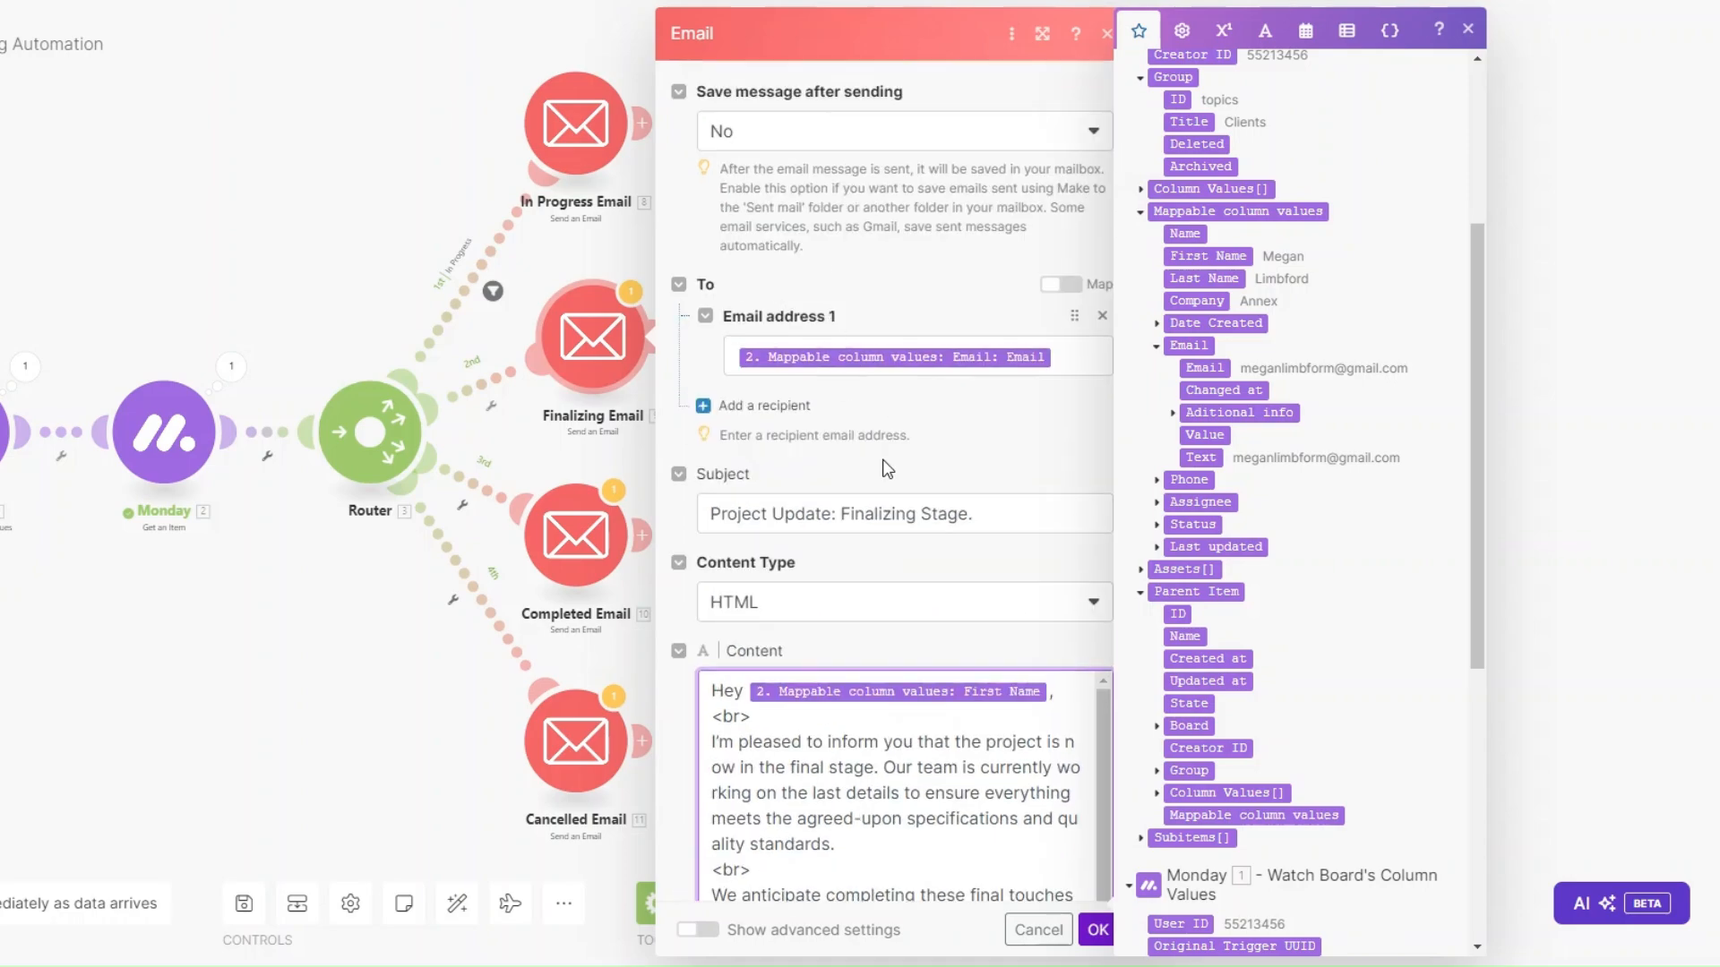
drag(841, 515, 974, 513)
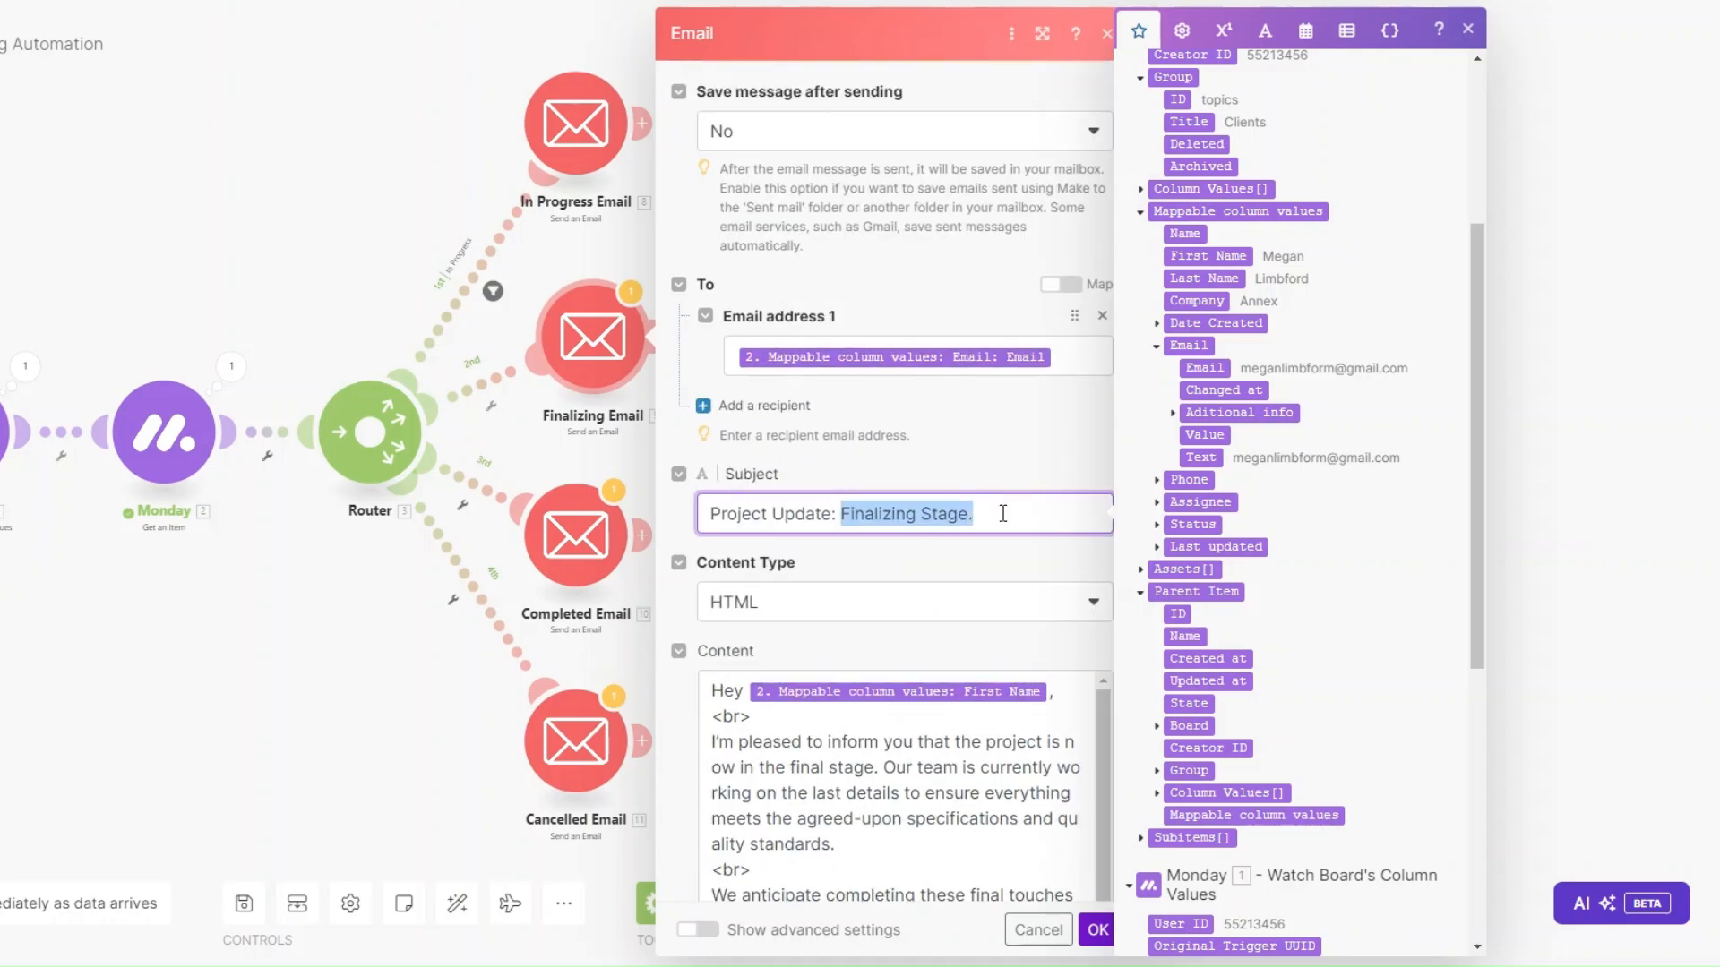
Save the Finalizing Email and start a second-route filter labelled 'Finalizing'.
click(1094, 931)
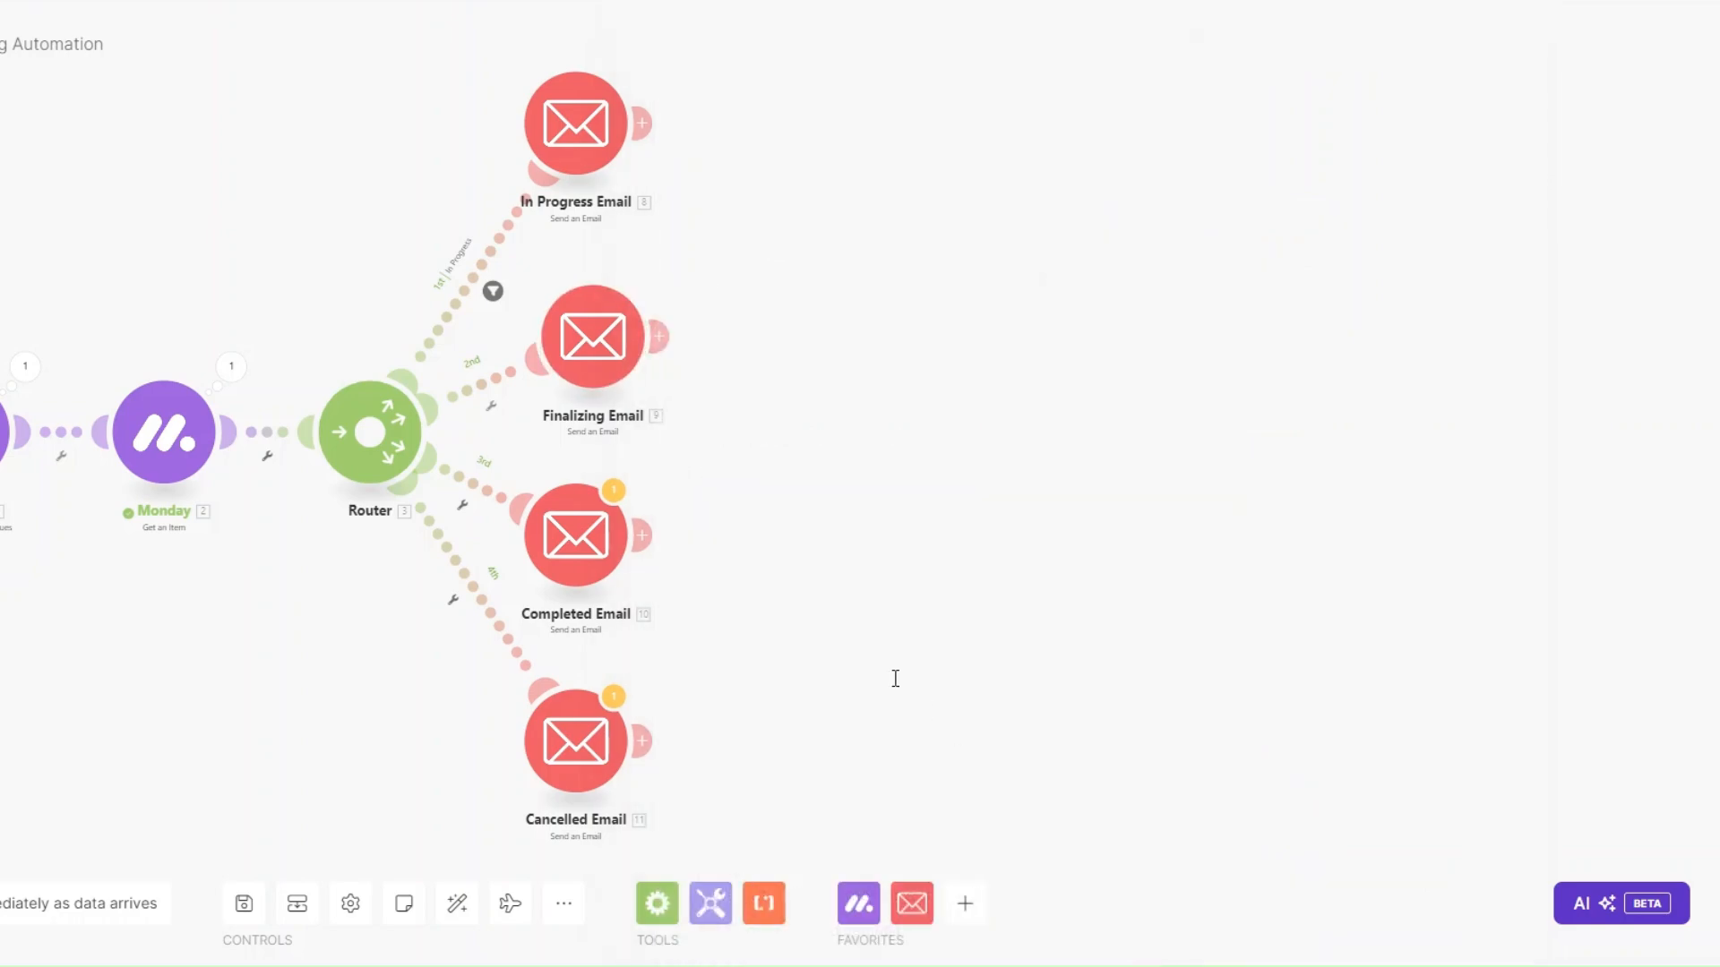
drag(607, 363, 634, 357)
click(512, 403)
click(548, 427)
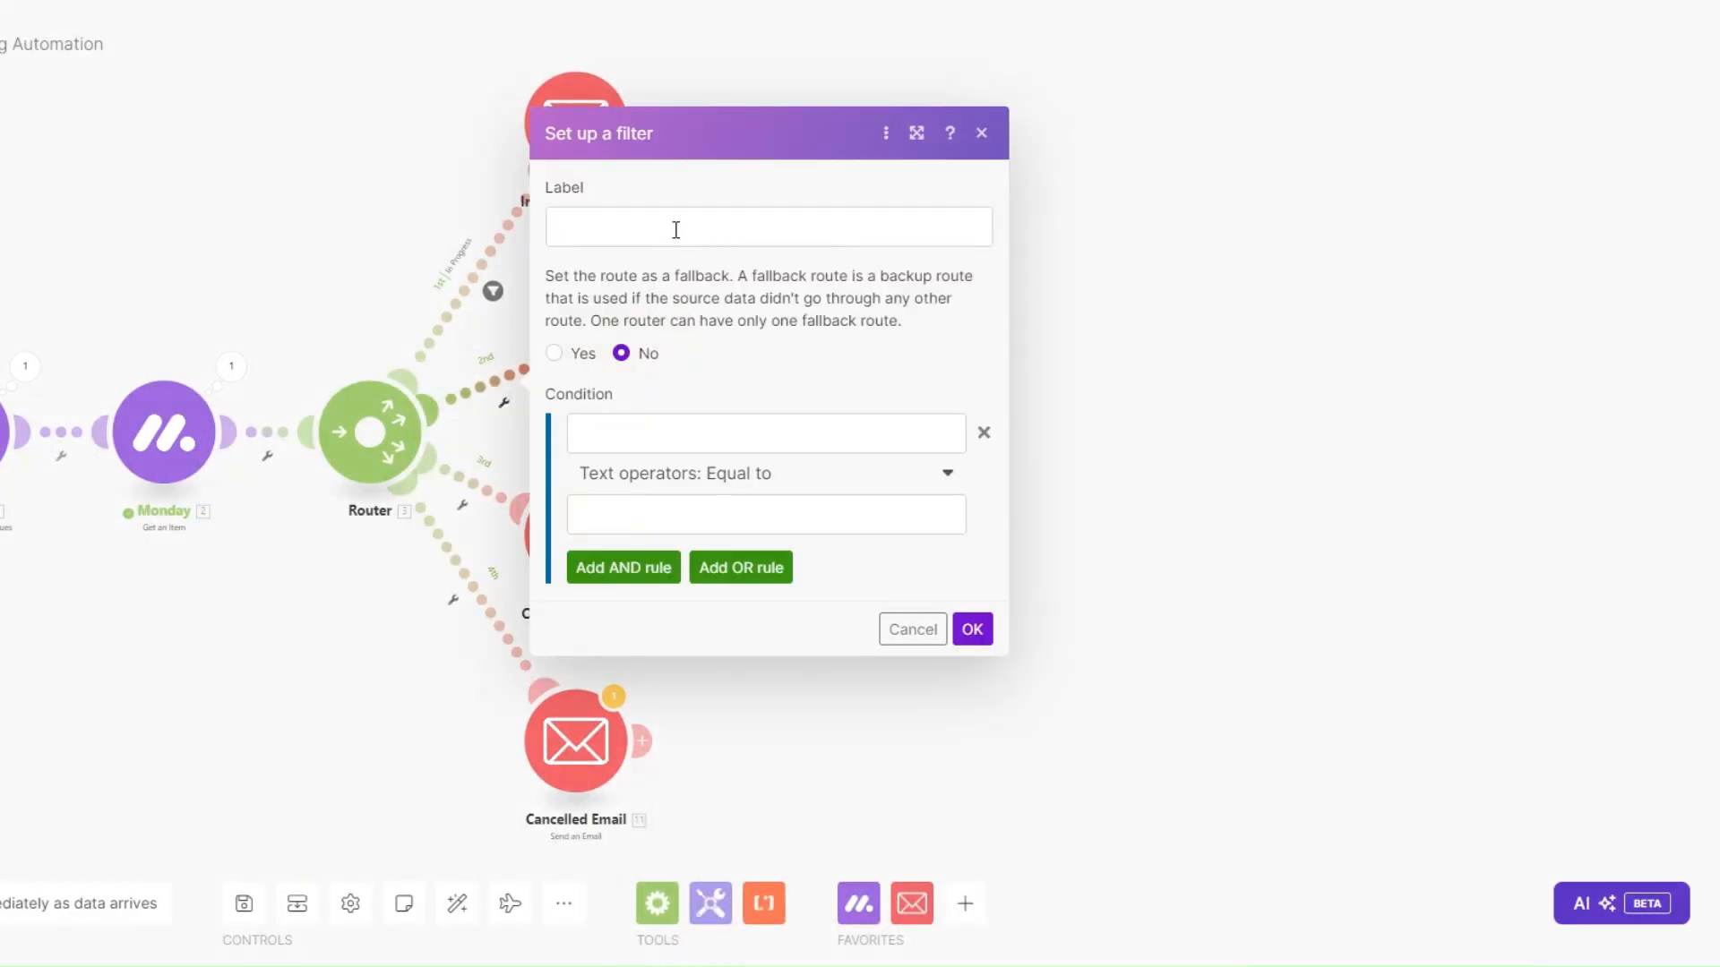
click(676, 230)
text(F)
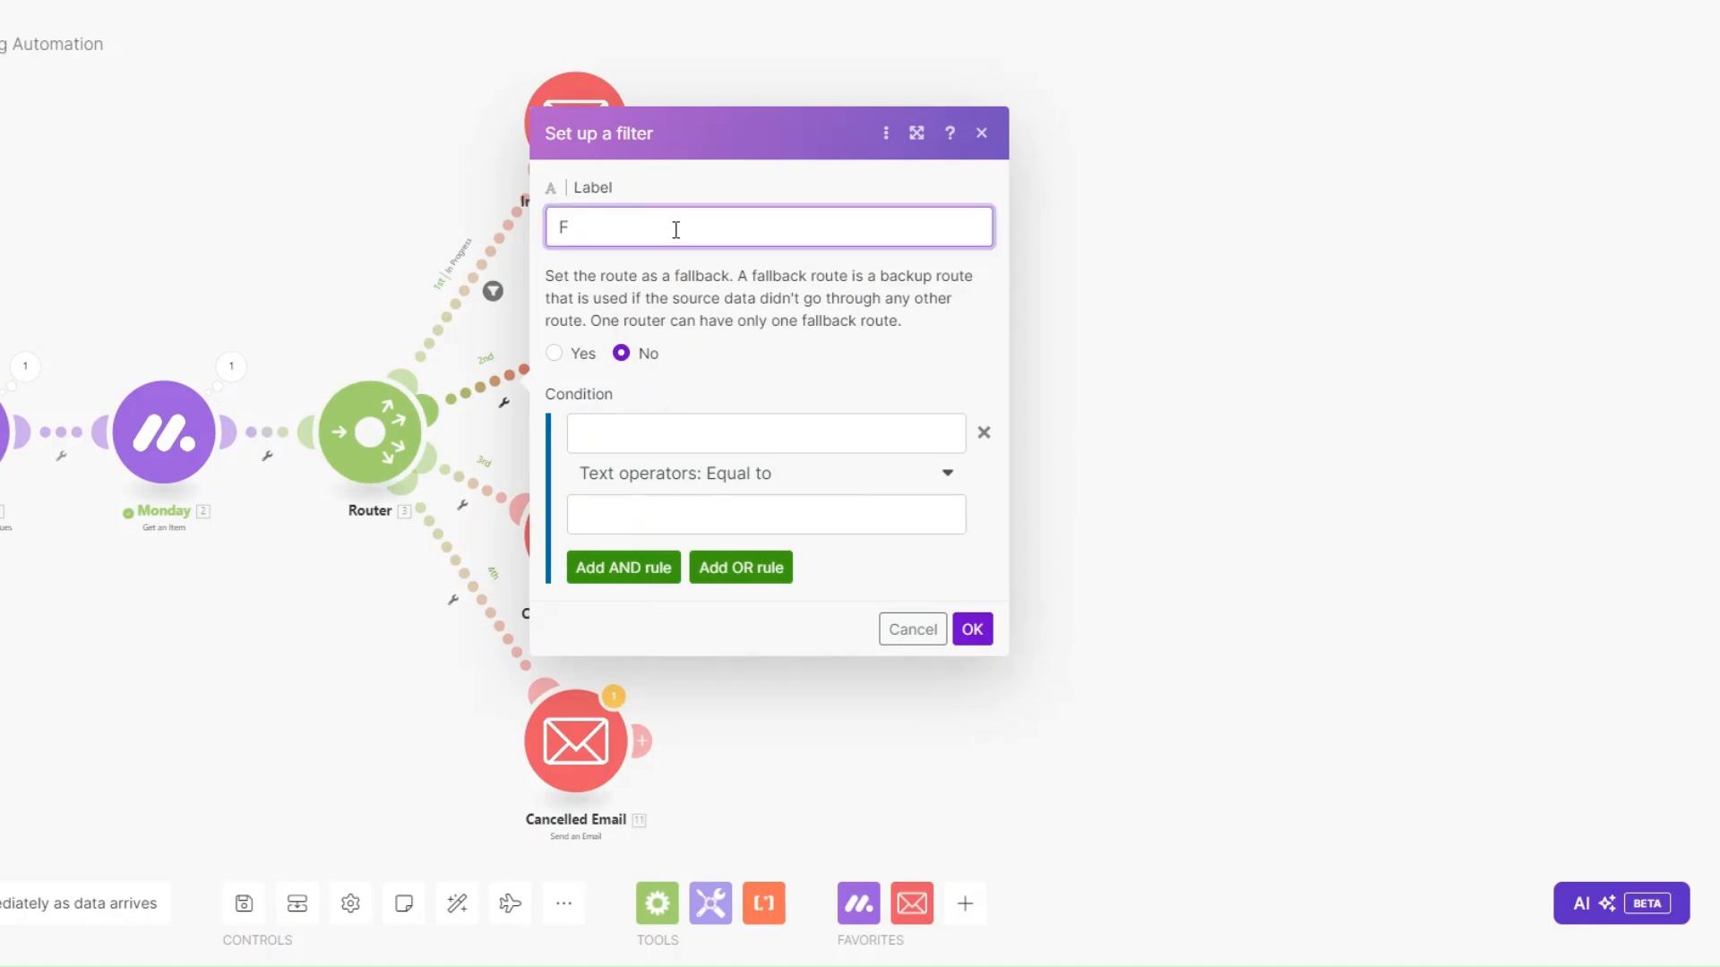
text(inalizing)
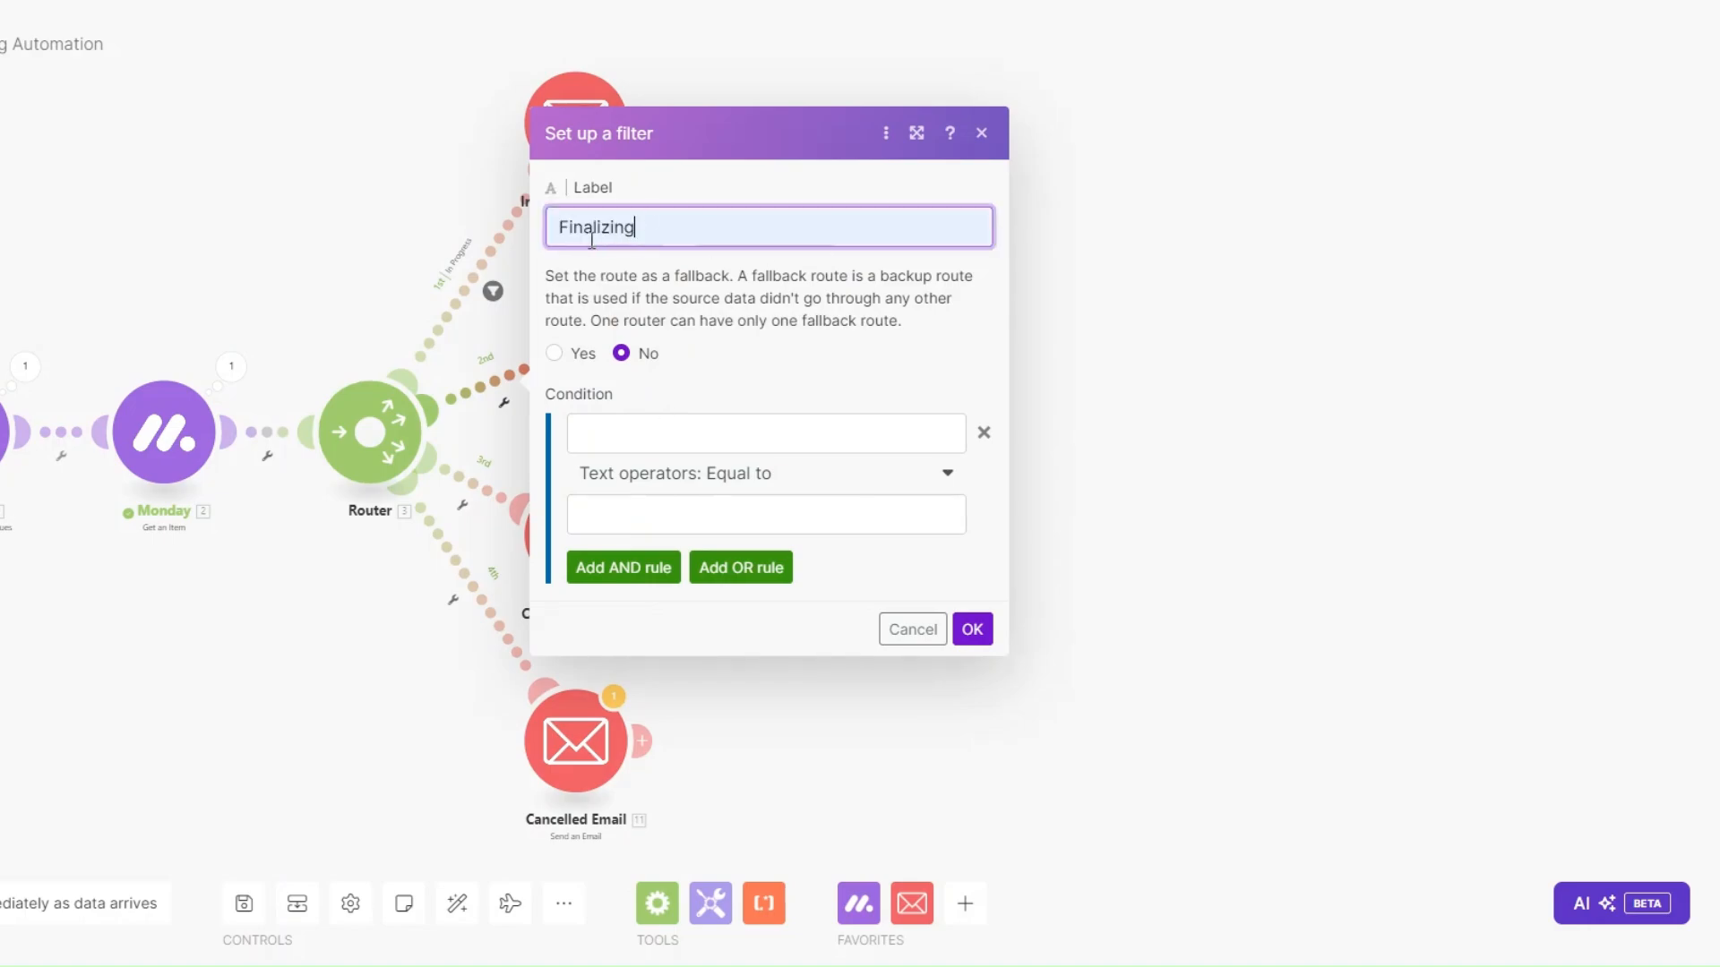
Set the filter condition to Status Text equal to FINALIZING and save it.
click(633, 443)
scroll(1124, 506, down, 5)
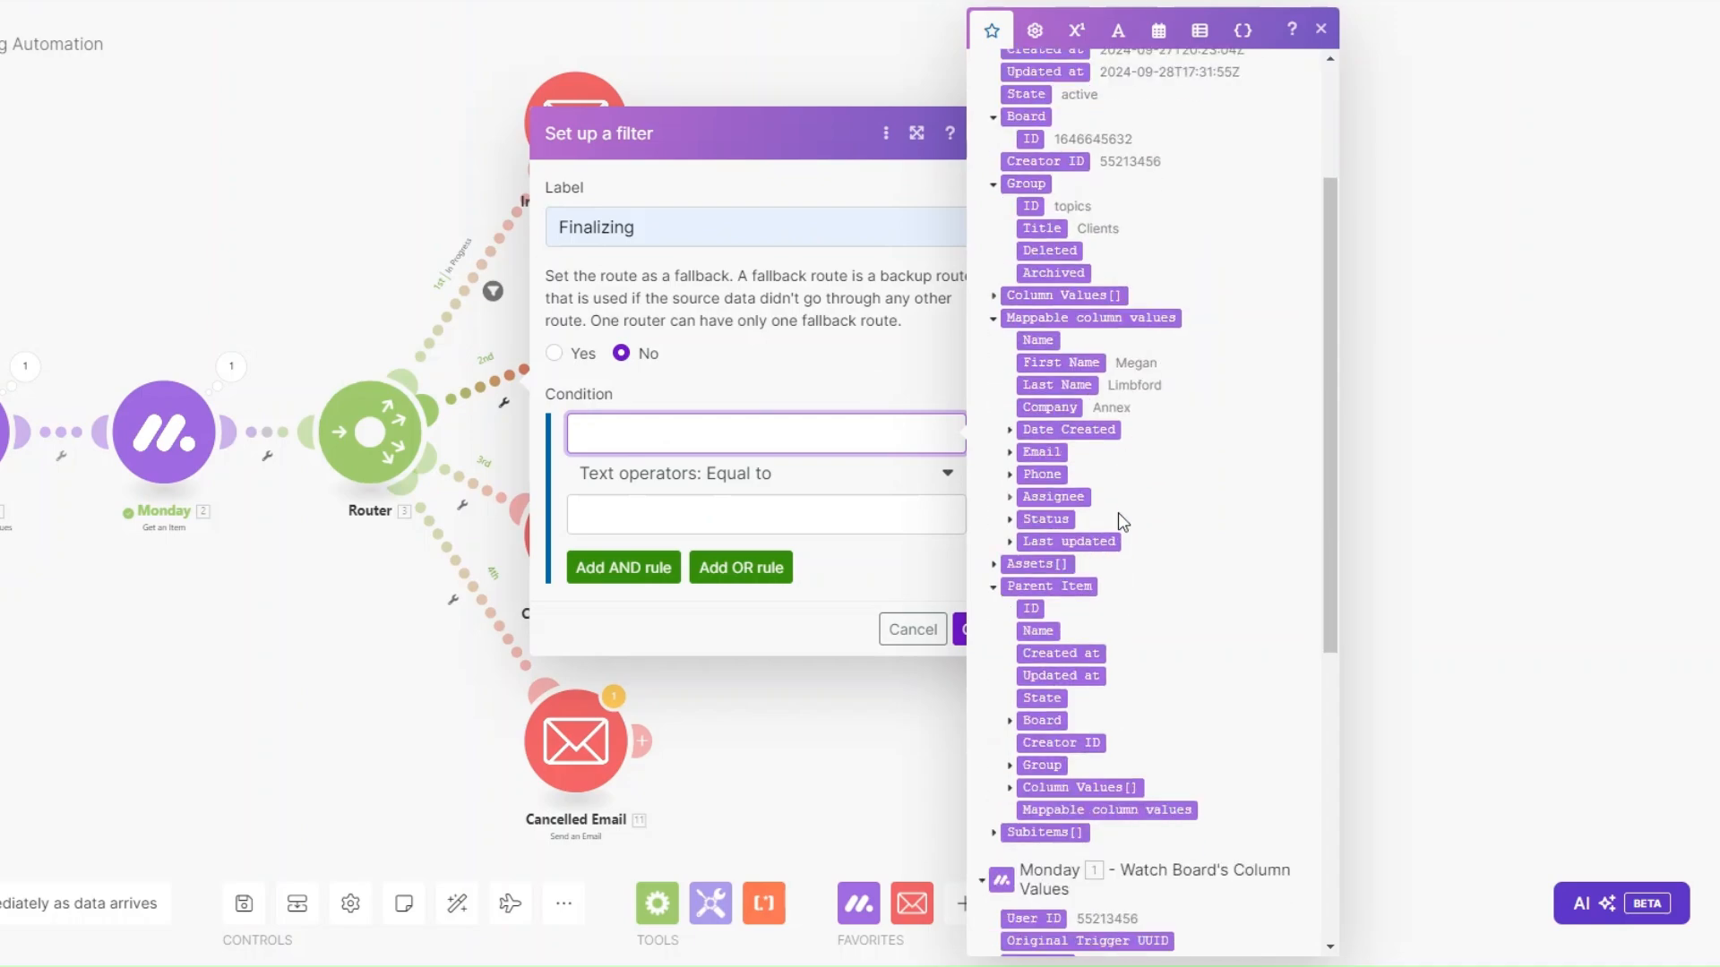
click(1039, 520)
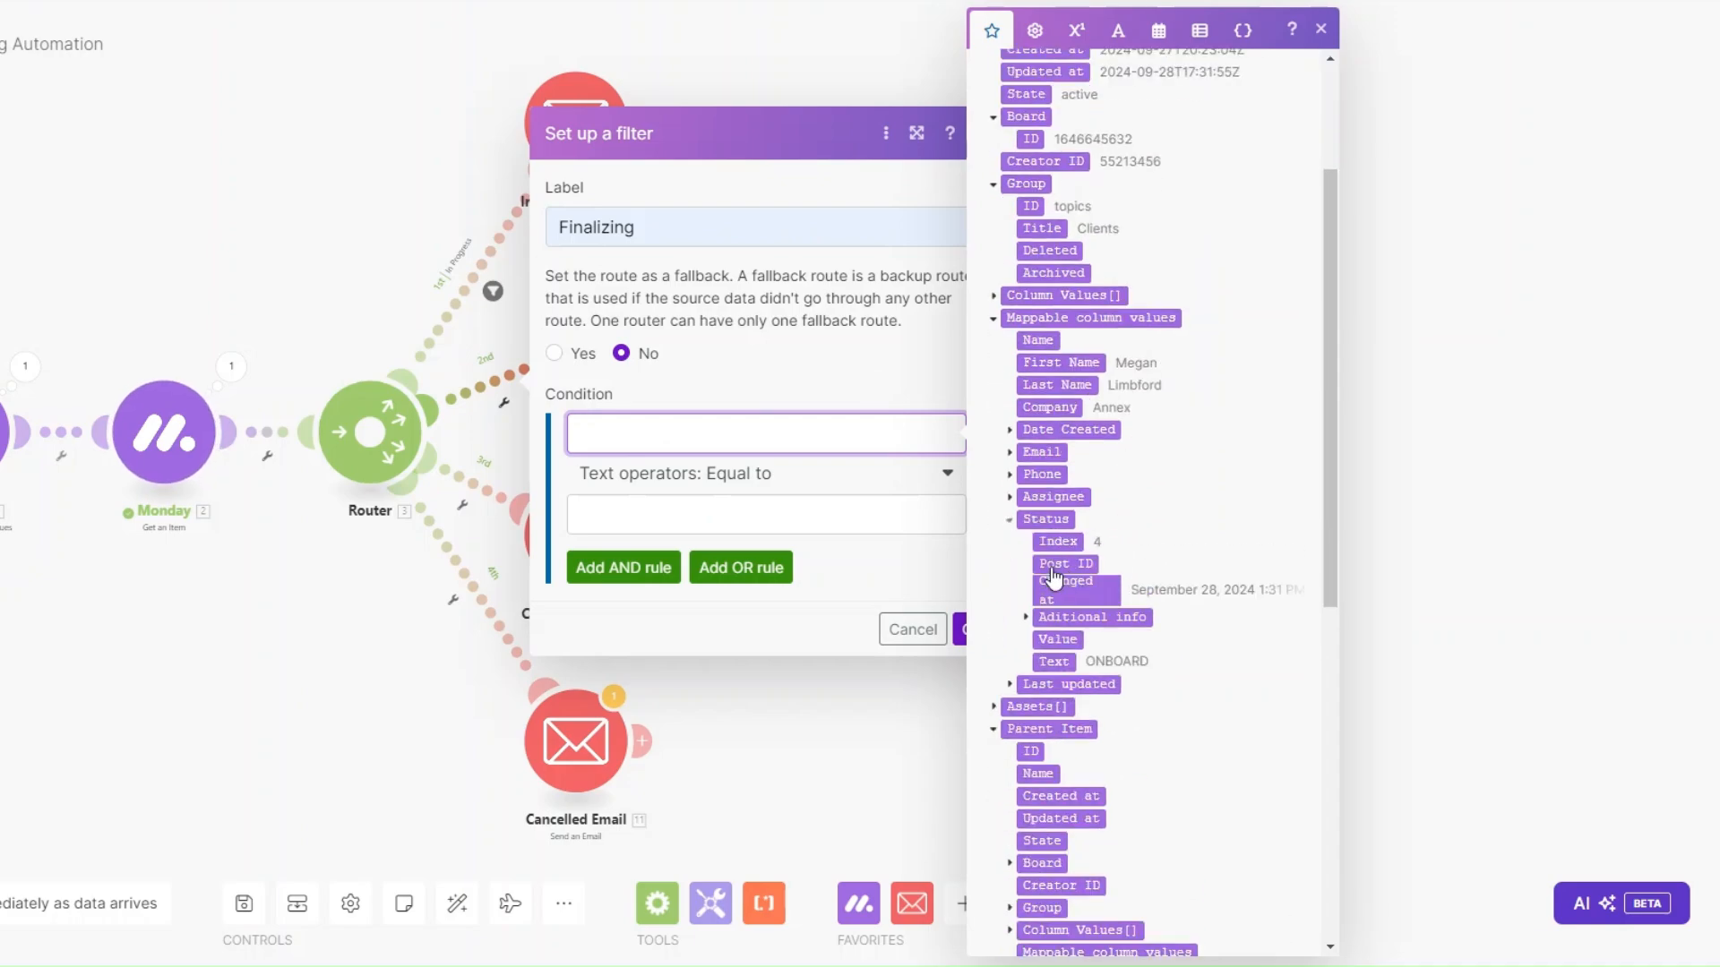
click(1054, 673)
click(770, 513)
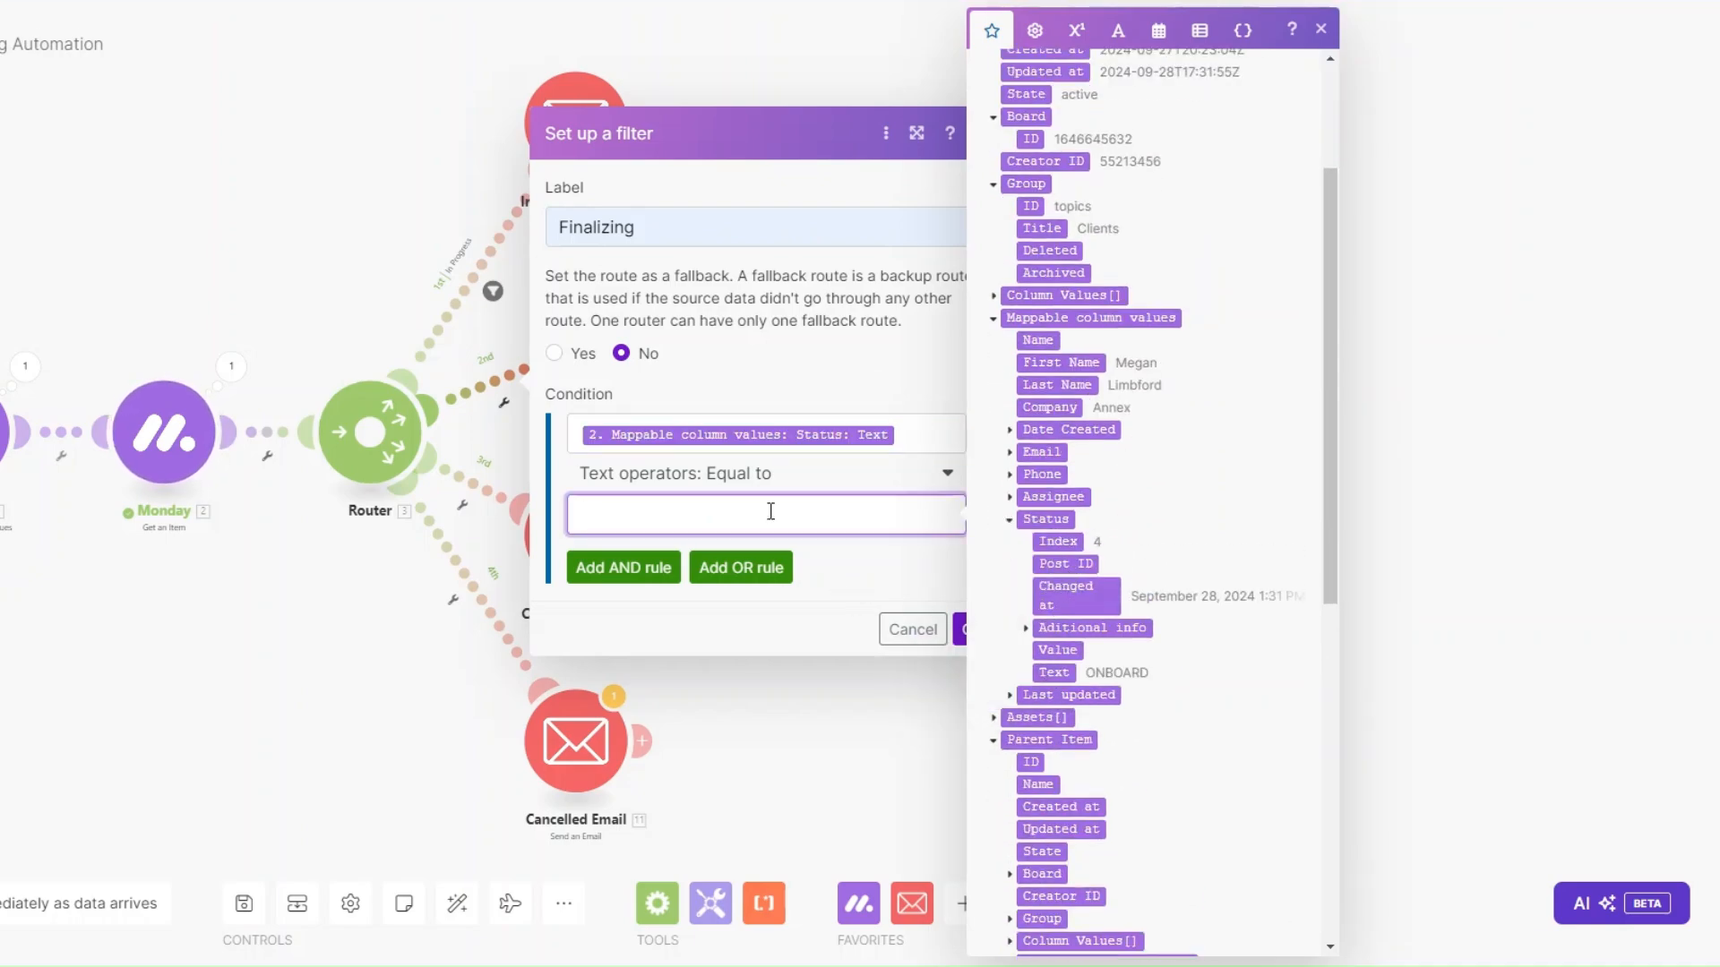
text(FINALIZING)
click(954, 631)
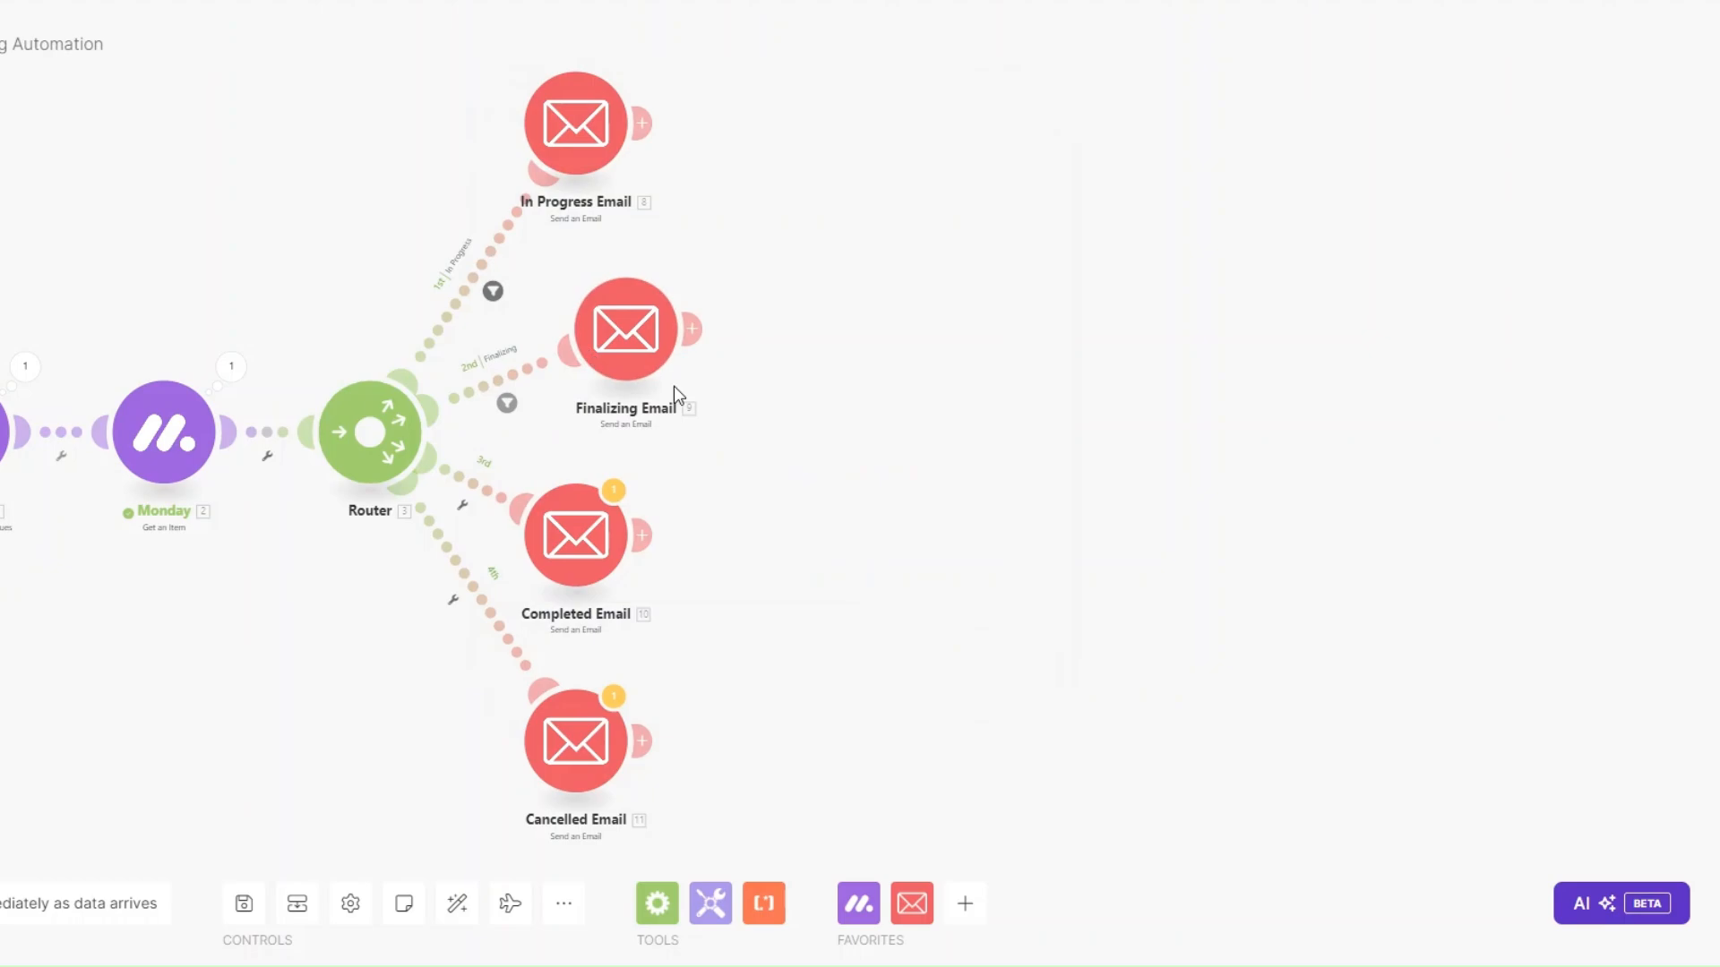
Send the Completed Email to the item's Email column value and insert First Name after 'Hey'.
click(575, 535)
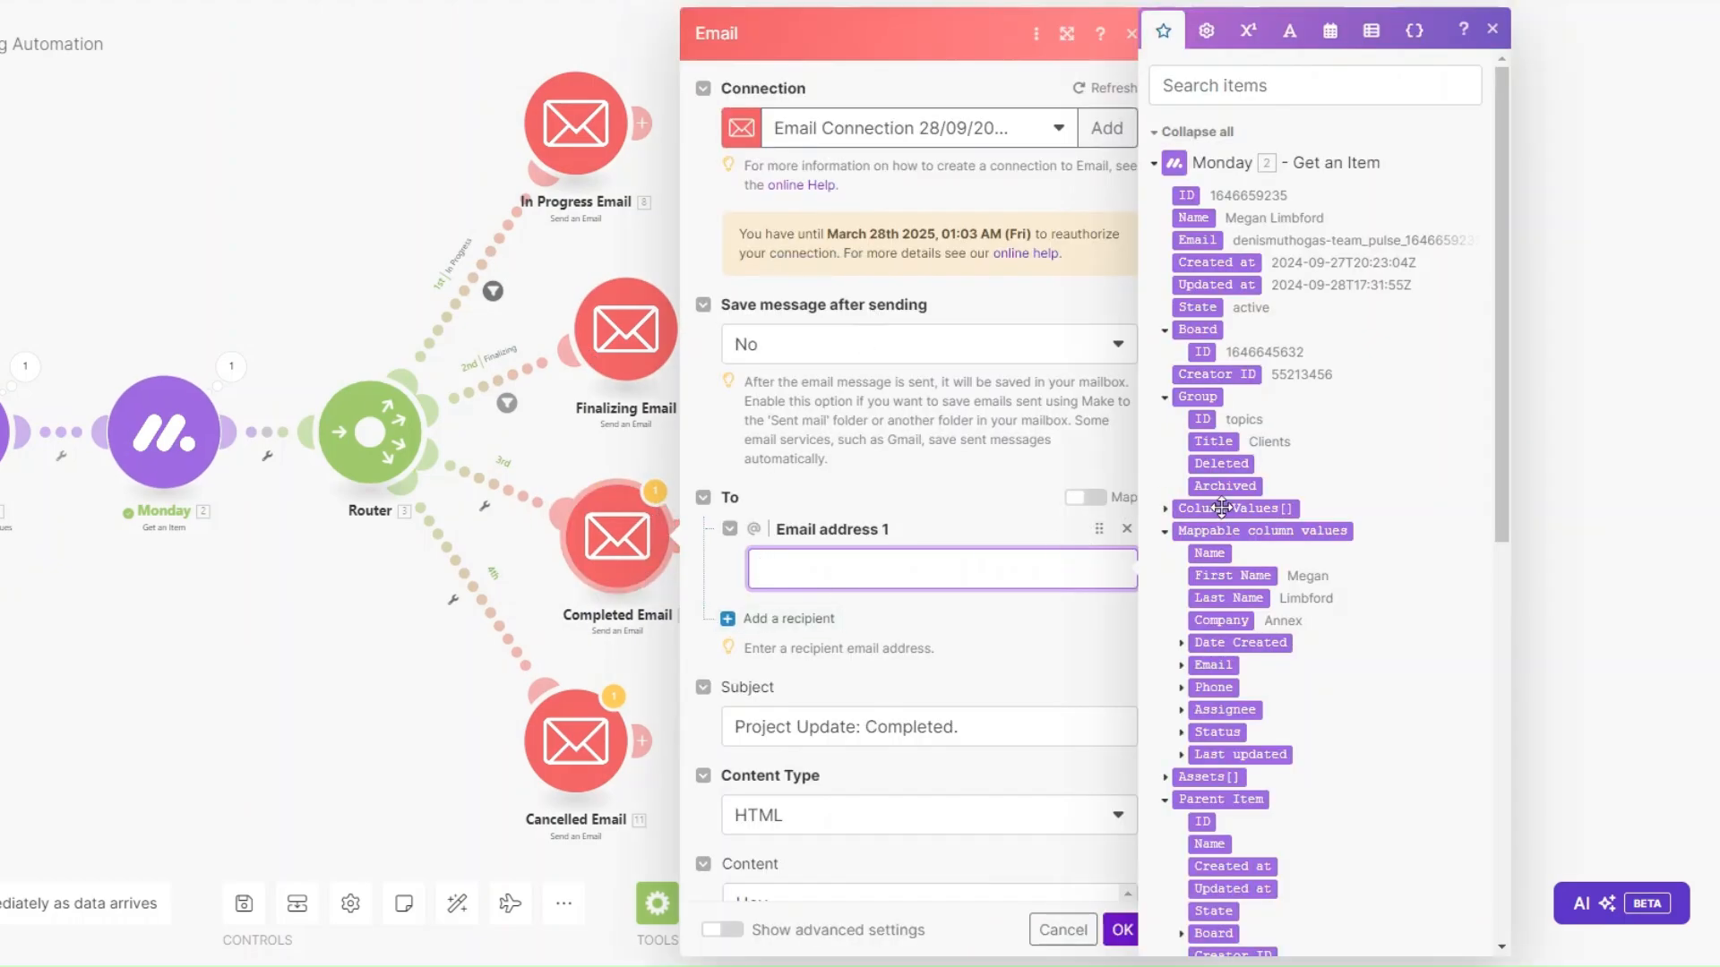
scroll(1222, 515, down, 3)
click(1180, 452)
click(1230, 474)
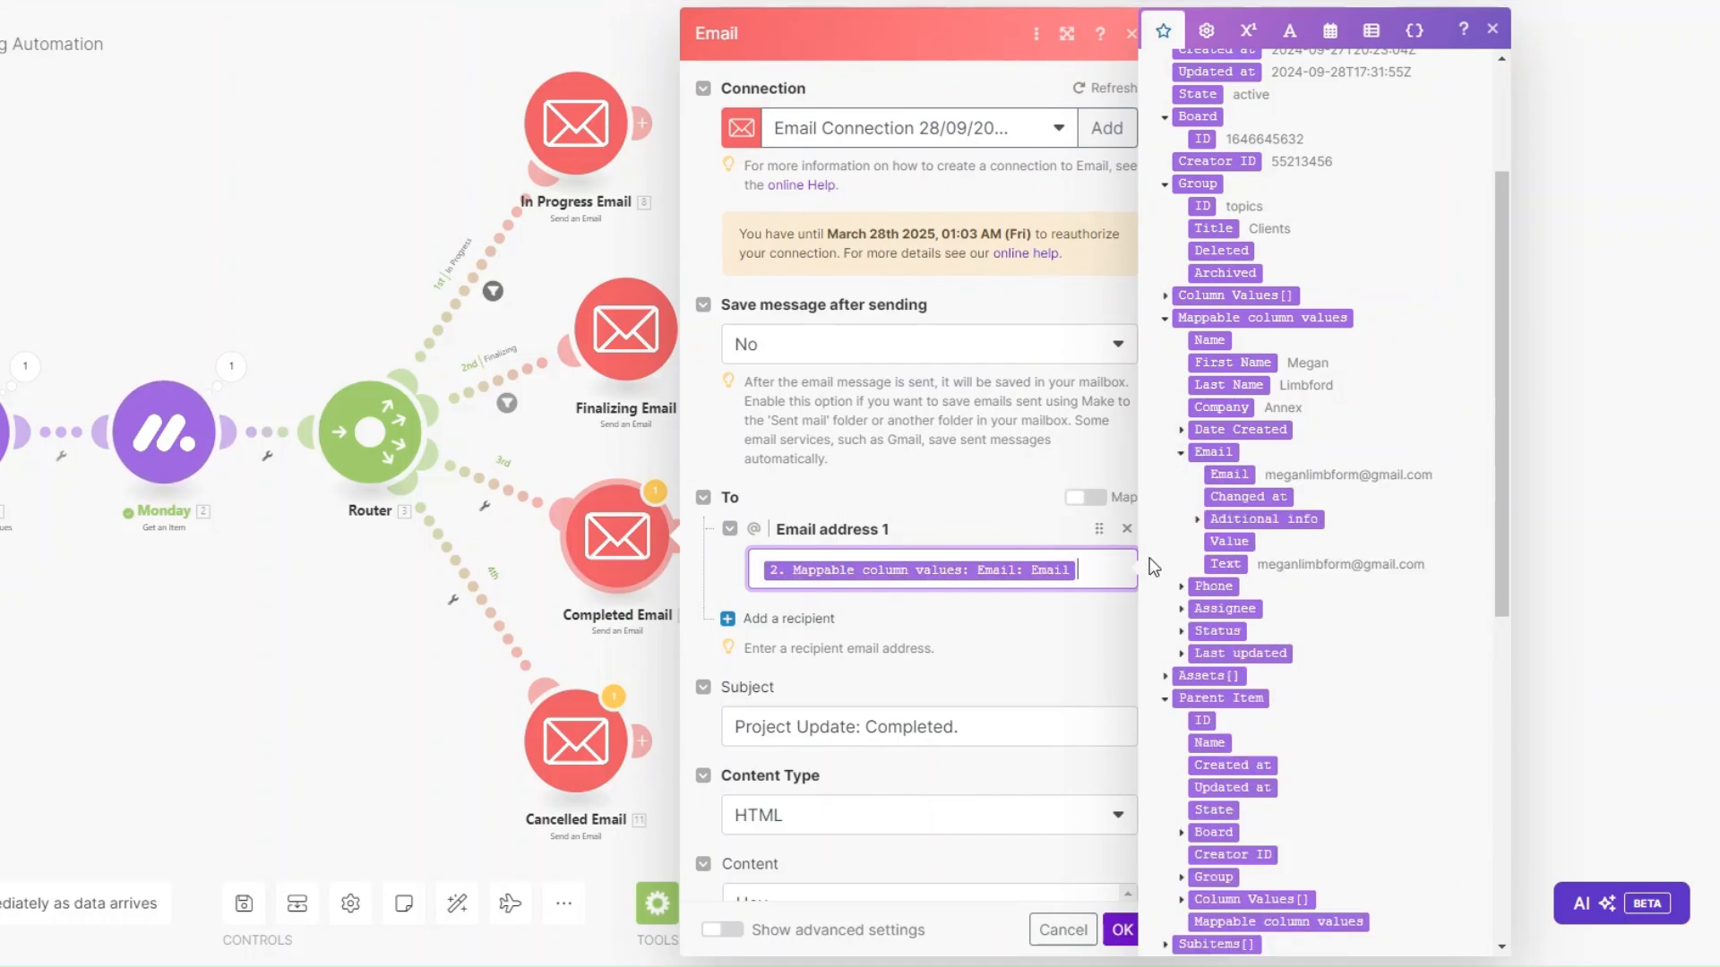
scroll(1074, 562, down, 3)
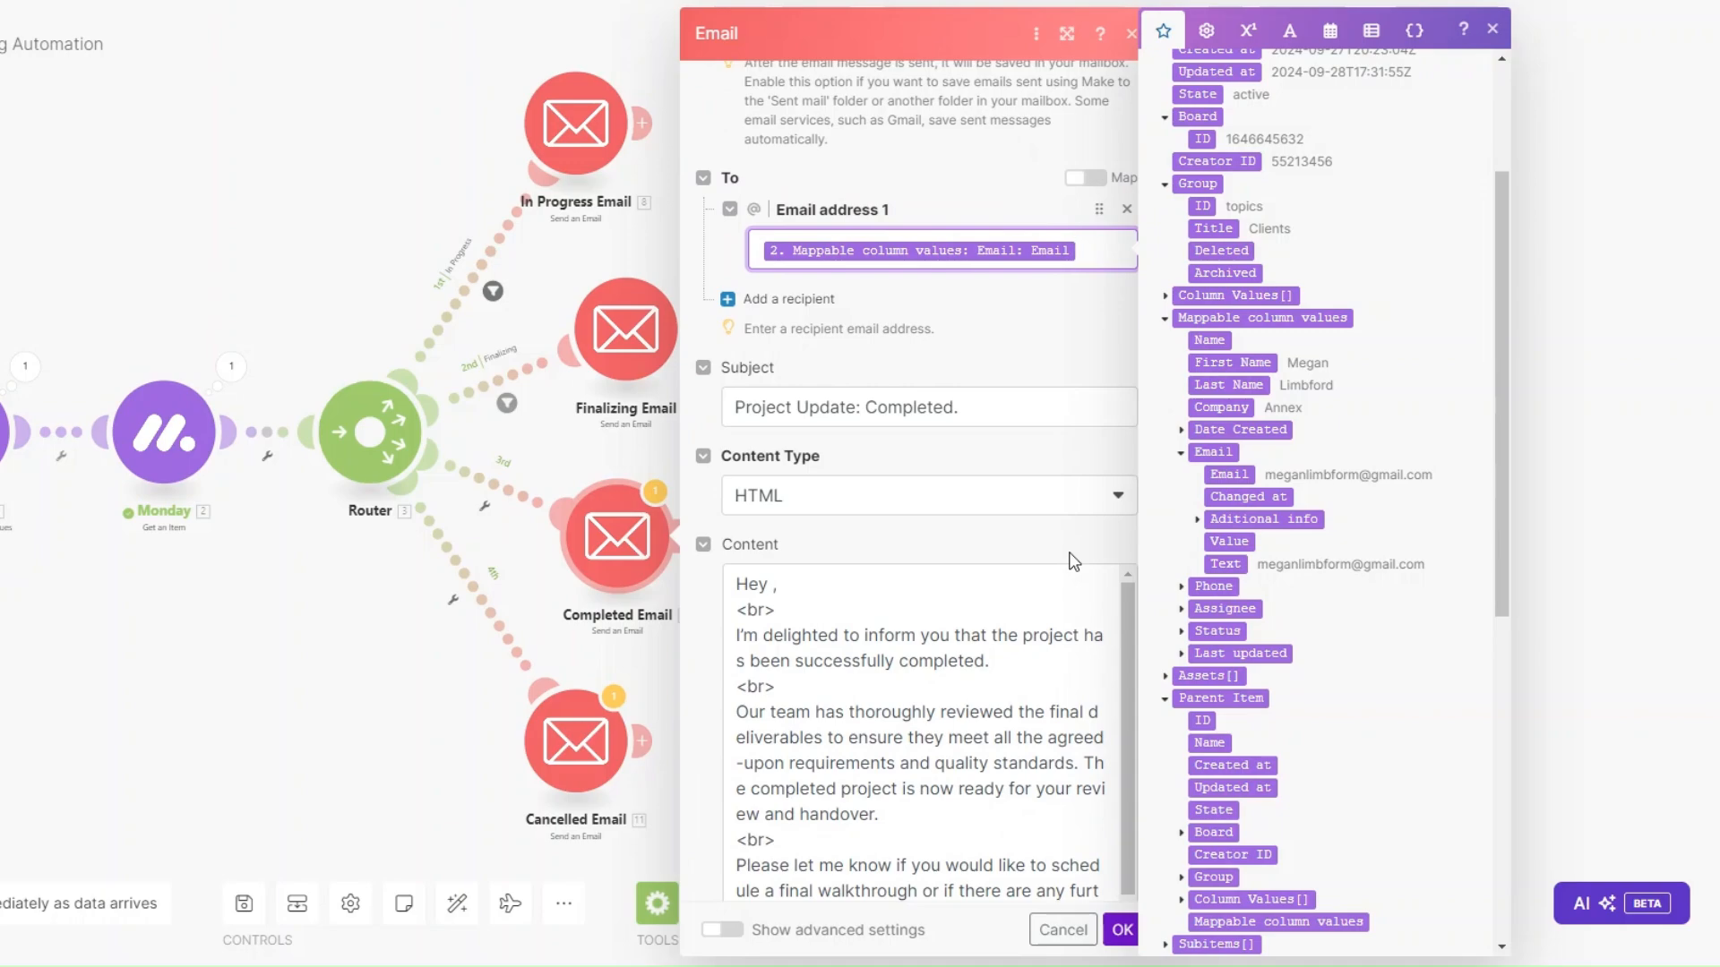
scroll(994, 523, down, 3)
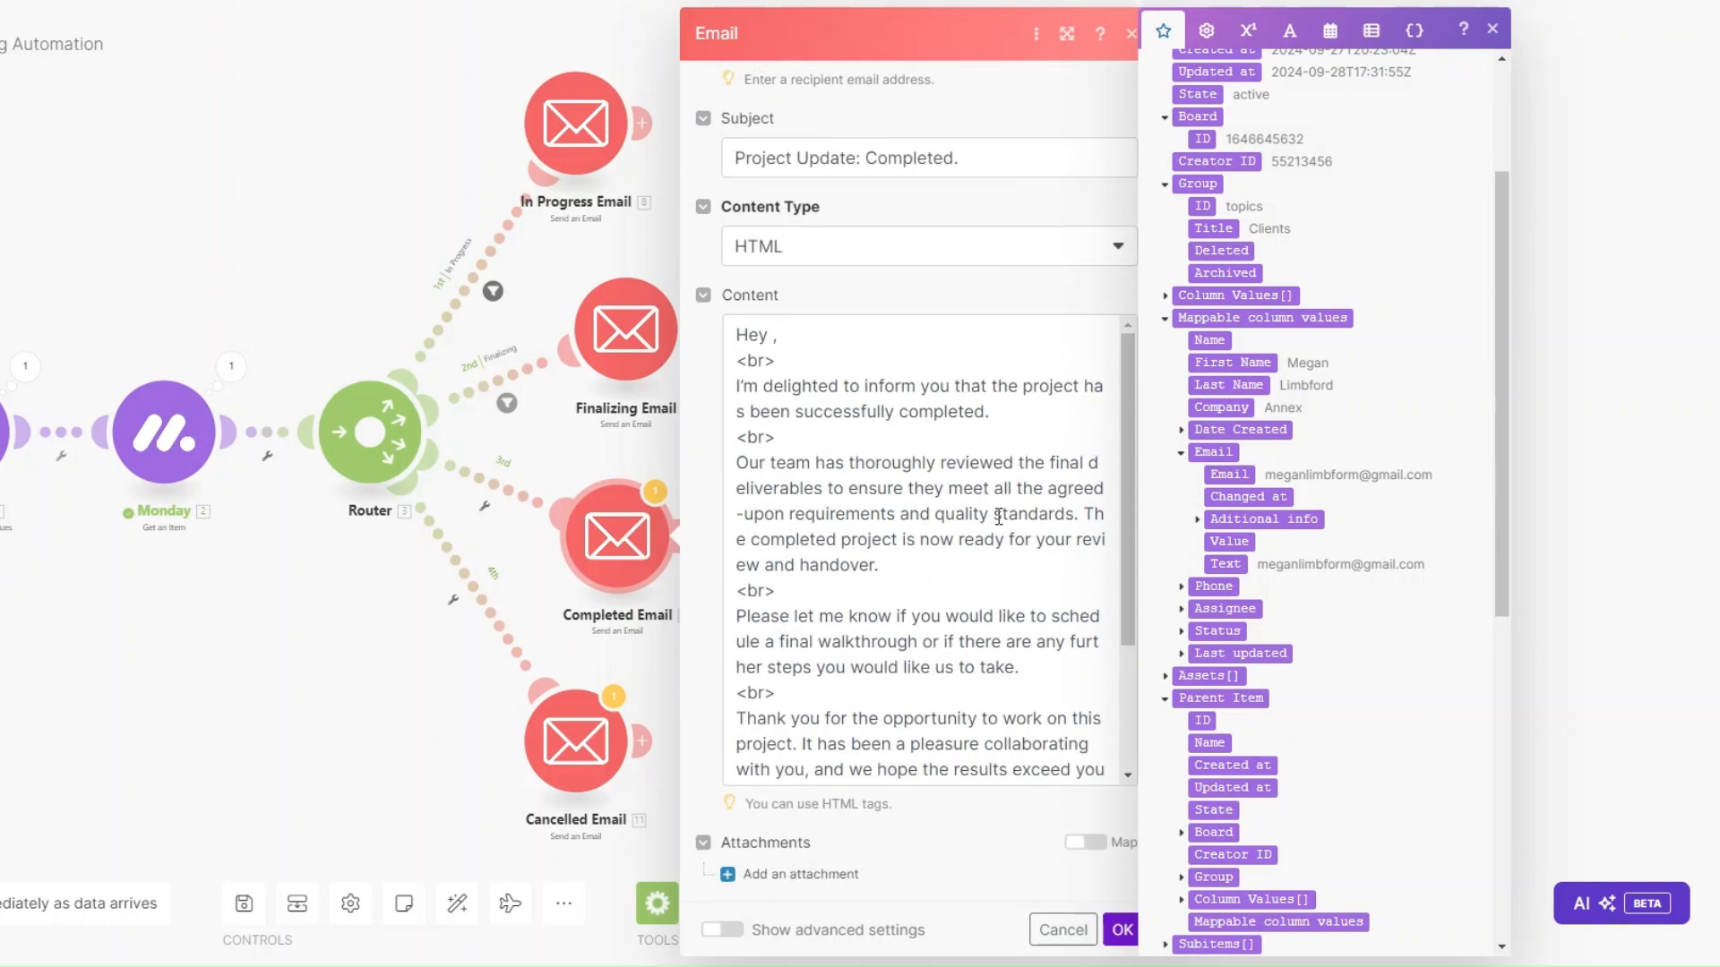
click(773, 335)
click(1233, 362)
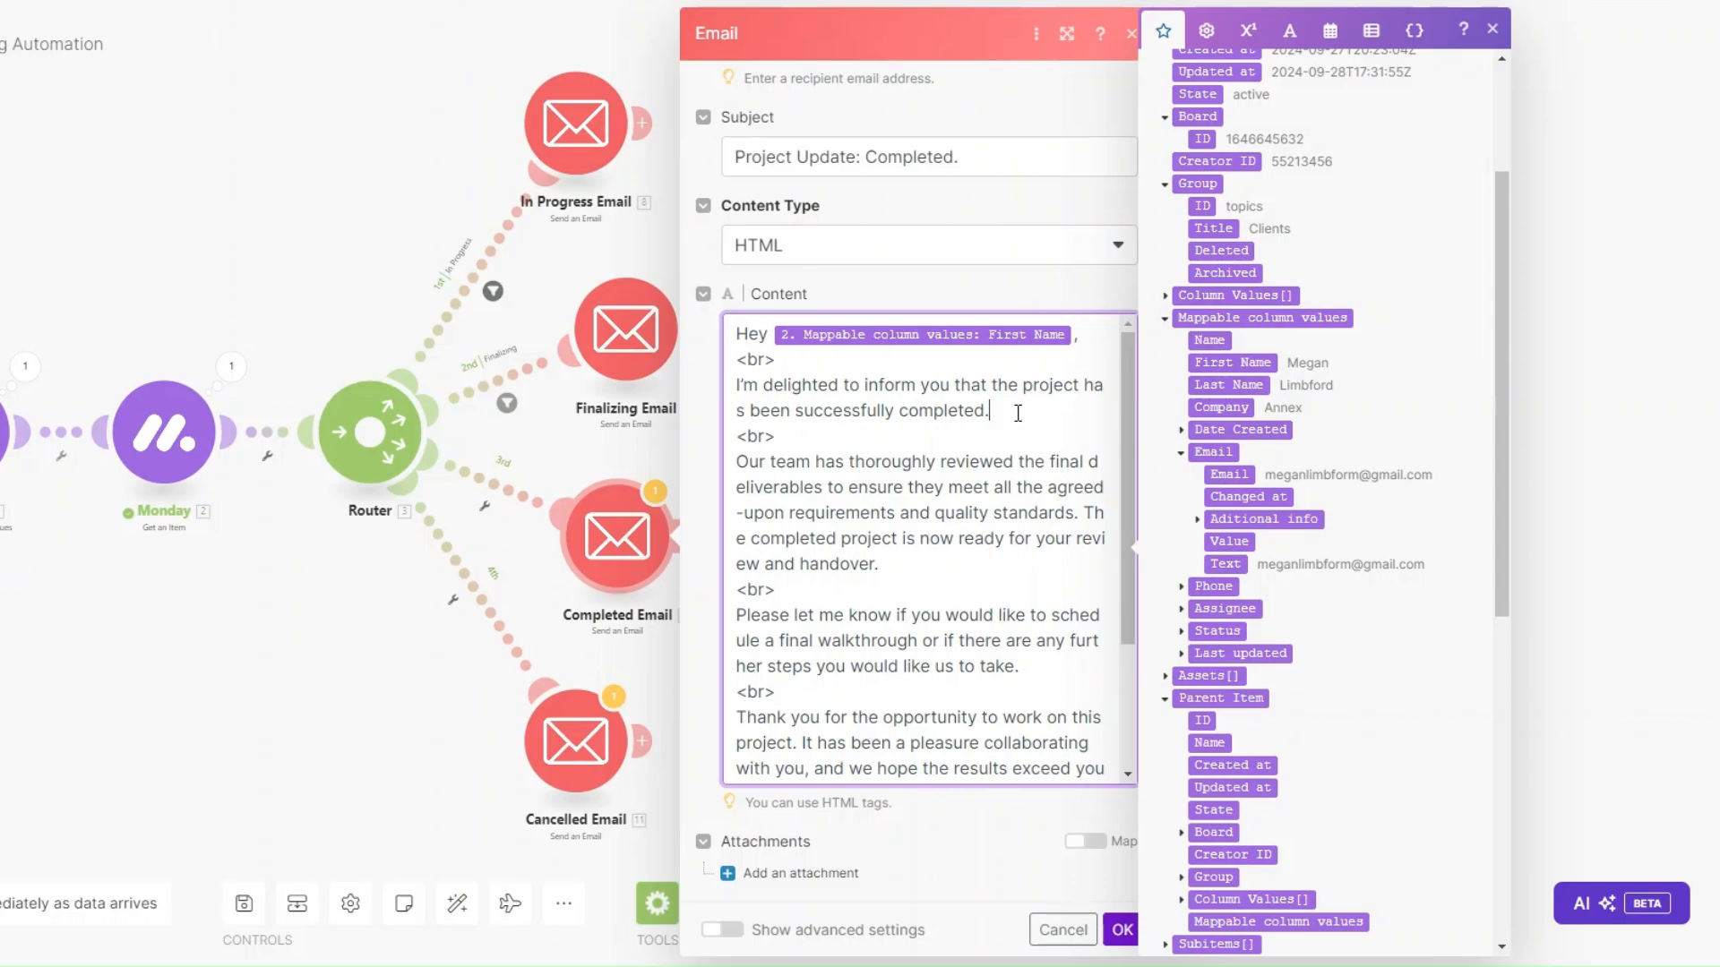
click(1018, 412)
scroll(949, 421, down, 3)
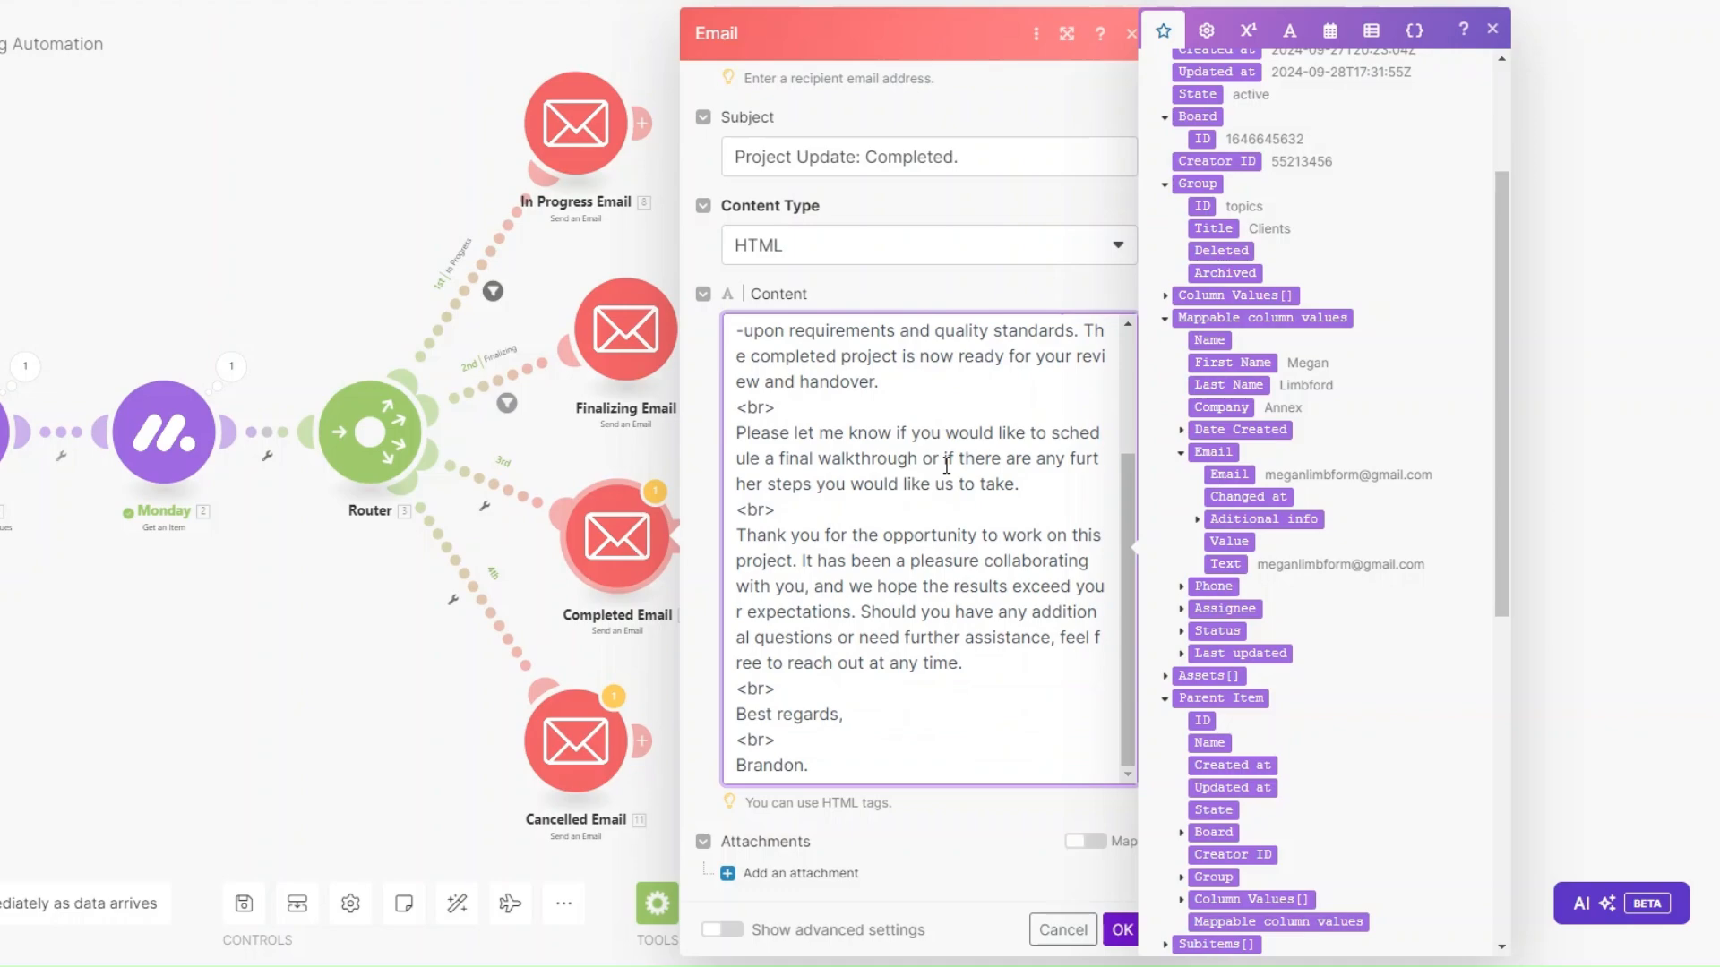
Save the Completed Email and start a third-route filter labelled 'Completed'.
click(1121, 929)
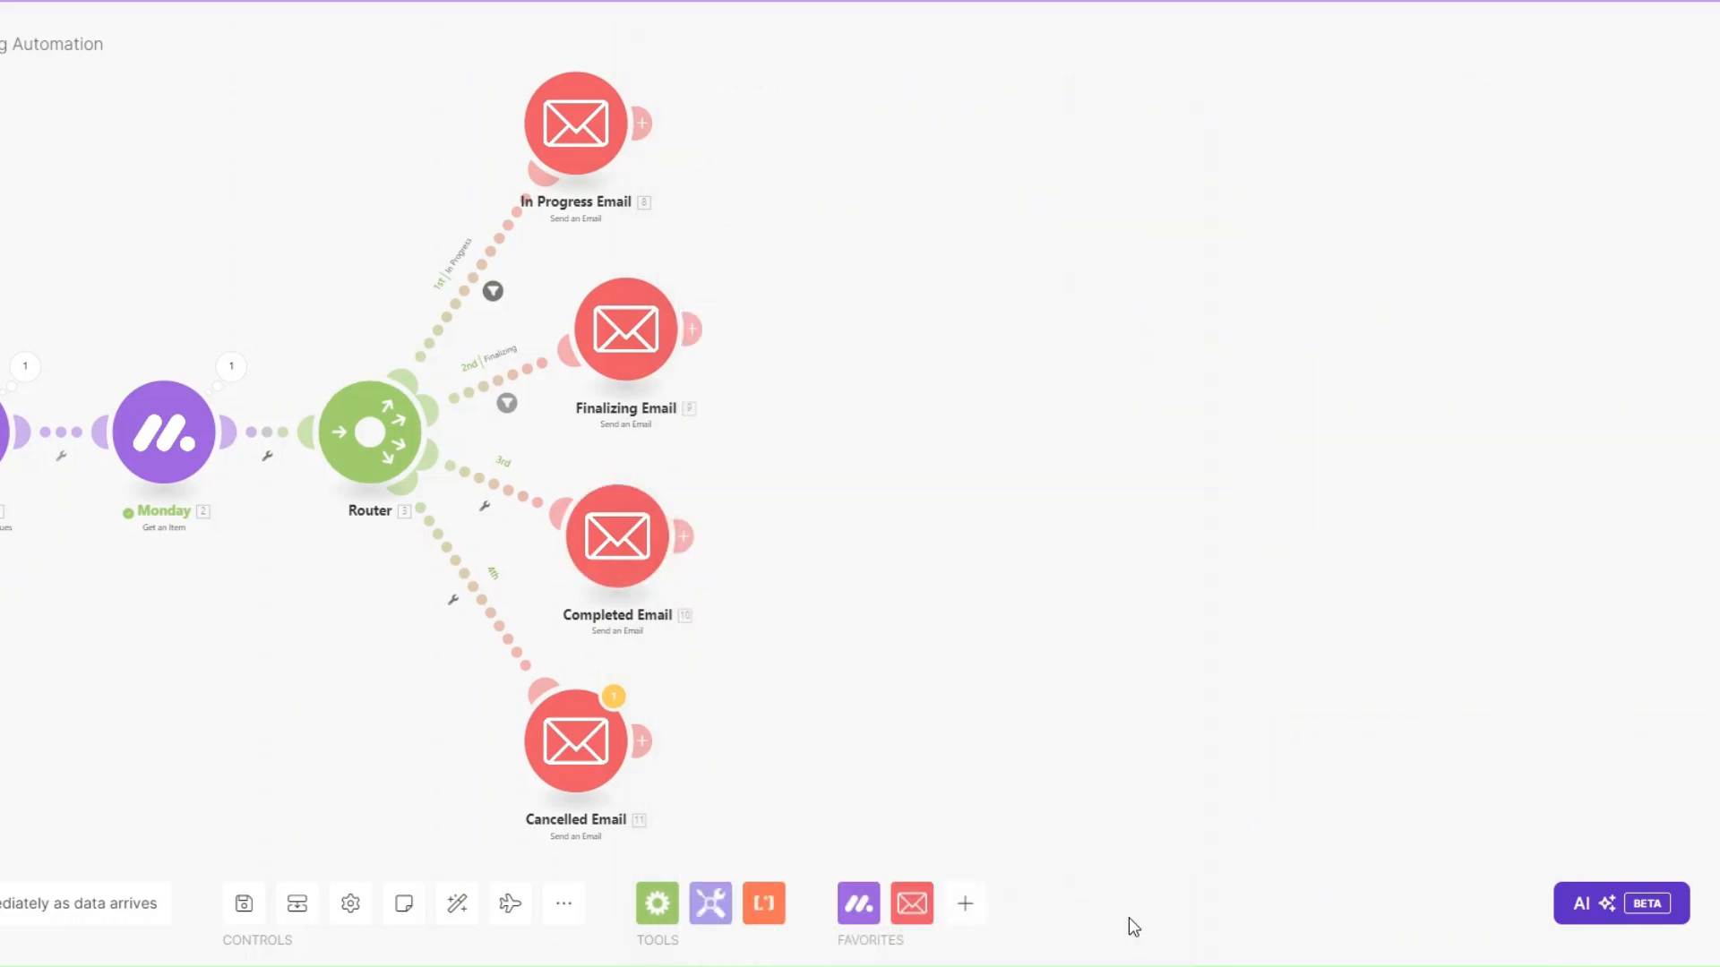
drag(638, 564, 662, 566)
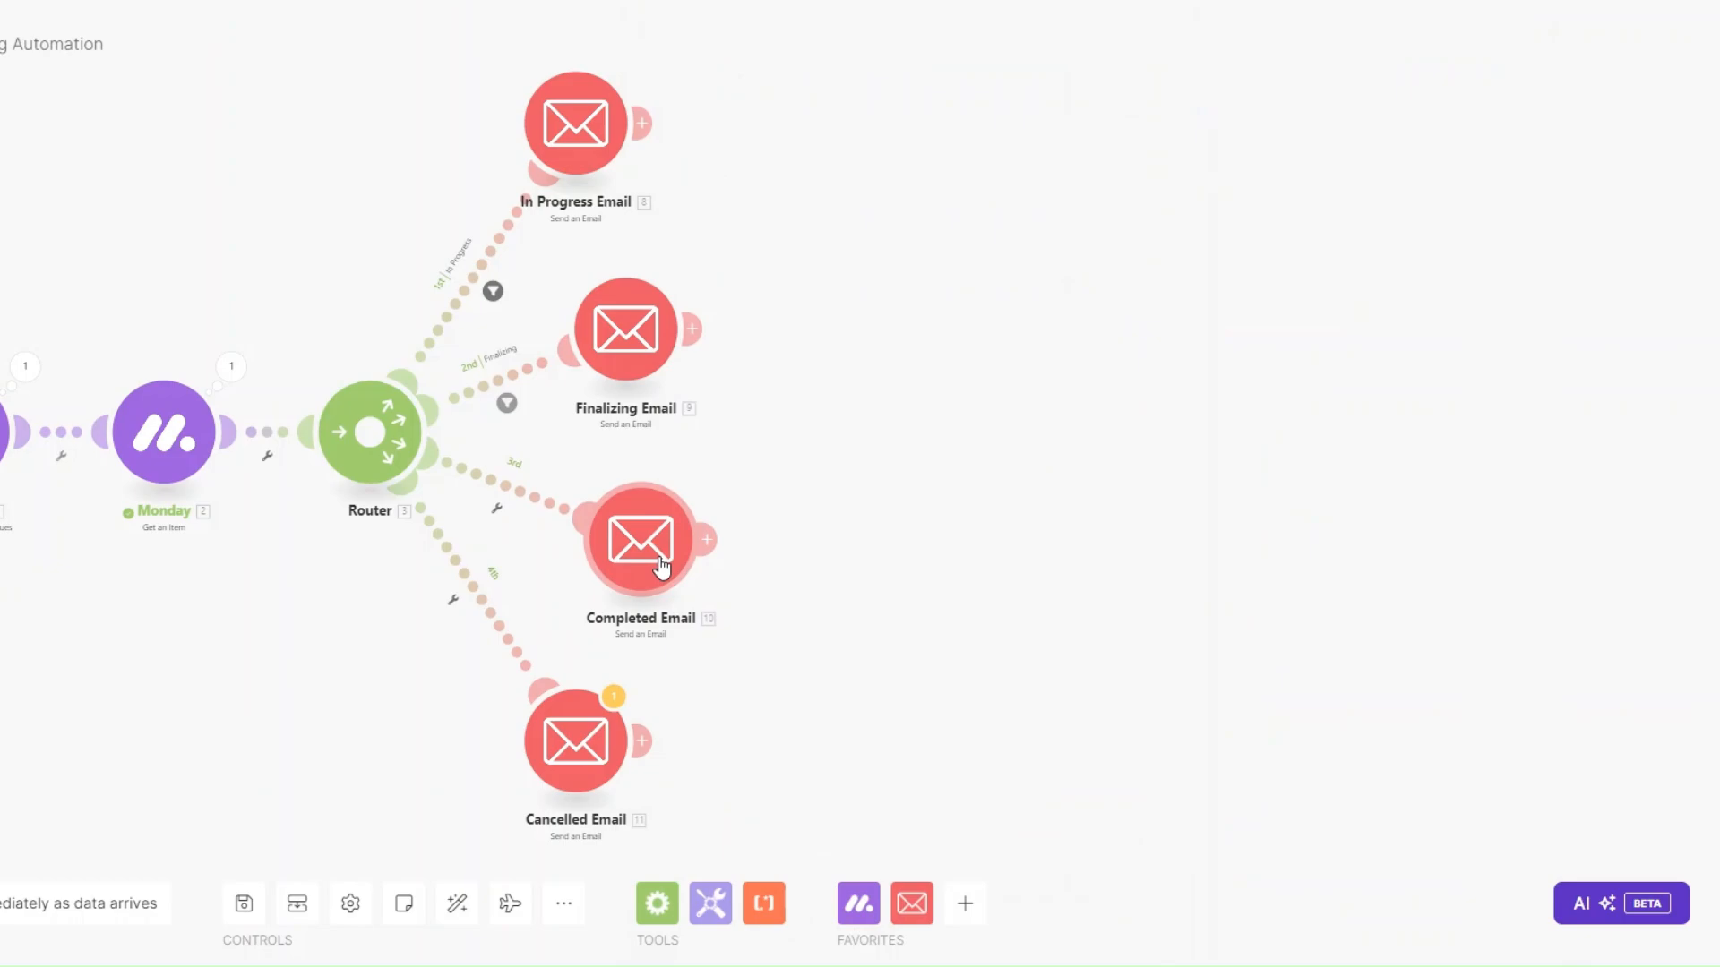
click(498, 510)
click(592, 498)
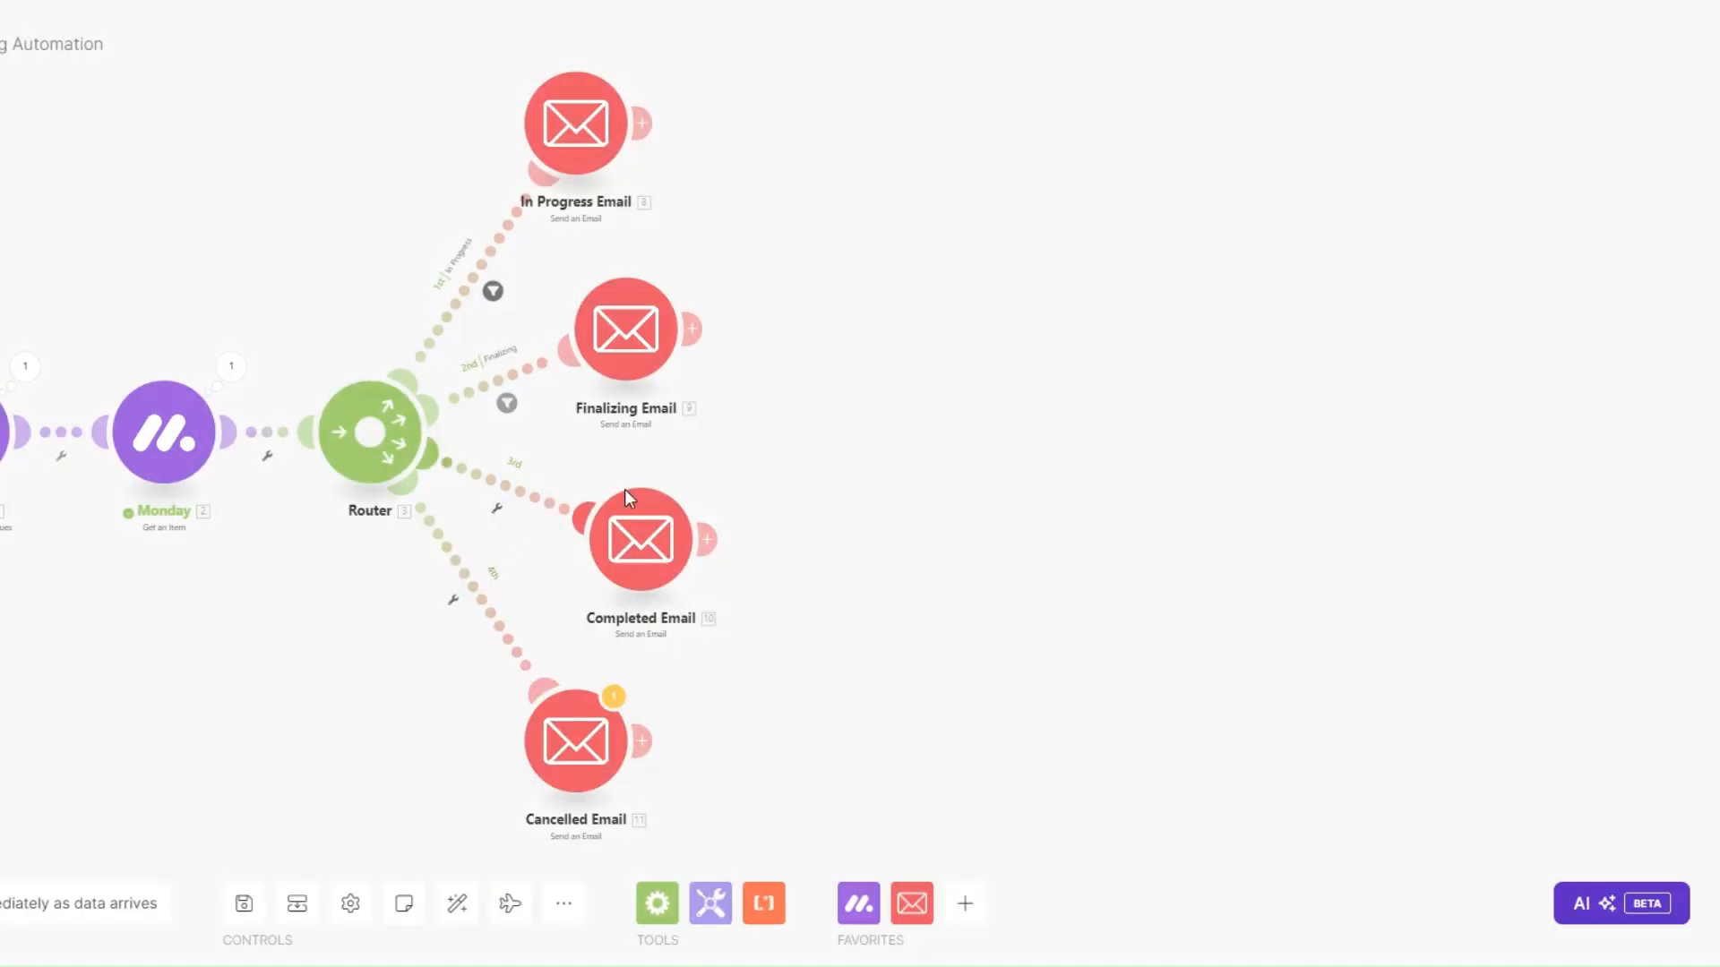
click(740, 332)
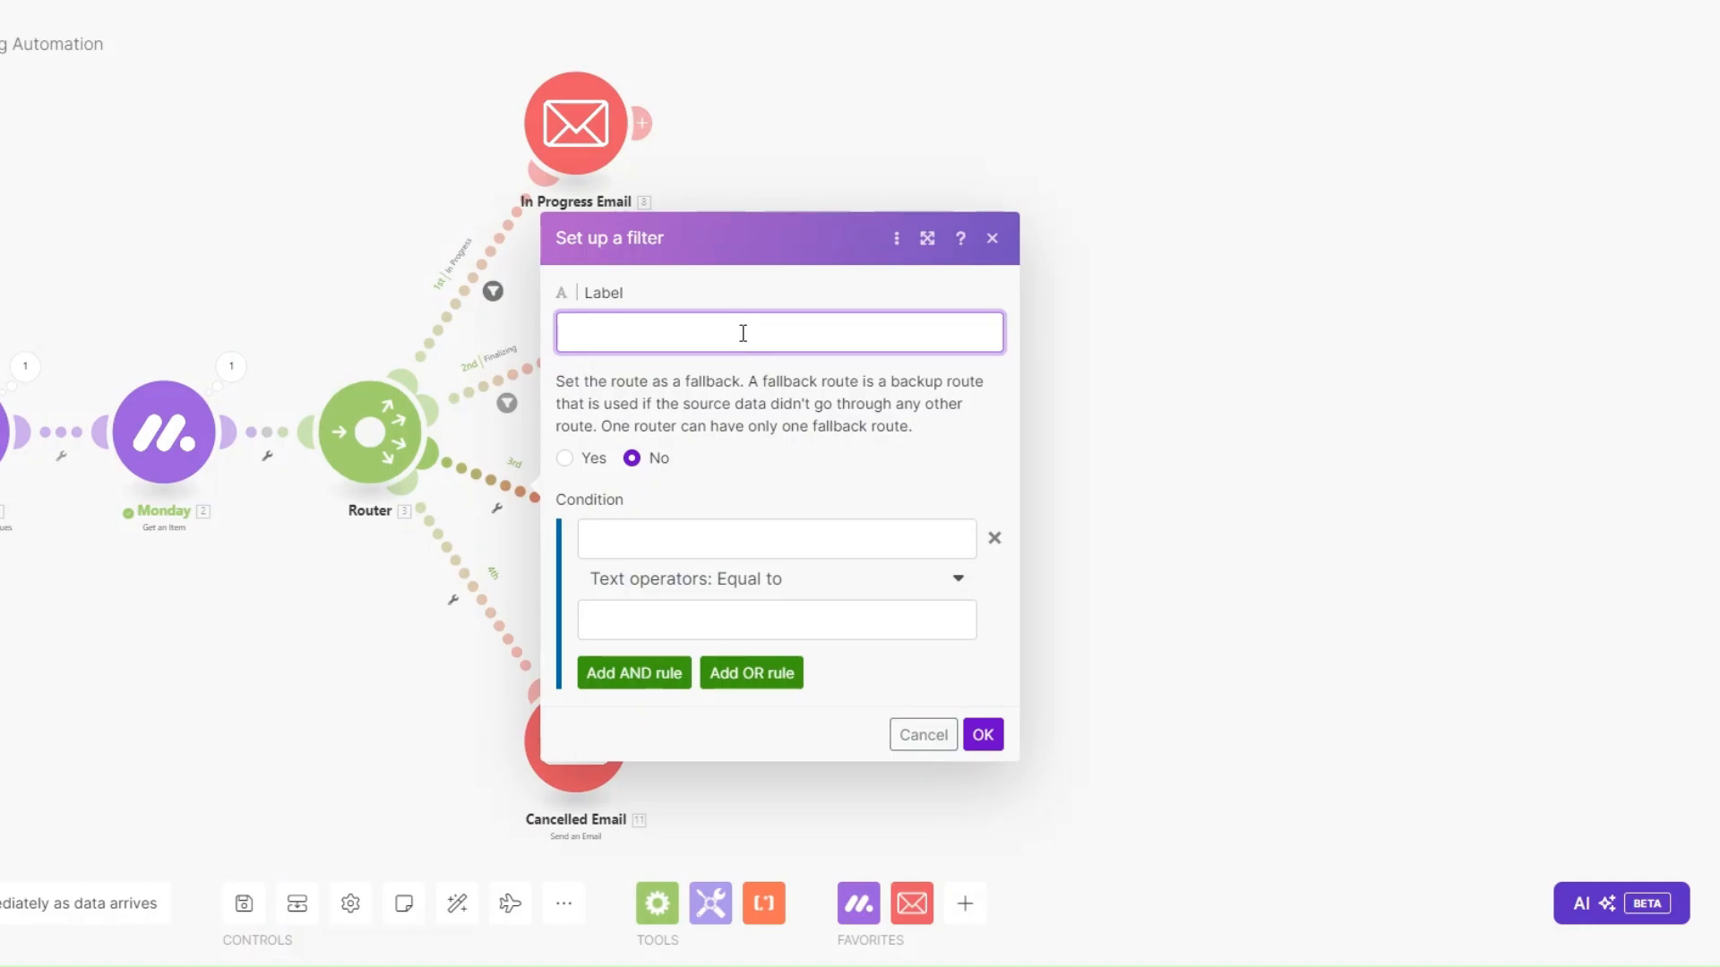
text(Completed)
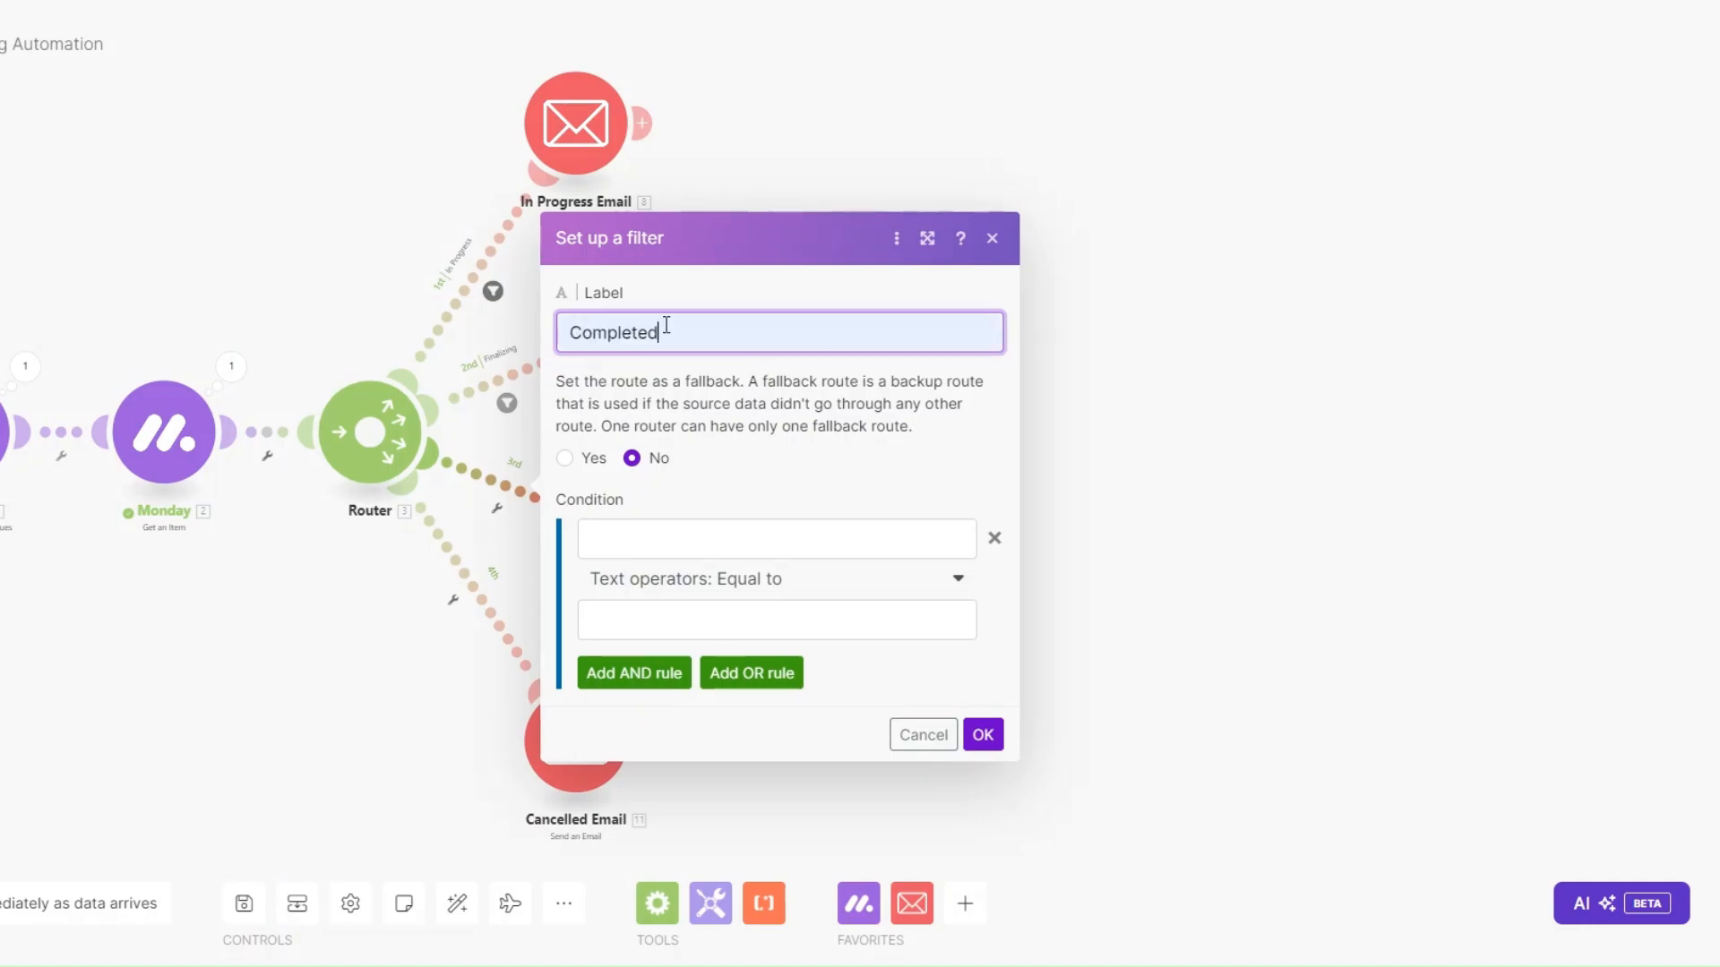
Set the filter condition to Status Text equal to COMPLETED.
click(756, 538)
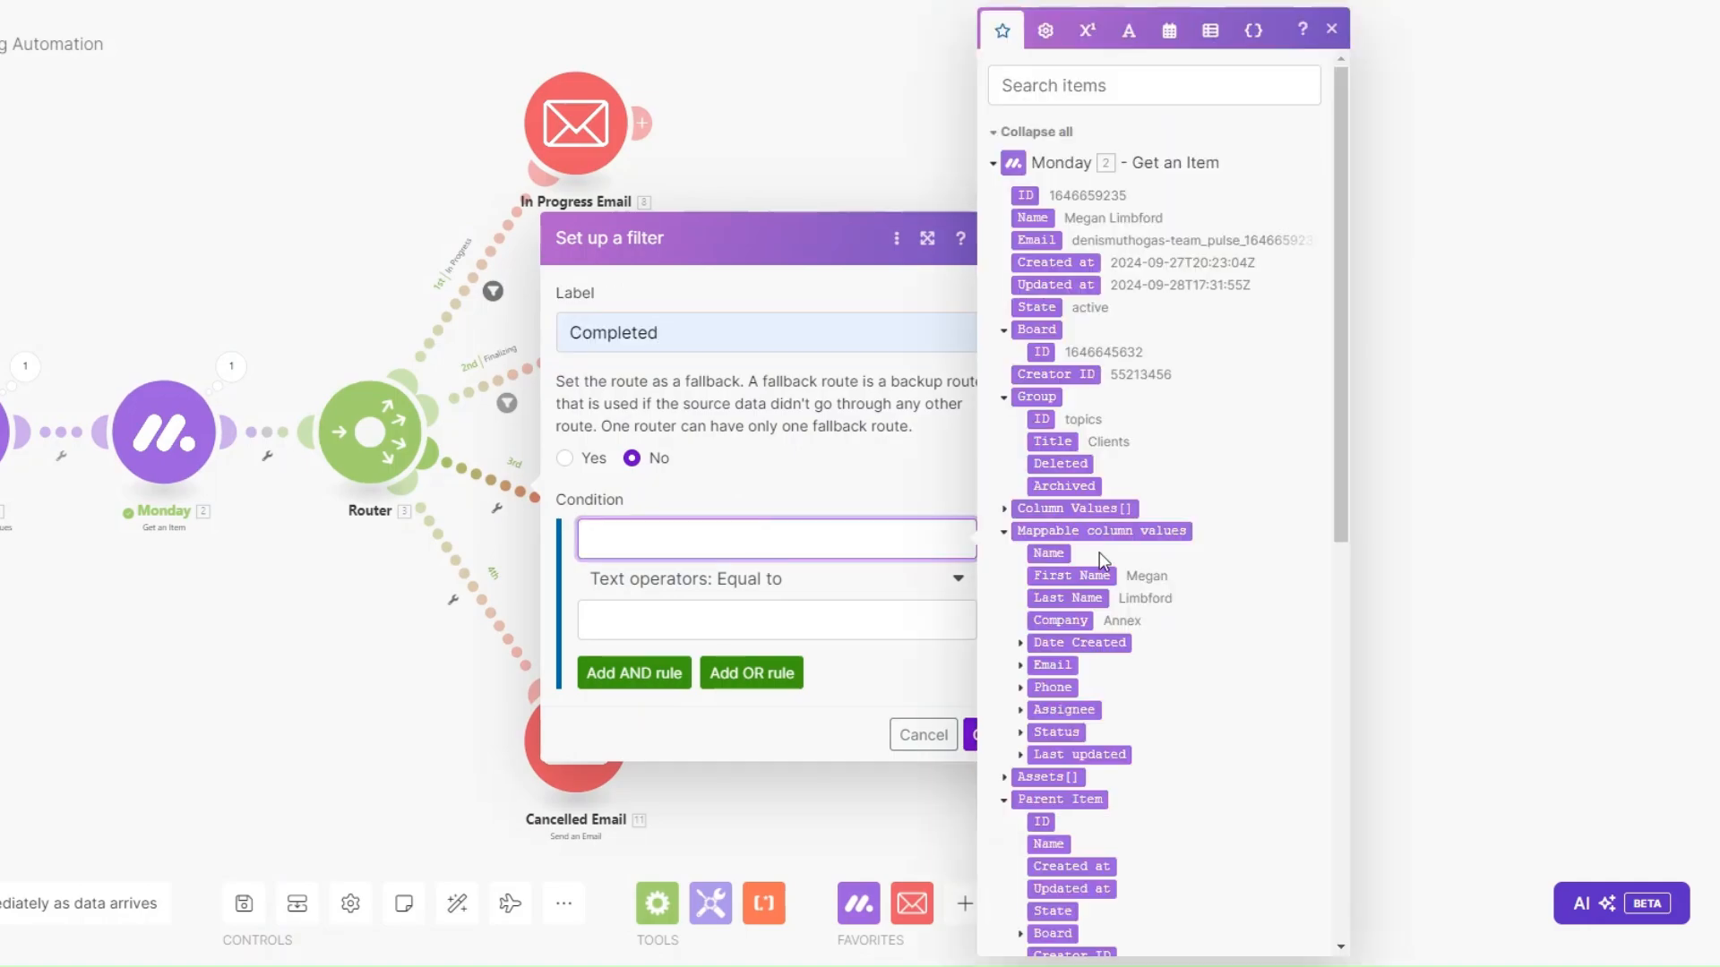
click(1048, 733)
scroll(1084, 675, down, 3)
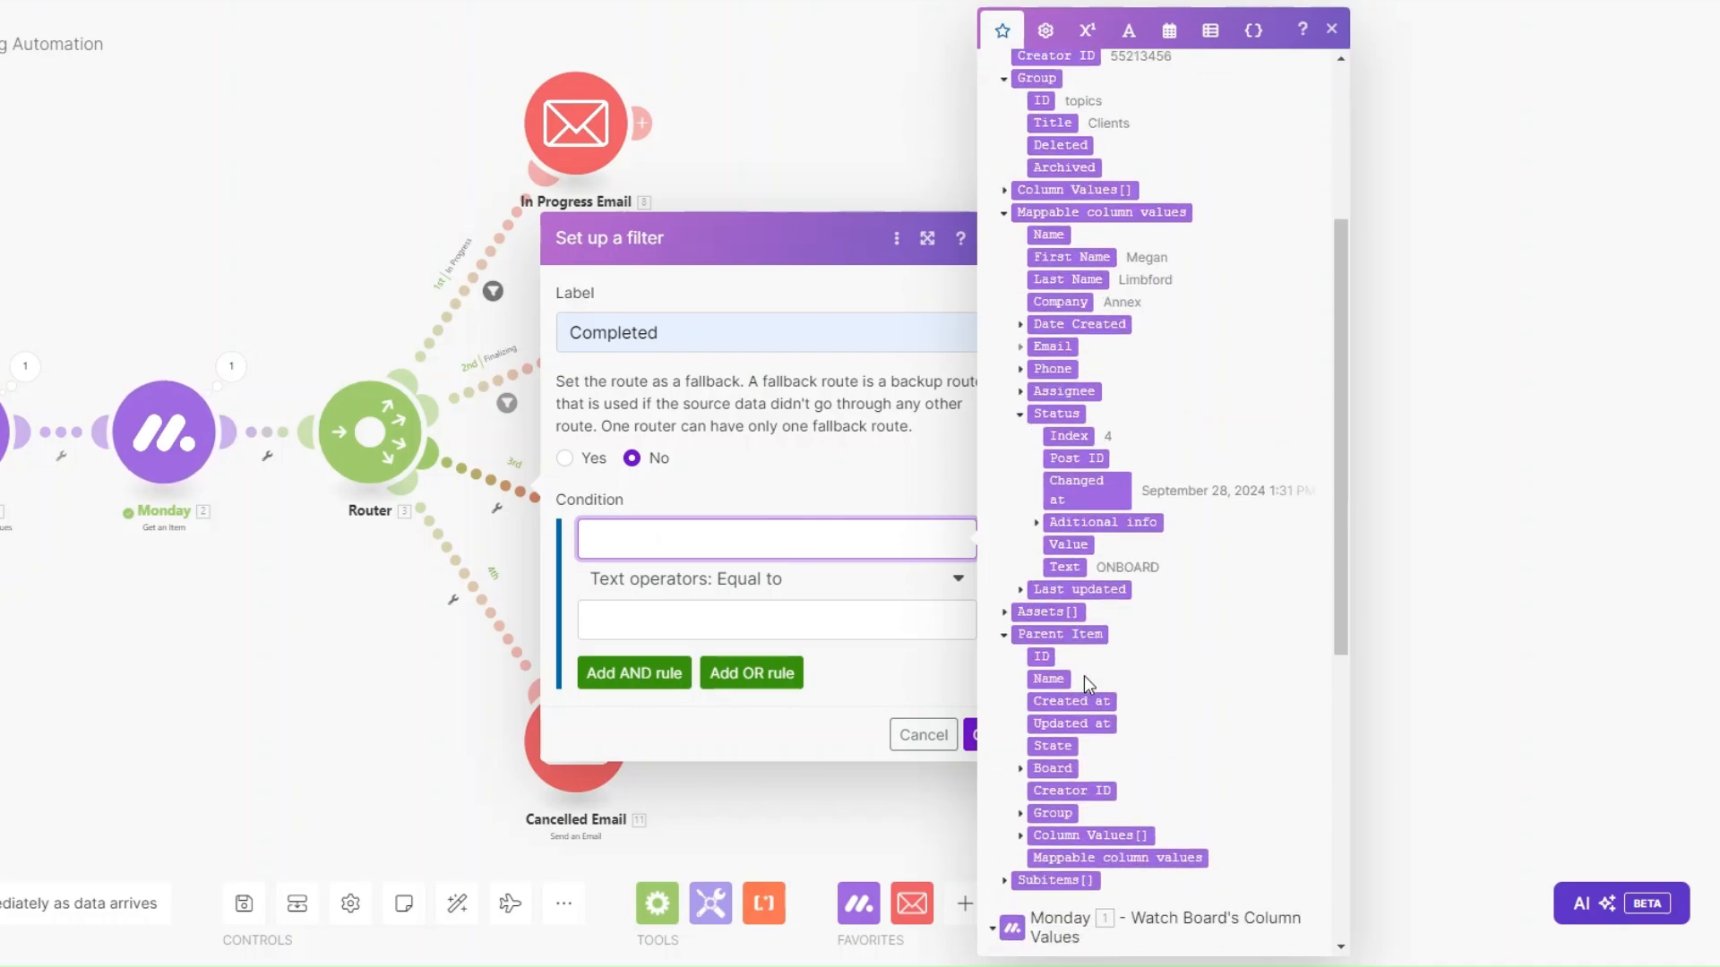
click(1064, 566)
click(794, 616)
text(COMPLETED)
Save the Completed filter, then map the item's Email > Email into Cancelled Email's Email address 1.
click(976, 737)
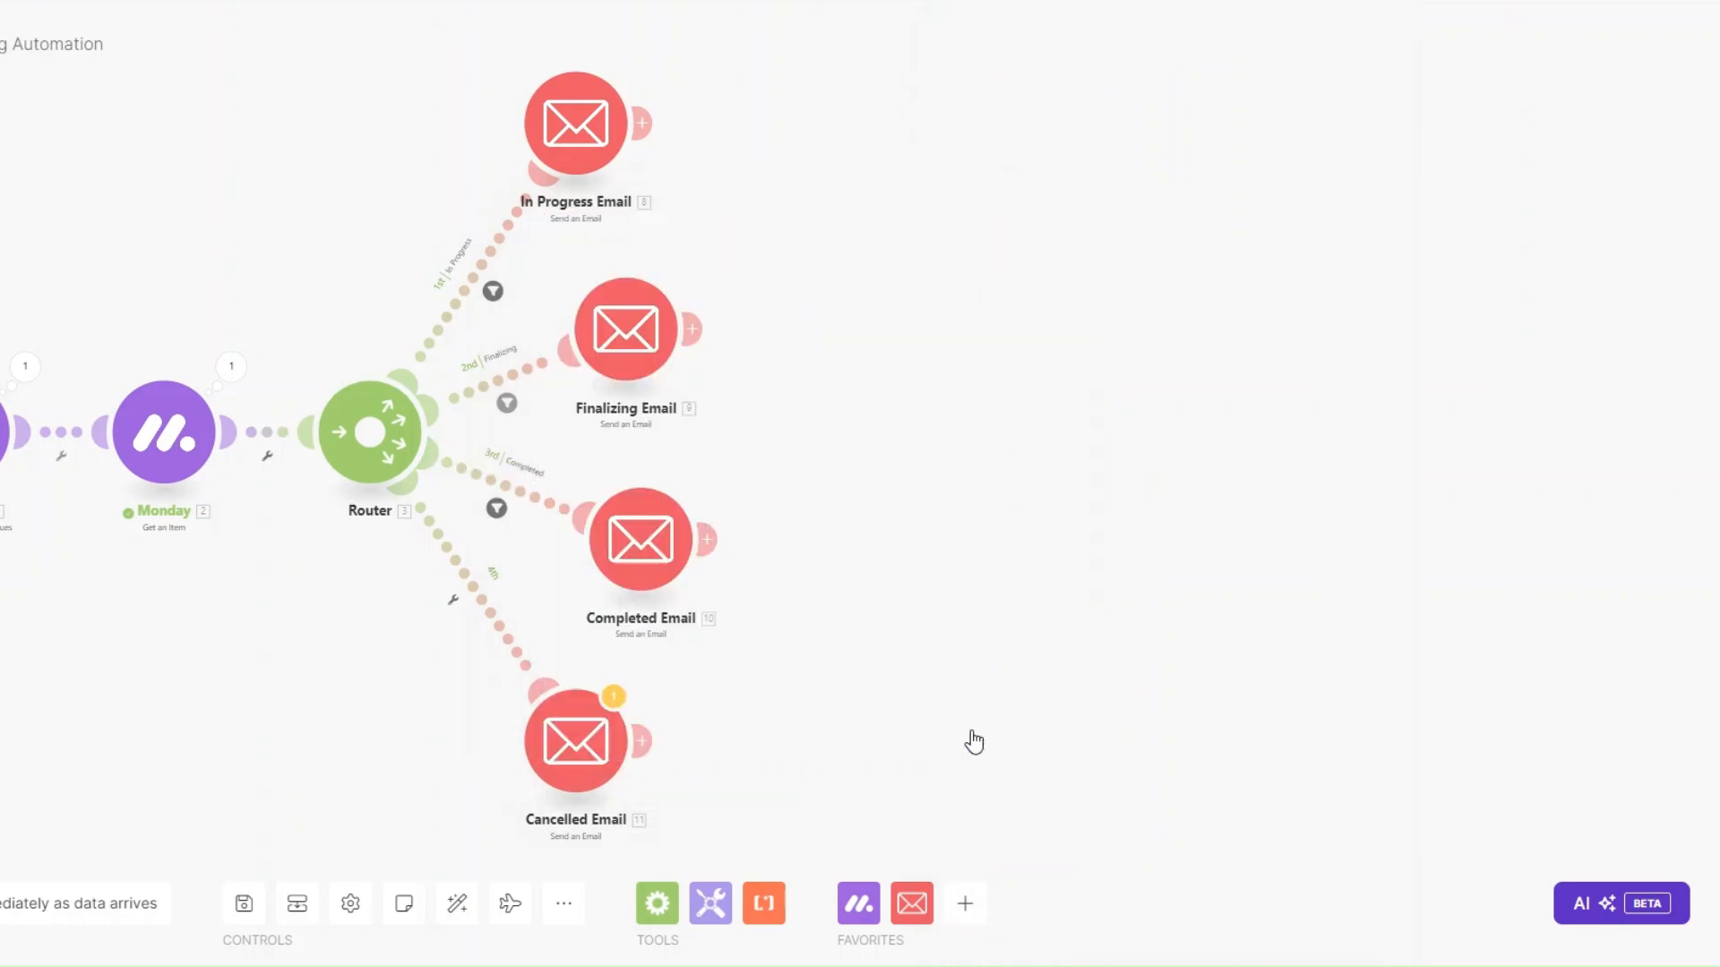
drag(334, 650, 342, 591)
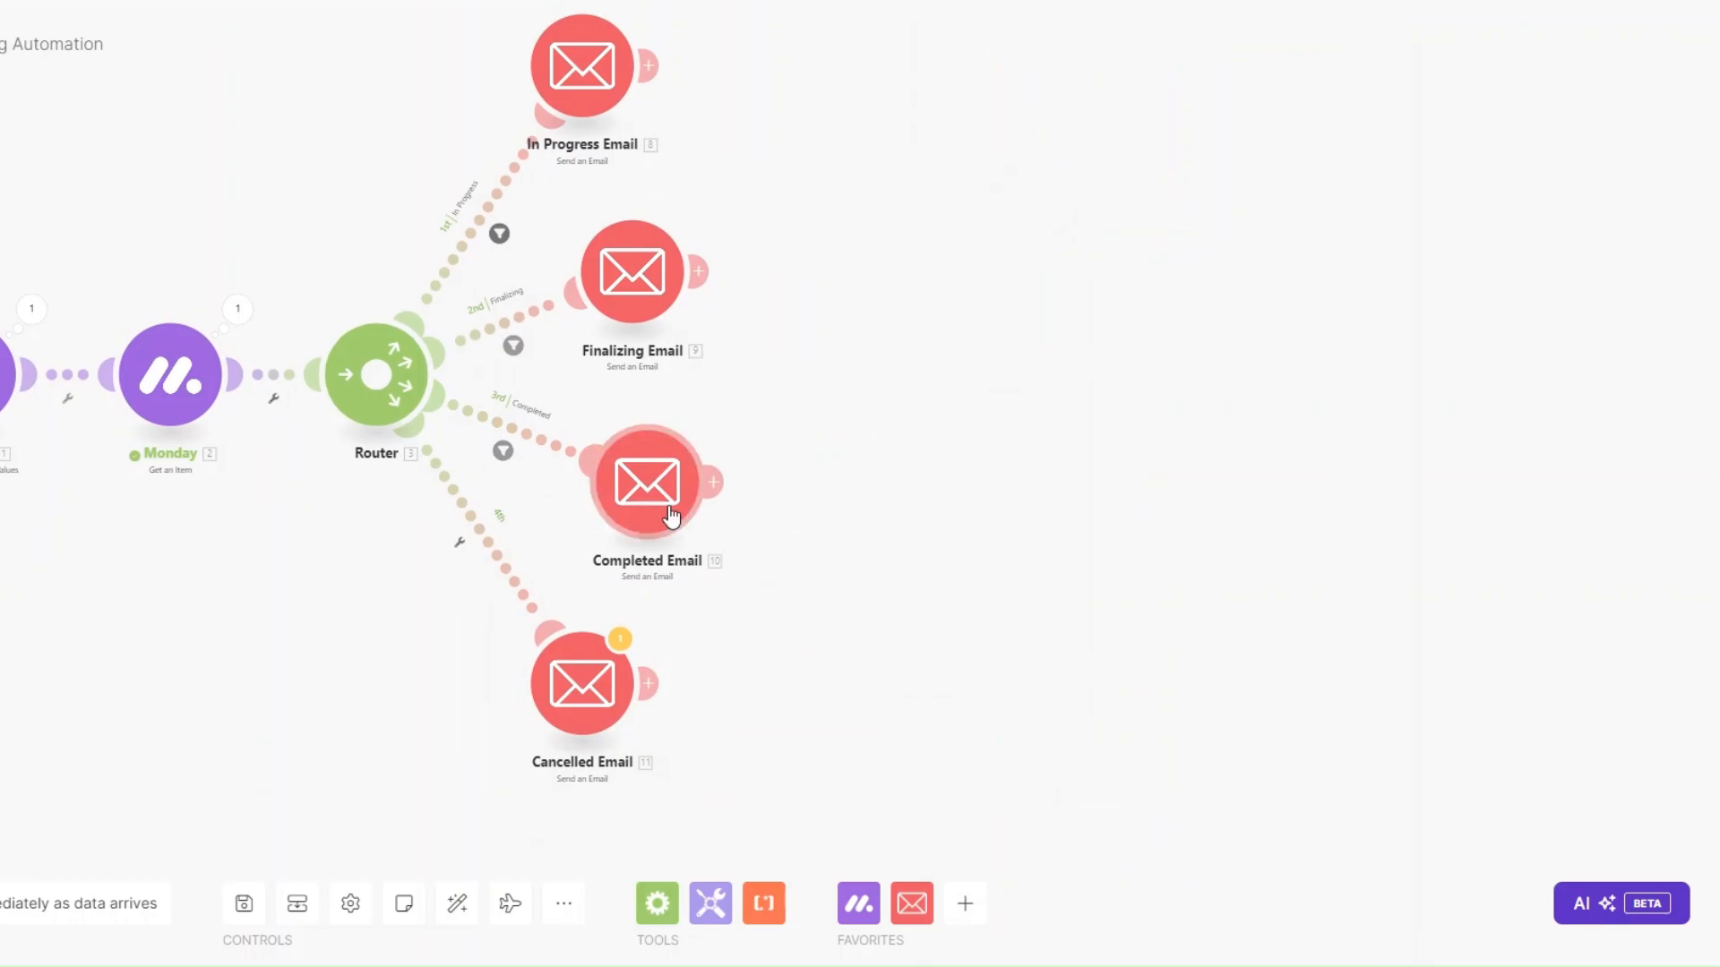
click(582, 683)
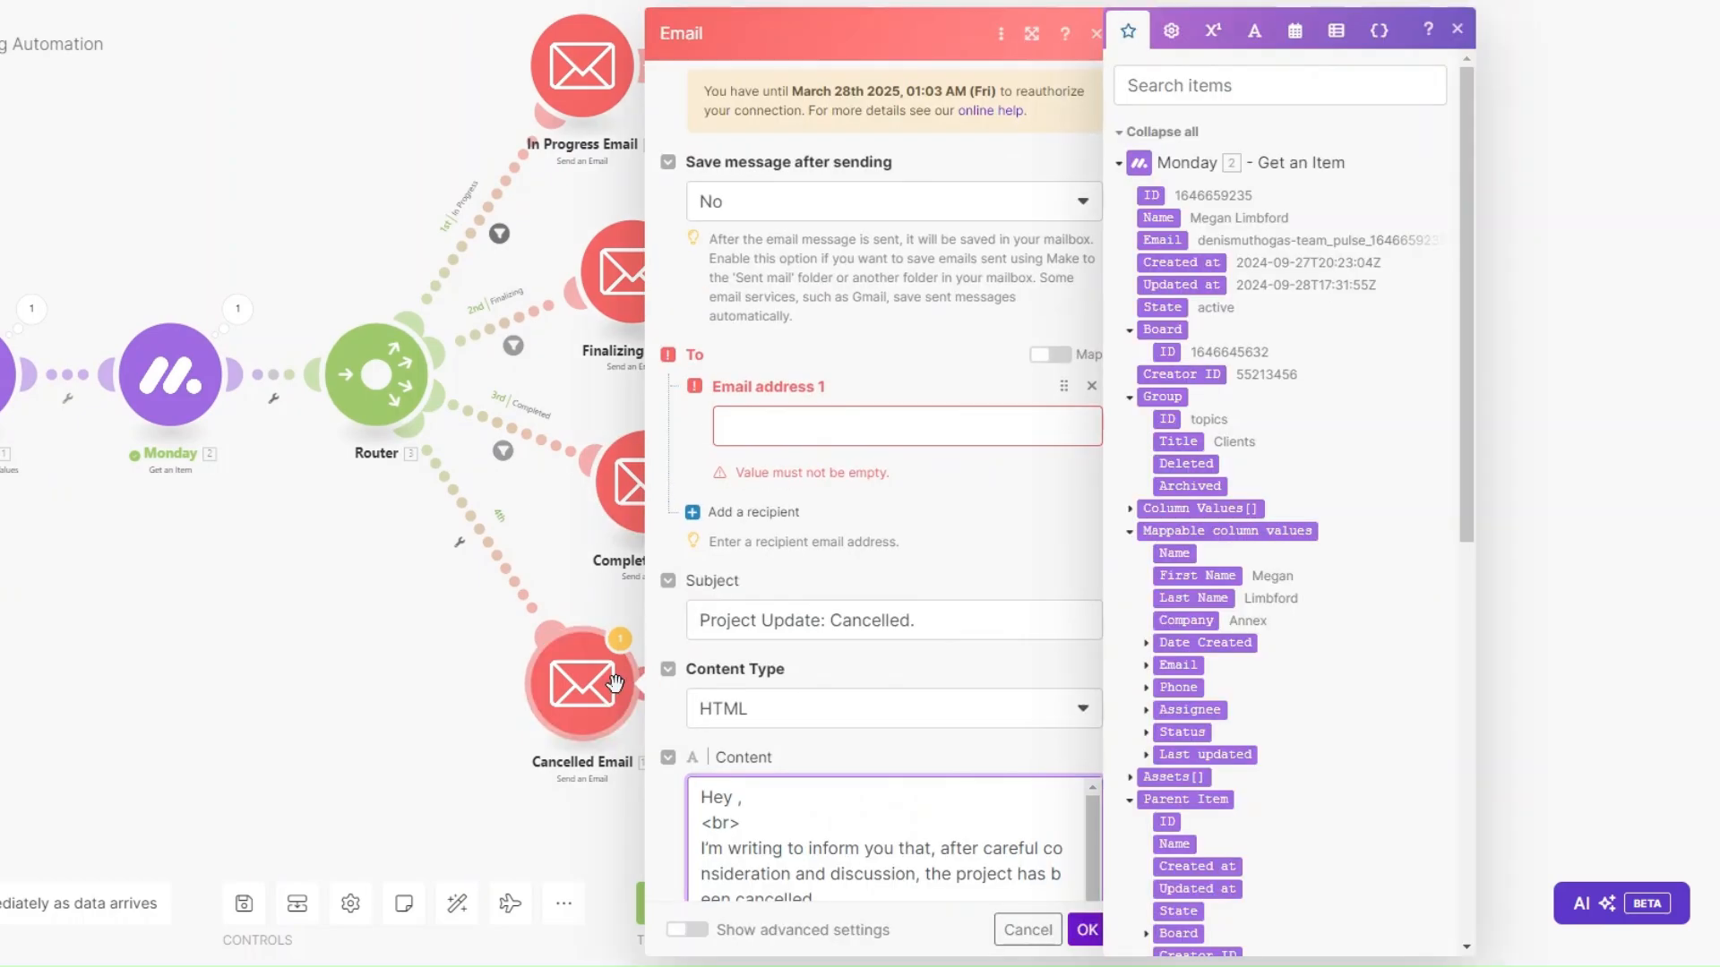
click(831, 427)
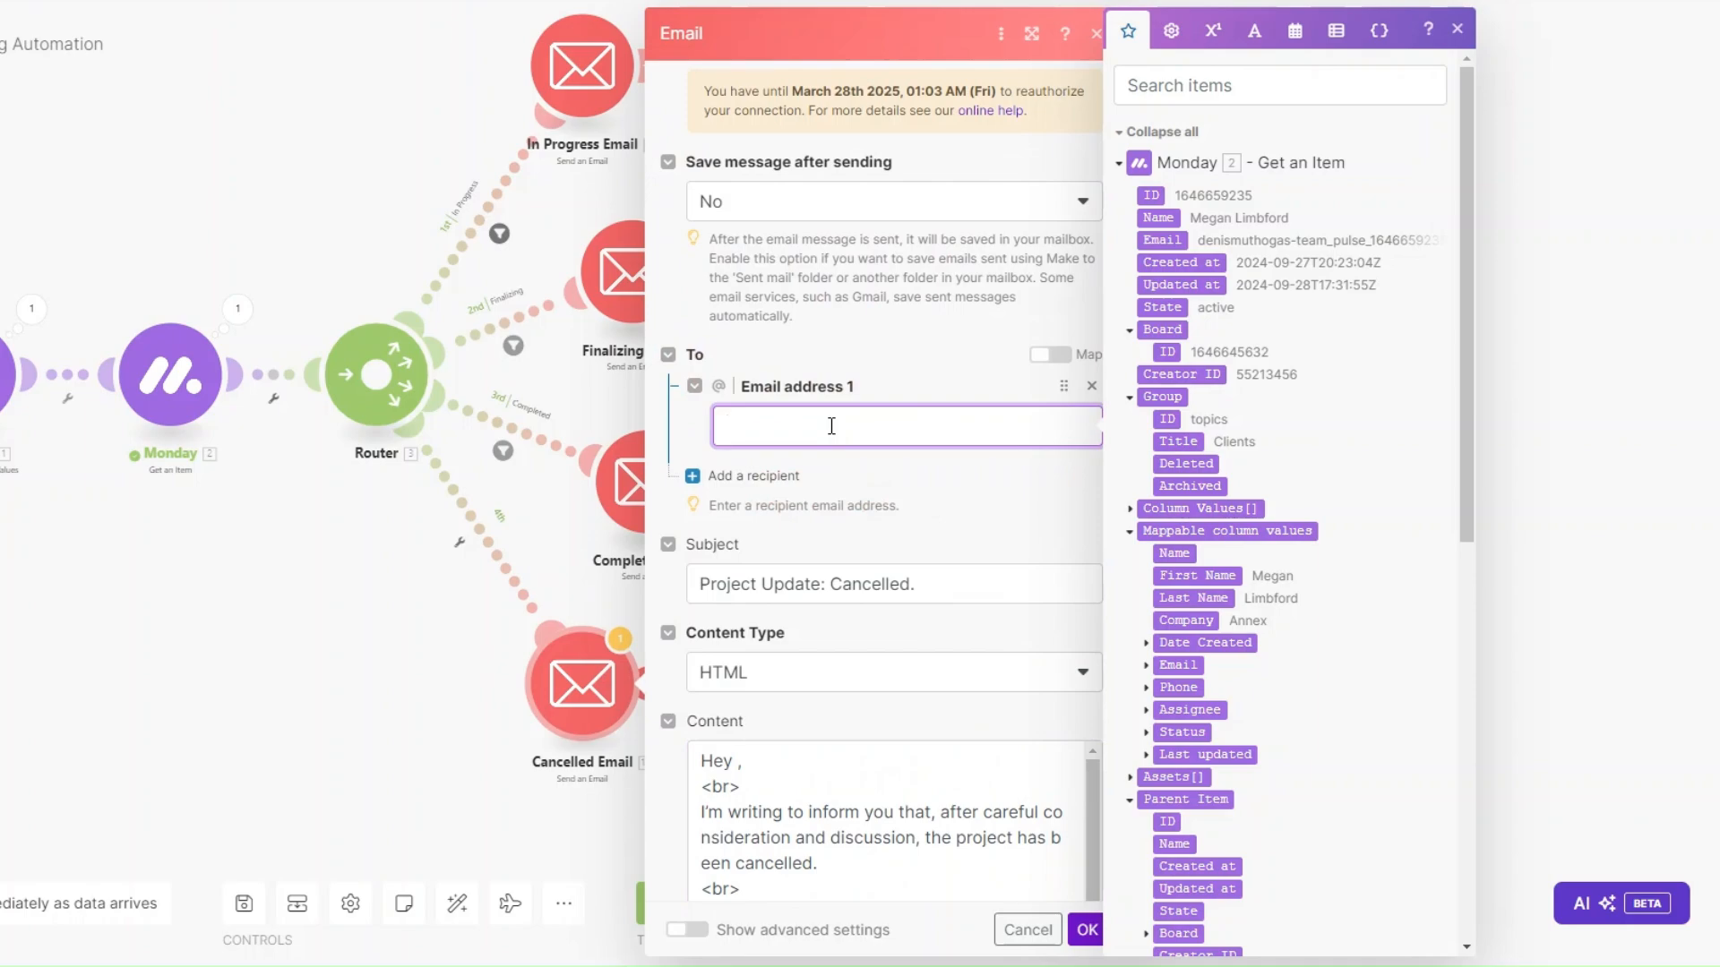
scroll(1310, 712, down, 1)
scroll(1310, 712, down, 3)
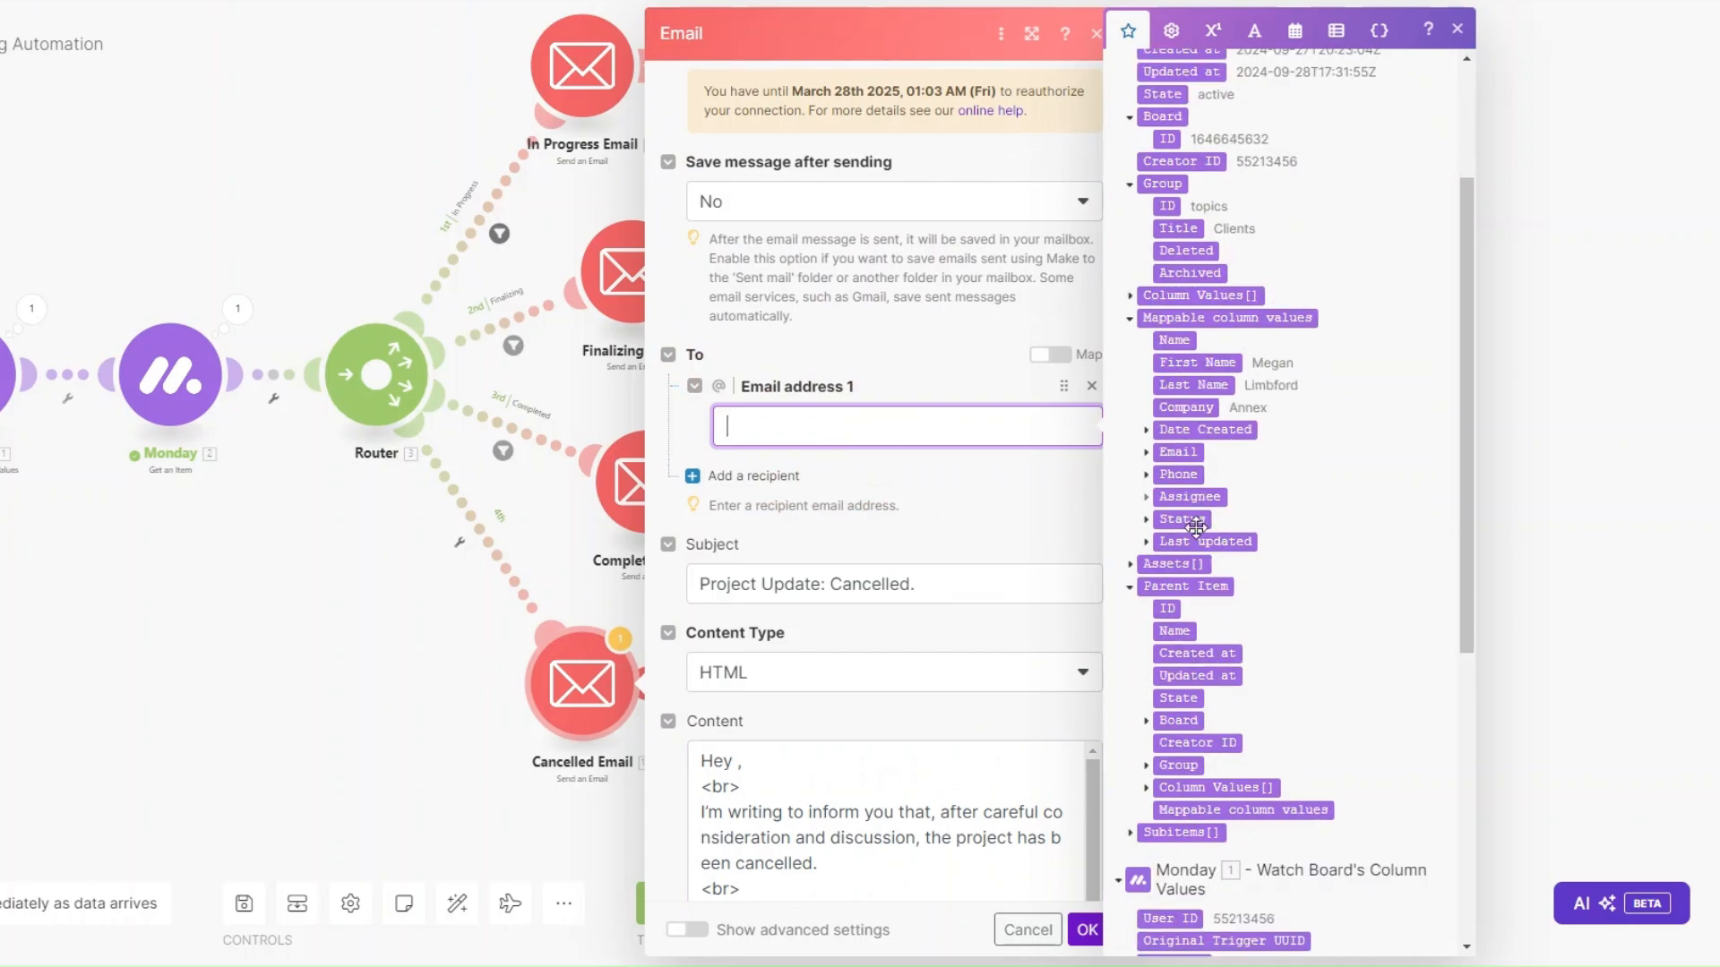
click(1146, 453)
click(1179, 473)
Insert the item's First Name after 'Hey' in the Cancelled Email content.
click(964, 582)
scroll(966, 578, down, 5)
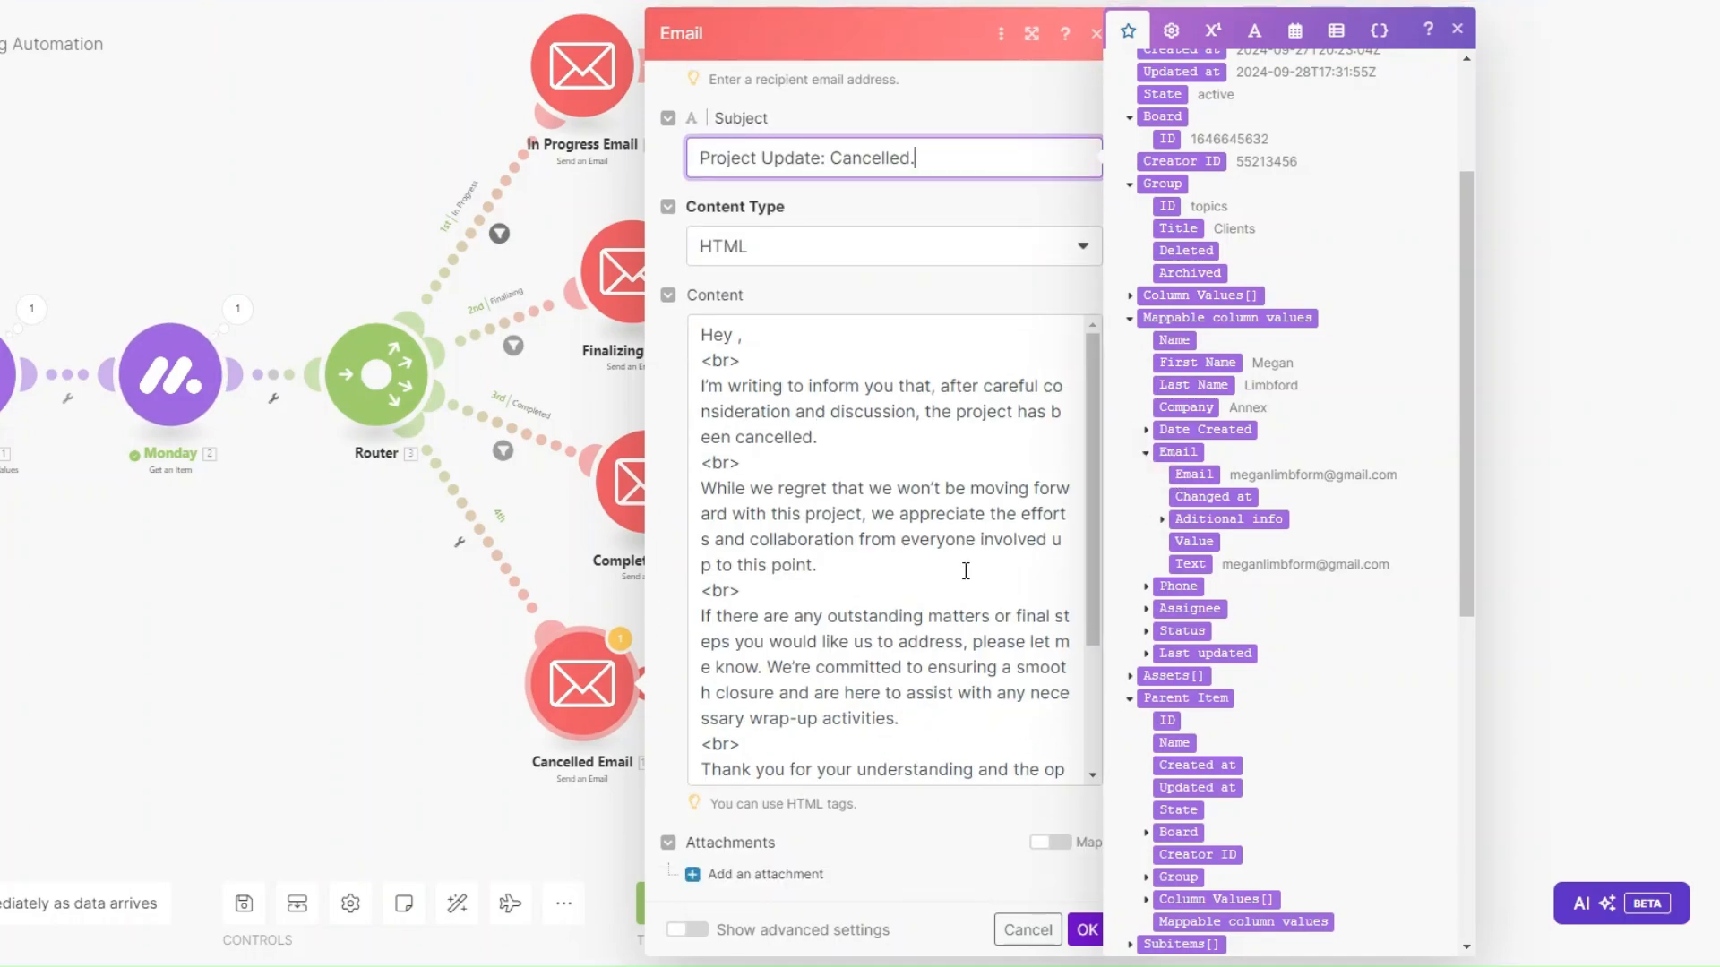
click(746, 342)
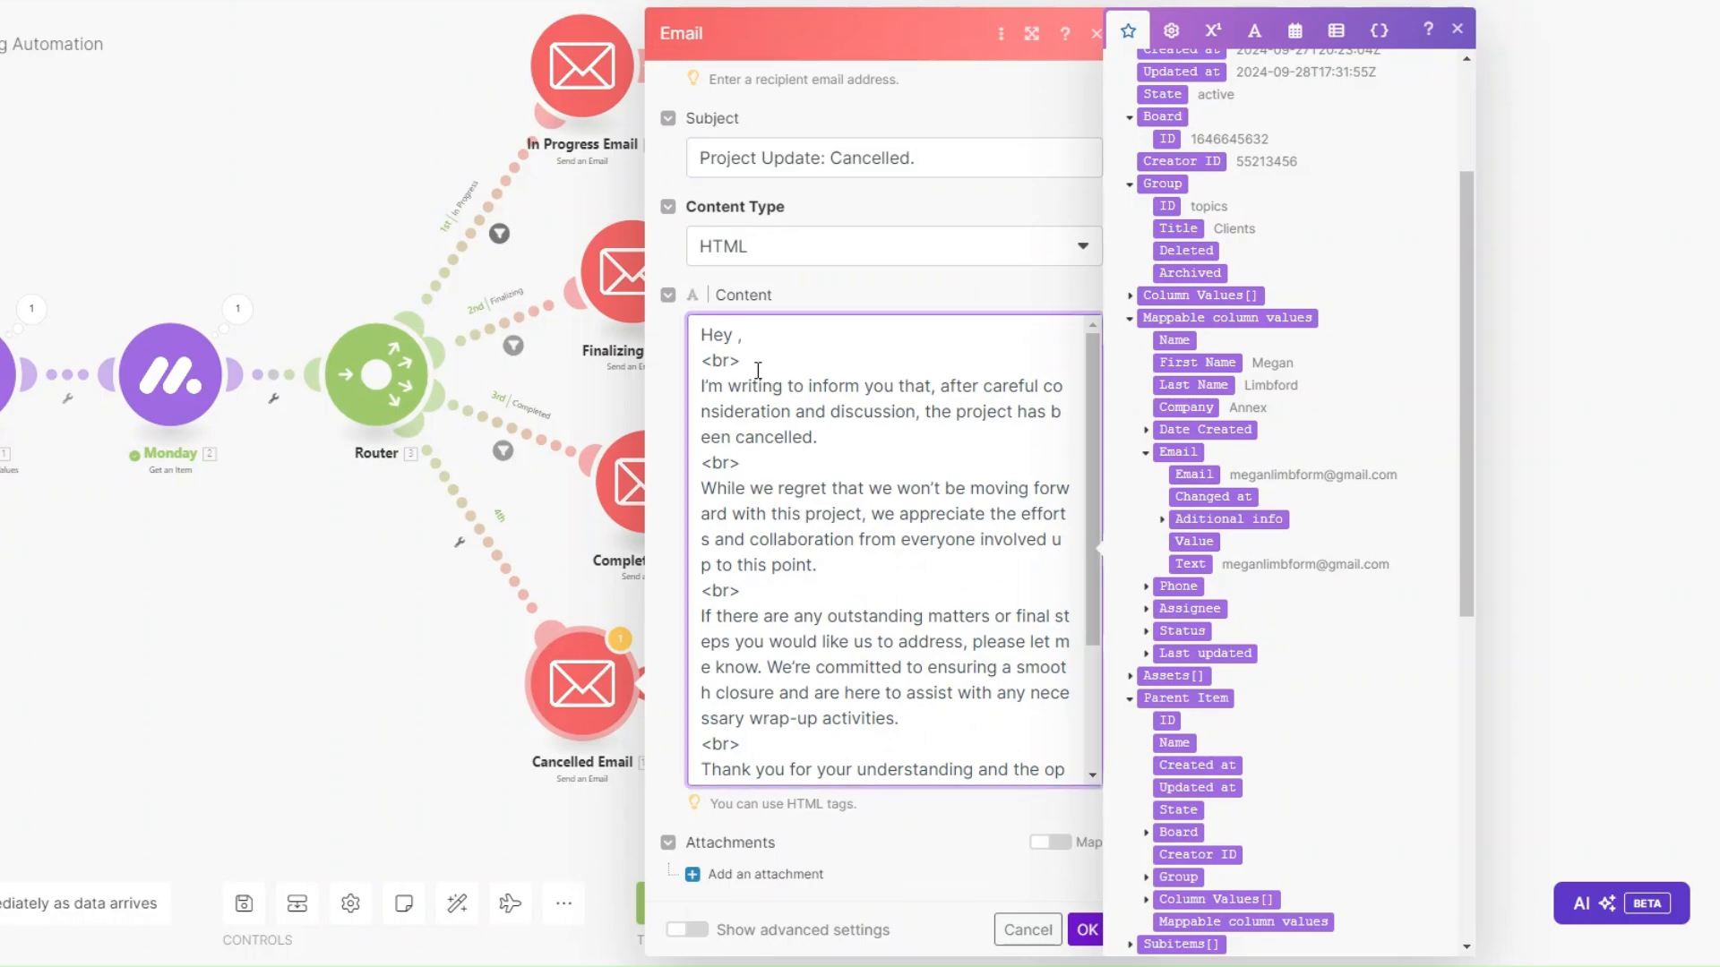
click(1222, 364)
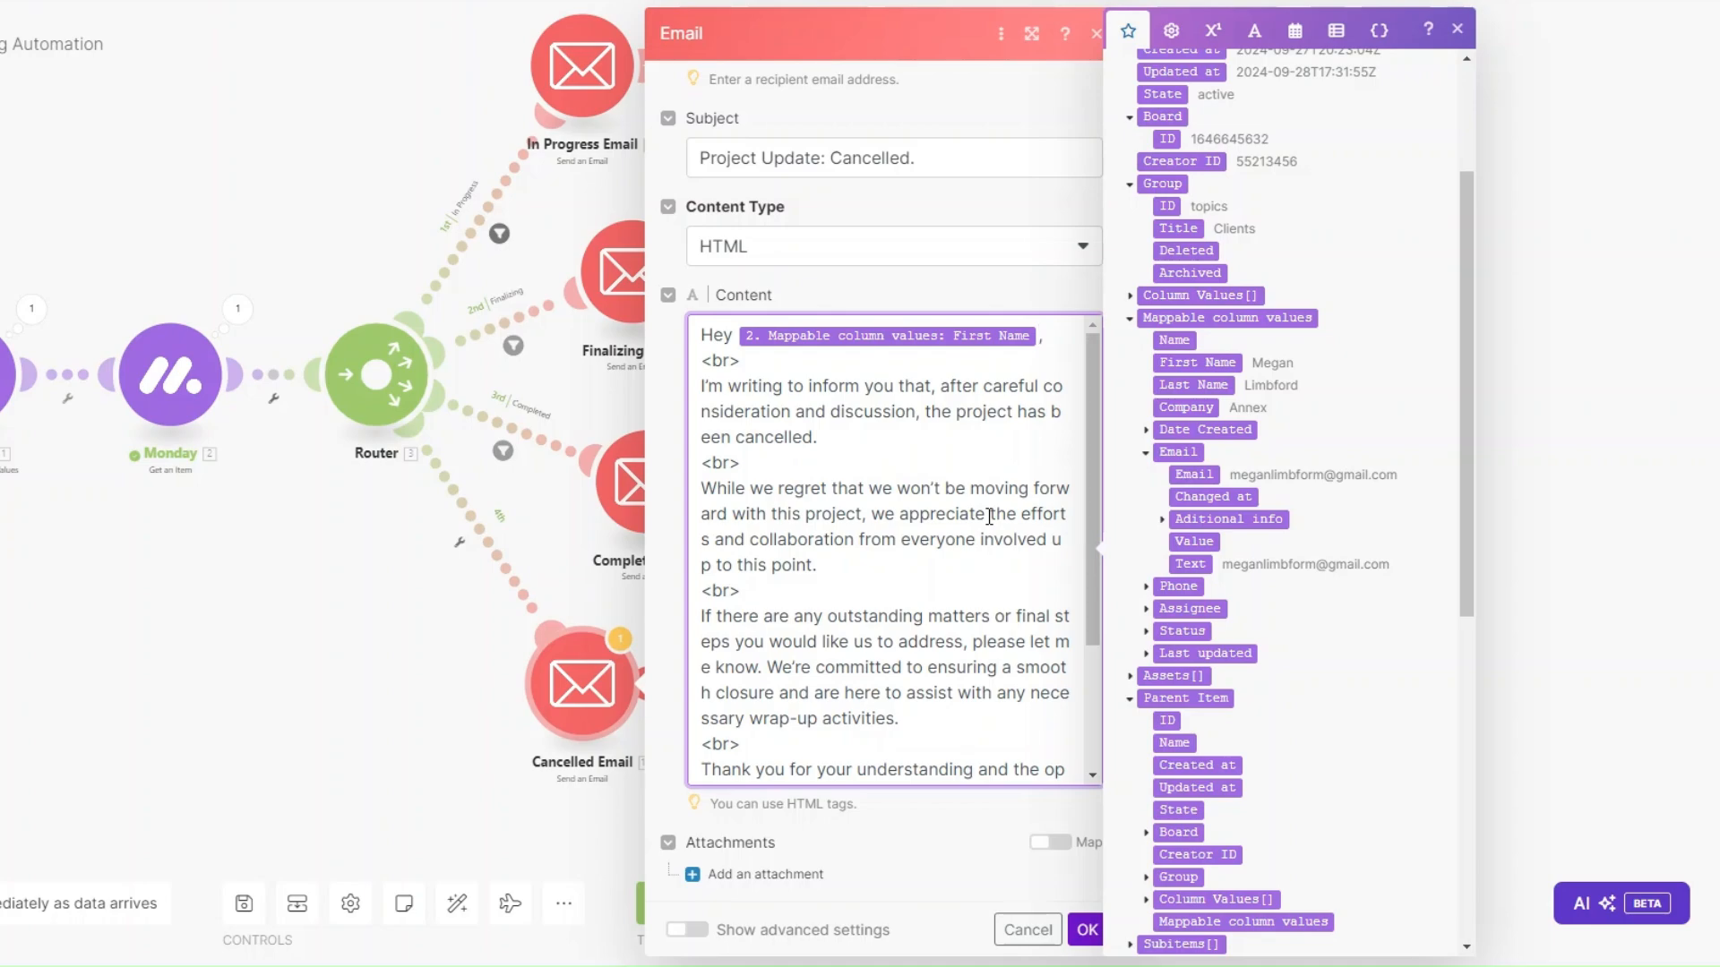
Accept the Cancelled Email's HTML cancellation message and nudge the module into place on the canvas.
scroll(977, 526, down, 1)
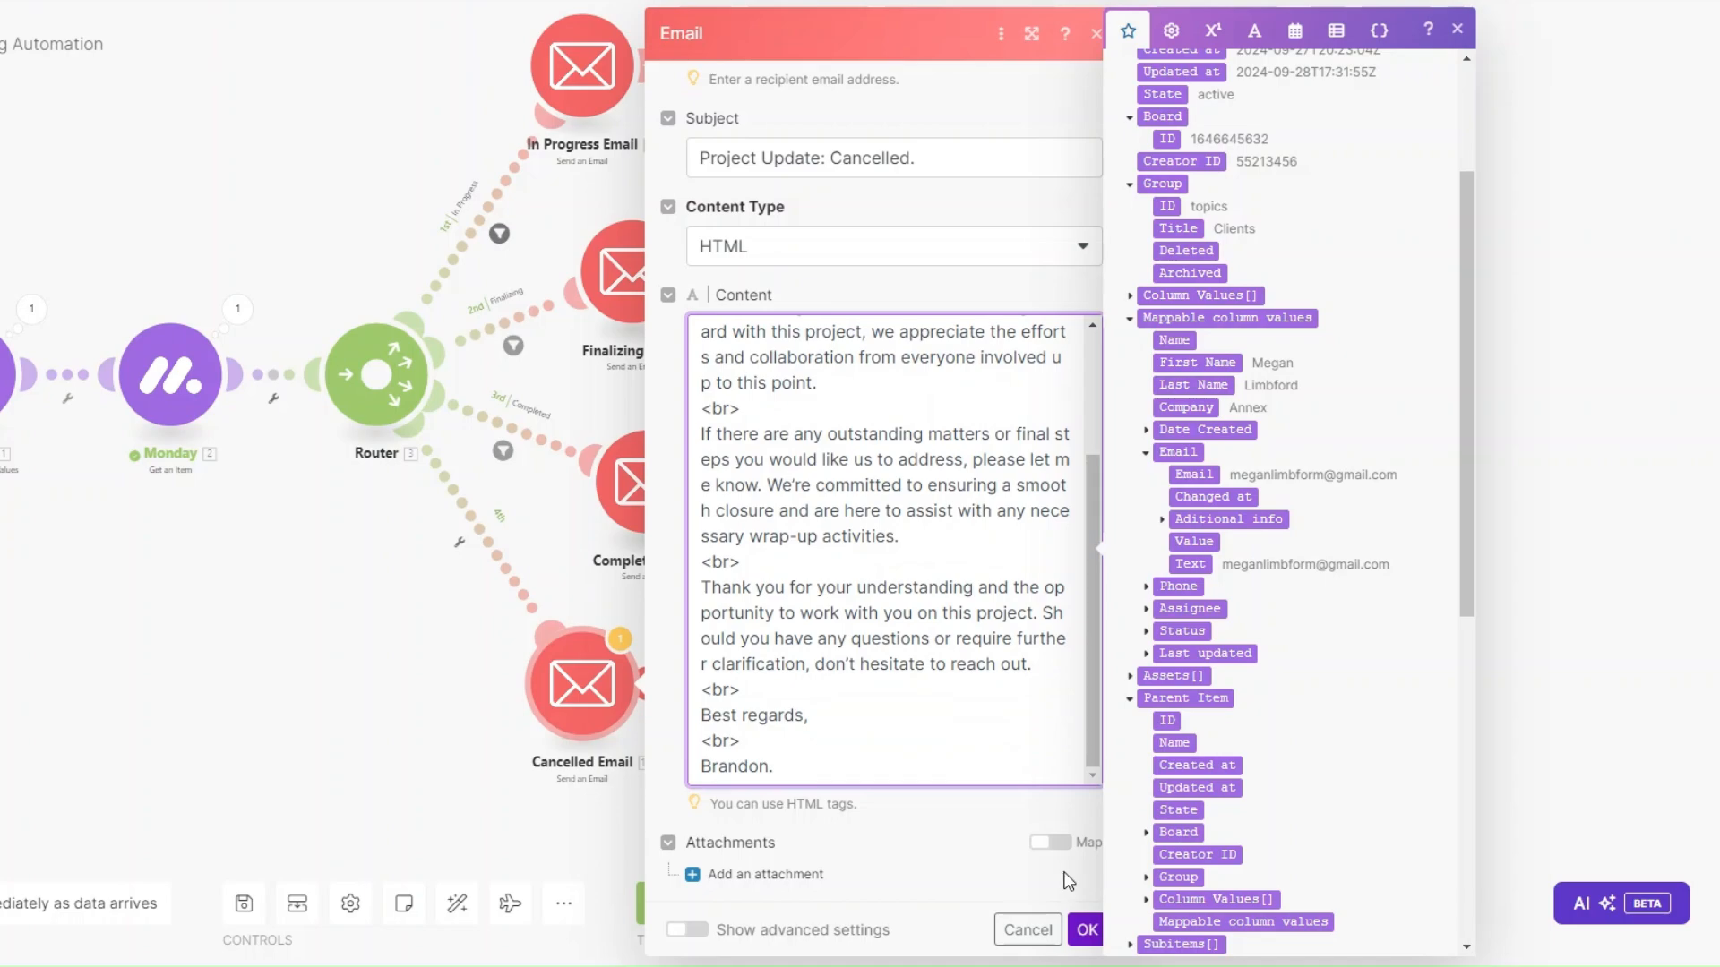
click(1084, 930)
drag(600, 712, 634, 729)
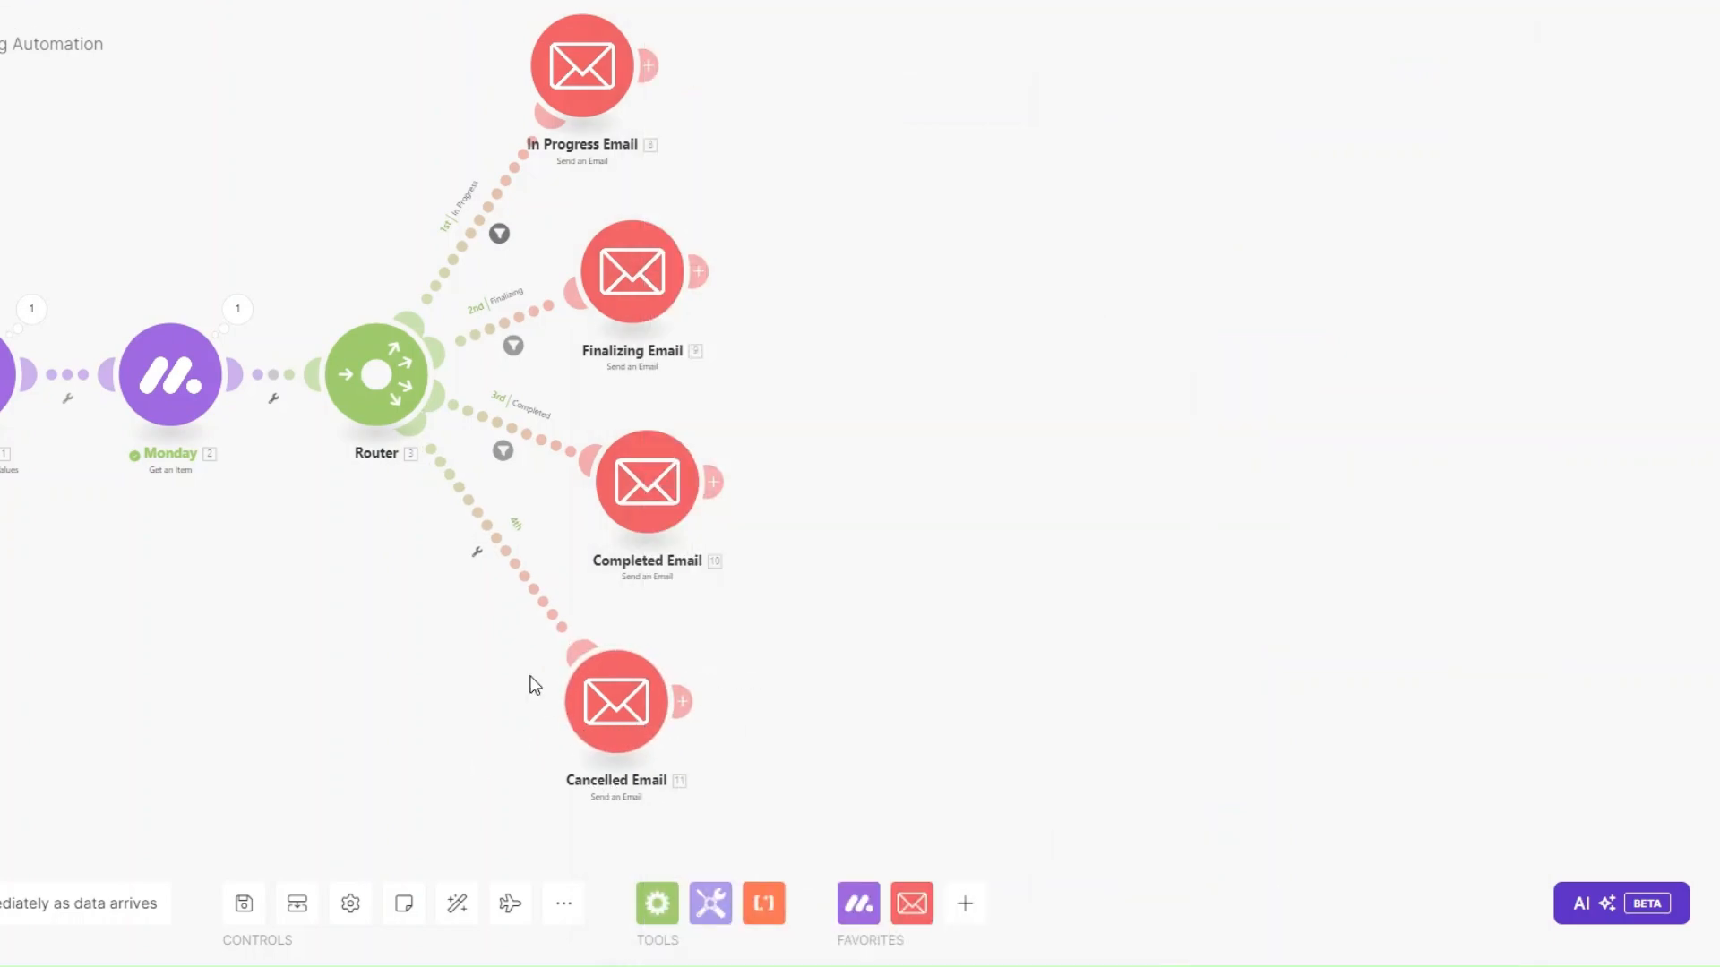
Add a 'cancelled' filter on the last route: Status Text equal to CANCELLED.
click(481, 563)
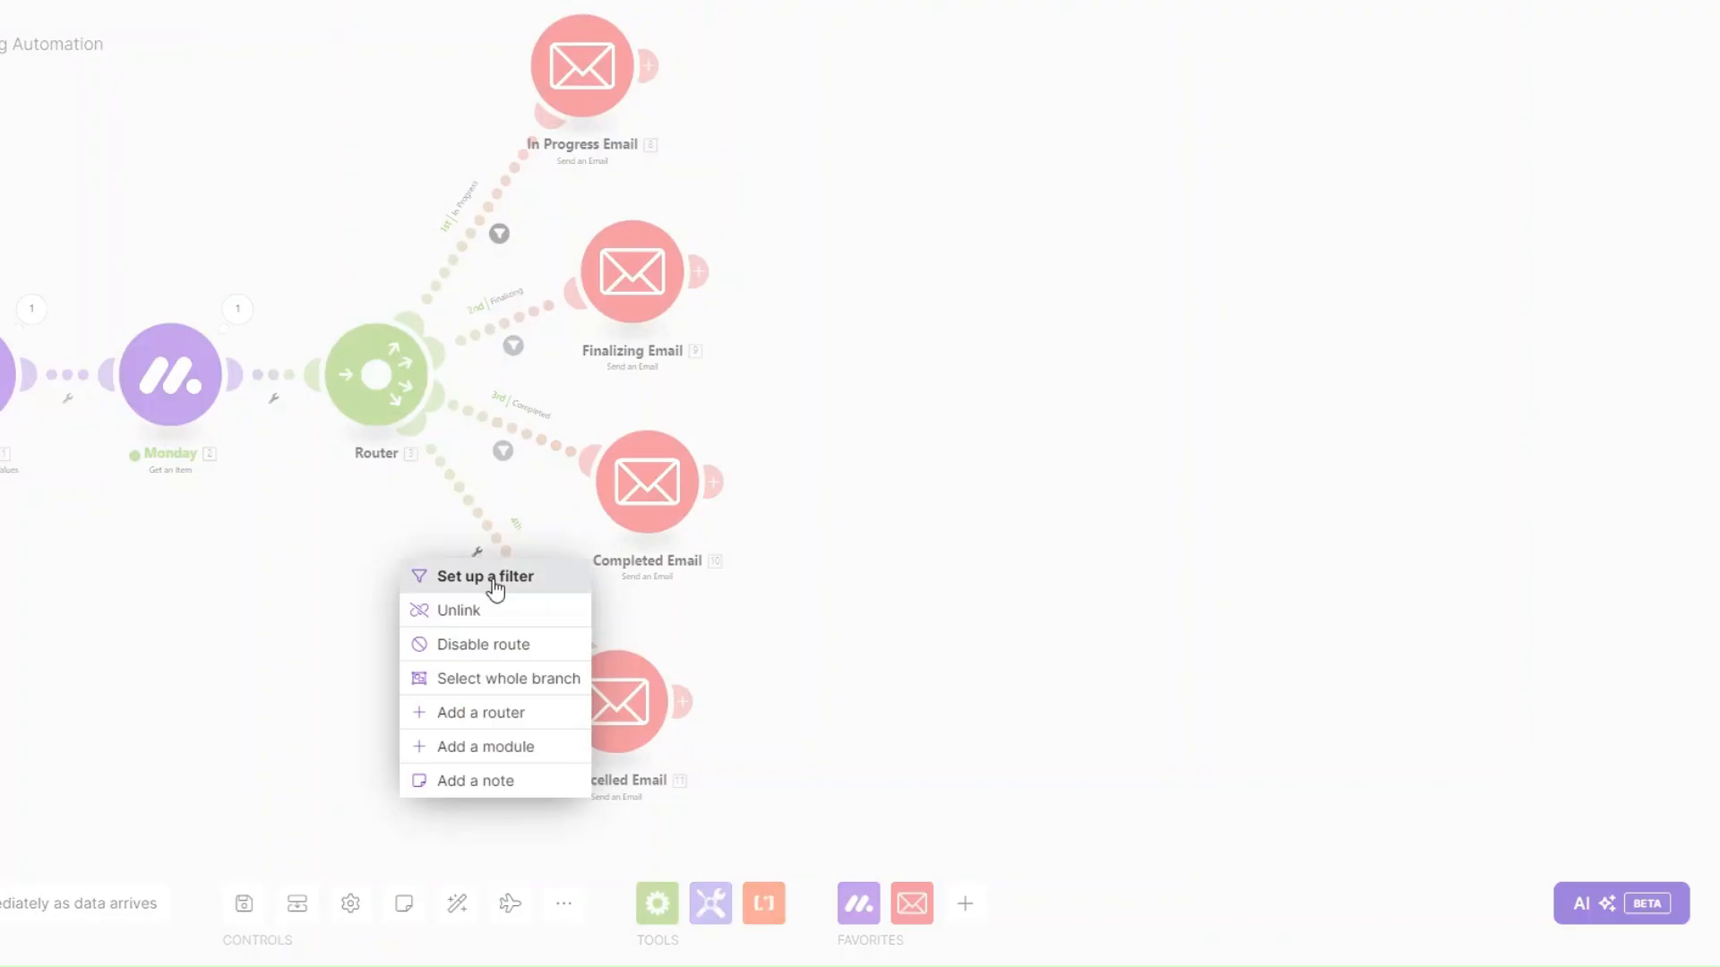
click(494, 583)
click(582, 384)
text(cancelled)
click(767, 591)
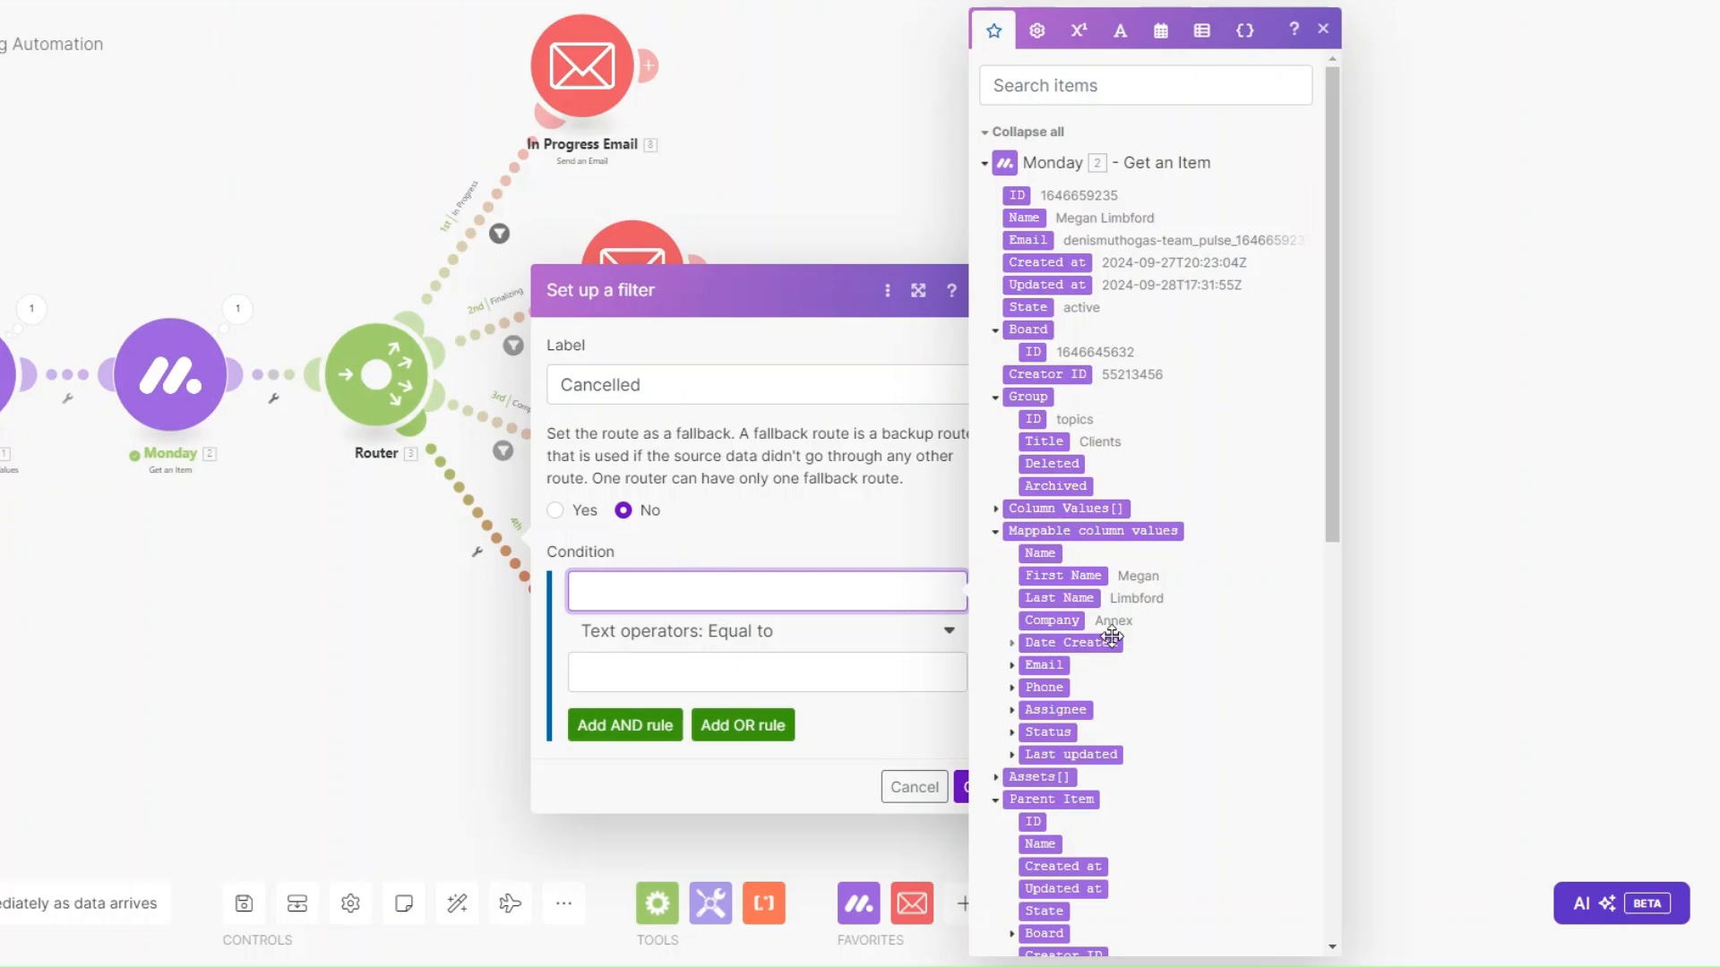
click(1012, 733)
scroll(1113, 717, down, 3)
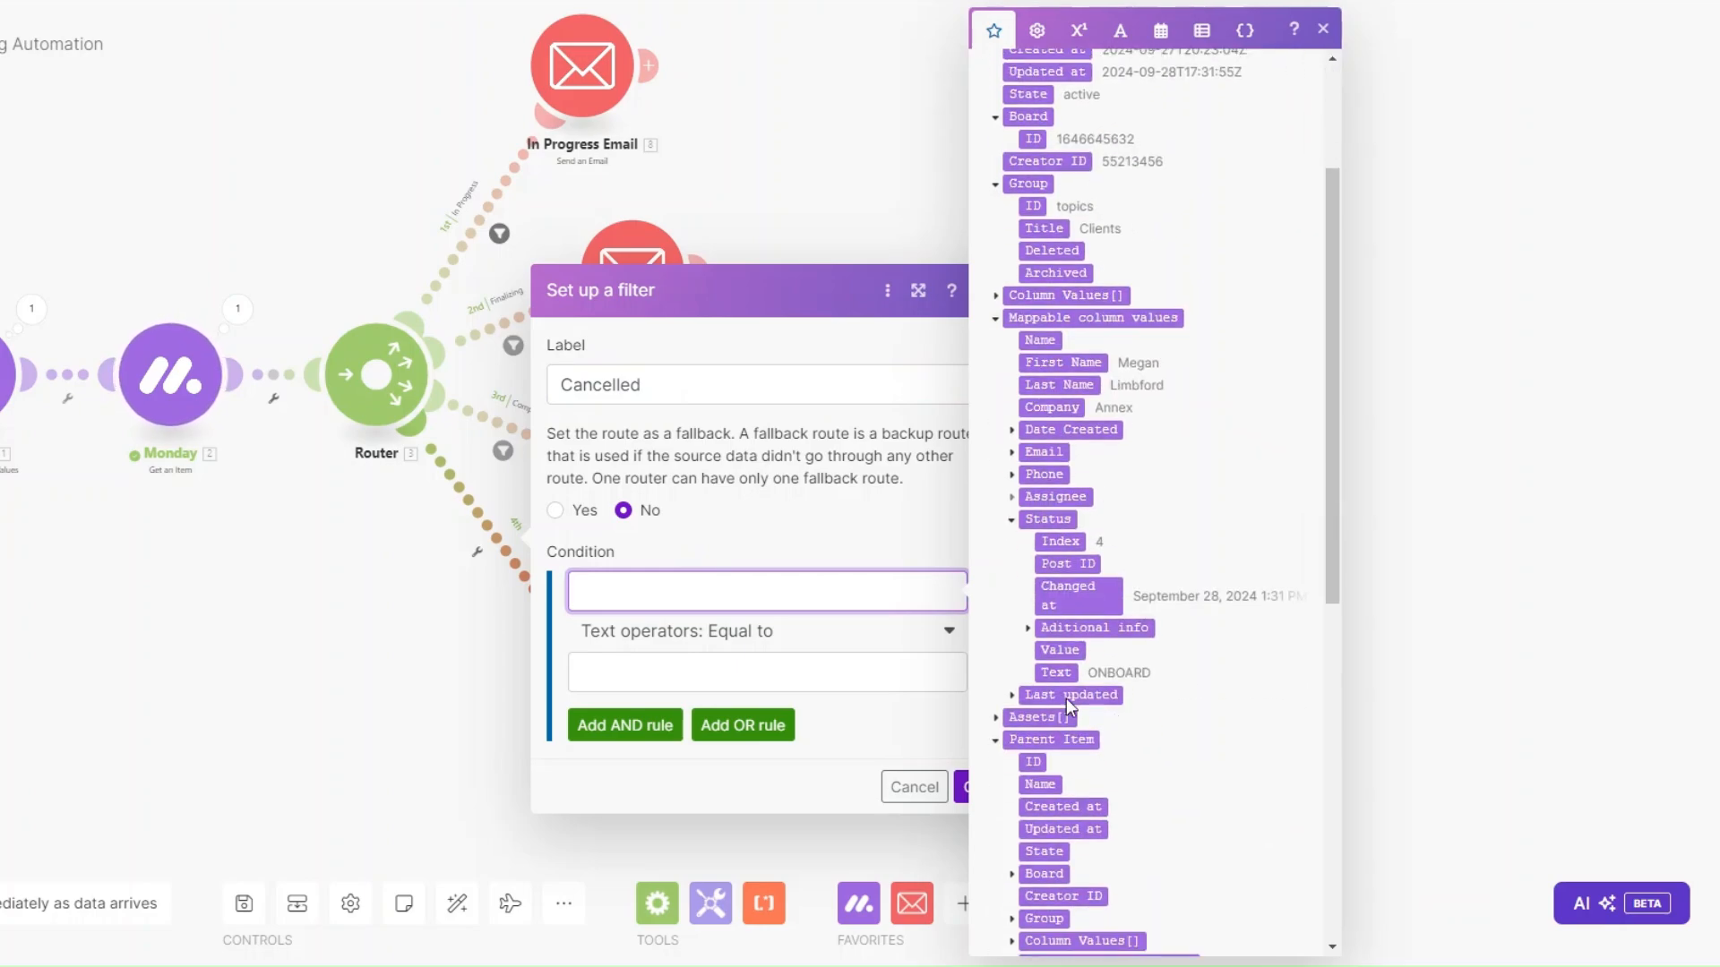
click(1055, 672)
click(892, 673)
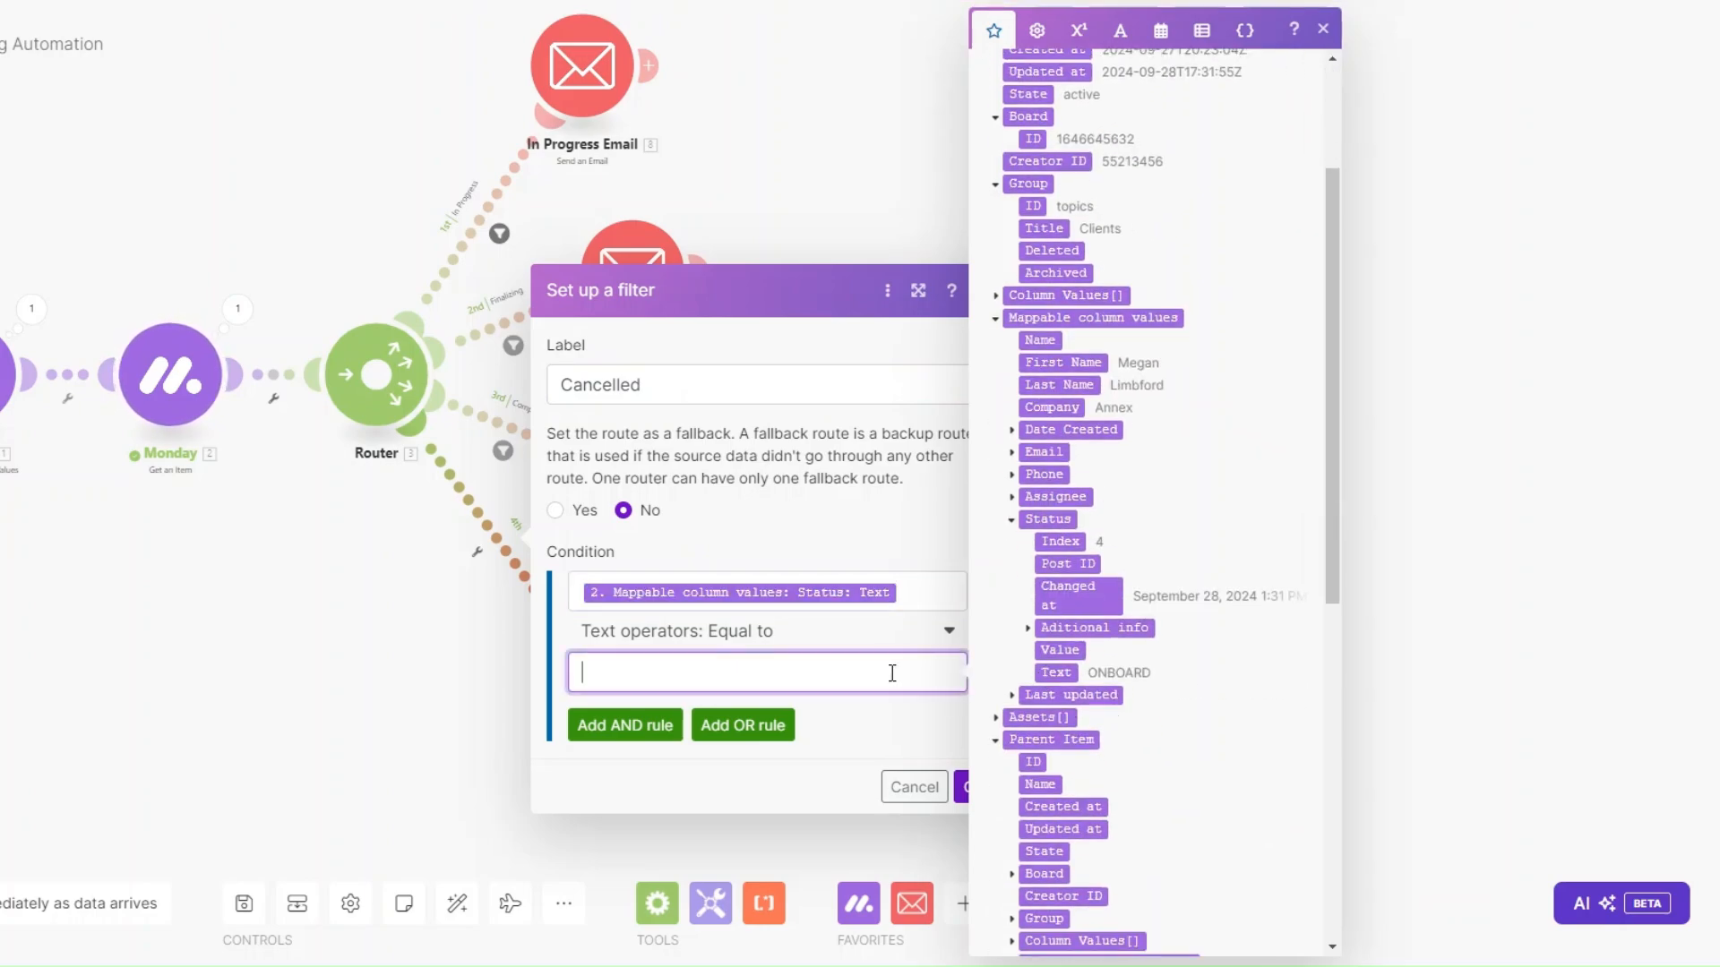
text(CANCELLED)
click(970, 786)
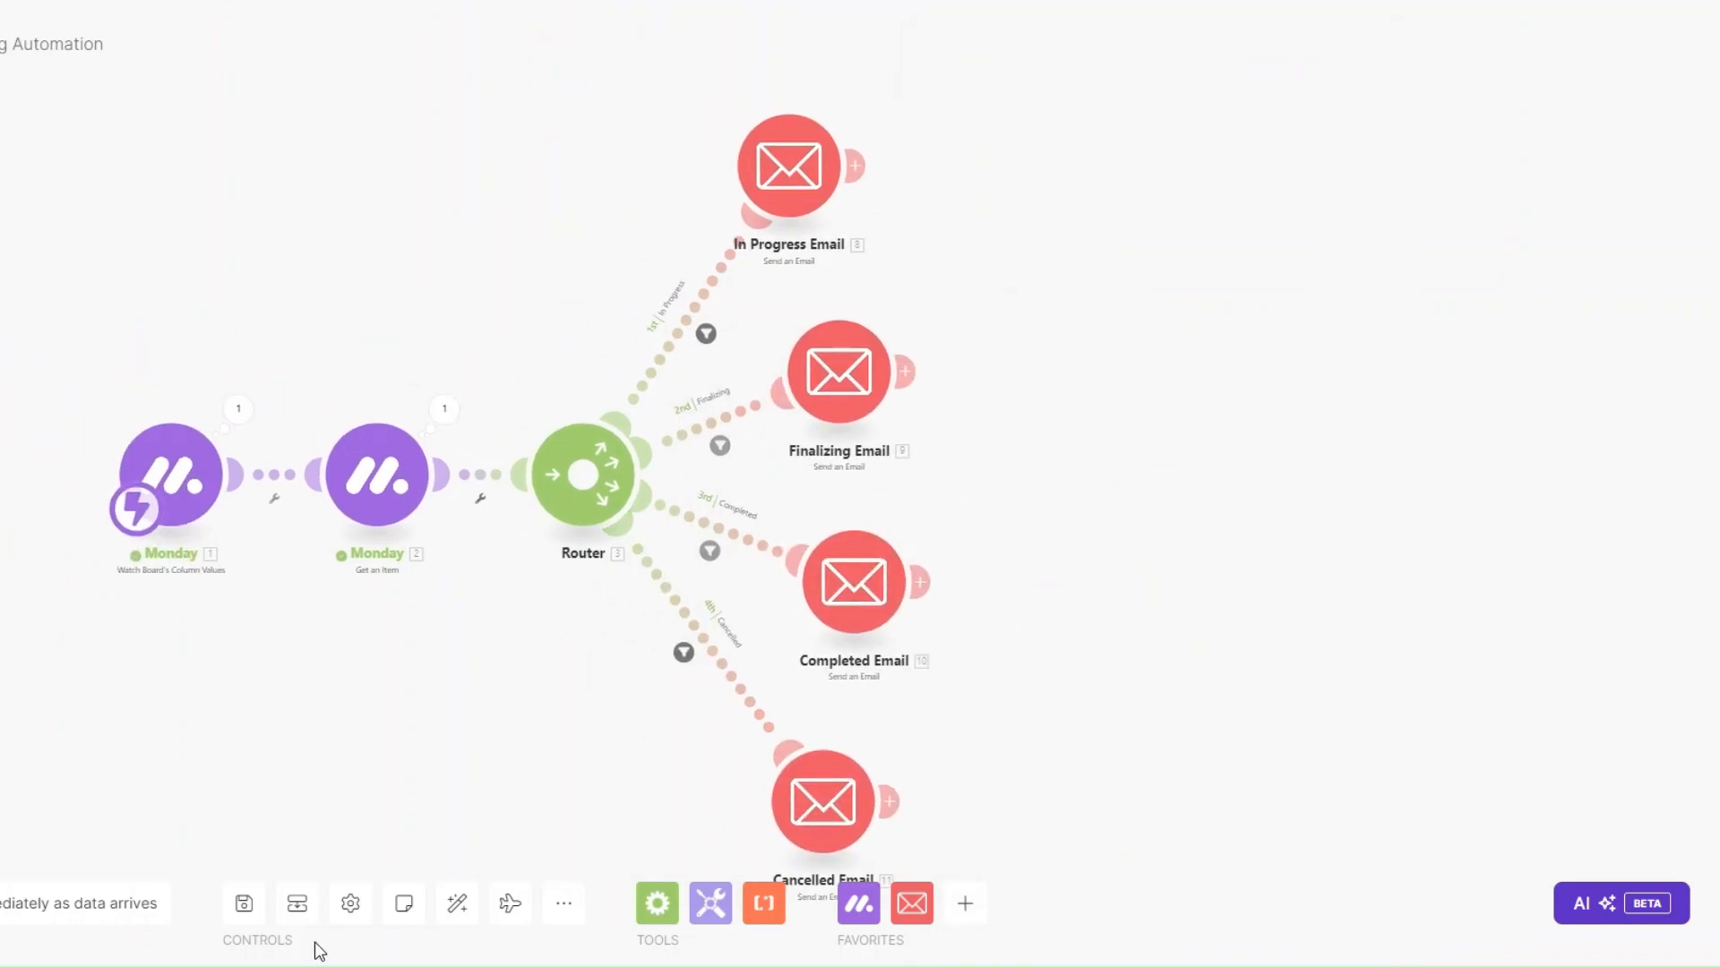
Save and auto-align the scenario, then set the first client's status to IN PROGRESS.
click(243, 904)
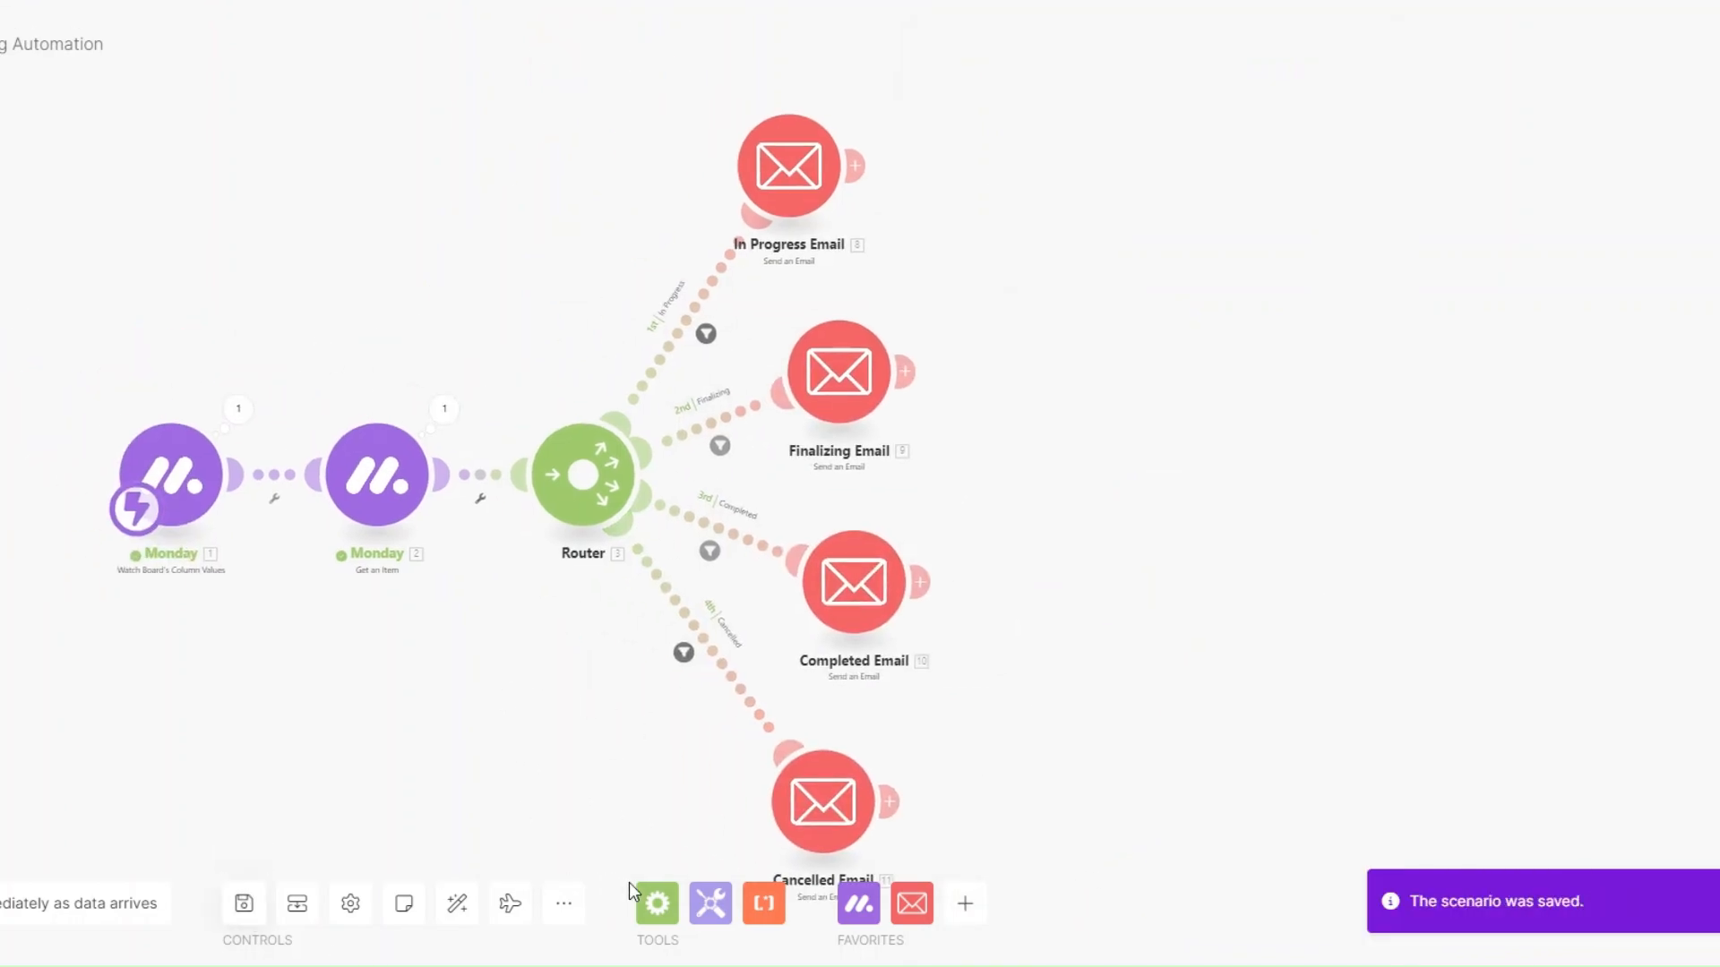
click(455, 905)
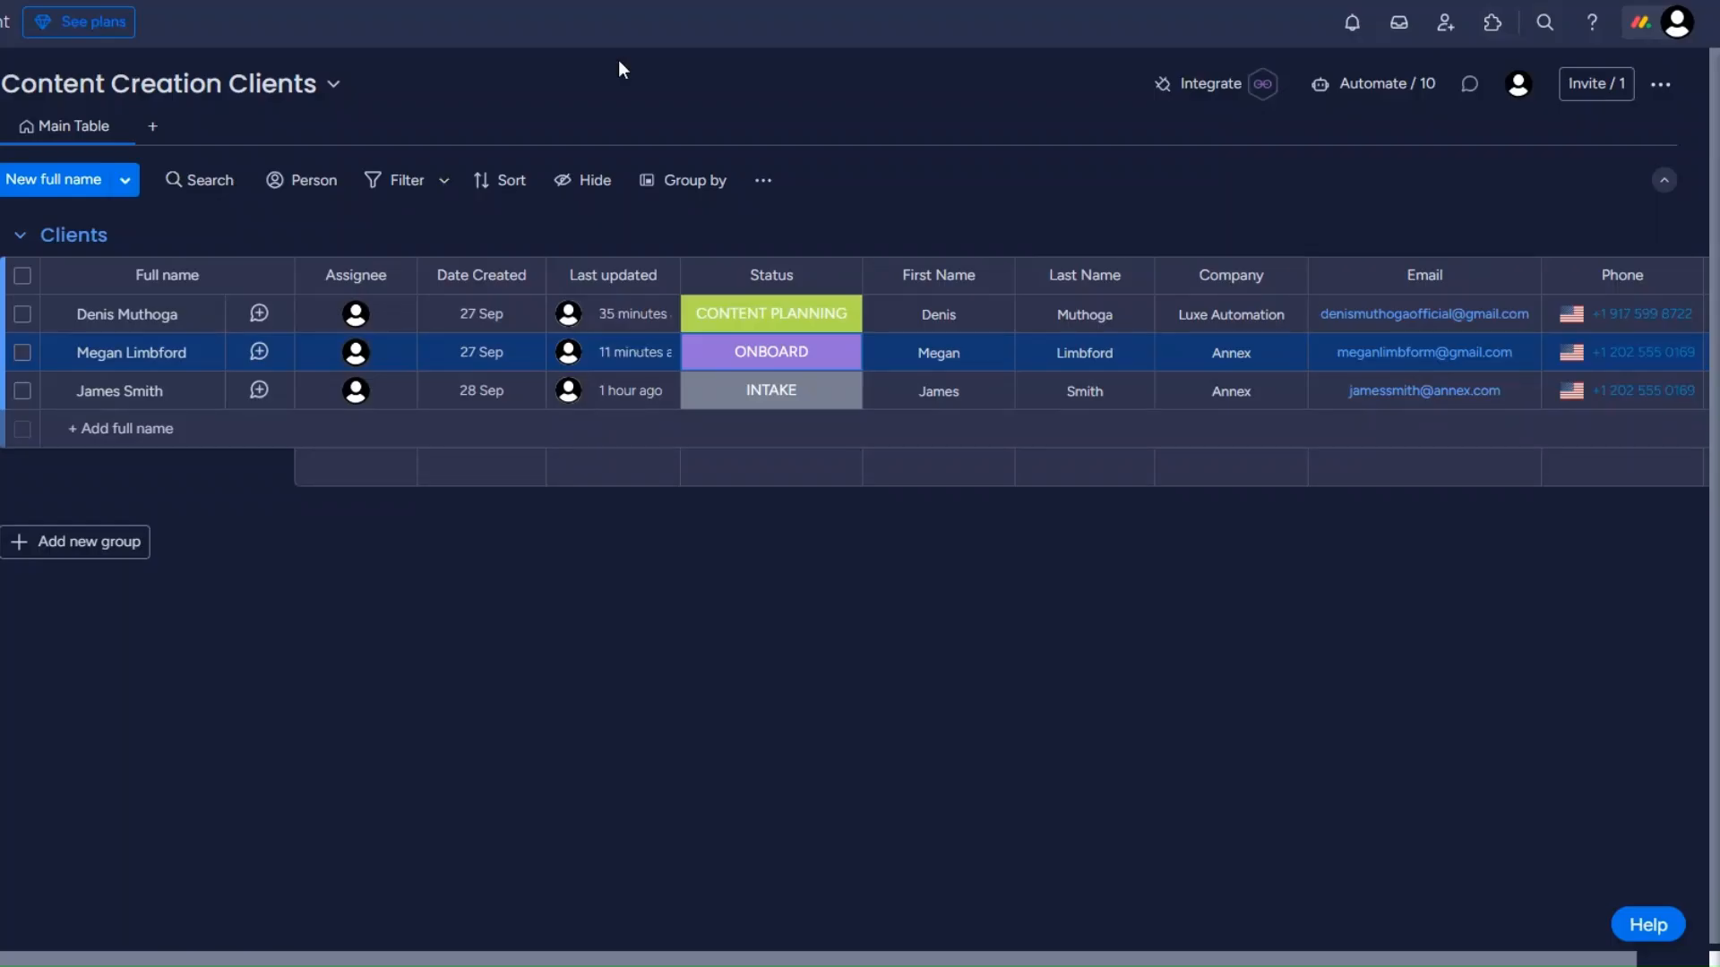
click(798, 321)
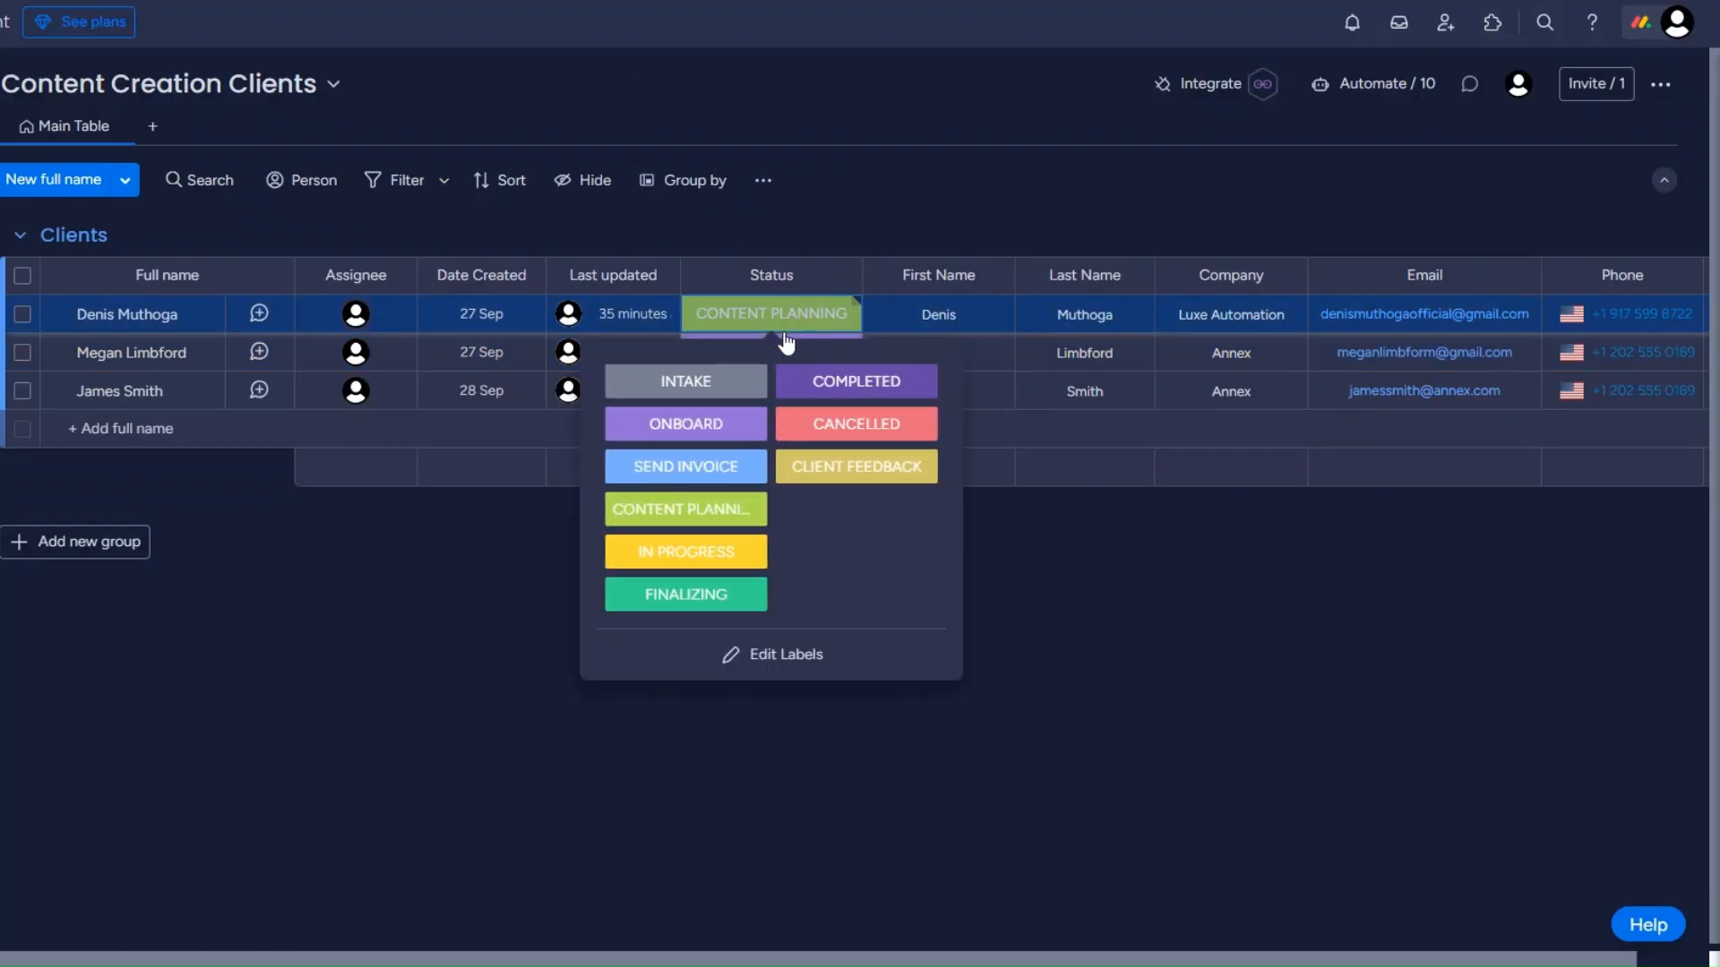
click(703, 550)
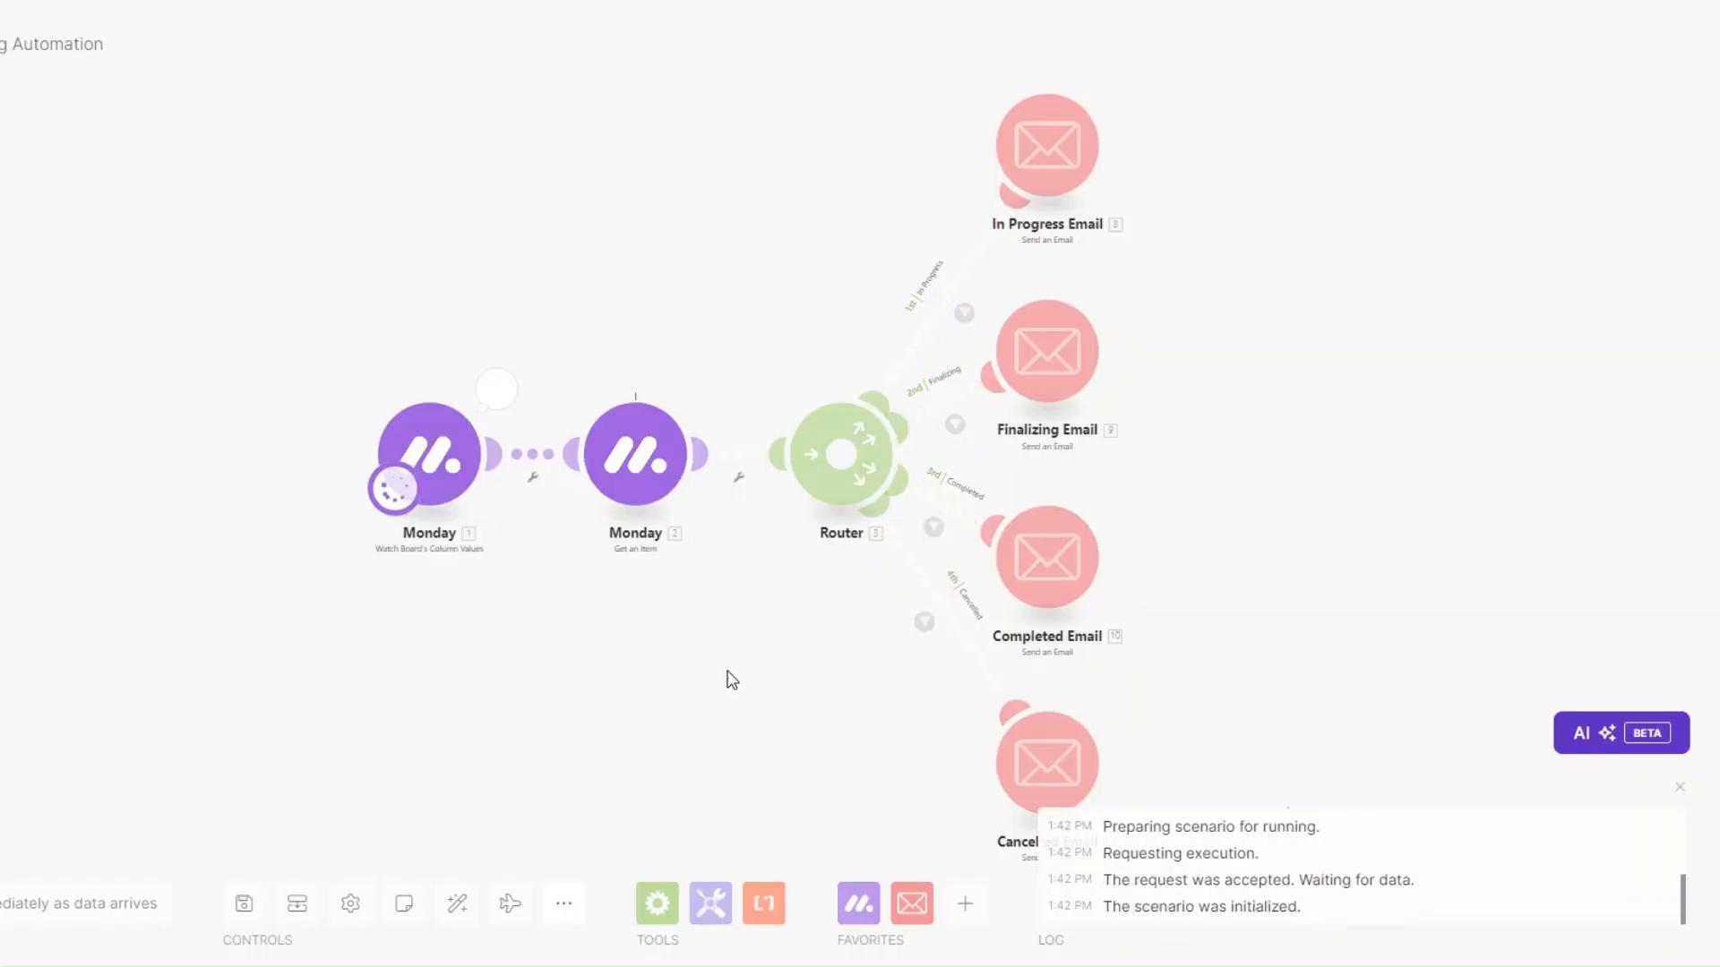
drag(729, 680, 680, 671)
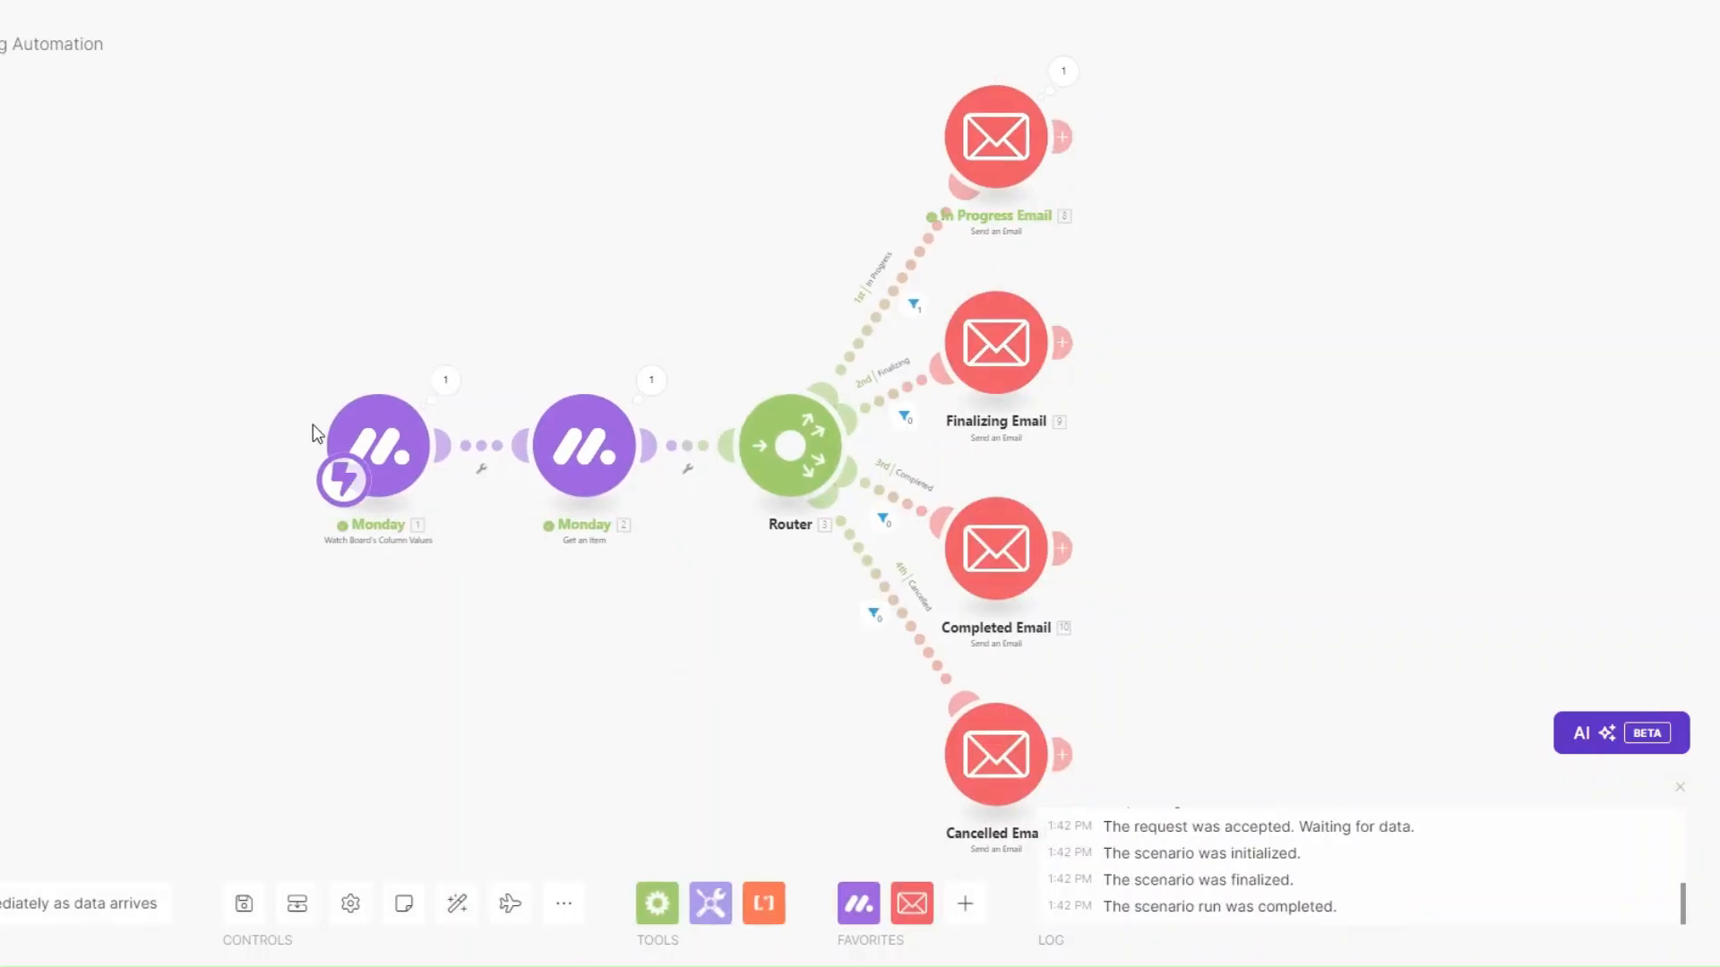
Inspect the Monday trigger and Get an Item outputs for the changed client item.
click(445, 379)
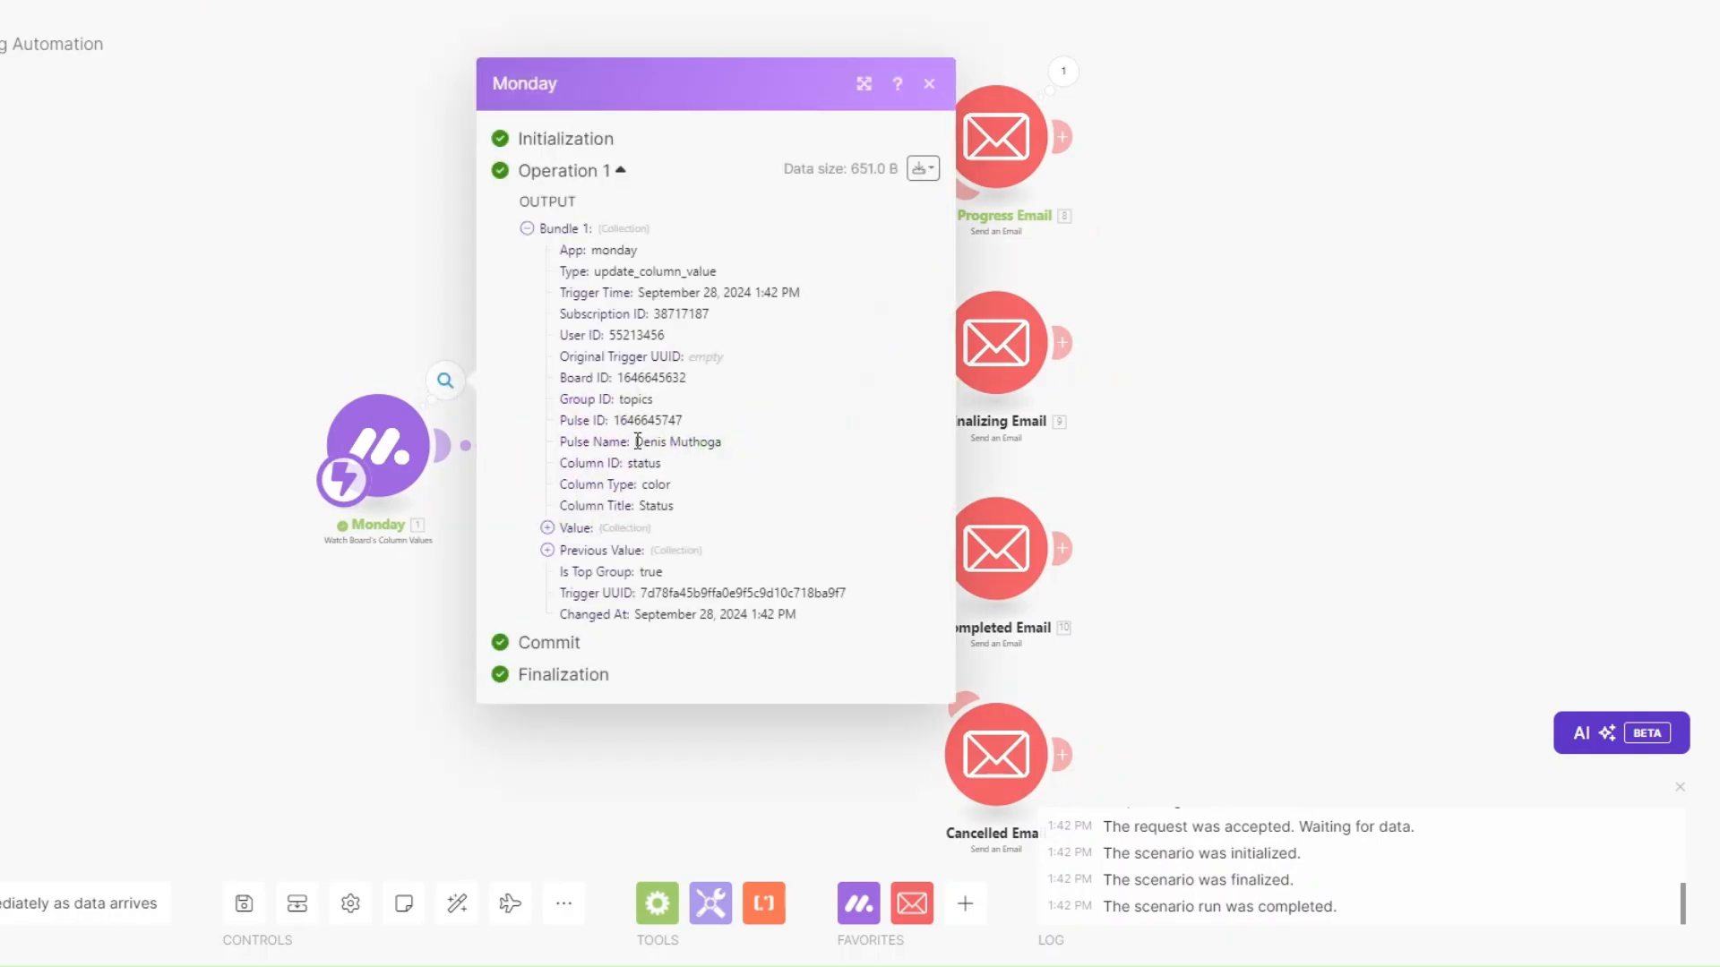
drag(635, 441, 779, 455)
click(353, 702)
click(651, 380)
click(753, 655)
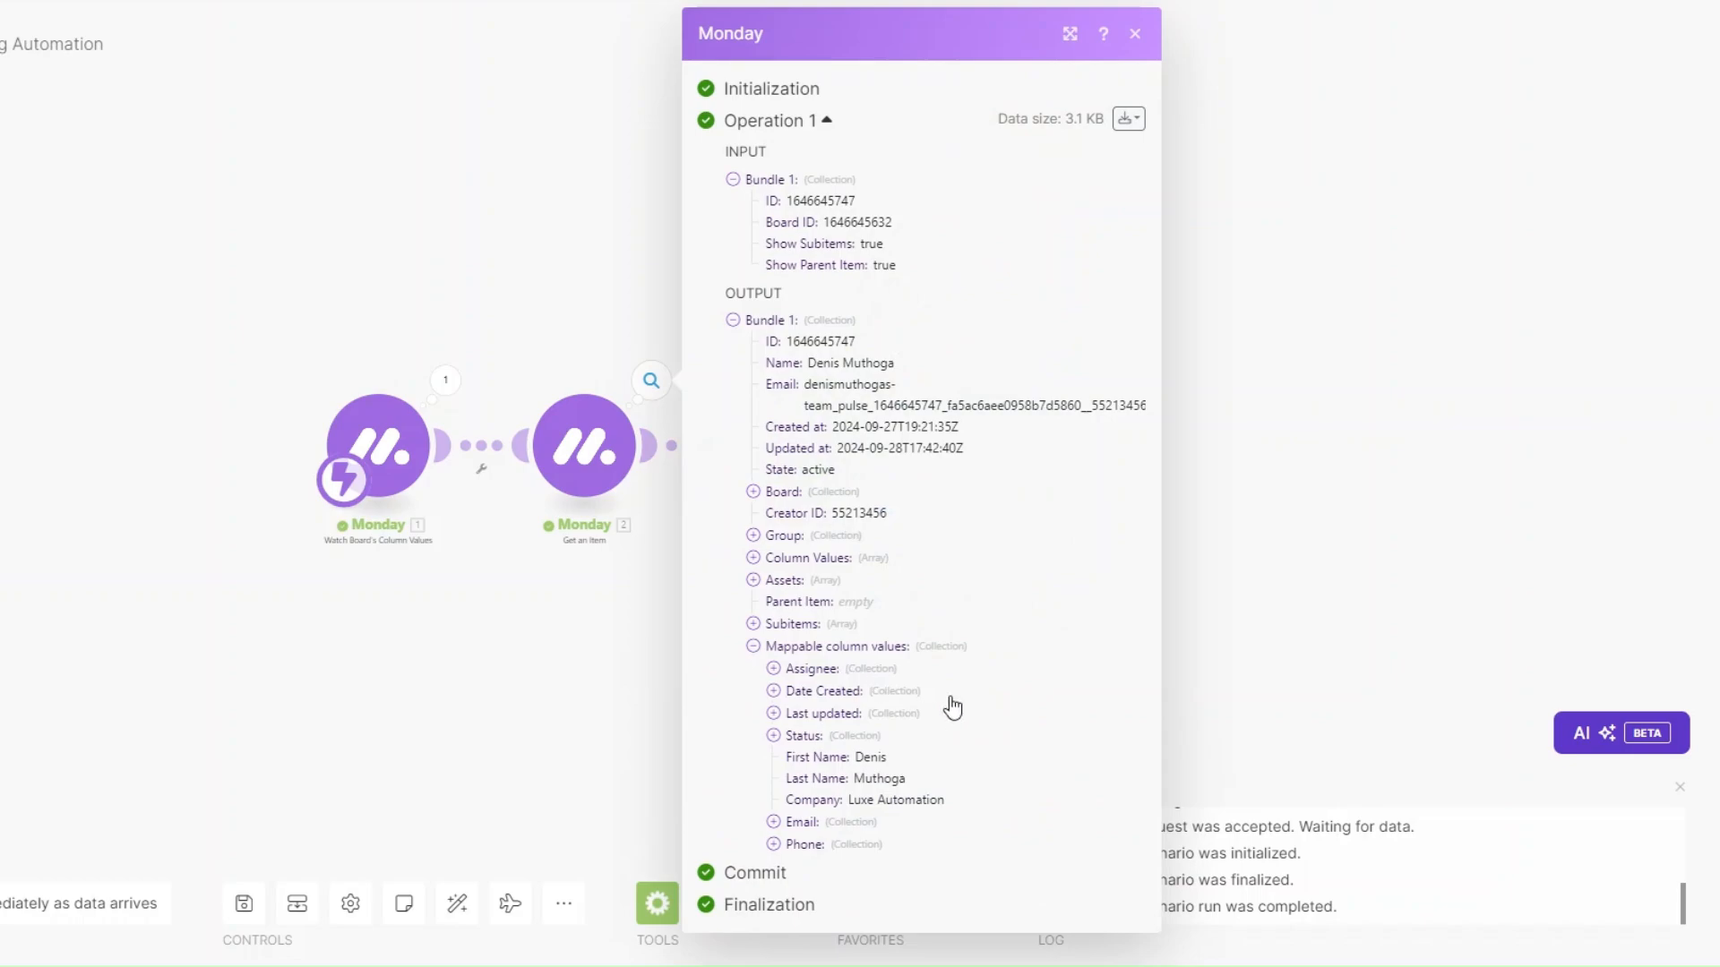
click(773, 822)
scroll(786, 806, down, 1)
click(477, 696)
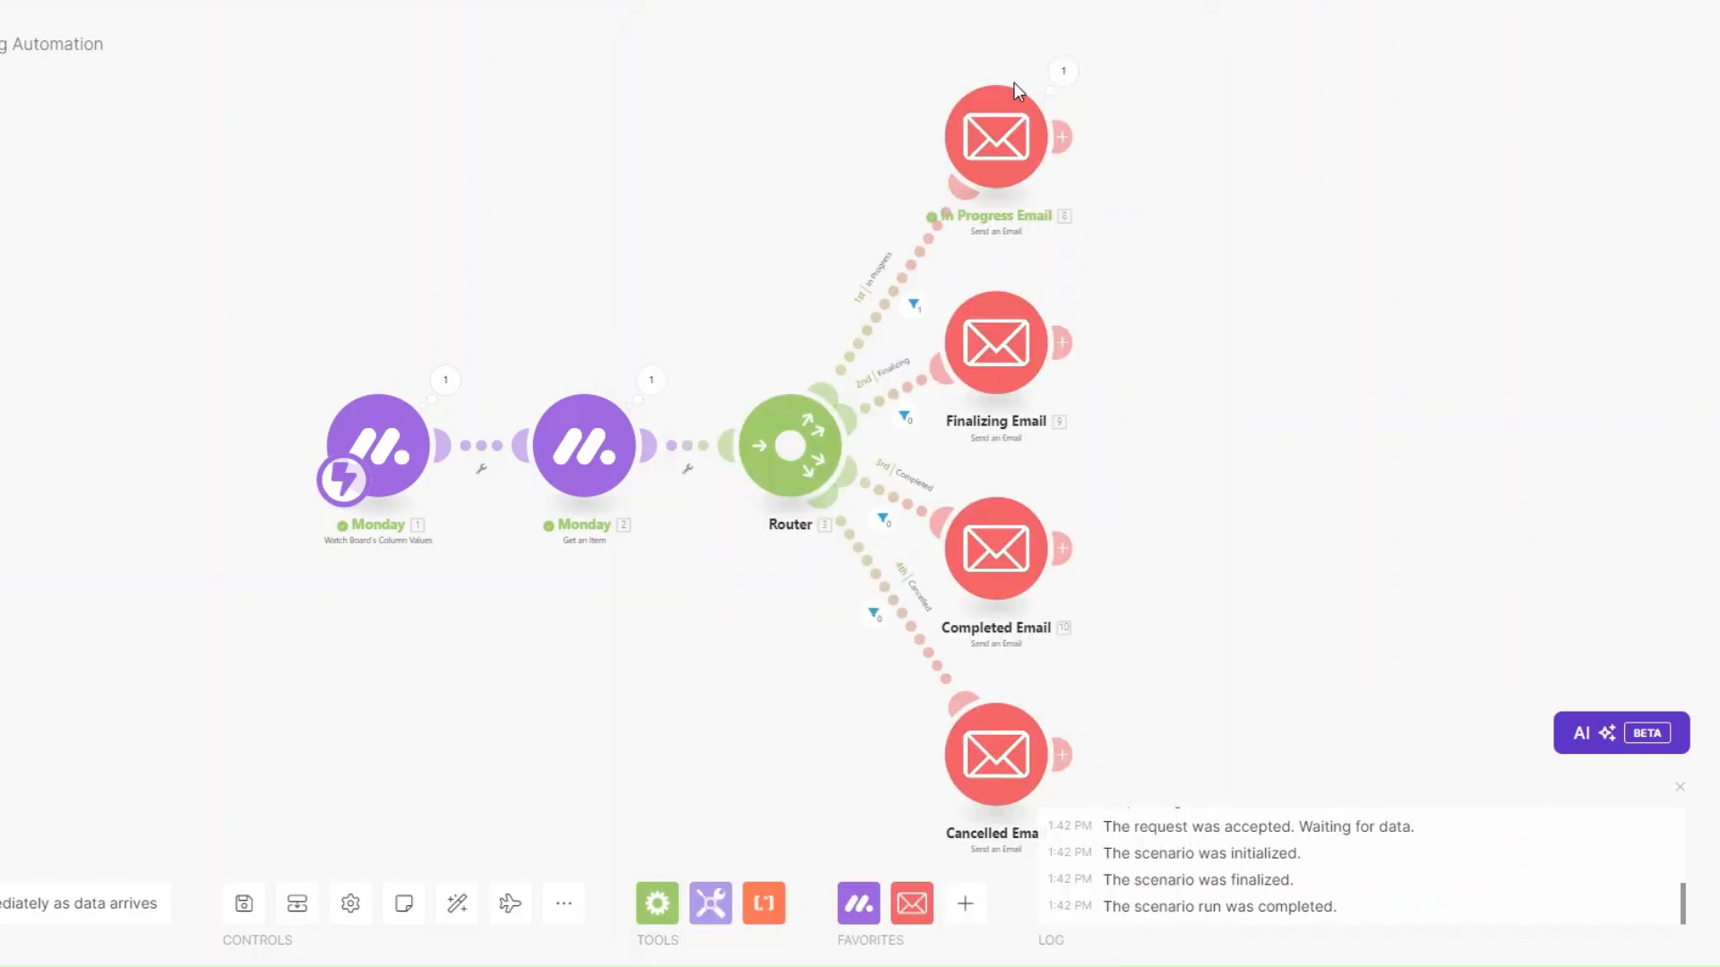
Verify the In Progress Email sent 'Project Update: Currently In Progress.', then Run once again.
click(1063, 73)
drag(1228, 377, 1454, 380)
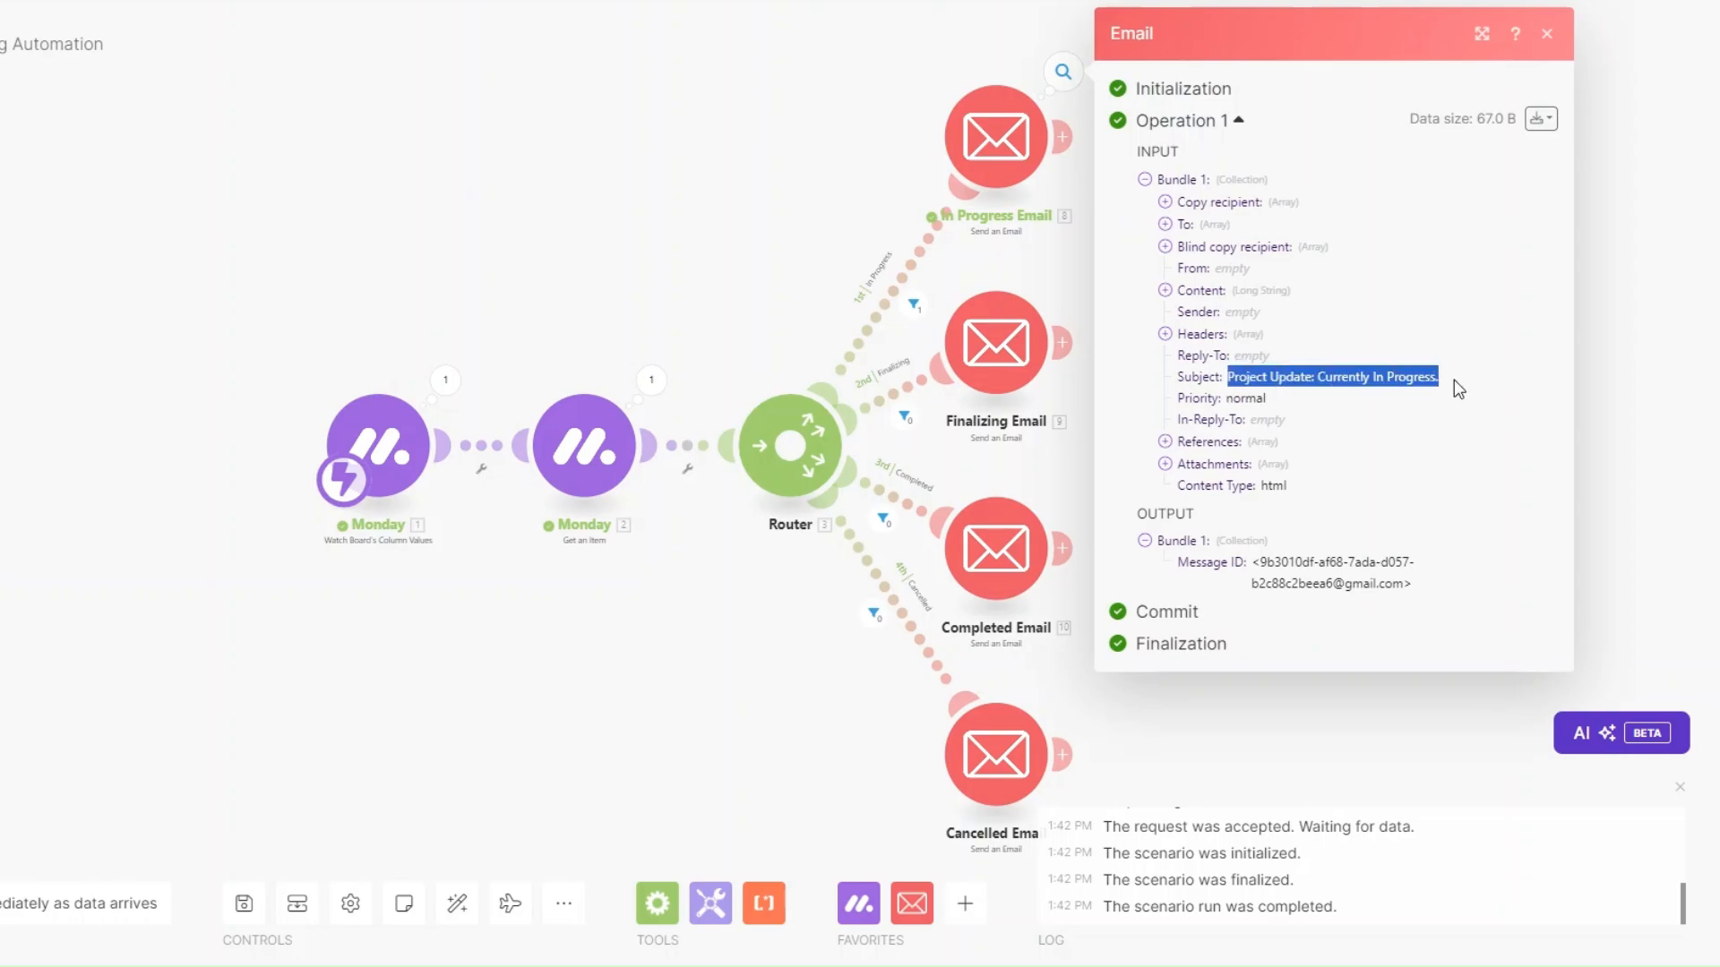
click(1164, 290)
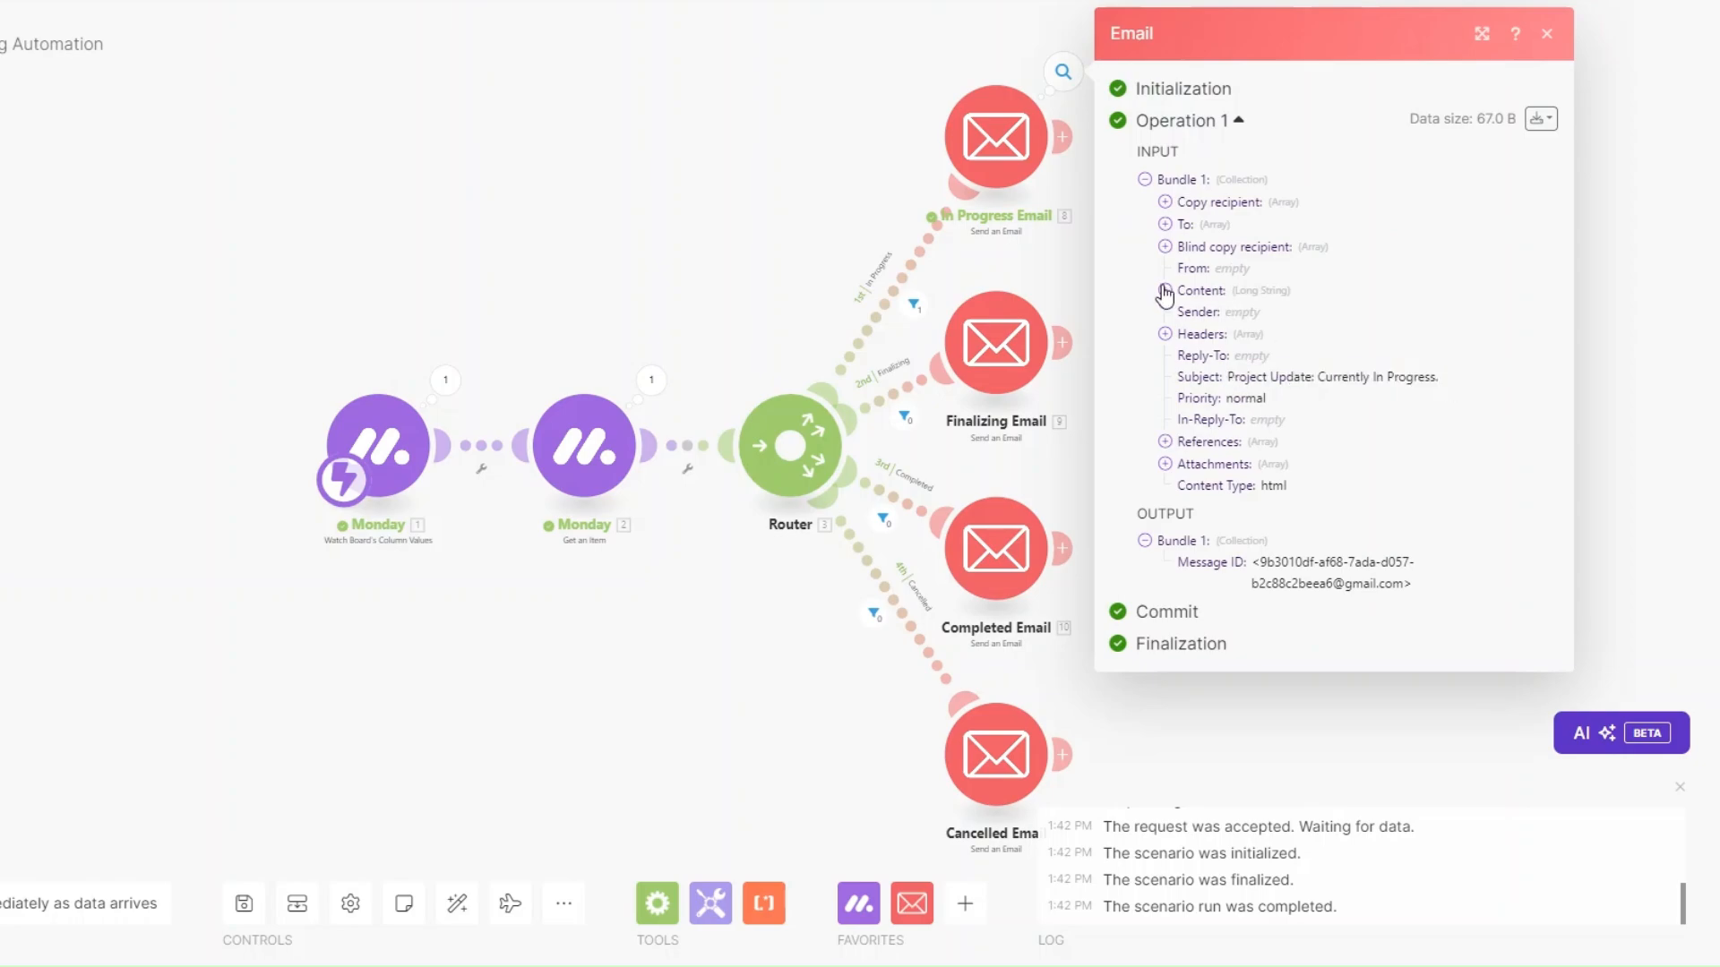
drag(1183, 313, 1347, 658)
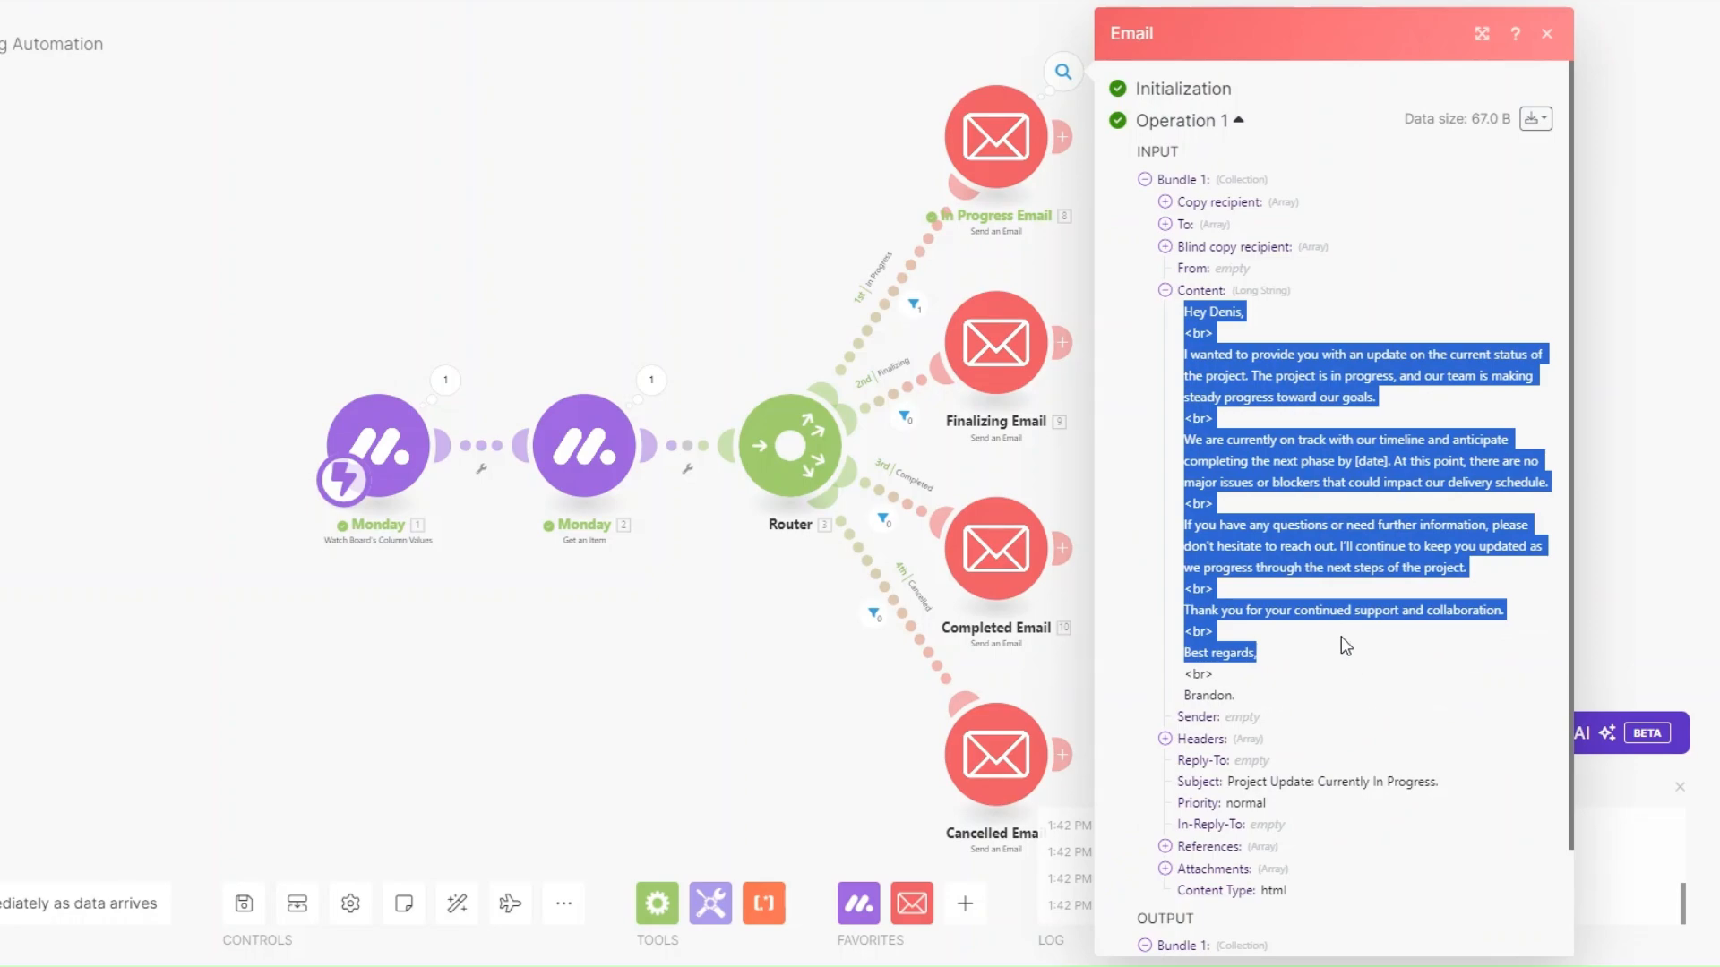
click(1257, 487)
drag(1223, 361, 1507, 380)
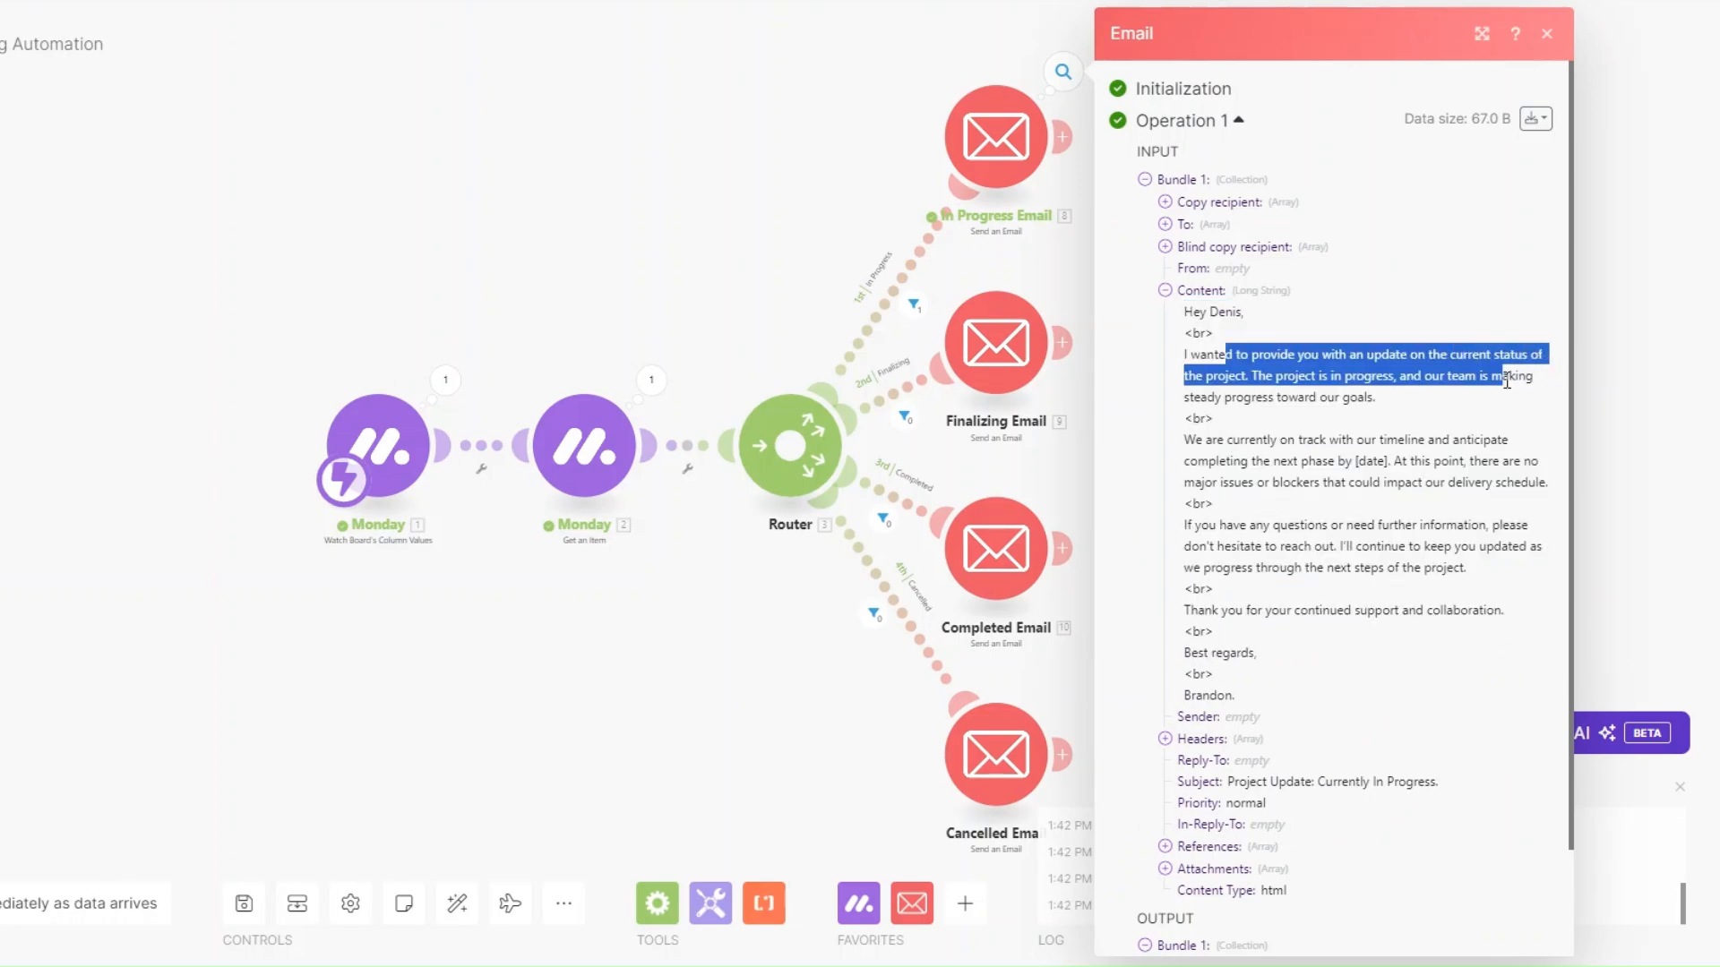
click(1438, 422)
click(697, 670)
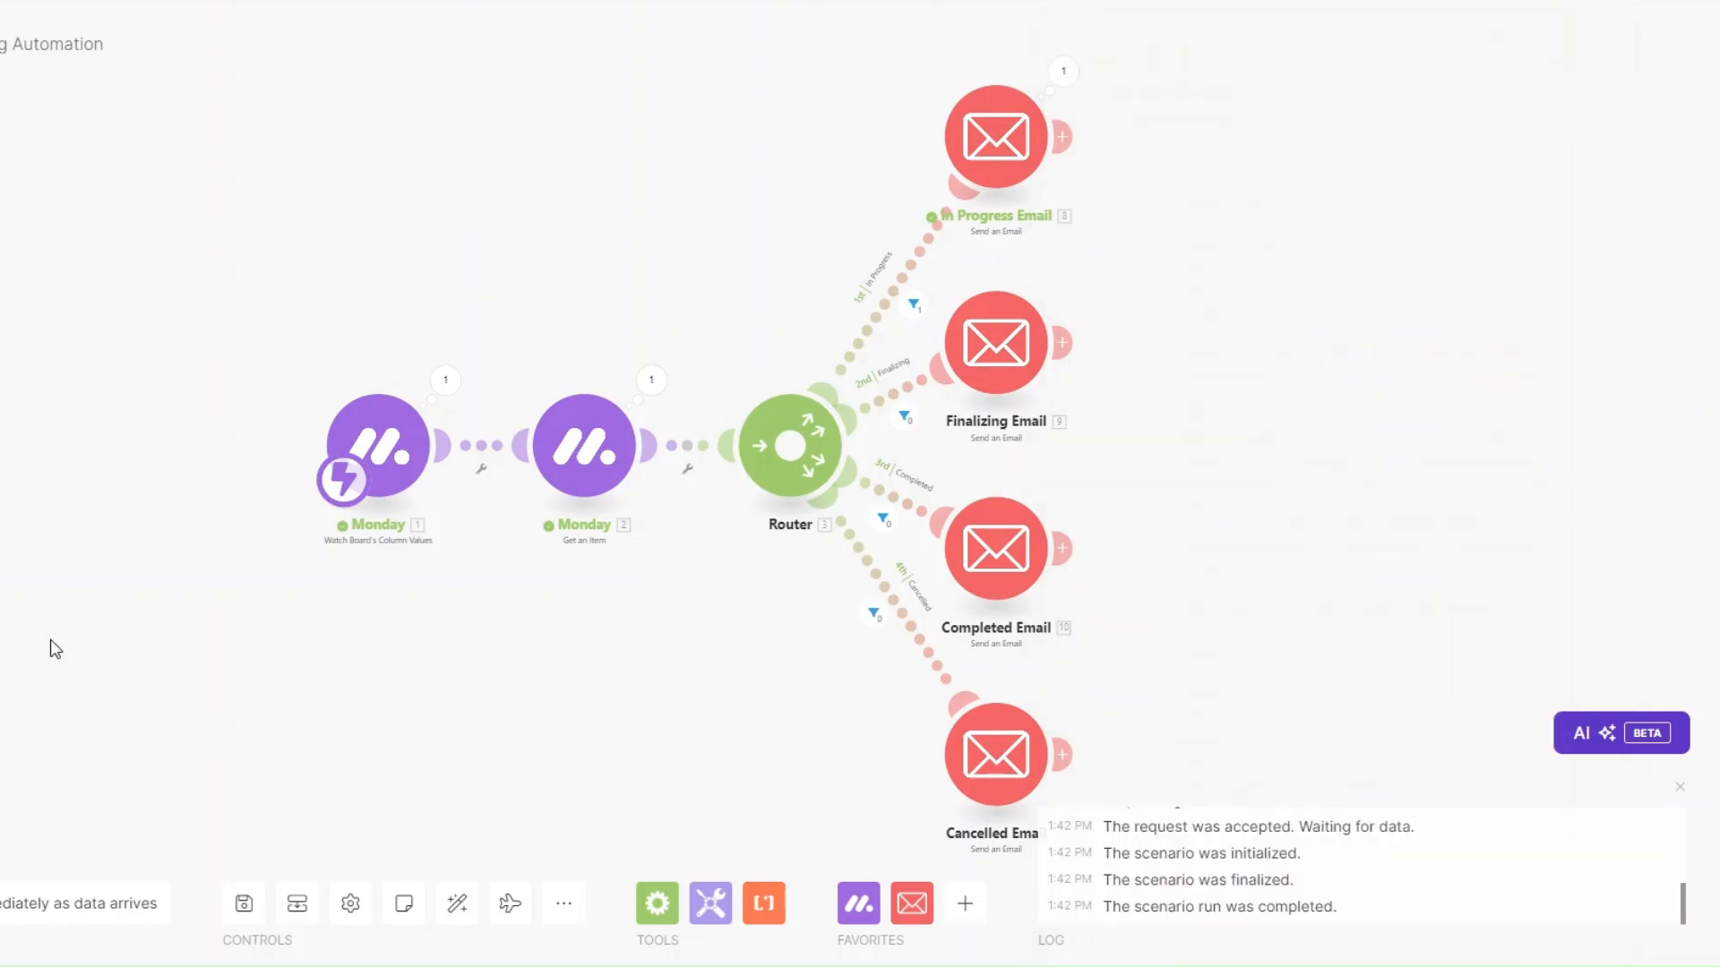
click(0, 904)
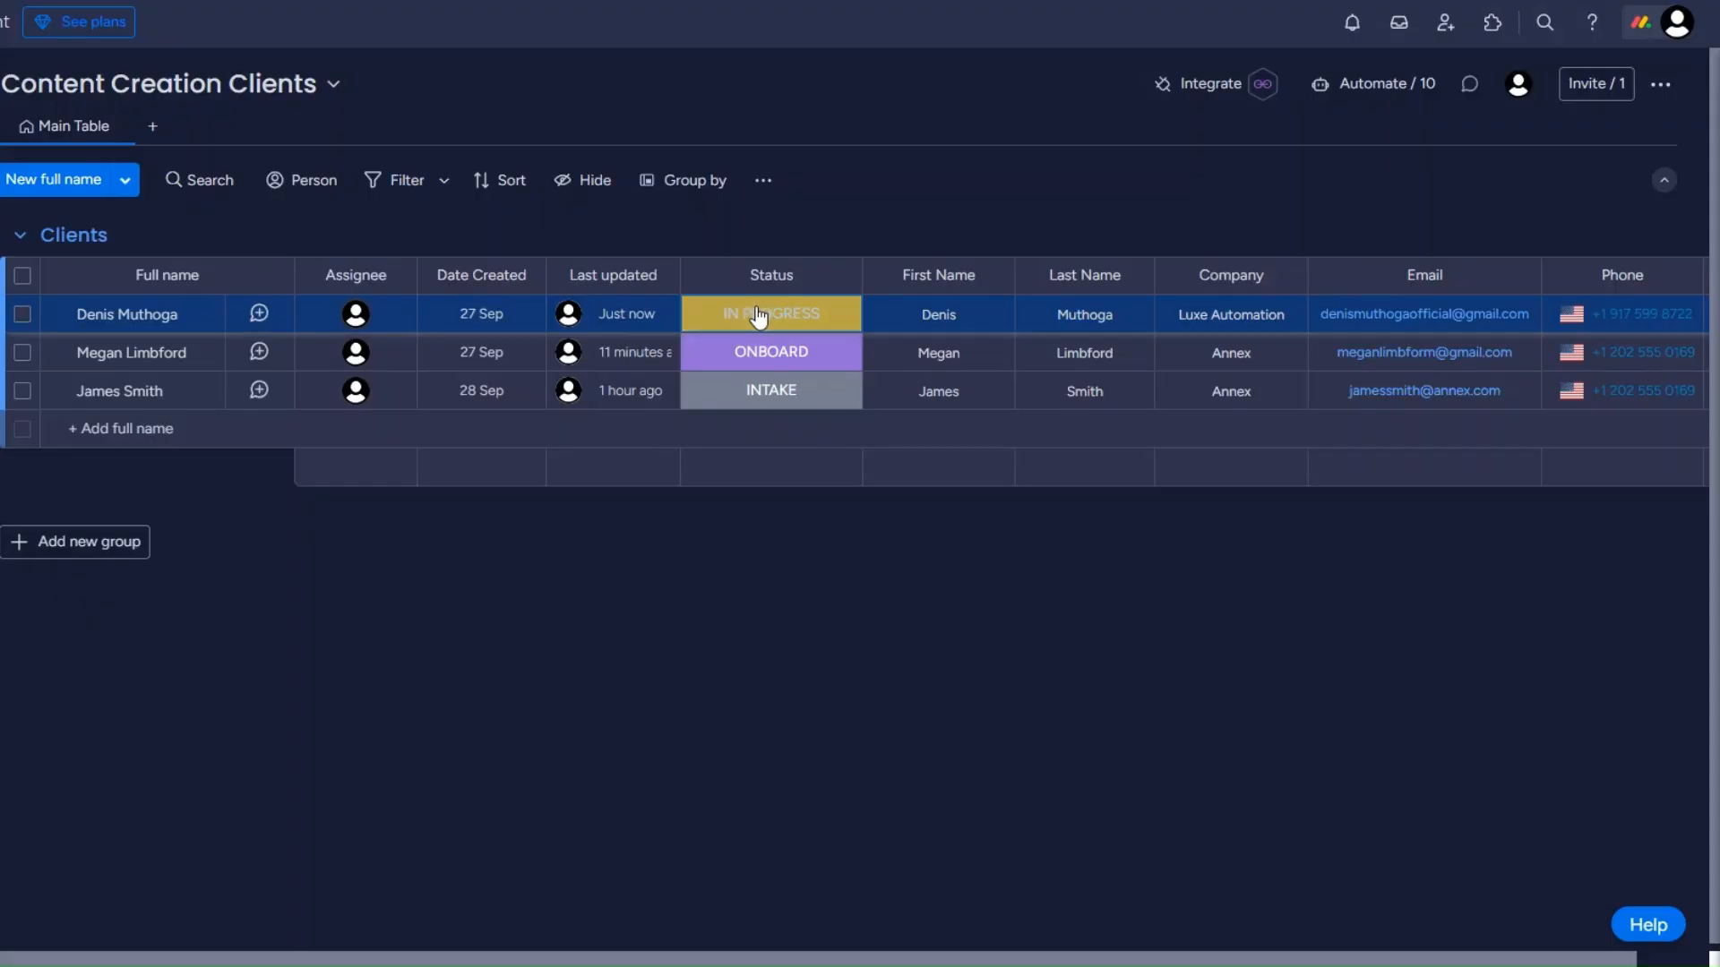
Set the first client's status to FINALIZING and check the Monday modules' outputs.
click(760, 320)
click(691, 596)
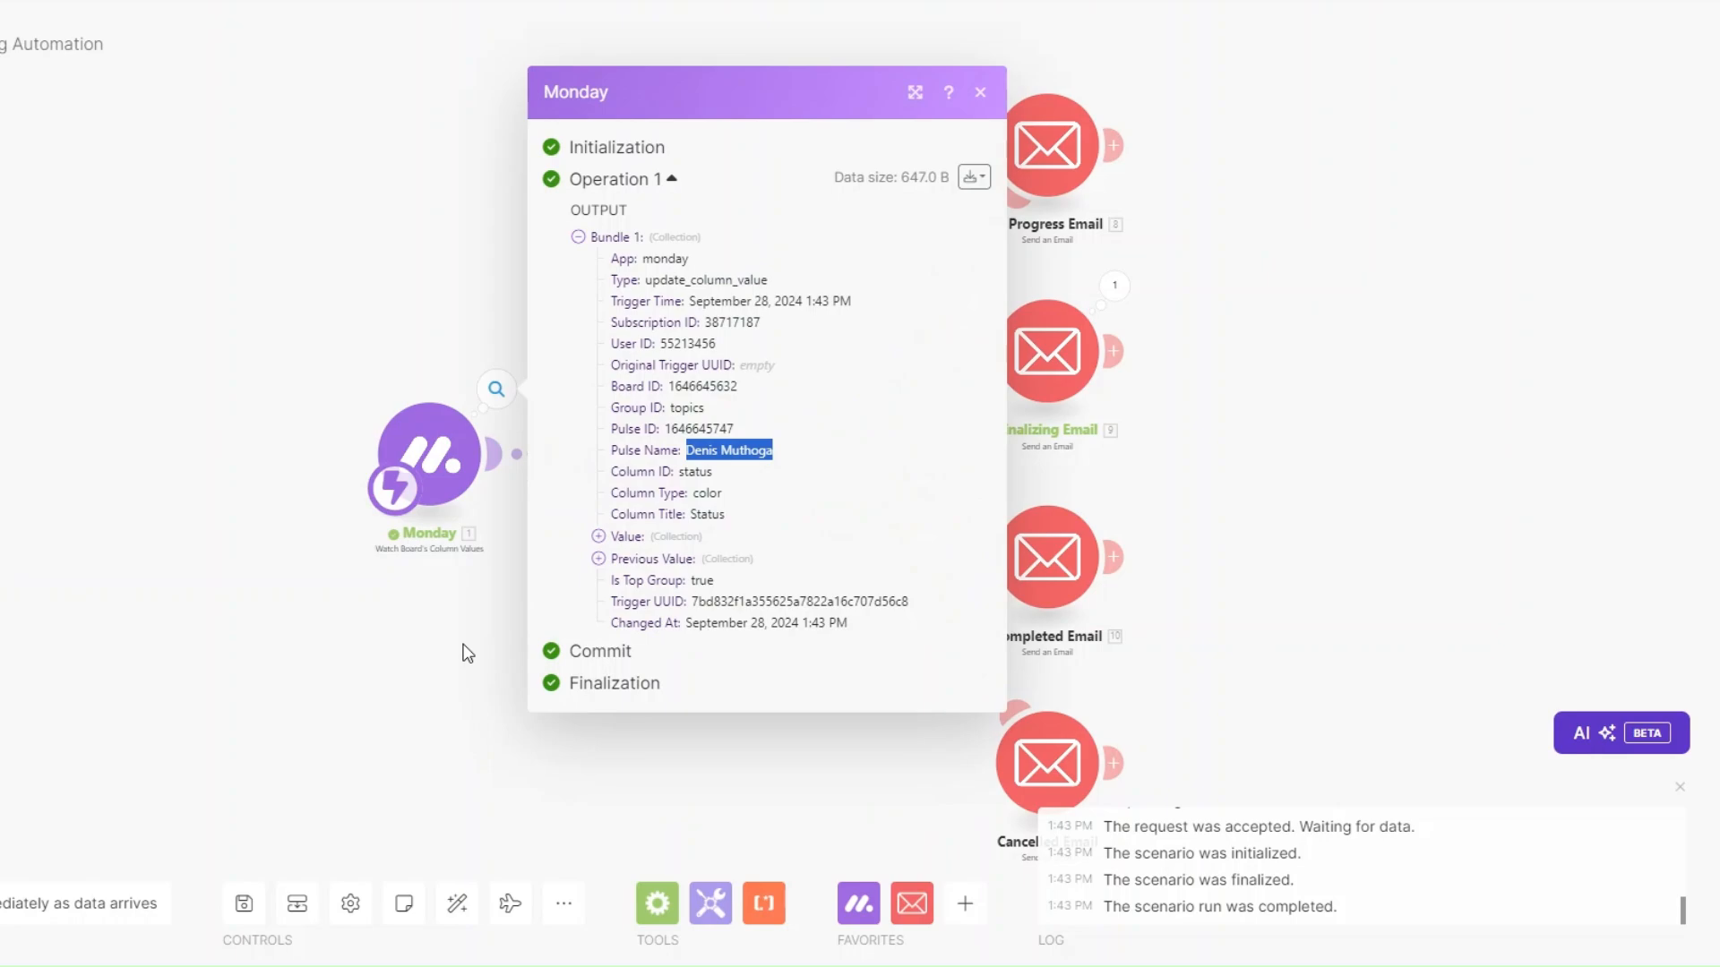
click(463, 645)
click(702, 389)
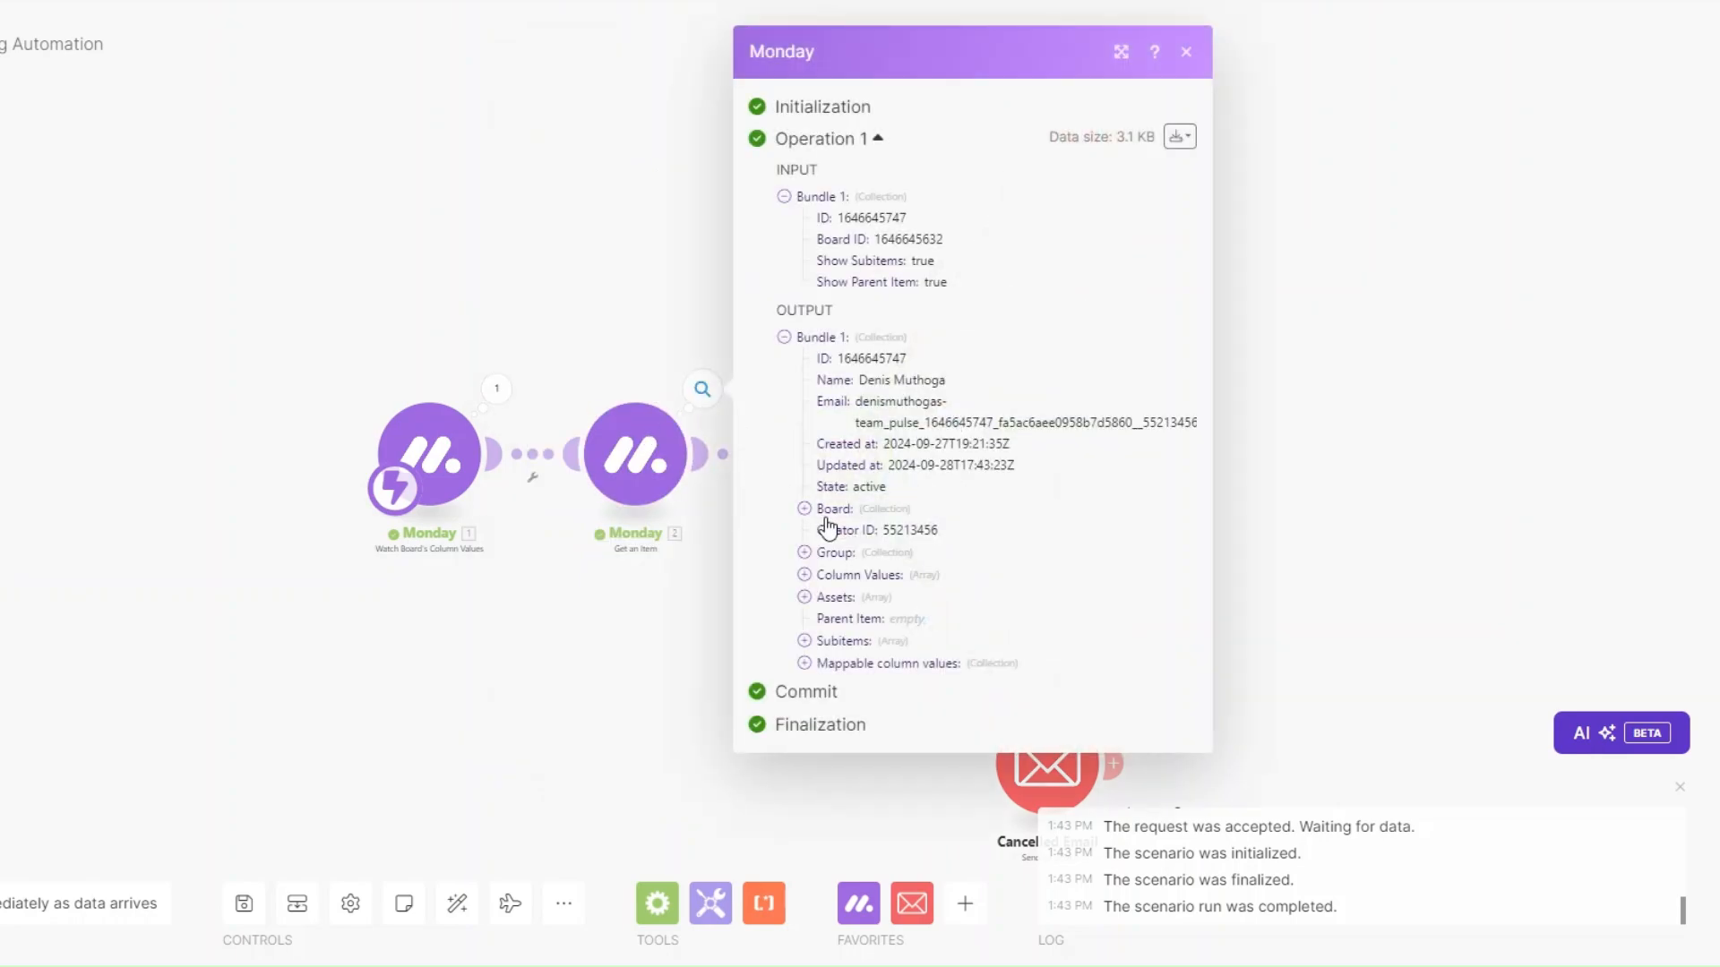
click(805, 662)
click(621, 690)
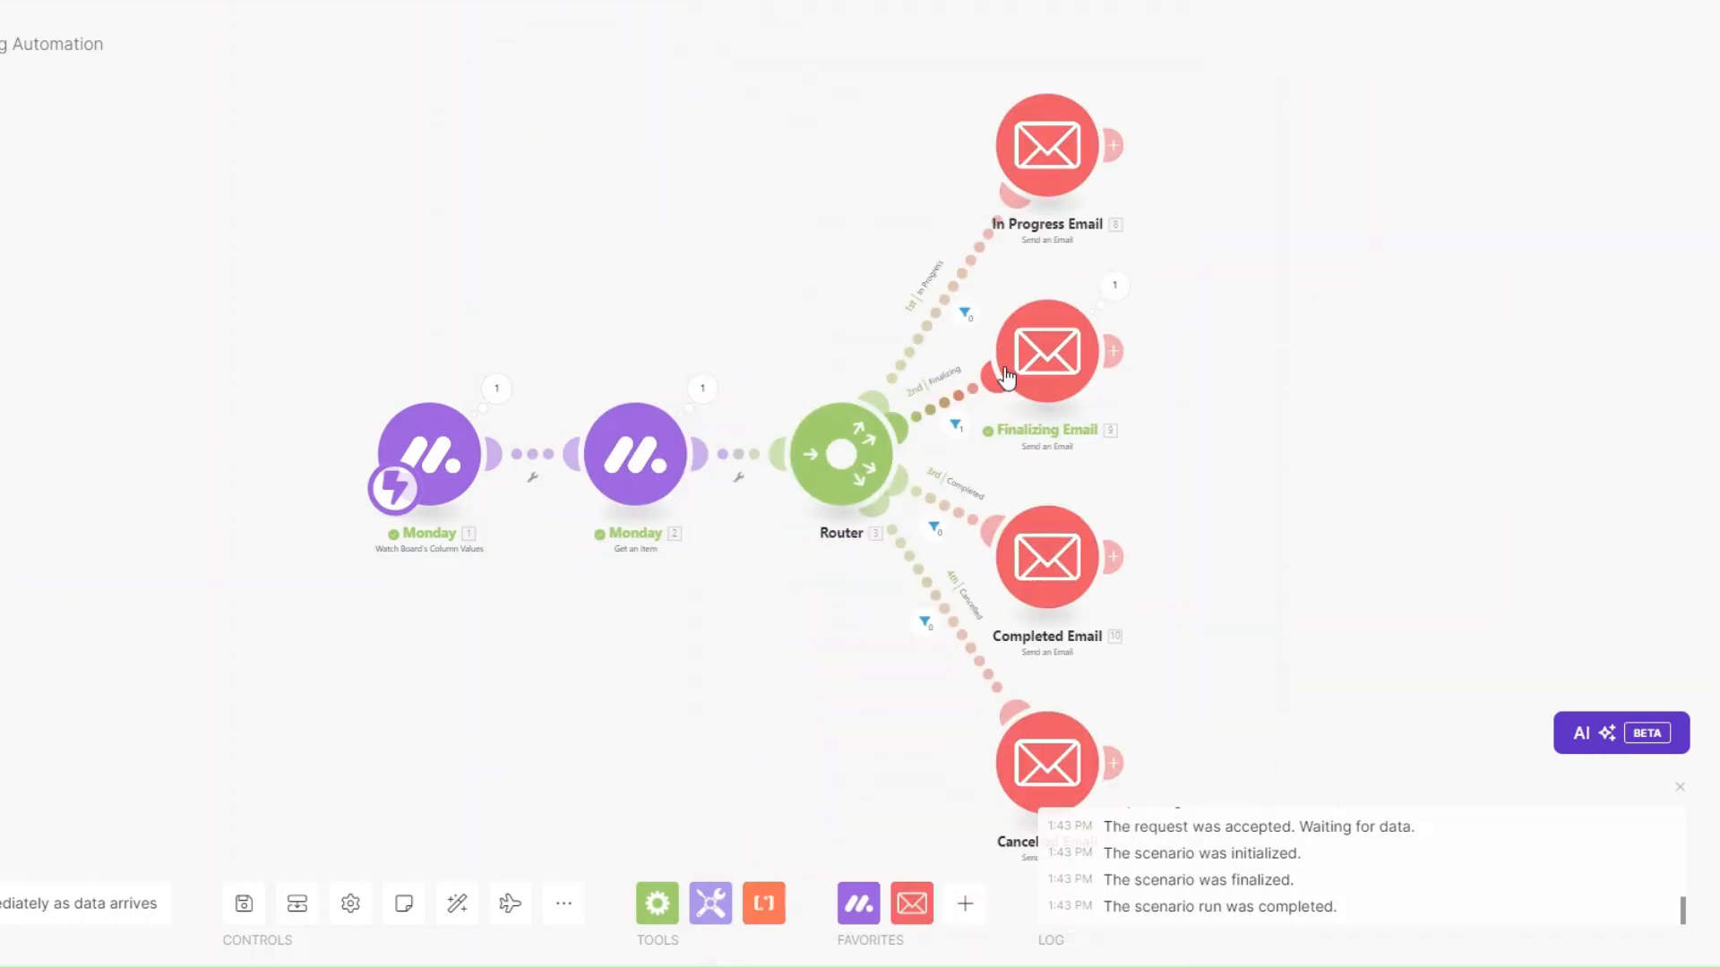
Verify the Finalizing Email sent 'Project Update: Finalizing Stage.' and run the scenario once more.
click(1114, 284)
drag(1279, 377, 1459, 377)
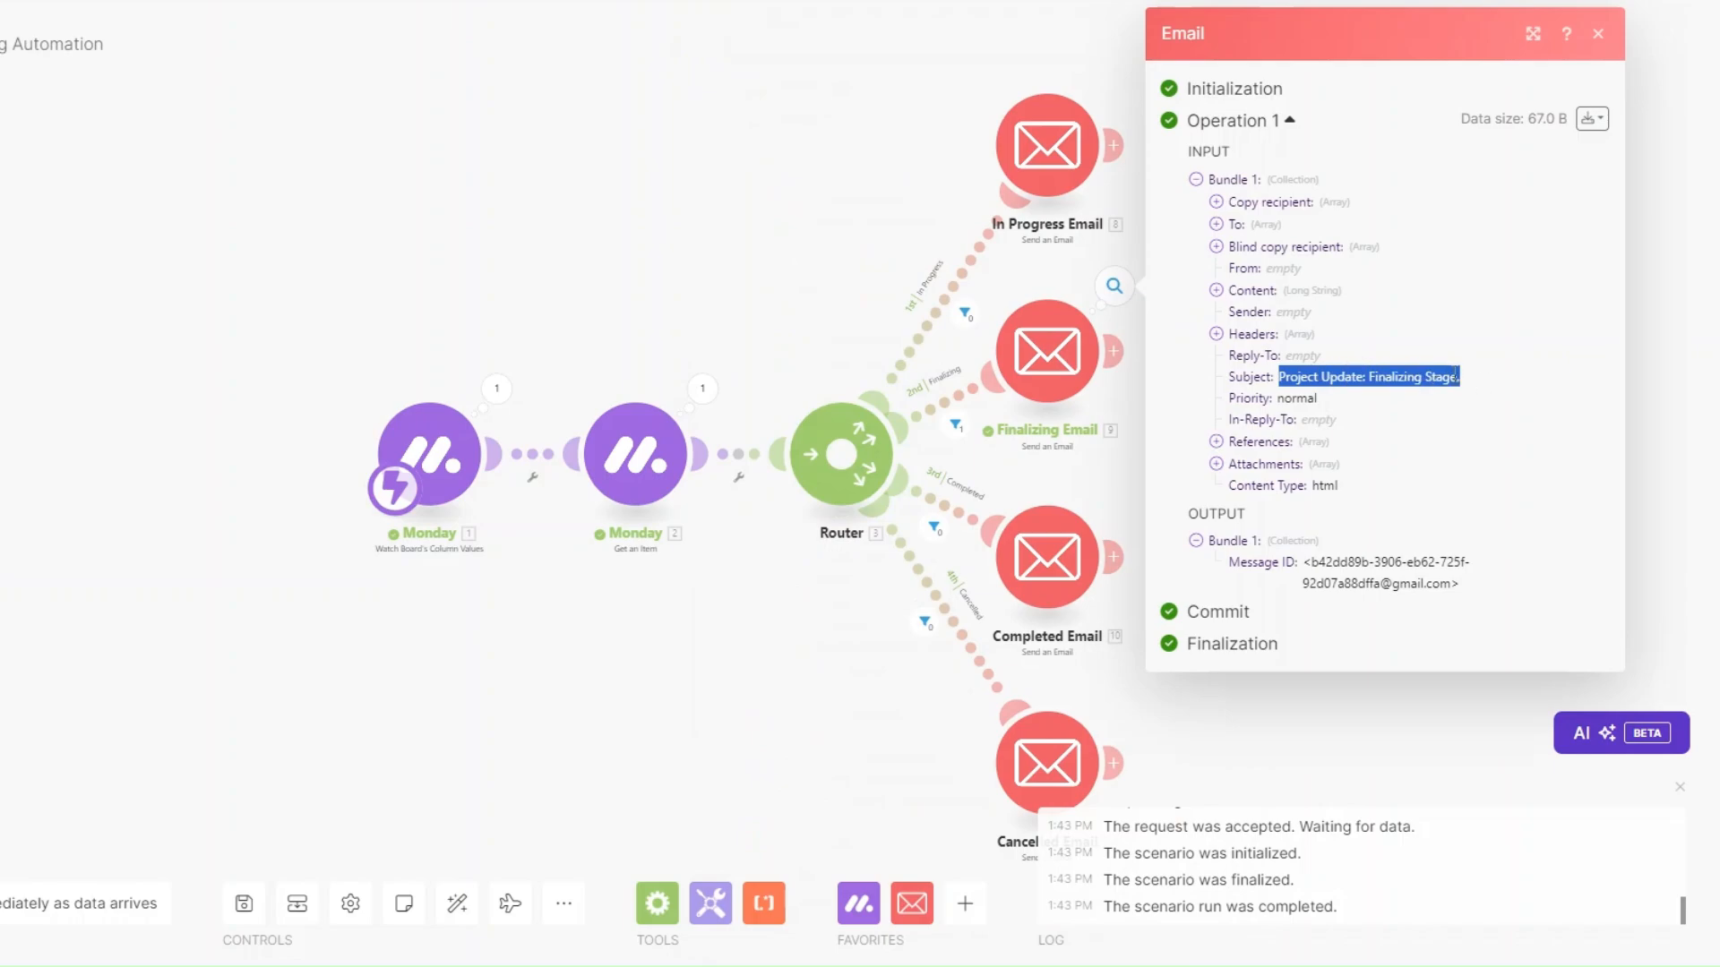
click(1216, 290)
drag(1235, 310, 1372, 759)
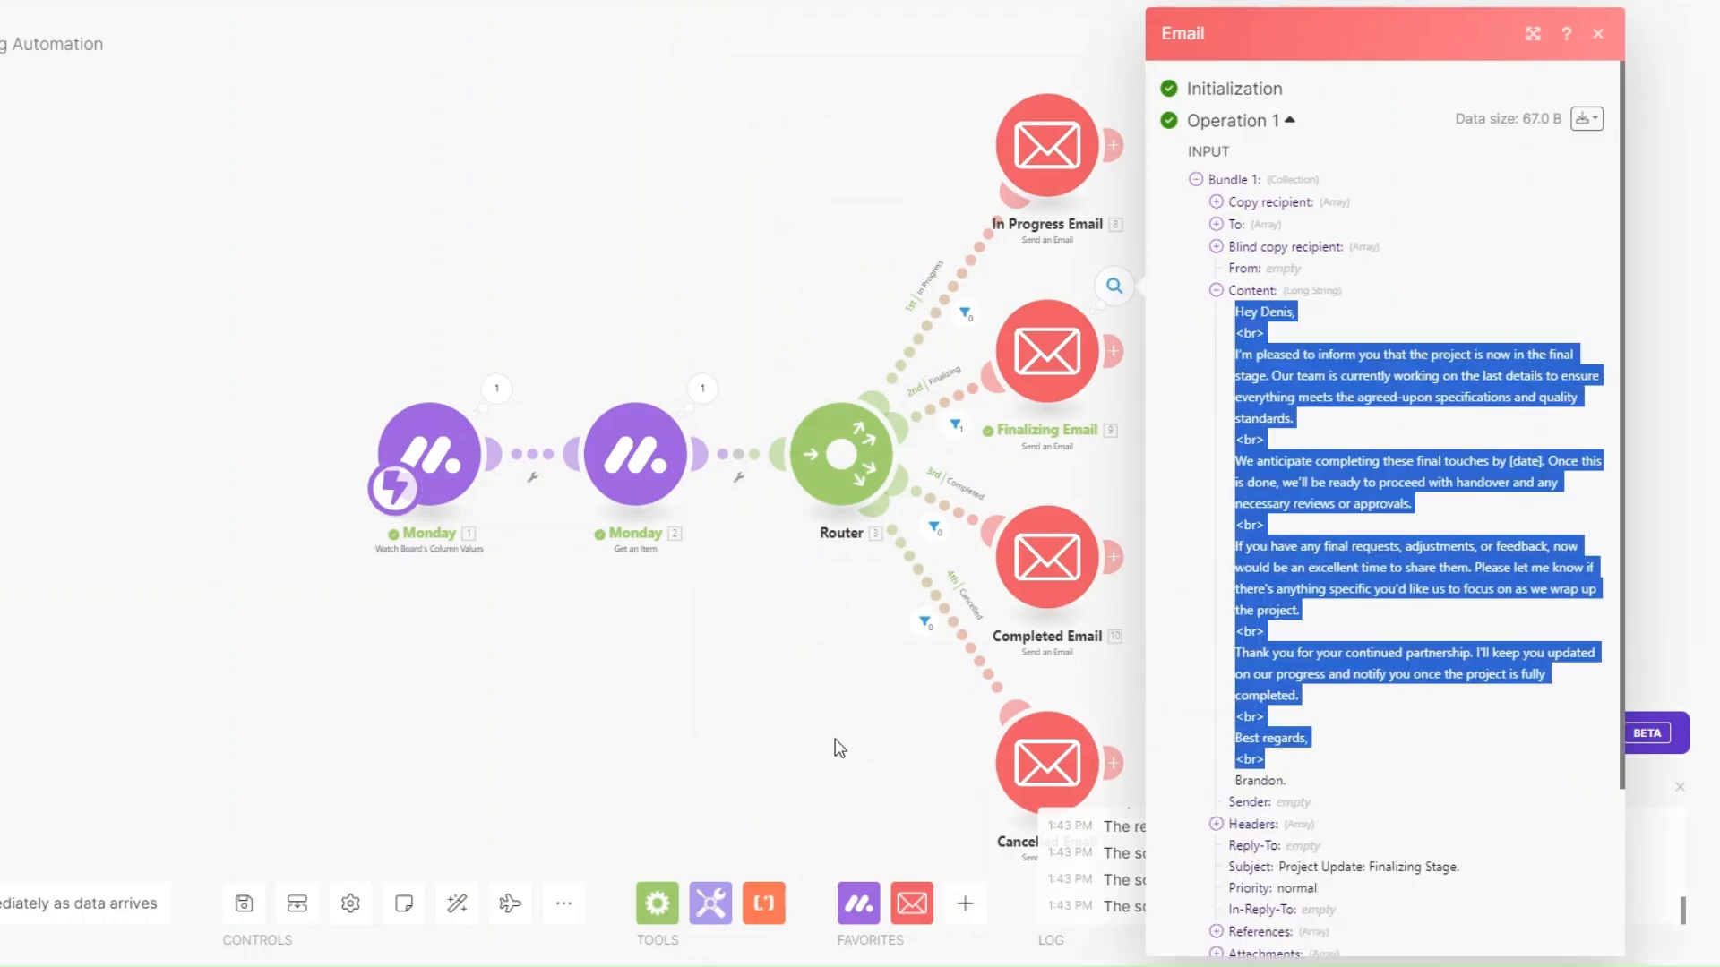
click(836, 748)
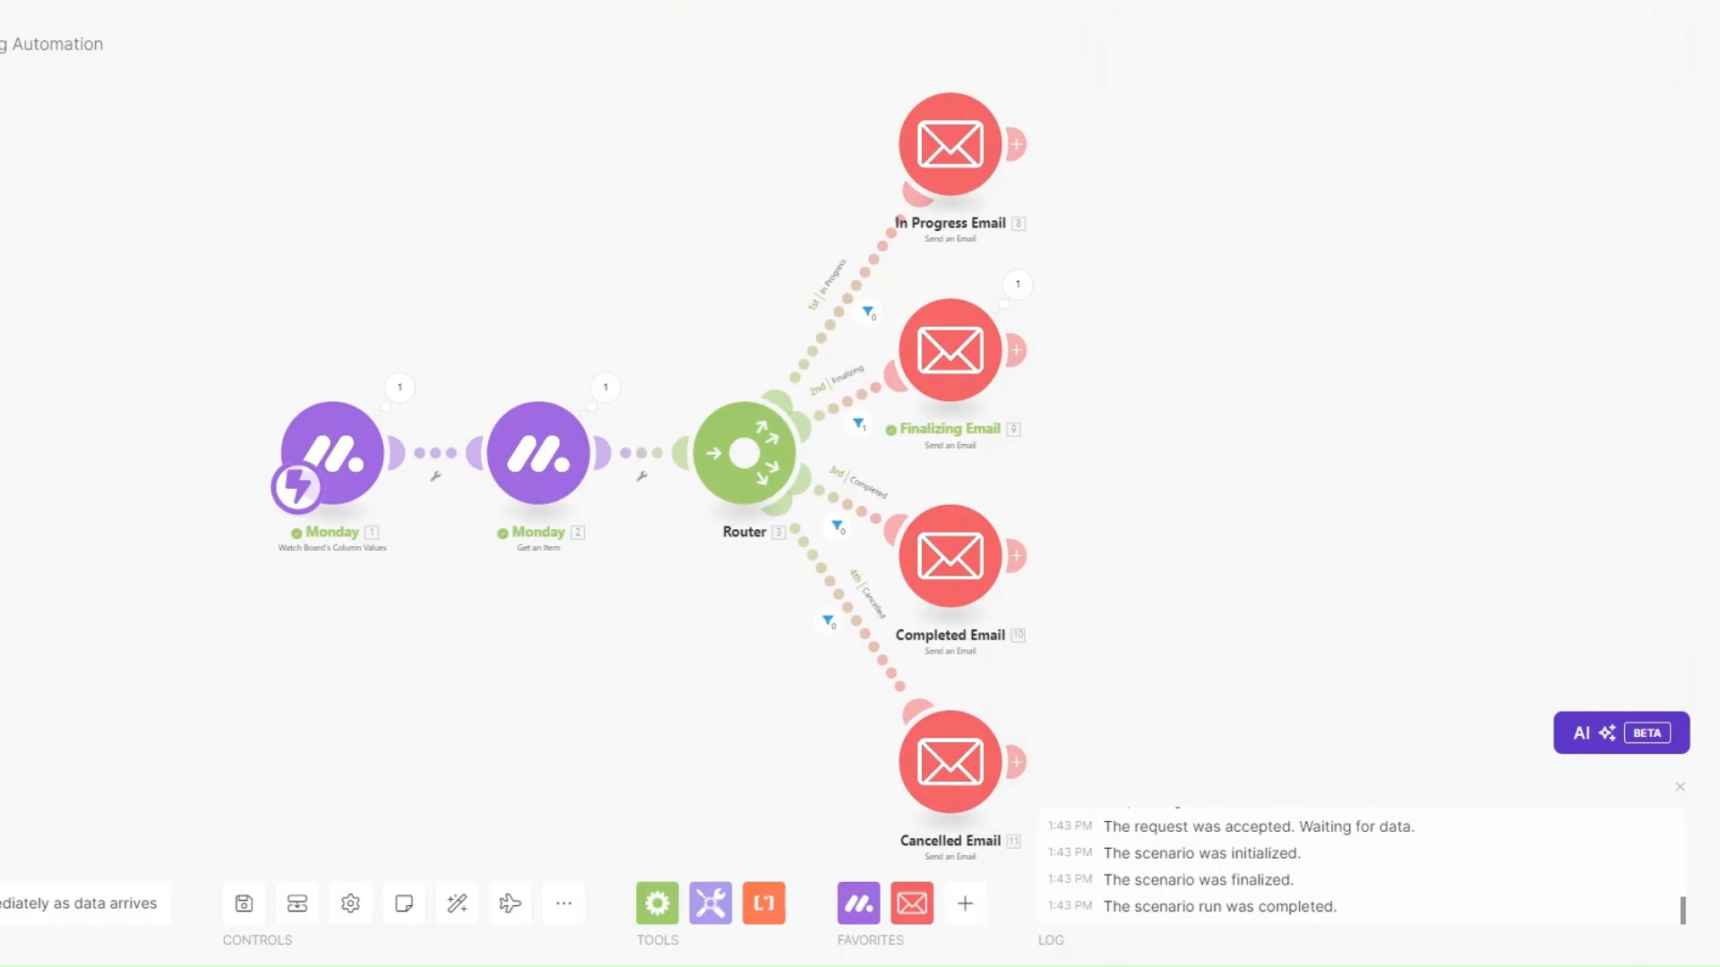
click(2, 904)
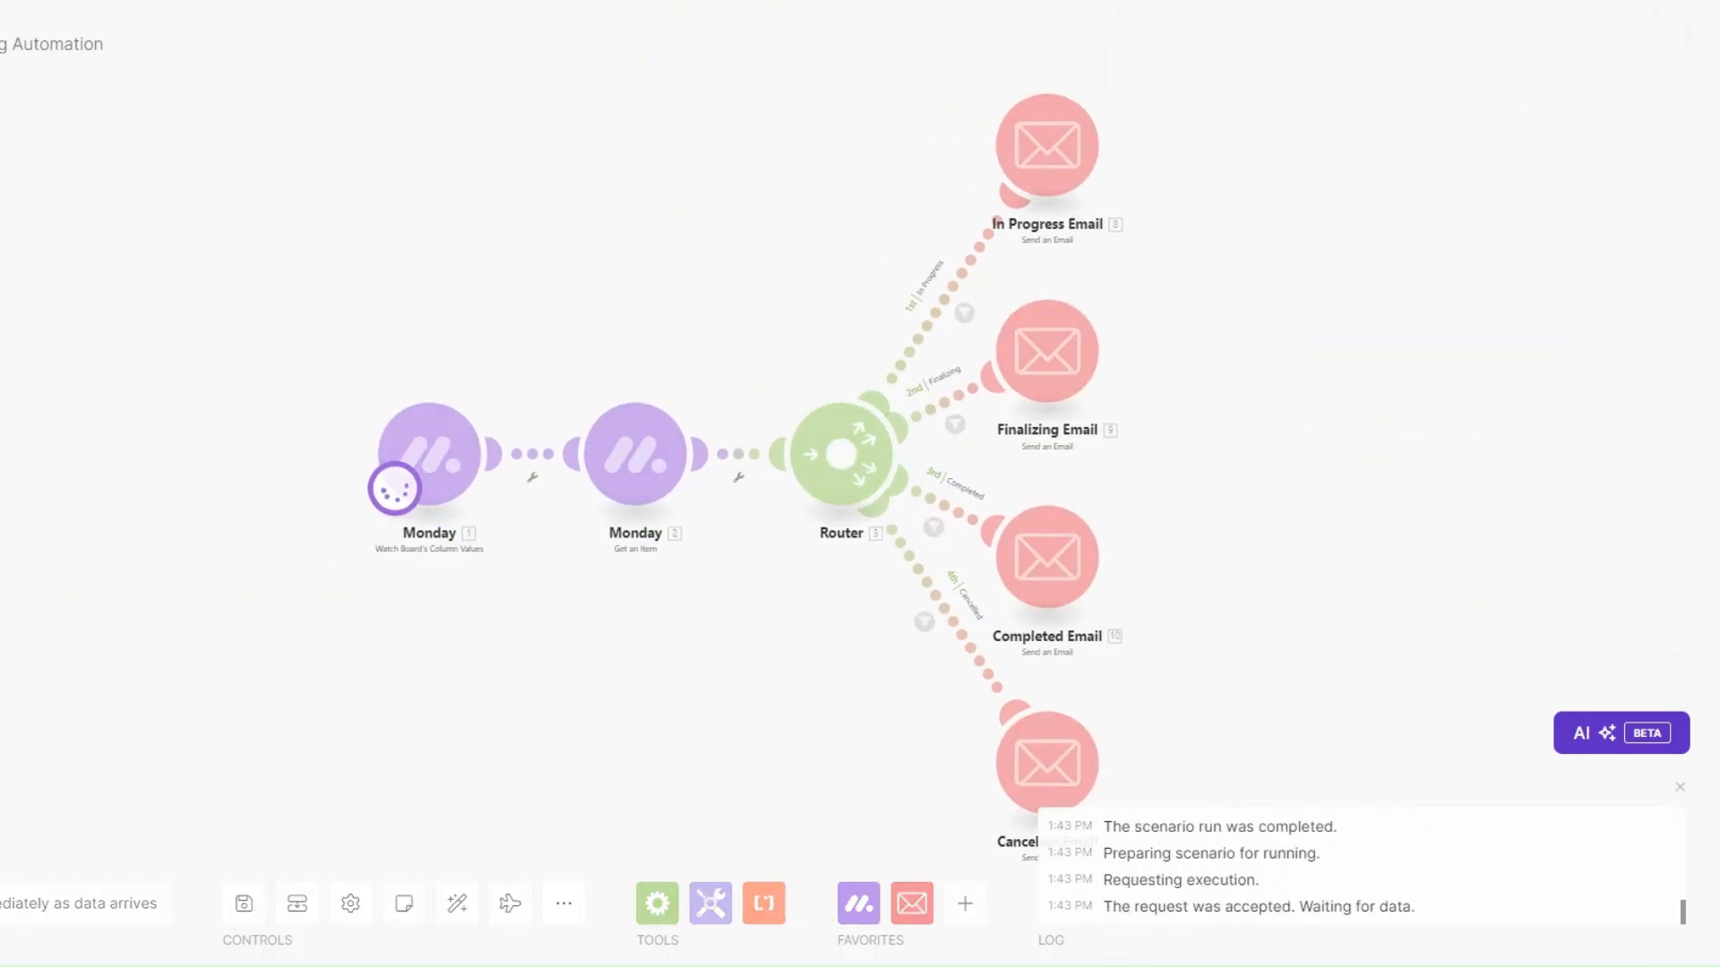
Change the first client's status to COMPLETED on the monday.com board.
click(761, 2)
click(768, 323)
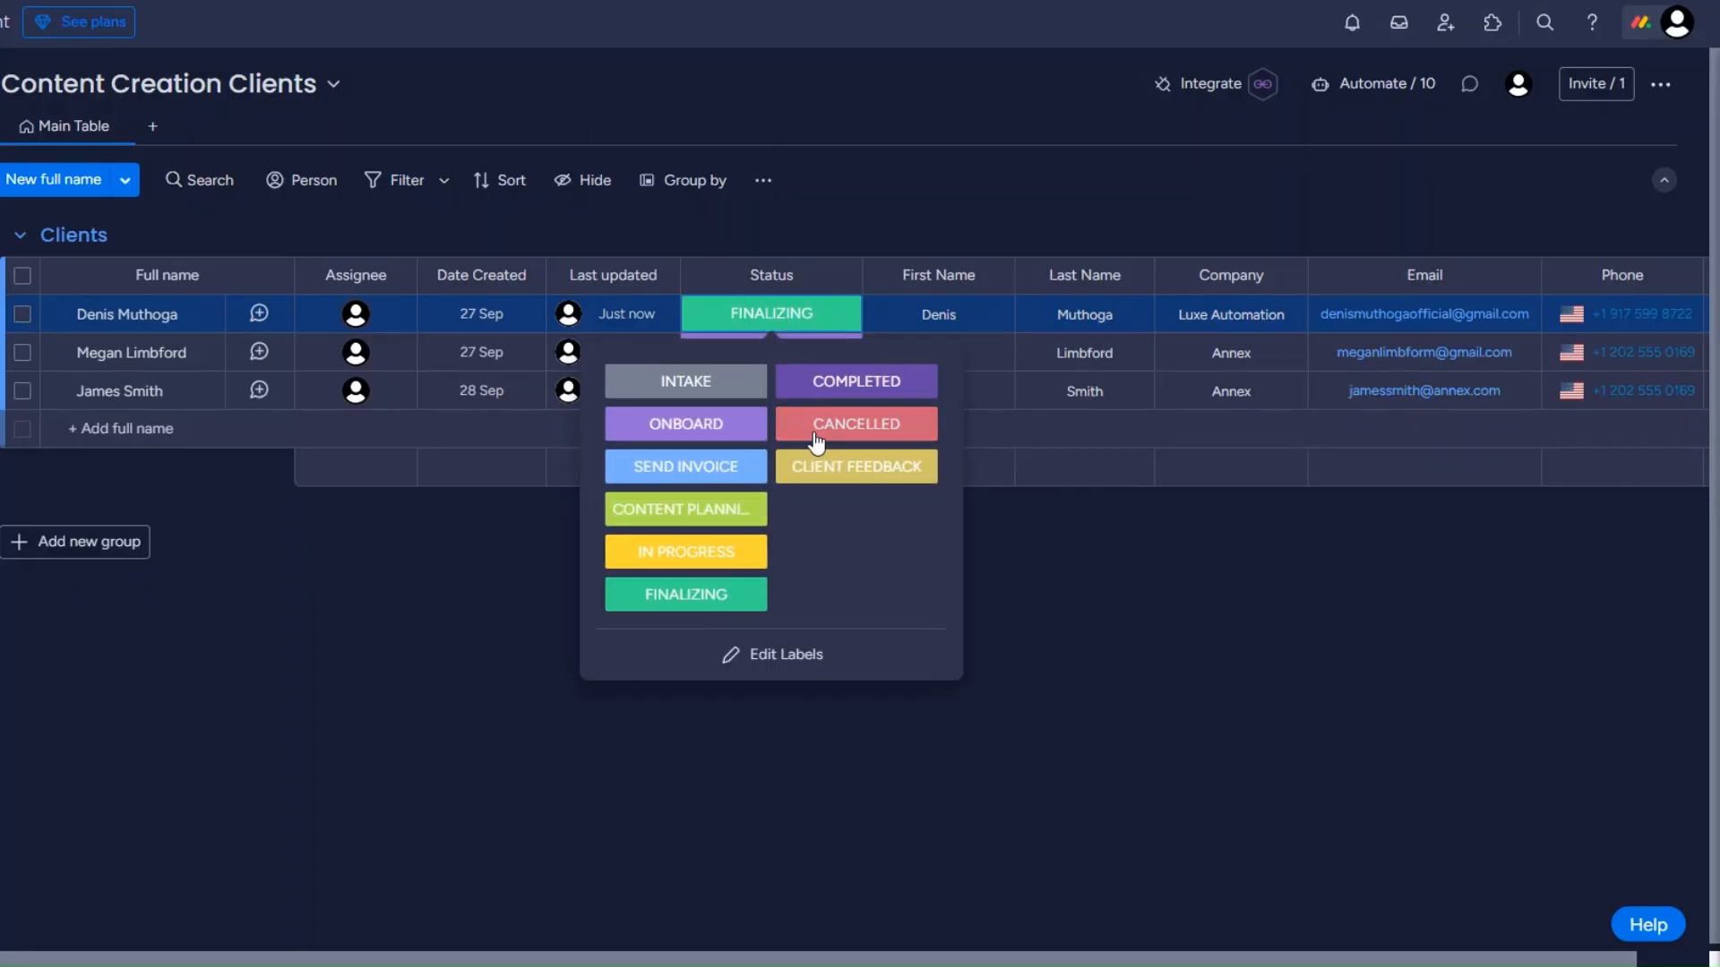
click(846, 388)
click(994, 2)
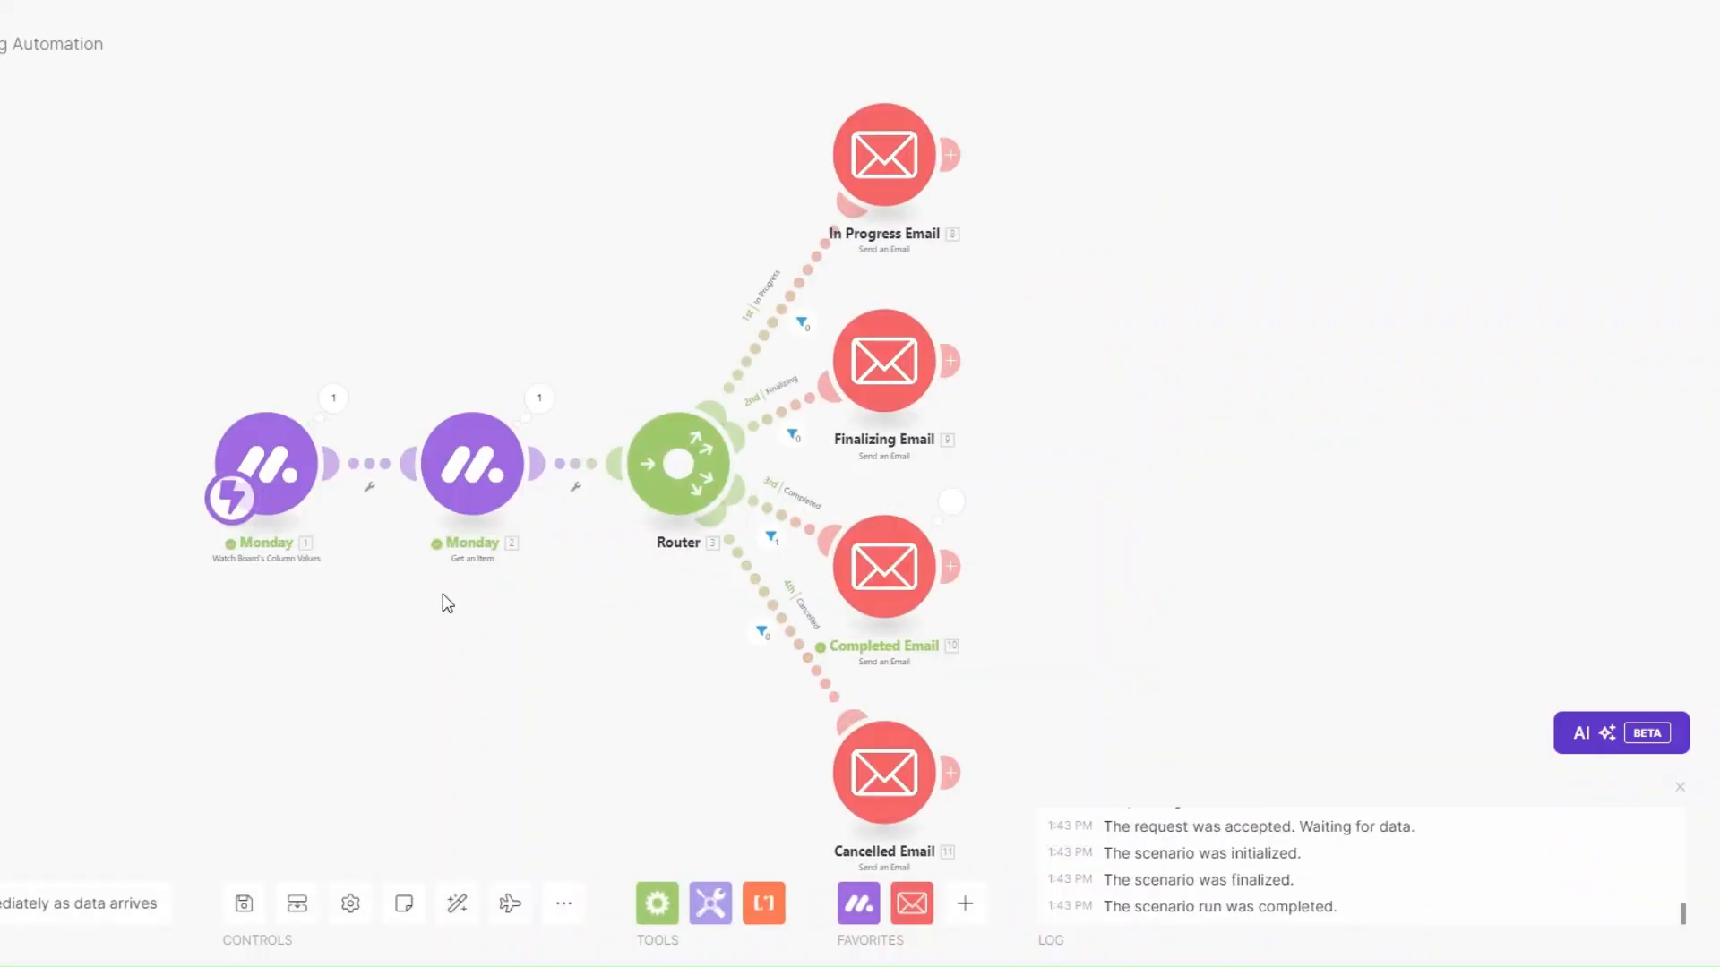
Inspect the Monday trigger and Get an Item outputs from the Completed run.
click(332, 400)
click(295, 641)
click(540, 398)
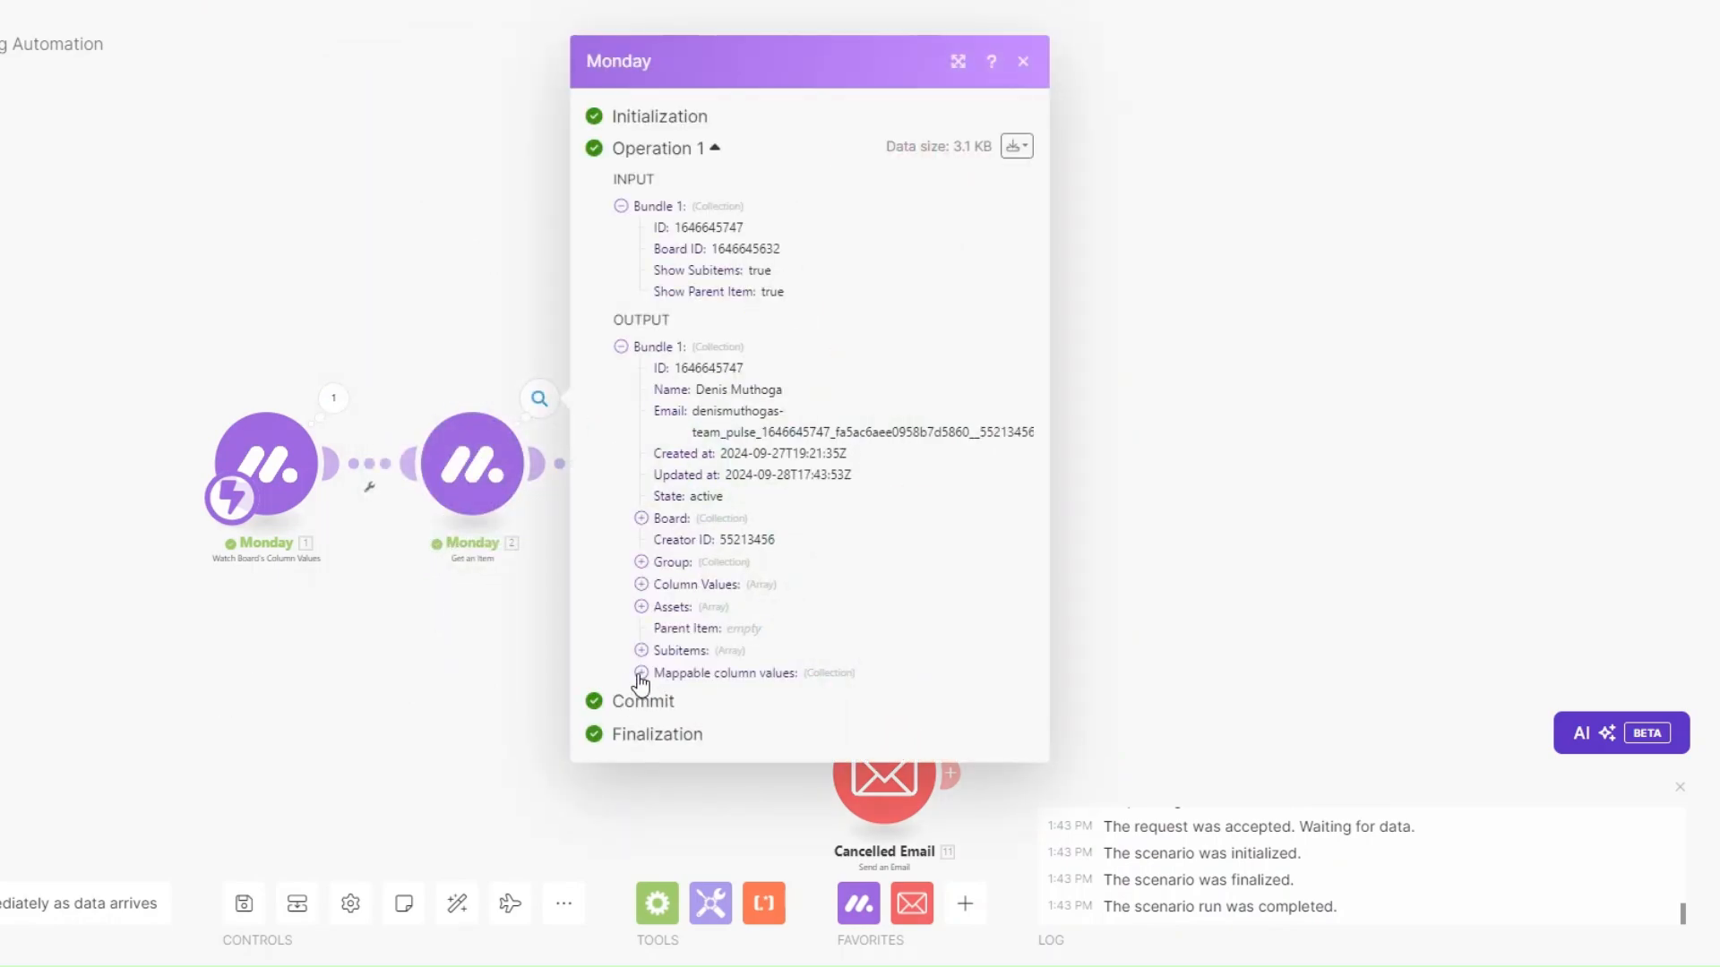
click(640, 673)
click(534, 702)
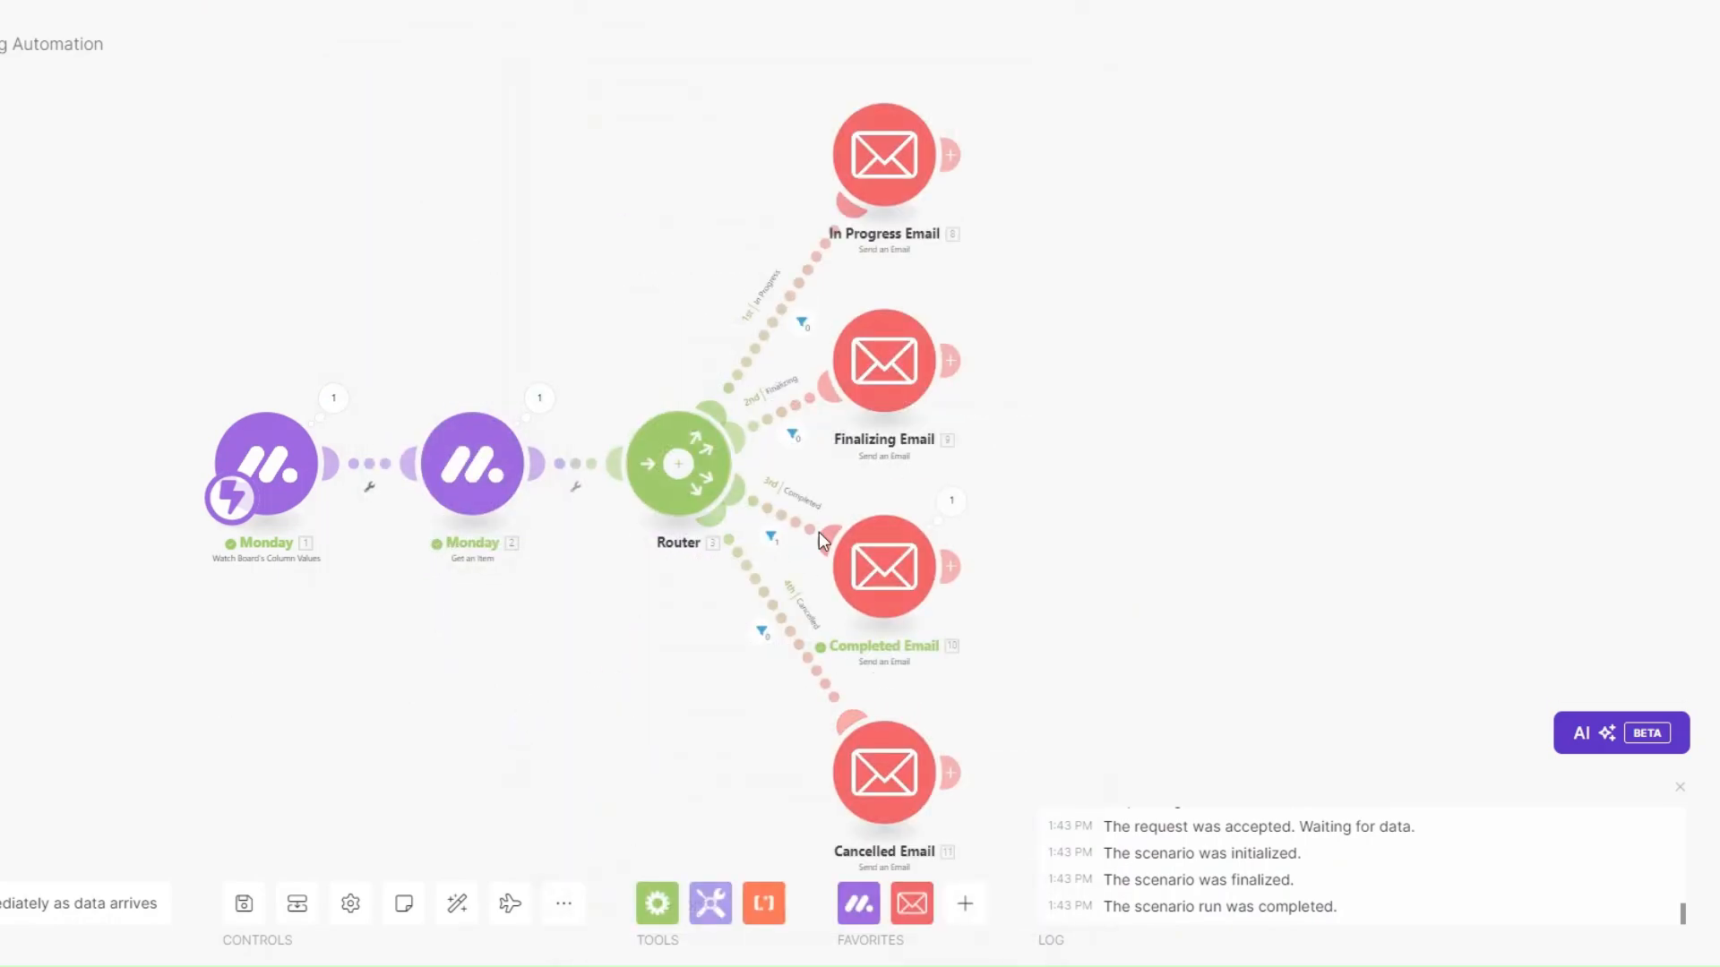
Verify the Completed Email sent 'Project Update: Completed.' saying the project was successfully completed.
click(951, 501)
drag(1117, 539, 1275, 543)
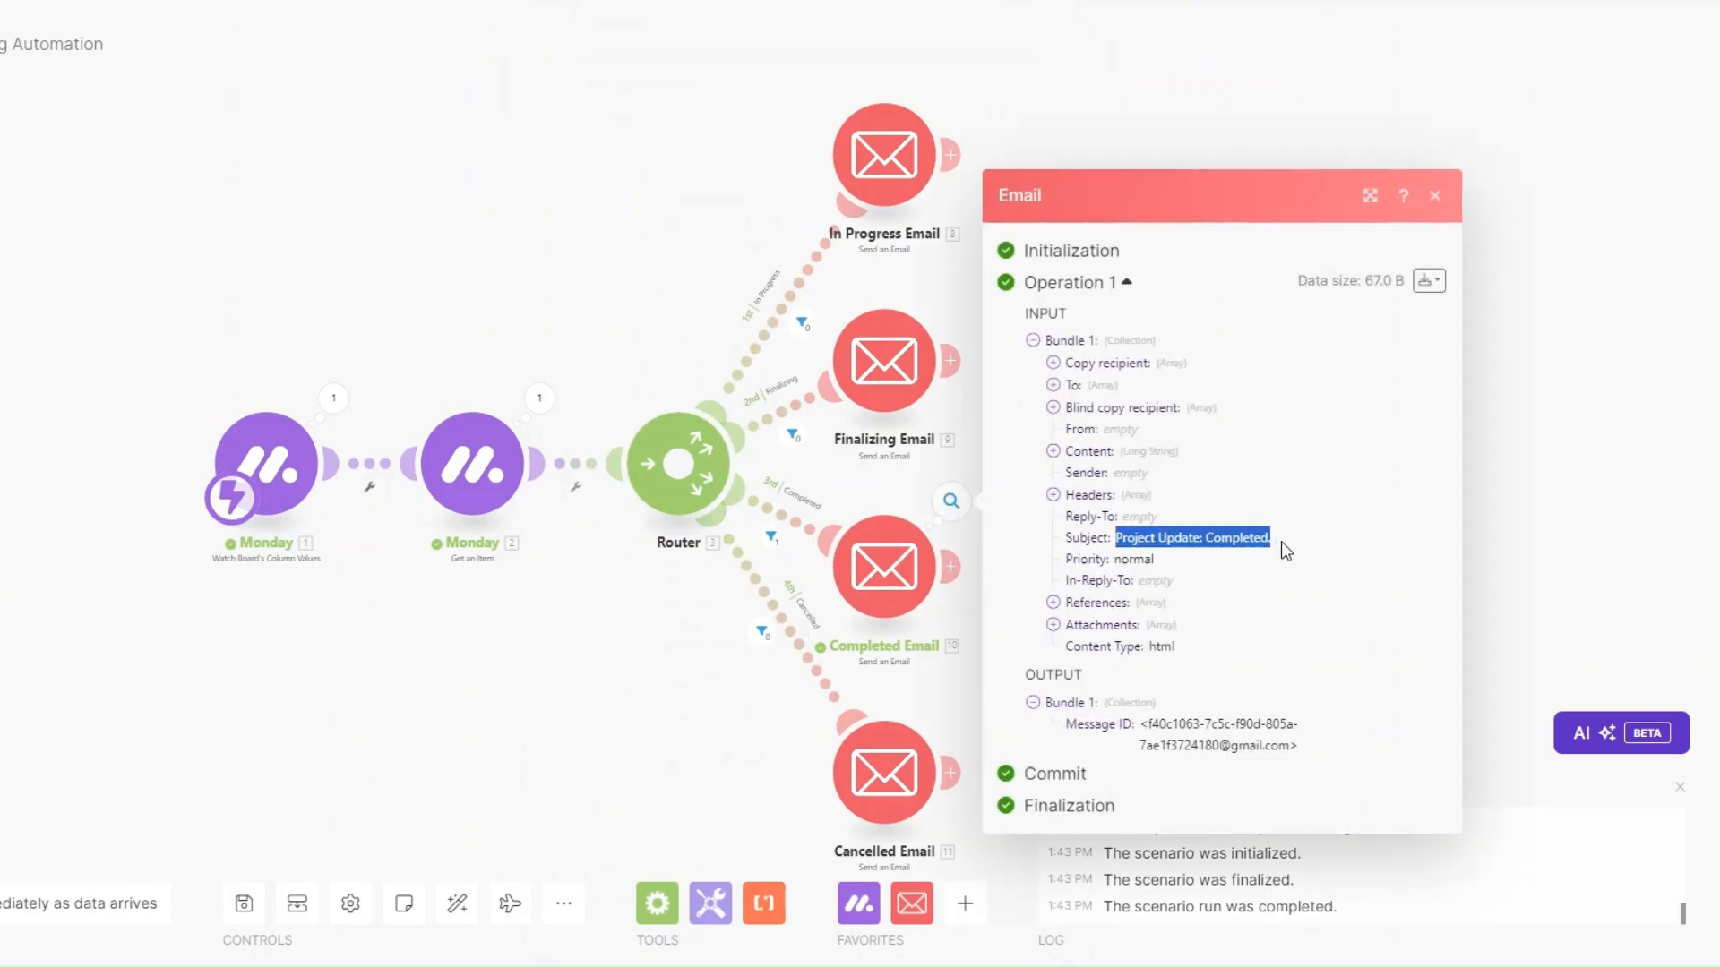
click(1054, 451)
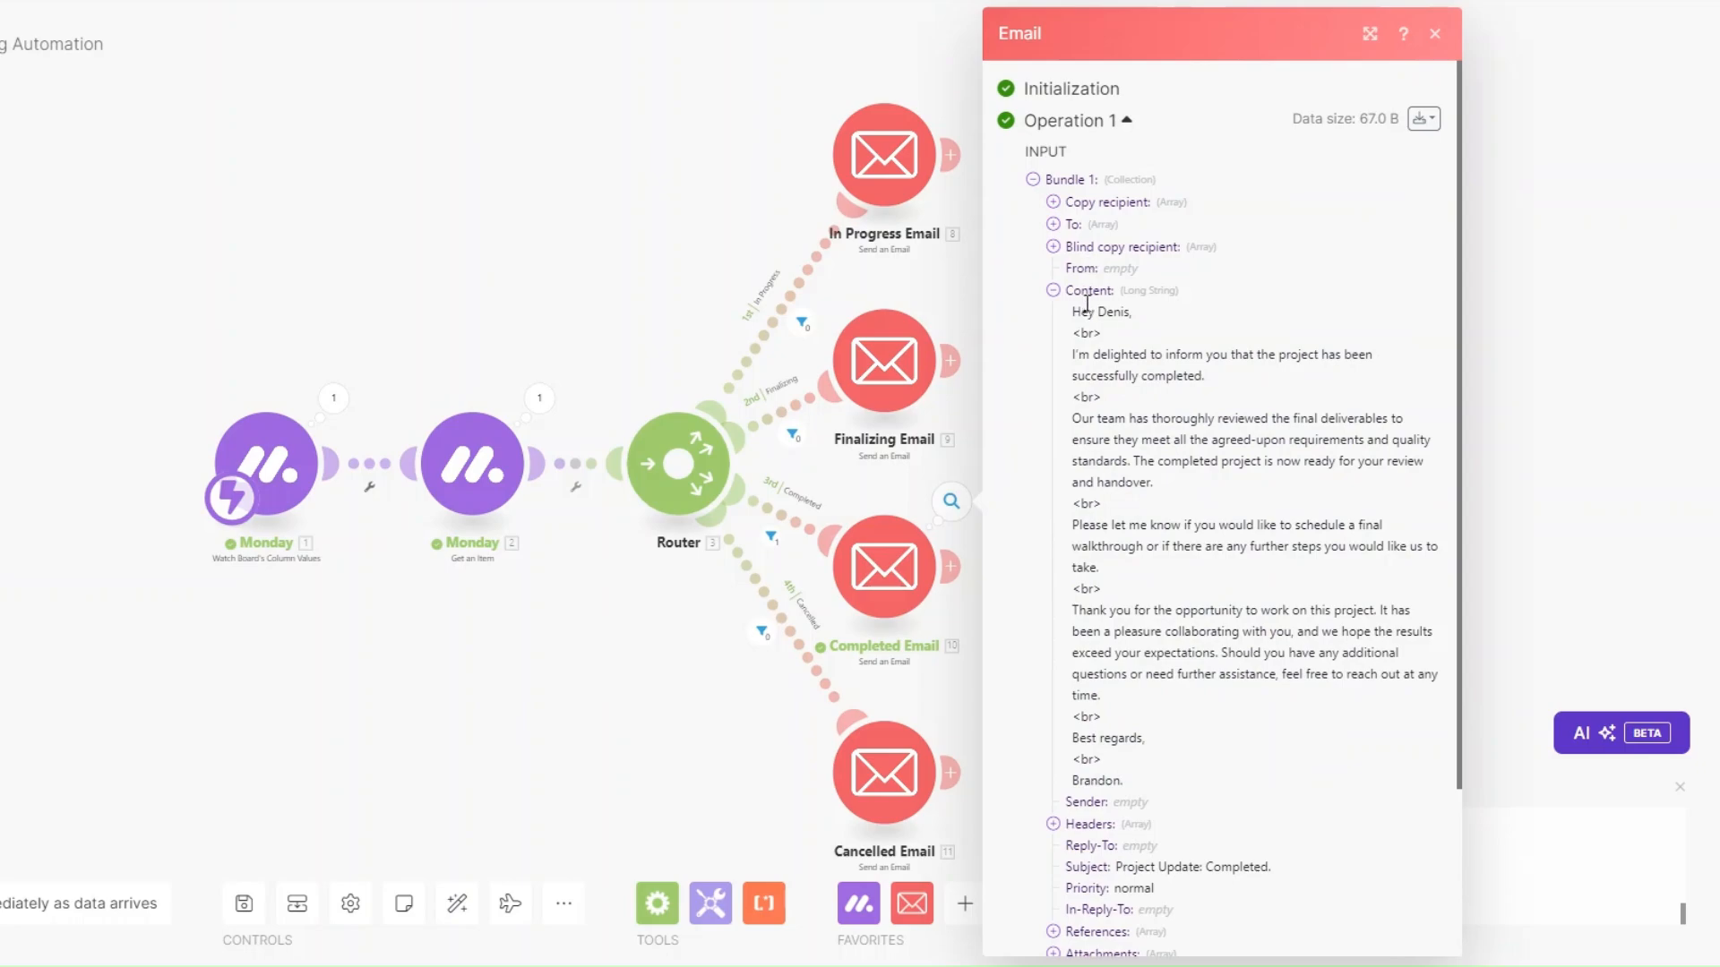
drag(1072, 319, 1230, 748)
click(1189, 656)
drag(1072, 384, 1213, 383)
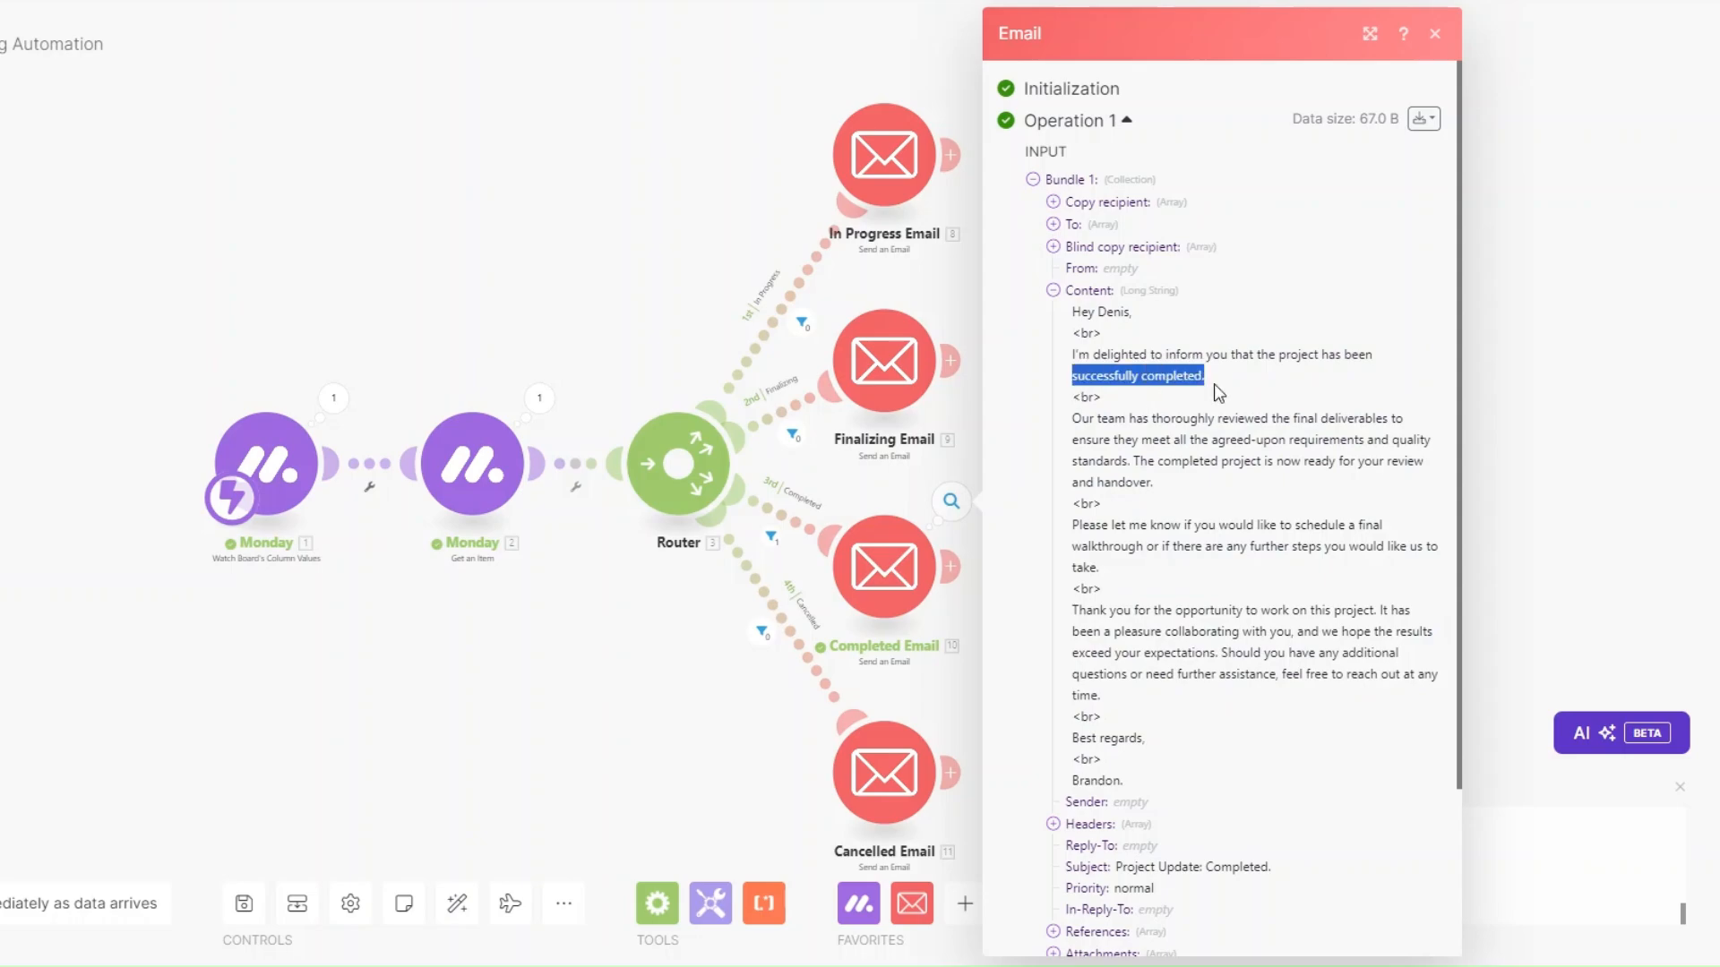
click(643, 643)
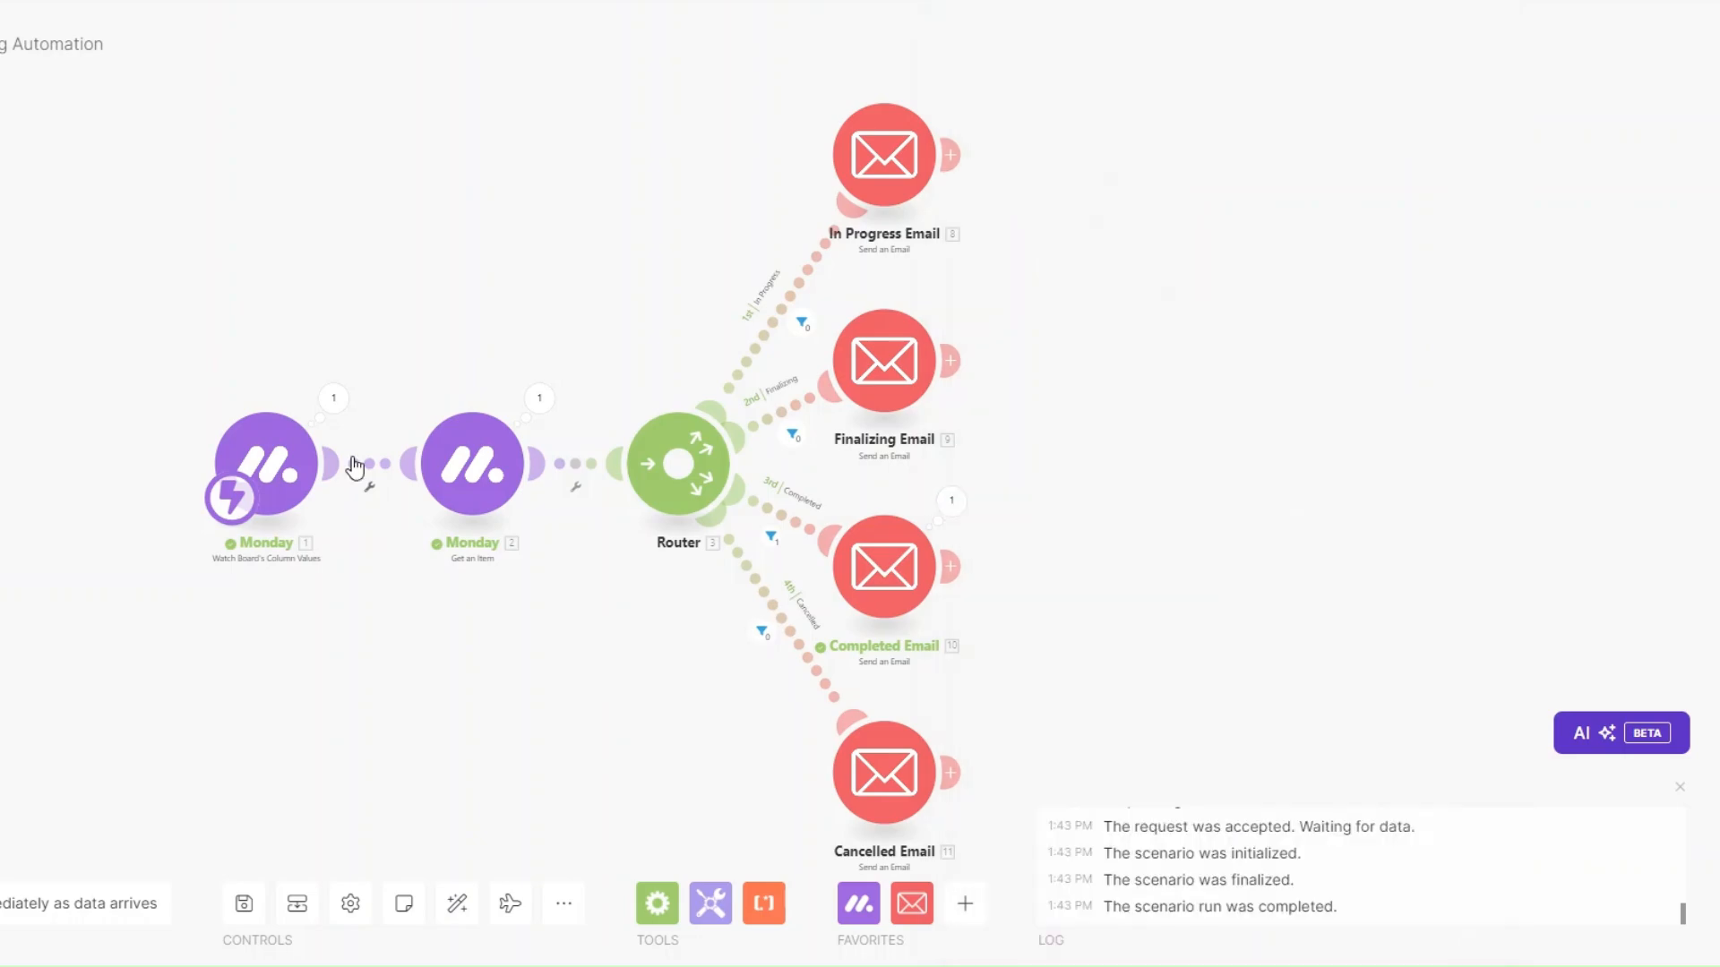
Start a new run and set the first client's status to CANCELLED.
click(2, 904)
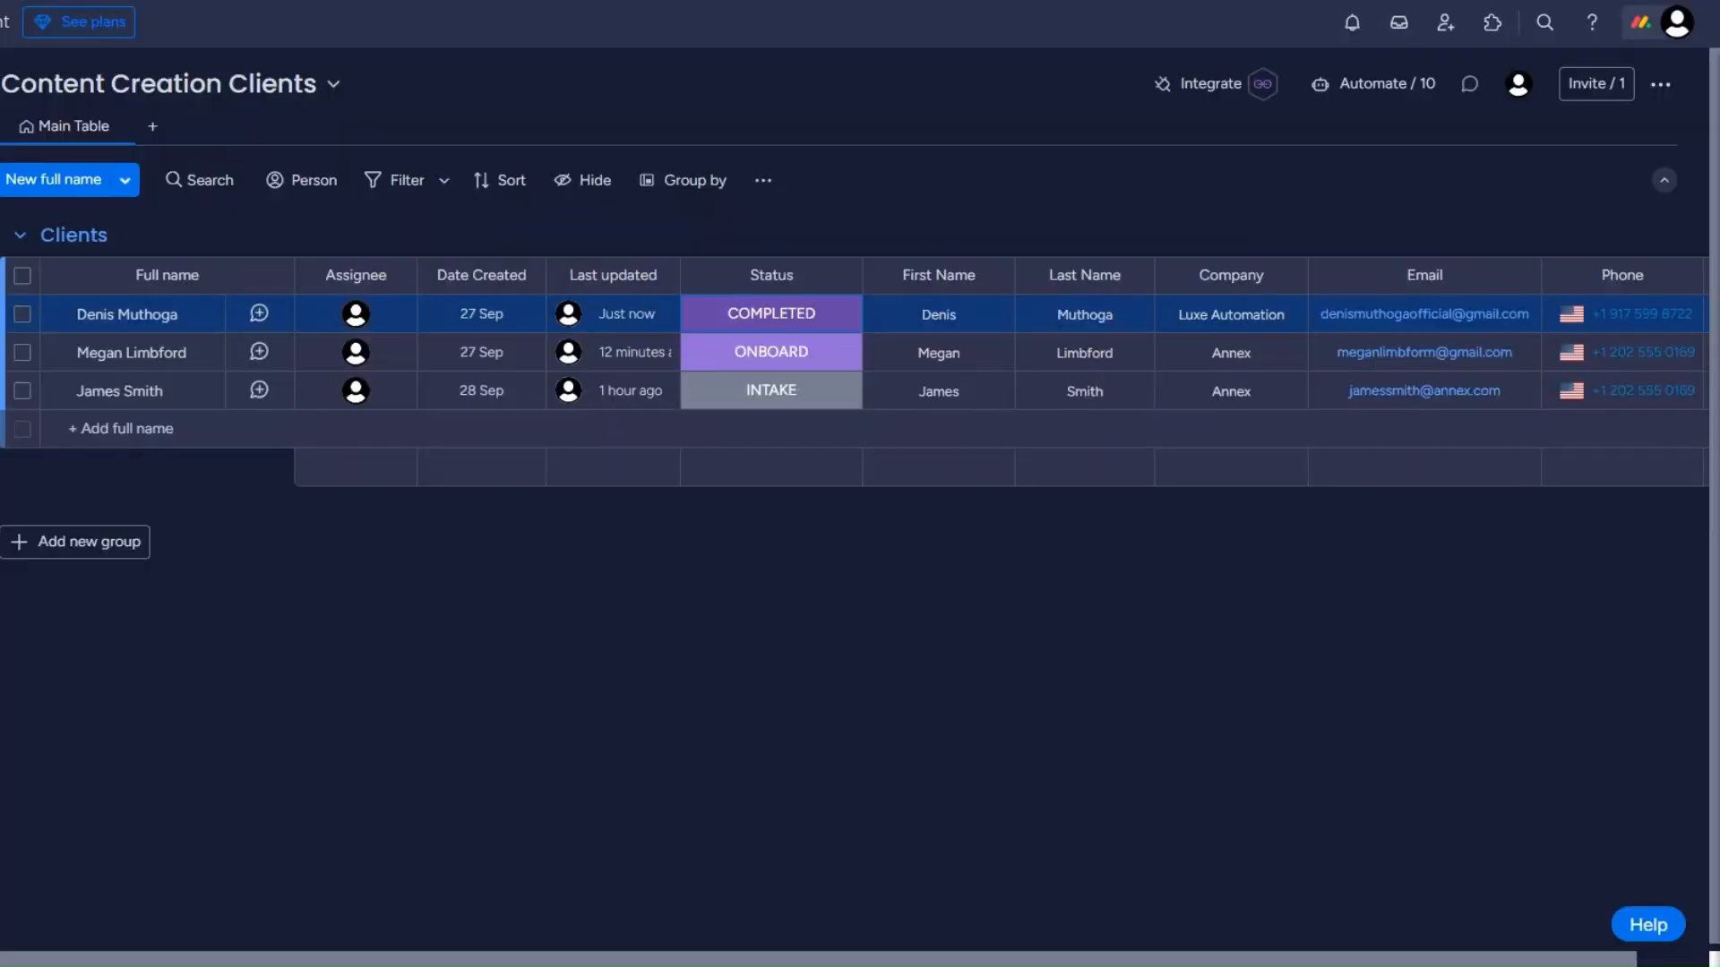
click(760, 323)
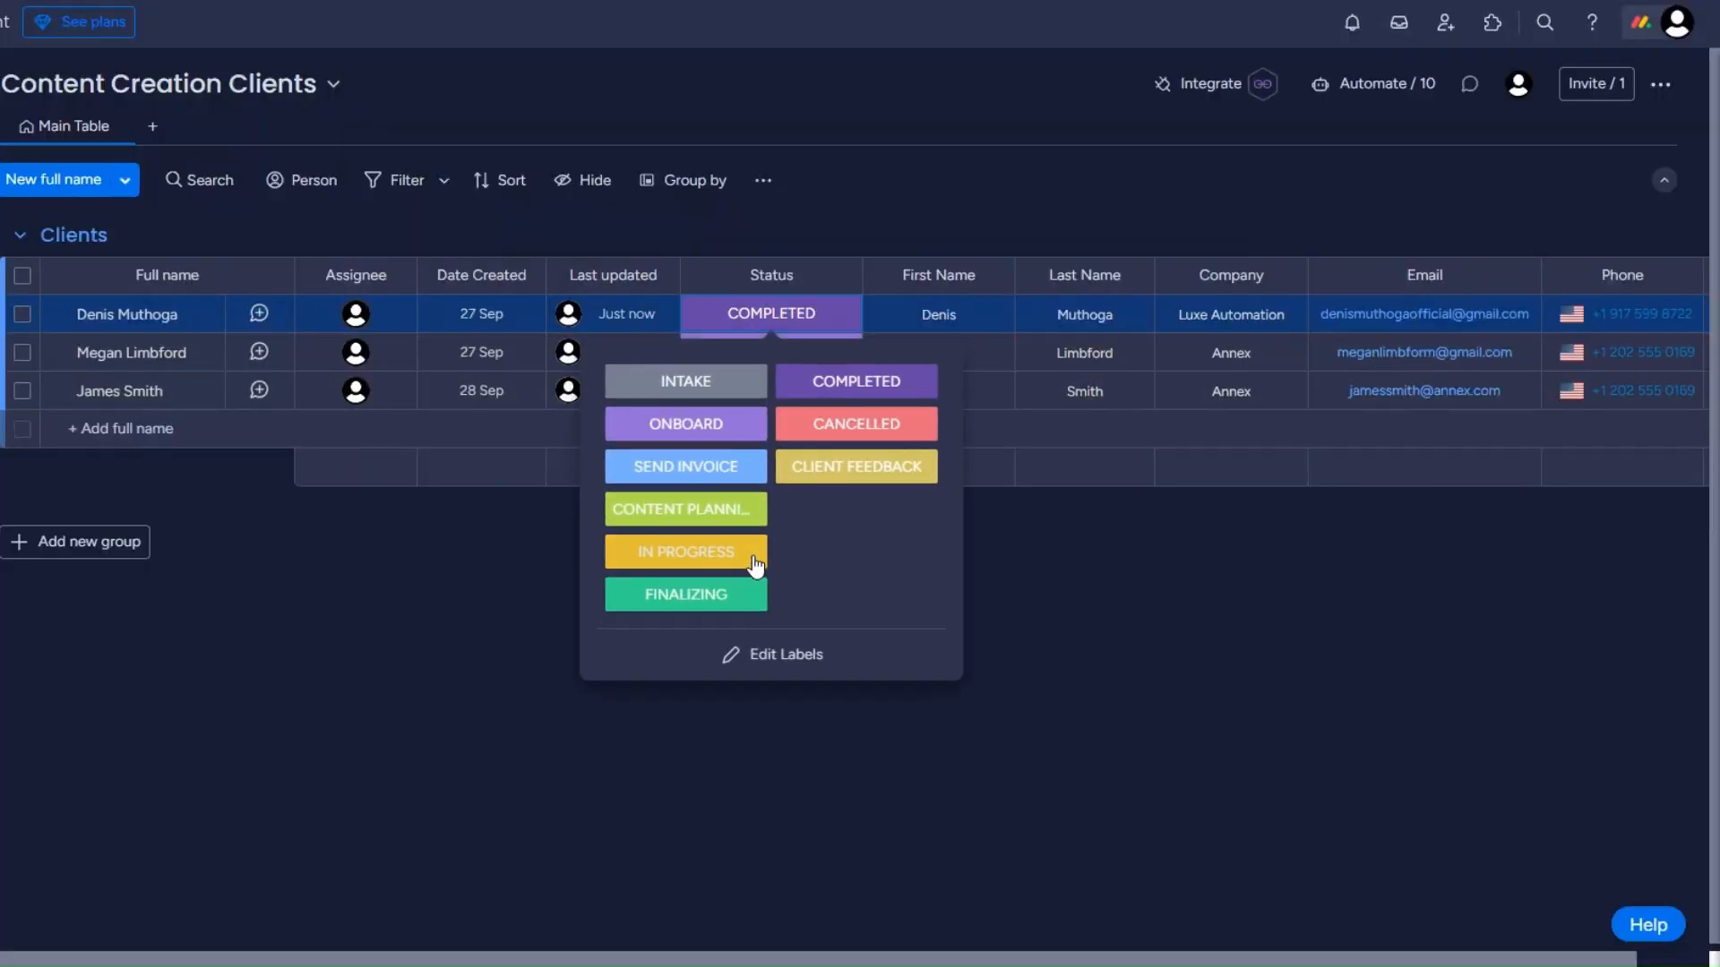
click(858, 431)
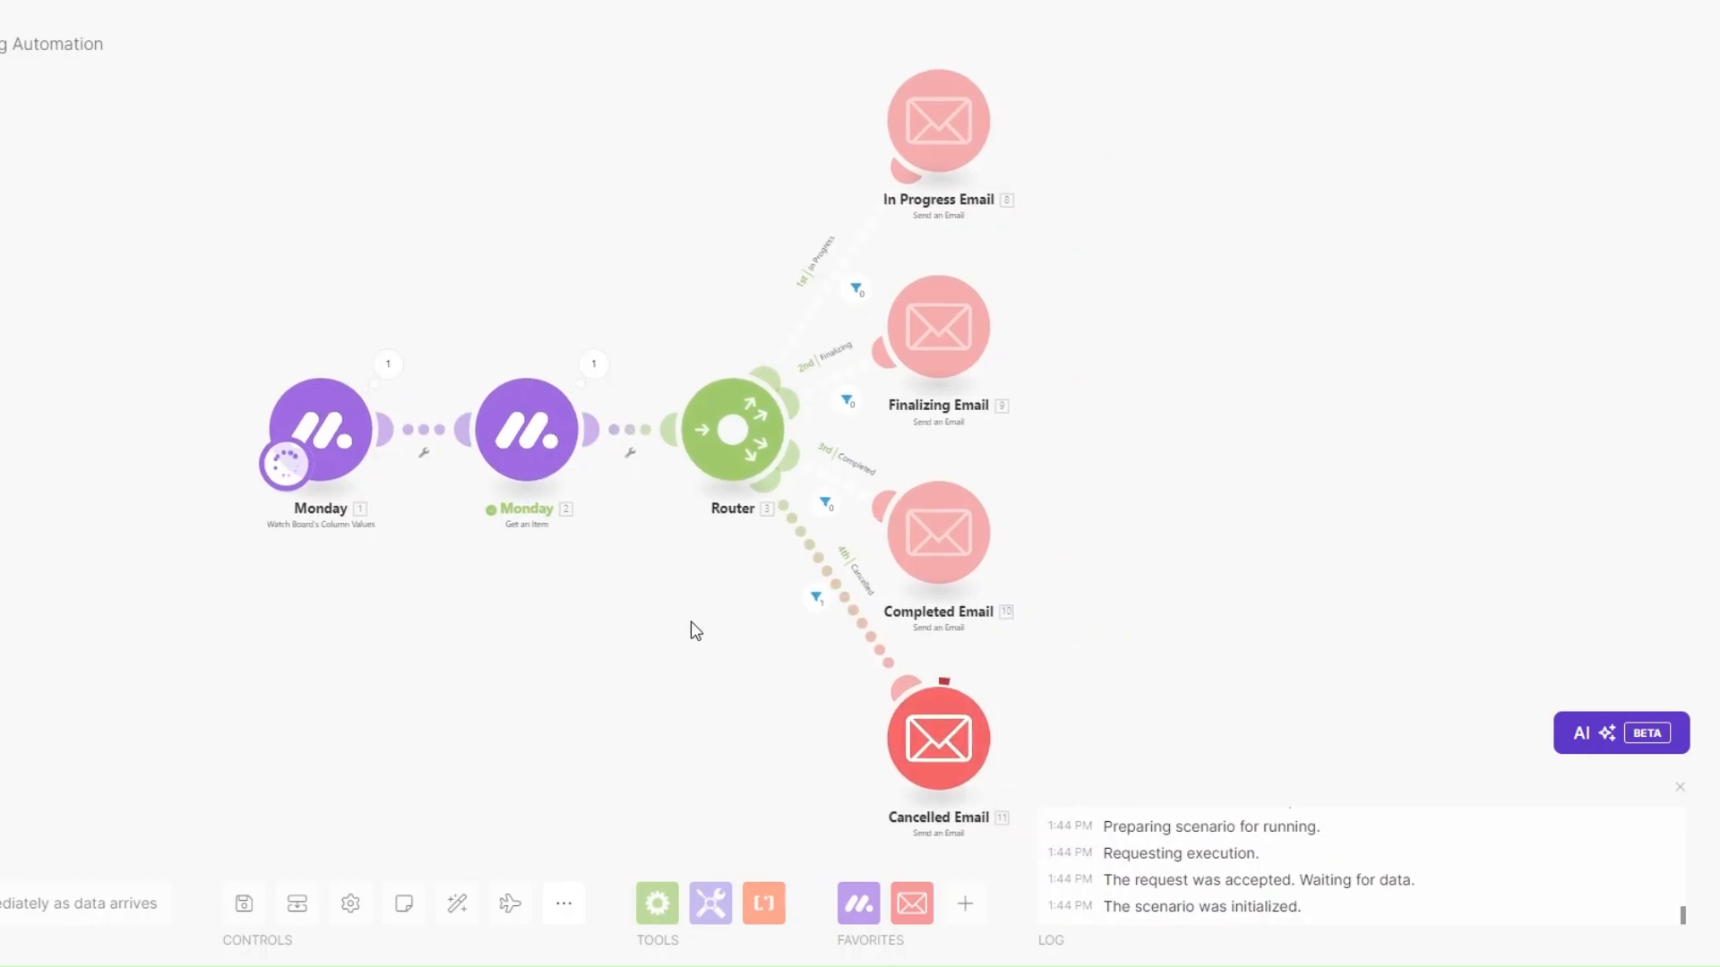
Inspect the Monday trigger and Get an Item outputs for the cancelled client item.
click(385, 366)
drag(586, 426, 661, 430)
click(287, 730)
click(592, 364)
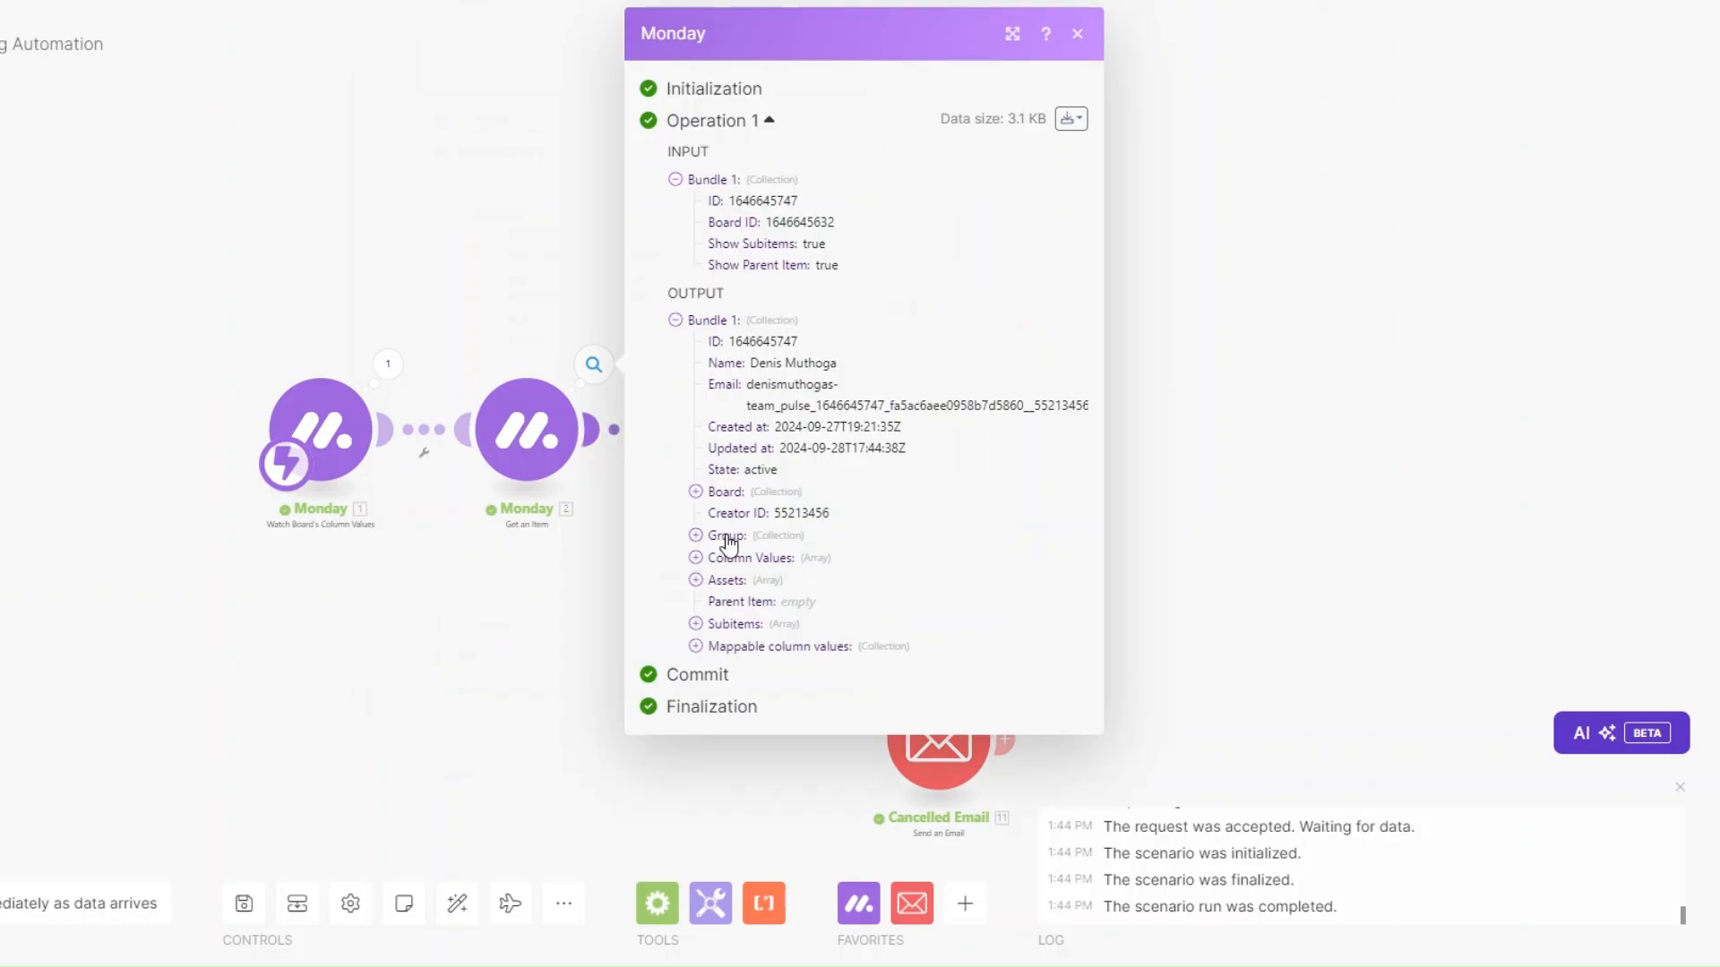
click(707, 651)
click(710, 724)
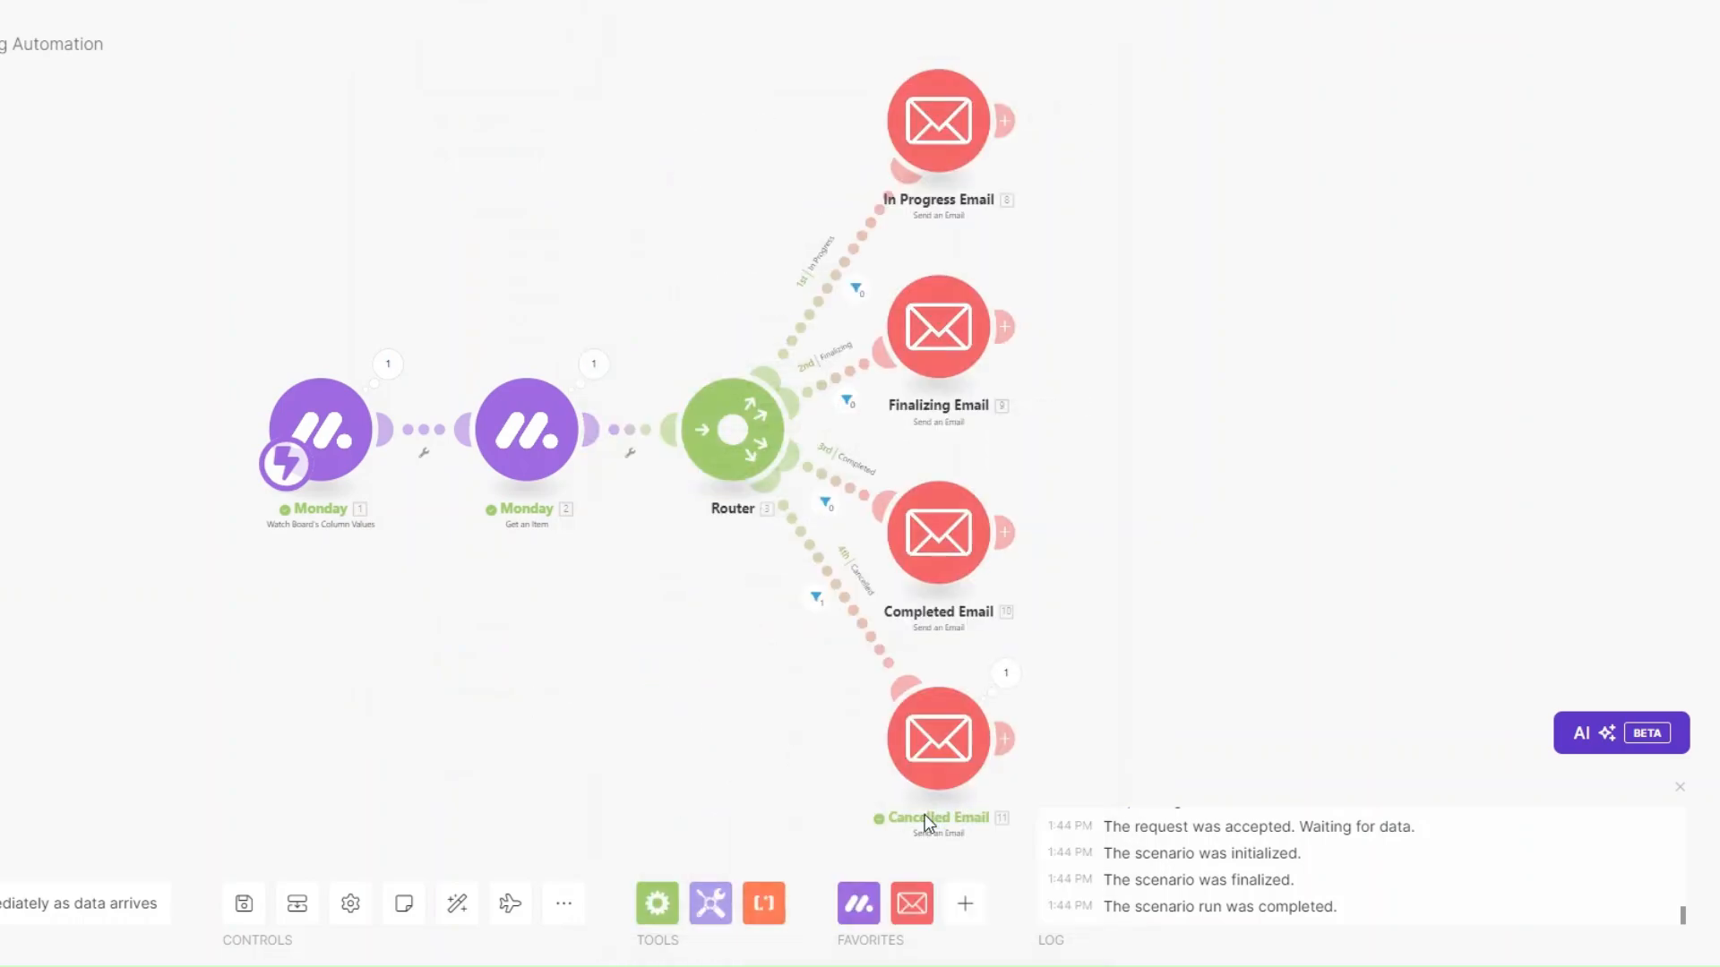
Read the Cancelled Email's subject and cancellation body, then close the execution log.
click(1004, 673)
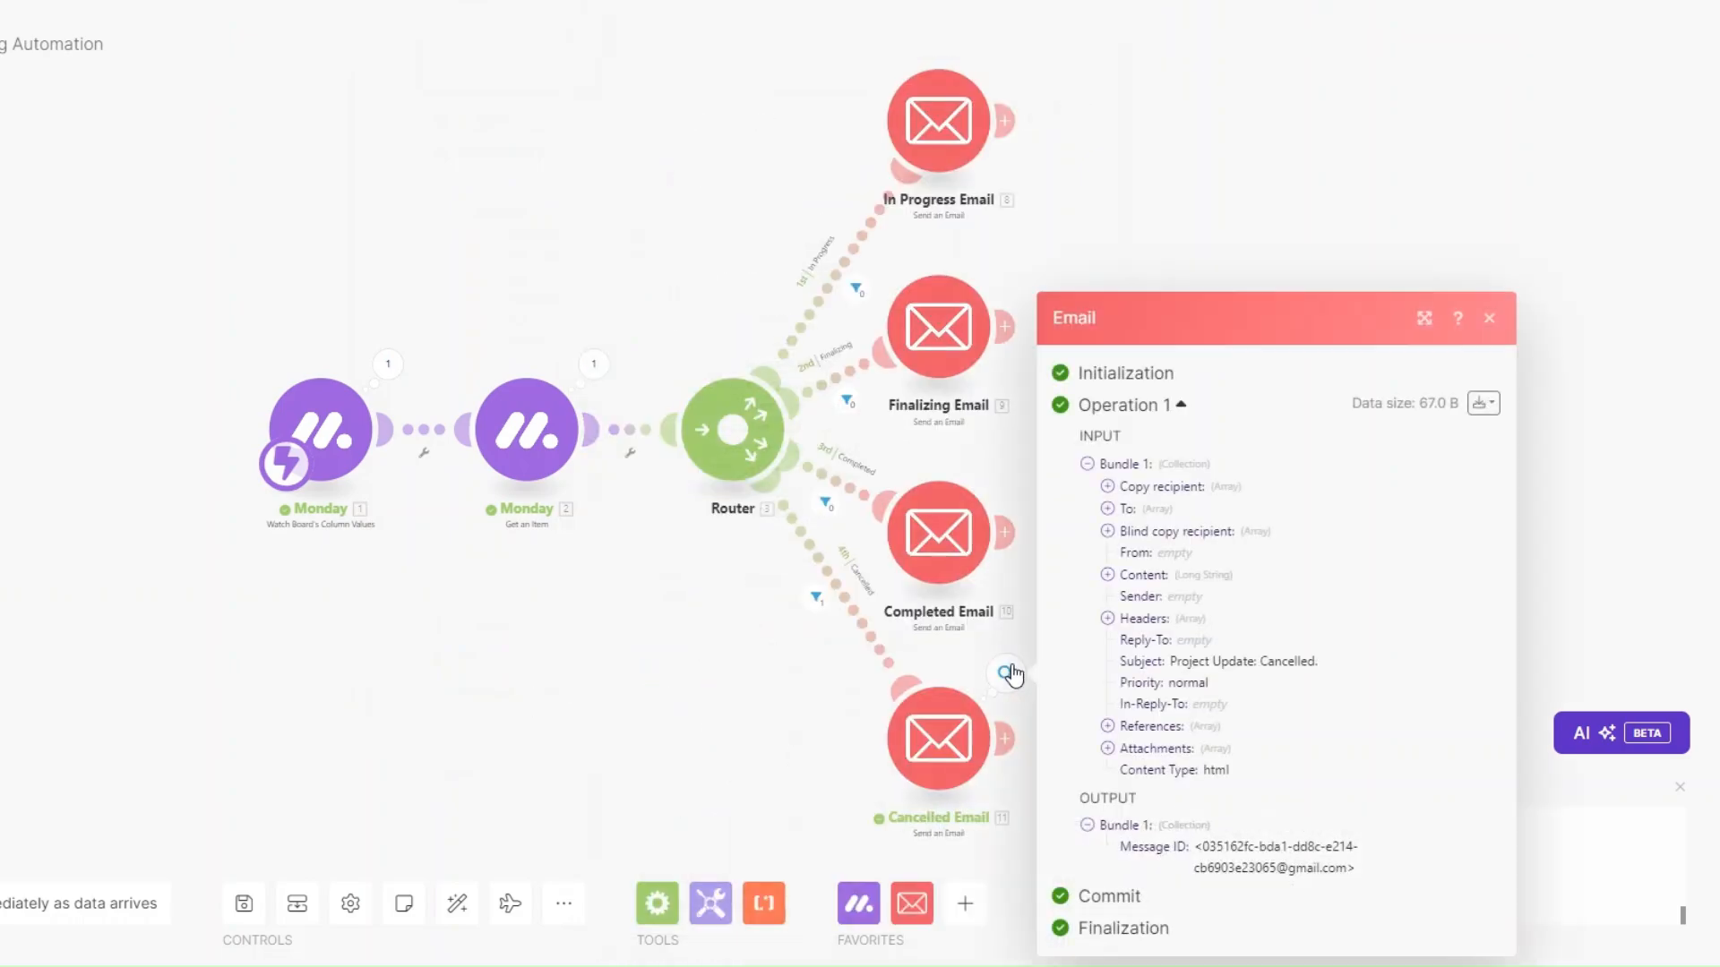
drag(1170, 661, 1321, 665)
click(1108, 575)
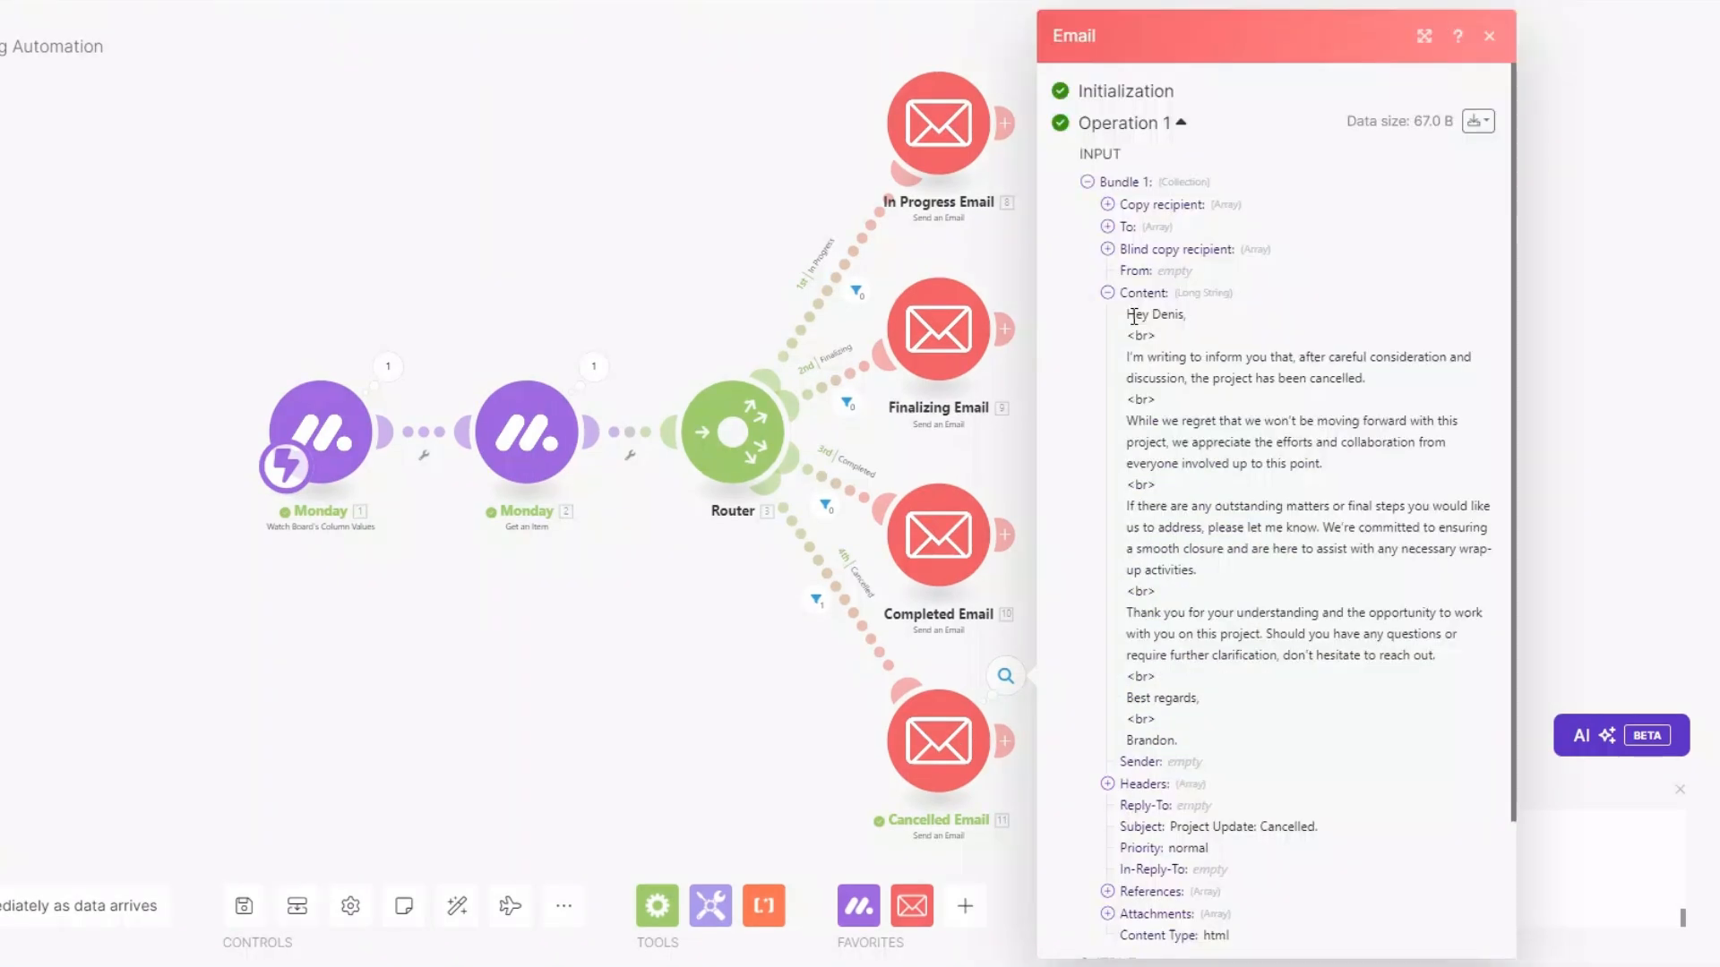
drag(1133, 316, 1231, 742)
click(1227, 650)
click(748, 721)
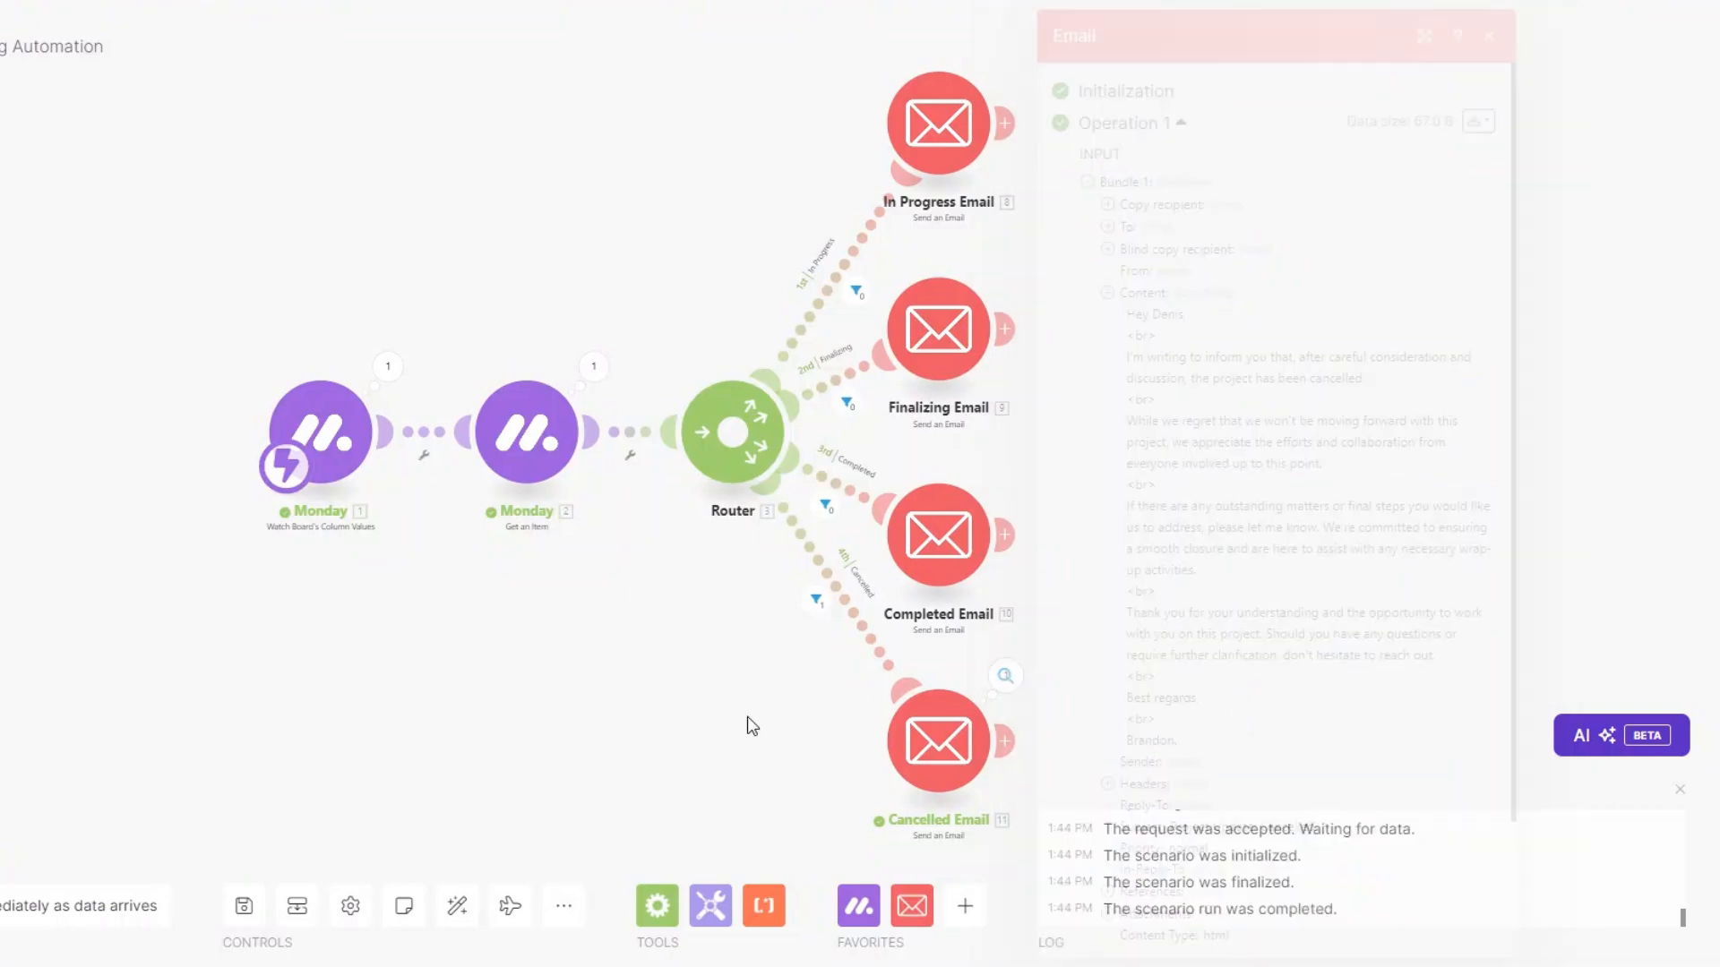
drag(653, 685, 629, 681)
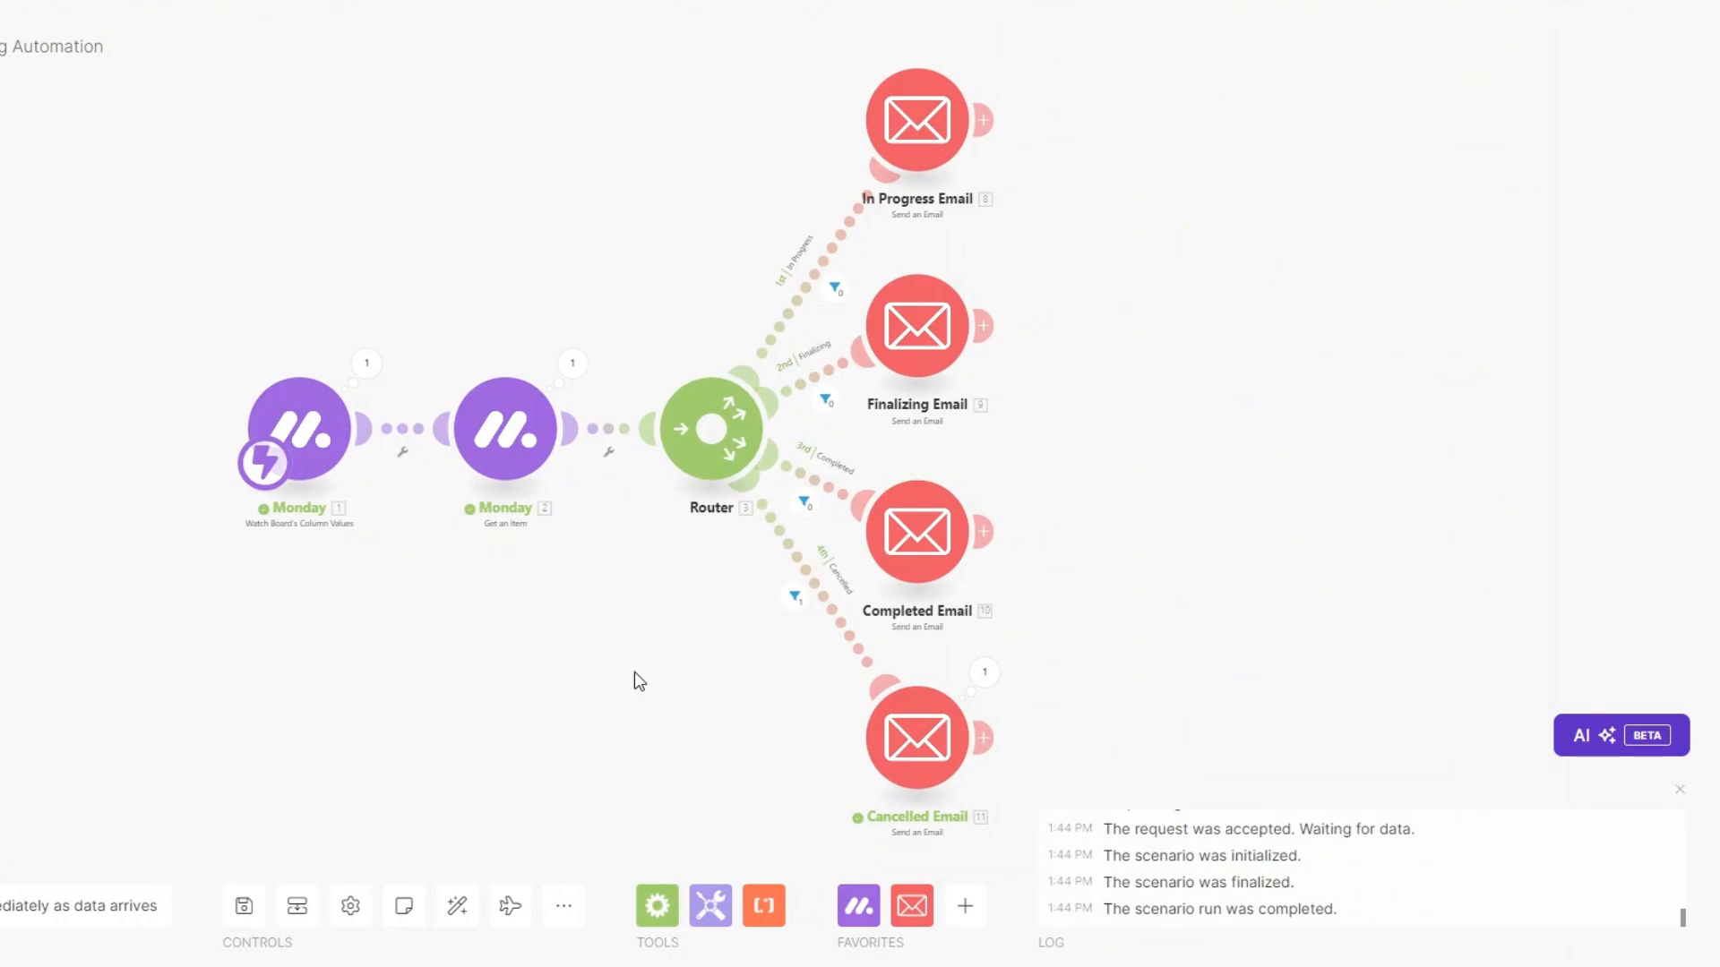
click(1681, 794)
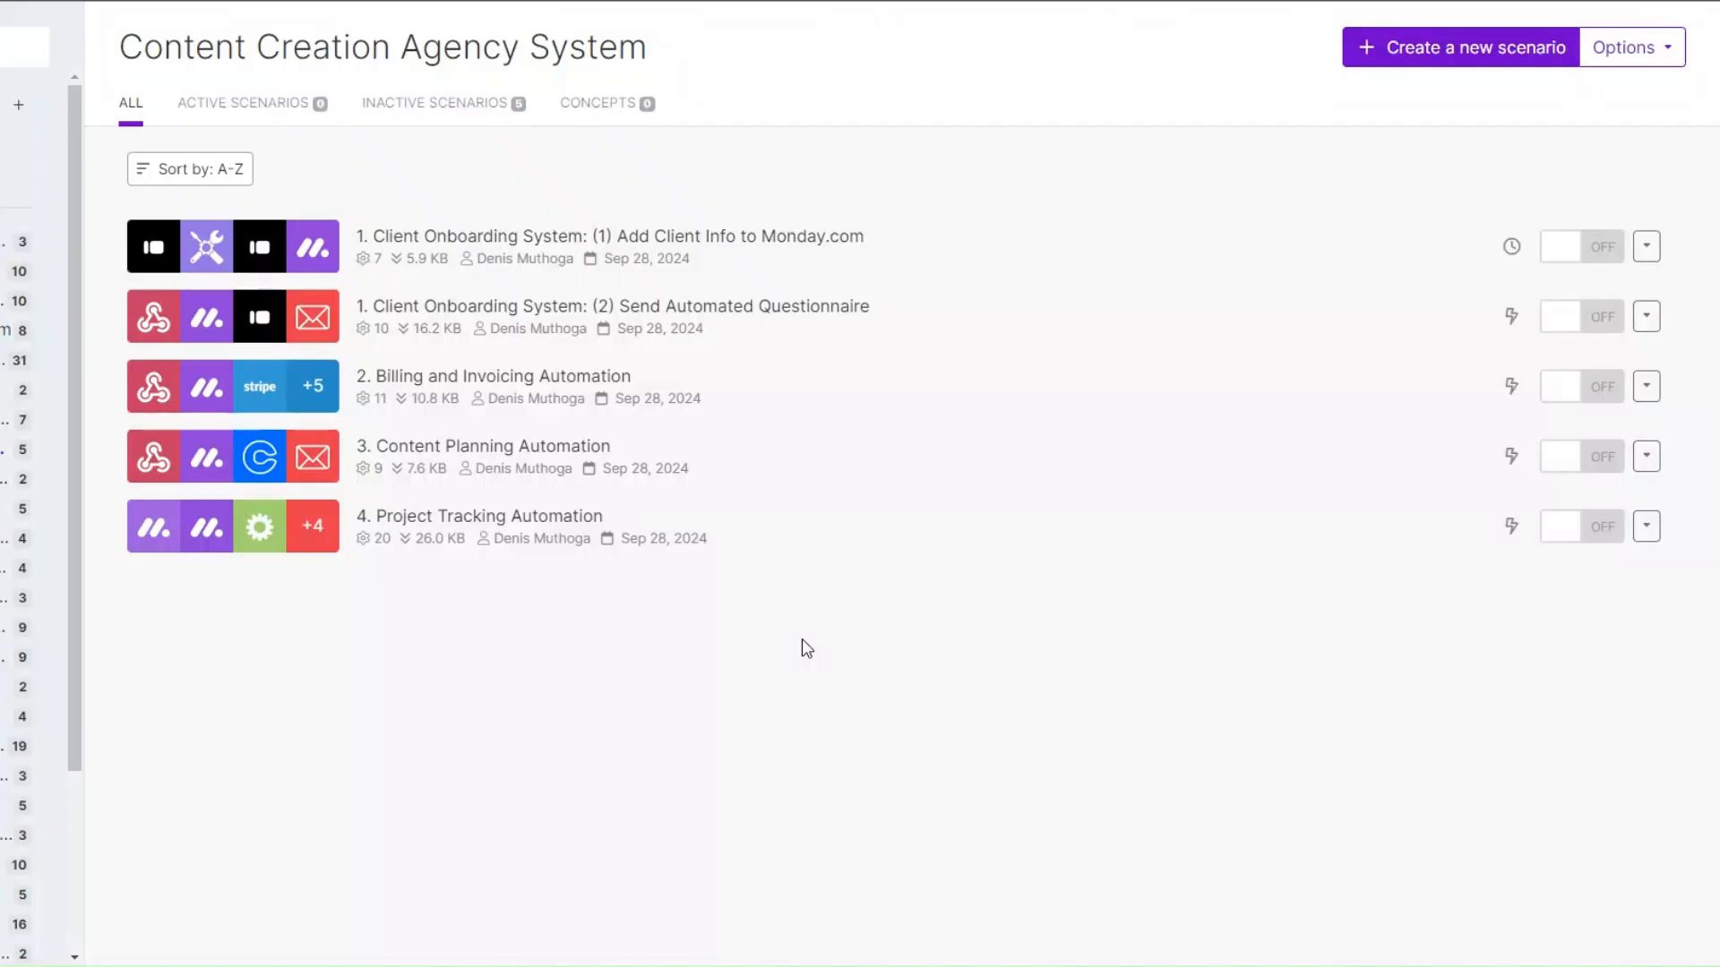
Create a new scenario in the Content Creation Agency System folder.
click(1460, 56)
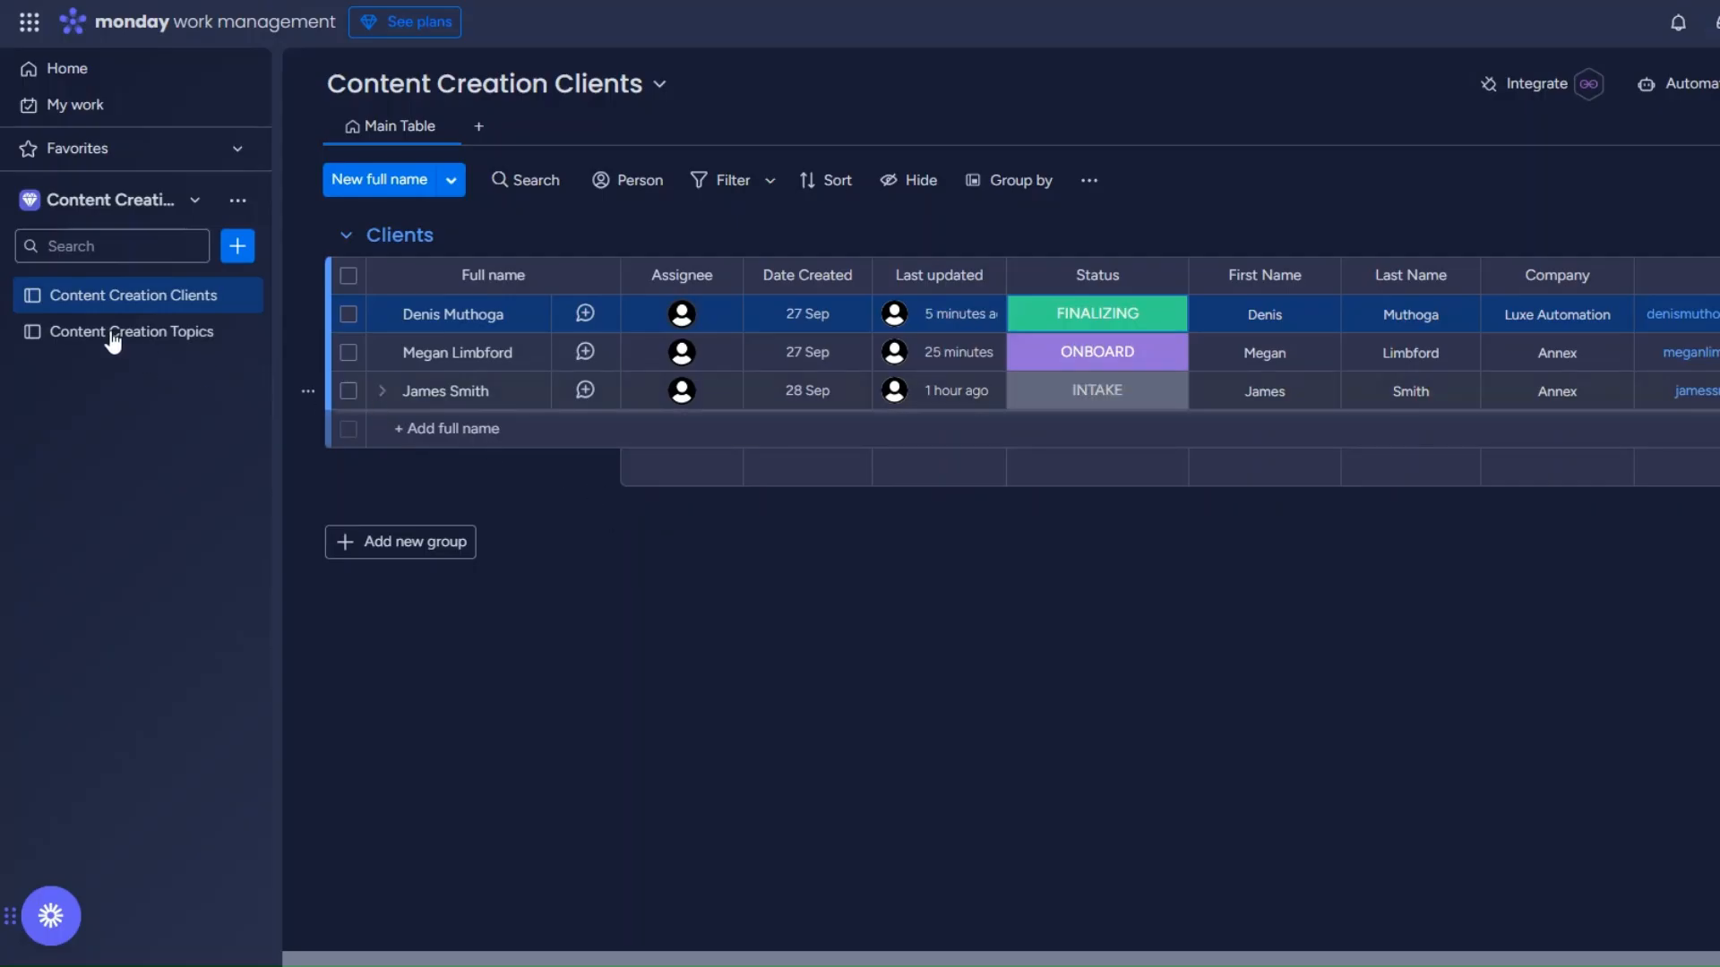
View the Content Creation Topics board, then bring up Make's app list for the first module.
click(191, 343)
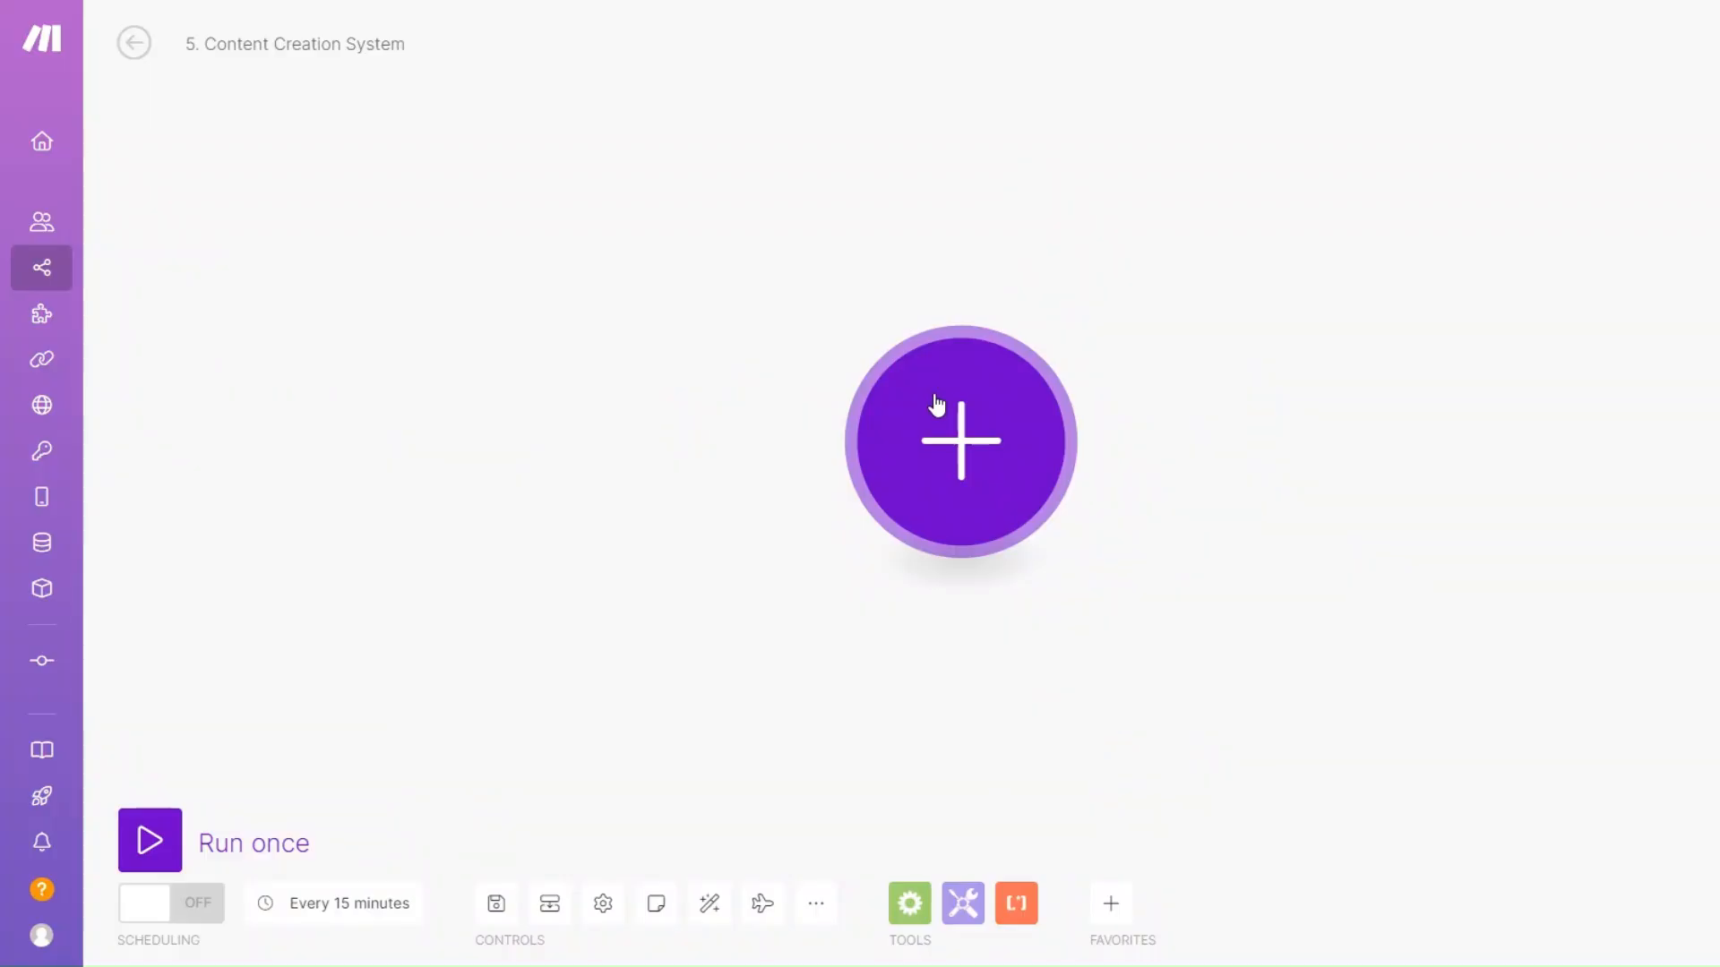
click(934, 401)
Add a Monday List Board's Items module reading the Content Creation Topics board, limit 25.
click(1191, 285)
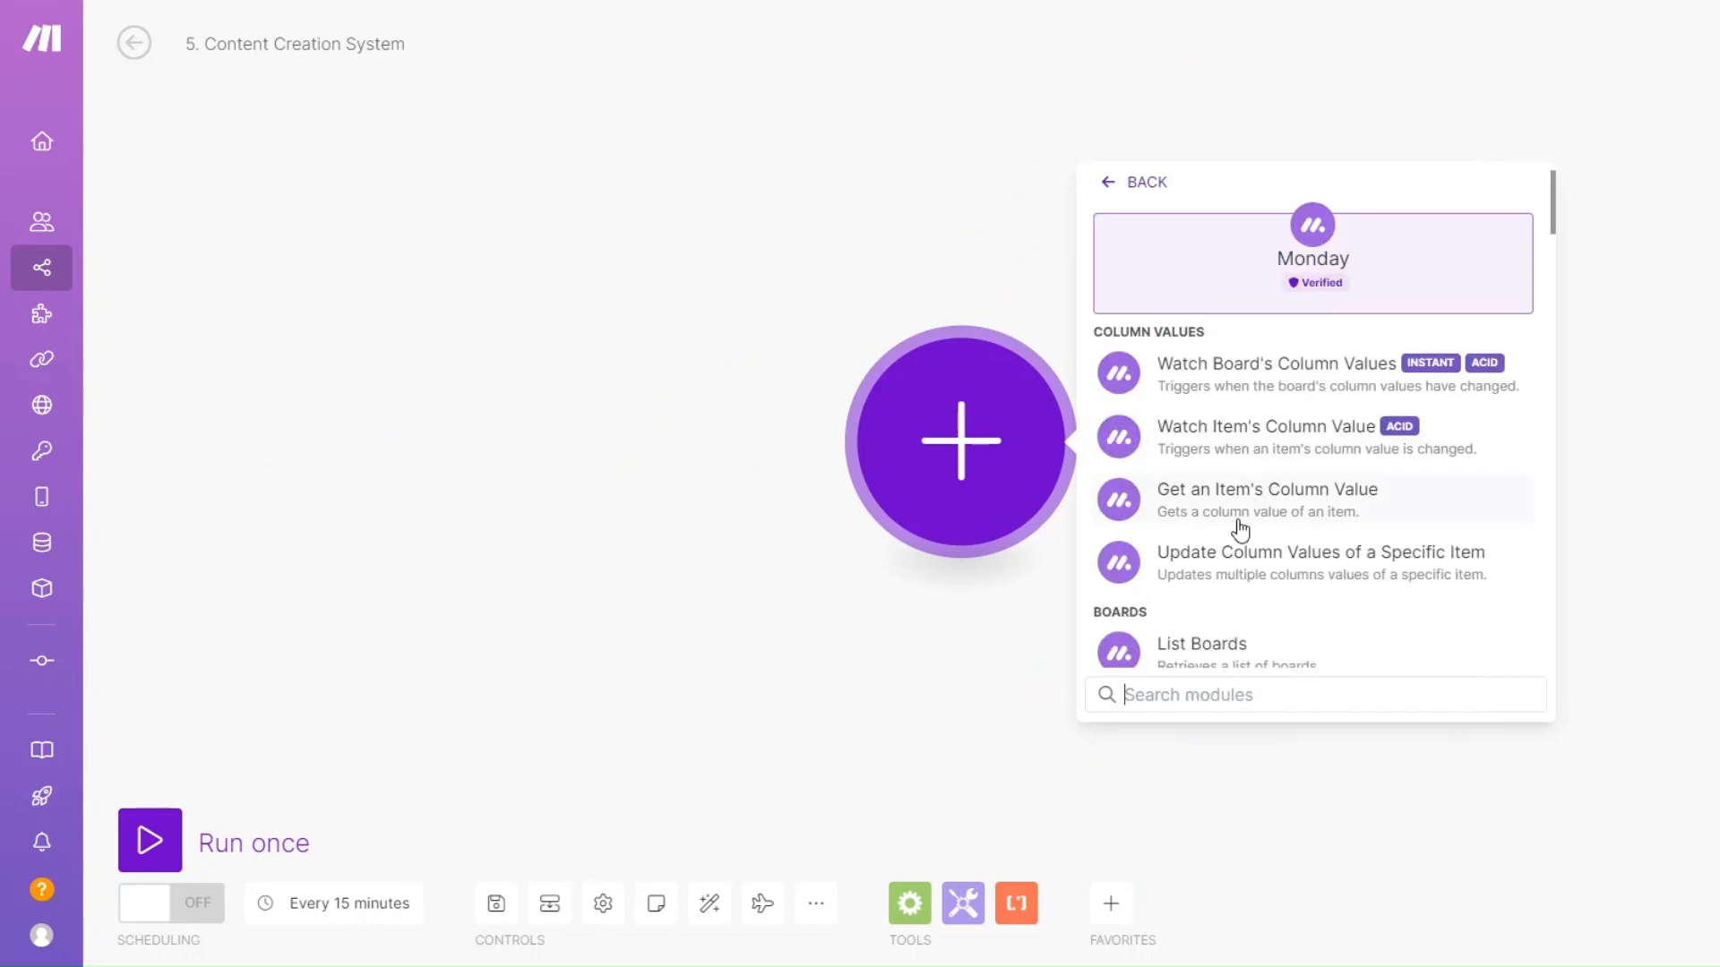
scroll(1236, 626, down, 3)
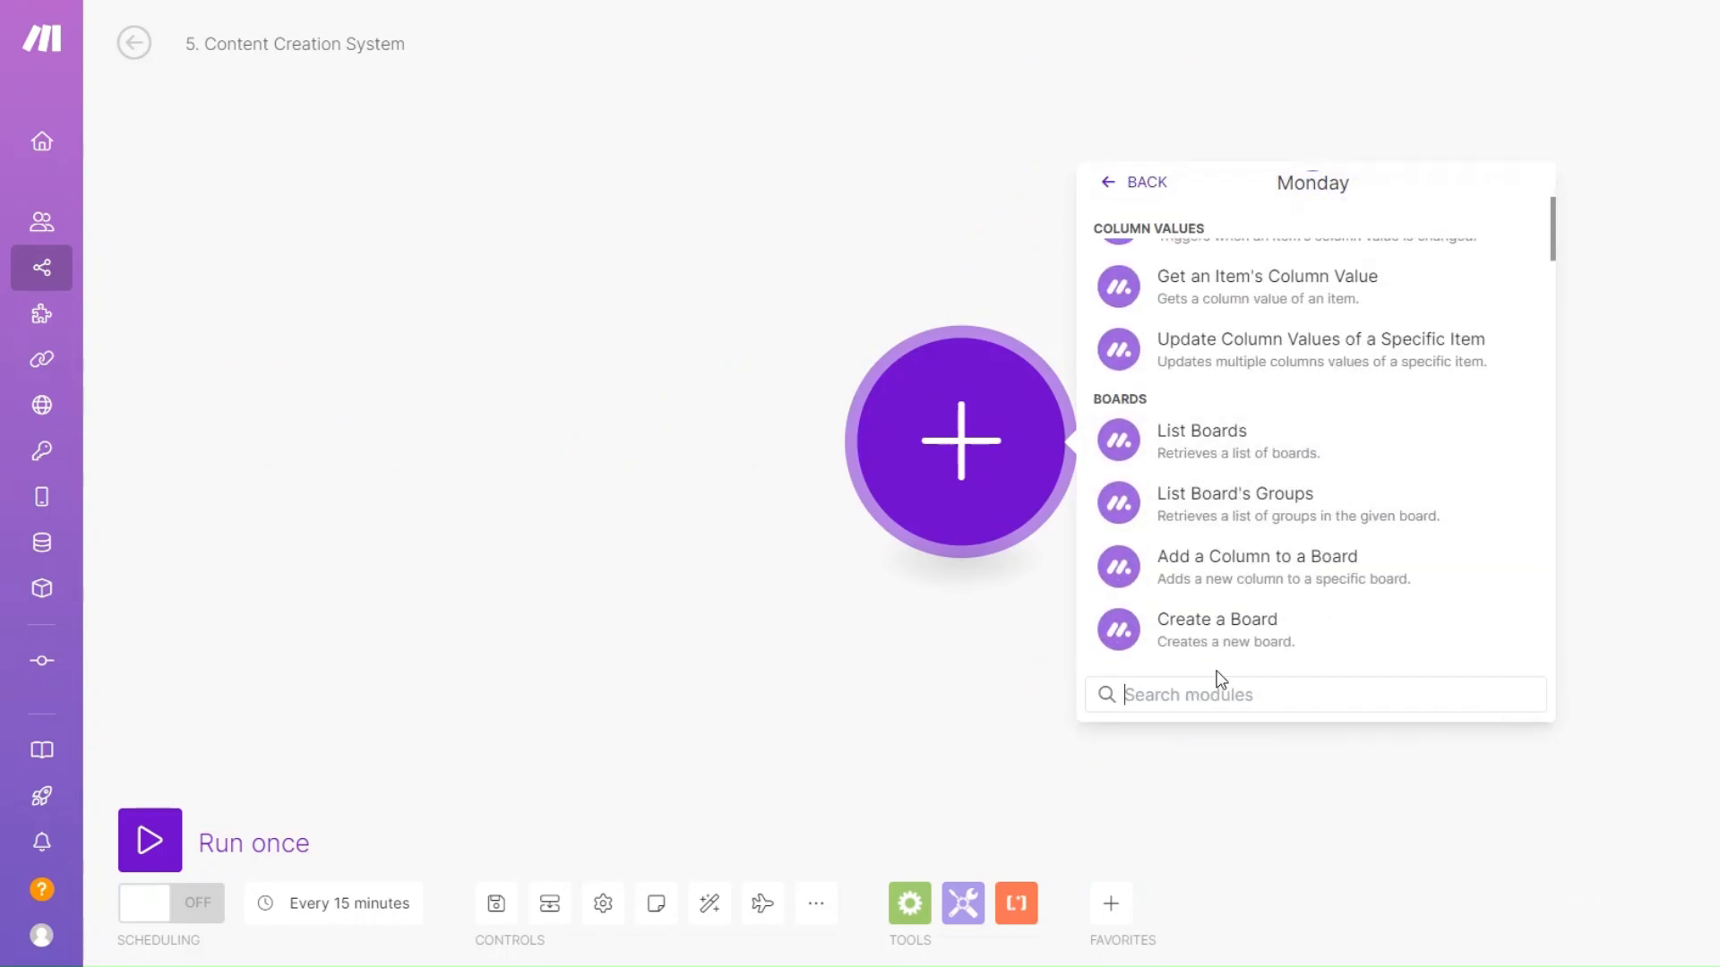
text(List)
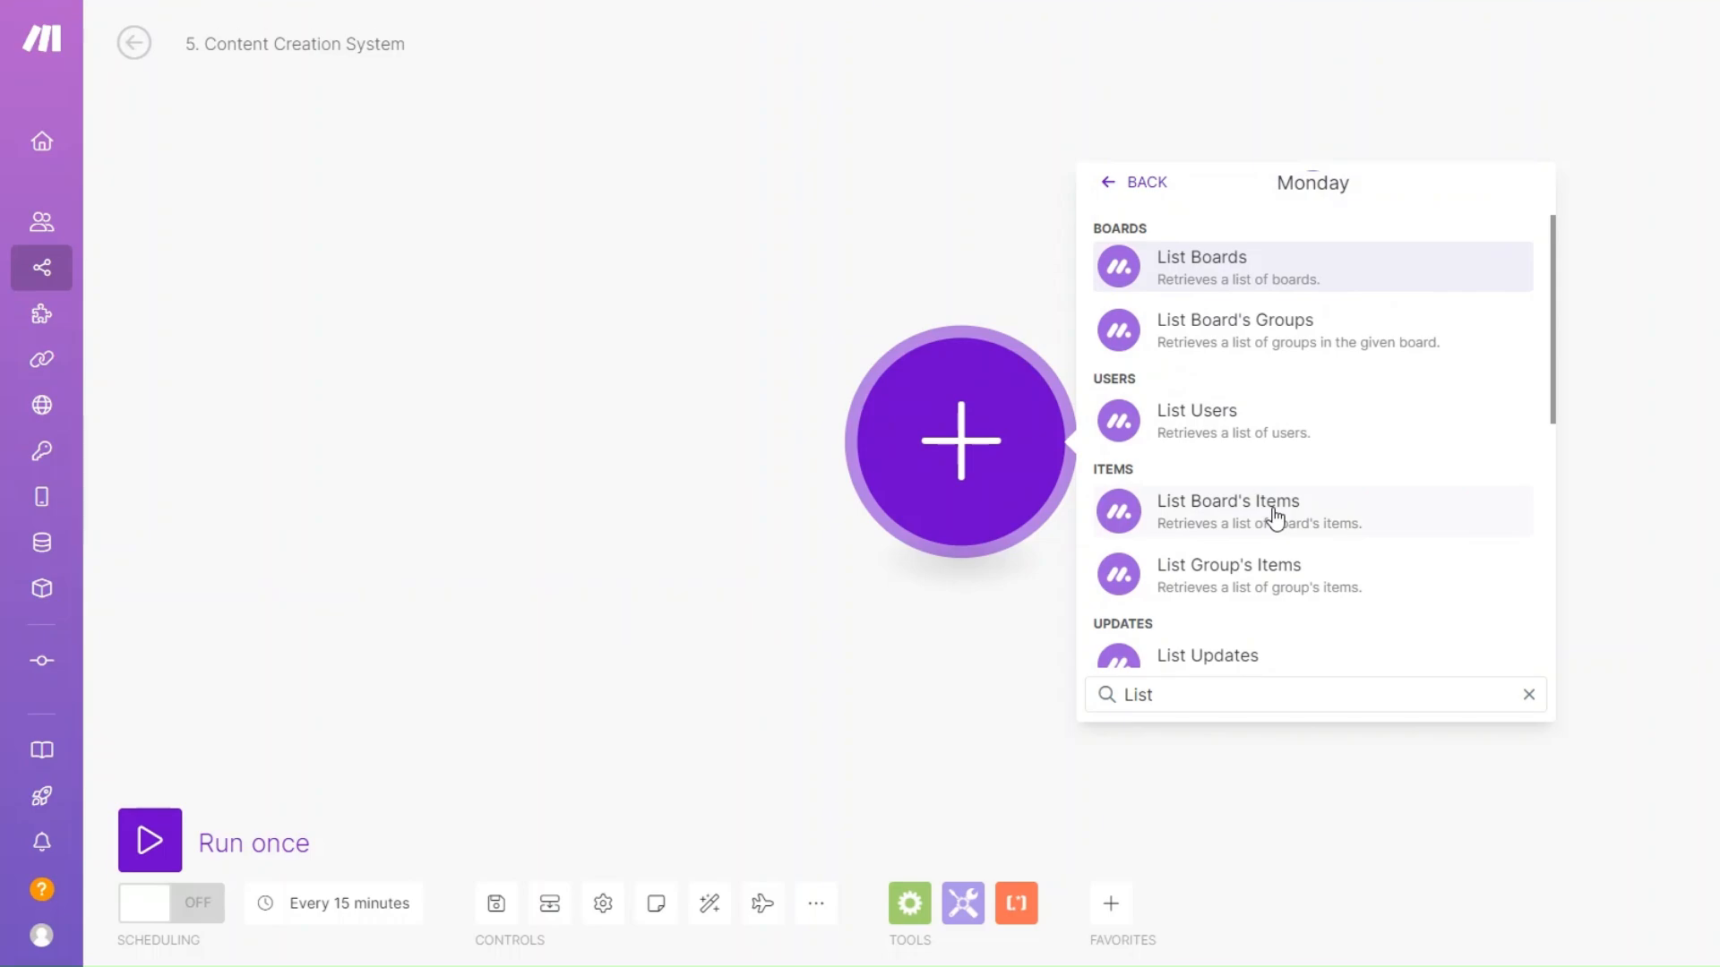
click(1272, 518)
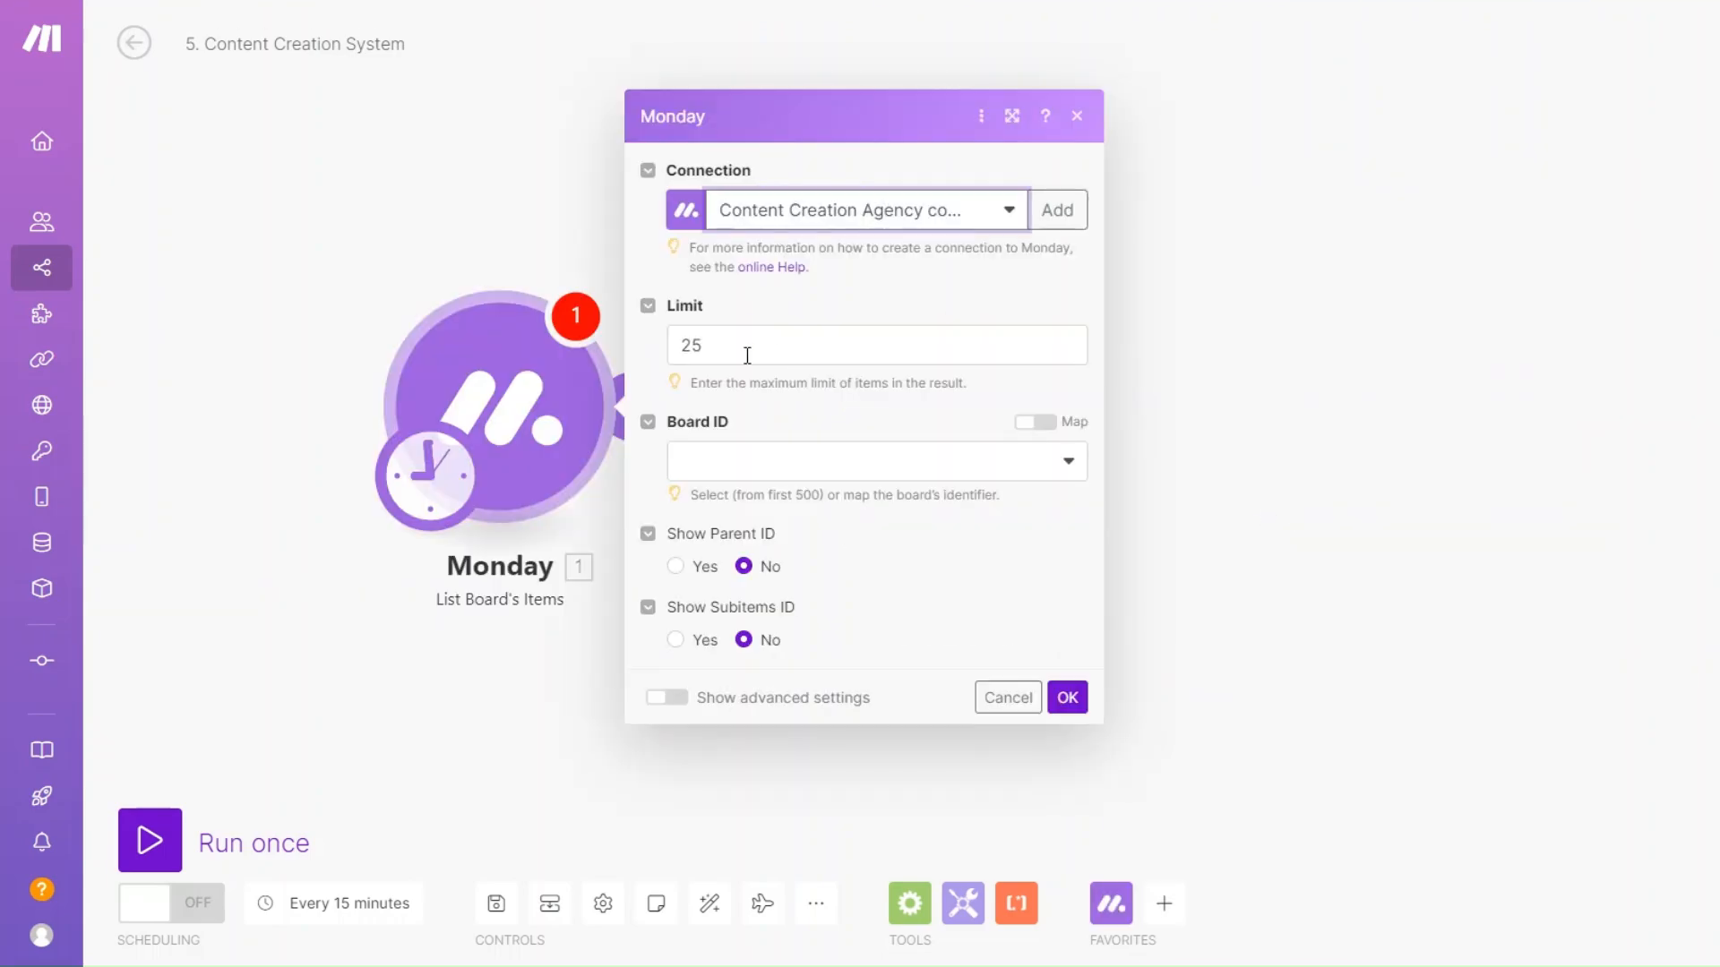
click(747, 355)
click(755, 458)
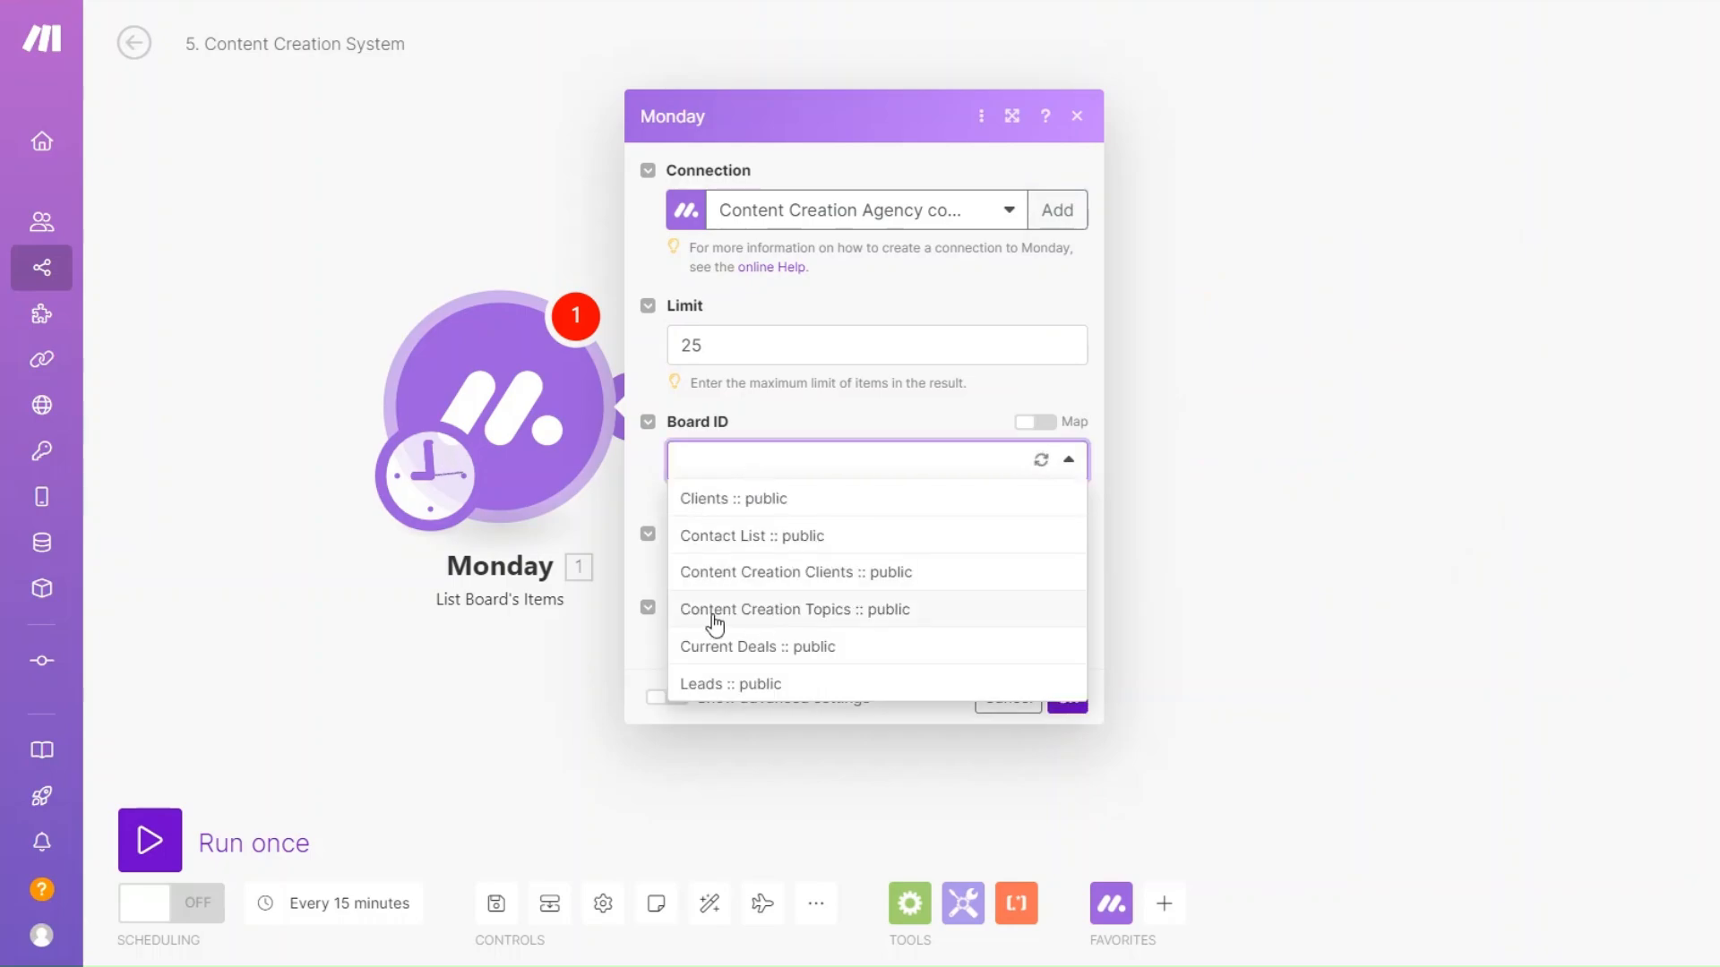
click(802, 610)
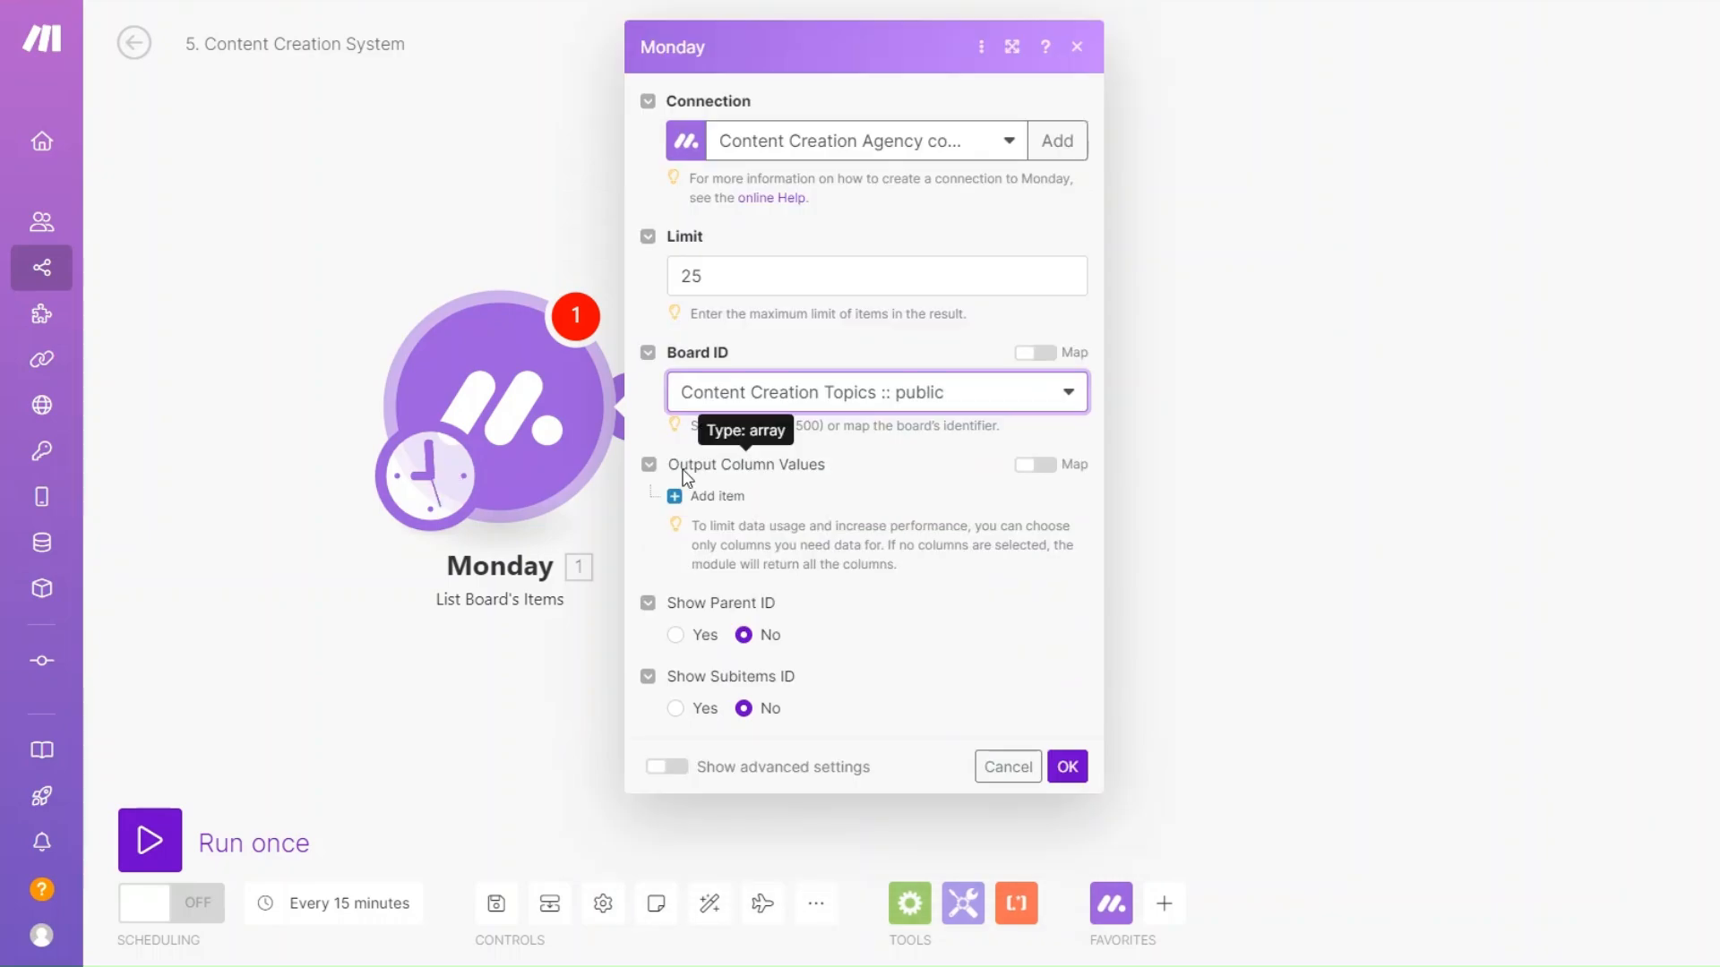
Set the module's output columns to Name and Date Created and save it.
click(715, 495)
click(741, 532)
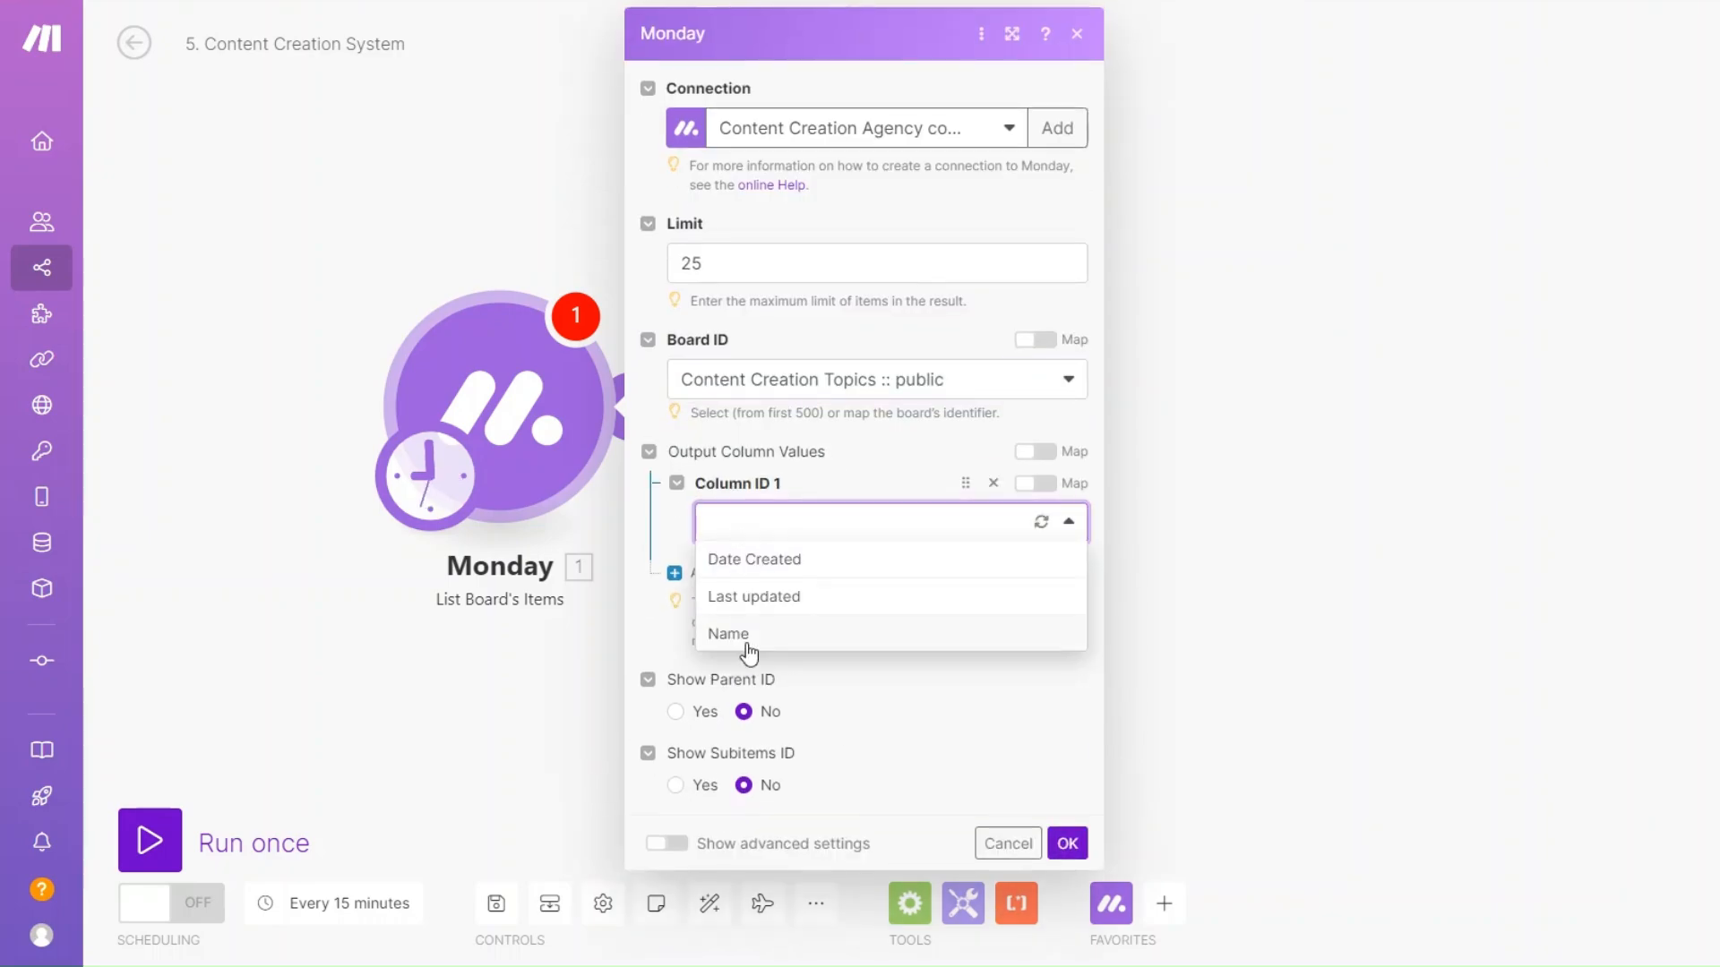
click(748, 642)
click(718, 573)
click(742, 612)
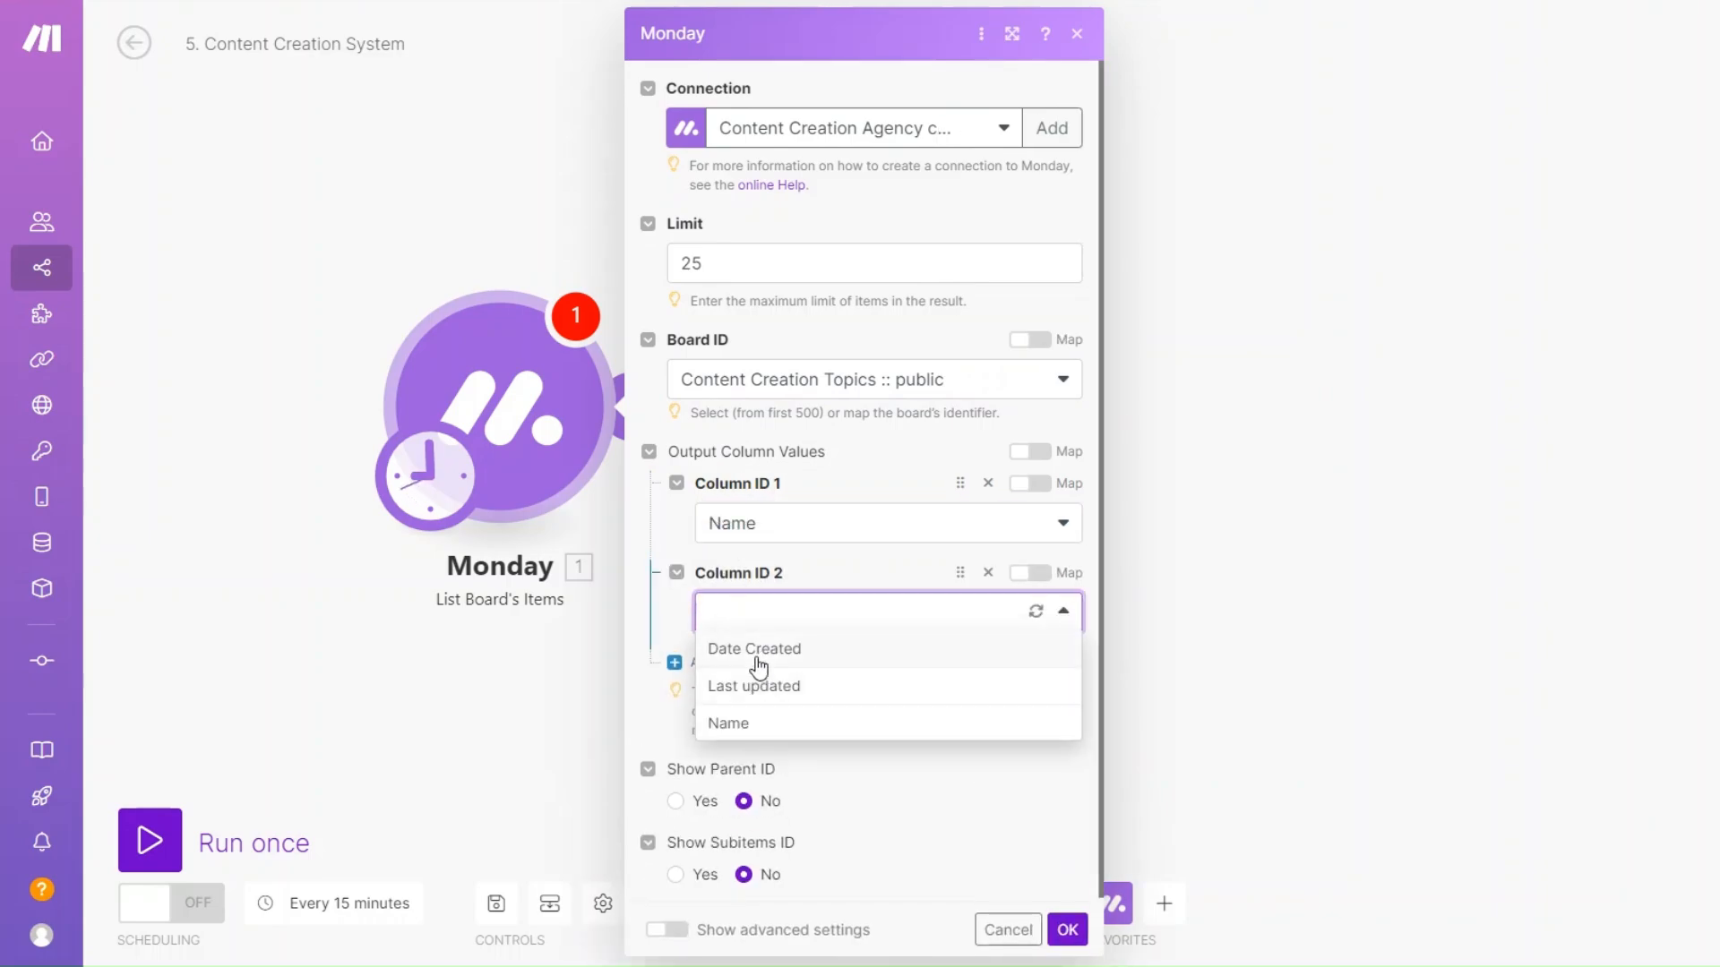
click(756, 652)
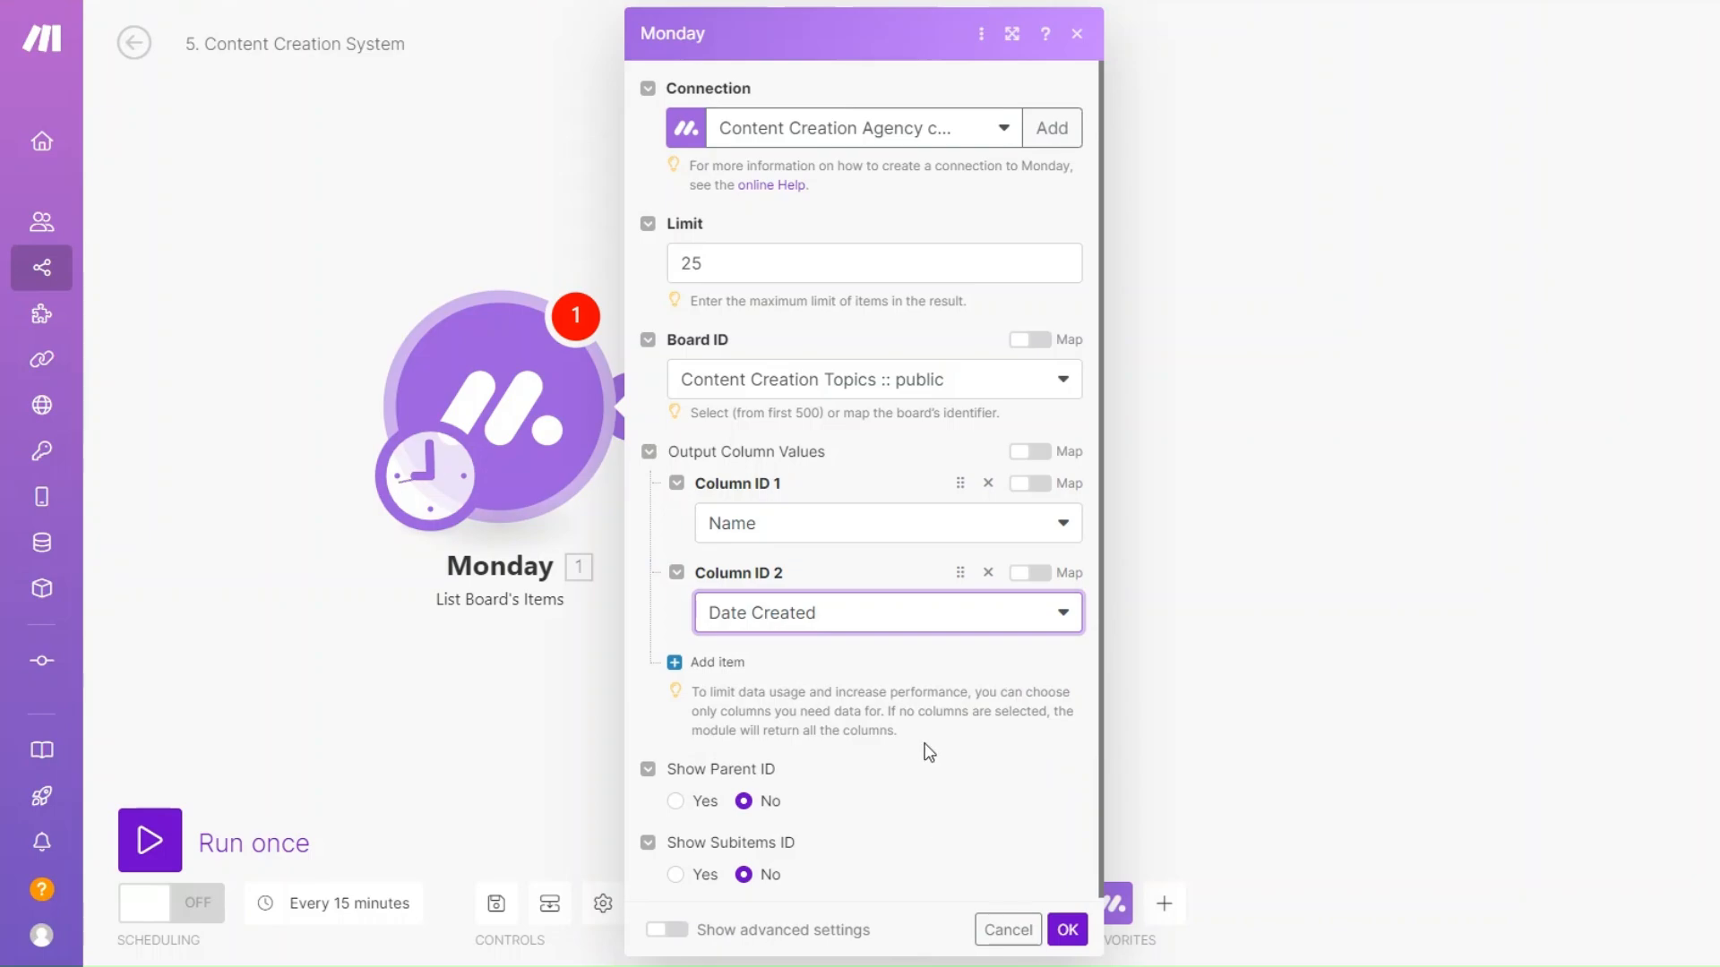
click(1058, 937)
right_click(568, 501)
click(563, 518)
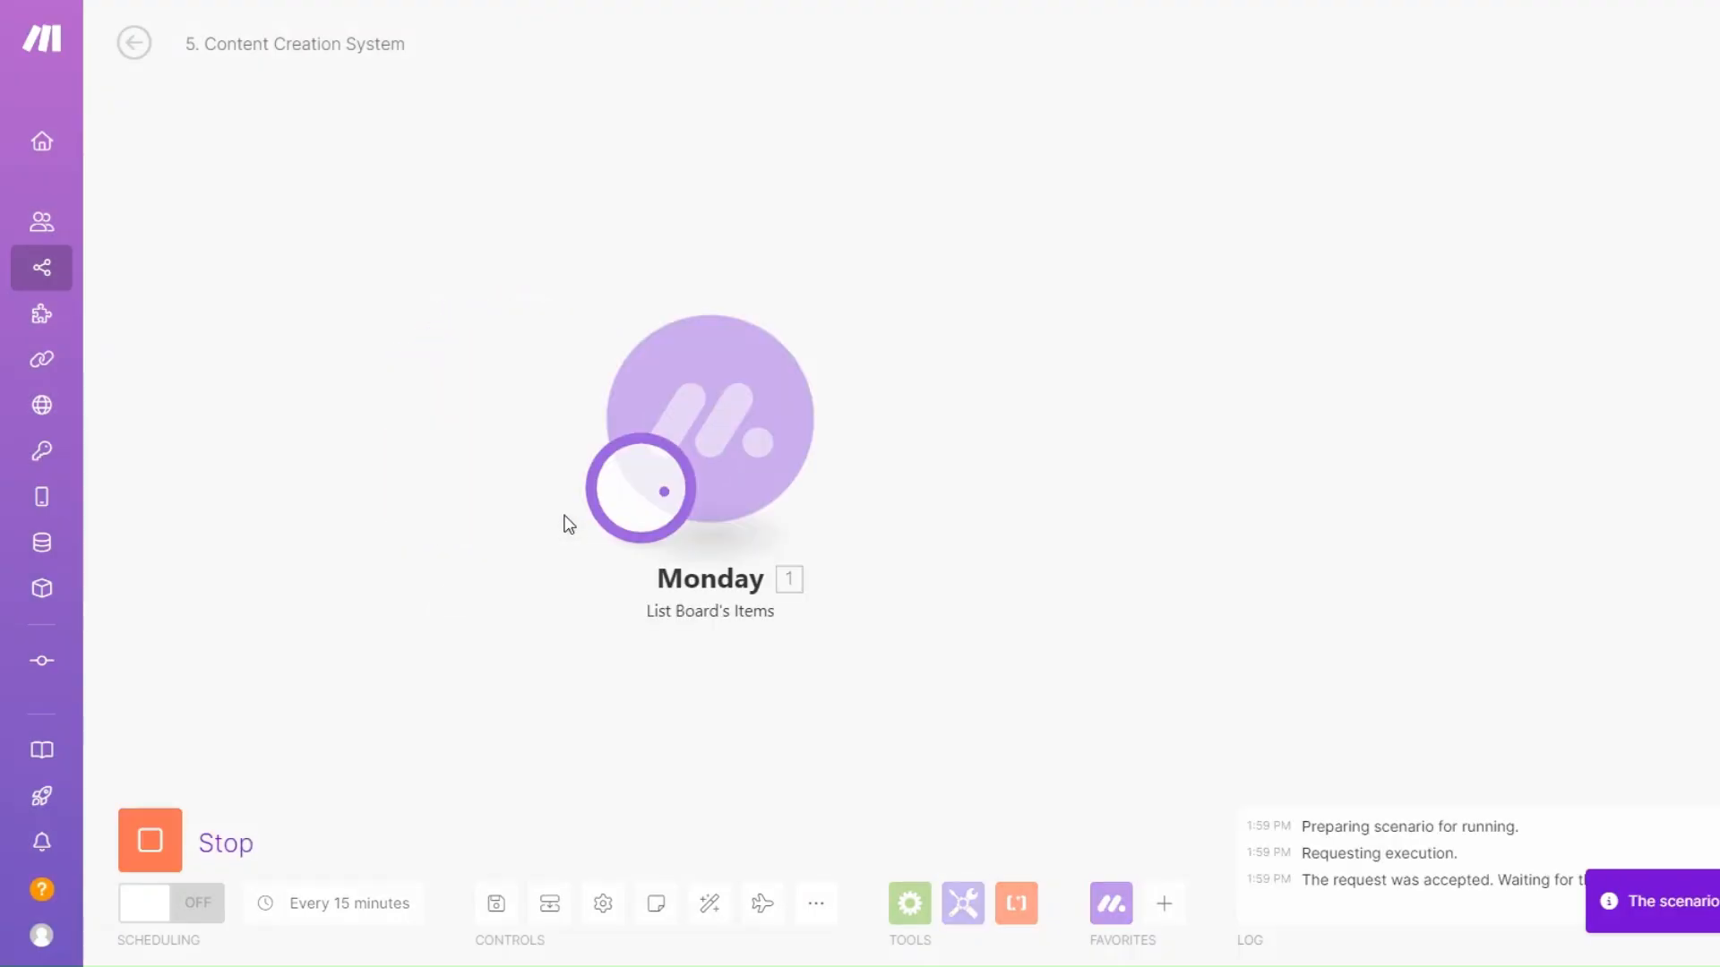
scroll(989, 325, down, 2)
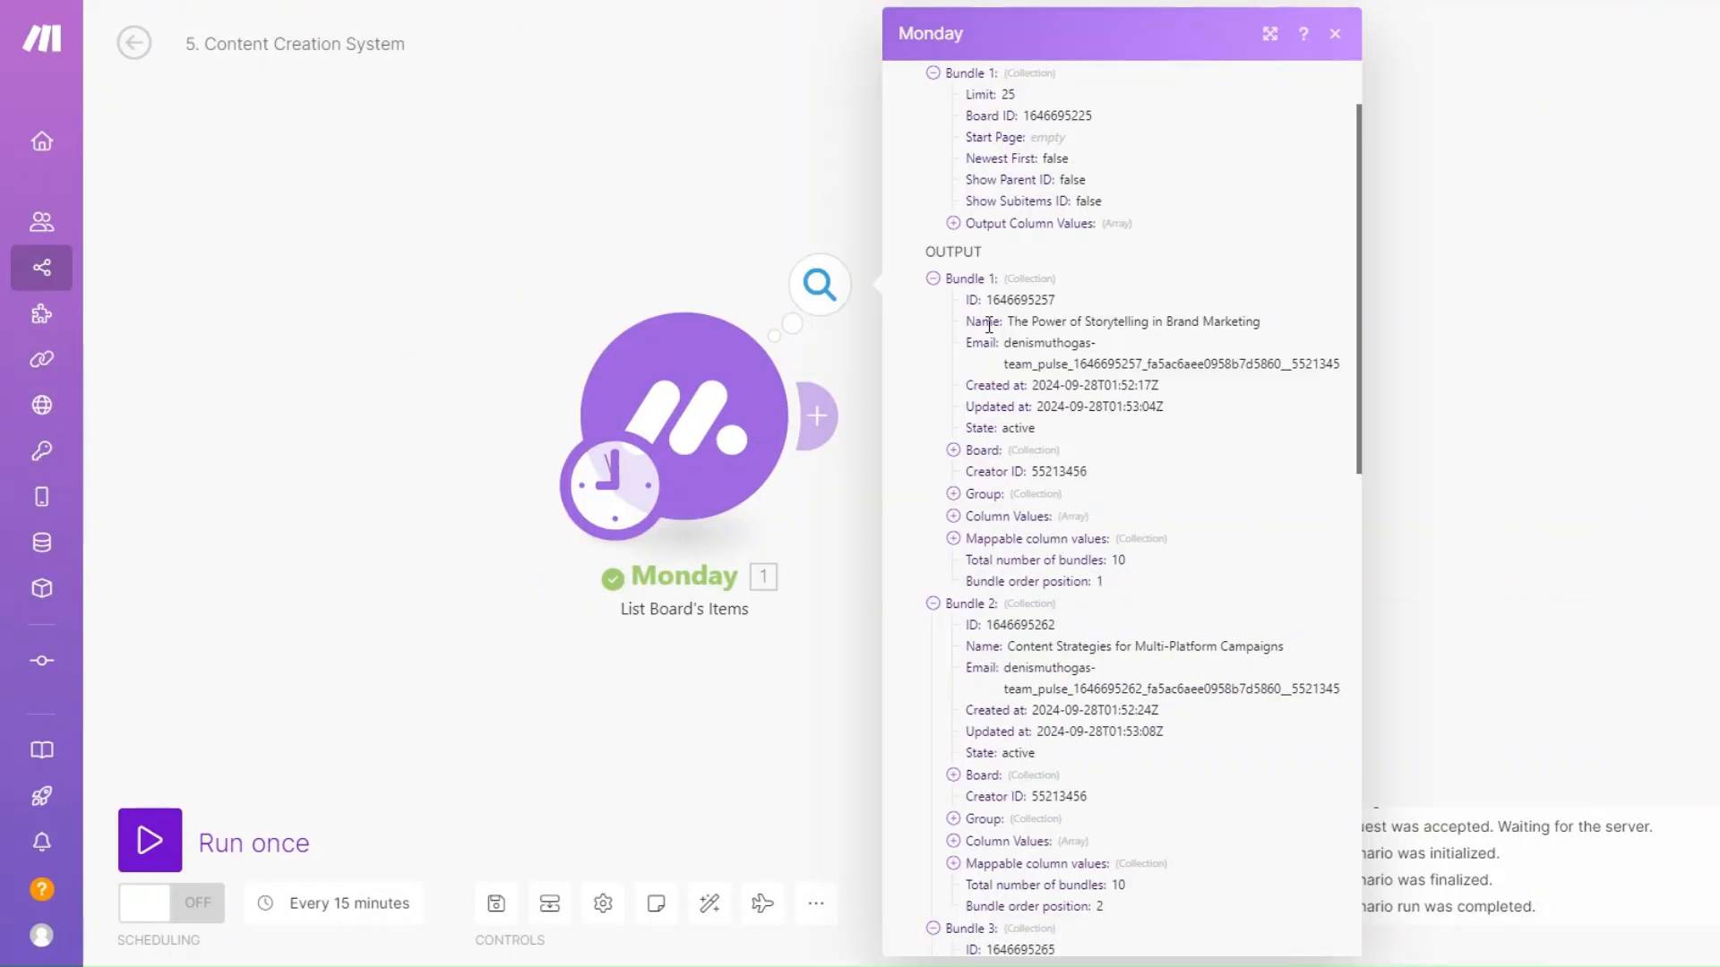
drag(1007, 322, 1282, 331)
scroll(1155, 503, down, 10)
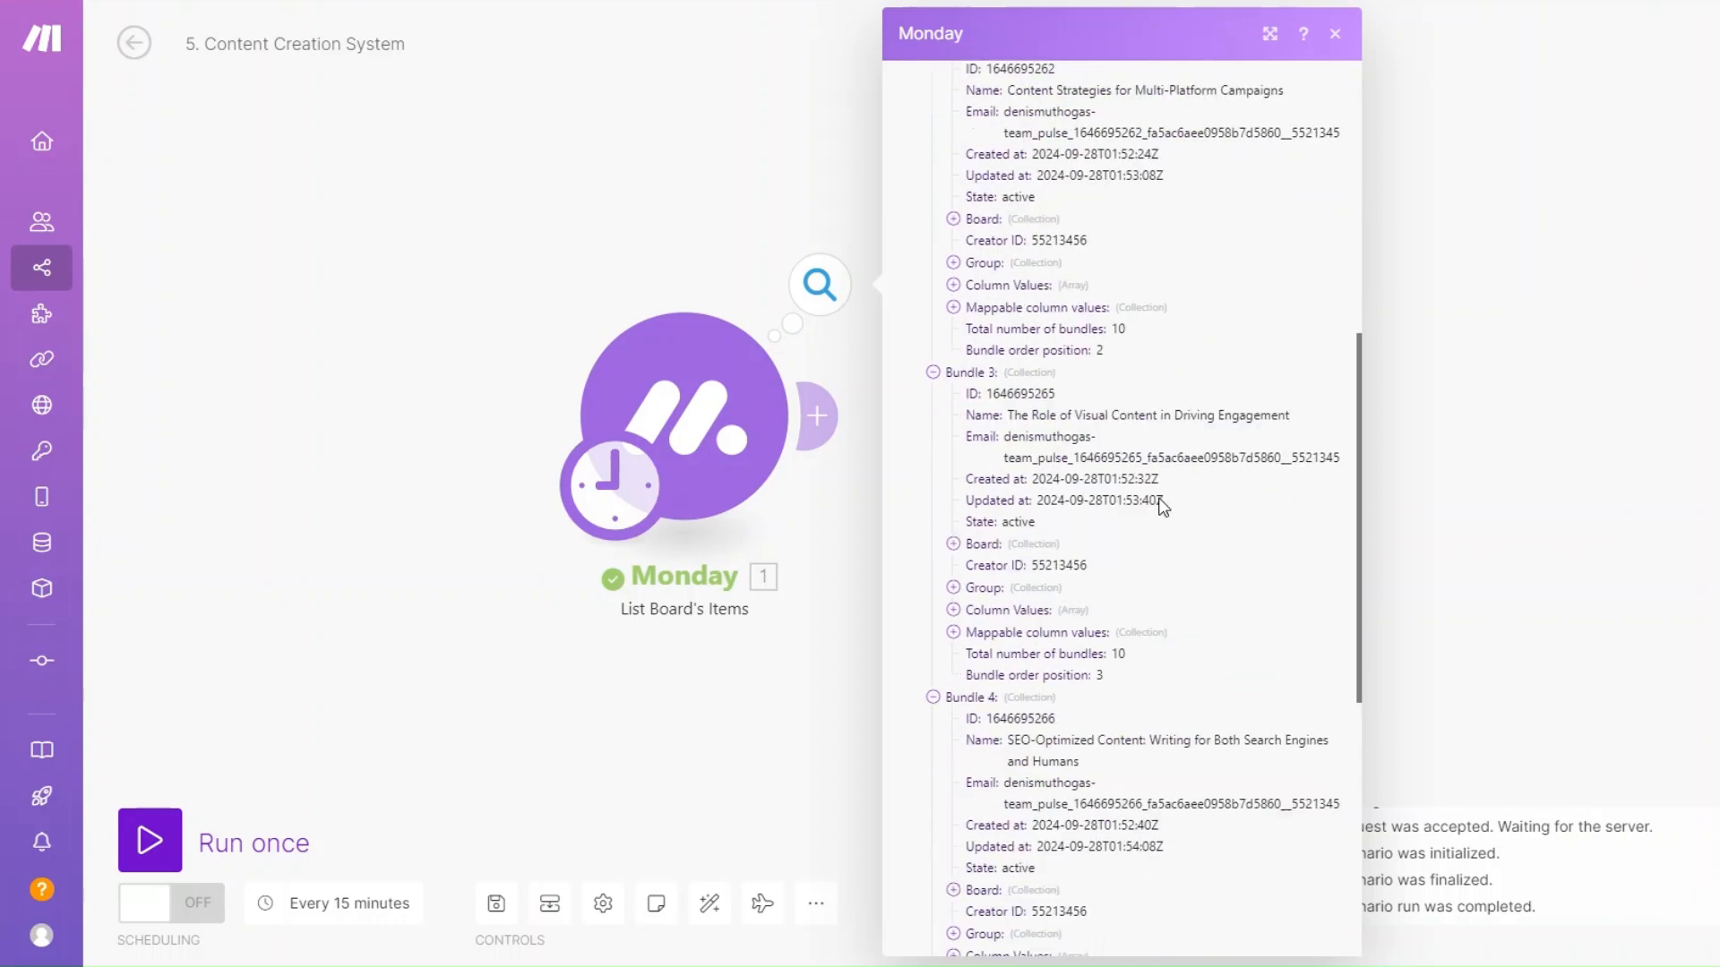
scroll(1163, 507, down, 2)
click(932, 868)
click(933, 845)
click(933, 823)
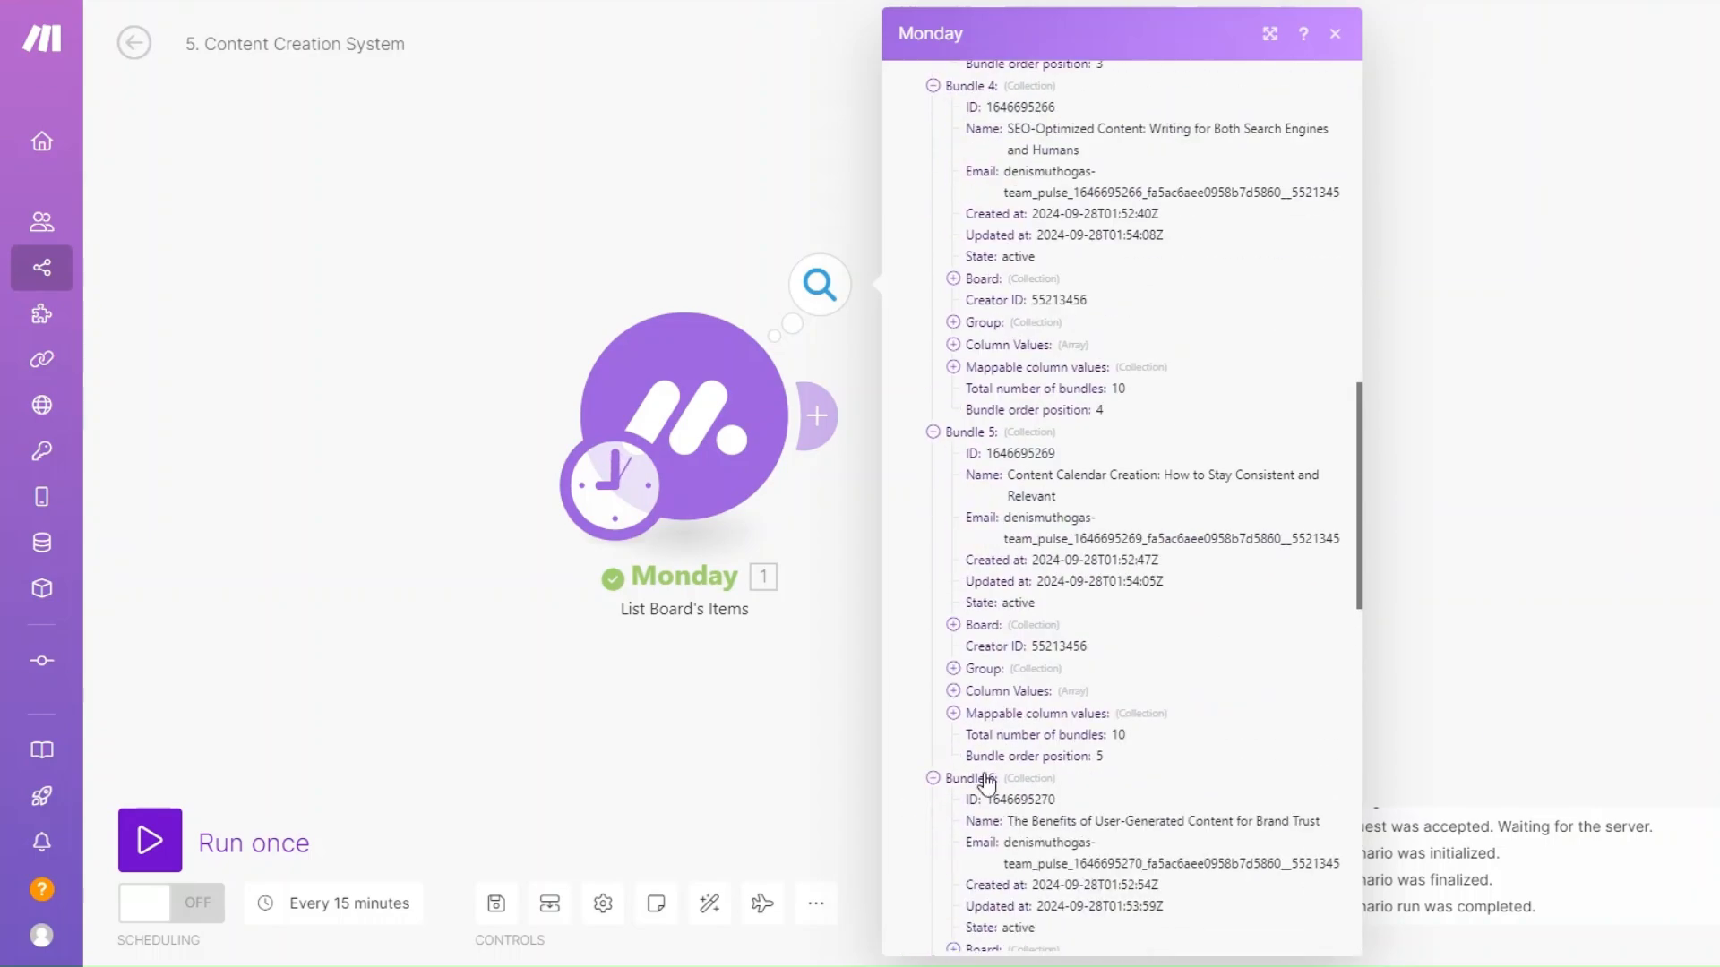
scroll(1075, 779, down, 5)
drag(866, 583, 622, 556)
scroll(696, 582, down, 2)
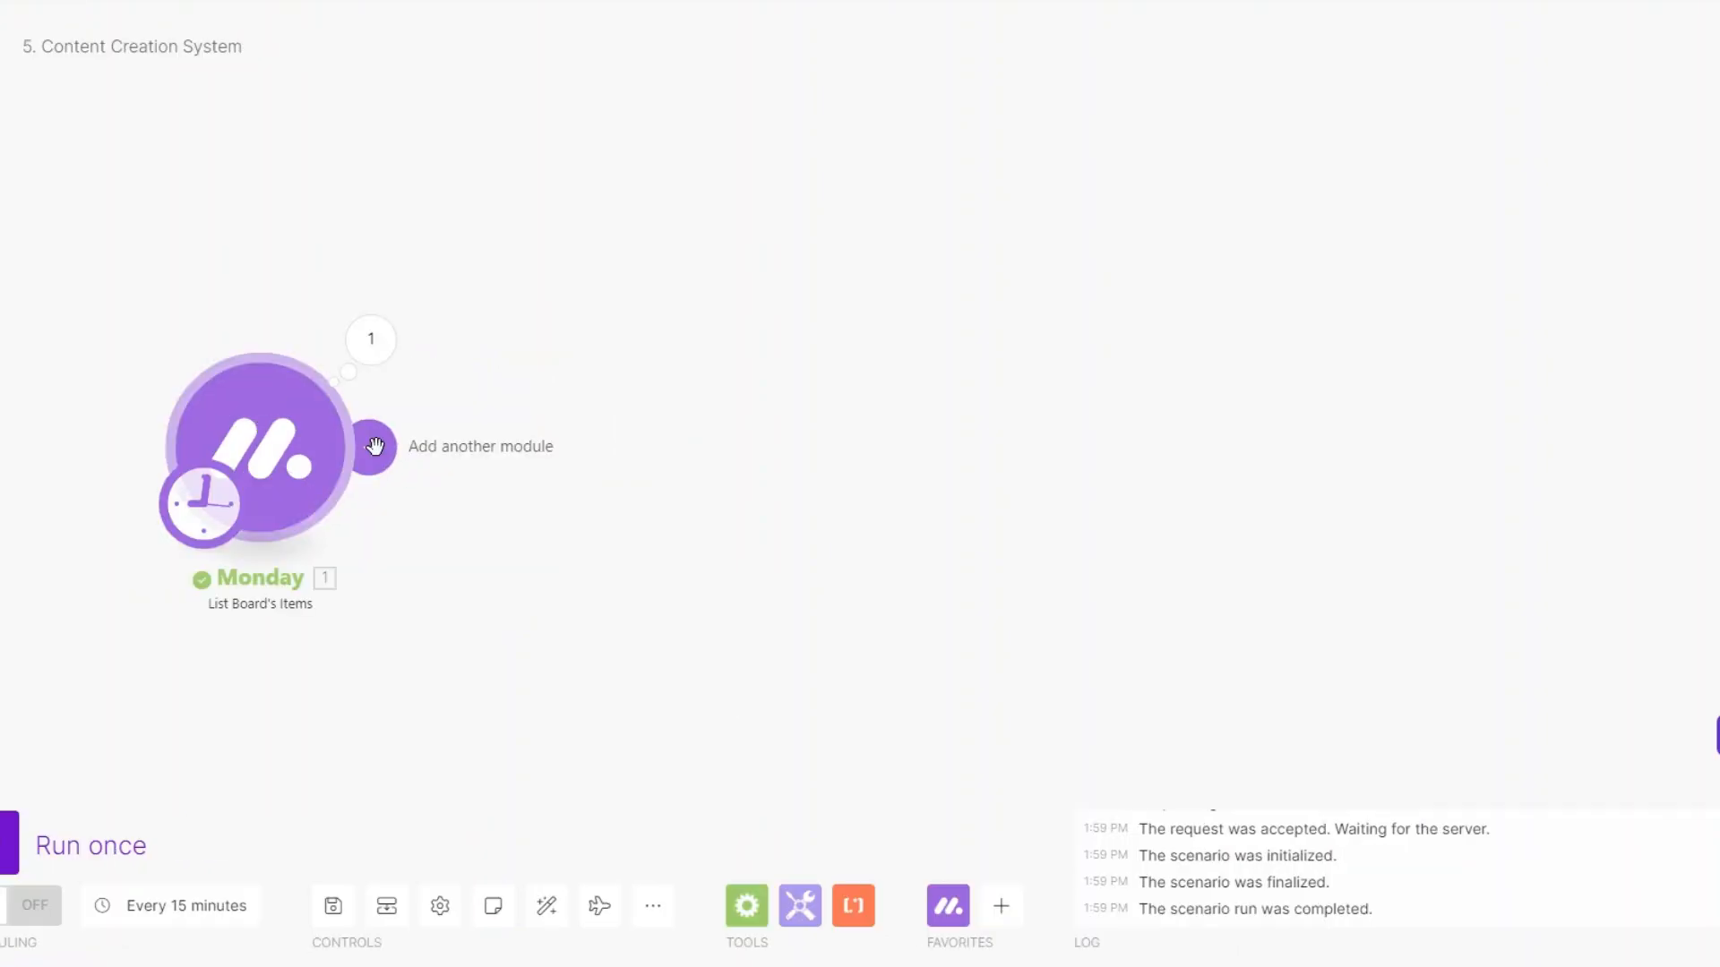
Add an OpenAI Create a Completion module after the Monday trigger.
click(374, 446)
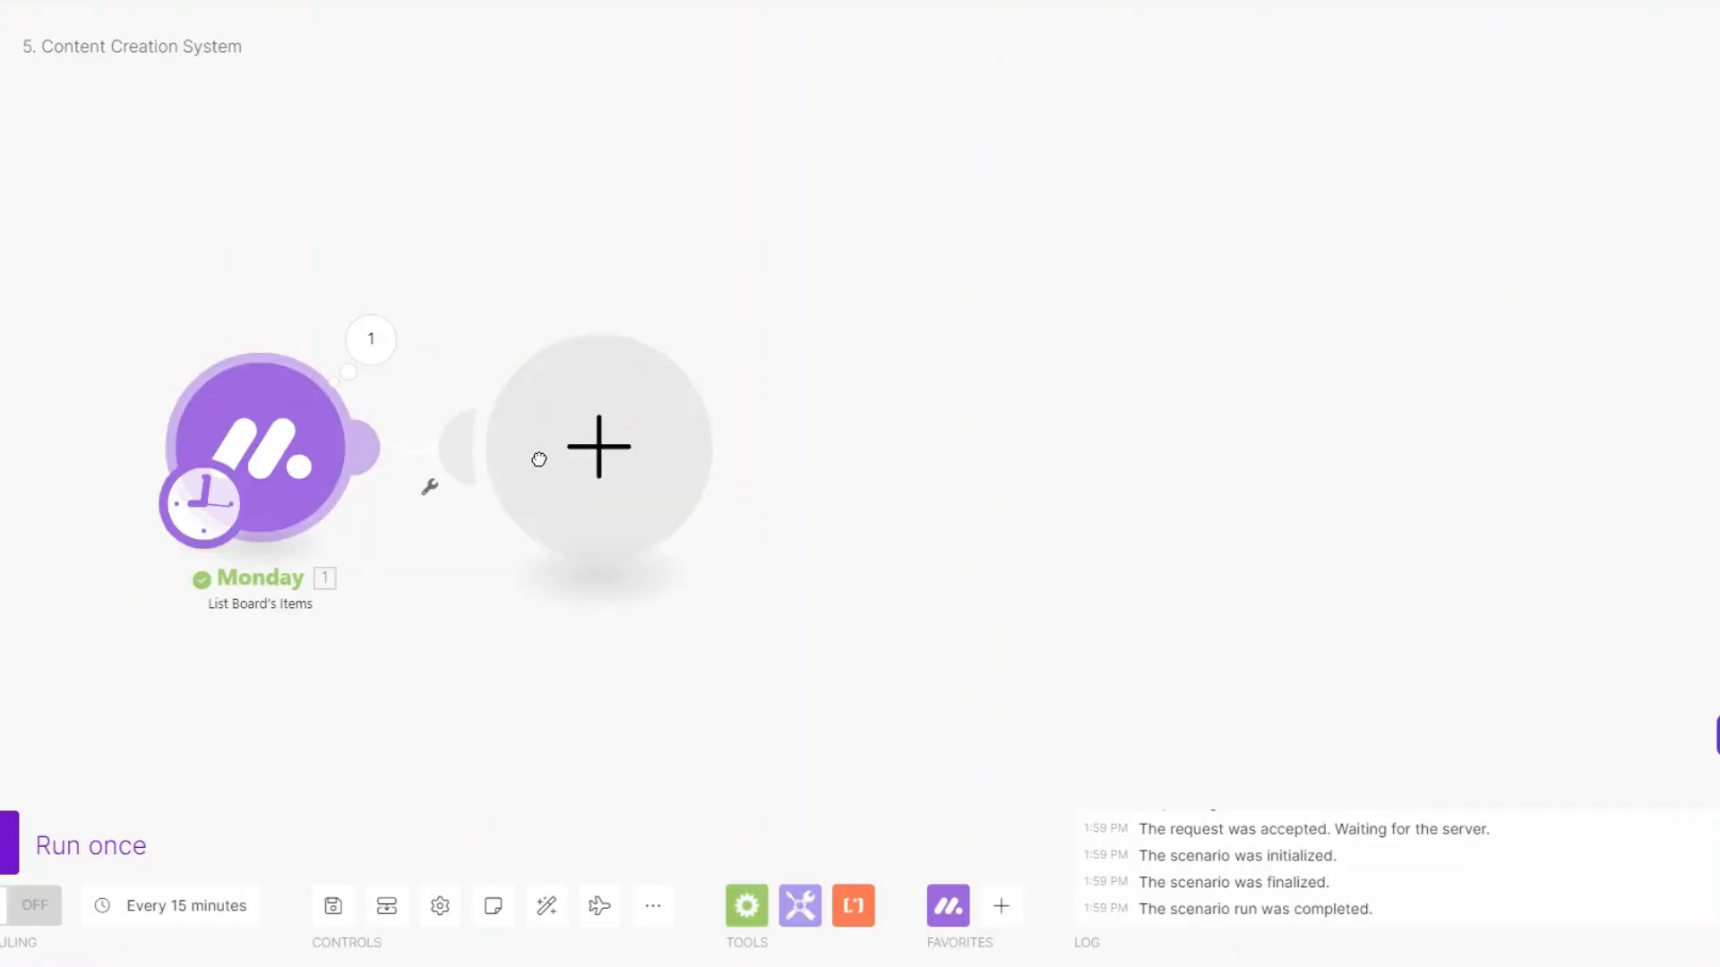
scroll(899, 547, down, 3)
scroll(899, 559, down, 2)
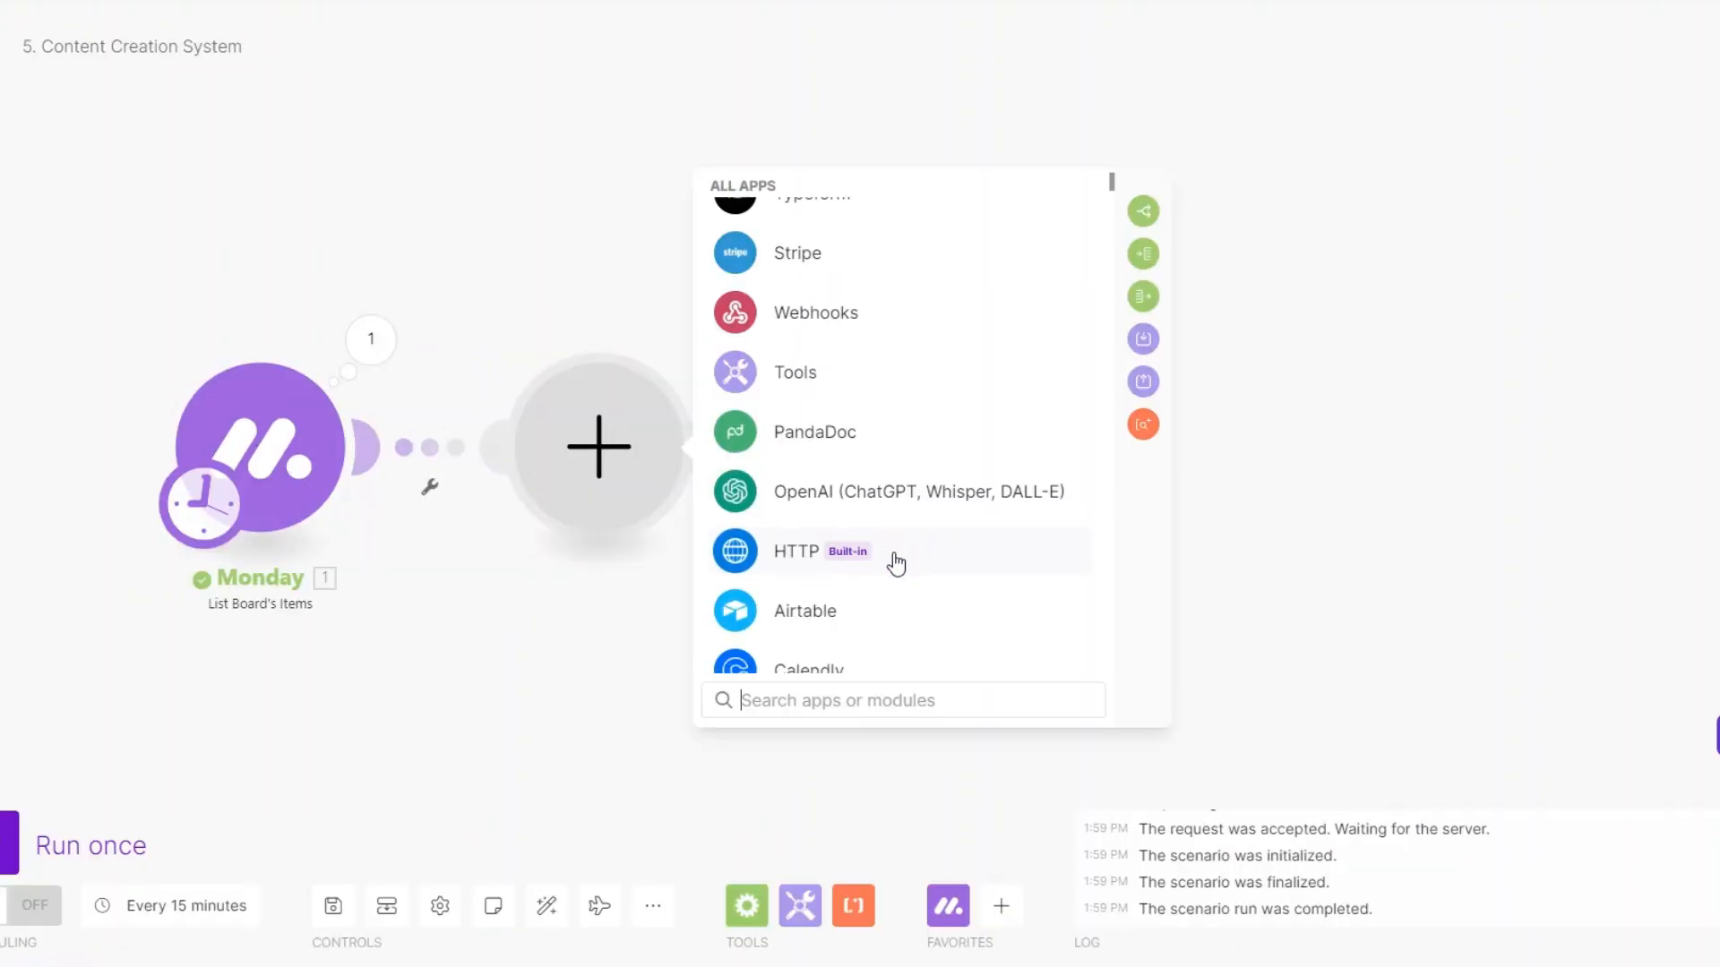
click(825, 499)
scroll(915, 562, down, 2)
scroll(914, 561, up, 3)
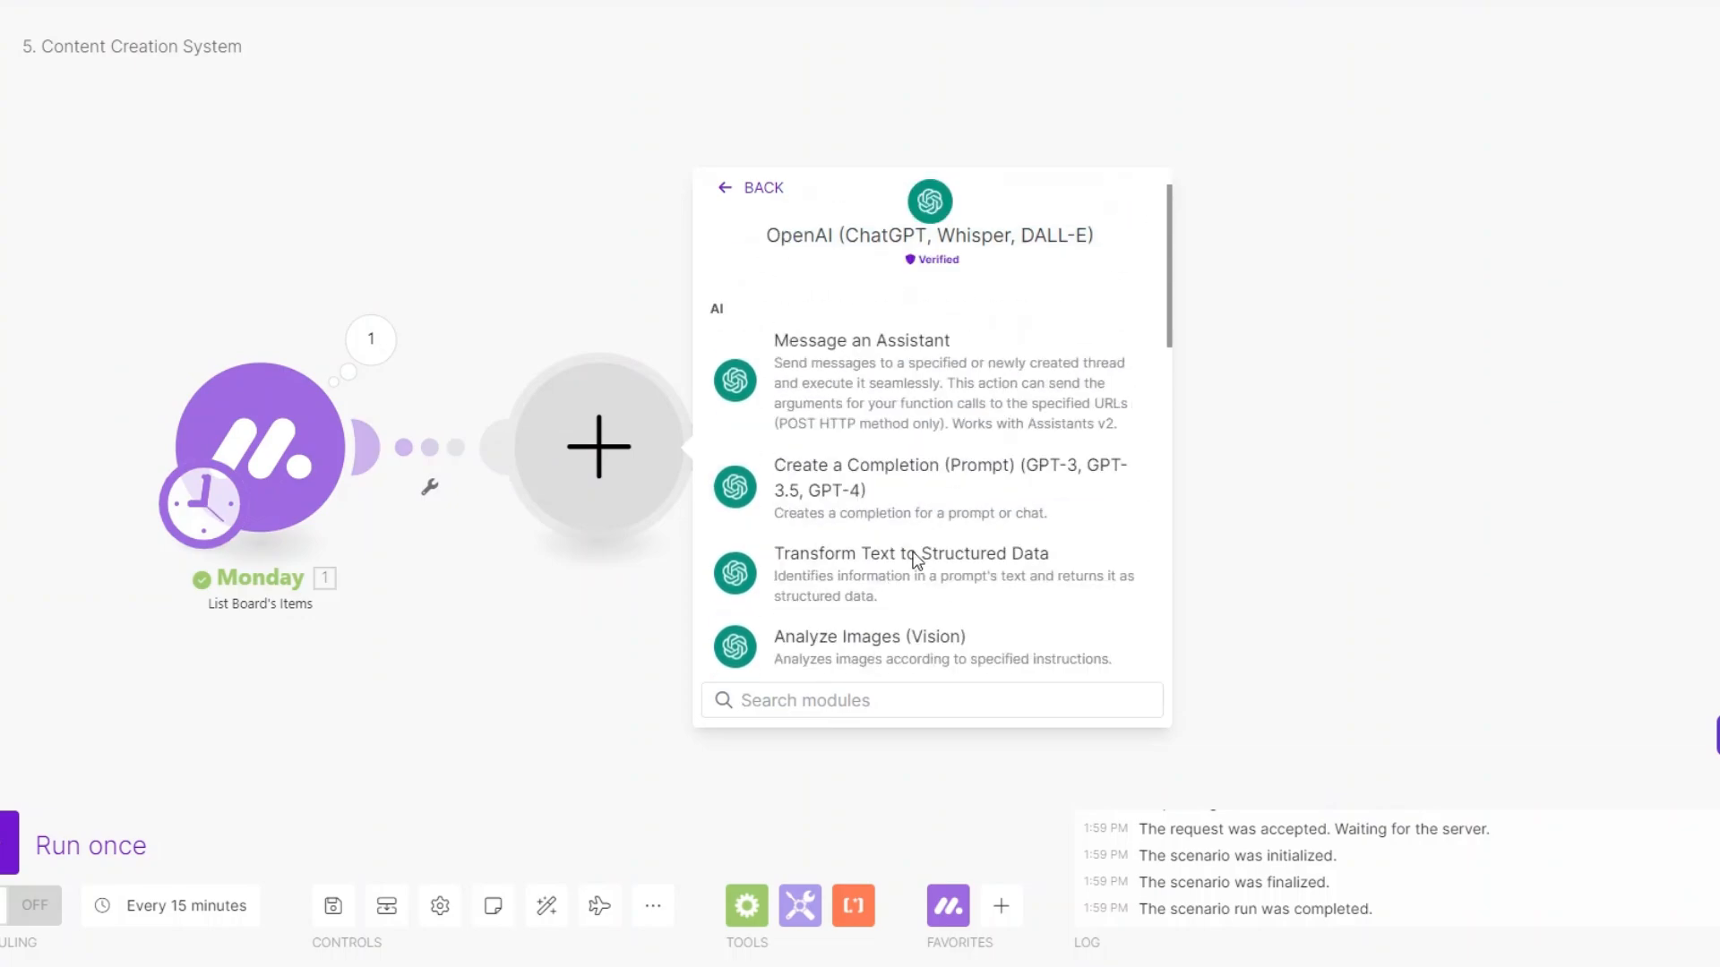
click(910, 406)
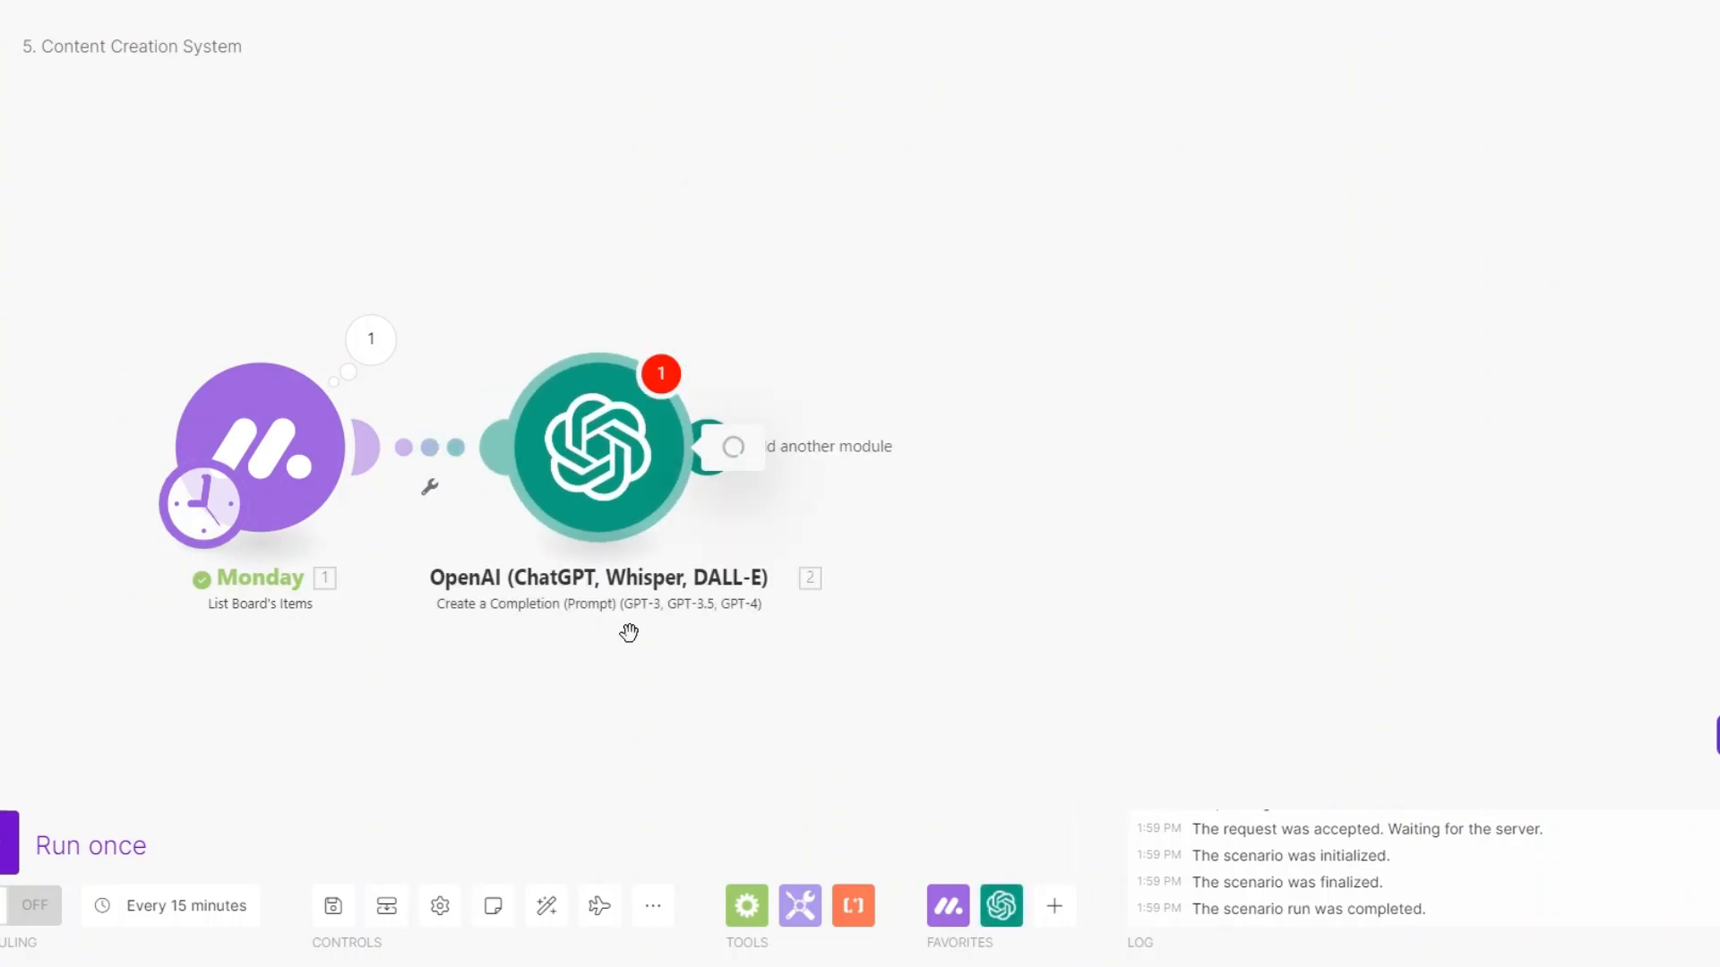
Rename the OpenAI module to "Create Platform's Specific Post".
right_click(619, 480)
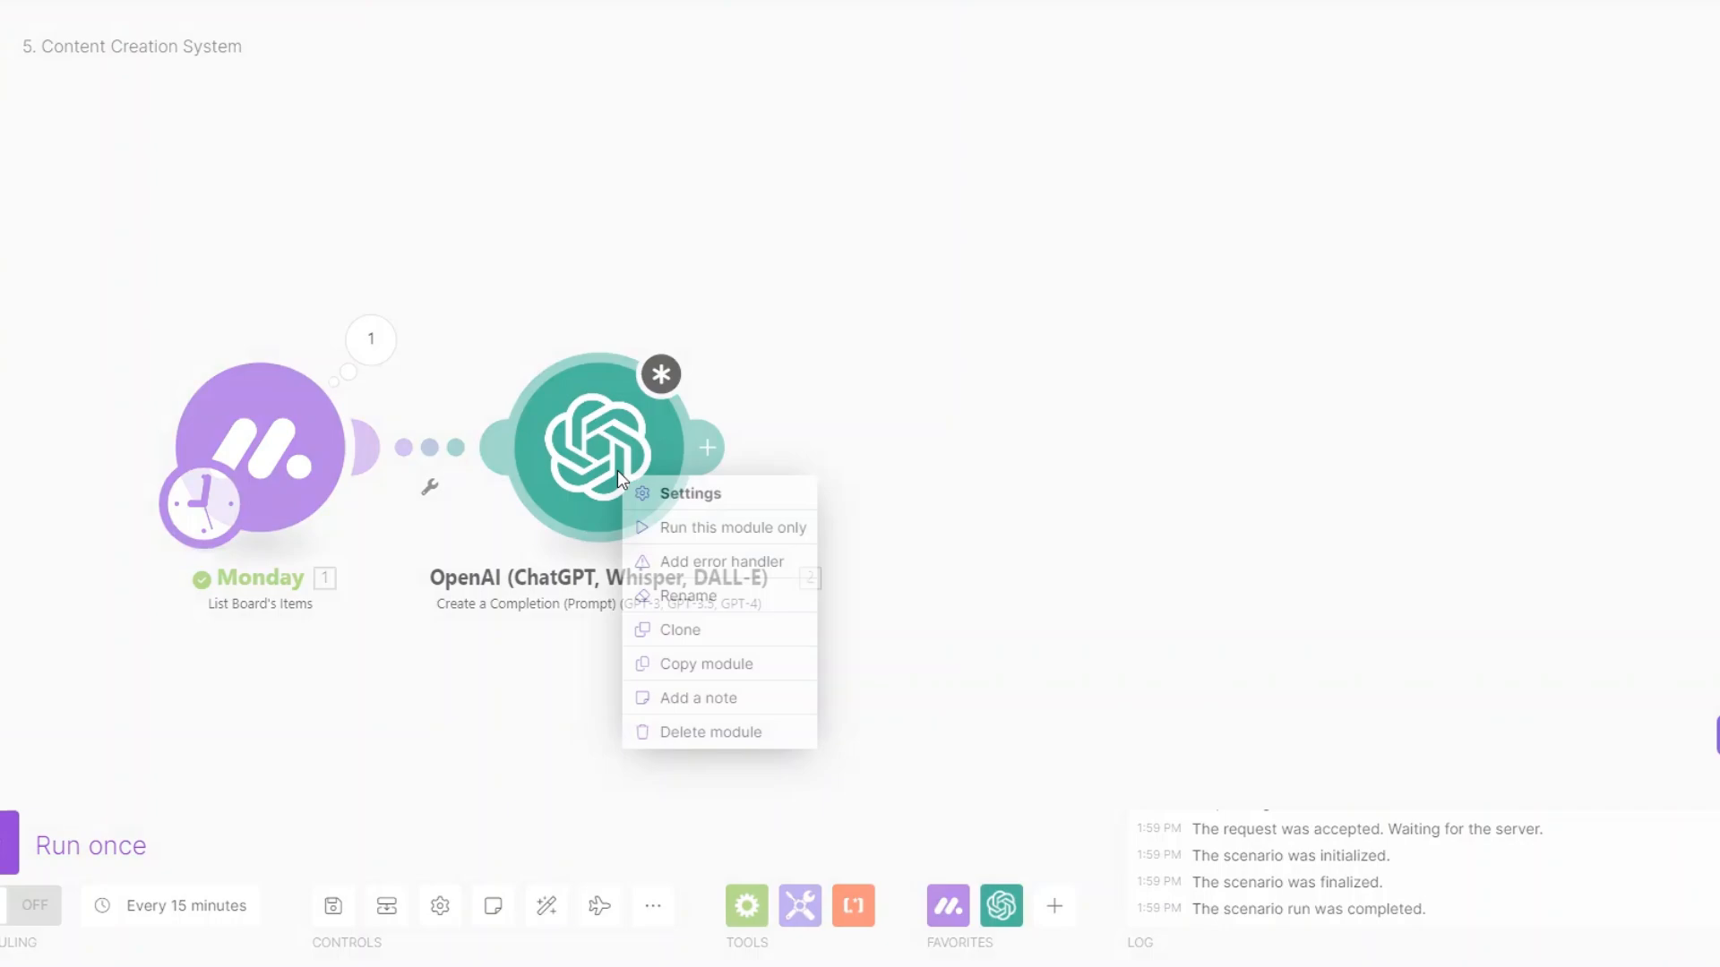
click(695, 594)
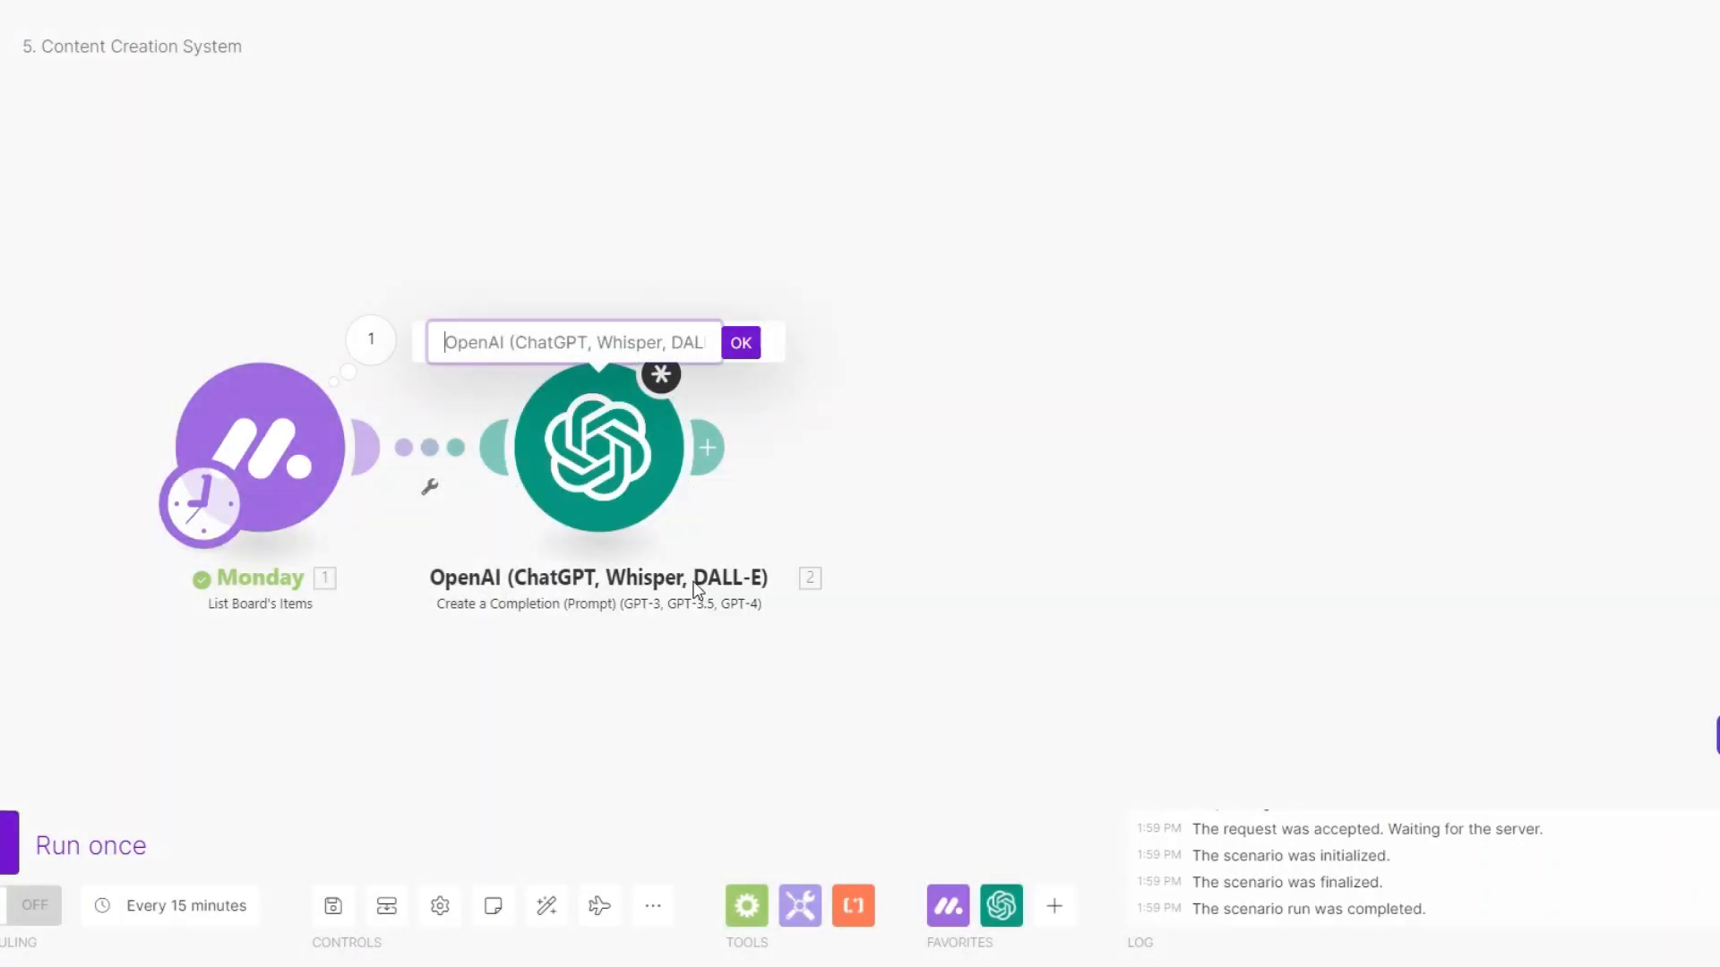
text(Create Platform's Specific Post)
key(Return)
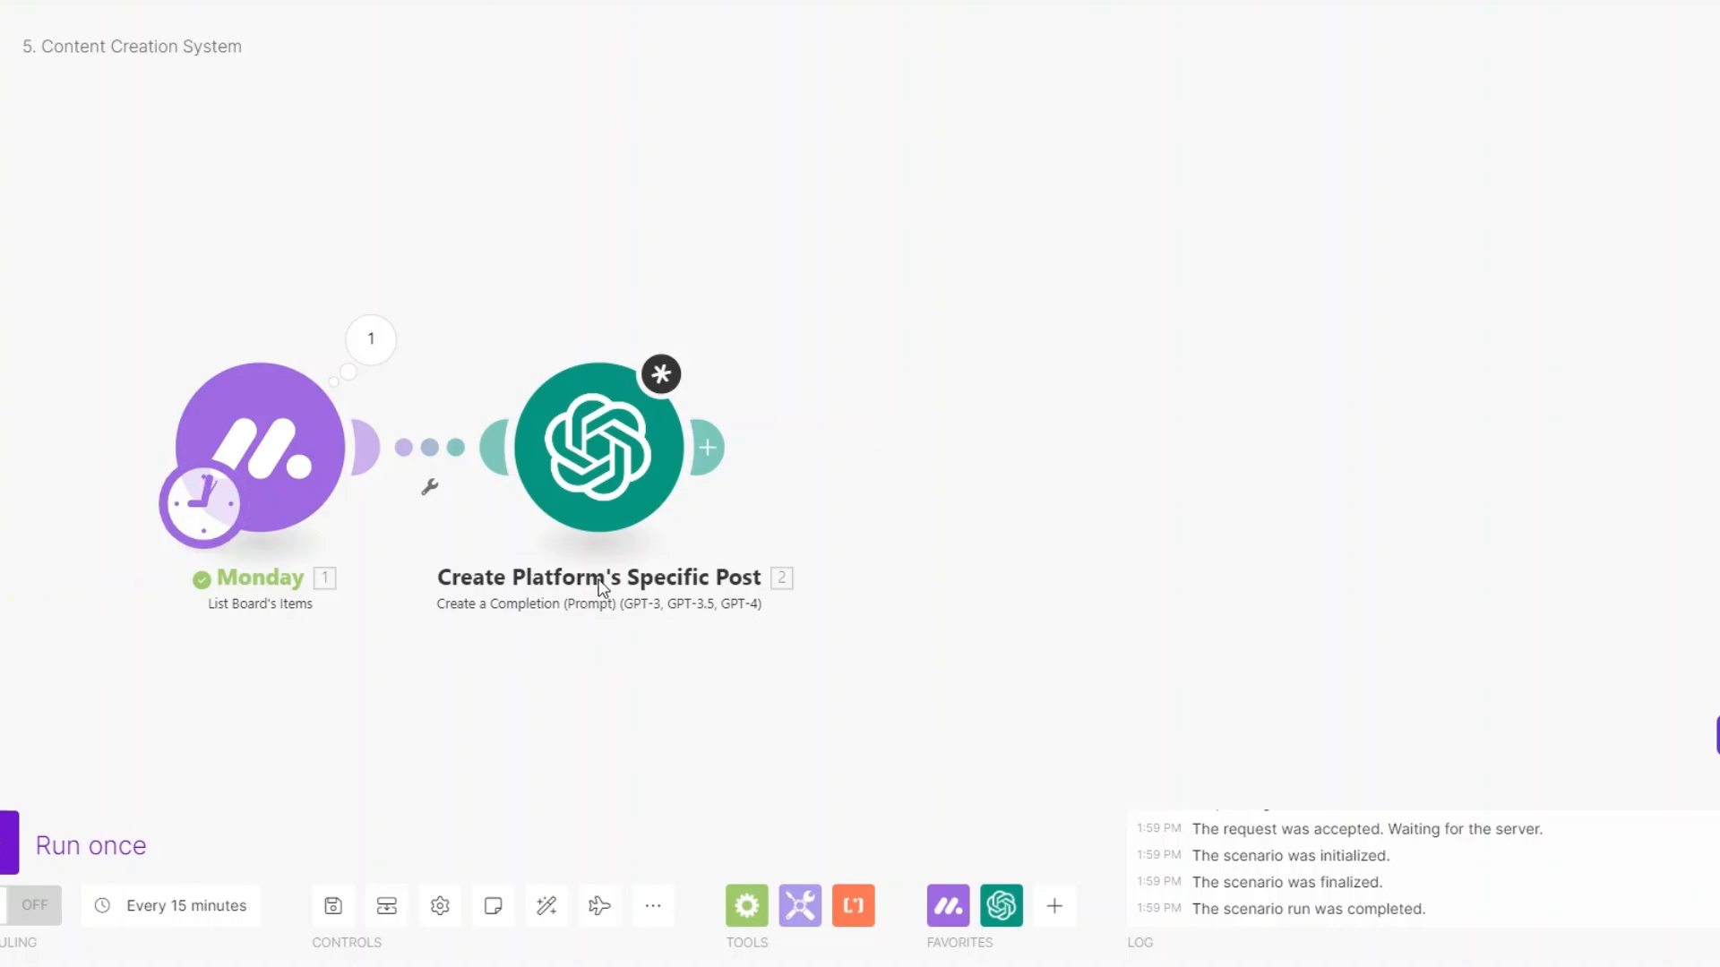
scroll(596, 587, down, 2)
drag(658, 527, 582, 500)
click(607, 451)
Add an OpenAI Generate an Image module after the post step.
click(759, 460)
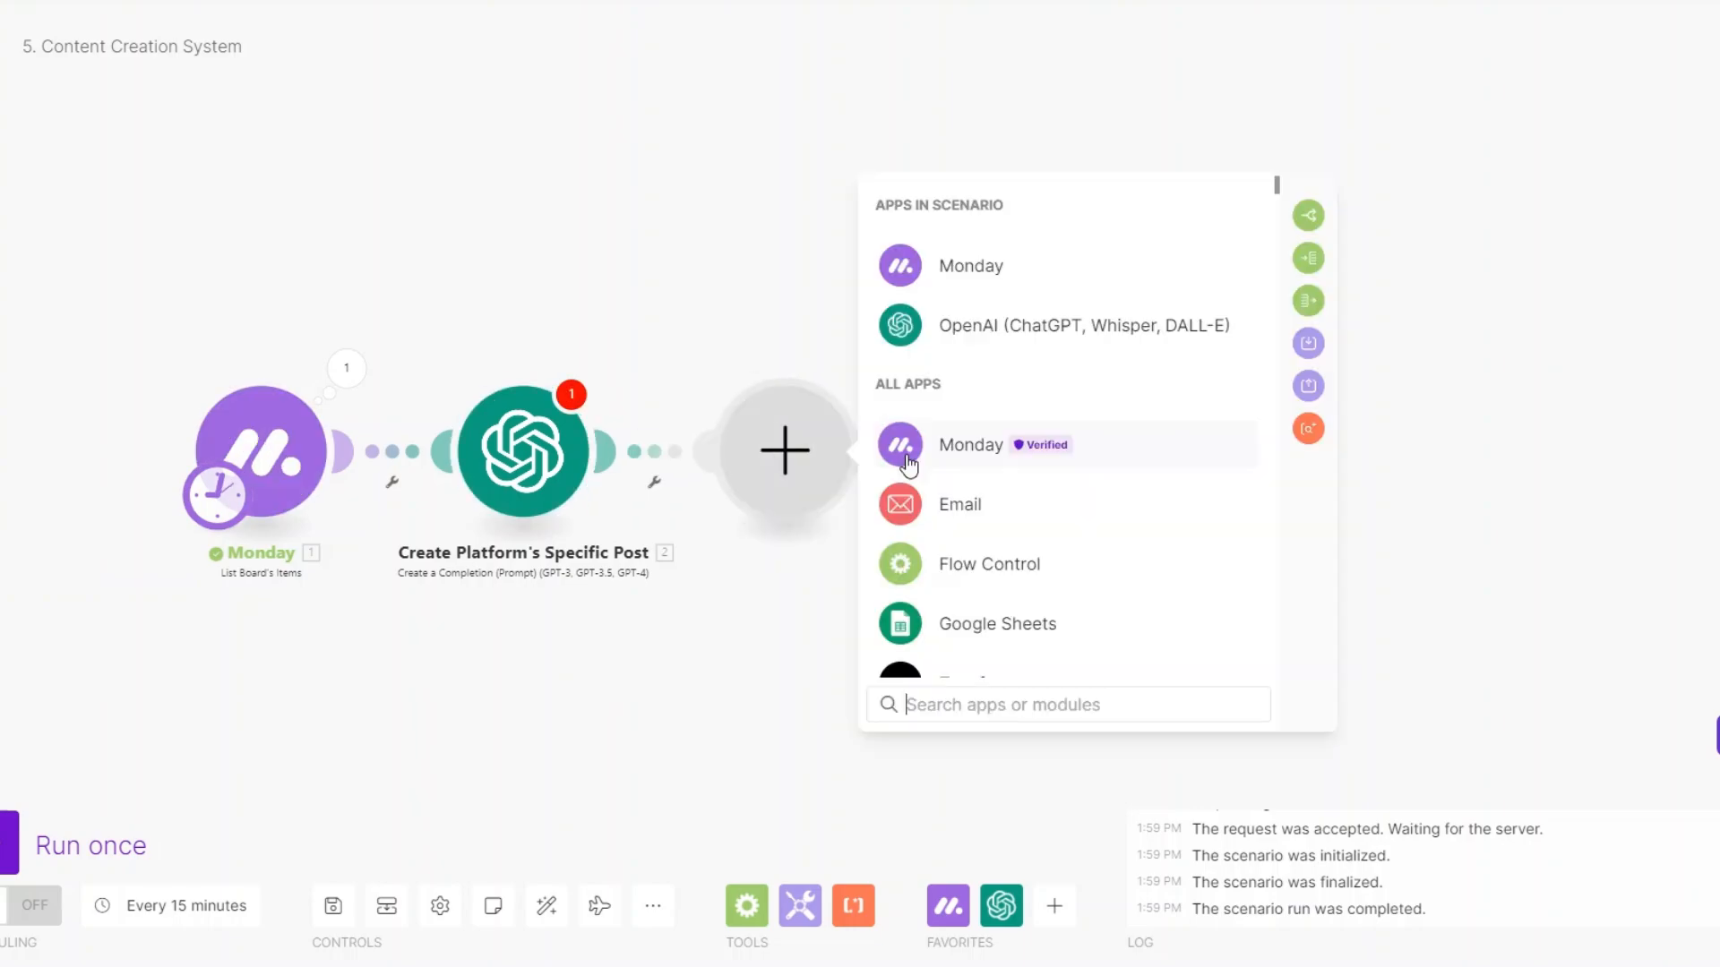
click(1009, 341)
scroll(1074, 565, down, 2)
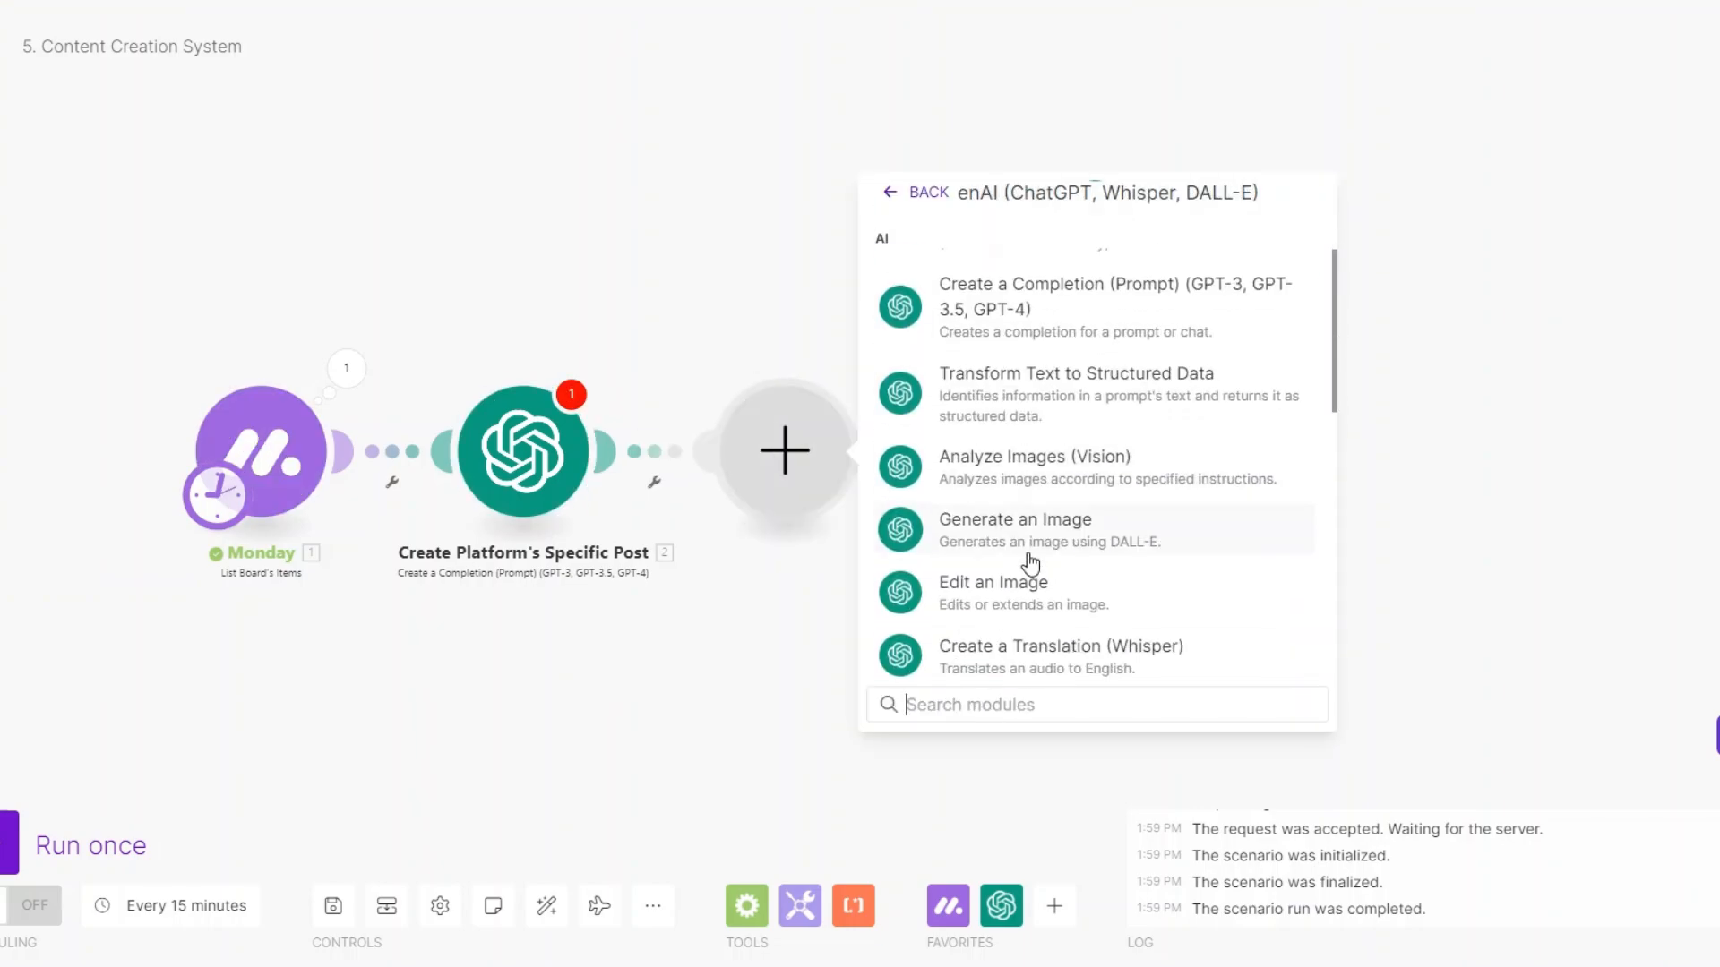
click(1133, 560)
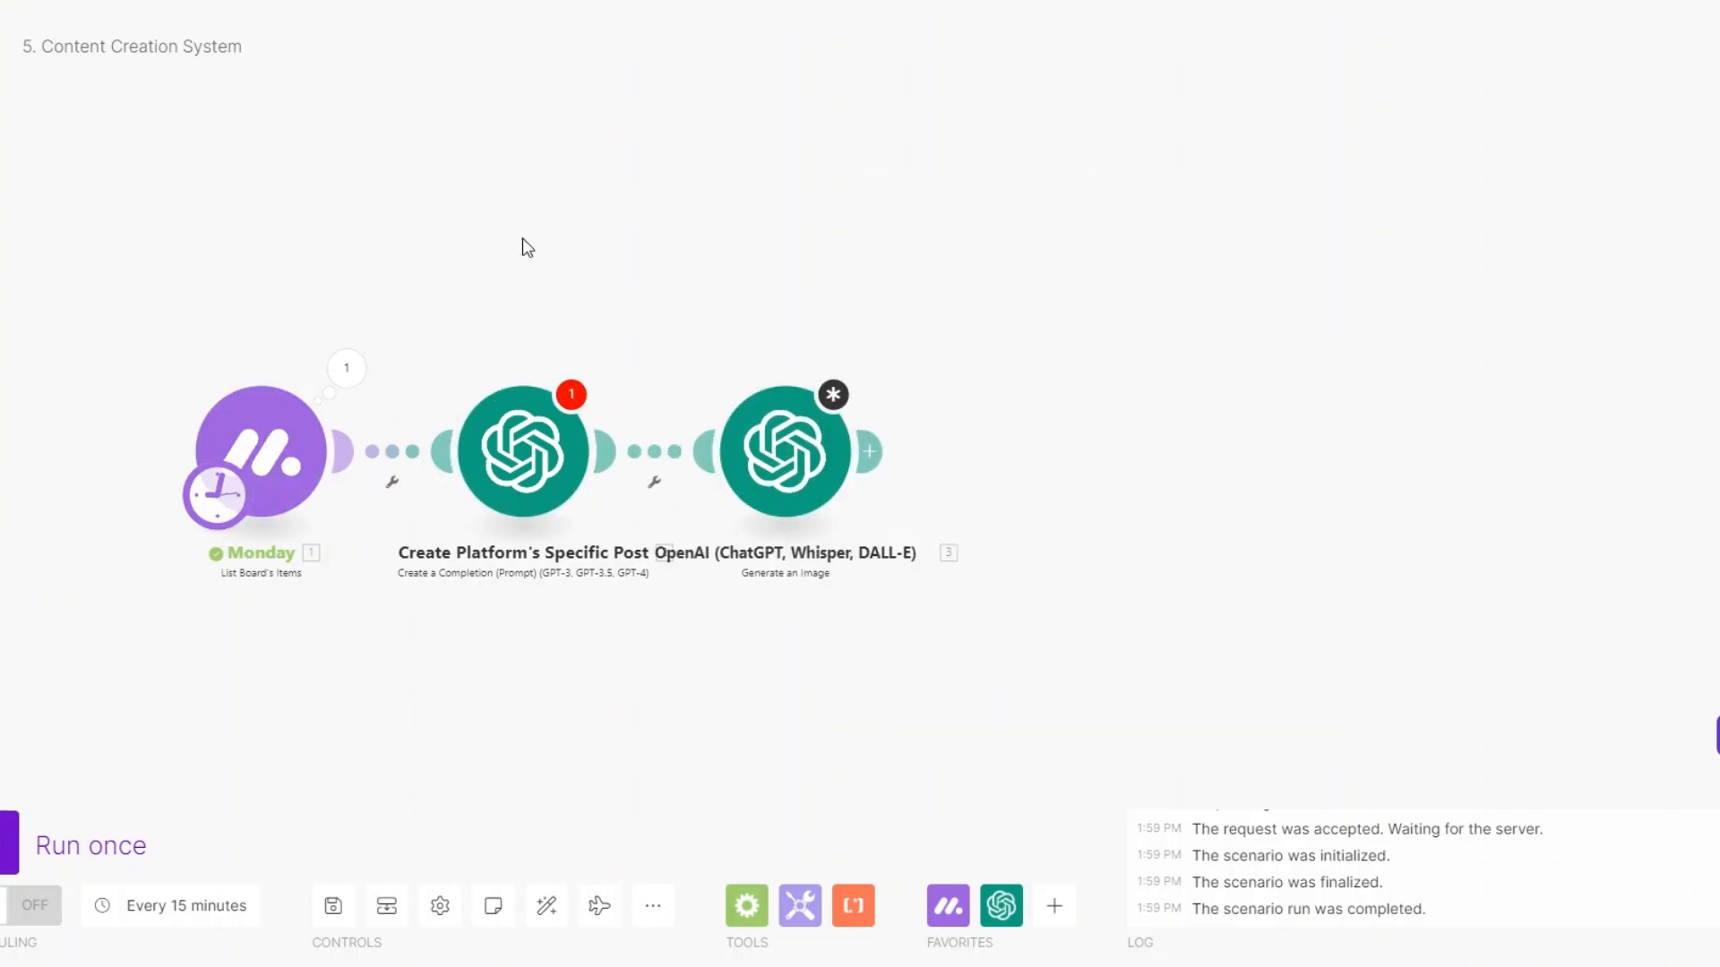
Rename the image module to 'Generate Platform's Specific Image'.
right_click(800, 464)
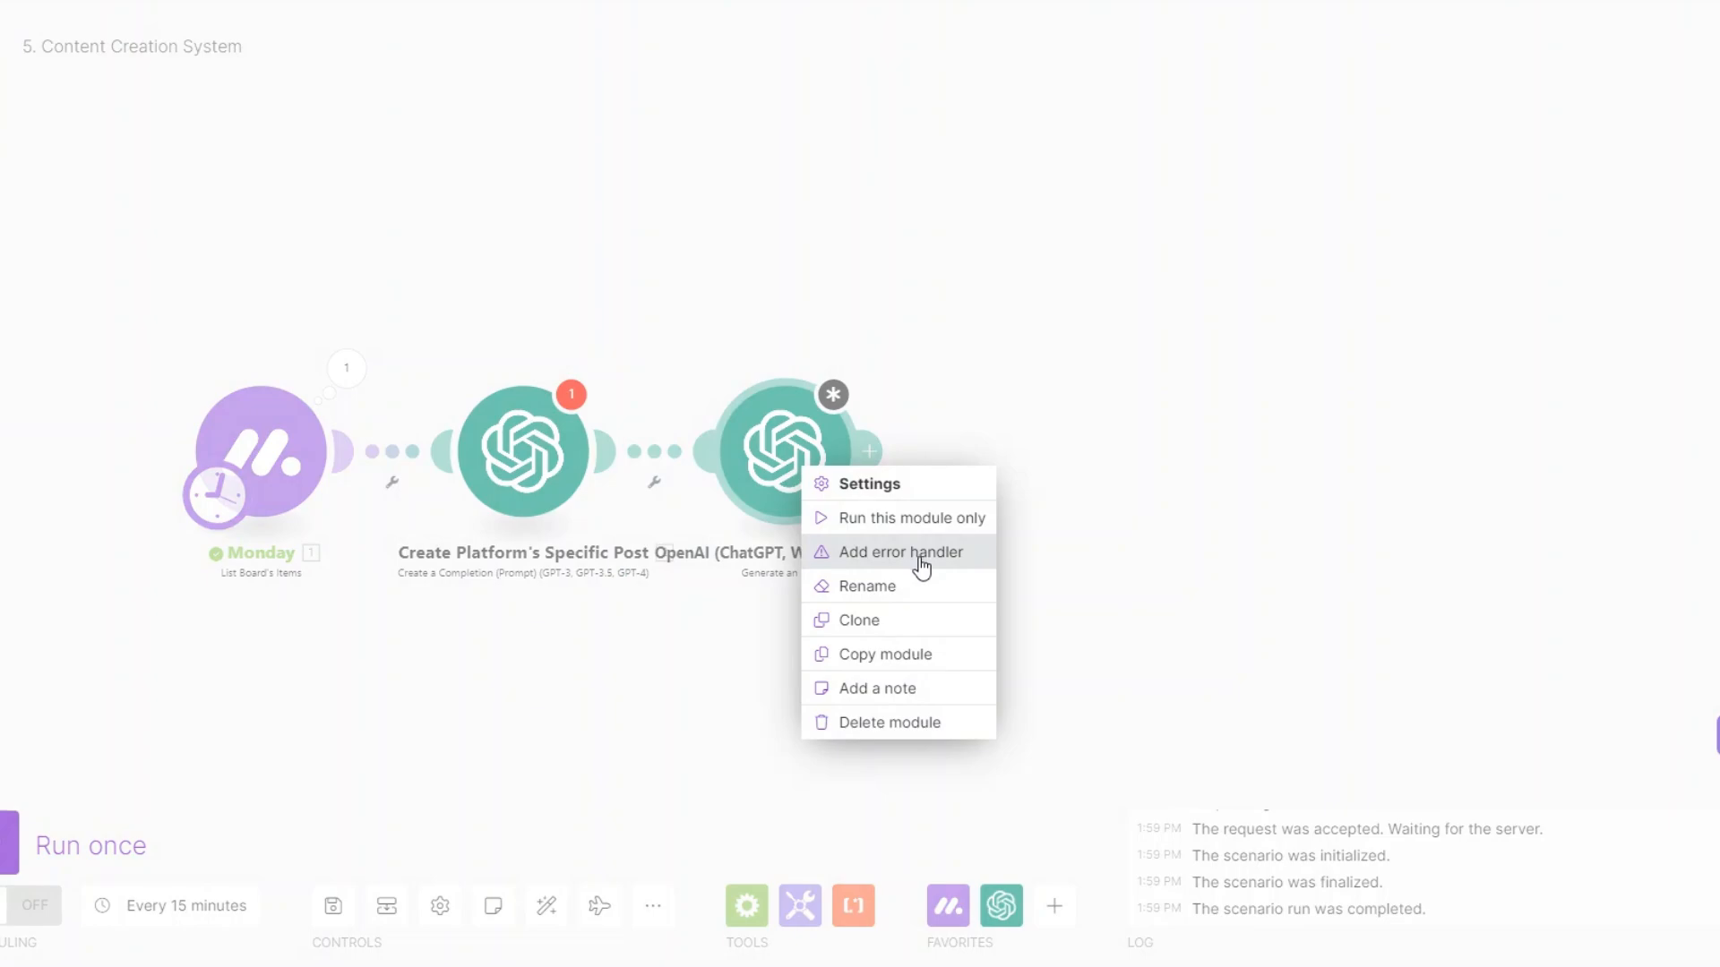
click(911, 605)
text(Generate Platform's Specific Image)
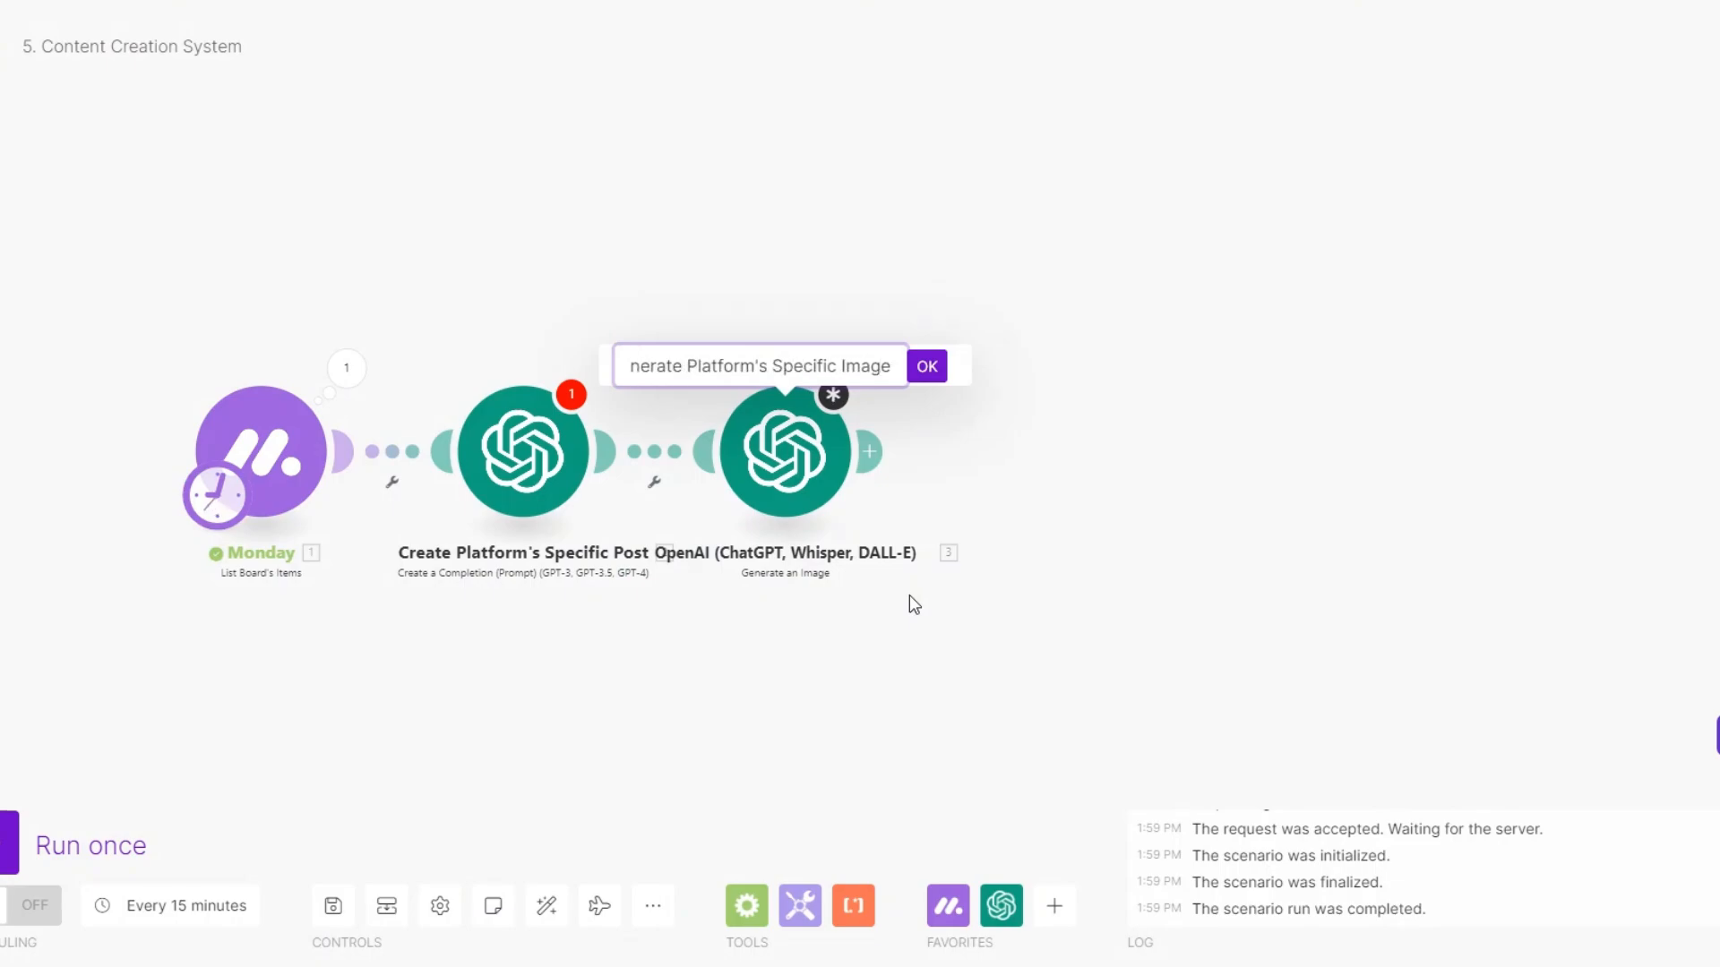
click(927, 370)
drag(673, 704, 525, 698)
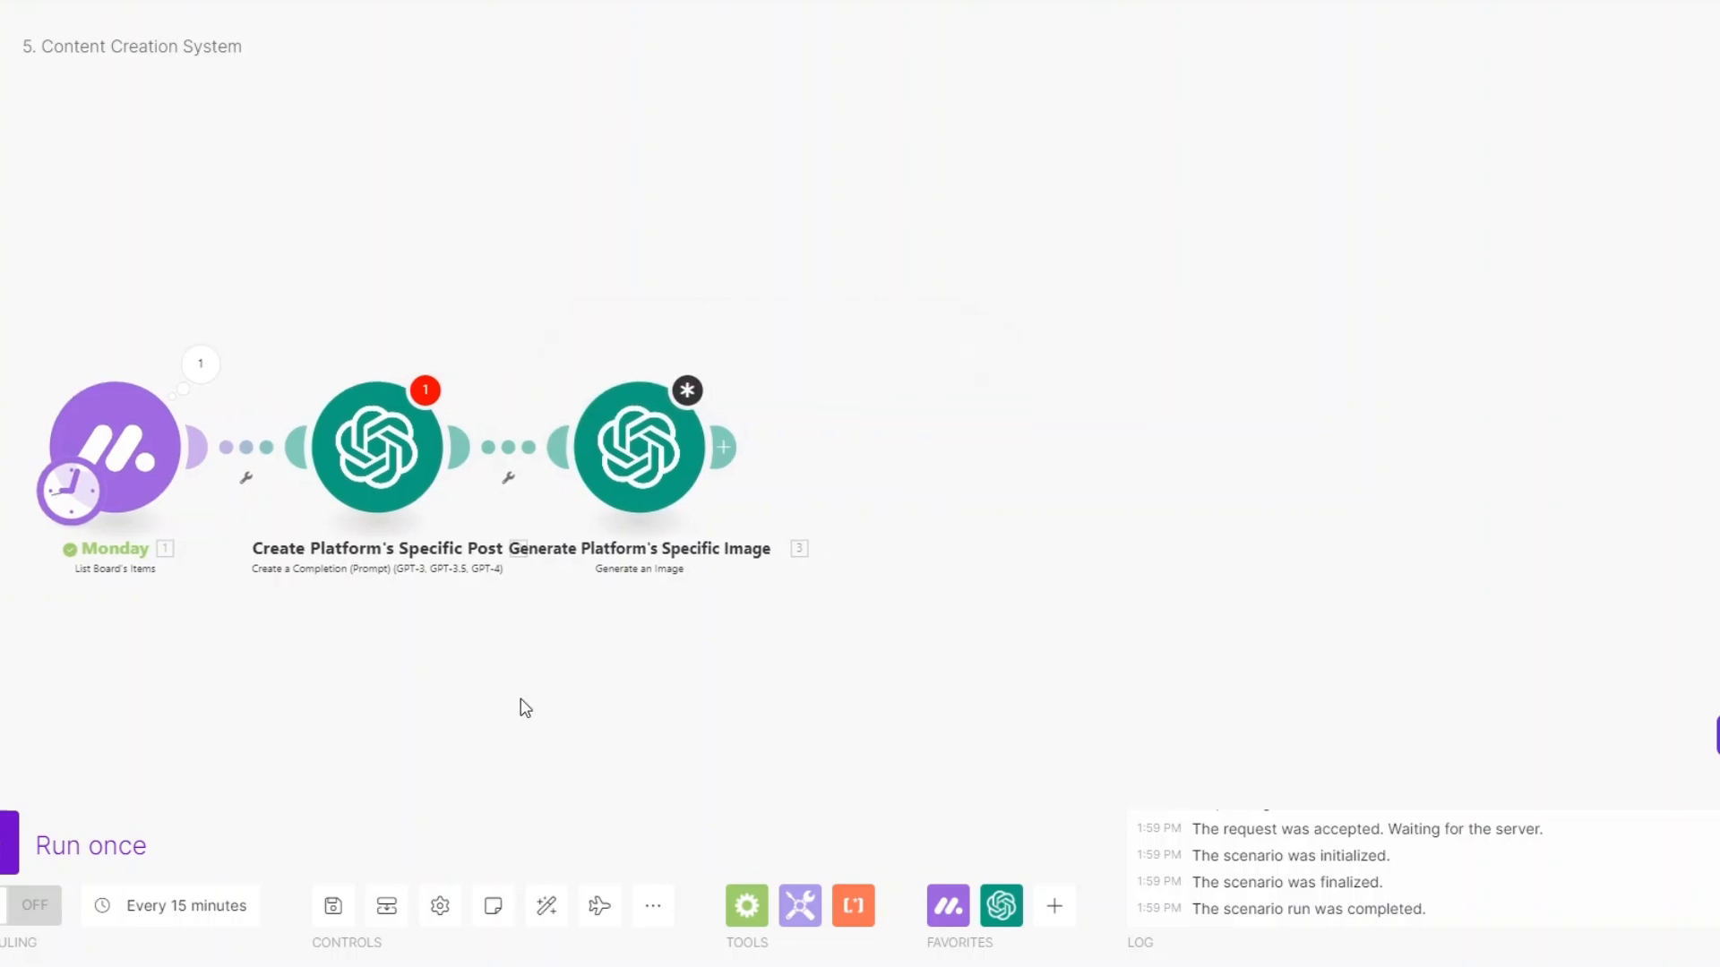
click(722, 447)
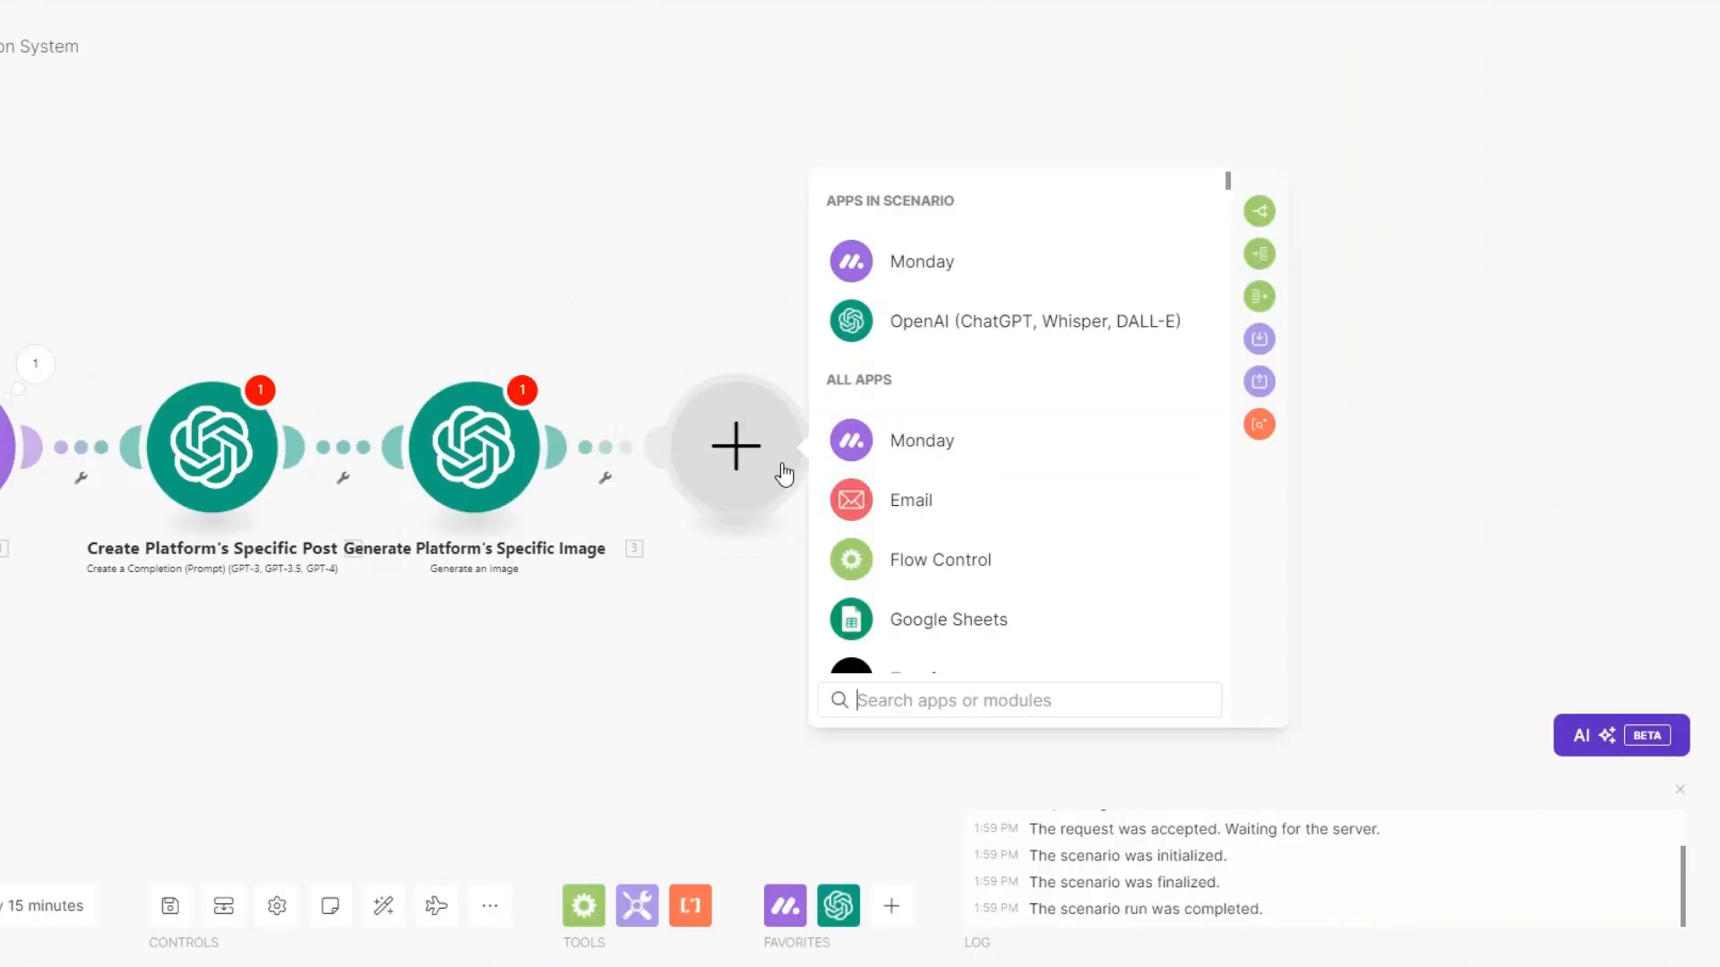
Add an HTTP Get a file module whose URL is the image step's 3. Created value.
scroll(936, 502, down, 7)
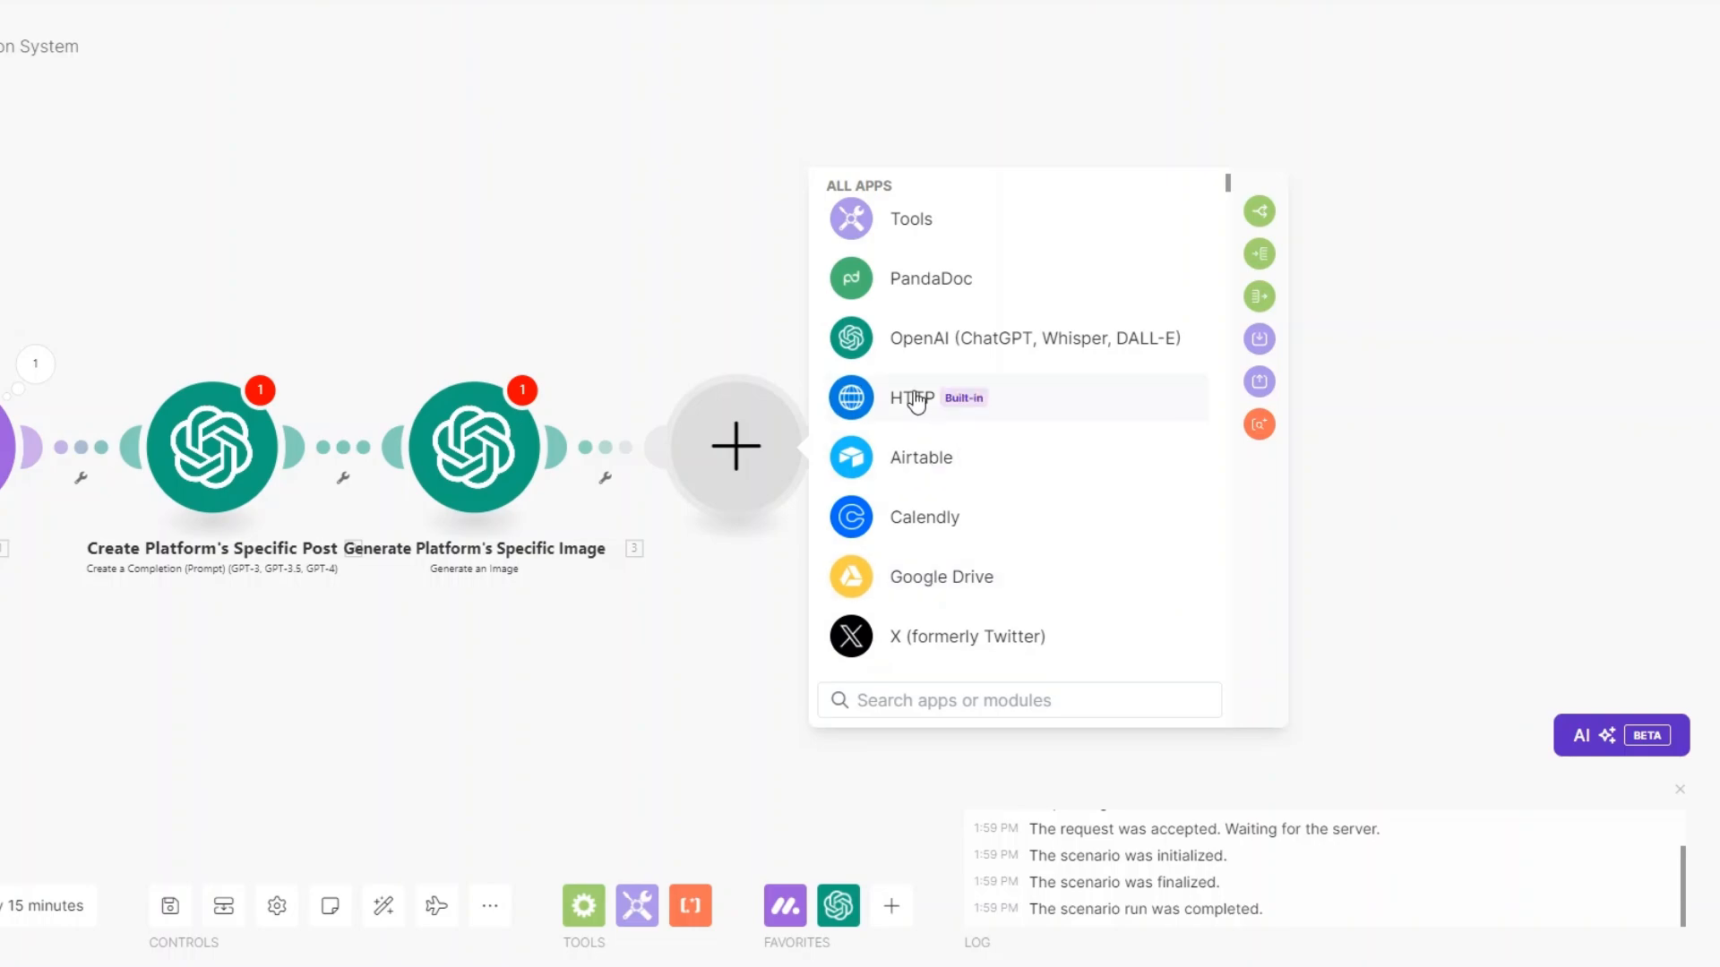
click(913, 398)
click(985, 378)
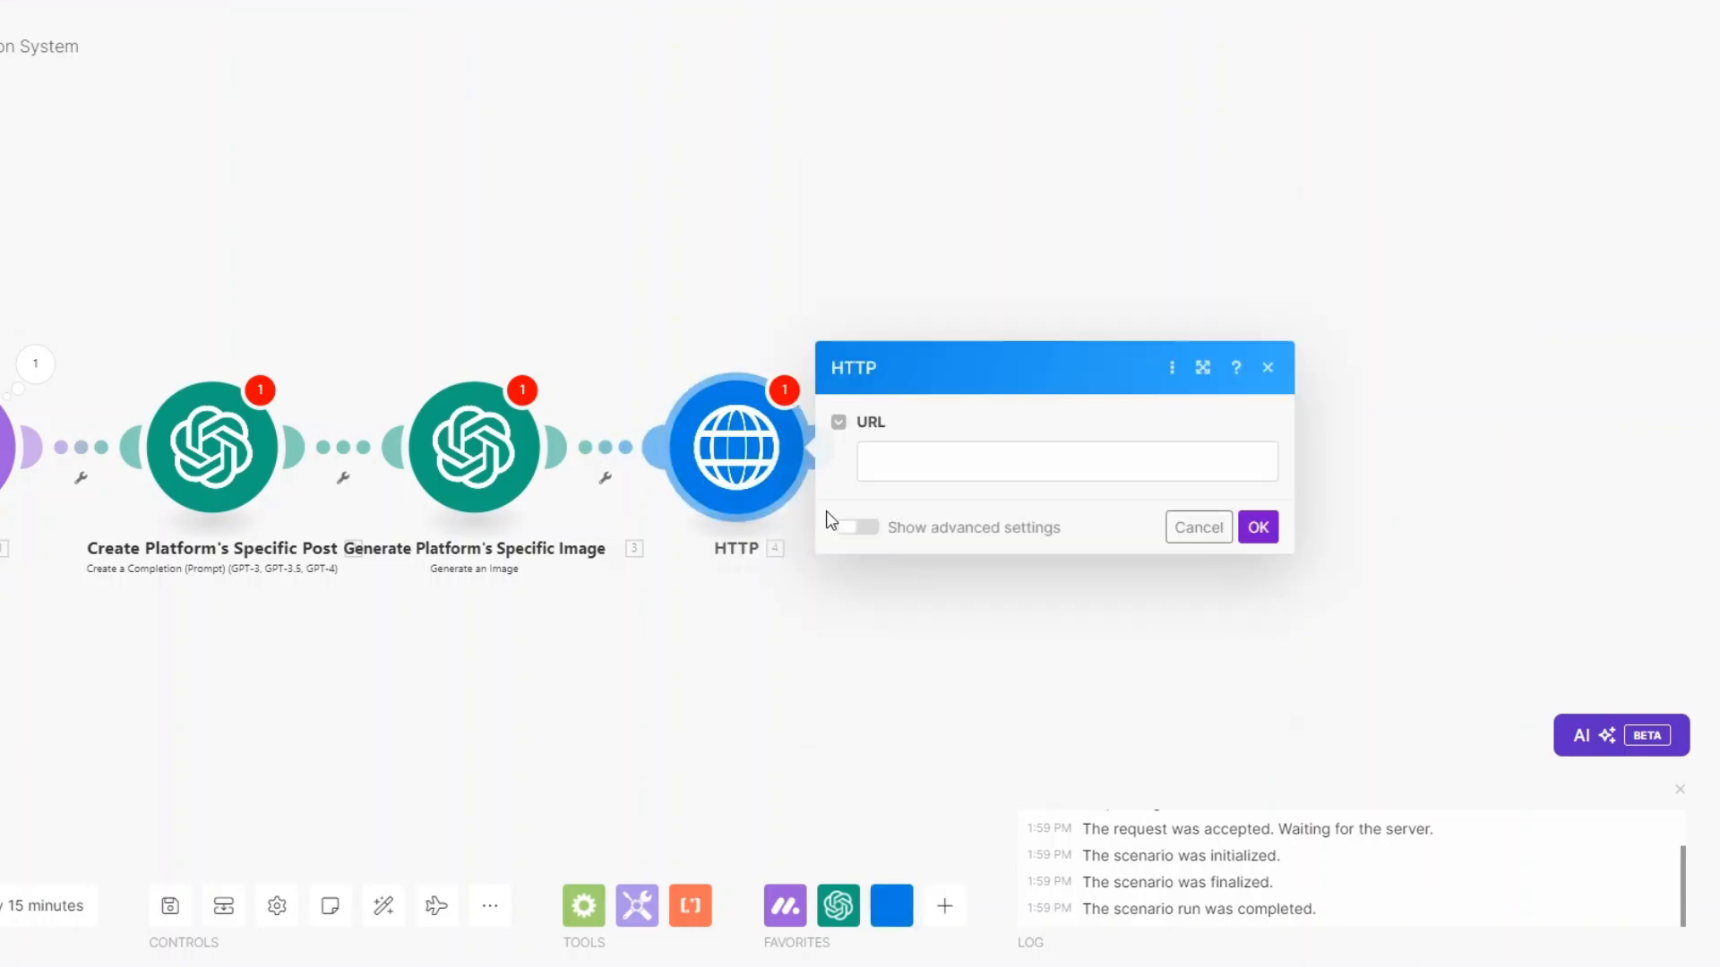
click(887, 457)
click(1345, 210)
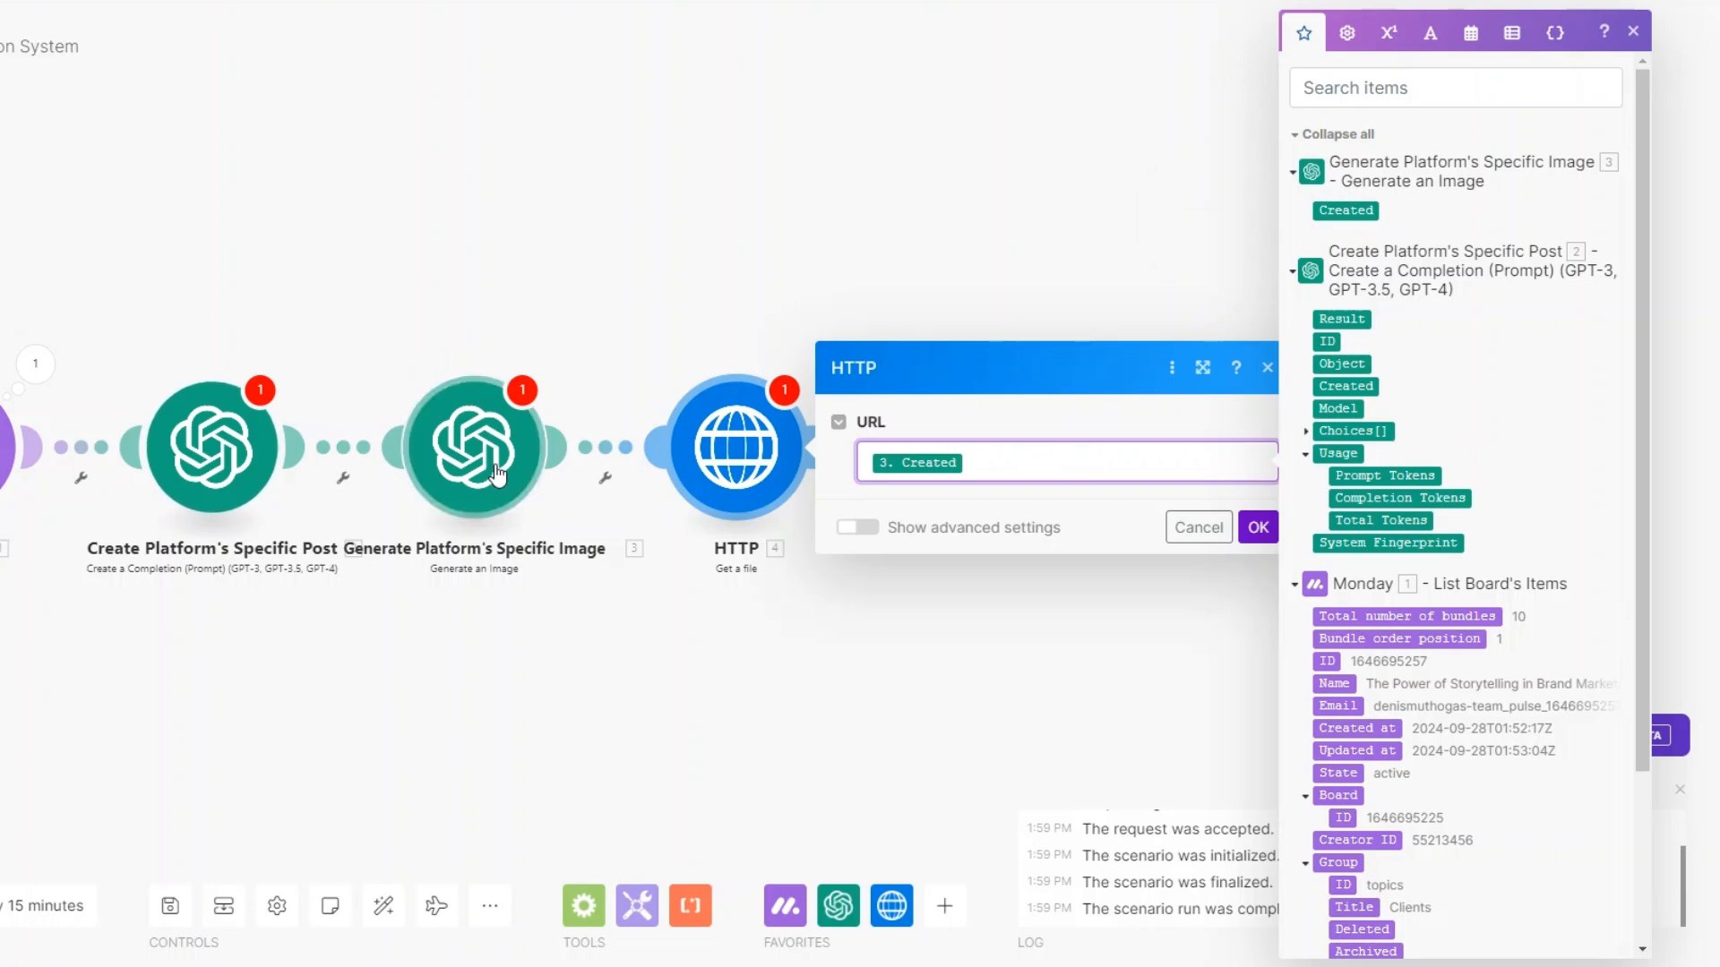
click(1259, 527)
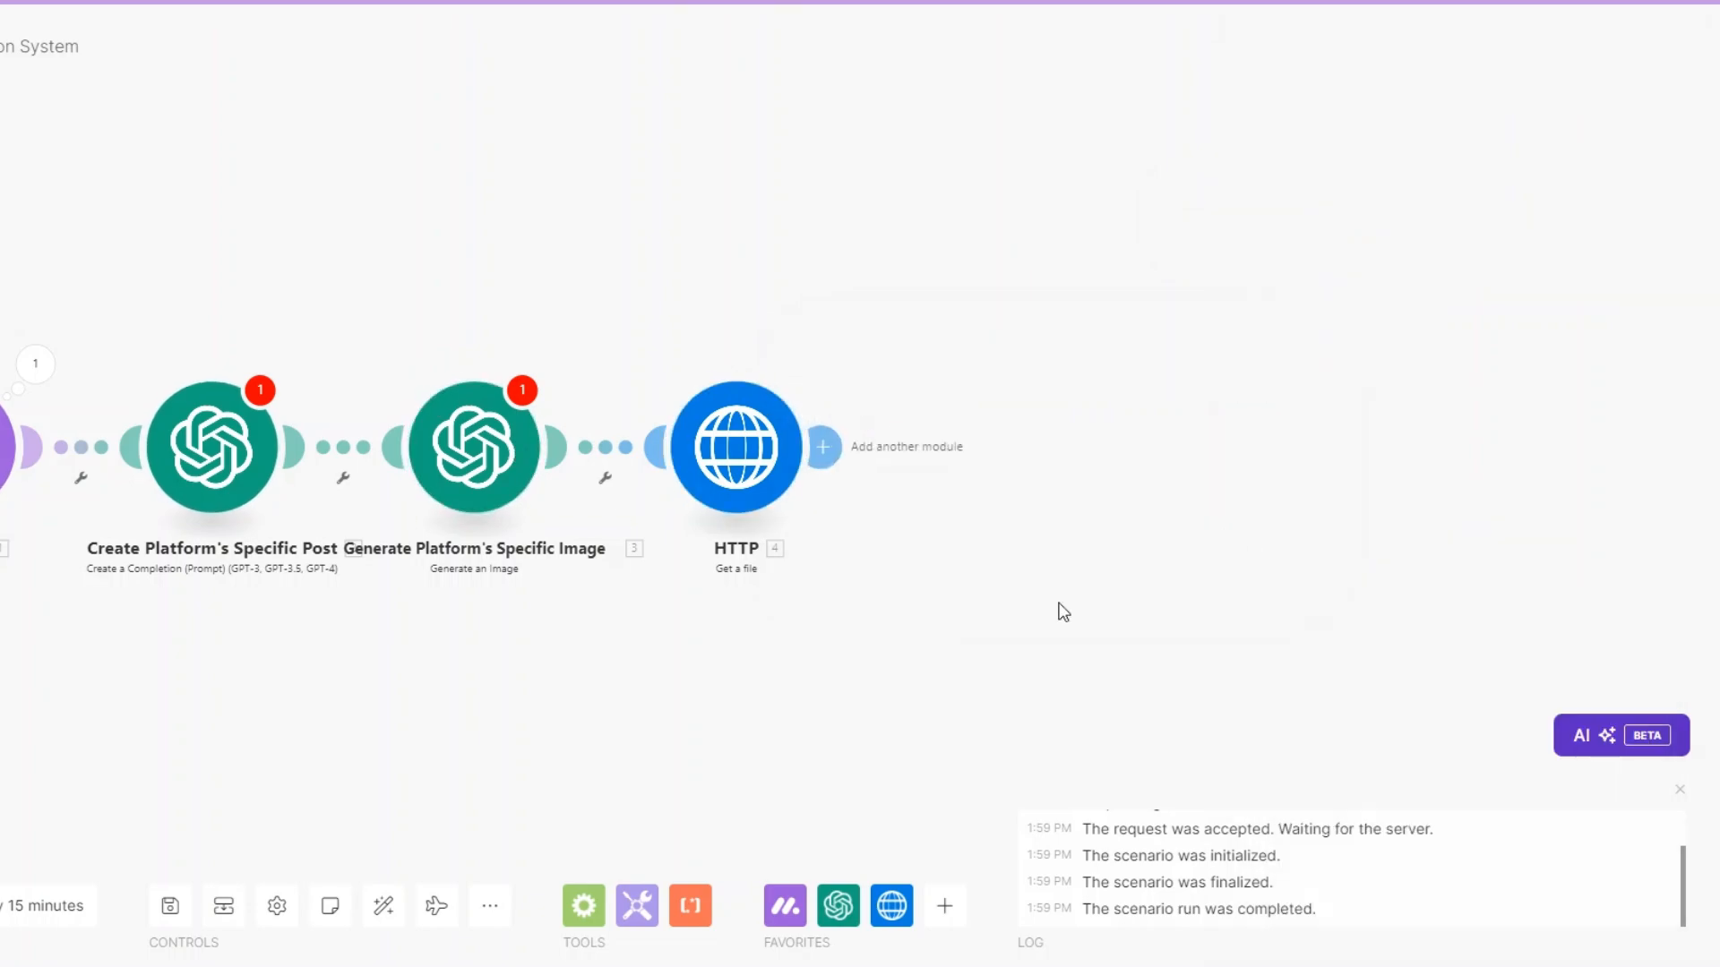
Add a Flow Control Router after the HTTP module.
click(819, 446)
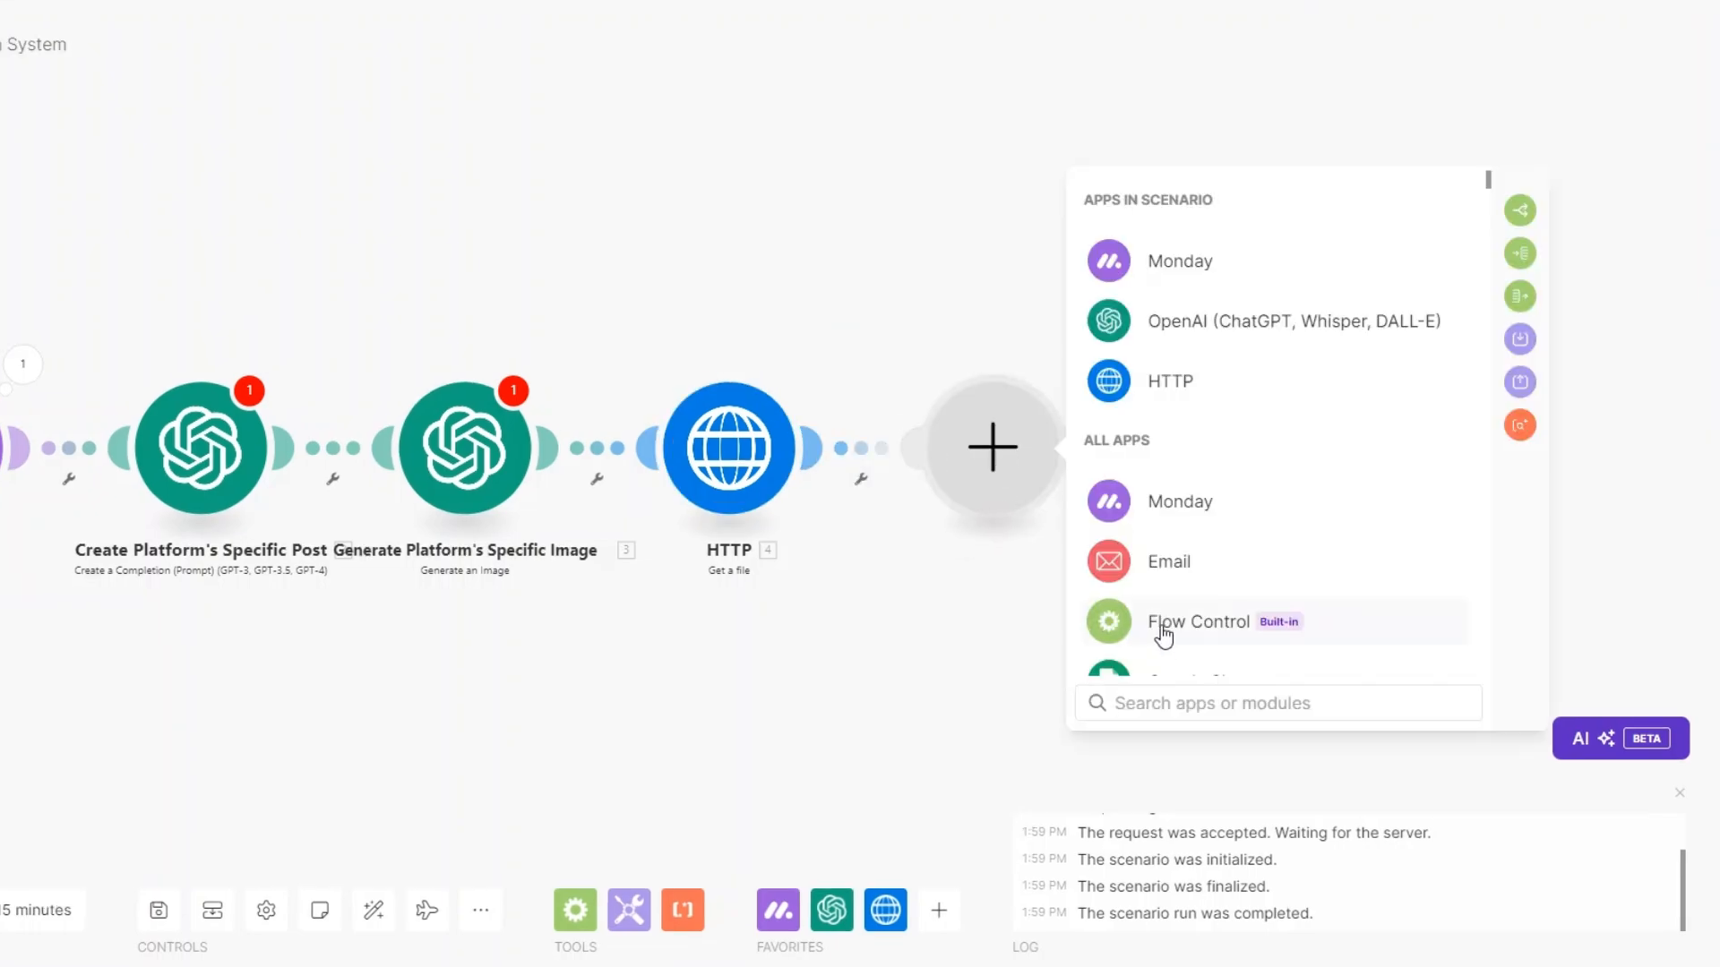
click(1163, 634)
click(1159, 642)
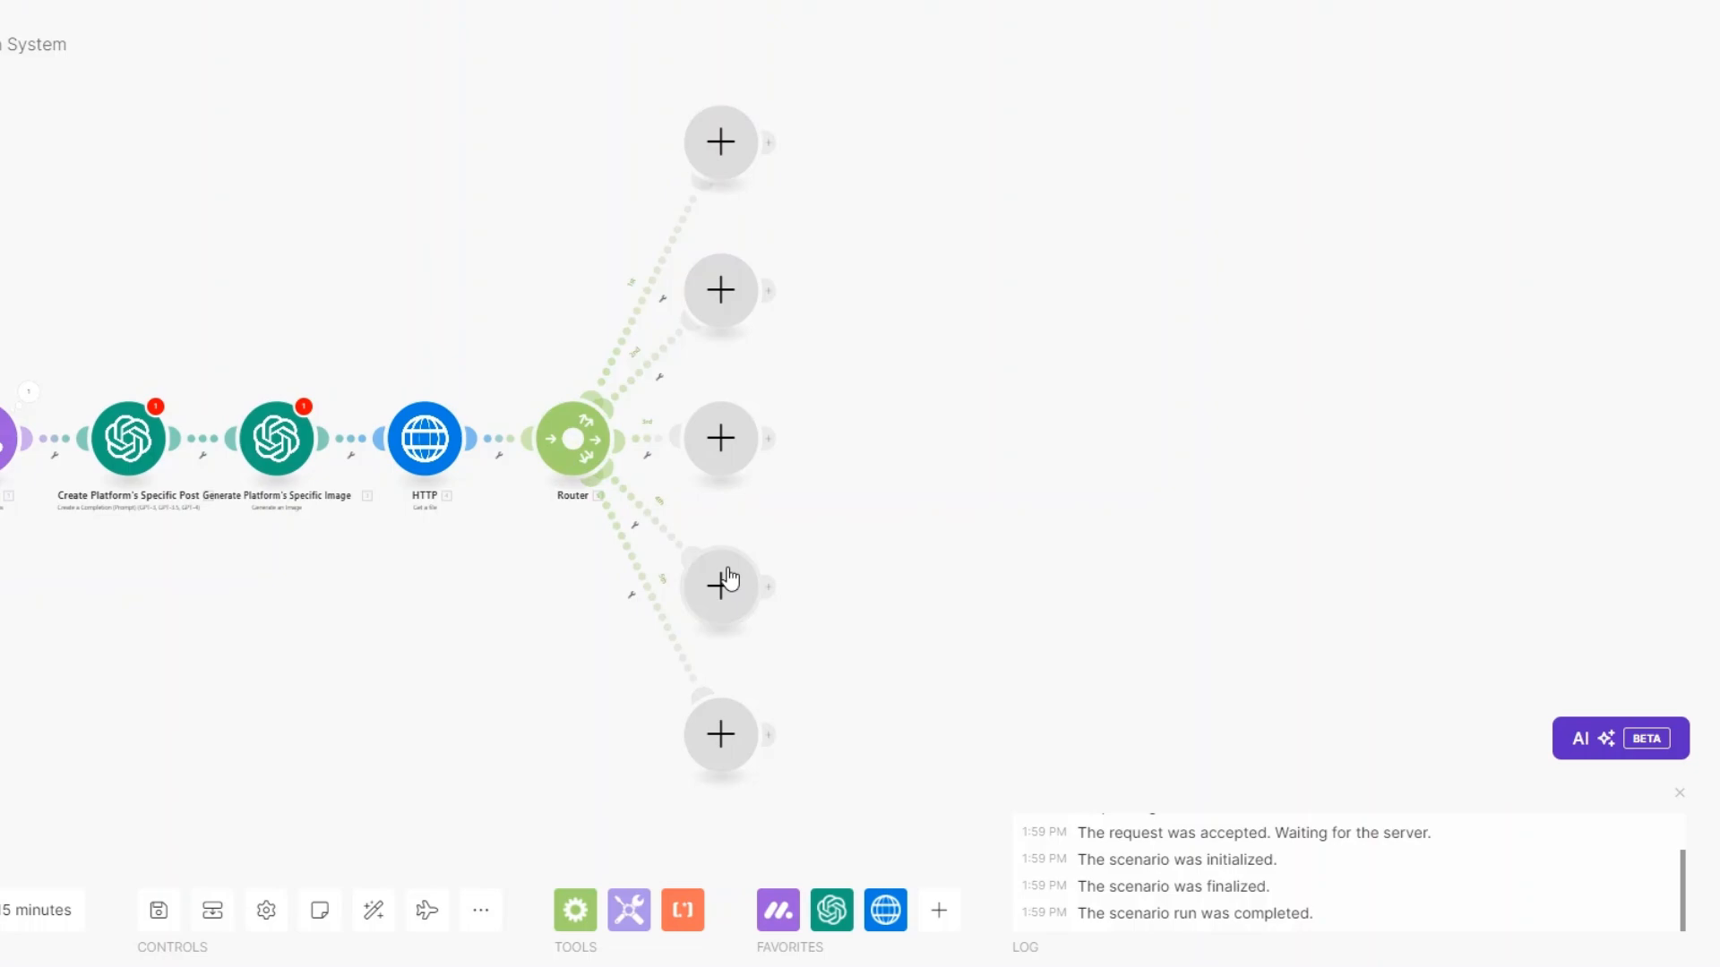
Put a Facebook Pages Create a Post with Photos module on the Router's first branch.
click(721, 159)
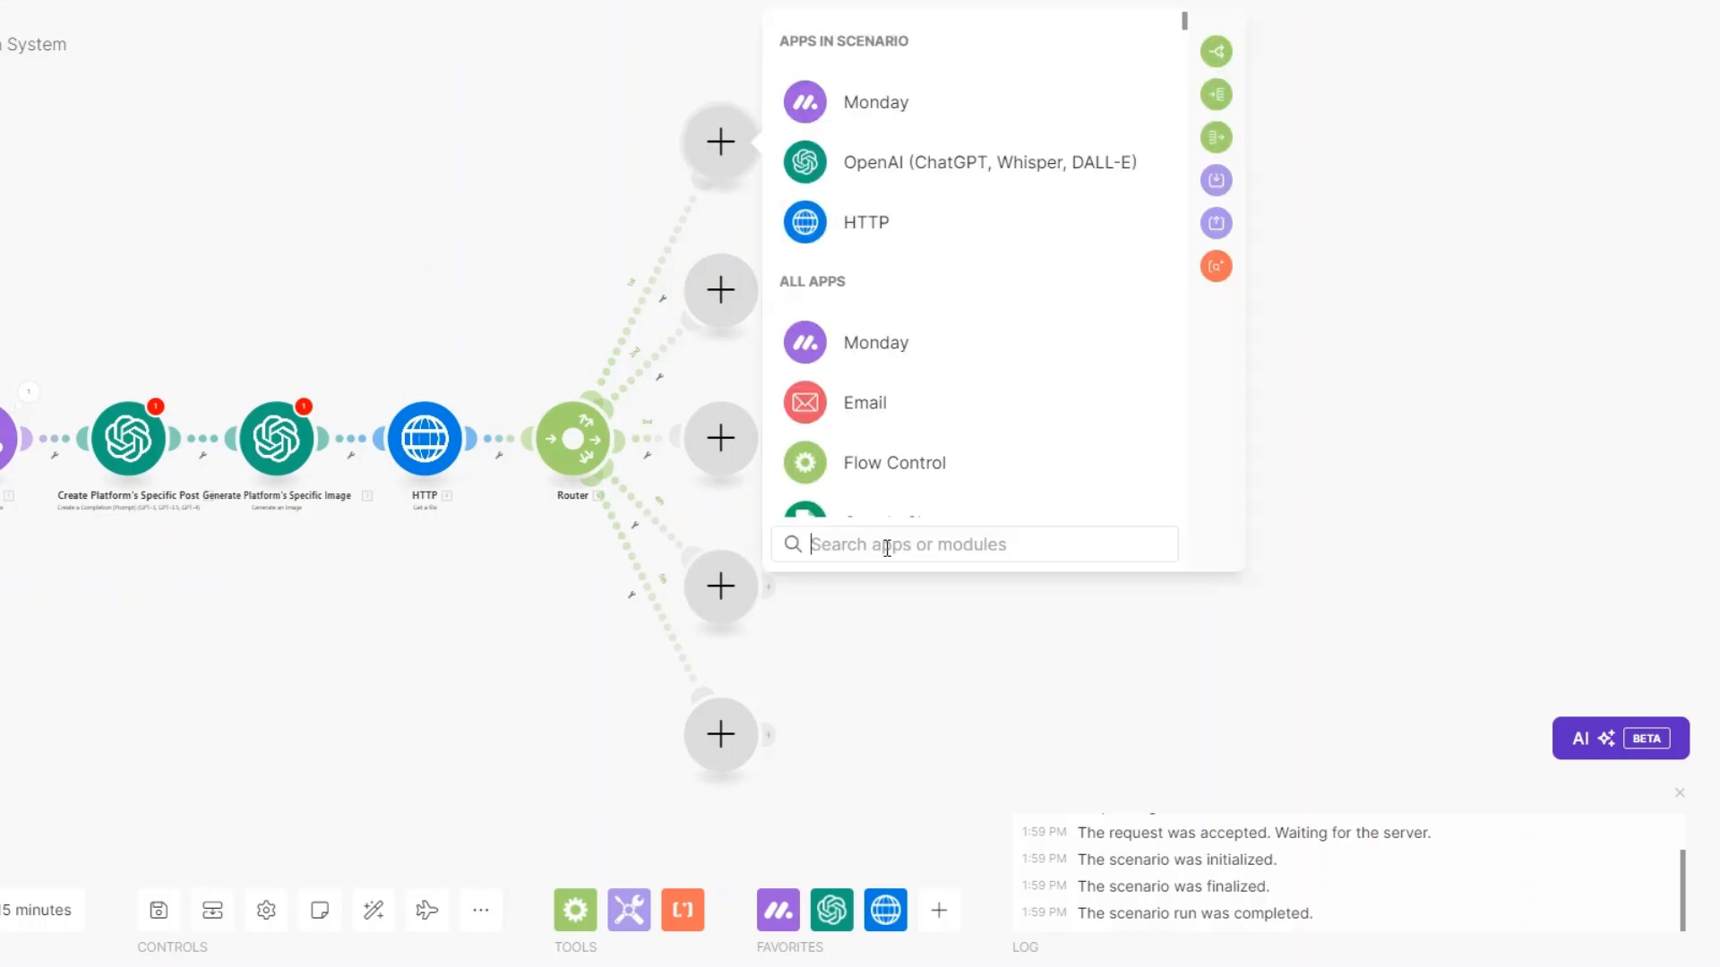
text(faceb)
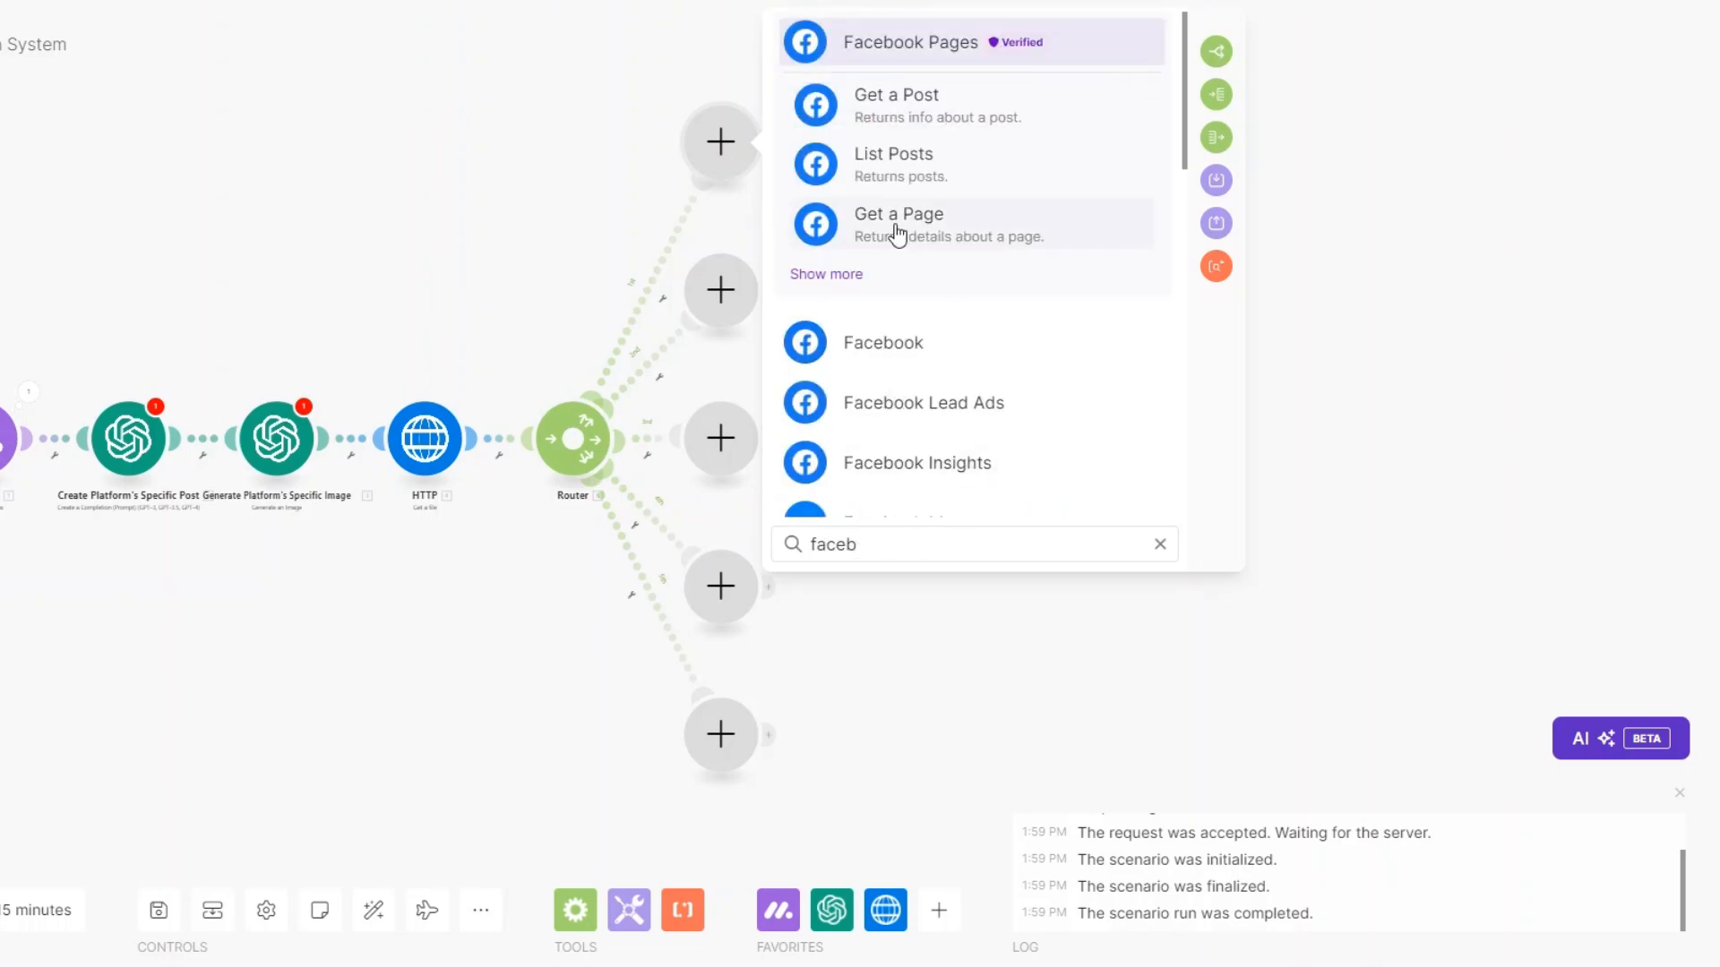
click(879, 47)
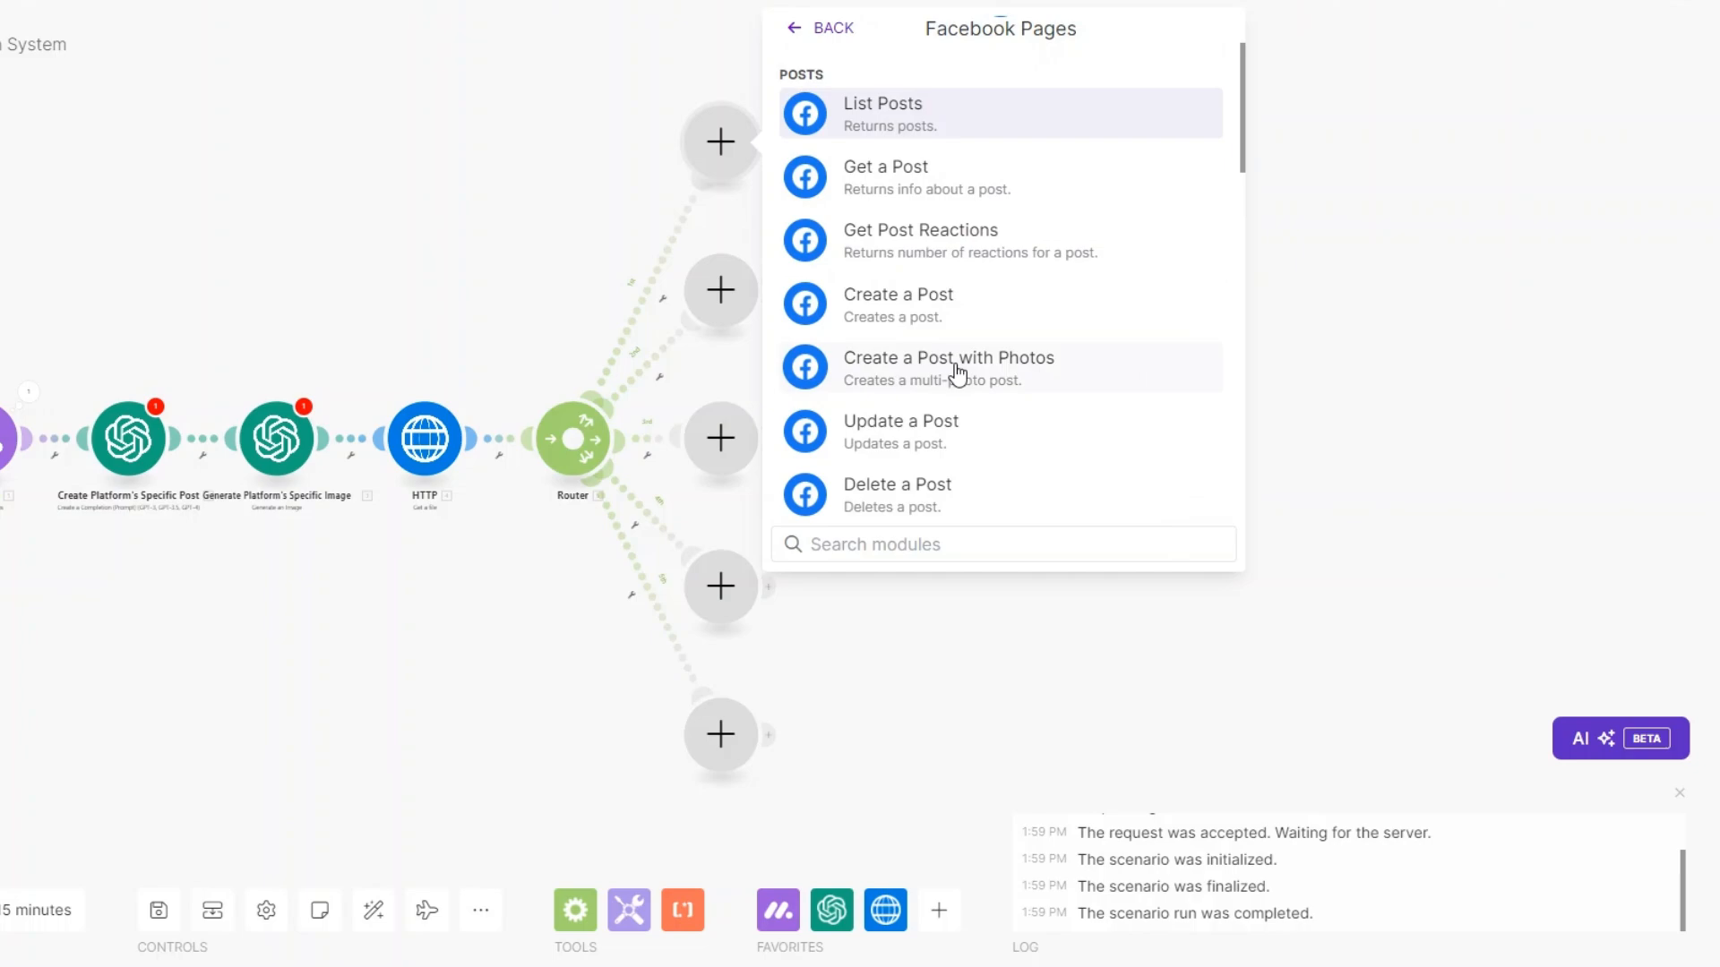
click(960, 371)
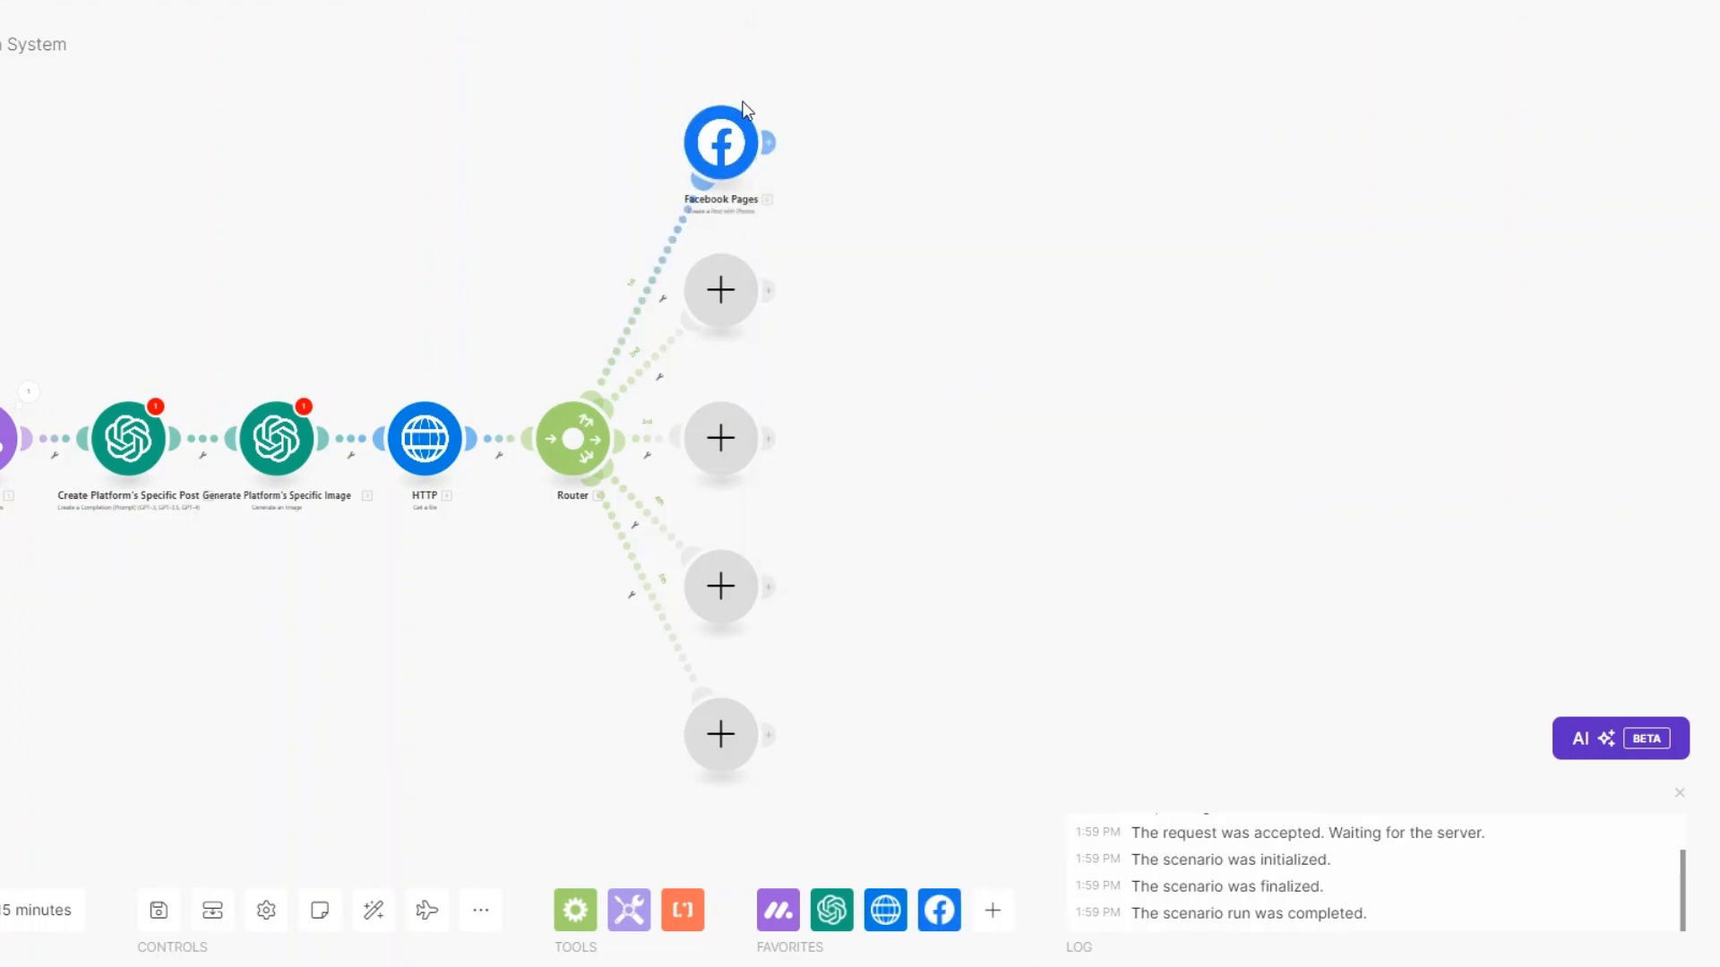
Put a LinkedIn Create a User Image Post module on the second branch.
click(724, 309)
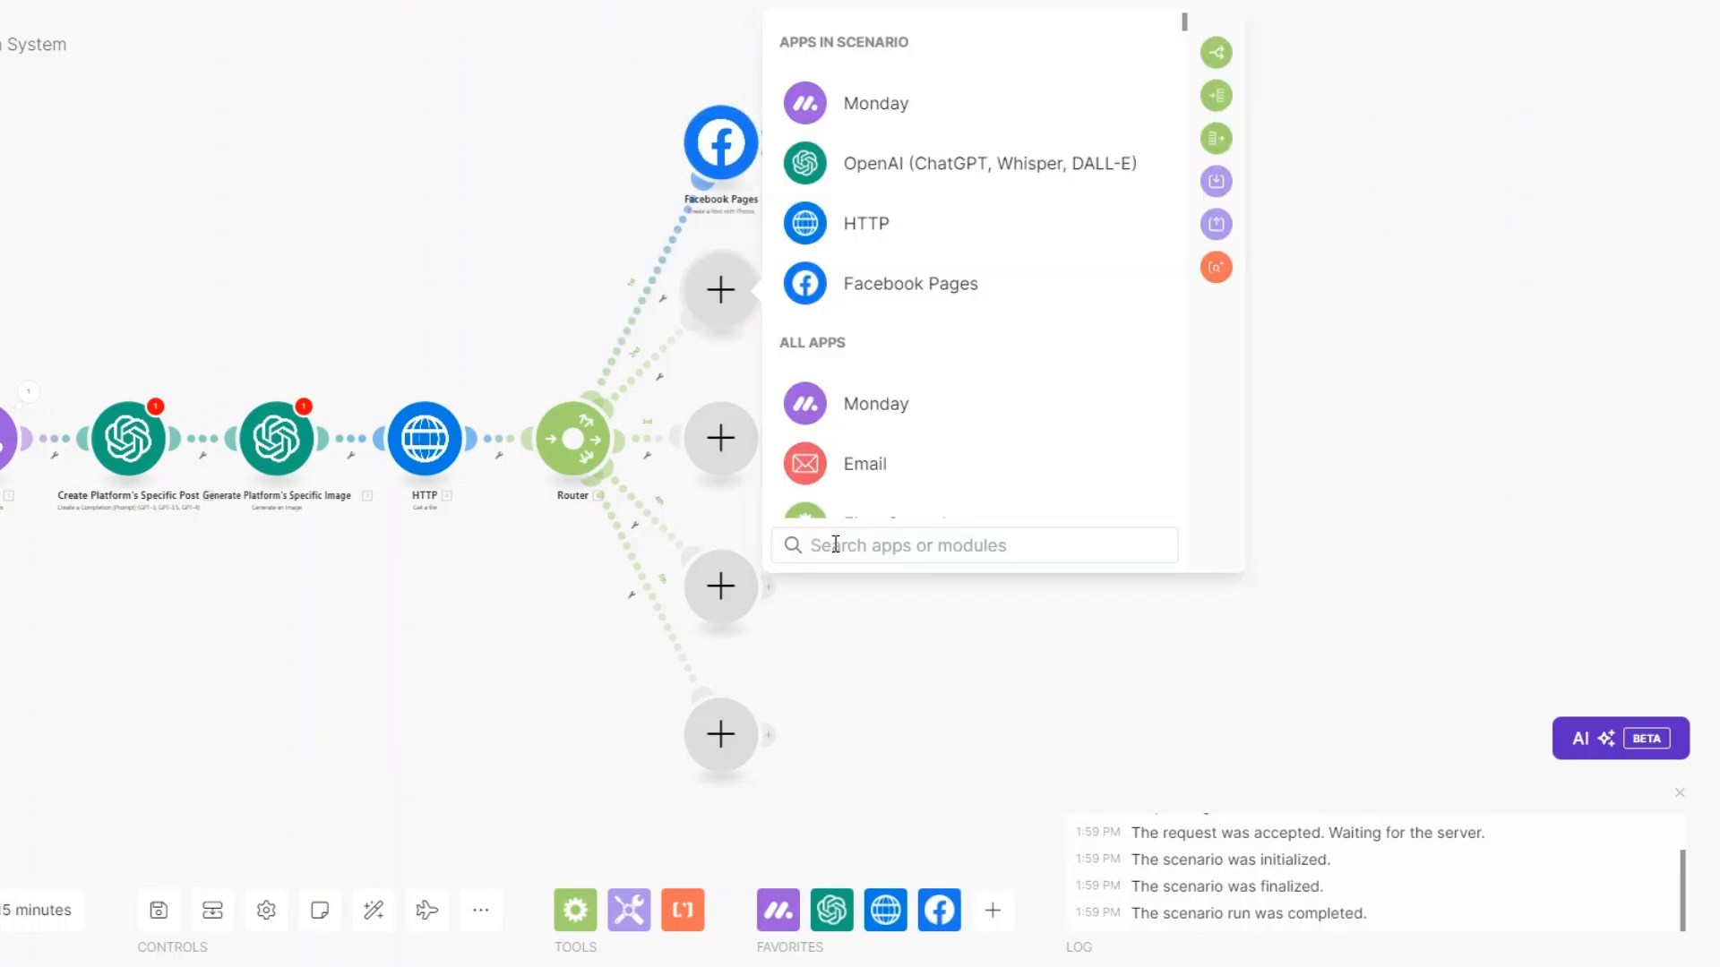
text(link)
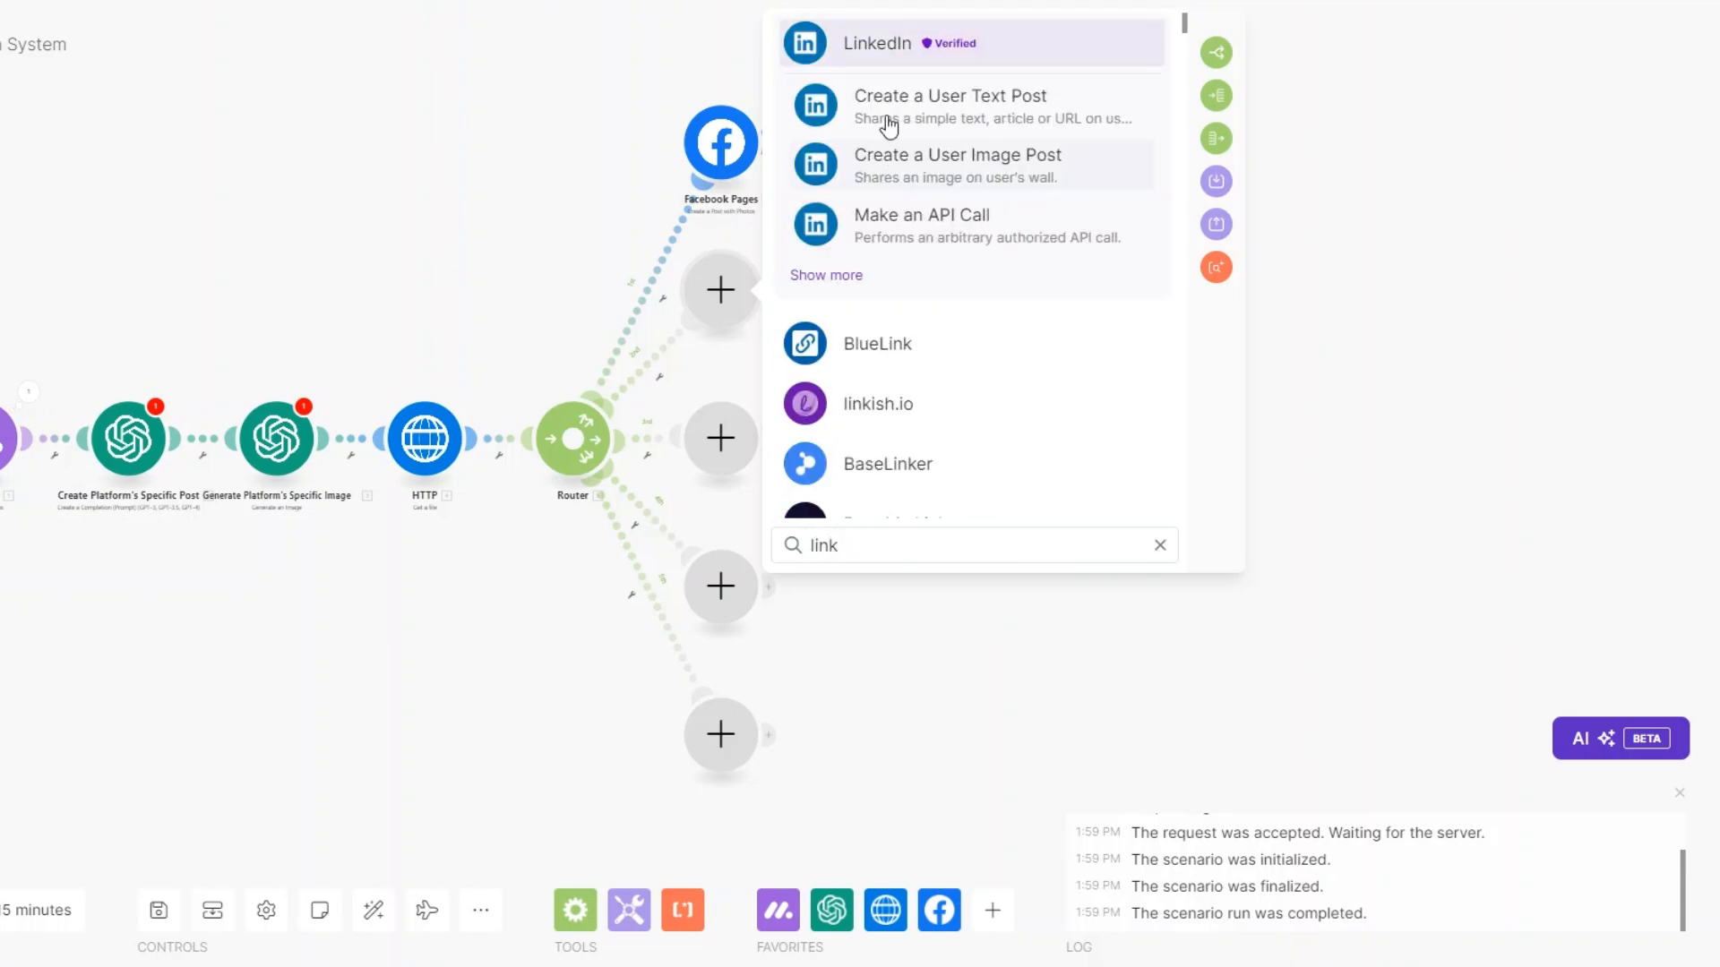
click(889, 48)
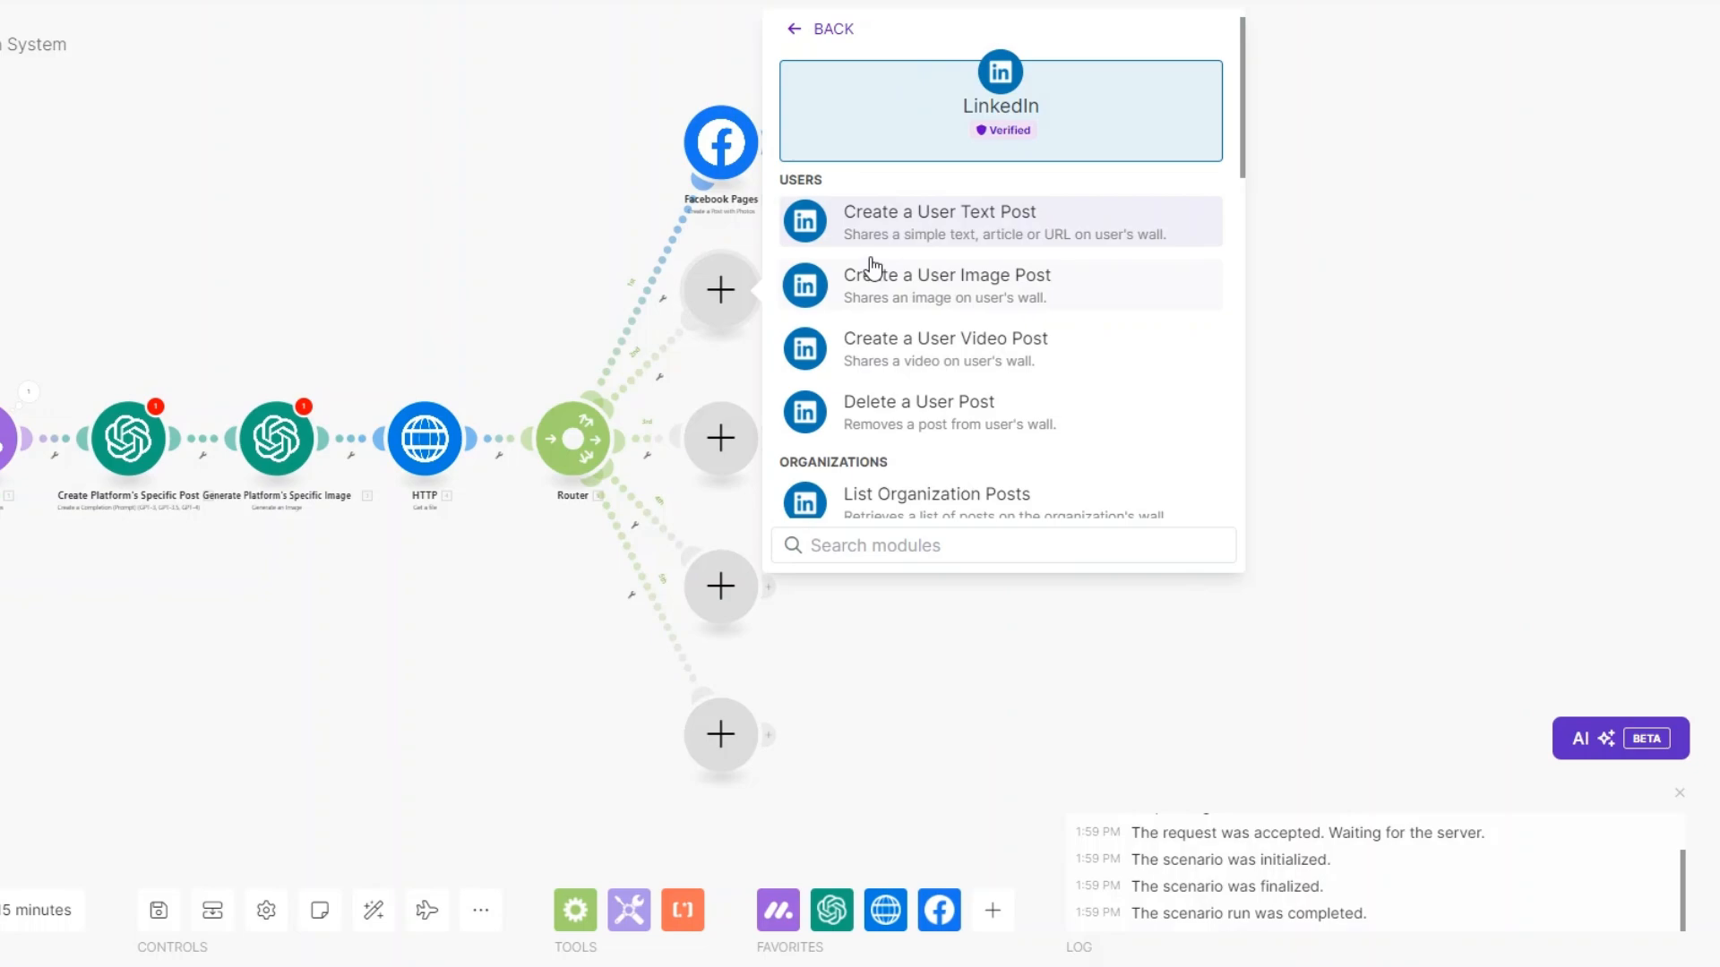
click(964, 286)
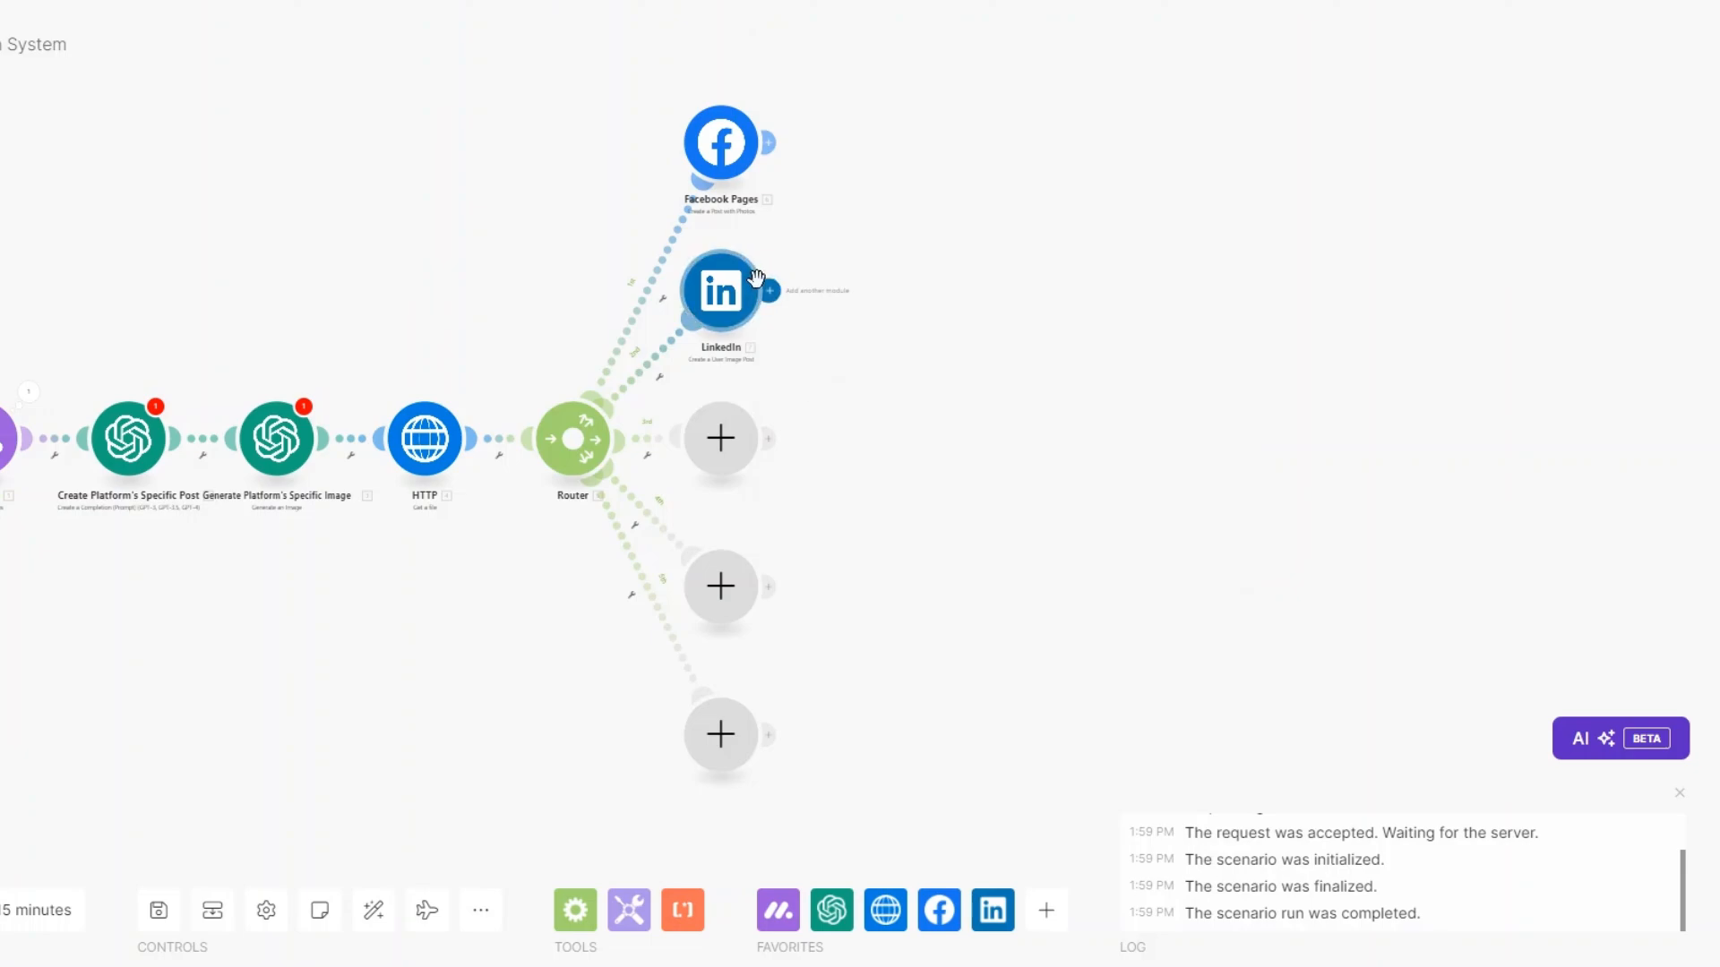
click(726, 446)
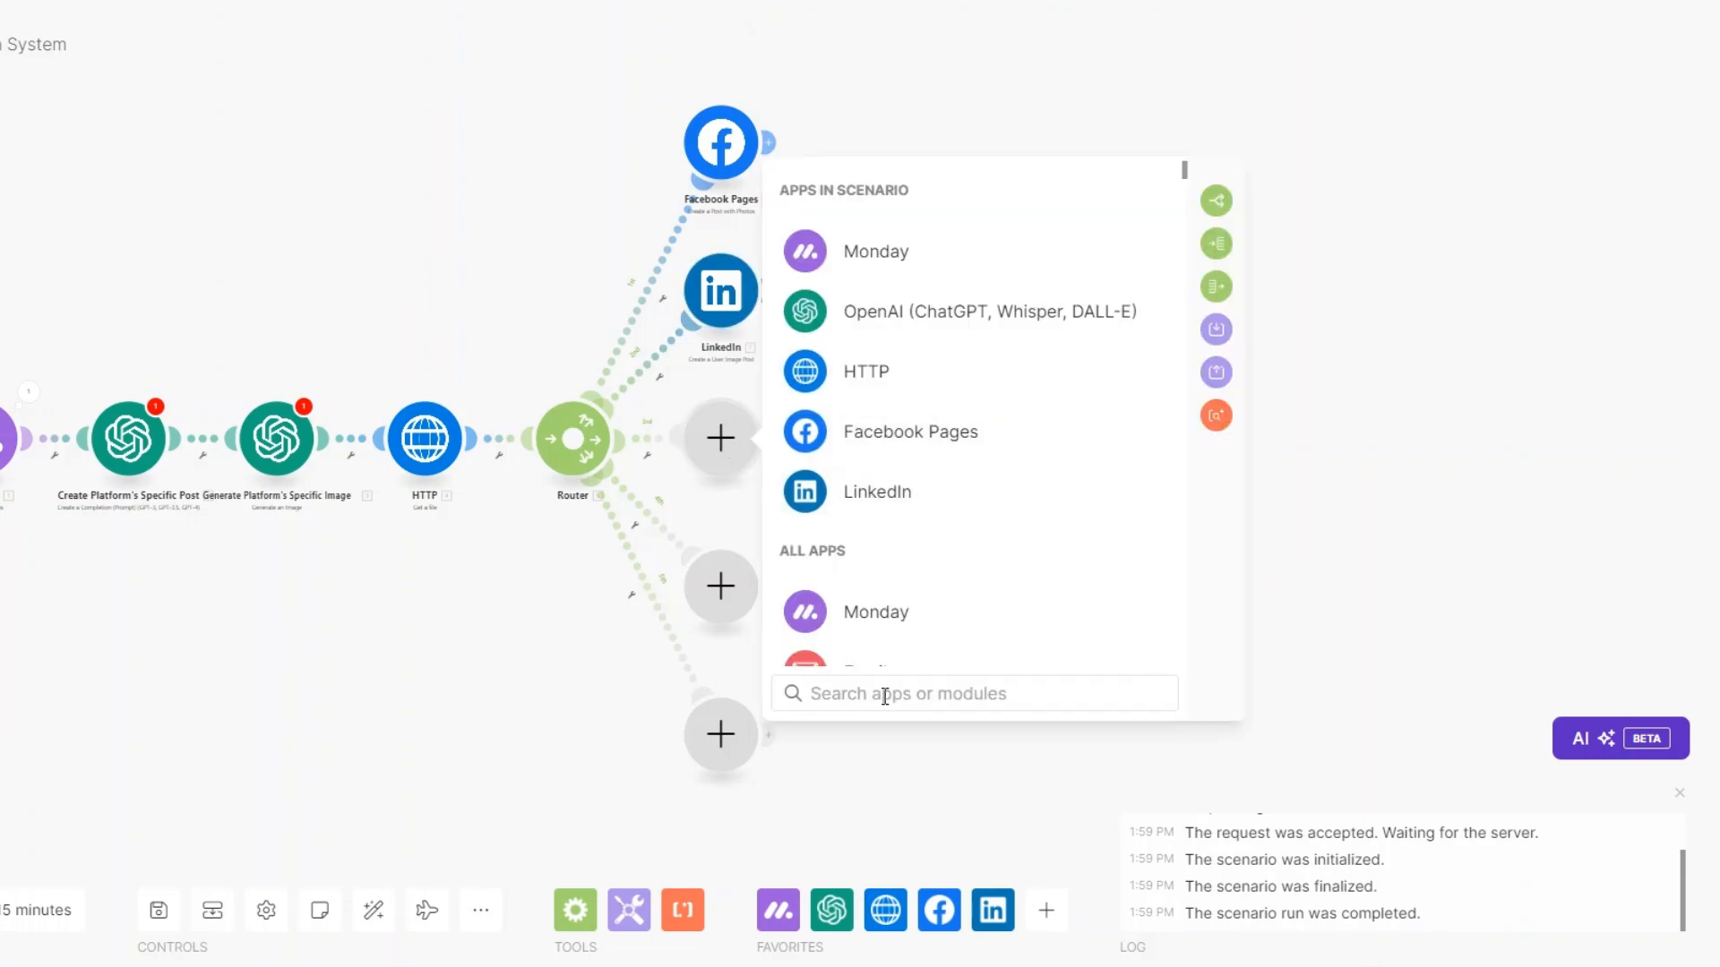
Put an Instagram for Business Create a Photo Post module on the third branch.
text(inst)
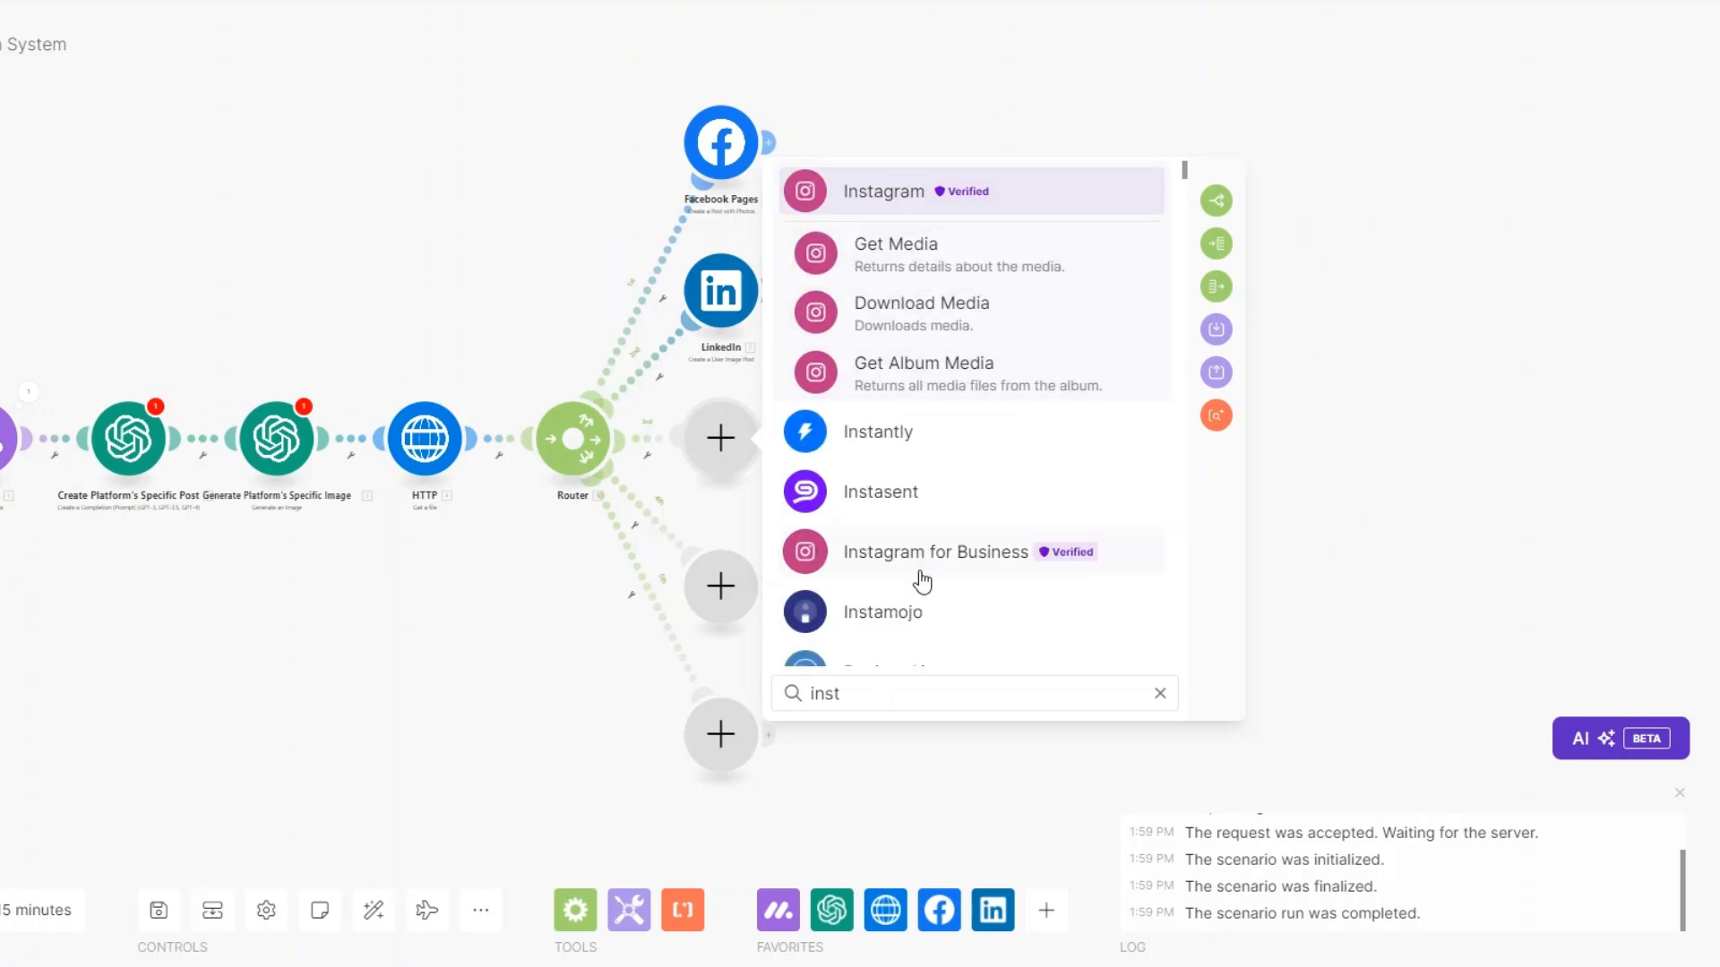
click(1126, 553)
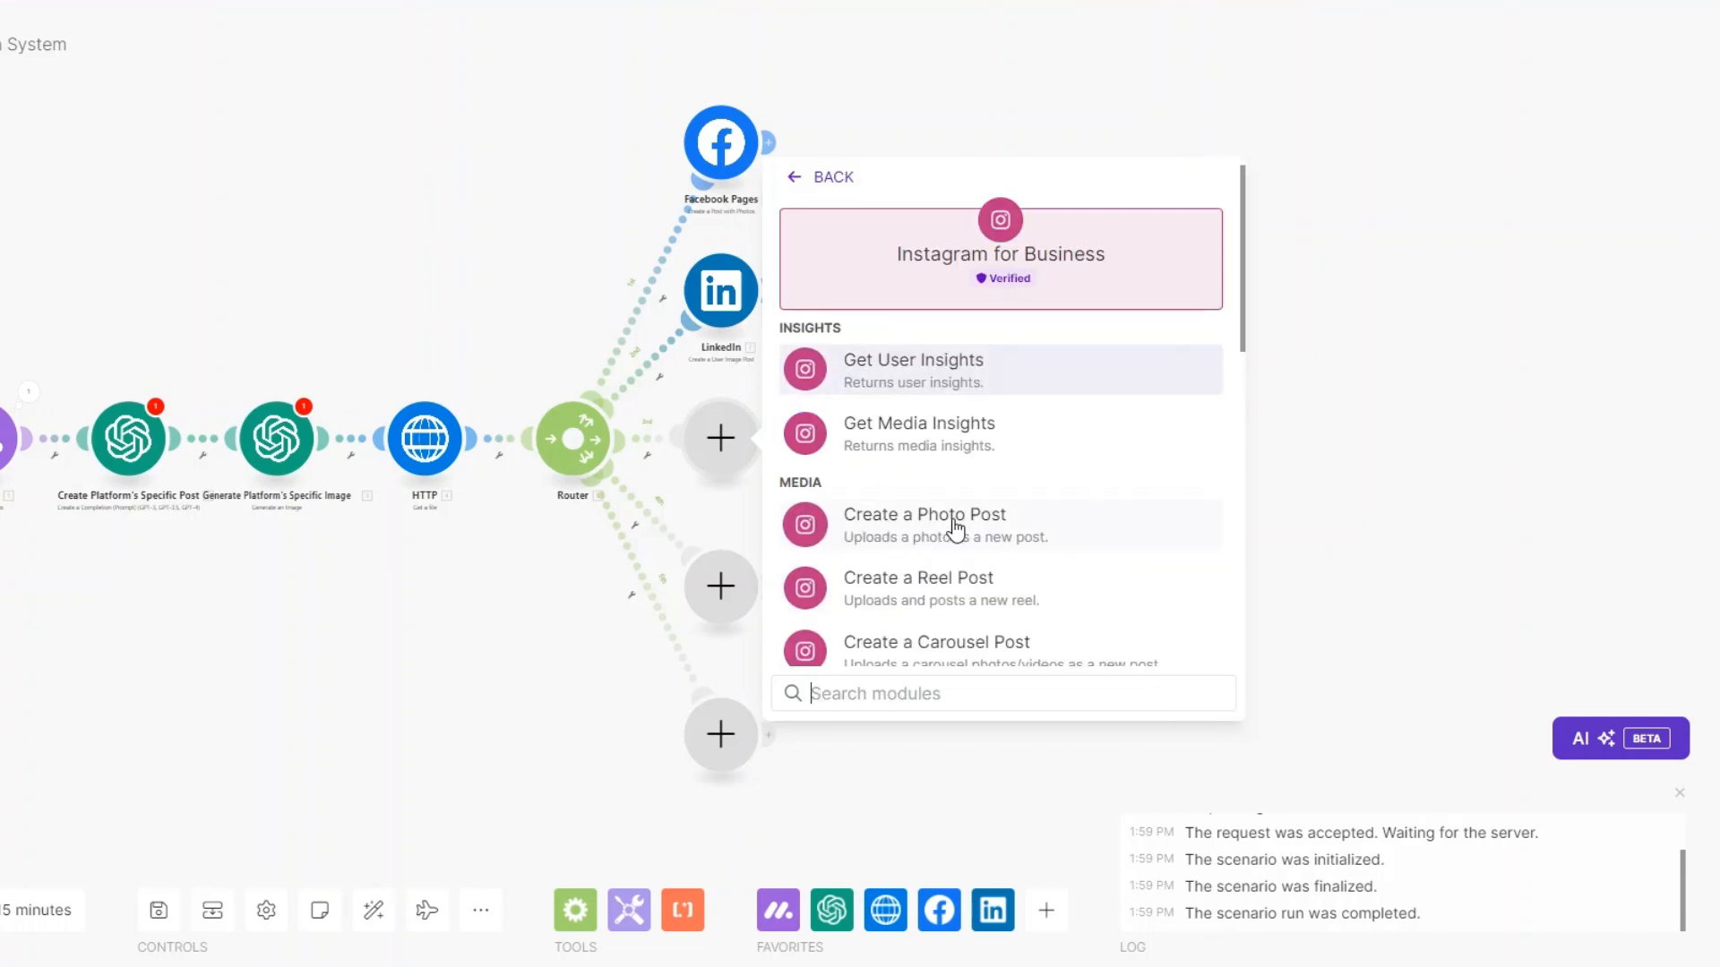
click(957, 529)
On the fourth branch, add an X (v5) Upload a Media module attaching the HTTP-downloaded file.
click(727, 563)
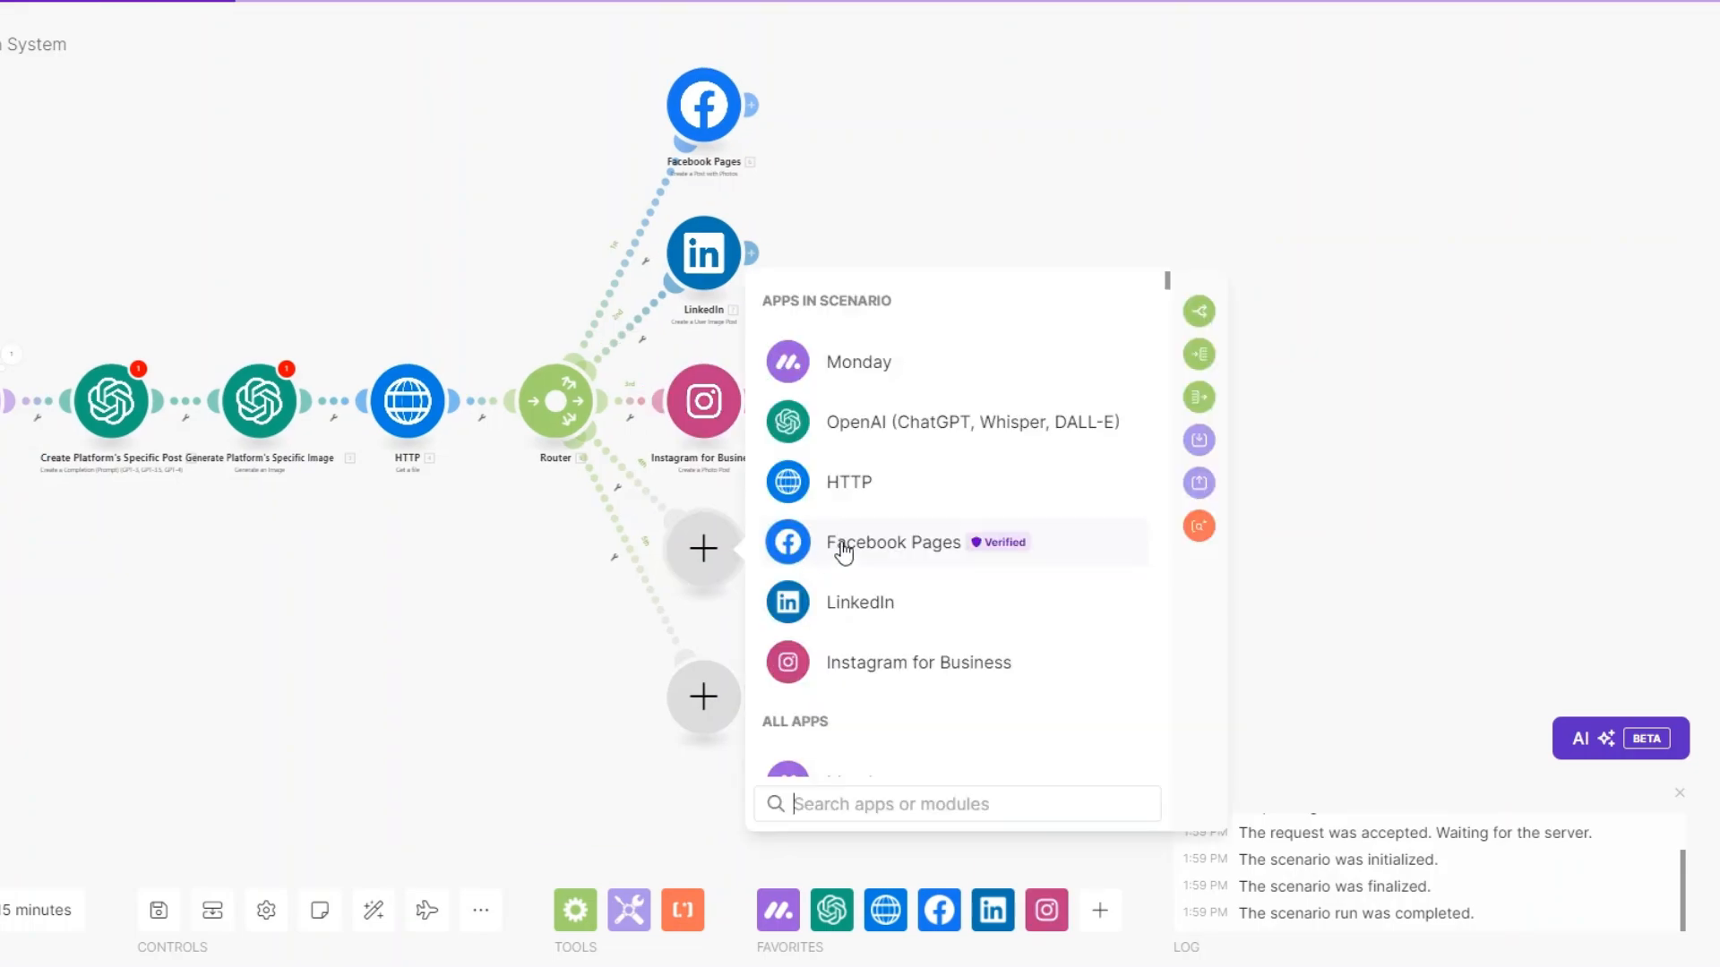
click(862, 802)
text(twi)
click(851, 663)
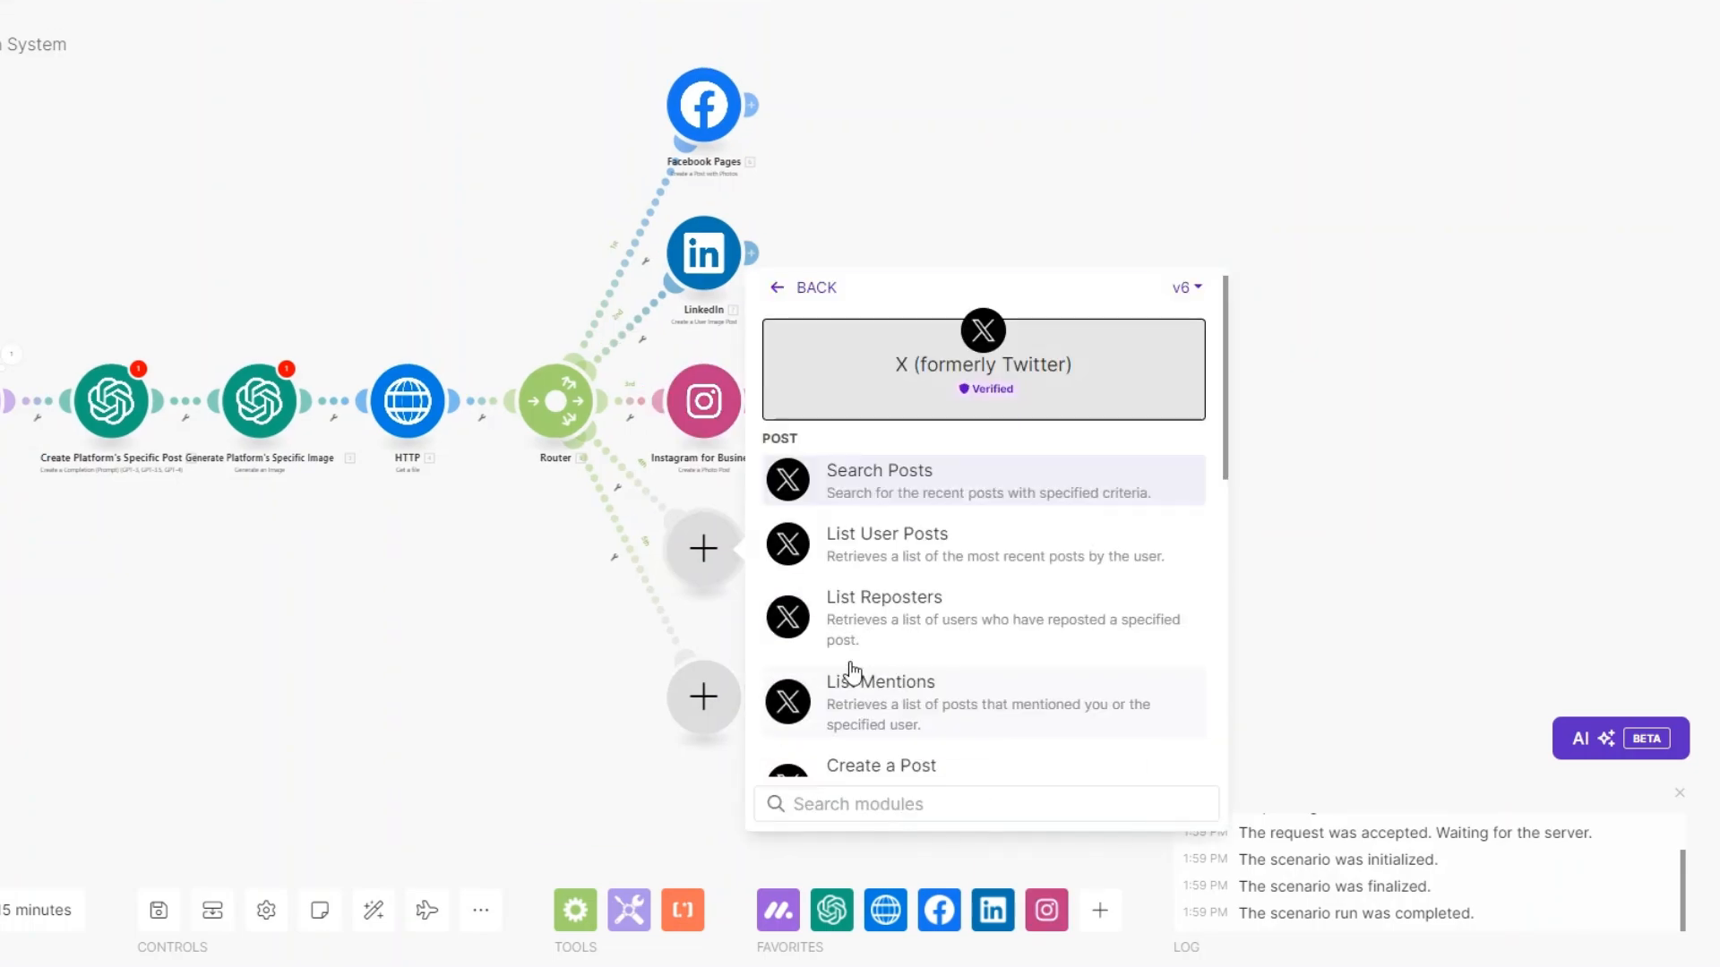
scroll(885, 560, down, 2)
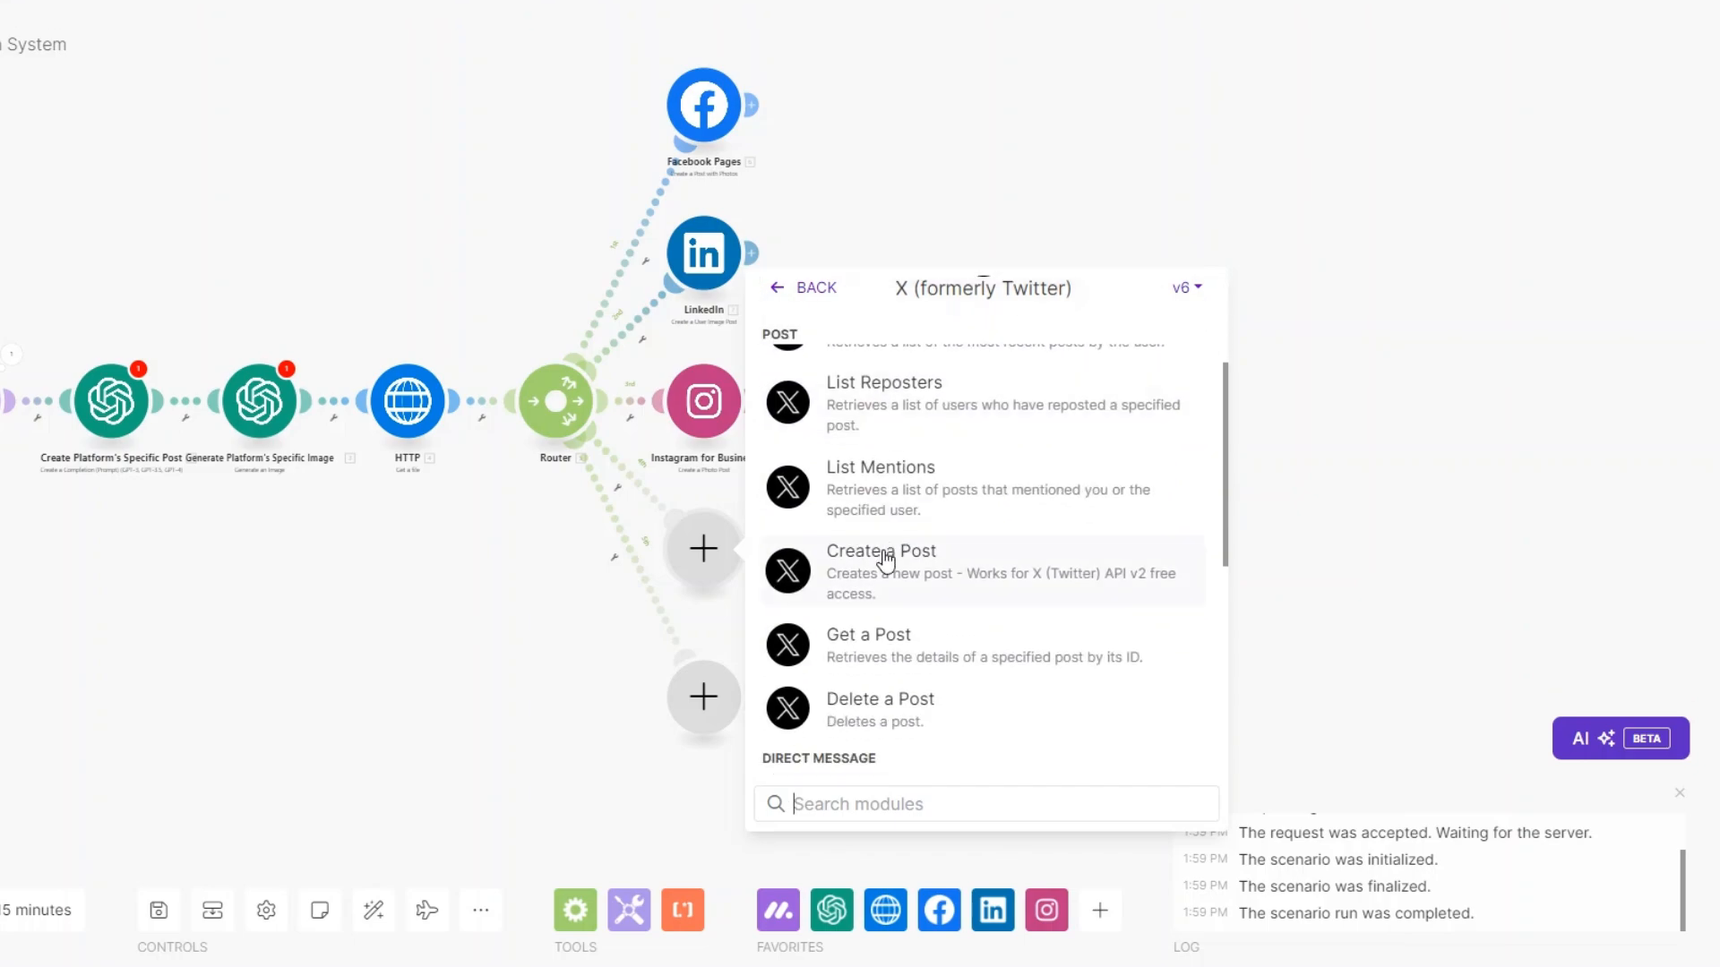
click(1190, 294)
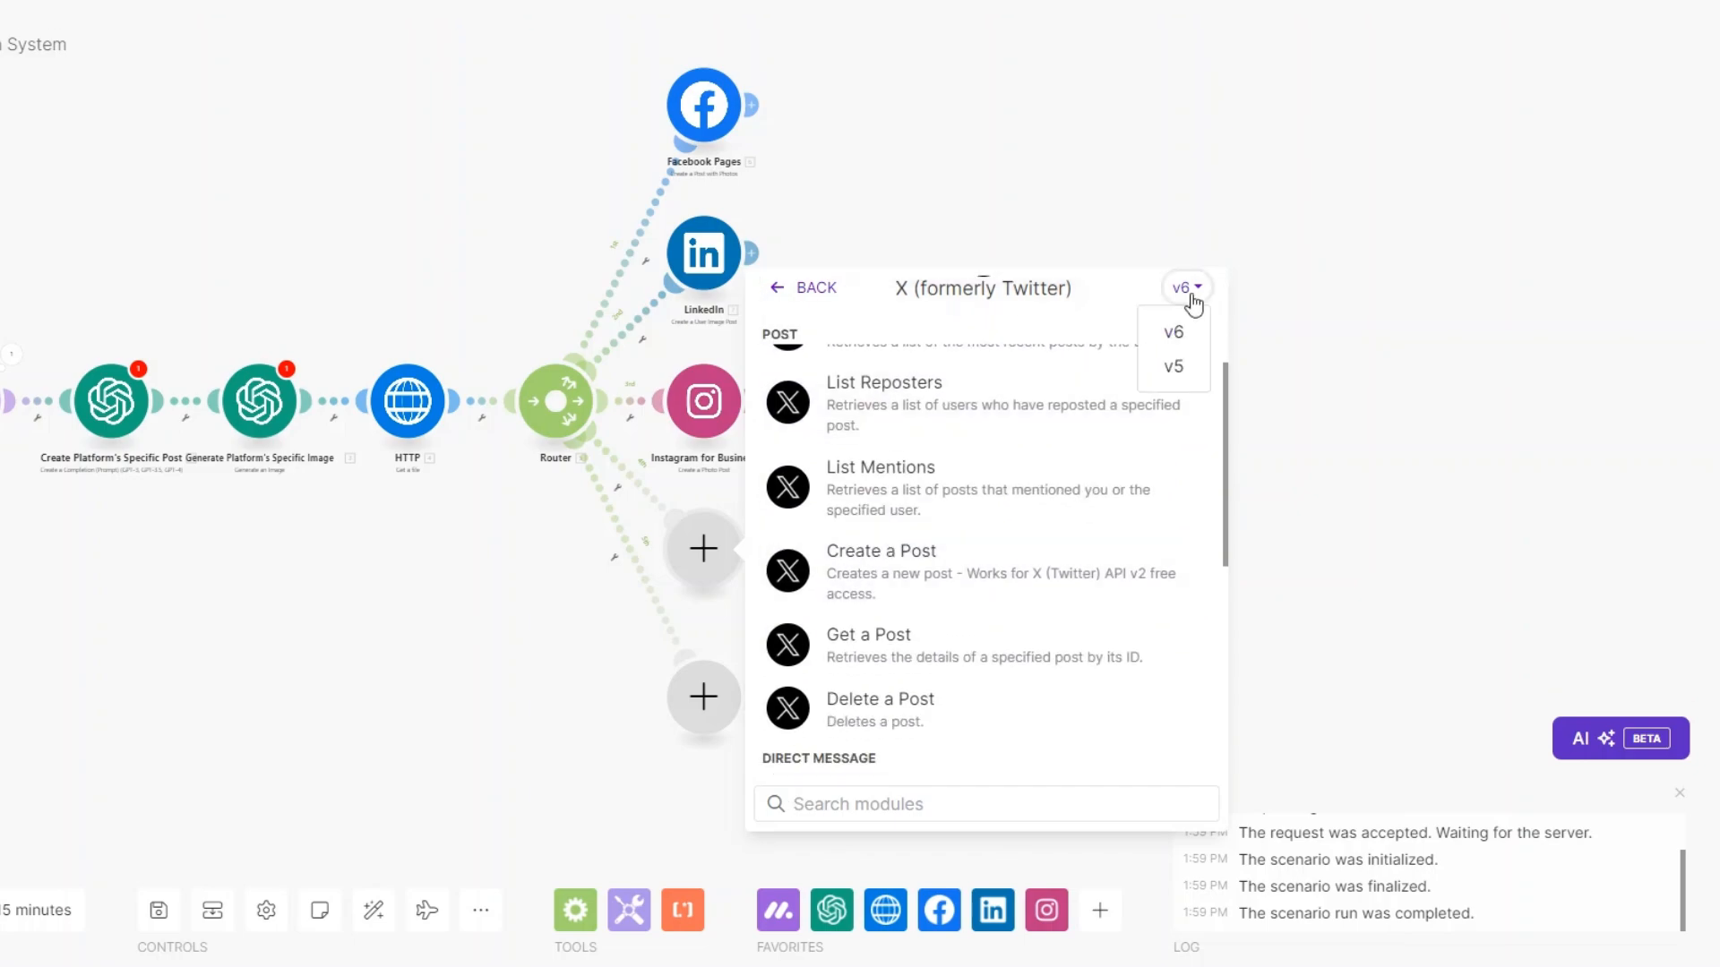
click(1177, 363)
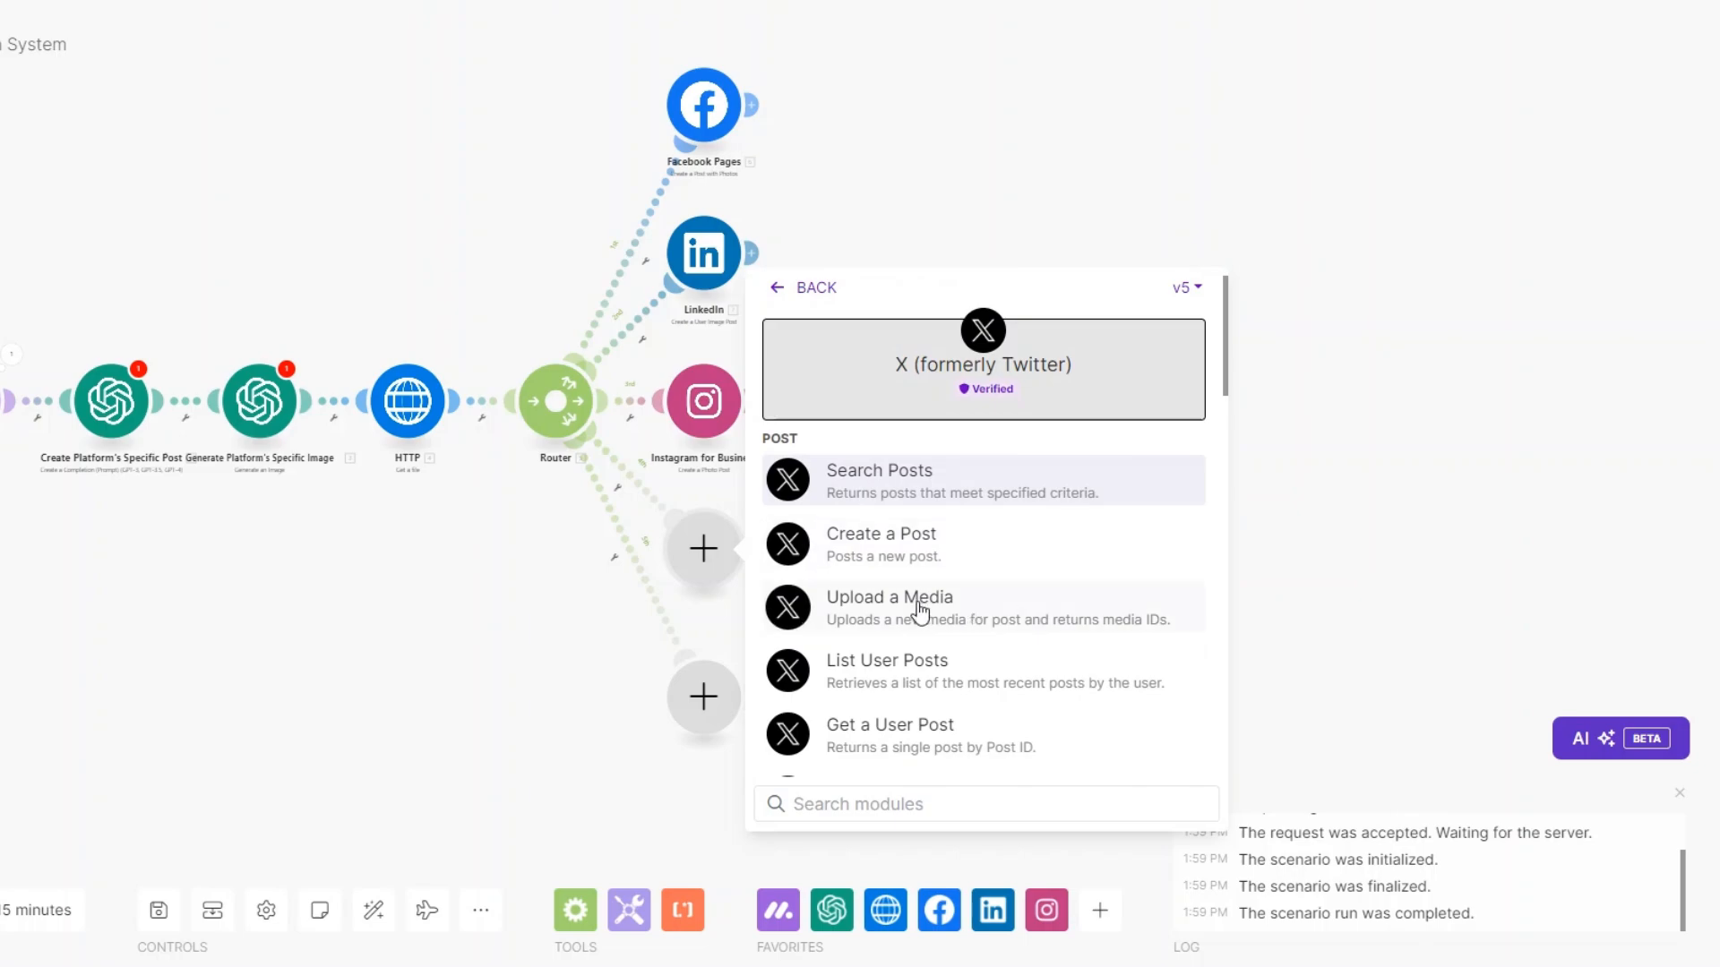
click(913, 599)
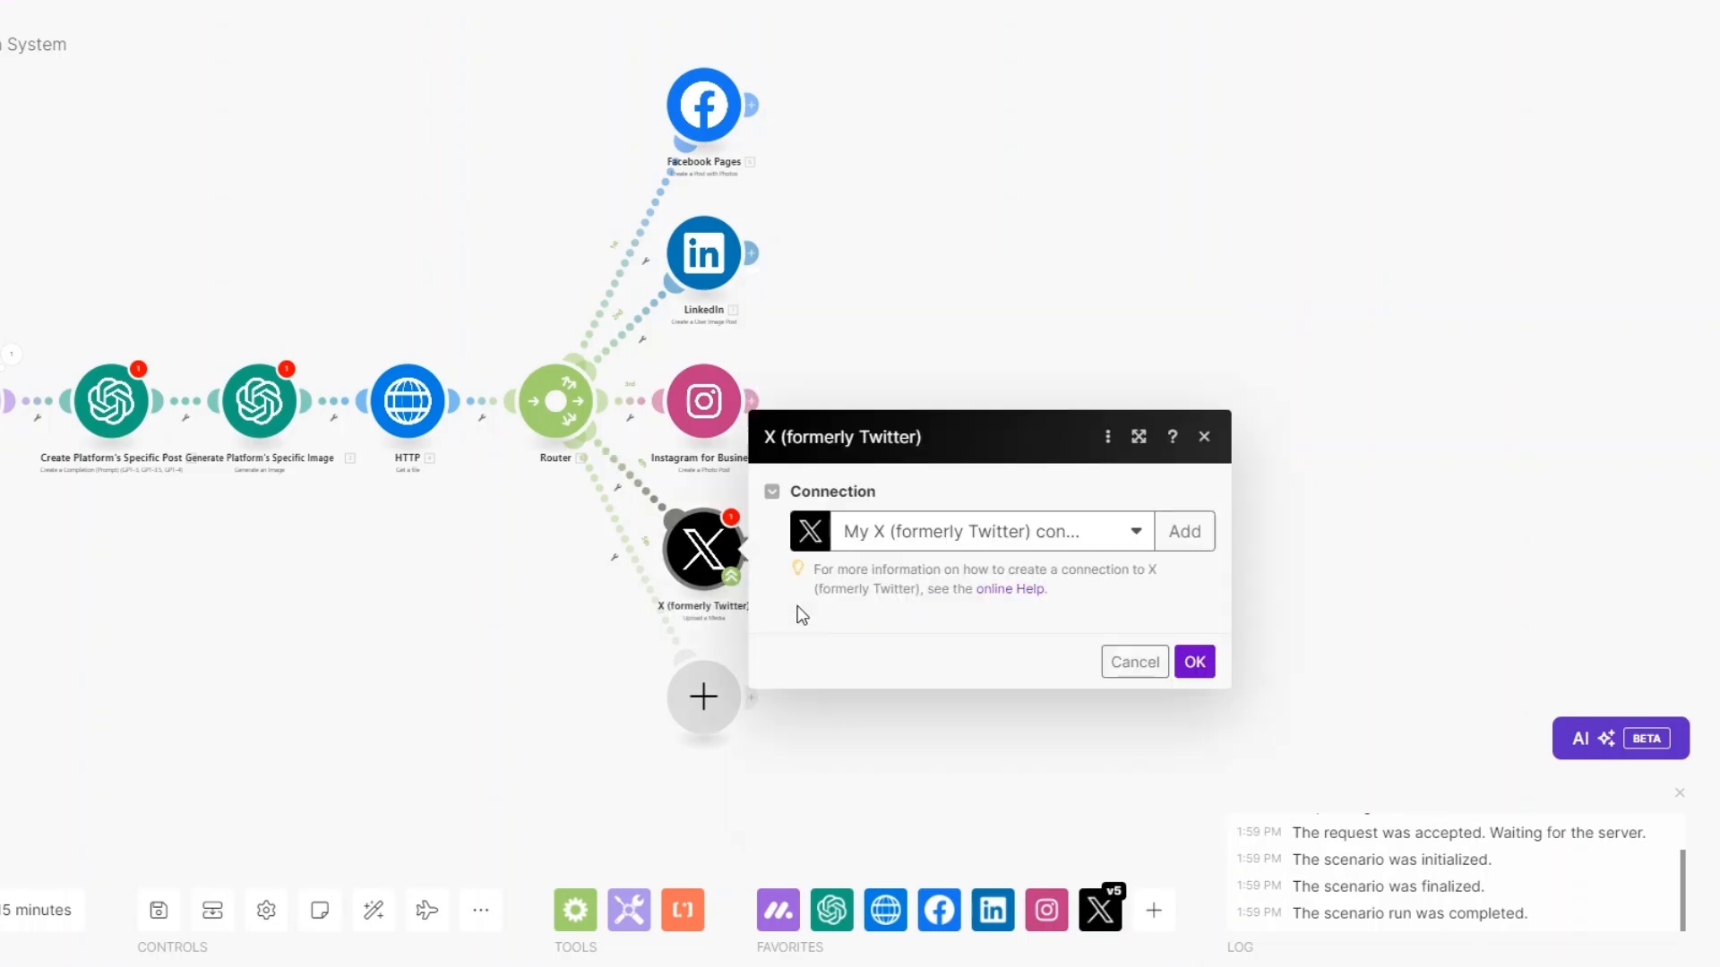
click(1195, 768)
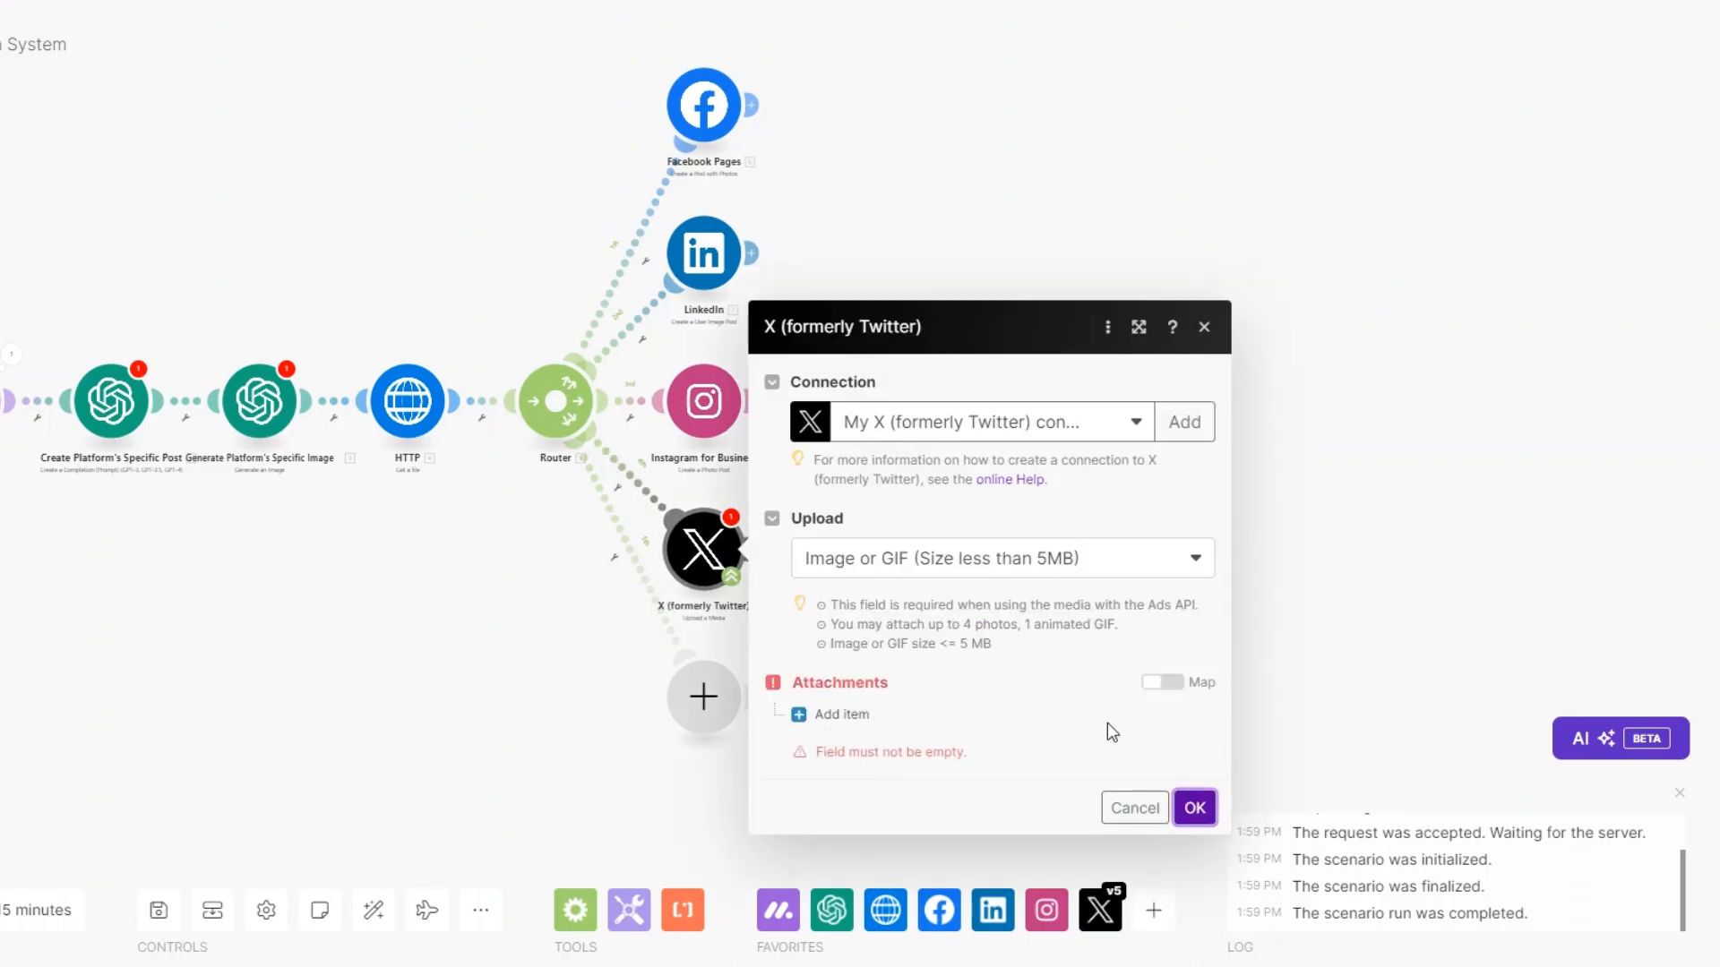
click(846, 713)
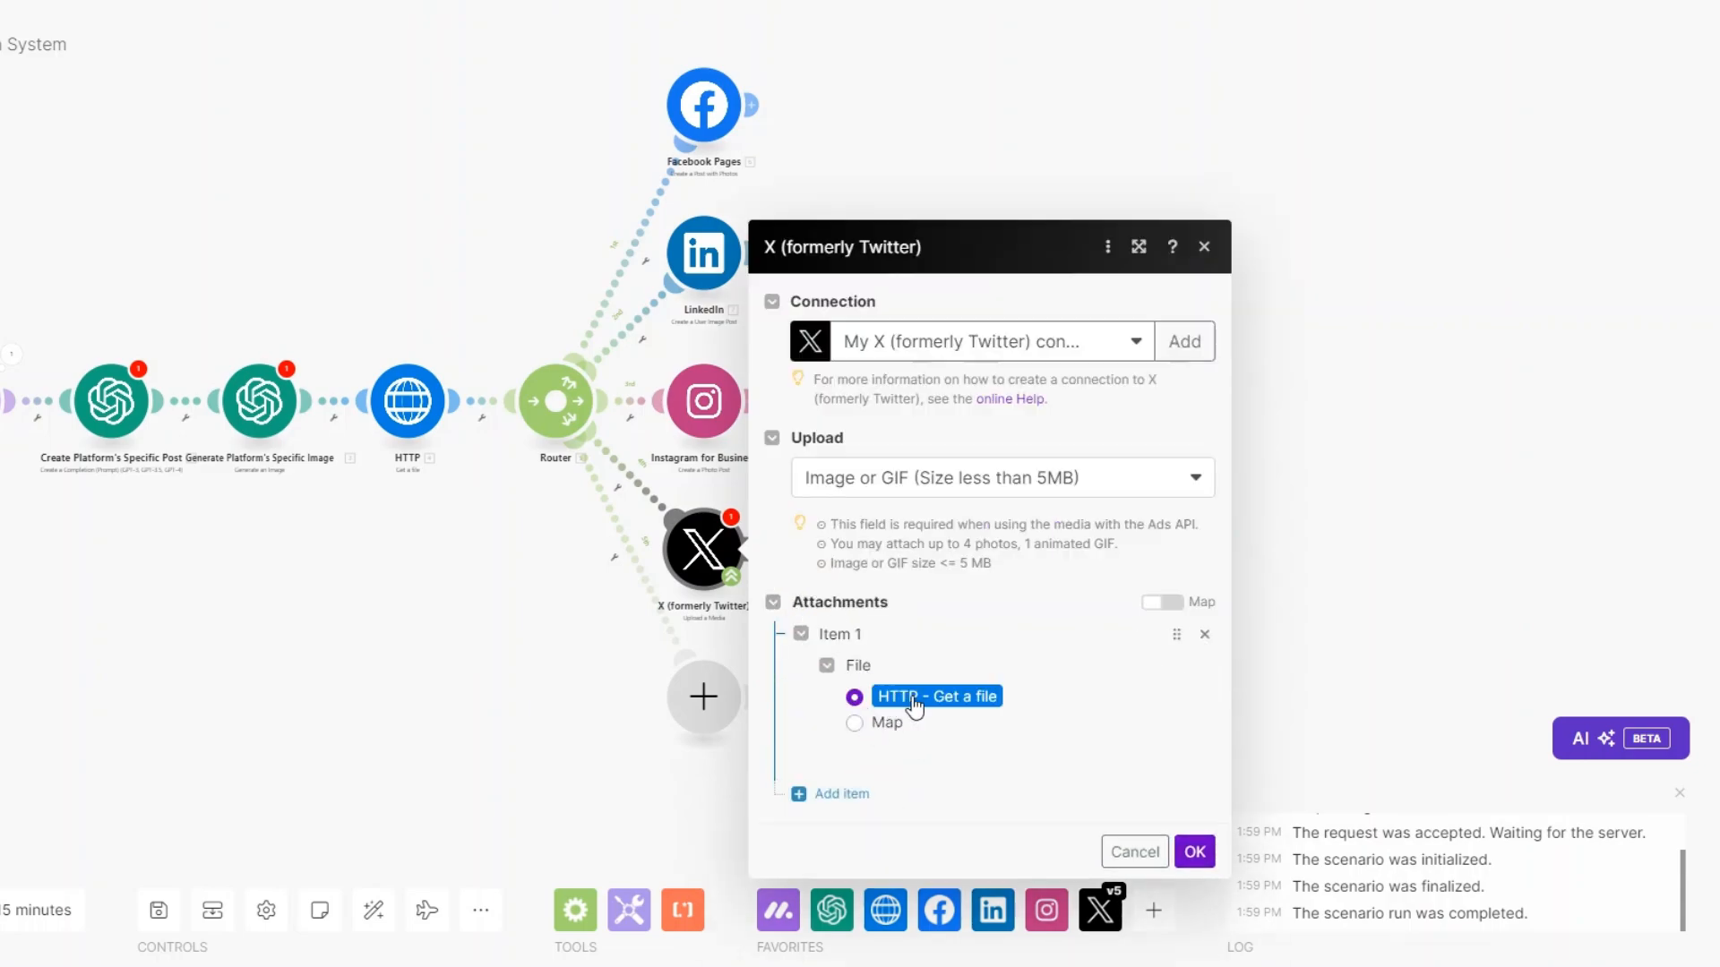
click(1195, 852)
Add an X Create a Post module after the media upload.
click(753, 548)
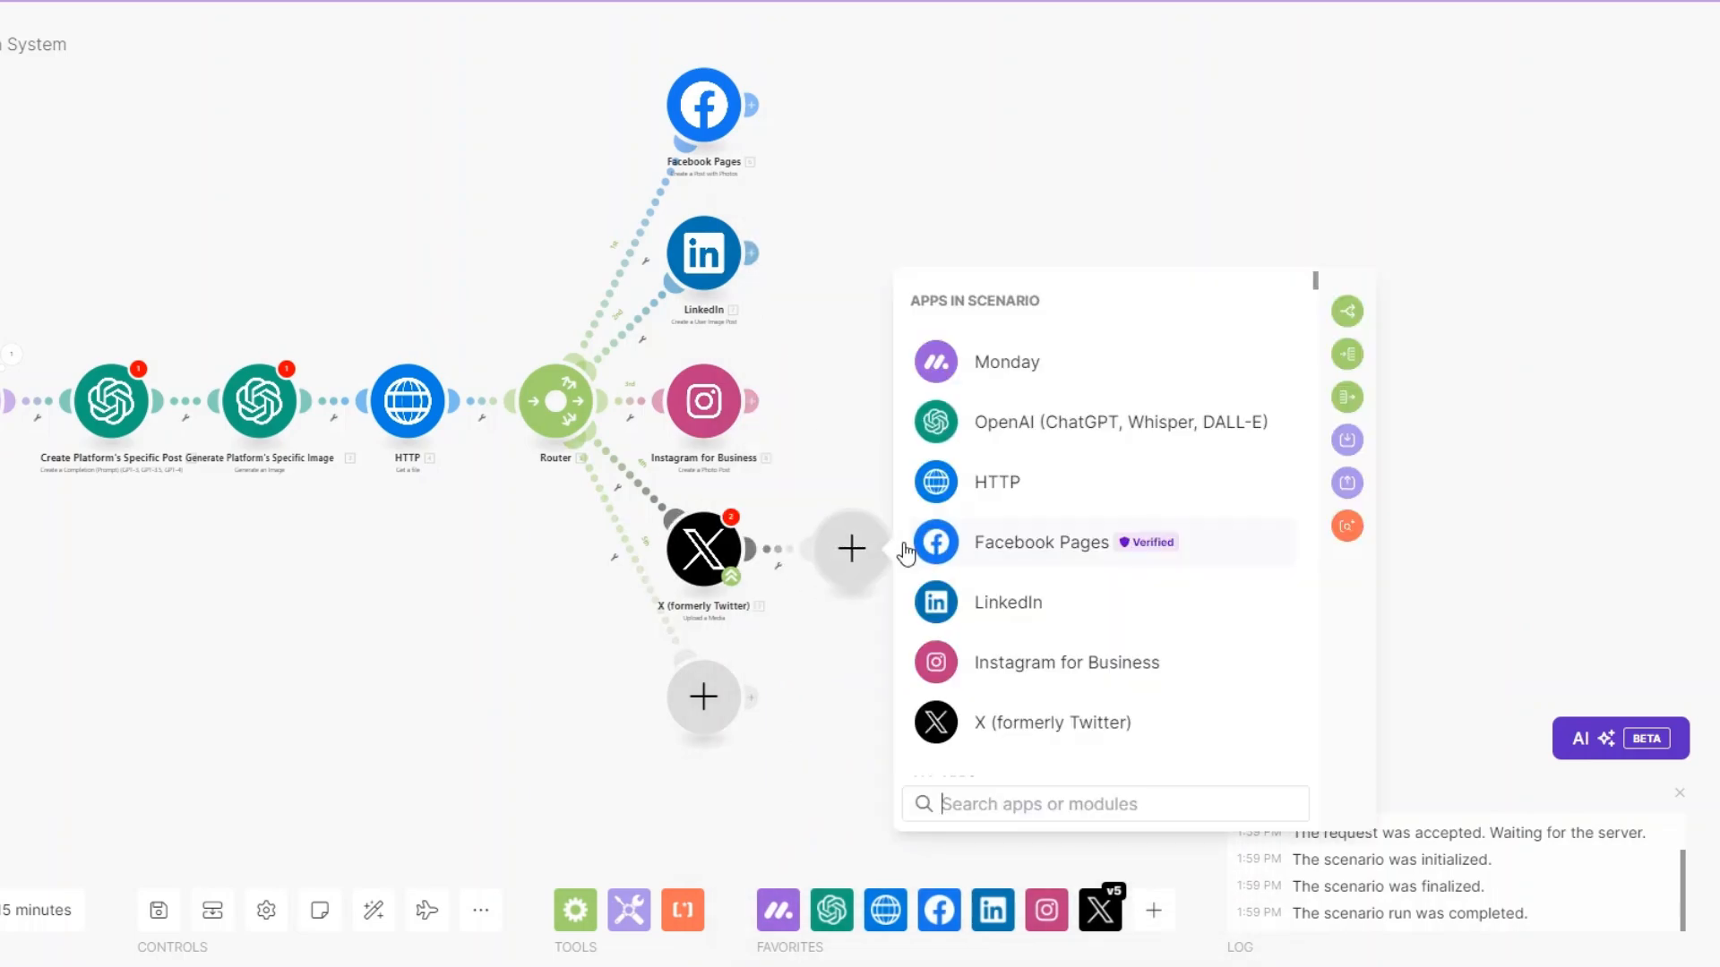
click(1084, 719)
click(1054, 536)
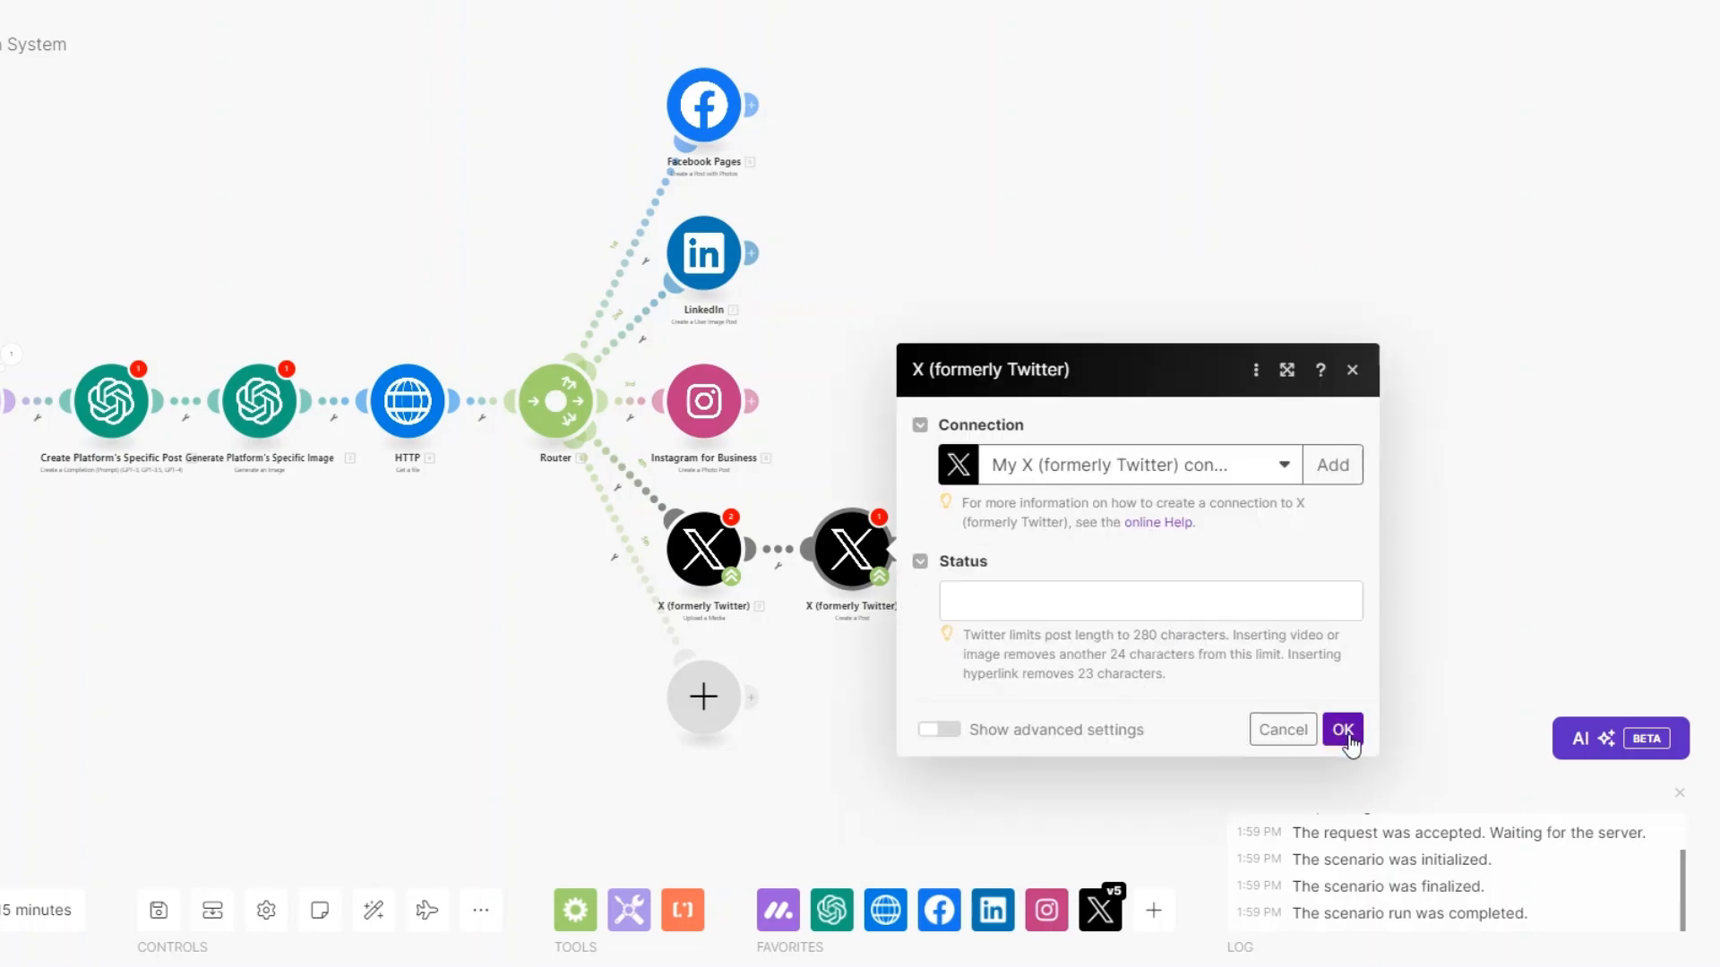
click(1342, 729)
click(1282, 764)
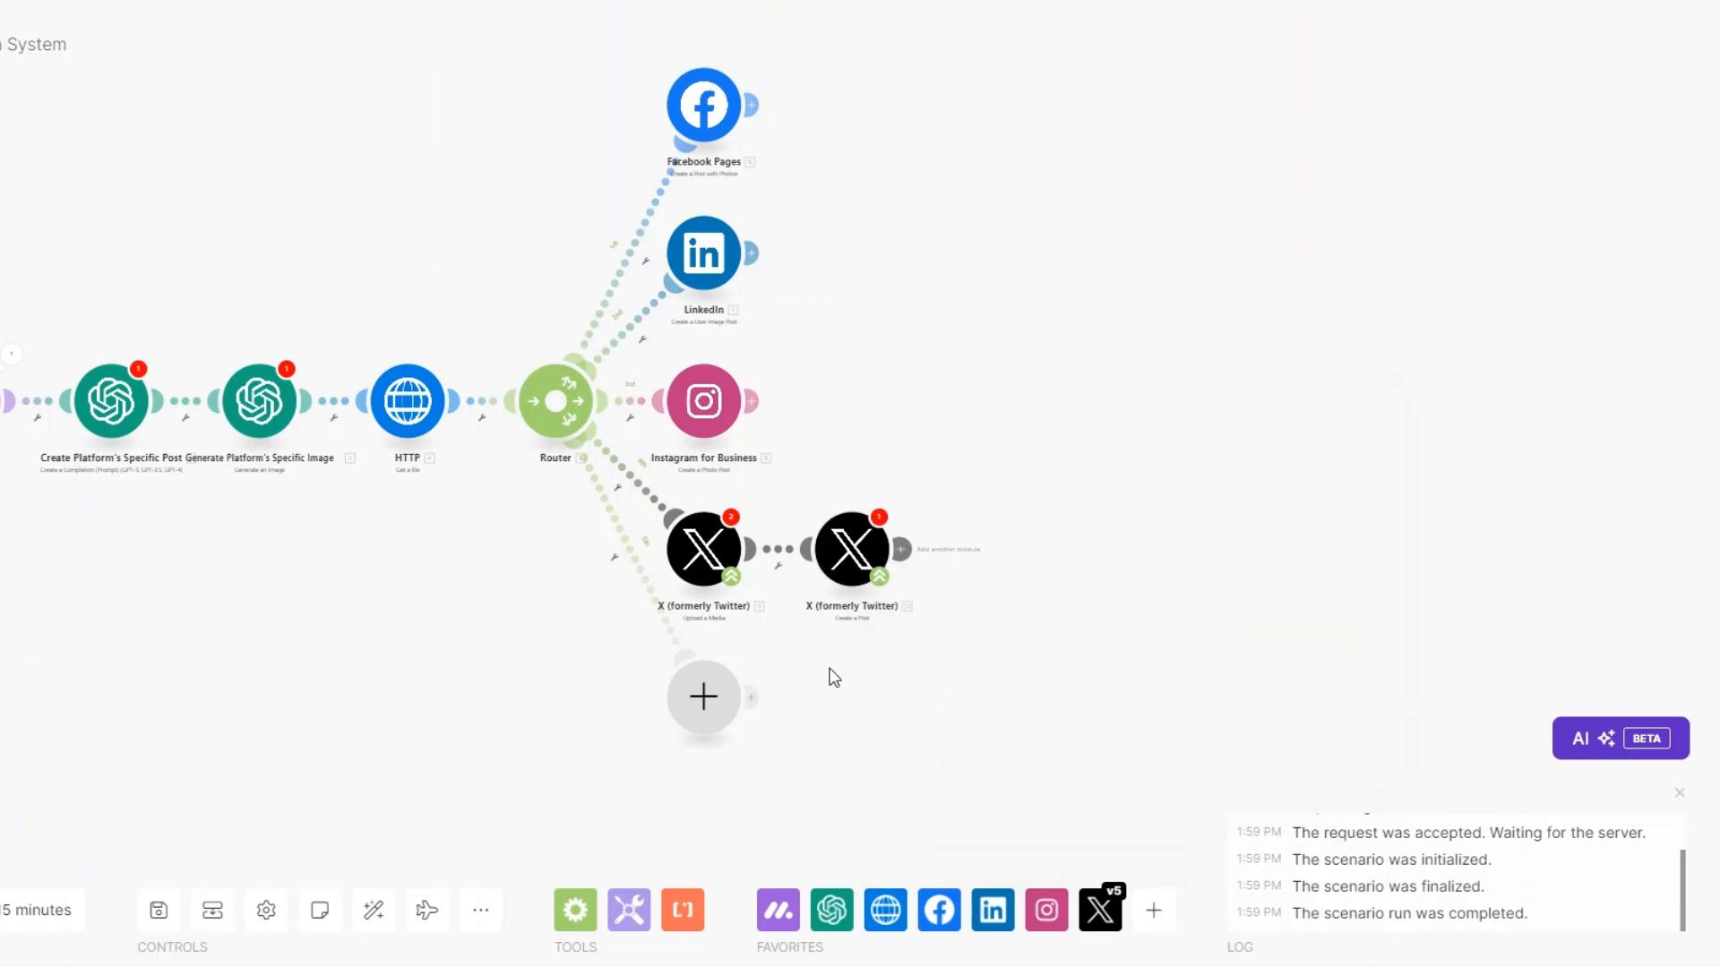
On the last branch, add an OpenAI Create a Completion module renamed 'Create An Article'.
click(696, 682)
click(875, 544)
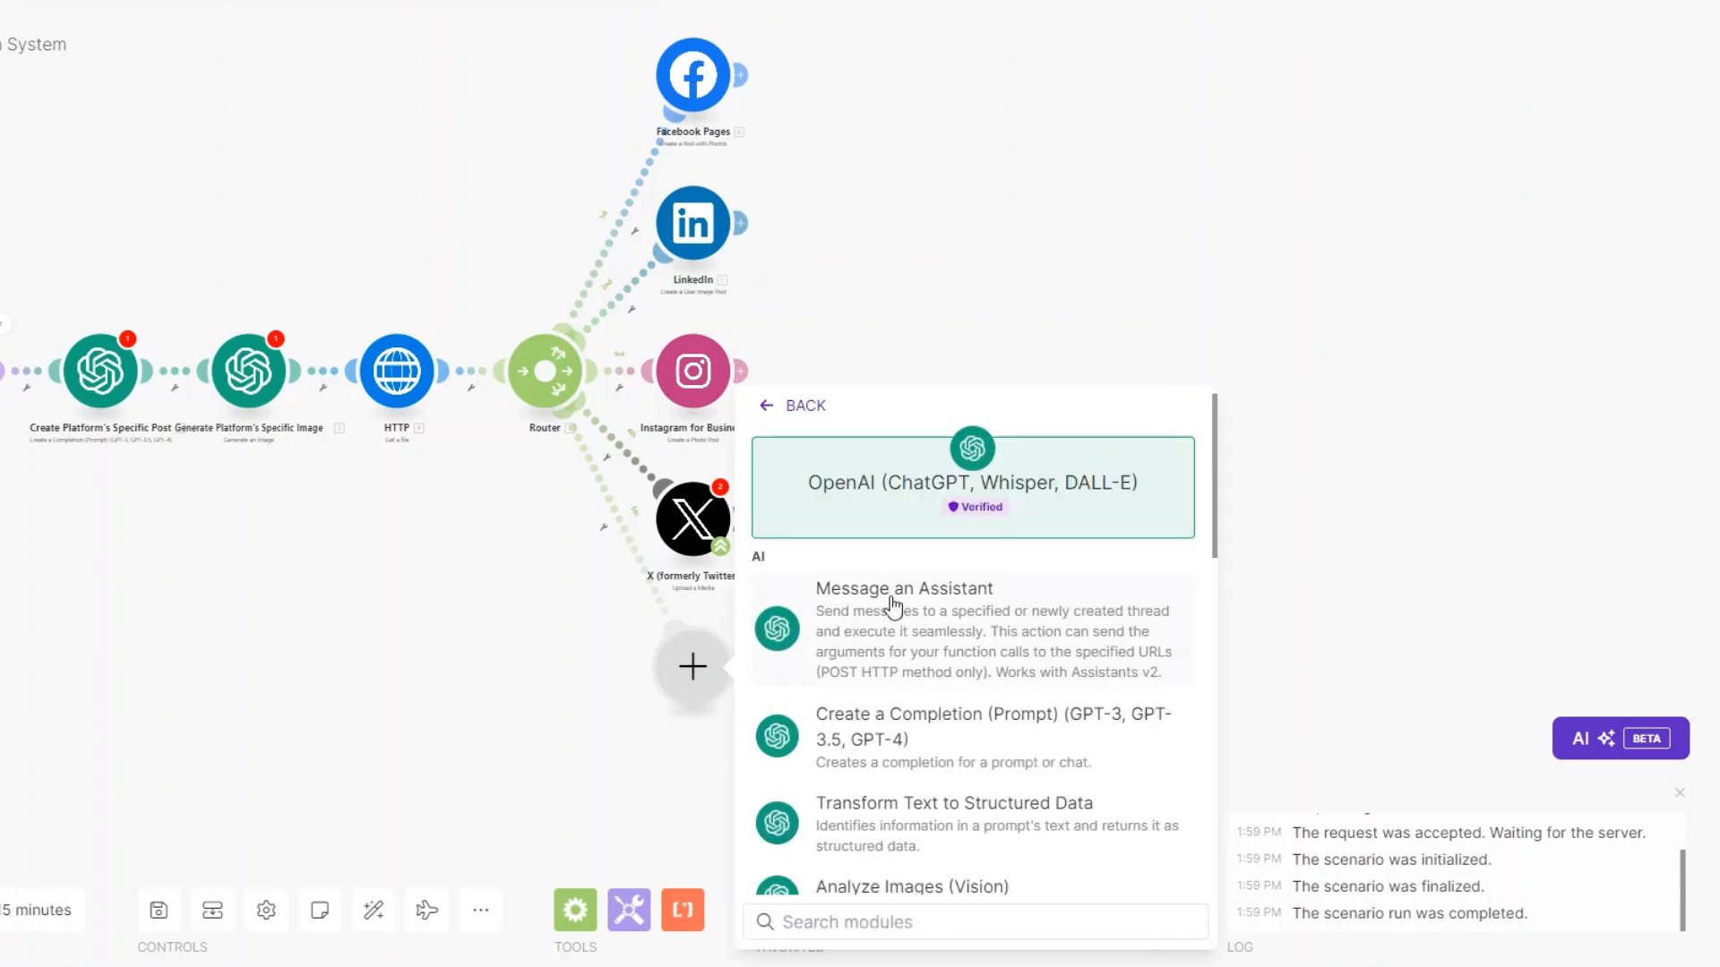
scroll(909, 627, down, 3)
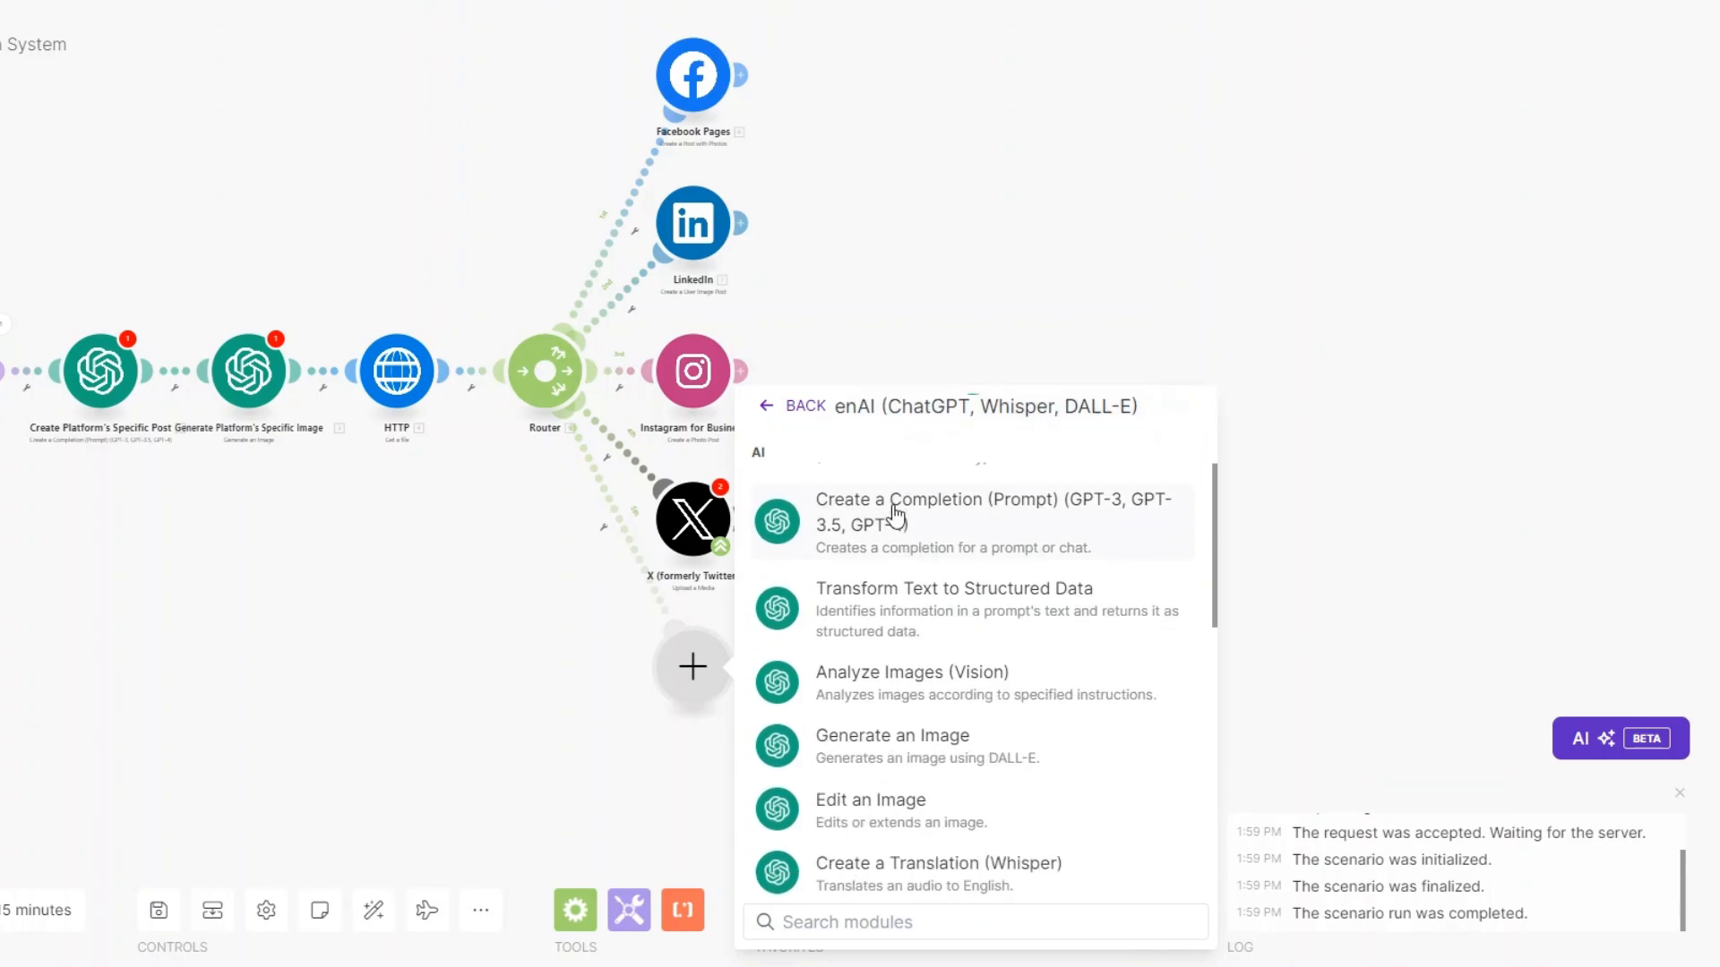
click(895, 517)
right_click(686, 676)
click(762, 788)
click(556, 609)
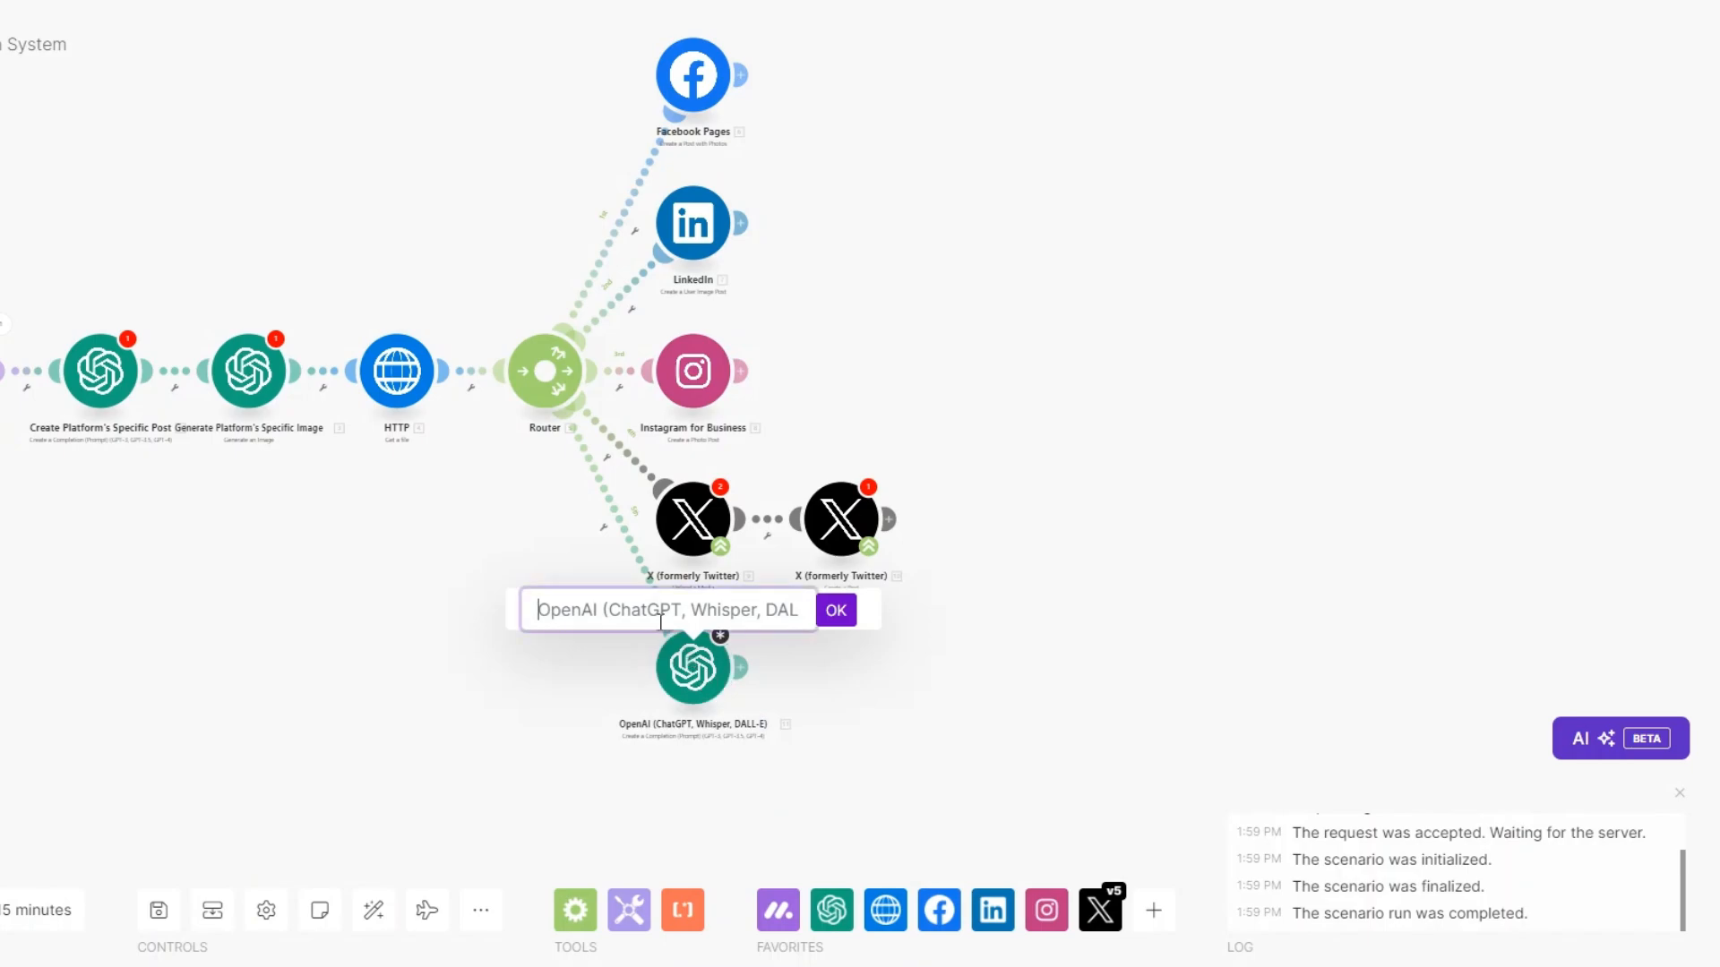
text(Create An Article)
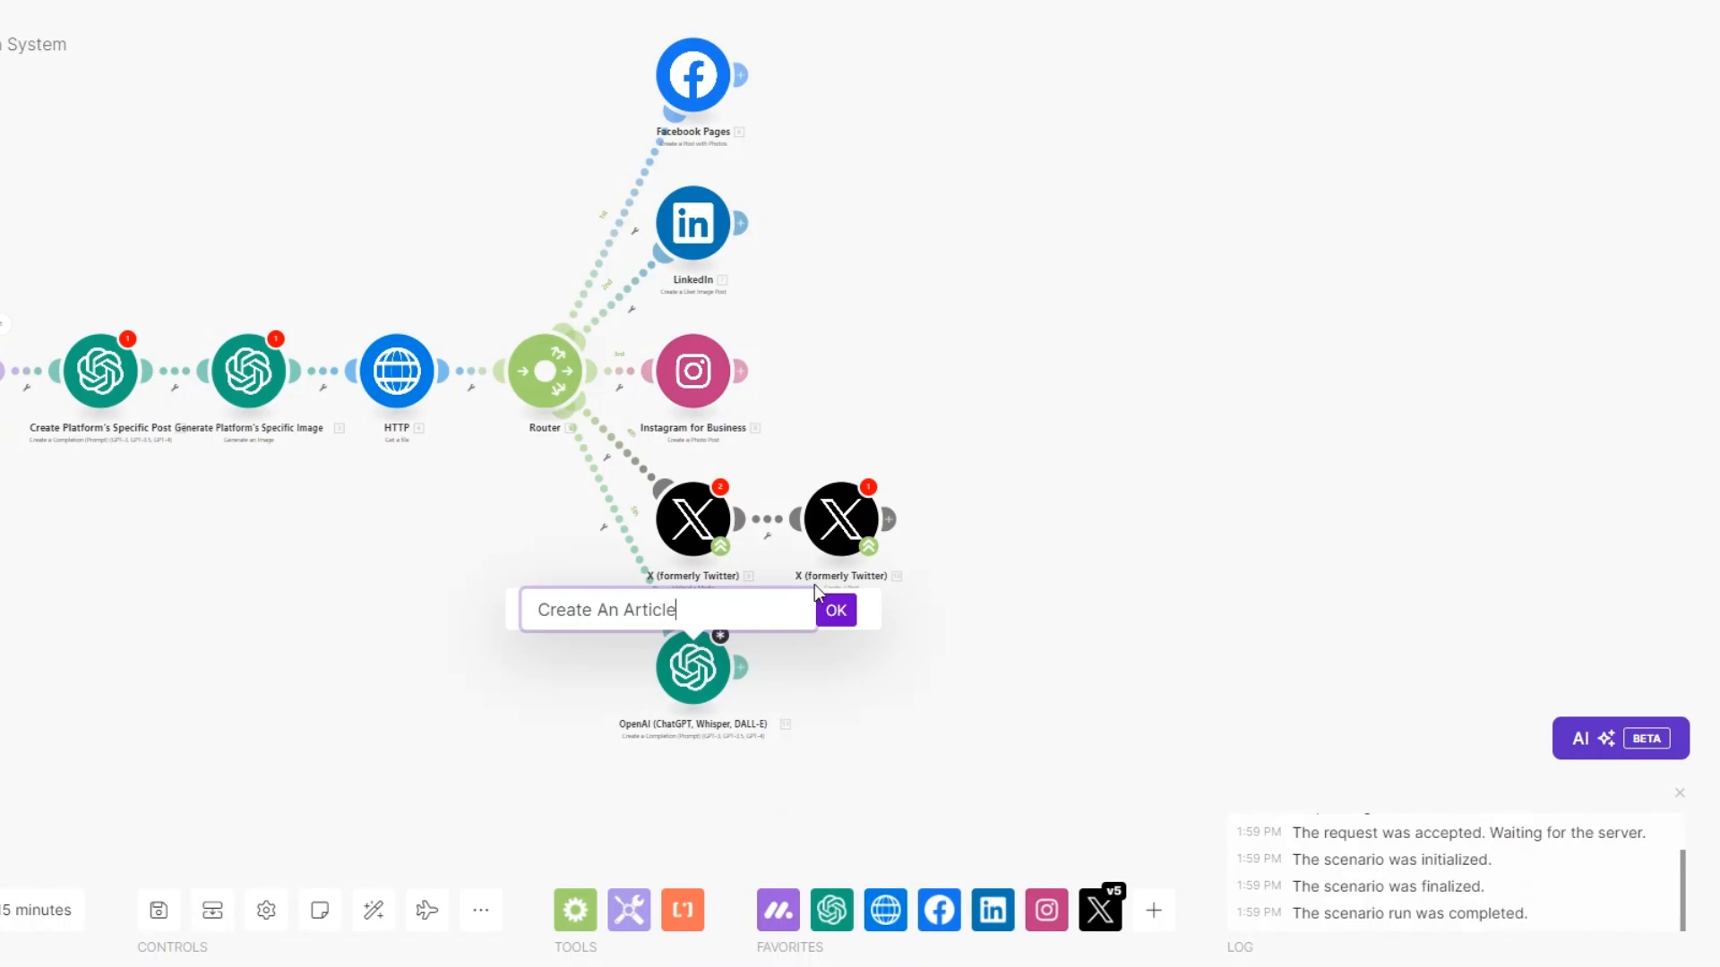
click(836, 615)
Add an OpenAI image generation module after it, renamed 'Generate an Image'.
click(740, 667)
click(1035, 537)
scroll(1077, 733, down, 2)
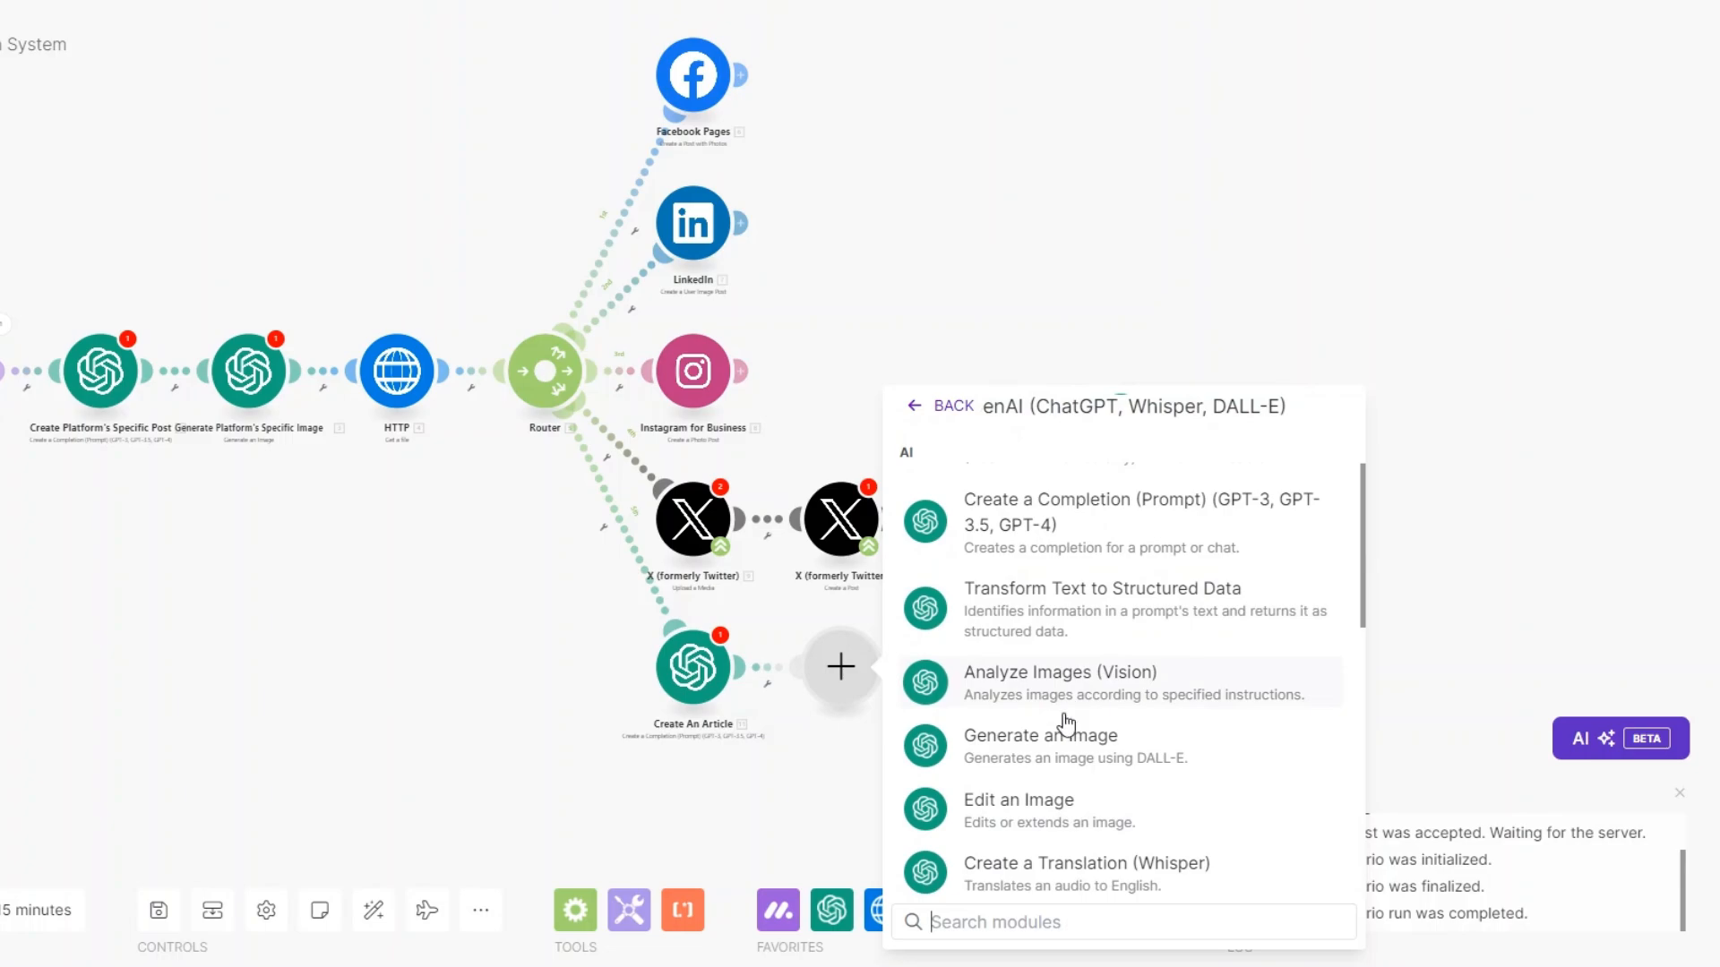
click(1066, 706)
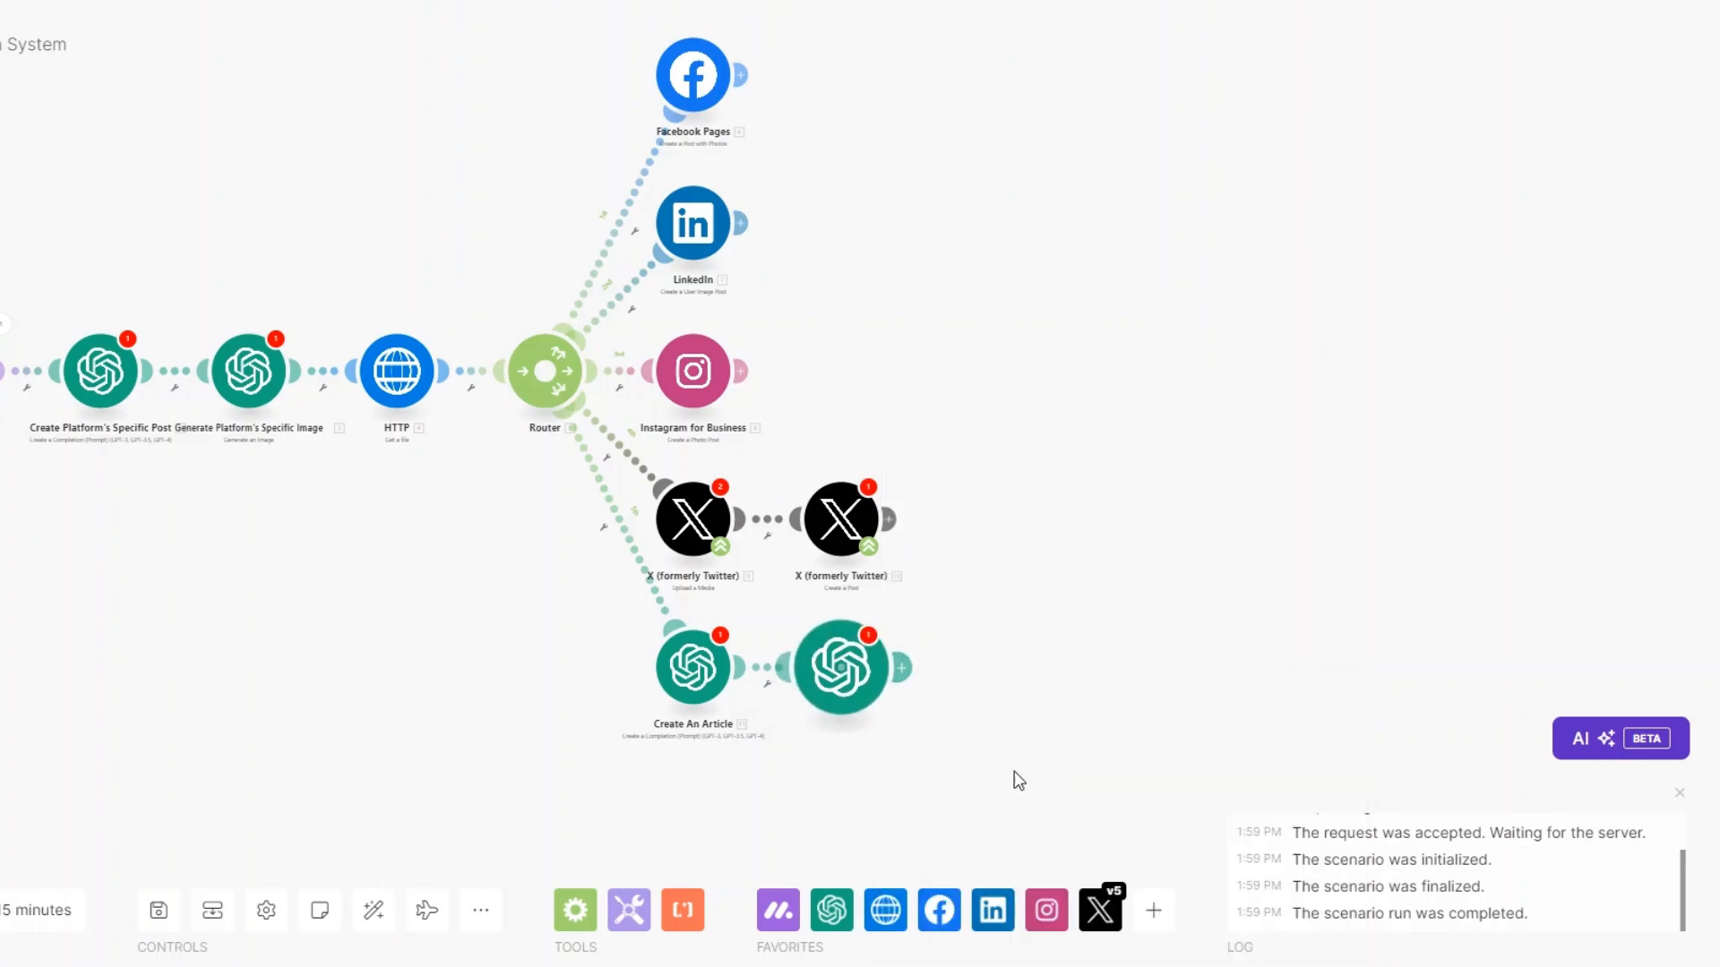
right_click(838, 670)
click(925, 781)
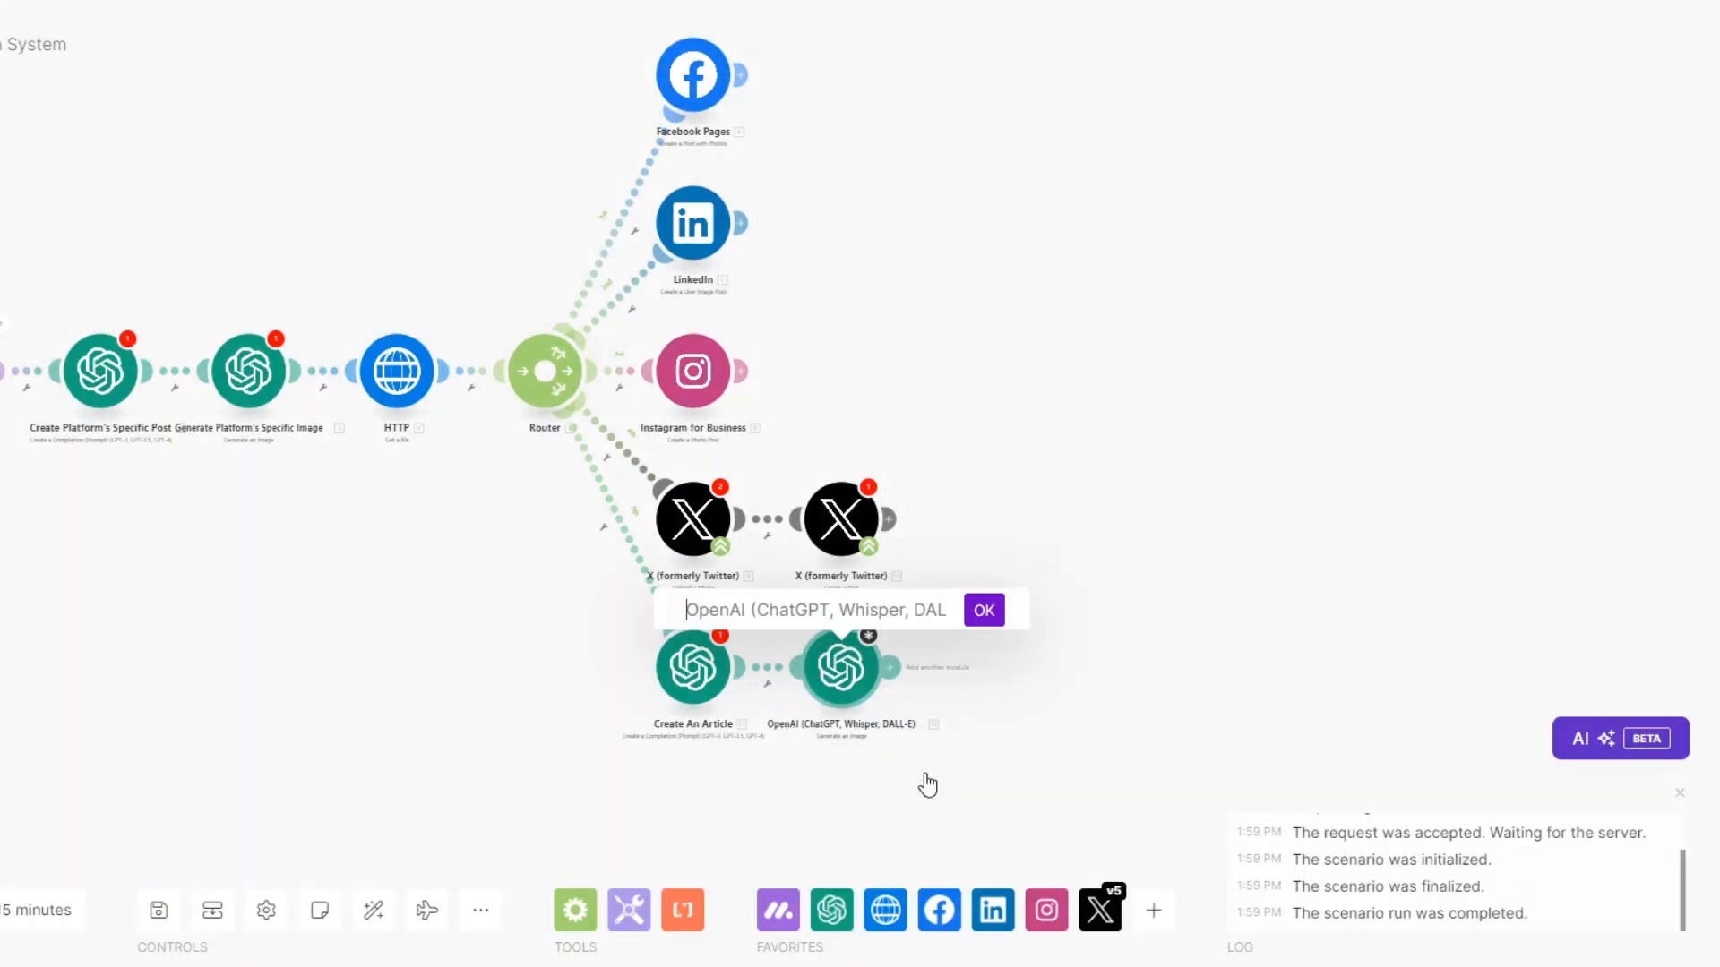
text(Generate an Image)
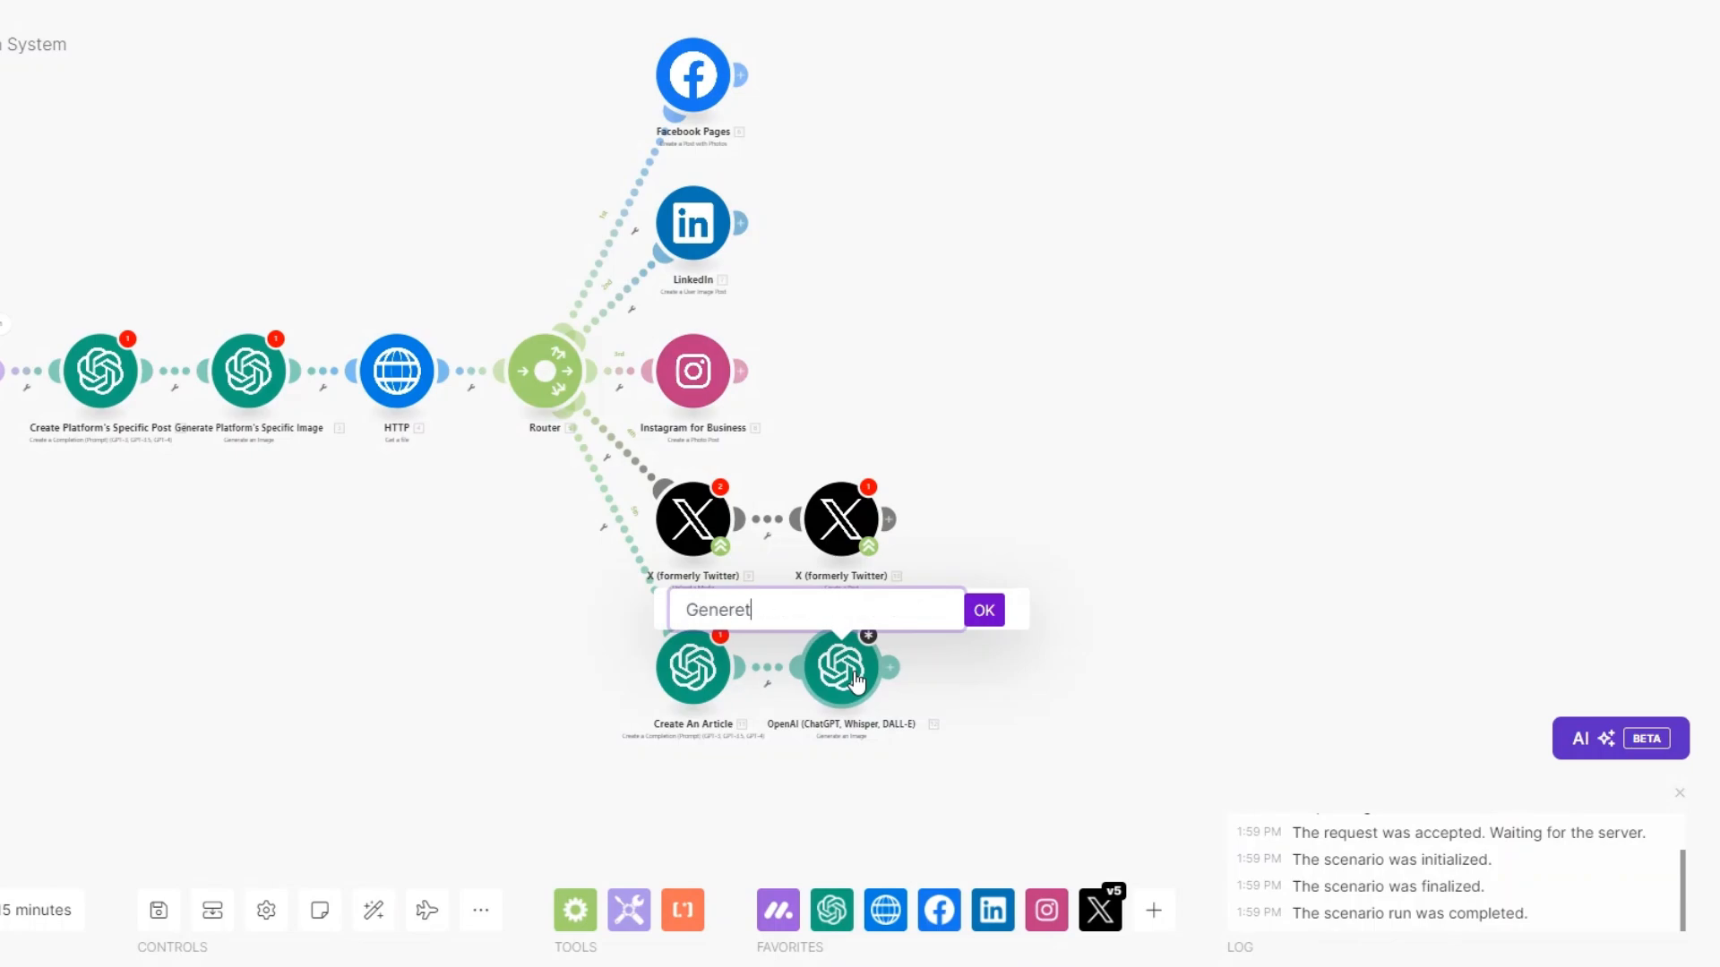
click(995, 613)
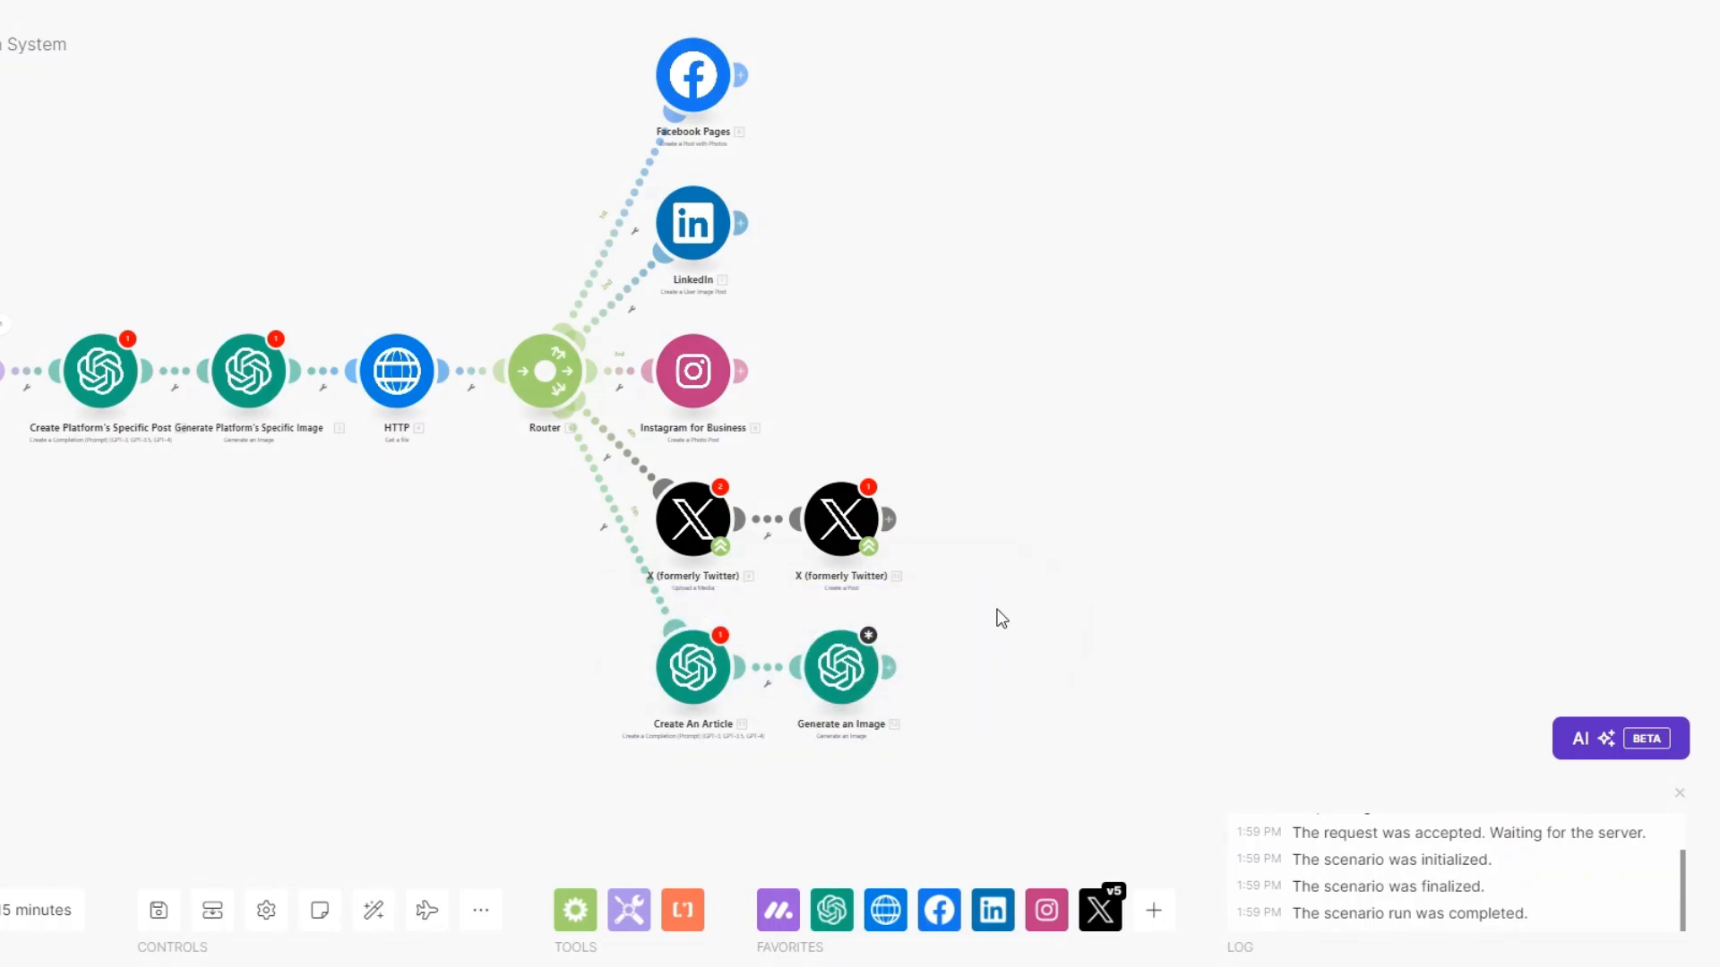
Add a WordPress Create a Post module and close its settings without connecting.
click(886, 667)
text(wo)
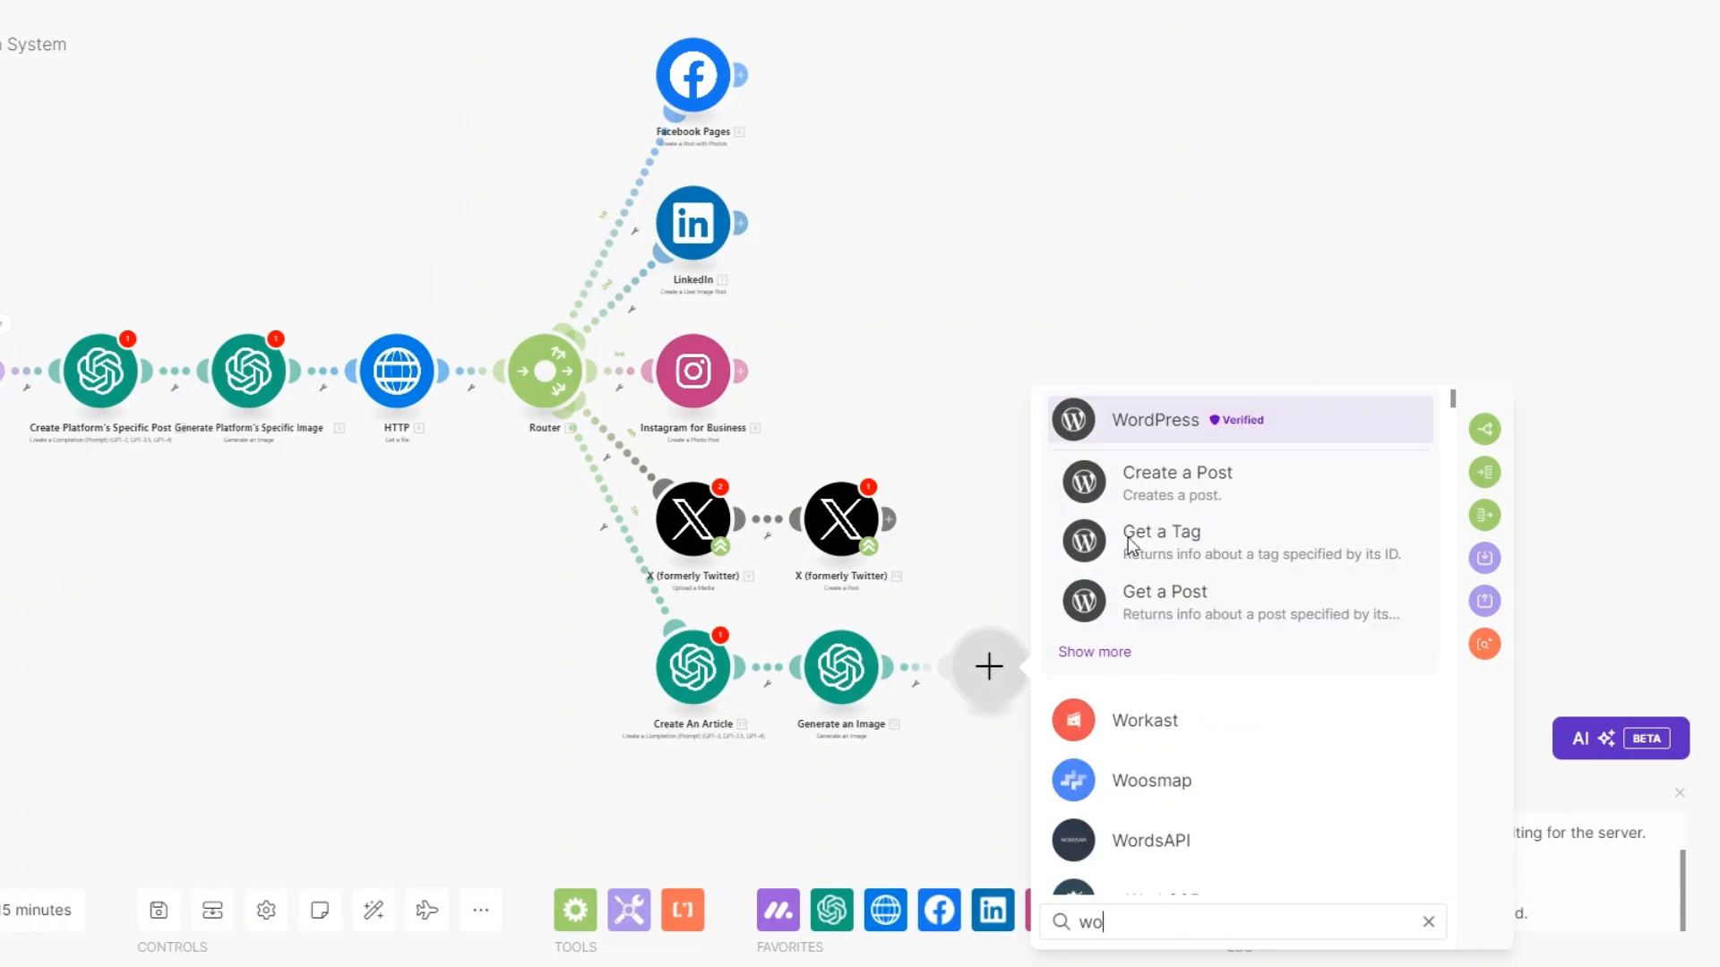
click(1157, 421)
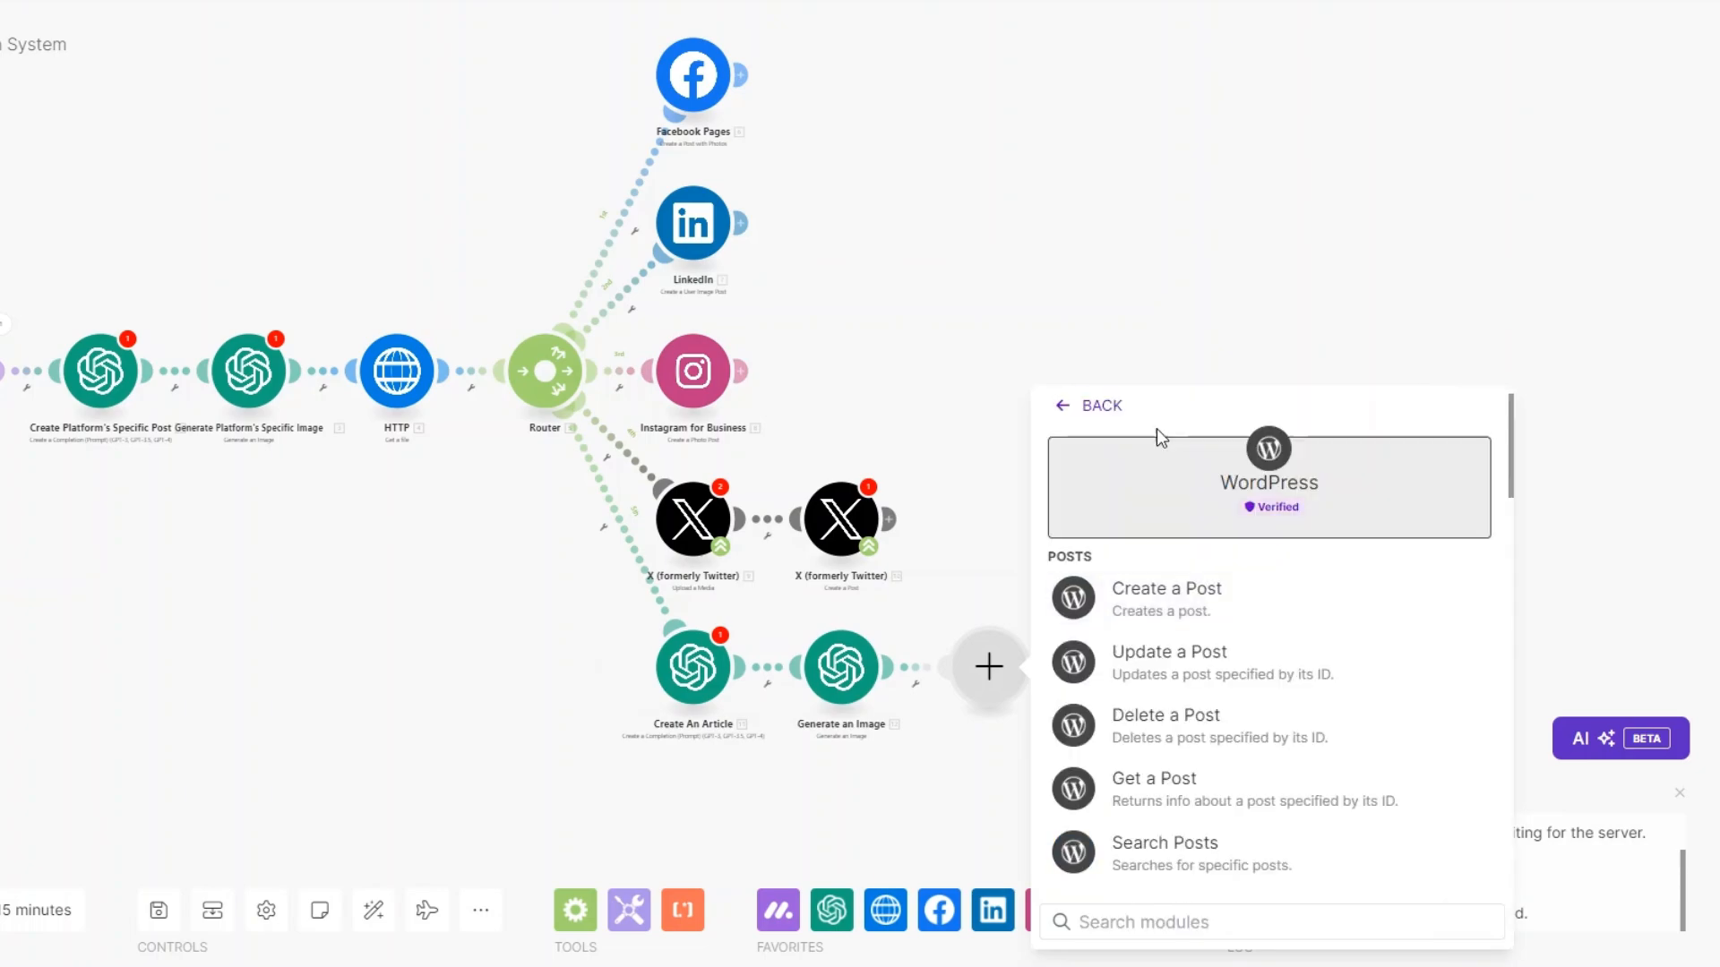
click(1189, 603)
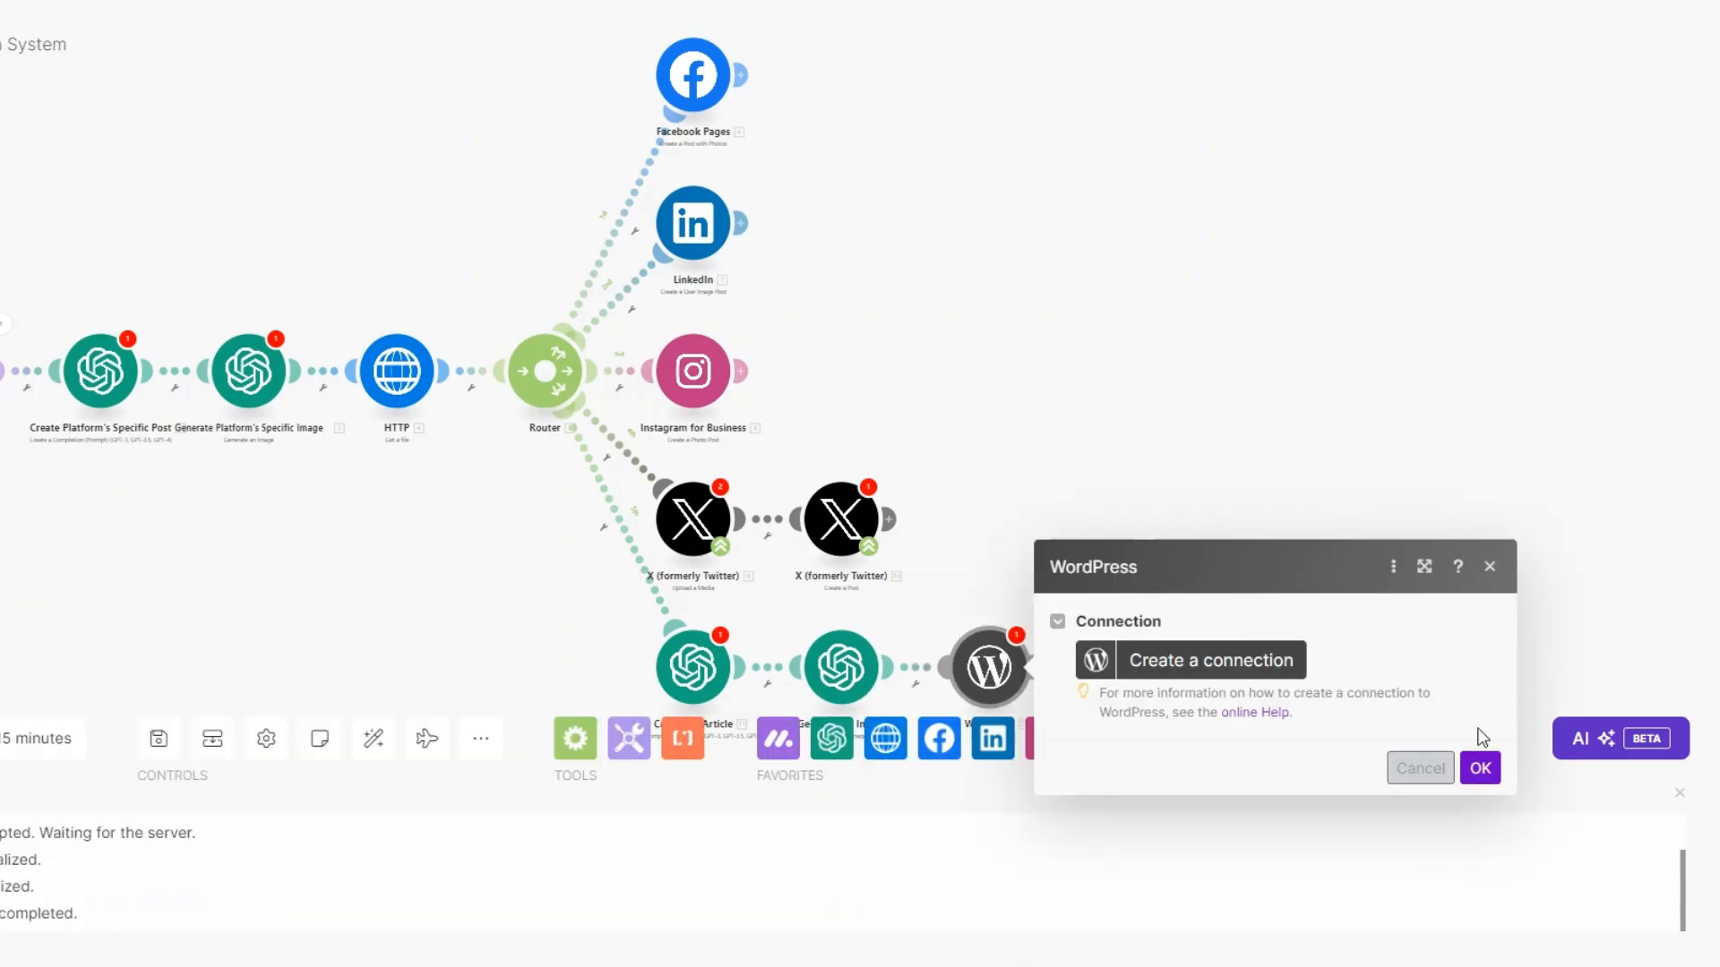
click(1493, 567)
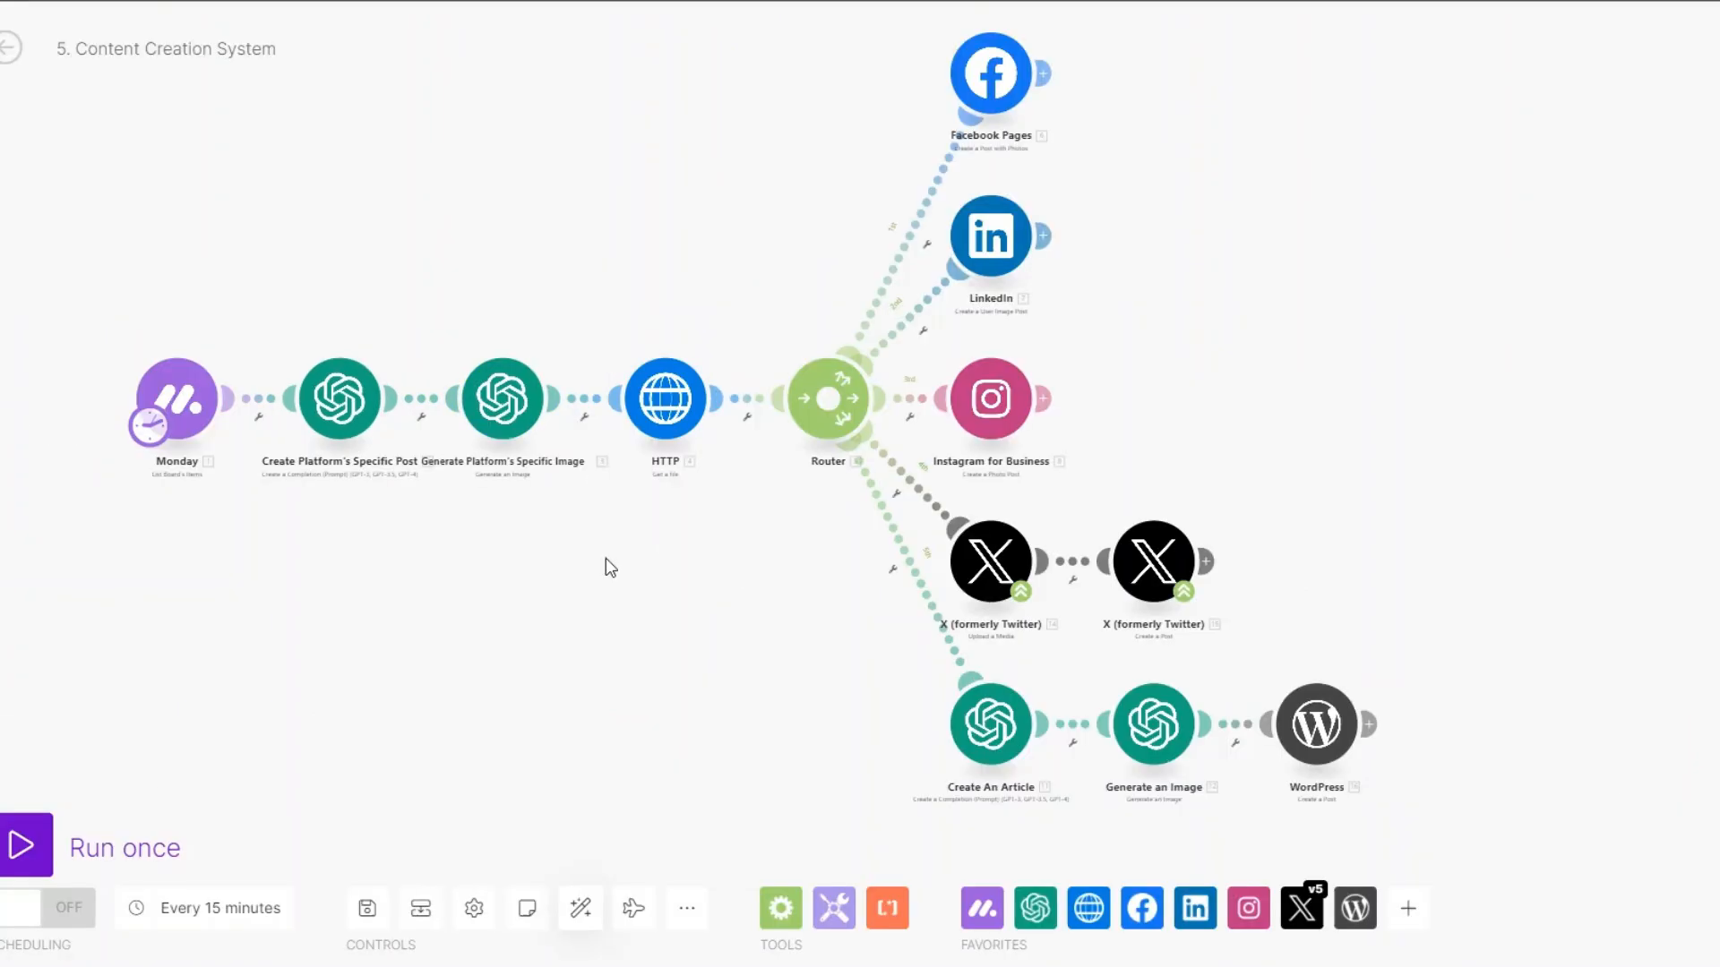
Run the scenario once from the Monday module and review its 10 topic output bundles.
drag(607, 559, 590, 556)
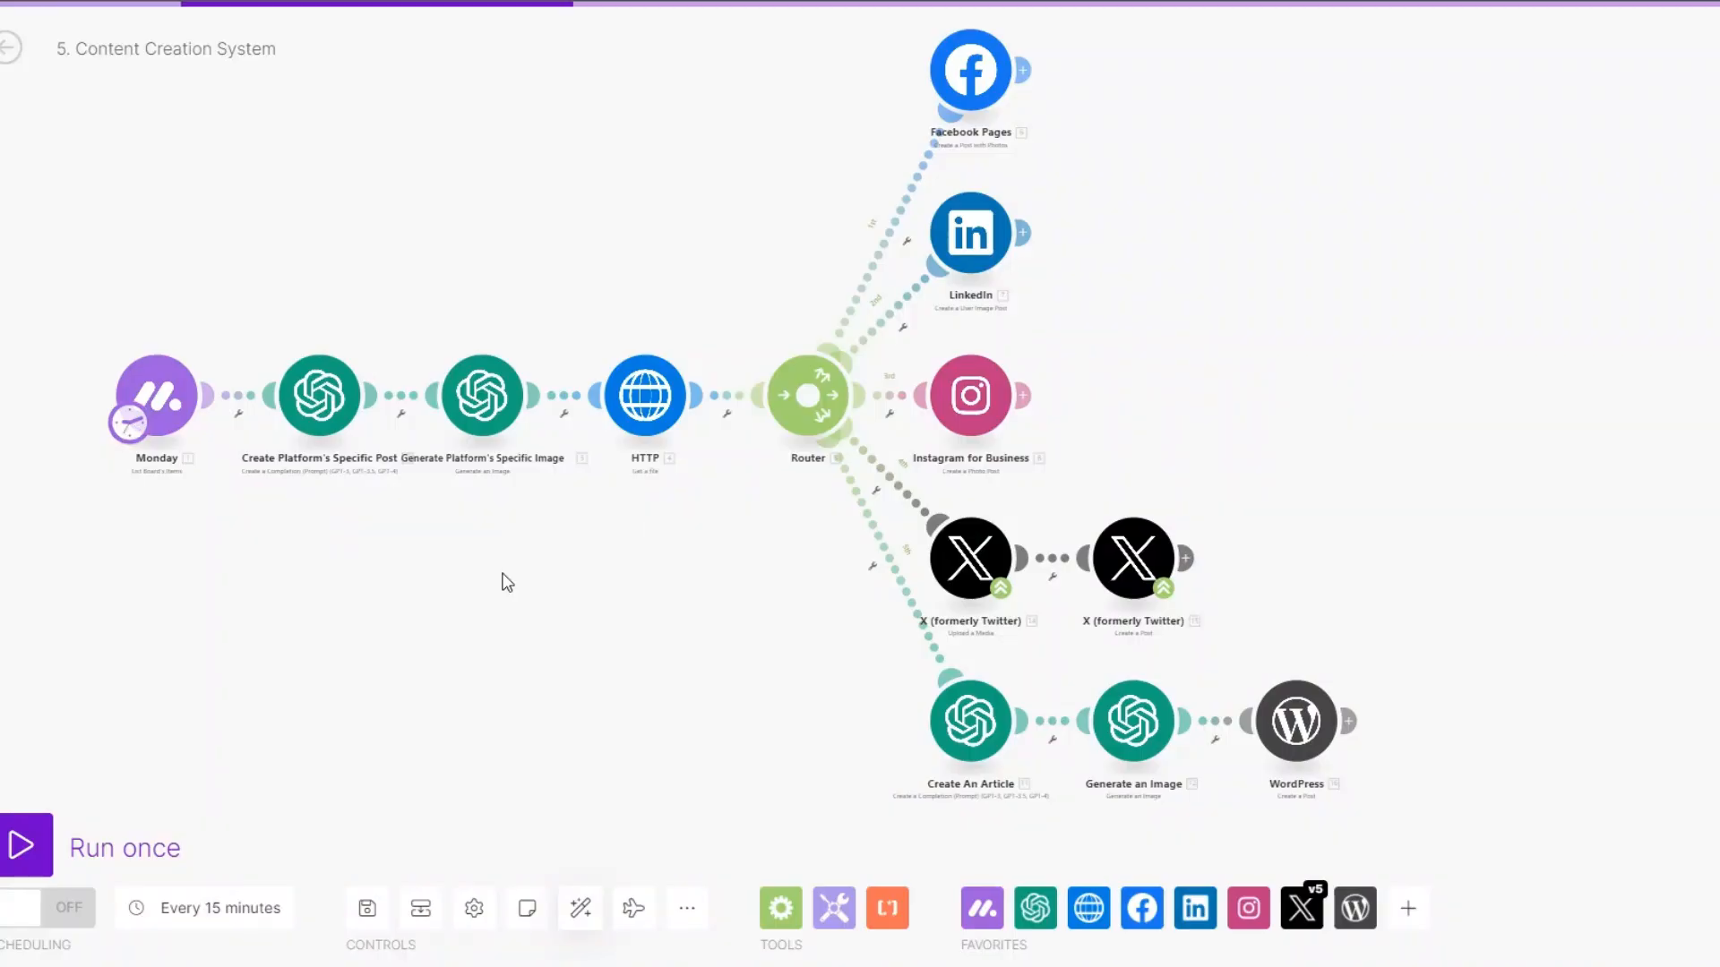
right_click(166, 403)
click(233, 455)
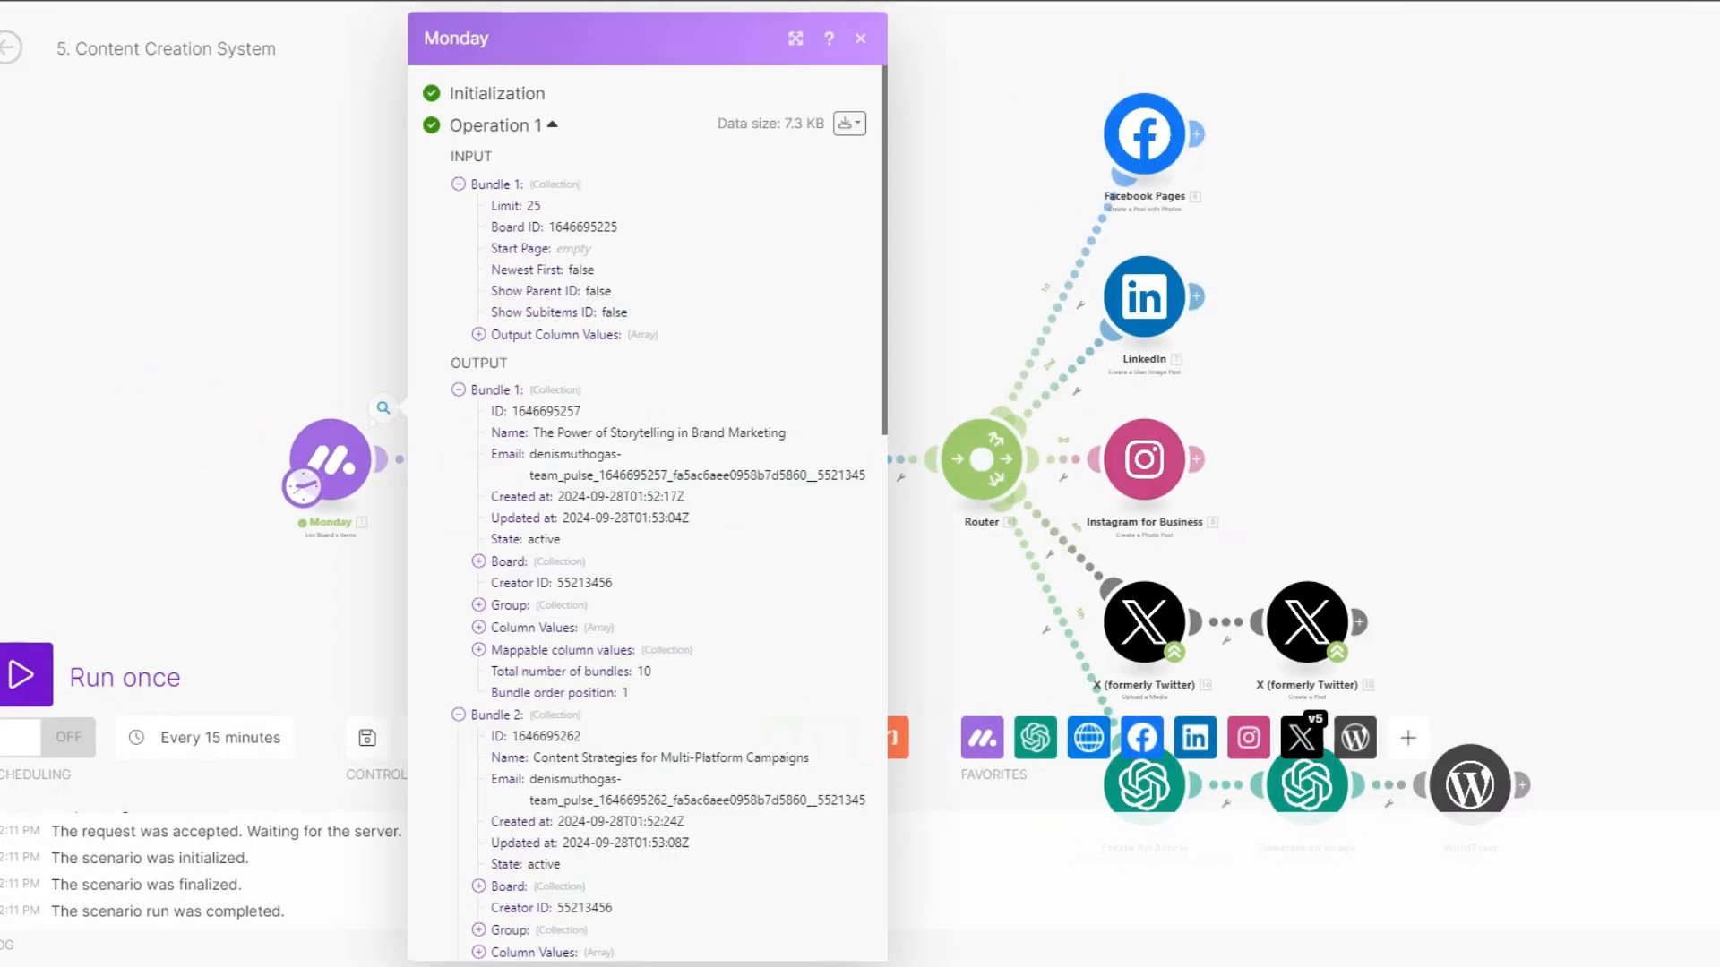
scroll(732, 605, down, 10)
click(365, 602)
drag(392, 582, 298, 584)
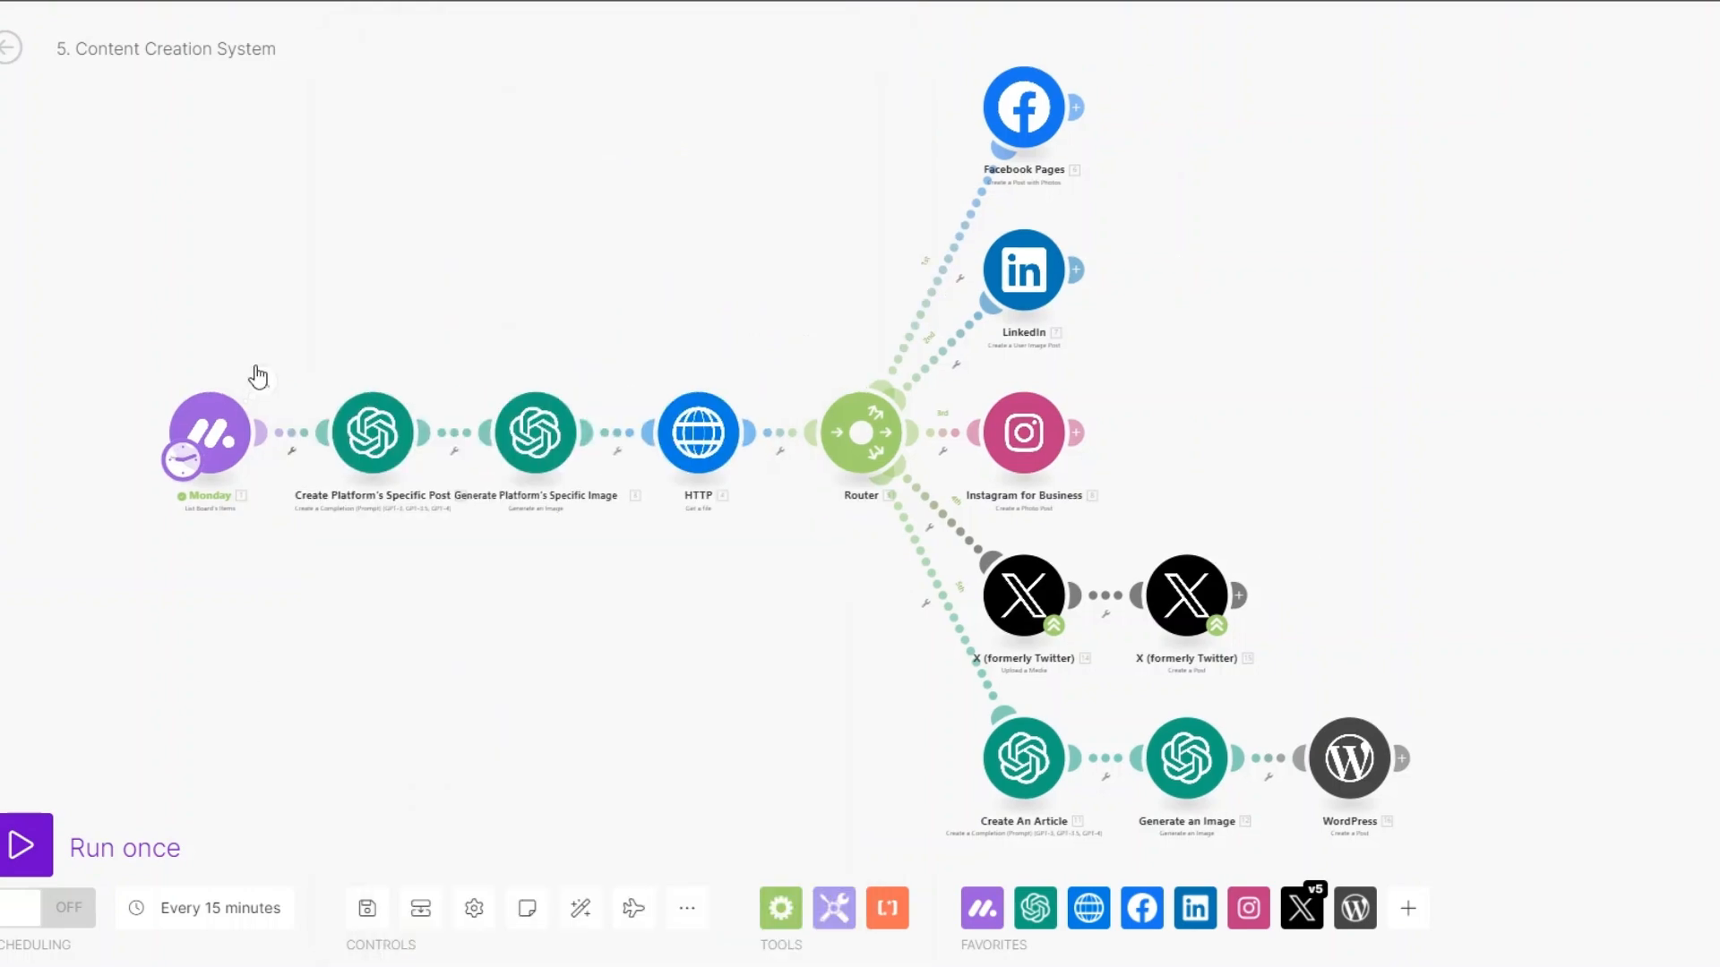
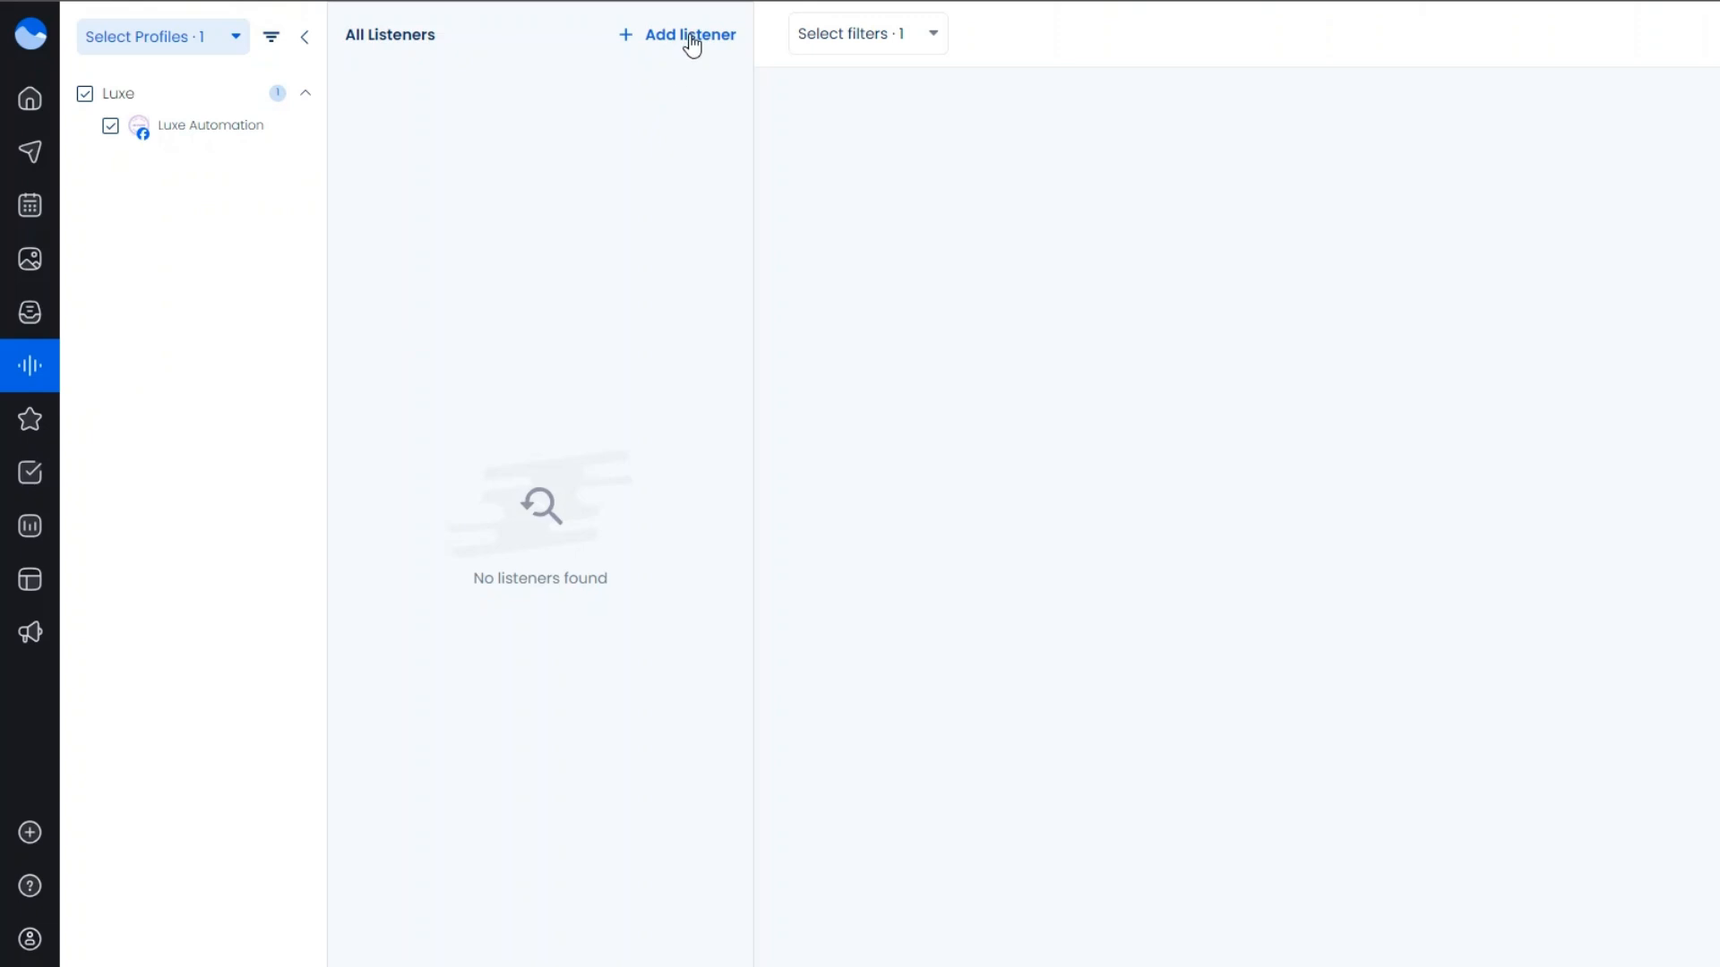
Review the Add listener form's include and exclude keyword fields, then close it without adding a listener.
click(688, 38)
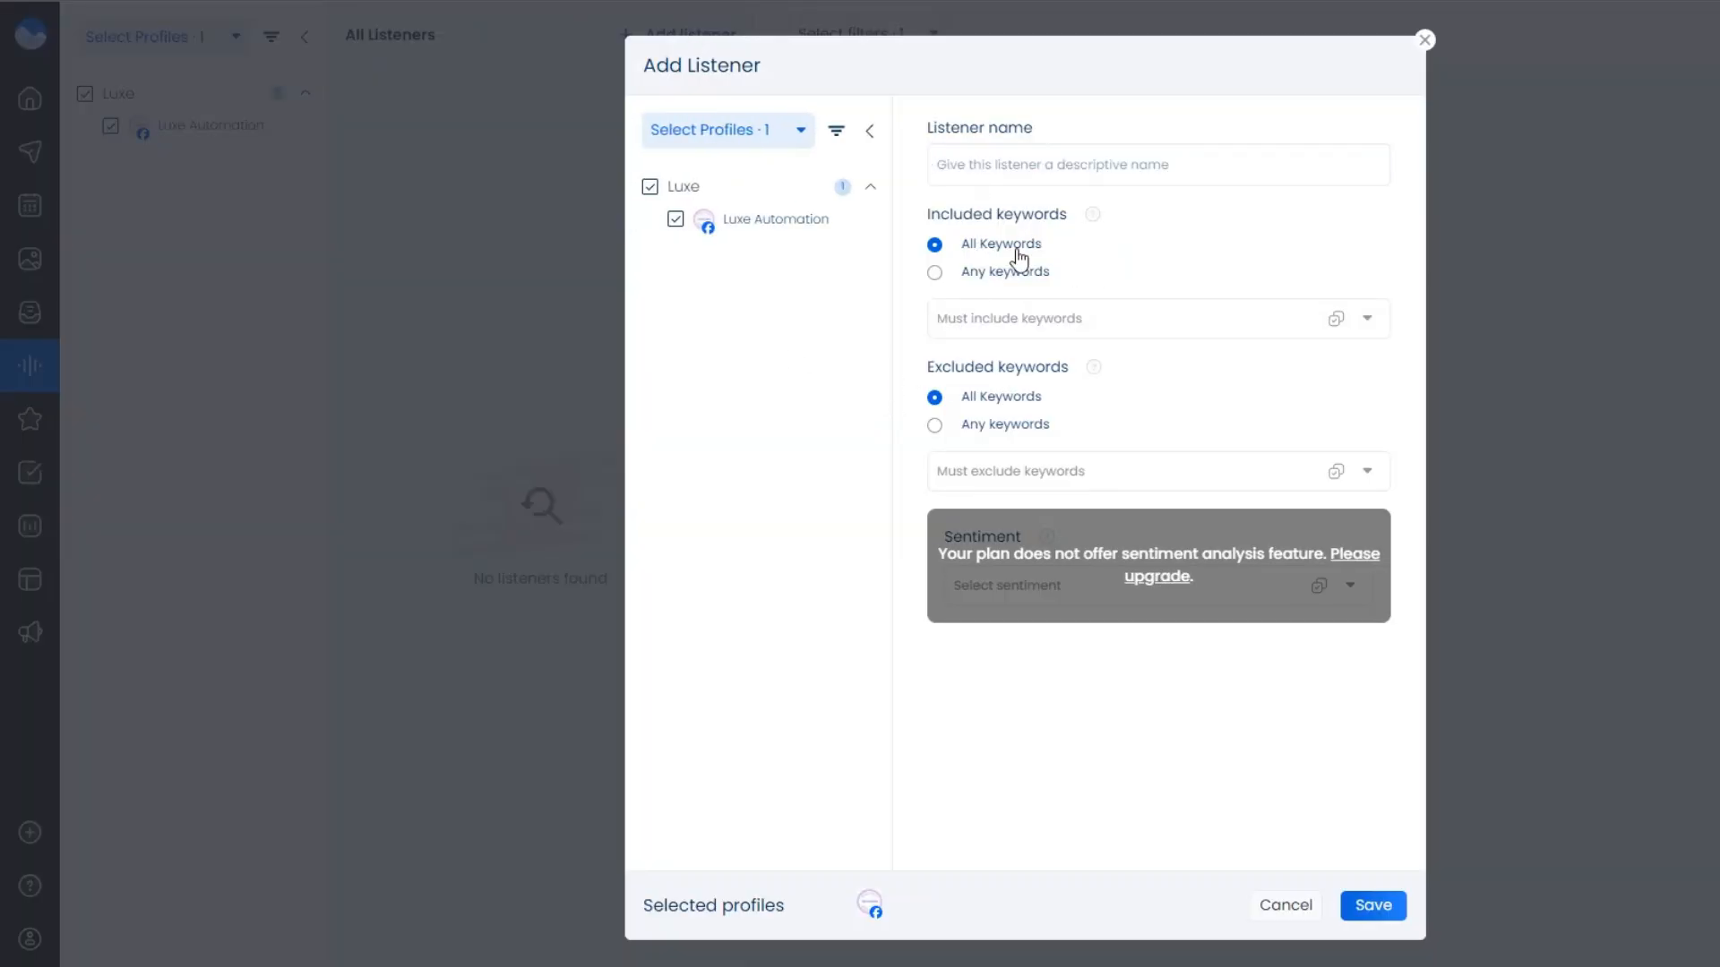
click(1003, 320)
click(858, 340)
click(1030, 476)
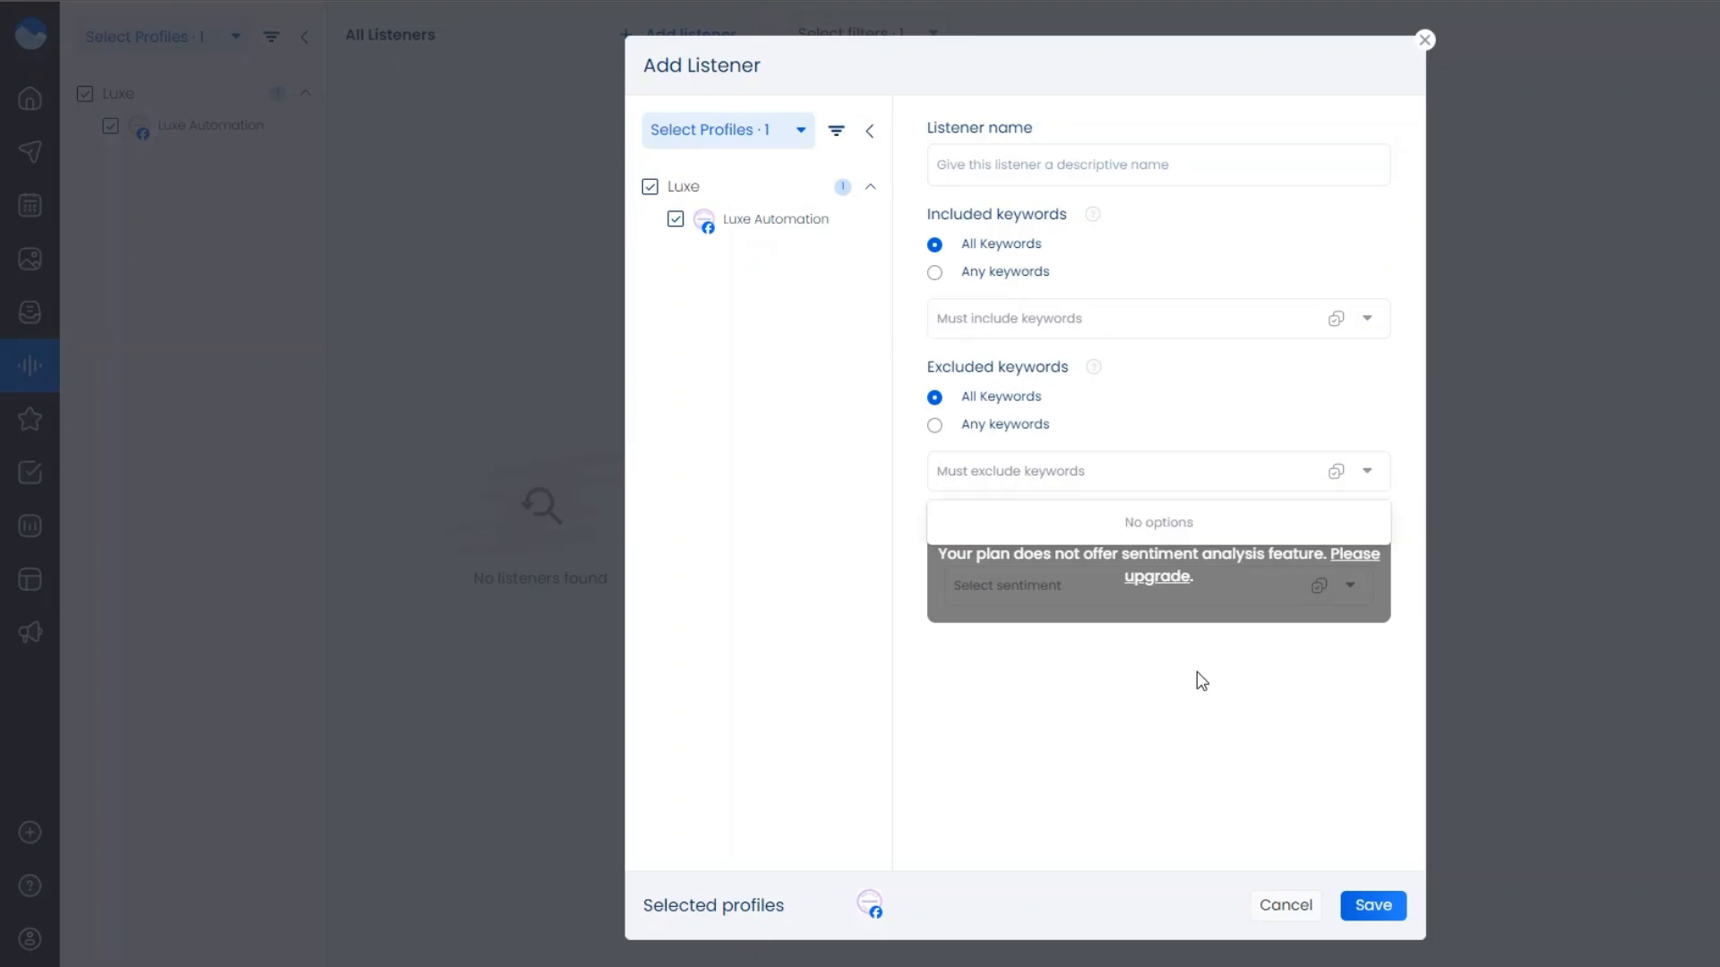
click(1371, 906)
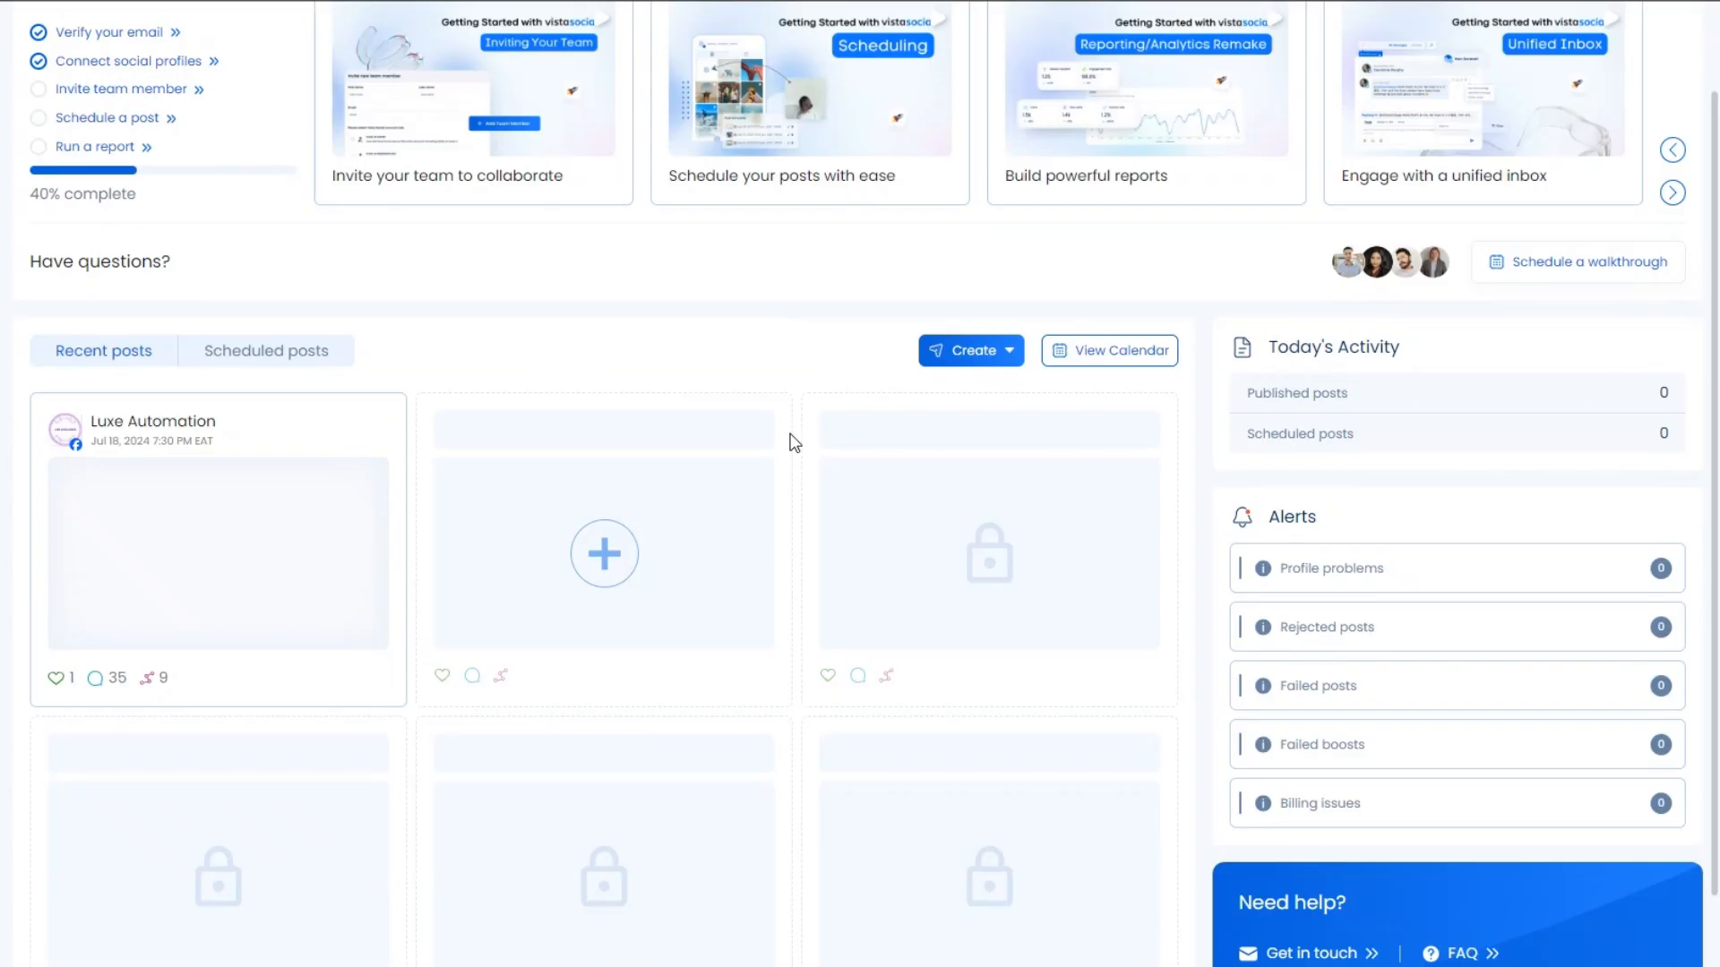
scroll(788, 441, down, 1)
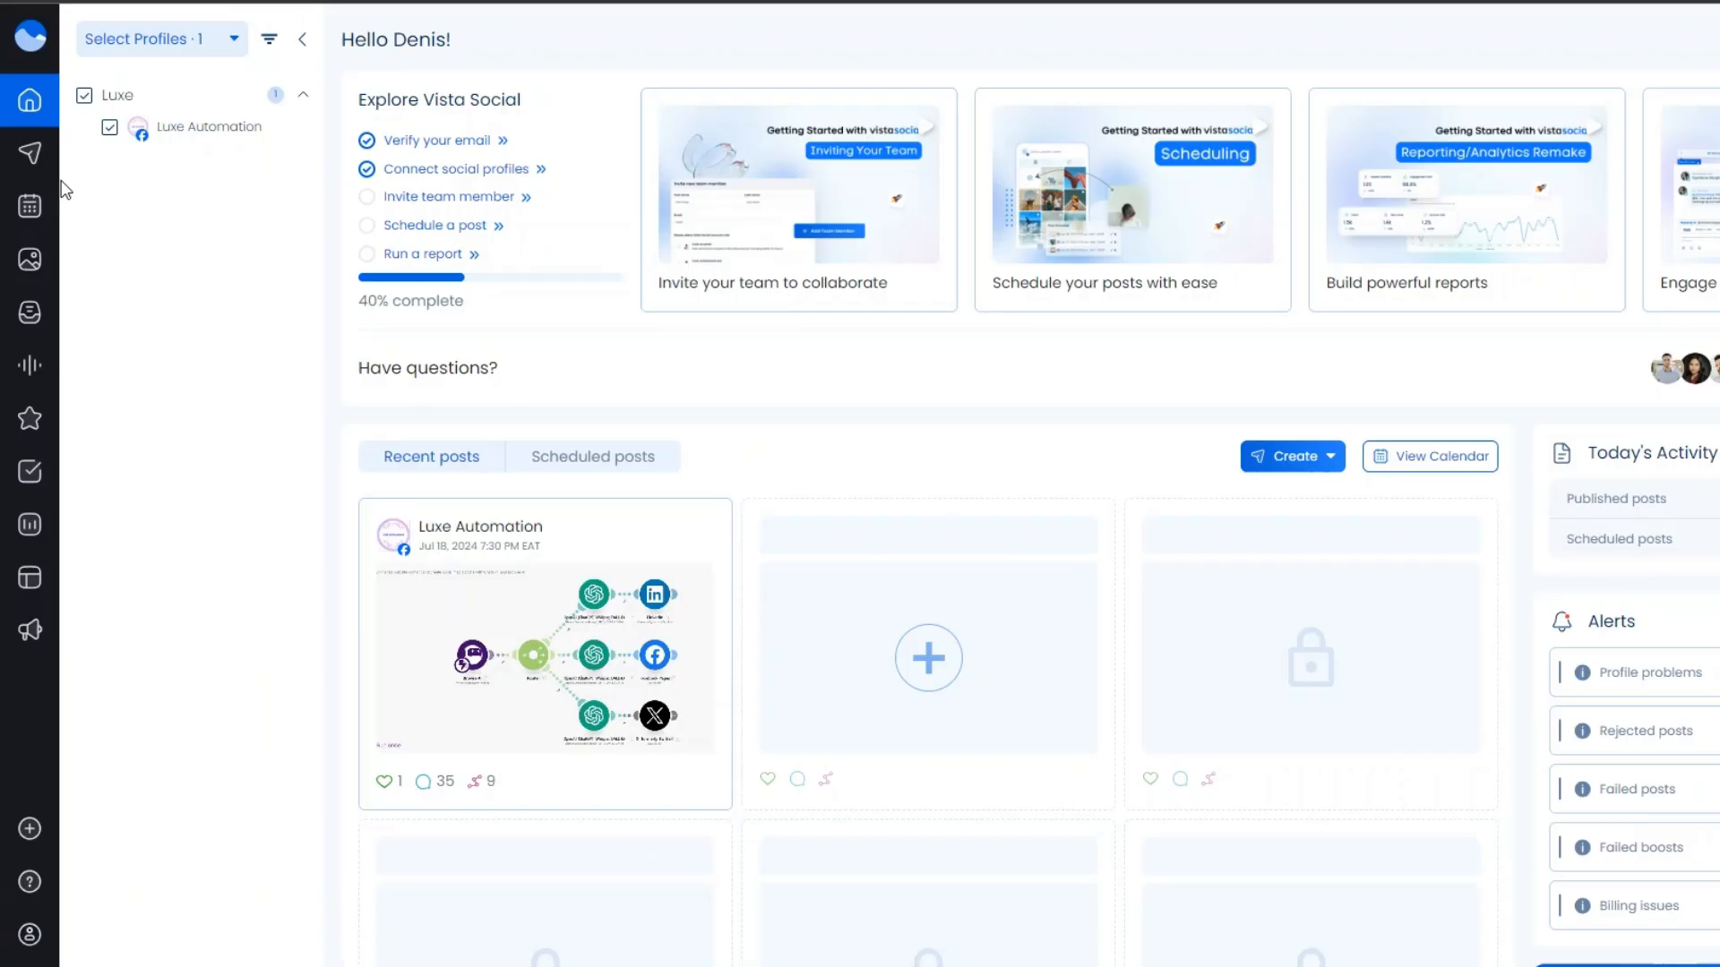
Open the Vista Social Inbox from the sidebar.
mouse_move(85, 264)
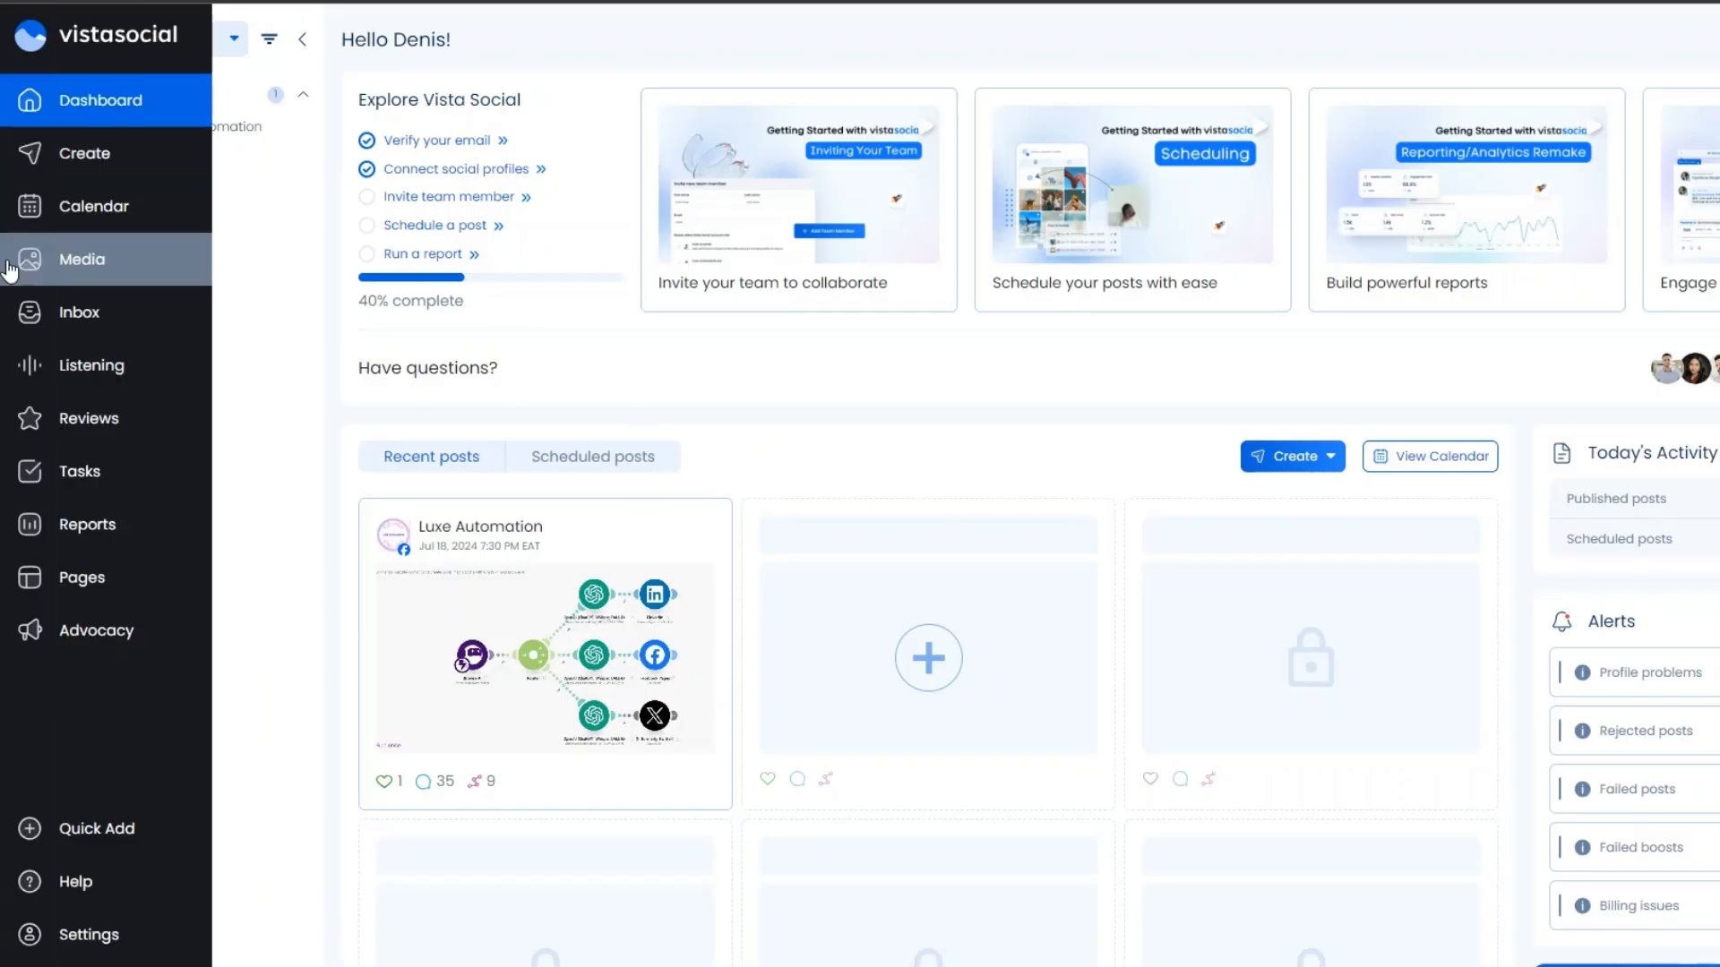
click(90, 315)
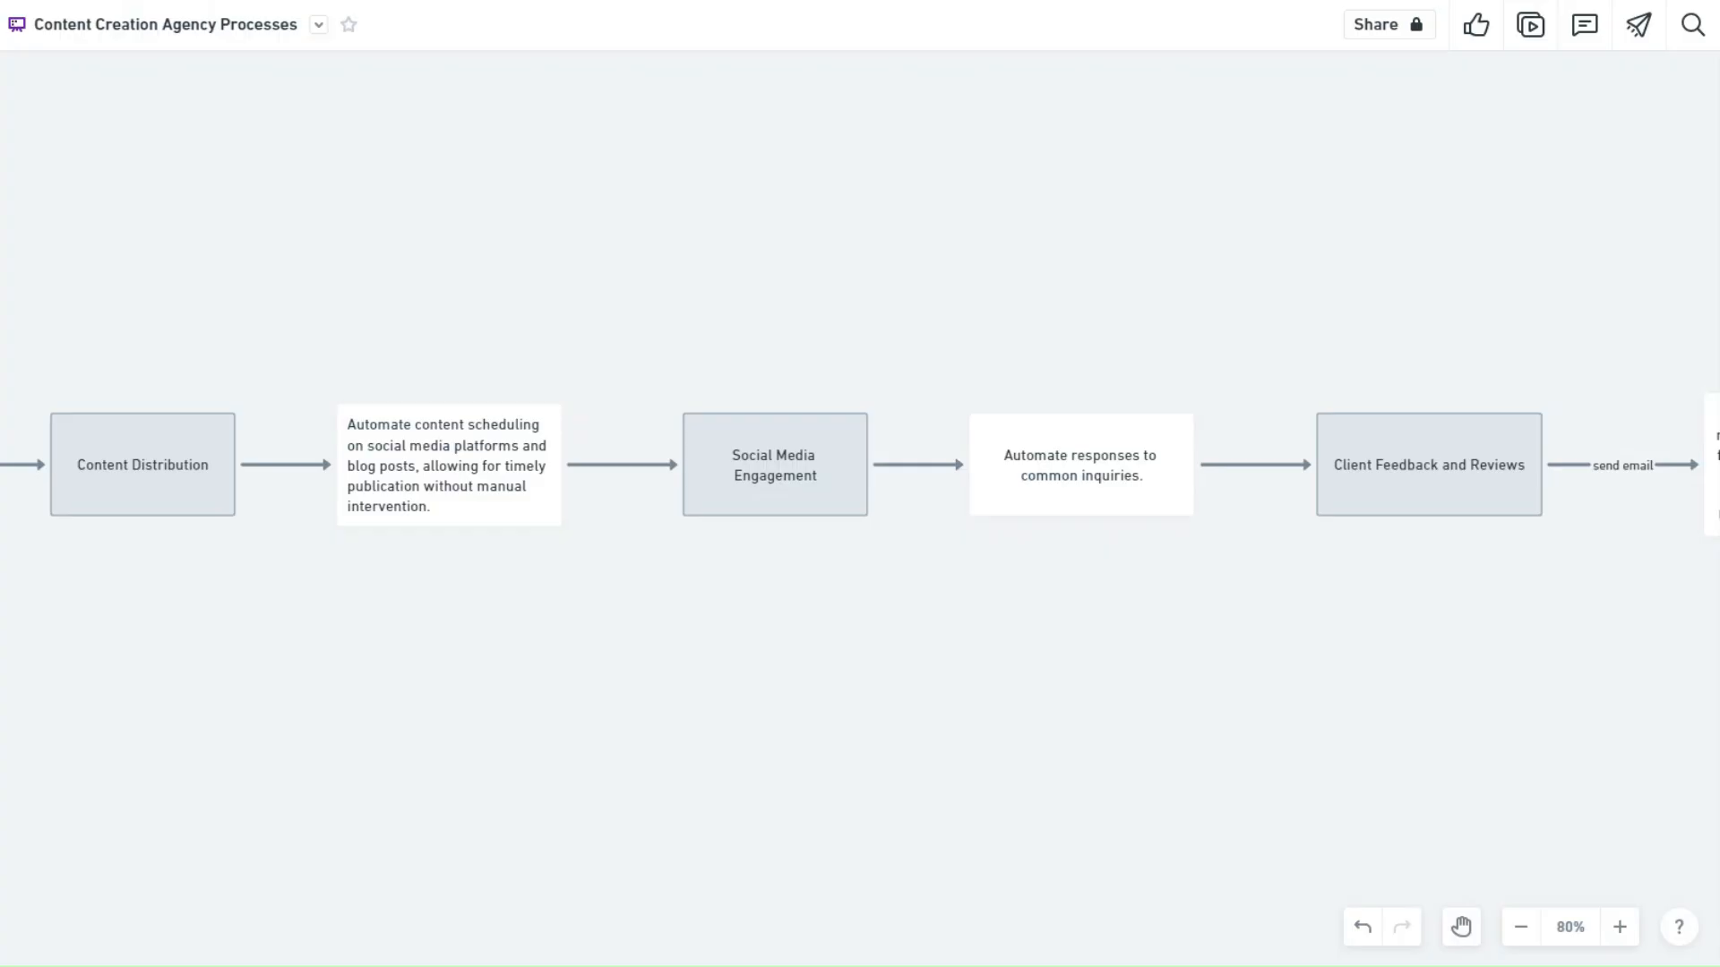
Pan the Whimsical flowchart left to reveal its final send-email step.
drag(1377, 626, 612, 616)
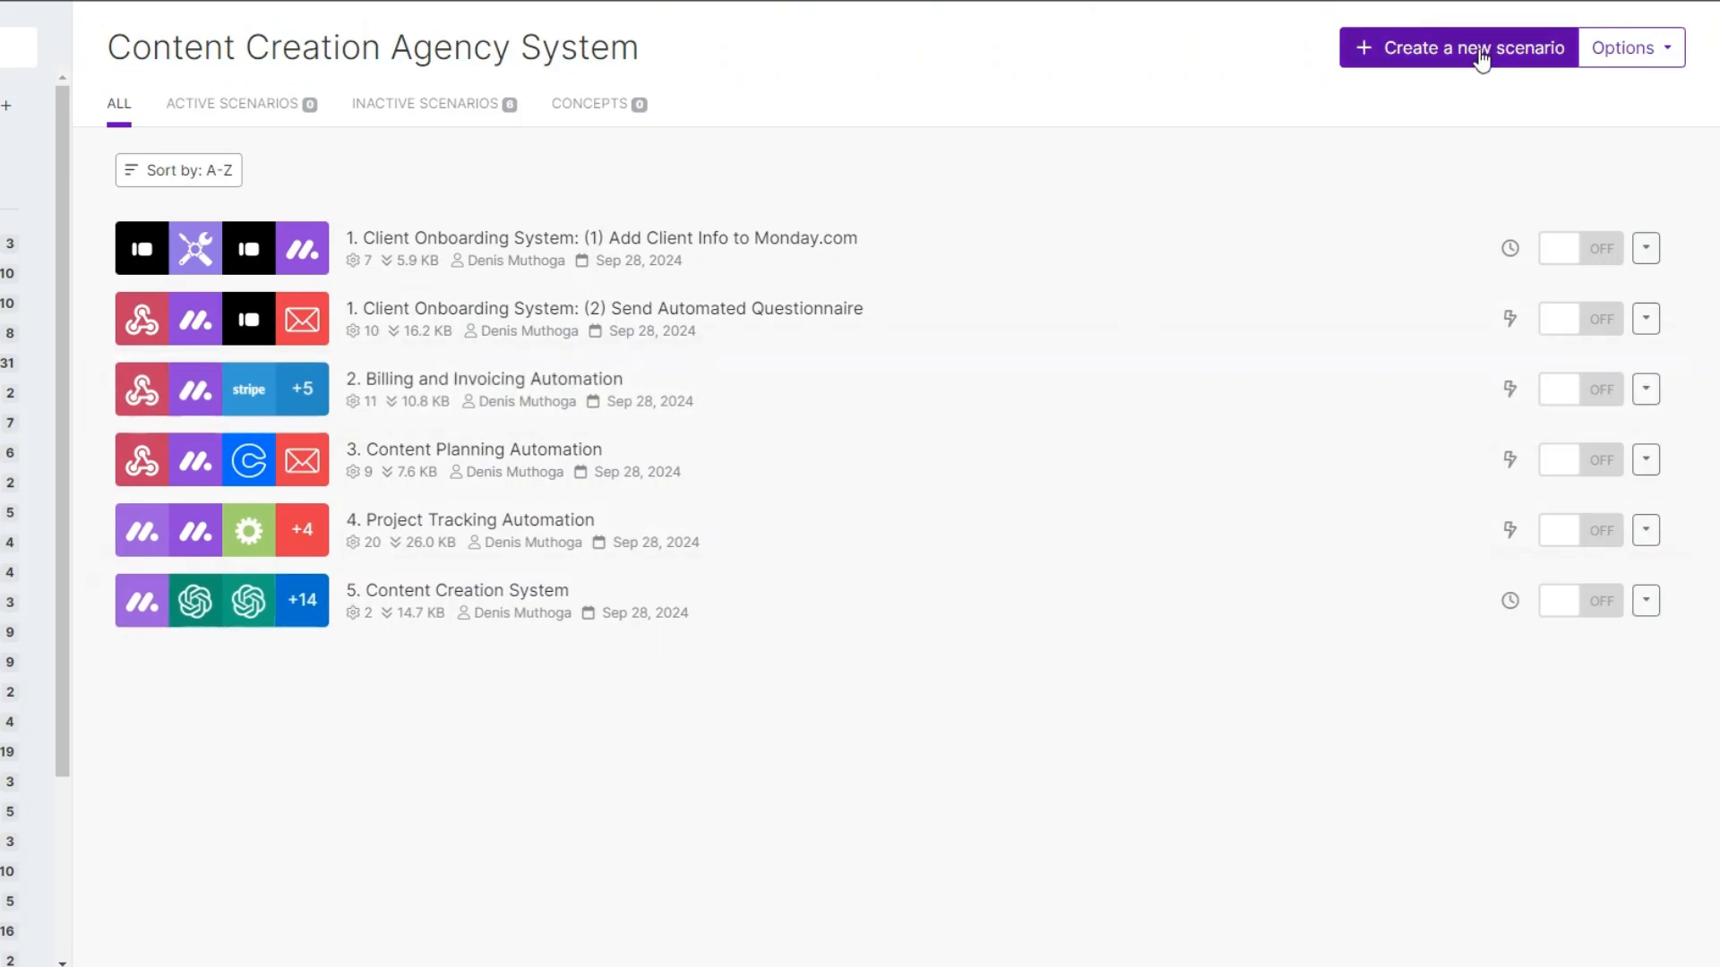
Create a new empty scenario and check the first client's status options on the monday.com board.
click(1064, 517)
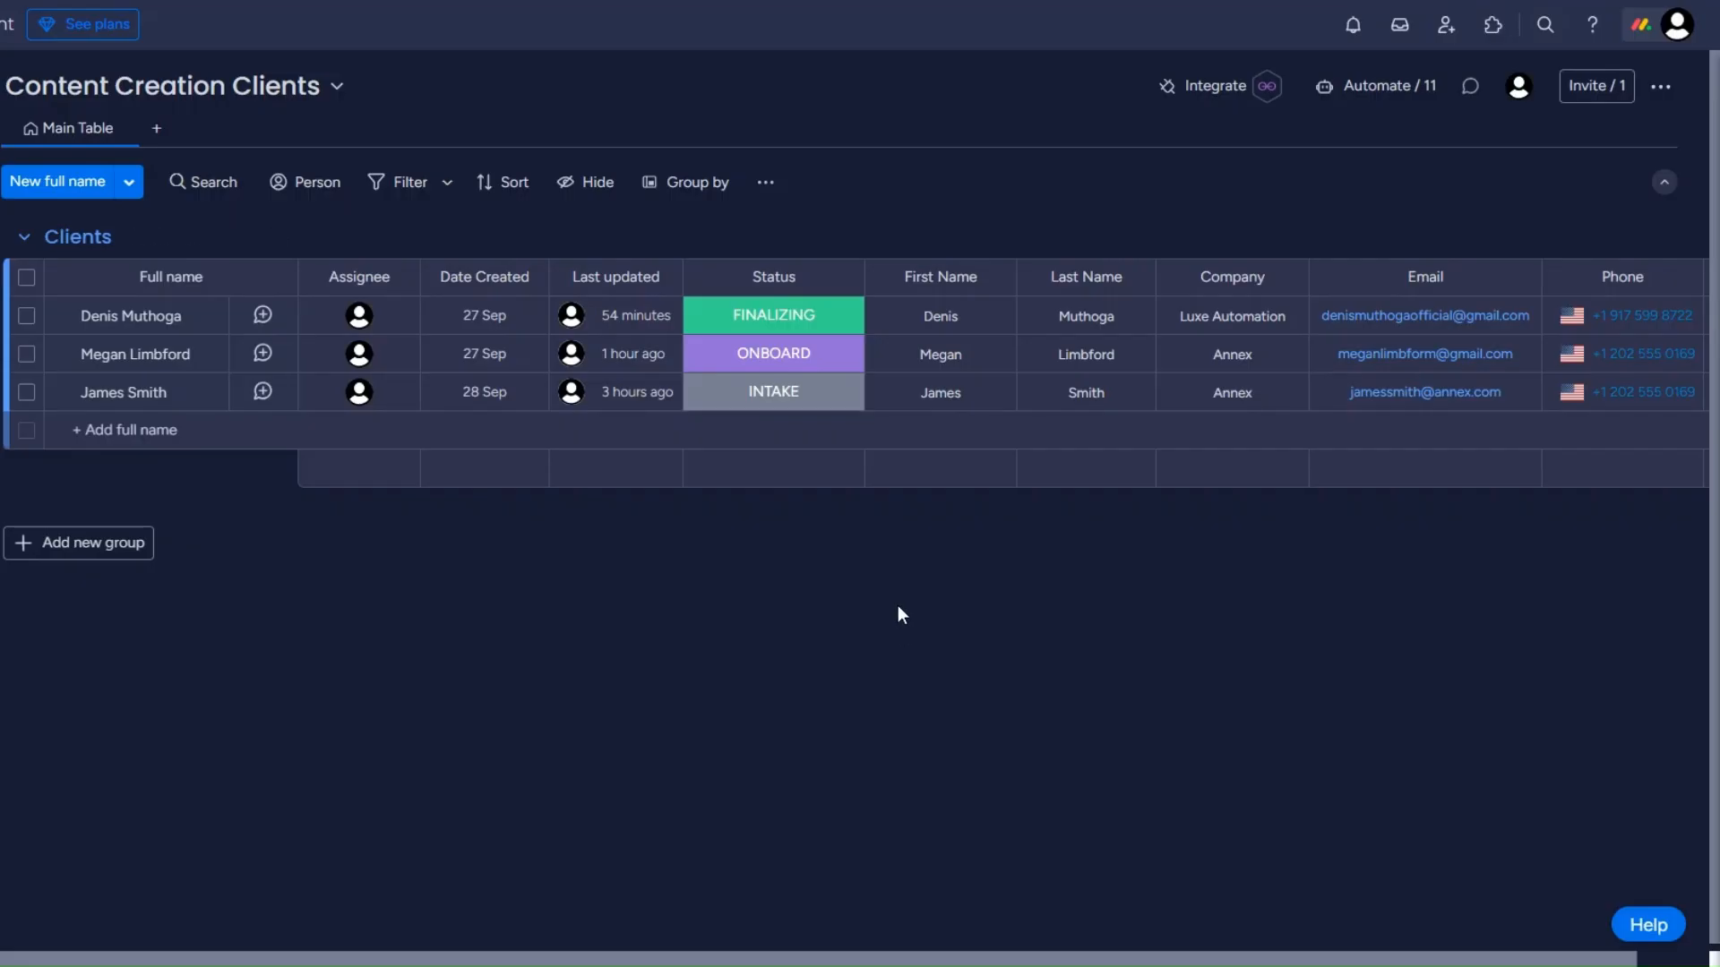
click(744, 311)
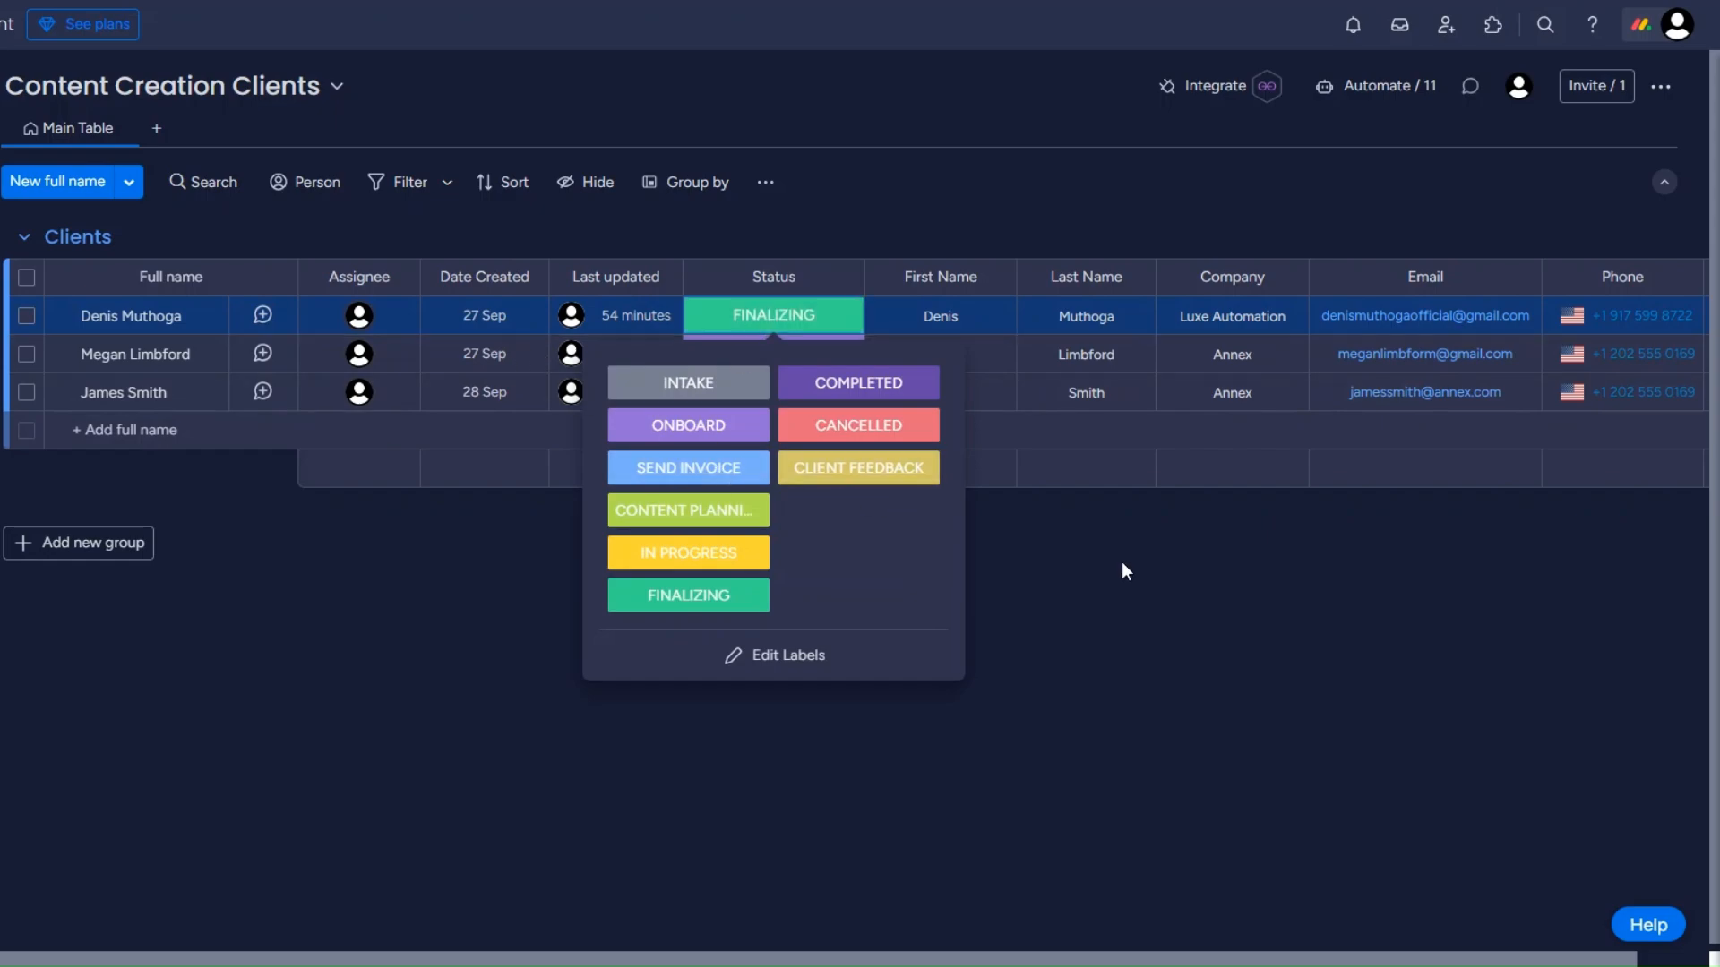
click(1077, 572)
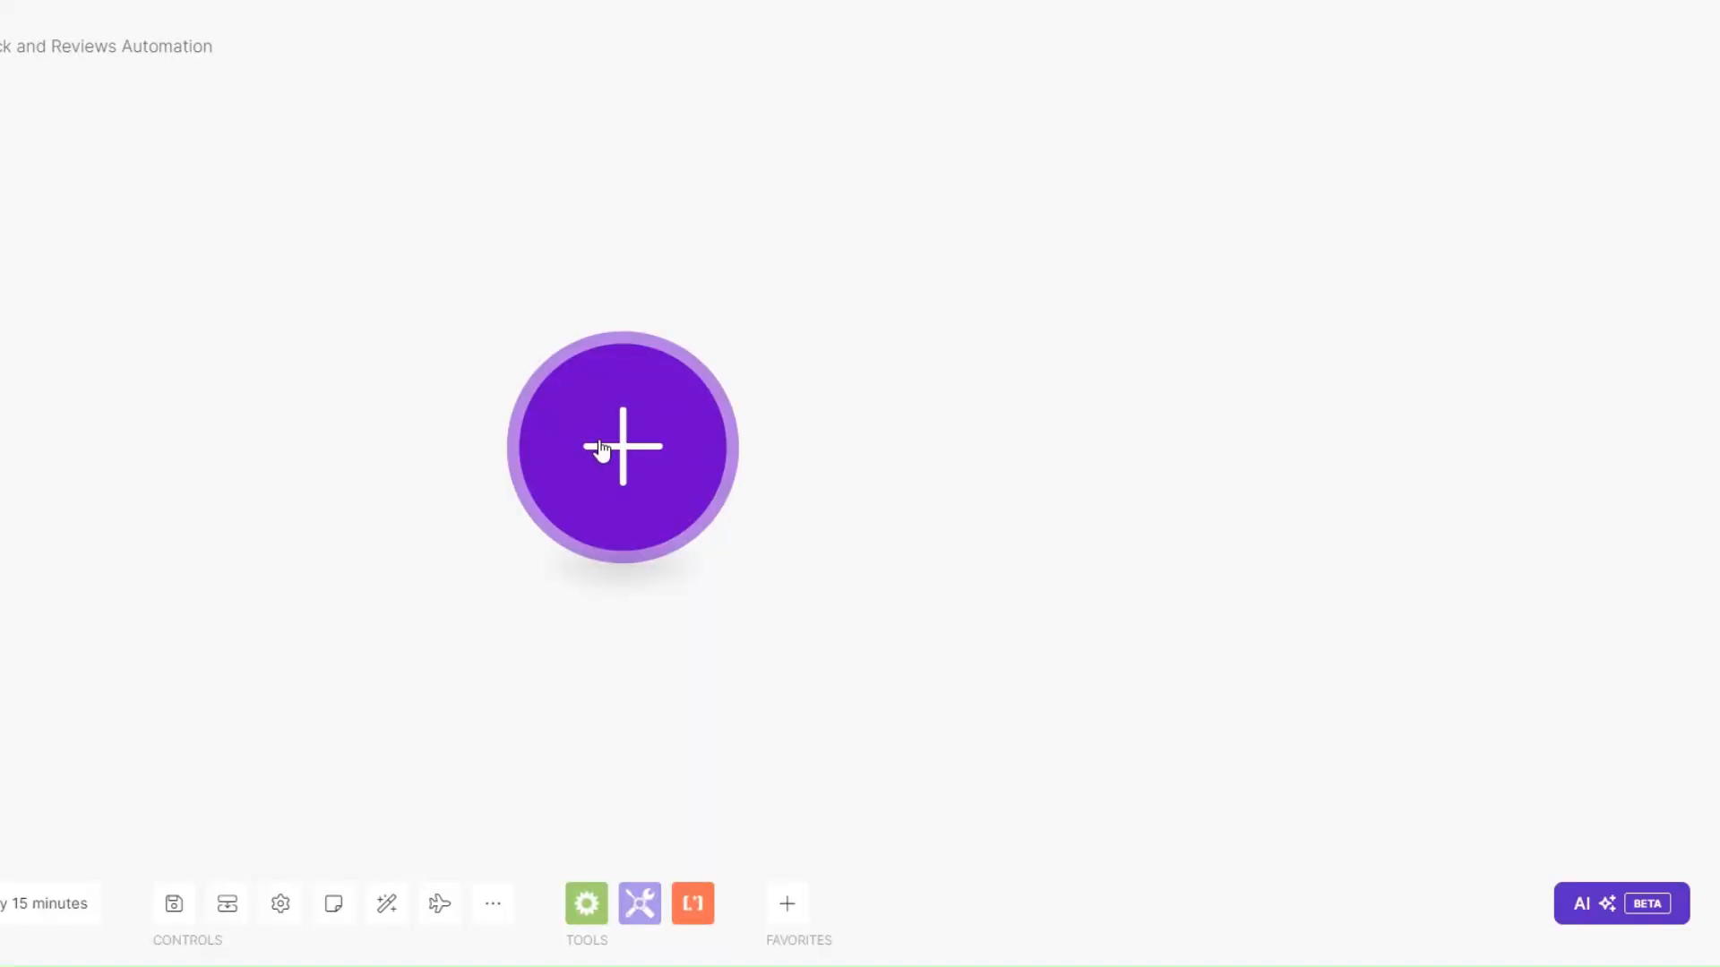
Add a Custom webhook trigger with a new hook named 'Client Feedback webhook' and copy its address.
click(767, 539)
scroll(849, 464, down, 2)
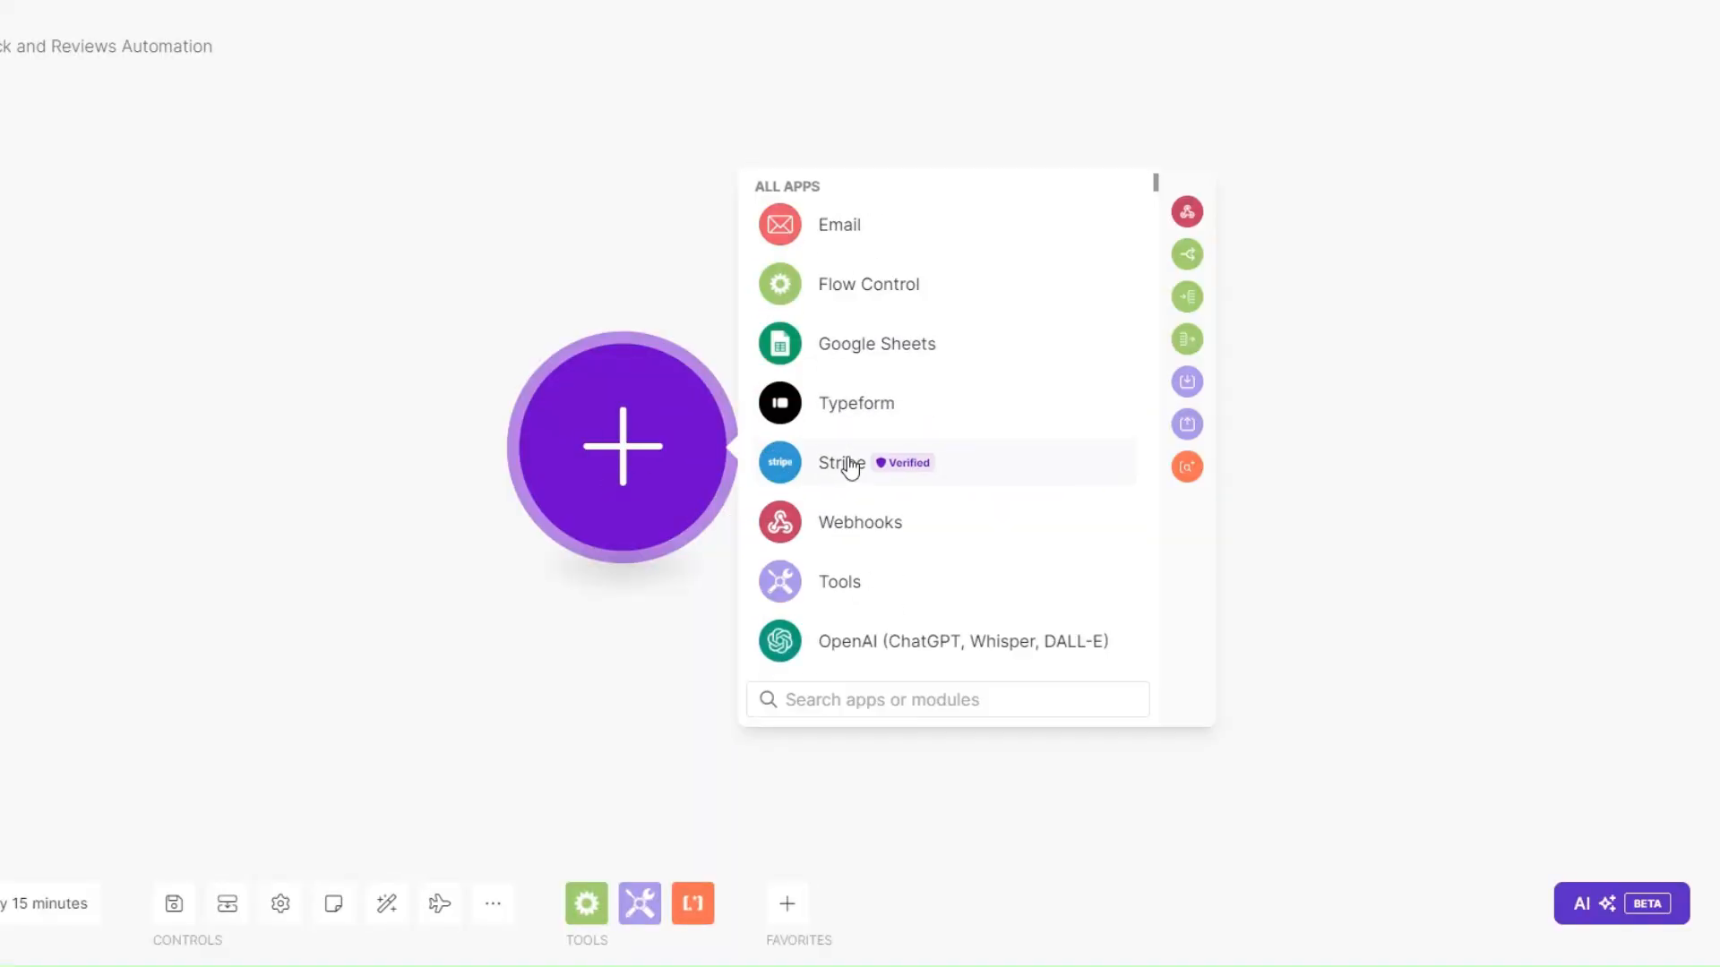
click(848, 512)
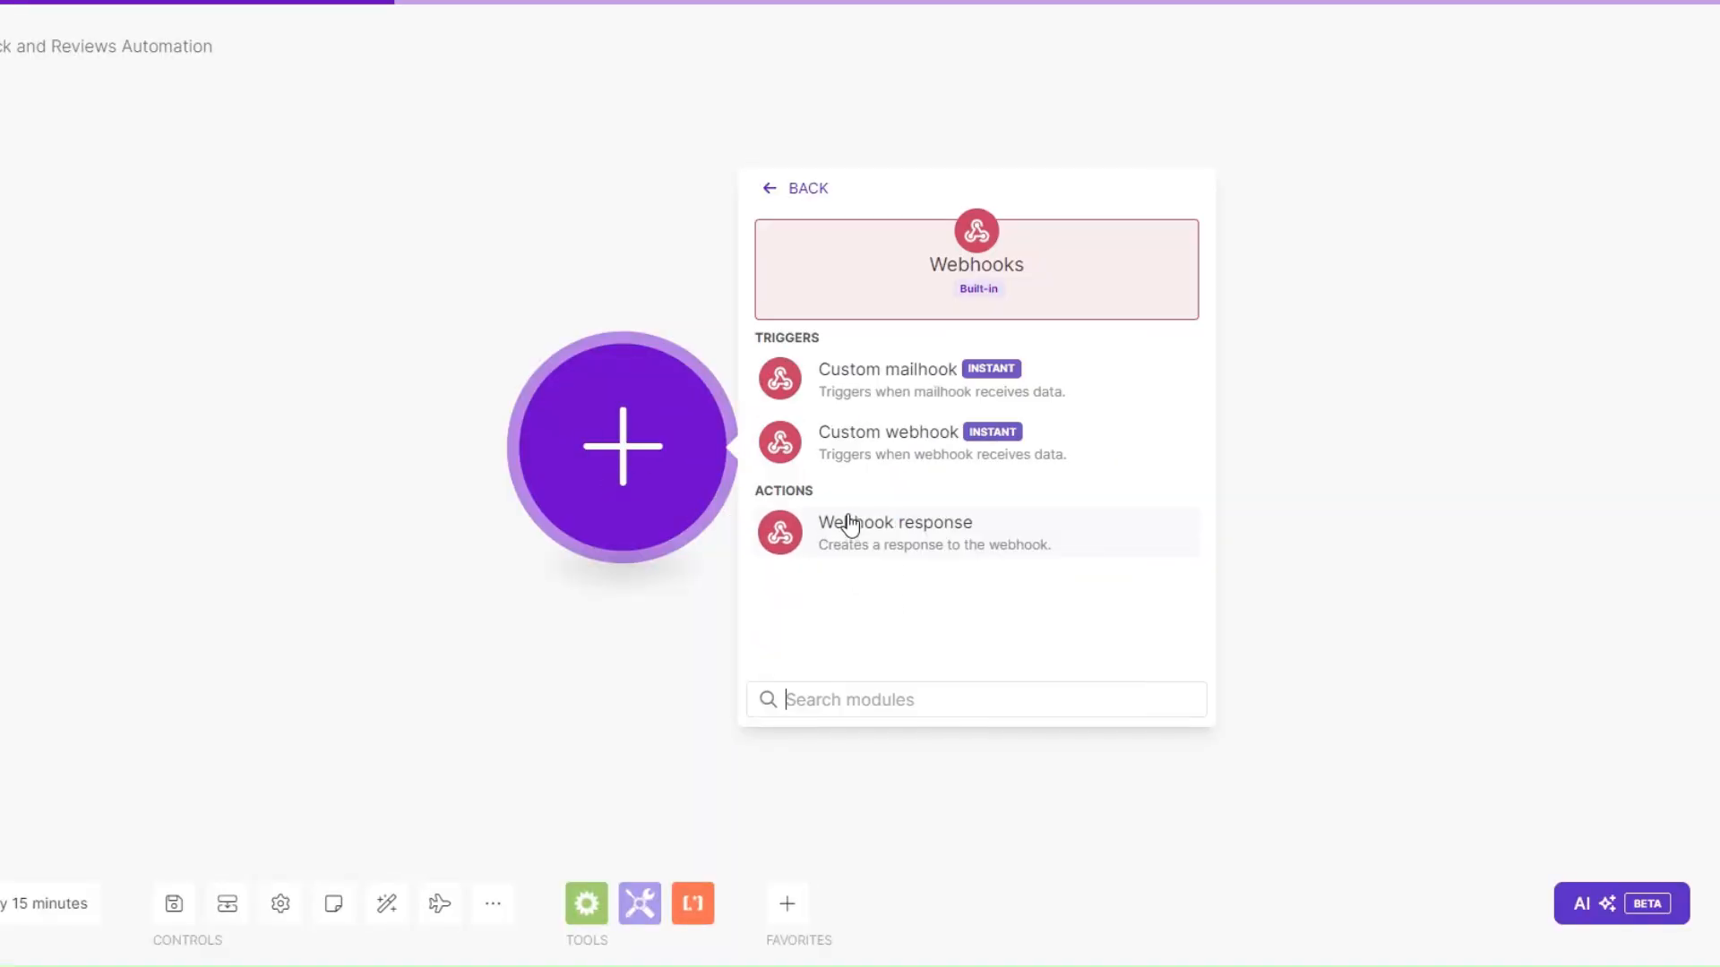
click(875, 445)
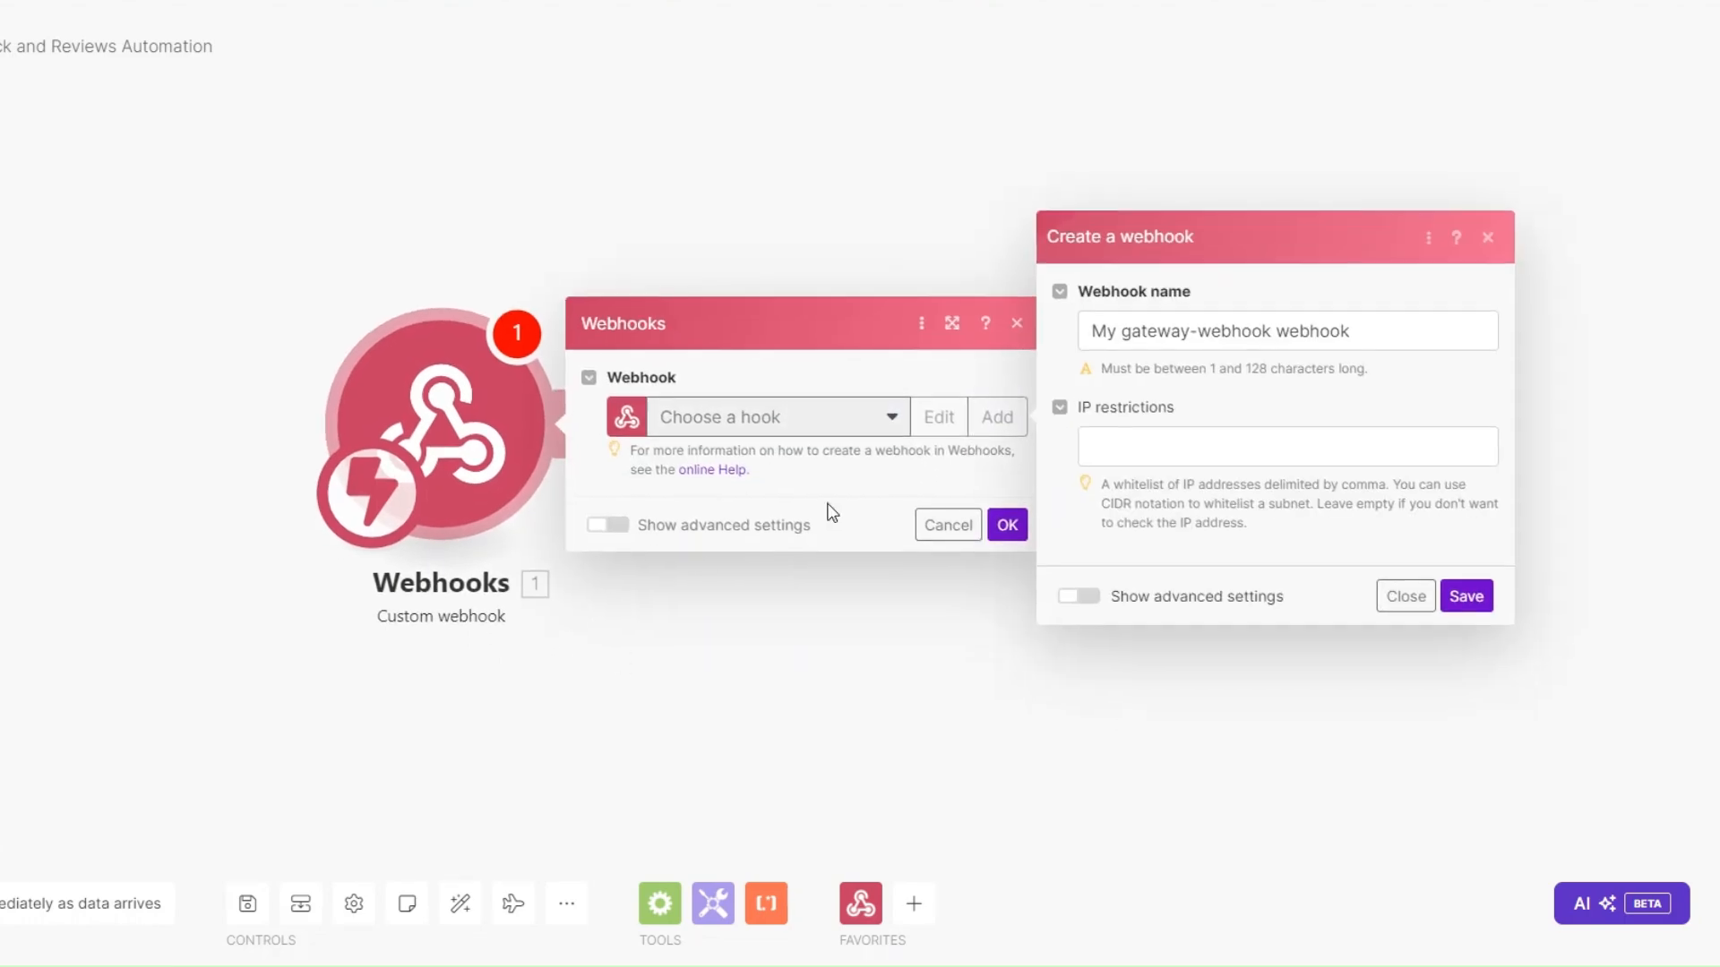
click(1269, 337)
drag(1269, 336, 1084, 339)
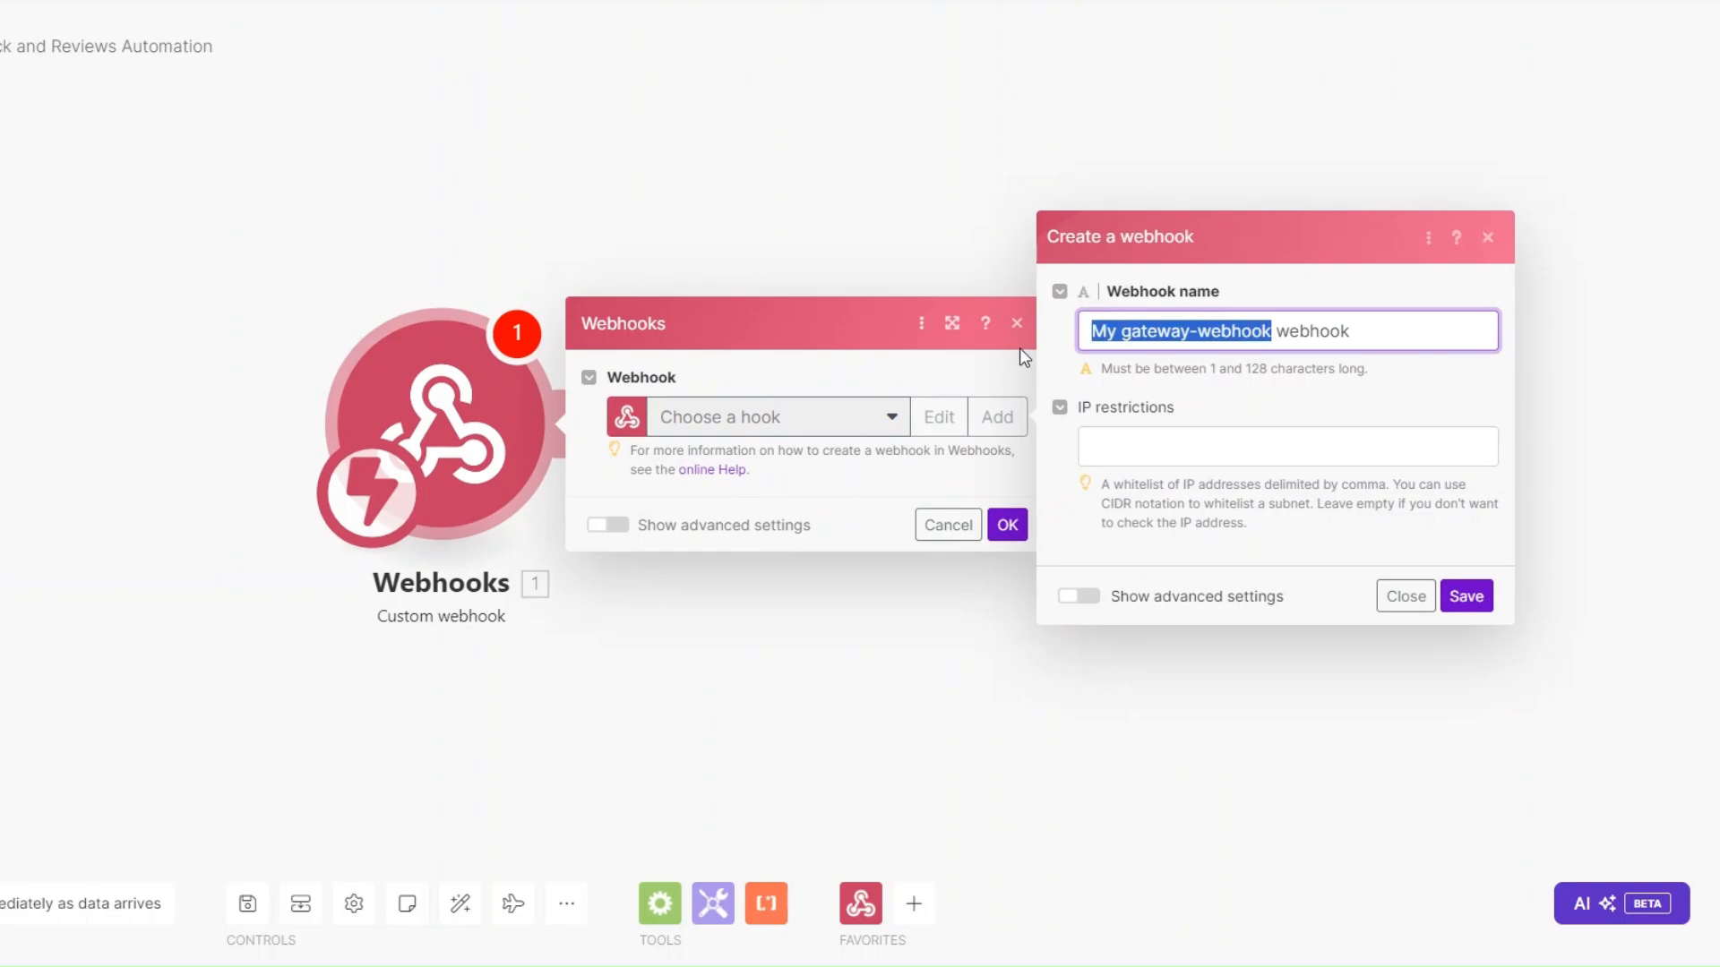
key(BackSpace)
text(Client)
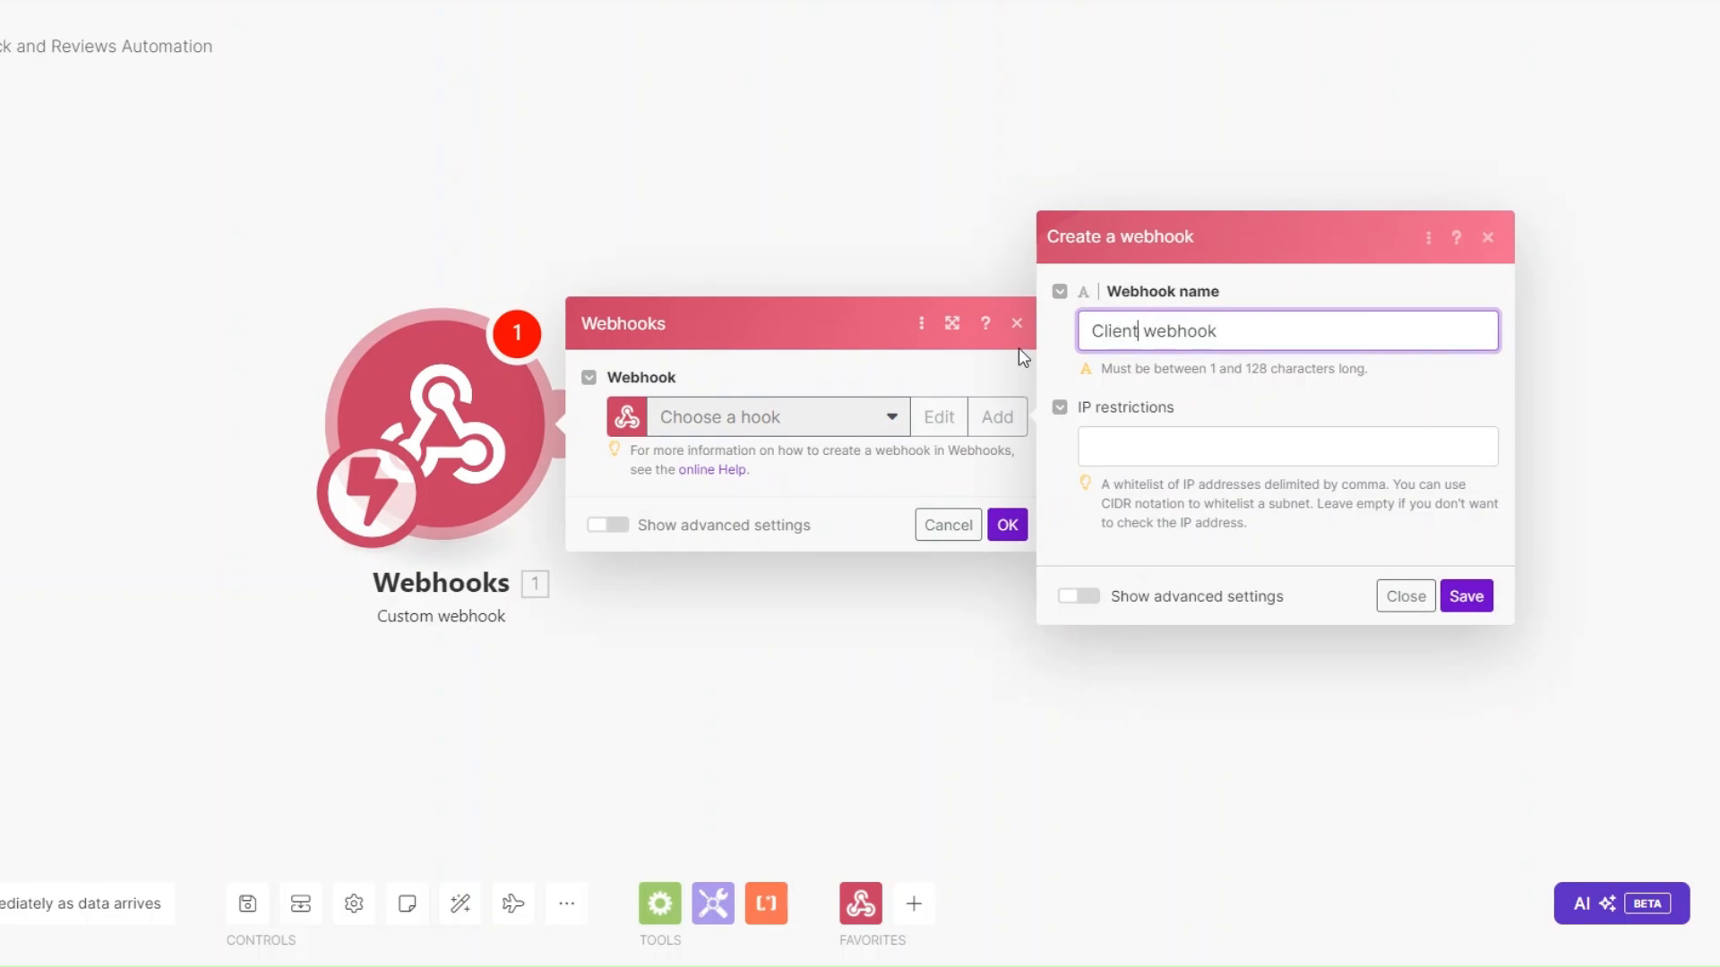
text( Feedback)
click(1466, 596)
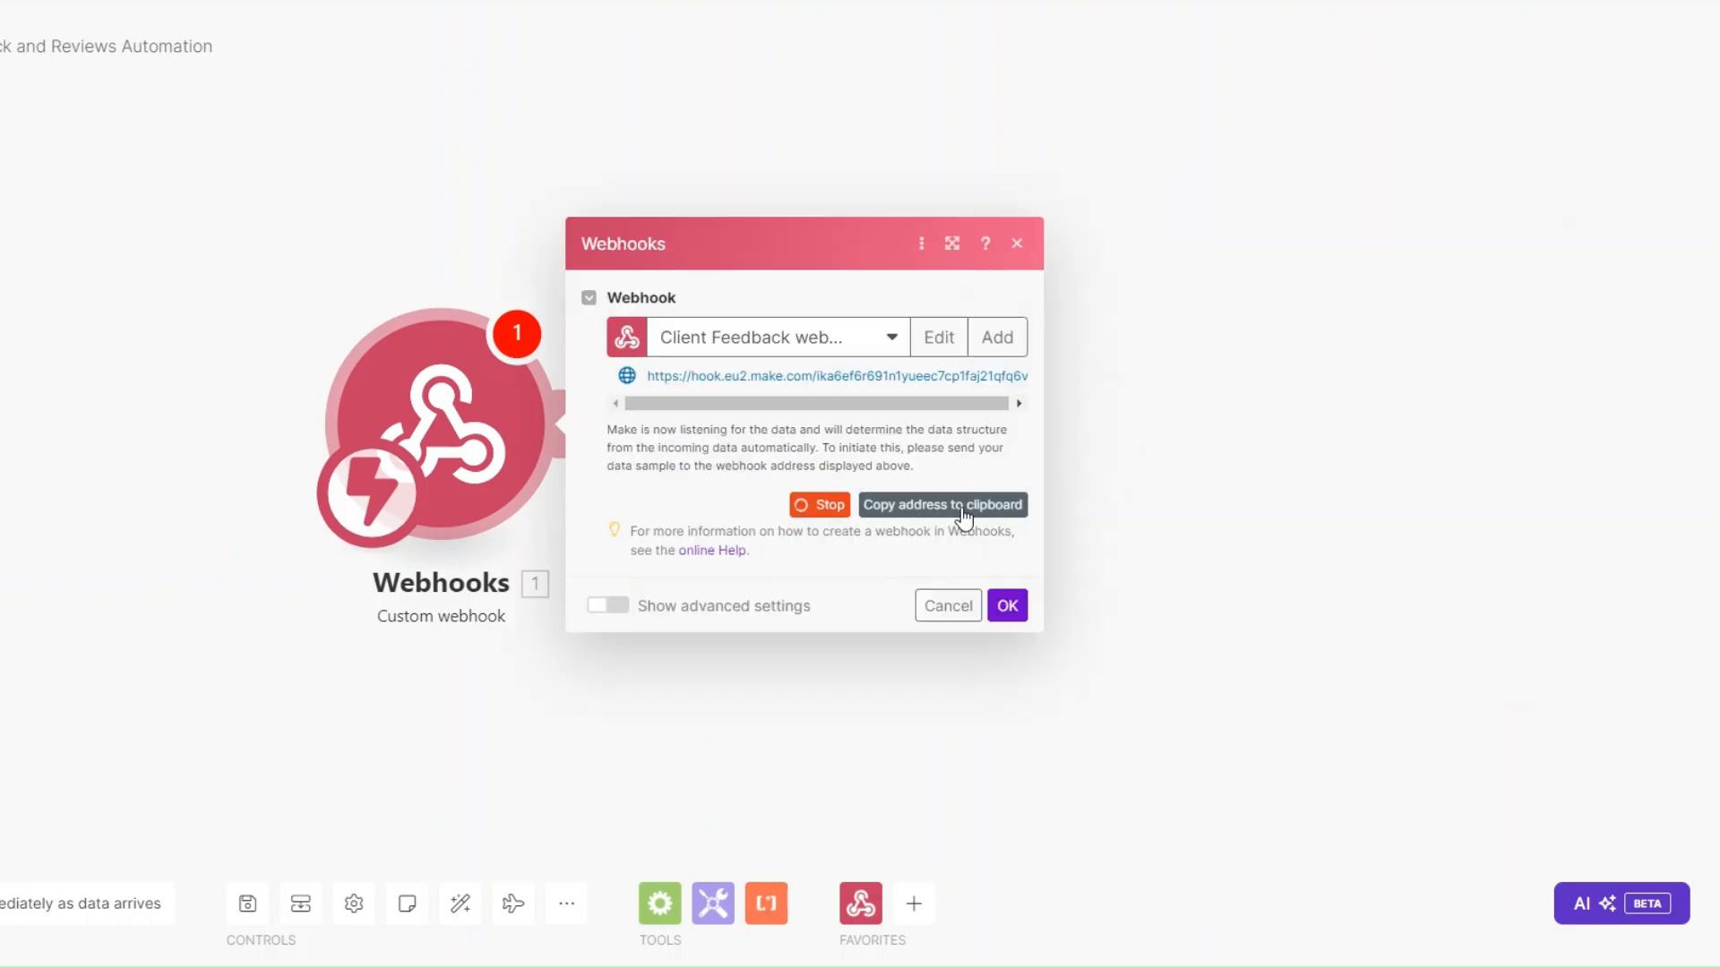
click(954, 504)
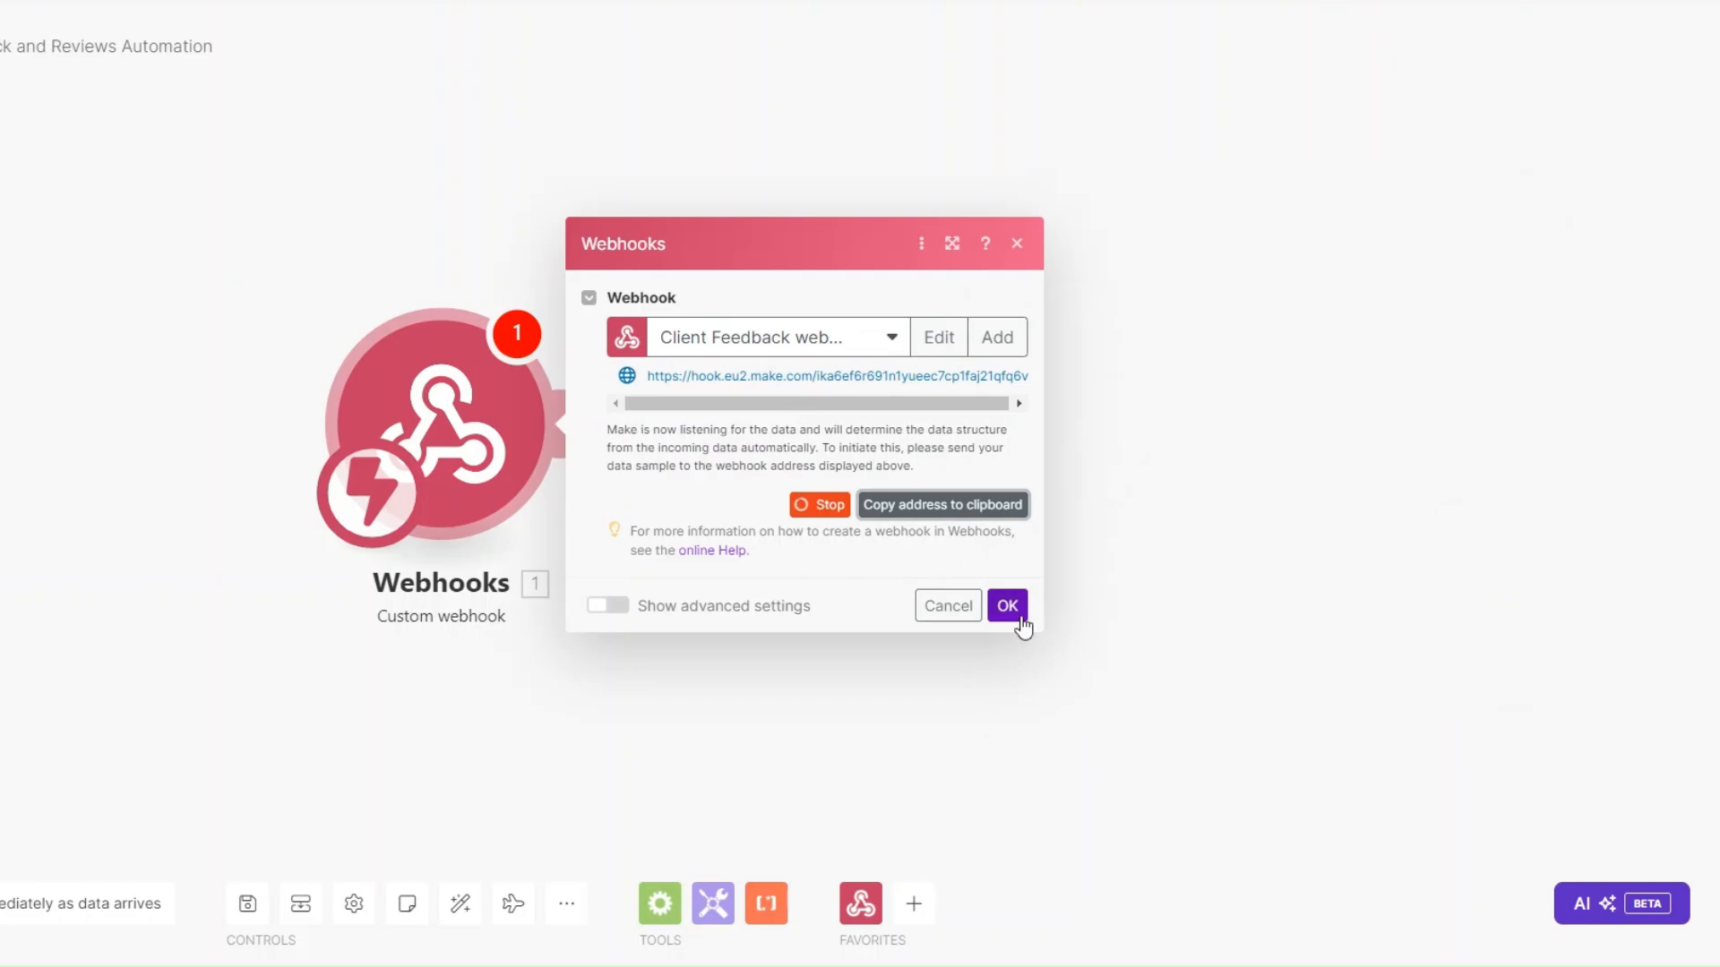
click(1007, 606)
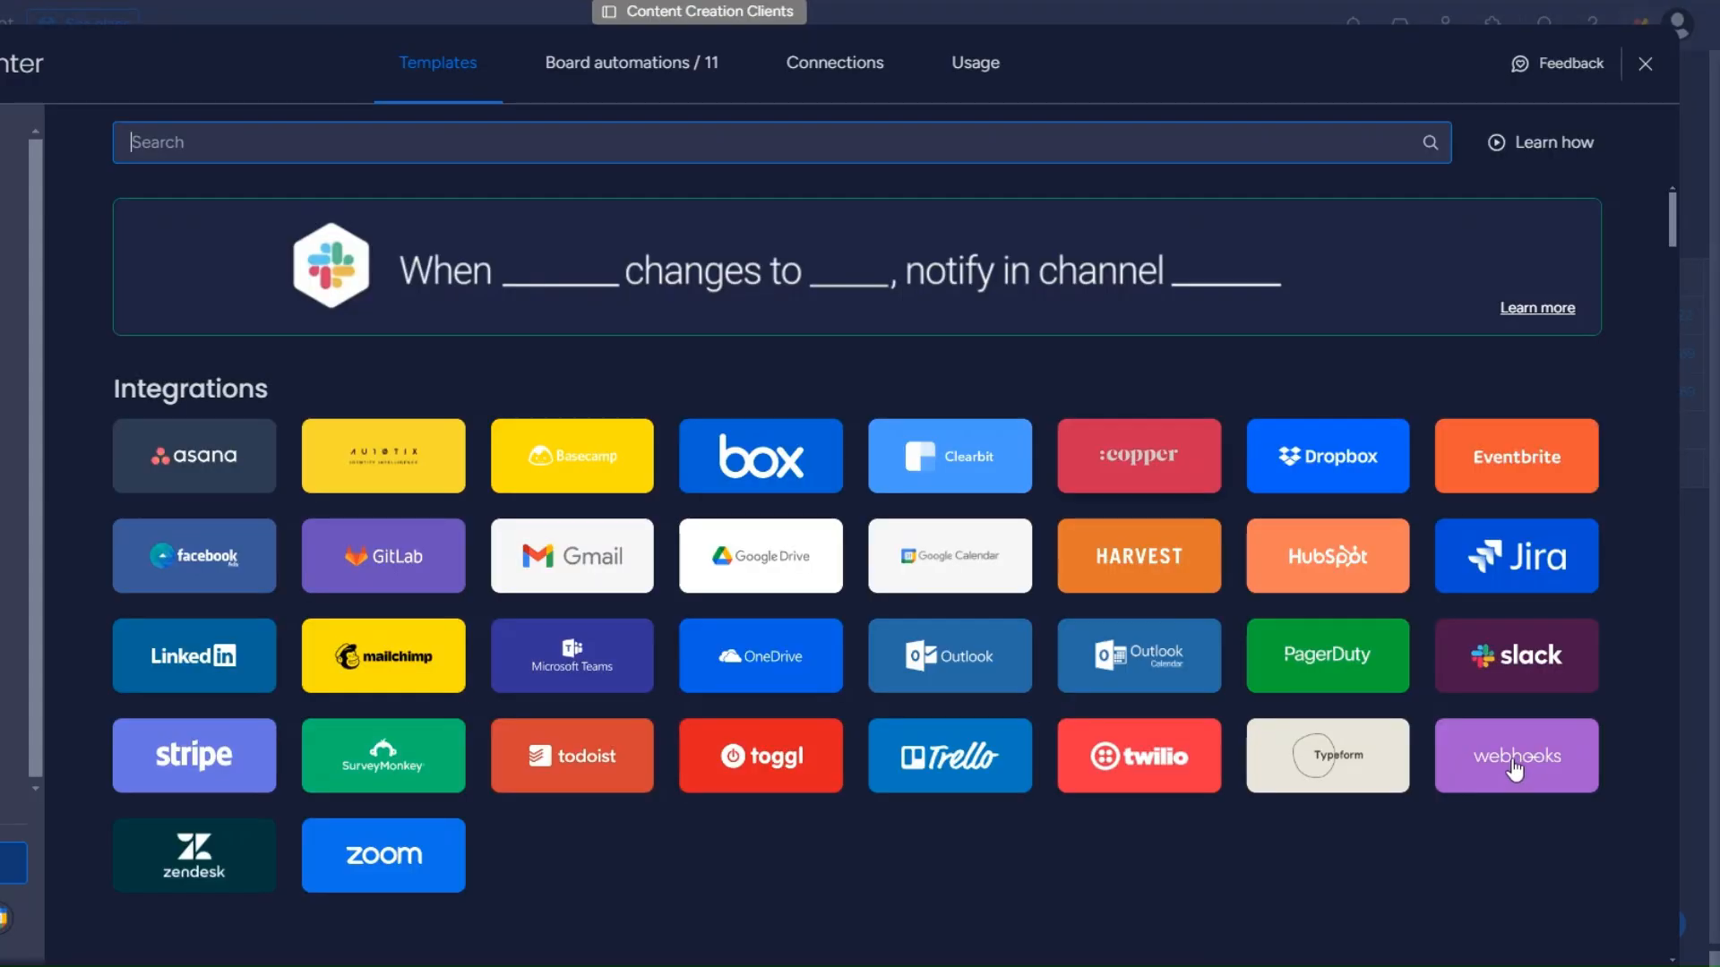
Paste the Make webhook address into monday.com's 'When a status changes, send a webhook' recipe.
click(1512, 766)
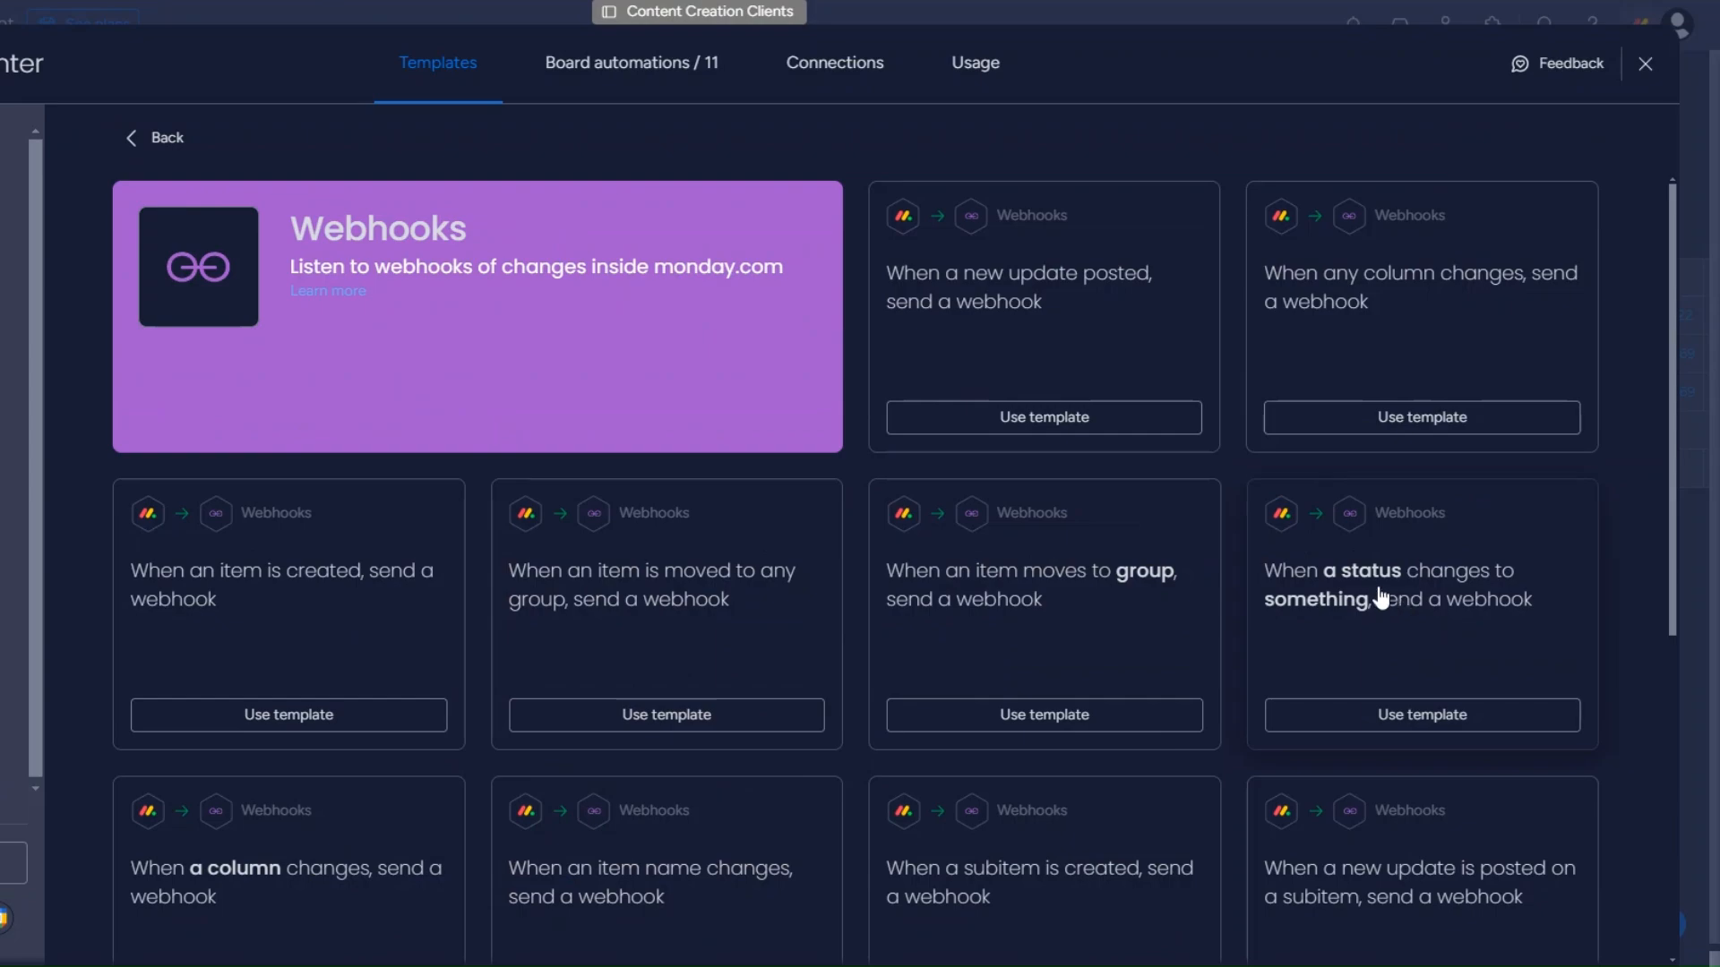
click(1379, 595)
click(708, 629)
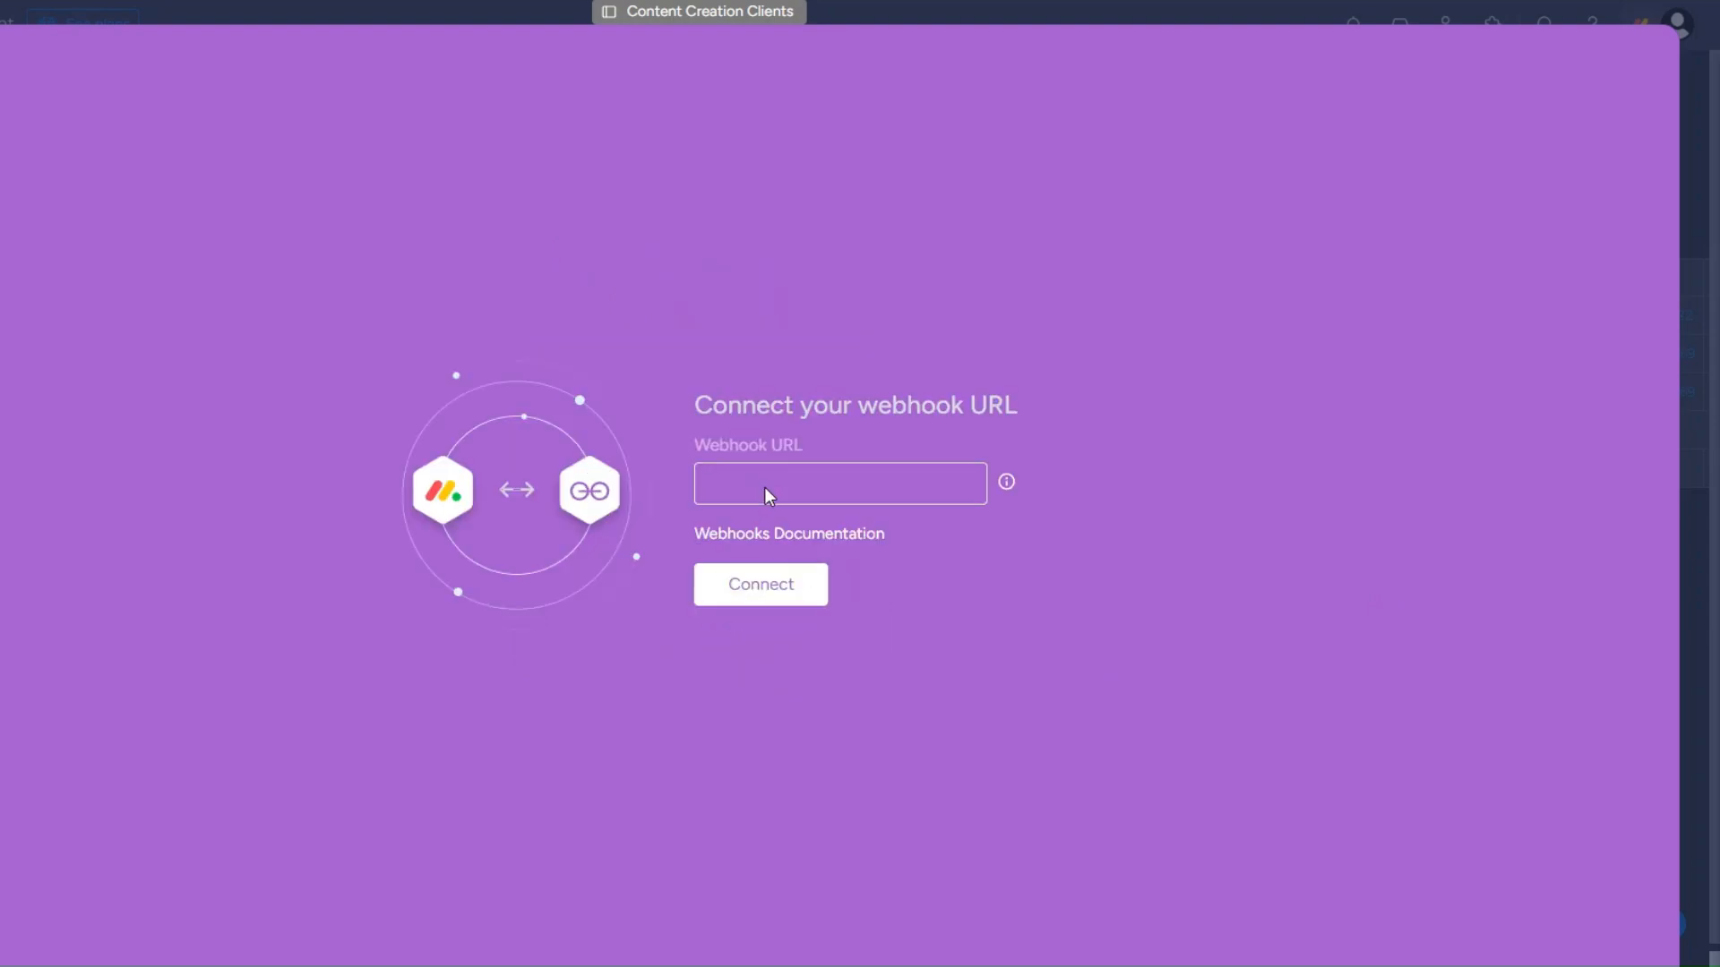
key(ctrl+v)
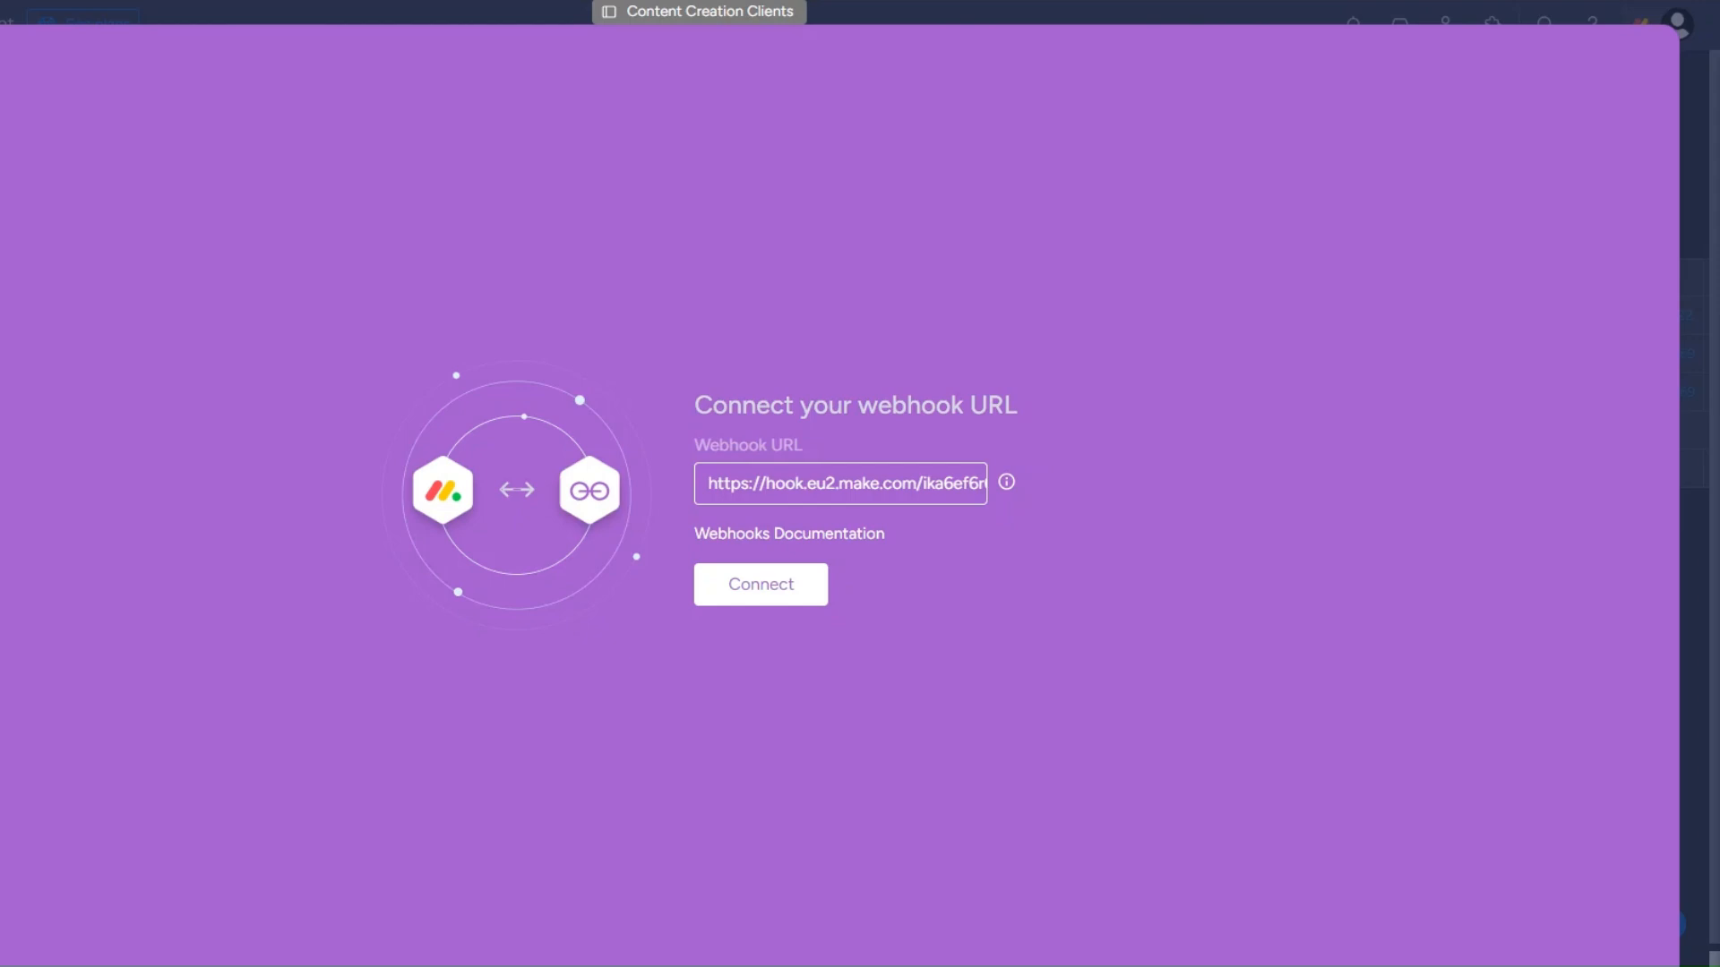
Submit the webhook URL in monday.com and add a Webhook response module after the trigger.
click(781, 607)
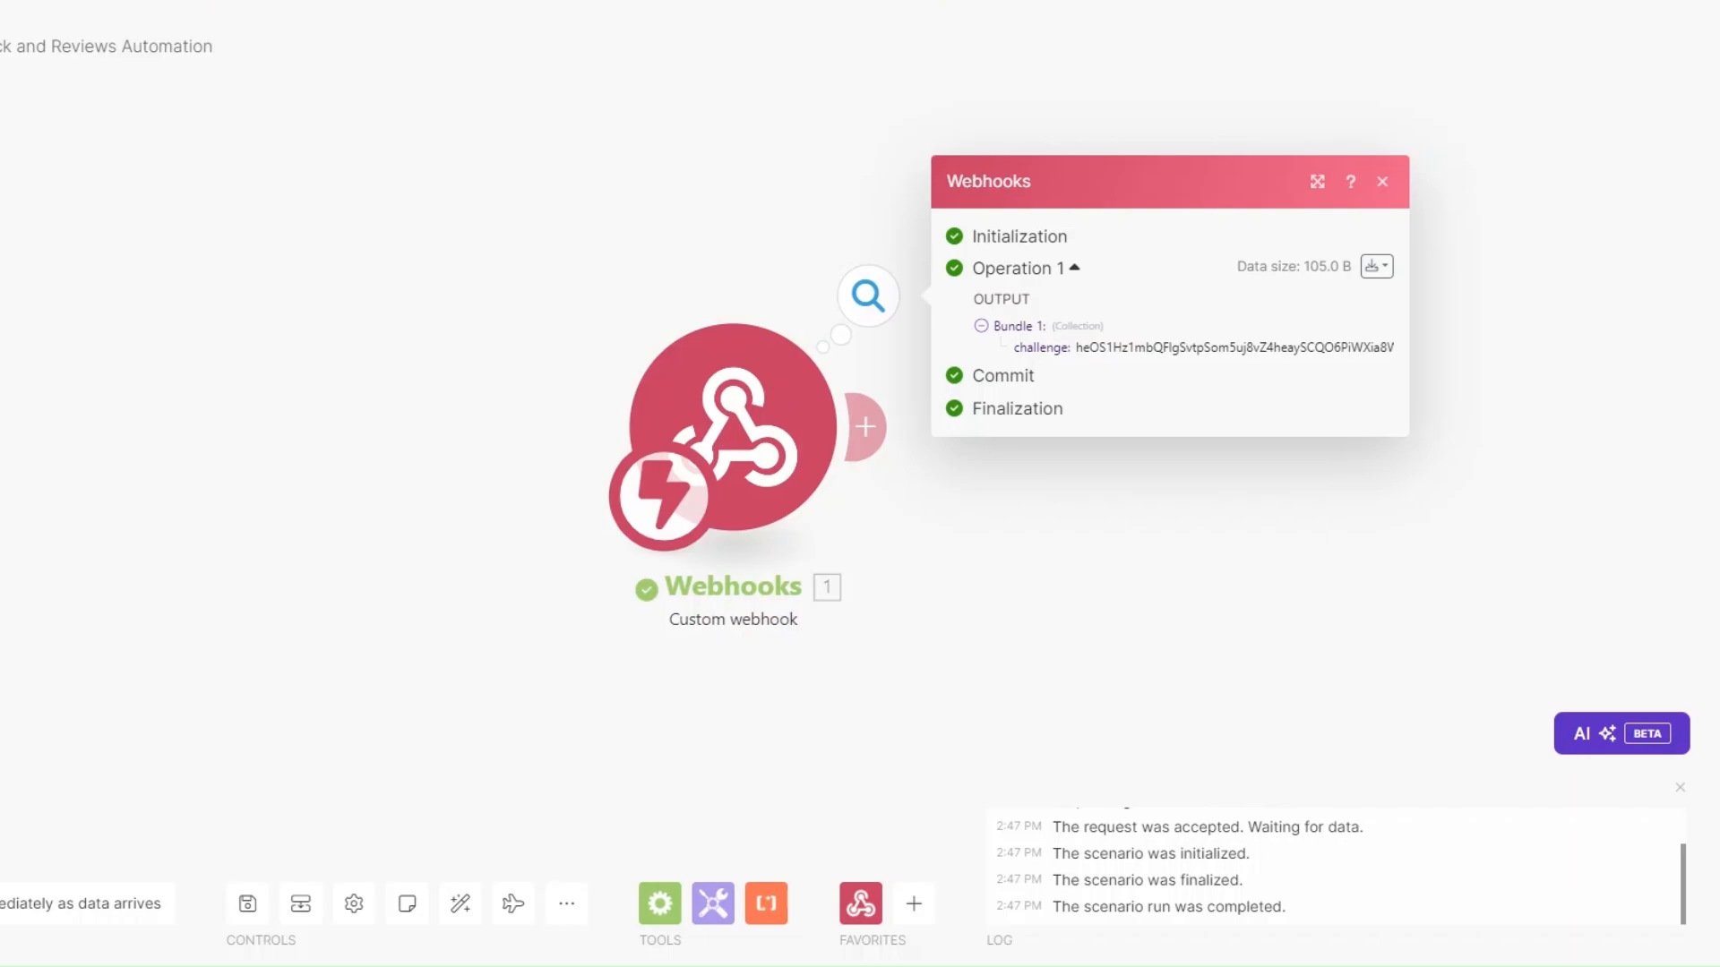
drag(960, 537, 628, 533)
click(535, 435)
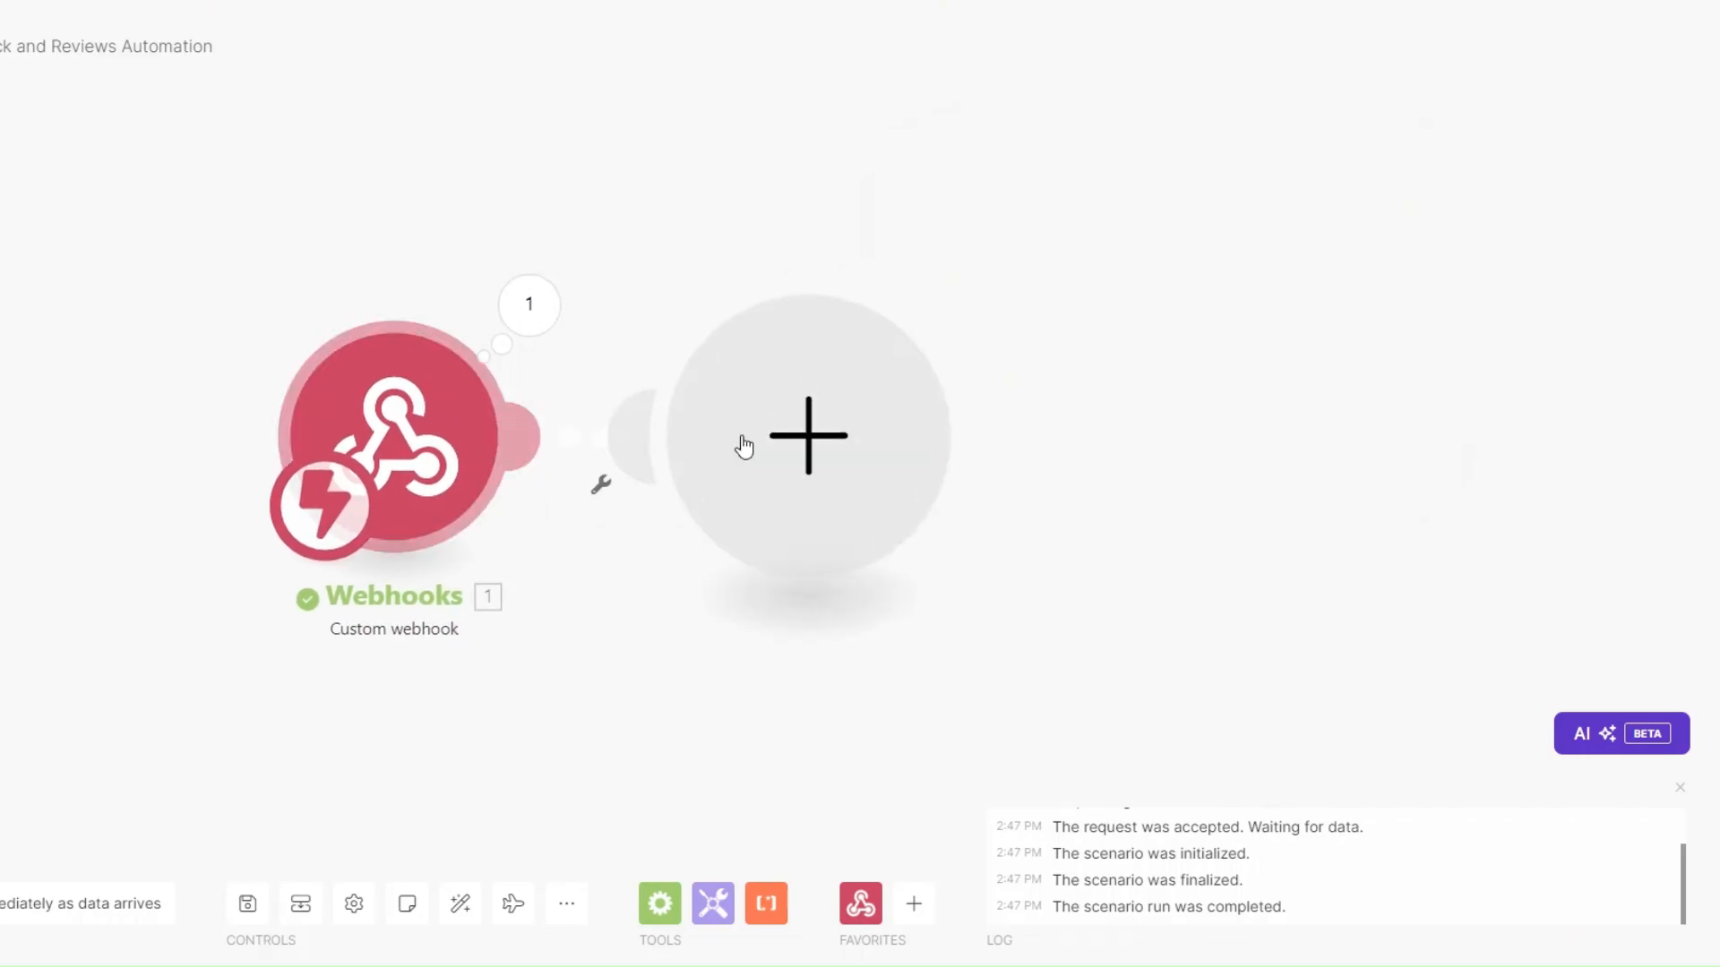
click(1066, 268)
click(1066, 381)
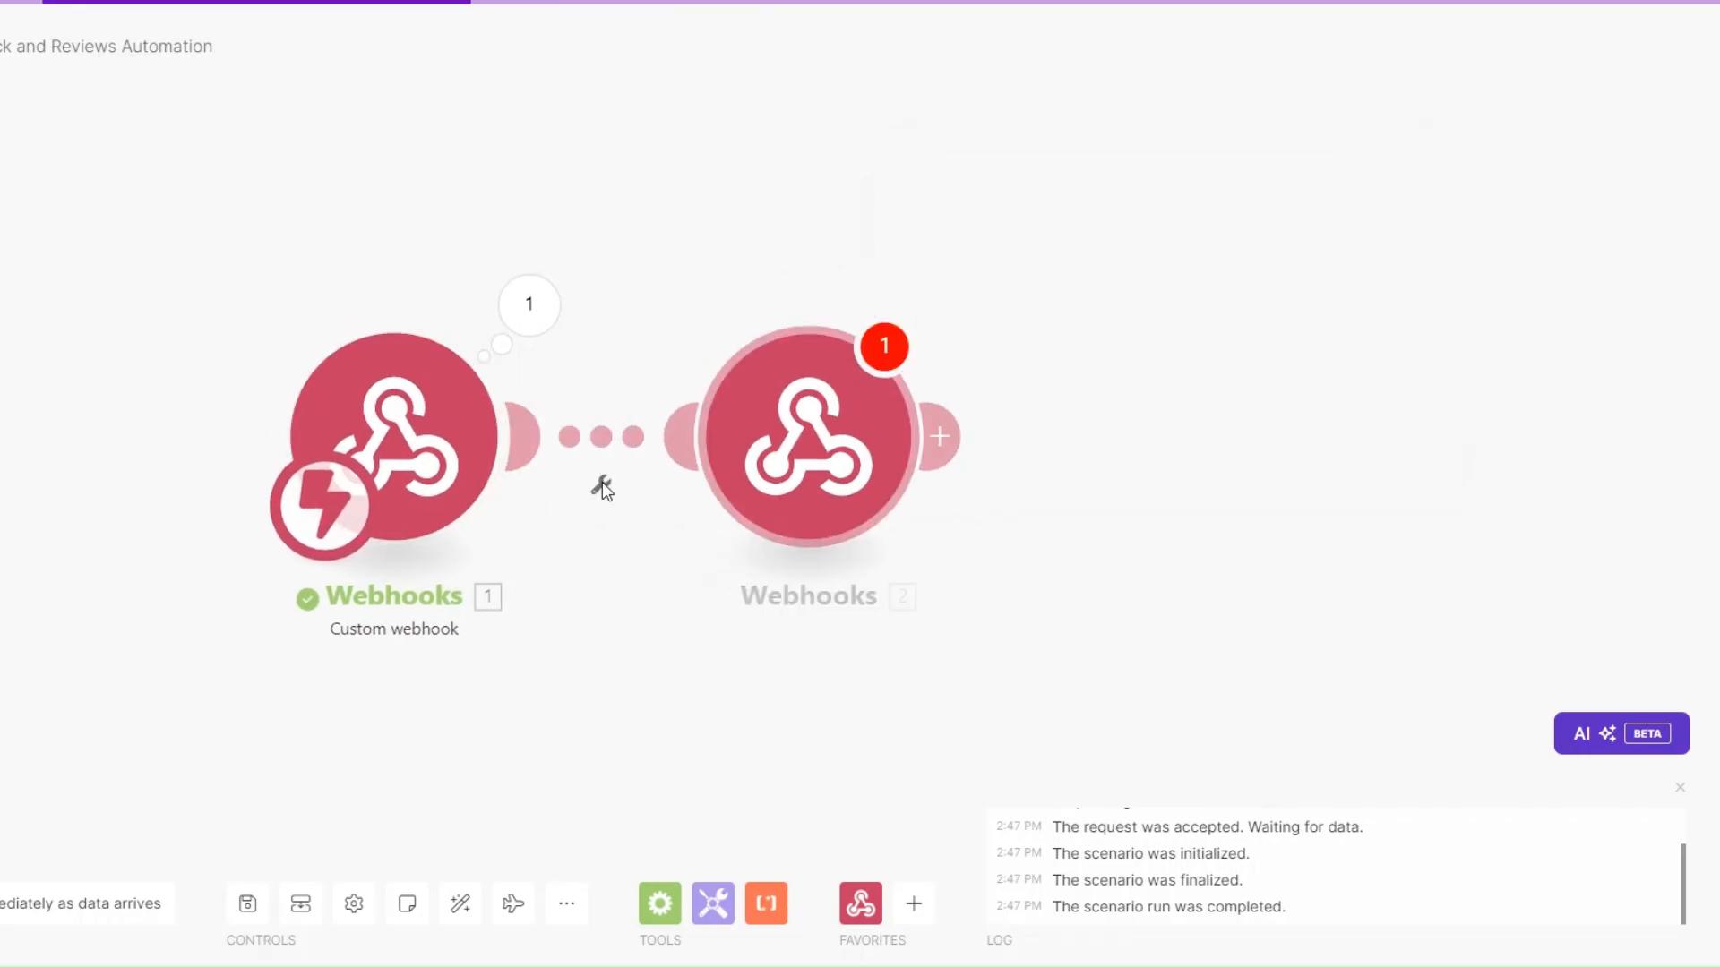
Set the response body to JSON echoing the webhook's challenge value and save the module.
click(1057, 523)
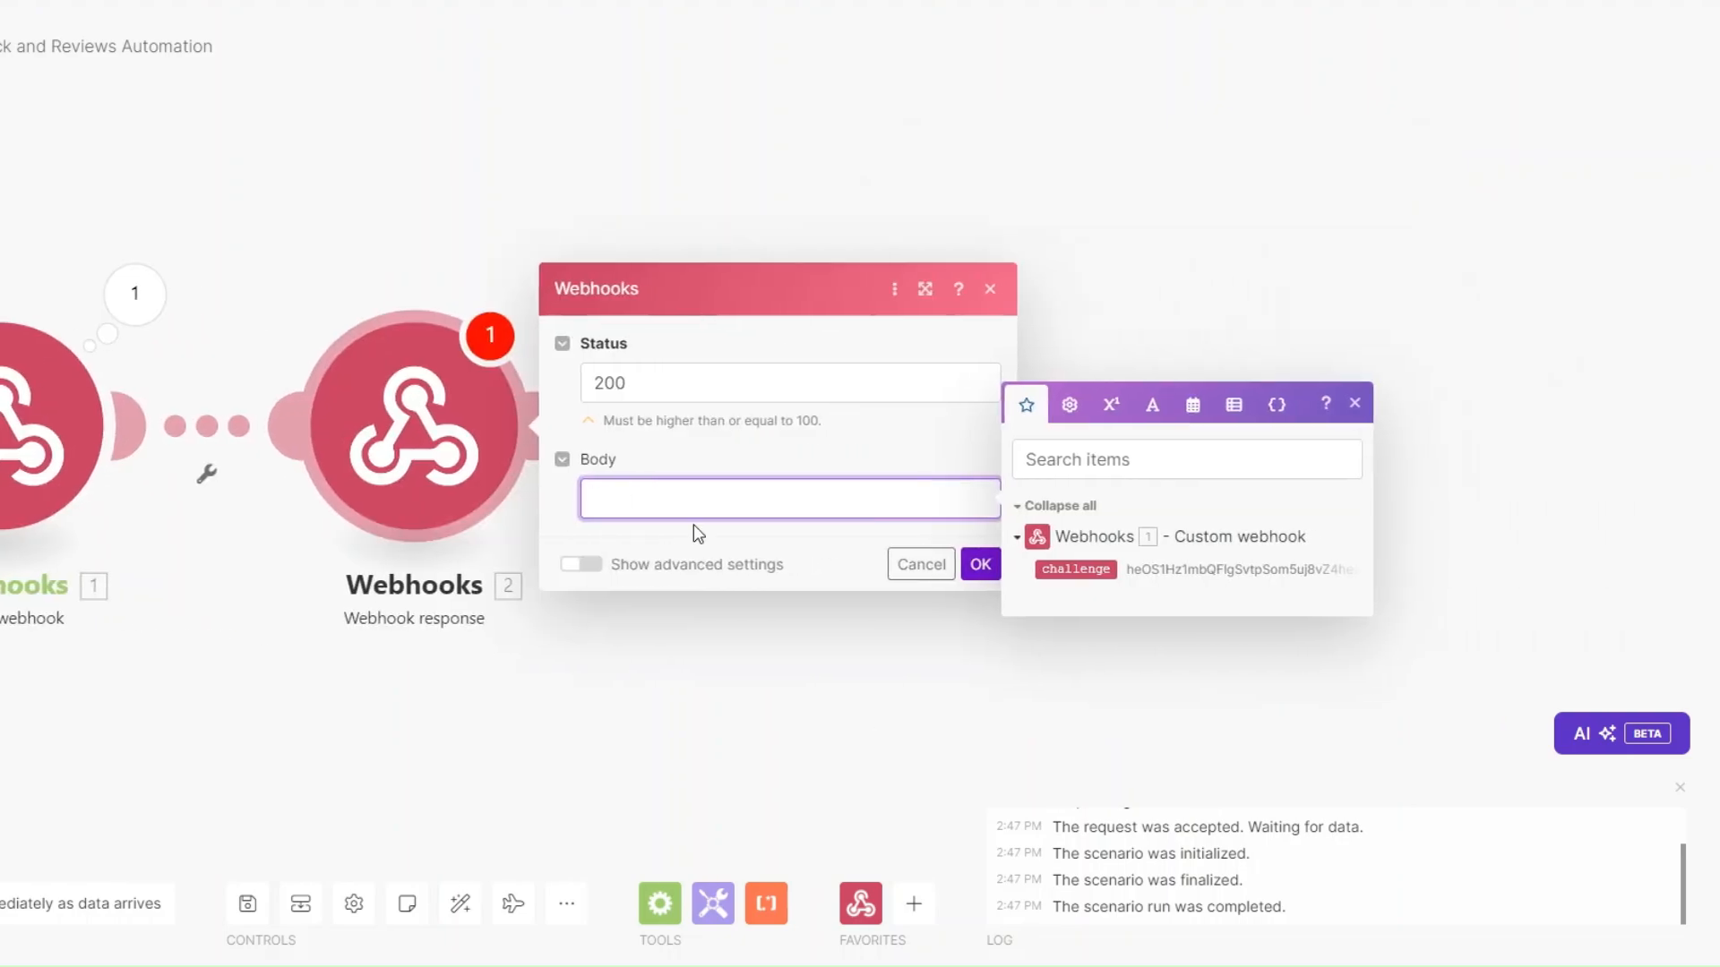
text({}"":"")
key(Left)
key(Left)
text(allenge)
click(1092, 571)
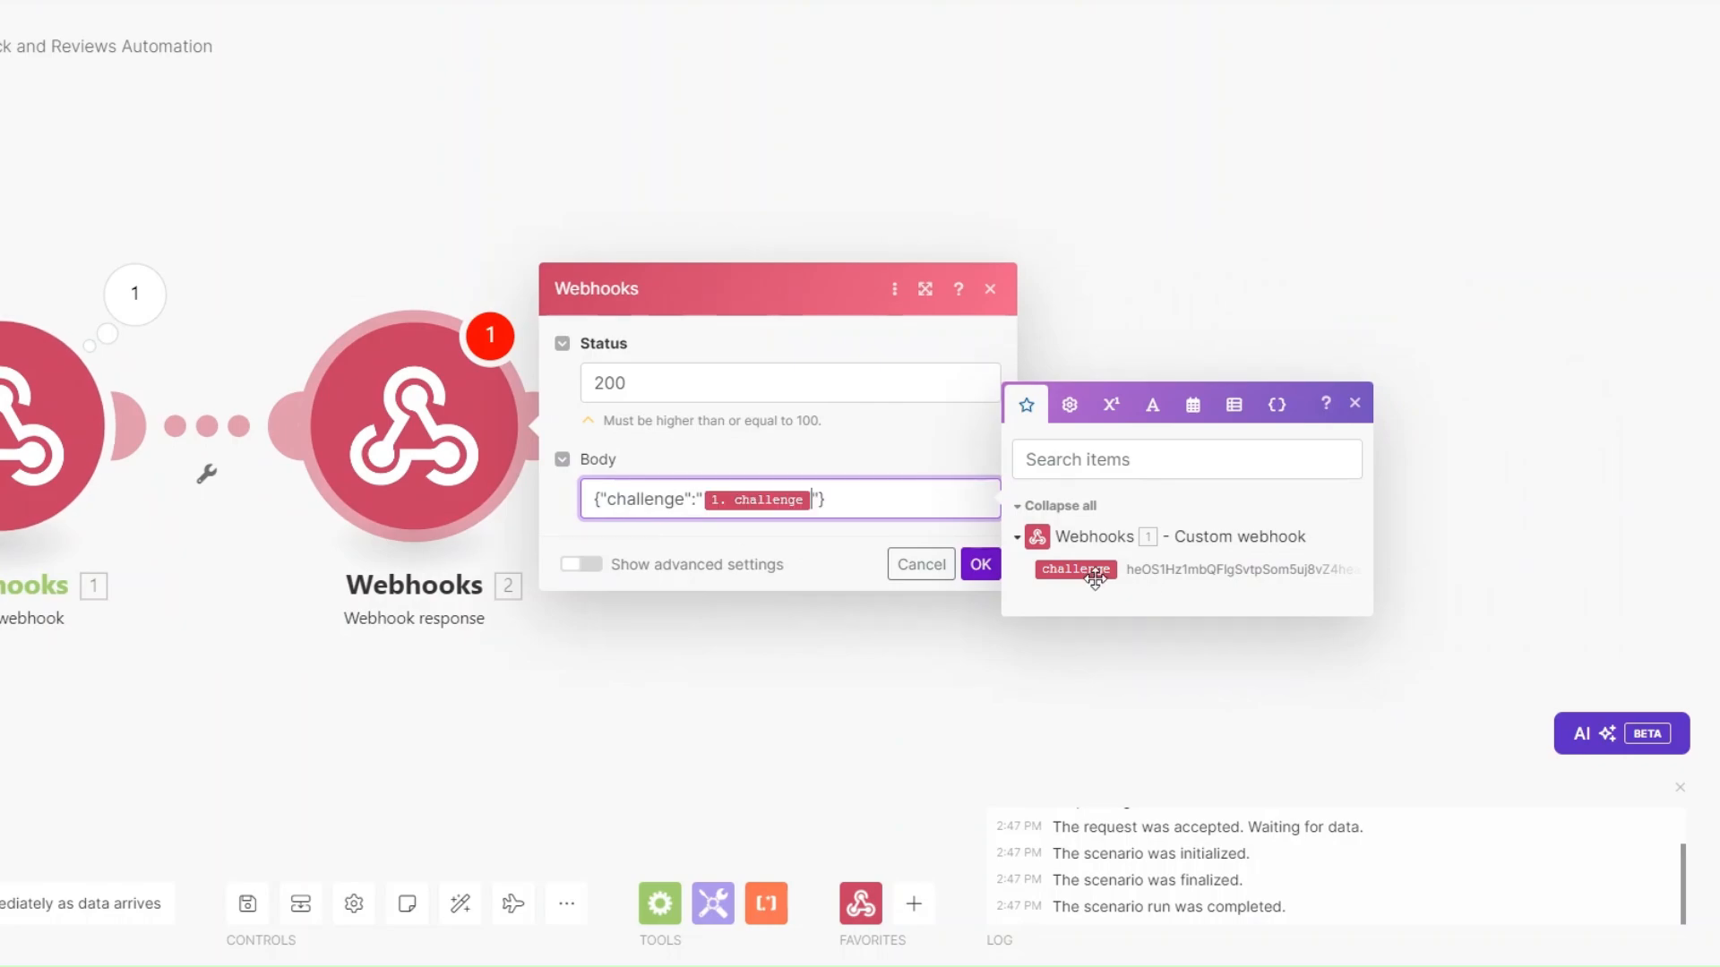
click(979, 564)
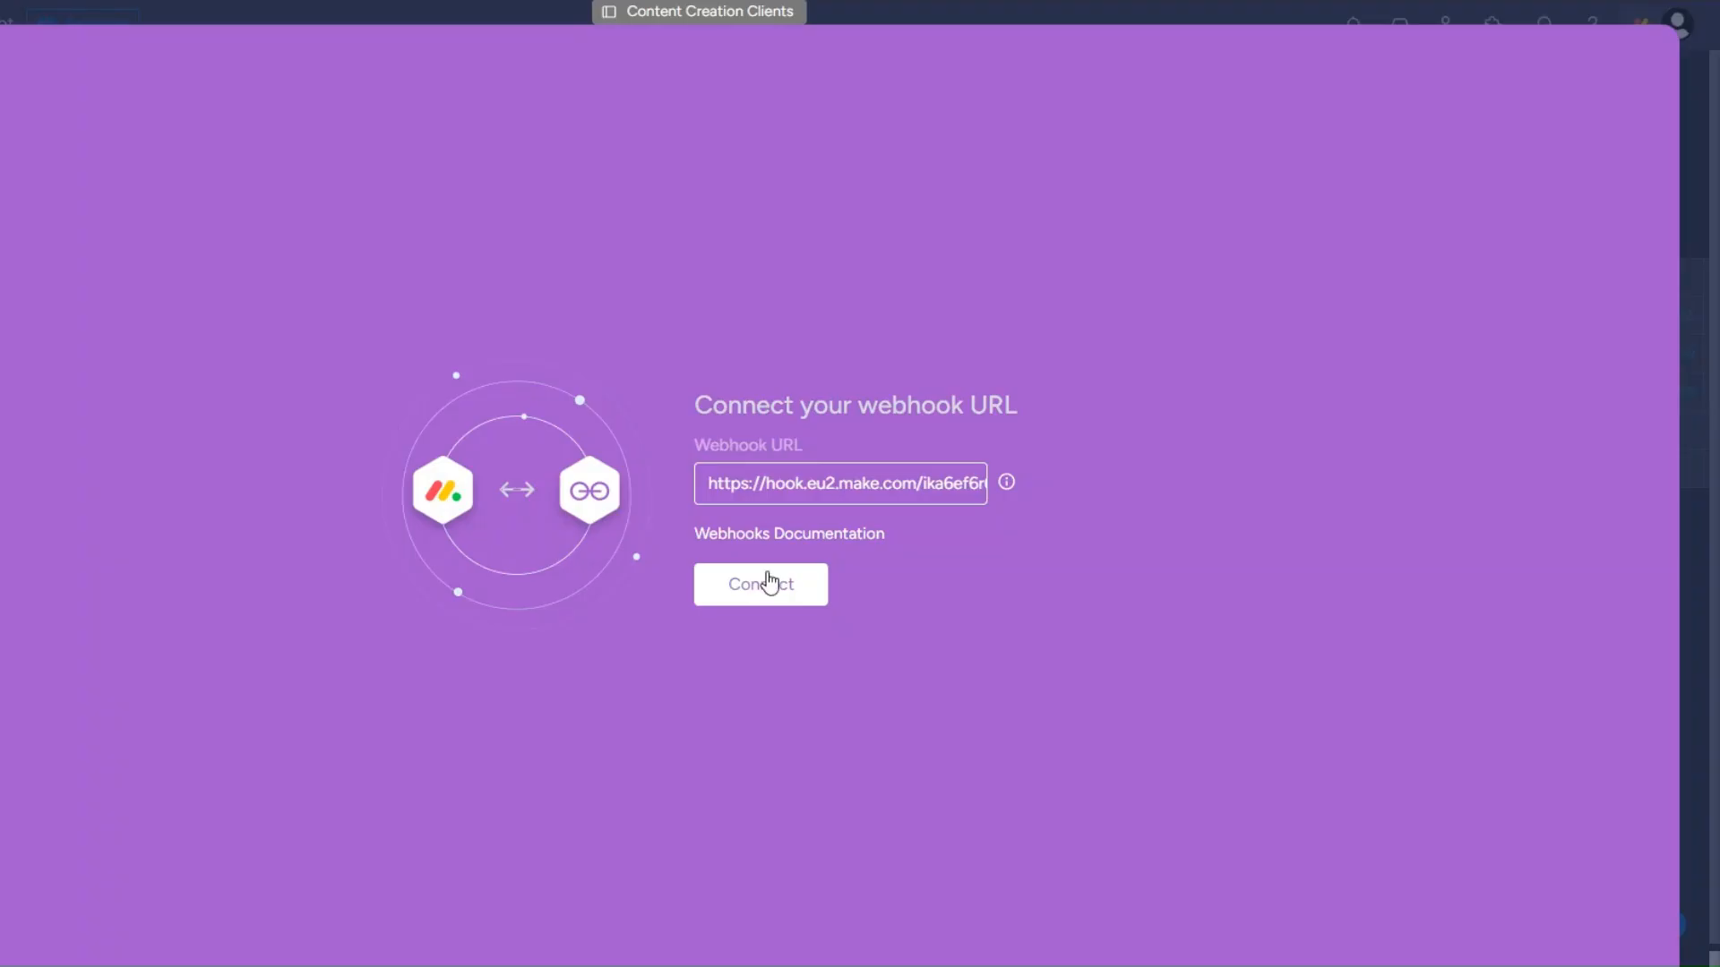
Connect the board to the webhook URL and delete the Webhook response module in Make.
click(768, 582)
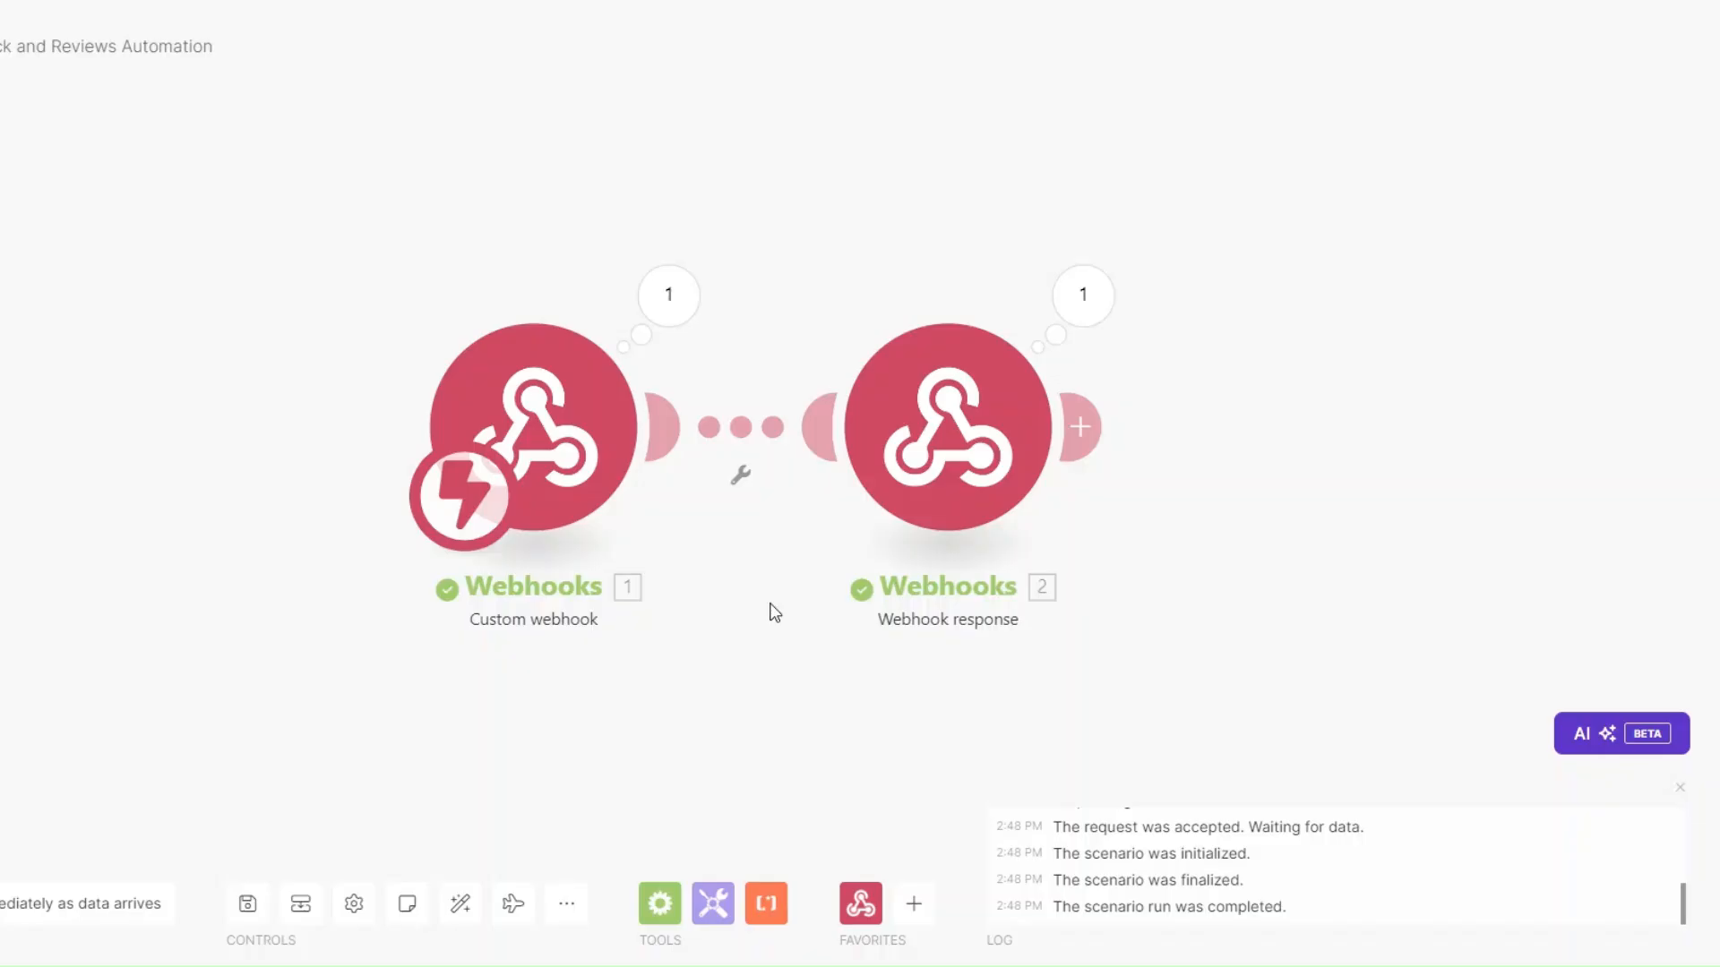
drag(771, 607, 618, 582)
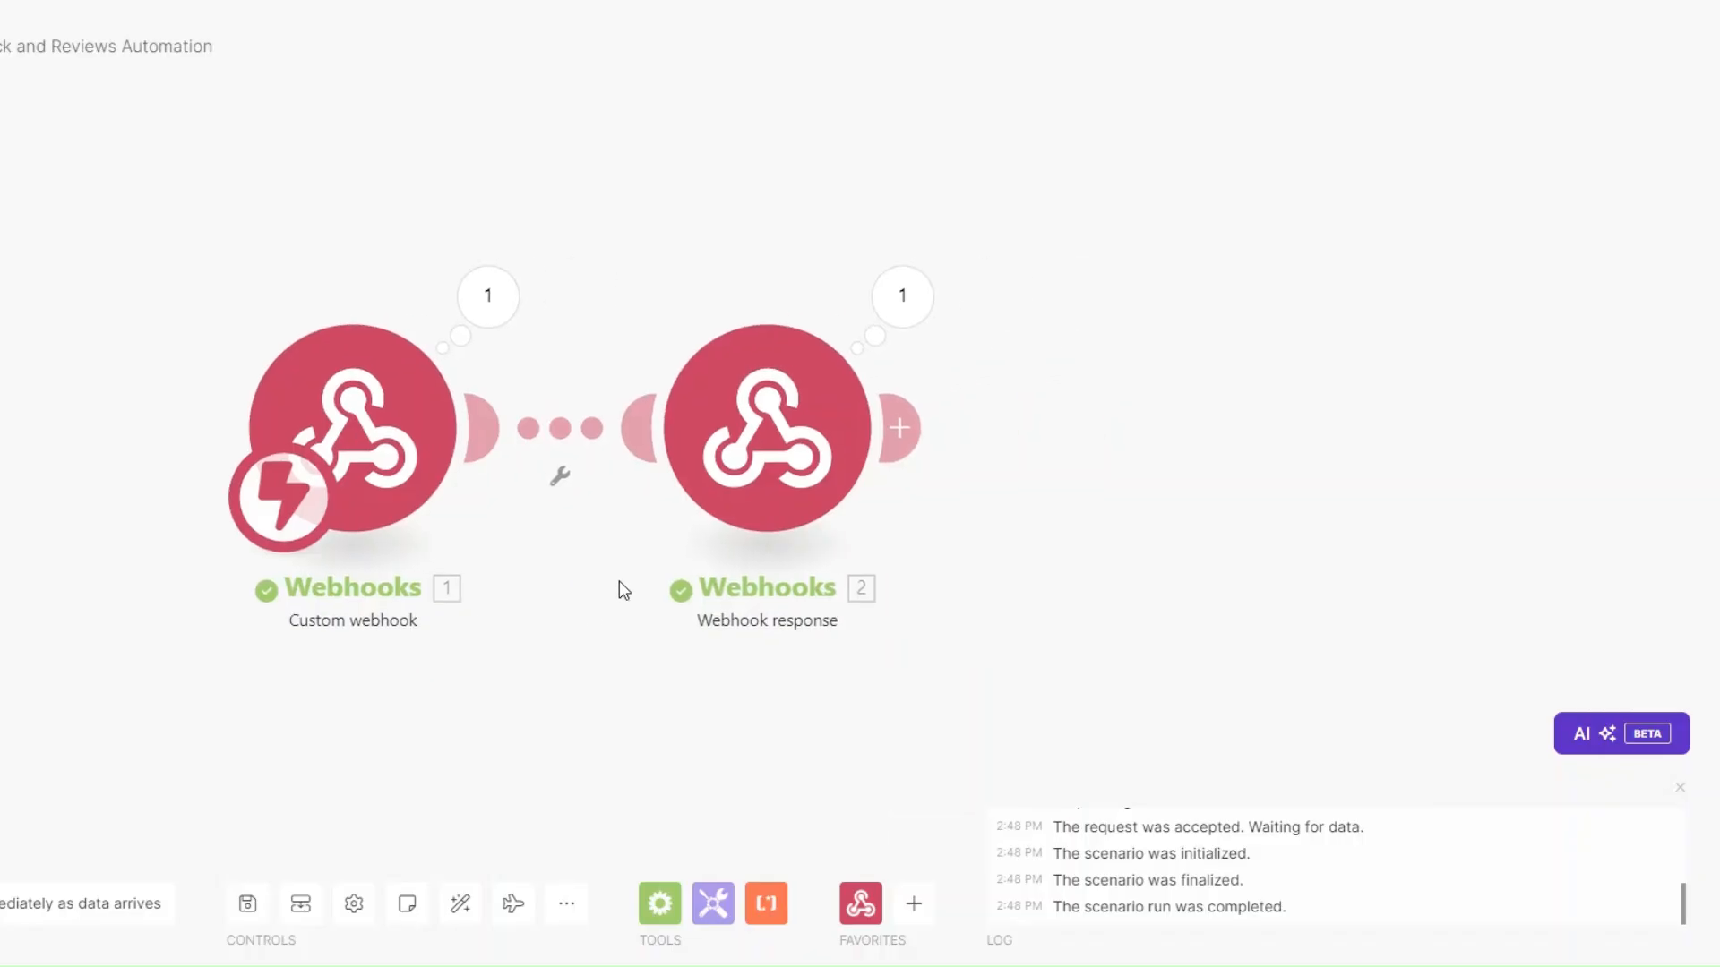
right_click(743, 452)
click(796, 697)
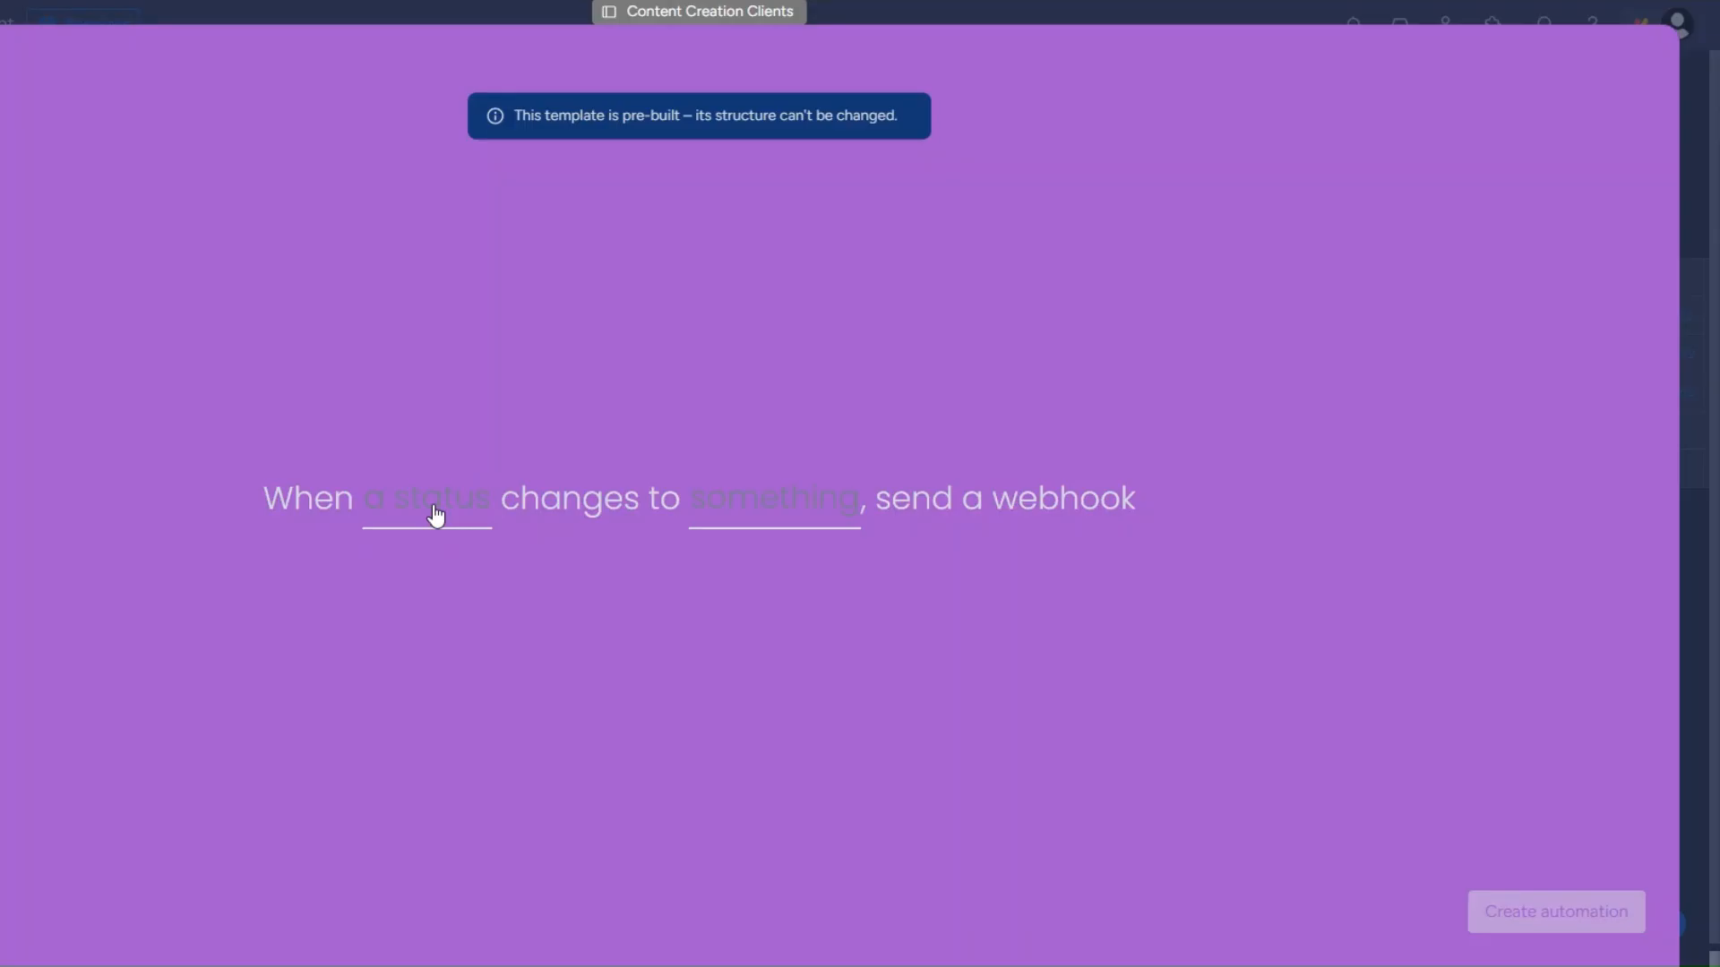
Create the automation to send a webhook when Status changes to CLIENT FEEDBACK.
click(437, 517)
click(426, 594)
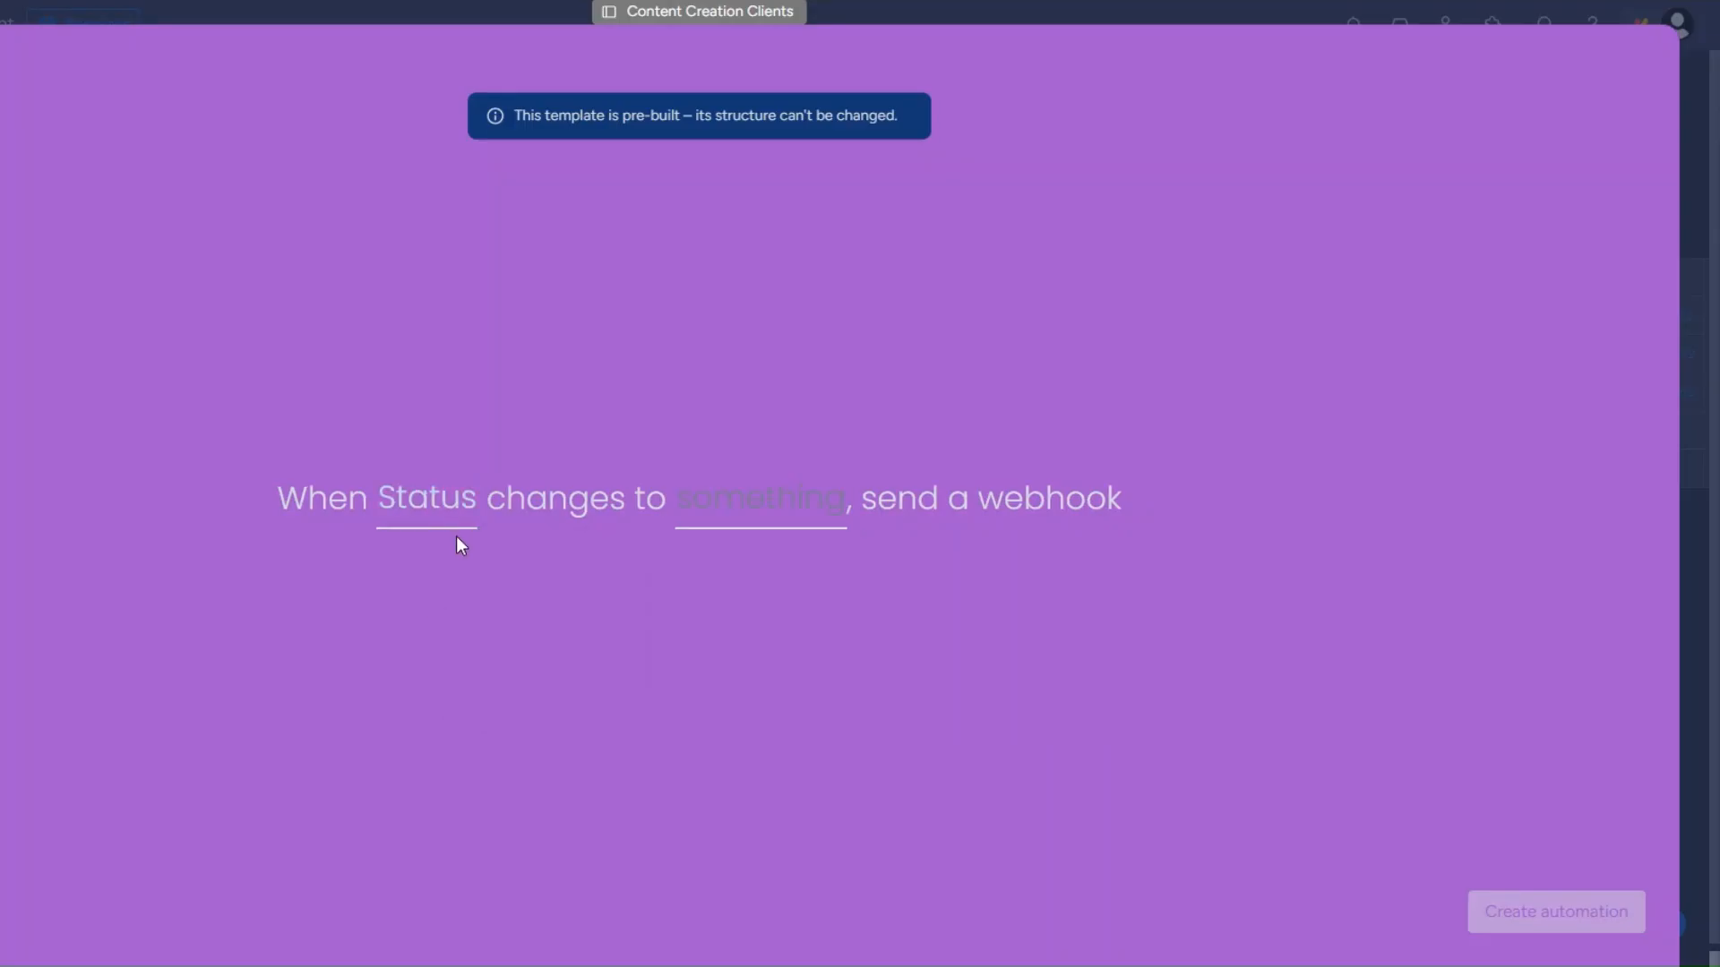
click(806, 504)
scroll(829, 683, down, 3)
click(830, 718)
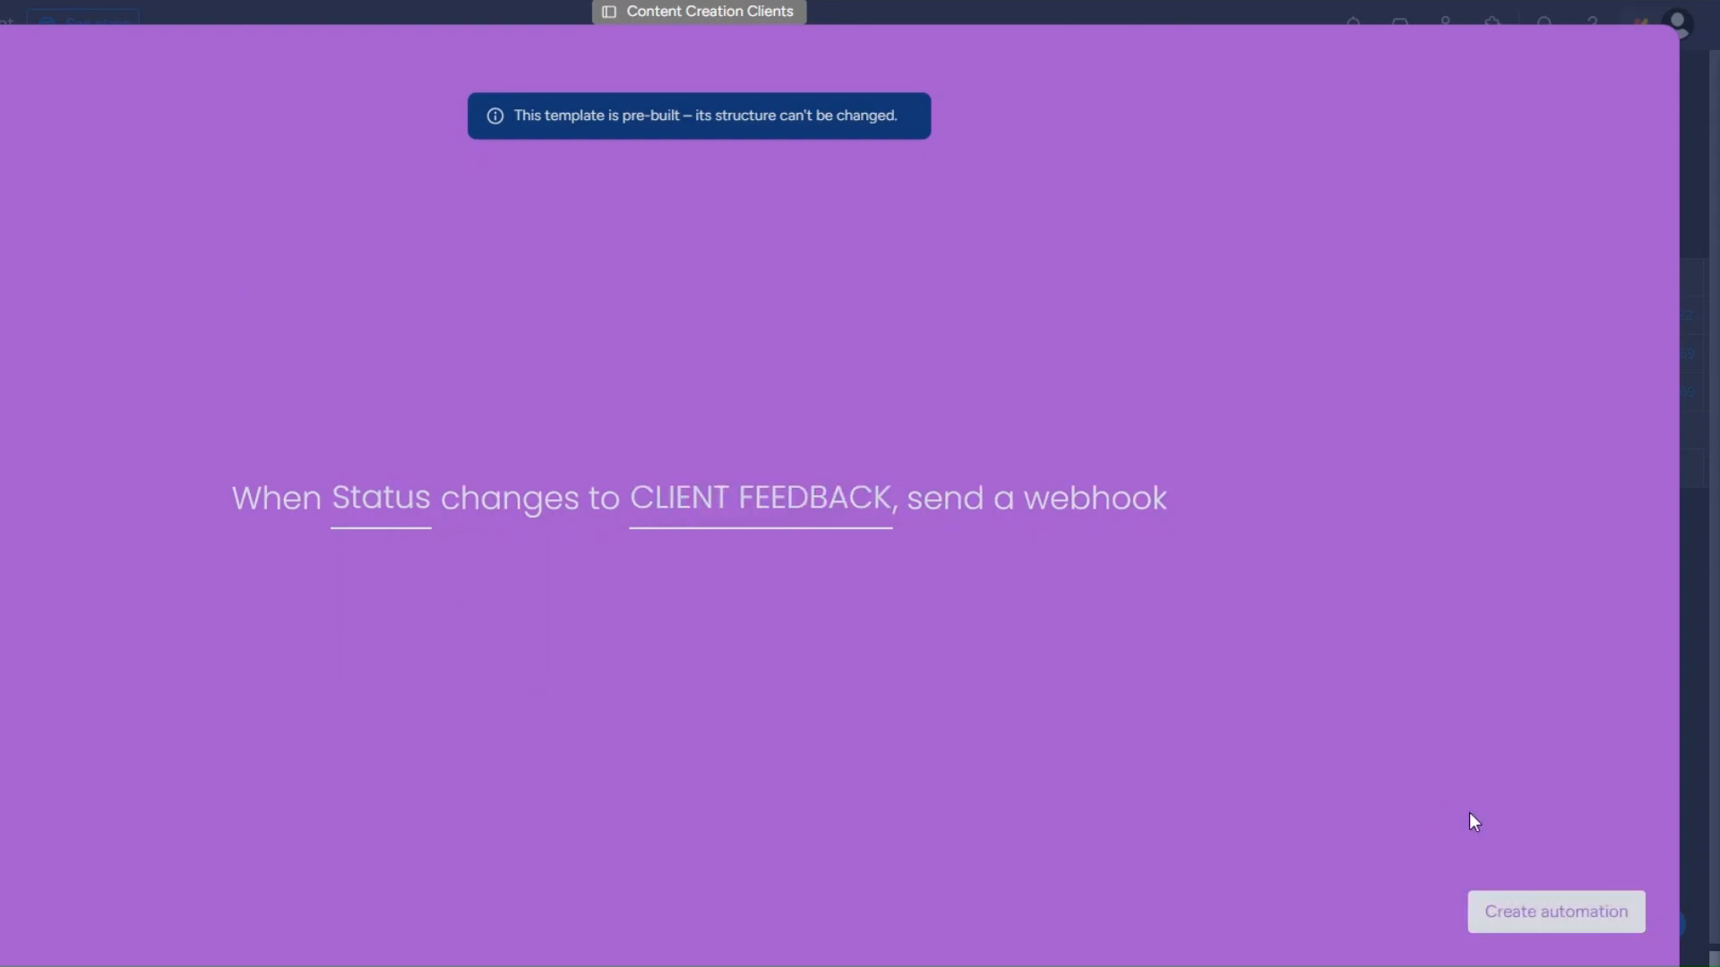
click(1511, 909)
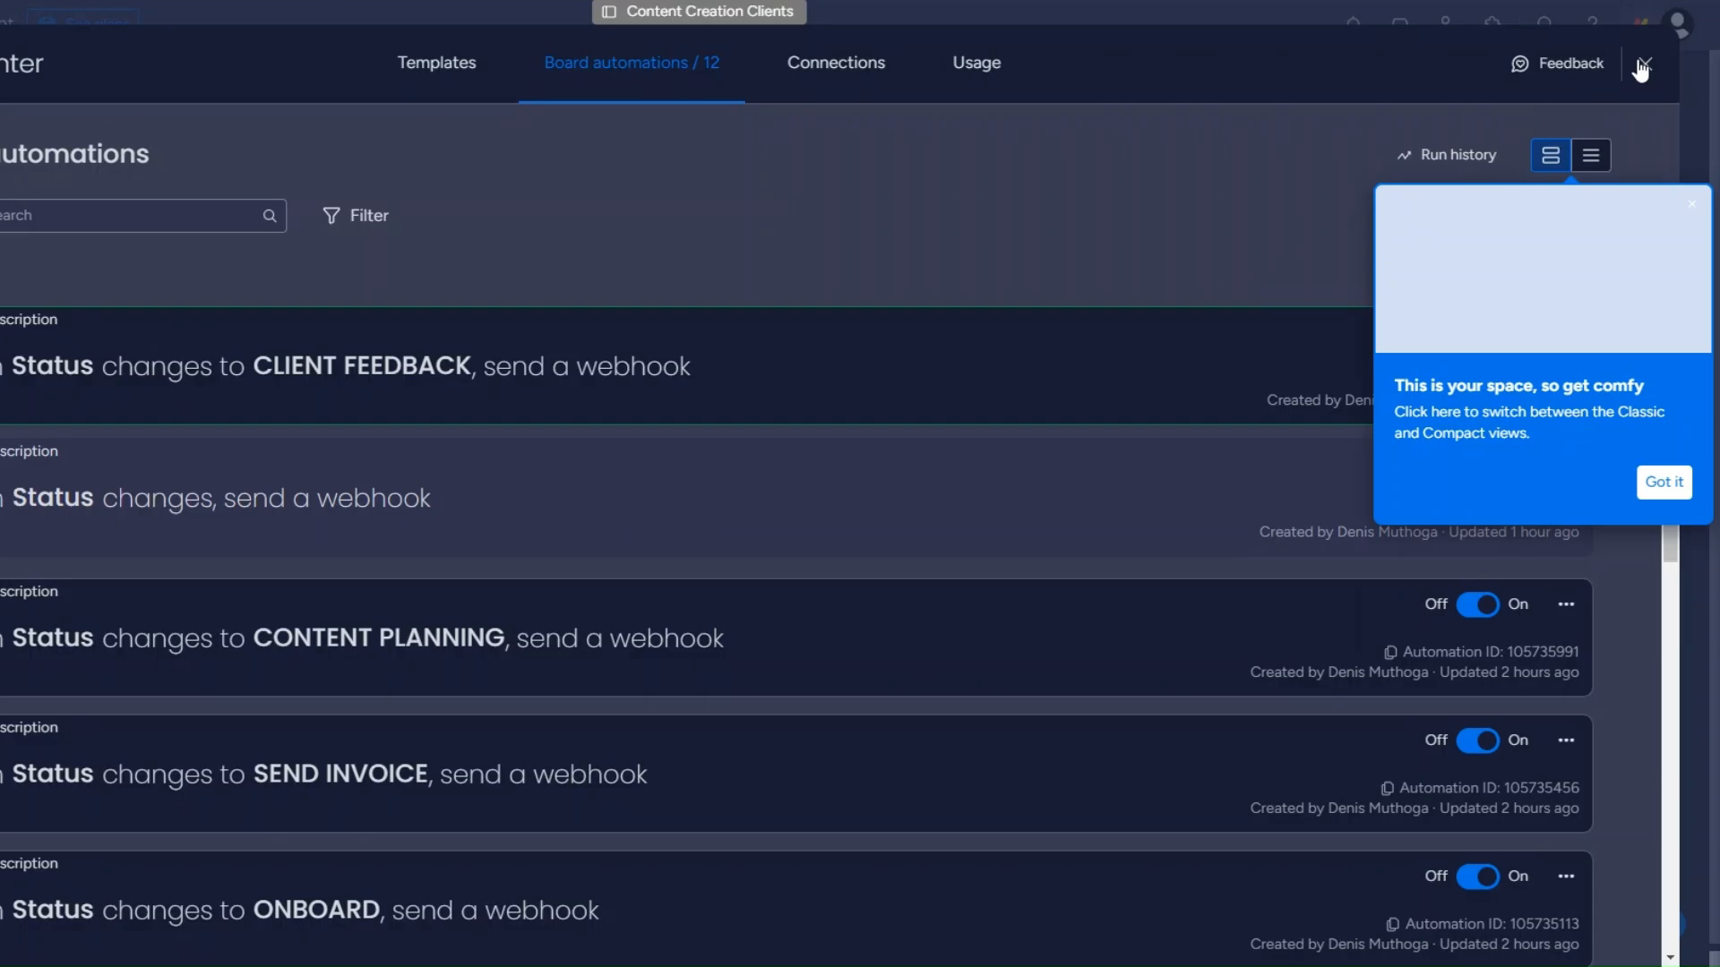
click(1641, 67)
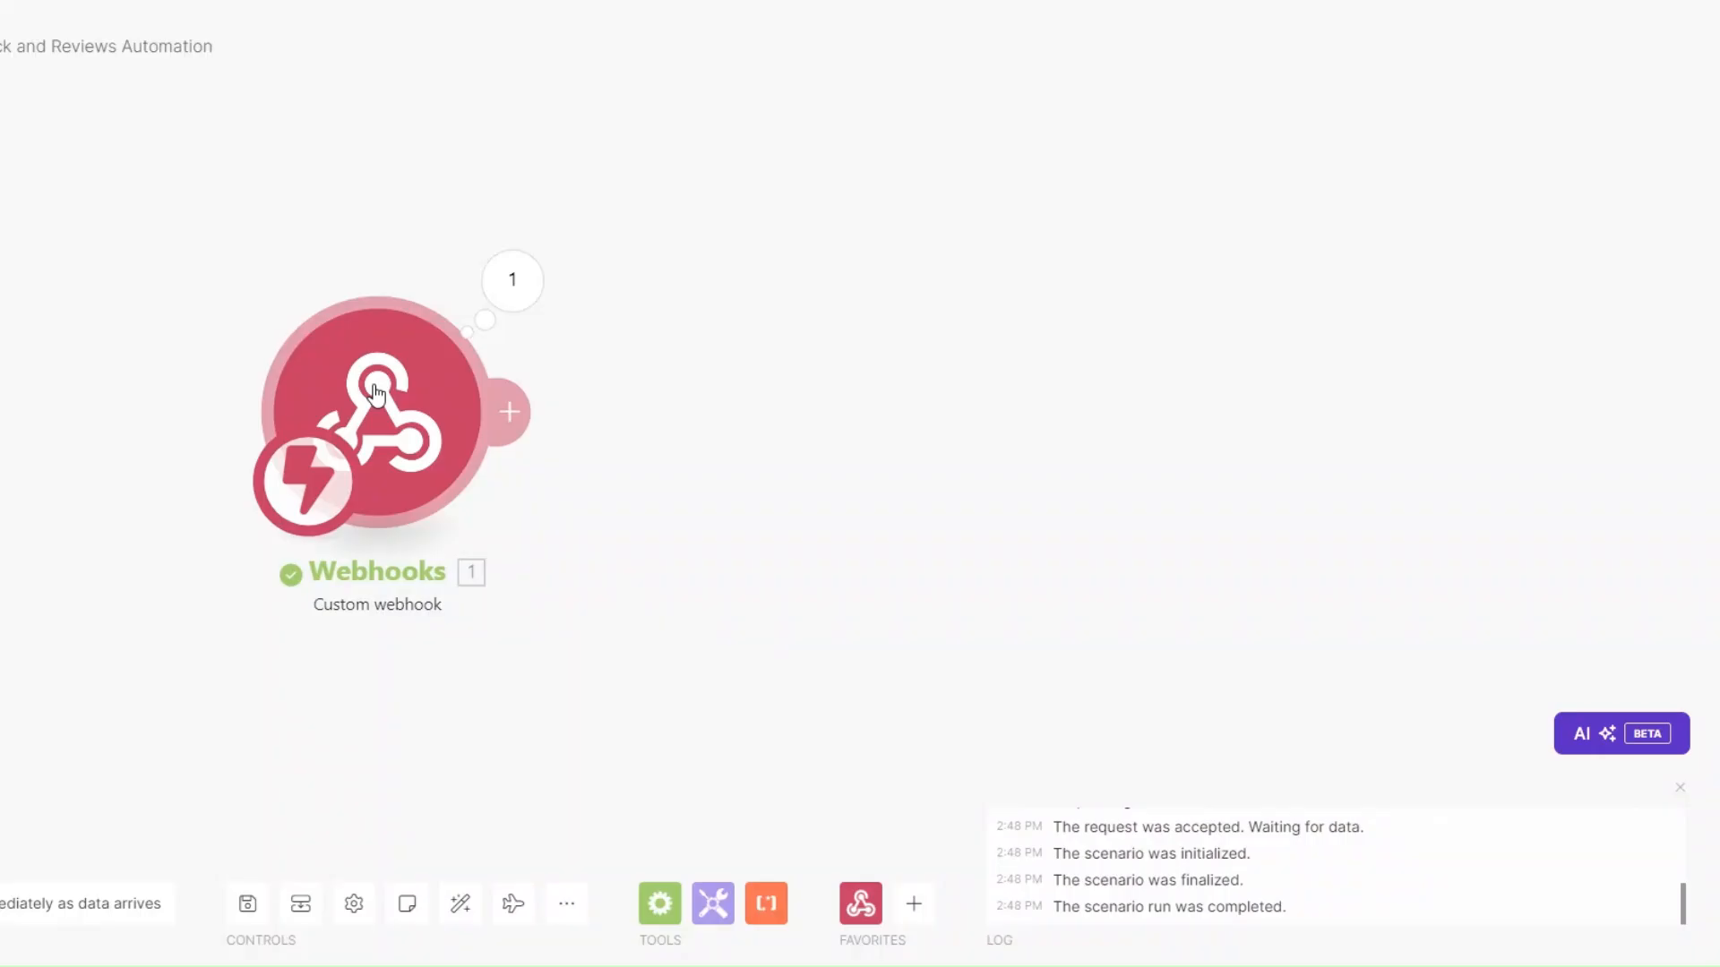
Run the scenario once and change the second client's Status to CLIENT FEEDBACK.
click(2, 904)
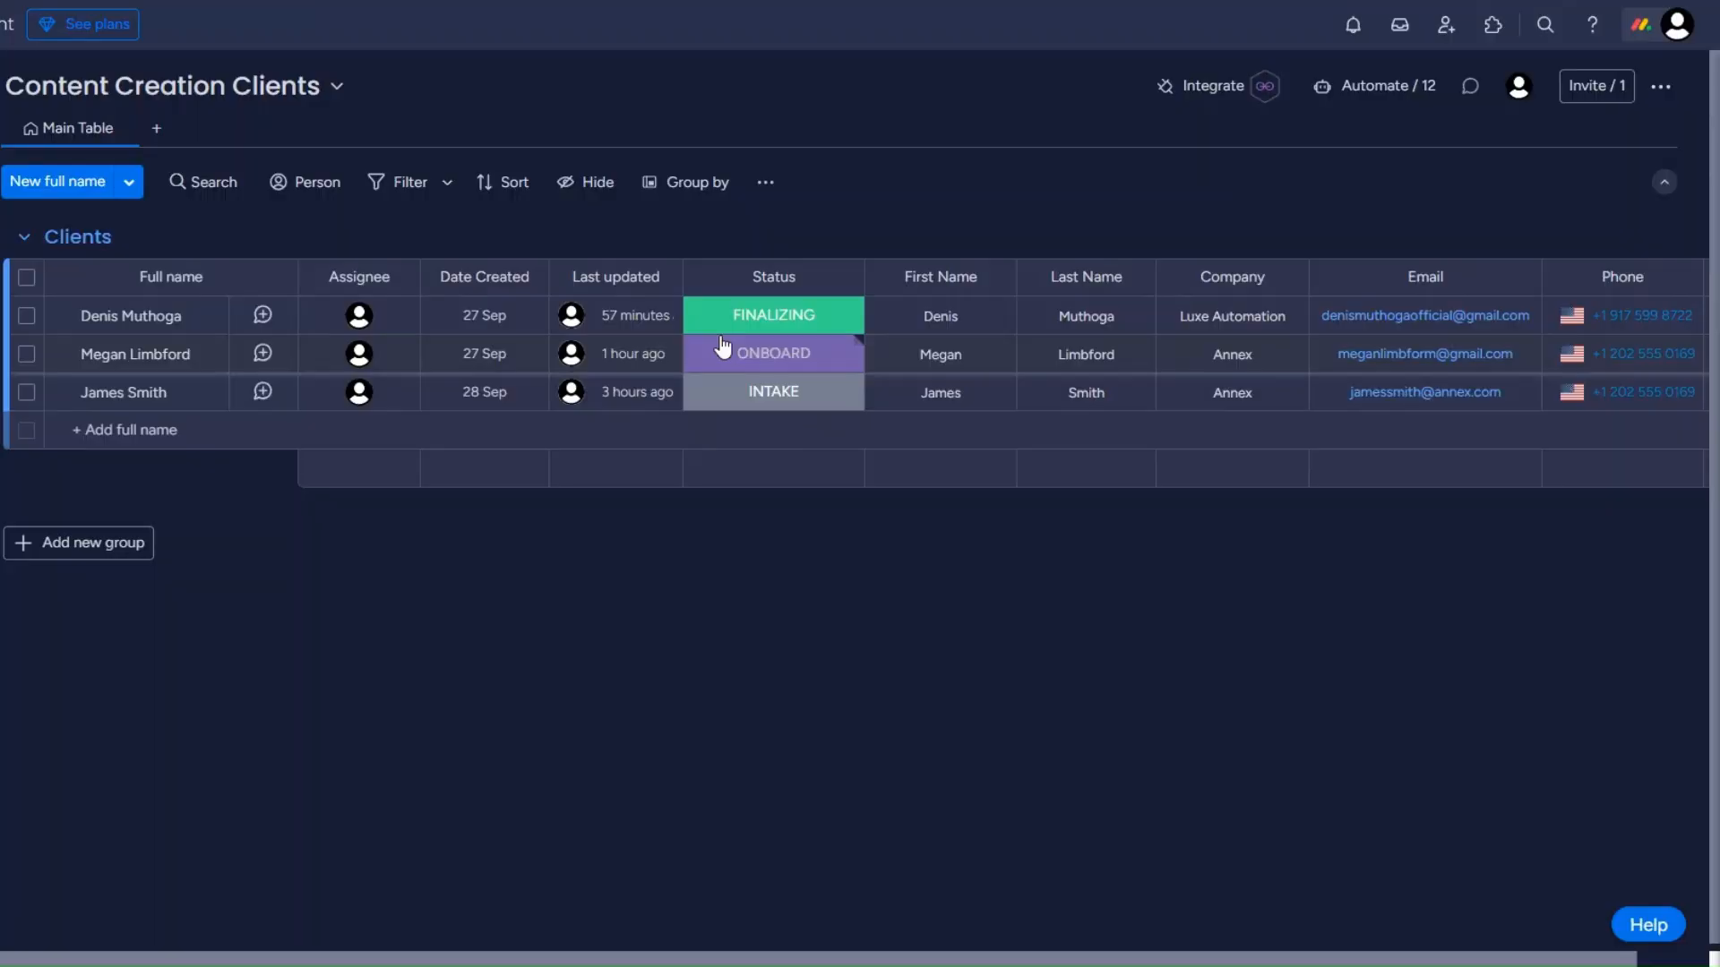
click(724, 349)
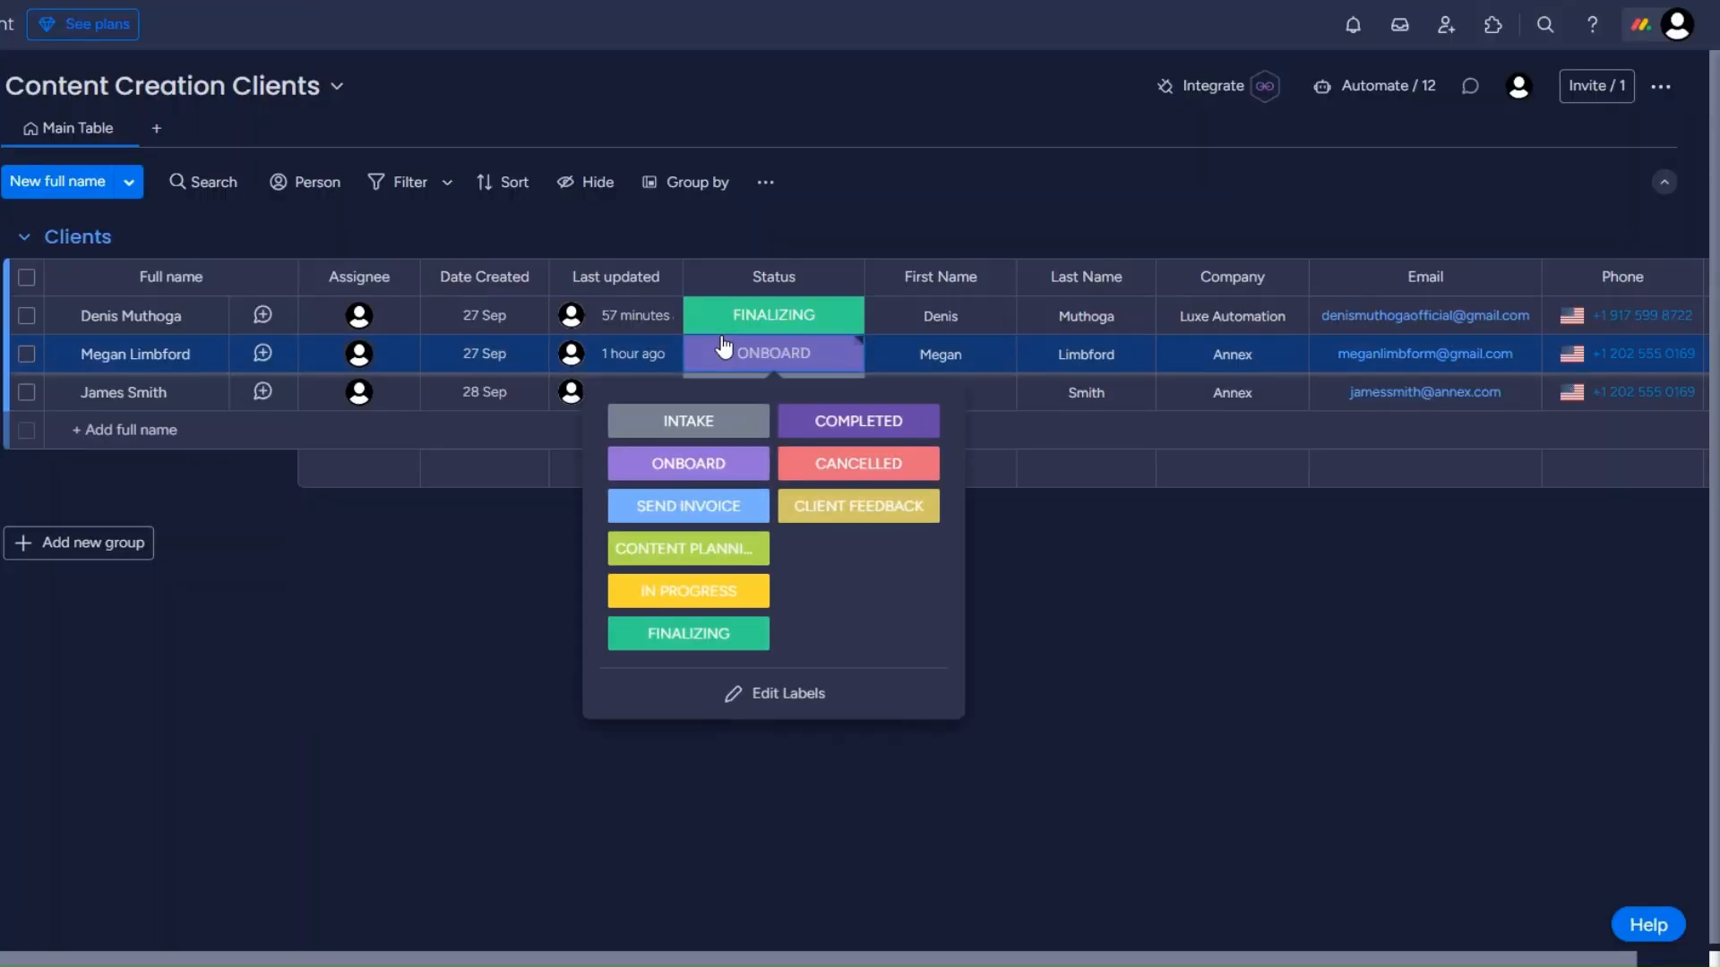
click(842, 514)
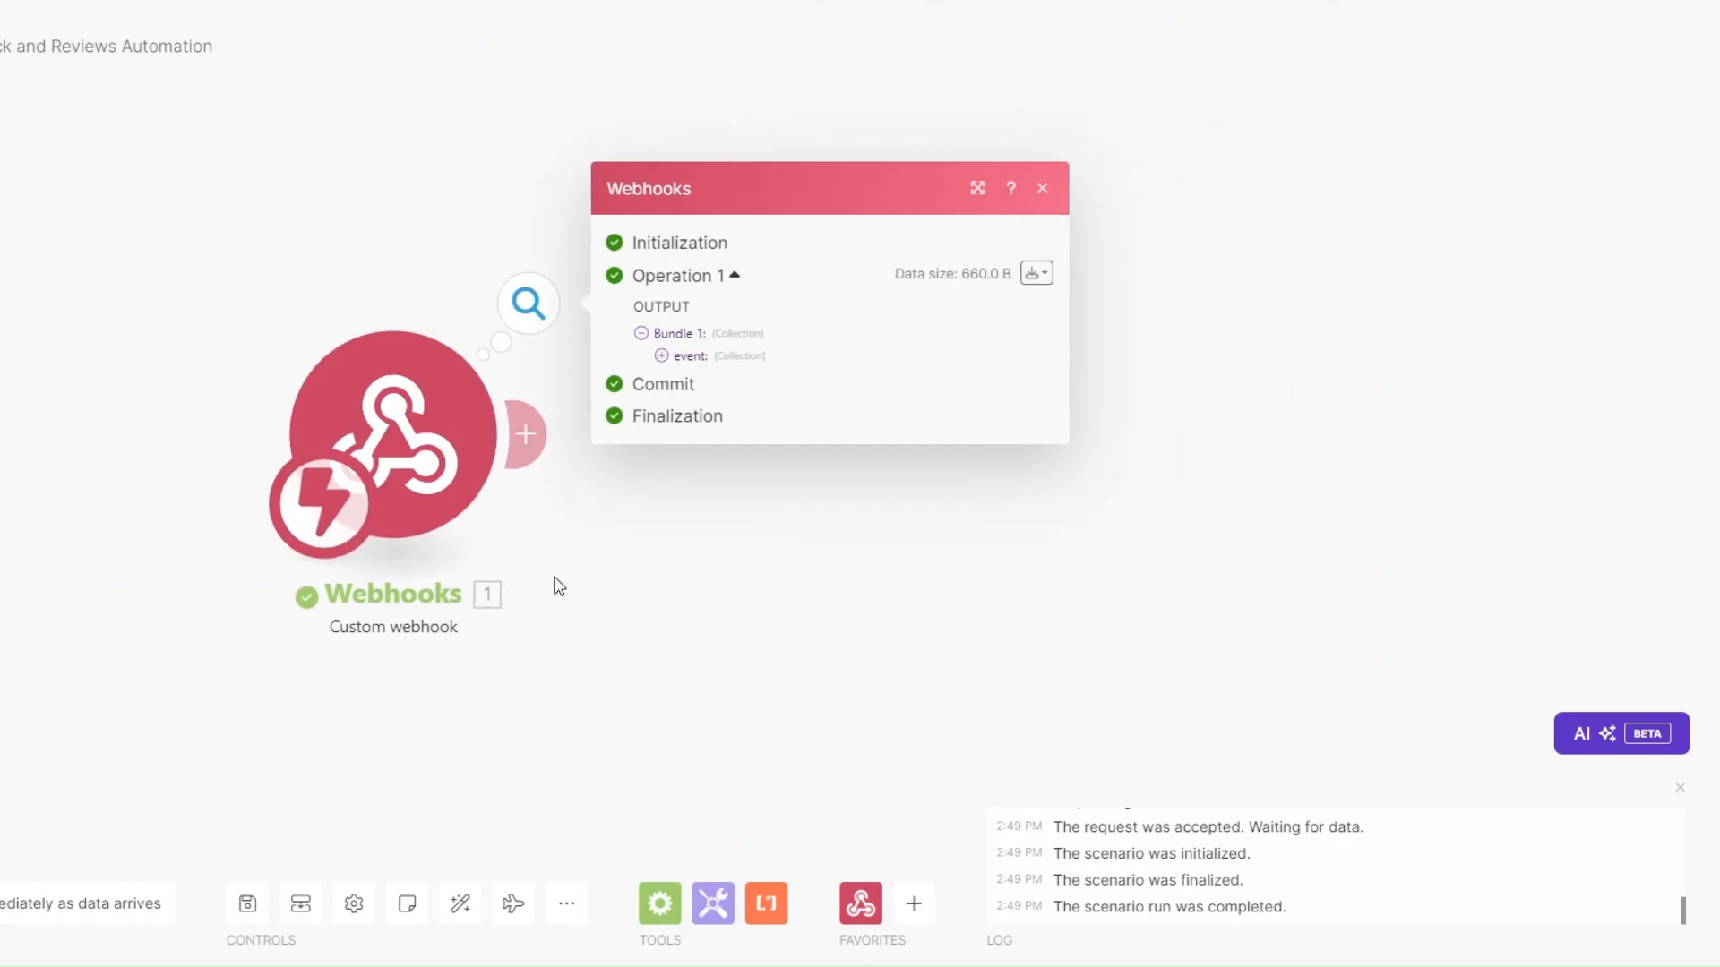
Inspect the webhook bundle's pulseName and pulseId values, then add a module after the webhook.
click(654, 355)
drag(759, 418, 1009, 445)
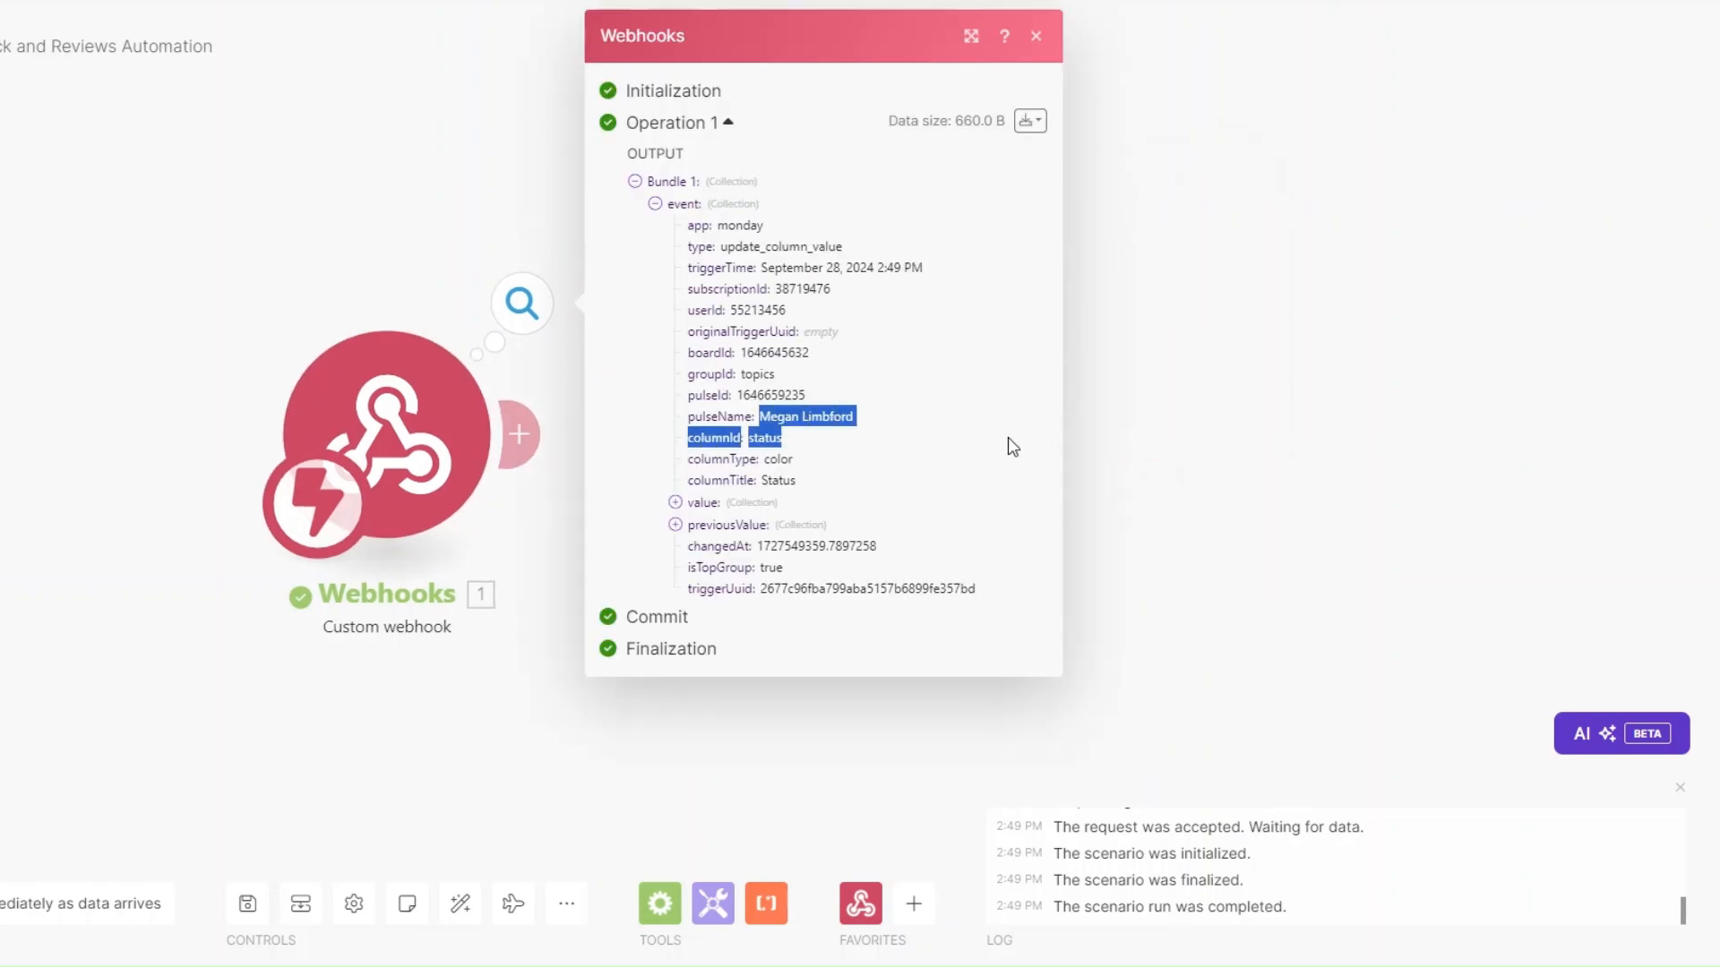
click(832, 417)
drag(759, 418, 886, 419)
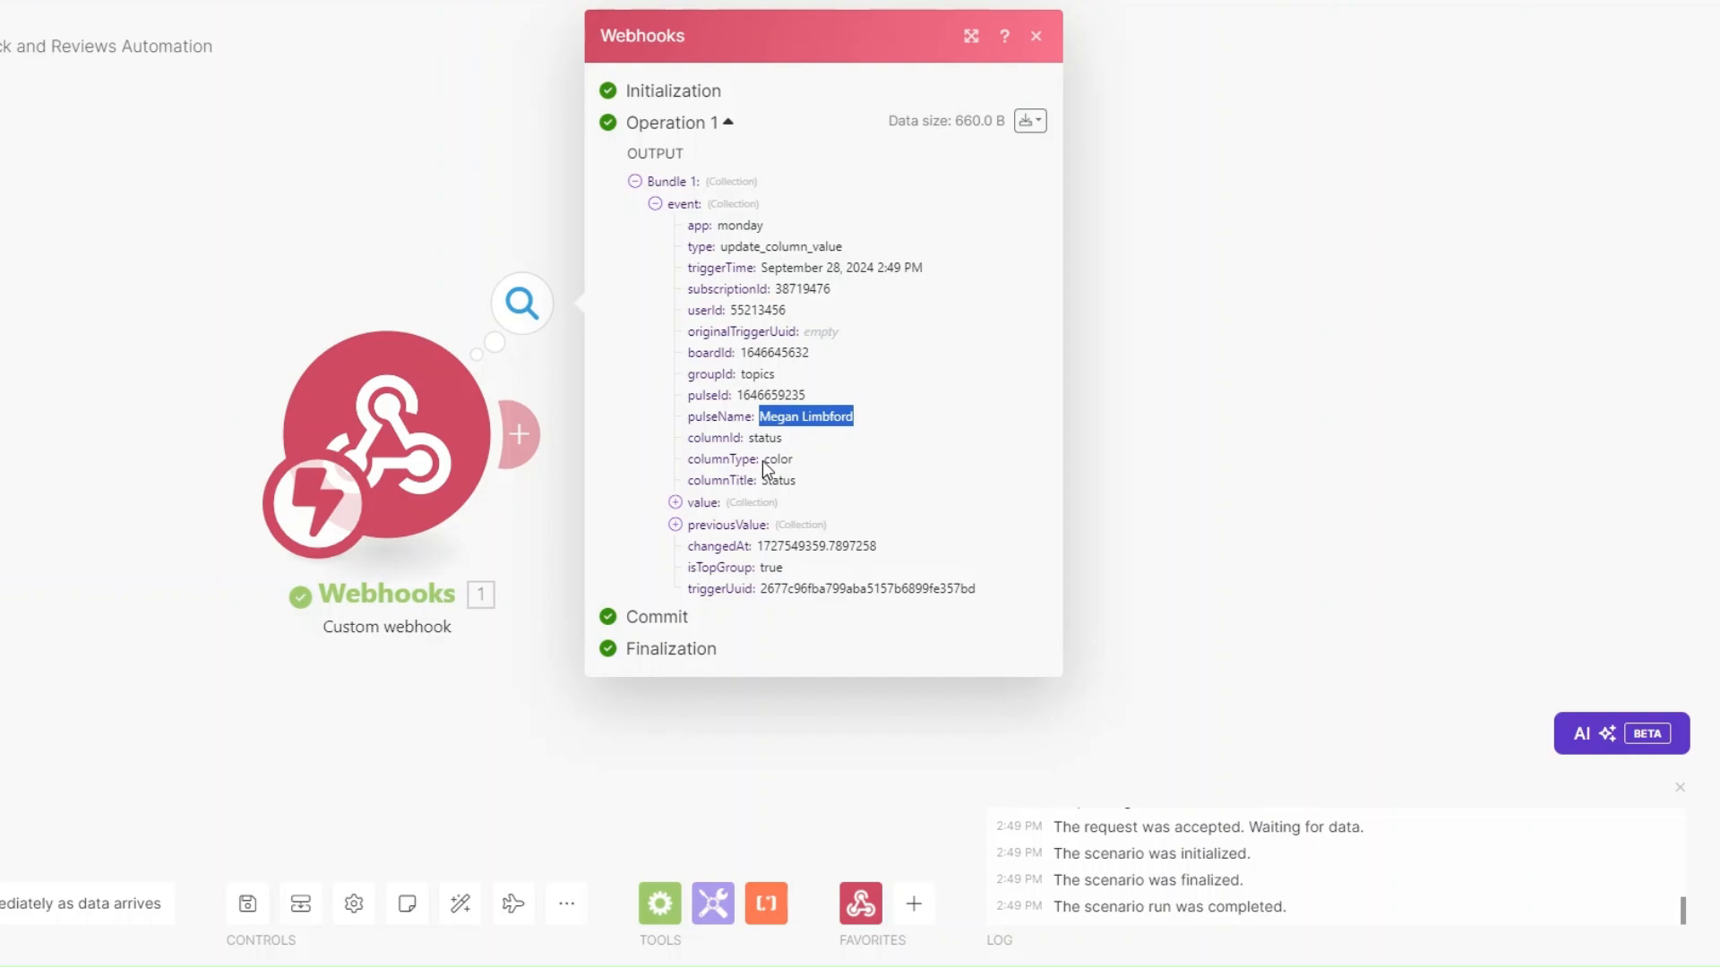
click(552, 541)
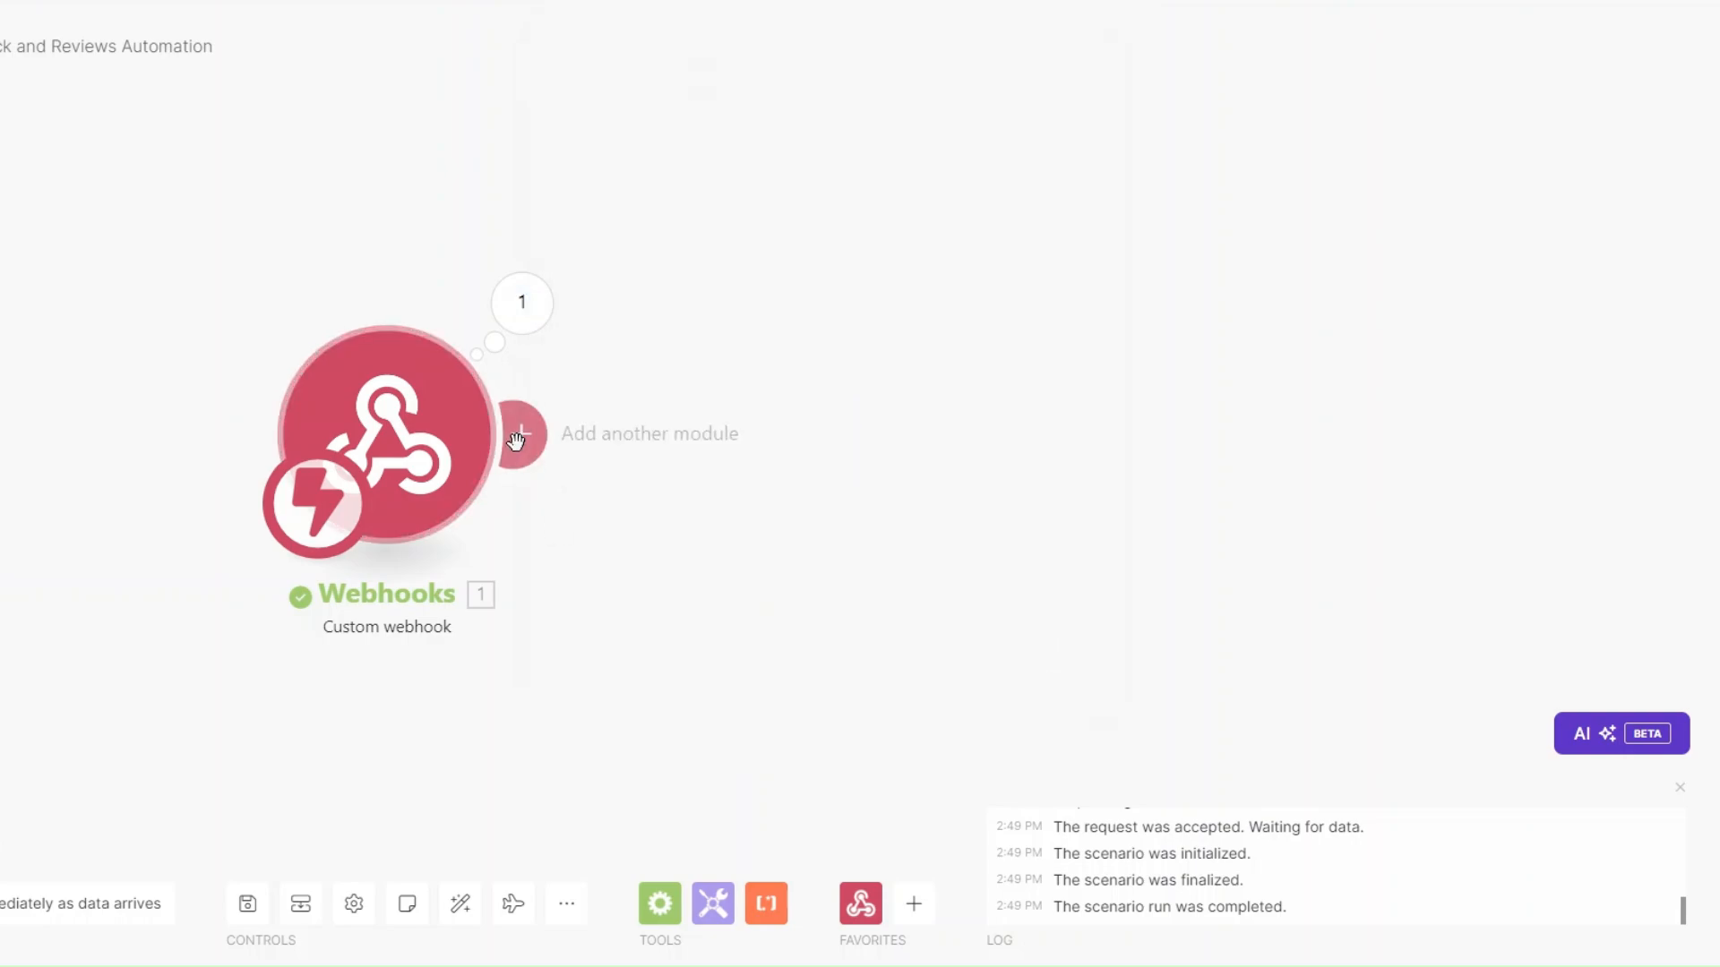
click(522, 301)
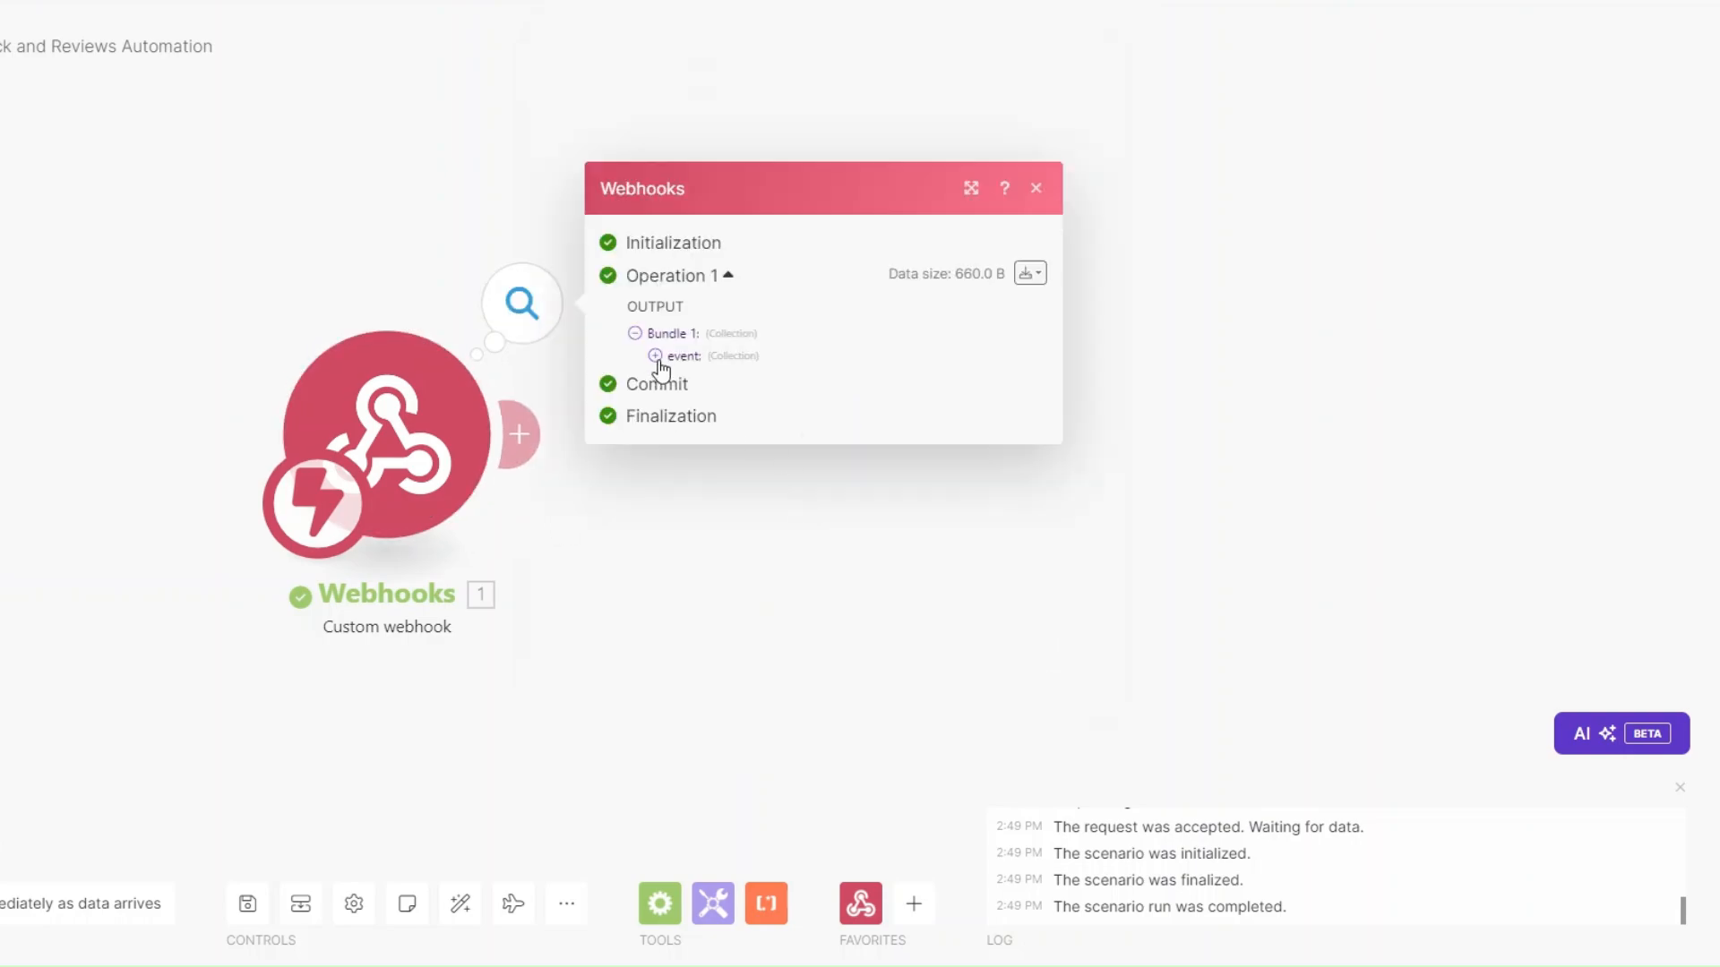
click(654, 356)
drag(738, 395, 819, 404)
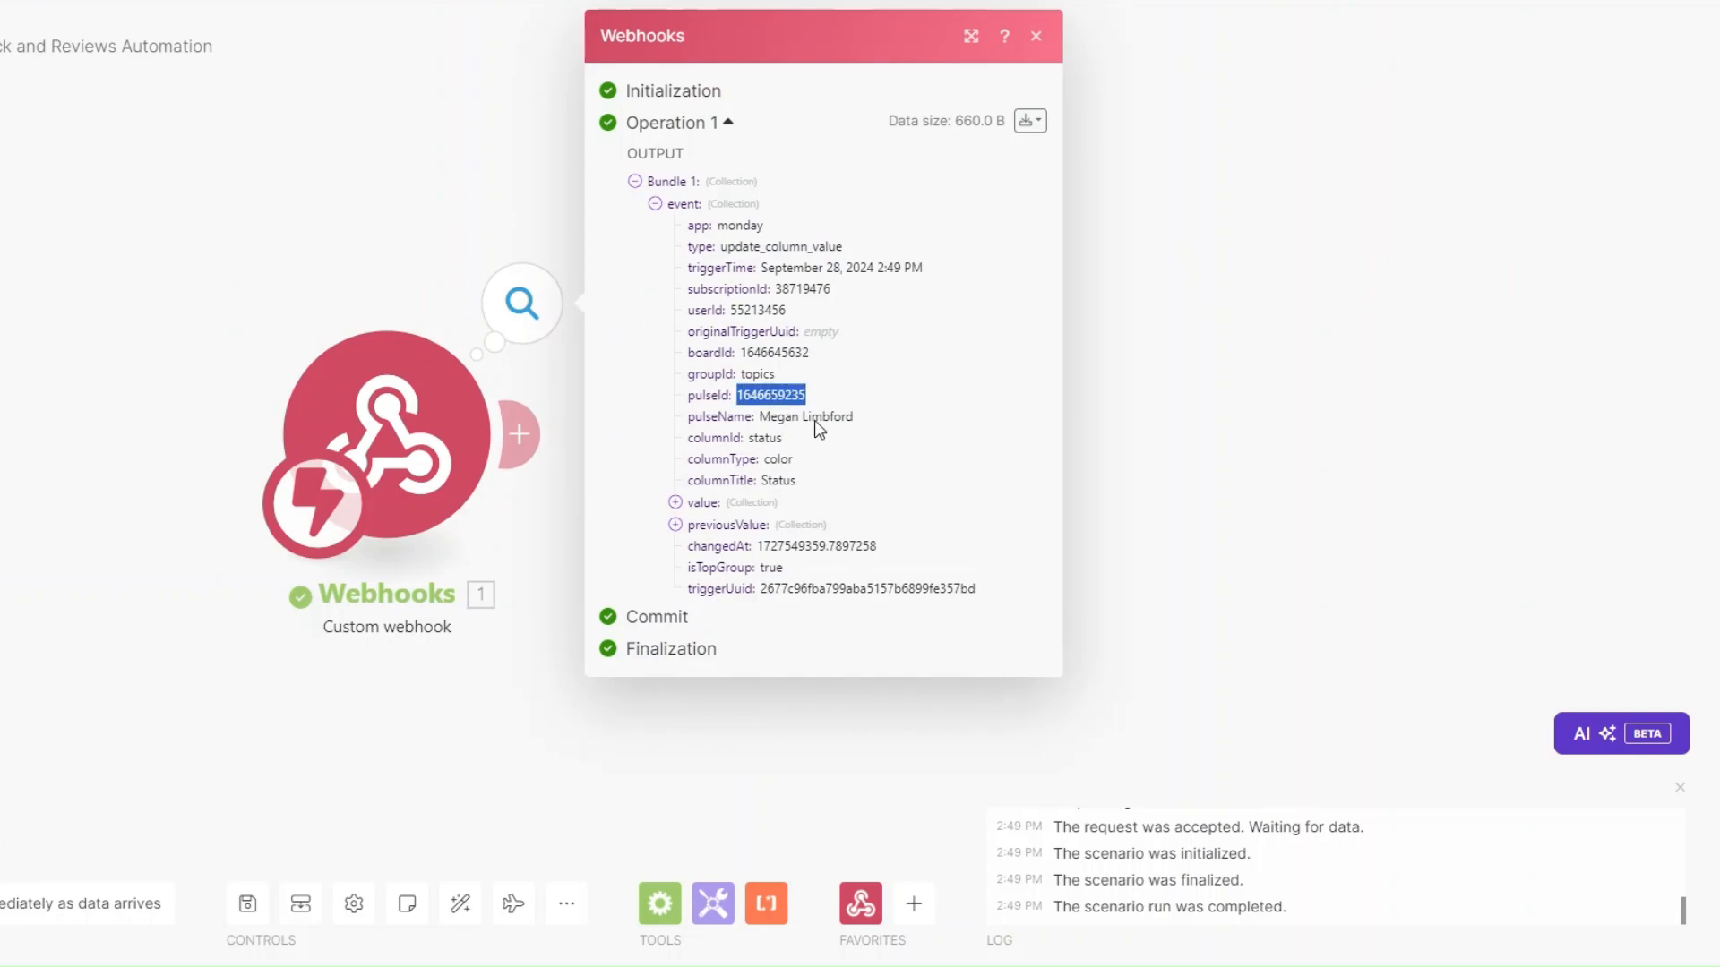
click(552, 514)
click(524, 457)
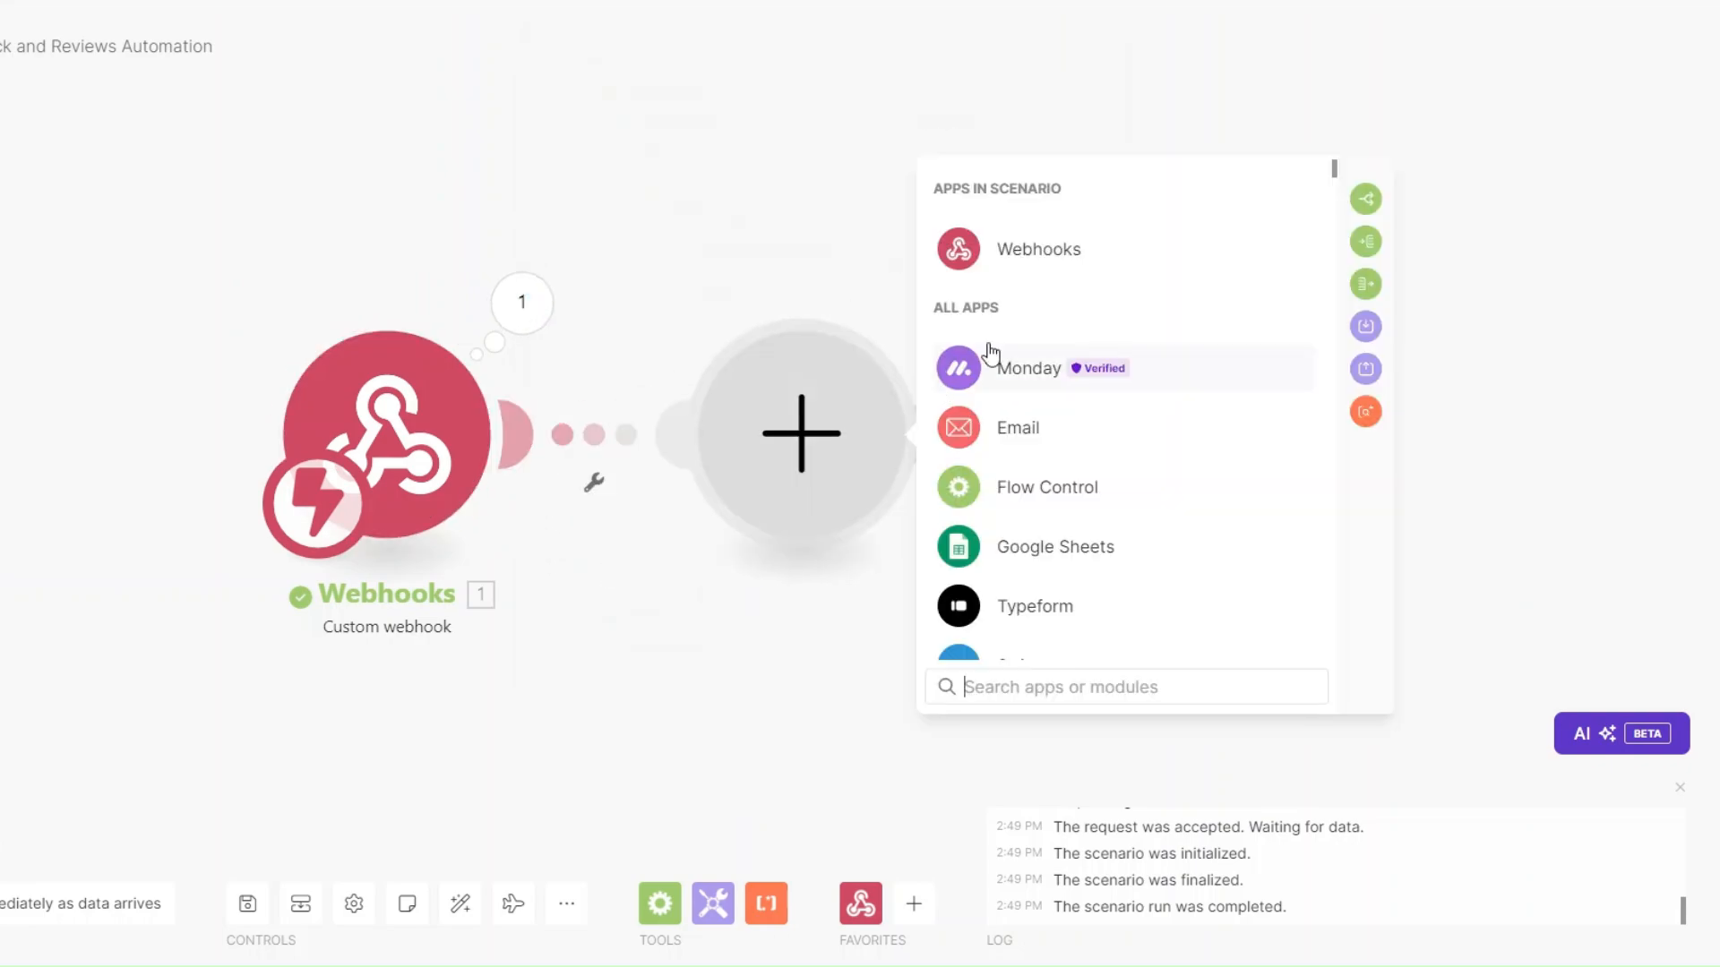
Add a Monday Get an Item module with ID mapped to event pulseId and board Content Creation Clients.
click(985, 359)
click(1046, 687)
text(get an)
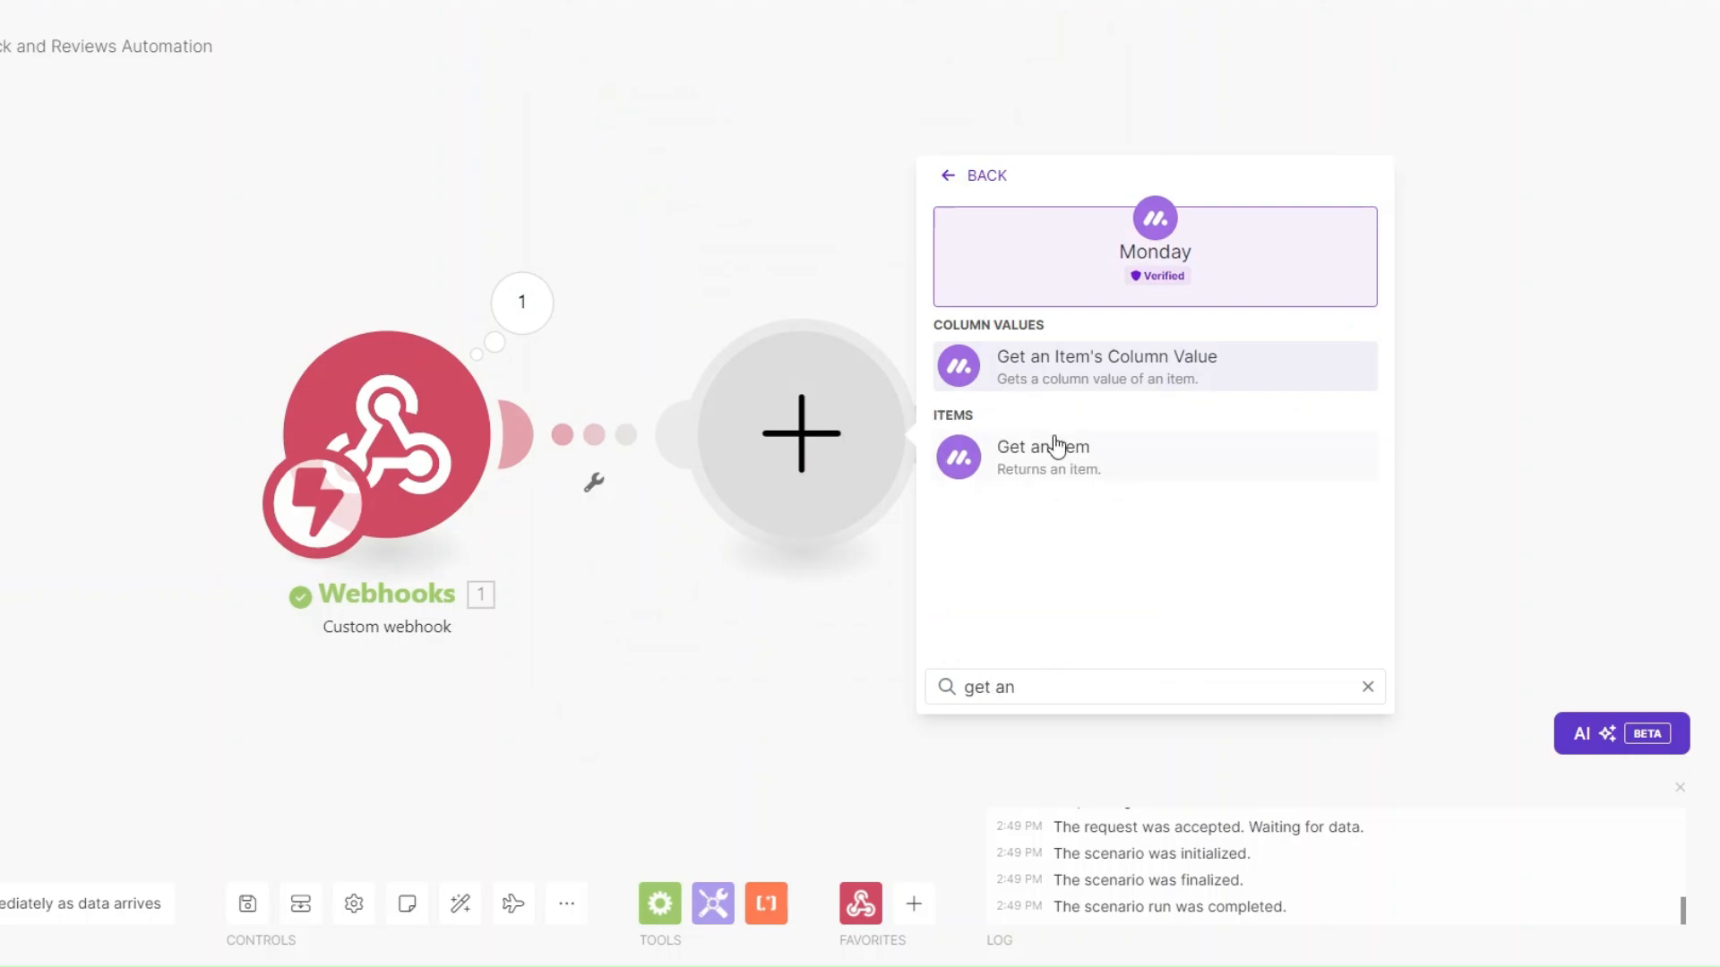
click(1053, 451)
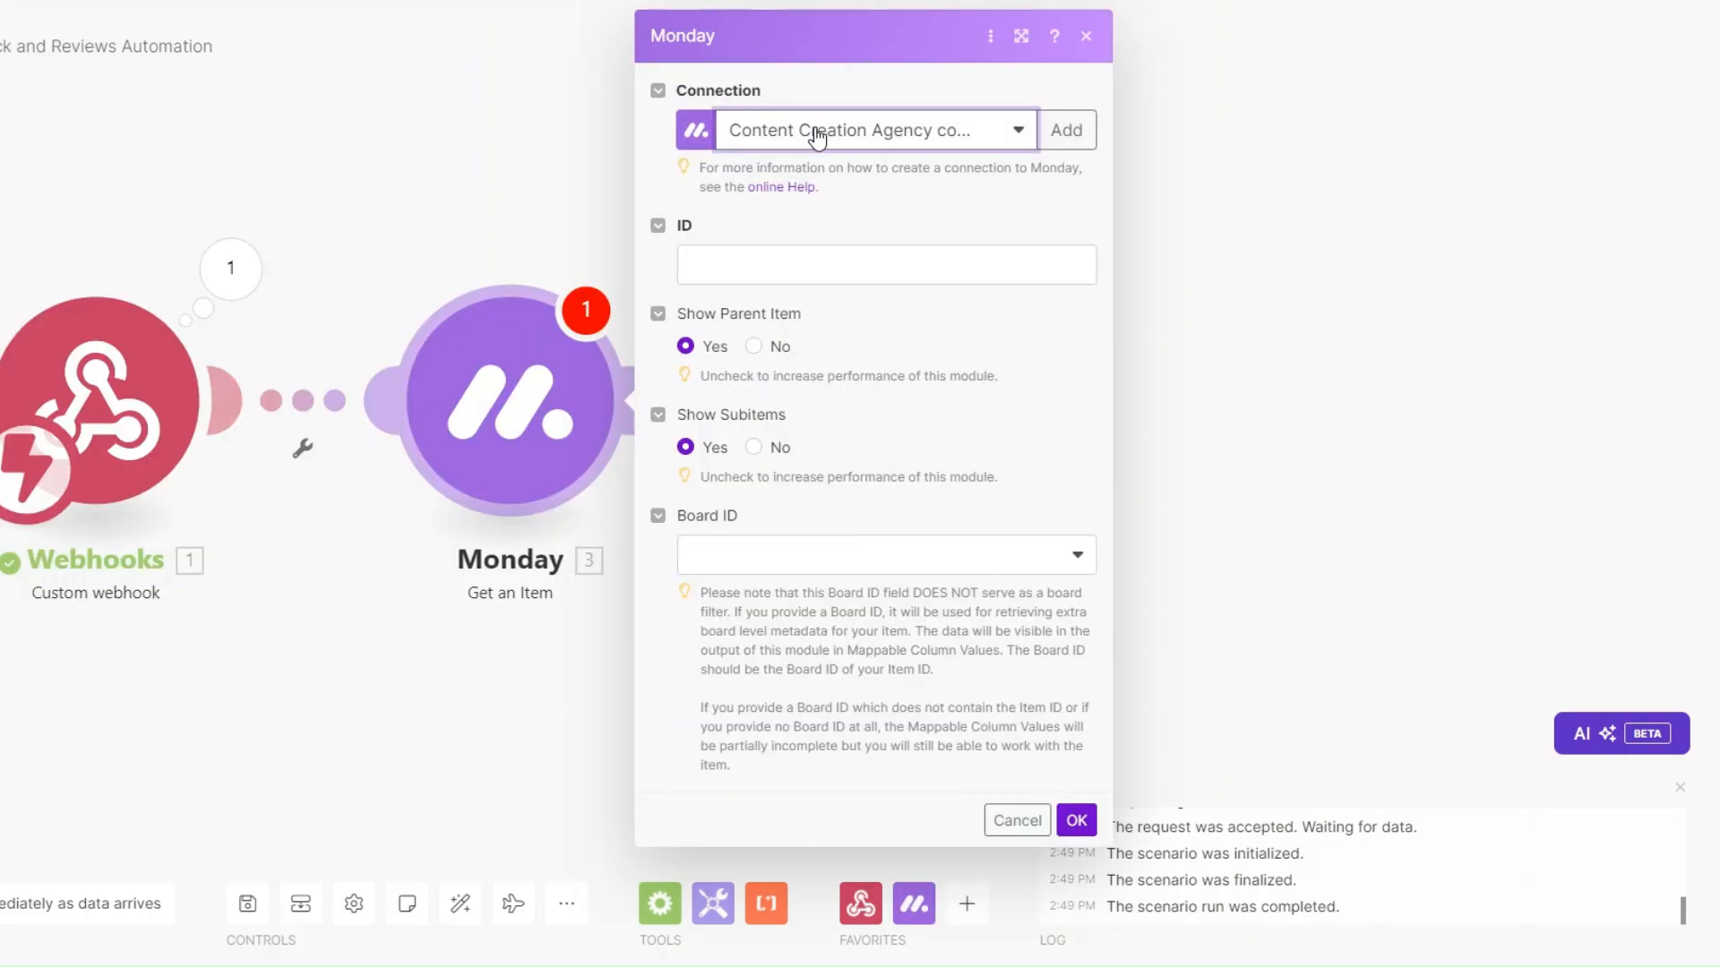
click(814, 262)
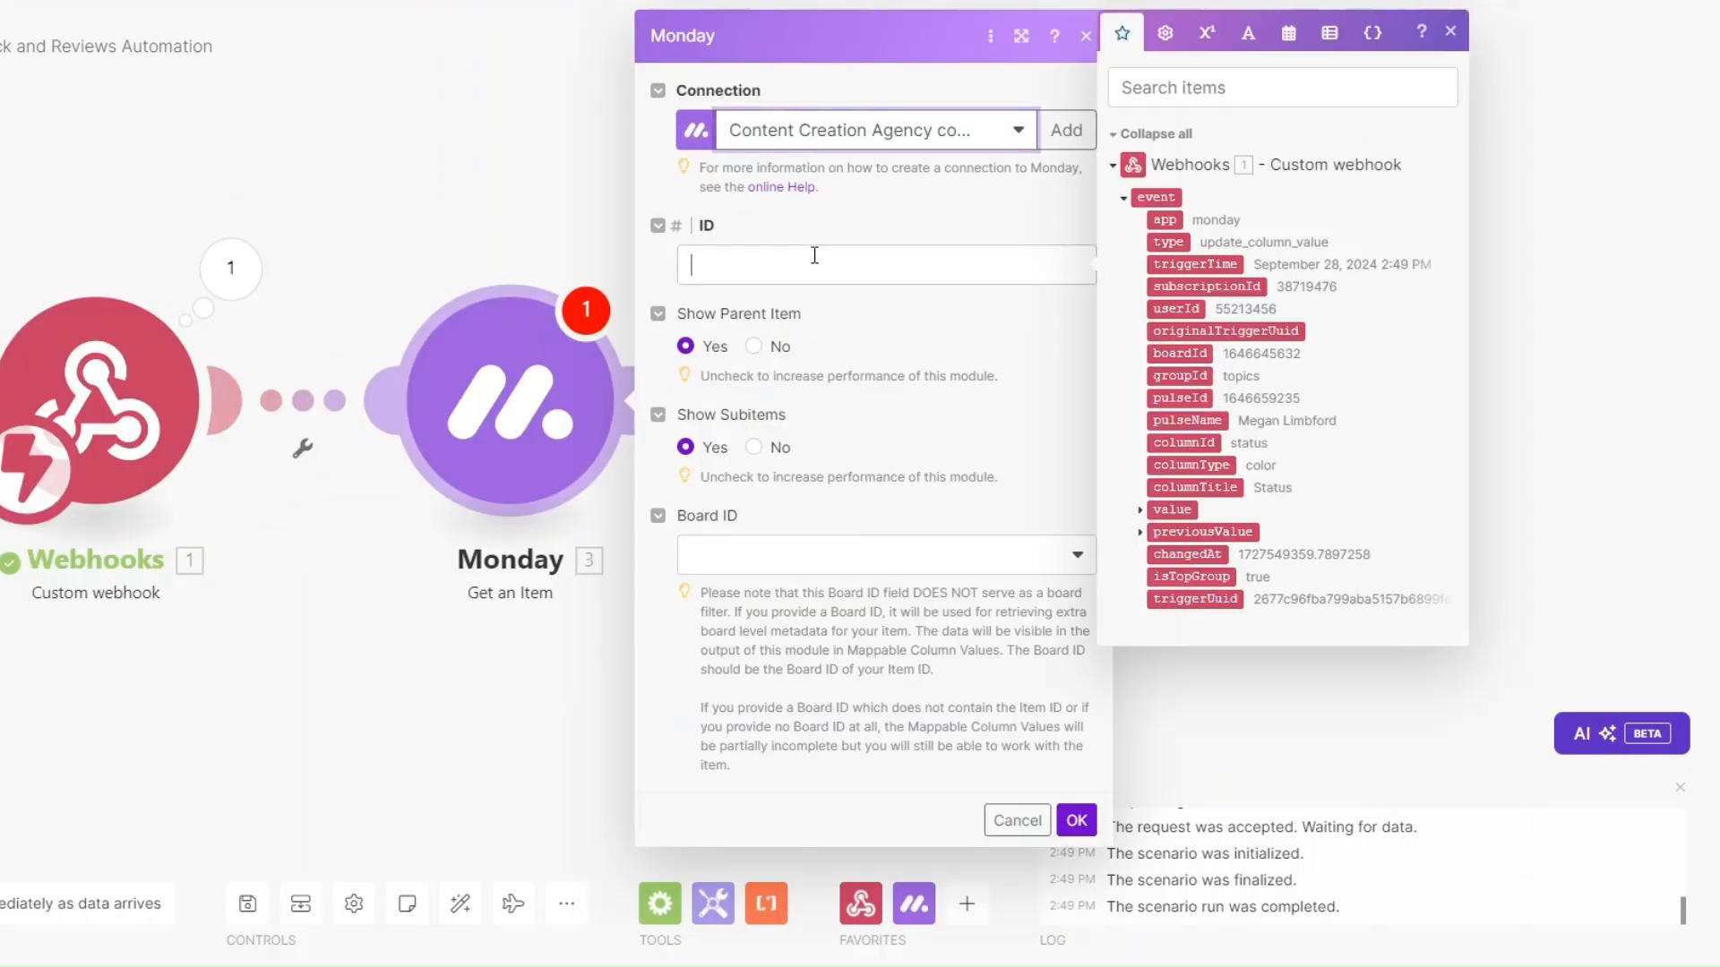
click(1195, 392)
click(821, 566)
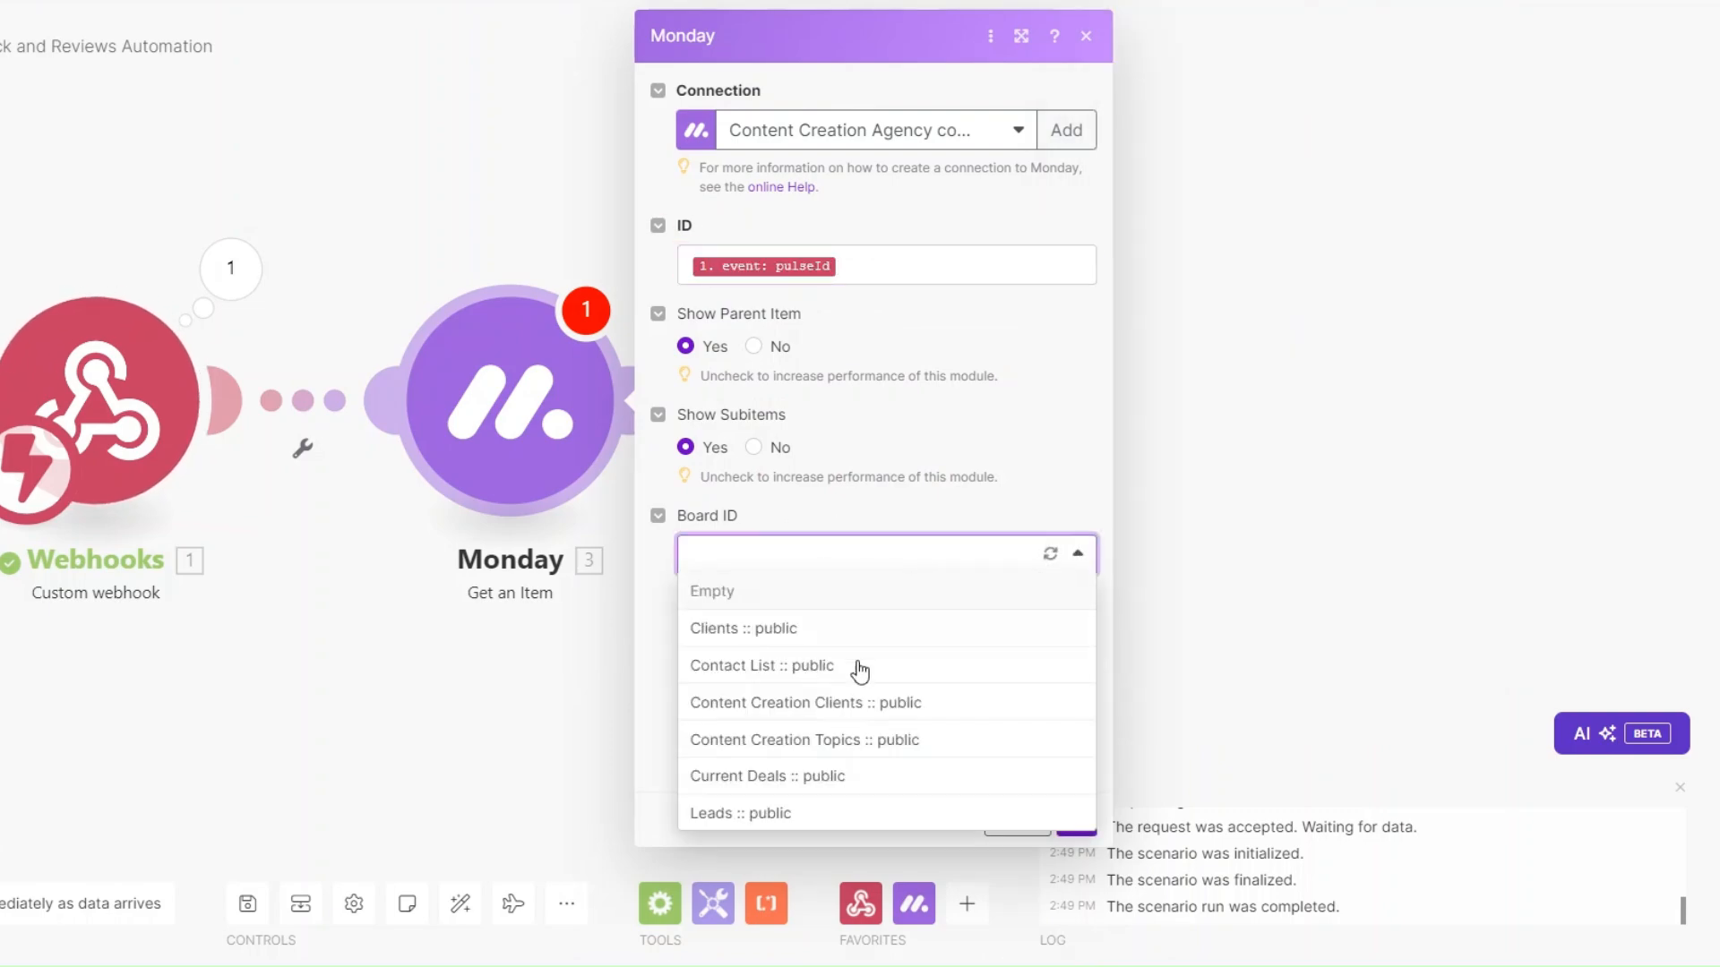
click(817, 704)
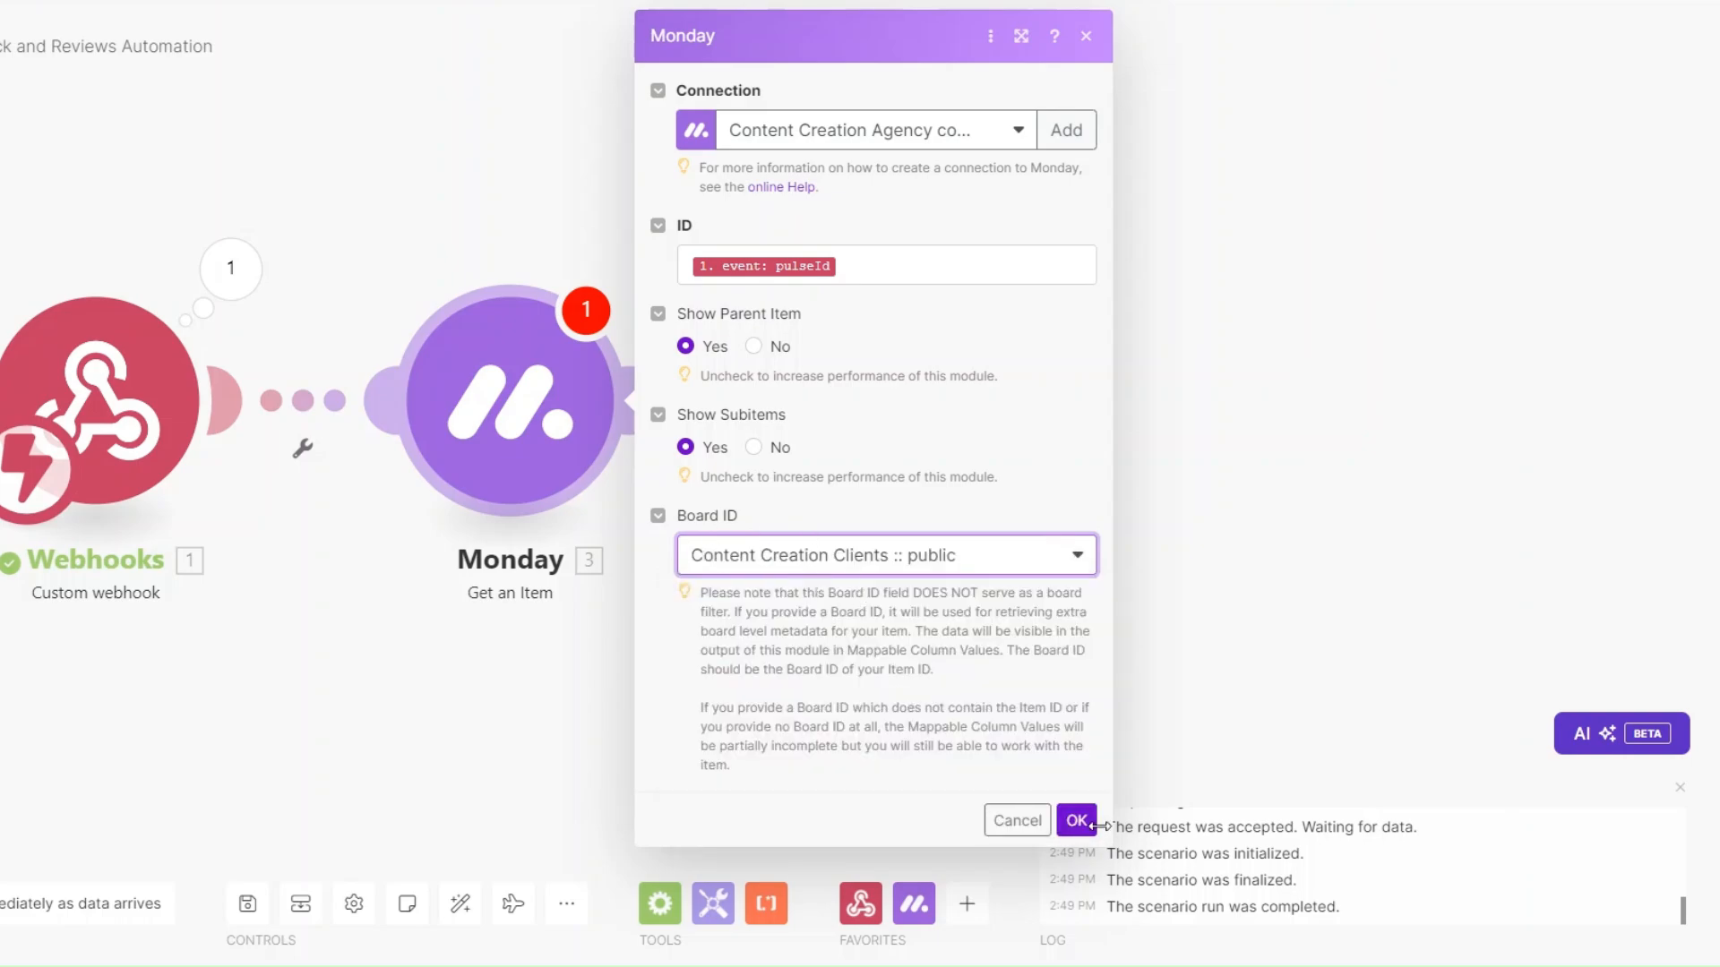
click(1076, 820)
drag(415, 651, 574, 655)
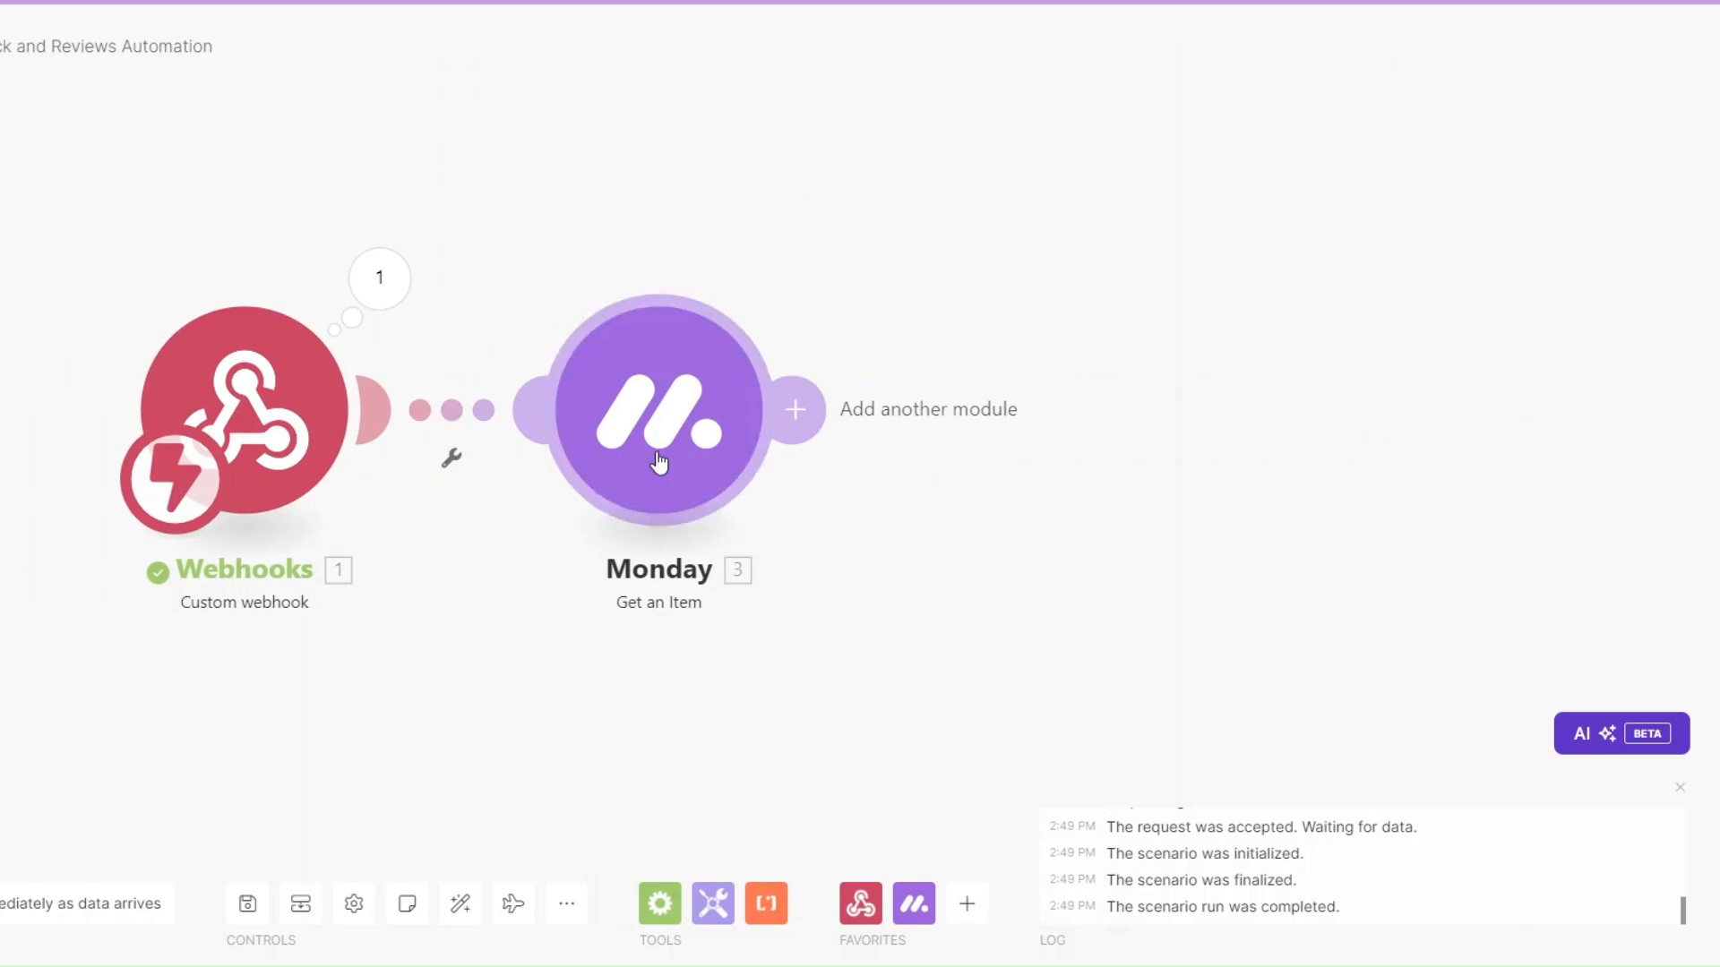
right_click(663, 458)
Run the Monday Get an Item module alone using the pasted test pulseId.
click(710, 508)
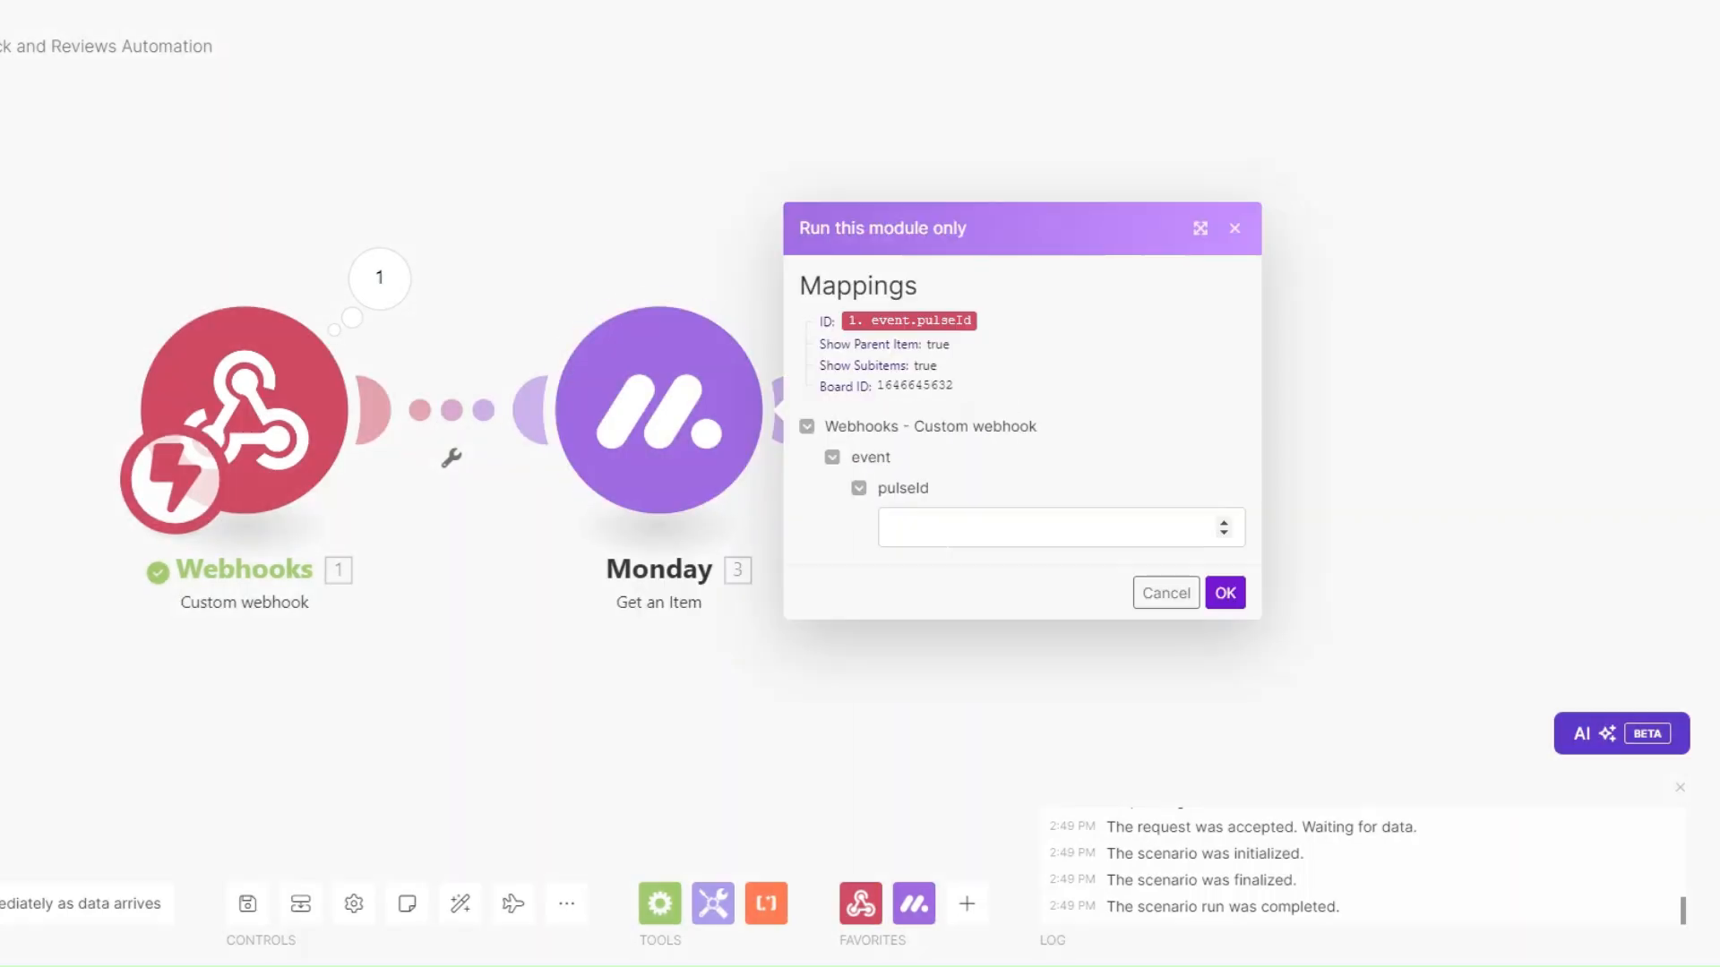
click(944, 526)
key(ctrl+v)
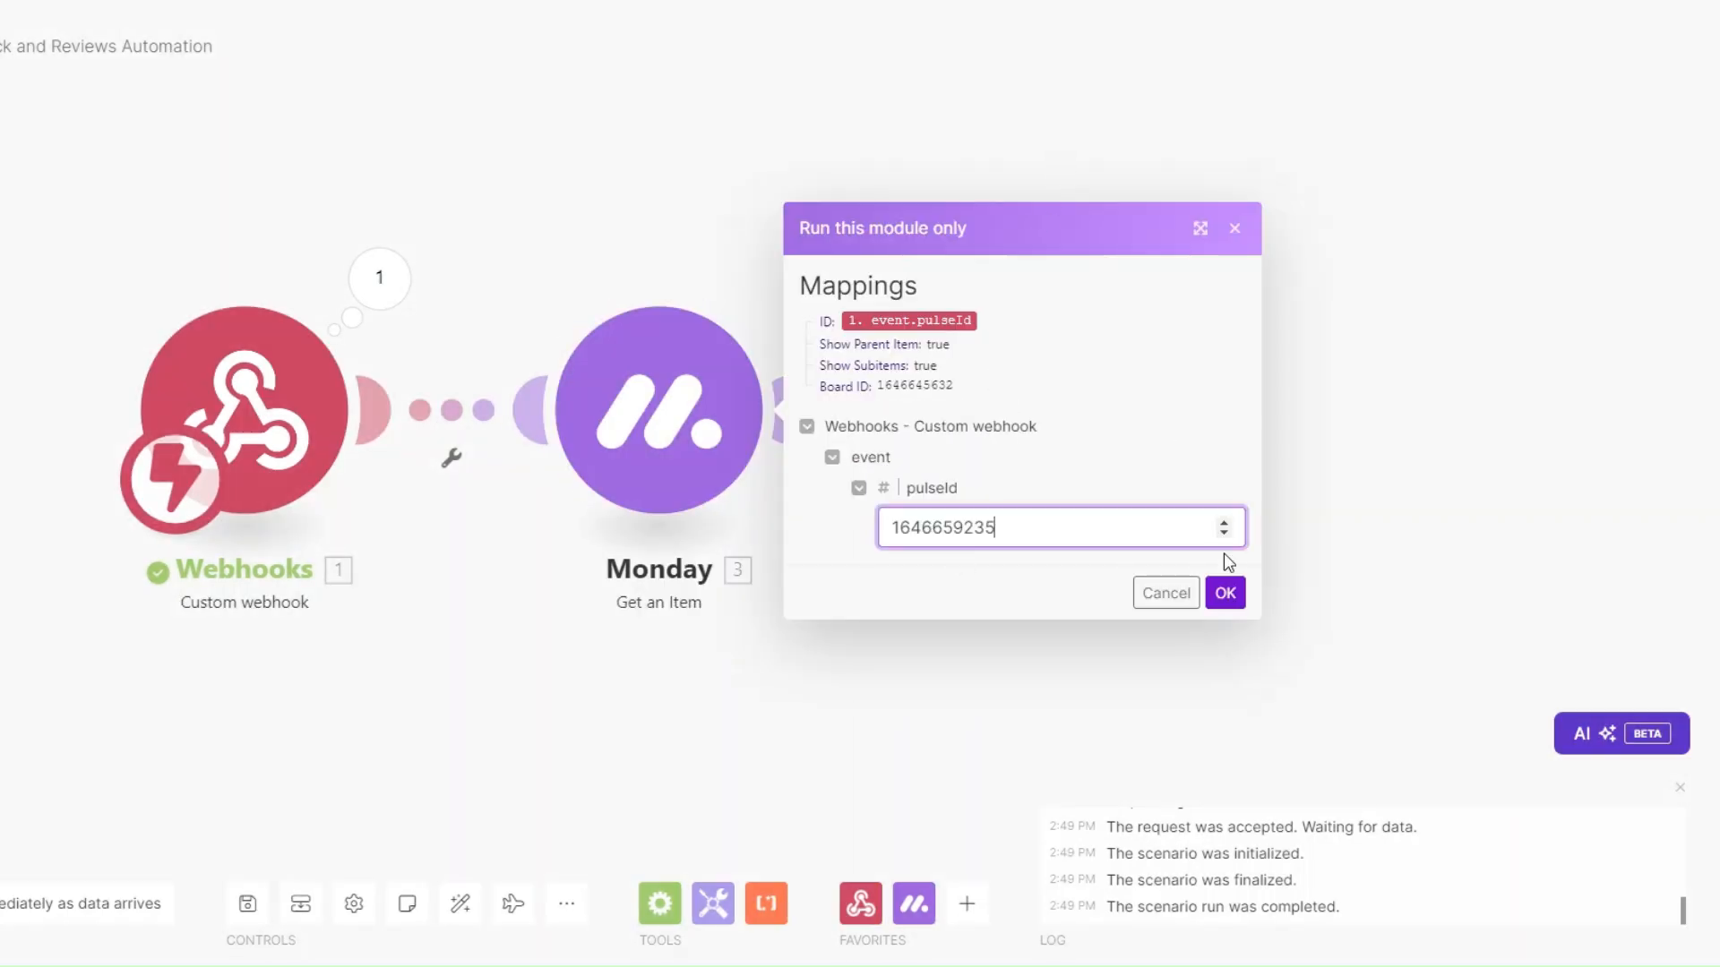
click(1224, 592)
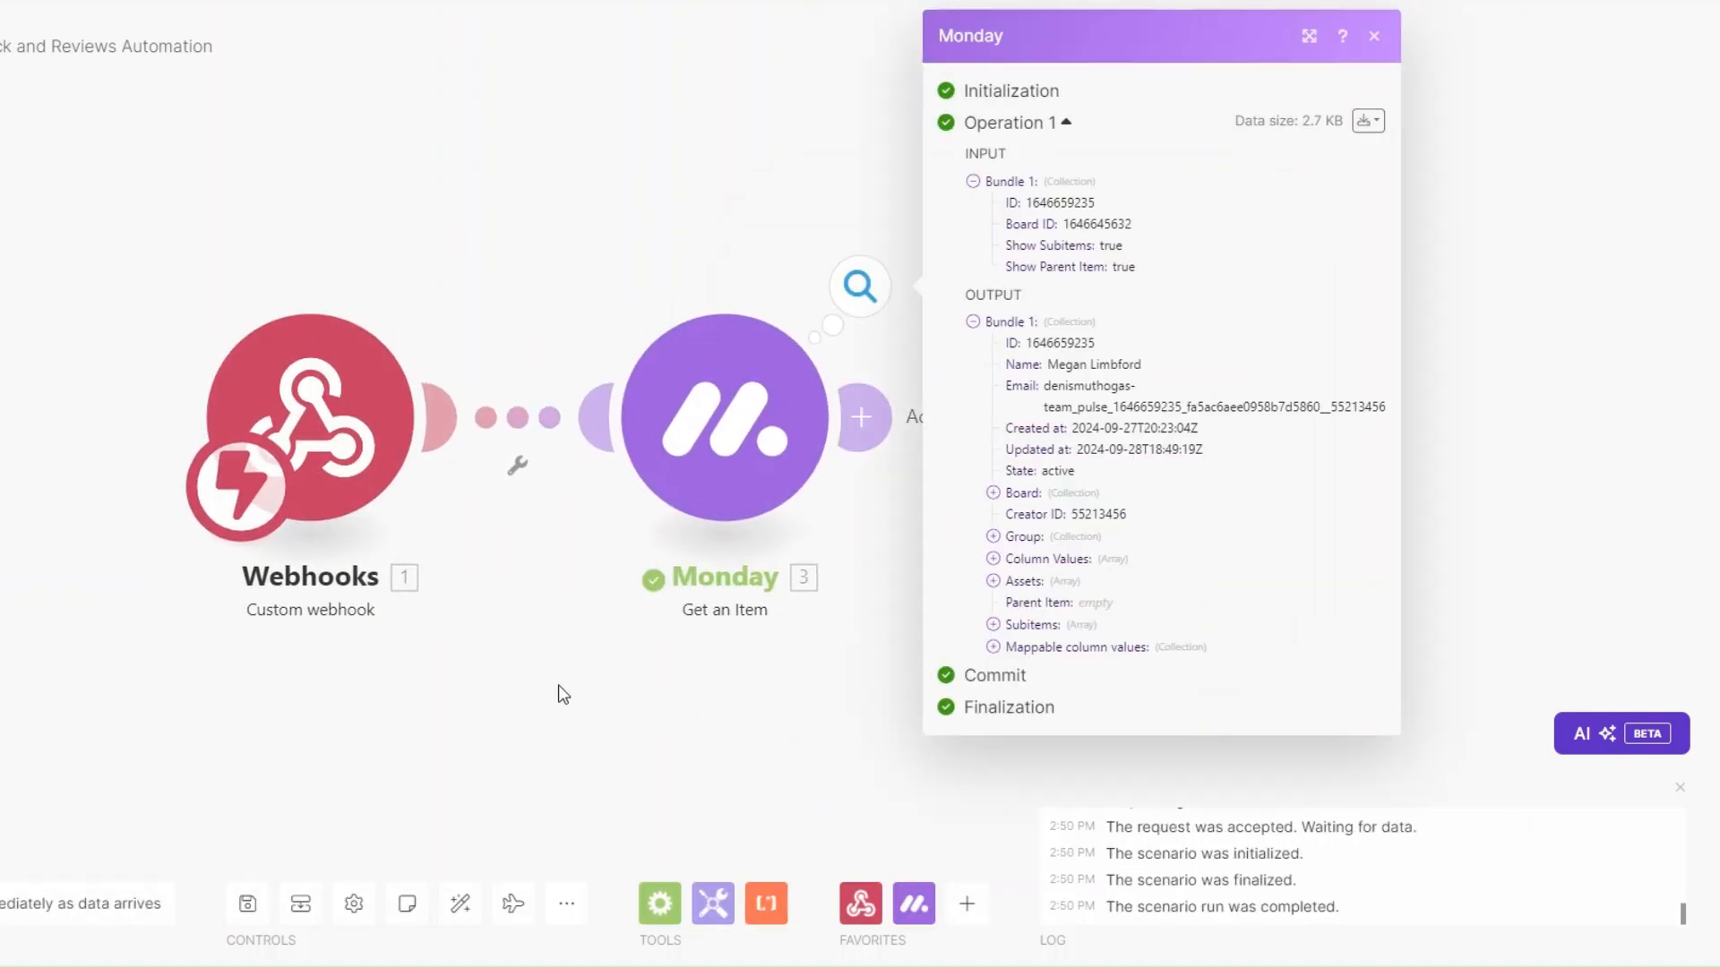
Expand the Monday output's column values to check the Email and Phone, then close the inspector.
click(980, 647)
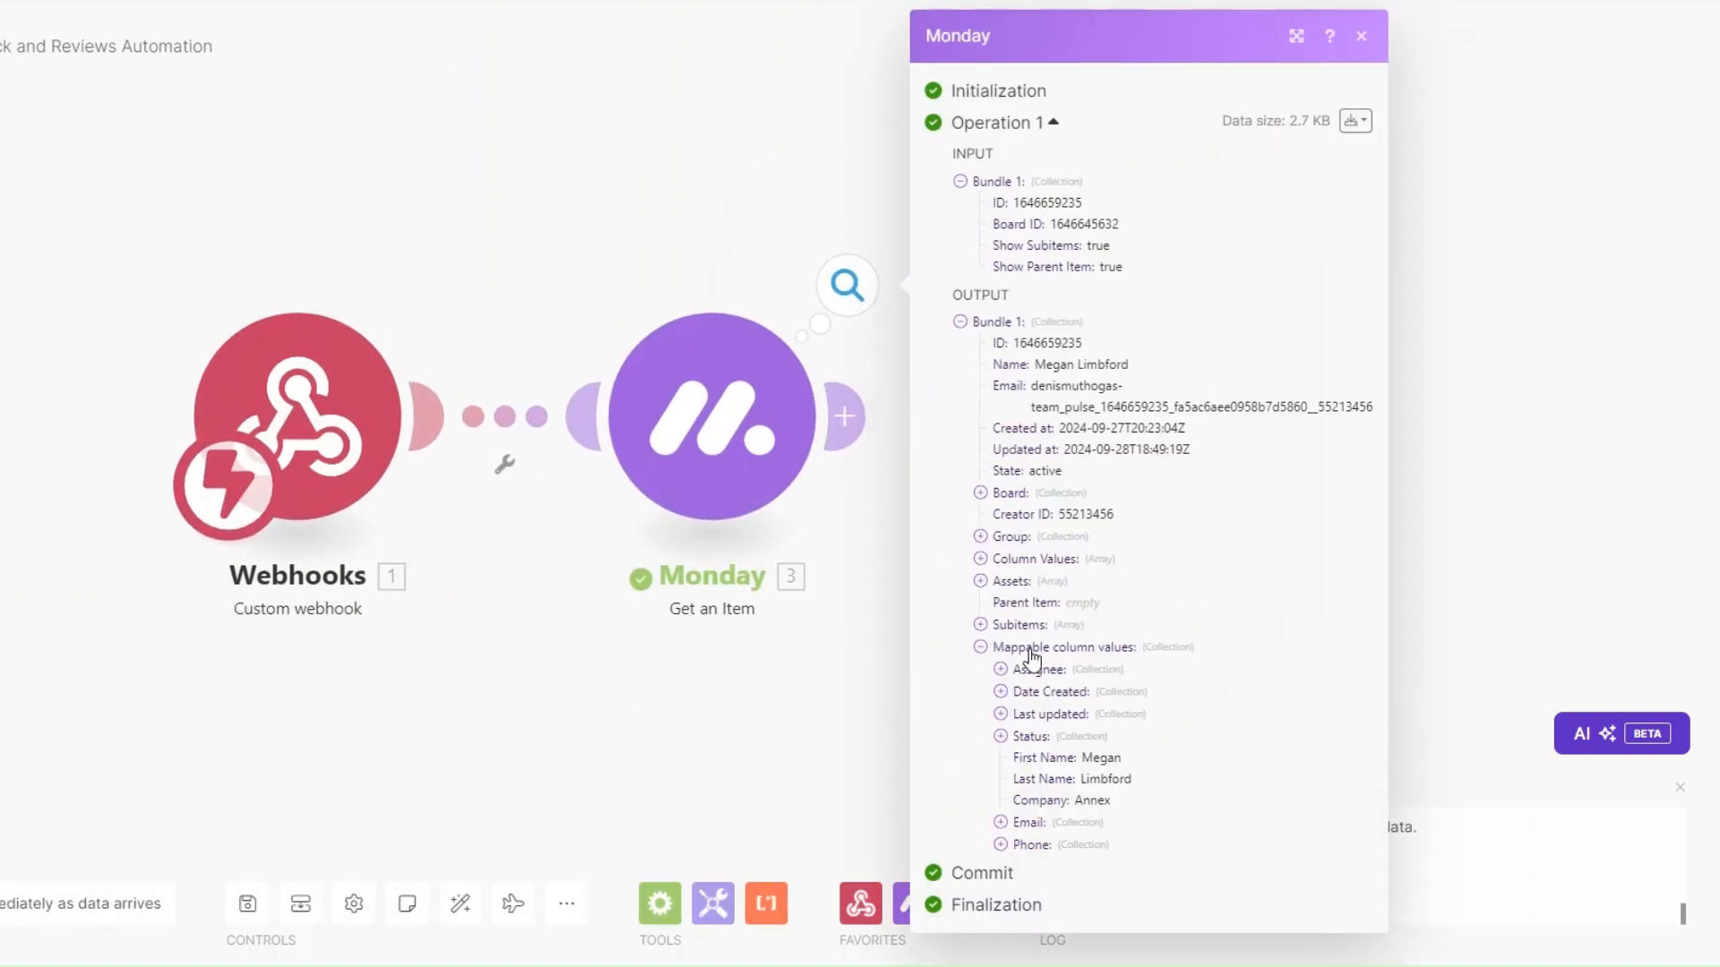
click(1002, 823)
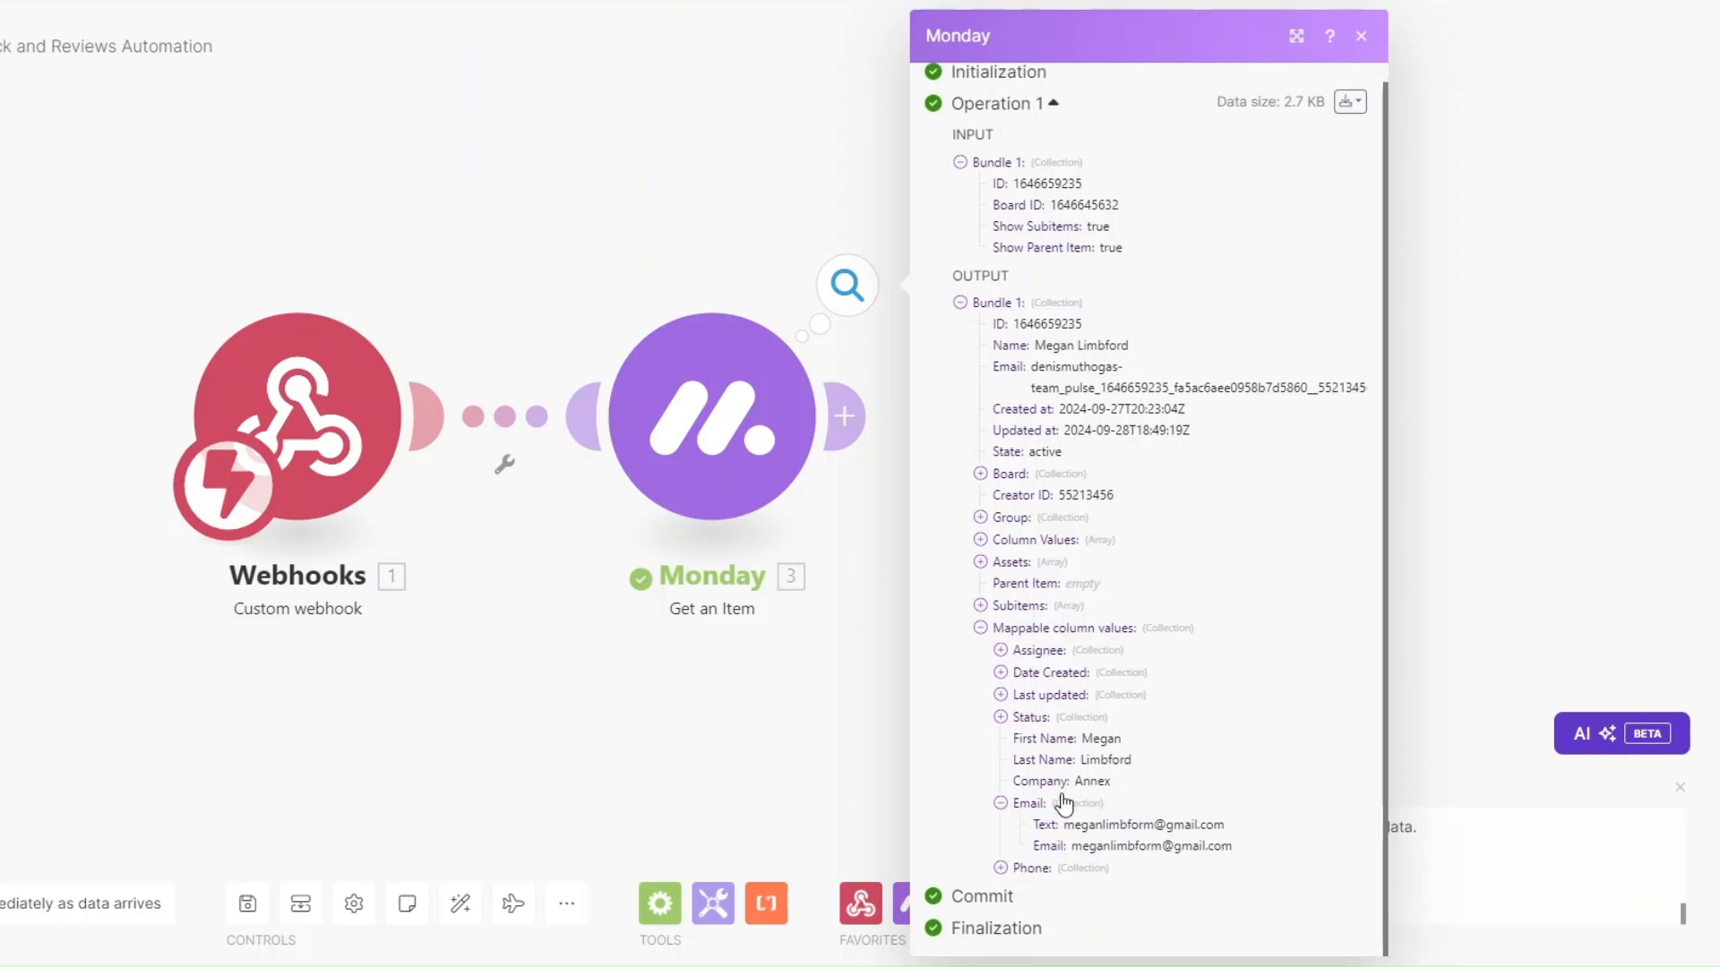
click(1003, 869)
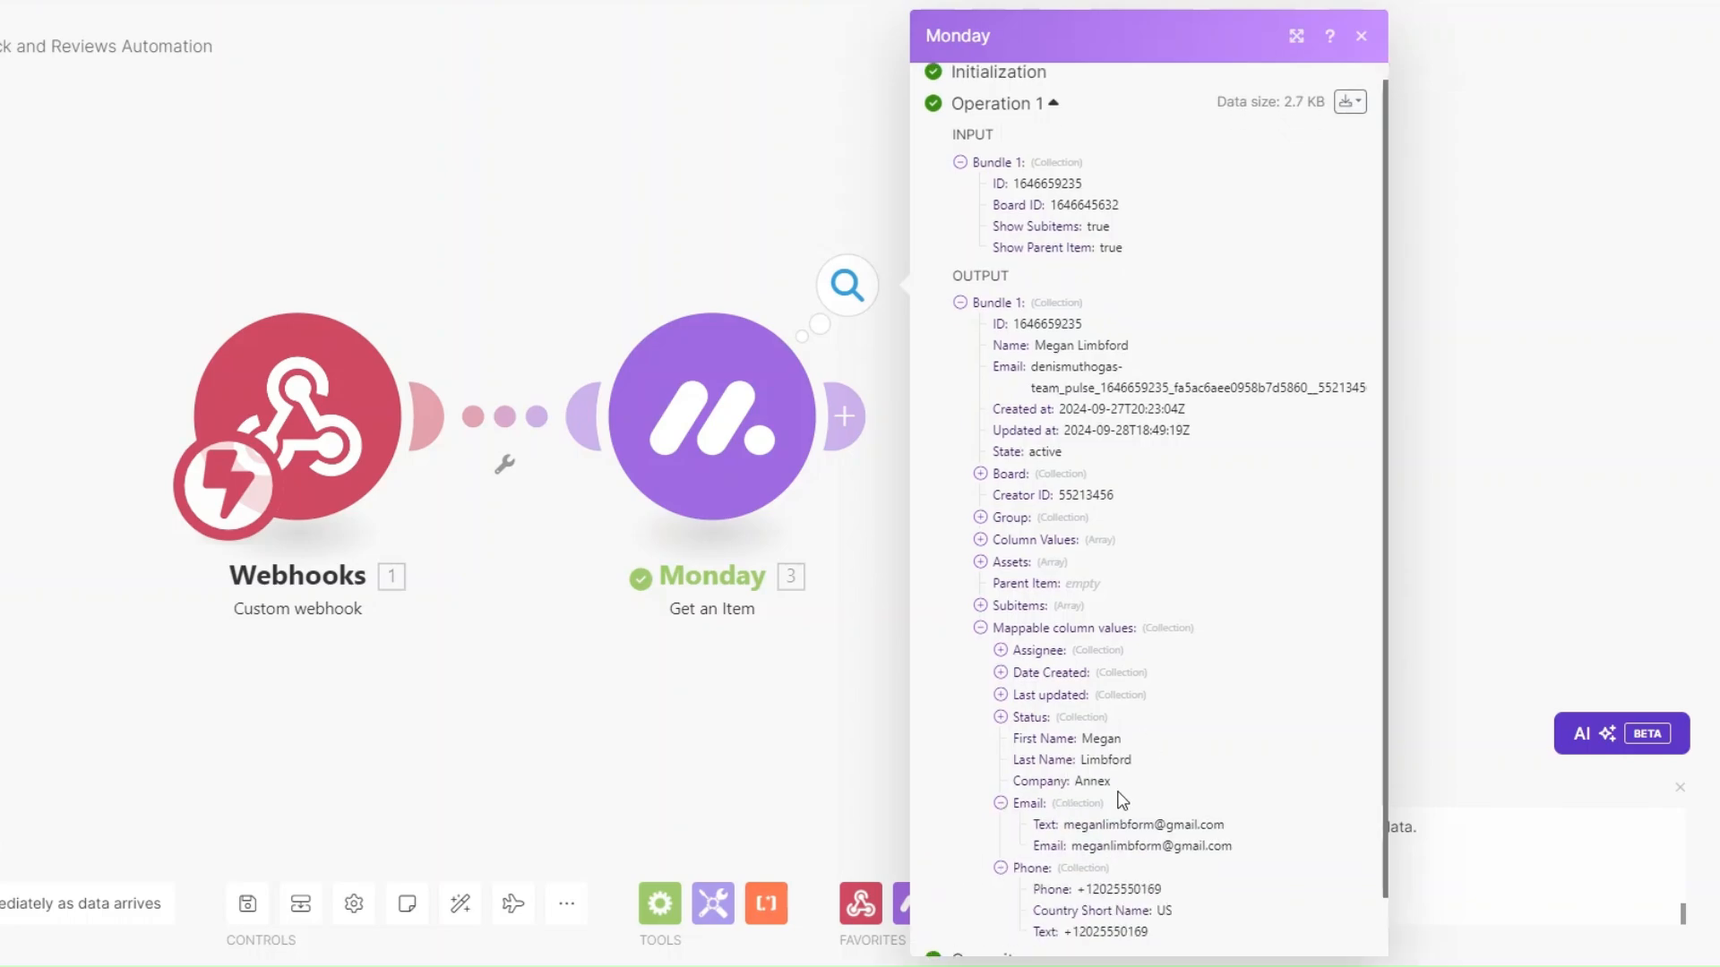
scroll(1143, 788, down, 1)
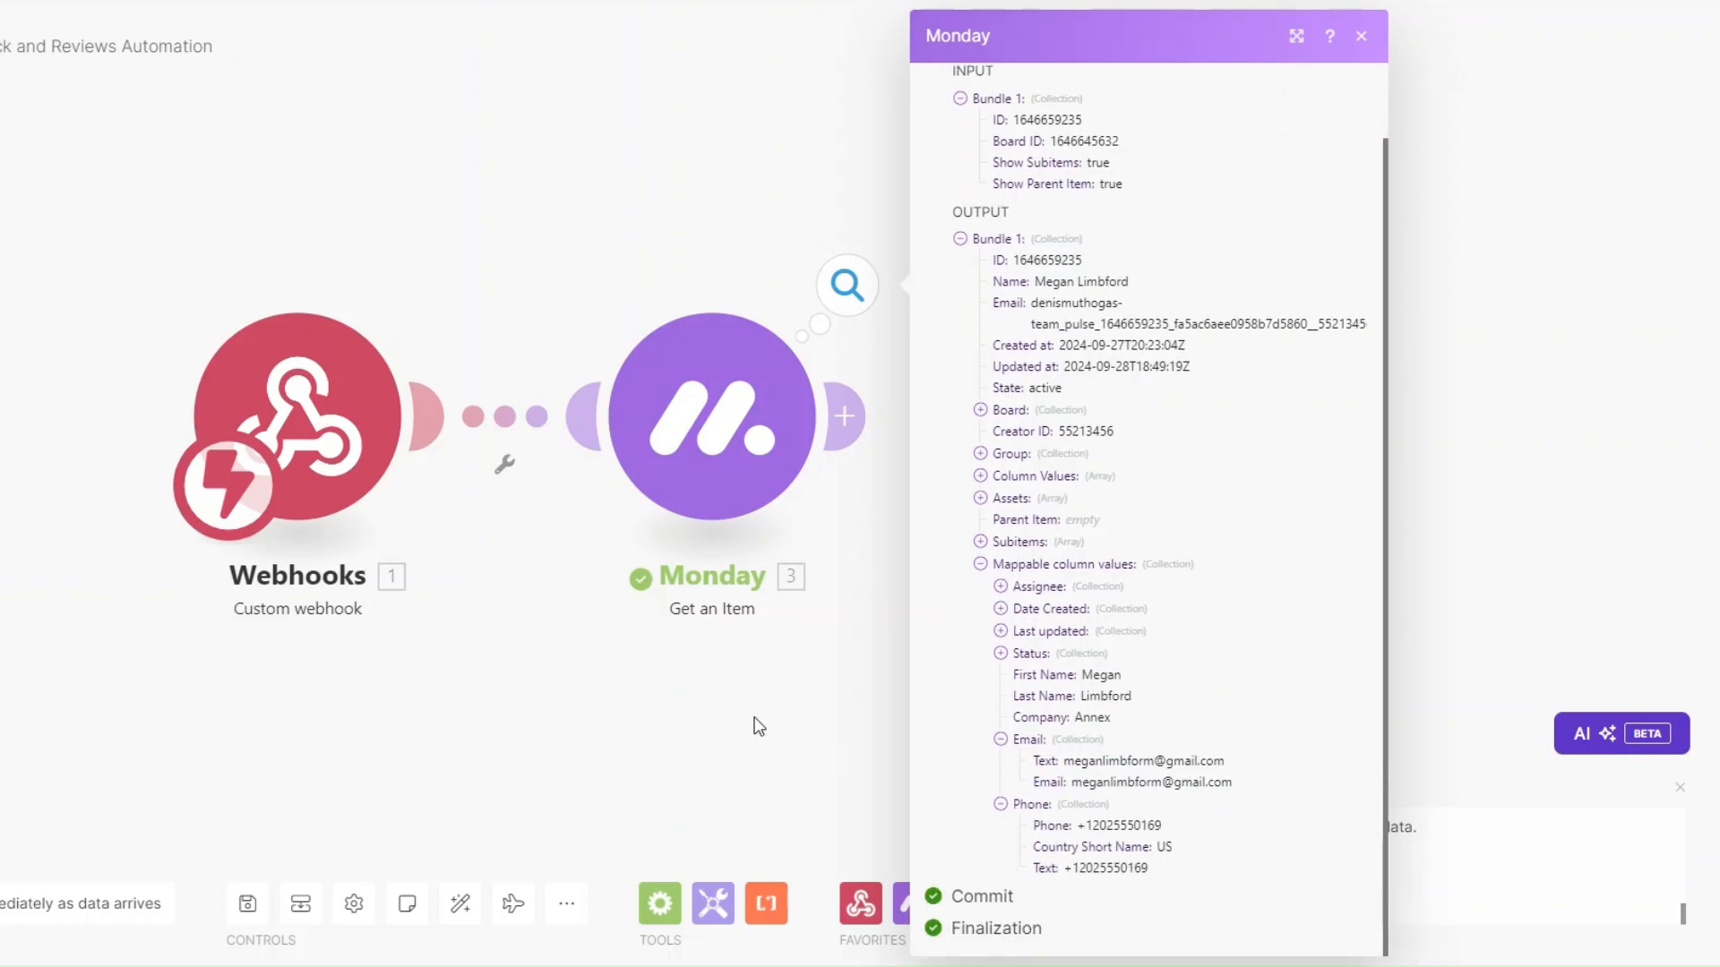
click(756, 726)
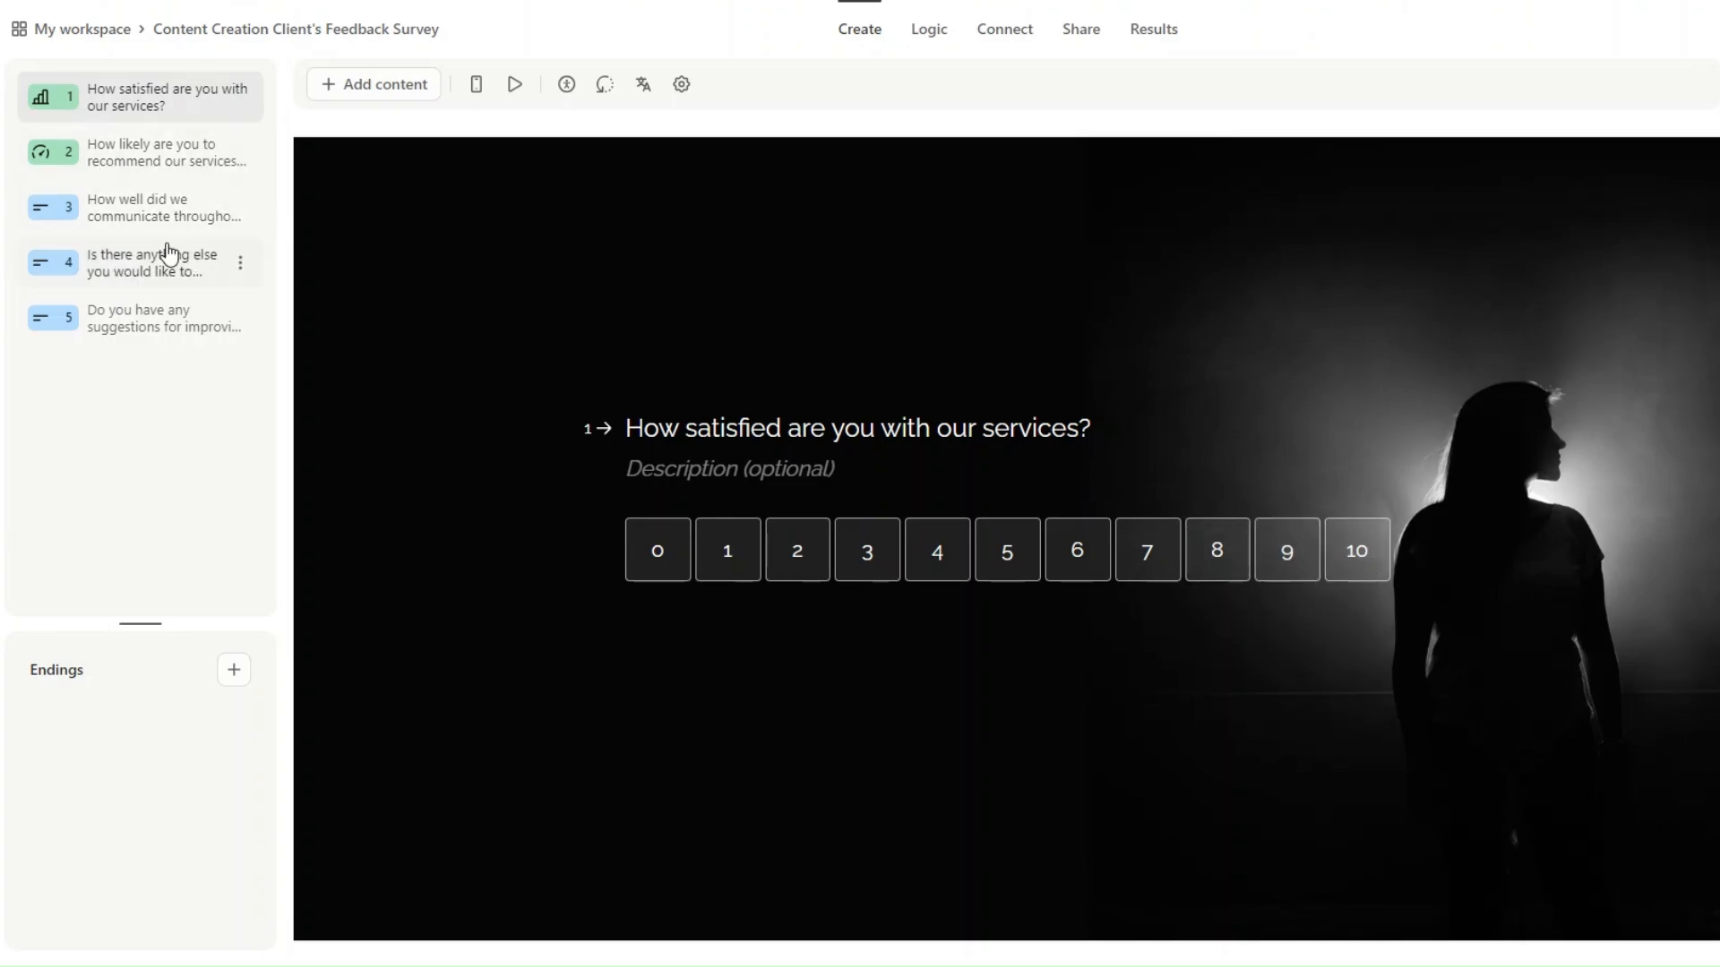
Review Typeform survey questions 2–5, then add an empty module after Monday in Make.
click(144, 164)
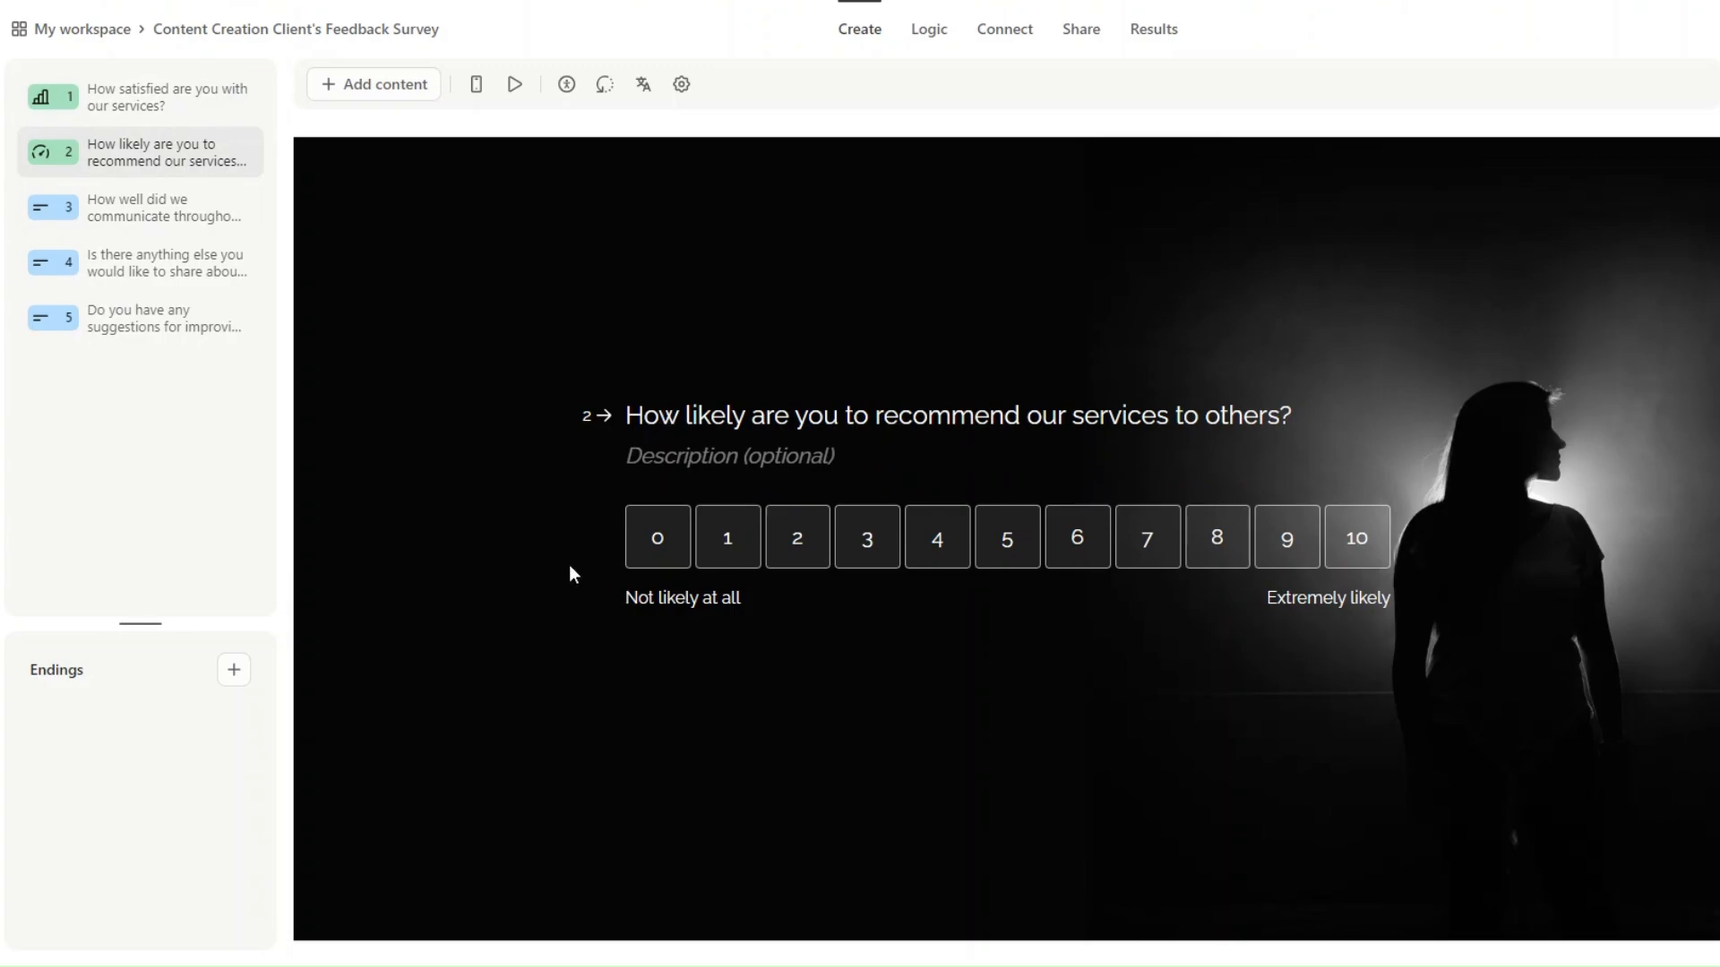
click(1190, 560)
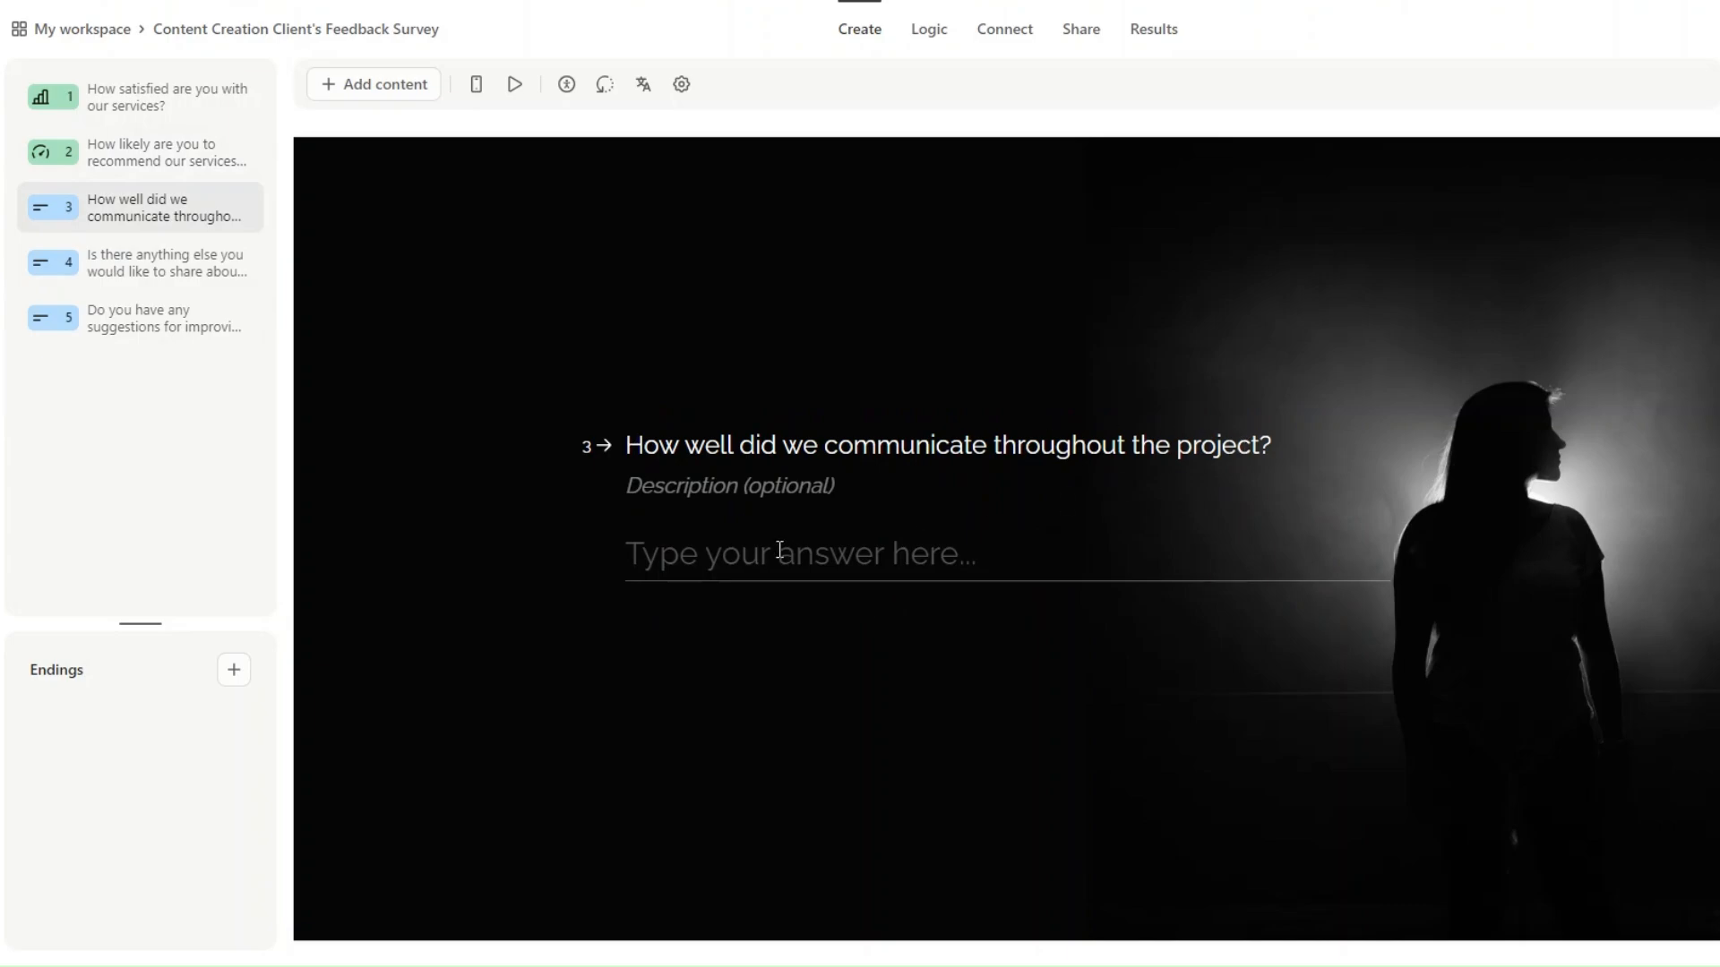
click(153, 262)
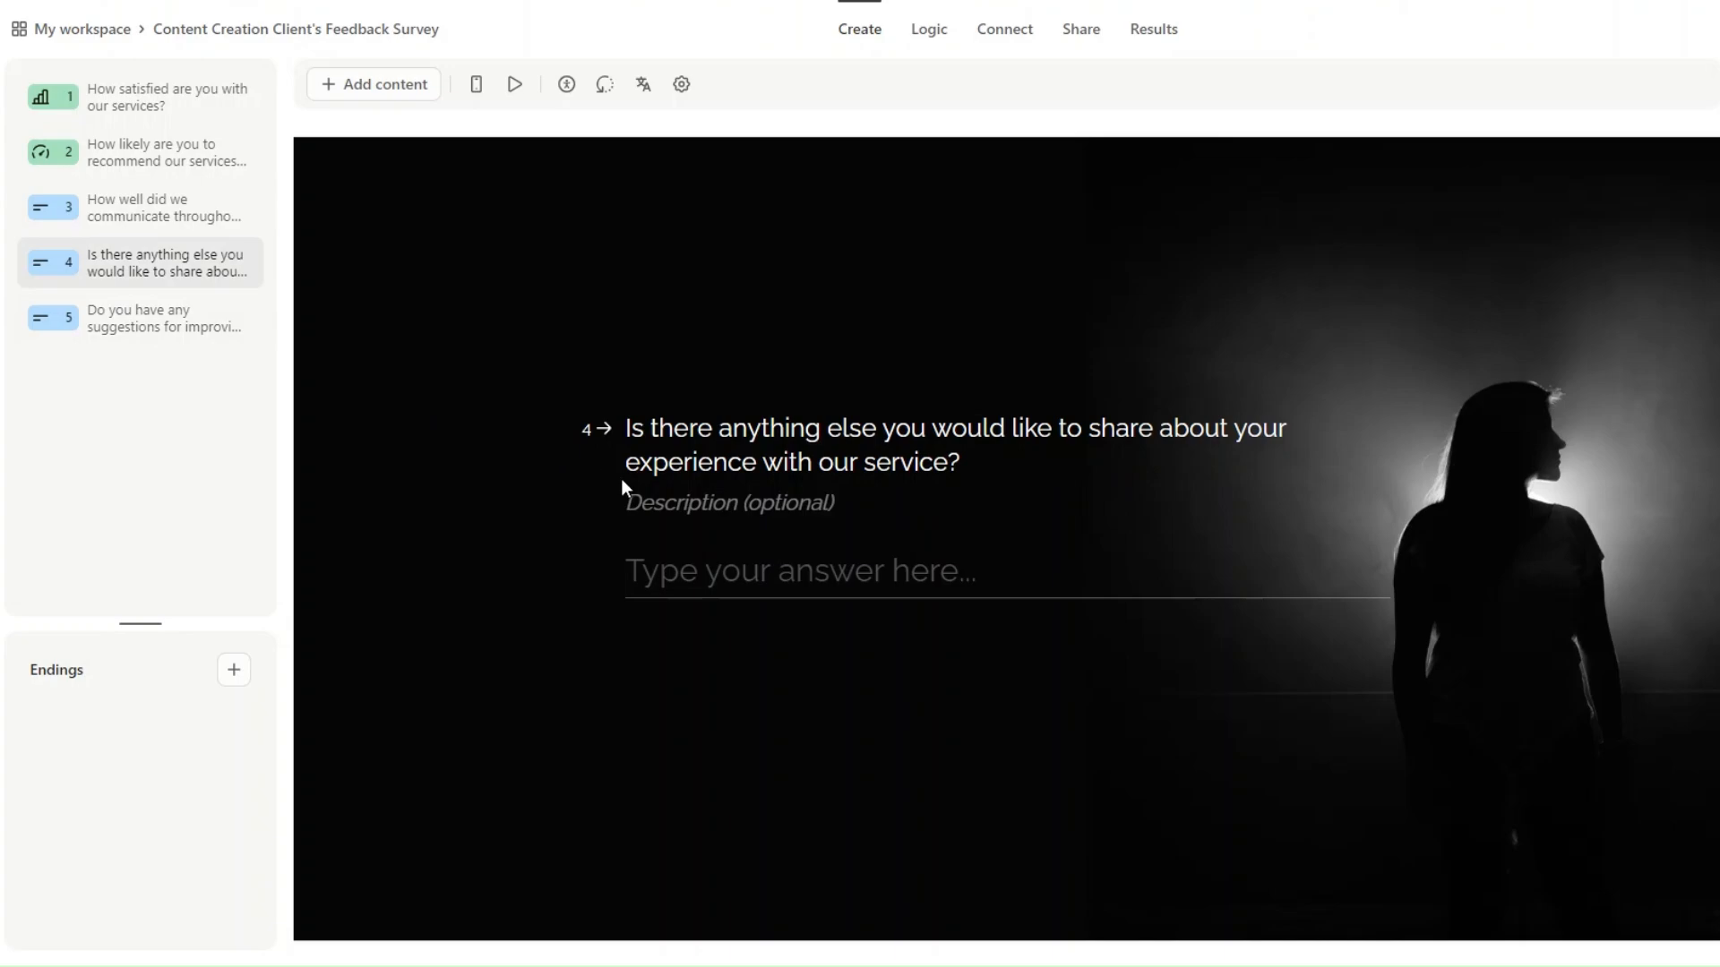
click(132, 331)
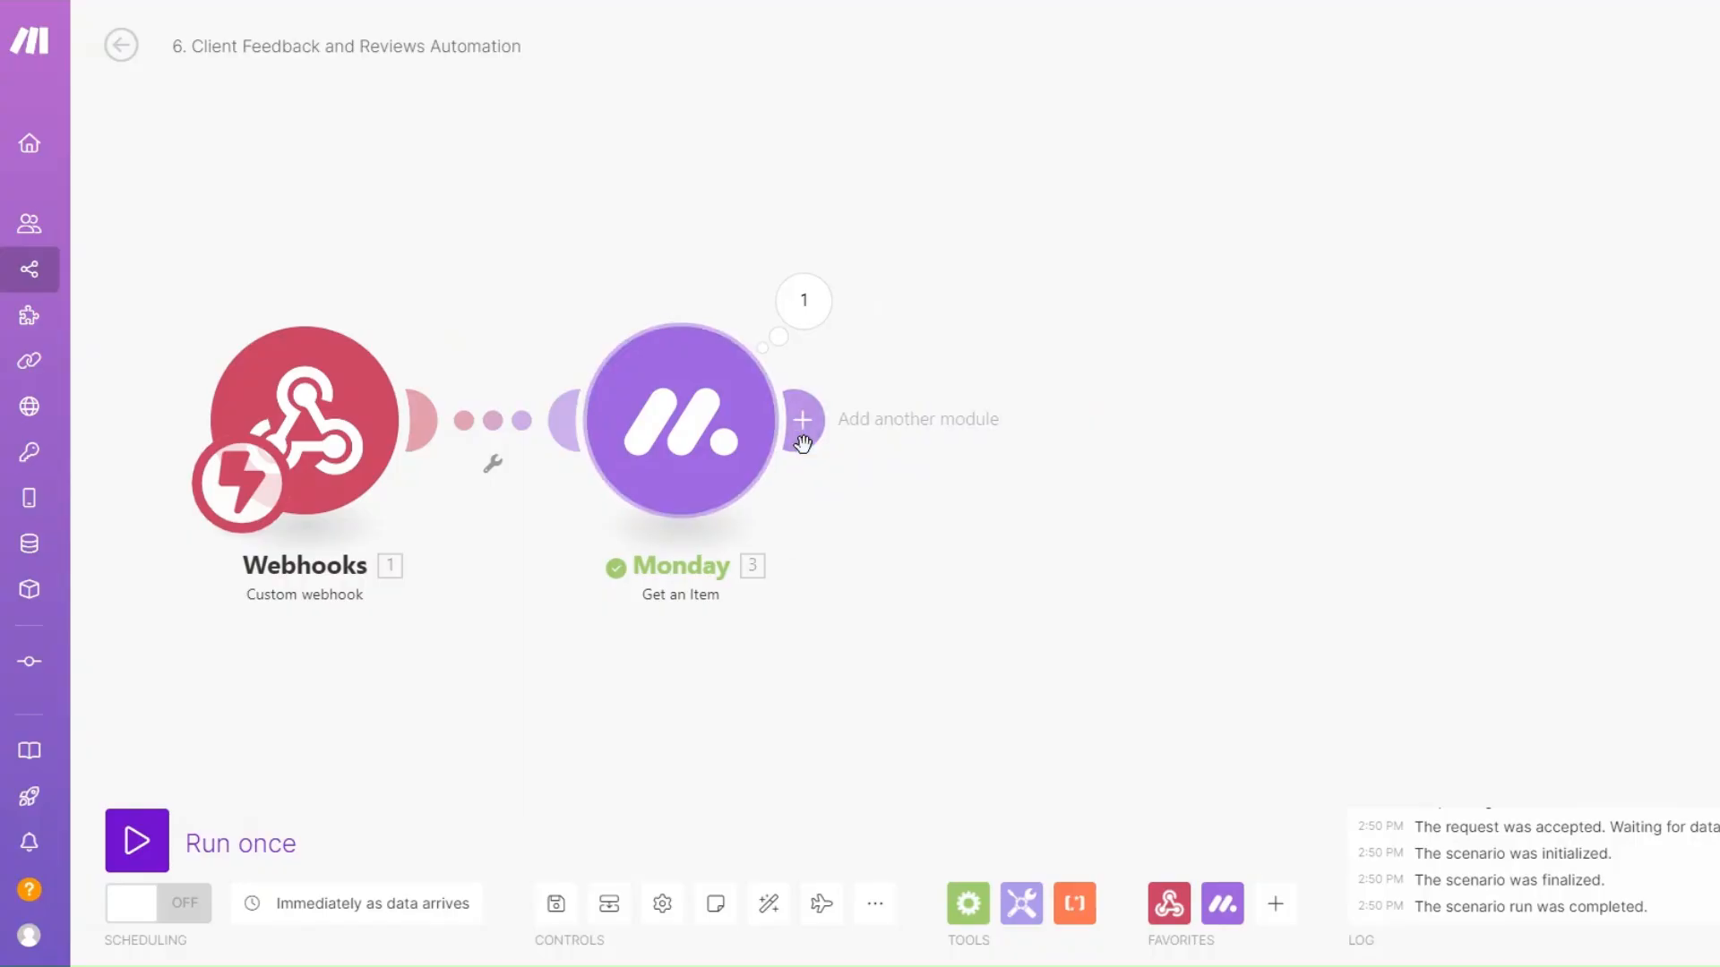
click(798, 421)
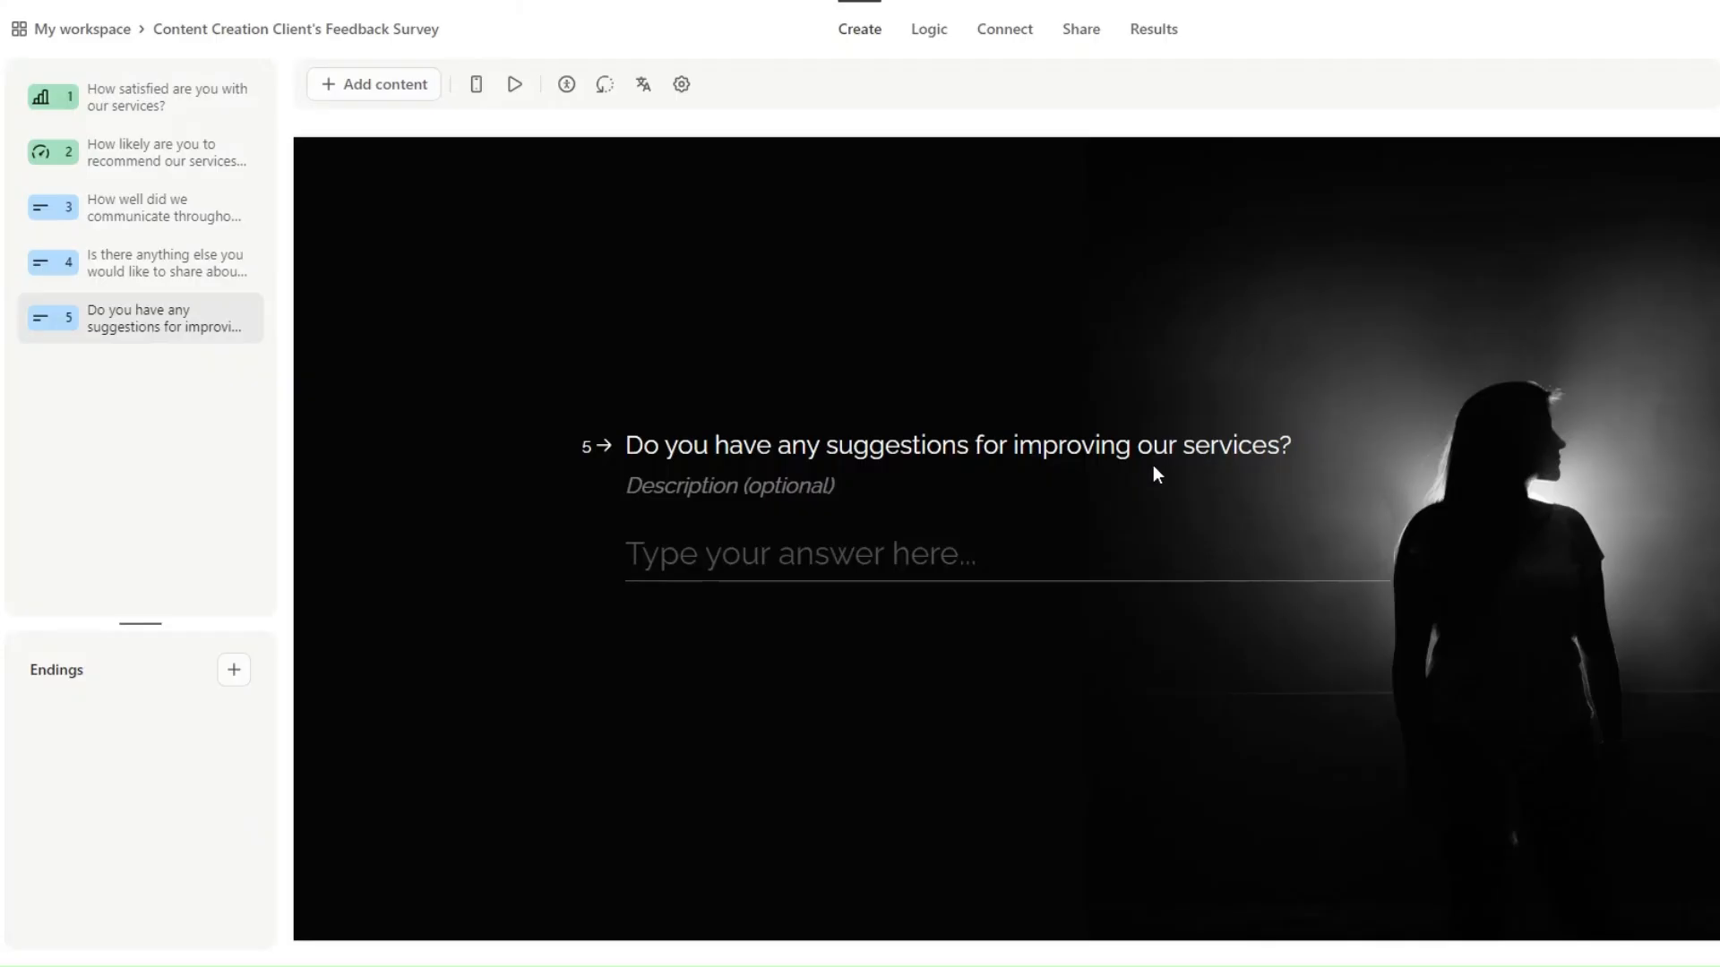
click(1081, 29)
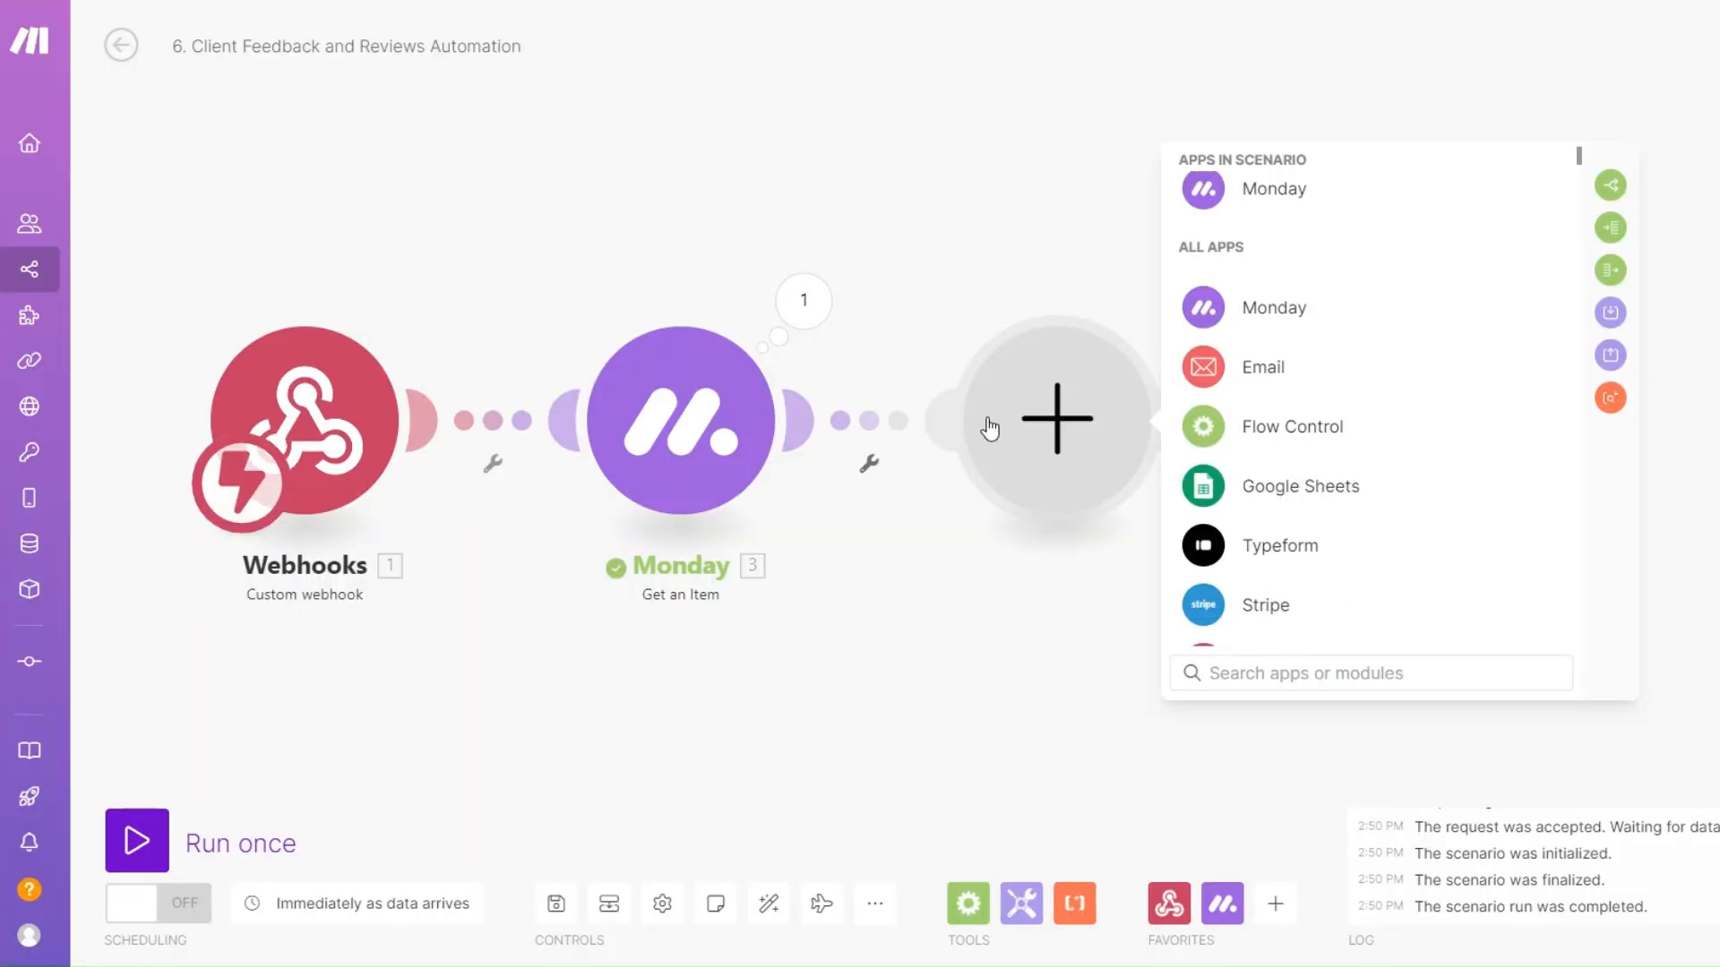
Add a Typeform Get a Form module with form ID FmfvJylx and run it alone.
click(1245, 545)
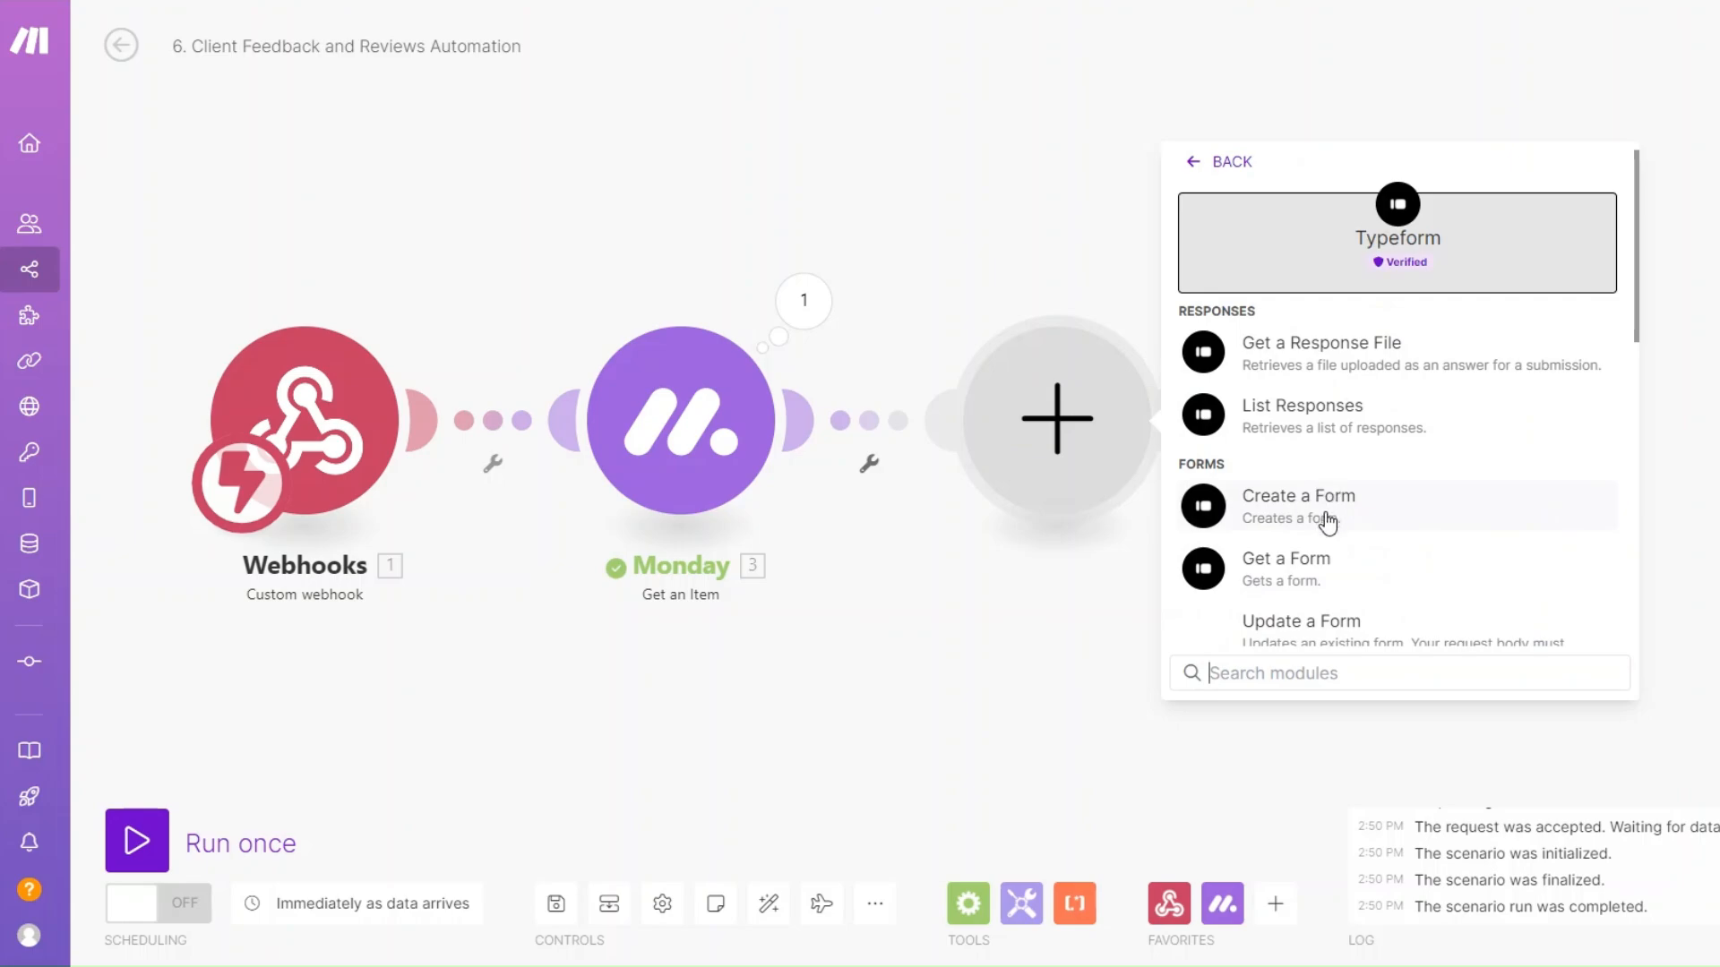
click(1301, 586)
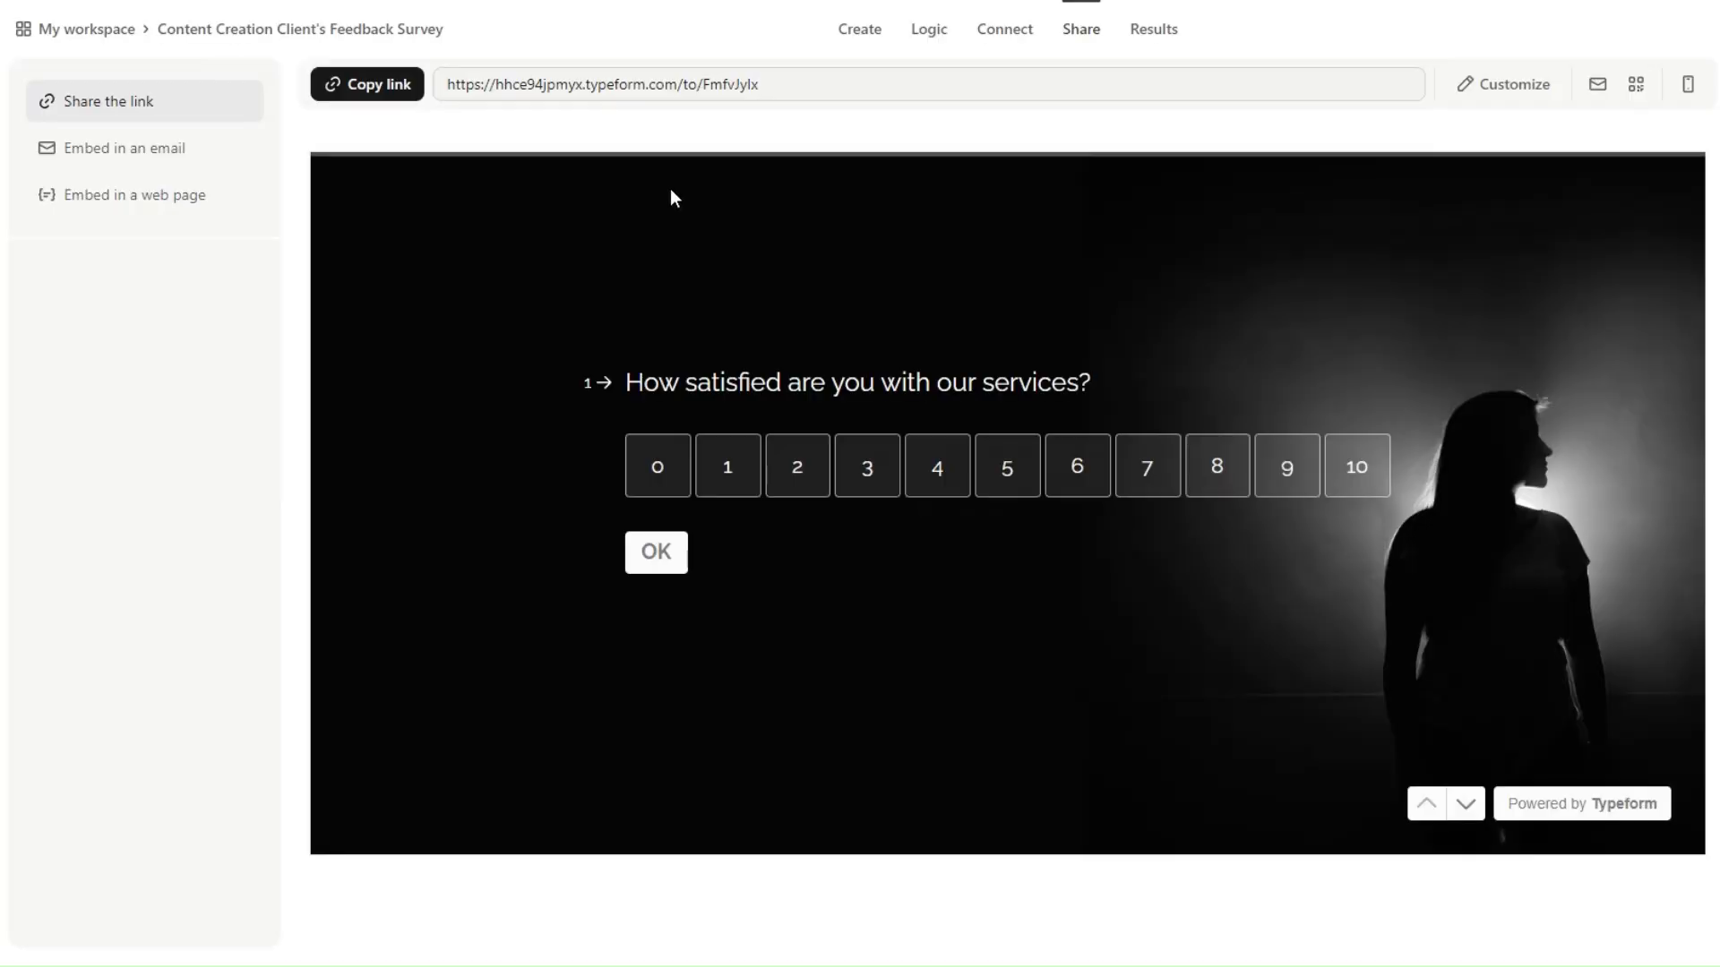
click(704, 84)
drag(730, 90, 753, 104)
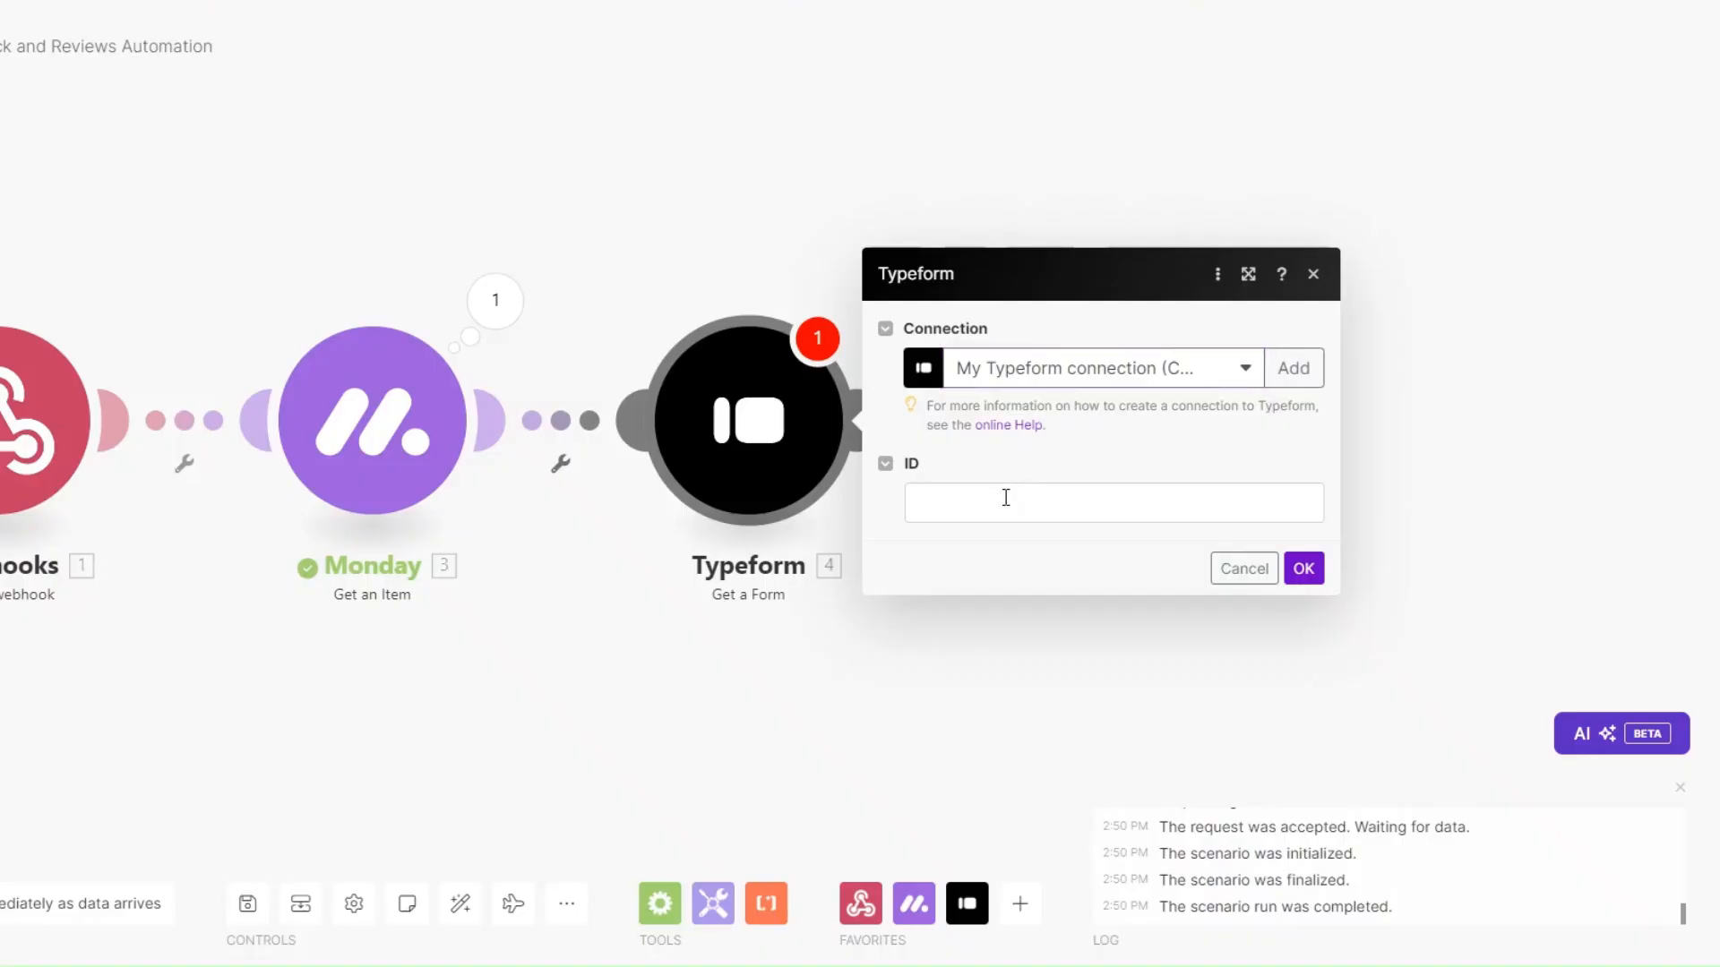
click(1007, 503)
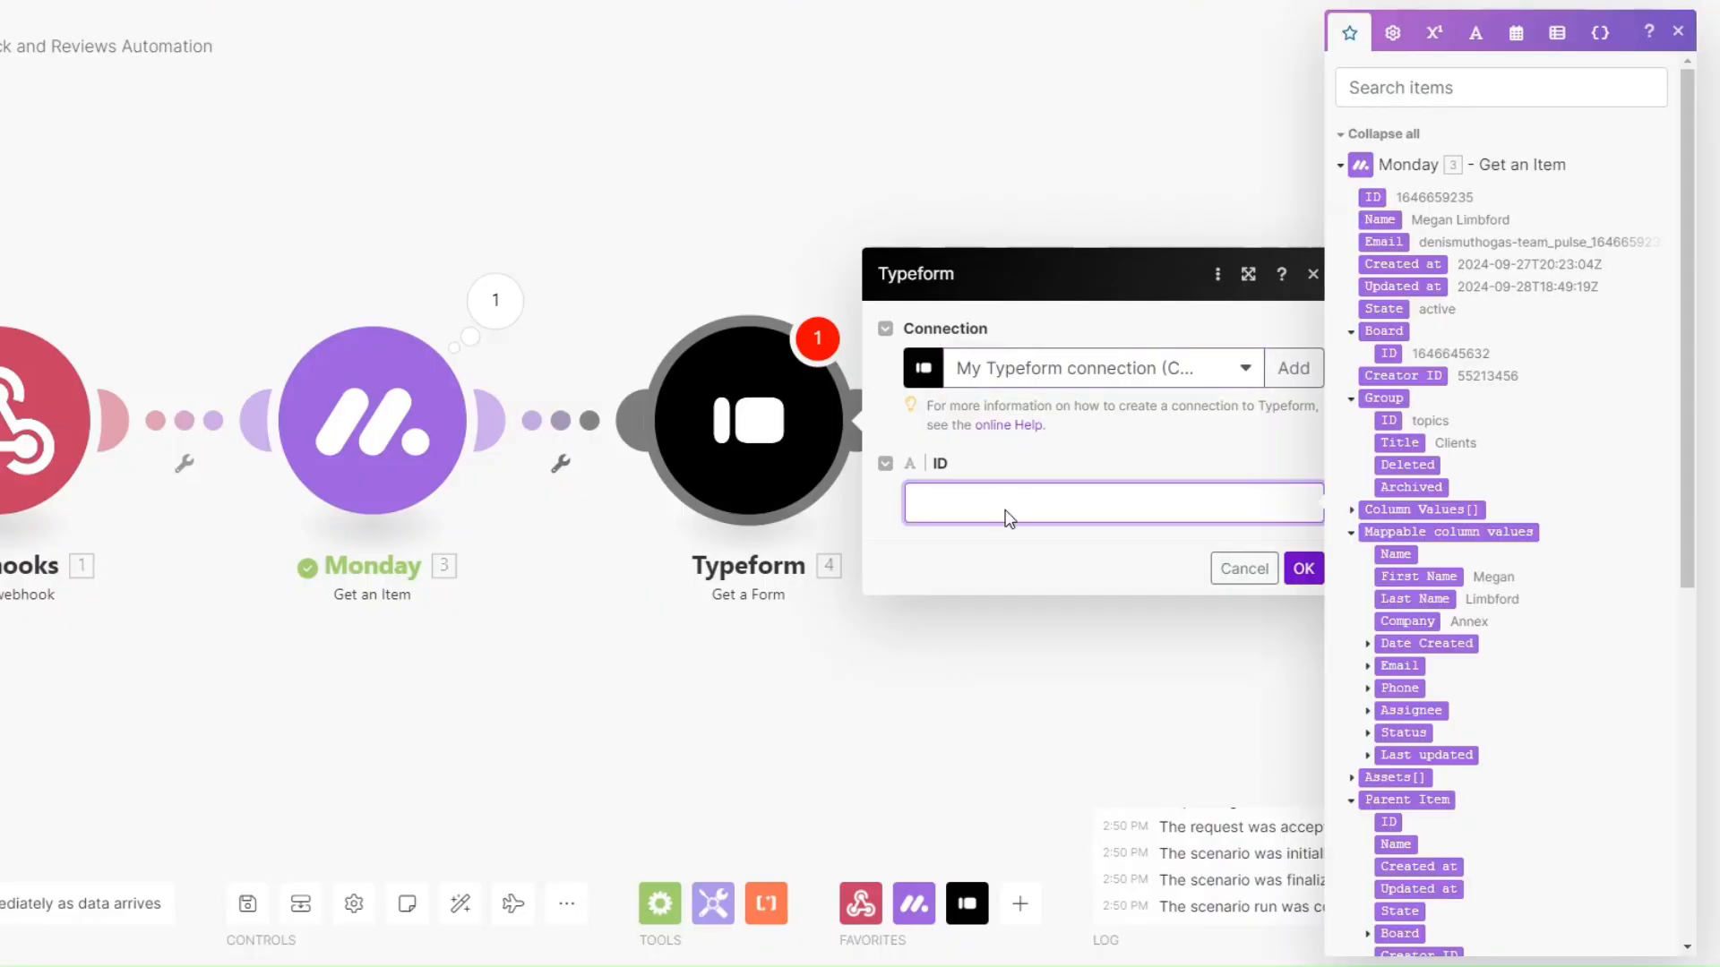
key(ctrl+v)
click(1303, 568)
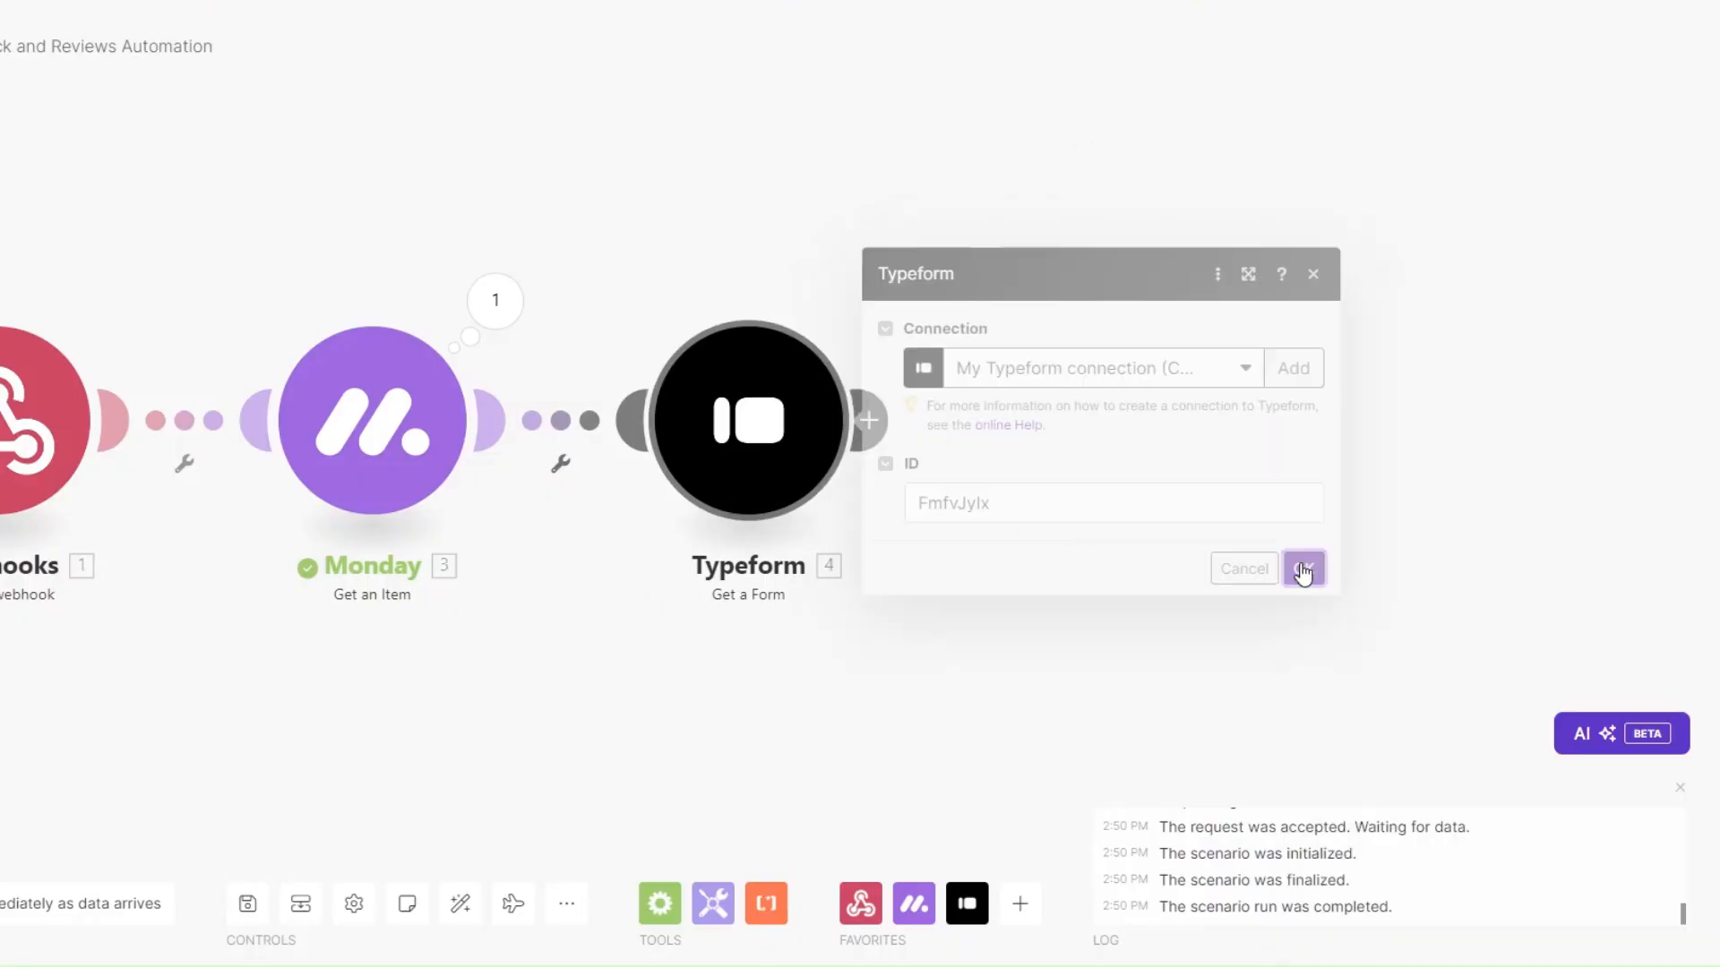
right_click(556, 427)
click(641, 478)
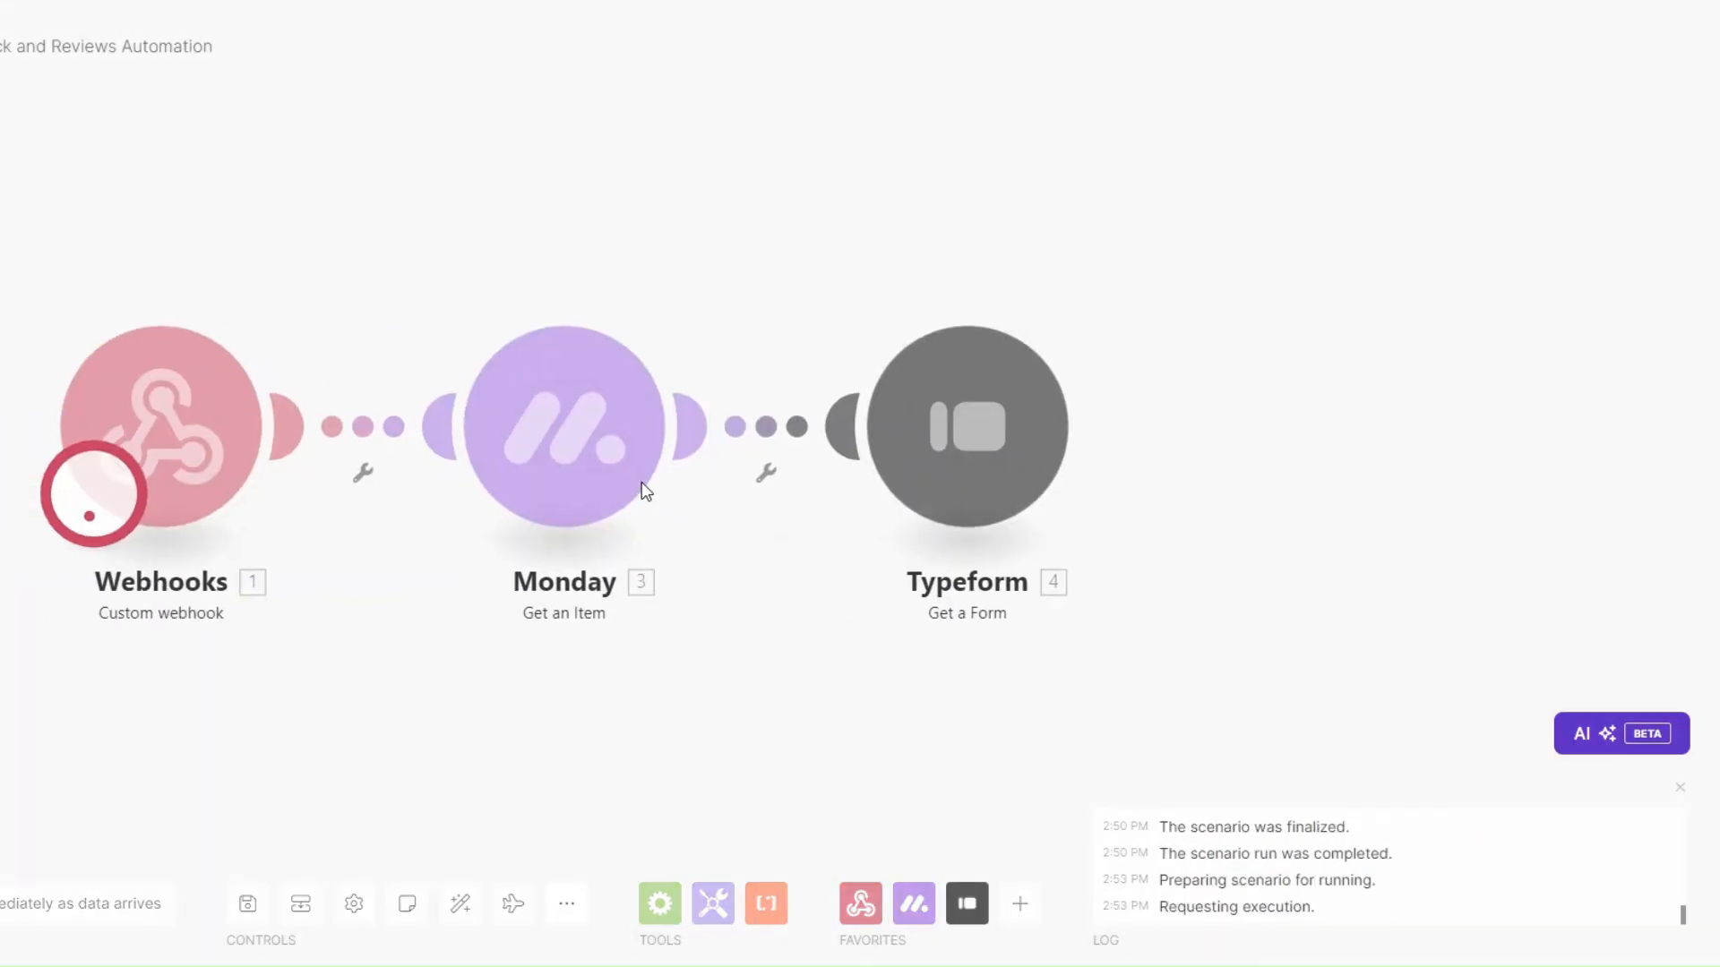
Check the returned form title and display URL in the output, then close the inspector.
triple_click(1280, 325)
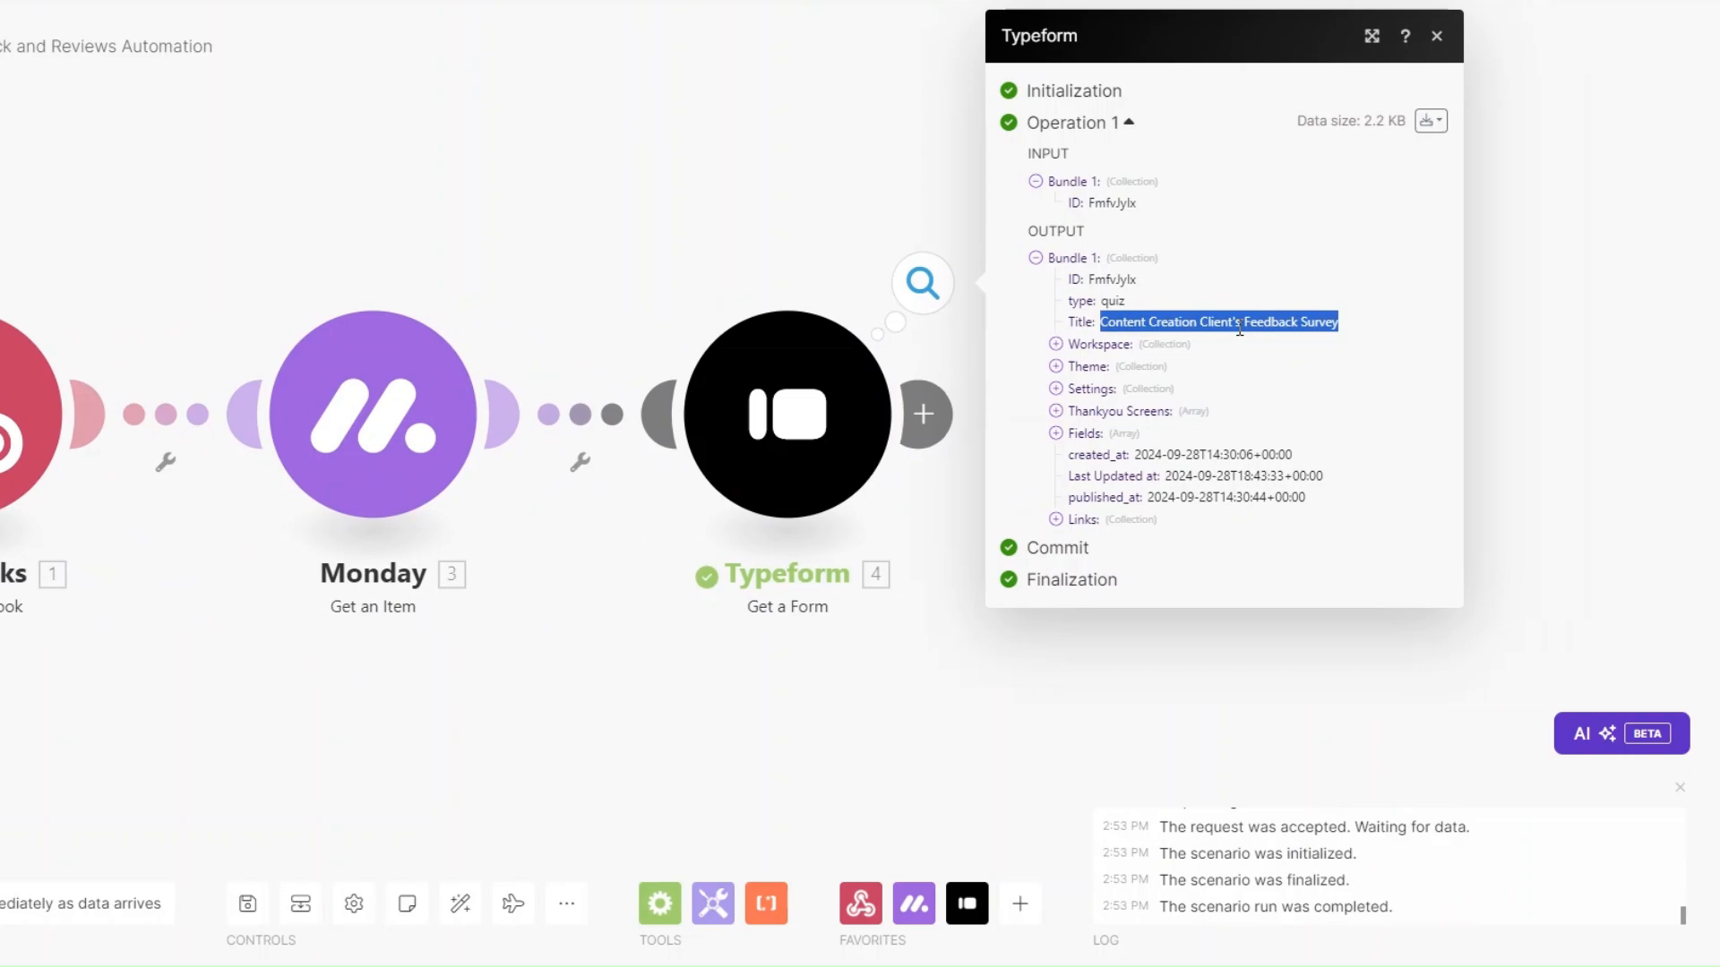
click(1056, 519)
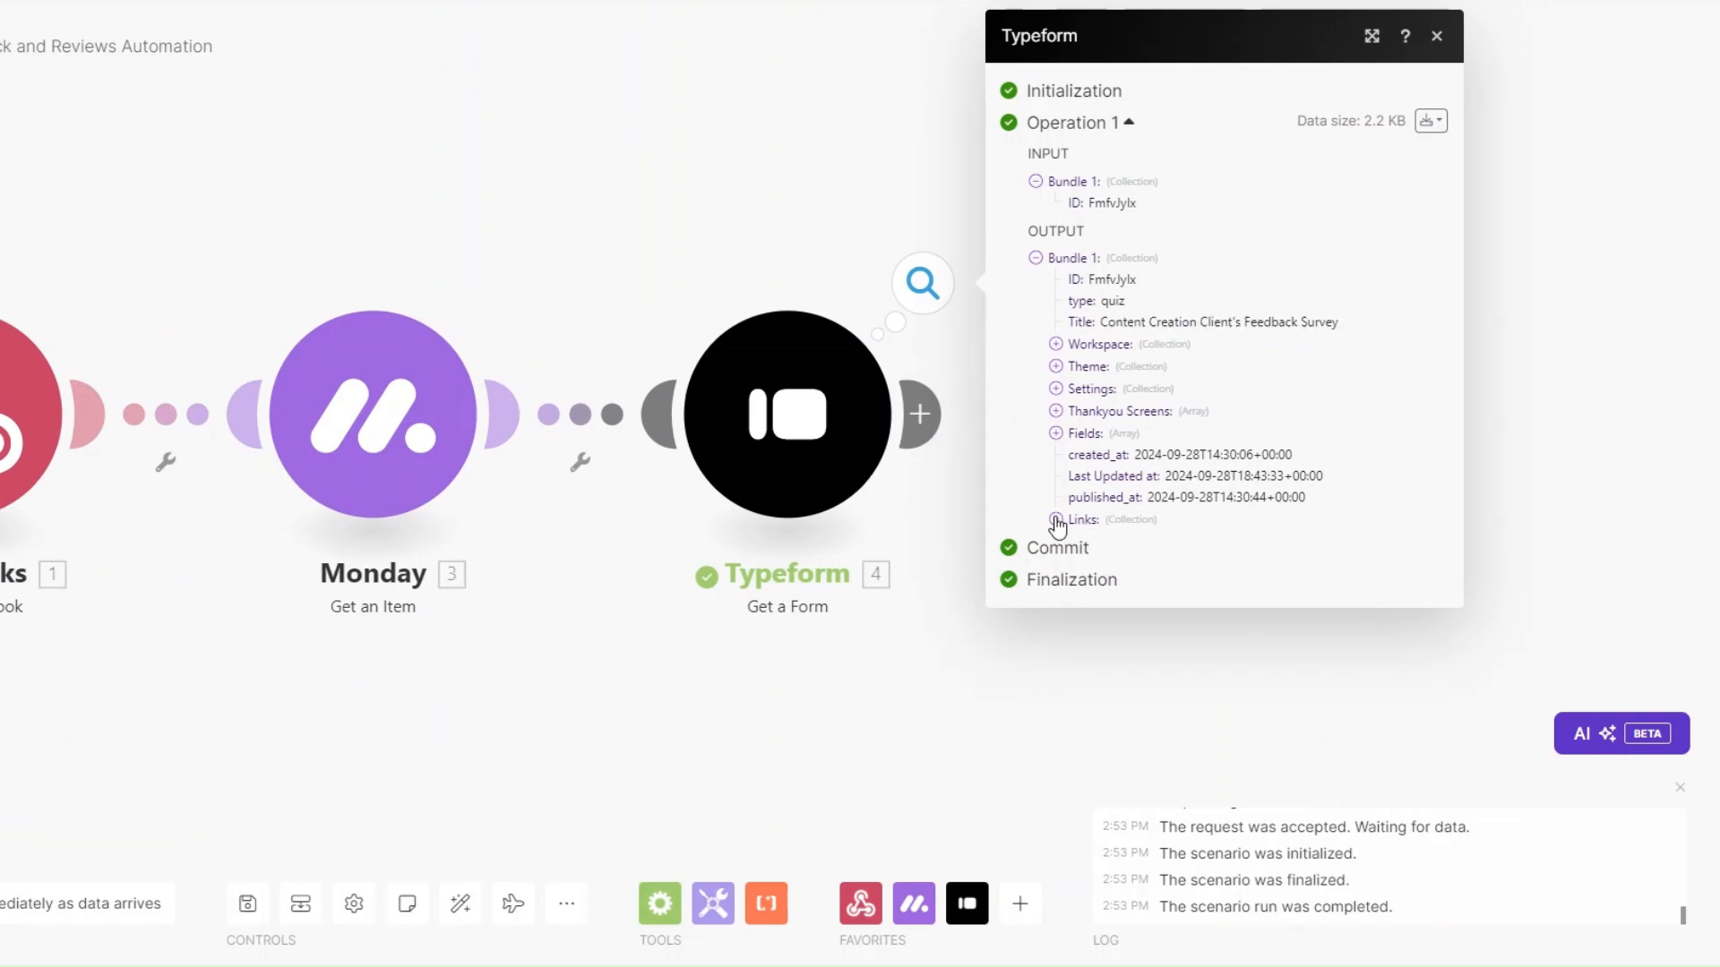
drag(1144, 543, 1424, 548)
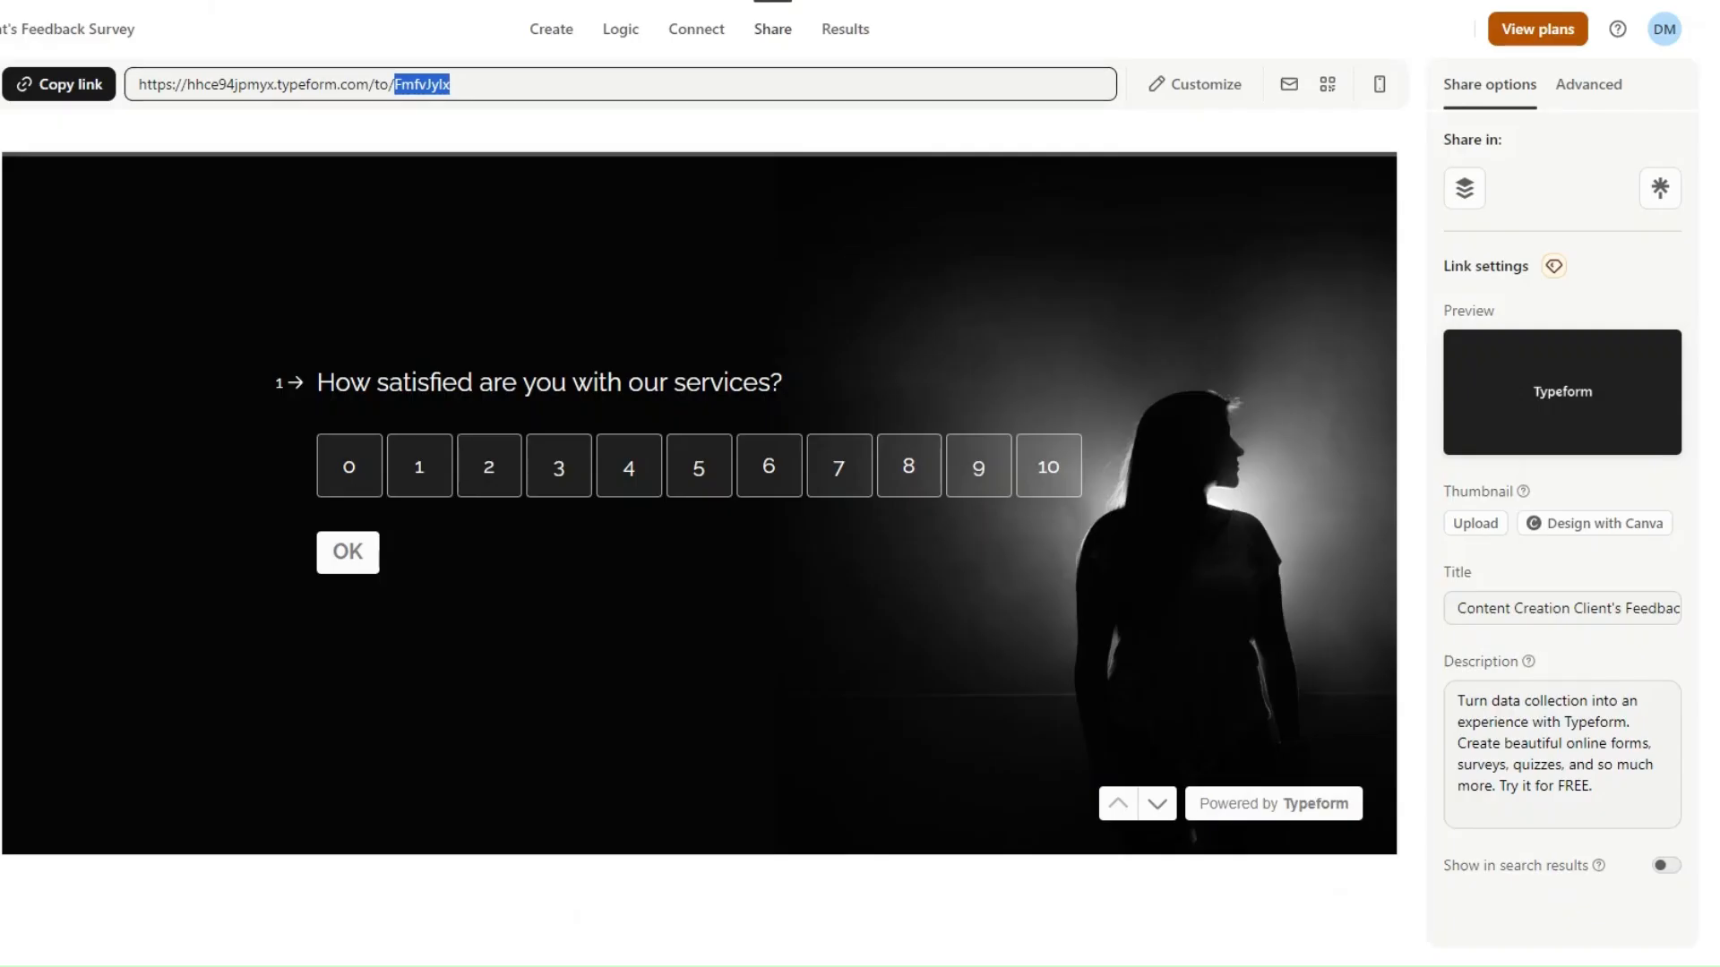
click(342, 89)
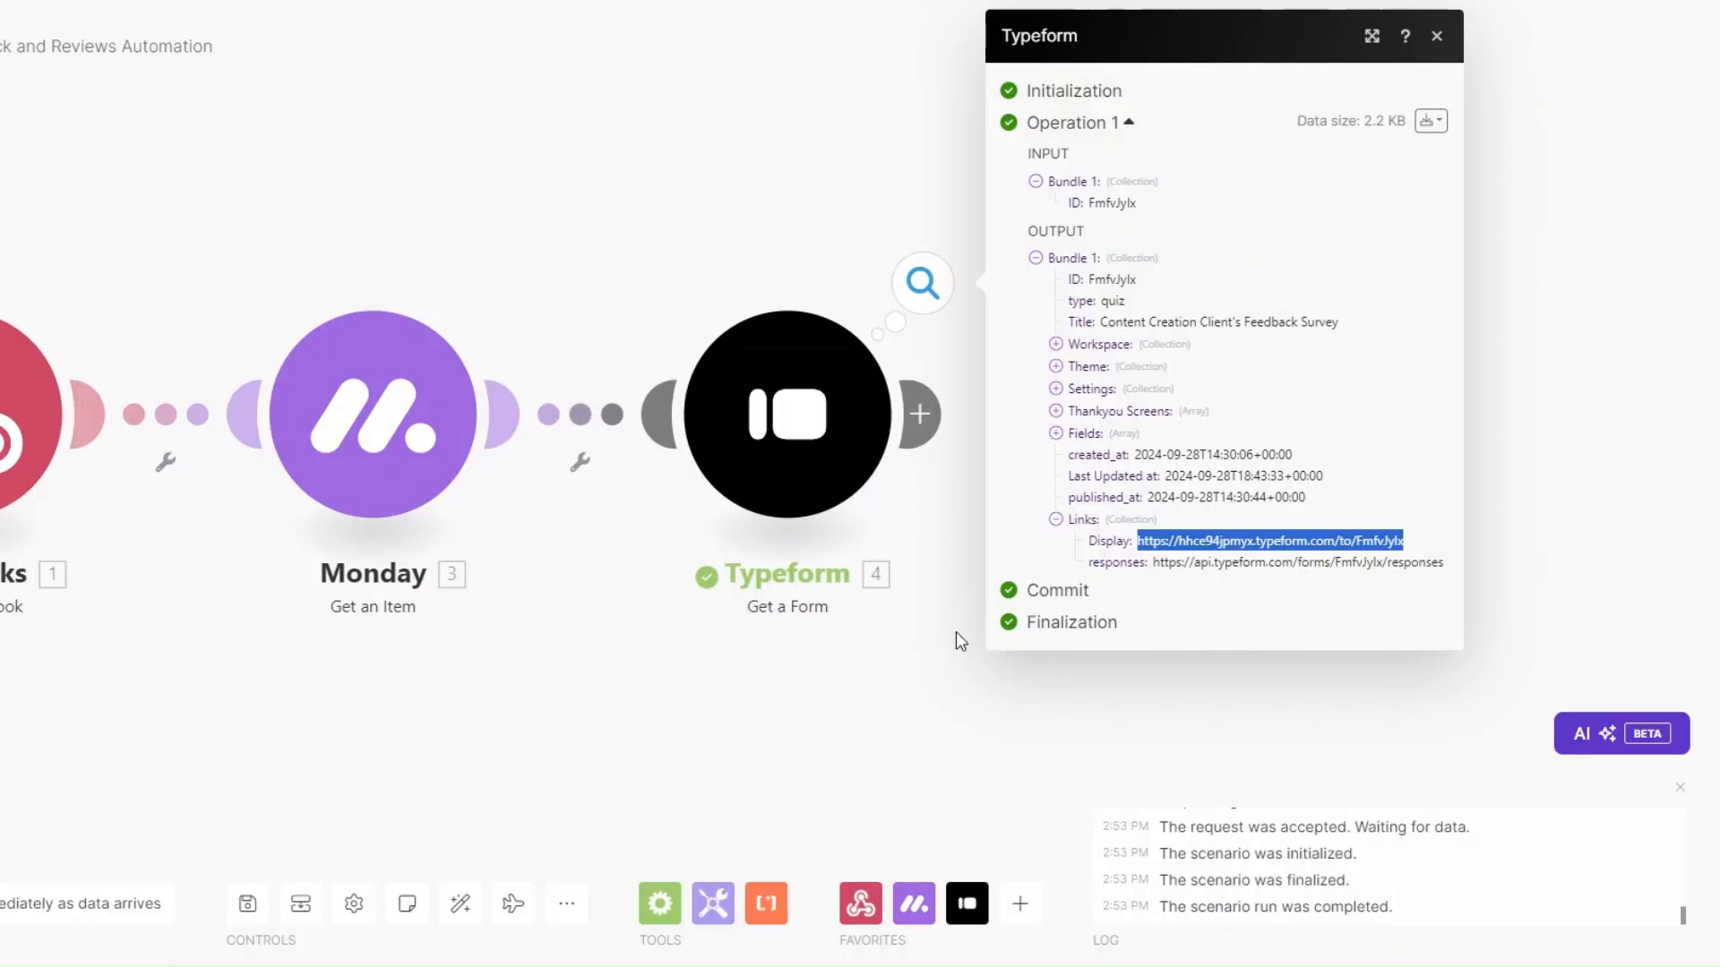
click(955, 636)
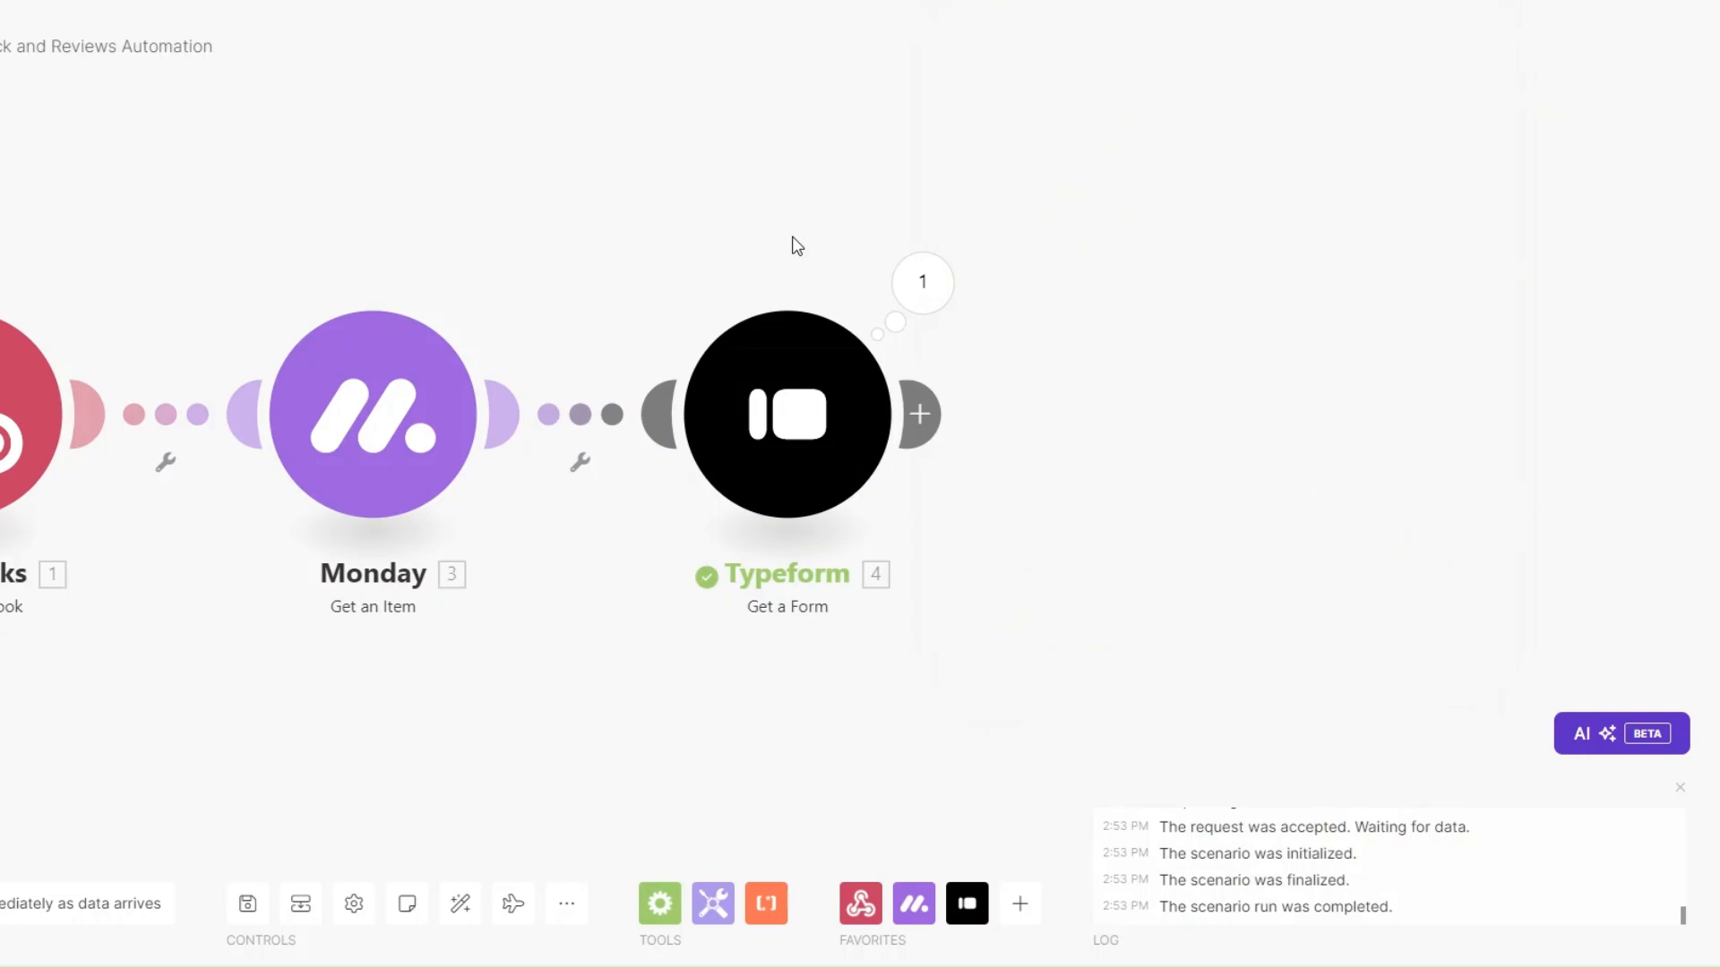
Rename the Typeform module to 'Client Feedback Survey'.
right_click(789, 423)
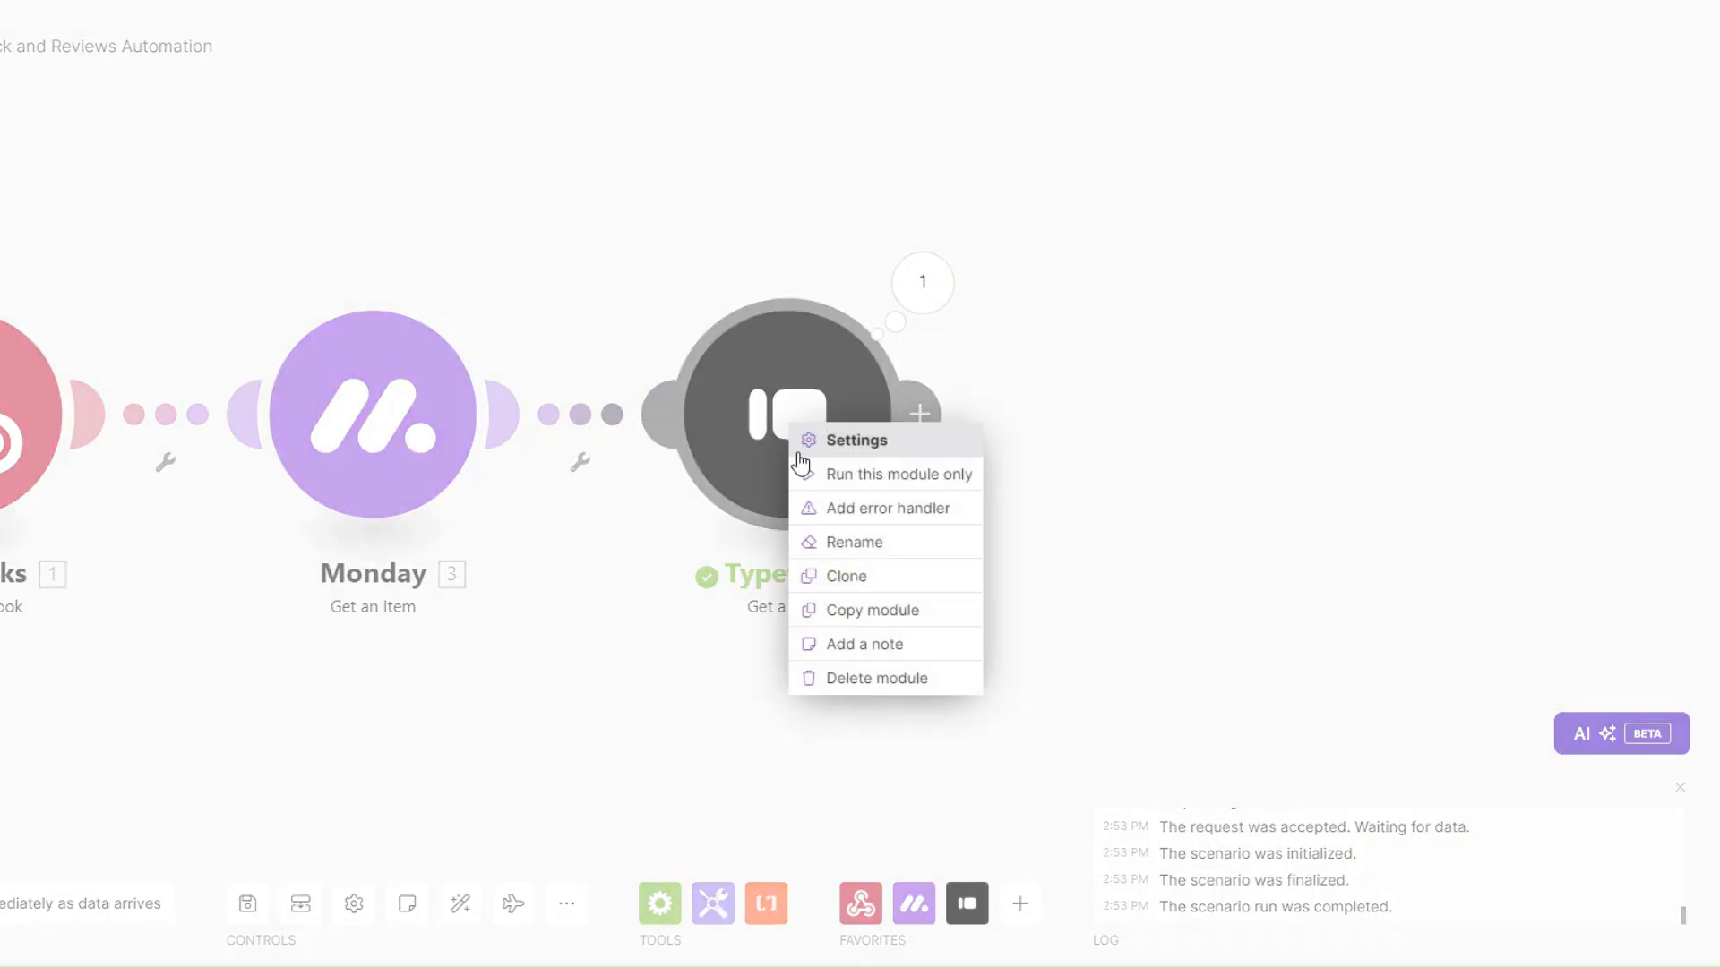
click(858, 551)
text(C)
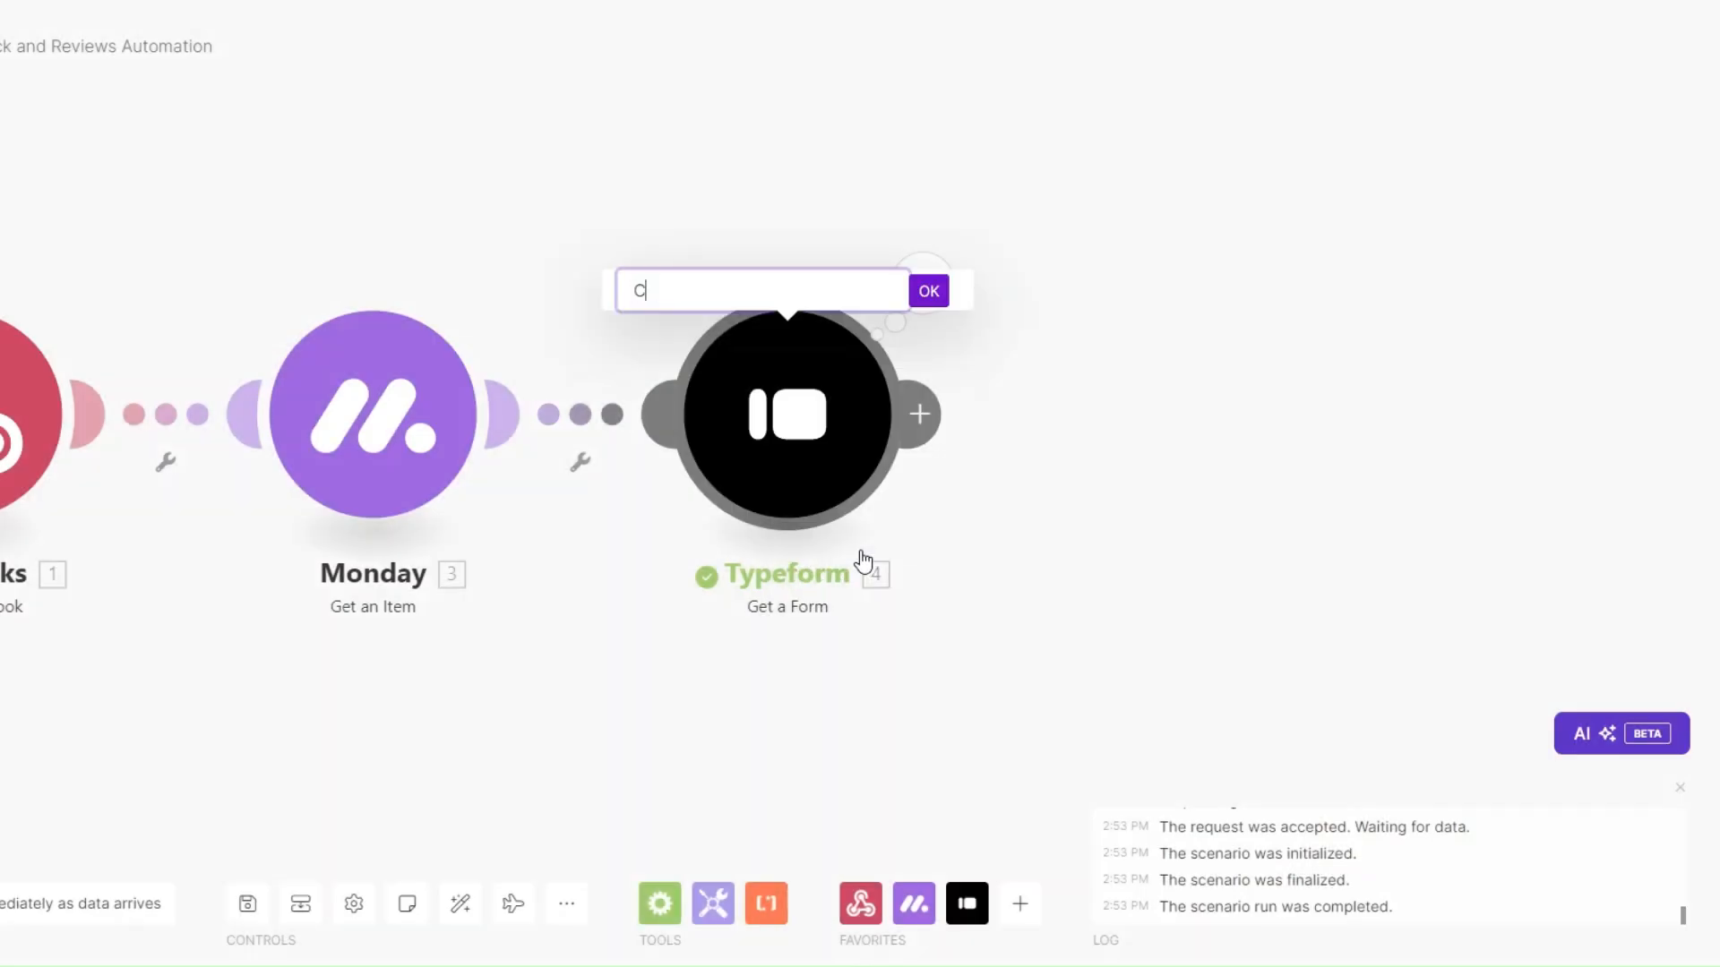
text(lient Feedback Su)
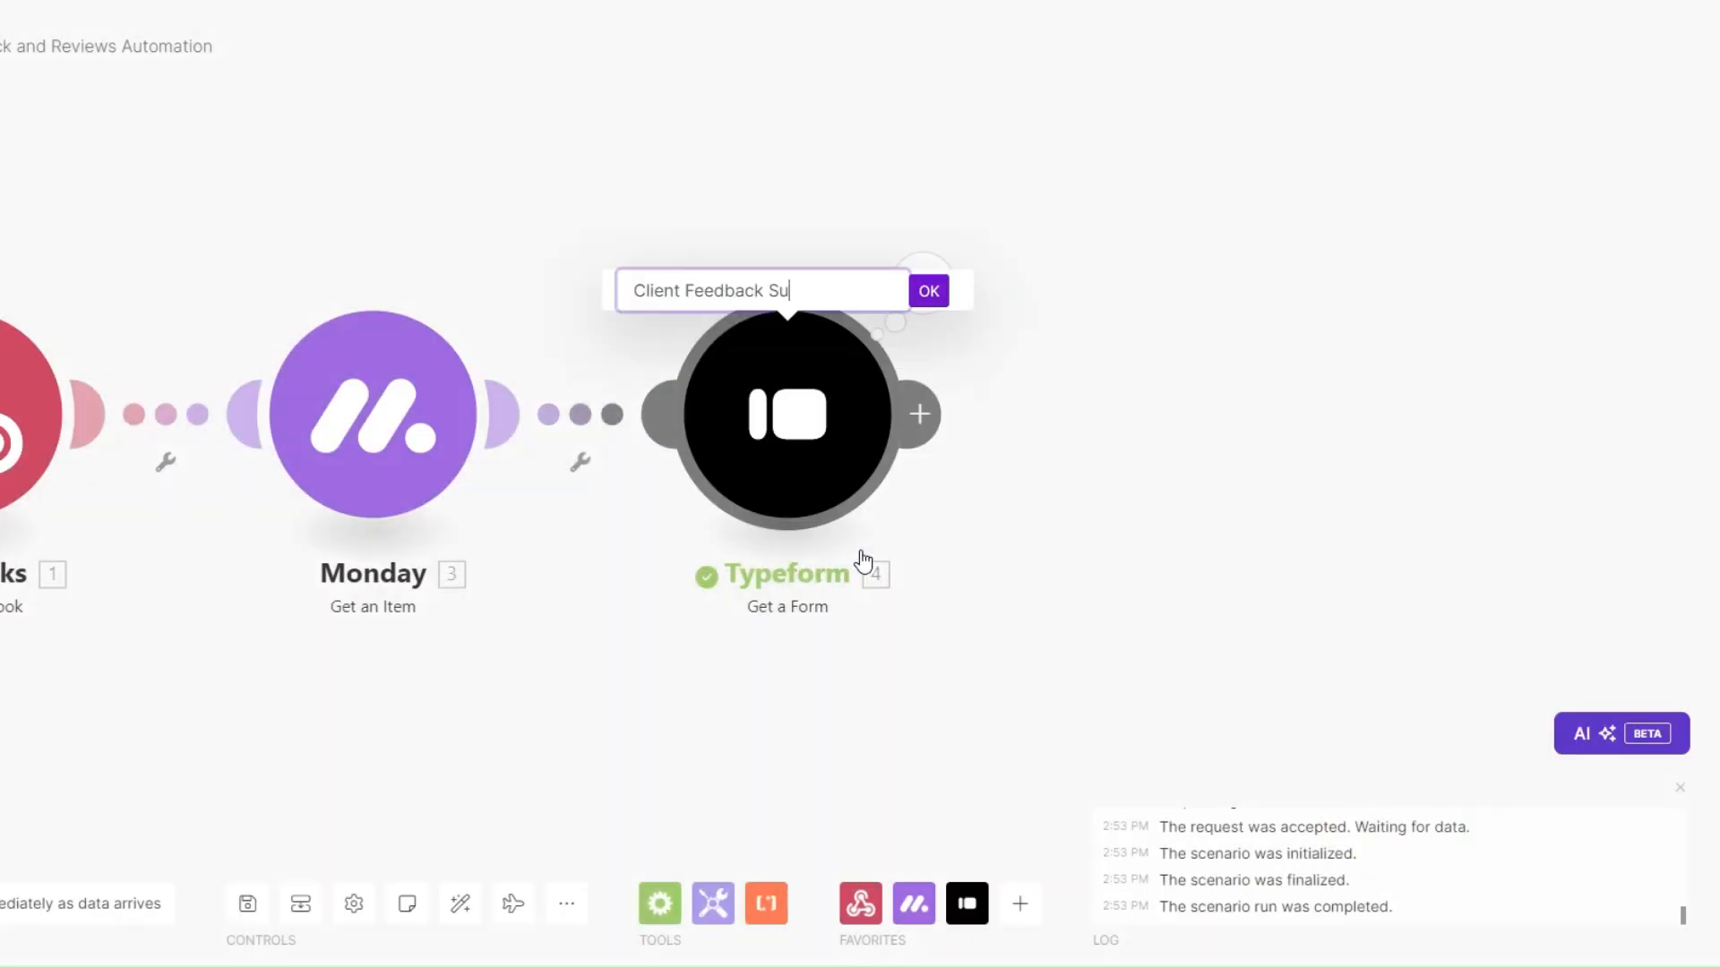
text(rvey)
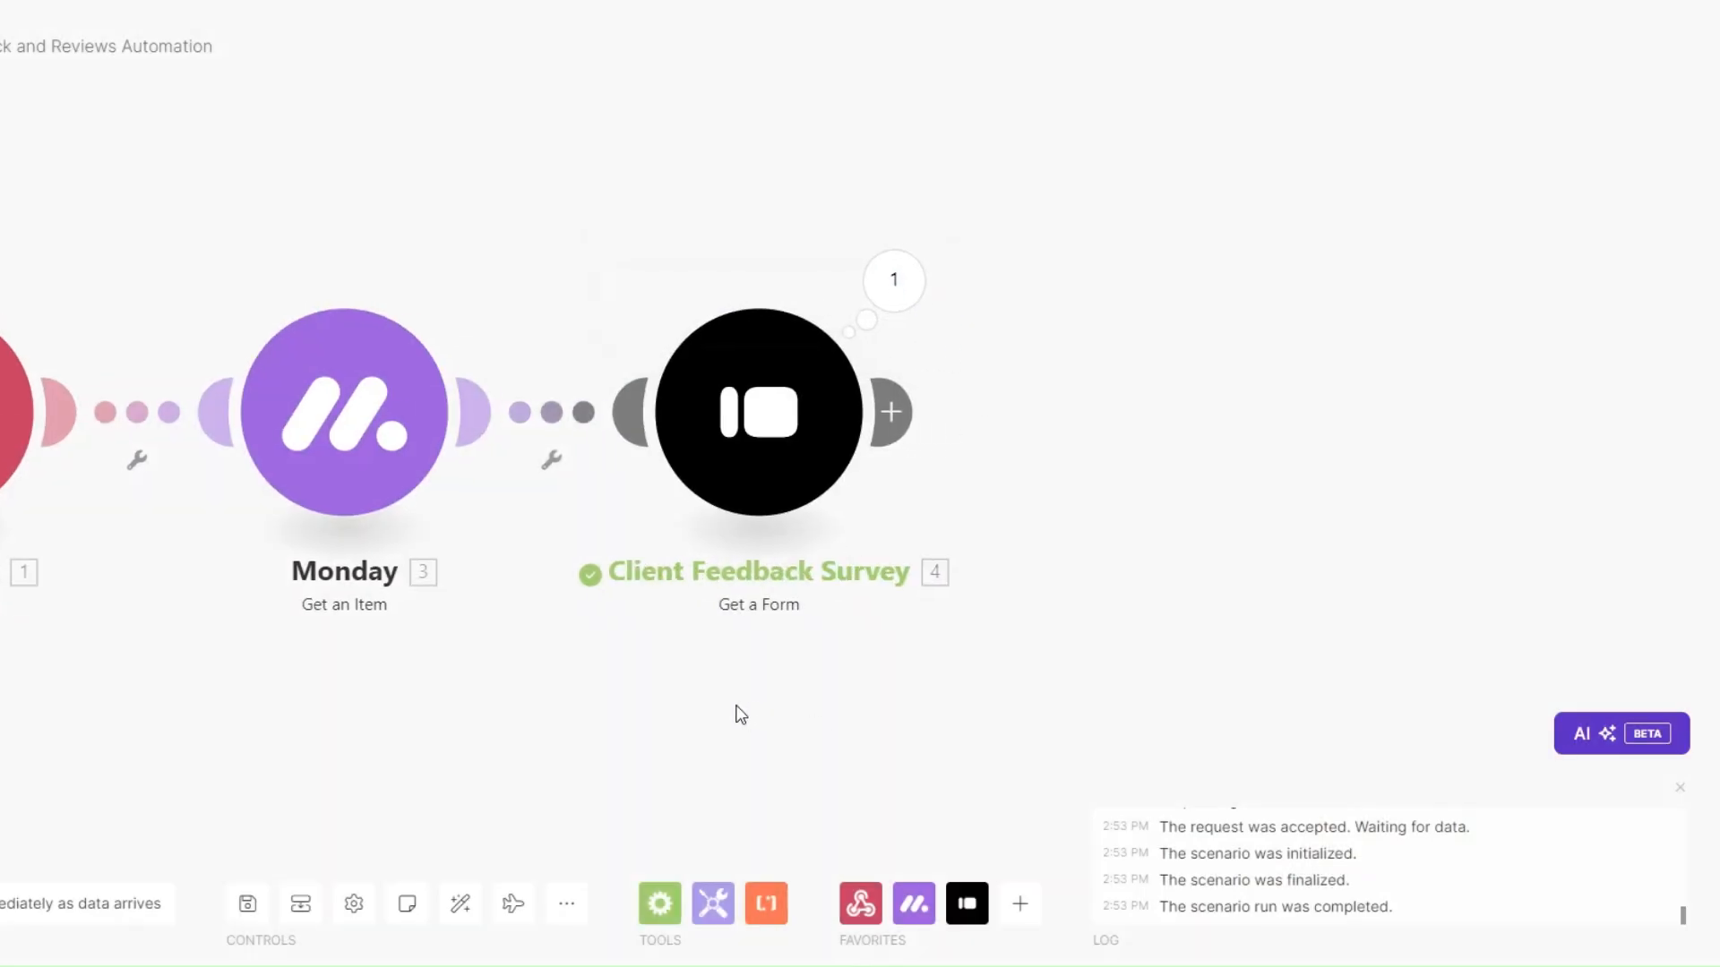
Add an Email Send an Email module after it, named 'Client Feedback Email'.
click(903, 424)
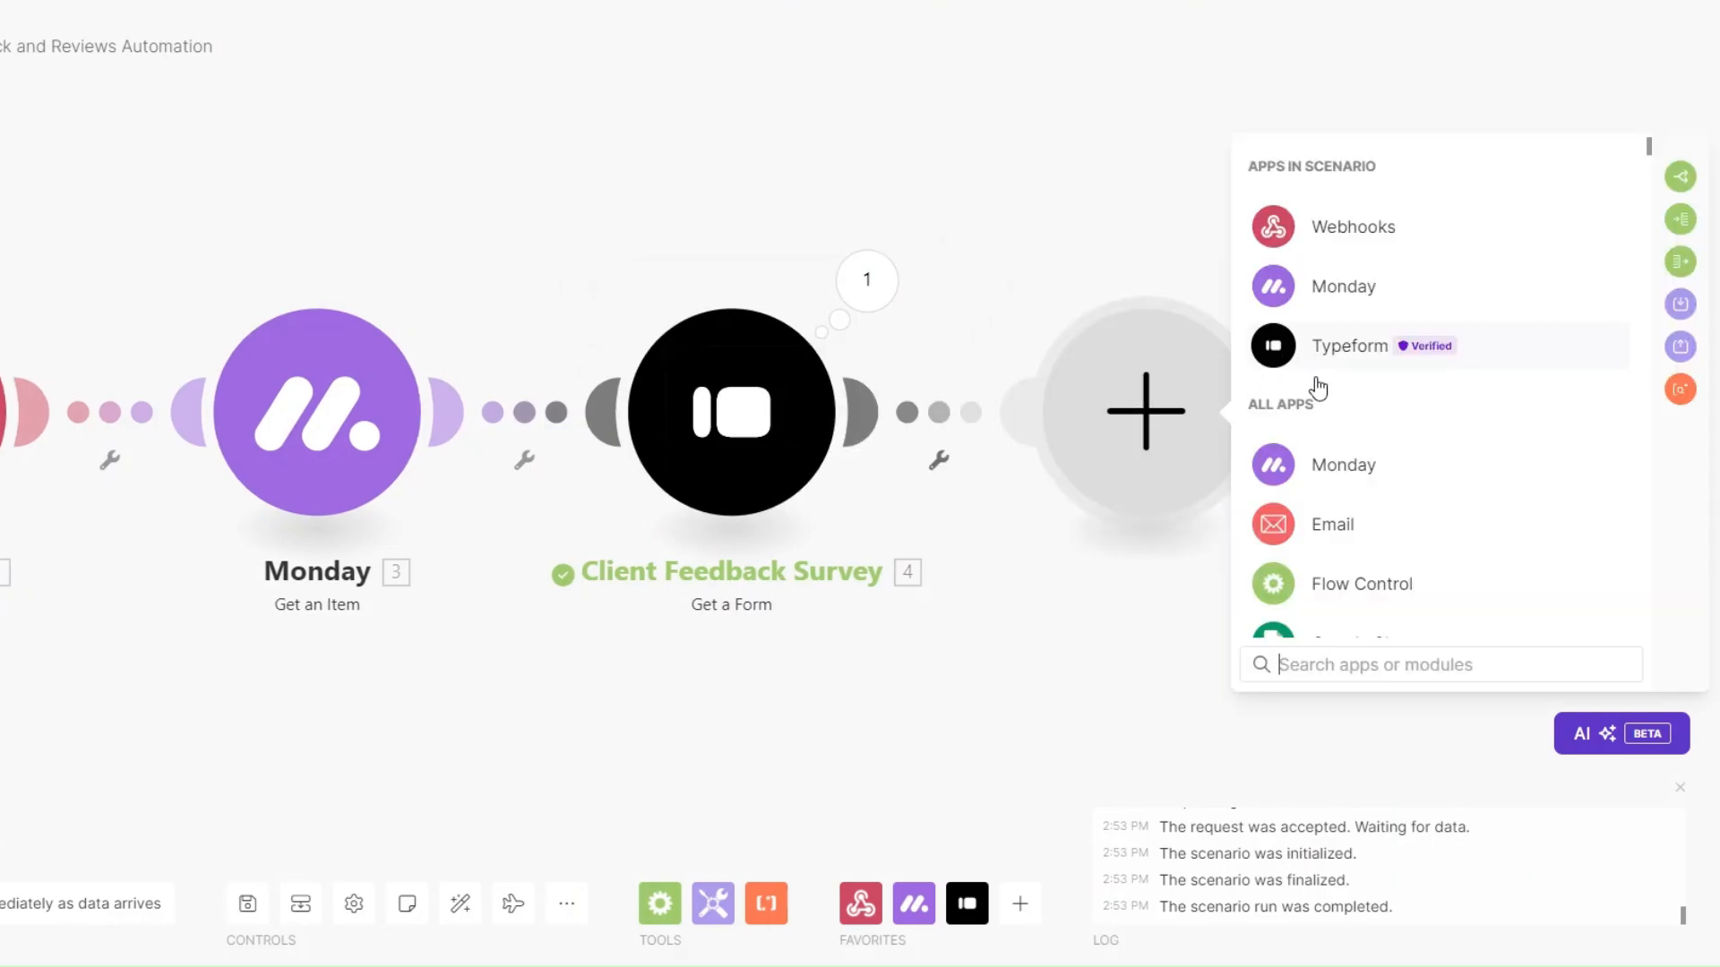
click(1343, 528)
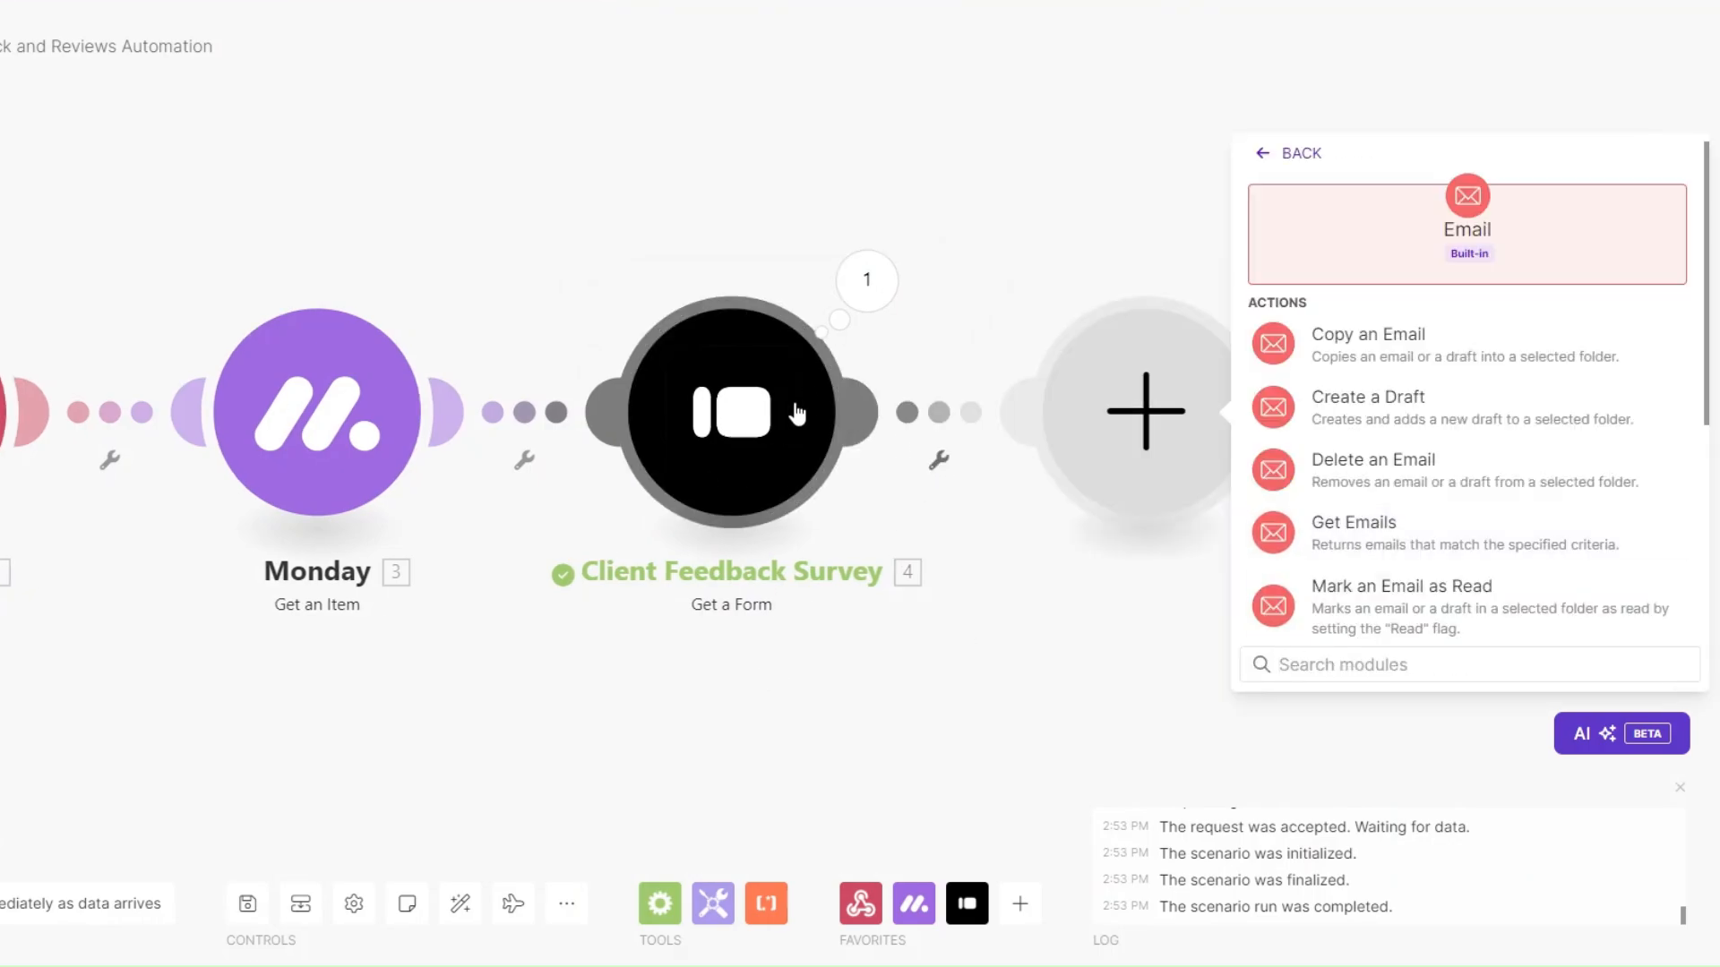
scroll(1416, 565, down, 3)
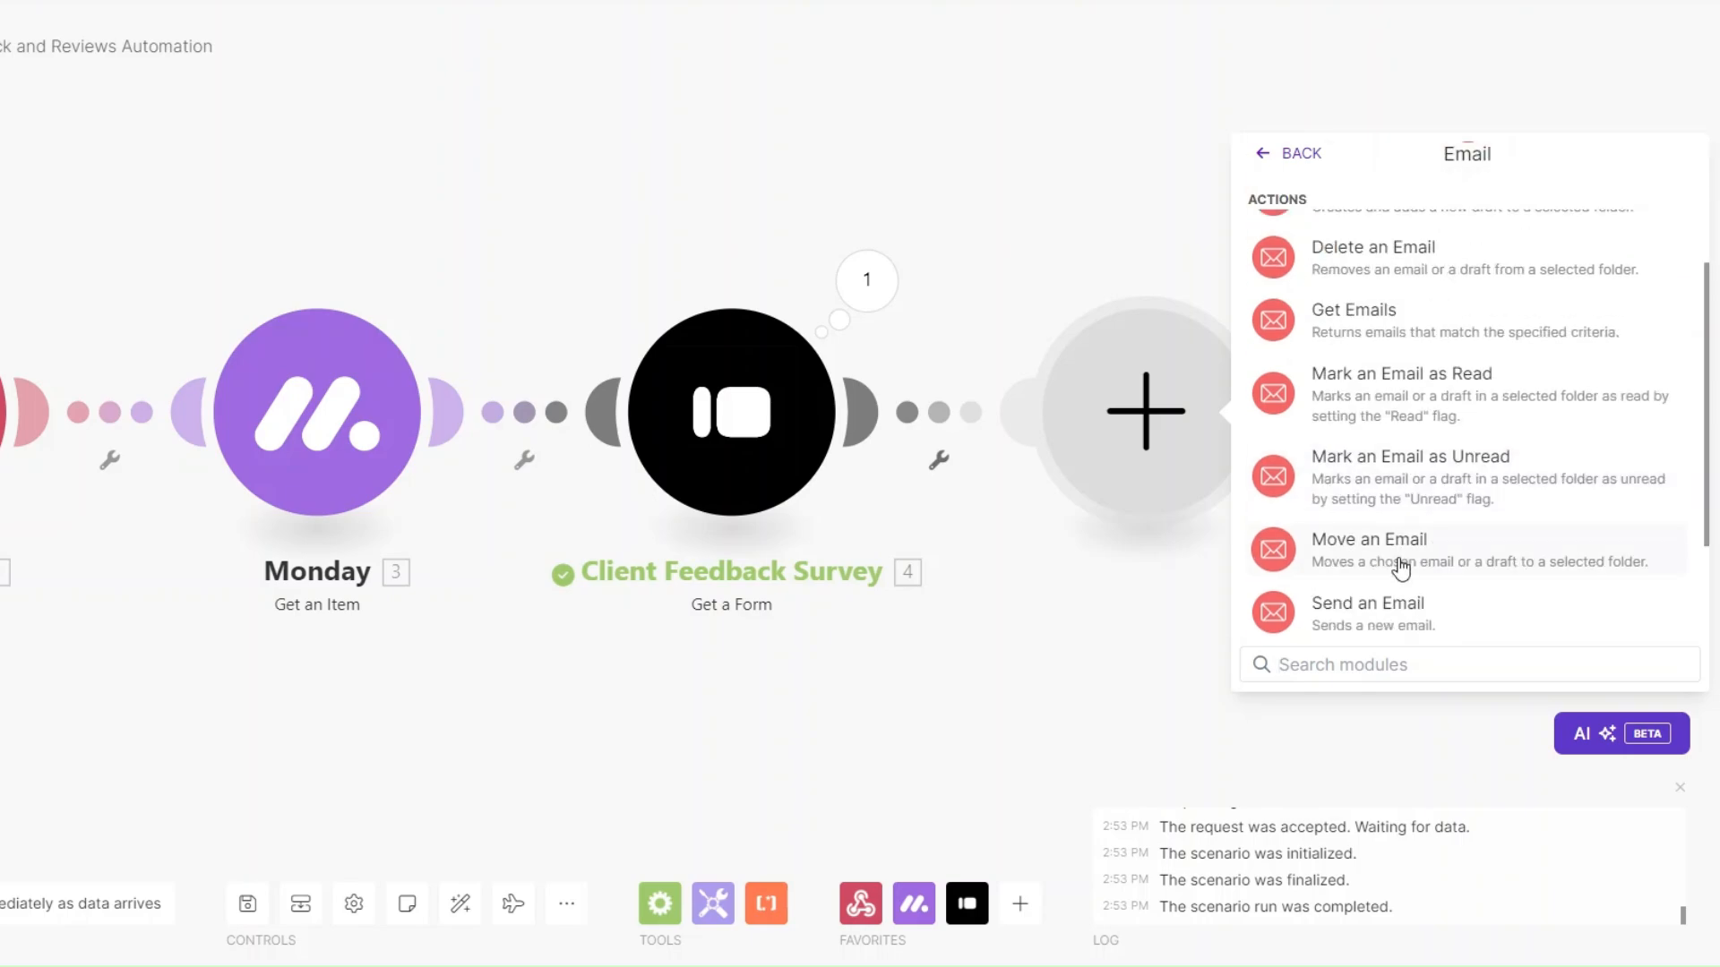
click(1268, 616)
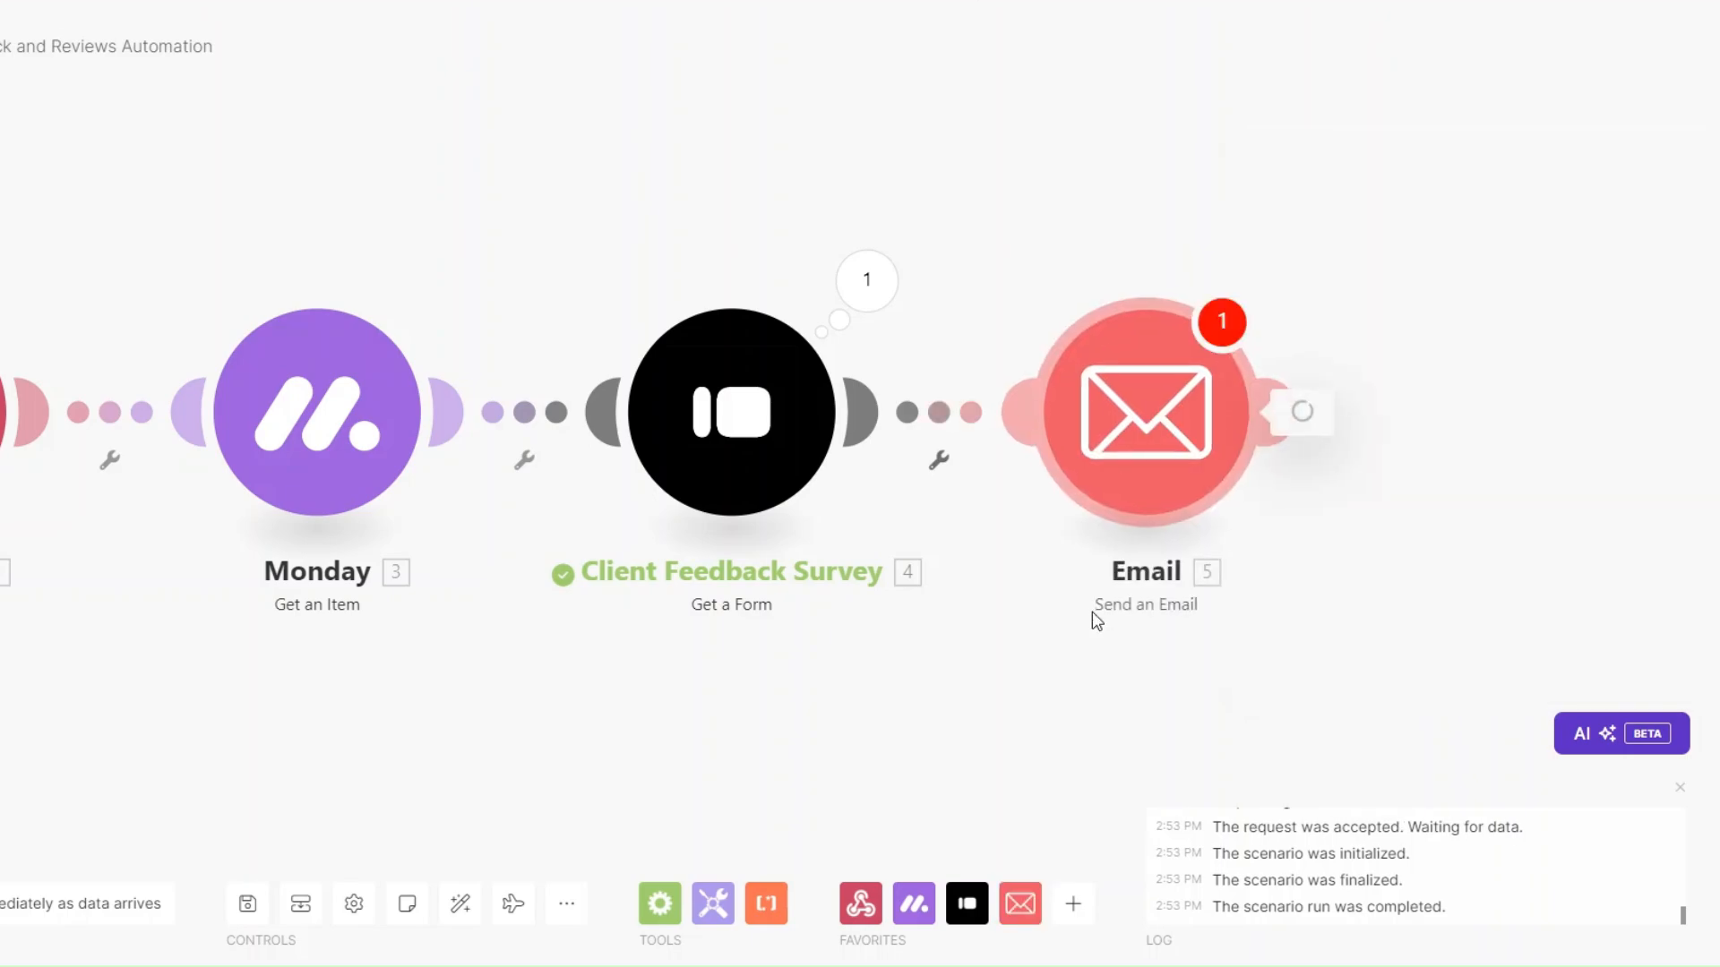
right_click(1133, 427)
click(1183, 539)
text(Client Feedback Email)
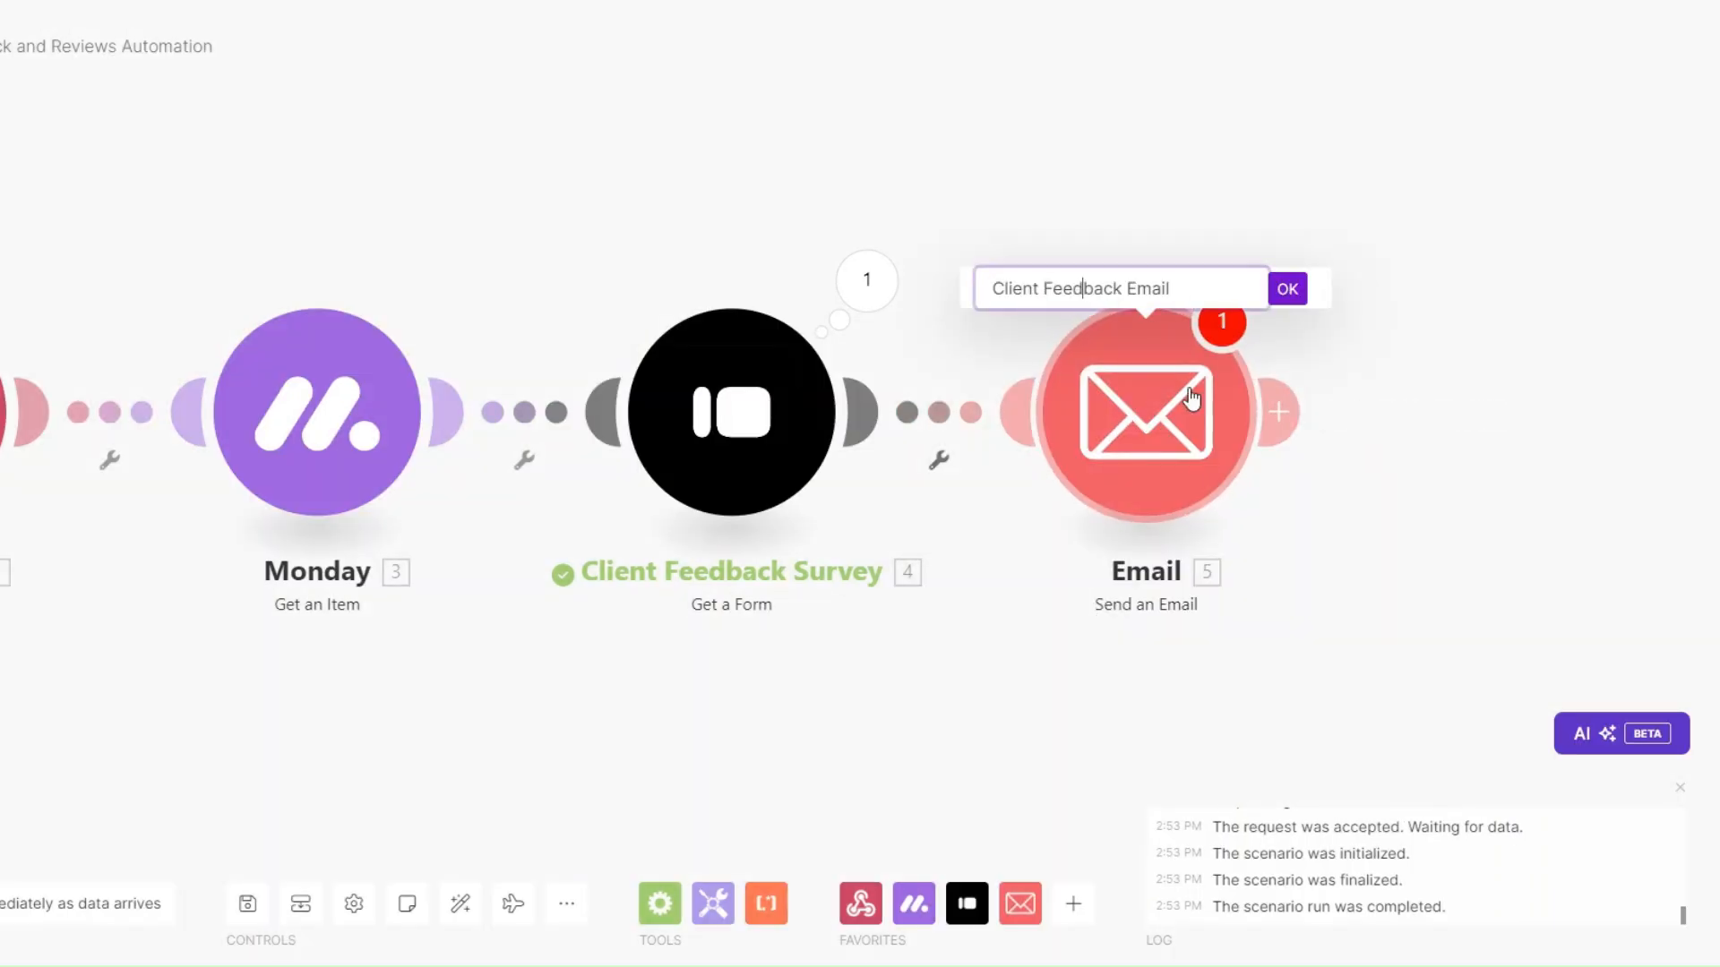
click(1289, 292)
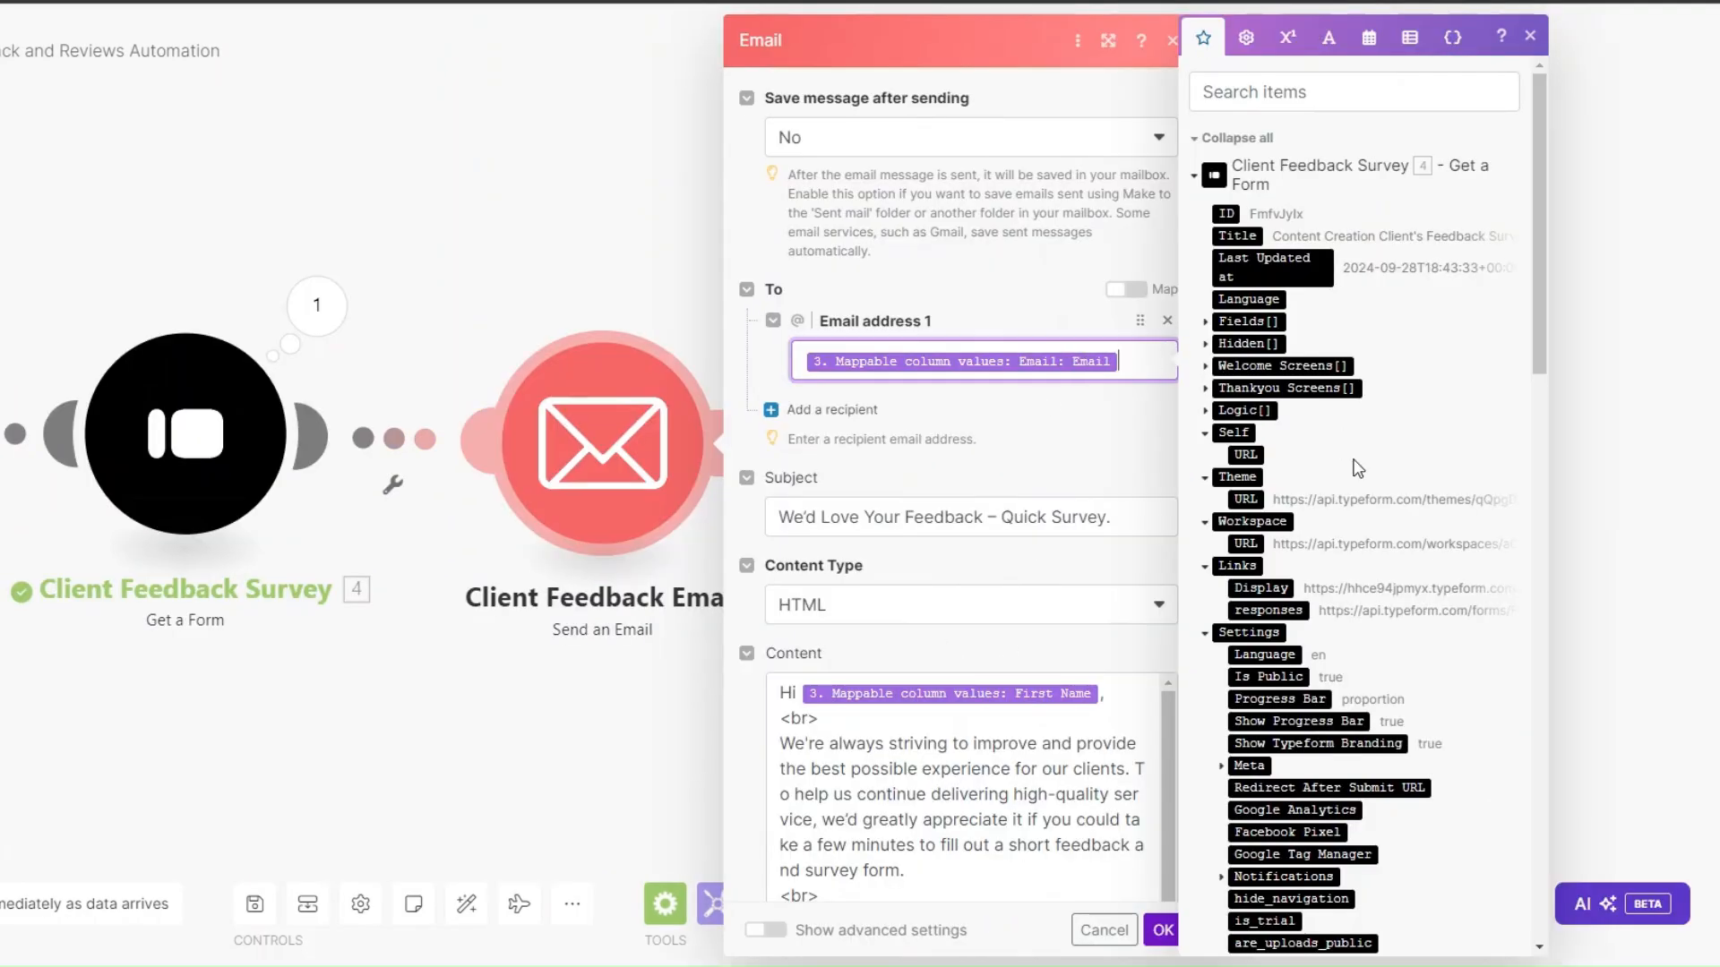
Send to the Monday Email, with subject 'We'd Love Your Feedback – Quick Survey.' and a survey-link HTML body.
scroll(1358, 467, down, 10)
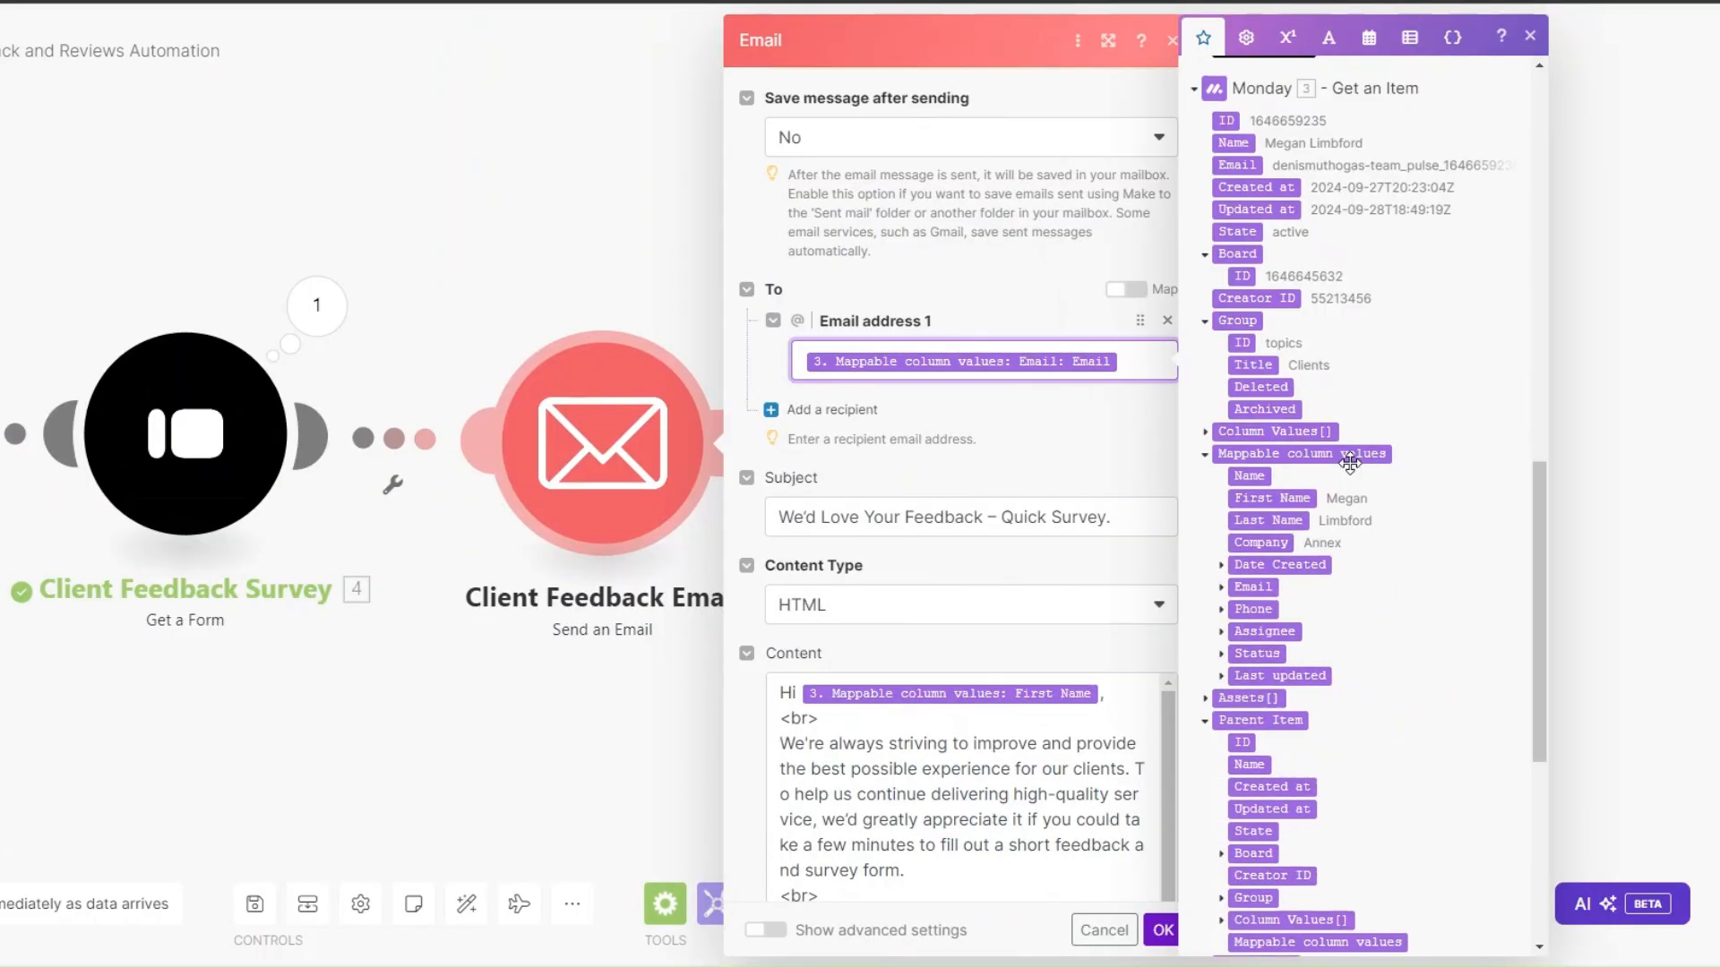
click(1220, 586)
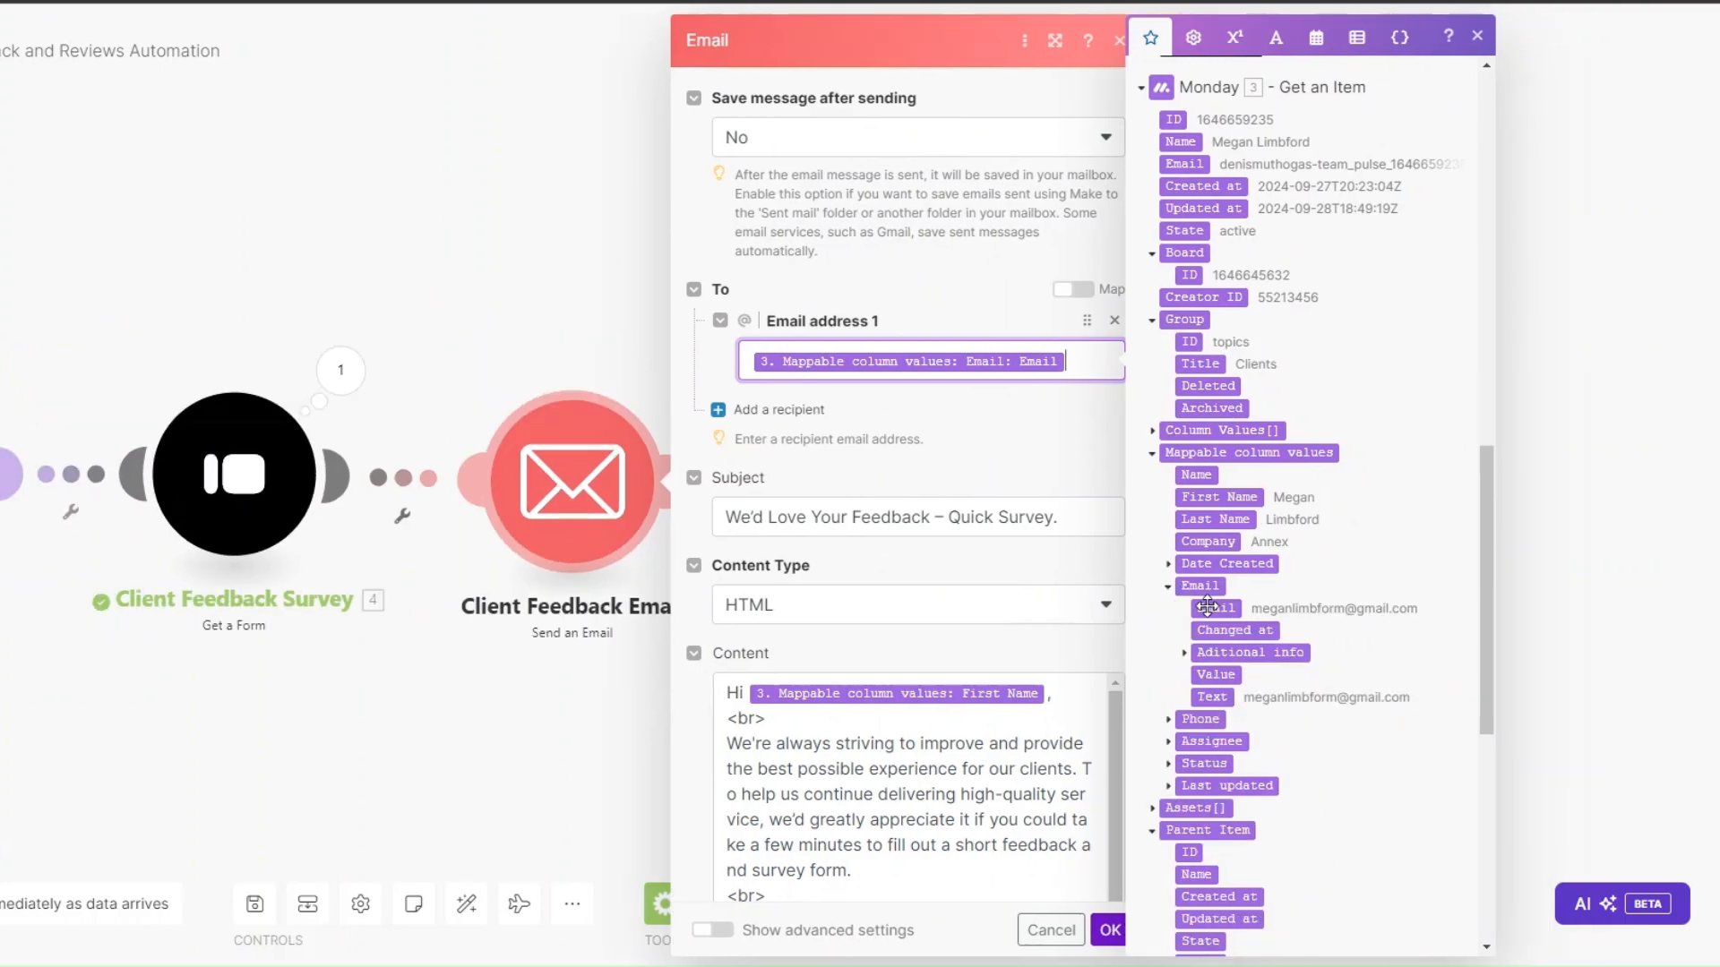
click(1086, 522)
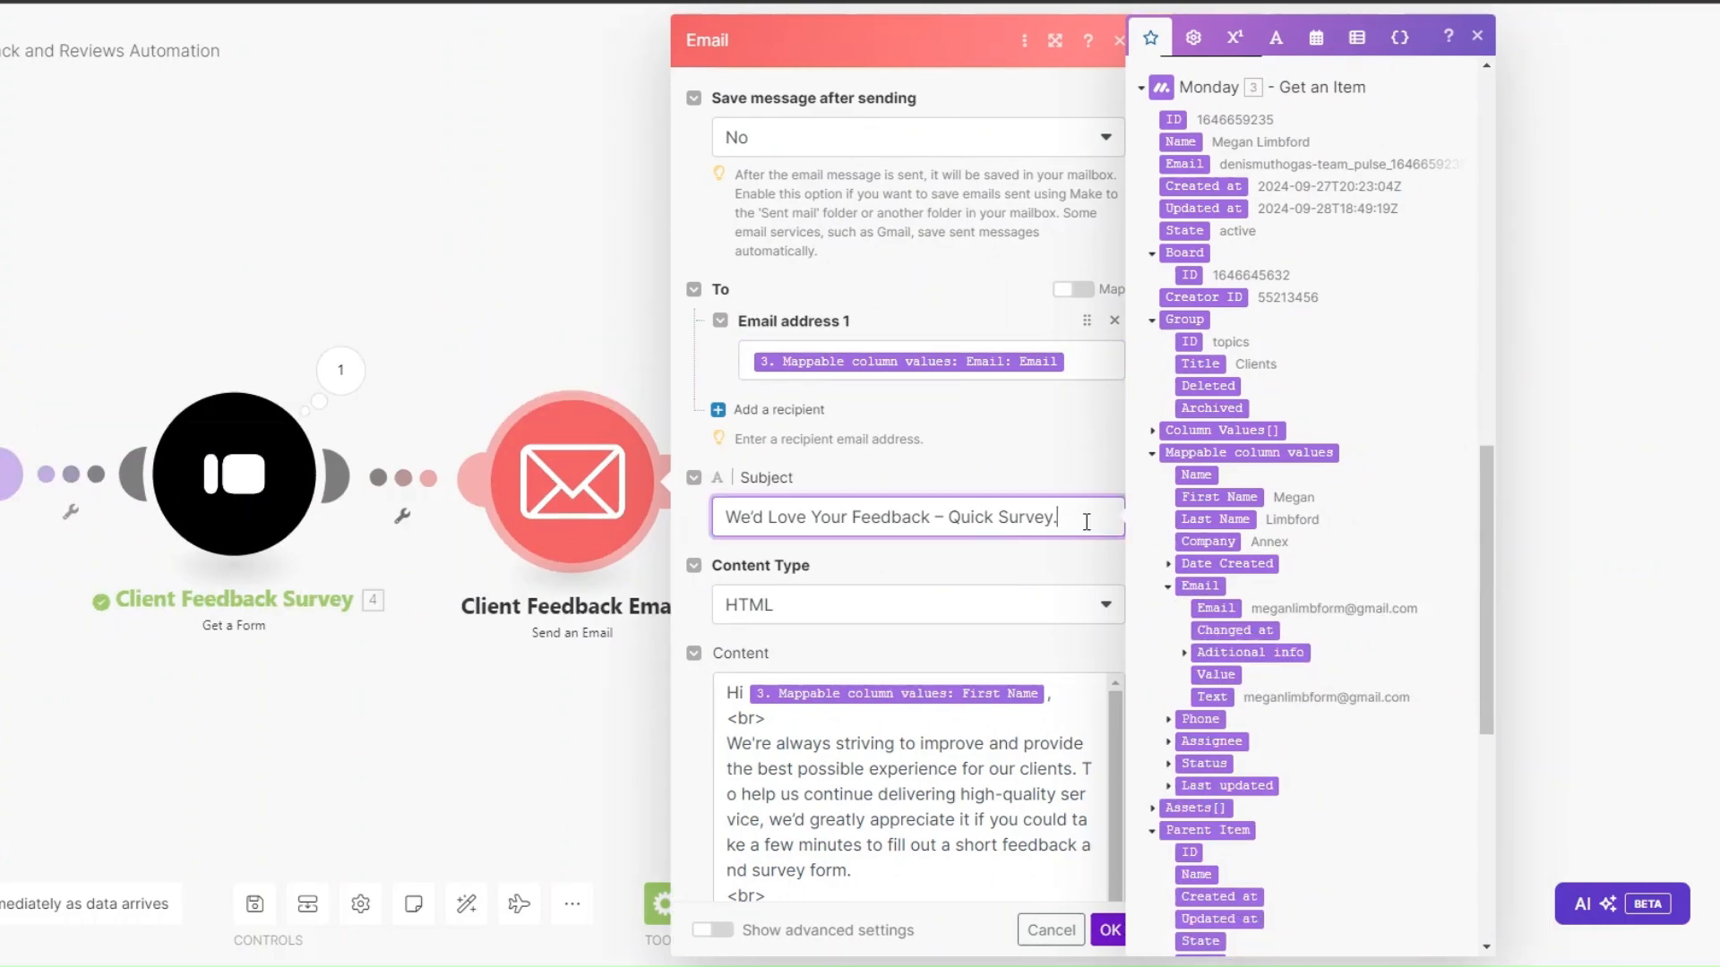
scroll(1087, 522, down, 4)
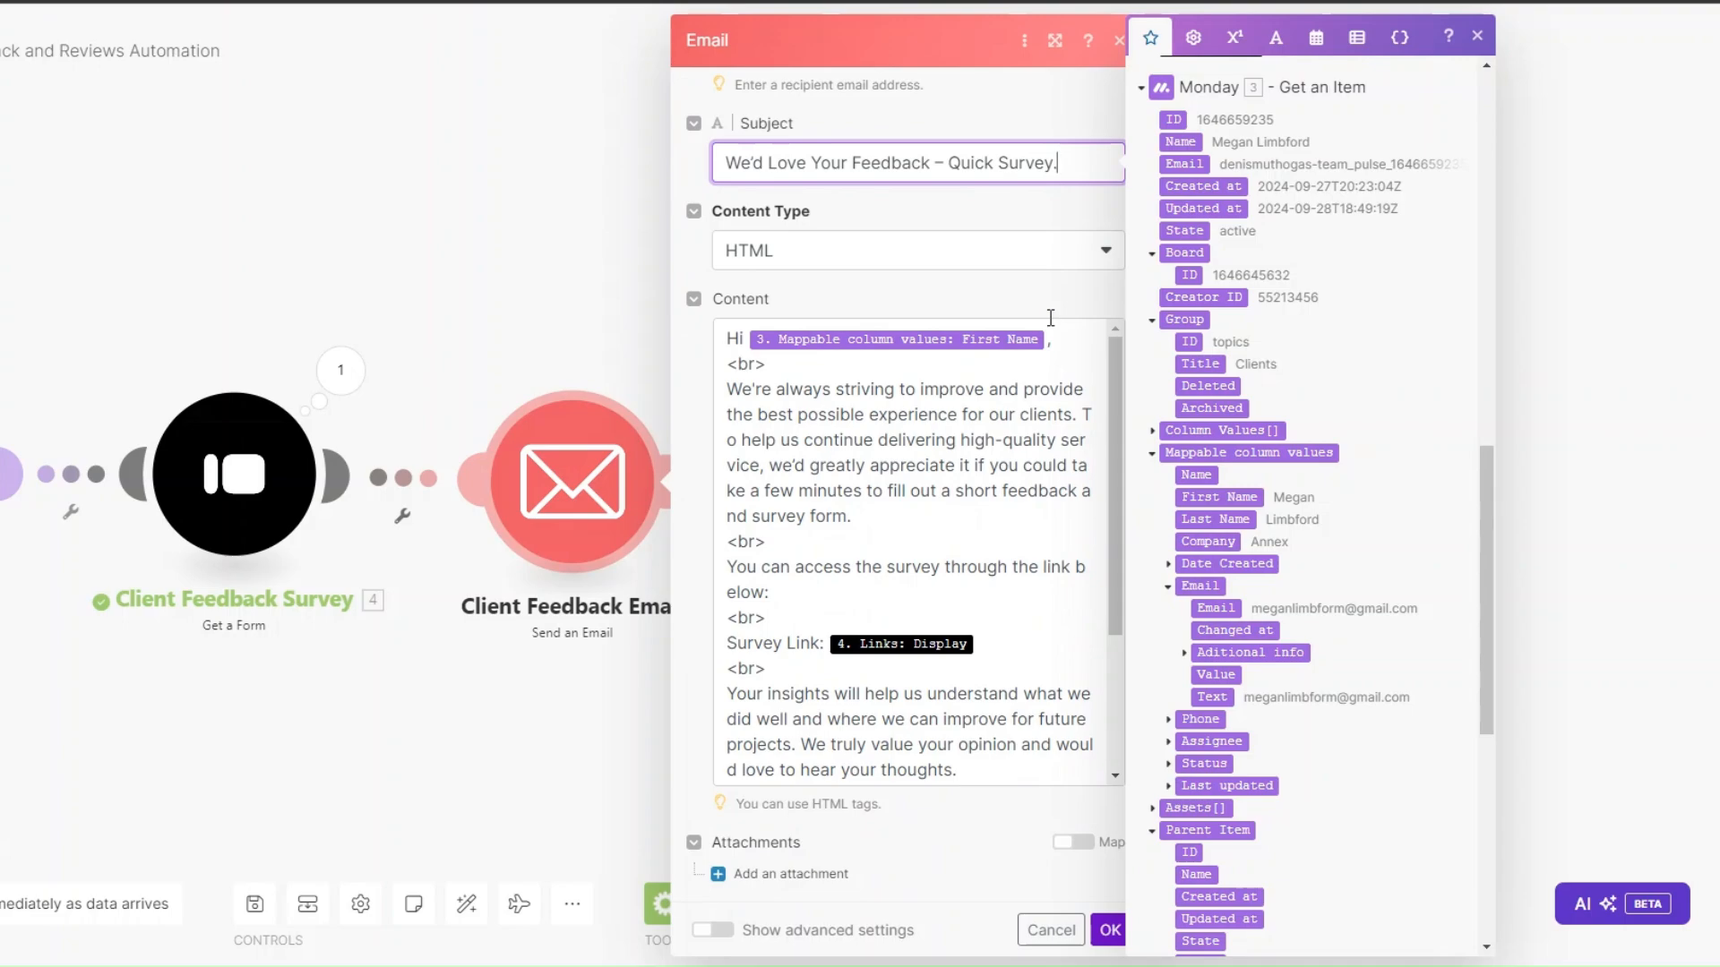
scroll(1051, 322, down, 3)
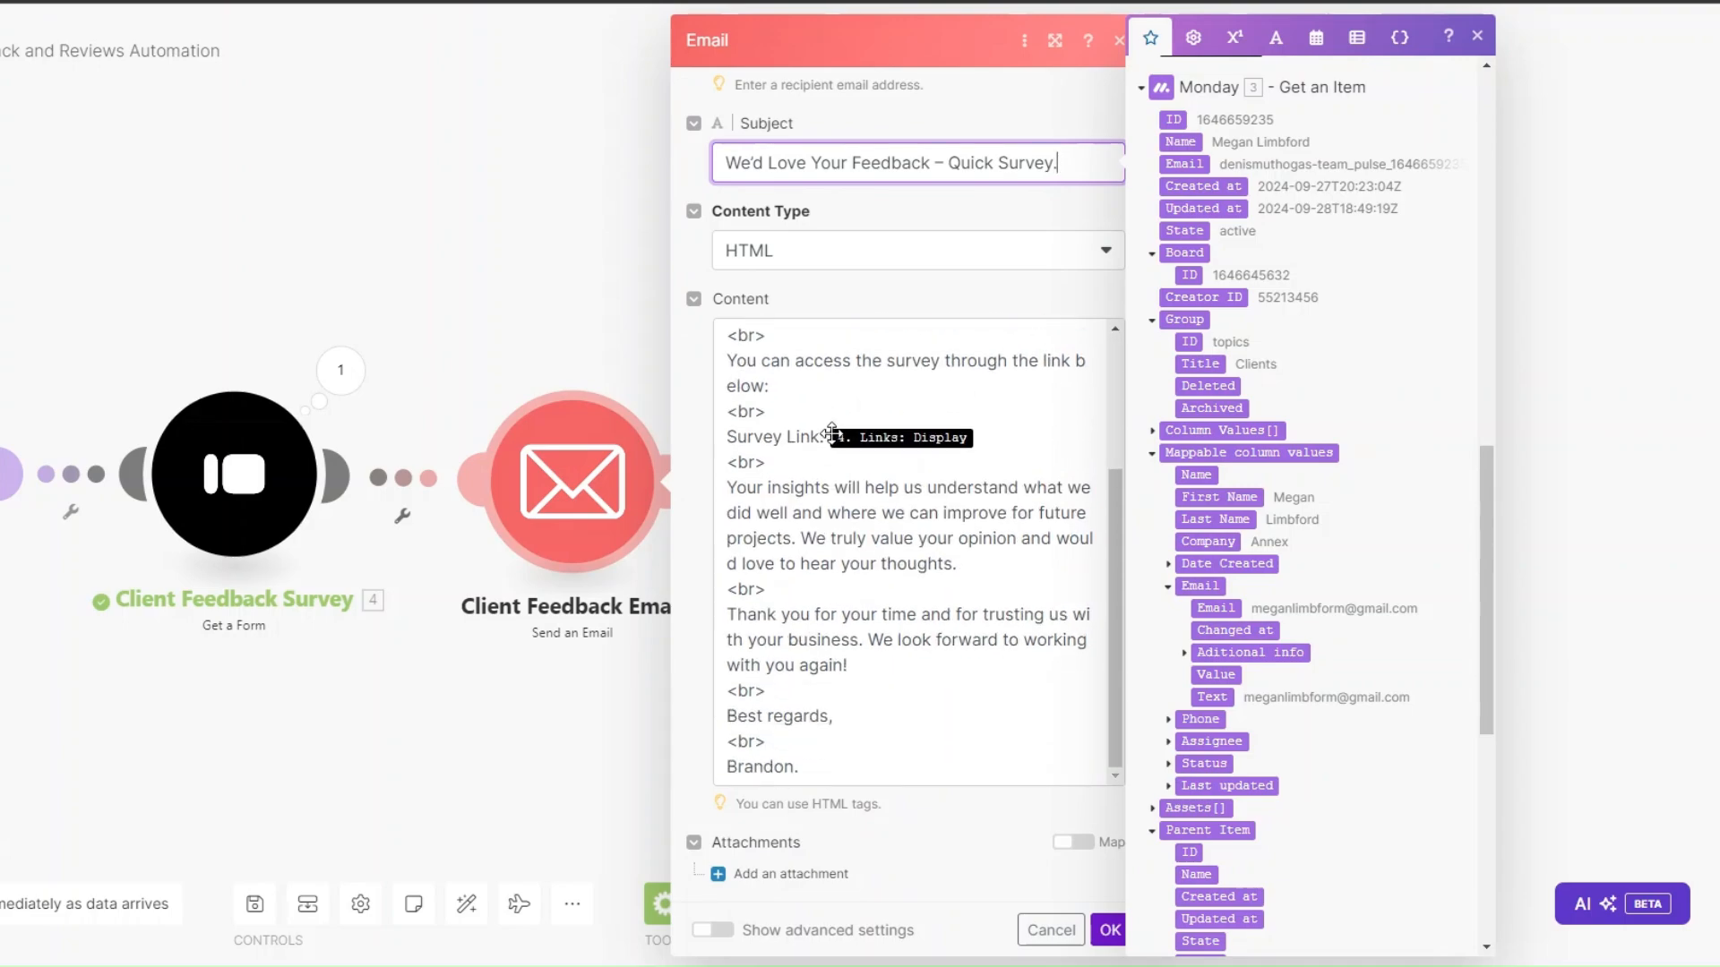
scroll(1338, 541, down, 7)
scroll(1337, 541, up, 15)
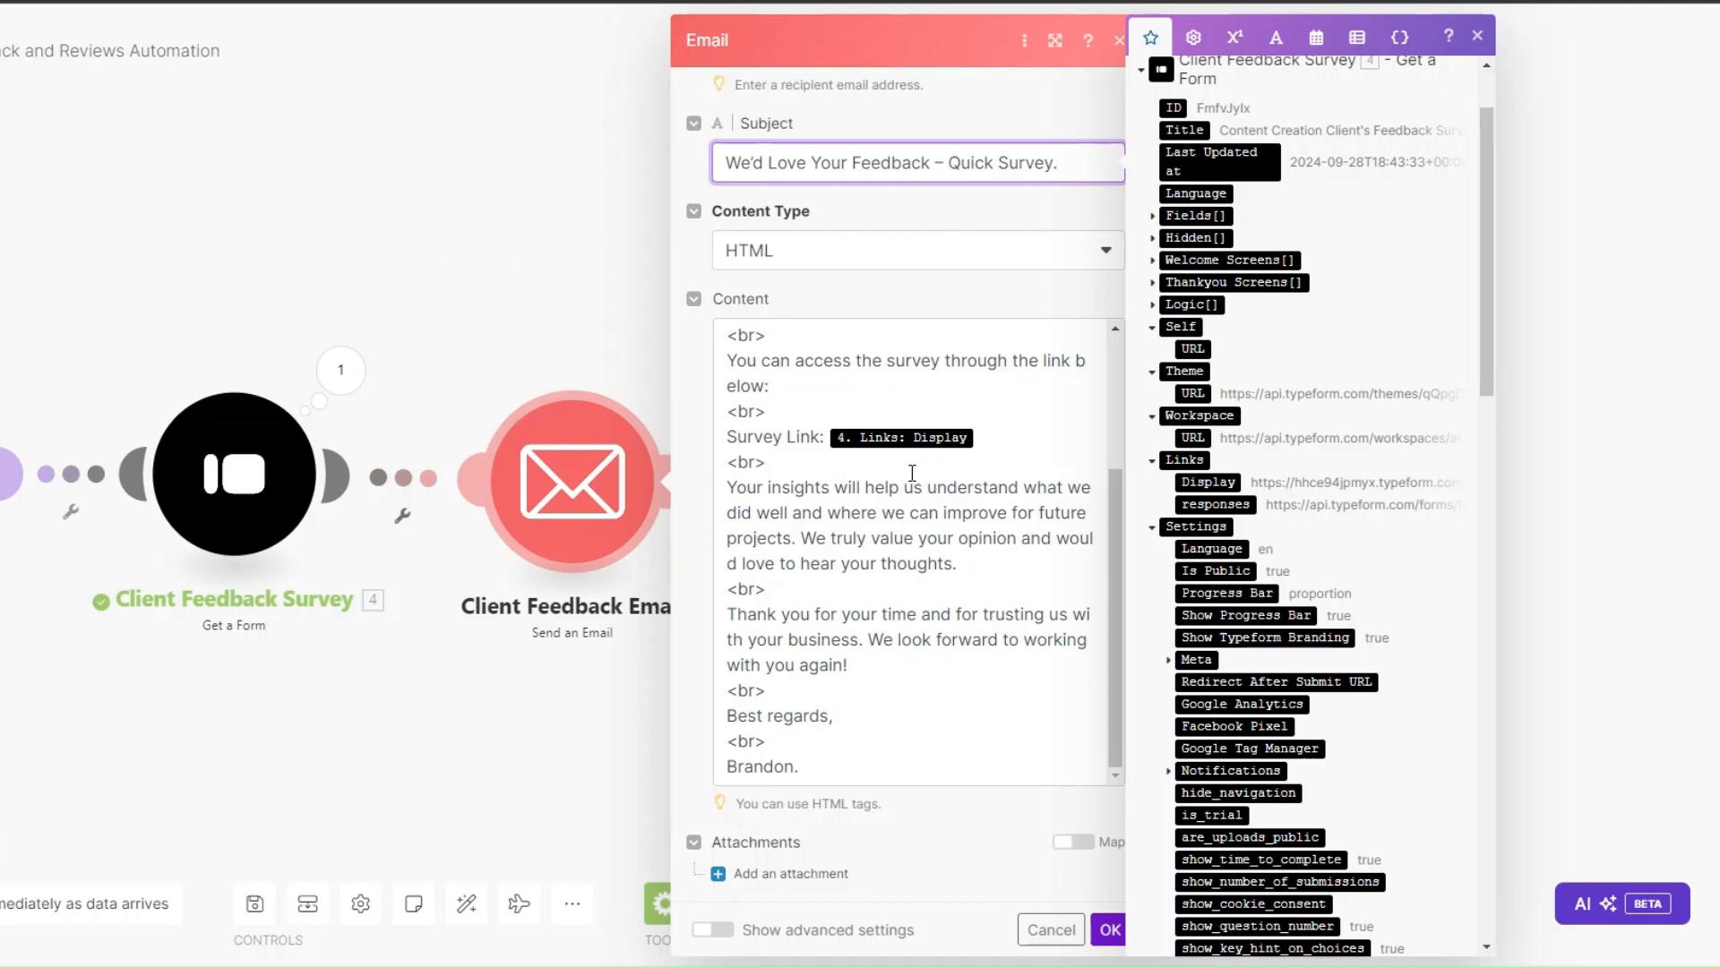
scroll(884, 578, up, 4)
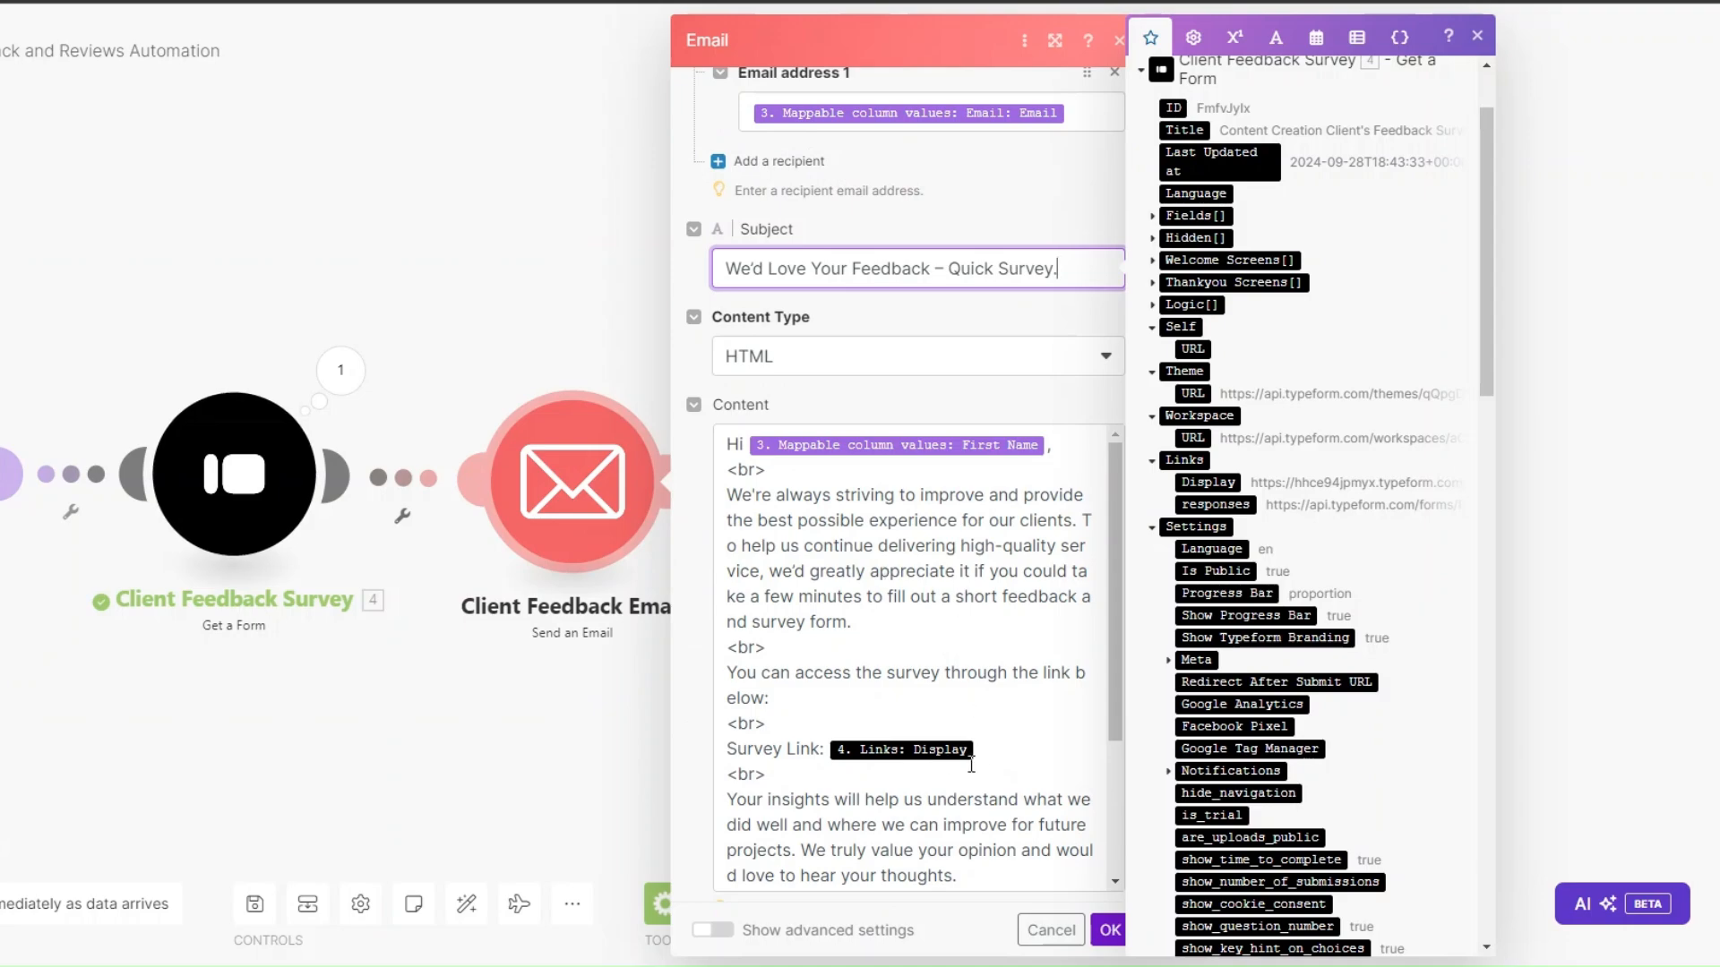
scroll(971, 764, down, 3)
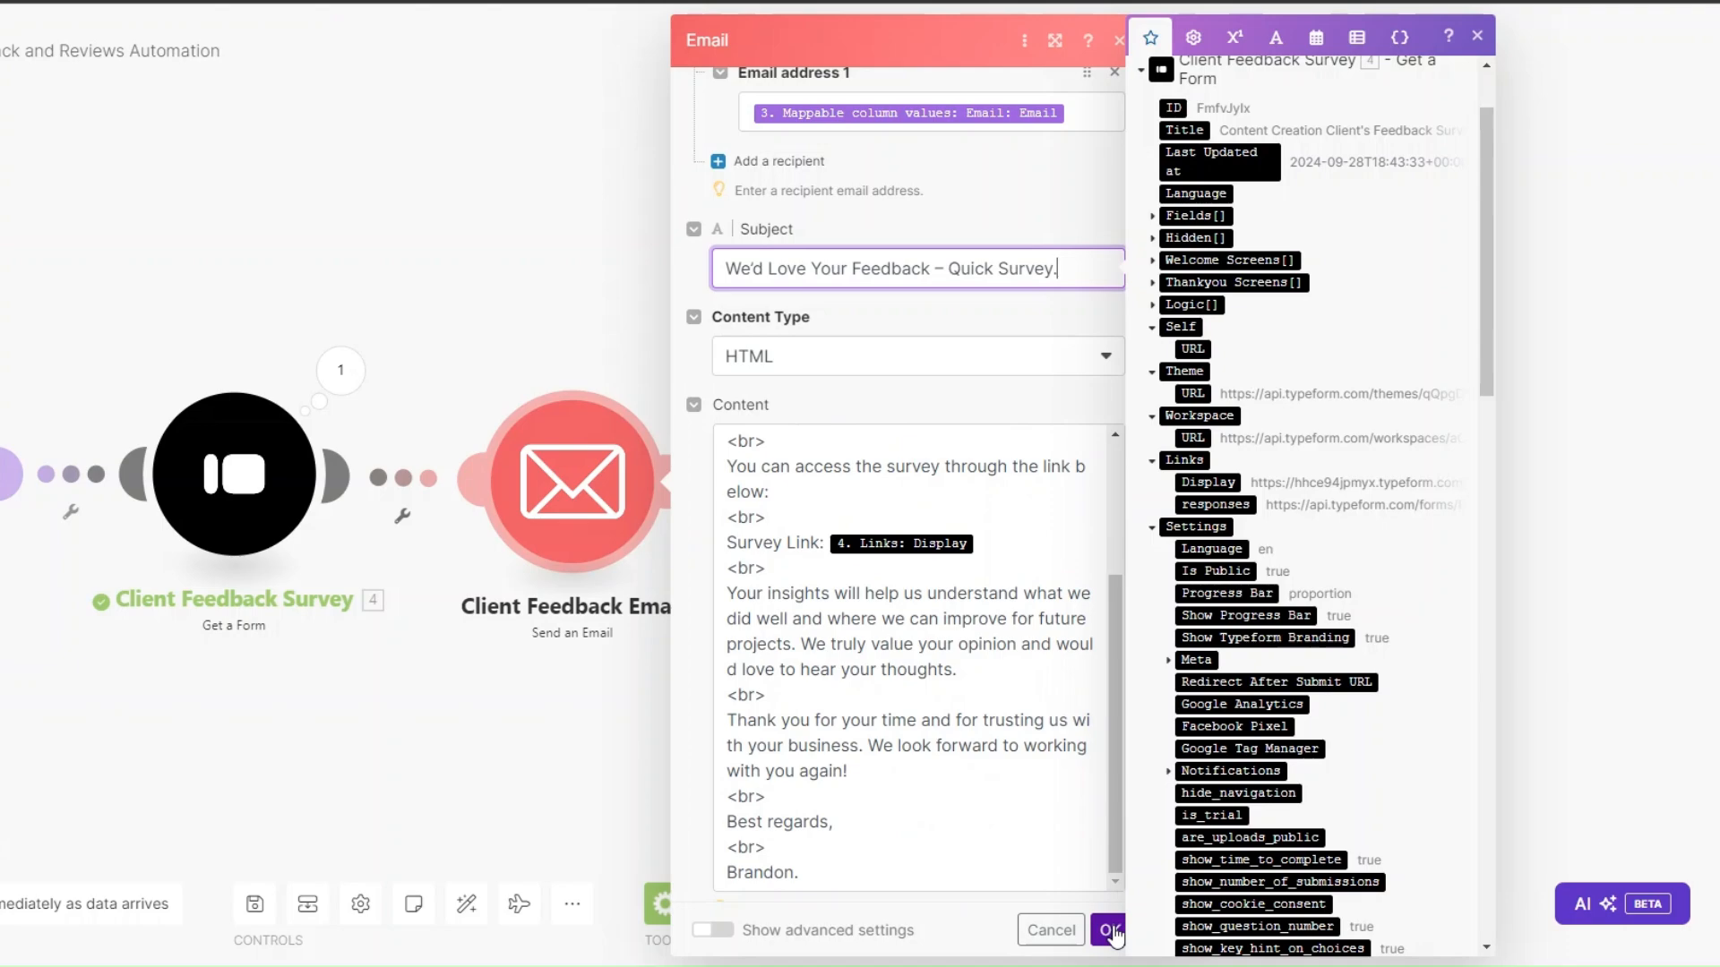
click(1110, 929)
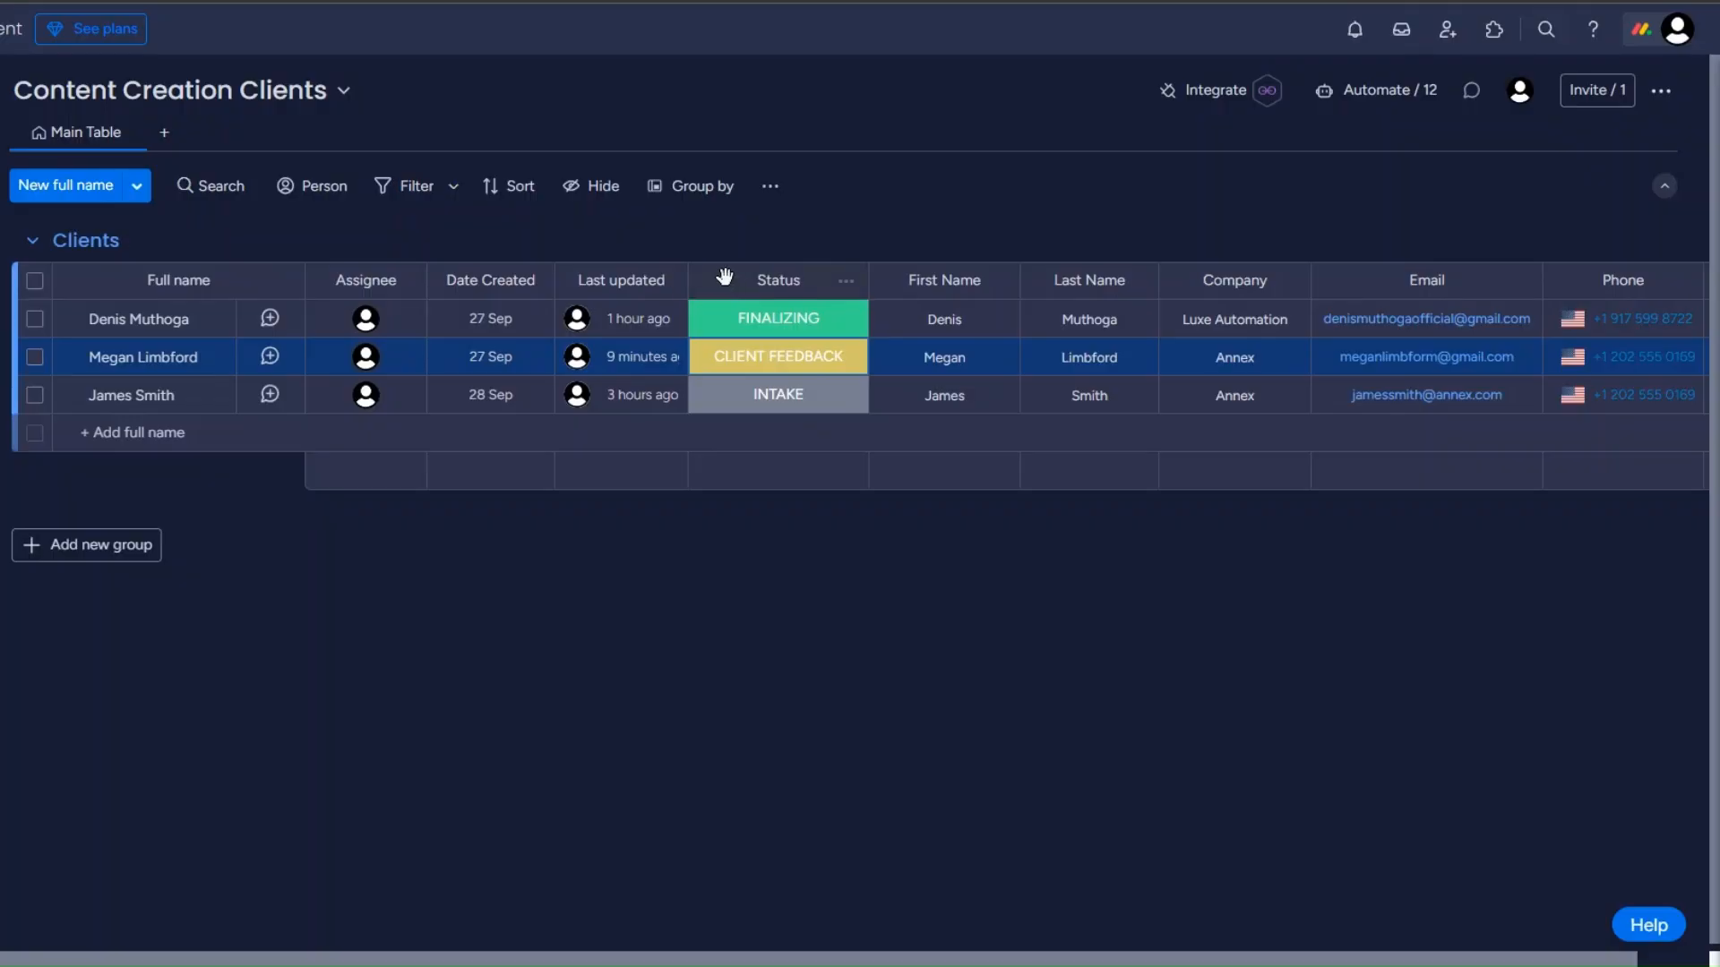
Change the first client's status from FINALIZING to CLIENT FEEDBACK.
click(788, 323)
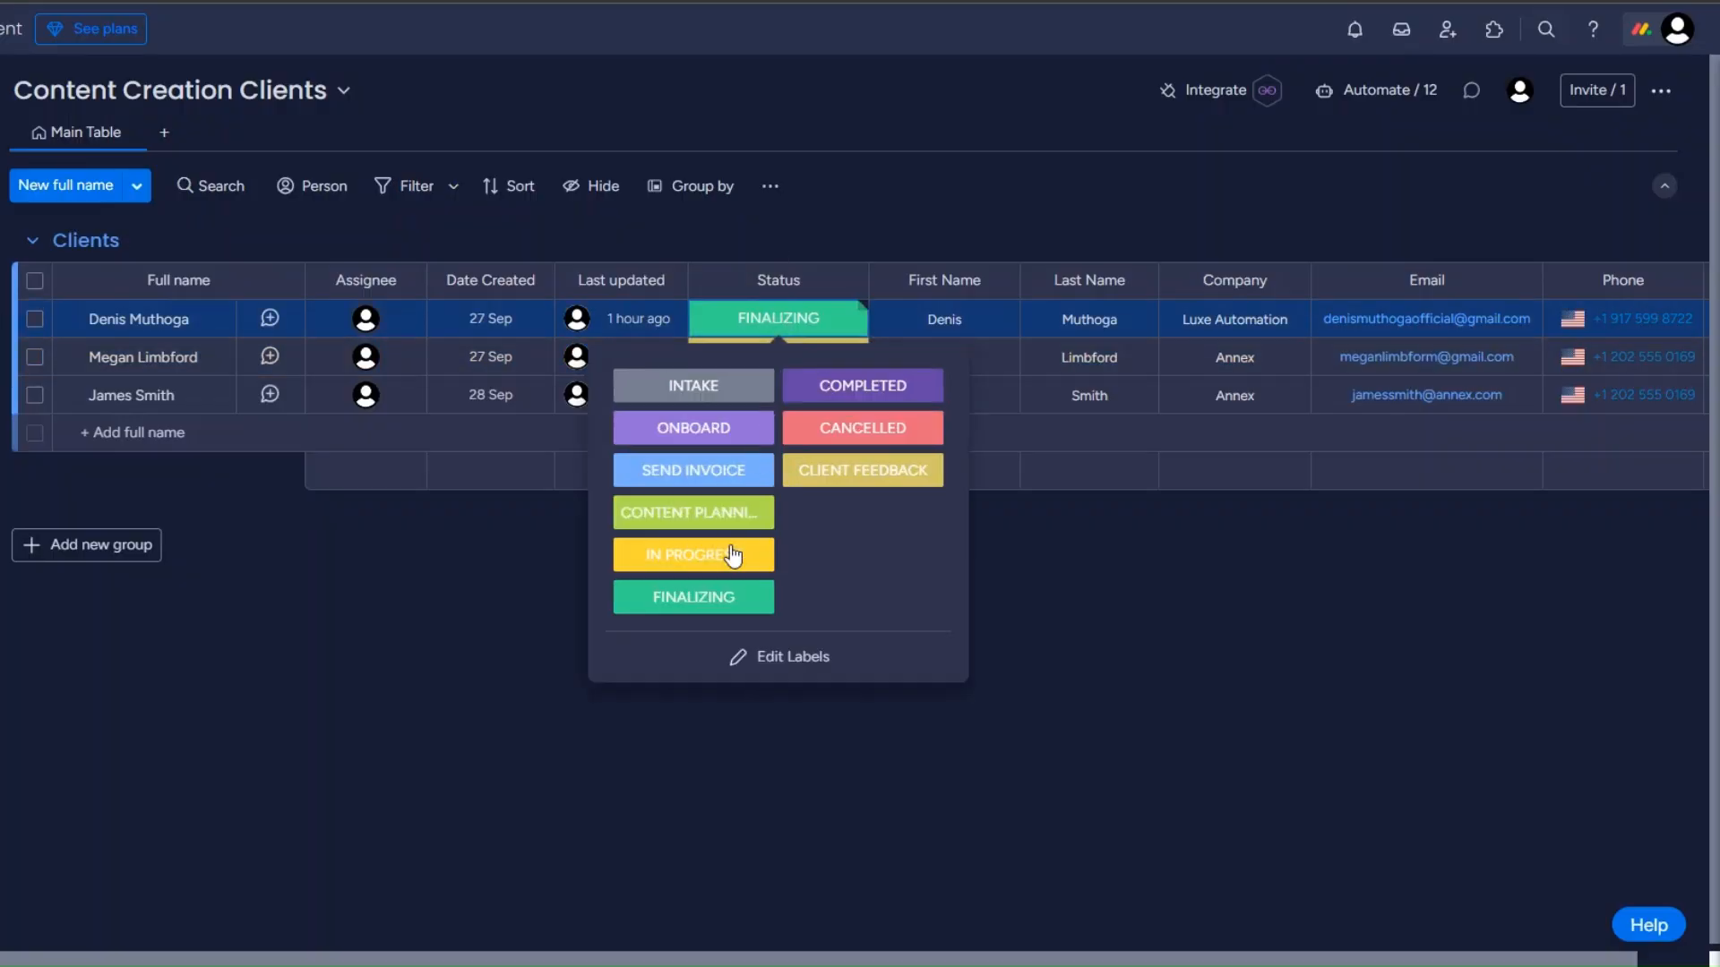
click(876, 468)
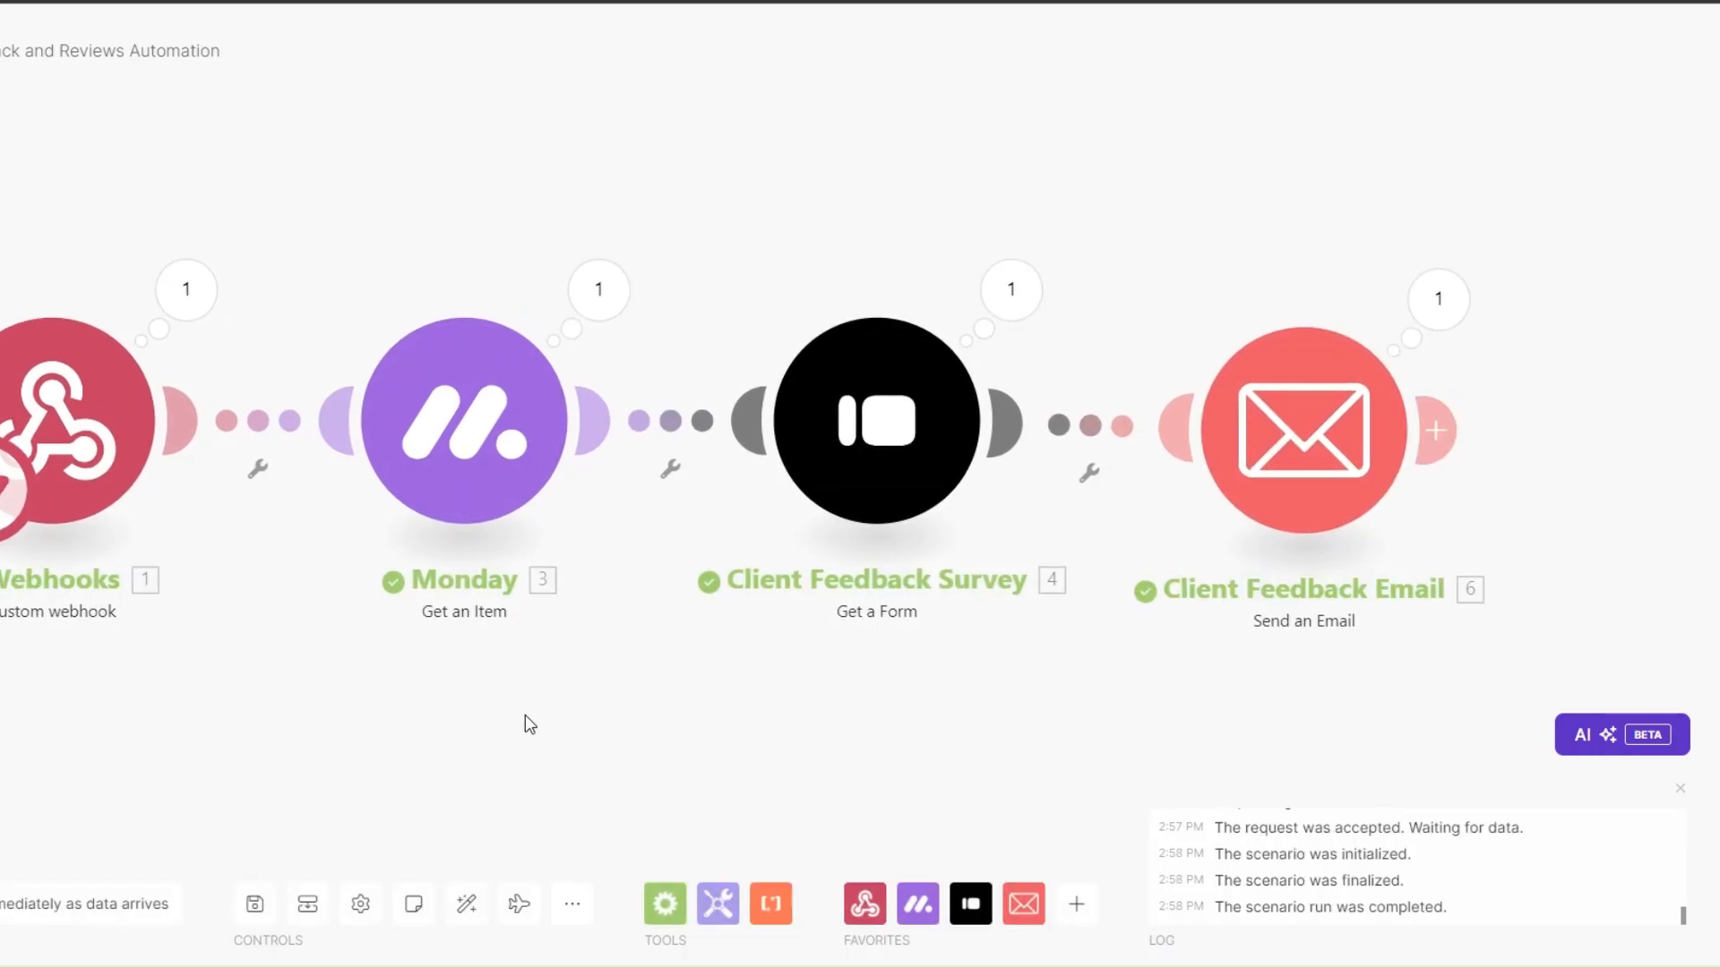
Inspect the Email module's run result, checking the sent subject and survey link in Content.
drag(526, 722, 480, 717)
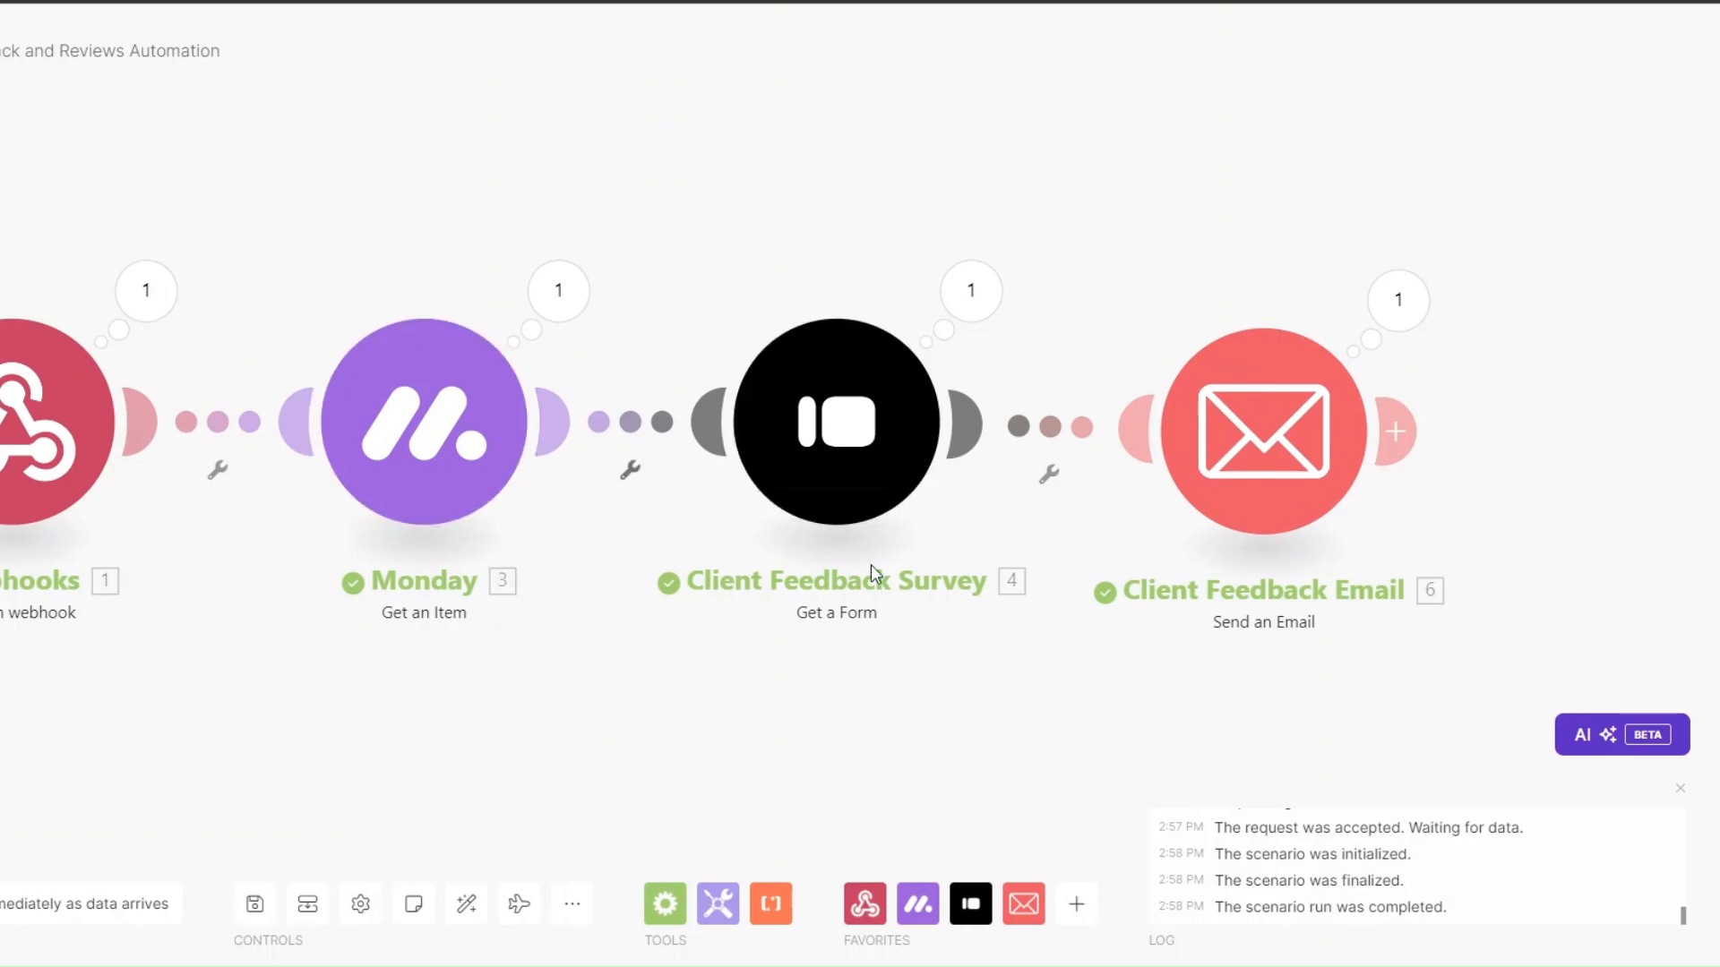
drag(1254, 559, 1220, 556)
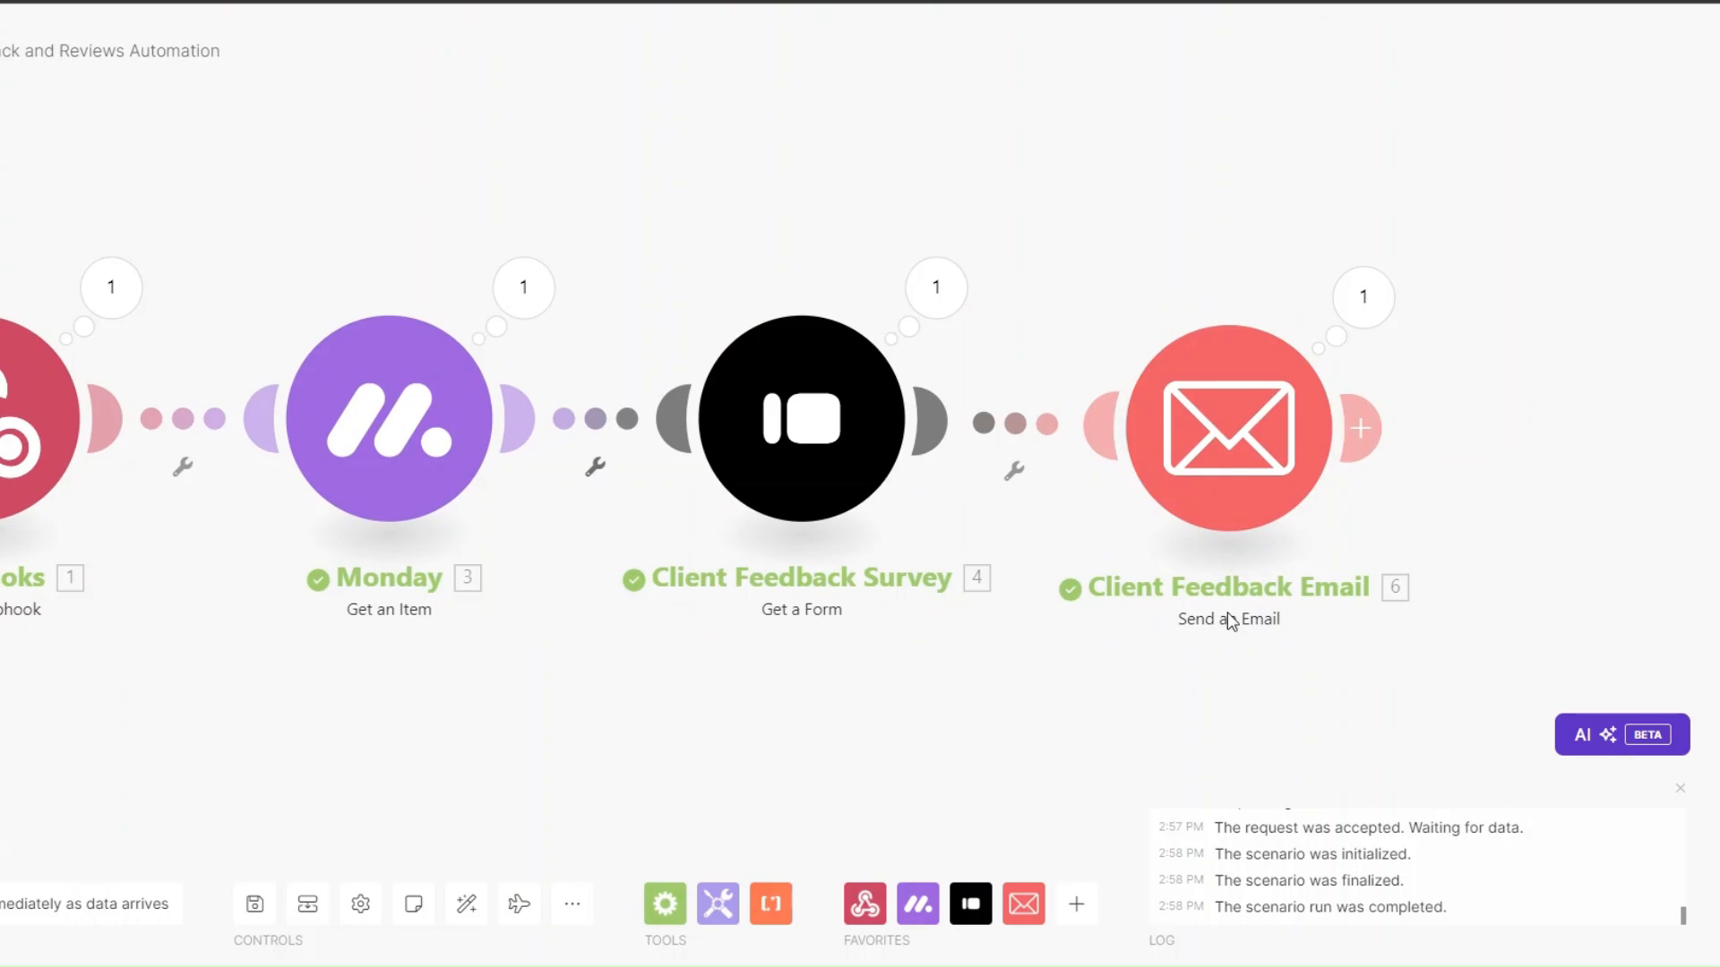
click(1354, 320)
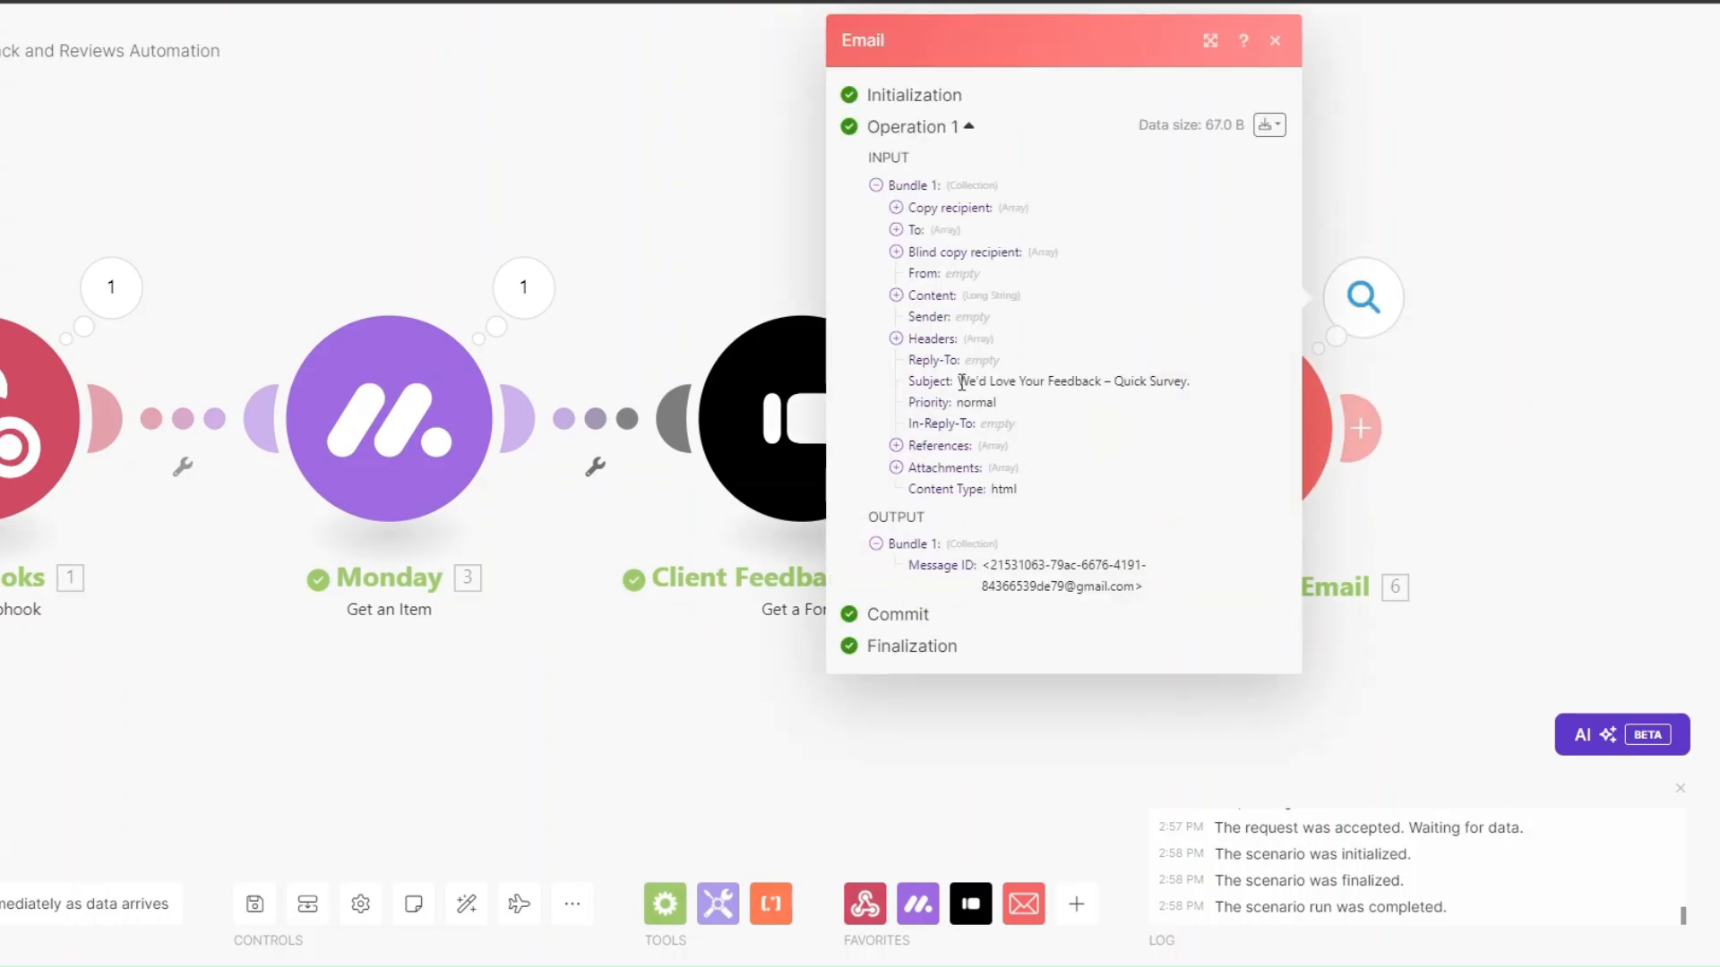
drag(961, 383, 1199, 394)
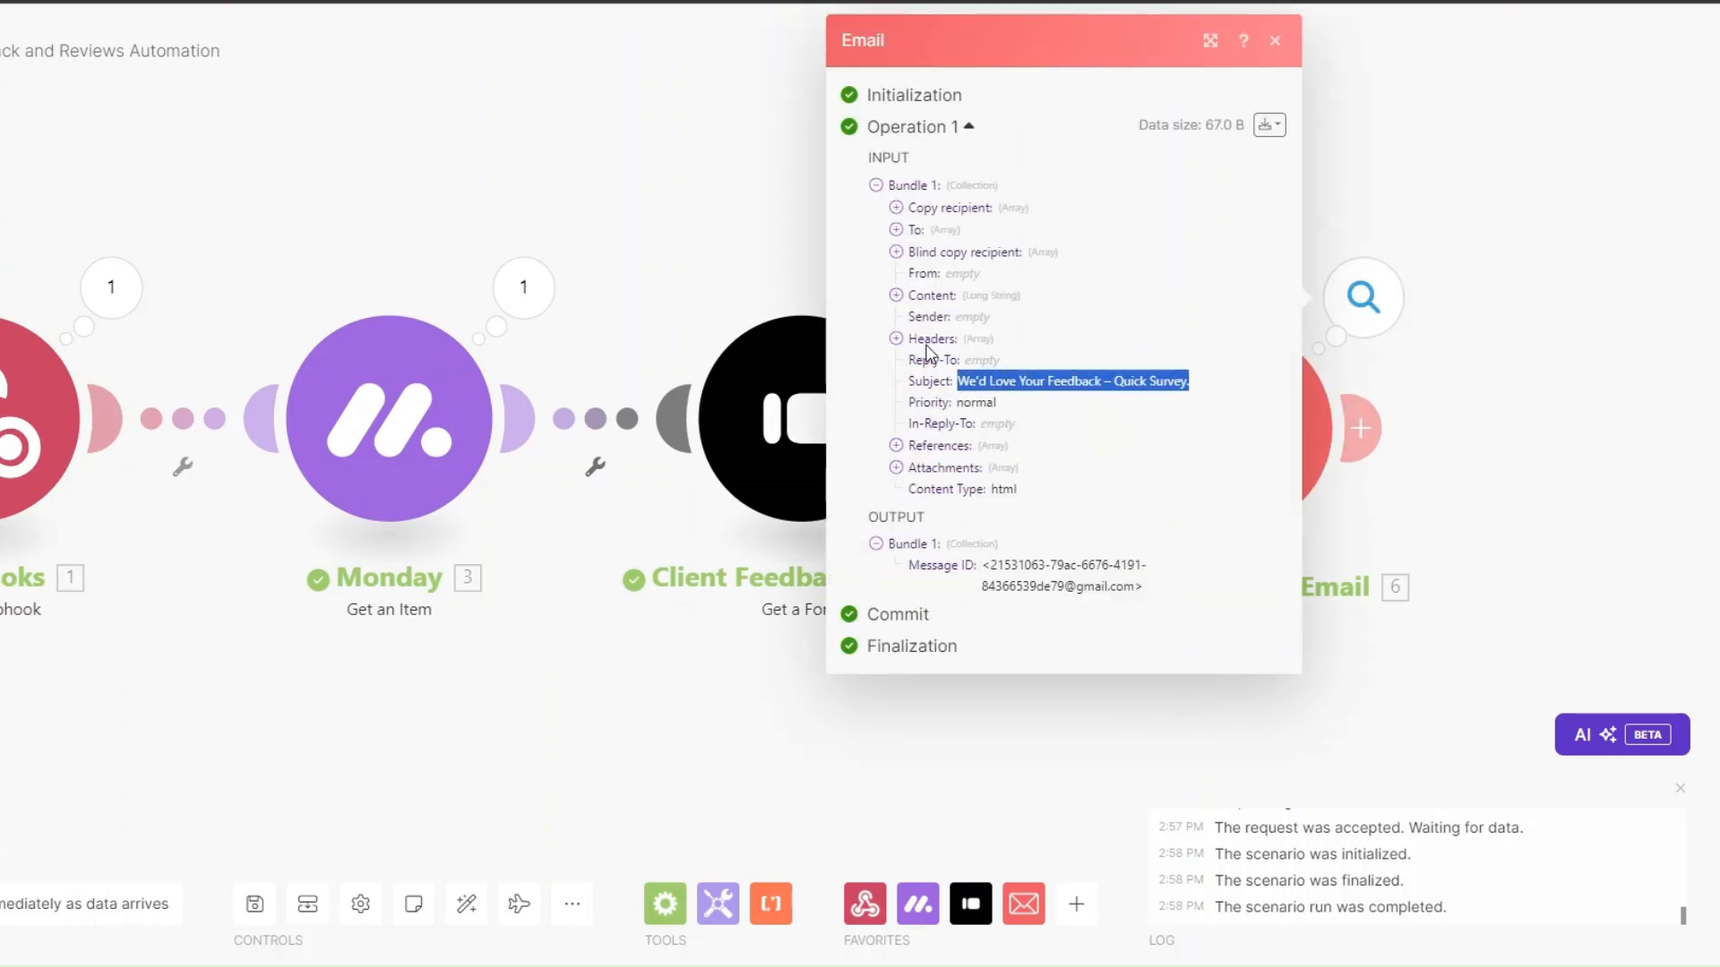
click(896, 296)
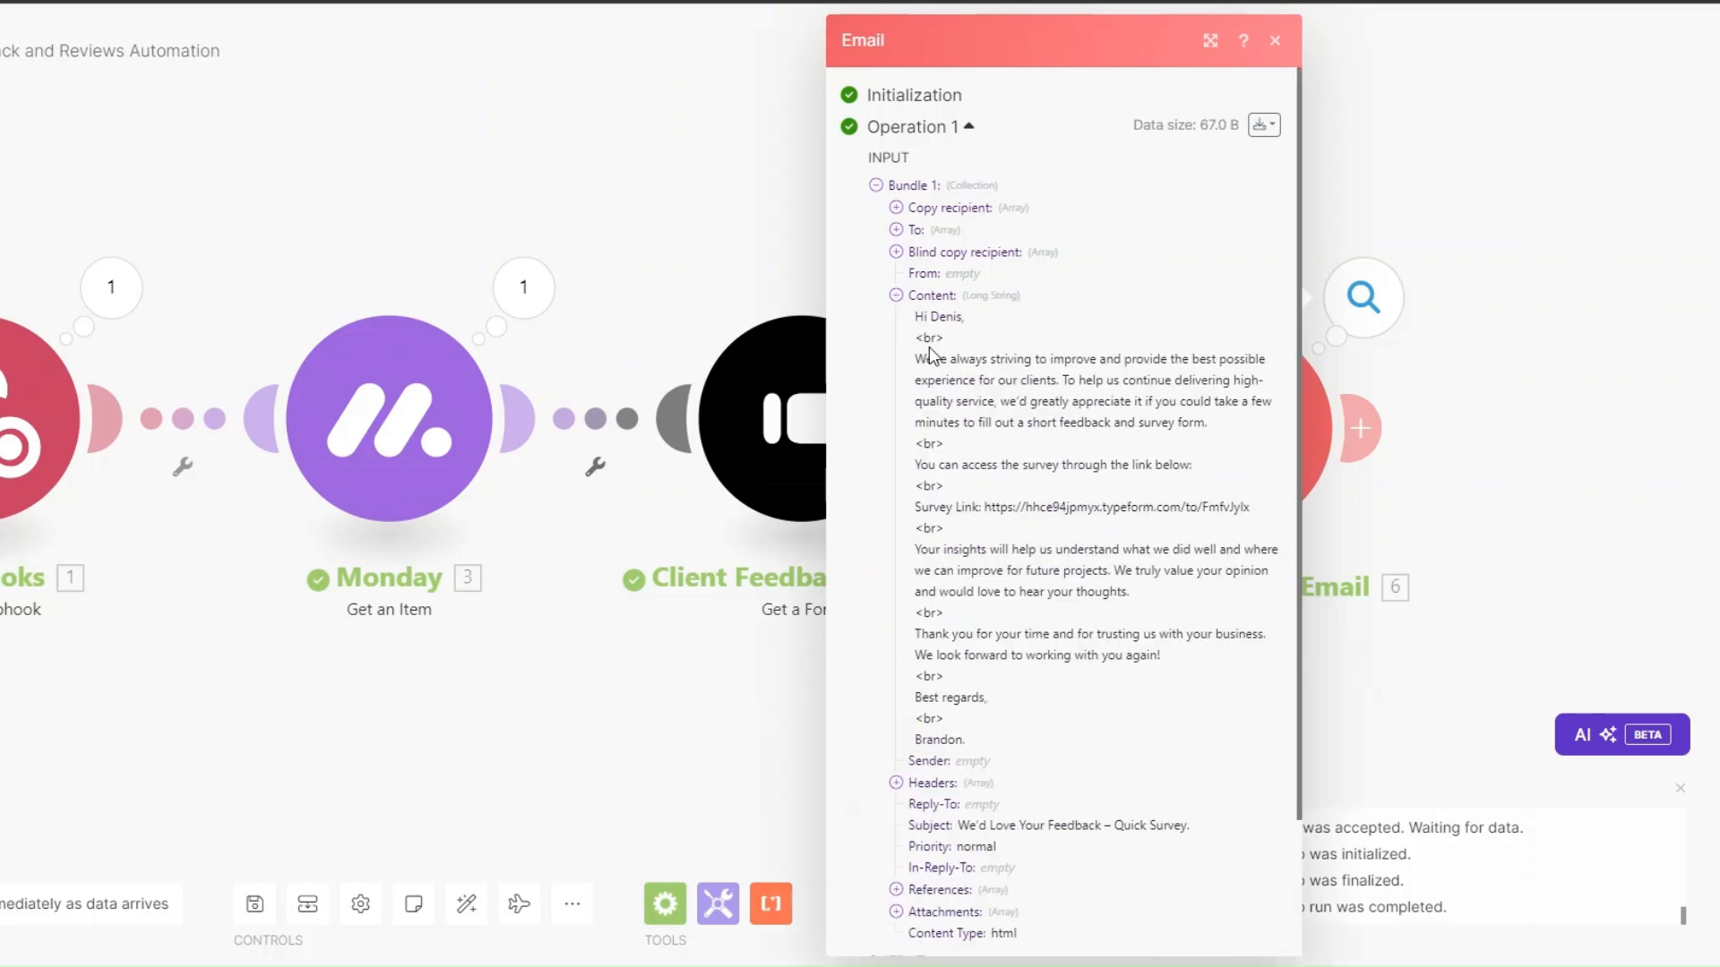
drag(914, 464, 1203, 473)
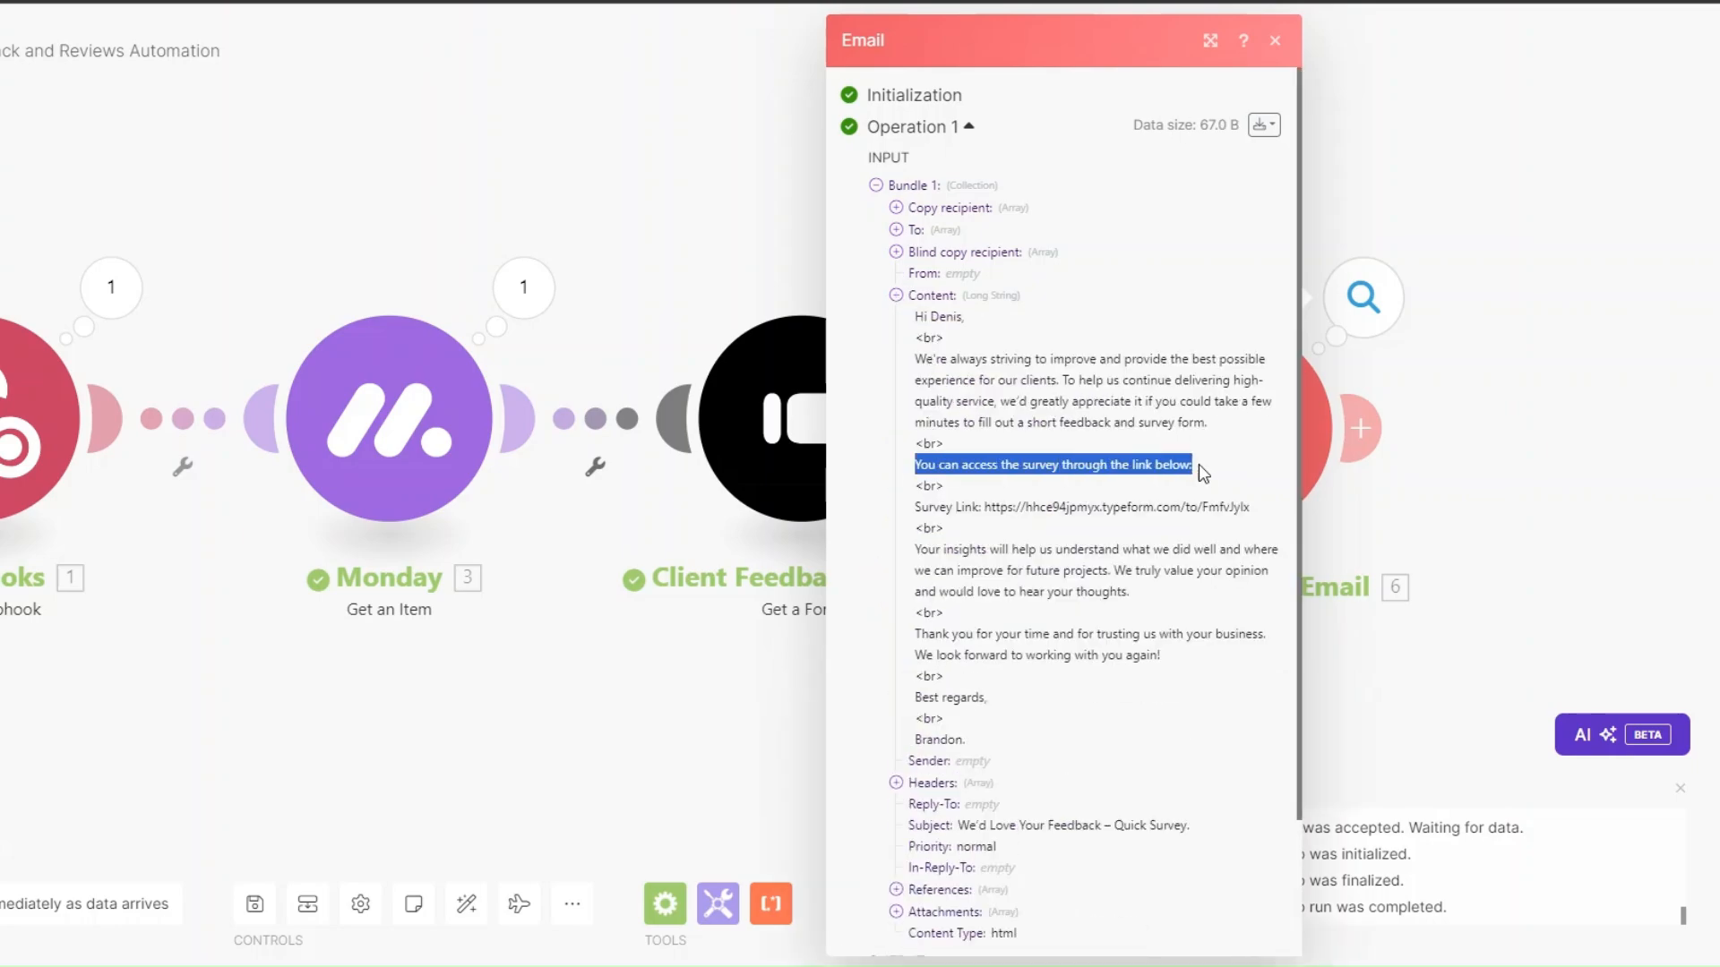
drag(985, 507, 1254, 513)
click(1239, 512)
Close the Email module's operation details.
click(444, 750)
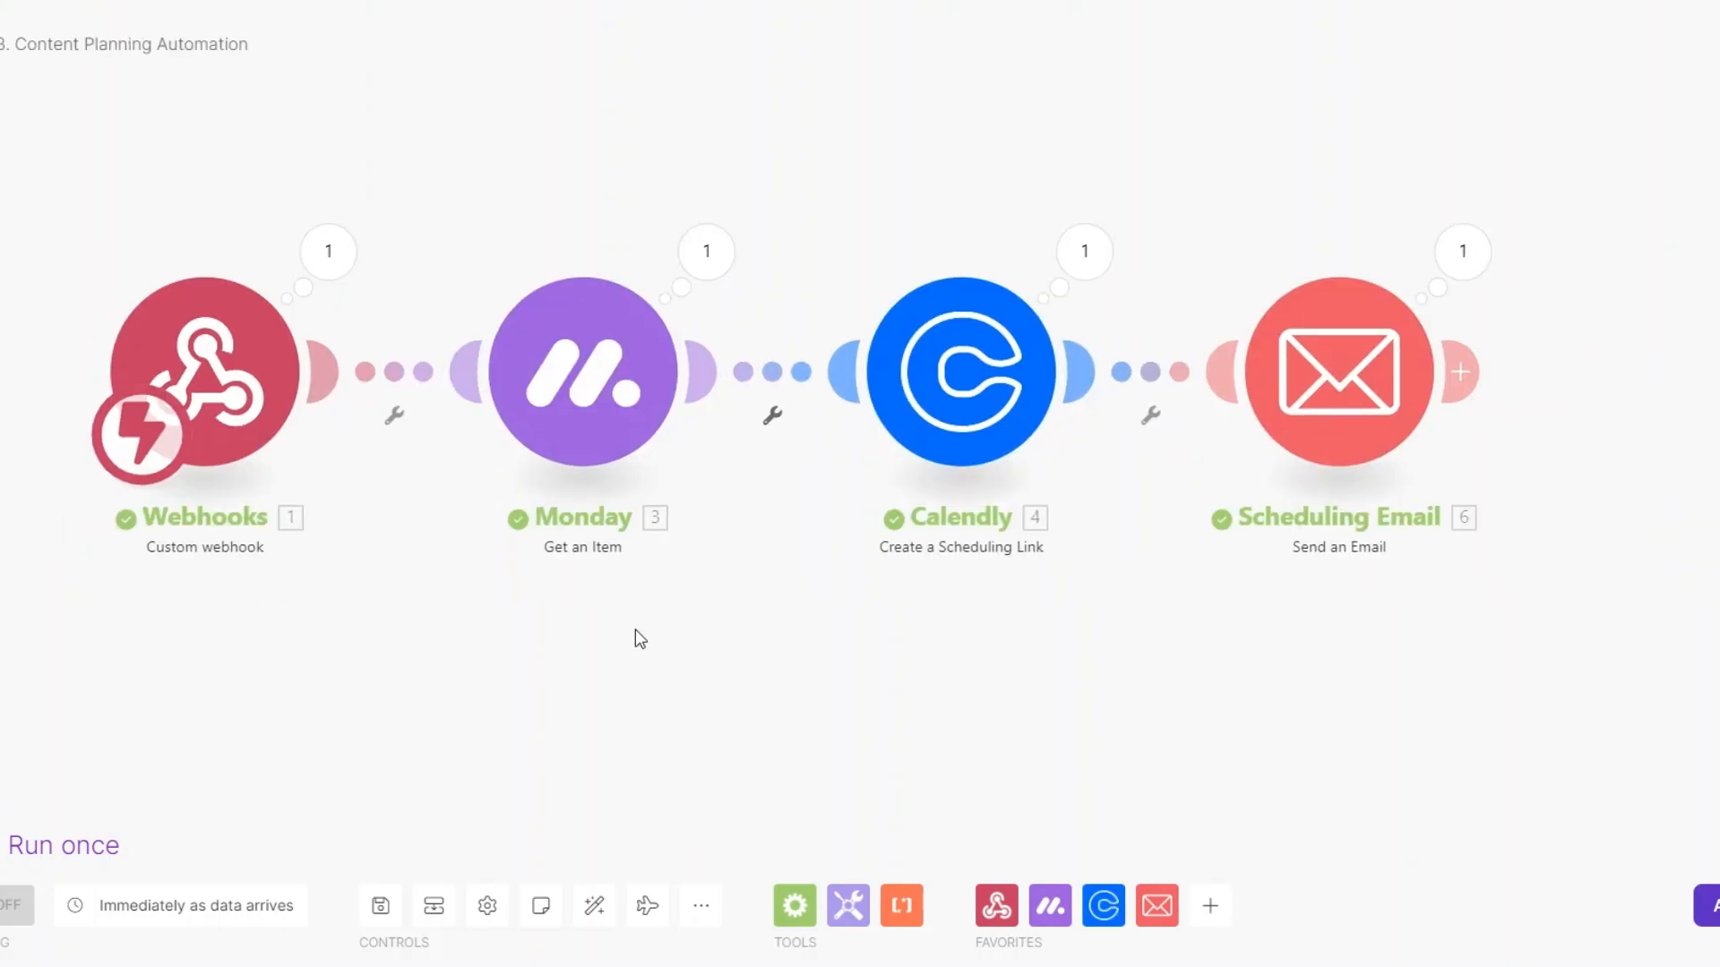
Pan across the billing, Project Tracking and Content Creation System scenario canvases.
drag(635, 630, 638, 640)
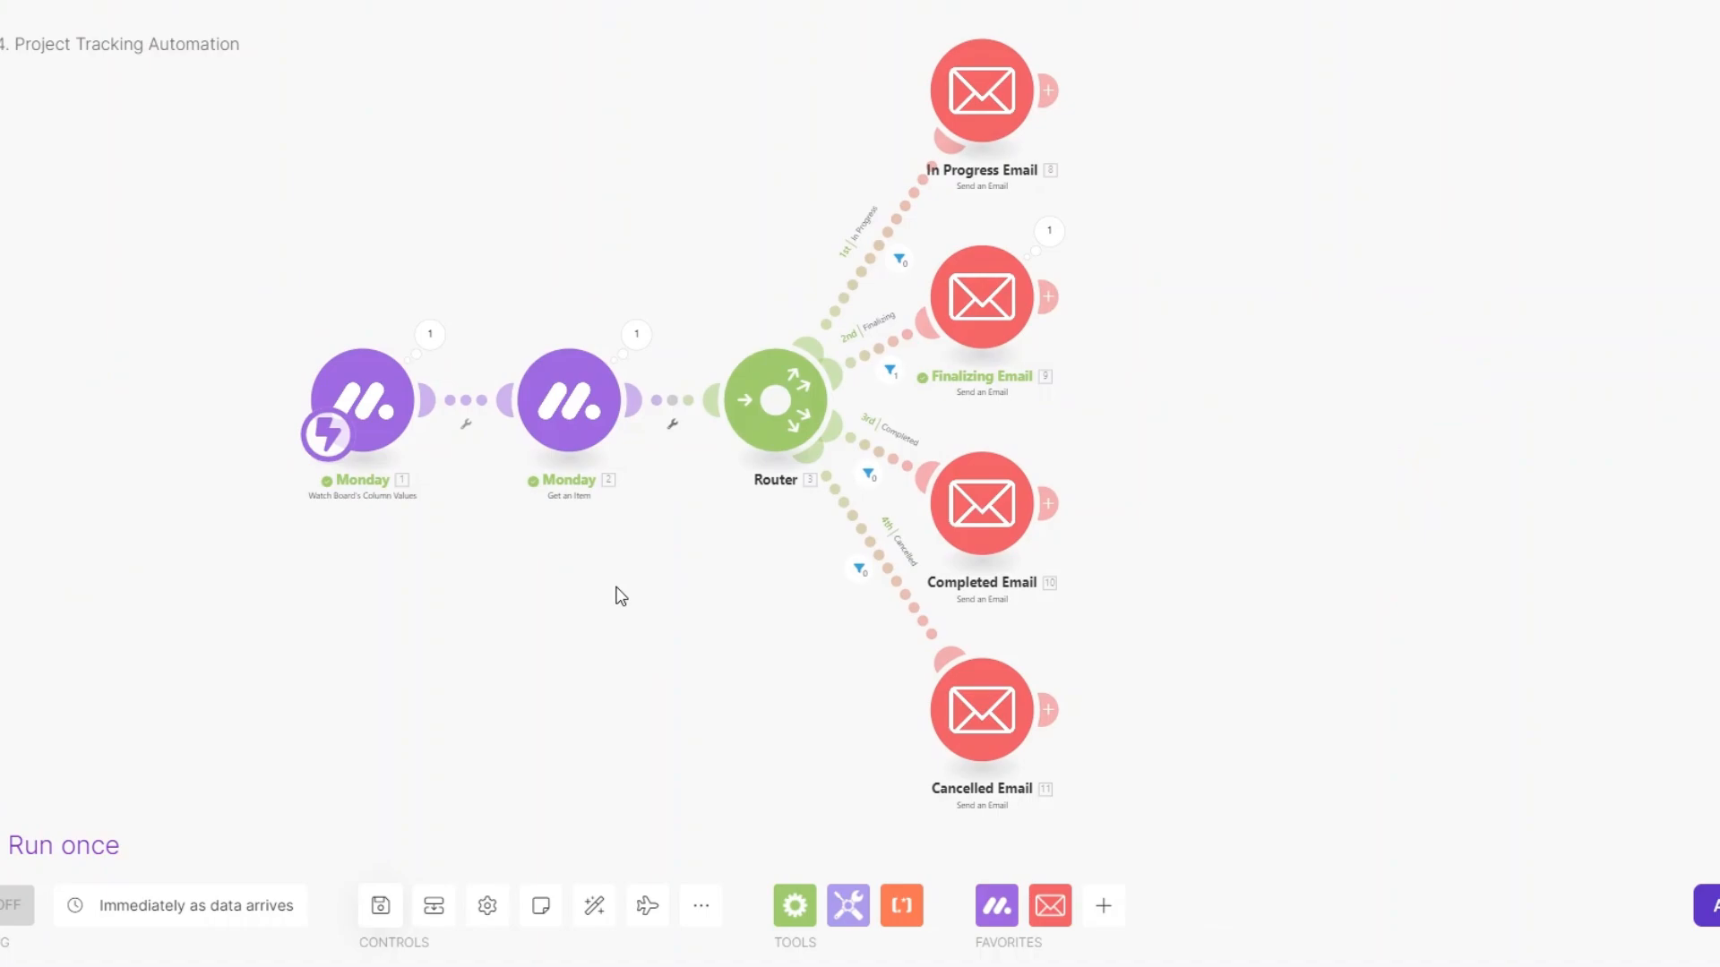
drag(621, 596, 615, 603)
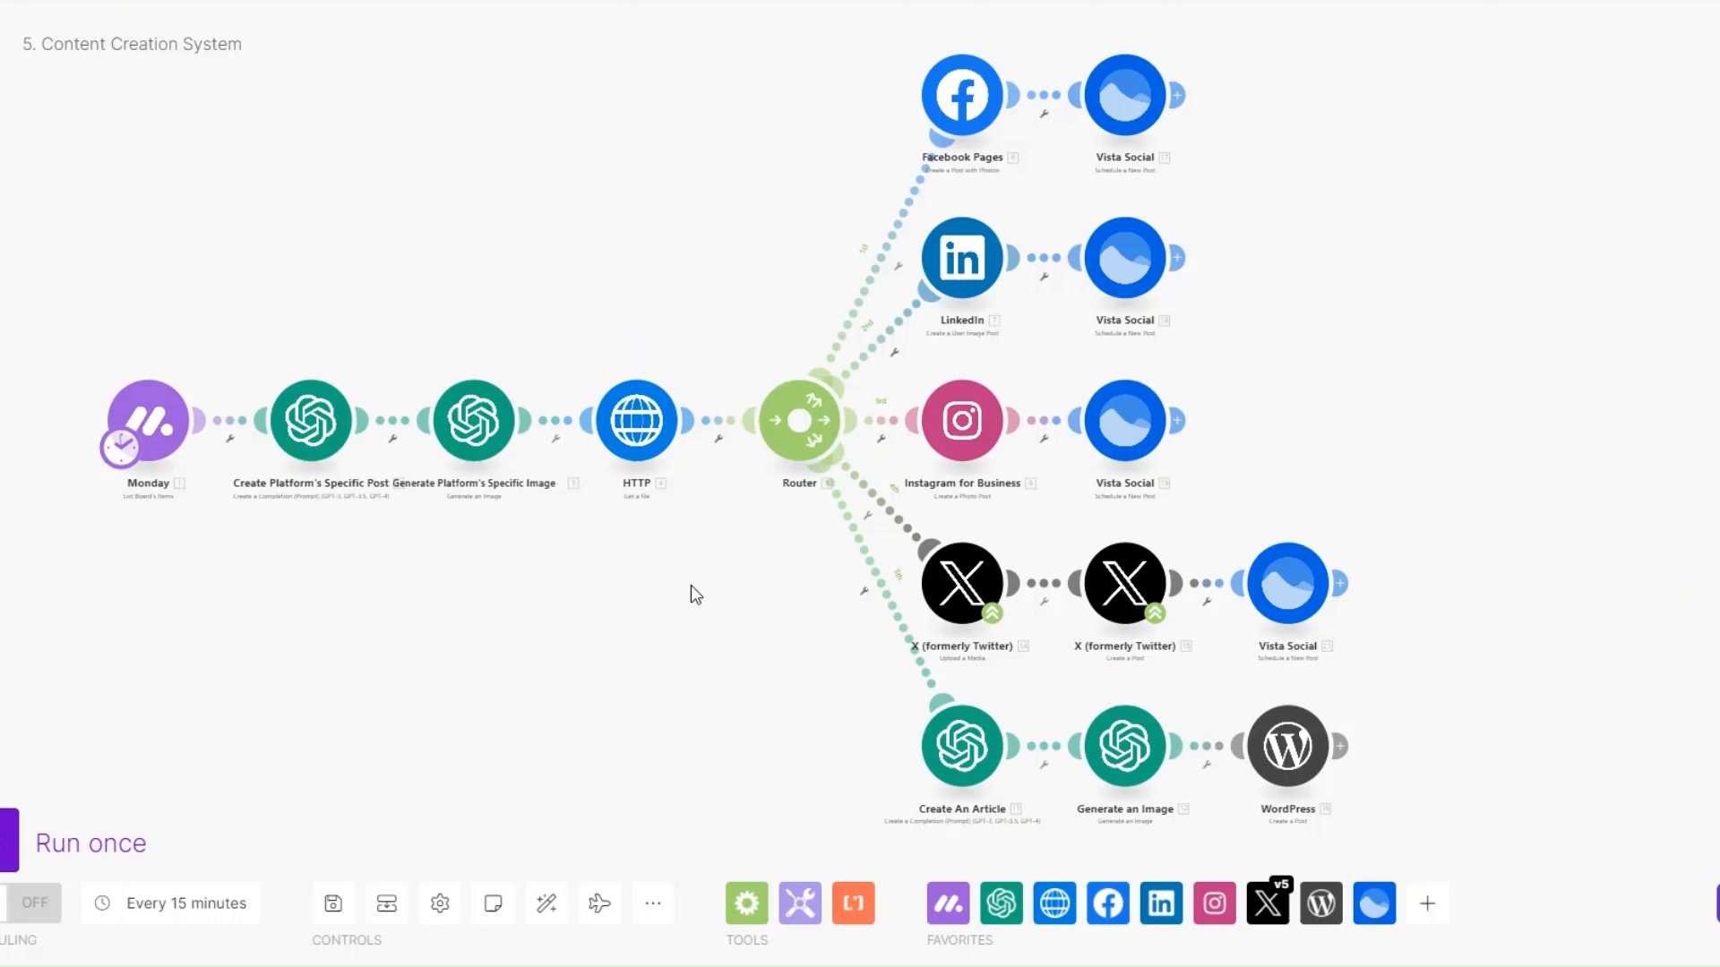
drag(344, 525, 317, 525)
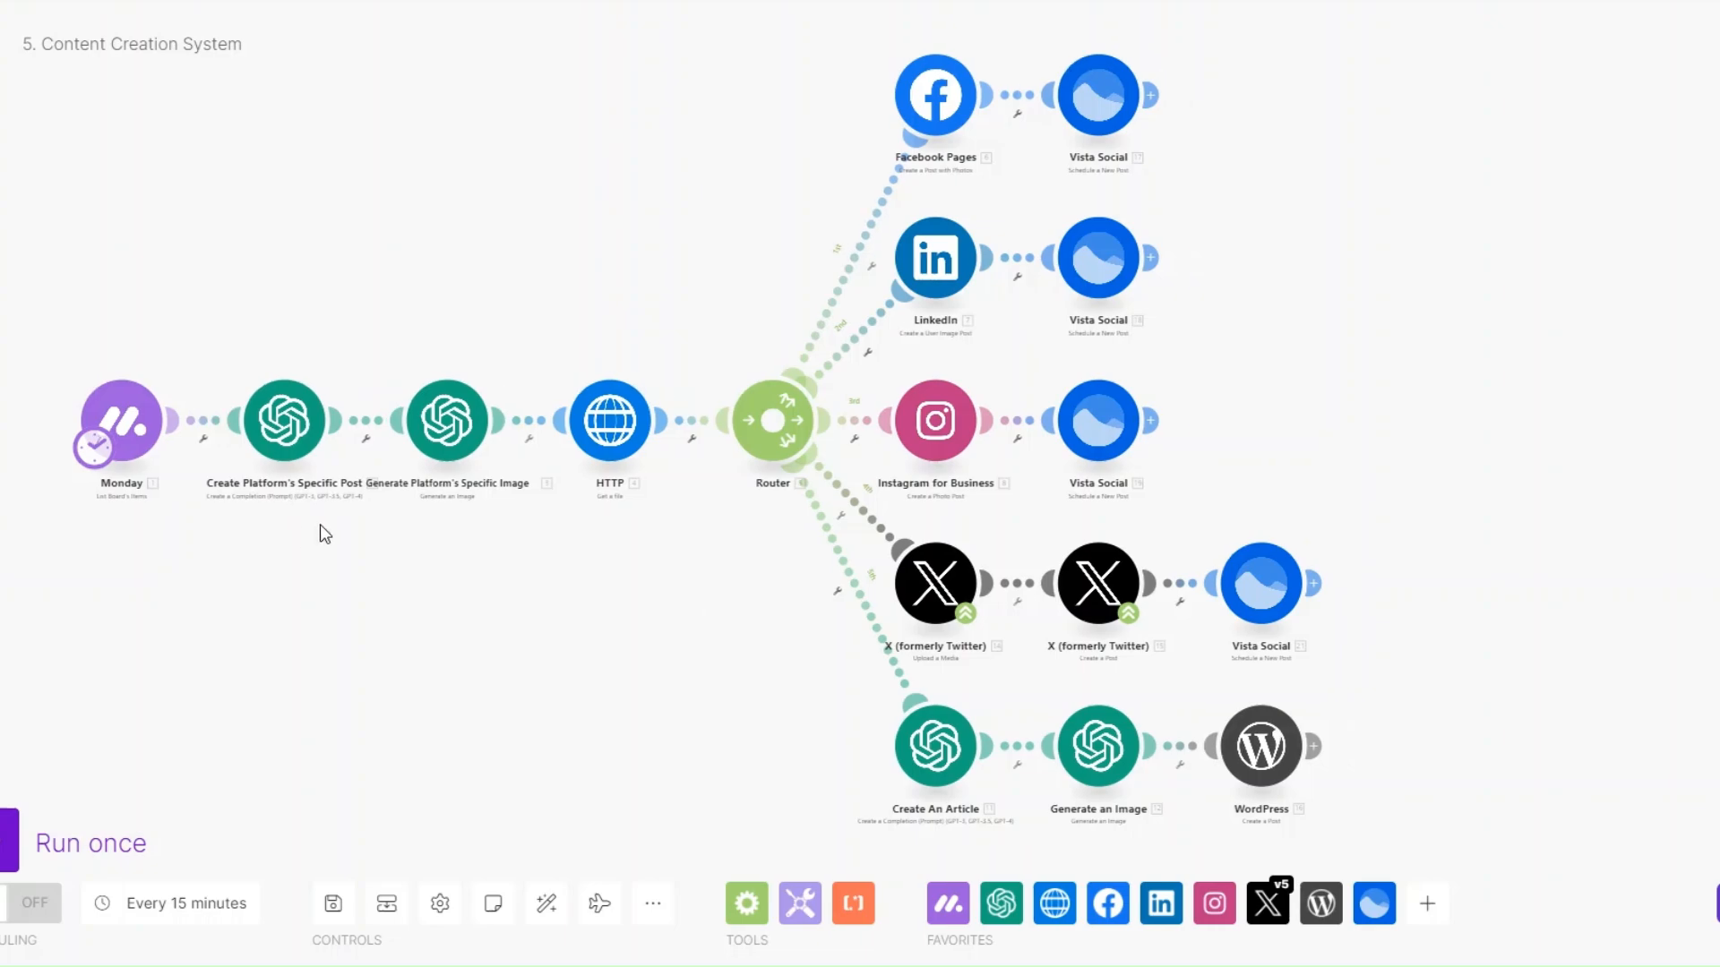